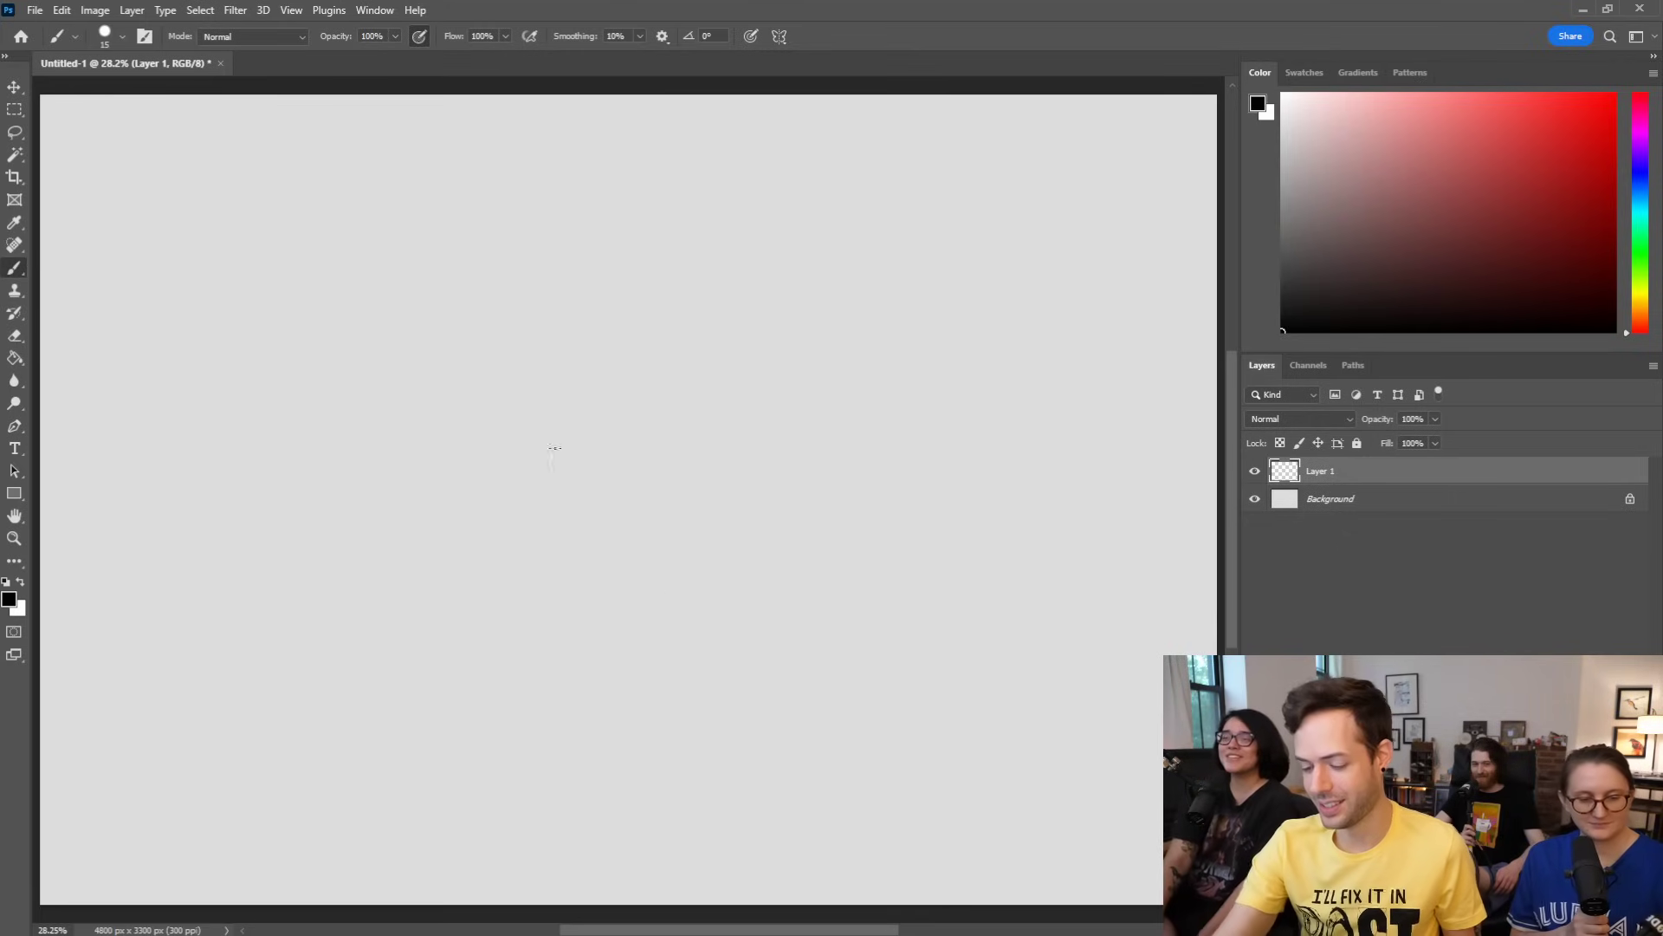
Step: Sketch a large mug with curved top and bottom edges, a double-lined handle on its right side and an inner rim line
mouse_move(478, 682)
mouse_down()
mouse_move(430, 364)
mouse_move(793, 343)
mouse_move(668, 709)
mouse_move(759, 674)
mouse_move(798, 356)
mouse_up()
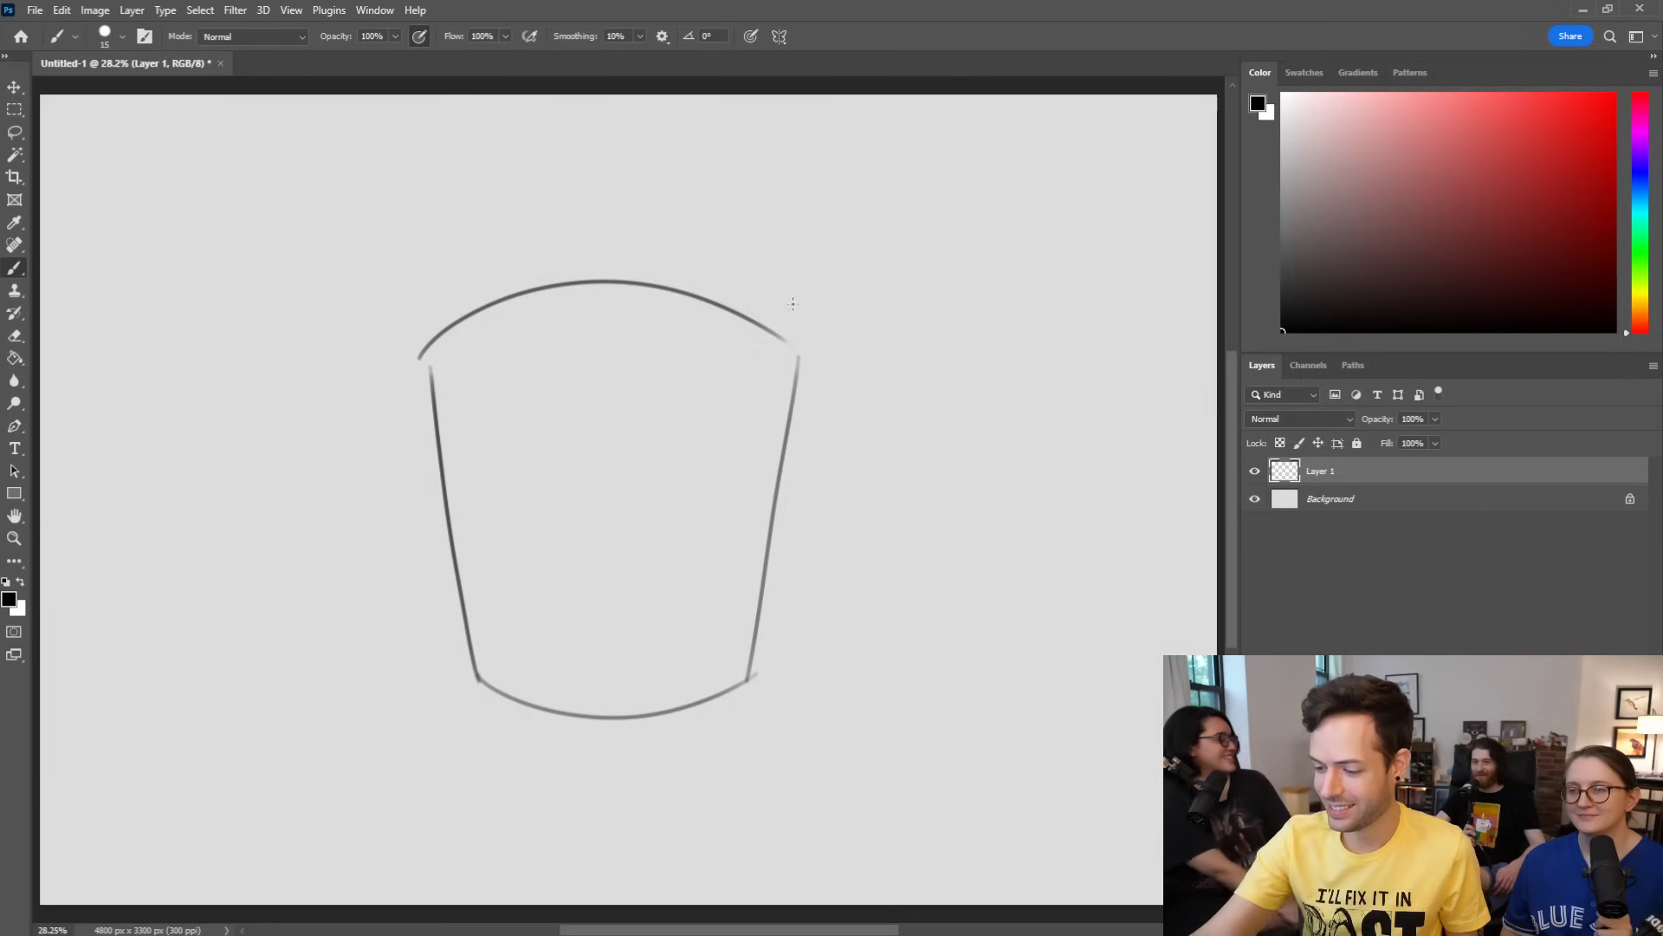
mouse_move(785, 448)
mouse_down()
mouse_move(873, 442)
mouse_move(772, 598)
mouse_up()
mouse_move(773, 517)
mouse_down()
mouse_move(824, 477)
mouse_move(781, 561)
mouse_up()
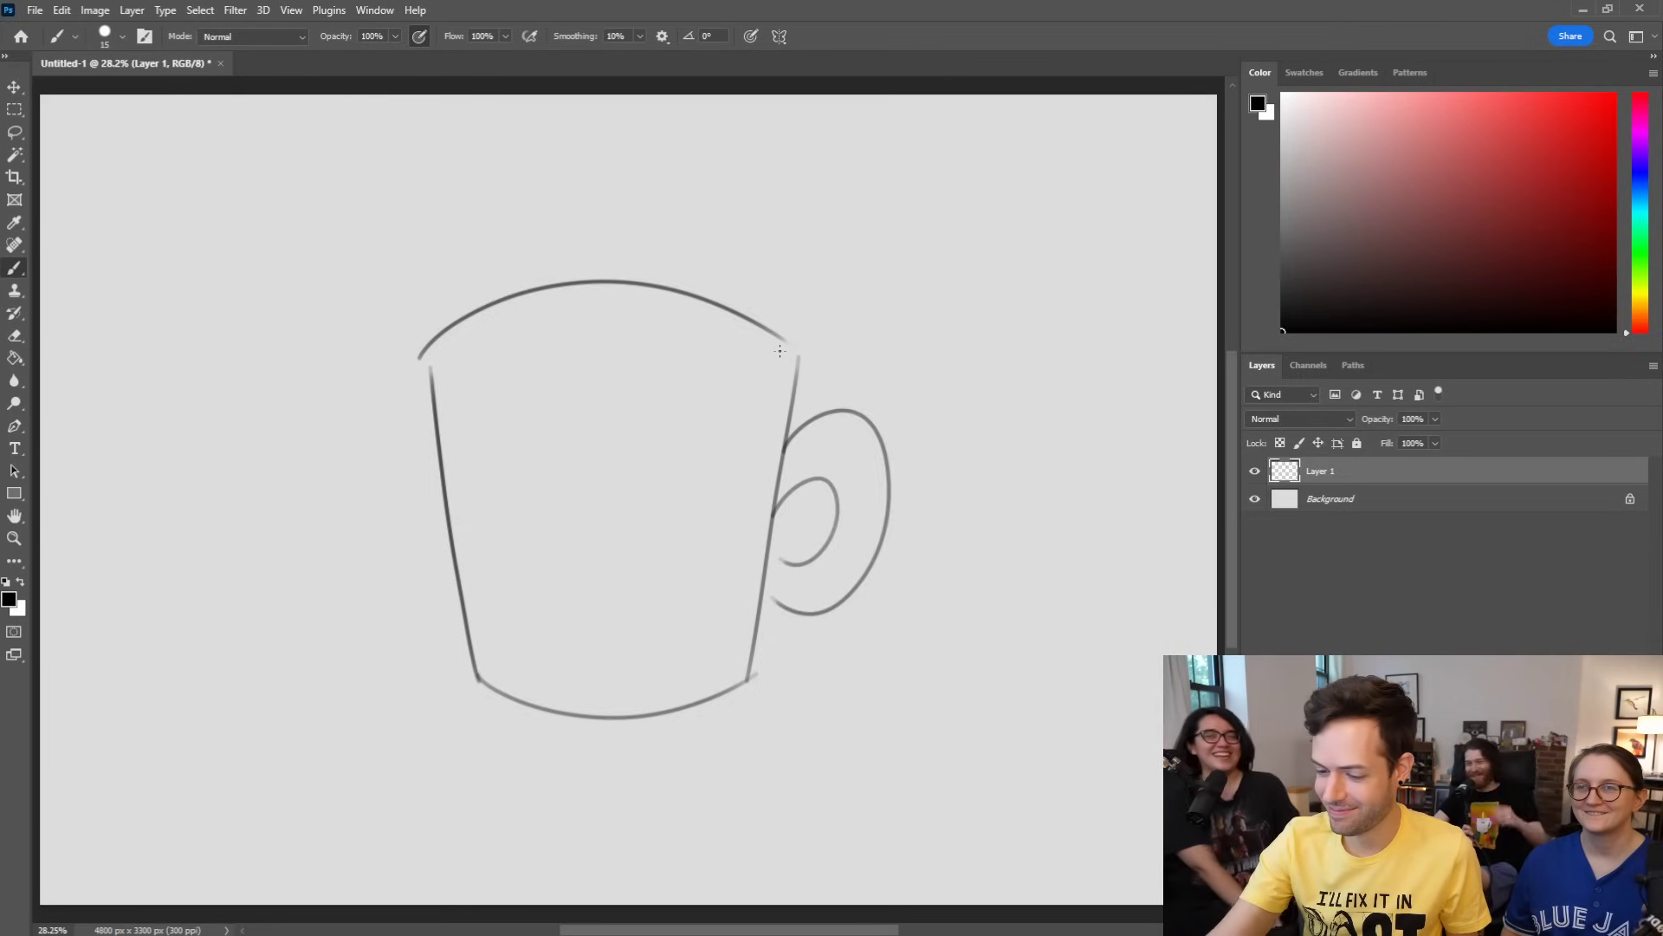
drag(780, 350, 463, 365)
key(ctrl+z)
mouse_move(773, 351)
mouse_down()
mouse_move(646, 379)
mouse_move(475, 362)
mouse_up()
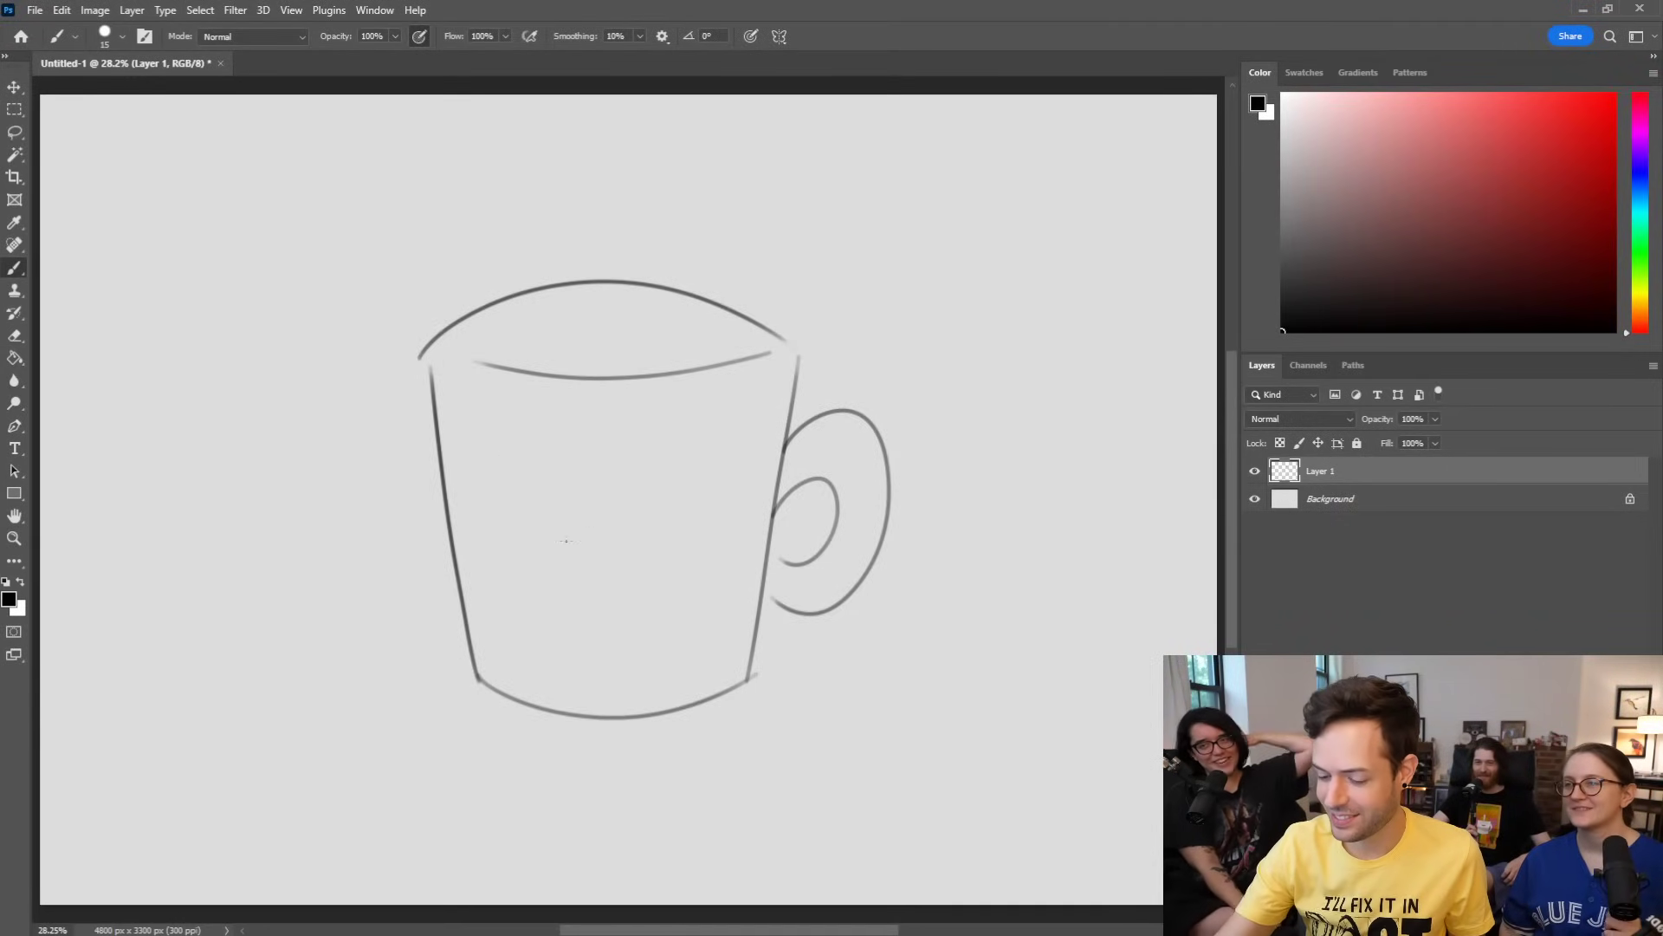
Step: Draw two large round eye outlines side by side on the upper half of the mug
mouse_move(531, 532)
mouse_down()
mouse_move(455, 456)
mouse_move(538, 464)
mouse_up()
key(ctrl+z)
mouse_move(523, 544)
mouse_down()
mouse_move(515, 425)
mouse_move(529, 543)
mouse_up()
mouse_move(719, 533)
mouse_down()
mouse_move(693, 424)
mouse_move(736, 533)
mouse_move(659, 438)
mouse_move(673, 424)
mouse_move(725, 430)
mouse_move(724, 542)
mouse_up()
key(ctrl+z)
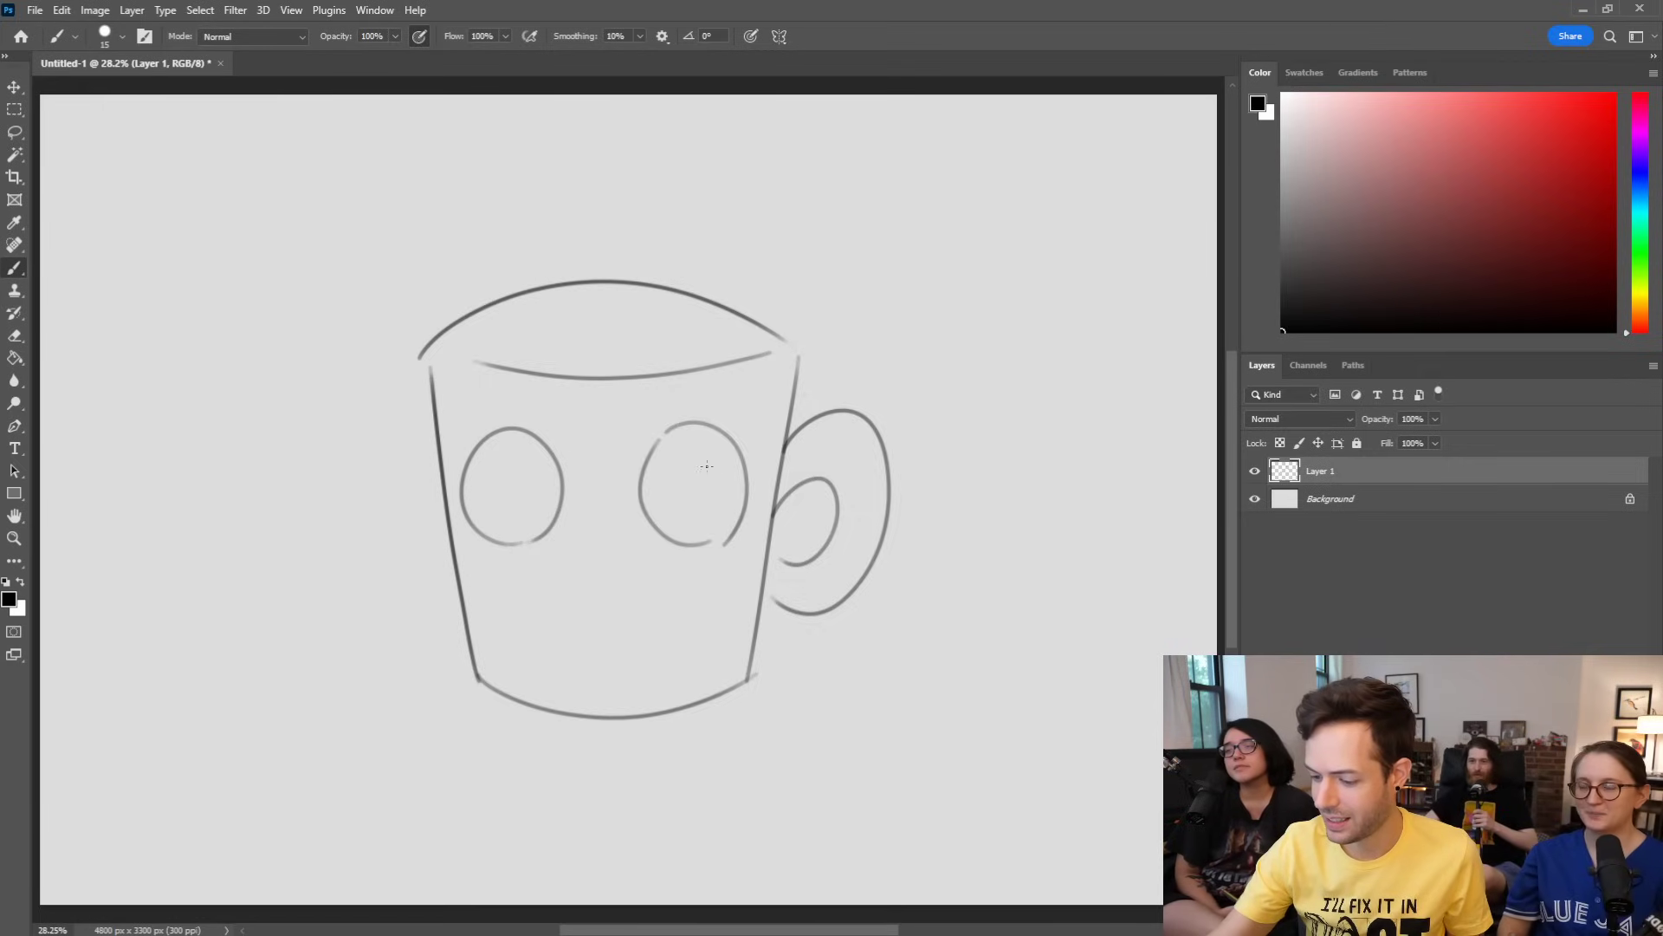
key(ctrl+z)
key(ctrl+z)
mouse_move(669, 431)
mouse_down()
mouse_move(720, 418)
mouse_move(730, 535)
mouse_up()
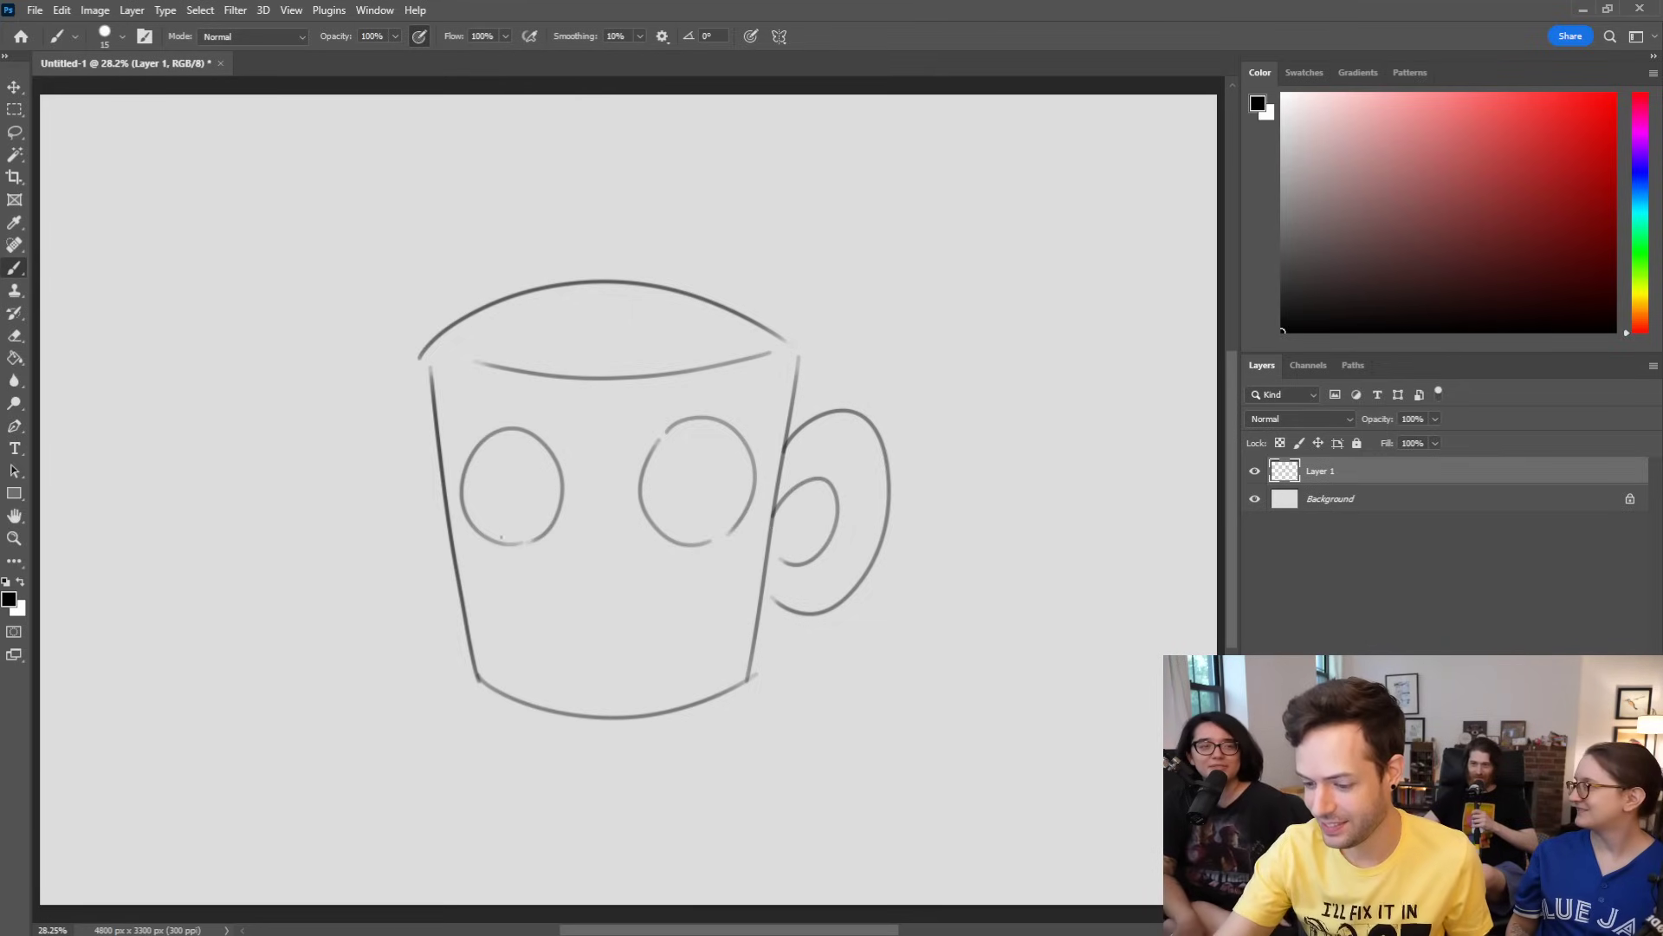
Step: Draw an iris curve inside each eye, with a rounded highlight and a wavy reflection line
drag(511, 540, 492, 459)
key(ctrl+z)
mouse_move(507, 544)
mouse_down()
mouse_move(481, 482)
mouse_move(495, 457)
mouse_move(544, 451)
mouse_up()
mouse_move(652, 452)
mouse_down()
mouse_move(722, 470)
mouse_move(713, 541)
mouse_up()
key(ctrl+z)
mouse_move(718, 457)
mouse_down()
mouse_move(727, 504)
mouse_move(711, 542)
mouse_up()
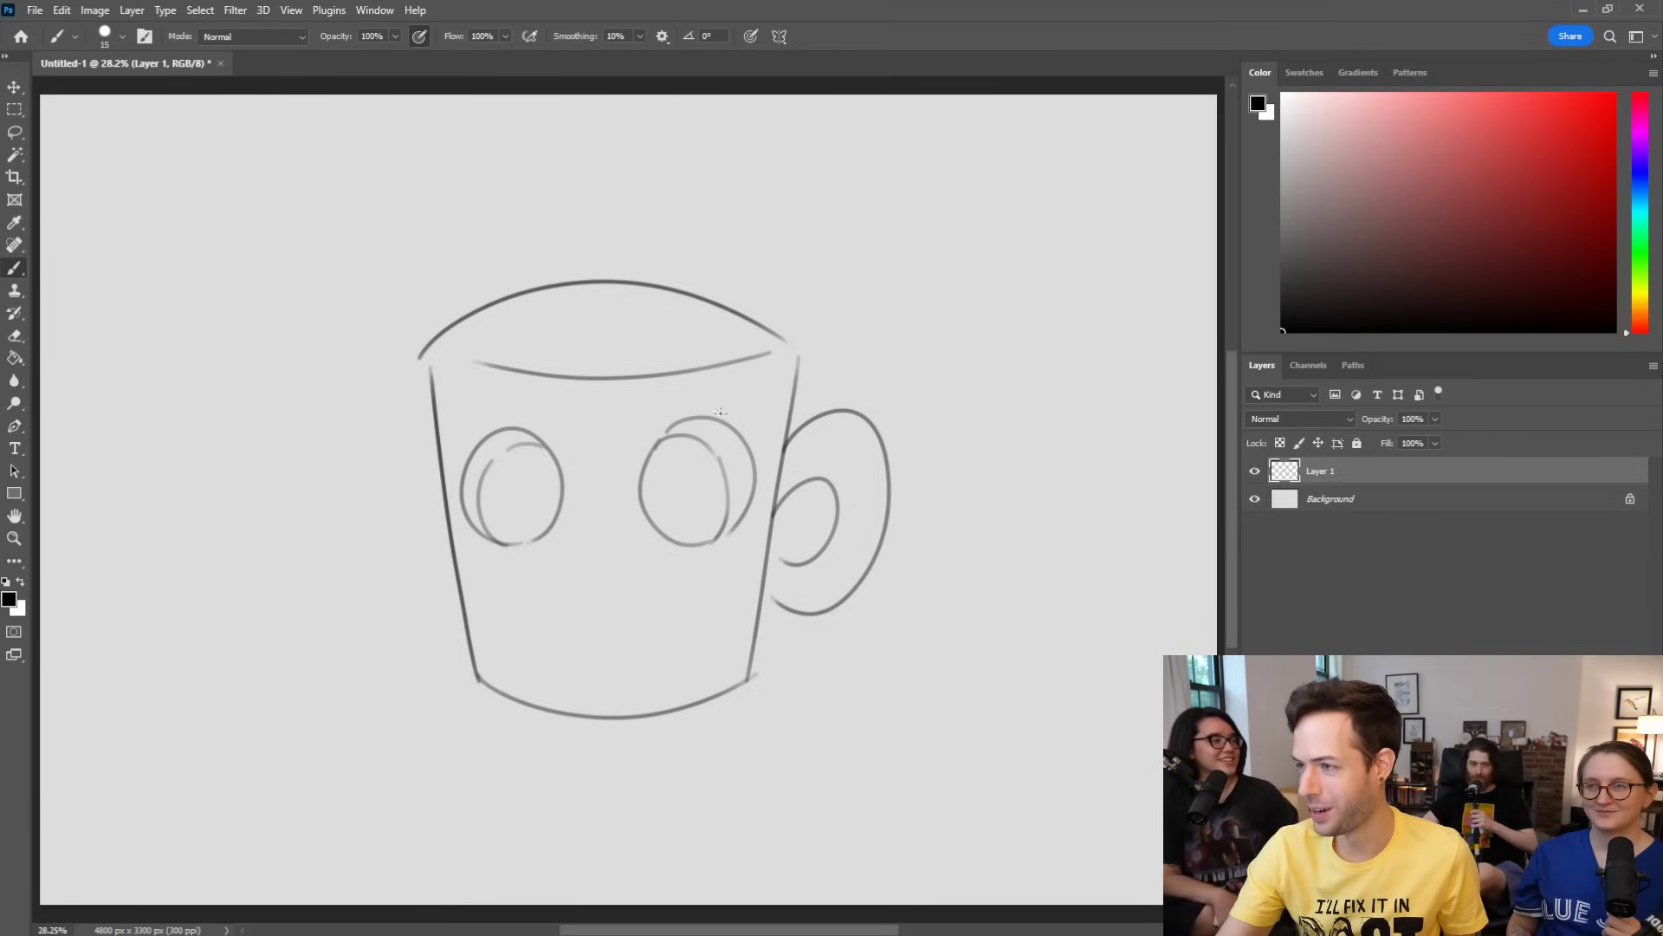
drag(482, 483, 539, 449)
key(ctrl+z)
mouse_move(483, 515)
mouse_down()
mouse_move(529, 525)
mouse_move(666, 486)
mouse_move(689, 454)
mouse_up()
mouse_move(654, 528)
mouse_down()
mouse_move(698, 519)
mouse_move(727, 480)
mouse_up()
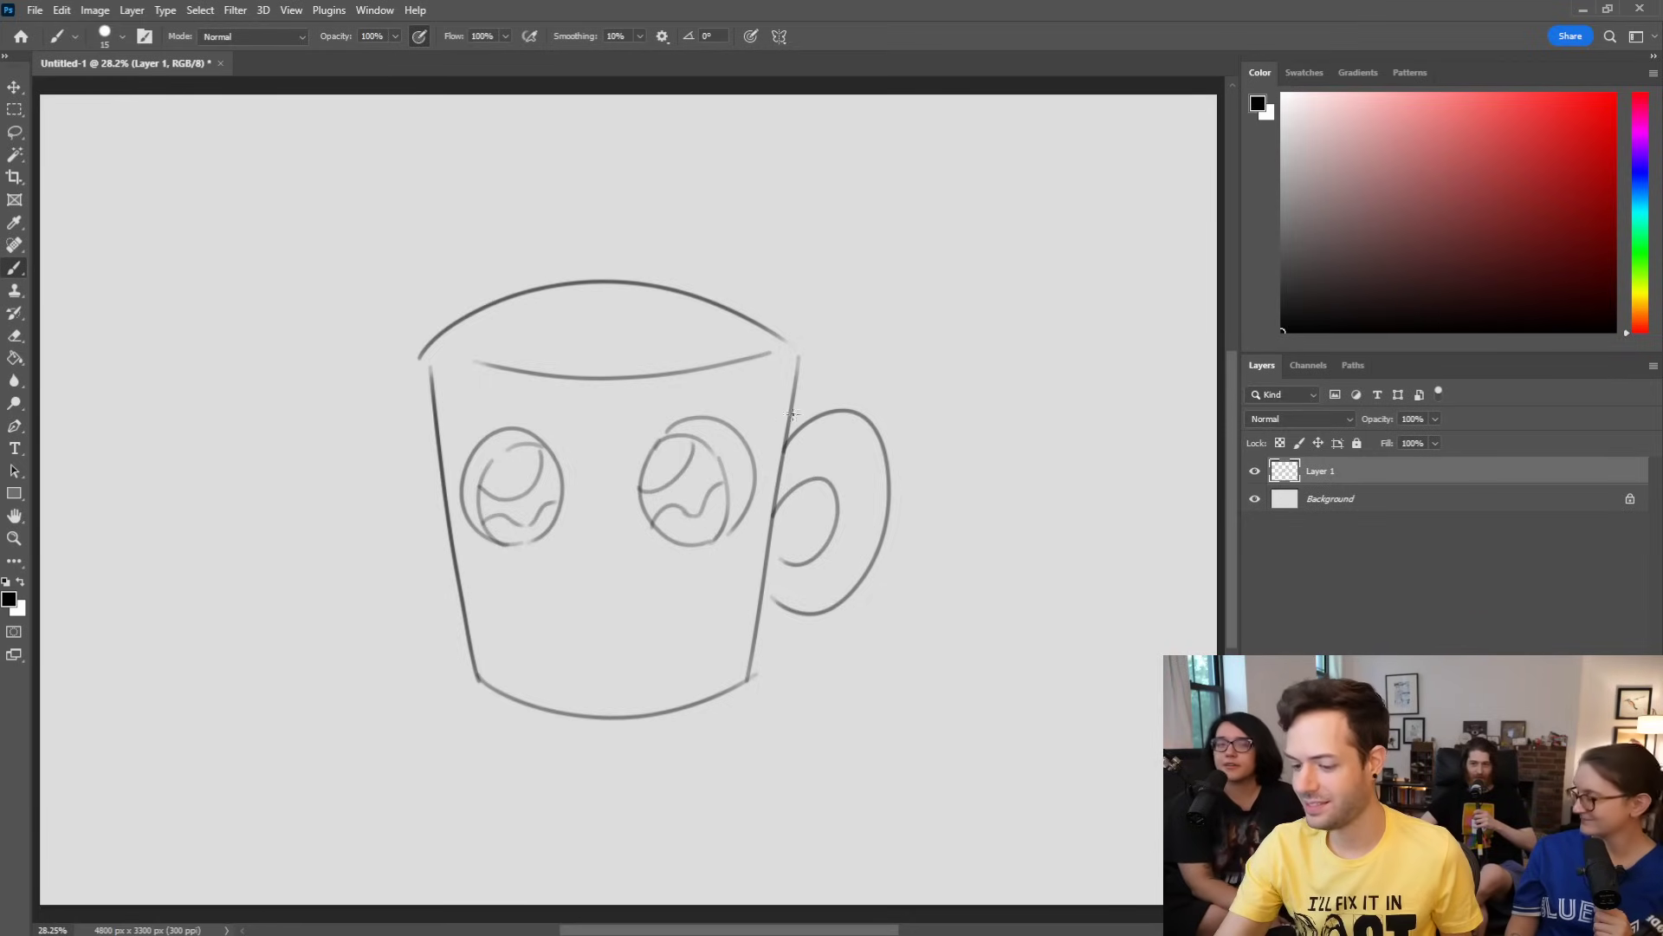
Step: Erase the right eye's outer edge and redraw it closer to the iris
key(e)
mouse_move(737, 532)
mouse_down()
mouse_move(749, 473)
mouse_move(713, 421)
mouse_move(751, 492)
mouse_move(753, 459)
mouse_up()
key(b)
key(ctrl+z)
key(ctrl+z)
mouse_move(714, 543)
mouse_down()
mouse_move(716, 421)
mouse_move(750, 453)
mouse_move(731, 429)
mouse_move(748, 477)
mouse_up()
key(e)
key(b)
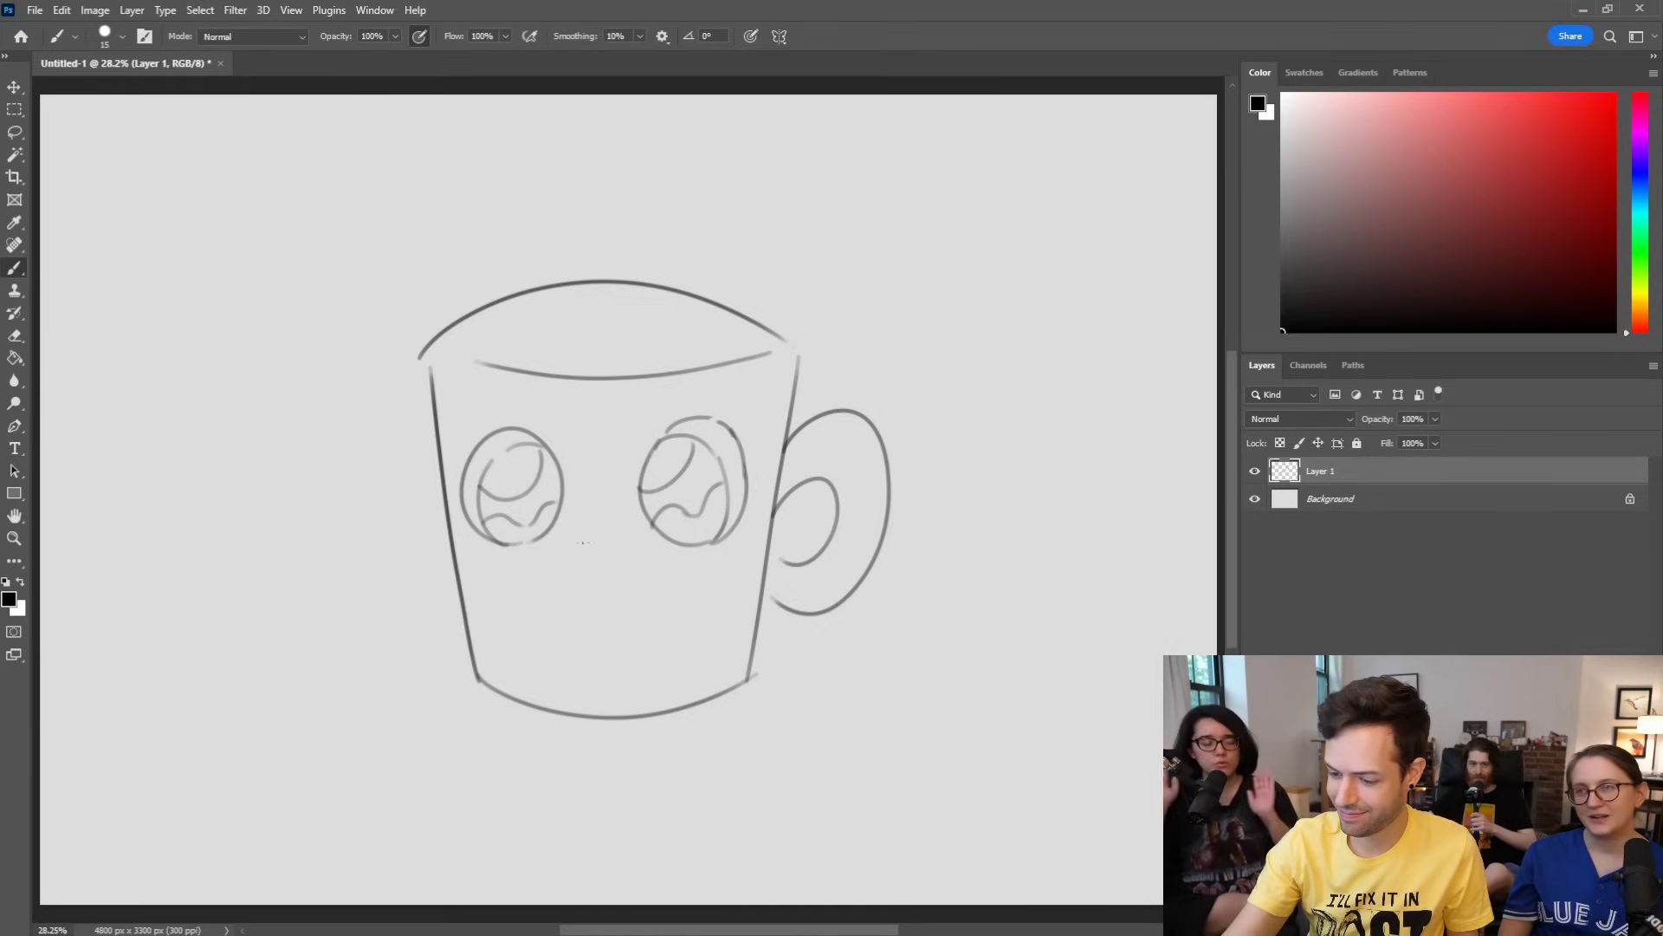
Step: Draw an arched, double-lined eyebrow above each eye and trim the eyebrows' inner ends with the Eraser
mouse_move(468, 394)
mouse_down()
mouse_move(530, 356)
mouse_move(537, 368)
mouse_up()
mouse_move(661, 362)
mouse_down()
mouse_move(727, 365)
mouse_move(689, 335)
mouse_move(730, 374)
mouse_up()
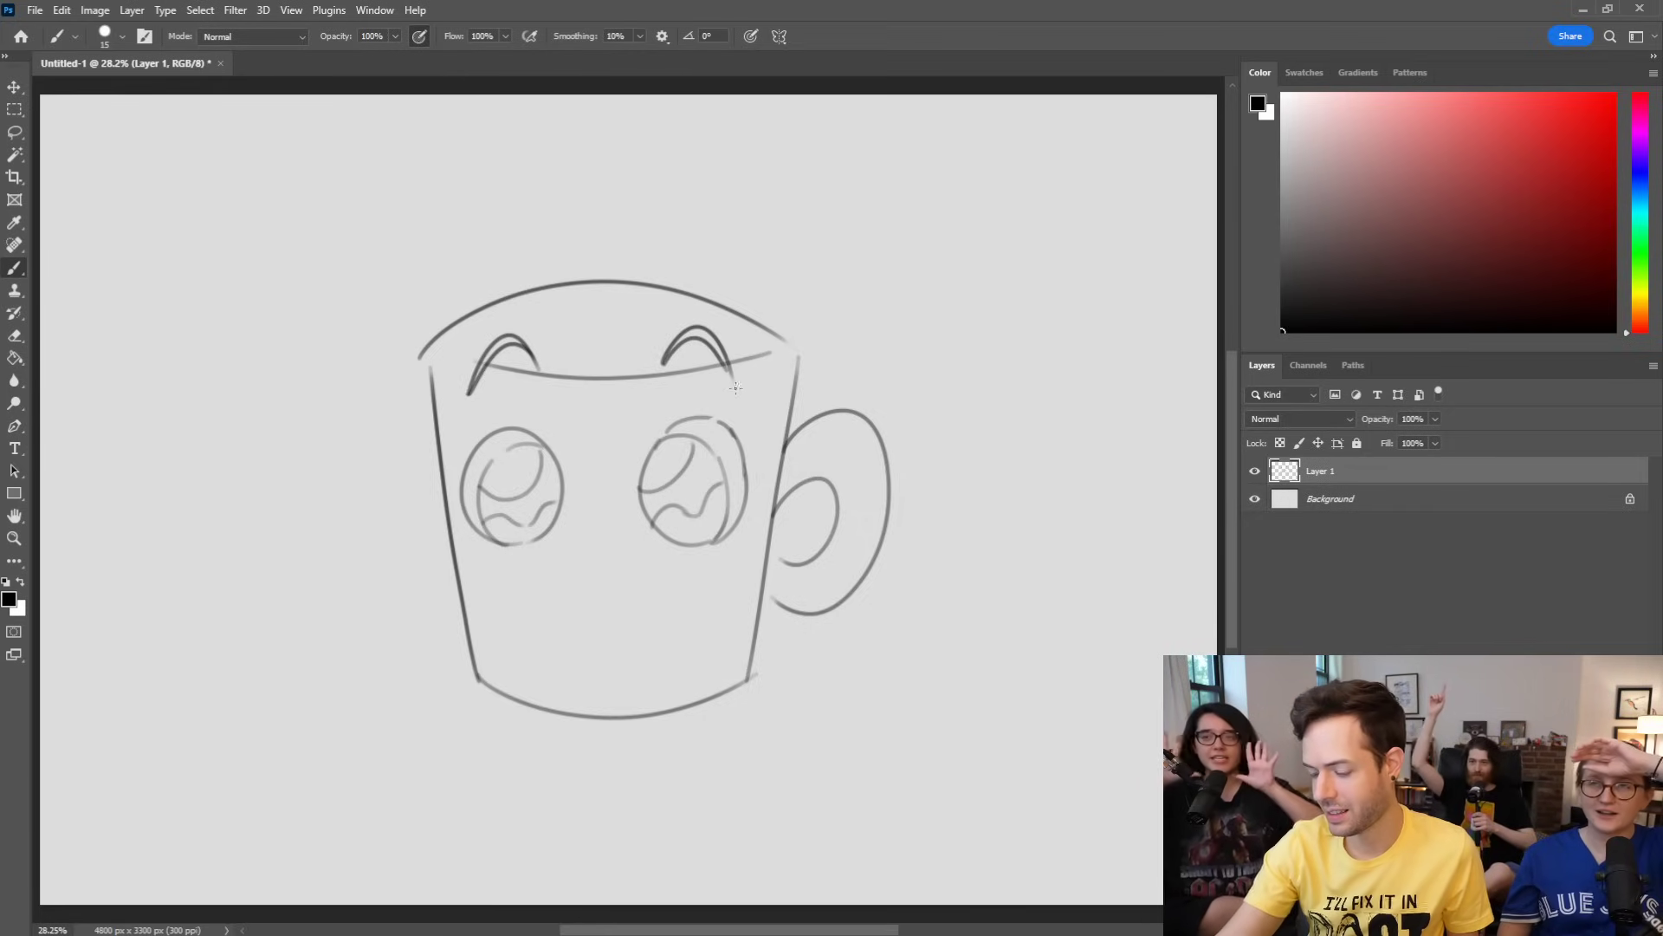
key(e)
click(538, 369)
click(664, 360)
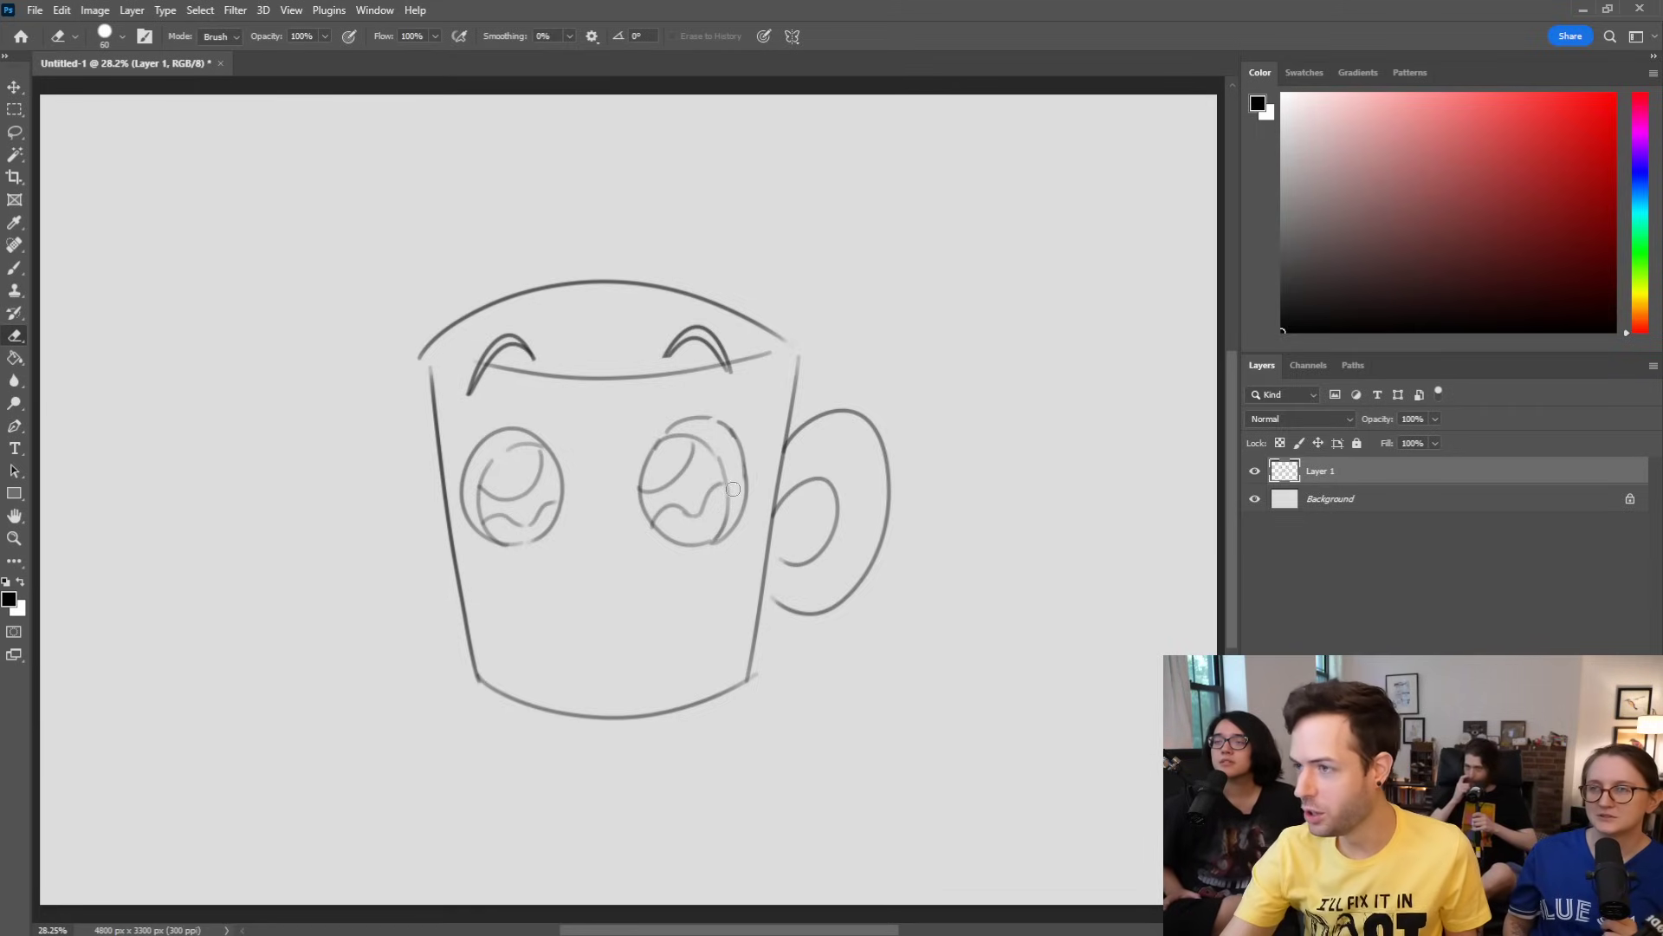
key(b)
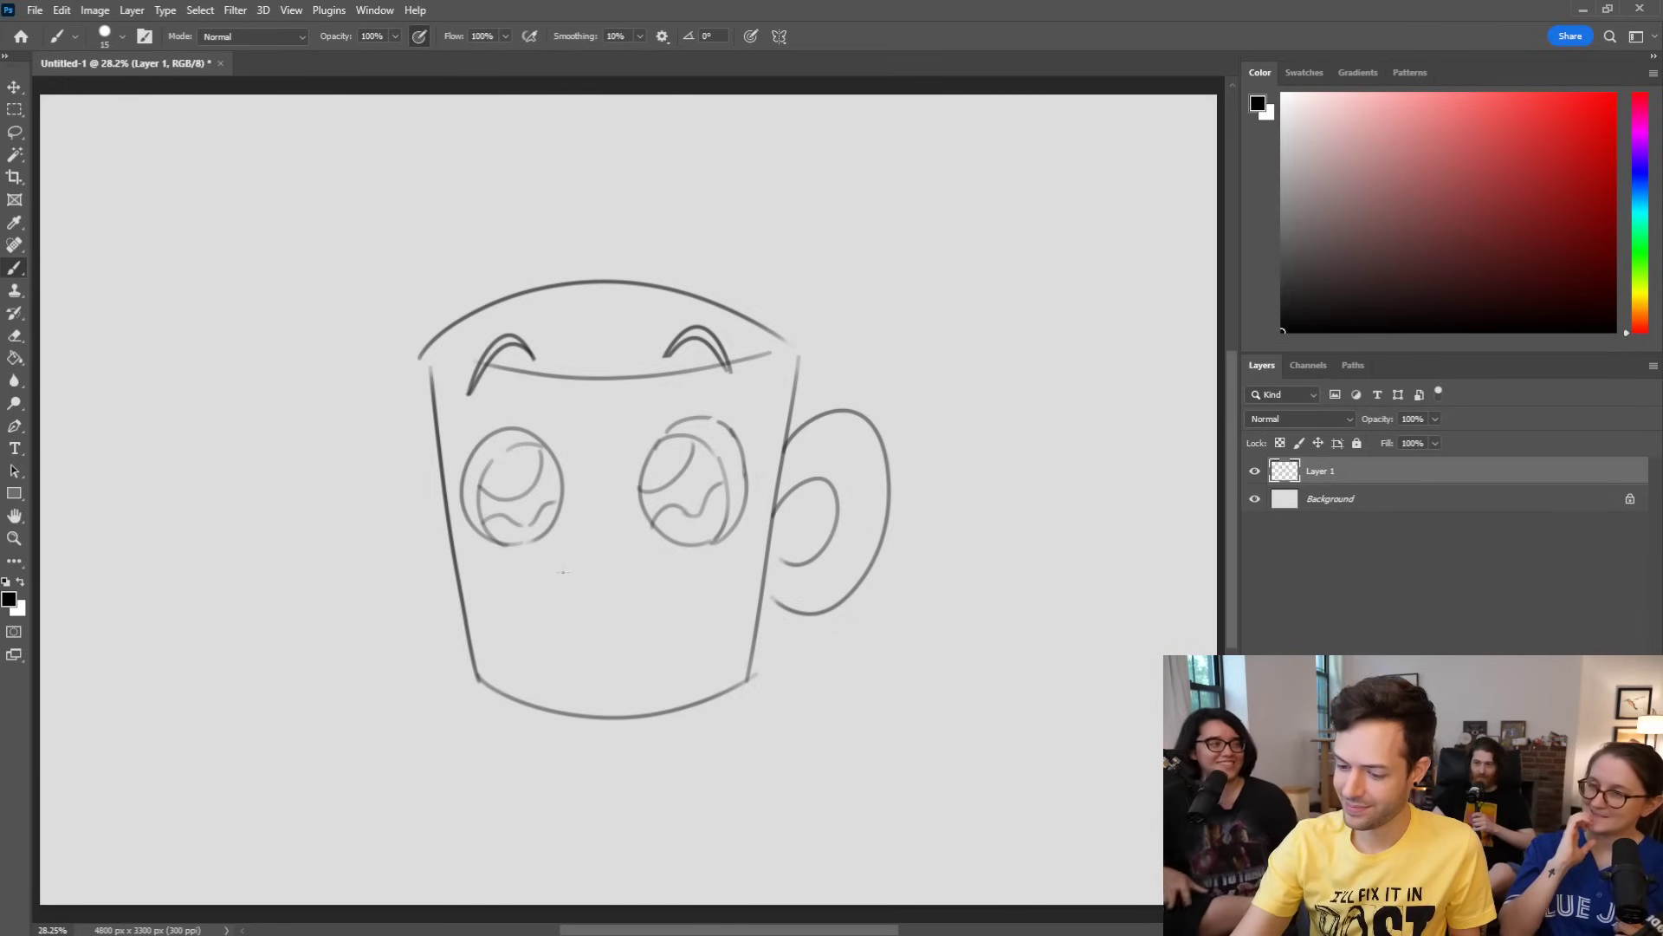
Step: Draw curved cheek lines below the eyes and a wide open mouth between them
mouse_move(502, 589)
mouse_down()
mouse_move(572, 552)
mouse_move(707, 586)
mouse_up()
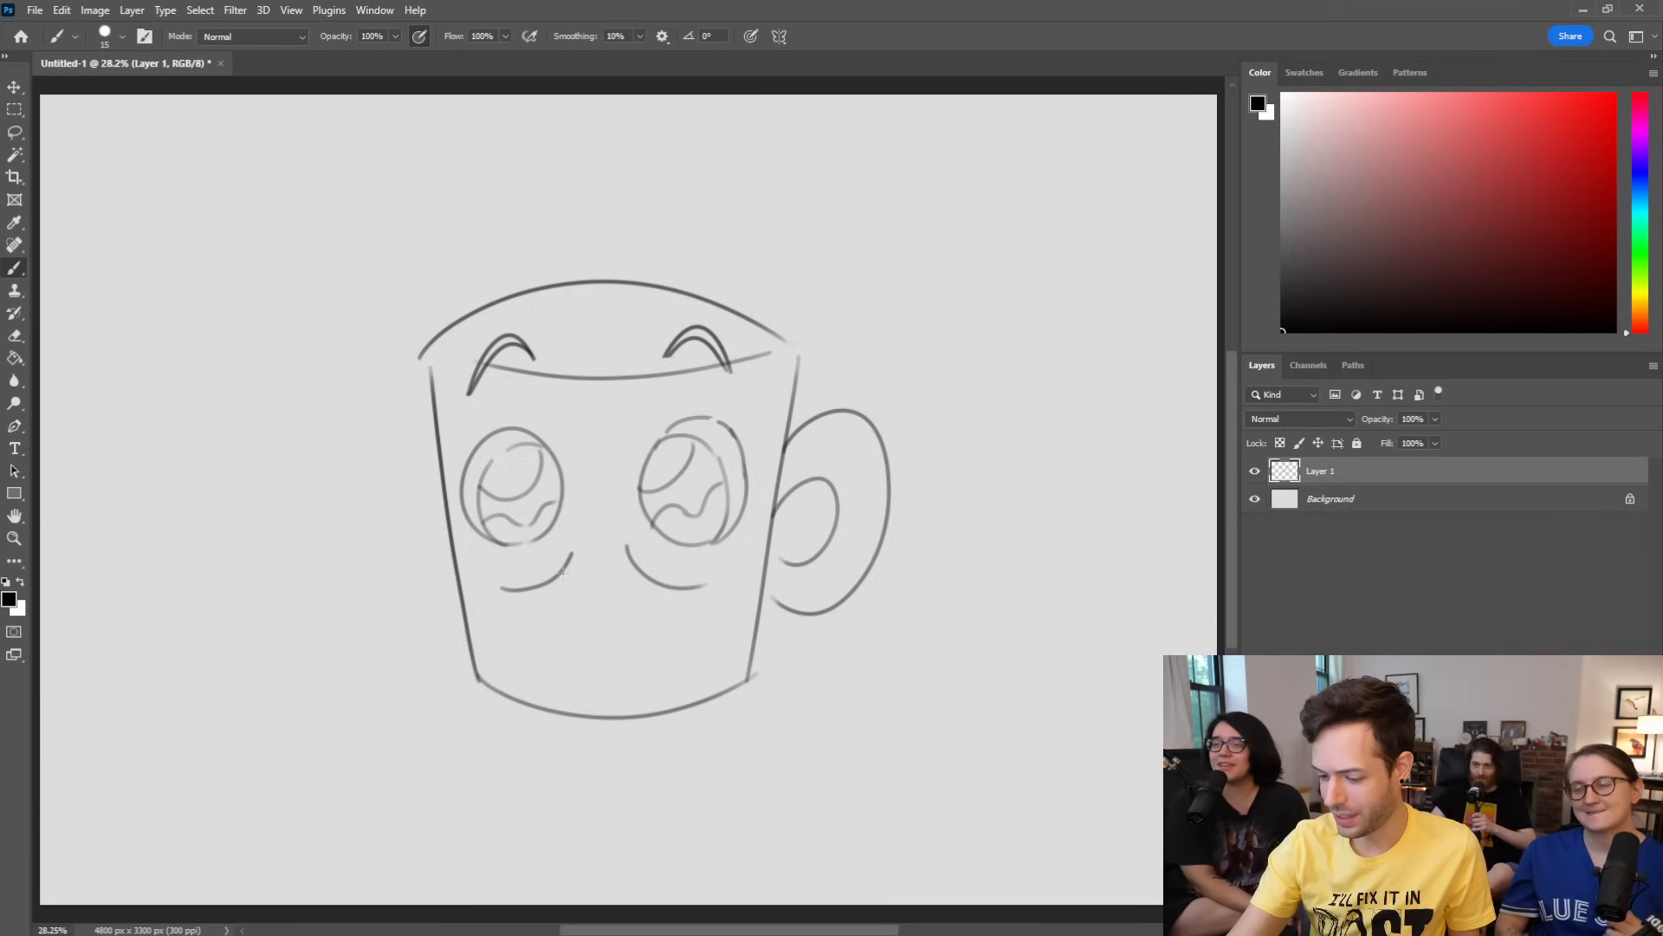
mouse_move(559, 575)
mouse_down()
mouse_move(594, 599)
mouse_move(636, 567)
mouse_move(545, 608)
mouse_move(592, 647)
mouse_move(664, 598)
mouse_up()
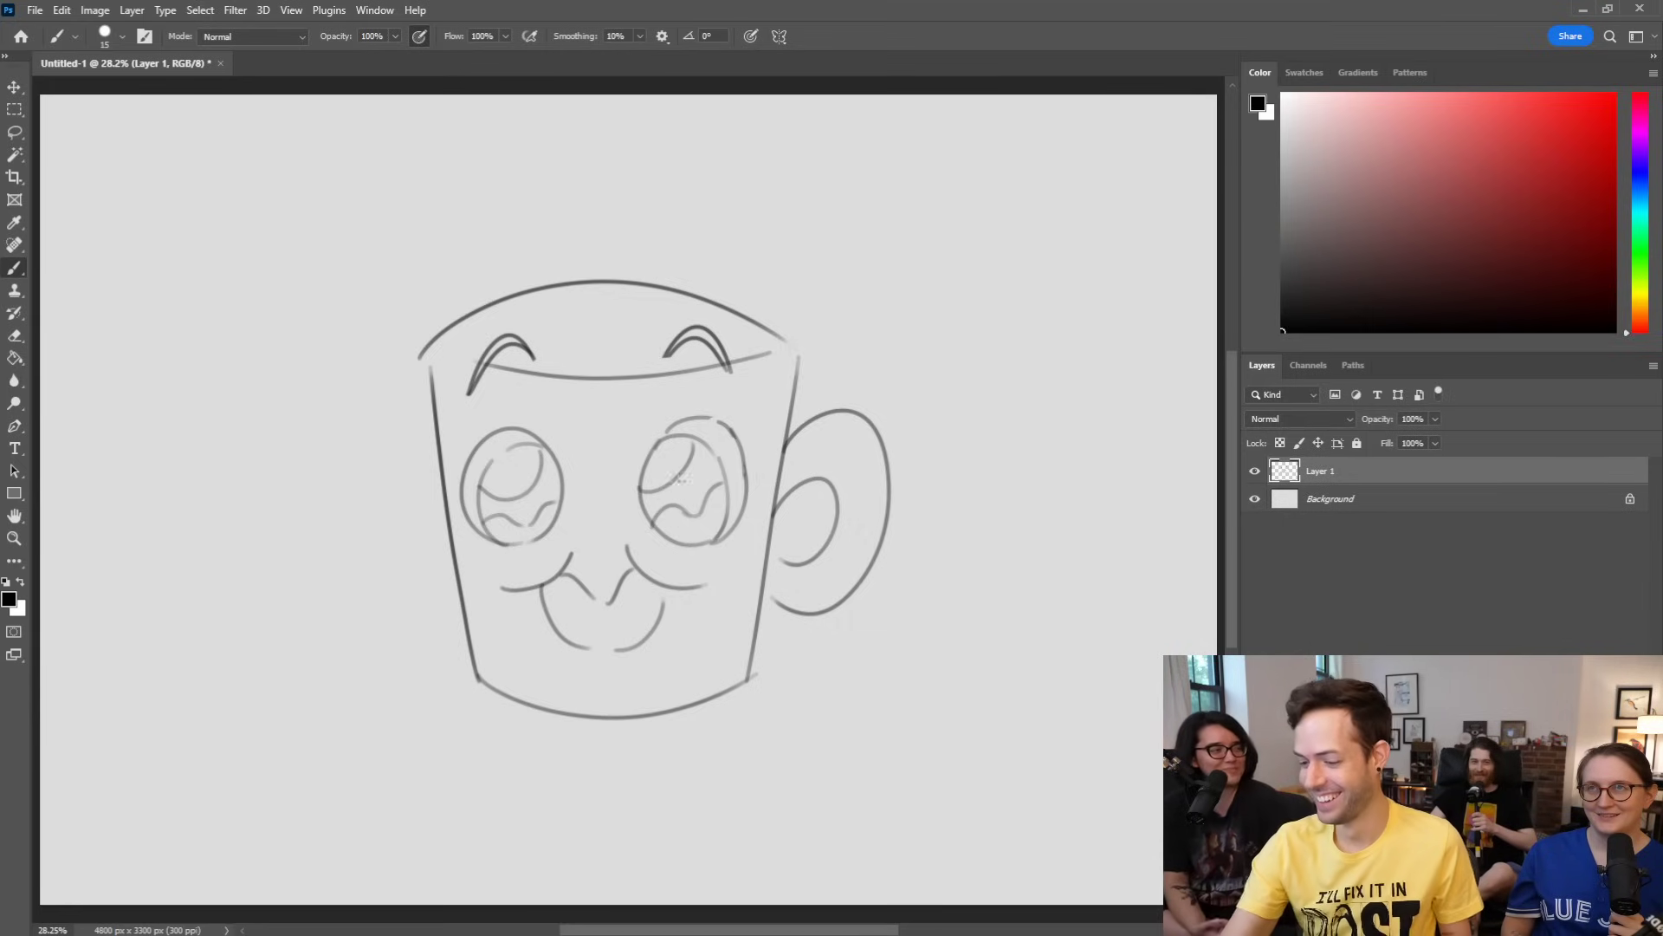
key(ctrl+z)
mouse_move(610, 651)
mouse_down()
mouse_move(676, 574)
mouse_move(640, 641)
mouse_move(655, 602)
mouse_move(661, 644)
mouse_move(664, 603)
mouse_up()
key(ctrl+z)
key(ctrl+z)
key(ctrl+z)
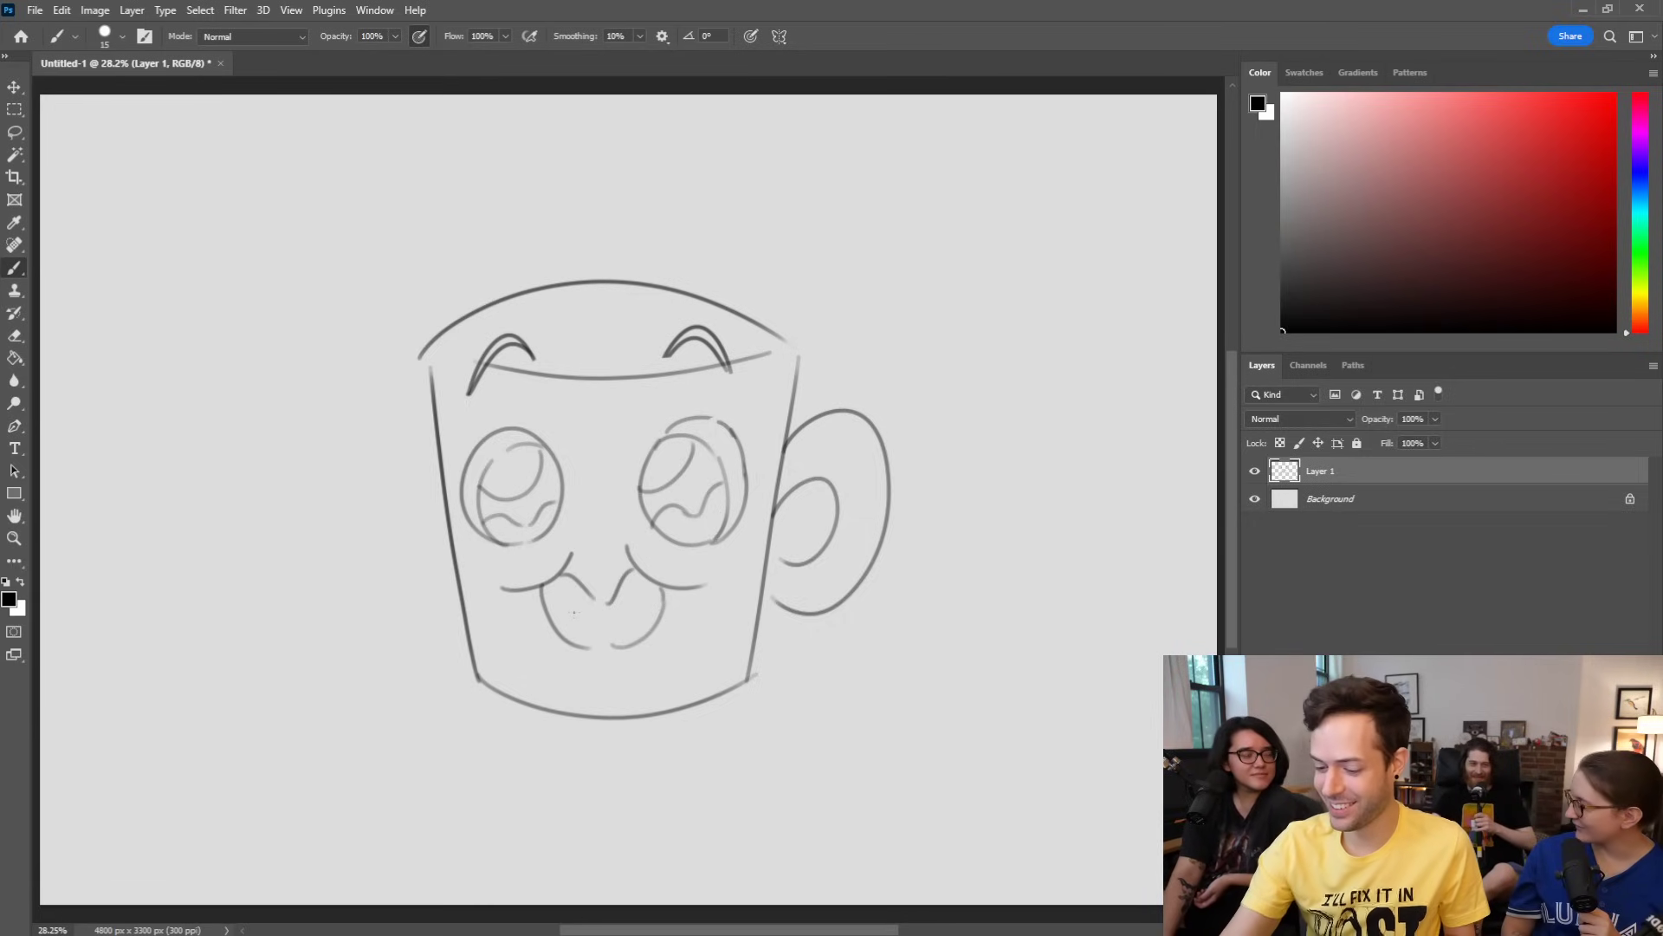
Step: Add the tongue and teeth lines inside the mouth and erase the excess at the upper lip's centre
mouse_move(550, 629)
mouse_down()
mouse_move(654, 620)
mouse_move(615, 592)
mouse_move(611, 613)
mouse_move(558, 589)
mouse_move(598, 611)
mouse_up()
key(e)
key(b)
key(ctrl+z)
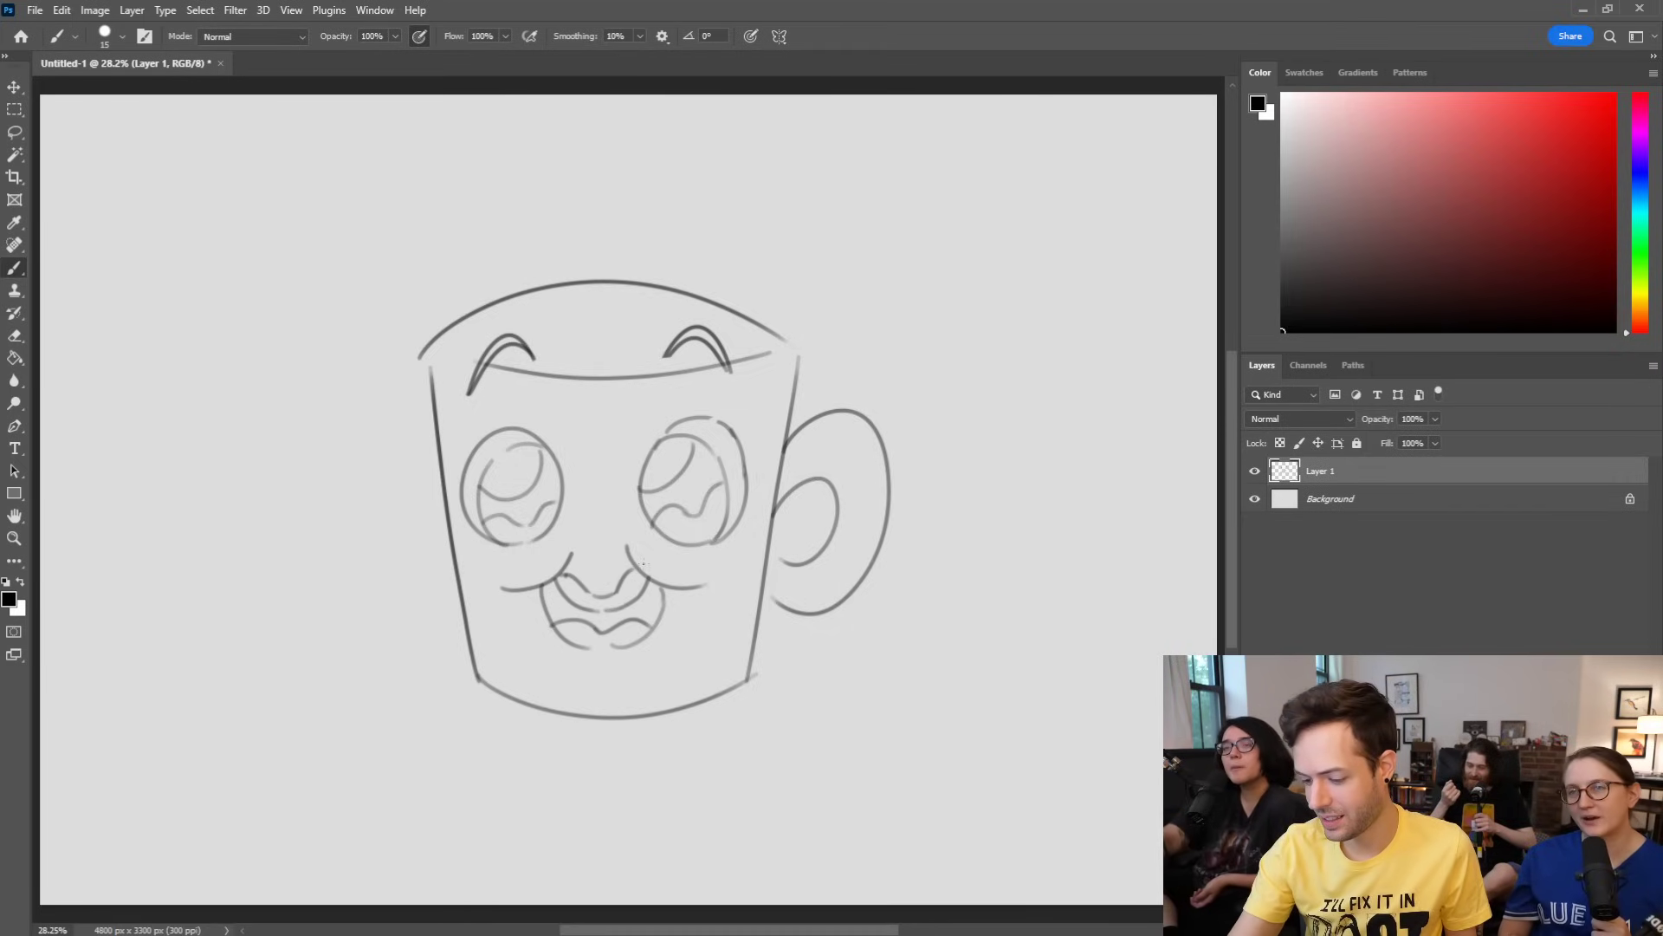
key(e)
drag(597, 594, 626, 574)
key(b)
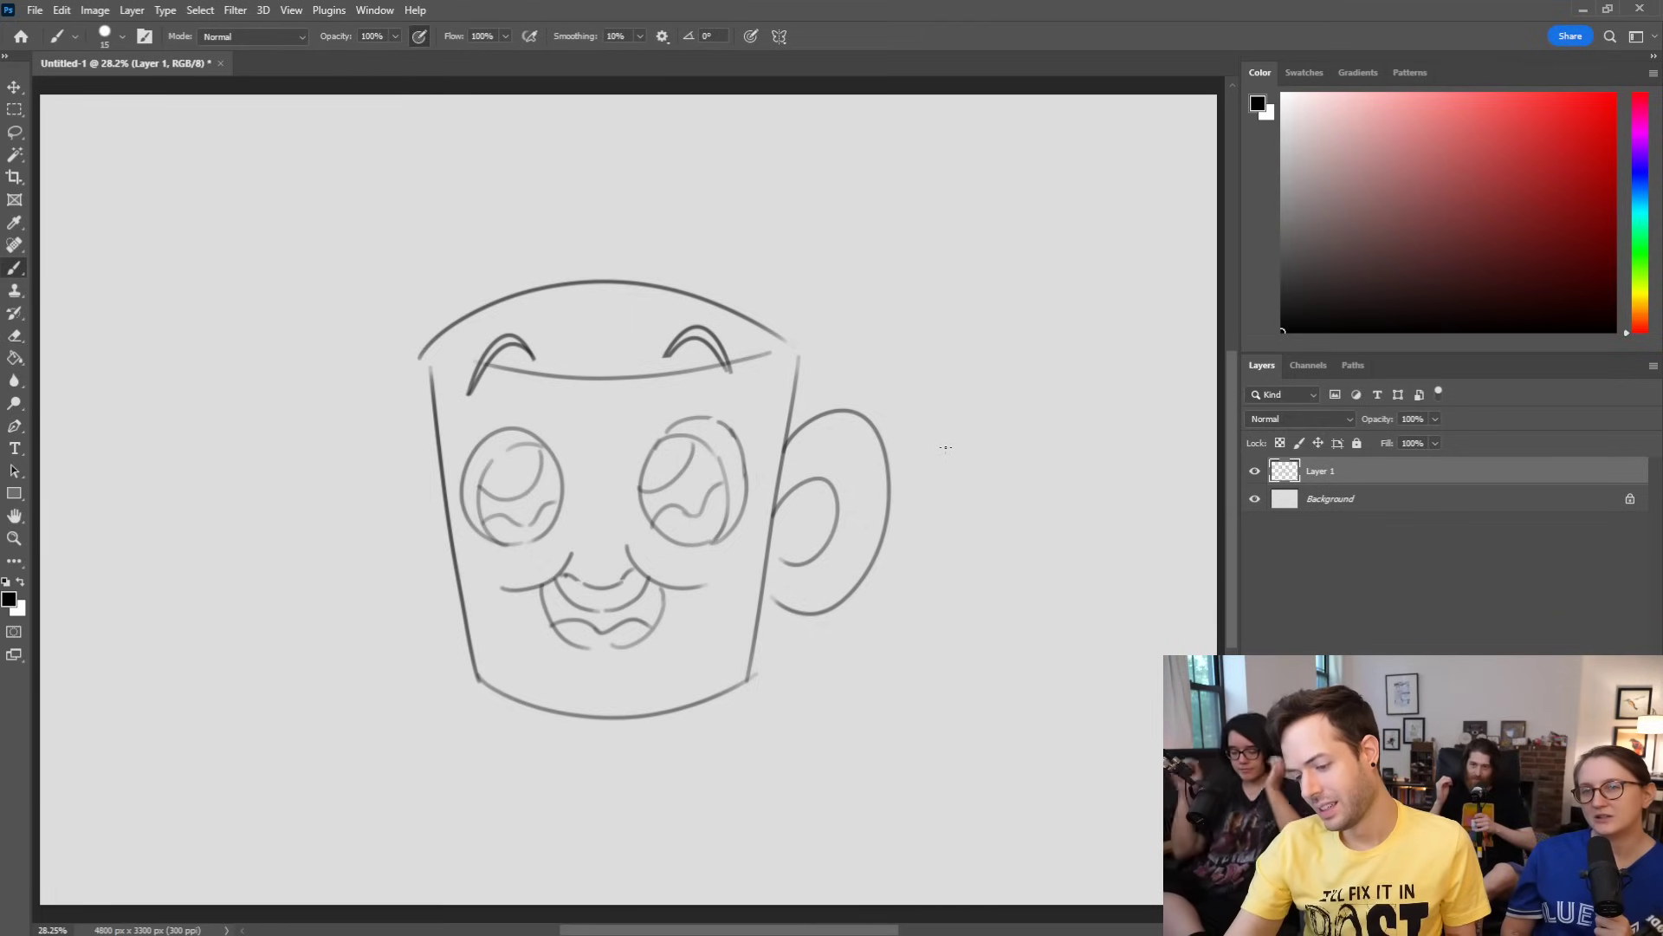
Step: Add small pupil lines inside both eyes, and redraw the mug's left edge slightly farther out
mouse_move(502, 517)
mouse_down()
mouse_move(513, 492)
mouse_move(532, 503)
mouse_up()
mouse_move(668, 511)
mouse_down()
mouse_move(664, 483)
mouse_move(686, 468)
mouse_move(691, 498)
mouse_up()
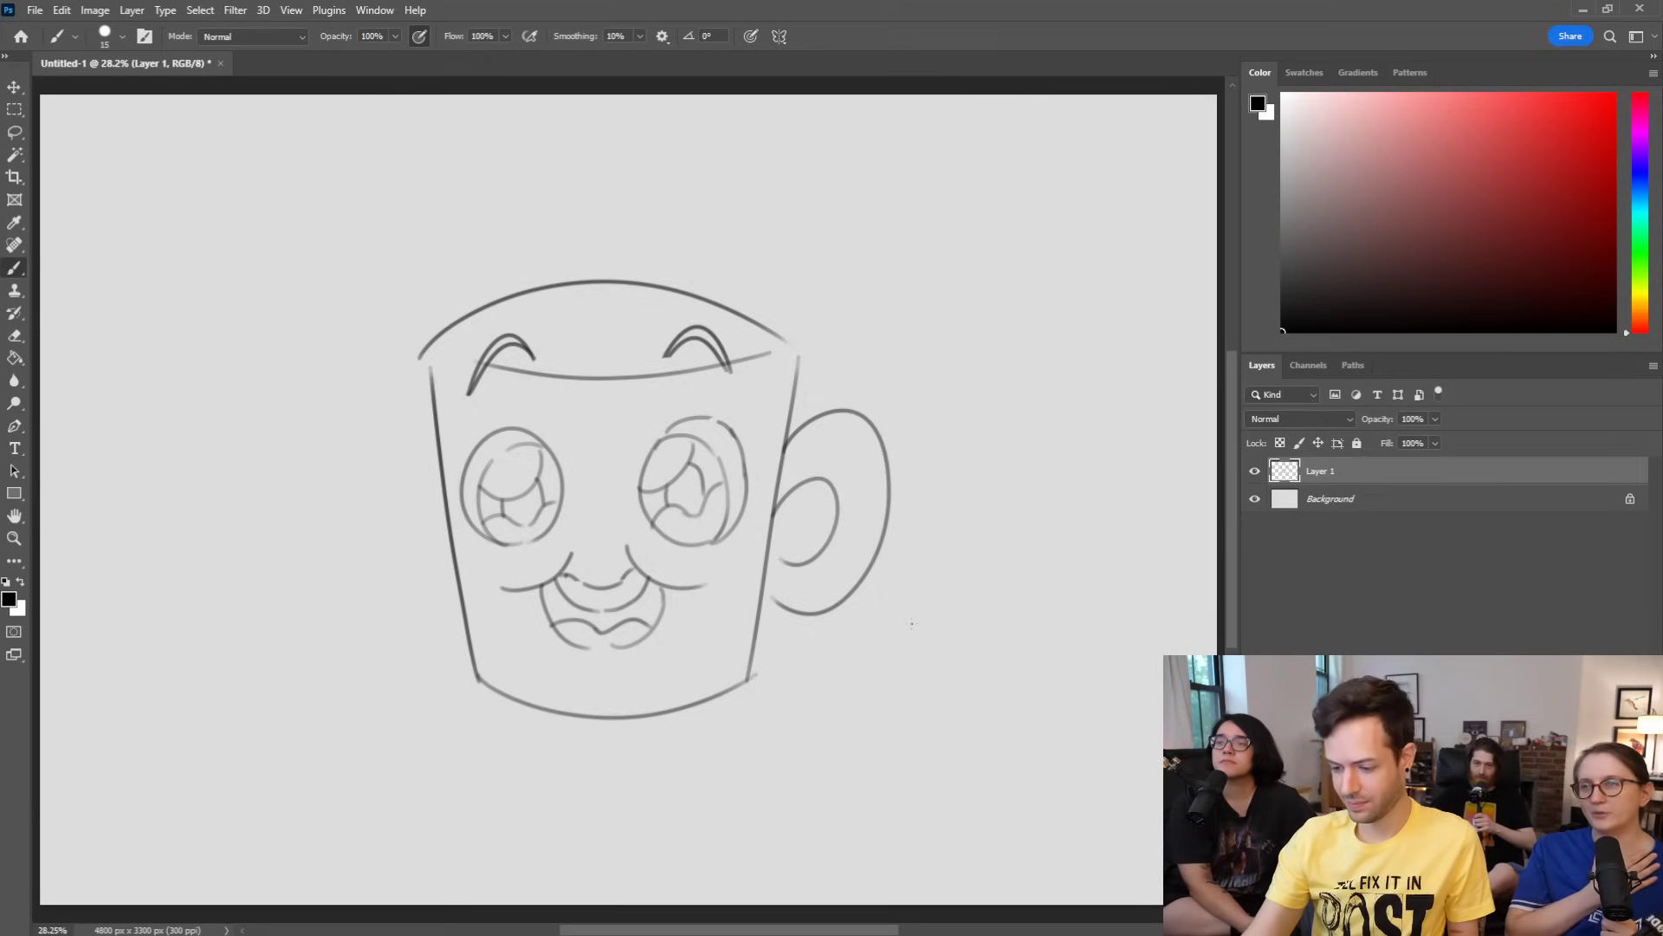
key(e)
mouse_move(475, 678)
mouse_down()
mouse_move(429, 362)
mouse_move(481, 673)
mouse_move(427, 381)
mouse_up()
key(b)
key(ctrl+z)
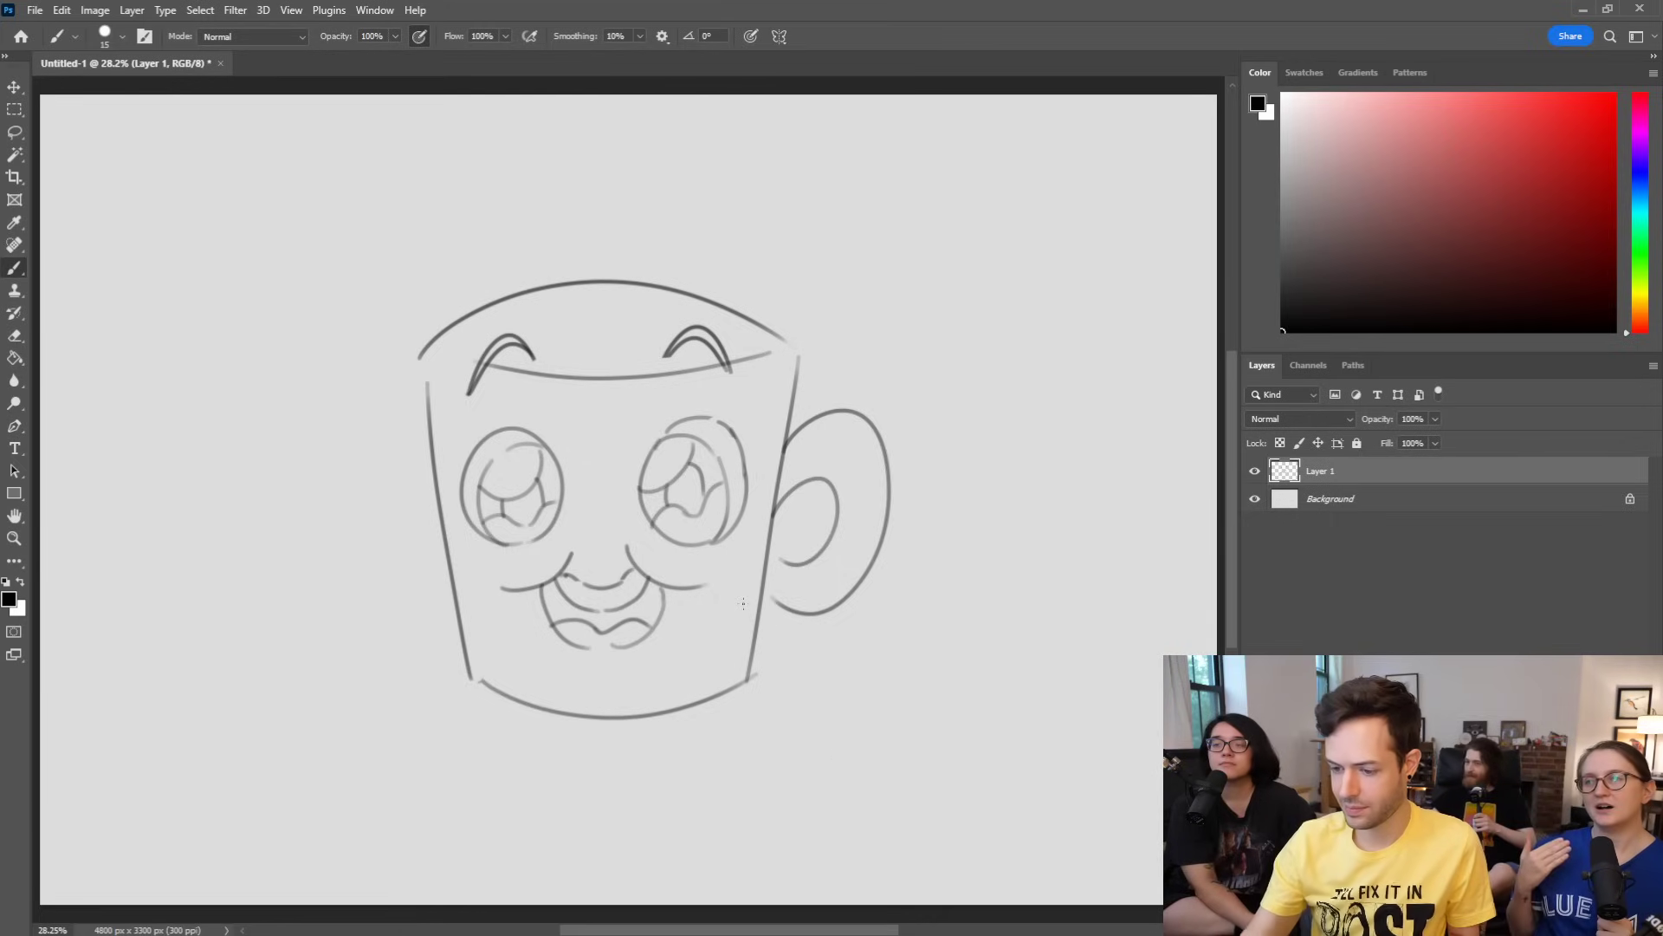
Step: Hand-letter the word PRIDE in large capitals arching above the mug
mouse_move(404, 330)
mouse_down()
mouse_move(340, 207)
mouse_move(394, 143)
mouse_move(370, 228)
mouse_move(479, 276)
mouse_up()
mouse_move(459, 204)
mouse_down()
mouse_move(502, 117)
mouse_move(460, 169)
mouse_move(570, 251)
mouse_up()
mouse_move(604, 111)
mouse_down()
mouse_move(658, 217)
mouse_move(667, 91)
mouse_up()
key(ctrl+z)
mouse_move(663, 253)
mouse_down()
mouse_move(669, 159)
mouse_move(699, 110)
mouse_move(667, 259)
mouse_up()
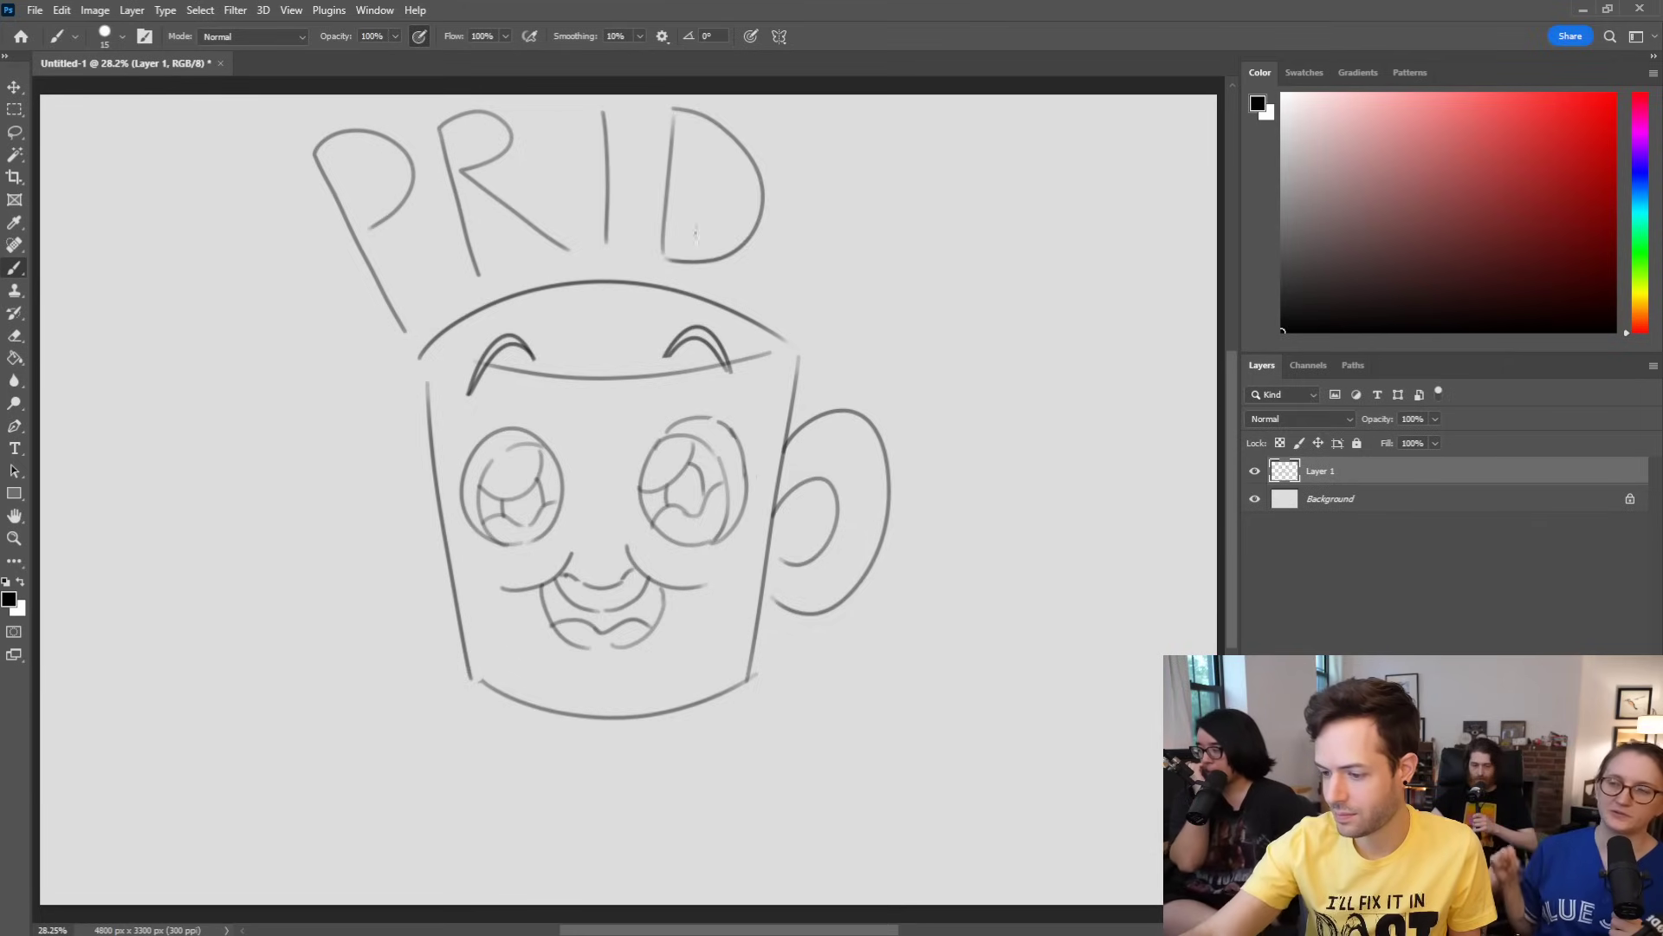
mouse_move(768, 284)
mouse_down()
mouse_move(823, 123)
mouse_move(908, 121)
mouse_up()
key(ctrl+z)
mouse_move(768, 284)
mouse_down()
mouse_move(813, 118)
mouse_move(915, 145)
mouse_move(832, 313)
mouse_up()
drag(791, 194, 849, 214)
Step: Hand-letter the word RIGHTs below the mug, with a small final s
mouse_move(374, 818)
mouse_down()
mouse_move(442, 700)
mouse_move(420, 762)
mouse_move(437, 873)
mouse_up()
drag(517, 730, 501, 871)
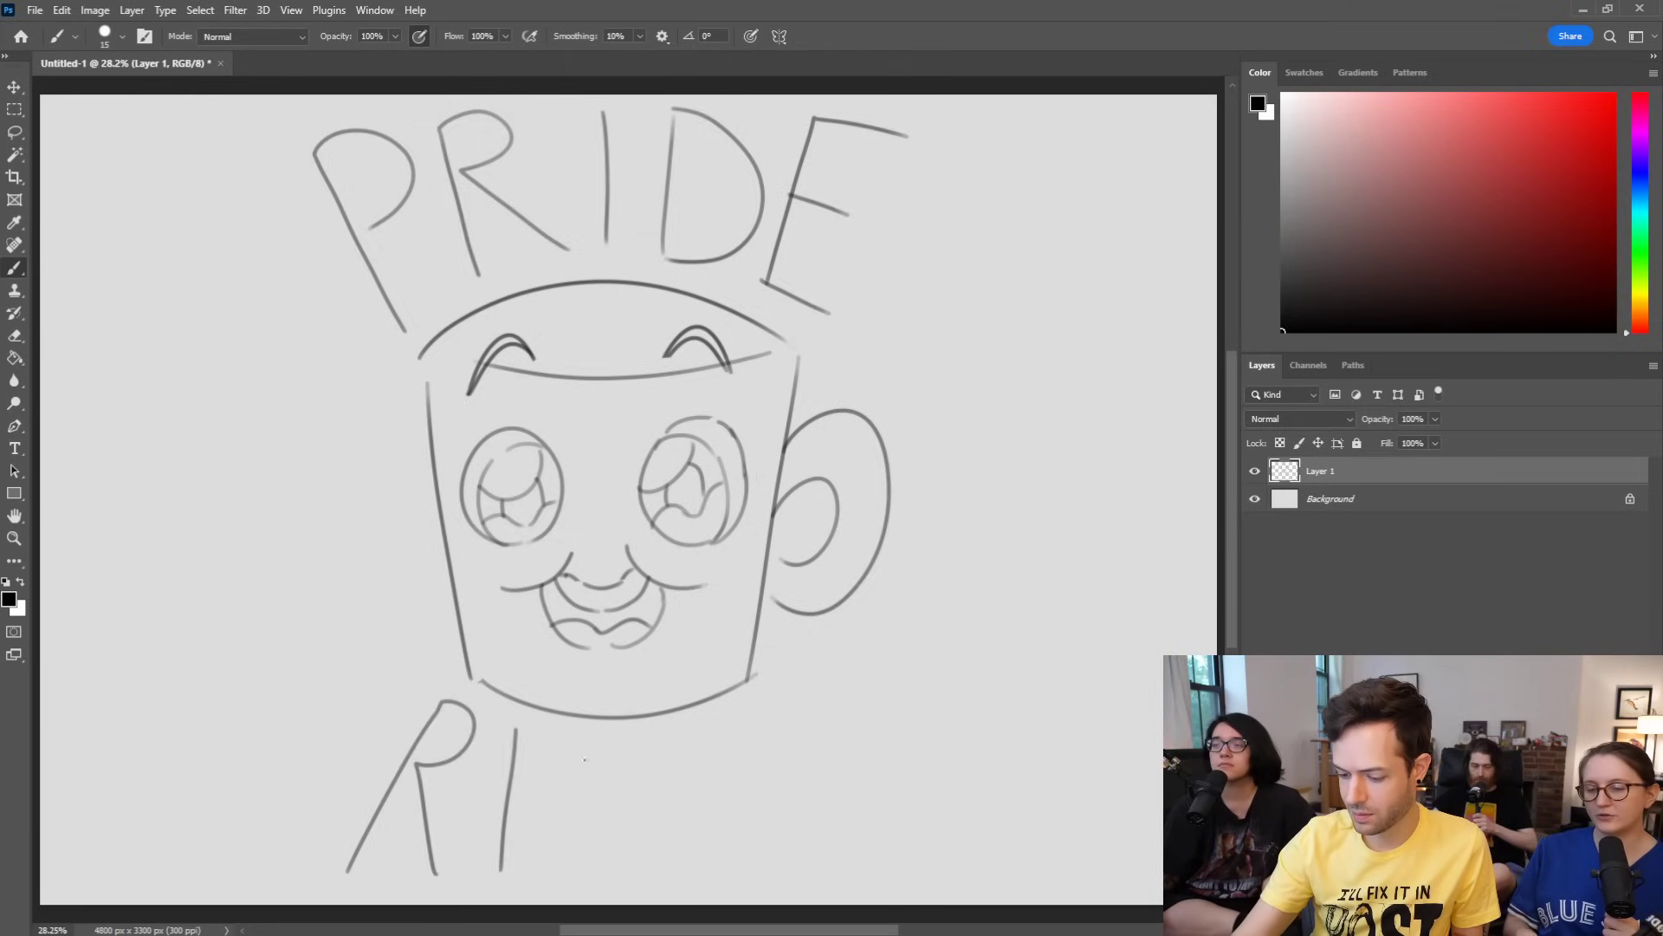
mouse_move(619, 743)
mouse_down()
mouse_move(589, 741)
mouse_move(606, 873)
mouse_move(592, 808)
mouse_move(653, 789)
mouse_move(659, 875)
mouse_up()
drag(710, 719, 741, 871)
drag(651, 800, 735, 795)
mouse_move(728, 721)
mouse_down()
mouse_move(820, 688)
mouse_move(805, 870)
mouse_up()
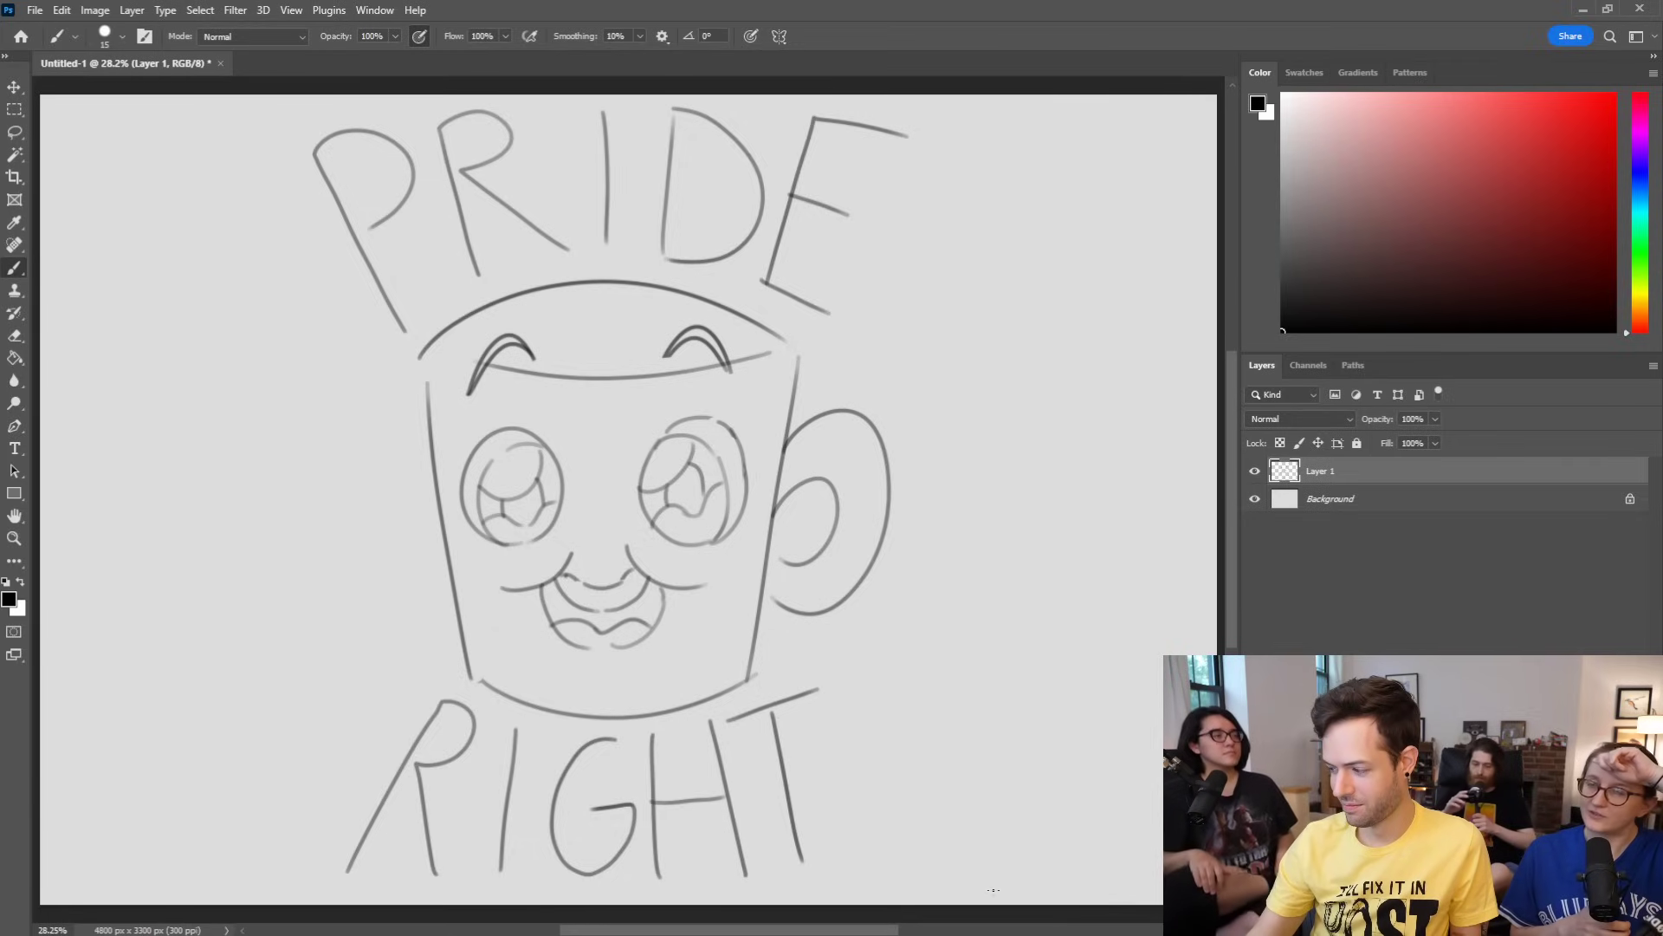
mouse_move(864, 746)
mouse_down()
mouse_move(874, 782)
mouse_move(851, 800)
mouse_up()
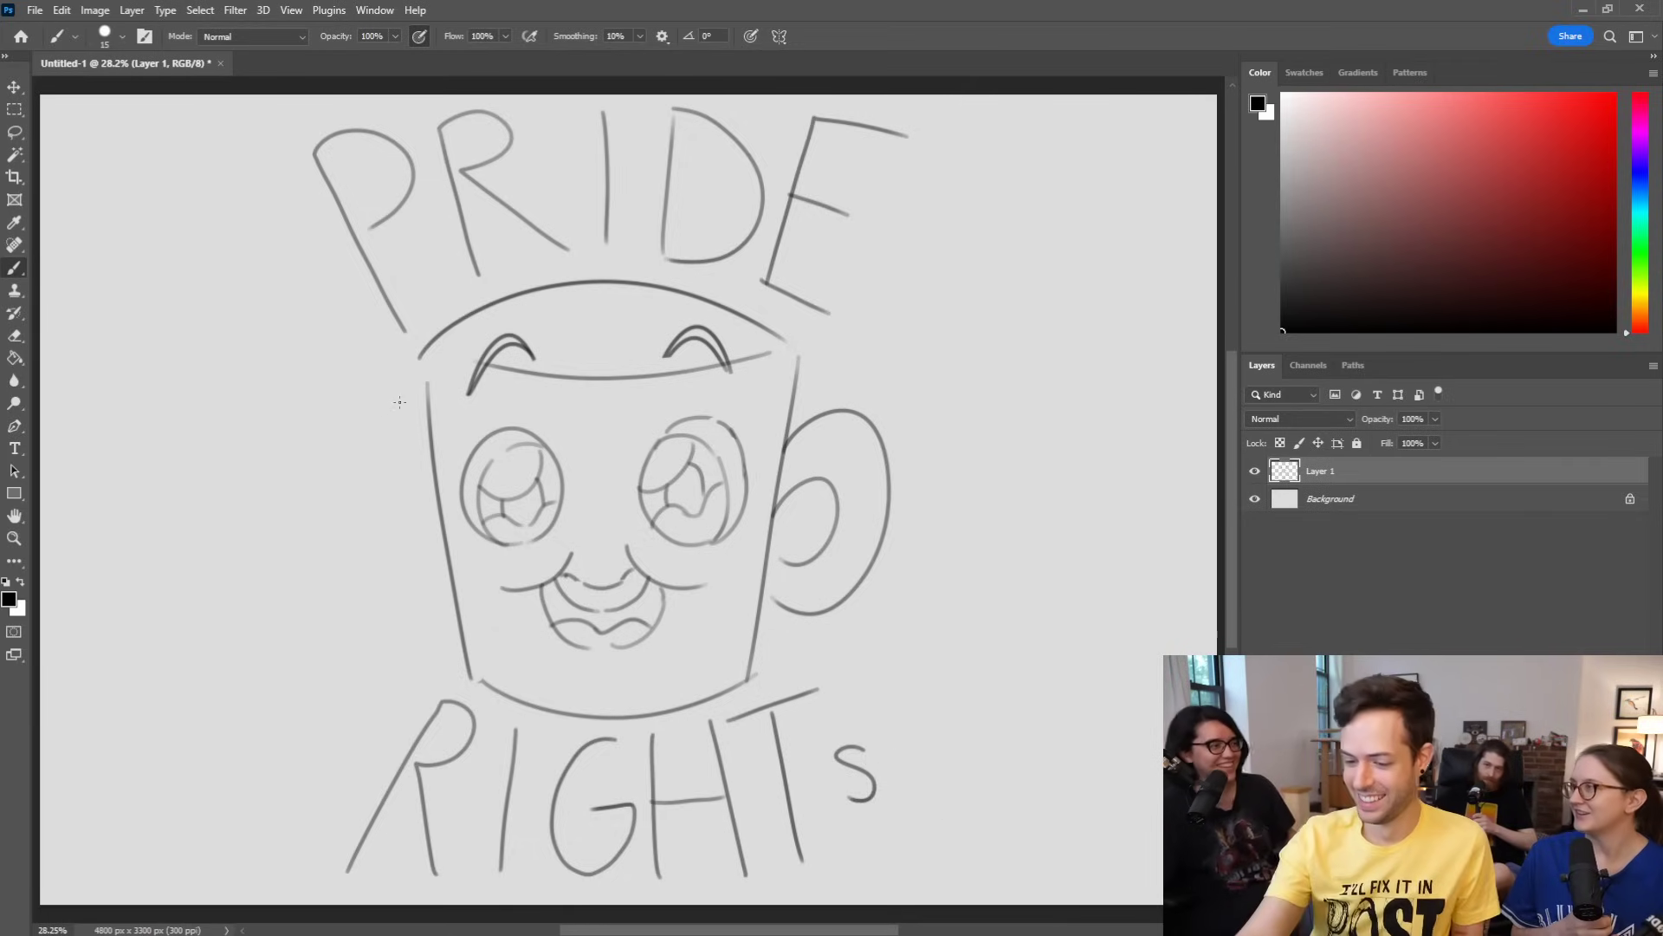
Step: Draw three rays radiating outward on each side of the mug
drag(364, 409, 78, 305)
drag(348, 513, 41, 538)
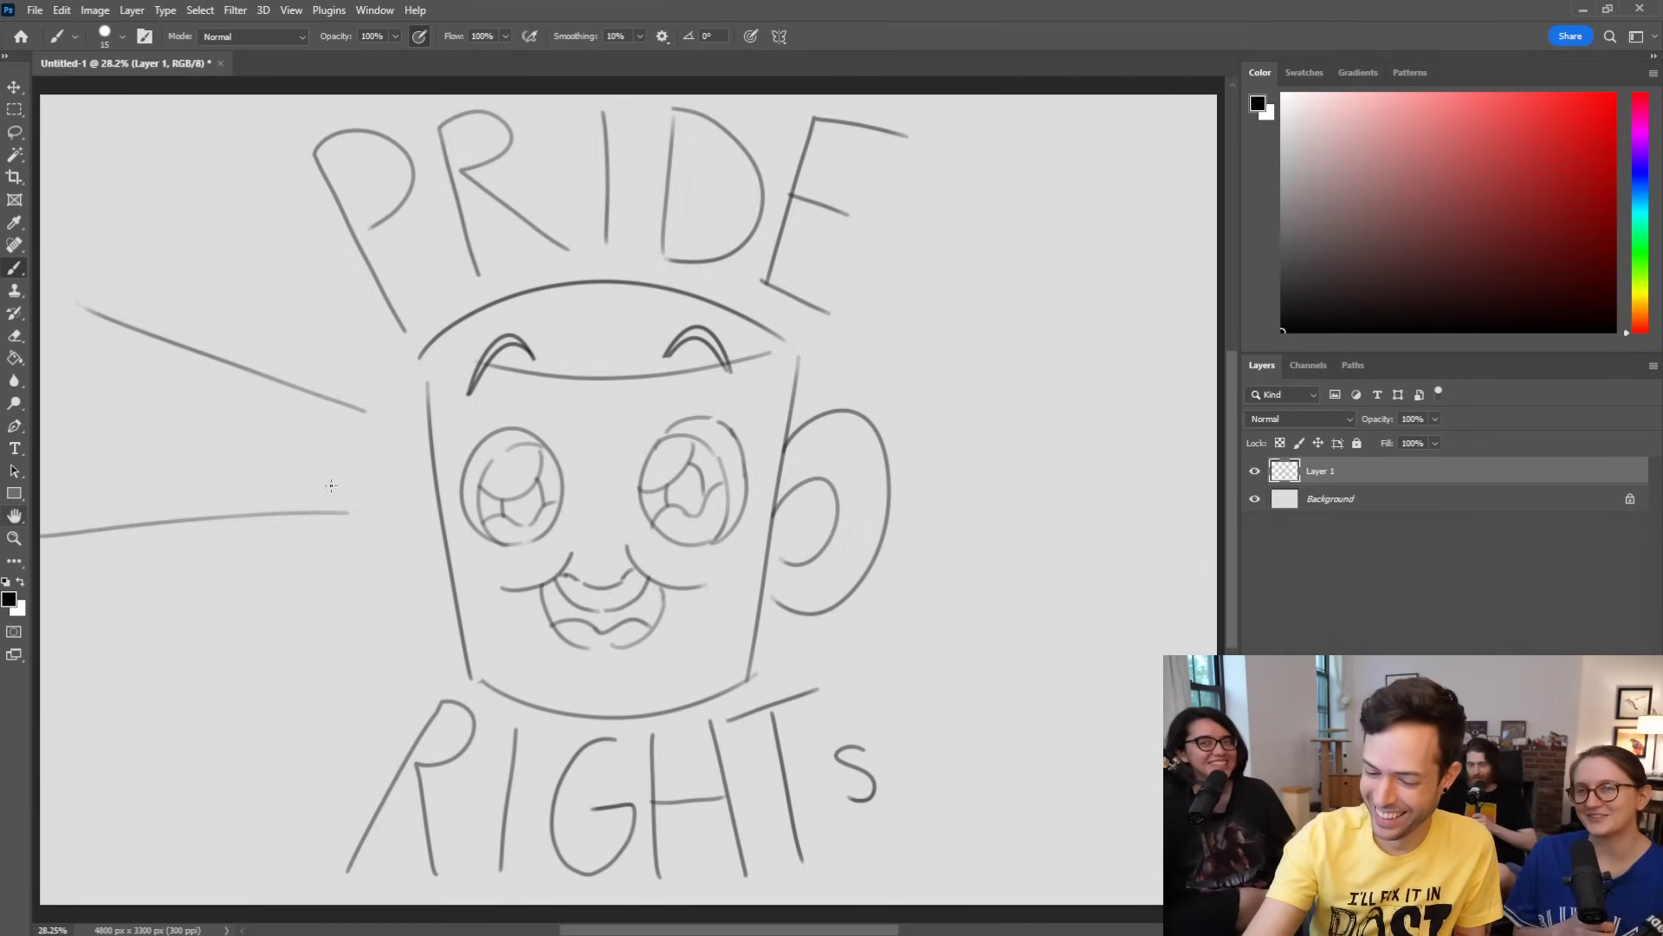
drag(340, 624, 41, 780)
drag(901, 374, 1187, 255)
drag(898, 484, 1208, 485)
key(ctrl+z)
drag(914, 486, 1200, 496)
drag(874, 617, 1161, 740)
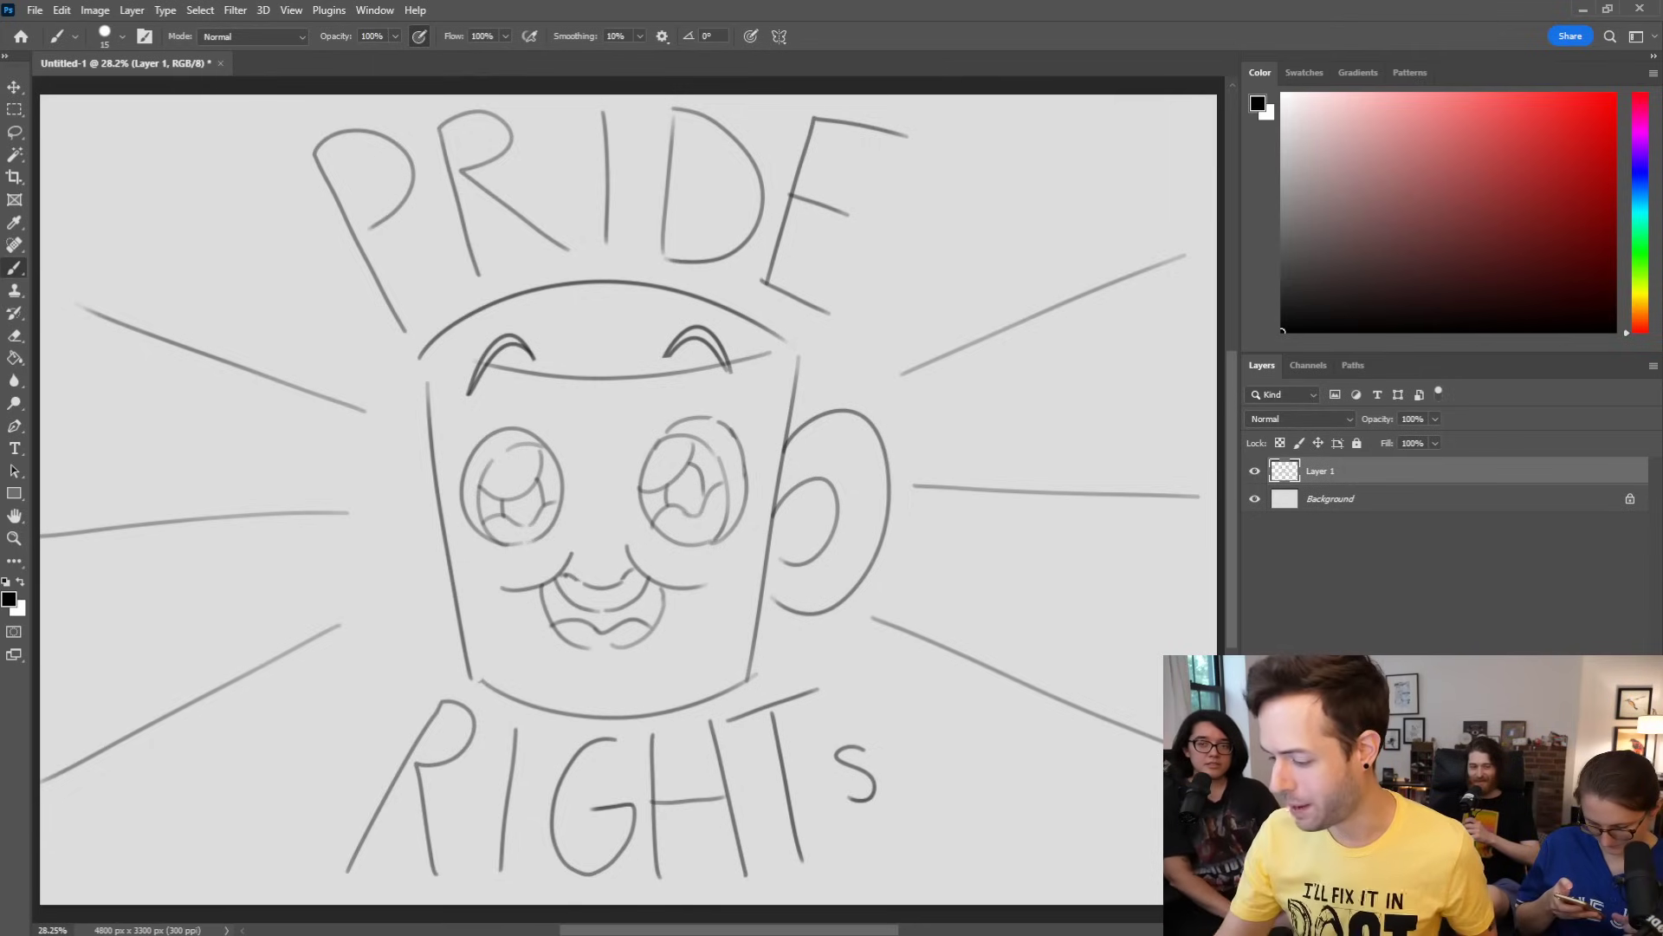
Step: Hide the mug sketch layer and add a new empty layer above it for another drawing
click(1256, 470)
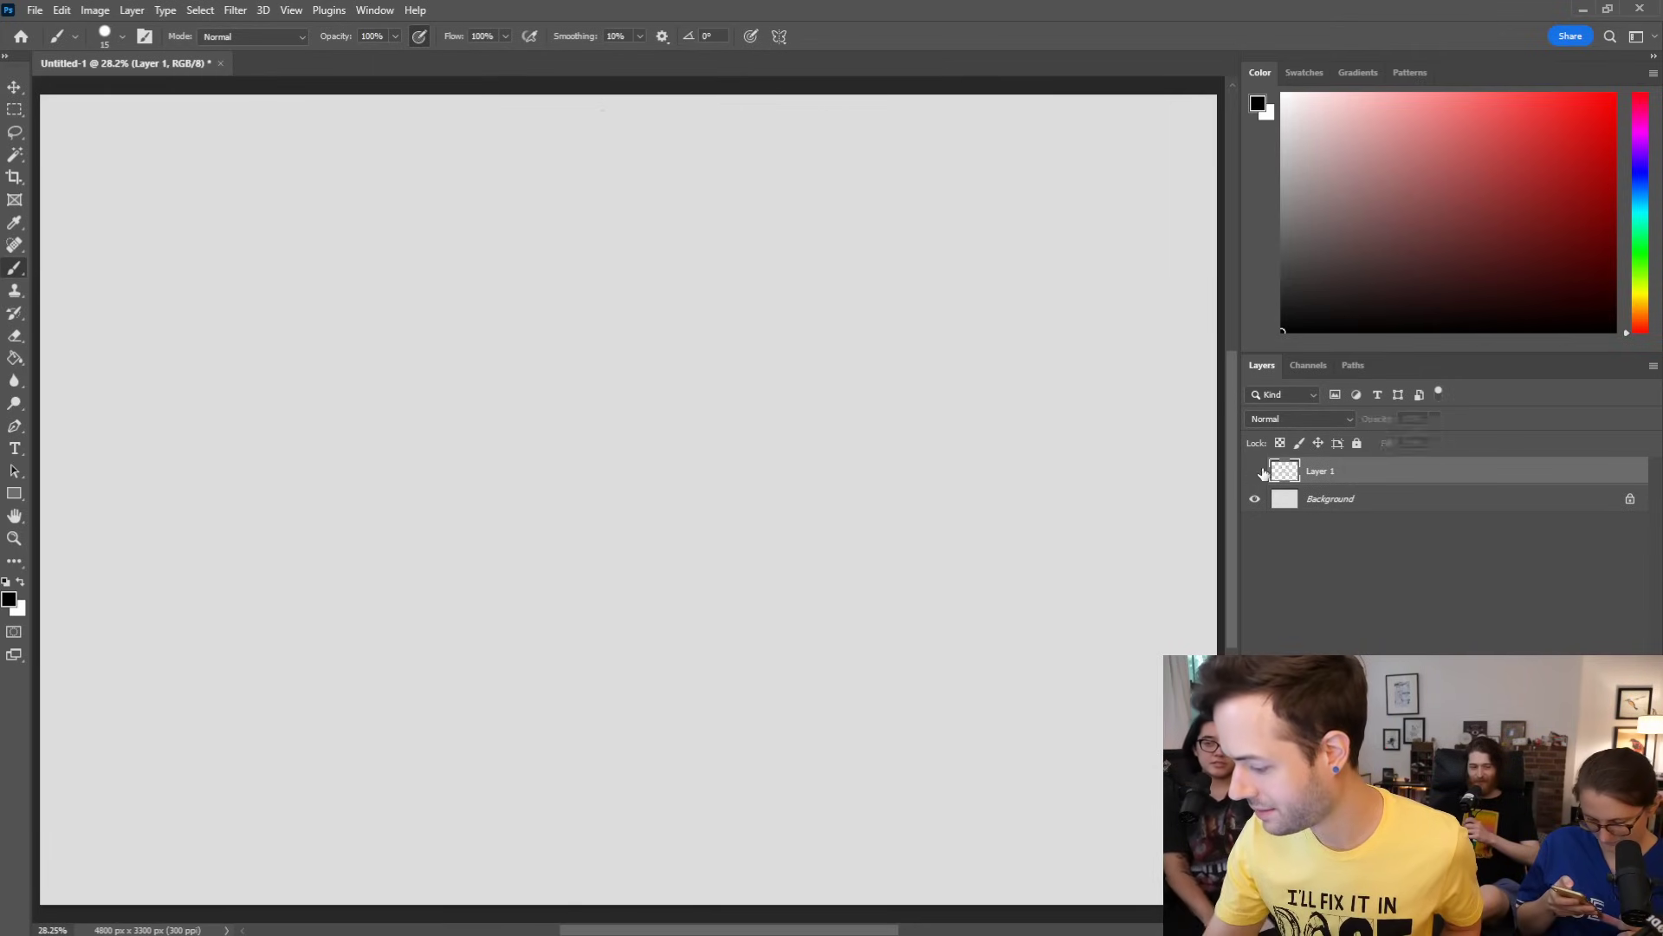
key(ctrl+shift+alt+n)
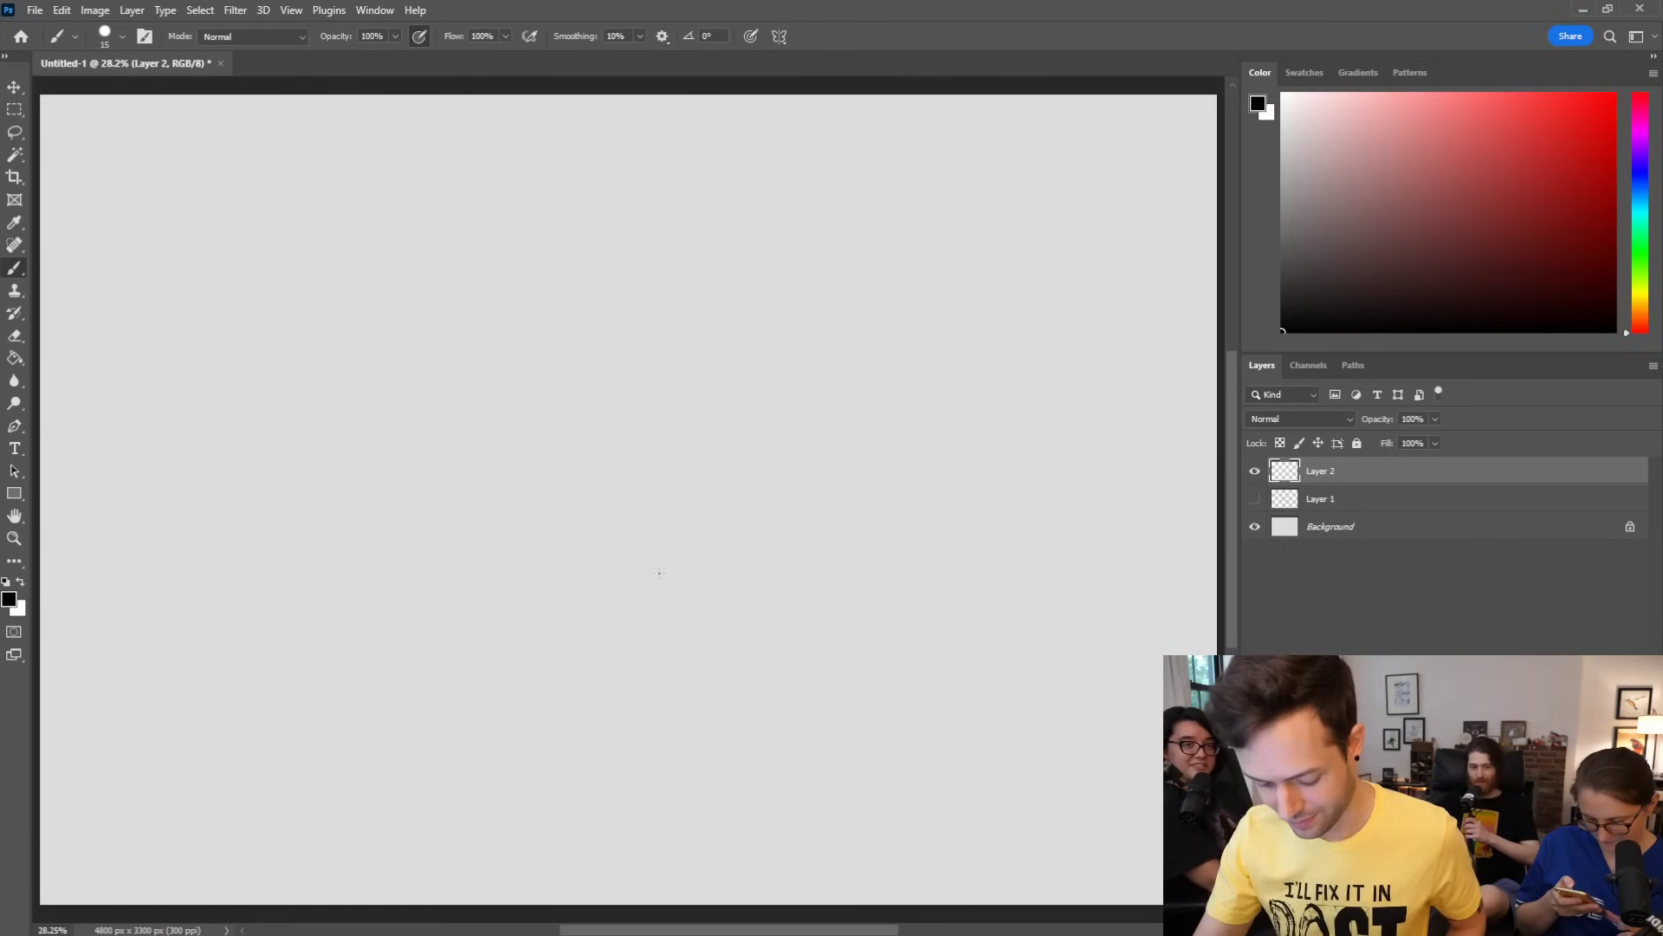
mouse_move(431, 487)
mouse_down()
mouse_move(518, 441)
mouse_move(666, 472)
mouse_up()
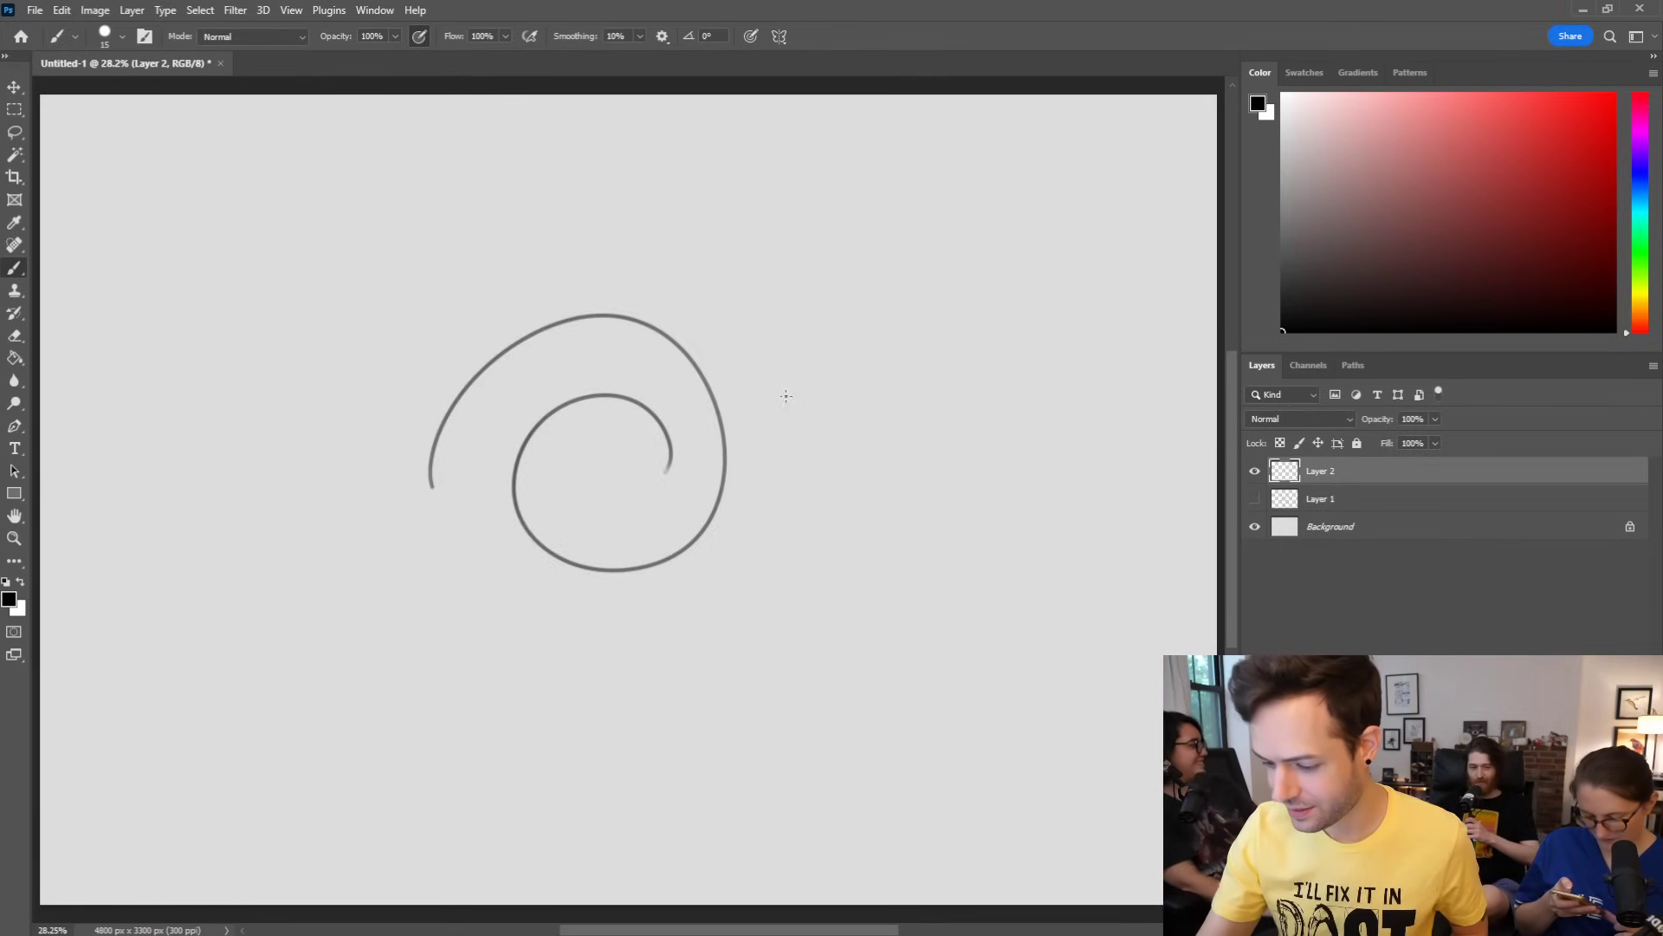
key(ctrl+z)
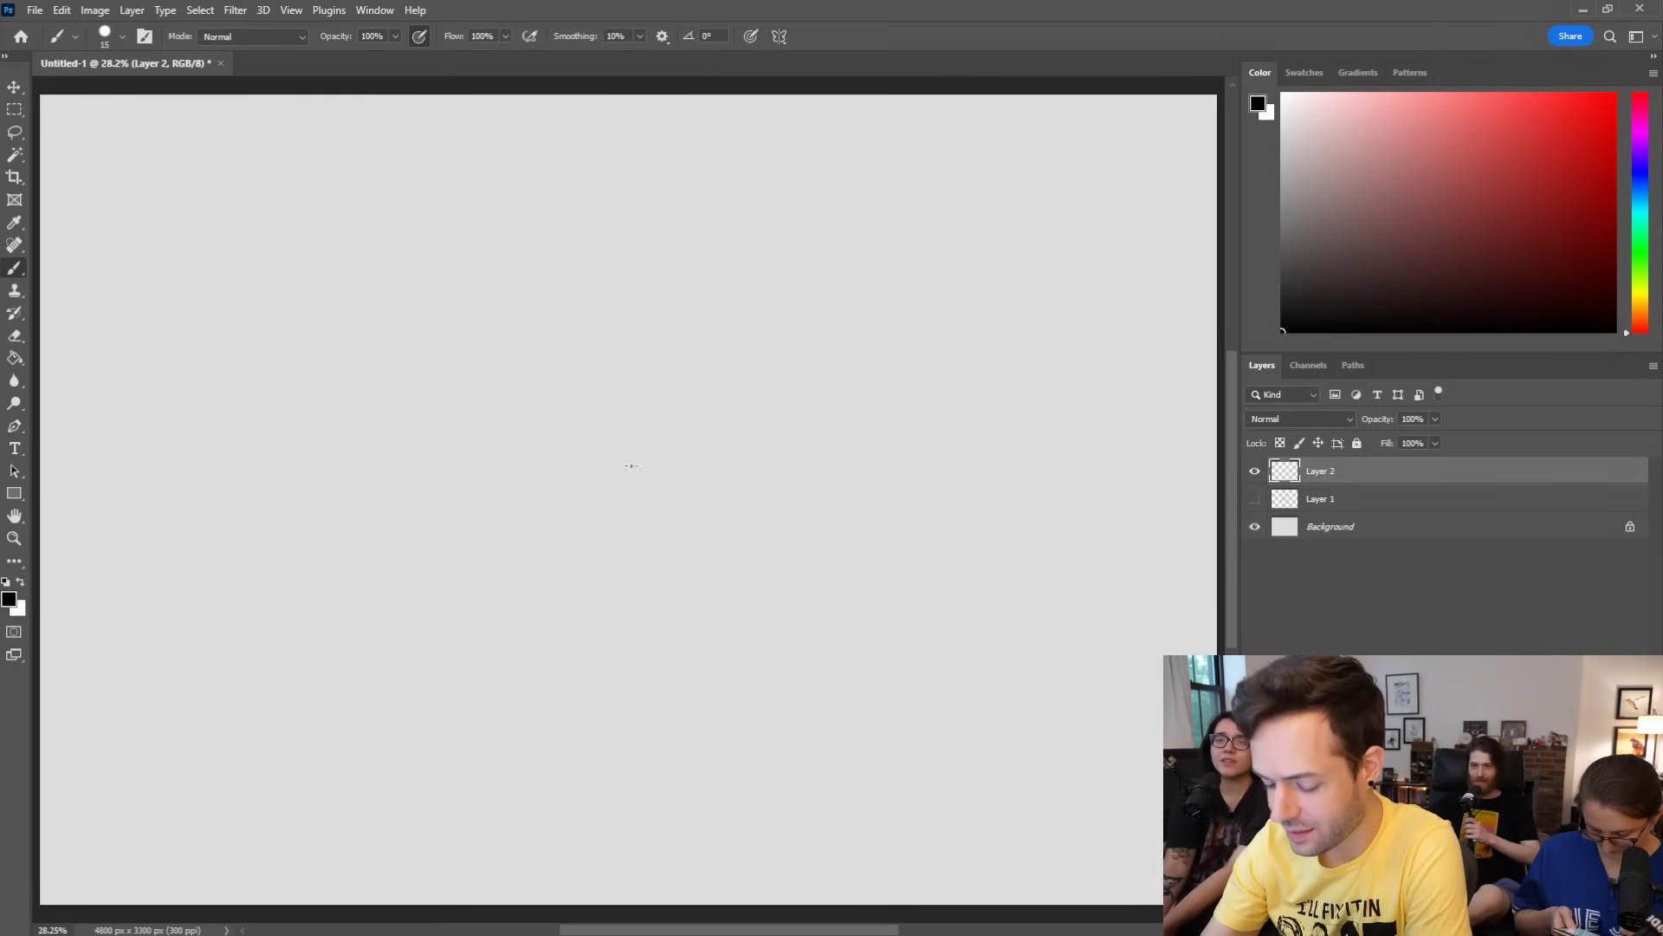
Step: Sketch an oval head in the canvas's upper middle, with a short line sloping down from its lower right edge
mouse_move(596, 450)
mouse_down()
mouse_move(509, 407)
mouse_move(510, 296)
mouse_move(531, 277)
mouse_move(664, 368)
mouse_up()
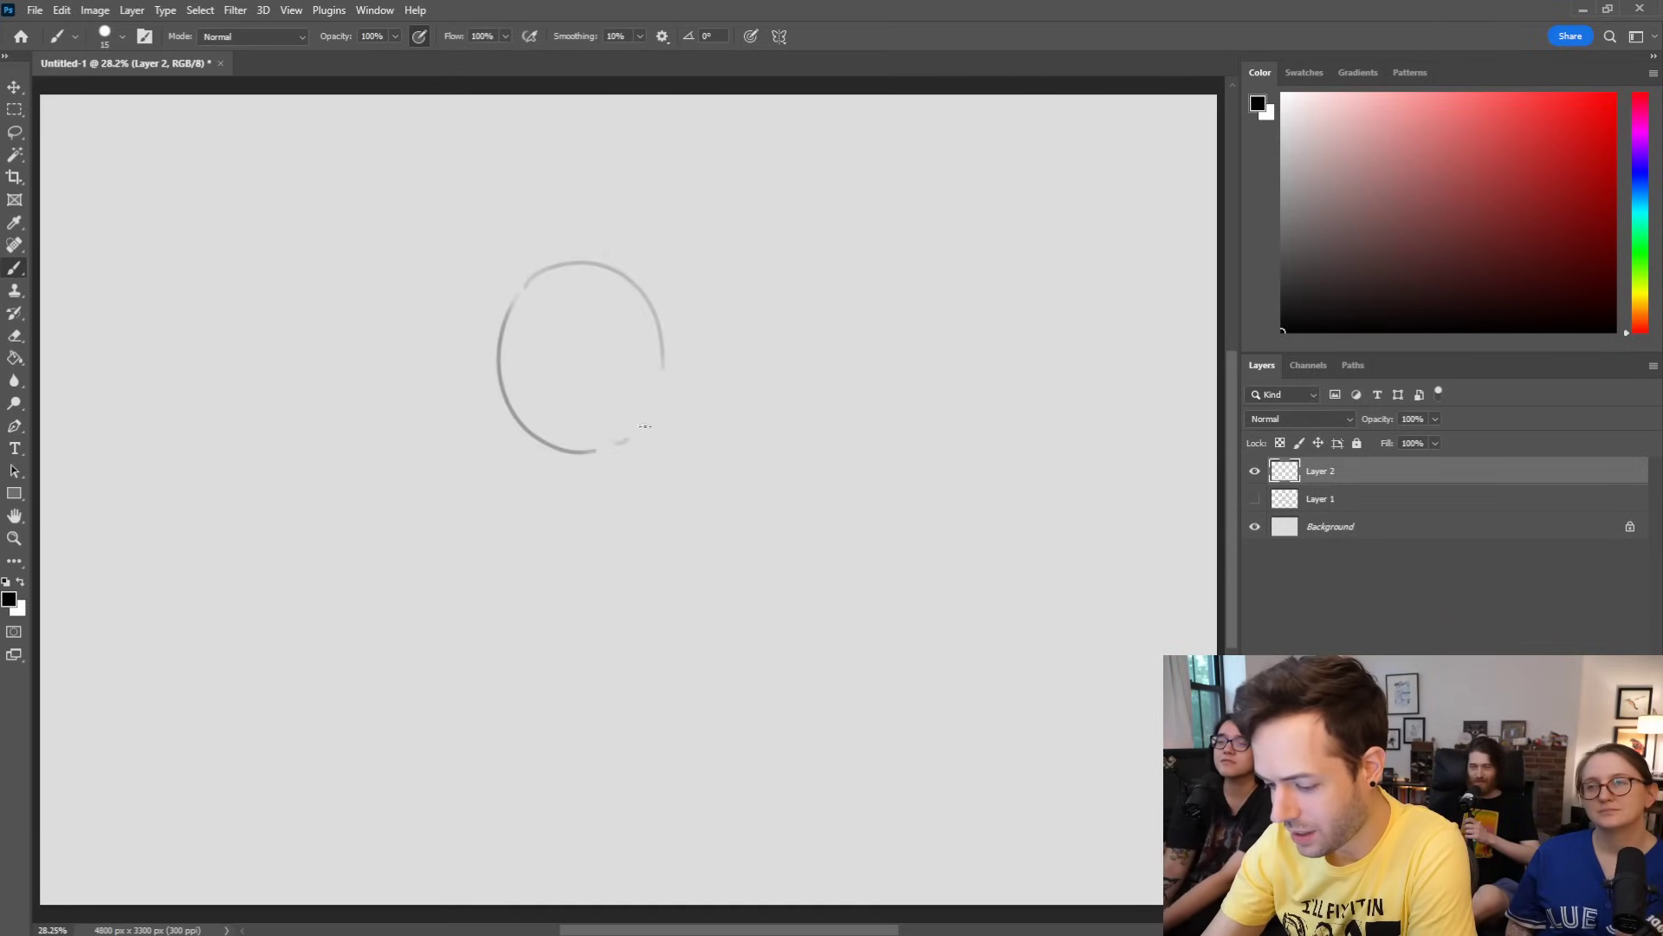
drag(611, 451, 664, 392)
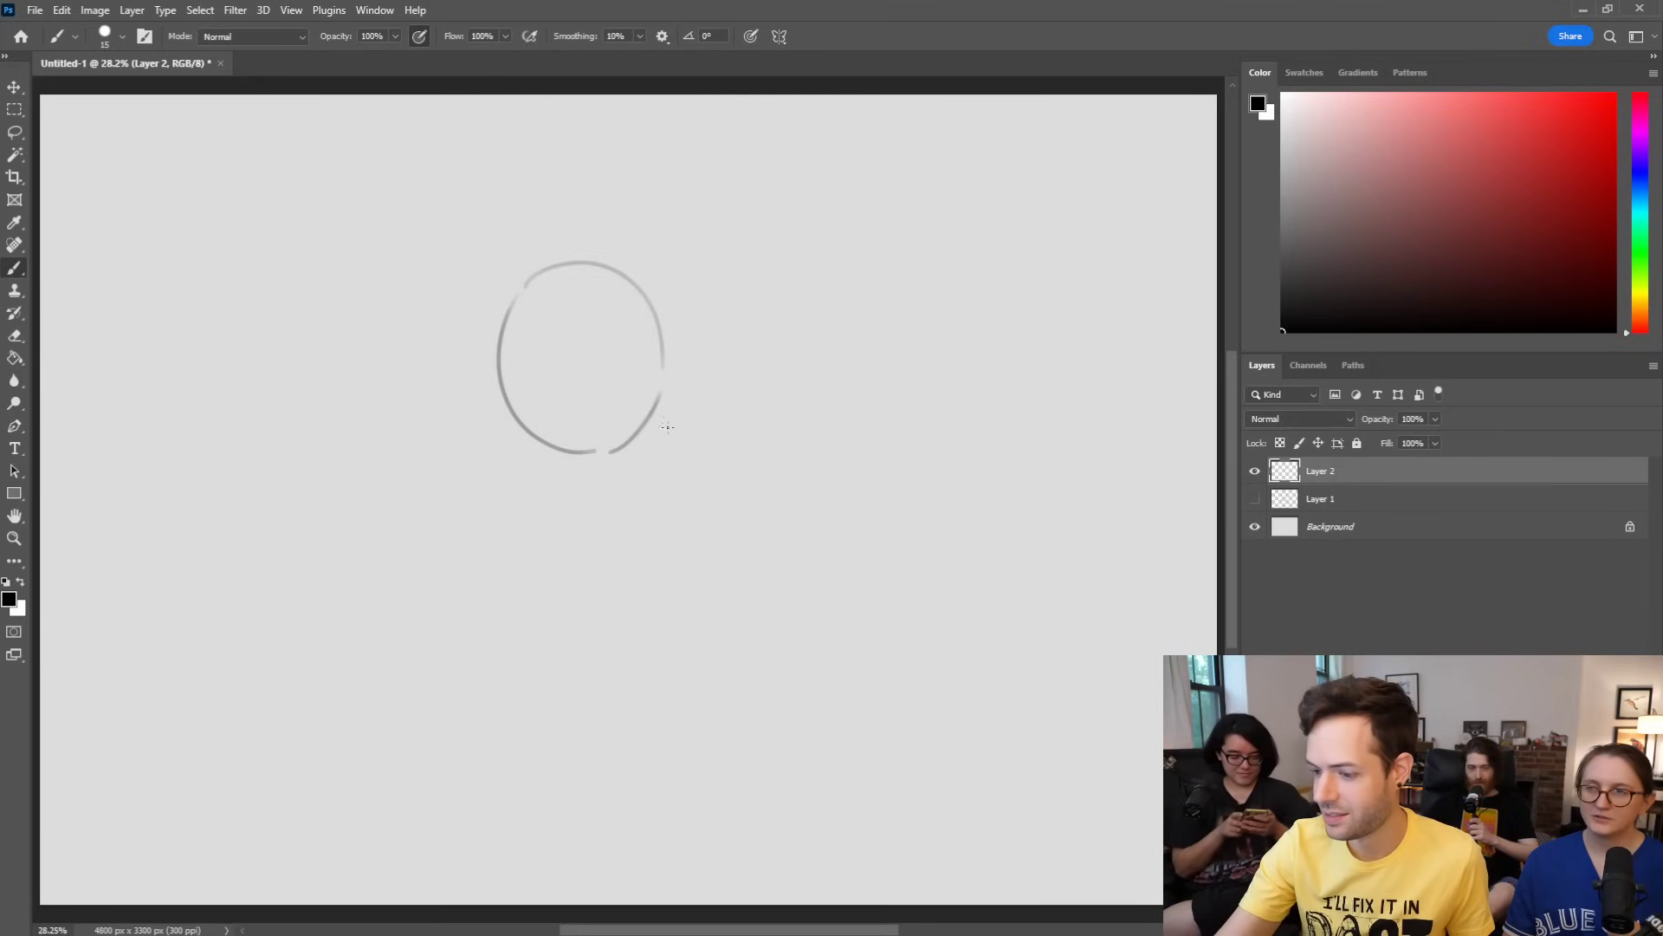
drag(656, 421, 751, 503)
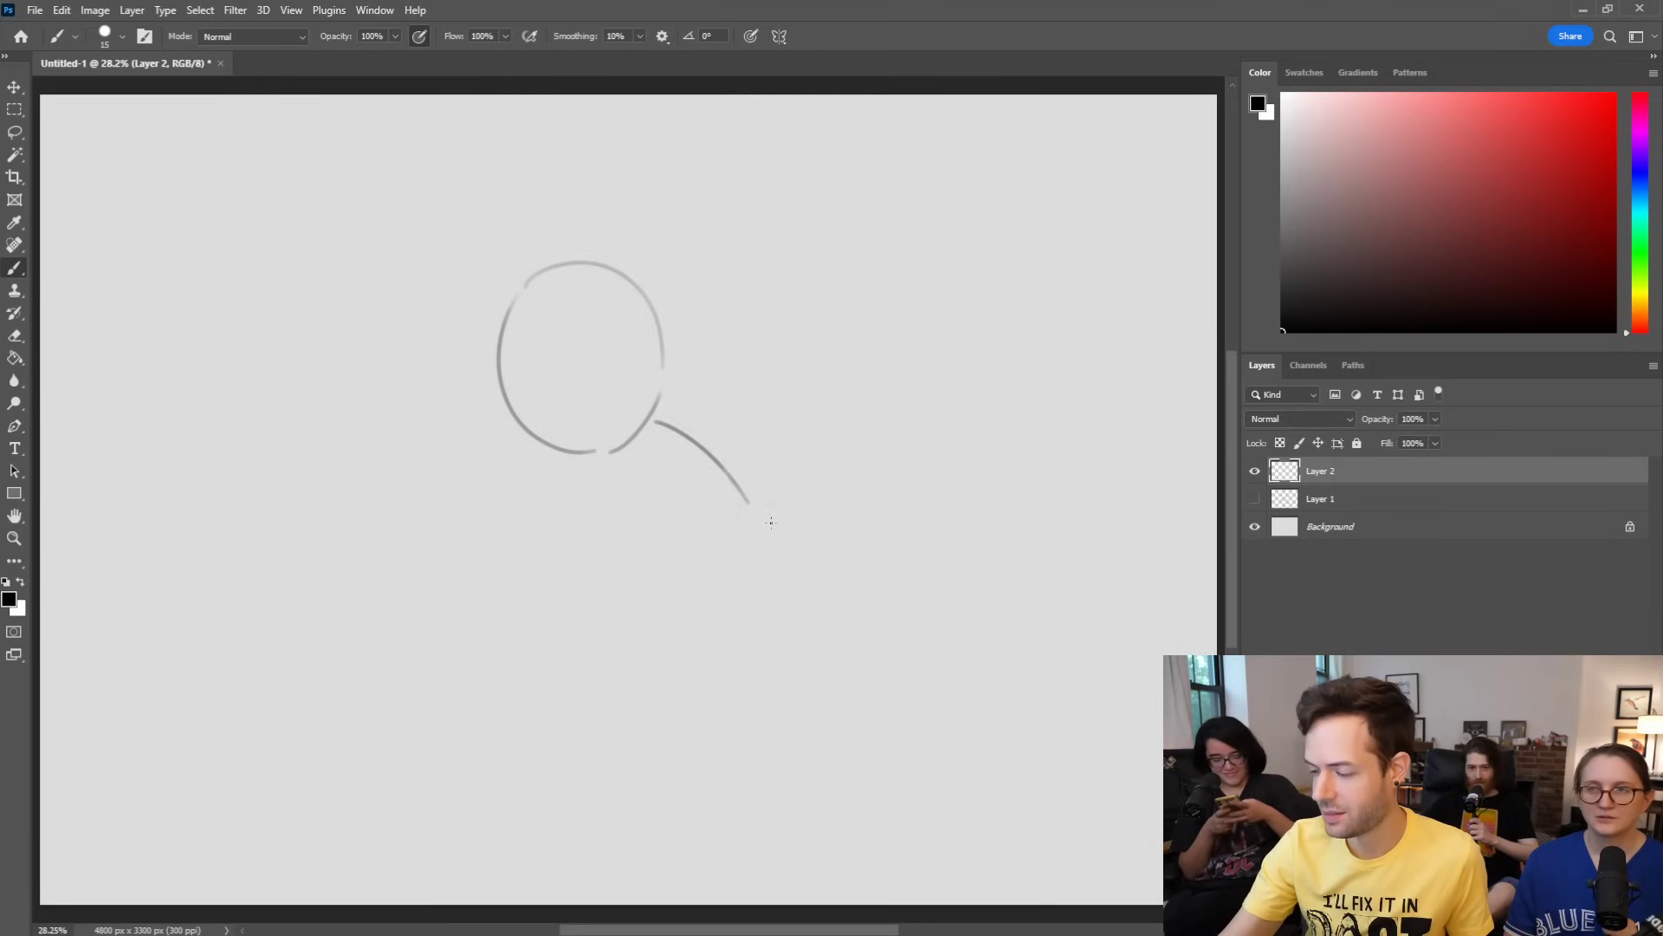
key(ctrl+z)
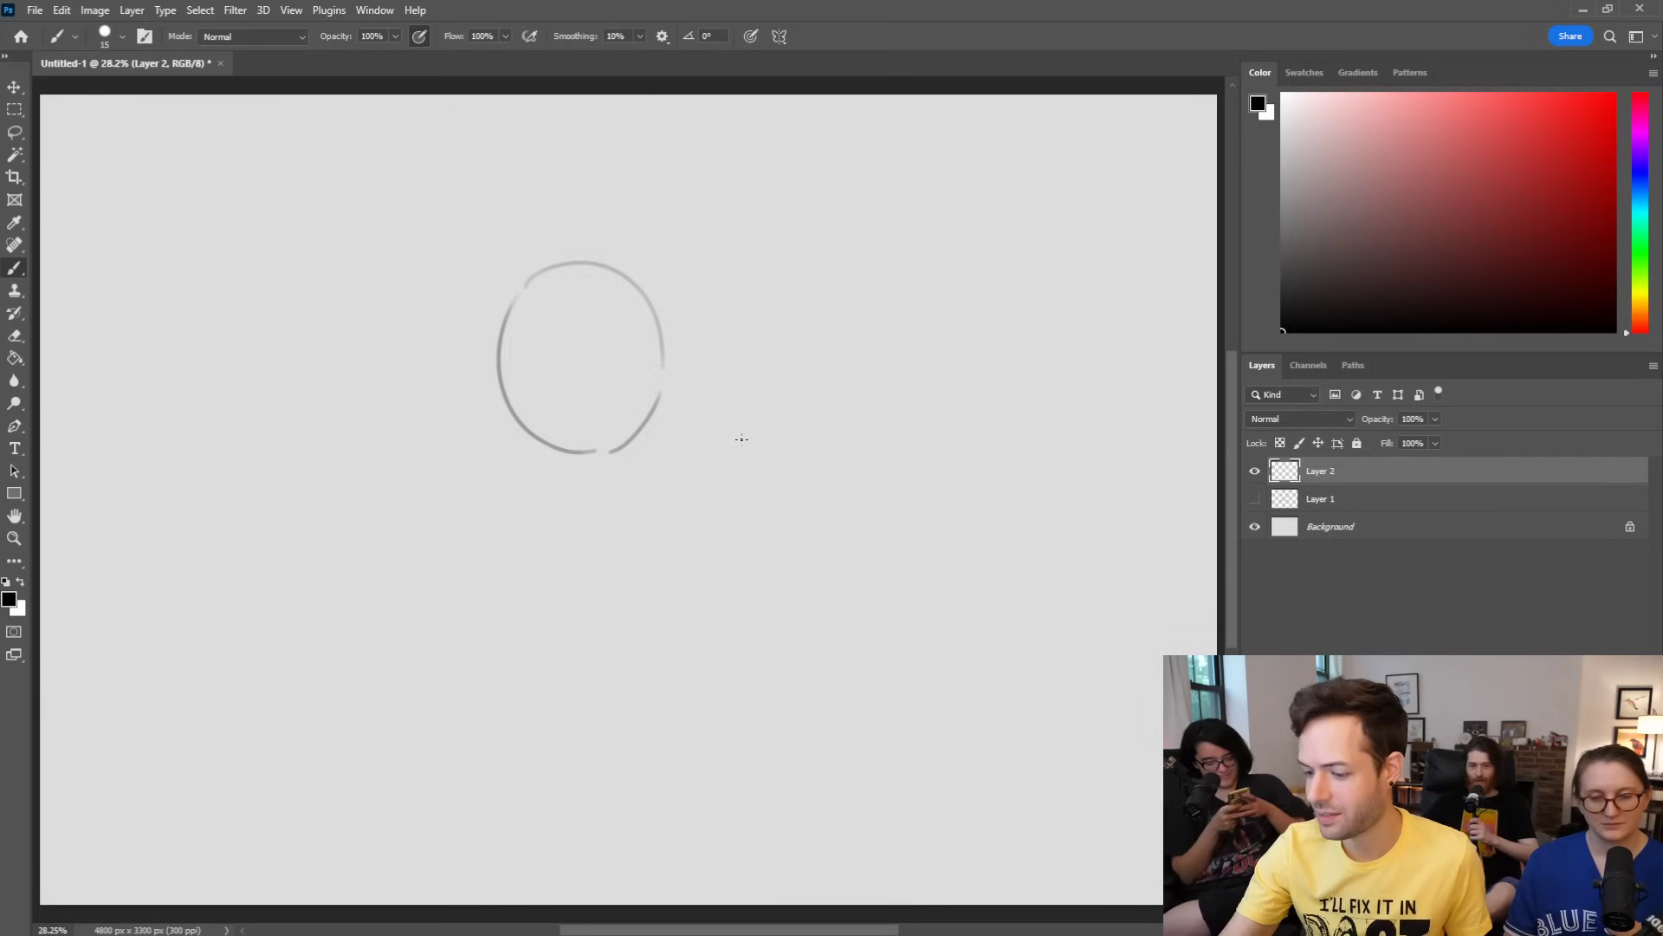
drag(655, 421, 784, 512)
key(ctrl+z)
drag(667, 397, 799, 470)
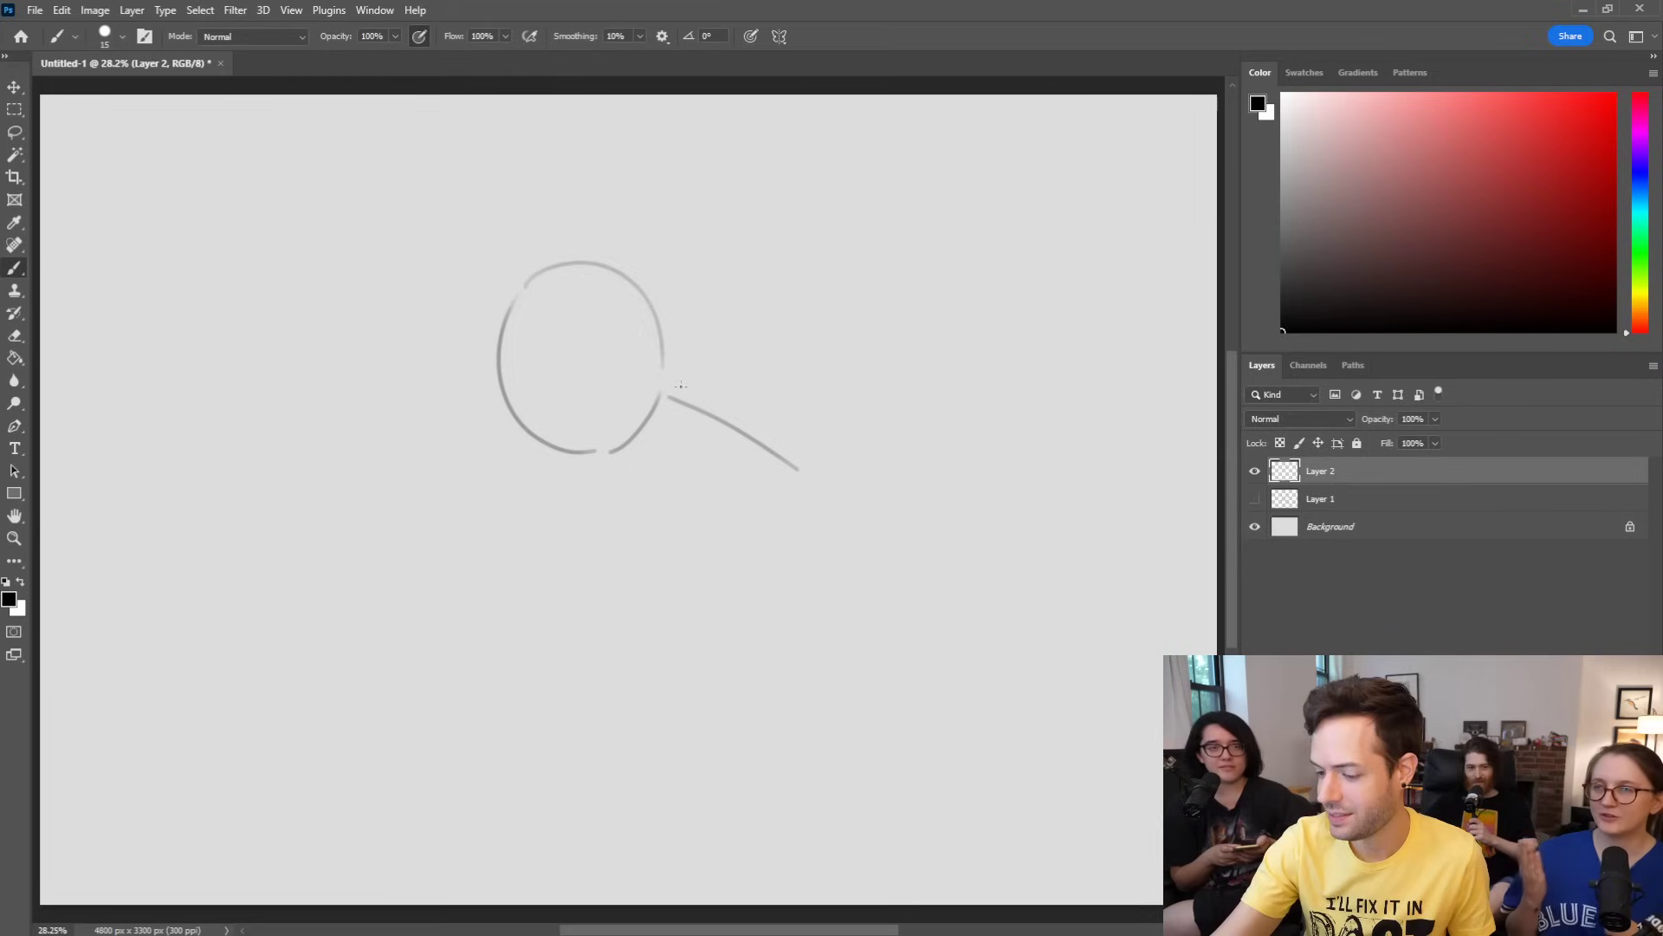
Step: Sketch a shoulder curve rising beside the head and running down the figure's back, with a second curved body line inside it
mouse_move(680, 389)
mouse_down()
mouse_move(712, 346)
mouse_move(826, 374)
mouse_move(823, 563)
mouse_up()
key(ctrl+z)
drag(816, 346, 849, 544)
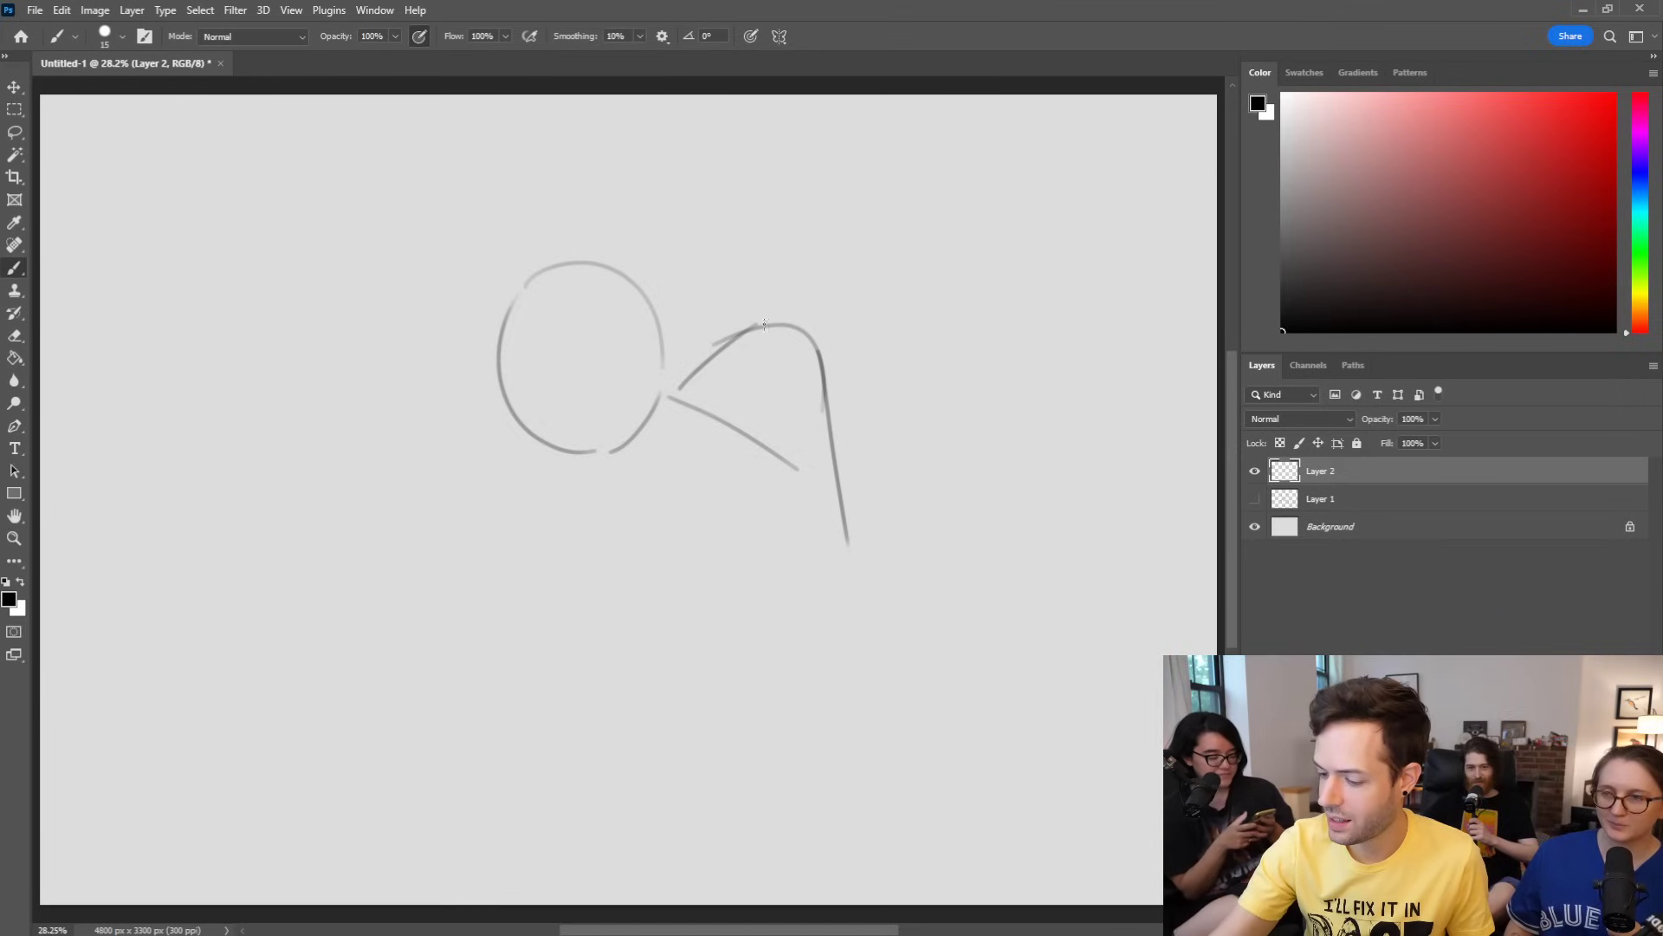
mouse_move(749, 364)
mouse_down()
mouse_move(768, 483)
mouse_move(811, 549)
mouse_up()
key(ctrl+z)
mouse_move(748, 375)
mouse_down()
mouse_move(753, 439)
mouse_move(833, 596)
mouse_up()
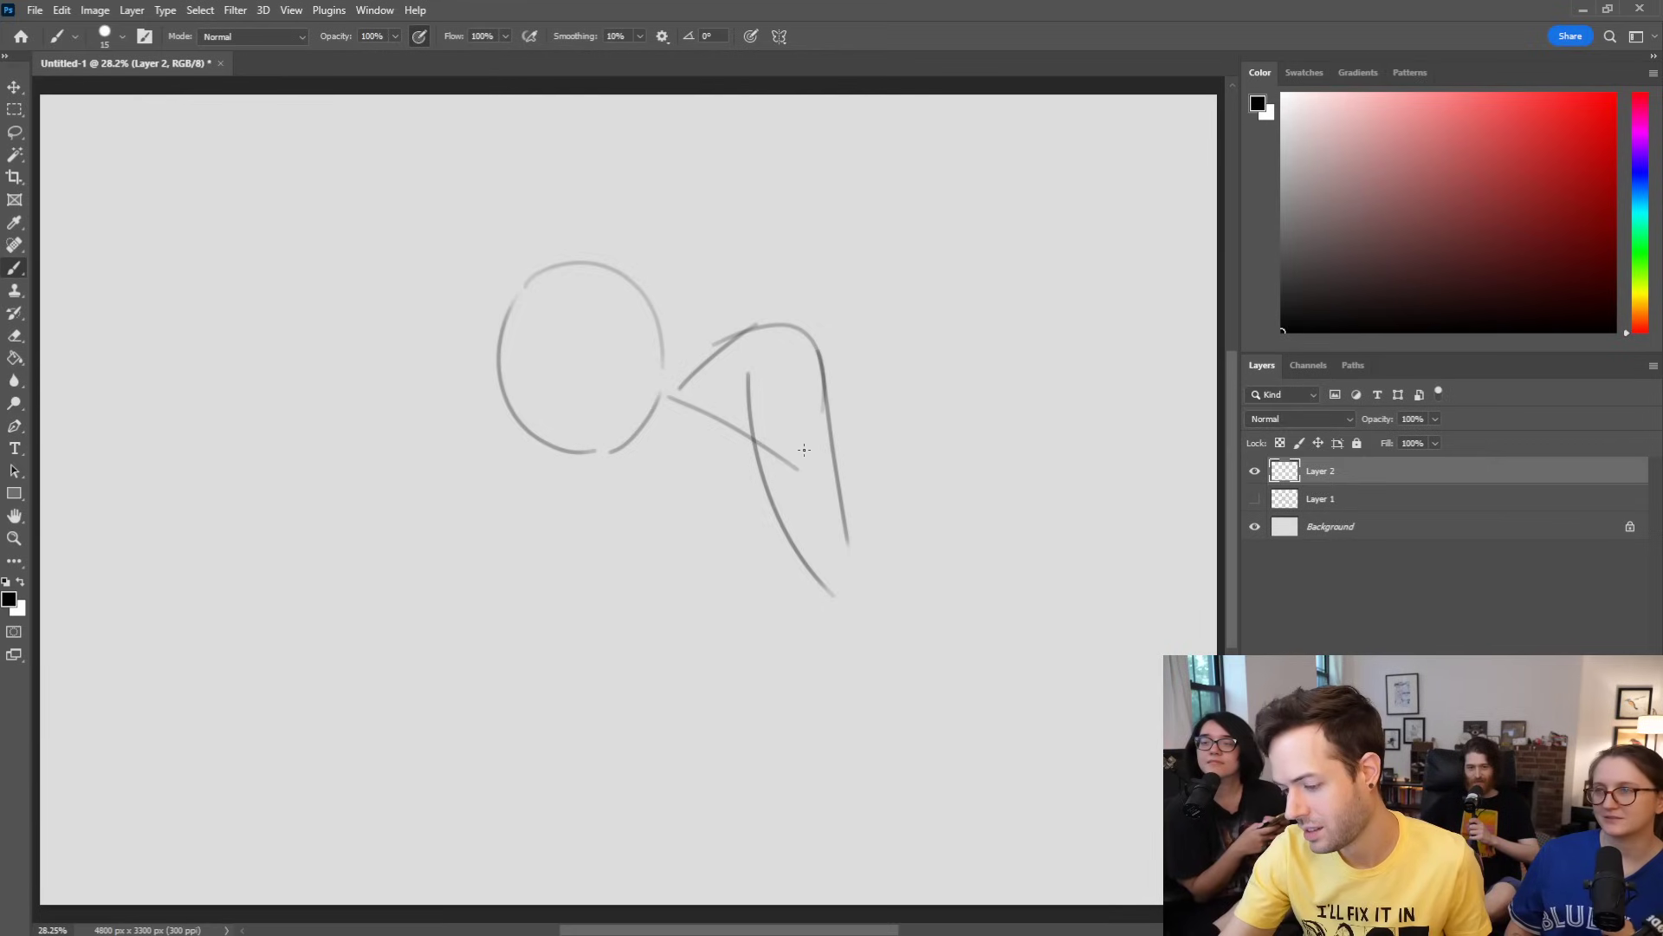
Step: Erase the outer end of the sloping line and add a short arc with a jagged notch between the two body curves
key(e)
mouse_move(763, 433)
mouse_down()
mouse_move(776, 468)
mouse_move(797, 472)
mouse_move(789, 411)
mouse_move(767, 496)
mouse_move(825, 433)
mouse_up()
key(b)
drag(775, 491, 784, 472)
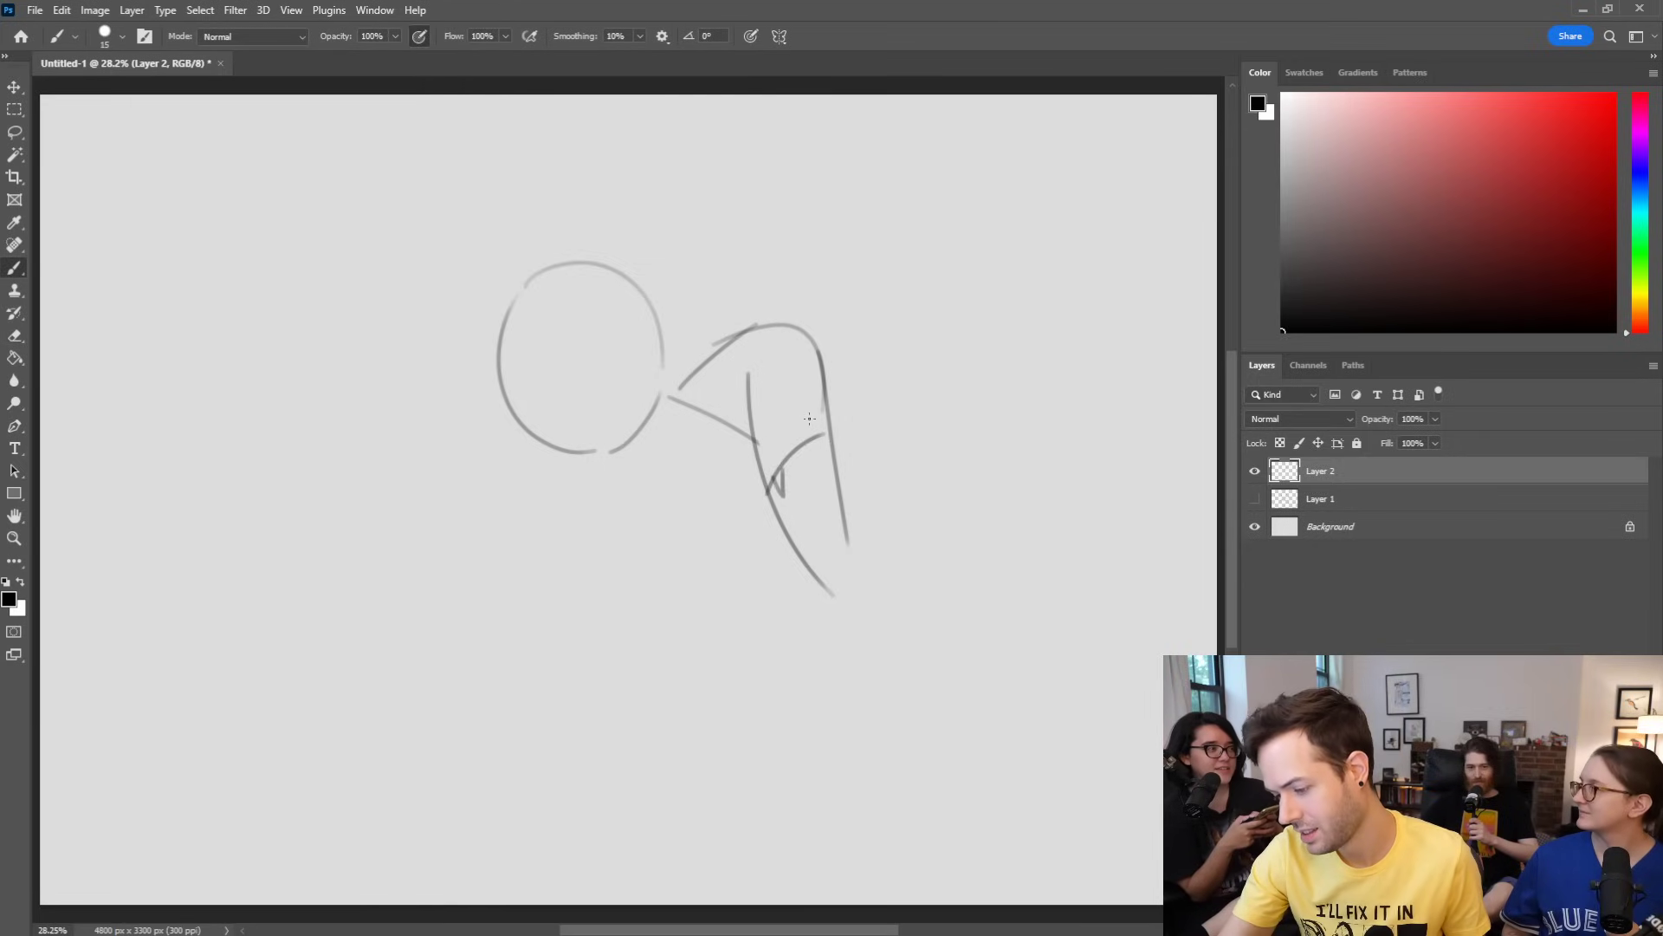
Step: Sketch a rounded, upturned form at the lower end of the body, with an inner diagonal line and a short dark band
drag(848, 535, 909, 501)
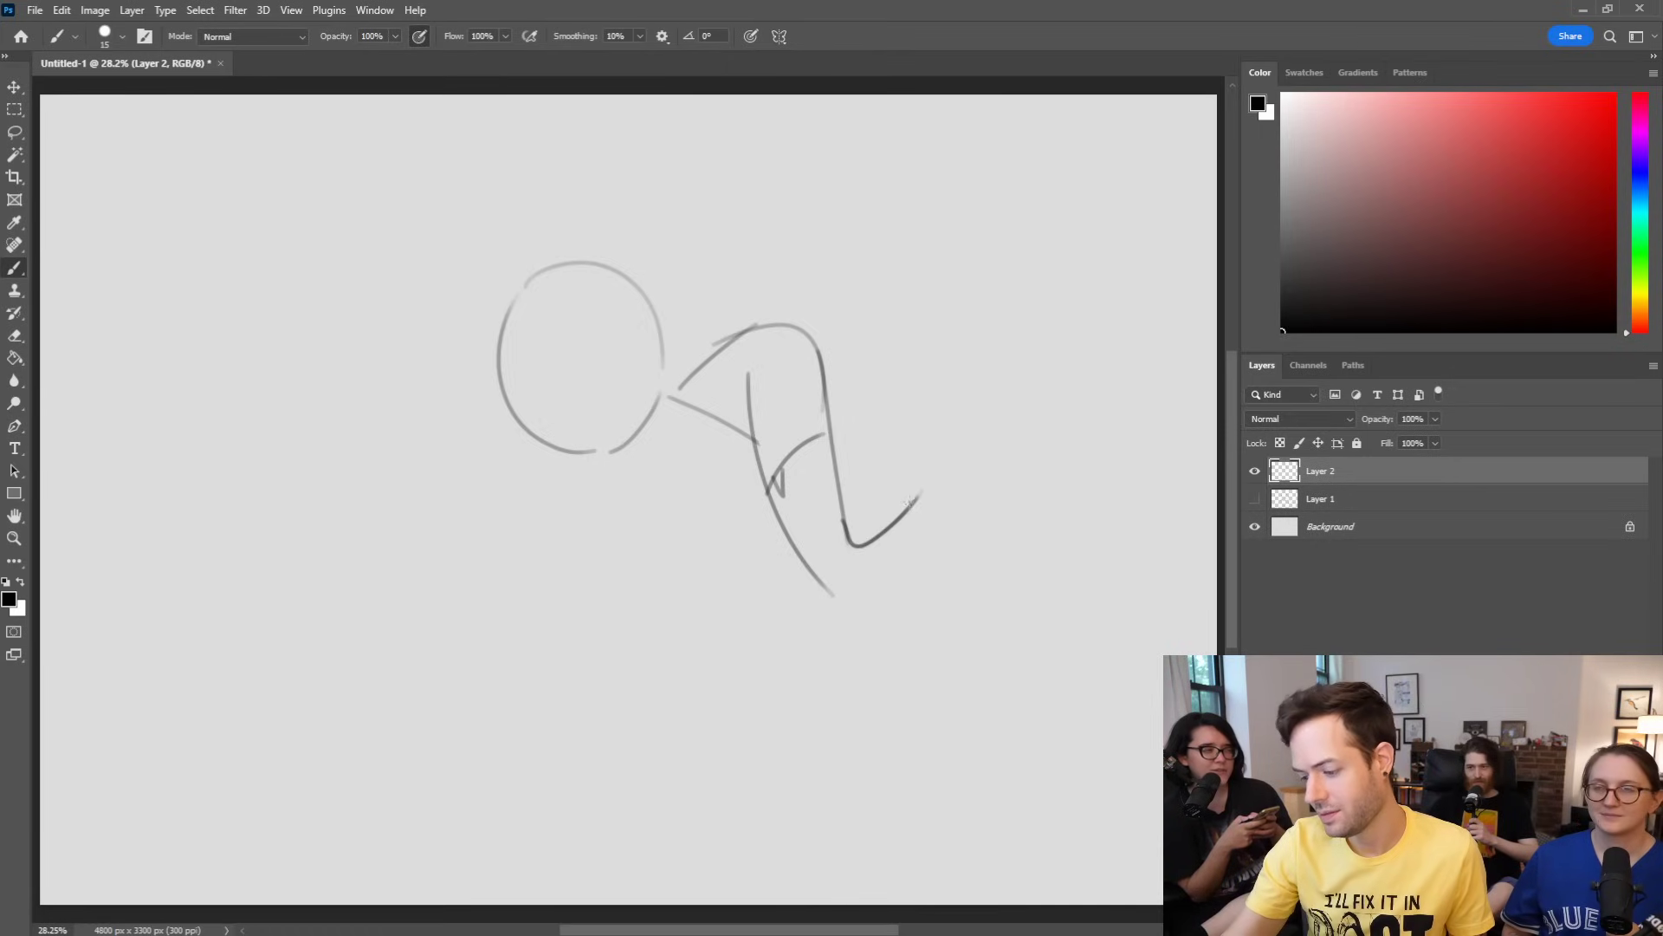
drag(811, 564, 839, 630)
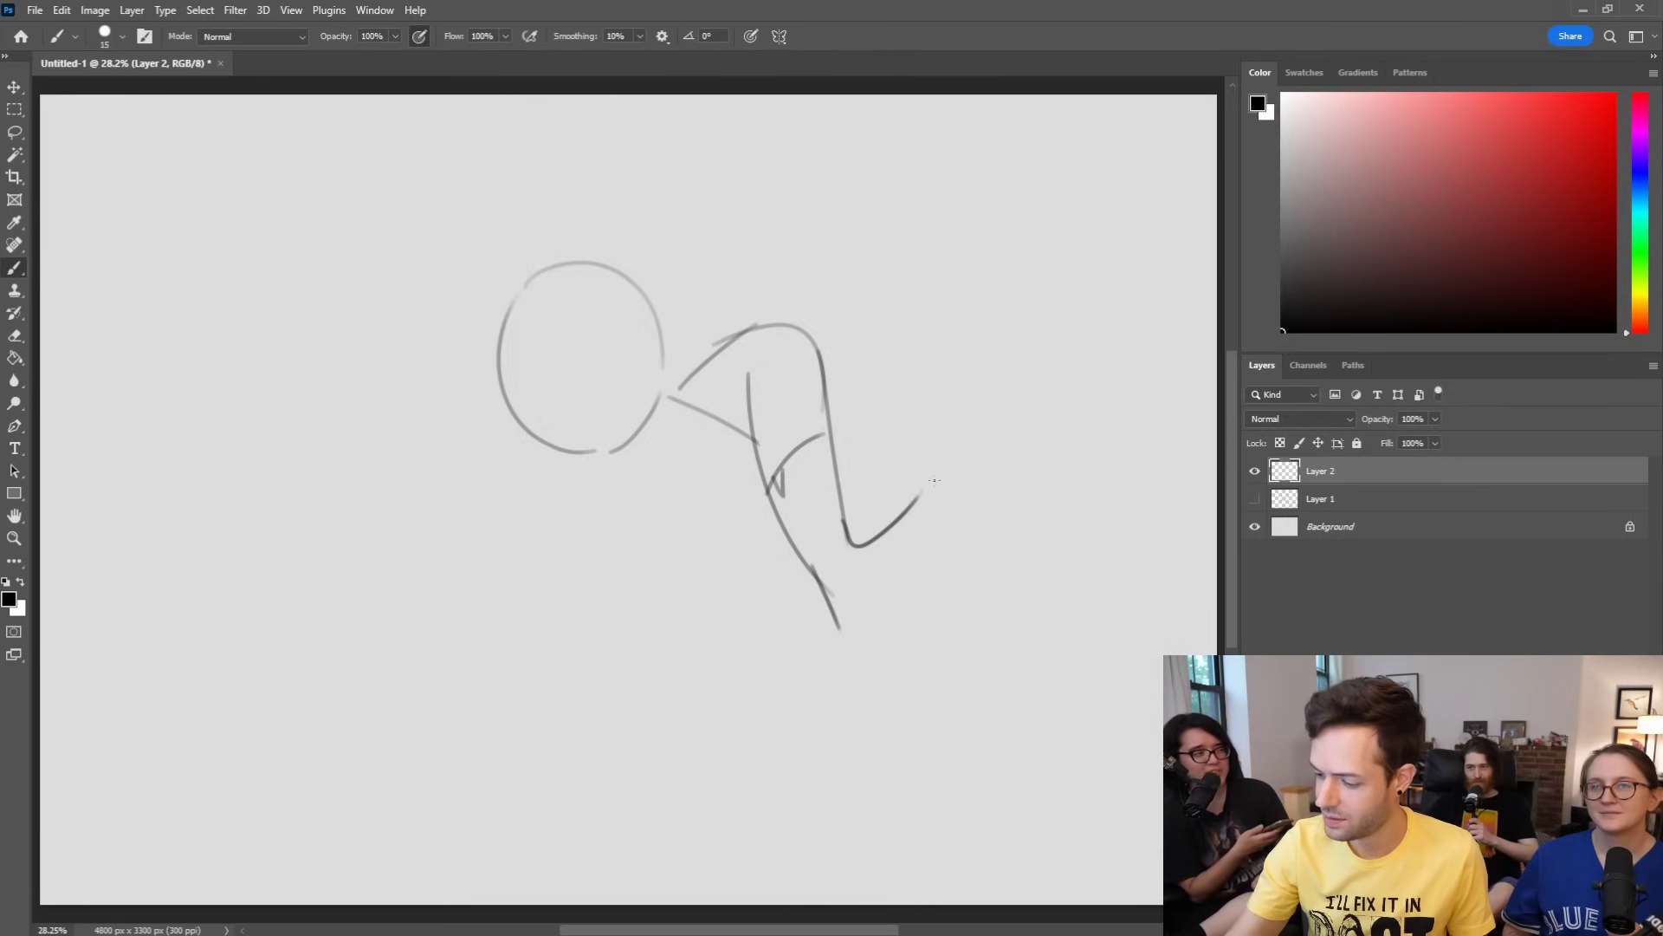
mouse_move(940, 488)
mouse_down()
mouse_move(935, 577)
mouse_move(858, 648)
mouse_up()
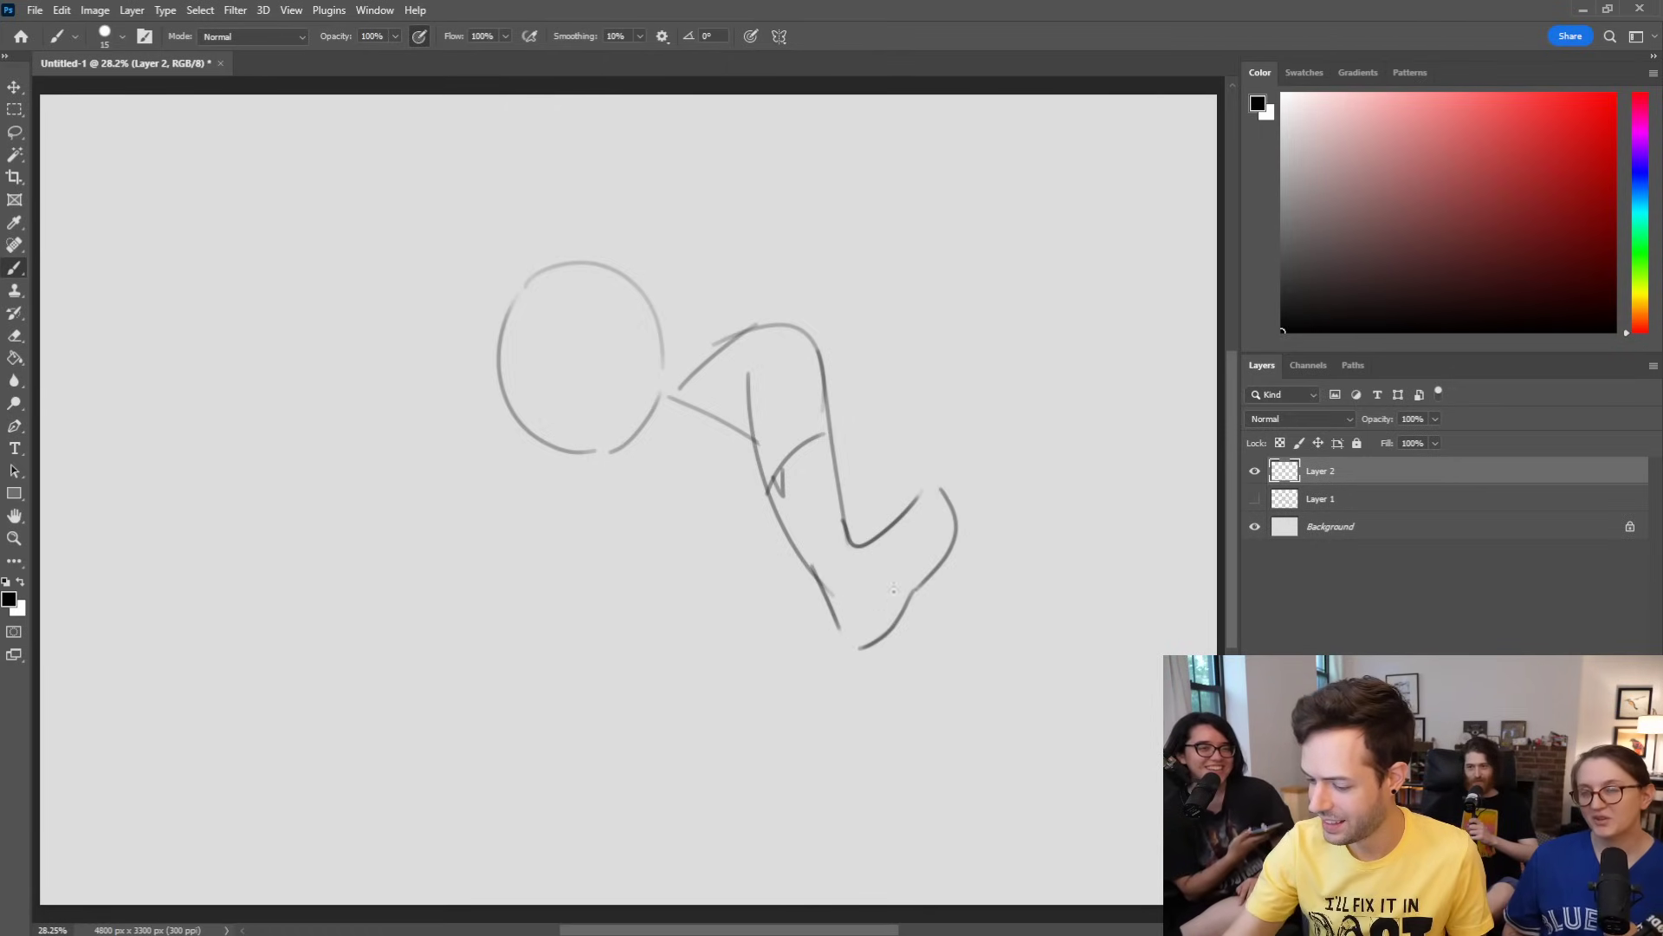
mouse_move(904, 513)
mouse_down()
mouse_move(851, 643)
mouse_move(909, 592)
mouse_move(878, 566)
mouse_move(917, 589)
mouse_up()
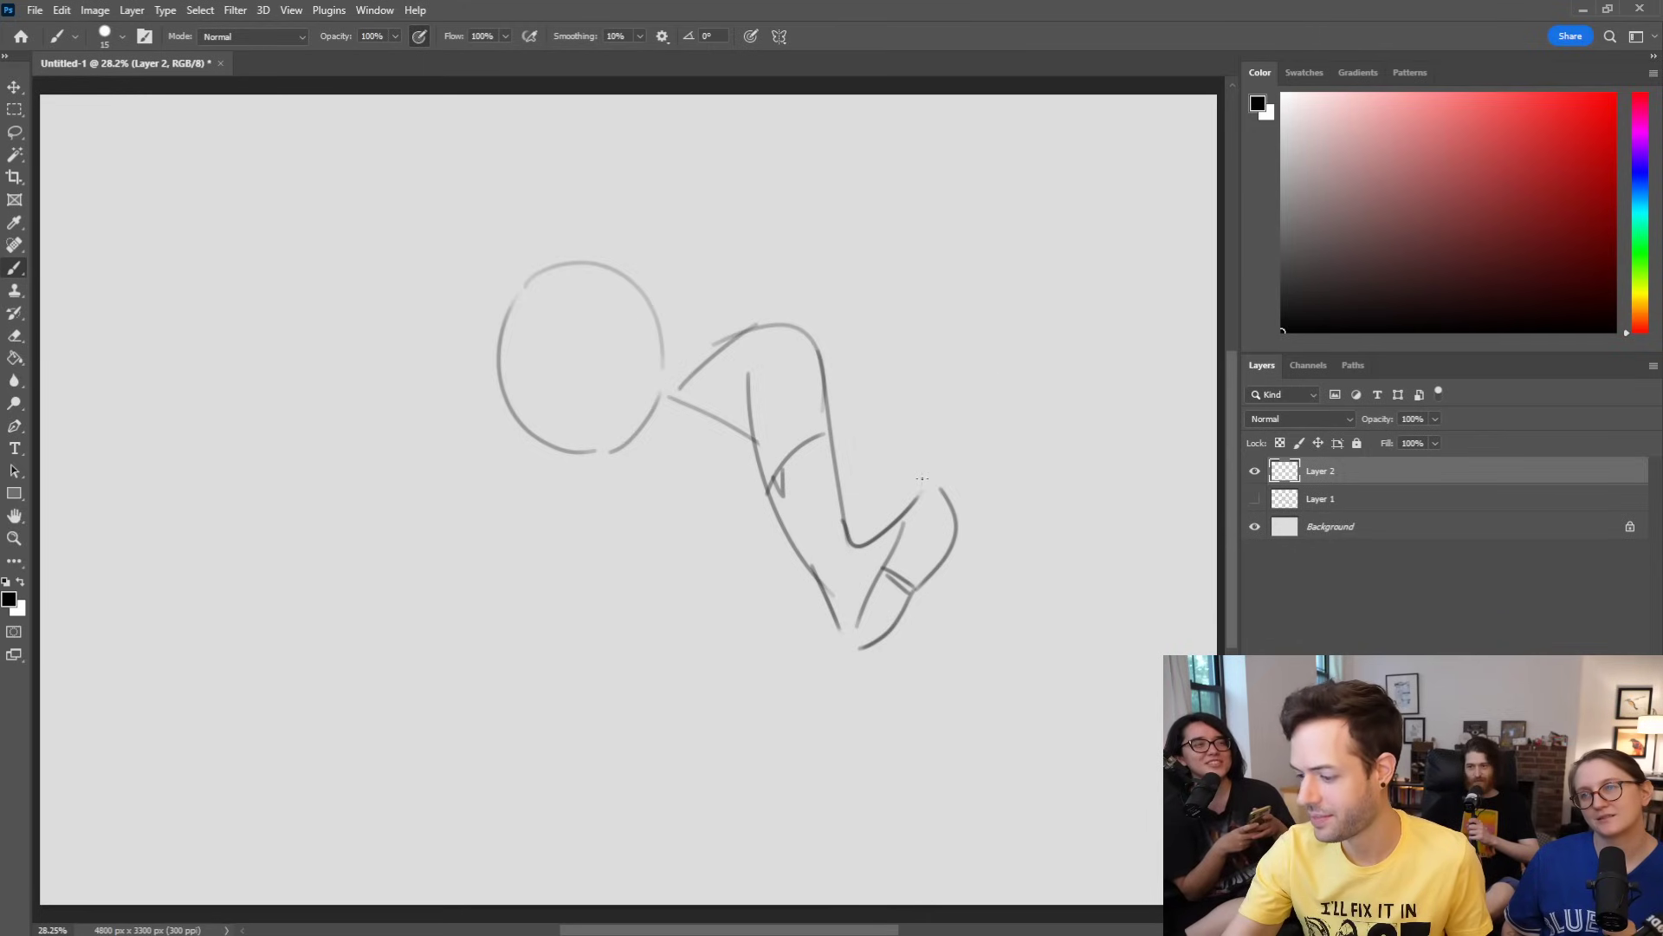
drag(919, 497, 941, 487)
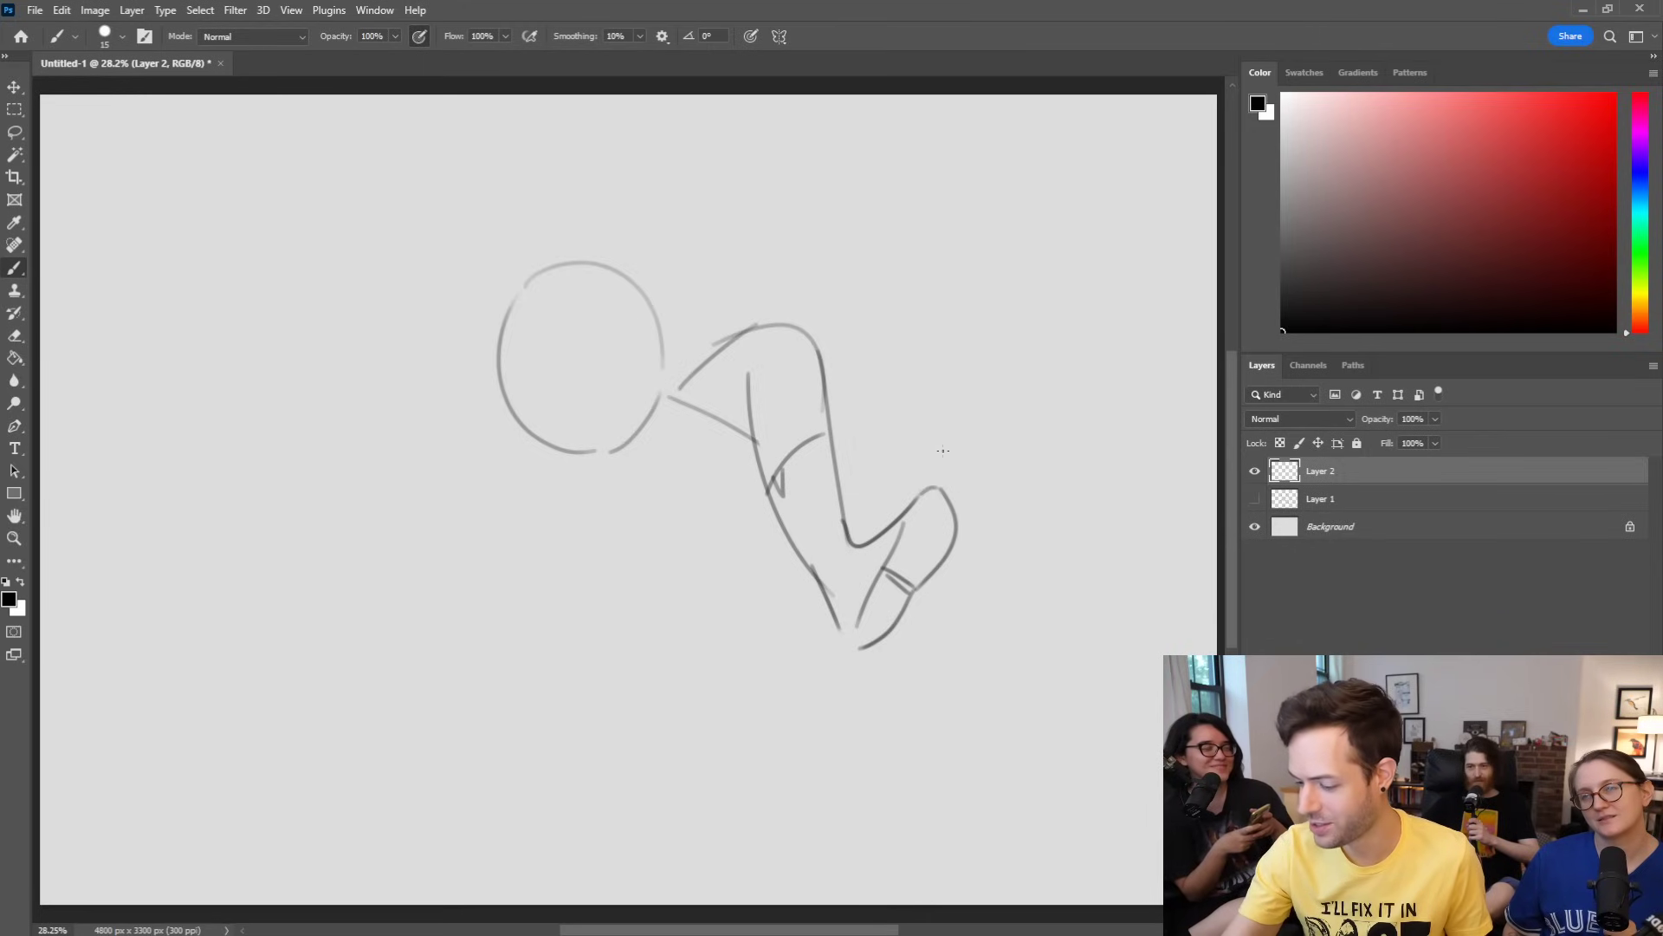
drag(832, 603, 851, 641)
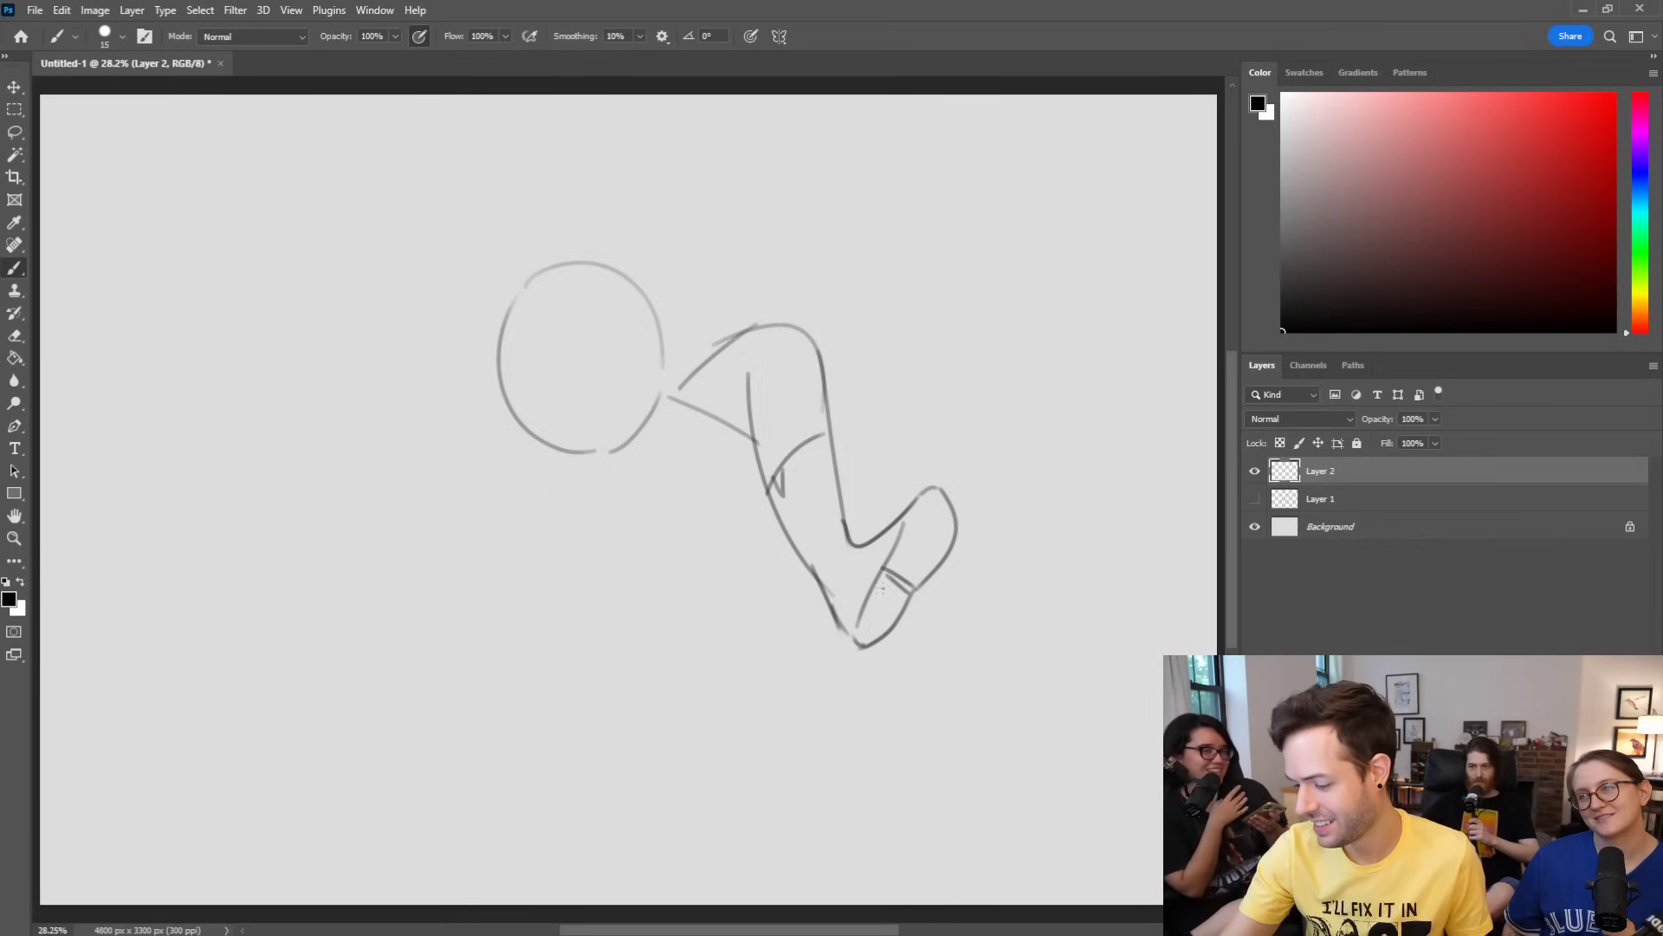
drag(885, 571, 913, 592)
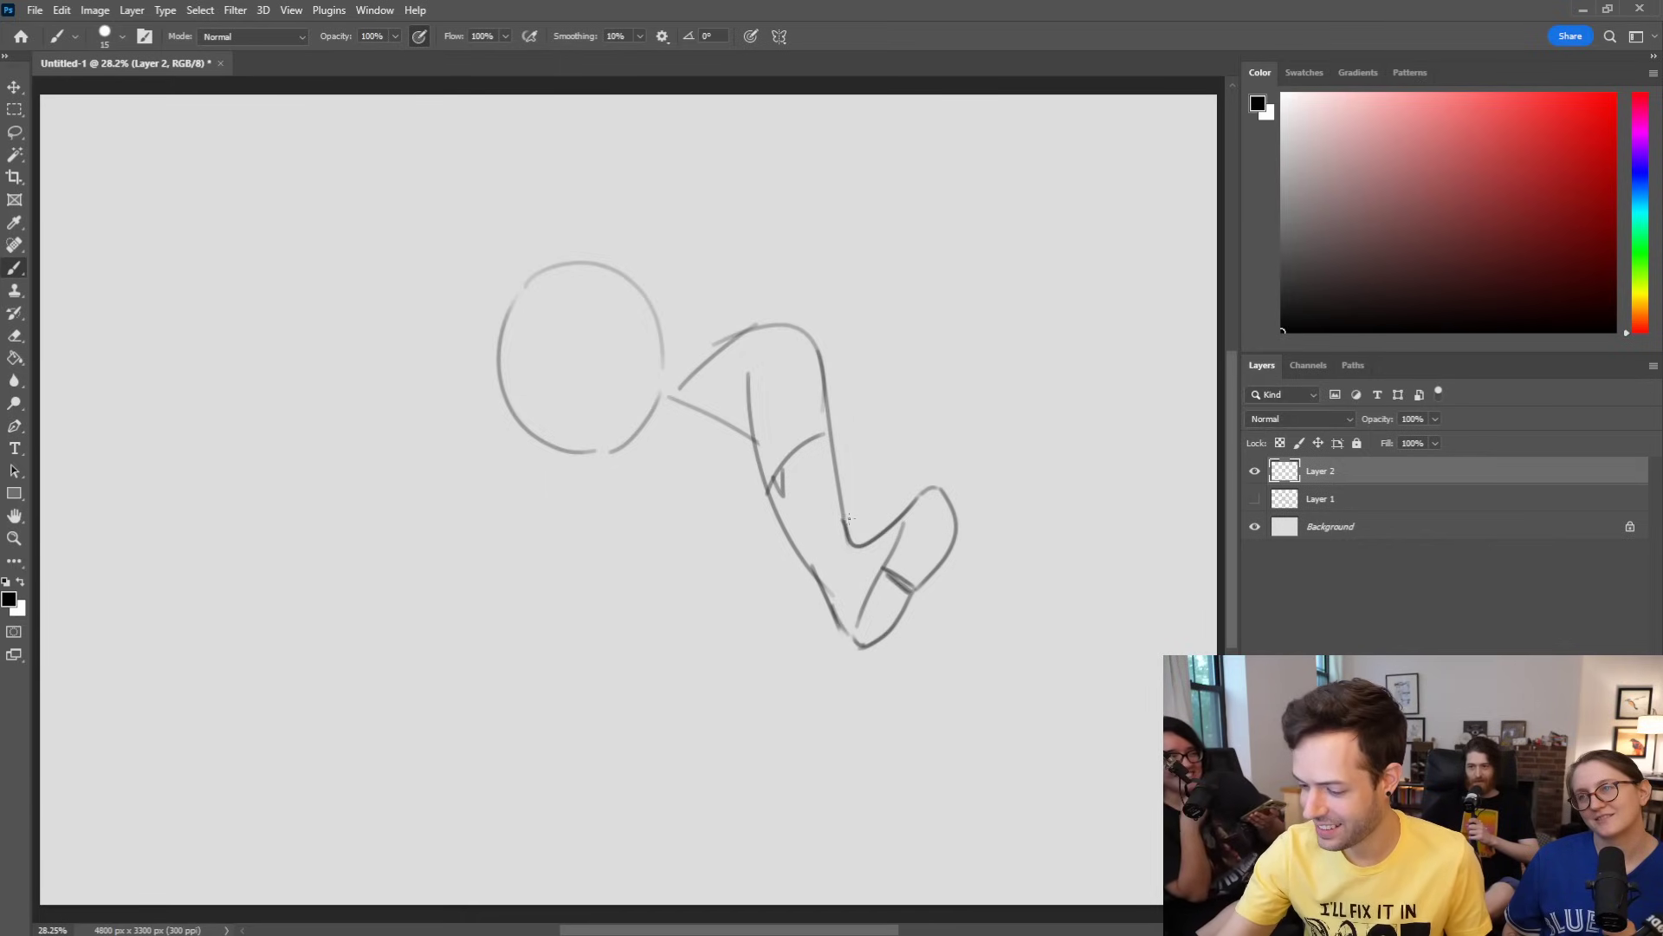
Step: Erase the overlapping line beside the jagged notch and a bit of the head's lower right outline
key(e)
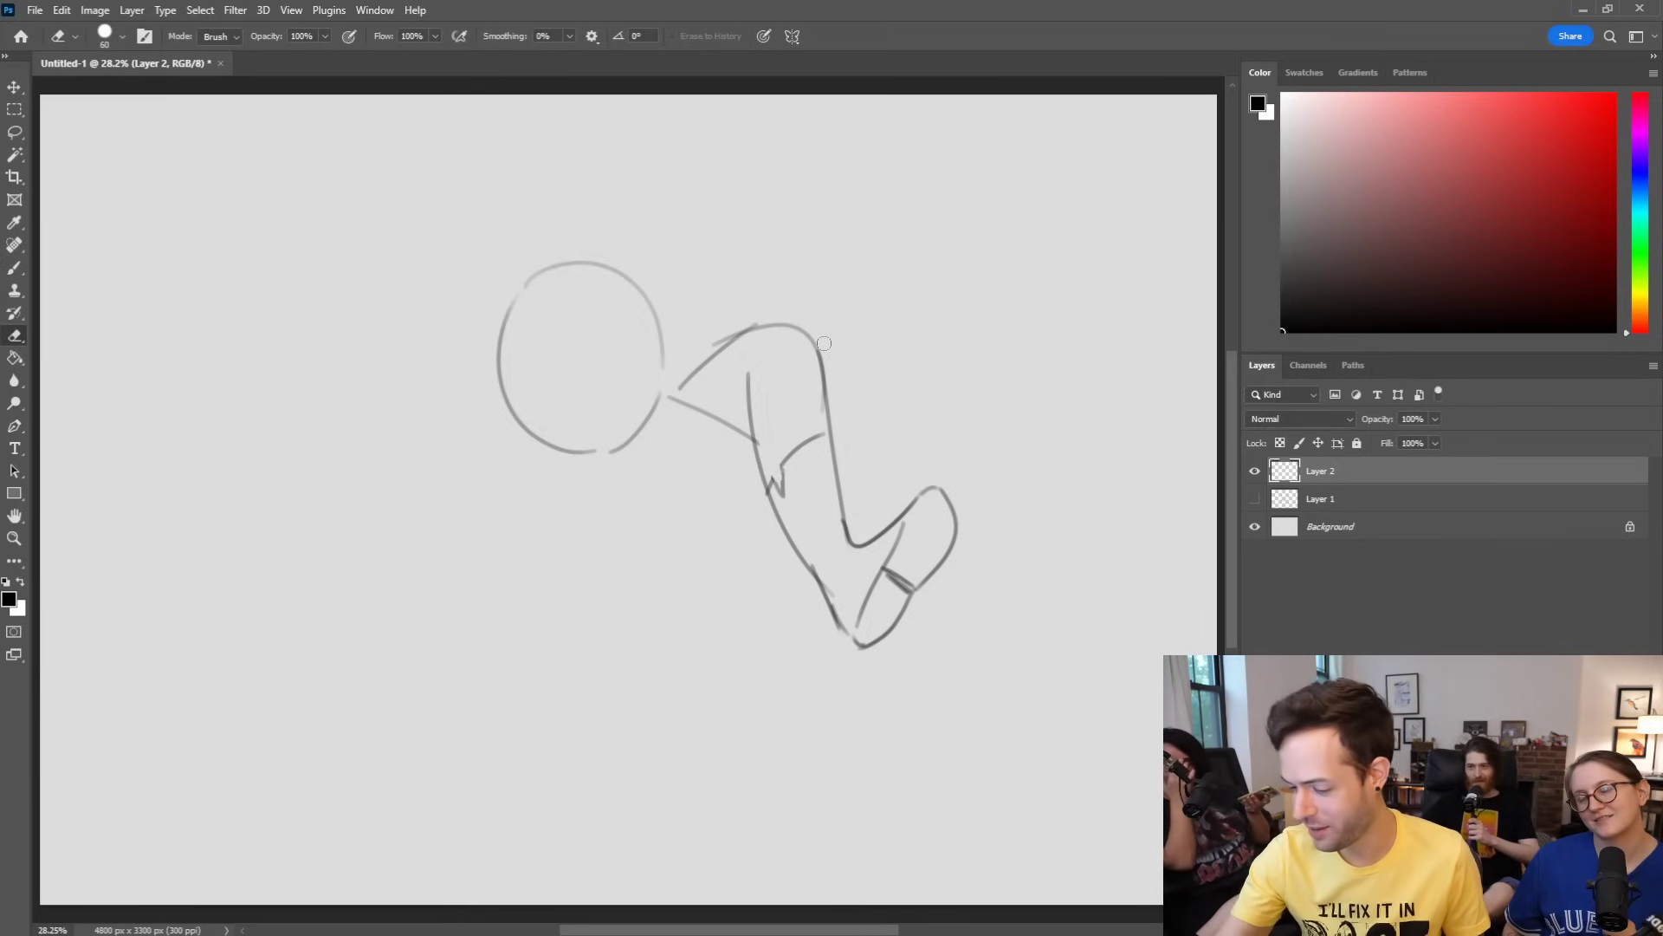
key(b)
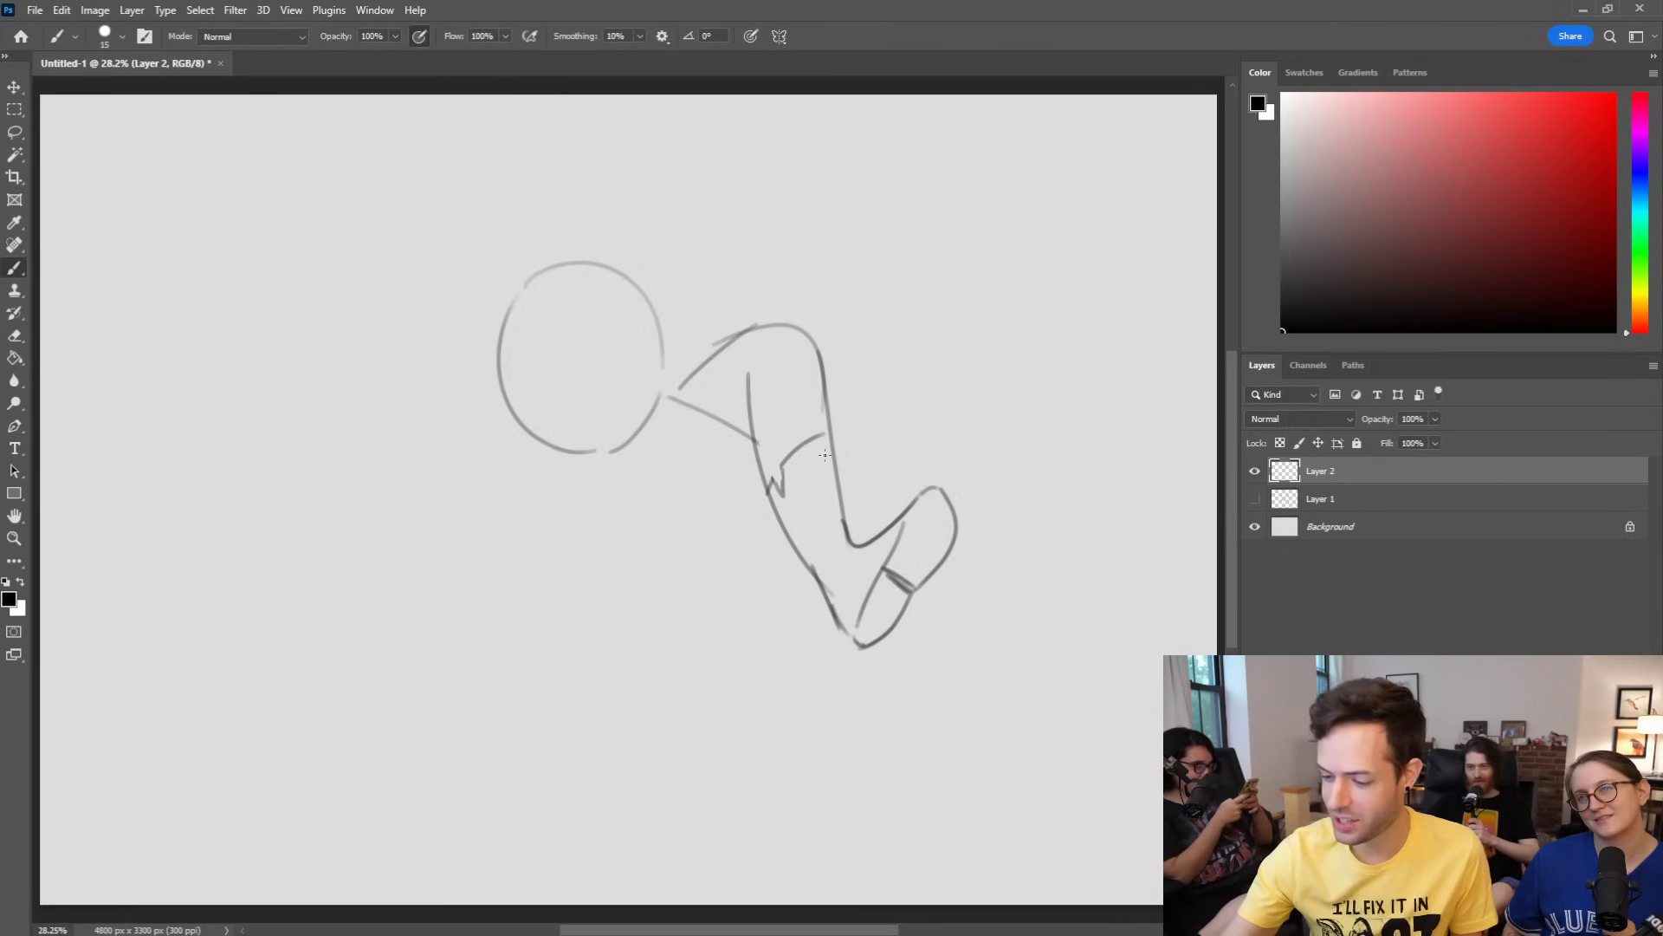
key(e)
drag(627, 441, 617, 449)
Step: Draw crossing guide lines through the head, one tilted lengthwise and one curving across and past both sides
key(b)
drag(537, 257, 614, 456)
drag(483, 409, 676, 315)
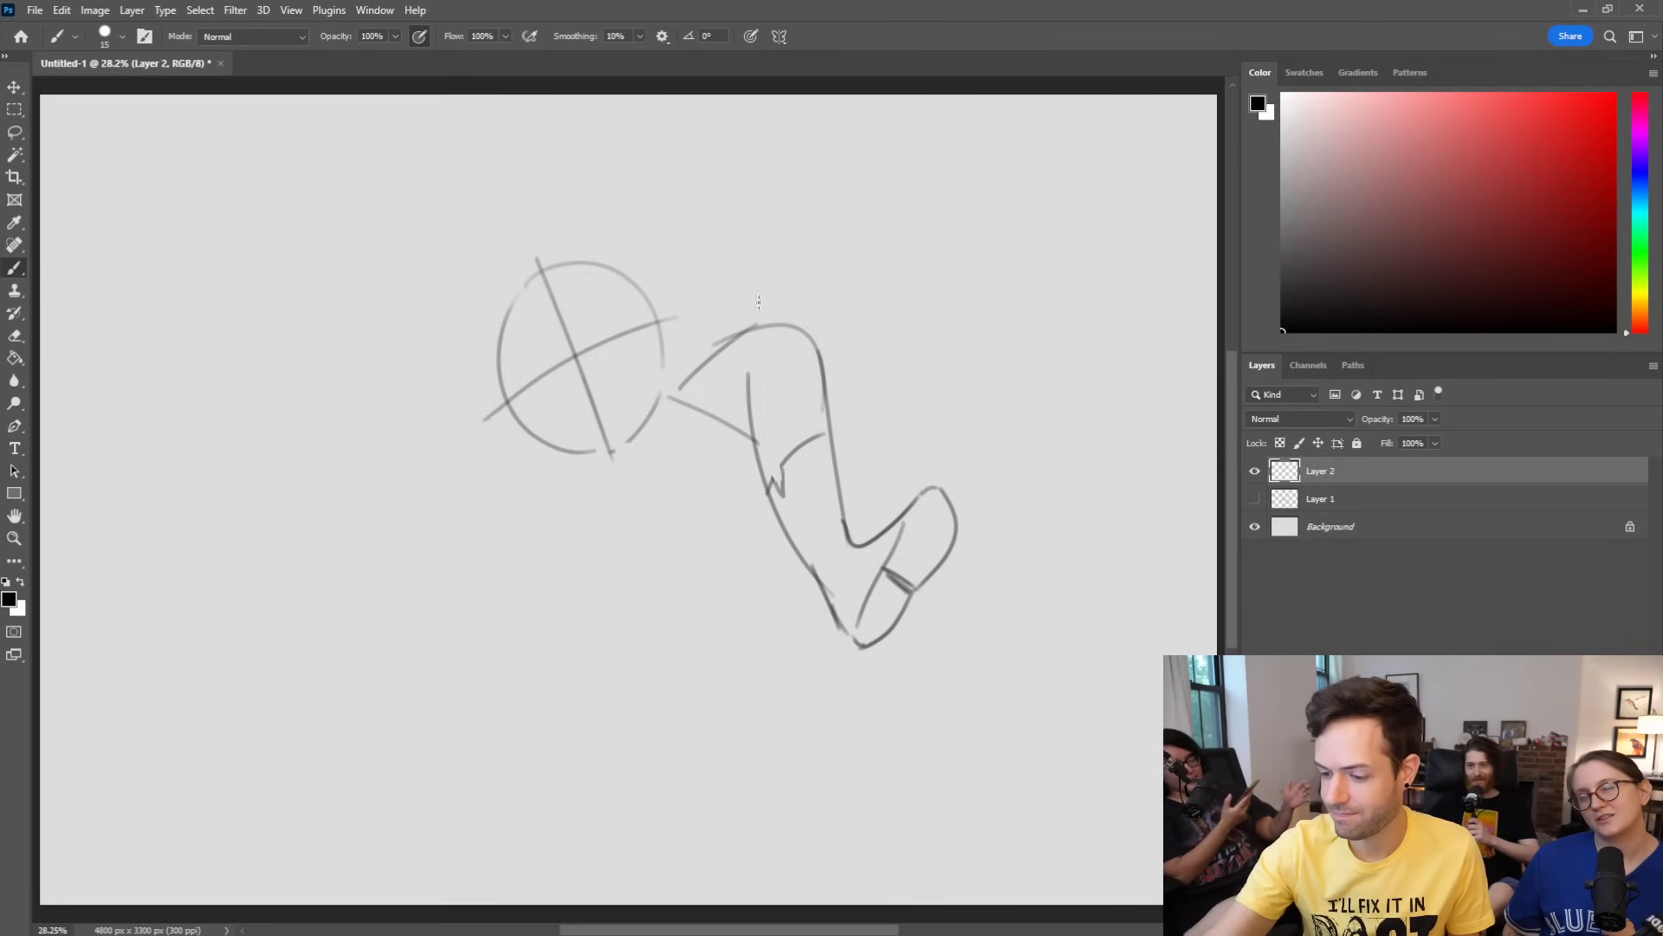
key(ctrl+z)
key(ctrl+z)
drag(537, 262, 612, 423)
drag(483, 417, 707, 315)
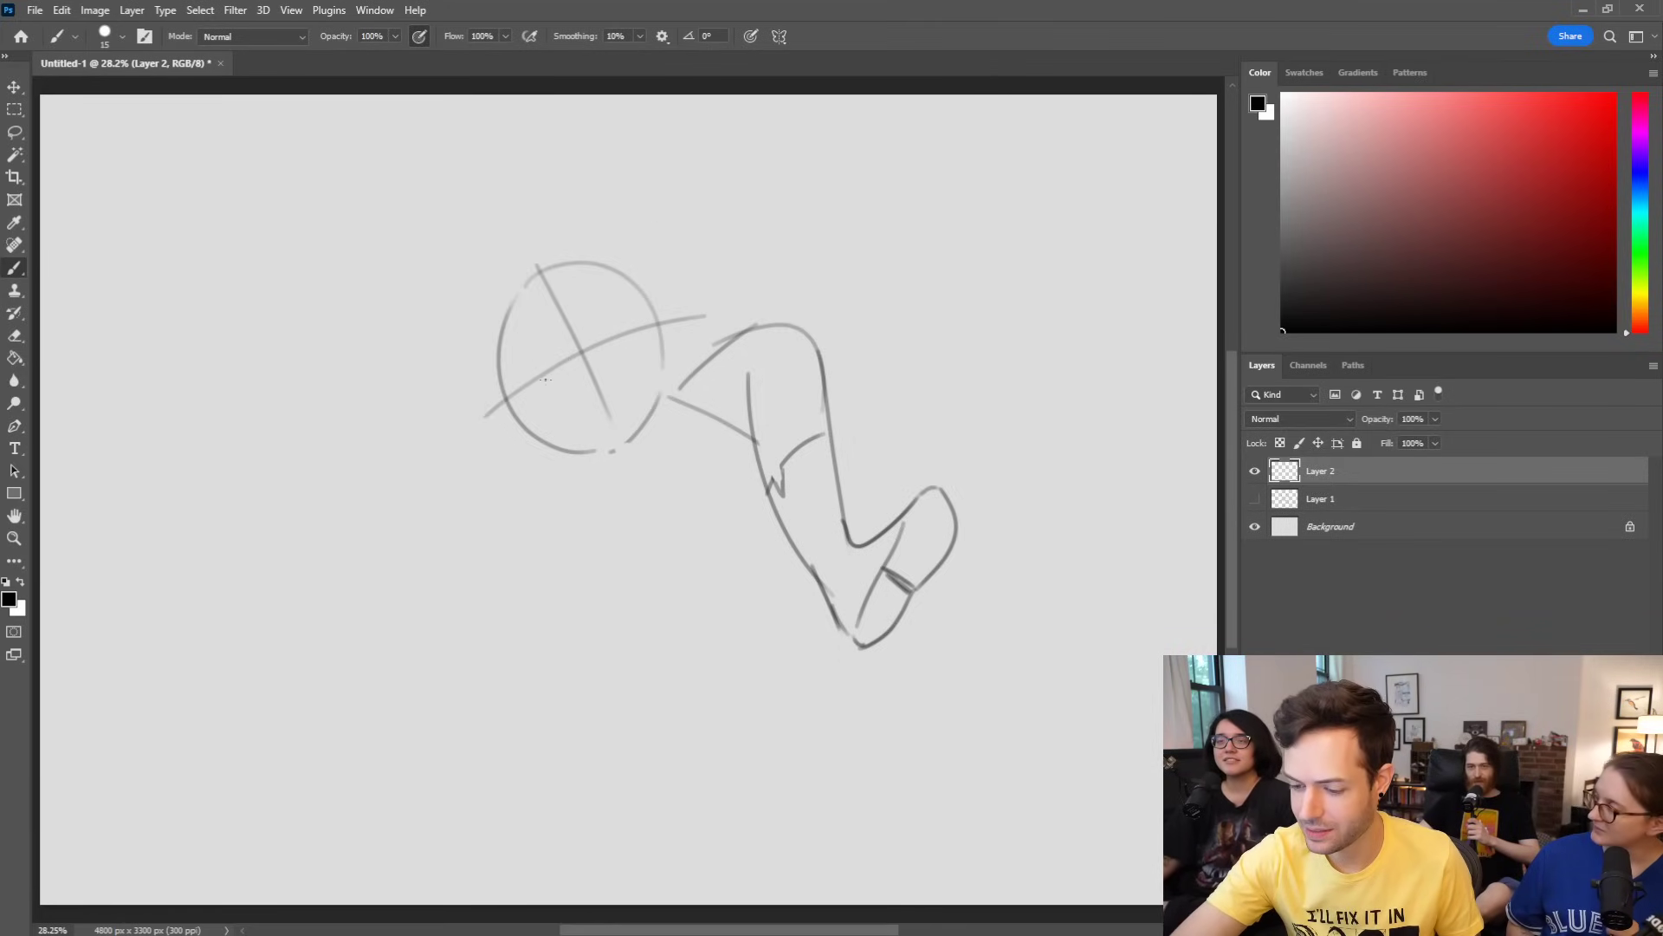
Step: Erase the middle of the head's crossing guide lines, leaving only their outer ends
mouse_move(559, 382)
mouse_down()
mouse_move(521, 370)
mouse_move(533, 338)
mouse_move(563, 351)
mouse_move(525, 339)
mouse_move(560, 339)
mouse_move(565, 370)
mouse_move(612, 353)
mouse_move(586, 325)
mouse_move(593, 350)
mouse_move(590, 302)
mouse_move(622, 303)
mouse_move(630, 343)
mouse_move(563, 357)
mouse_move(636, 317)
mouse_move(533, 382)
mouse_move(557, 329)
mouse_move(596, 322)
mouse_move(619, 341)
mouse_up()
key(ctrl+z)
key(ctrl+z)
key(e)
key(b)
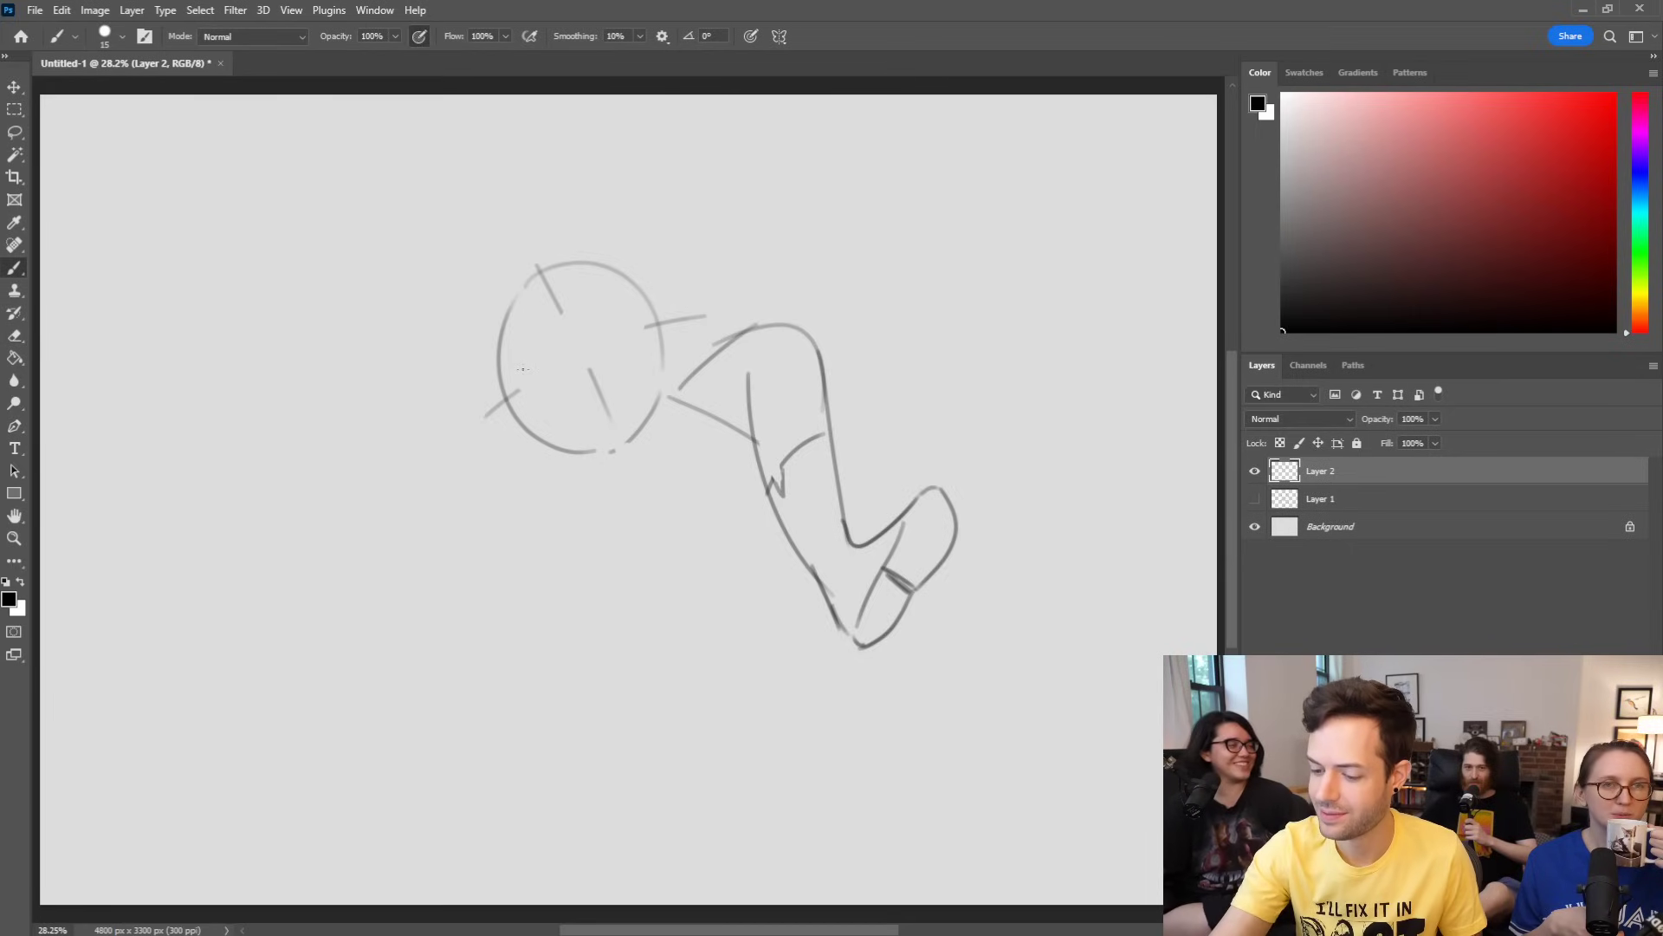
Step: Draw two slanted upper eyelid lines across the face, tilted with the head
click(517, 373)
drag(533, 362, 634, 305)
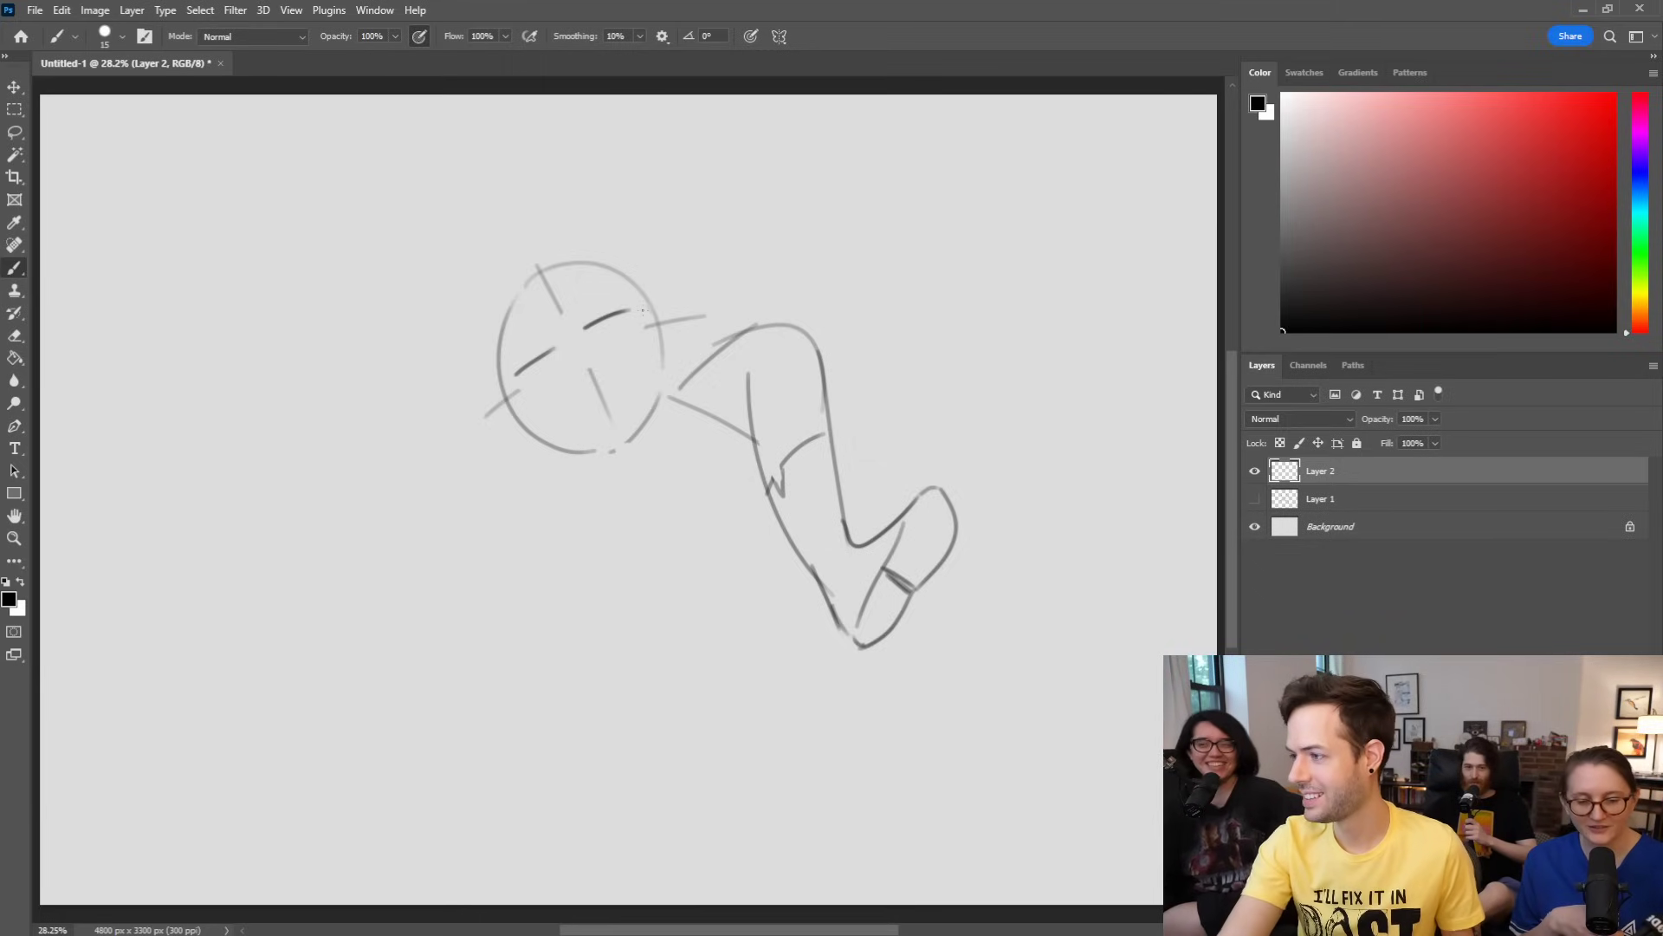
key(ctrl+z)
drag(586, 329, 637, 306)
key(ctrl+z)
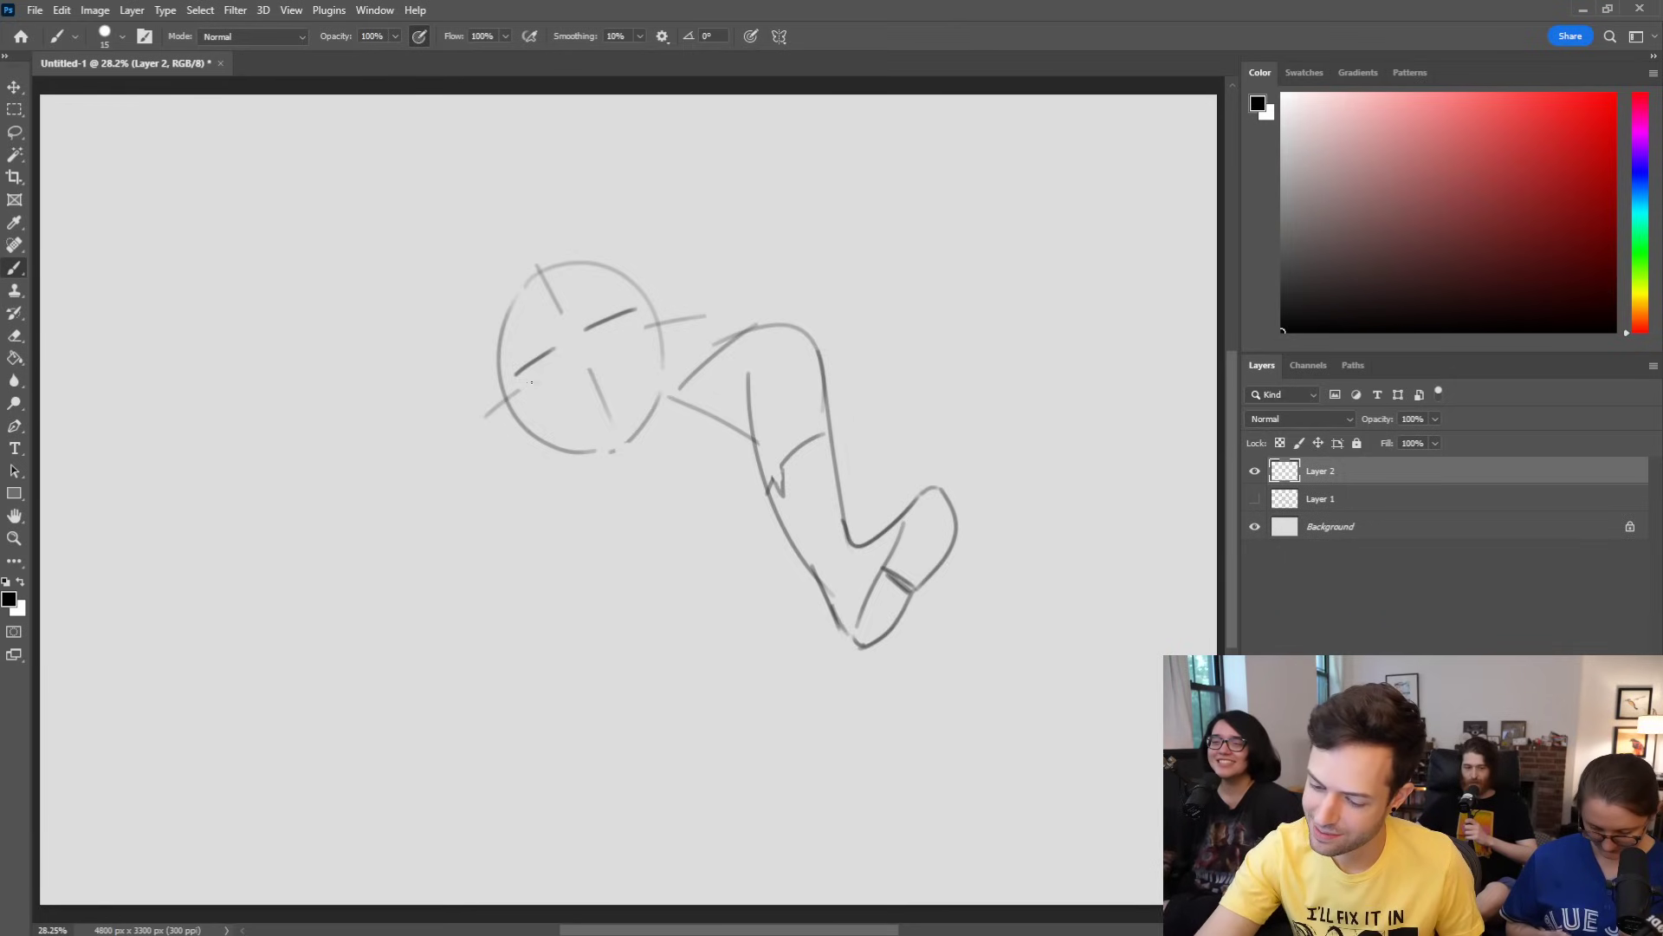
Step: Add curved lower lids and small dark pupils beneath the two eyelid lines for a half-closed look
drag(557, 352, 524, 387)
mouse_move(587, 332)
mouse_down()
mouse_move(626, 347)
mouse_move(637, 312)
mouse_move(633, 328)
mouse_up()
key(ctrl+z)
drag(531, 365, 535, 364)
drag(606, 323, 609, 326)
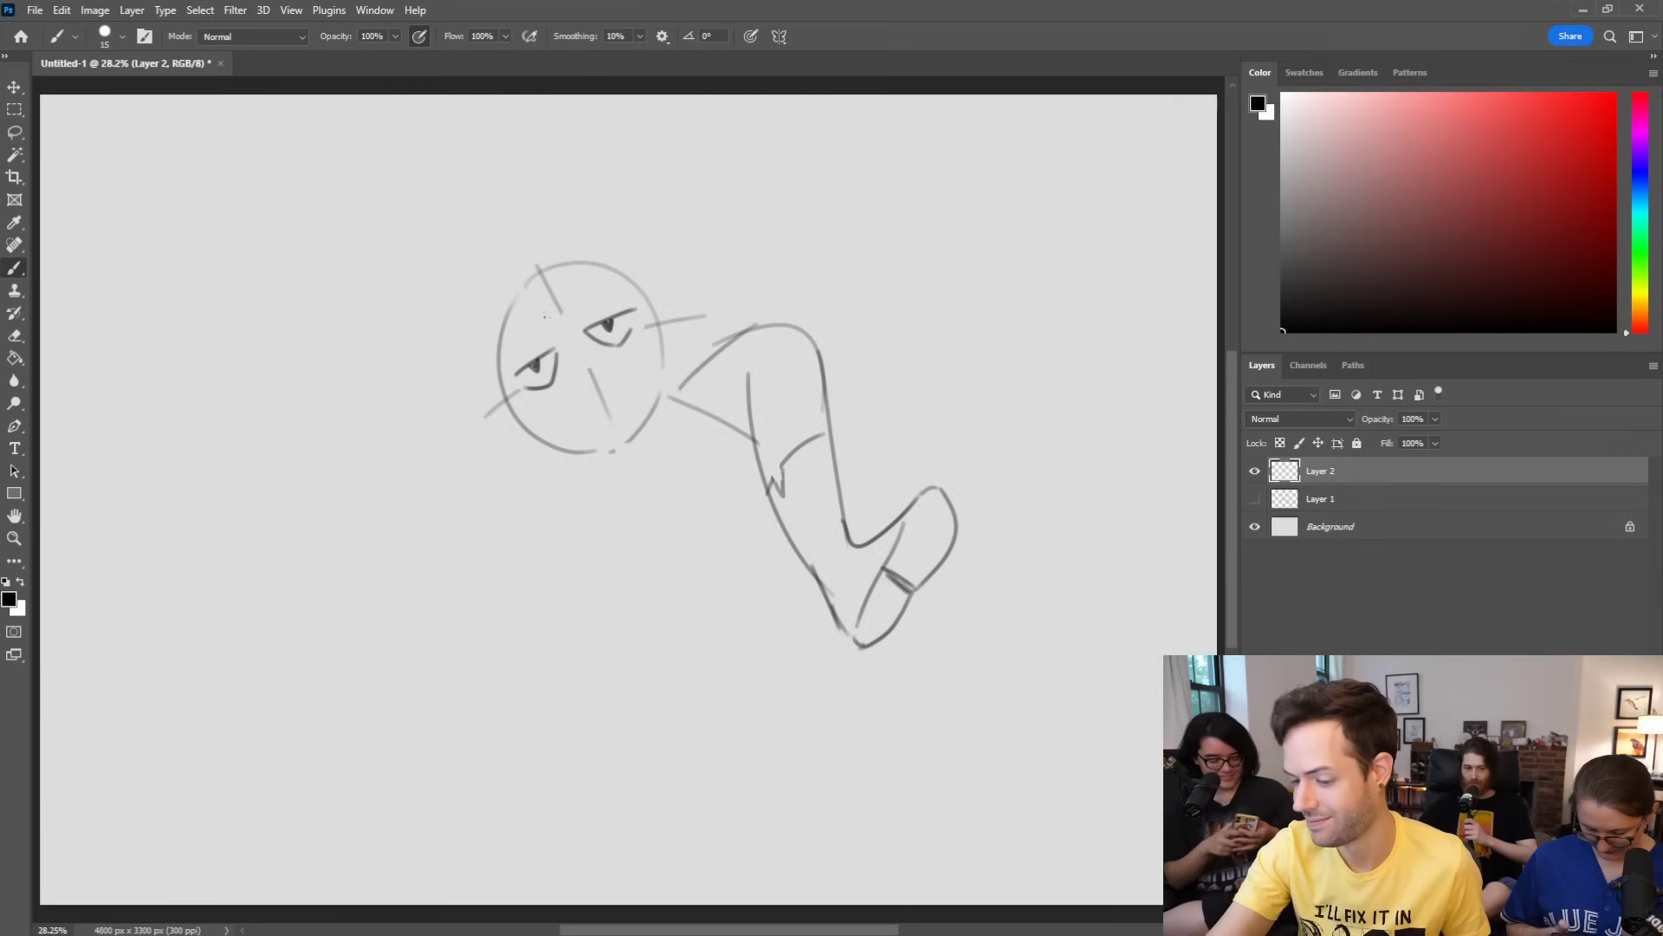
Step: Draw a high arched right eyebrow, a lowered left eyebrow and a nose, and erase excess line ends around them
drag(571, 299, 624, 274)
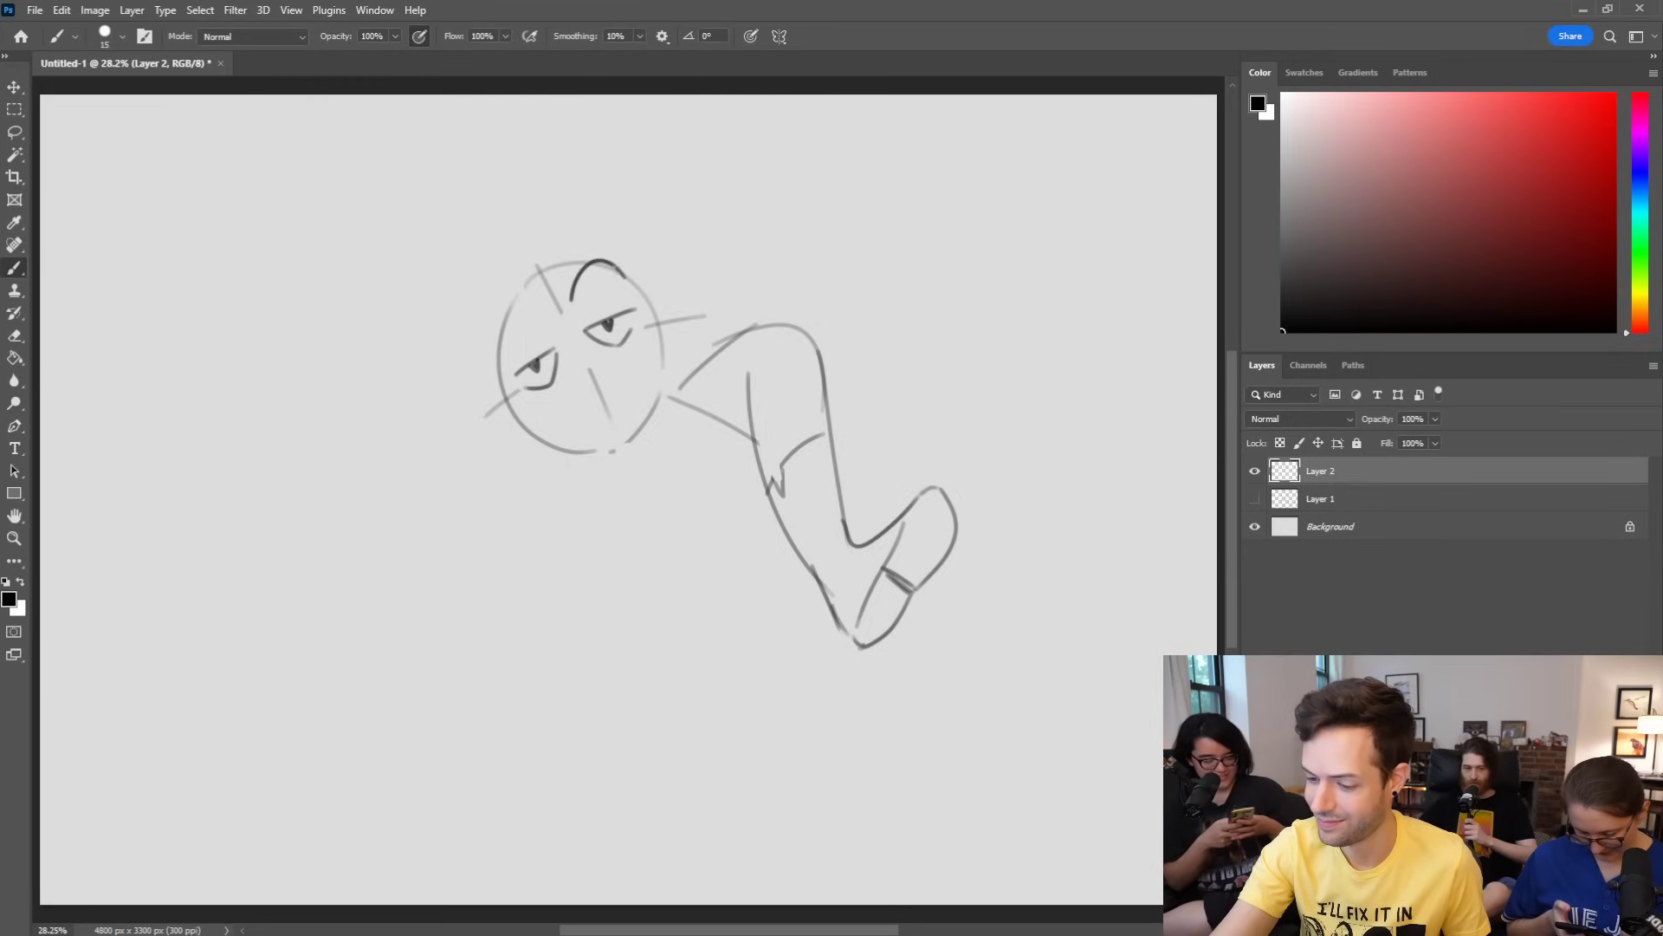
drag(495, 349, 555, 323)
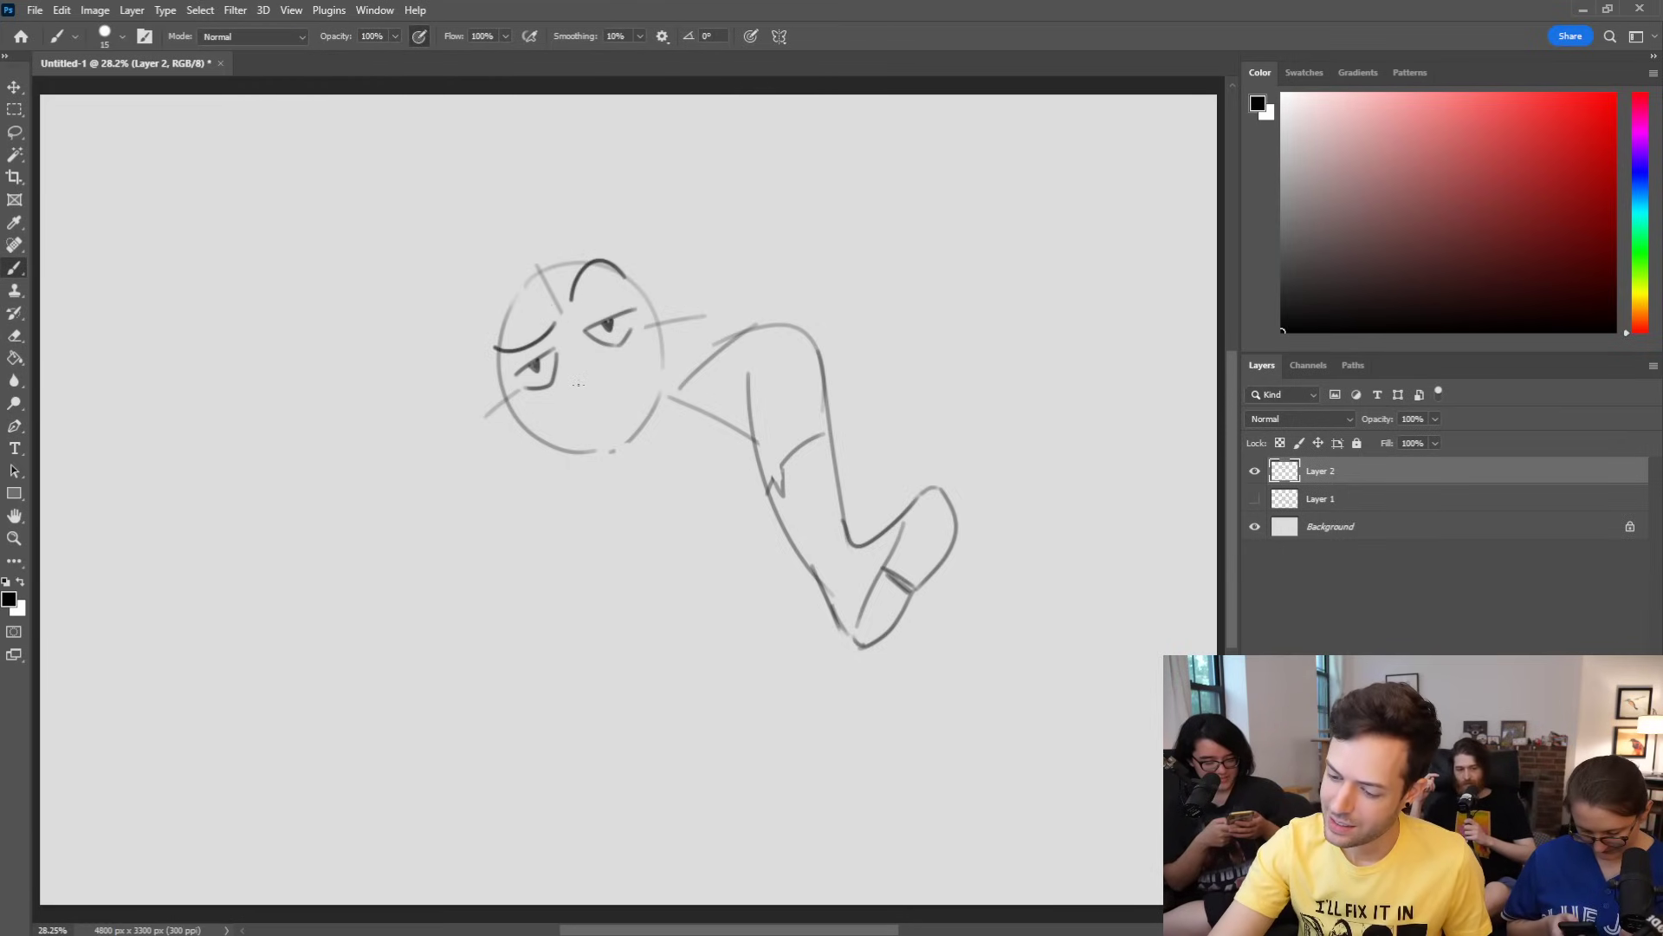
mouse_move(559, 339)
mouse_down()
mouse_move(574, 383)
mouse_move(609, 394)
mouse_move(600, 362)
mouse_up()
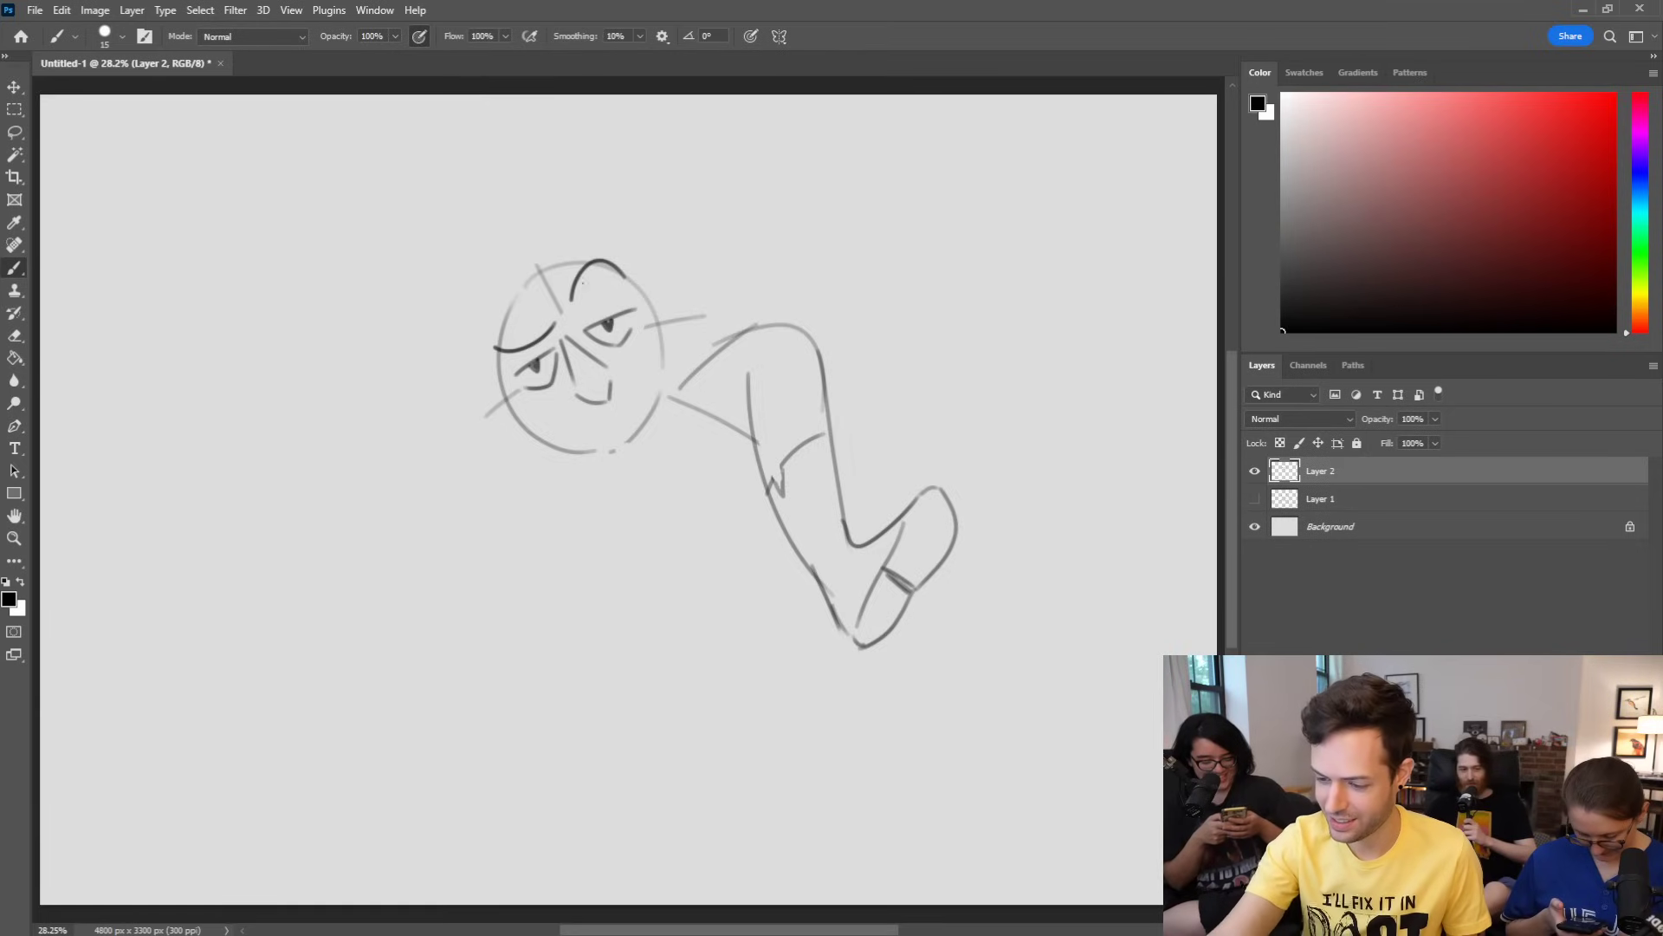
key(e)
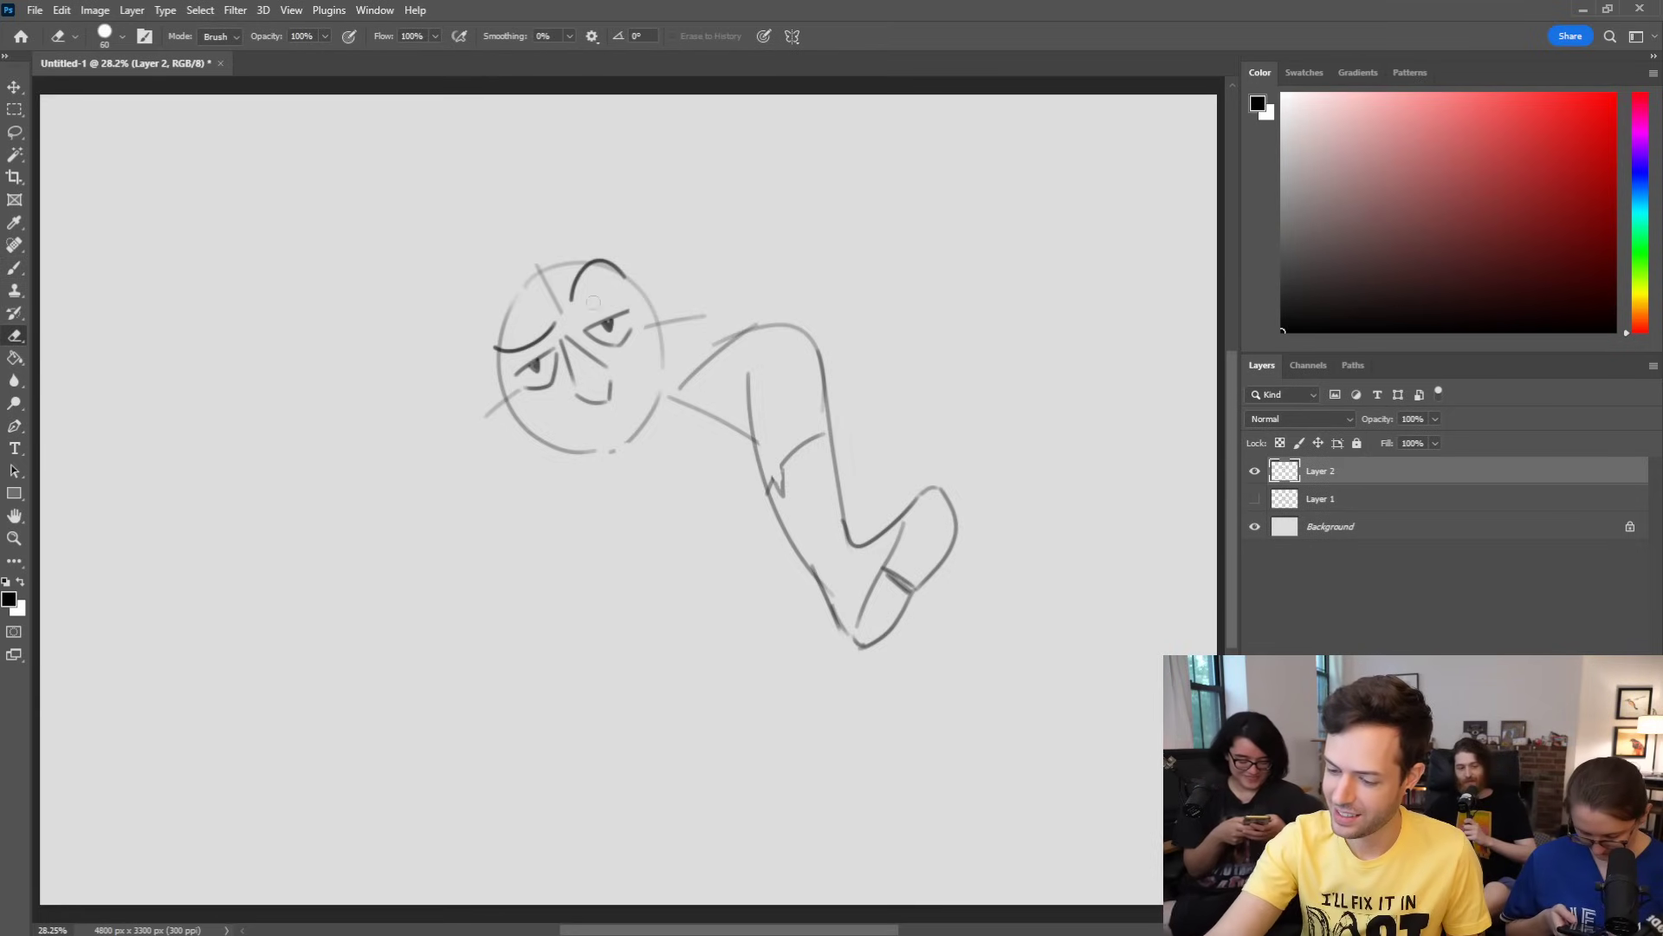
drag(563, 312, 551, 295)
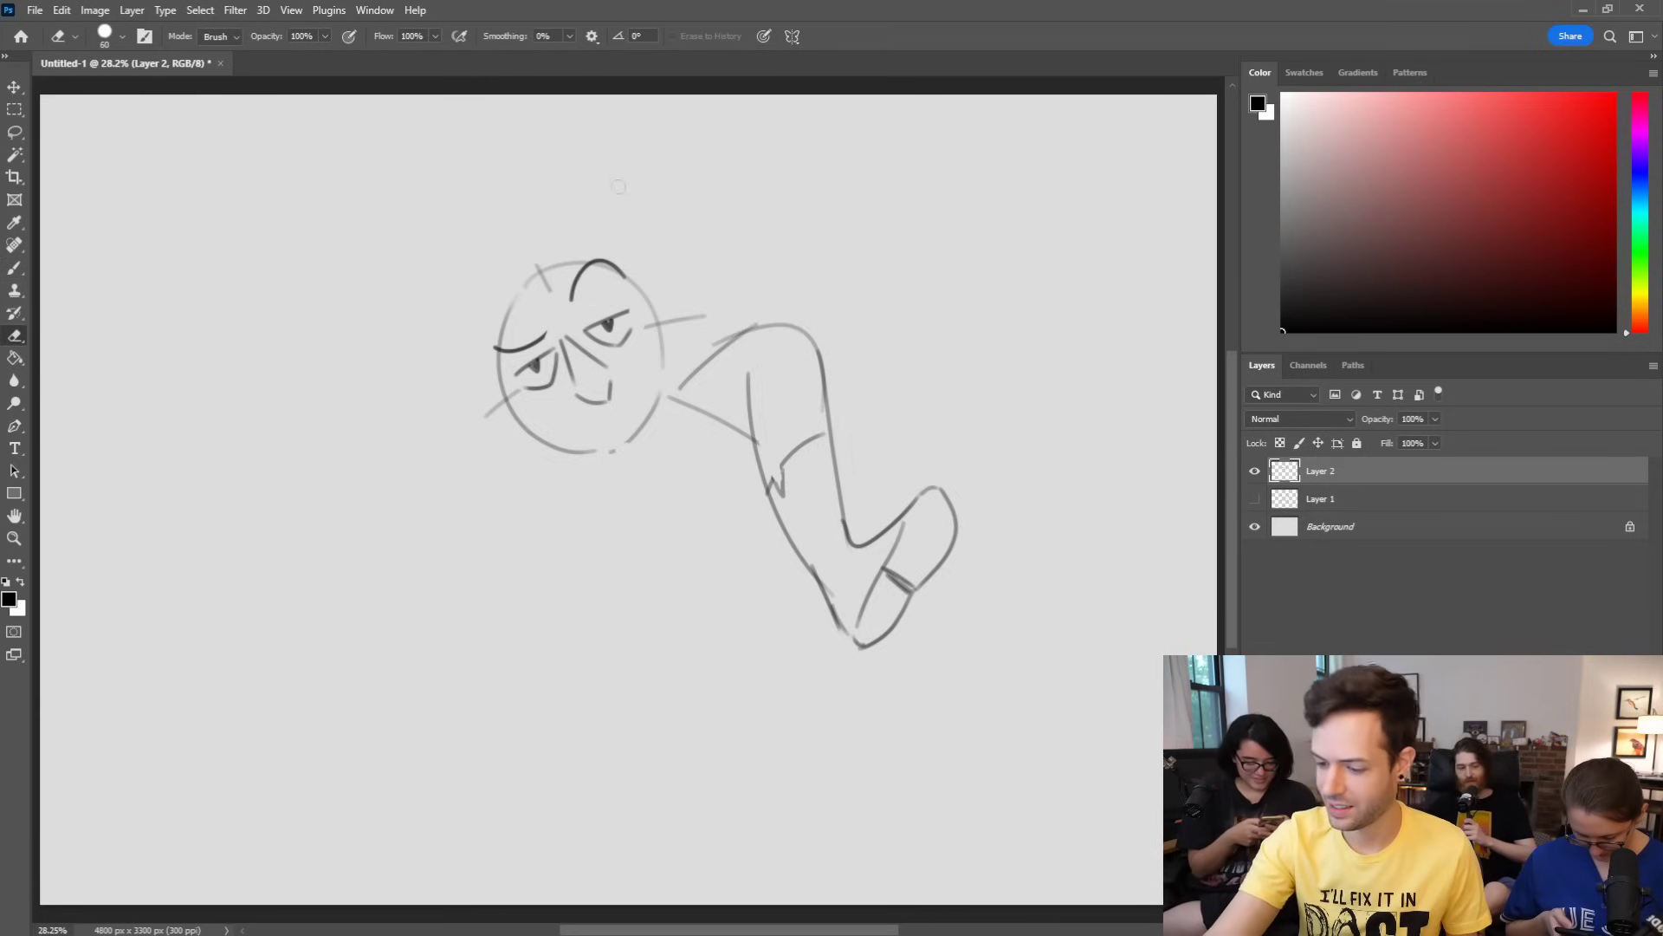
Step: Draw a wide lopsided grin below the nose with a dark shaded opening at its right corner
key(b)
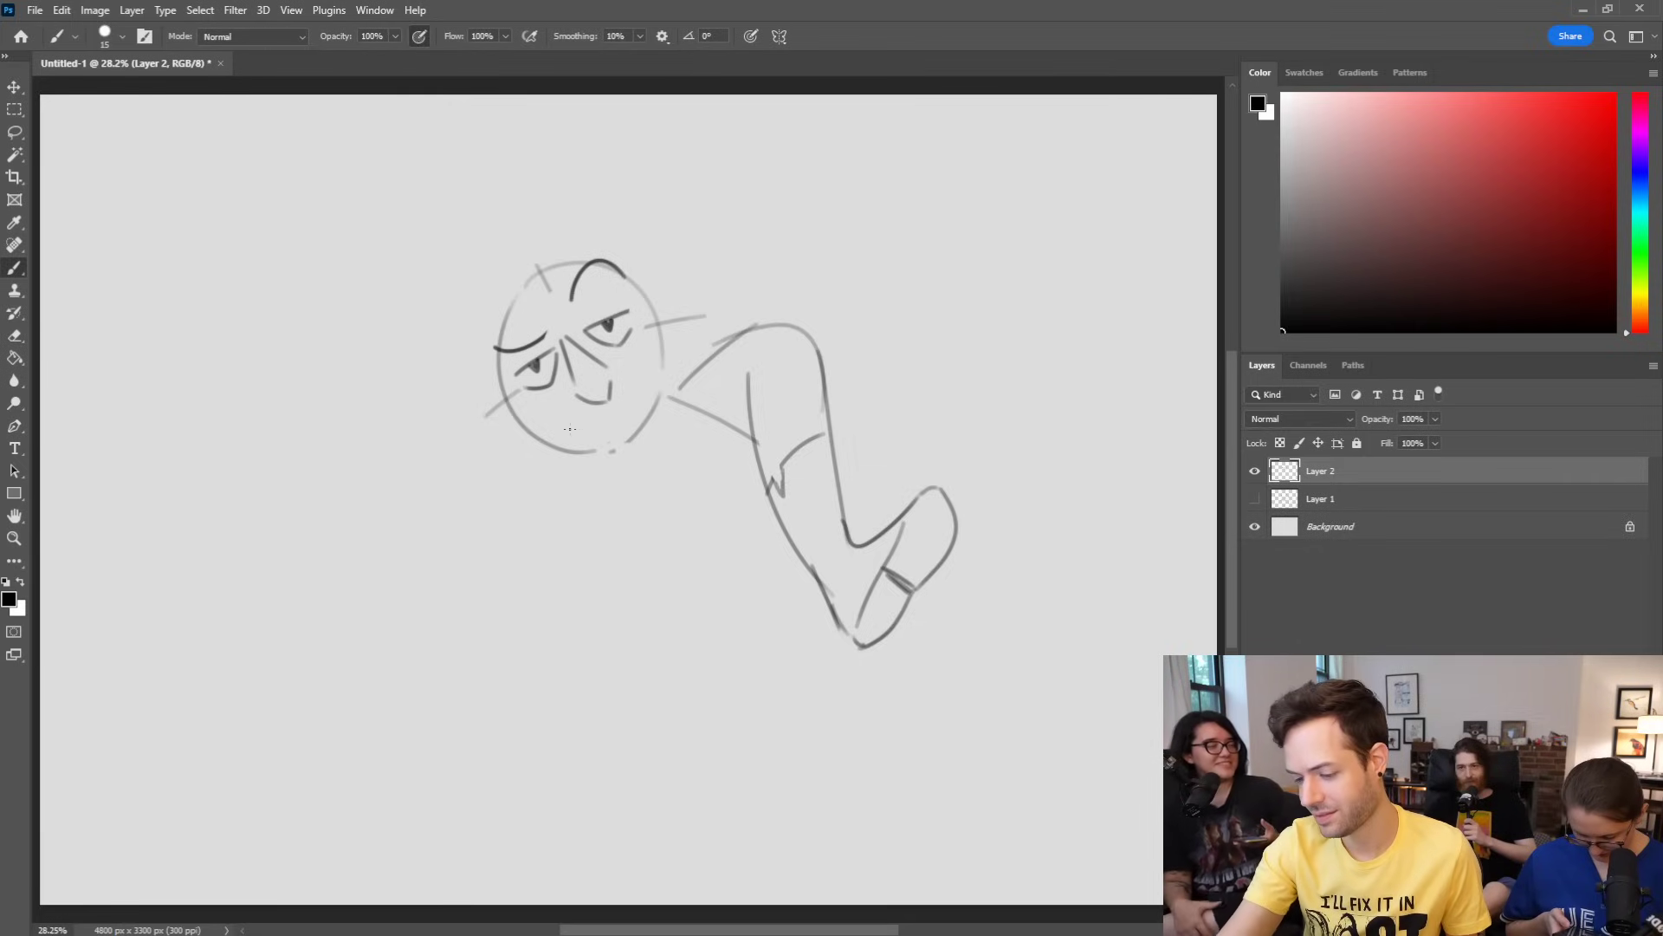
drag(558, 424, 647, 389)
mouse_move(565, 426)
mouse_down()
mouse_move(644, 427)
mouse_move(624, 432)
mouse_move(652, 385)
mouse_move(632, 431)
mouse_move(640, 420)
mouse_move(631, 433)
mouse_move(606, 411)
mouse_move(627, 423)
mouse_move(657, 394)
mouse_move(649, 434)
mouse_move(614, 453)
mouse_move(540, 445)
mouse_move(591, 456)
mouse_up()
key(ctrl+z)
key(e)
Step: Draw a longer jaw and chin line below the grin and erase the old lower edge of the head oval
key(b)
mouse_move(500, 393)
mouse_down()
mouse_move(597, 482)
mouse_move(666, 455)
mouse_up()
key(ctrl+z)
key(e)
key(b)
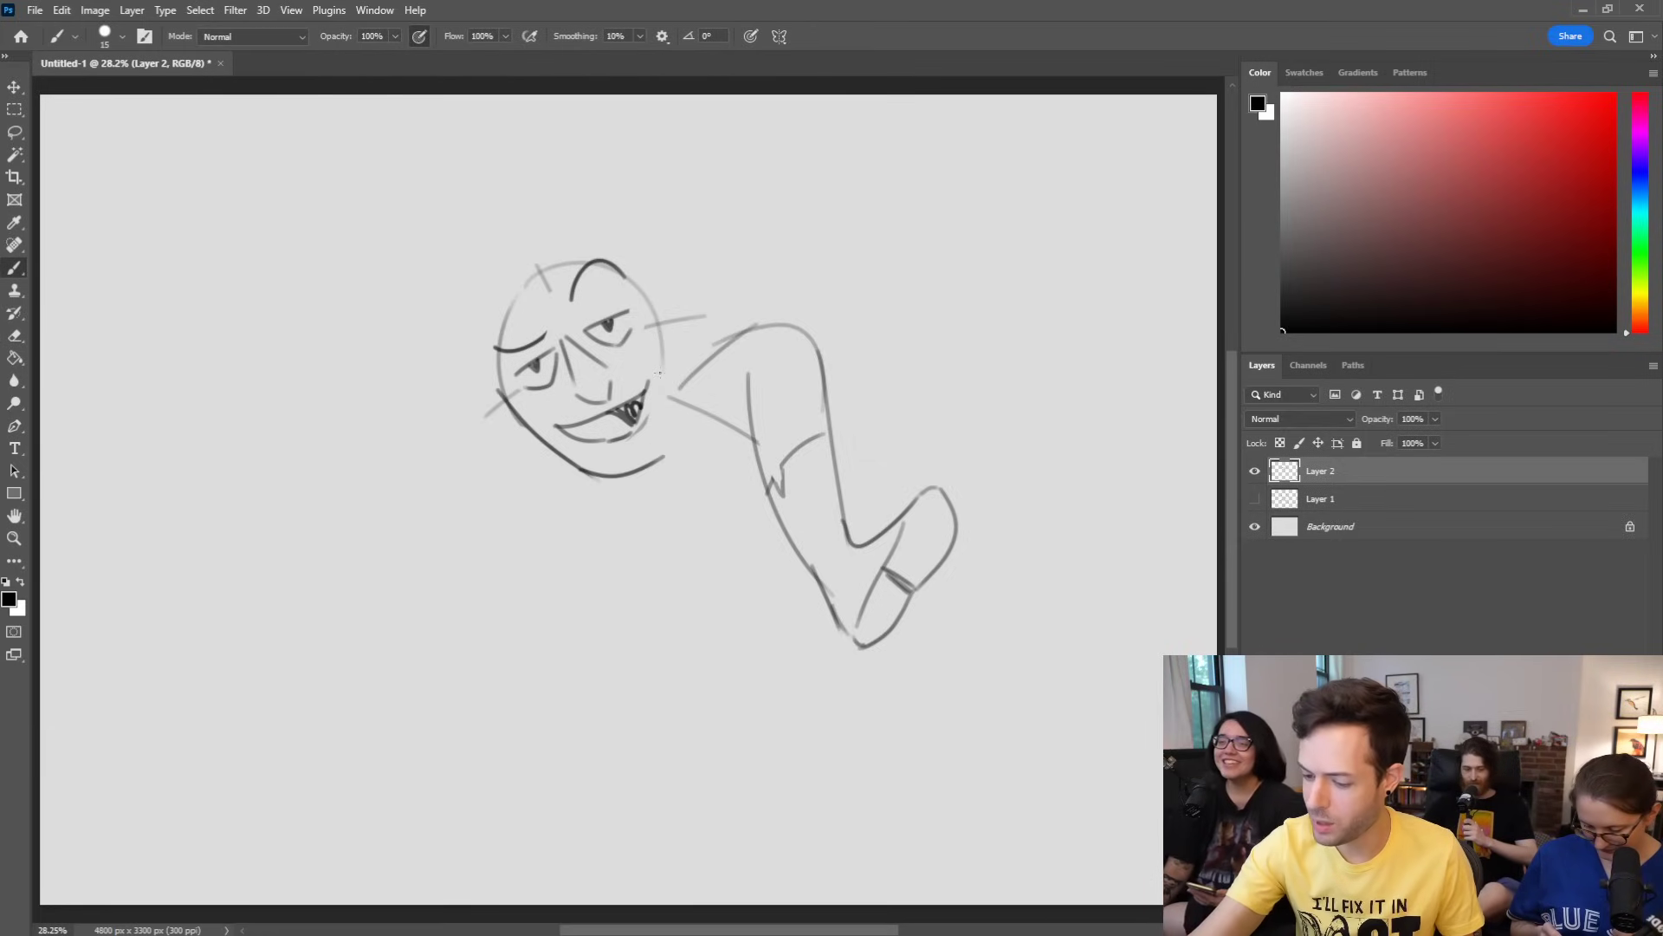
Step: Draw the right side of the face from the temple down to the jaw and clean up where it meets the neck
drag(647, 315, 674, 428)
key(ctrl+z)
mouse_move(651, 306)
mouse_down()
mouse_move(679, 416)
mouse_move(663, 455)
mouse_up()
key(ctrl+z)
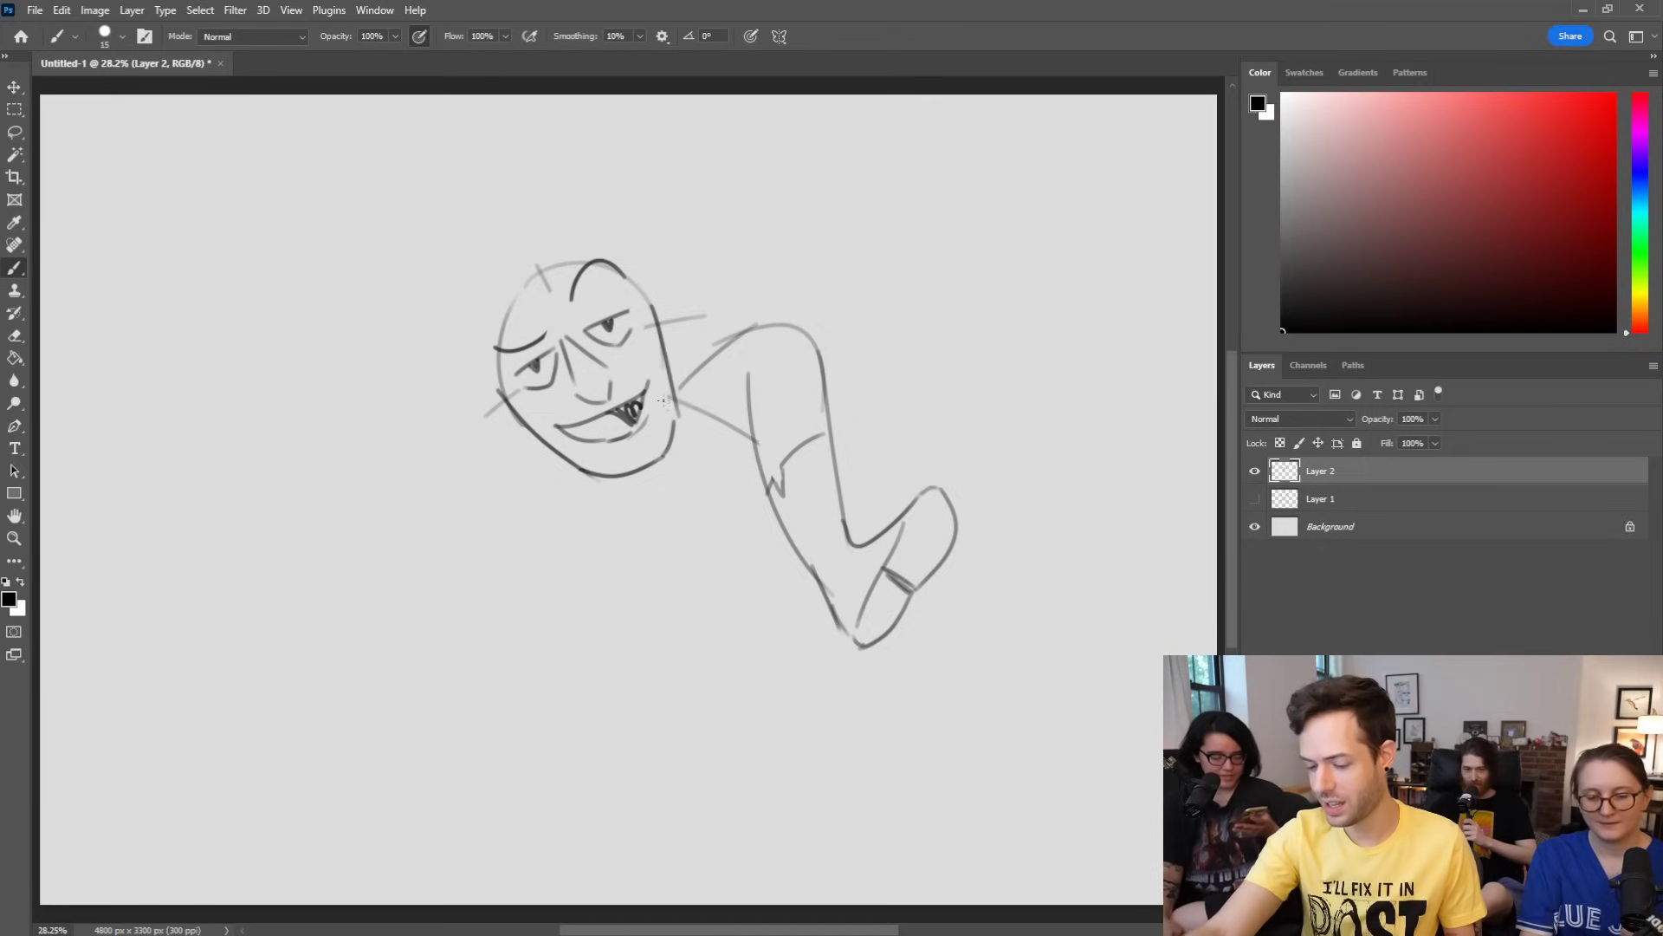
key(e)
click(677, 418)
key(b)
mouse_move(674, 392)
mouse_down()
mouse_move(650, 321)
mouse_move(672, 405)
mouse_up()
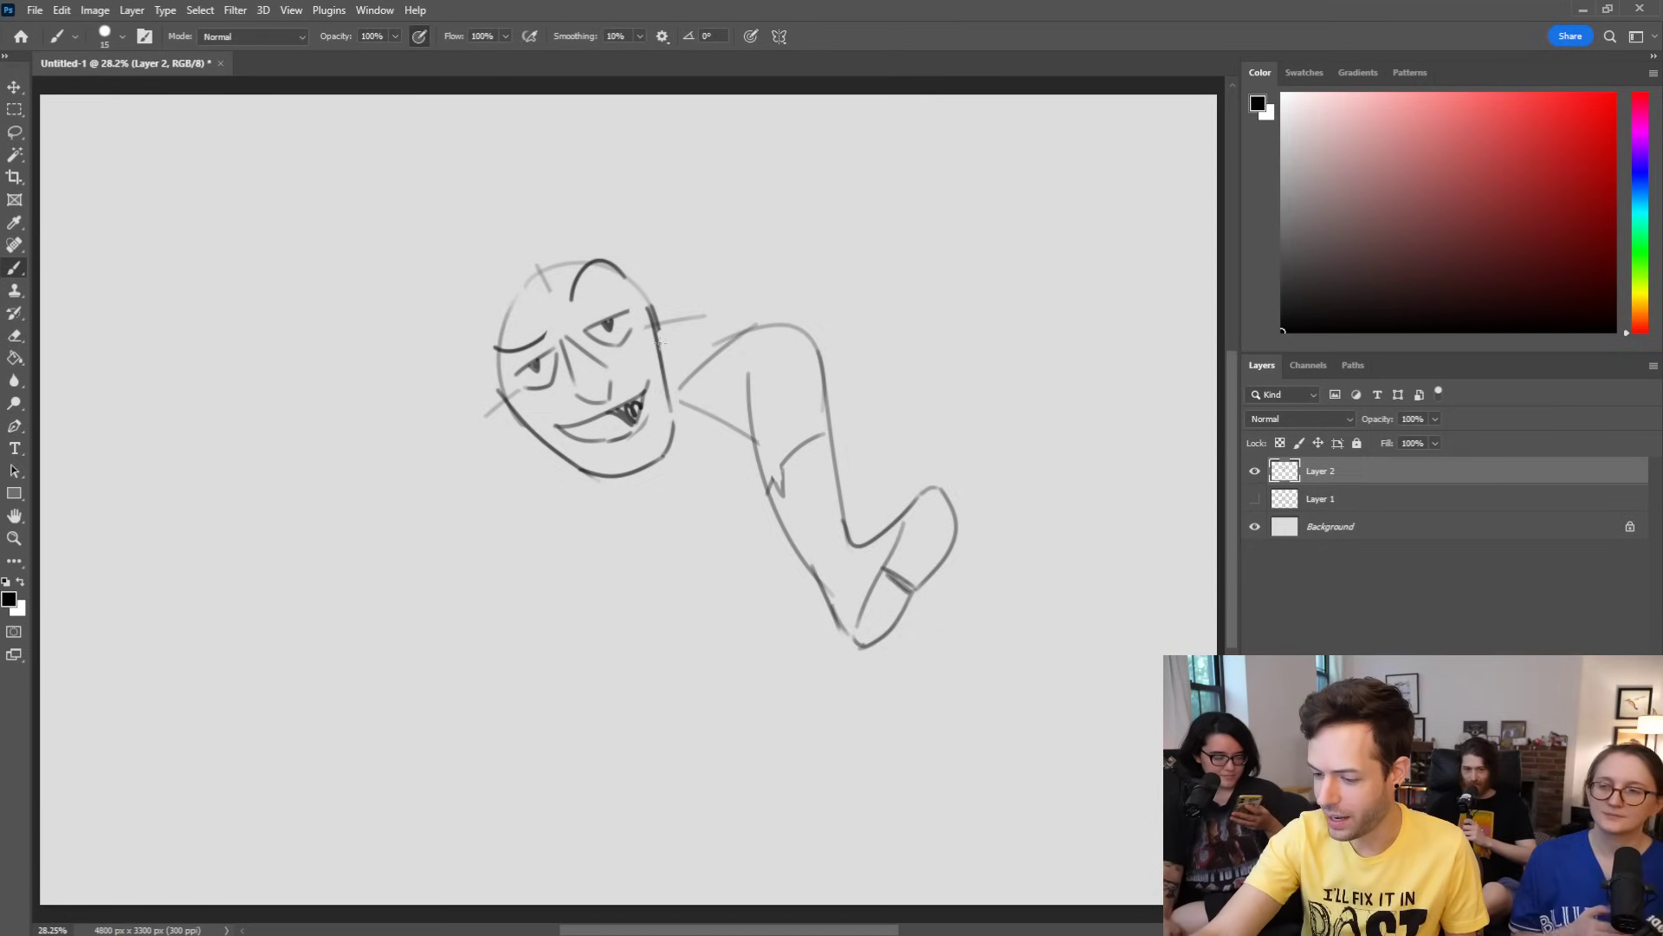
Step: Erase the upper left outline of the head oval and draw an ear on each side of the face
key(e)
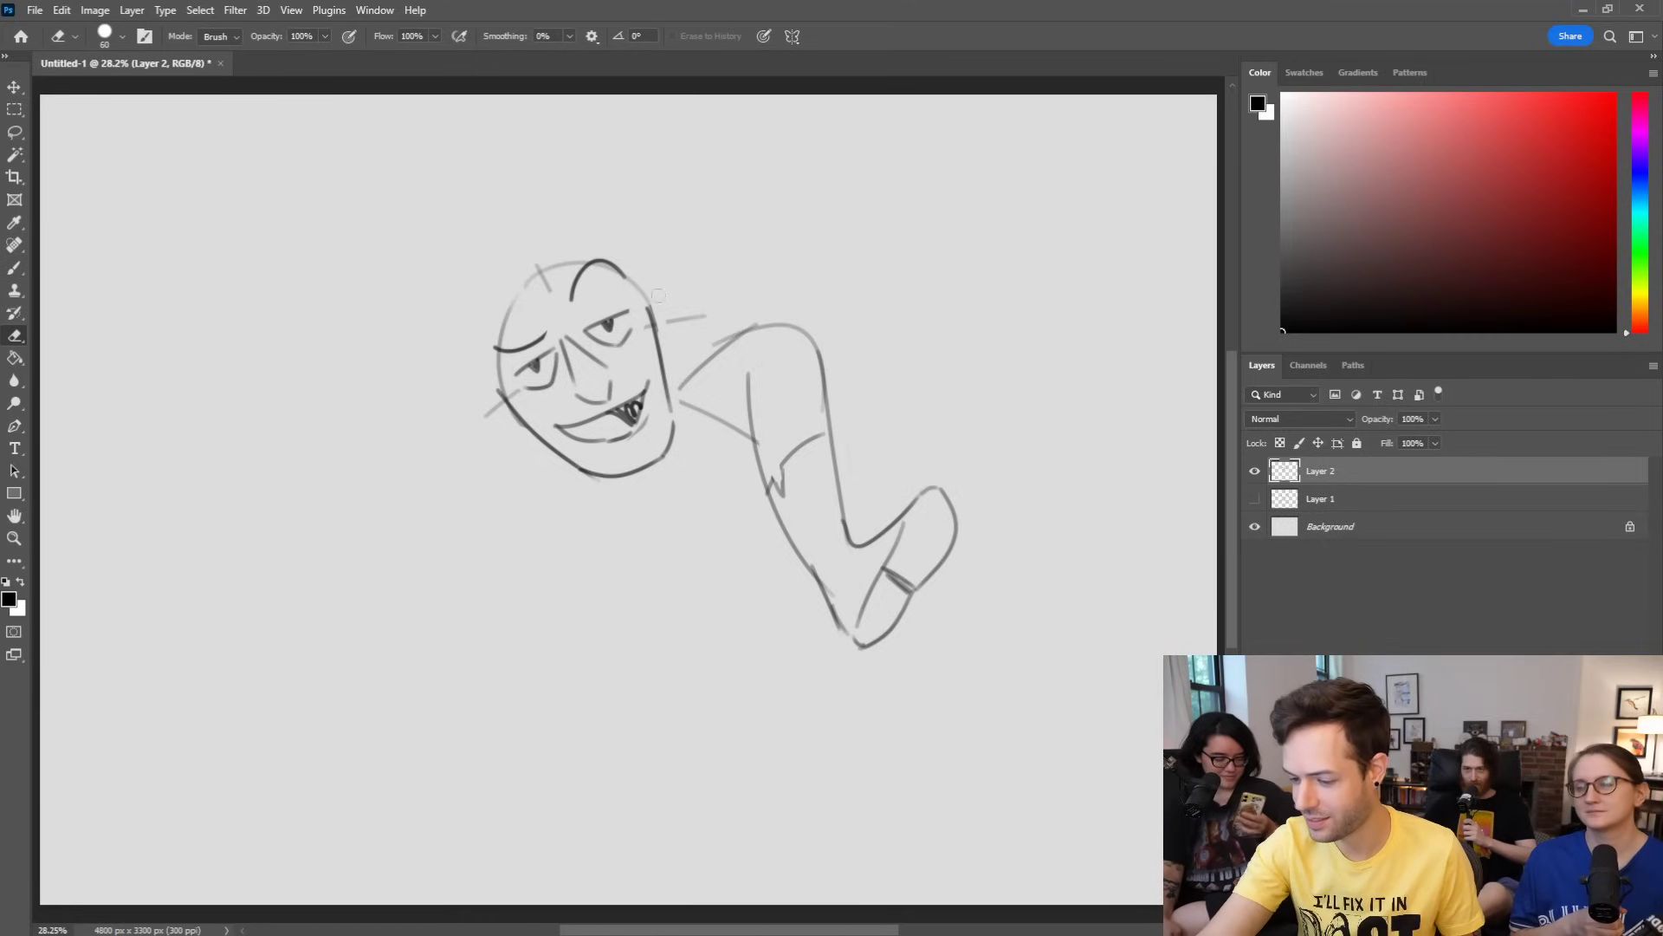
drag(502, 329, 549, 287)
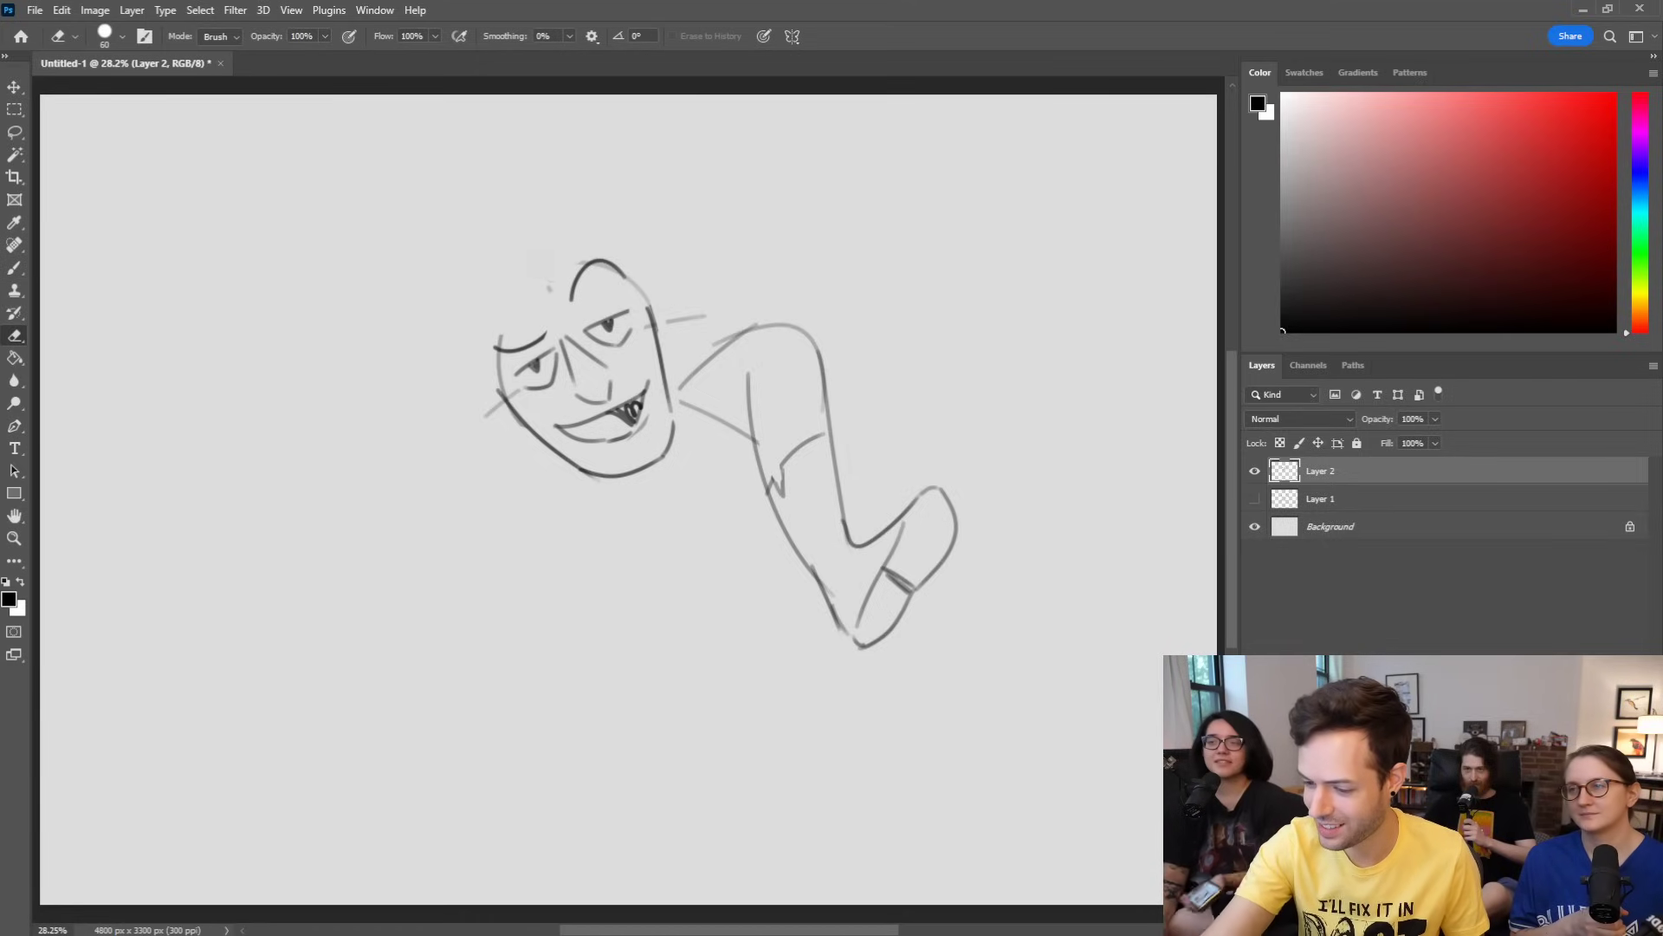
key(b)
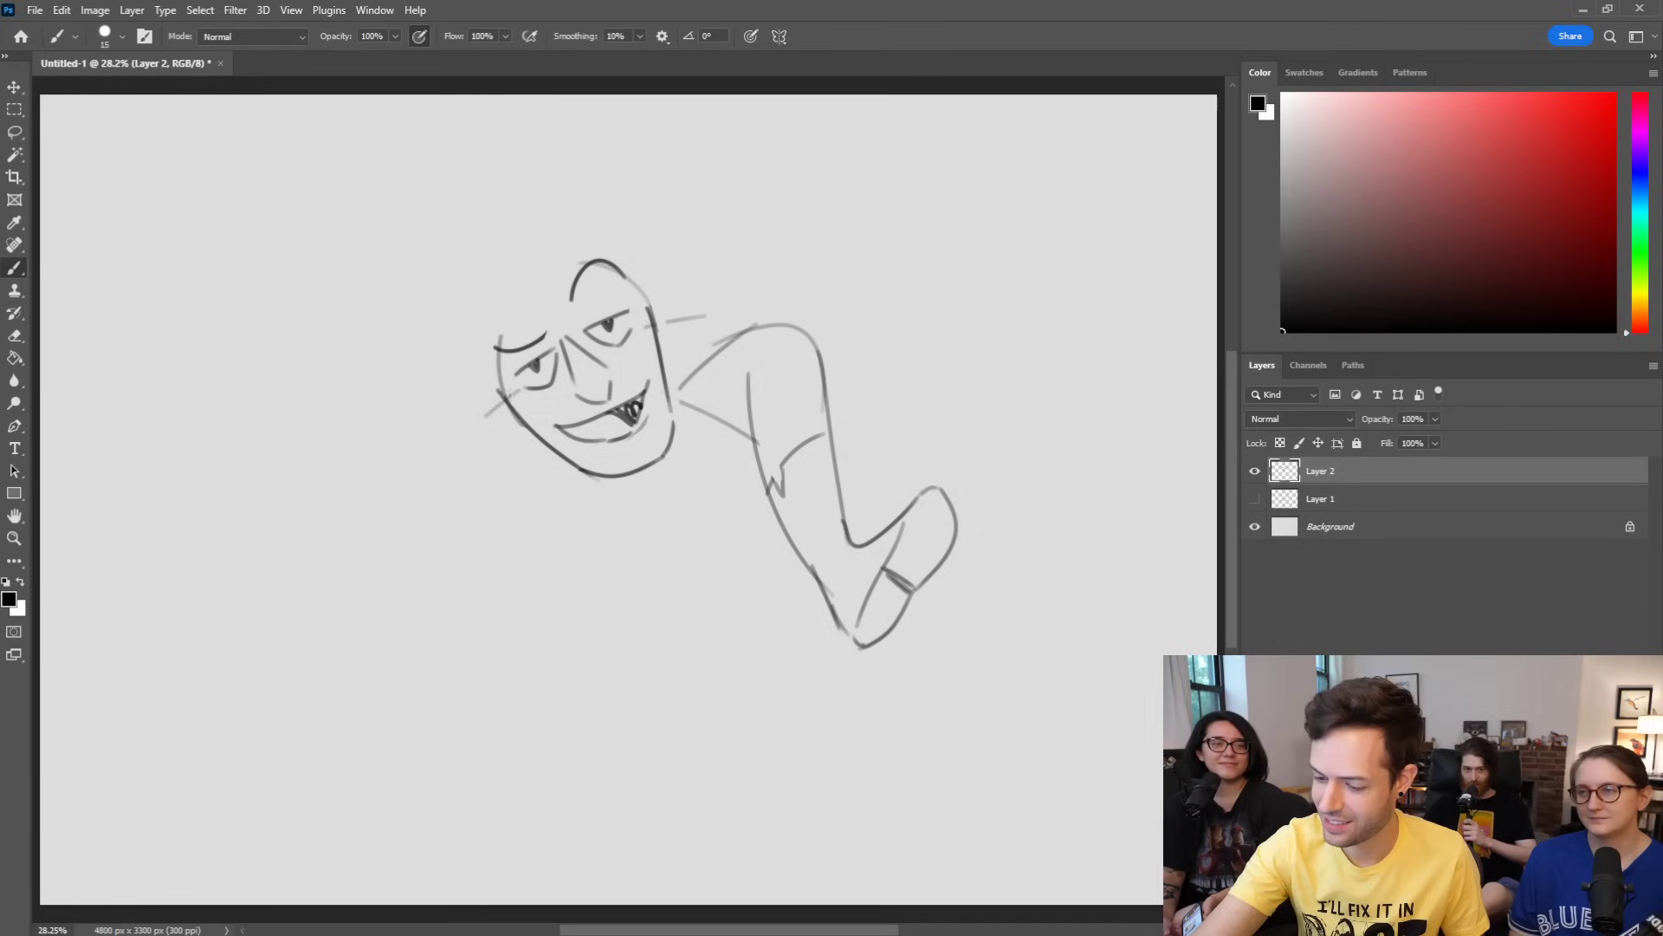
mouse_move(505, 400)
mouse_down()
mouse_move(510, 445)
mouse_move(550, 454)
mouse_up()
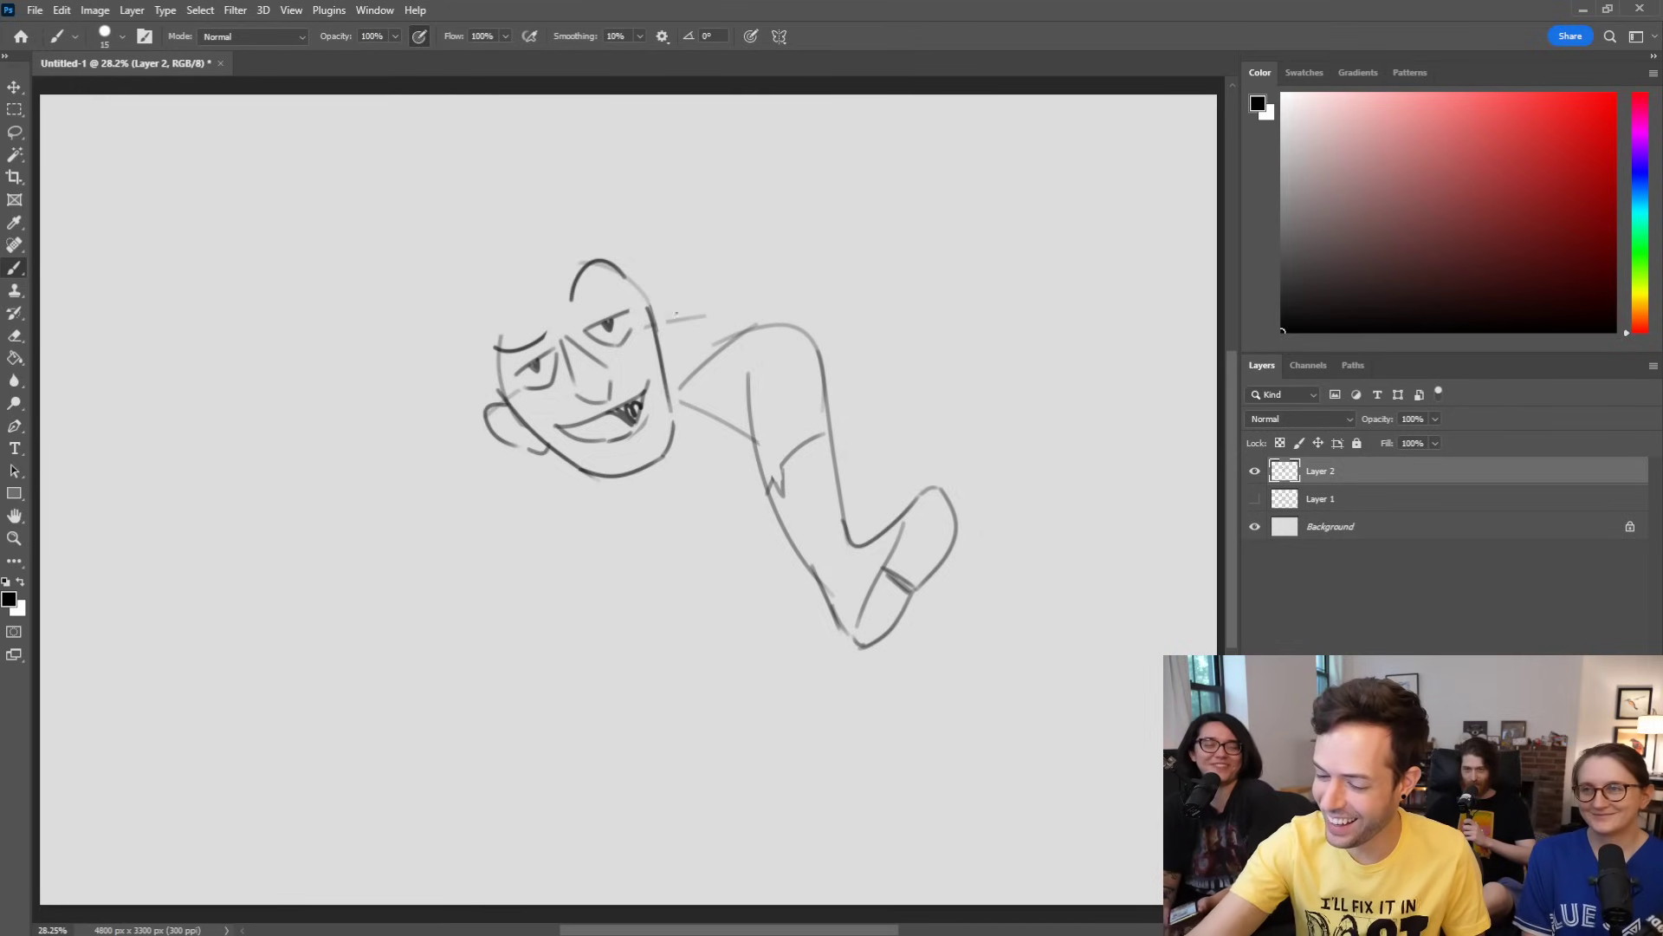
drag(657, 339, 675, 348)
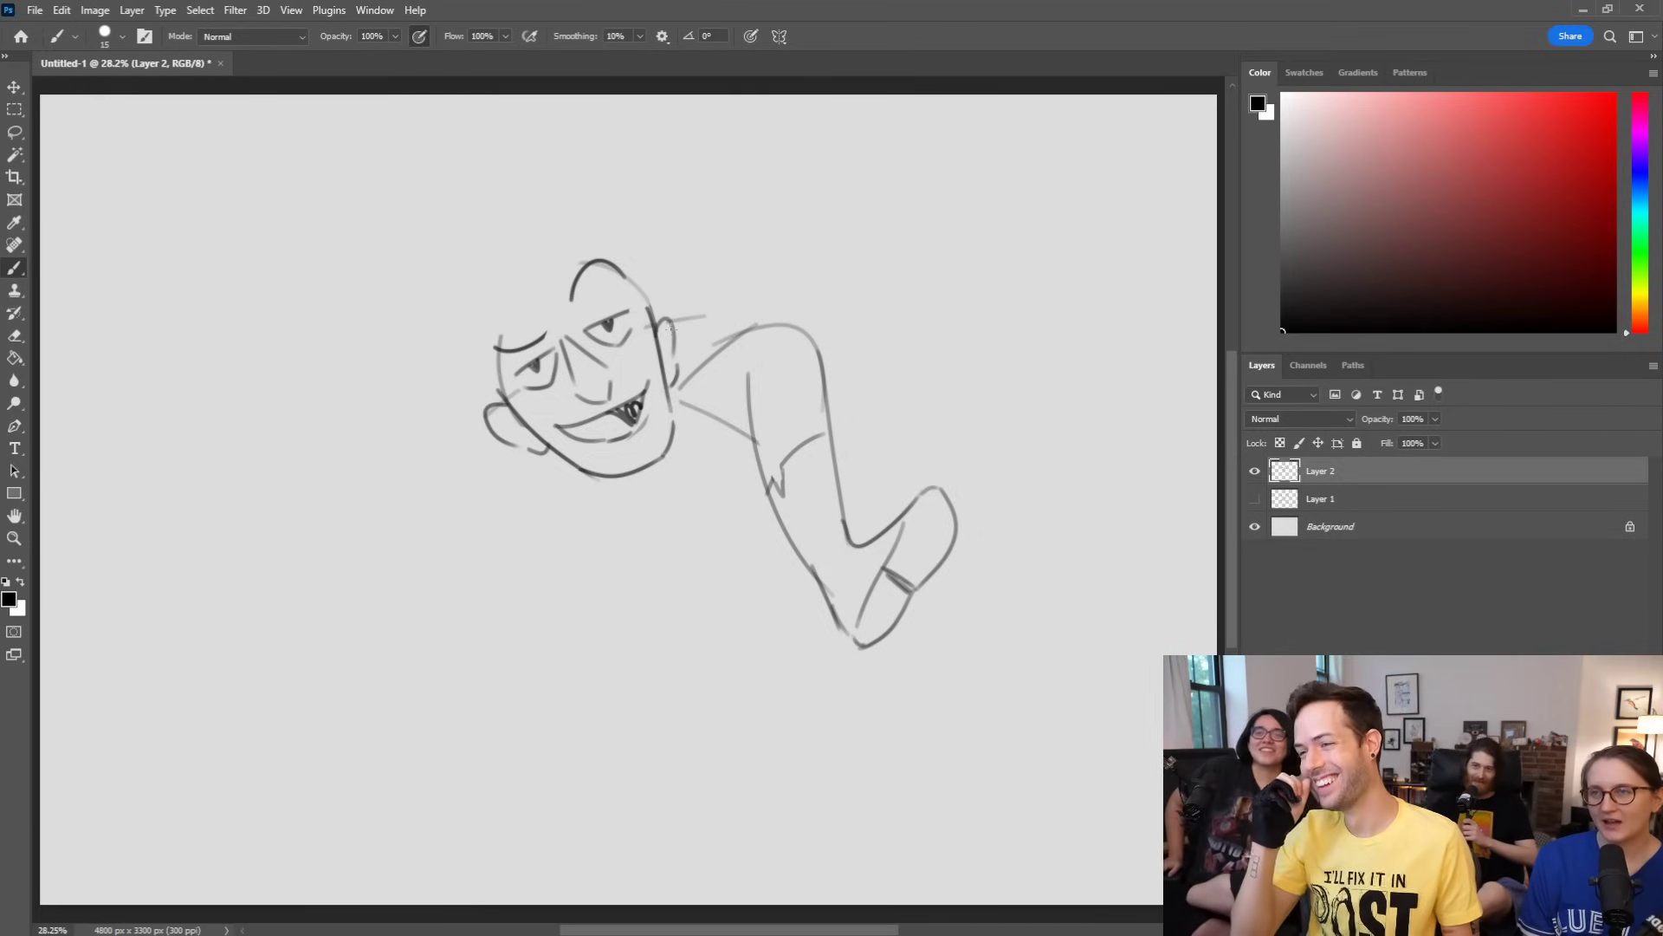
Step: Erase the remaining head oval around the eyebrows and add small detail lines to the eyes and left ear
key(e)
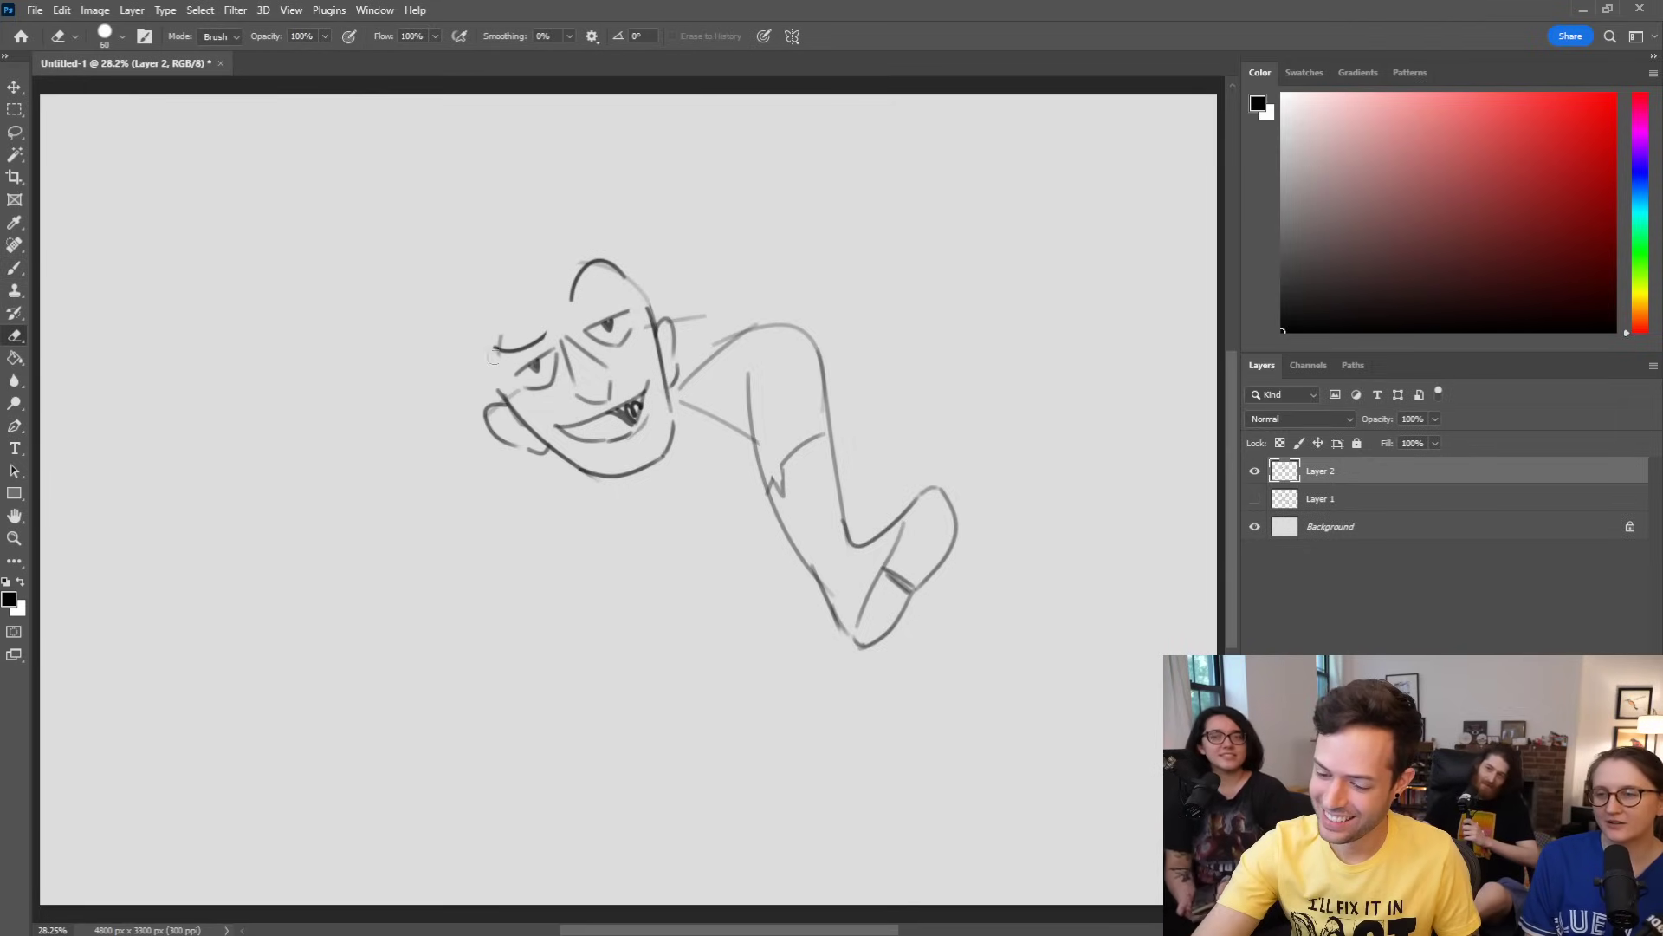
mouse_move(615, 279)
mouse_down()
mouse_move(589, 266)
mouse_move(646, 297)
mouse_up()
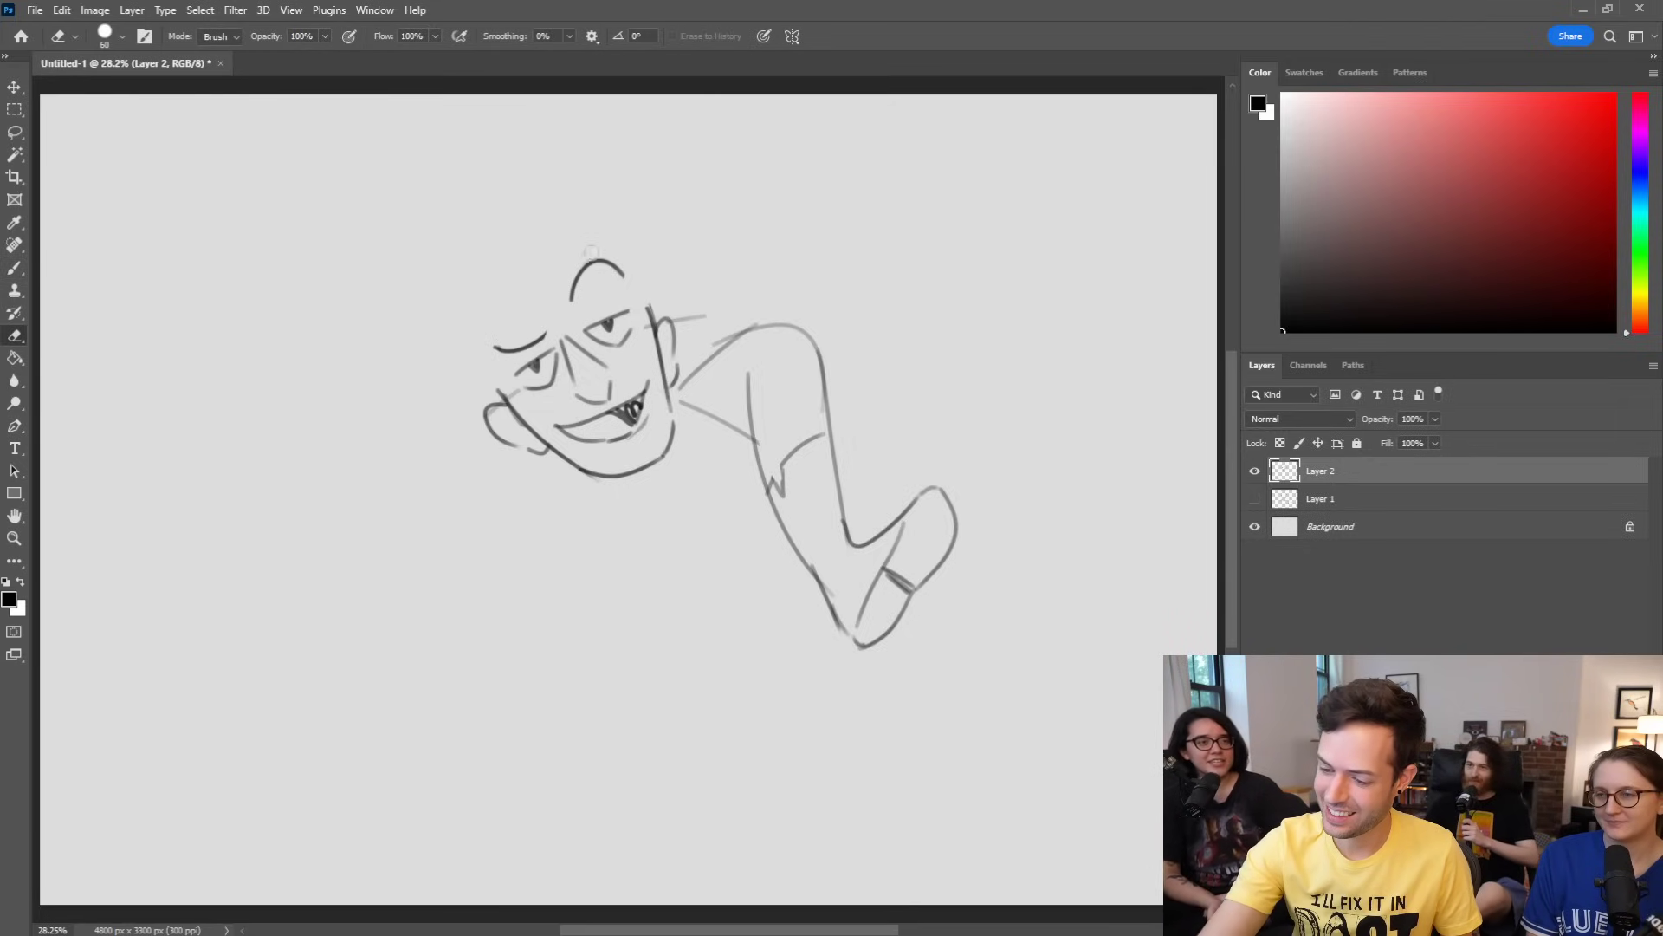
key(b)
drag(510, 380, 525, 370)
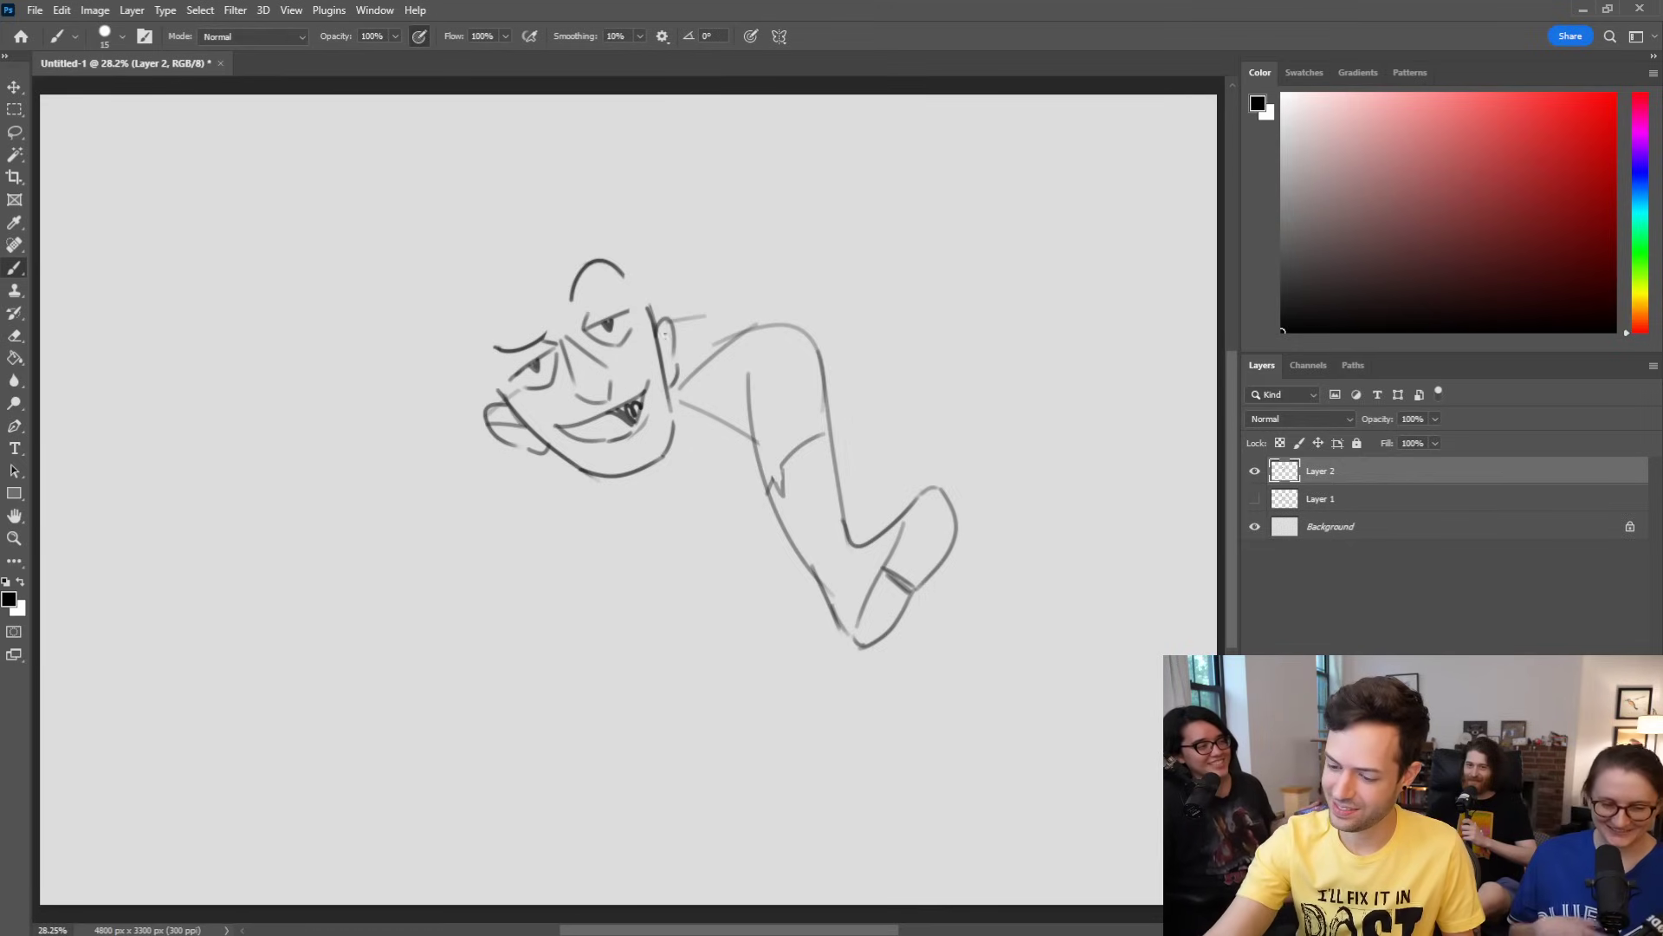
Step: Draw the neck line under the jaw, the curved back of the neck and a darker shoulder line
drag(554, 445, 636, 497)
drag(676, 401, 697, 469)
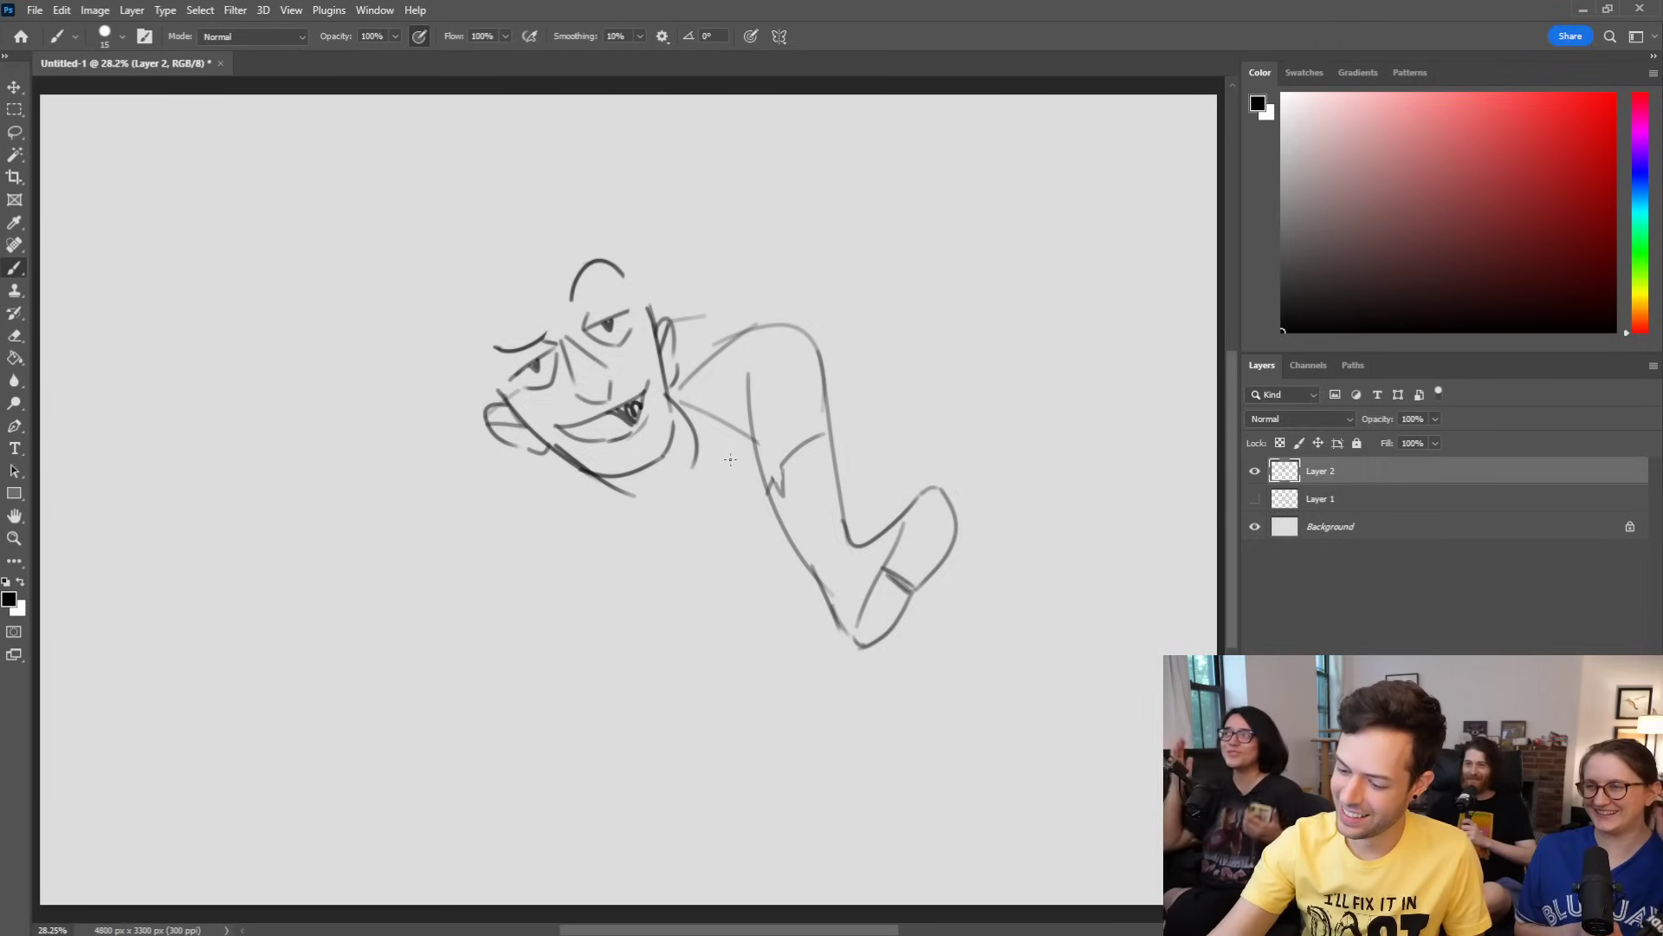
drag(673, 395, 743, 443)
Step: Draw the supporting arm's outer edge from a rounded shoulder to the forearm, and add a second curved neck line
mouse_move(691, 518)
mouse_down()
mouse_move(700, 615)
mouse_move(742, 659)
mouse_up()
mouse_move(686, 518)
mouse_down()
mouse_move(722, 661)
mouse_move(753, 711)
mouse_up()
drag(700, 620, 707, 847)
key(ctrl+z)
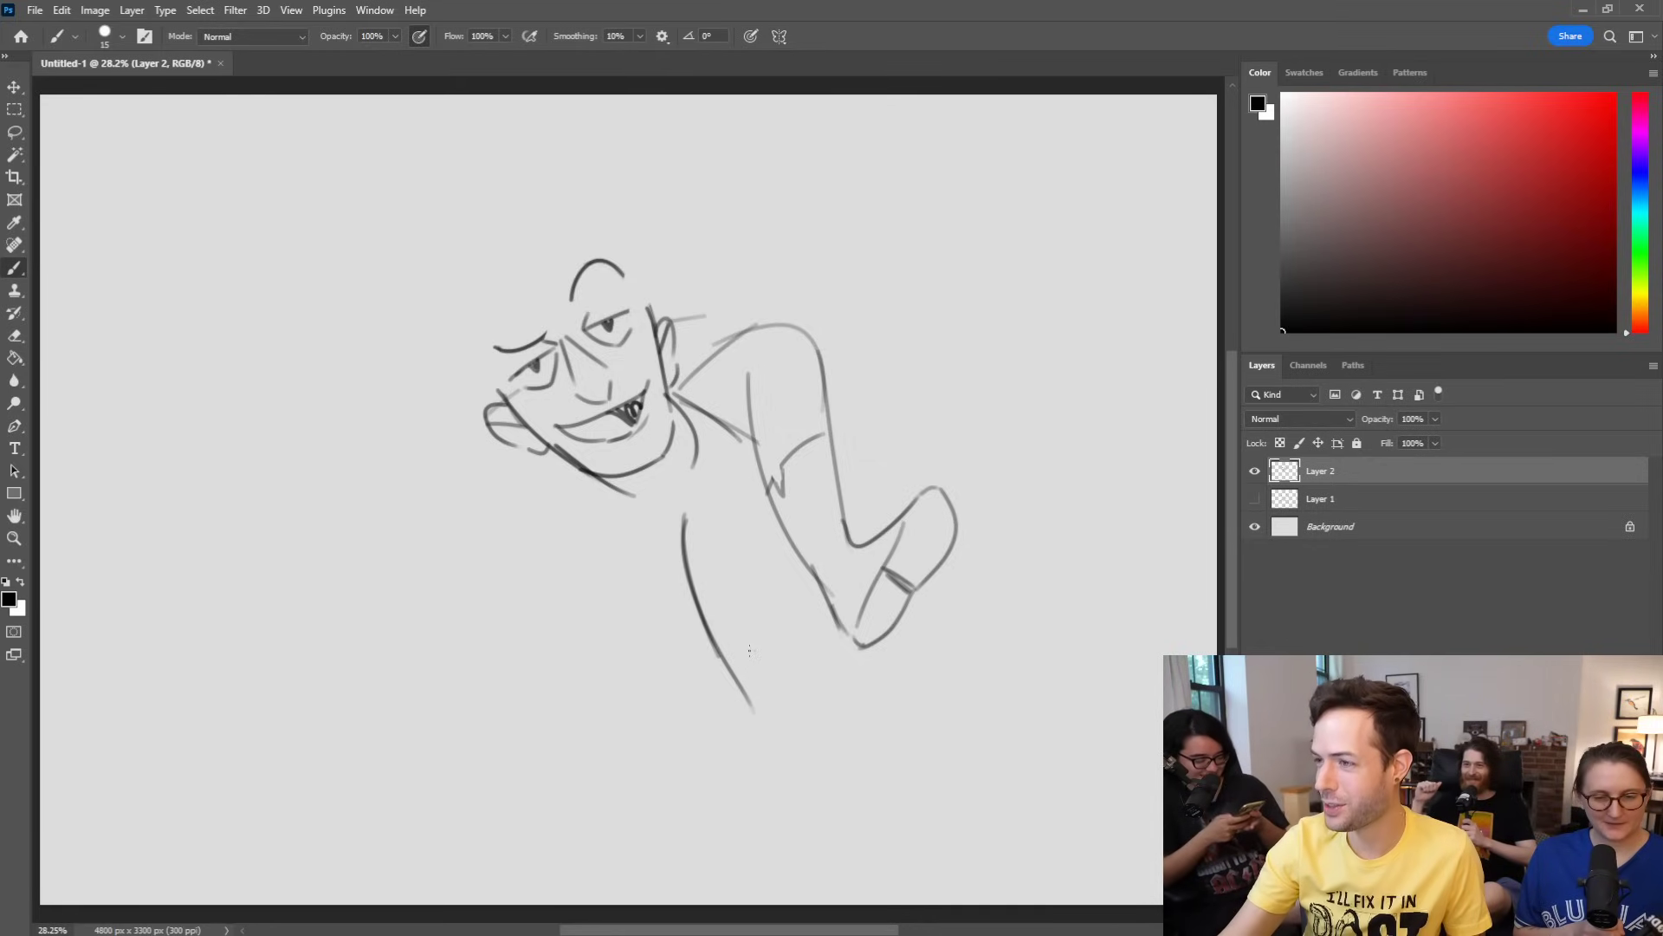
drag(716, 648, 722, 870)
key(ctrl+z)
drag(749, 689, 723, 847)
drag(684, 519, 751, 472)
drag(684, 404, 705, 472)
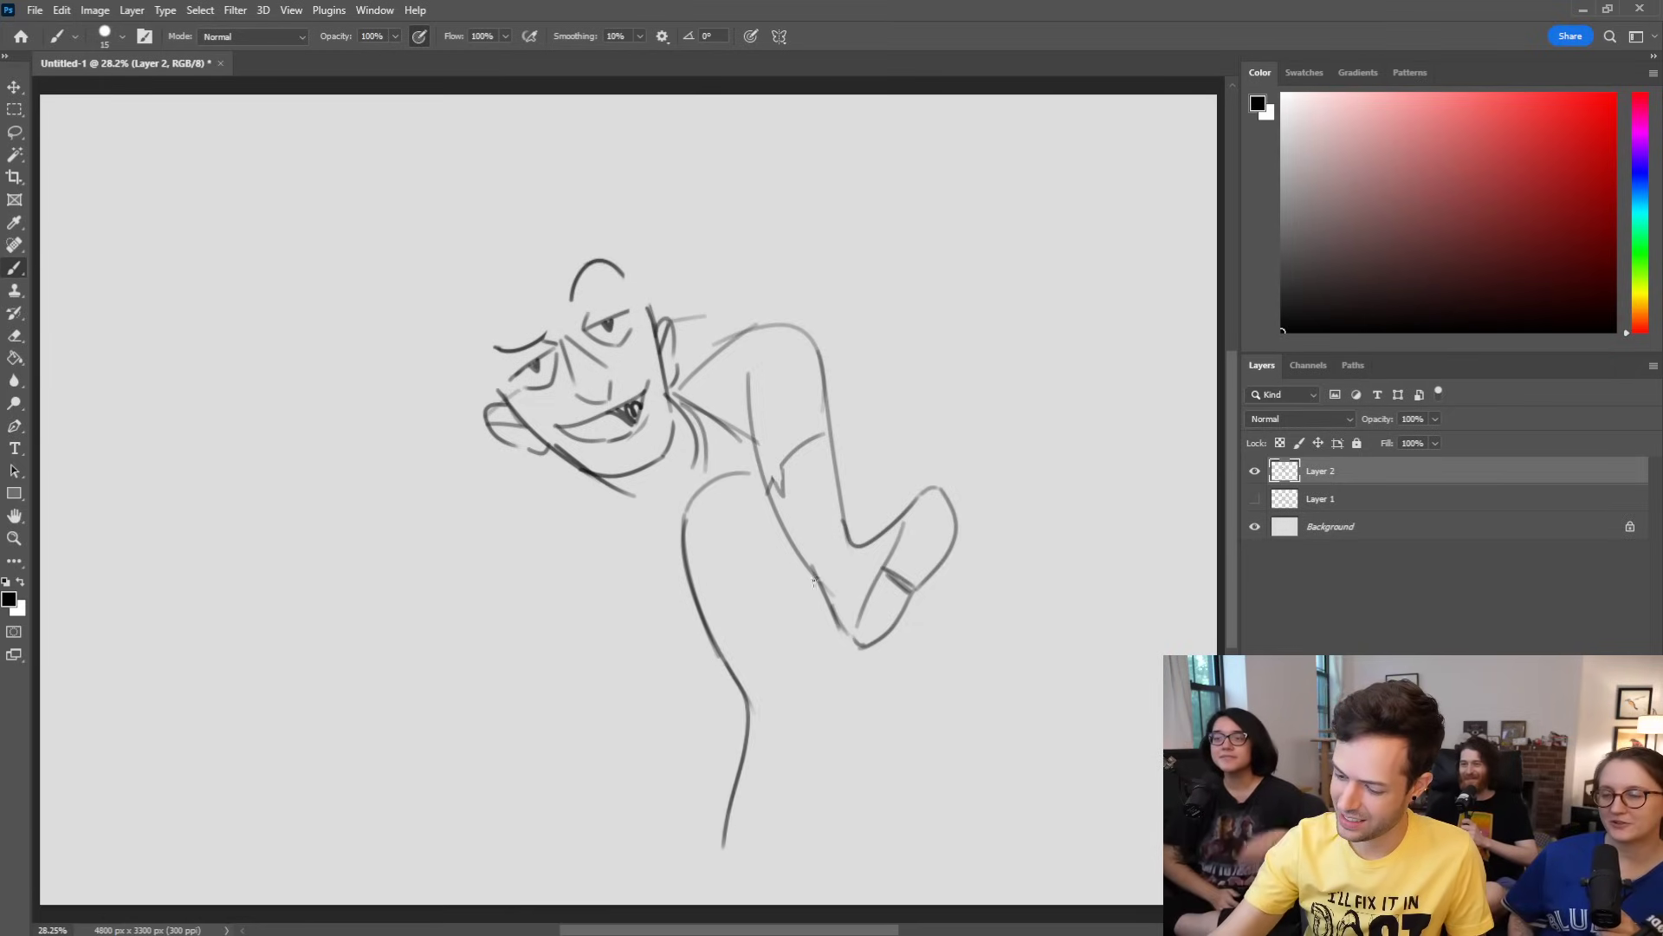
Step: Draw the supporting arm's back edge, a jagged sleeve hem across it and a chest line up towards the neck
mouse_move(803, 575)
mouse_down()
mouse_move(816, 767)
mouse_move(806, 858)
mouse_move(813, 613)
mouse_move(780, 856)
mouse_up()
key(ctrl+z)
mouse_move(747, 737)
mouse_down()
mouse_move(802, 691)
mouse_move(796, 726)
mouse_move(817, 696)
mouse_up()
mouse_move(704, 622)
mouse_down()
mouse_move(623, 561)
mouse_move(570, 484)
mouse_up()
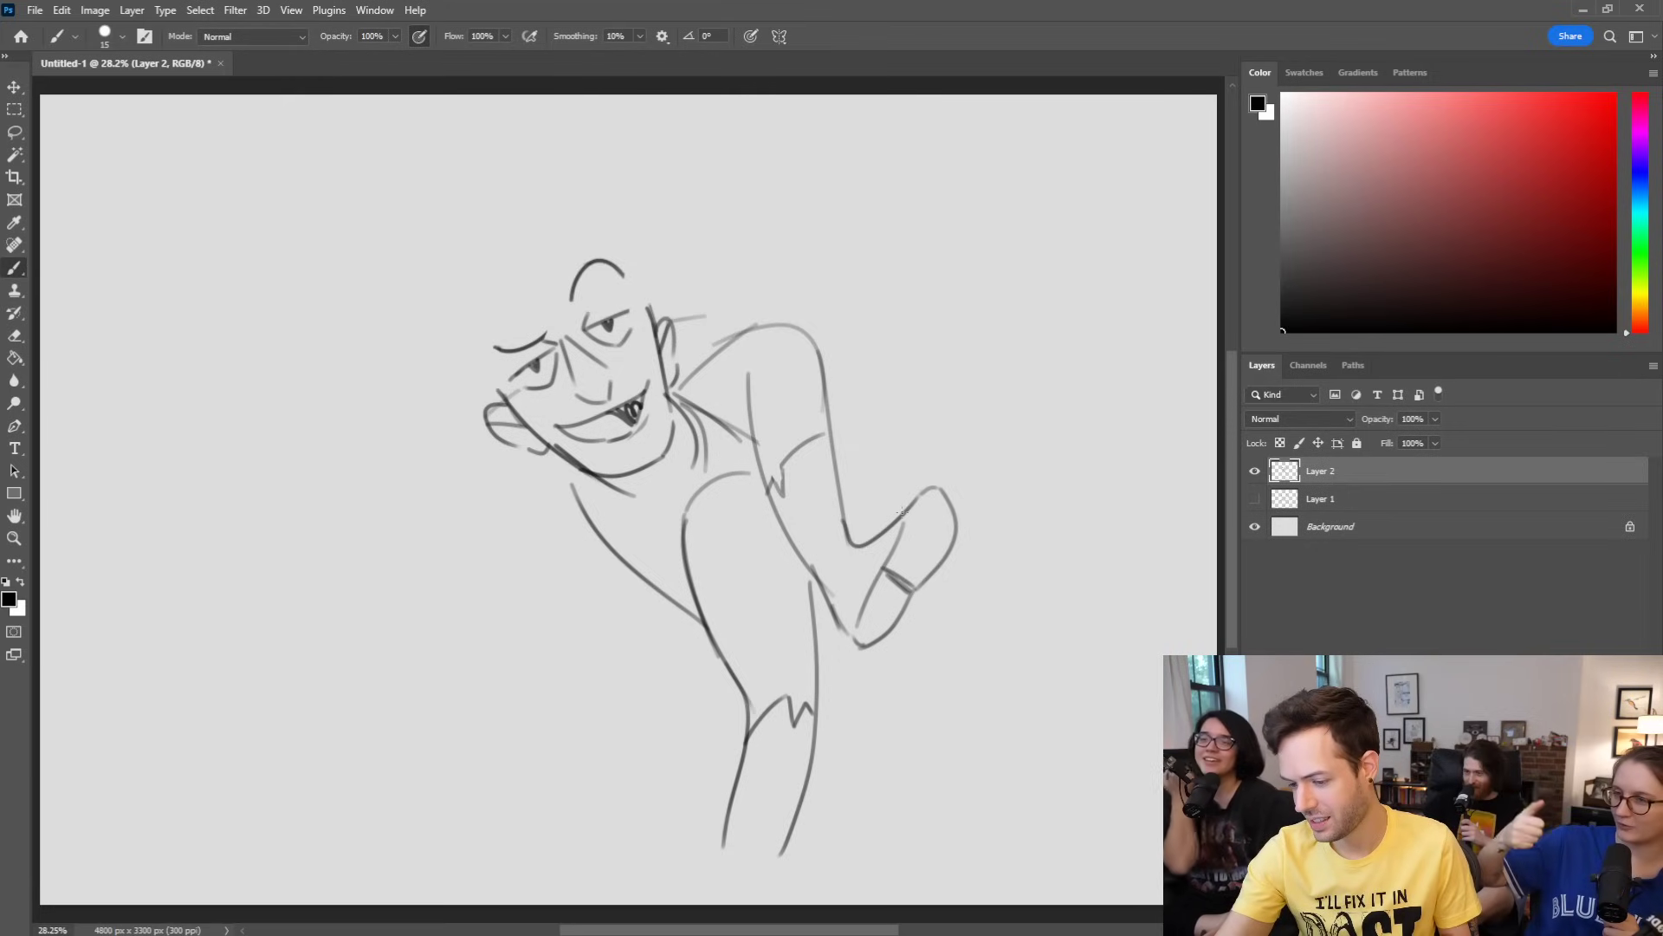
Step: Draw a flat hand with spread fingers planted on the ground at the end of the supporting arm
drag(894, 515, 835, 455)
mouse_move(724, 791)
mouse_down()
mouse_move(668, 829)
mouse_move(709, 839)
mouse_up()
key(ctrl+z)
drag(665, 787, 604, 804)
mouse_move(708, 839)
mouse_down()
mouse_move(629, 850)
mouse_move(665, 830)
mouse_move(605, 830)
mouse_move(664, 816)
mouse_move(584, 833)
mouse_move(634, 808)
mouse_move(579, 825)
mouse_up()
key(ctrl+z)
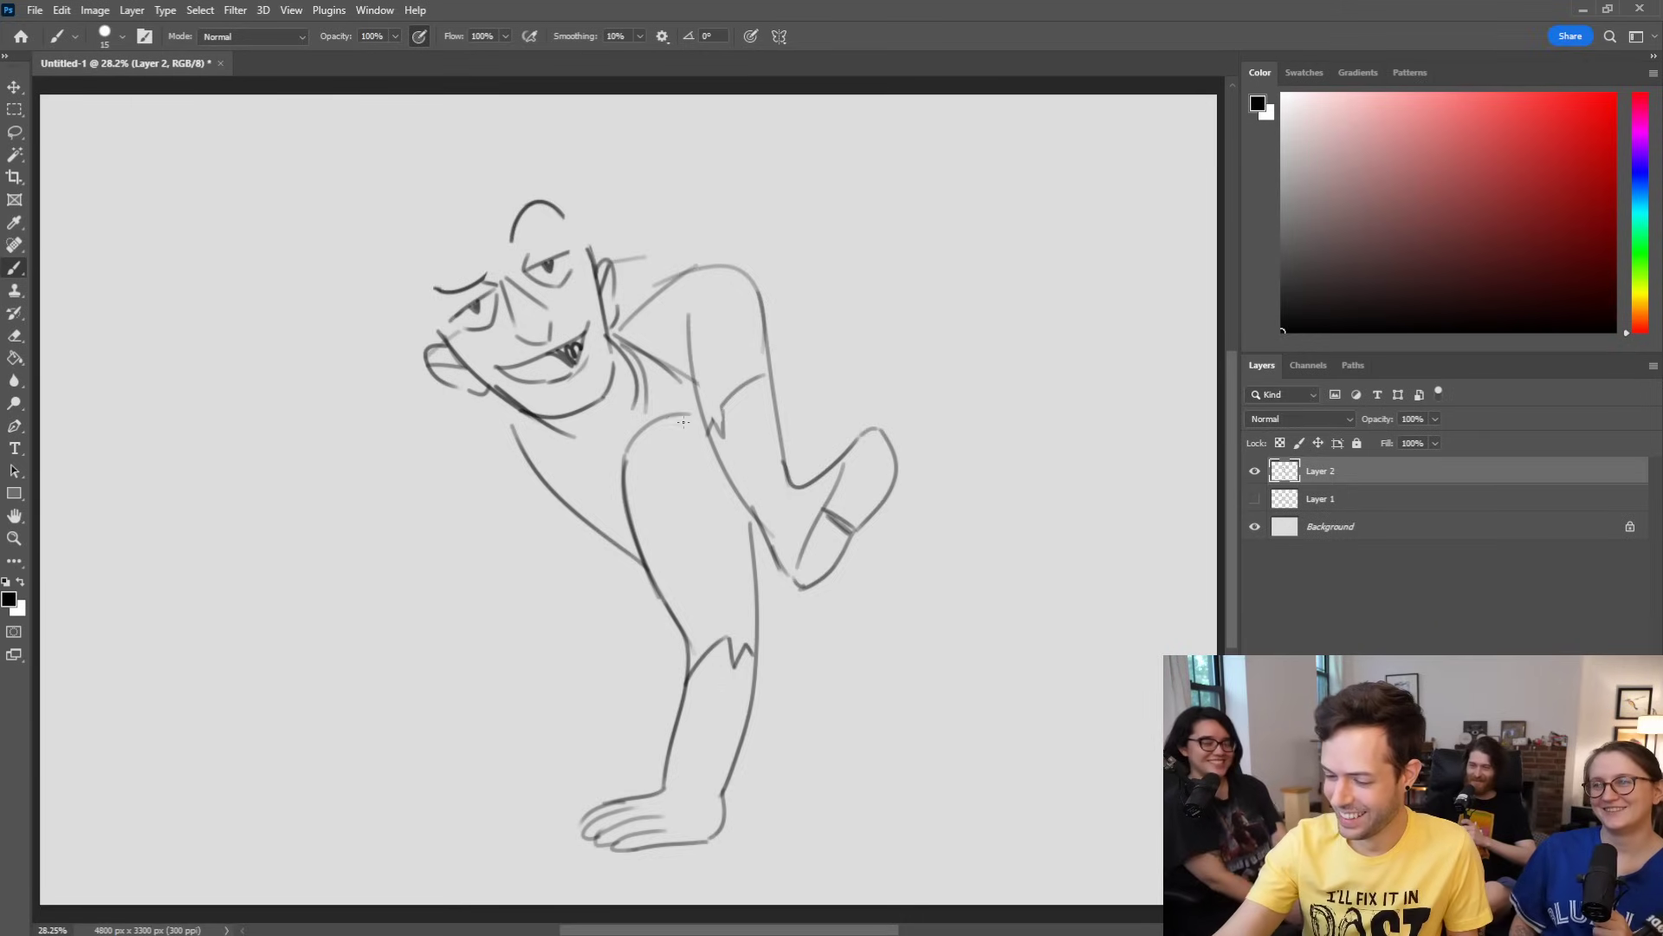
Step: Draw a curved neckline and a second chest line, and erase the stray overlap between the arm and bent leg
drag(583, 437, 623, 424)
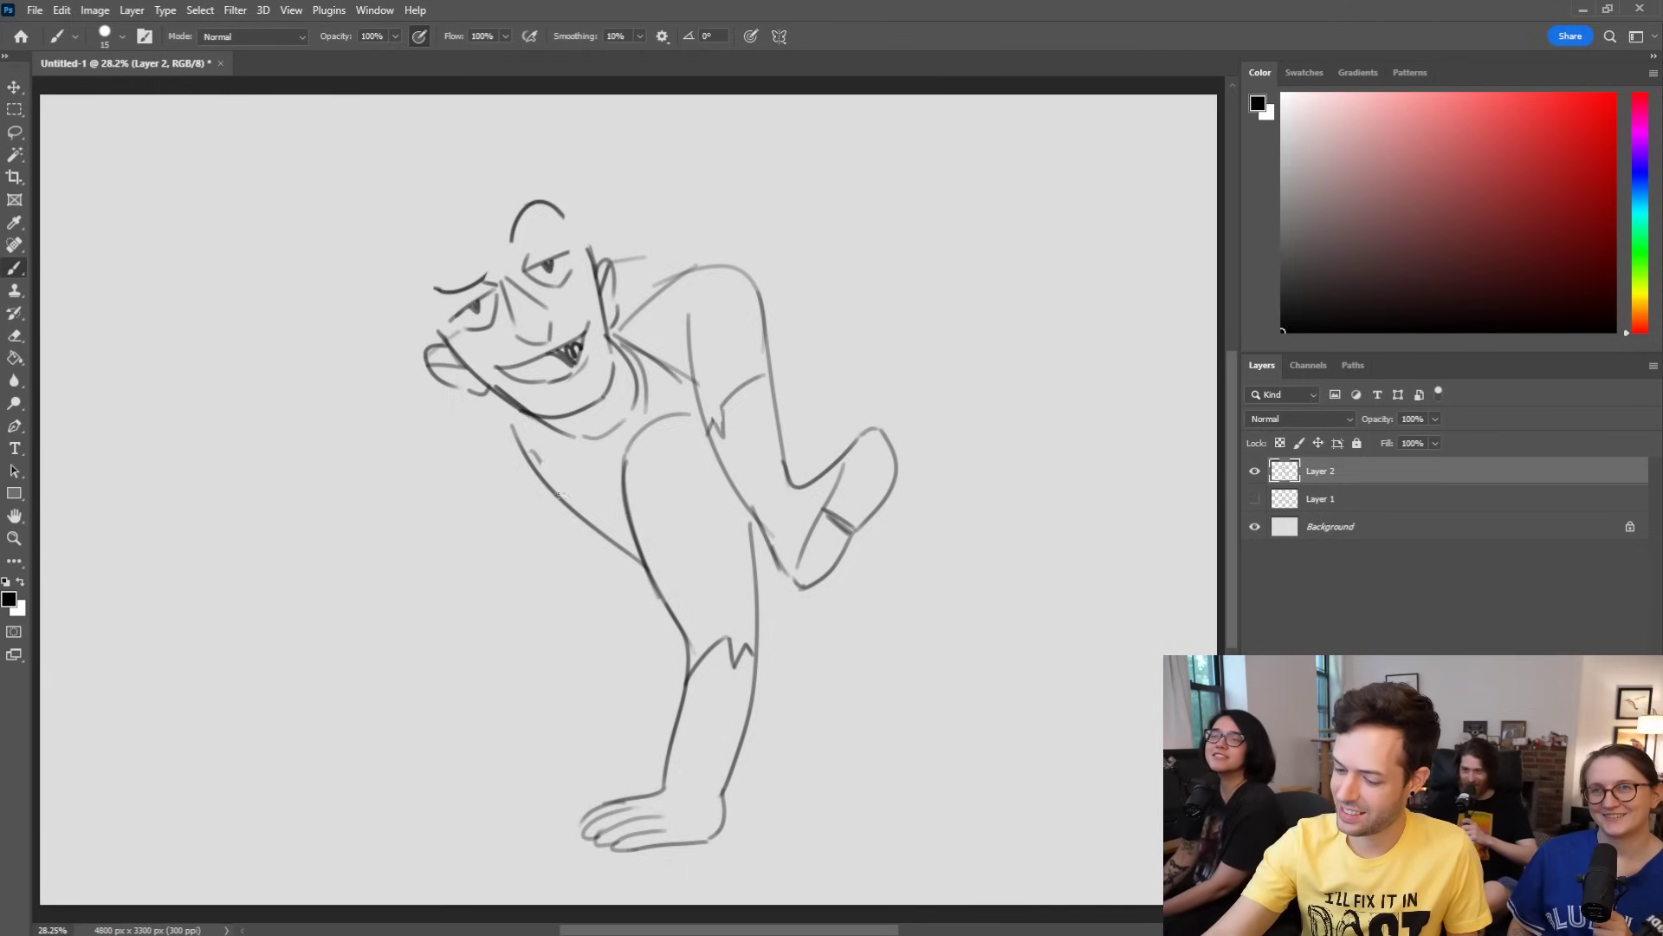
drag(535, 455, 625, 540)
drag(753, 548, 770, 550)
drag(837, 461, 790, 359)
key(ctrl+z)
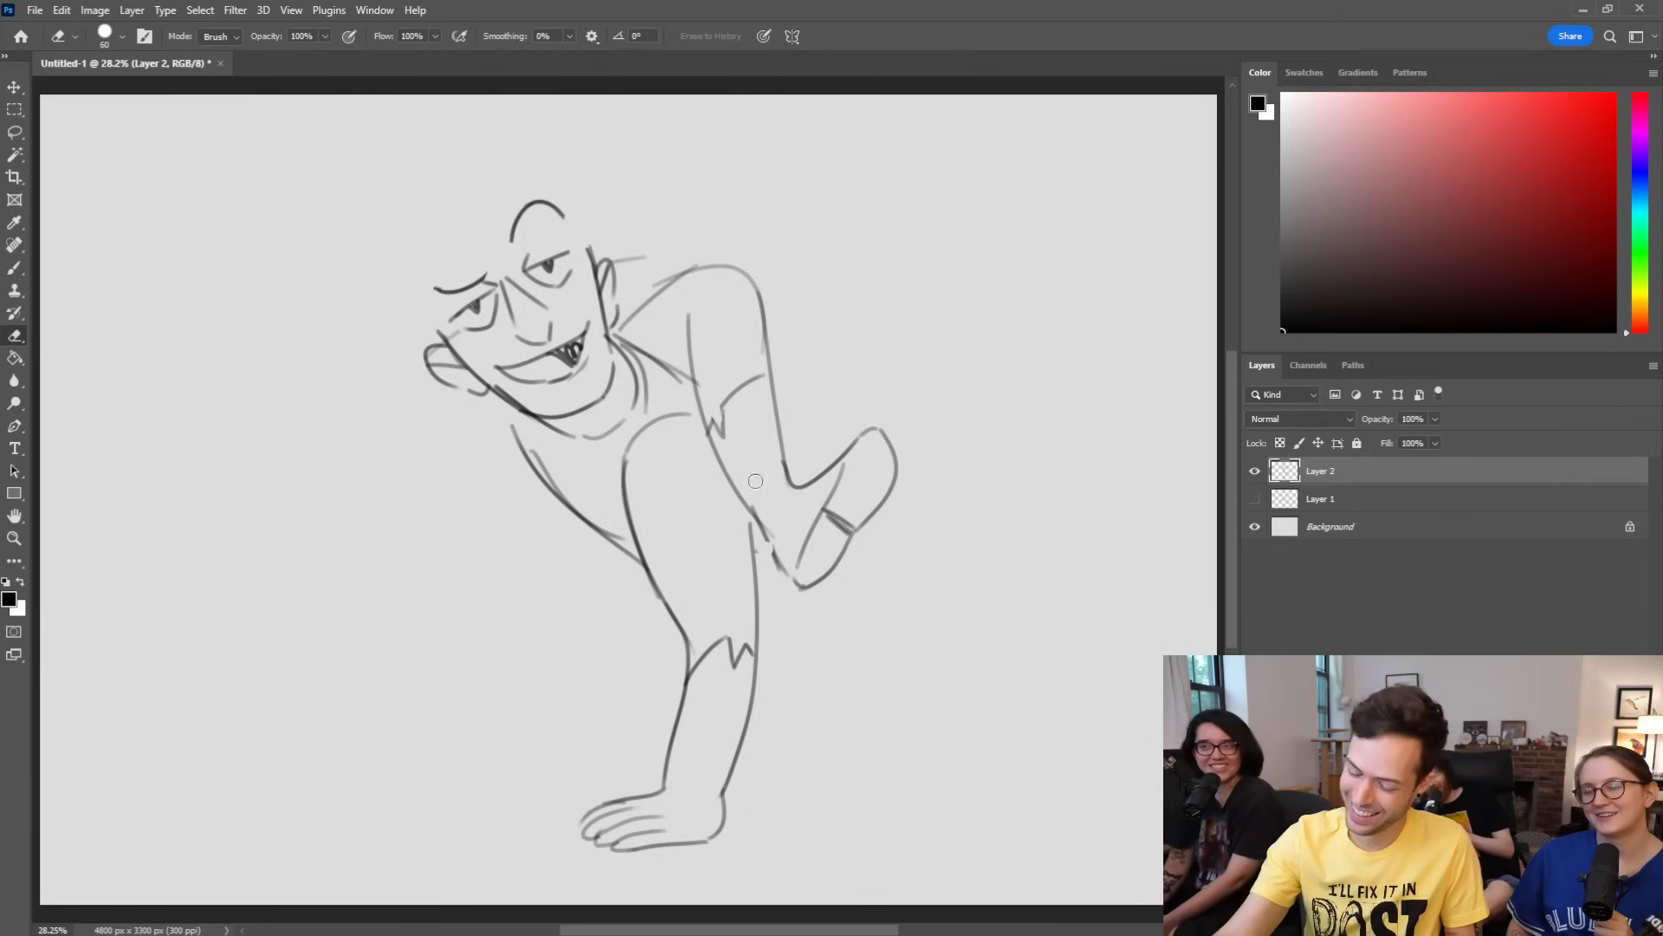
drag(577, 400, 565, 512)
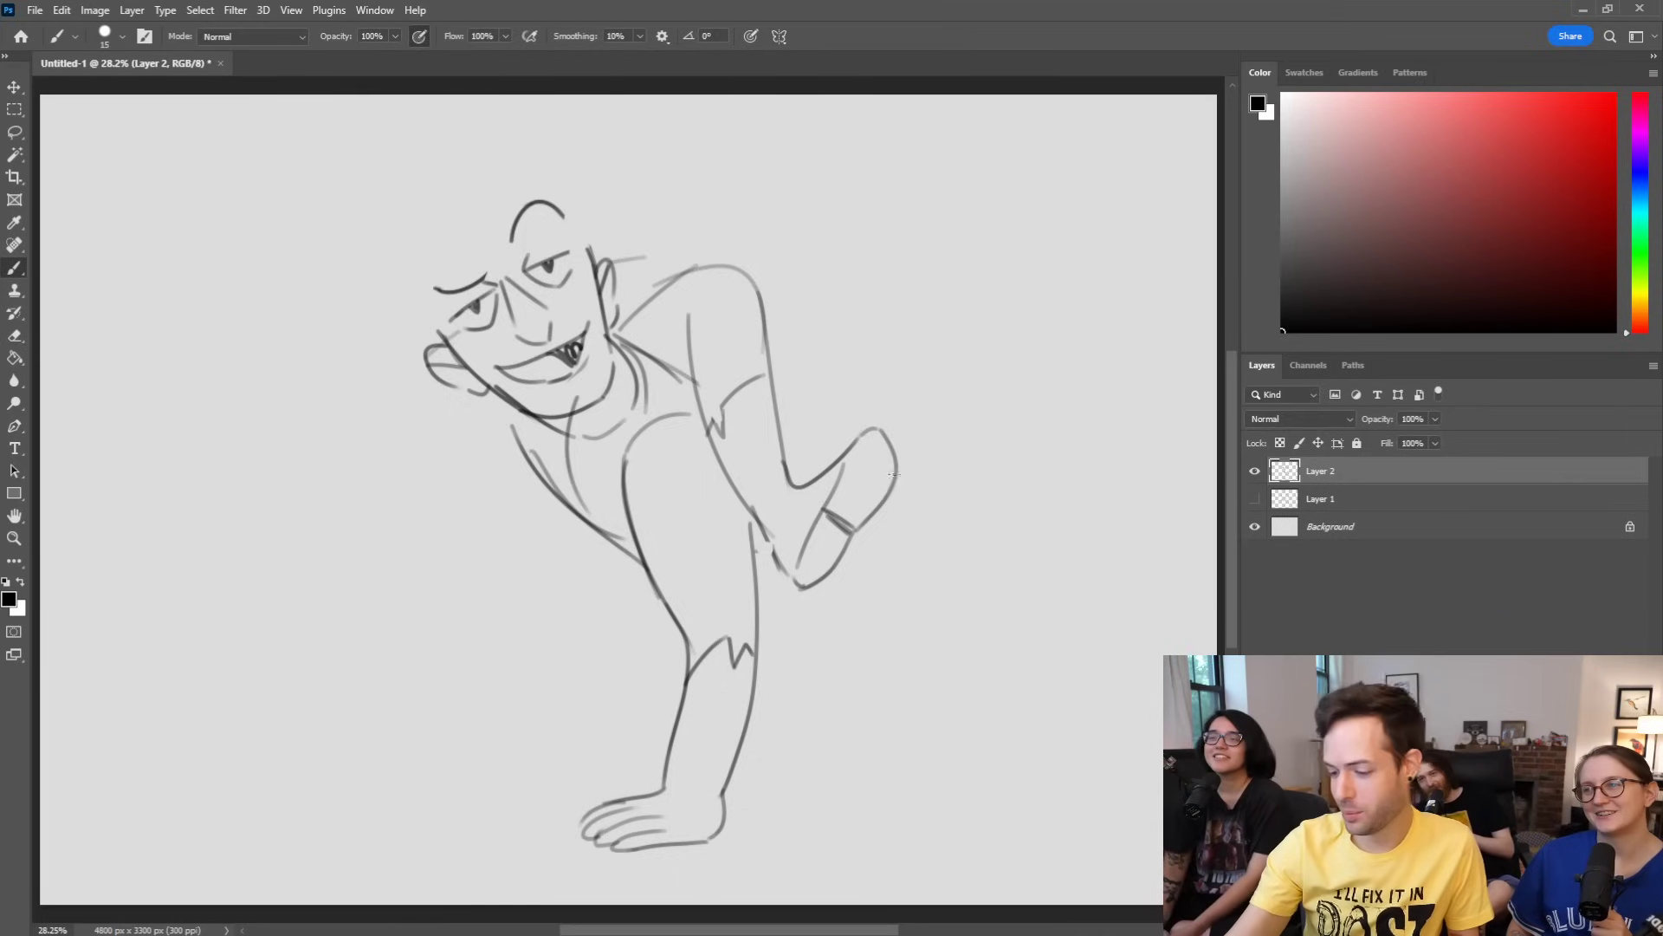
key(ctrl)
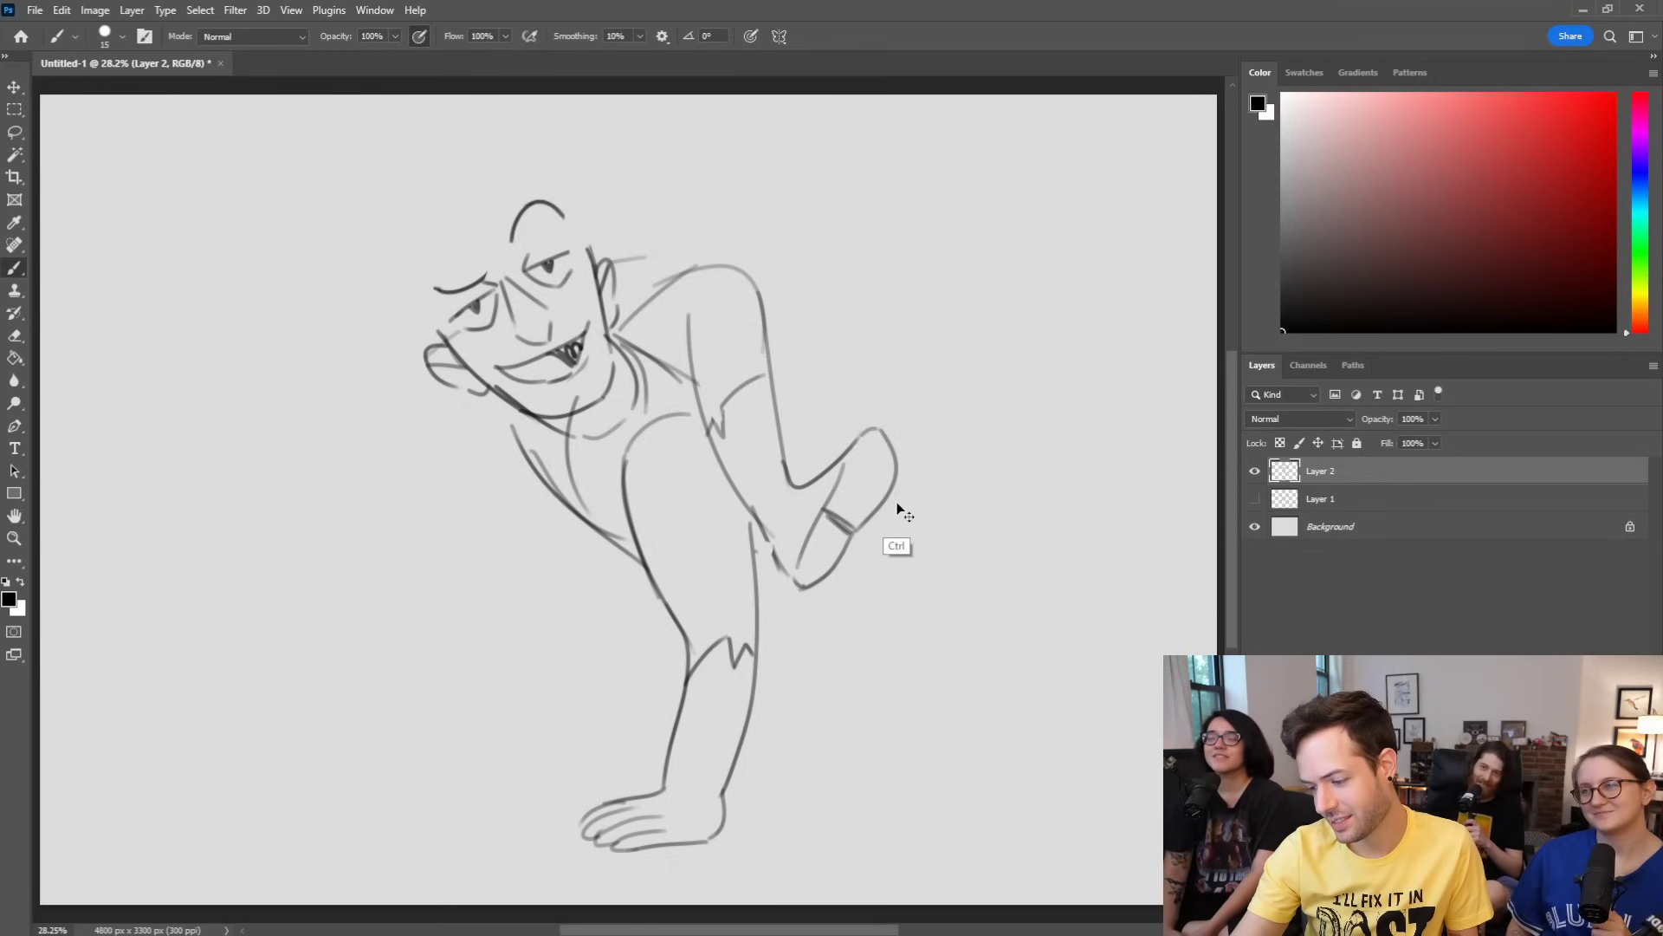
key(ctrl+z)
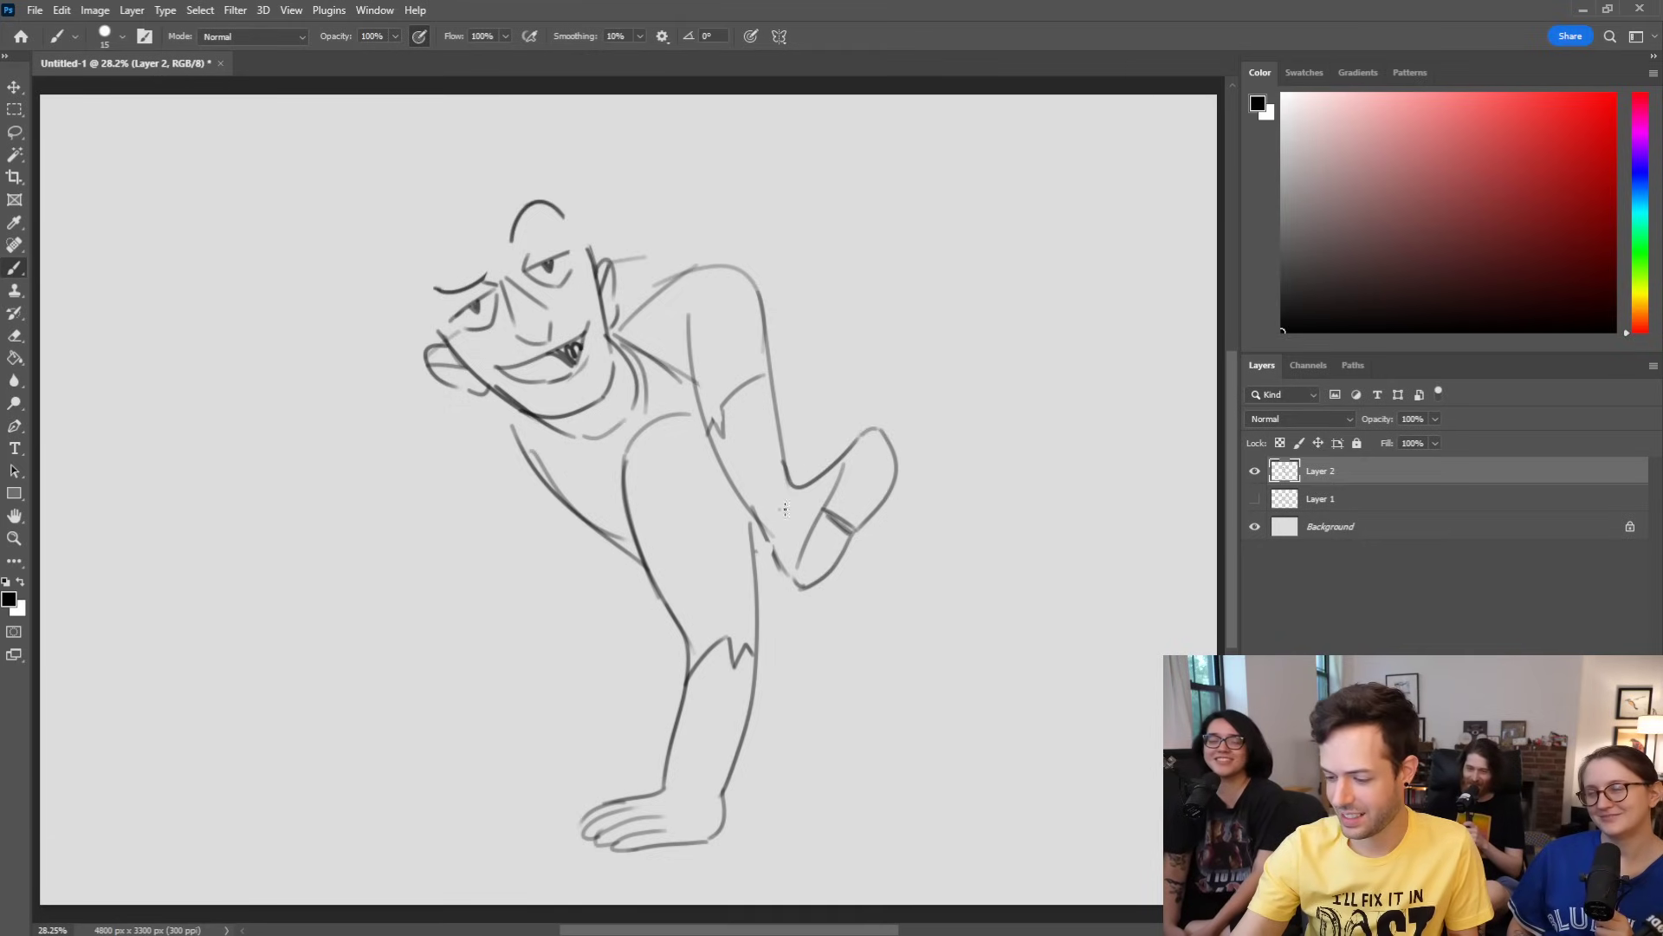
Step: Redraw the top of the bent leg as a curve down to the shoulder and add a rounded hip below its foot
drag(702, 263, 641, 353)
key(ctrl+z)
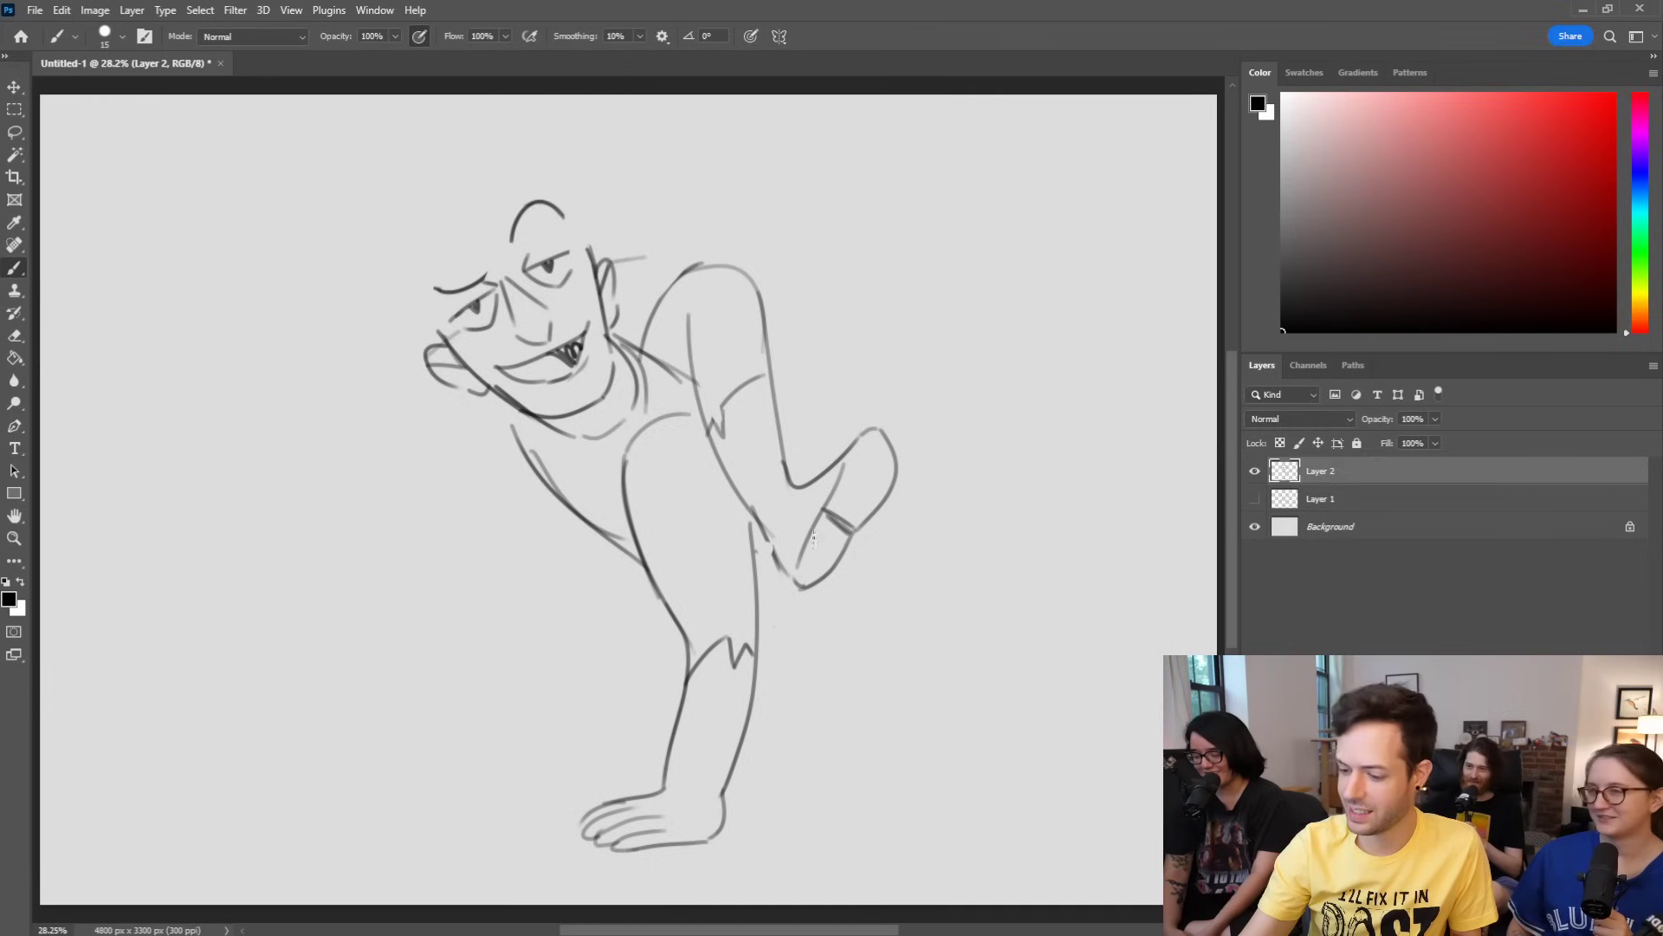
drag(805, 596, 762, 626)
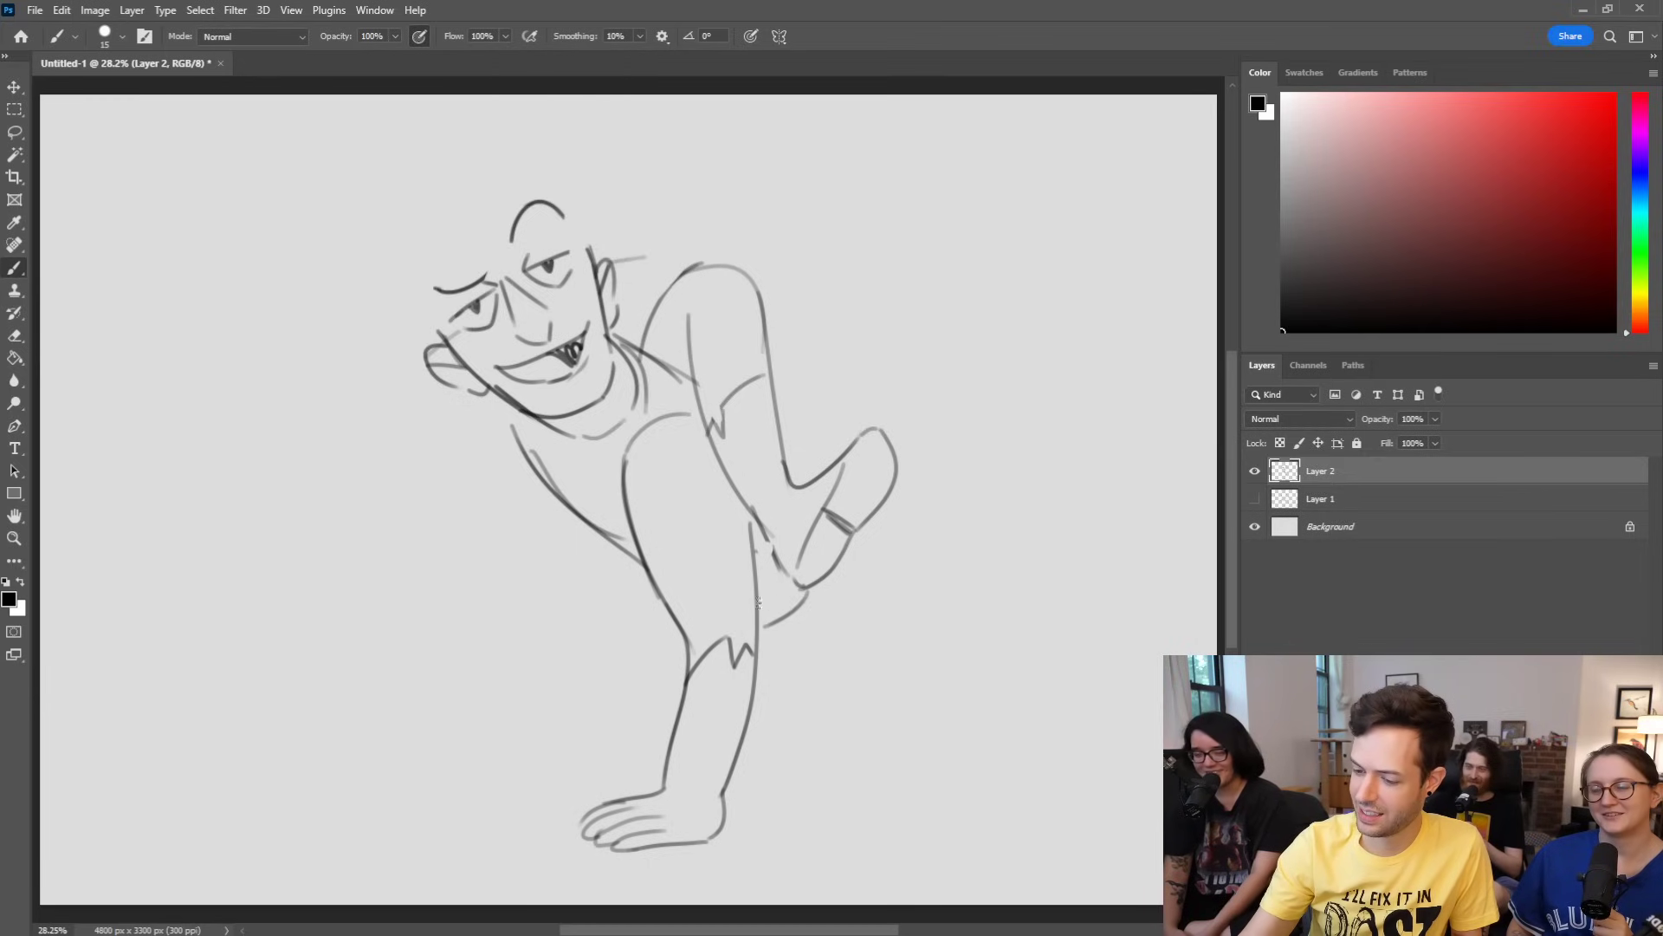
key(ctrl+z)
drag(836, 568, 772, 689)
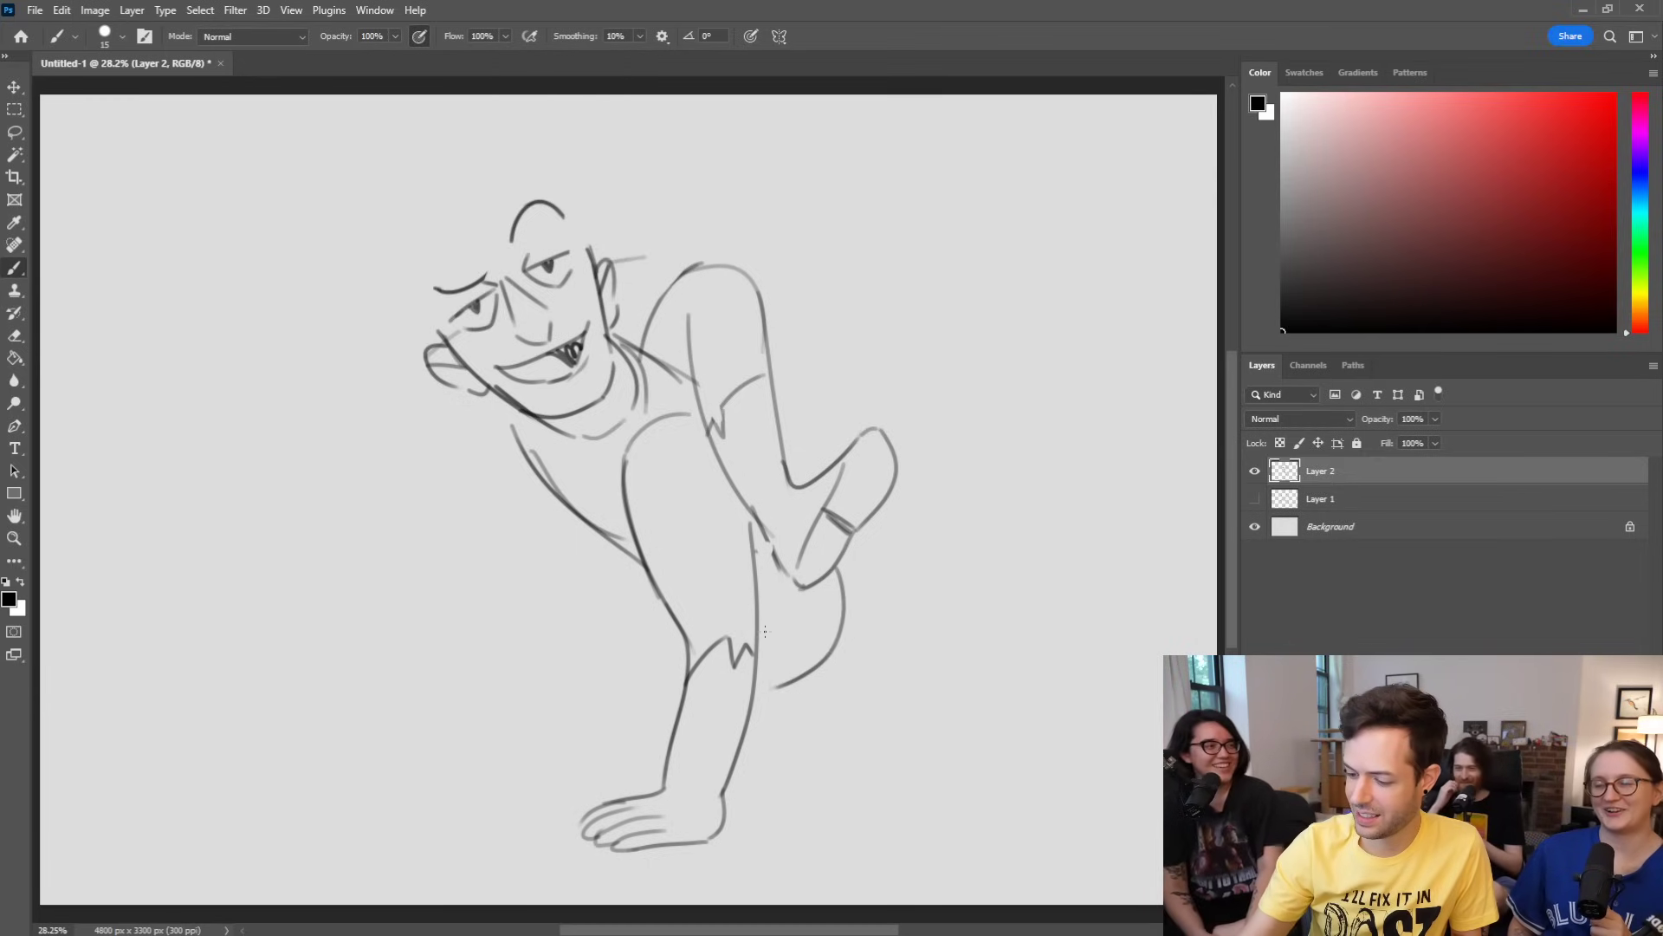
Step: Draw the other leg stretched out horizontally with an upright foot and a torn hem, and join the chest line to the jaw
drag(666, 687, 434, 629)
mouse_move(646, 568)
mouse_down()
mouse_move(350, 565)
mouse_move(278, 553)
mouse_up()
mouse_move(425, 628)
mouse_down()
mouse_move(239, 600)
mouse_move(216, 422)
mouse_up()
mouse_move(252, 604)
mouse_down()
mouse_move(173, 611)
mouse_move(153, 587)
mouse_move(165, 461)
mouse_move(215, 426)
mouse_up()
drag(153, 538, 155, 557)
drag(439, 565, 246, 555)
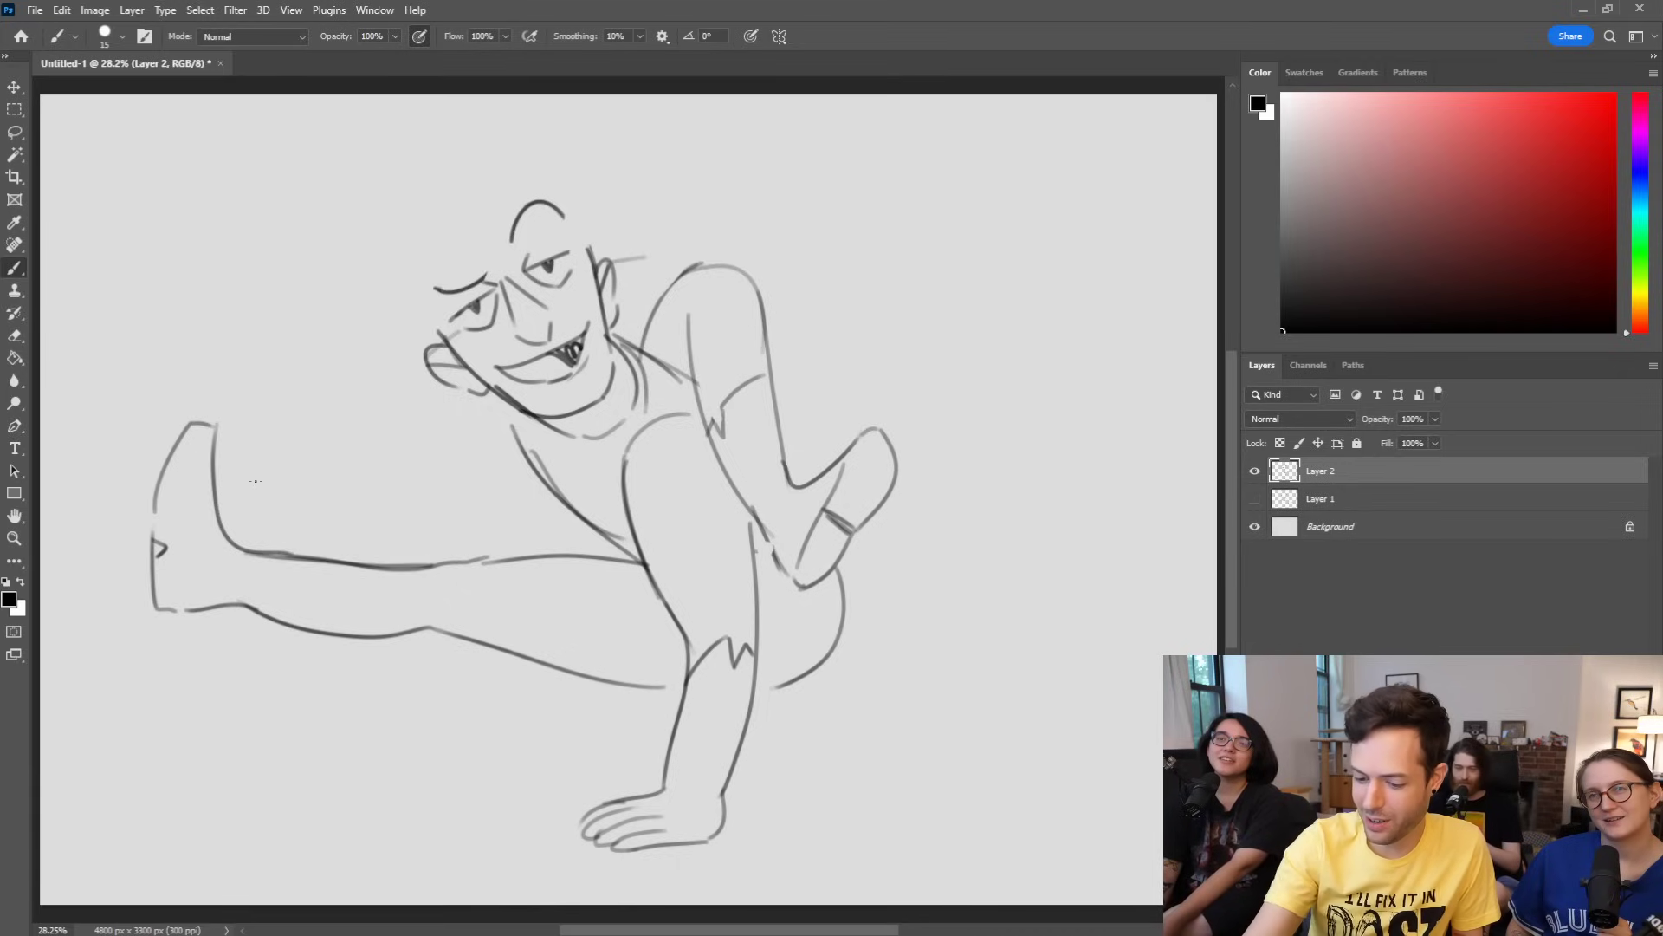
drag(368, 567, 358, 637)
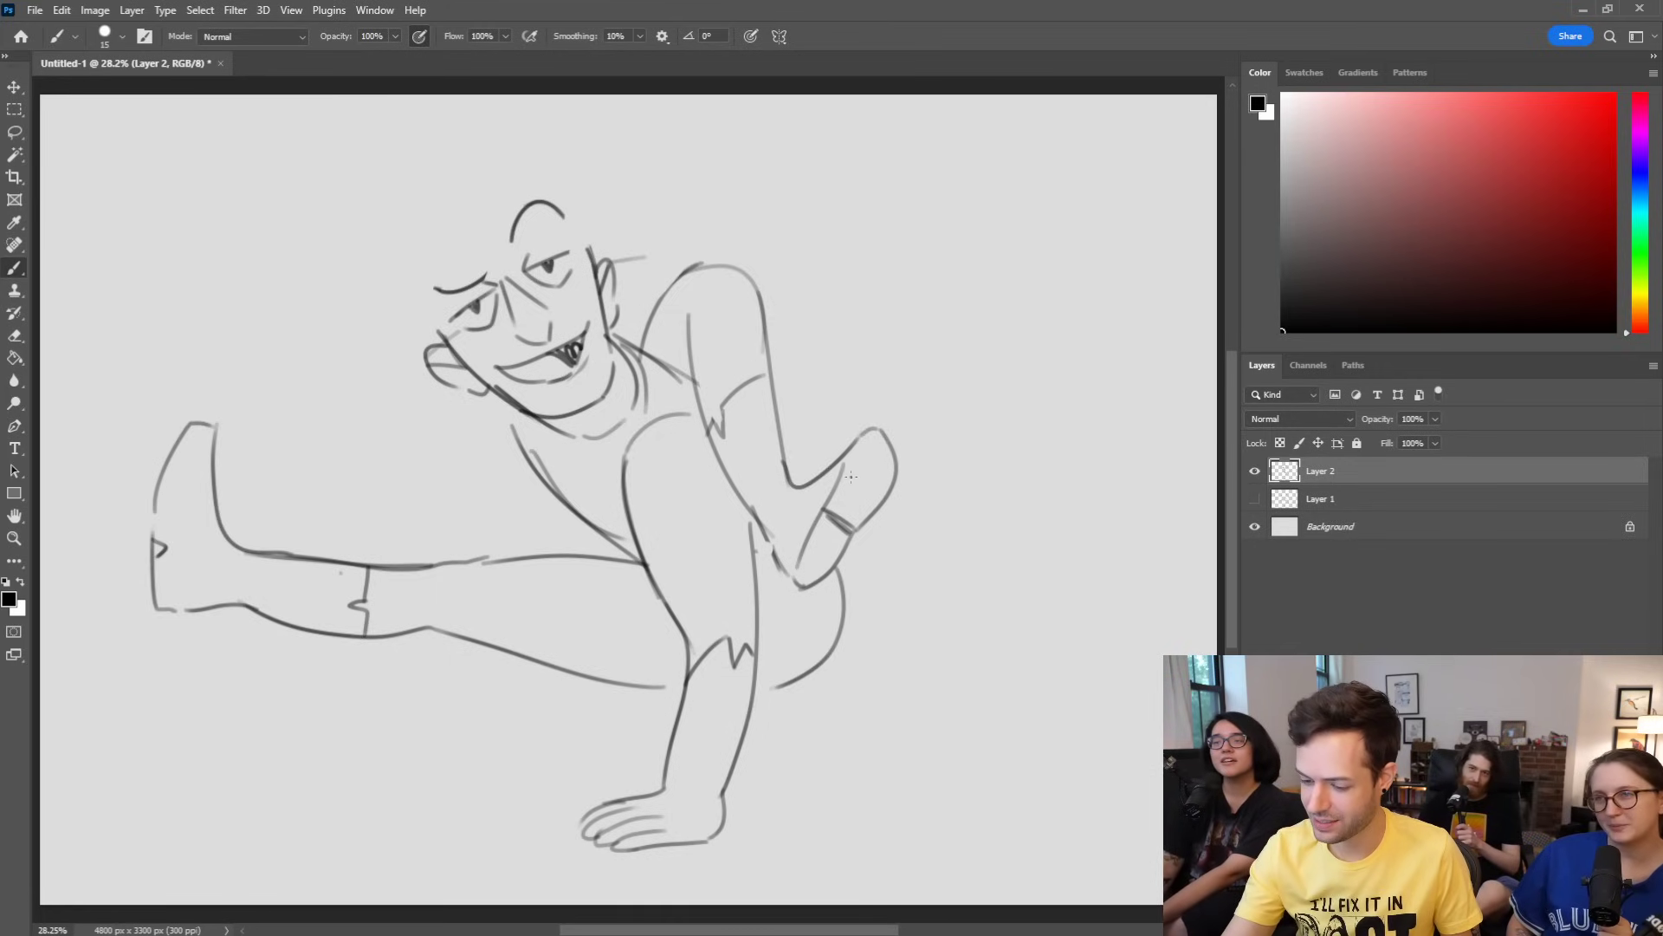
drag(533, 472, 518, 407)
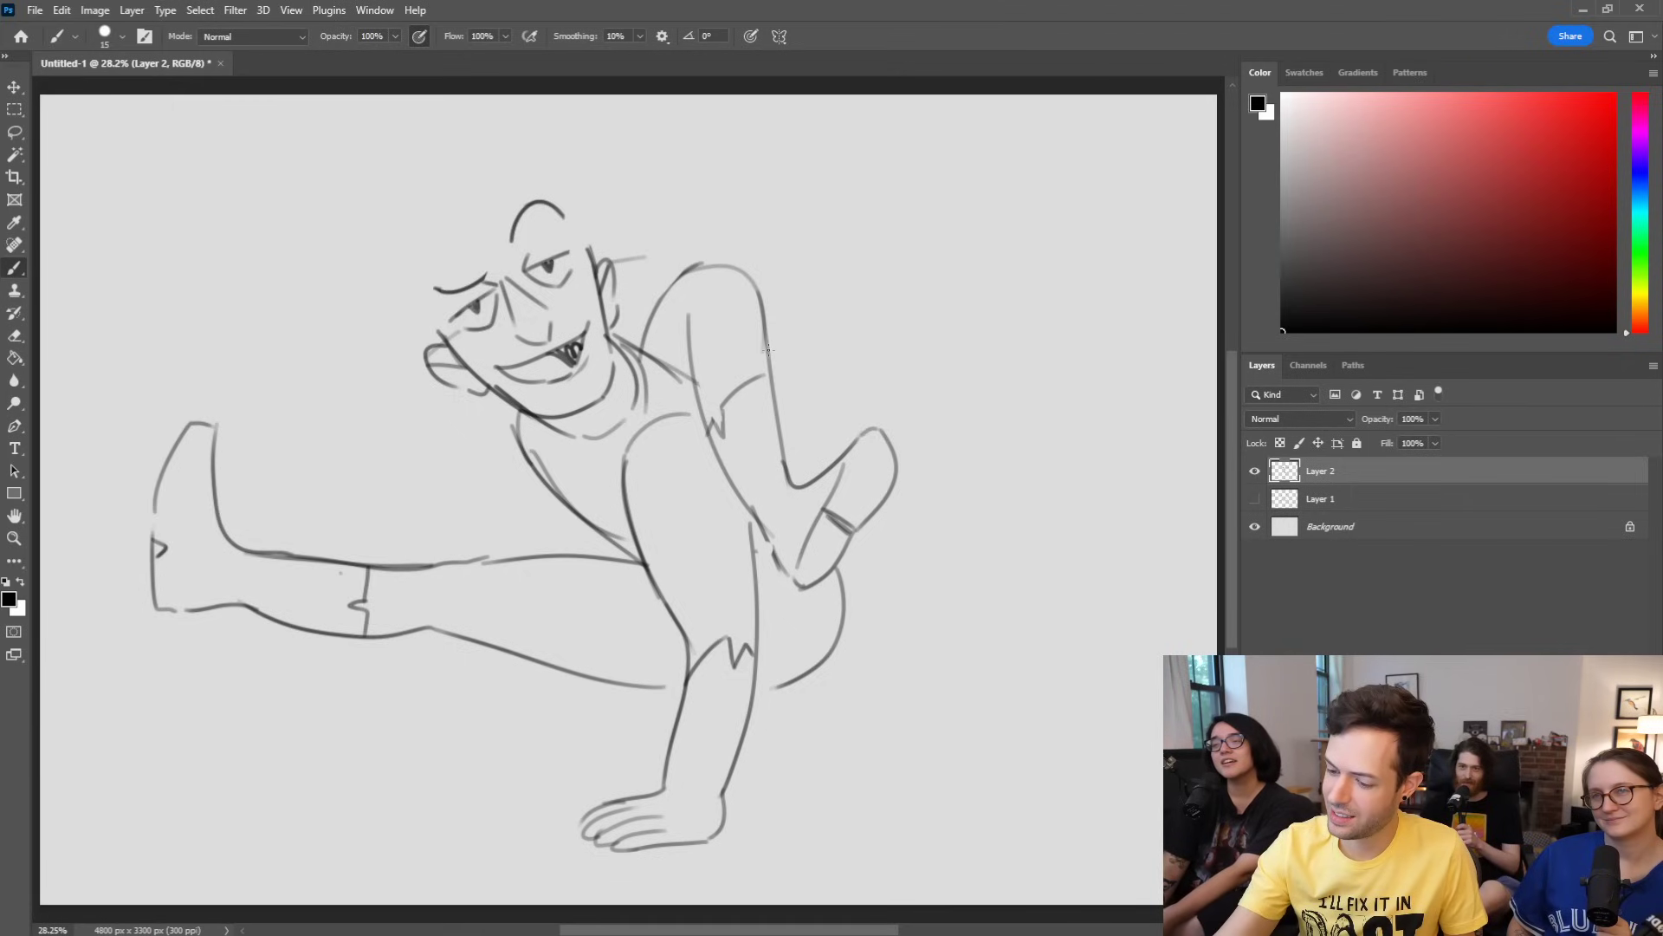
mouse_move(768, 352)
mouse_down()
mouse_move(843, 316)
mouse_move(779, 414)
mouse_move(854, 348)
mouse_up()
key(ctrl+z)
key(ctrl+z)
key(ctrl+z)
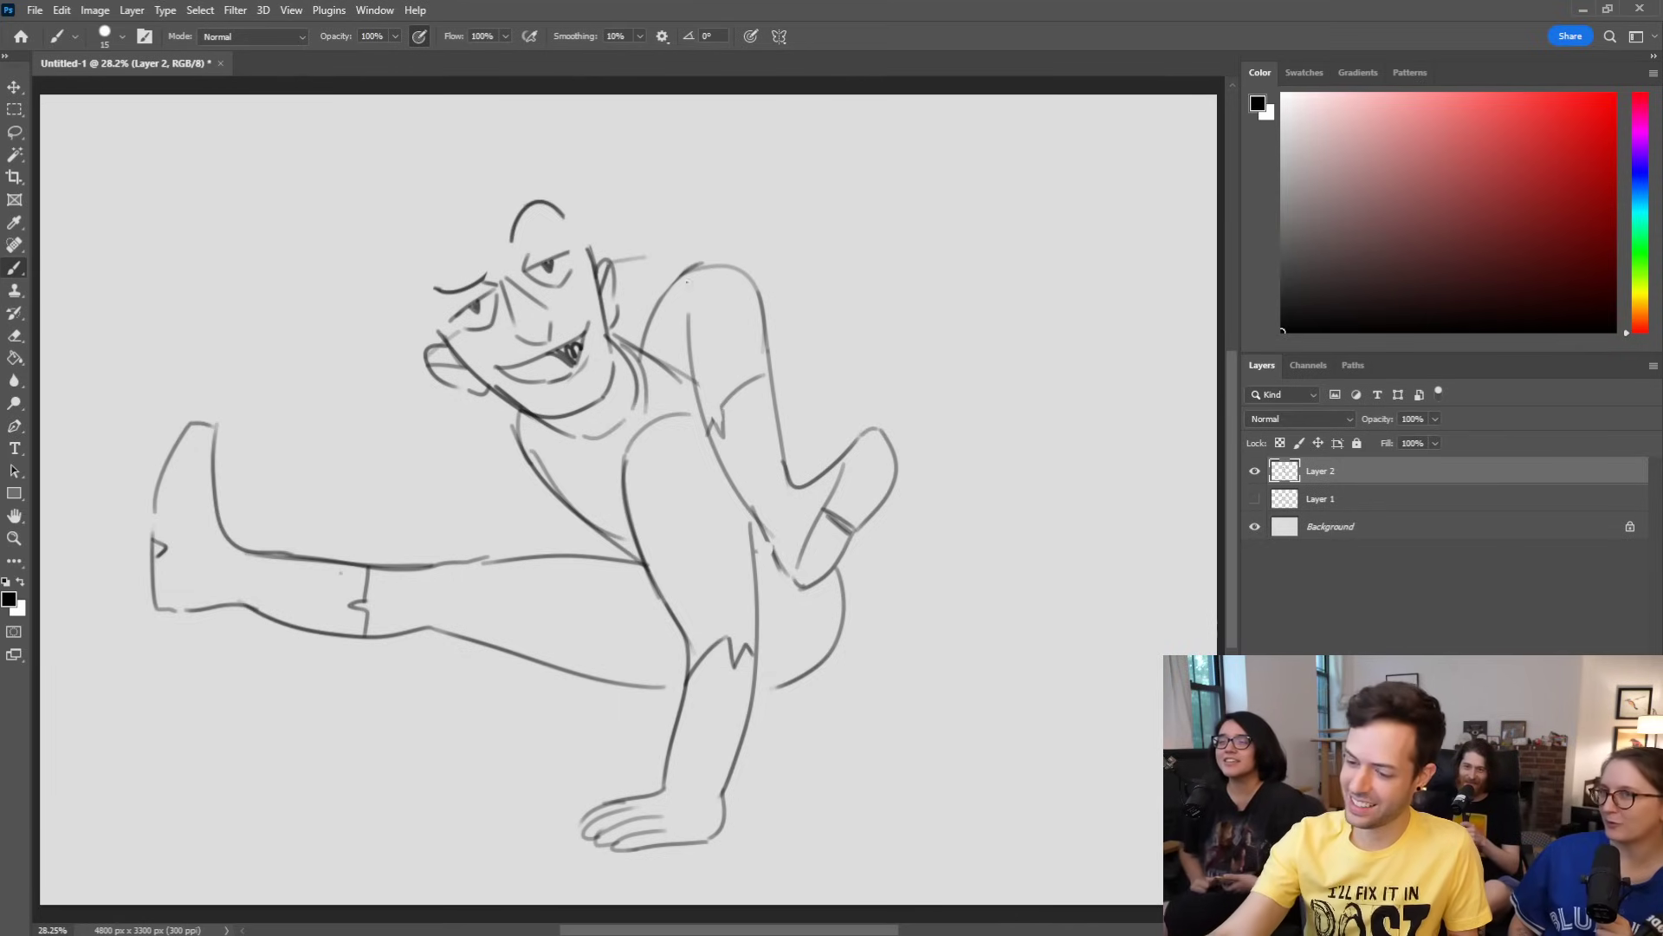
Step: Draw the hairline and tall spiky hair on the head, and add small shake lines on both sides of the supporting forearm
mouse_move(439, 329)
mouse_down()
mouse_move(413, 293)
mouse_move(445, 236)
mouse_move(527, 193)
mouse_up()
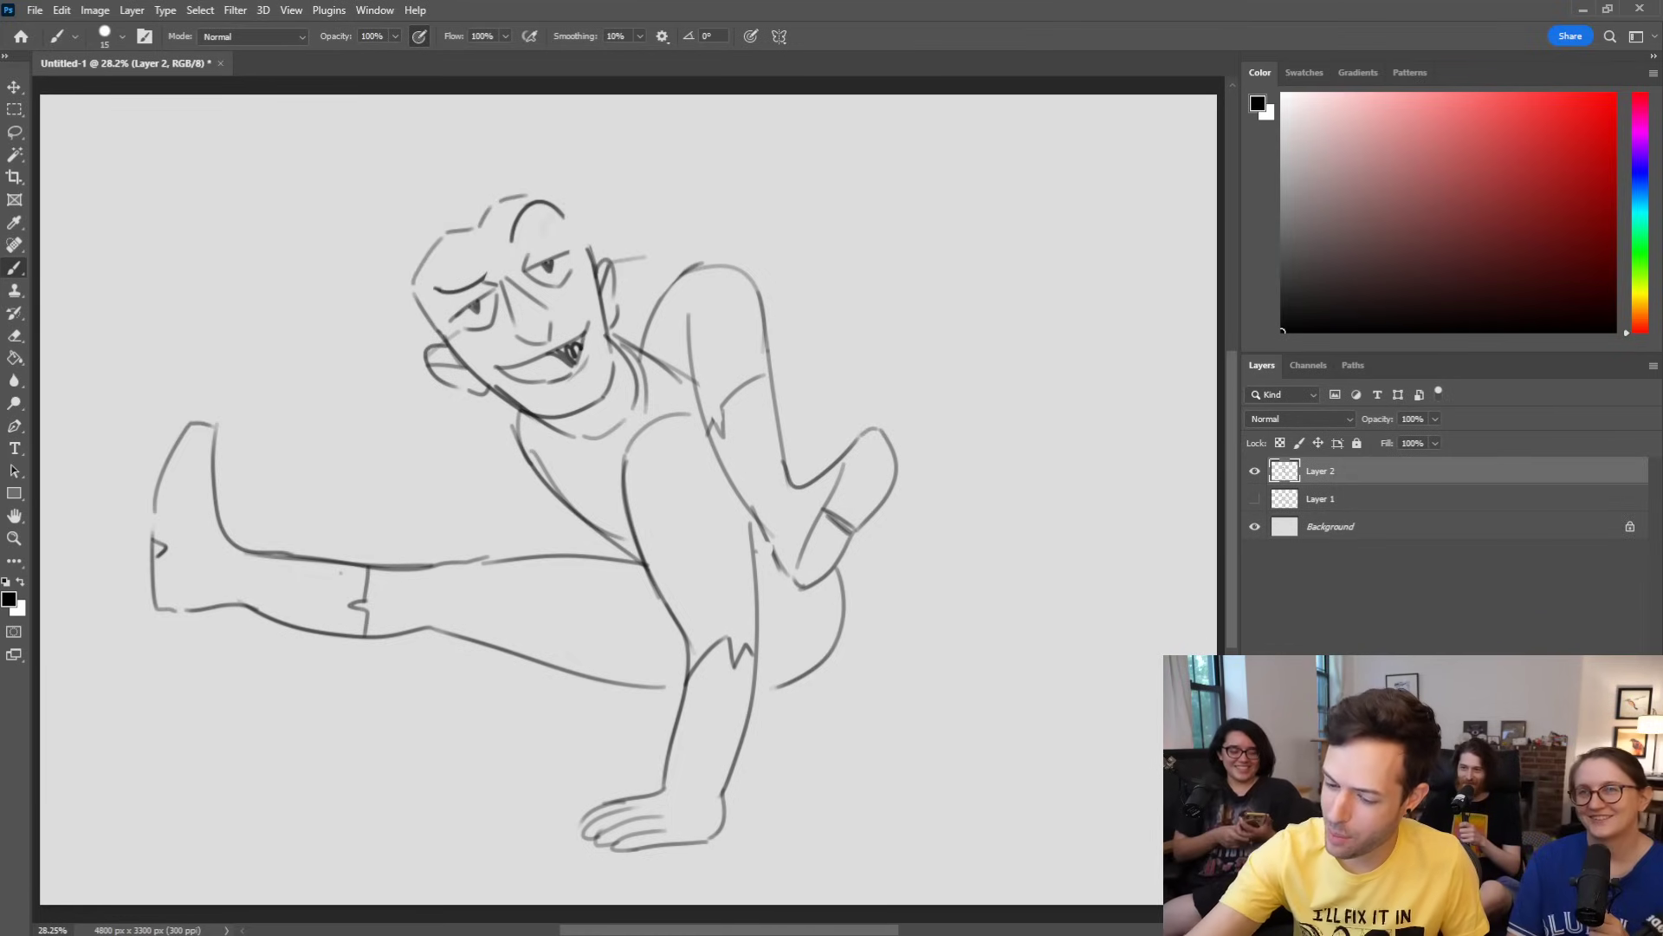
mouse_move(399, 284)
mouse_down()
mouse_move(379, 310)
mouse_move(395, 305)
mouse_move(417, 348)
mouse_up()
drag(572, 186, 597, 246)
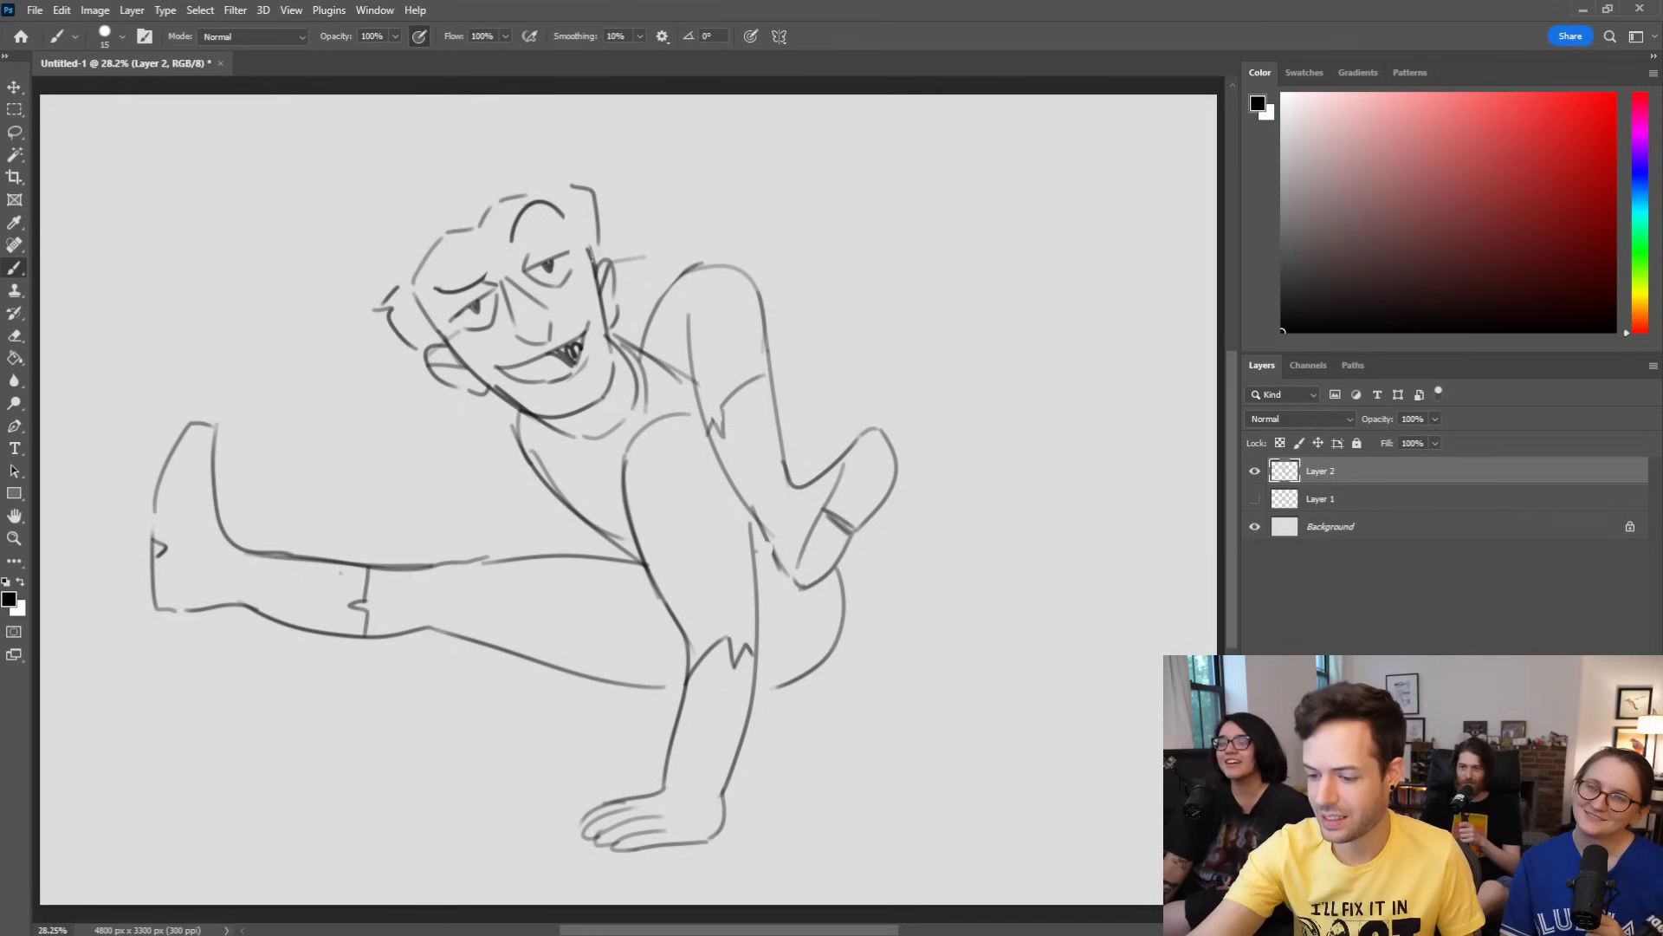
mouse_move(397, 282)
mouse_down()
mouse_move(364, 243)
mouse_move(431, 161)
mouse_move(395, 170)
mouse_move(399, 208)
mouse_move(468, 111)
mouse_move(461, 141)
mouse_move(473, 149)
mouse_move(472, 112)
mouse_move(525, 161)
mouse_move(516, 127)
mouse_move(588, 252)
mouse_up()
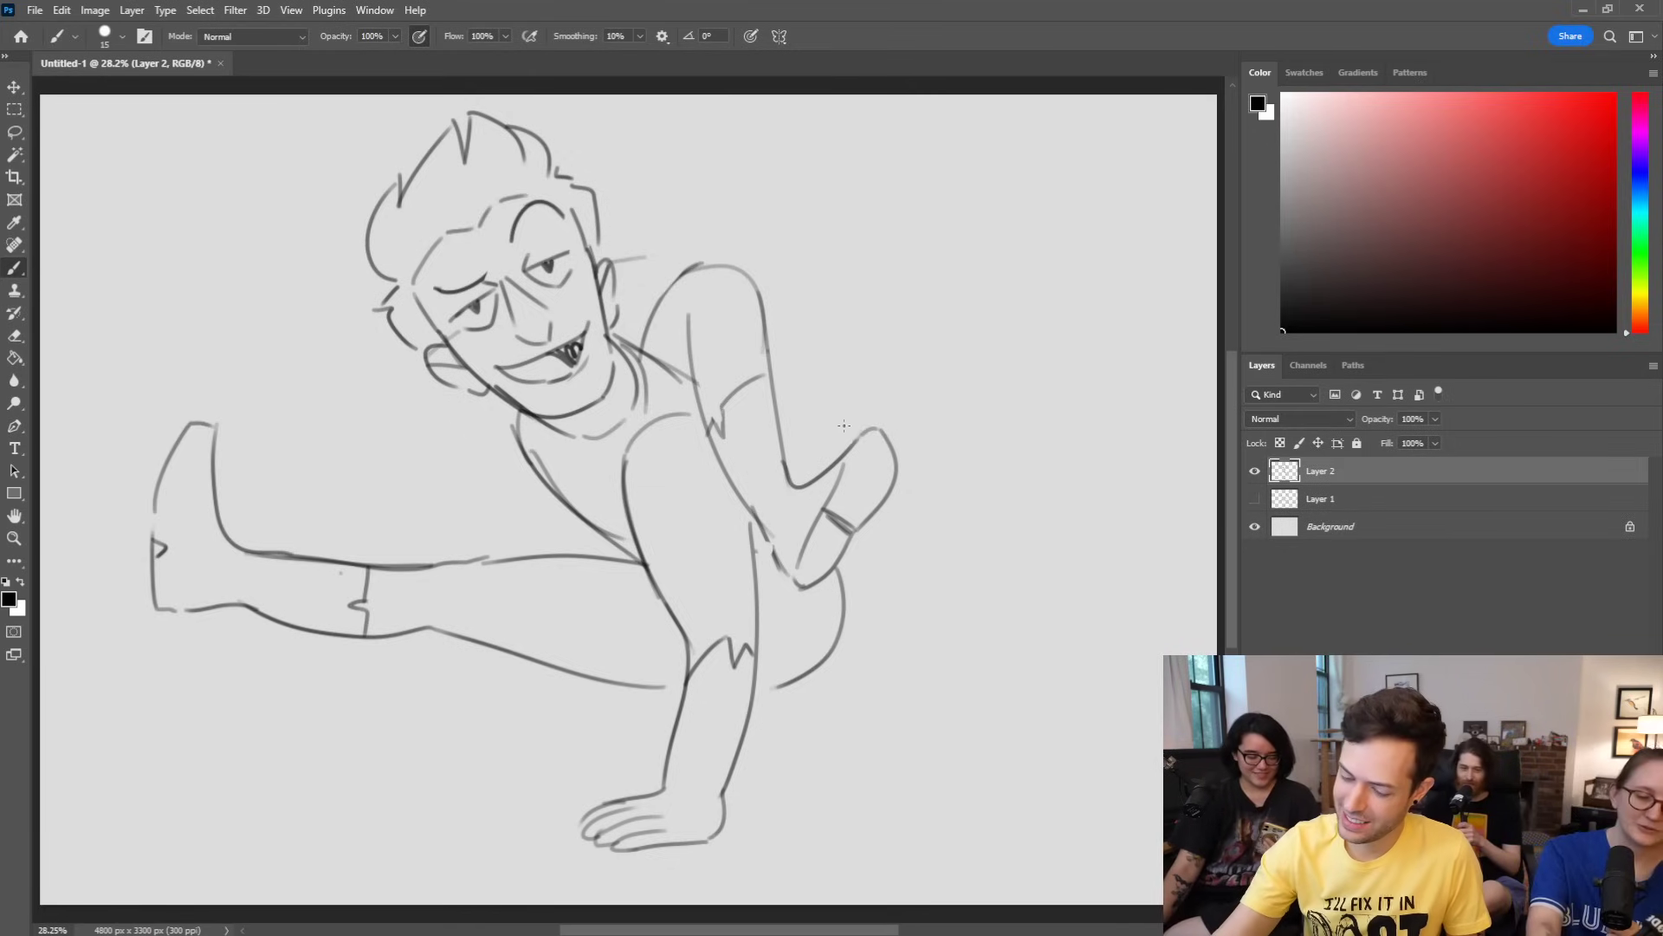
mouse_move(654, 724)
mouse_down()
mouse_move(647, 770)
mouse_move(637, 736)
mouse_up()
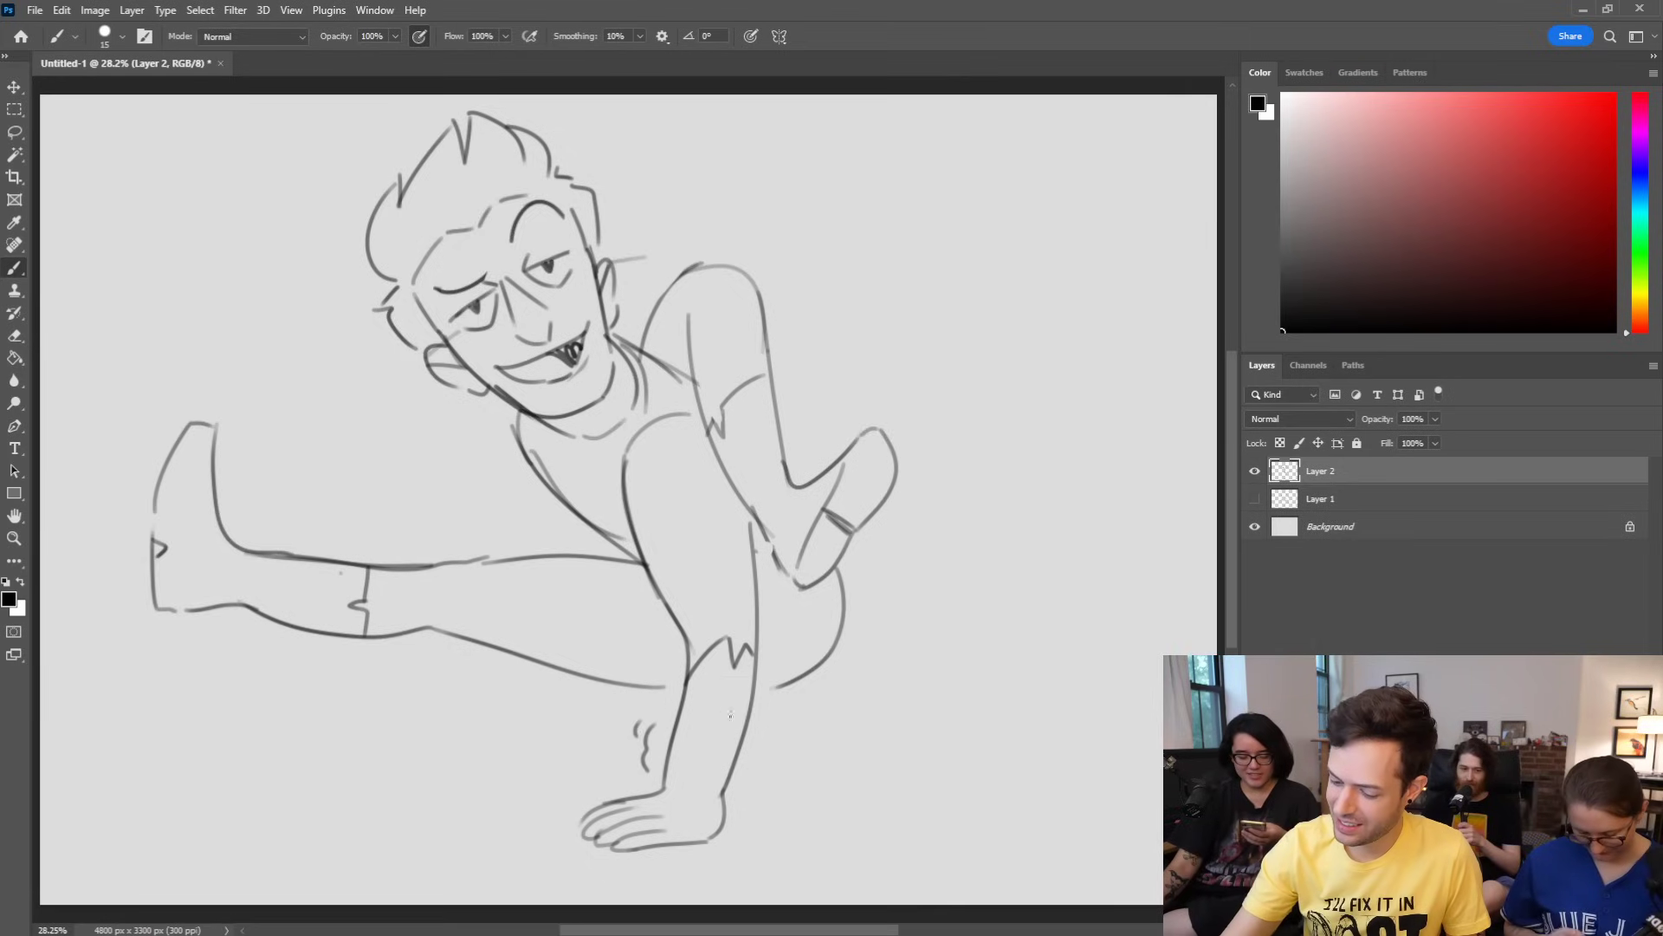
drag(770, 713, 762, 750)
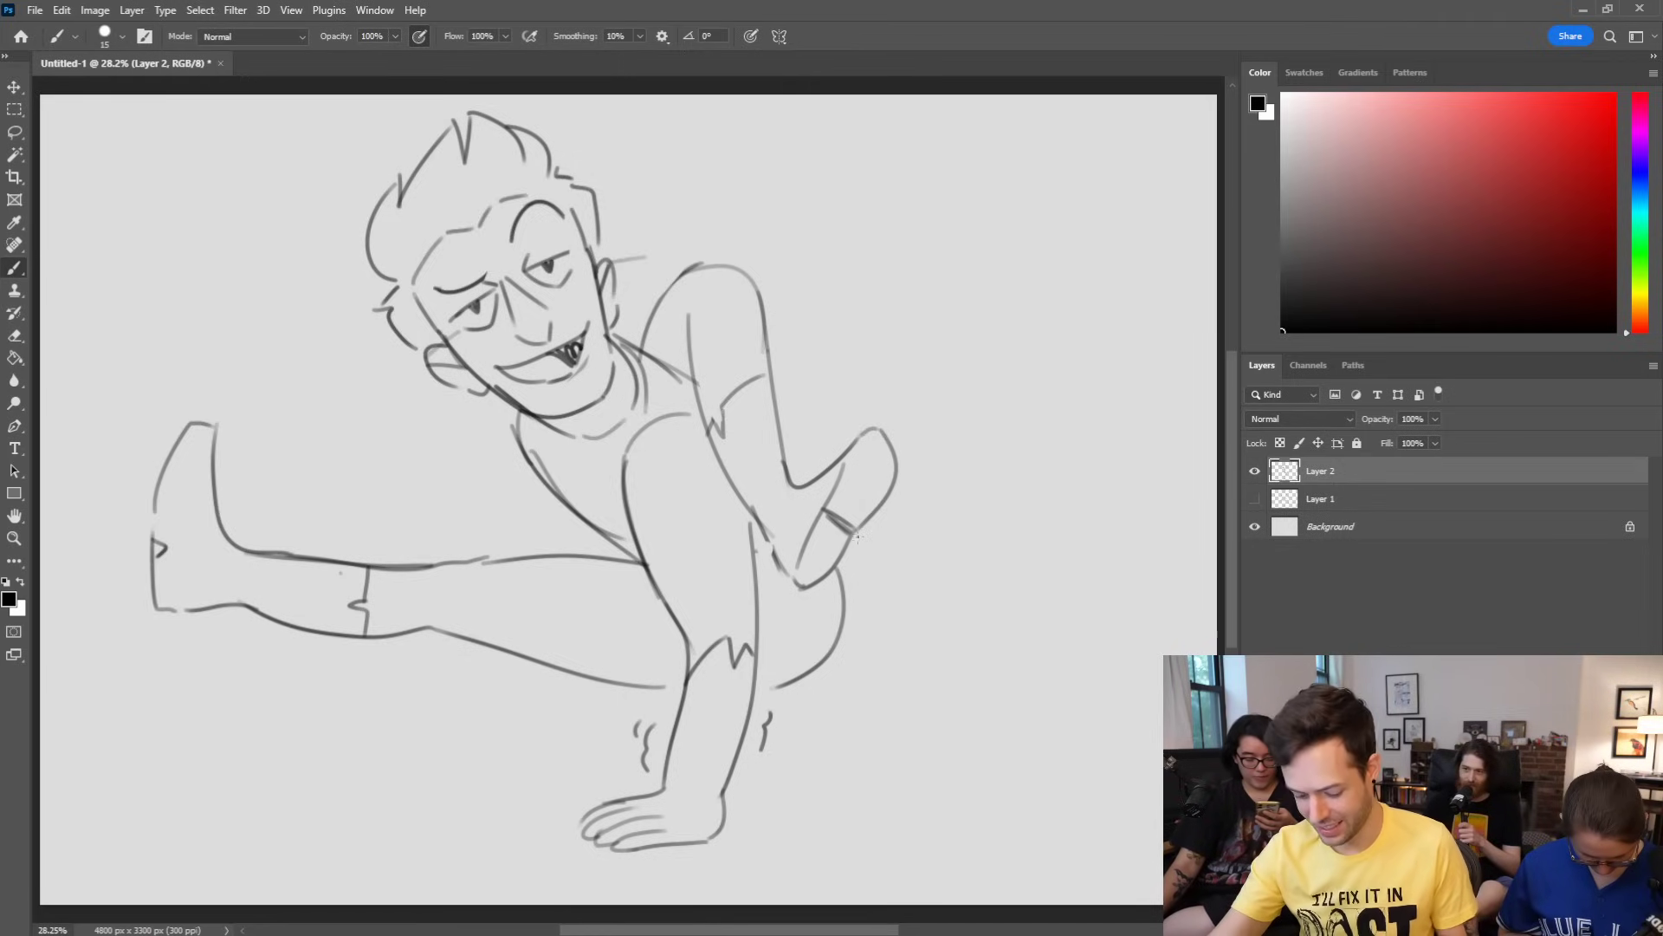
Step: Select the bent leg with the Lasso, scale it up to about 117% and erase the hip line overlapping its foot
key(l)
mouse_move(837, 578)
mouse_down()
mouse_move(791, 598)
mouse_move(695, 428)
mouse_up()
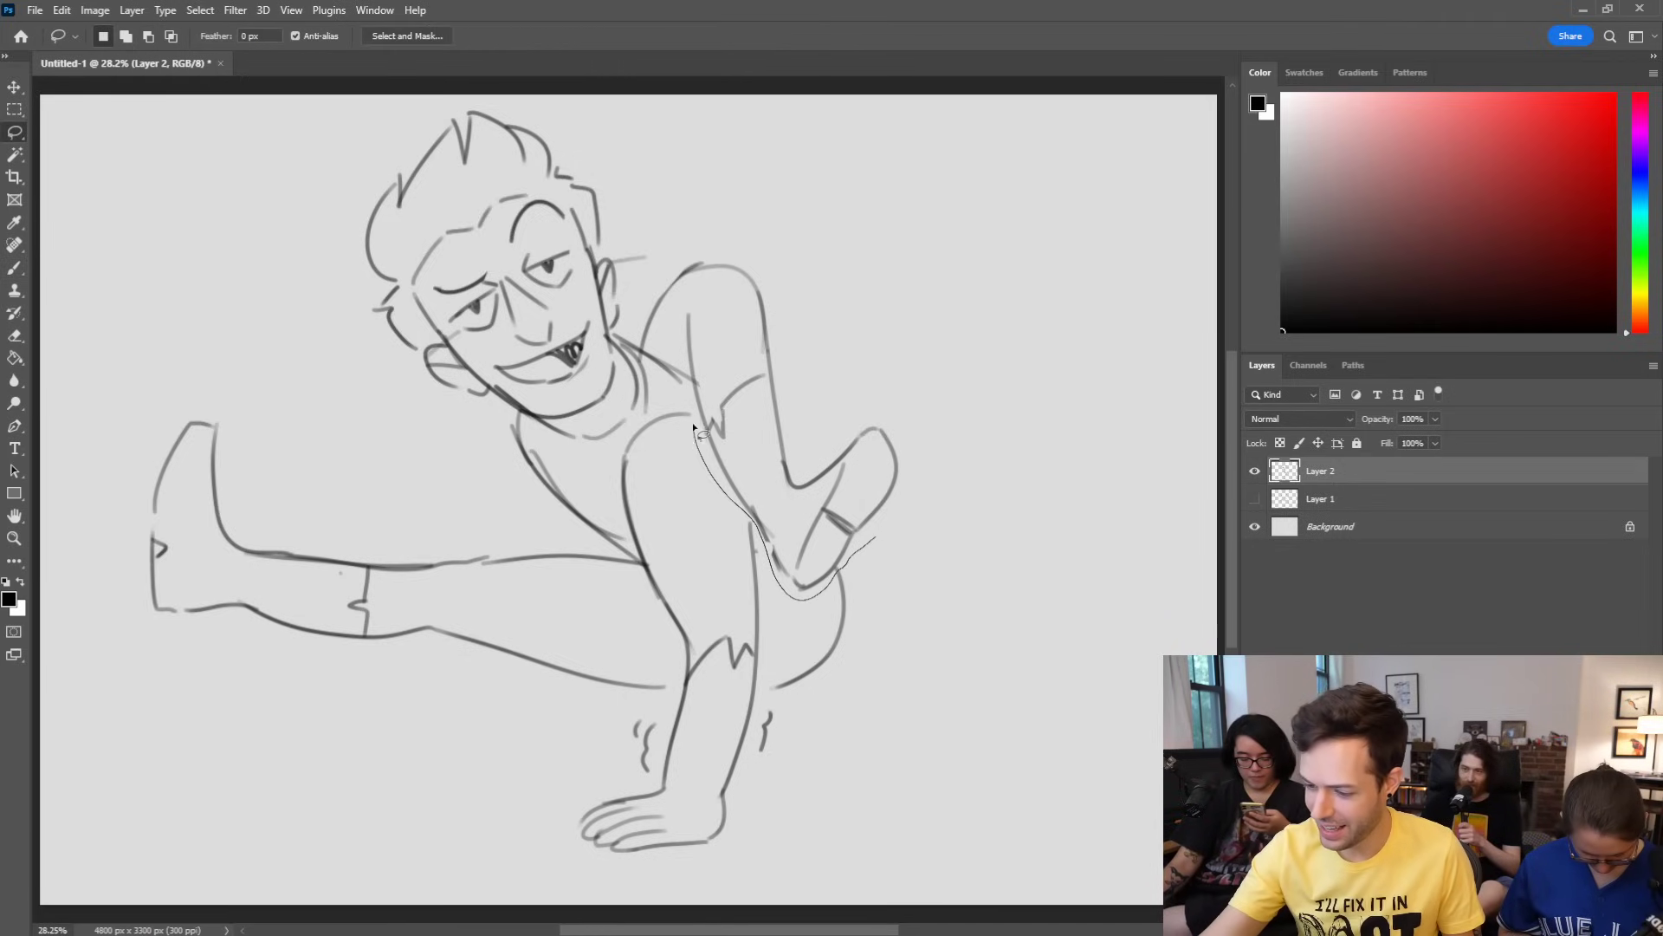
mouse_move(673, 355)
mouse_down()
mouse_move(905, 269)
mouse_move(888, 554)
mouse_up()
key(ctrl+t)
drag(974, 396, 1036, 396)
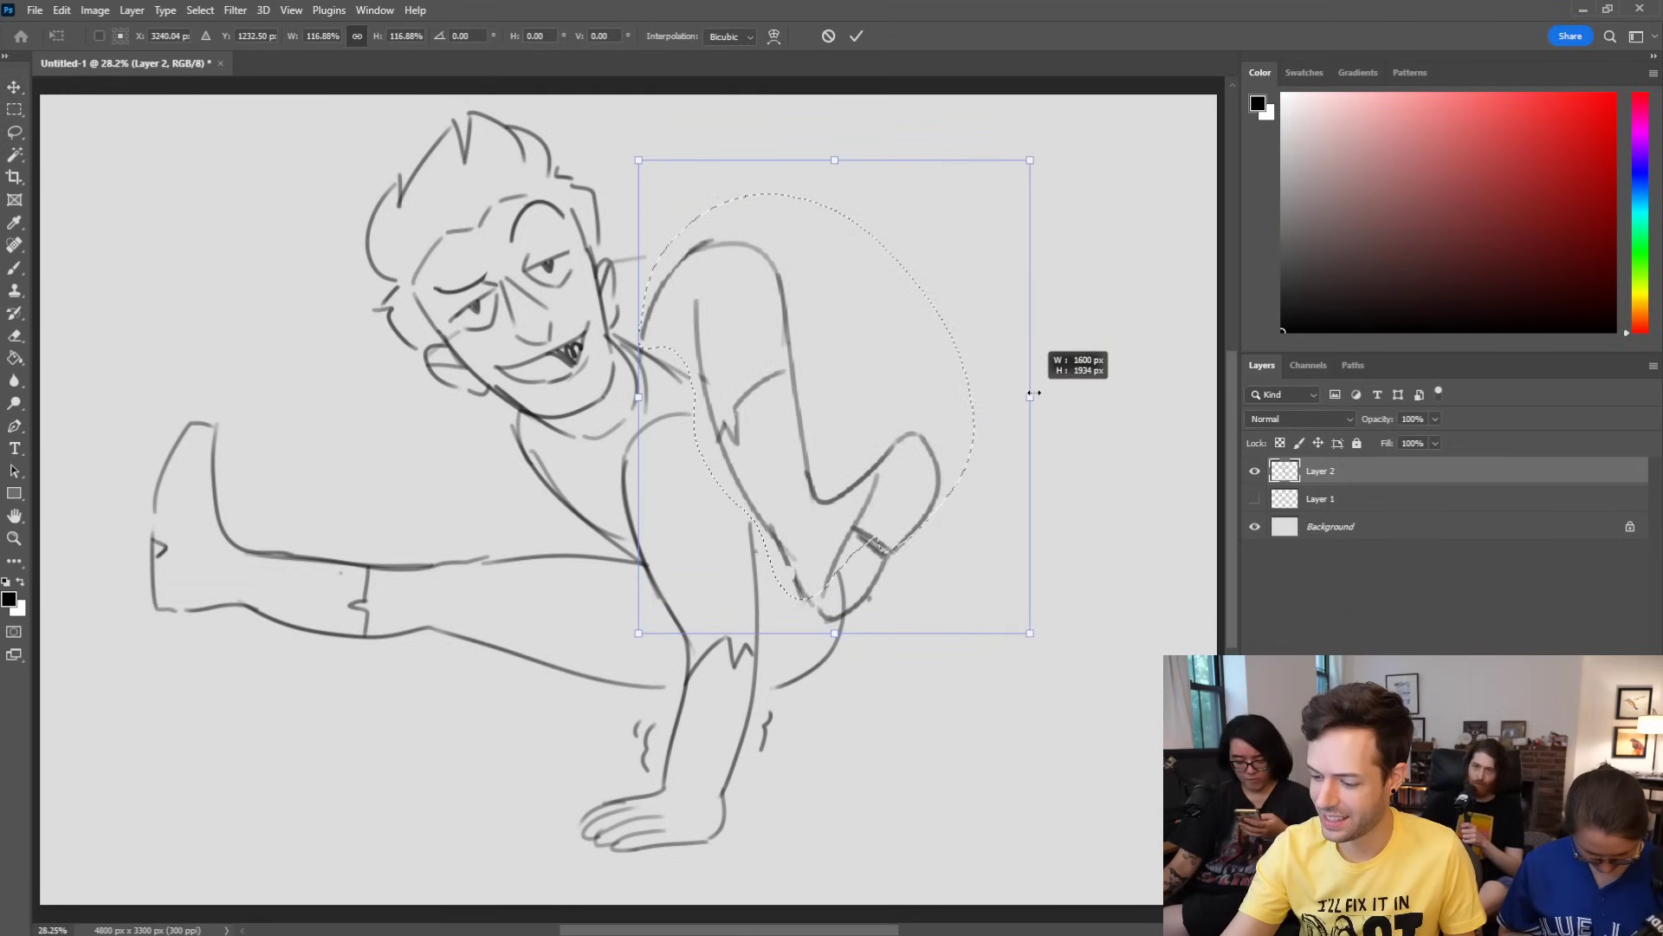
click(856, 36)
key(ctrl+d)
key(e)
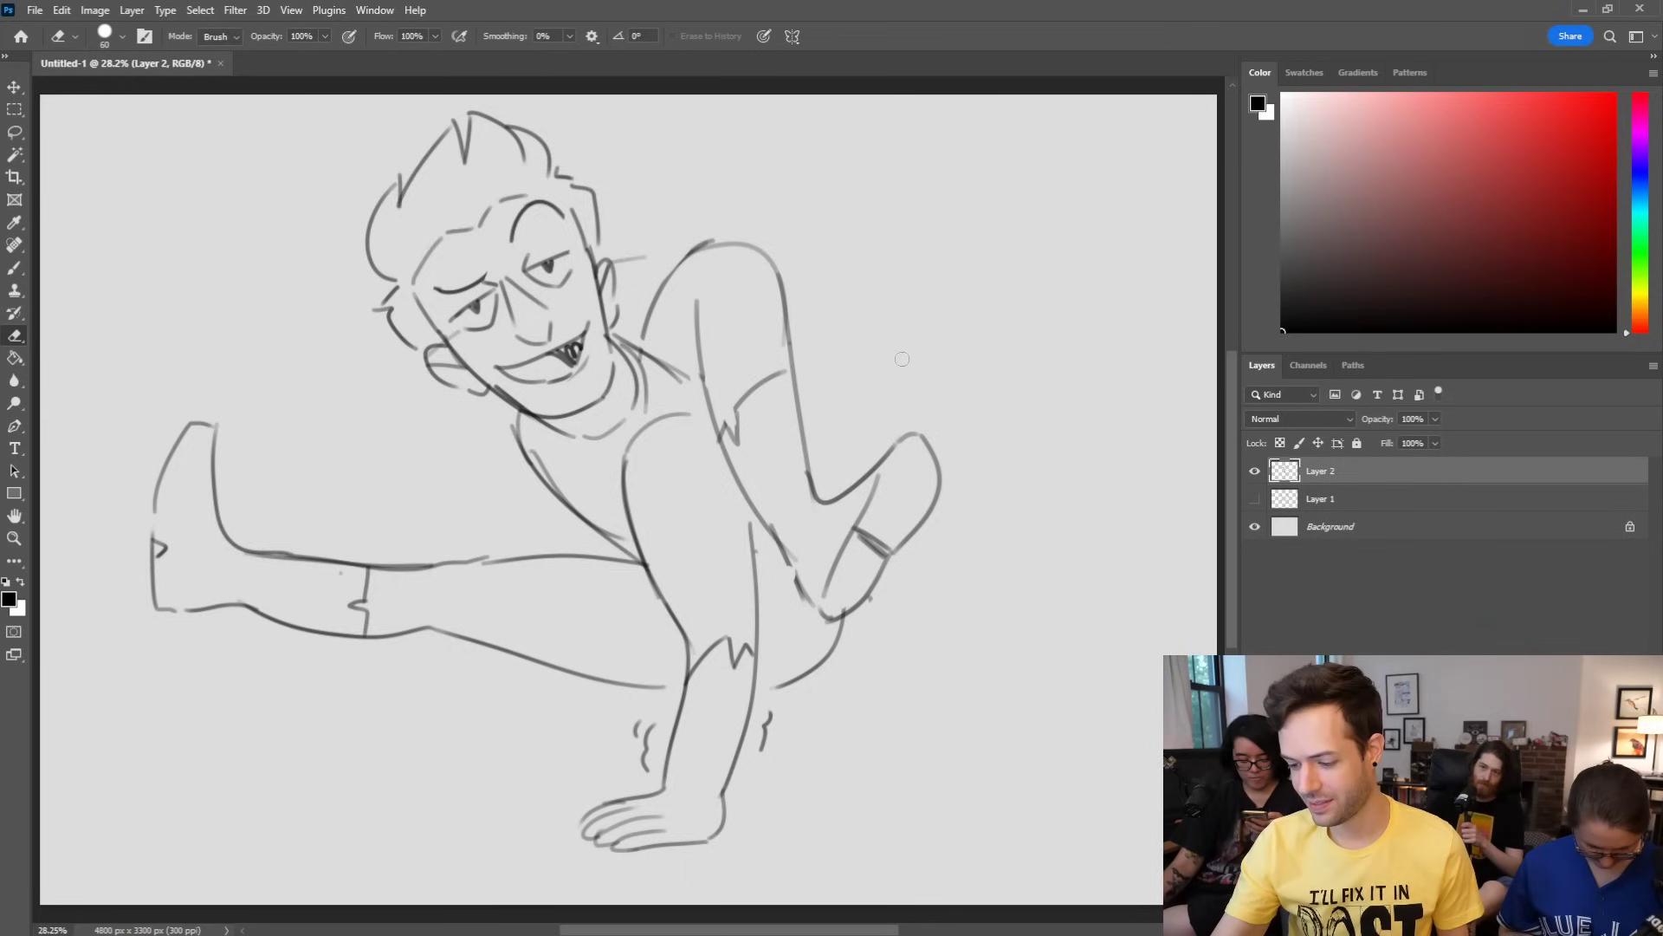
Step: Draw the second forearm emerging from behind the hip, ending in a hand with two fingers extended downward
key(b)
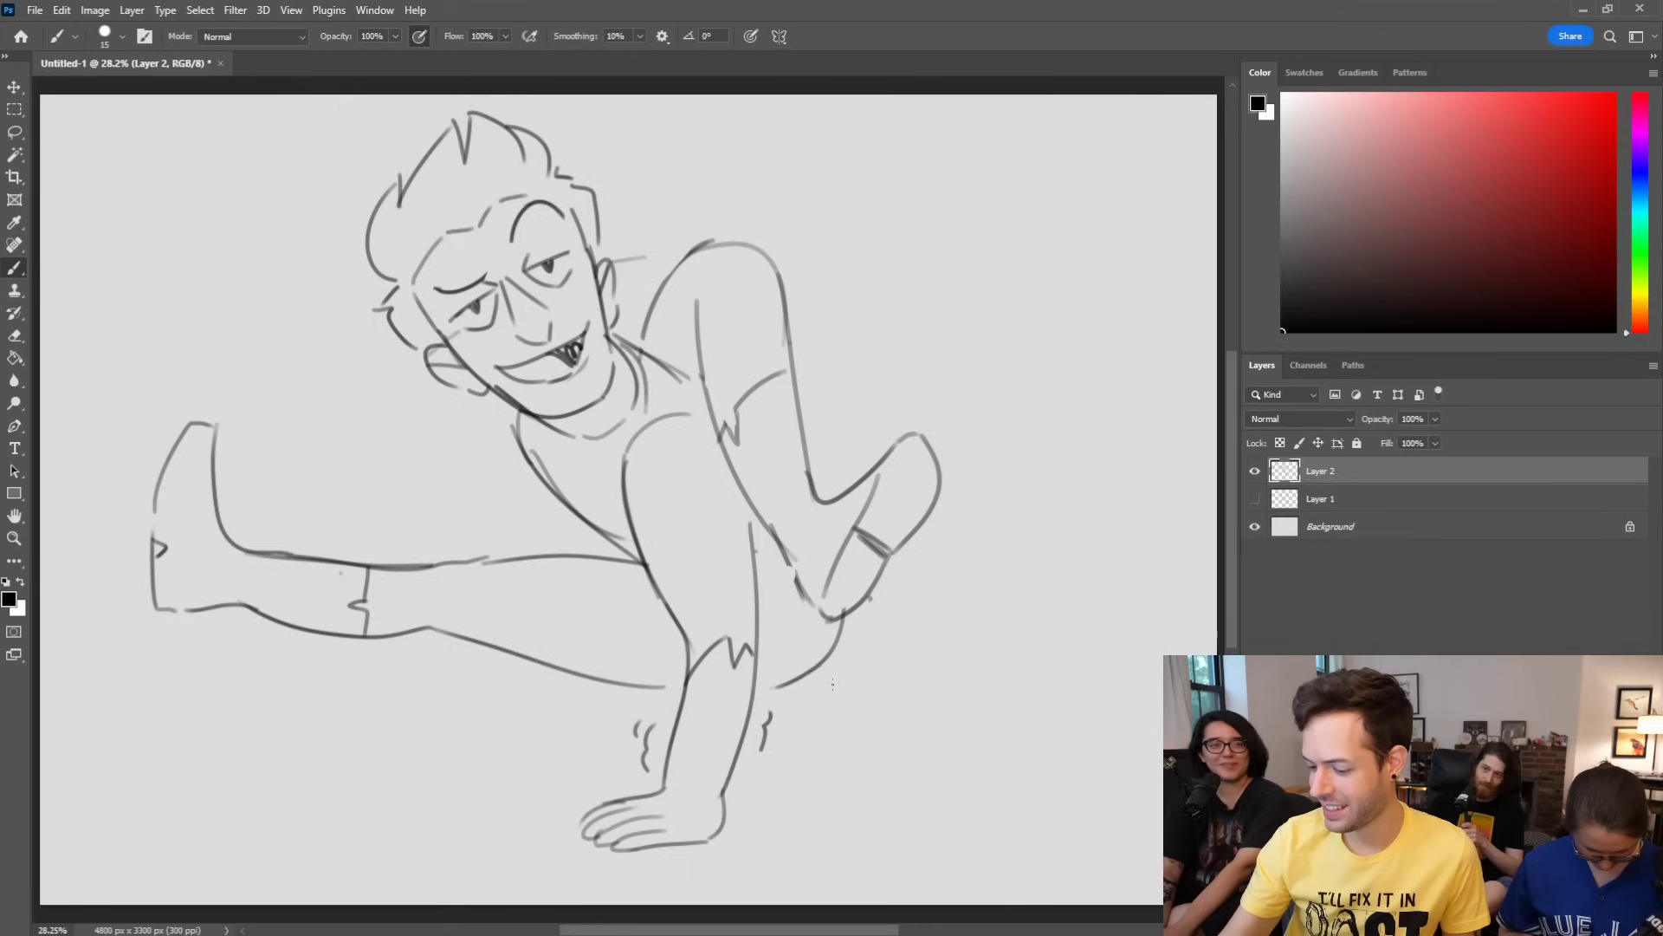
drag(810, 666, 847, 700)
key(ctrl+z)
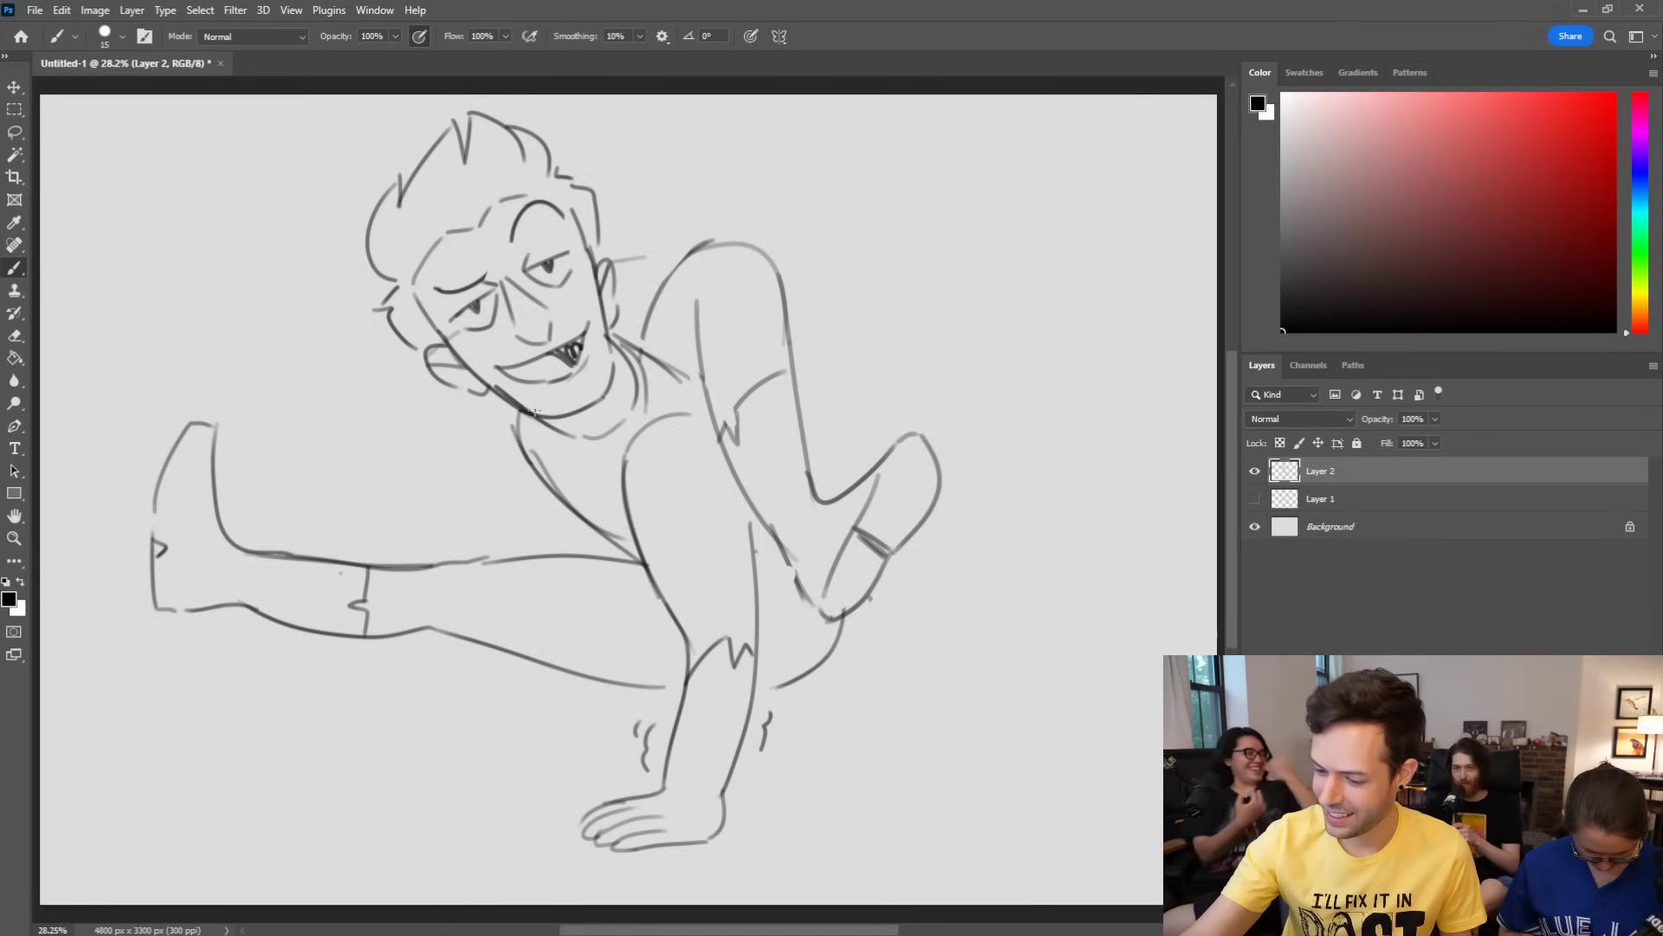
drag(803, 669, 858, 708)
drag(841, 611, 888, 670)
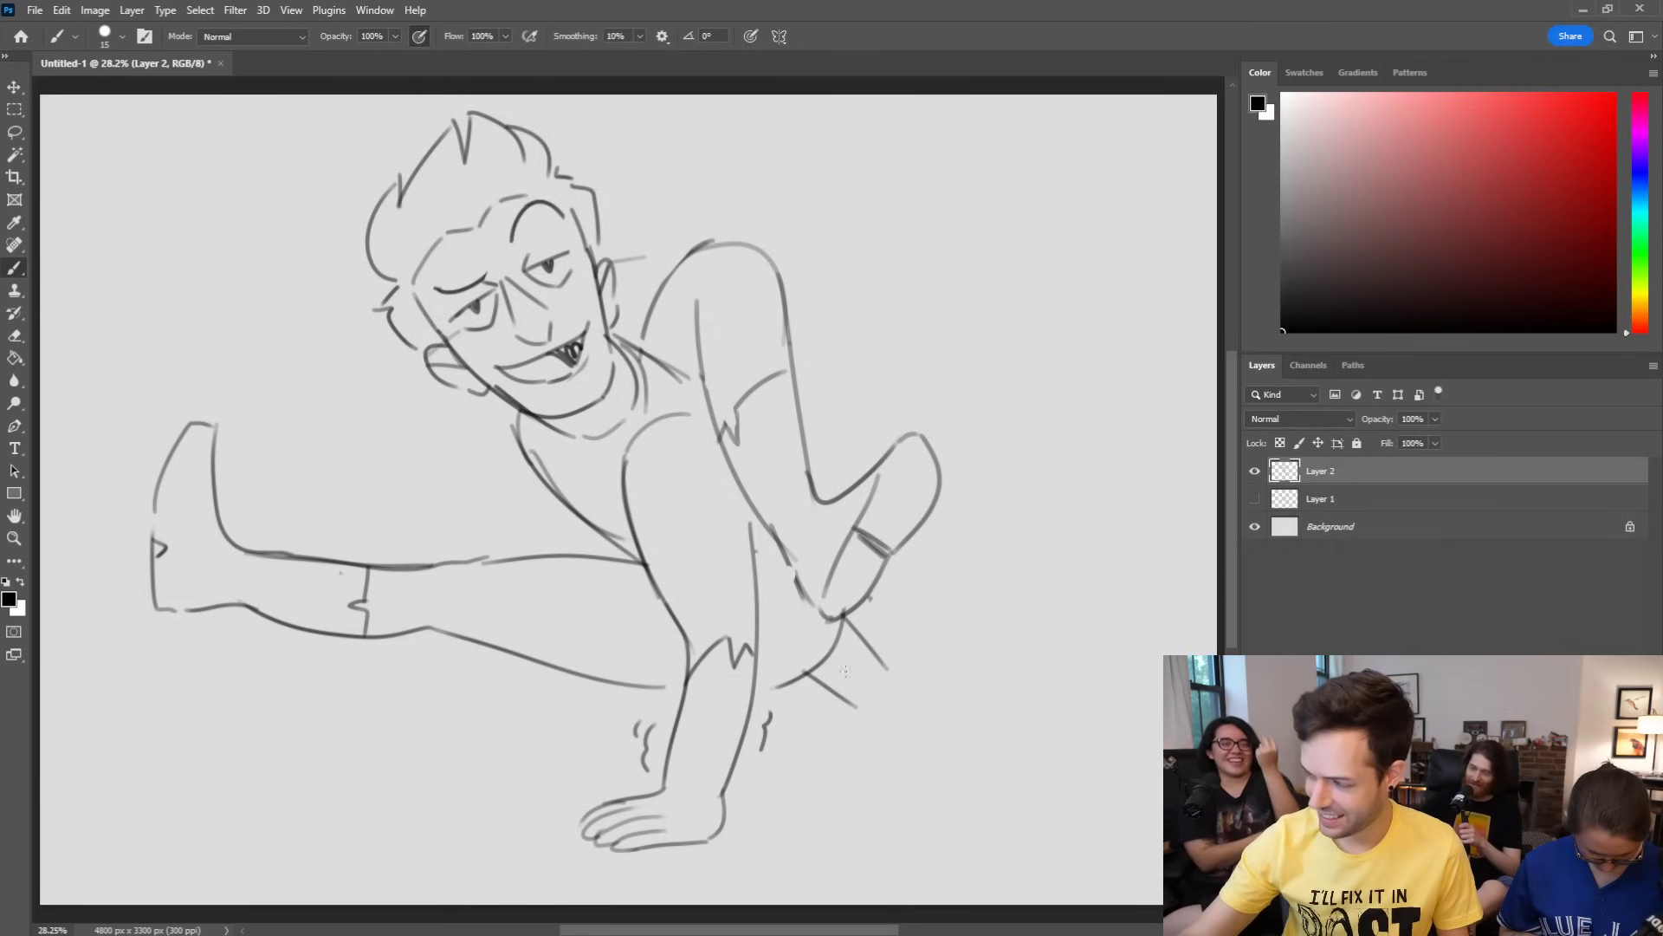
mouse_move(854, 707)
mouse_down()
mouse_move(877, 772)
mouse_move(894, 742)
mouse_move(899, 760)
mouse_move(895, 727)
mouse_move(875, 772)
mouse_move(902, 741)
mouse_move(863, 760)
mouse_move(903, 833)
mouse_move(904, 770)
mouse_move(921, 768)
mouse_move(899, 762)
mouse_move(927, 739)
mouse_move(912, 737)
mouse_move(971, 786)
mouse_move(960, 742)
mouse_up()
key(ctrl+z)
key(ctrl+z)
key(ctrl+z)
mouse_move(891, 679)
mouse_down()
mouse_move(936, 690)
mouse_move(911, 684)
mouse_move(958, 743)
mouse_up()
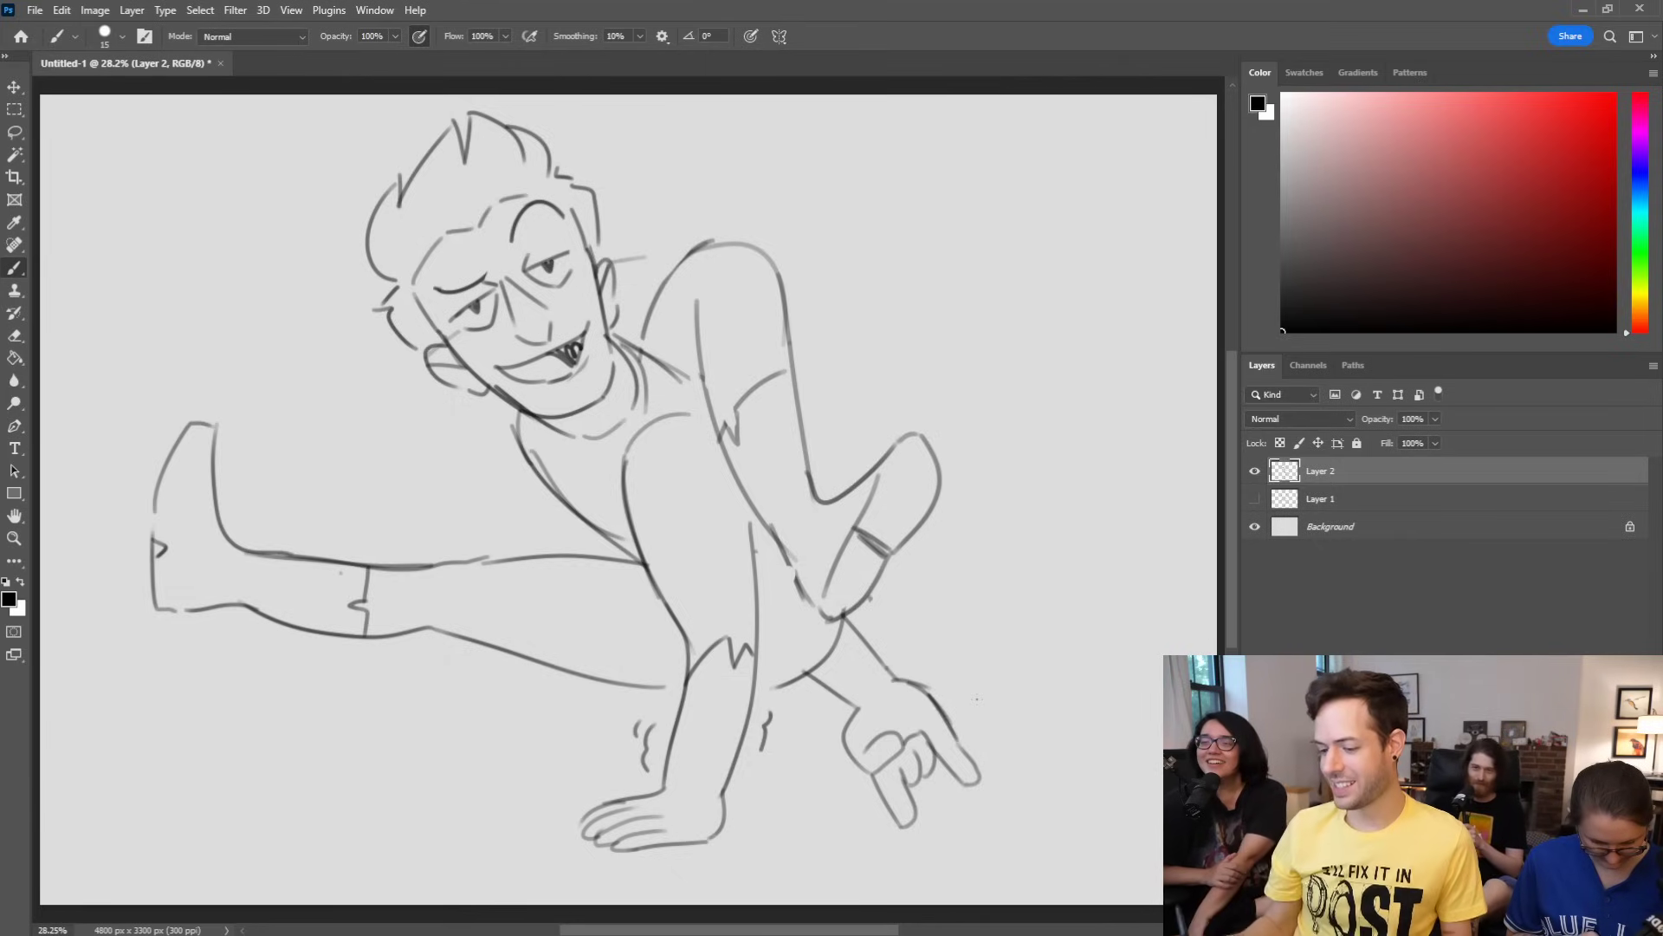
mouse_move(810, 682)
mouse_down()
mouse_move(576, 466)
mouse_move(595, 492)
mouse_move(607, 500)
mouse_move(564, 426)
mouse_move(650, 466)
mouse_move(633, 380)
mouse_move(613, 374)
mouse_move(725, 460)
mouse_up()
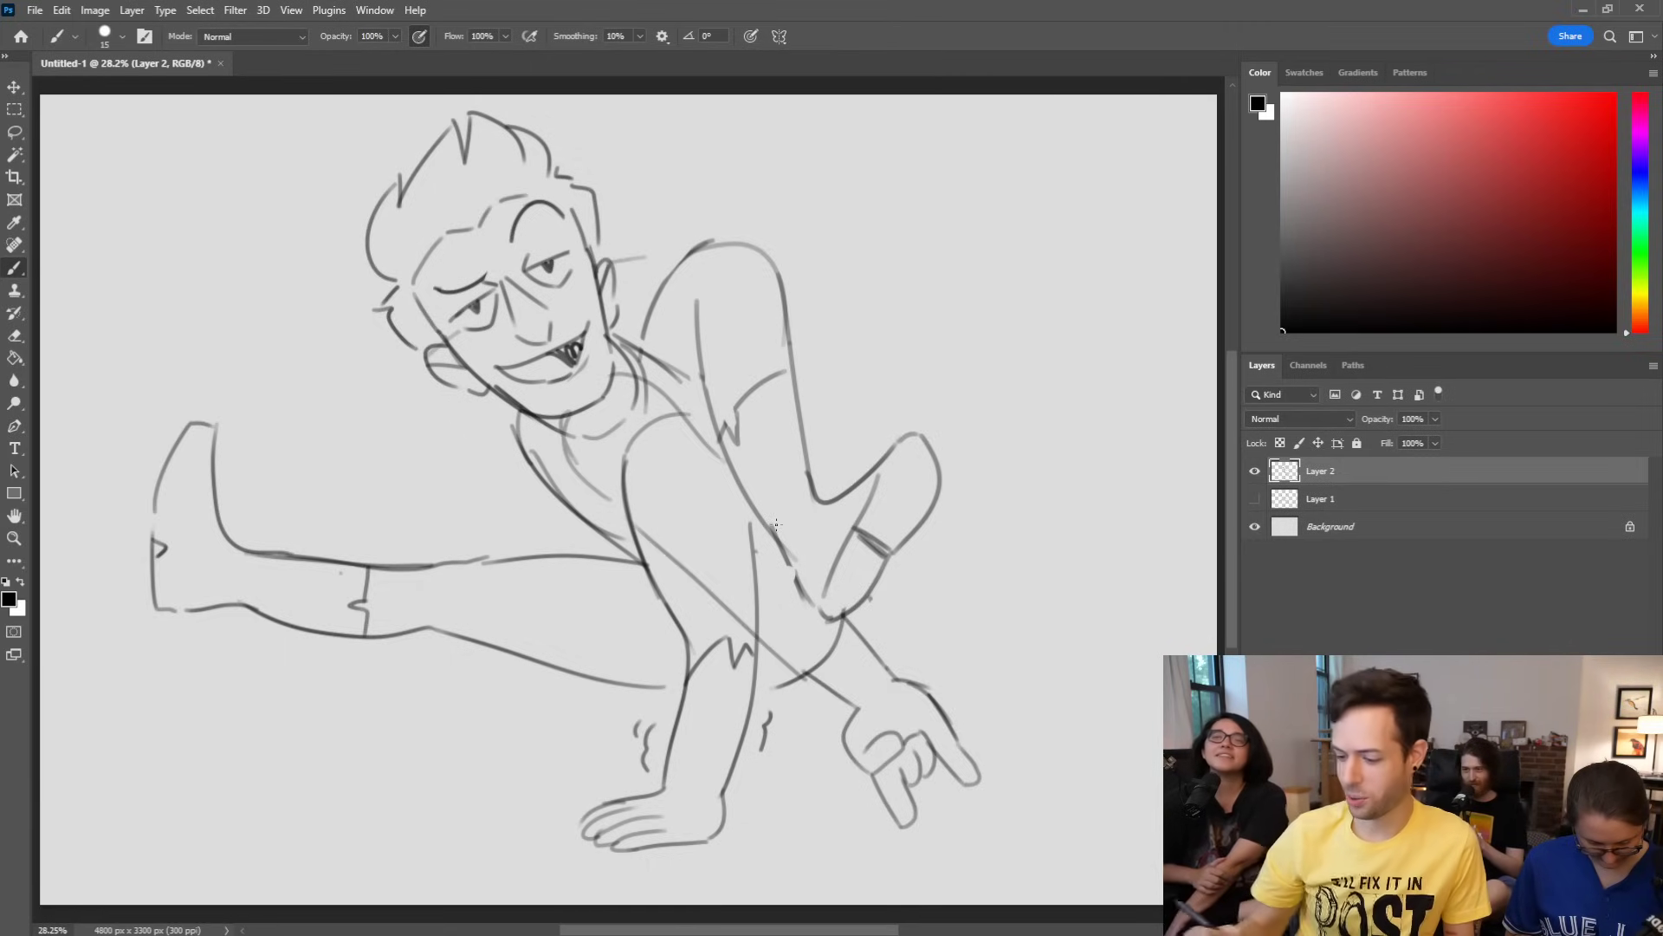
key(ctrl+z)
key(ctrl+z)
key(ctrl+z)
key(ctrl+z)
key(ctrl+z)
key(ctrl+z)
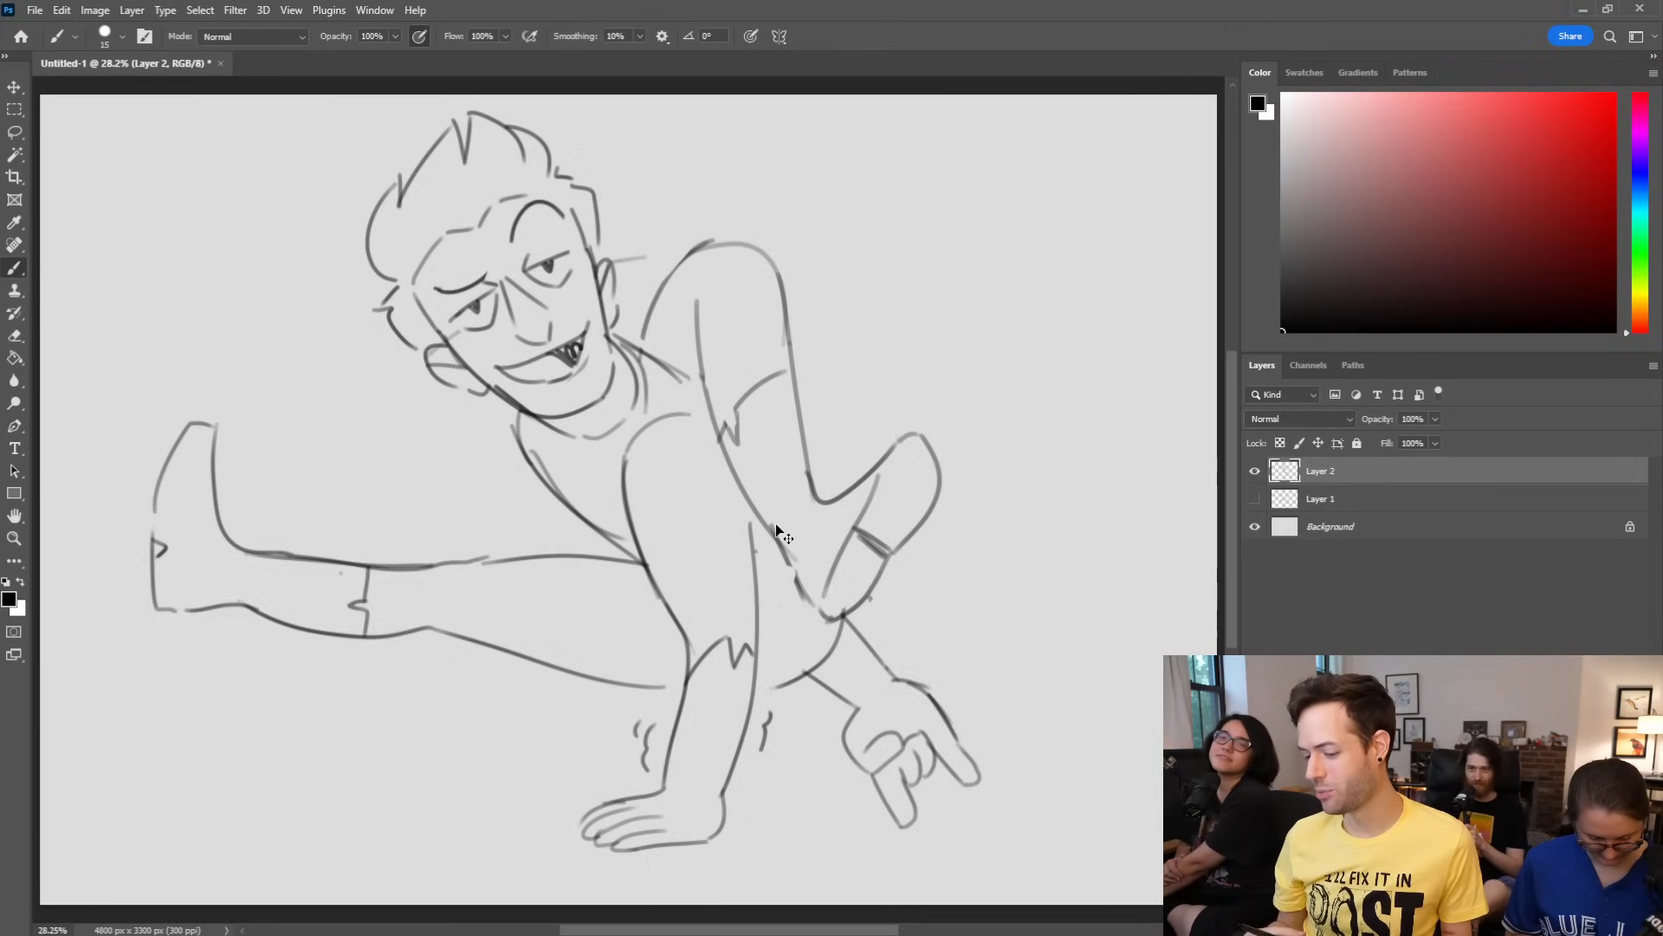
Step: Add a short contour stroke to the palm of the figure's free hand, near the curled fingers
key(e)
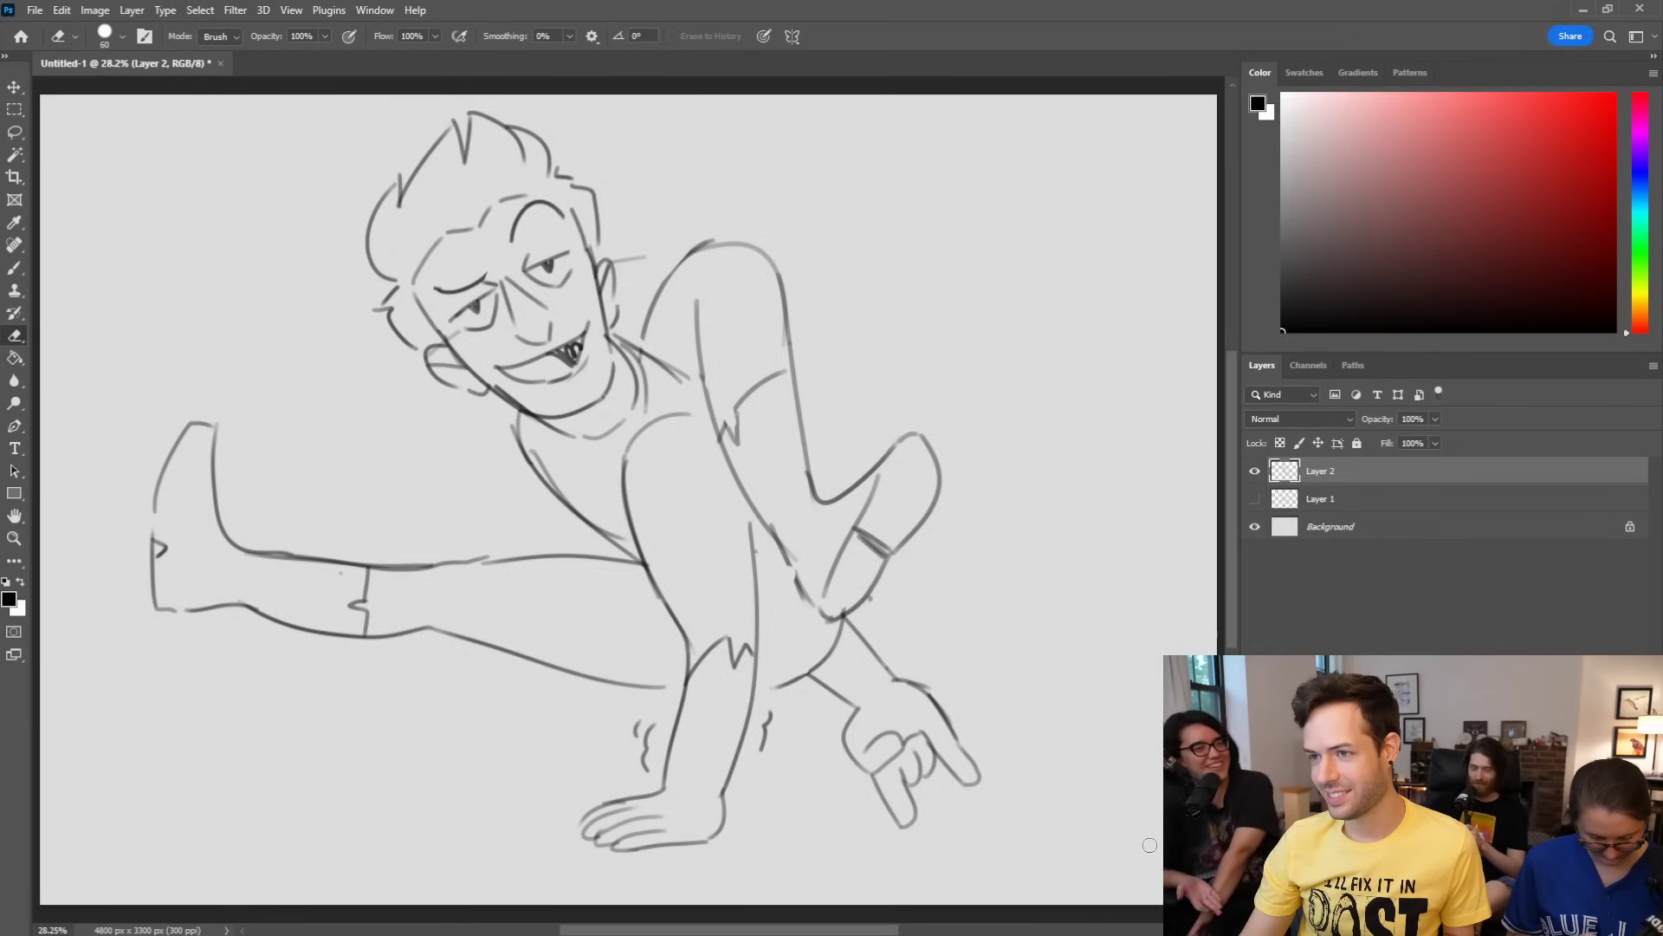
key(b)
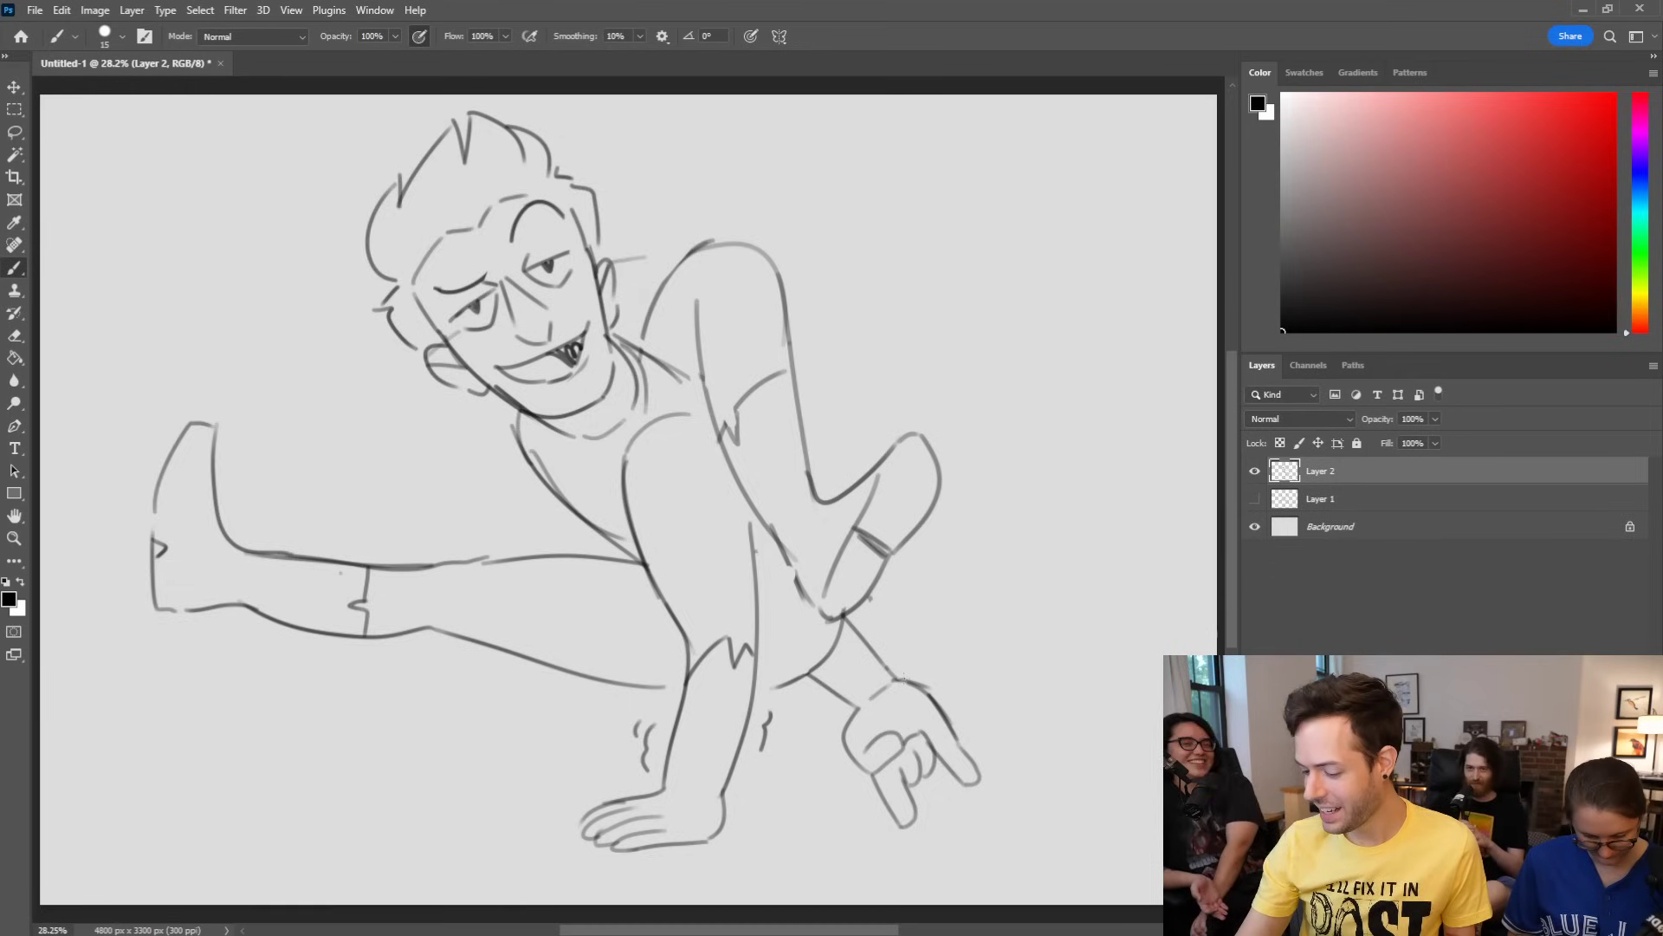
drag(888, 738, 892, 710)
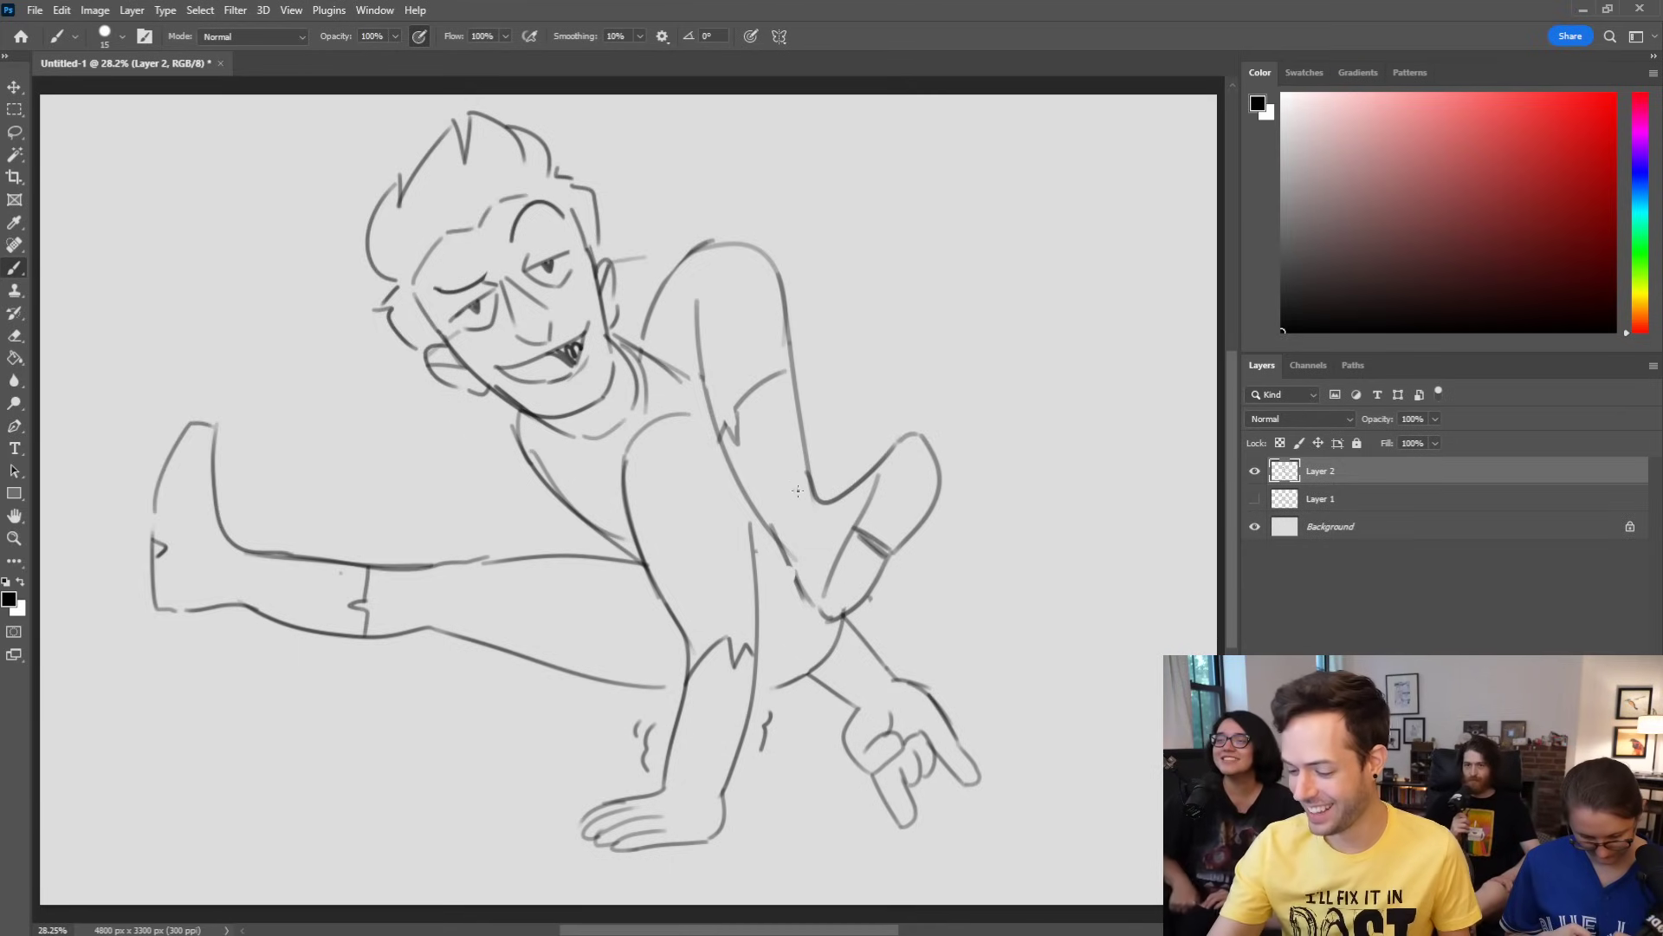
key(e)
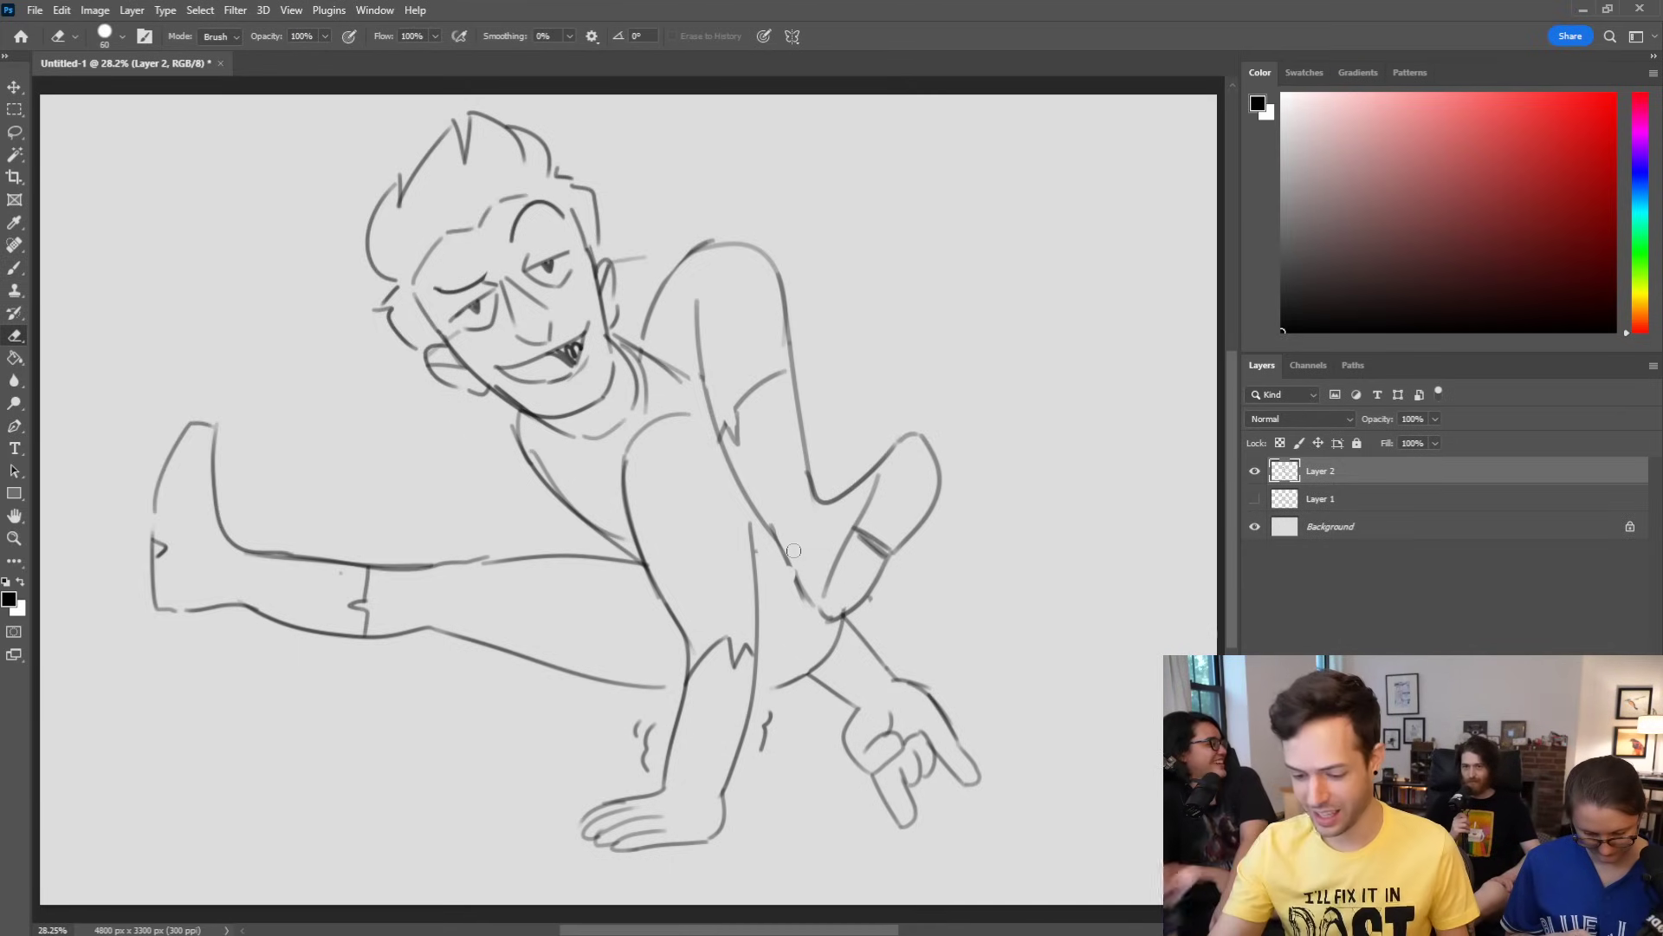
Step: Draw four spiky burst outlines around the figure, two on each side
key(b)
mouse_move(511, 808)
mouse_down()
mouse_move(431, 766)
mouse_move(393, 684)
mouse_up()
drag(396, 540, 404, 441)
mouse_move(812, 304)
mouse_down()
mouse_move(907, 315)
mouse_move(921, 391)
mouse_up()
drag(968, 531, 973, 654)
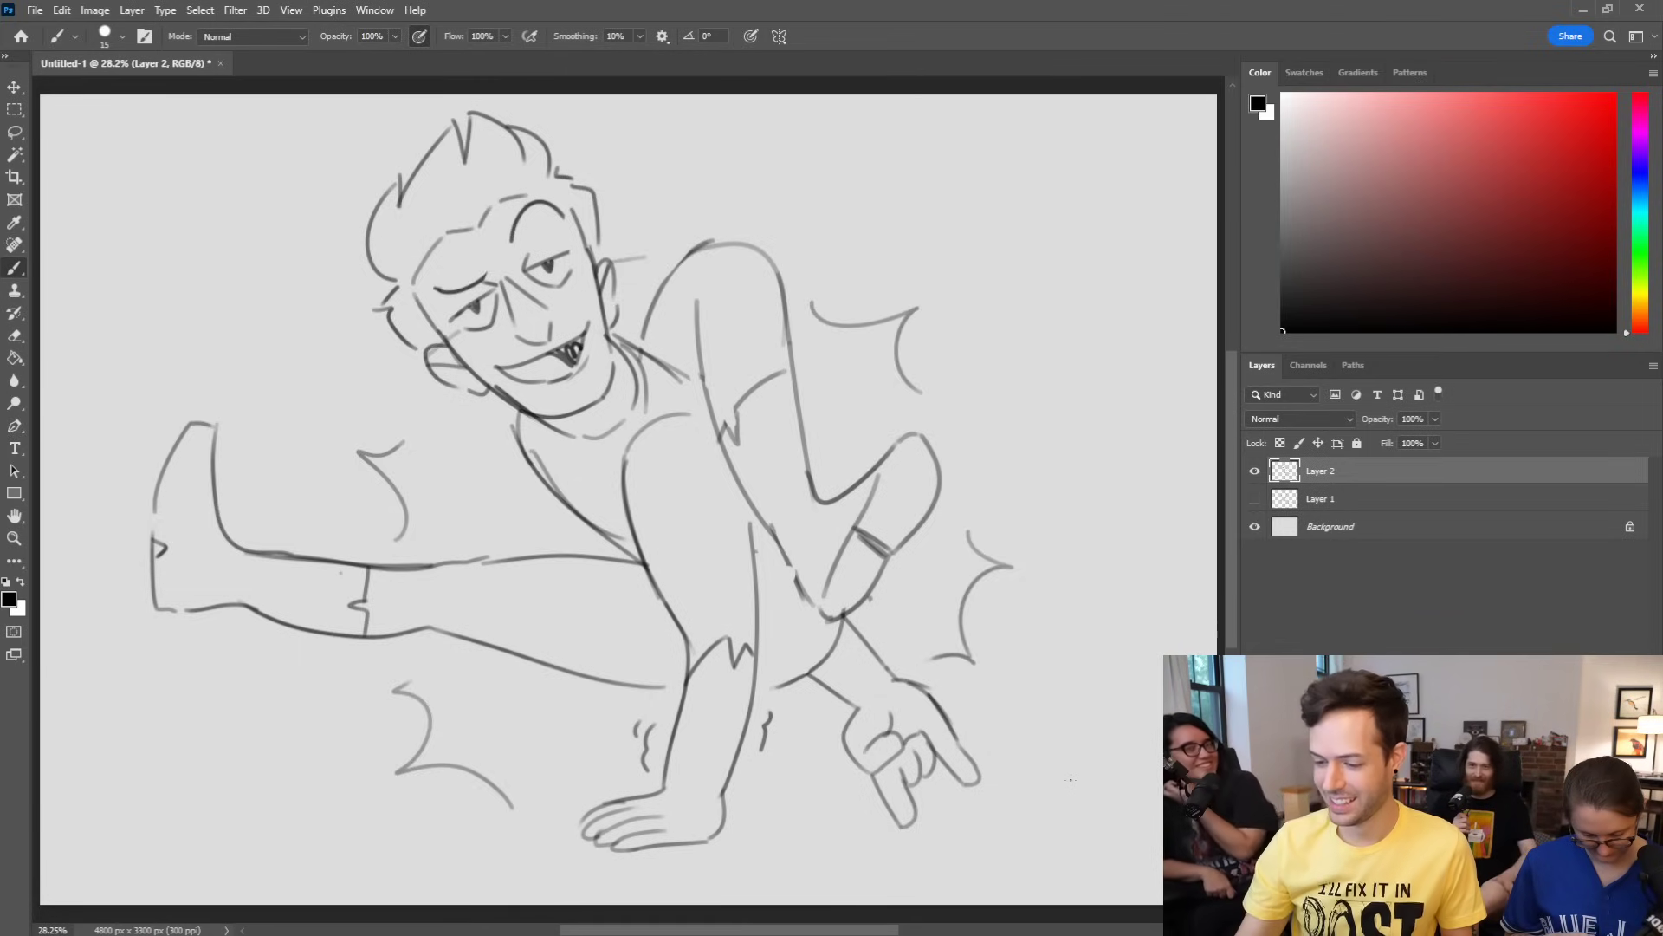
Step: Draw straight action lines radiating outward from the figure toward all four corners of the canvas
drag(288, 415, 82, 283)
mouse_move(321, 354)
mouse_down()
mouse_move(255, 267)
mouse_move(276, 296)
mouse_up()
drag(876, 256, 981, 101)
drag(949, 291, 990, 249)
drag(976, 356, 1091, 315)
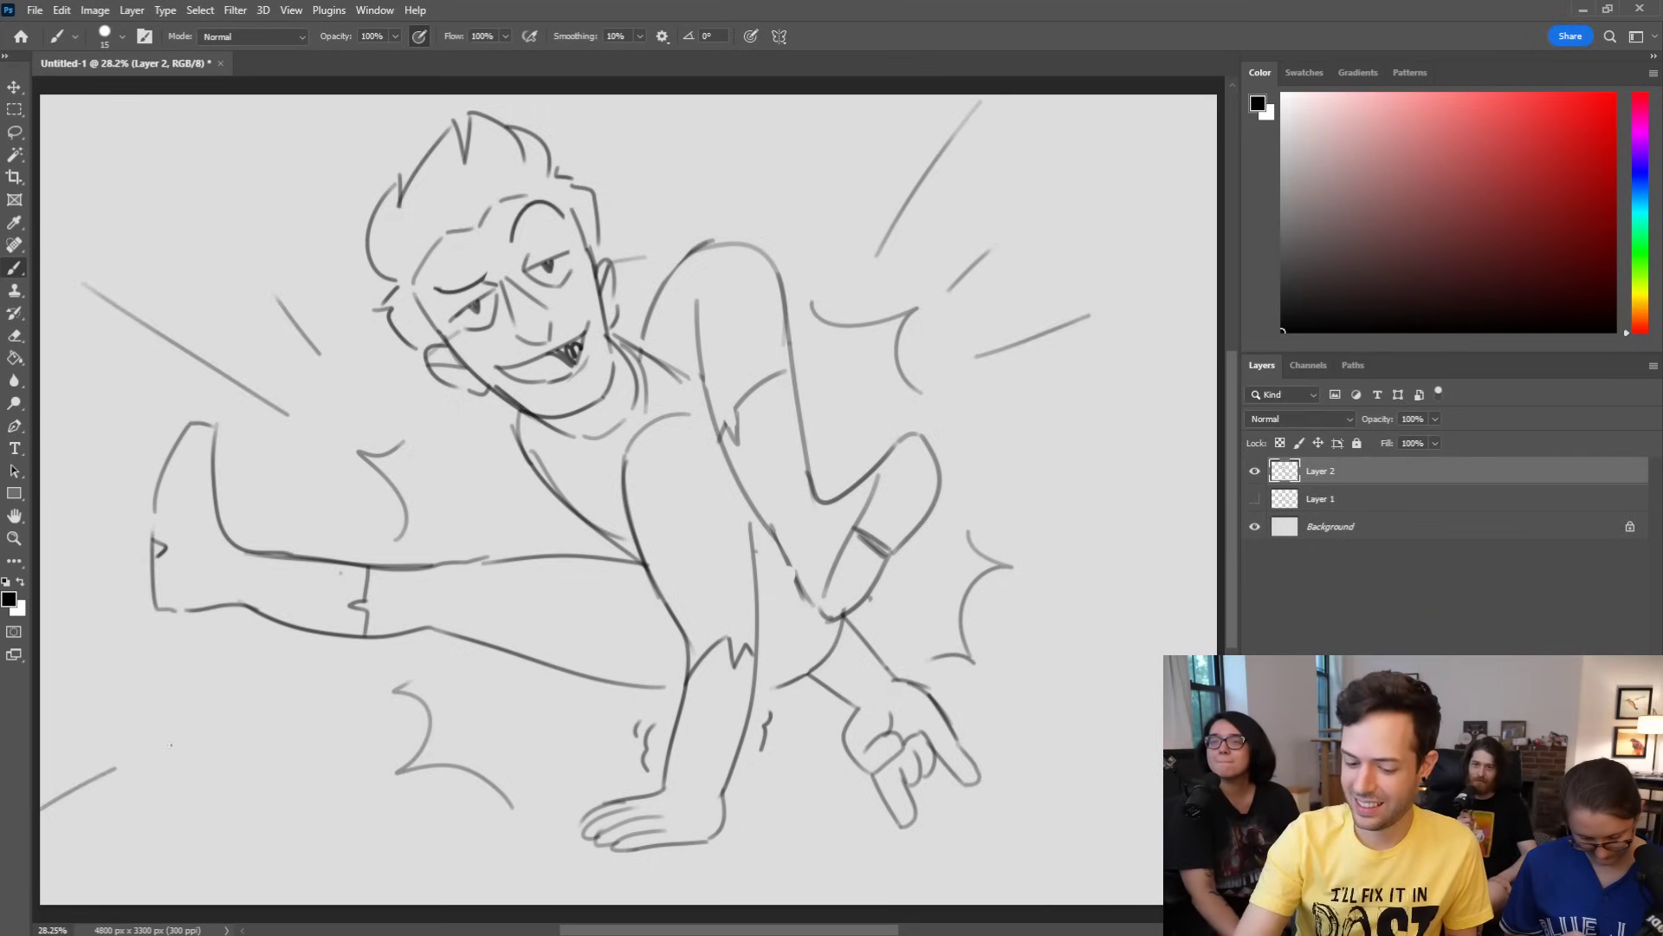
drag(292, 696, 65, 790)
drag(204, 819, 288, 774)
drag(1010, 670, 1133, 731)
drag(1028, 750, 1067, 774)
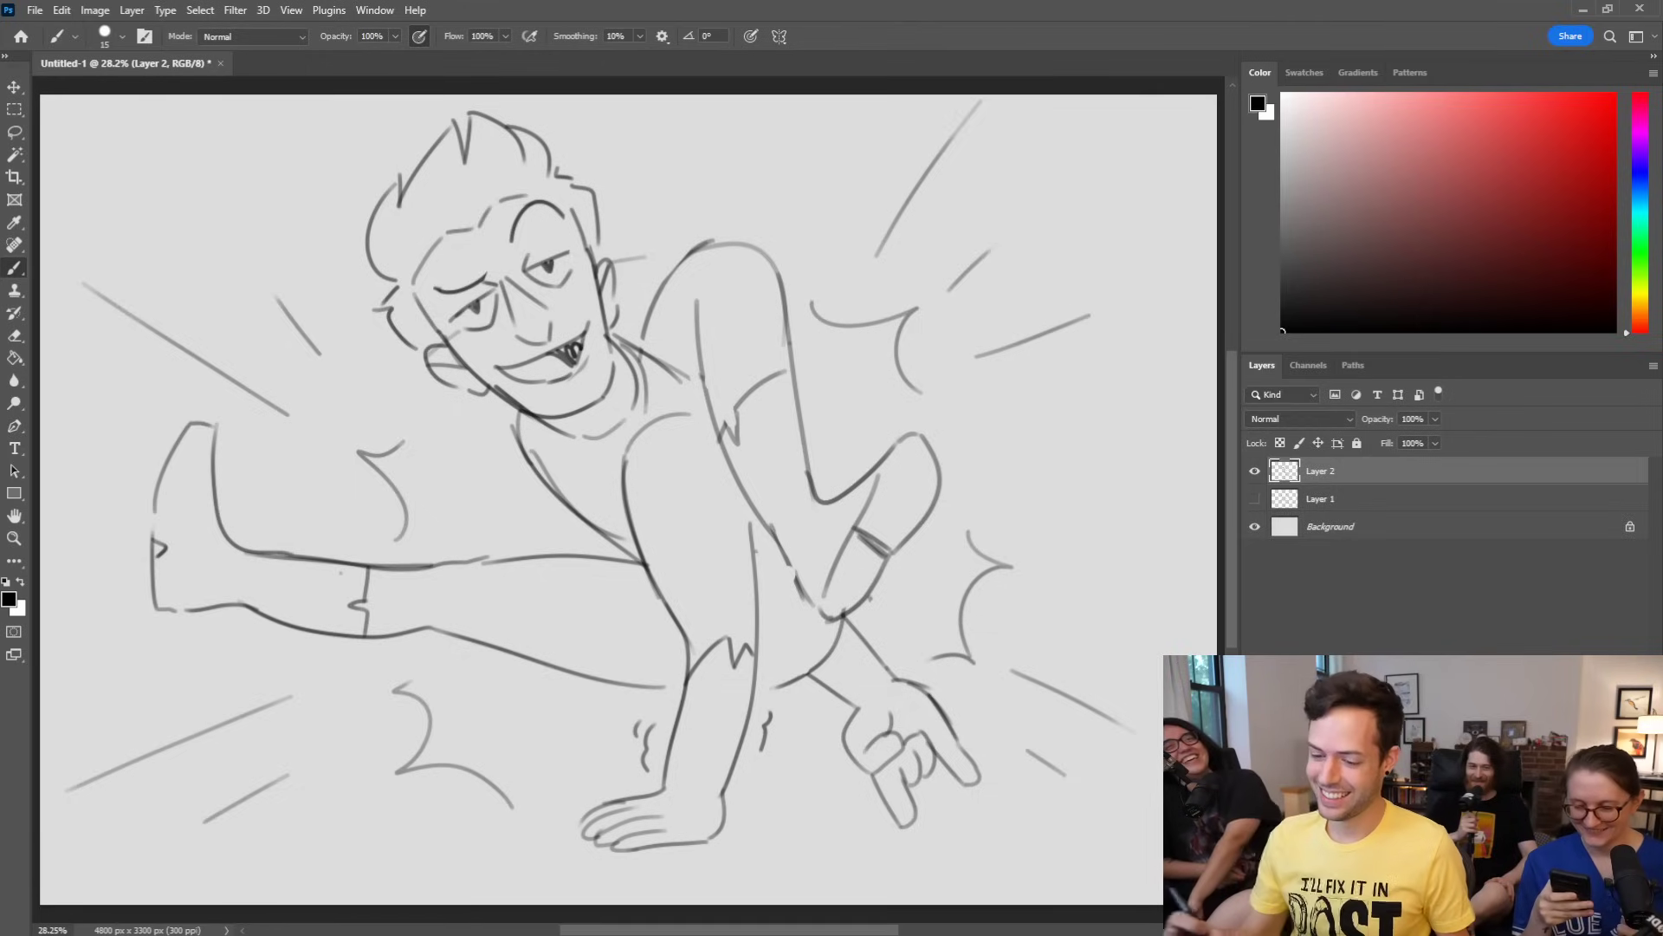
Step: Add short beard stubble strokes along the figure's chin and jaw
key(e)
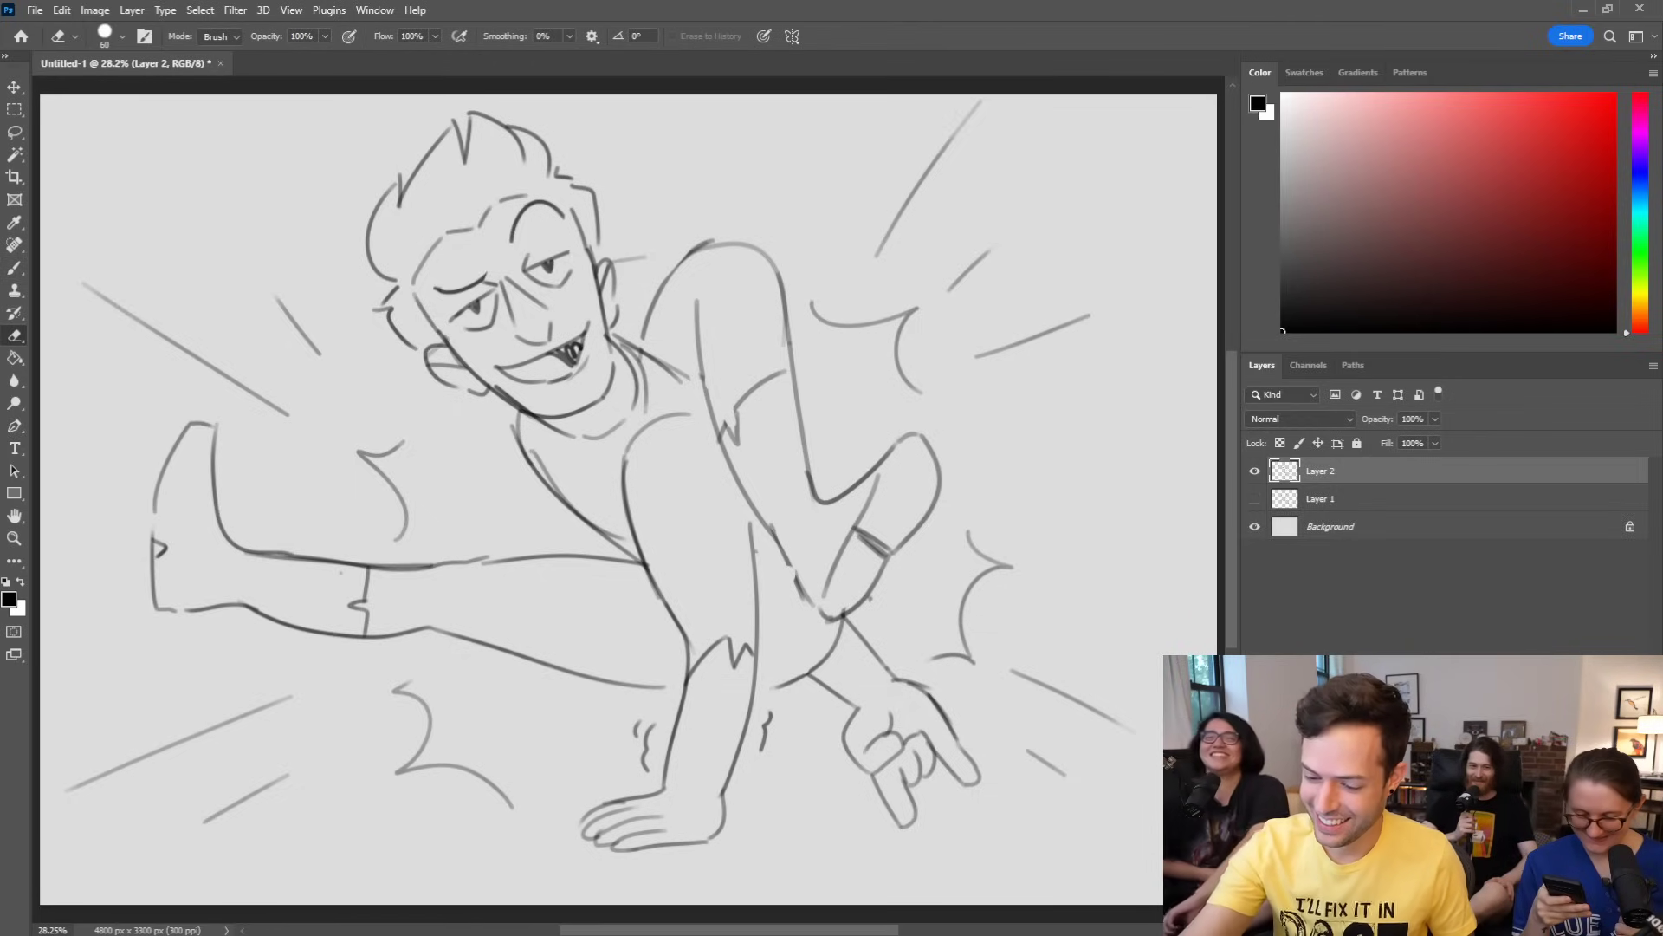
key(b)
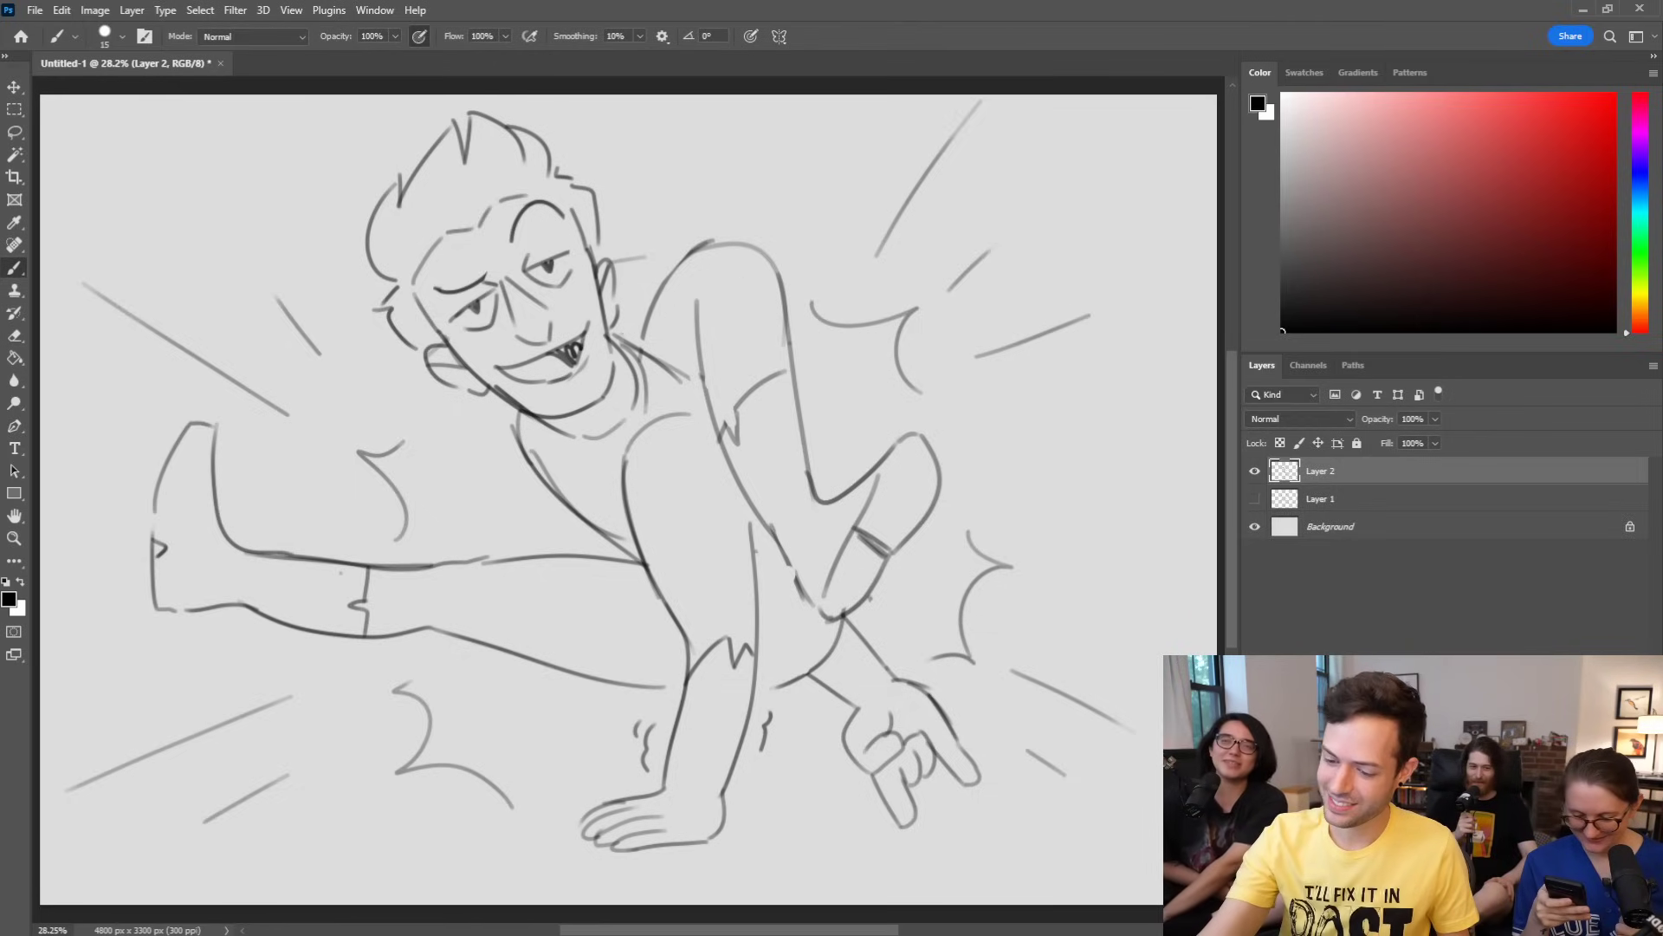
mouse_move(526, 398)
mouse_down()
mouse_move(574, 412)
mouse_move(614, 358)
mouse_up()
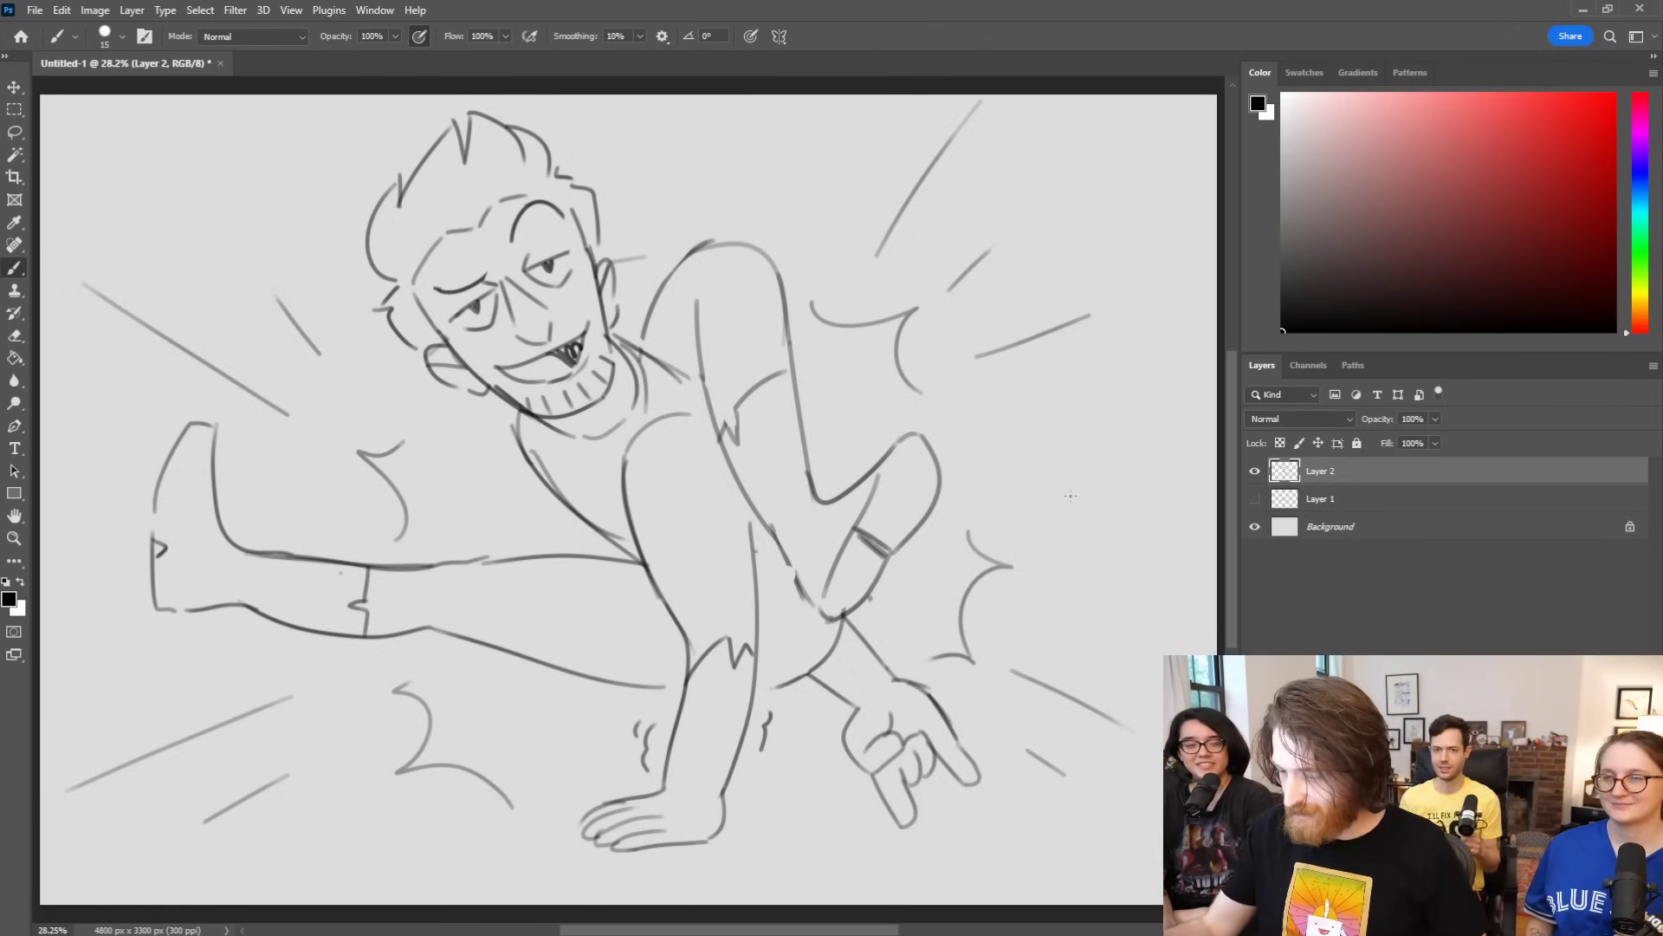
Step: Set up a new empty layer for drawing with the Nathan Inker brush at 30 px, and hide Layer 2
key(ctrl+shift+alt+n)
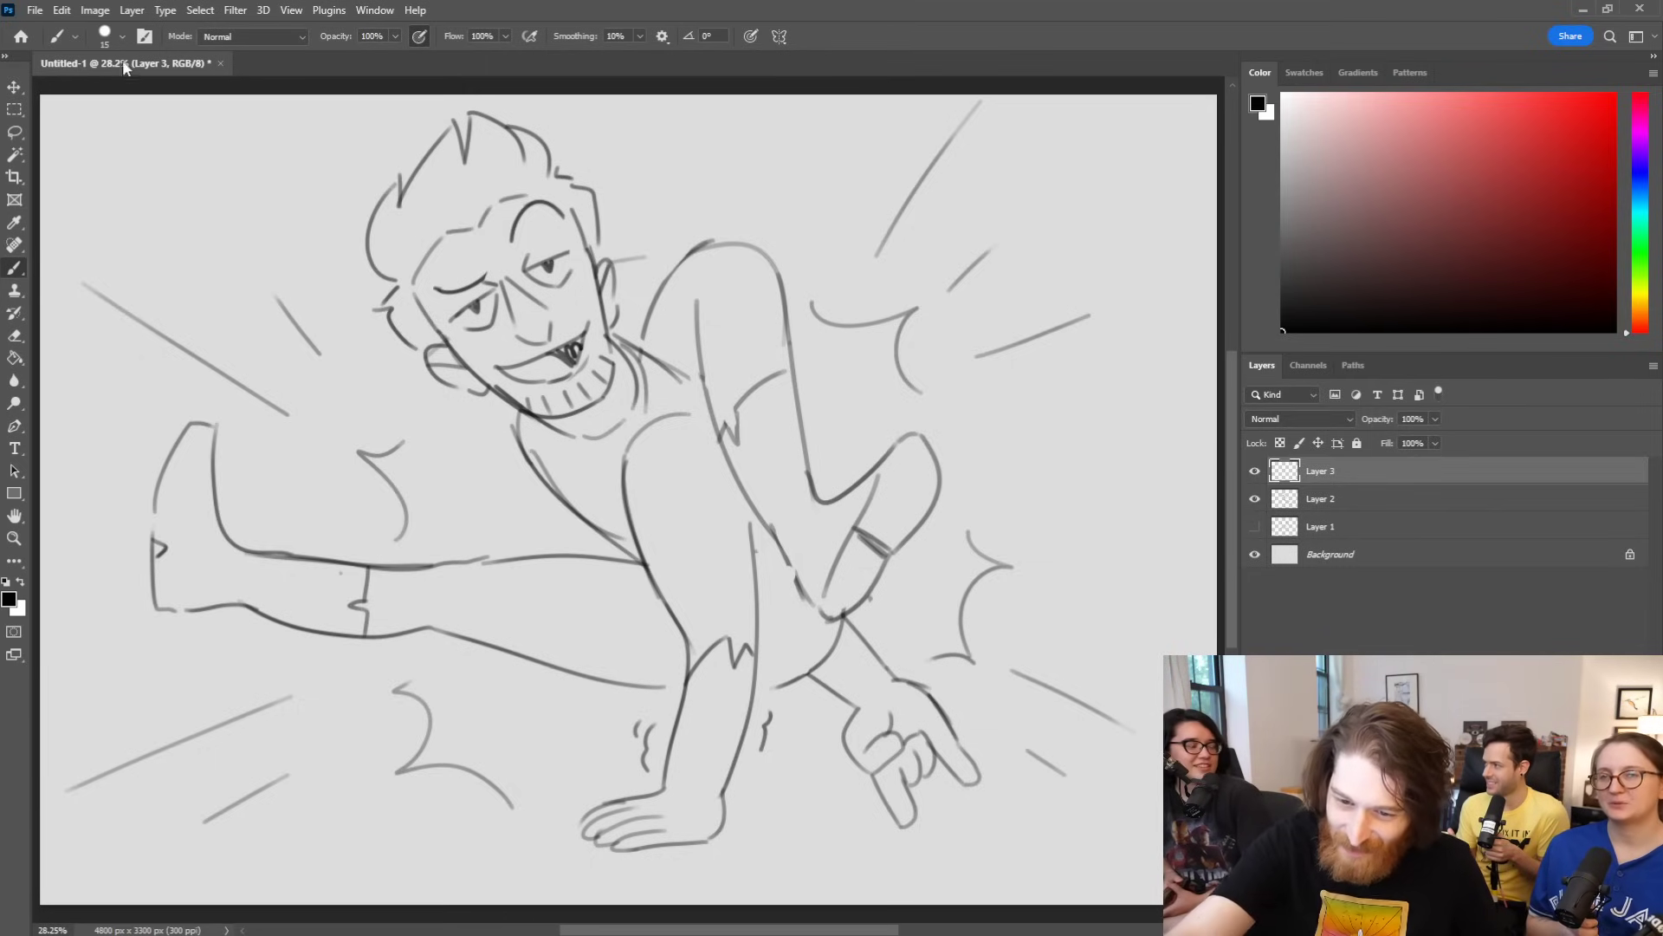
click(122, 36)
click(154, 321)
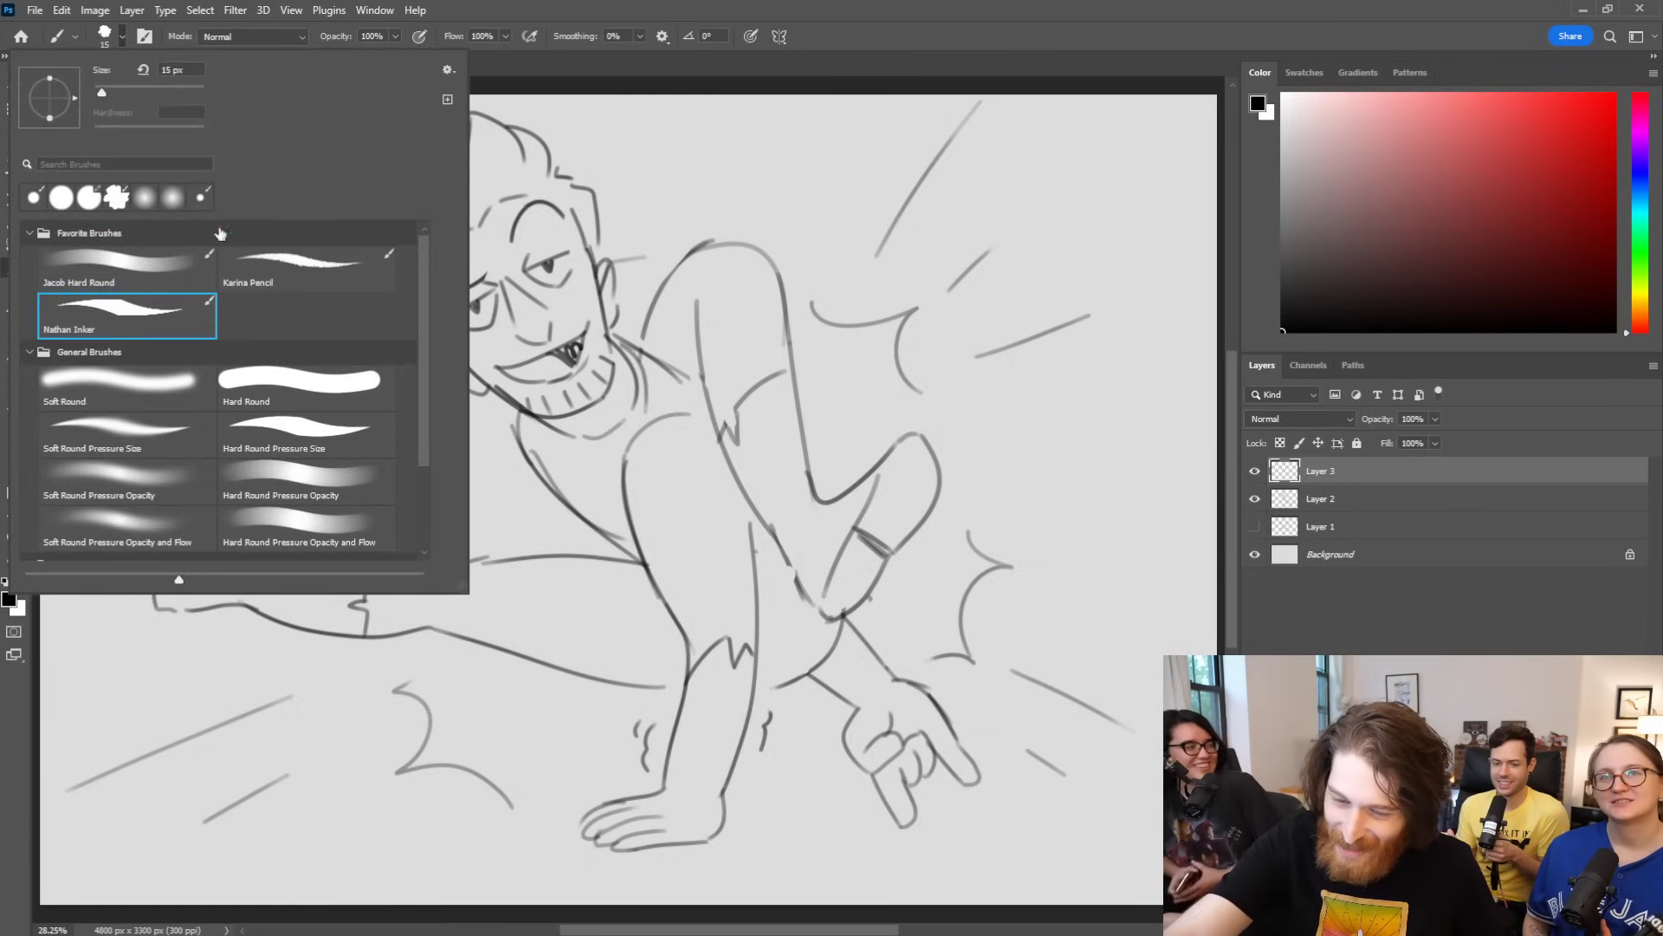
click(122, 38)
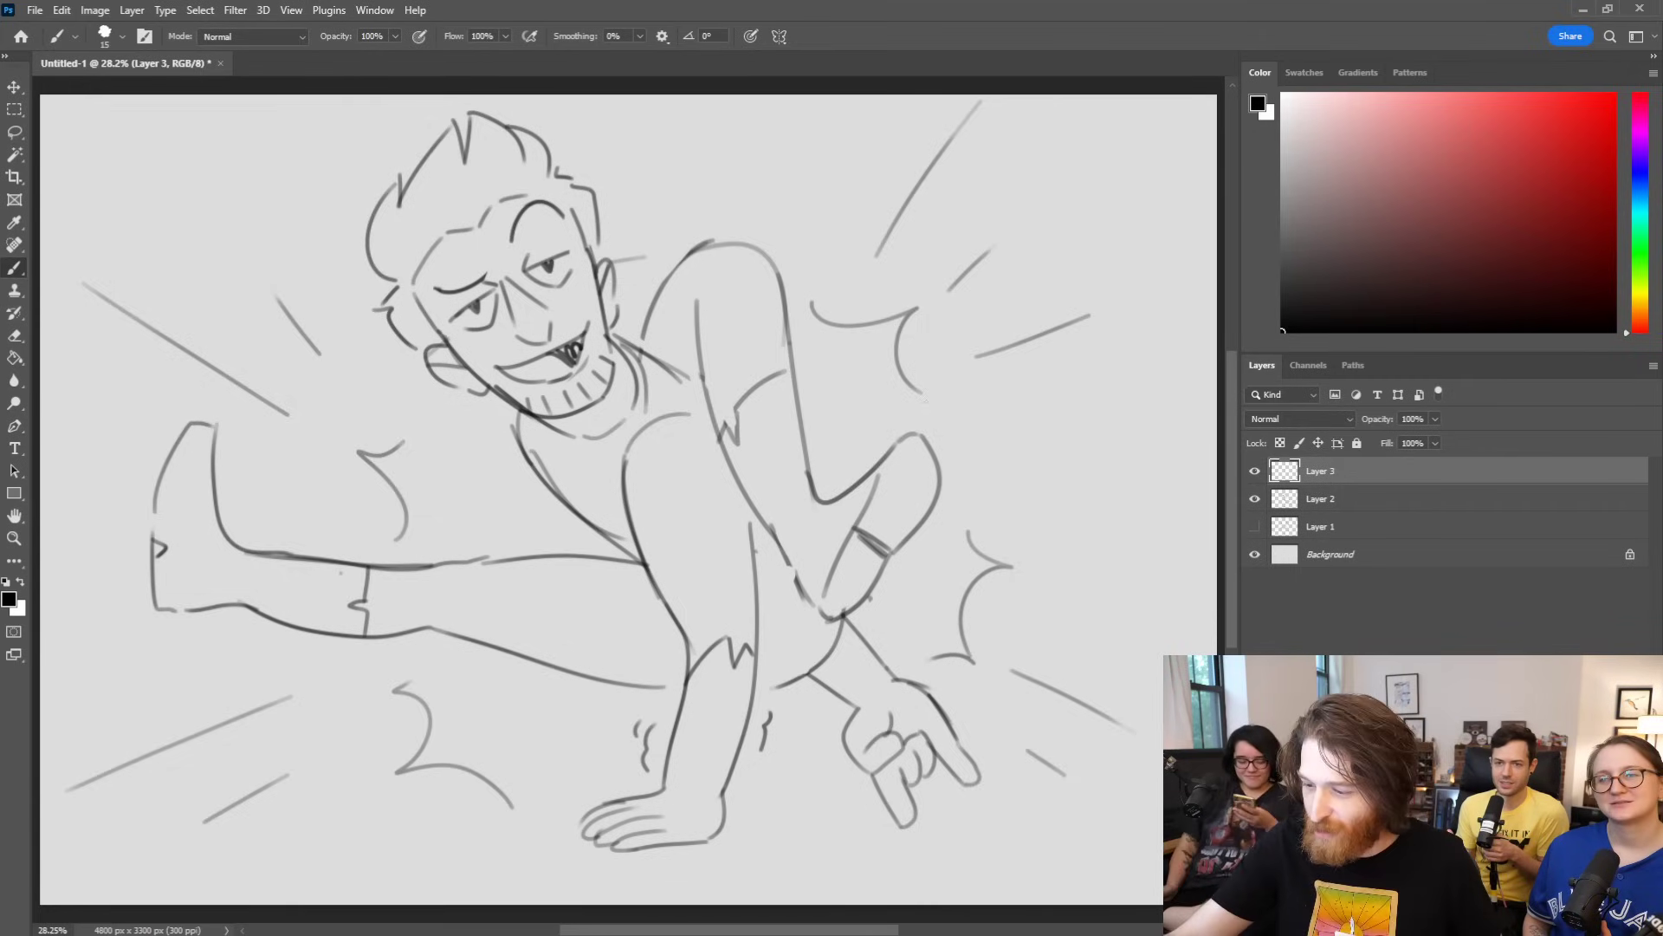
key(bracketright)
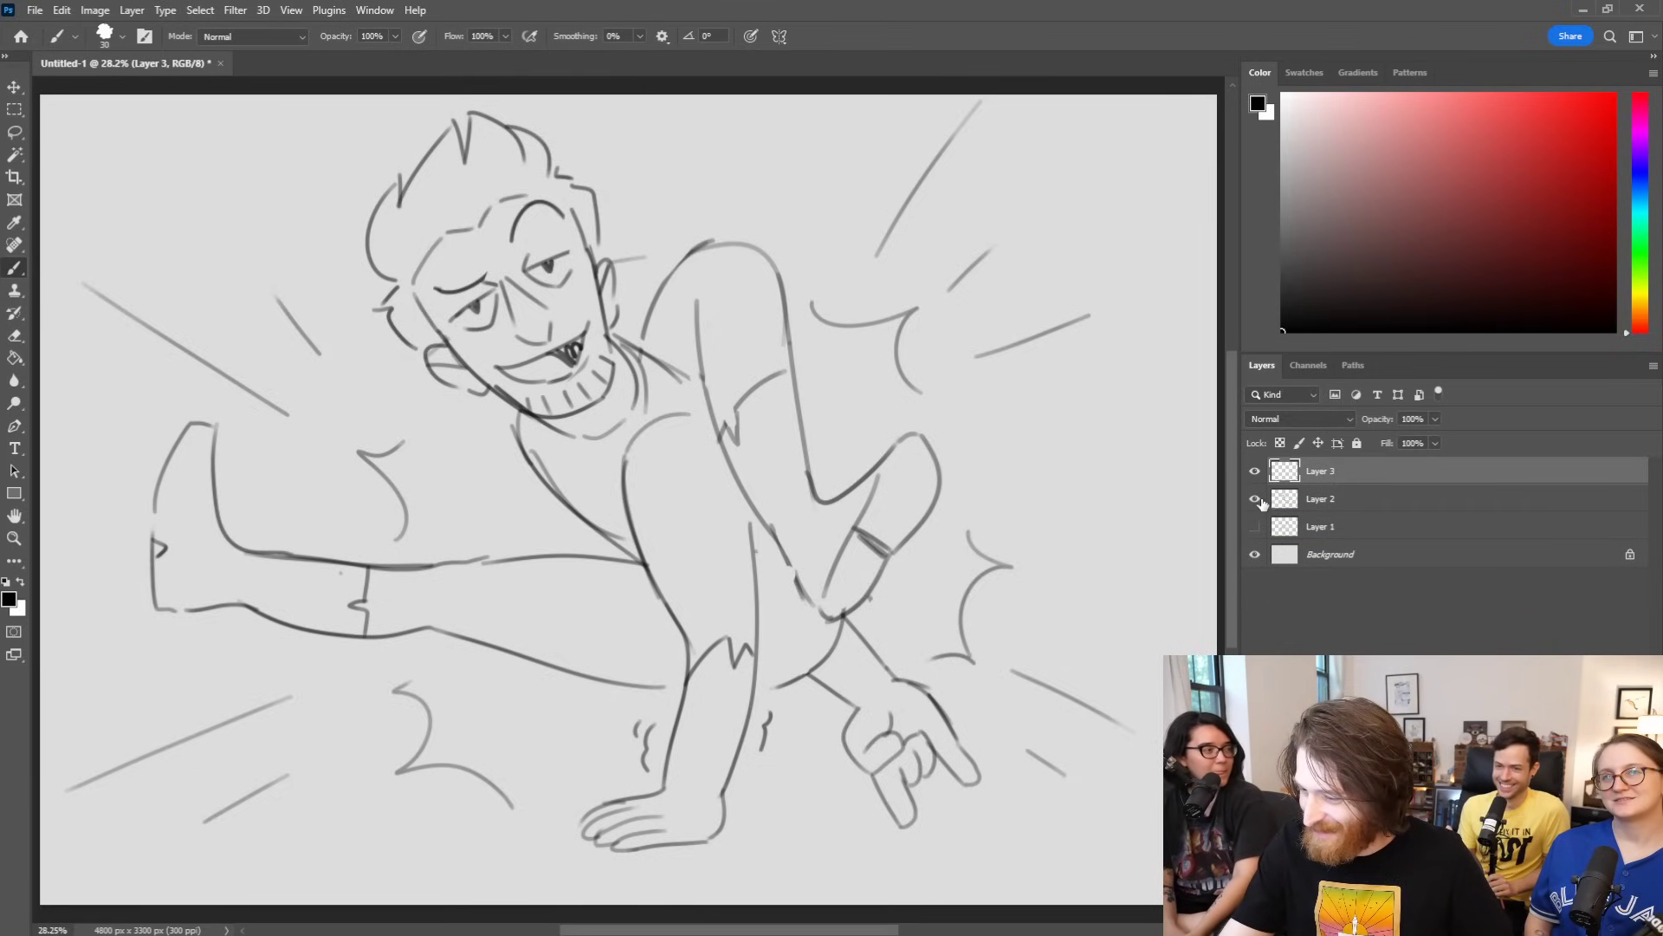
click(1256, 499)
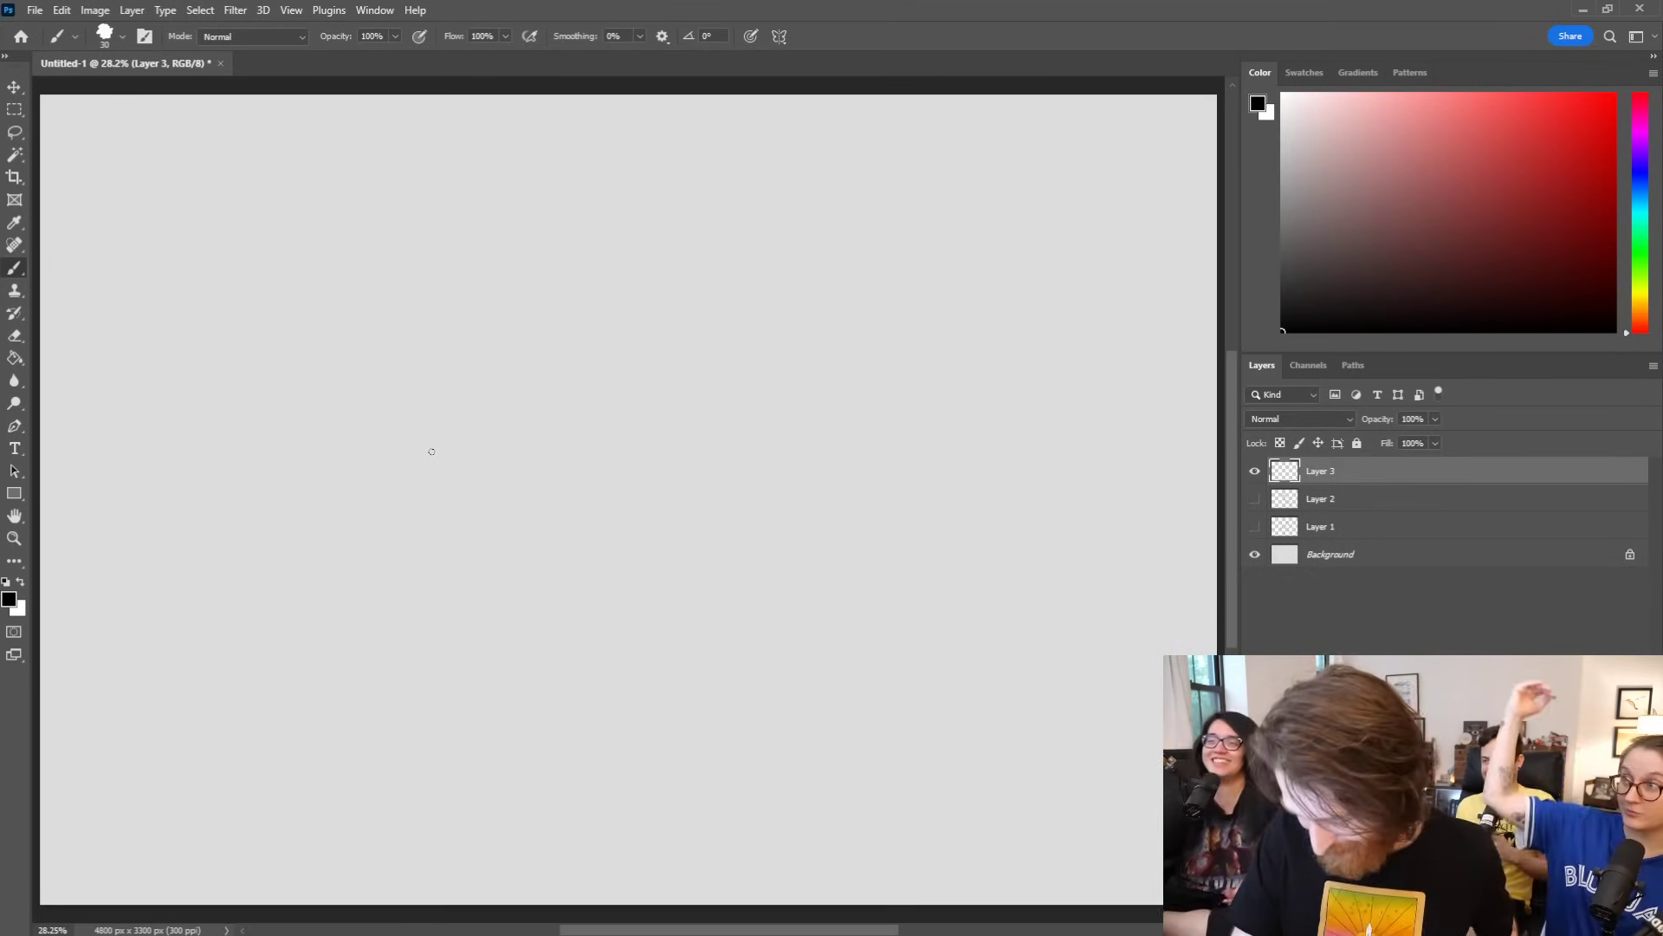
Step: Draw a wide peaked line sloping down to both sides, with looped finger strokes at its left end
drag(324, 498, 567, 371)
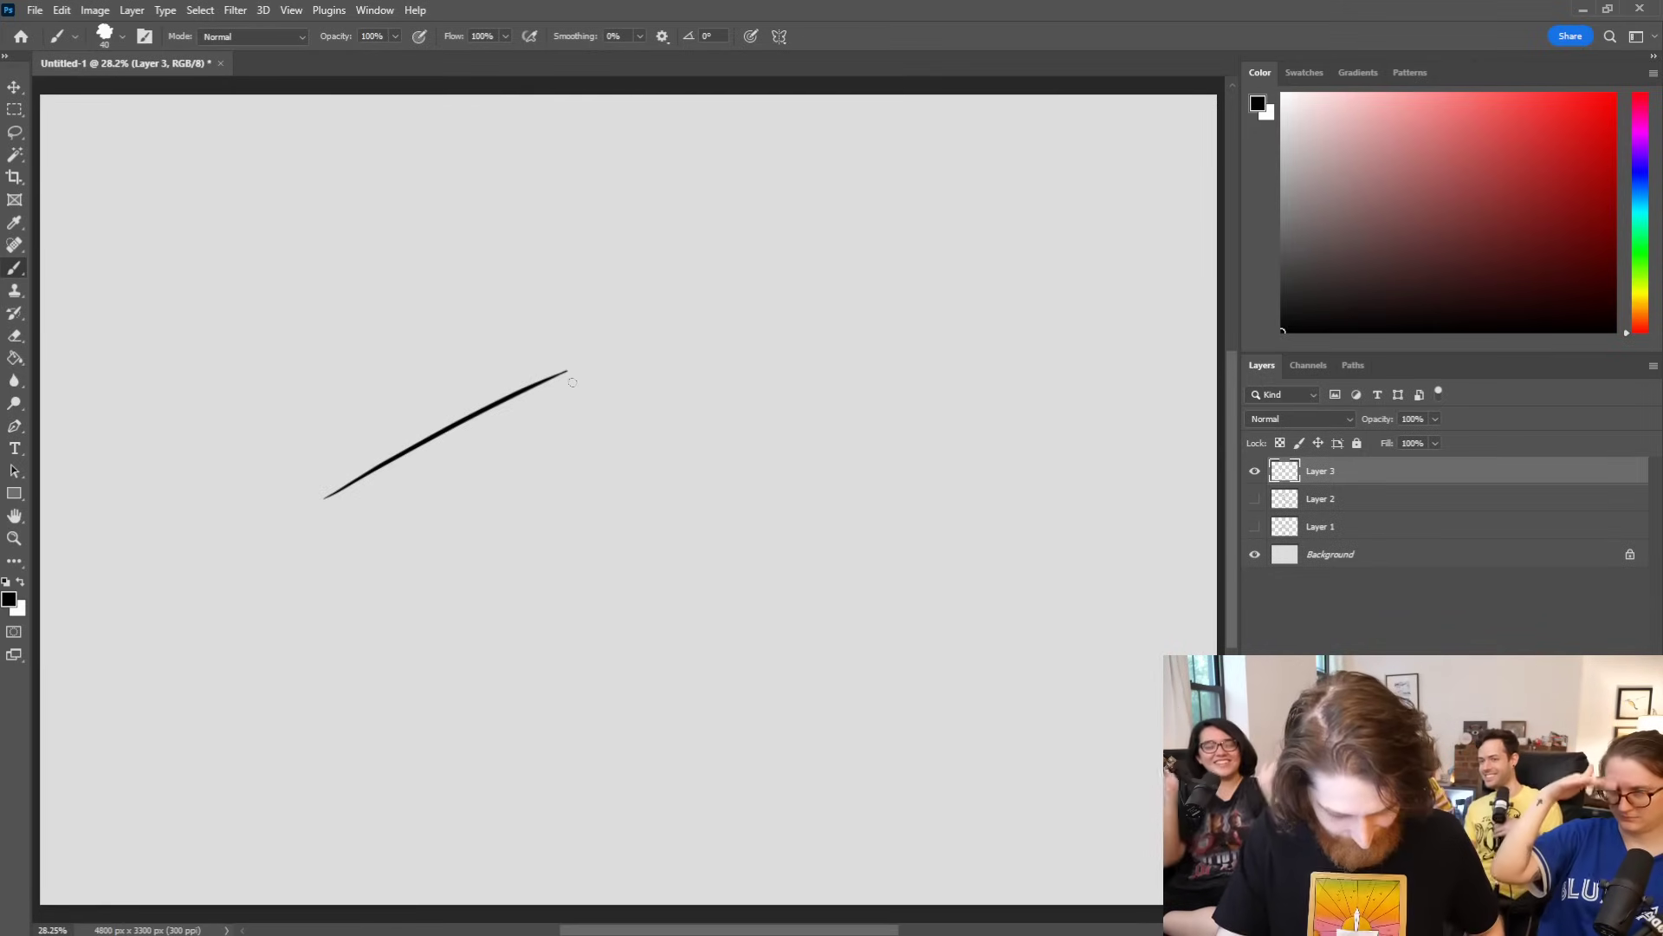
key(ctrl+z)
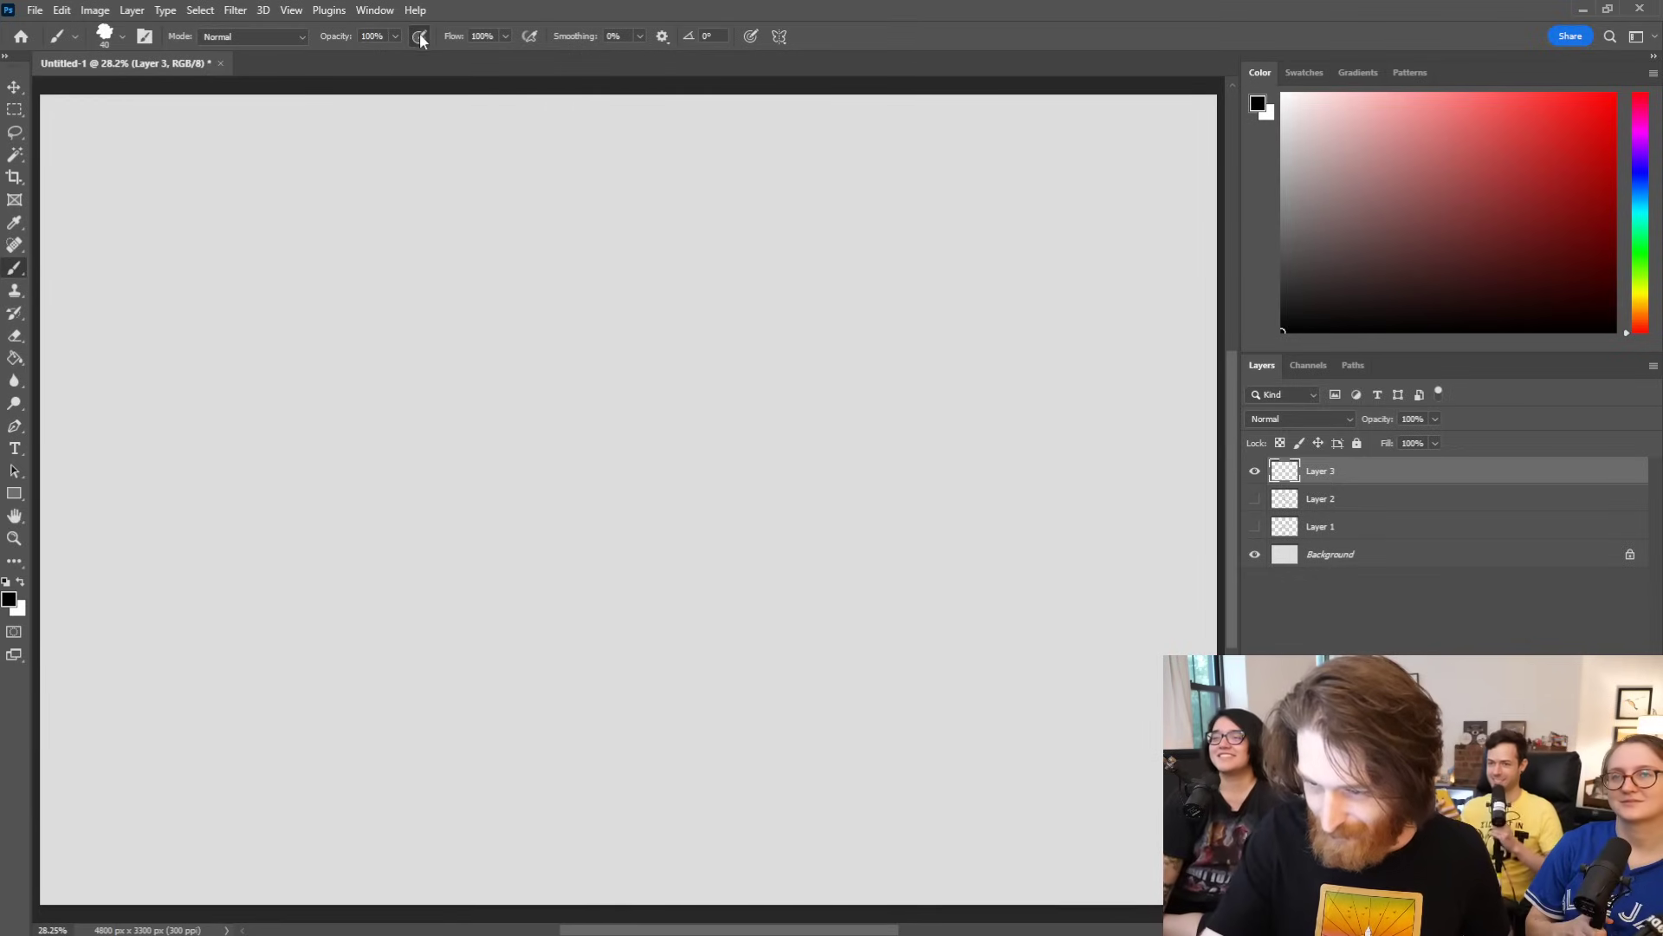
mouse_move(288, 538)
mouse_down()
mouse_move(606, 371)
mouse_move(940, 472)
mouse_up()
key(ctrl+z)
drag(604, 370, 911, 452)
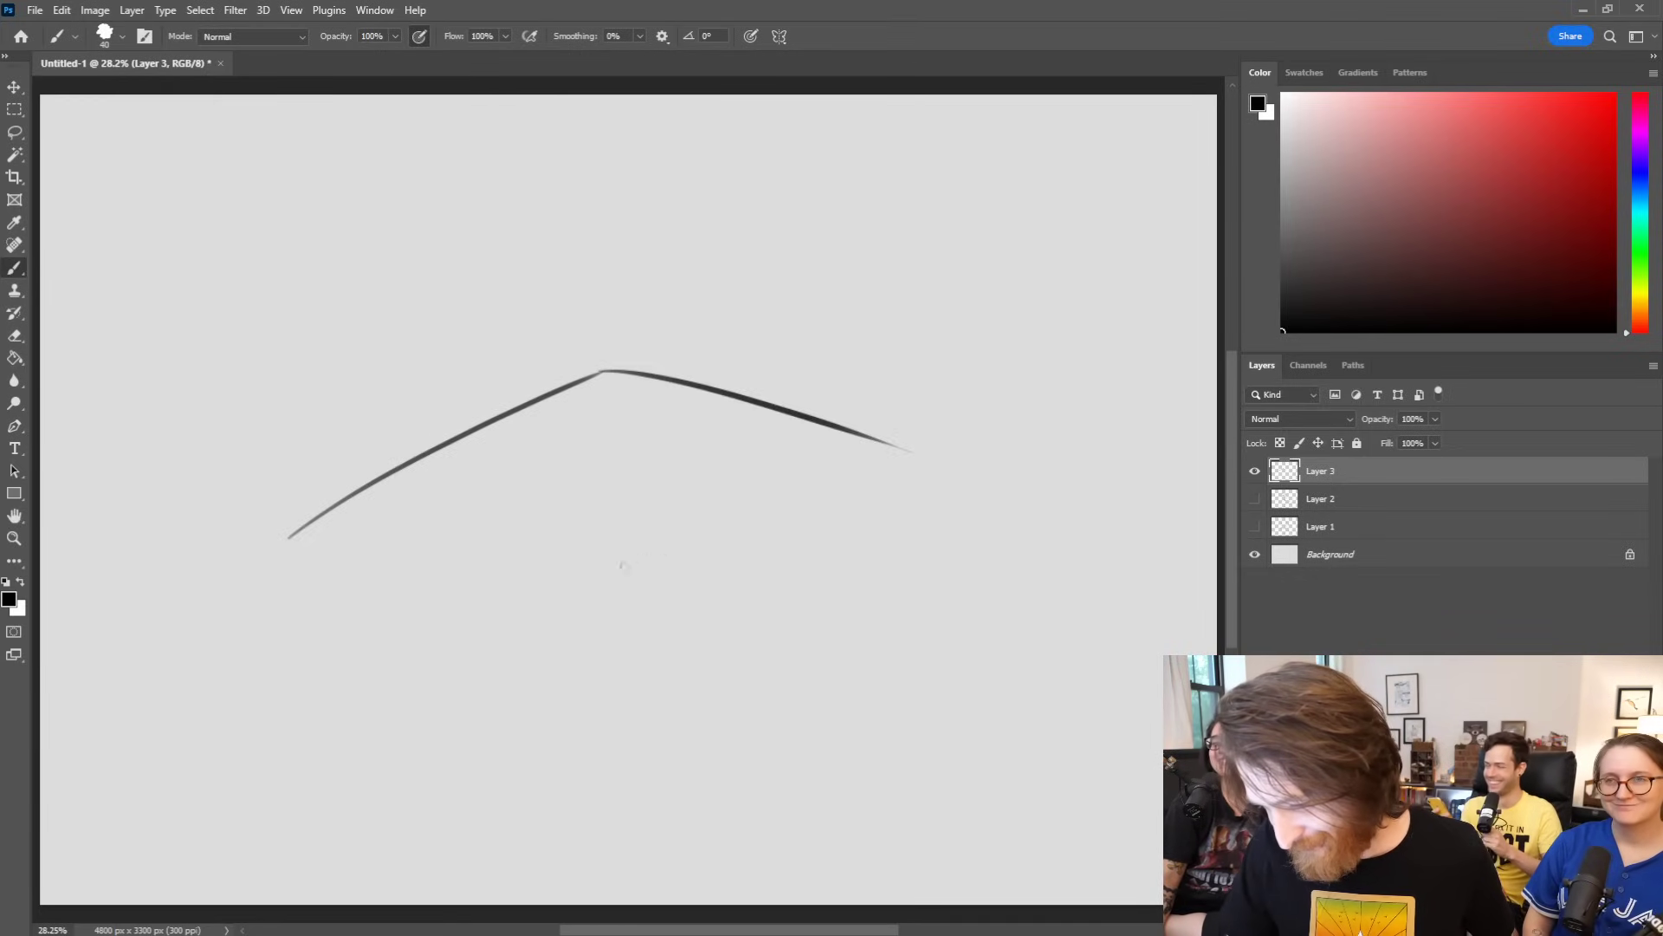
mouse_move(232, 529)
mouse_down()
mouse_move(265, 509)
mouse_move(246, 533)
mouse_move(258, 551)
mouse_move(284, 542)
mouse_move(247, 511)
mouse_move(214, 537)
mouse_up()
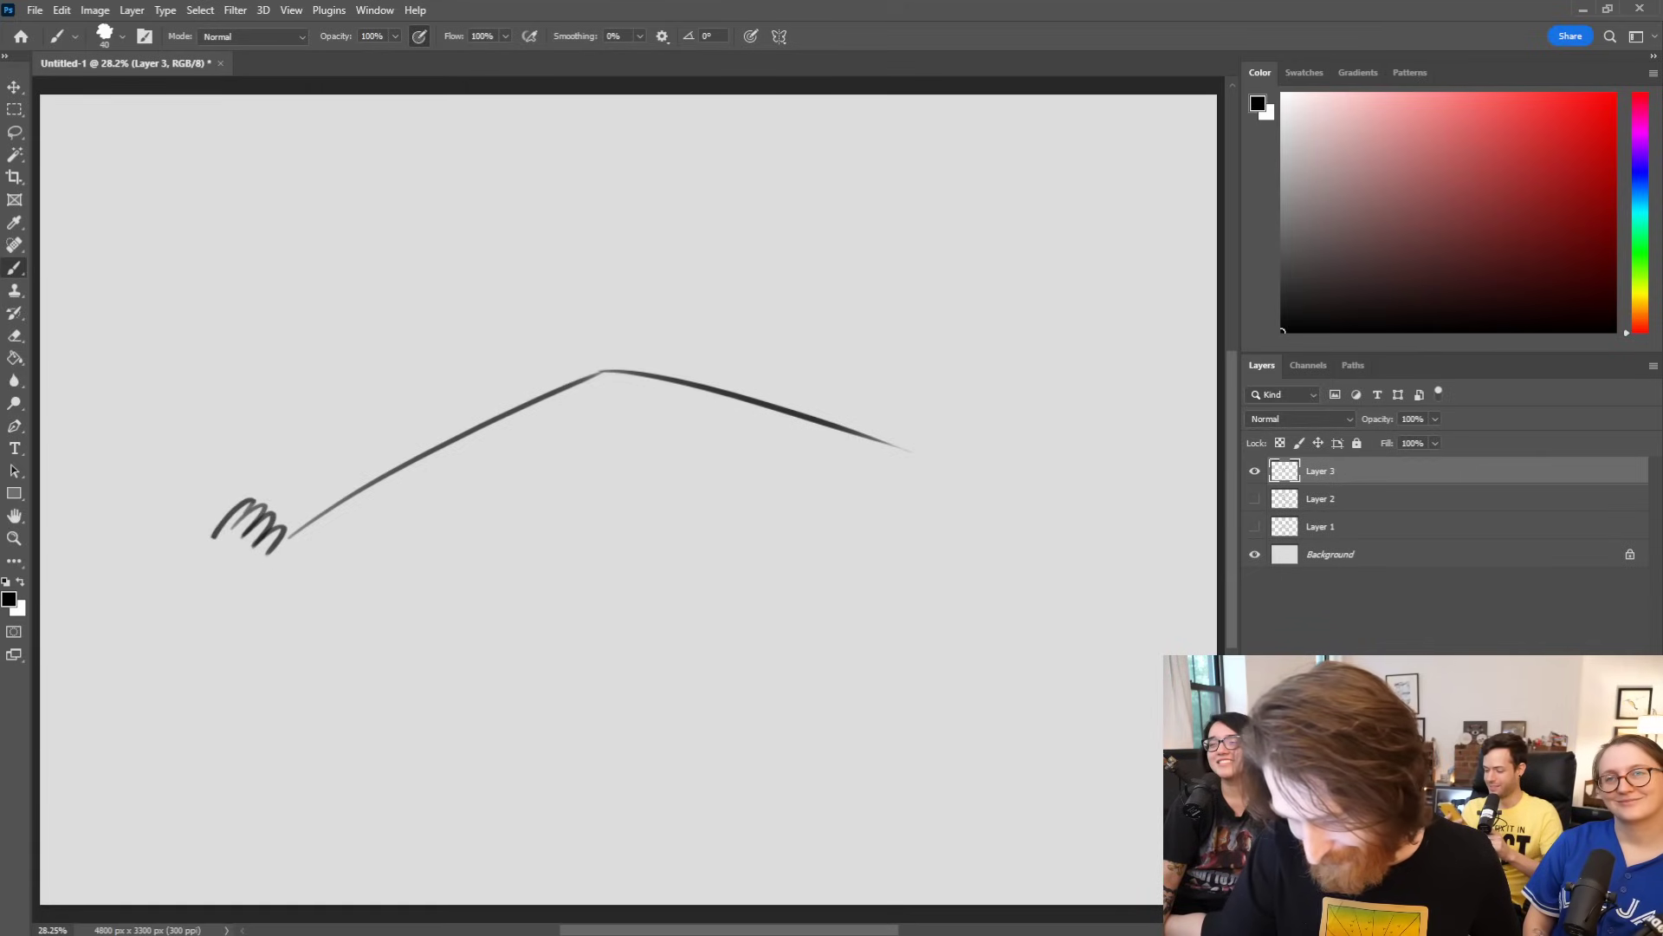
Step: Draw a row of small scalloped upper teeth beneath the peak of the wide line
mouse_move(554, 394)
mouse_down()
mouse_move(706, 387)
mouse_move(689, 442)
mouse_up()
key(ctrl+z)
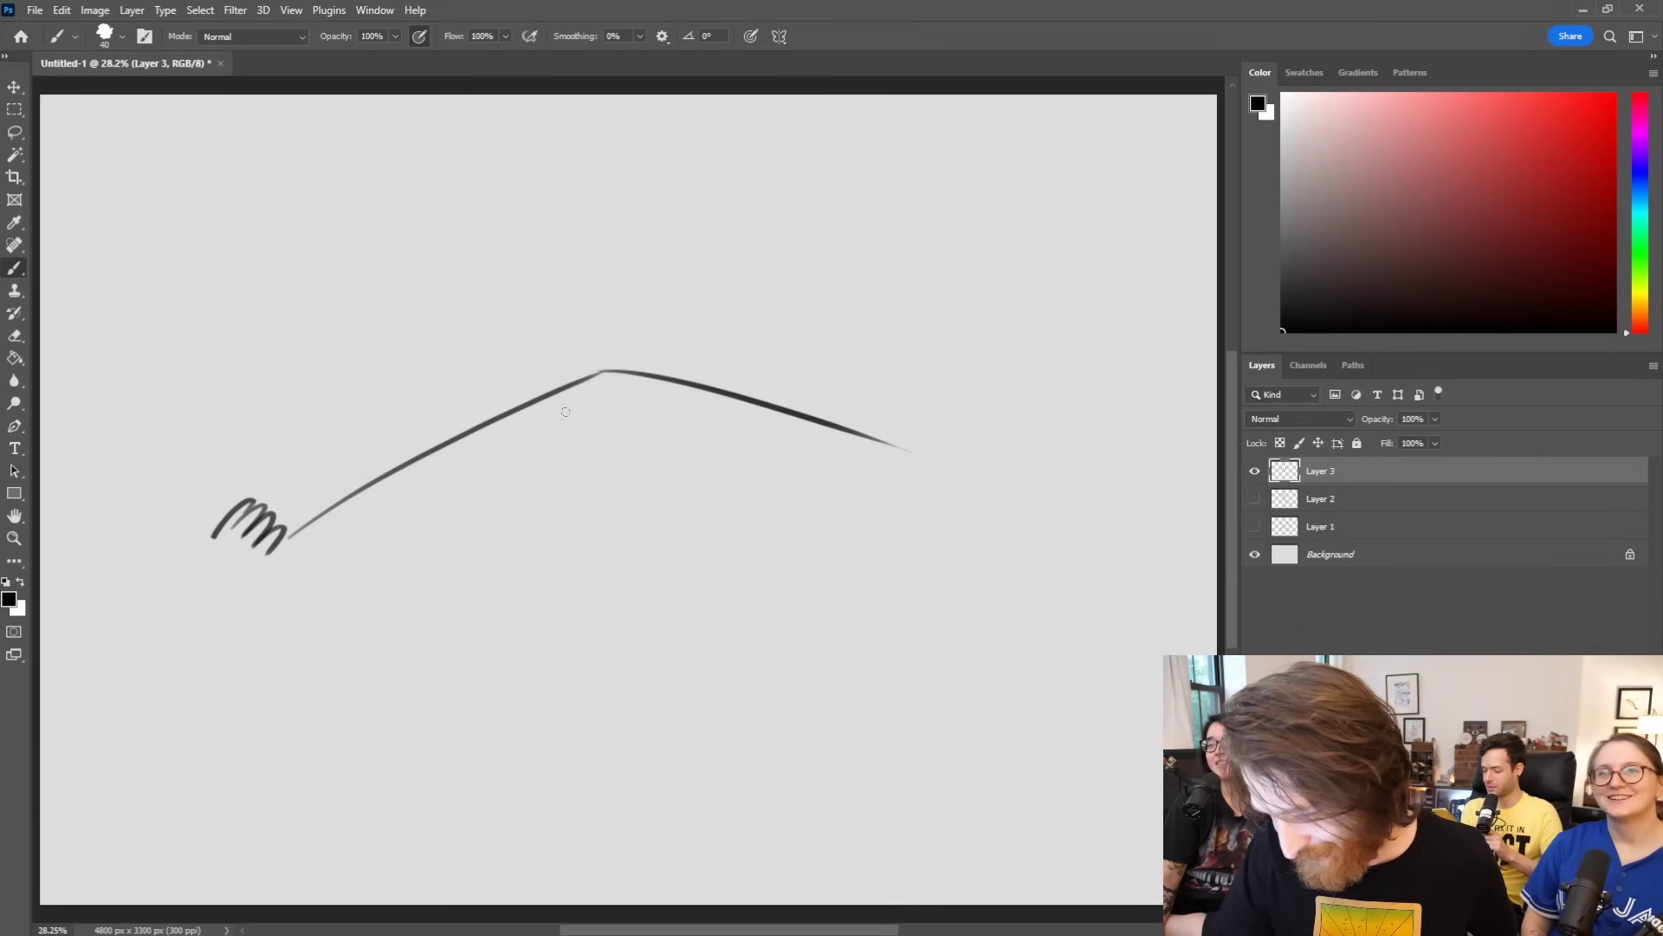
mouse_move(539, 401)
mouse_down()
mouse_move(678, 383)
mouse_move(589, 406)
mouse_move(668, 382)
mouse_up()
key(ctrl+z)
key(ctrl+z)
mouse_move(559, 393)
mouse_down()
mouse_move(607, 392)
mouse_move(658, 382)
mouse_up()
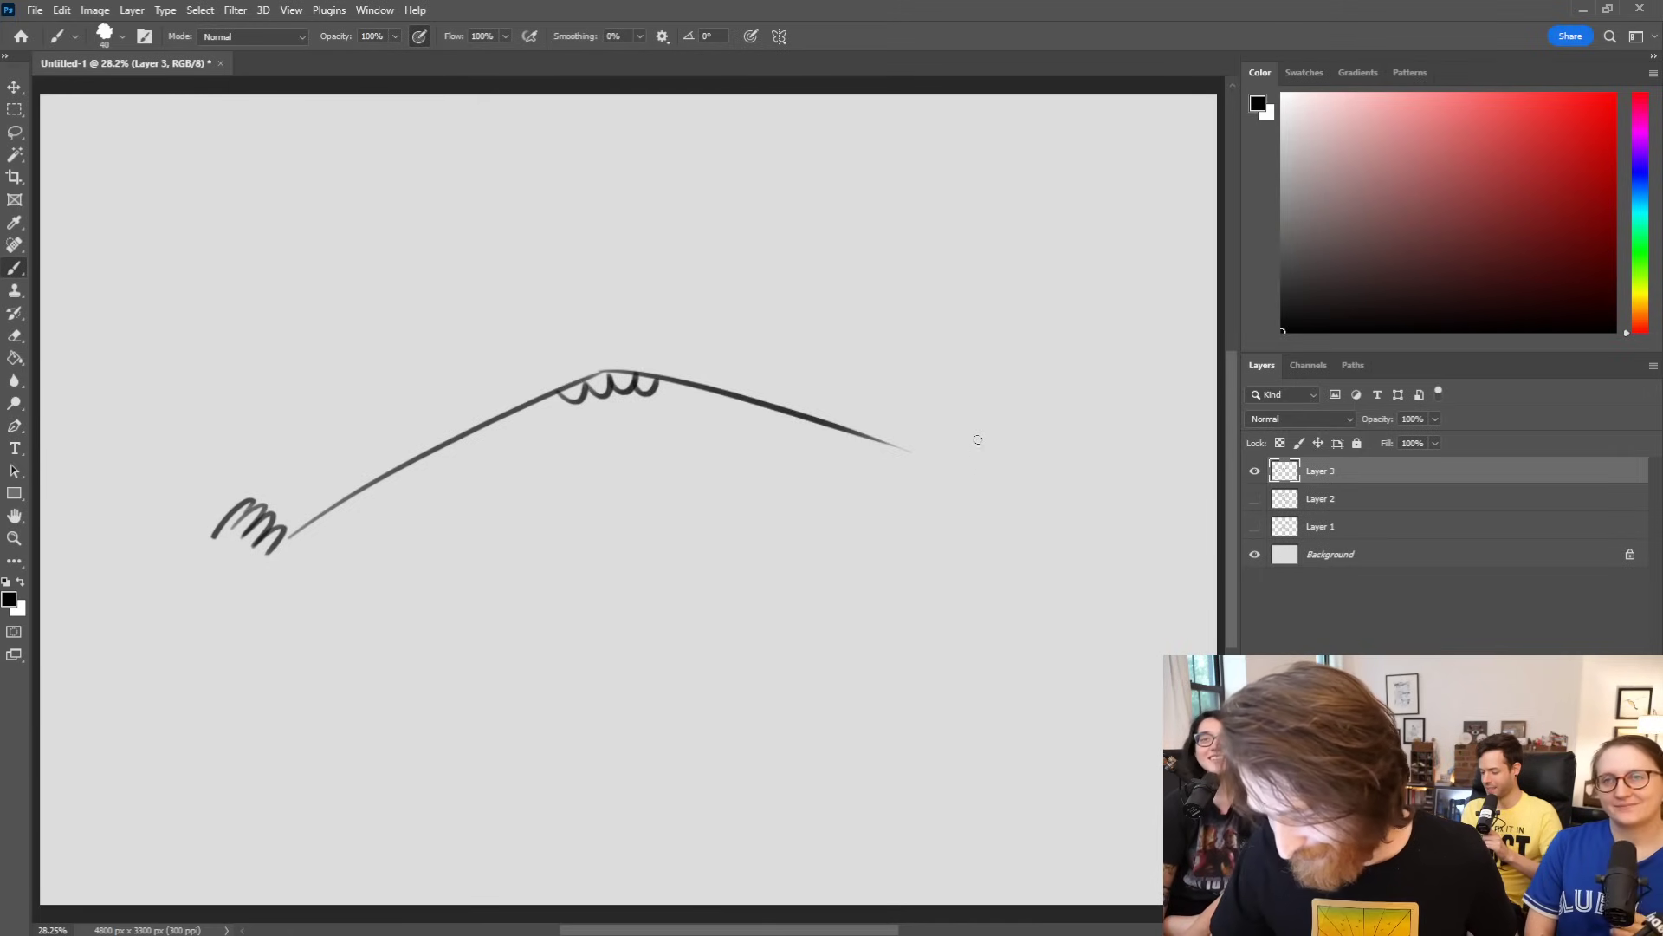
Step: Draw a looped hand with a short arm line on the right, and the upper line of the left arm
mouse_move(961, 479)
mouse_down()
mouse_move(987, 431)
mouse_move(901, 364)
mouse_up()
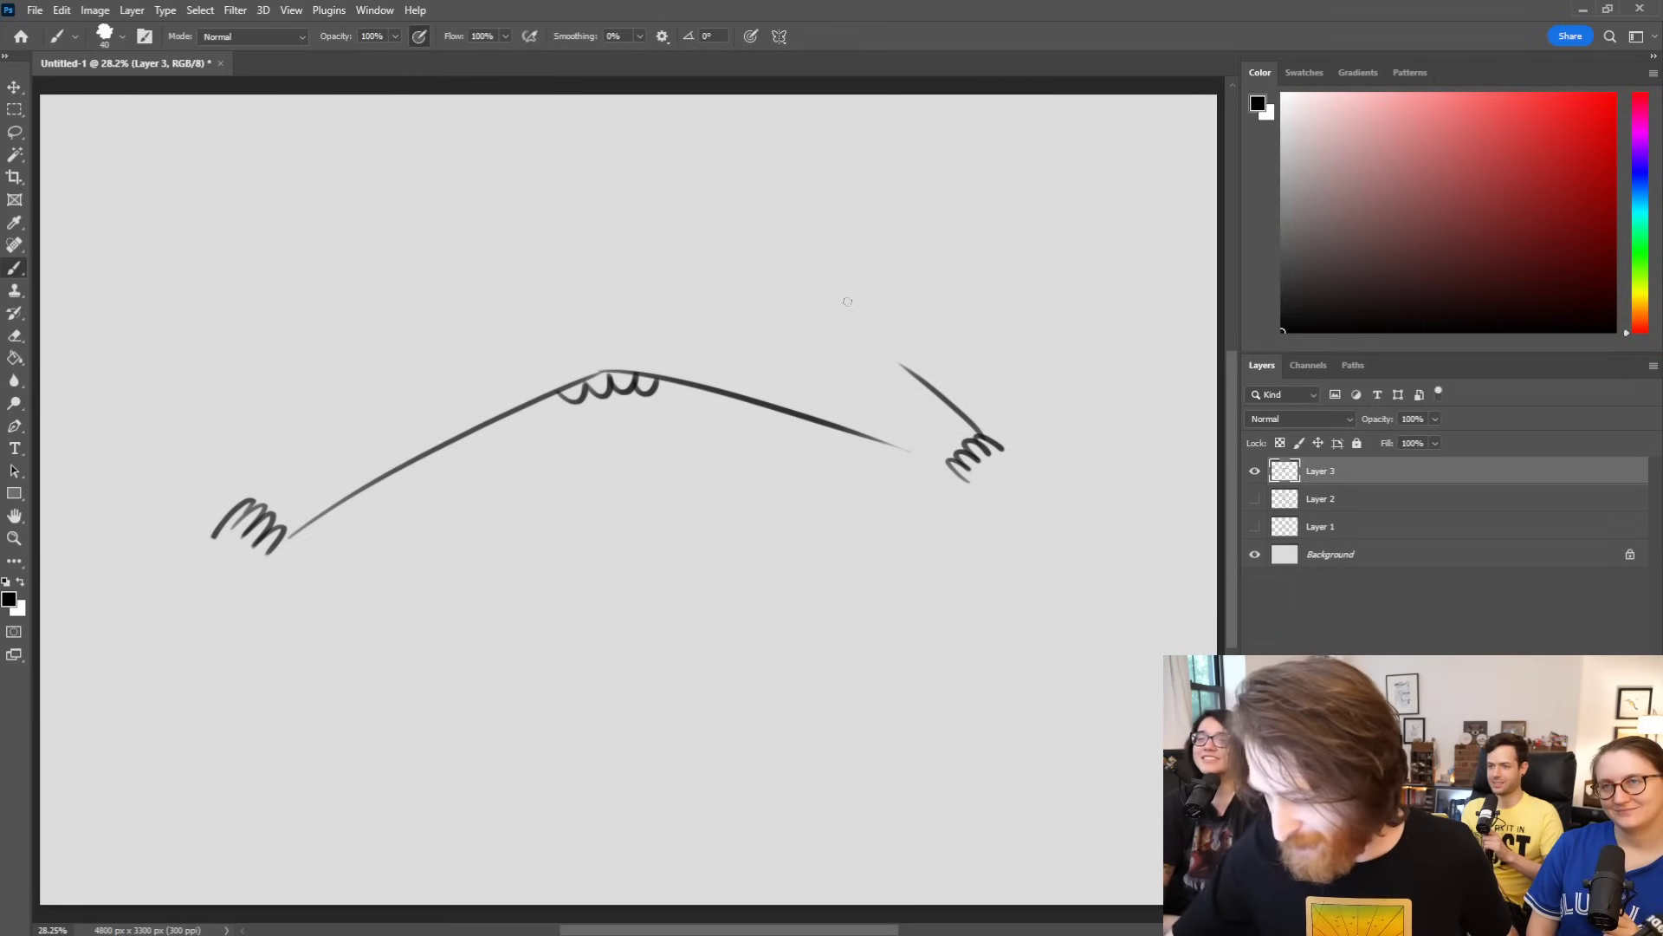
drag(246, 499, 429, 312)
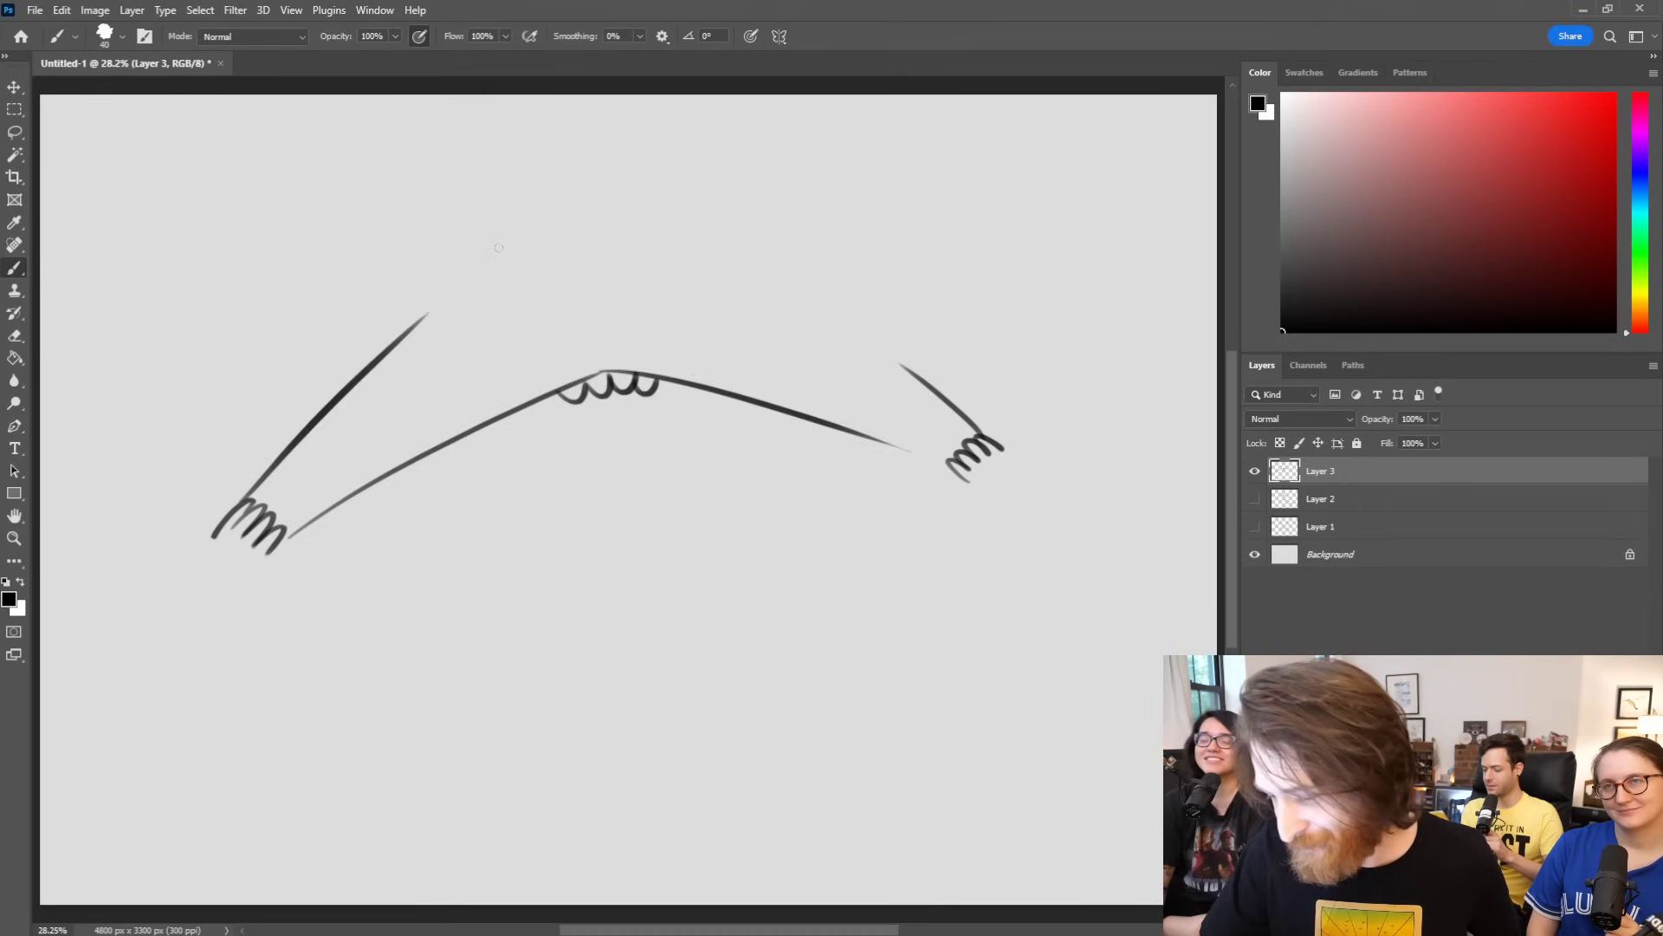
Step: Draw two large round eyes with dot pupils, angry arched eyebrows and a short nose above the teeth
mouse_move(517, 231)
mouse_down()
mouse_move(472, 244)
mouse_move(572, 217)
mouse_move(593, 258)
mouse_move(507, 232)
mouse_move(431, 286)
mouse_move(498, 229)
mouse_move(525, 245)
mouse_move(451, 187)
mouse_move(555, 224)
mouse_up()
key(ctrl+z)
key(ctrl+z)
key(ctrl+z)
mouse_move(413, 260)
mouse_down()
mouse_move(422, 187)
mouse_move(563, 211)
mouse_up()
key(ctrl+z)
key(ctrl+z)
mouse_move(419, 224)
mouse_down()
mouse_move(565, 222)
mouse_move(613, 320)
mouse_move(728, 271)
mouse_up()
key(ctrl+z)
mouse_move(640, 301)
mouse_down()
mouse_move(661, 211)
mouse_move(709, 293)
mouse_move(658, 311)
mouse_move(738, 282)
mouse_up()
click(648, 268)
mouse_move(603, 231)
mouse_down()
mouse_move(694, 146)
mouse_move(721, 151)
mouse_up()
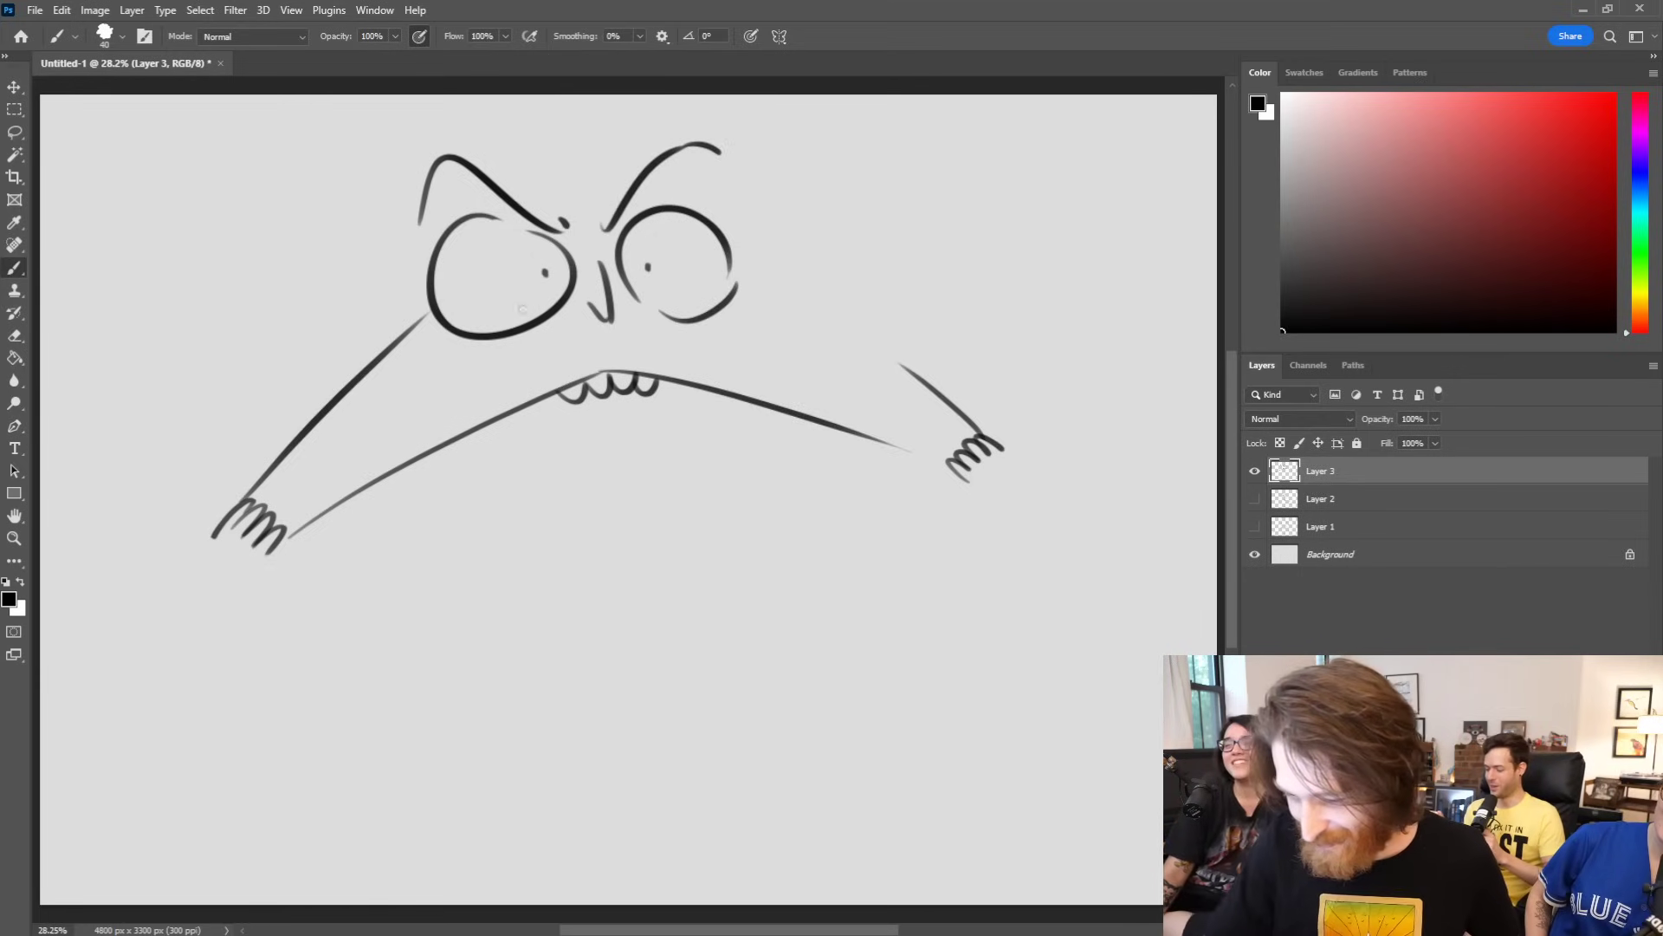
Step: Draw a pointed bag under each eye, slanting outward
drag(561, 304, 423, 398)
key(ctrl+z)
drag(440, 325, 745, 314)
key(ctrl+z)
drag(634, 297, 761, 327)
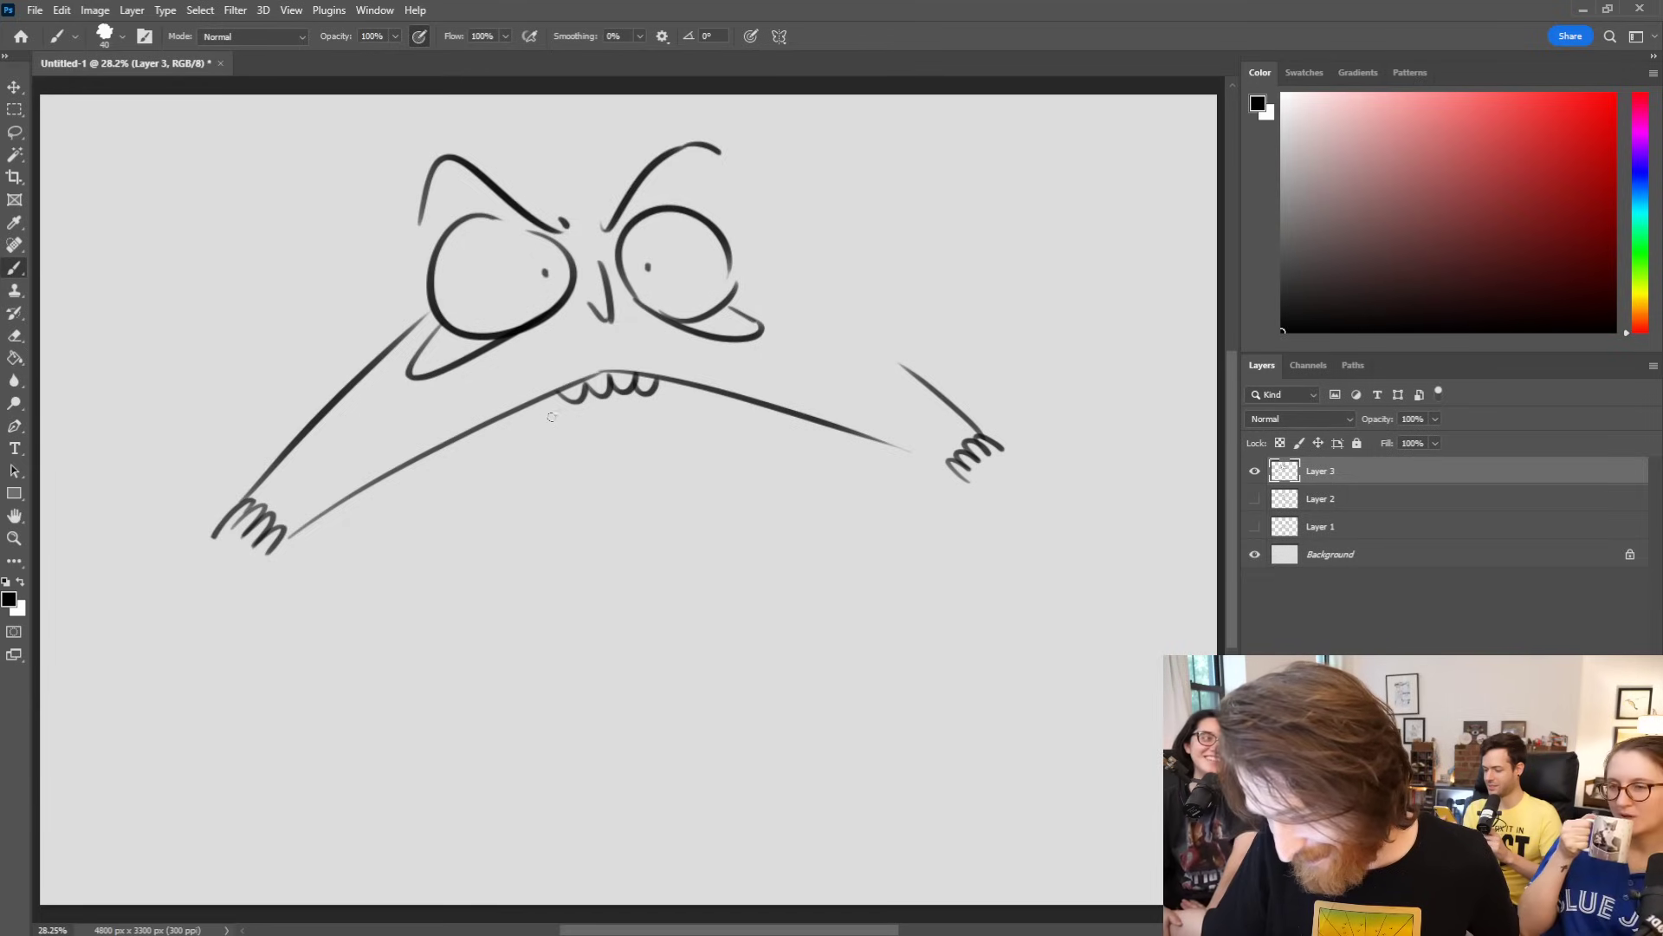
Step: Draw the open lower mouth with a tongue inside and a curved chin line below it
drag(499, 417, 632, 455)
key(ctrl+z)
mouse_move(517, 414)
mouse_down()
mouse_move(592, 485)
mouse_move(679, 390)
mouse_up()
mouse_move(605, 456)
mouse_down()
mouse_move(626, 481)
mouse_move(664, 472)
mouse_up()
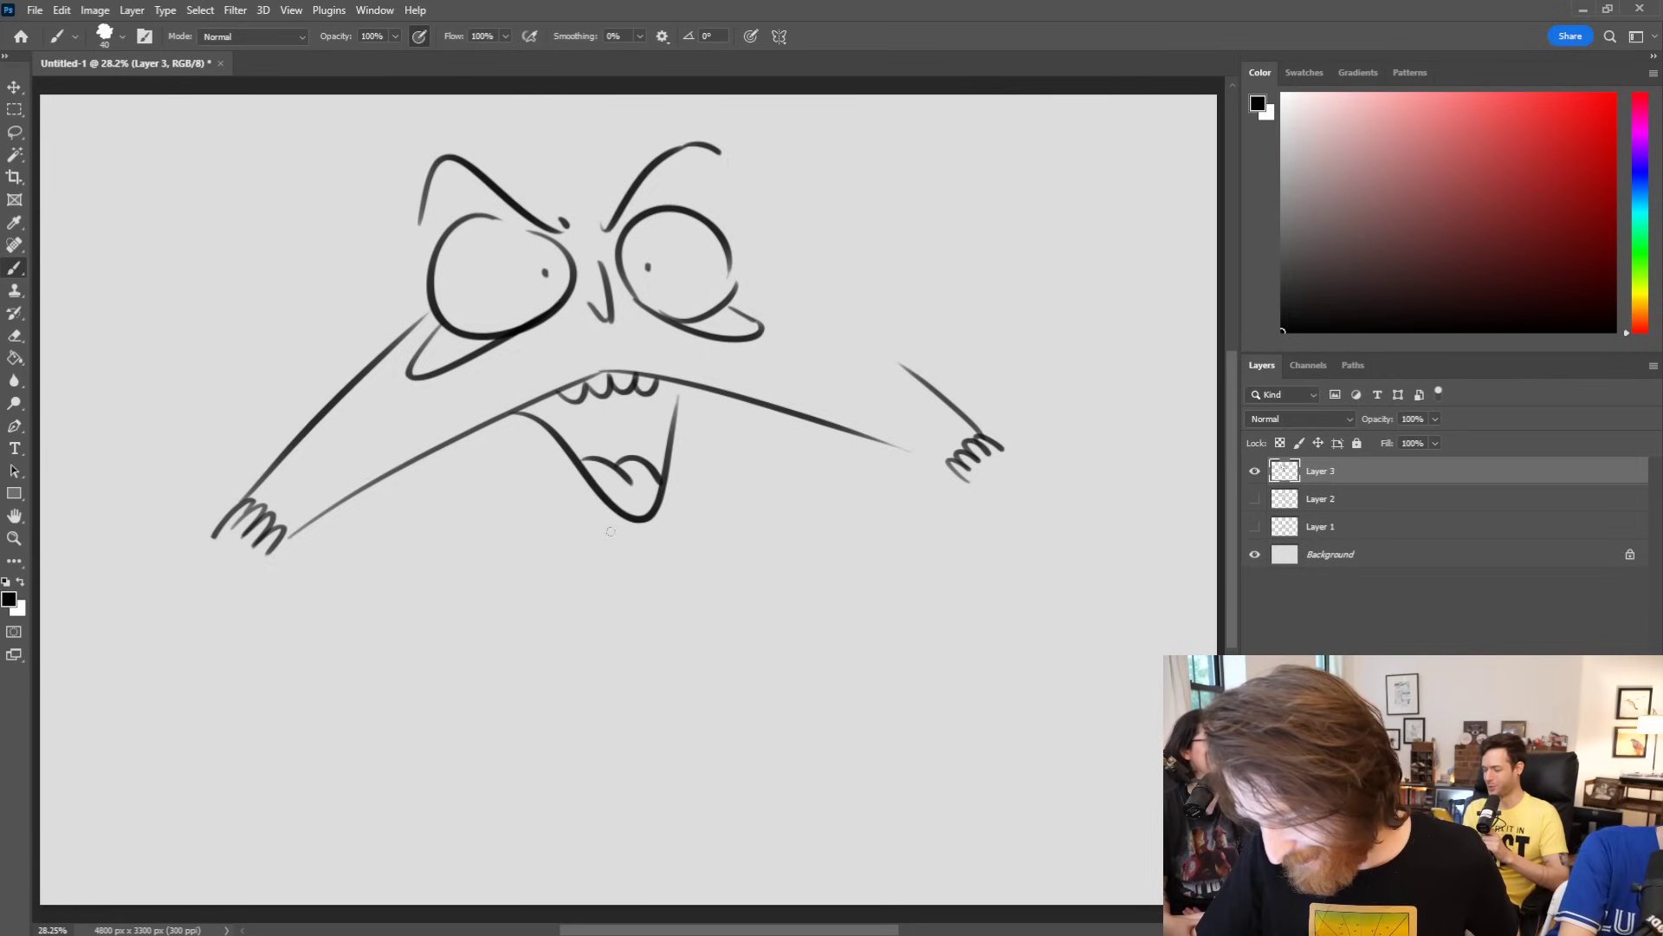
drag(596, 515, 679, 518)
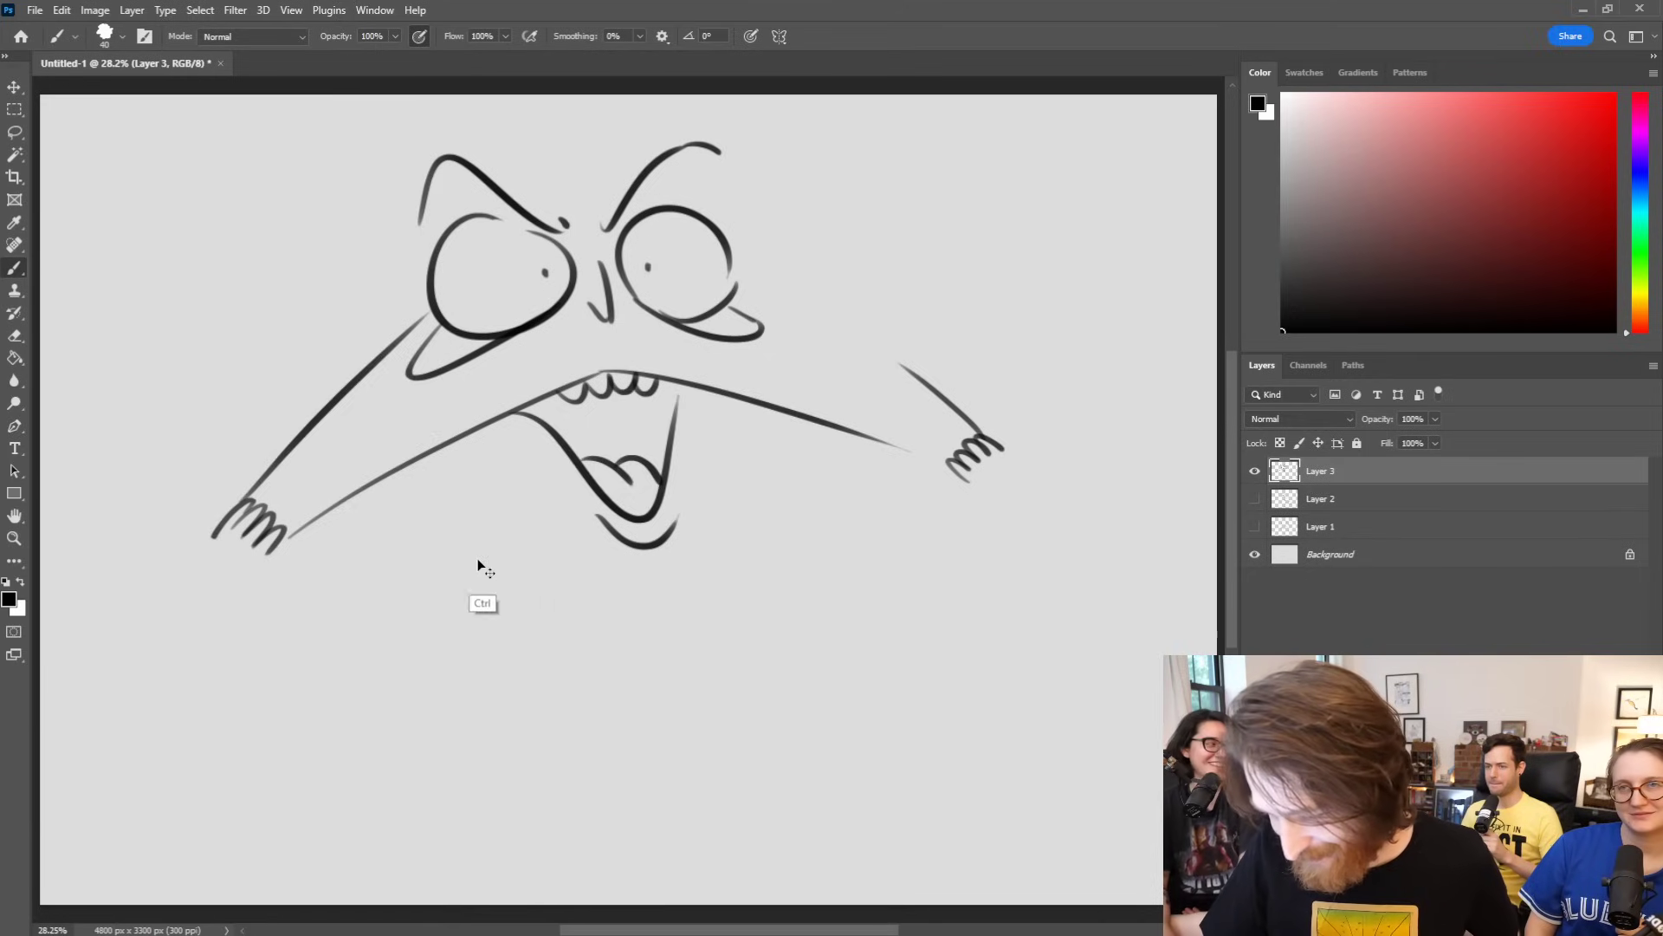
Step: Add short finger lines to both hands and connect the right arm's upper line to the right eye
mouse_move(271, 524)
mouse_down()
mouse_move(331, 467)
mouse_move(279, 487)
mouse_move(299, 465)
mouse_up()
key(ctrl+z)
mouse_move(911, 424)
mouse_down()
mouse_move(962, 460)
mouse_move(966, 440)
mouse_up()
key(ctrl+z)
drag(737, 266, 932, 394)
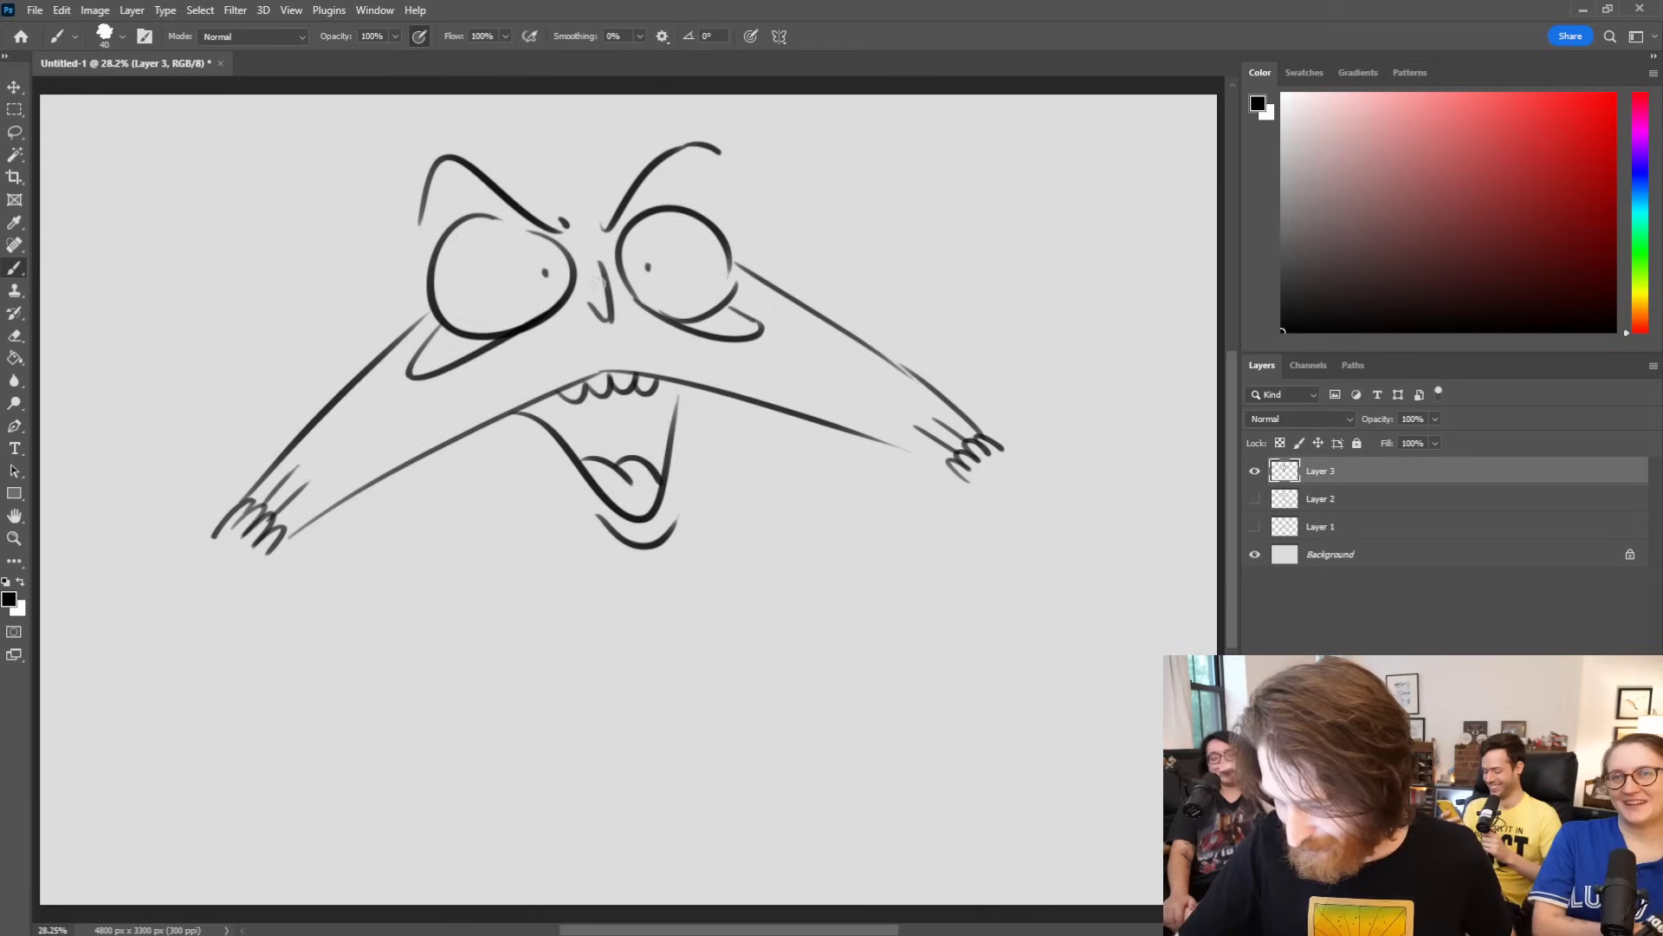
Step: Redraw the nose with a curled nostril and join the two eyes with a short bridge line
mouse_move(606, 260)
mouse_down()
mouse_move(626, 319)
mouse_move(605, 333)
mouse_up()
key(ctrl+z)
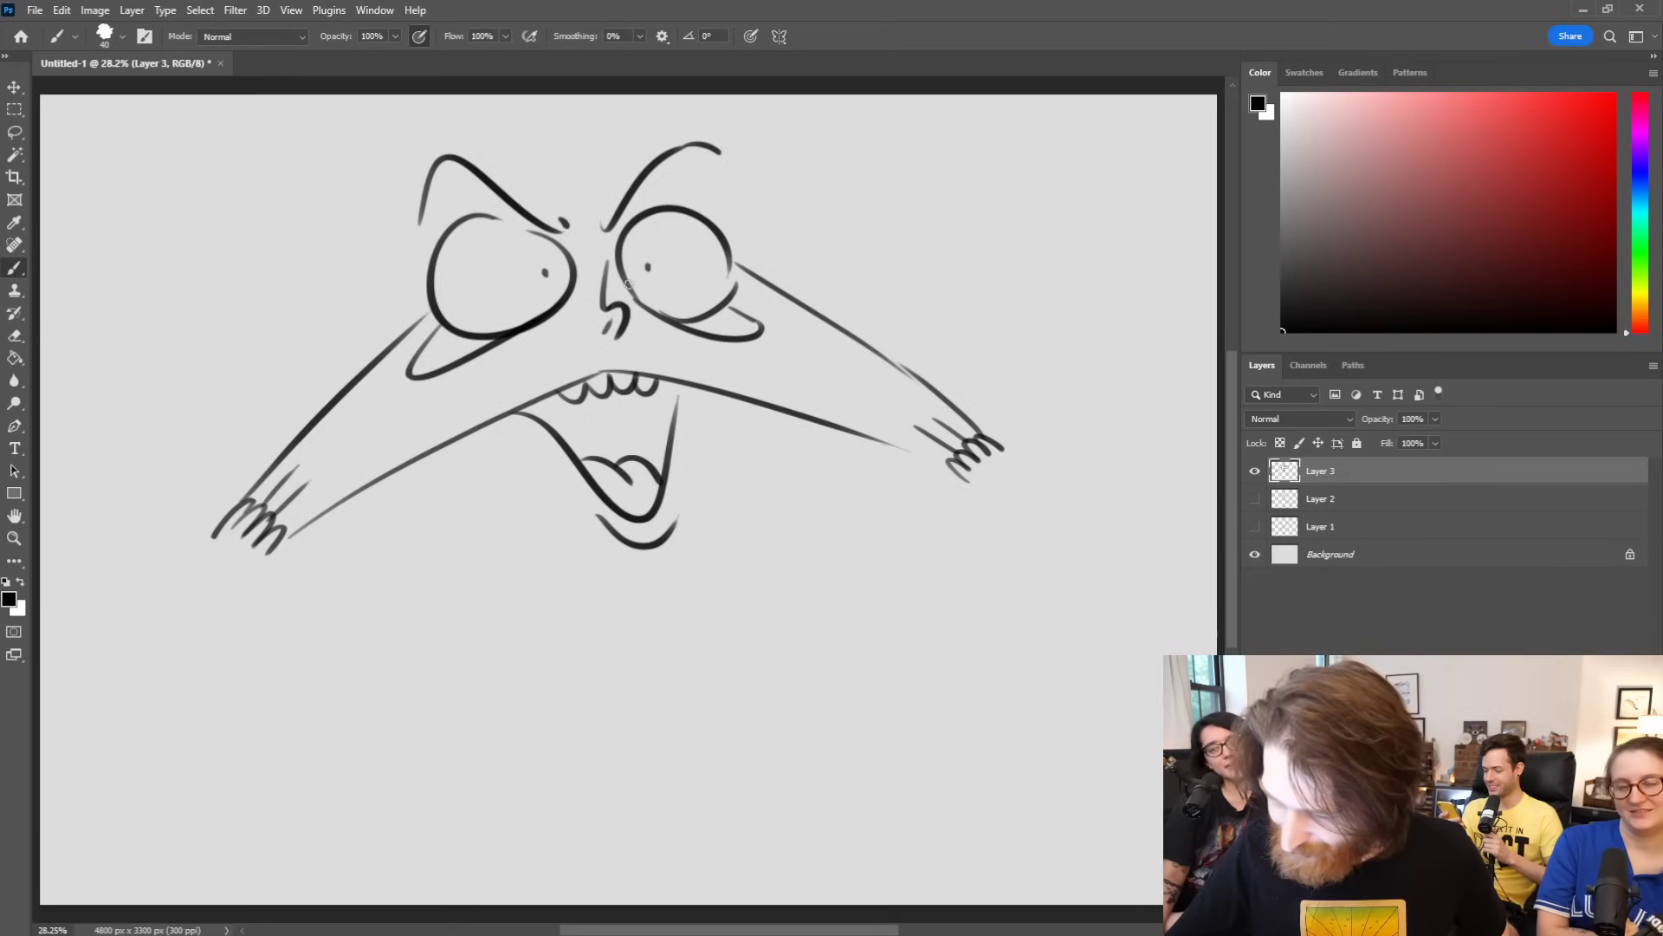
drag(564, 244, 613, 244)
key(ctrl+z)
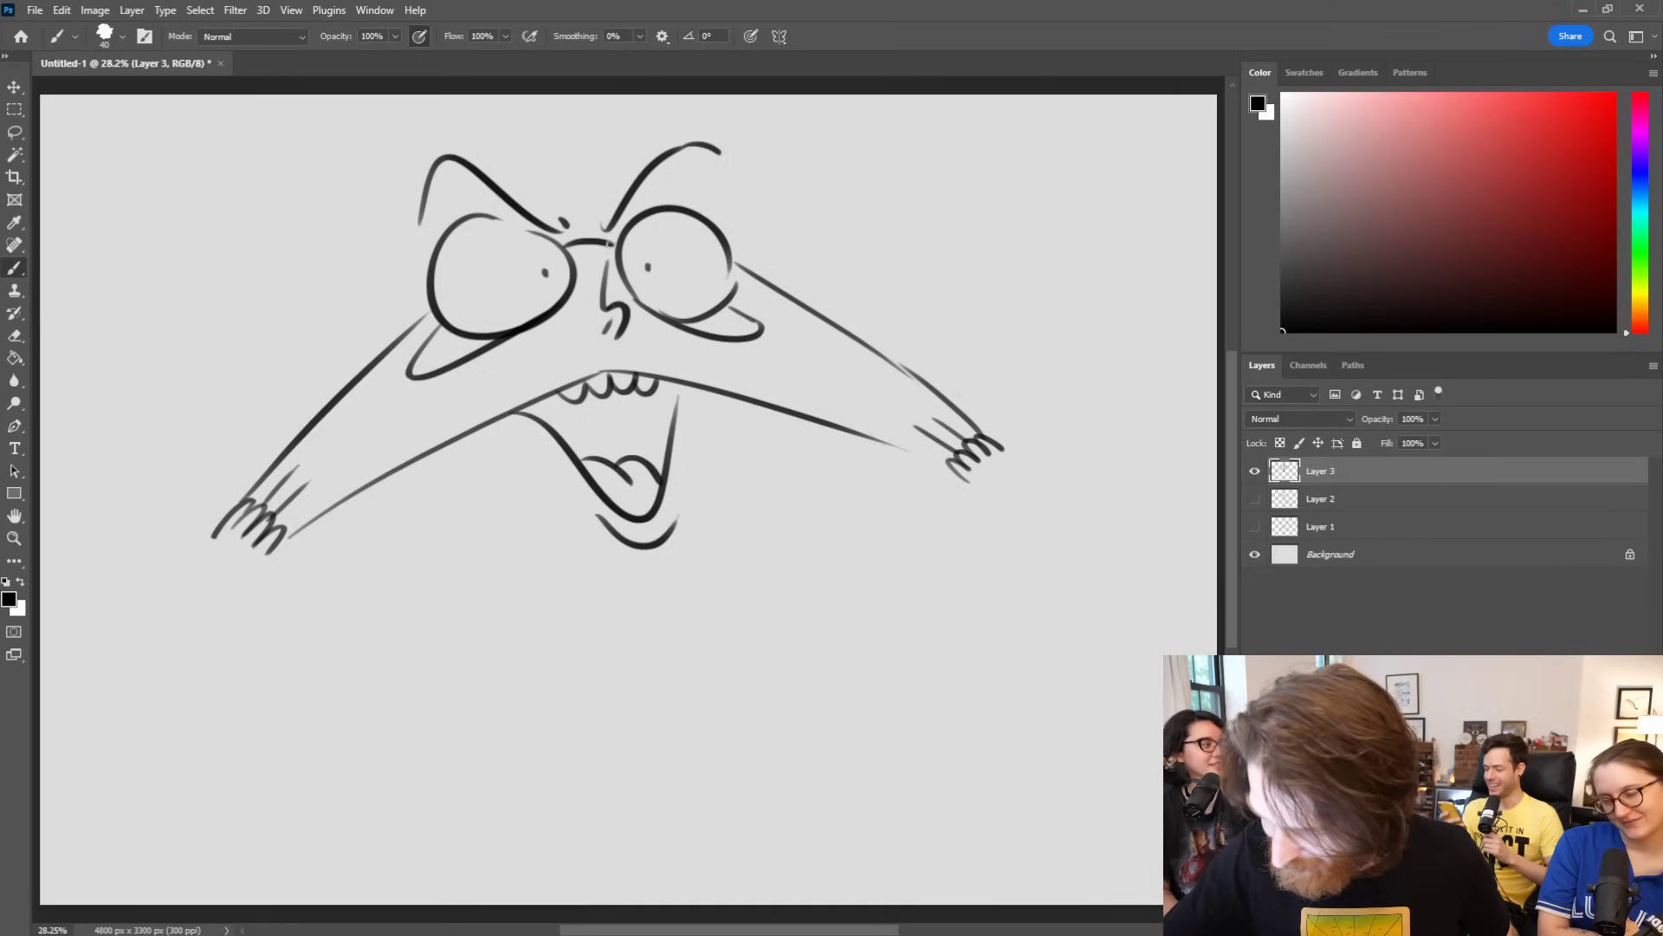
Step: Remove the bags under both eyes and redraw the slanted lower-lid lines under the left eye
mouse_move(681, 322)
mouse_down()
mouse_move(819, 358)
mouse_move(734, 311)
mouse_up()
key(ctrl+z)
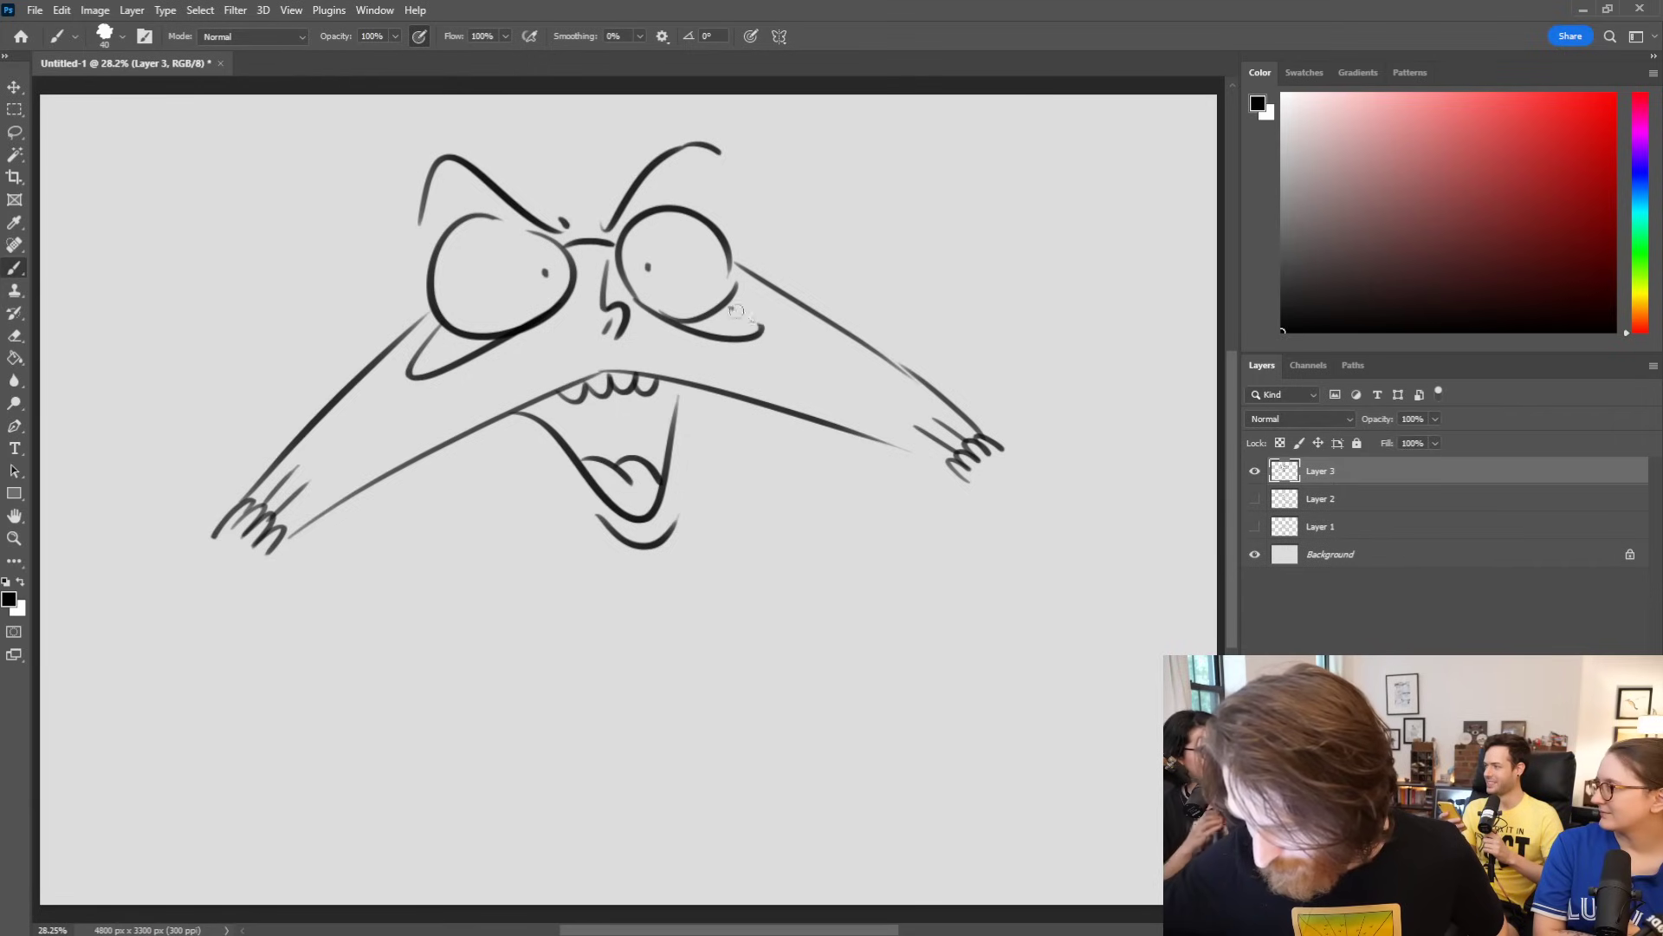
key(ctrl+z)
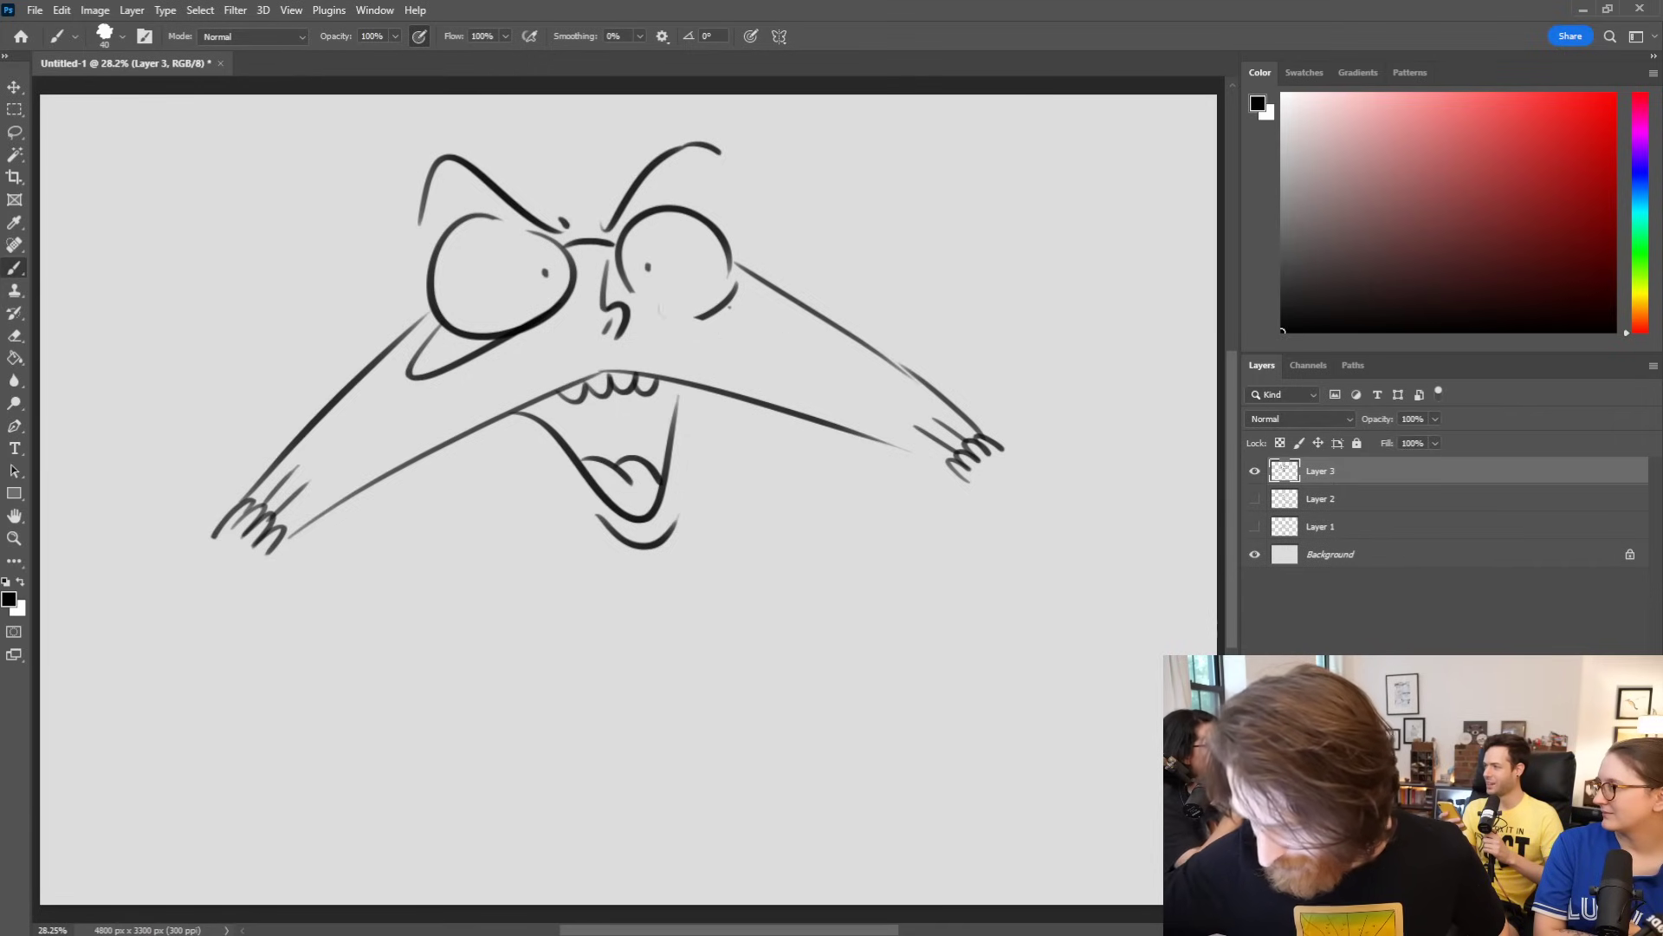
mouse_move(524, 332)
mouse_down()
mouse_move(466, 355)
mouse_move(435, 336)
mouse_move(411, 368)
mouse_up()
drag(567, 293, 406, 364)
key(ctrl+z)
mouse_move(566, 295)
mouse_down()
mouse_move(501, 334)
mouse_move(570, 296)
mouse_move(544, 332)
mouse_up()
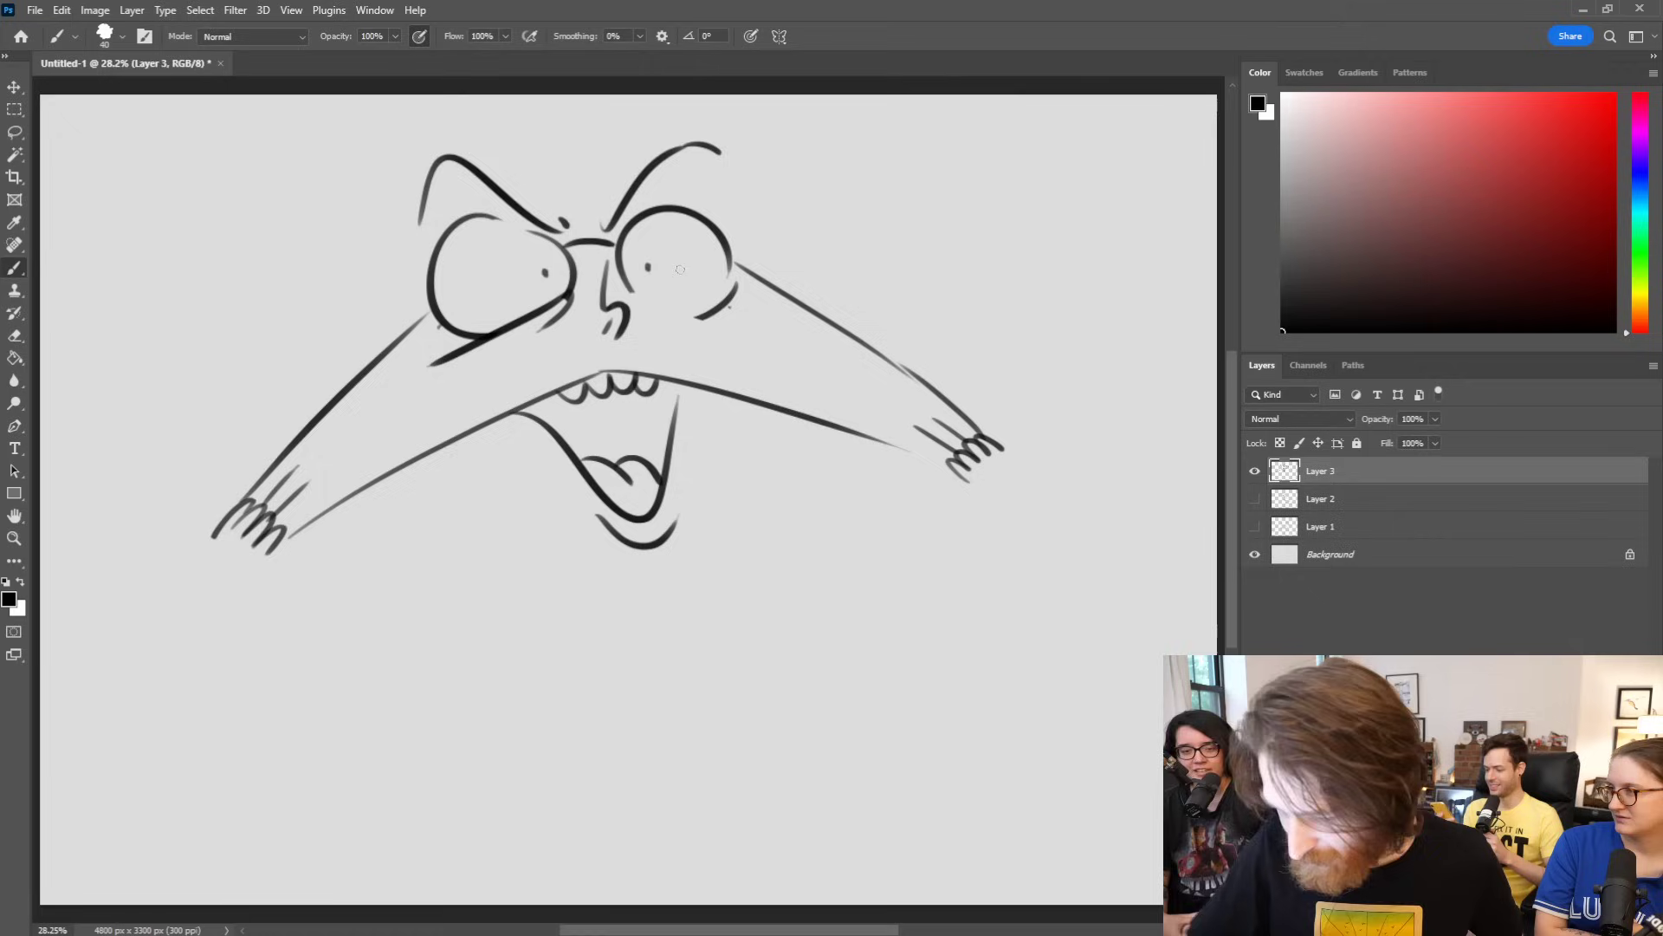
Step: Redraw the lower-lid line of the right eye and extend it into a long pointed bag toward the arm
mouse_move(637, 296)
mouse_down()
mouse_move(753, 330)
mouse_move(698, 328)
mouse_move(797, 337)
mouse_up()
key(ctrl+z)
key(ctrl+z)
drag(702, 317, 810, 340)
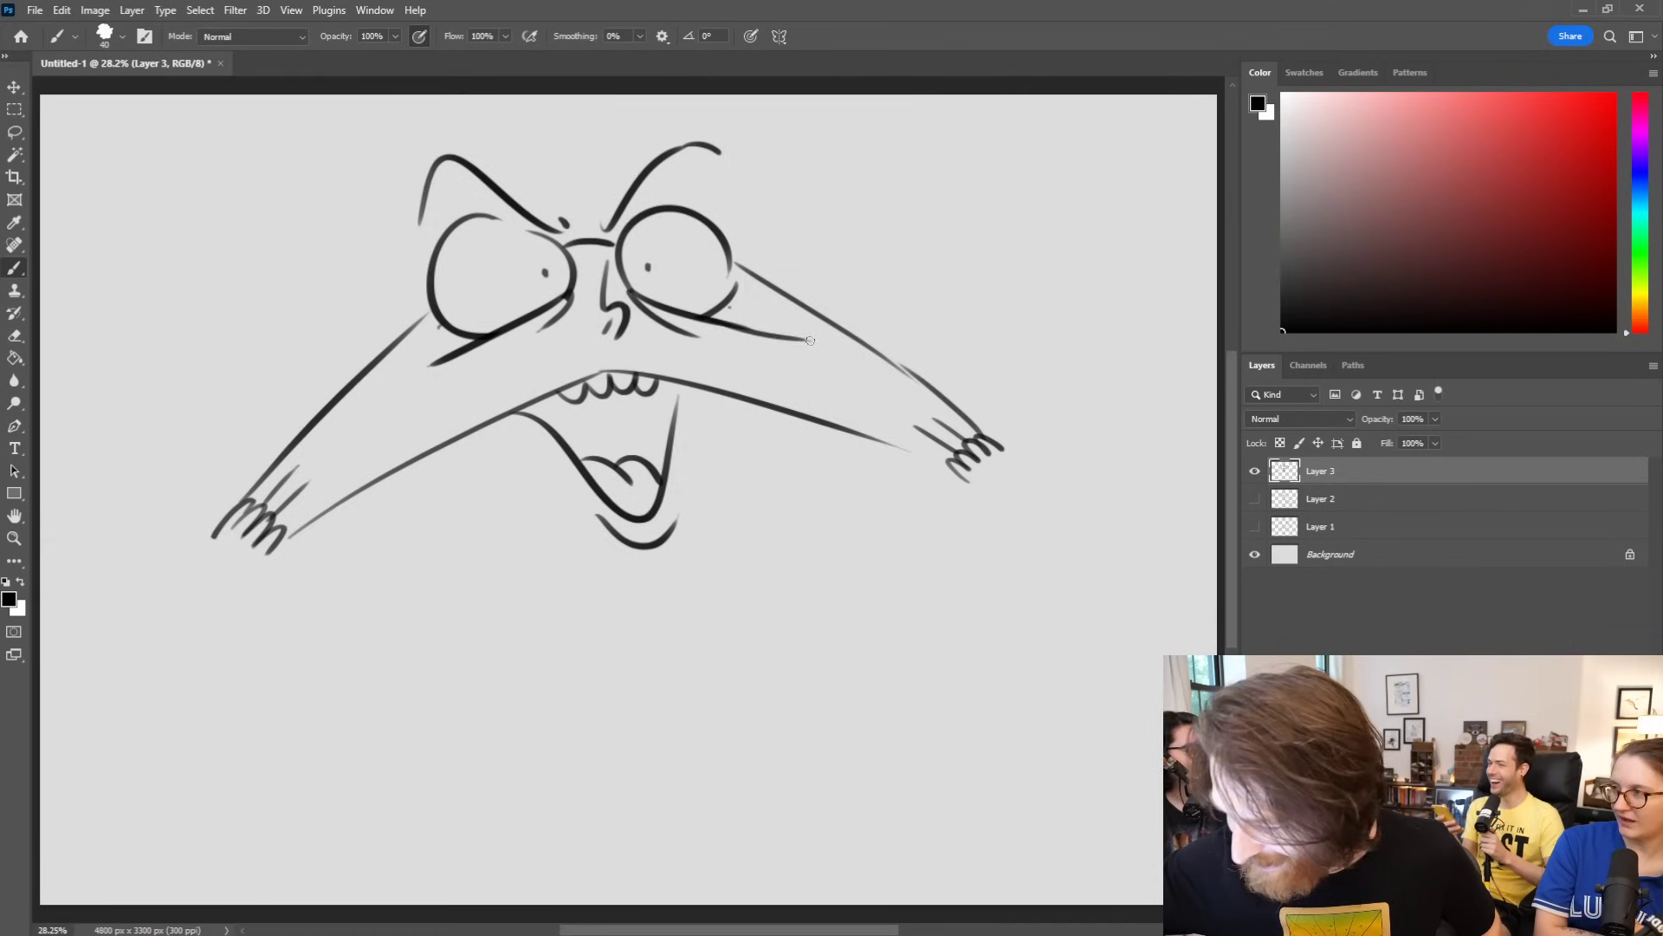
key(ctrl+z)
mouse_move(709, 322)
mouse_down()
mouse_move(819, 345)
mouse_move(762, 317)
mouse_up()
key(ctrl+z)
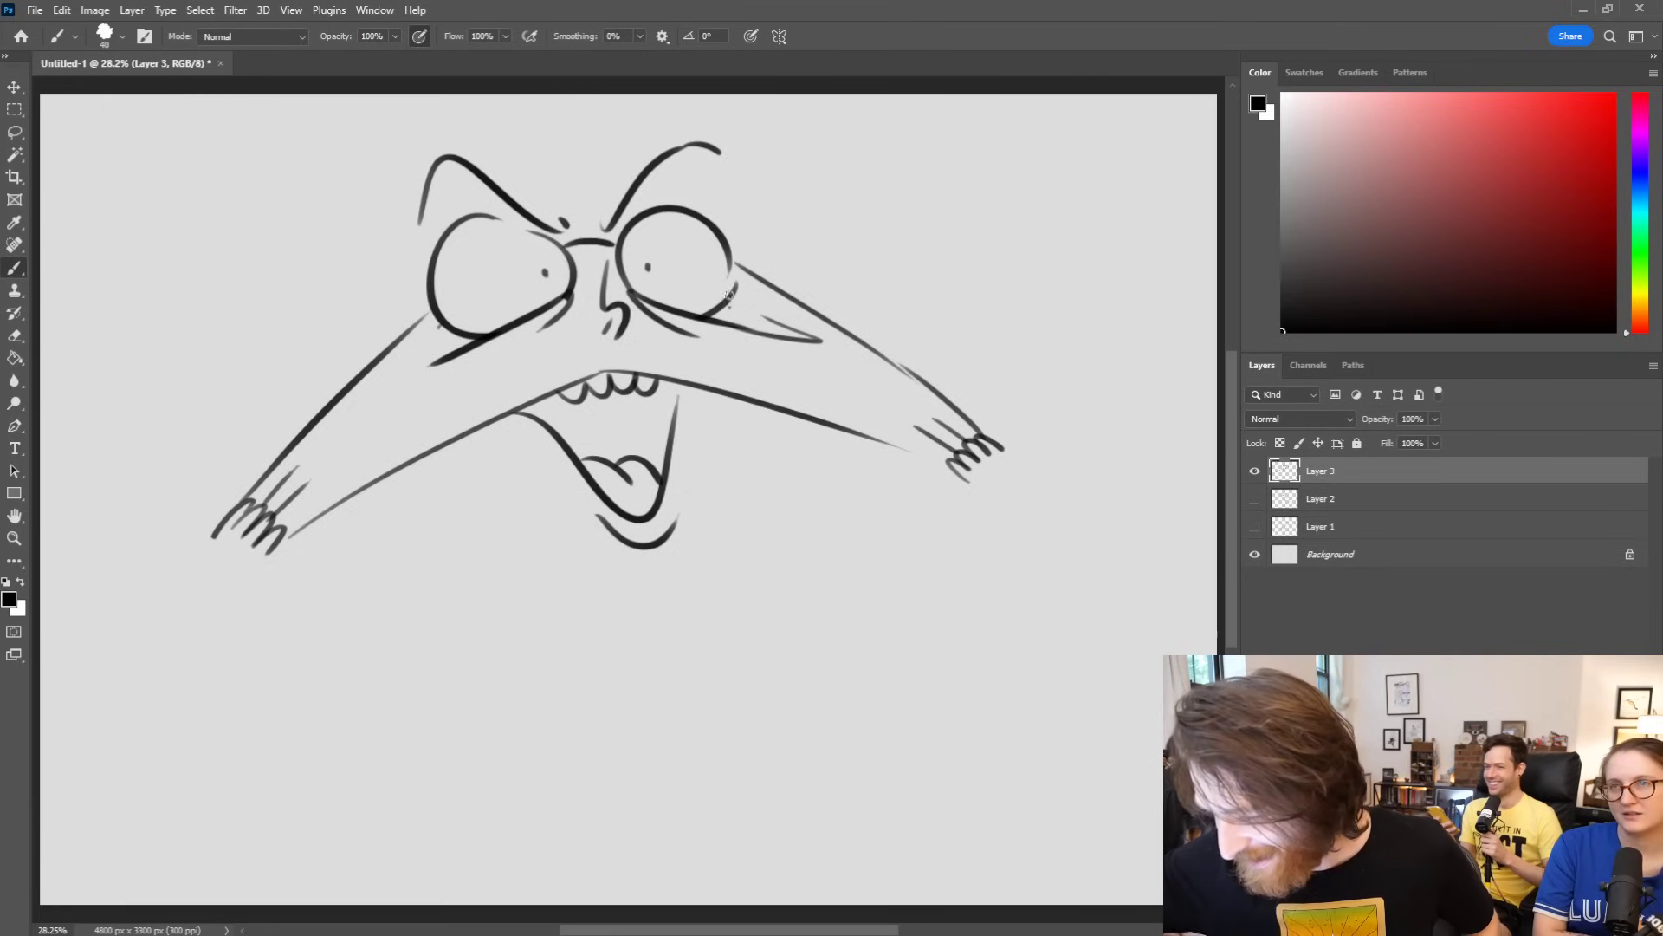
Step: Trim the right eye's bag and erase both eyebrows, both pupils and the upper outline of the left eye
key(ctrl+z)
key(ctrl+shift+z)
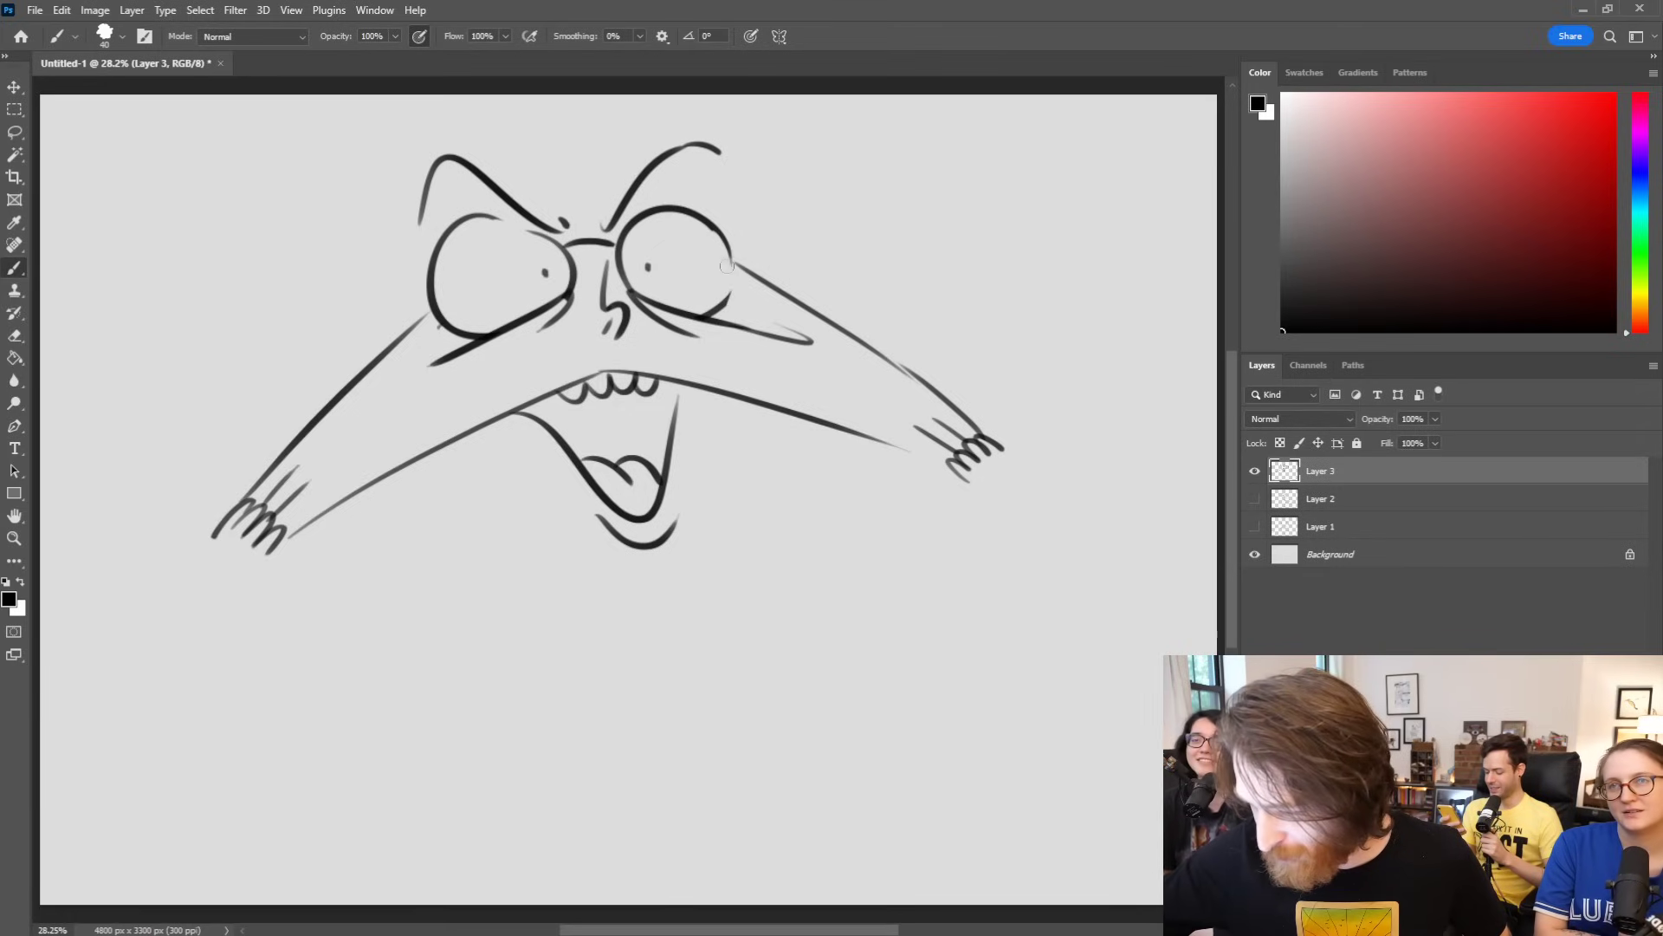
drag(484, 224, 462, 225)
key(ctrl+z)
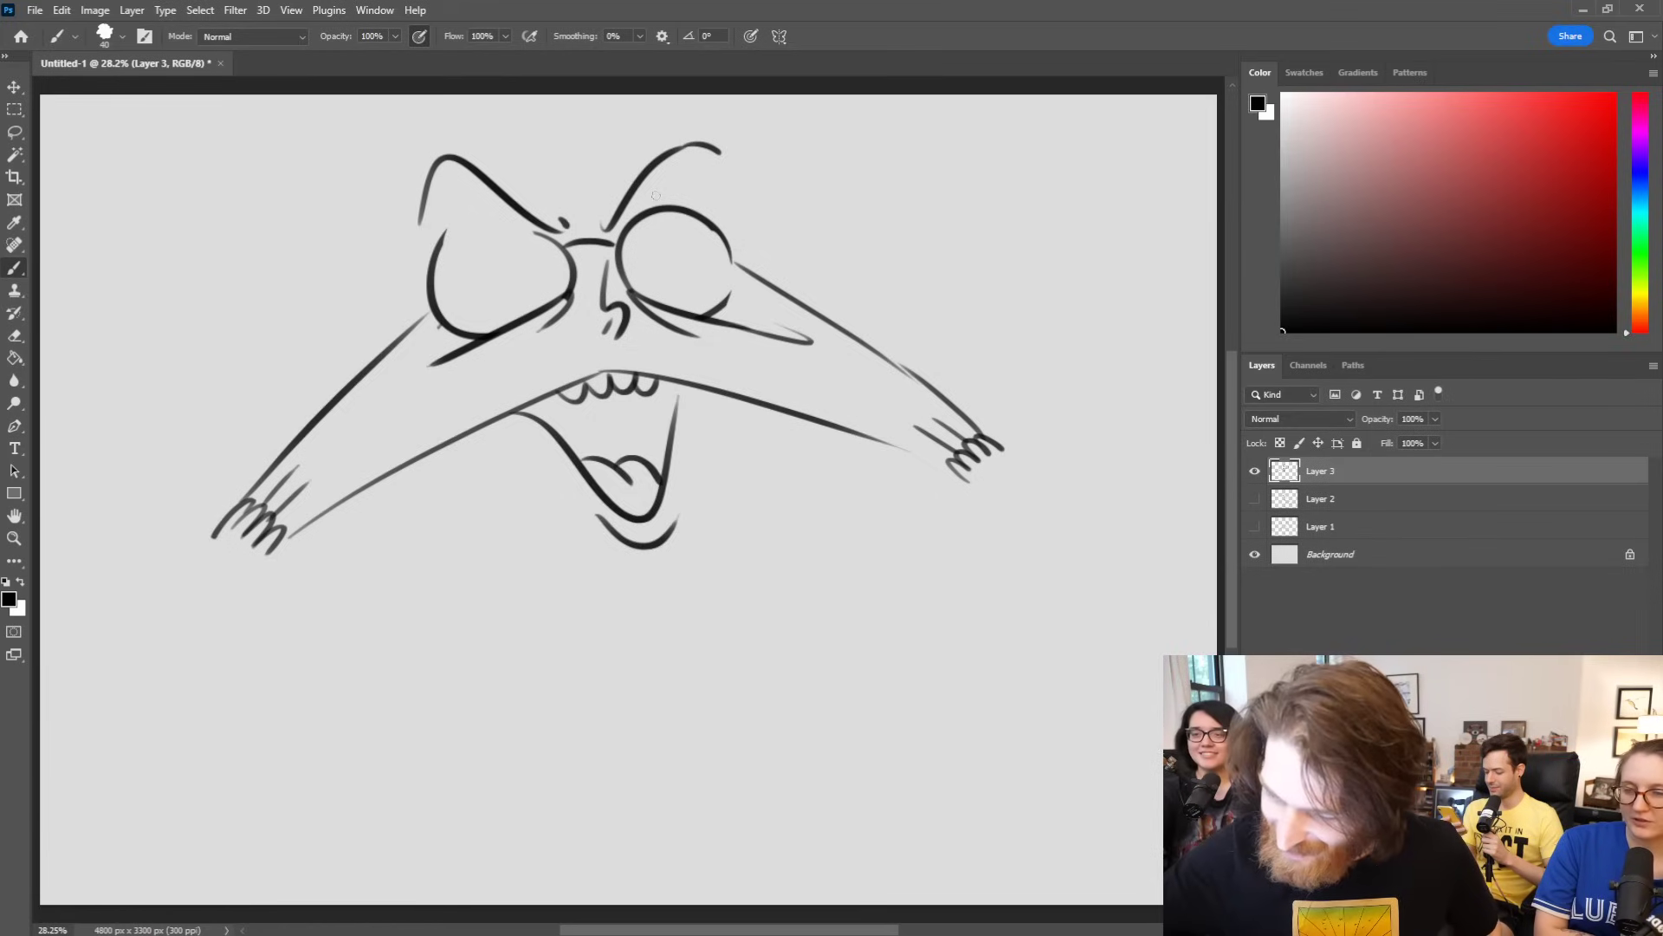
key(ctrl+z)
mouse_move(554, 227)
mouse_down()
mouse_move(465, 161)
mouse_move(416, 216)
mouse_move(432, 175)
mouse_up()
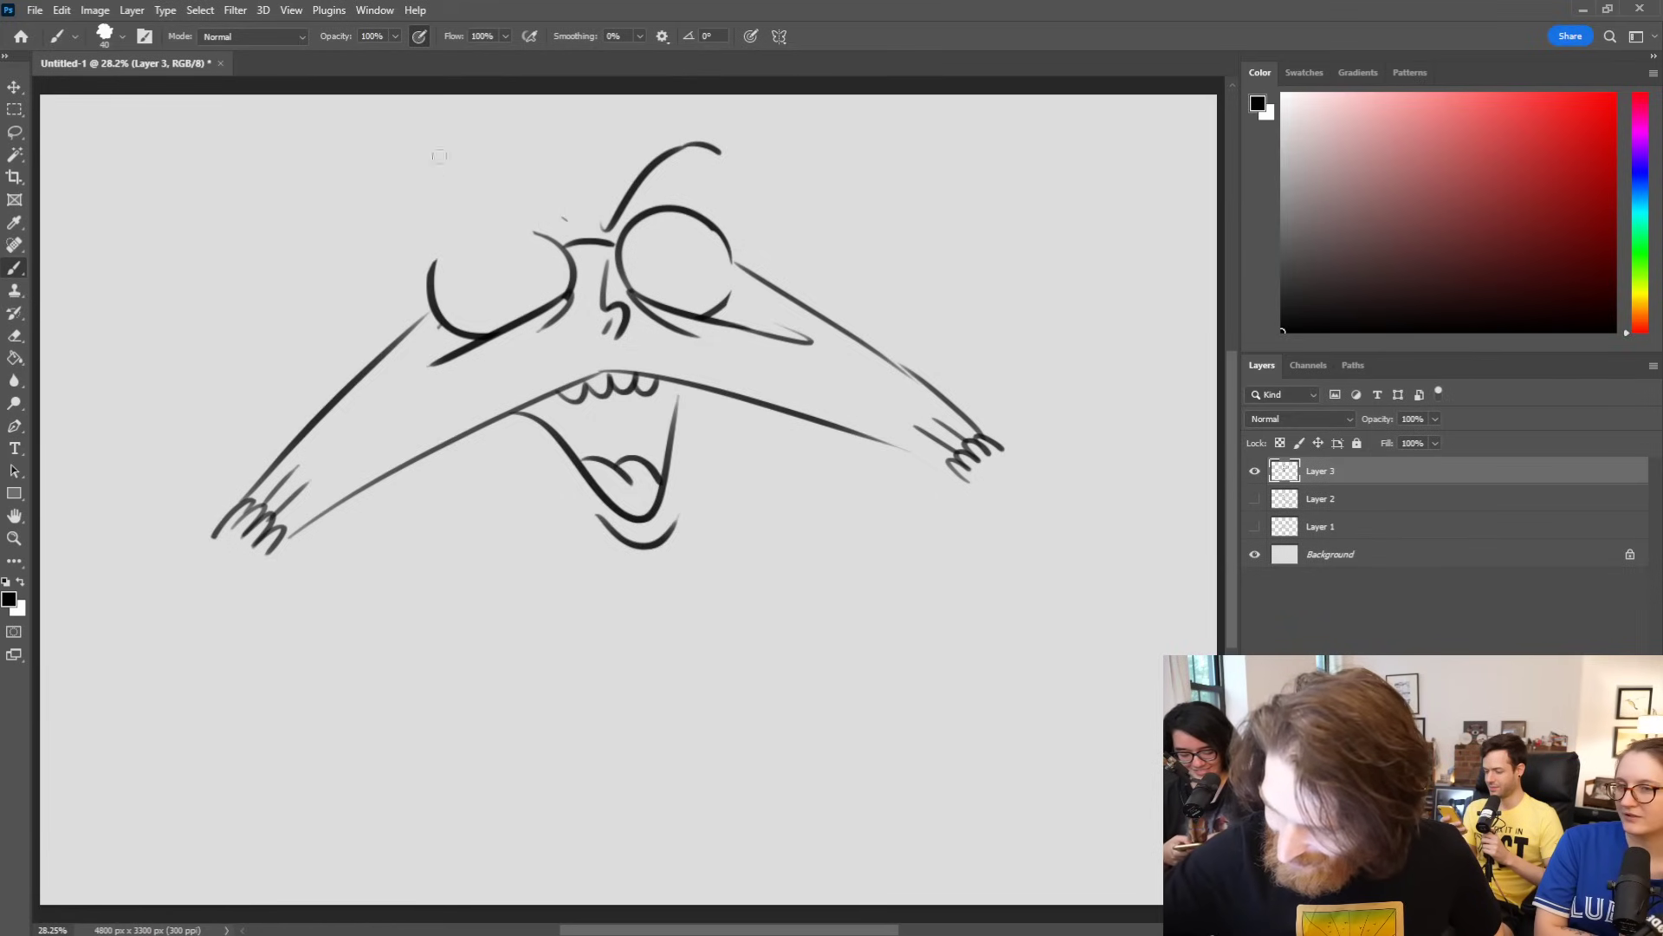
mouse_move(615, 209)
mouse_down()
mouse_move(693, 145)
mouse_move(717, 149)
mouse_up()
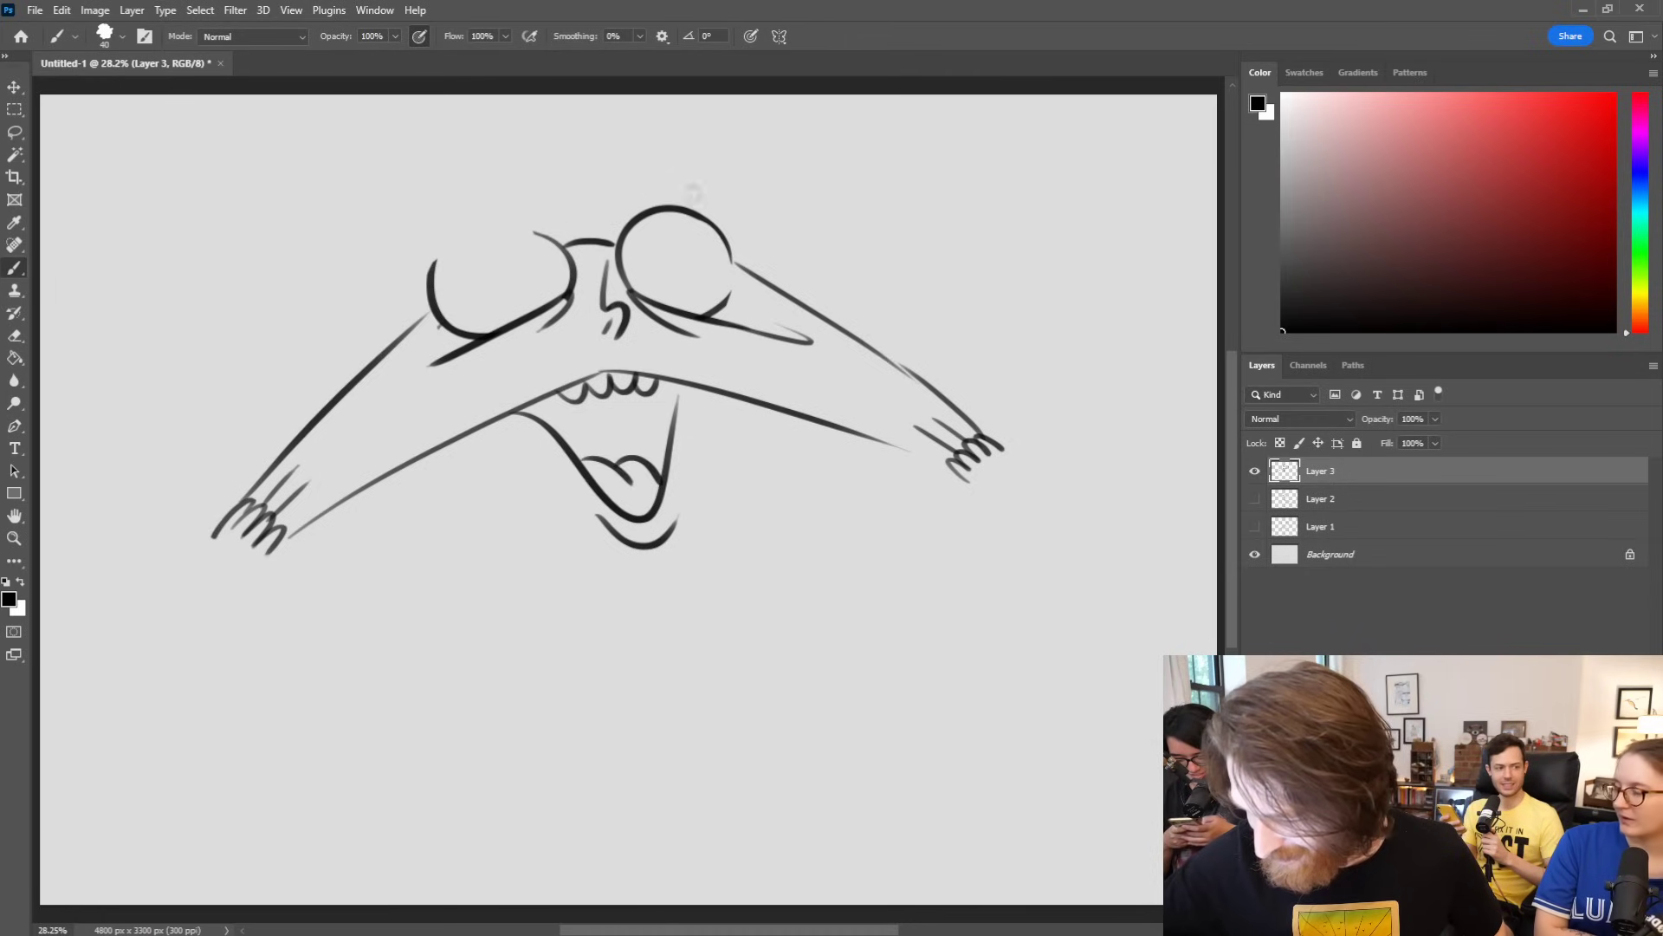
drag(435, 257, 547, 246)
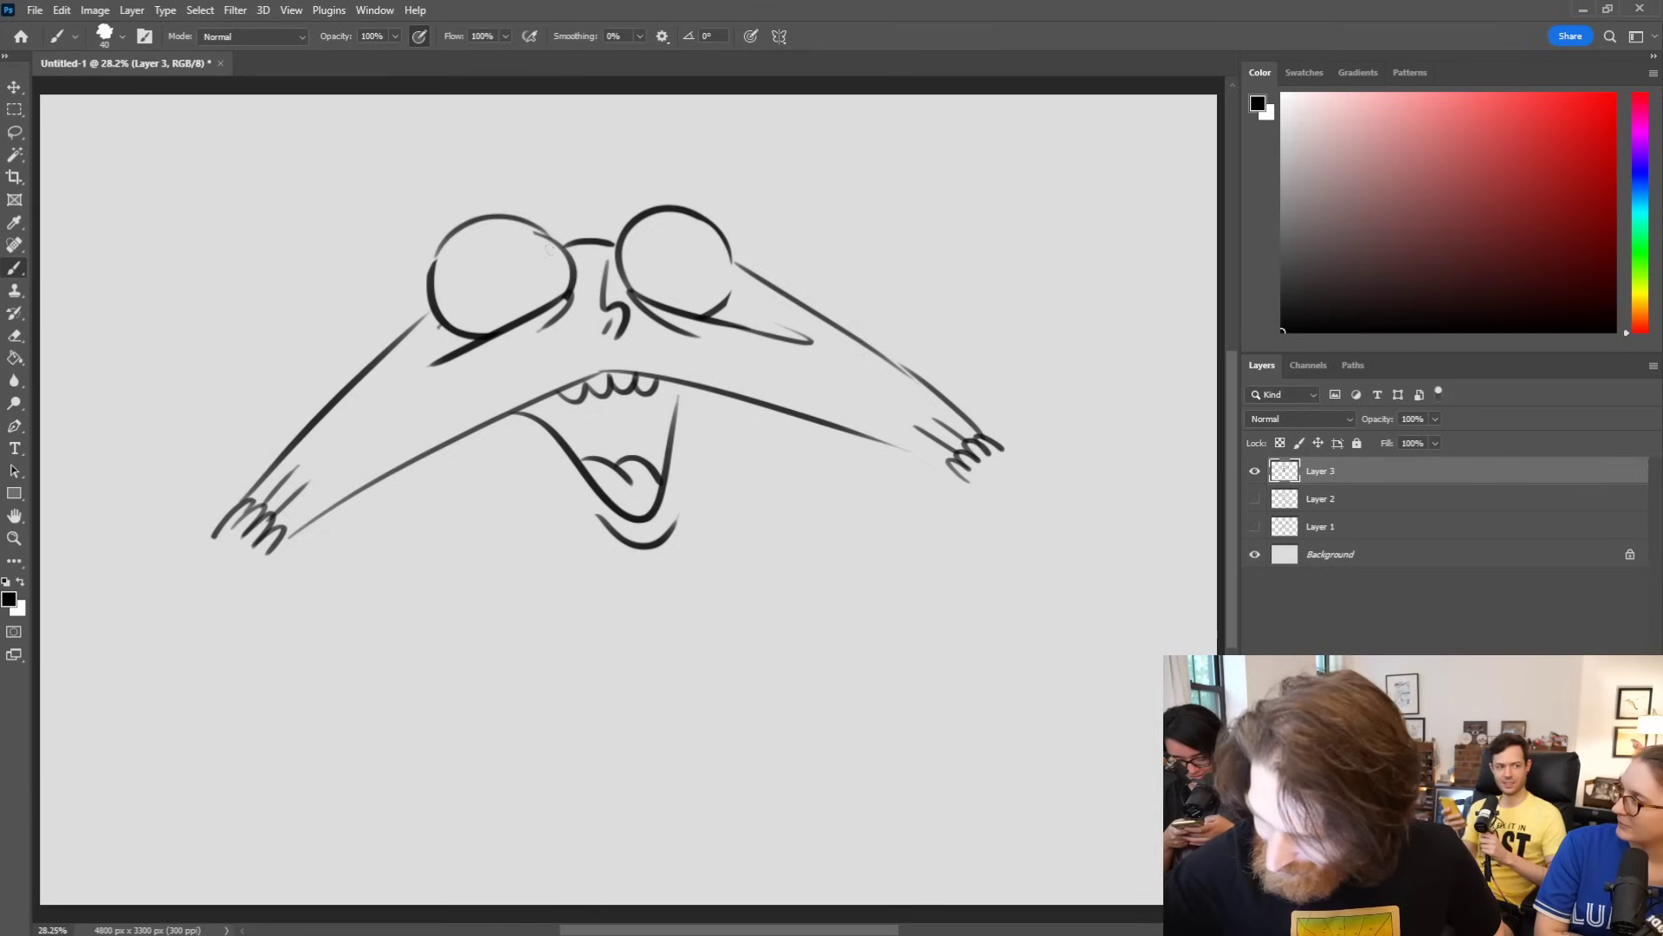
key(ctrl+z)
drag(432, 258, 550, 233)
key(ctrl+z)
mouse_move(420, 215)
mouse_down()
mouse_move(453, 173)
mouse_move(568, 249)
mouse_up()
key(ctrl+z)
drag(420, 215, 563, 251)
key(ctrl+z)
drag(450, 180, 567, 242)
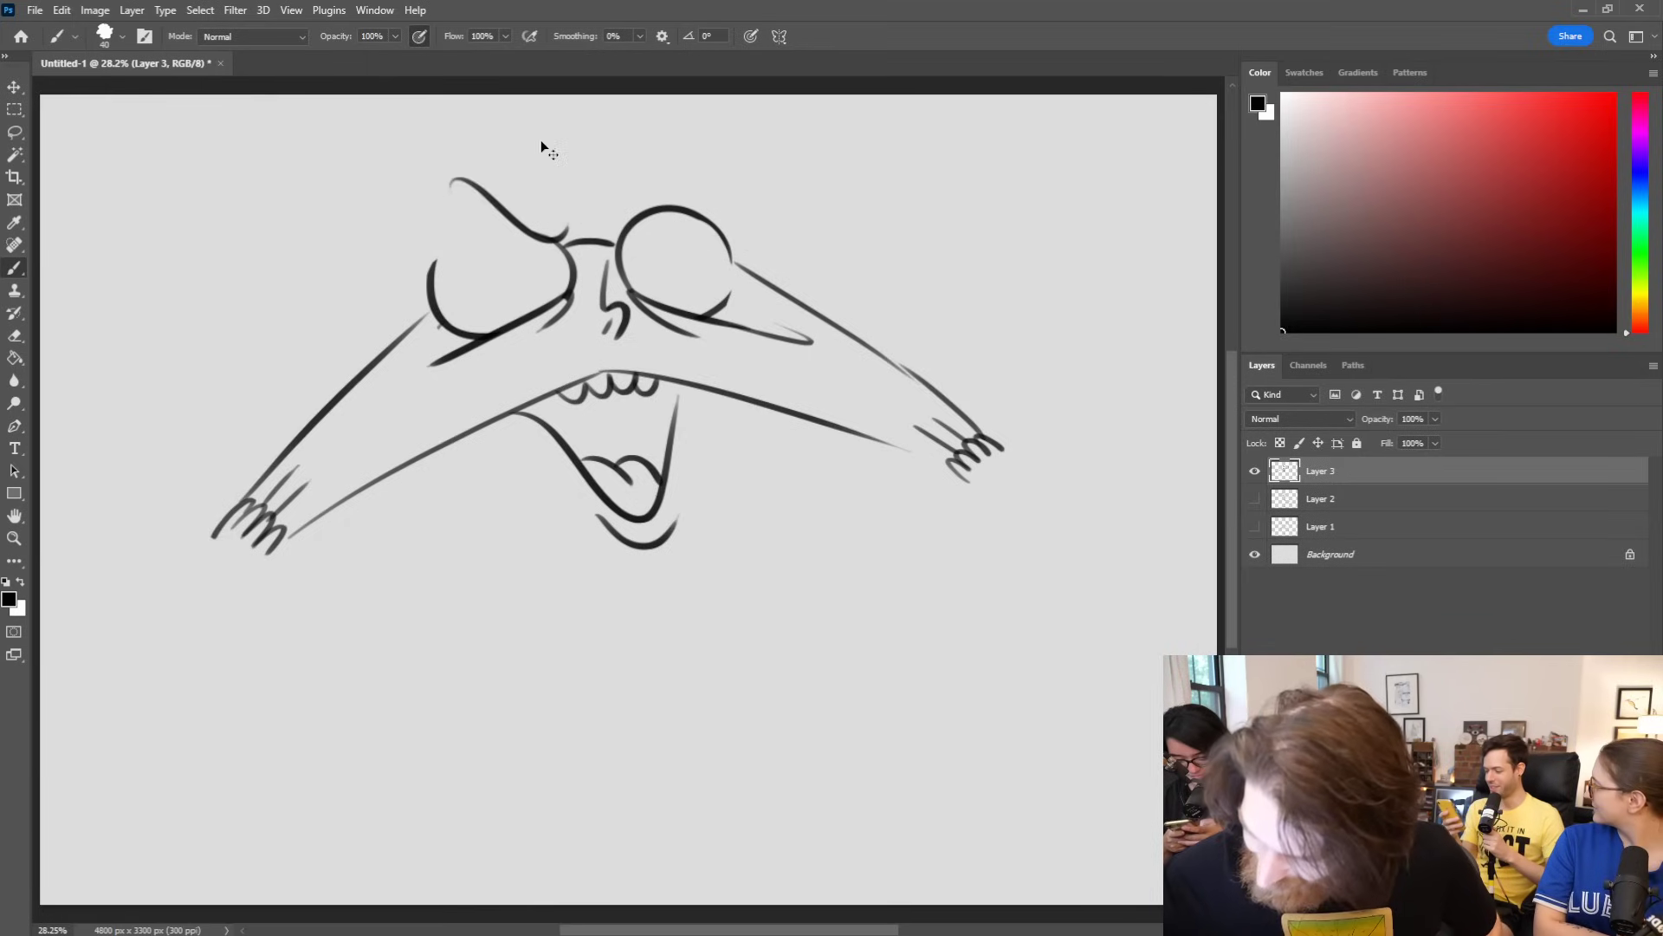
key(ctrl+z)
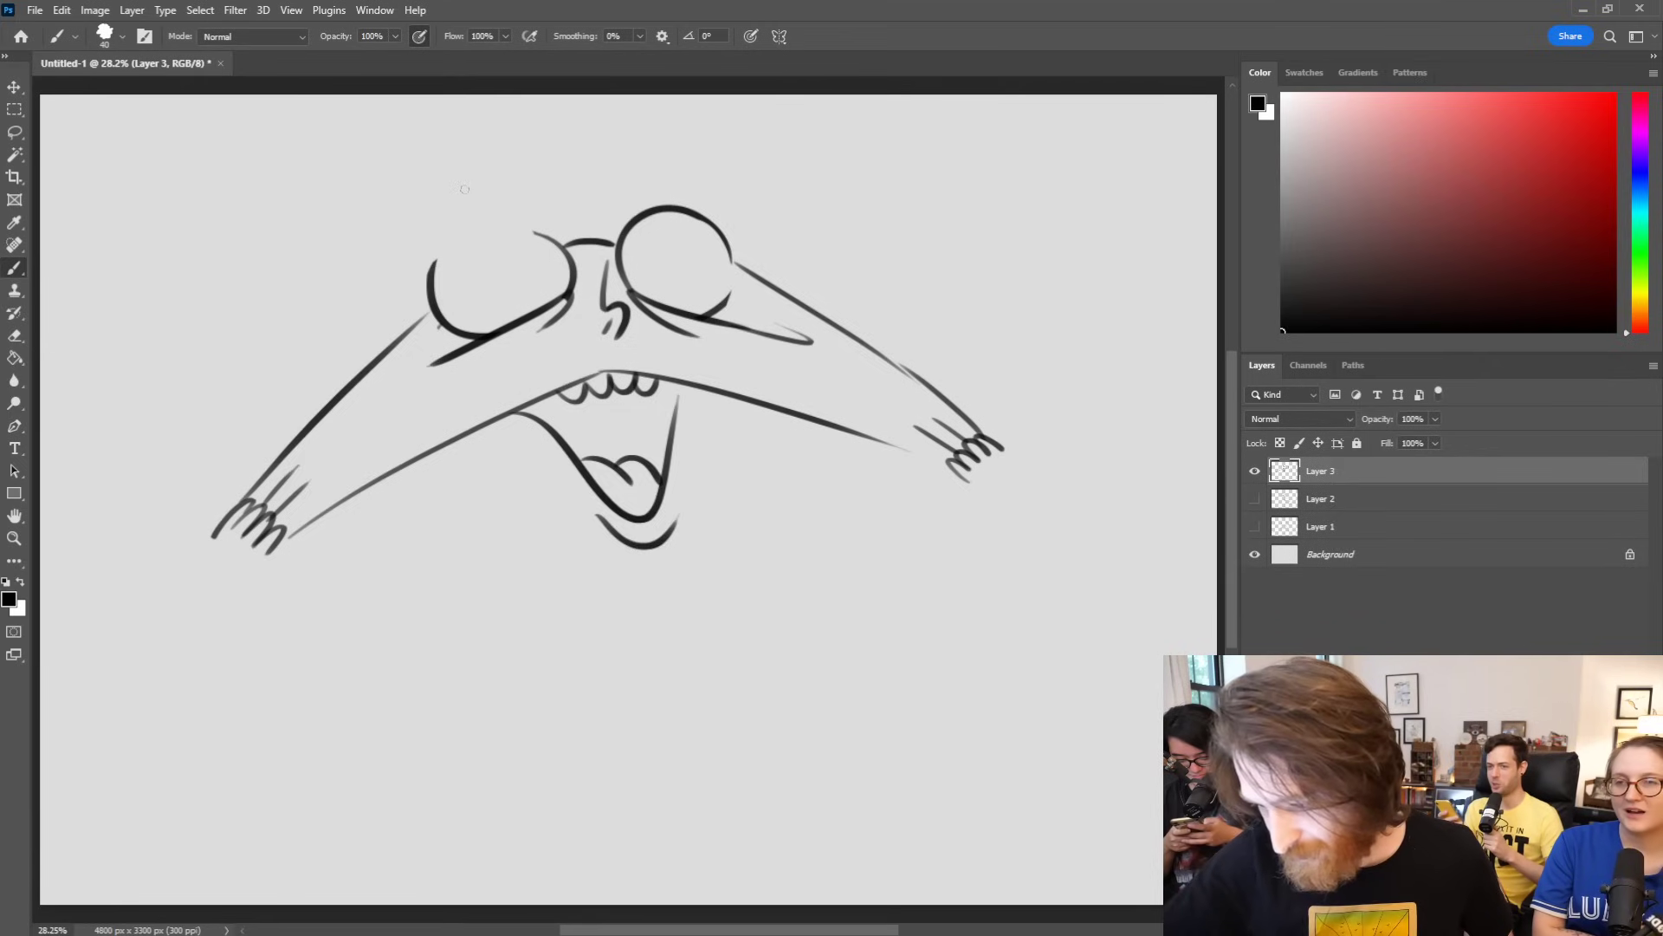
drag(458, 178, 568, 243)
key(ctrl+z)
mouse_move(482, 190)
mouse_down()
mouse_move(568, 249)
mouse_move(610, 243)
mouse_up()
key(ctrl+z)
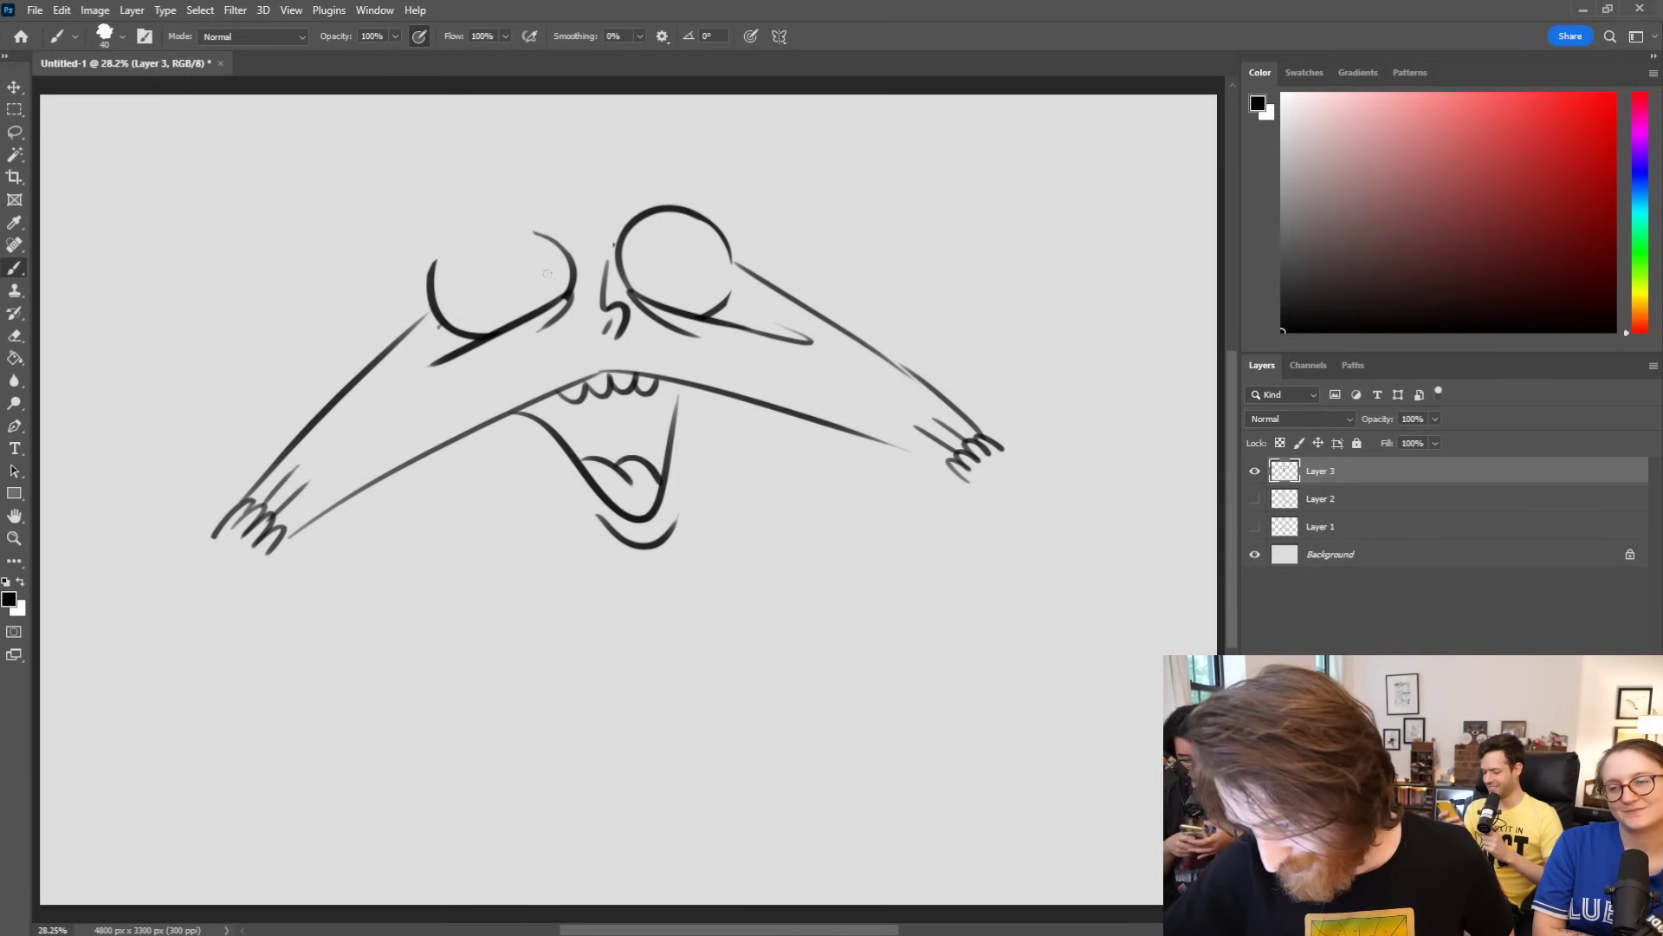
Step: Draw a small oval pupil in each eye, placing the right one near that eye's outer edge
drag(548, 269, 546, 282)
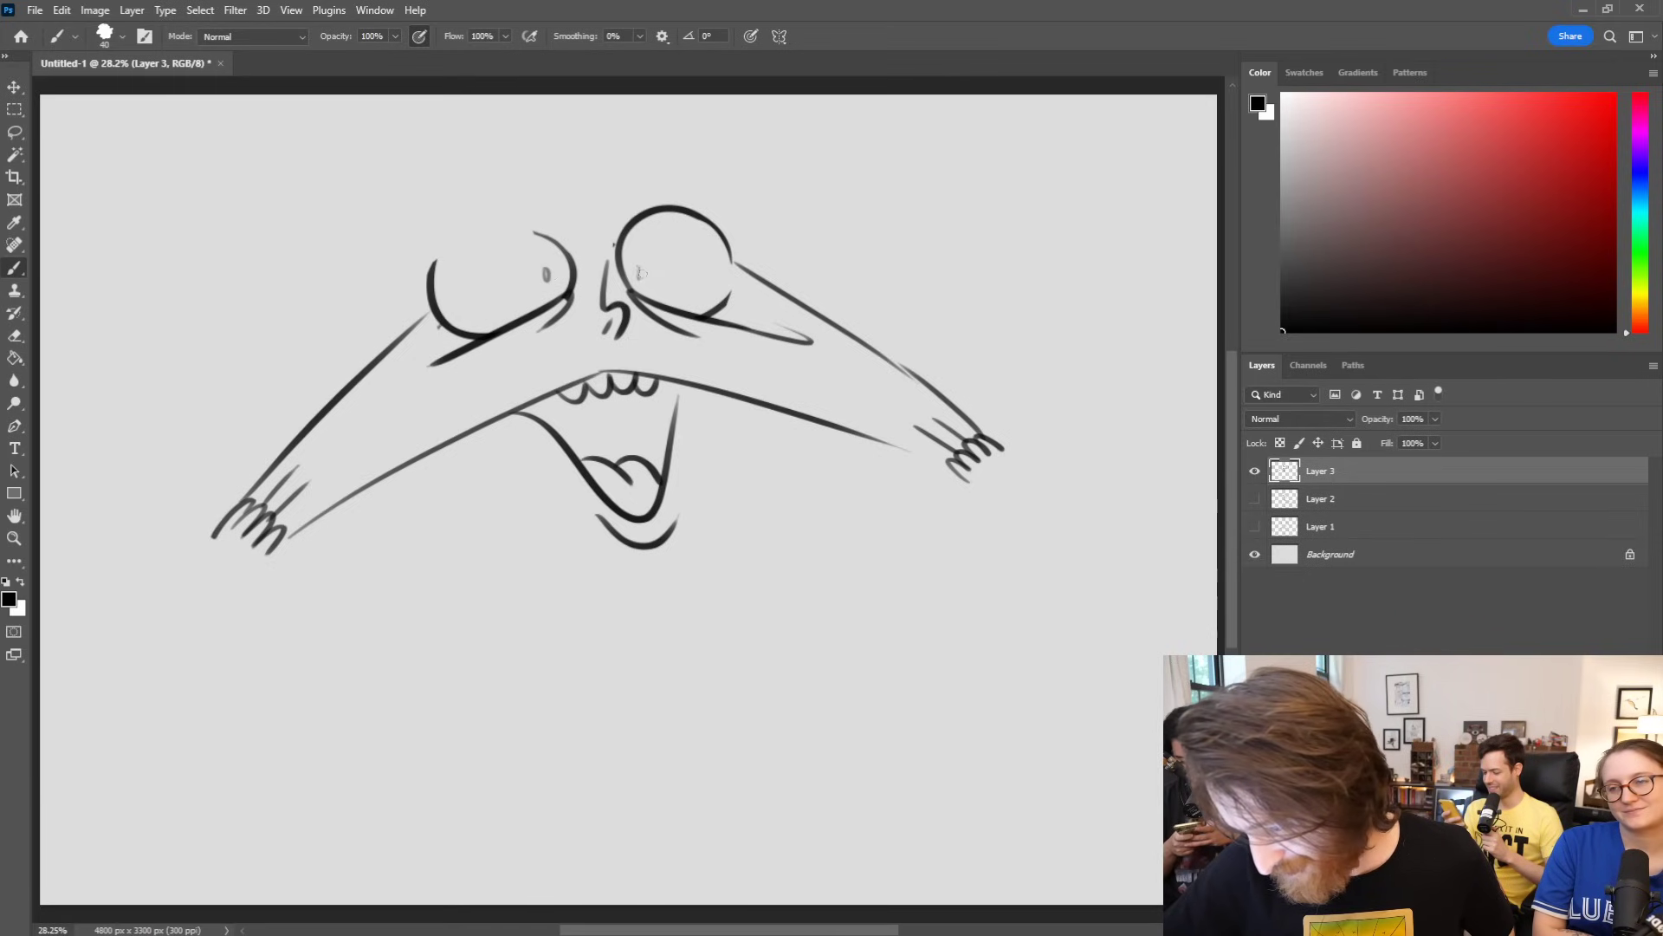
drag(698, 268, 698, 283)
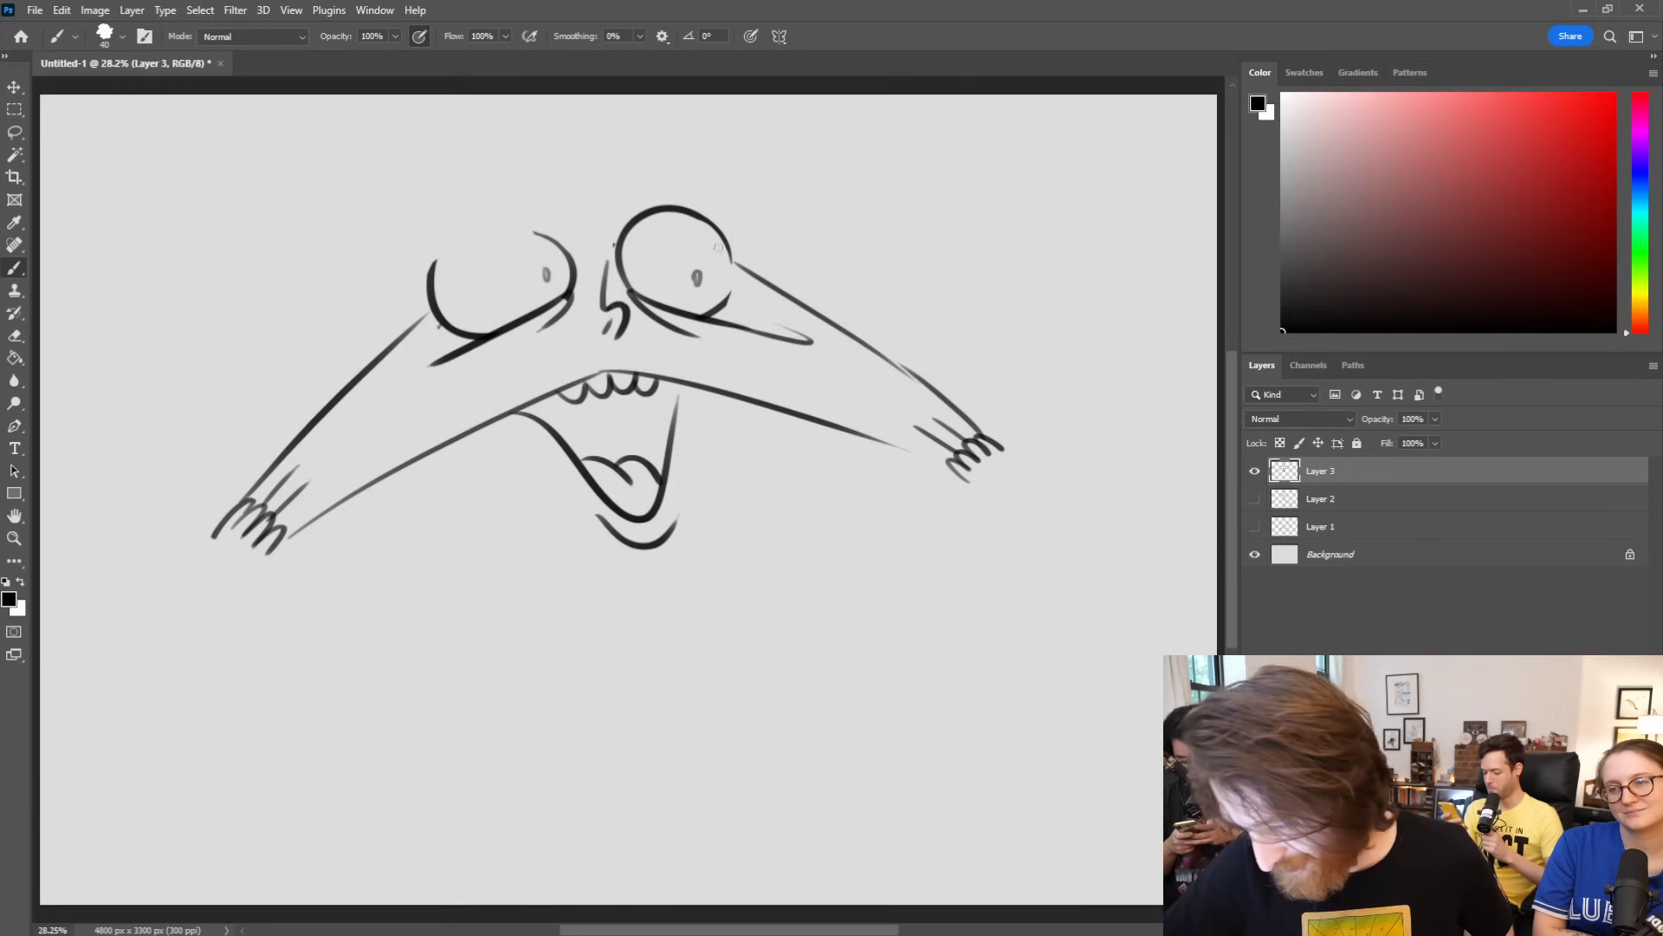
key(ctrl+z)
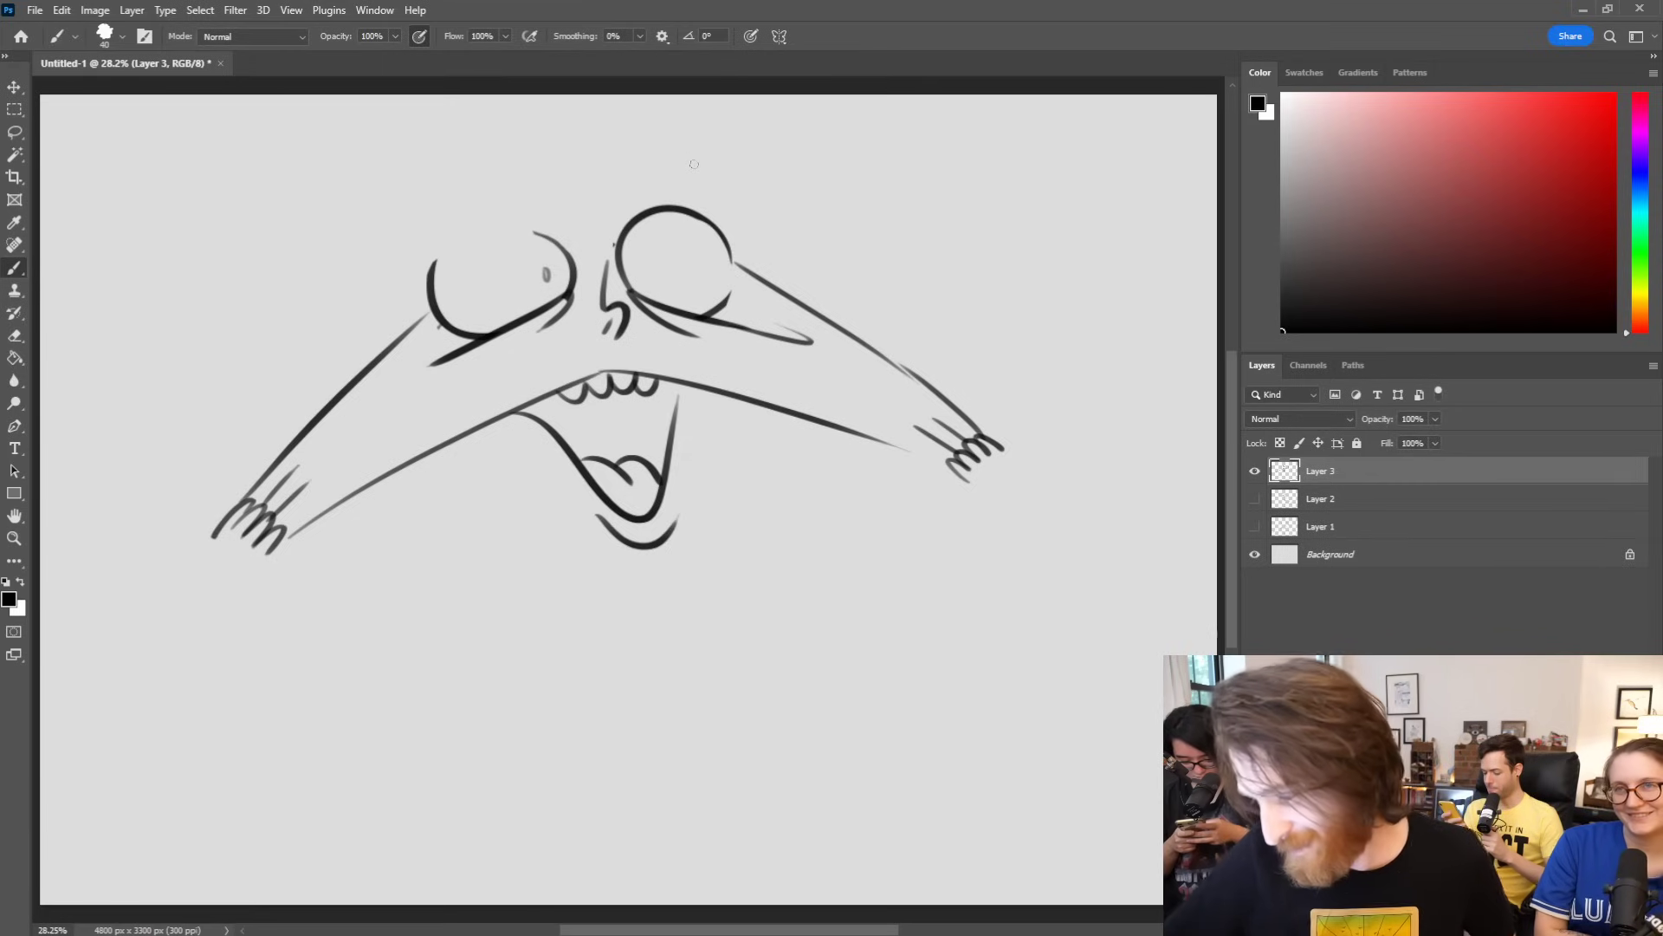
drag(722, 259, 720, 276)
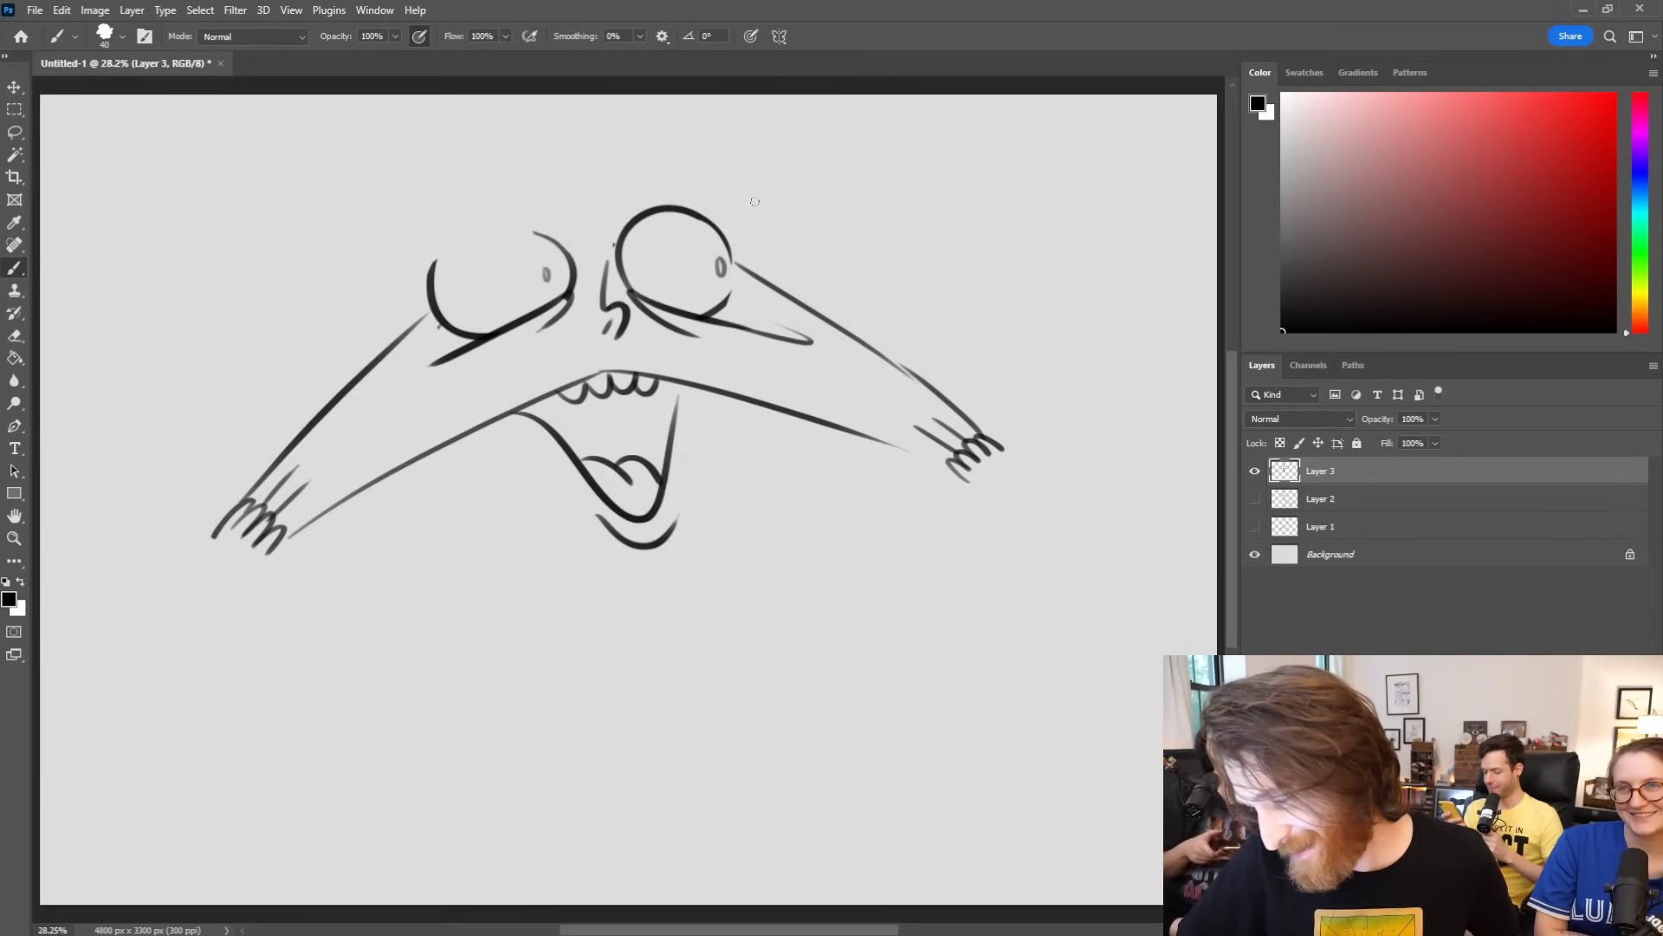
Step: Rotate the whole face sketch clockwise and shift it toward the left side of the canvas
key(ctrl+t)
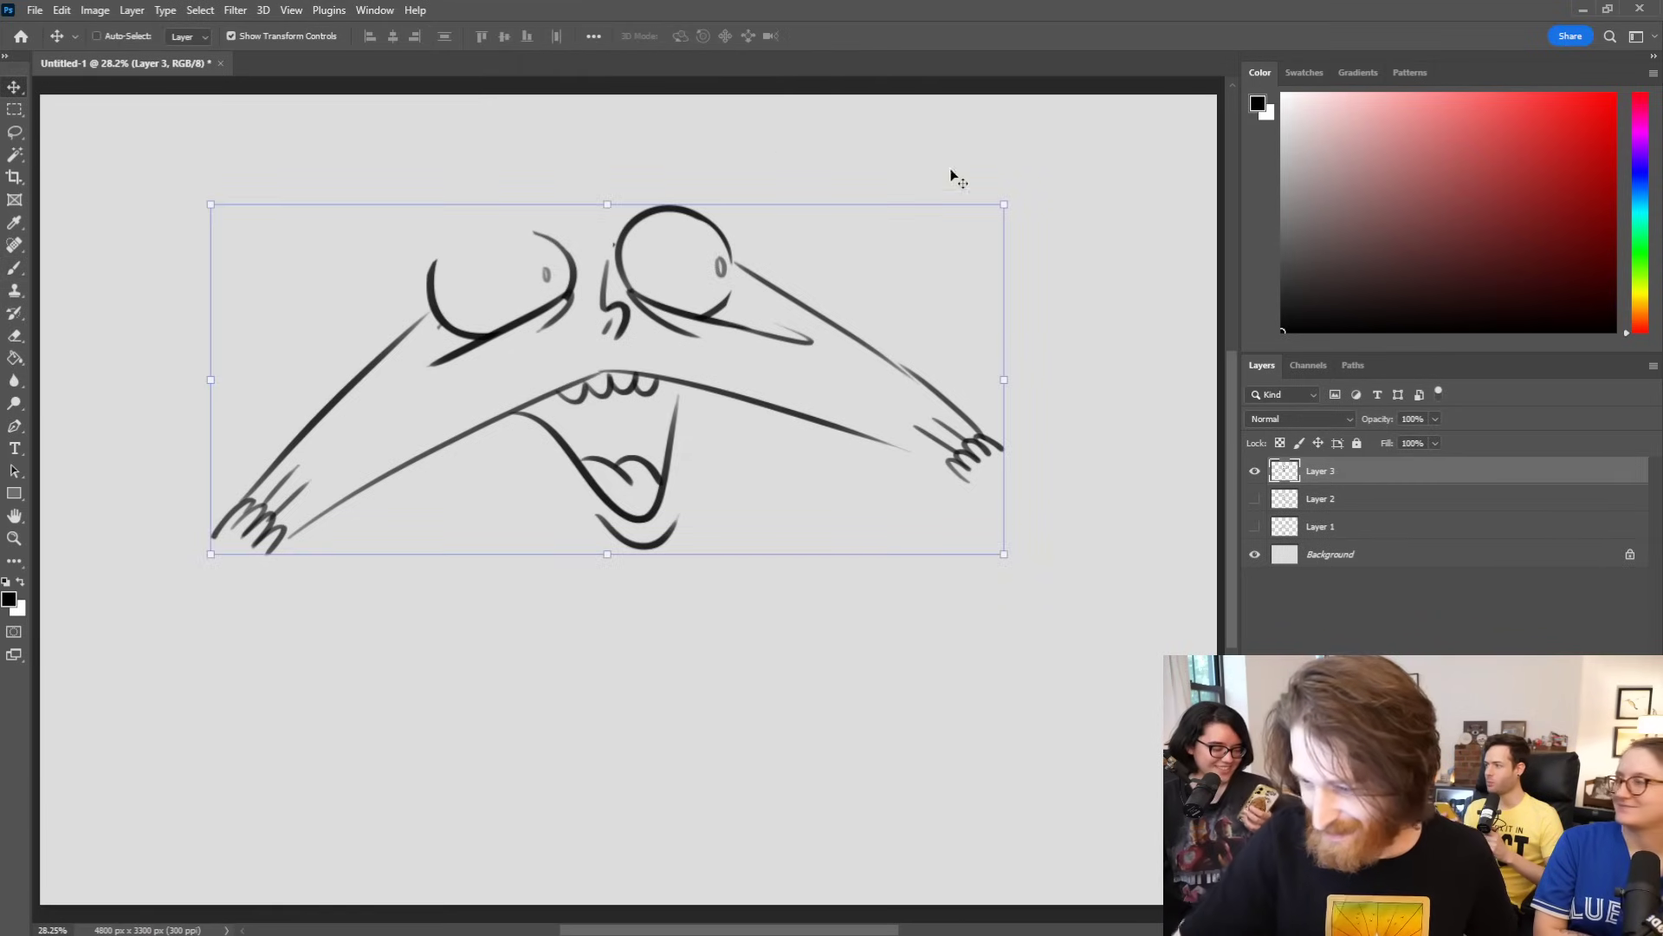
mouse_move(1005, 208)
mouse_down()
mouse_move(1062, 272)
mouse_move(996, 480)
mouse_up()
drag(818, 475, 700, 543)
key(Return)
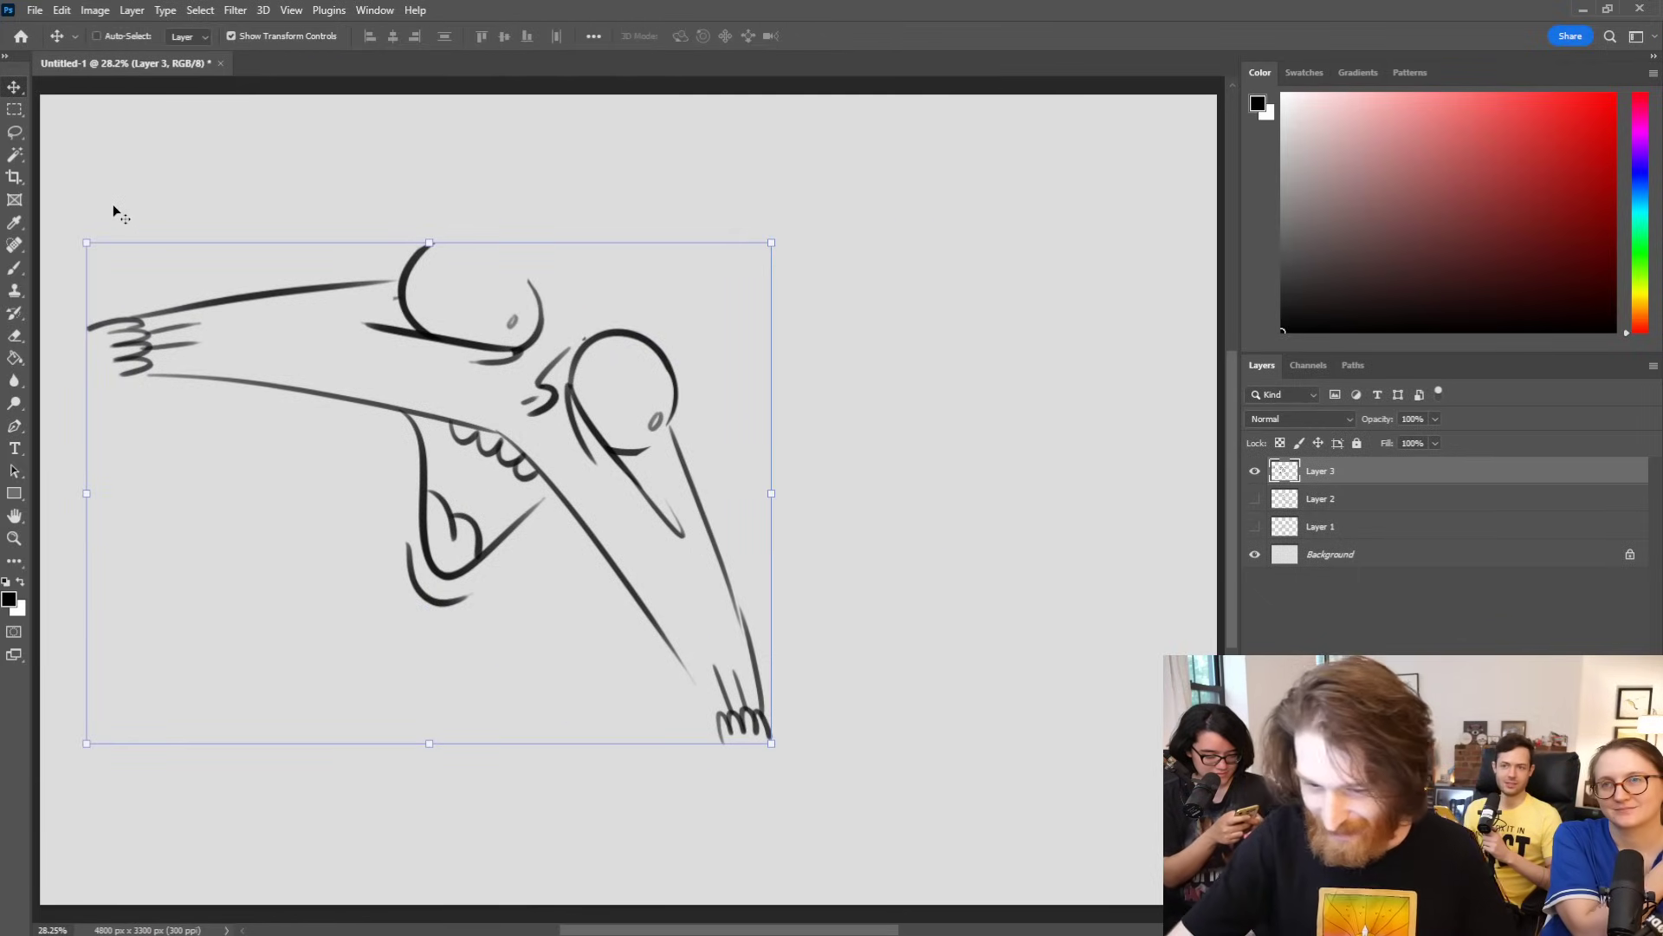
Step: Replace both pupils with ovals placed higher near the outer edges and extend the left eye's outline upward
click(14, 268)
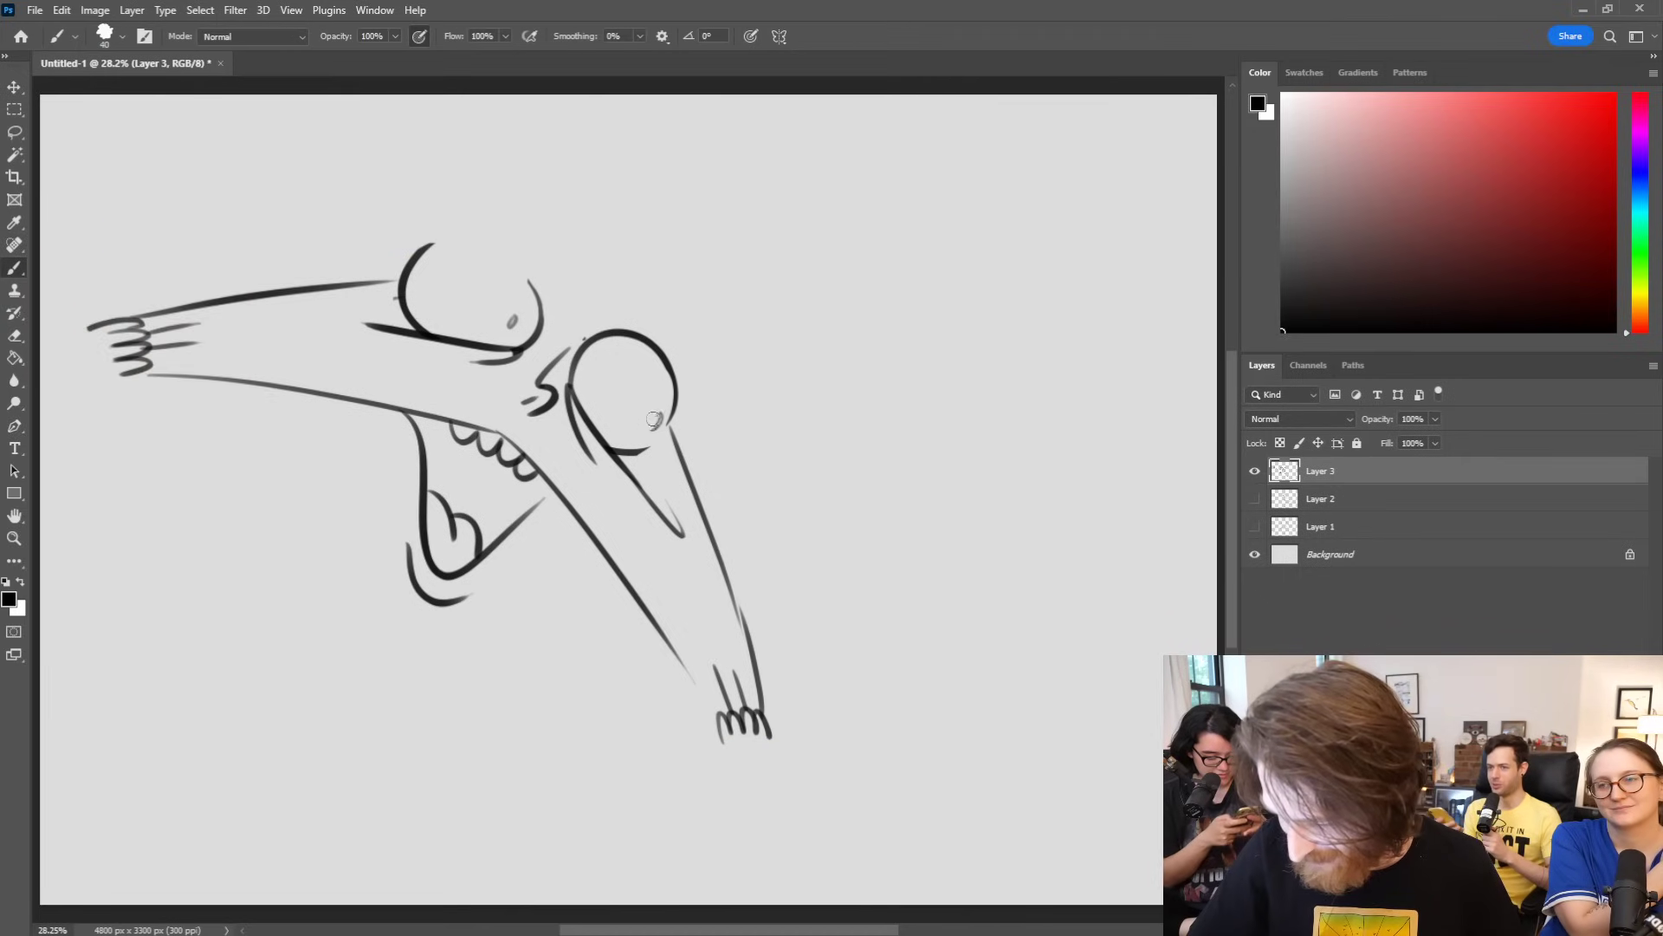
key(ctrl+z)
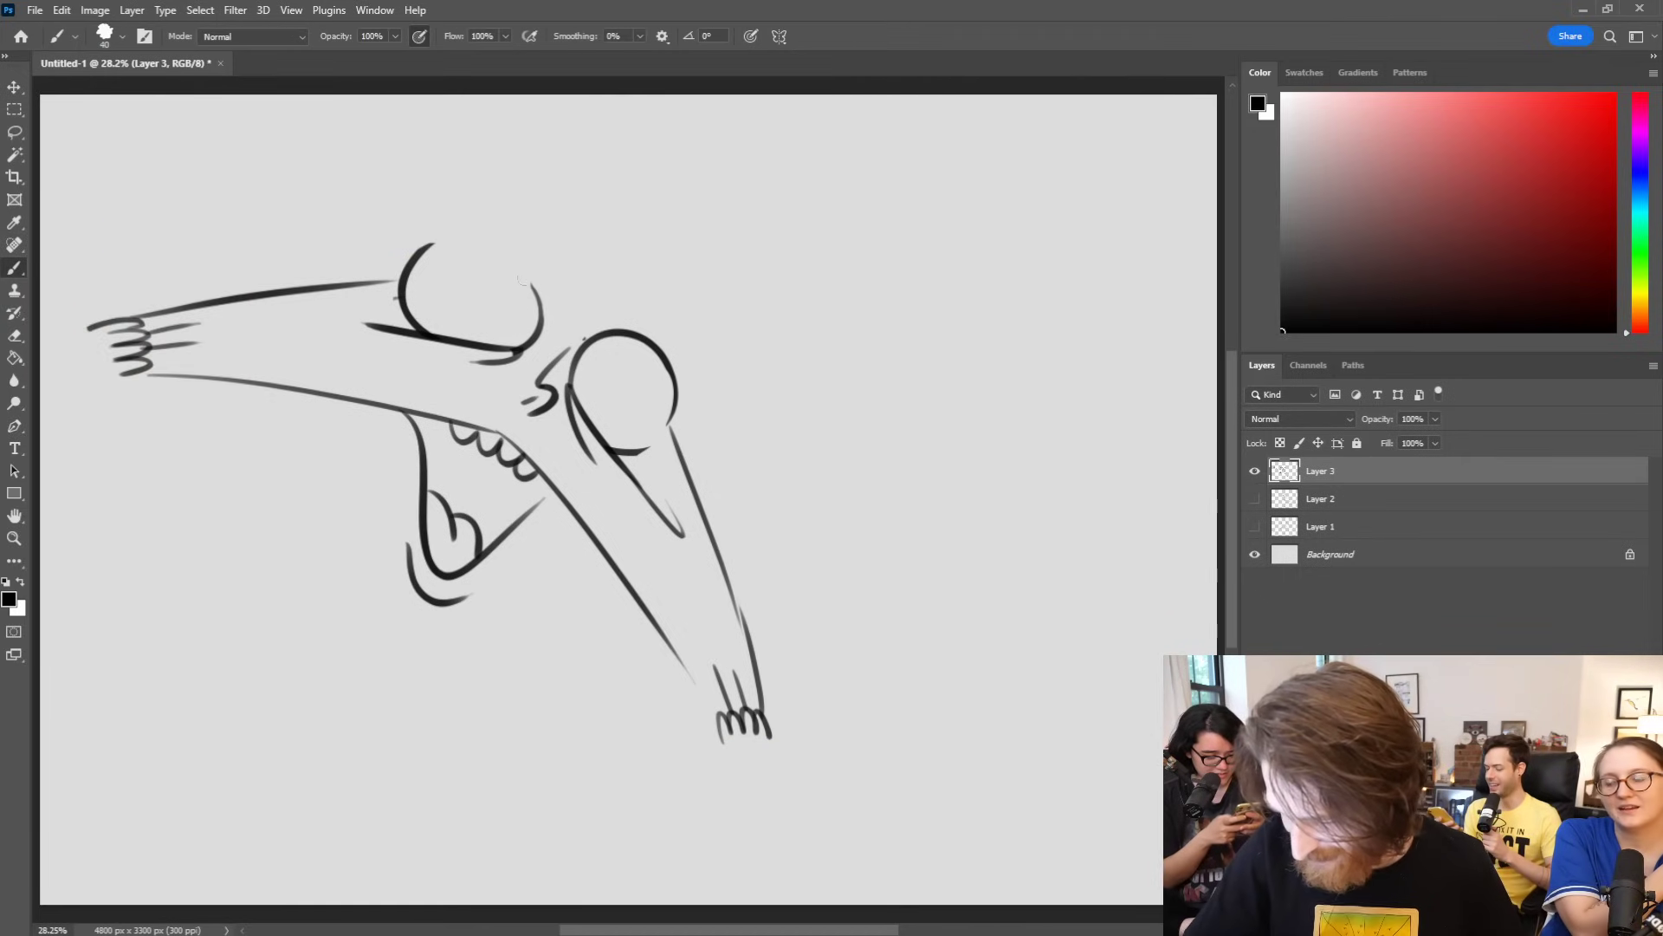
drag(660, 373, 663, 378)
drag(513, 276, 542, 299)
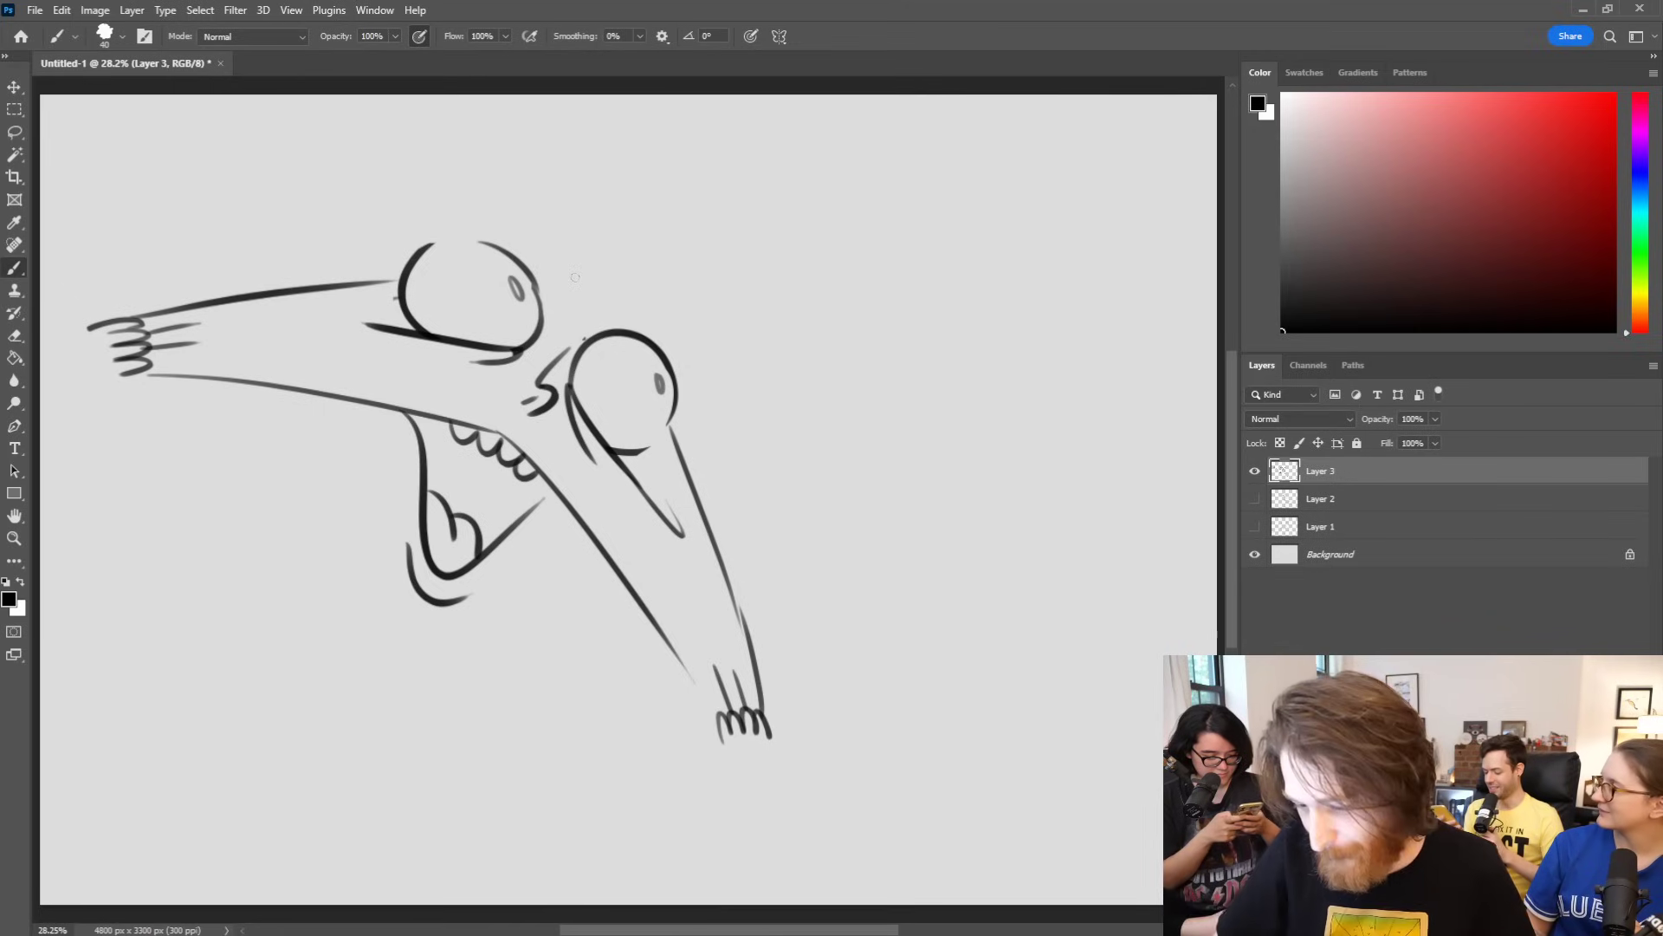
Step: Remove the teeth, tongue, open mouth and chin along with the contour between the two arms
key(ctrl+z)
key(ctrl+z)
key(ctrl+z)
key(ctrl+z)
key(ctrl+z)
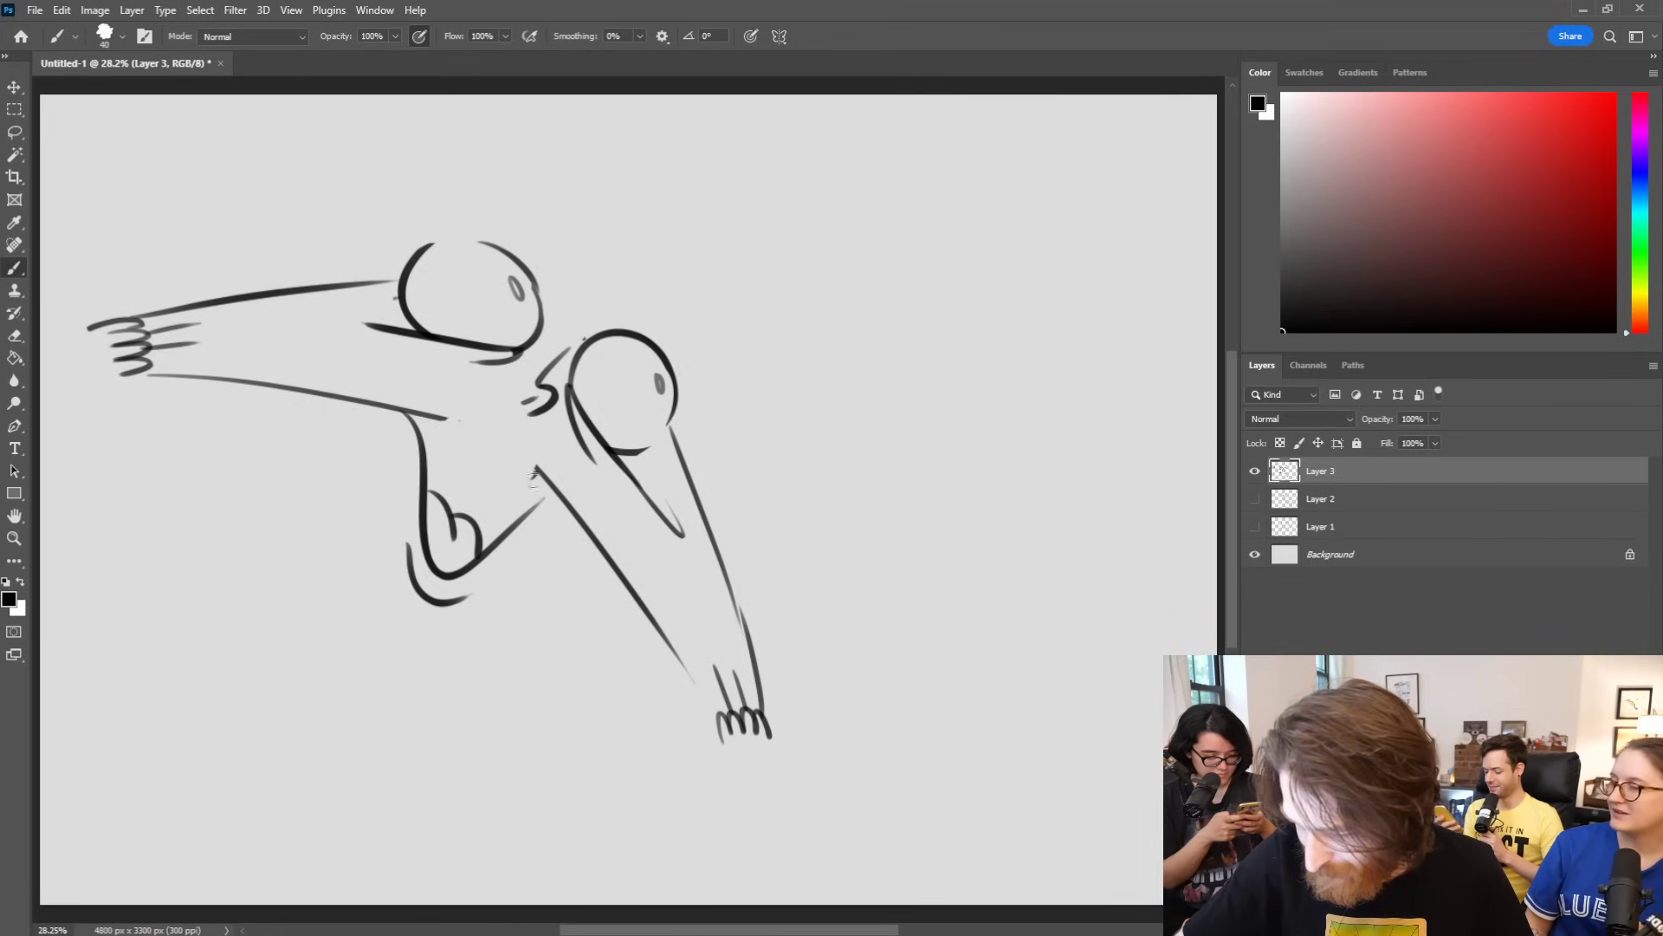
mouse_move(414, 417)
mouse_down()
mouse_move(445, 601)
mouse_move(459, 592)
mouse_move(438, 497)
mouse_move(471, 569)
mouse_move(533, 510)
mouse_up()
key(ctrl+z)
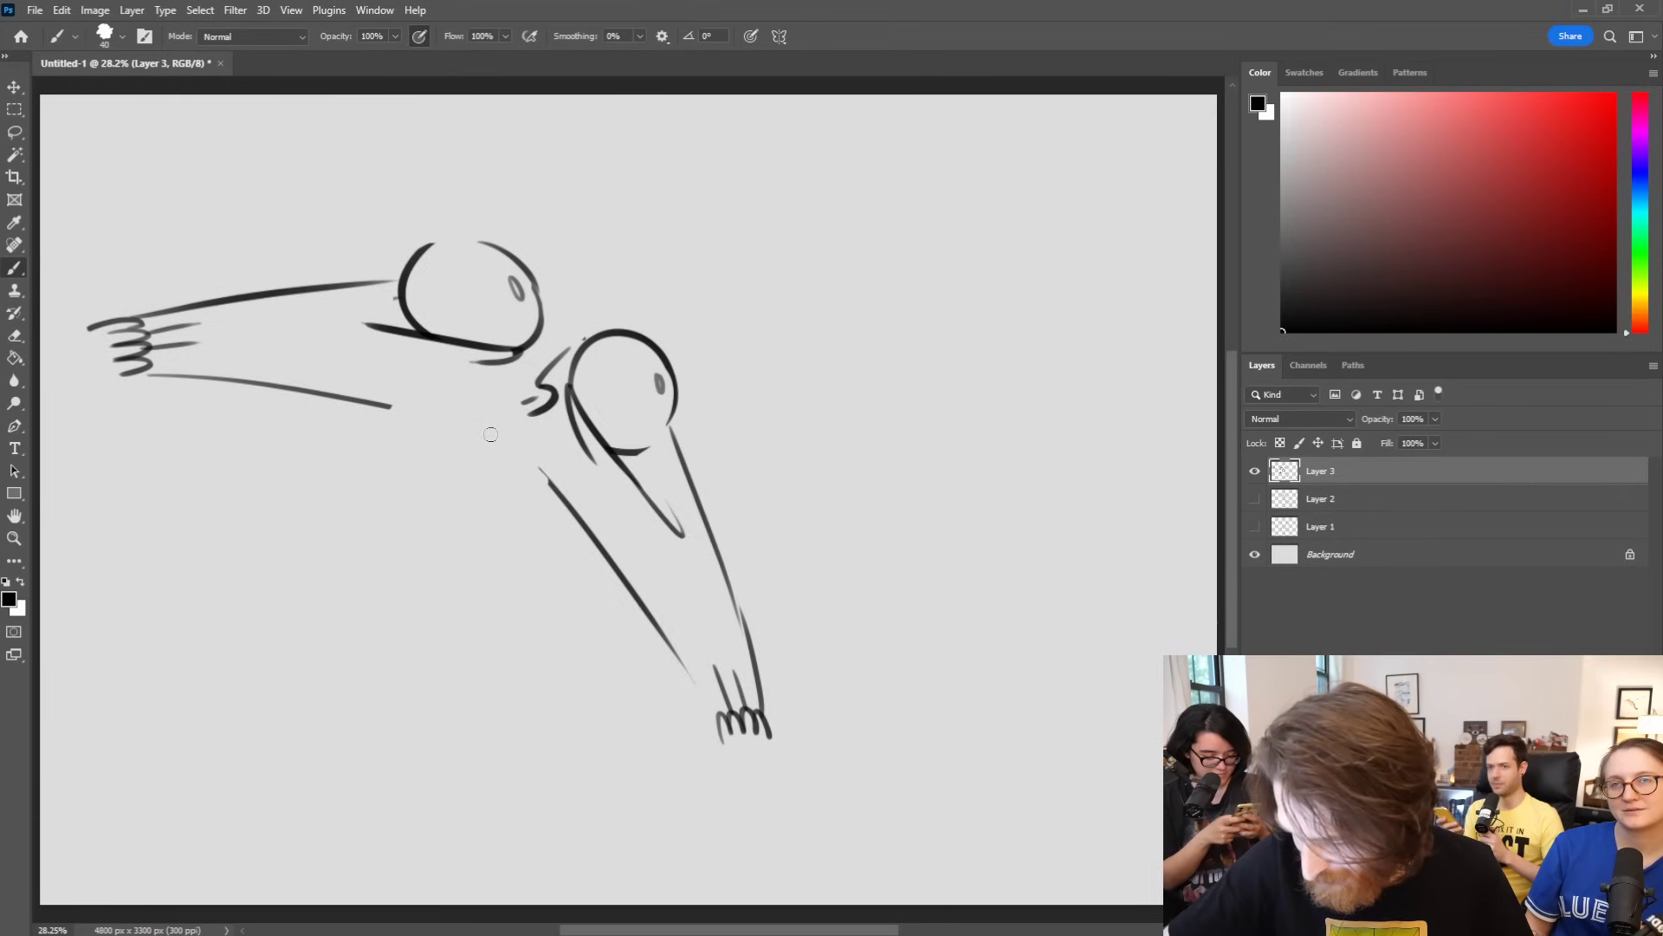
drag(373, 403, 475, 413)
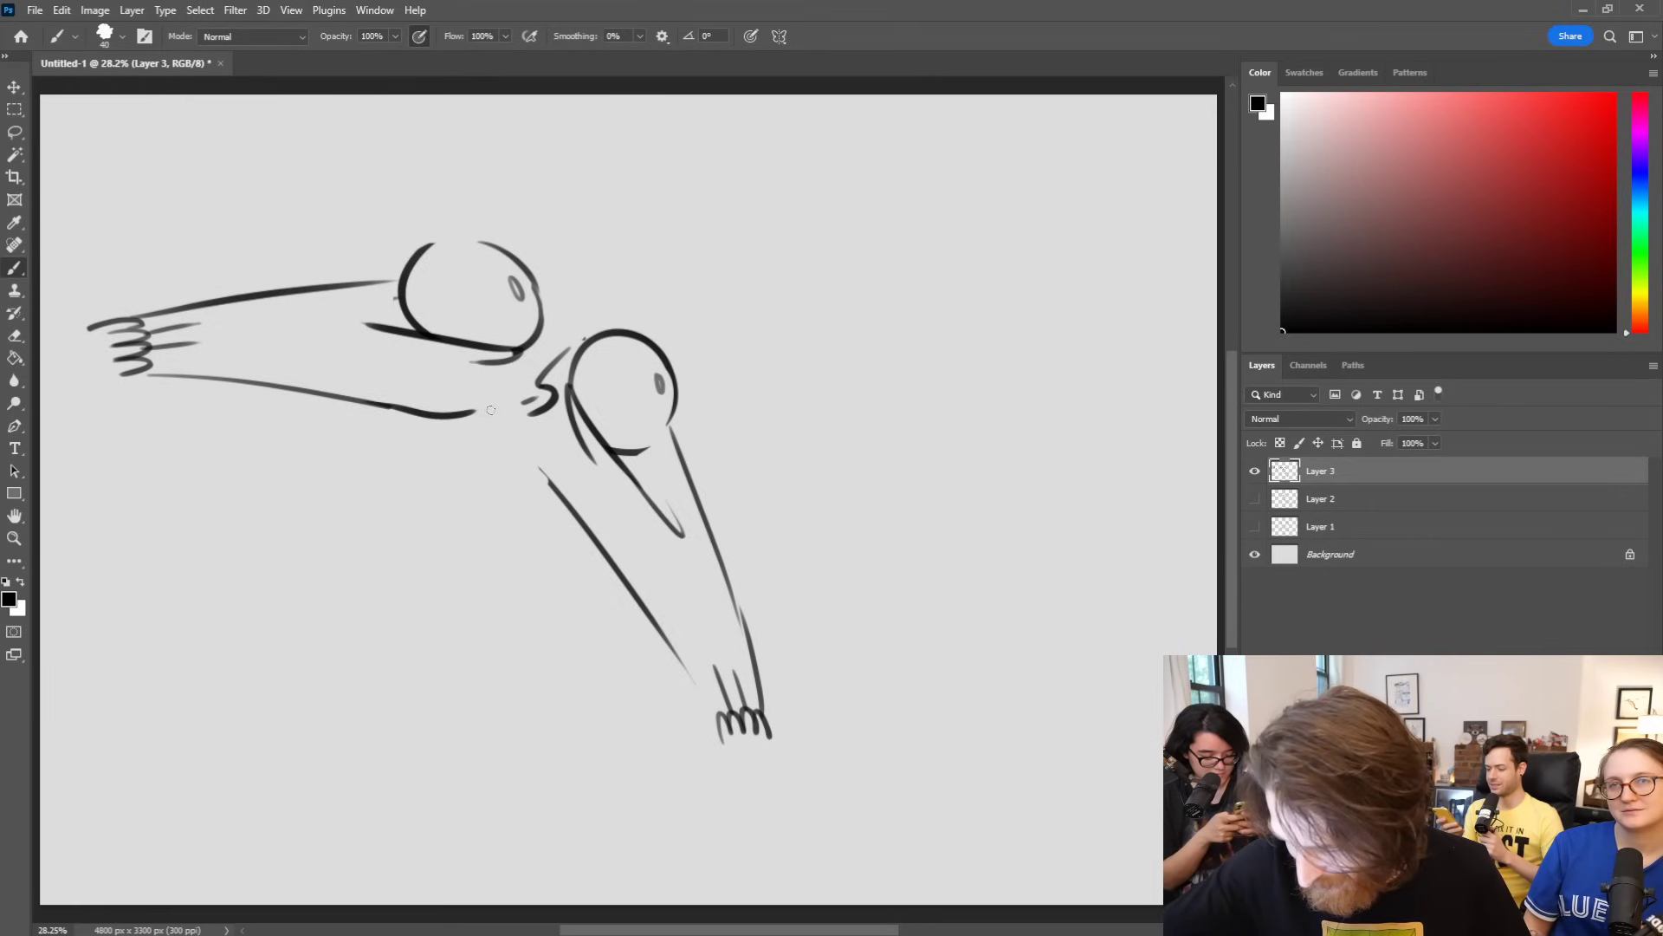
key(ctrl+z)
mouse_move(372, 404)
mouse_down()
mouse_move(511, 427)
mouse_move(454, 421)
mouse_move(526, 443)
mouse_move(543, 476)
mouse_up()
key(ctrl+z)
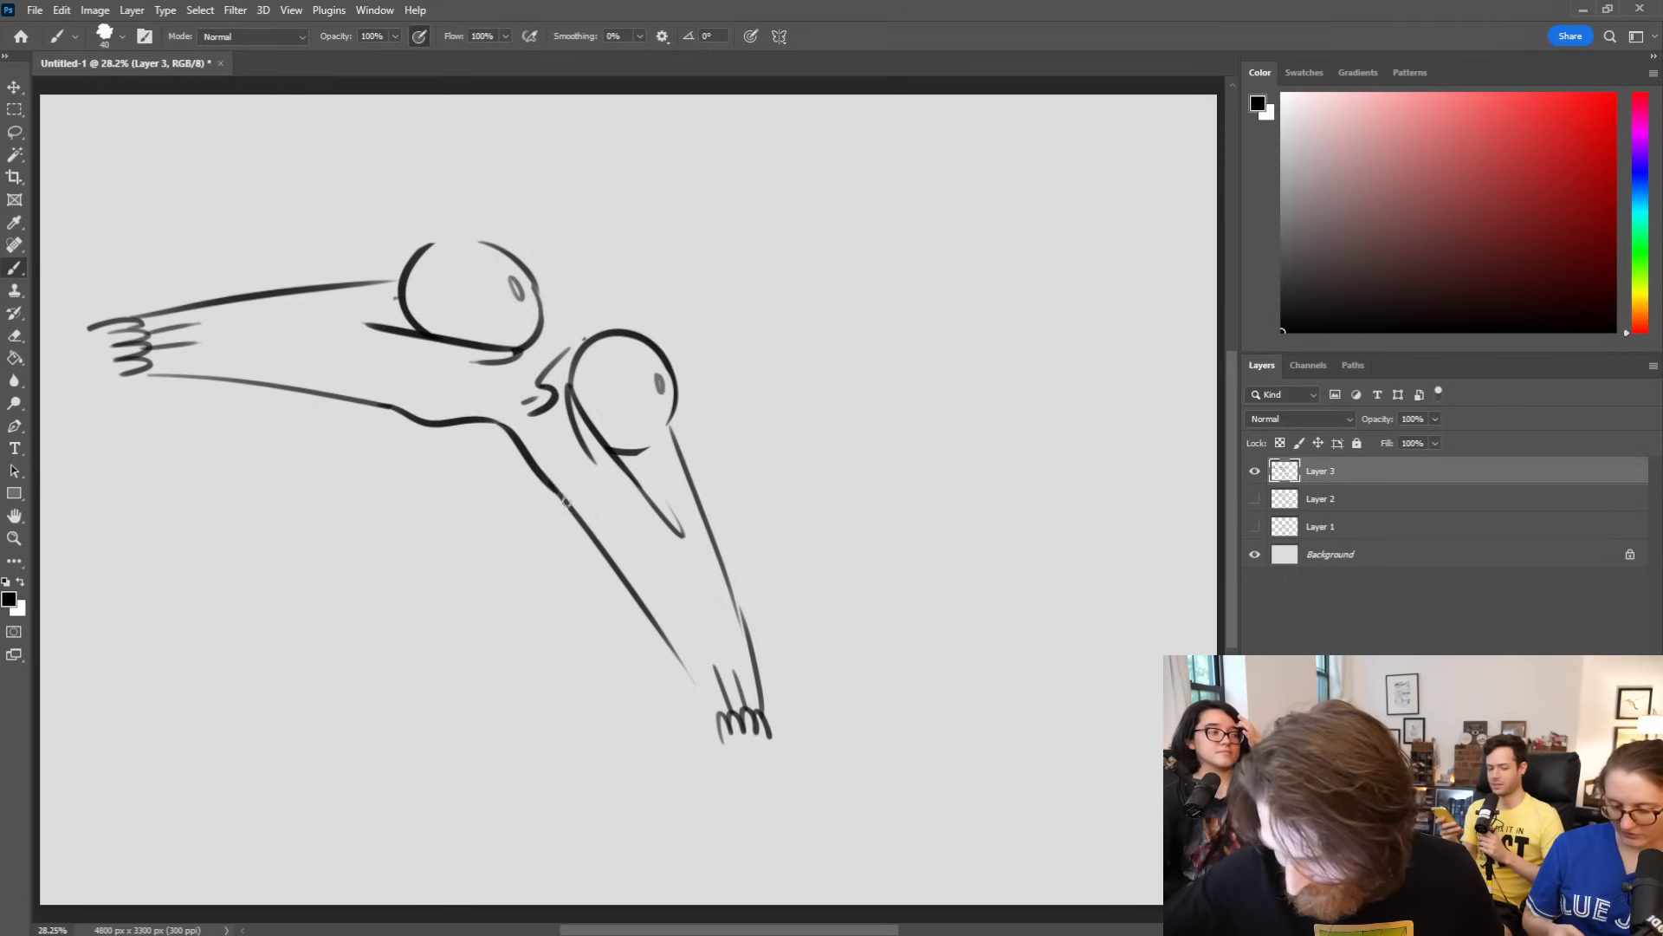
key(ctrl+z)
Step: Redraw the arms' lower contour as one continuous curve from hand to hand and line its middle with small rounded teeth
mouse_move(145, 374)
mouse_down()
mouse_move(478, 416)
mouse_move(251, 385)
mouse_up()
drag(125, 371, 459, 416)
key(ctrl+z)
mouse_move(145, 374)
mouse_down()
mouse_move(563, 495)
mouse_move(685, 671)
mouse_up()
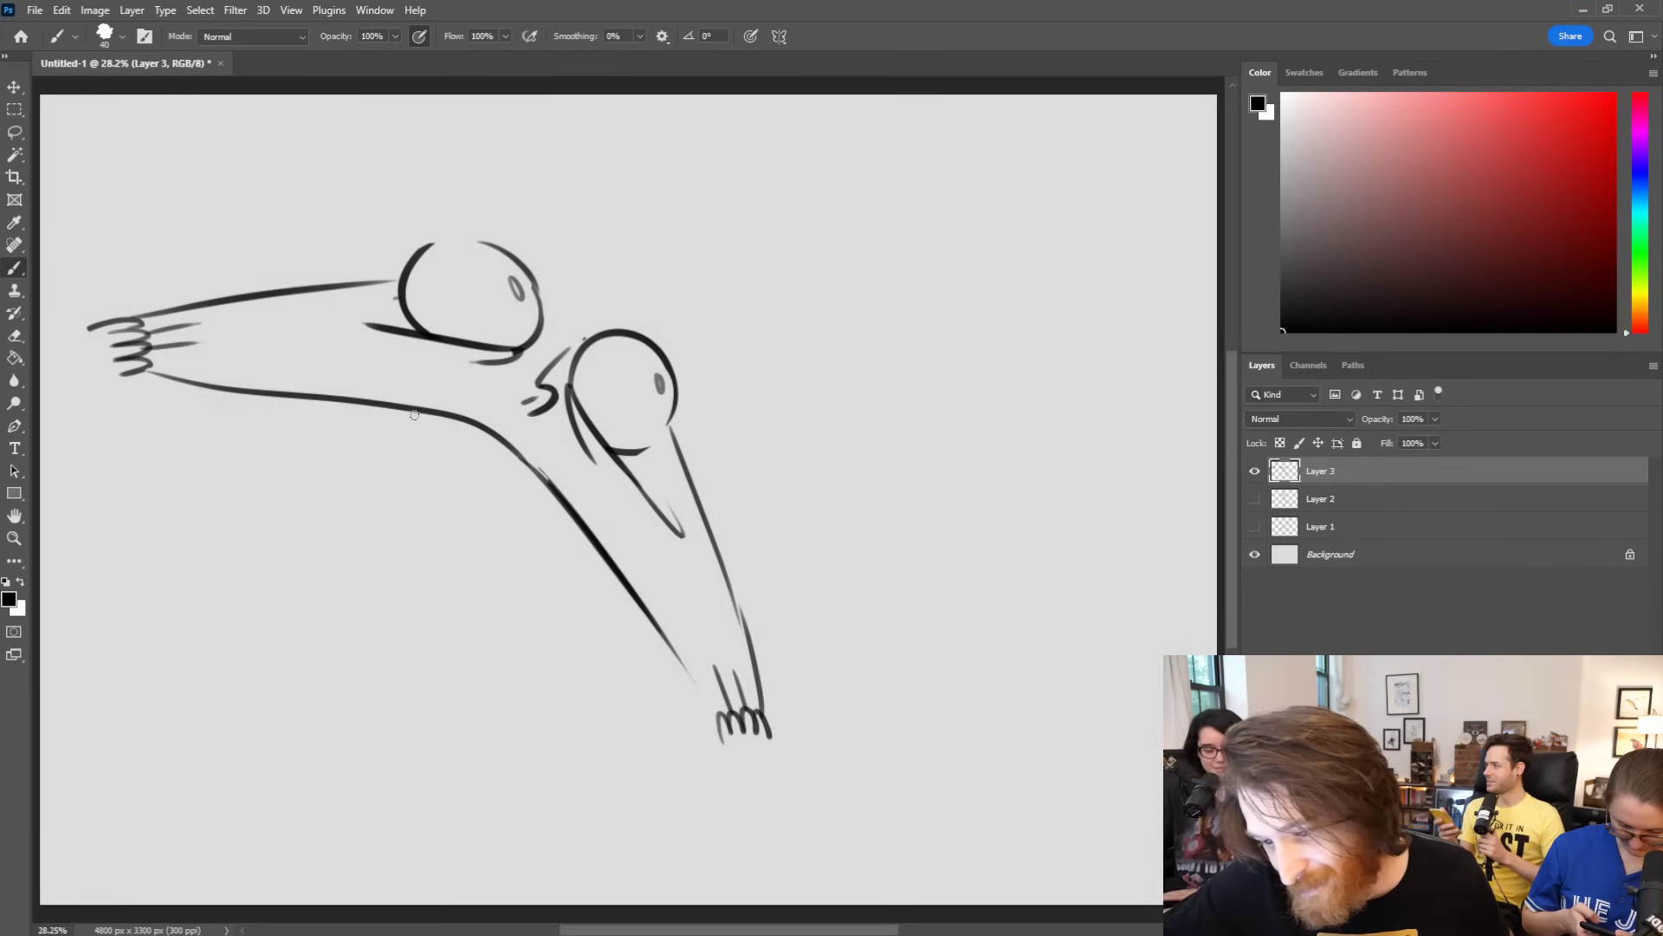
mouse_move(407, 411)
mouse_down()
mouse_move(496, 434)
mouse_move(477, 427)
mouse_move(542, 465)
mouse_up()
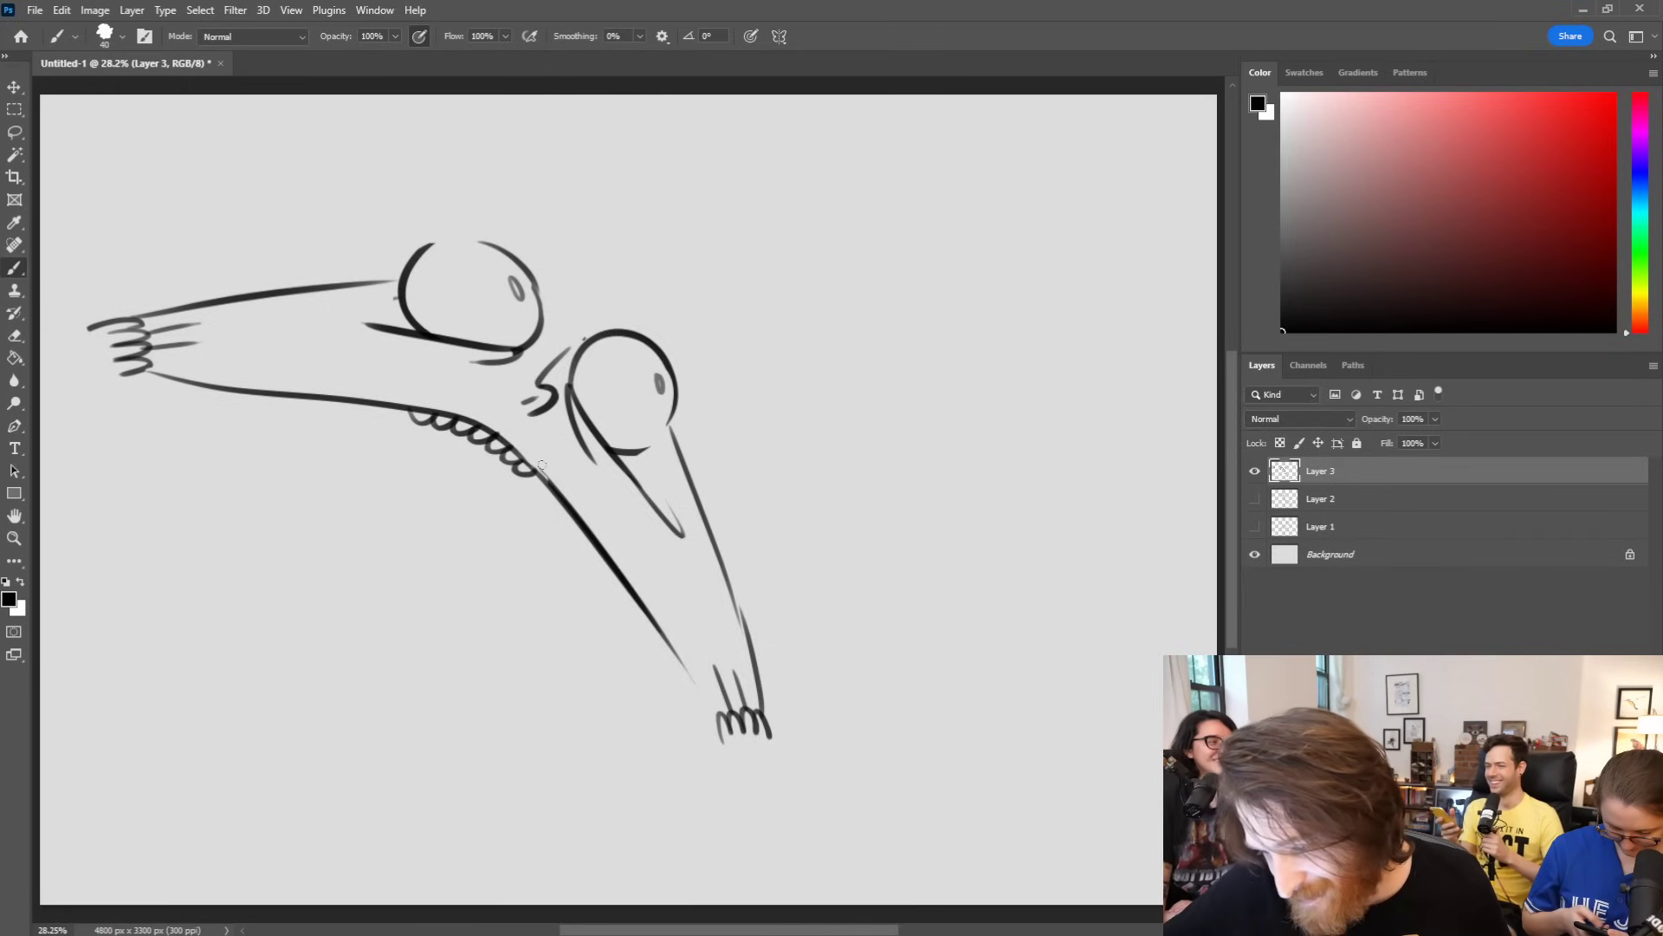
Step: Draw a wide hanging lower jaw beneath the upper teeth, with lower teeth, a curled tongue and a small chin mark
mouse_move(390, 406)
mouse_down()
mouse_move(386, 475)
mouse_move(457, 499)
mouse_up()
key(ctrl+z)
mouse_move(377, 406)
mouse_down()
mouse_move(365, 468)
mouse_move(511, 490)
mouse_move(444, 469)
mouse_move(356, 549)
mouse_up()
key(ctrl+z)
key(ctrl+z)
mouse_move(504, 456)
mouse_down()
mouse_move(426, 512)
mouse_move(501, 569)
mouse_up()
key(ctrl+z)
mouse_move(384, 513)
mouse_down()
mouse_move(474, 570)
mouse_move(464, 590)
mouse_move(480, 541)
mouse_up()
key(ctrl+z)
mouse_move(356, 538)
mouse_down()
mouse_move(411, 551)
mouse_move(410, 565)
mouse_move(423, 554)
mouse_move(380, 430)
mouse_move(412, 386)
mouse_move(346, 554)
mouse_up()
key(ctrl+z)
key(ctrl+z)
mouse_move(403, 405)
mouse_down()
mouse_move(355, 482)
mouse_move(342, 545)
mouse_move(402, 589)
mouse_up()
key(ctrl+z)
Step: Draw a curved cheek line beside the jaw and try opening the arm contour above it
drag(341, 419, 314, 578)
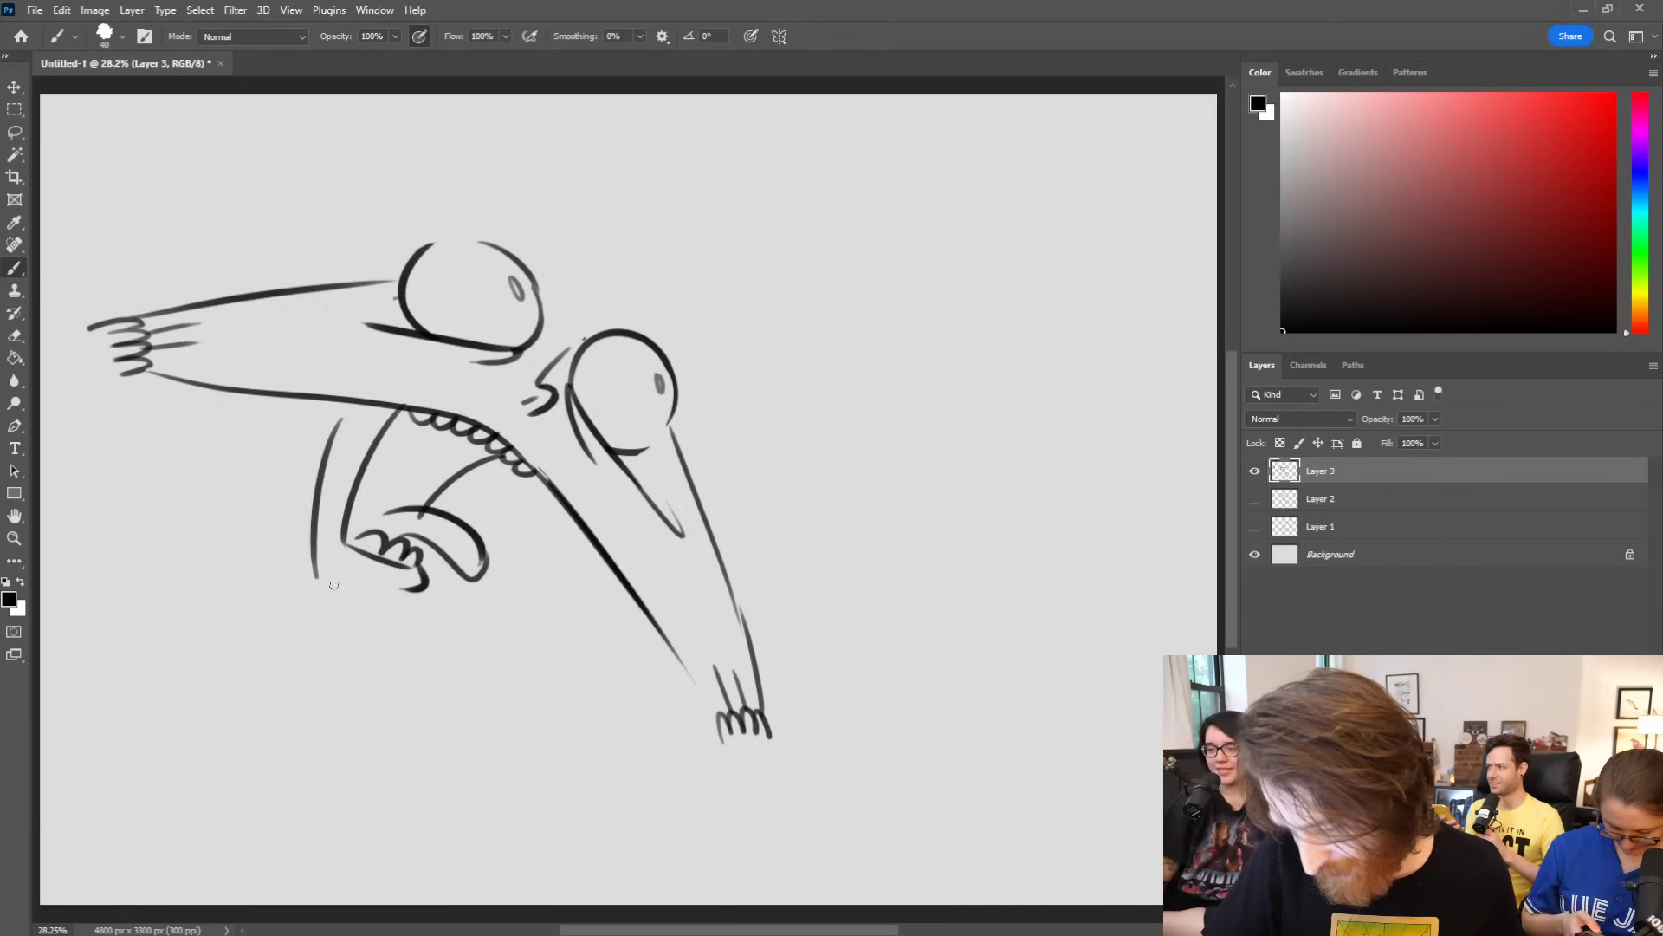
key(ctrl+z)
drag(331, 412, 308, 583)
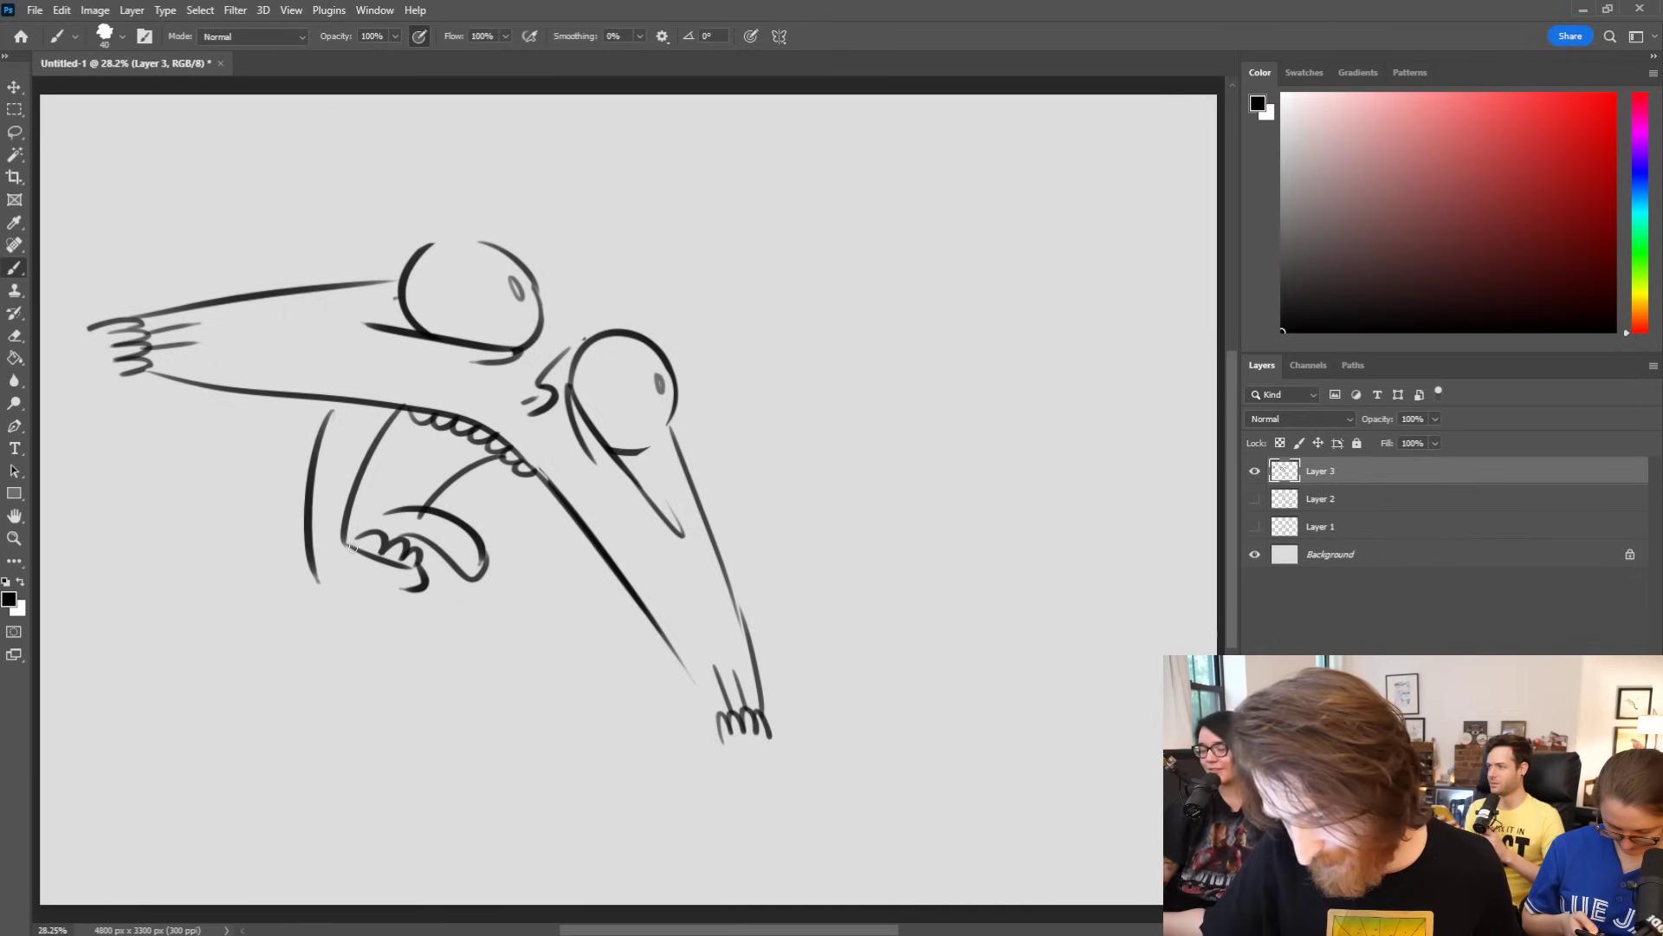
drag(336, 402, 394, 401)
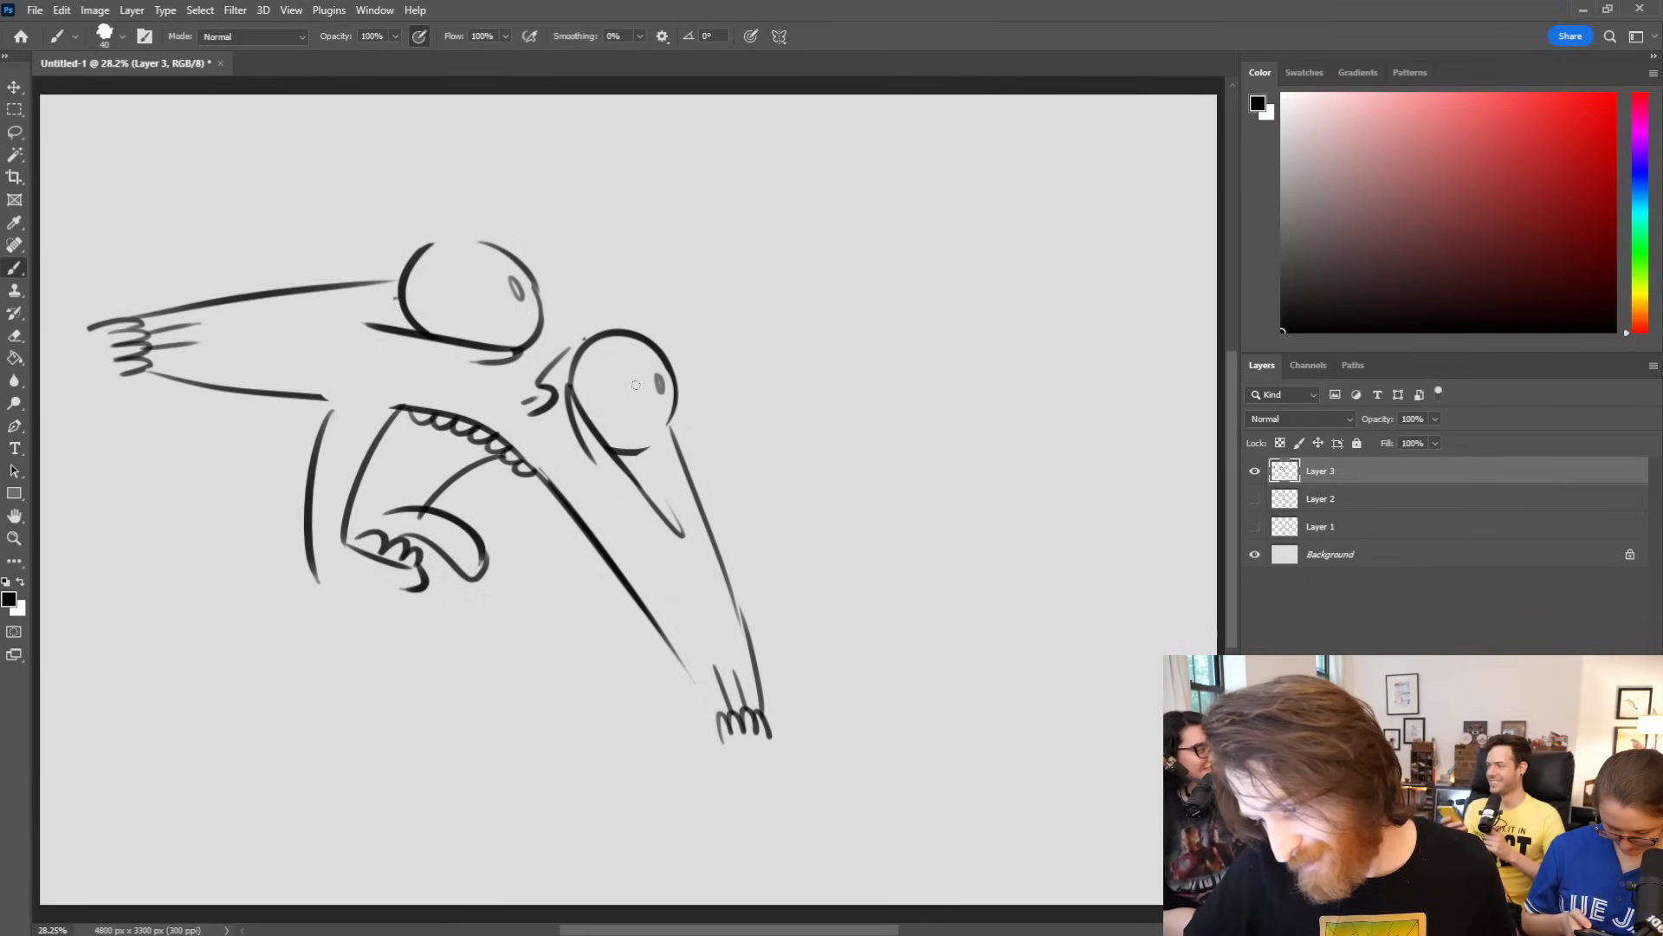
key(ctrl+z)
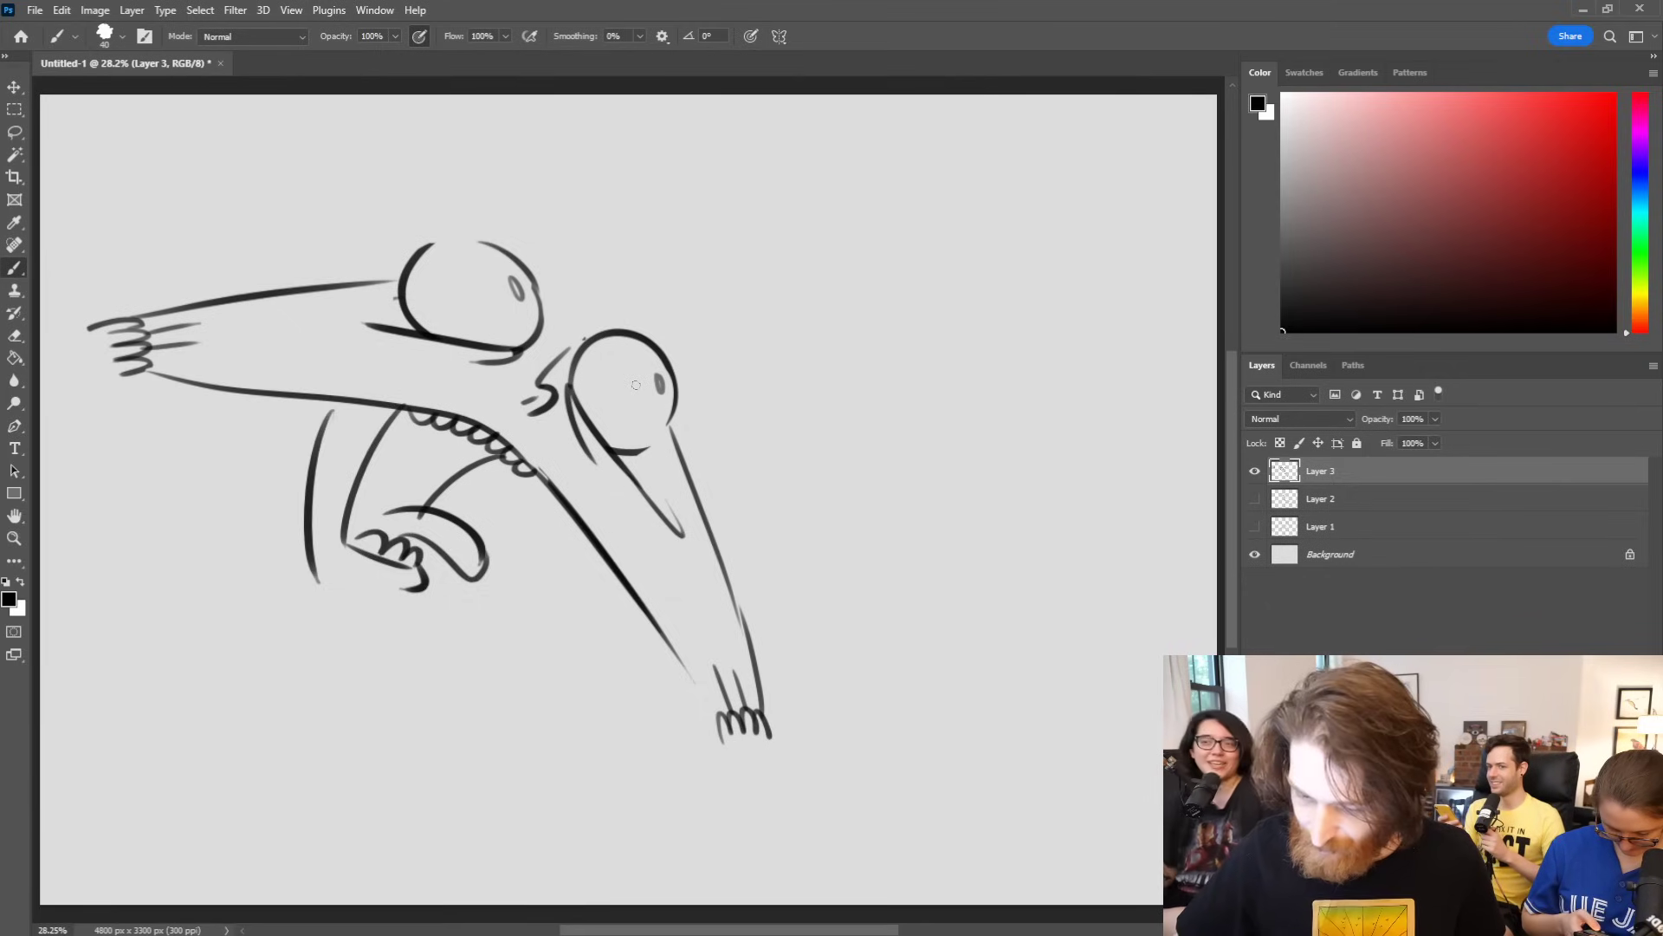
Step: Replace the jaw with a narrow open mouth with lower teeth, black interior and chin line, and bridge the two eyes
mouse_move(476, 515)
mouse_down()
mouse_move(415, 511)
mouse_move(485, 563)
mouse_move(450, 571)
mouse_move(361, 521)
mouse_move(411, 589)
mouse_move(374, 443)
mouse_move(394, 415)
mouse_up()
mouse_move(431, 472)
mouse_down()
mouse_move(476, 570)
mouse_move(392, 564)
mouse_up()
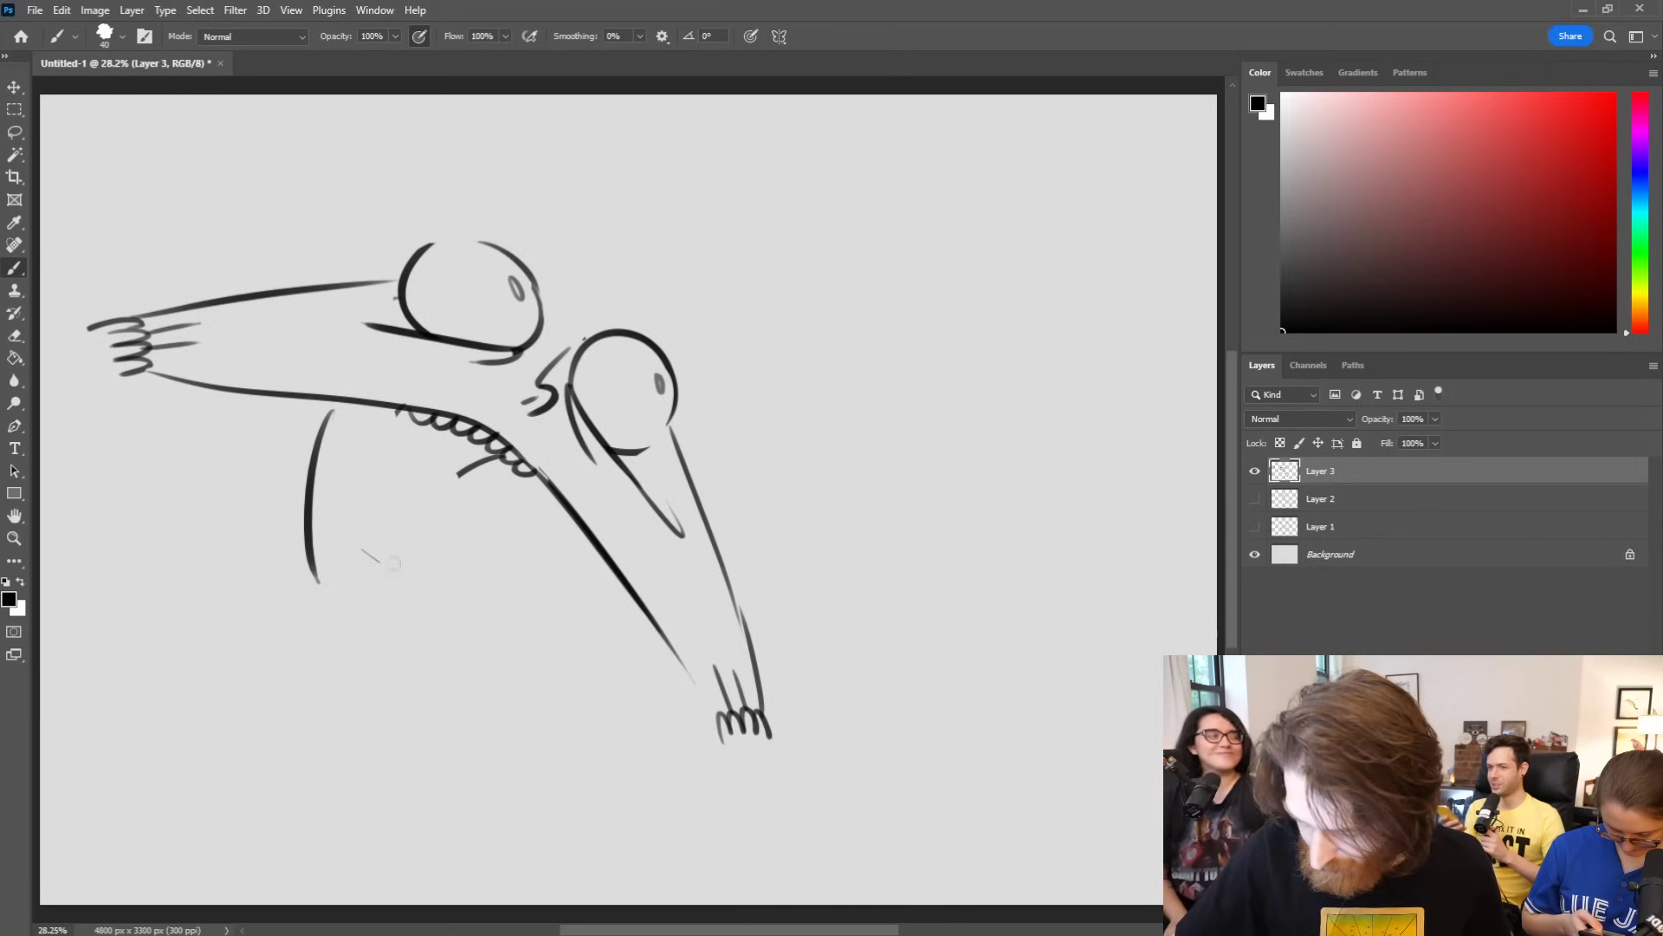
drag(334, 413, 320, 586)
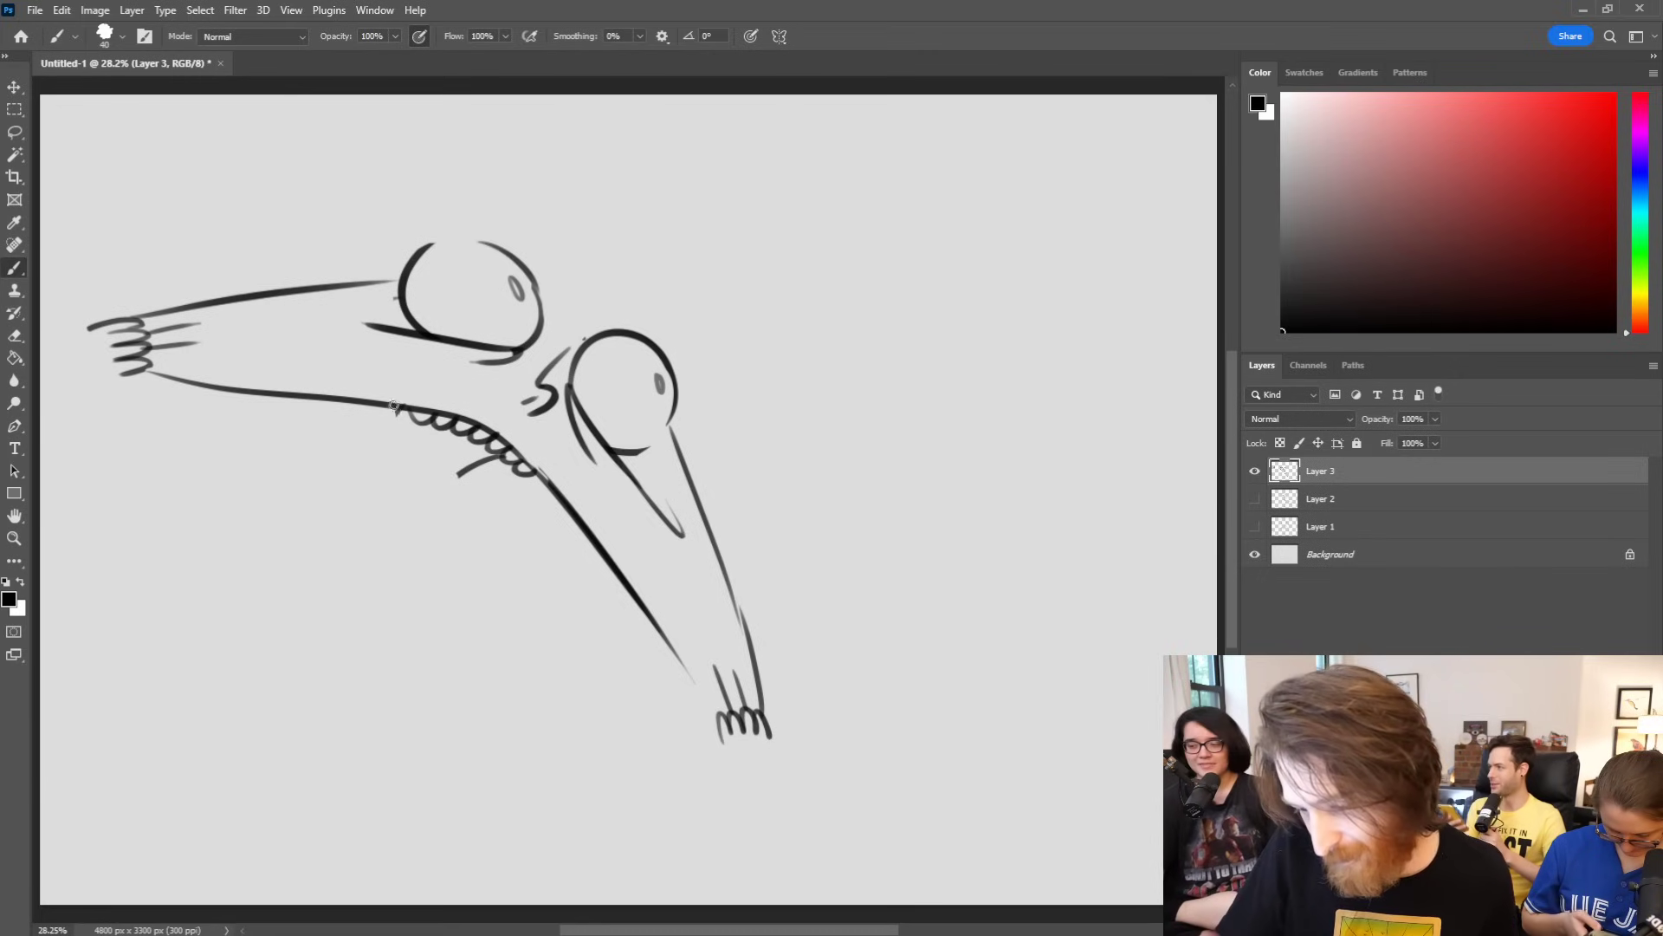
drag(391, 409, 489, 449)
mouse_move(410, 510)
mouse_down()
mouse_move(305, 553)
mouse_move(342, 515)
mouse_up()
mouse_move(348, 457)
mouse_down()
mouse_move(347, 518)
mouse_move(378, 422)
mouse_up()
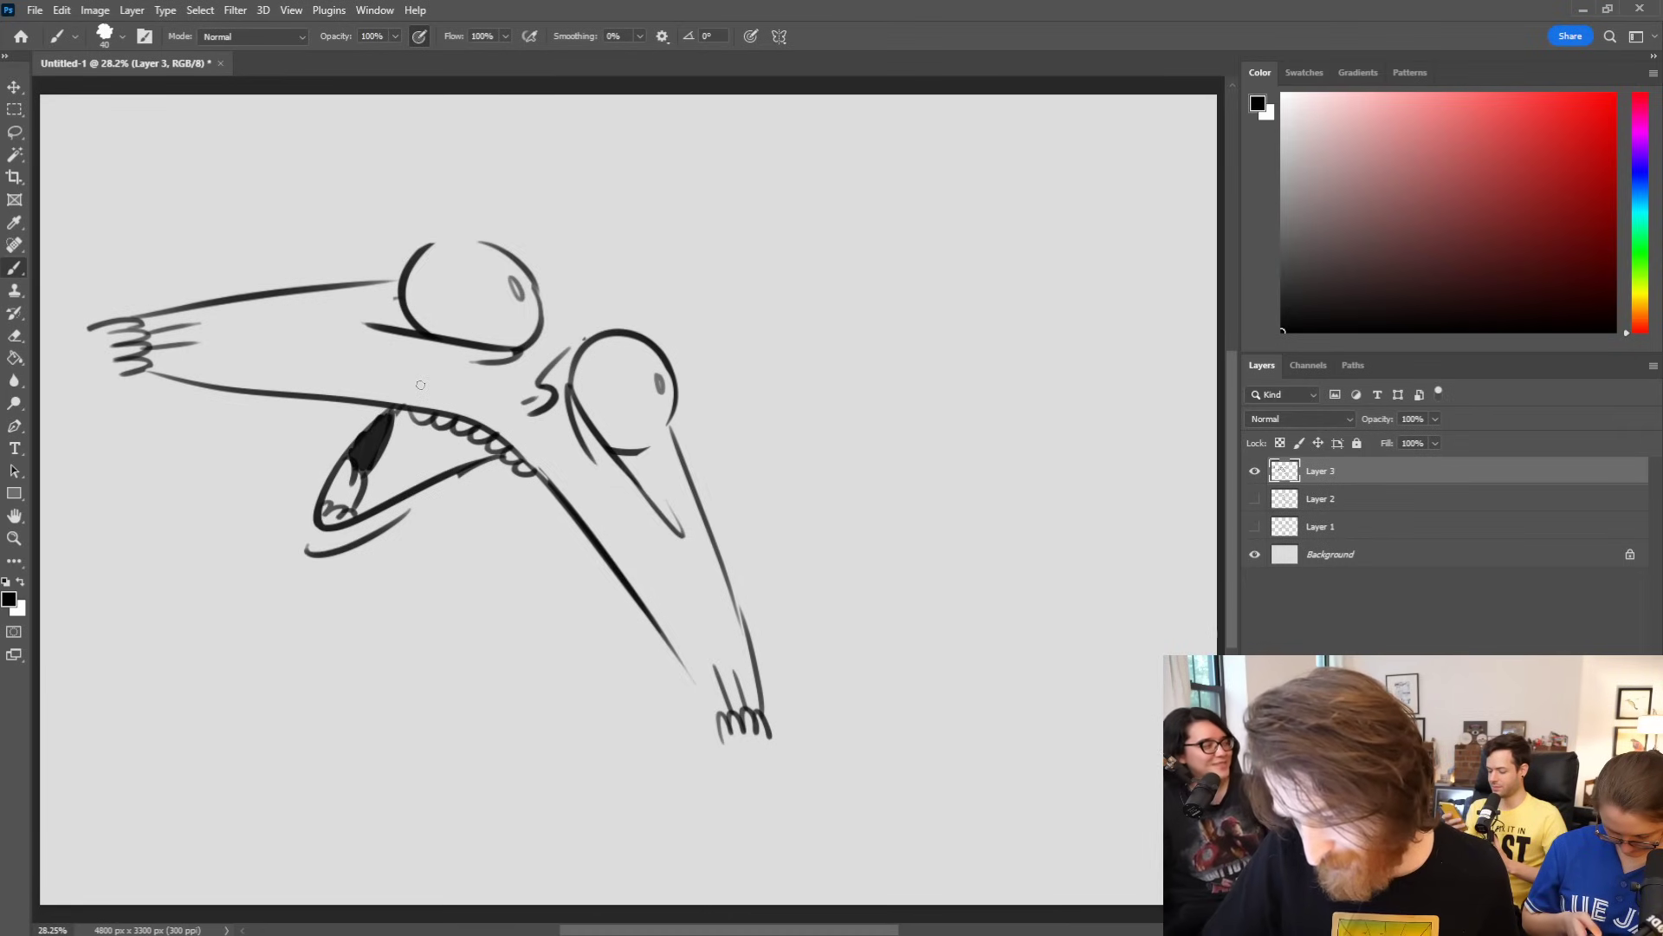
drag(542, 304, 588, 338)
key(ctrl+z)
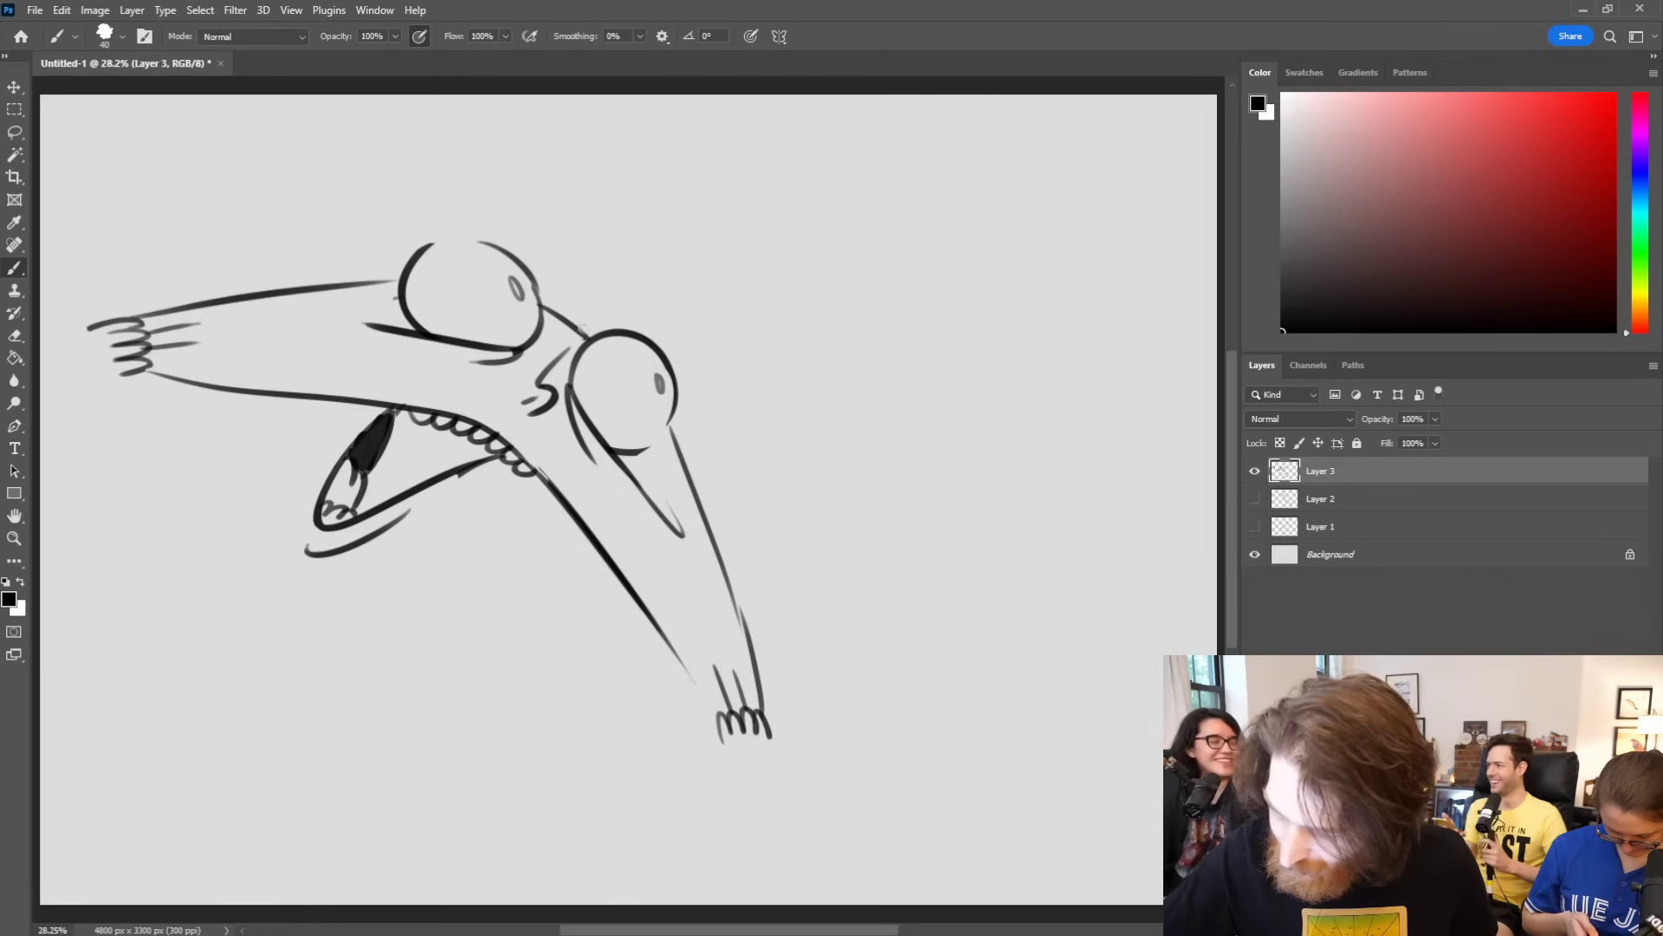
Step: Draw a curved body line down from each arm around the mouth and extend the right arm's lower line to the hand
mouse_move(553, 490)
mouse_down()
mouse_move(432, 543)
mouse_move(384, 592)
mouse_up()
drag(271, 403, 223, 567)
key(ctrl+z)
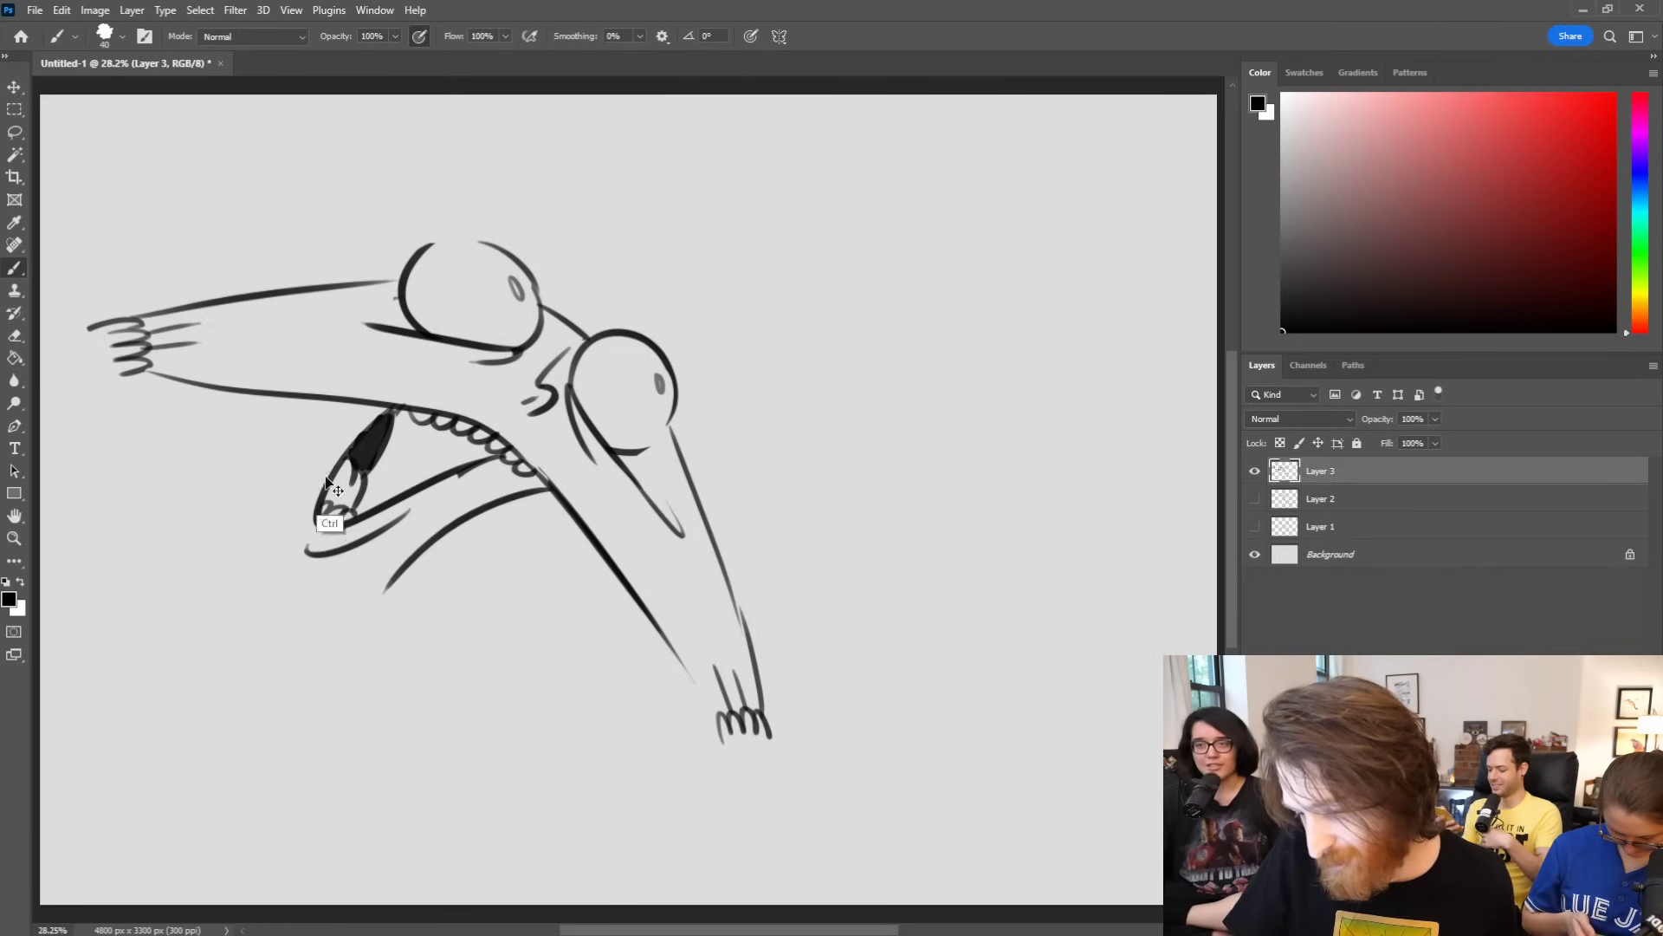
drag(301, 398, 260, 546)
drag(658, 628, 715, 716)
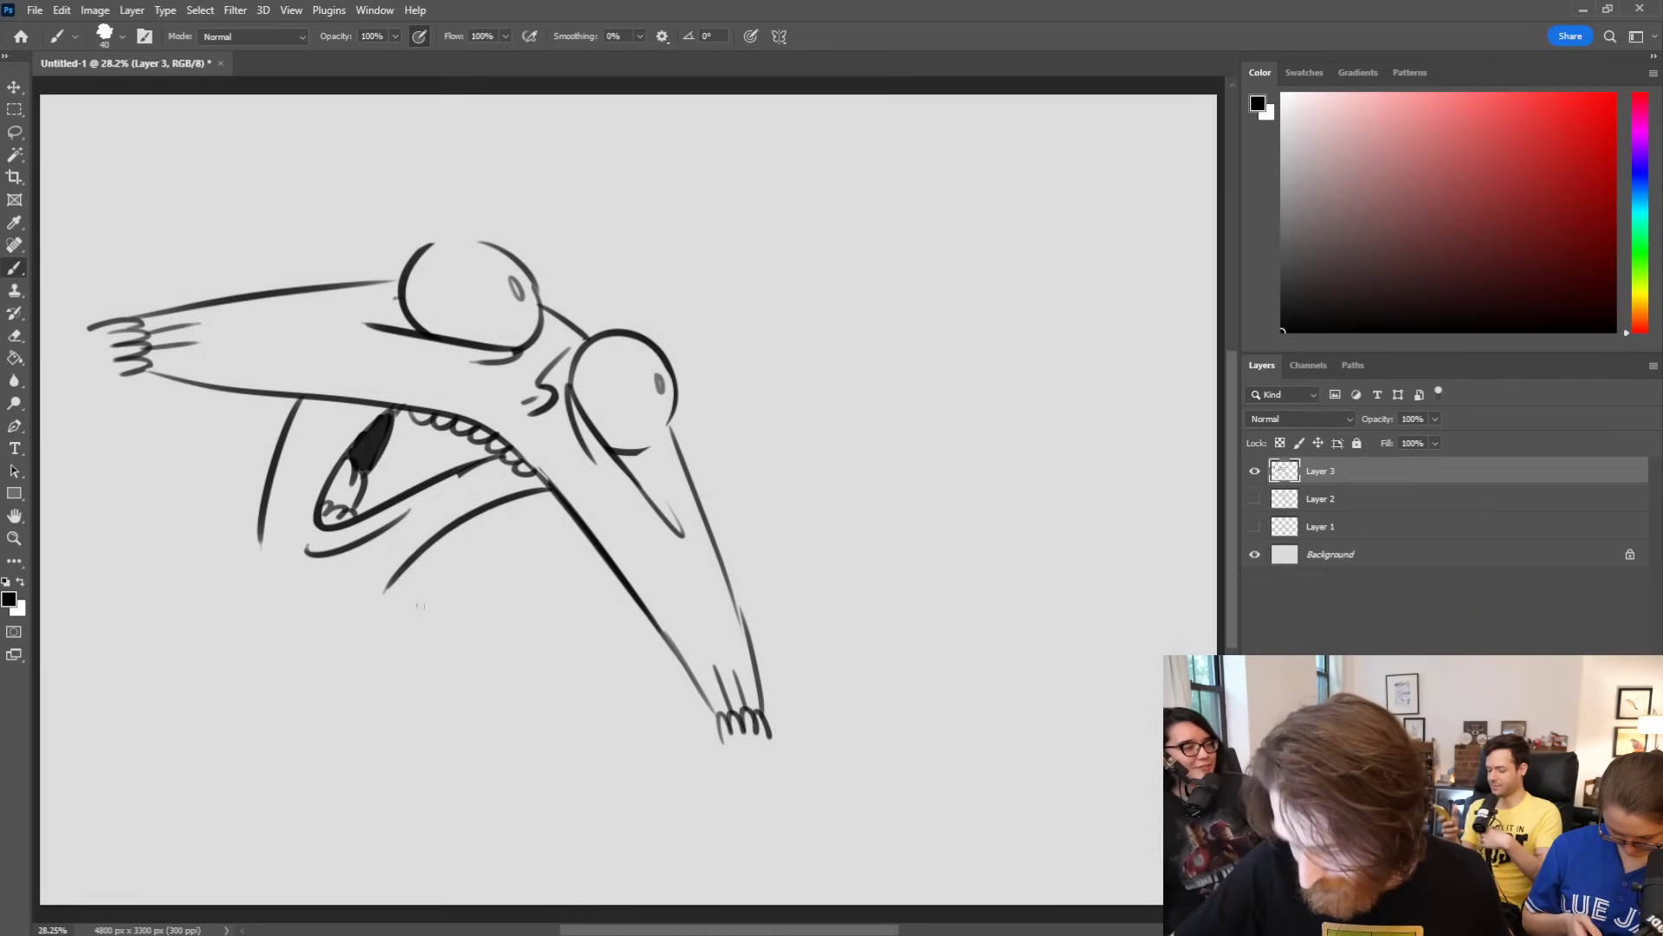
Step: Draw two diagonal upper-arm lines from the body and two forearm lines bending up to the right hand
drag(388, 592, 552, 747)
mouse_move(394, 652)
mouse_down()
mouse_move(567, 799)
mouse_move(715, 778)
mouse_up()
drag(564, 761, 697, 750)
key(ctrl+z)
drag(572, 767, 775, 749)
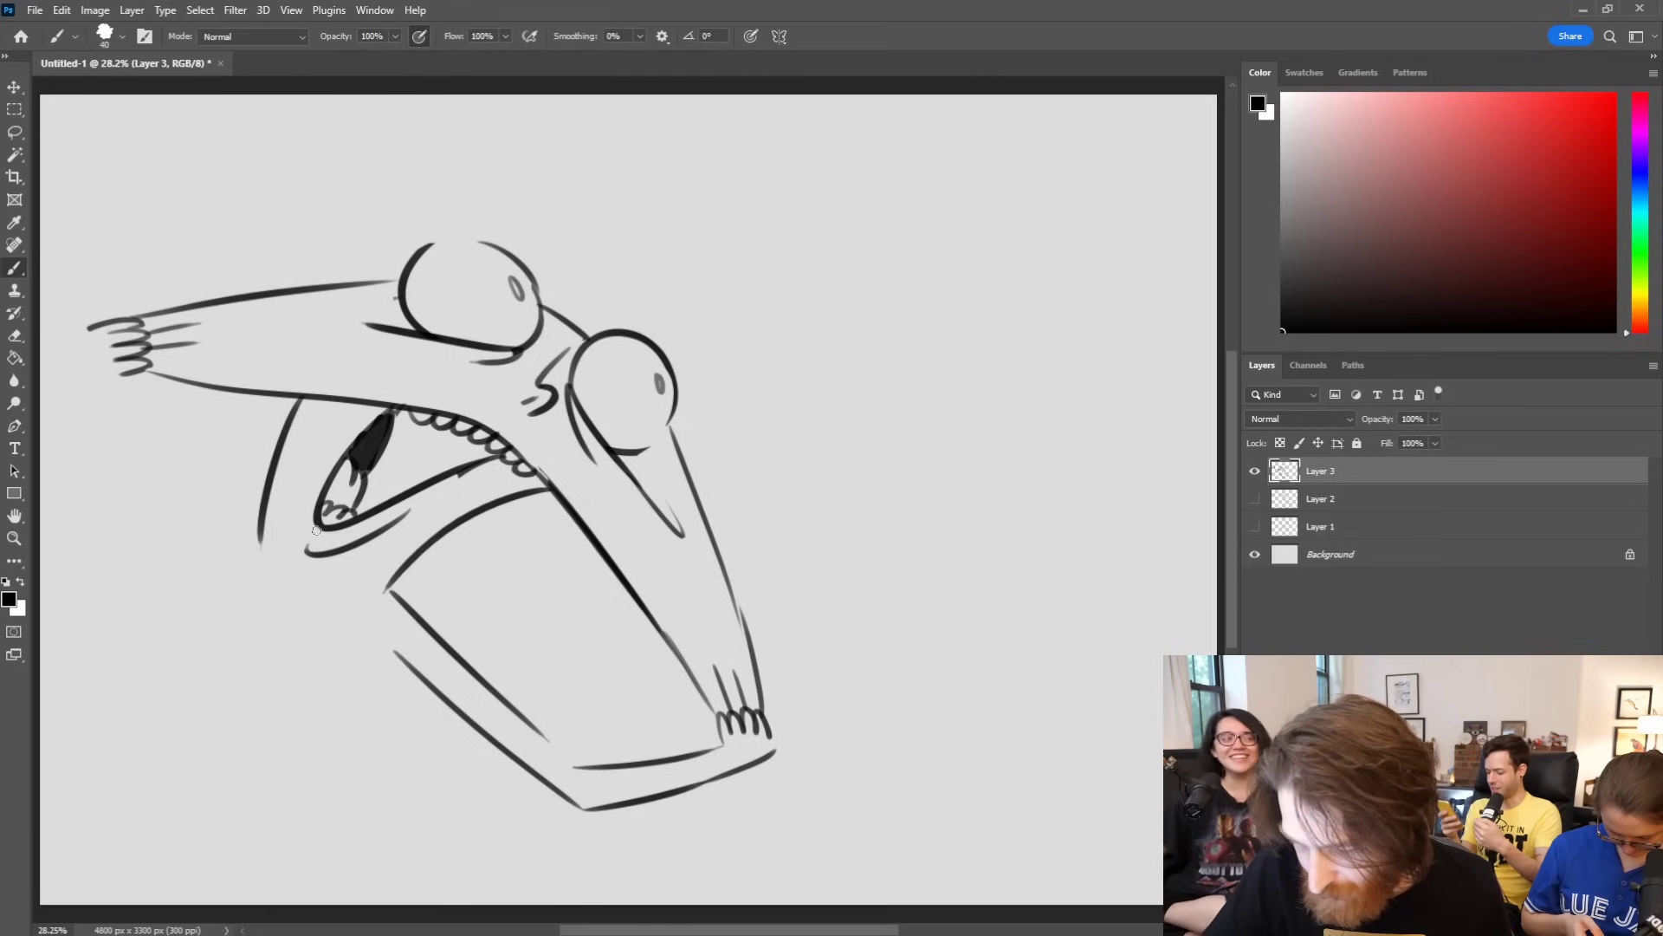
Step: Draw a bent arm down from the left hand and a line joining its elbow to the body
mouse_move(87, 327)
mouse_down()
mouse_move(41, 411)
mouse_move(41, 478)
mouse_up()
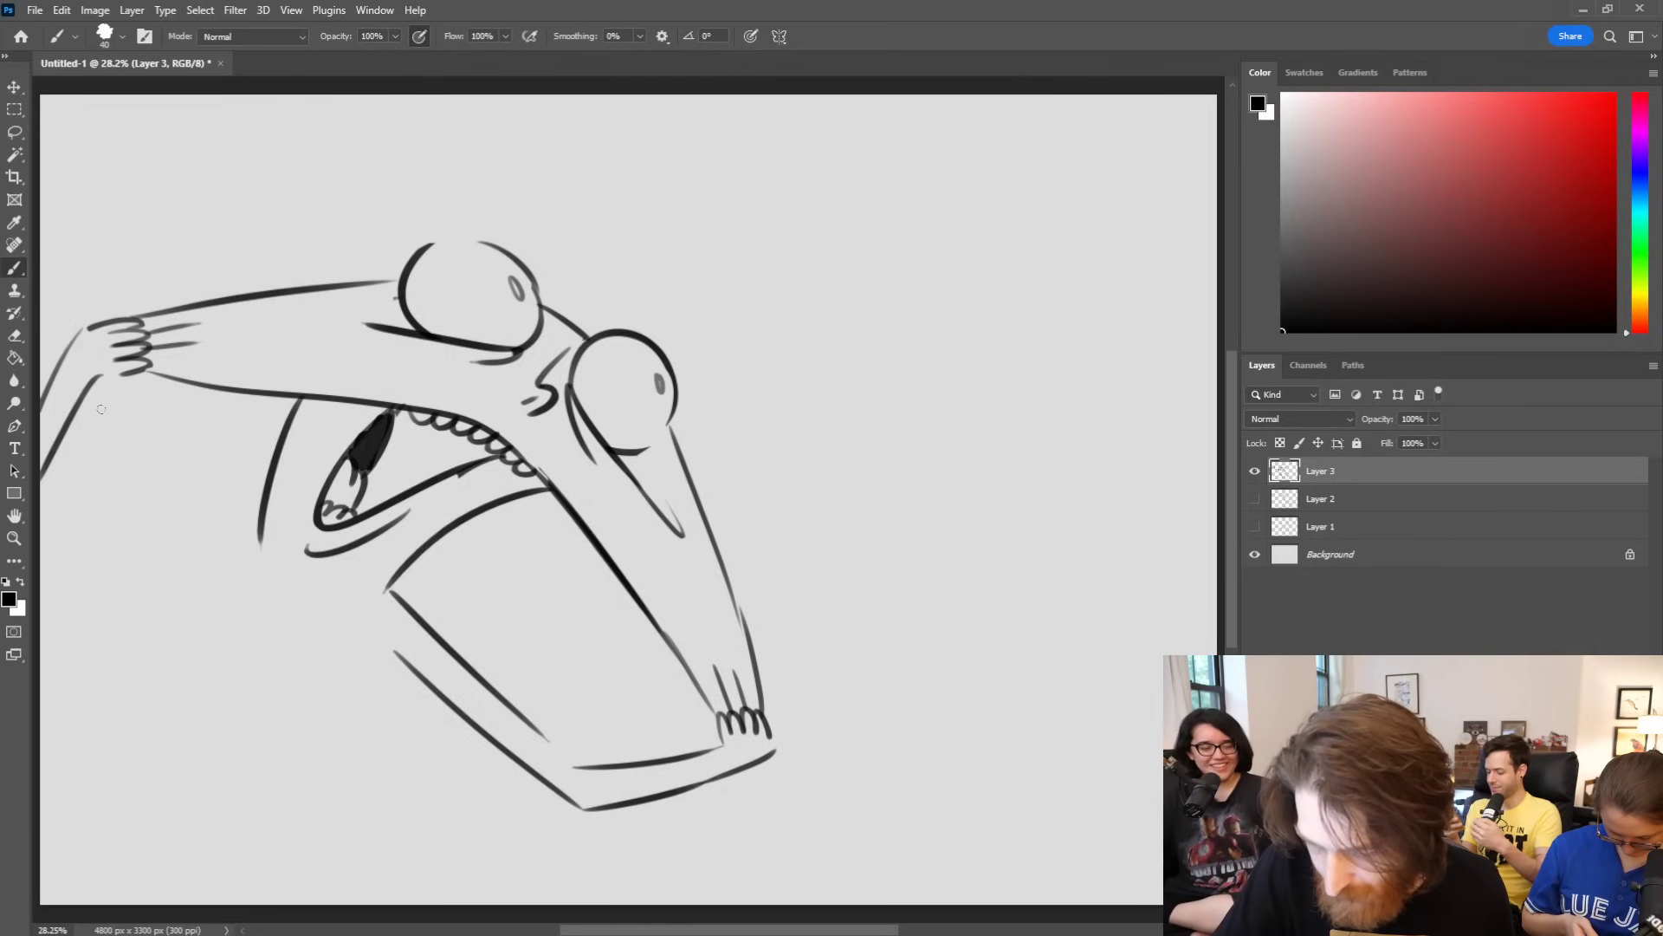
key(ctrl+z)
mouse_move(96, 380)
mouse_down()
mouse_move(41, 565)
mouse_move(246, 543)
mouse_up()
key(ctrl+z)
mouse_move(55, 559)
mouse_down()
mouse_move(204, 538)
mouse_move(242, 556)
mouse_up()
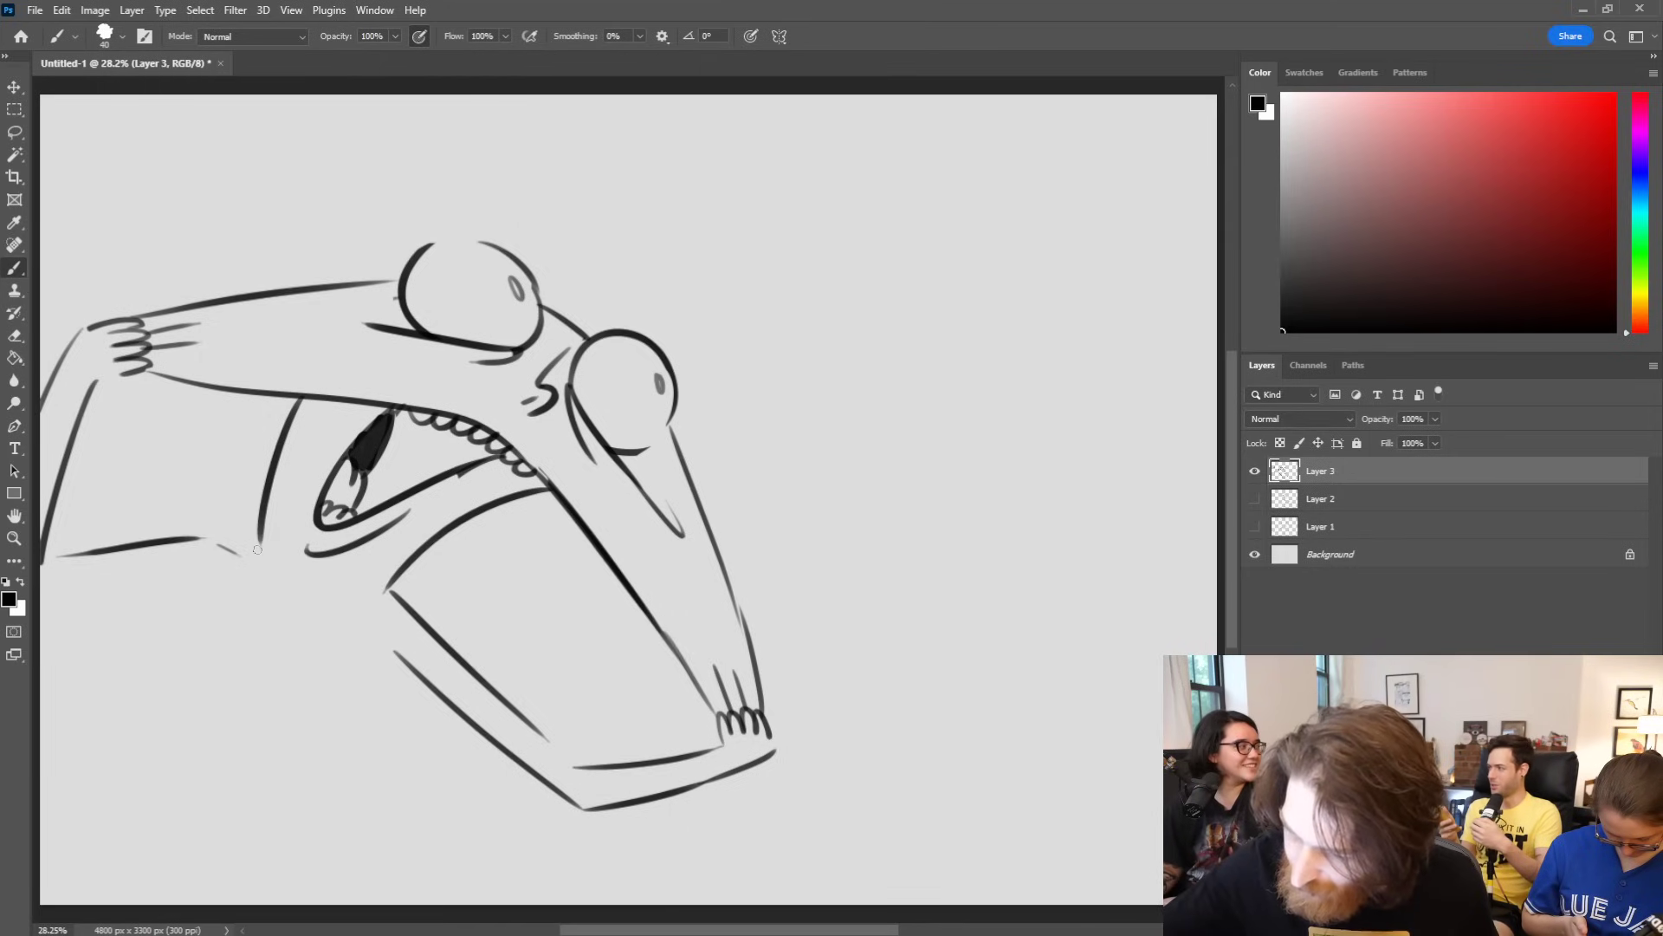
Step: Draw a short, thick arched eyebrow floating above each bulging eye
drag(457, 201, 518, 213)
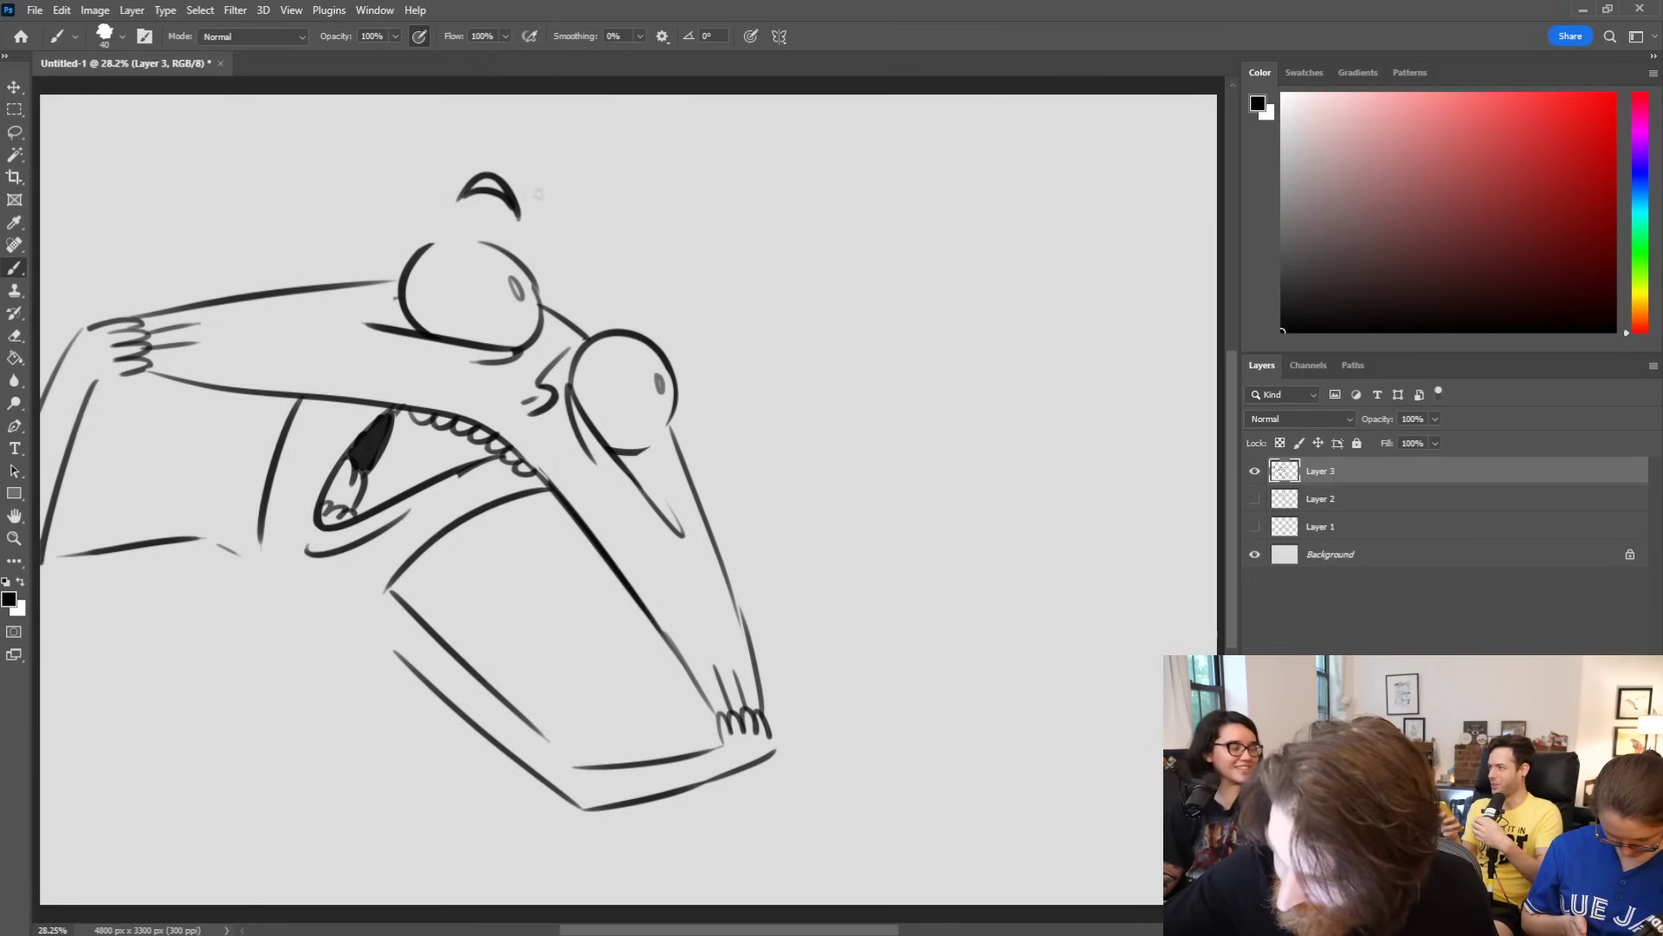
drag(624, 305, 678, 310)
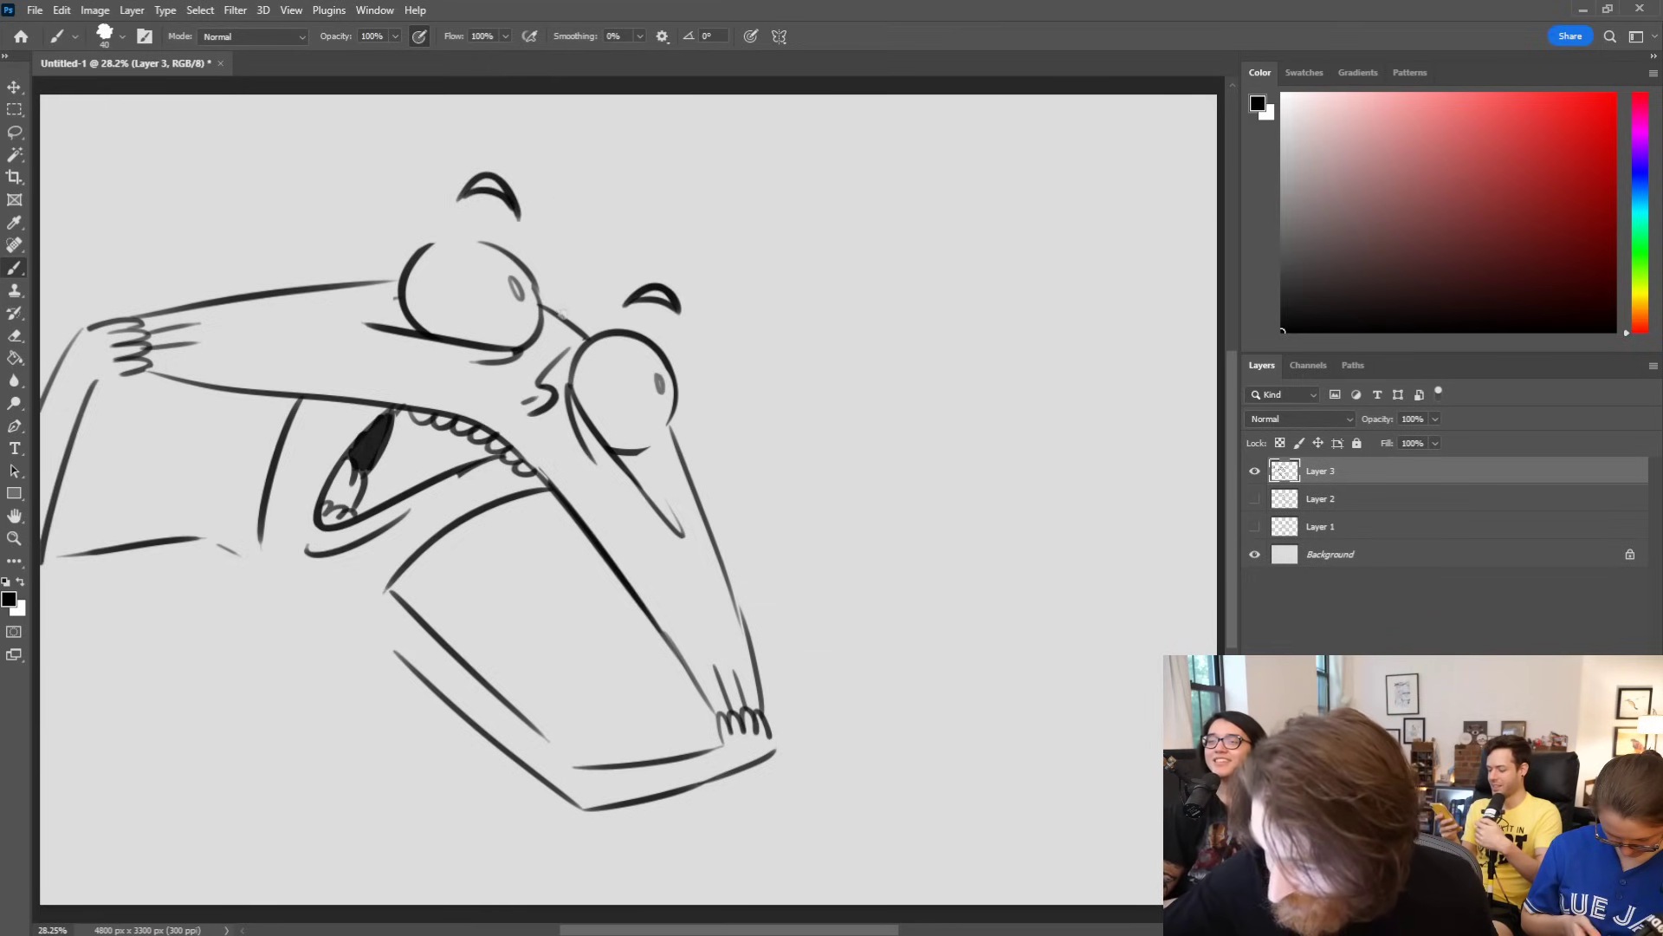
mouse_move(575, 320)
mouse_down()
mouse_move(588, 217)
mouse_move(569, 254)
mouse_move(525, 235)
mouse_move(603, 230)
mouse_move(574, 313)
mouse_up()
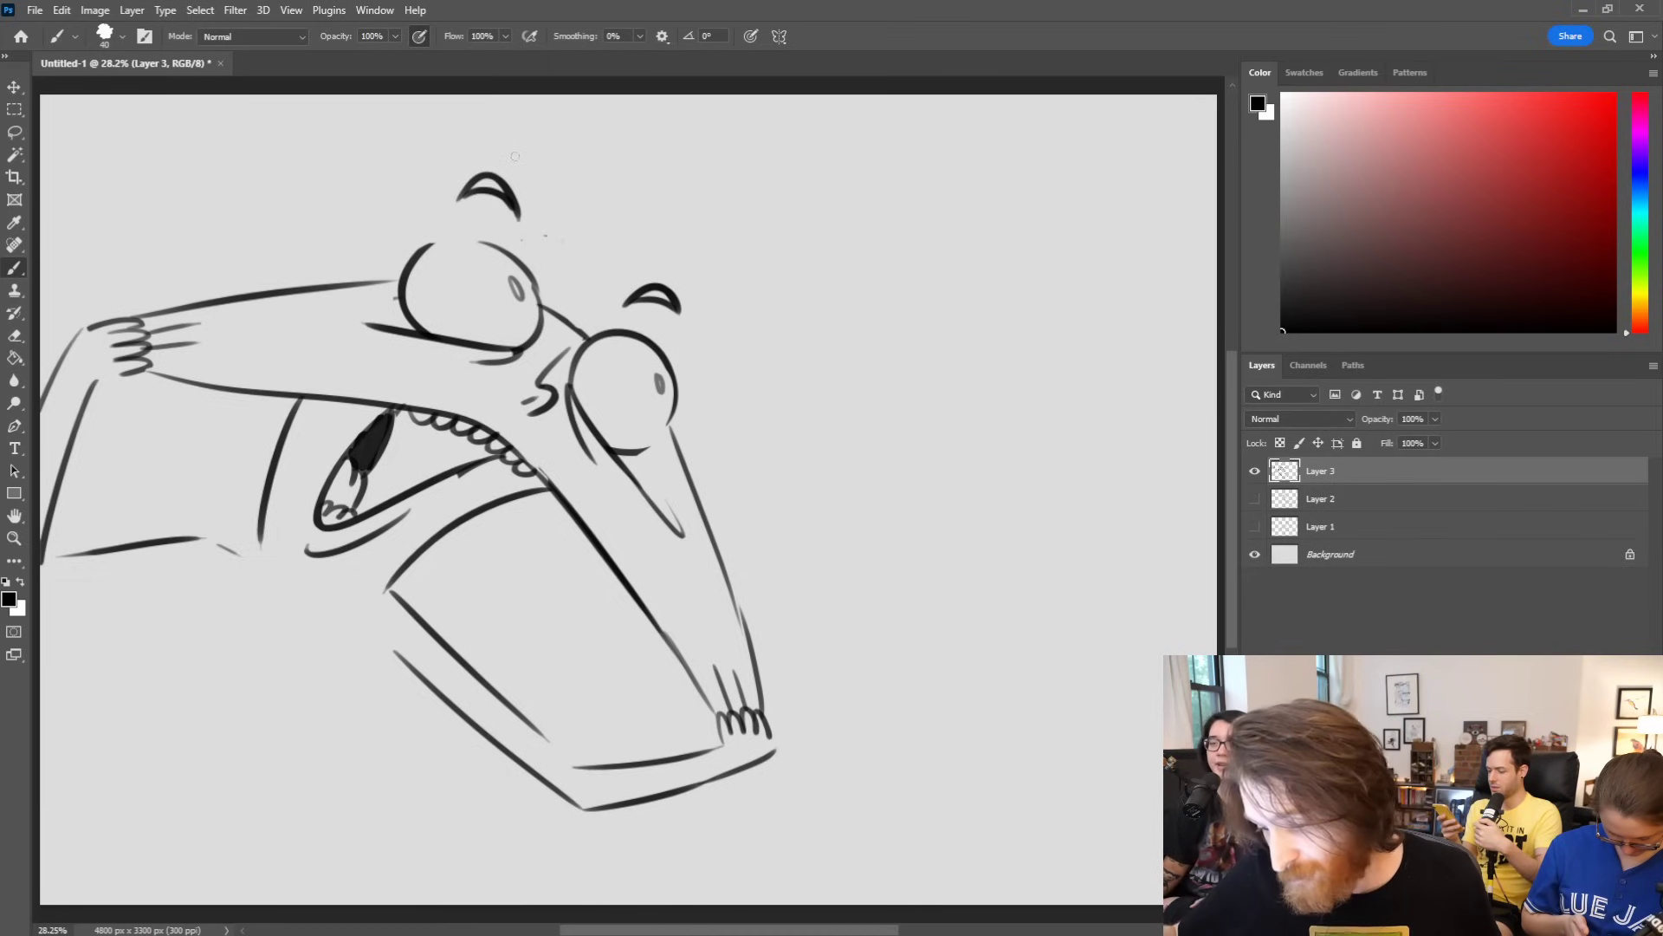
Step: Add small fold curves where both arms meet the neck and a short line below the chin
drag(203, 532, 242, 556)
key(ctrl+z)
drag(235, 554, 257, 512)
key(ctrl+z)
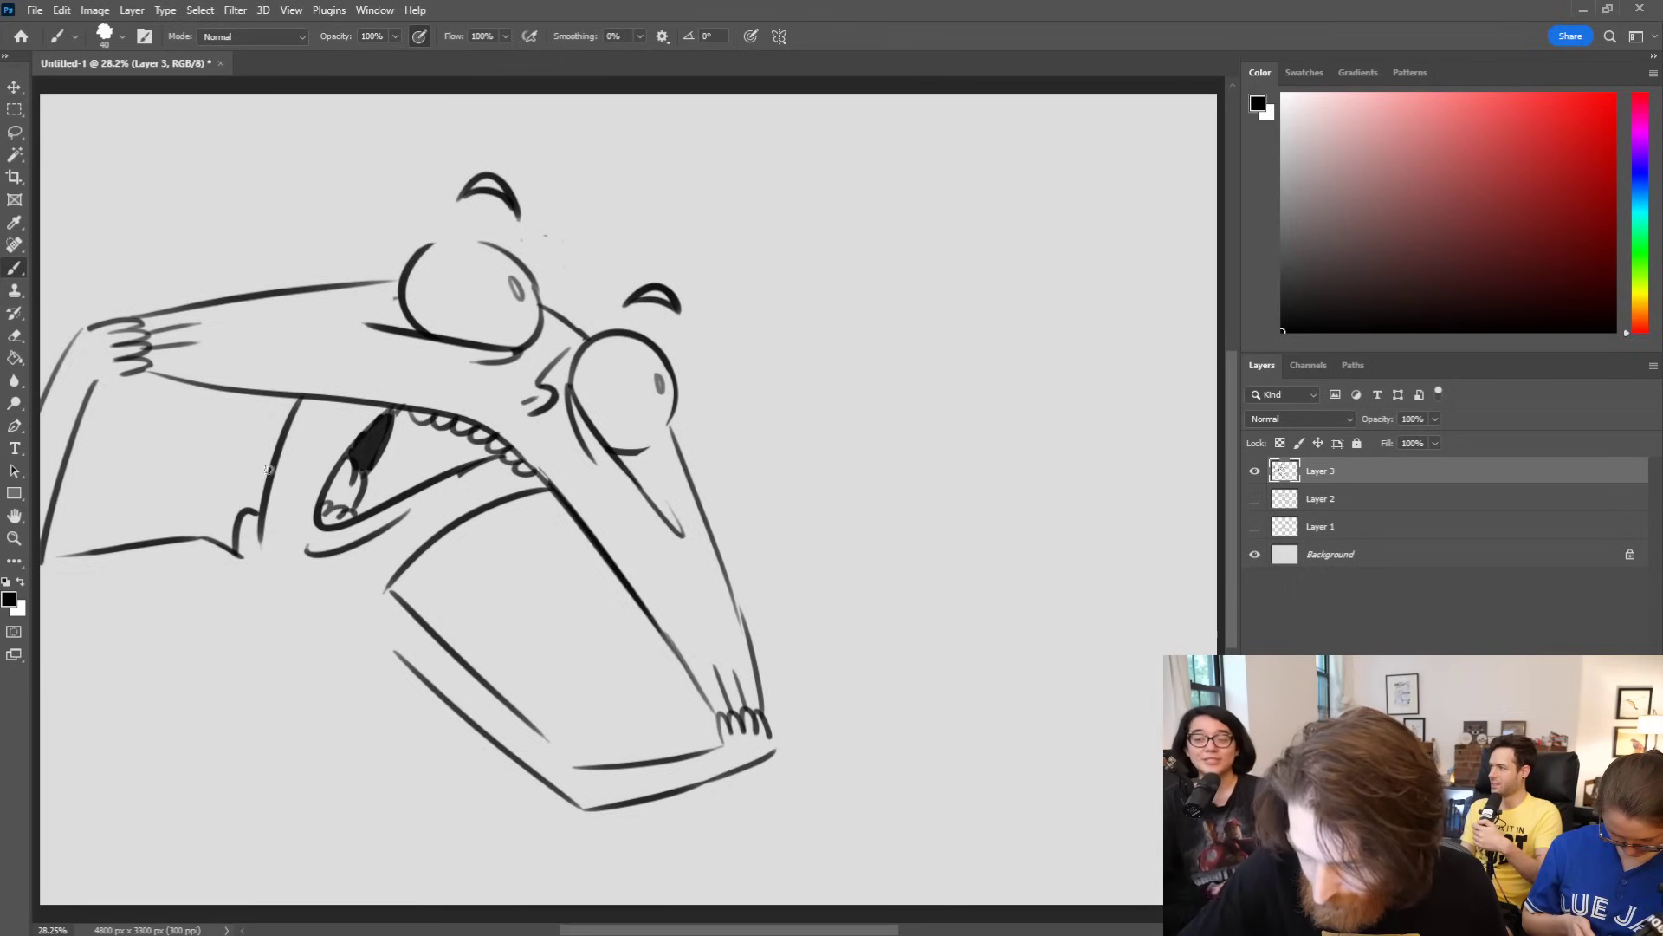
mouse_move(288, 575)
mouse_down()
mouse_move(351, 564)
mouse_move(403, 590)
mouse_move(358, 626)
mouse_up()
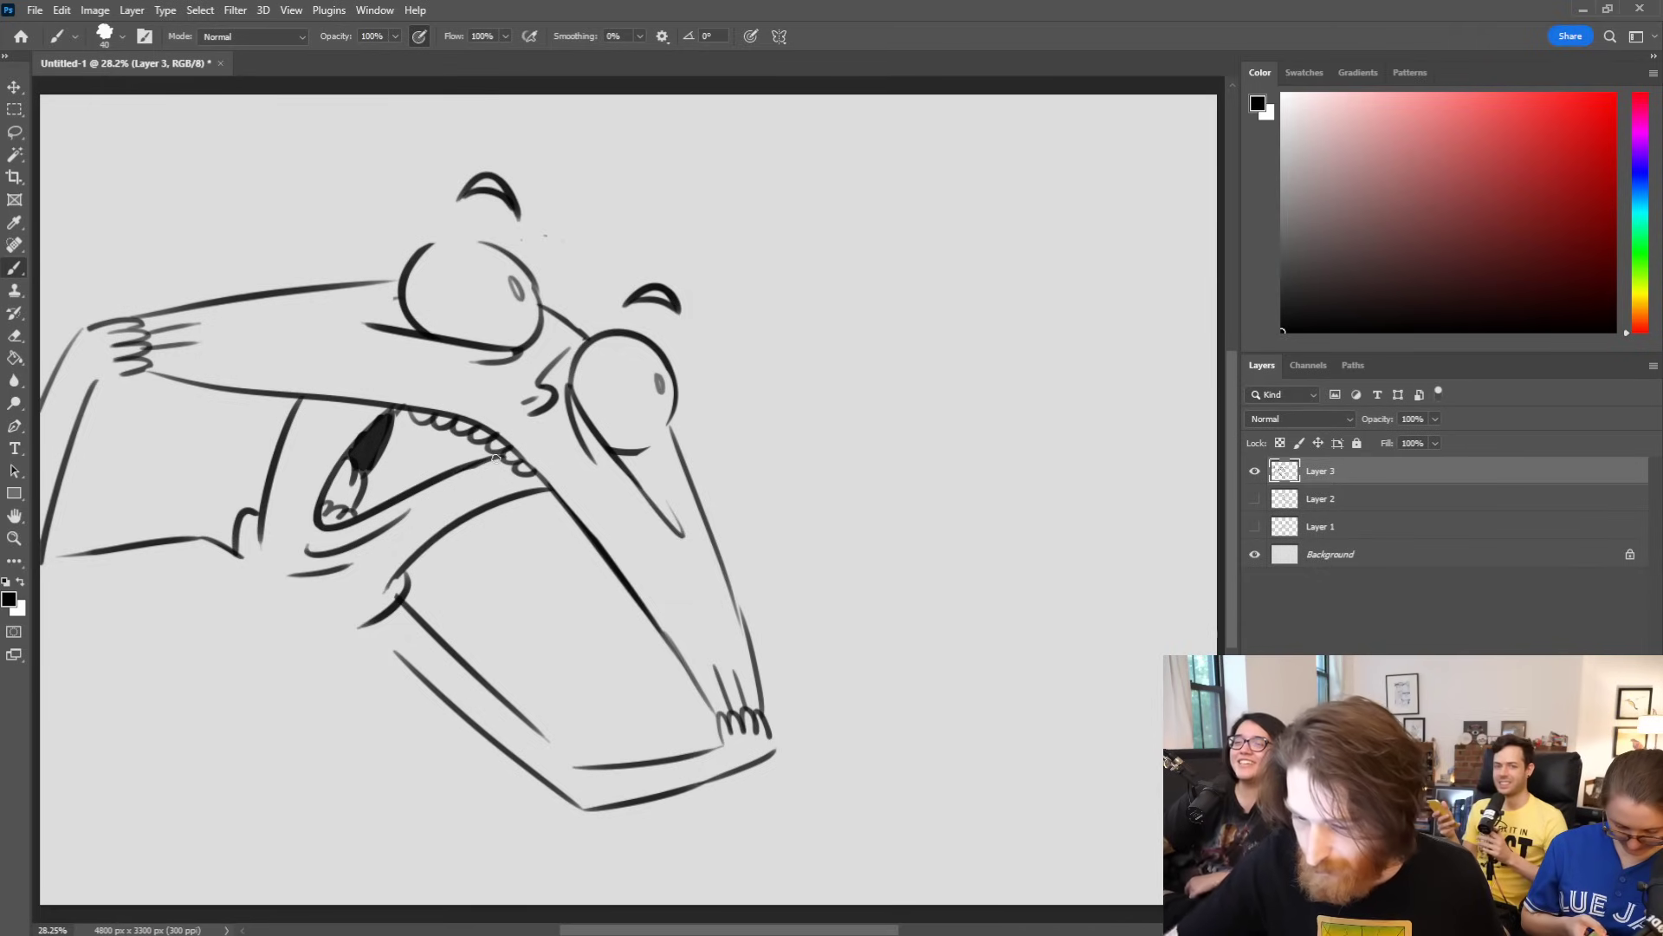
Step: Outline a sagging bag beneath each eye, meeting at the nose, and erase the stray line below the right one
mouse_move(371, 284)
mouse_down()
mouse_move(344, 291)
mouse_move(447, 367)
mouse_move(542, 387)
mouse_up()
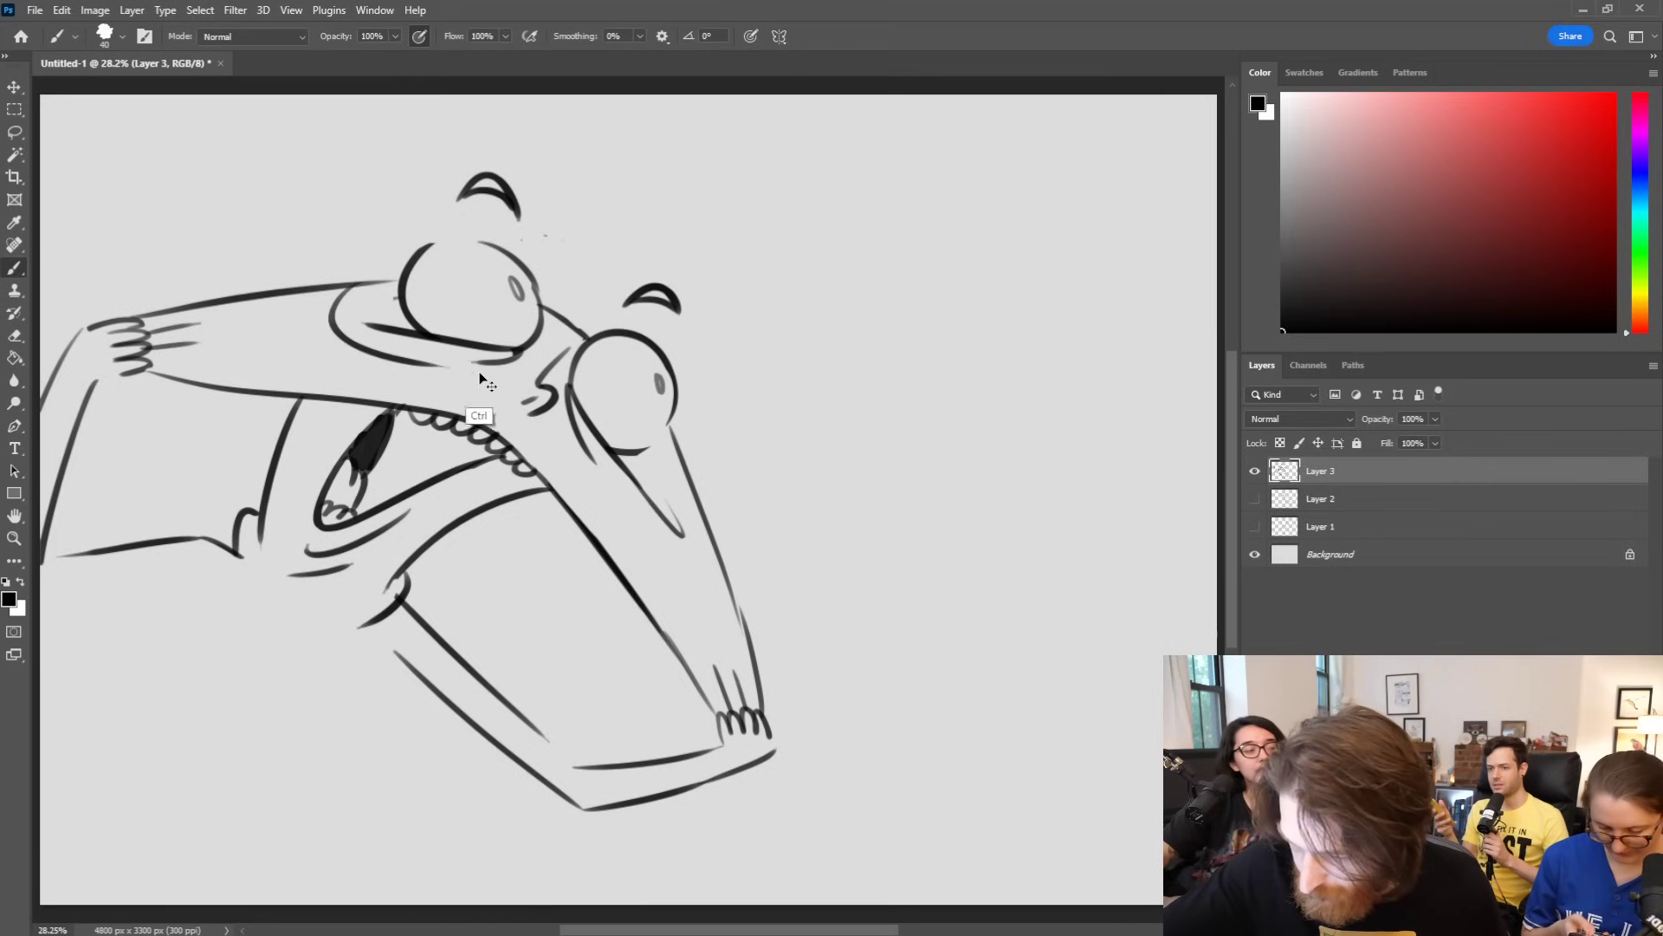
key(ctrl+z)
drag(416, 362, 545, 378)
key(ctrl+z)
mouse_move(423, 364)
mouse_down()
mouse_move(551, 386)
mouse_move(570, 405)
mouse_move(565, 455)
mouse_move(640, 525)
mouse_up()
key(ctrl+z)
drag(548, 413, 657, 518)
key(ctrl+z)
drag(546, 421, 680, 468)
key(ctrl+z)
drag(543, 420, 676, 456)
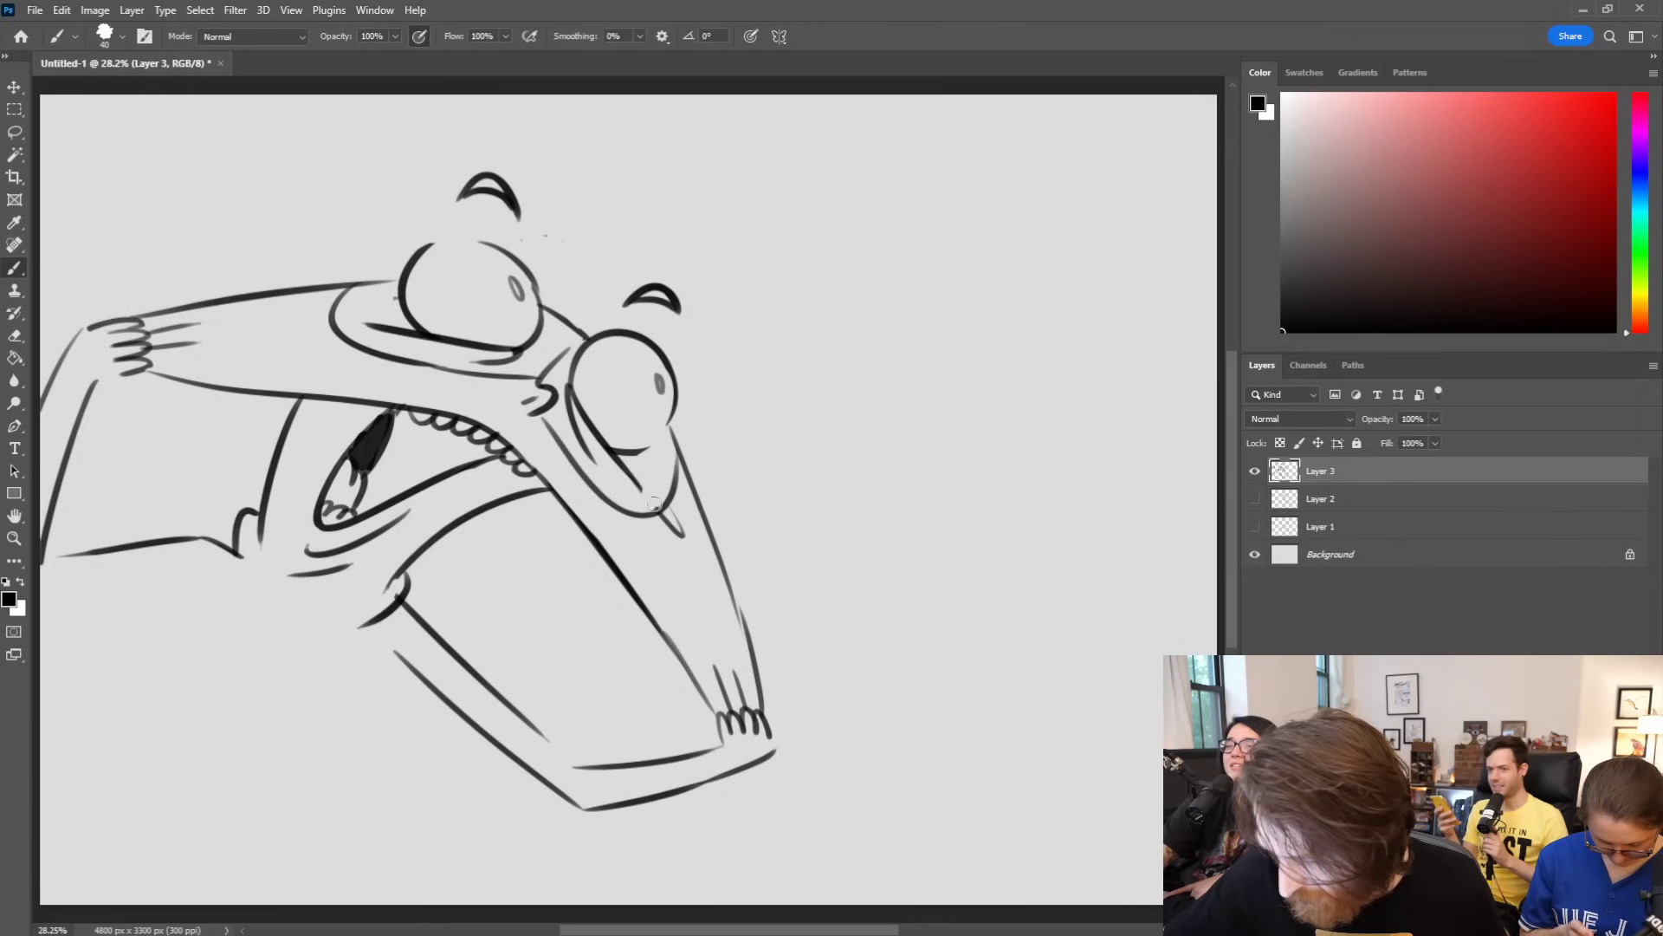
drag(665, 508, 685, 535)
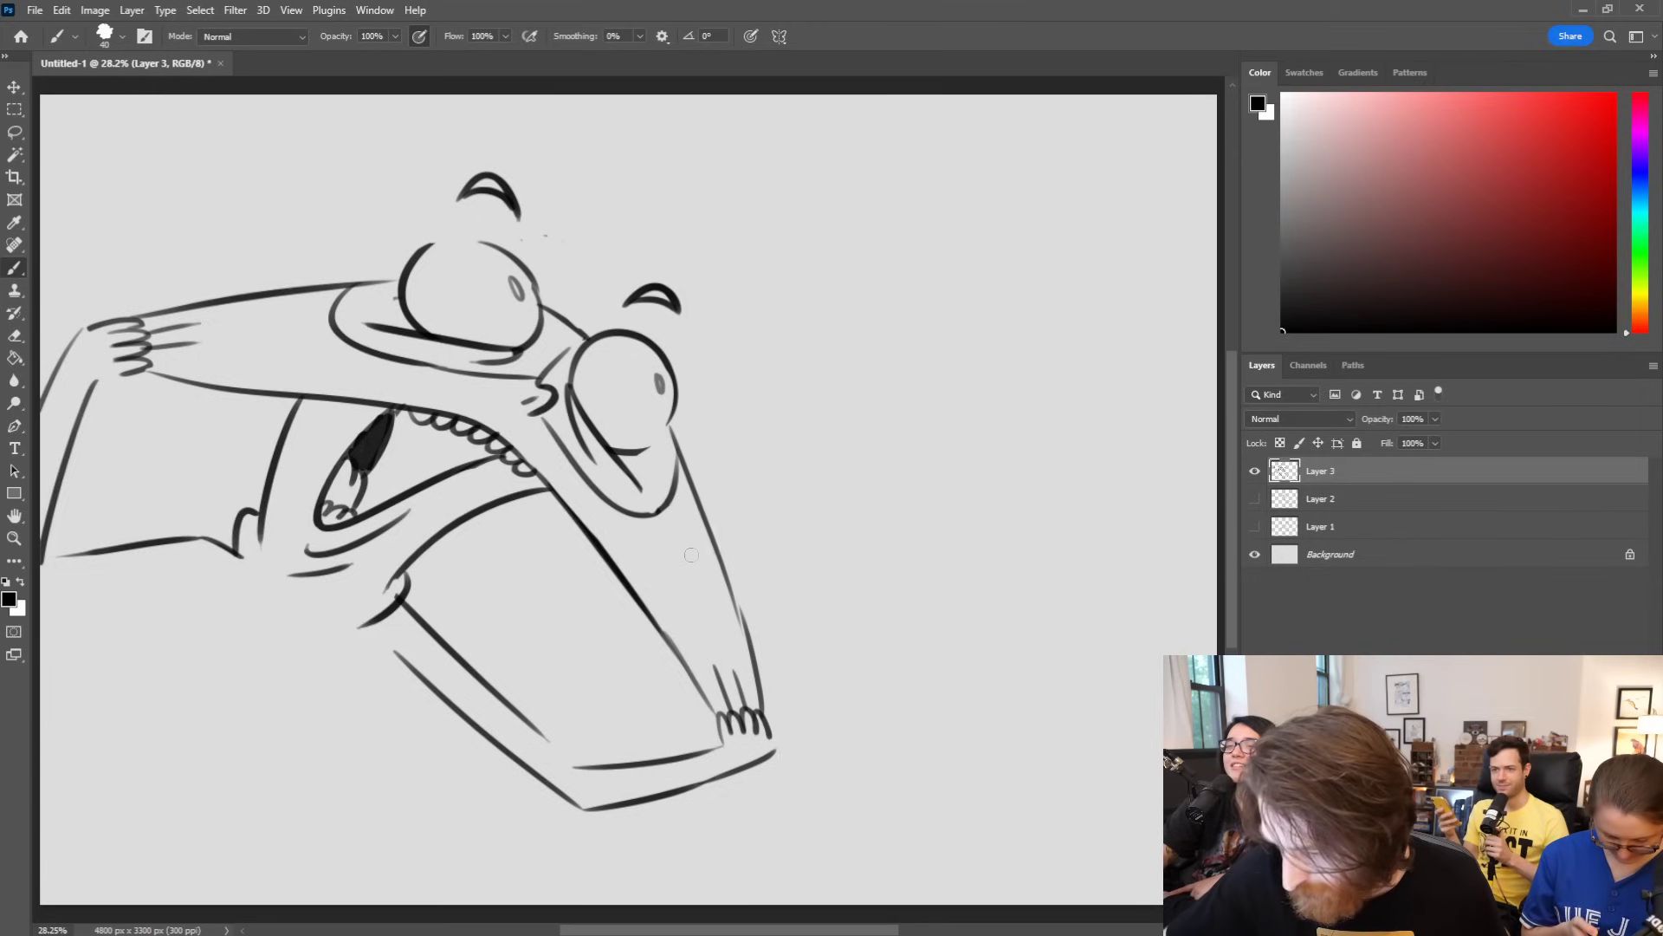
drag(542, 419, 593, 482)
key(ctrl+z)
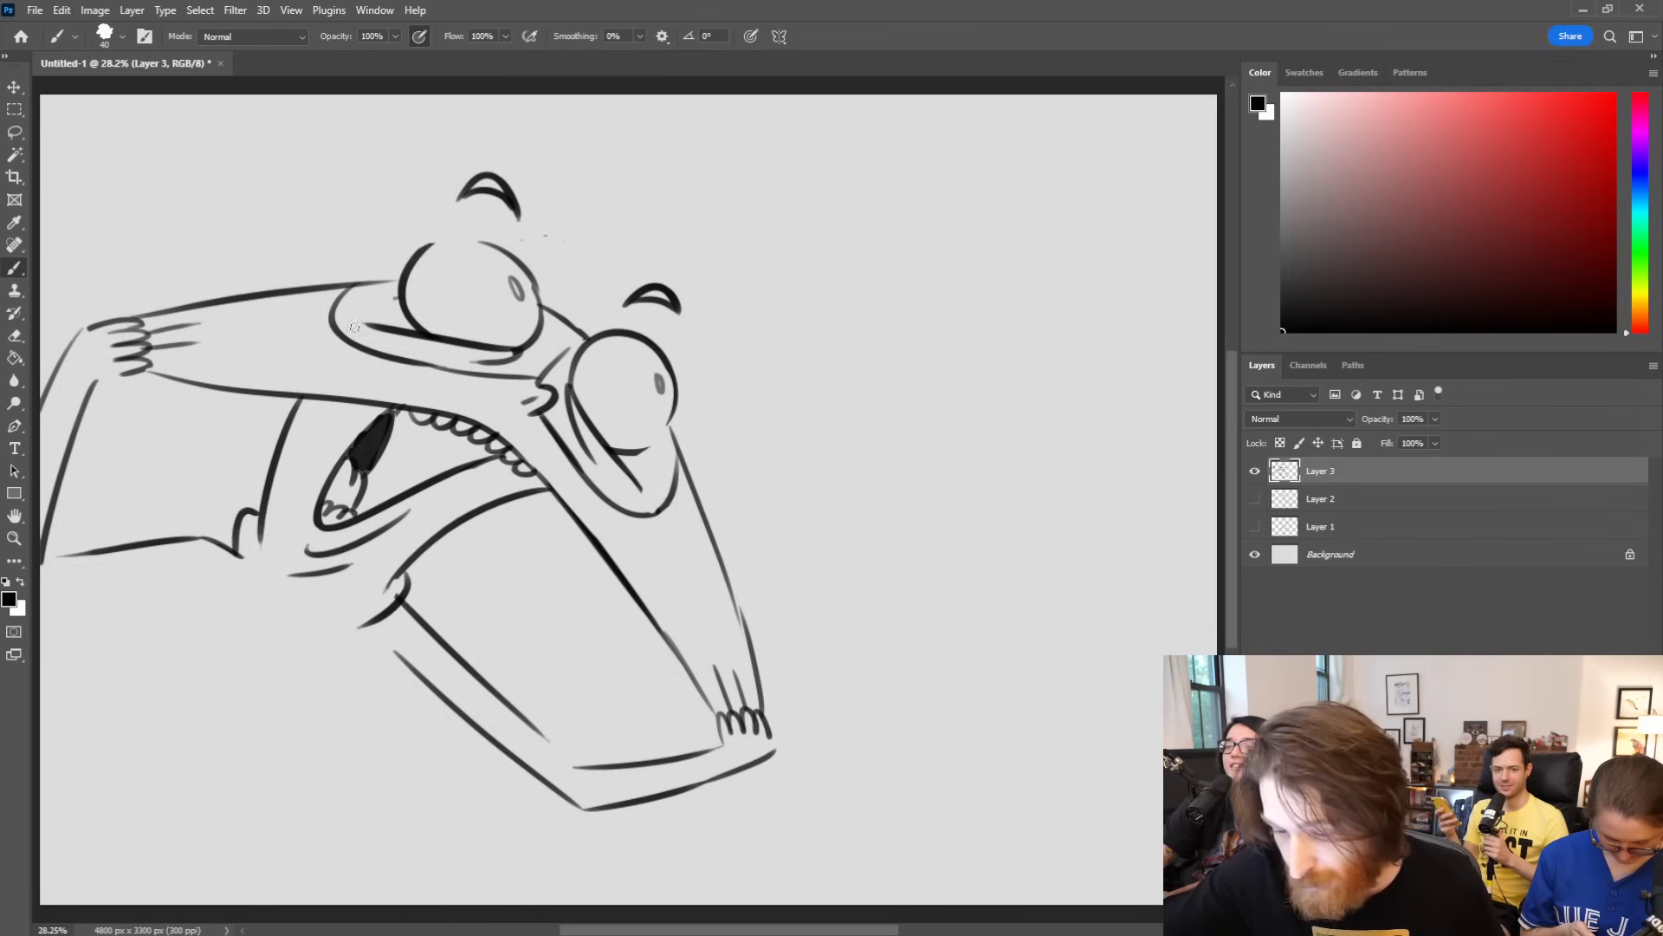
Step: Shade the left eye's bag and the area between the eyes with diagonal hatching
drag(333, 304, 378, 350)
mouse_move(349, 293)
mouse_down()
mouse_move(409, 355)
mouse_move(400, 327)
mouse_up()
mouse_move(384, 288)
mouse_down()
mouse_move(447, 344)
mouse_move(496, 353)
mouse_move(471, 339)
mouse_move(461, 378)
mouse_up()
key(ctrl+z)
drag(443, 344, 491, 374)
drag(484, 346, 528, 375)
mouse_move(525, 346)
mouse_down()
mouse_move(543, 374)
mouse_move(549, 361)
mouse_up()
drag(539, 325, 559, 345)
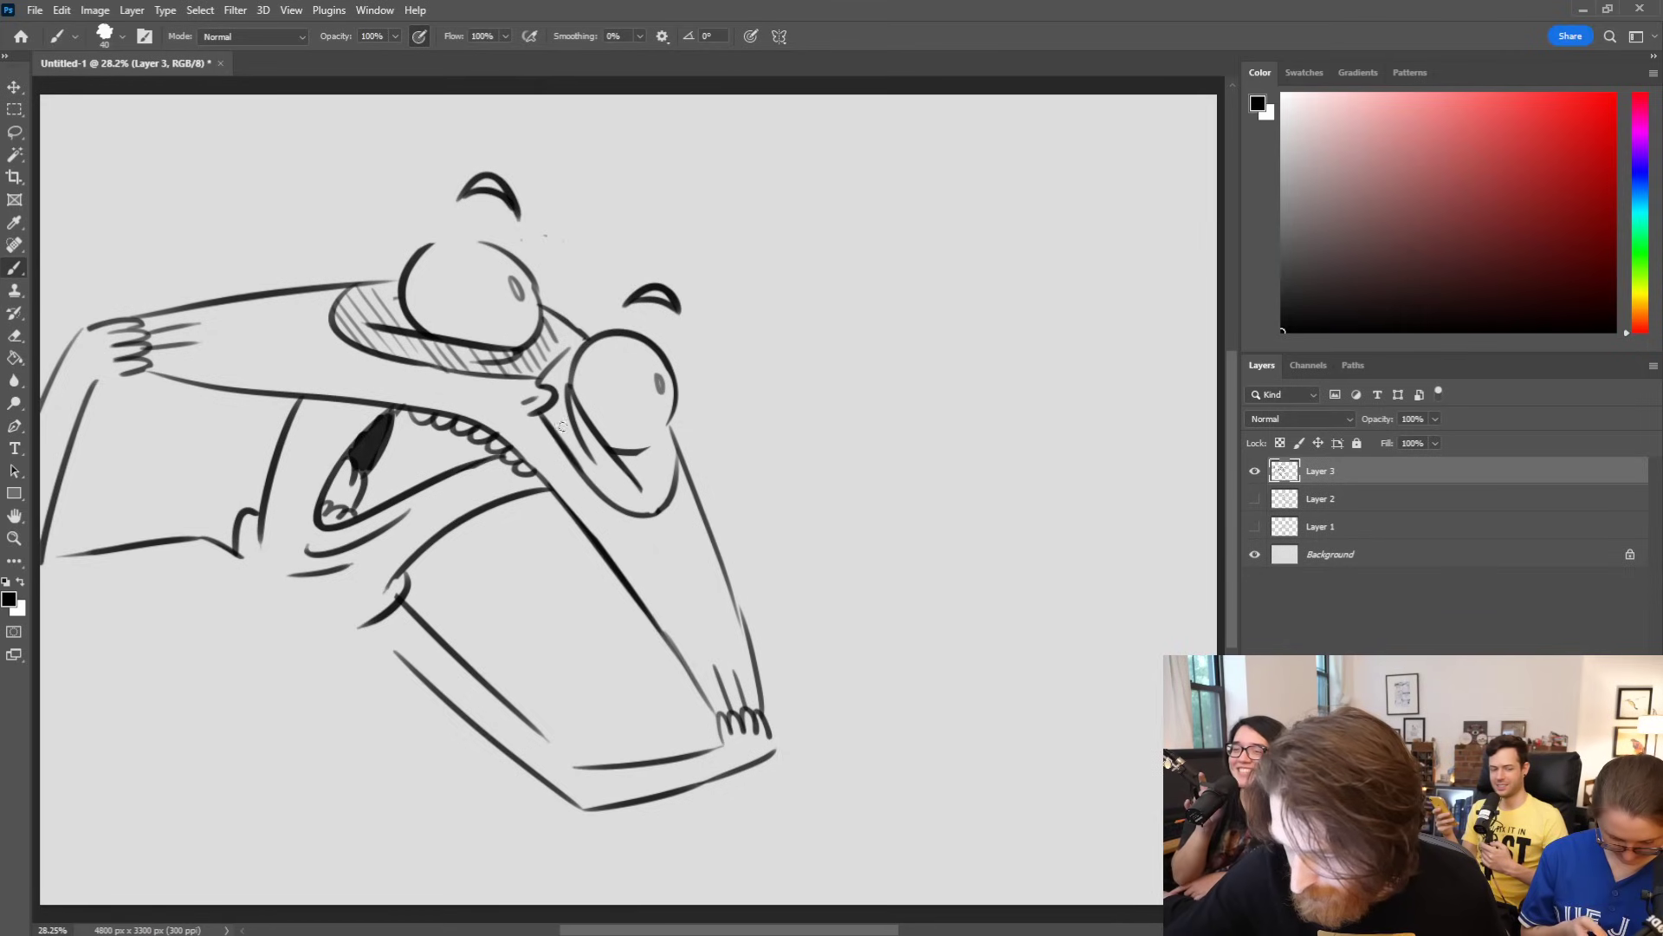
Step: Hatch the bag under the right eye and close that eye's lower outline
drag(548, 416, 593, 485)
drag(582, 438, 613, 502)
drag(603, 447, 633, 513)
drag(626, 462, 657, 511)
mouse_move(651, 455)
mouse_down()
mouse_move(672, 511)
mouse_move(668, 480)
mouse_up()
mouse_move(673, 400)
mouse_down()
mouse_move(639, 450)
mouse_move(674, 414)
mouse_up()
key(ctrl+z)
key(ctrl+z)
drag(556, 315, 566, 338)
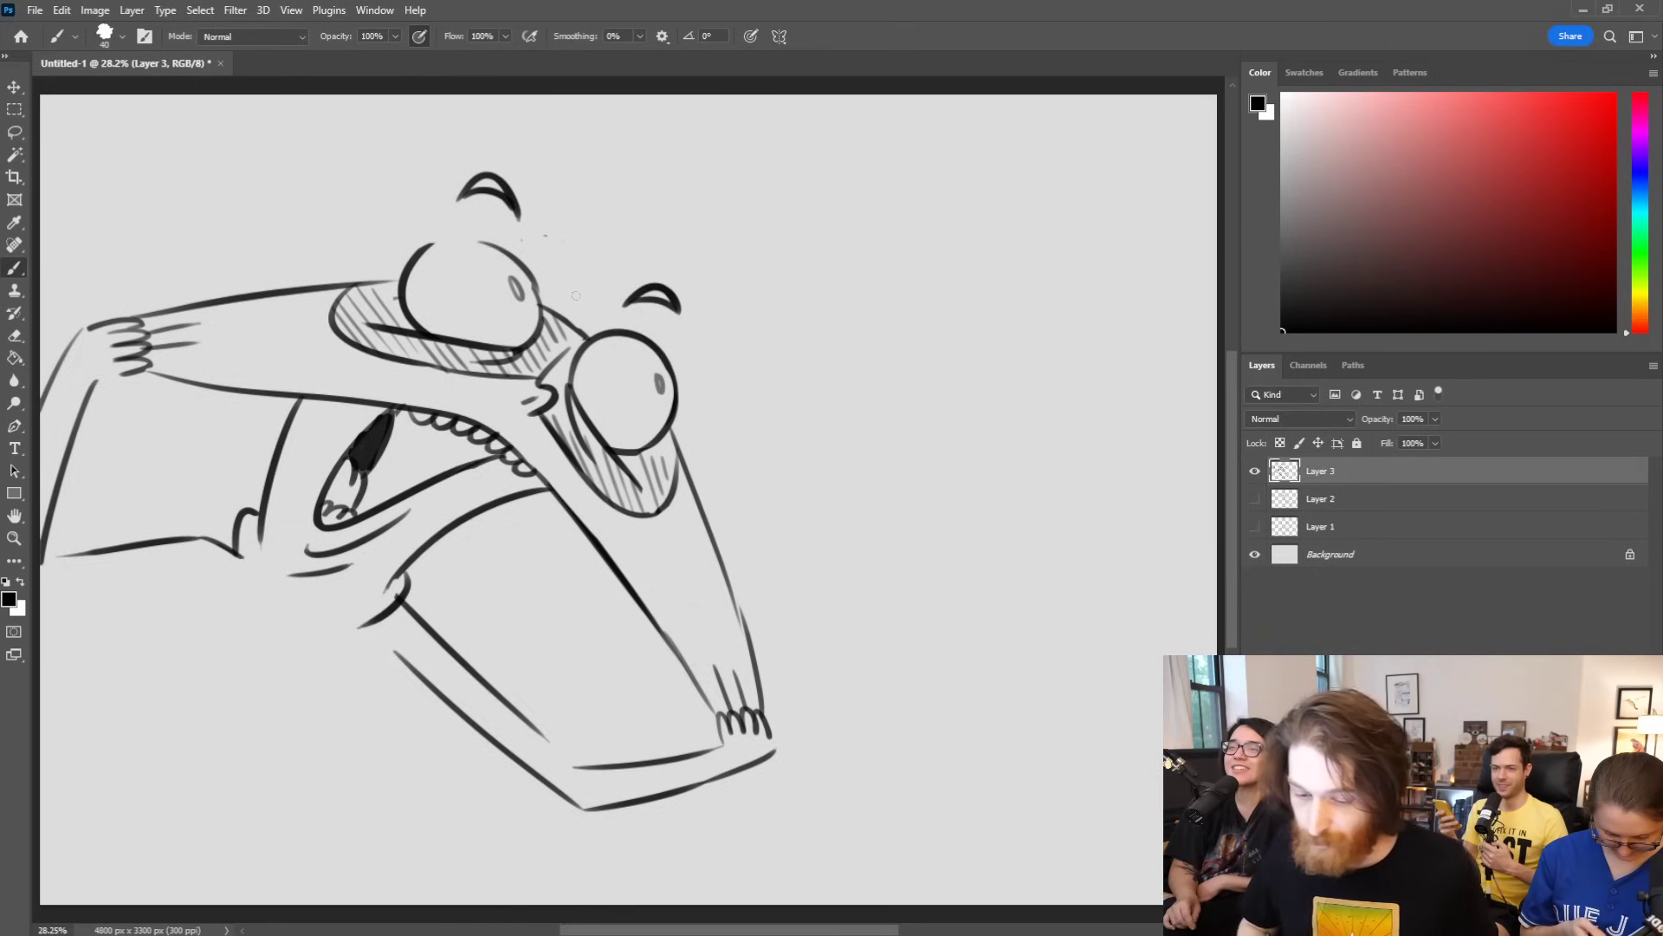
Step: Draw a rounded flap over each shoulder beside the neck and erase the arm lines overlapping them
mouse_move(177, 535)
mouse_down()
mouse_move(243, 544)
mouse_move(239, 520)
mouse_move(224, 519)
mouse_move(240, 553)
mouse_up()
key(ctrl+z)
drag(374, 635, 405, 588)
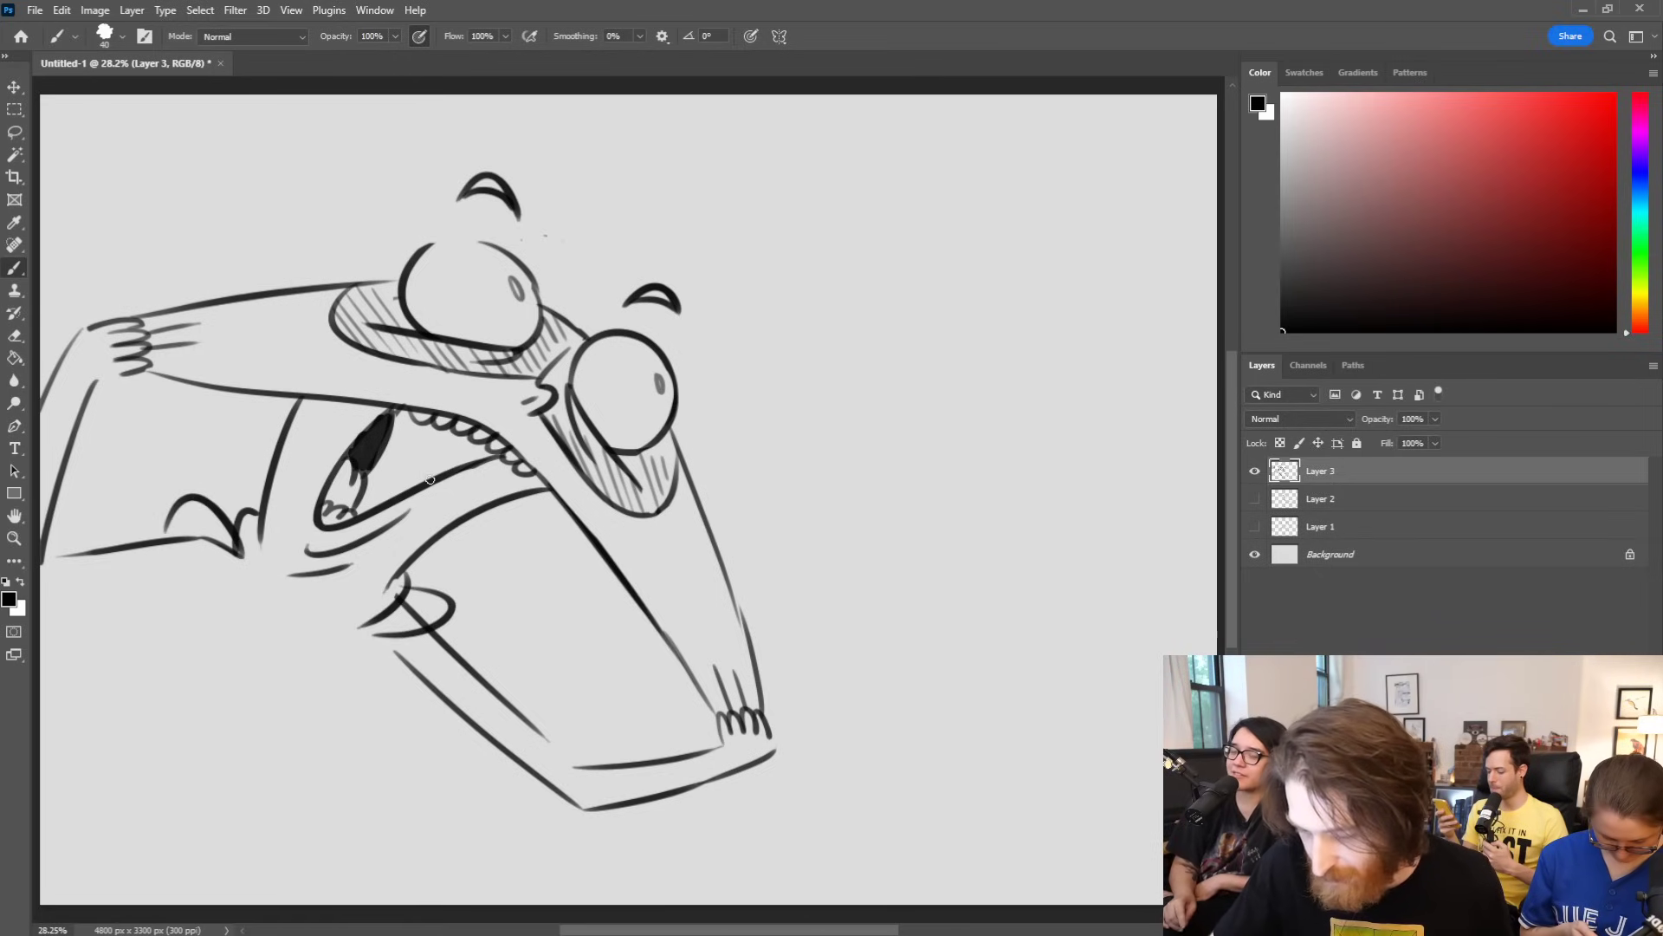
drag(212, 539, 239, 548)
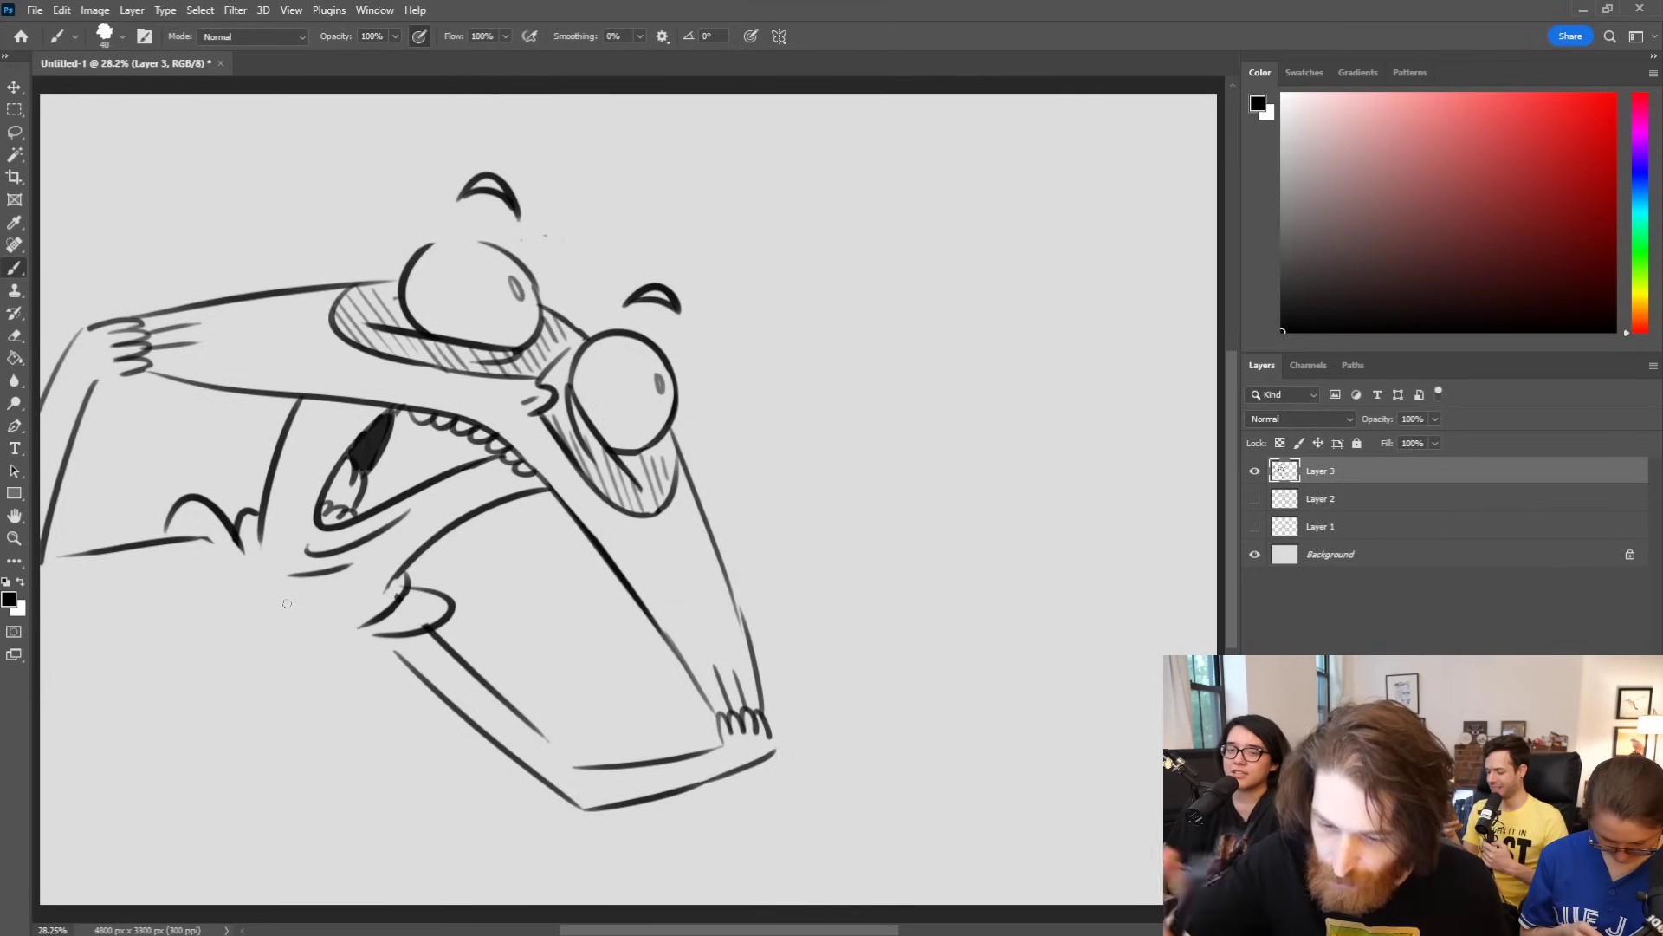
Step: Redraw the left hand as a gripping fist with a narrower forearm, and erase its old outer fingers and arm lines
key(ctrl+z)
key(ctrl+z)
key(ctrl+z)
key(ctrl+z)
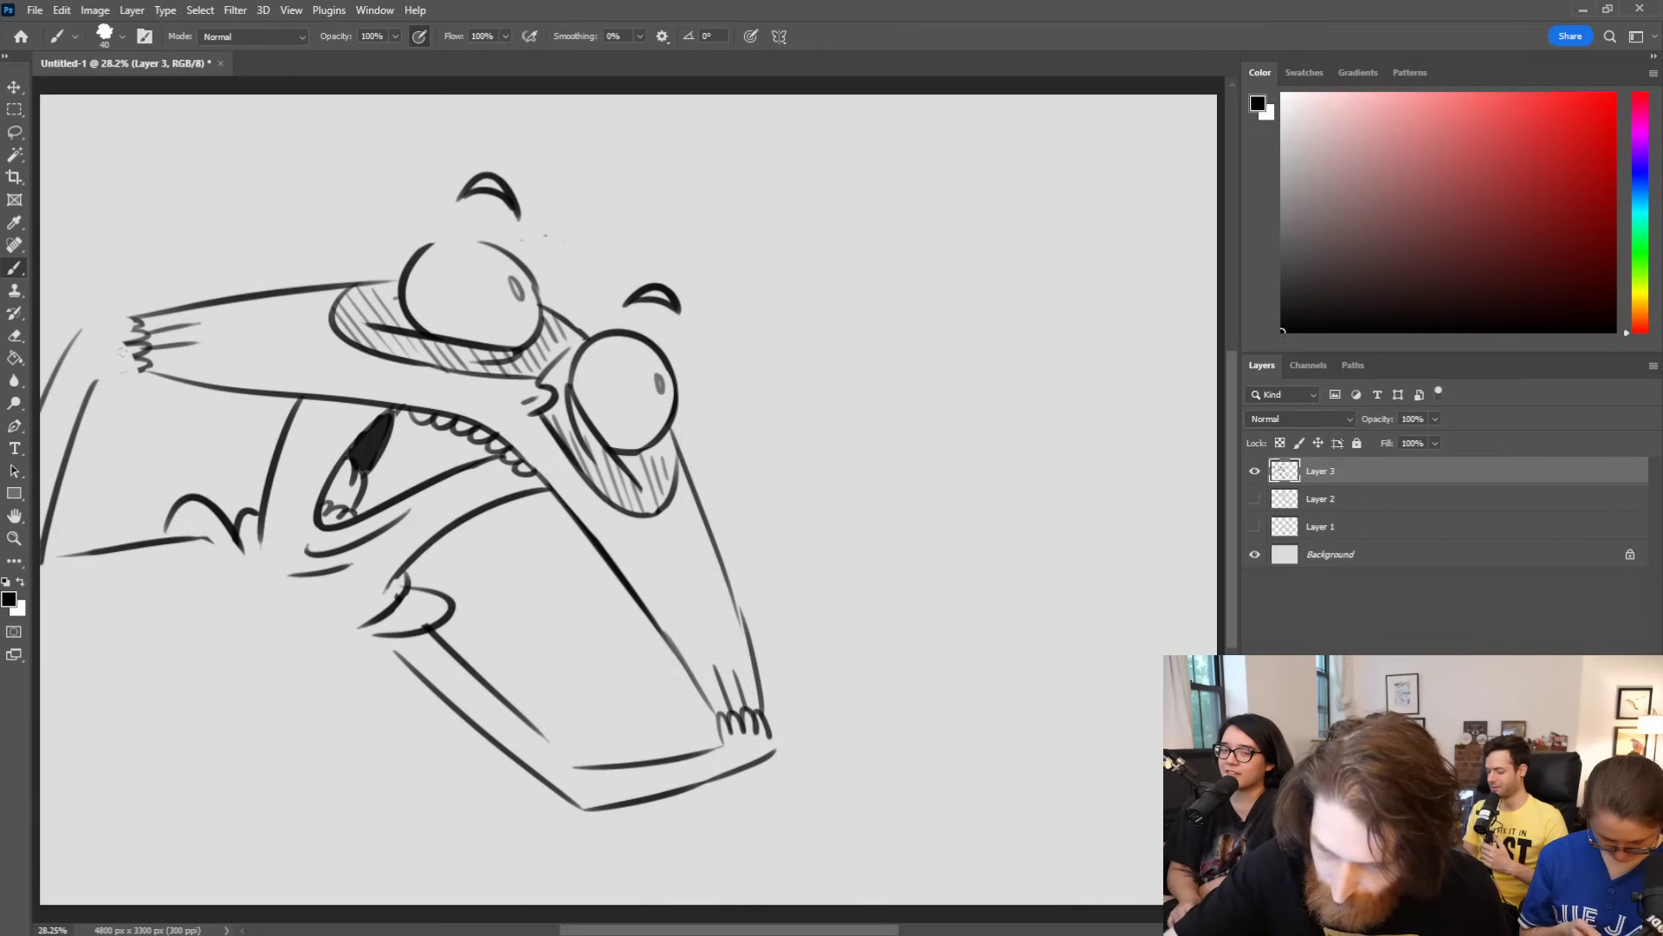
mouse_move(117, 313)
mouse_down()
mouse_move(126, 374)
mouse_move(110, 390)
mouse_move(136, 318)
mouse_move(152, 361)
mouse_move(60, 513)
mouse_up()
key(ctrl+z)
key(ctrl+z)
drag(133, 402, 86, 571)
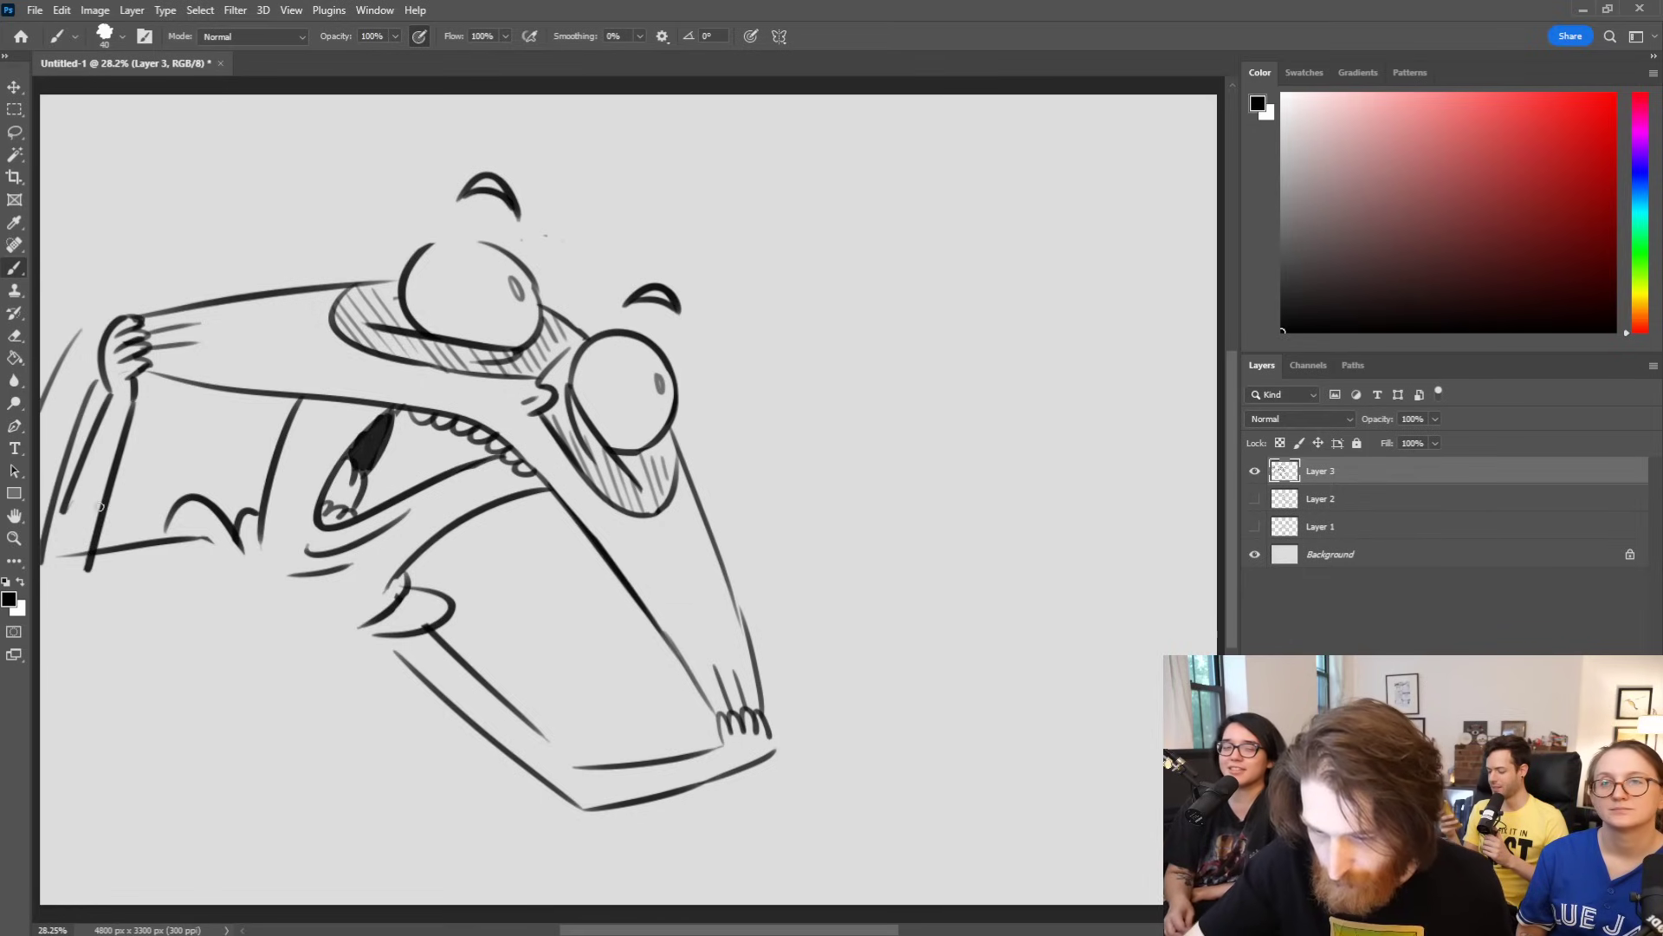
drag(96, 381, 38, 595)
drag(80, 334, 39, 413)
Step: Redraw the right hand's back with a slimmer forearm, add a cuff line to each arm and trim the left elbow overshoot
mouse_move(782, 752)
mouse_down()
mouse_move(720, 759)
mouse_move(709, 782)
mouse_move(676, 765)
mouse_move(536, 773)
mouse_move(597, 806)
mouse_move(660, 797)
mouse_move(767, 729)
mouse_up()
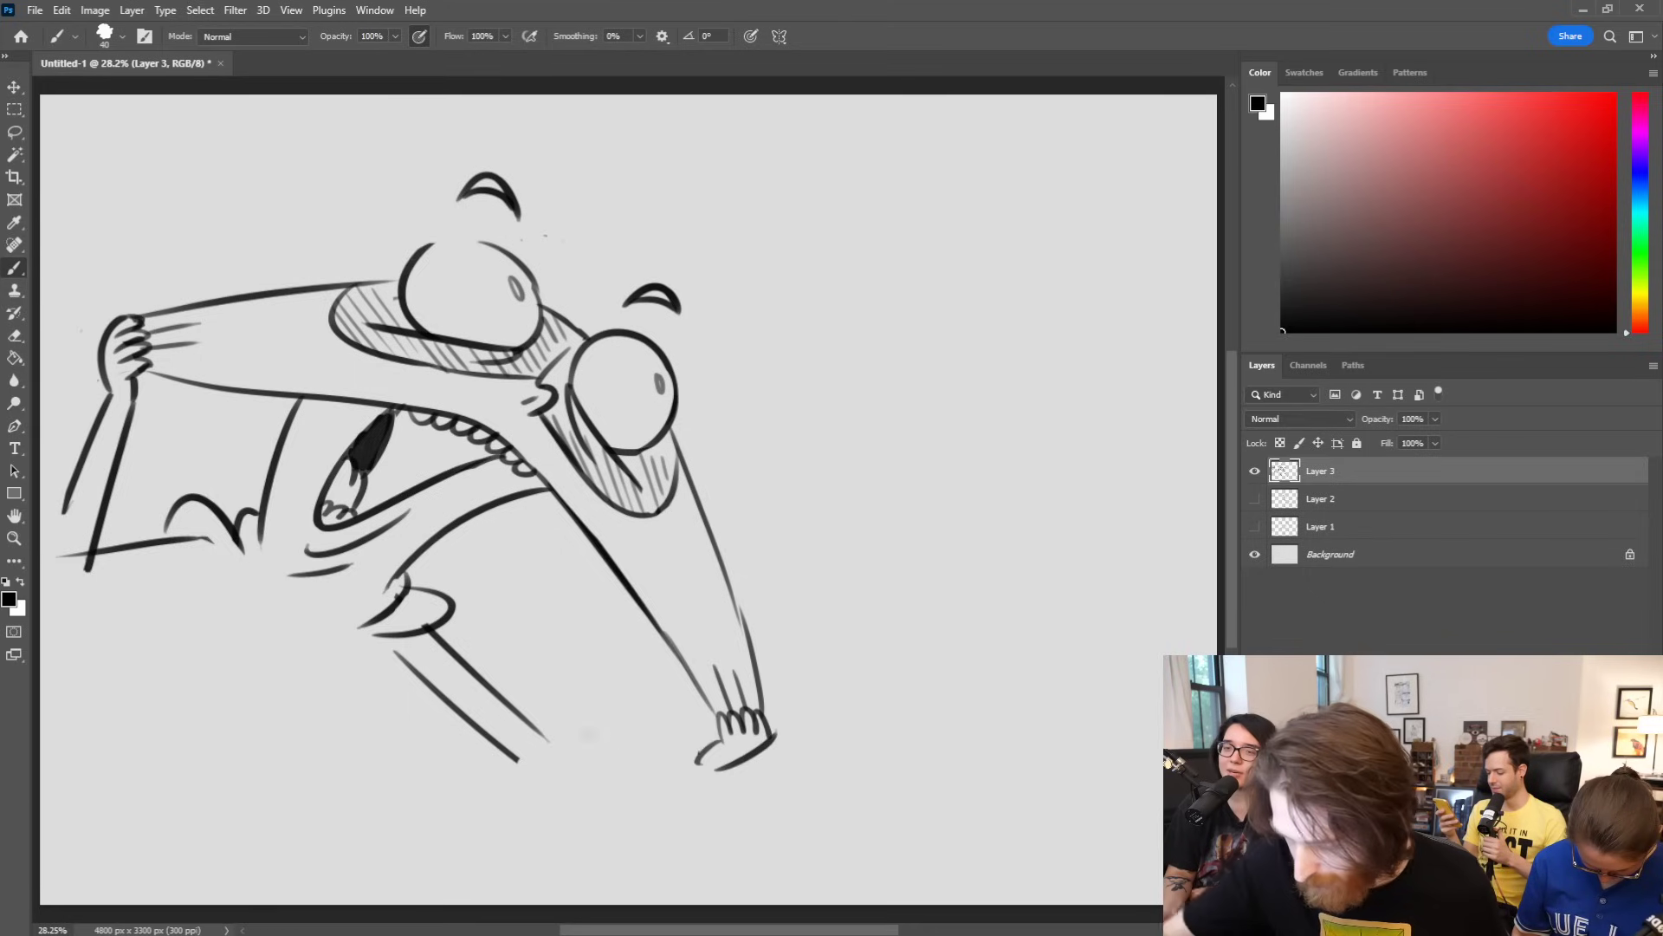
drag(533, 731, 698, 761)
drag(518, 762, 710, 768)
key(ctrl+z)
drag(572, 740, 569, 772)
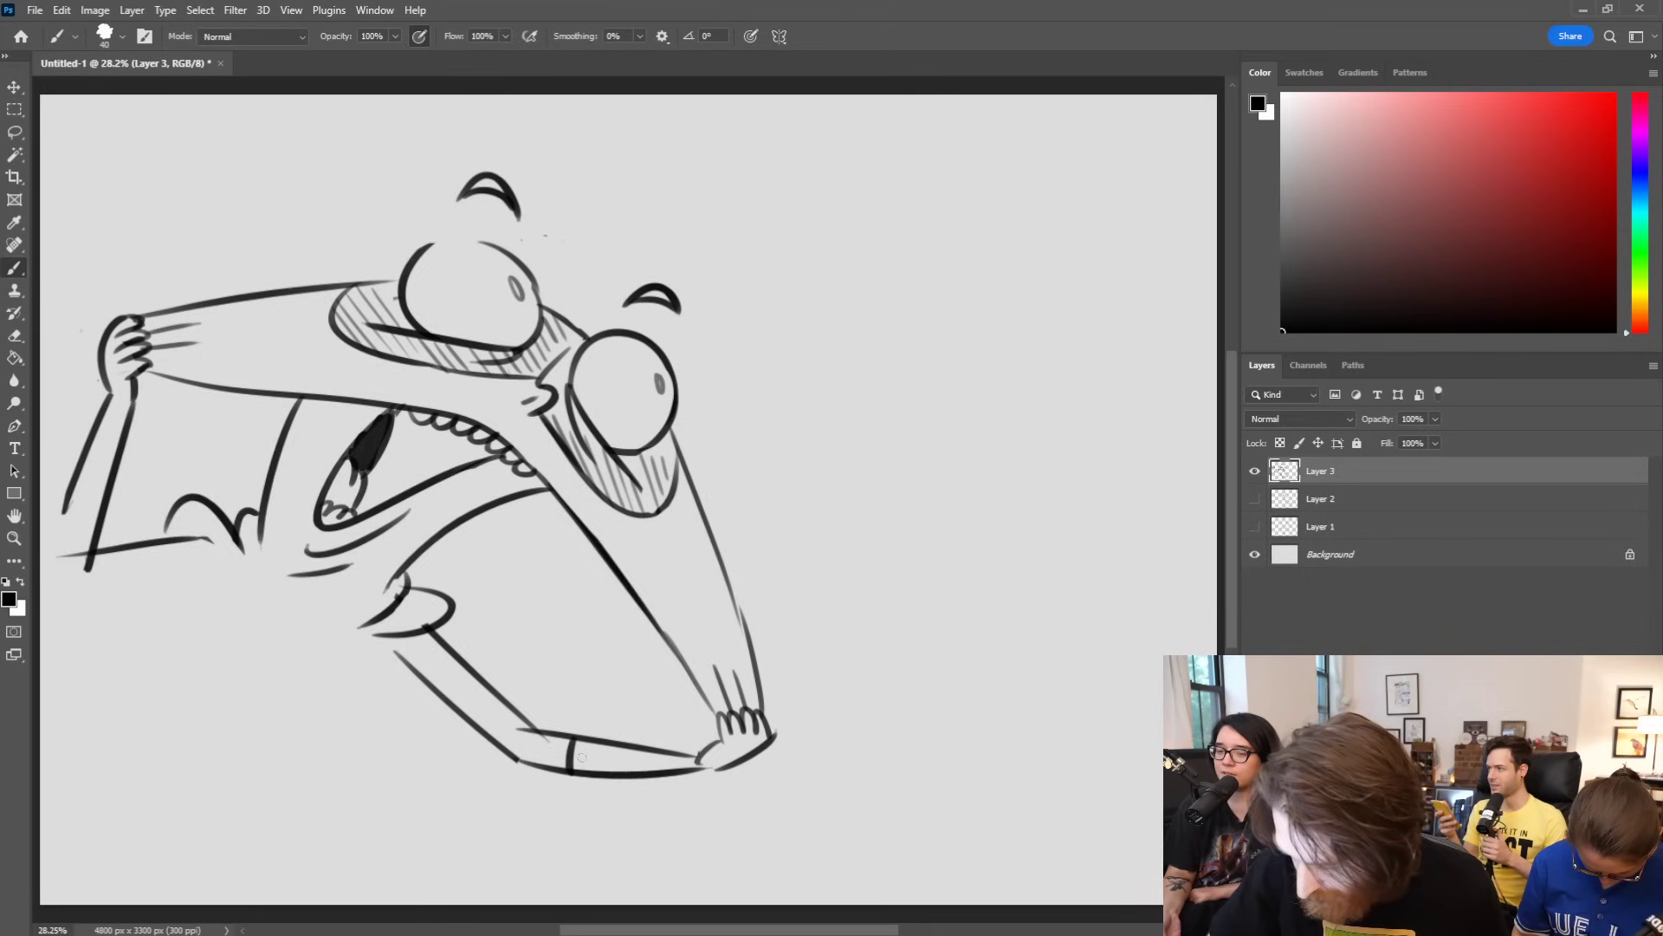
drag(76, 480, 105, 500)
key(ctrl+z)
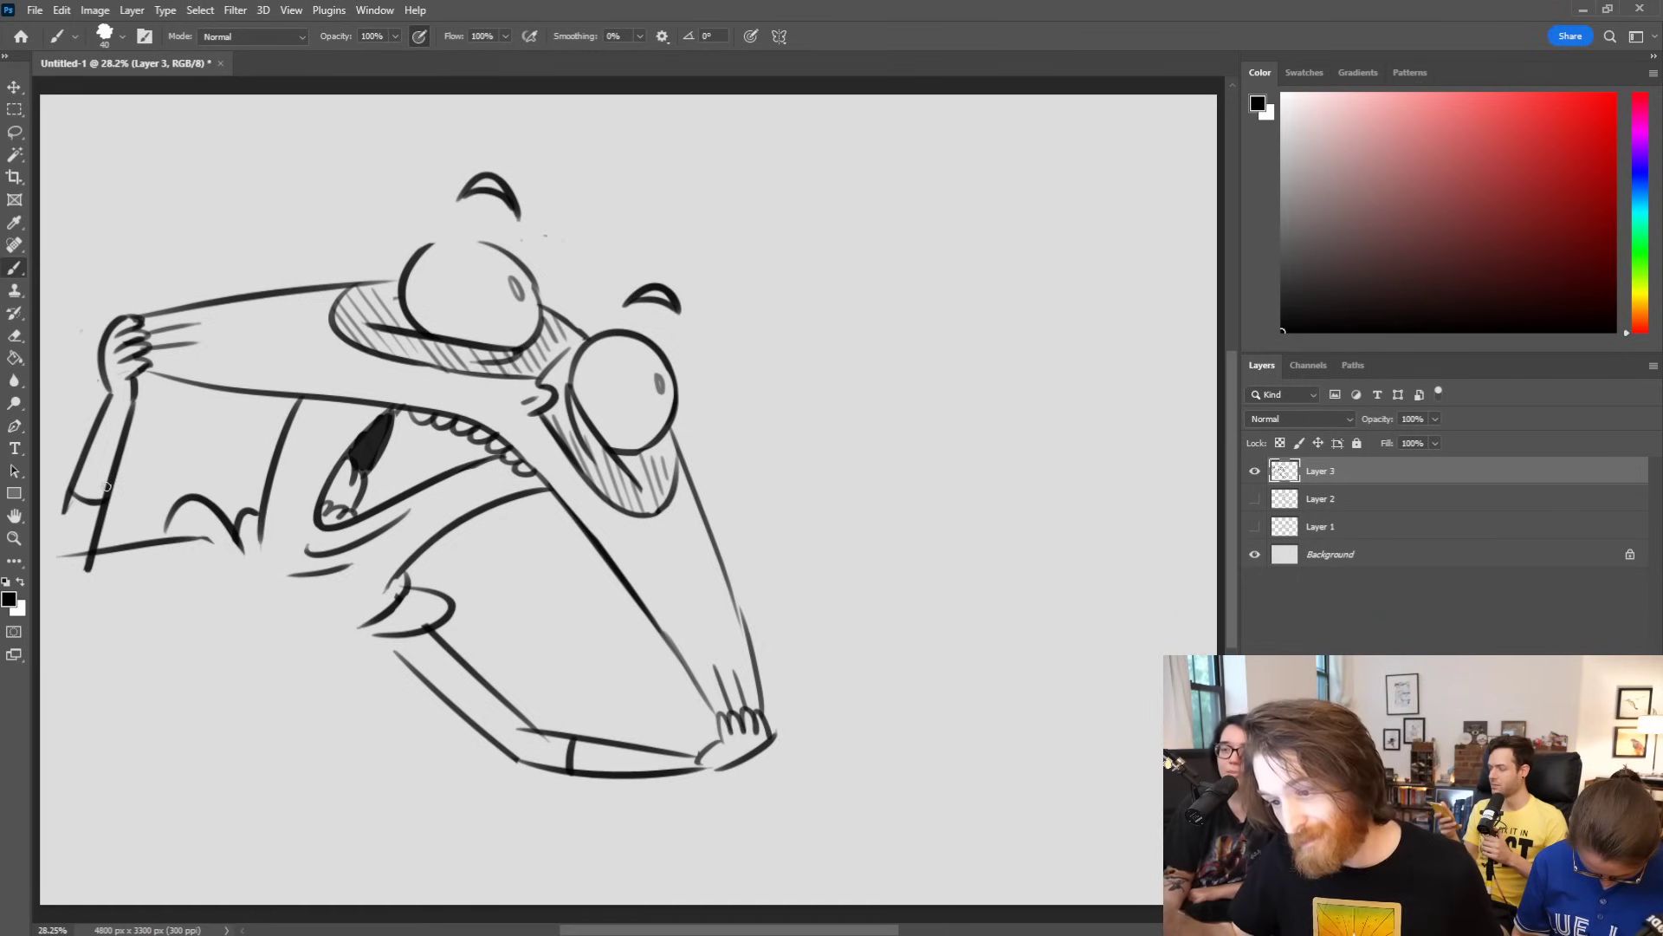
drag(83, 539, 72, 572)
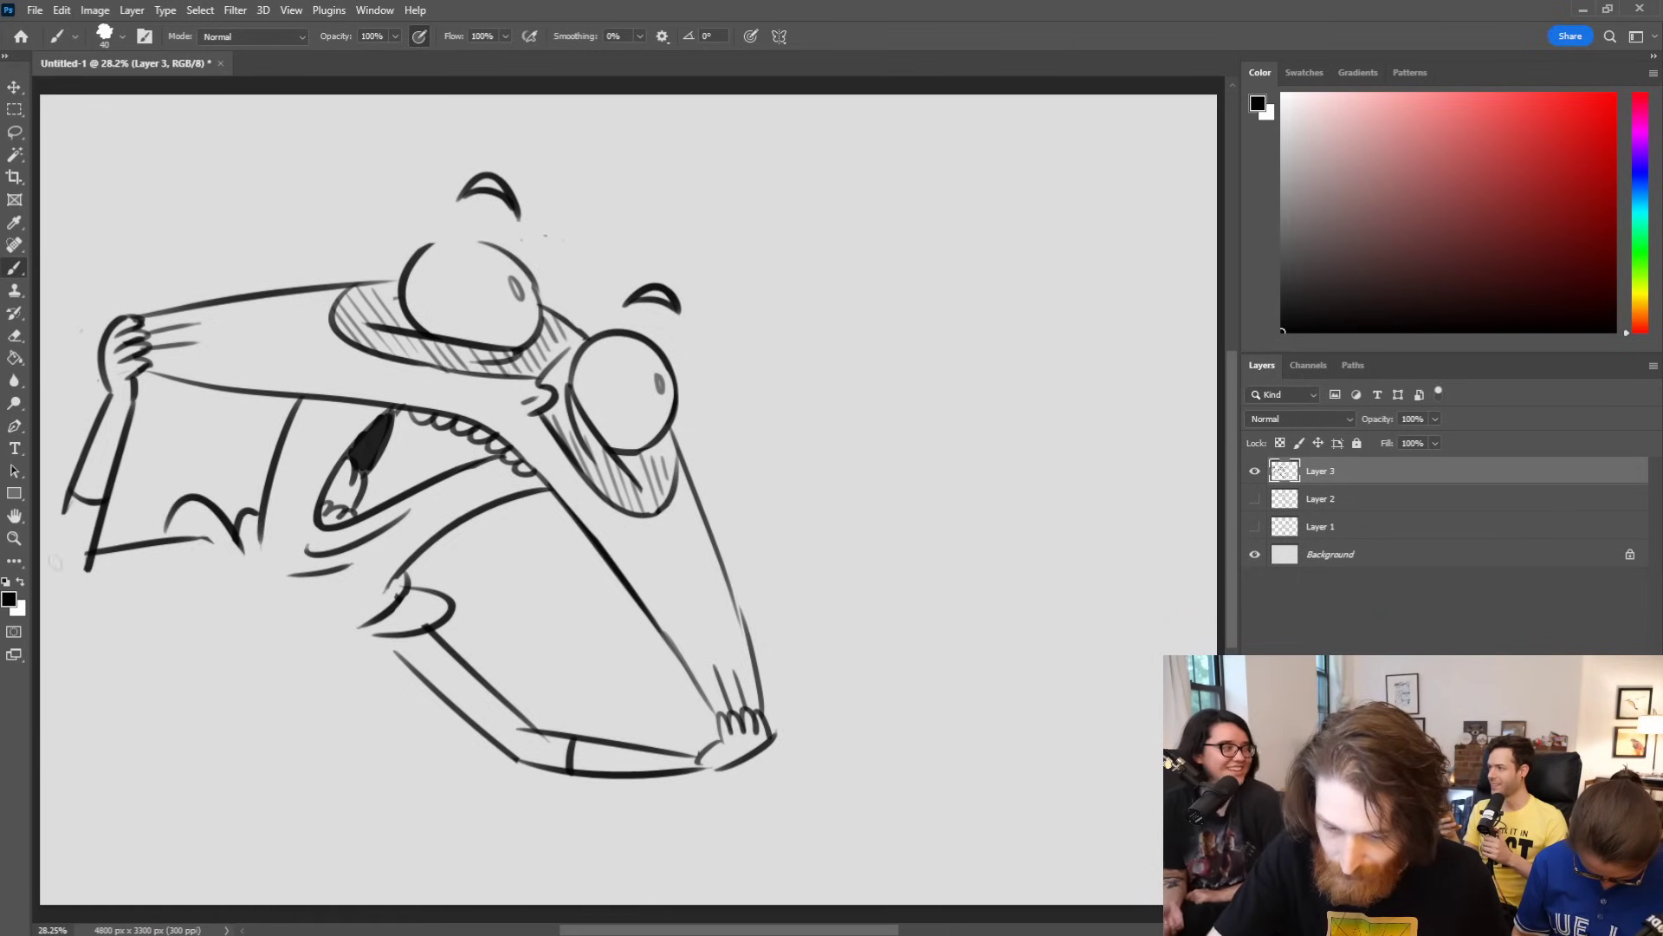
Step: Draw a large drooping sleeve curve under the left arm and a matching one under the right arm
mouse_move(60, 509)
mouse_down()
mouse_move(139, 663)
mouse_move(164, 631)
mouse_move(109, 661)
mouse_move(207, 598)
mouse_up()
key(ctrl+z)
key(ctrl+z)
drag(67, 501, 182, 648)
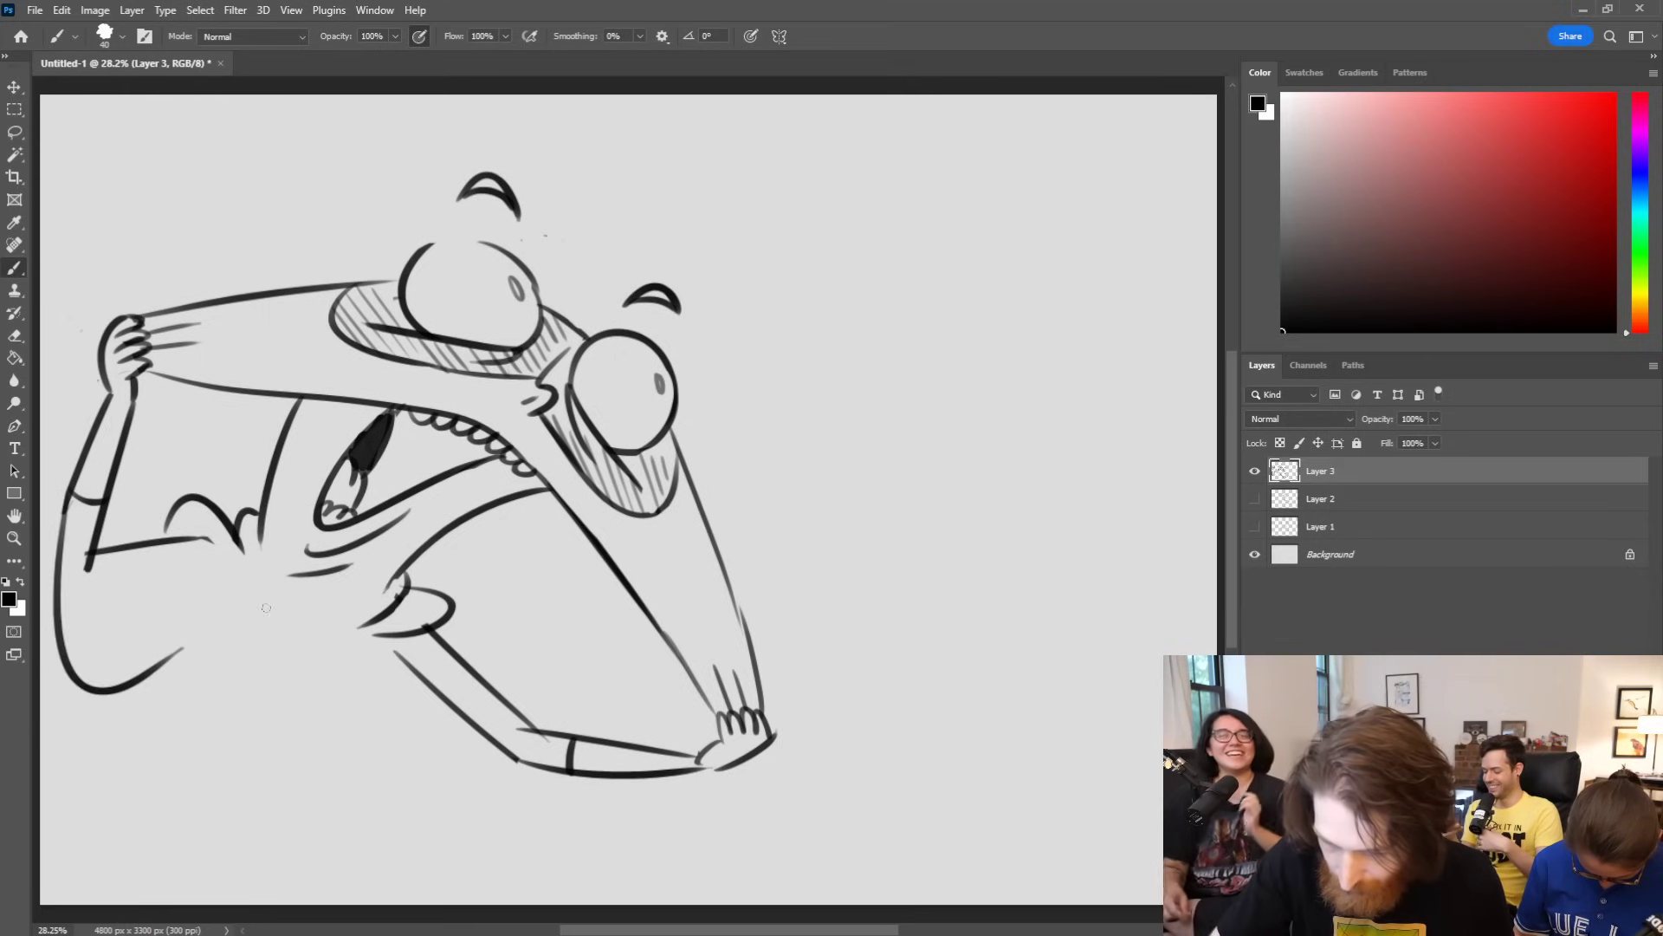
drag(359, 669, 593, 767)
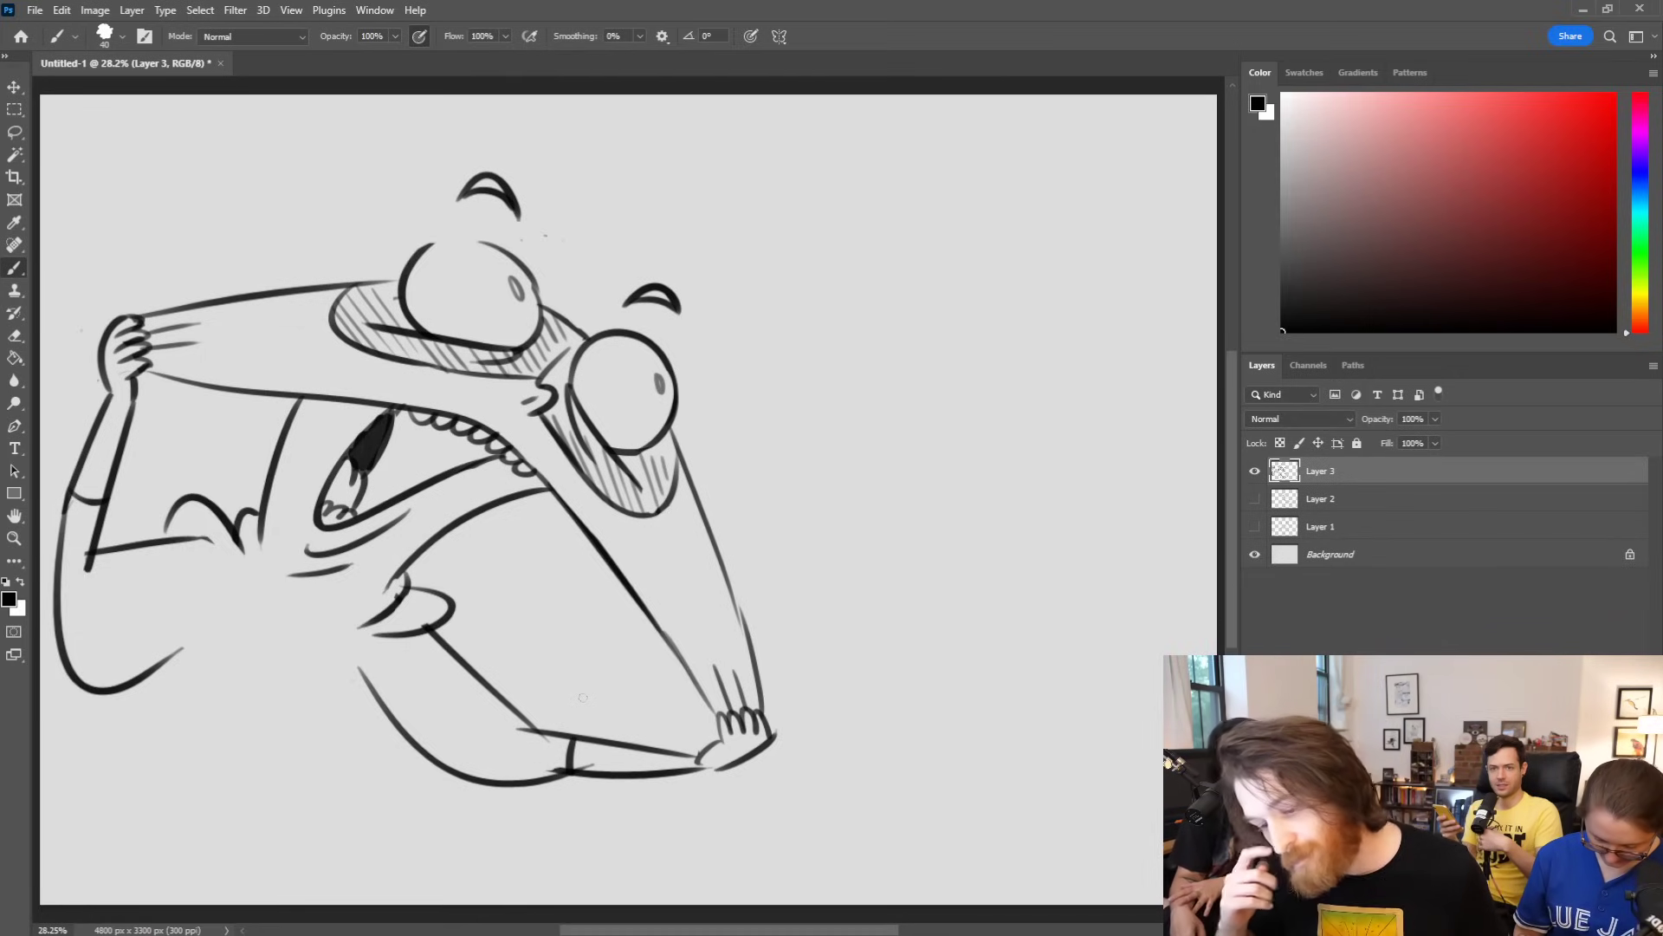
Step: Draw the two sides of the torso downward between the drooping sleeves
drag(176, 643, 230, 755)
key(ctrl+z)
mouse_move(178, 650)
mouse_down()
mouse_move(290, 796)
mouse_move(333, 814)
mouse_up()
key(ctrl+z)
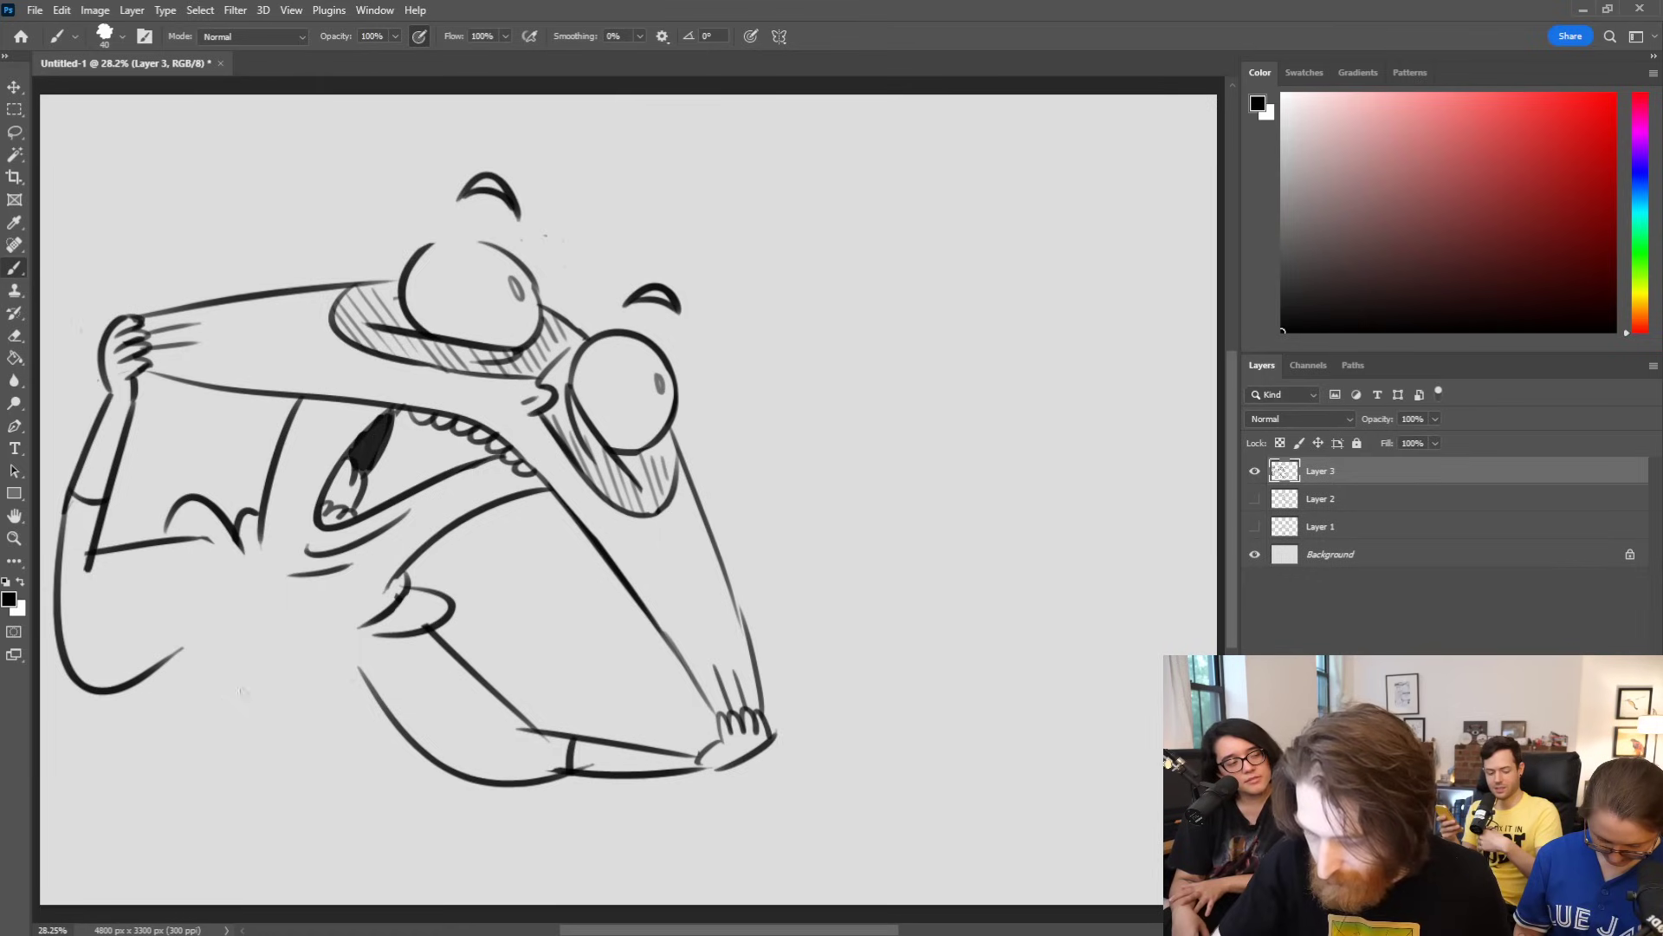
drag(187, 598, 213, 784)
mouse_move(379, 702)
mouse_down()
mouse_move(374, 793)
mouse_move(416, 798)
mouse_move(487, 848)
mouse_up()
key(ctrl+z)
Step: Scale the whole drawing to 87.77%, shift it up and to the right, and close the left eye's upper outline
key(ctrl+t)
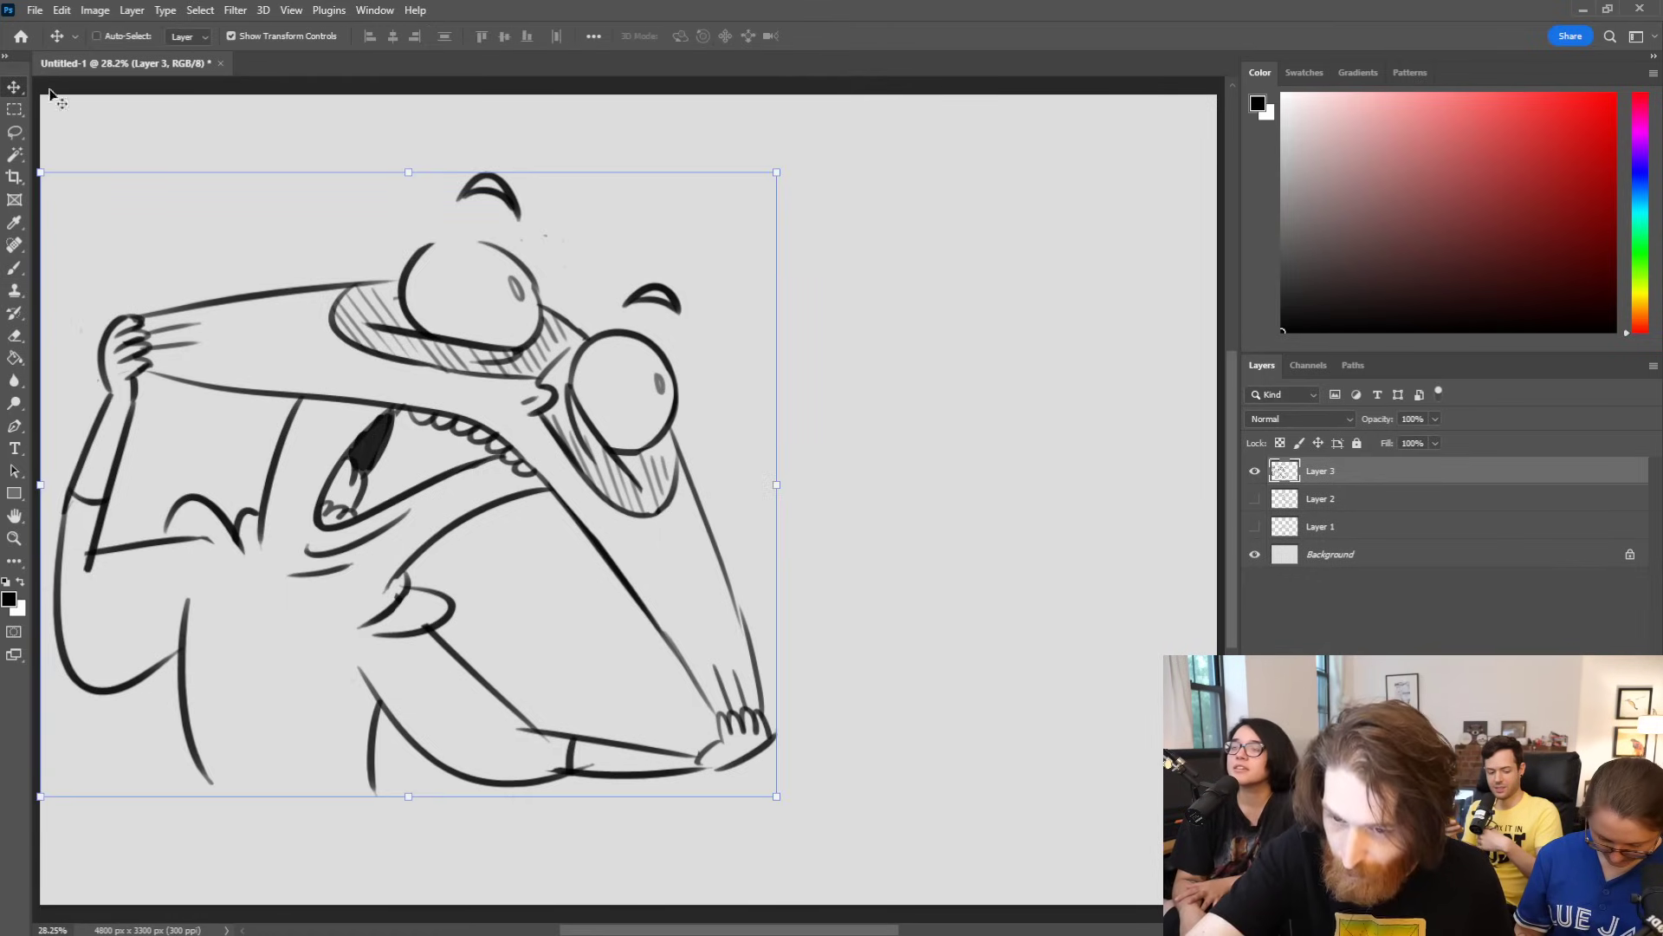
mouse_move(777, 790)
mouse_down()
mouse_move(731, 721)
mouse_move(700, 719)
mouse_up()
drag(624, 610, 728, 531)
key(b)
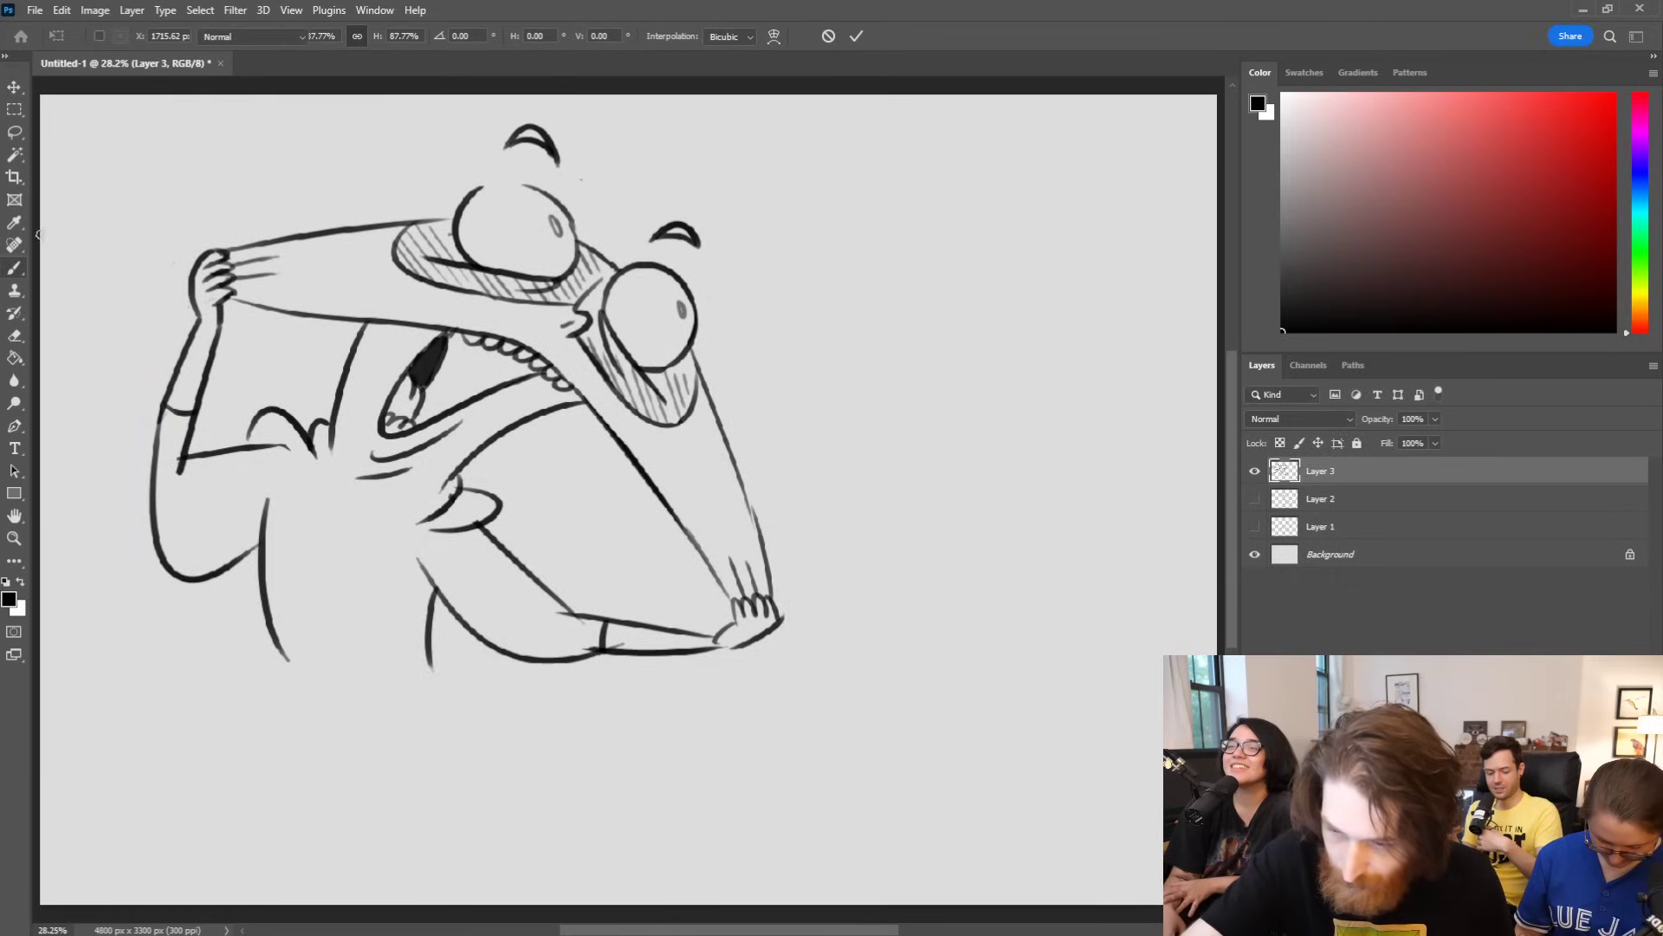
drag(475, 187, 558, 208)
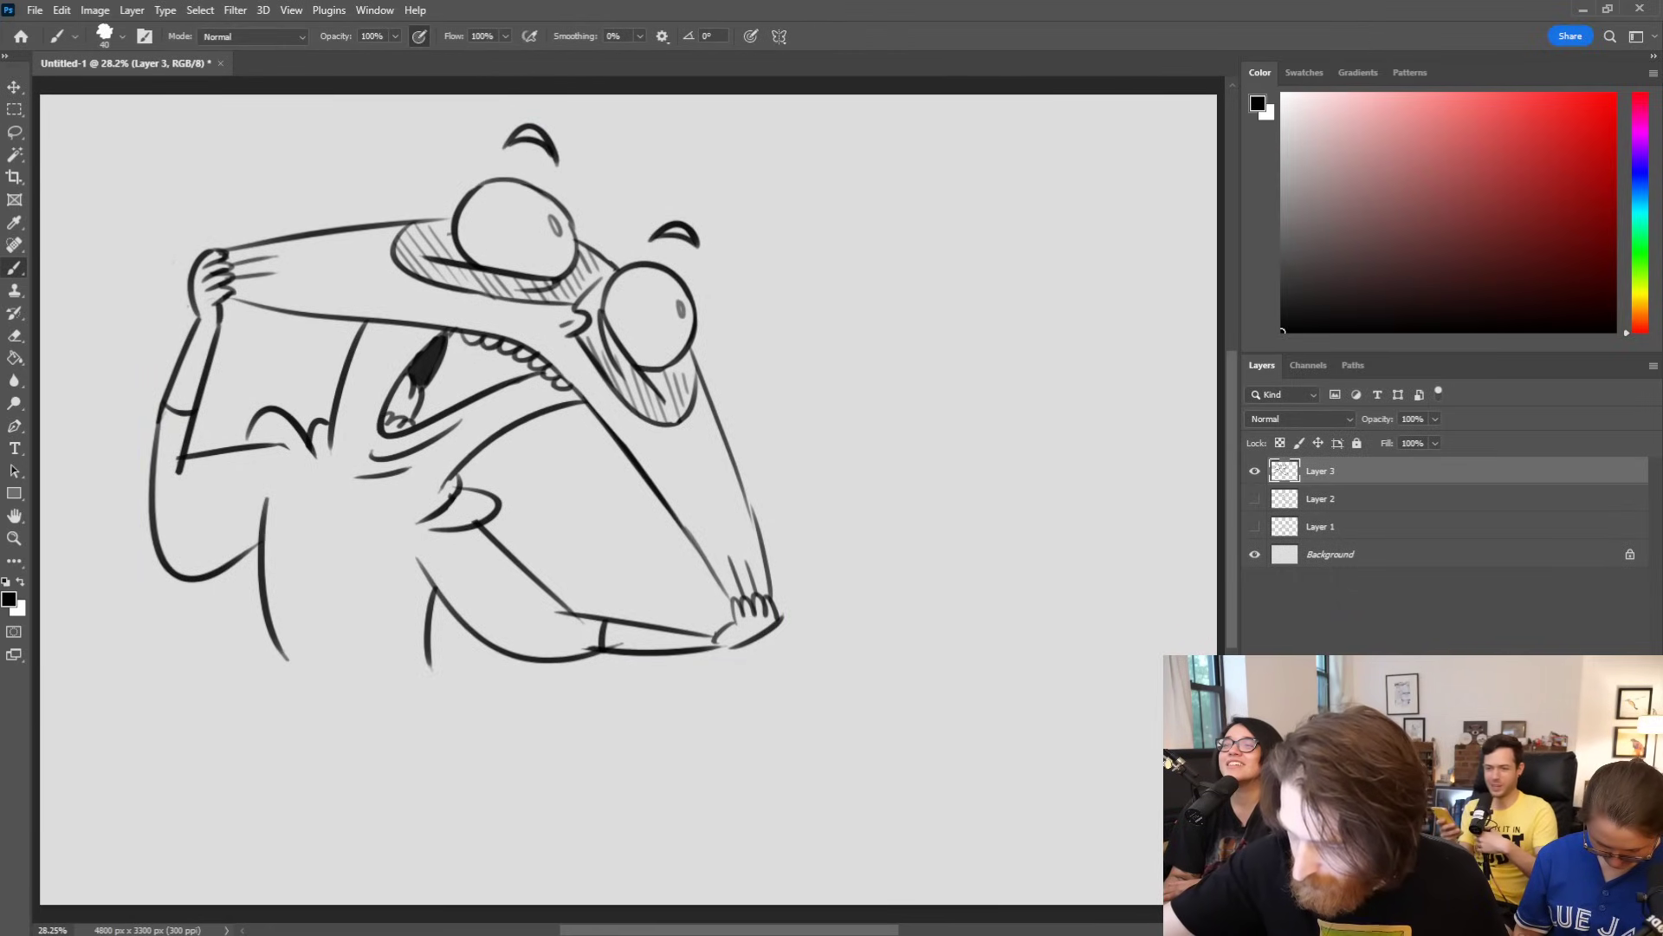
Step: Extend the torso's left side into a curved hip and draw a rounded raised thigh on the right
mouse_move(279, 639)
mouse_down()
mouse_move(360, 726)
mouse_move(304, 681)
mouse_move(387, 733)
mouse_up()
key(ctrl+z)
drag(434, 672, 552, 732)
key(ctrl+z)
mouse_move(442, 669)
mouse_down()
mouse_move(571, 720)
mouse_move(542, 747)
mouse_up()
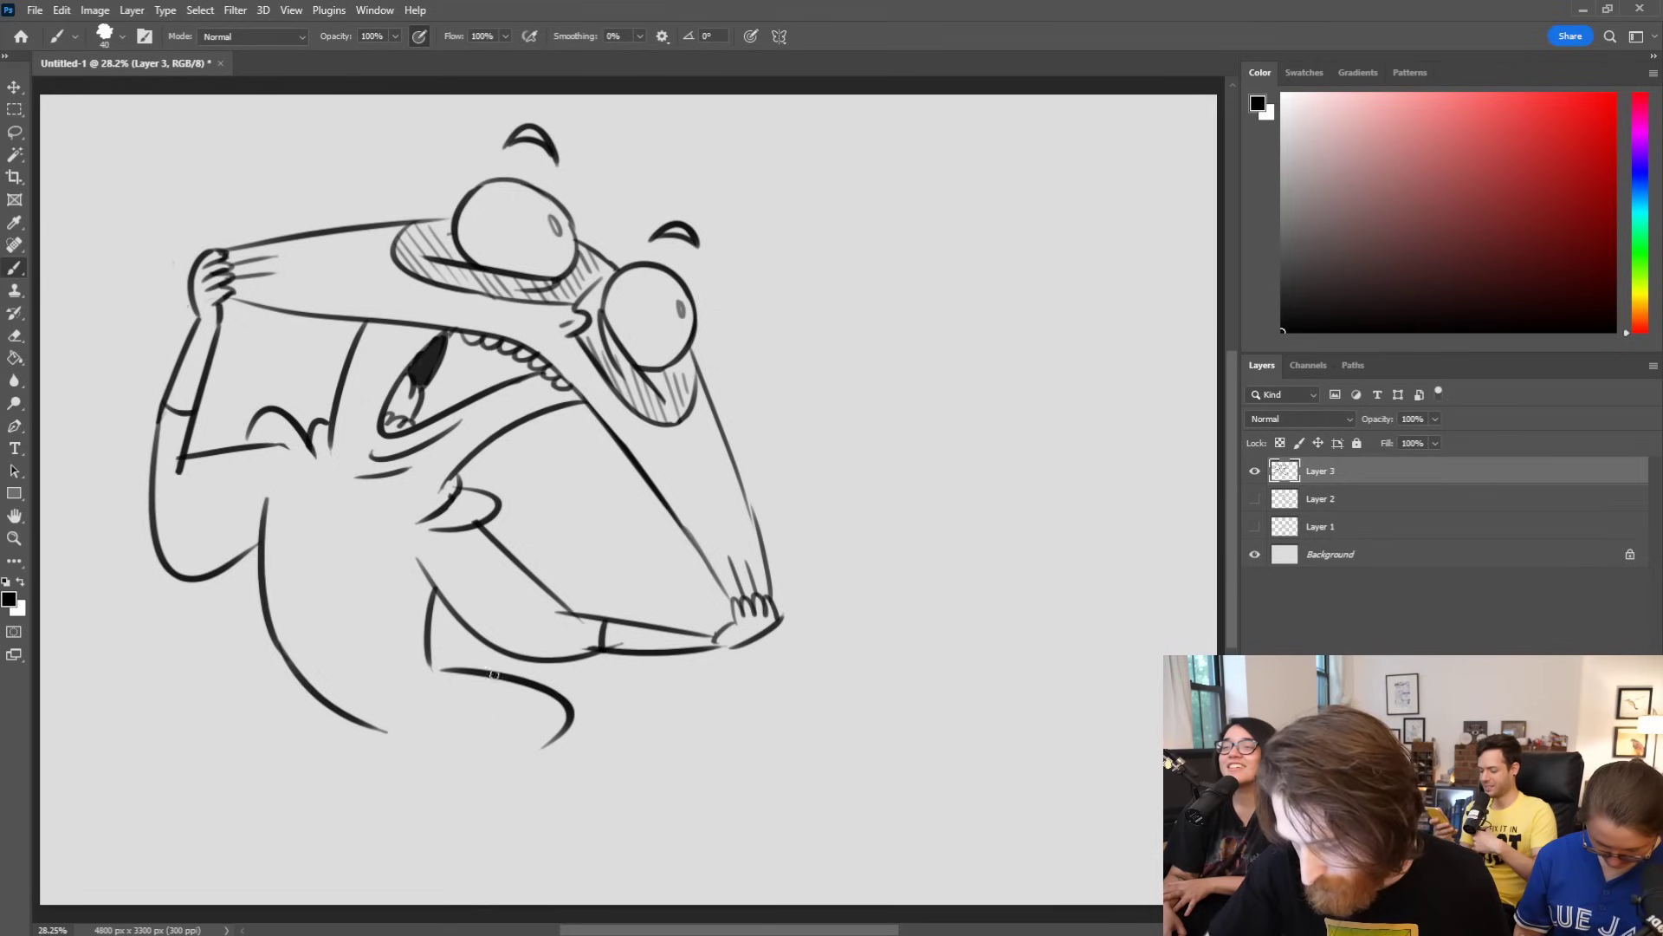
Step: Draw the front leg with a rounded knee, a thigh folding back to the left and a shin reaching the canvas edge
drag(486, 705, 551, 778)
key(ctrl+z)
drag(483, 712, 550, 785)
key(ctrl+z)
mouse_move(468, 709)
mouse_down()
mouse_move(528, 725)
mouse_move(542, 784)
mouse_up()
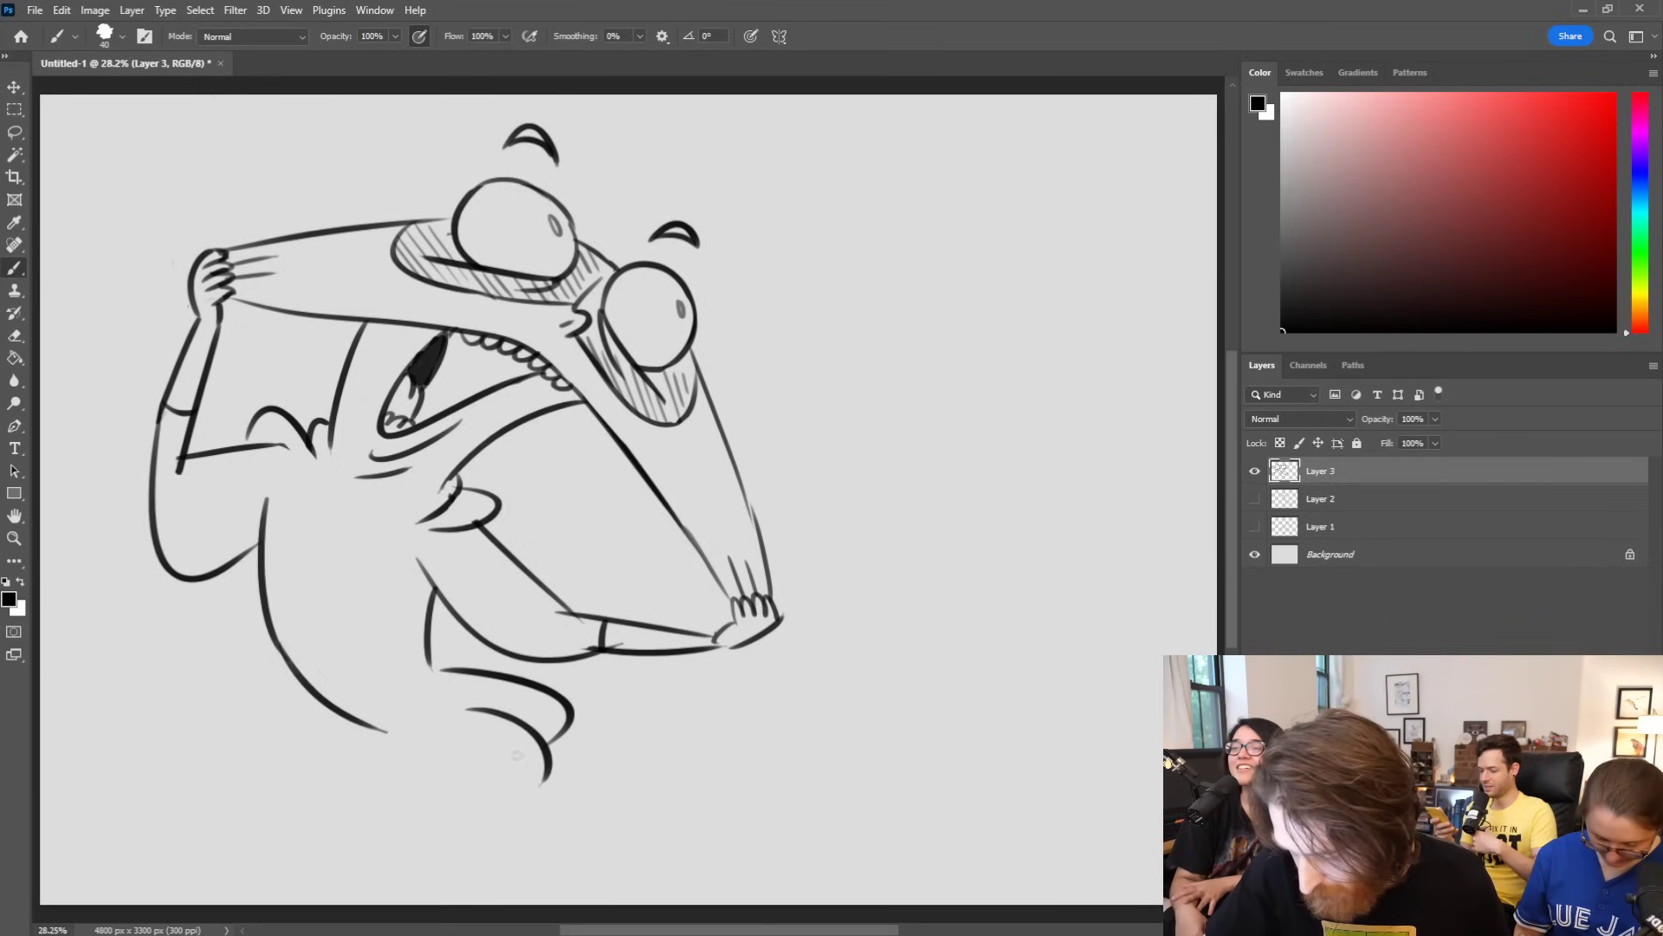
drag(405, 754, 364, 808)
mouse_move(417, 750)
mouse_down()
mouse_move(305, 834)
mouse_move(546, 771)
mouse_up()
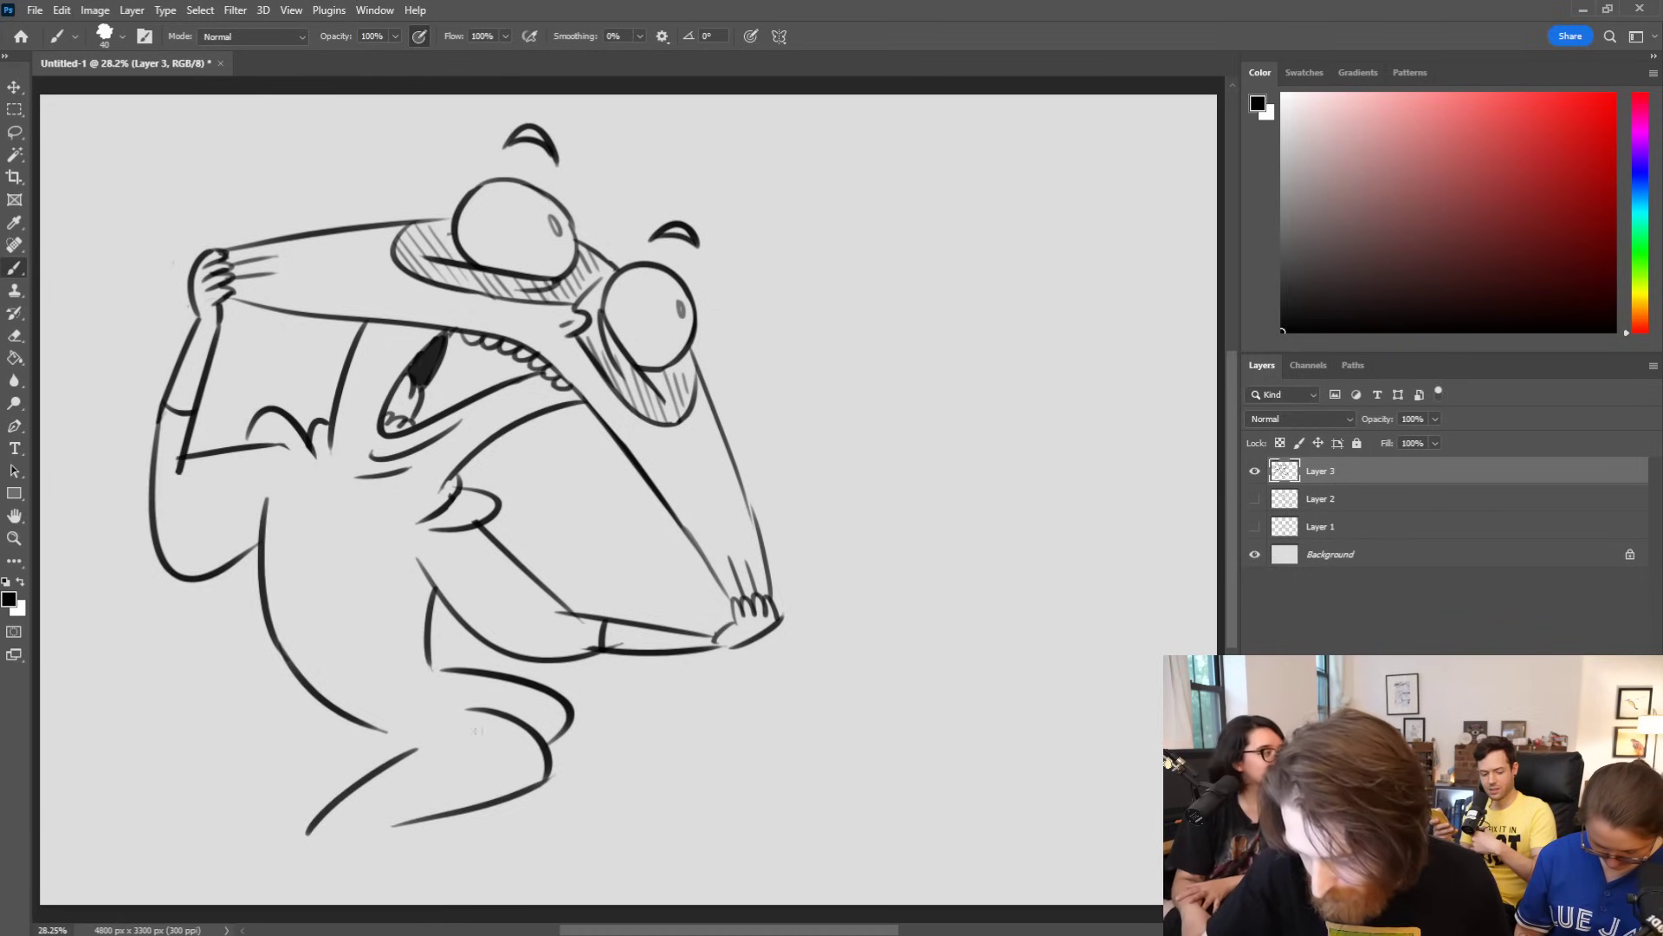
mouse_move(337, 845)
mouse_down()
mouse_move(397, 815)
mouse_move(375, 892)
mouse_move(334, 884)
mouse_move(348, 903)
mouse_up()
Step: Draw the second leg bending from under the front knee, with its shin kicked up to the right
drag(508, 804, 617, 853)
key(ctrl+z)
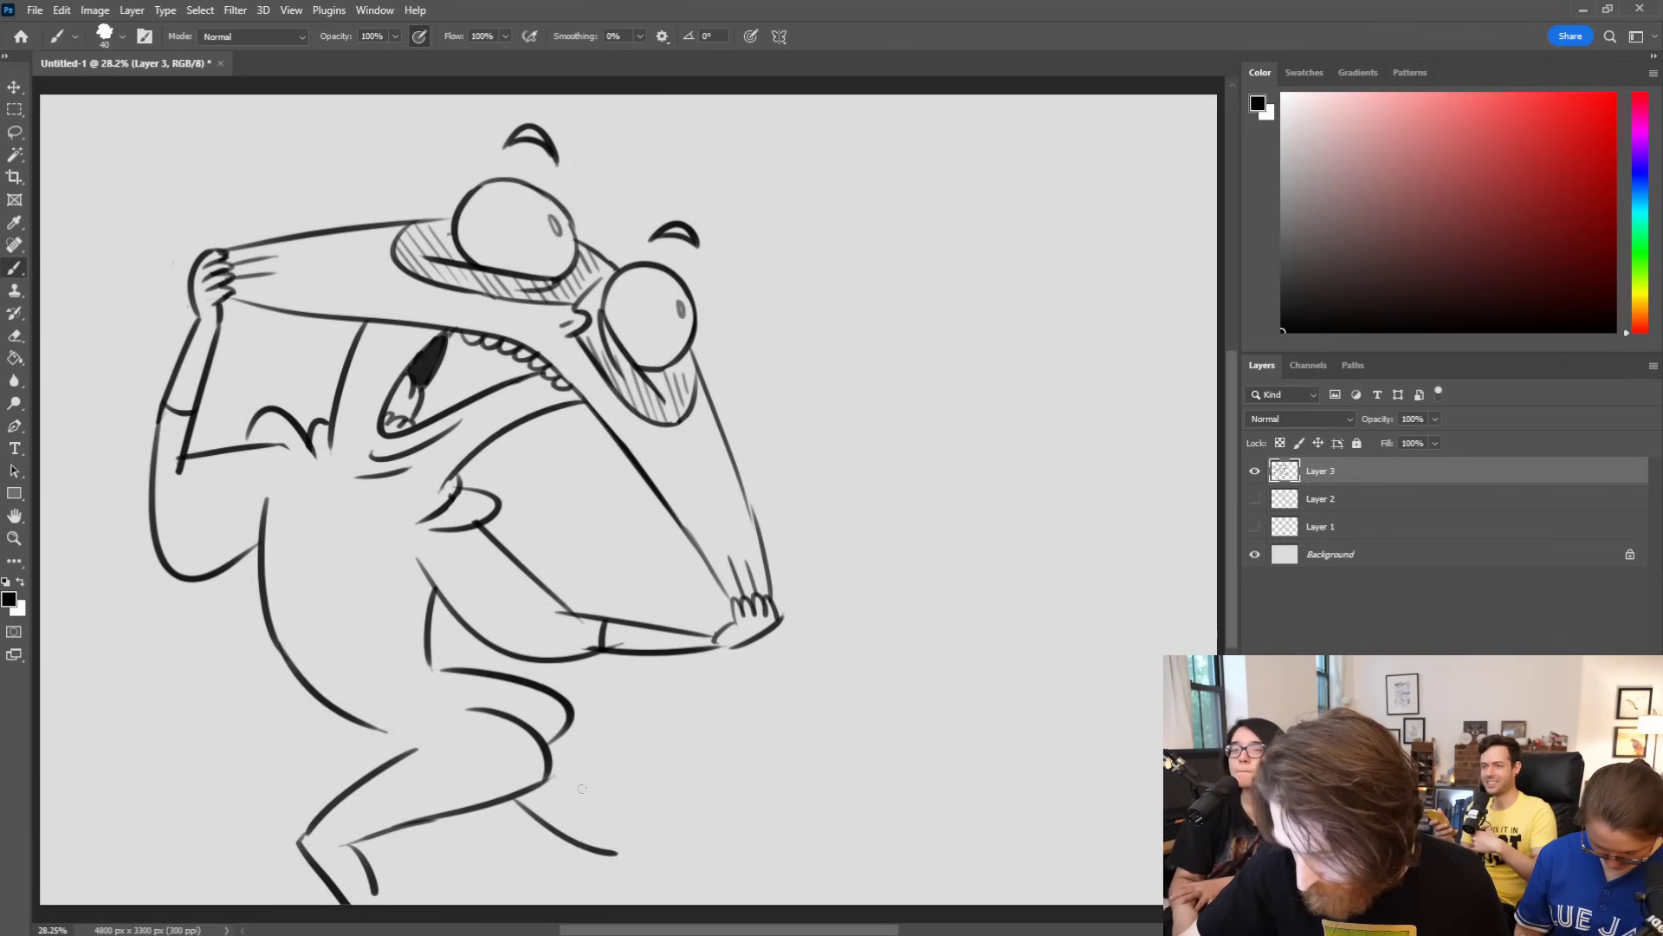
drag(546, 767, 637, 830)
key(ctrl+z)
mouse_move(549, 769)
mouse_down()
mouse_move(615, 816)
mouse_move(692, 756)
mouse_up()
key(ctrl+z)
drag(620, 854, 668, 758)
drag(608, 816, 662, 752)
key(ctrl+z)
drag(607, 817, 669, 743)
key(ctrl+z)
drag(611, 817, 697, 730)
key(ctrl+z)
drag(611, 821, 694, 730)
key(ctrl+z)
Step: Finish the kicked-up leg with a pointed foot and trouser cuff, and add a small puff with motion lines beside it
mouse_move(660, 787)
mouse_down()
mouse_move(678, 752)
mouse_move(779, 746)
mouse_move(703, 693)
mouse_move(746, 714)
mouse_up()
key(ctrl+z)
key(ctrl+z)
key(ctrl+z)
drag(633, 775, 656, 793)
key(ctrl+z)
mouse_move(631, 700)
mouse_down()
mouse_move(602, 719)
mouse_move(667, 682)
mouse_move(669, 717)
mouse_move(674, 696)
mouse_up()
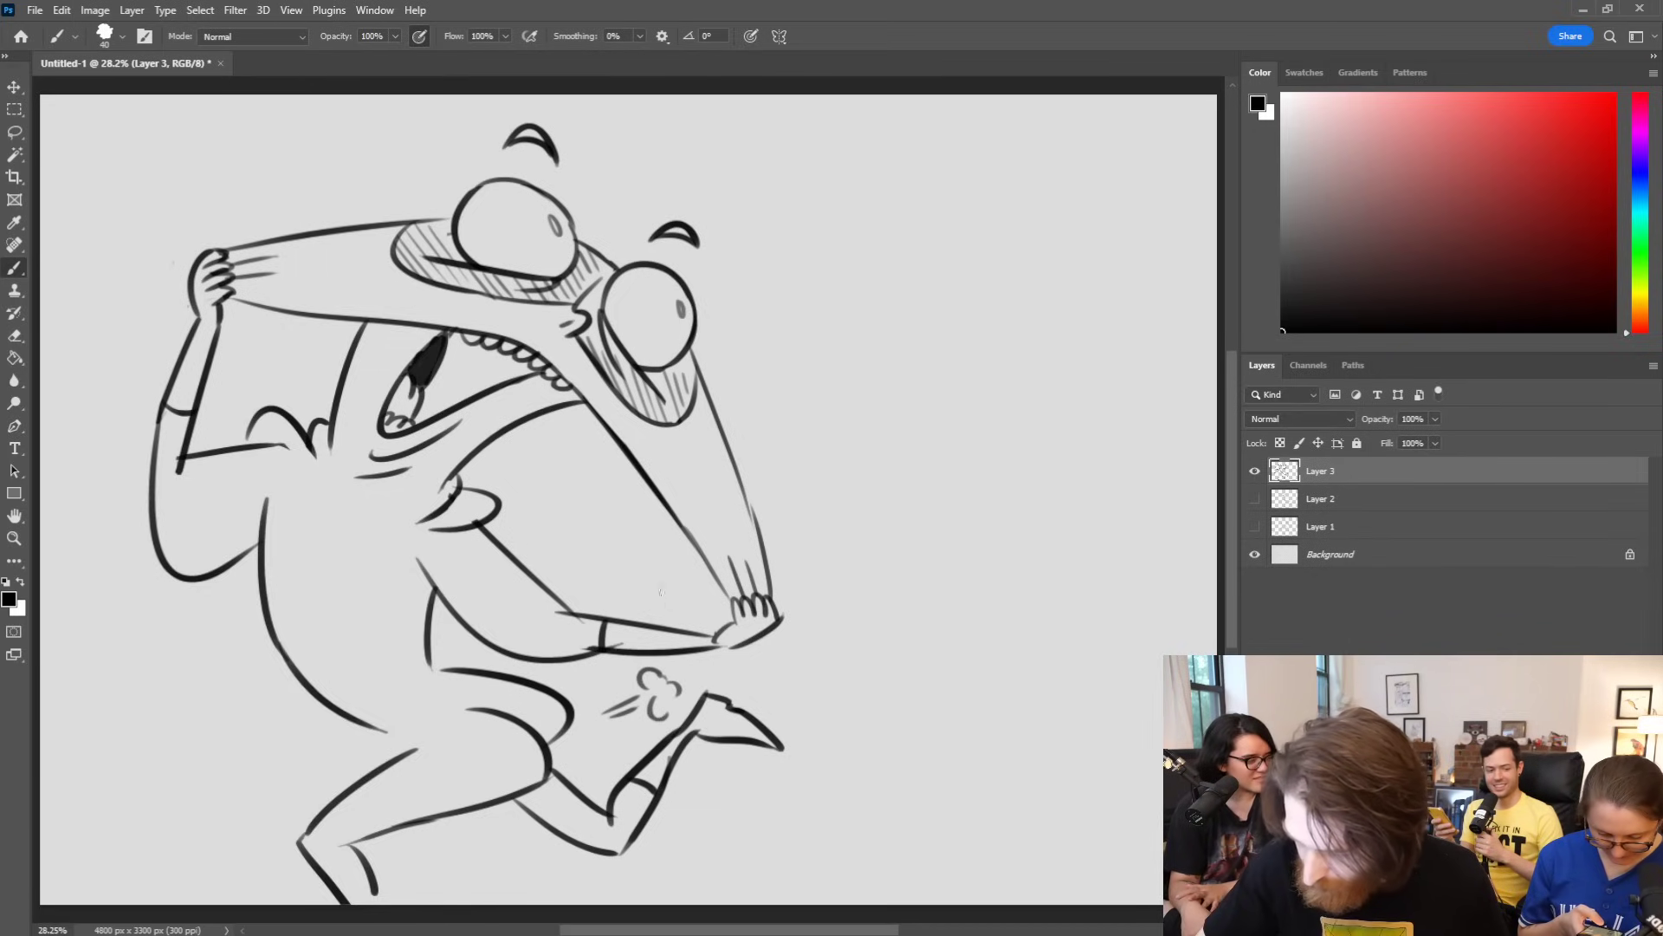
Step: Close the gaps where the caped runner's torso outline meets both thighs
drag(414, 752, 349, 719)
drag(433, 666, 499, 674)
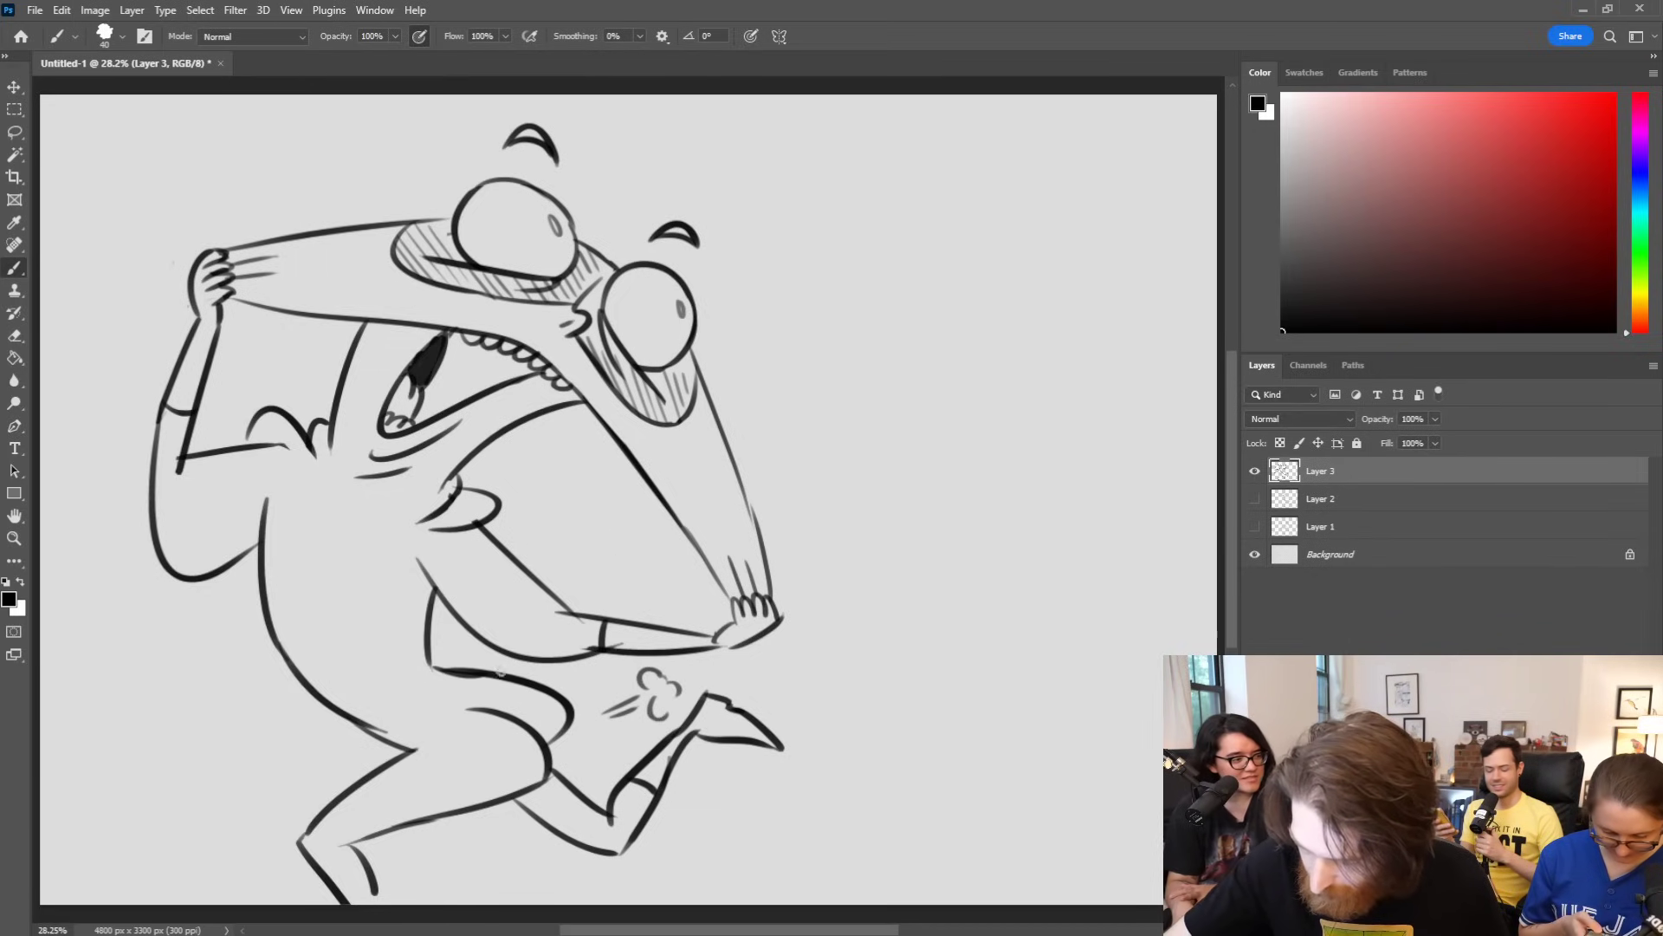
Step: Erase and redraw the runner's upper arms, giving the left one a rounder outward bulge and the right one a smooth line to the cuff
mouse_move(173, 420)
mouse_down()
mouse_move(156, 542)
mouse_move(169, 576)
mouse_up()
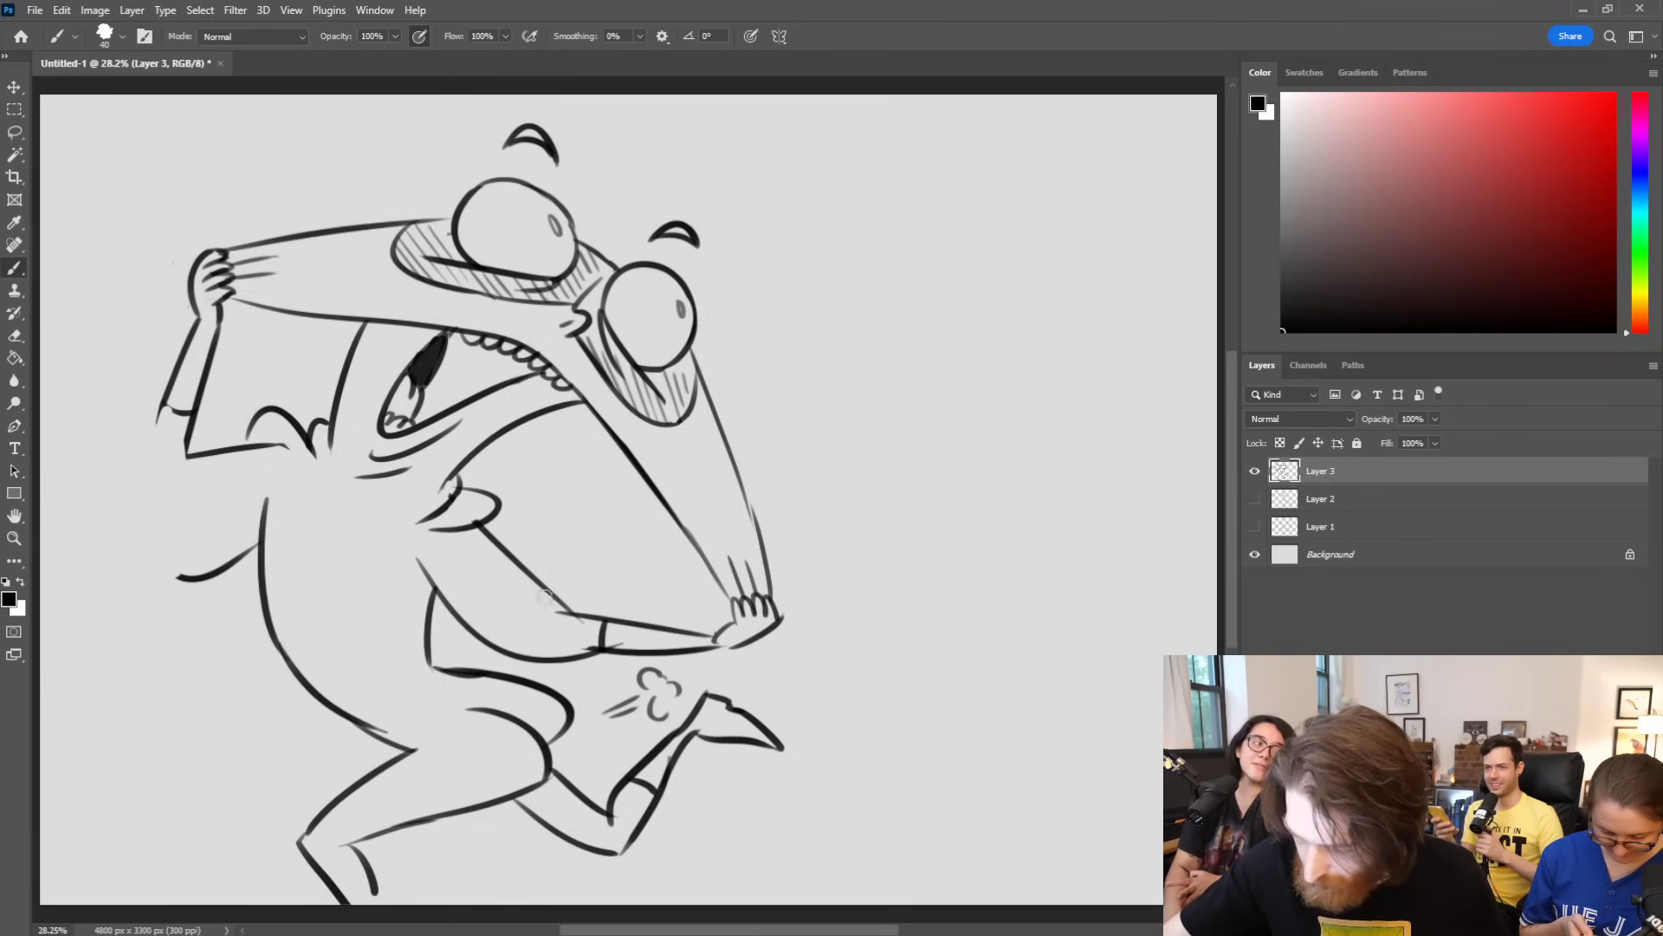
mouse_move(553, 594)
mouse_down()
mouse_move(585, 617)
mouse_move(551, 592)
mouse_up()
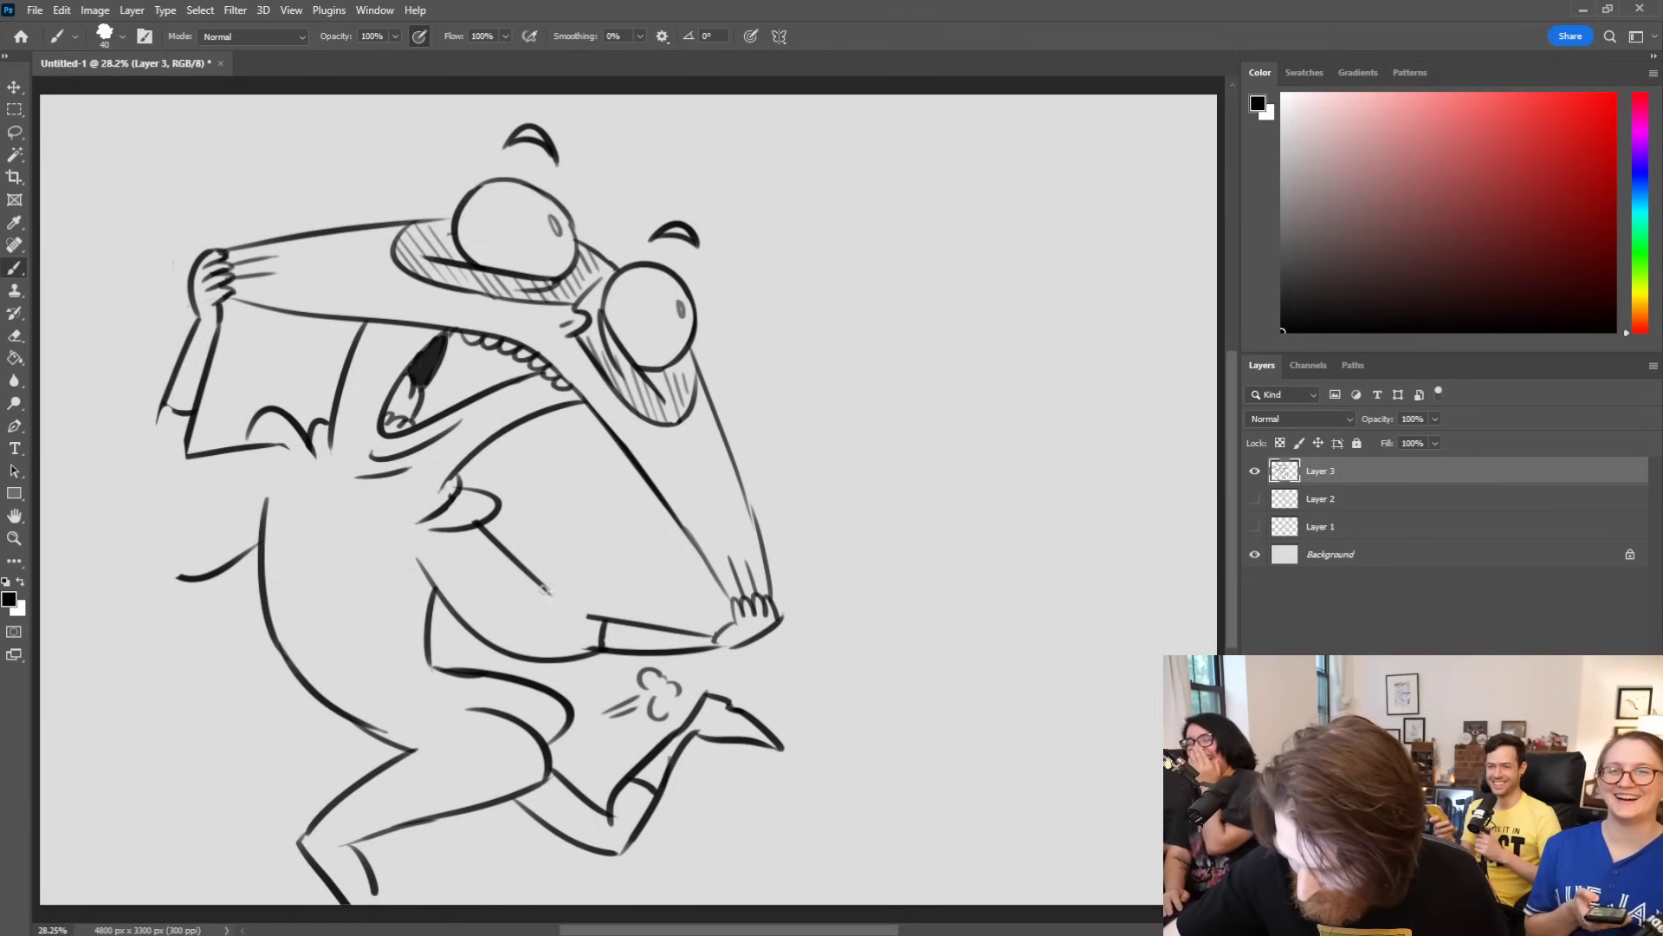
drag(598, 618, 537, 583)
drag(159, 411, 194, 580)
key(ctrl+z)
drag(161, 407, 210, 582)
key(ctrl+z)
drag(161, 409, 227, 565)
mouse_move(164, 520)
mouse_down()
mouse_move(166, 453)
mouse_move(203, 489)
mouse_move(189, 428)
mouse_move(184, 464)
mouse_move(197, 413)
mouse_up()
key(ctrl+z)
key(ctrl+z)
drag(192, 472, 192, 414)
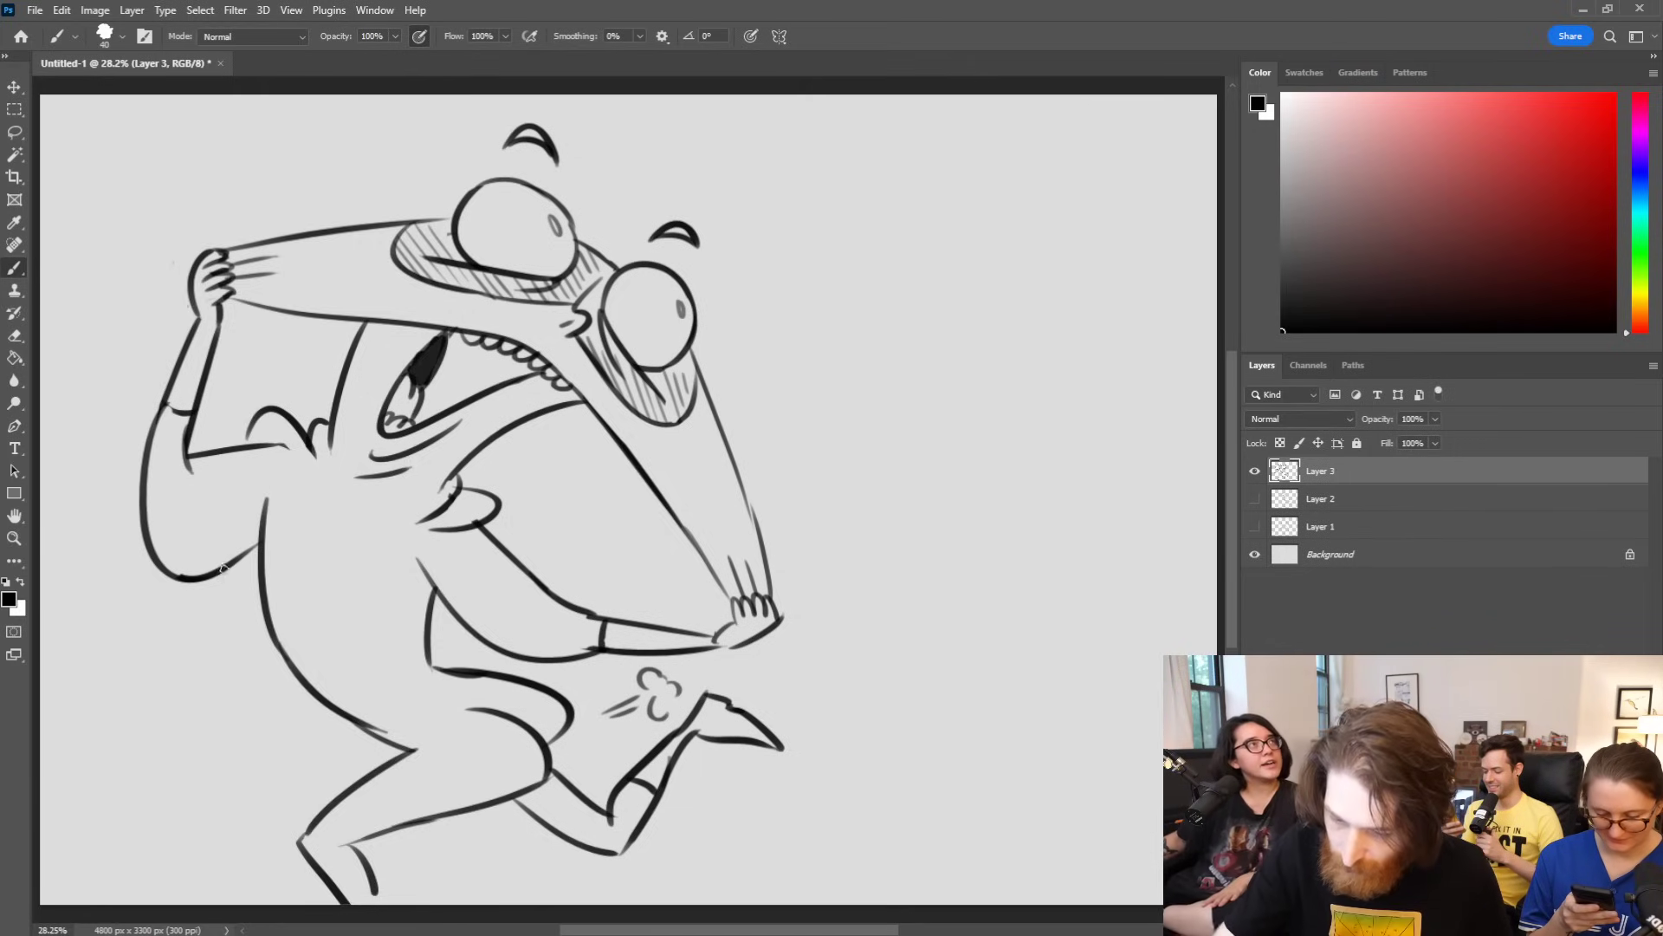
Step: Draw a sagging curved neckline under the chin, joining the left shoulder to the right collar flap
drag(226, 569, 249, 808)
key(ctrl+z)
mouse_move(279, 440)
mouse_down()
mouse_move(353, 512)
mouse_move(452, 536)
mouse_up()
key(ctrl+z)
key(ctrl+z)
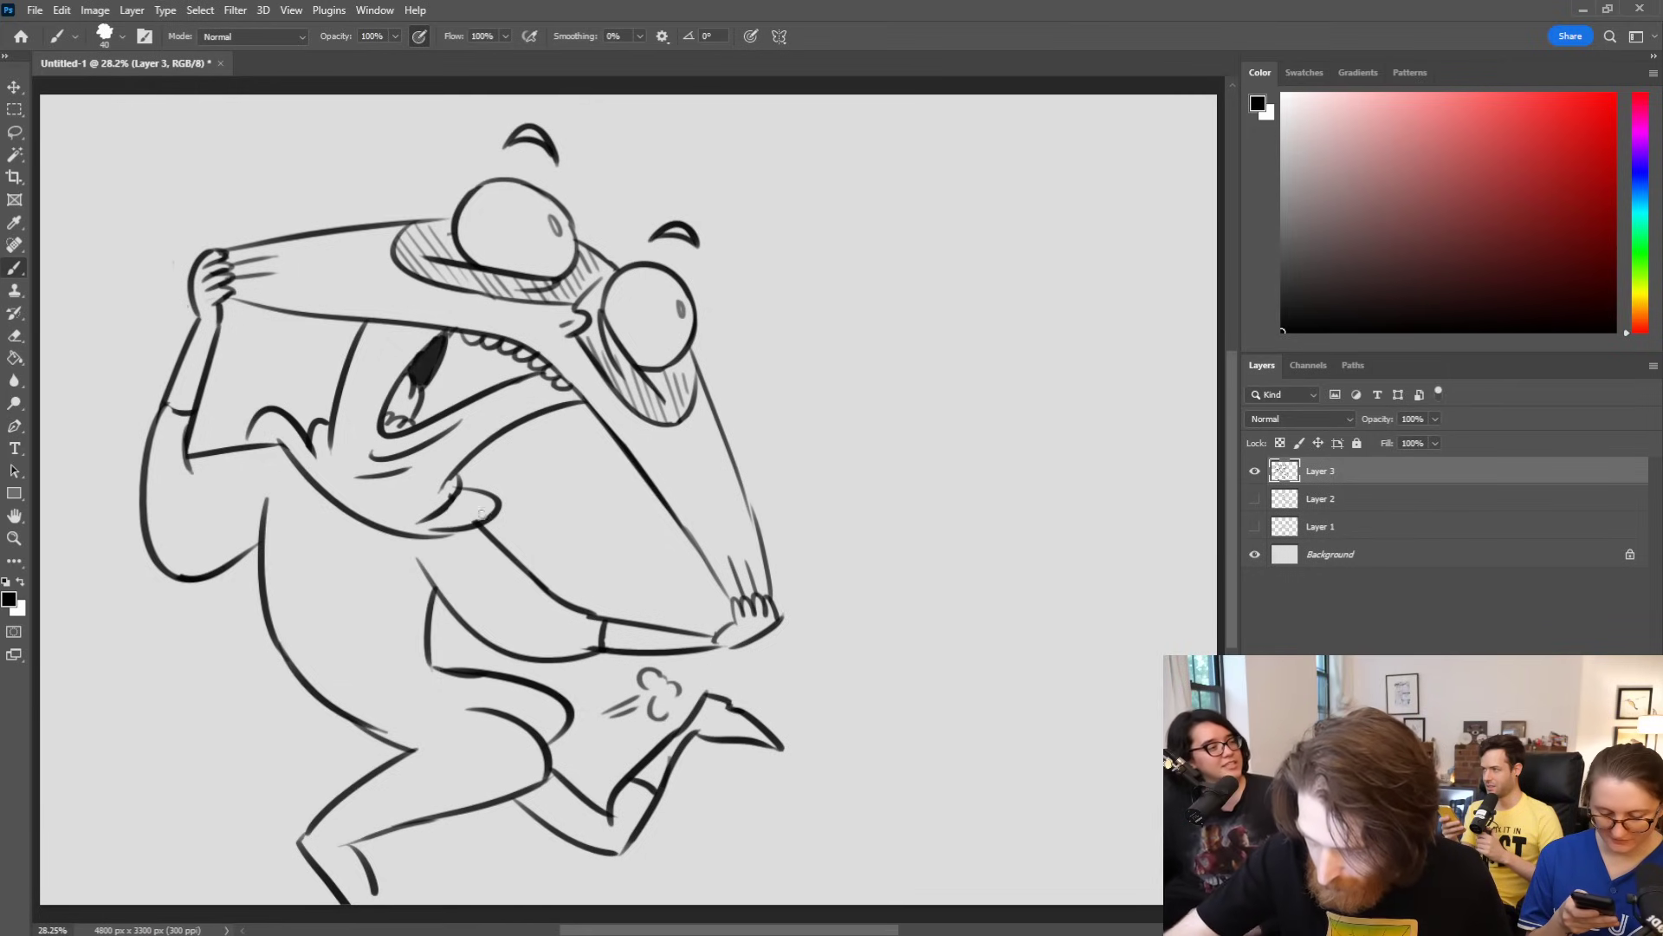
drag(205, 583, 173, 784)
key(ctrl+z)
drag(187, 576, 190, 756)
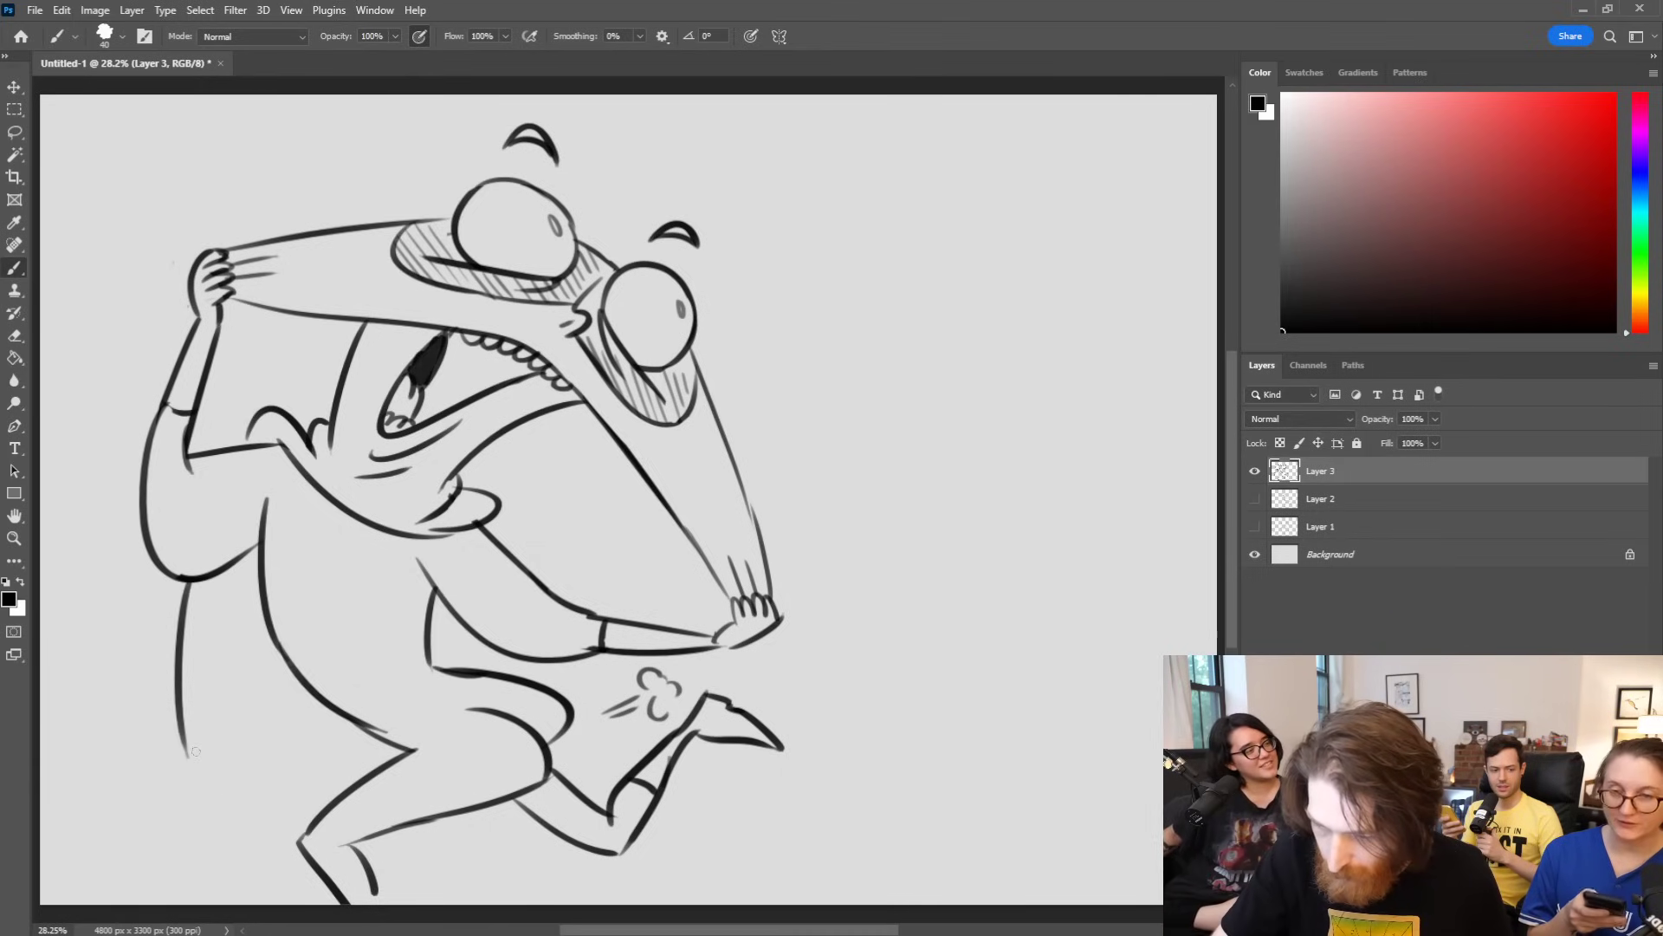
key(ctrl+z)
mouse_move(191, 582)
mouse_down()
mouse_move(222, 840)
mouse_move(333, 784)
mouse_up()
key(ctrl+z)
Step: Draw a cape flaring behind the torso from under the left arm, with a wavy hem and light fold lines
mouse_move(187, 576)
mouse_down()
mouse_move(109, 702)
mouse_move(152, 750)
mouse_up()
key(ctrl+z)
drag(445, 596, 431, 636)
key(ctrl+z)
mouse_move(211, 572)
mouse_down()
mouse_move(48, 802)
mouse_move(265, 782)
mouse_move(288, 805)
mouse_move(372, 745)
mouse_up()
key(ctrl+z)
drag(290, 806, 369, 724)
key(ctrl+z)
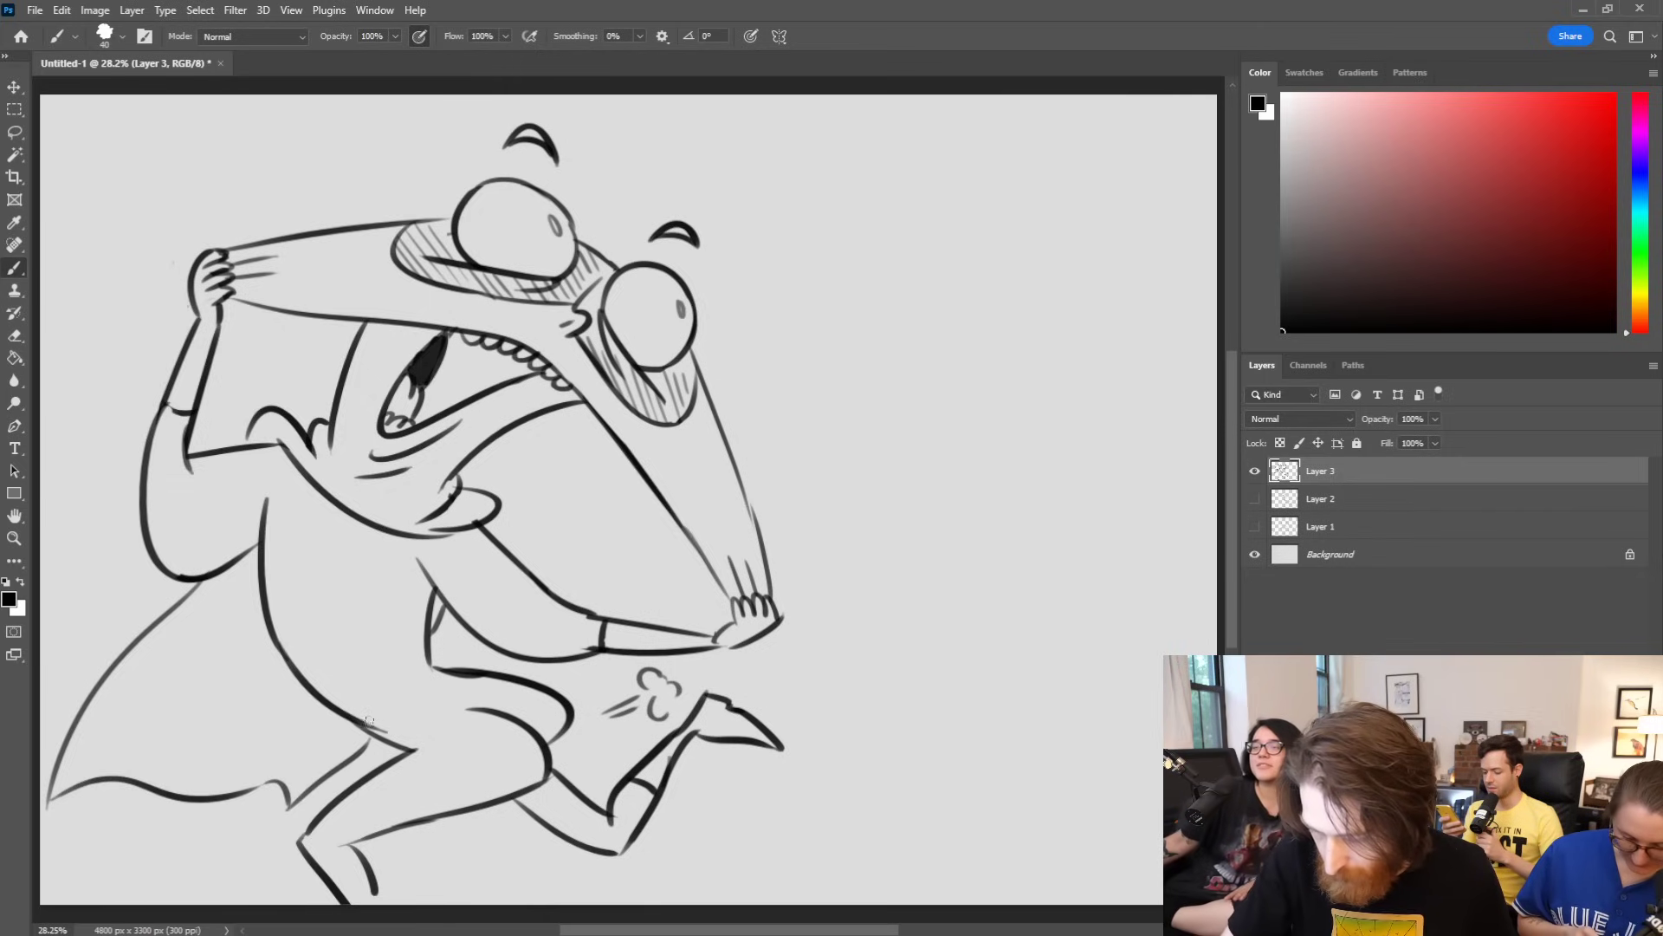
drag(266, 772, 325, 730)
key(ctrl+z)
drag(112, 753, 220, 616)
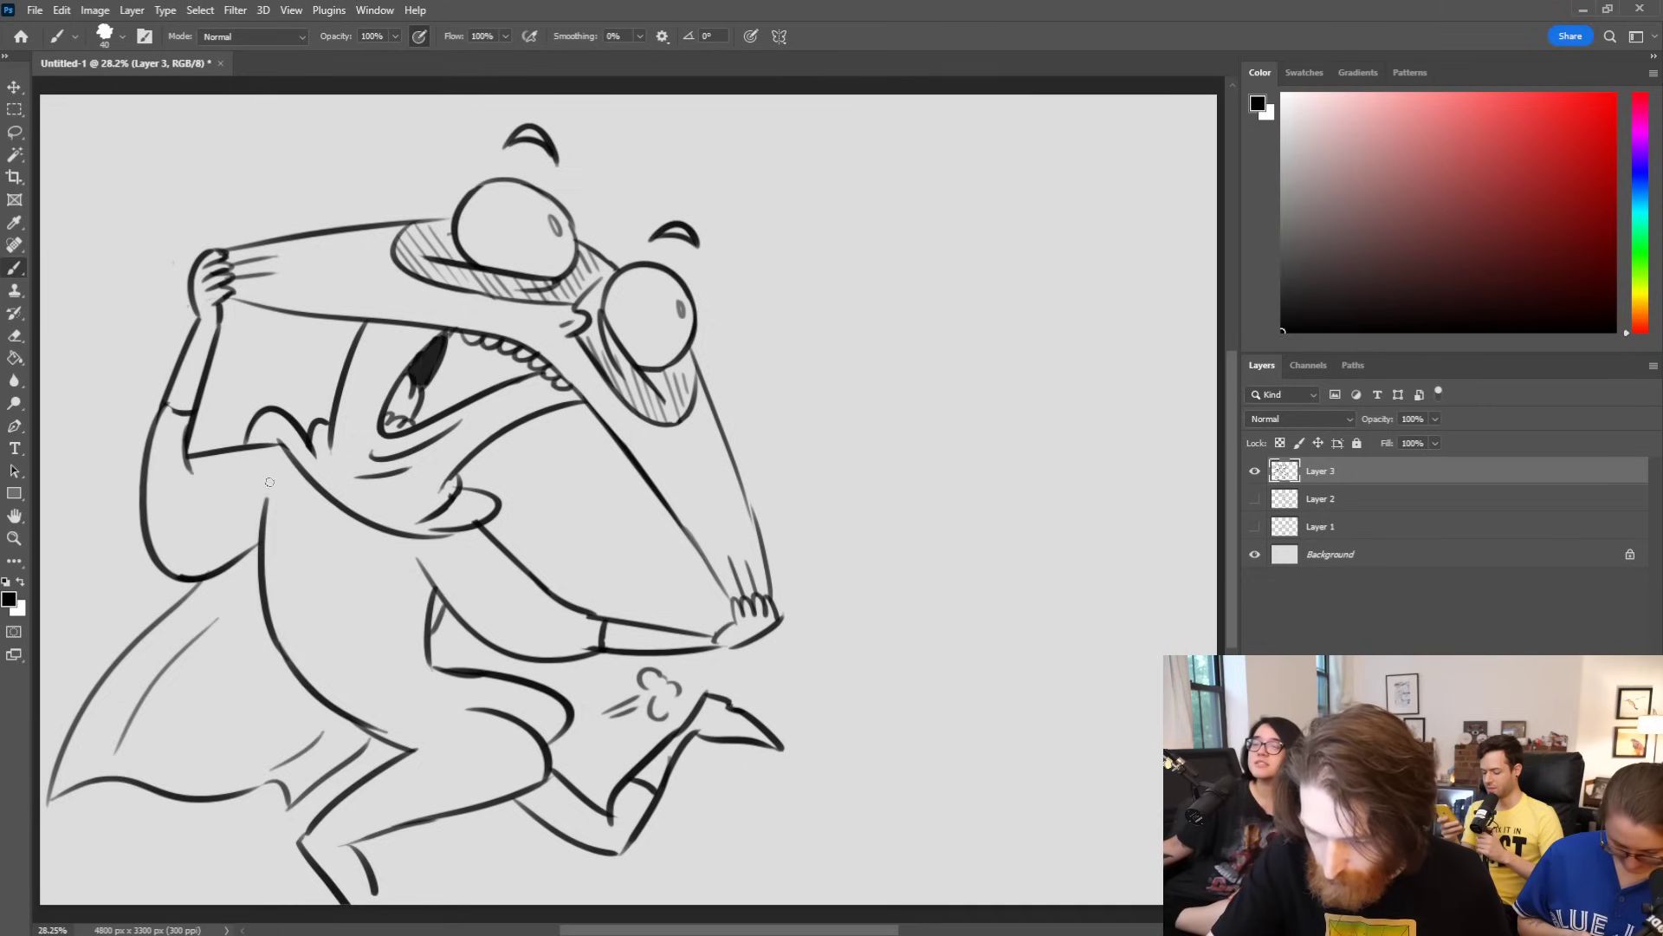
Step: Extend the torso's left outline up to the neckline and redraw the lower teeth inside the screaming mouth
drag(262, 527, 272, 469)
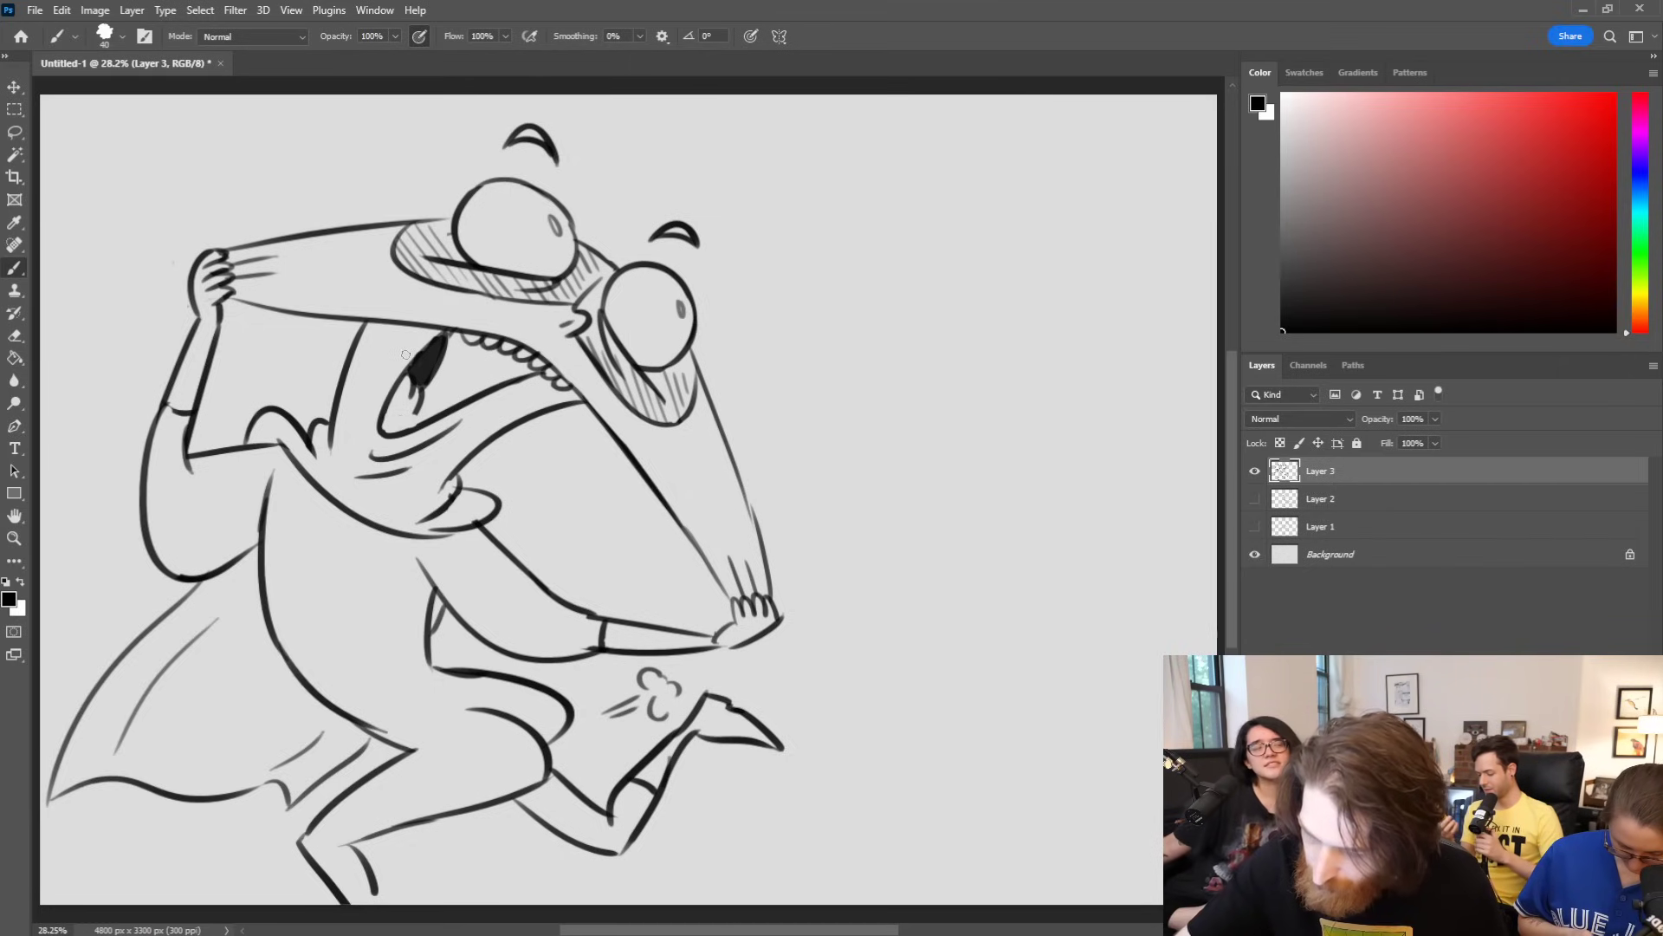
drag(388, 425, 421, 420)
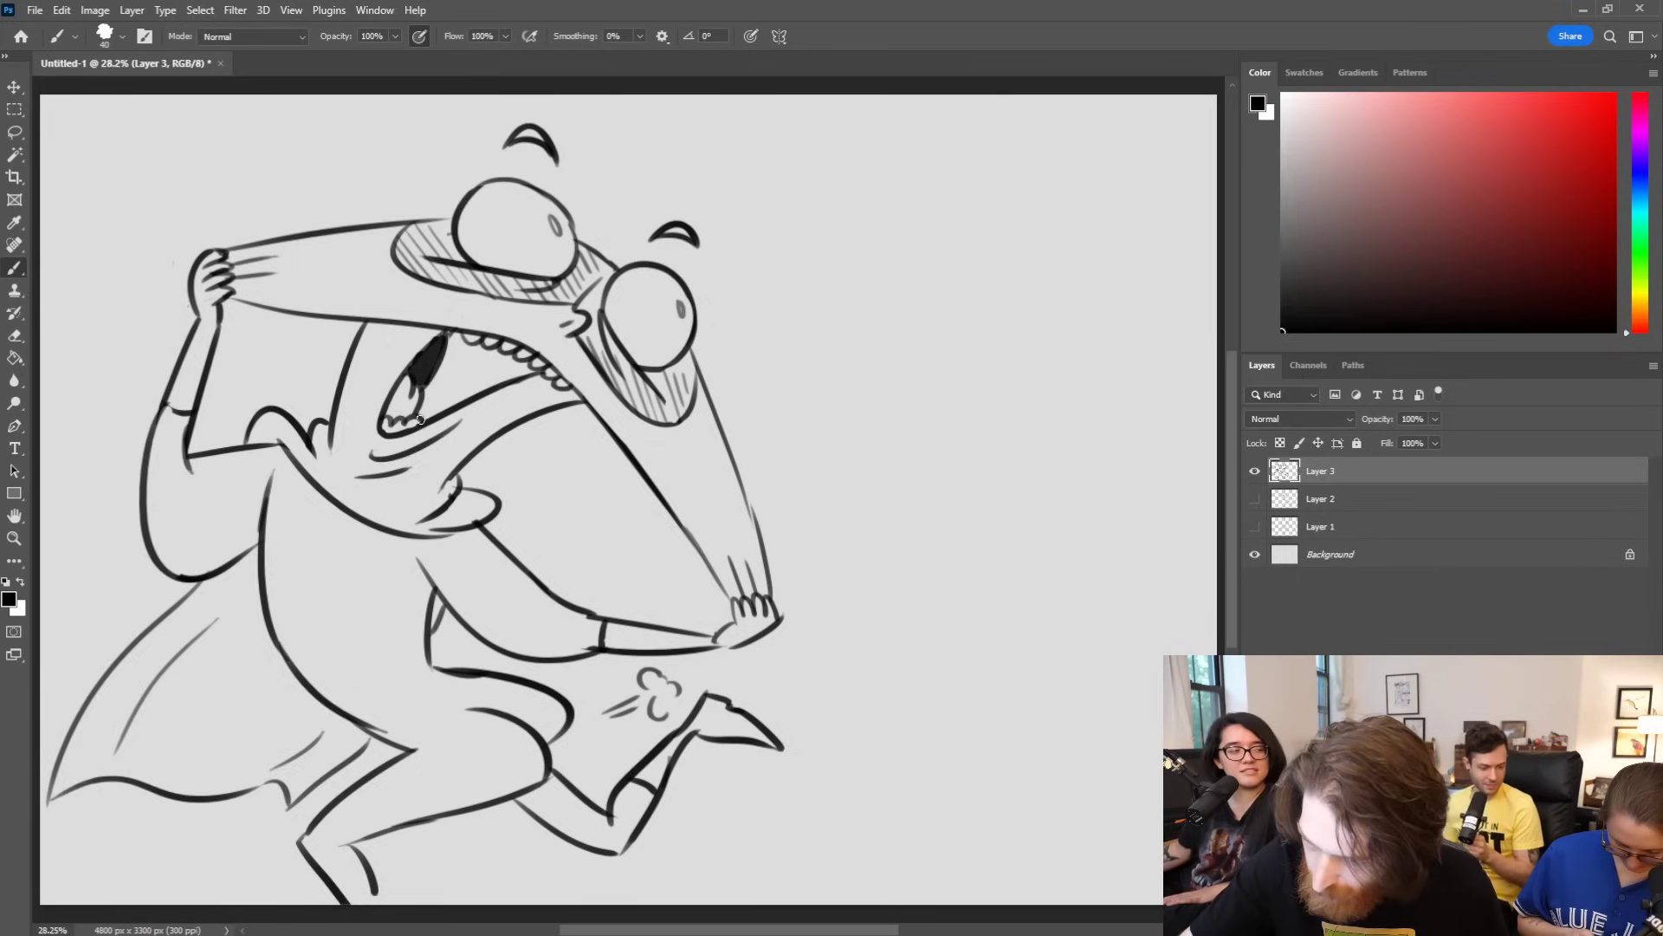
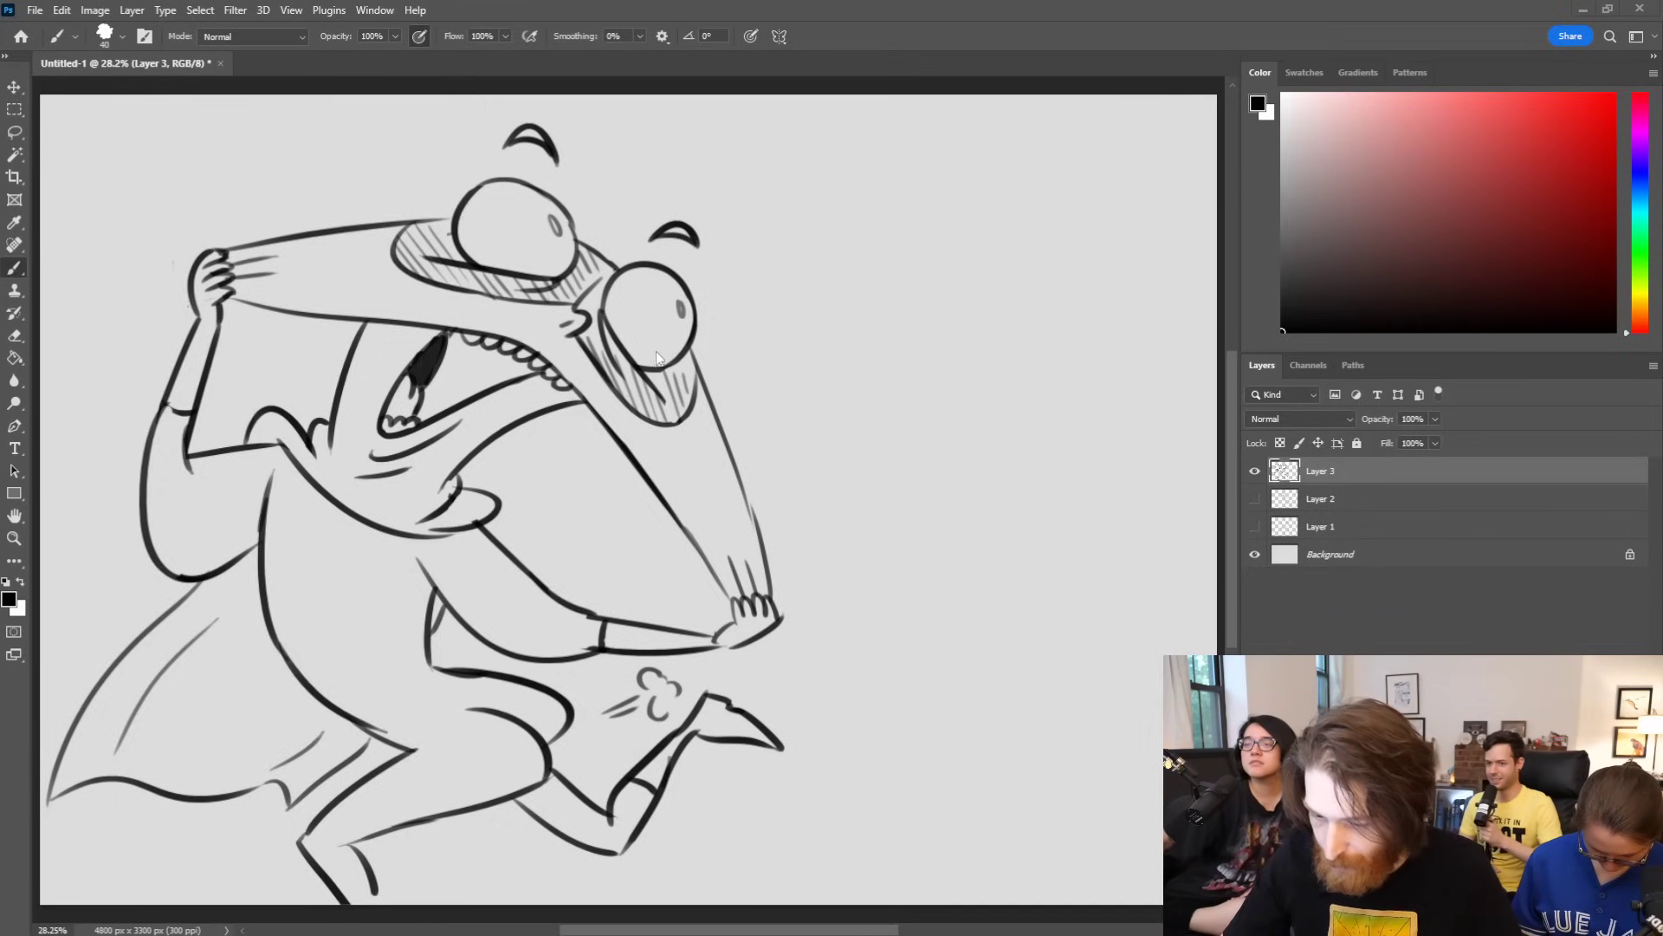
Step: Try a circular emblem on the runner's chest
drag(316, 621, 322, 623)
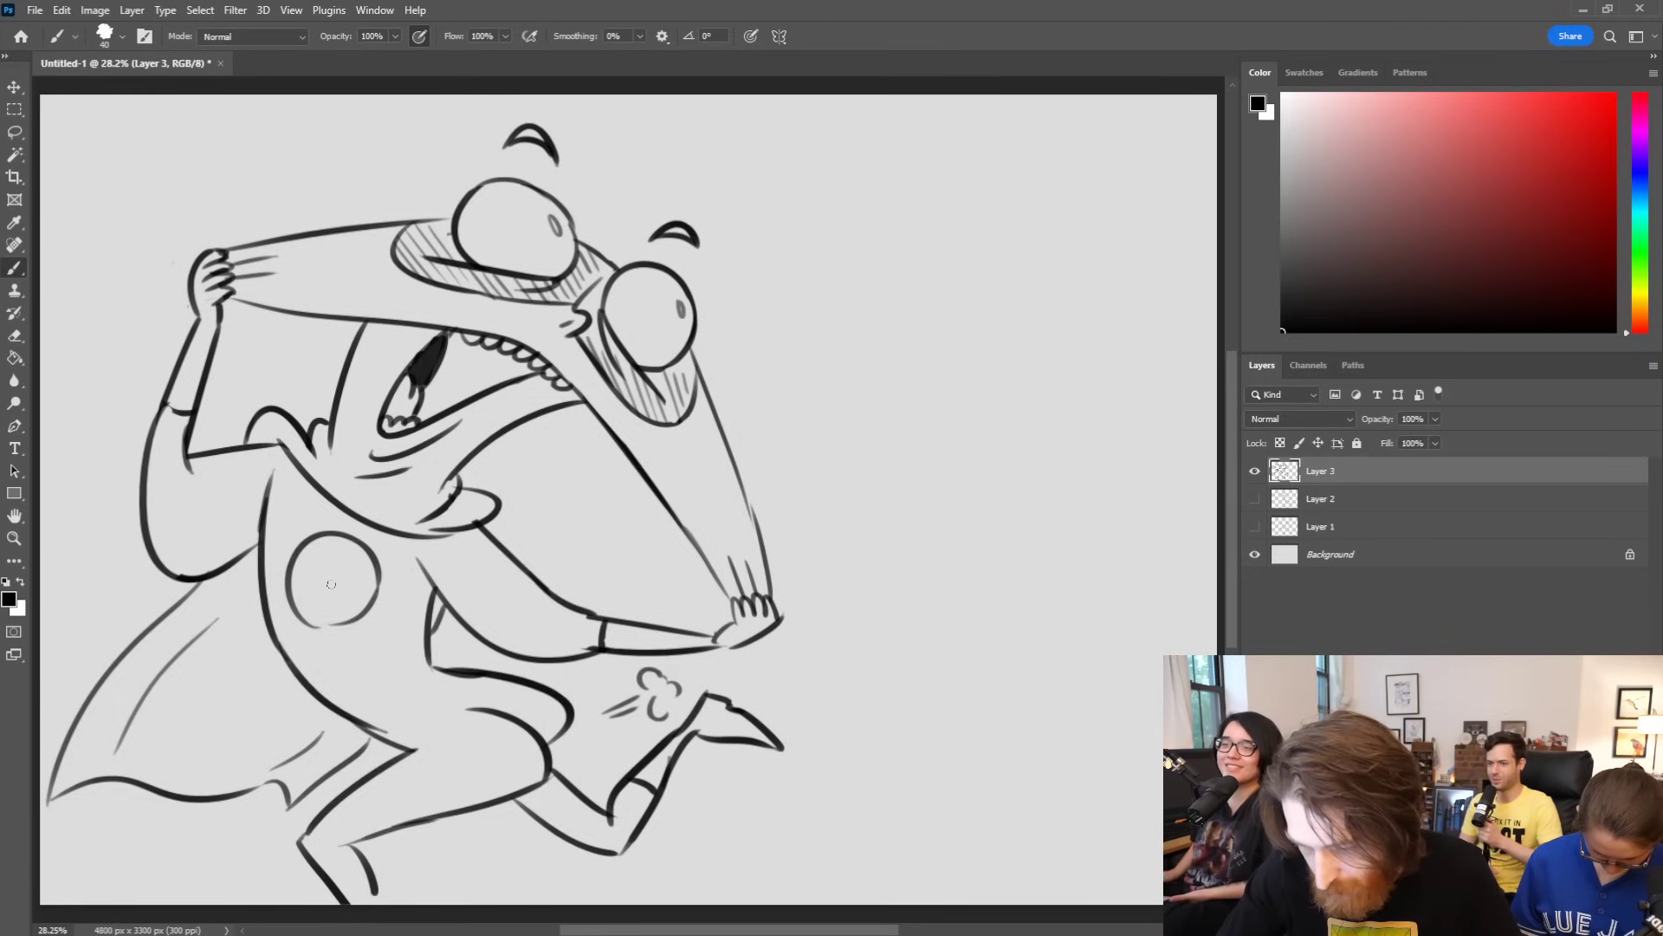
mouse_move(305, 570)
mouse_down()
mouse_move(335, 598)
mouse_move(300, 574)
mouse_move(338, 576)
mouse_move(314, 596)
mouse_move(301, 550)
mouse_move(312, 626)
mouse_move(314, 533)
mouse_move(334, 618)
mouse_move(324, 531)
mouse_move(385, 588)
mouse_move(376, 571)
mouse_move(354, 610)
mouse_up()
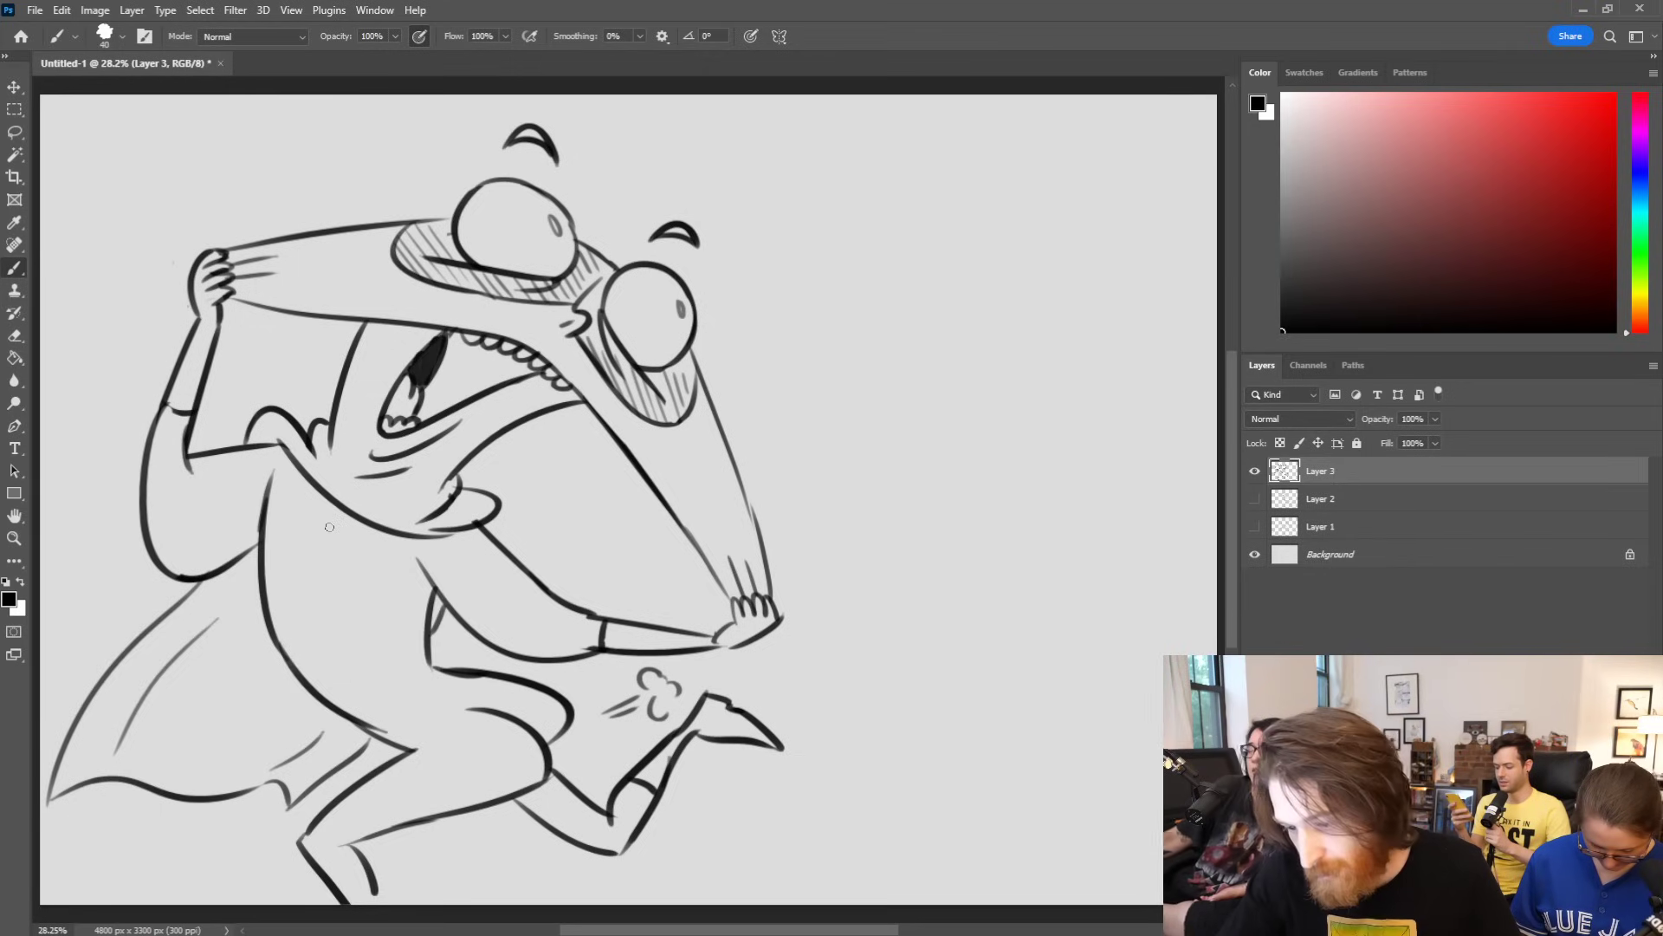
Step: Reshape the collar's right flap into an angular fold and draw a two-line belt across the waist
mouse_move(450, 480)
mouse_down()
mouse_move(423, 507)
mouse_move(459, 477)
mouse_move(454, 515)
mouse_move(429, 526)
mouse_move(469, 486)
mouse_move(505, 512)
mouse_move(465, 484)
mouse_move(481, 490)
mouse_move(438, 539)
mouse_move(489, 531)
mouse_up()
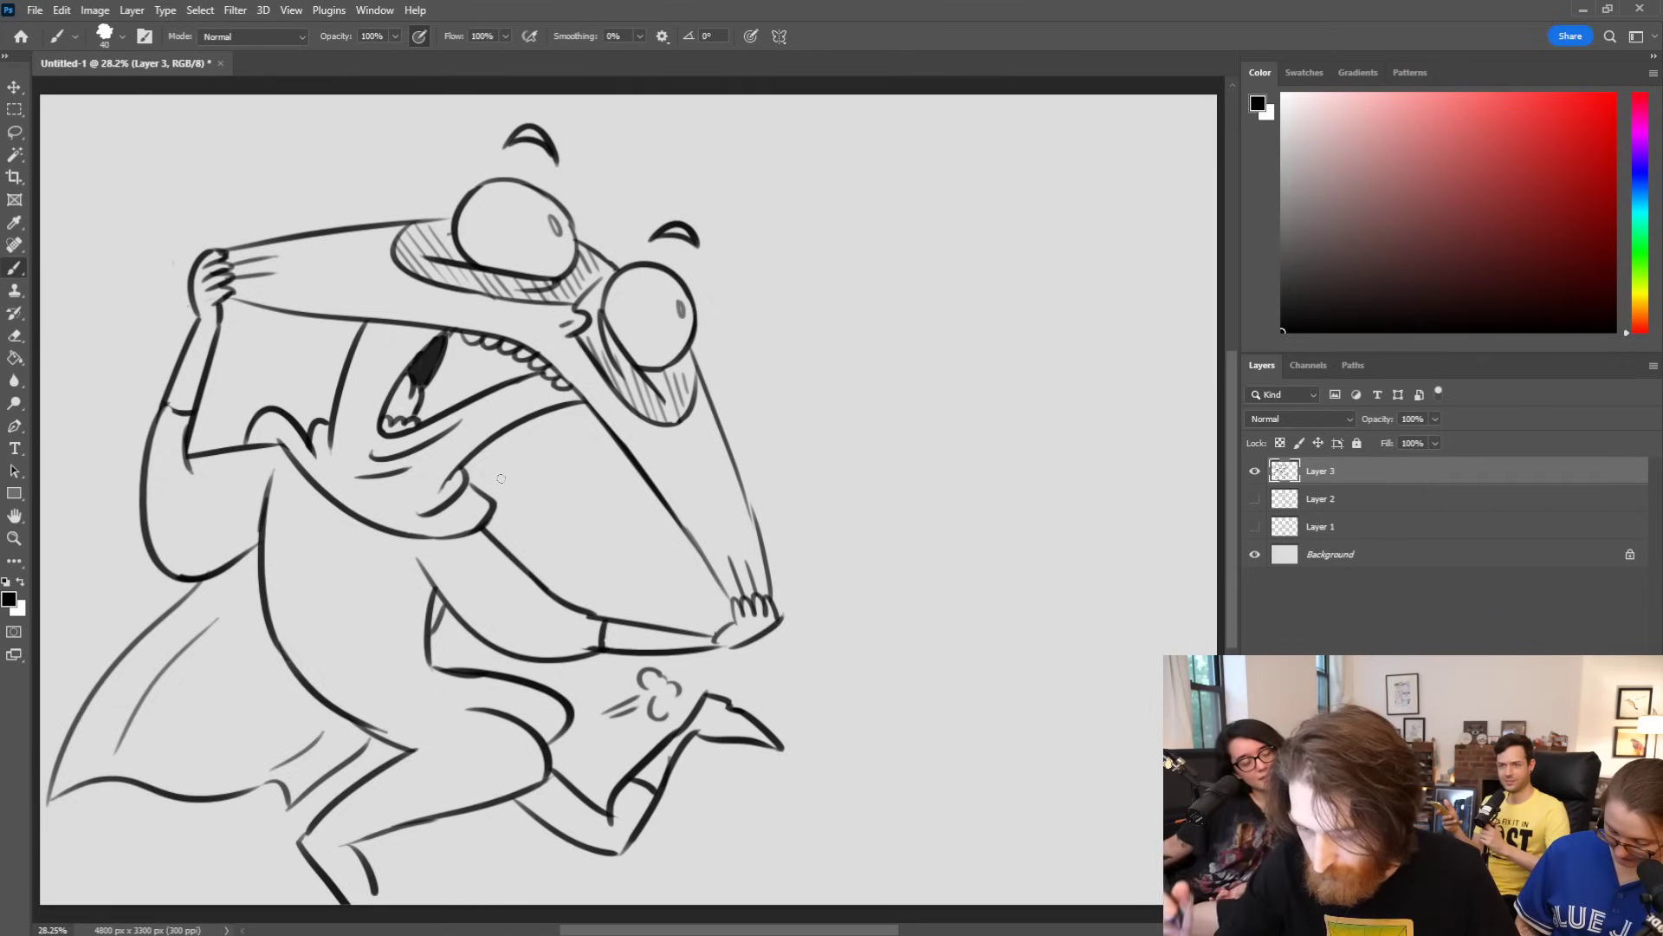
drag(322, 703, 431, 673)
drag(362, 730, 419, 696)
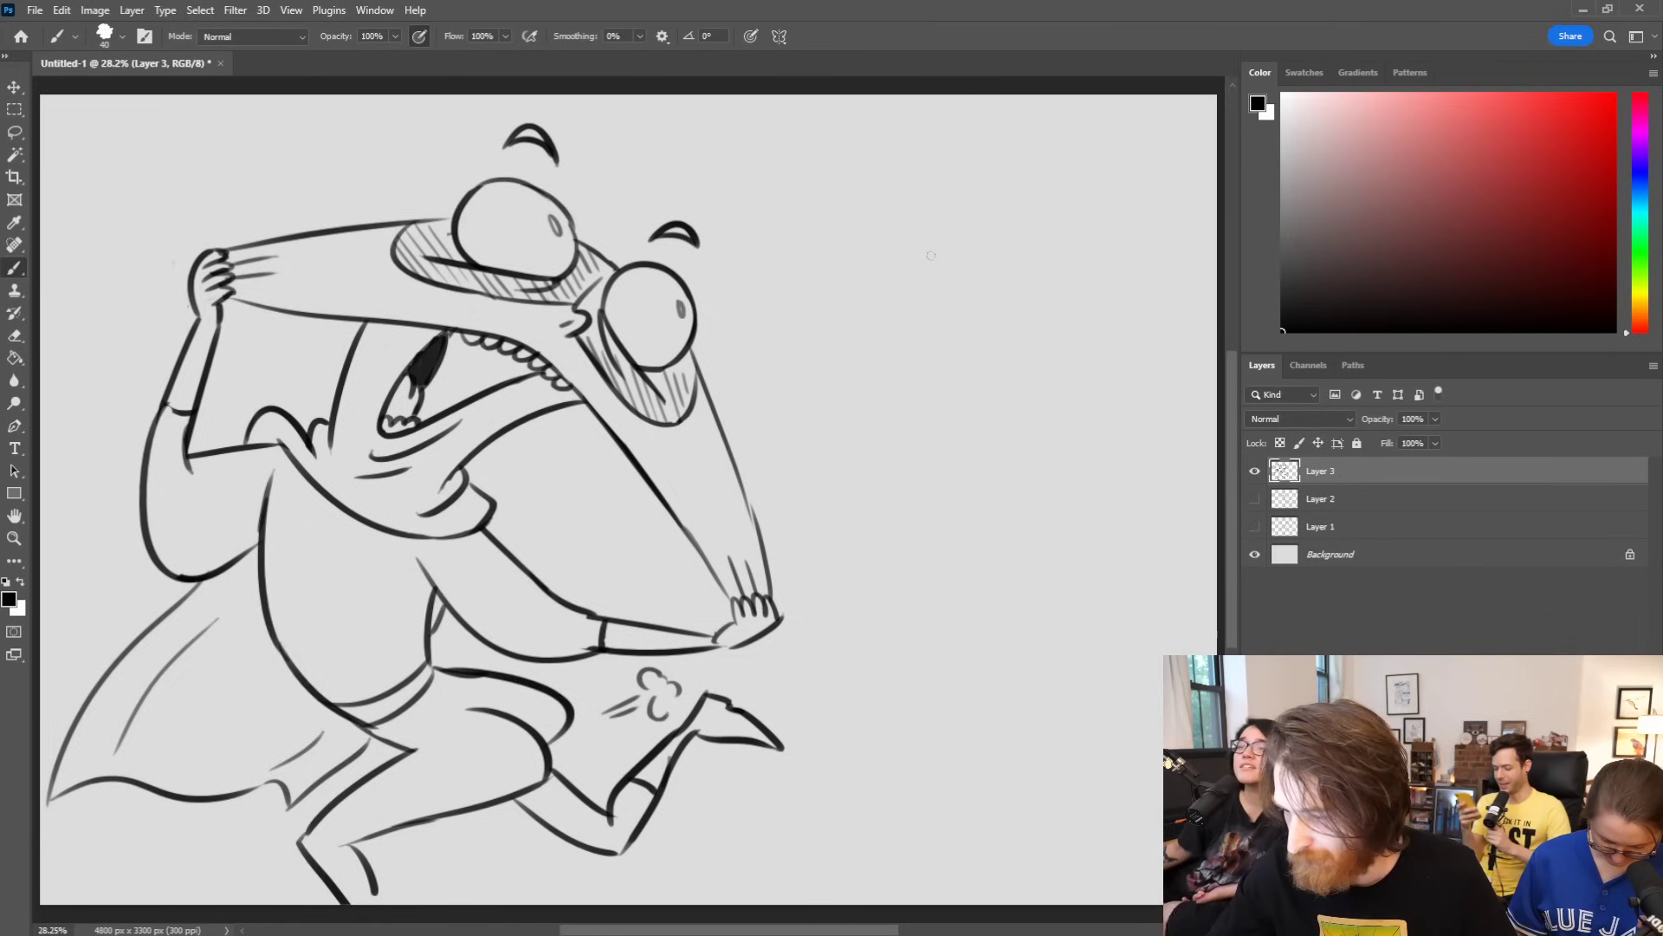
Step: Sketch a scowling face in the empty area on the right, with narrow eyes, slanted brows, a long nose and a frown
mouse_move(949, 232)
mouse_down()
mouse_move(968, 221)
mouse_move(926, 249)
mouse_move(990, 258)
mouse_move(1046, 230)
mouse_move(994, 260)
mouse_up()
key(ctrl+z)
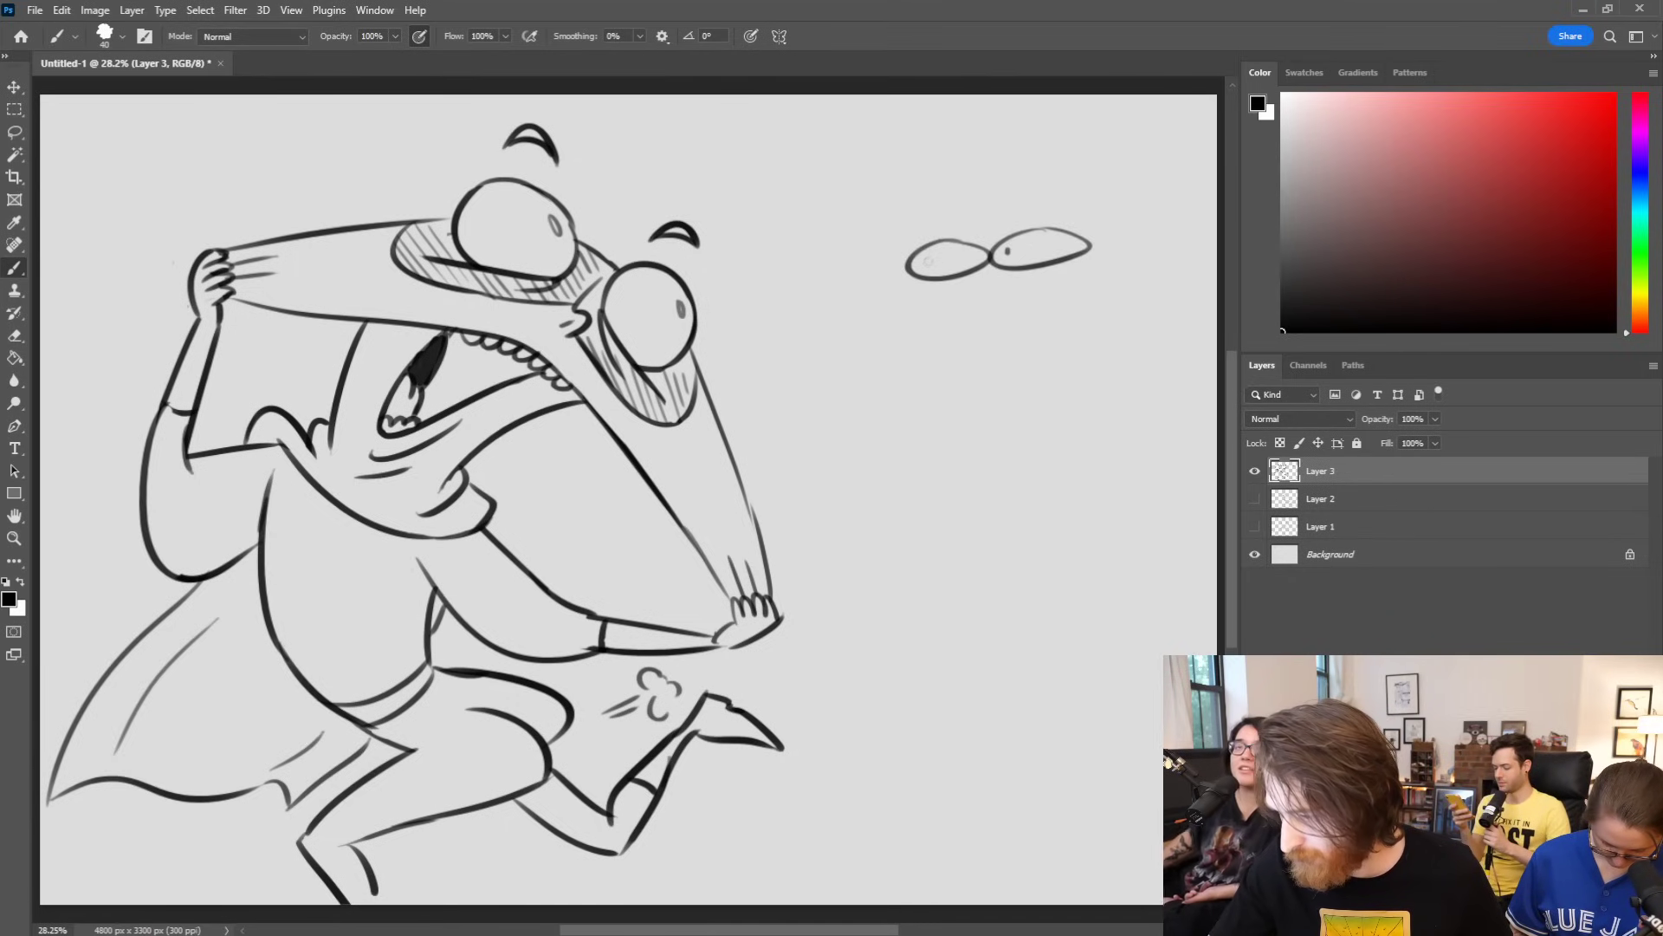
mouse_move(938, 213)
mouse_down()
mouse_move(996, 253)
mouse_move(1036, 199)
mouse_move(992, 245)
mouse_move(1002, 288)
mouse_up()
key(ctrl+z)
drag(956, 359, 1055, 357)
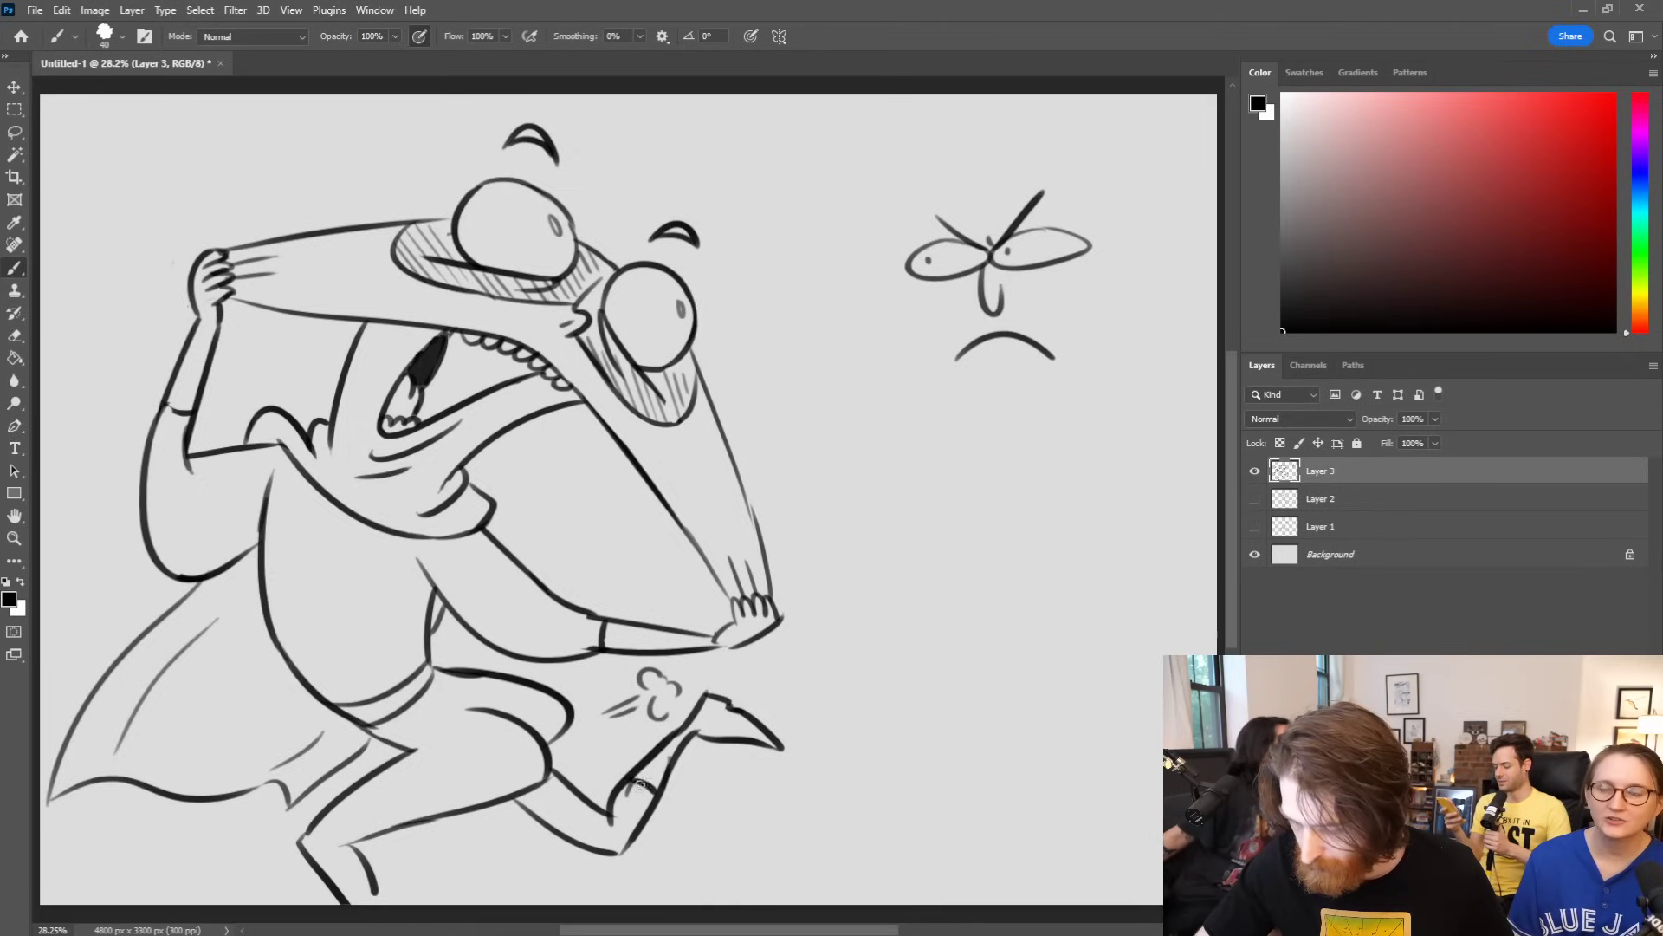
Step: Add a cuff line across the runner's front shin and a small crease mark on the raised thigh
drag(340, 894, 381, 877)
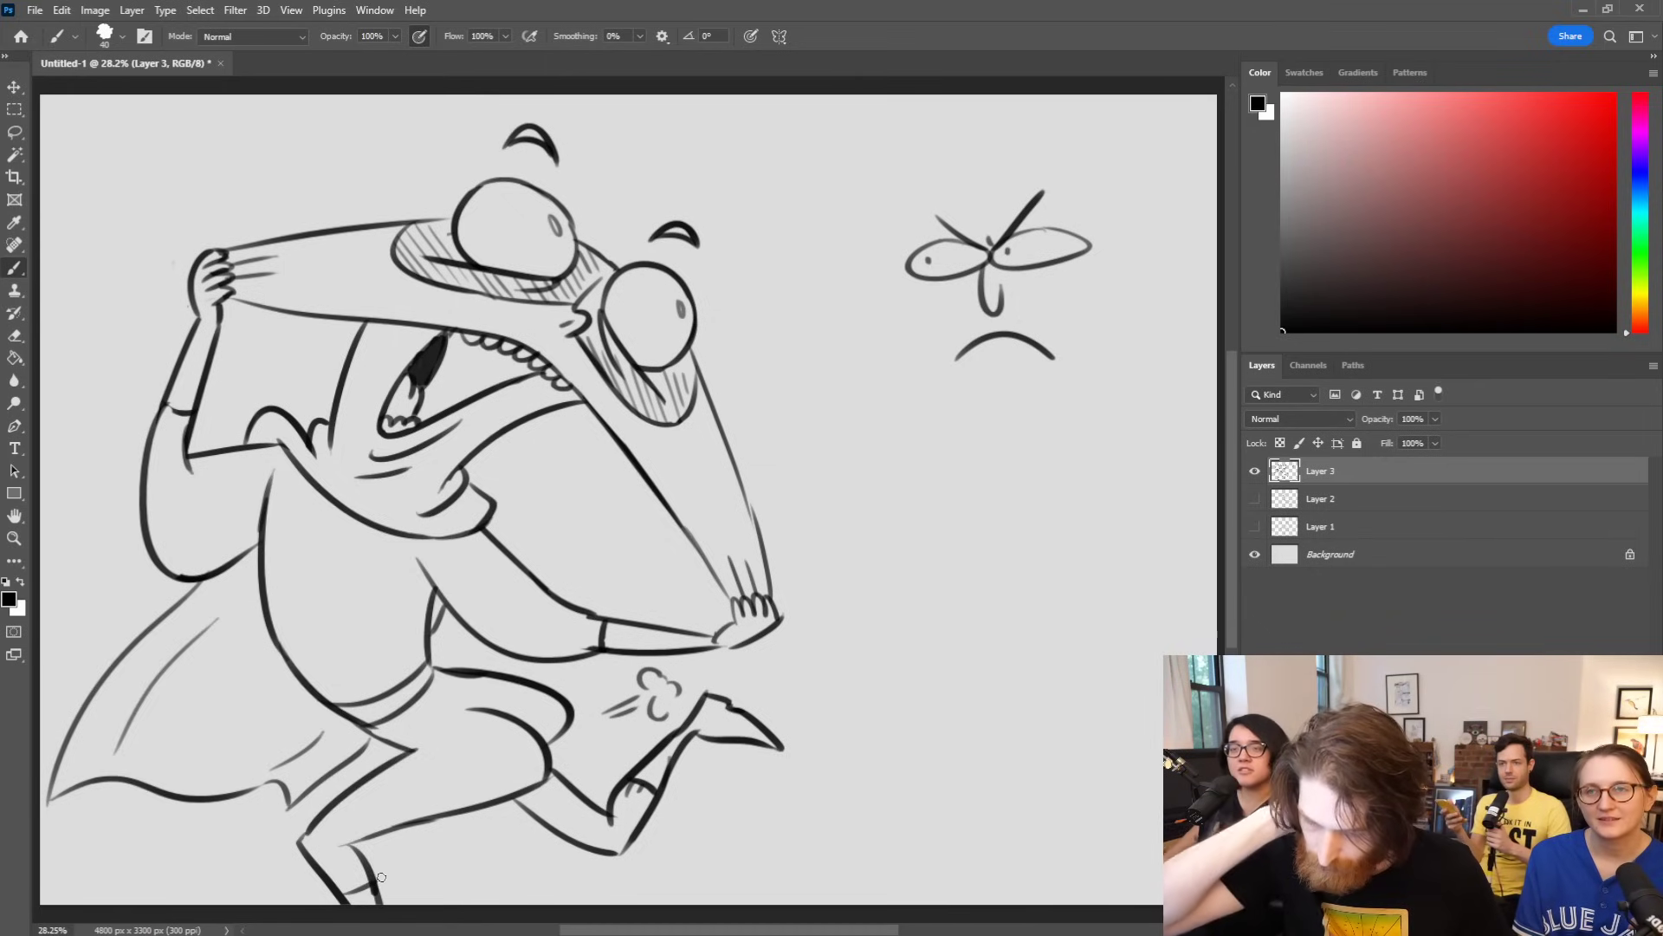
drag(476, 695, 484, 709)
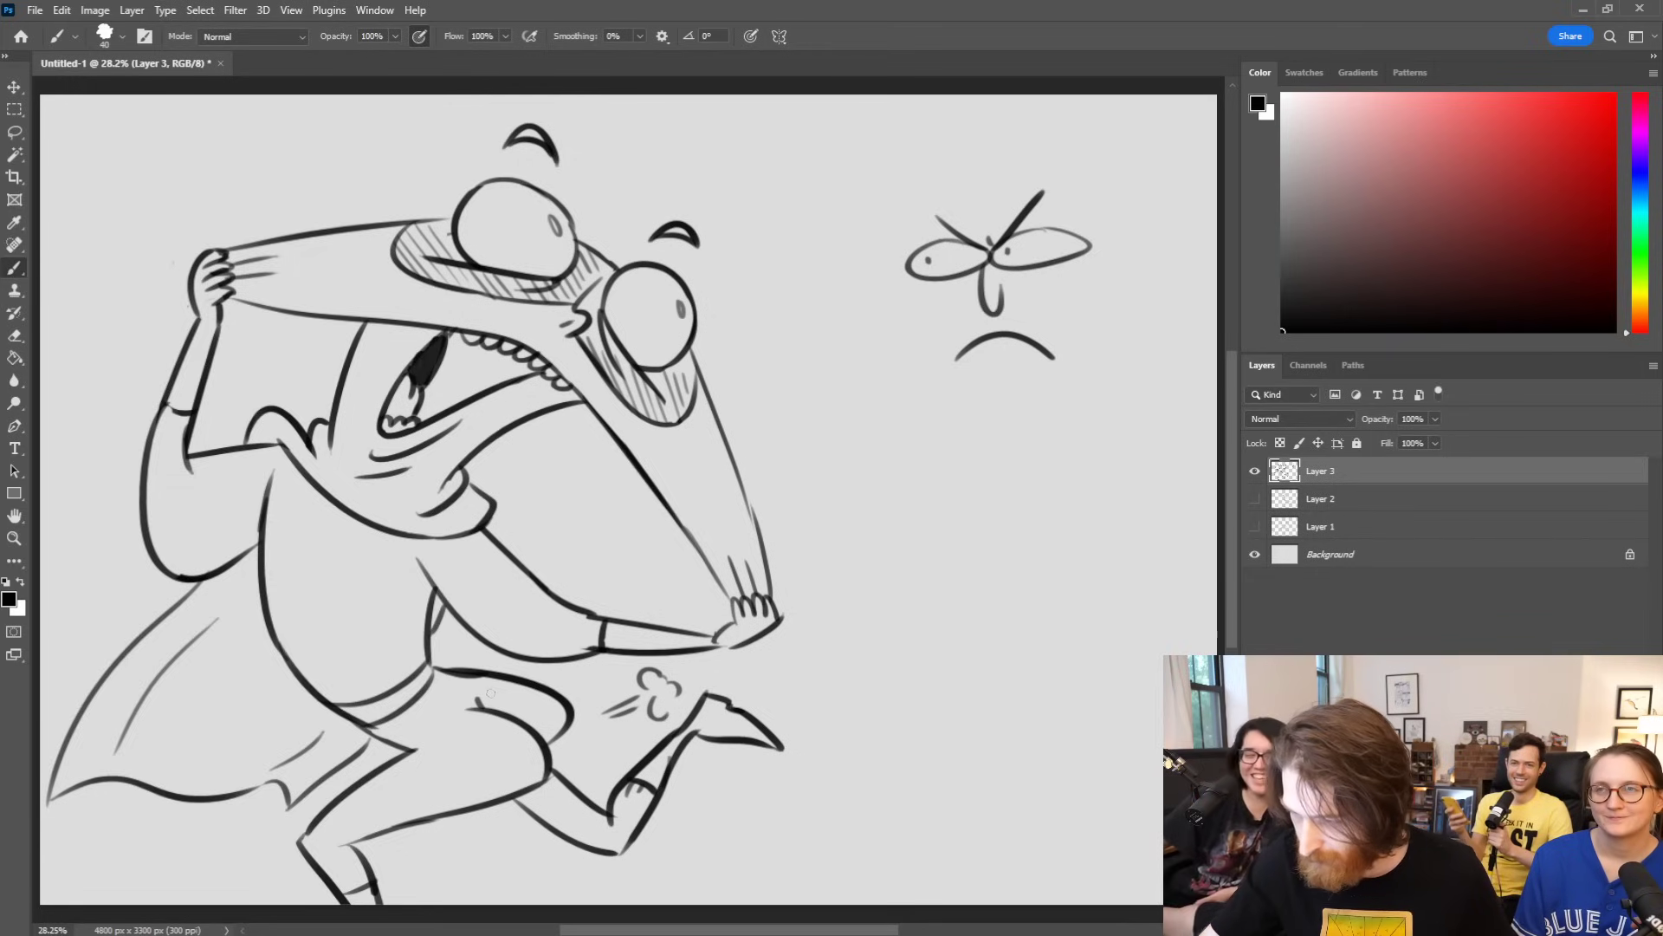
Step: Draw the scowling head's side outlines, two round ears and the curved left part of its crown
drag(939, 280, 957, 406)
mouse_move(1079, 265)
mouse_down()
mouse_move(1088, 347)
mouse_move(1093, 318)
mouse_up()
drag(933, 303, 933, 339)
drag(937, 236, 1021, 183)
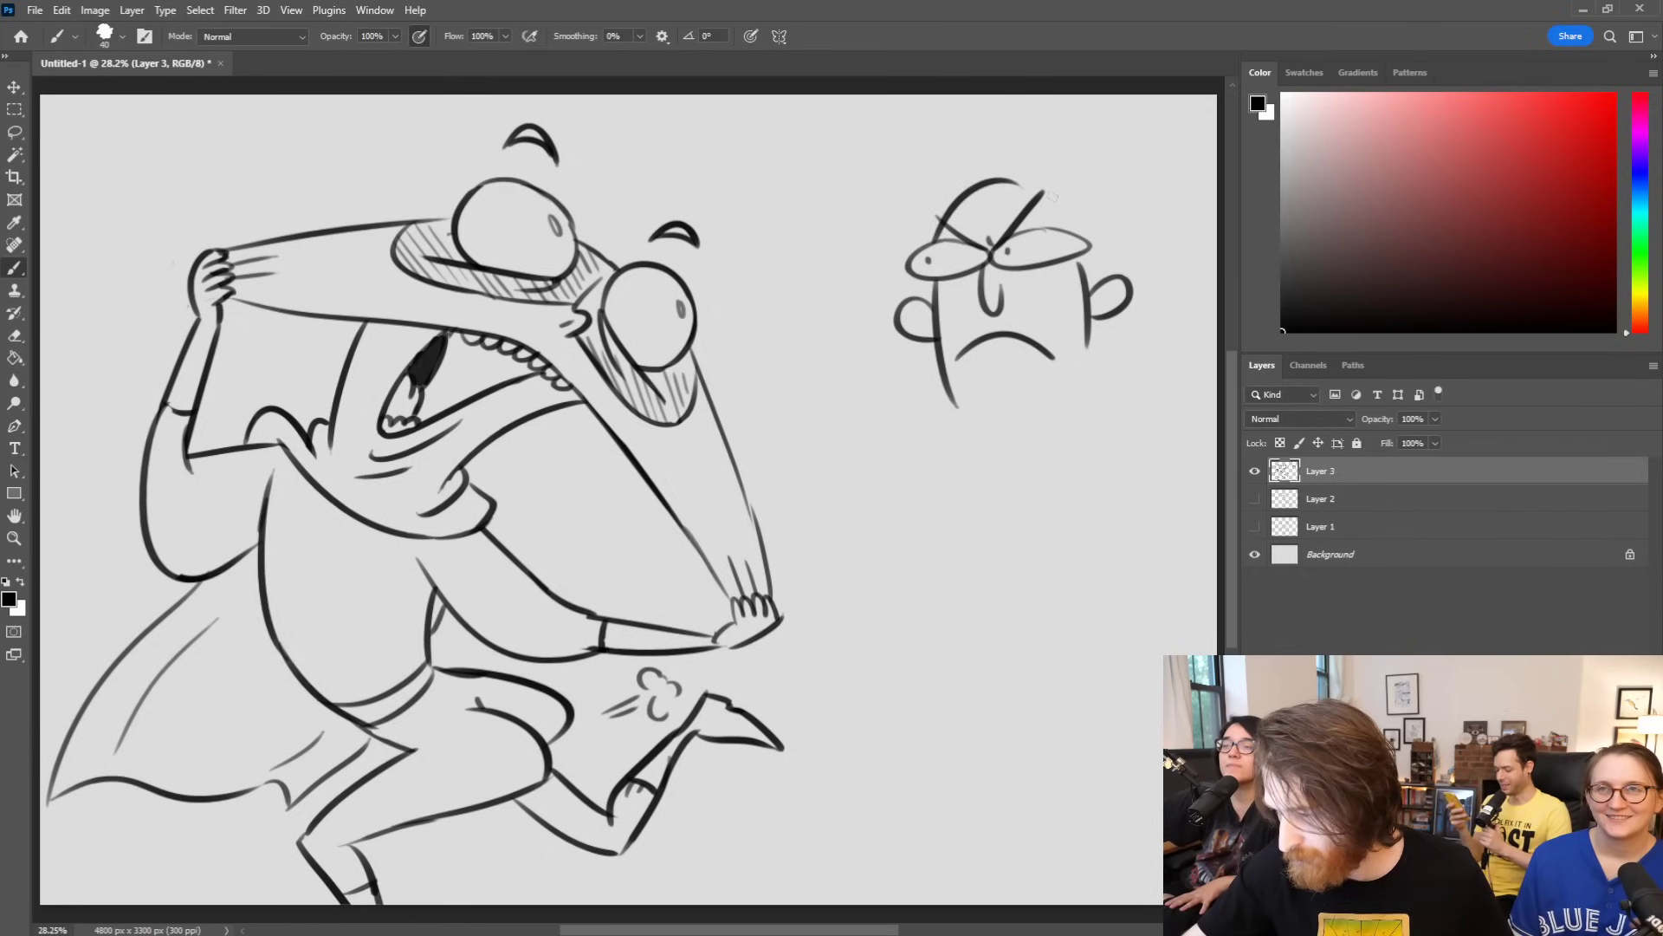
Step: Add a short slanted stroke beside the scowling head, complete its right side and jaw, and mark short stubble lines on the chin
mouse_move(814, 174)
mouse_down()
mouse_move(884, 200)
mouse_move(866, 208)
mouse_up()
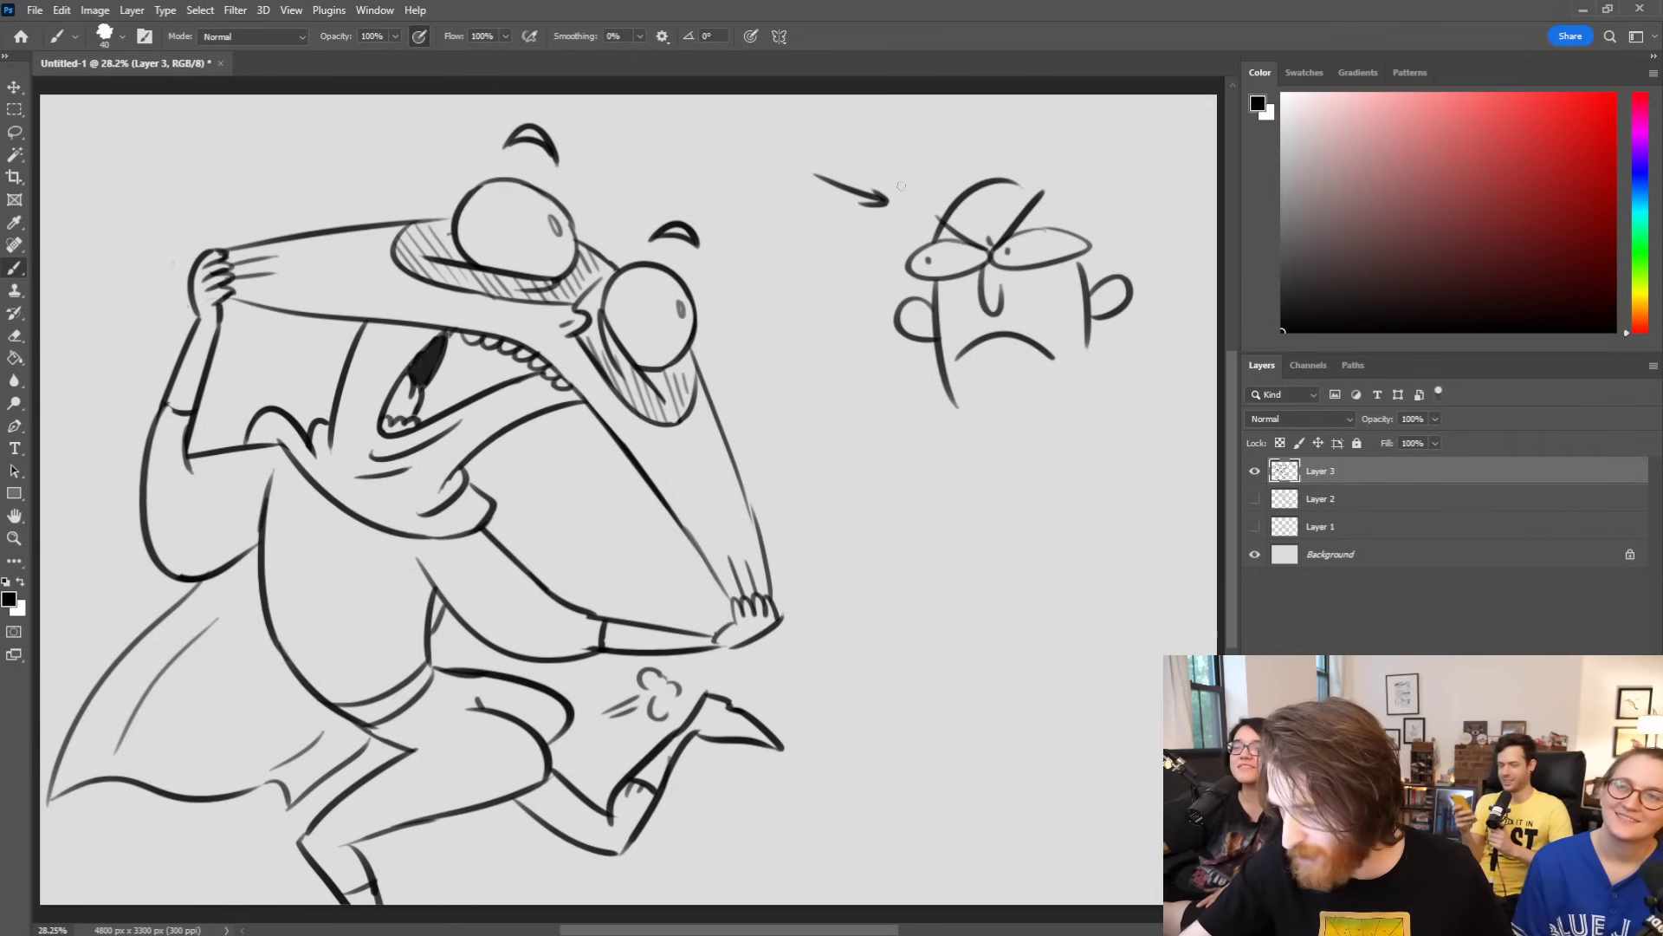
key(ctrl+z)
drag(1062, 188, 1083, 232)
key(ctrl+z)
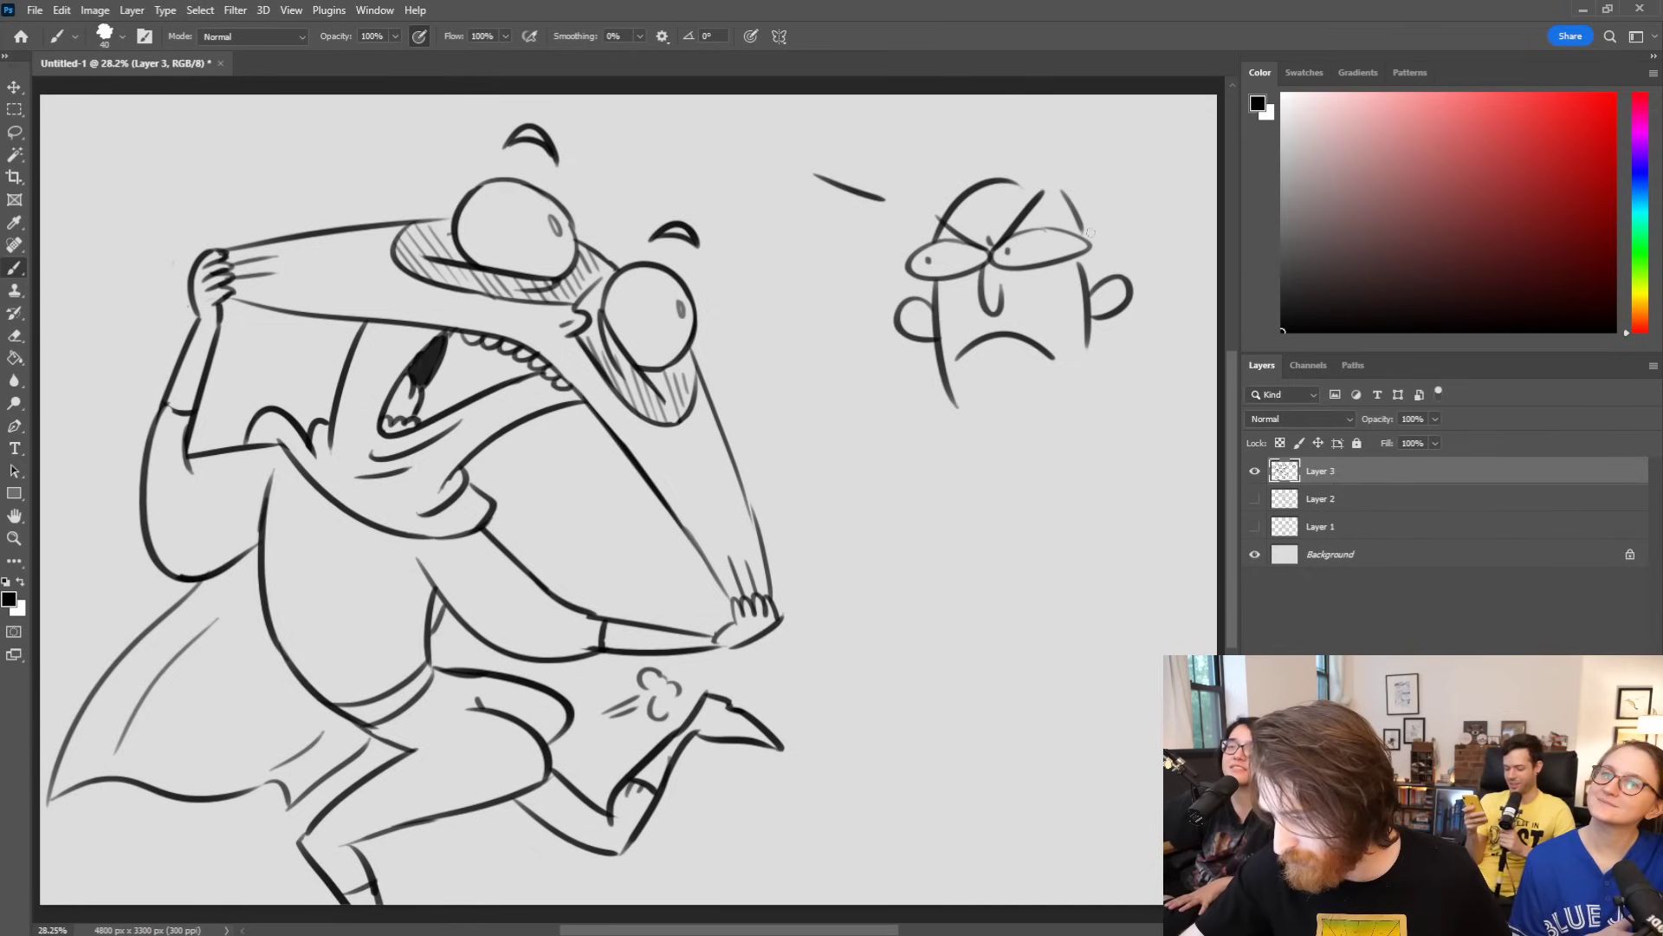
mouse_move(983, 389)
mouse_down()
mouse_move(981, 403)
mouse_move(1013, 396)
mouse_up()
drag(1029, 385, 1087, 305)
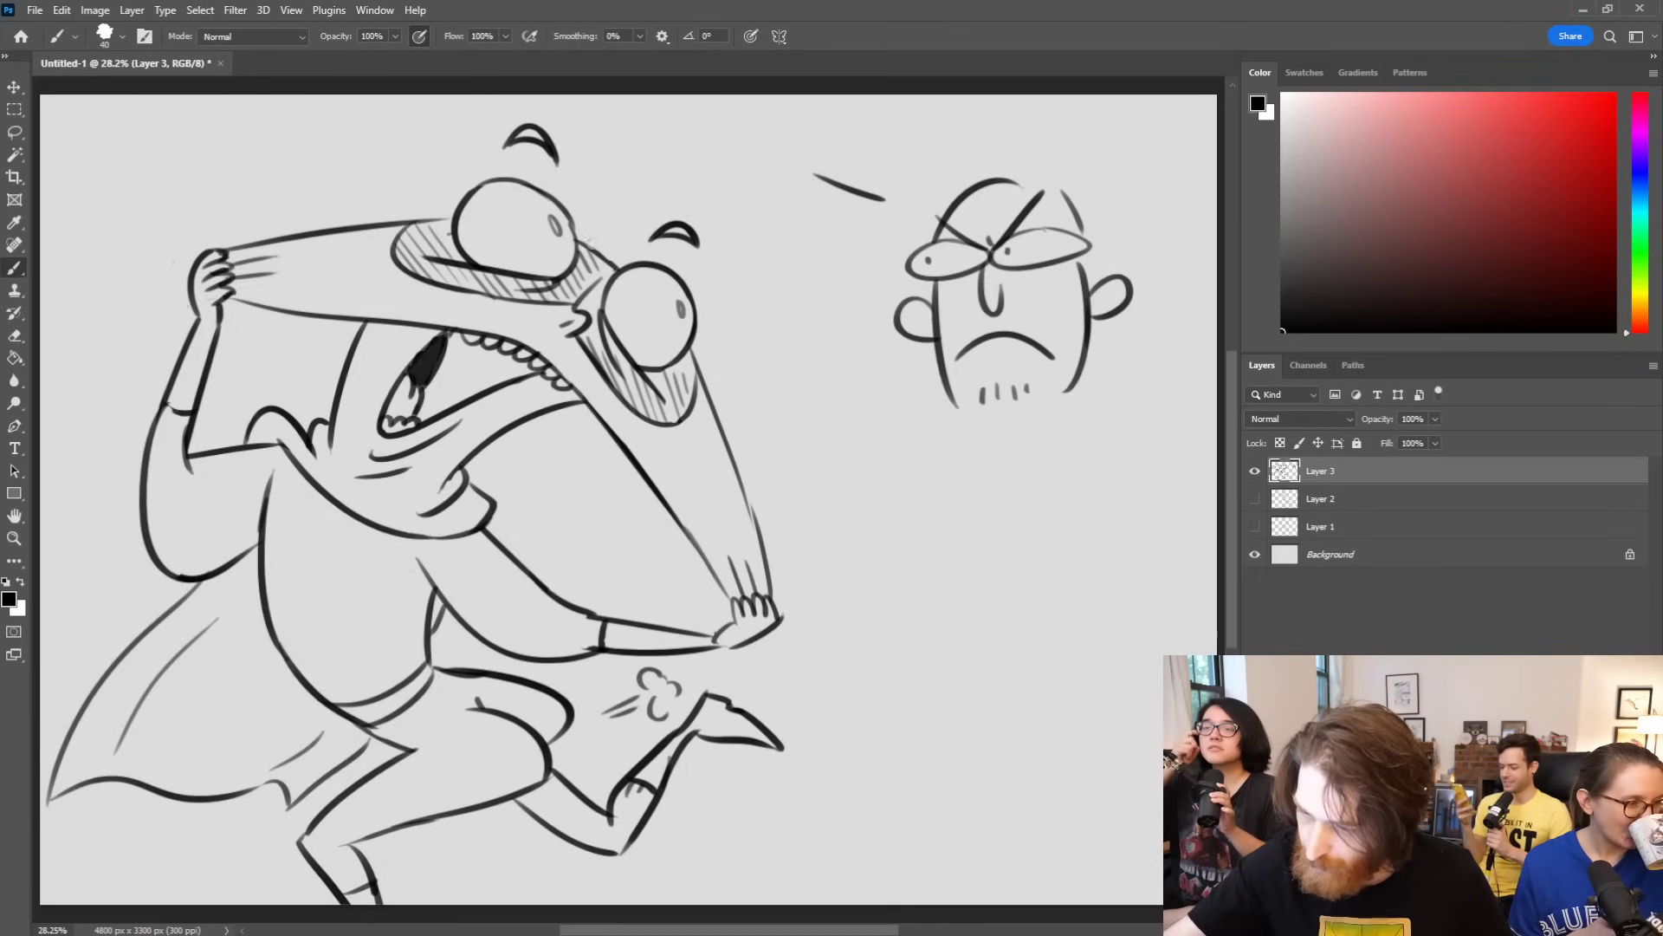
Step: Draw spiky hair tufts on the runner's stretched head, one left of the eyes and one between them
mouse_move(630, 221)
mouse_down()
mouse_move(610, 258)
mouse_move(579, 195)
mouse_up()
mouse_move(382, 218)
mouse_down()
mouse_move(388, 140)
mouse_move(401, 189)
mouse_move(413, 143)
mouse_move(468, 183)
mouse_up()
key(ctrl+z)
key(ctrl+z)
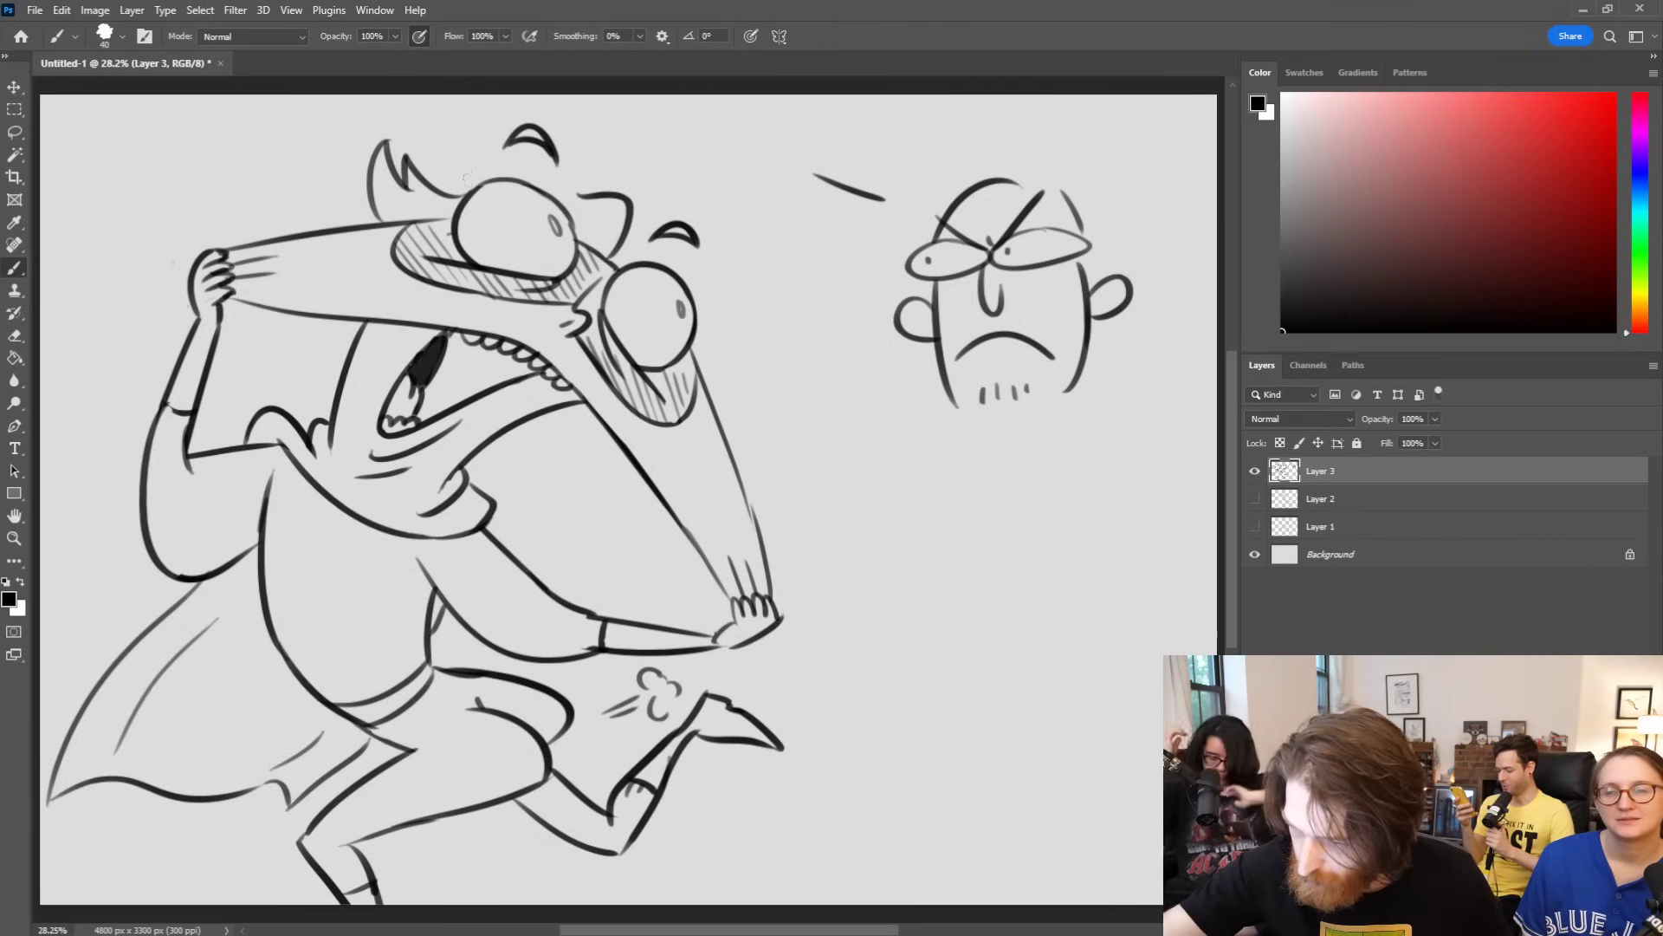
mouse_move(564, 198)
mouse_down()
mouse_move(626, 201)
mouse_move(594, 253)
mouse_move(613, 169)
mouse_move(619, 243)
mouse_move(643, 195)
mouse_move(622, 236)
mouse_up()
key(ctrl+z)
key(ctrl+z)
key(ctrl+z)
key(ctrl+z)
key(ctrl+z)
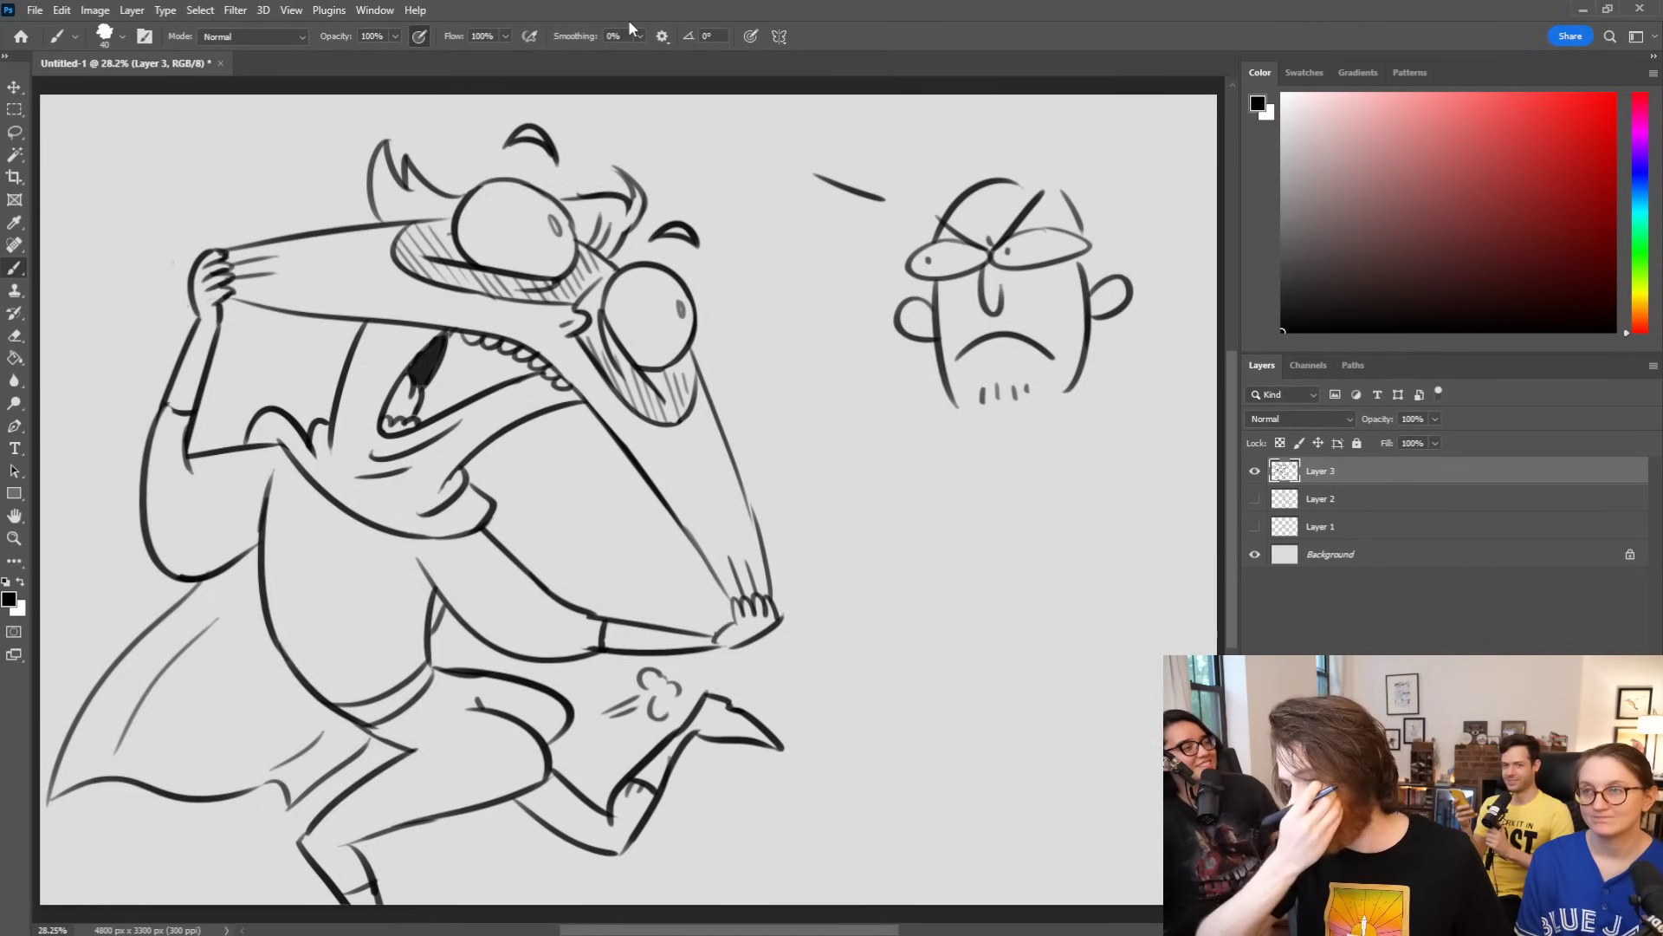
Step: Add small rounded ears to the runner, one left of the open mouth and one below the right end of the teeth
drag(345, 321, 345, 357)
drag(341, 333, 345, 358)
key(ctrl+z)
key(ctrl+z)
drag(340, 331, 356, 340)
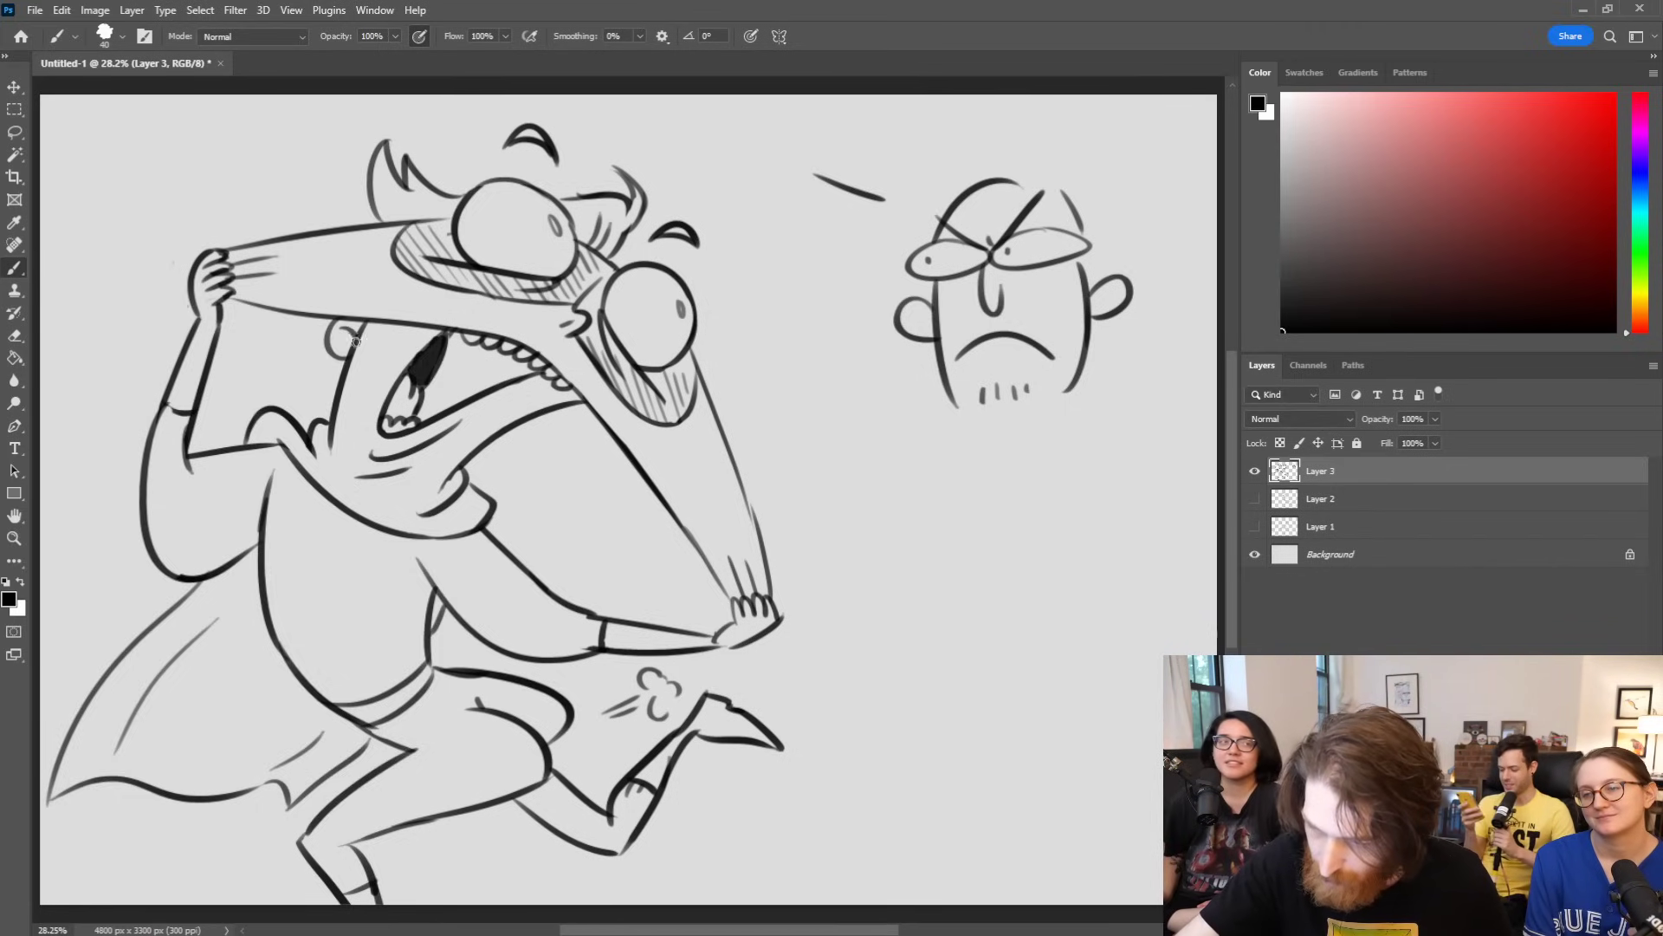
mouse_move(547, 416)
mouse_down()
mouse_move(577, 427)
mouse_move(586, 407)
mouse_move(572, 408)
mouse_up()
key(ctrl+z)
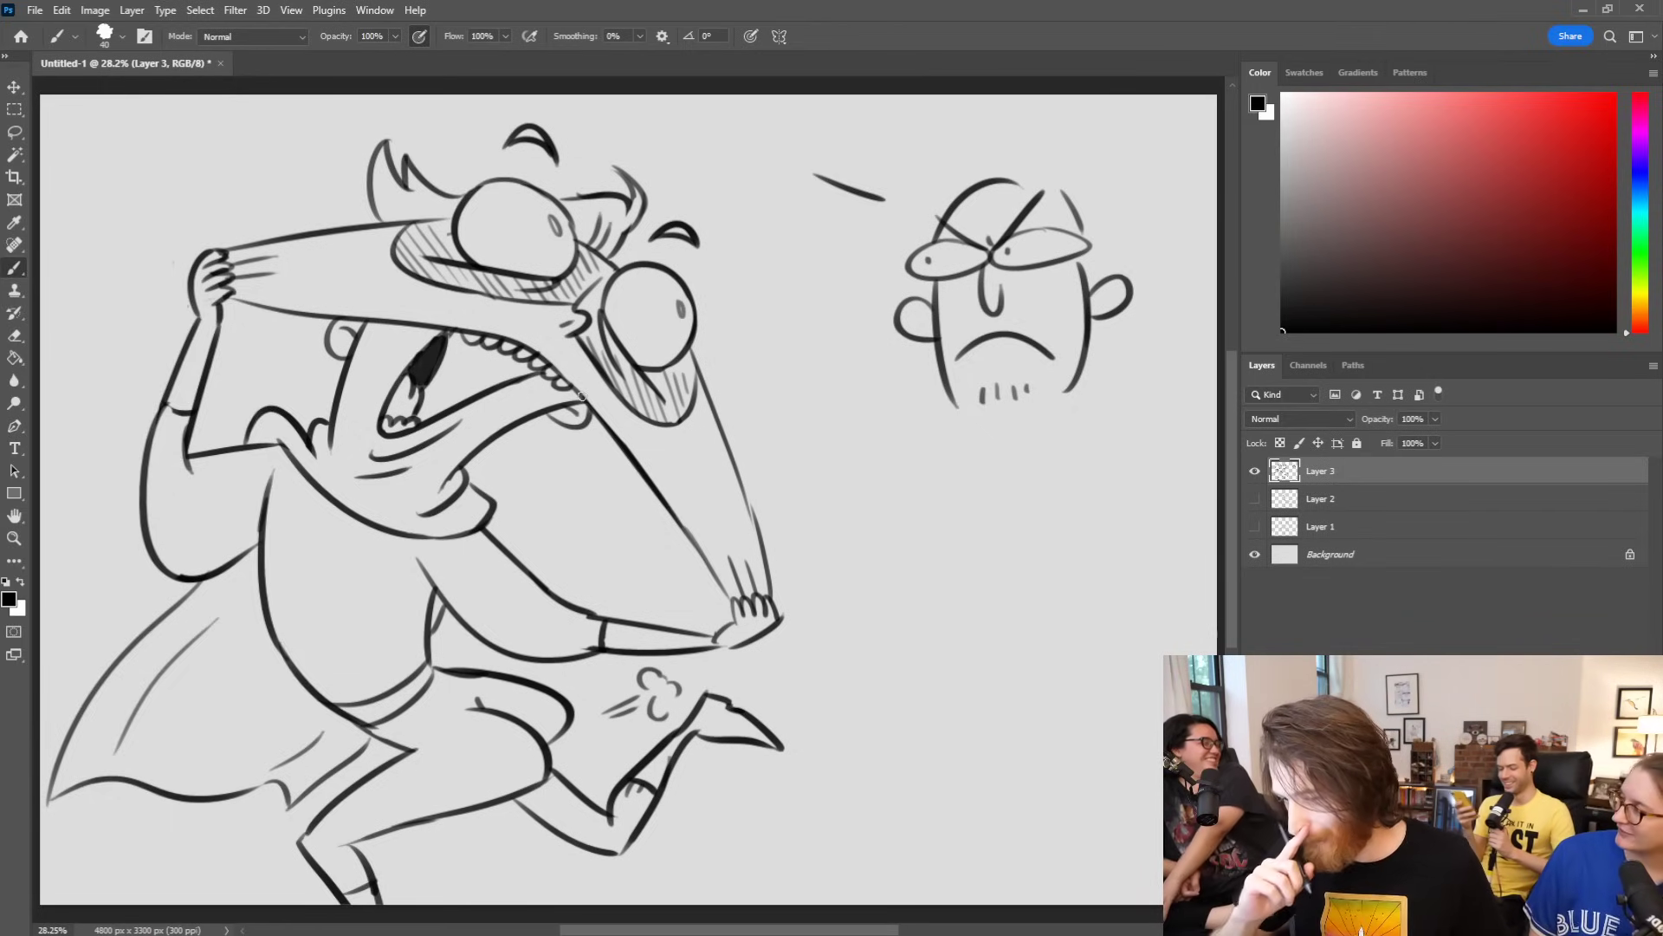
mouse_move(448, 330)
mouse_down()
mouse_move(416, 365)
mouse_move(448, 330)
mouse_up()
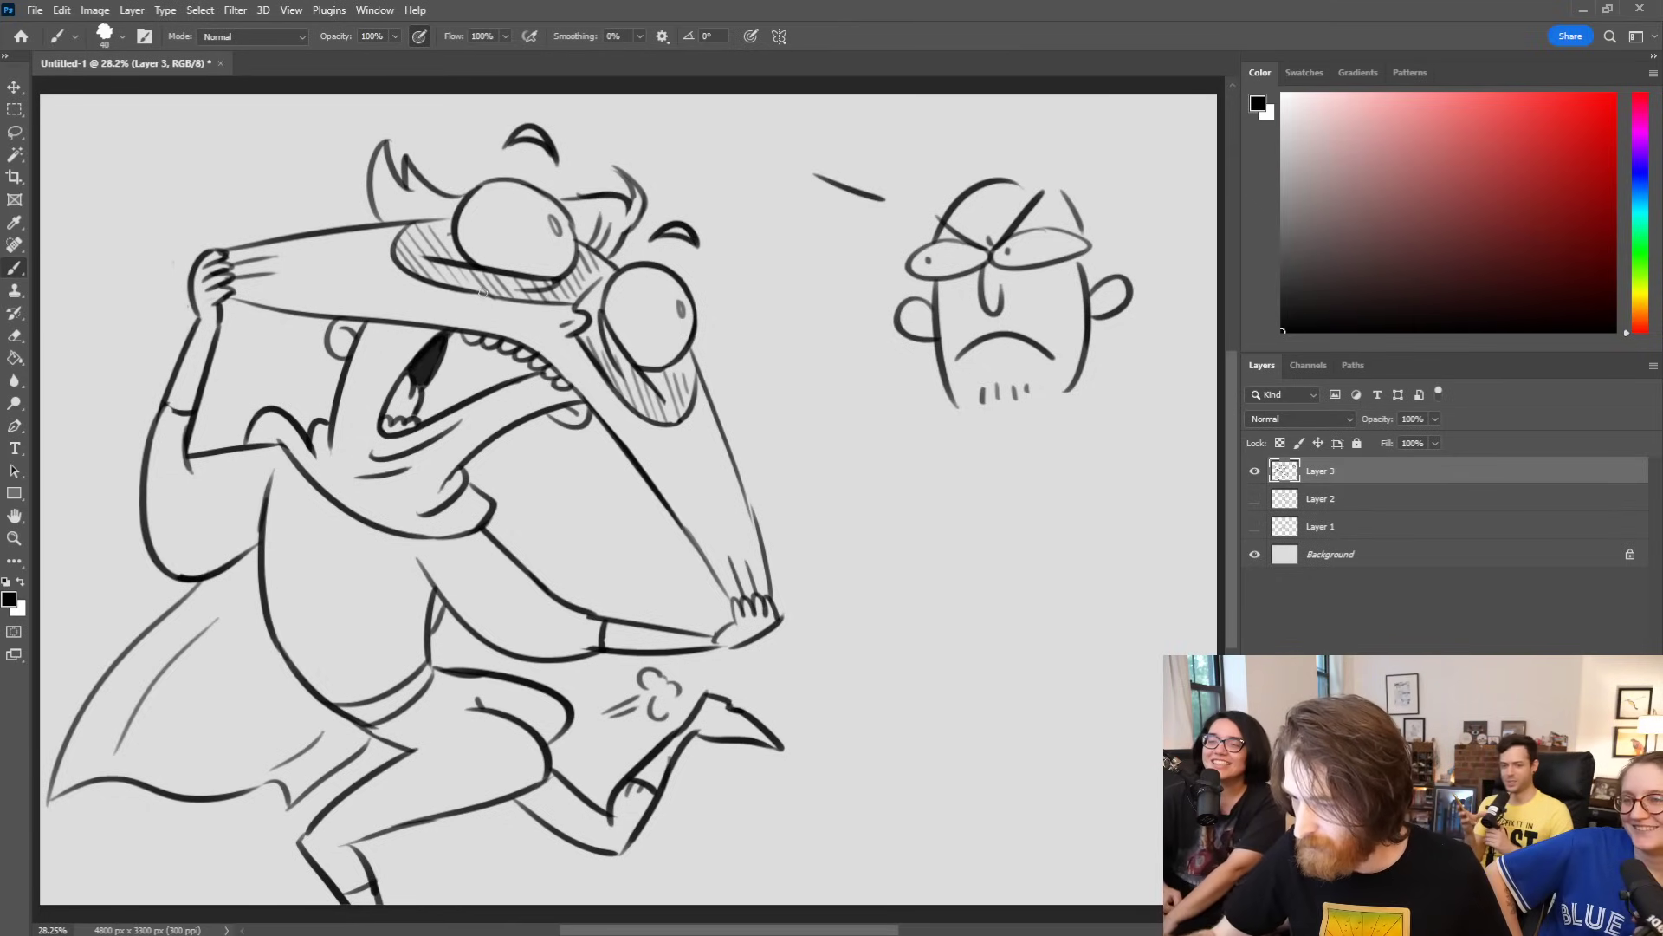
Step: Draw the scowling figure's sloping shoulders and its long hanging right-side arm with the start of a fist
drag(1133, 304, 1190, 385)
drag(902, 337, 885, 485)
key(ctrl+z)
drag(903, 338, 893, 443)
drag(1139, 406, 1161, 607)
key(ctrl+z)
drag(1118, 394, 1174, 544)
mouse_move(1185, 379)
mouse_down()
mouse_move(1196, 542)
mouse_move(1178, 587)
mouse_up()
drag(1198, 523, 1193, 581)
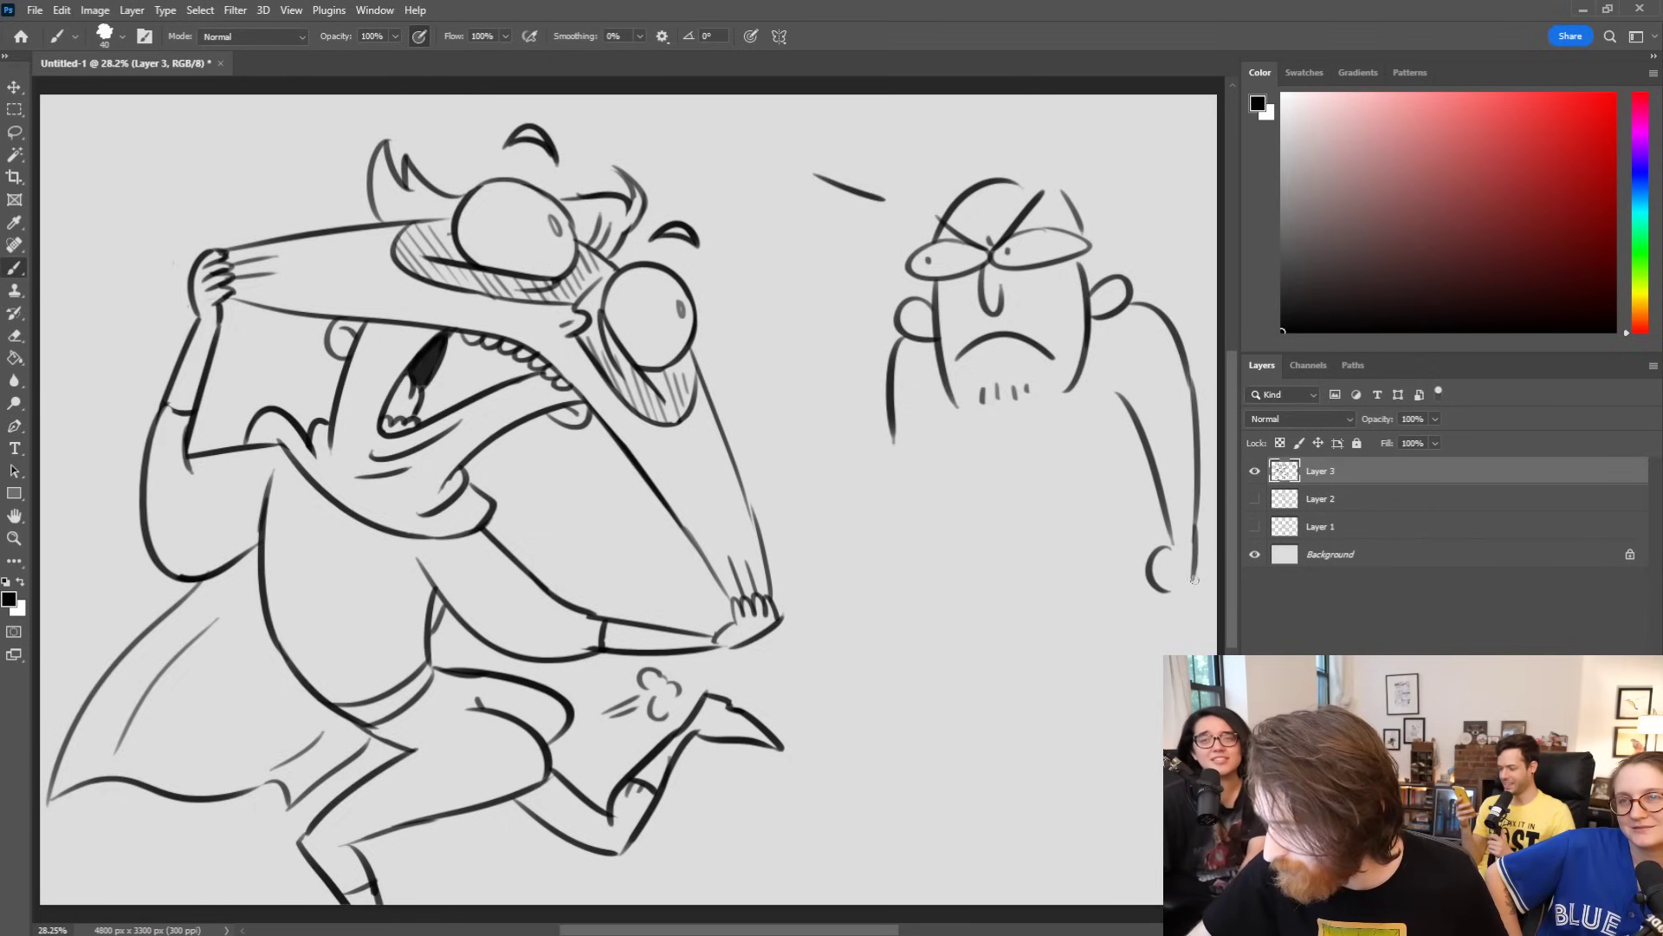
drag(934, 395, 920, 514)
mouse_move(893, 433)
mouse_down()
mouse_move(914, 550)
mouse_move(939, 565)
mouse_up()
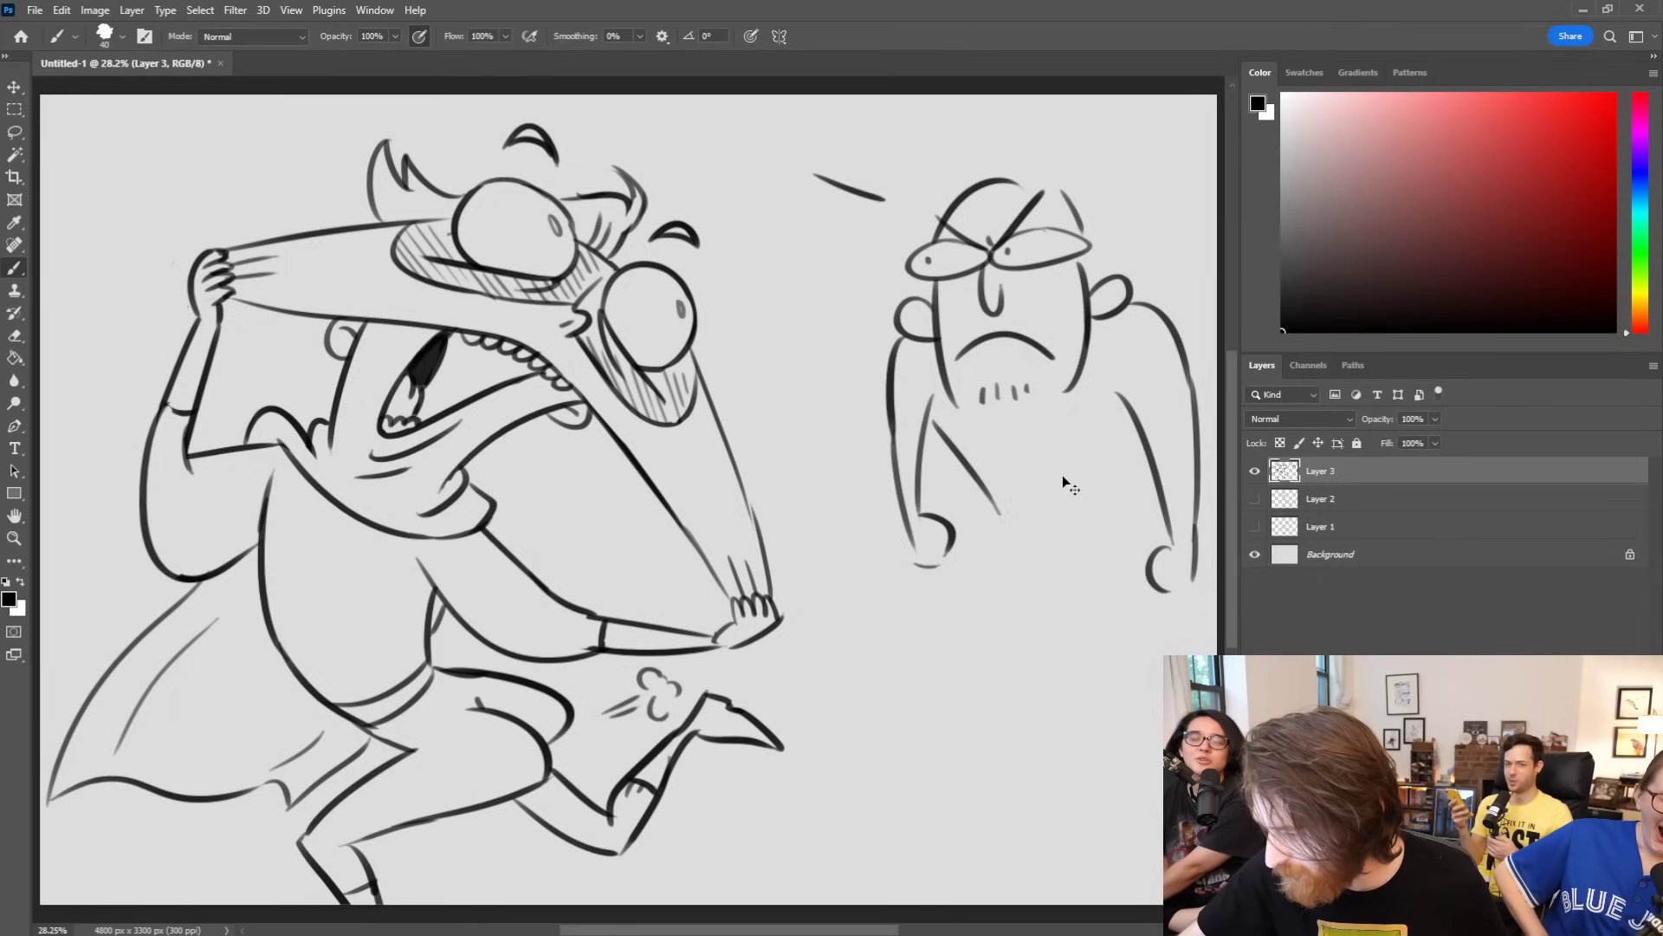
mouse_move(928, 404)
mouse_down()
mouse_move(930, 442)
mouse_move(936, 401)
mouse_move(899, 489)
mouse_move(908, 539)
mouse_up()
mouse_move(897, 433)
mouse_down()
mouse_move(920, 563)
mouse_move(944, 546)
mouse_up()
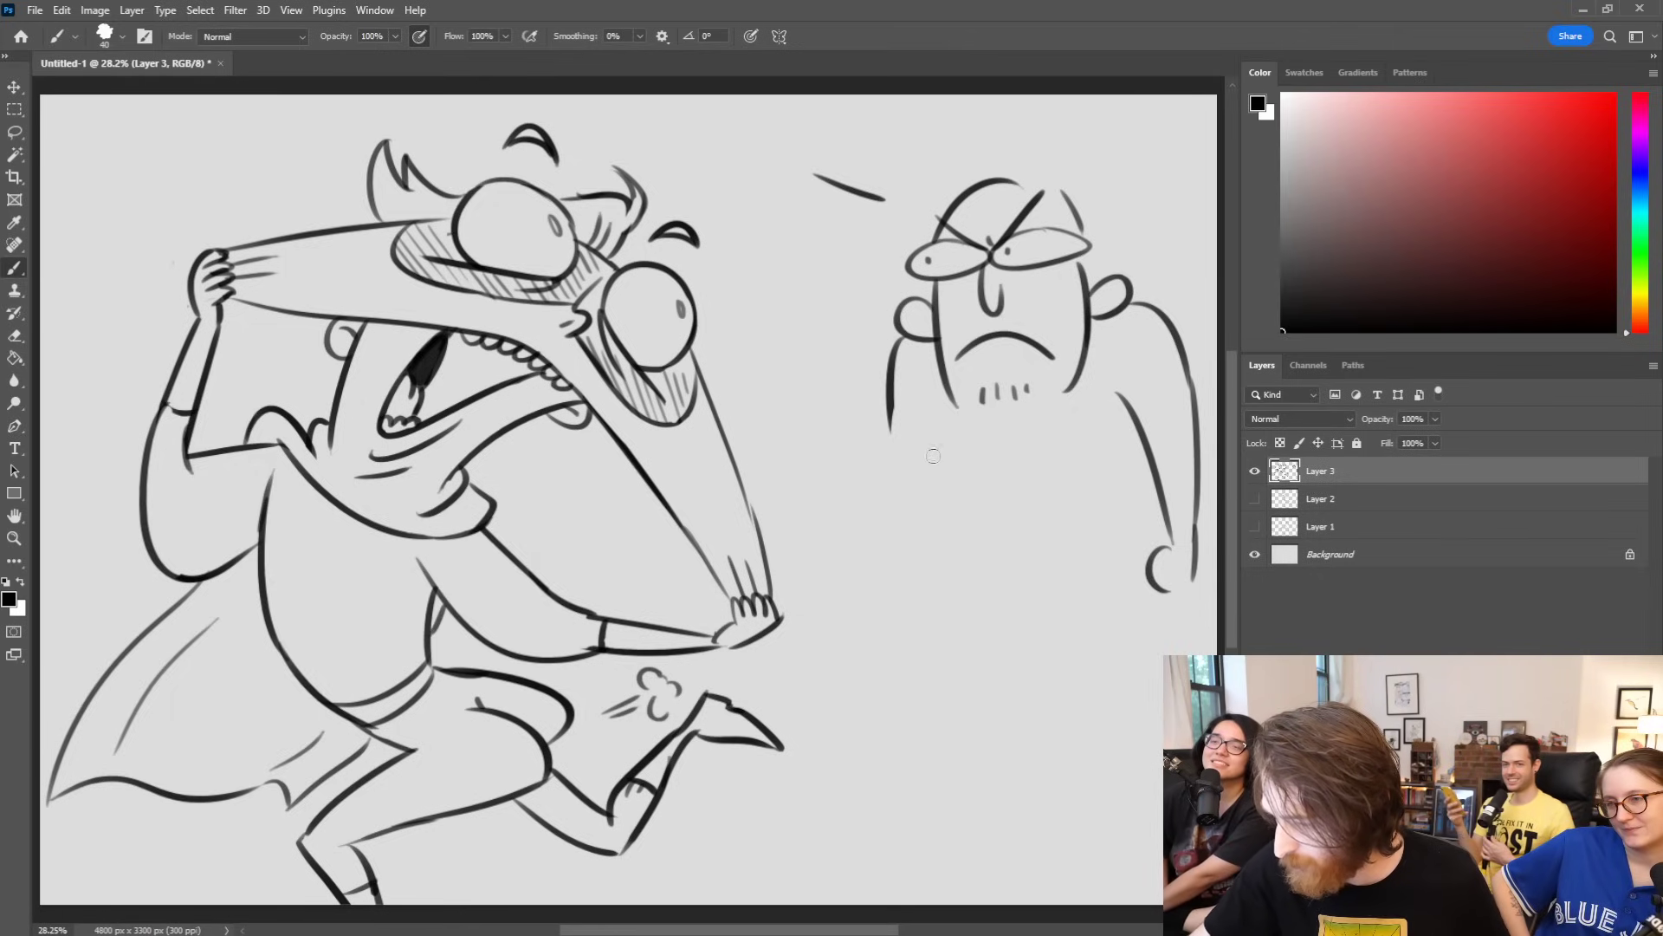
Step: Draw the scowling figure's long left-side arm with a fist, and taper the chest inward from both armpits
drag(893, 387, 908, 570)
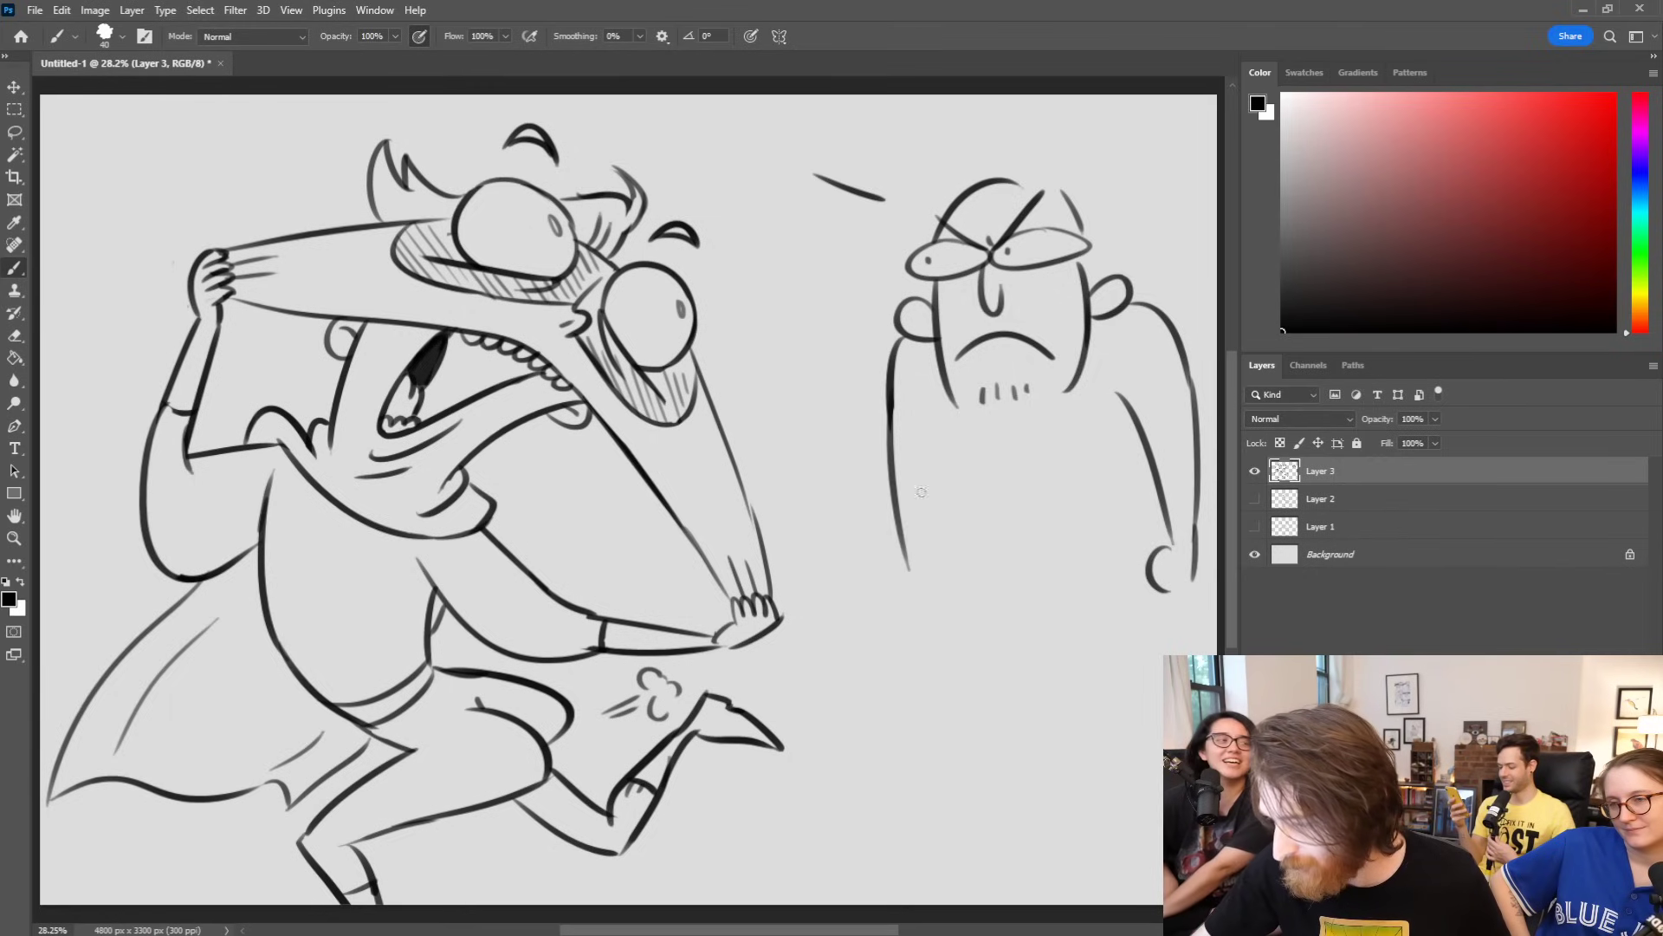
drag(935, 418, 950, 584)
drag(941, 422, 990, 502)
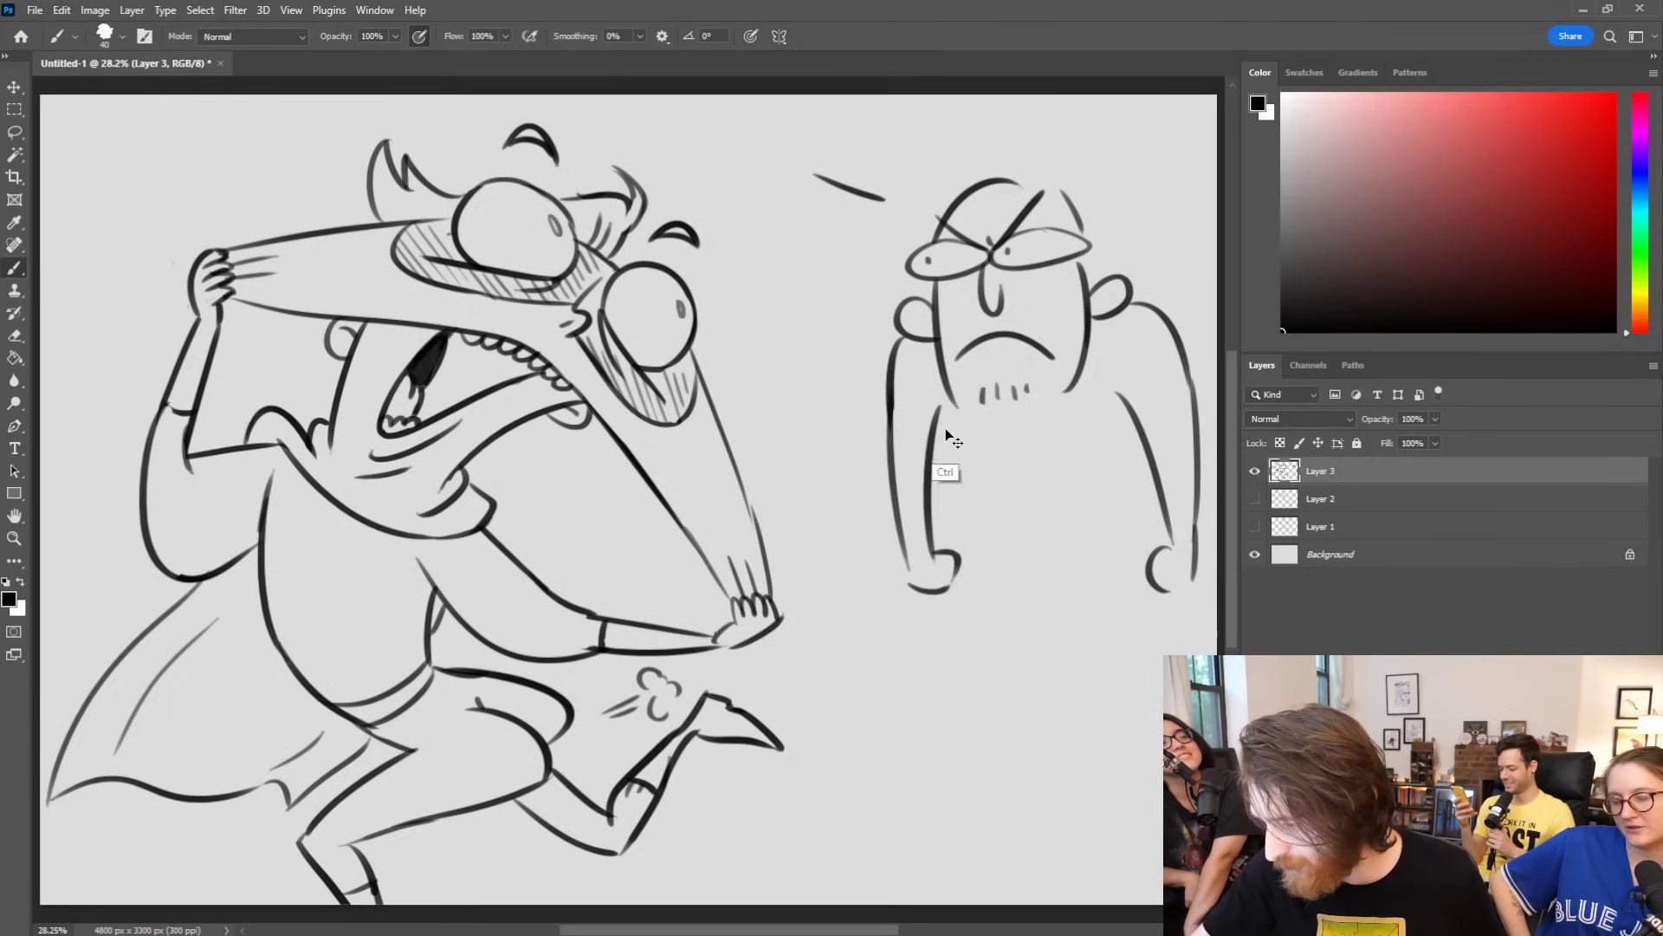
drag(1135, 414, 1116, 513)
drag(1135, 415, 1115, 516)
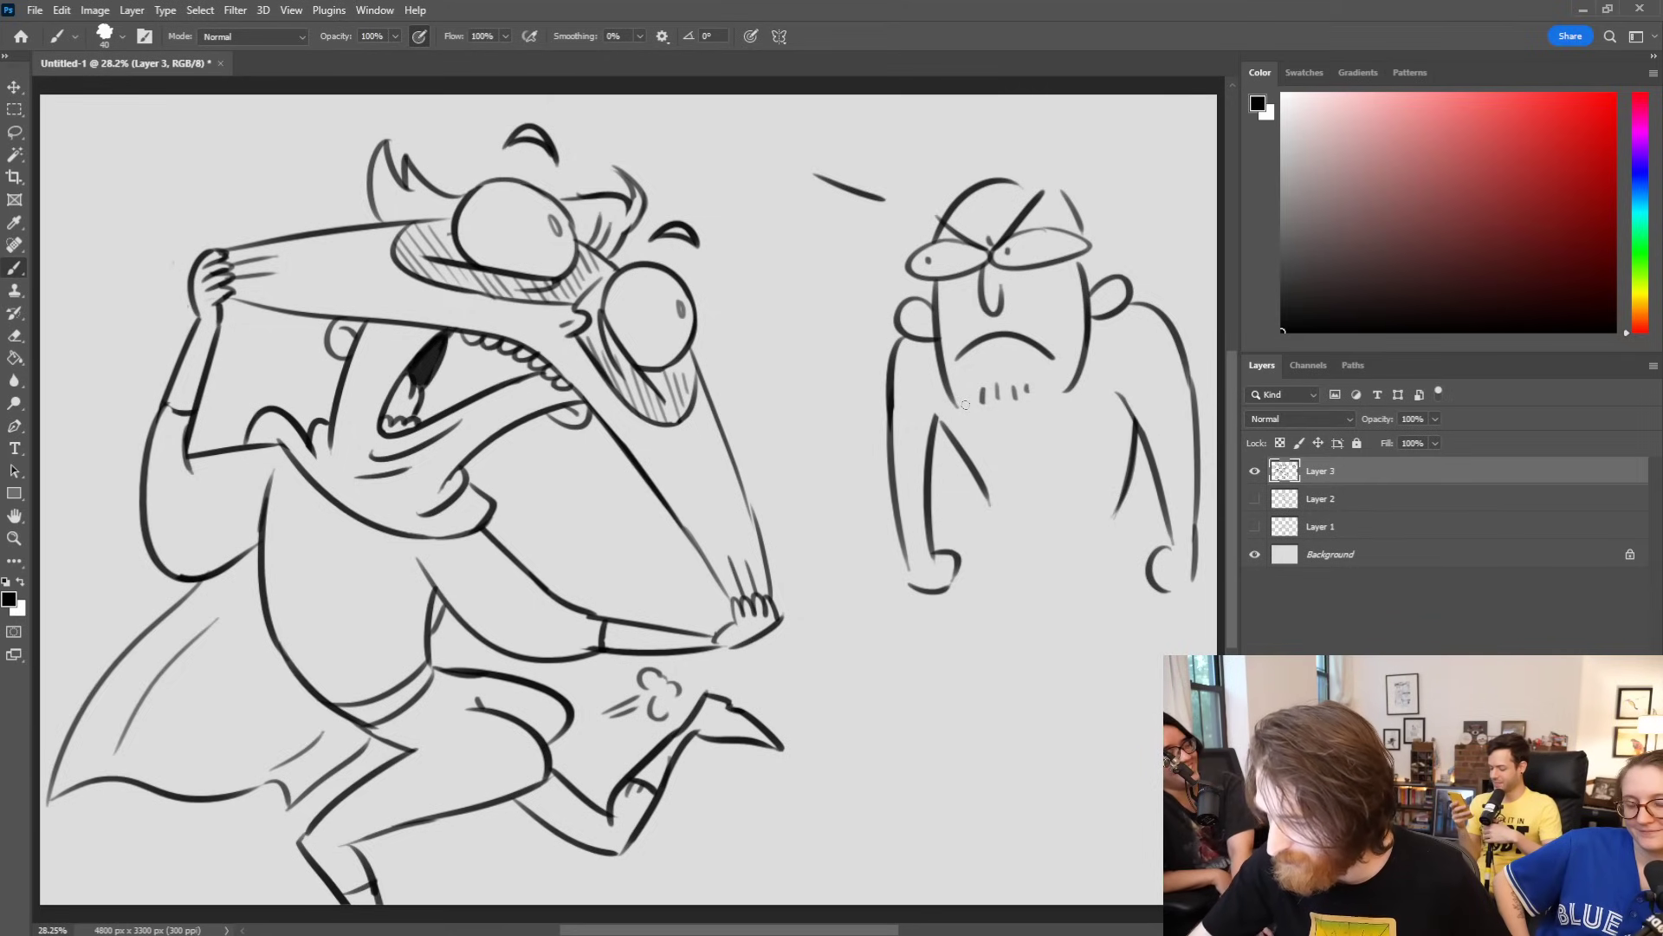
drag(923, 386, 952, 433)
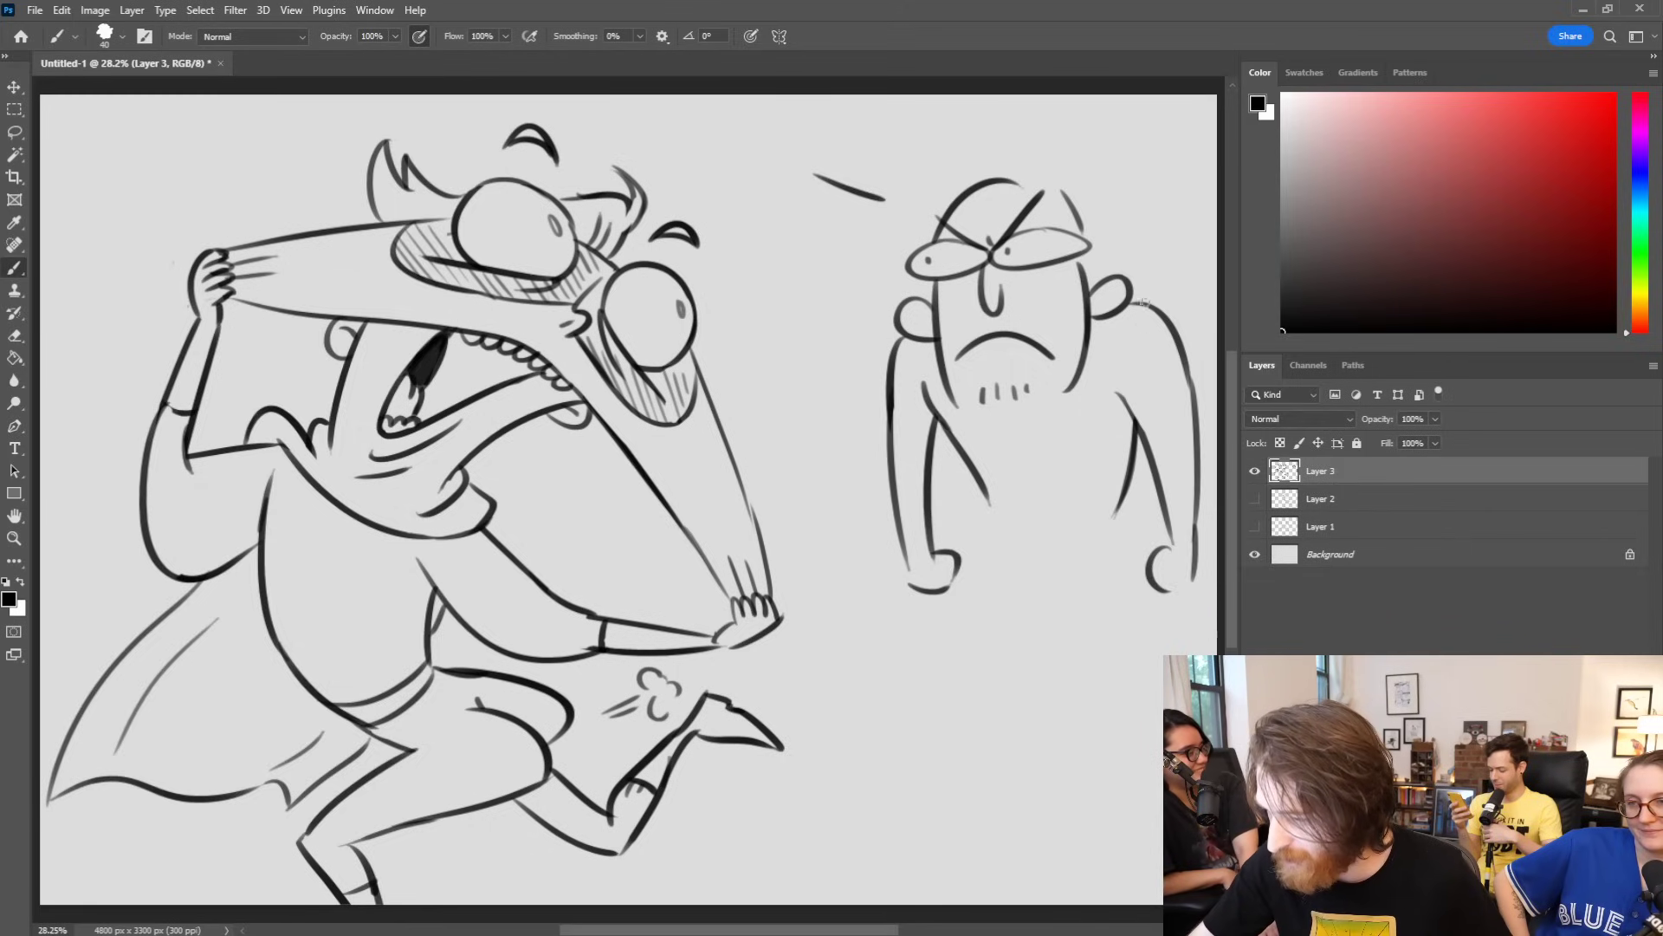
Step: Extend the scowling figure's left-side torso line in at the waist and out to the hip, undoing the trial lower leg
drag(986, 489, 986, 684)
key(ctrl+z)
mouse_move(990, 534)
mouse_down()
mouse_move(1005, 714)
mouse_move(984, 724)
mouse_move(1038, 717)
mouse_move(999, 651)
mouse_up()
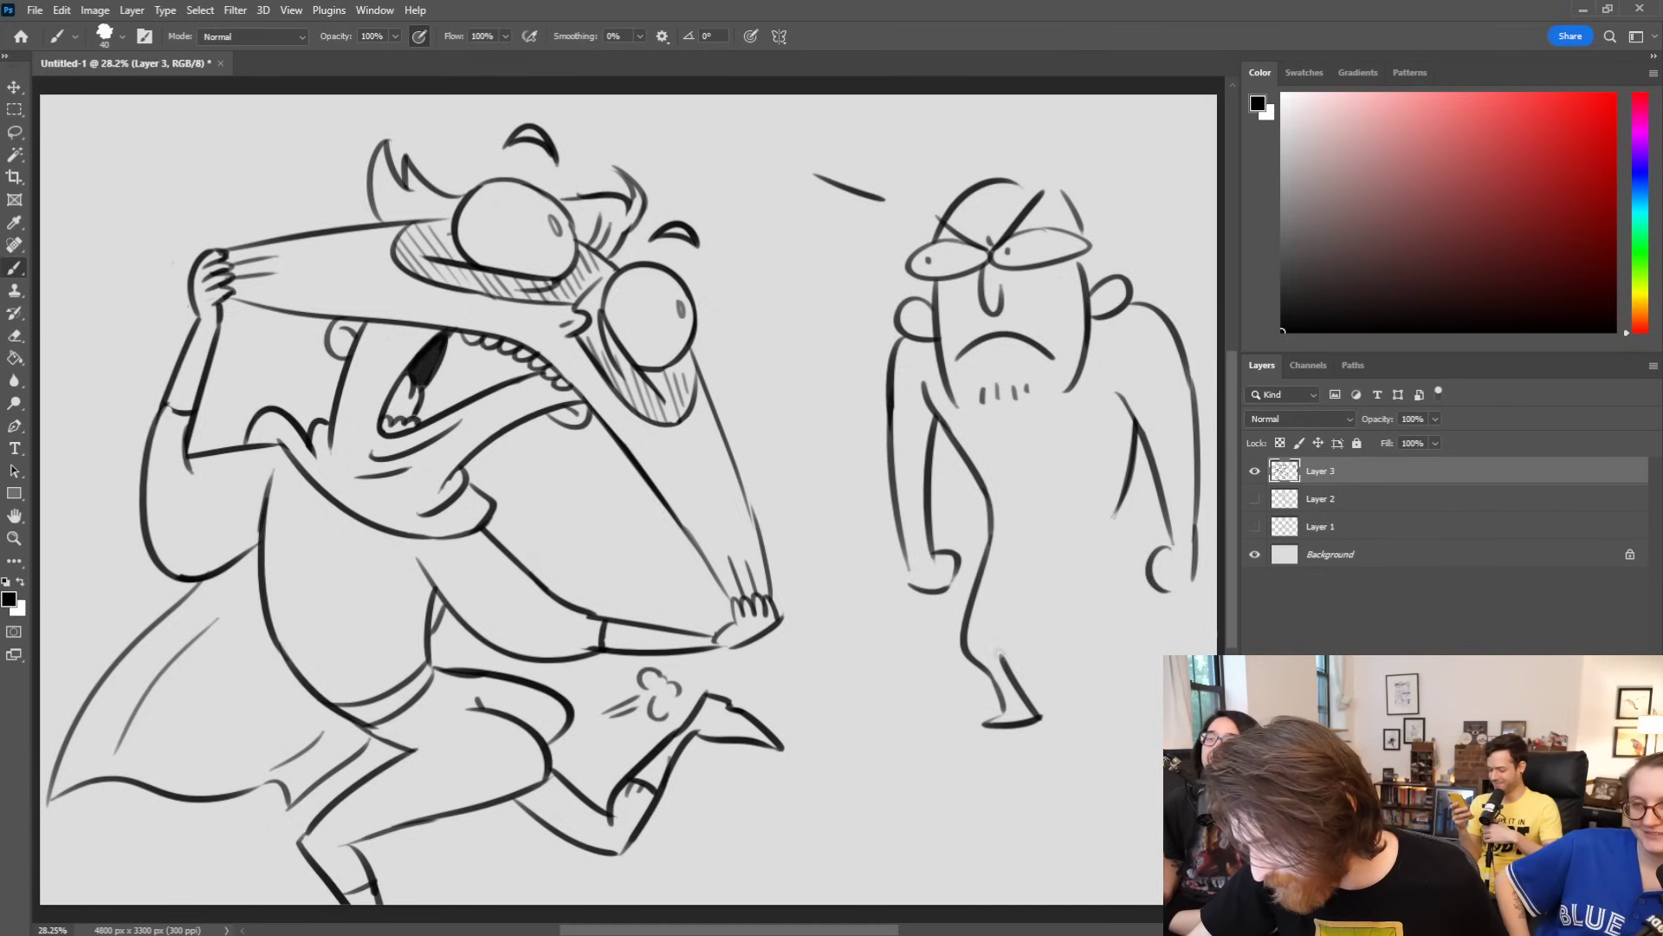
key(ctrl+z)
key(ctrl+z)
key(ctrl+z)
key(ctrl+z)
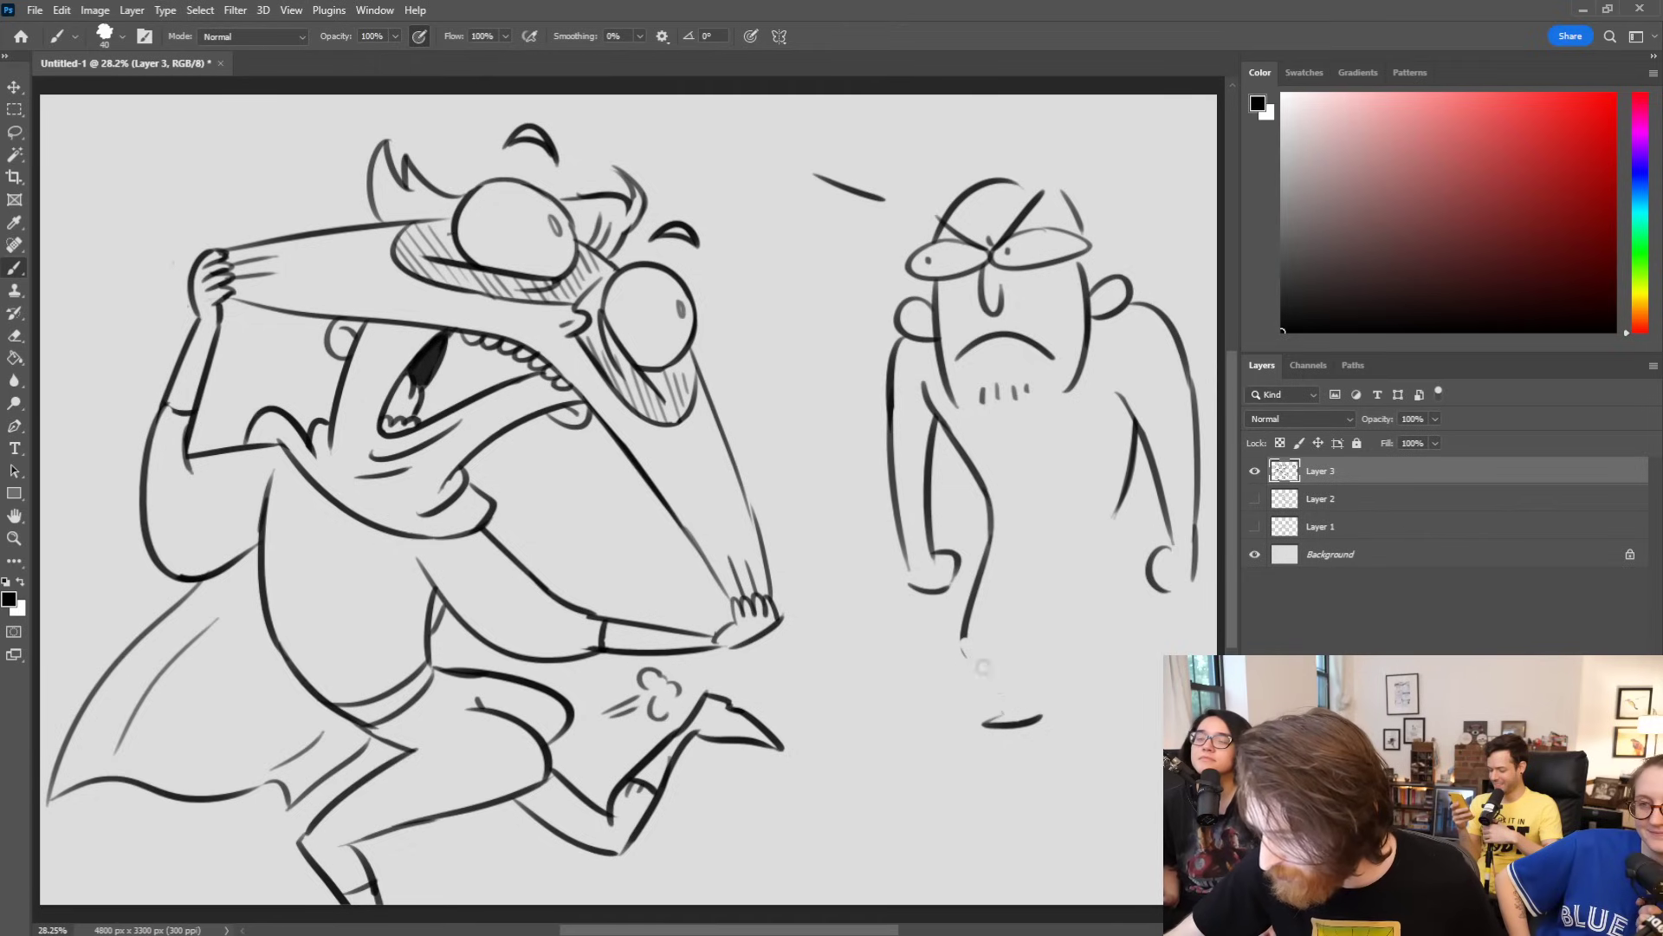
key(ctrl+z)
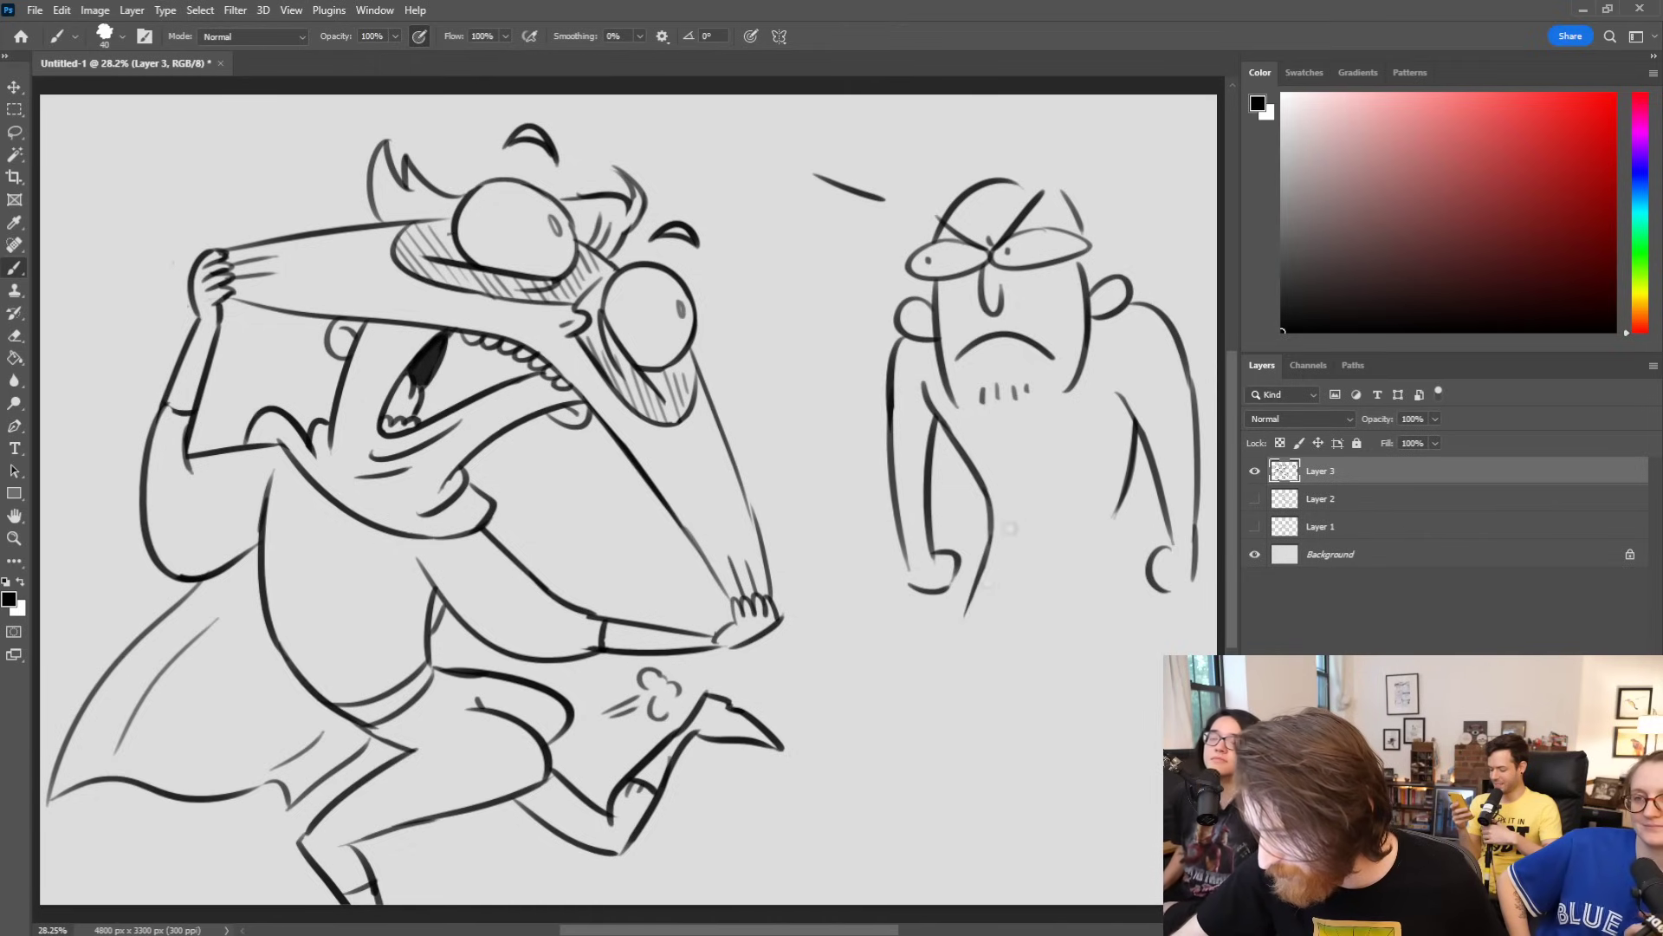
Step: Redraw the scowling figure's left-side outer leg line from the waist down to a small flat foot
drag(988, 549, 971, 658)
key(ctrl+z)
mouse_move(989, 549)
mouse_down()
mouse_move(982, 674)
mouse_move(997, 720)
mouse_move(1031, 722)
mouse_move(999, 624)
mouse_up()
key(ctrl+z)
mouse_move(1030, 721)
mouse_down()
mouse_move(1003, 639)
mouse_move(1026, 577)
mouse_up()
key(ctrl+z)
Step: Draw the arched inner leg lines between the scowling figure's feet and the outer line of its right-side hip and leg
mouse_move(1002, 641)
mouse_down()
mouse_move(1025, 579)
mouse_move(1081, 569)
mouse_move(1139, 654)
mouse_up()
mouse_move(1114, 551)
mouse_down()
mouse_move(1137, 713)
mouse_move(1158, 707)
mouse_move(1161, 637)
mouse_up()
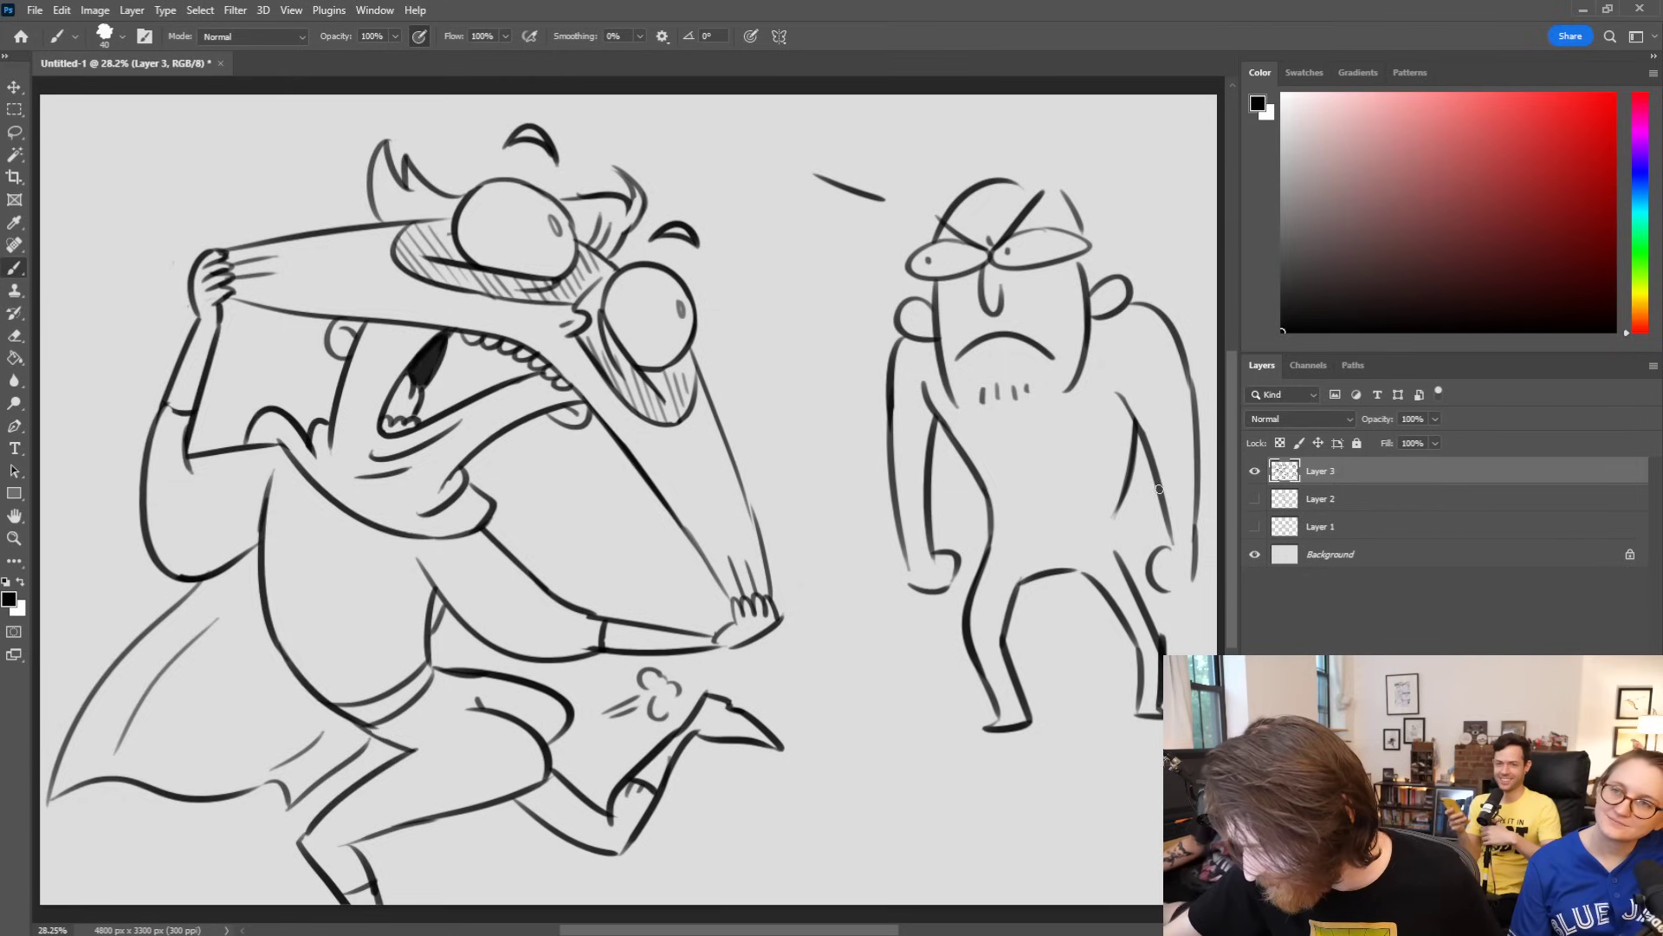
key(ctrl+z)
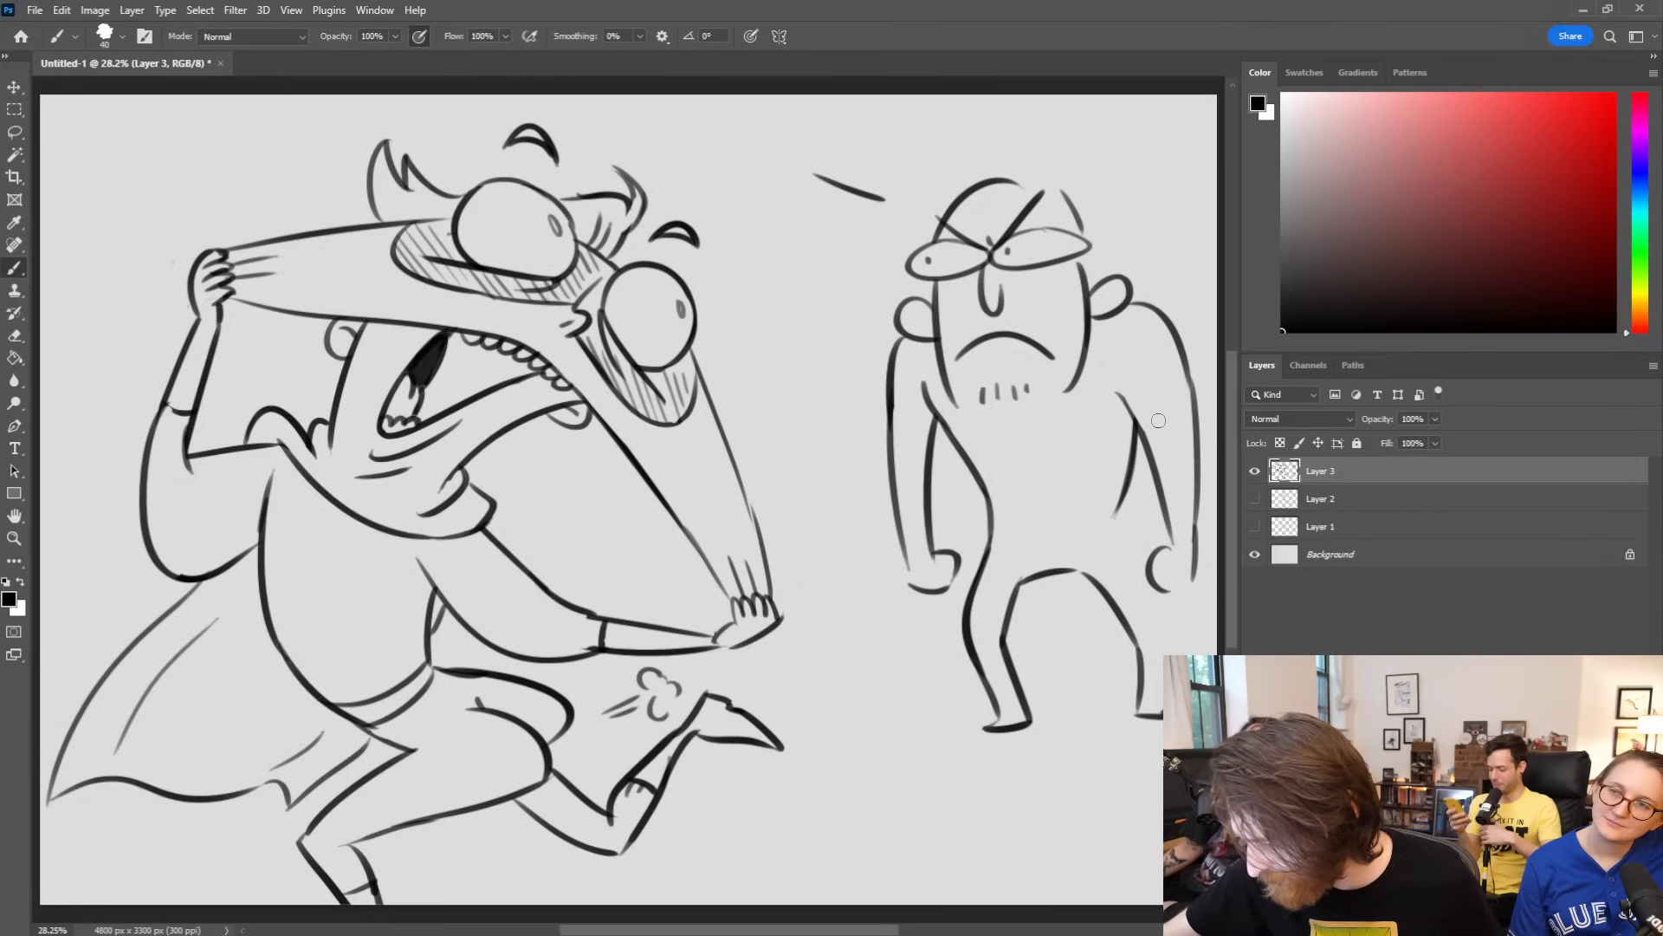
mouse_move(1103, 533)
mouse_down()
mouse_move(1159, 618)
mouse_move(1161, 710)
mouse_up()
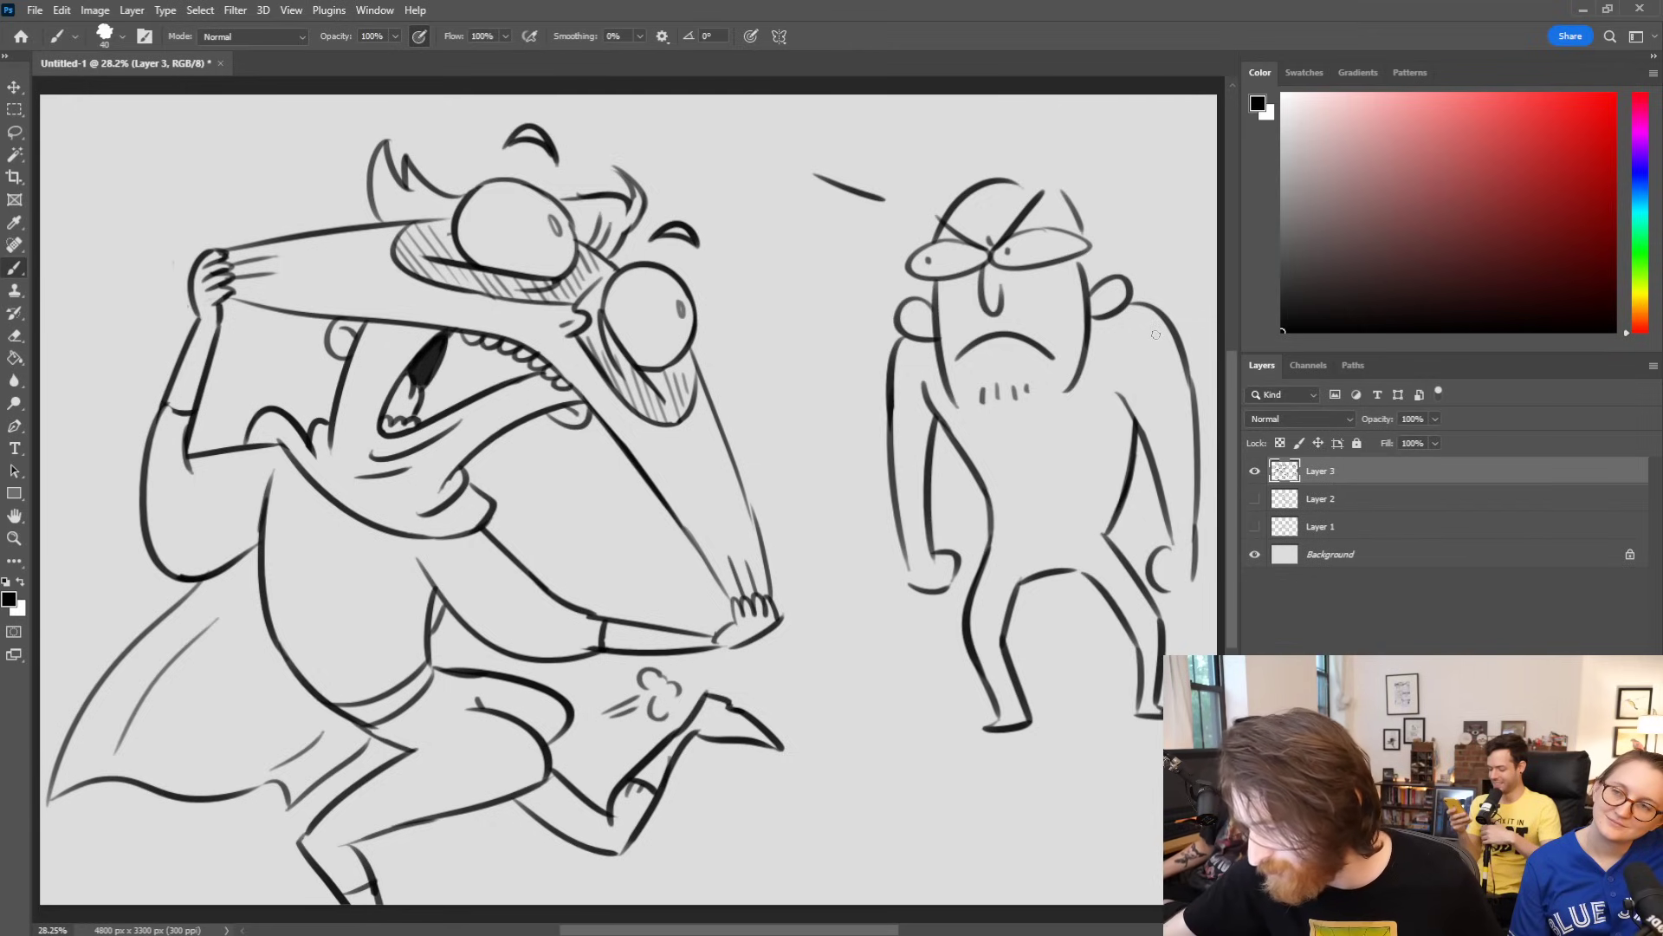
Step: Close the scowling figure's chin with a rounded jaw curve and give its frown a lower lip with gritted teeth
mouse_move(967, 405)
mouse_down()
mouse_move(1032, 426)
mouse_move(1071, 394)
mouse_up()
key(ctrl+z)
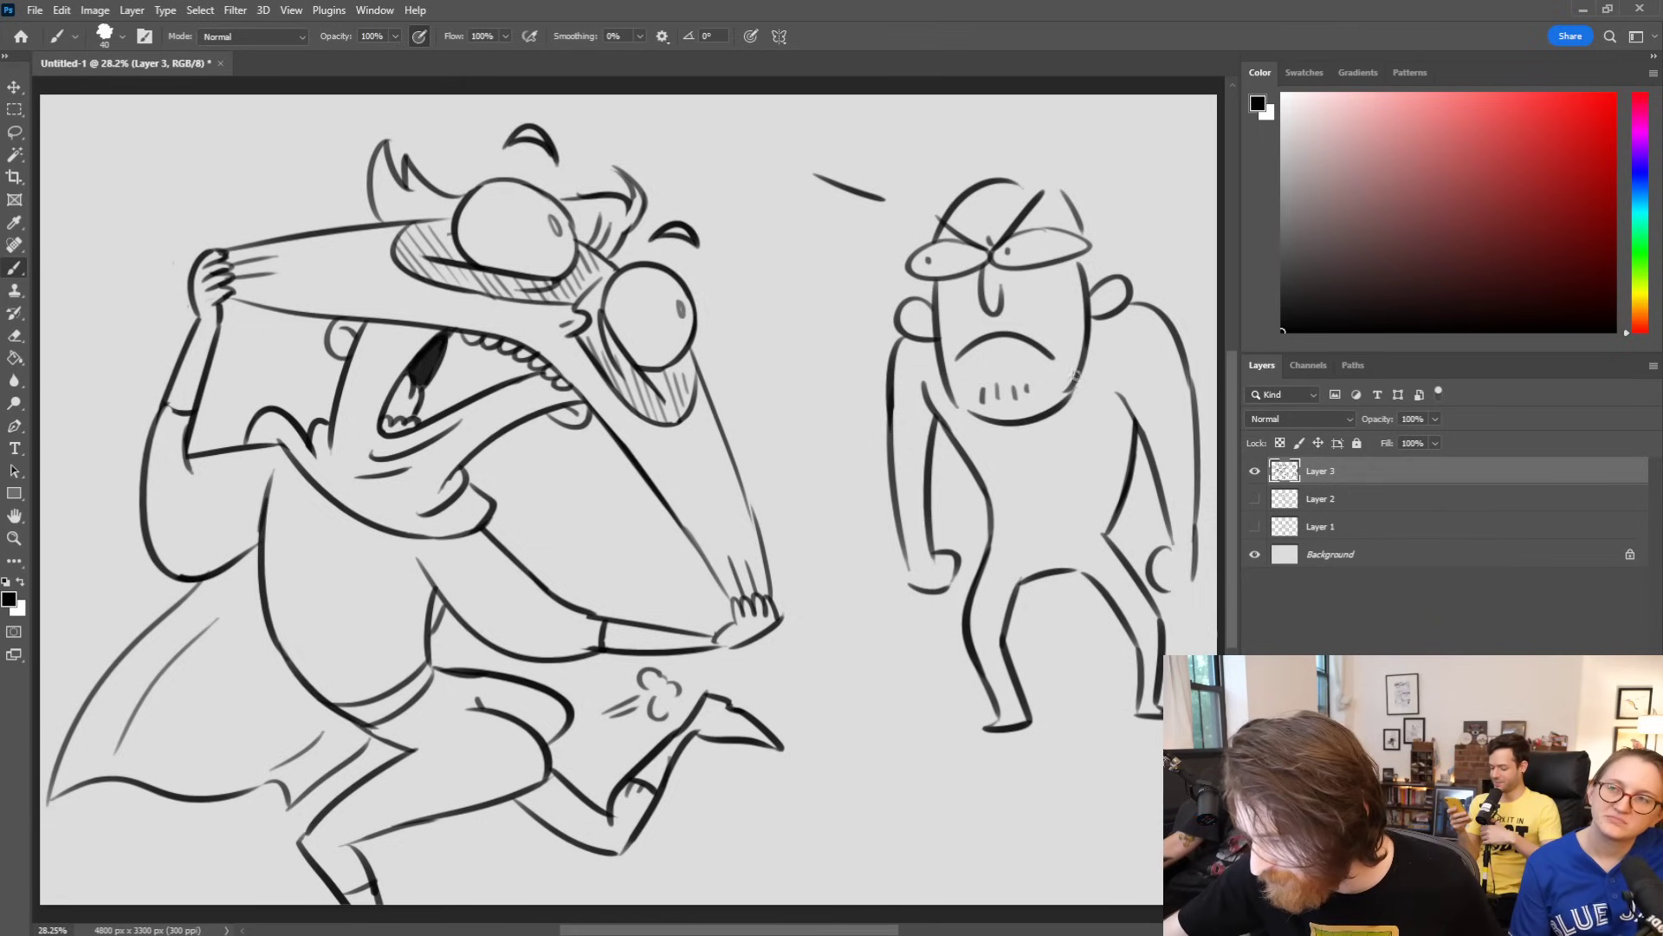
drag(958, 358, 1050, 357)
key(ctrl+z)
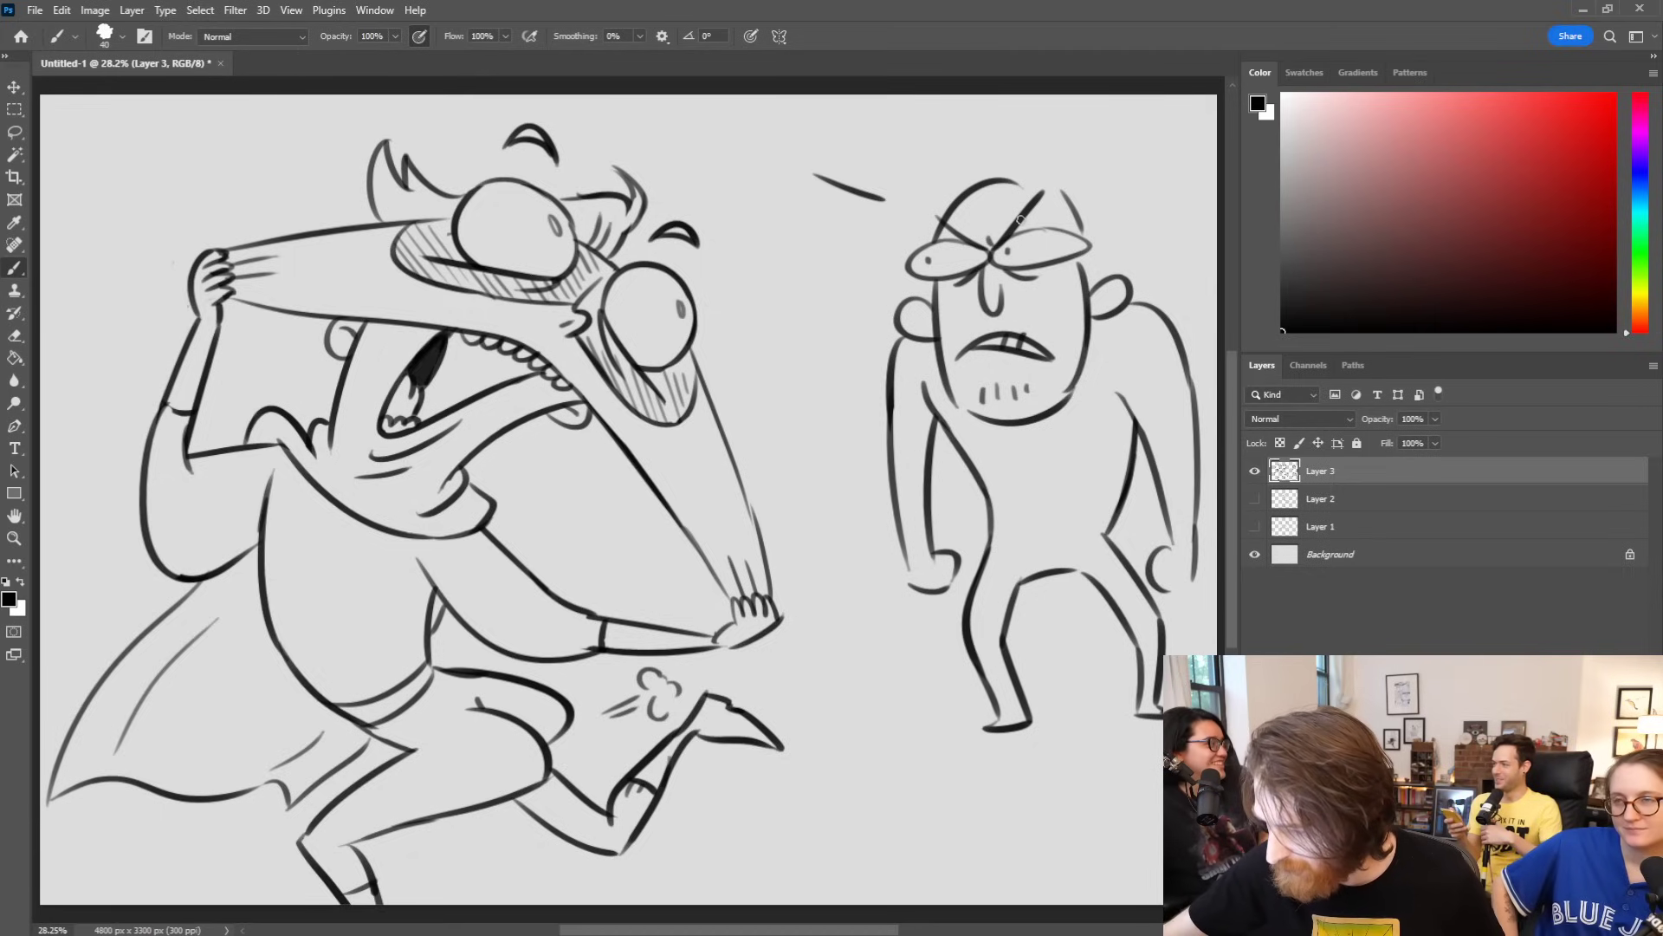
Step: Add sleeve cuff lines at both of the scowling figure's wrists and a curved shirt hem across its waist
mouse_move(902, 544)
mouse_down()
mouse_move(939, 546)
mouse_move(937, 529)
mouse_up()
key(ctrl+z)
drag(1169, 525, 1192, 526)
drag(992, 543, 1105, 520)
key(ctrl+z)
drag(993, 529, 1110, 530)
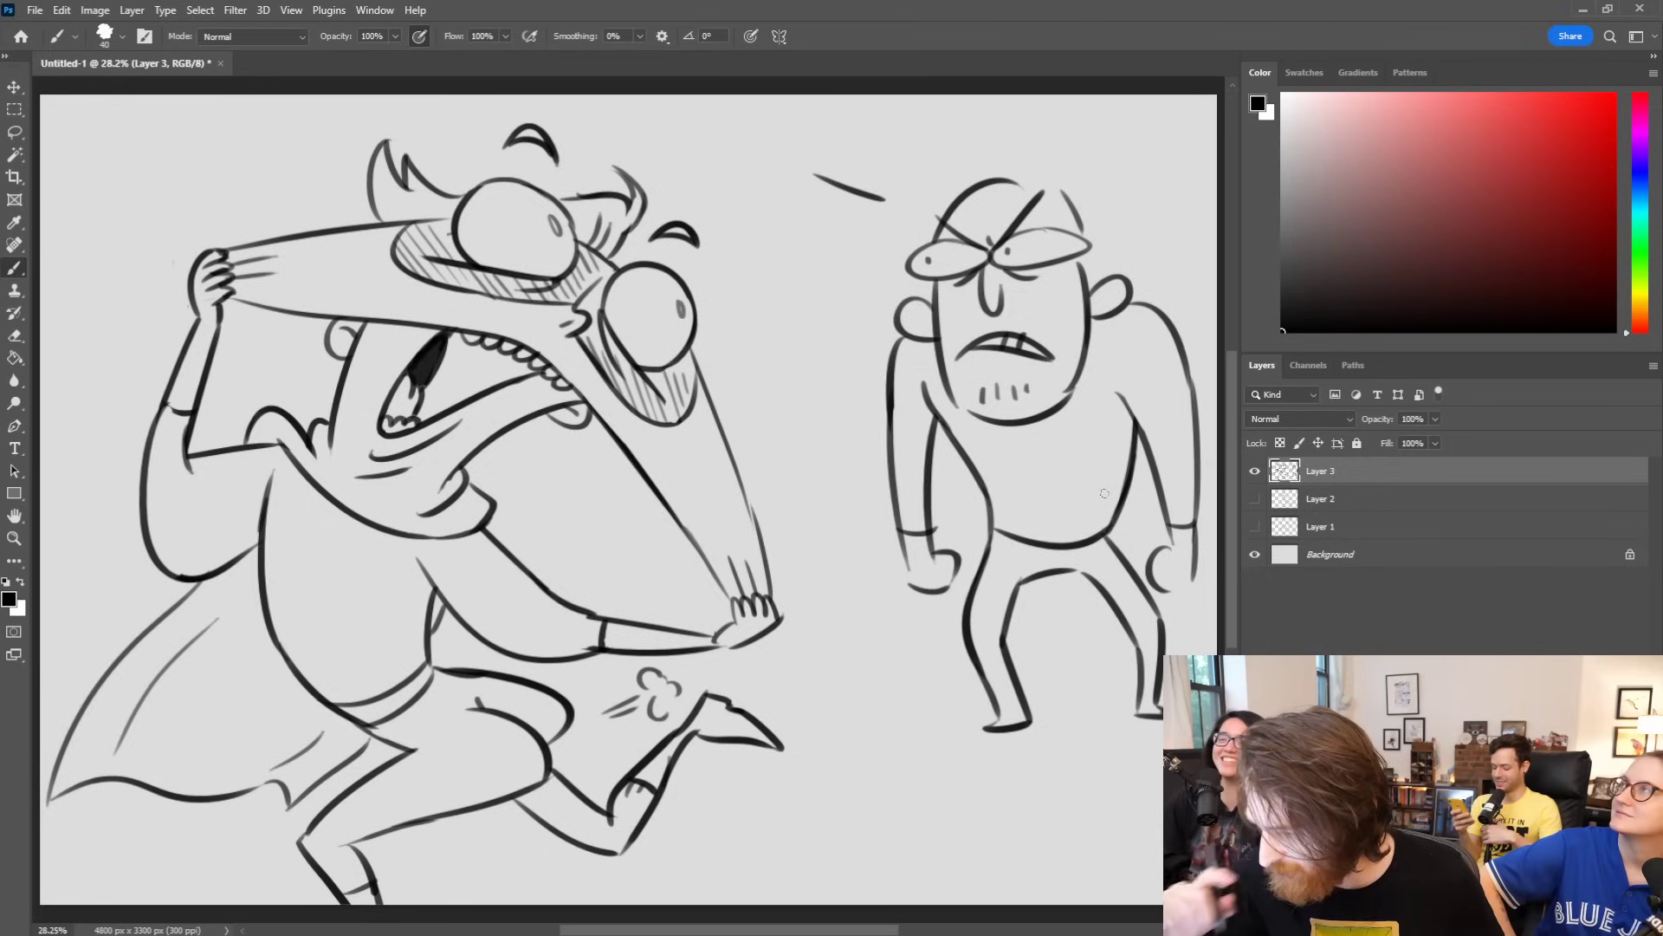
Step: Remove the stray stroke beside the scowling figure, and add a hair tuft and a zigzag anger scribble above its head
key(ctrl+z)
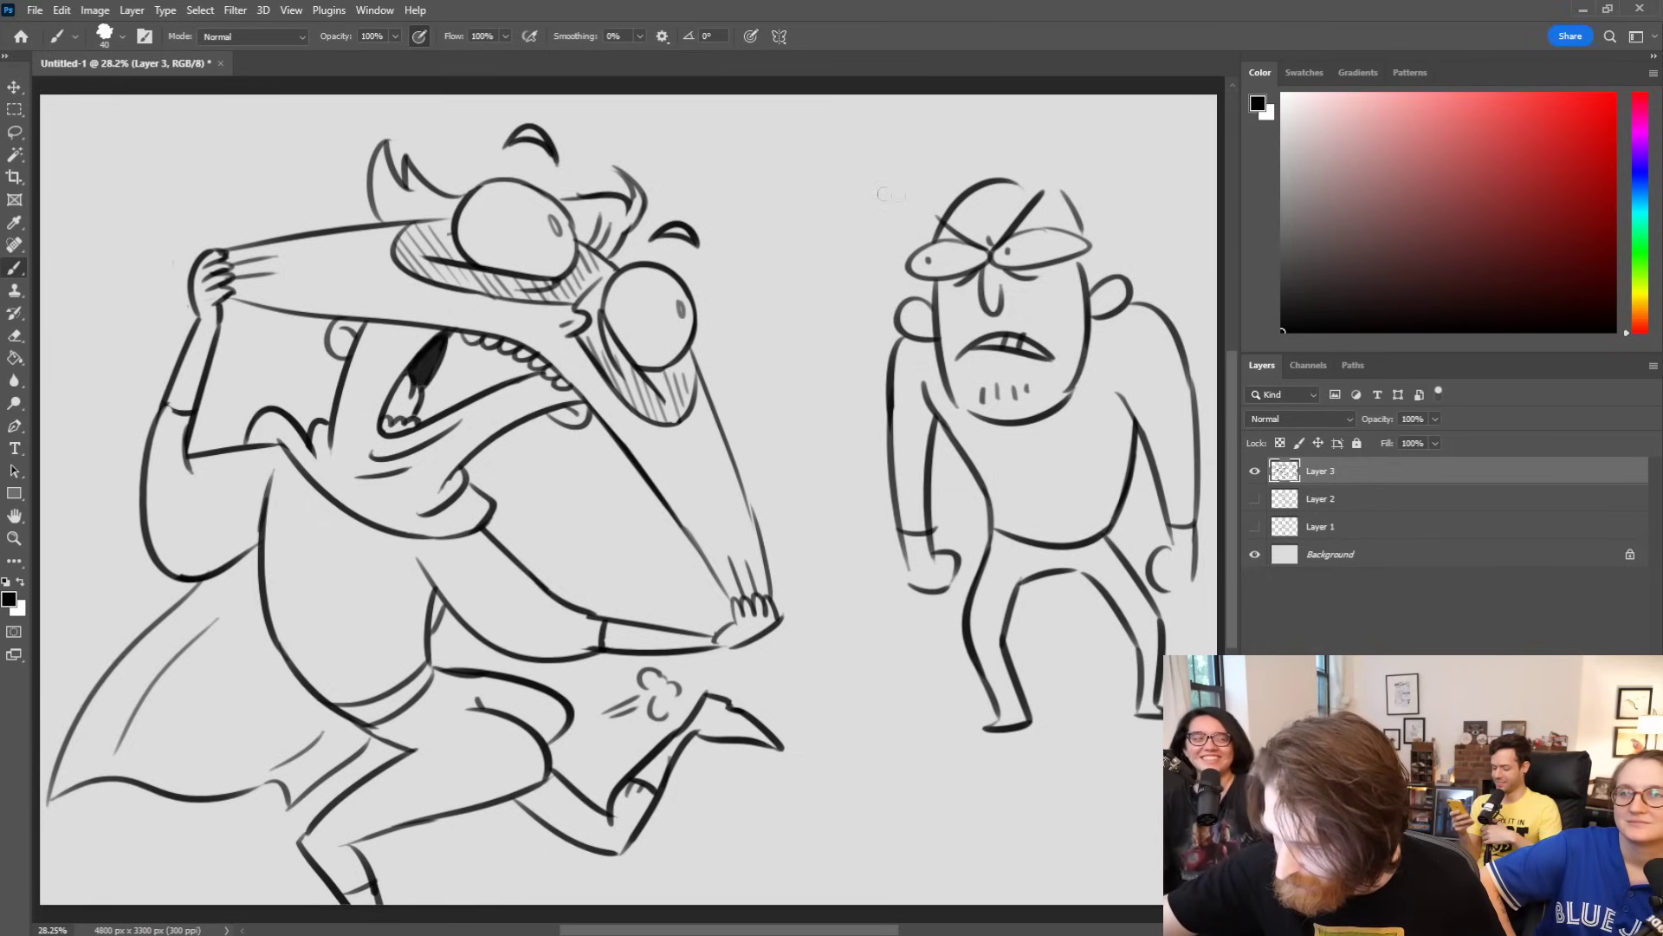
mouse_move(1003, 180)
mouse_down()
mouse_move(1036, 174)
mouse_move(912, 136)
mouse_move(978, 104)
mouse_up()
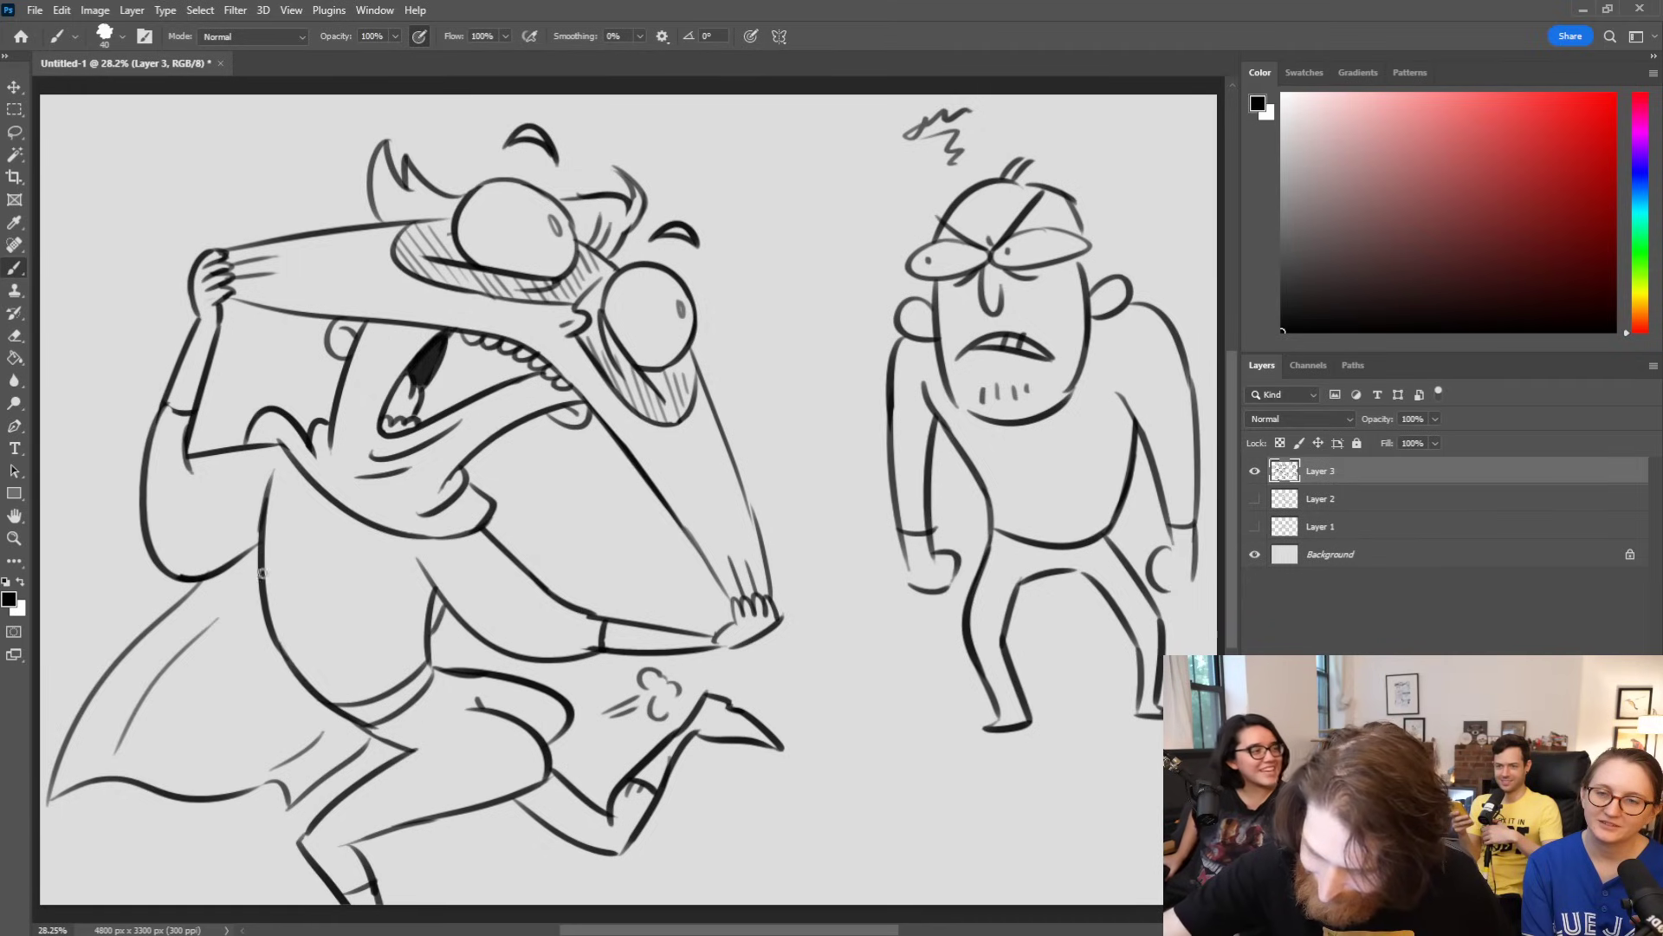
Step: Draw a face on the runner's chest with a wide toothed mouth and two slanted oval eyes
drag(263, 573, 390, 597)
drag(262, 584, 396, 613)
key(ctrl+z)
mouse_move(267, 591)
mouse_down()
mouse_move(321, 616)
mouse_move(371, 614)
mouse_up()
key(ctrl+z)
drag(265, 579, 379, 602)
key(ctrl+z)
drag(267, 576, 387, 595)
drag(286, 576, 286, 590)
mouse_move(299, 577)
mouse_down()
mouse_move(299, 592)
mouse_move(333, 592)
mouse_up()
mouse_move(262, 525)
mouse_down()
mouse_move(268, 489)
mouse_move(283, 531)
mouse_move(365, 544)
mouse_up()
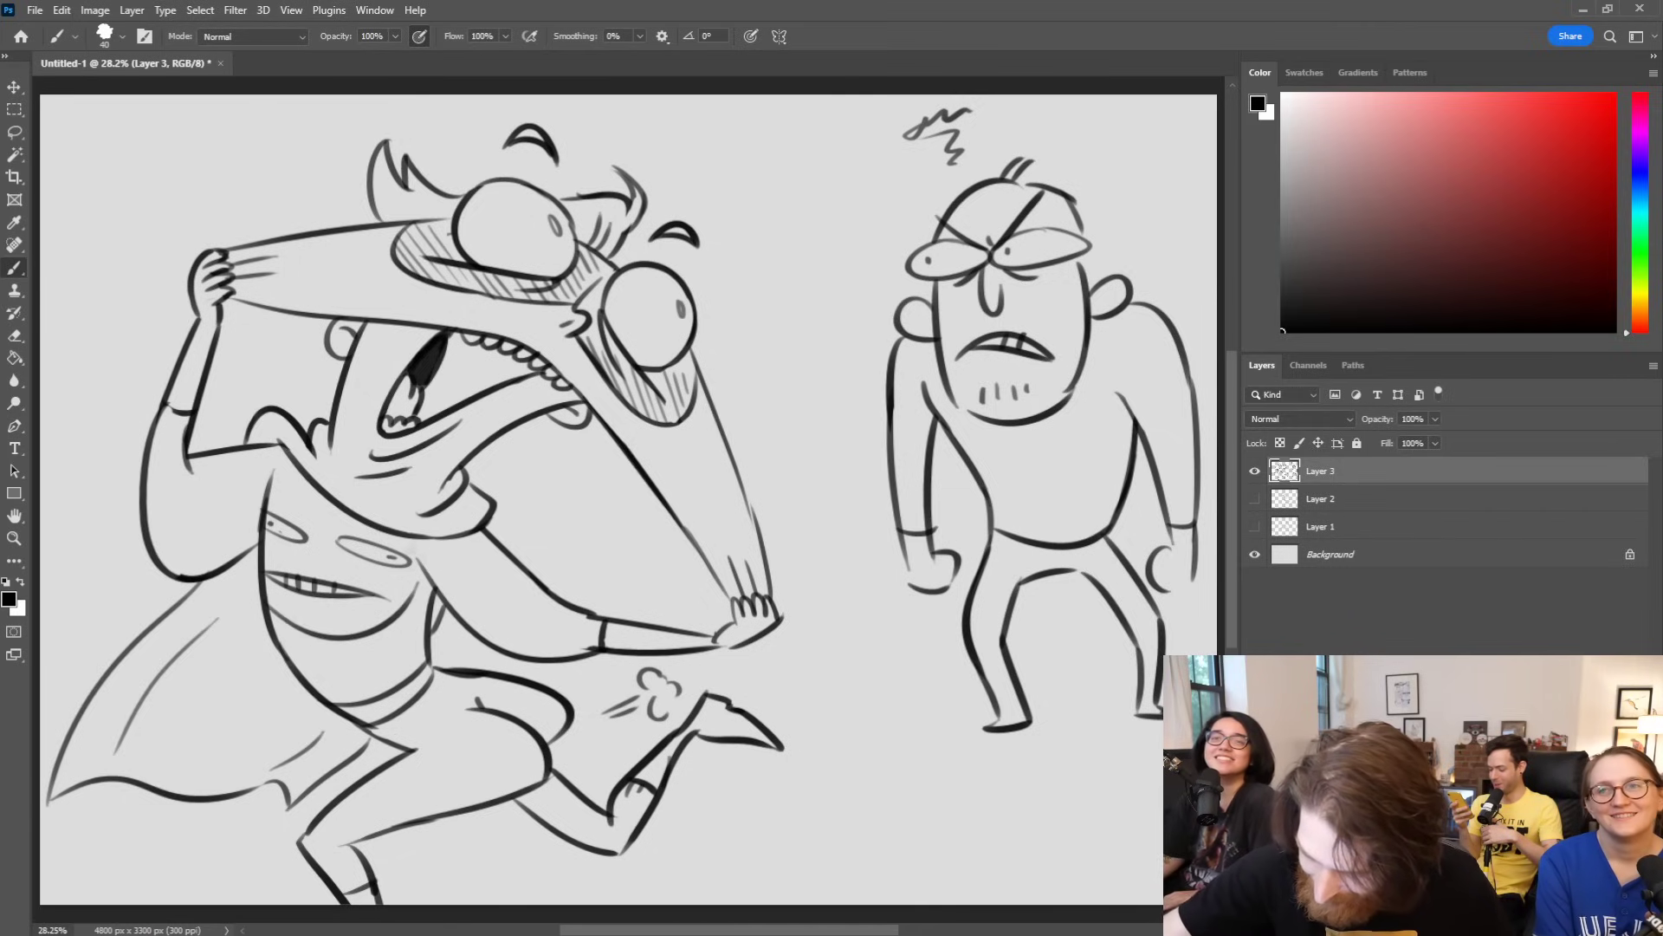
Step: Replace the curve under the chest face with a tighter one, and add a curve across the chest above the eyes
key(ctrl+z)
drag(265, 591, 426, 574)
drag(265, 499, 417, 555)
key(ctrl+z)
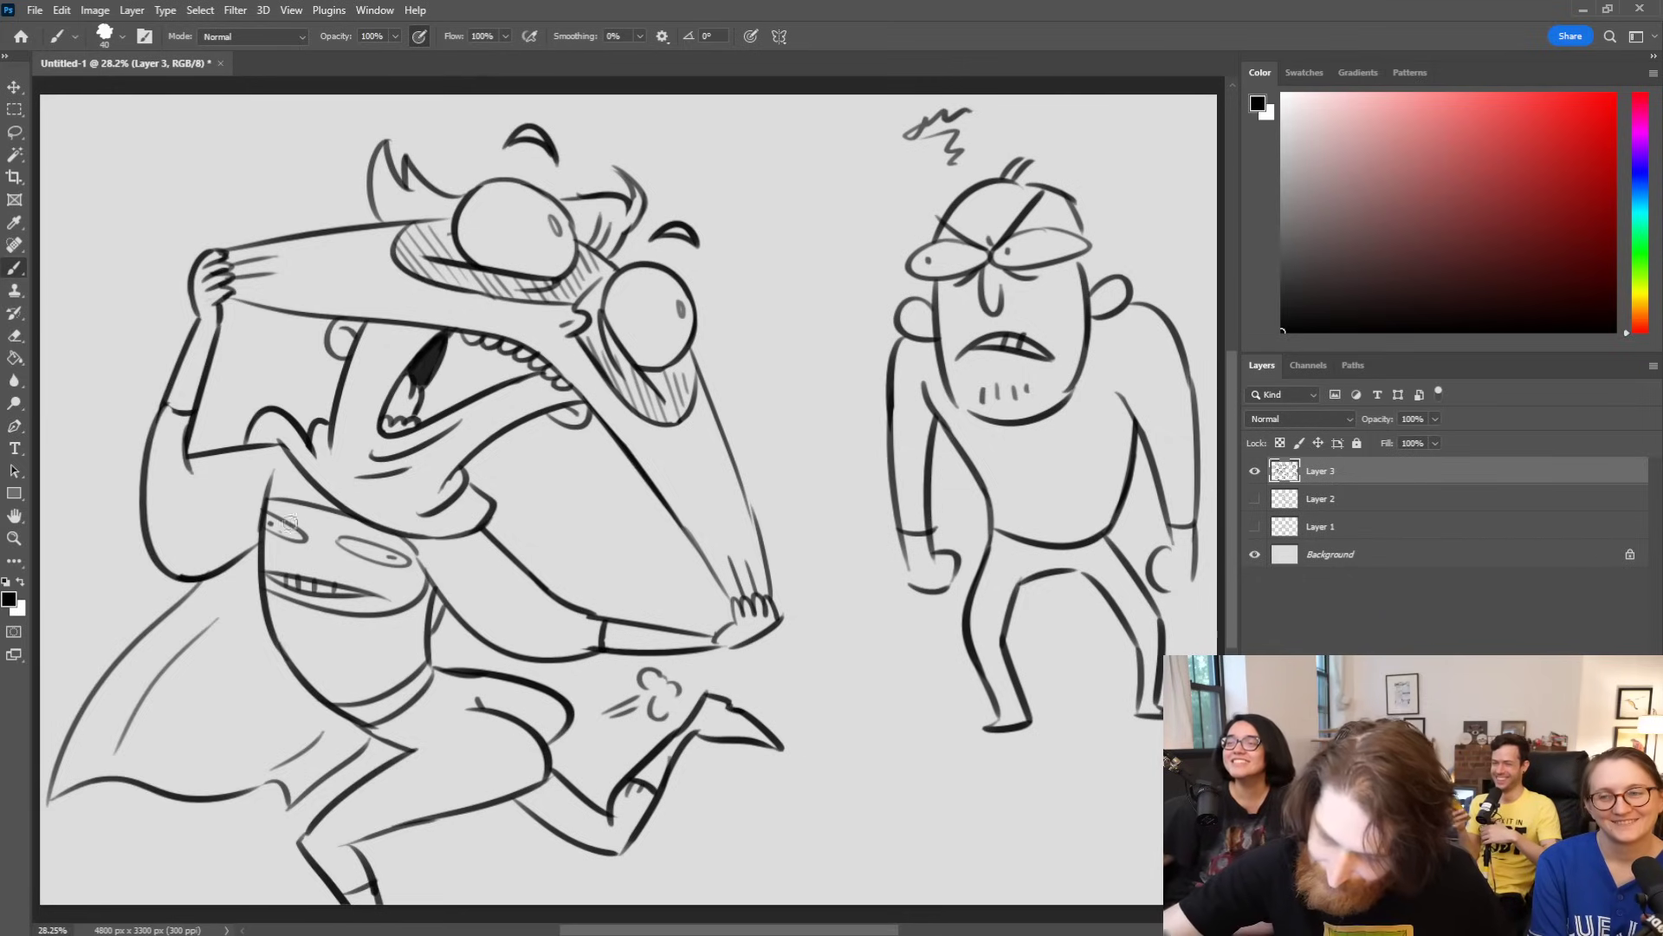
Step: Replace the chest face's eyes with narrower scowling ones and redraw the curved line above them
mouse_move(279, 524)
mouse_down()
mouse_move(401, 552)
mouse_move(338, 546)
mouse_up()
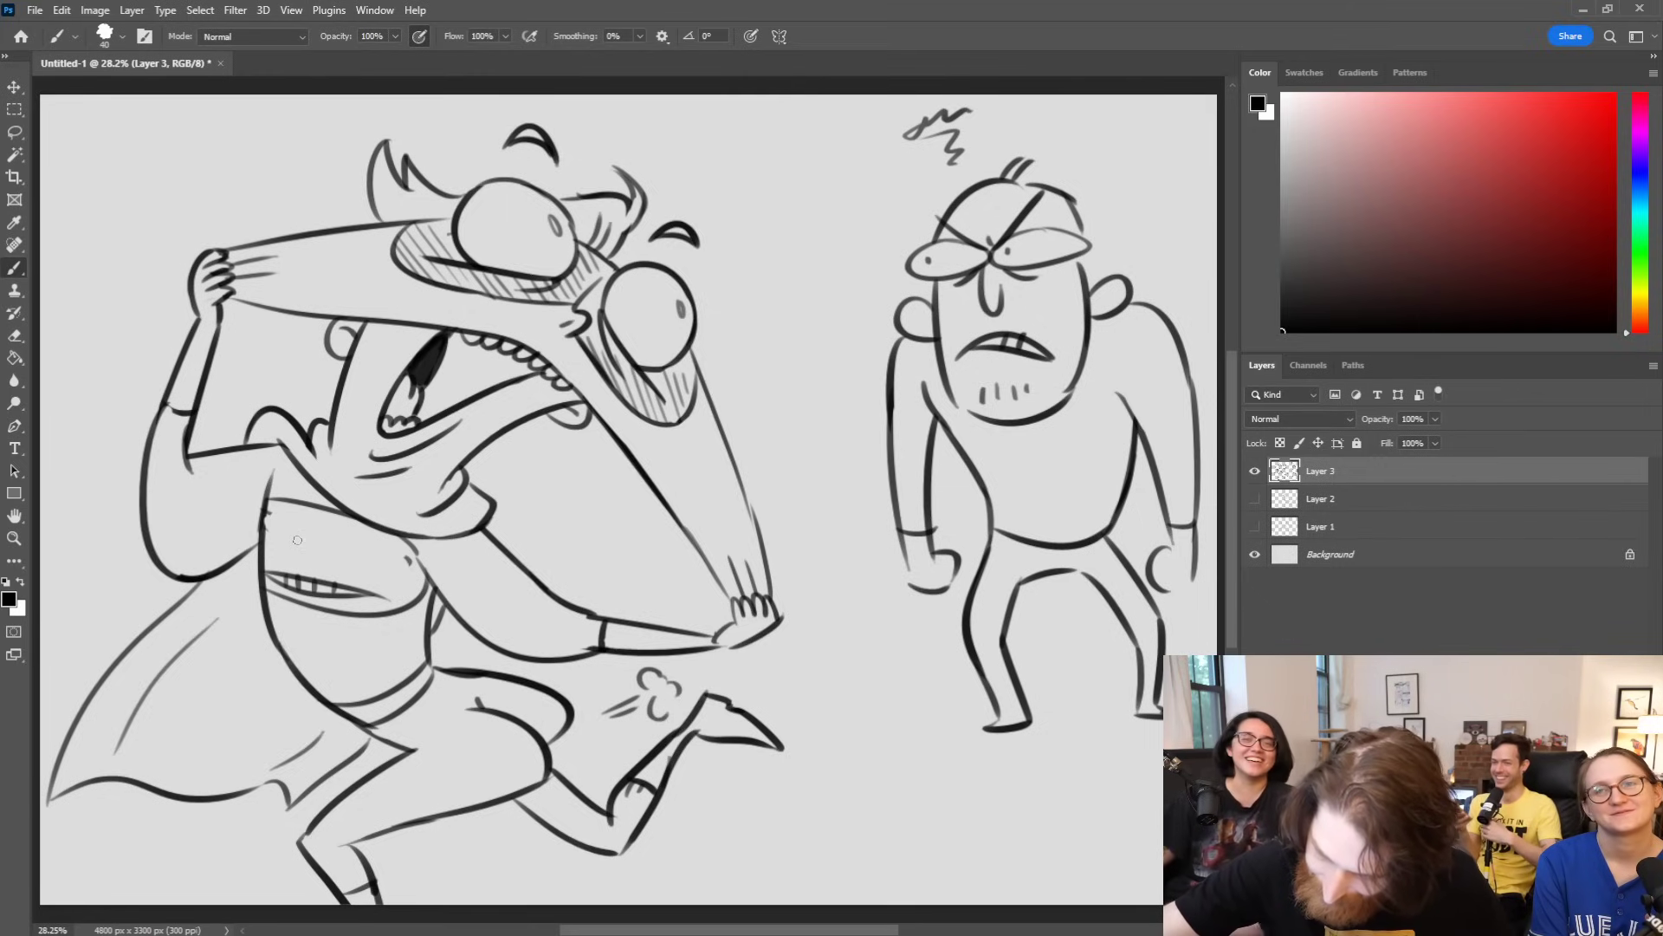
mouse_move(406, 607)
mouse_down()
mouse_move(382, 569)
mouse_move(267, 536)
mouse_move(304, 561)
mouse_up()
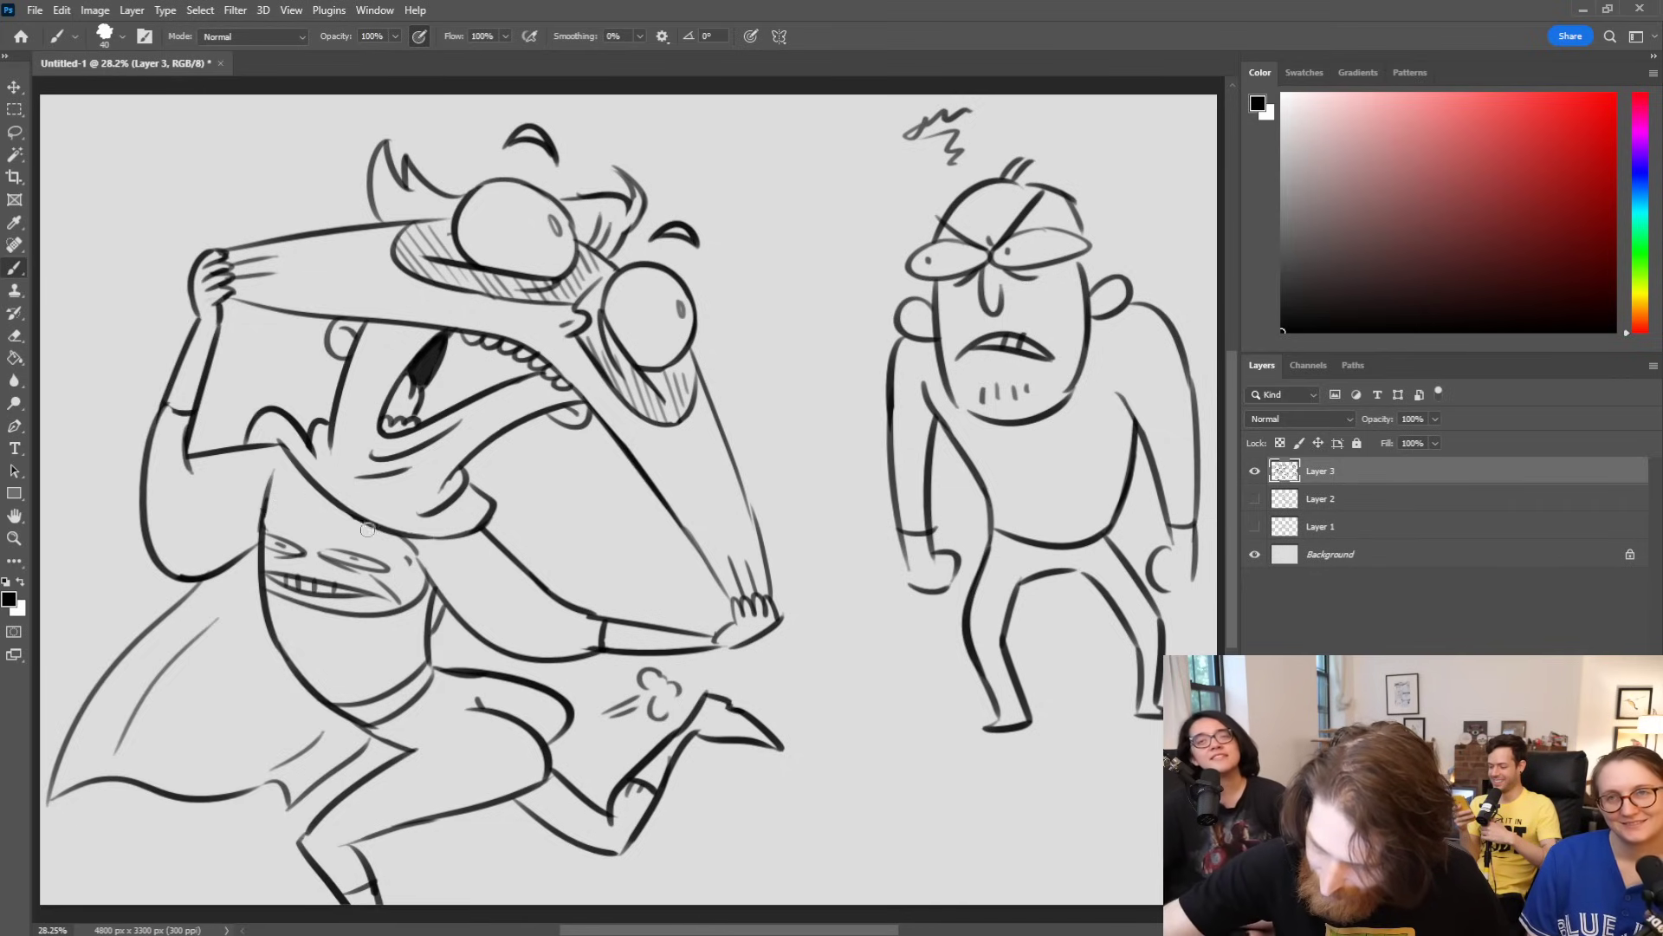
drag(267, 518, 362, 528)
drag(360, 526, 418, 553)
key(ctrl+z)
drag(282, 519, 409, 549)
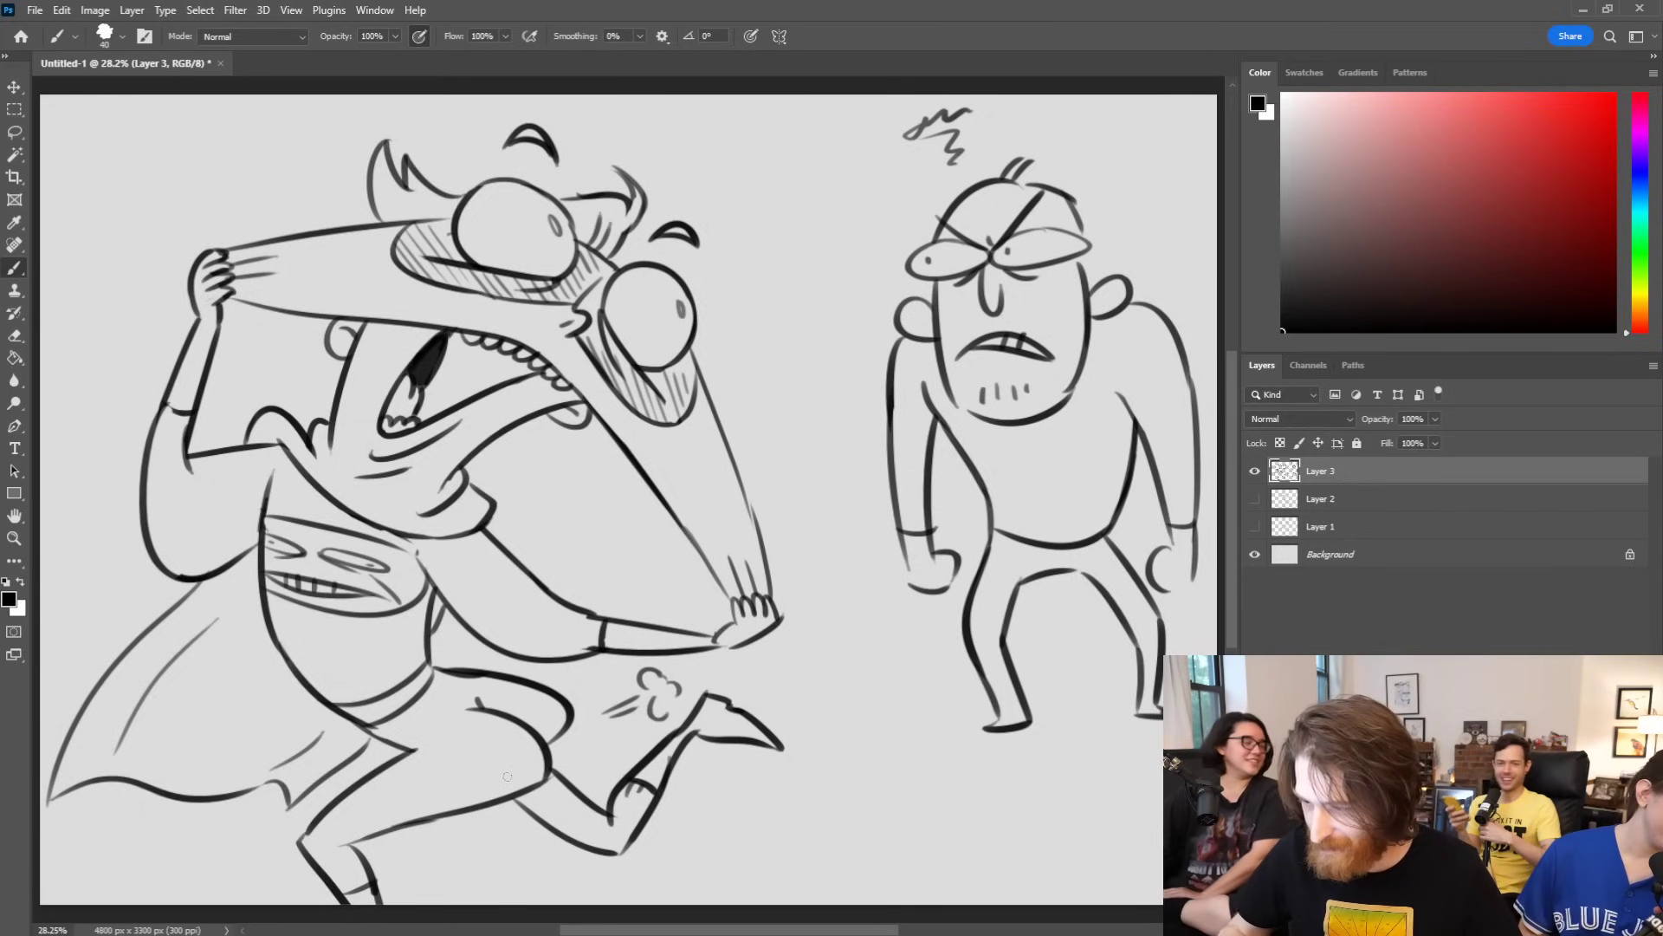
Step: Thicken the scribble above the scowling figure's head with loops, and add trouser details at its ankles and waistline
drag(910, 124, 967, 130)
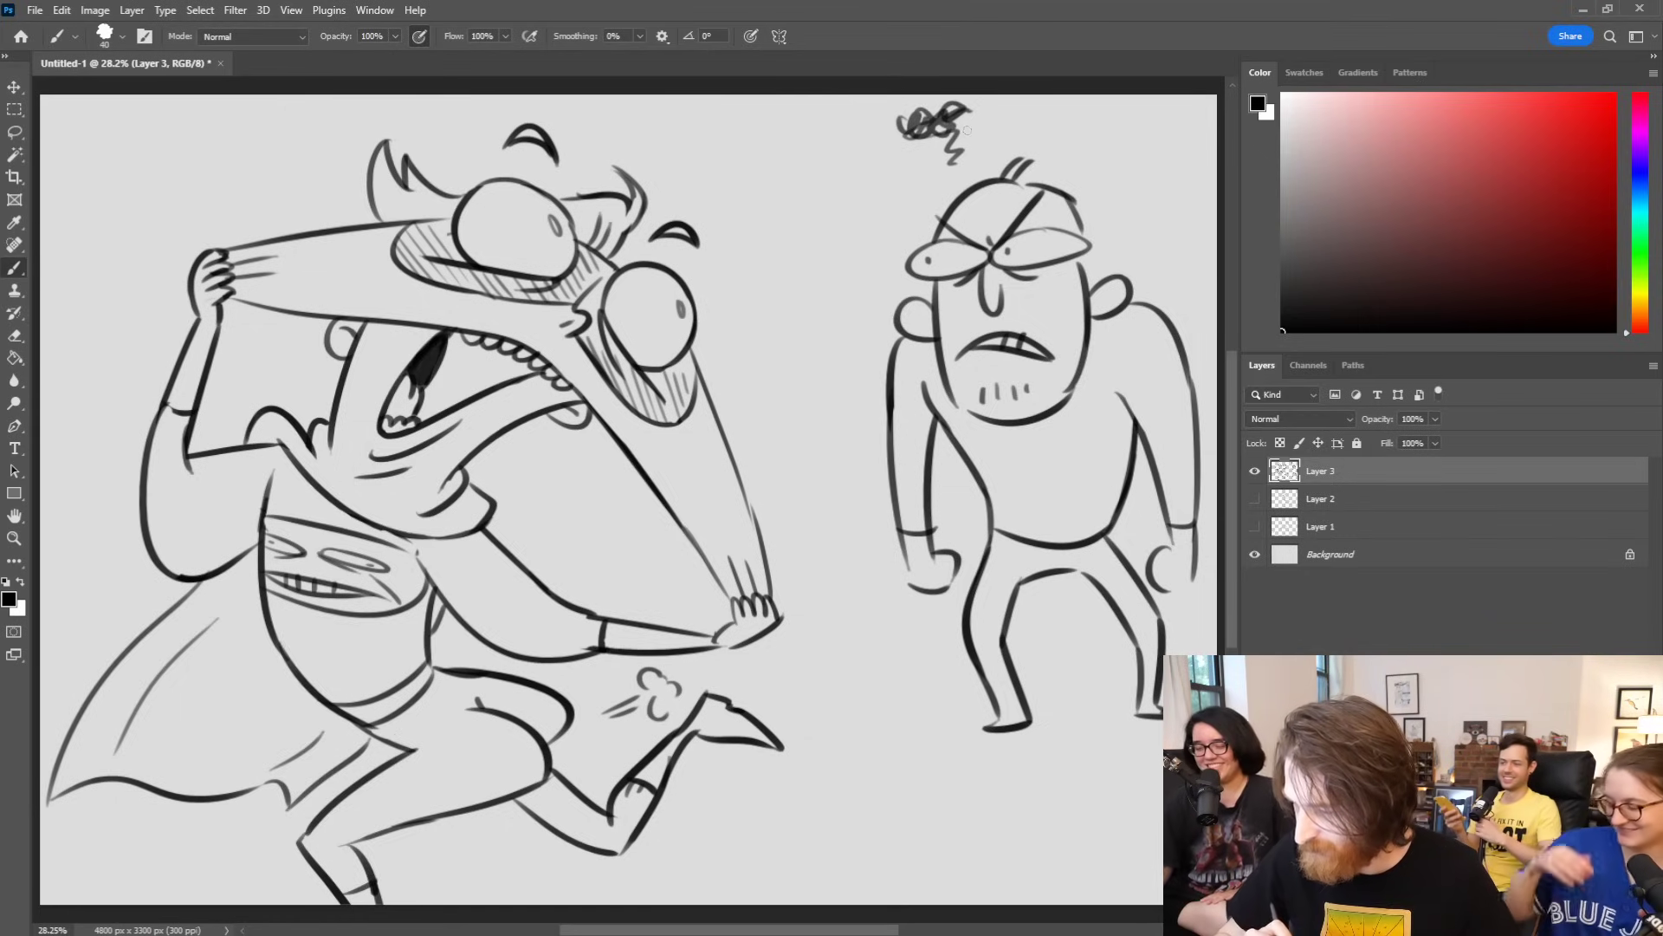
drag(990, 693, 1022, 706)
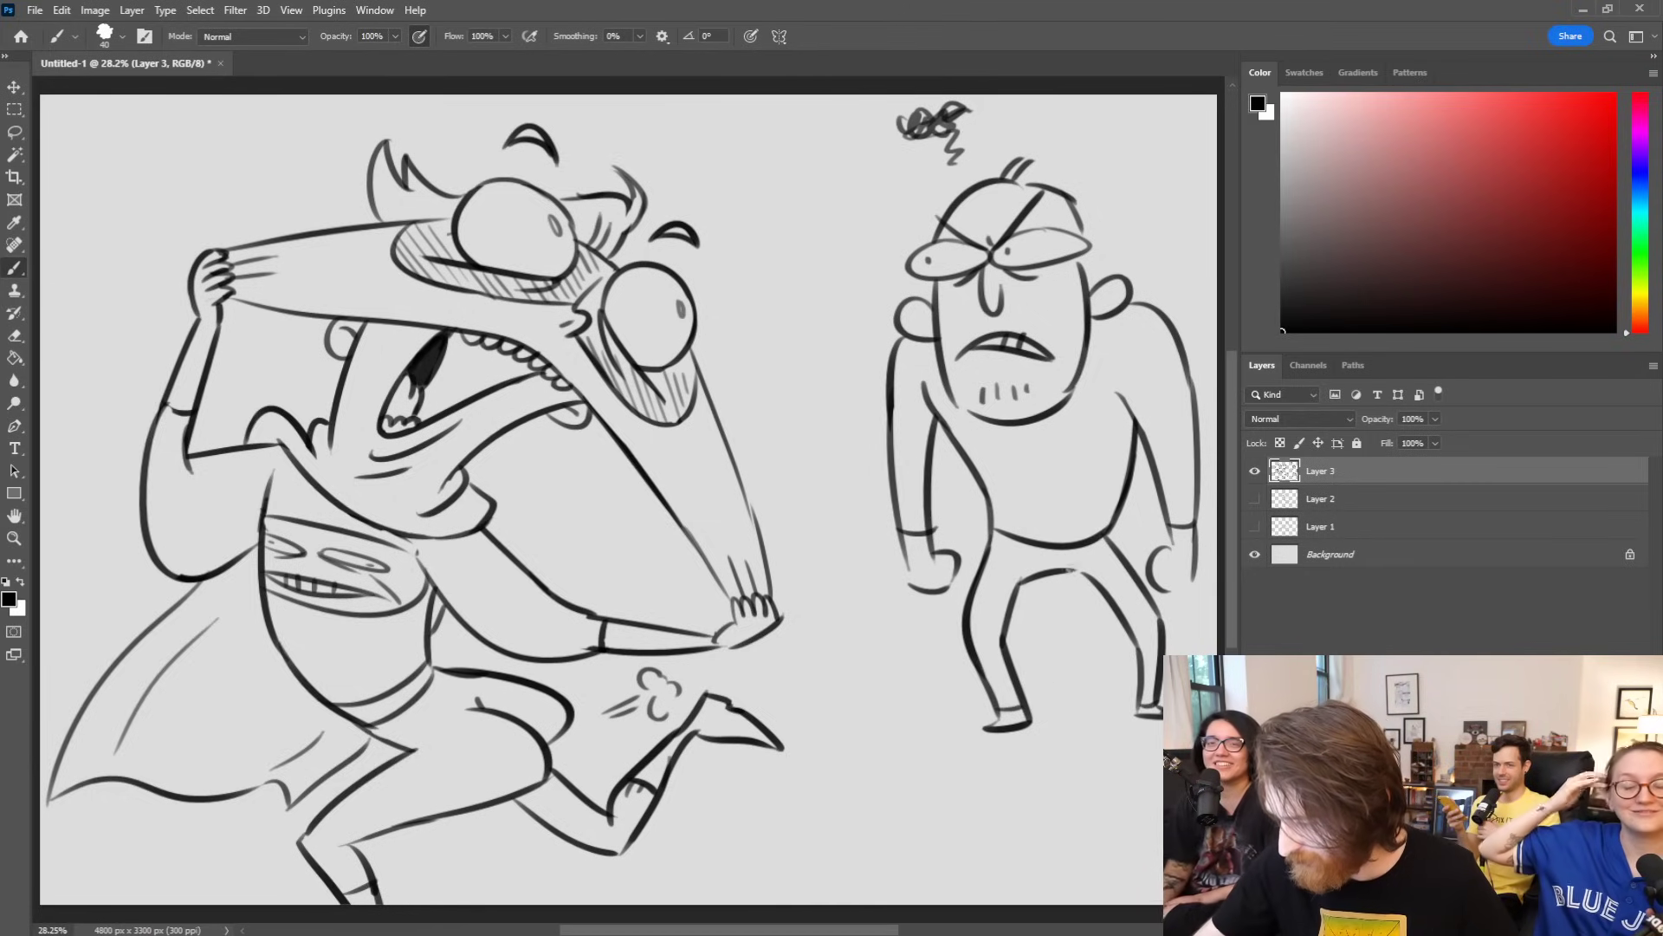
mouse_move(1050, 550)
mouse_down()
mouse_move(1058, 568)
mouse_move(1103, 545)
mouse_up()
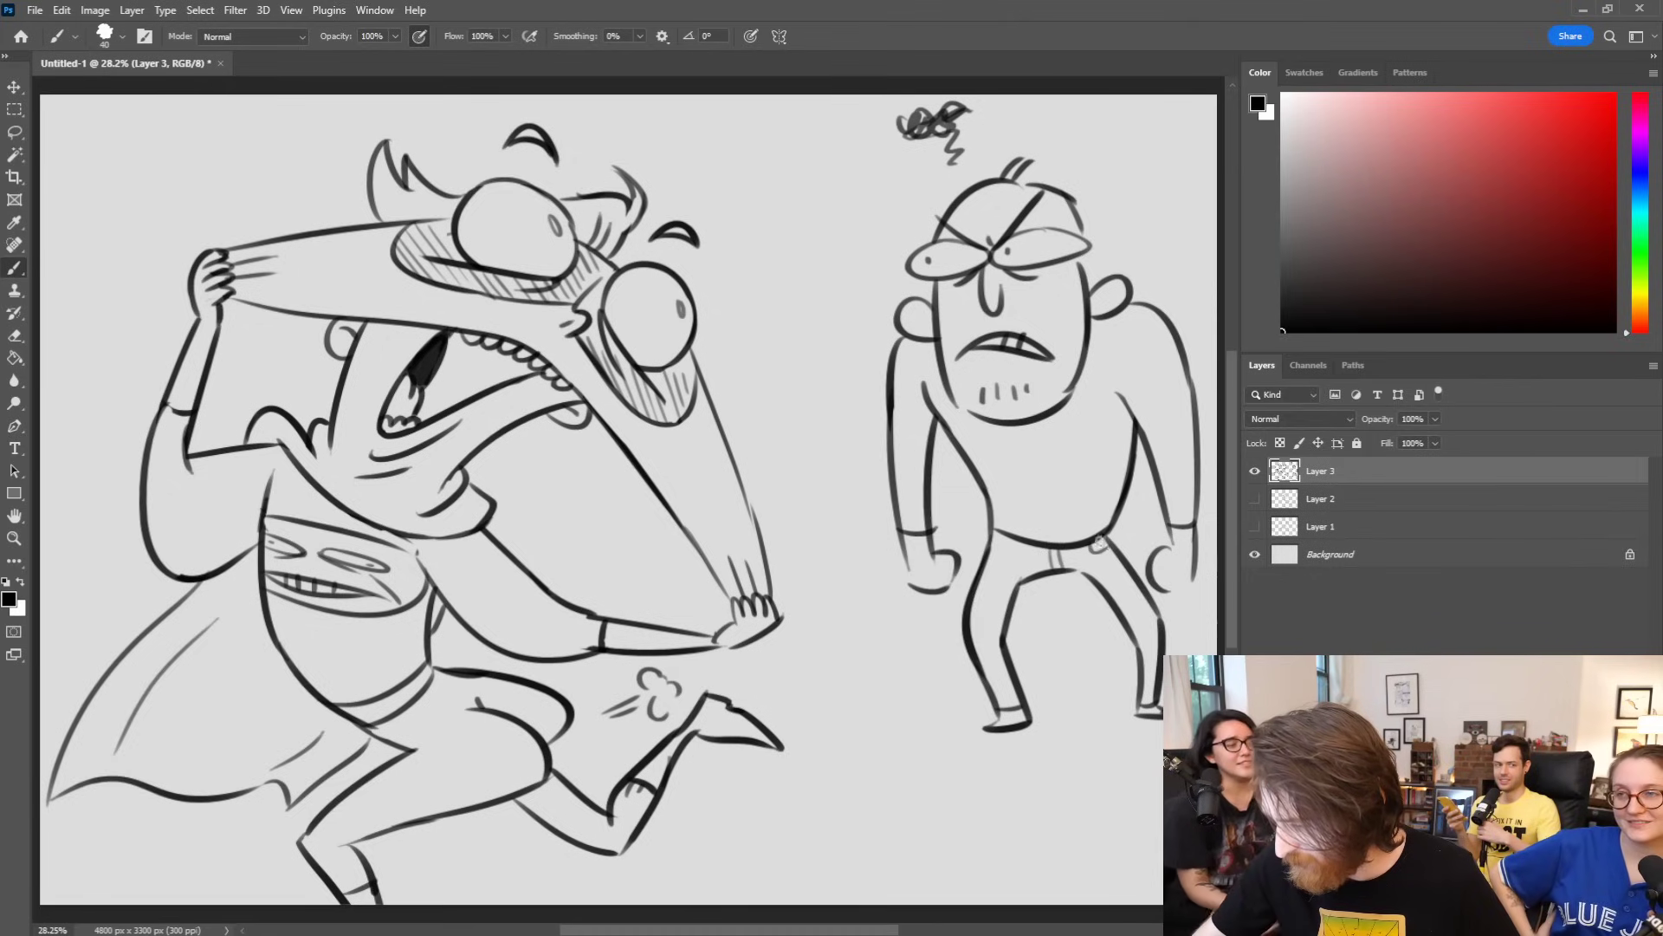
drag(999, 546, 1021, 549)
Step: Close the scowling figure's right-side fist and hatch a ground shadow between its feet
mouse_move(1159, 586)
mouse_down()
mouse_move(1189, 592)
mouse_move(1196, 568)
mouse_up()
mouse_move(1123, 724)
mouse_down()
mouse_move(1027, 746)
mouse_move(1077, 736)
mouse_up()
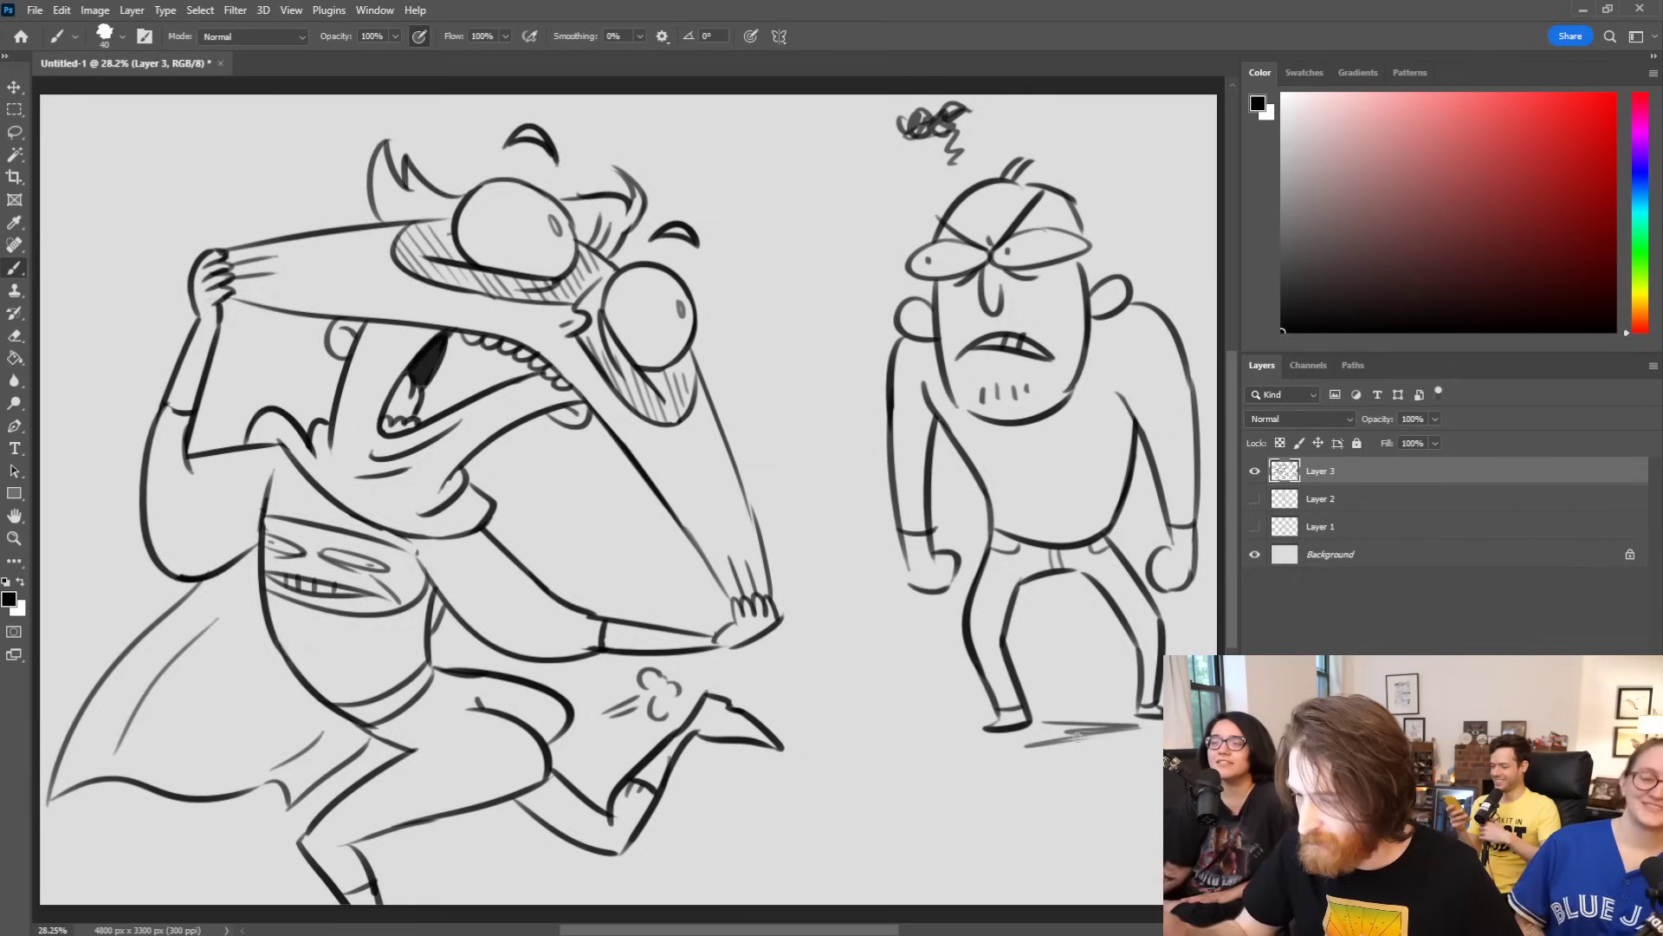
Step: Select the whole scowling figure with a lasso, scale it down slightly, shift it left from the canvas edge, and deselect it
key(l)
mouse_move(856, 166)
mouse_down()
mouse_move(858, 224)
mouse_move(1126, 814)
mouse_move(1213, 305)
mouse_move(838, 97)
mouse_up()
key(v)
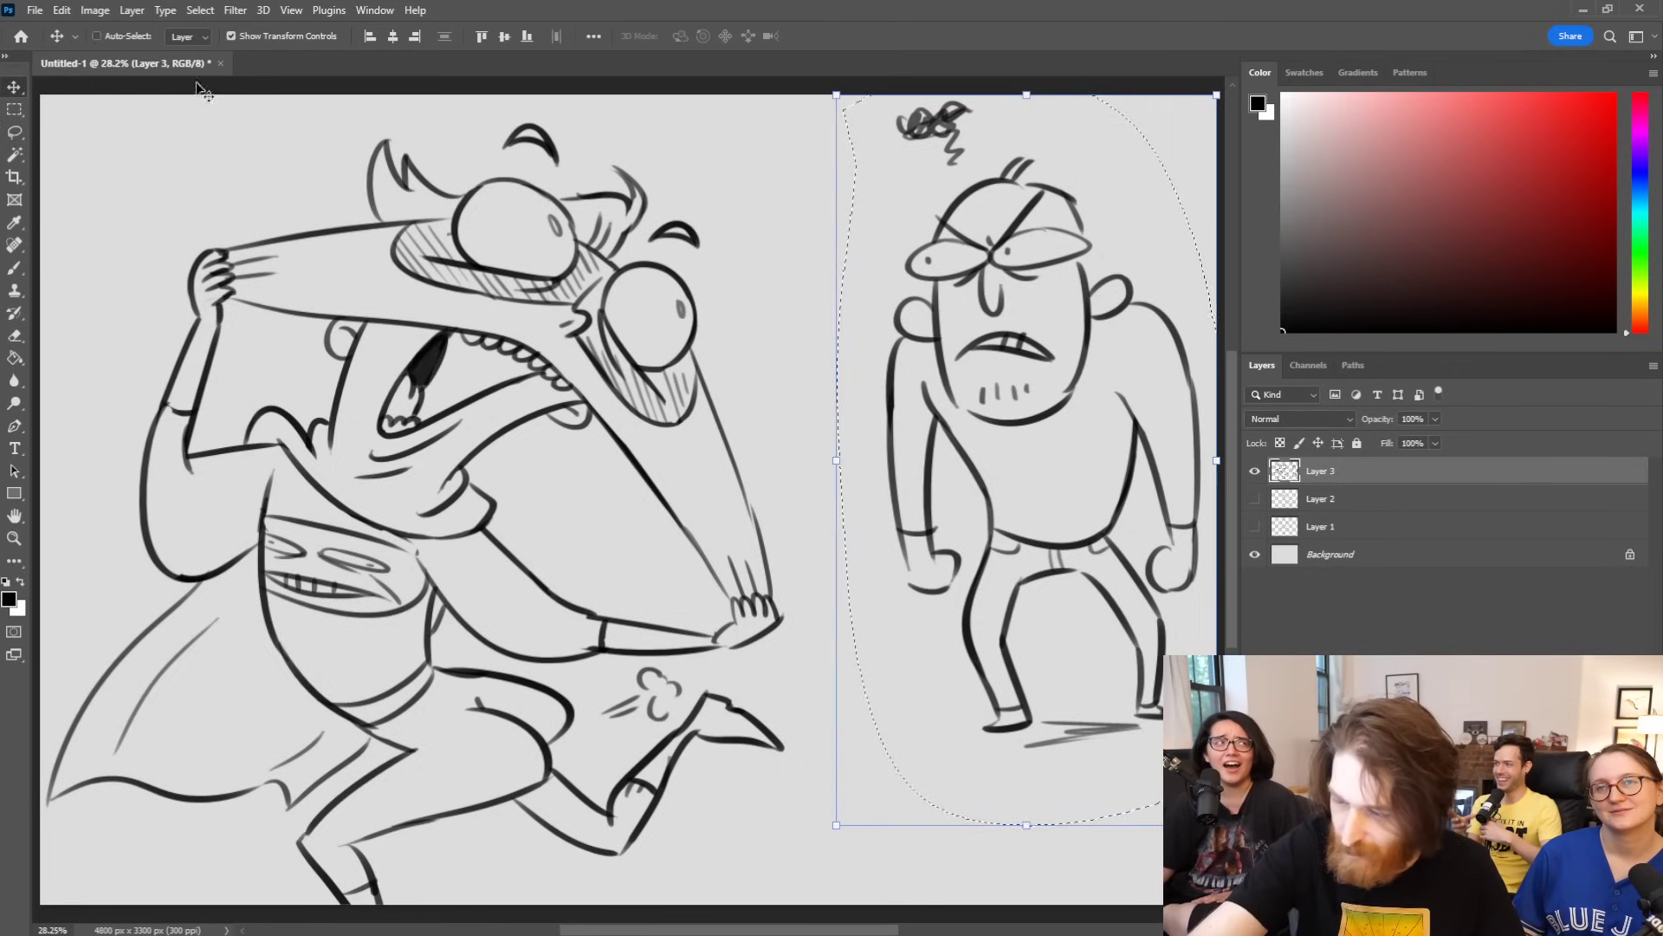
click(825, 86)
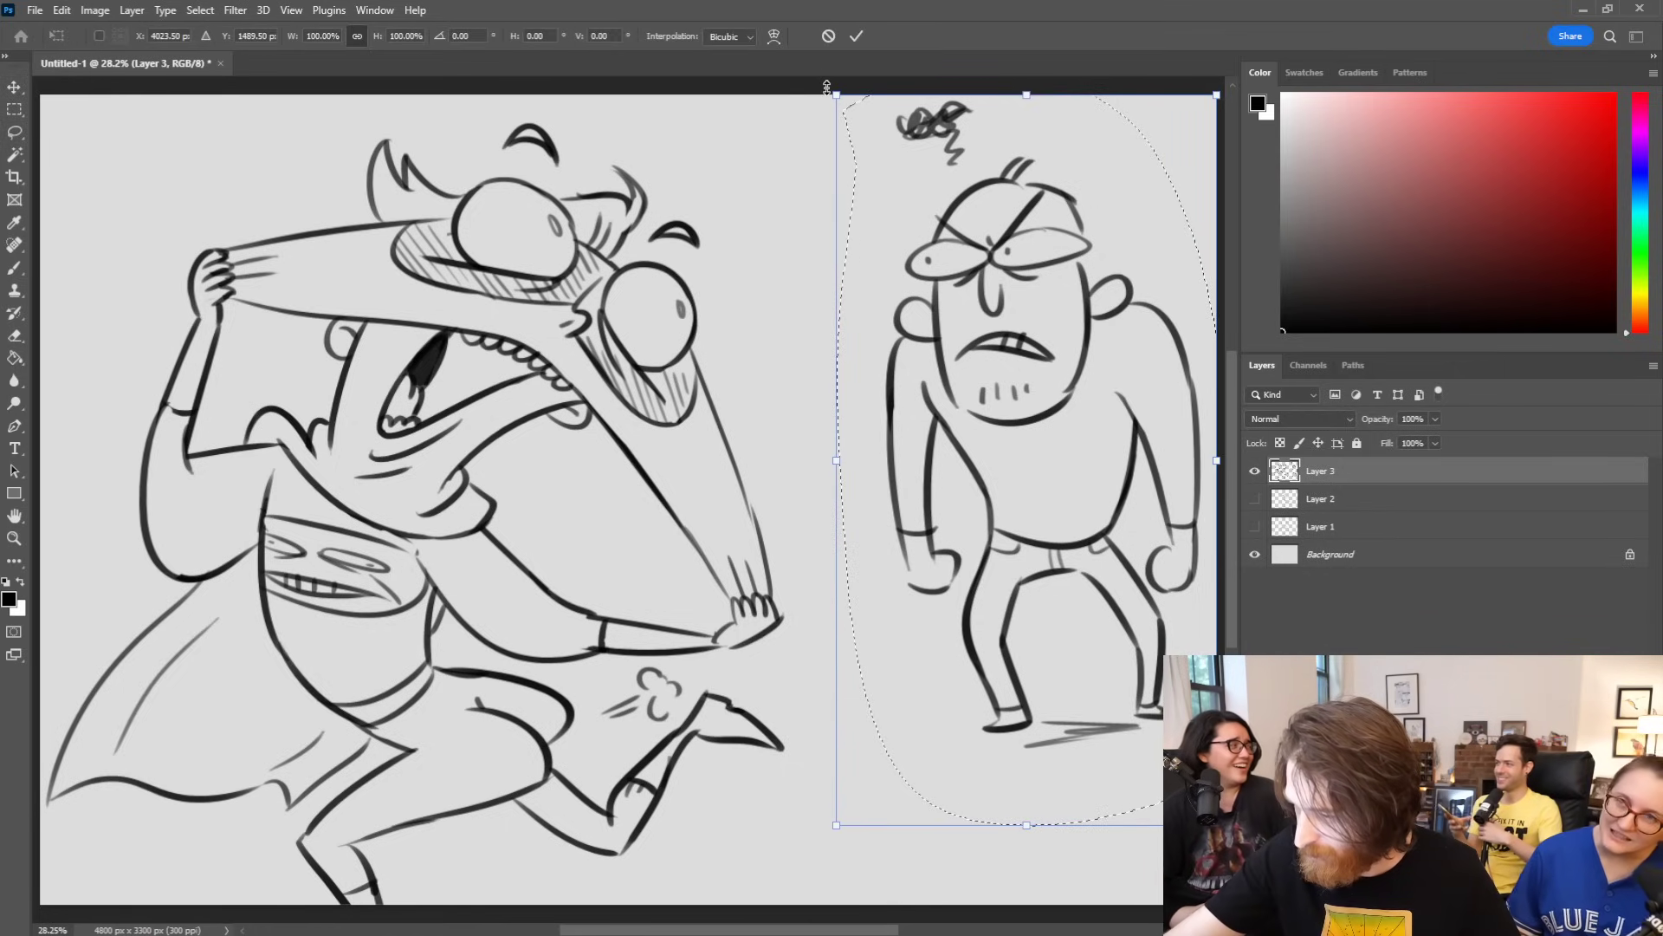
drag(820, 89, 871, 46)
drag(1109, 324, 1074, 335)
key(Return)
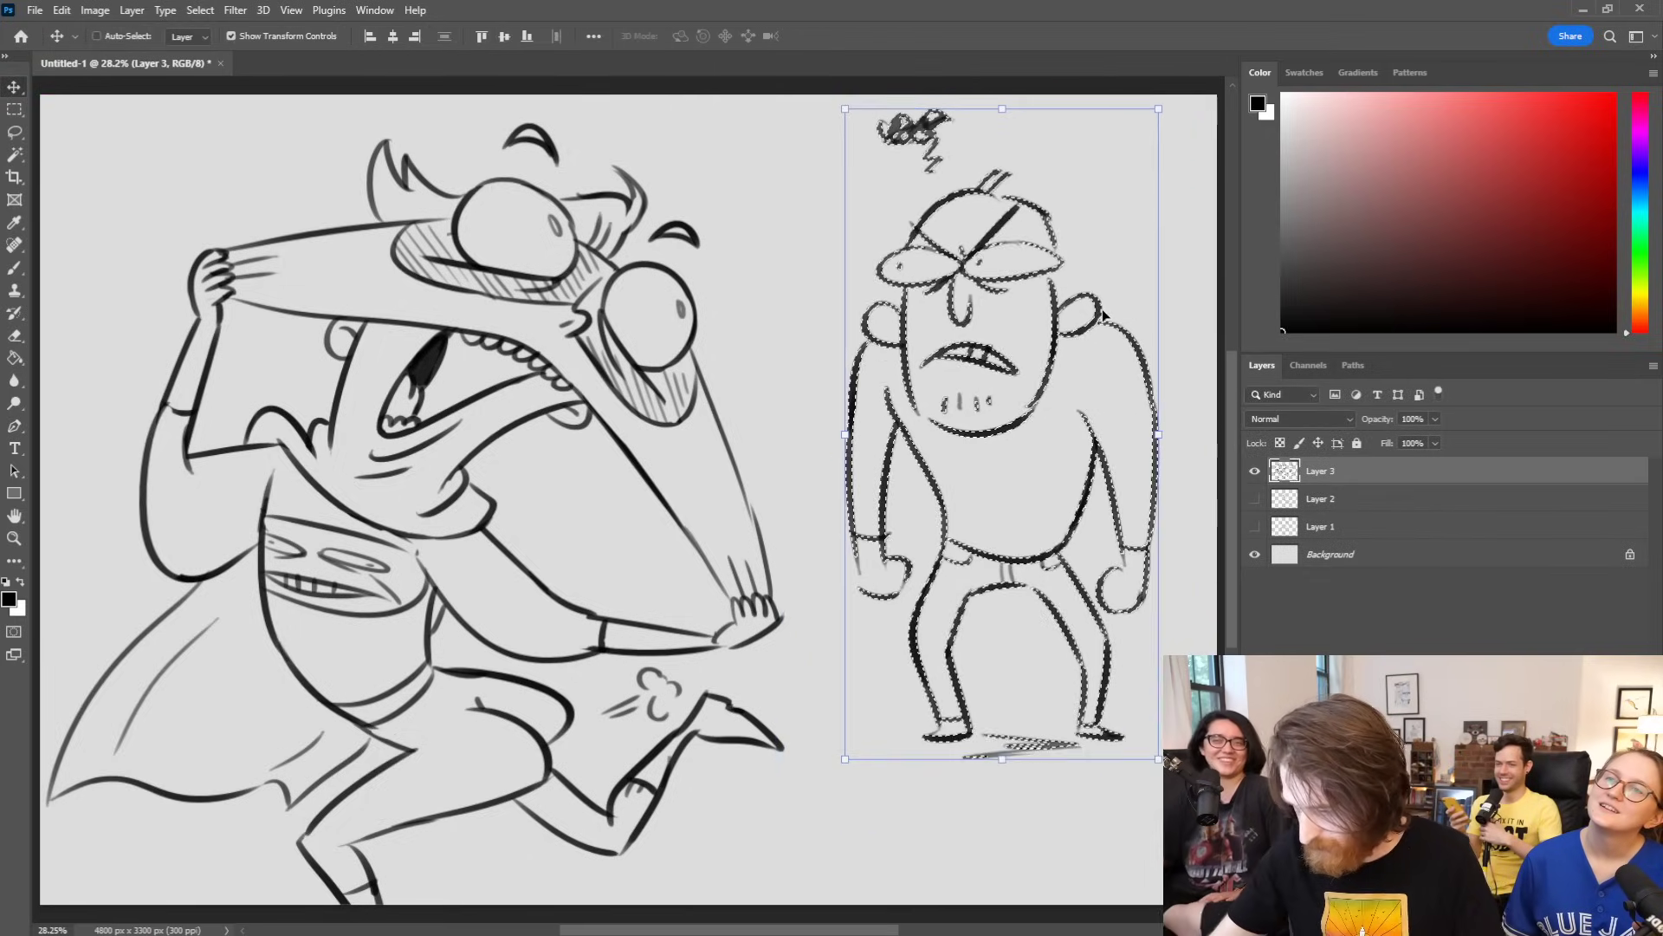
click(14, 109)
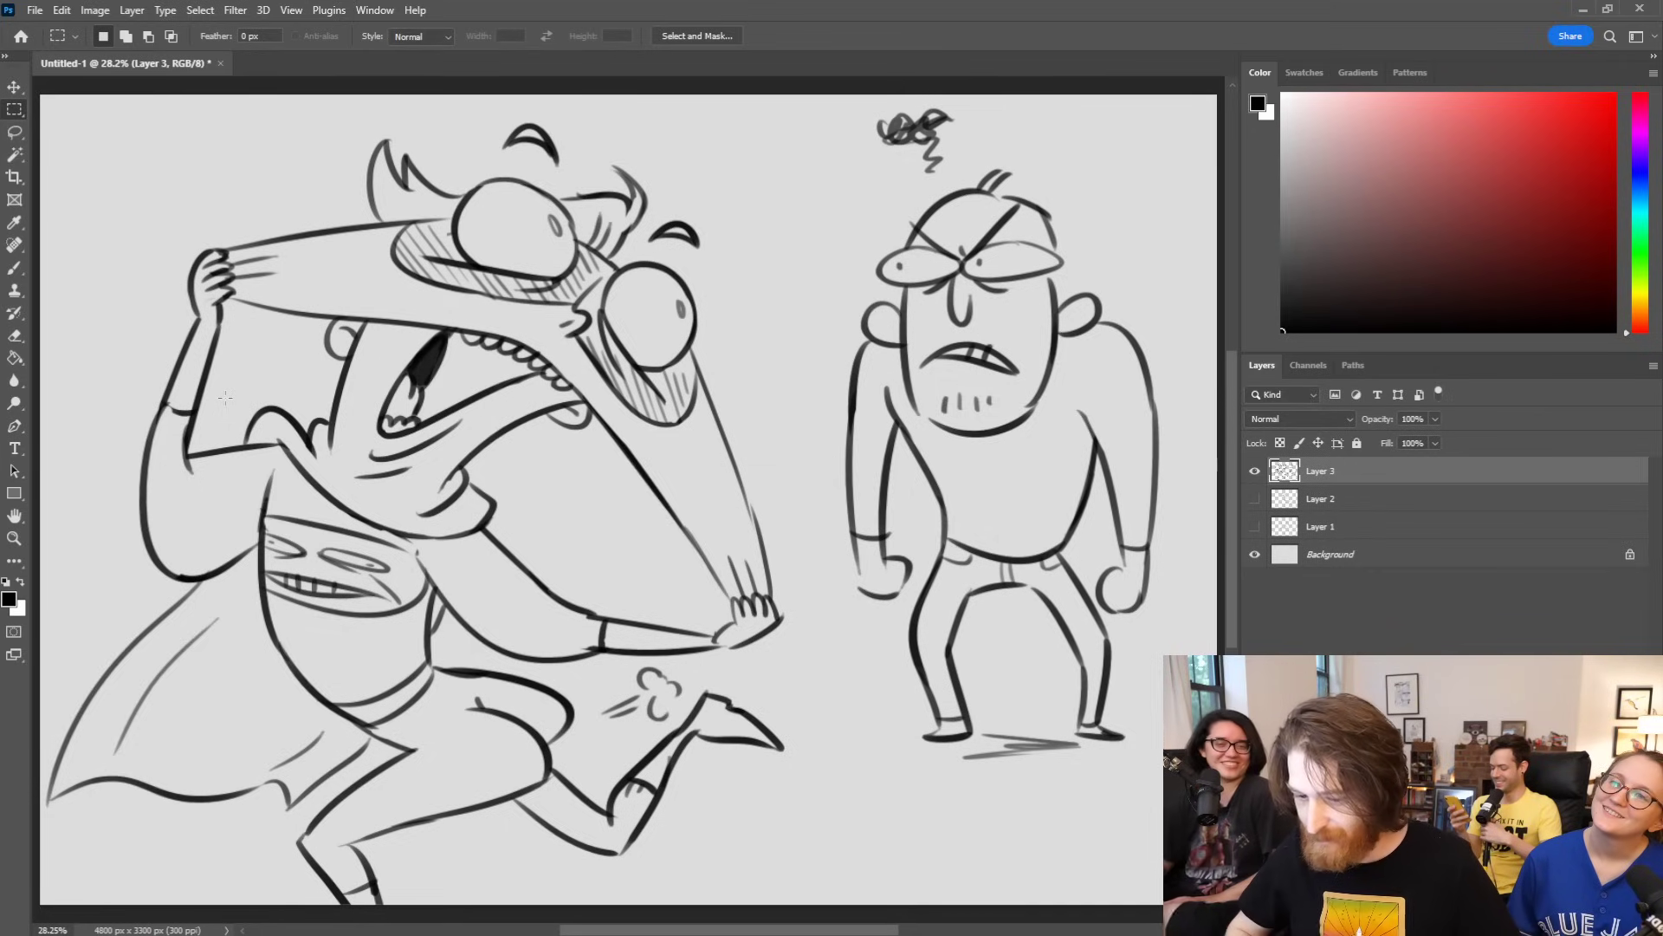
Step: Brush thin tension lines along the lower edges of both stretched sides of the runner's head, near the gripping hands
click(18, 267)
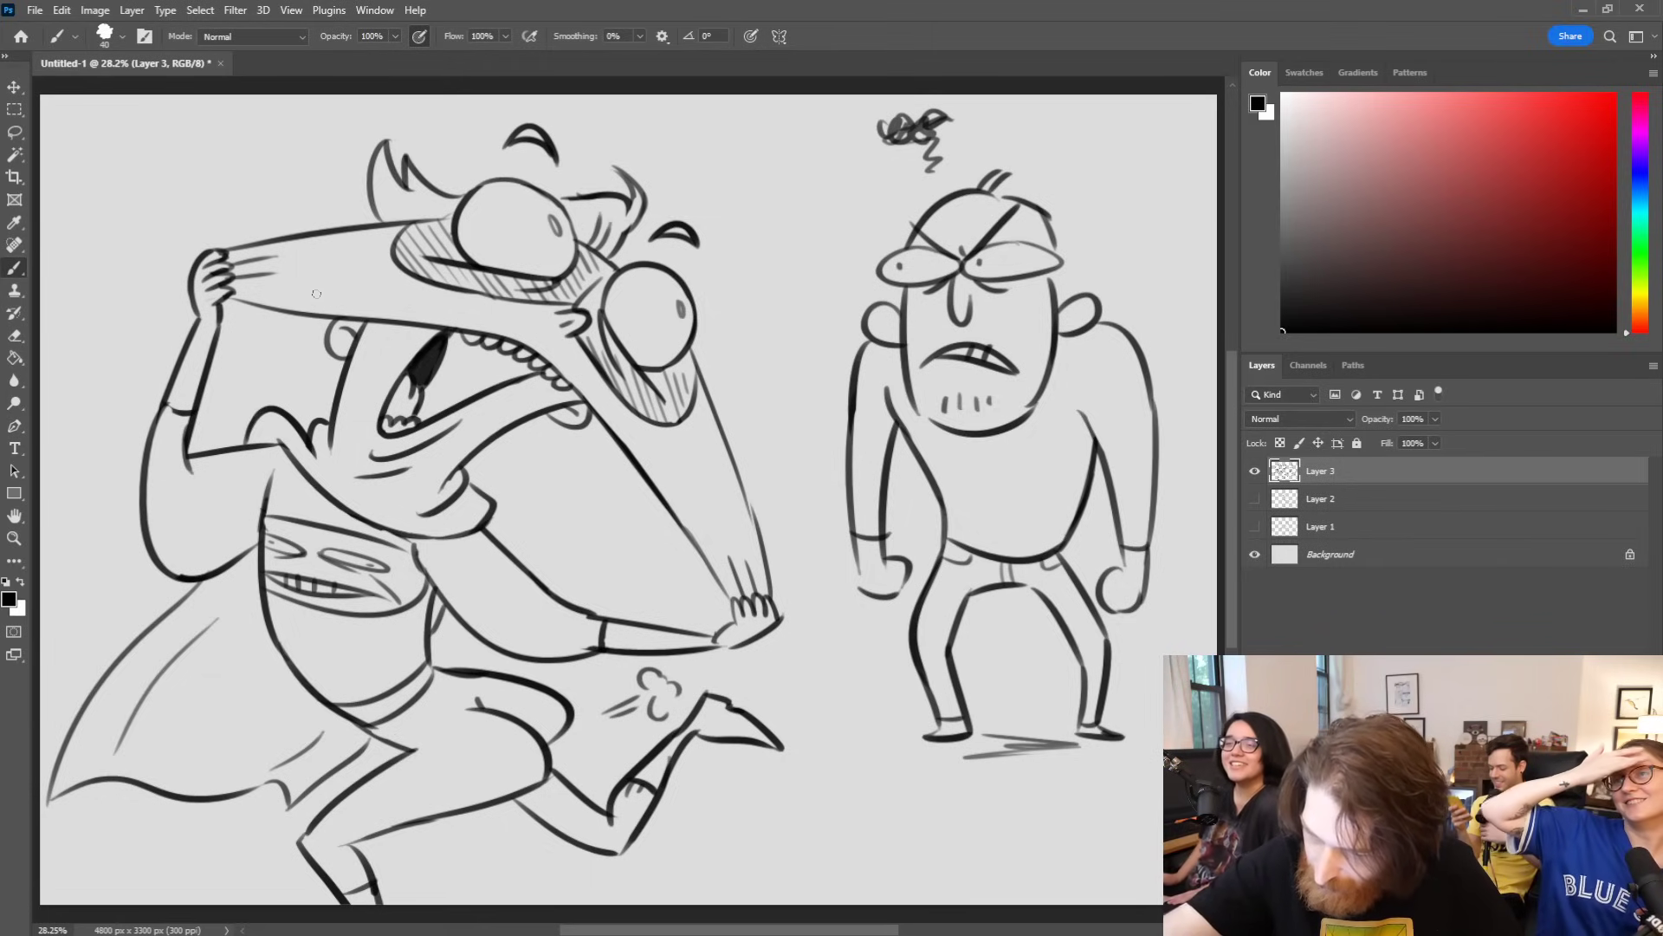
drag(273, 299, 359, 303)
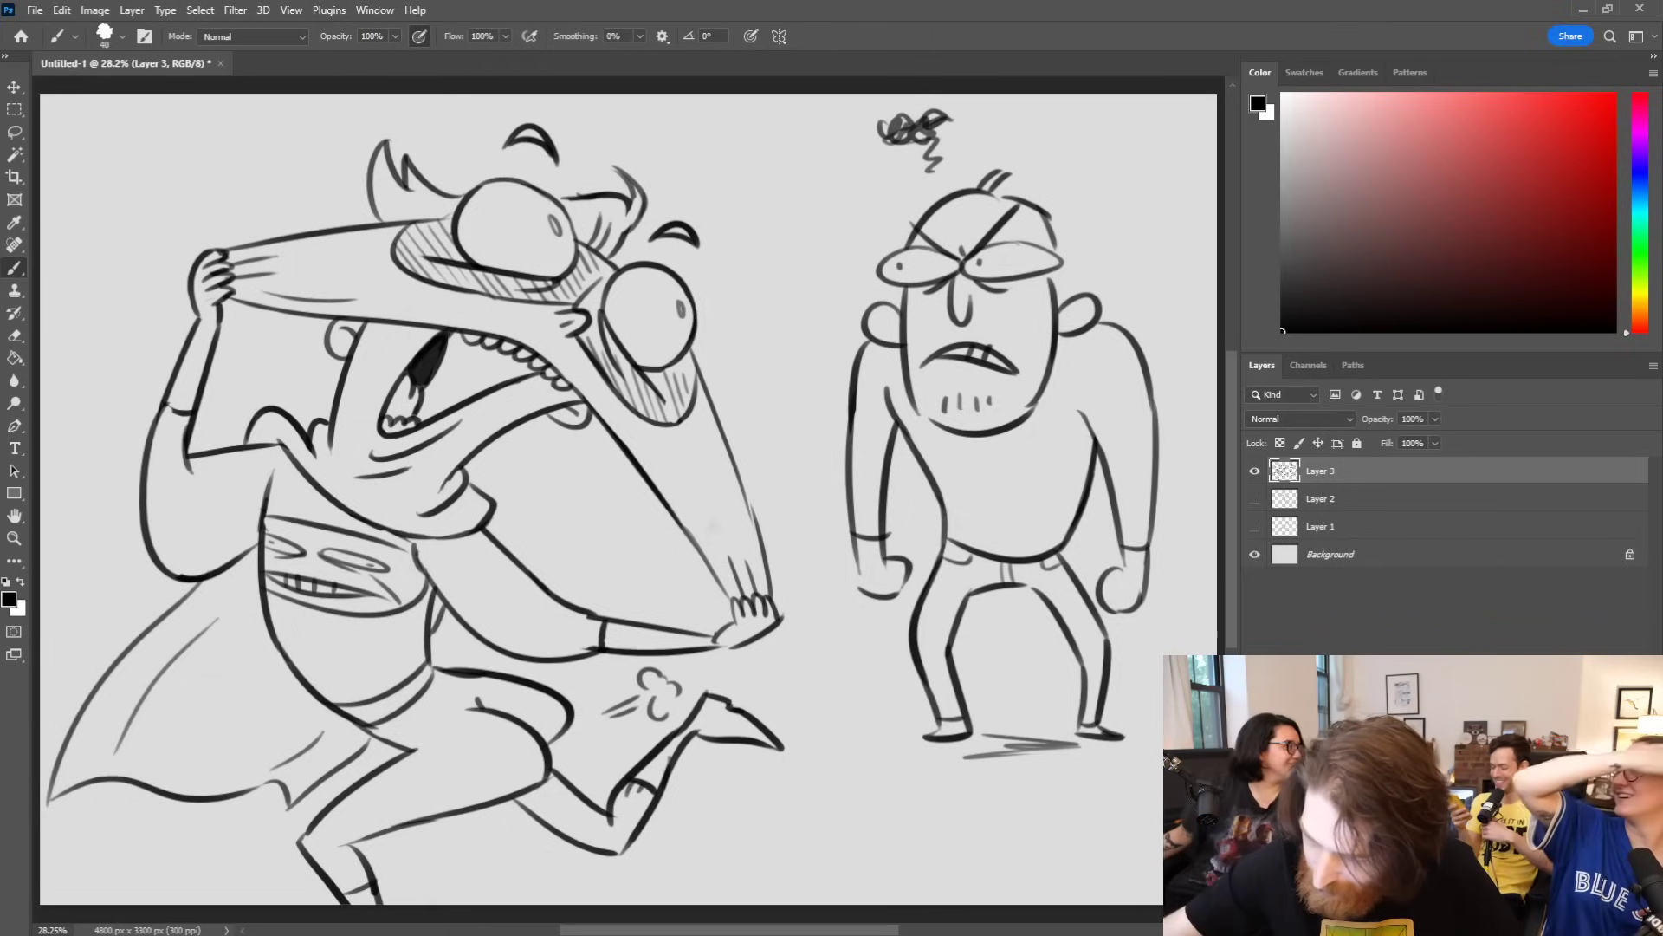
mouse_move(691, 502)
mouse_down()
mouse_move(726, 557)
mouse_move(711, 571)
mouse_up()
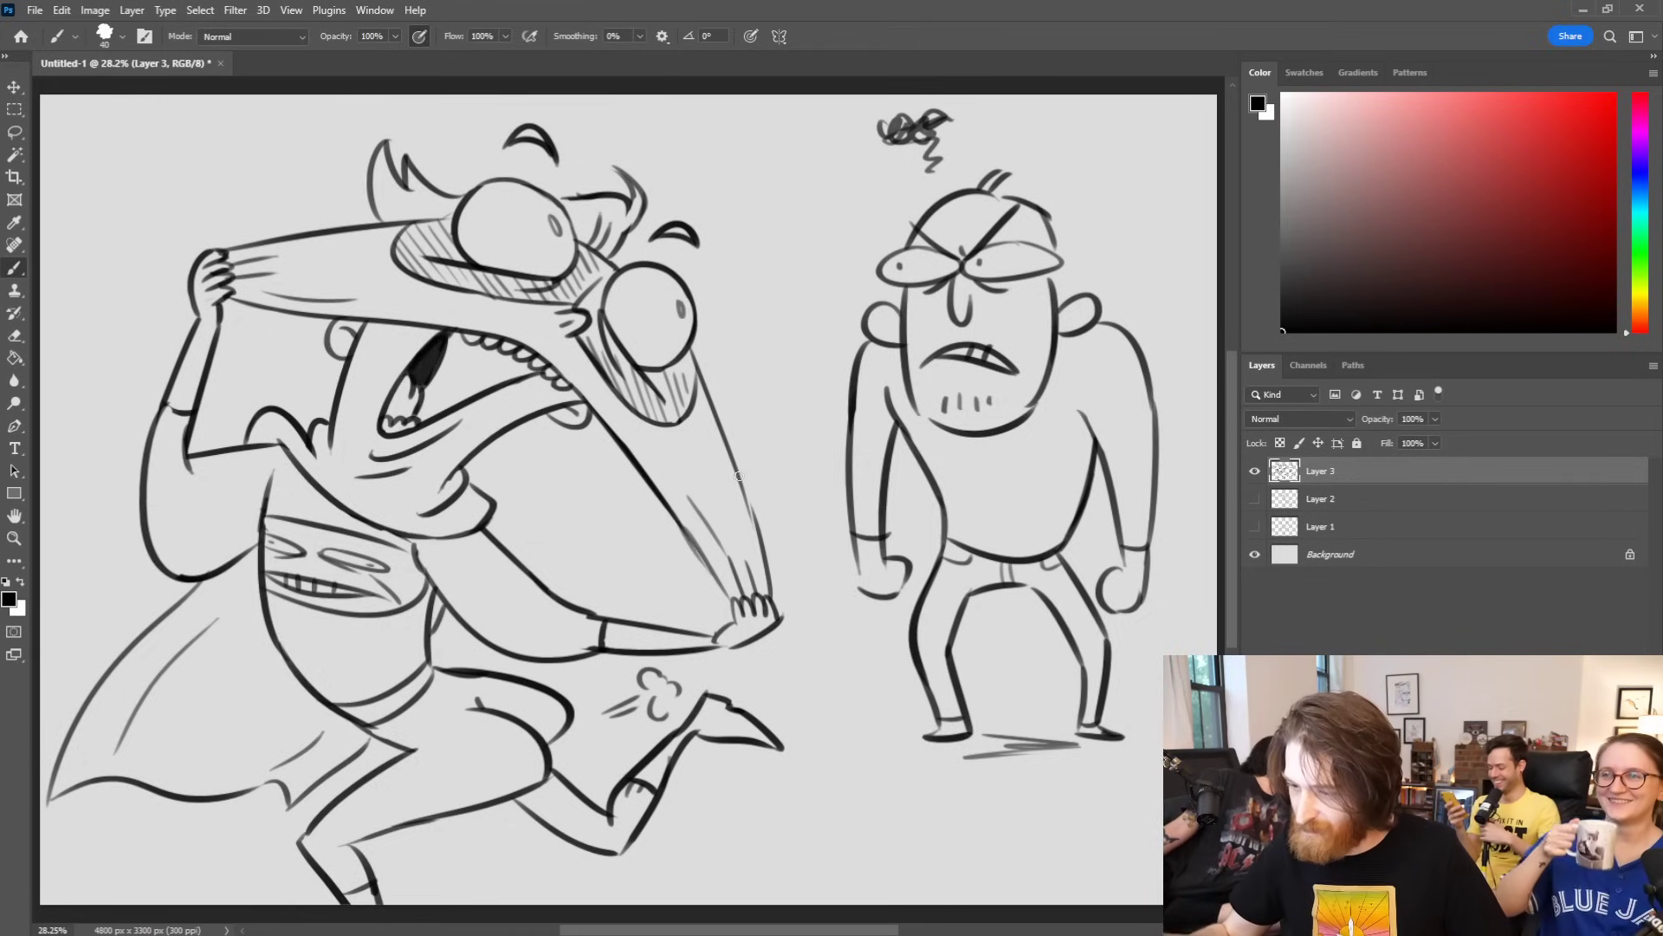
Step: Letter the word "CRIME" by hand across the scowling figure's shirt
mouse_move(961, 459)
mouse_down()
mouse_move(961, 487)
mouse_move(992, 487)
mouse_up()
mouse_move(1005, 456)
mouse_down()
mouse_move(1005, 478)
mouse_move(1032, 483)
mouse_up()
drag(1032, 482, 1048, 483)
drag(1033, 470, 1047, 457)
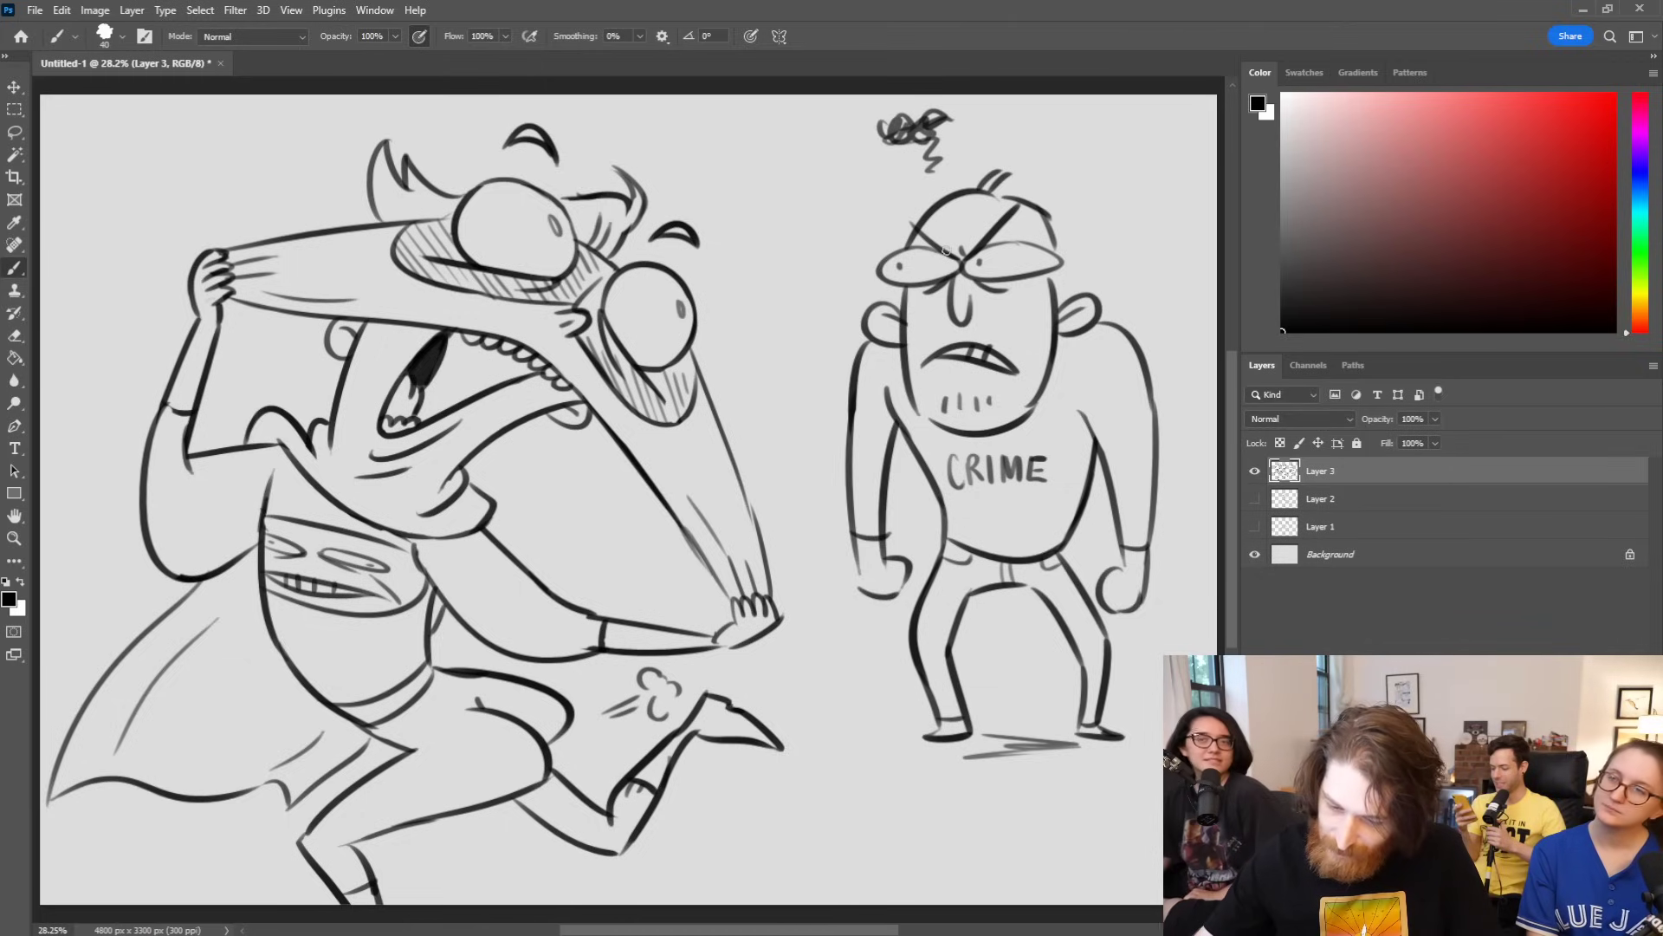
Step: Rework the runner's waistband curve, and add a curved shirt hem below the chest face with a navel dot under it
mouse_move(339, 691)
mouse_down()
mouse_move(414, 674)
mouse_move(350, 699)
mouse_up()
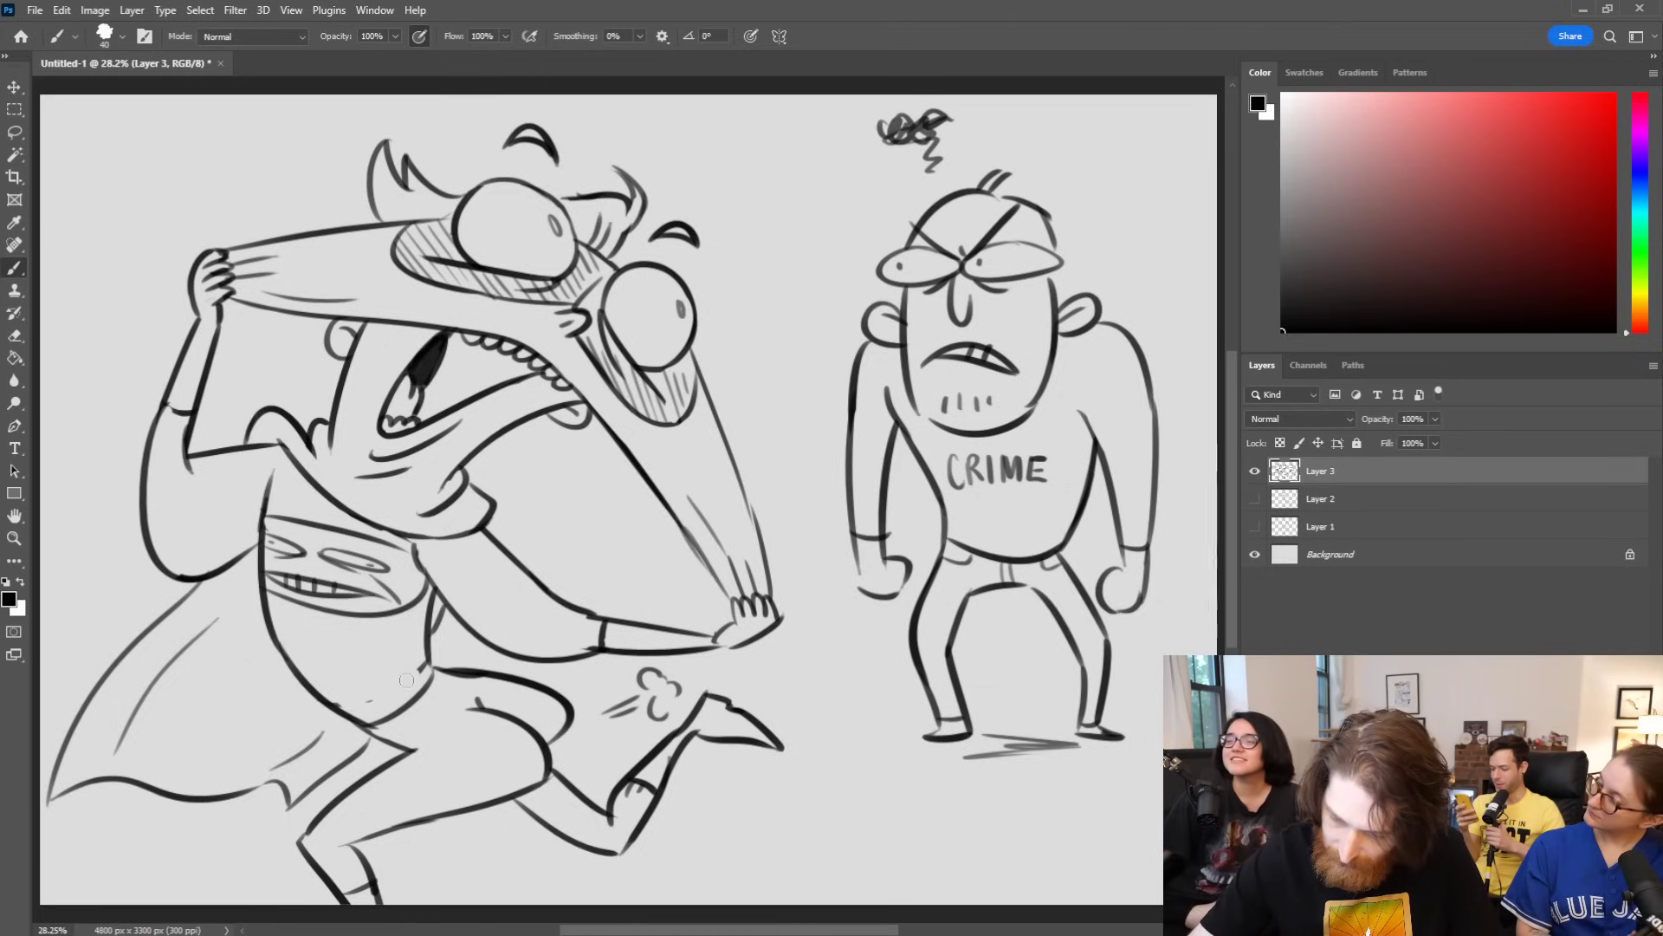
drag(428, 663, 420, 670)
drag(331, 705, 421, 665)
drag(274, 626, 426, 643)
click(330, 685)
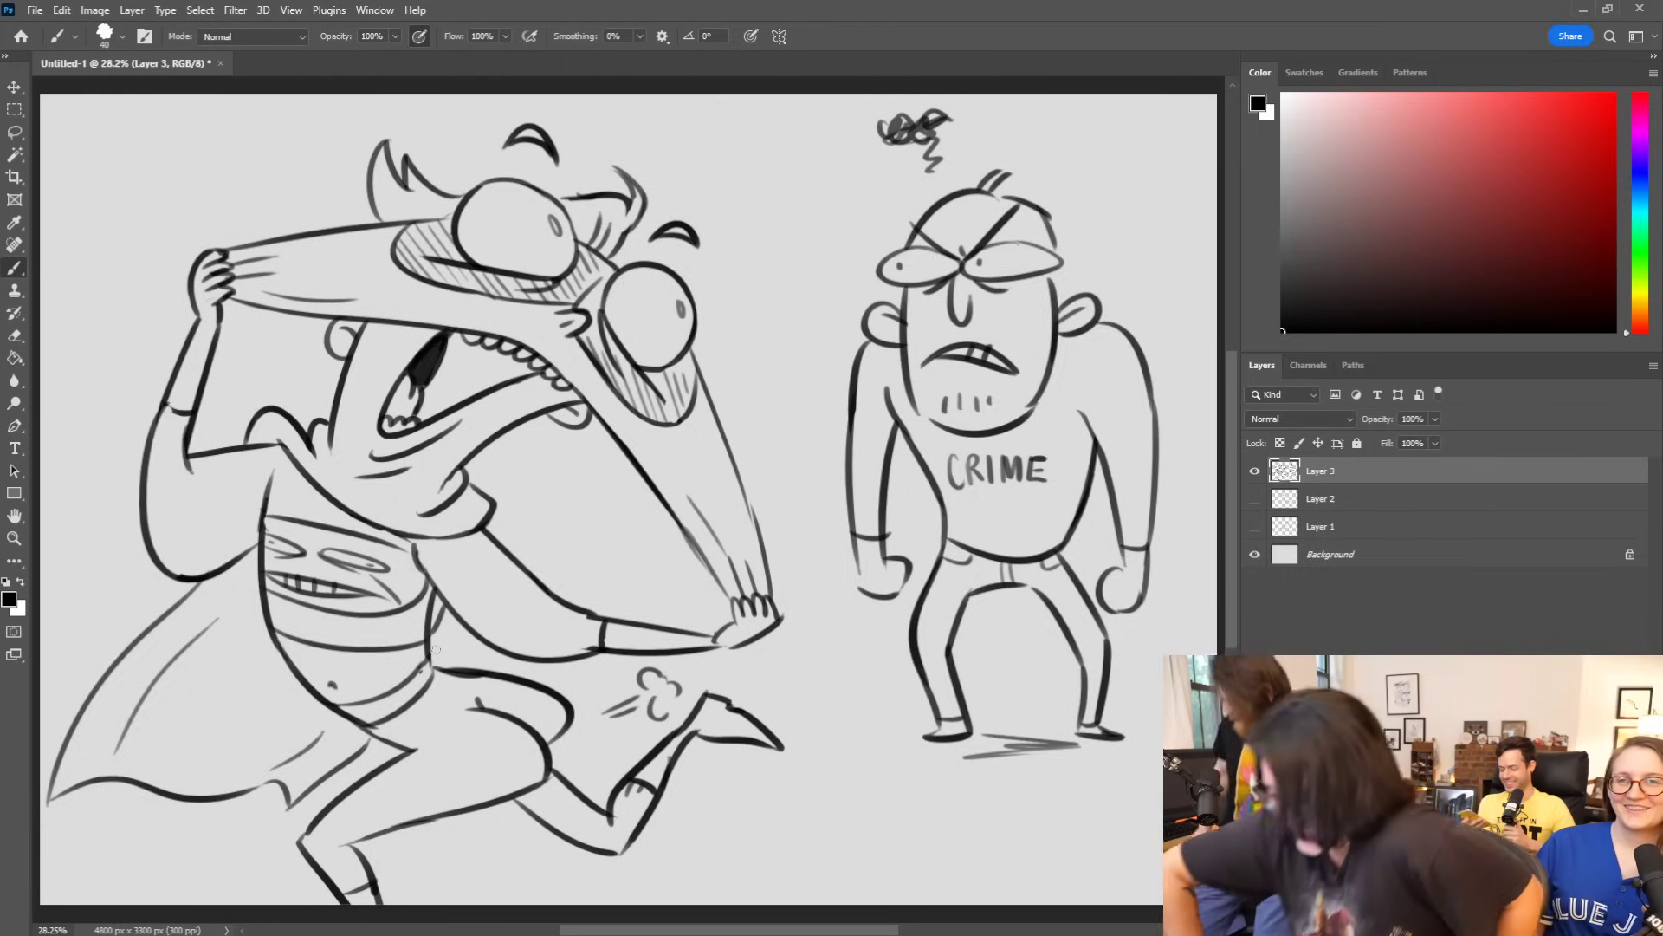
Step: Hide Layer 3 and add a new empty layer above it for the next cartoon
click(1255, 471)
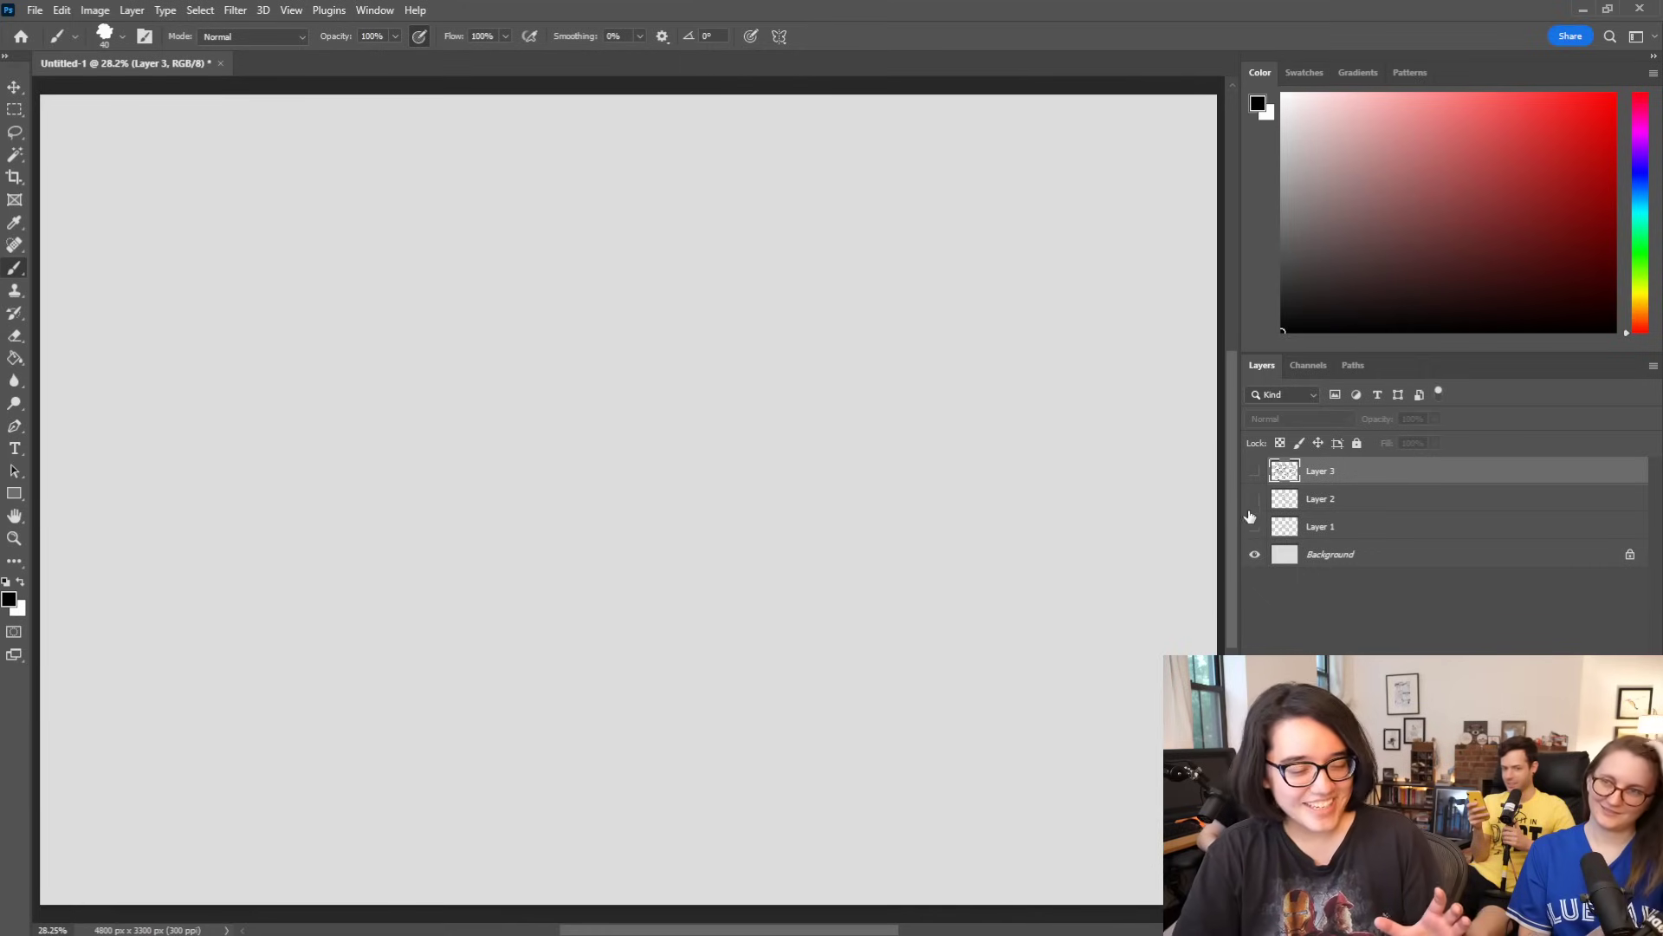
key(ctrl+shift+alt+n)
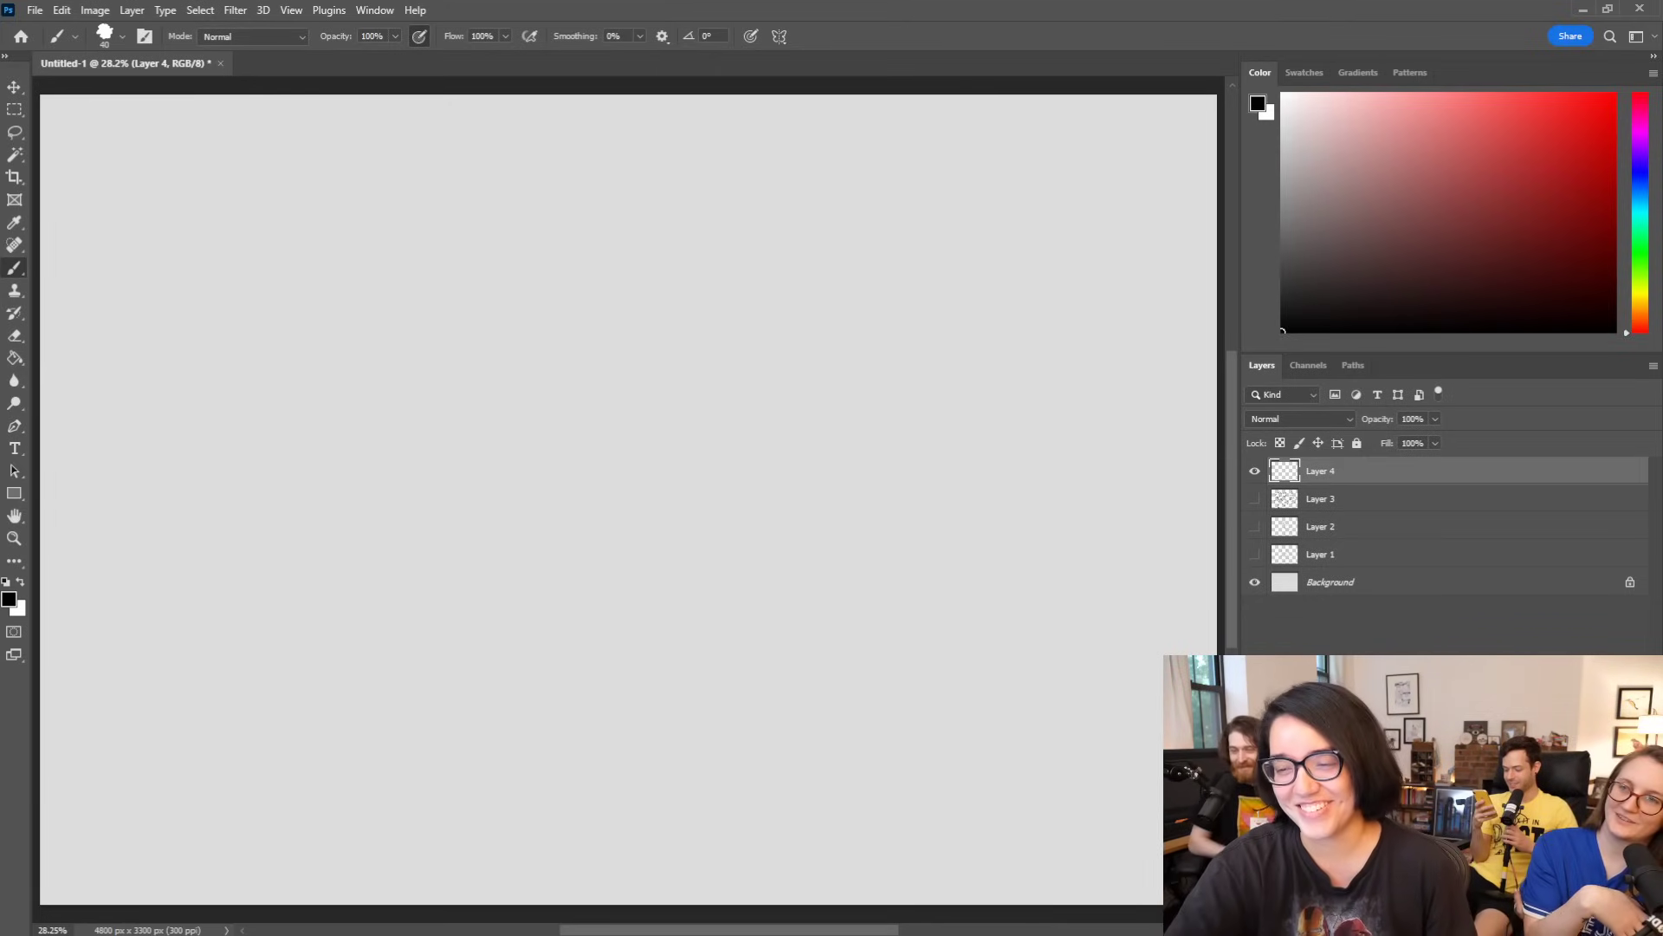
Step: Sketch a light egg-shaped head outline in the upper middle of the canvas, going over its sides and chin a second time
drag(568, 294, 560, 208)
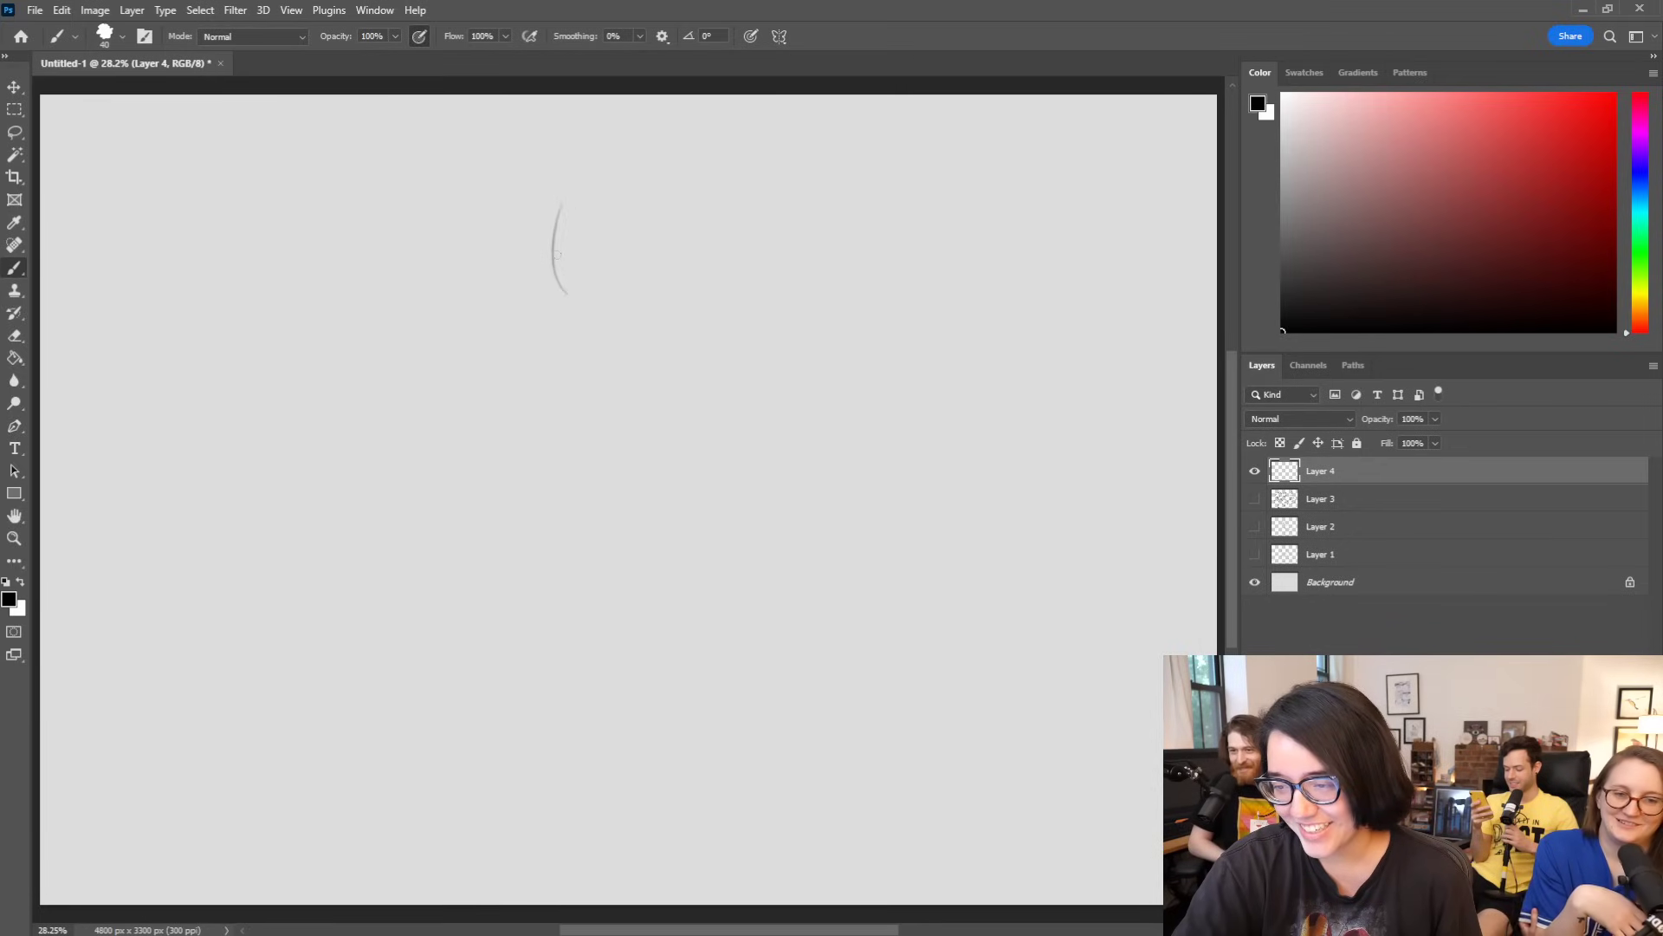
key(ctrl+z)
drag(567, 289, 574, 169)
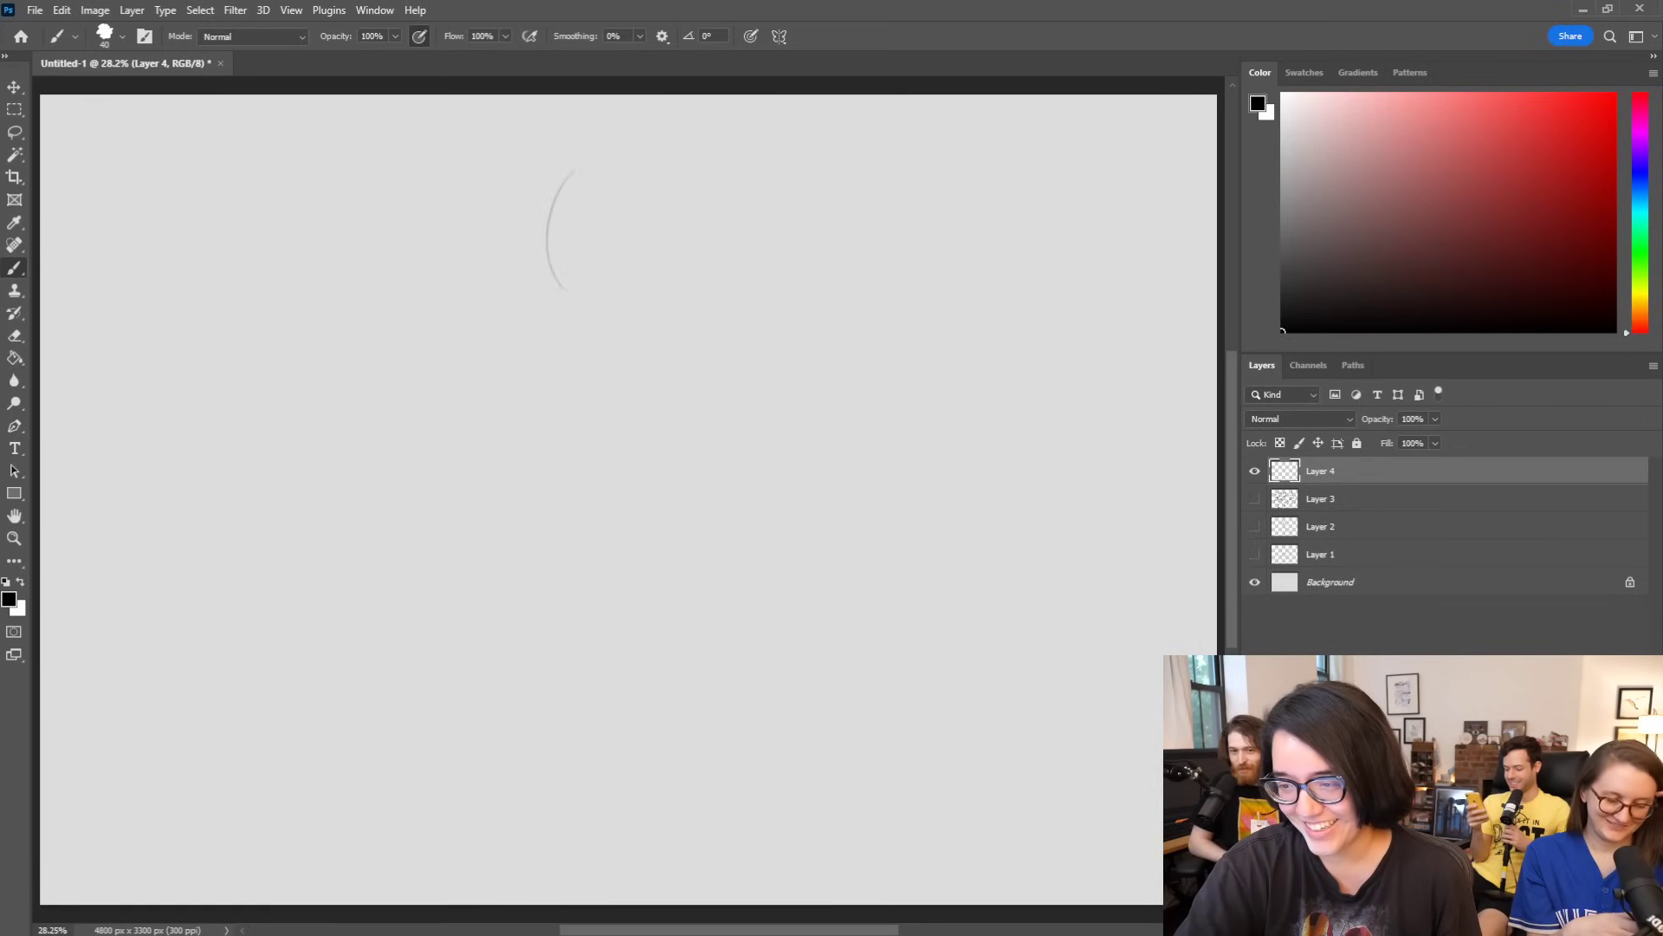
drag(642, 296, 661, 277)
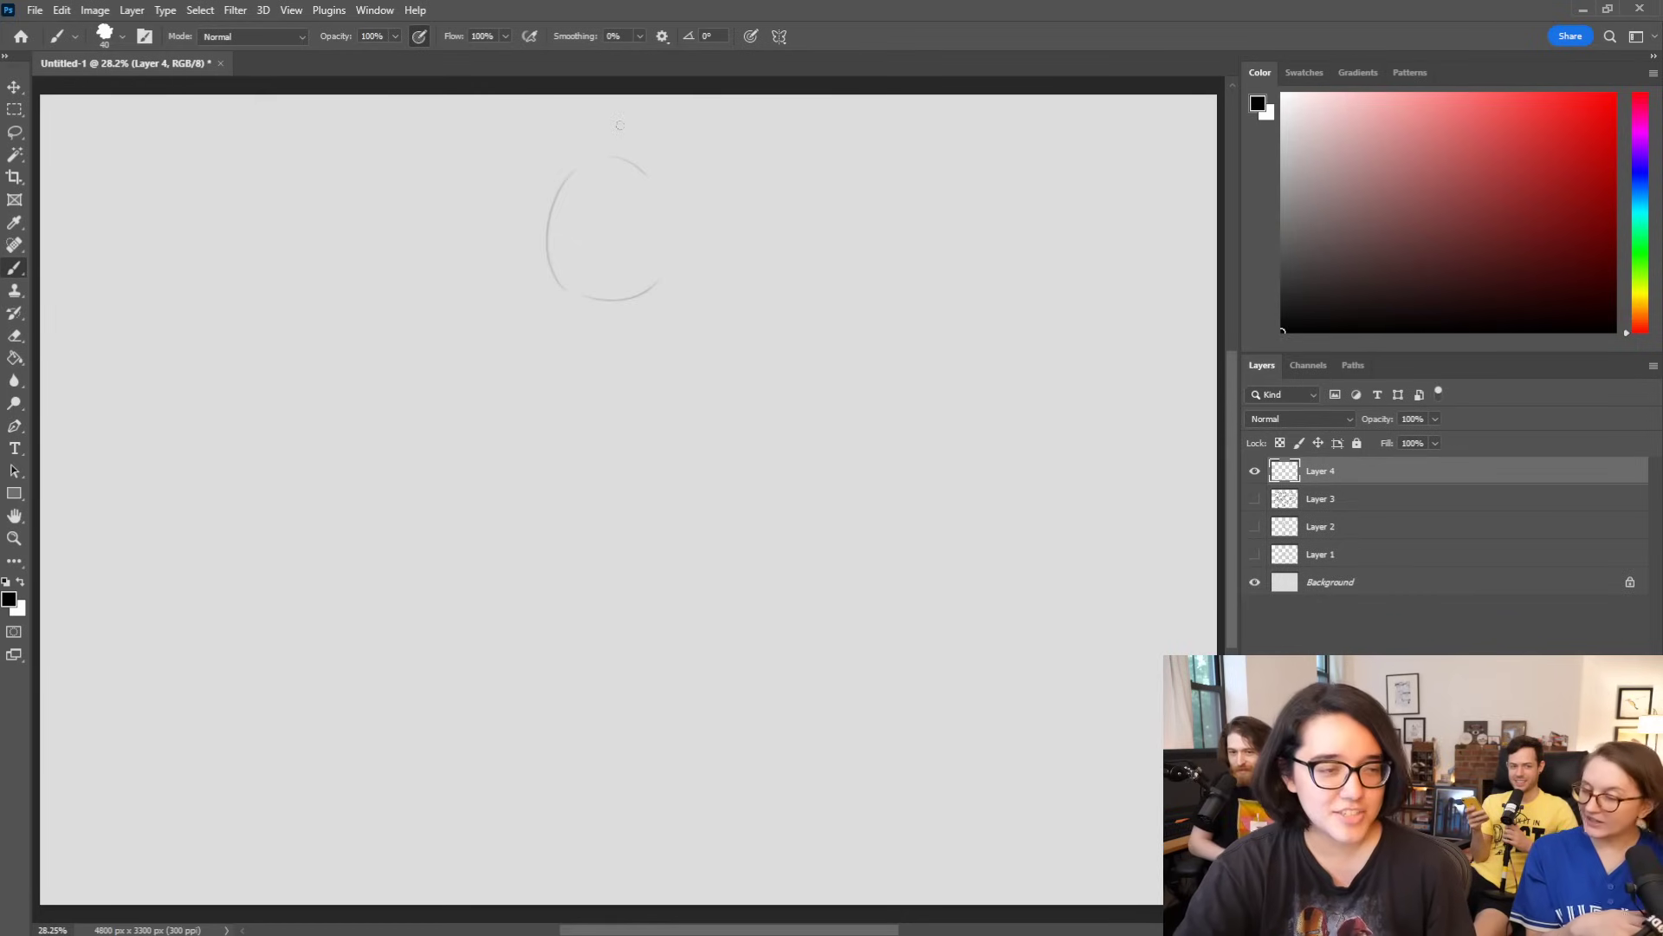
key(ctrl+z)
mouse_move(583, 300)
mouse_down()
mouse_move(663, 243)
mouse_move(662, 273)
mouse_move(658, 192)
mouse_up()
key(ctrl+z)
key(ctrl+z)
drag(657, 276, 662, 191)
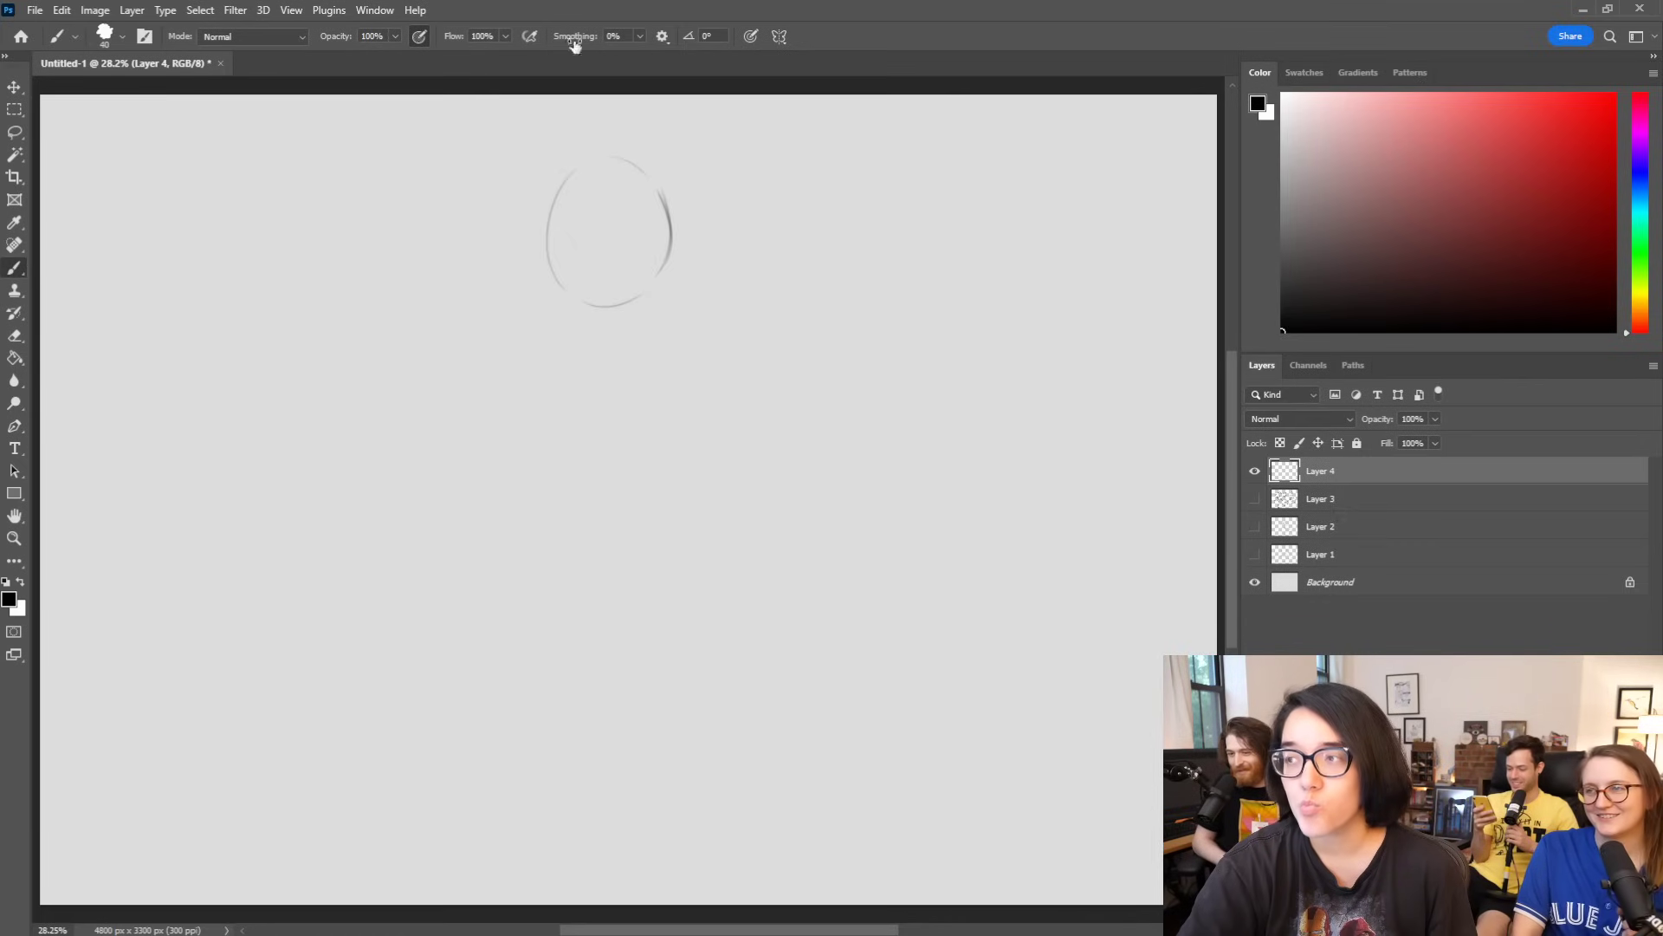
mouse_move(551, 182)
mouse_down()
mouse_move(545, 263)
mouse_move(579, 309)
mouse_up()
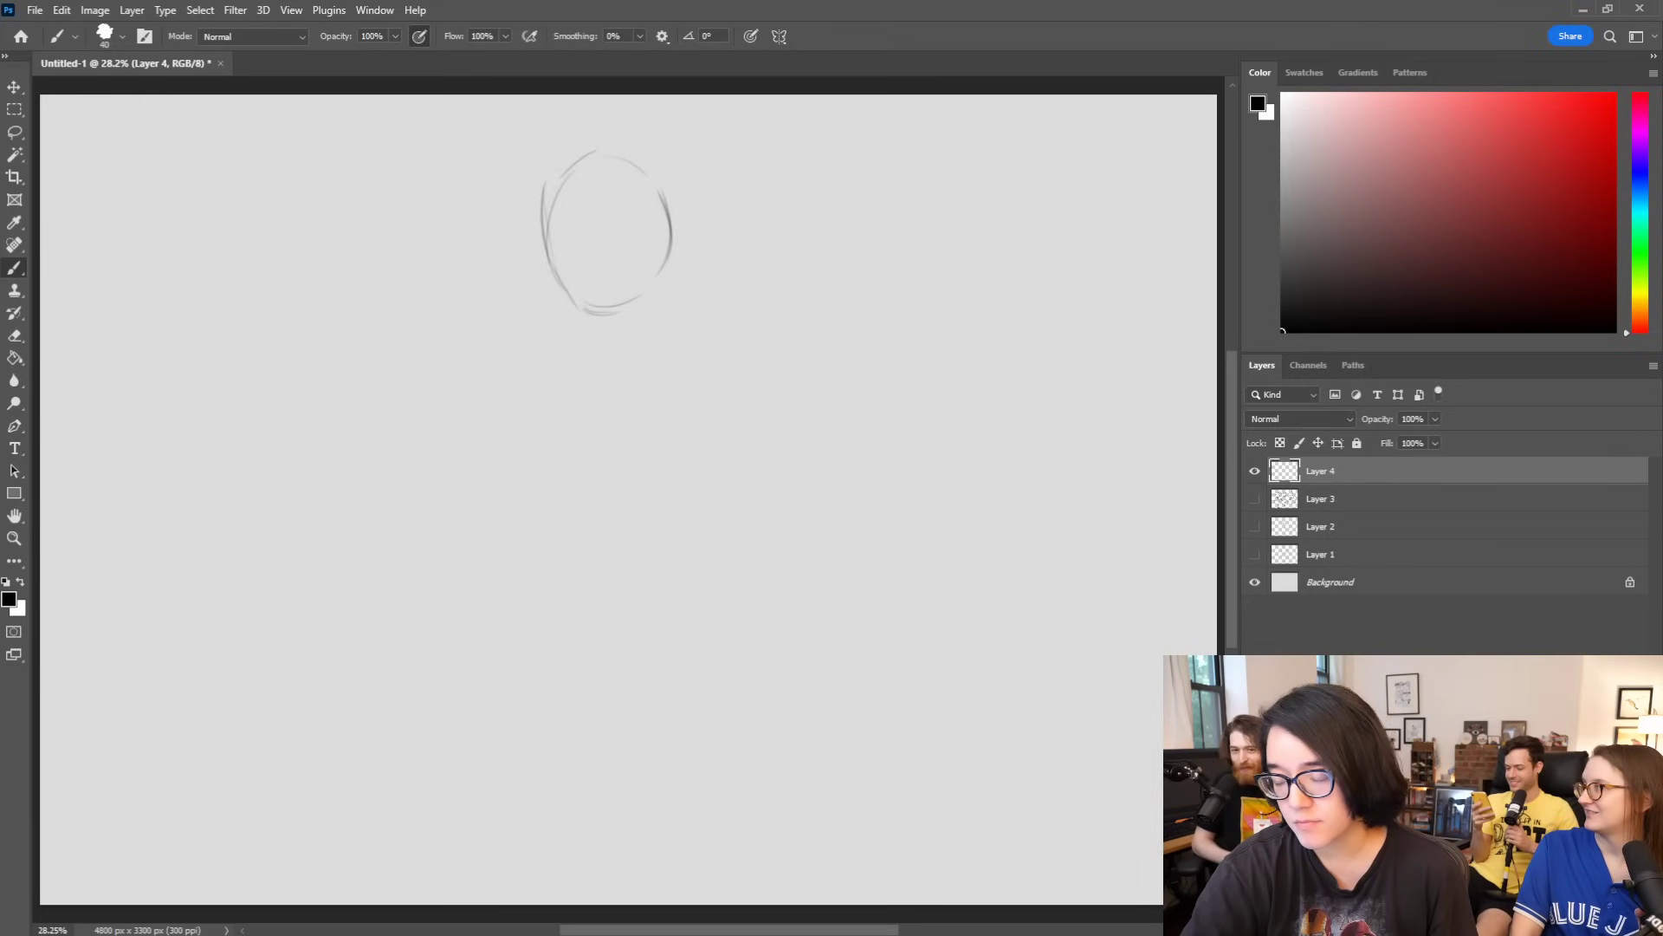
mouse_move(618, 312)
mouse_down()
mouse_move(649, 289)
mouse_move(614, 309)
mouse_move(664, 243)
mouse_move(662, 185)
mouse_up()
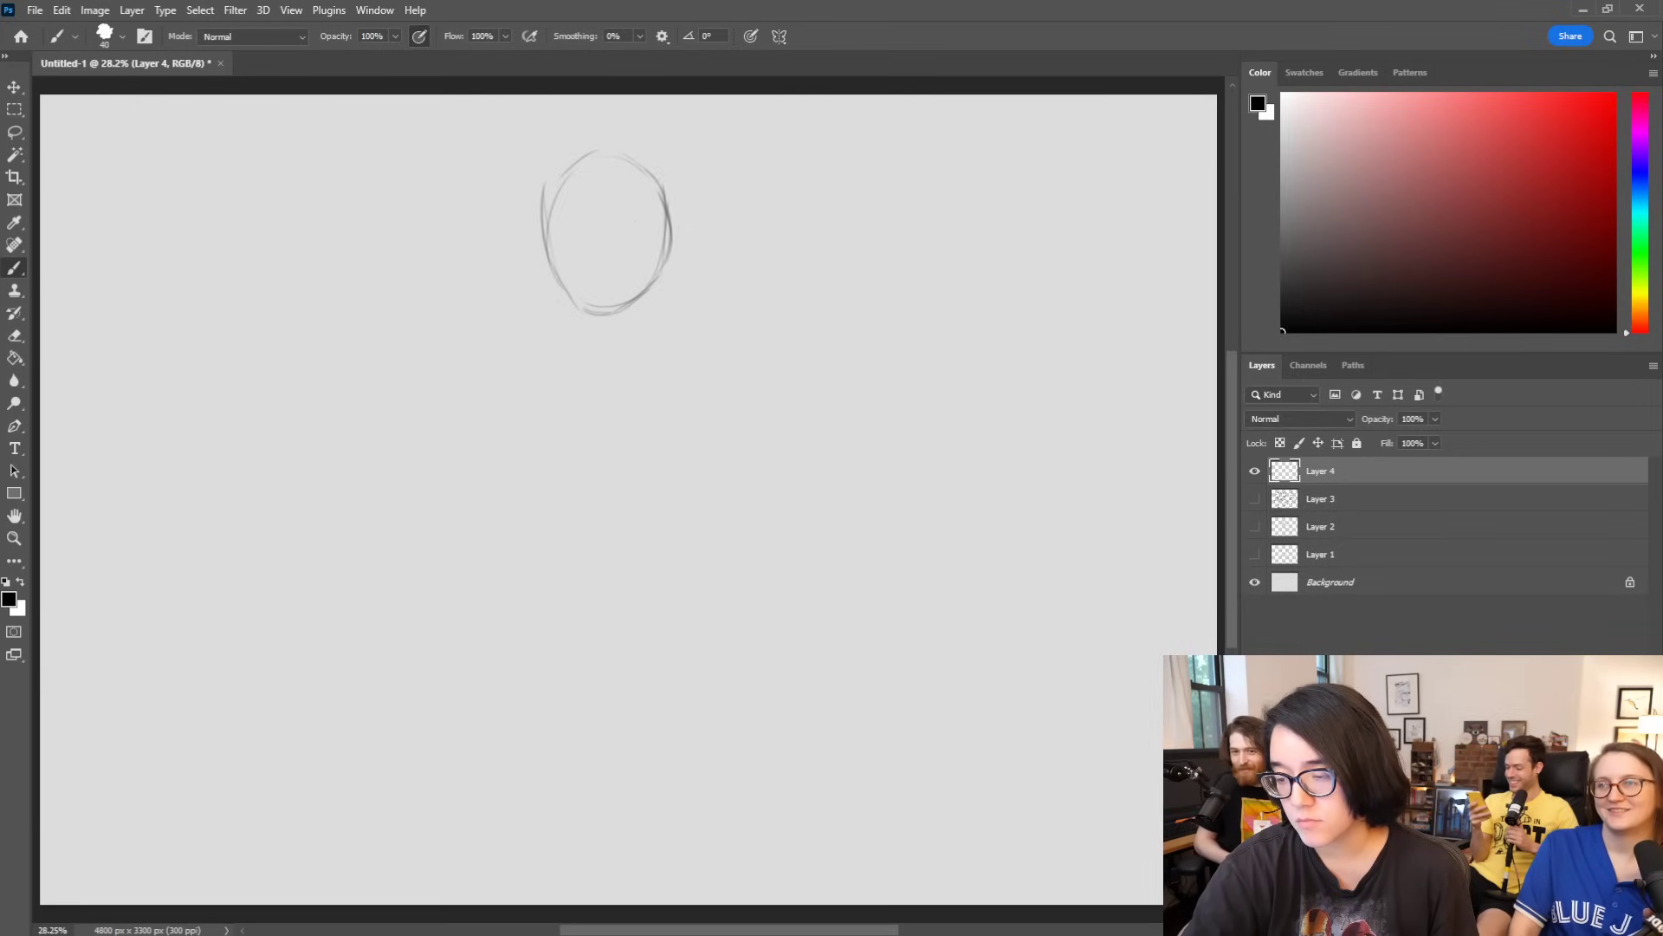
Step: Sketch the neck below the head and two sloping shoulder lines running outward from it
drag(571, 277, 579, 343)
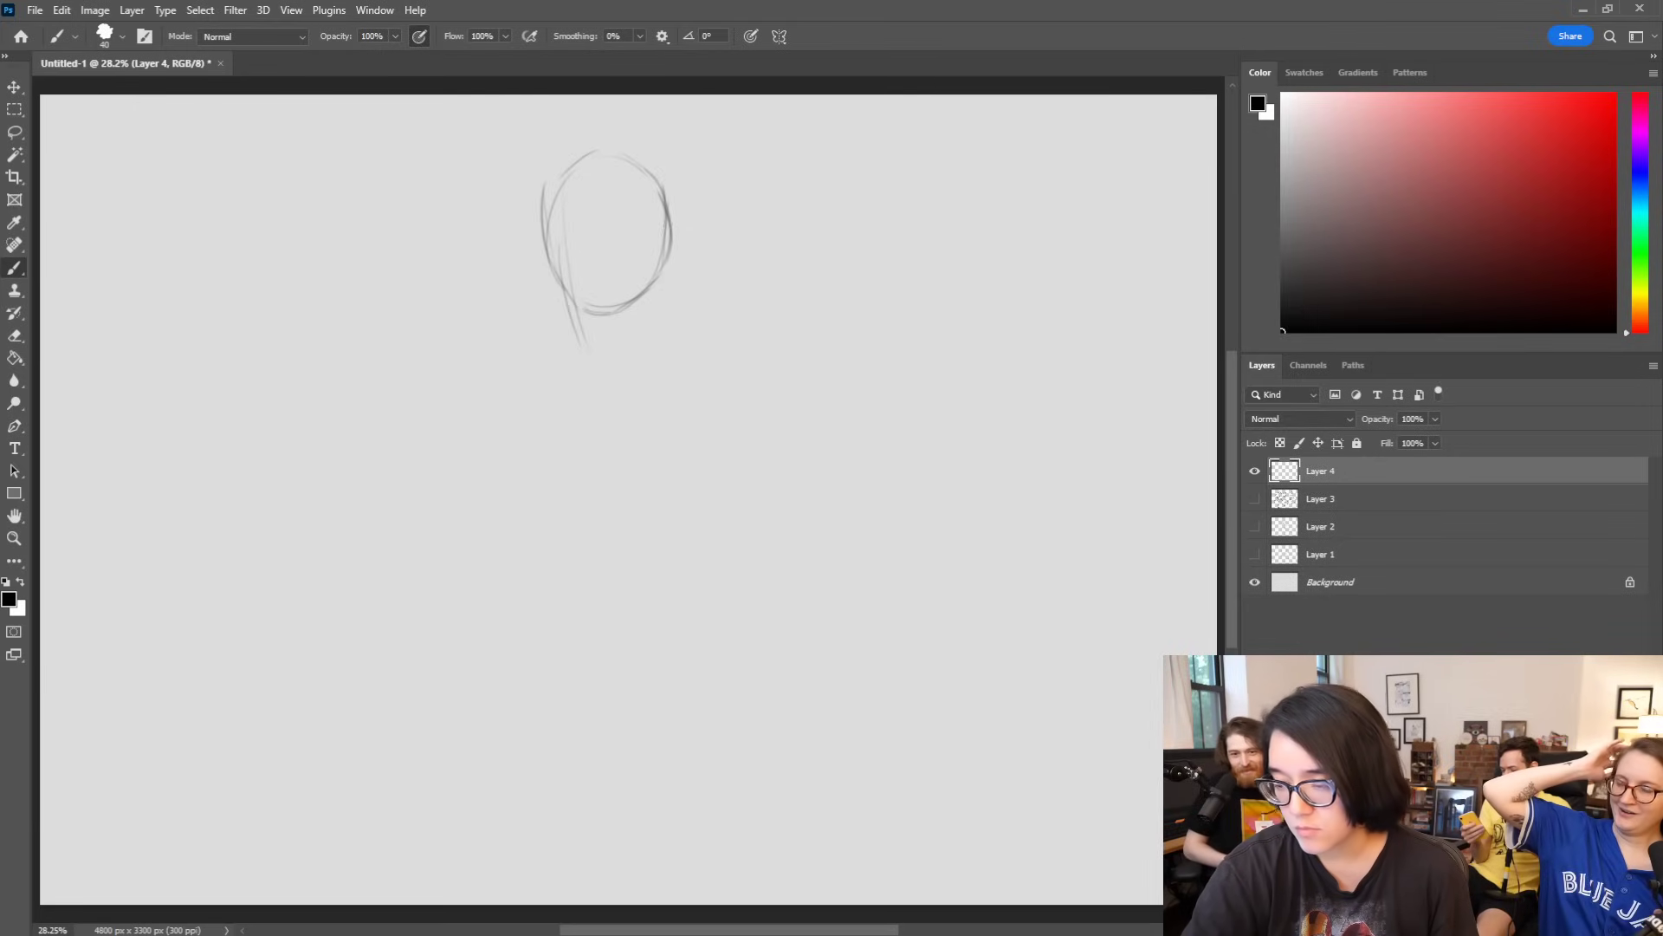
drag(661, 236, 635, 359)
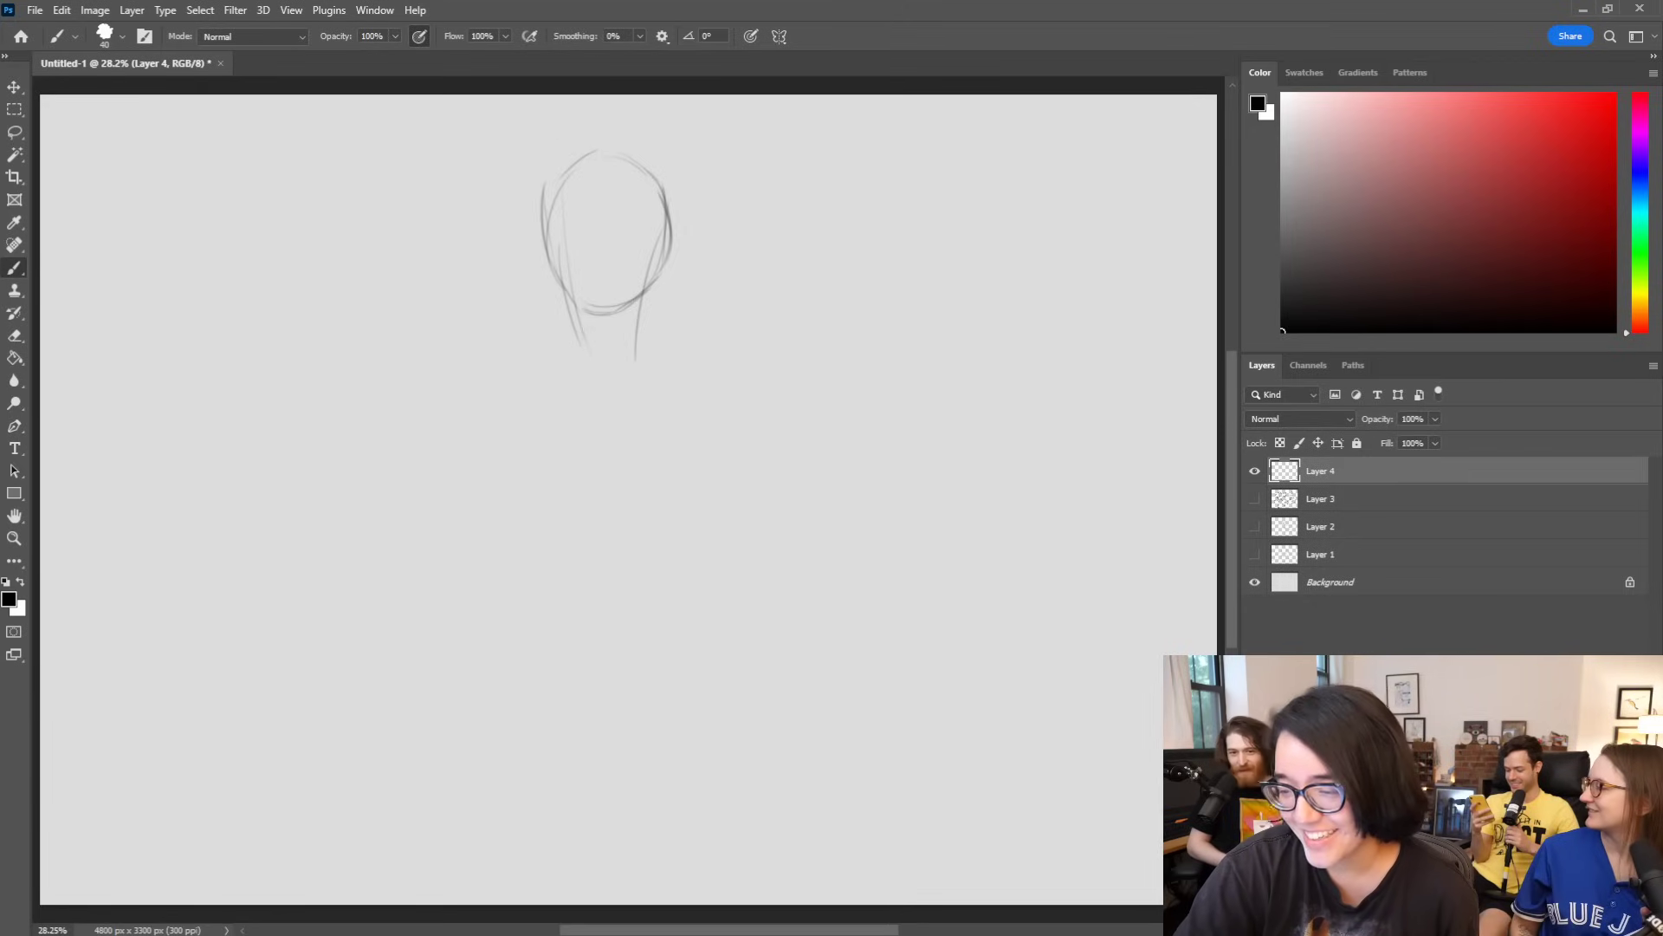
key(ctrl+z)
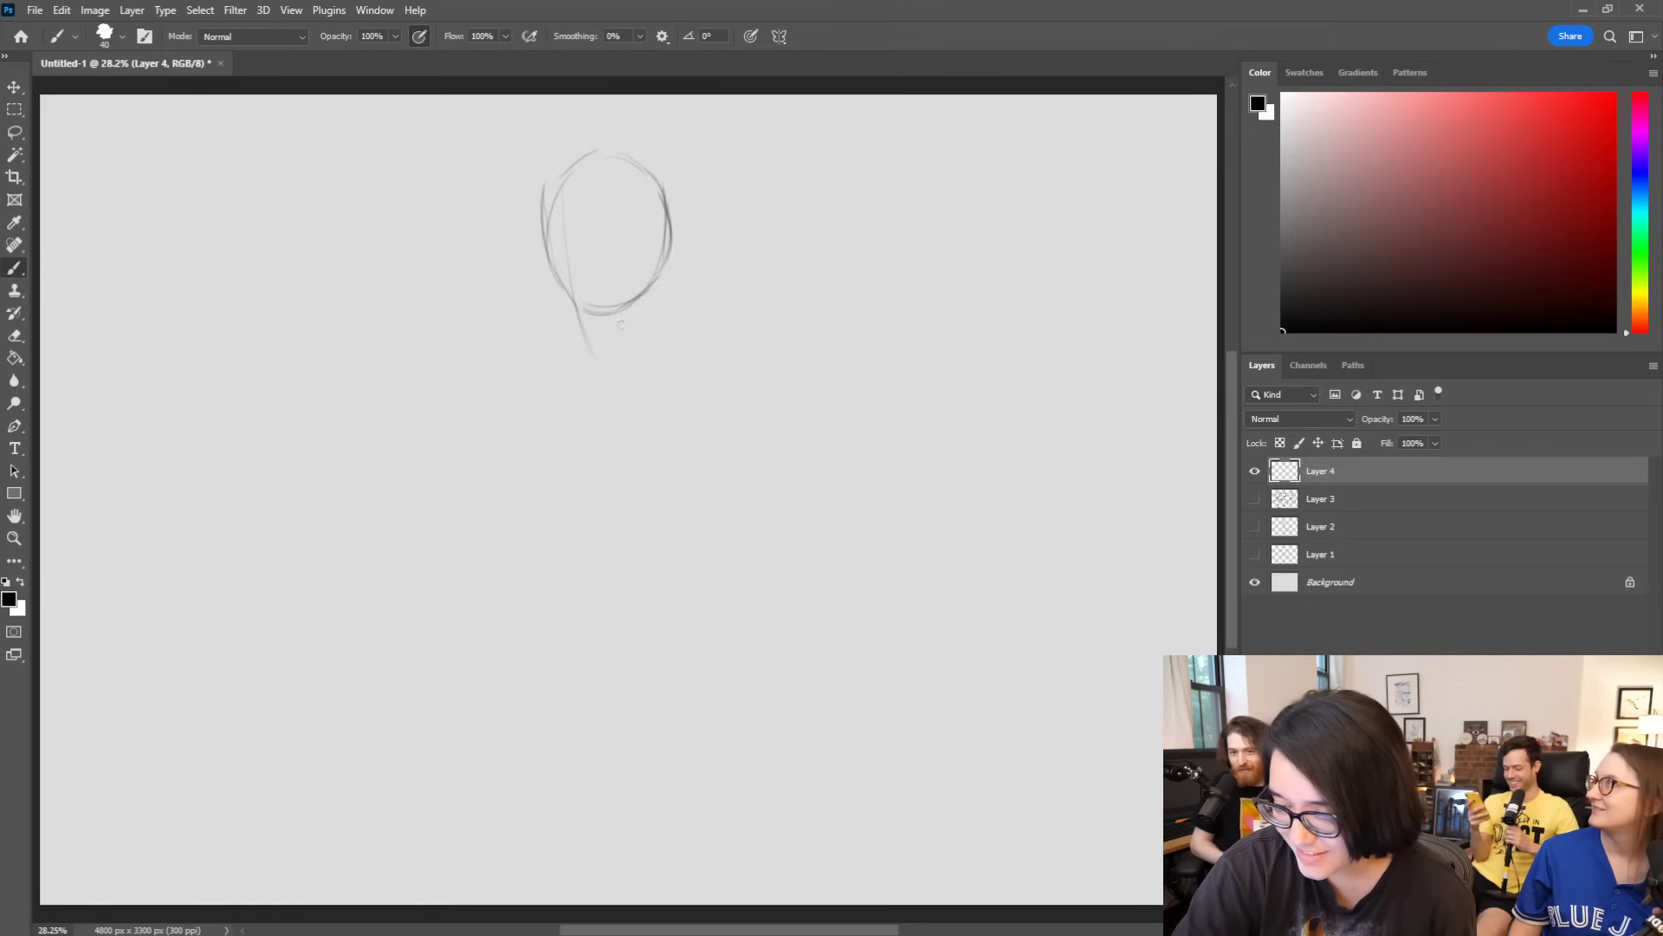
mouse_move(625, 308)
mouse_down()
mouse_move(628, 336)
mouse_move(502, 356)
mouse_move(564, 480)
mouse_up()
drag(628, 327, 683, 362)
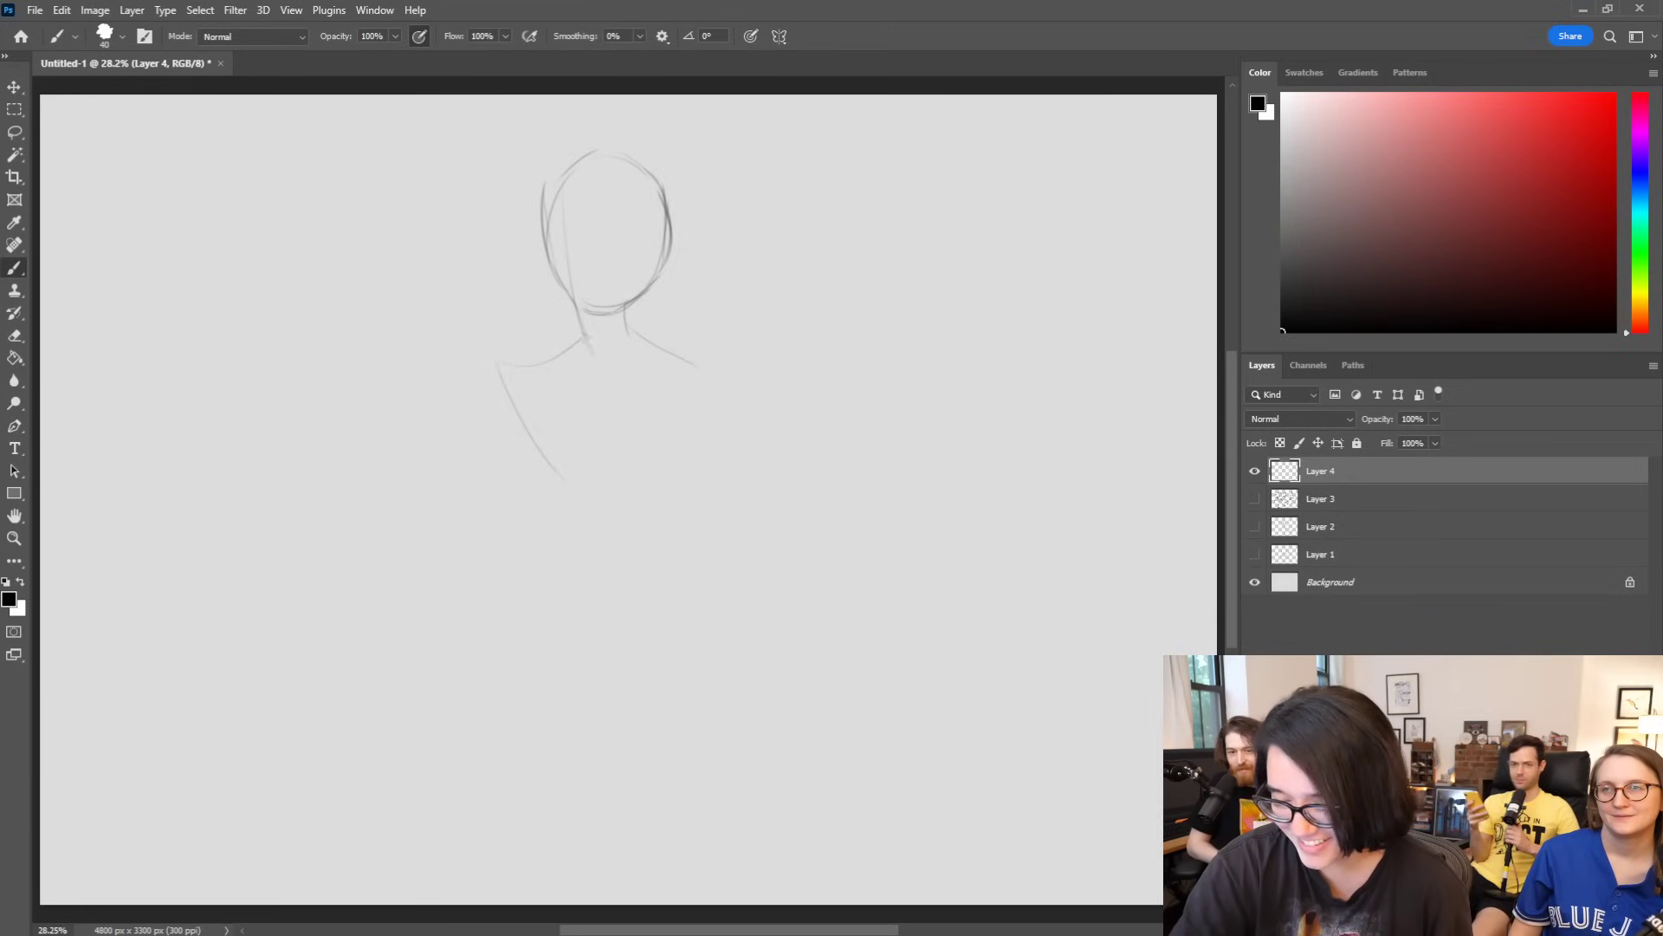
mouse_move(496, 364)
mouse_down()
mouse_move(601, 326)
mouse_move(691, 364)
mouse_up()
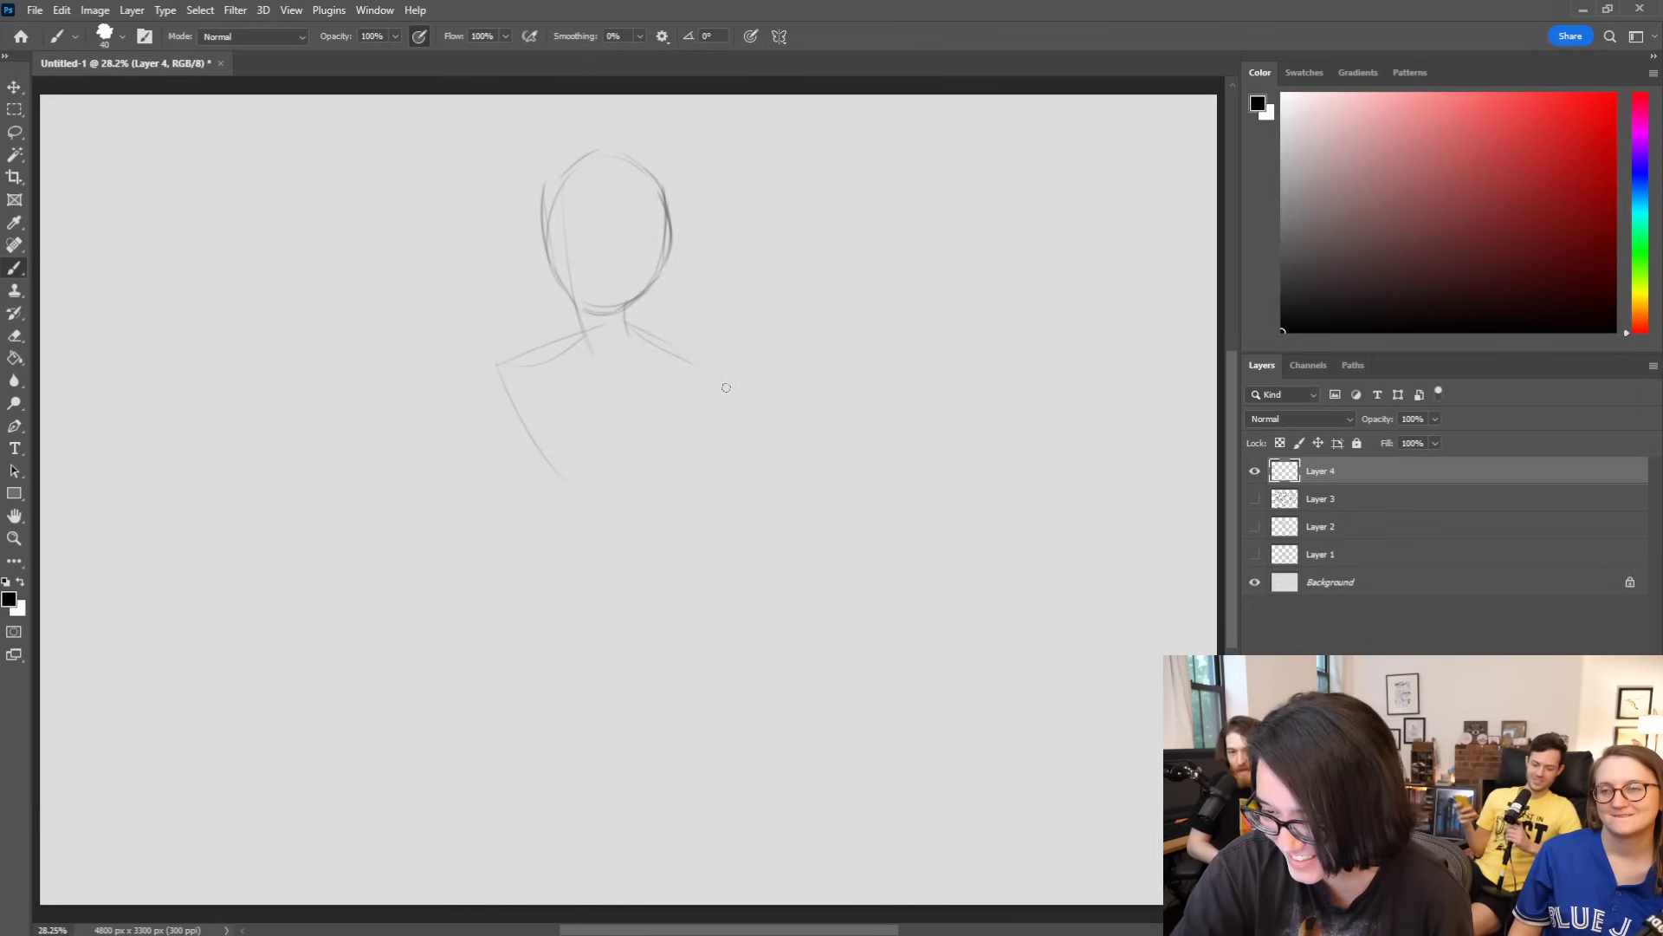
Step: Sketch both sides of the torso down from the shoulders and close it with a curved waistline
drag(518, 365, 559, 476)
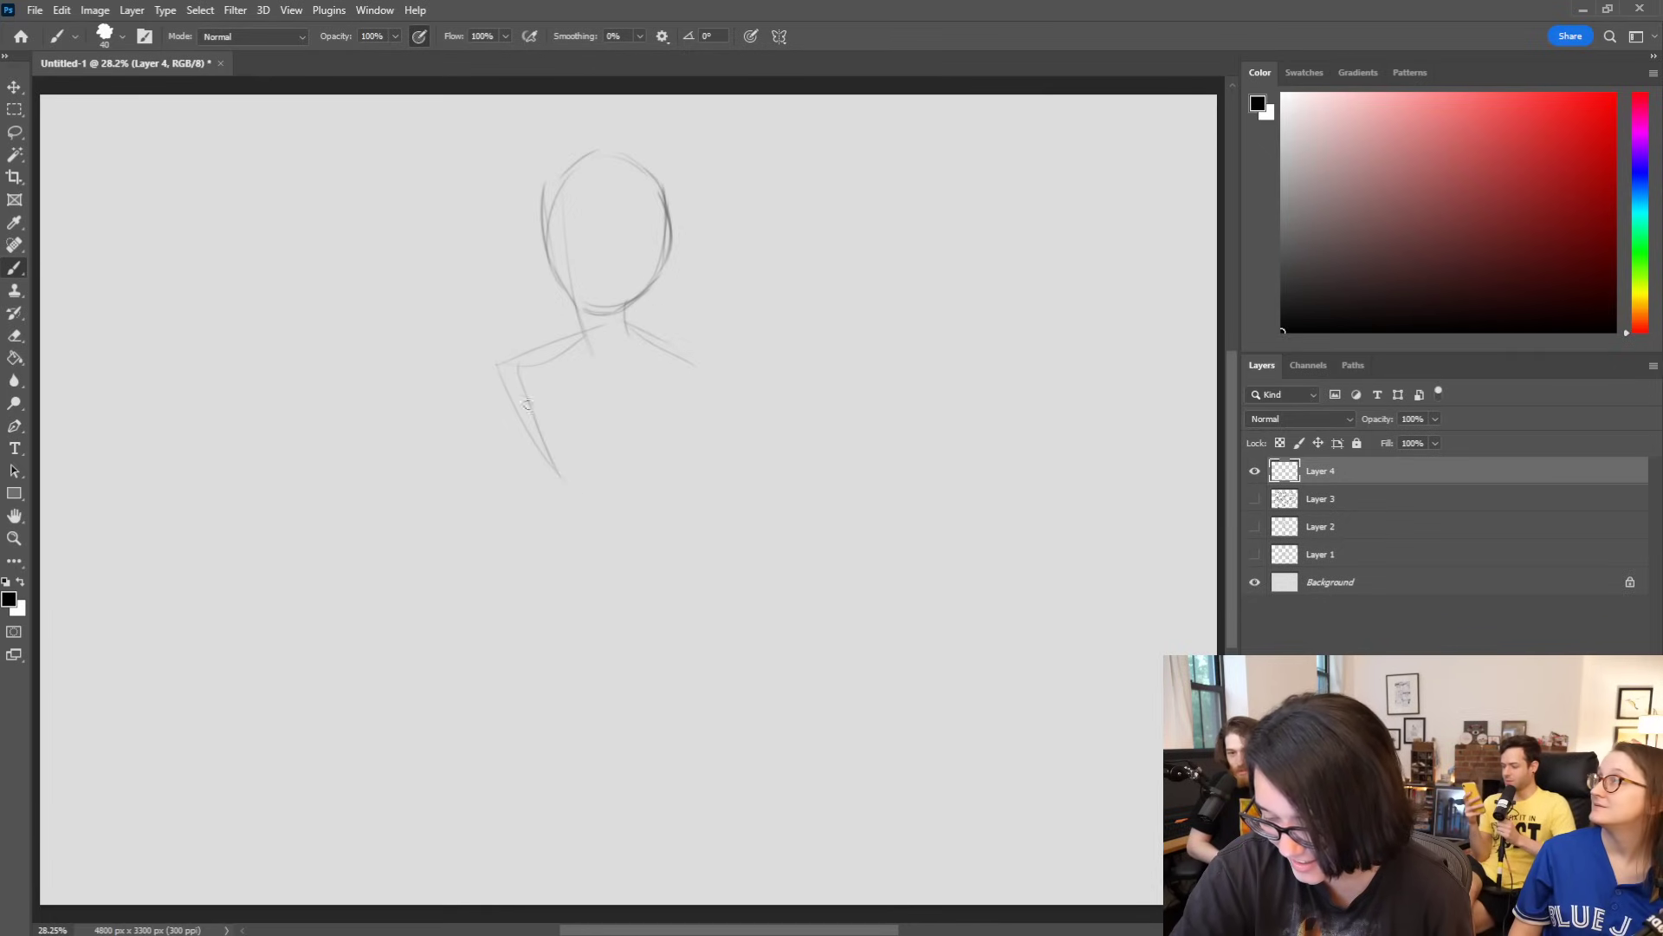
mouse_move(520, 388)
mouse_down()
mouse_move(544, 468)
mouse_move(536, 565)
mouse_up()
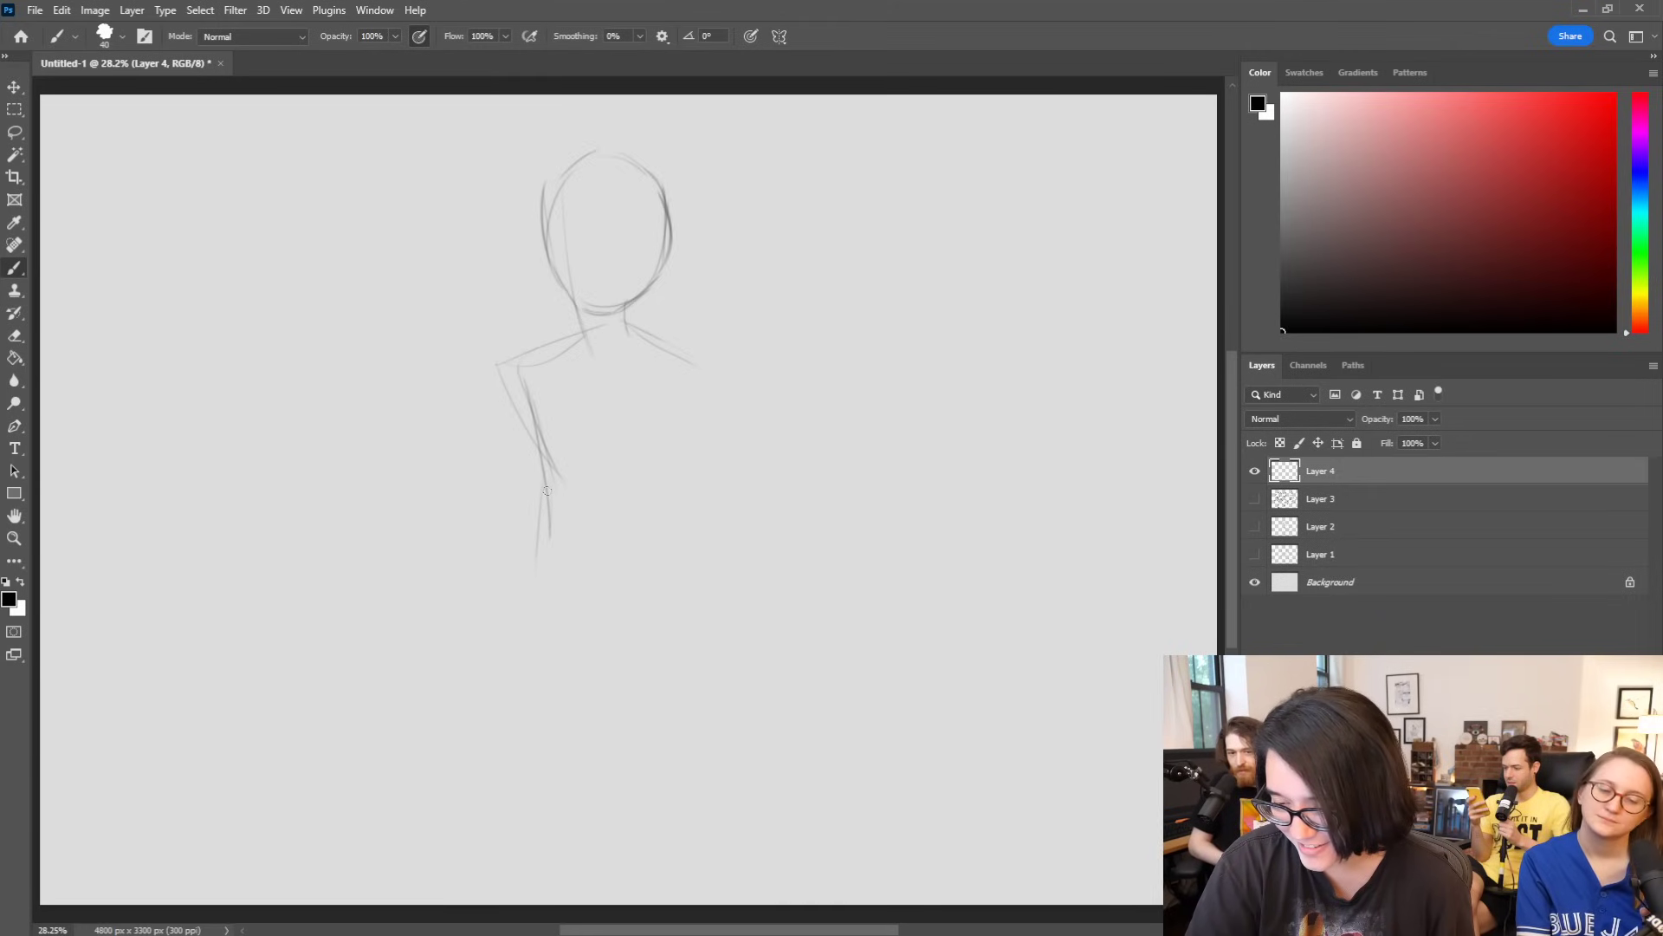
drag(548, 488, 534, 591)
key(ctrl+z)
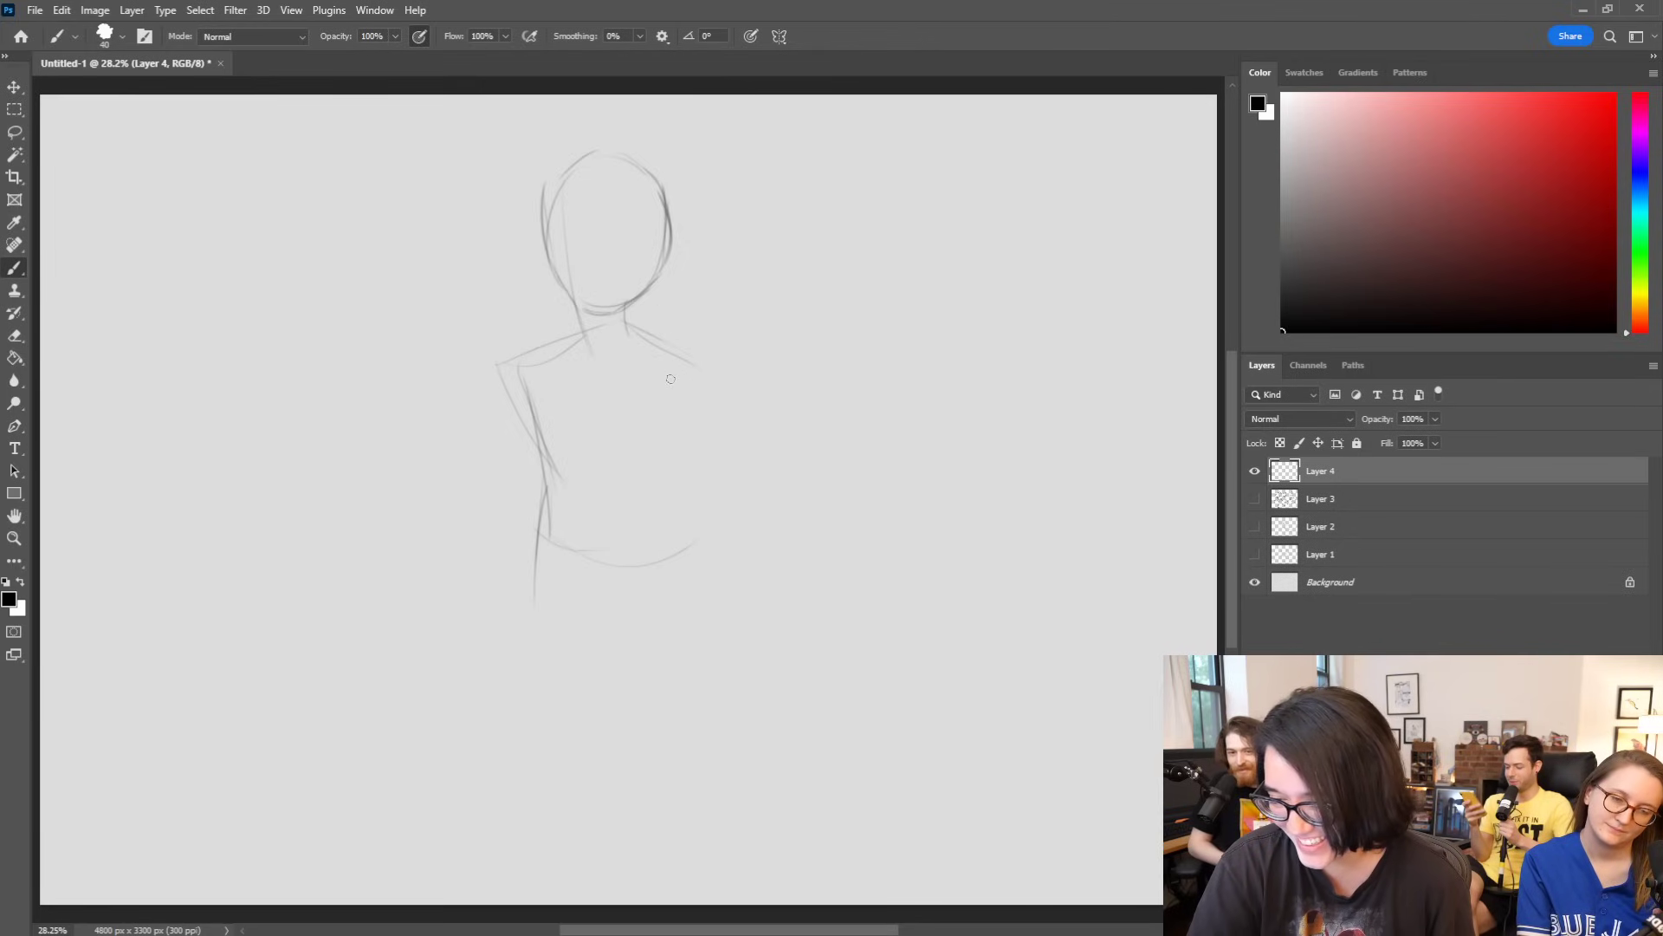
drag(698, 357, 681, 518)
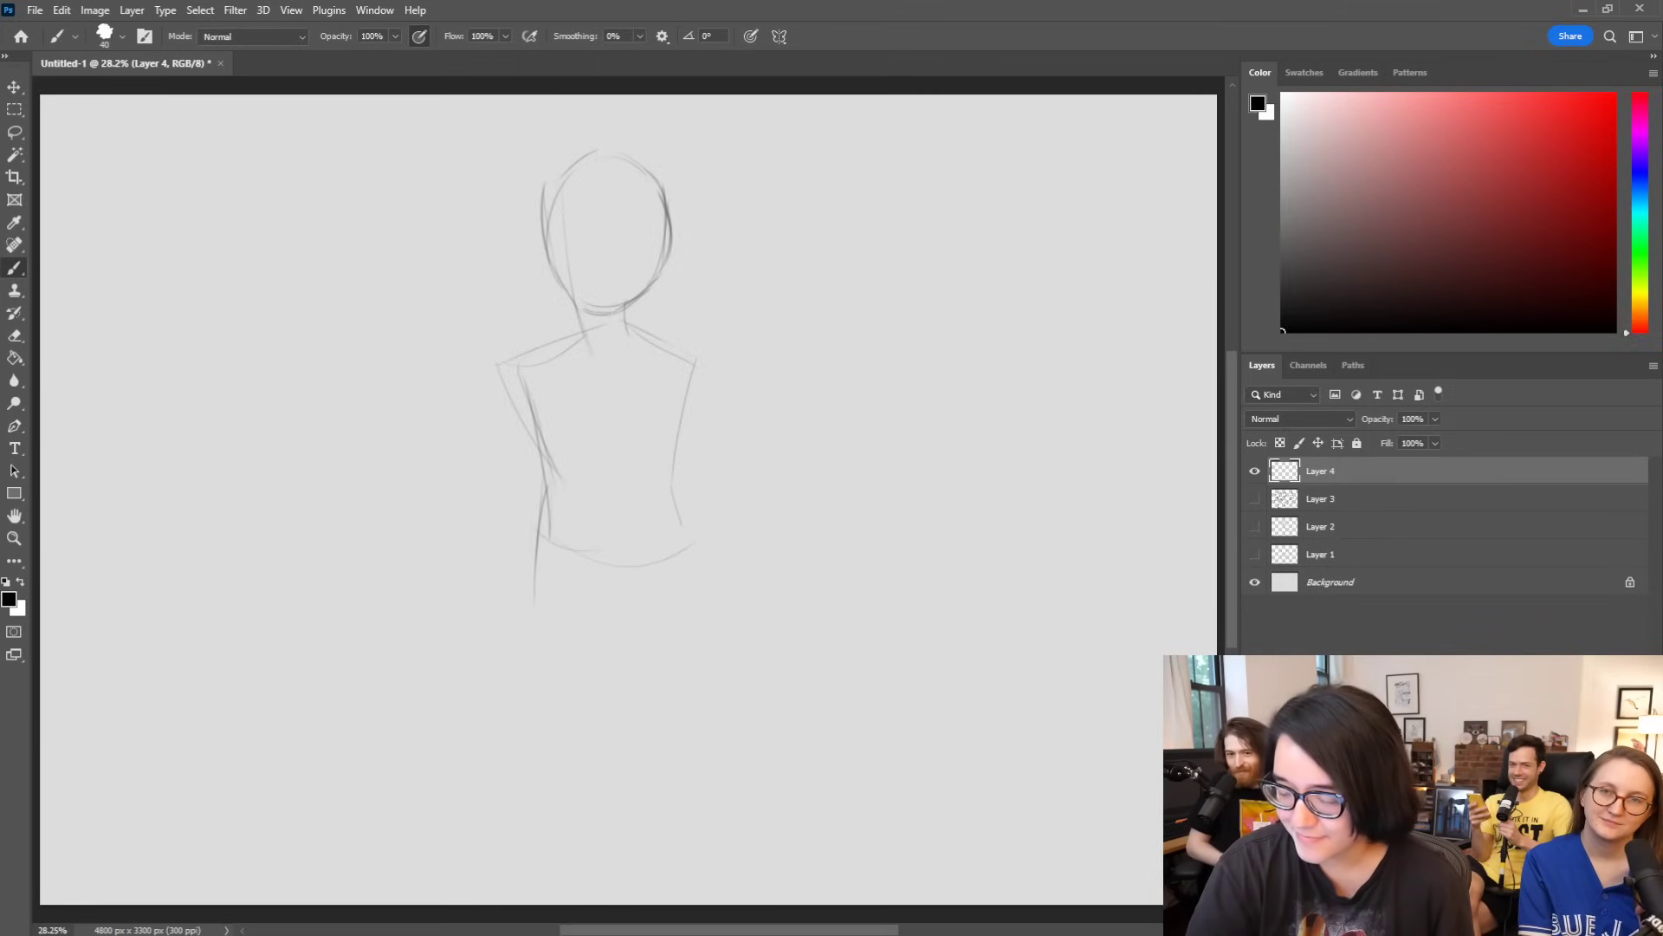
Step: Reshape the head into a wider, angular form with straight sides and a blunt pointed jaw, clearing the old oval lines
mouse_move(565, 159)
mouse_down()
mouse_move(532, 202)
mouse_move(539, 297)
mouse_move(592, 324)
mouse_move(684, 291)
mouse_up()
mouse_move(640, 160)
mouse_down()
mouse_move(670, 189)
mouse_move(673, 295)
mouse_move(588, 309)
mouse_move(540, 185)
mouse_up()
mouse_move(610, 307)
mouse_down()
mouse_move(663, 236)
mouse_move(568, 277)
mouse_move(563, 182)
mouse_up()
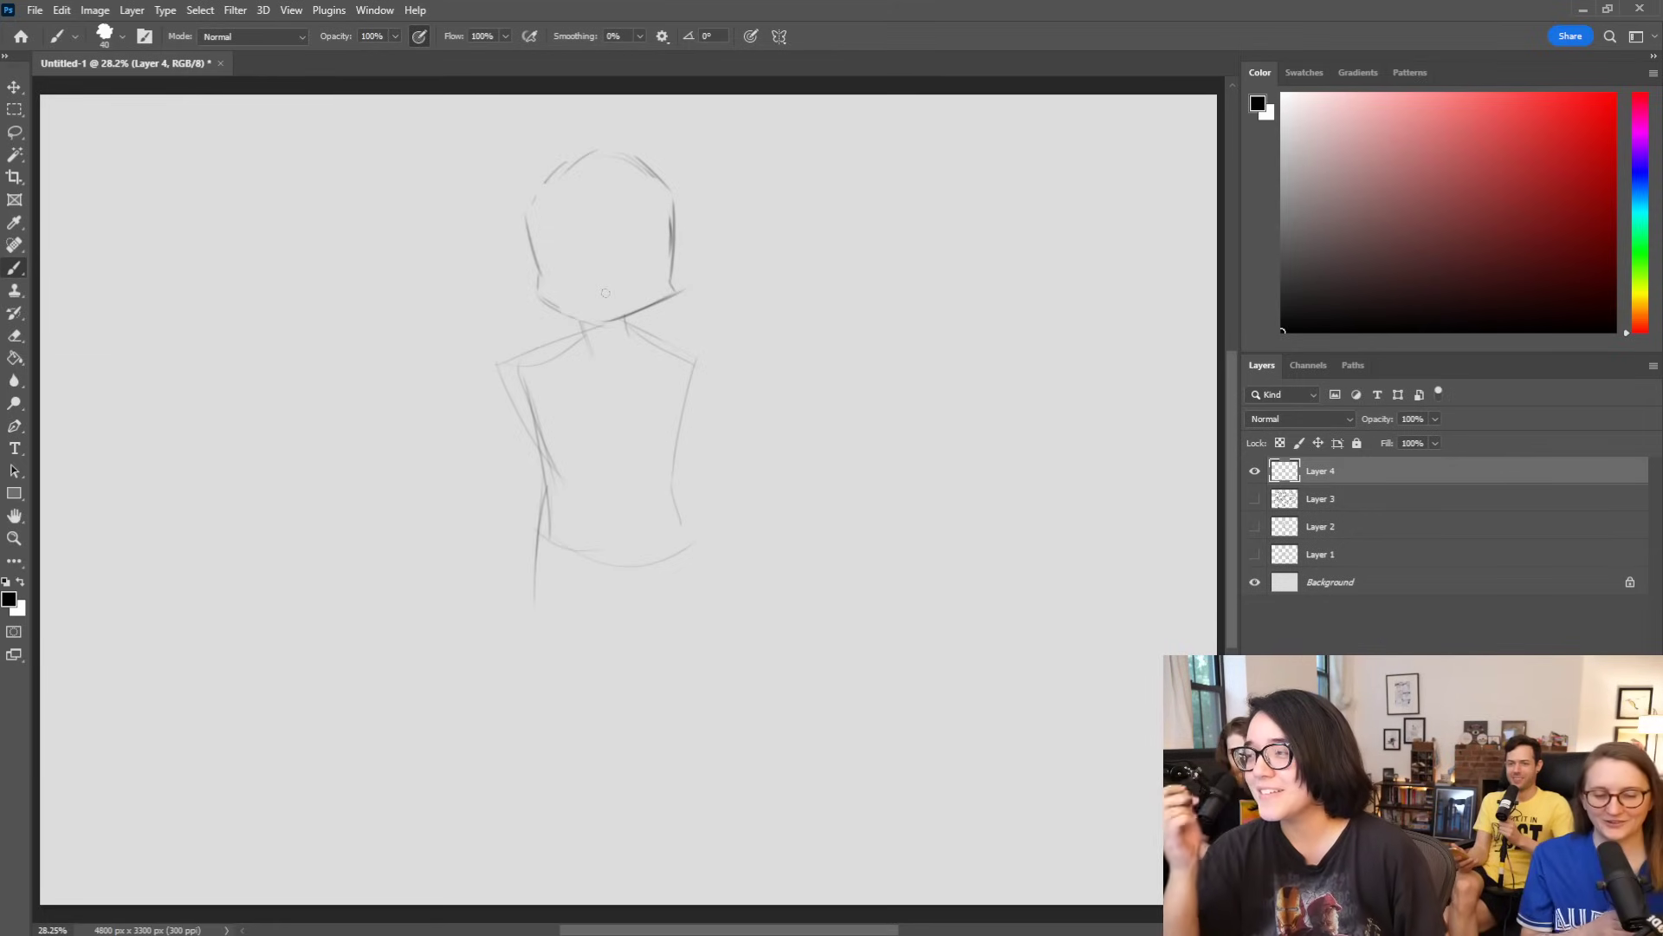
mouse_move(534, 265)
mouse_down()
mouse_move(541, 294)
mouse_move(614, 320)
mouse_move(672, 265)
mouse_up()
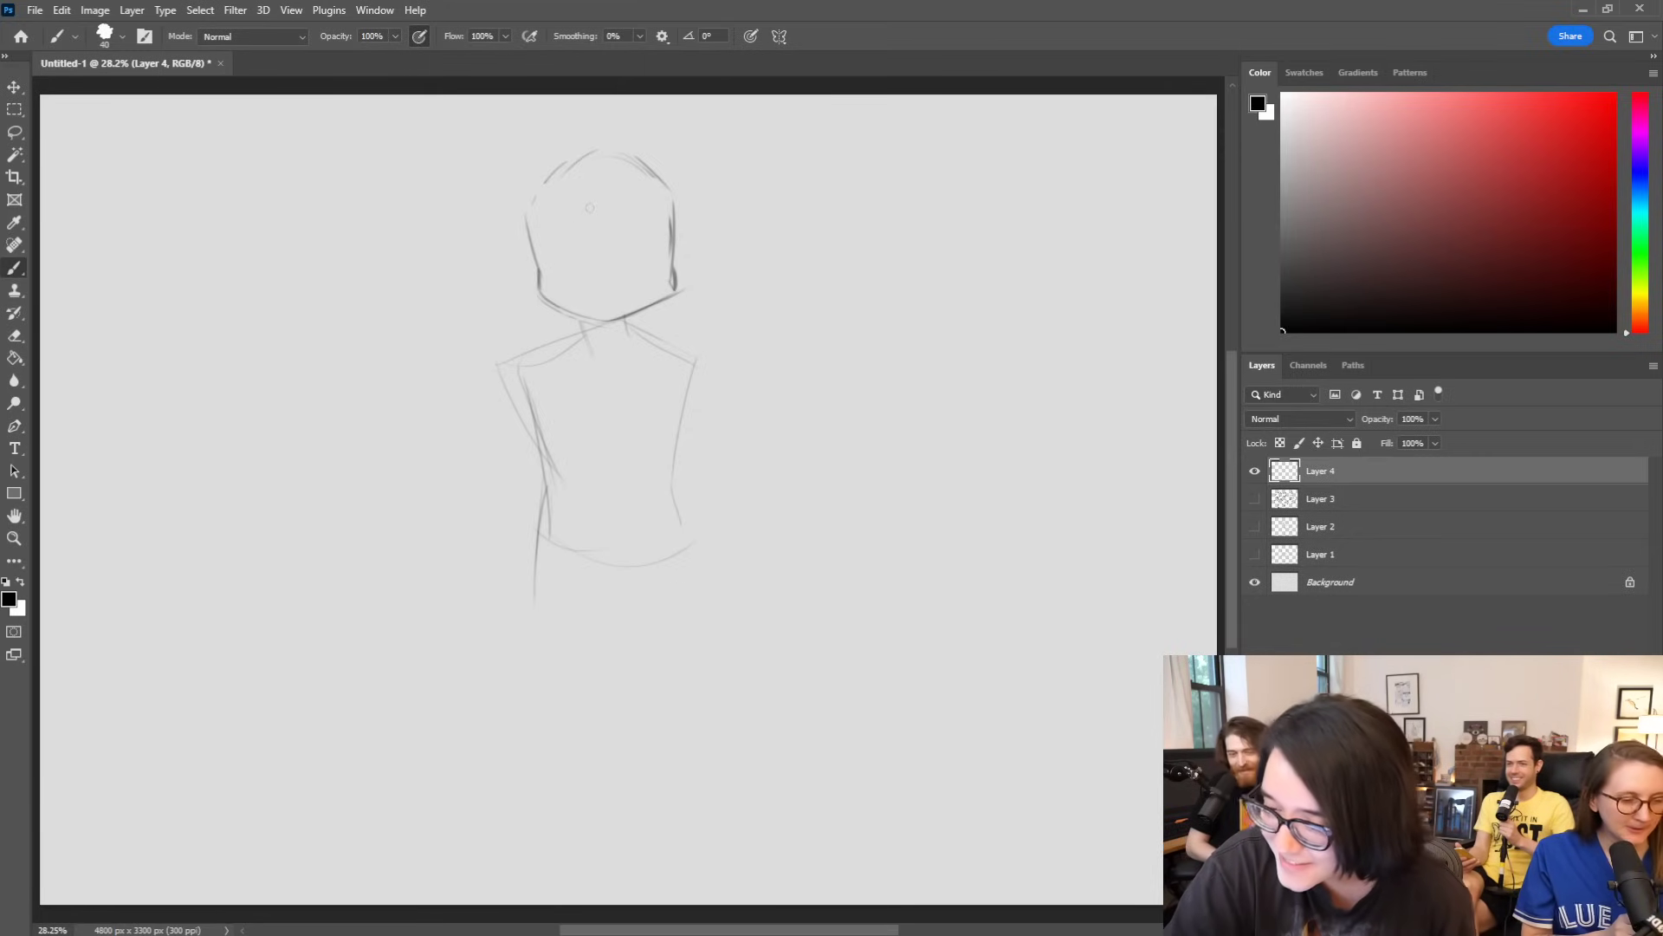
Step: Draw a vertical centre guideline and a curved horizontal eye guideline across the face
drag(592, 156, 605, 312)
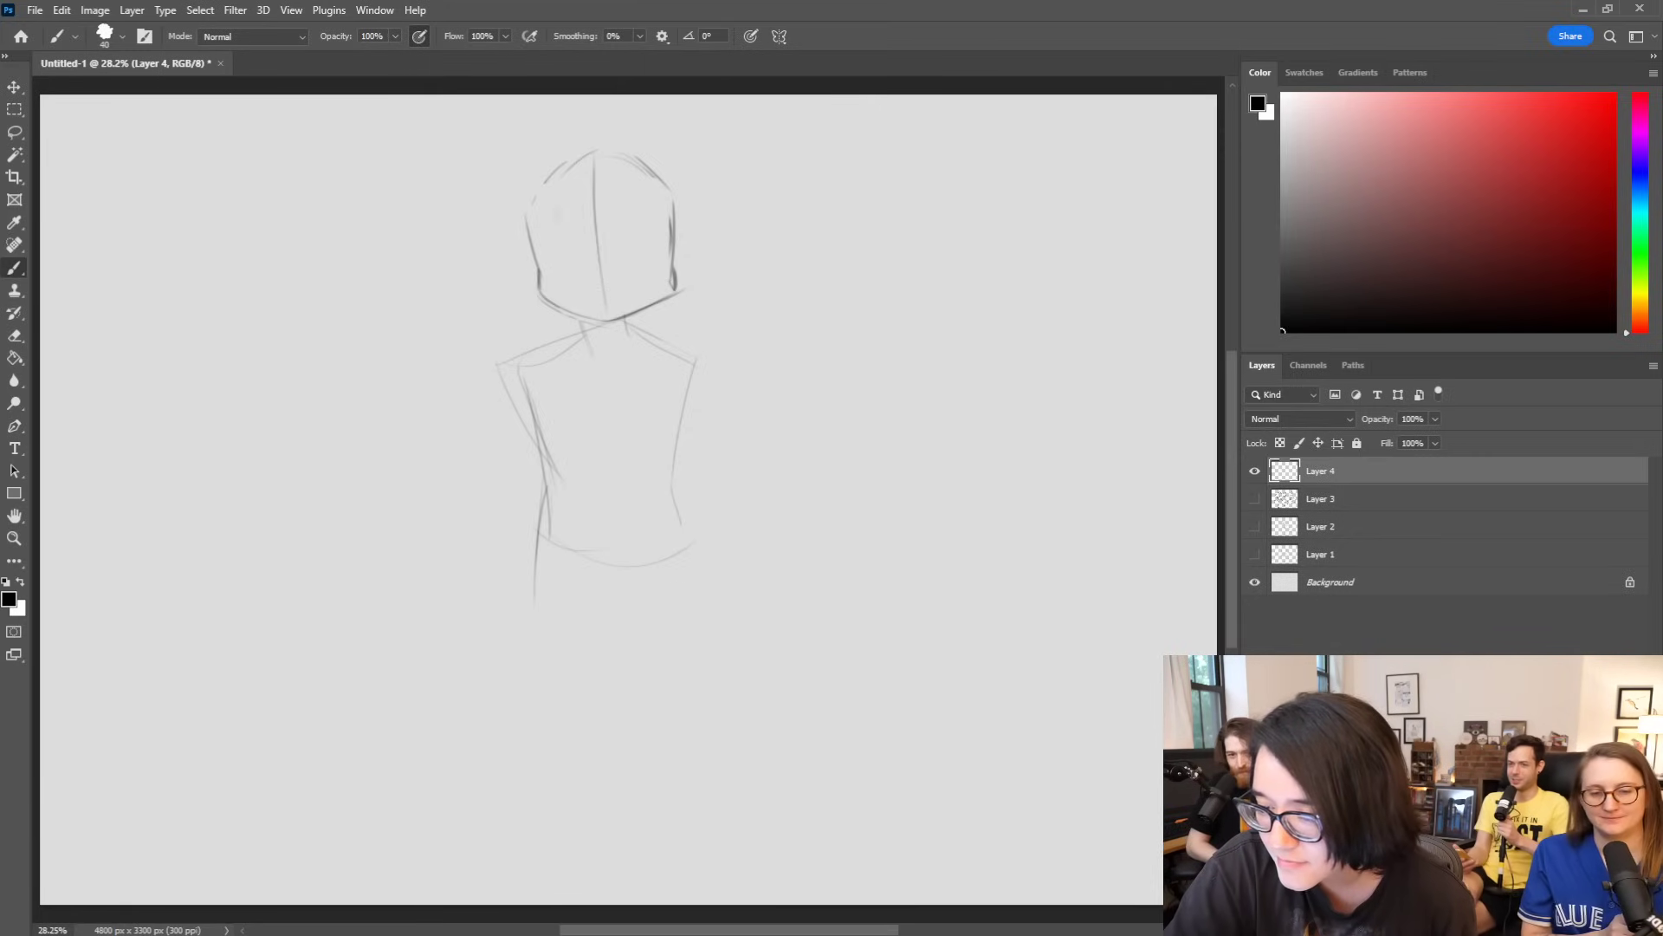
key(ctrl+z)
drag(541, 232, 689, 227)
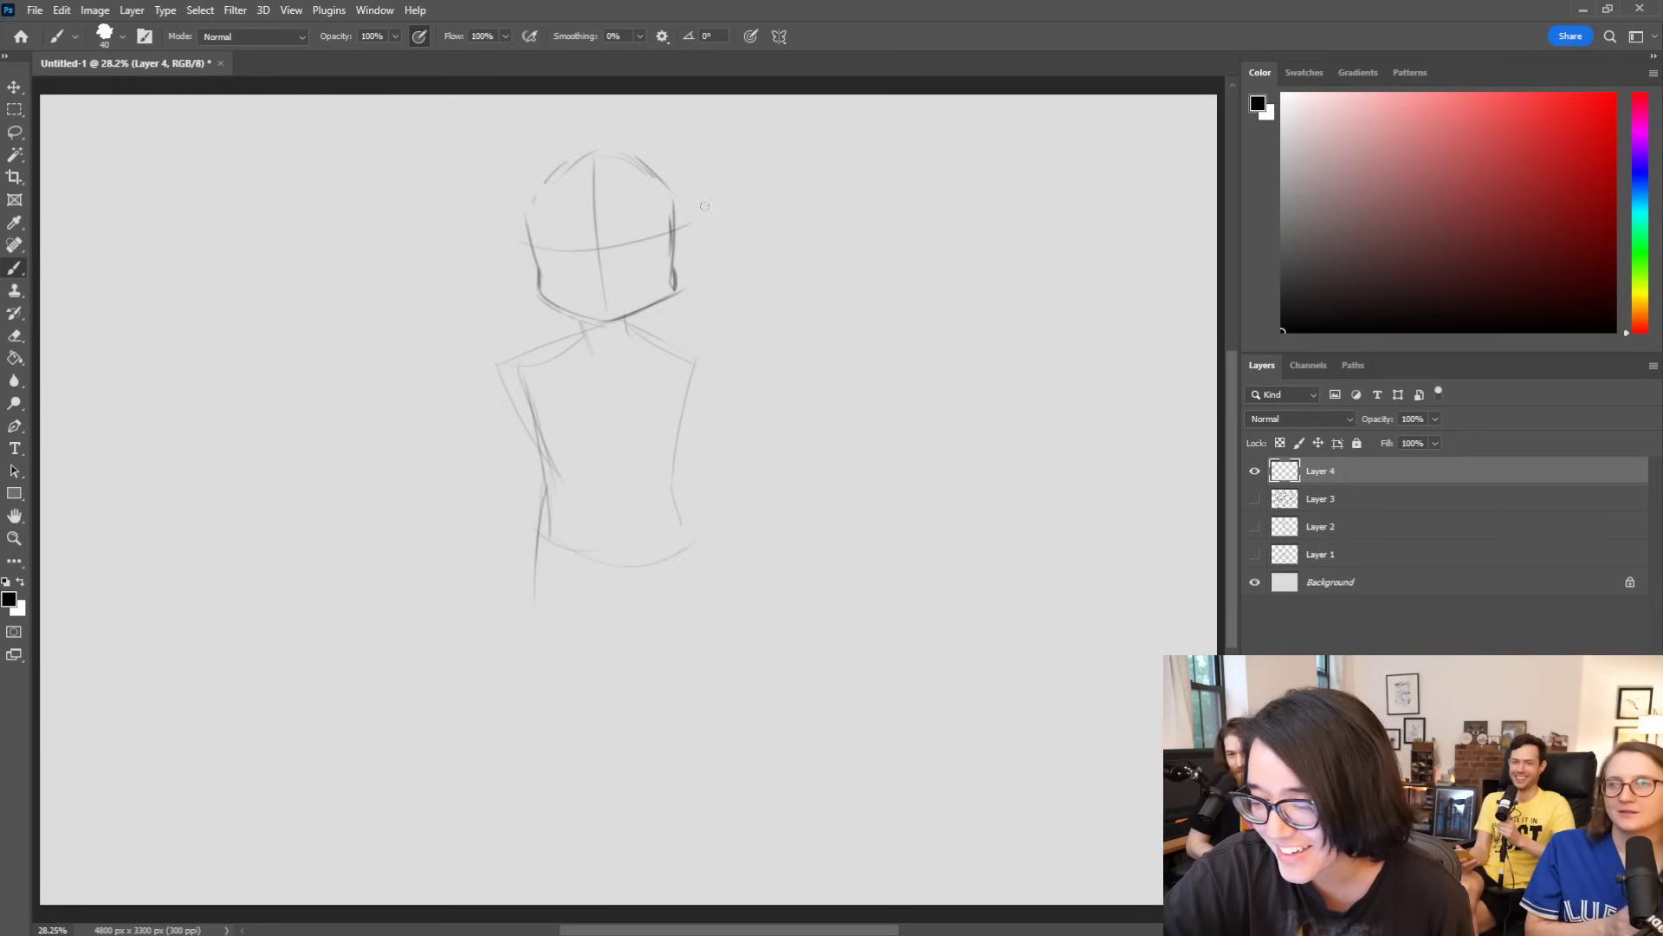
key(ctrl+z)
drag(542, 242, 669, 242)
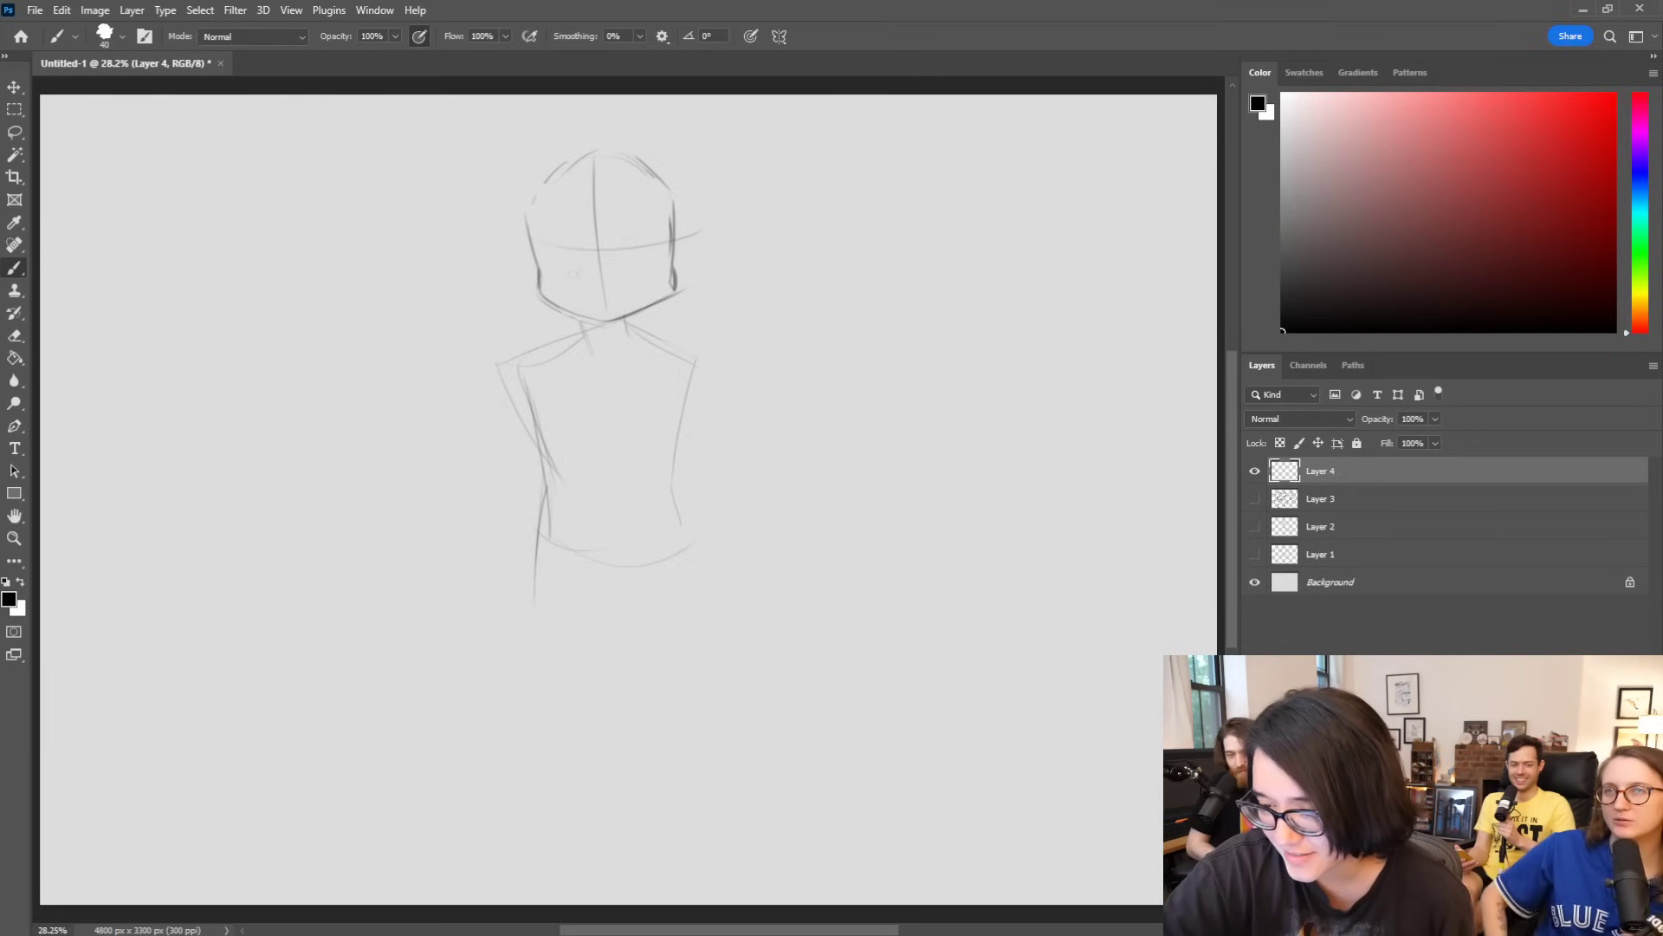
Step: Rework the neck and shoulders, and sketch the outer lines of two hanging arms ending in large round hands
mouse_move(578, 314)
mouse_down()
mouse_move(593, 342)
mouse_move(634, 329)
mouse_move(591, 336)
mouse_up()
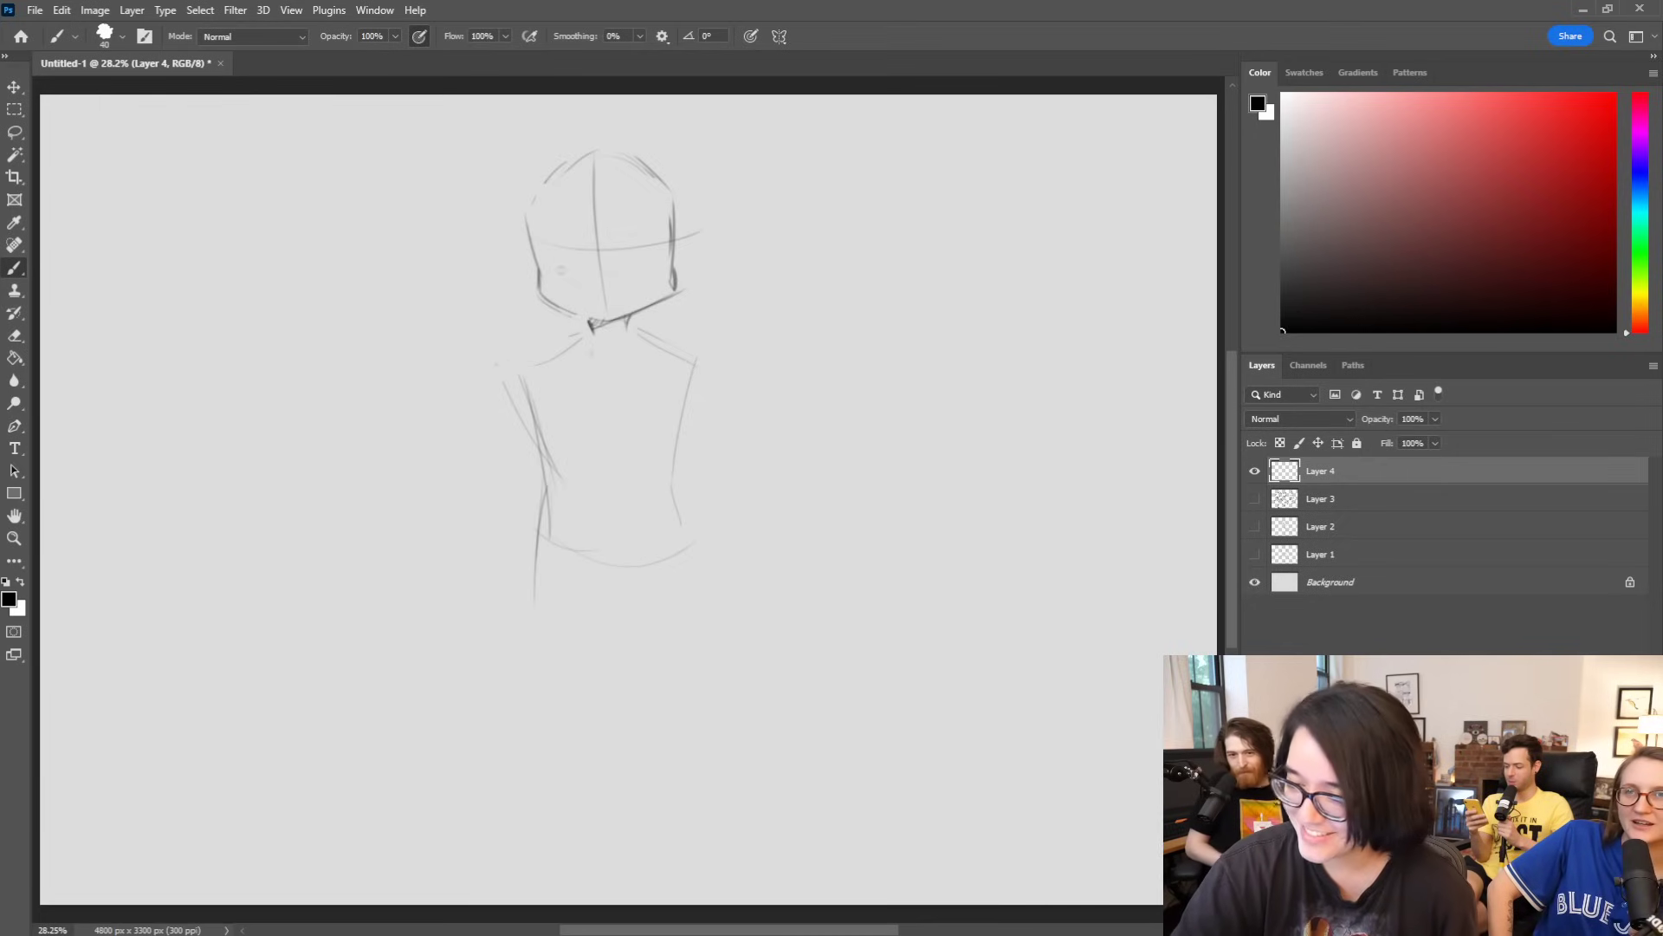
mouse_move(586, 326)
mouse_down()
mouse_move(521, 373)
mouse_move(481, 467)
mouse_up()
key(ctrl+z)
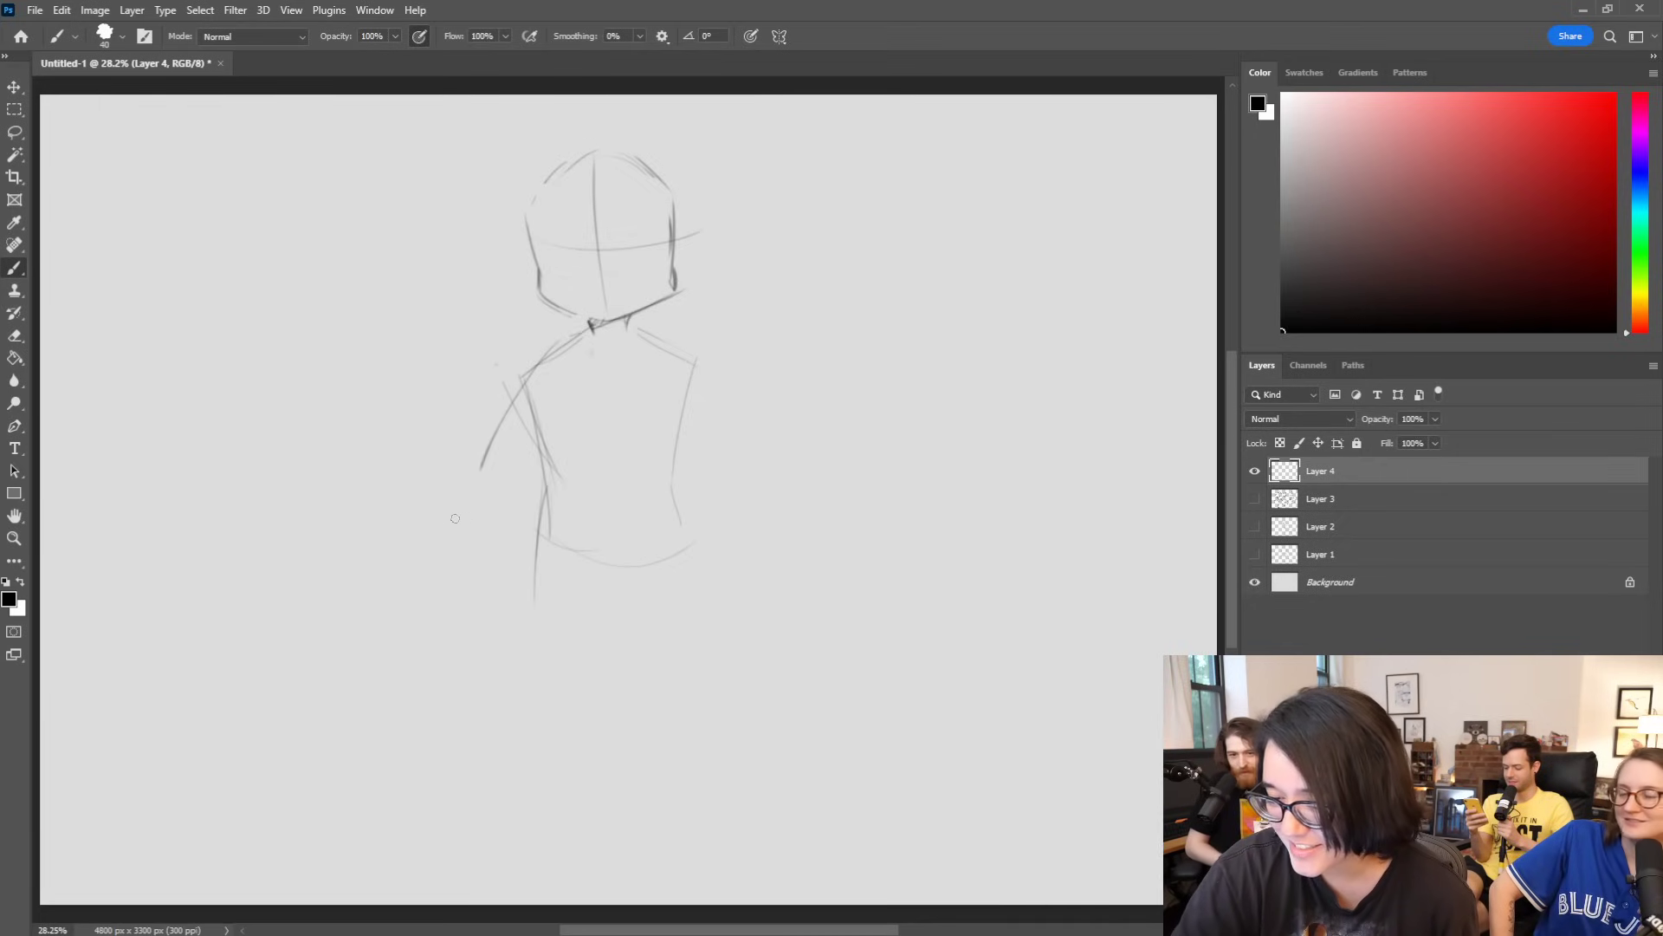
key(ctrl+z)
mouse_move(522, 378)
mouse_down()
mouse_move(487, 596)
mouse_move(454, 623)
mouse_move(537, 572)
mouse_up()
drag(697, 368, 726, 548)
mouse_move(697, 380)
mouse_down()
mouse_move(737, 567)
mouse_move(688, 607)
mouse_move(775, 572)
mouse_move(754, 642)
mouse_move(779, 598)
mouse_up()
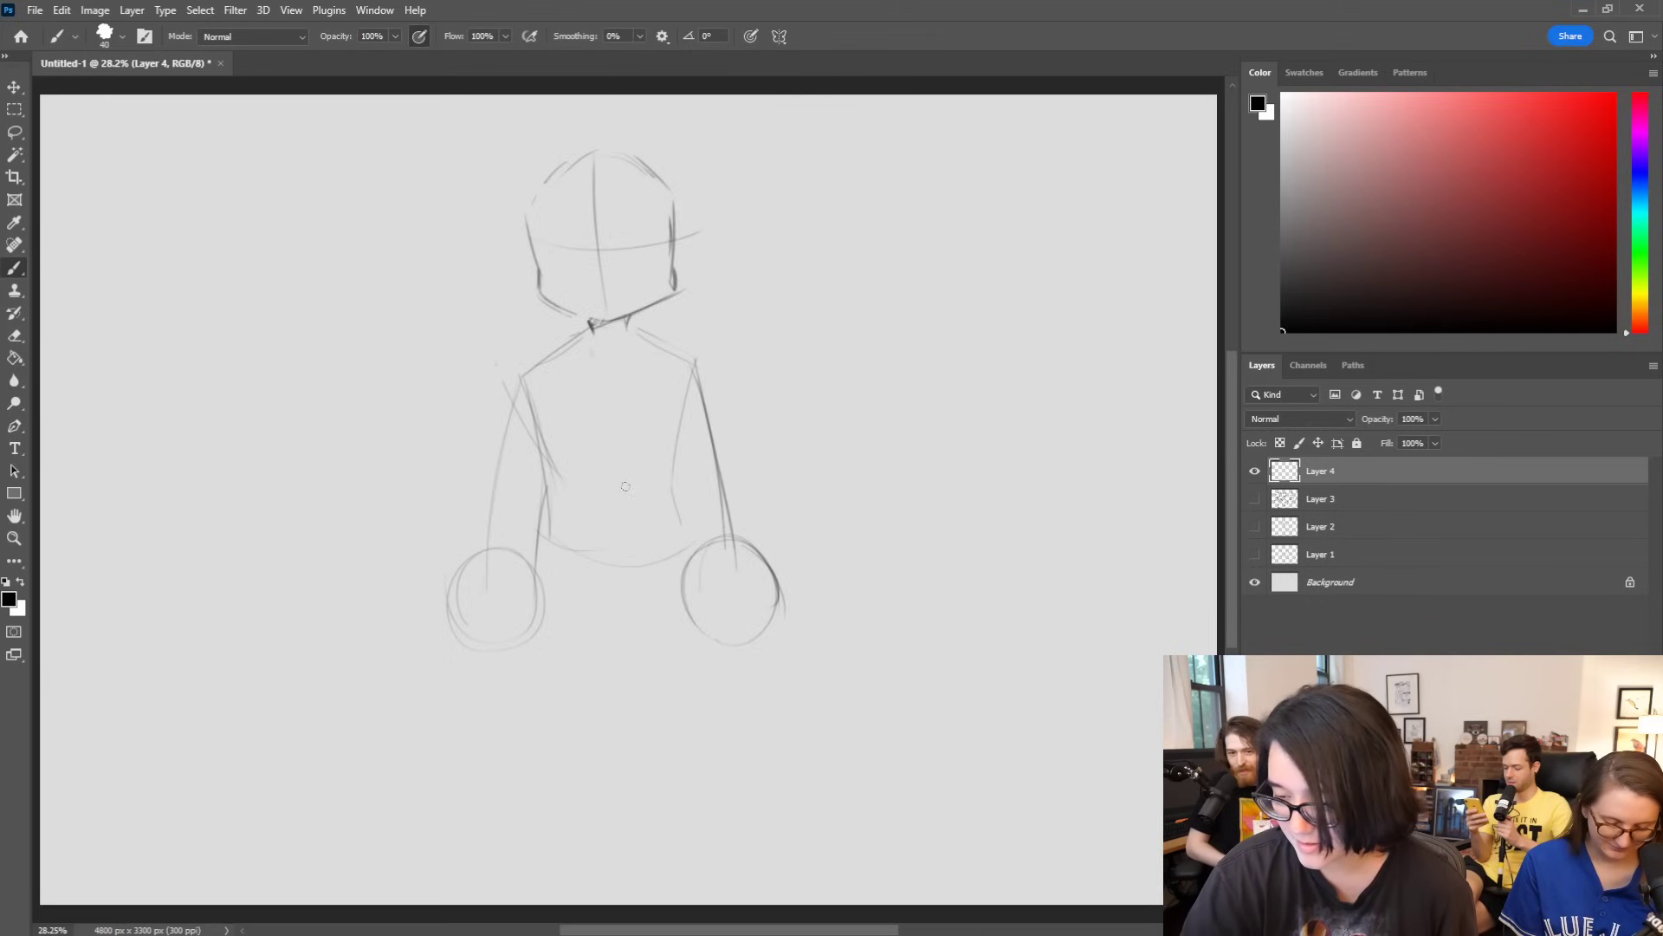
Step: Draw the inner contour of both arms from the armpits down into the round hands
drag(541, 429, 511, 596)
drag(518, 491, 511, 581)
drag(548, 418, 516, 487)
drag(672, 411, 717, 530)
drag(674, 423, 712, 582)
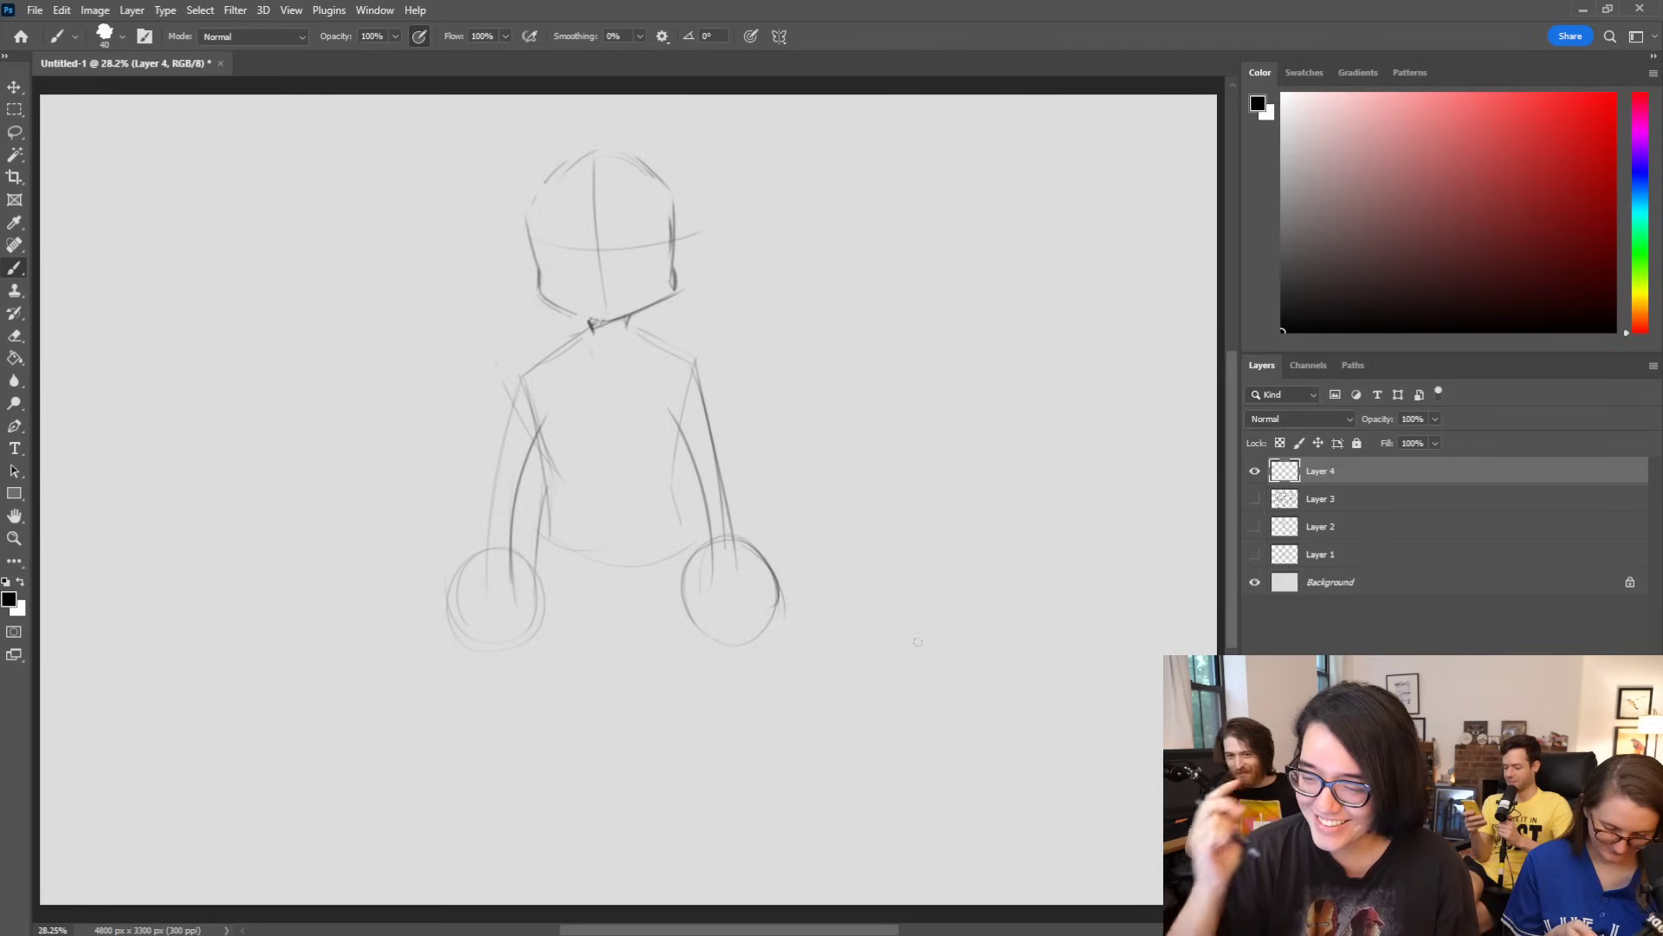
Step: Darken the rounded shoulder curves and the outer contours of both arms
mouse_move(485, 551)
mouse_down()
mouse_move(509, 394)
mouse_move(513, 418)
mouse_move(523, 369)
mouse_up()
mouse_move(495, 451)
mouse_down()
mouse_move(582, 329)
mouse_move(718, 405)
mouse_up()
drag(666, 341, 735, 544)
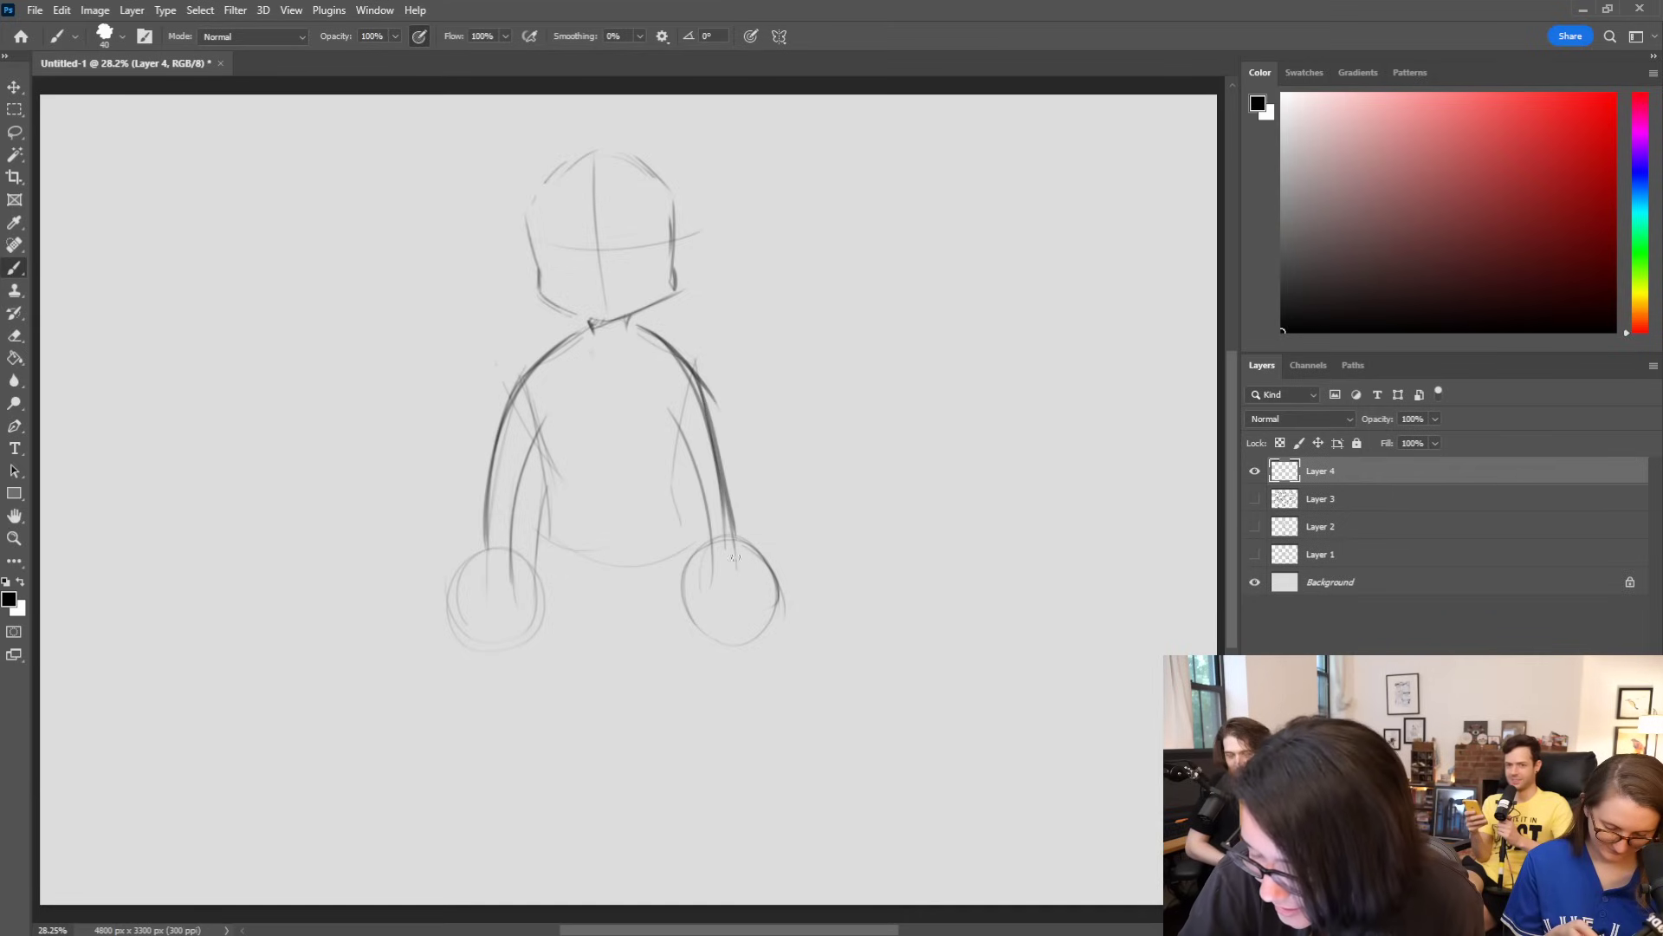
Step: Sketch the leg on the figure's left-hand side of the canvas with a large rounded shoe pointing outward
drag(536, 454, 543, 692)
key(ctrl+z)
drag(547, 485, 515, 679)
mouse_move(520, 617)
mouse_down()
mouse_move(544, 776)
mouse_move(513, 812)
mouse_up()
key(ctrl+z)
mouse_move(521, 637)
mouse_down()
mouse_move(506, 713)
mouse_move(520, 689)
mouse_move(580, 740)
mouse_up()
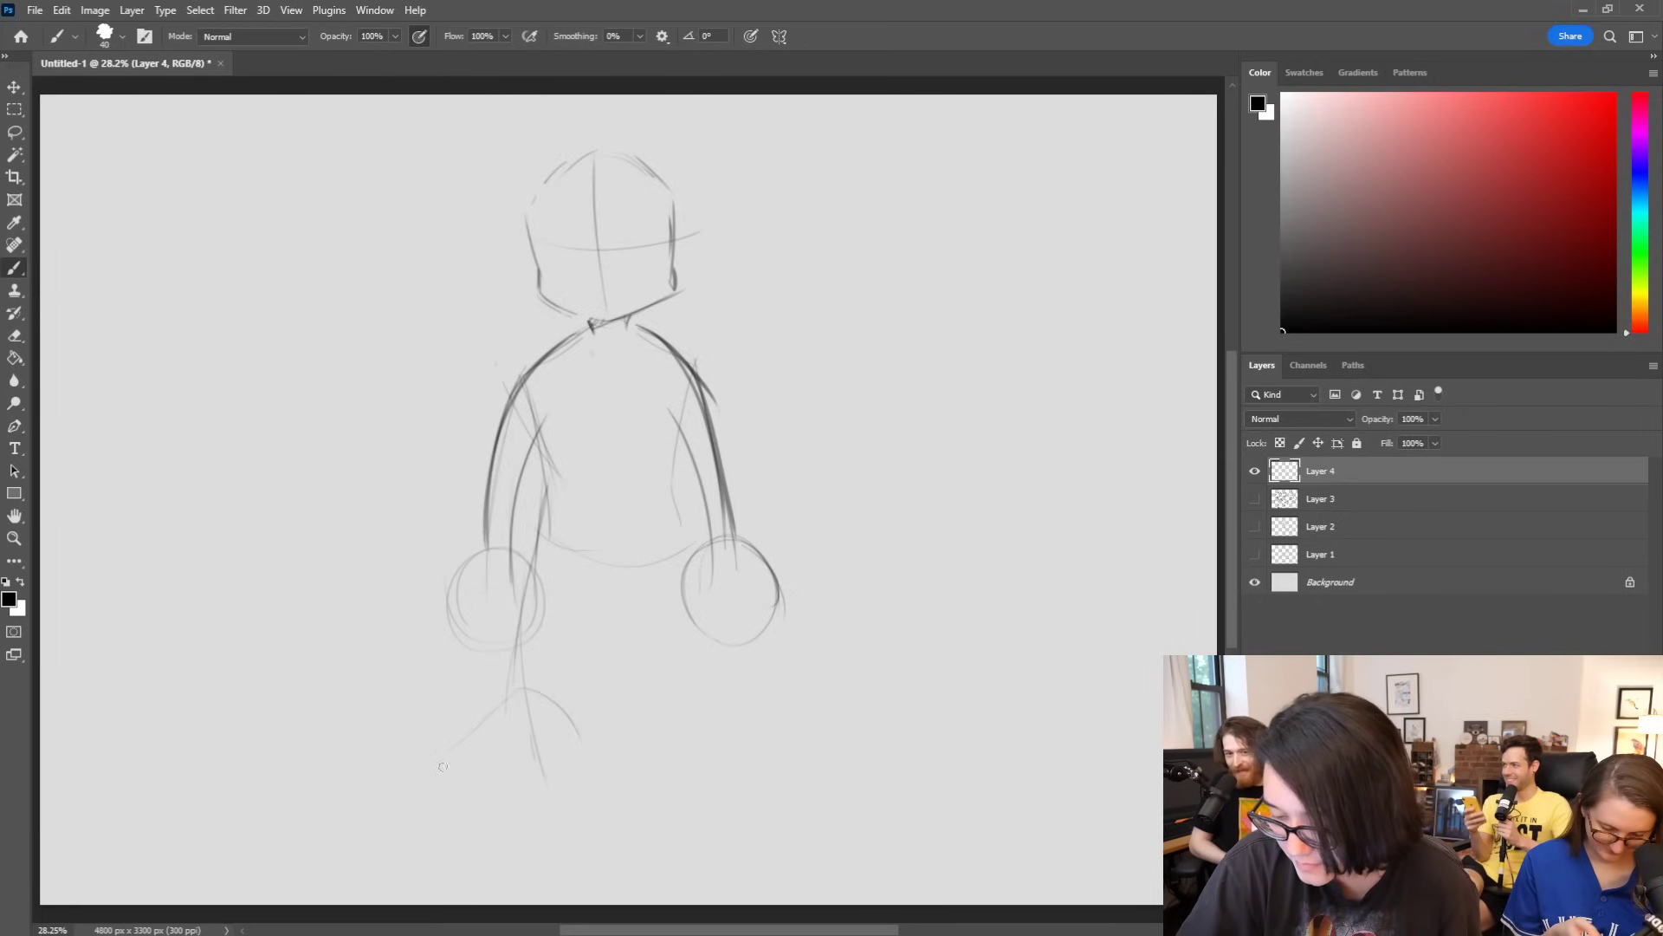
mouse_move(433, 777)
mouse_down()
mouse_move(477, 795)
mouse_move(515, 699)
mouse_up()
drag(513, 785, 577, 752)
drag(549, 496, 532, 694)
drag(578, 562, 565, 721)
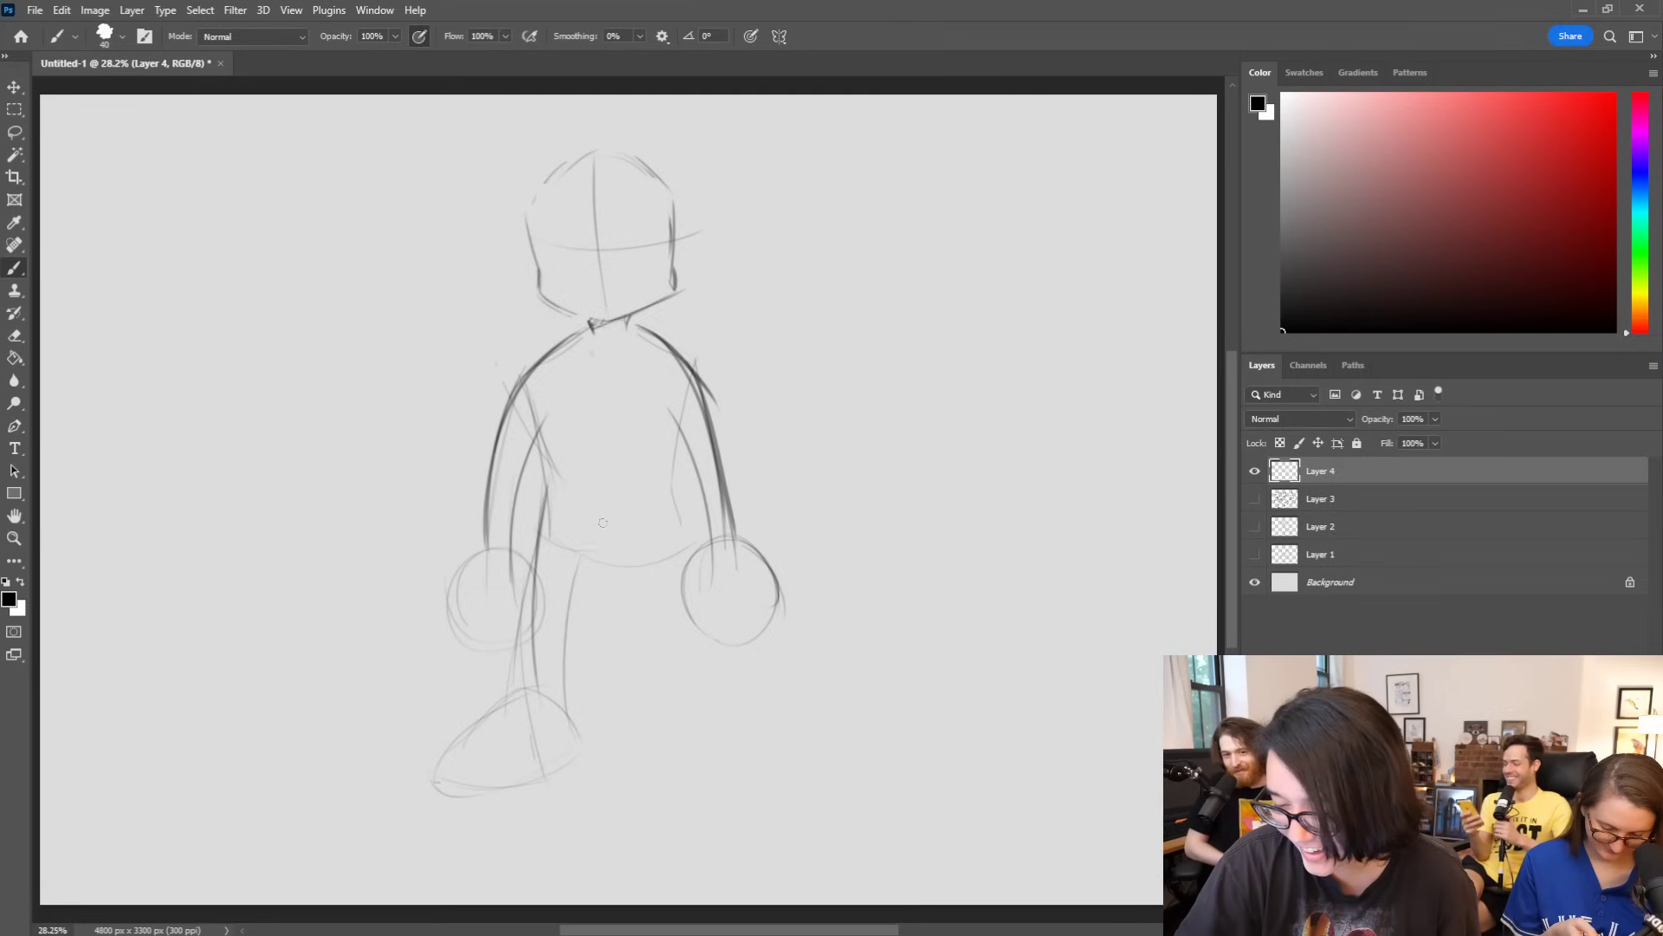
Step: Sketch the second leg below the waistline with a matching large rounded shoe pointing the opposite way
drag(602, 557, 570, 655)
drag(642, 555, 677, 695)
drag(658, 576, 676, 681)
mouse_move(681, 545)
mouse_down()
mouse_move(700, 718)
mouse_move(669, 756)
mouse_up()
drag(685, 669, 792, 736)
drag(671, 761, 793, 792)
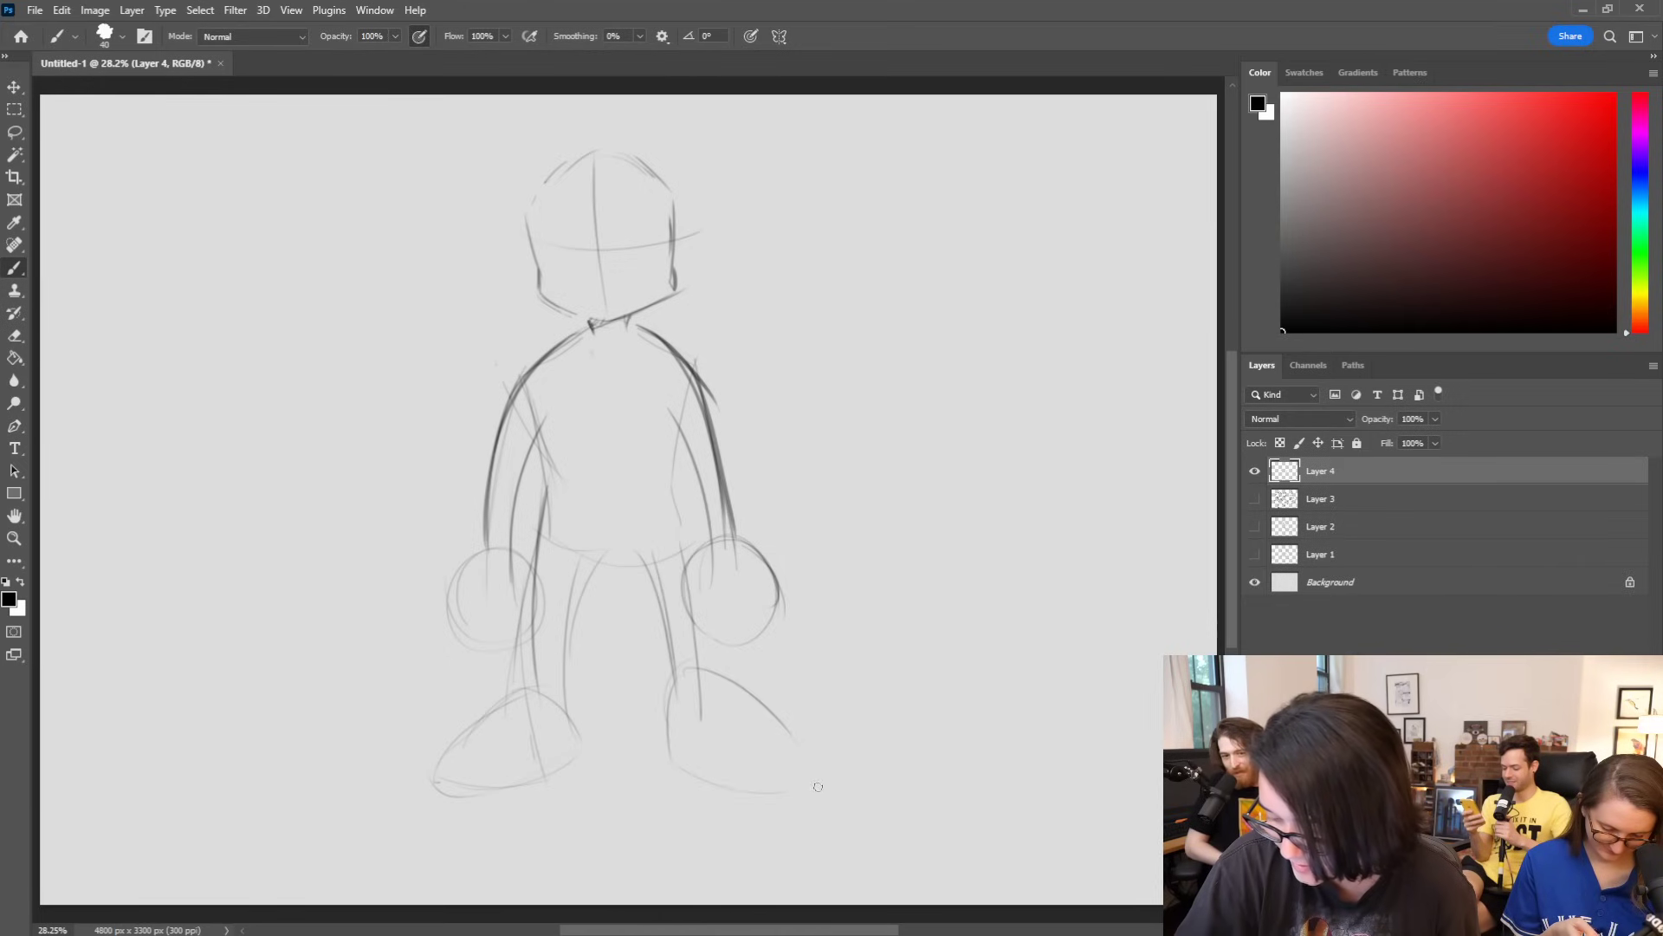
Step: Move the whole figure sketch slightly lower on the canvas
key(v)
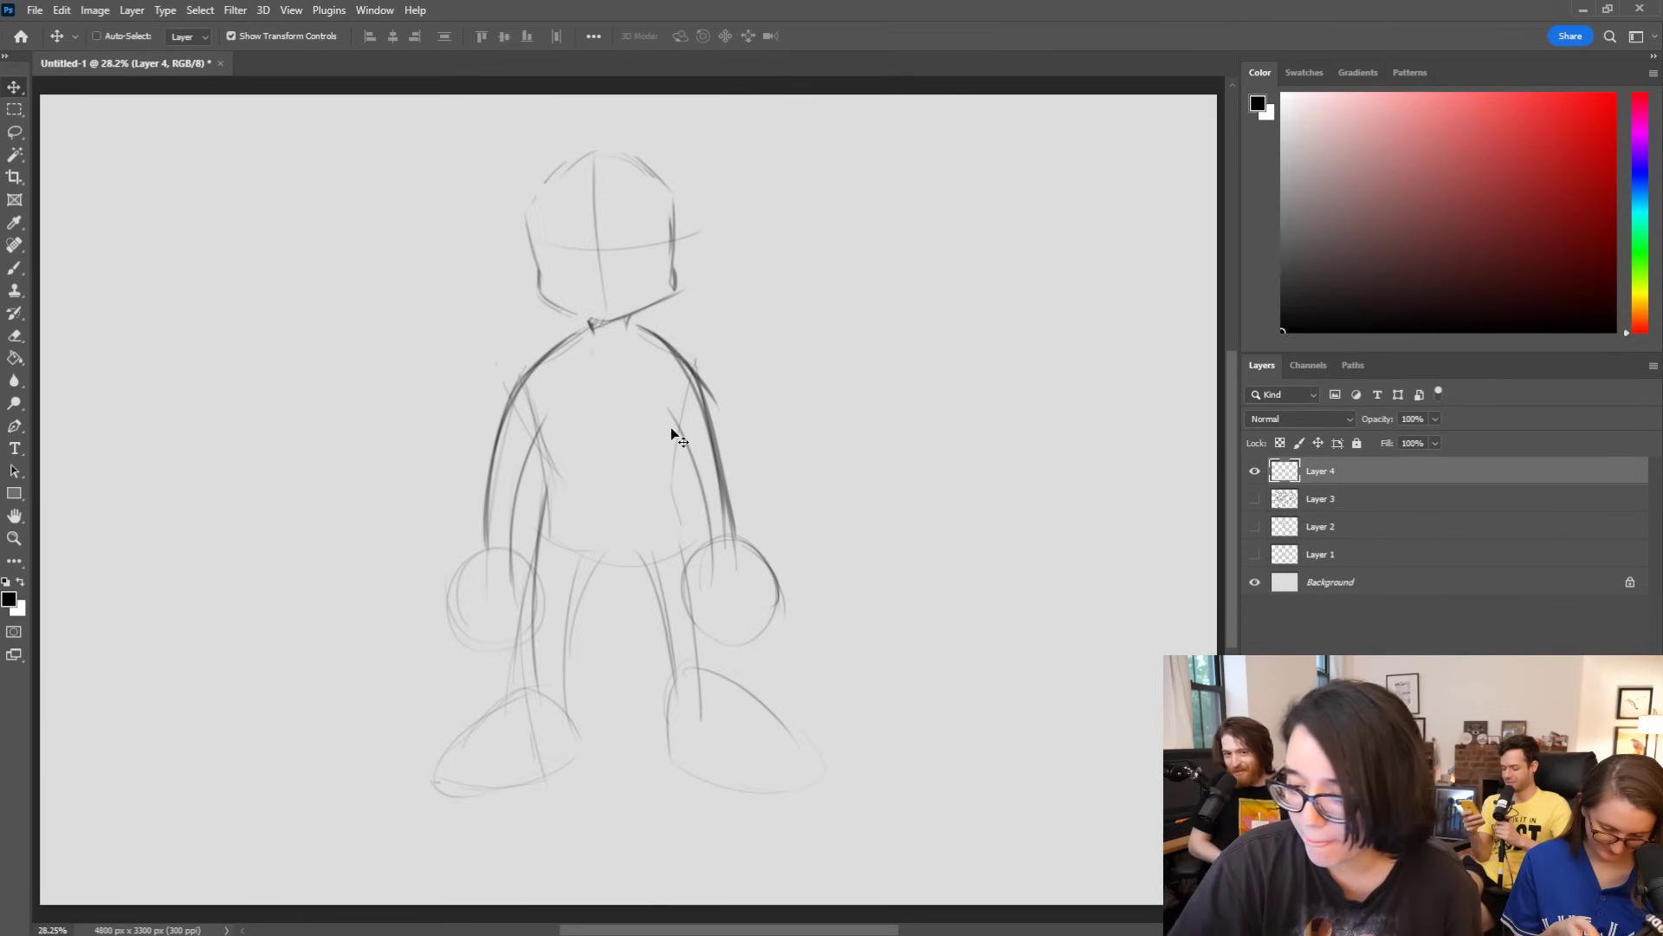
drag(672, 431, 650, 475)
Step: Brush a larger angular head outline around the existing one, with a domed crown, straight sides and a wider jaw
click(14, 271)
mouse_move(566, 203)
mouse_down()
mouse_move(517, 268)
mouse_move(533, 351)
mouse_up()
key(ctrl+z)
mouse_move(516, 272)
mouse_down()
mouse_move(541, 372)
mouse_move(610, 395)
mouse_move(693, 363)
mouse_move(689, 351)
mouse_up()
key(ctrl+z)
drag(621, 395, 700, 352)
key(ctrl+z)
key(ctrl+z)
mouse_move(611, 392)
mouse_down()
mouse_move(694, 358)
mouse_move(687, 331)
mouse_up()
drag(627, 199, 688, 248)
key(ctrl+z)
mouse_move(688, 321)
mouse_down()
mouse_move(686, 222)
mouse_move(685, 248)
mouse_up()
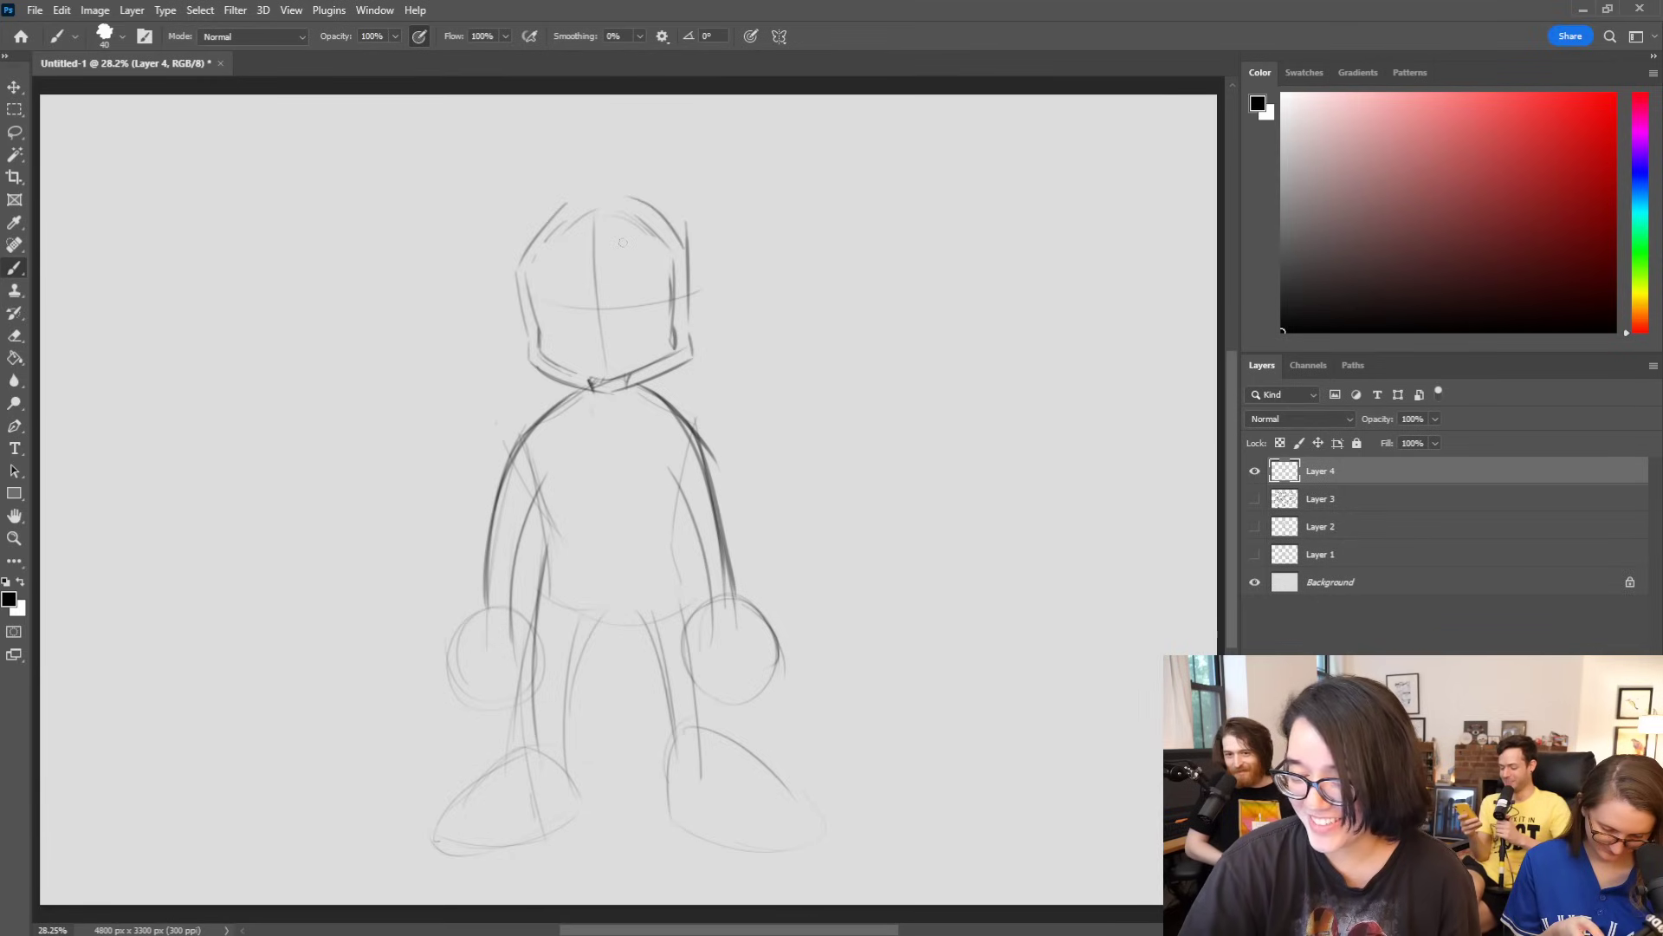
Step: Erase the old inner head outline and the leftover neck lines, keeping the larger outline and the face guidelines
mouse_move(543, 337)
mouse_down()
mouse_move(611, 382)
mouse_move(639, 371)
mouse_move(532, 295)
mouse_up()
key(ctrl+z)
key(ctrl+z)
key(ctrl+z)
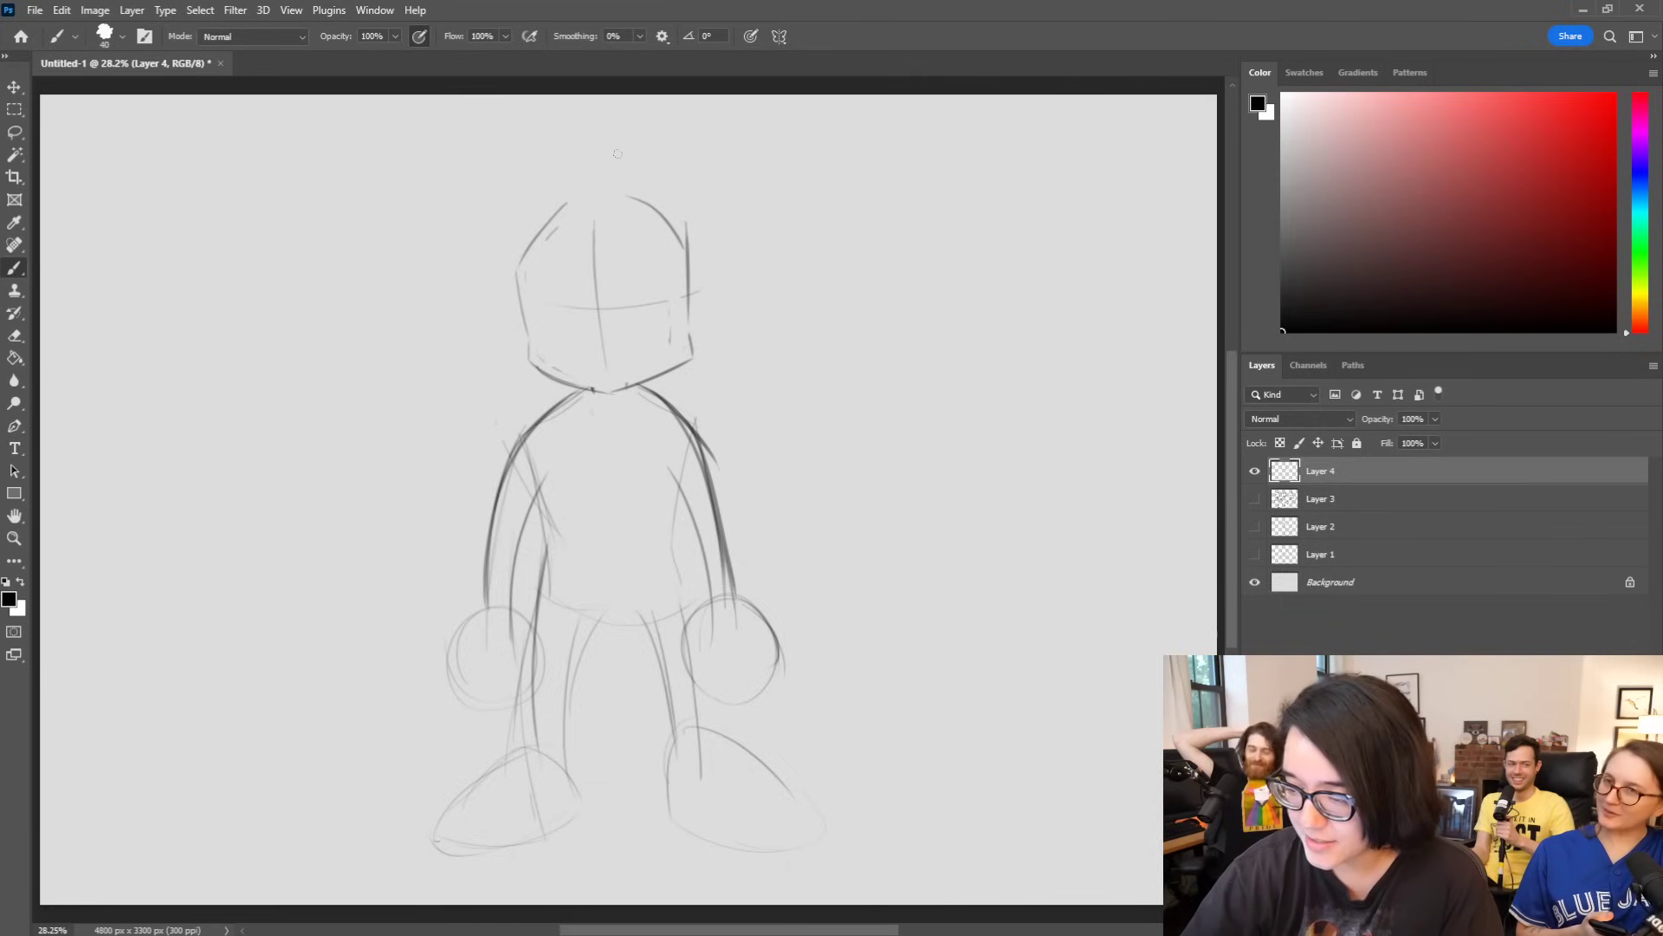
Step: Replace the left-hand arm's hanging hand with a raised round one crossed by a long diagonal line, clearing the old forearm
mouse_move(408, 535)
mouse_down()
mouse_move(475, 490)
mouse_move(395, 554)
mouse_move(460, 582)
mouse_up()
drag(347, 445, 542, 592)
mouse_move(440, 657)
mouse_down()
mouse_move(485, 579)
mouse_move(509, 607)
mouse_move(488, 568)
mouse_move(520, 693)
mouse_move(534, 620)
mouse_up()
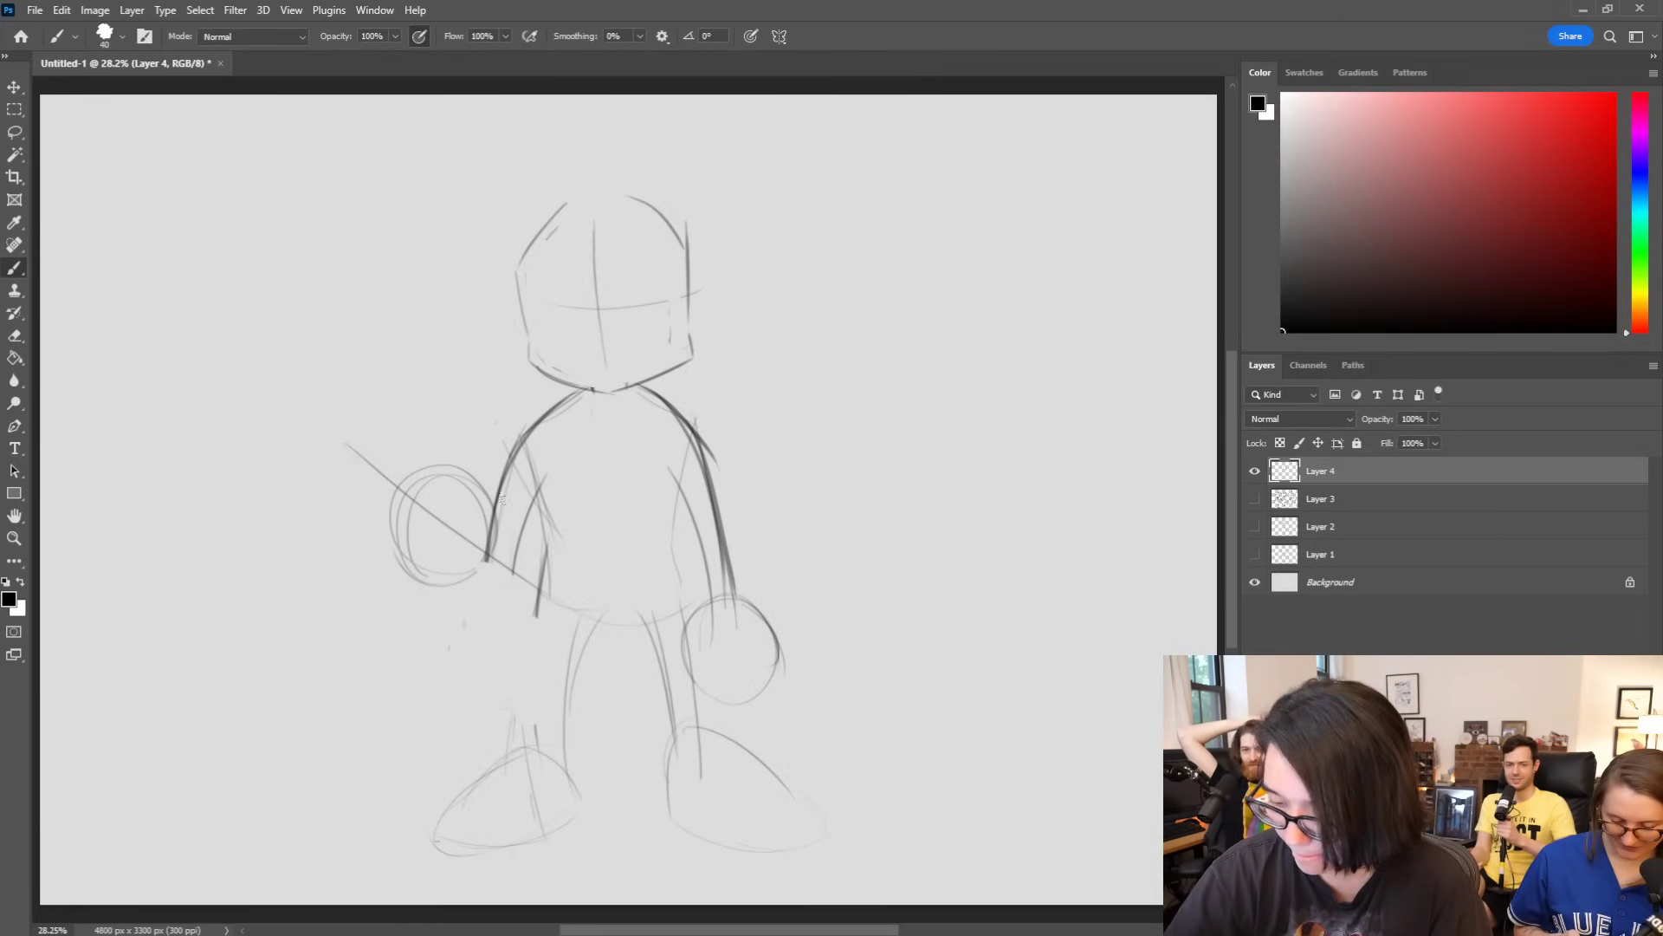
Step: Redraw the raised hand as a larger circle farther from the body, and clean out the construction lines inside it
mouse_move(362, 439)
mouse_down()
mouse_move(385, 546)
mouse_move(408, 457)
mouse_move(377, 511)
mouse_move(411, 443)
mouse_move(378, 463)
mouse_up()
key(ctrl+z)
key(ctrl+z)
key(ctrl+z)
key(ctrl+z)
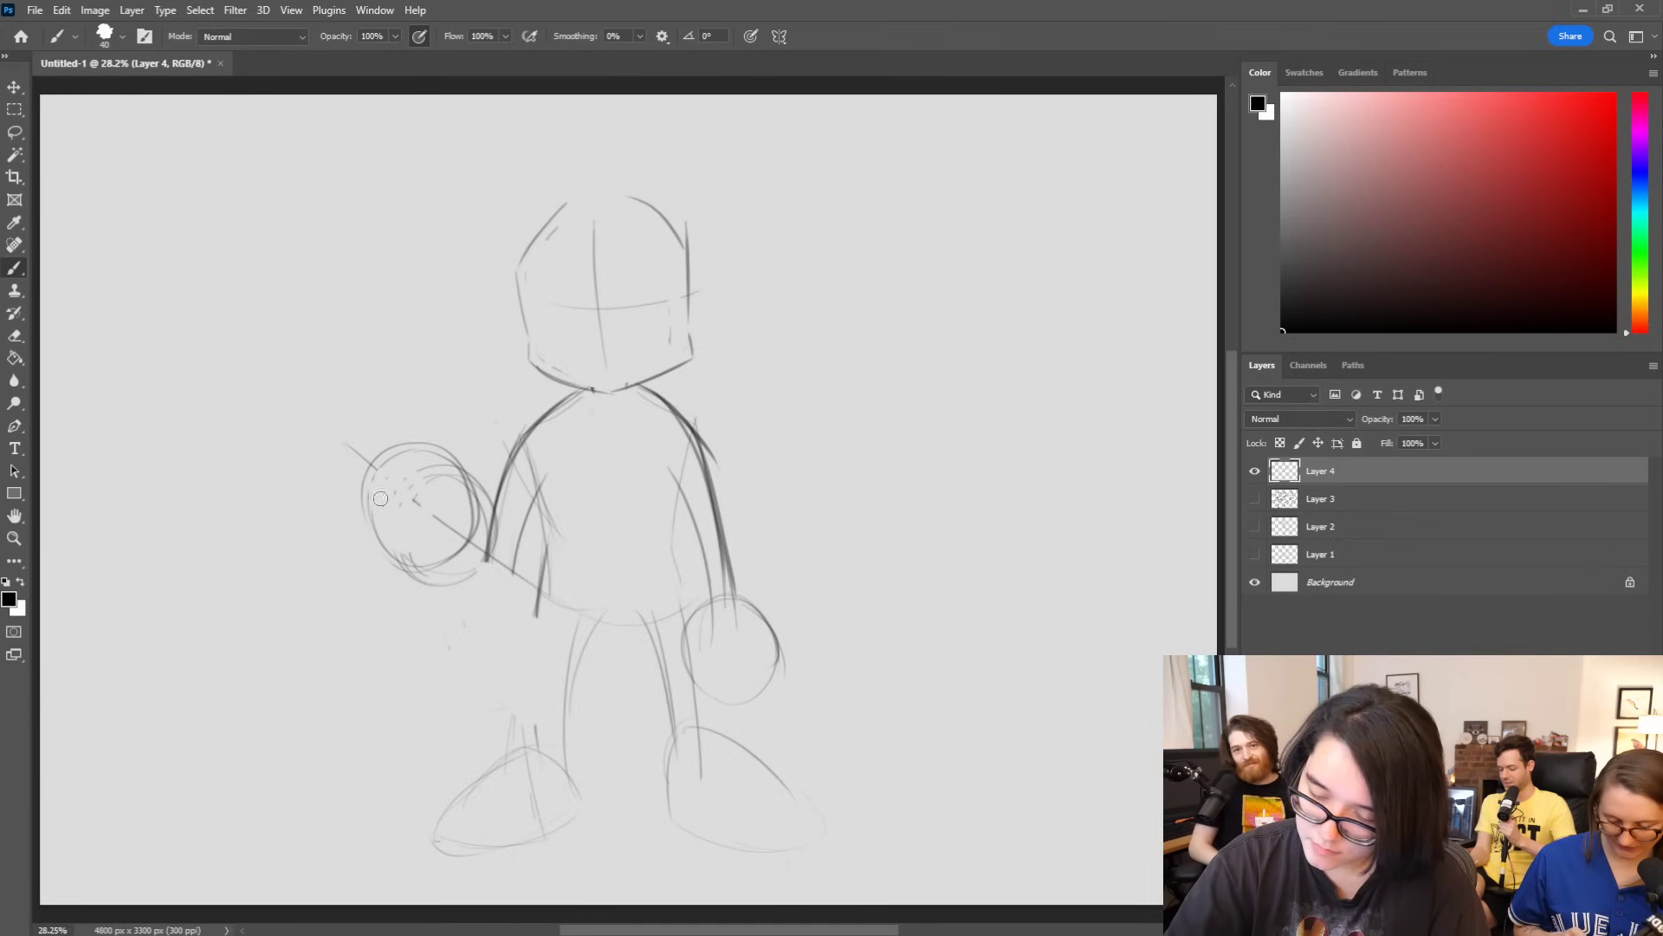
key(ctrl+z)
key(ctrl+z)
key(ctrl+z)
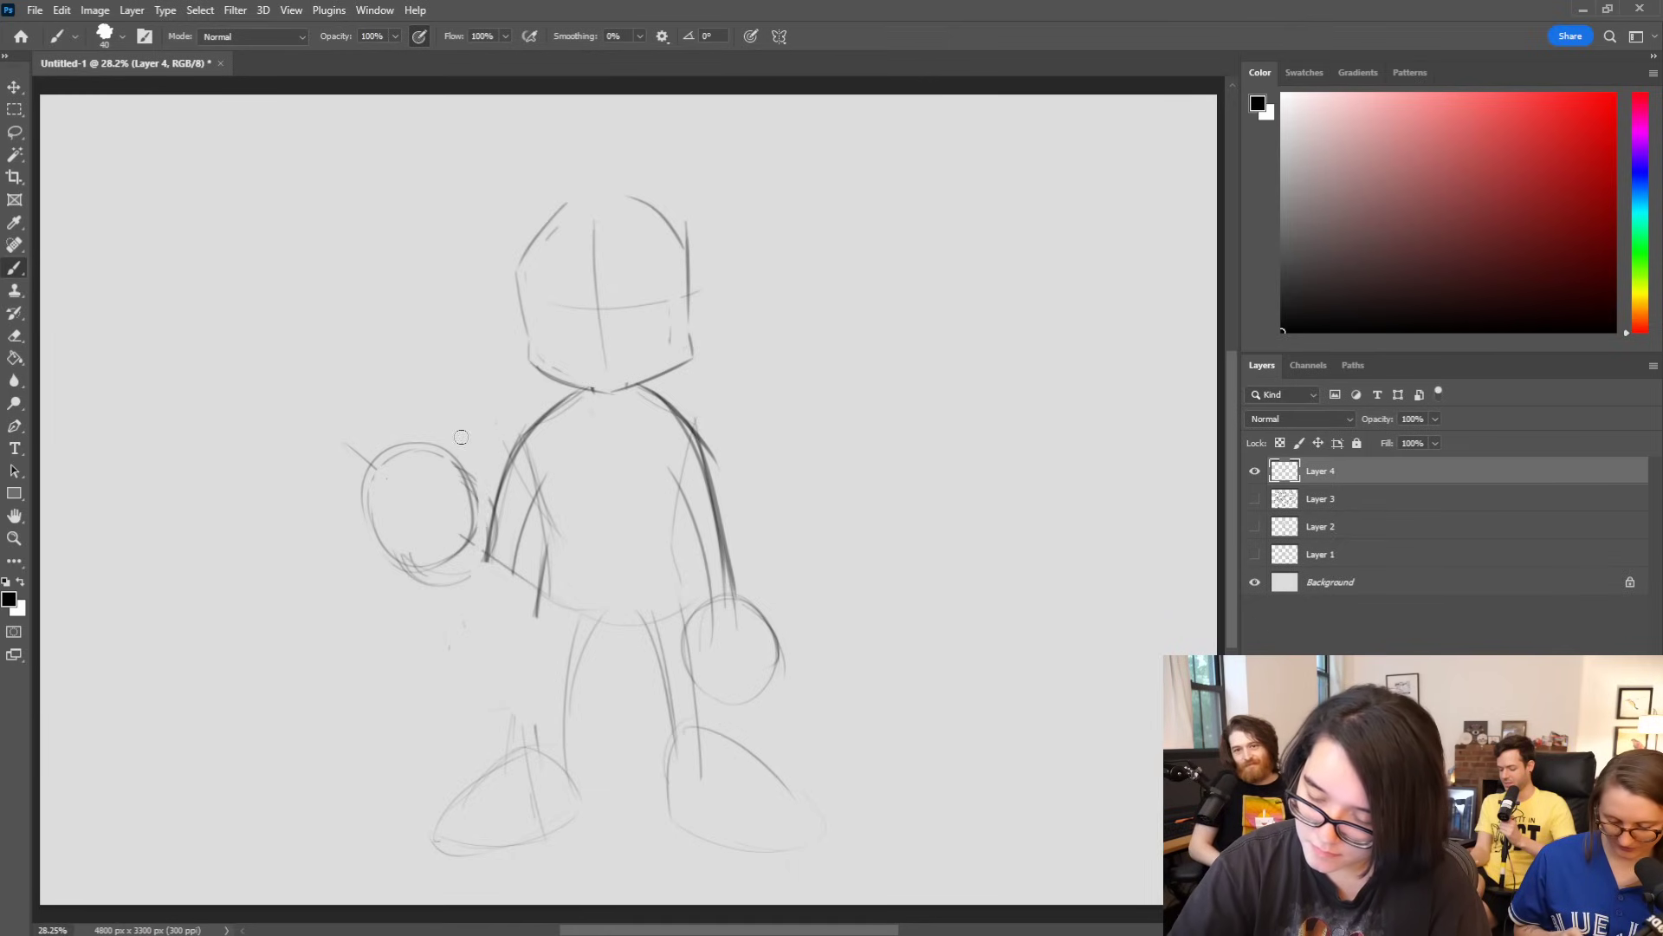
Step: Erase the old arm contours below the left-hand shoulder and the stray lines between the torso and raised hand
key(ctrl+z)
key(ctrl+z)
key(ctrl+z)
key(ctrl+z)
key(ctrl+z)
key(ctrl+z)
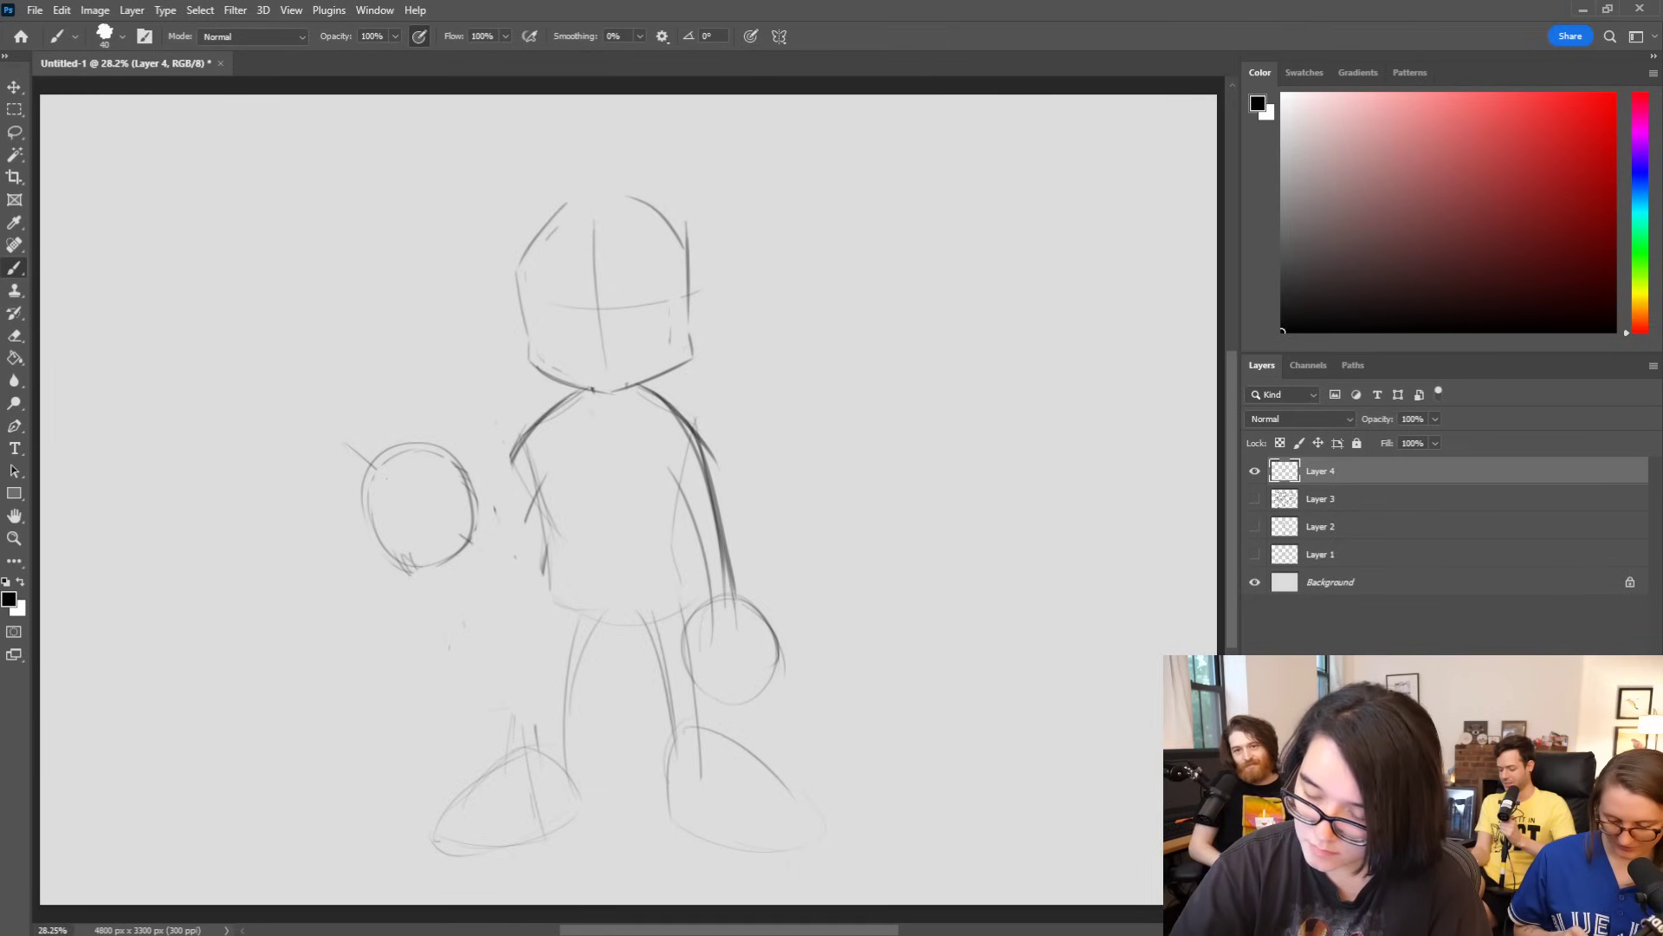
Step: Draw a bent arm connecting the left-hand shoulder to the raised hand, with a bold upper contour and a lighter curved underside
drag(521, 465, 475, 516)
mouse_move(553, 406)
mouse_down()
mouse_move(469, 526)
mouse_move(528, 538)
mouse_move(504, 504)
mouse_move(519, 464)
mouse_move(490, 522)
mouse_move(536, 412)
mouse_move(576, 399)
mouse_up()
drag(522, 468, 591, 390)
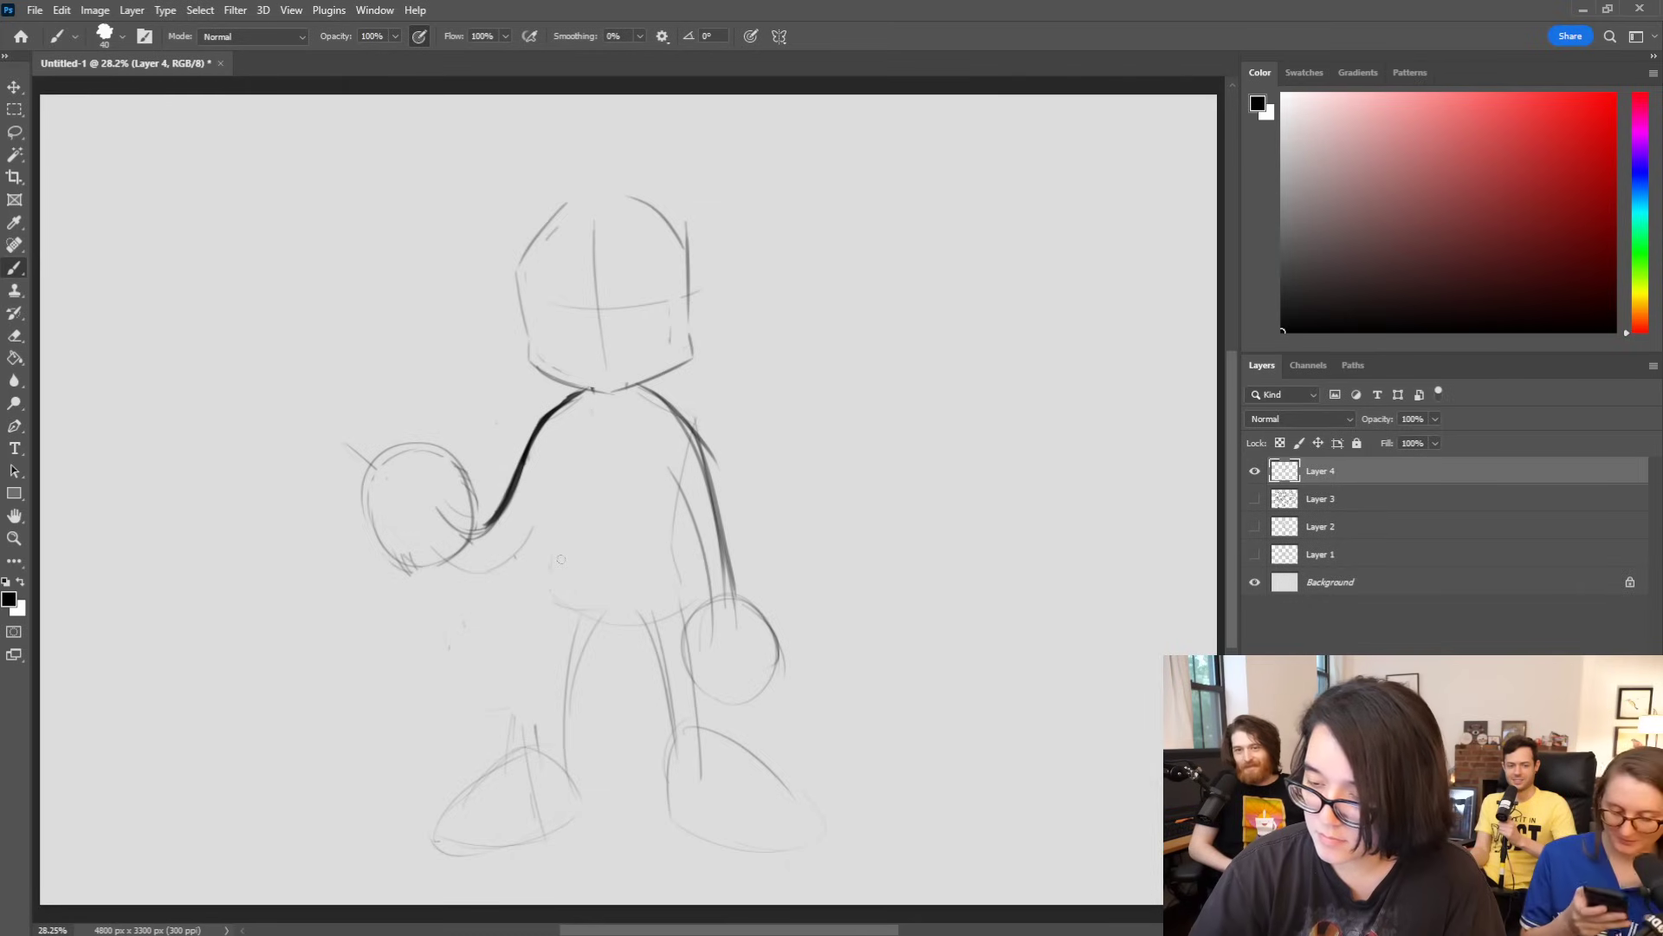
mouse_move(445, 562)
mouse_down()
mouse_move(487, 572)
mouse_move(547, 498)
mouse_up()
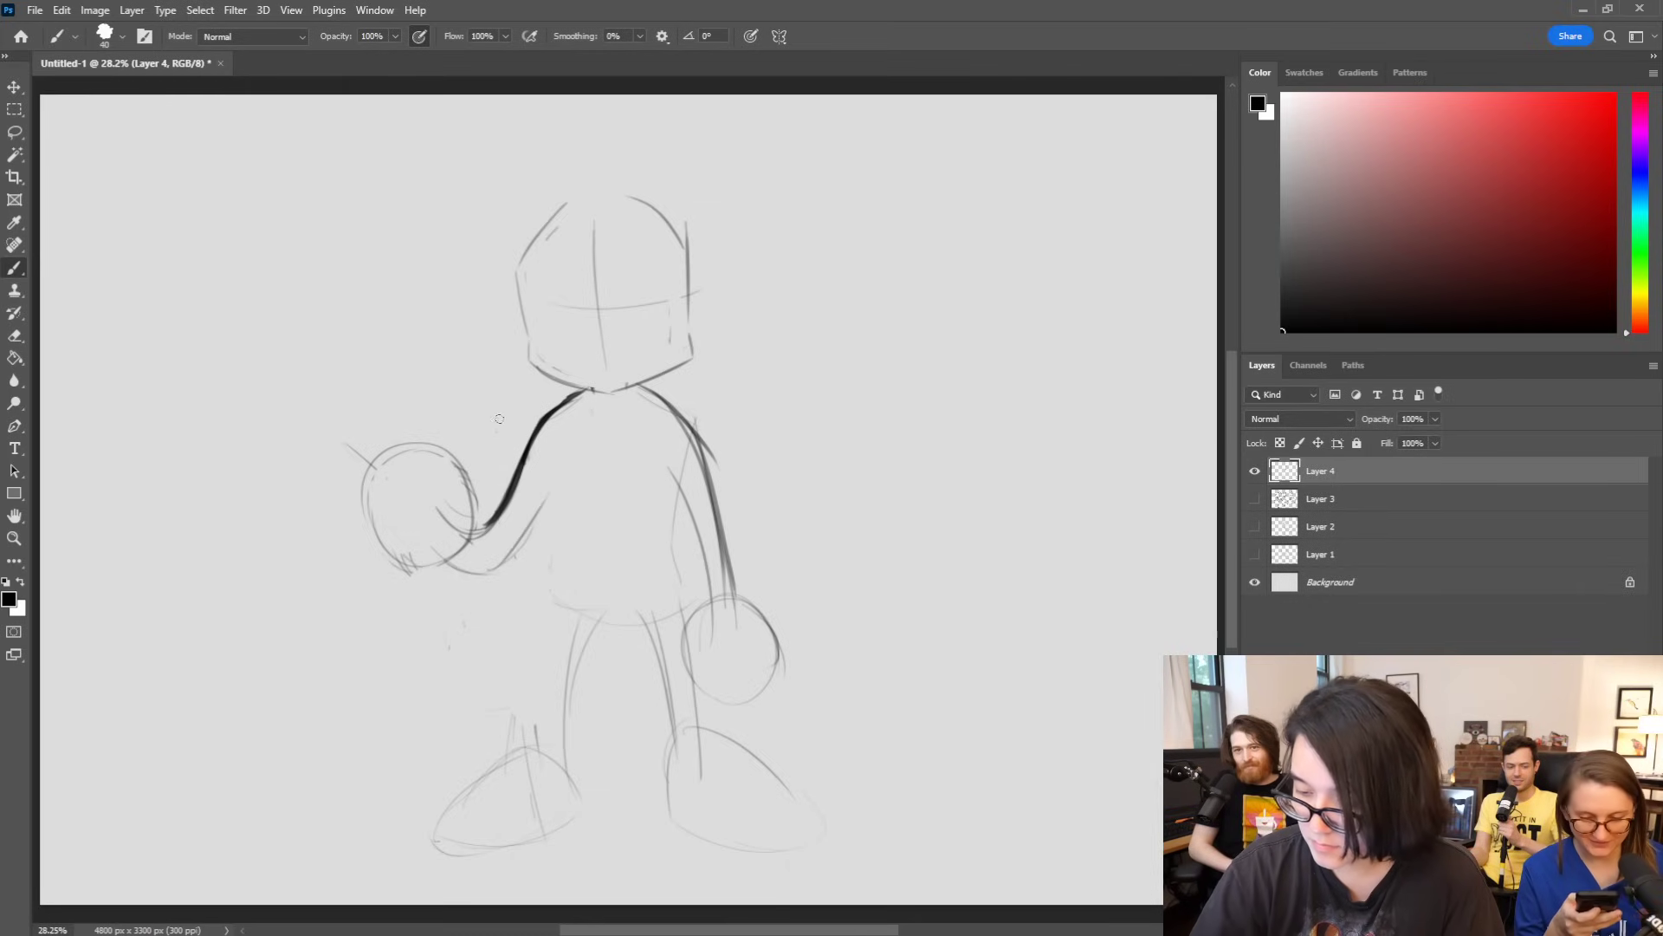
Step: Sketch curled fingers inside the raised hand, darken the forearm's underside, and erase the stray lines below the hand
mouse_move(370, 468)
mouse_down()
mouse_move(385, 544)
mouse_move(371, 467)
mouse_move(445, 483)
mouse_move(463, 517)
mouse_move(389, 459)
mouse_move(415, 448)
mouse_move(452, 490)
mouse_move(420, 493)
mouse_move(438, 461)
mouse_move(397, 464)
mouse_move(464, 513)
mouse_move(417, 476)
mouse_move(379, 487)
mouse_move(363, 518)
mouse_move(368, 449)
mouse_move(383, 481)
mouse_move(368, 497)
mouse_move(392, 524)
mouse_move(414, 491)
mouse_move(397, 543)
mouse_move(408, 524)
mouse_move(427, 549)
mouse_move(424, 497)
mouse_move(374, 456)
mouse_up()
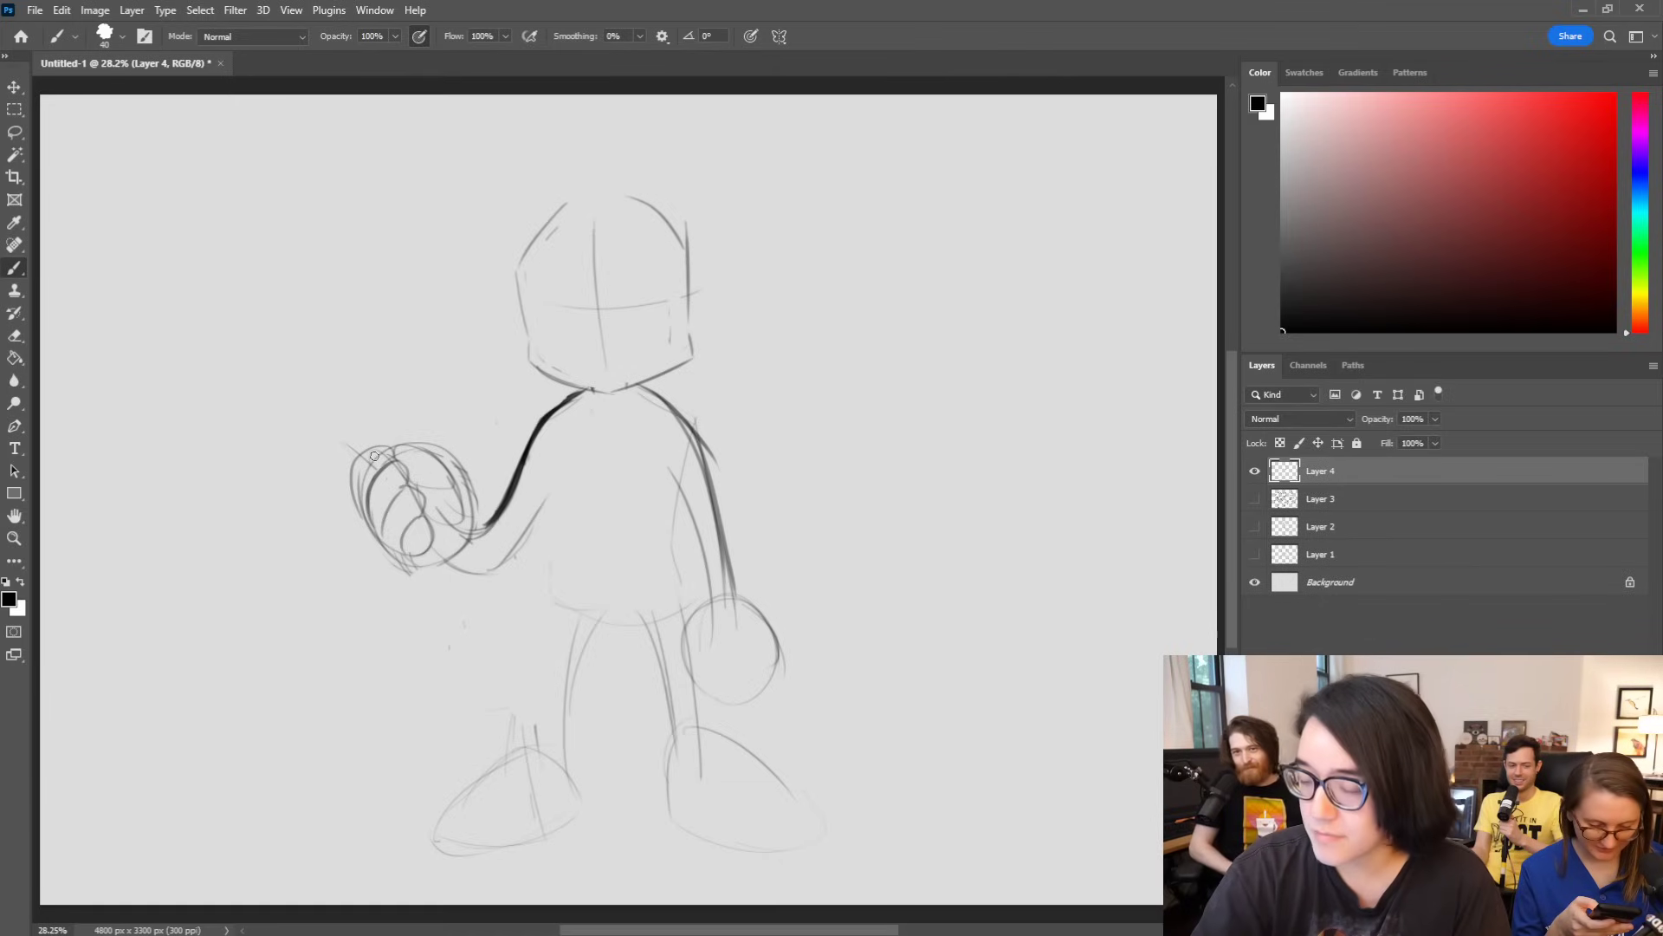
mouse_move(427, 537)
mouse_down()
mouse_move(494, 561)
mouse_move(543, 509)
mouse_up()
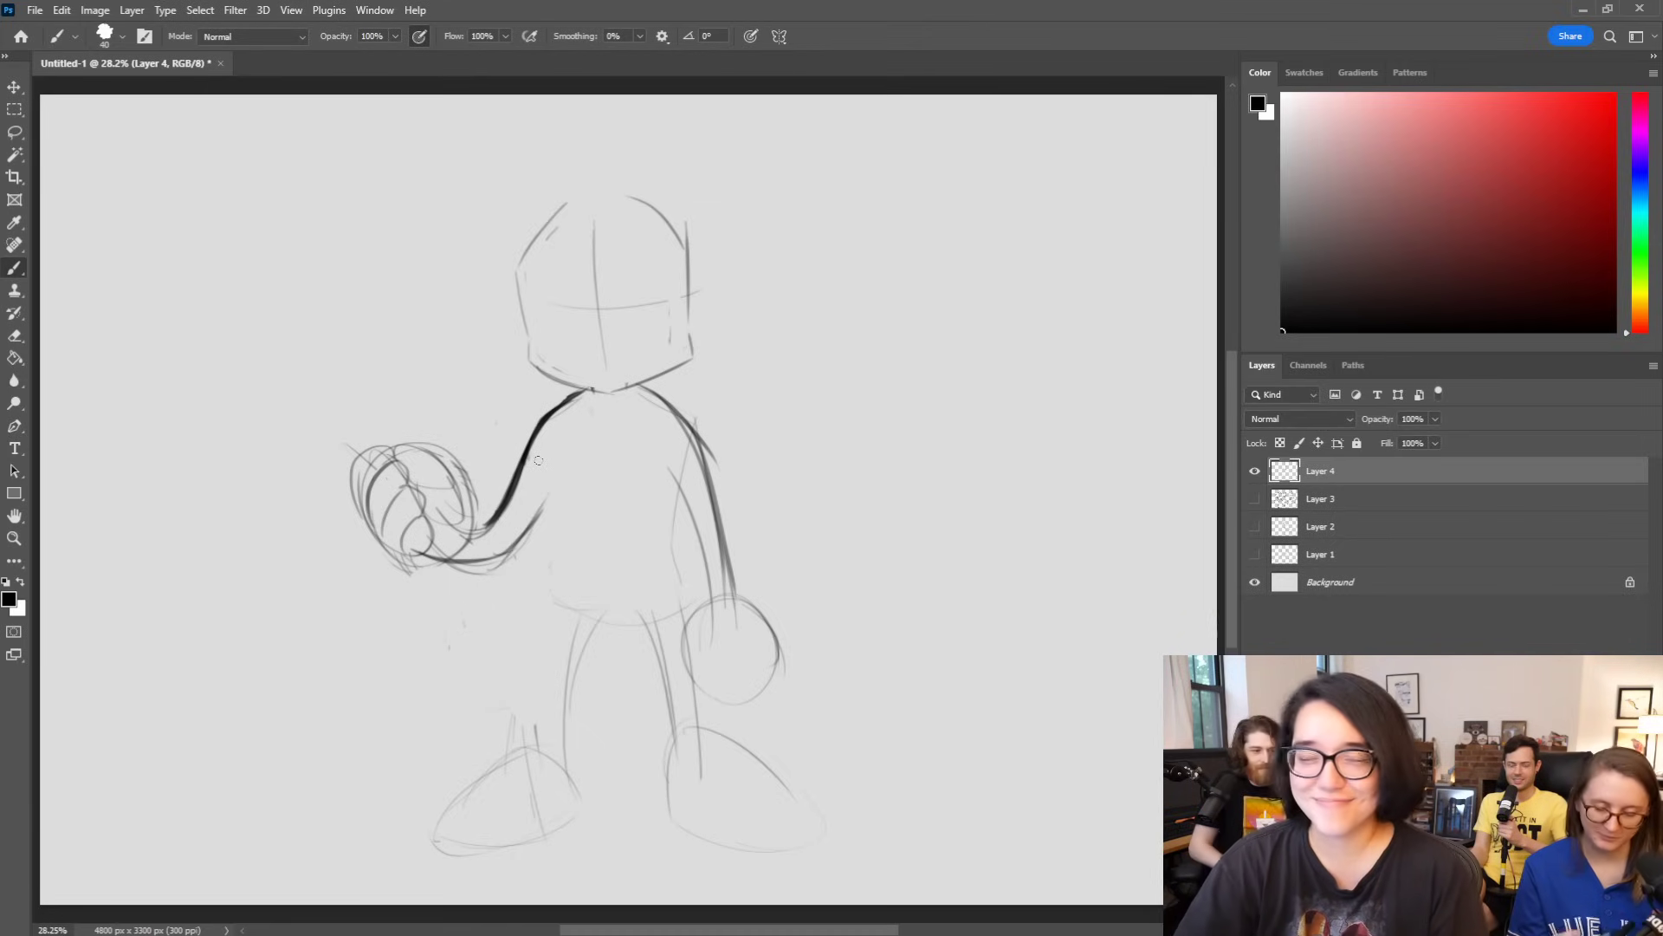
mouse_move(421, 572)
mouse_down()
mouse_move(394, 562)
mouse_move(509, 557)
mouse_move(476, 544)
mouse_up()
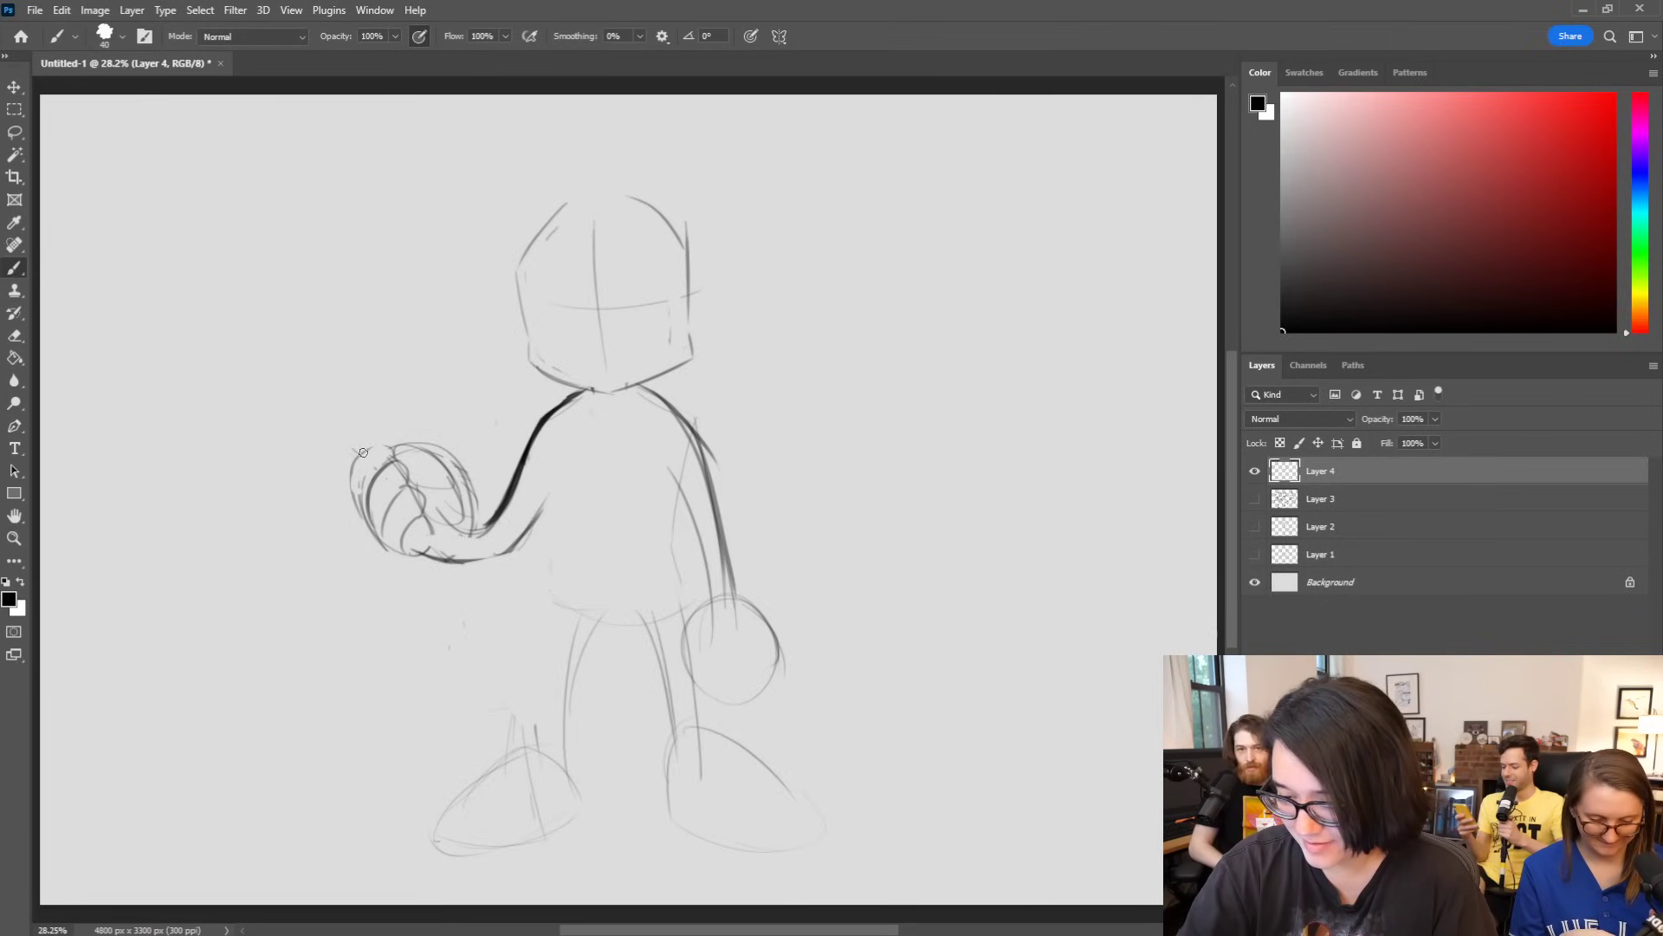
Step: Rework the raised hand as a rounder fist crossed by long parallel diagonal lines for a held rod
drag(338, 440, 548, 590)
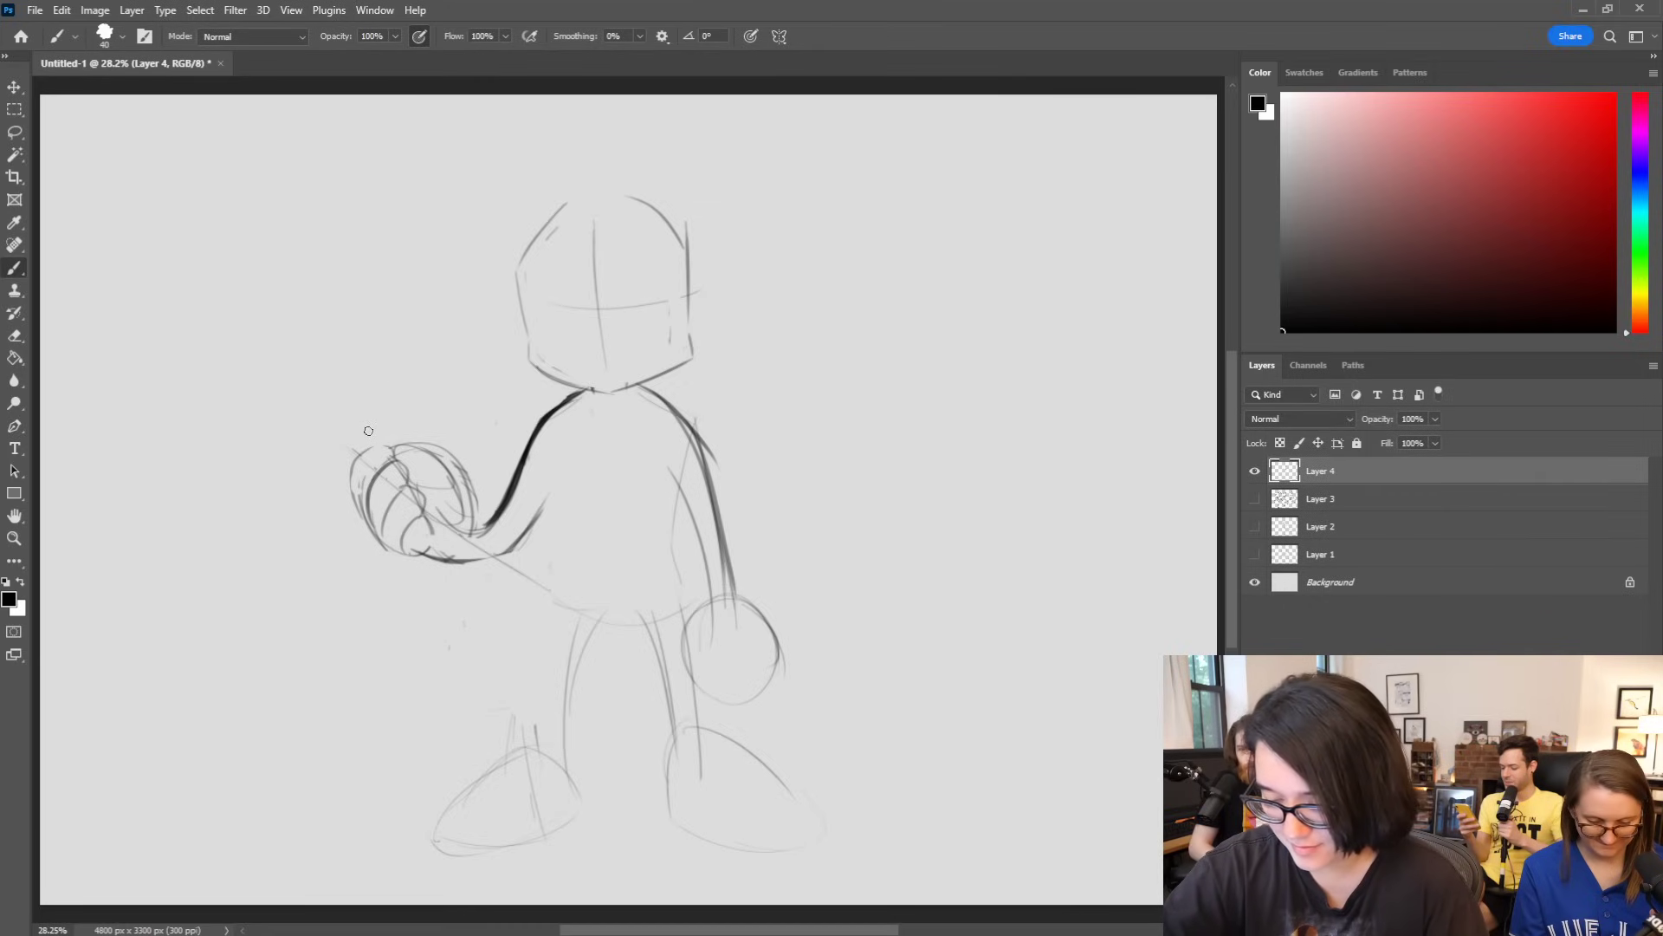
mouse_move(355, 455)
mouse_down()
mouse_move(452, 537)
mouse_move(428, 471)
mouse_move(439, 441)
mouse_move(438, 518)
mouse_move(413, 556)
mouse_move(377, 514)
mouse_move(386, 442)
mouse_up()
mouse_move(397, 552)
mouse_down()
mouse_move(378, 454)
mouse_move(428, 427)
mouse_move(450, 454)
mouse_move(431, 452)
mouse_move(431, 427)
mouse_move(470, 469)
mouse_up()
mouse_move(381, 509)
mouse_down()
mouse_move(433, 558)
mouse_move(416, 500)
mouse_move(475, 555)
mouse_up()
drag(429, 494, 353, 396)
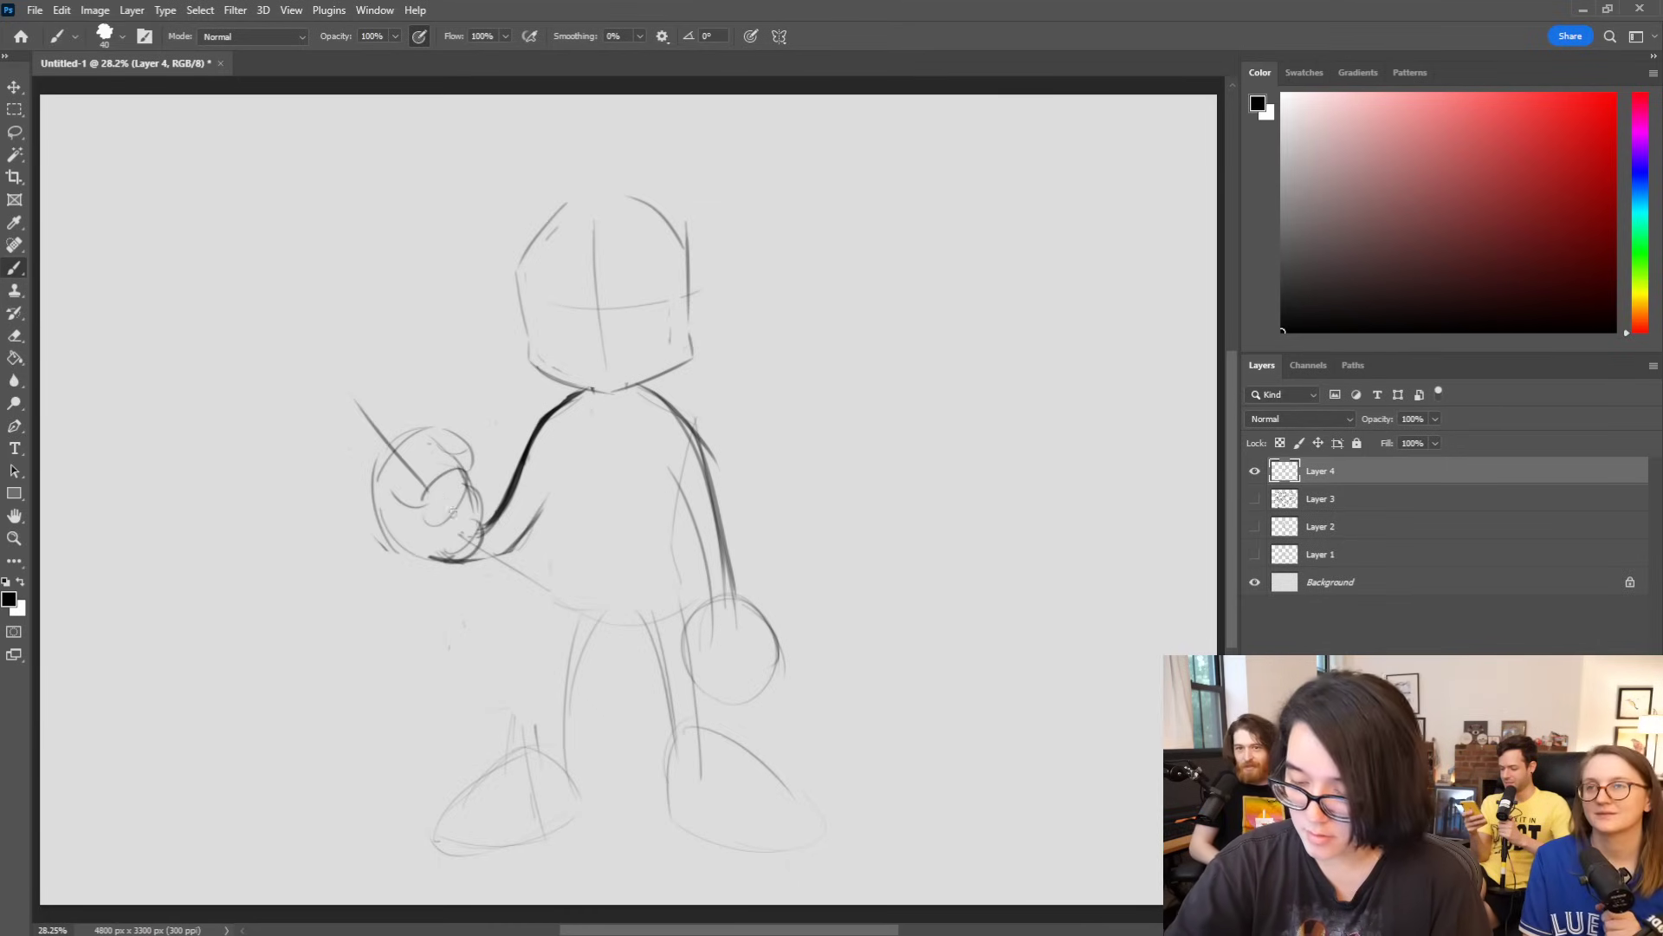
drag(567, 606, 403, 457)
drag(546, 546, 338, 375)
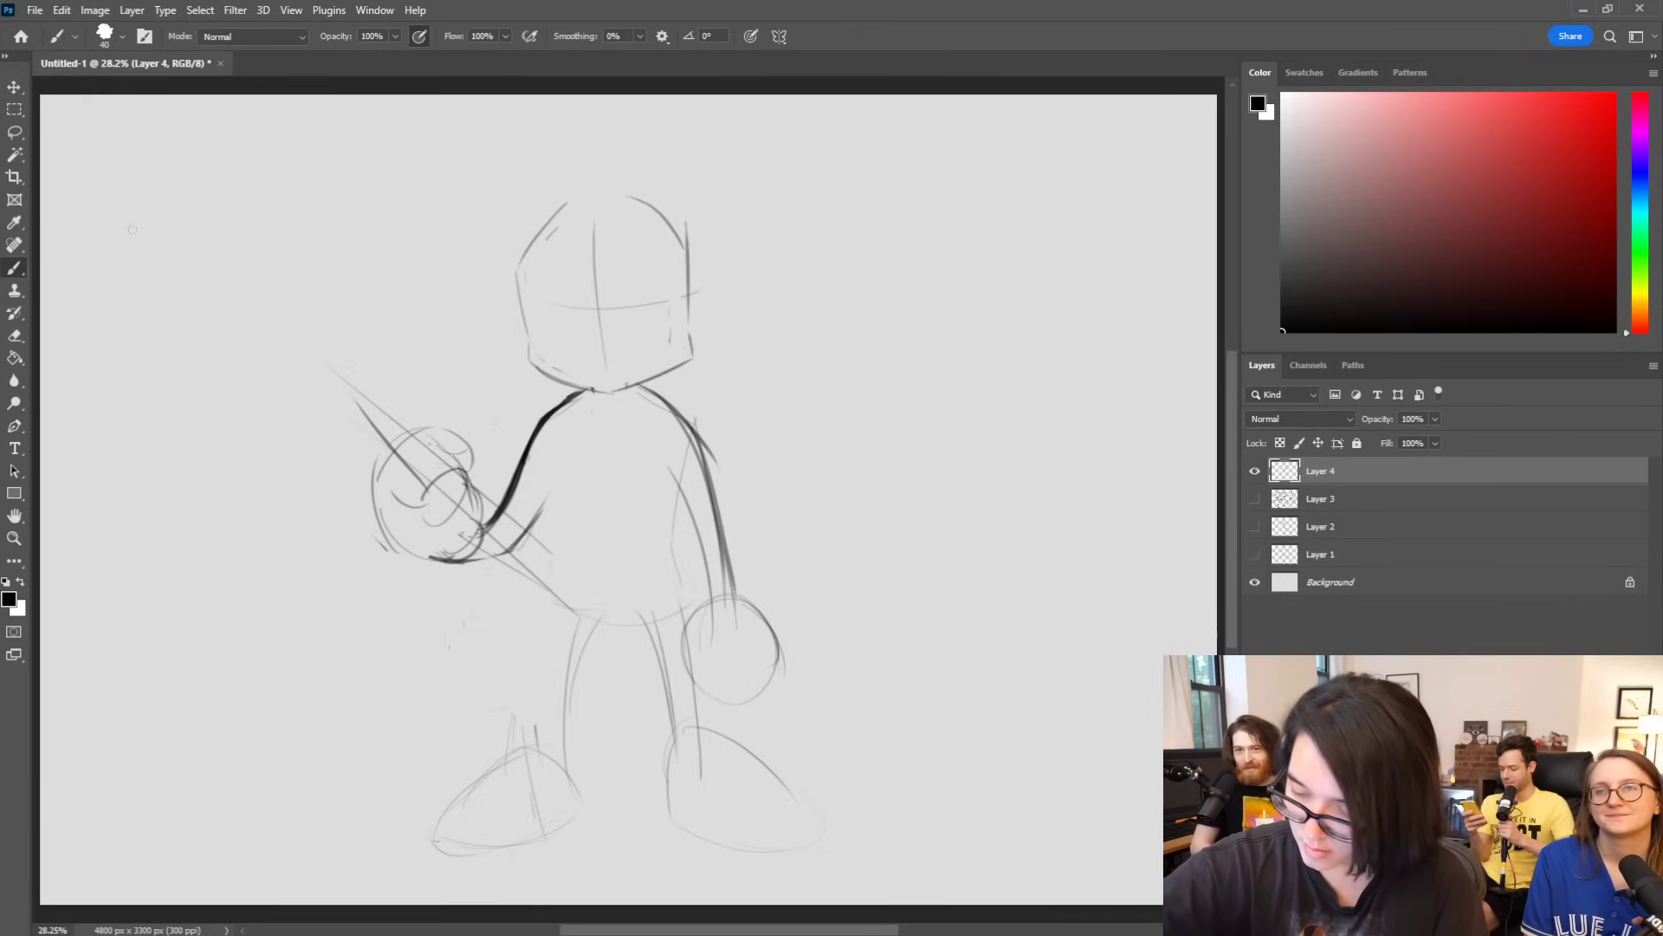
Step: Define the rod as a round-ended handle gripped by a bold thumb and curled fingers, clearing the overlapping lines in the fist
drag(408, 468, 309, 380)
mouse_move(405, 463)
mouse_down()
mouse_move(322, 395)
mouse_move(346, 386)
mouse_move(335, 354)
mouse_move(511, 542)
mouse_up()
mouse_move(459, 485)
mouse_down()
mouse_move(429, 450)
mouse_move(415, 468)
mouse_move(499, 512)
mouse_move(433, 556)
mouse_up()
mouse_move(422, 474)
mouse_down()
mouse_move(458, 509)
mouse_move(447, 542)
mouse_move(448, 501)
mouse_move(499, 537)
mouse_move(468, 558)
mouse_move(485, 543)
mouse_move(426, 512)
mouse_move(439, 465)
mouse_move(424, 514)
mouse_move(448, 451)
mouse_move(441, 496)
mouse_move(450, 457)
mouse_move(471, 489)
mouse_move(462, 464)
mouse_move(460, 524)
mouse_move(470, 487)
mouse_move(447, 530)
mouse_up()
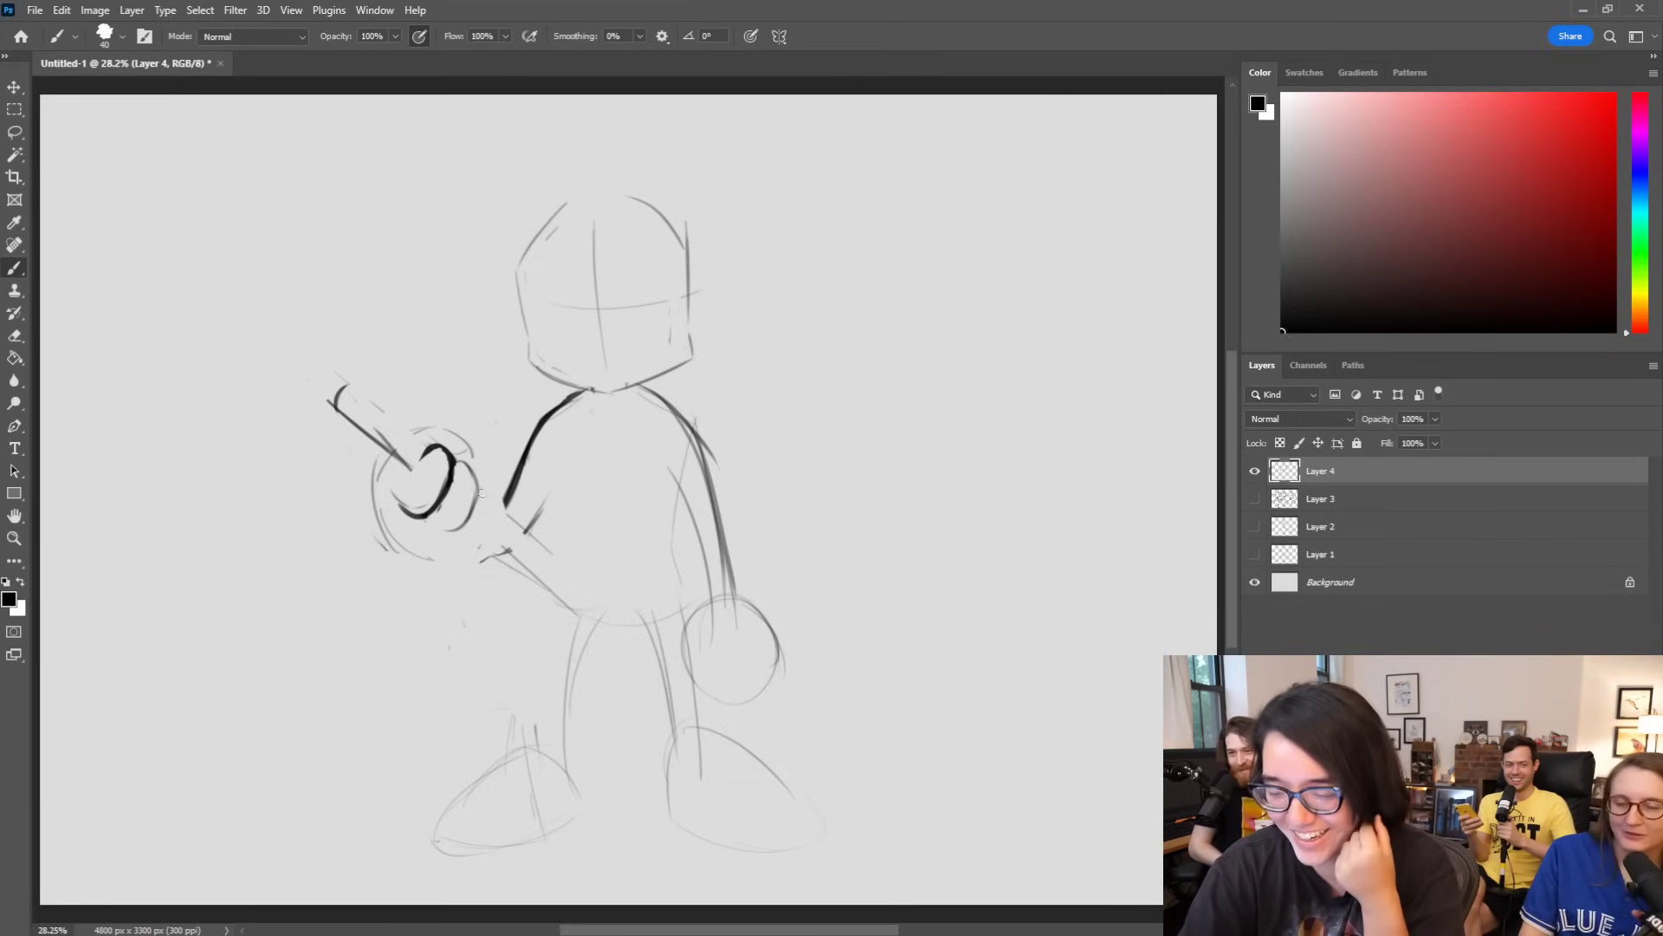
mouse_move(484, 494)
mouse_down()
mouse_move(468, 542)
mouse_move(492, 541)
mouse_up()
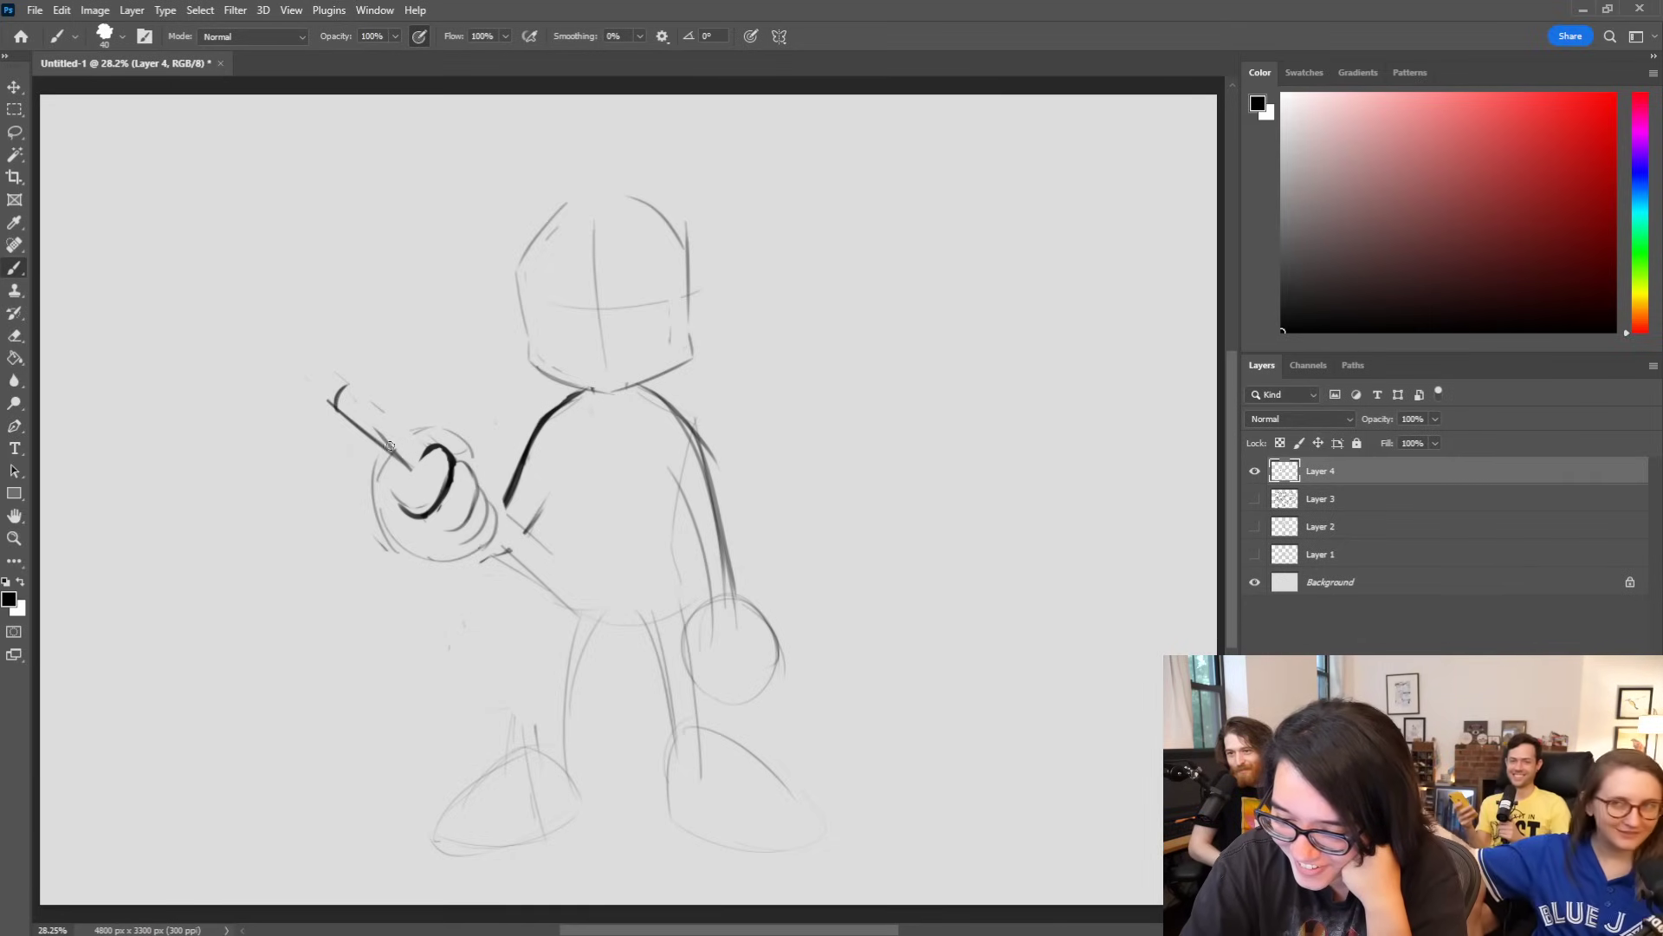
mouse_move(351, 388)
mouse_down()
mouse_move(425, 446)
mouse_move(416, 476)
mouse_move(447, 431)
mouse_move(497, 466)
mouse_move(489, 485)
mouse_move(495, 465)
mouse_up()
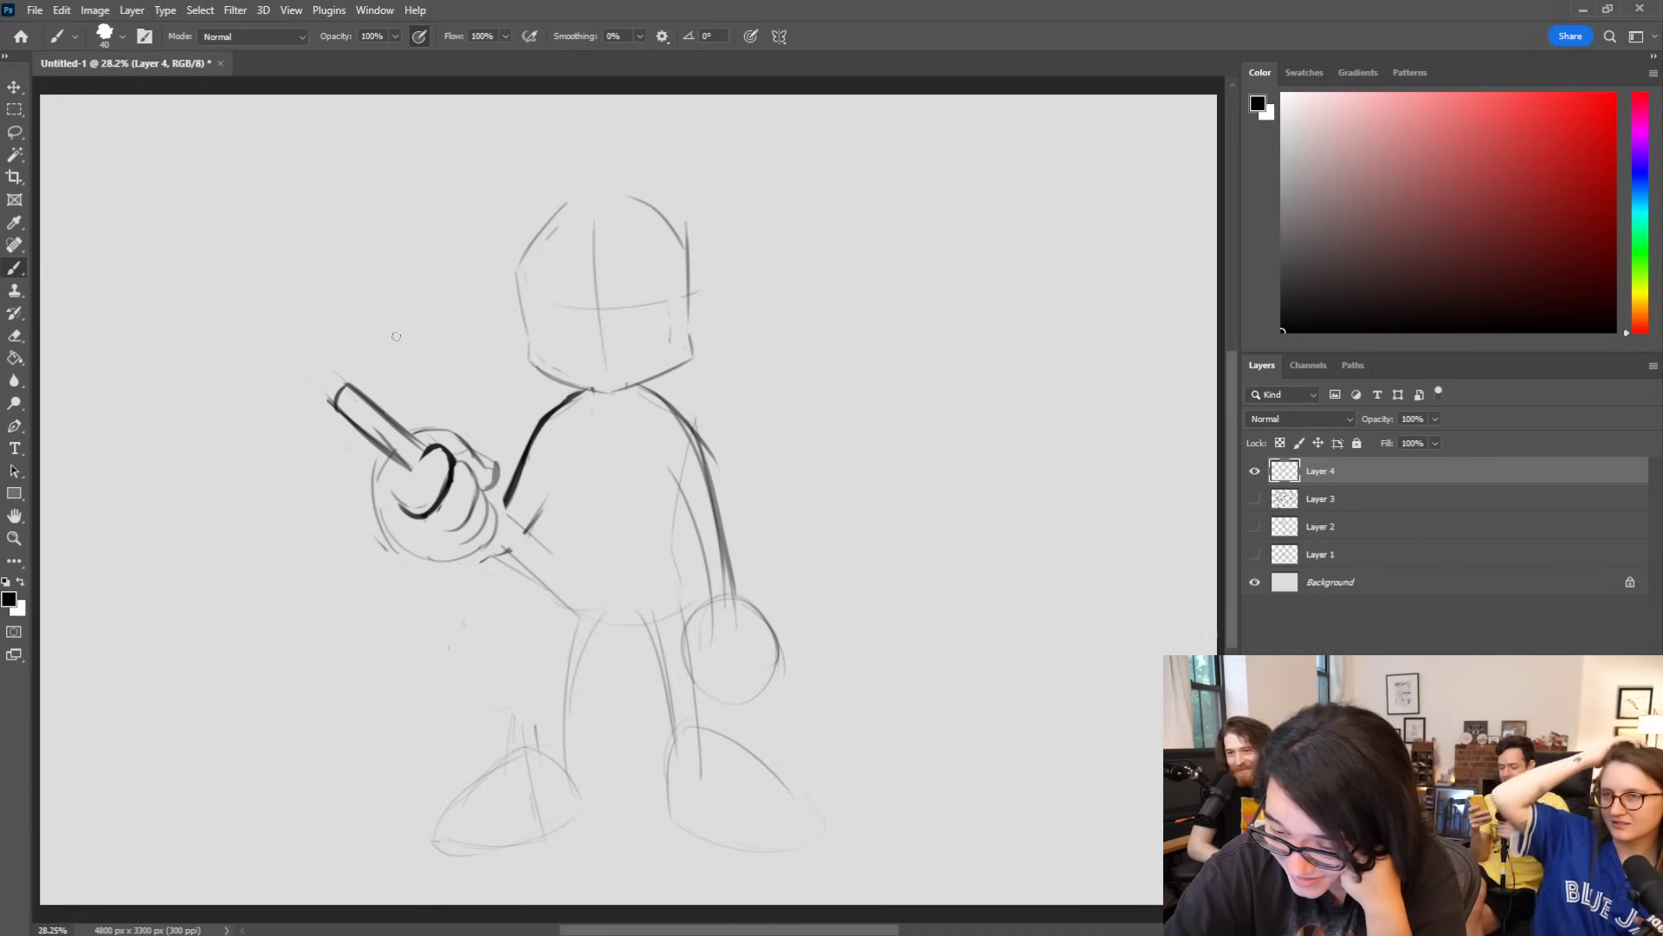
Step: Reinforce the raised fist's outer contour, thin the bold upper arm line, and tidy the forearm beside the torso
mouse_move(392, 462)
mouse_down()
mouse_move(403, 534)
mouse_move(398, 522)
mouse_move(491, 582)
mouse_up()
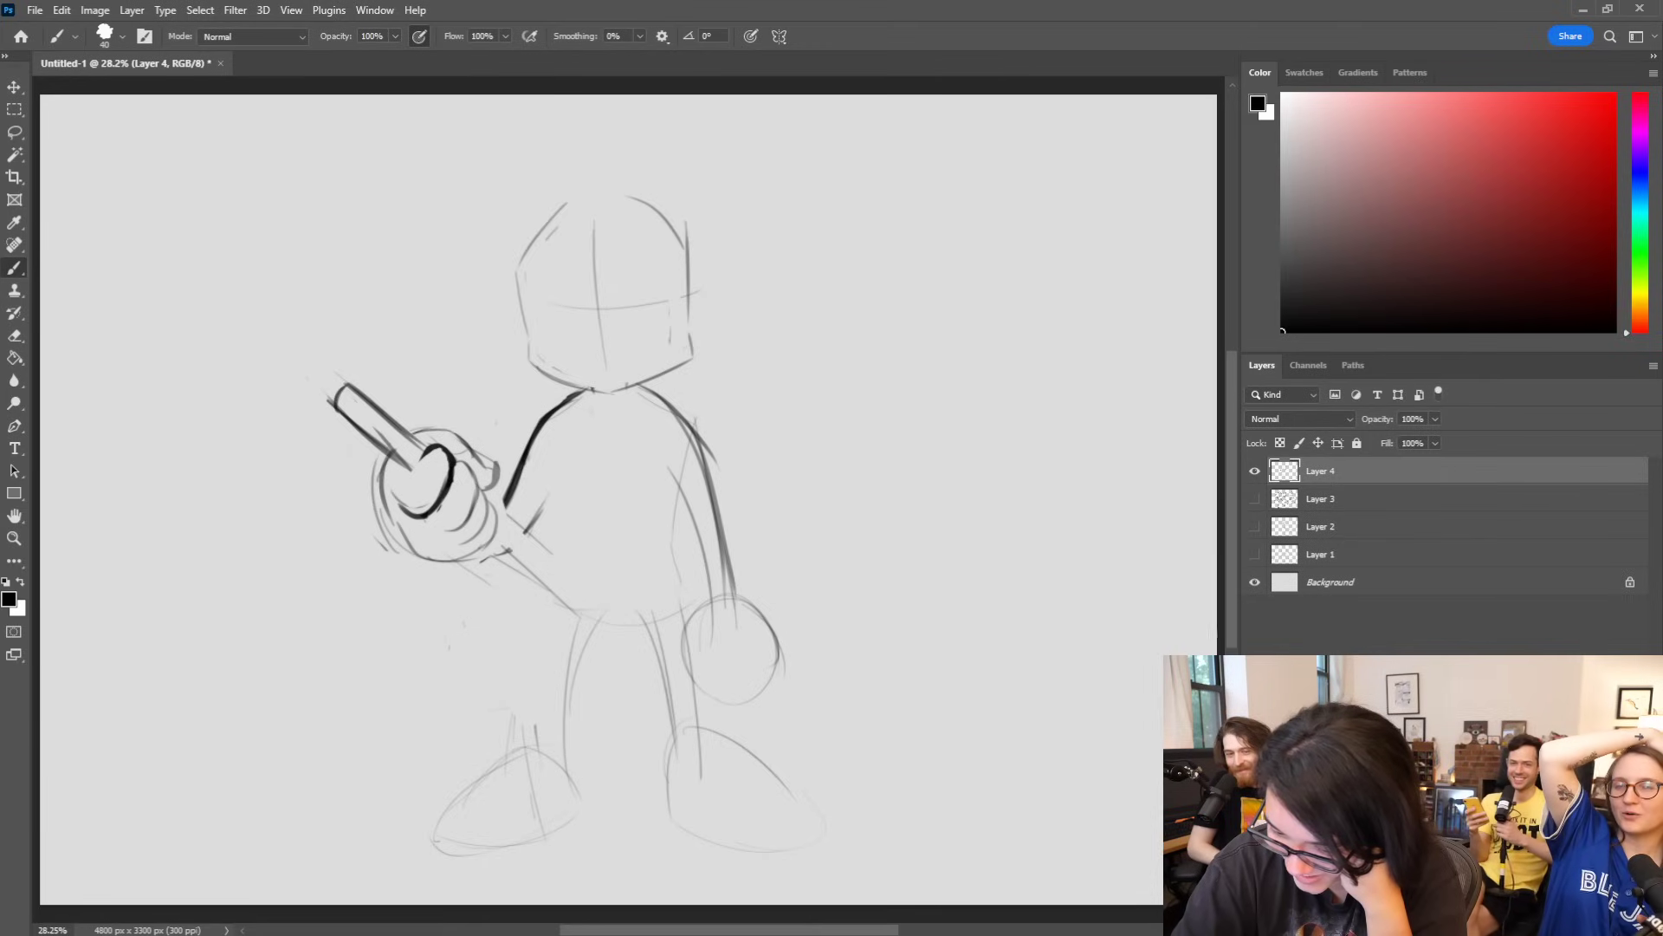
mouse_move(502, 477)
mouse_down()
mouse_move(484, 501)
mouse_move(495, 465)
mouse_move(511, 476)
mouse_move(521, 460)
mouse_move(481, 498)
mouse_move(525, 412)
mouse_up()
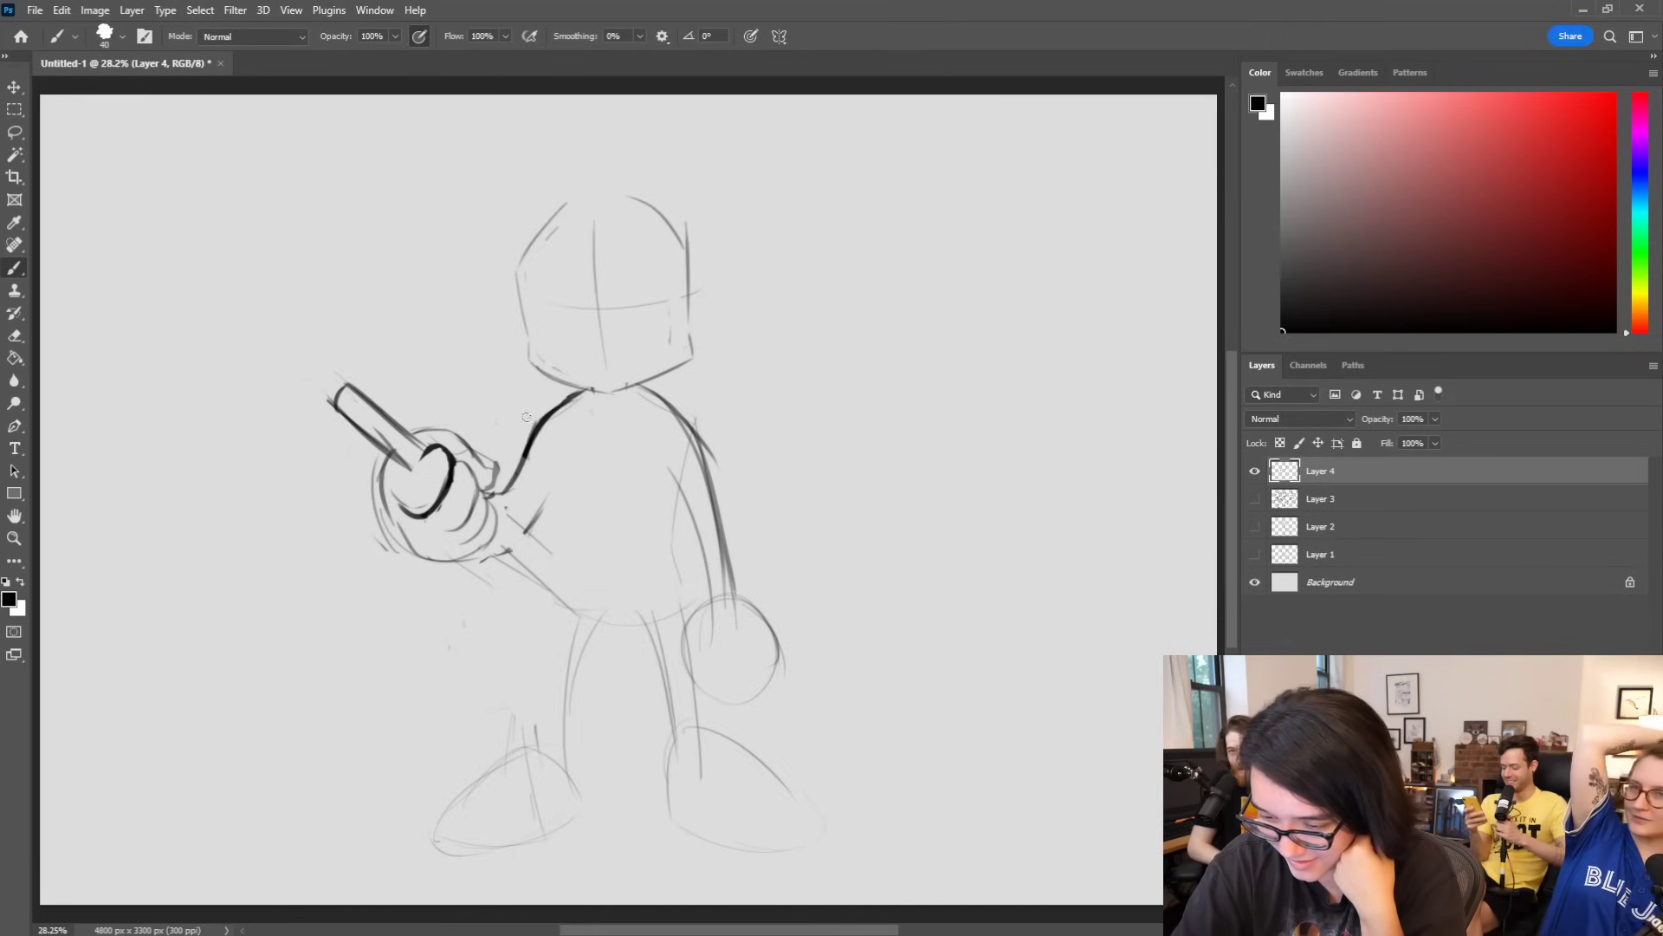
drag(540, 490, 517, 516)
Step: Draw one long side contour from the left-hand shoulder down to the foot, undoing the surplus parallel strokes
drag(561, 397, 523, 641)
drag(573, 403, 542, 636)
drag(540, 744, 543, 763)
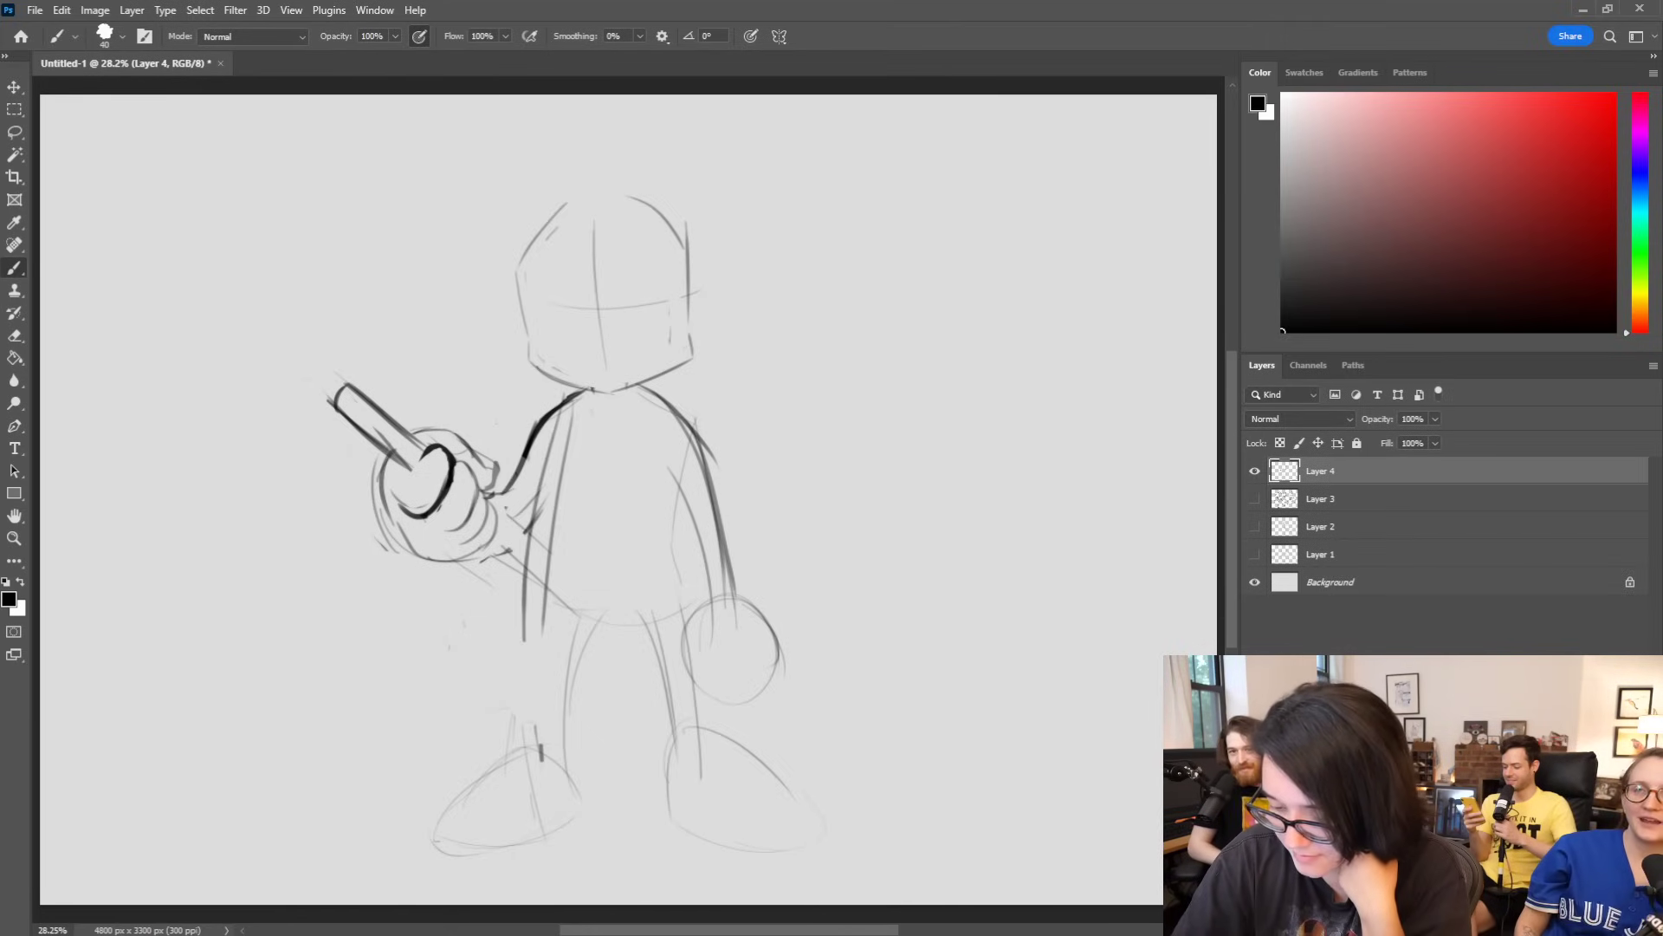
drag(543, 478, 530, 744)
key(ctrl+z)
key(ctrl+z)
key(ctrl+z)
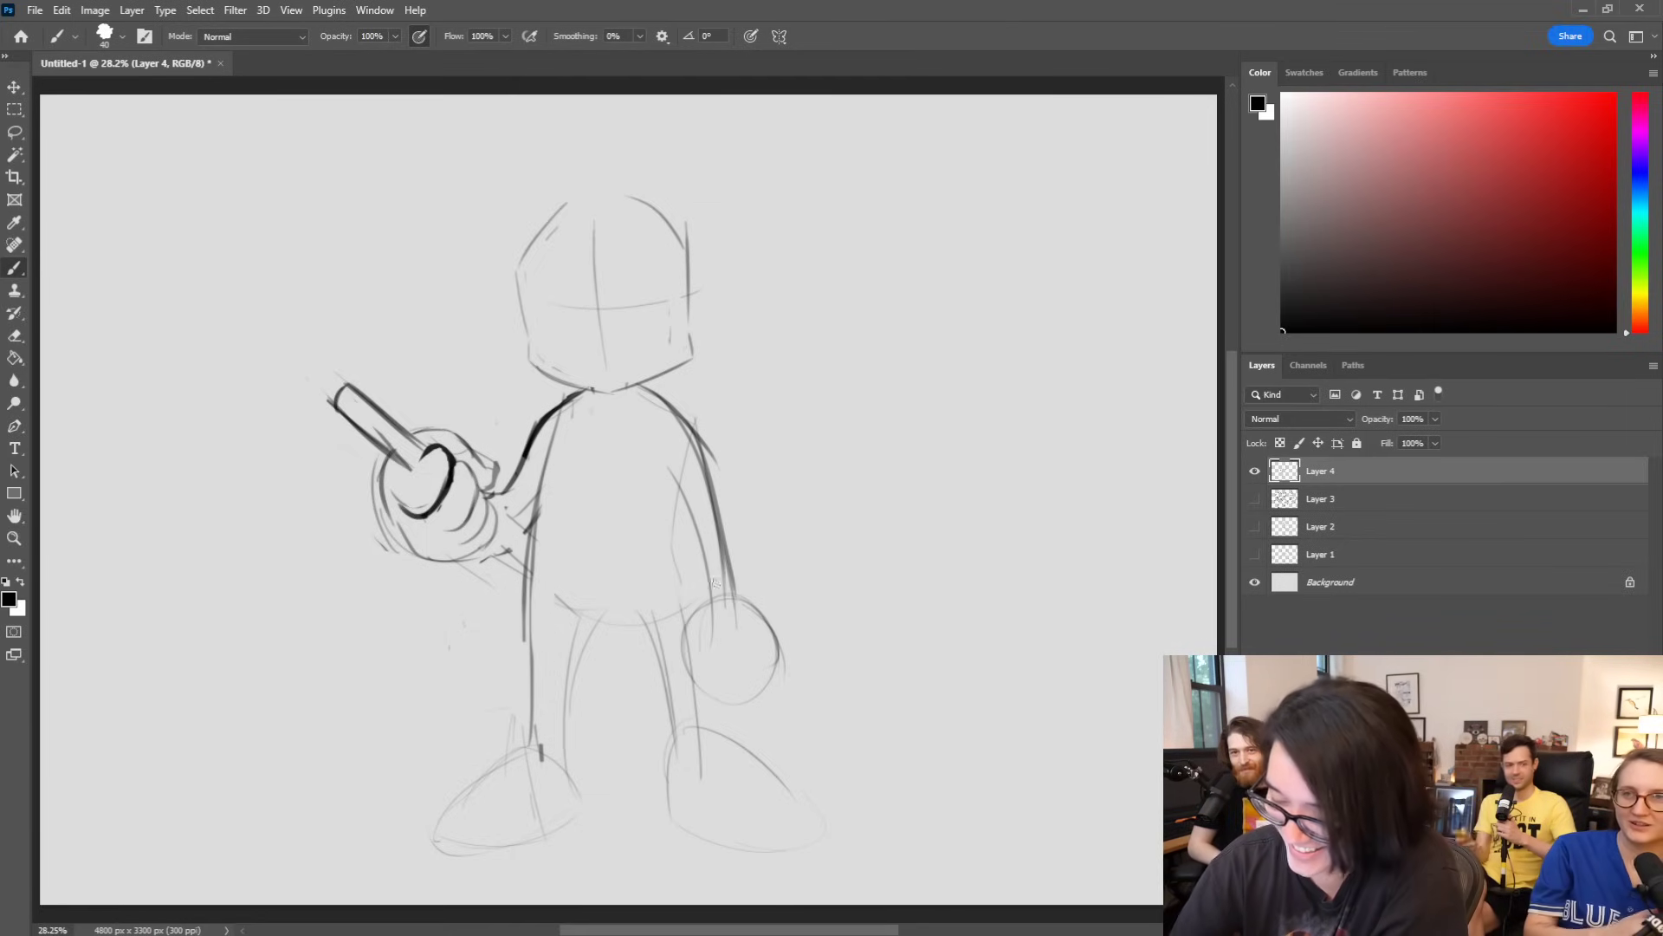
Step: Shape the round hanging hand into a glove with a thumb and long drooping fingers
mouse_move(703, 596)
mouse_down()
mouse_move(686, 681)
mouse_move(705, 712)
mouse_move(721, 663)
mouse_move(723, 758)
mouse_move(768, 698)
mouse_move(765, 663)
mouse_up()
mouse_move(734, 590)
mouse_down()
mouse_move(782, 706)
mouse_move(782, 691)
mouse_move(750, 739)
mouse_up()
drag(791, 684, 780, 737)
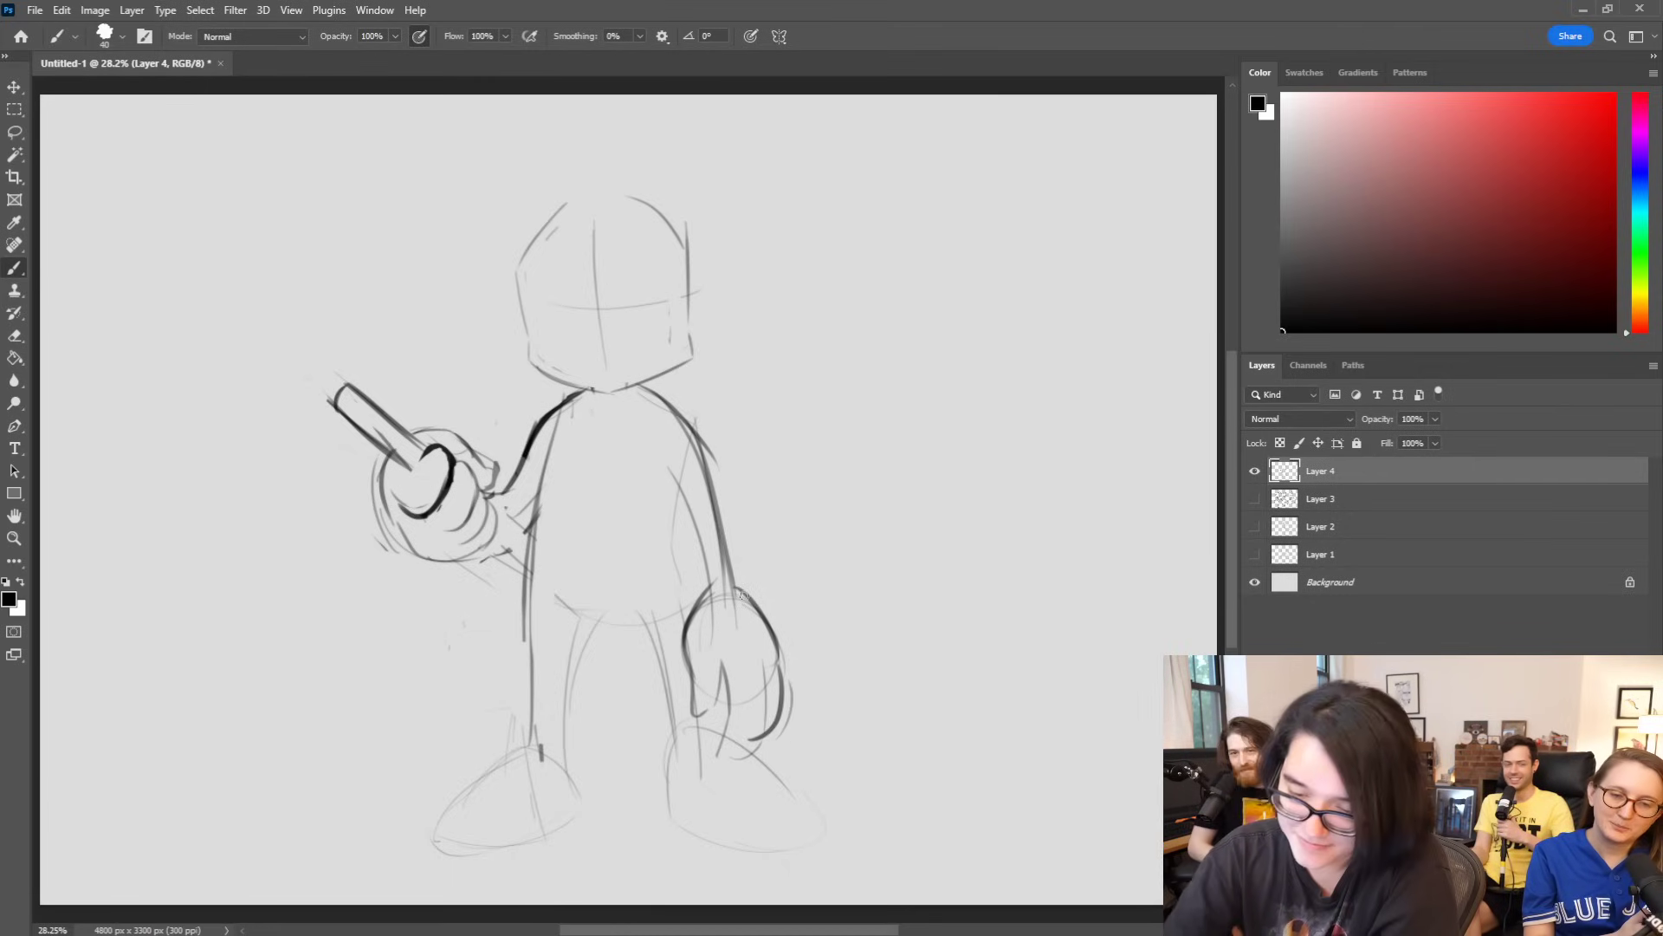
Step: Turn the held rod into a magnifying glass with a collar, a double-ringed round lens, and diagonal glint lines
mouse_move(341, 413)
mouse_down()
mouse_move(379, 403)
mouse_move(345, 387)
mouse_move(348, 422)
mouse_move(372, 392)
mouse_move(342, 421)
mouse_move(322, 373)
mouse_move(348, 403)
mouse_move(354, 351)
mouse_move(315, 360)
mouse_move(349, 405)
mouse_move(318, 388)
mouse_move(353, 396)
mouse_move(334, 373)
mouse_move(335, 417)
mouse_move(318, 389)
mouse_move(365, 382)
mouse_move(328, 391)
mouse_move(300, 369)
mouse_move(325, 396)
mouse_move(347, 361)
mouse_move(293, 356)
mouse_move(345, 389)
mouse_move(299, 334)
mouse_move(335, 378)
mouse_move(310, 408)
mouse_move(291, 331)
mouse_move(349, 358)
mouse_move(292, 385)
mouse_move(318, 326)
mouse_move(346, 379)
mouse_move(299, 396)
mouse_move(280, 350)
mouse_move(332, 335)
mouse_move(341, 410)
mouse_move(302, 337)
mouse_up()
key(ctrl+z)
key(ctrl+z)
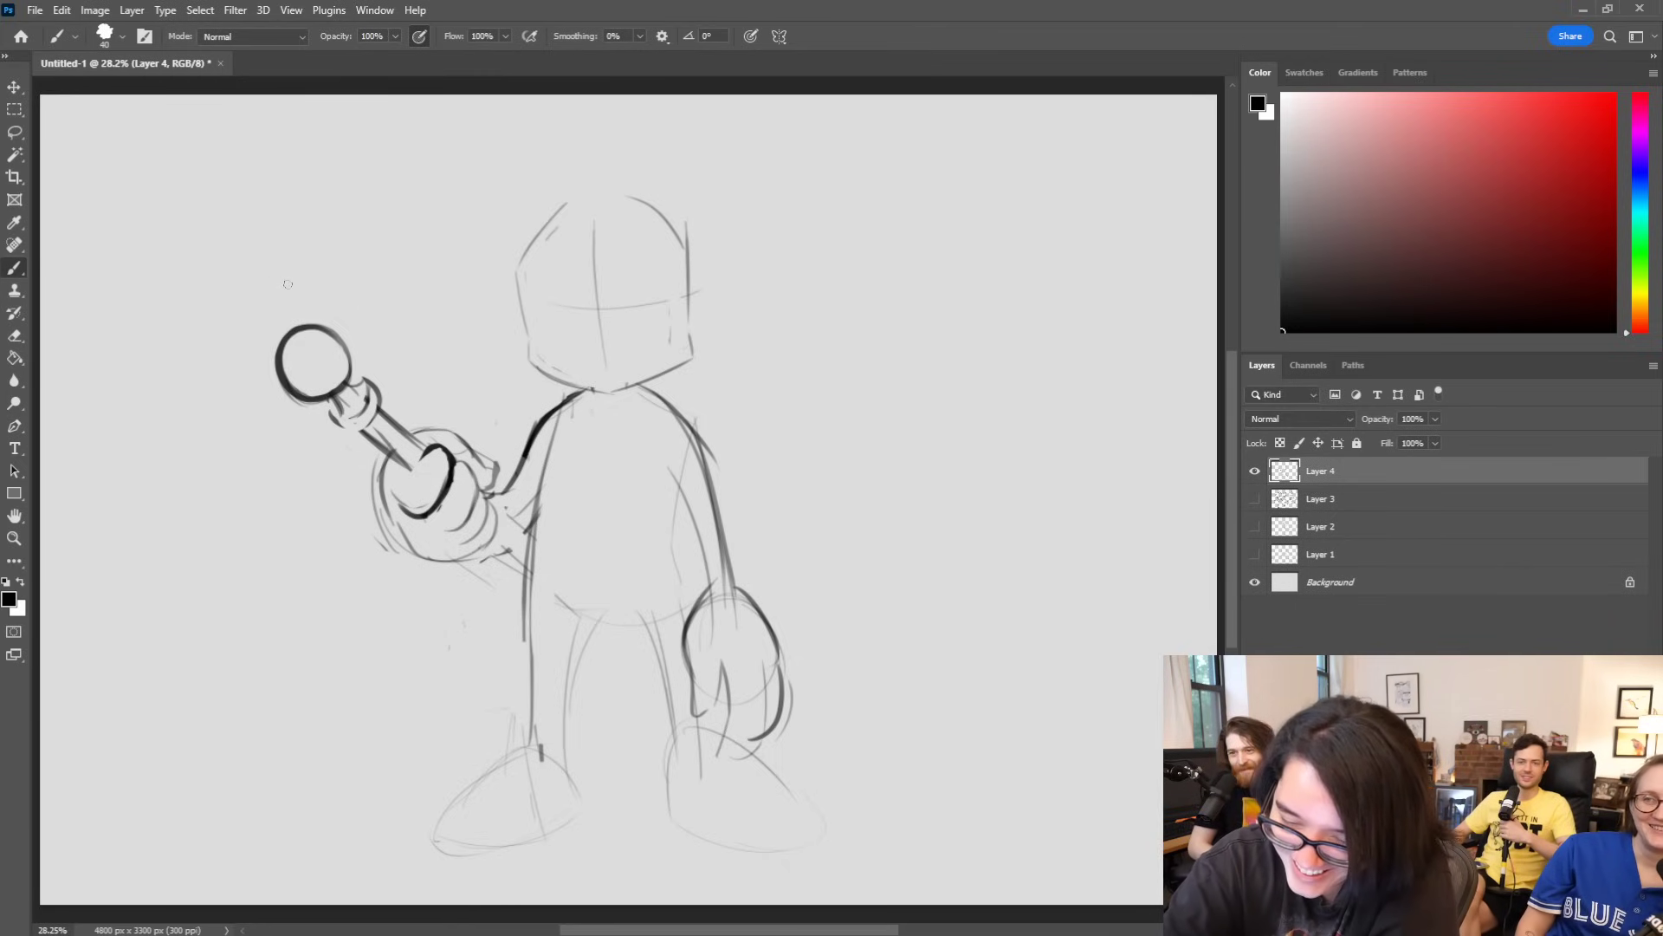
mouse_move(314, 391)
mouse_down()
mouse_move(294, 355)
mouse_move(311, 391)
mouse_move(312, 336)
mouse_move(295, 365)
mouse_move(327, 341)
mouse_move(298, 342)
mouse_move(327, 335)
mouse_move(337, 389)
mouse_move(299, 389)
mouse_move(338, 368)
mouse_move(324, 390)
mouse_move(317, 331)
mouse_move(339, 353)
mouse_move(321, 336)
mouse_move(319, 388)
mouse_move(304, 390)
mouse_move(325, 354)
mouse_move(316, 391)
mouse_move(302, 331)
mouse_move(289, 385)
mouse_move(340, 368)
mouse_move(304, 385)
mouse_move(331, 338)
mouse_up()
key(ctrl+z)
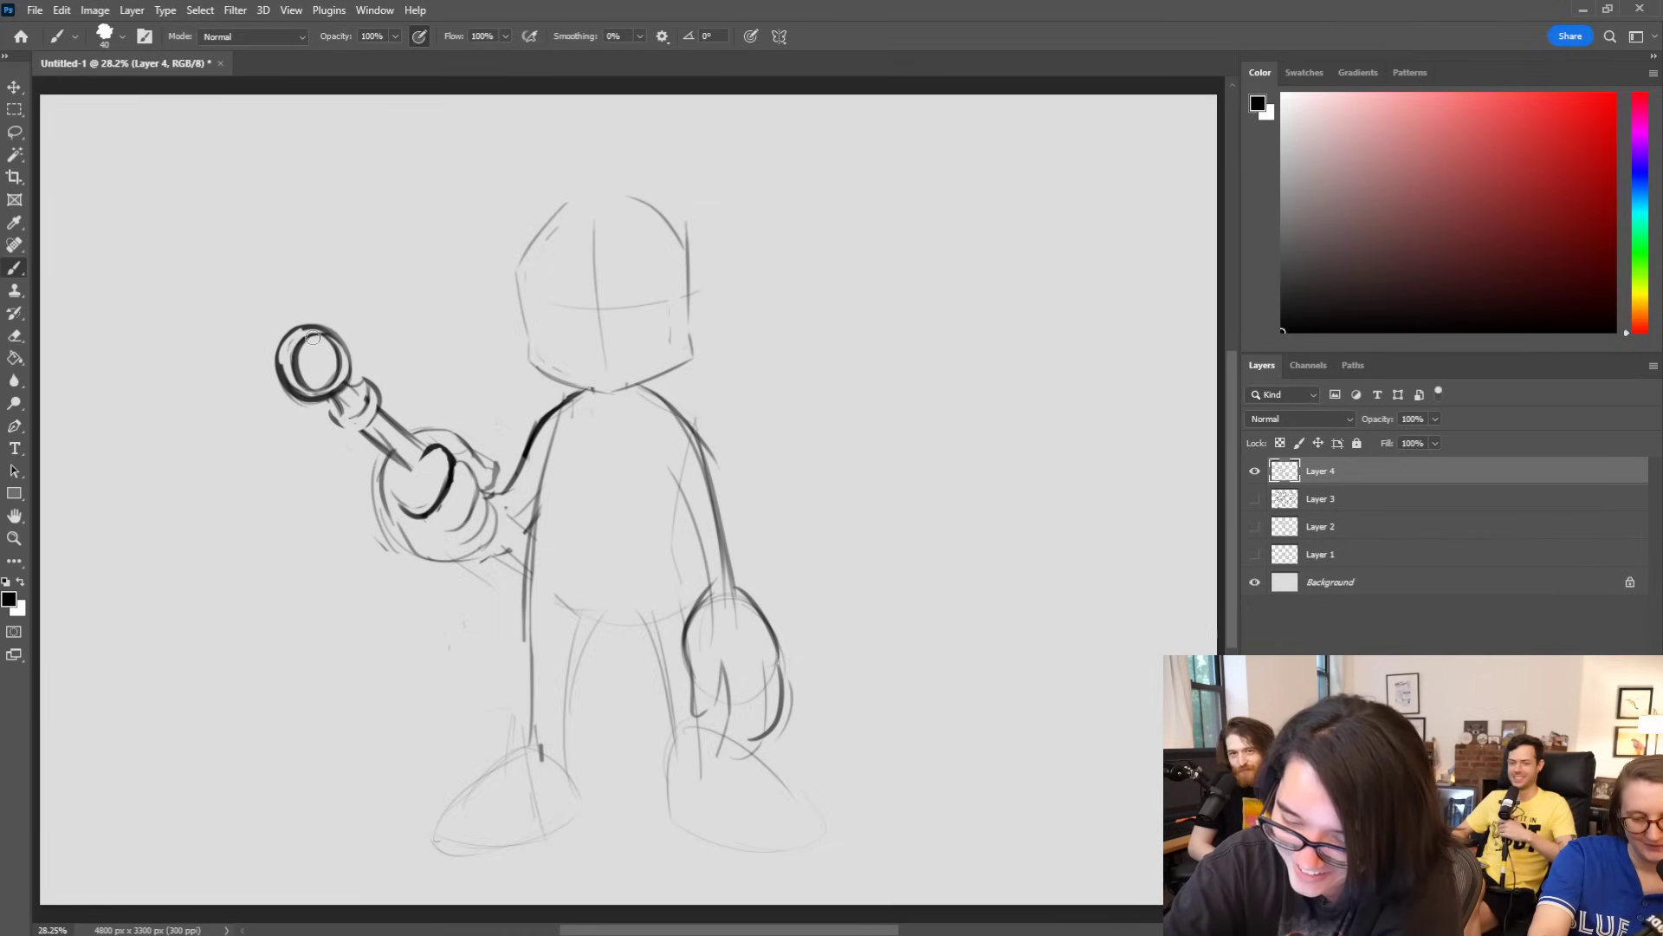
drag(305, 340, 332, 391)
drag(313, 337, 338, 387)
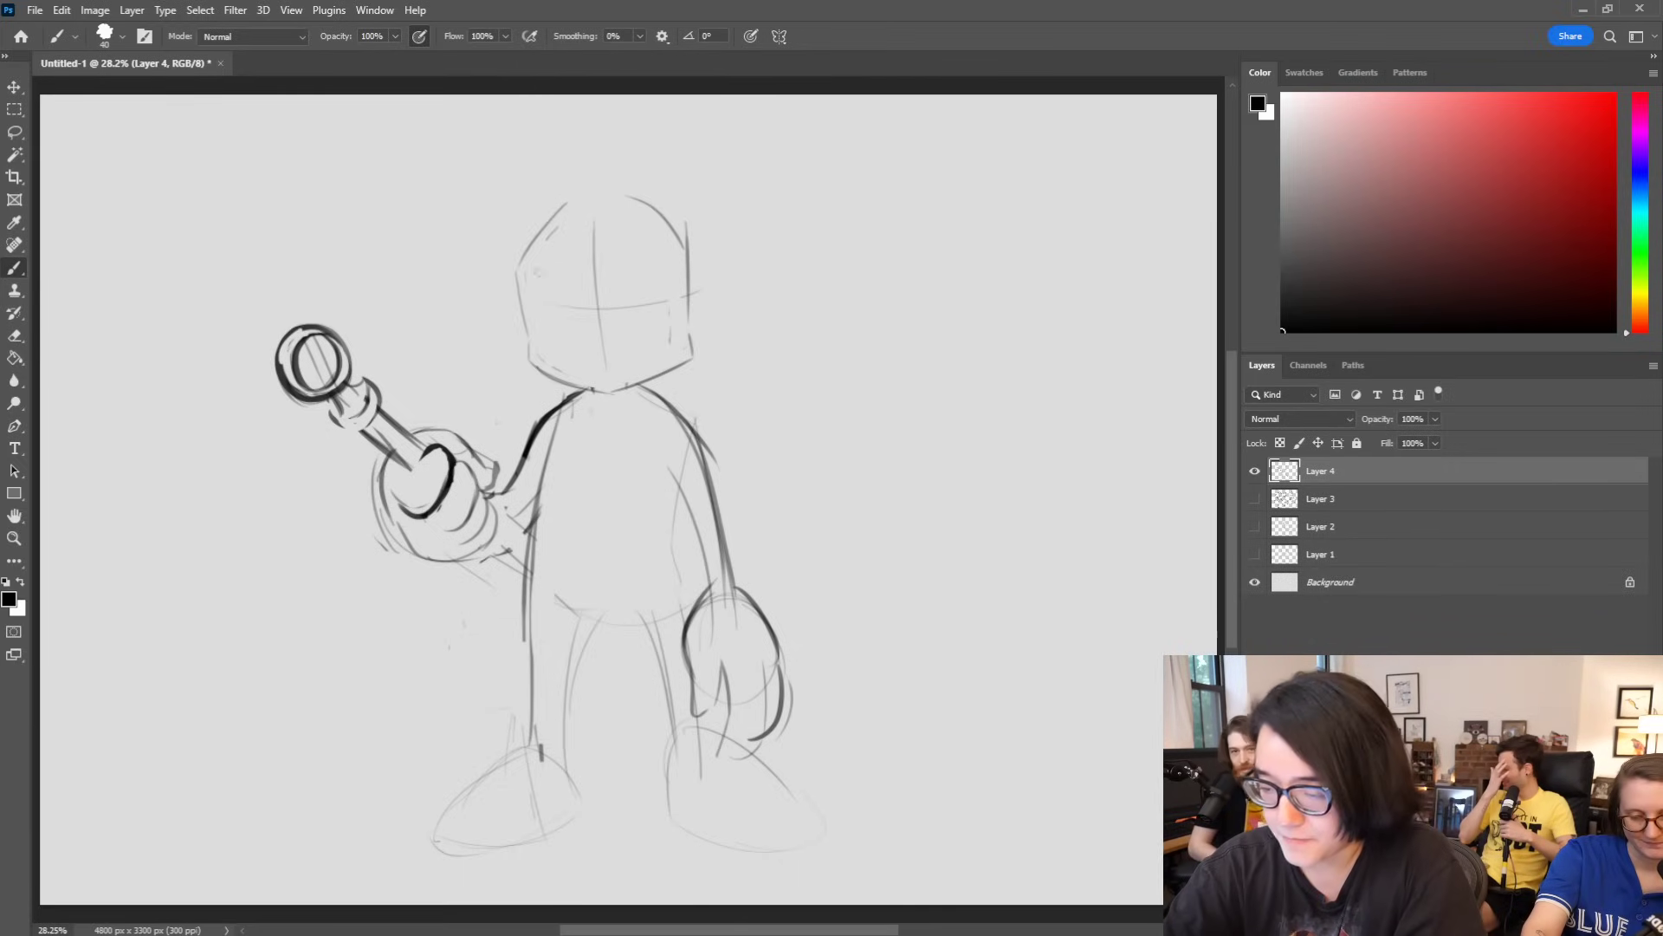
Step: Redraw the raised arm's upper contour as a straighter line and add a rounded ear on each side of the head
drag(501, 494, 581, 390)
drag(527, 457, 583, 390)
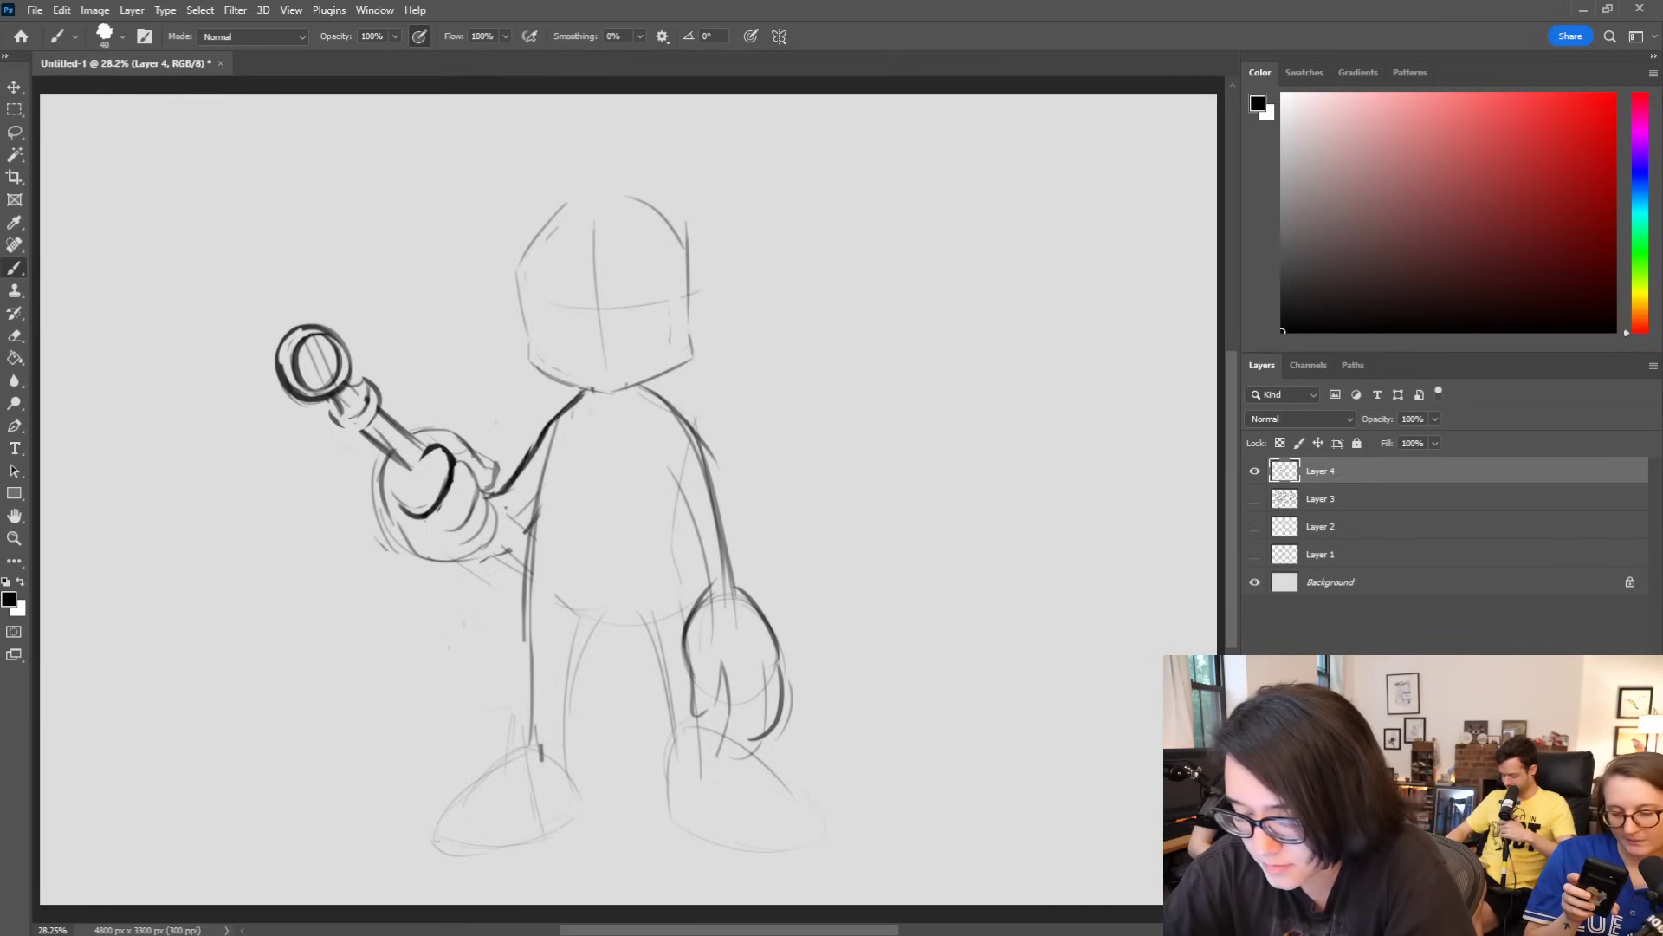
drag(520, 307, 527, 355)
mouse_move(691, 305)
mouse_down()
mouse_move(726, 314)
mouse_move(695, 352)
mouse_up()
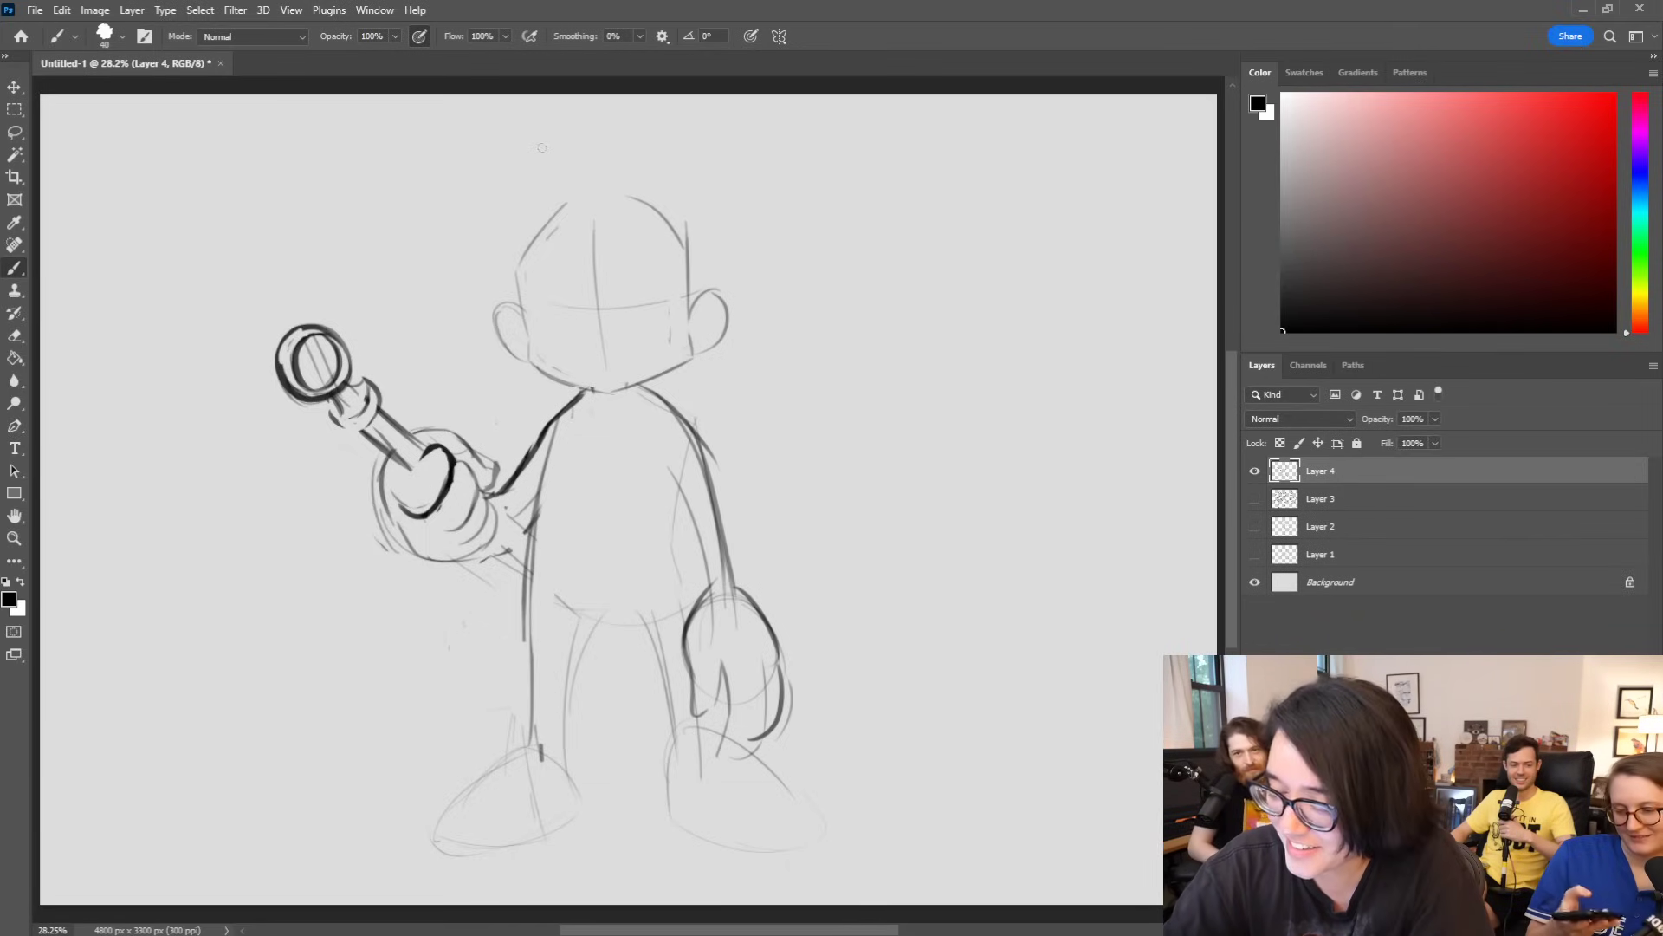
Step: Draw a long flared coat with an angular hem over the legs, and give the raised arm's sleeve a jagged edge
mouse_move(559, 423)
mouse_down()
mouse_move(492, 674)
mouse_move(569, 715)
mouse_move(616, 668)
mouse_move(632, 723)
mouse_move(695, 689)
mouse_up()
mouse_move(531, 684)
mouse_down()
mouse_move(535, 507)
mouse_move(579, 603)
mouse_up()
drag(578, 663, 600, 614)
drag(643, 685, 673, 496)
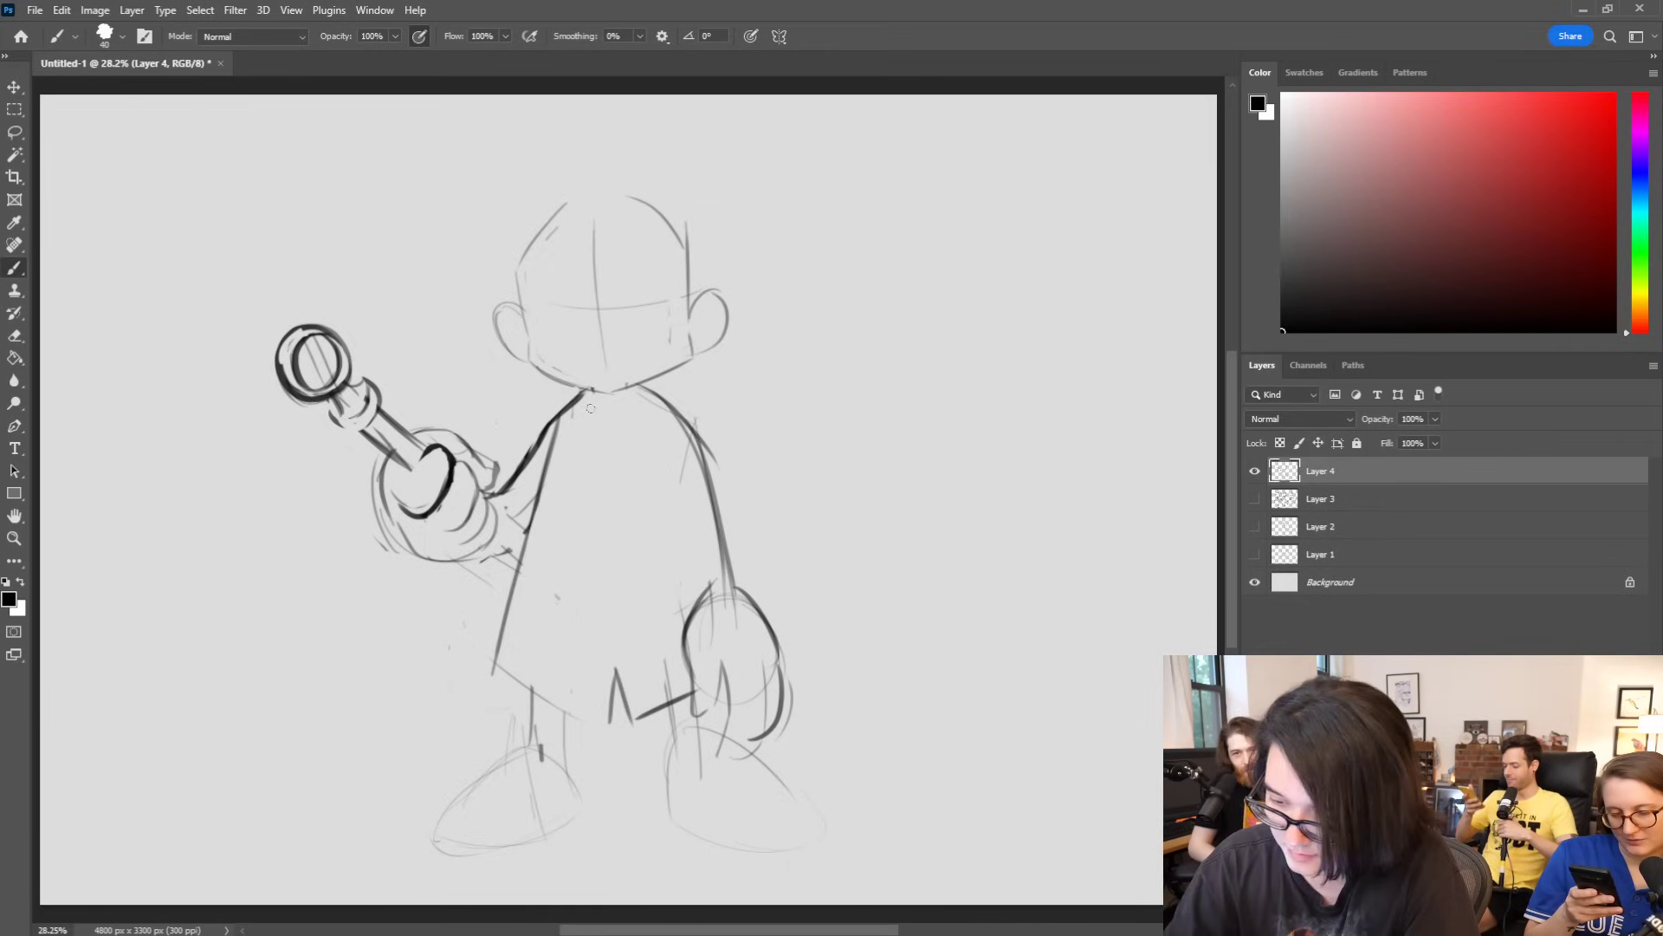
mouse_move(522, 520)
mouse_down()
mouse_move(504, 446)
mouse_move(522, 433)
mouse_move(534, 468)
mouse_move(513, 466)
mouse_move(528, 460)
mouse_up()
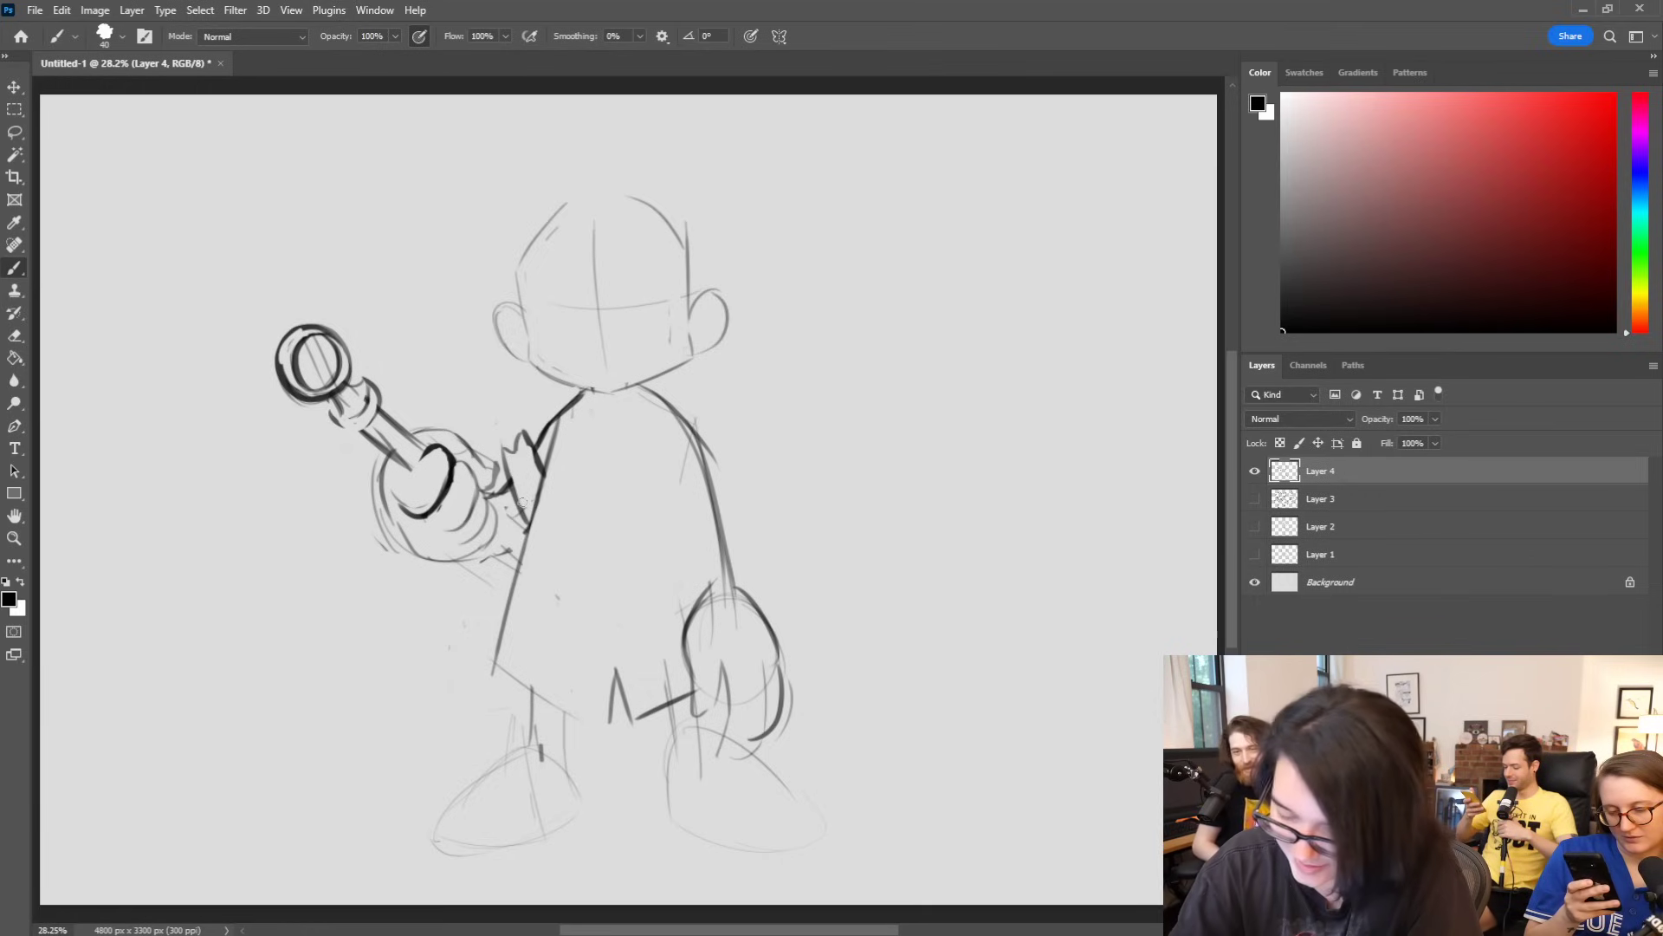
Step: Darken the contours and fingers of the fist holding the magnifying glass and define the wrist beneath it
mouse_move(398, 453)
mouse_down()
mouse_move(433, 562)
mouse_move(492, 548)
mouse_move(478, 552)
mouse_up()
drag(490, 480, 471, 538)
mouse_move(475, 448)
mouse_down()
mouse_move(445, 525)
mouse_move(504, 552)
mouse_move(481, 538)
mouse_move(528, 537)
mouse_up()
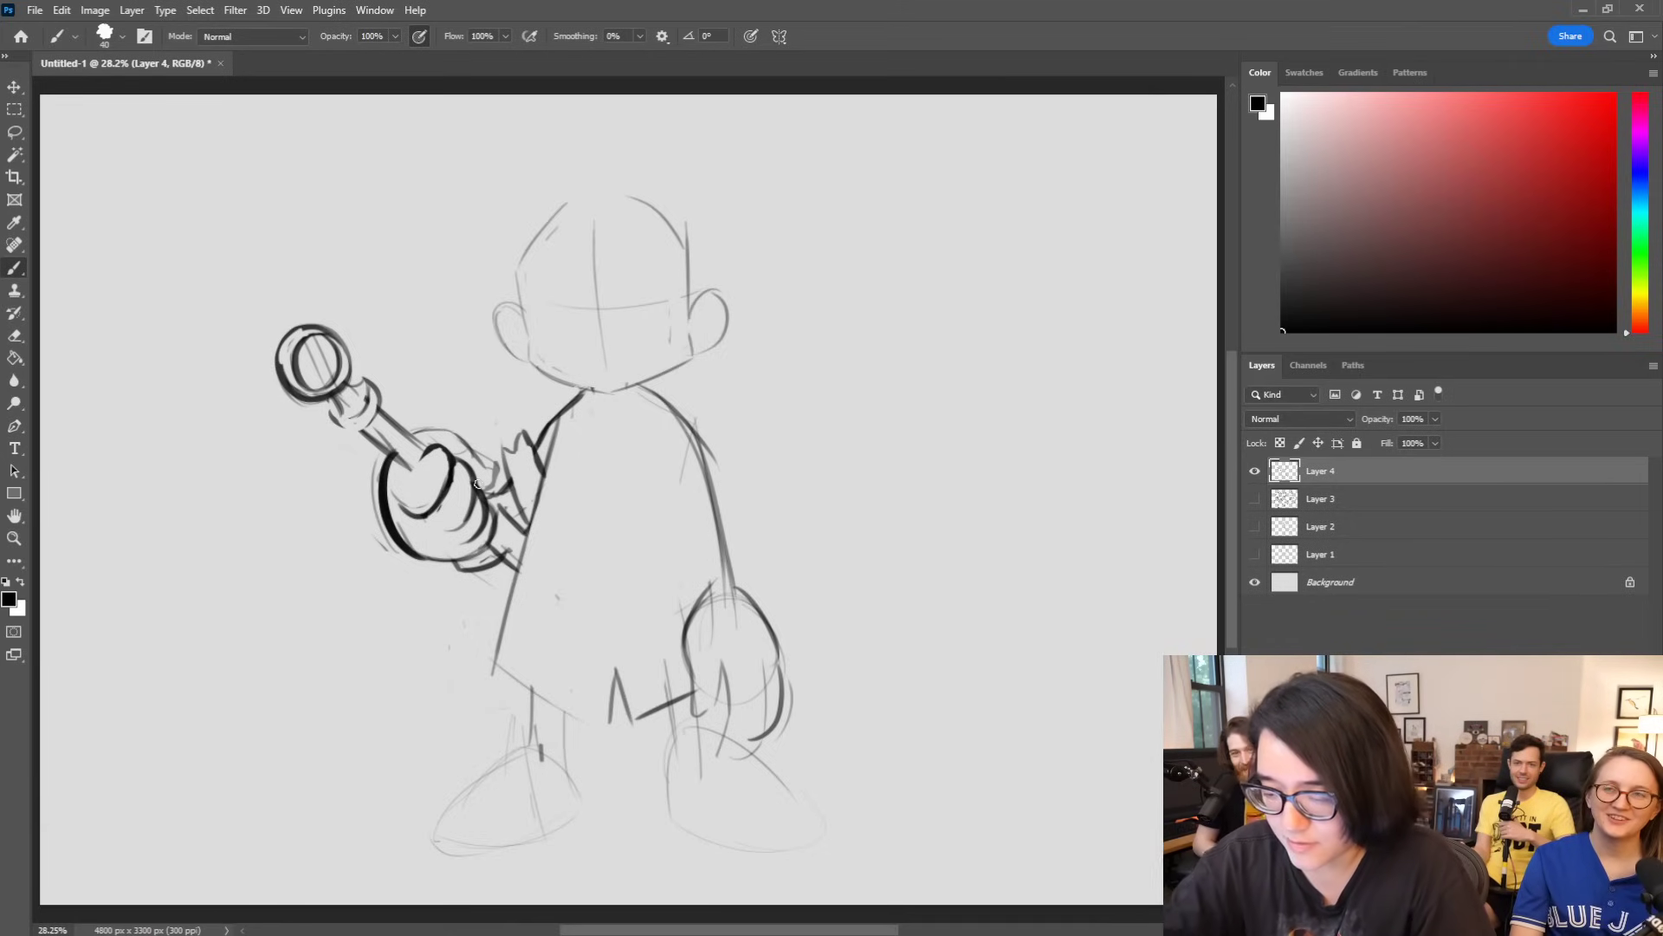
Step: Draw a long diagonal lapel down the coat's chest and a bold cuff around the hanging hand's wrist
drag(555, 411, 637, 553)
mouse_move(576, 397)
mouse_down()
mouse_move(655, 539)
mouse_move(646, 563)
mouse_up()
mouse_move(698, 597)
mouse_down()
mouse_move(728, 565)
mouse_move(745, 595)
mouse_up()
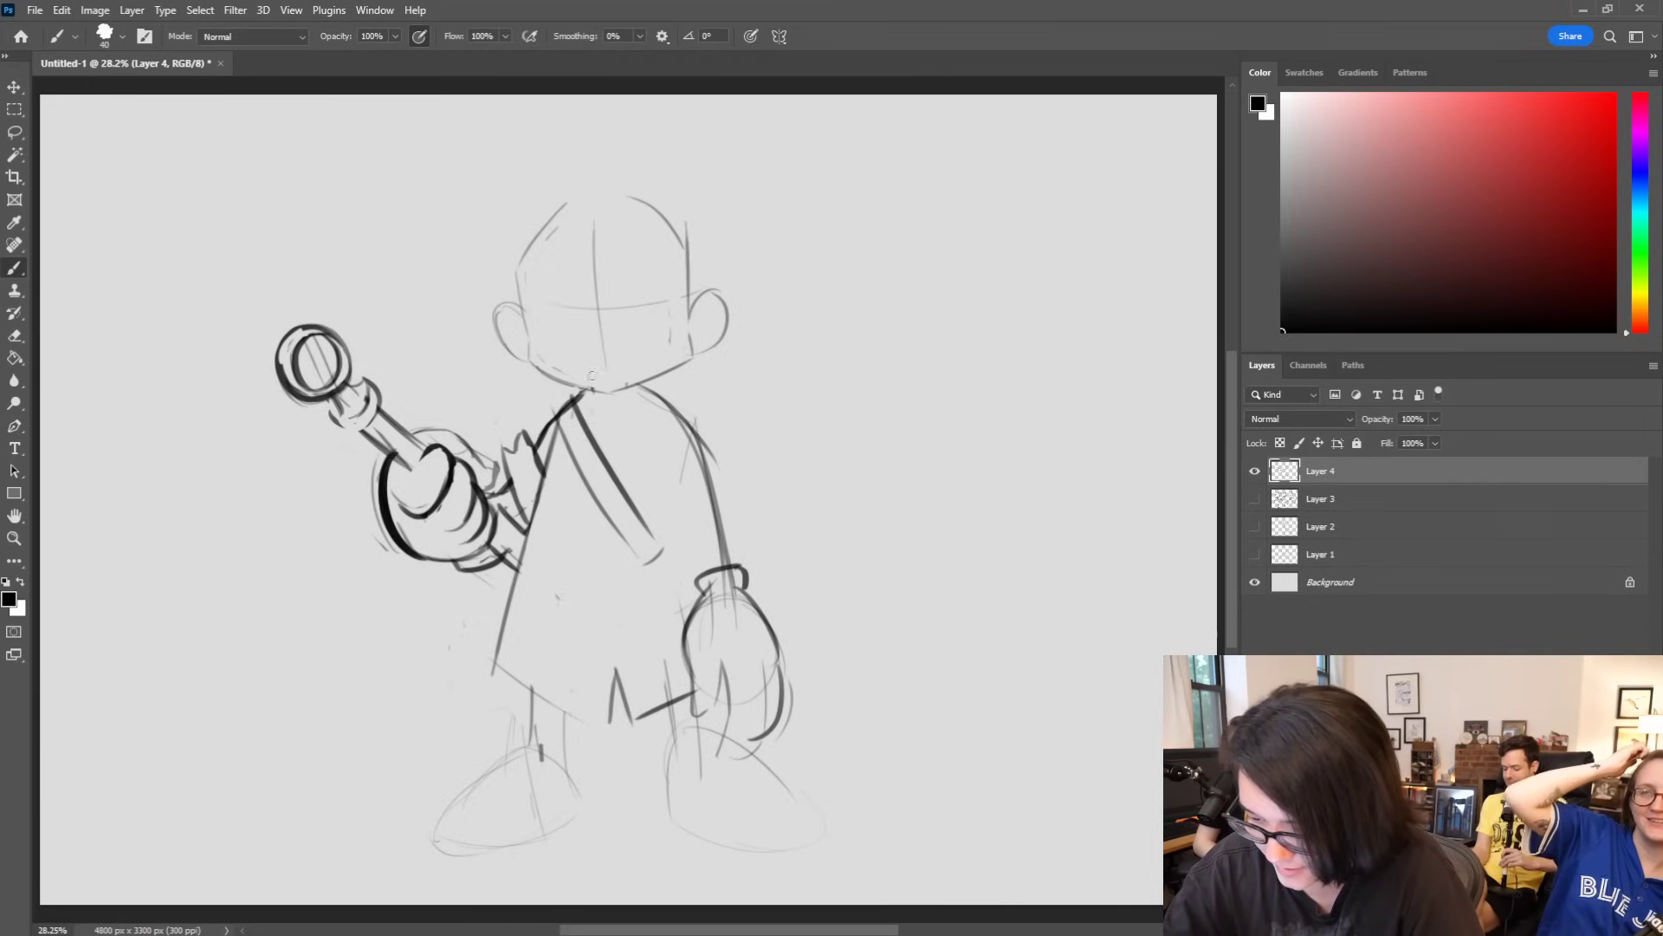
Step: Draw a large upturned coat collar covering the lower face, with bold curved tops meeting in a central V notch
mouse_move(592, 433)
mouse_down()
mouse_move(504, 374)
mouse_move(562, 305)
mouse_move(605, 377)
mouse_up()
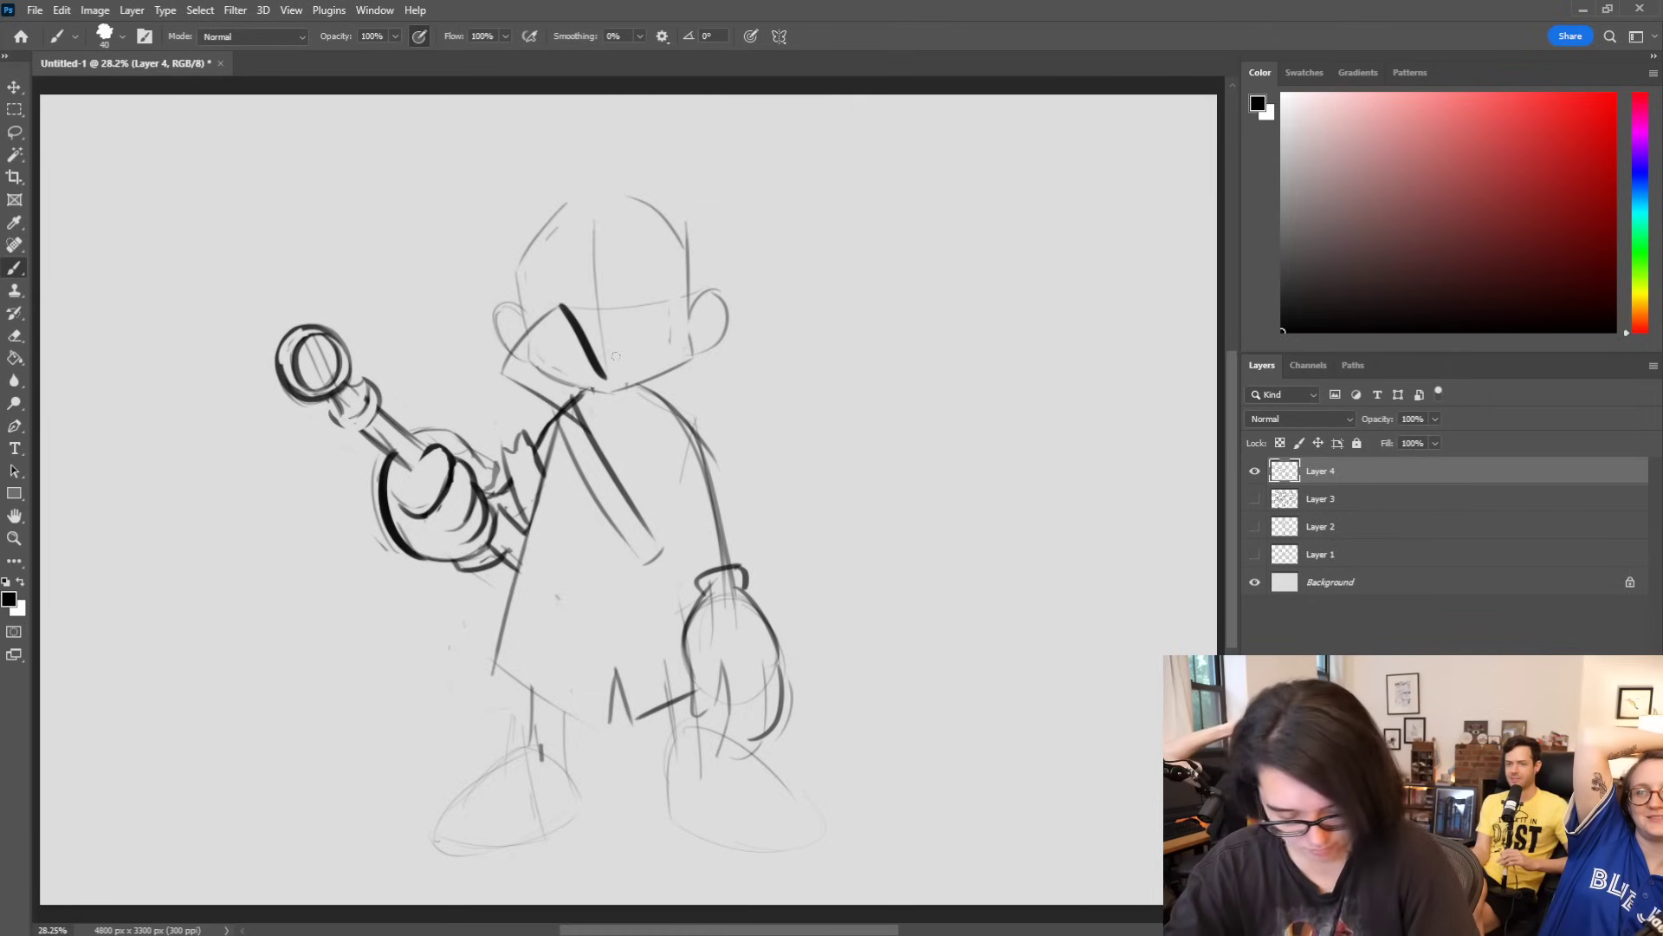
key(ctrl+z)
mouse_move(502, 362)
mouse_down()
mouse_move(616, 298)
mouse_move(609, 345)
mouse_move(623, 297)
mouse_move(712, 345)
mouse_move(663, 400)
mouse_up()
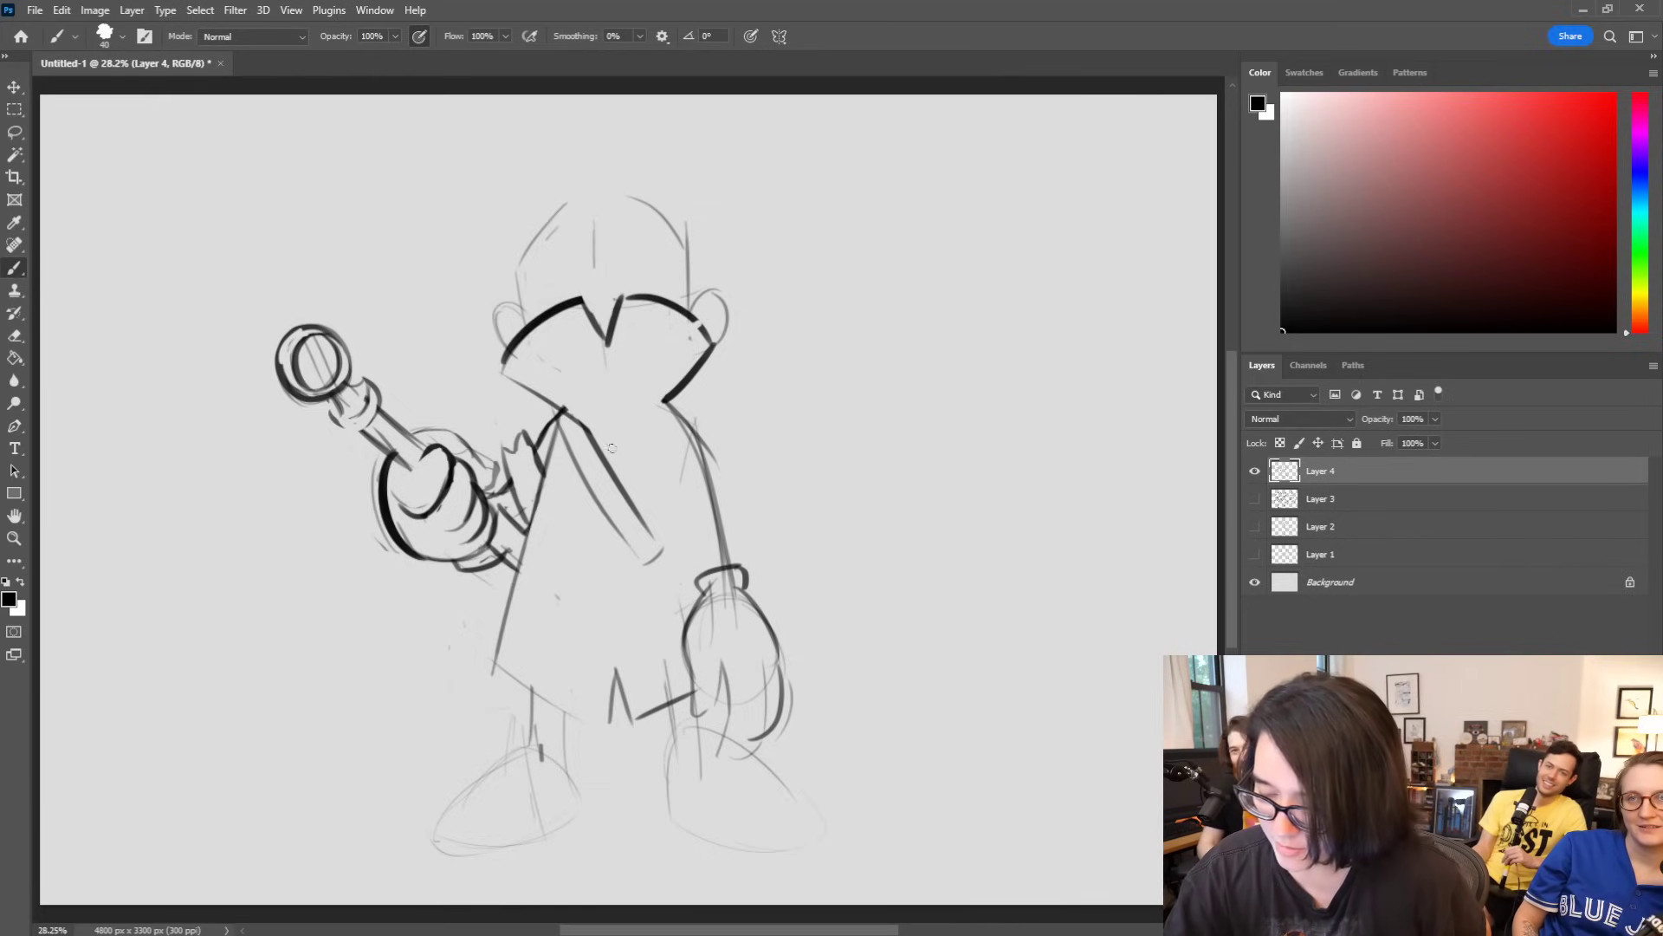
Step: Extend the coat's diagonal front overlap with parallel lines from the lapel's tip down to the hanging hand
drag(649, 565, 689, 617)
drag(663, 558, 686, 614)
mouse_move(609, 520)
mouse_down()
mouse_move(644, 567)
mouse_move(657, 541)
mouse_move(630, 506)
mouse_up()
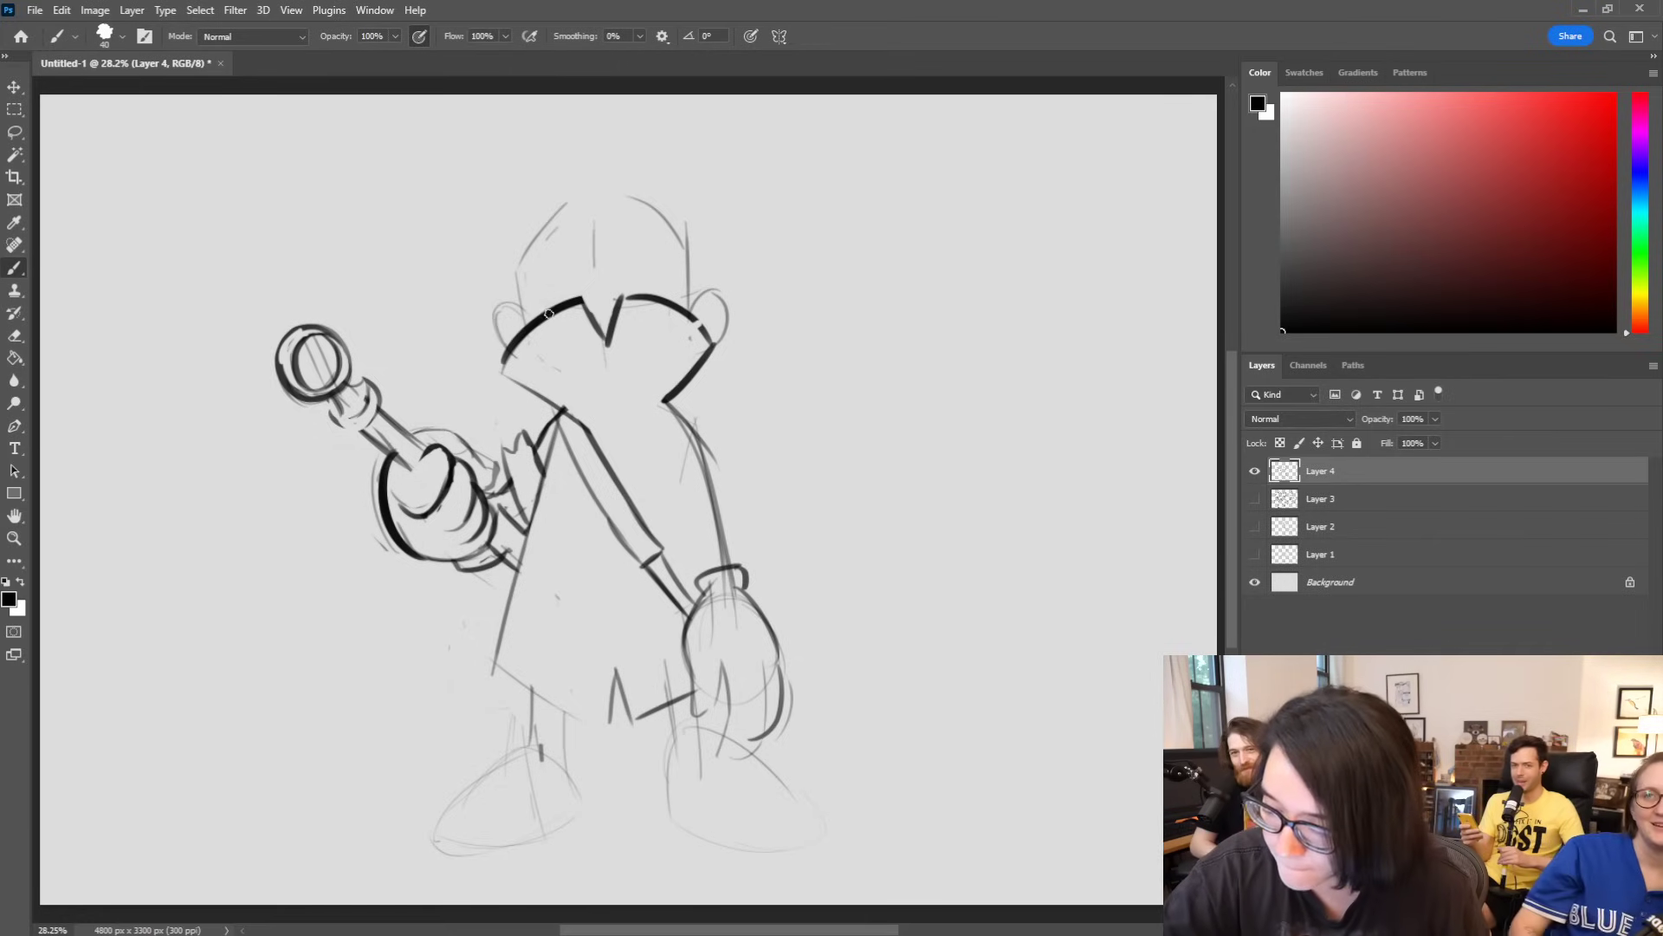
Step: Draw two round eyes above the collar with heavy, slanted upper lids and small ringed pupils
mouse_move(530, 314)
mouse_down()
mouse_move(540, 255)
mouse_move(579, 258)
mouse_move(589, 314)
mouse_up()
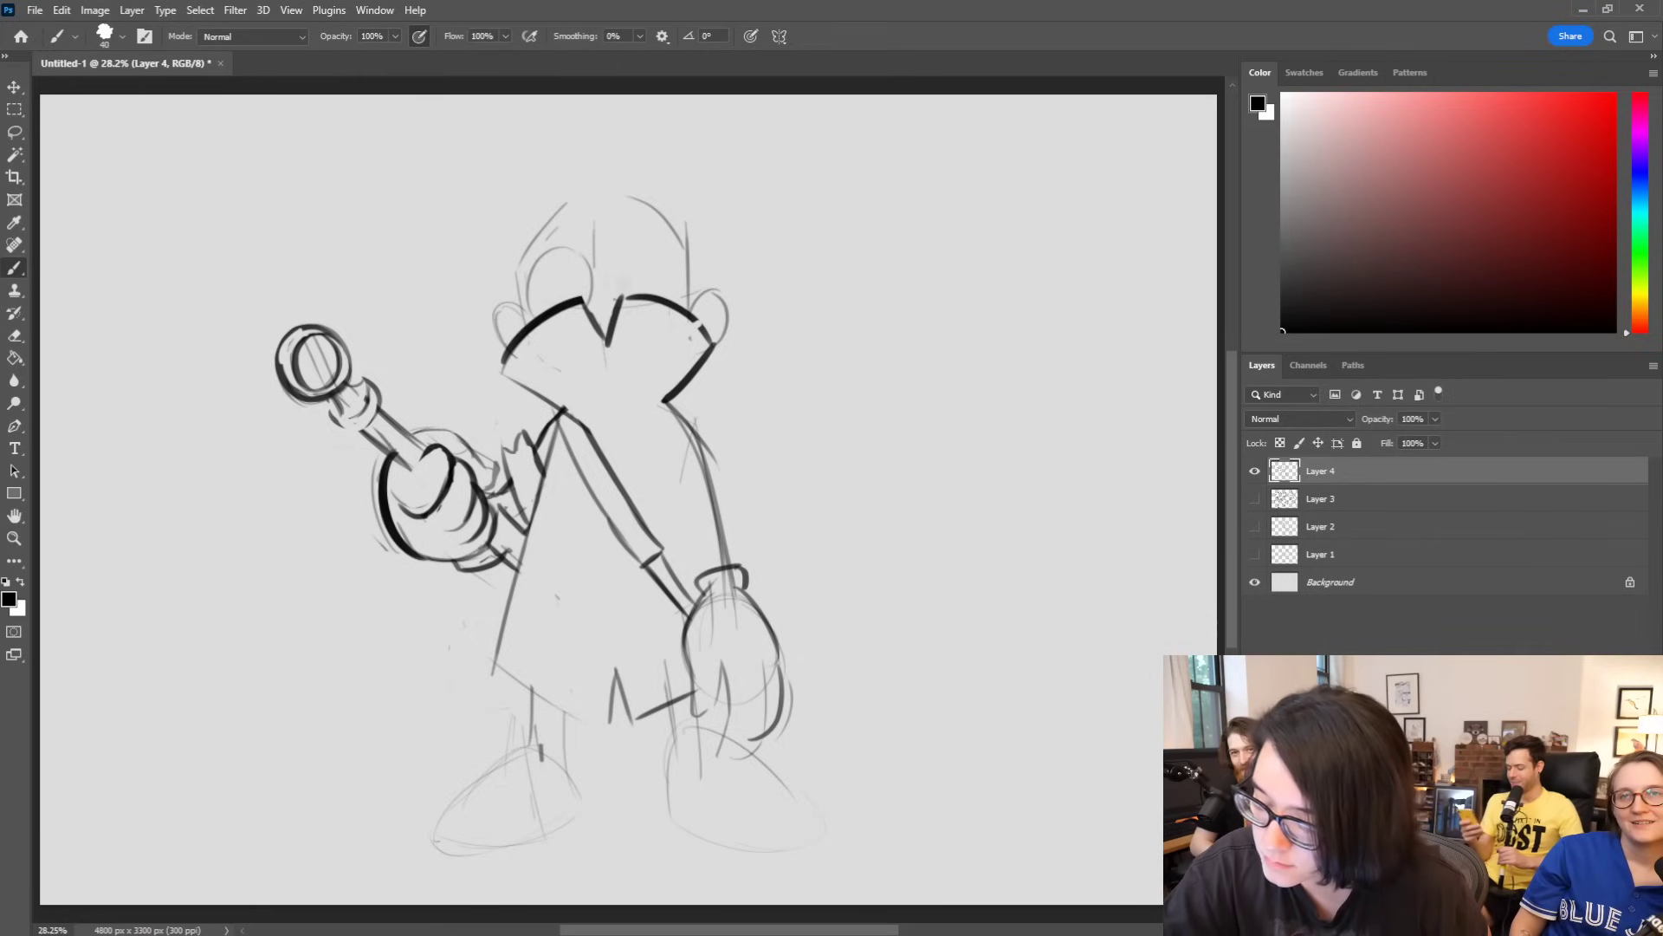
mouse_move(637, 241)
mouse_down()
mouse_move(617, 296)
mouse_move(674, 288)
mouse_move(650, 237)
mouse_move(684, 300)
mouse_up()
key(ctrl+z)
drag(518, 305, 594, 261)
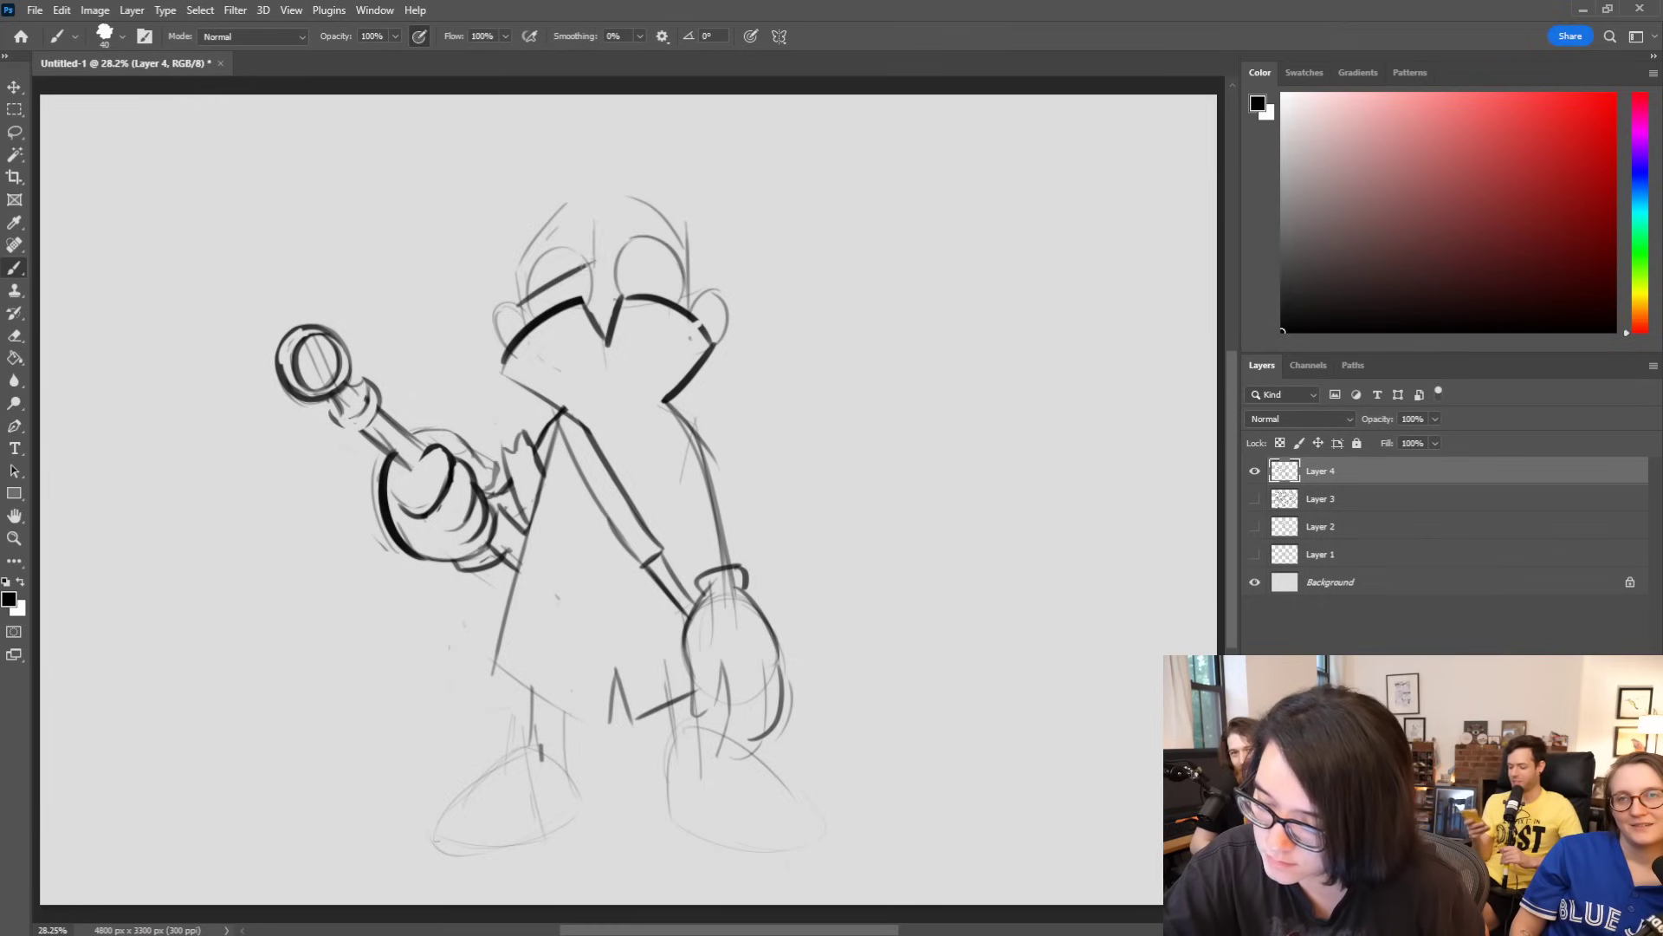
mouse_move(513, 304)
mouse_down()
mouse_move(594, 260)
mouse_move(693, 276)
mouse_up()
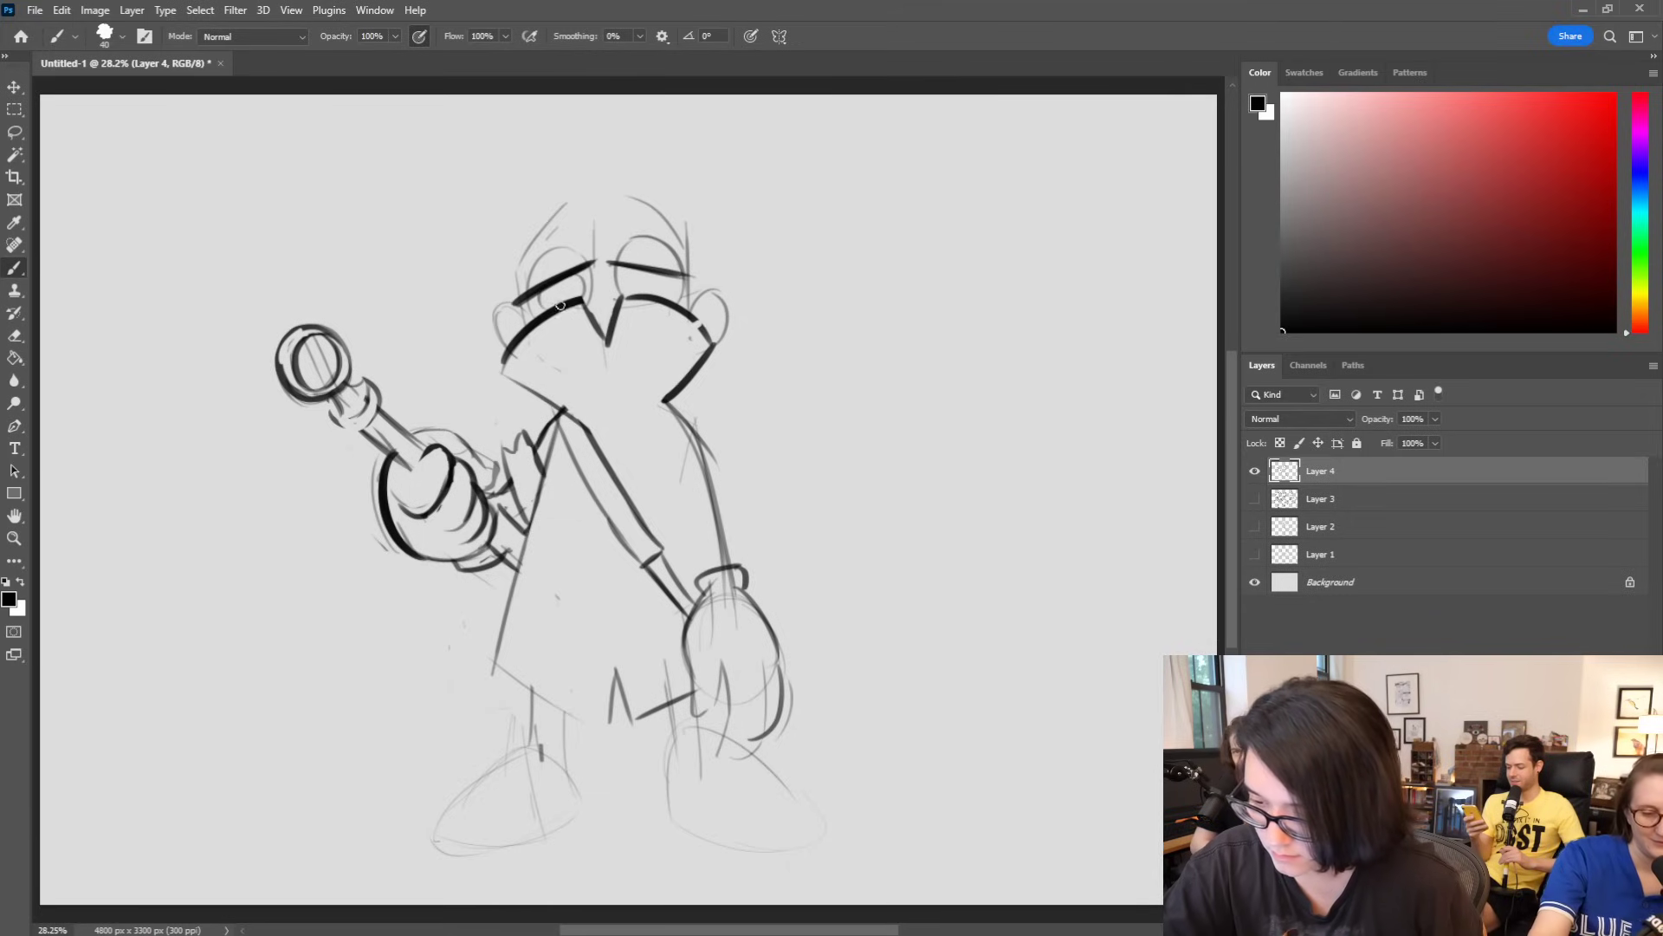
mouse_move(642, 294)
mouse_down()
mouse_move(631, 267)
mouse_move(673, 298)
mouse_move(651, 280)
mouse_up()
key(ctrl+z)
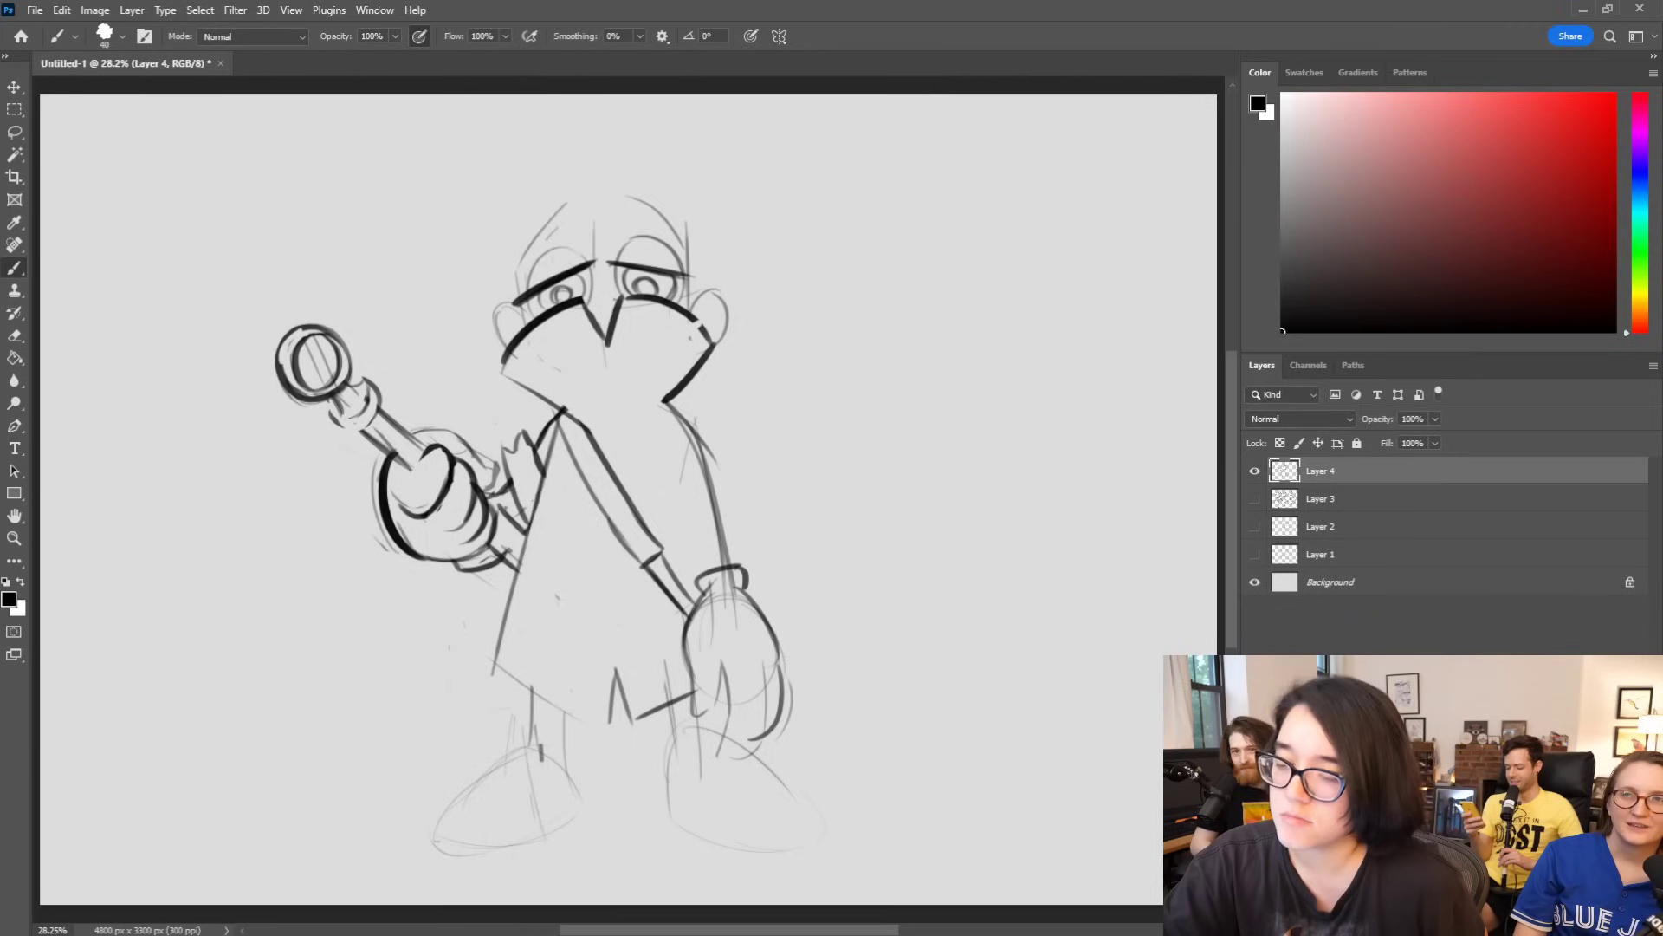
Step: Add low slanted eyebrows above the eyes, and shade the collar's V notch and the raised arm's sleeve opening
drag(528, 264, 679, 246)
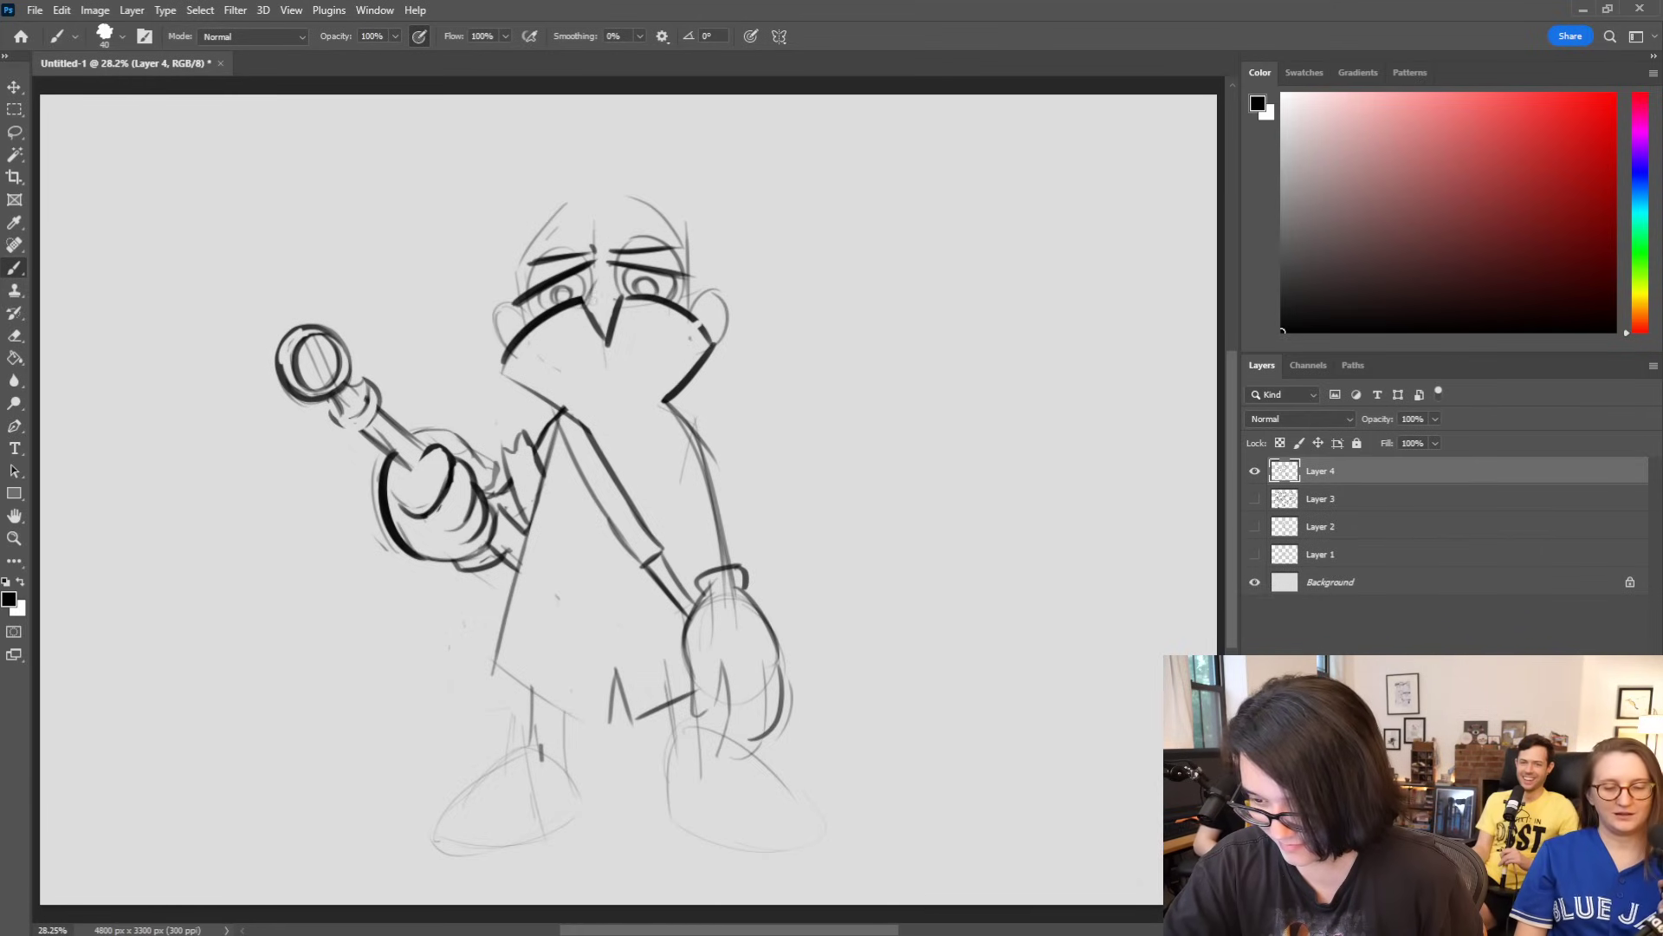
mouse_move(587, 294)
mouse_down()
mouse_move(619, 305)
mouse_move(598, 328)
mouse_move(618, 308)
mouse_up()
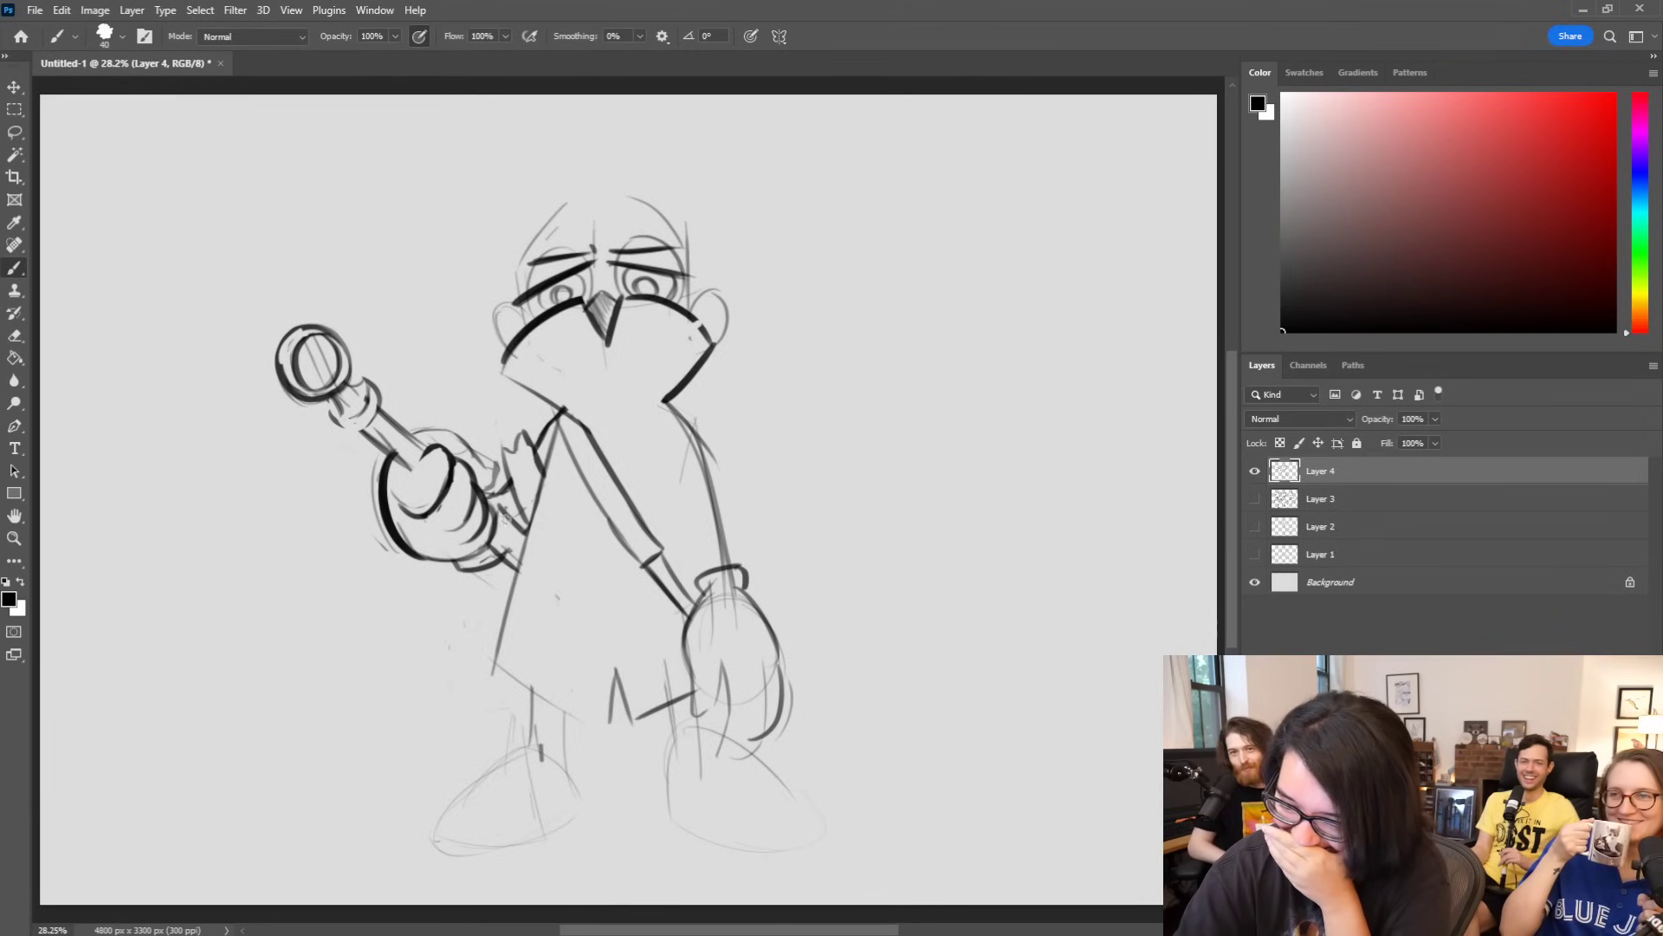
drag(501, 492, 518, 518)
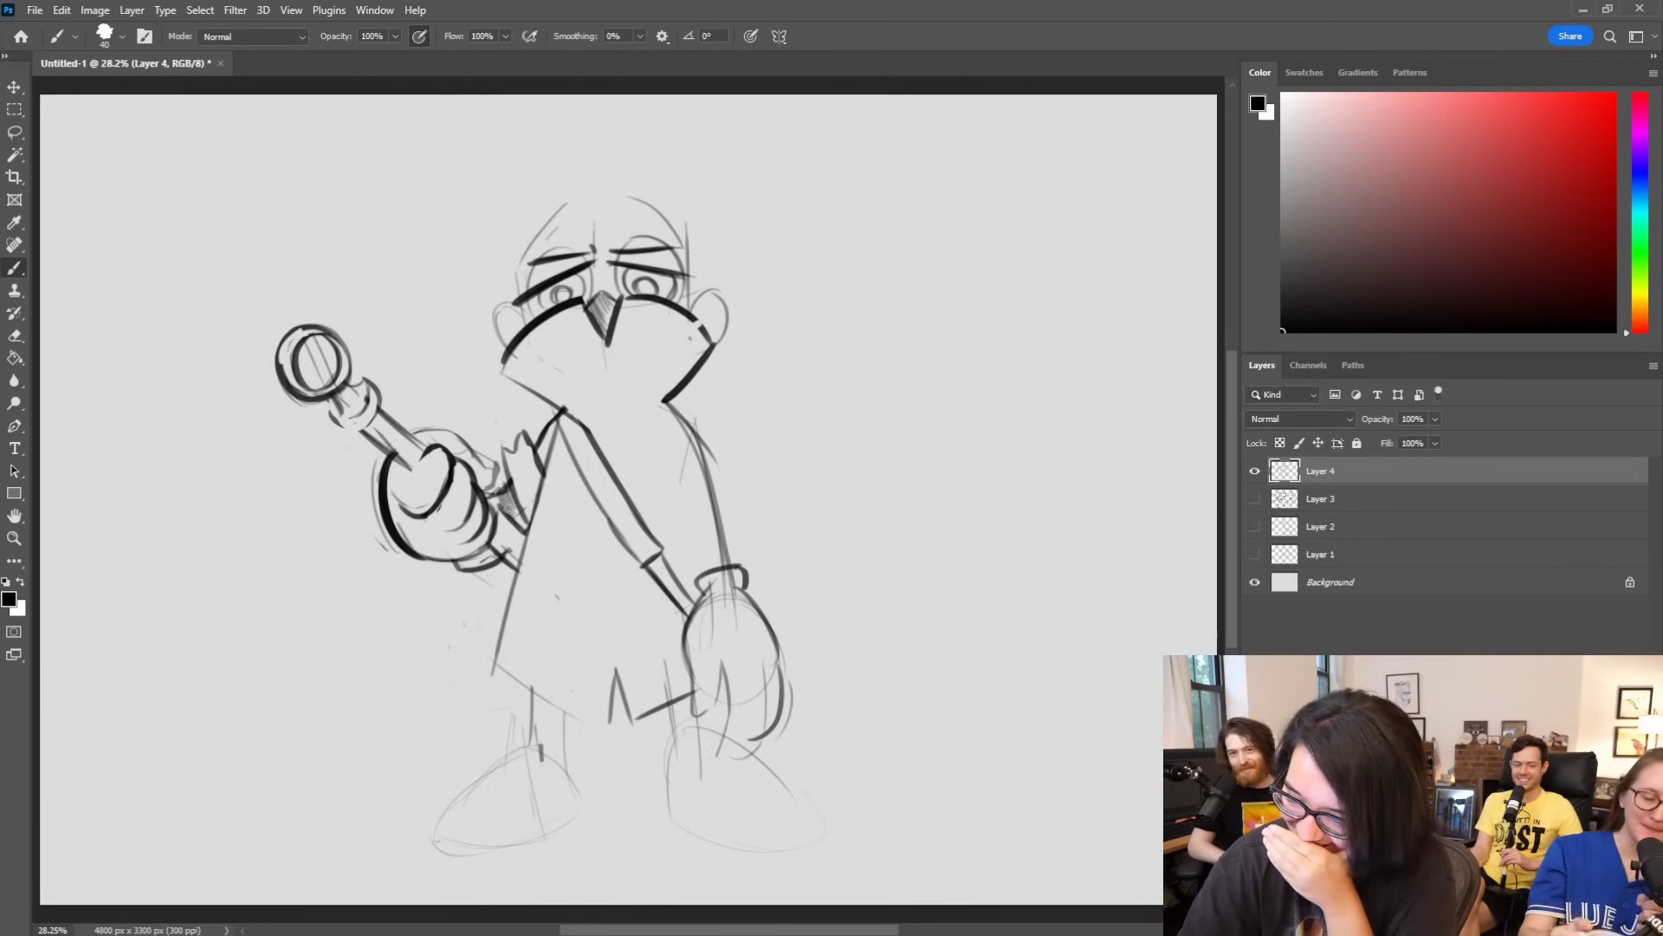
Step: Draw a torn short sleeve over the lowered arm and outline the forearm running from it down to the wrist
mouse_move(669, 401)
mouse_down()
mouse_move(764, 472)
mouse_move(761, 425)
mouse_move(772, 458)
mouse_move(695, 507)
mouse_up()
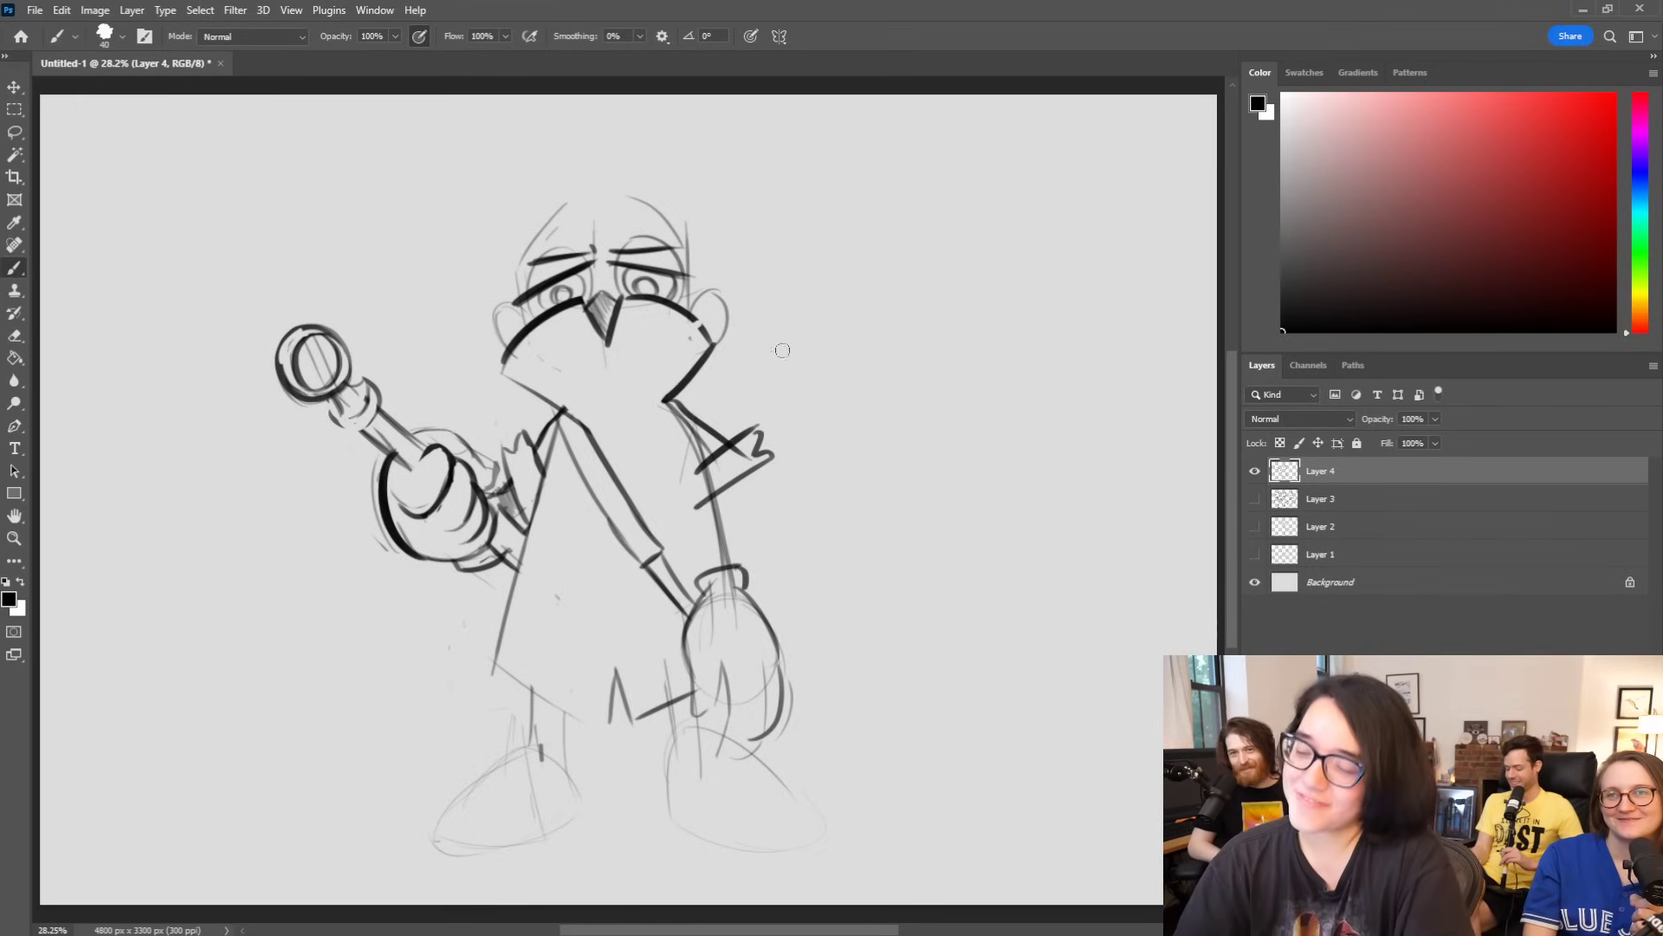
mouse_move(754, 431)
mouse_down()
mouse_move(706, 455)
mouse_move(684, 411)
mouse_move(740, 473)
mouse_move(702, 502)
mouse_up()
mouse_move(665, 396)
mouse_down()
mouse_move(716, 462)
mouse_move(757, 442)
mouse_move(763, 475)
mouse_move(726, 489)
mouse_up()
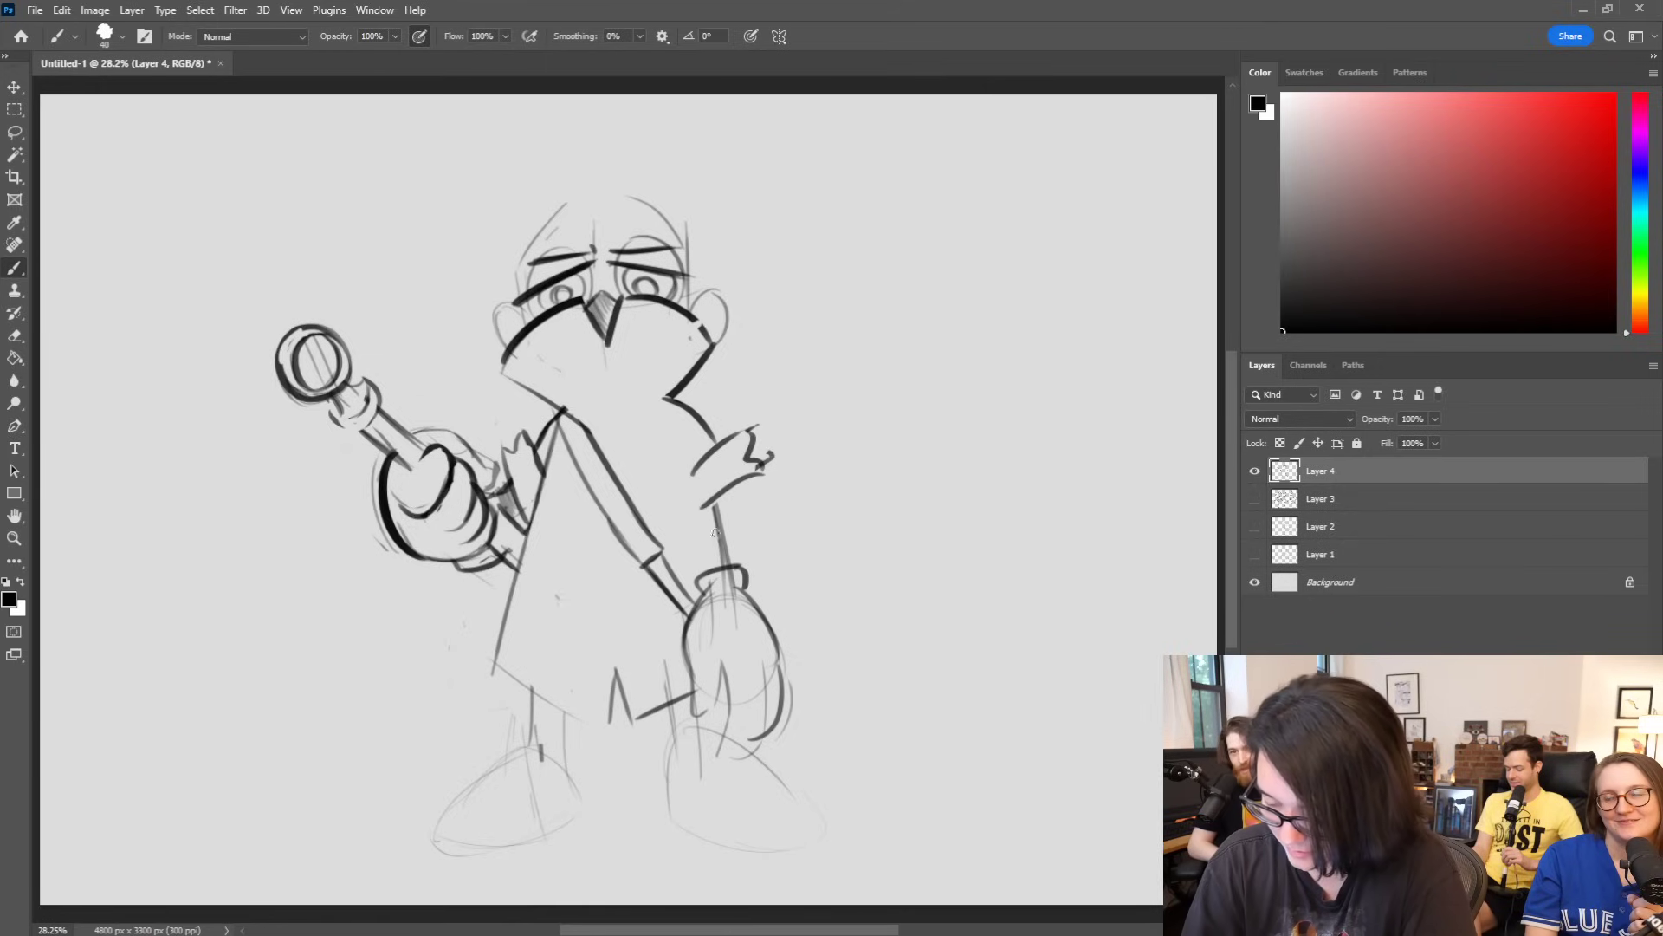
drag(720, 549, 687, 459)
mouse_move(742, 563)
mouse_down()
mouse_move(726, 488)
mouse_move(718, 572)
mouse_move(703, 491)
mouse_up()
Step: Darken the diagonal strap and draw the jagged lower edge of the collar cape with a small pin on the chest
drag(557, 409, 645, 558)
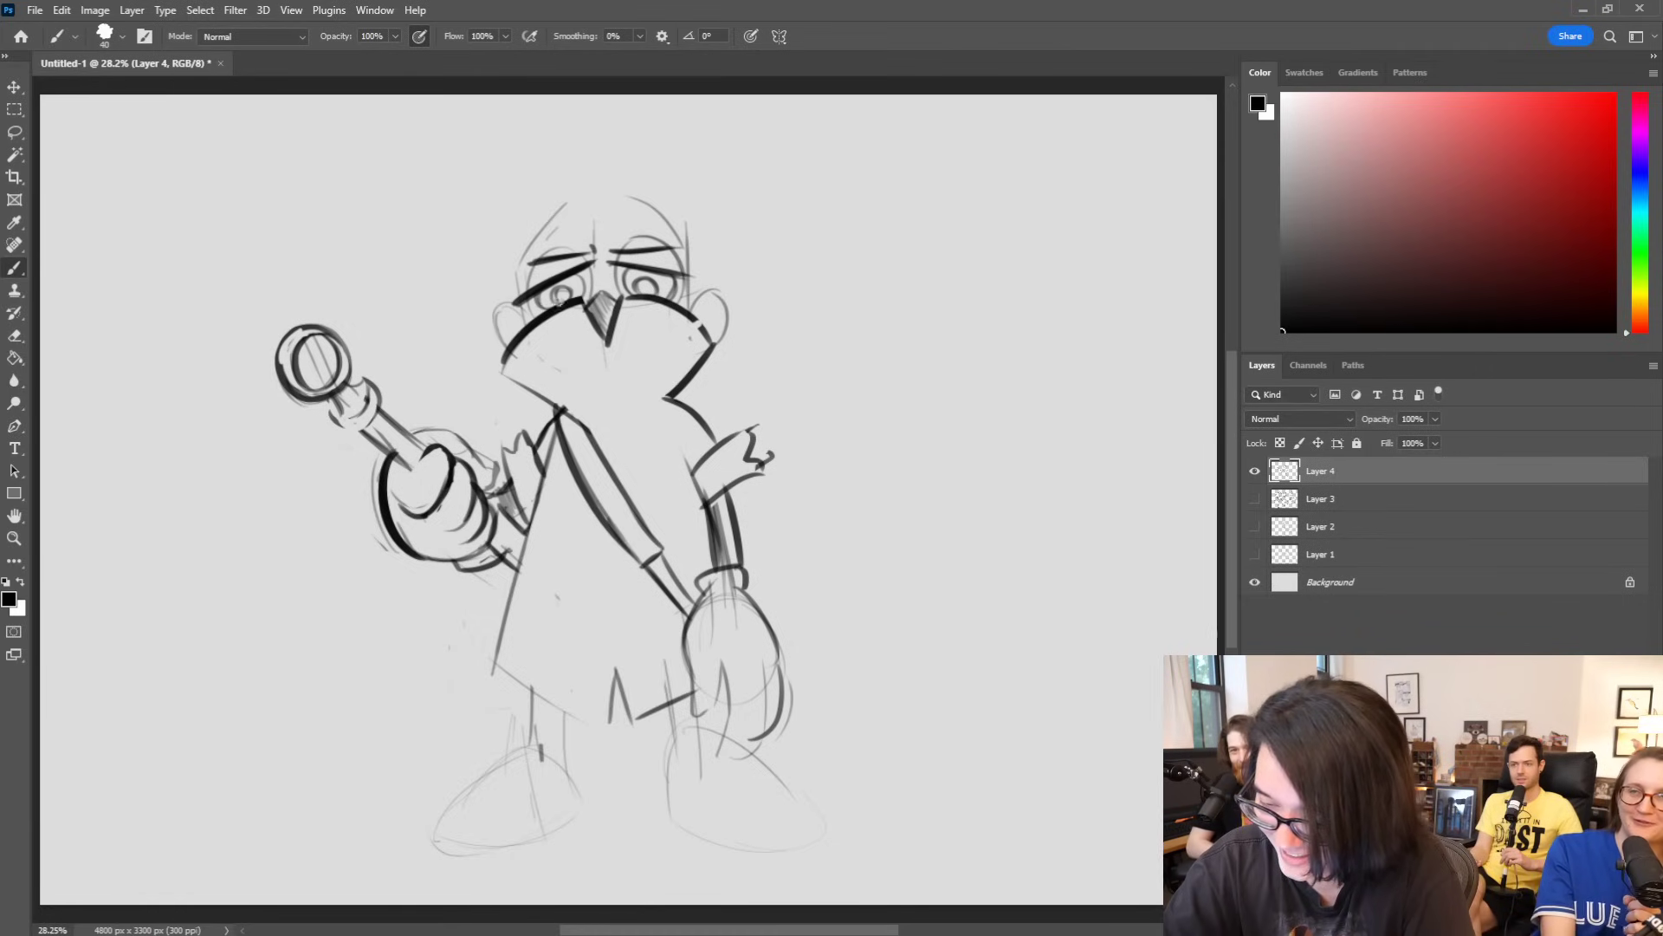
drag(514, 305, 569, 277)
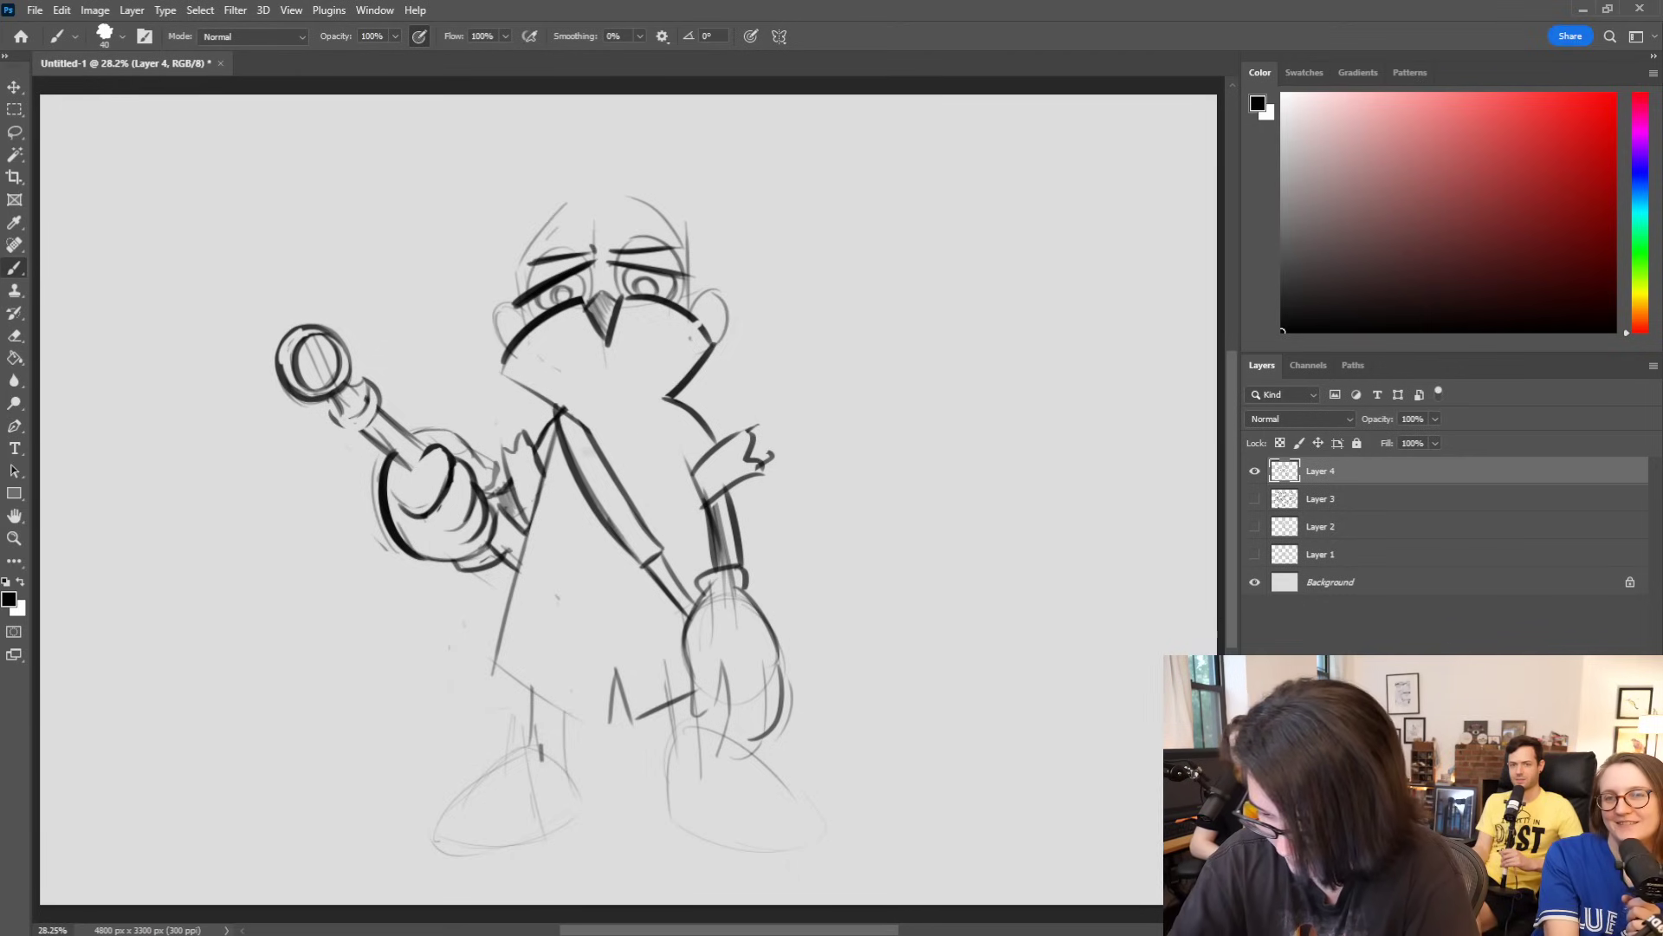
mouse_move(529, 419)
mouse_down()
mouse_move(588, 496)
mouse_move(569, 496)
mouse_move(606, 485)
mouse_move(620, 444)
mouse_move(651, 486)
mouse_move(701, 443)
mouse_move(720, 387)
mouse_move(676, 400)
mouse_move(727, 401)
mouse_up()
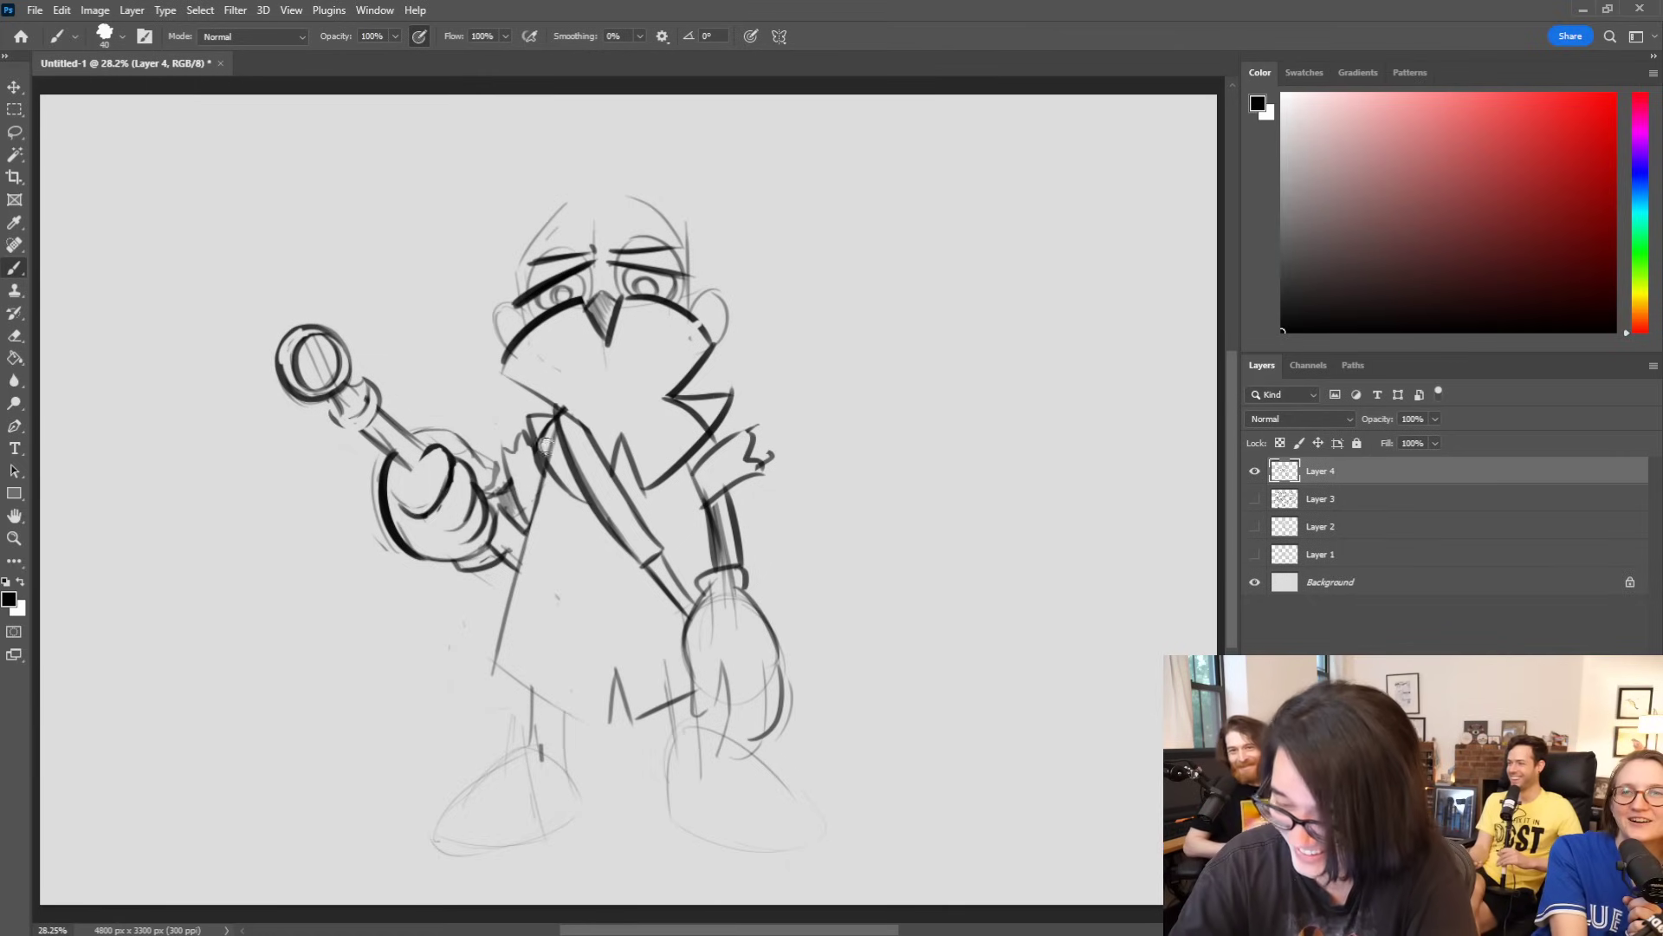
mouse_move(695, 419)
mouse_down()
mouse_move(715, 411)
mouse_move(658, 469)
mouse_move(733, 395)
mouse_up()
drag(643, 492, 736, 429)
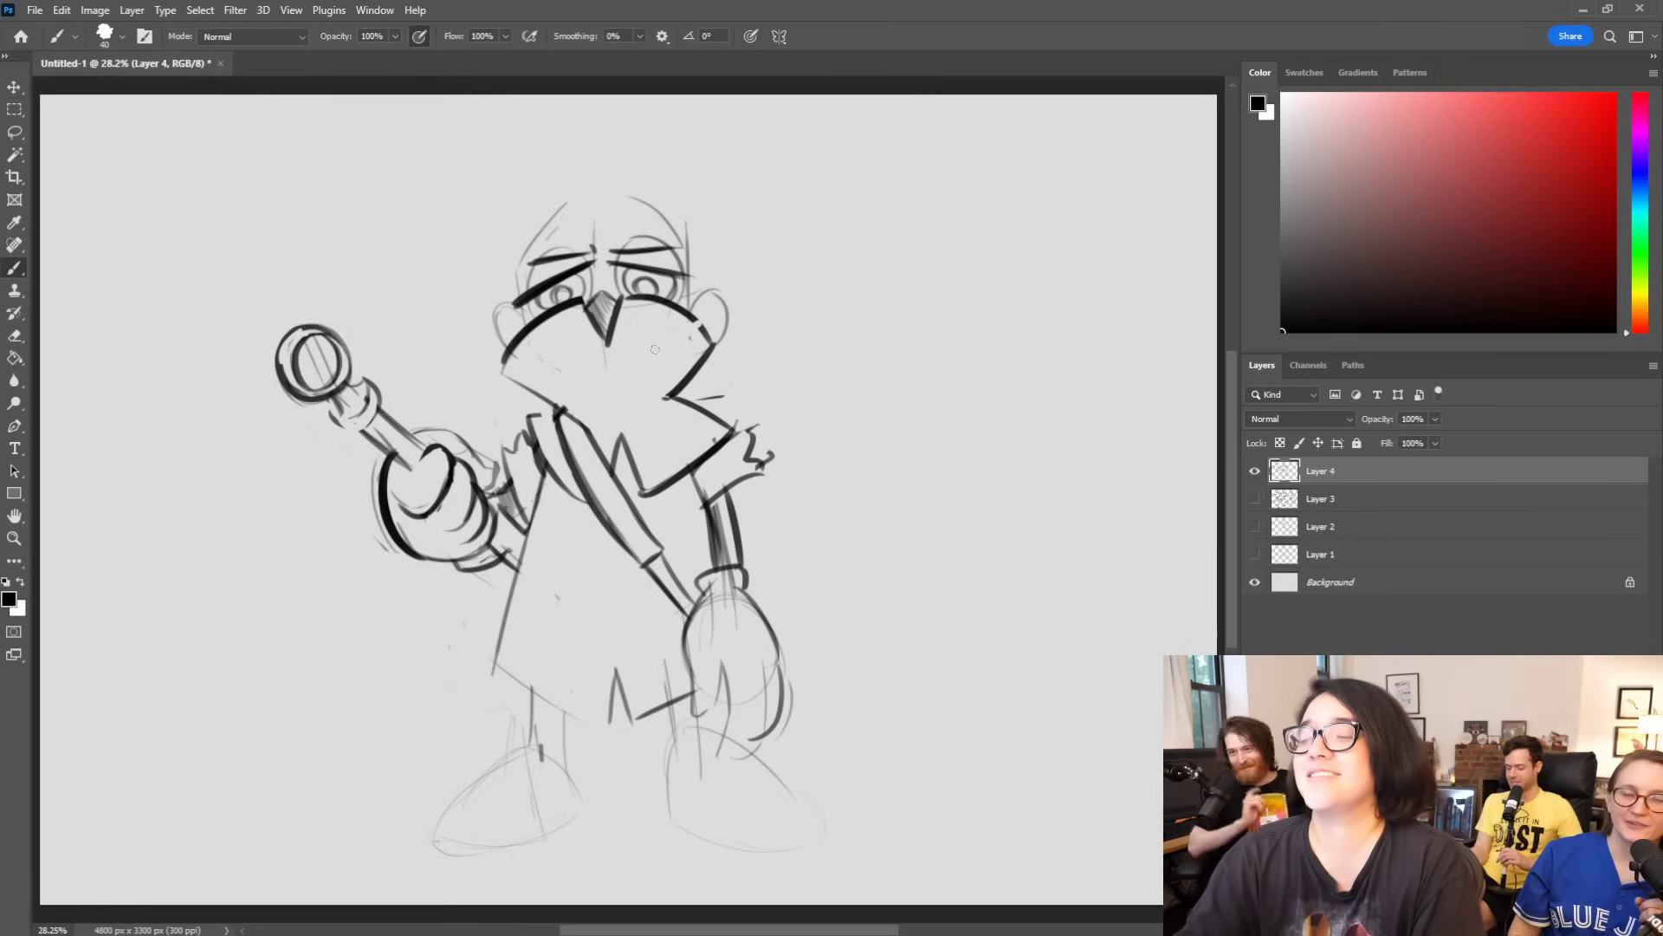
mouse_move(611, 466)
mouse_down()
mouse_move(621, 437)
mouse_move(646, 447)
mouse_up()
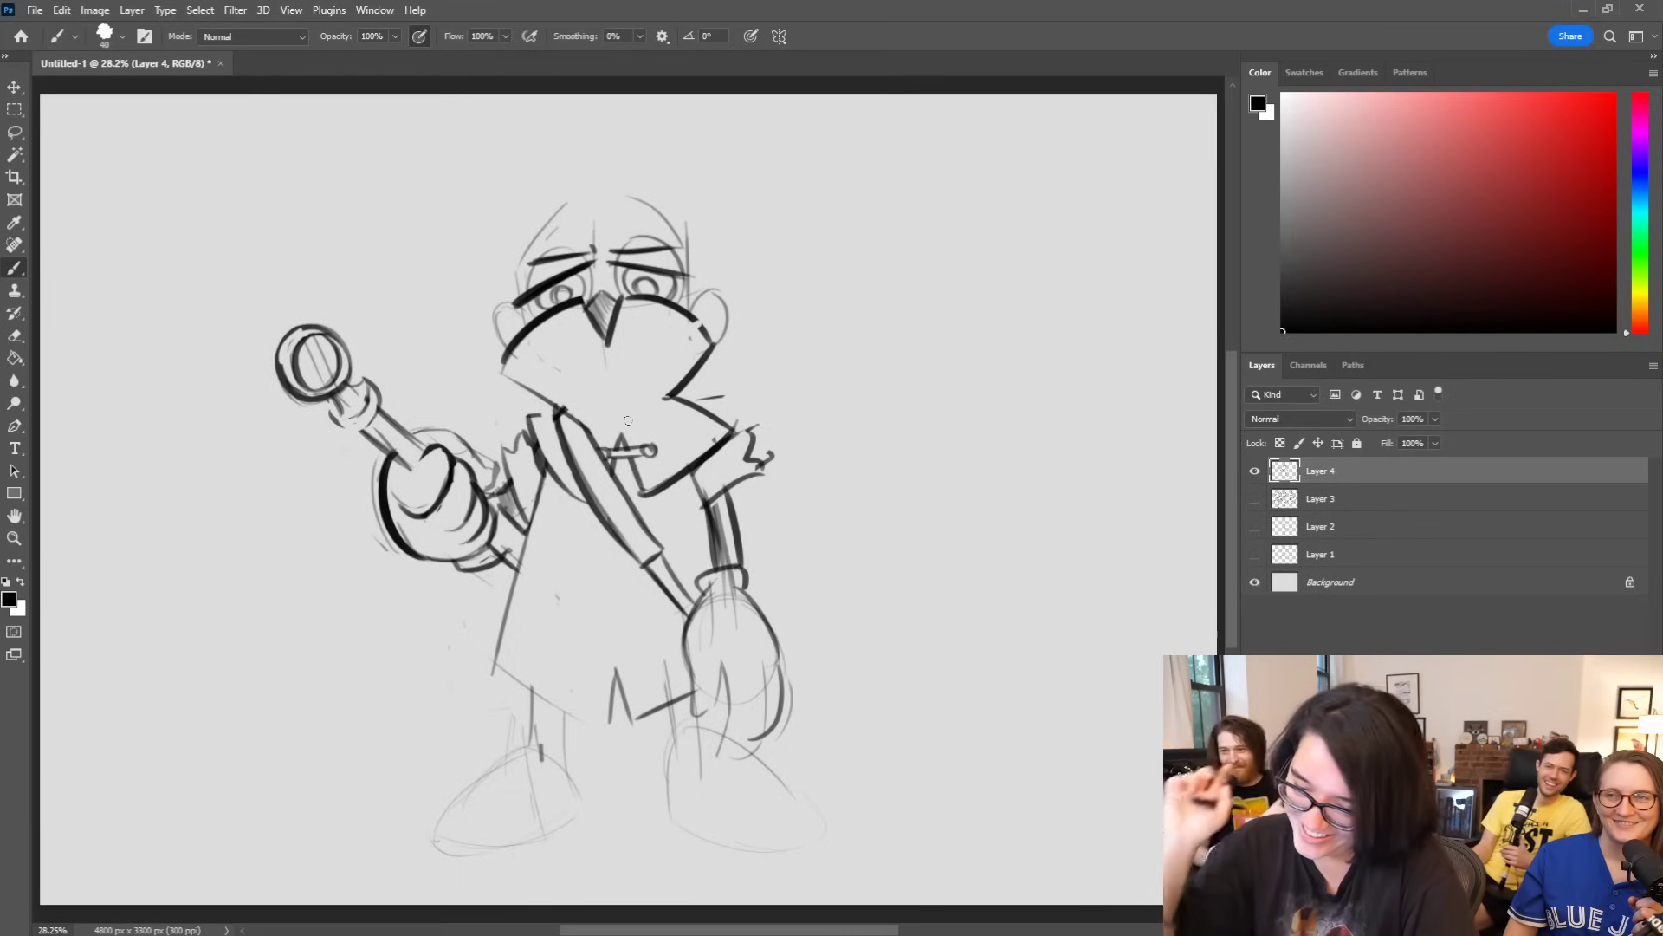
Step: Draw the coat's front panel with two columns of round buttons and ink the split lower hem
mouse_move(578, 503)
mouse_down()
mouse_move(587, 622)
mouse_move(648, 614)
mouse_up()
drag(650, 490, 655, 536)
drag(602, 593, 591, 520)
drag(645, 590, 643, 592)
drag(641, 503, 634, 464)
drag(589, 516, 593, 521)
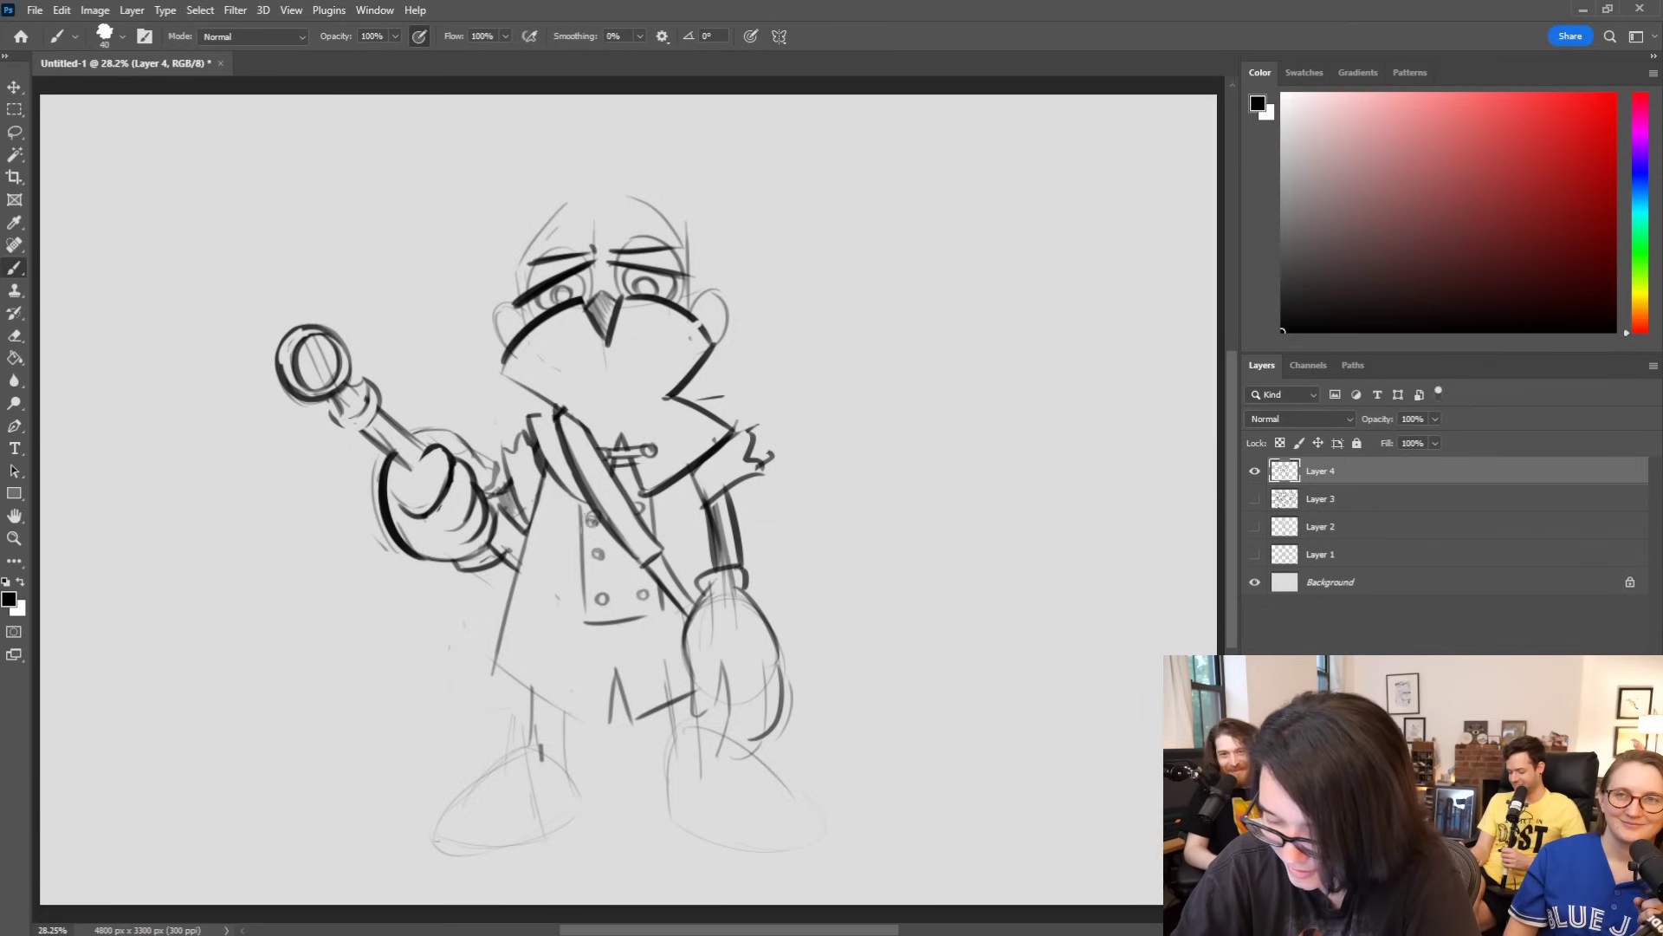
drag(596, 624, 637, 719)
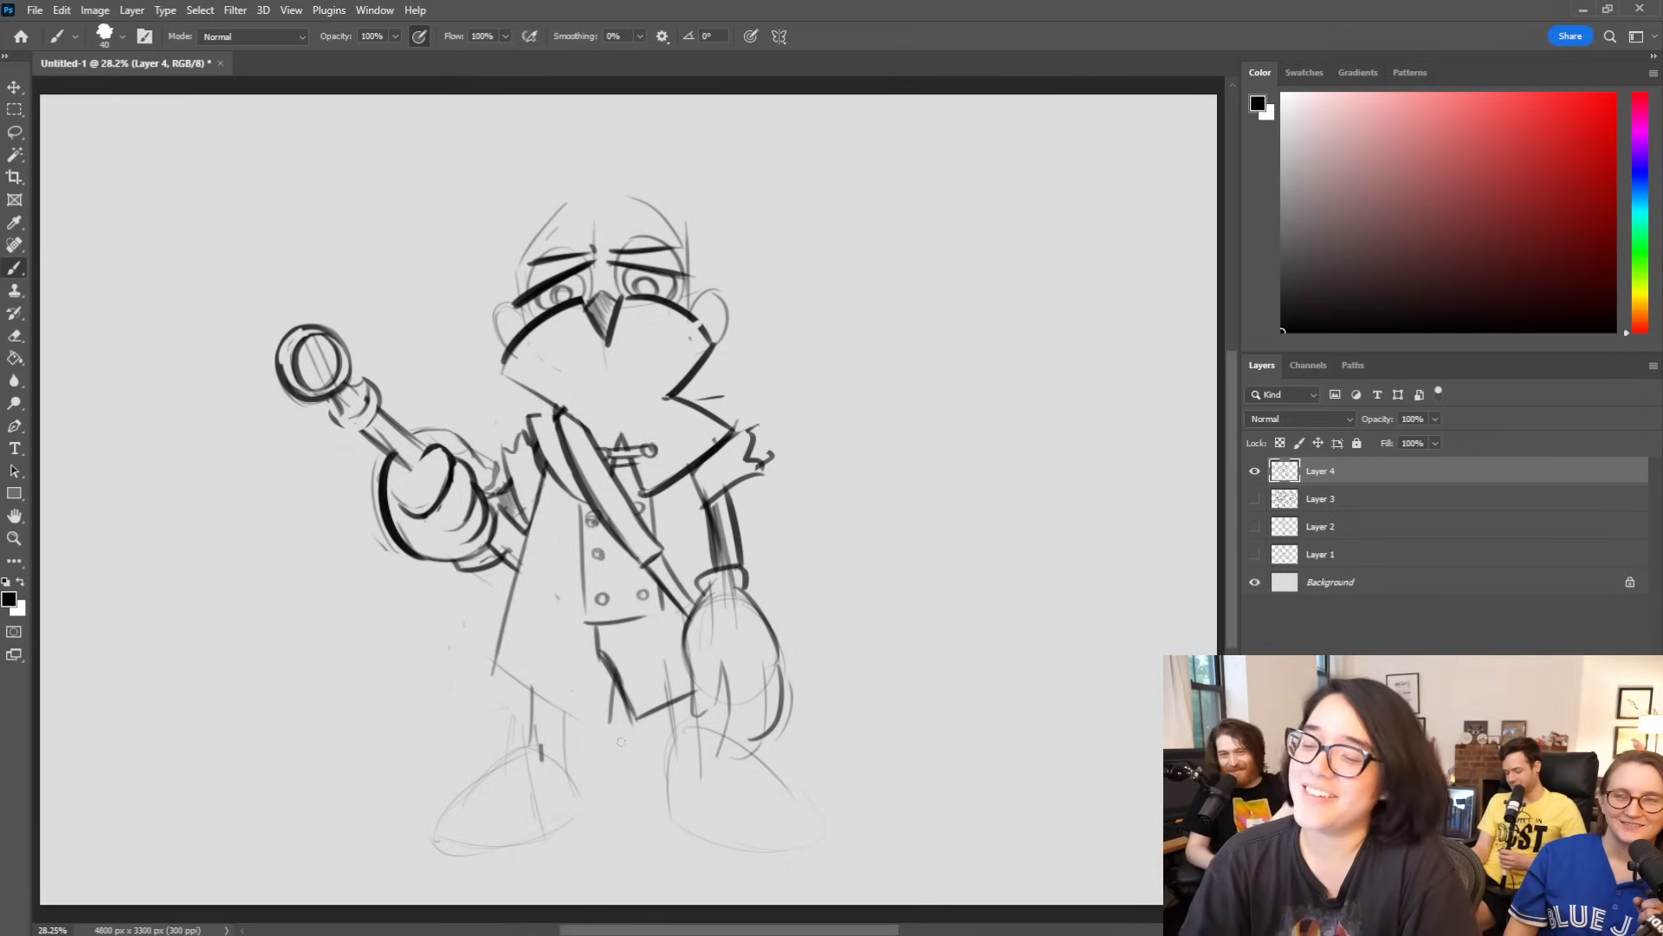
drag(498, 672, 614, 724)
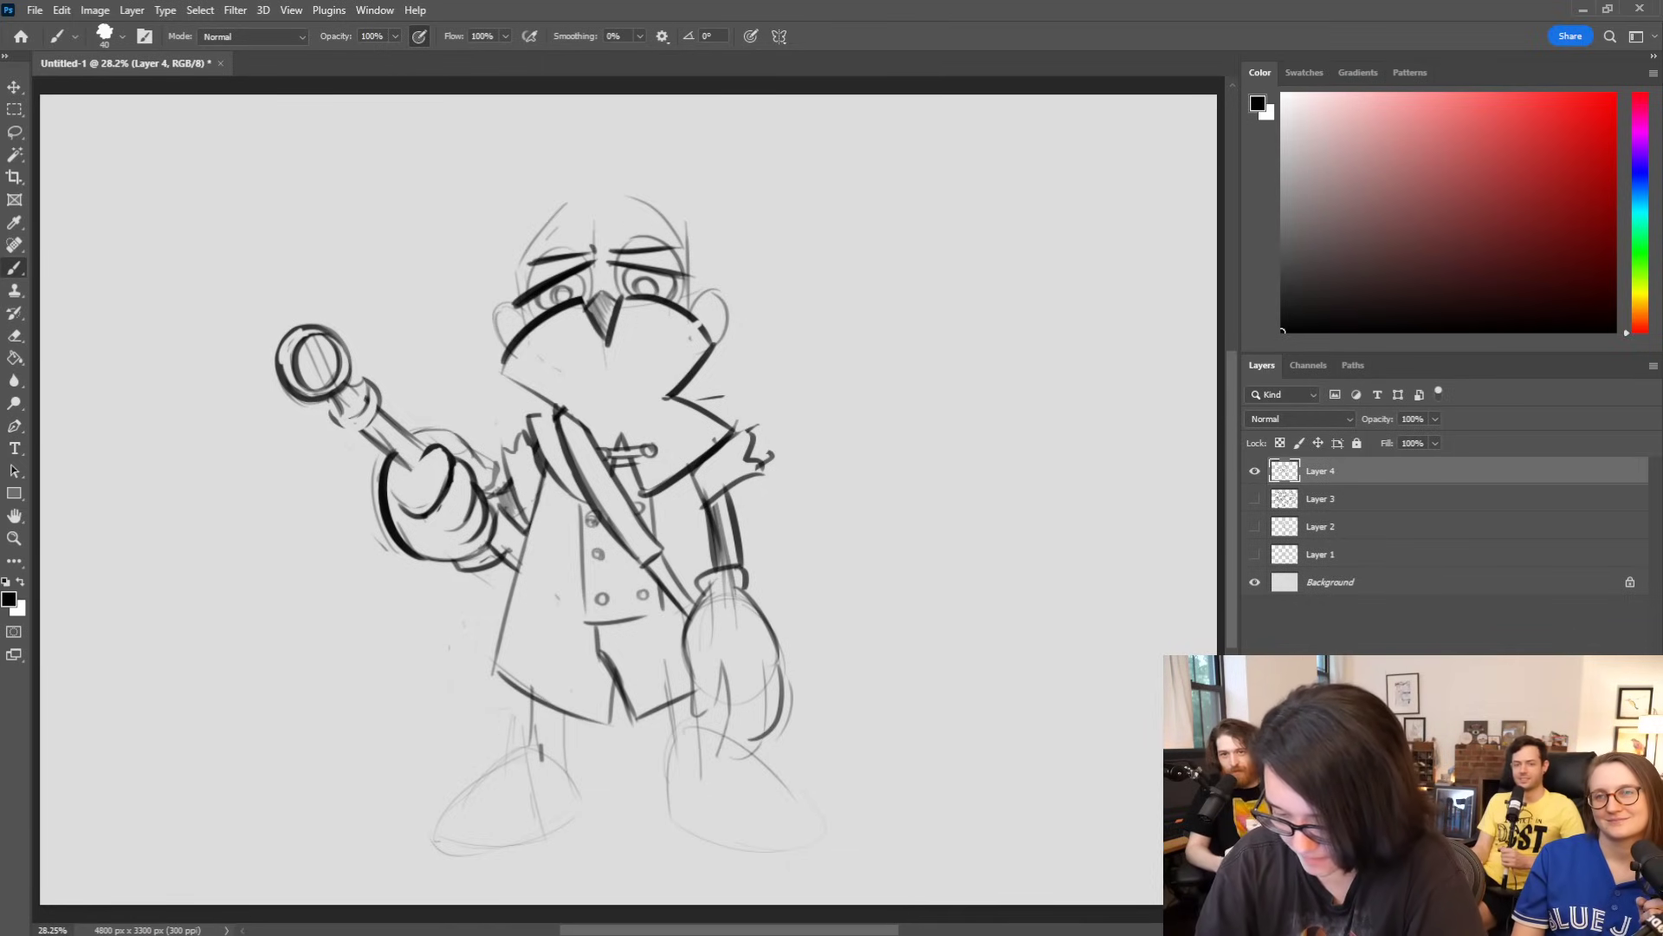
Step: Ink the shoe below the raised arm with a ragged ankle cuff, an upturned toe and a squared heel
mouse_move(508, 729)
mouse_down()
mouse_move(513, 752)
mouse_move(509, 734)
mouse_move(585, 745)
mouse_move(576, 782)
mouse_move(445, 811)
mouse_up()
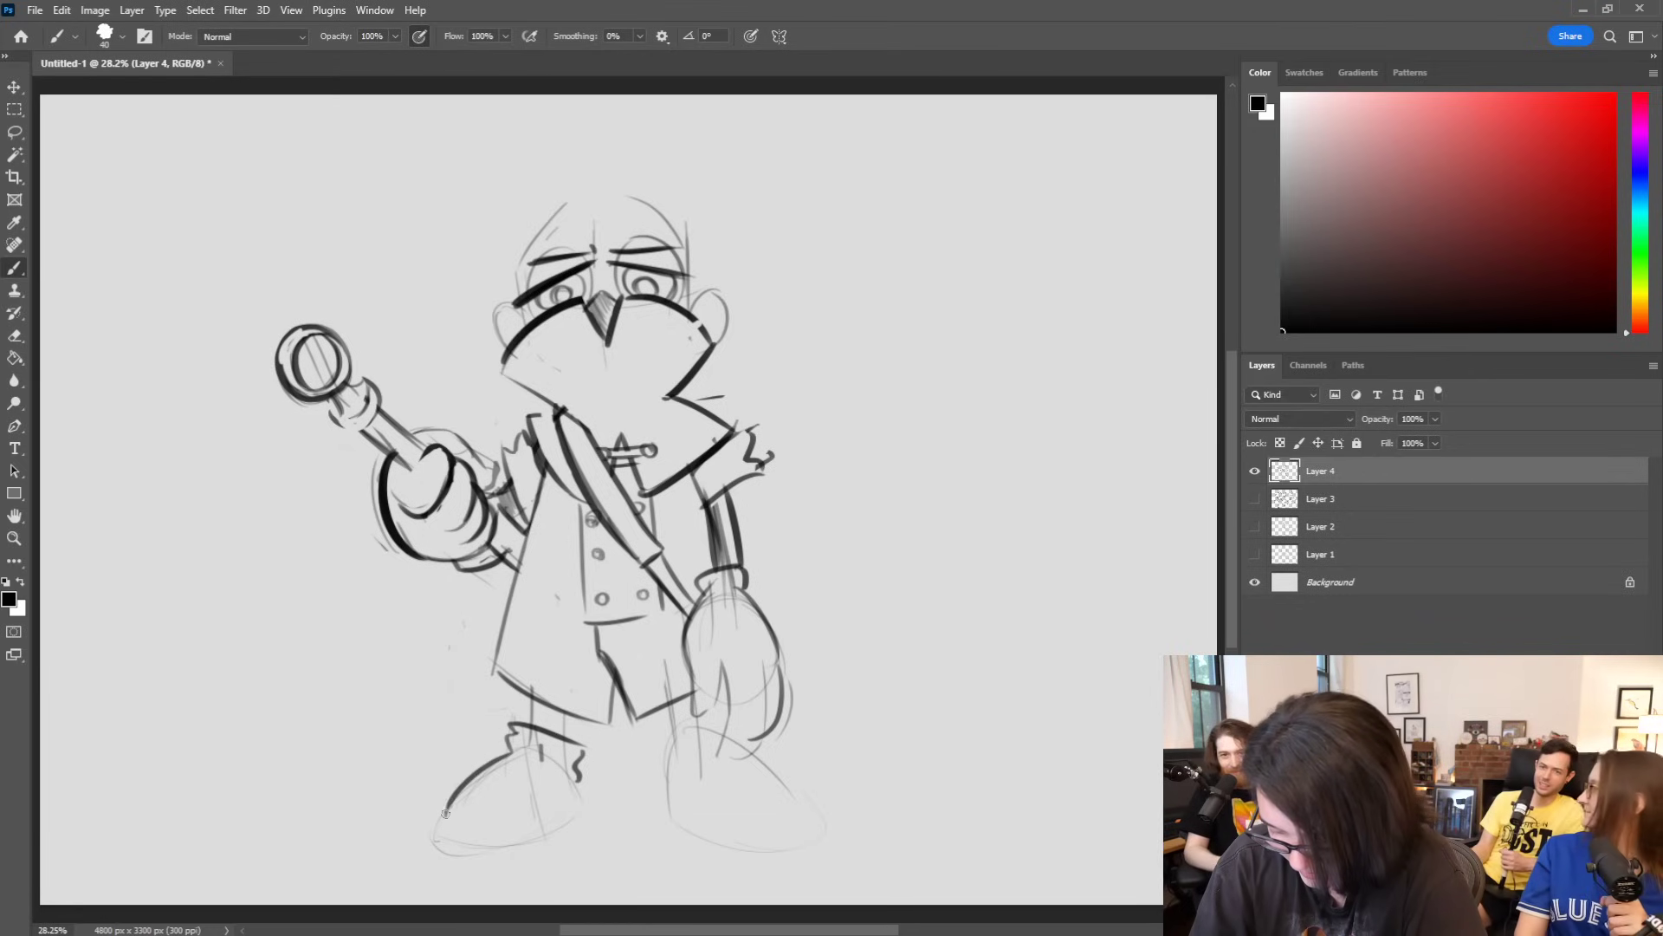
mouse_move(522, 747)
mouse_down()
mouse_move(431, 845)
mouse_move(569, 812)
mouse_up()
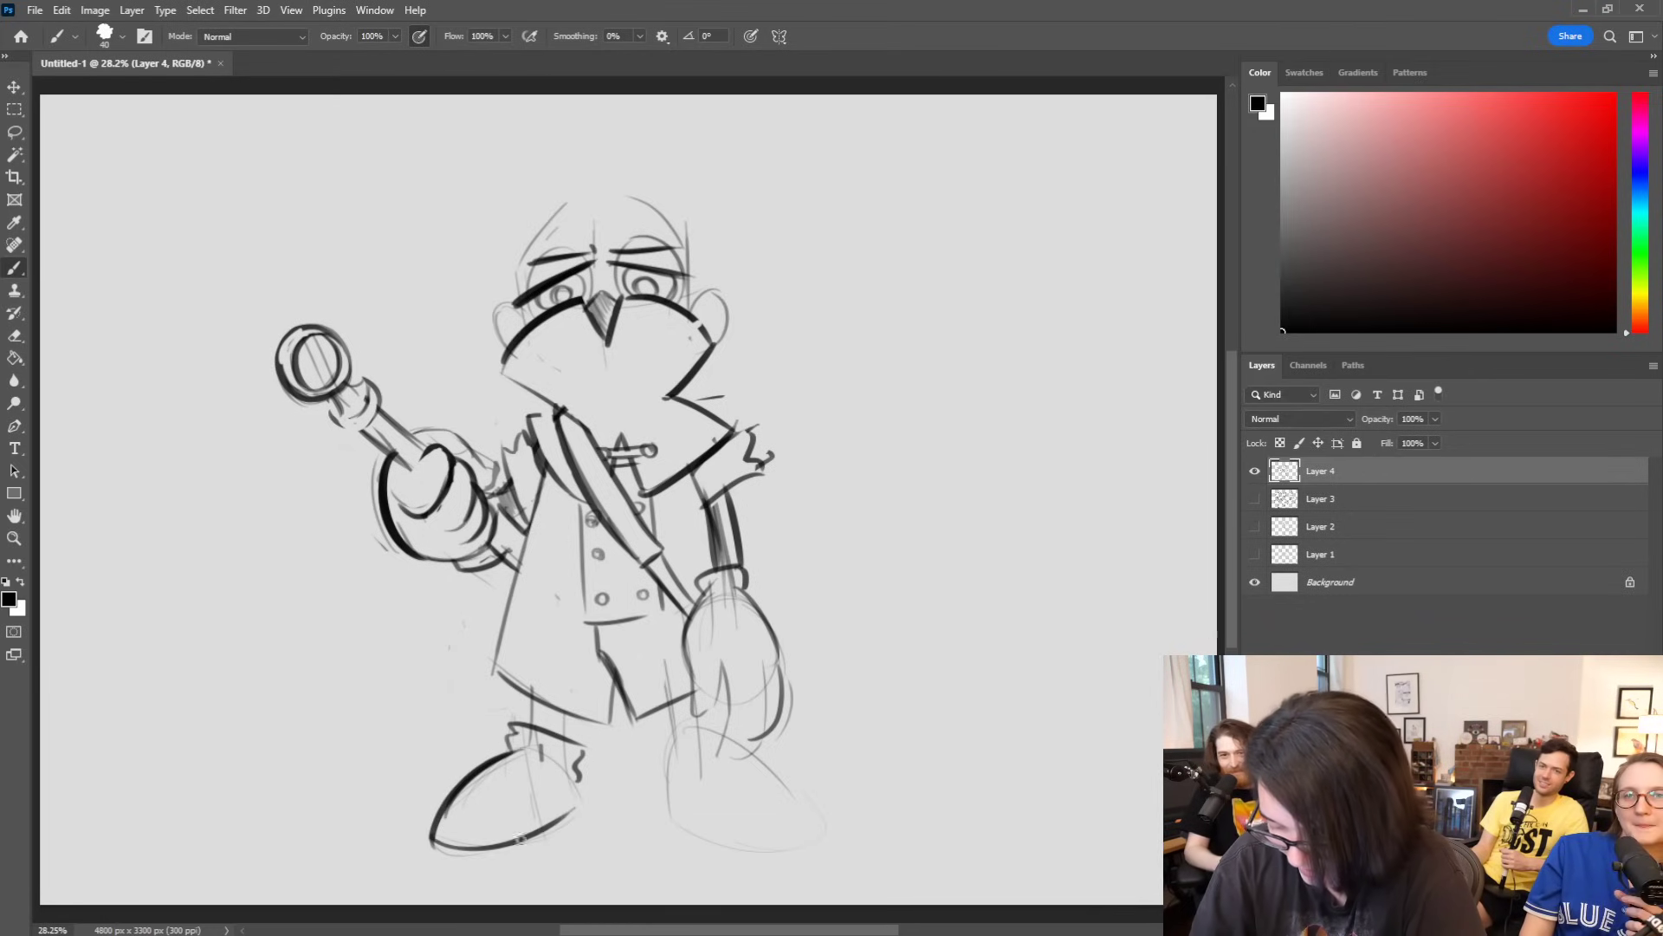
drag(433, 853, 515, 834)
key(ctrl+z)
key(ctrl+z)
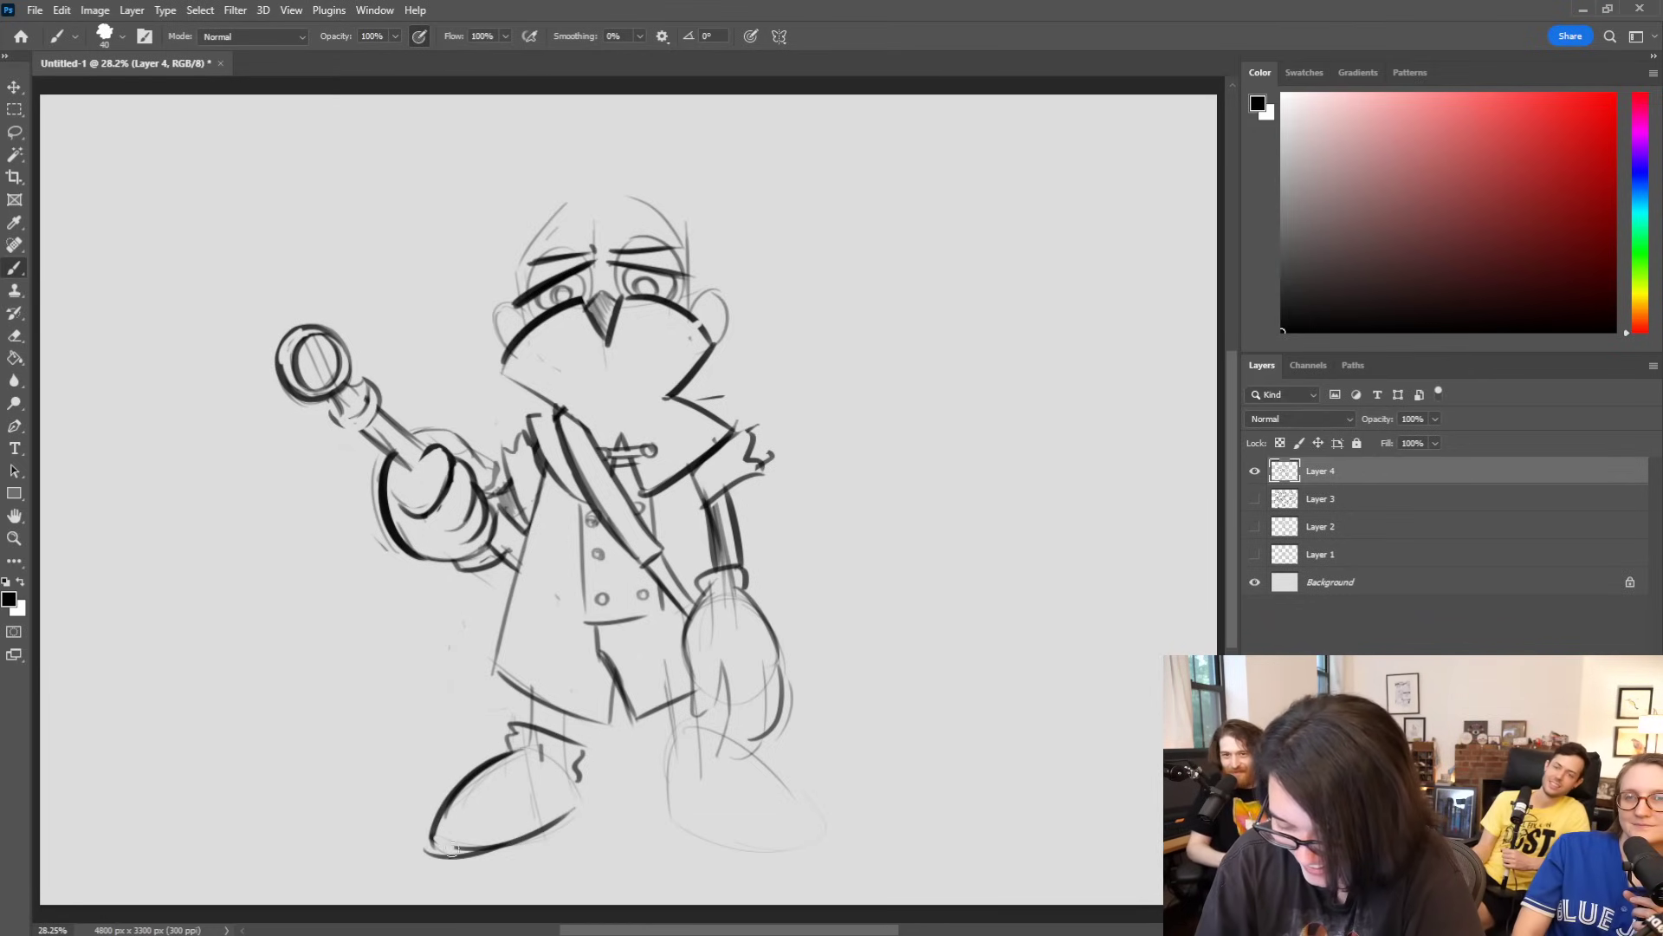
drag(476, 854, 579, 822)
mouse_move(456, 790)
mouse_down()
mouse_move(414, 817)
mouse_move(417, 856)
mouse_up()
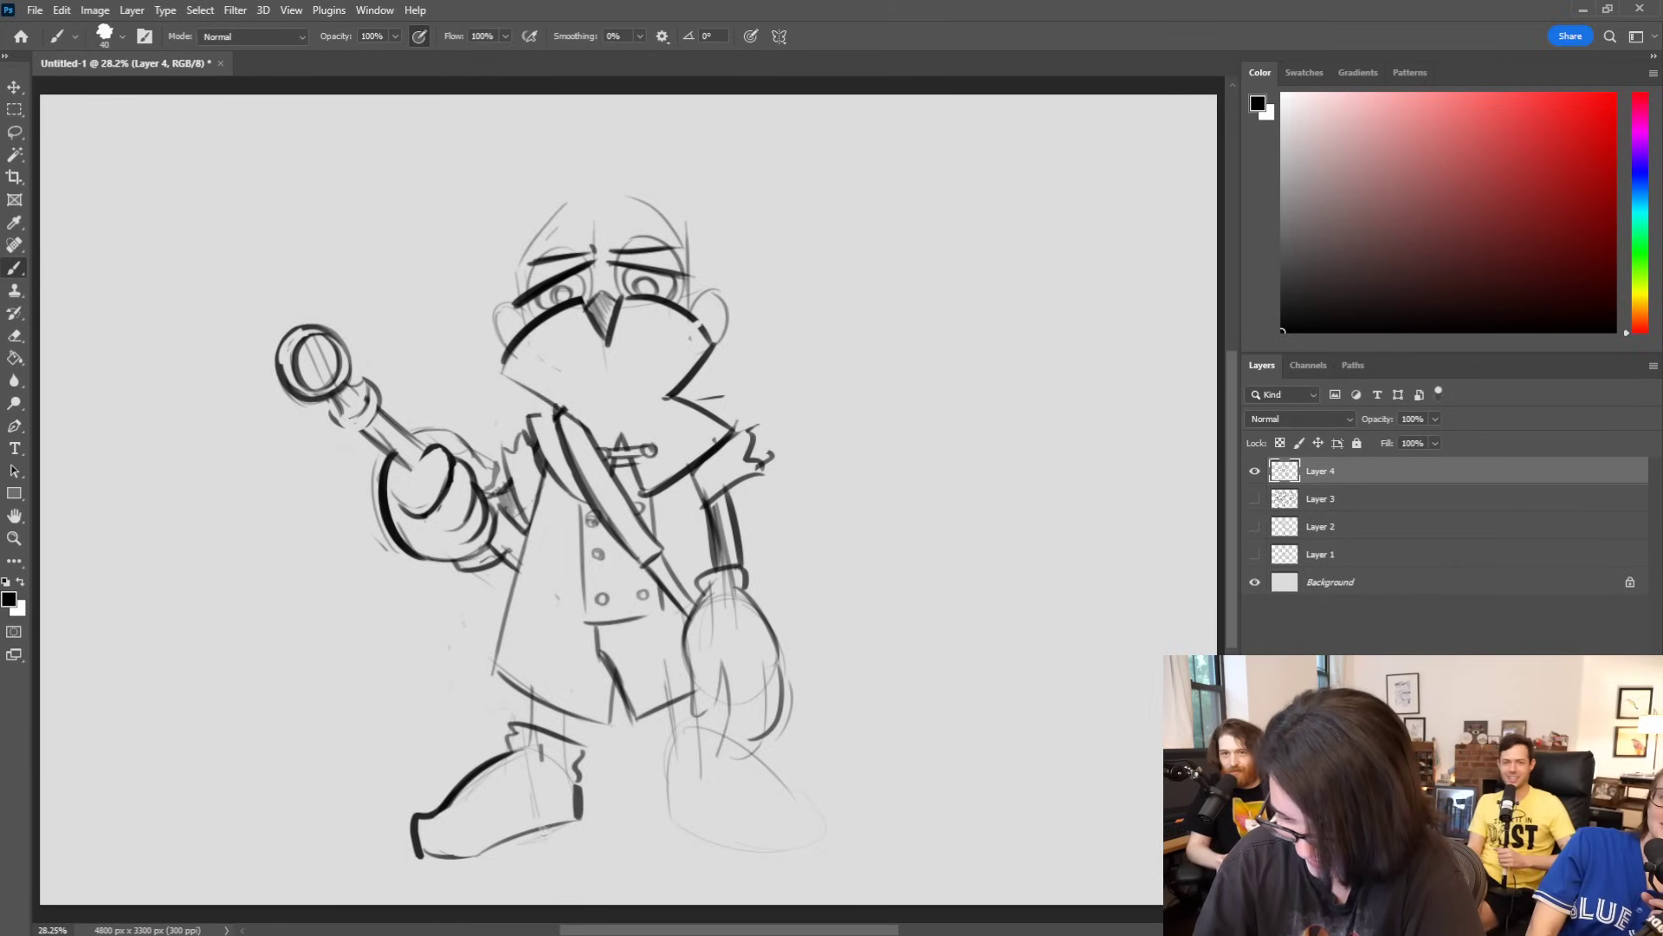
drag(530, 838, 577, 840)
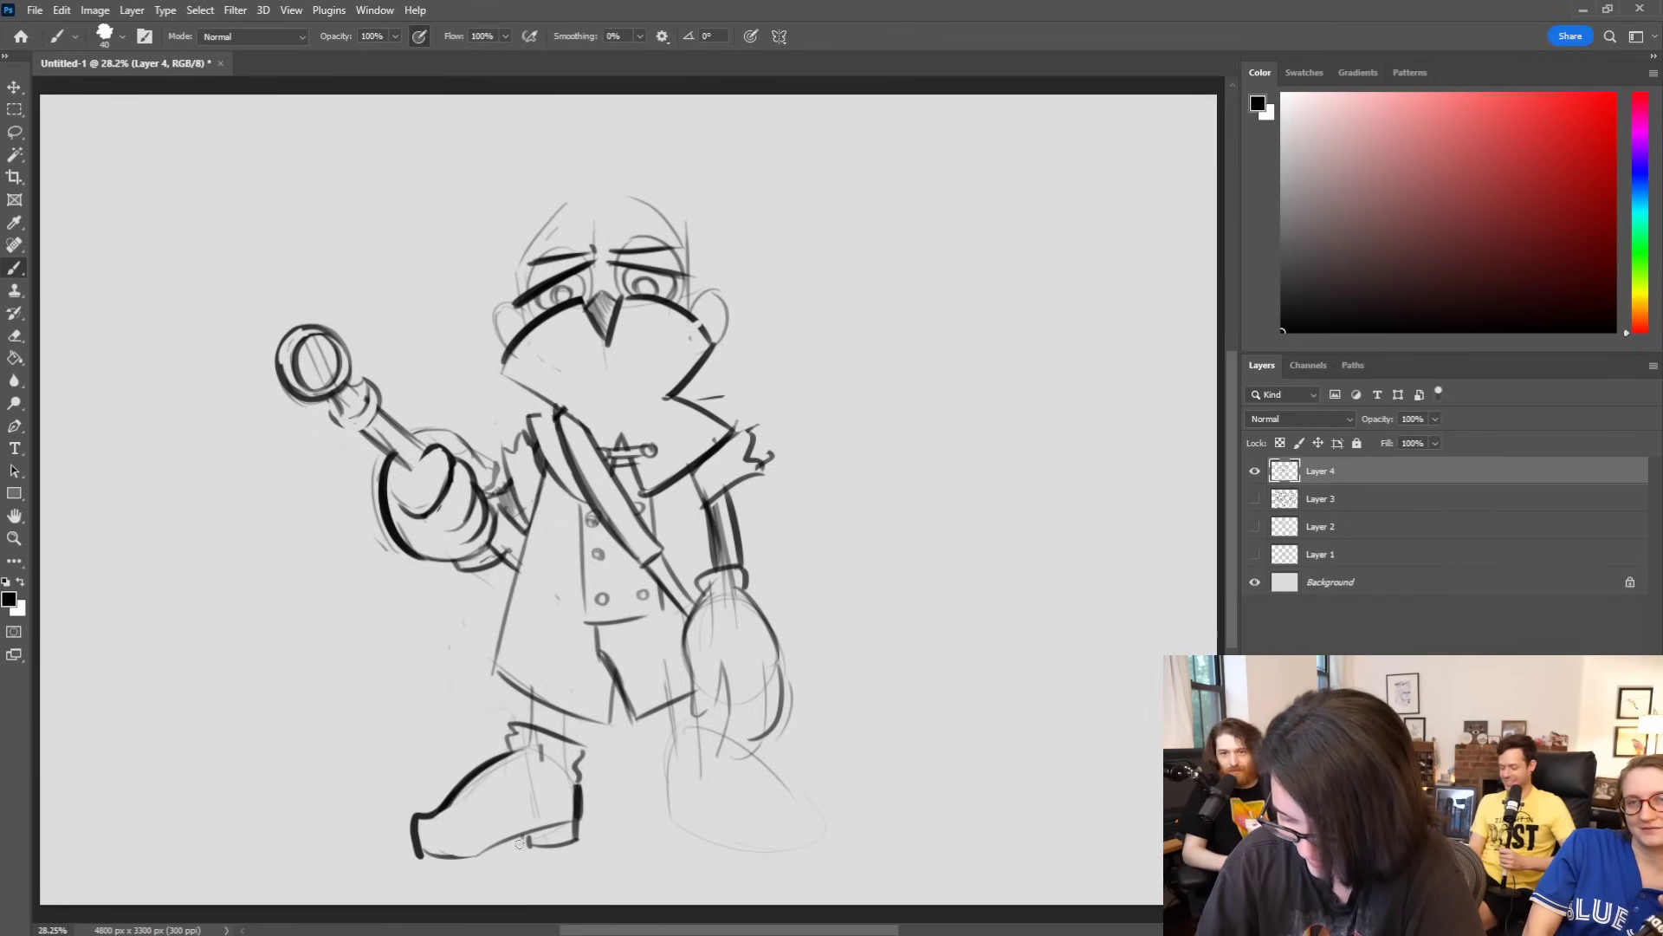
Step: Ink the other shoe below the lowered hand with a matching ragged cuff, blunt toe, sole and heel
mouse_move(671, 768)
mouse_down()
mouse_move(712, 754)
mouse_move(664, 774)
mouse_move(647, 751)
mouse_move(700, 713)
mouse_up()
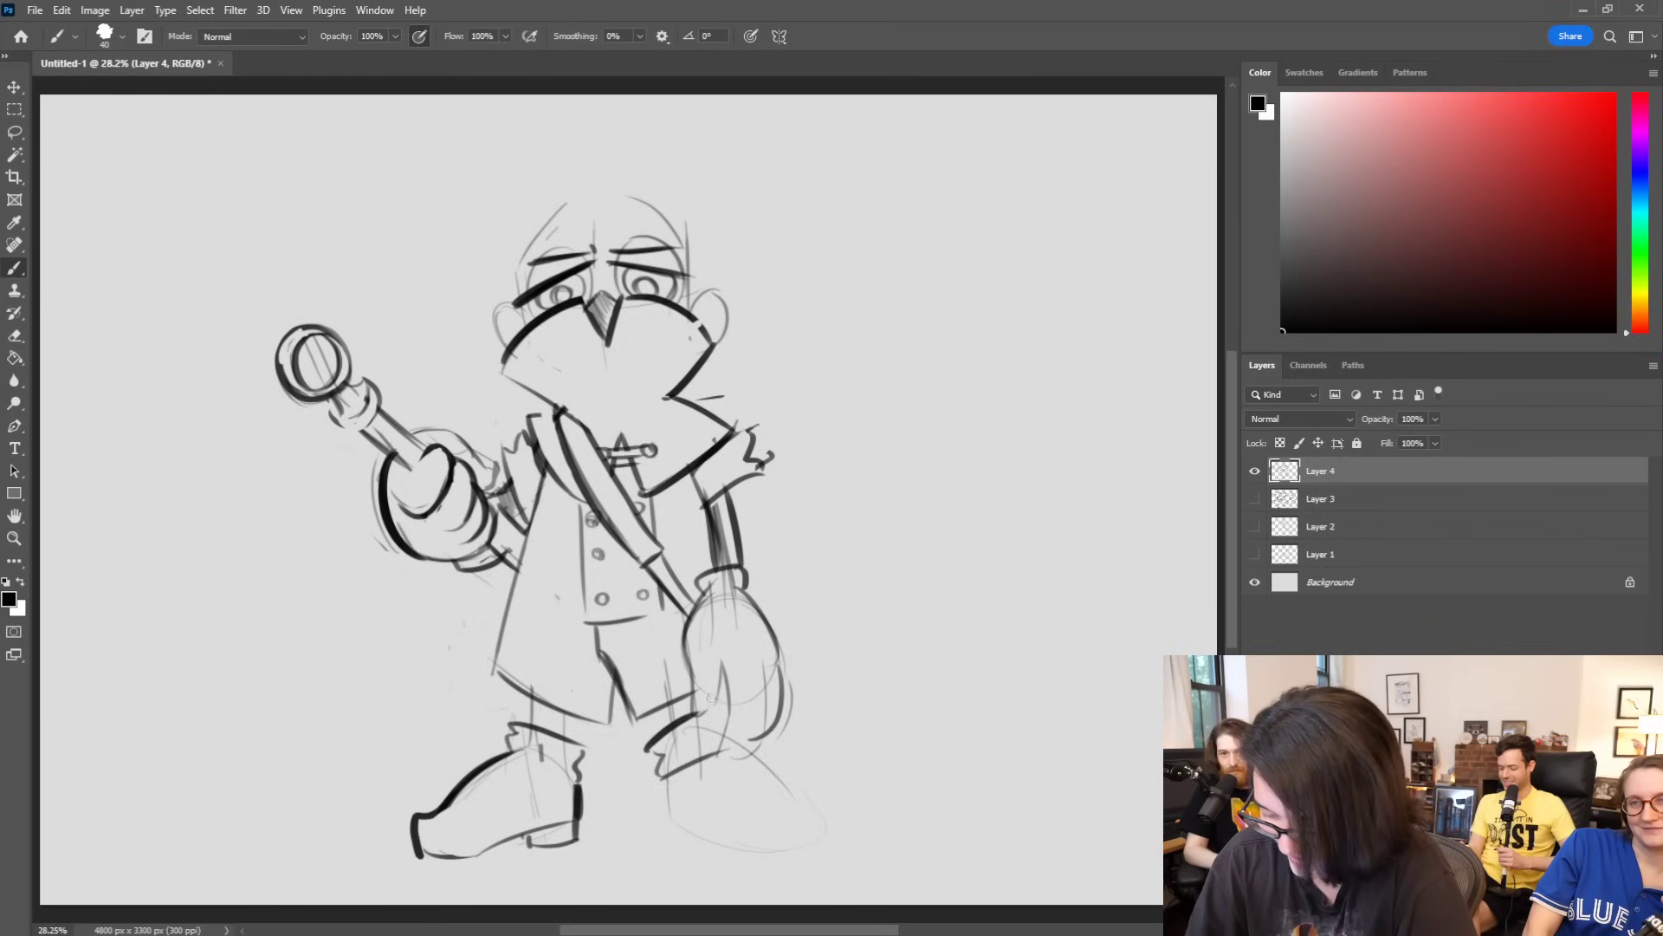
mouse_move(668, 774)
mouse_down()
mouse_move(677, 816)
mouse_move(771, 854)
mouse_up()
drag(754, 751, 848, 805)
drag(751, 851, 839, 837)
mouse_move(666, 777)
mouse_down()
mouse_move(671, 845)
mouse_move(719, 825)
mouse_up()
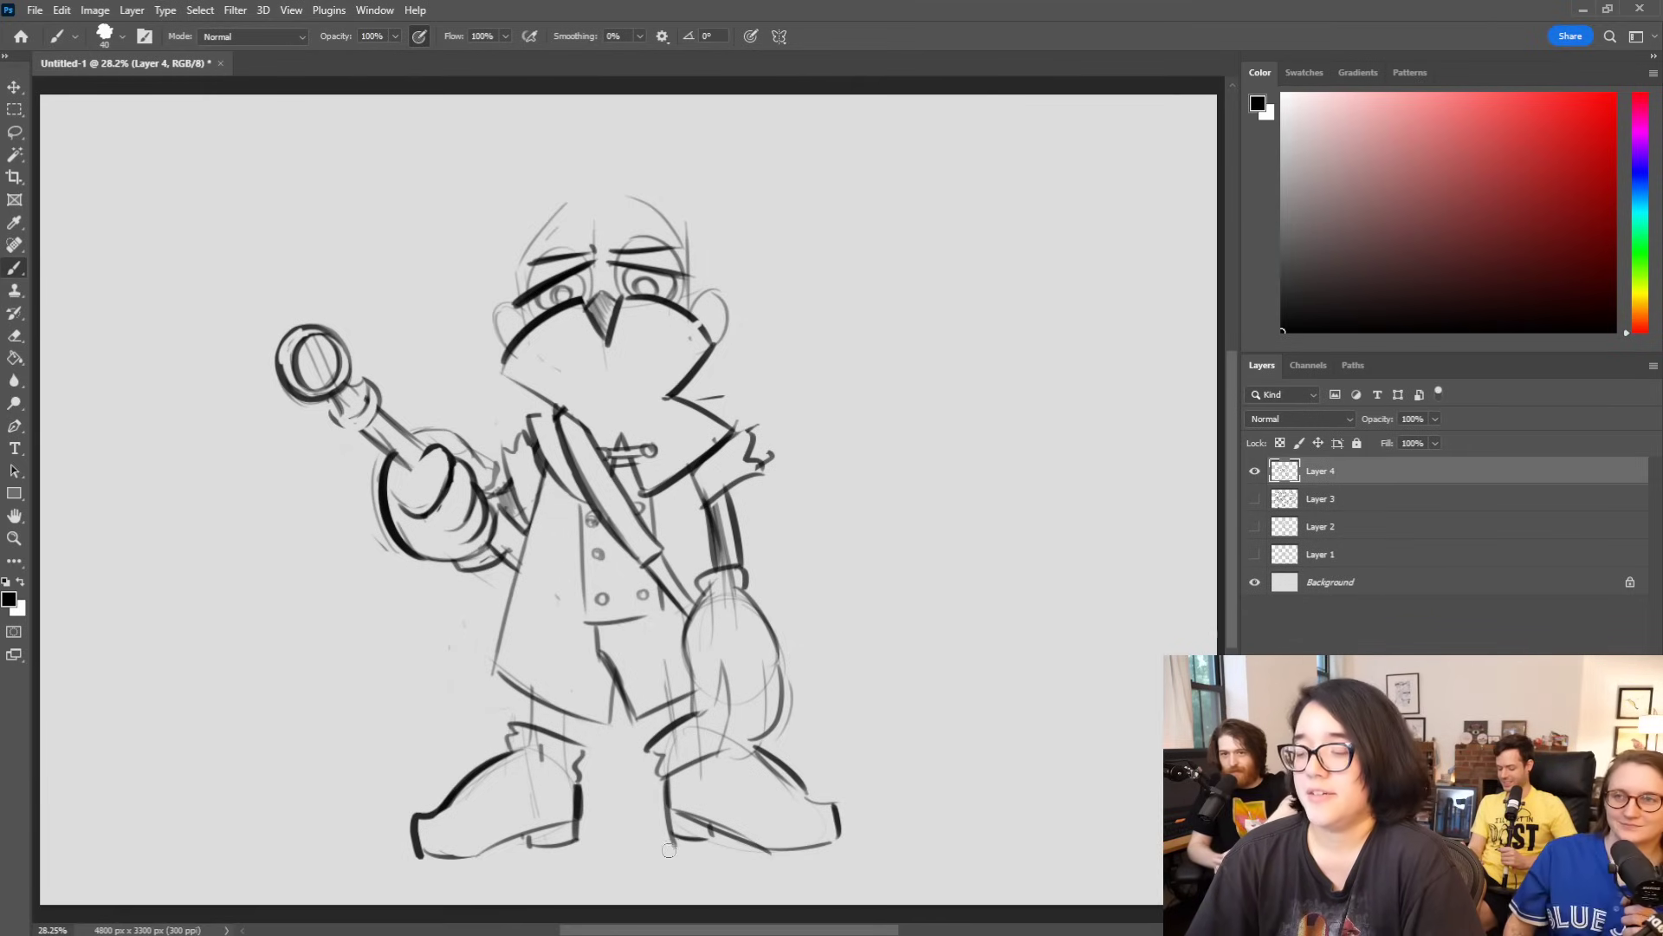
Step: Add a flap with small round buttons across the upper part of both shoes
mouse_move(474, 812)
mouse_down()
mouse_move(538, 773)
mouse_move(537, 729)
mouse_up()
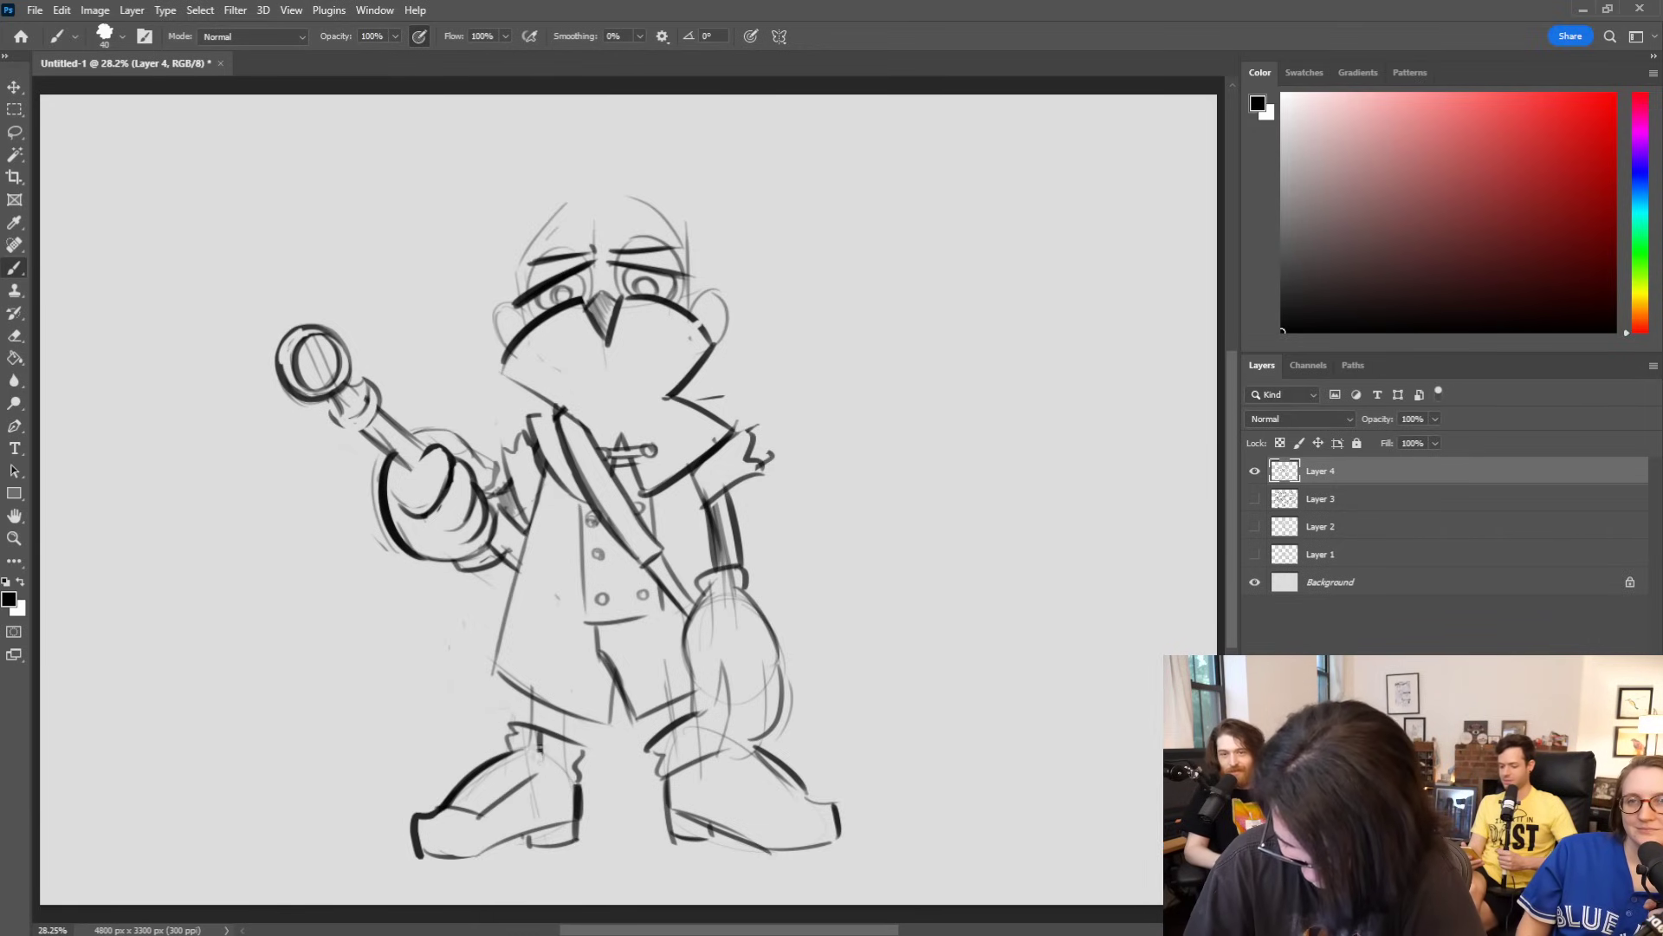
mouse_move(543, 772)
mouse_down()
mouse_move(562, 762)
mouse_move(578, 784)
mouse_move(508, 772)
mouse_move(482, 791)
mouse_up()
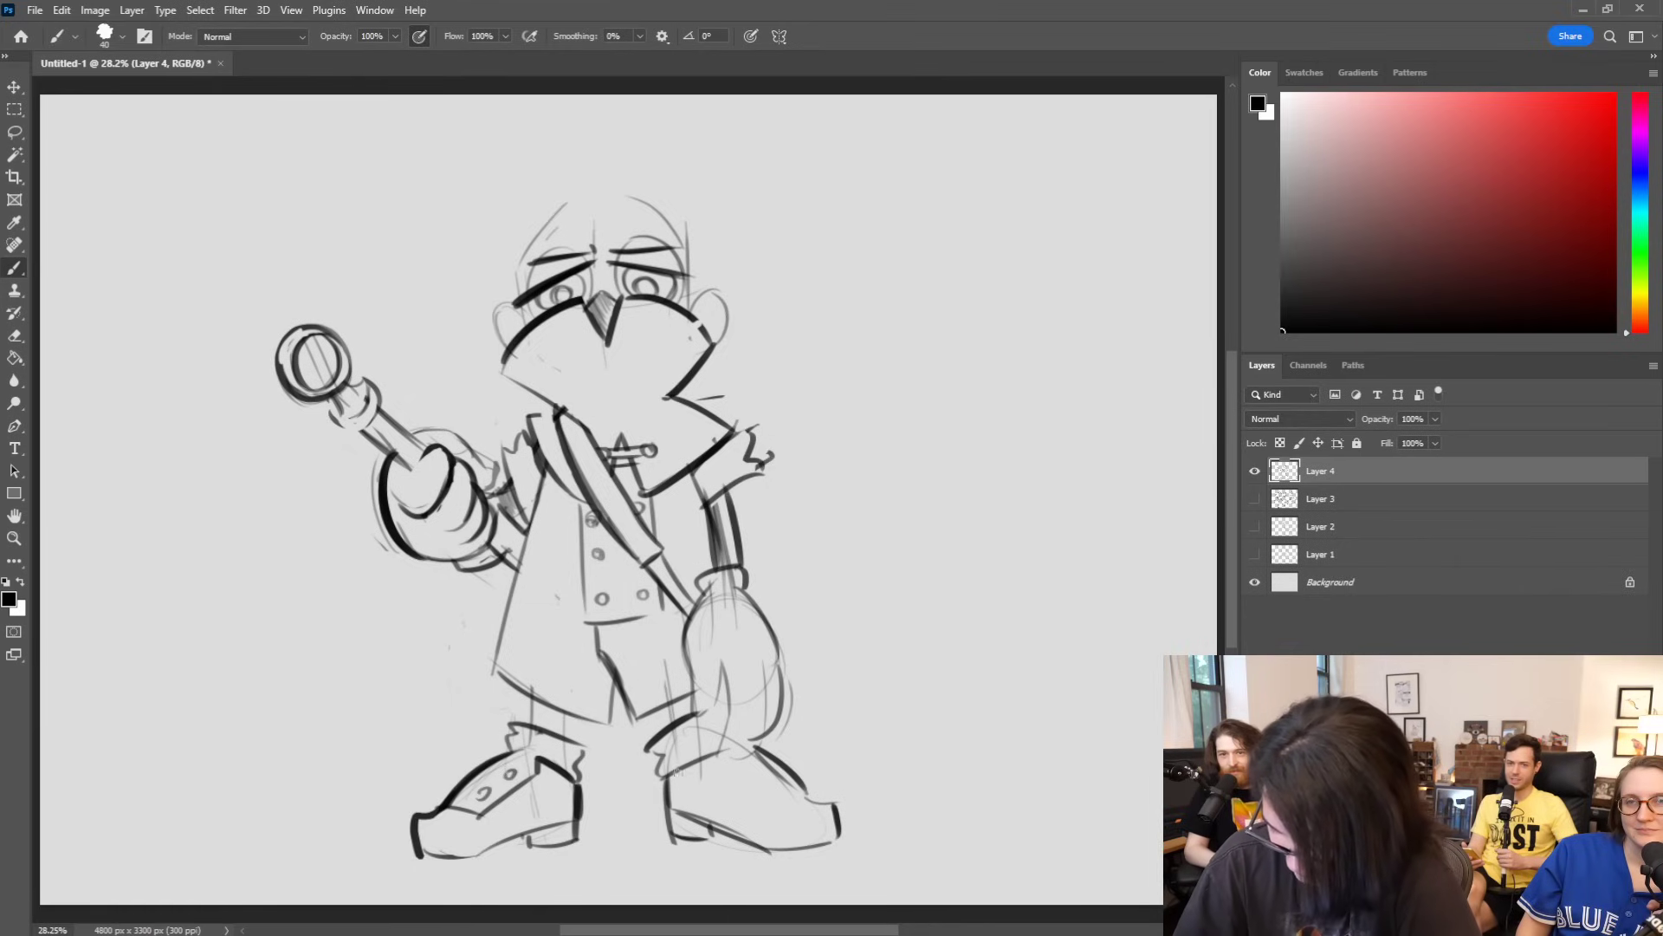
mouse_move(703, 761)
mouse_down()
mouse_move(752, 800)
mouse_move(803, 794)
mouse_move(775, 790)
mouse_up()
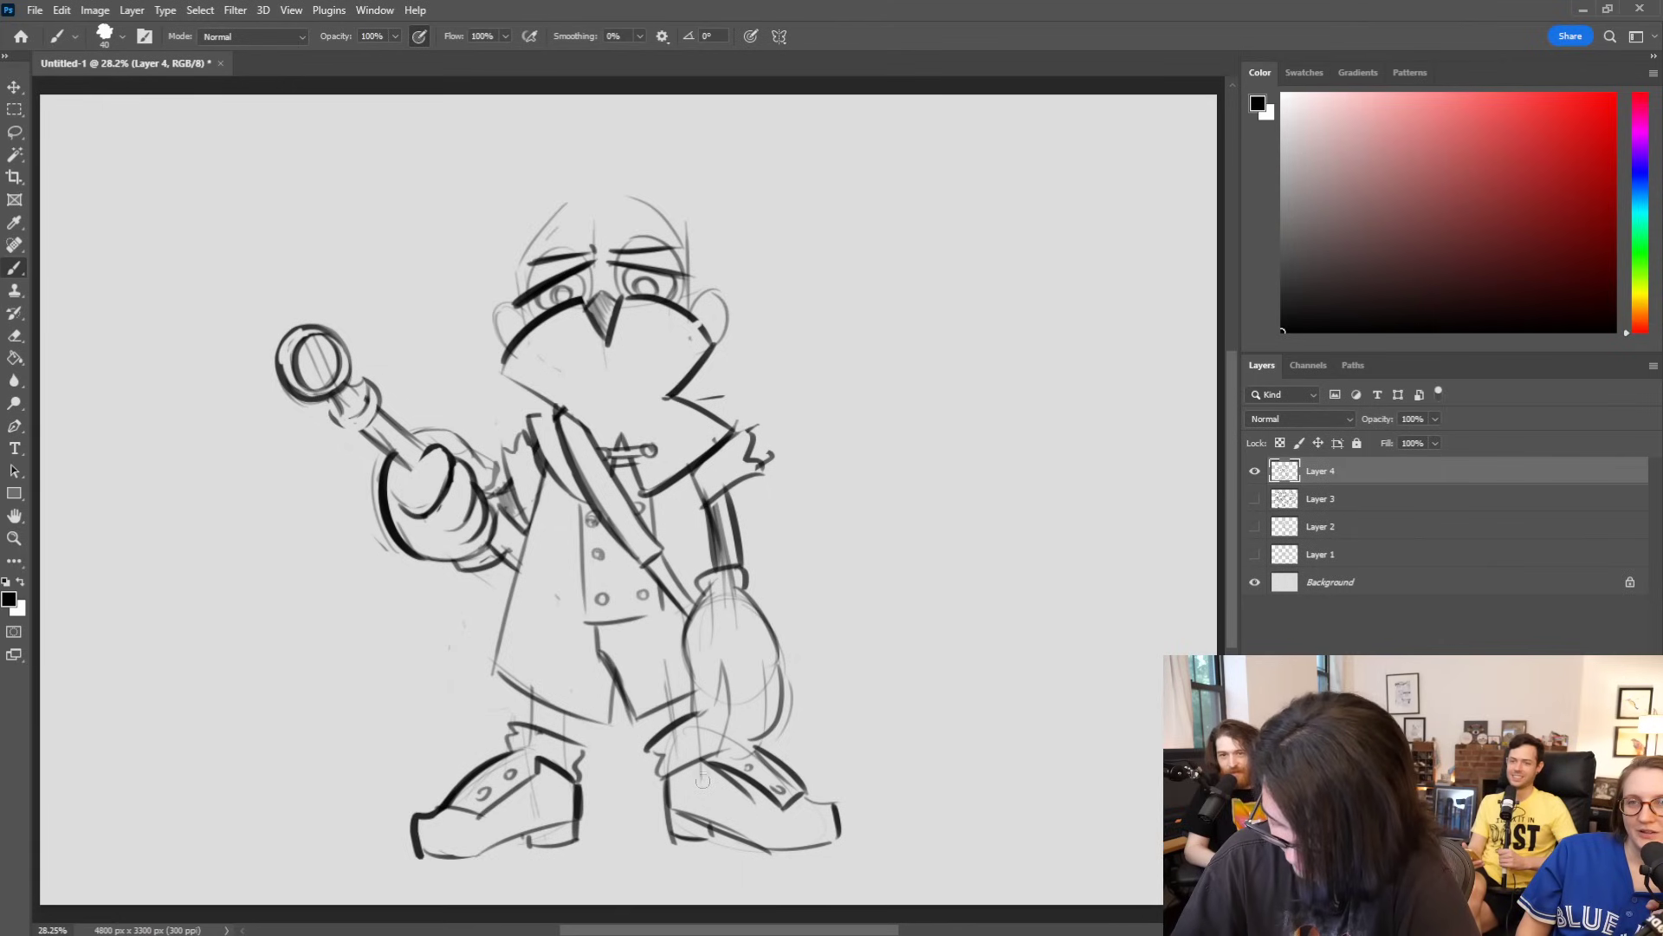
Step: Define the fingers of the lowered hand and sketch a long pointed blade extending diagonally to the ground behind it
mouse_move(691, 683)
mouse_down()
mouse_move(722, 669)
mouse_move(730, 752)
mouse_move(752, 670)
mouse_move(757, 739)
mouse_move(867, 794)
mouse_up()
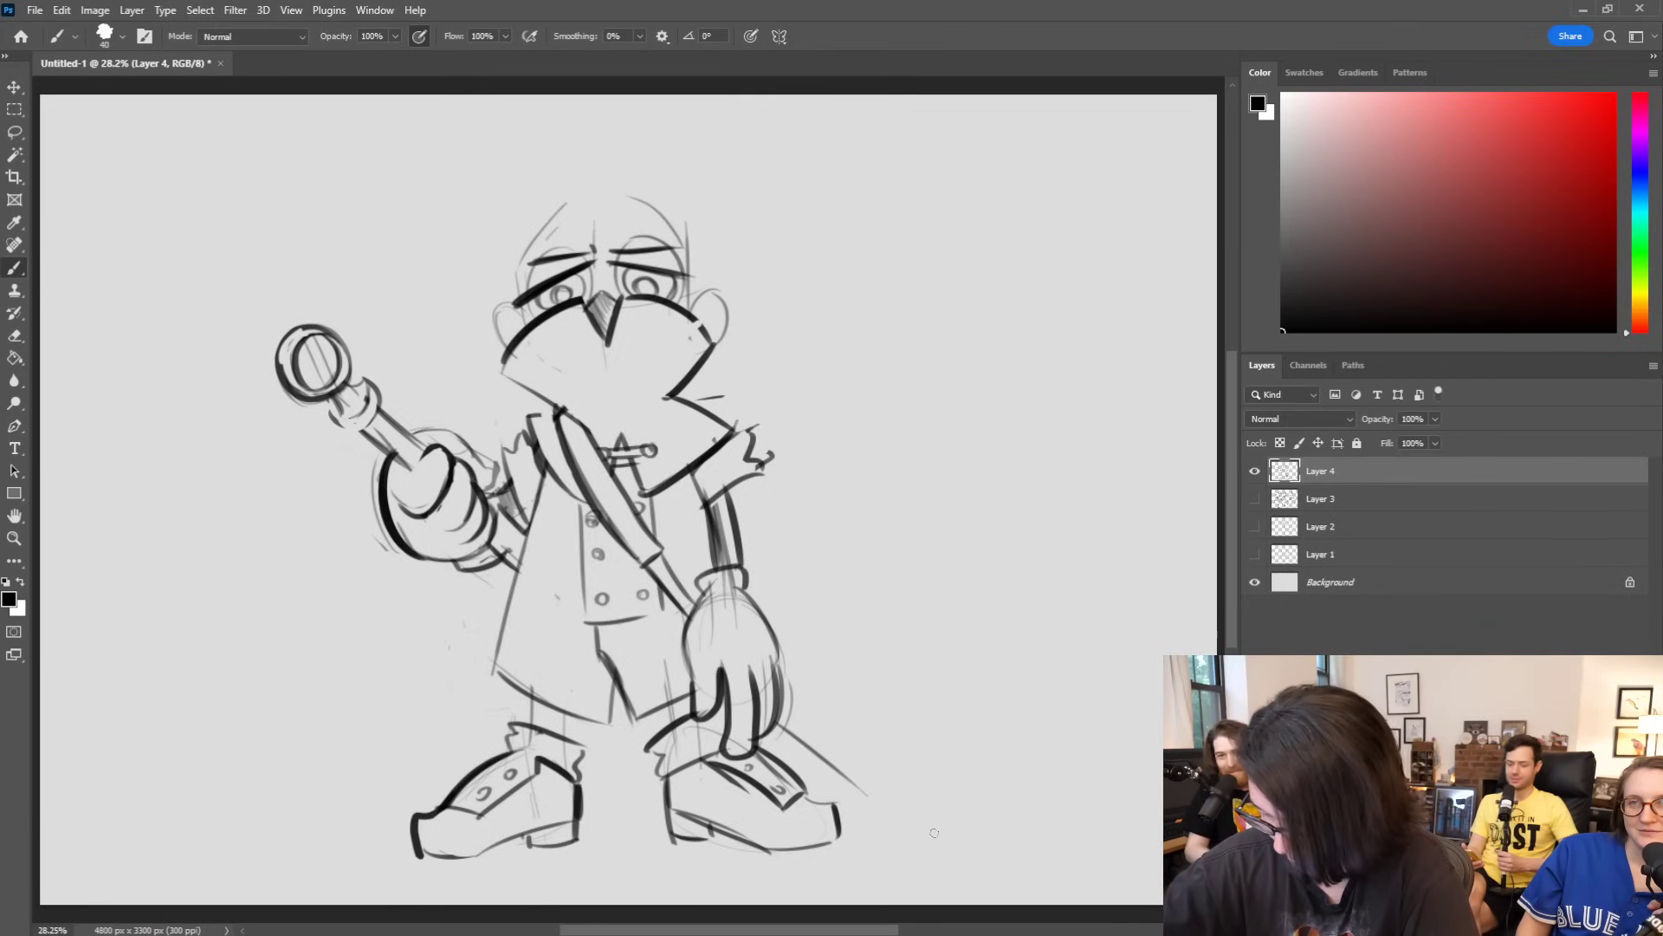
drag(758, 738, 839, 799)
mouse_move(755, 737)
mouse_down()
mouse_move(897, 847)
mouse_move(909, 825)
mouse_up()
drag(831, 750, 902, 820)
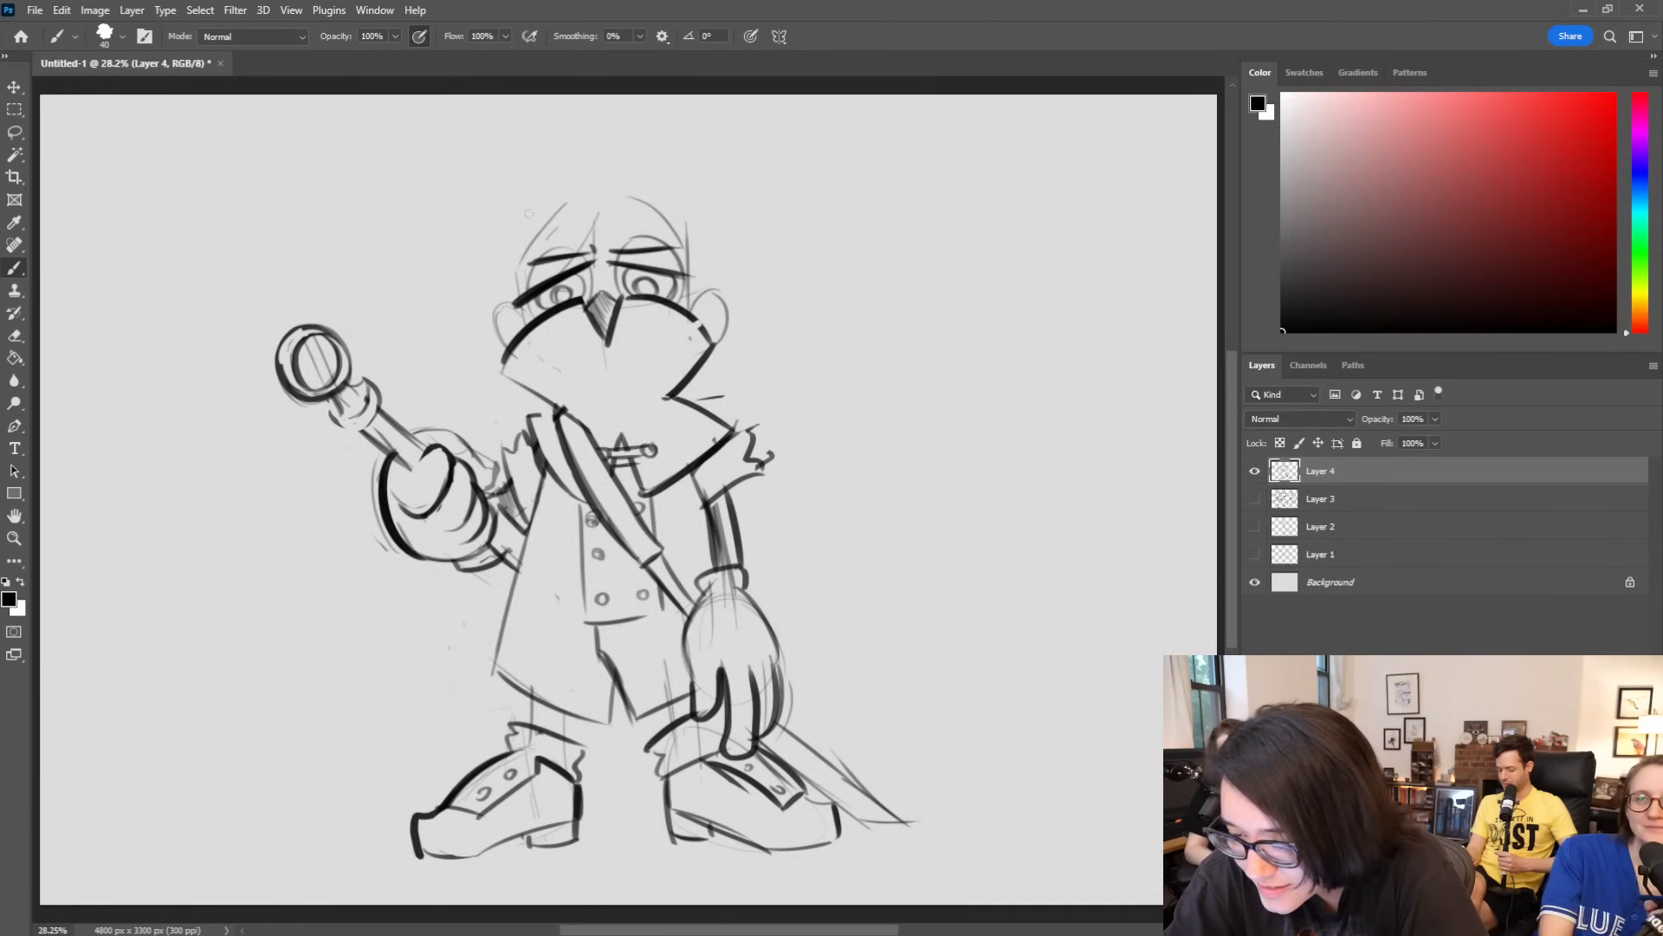
drag(607, 183, 449, 286)
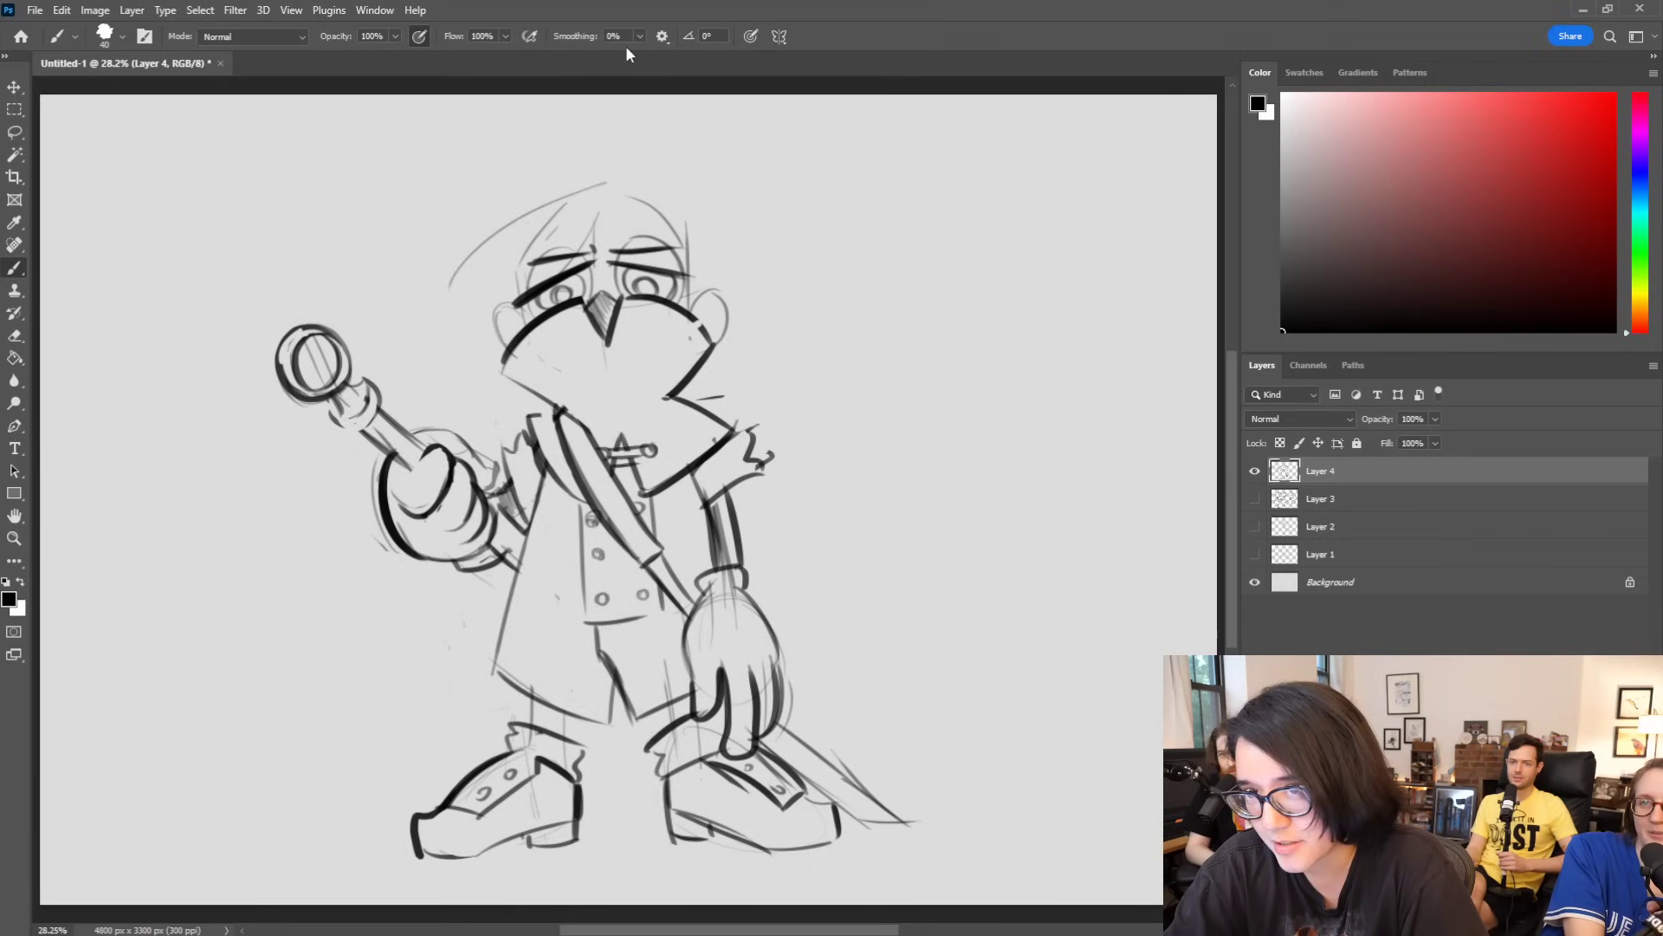
mouse_move(511, 246)
mouse_down()
mouse_move(613, 162)
mouse_move(697, 238)
mouse_up()
drag(499, 248, 550, 176)
drag(462, 305, 525, 226)
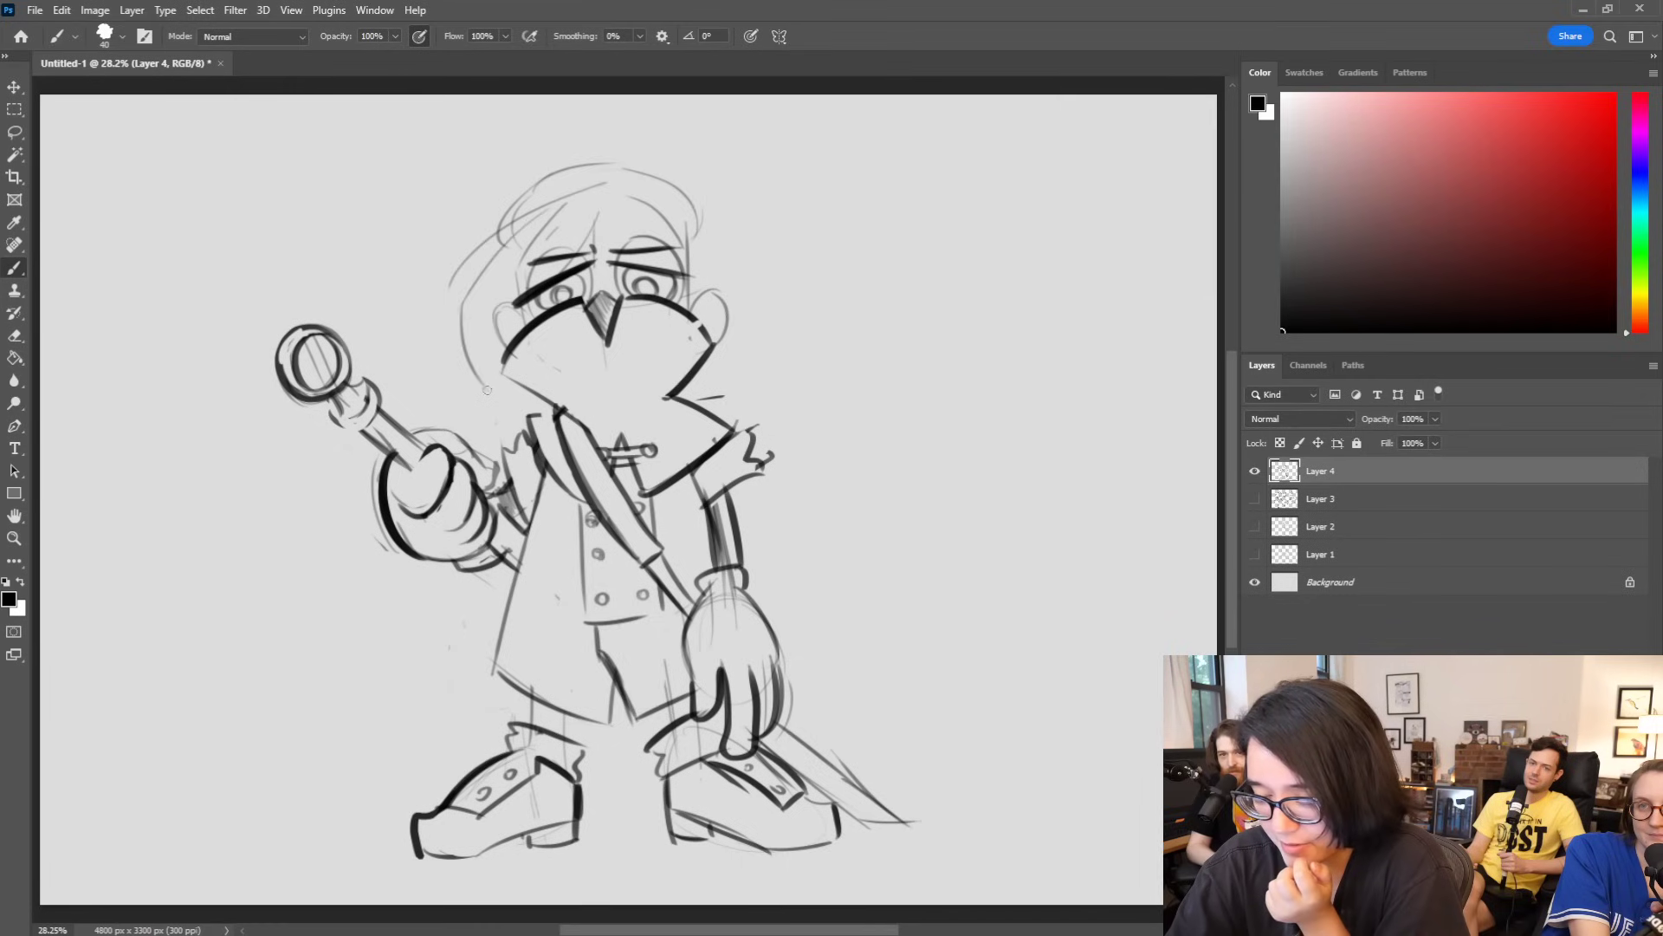
drag(703, 229, 762, 303)
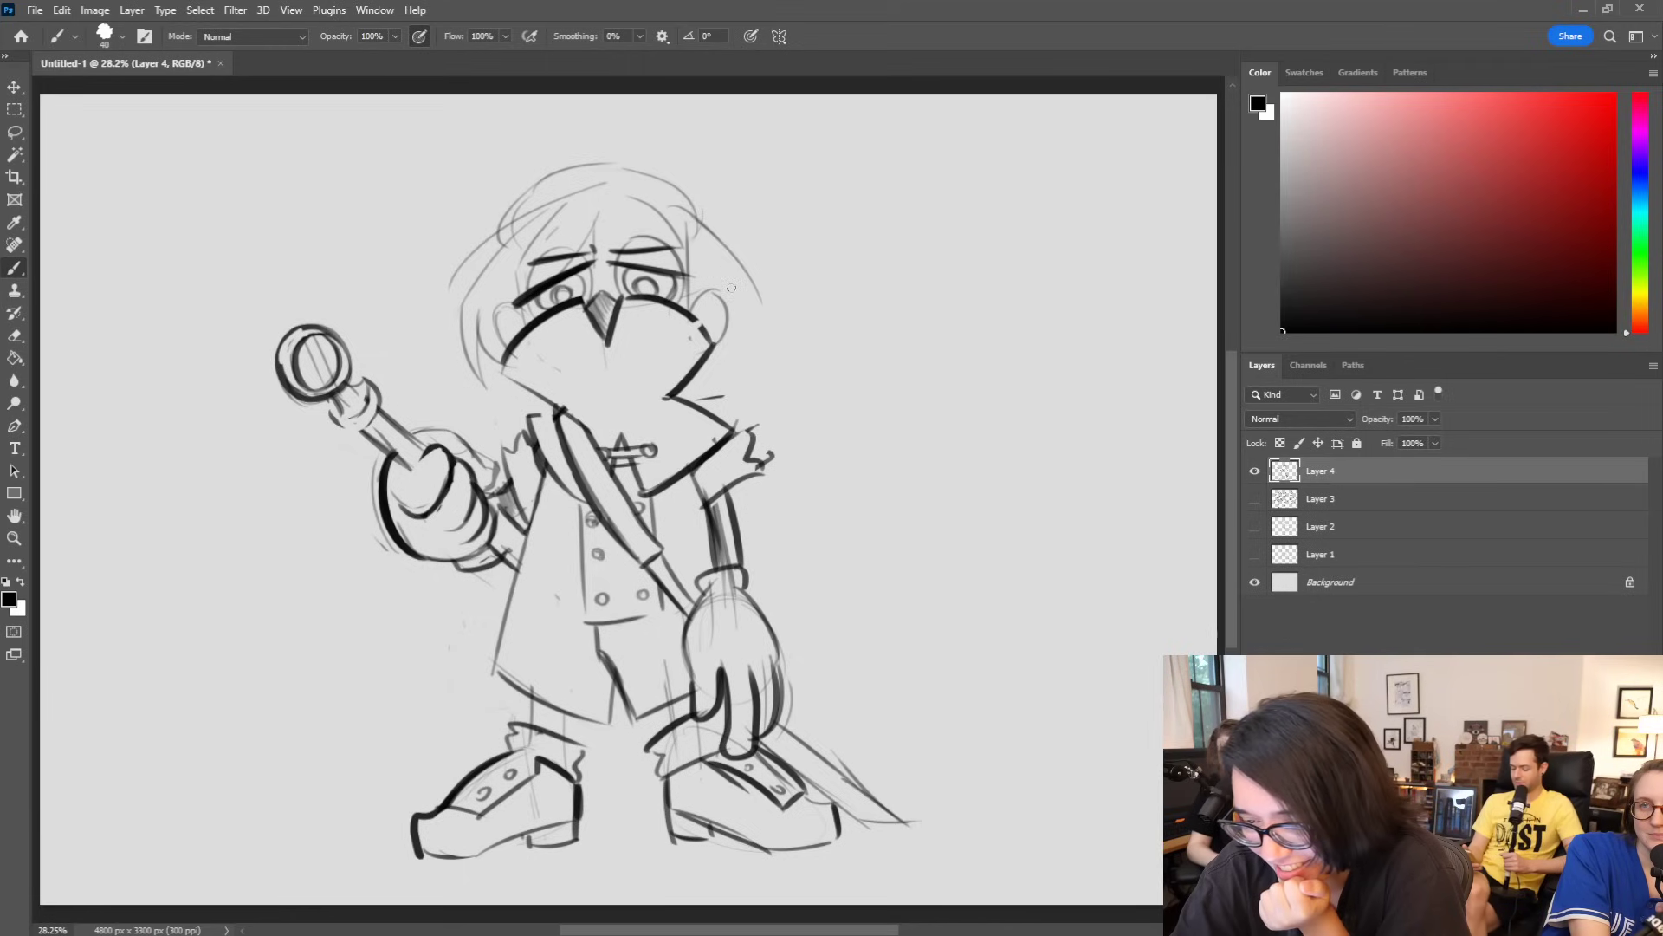
key(ctrl+z)
key(ctrl+z)
key(ctrl+z)
key(ctrl+z)
key(ctrl+z)
key(ctrl+z)
Step: Sketch a beret with a small tuft and a shaded brim on the head, with hair falling down both sides
mouse_move(517, 329)
mouse_down()
mouse_move(512, 240)
mouse_move(544, 171)
mouse_move(663, 170)
mouse_move(675, 260)
mouse_up()
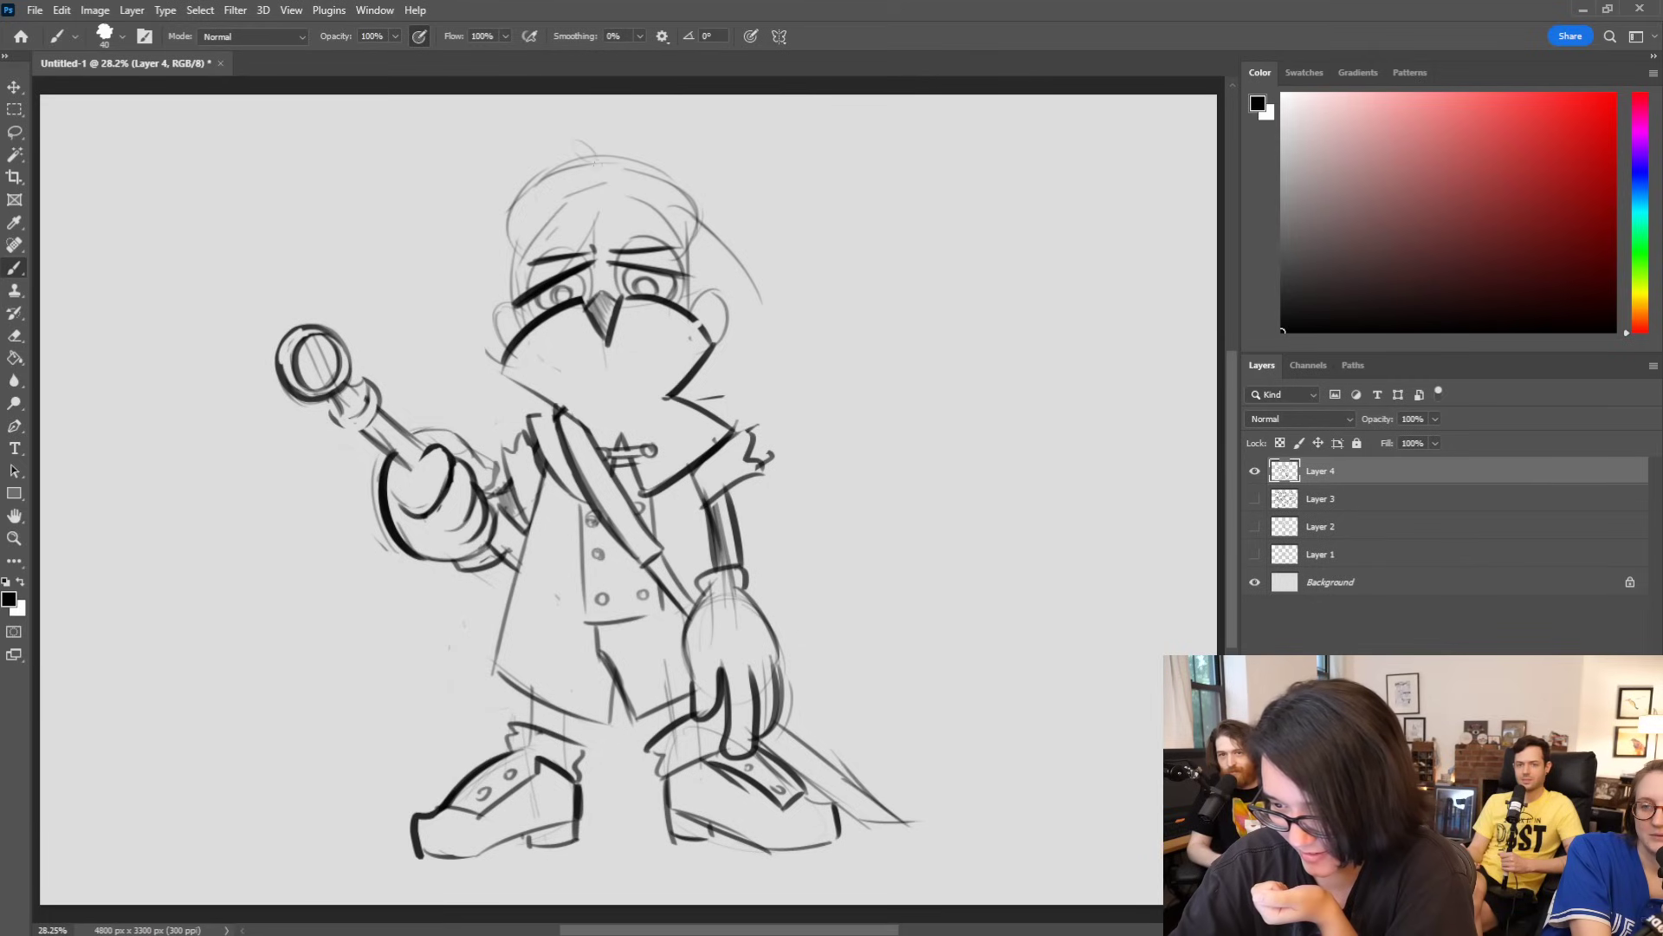
drag(510, 235, 472, 355)
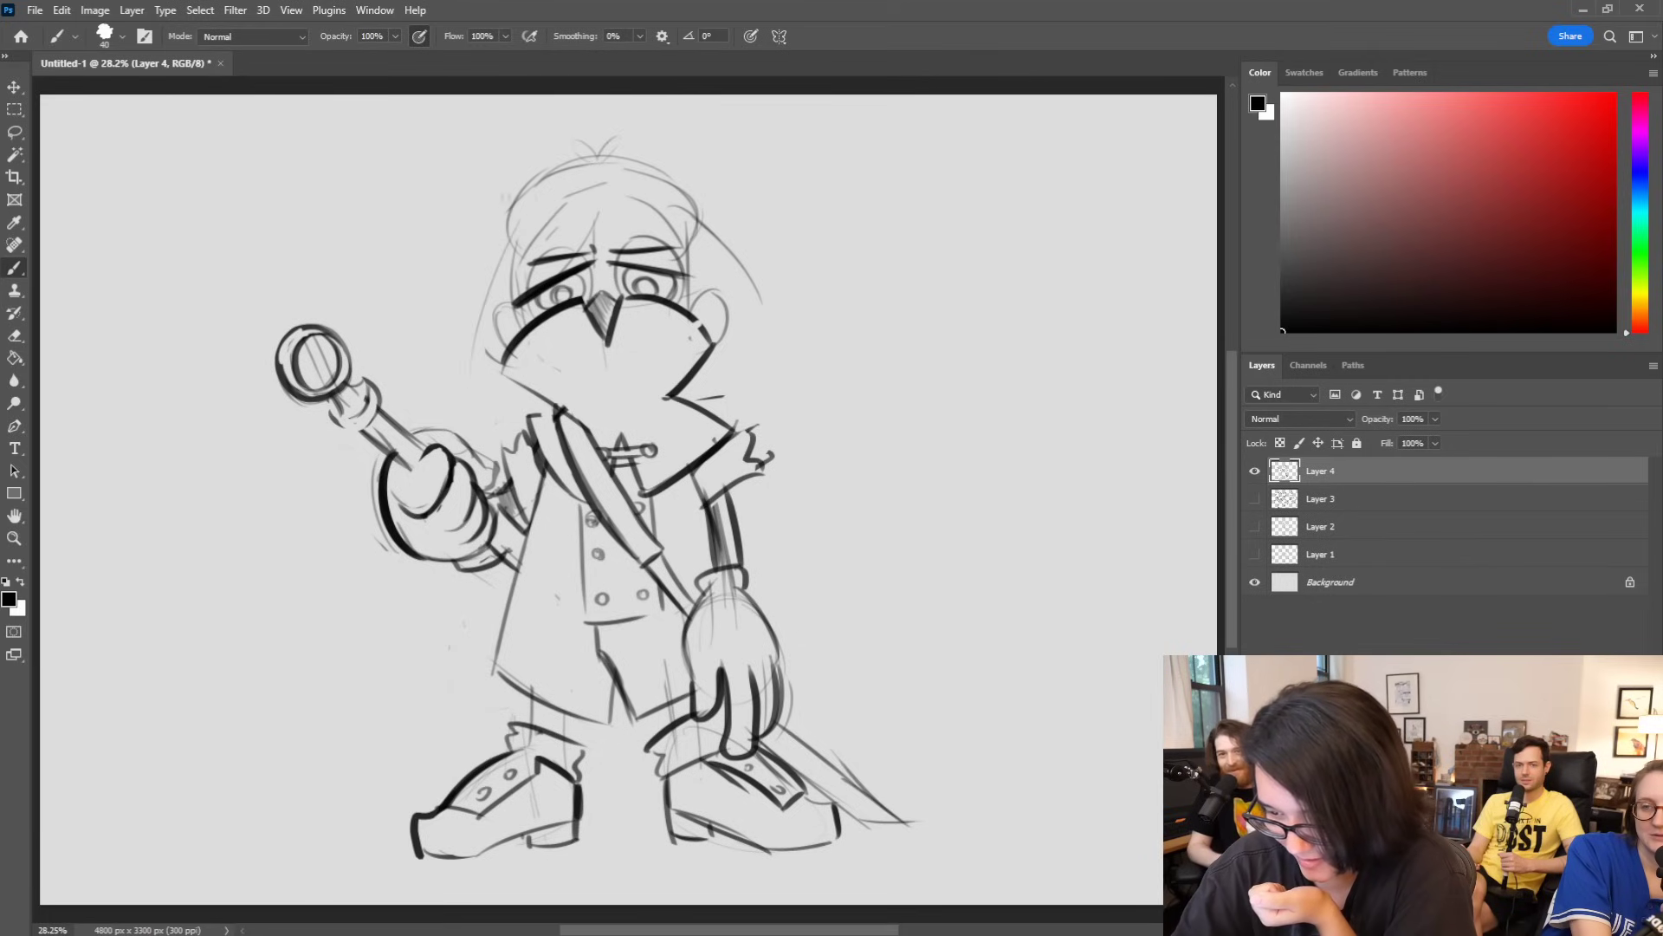
mouse_move(513, 258)
mouse_down()
mouse_move(662, 217)
mouse_move(680, 234)
mouse_up()
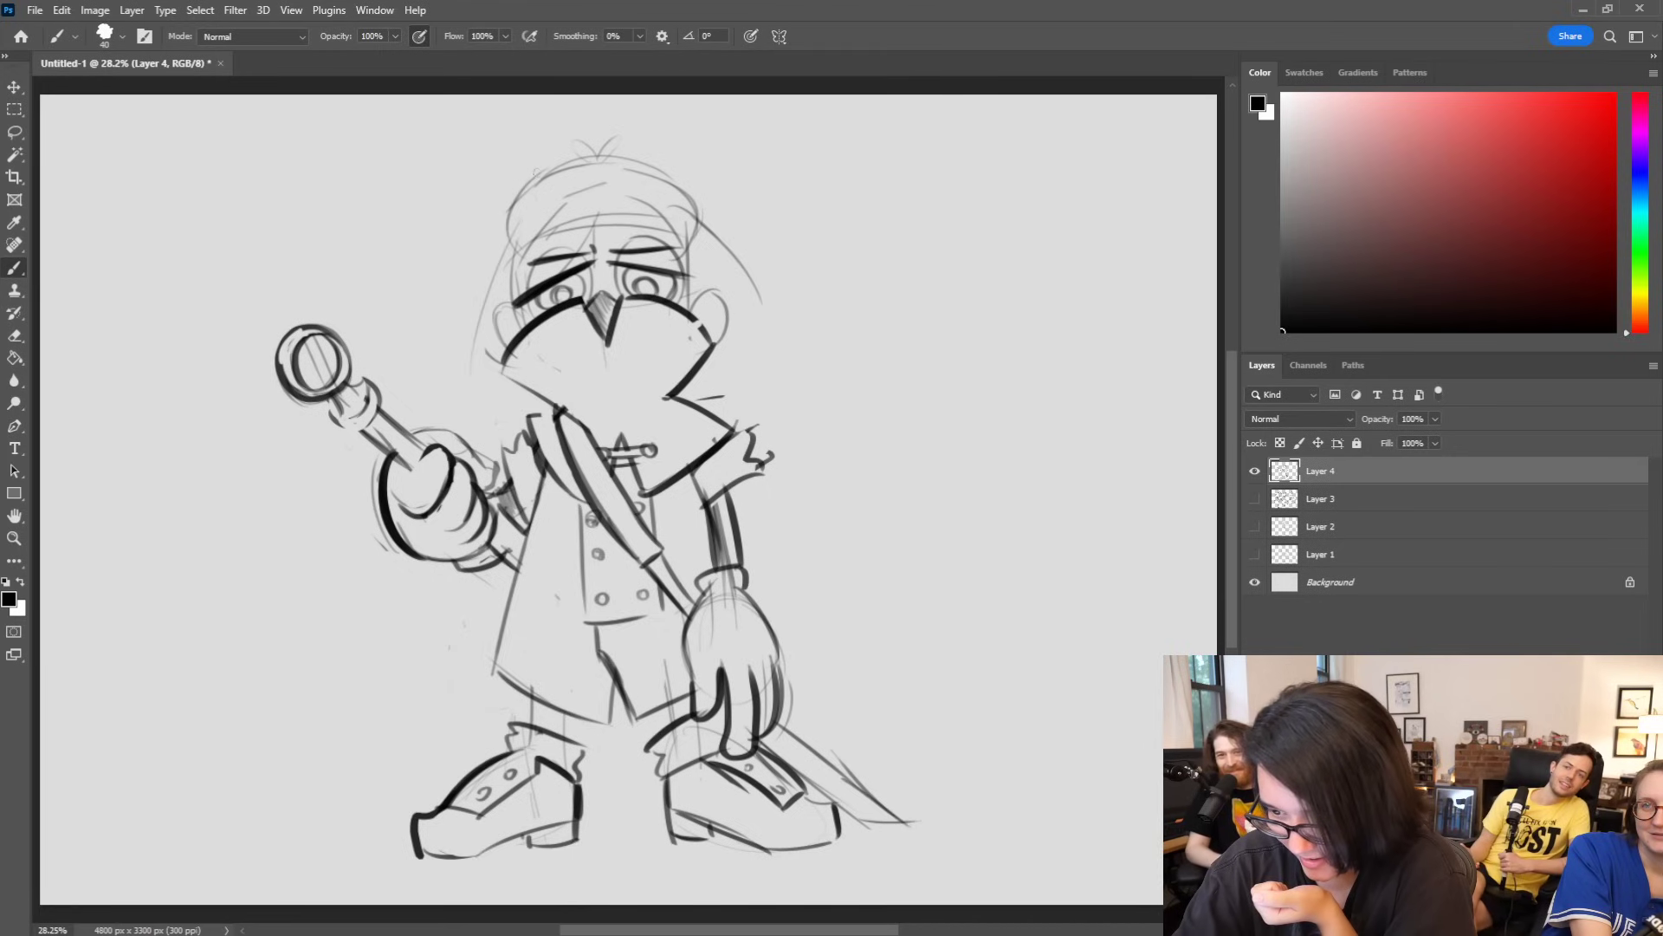
mouse_move(553, 158)
mouse_down()
mouse_move(474, 247)
mouse_move(476, 416)
mouse_move(522, 389)
mouse_up()
mouse_move(660, 170)
mouse_down()
mouse_move(737, 245)
mouse_move(727, 223)
mouse_move(747, 349)
mouse_up()
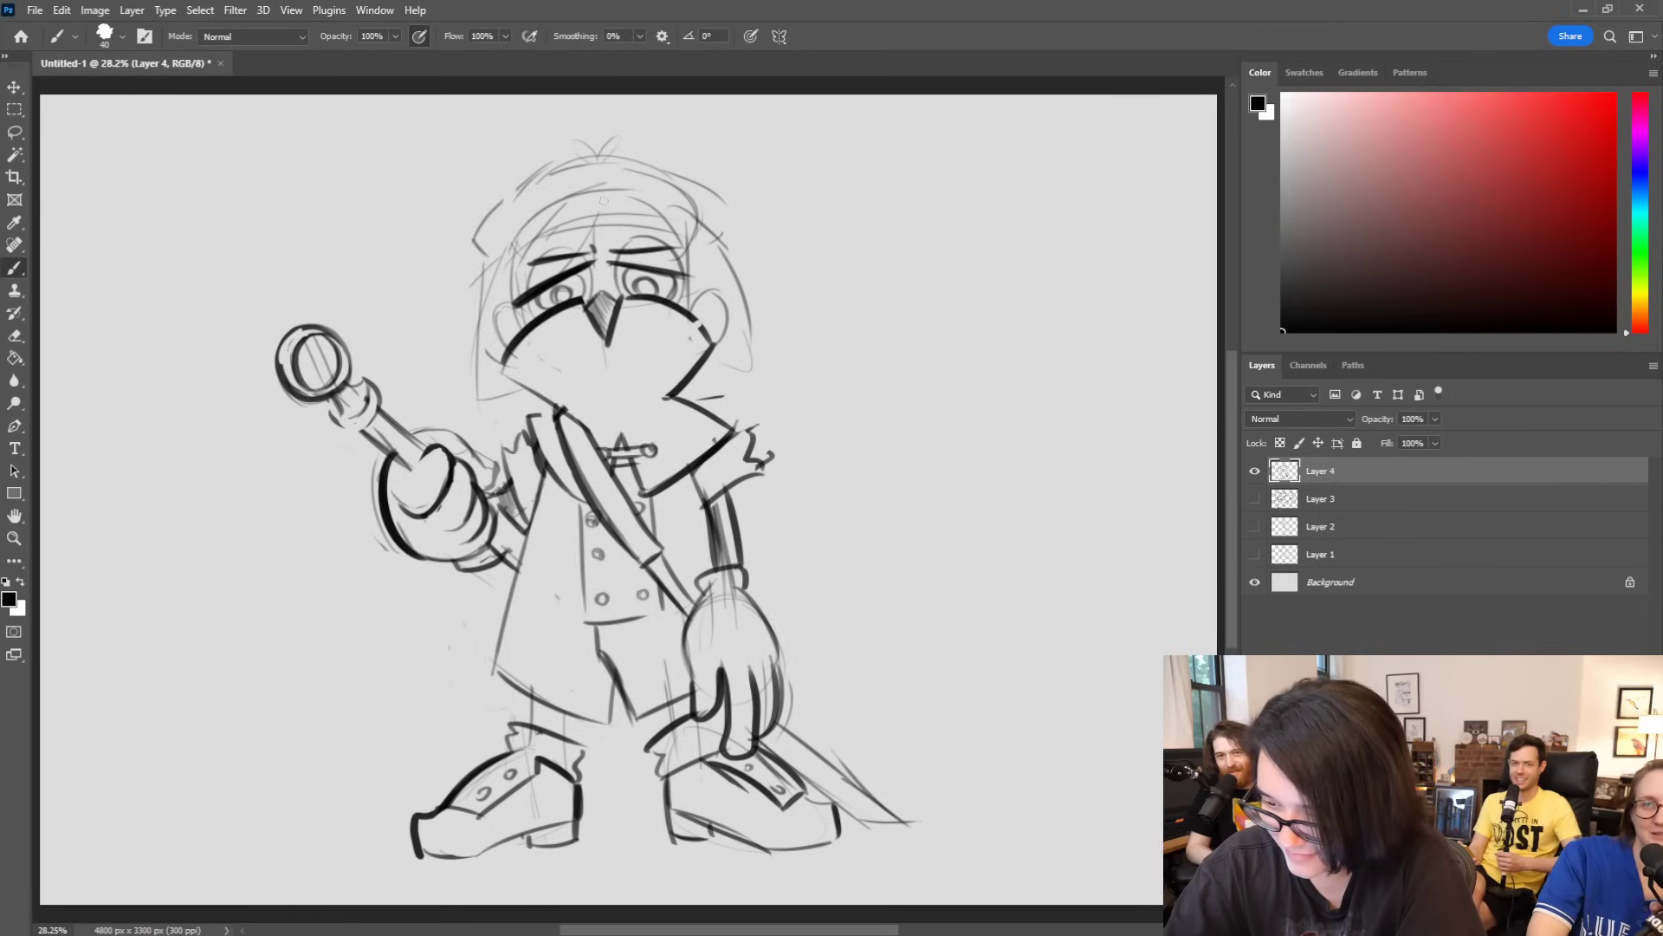
mouse_move(612, 190)
mouse_down()
mouse_move(674, 216)
mouse_move(689, 255)
mouse_up()
drag(645, 192, 690, 258)
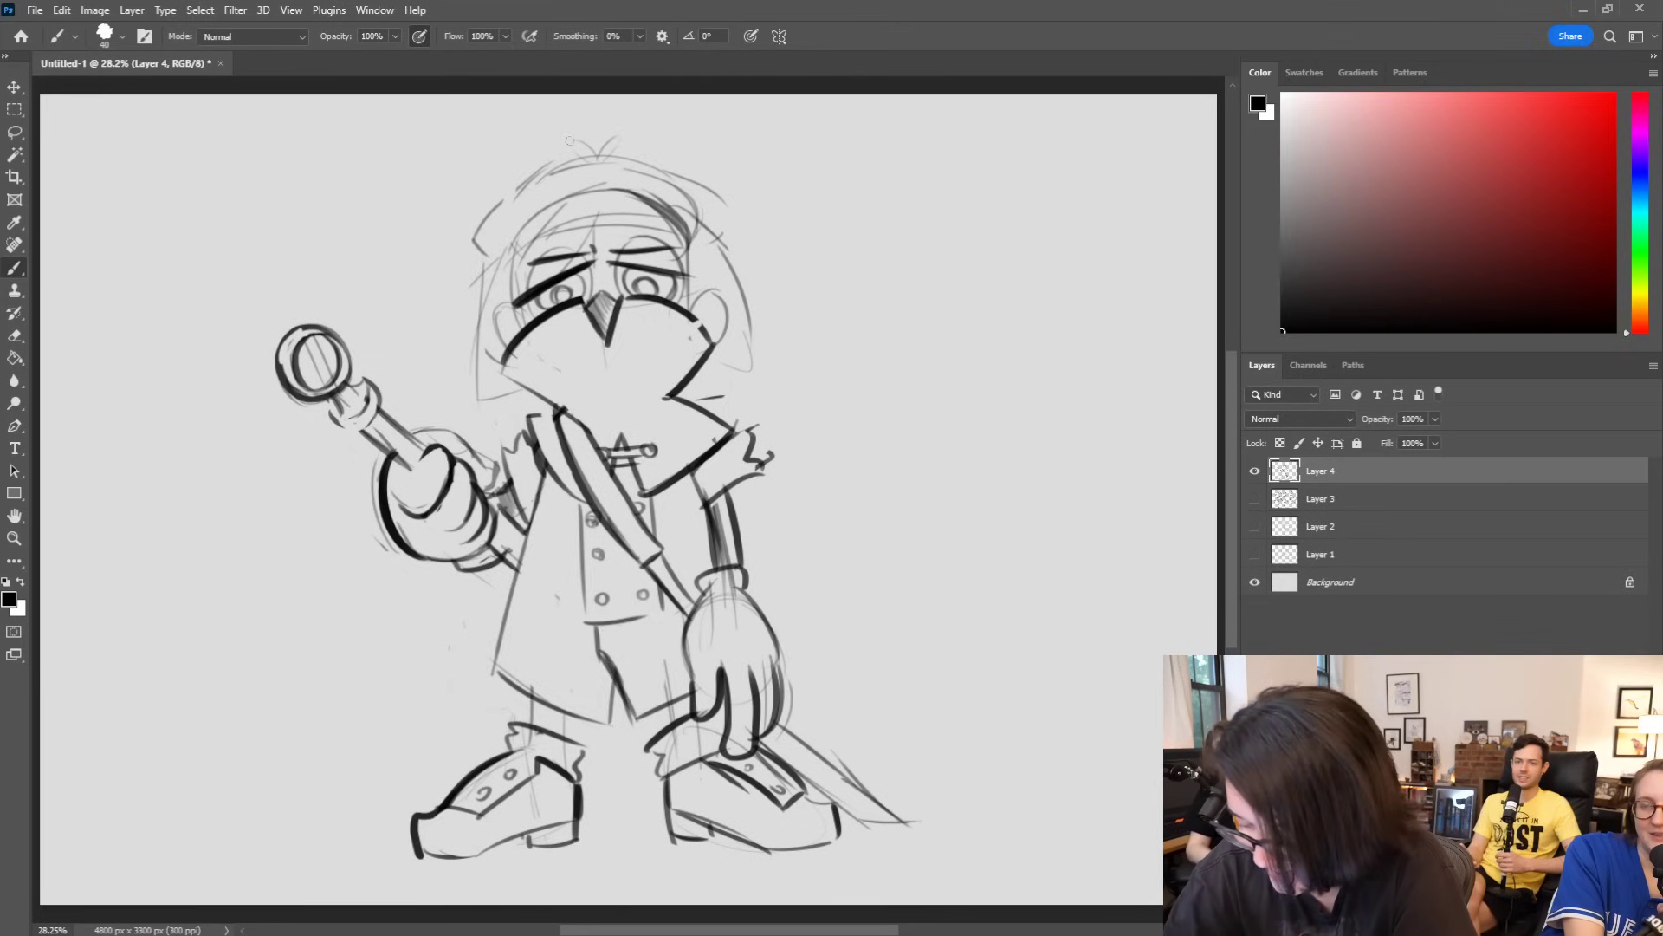
Step: Outline and shade both legs between the coat hem and the shoe cuffs, and shade the forearm below the torn sleeve
mouse_move(572, 700)
mouse_down()
mouse_move(565, 743)
mouse_move(529, 732)
mouse_up()
drag(676, 700, 666, 732)
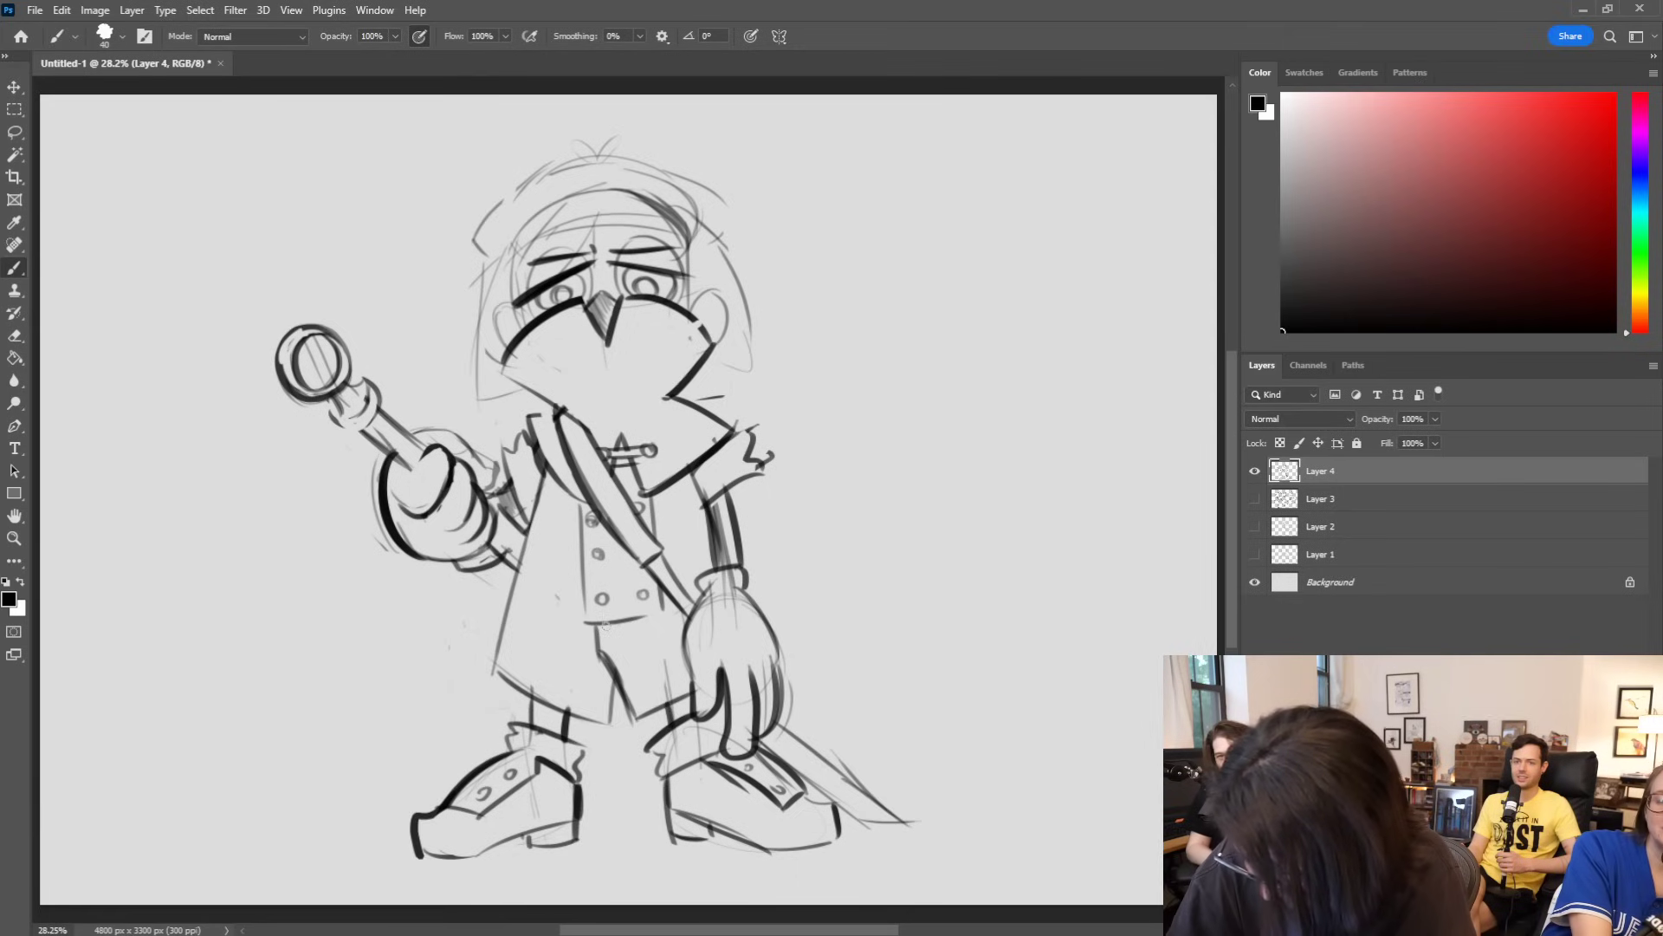
mouse_move(528, 722)
mouse_down()
mouse_move(568, 728)
mouse_move(533, 704)
mouse_move(565, 712)
mouse_up()
mouse_move(667, 709)
mouse_down()
mouse_move(689, 700)
mouse_move(681, 719)
mouse_up()
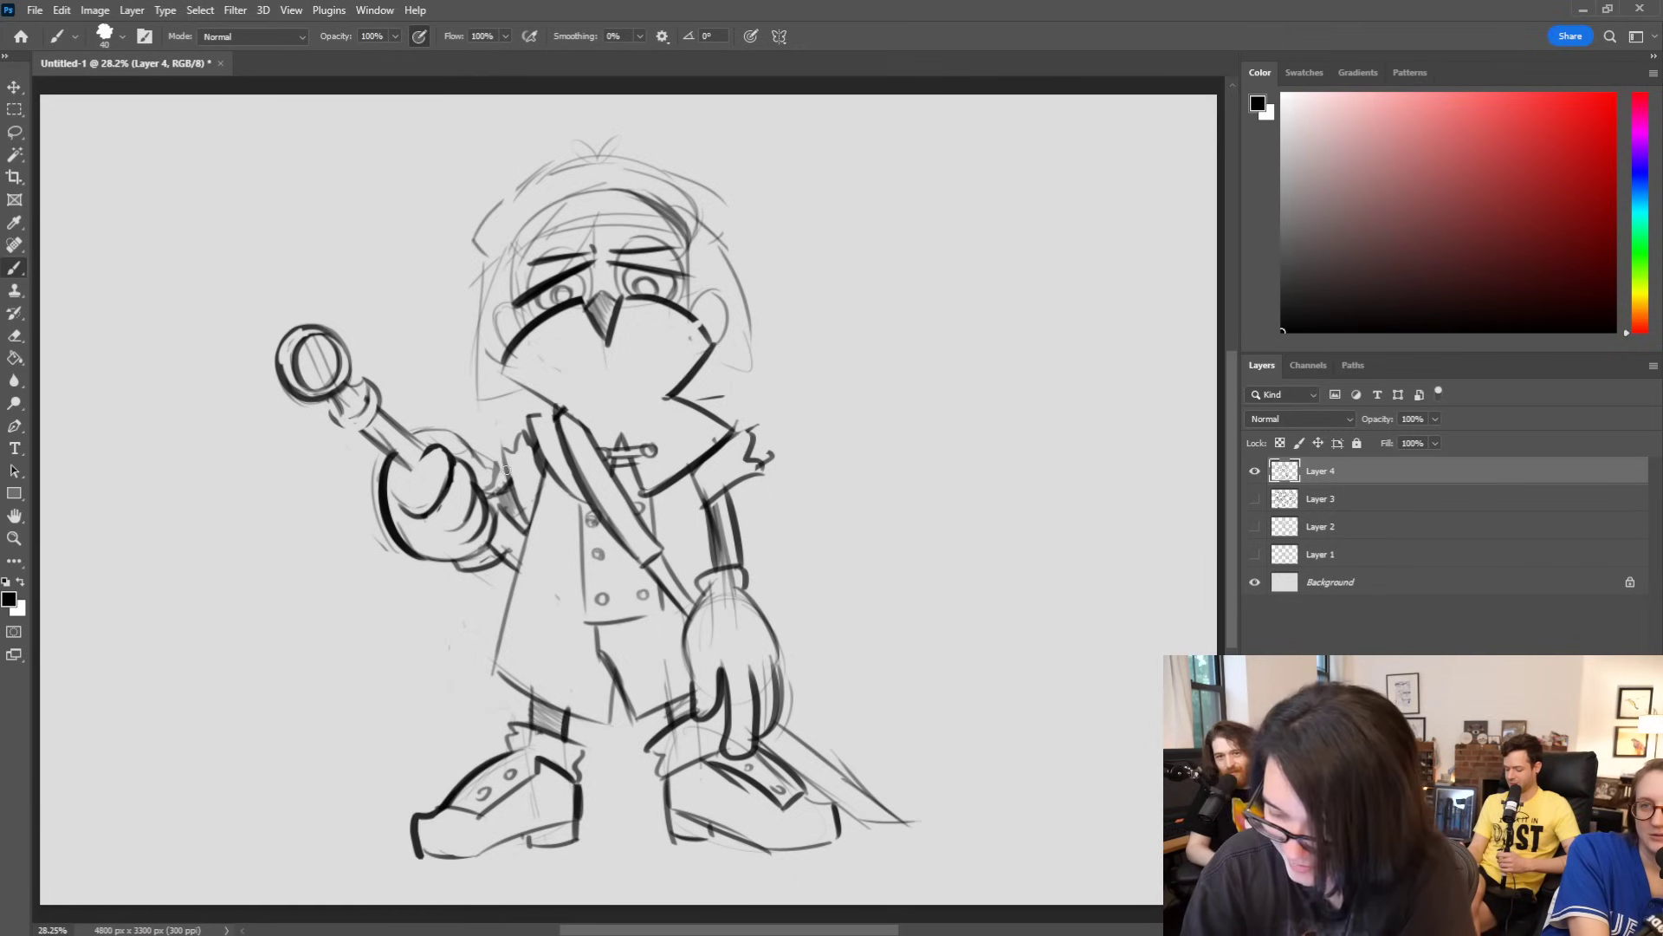
drag(722, 495, 738, 568)
drag(729, 532, 739, 565)
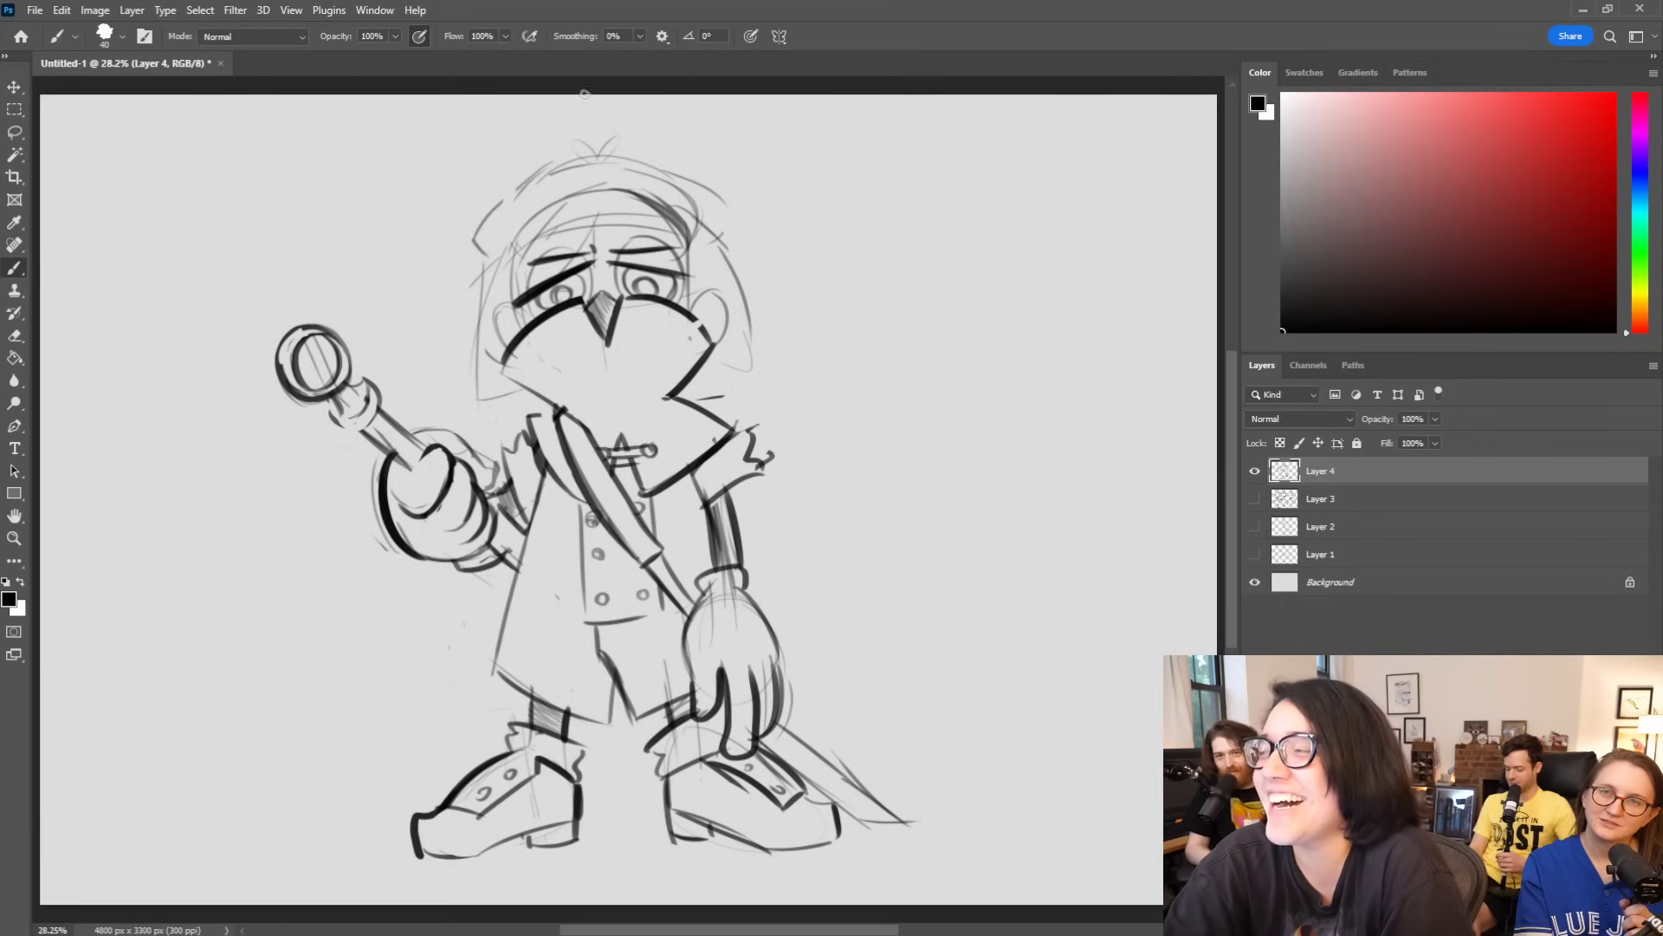
Step: Remove the beret from the head and sketch short curved hair at both sides of the face
mouse_move(507, 209)
mouse_down()
mouse_move(487, 238)
mouse_move(567, 154)
mouse_up()
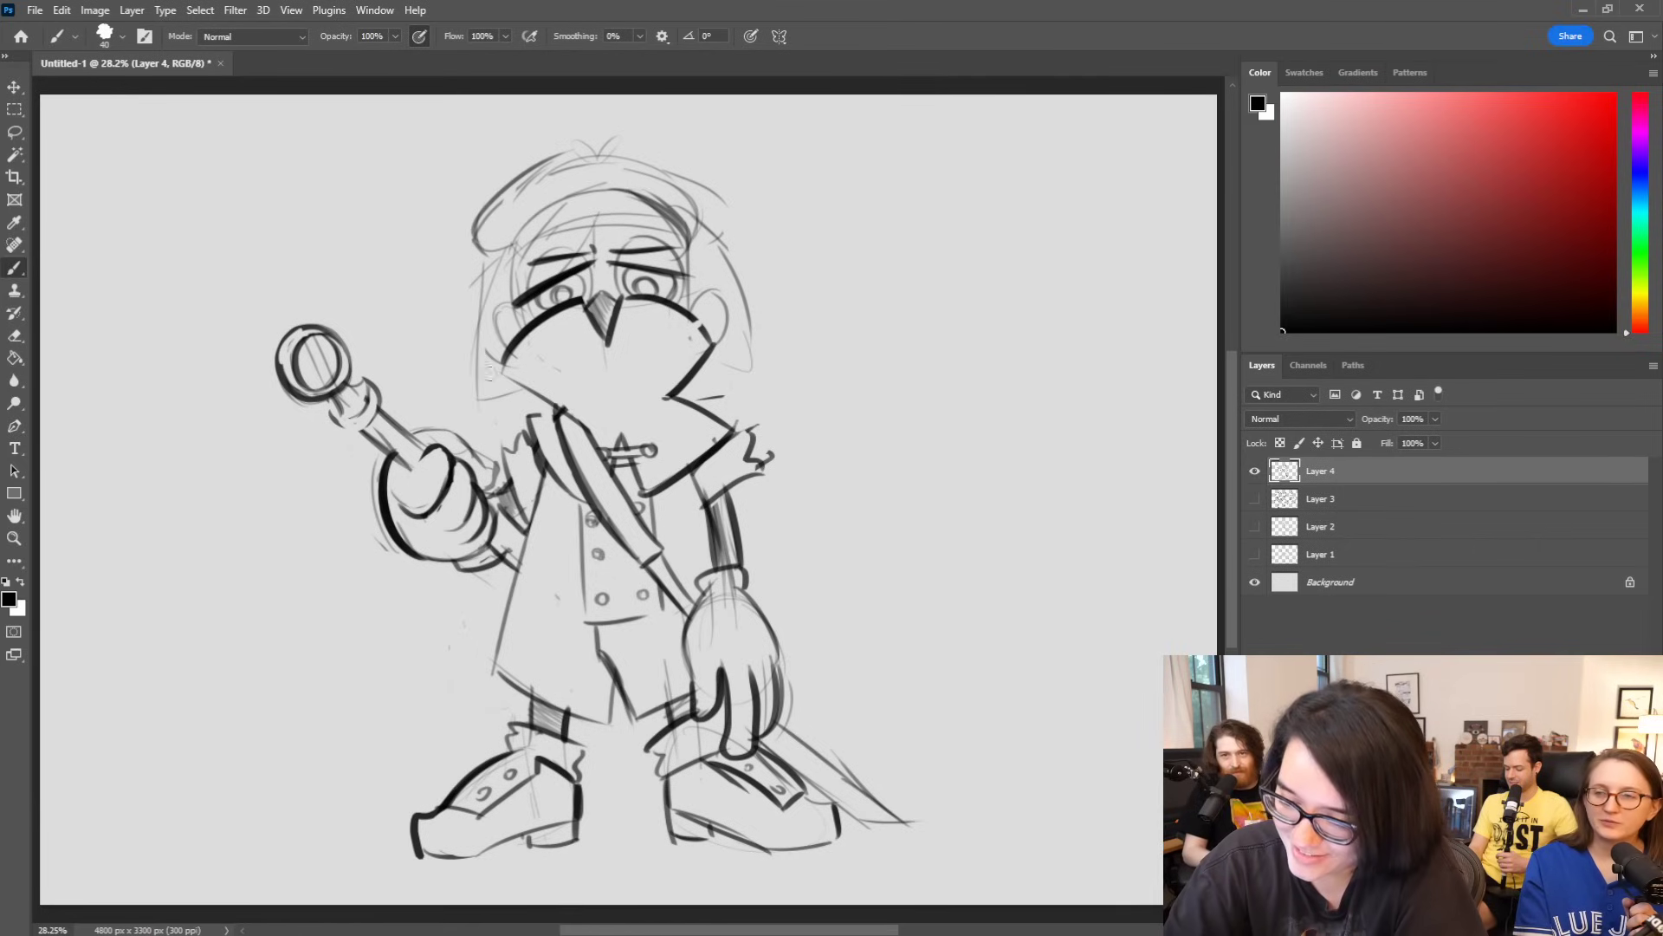
mouse_move(513, 238)
mouse_down()
mouse_move(487, 270)
mouse_move(492, 303)
mouse_up()
drag(703, 229, 717, 296)
mouse_move(477, 225)
mouse_down()
mouse_move(541, 173)
mouse_move(629, 156)
mouse_up()
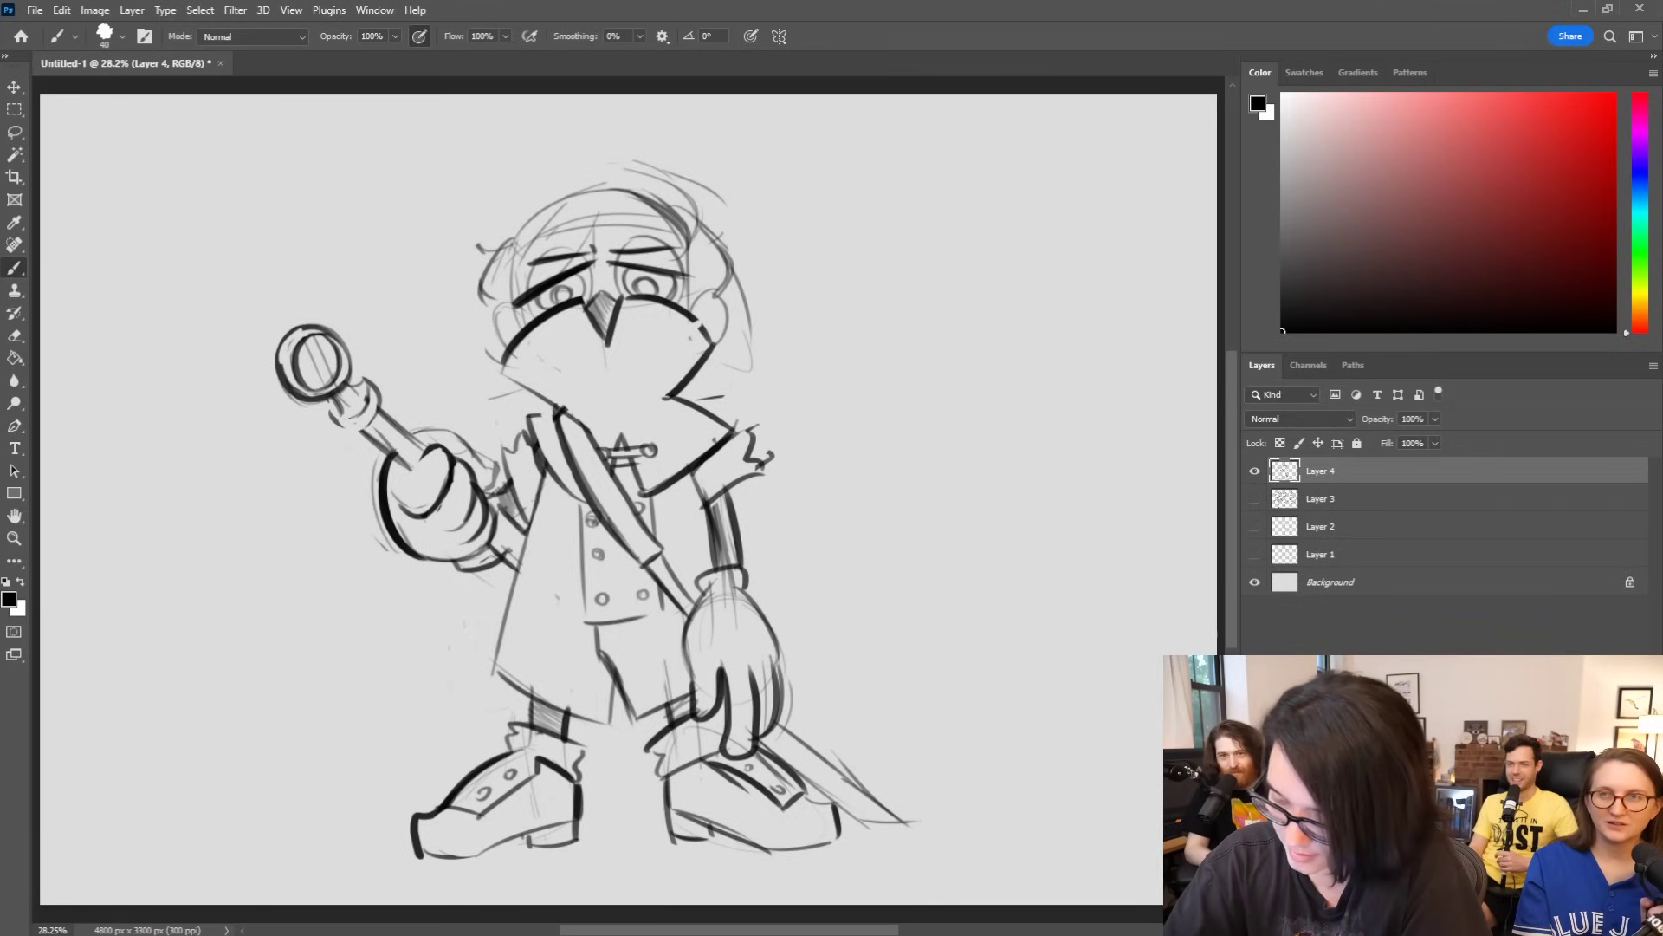
Step: Sketch parted bangs with pointed strands across one eye and a swept outline from the crown past the temple
drag(594, 208, 517, 322)
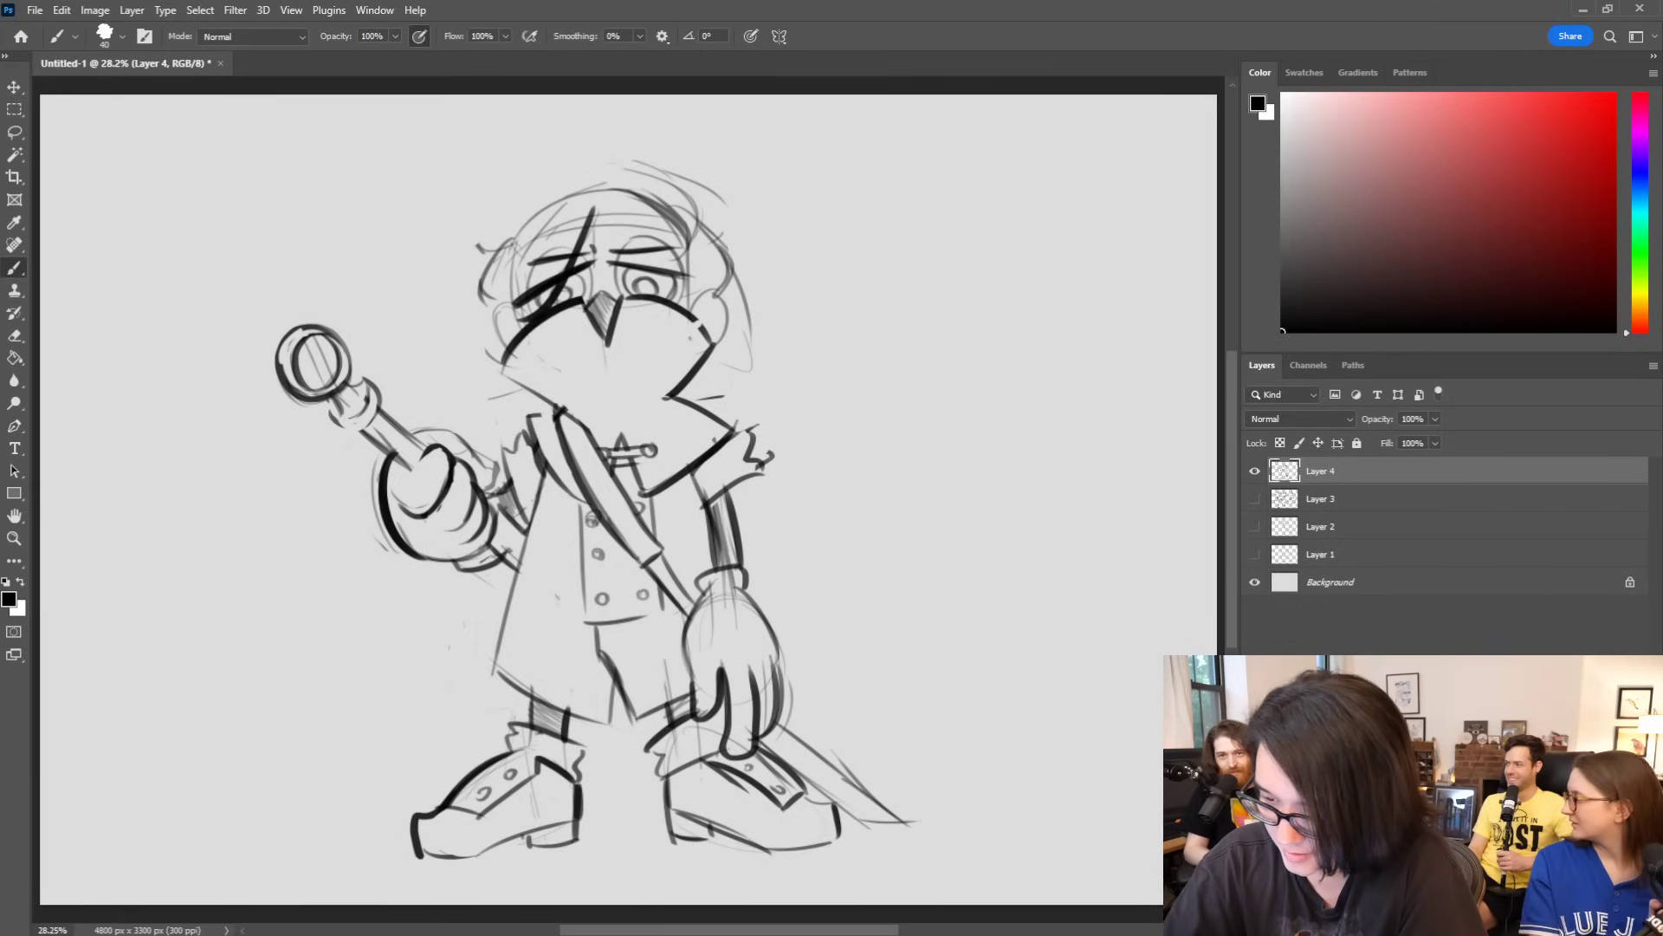
mouse_move(565, 223)
mouse_down()
mouse_move(518, 331)
mouse_move(544, 210)
mouse_up()
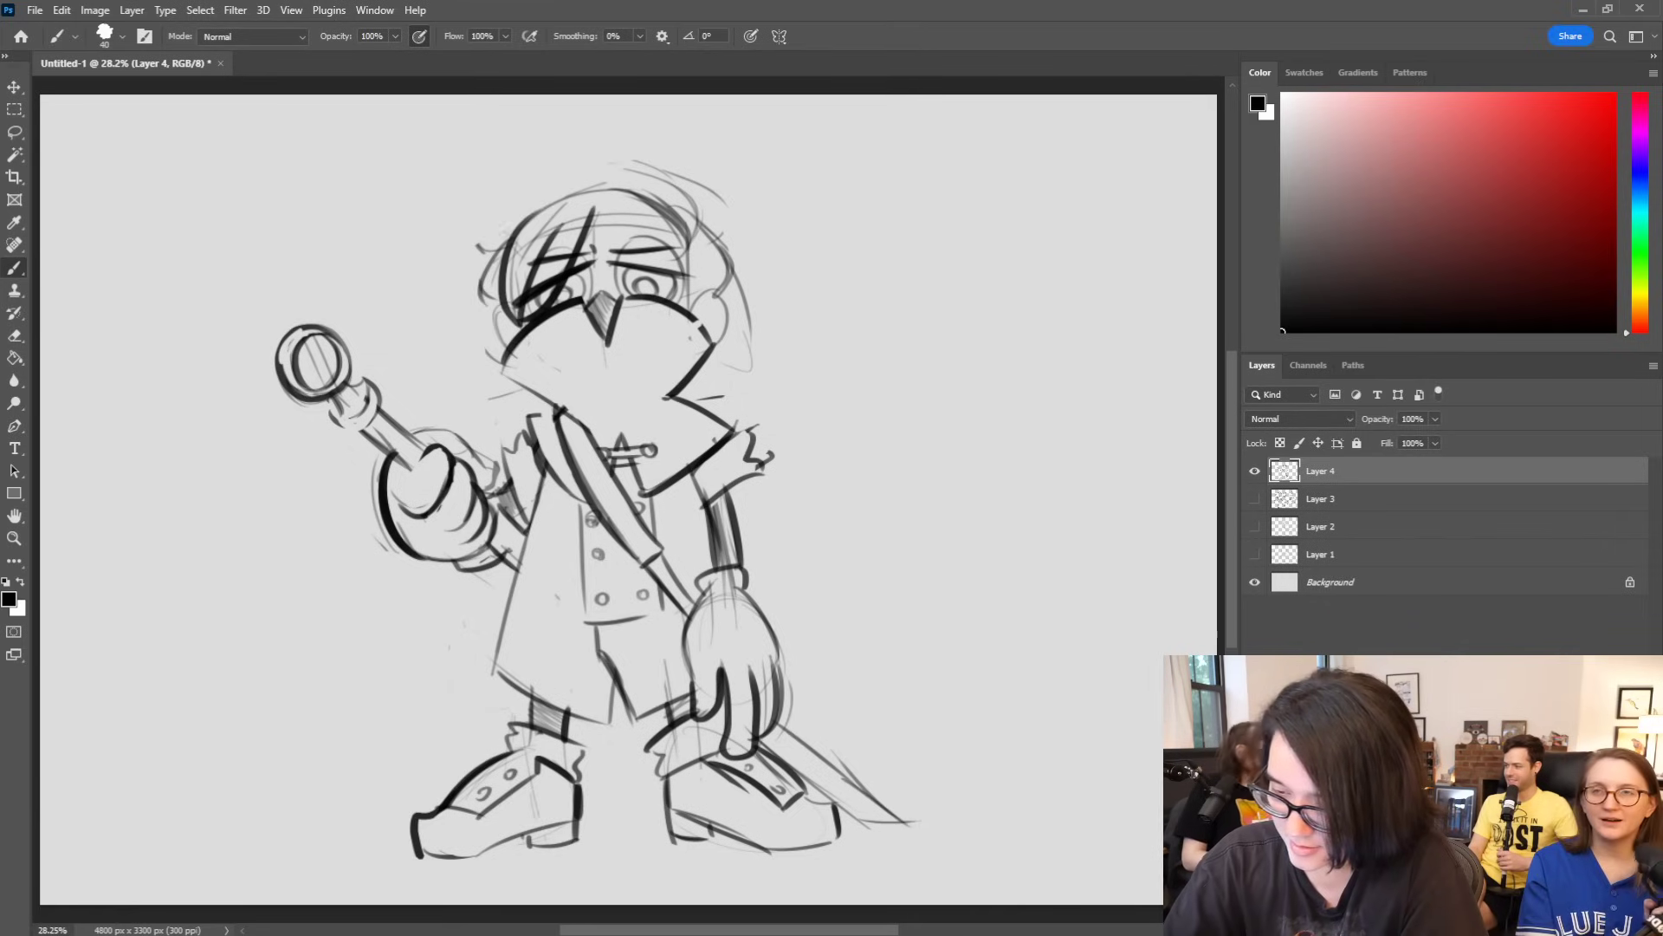
mouse_move(489, 295)
mouse_down()
mouse_move(517, 230)
mouse_move(454, 247)
mouse_move(565, 181)
mouse_move(603, 168)
mouse_move(705, 211)
mouse_up()
mouse_move(594, 209)
mouse_down()
mouse_move(614, 237)
mouse_move(689, 253)
mouse_move(690, 314)
mouse_move(710, 338)
mouse_up()
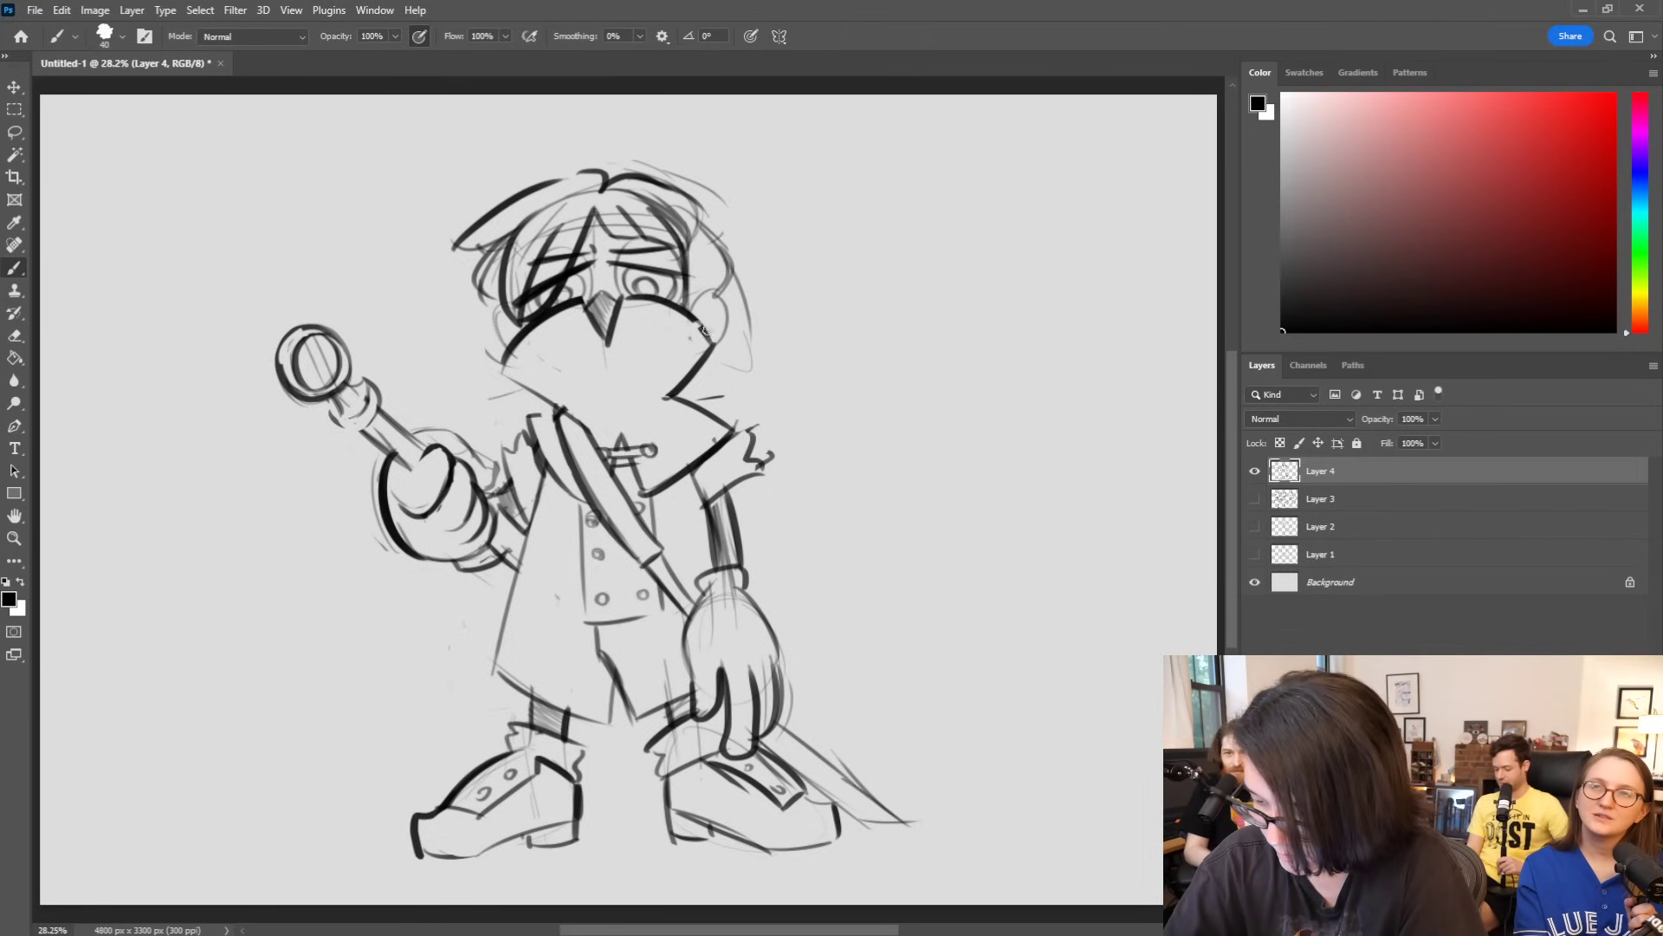
Step: Draw a dark strand of hair down past the uncovered eye and erase the loose outer hair line beside it
drag(676, 195, 708, 333)
key(ctrl+z)
key(ctrl+z)
key(ctrl+z)
key(ctrl+z)
key(ctrl+z)
key(ctrl+z)
key(ctrl+z)
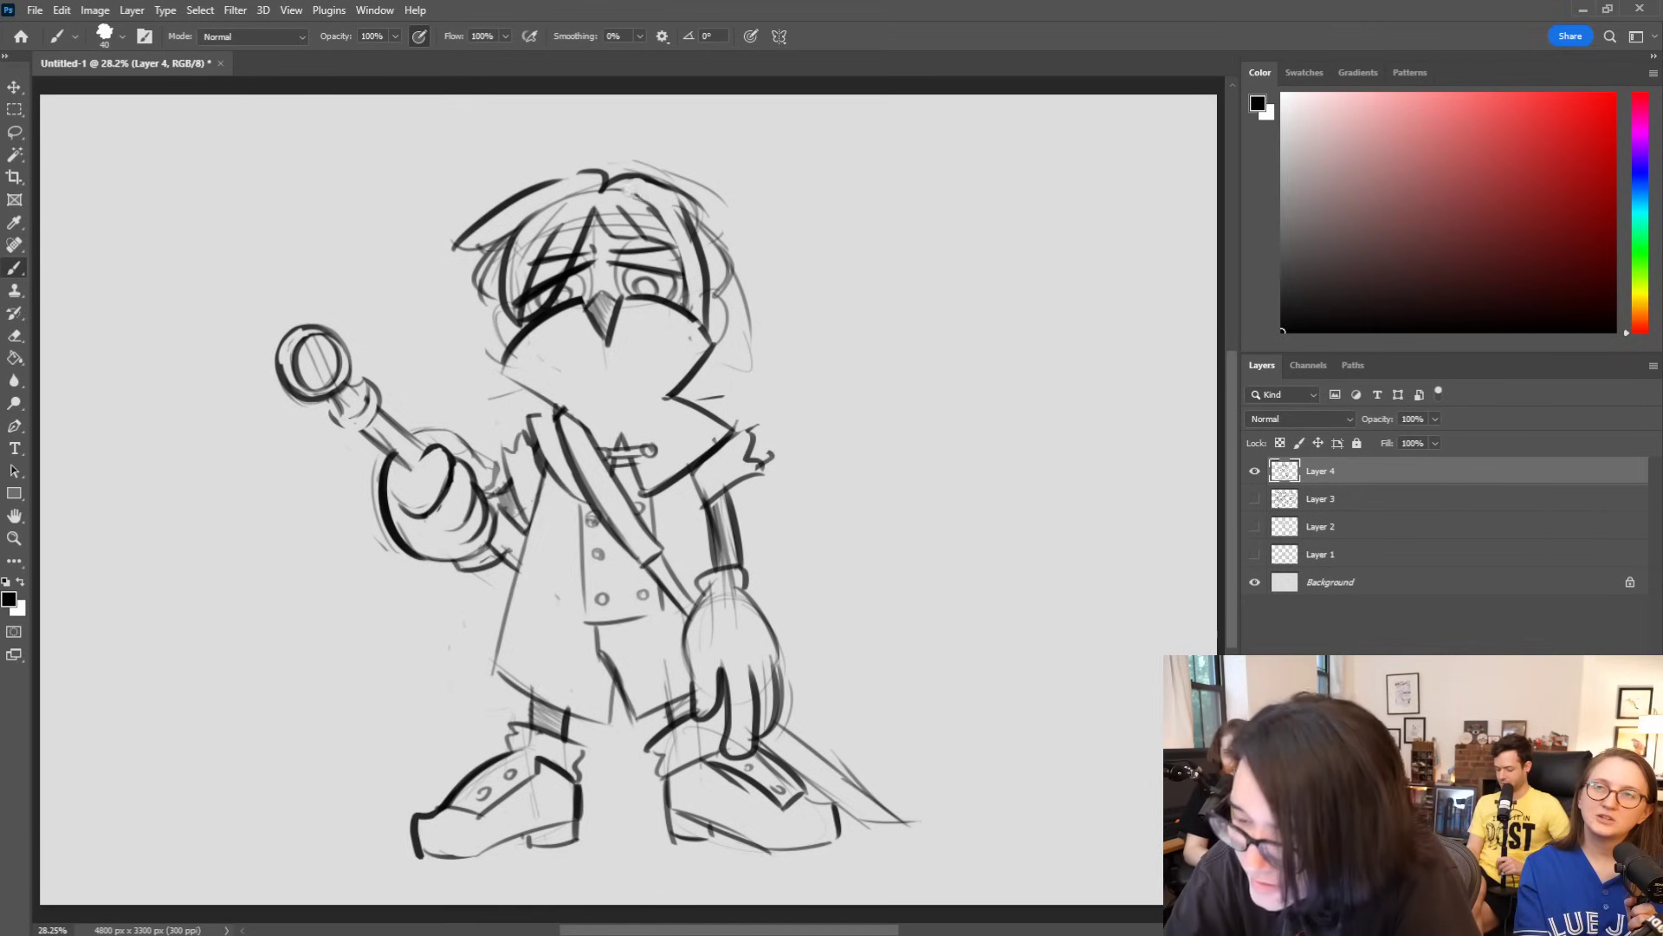
mouse_move(730, 256)
mouse_down()
mouse_move(752, 333)
mouse_move(721, 366)
mouse_up()
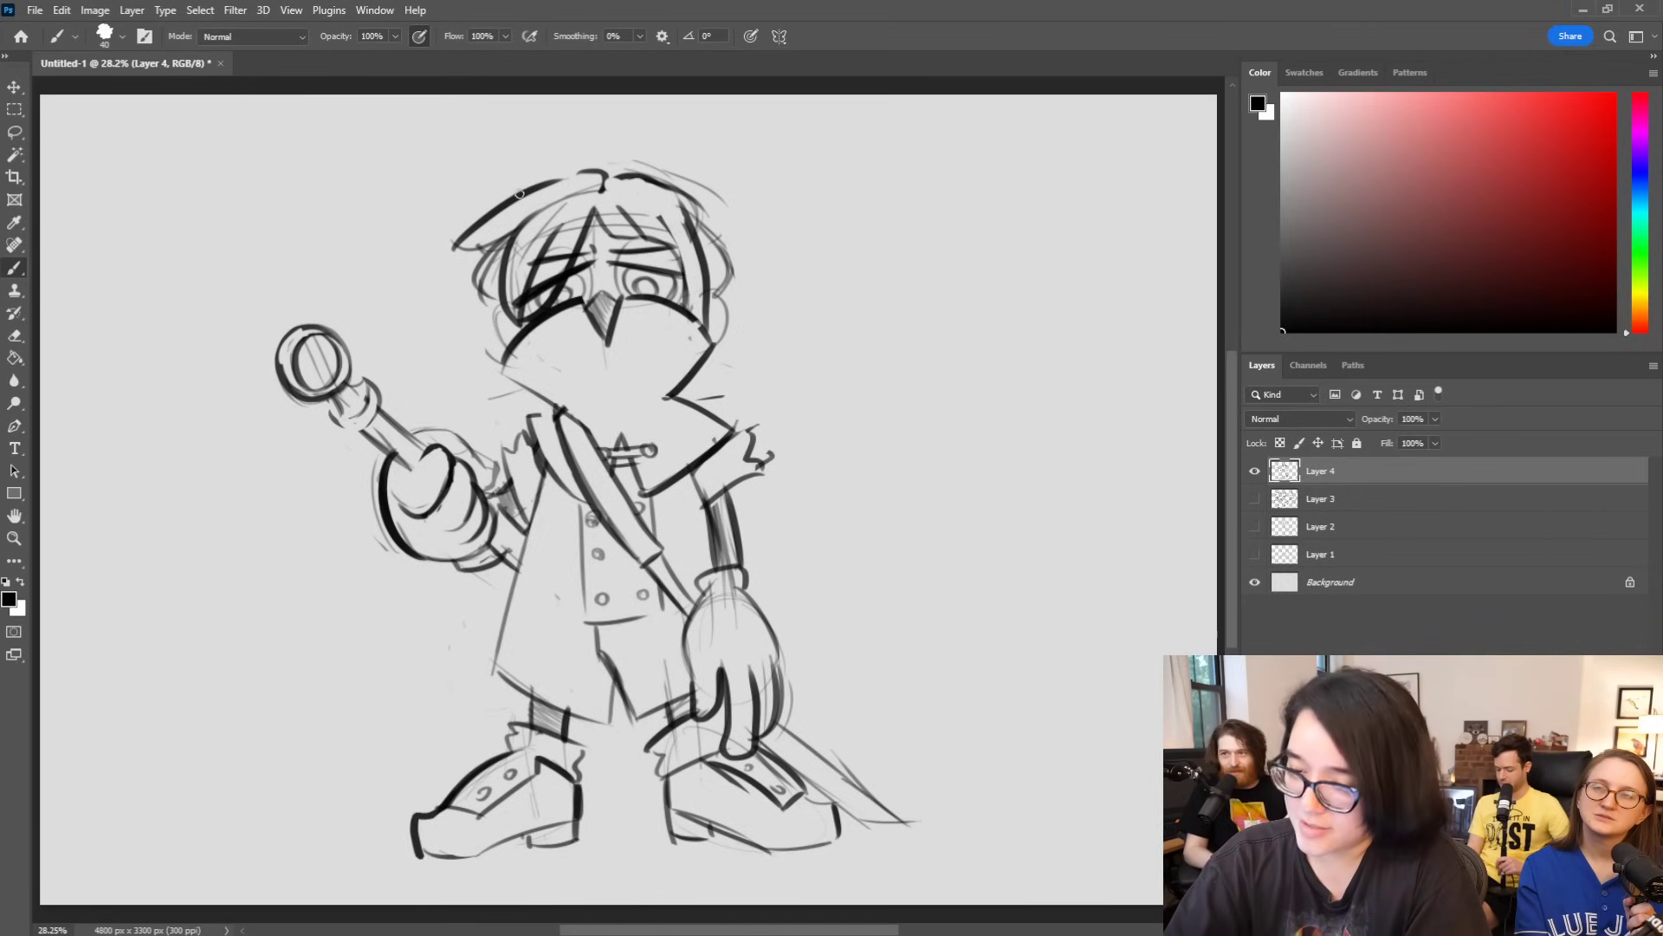
Step: Try to sketch a higher, fuller outline above the crown of the hair
drag(589, 153, 501, 204)
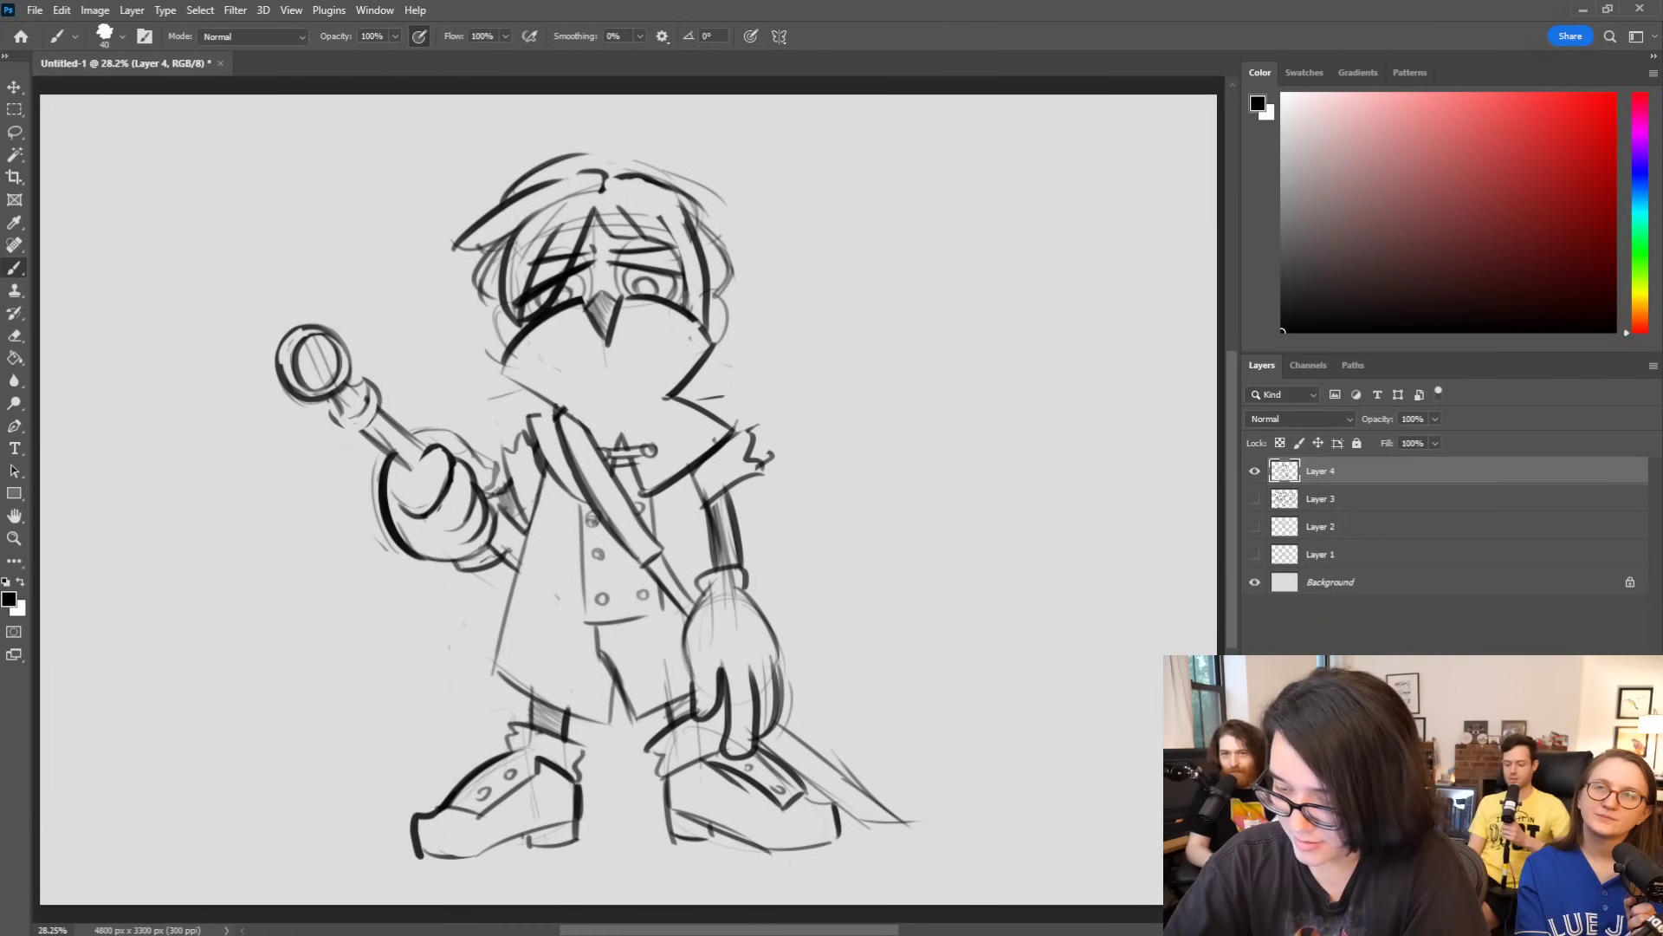
mouse_move(591, 151)
mouse_down()
mouse_move(679, 168)
mouse_move(693, 198)
mouse_move(644, 159)
mouse_move(716, 229)
mouse_up()
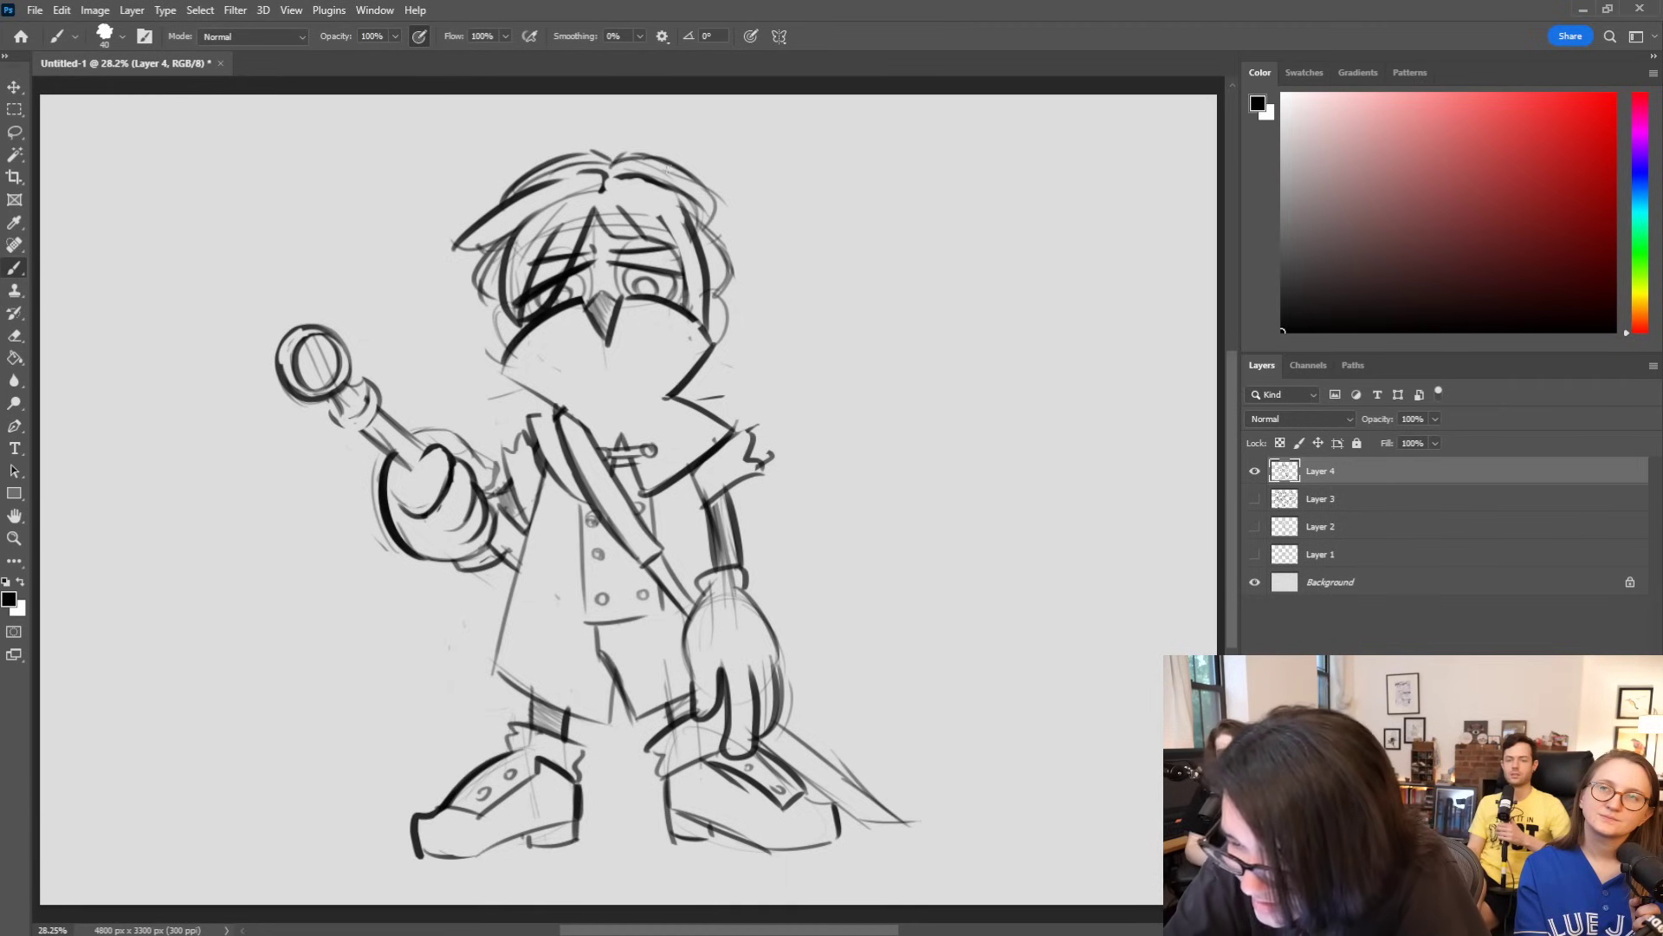
mouse_move(493, 189)
mouse_down()
mouse_move(606, 160)
mouse_move(715, 200)
mouse_move(712, 230)
mouse_up()
Step: Outline the crown of the hair in bold from the centre parting around the uncovered-eye side of the head
mouse_move(452, 243)
mouse_down()
mouse_move(596, 168)
mouse_move(602, 187)
mouse_move(617, 165)
mouse_move(697, 208)
mouse_up()
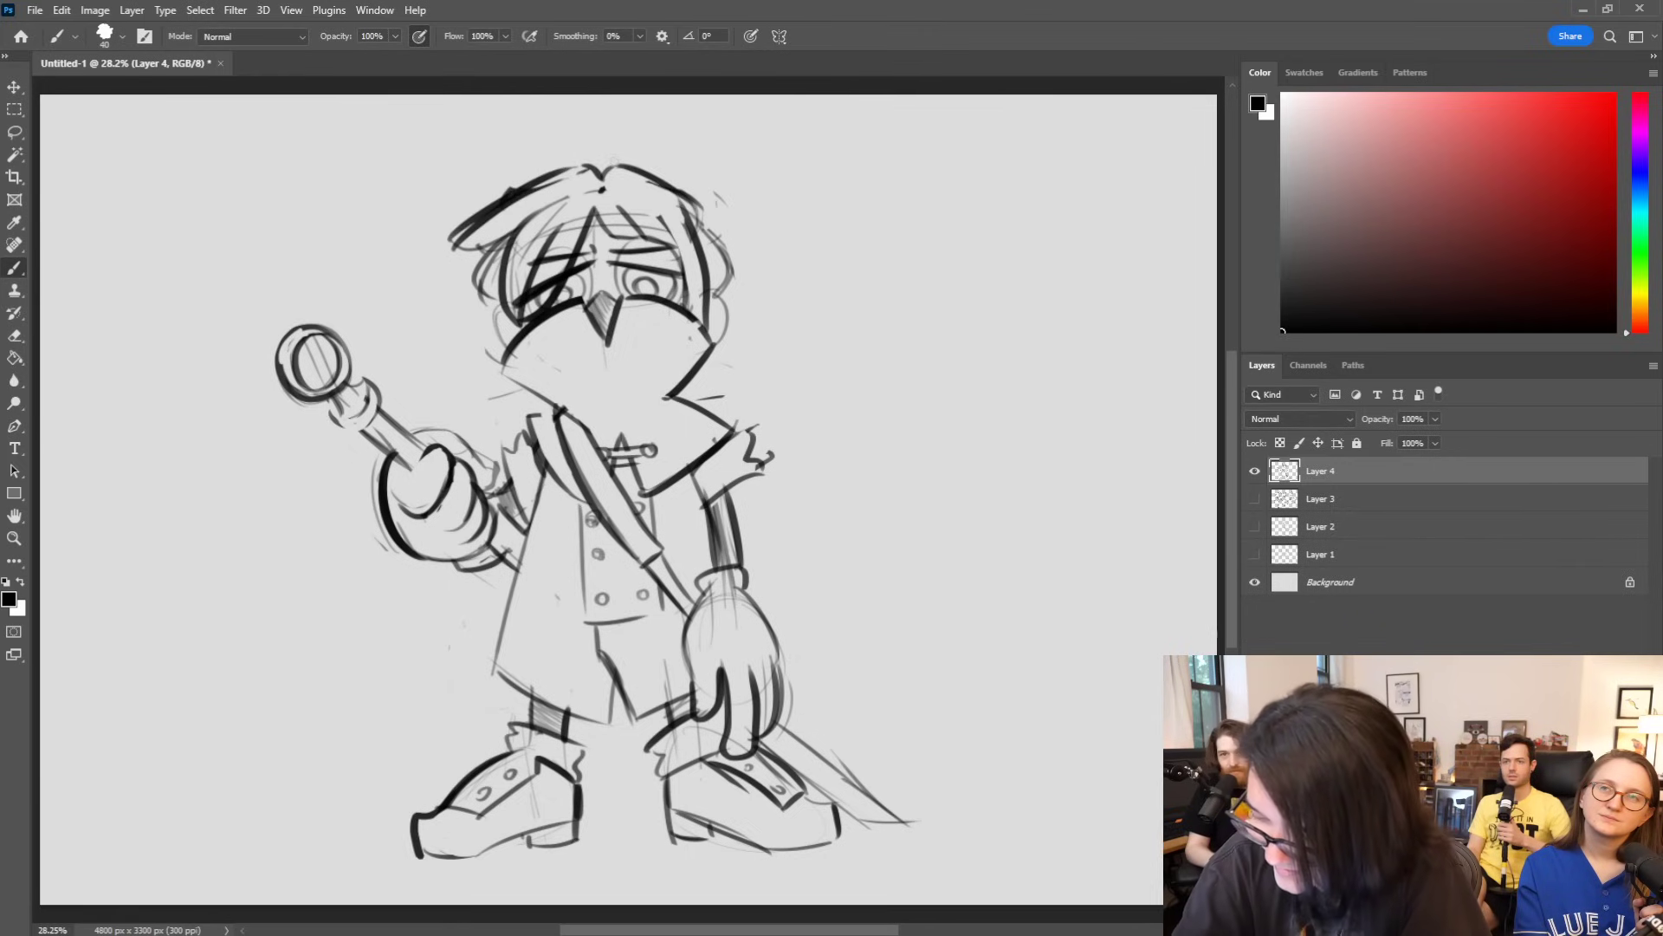
mouse_move(614, 166)
mouse_down()
mouse_move(698, 208)
mouse_move(734, 258)
mouse_move(727, 282)
mouse_up()
key(ctrl+z)
key(ctrl+z)
key(ctrl+z)
key(ctrl+z)
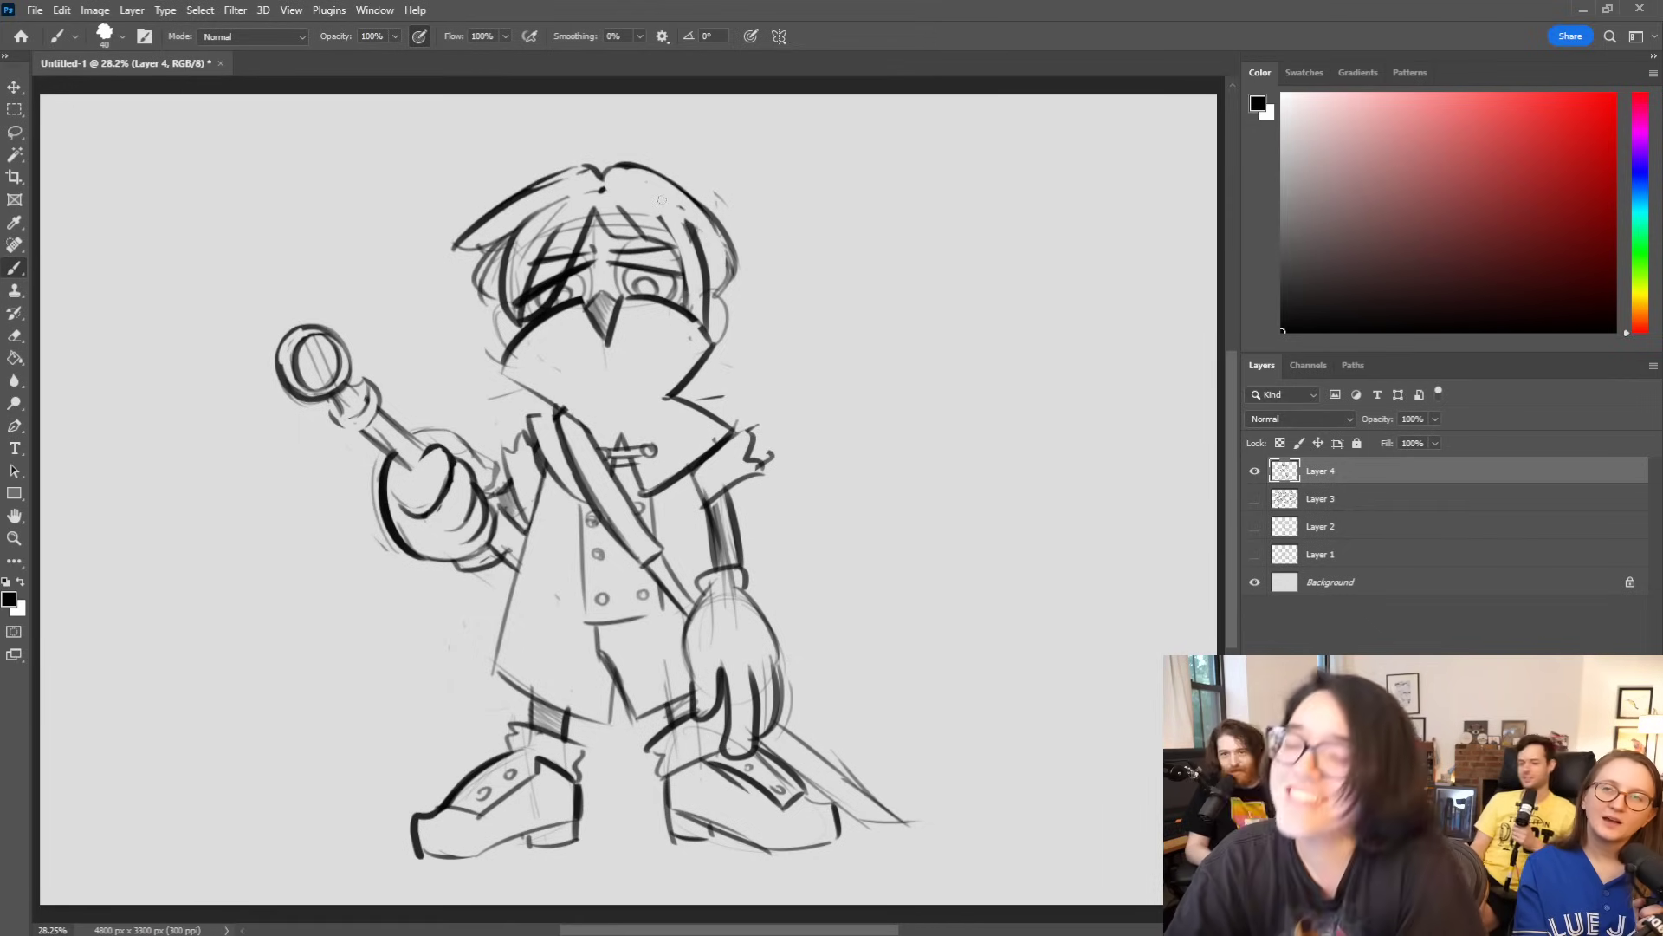
Step: Sketch a long lock of hair hanging beside the collar on the staff side, trying out a tuft on the crown
mouse_move(557, 164)
mouse_down()
mouse_move(597, 175)
mouse_move(556, 149)
mouse_move(598, 161)
mouse_move(630, 141)
mouse_move(617, 165)
mouse_up()
drag(485, 247, 438, 368)
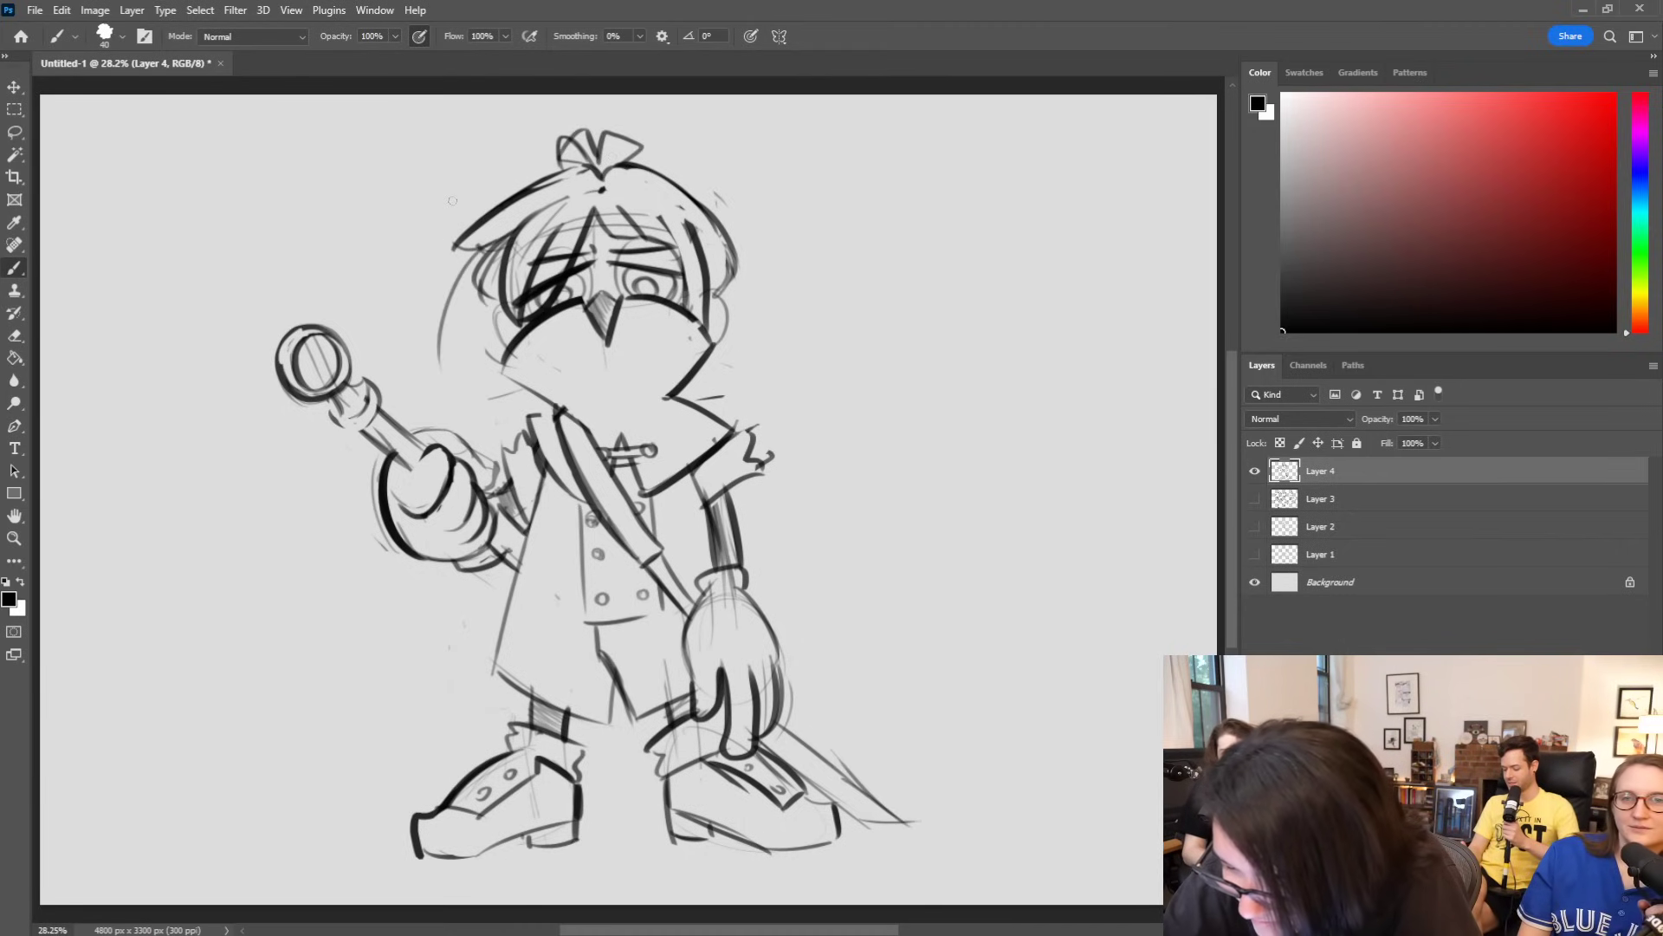
mouse_move(567, 143)
mouse_down()
mouse_move(581, 147)
mouse_move(546, 160)
mouse_move(652, 149)
mouse_up()
mouse_move(439, 369)
mouse_down()
mouse_move(464, 259)
mouse_move(503, 249)
mouse_move(465, 407)
mouse_up()
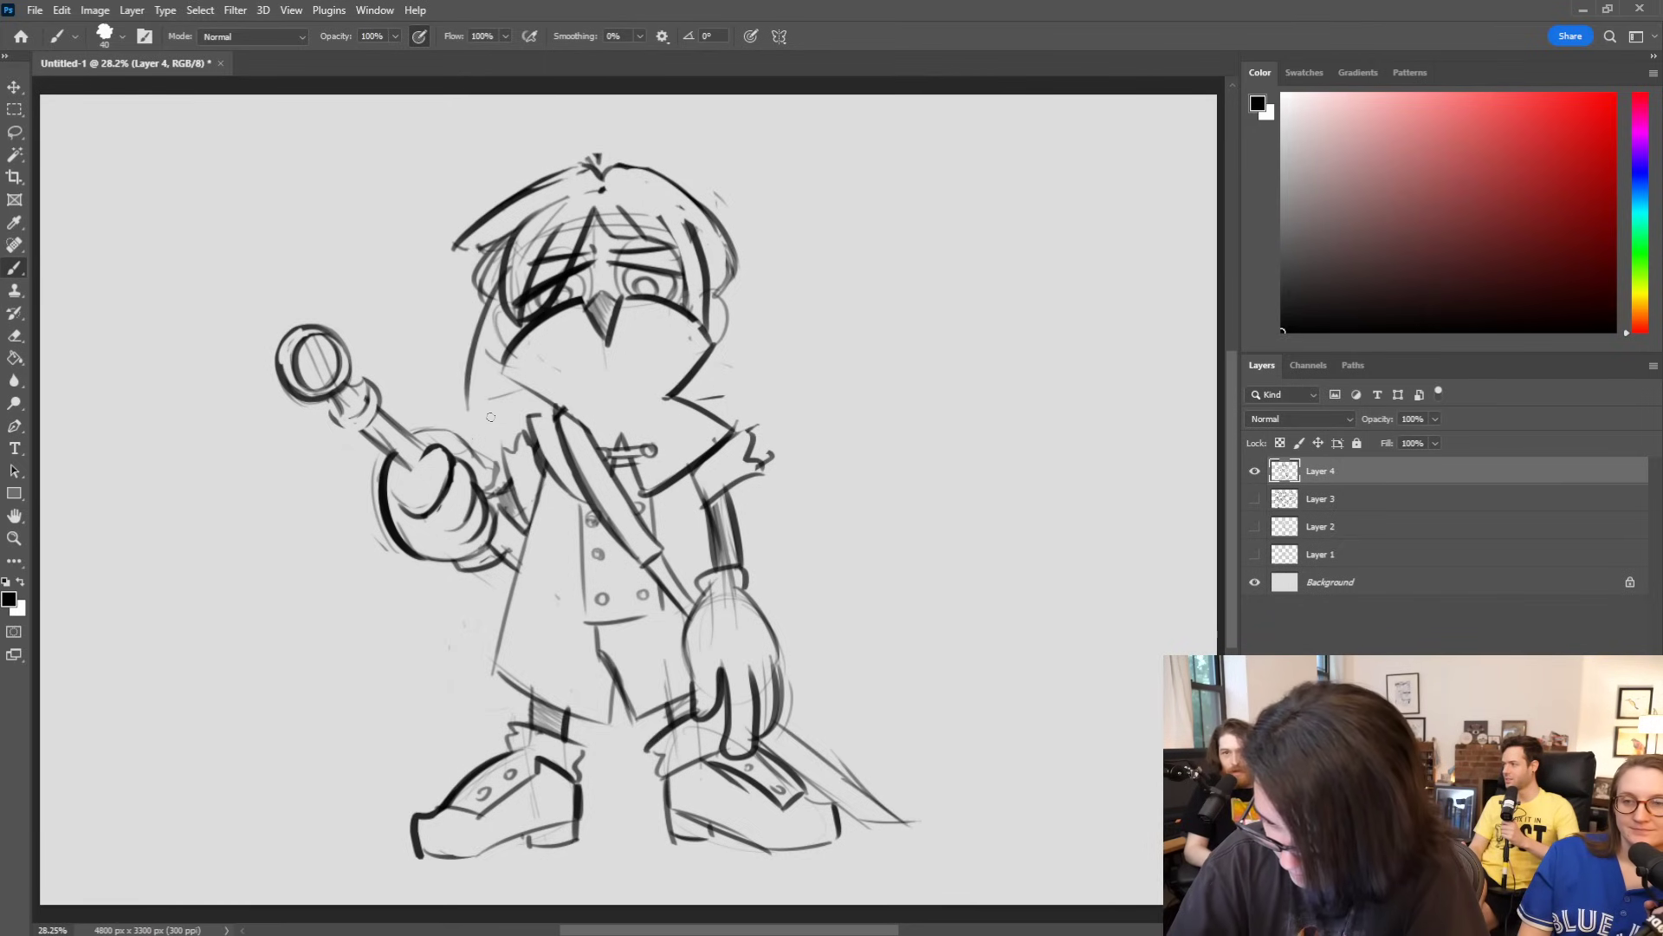
mouse_move(476, 350)
mouse_down()
mouse_move(514, 418)
mouse_move(505, 376)
mouse_up()
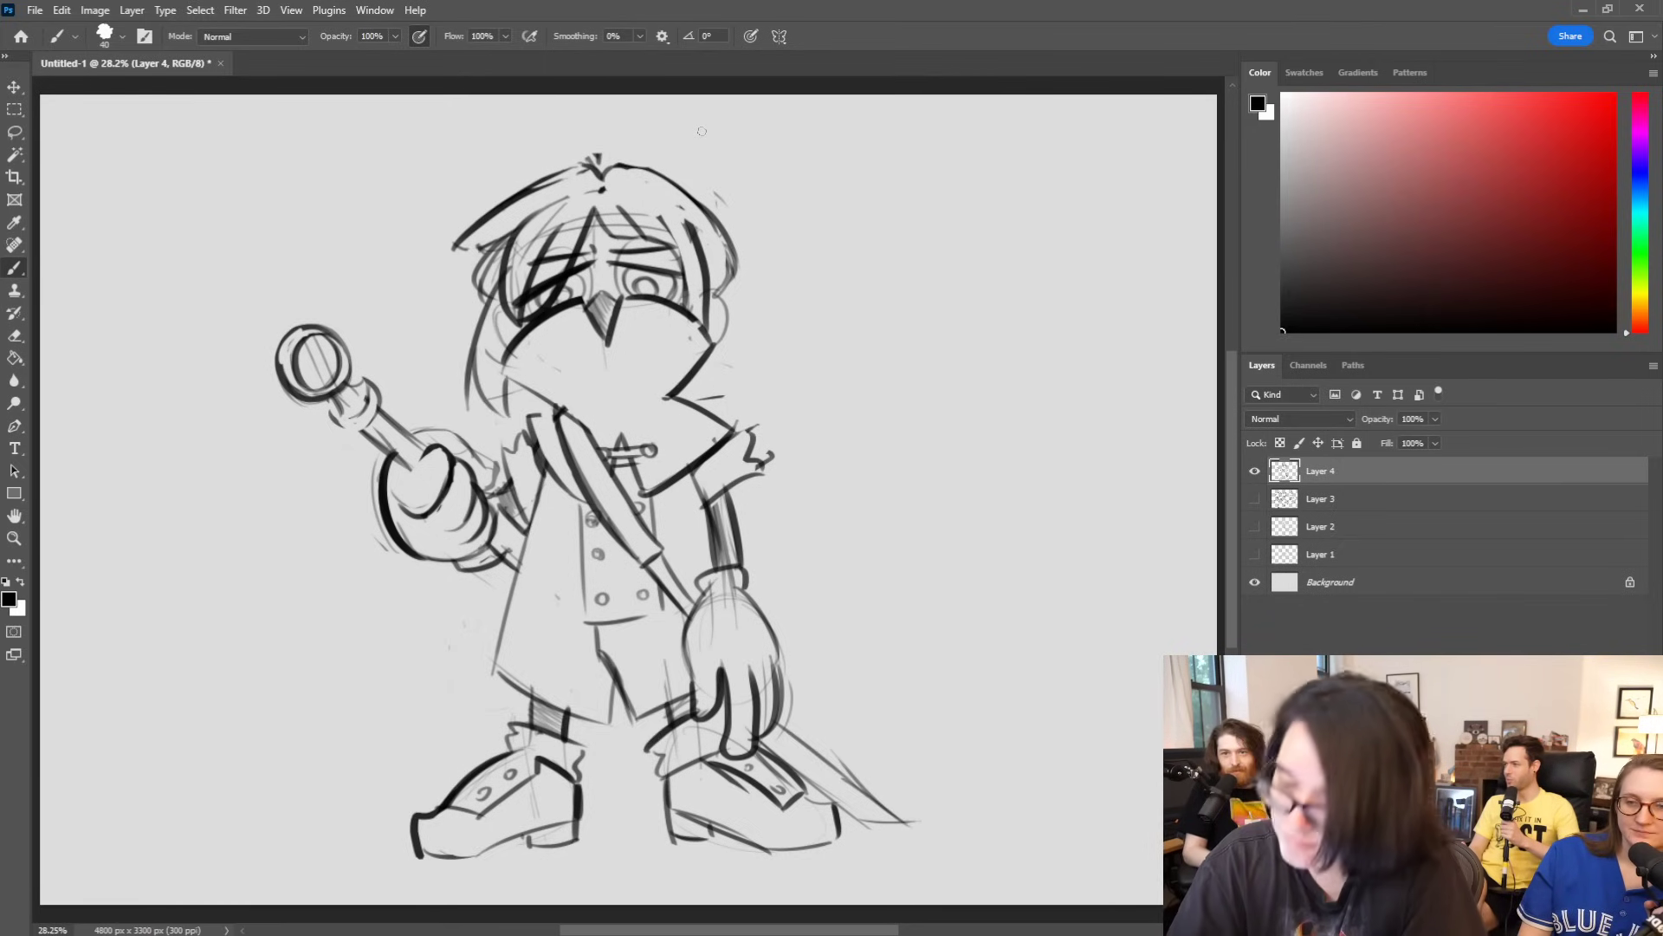
Step: Sketch a matching pointed lock on the other side of the face and a small spiky tuft at the parting
drag(693, 232, 776, 367)
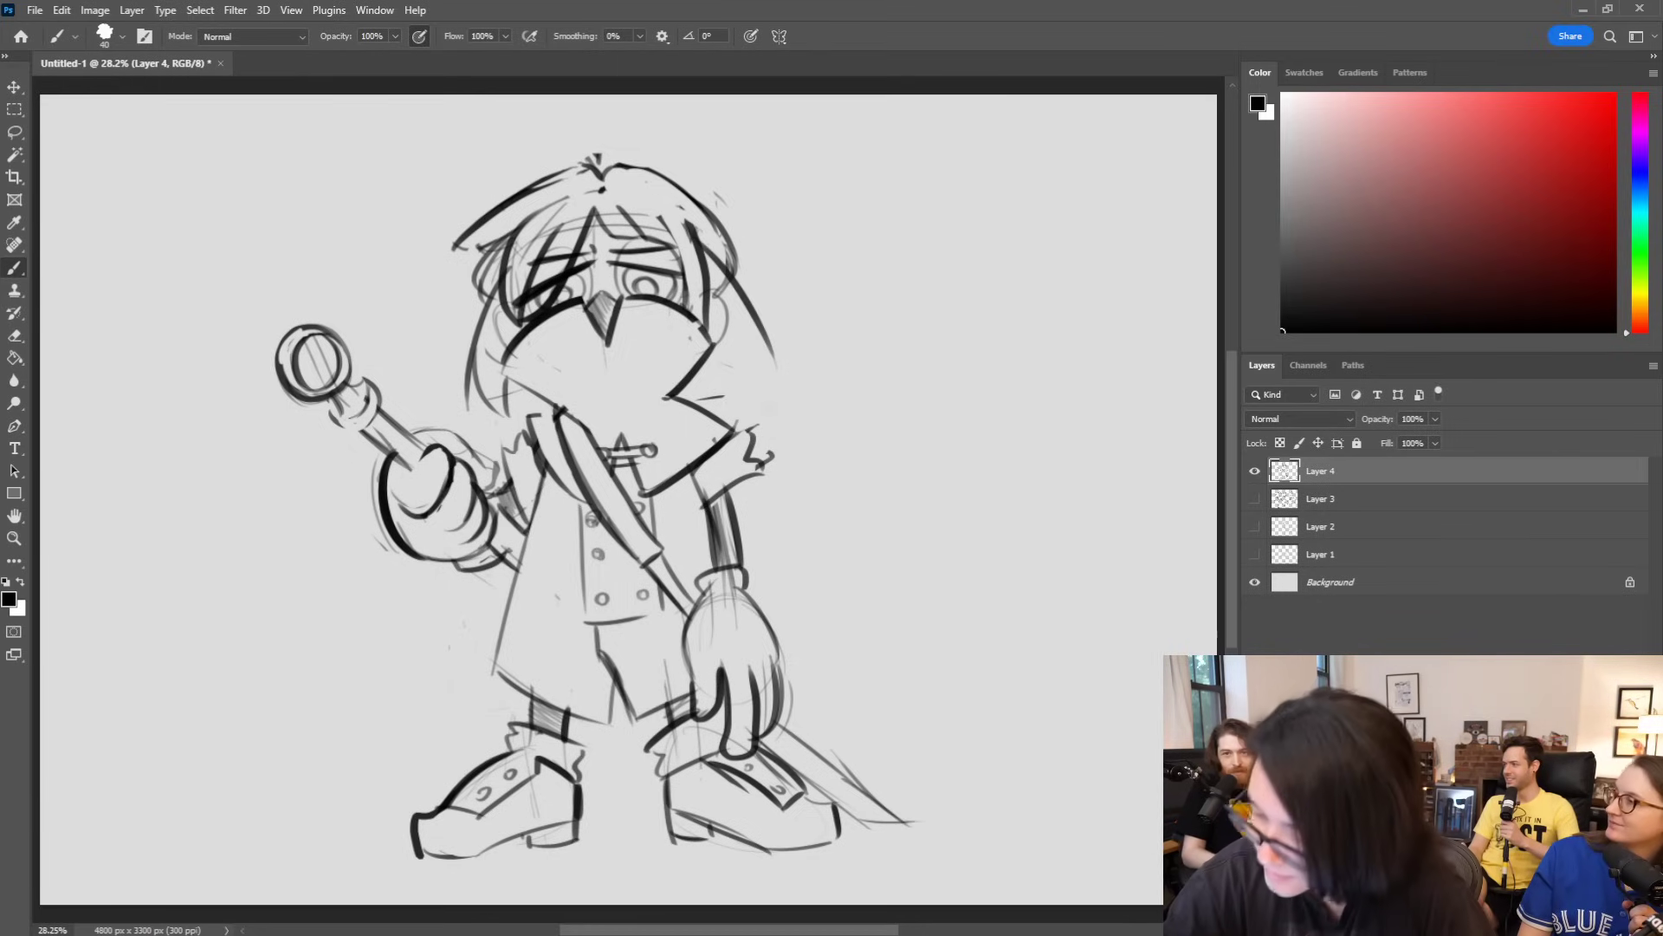
mouse_move(702, 245)
mouse_down()
mouse_move(755, 395)
mouse_move(749, 344)
mouse_move(742, 397)
mouse_up()
mouse_move(719, 336)
mouse_down()
mouse_move(743, 394)
mouse_move(733, 265)
mouse_move(681, 194)
mouse_move(592, 161)
mouse_move(601, 189)
mouse_move(744, 261)
mouse_up()
mouse_move(570, 169)
mouse_down()
mouse_move(603, 159)
mouse_move(629, 197)
mouse_move(625, 179)
mouse_move(662, 189)
mouse_move(633, 173)
mouse_move(709, 204)
mouse_move(669, 185)
mouse_move(726, 267)
mouse_move(717, 234)
mouse_move(721, 272)
mouse_up()
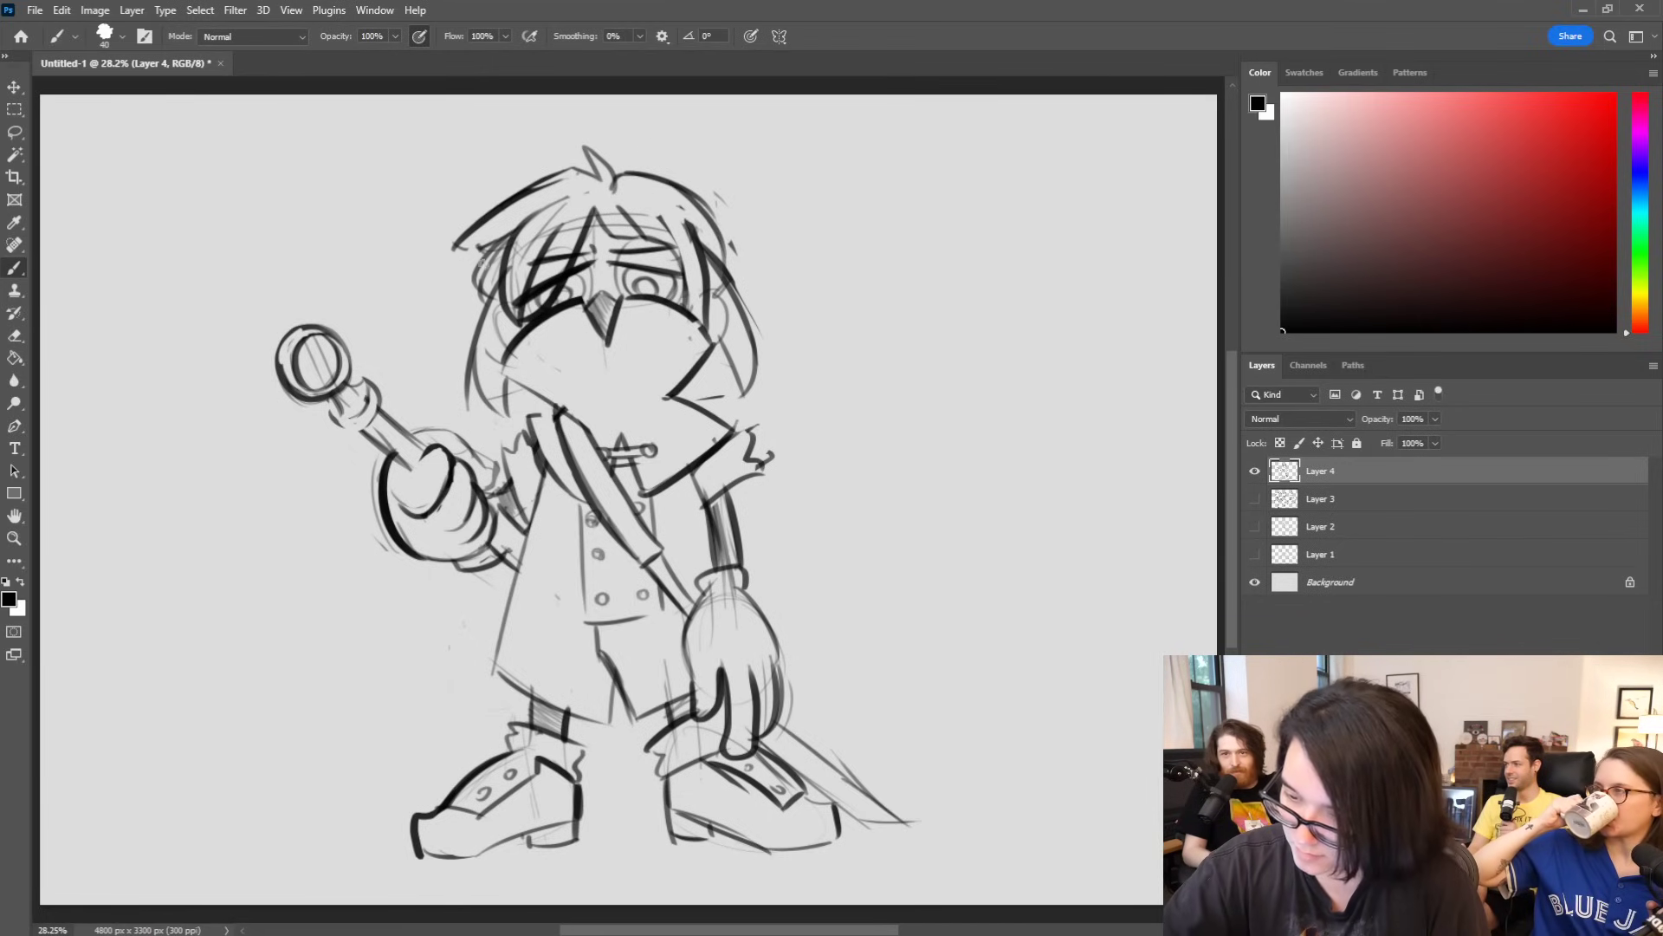
Step: Define the rounded curl beside the covered eye and shade the long lock hanging below it
drag(487, 259, 472, 308)
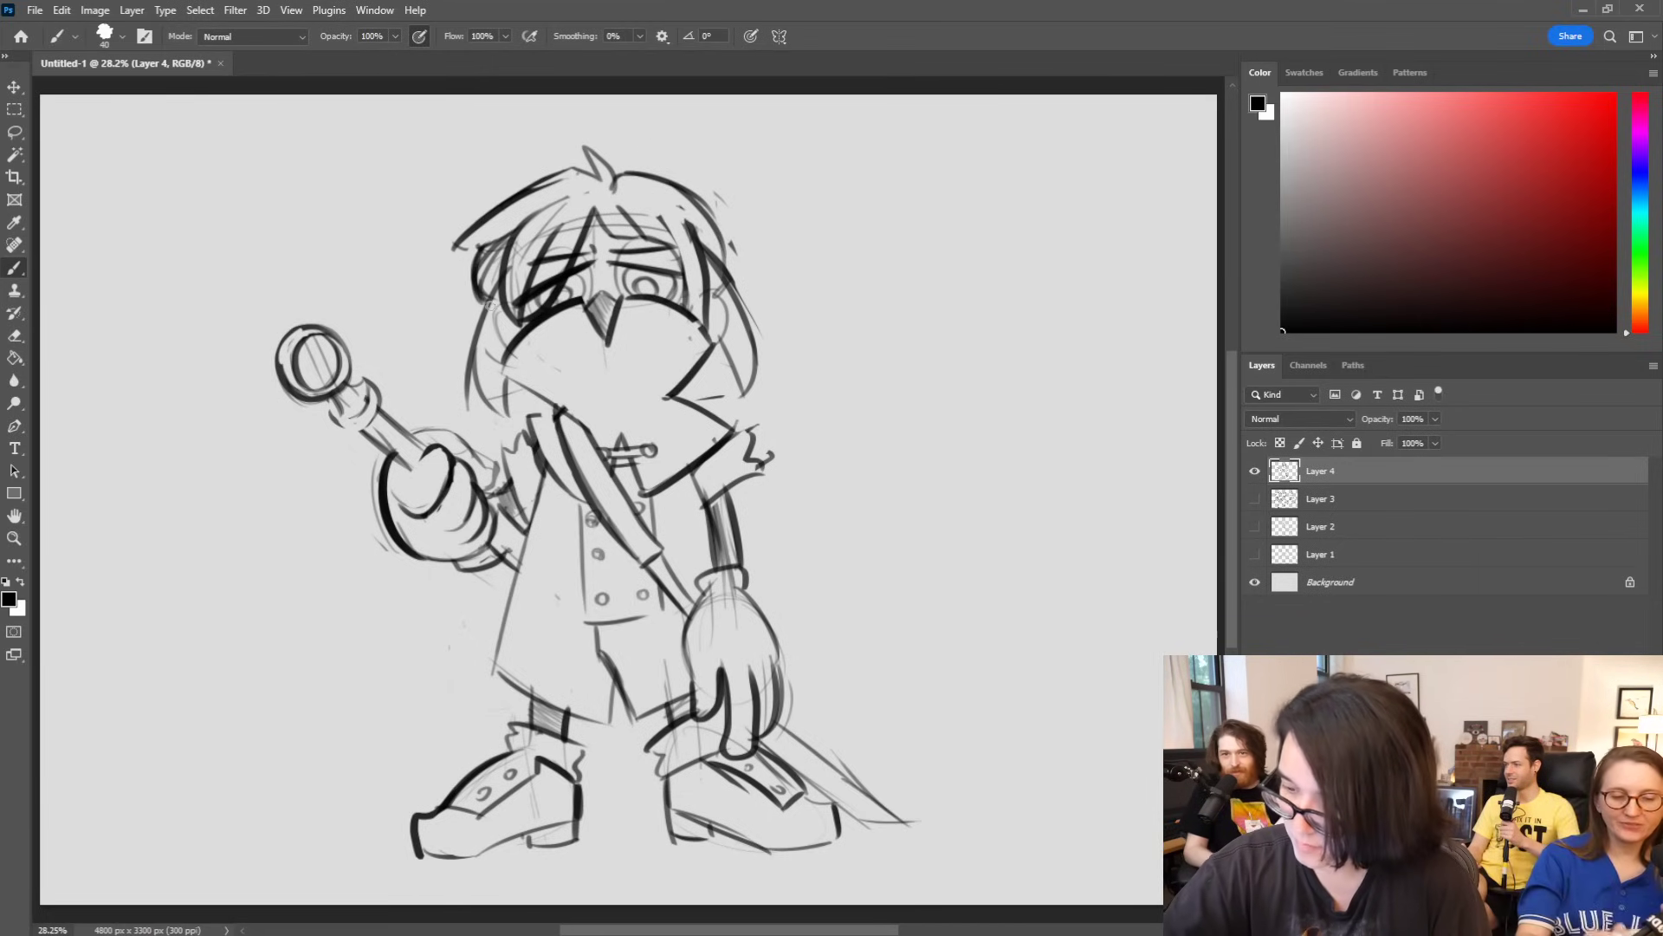
key(ctrl+z)
key(ctrl+z)
key(ctrl+z)
key(ctrl+z)
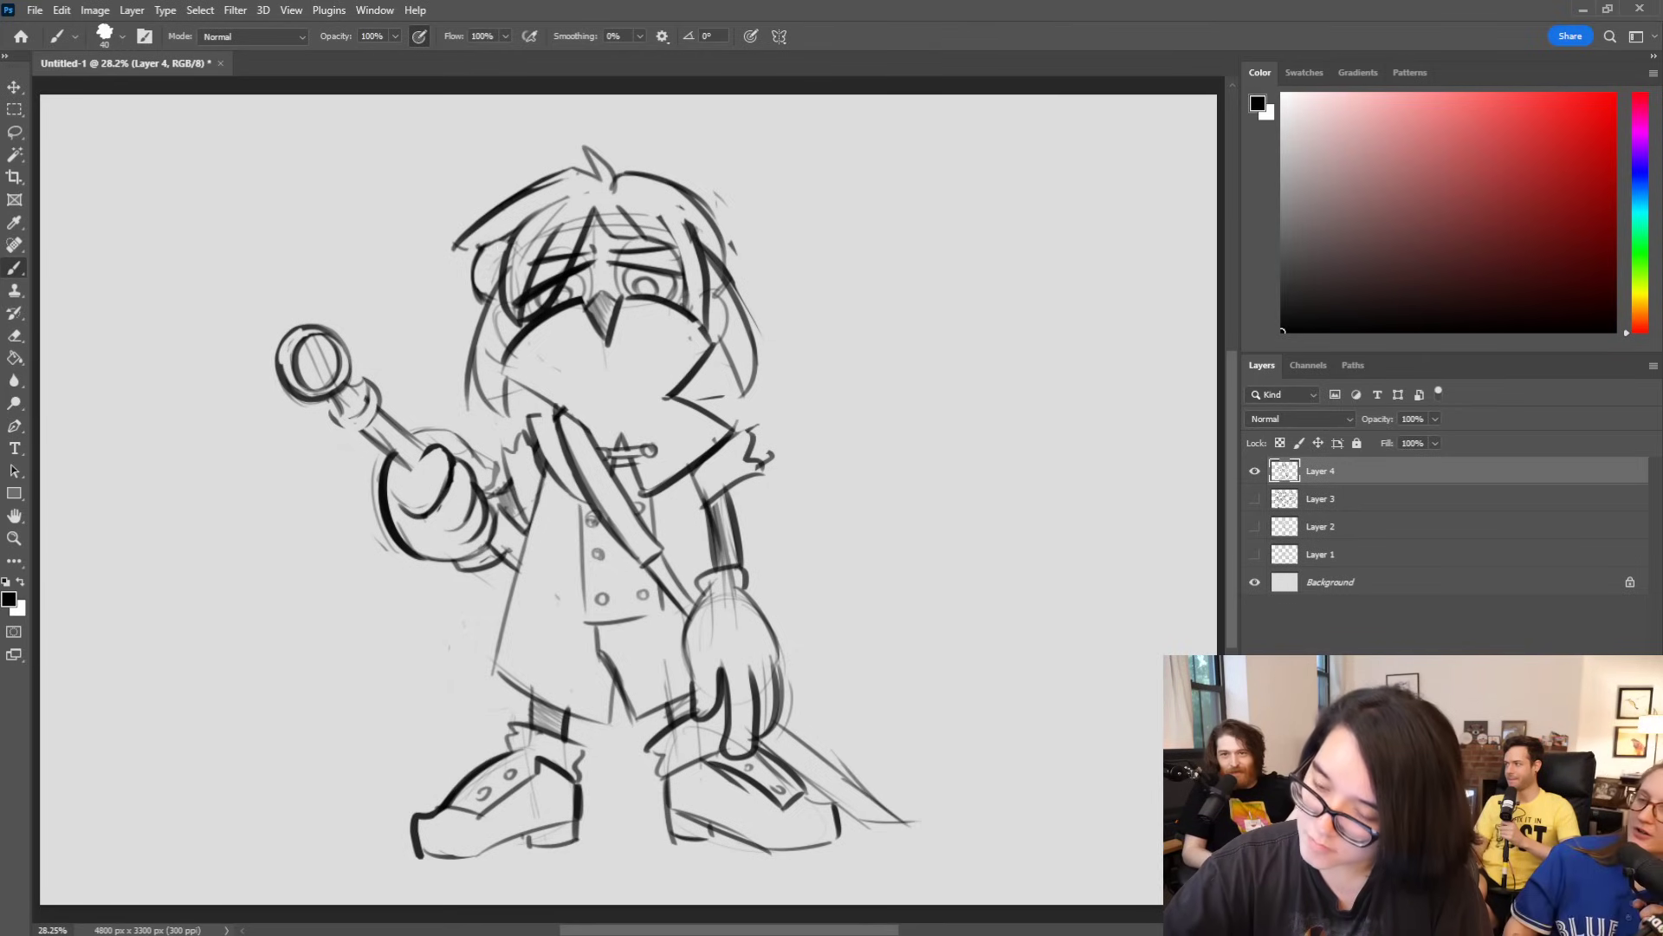
drag(501, 239, 501, 292)
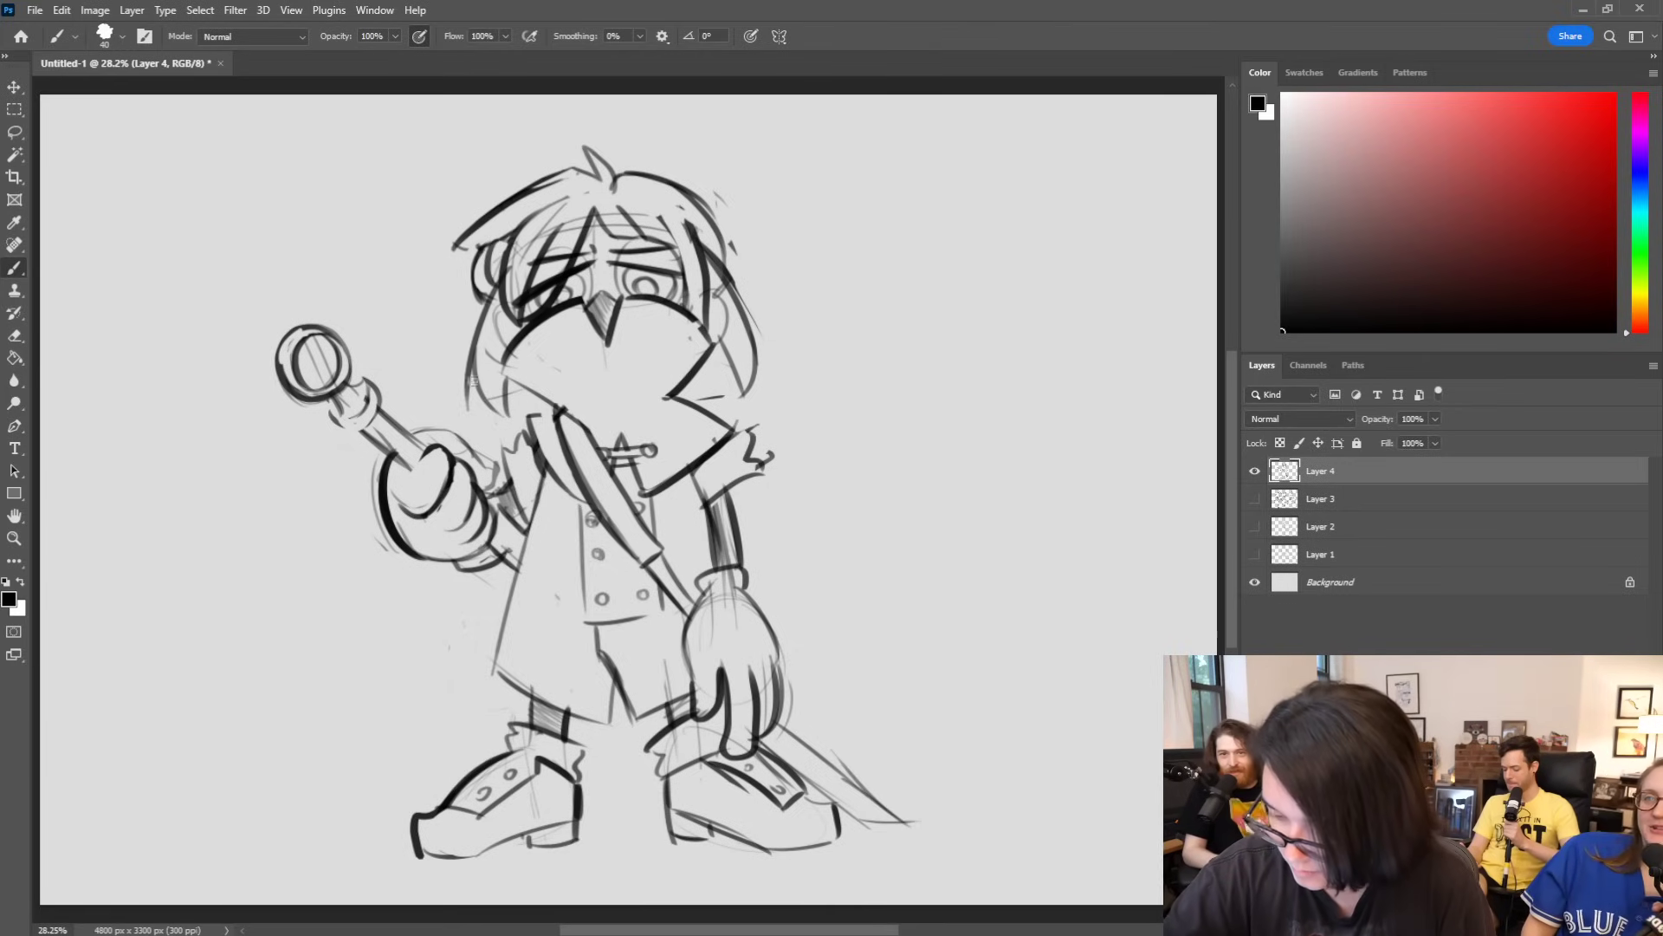
drag(505, 365, 472, 409)
mouse_move(497, 325)
mouse_down()
mouse_move(479, 395)
mouse_move(502, 345)
mouse_up()
mouse_move(487, 293)
mouse_down()
mouse_move(495, 316)
mouse_move(493, 291)
mouse_up()
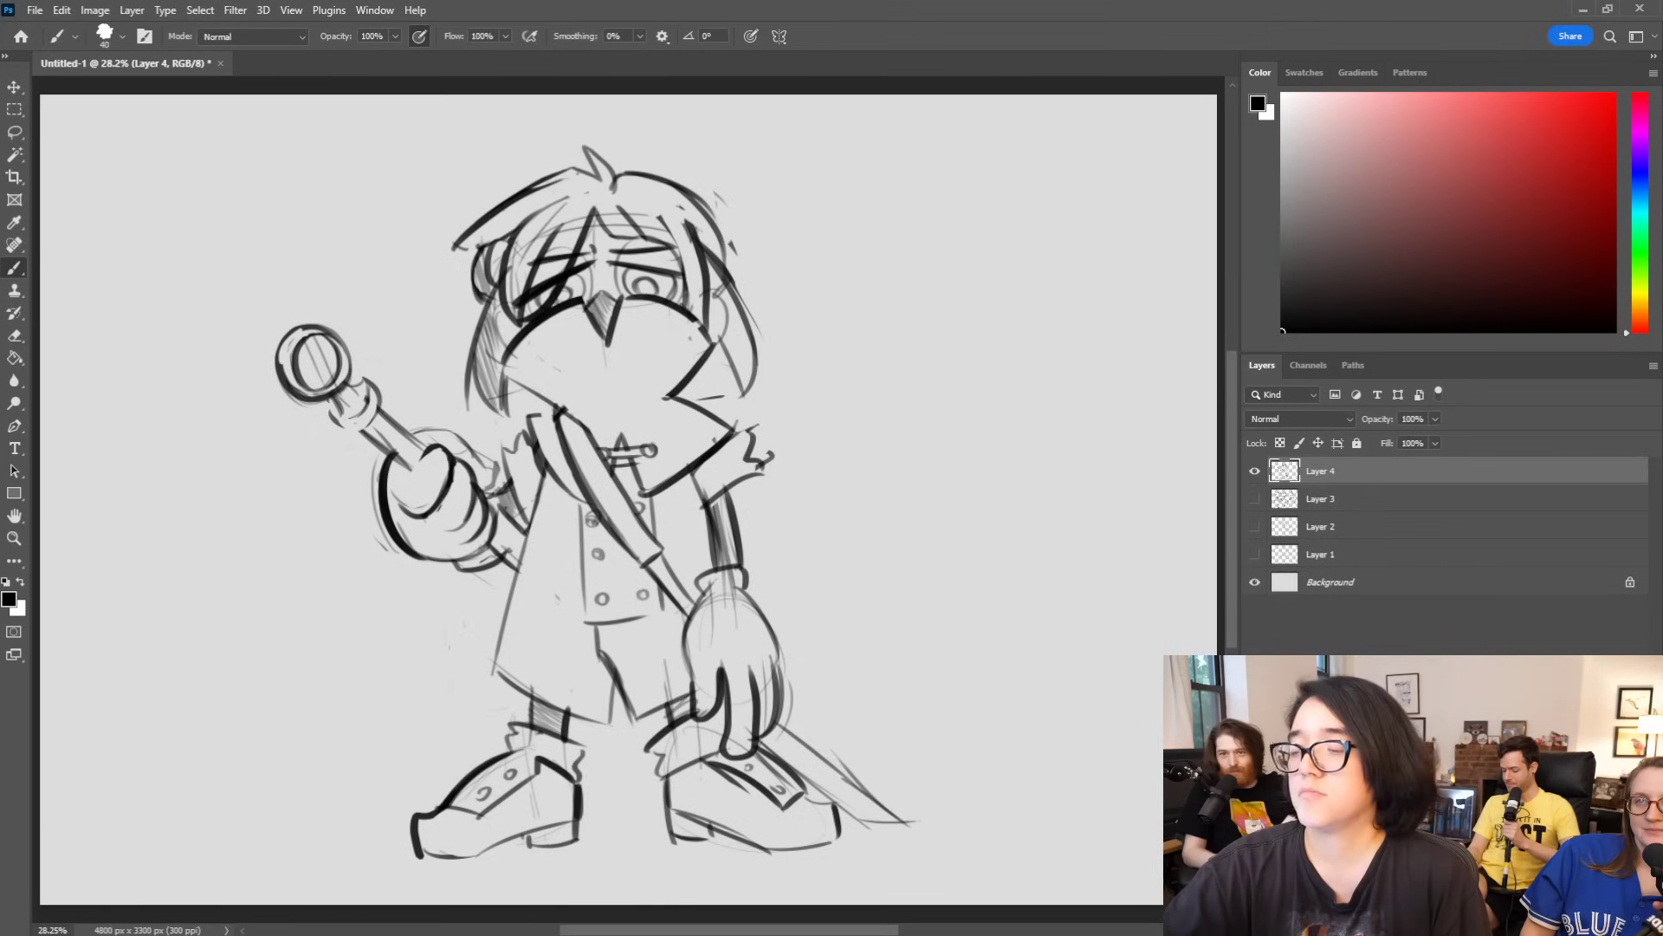
Step: Add two small shaded horns on top of the head, one on each side of the tuft
drag(532, 180, 650, 178)
drag(535, 165, 542, 177)
drag(544, 166, 645, 171)
drag(644, 154, 649, 166)
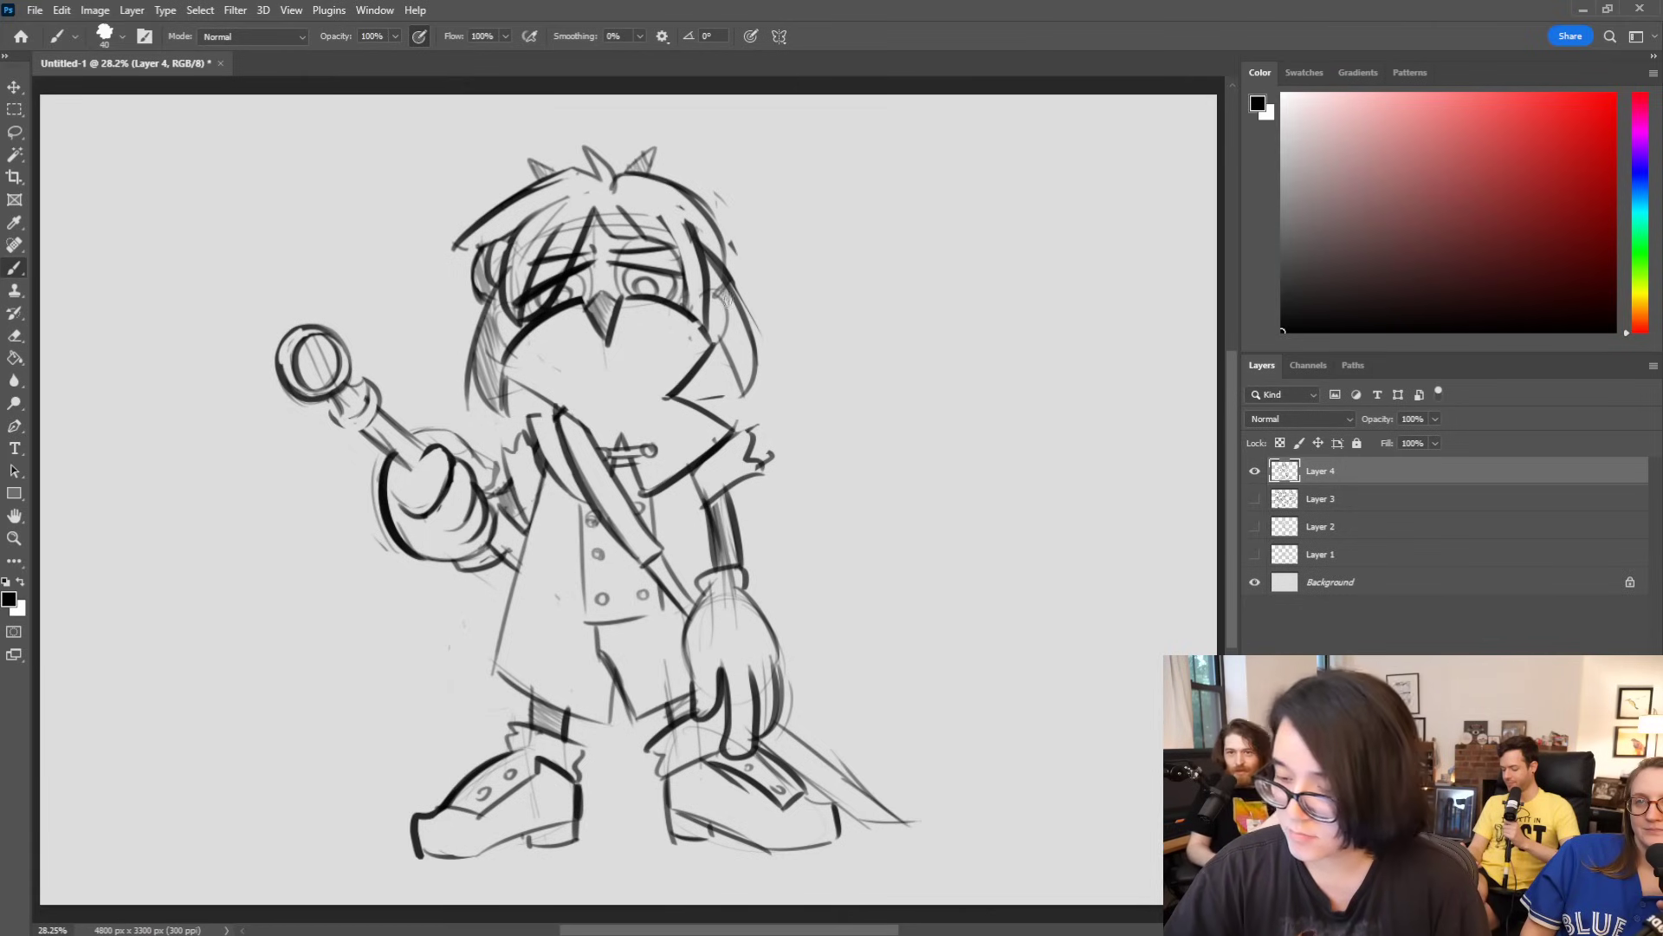
Step: Hatch the second hanging lock, the blade behind the lowered hand, and the toes and soles of both shoes
drag(724, 299, 746, 382)
drag(764, 739, 902, 832)
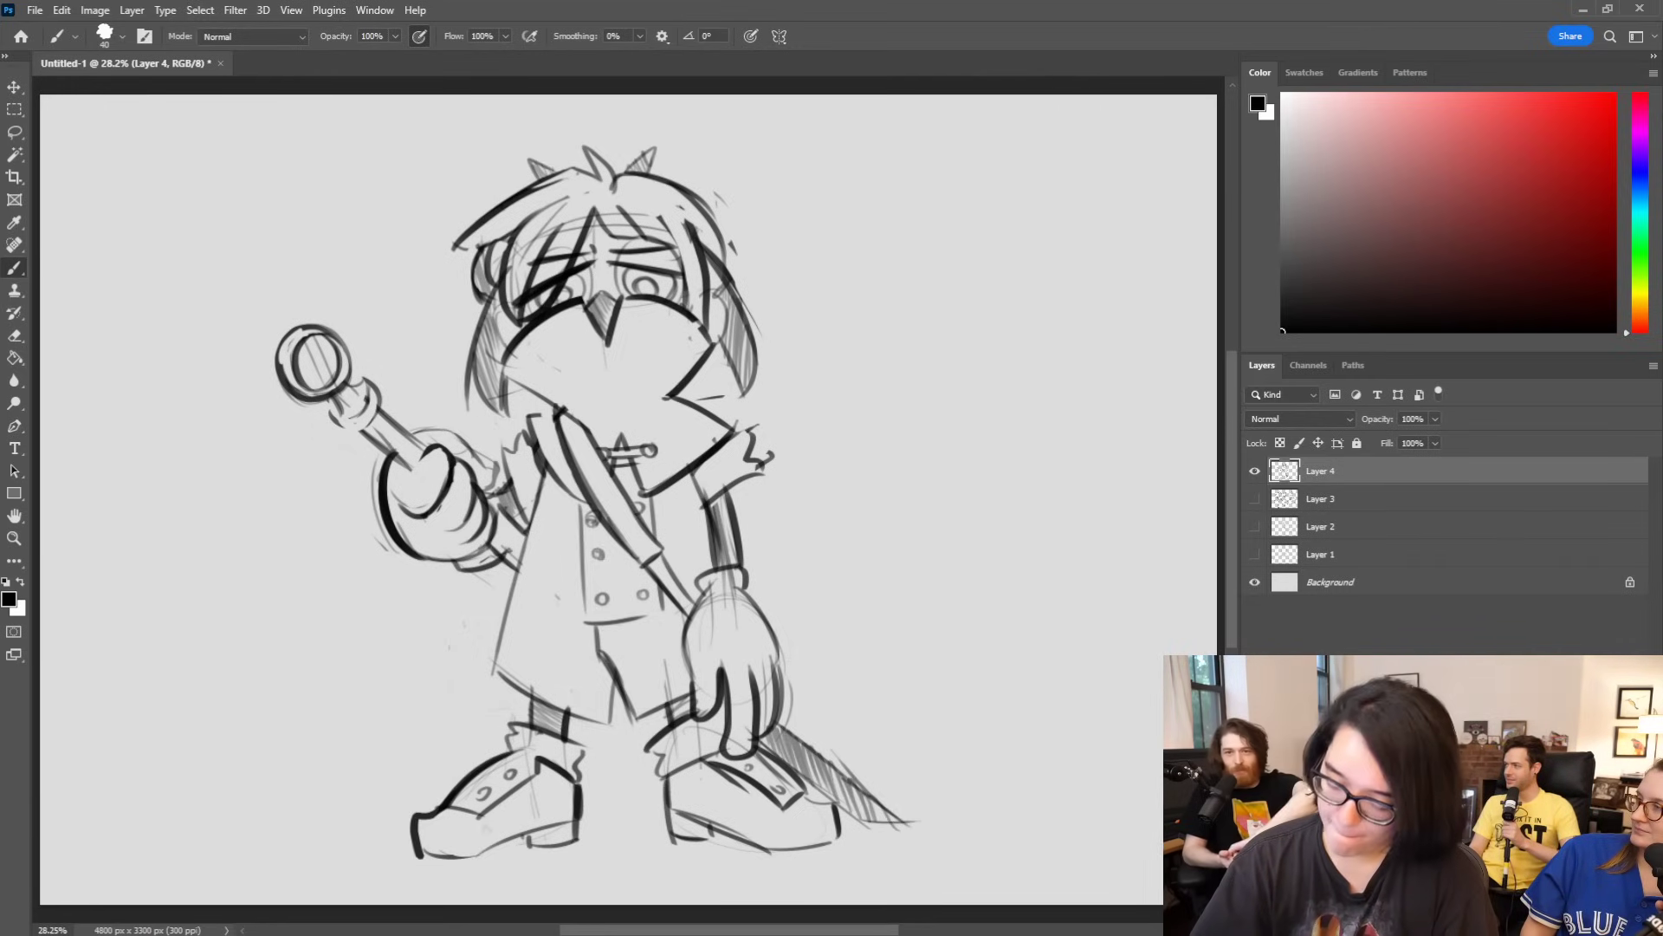
mouse_move(461, 809)
mouse_down()
mouse_move(498, 835)
mouse_move(585, 807)
mouse_move(759, 837)
mouse_move(806, 796)
mouse_up()
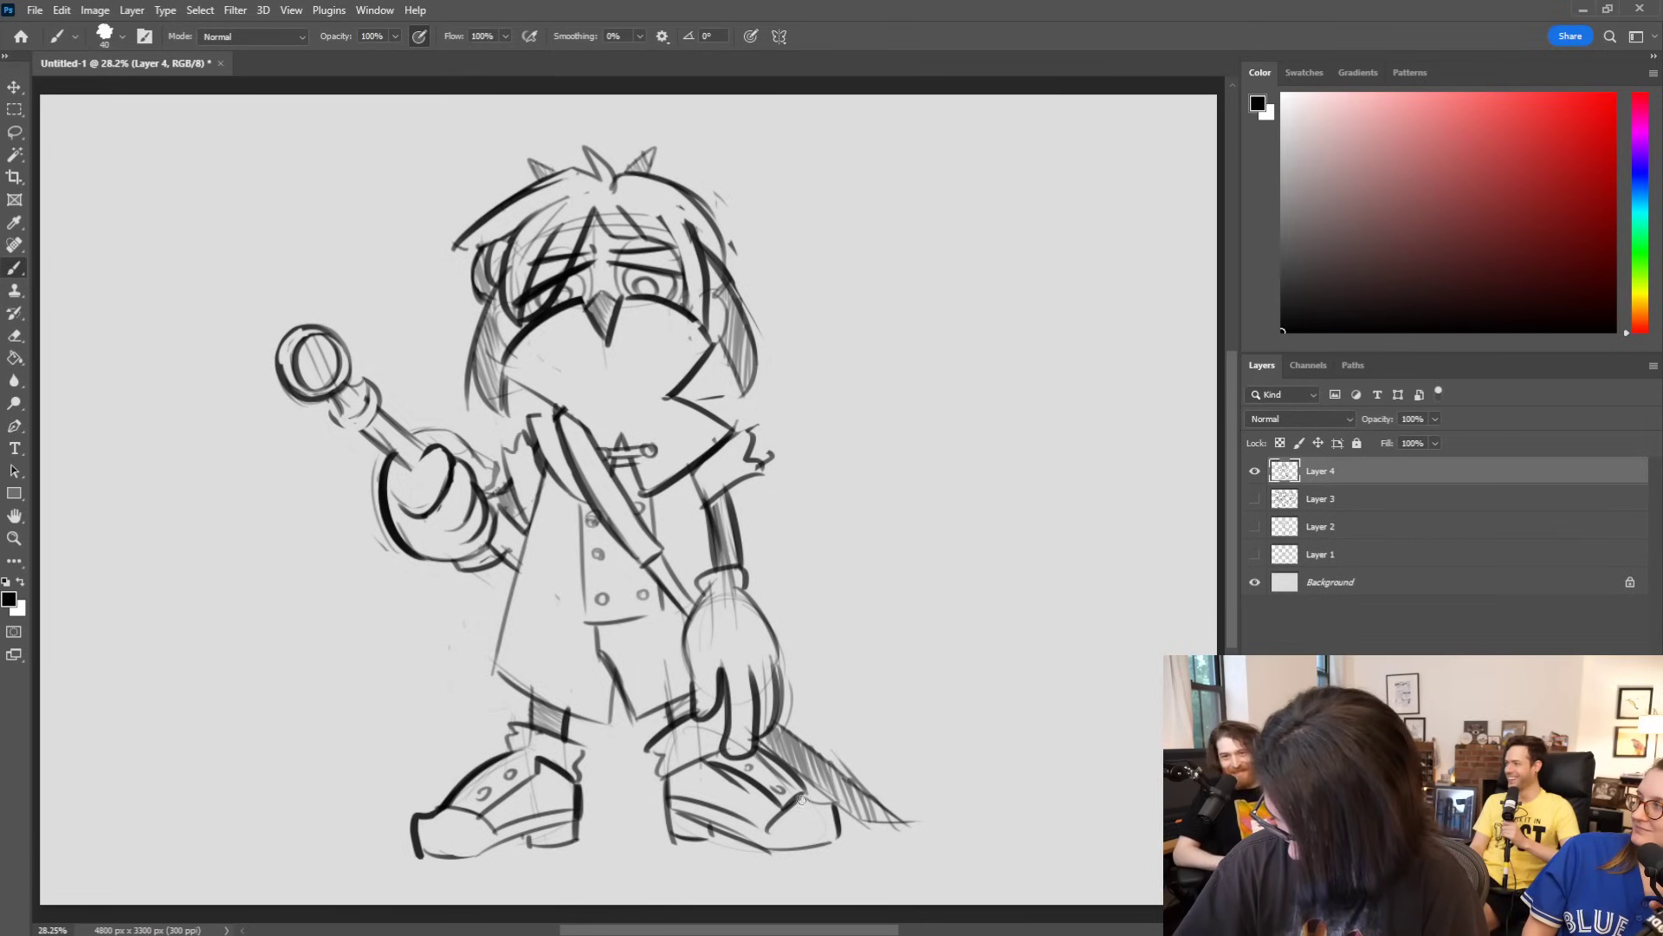
mouse_move(415, 854)
mouse_down()
mouse_move(479, 858)
mouse_move(452, 834)
mouse_move(490, 814)
mouse_move(568, 815)
mouse_move(546, 838)
mouse_move(704, 834)
mouse_move(684, 819)
mouse_move(760, 842)
mouse_move(814, 806)
mouse_up()
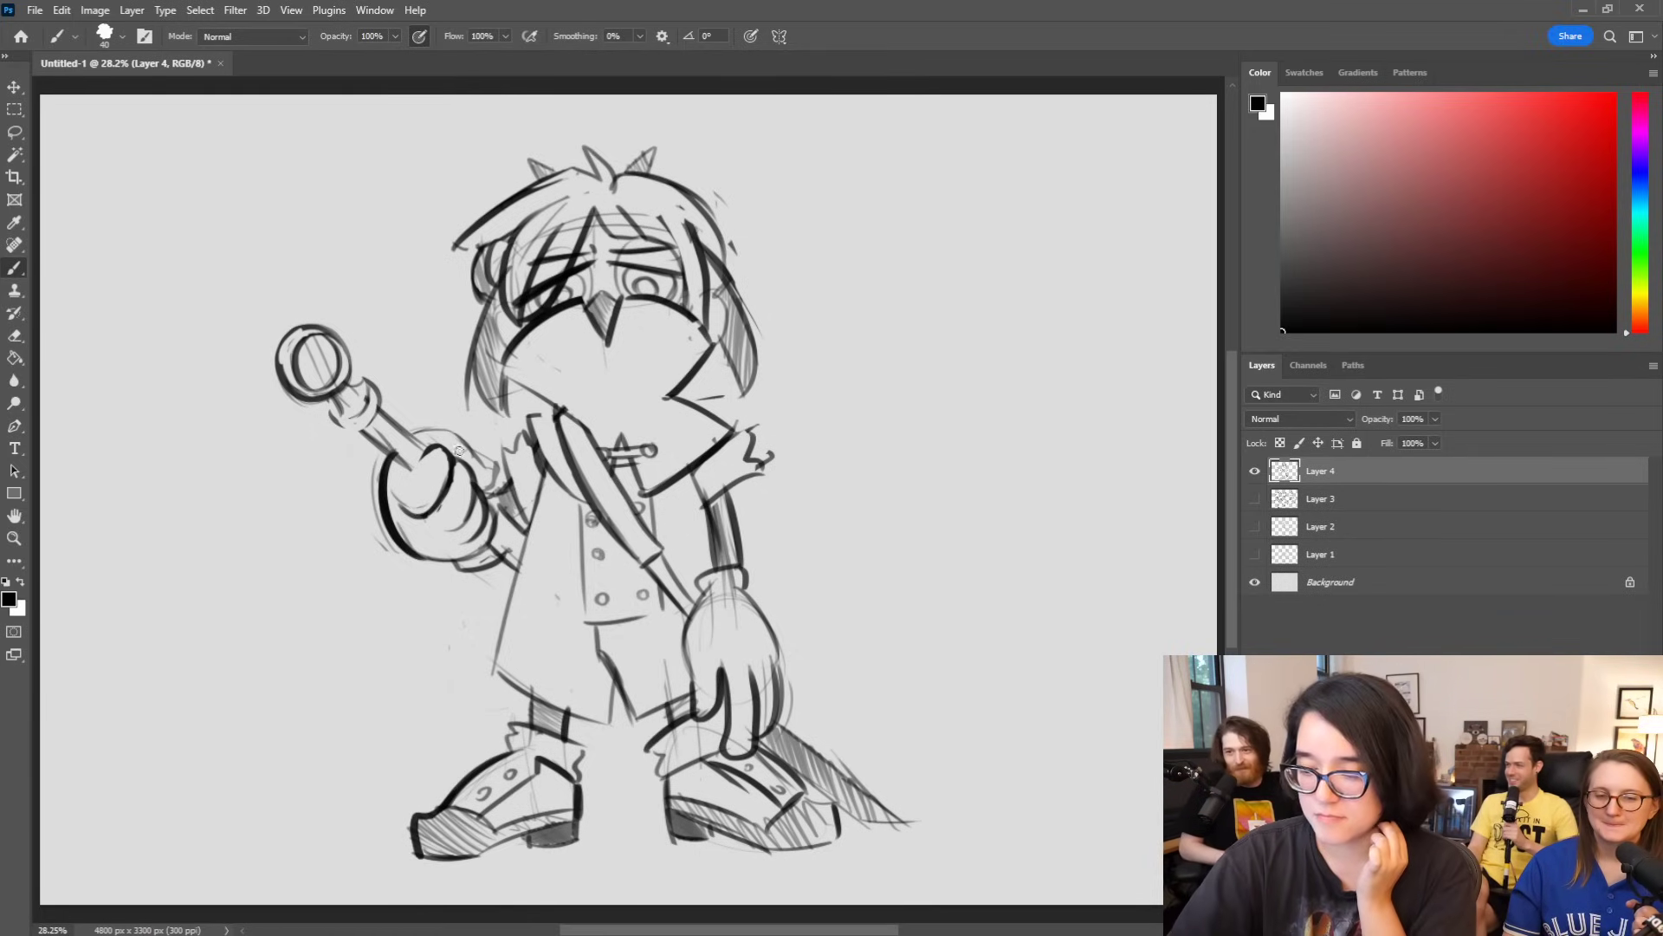
Step: Shade behind the raised hand's wrist and rough in a diagonal shaft below it with a large and a small circle
mouse_move(511, 513)
mouse_down()
mouse_move(492, 589)
mouse_move(513, 568)
mouse_up()
mouse_move(421, 685)
mouse_down()
mouse_move(426, 591)
mouse_move(445, 588)
mouse_up()
drag(367, 826, 476, 589)
drag(407, 769, 361, 686)
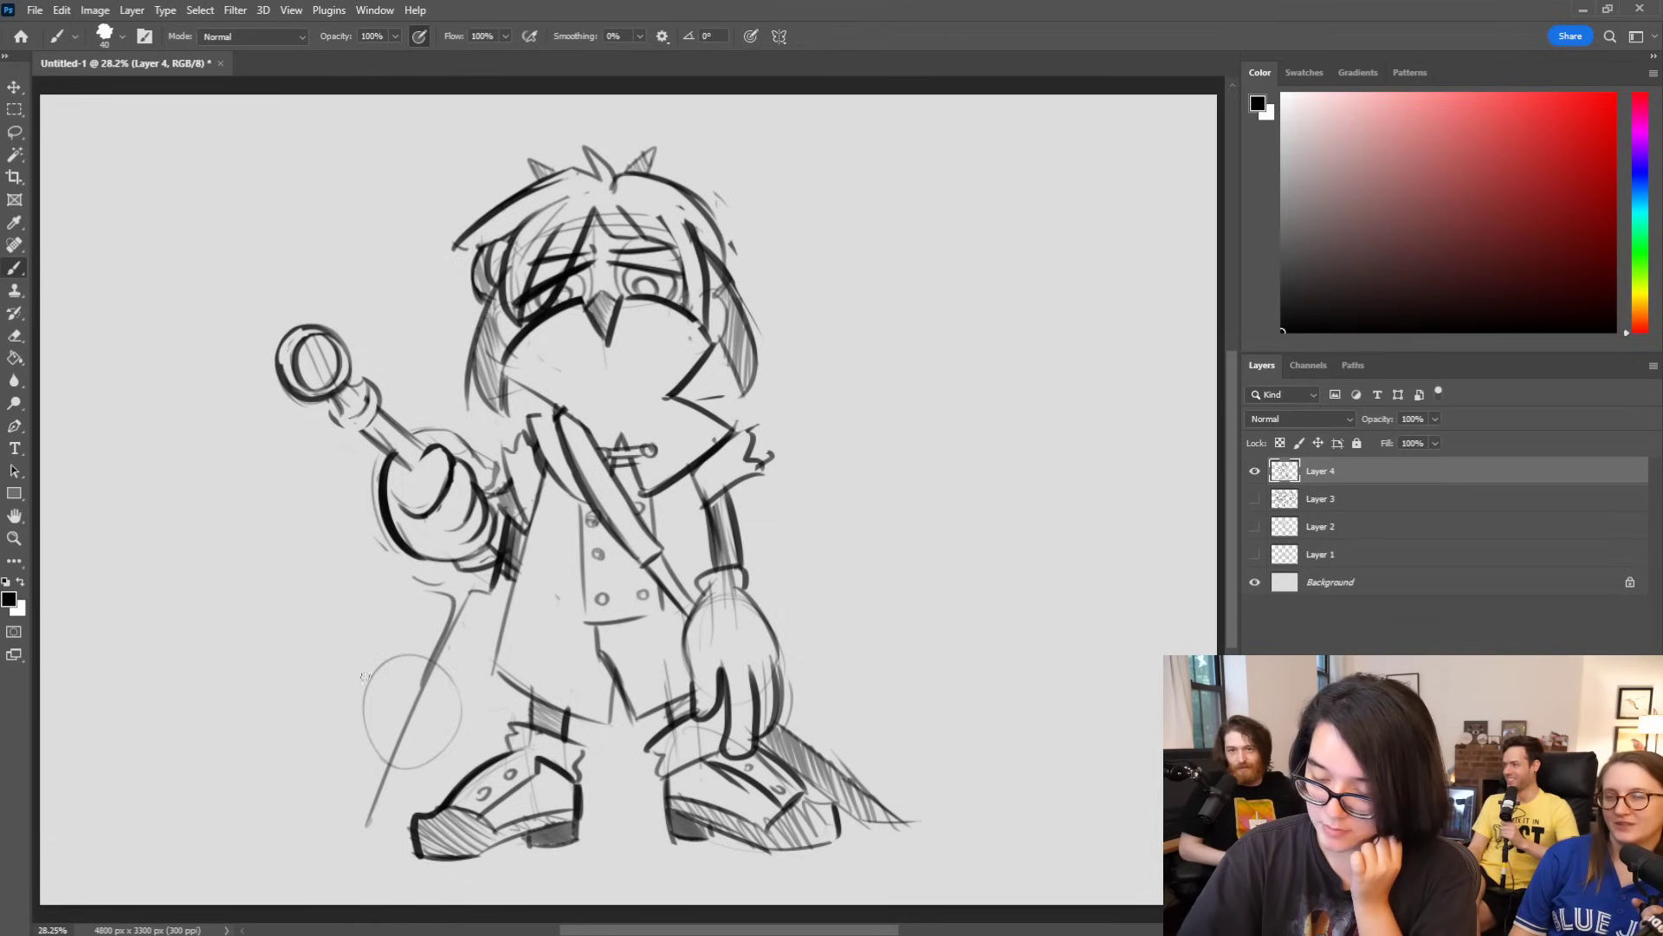
drag(358, 803, 356, 808)
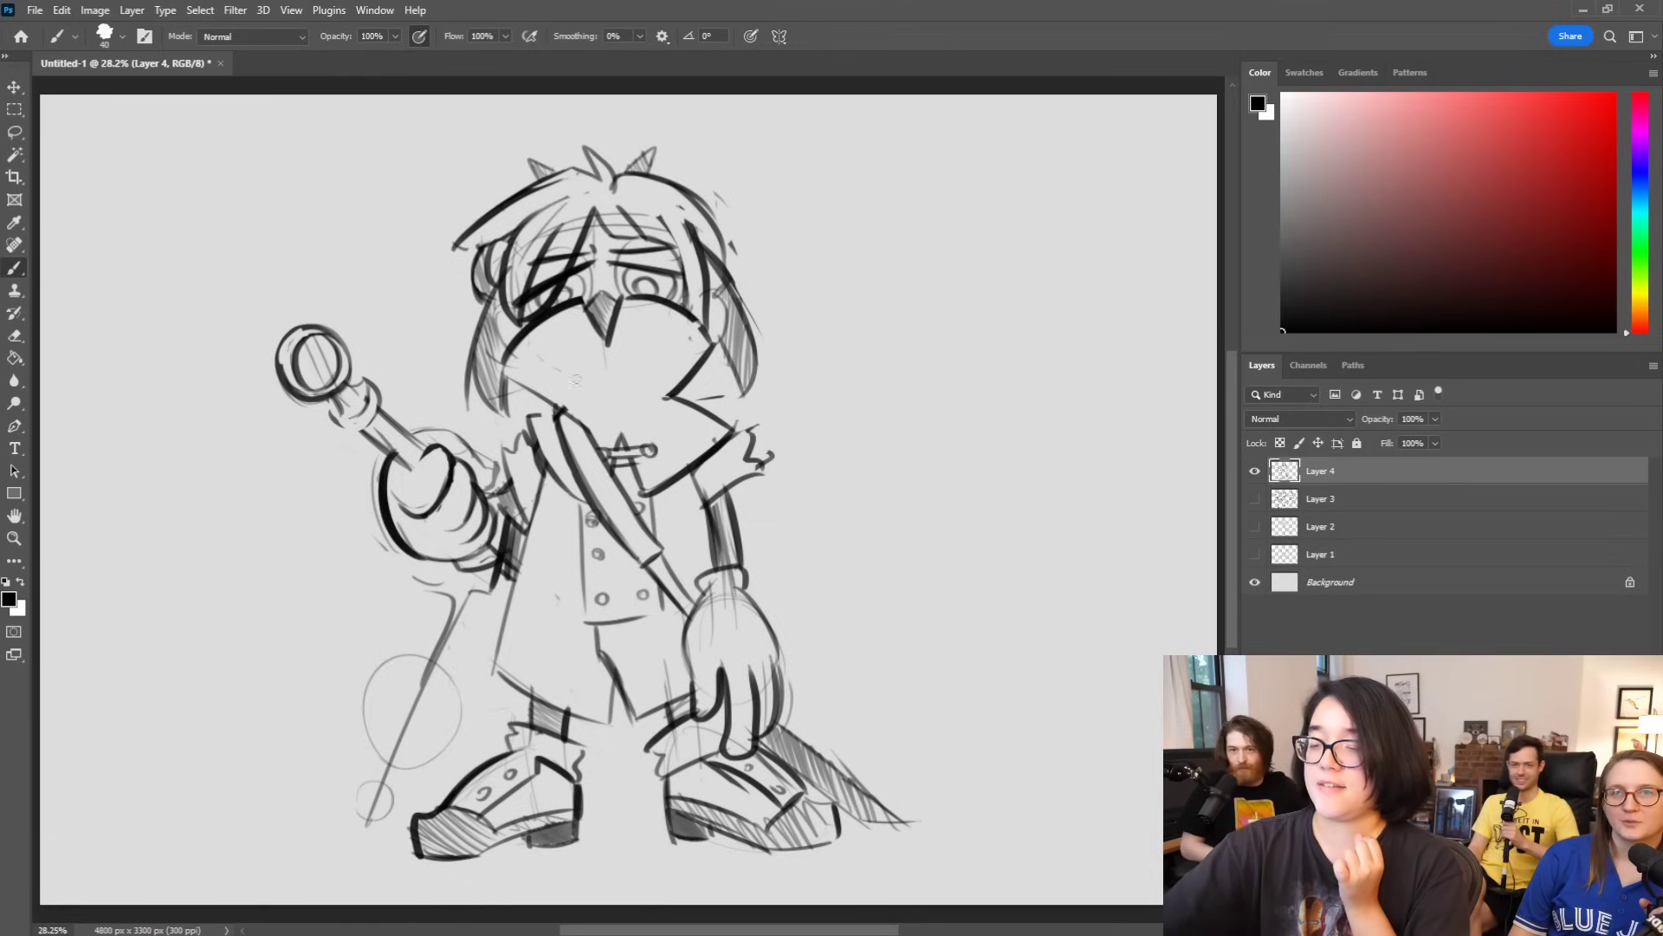
Step: Sketch light guide arcs and a crossing line around the raised hand and staff
drag(191, 573, 342, 555)
drag(316, 654, 301, 443)
drag(385, 368, 452, 329)
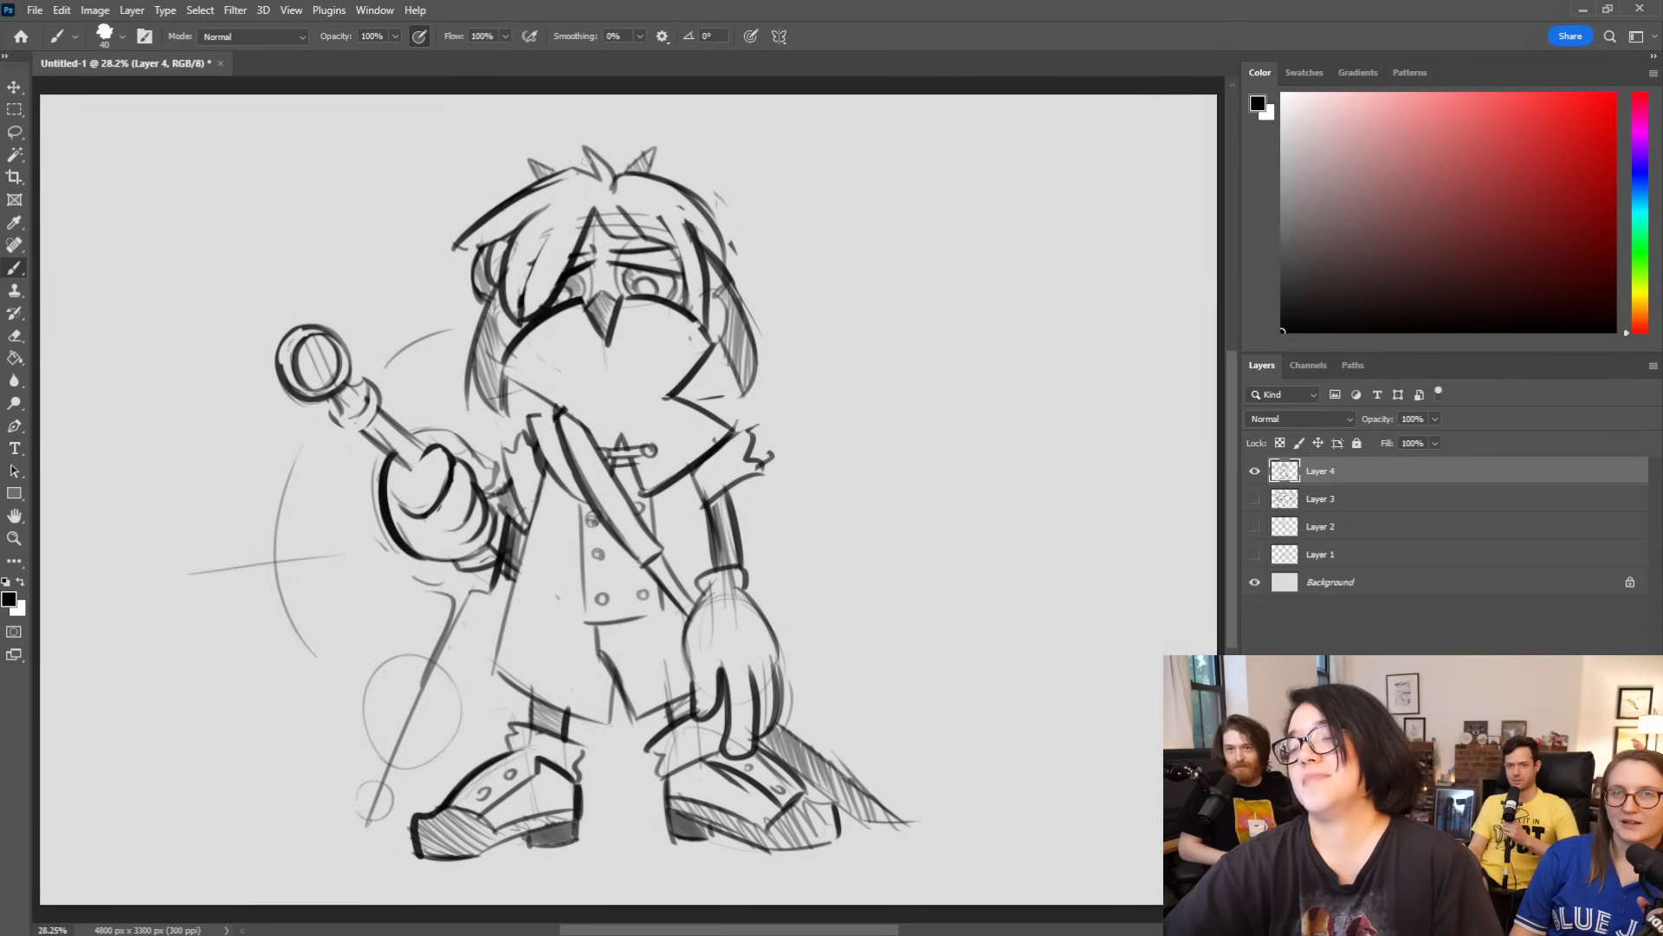
Step: Darken the bangs over the covered eye, touch up the face above the collar, and define the raised hand's finger
mouse_move(520, 323)
mouse_down()
mouse_move(575, 206)
mouse_move(541, 241)
mouse_up()
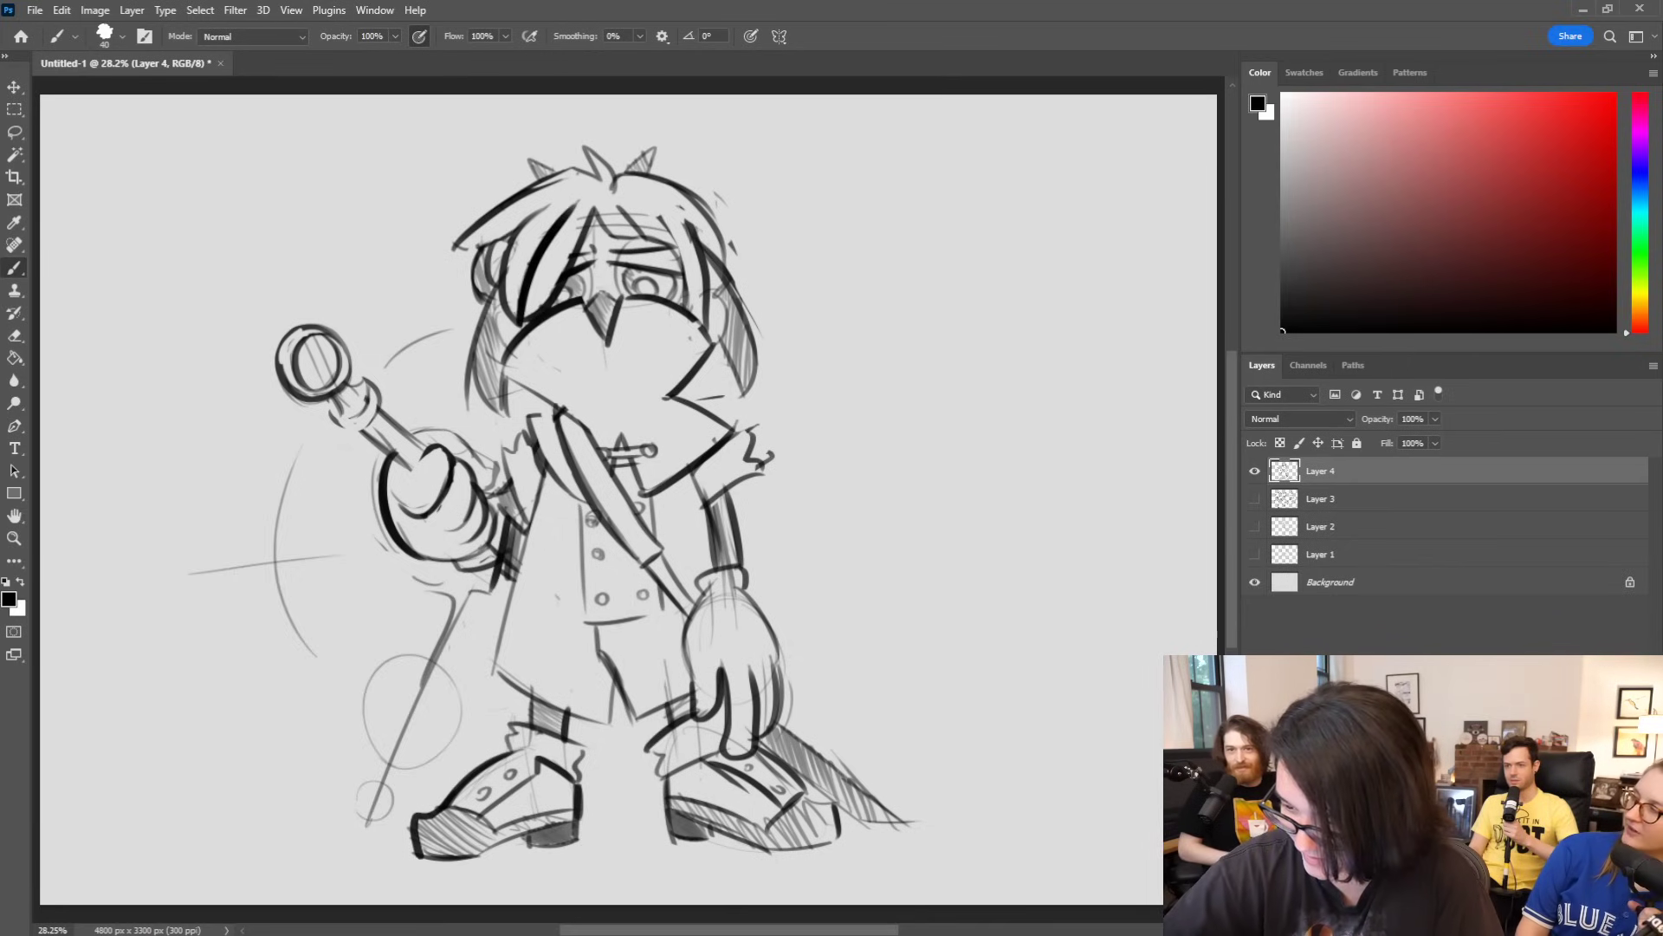
mouse_move(587, 301)
mouse_down()
mouse_move(582, 259)
mouse_move(623, 301)
mouse_up()
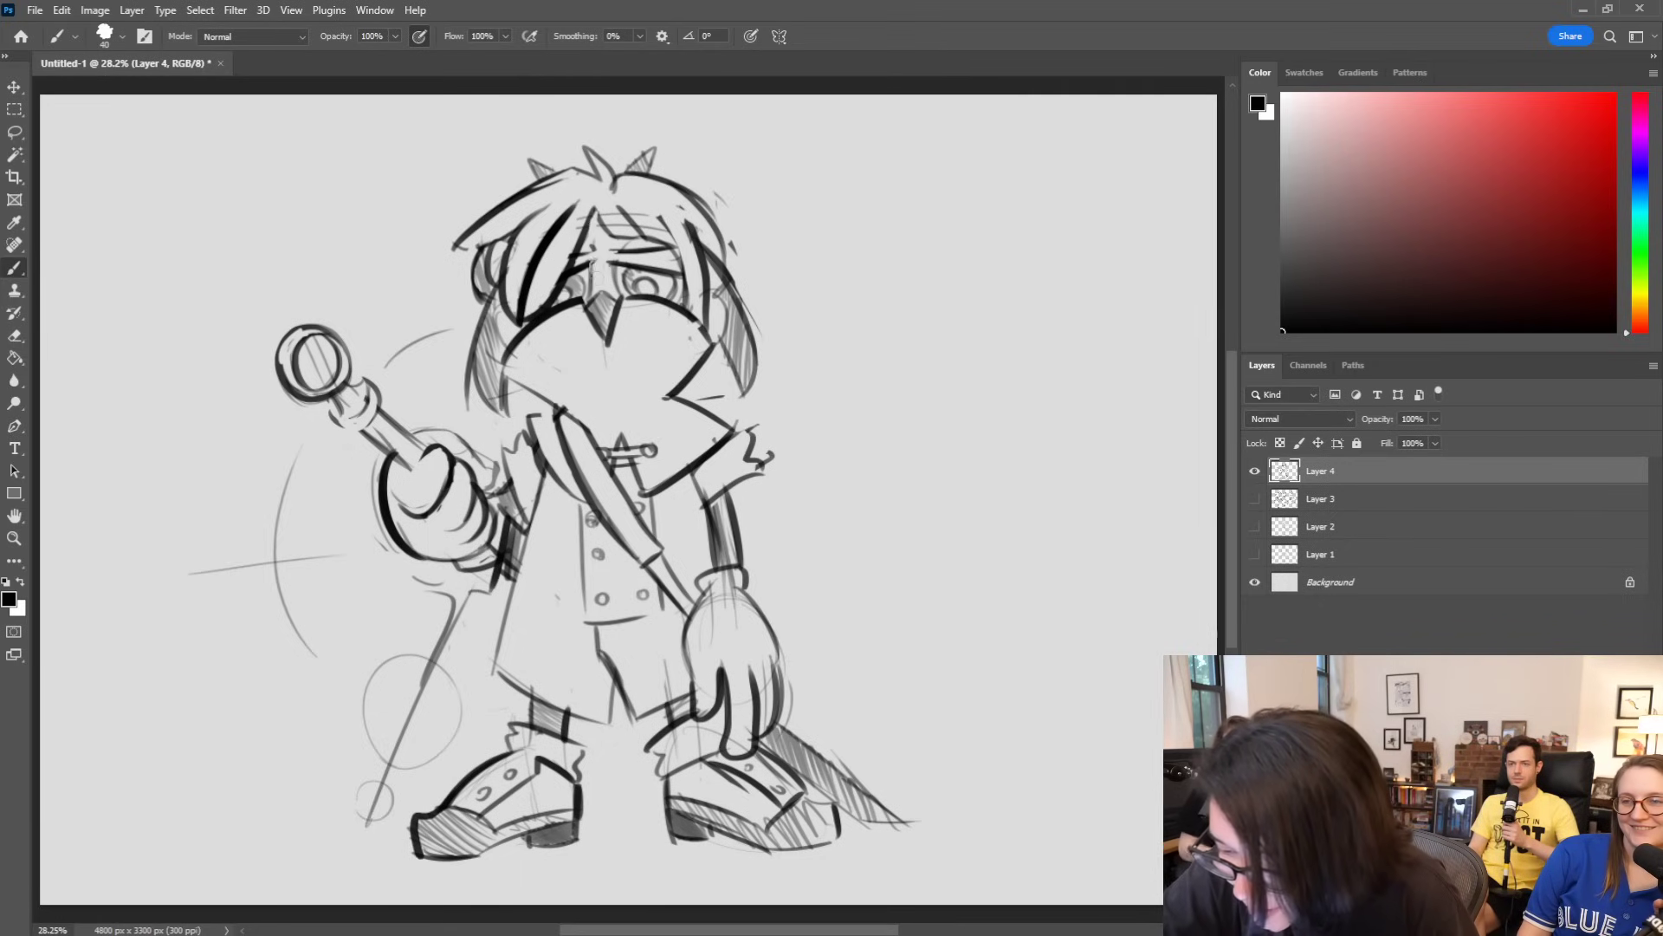
drag(437, 449, 406, 493)
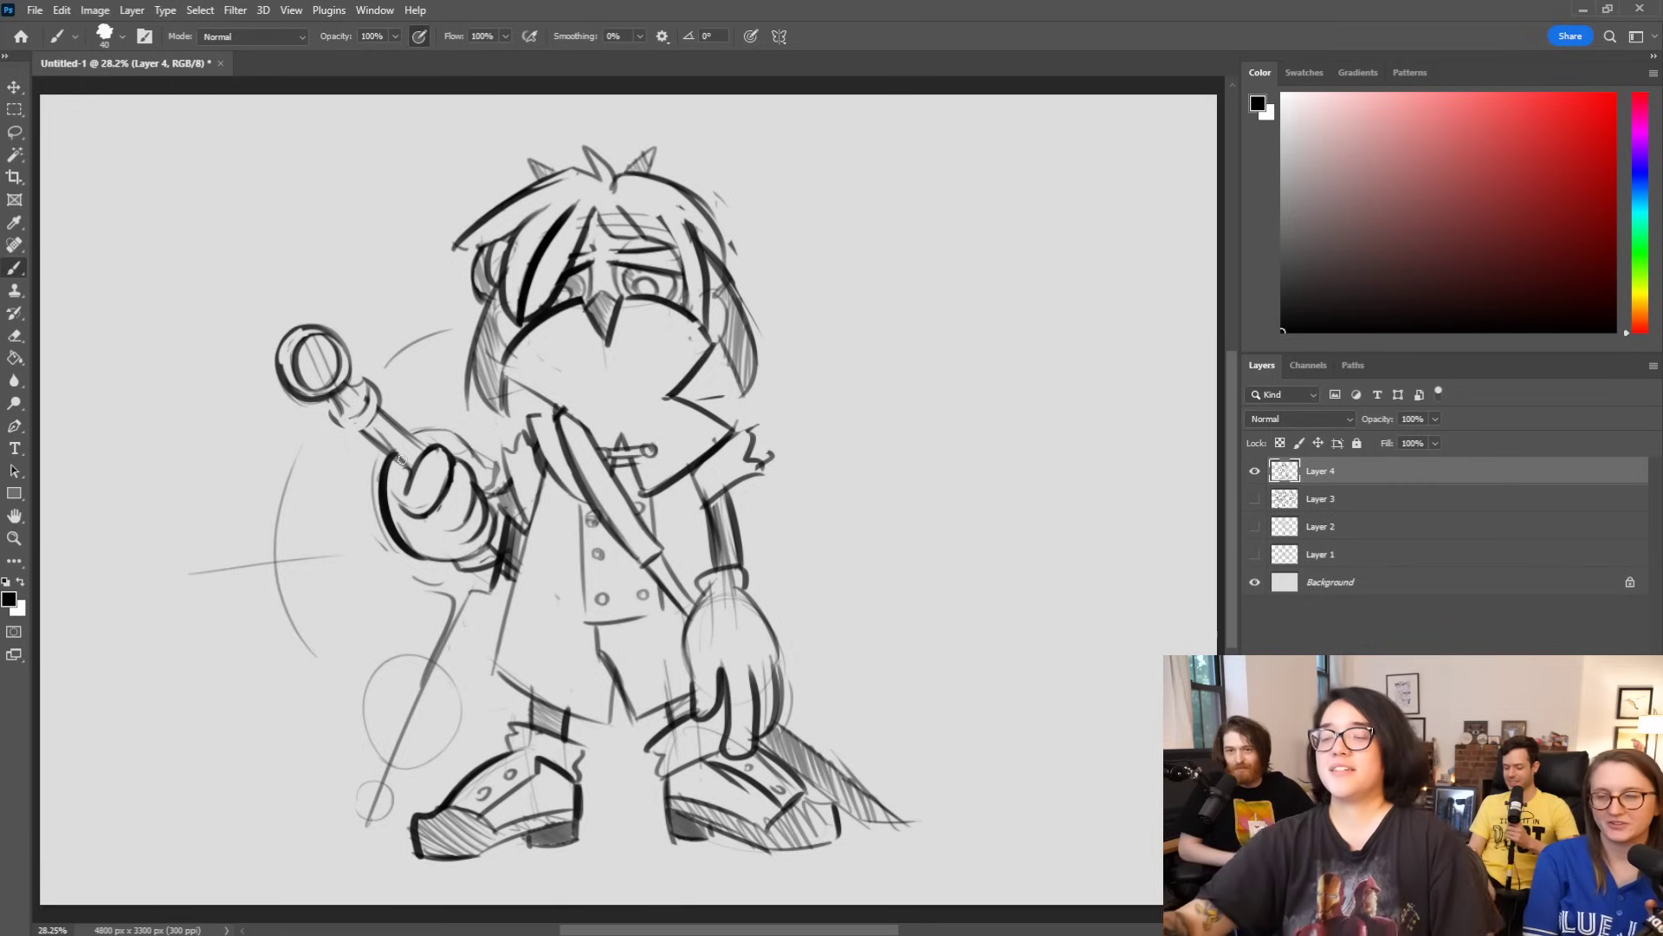
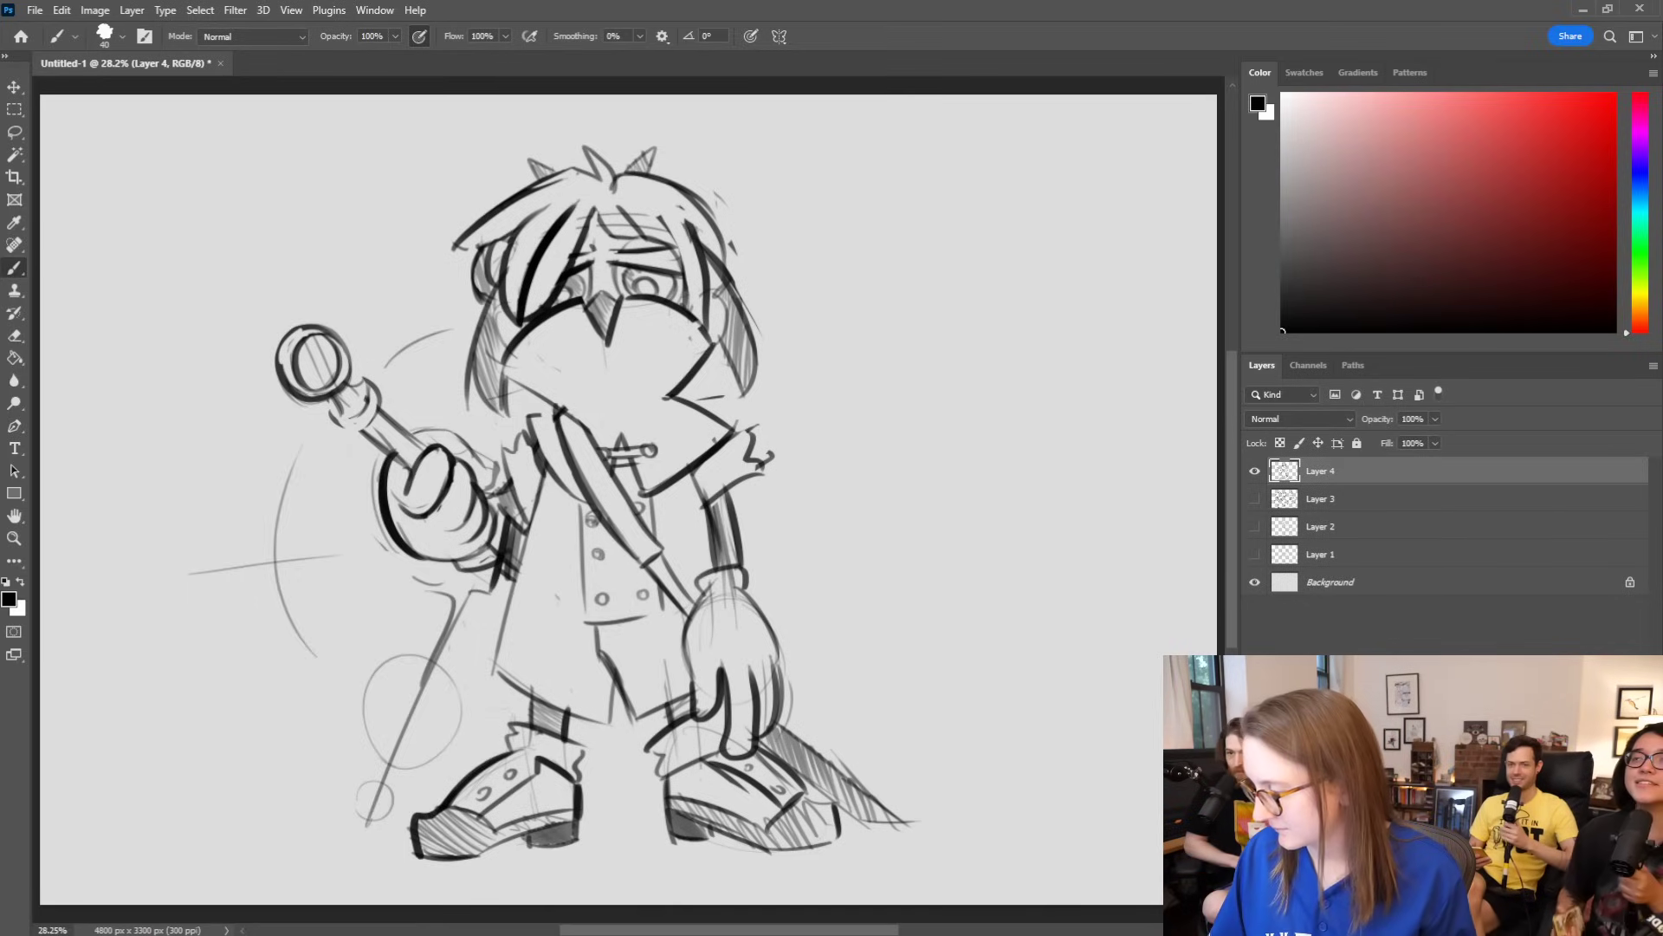
Step: Create a blank layer with Layer 4 hidden, and switch to the Pencil tool
click(1609, 920)
click(1255, 499)
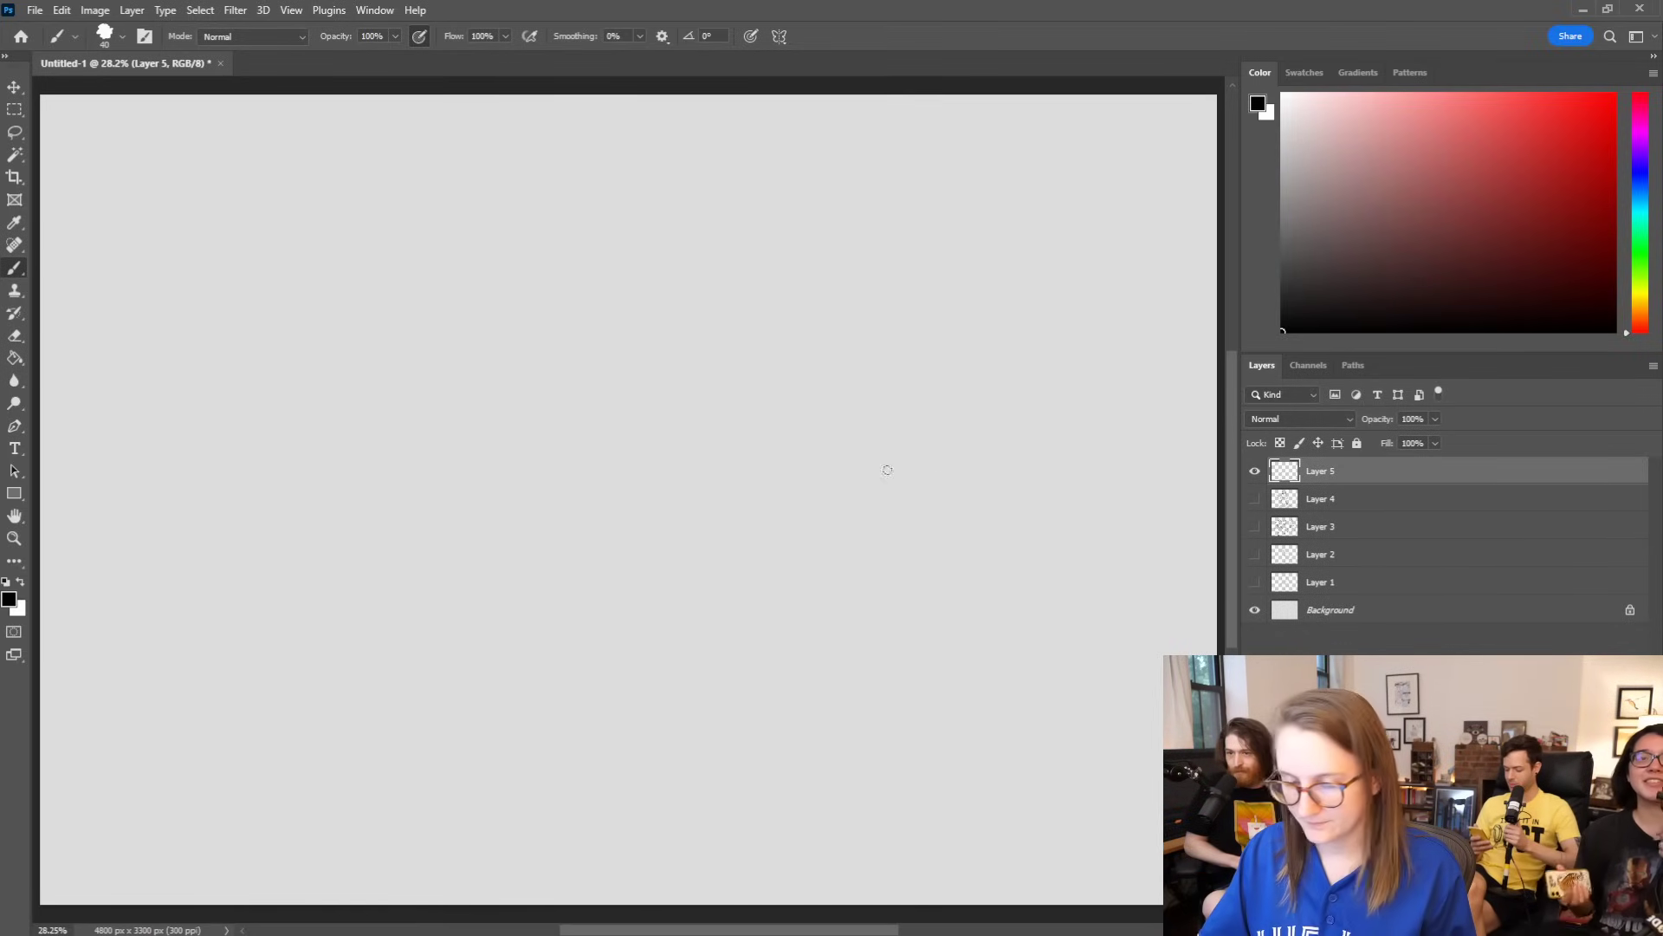
right_click(14, 268)
click(87, 284)
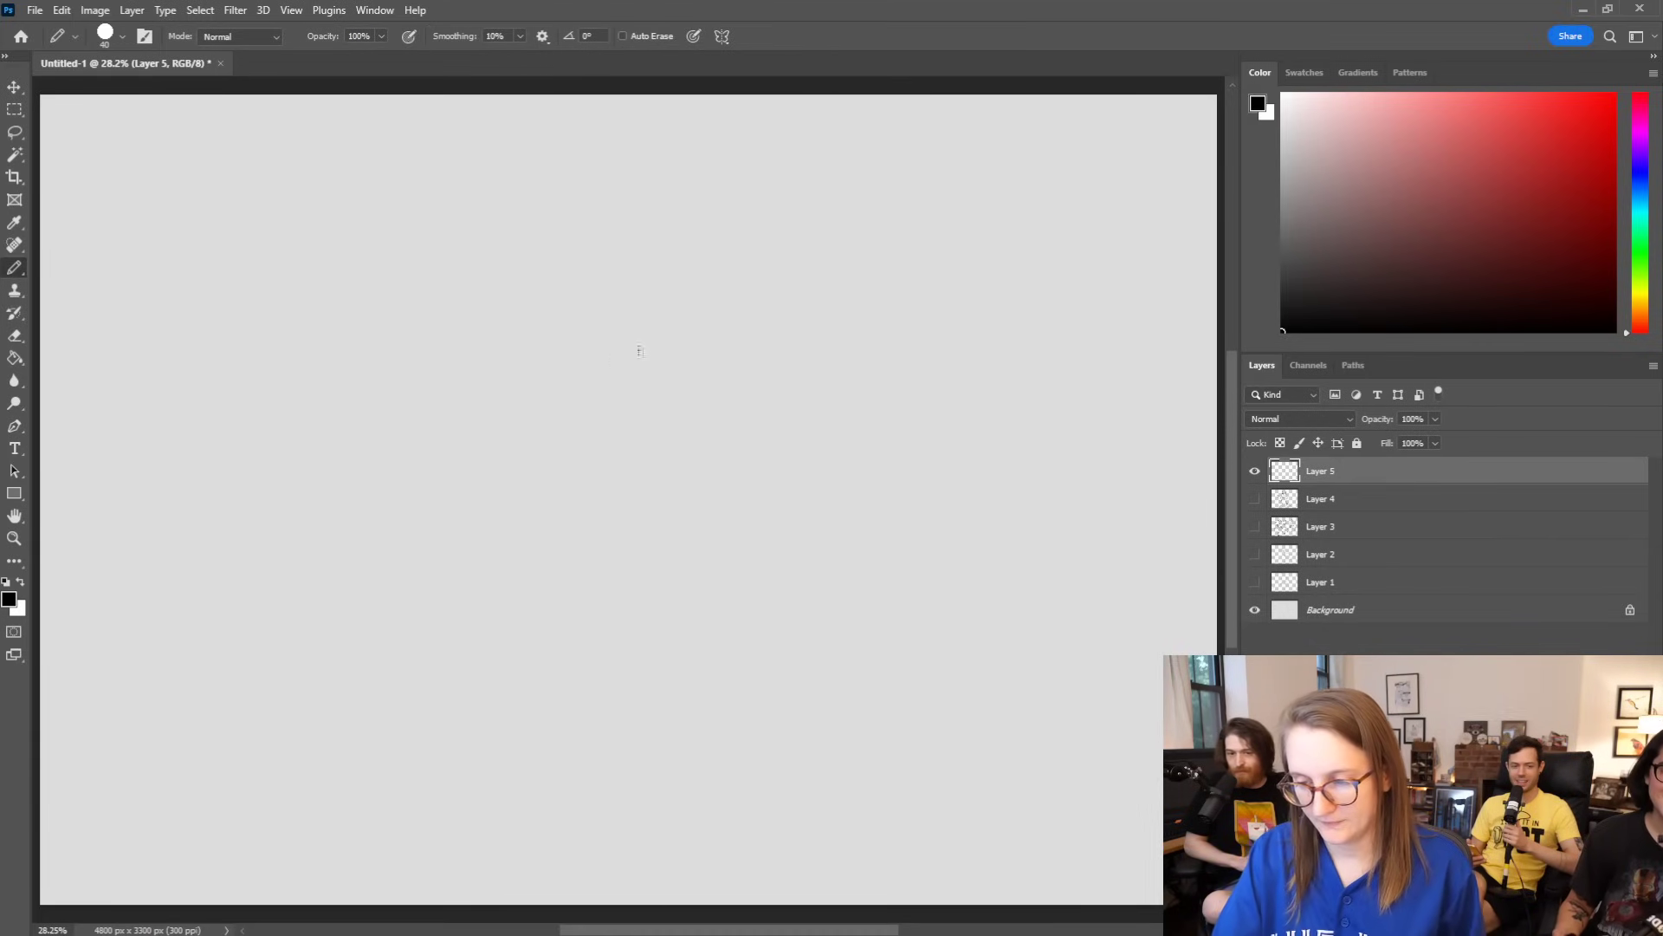
Step: Draw a wide dome-shaped body with two narrow eyes and a flat mouth near its upper edge
mouse_move(733, 330)
mouse_down()
mouse_move(739, 342)
mouse_move(345, 420)
mouse_move(668, 479)
mouse_move(739, 336)
mouse_up()
mouse_move(507, 275)
mouse_down()
mouse_move(525, 271)
mouse_move(502, 273)
mouse_up()
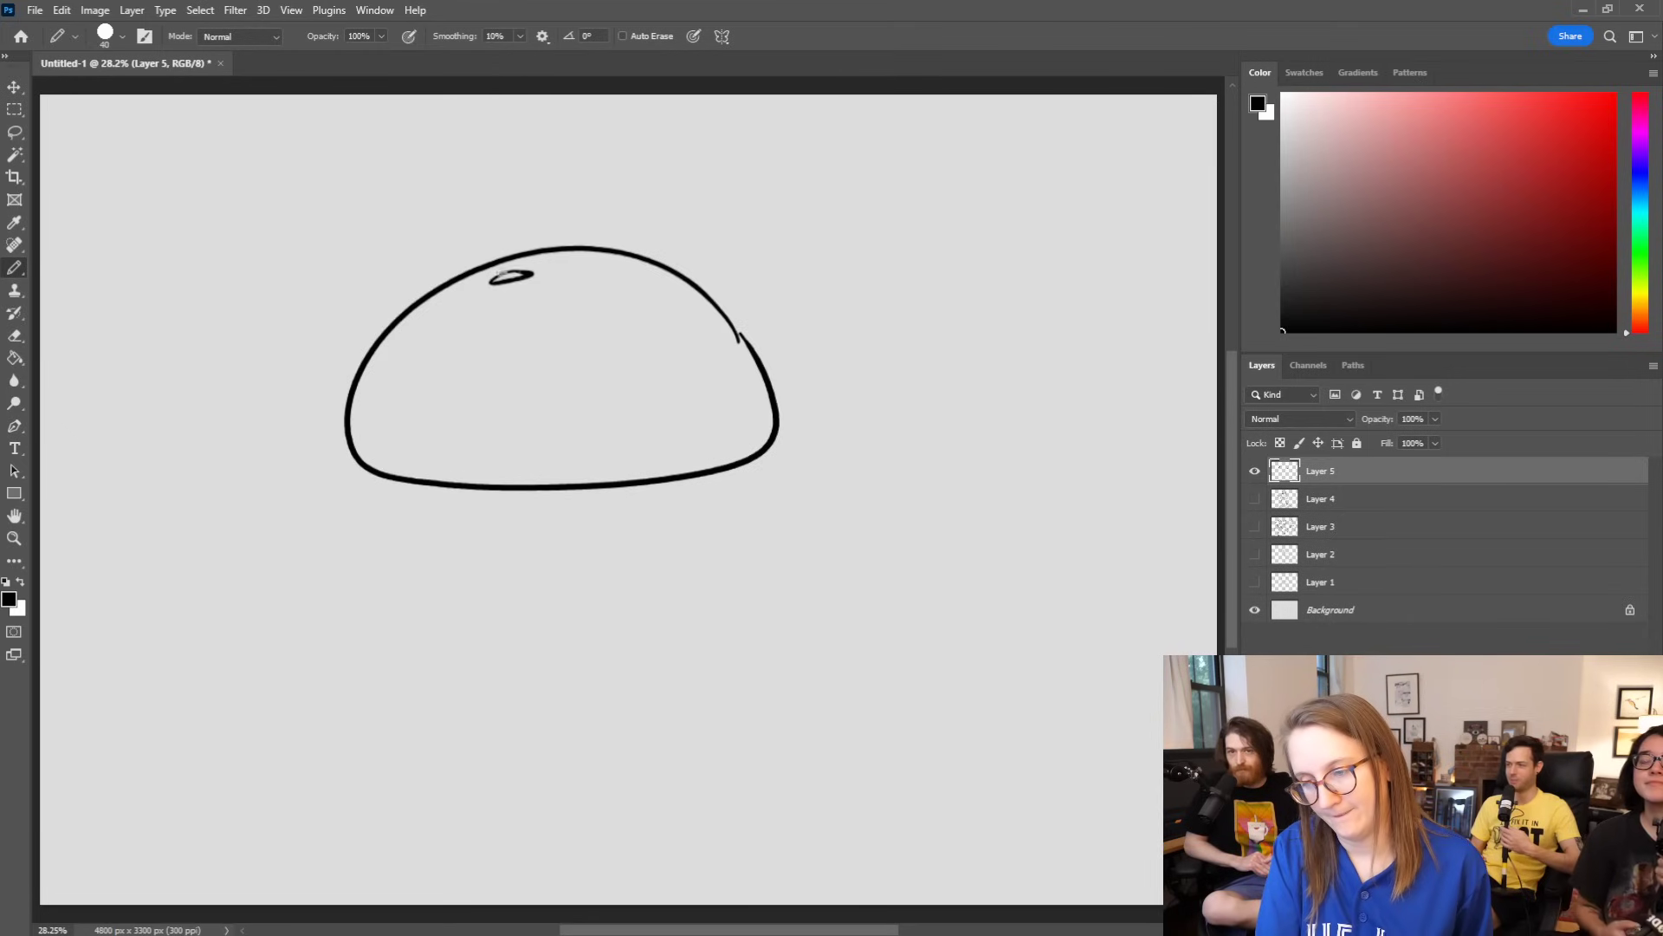
mouse_move(606, 272)
mouse_down()
mouse_move(575, 295)
mouse_move(512, 293)
mouse_move(603, 271)
mouse_move(527, 293)
mouse_up()
drag(548, 288, 547, 293)
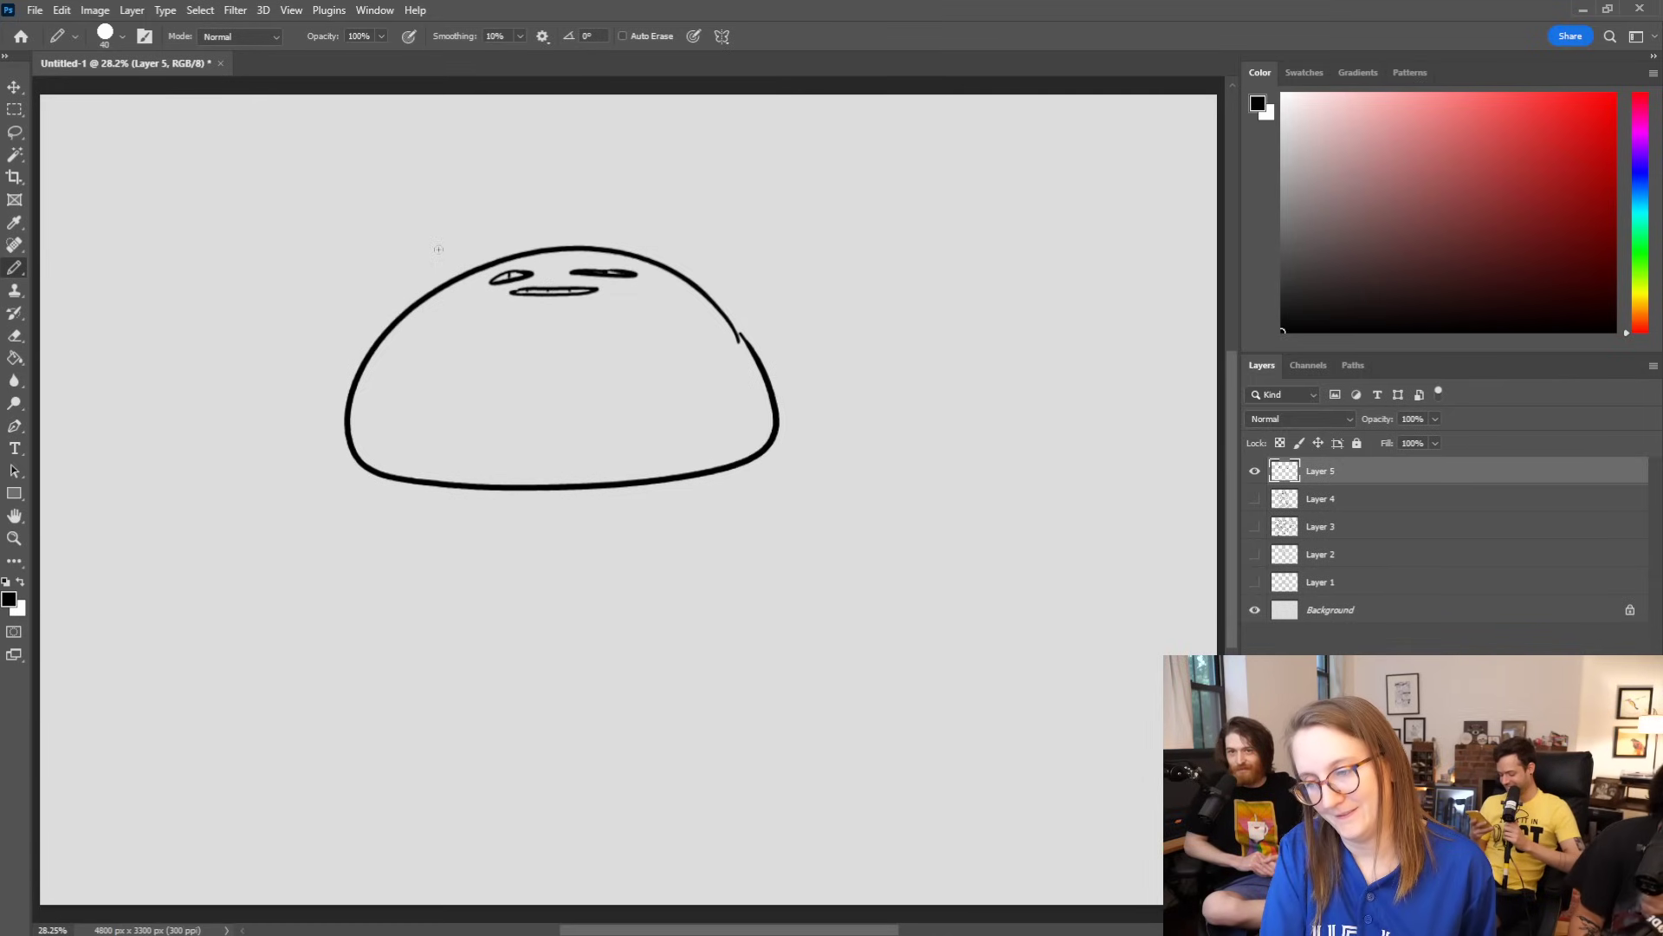
Step: Sketch a small pointed shape and an accent line above the dome creature's head, and redraw its mouth shorter
mouse_move(474, 243)
mouse_down()
mouse_move(492, 246)
mouse_move(435, 246)
mouse_move(454, 266)
mouse_up()
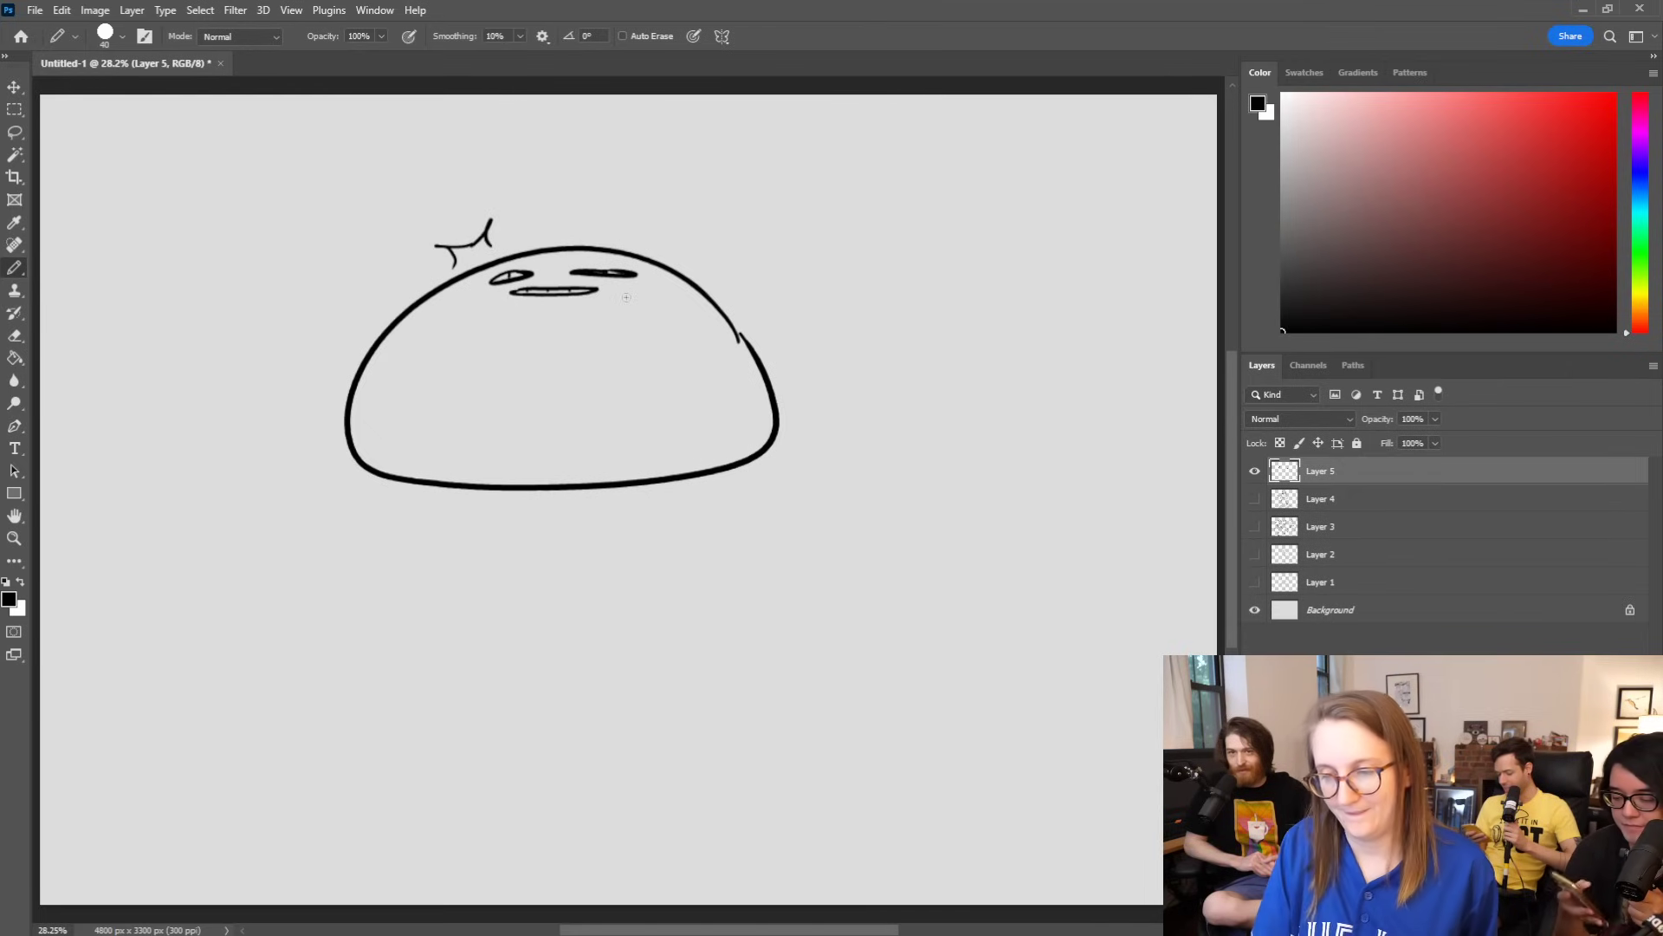
drag(422, 201, 443, 227)
key(e)
mouse_move(624, 273)
mouse_down()
mouse_move(520, 292)
mouse_move(552, 280)
mouse_up()
key(b)
key(e)
key(b)
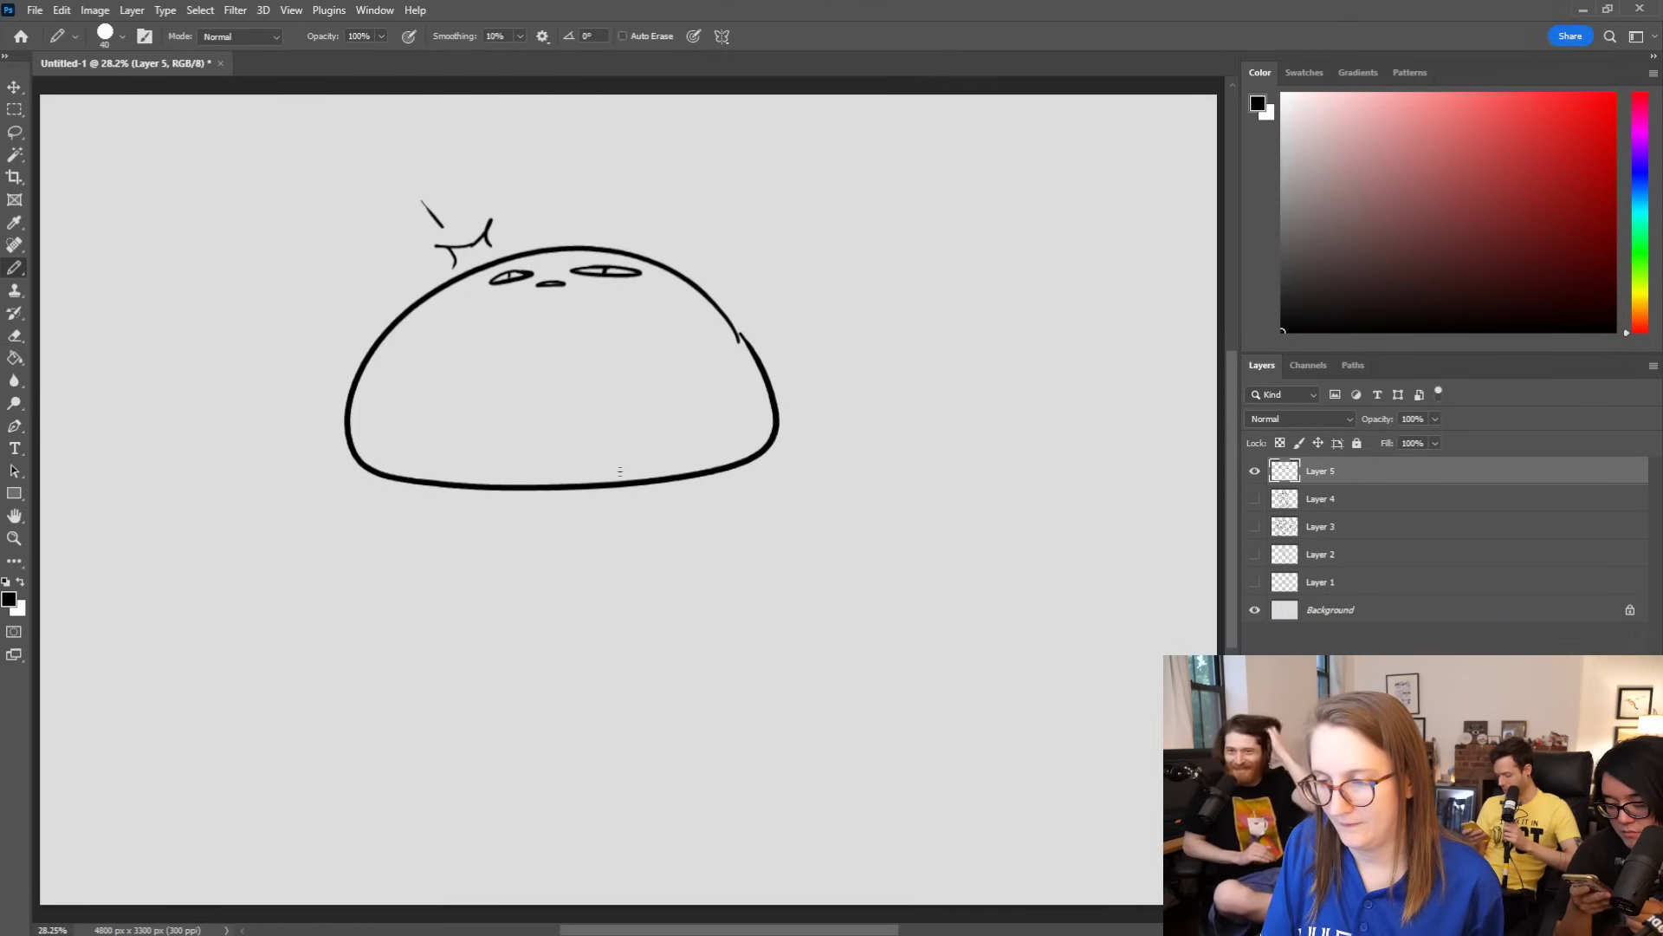
Step: Erase the marks above the dome creature and draw two thin legs beneath its body
key(e)
mouse_move(492, 223)
mouse_down()
mouse_move(440, 253)
mouse_move(483, 234)
mouse_move(453, 264)
mouse_up()
drag(422, 203, 444, 229)
key(b)
mouse_move(501, 462)
mouse_down()
mouse_move(491, 525)
mouse_move(500, 535)
mouse_move(507, 489)
mouse_move(557, 548)
mouse_move(556, 462)
mouse_move(551, 511)
mouse_move(494, 466)
mouse_up()
key(e)
key(b)
Step: Add small arms at both sides of the dome creature and a speech bubble containing a y above it
drag(371, 345, 347, 400)
mouse_move(715, 351)
mouse_down()
mouse_move(734, 398)
mouse_move(730, 359)
mouse_move(711, 403)
mouse_move(723, 417)
mouse_move(737, 382)
mouse_up()
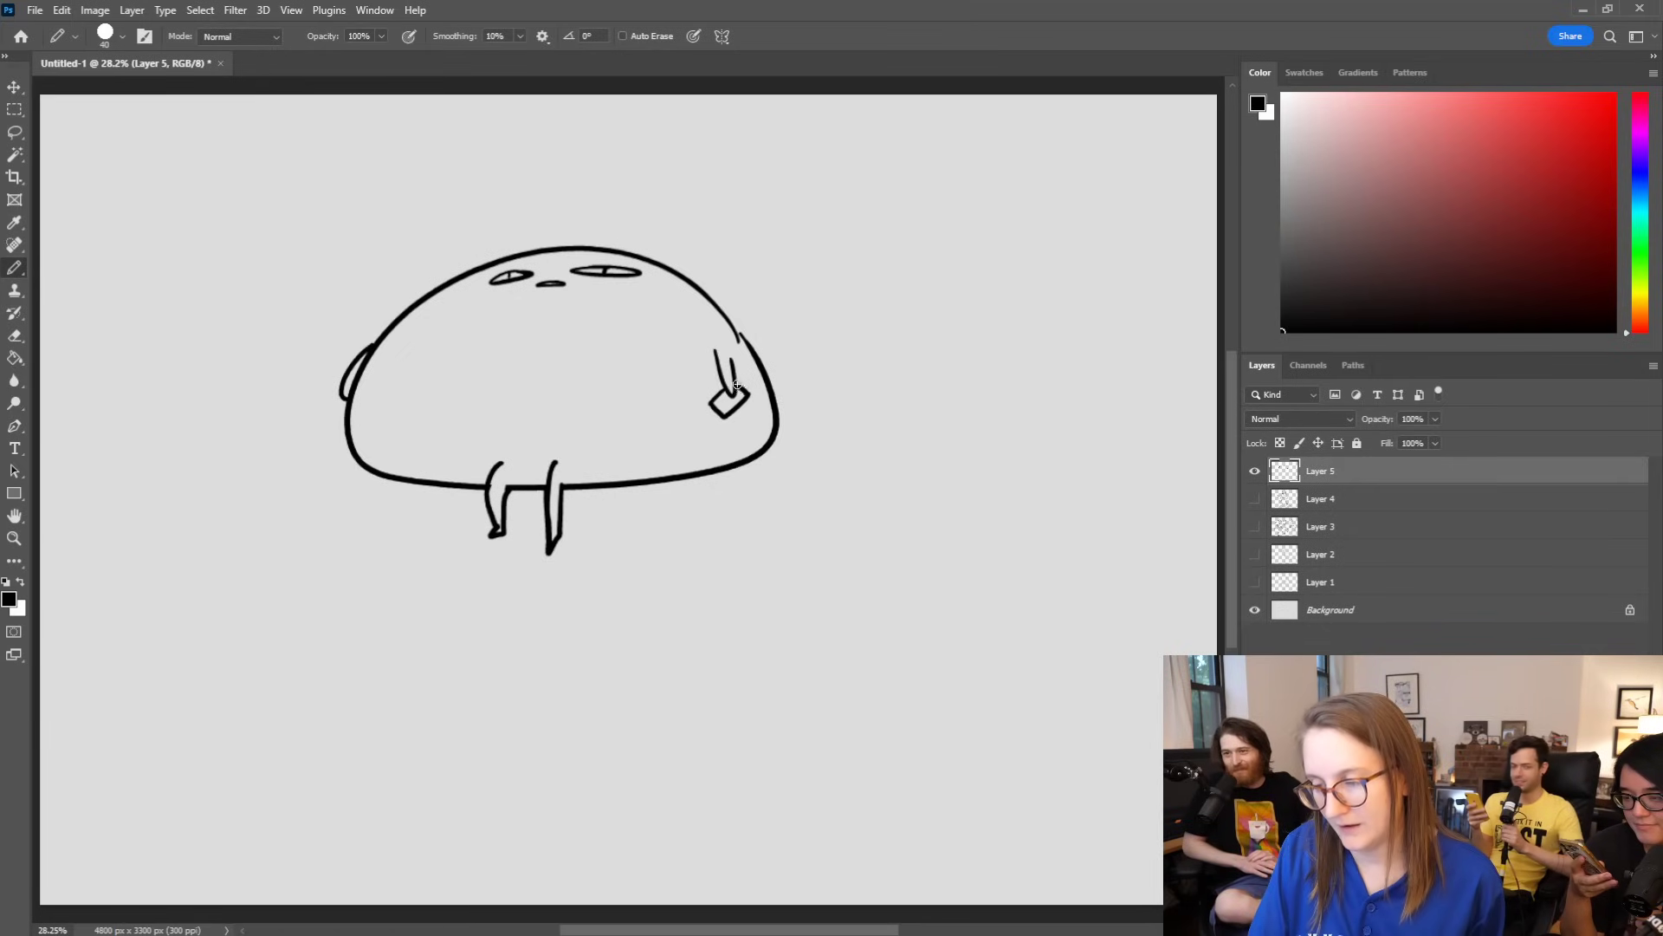
drag(606, 193, 613, 206)
mouse_move(621, 191)
mouse_down()
mouse_move(604, 230)
mouse_move(640, 214)
mouse_move(574, 195)
mouse_move(602, 233)
mouse_up()
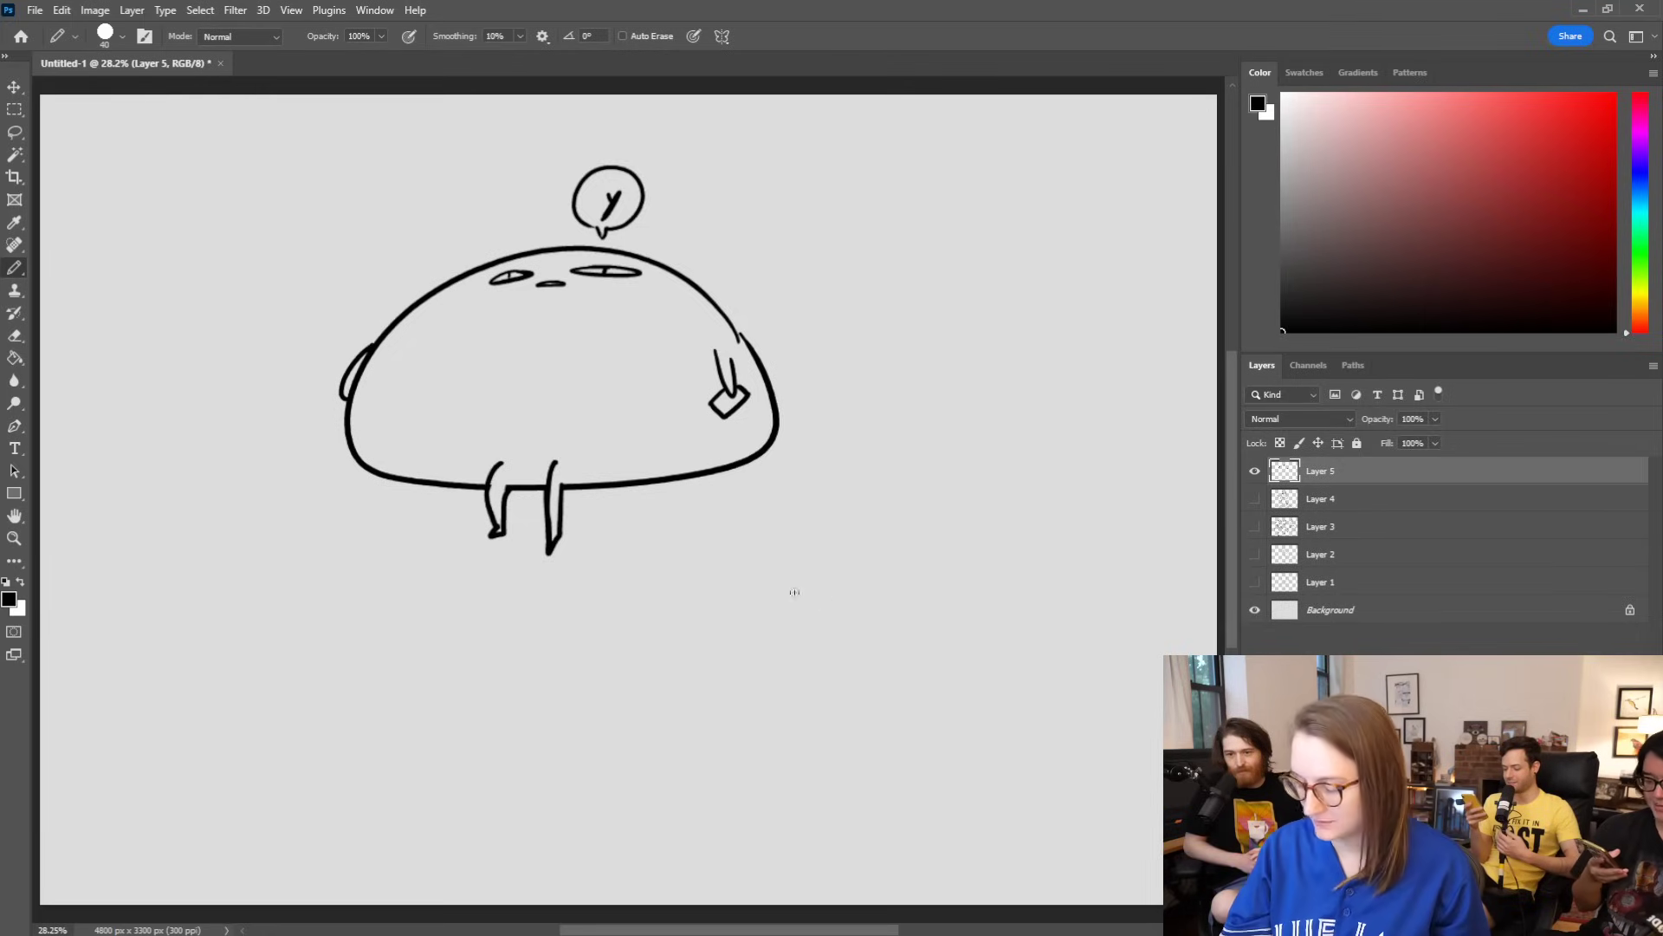
Step: Lasso the entire dome creature with its speech bubble on Layer 5 and delete it
key(l)
mouse_move(438, 585)
mouse_down()
mouse_move(704, 152)
mouse_move(413, 584)
mouse_up()
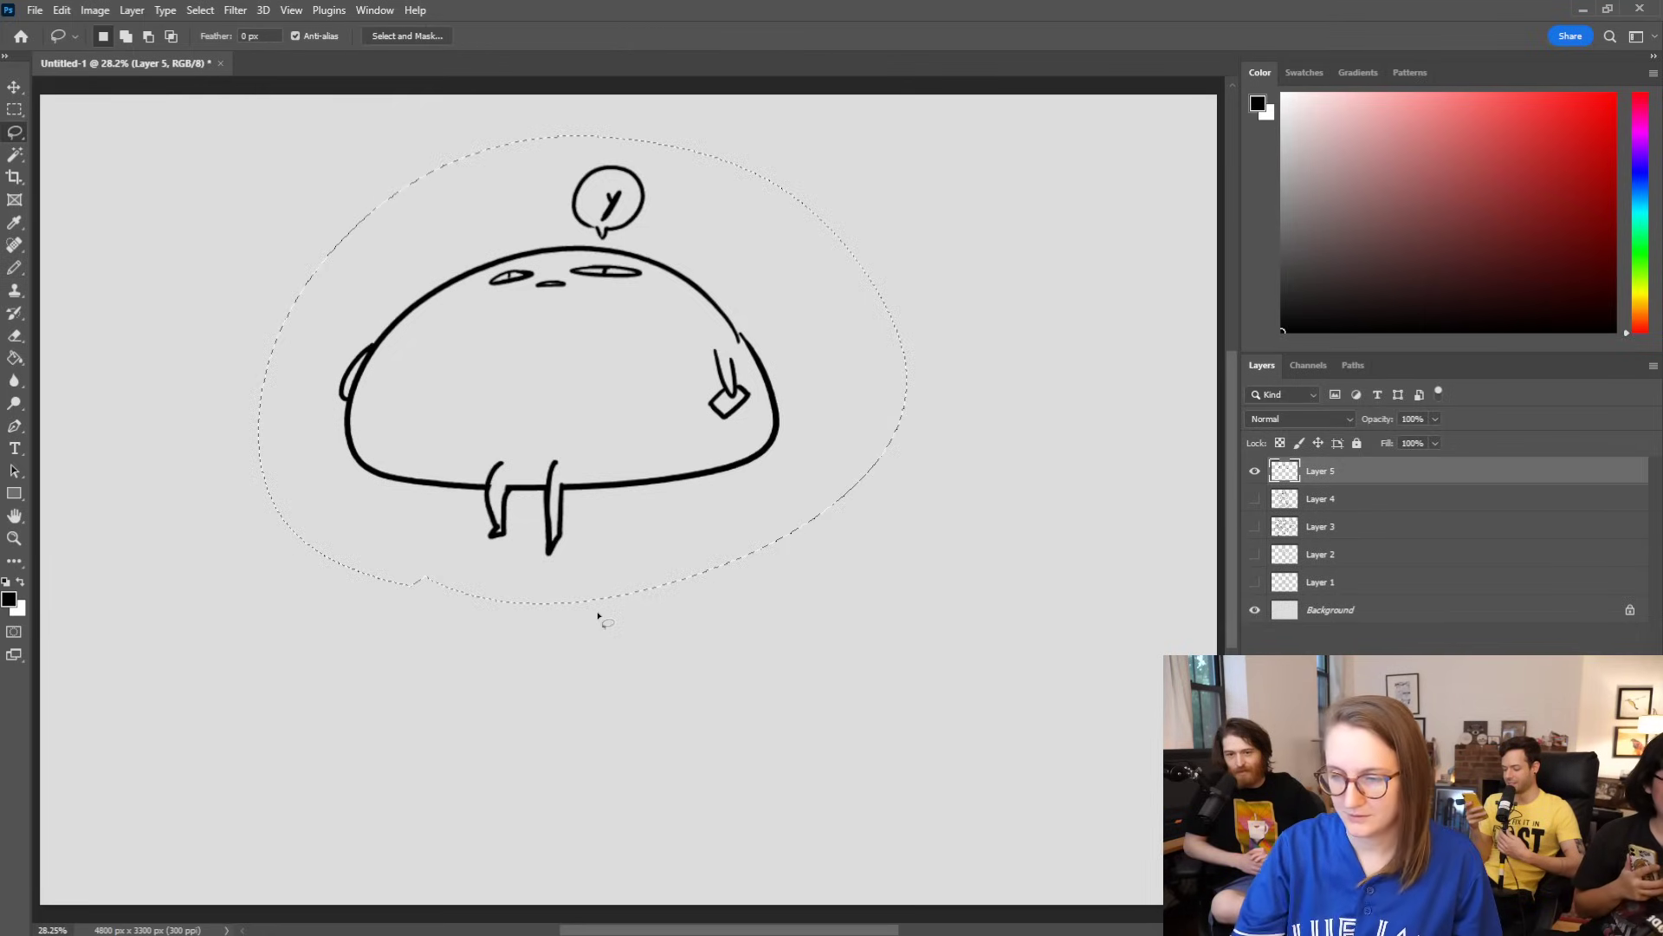
key(Delete)
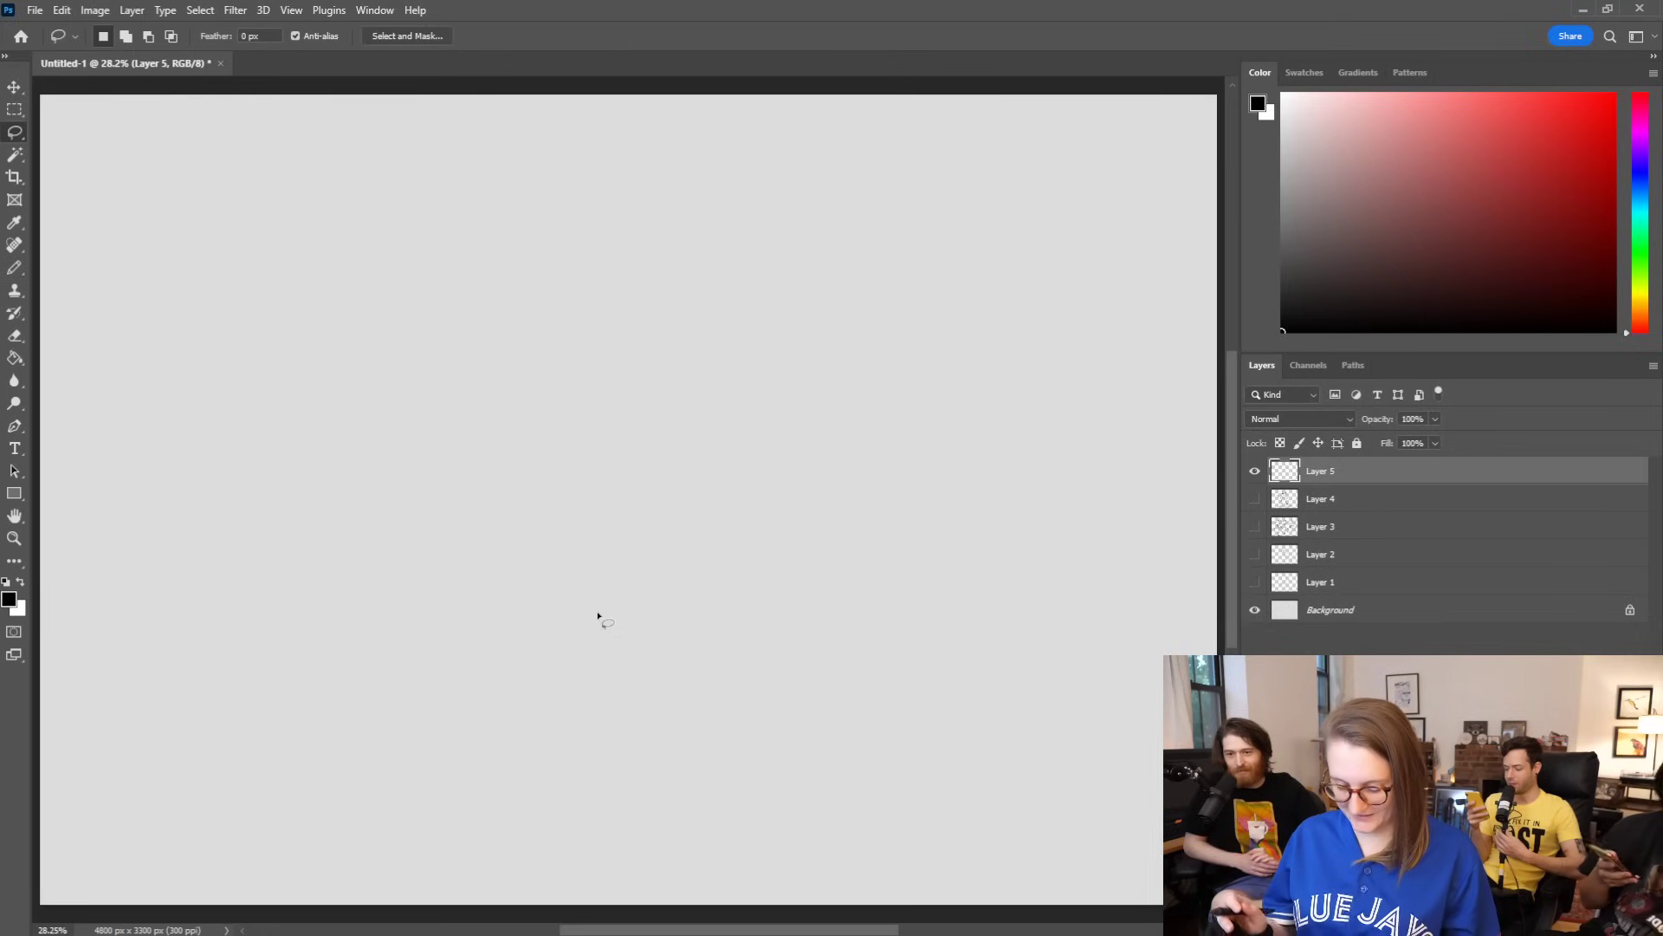
Step: Sketch a light head circle with the Brush tool and shift it slightly up and to the left
key(b)
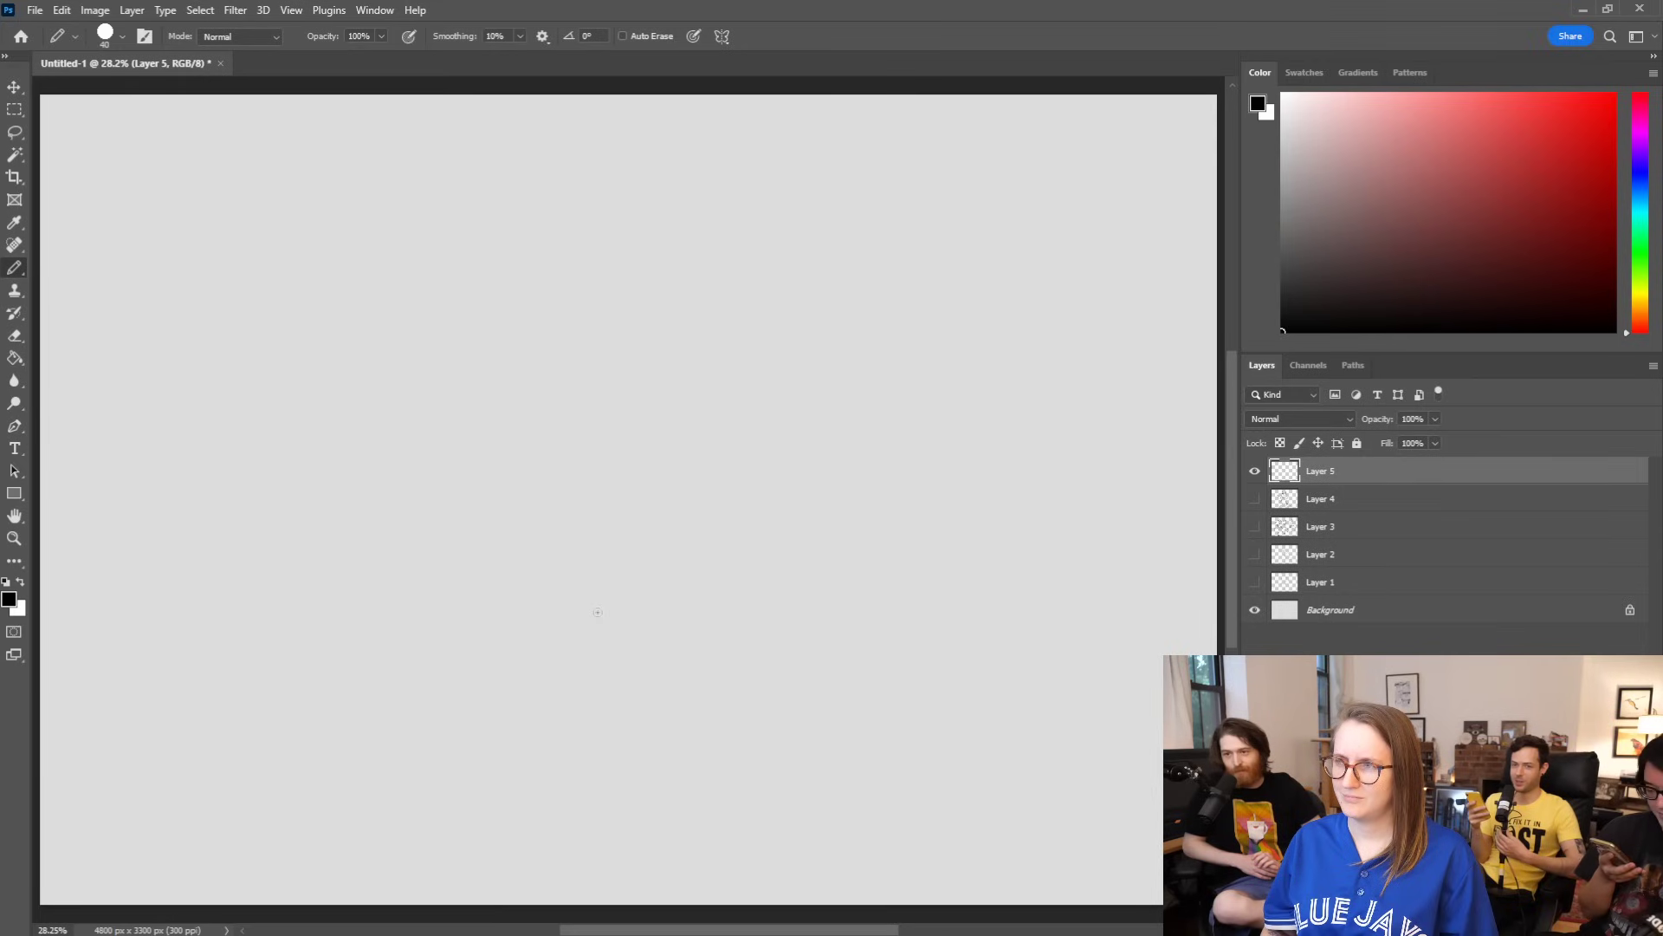
key(shift+b)
key(shift+b)
key(shift+b)
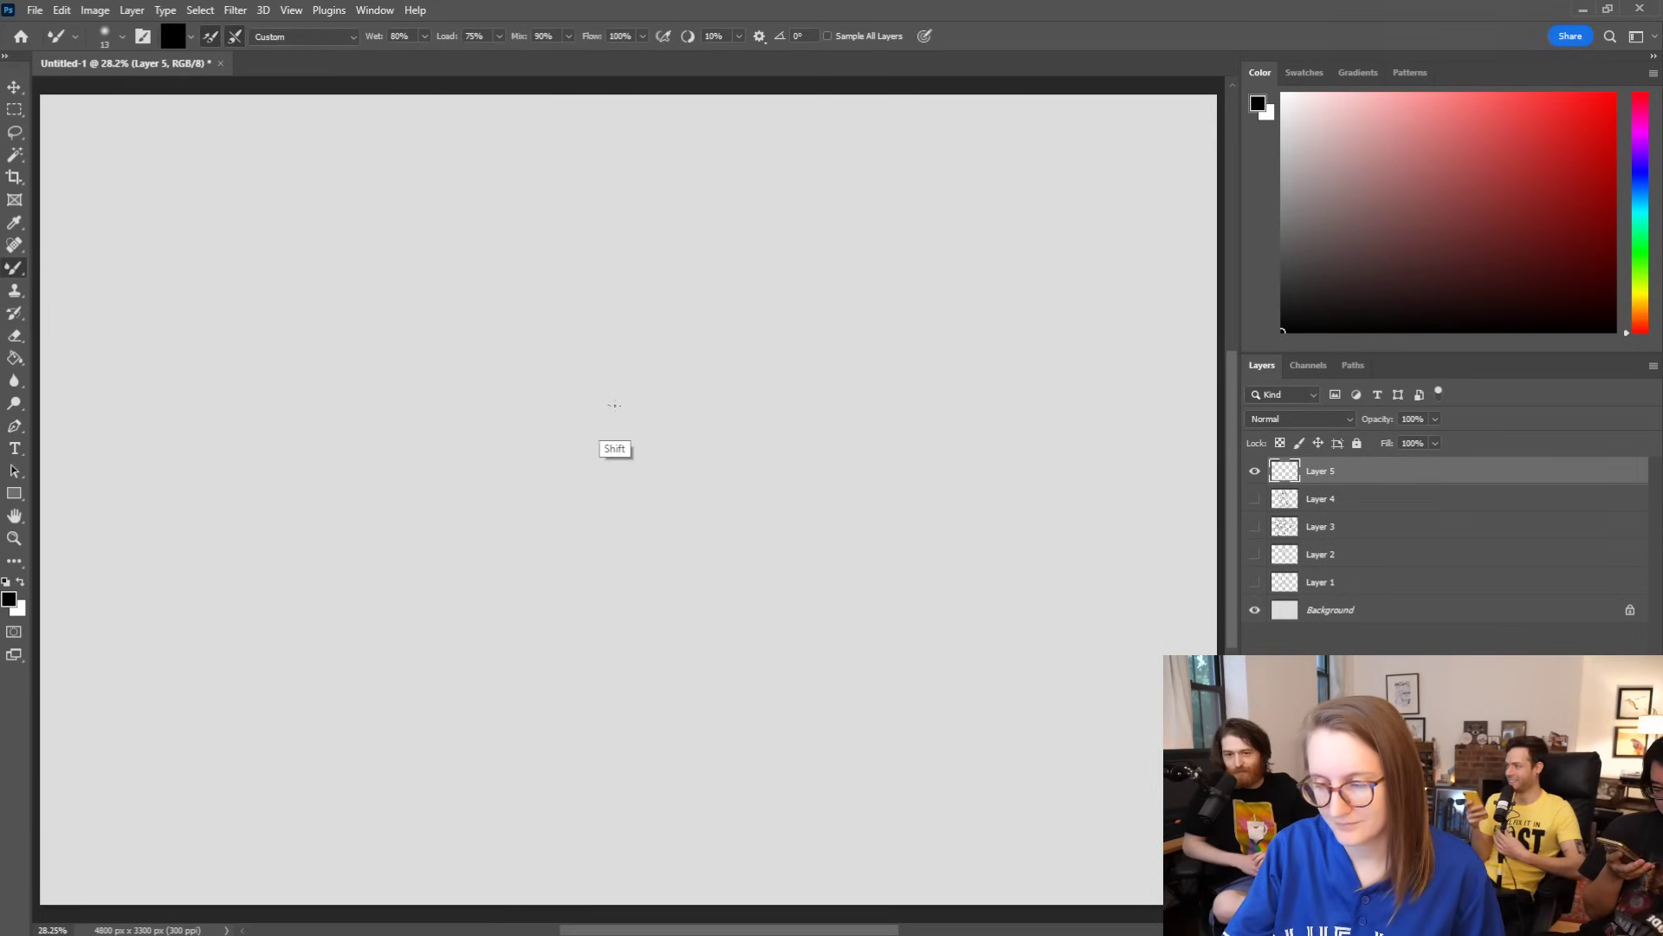
mouse_move(610, 288)
mouse_down()
mouse_move(433, 459)
mouse_move(720, 308)
mouse_move(498, 303)
mouse_up()
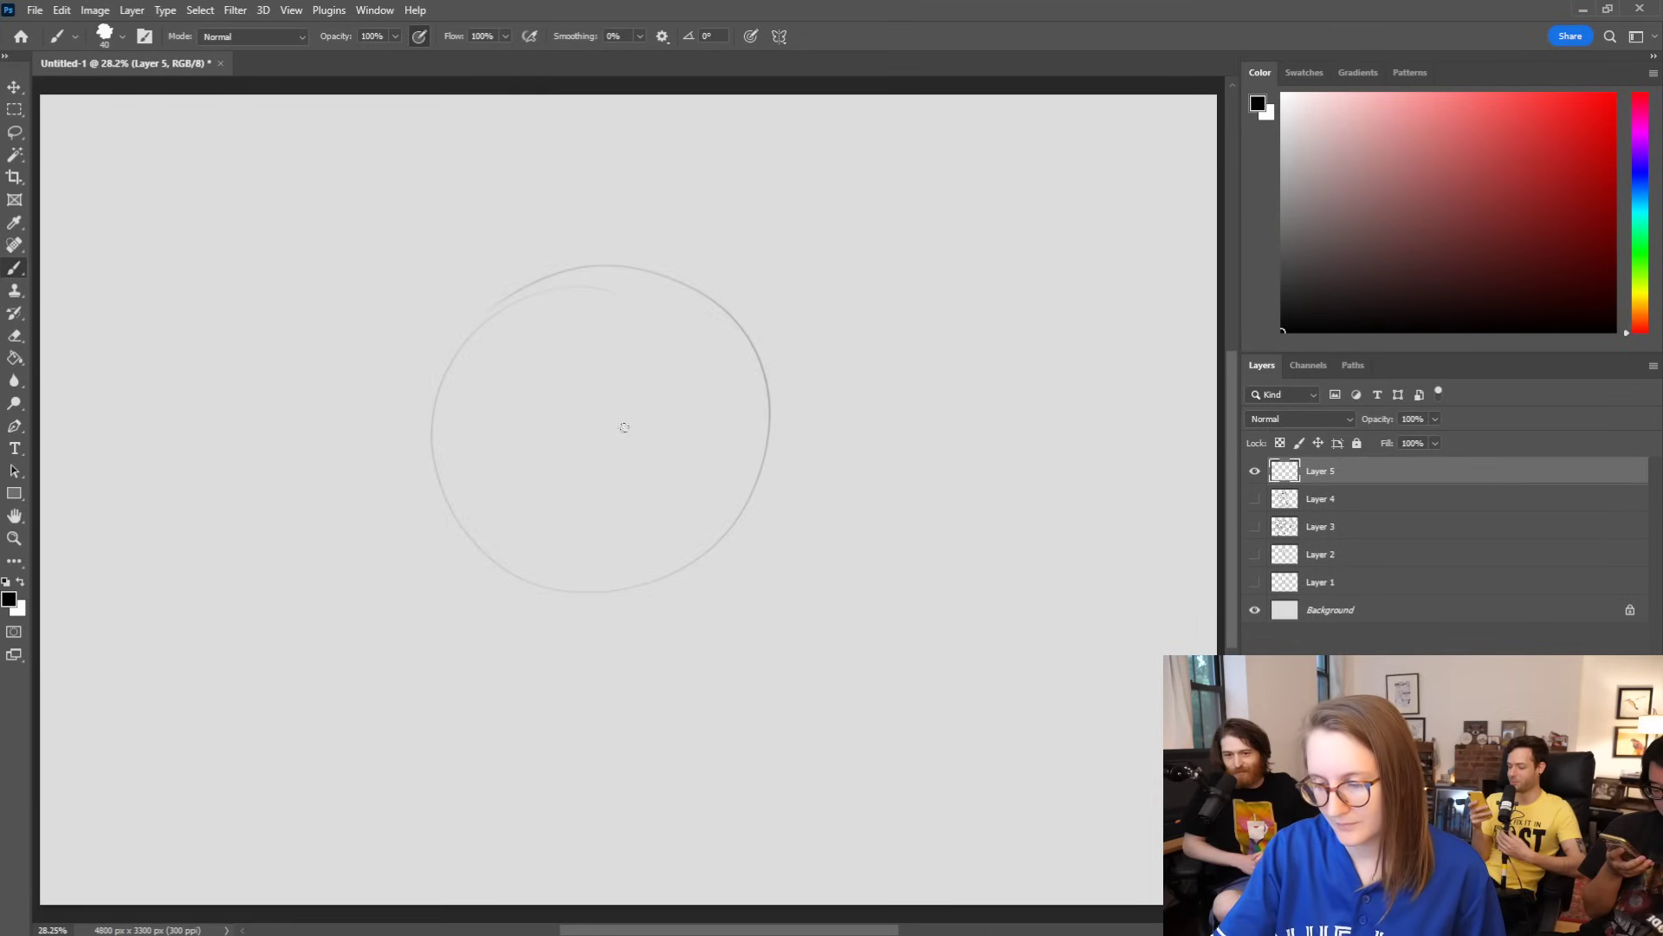
key(v)
mouse_move(630, 534)
mouse_down()
mouse_move(545, 404)
mouse_move(539, 515)
mouse_up()
key(b)
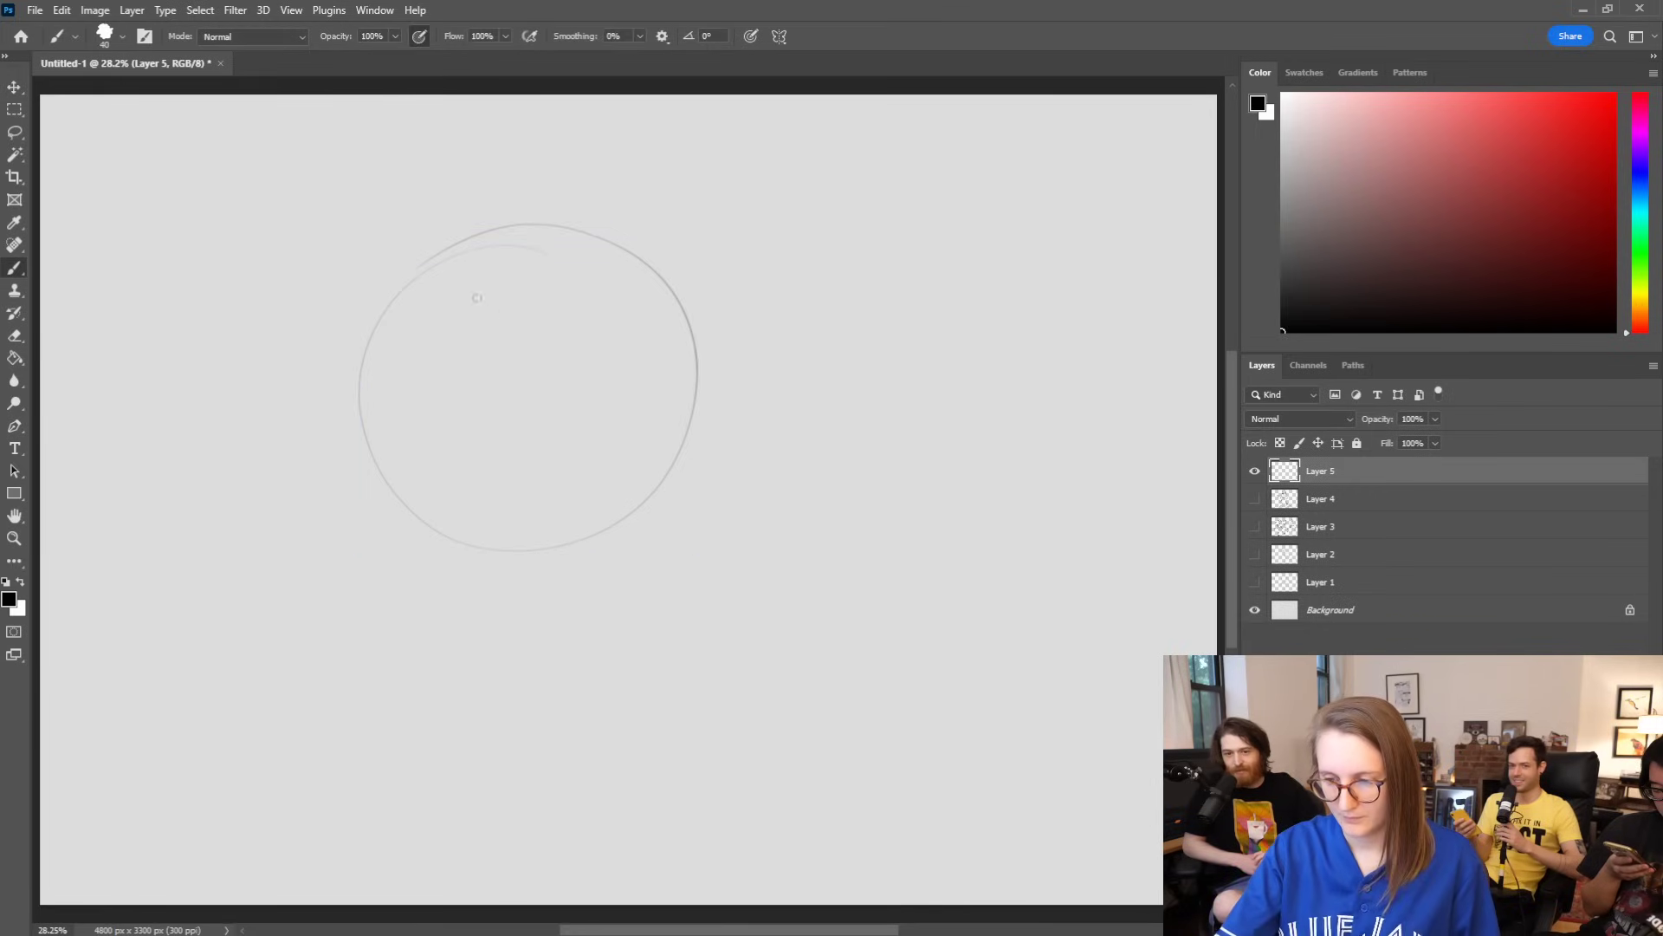
Step: Sketch a curved face centre line and a tapered jaw below the head circle, erasing the stray jaw strokes
drag(426, 311, 510, 620)
drag(368, 425, 451, 624)
key(ctrl+z)
mouse_move(363, 420)
mouse_down()
mouse_move(461, 618)
mouse_move(572, 692)
mouse_up()
mouse_move(664, 413)
mouse_down()
mouse_move(669, 546)
mouse_move(574, 659)
mouse_move(592, 655)
mouse_up()
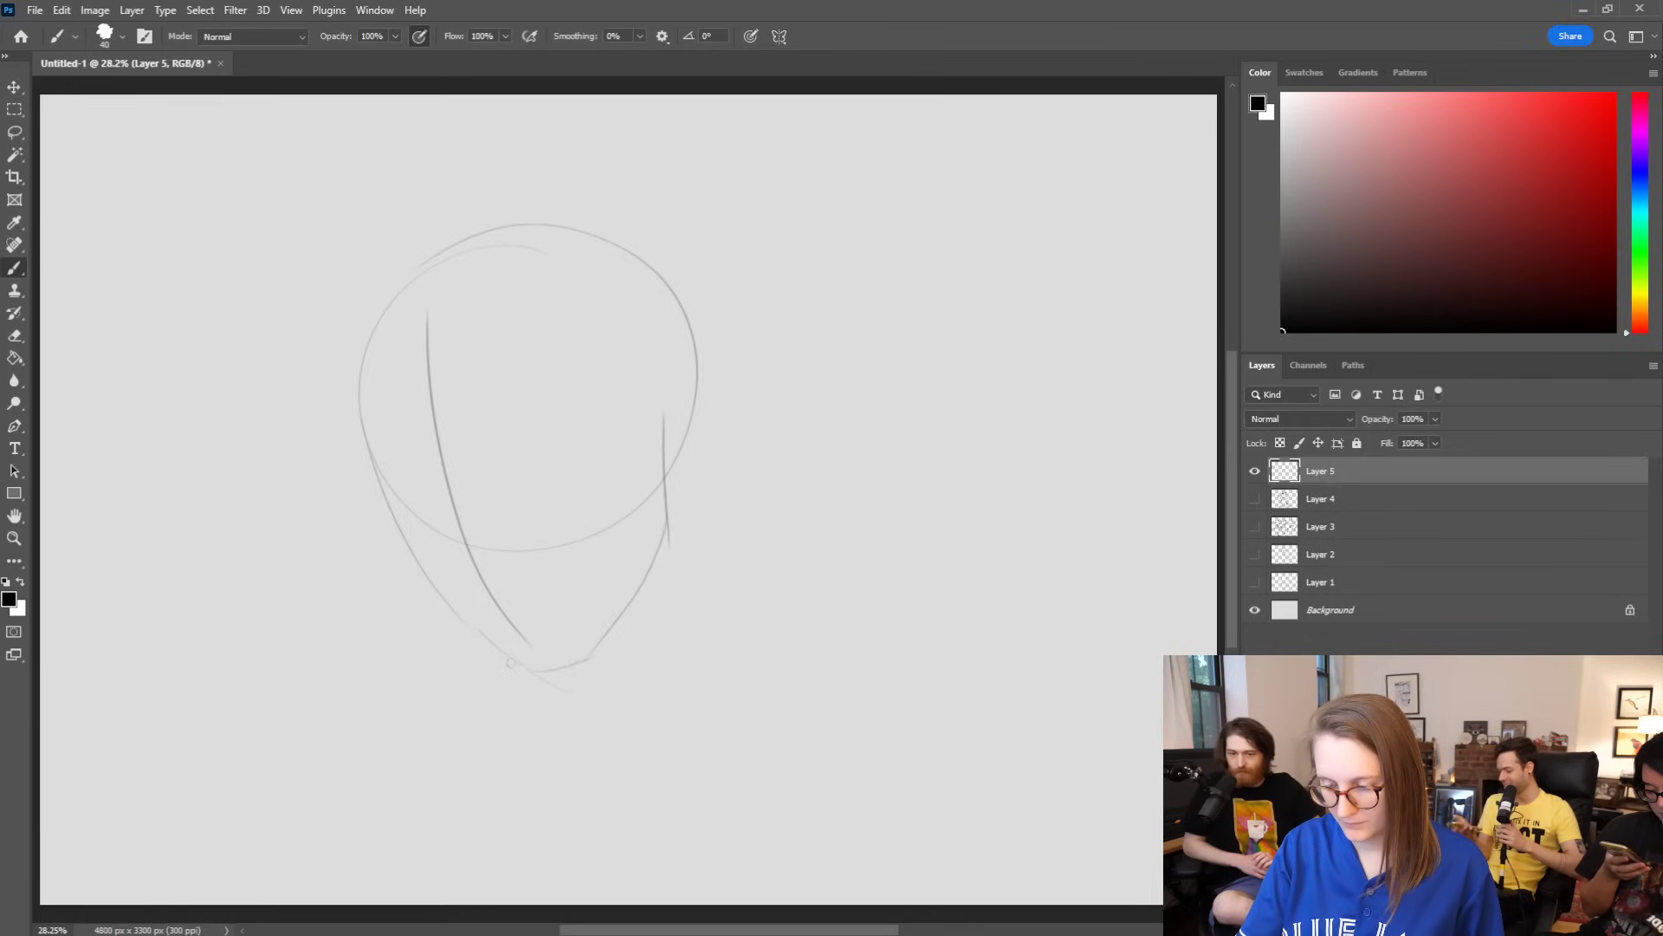
drag(671, 533, 578, 651)
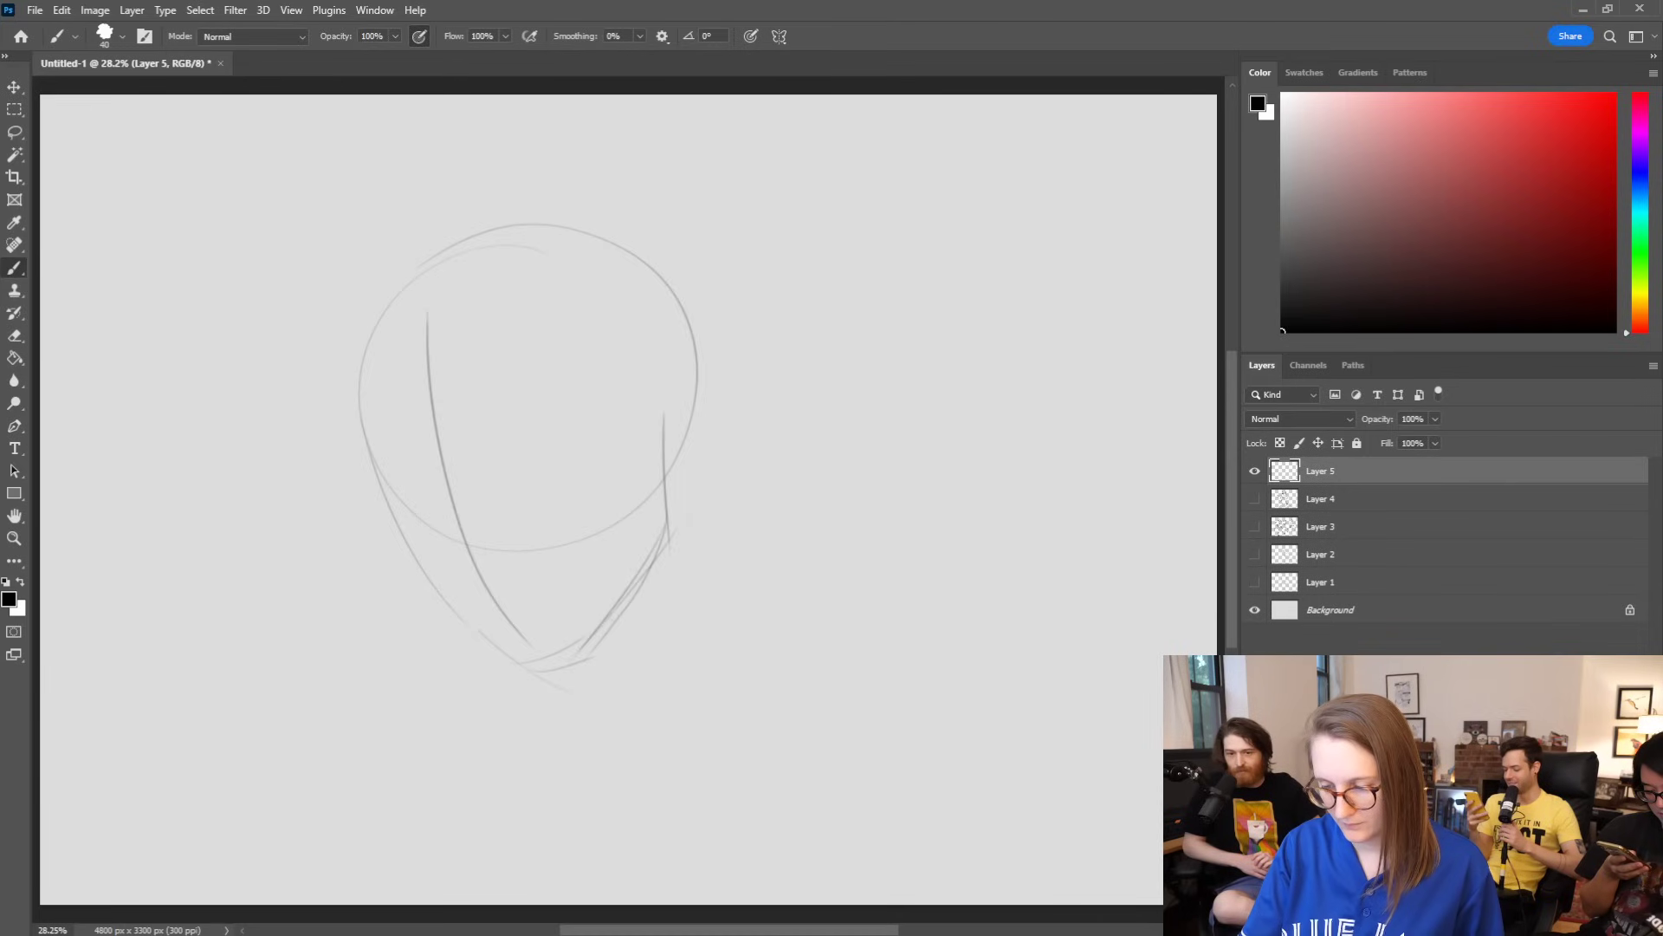
key(e)
drag(669, 539, 654, 598)
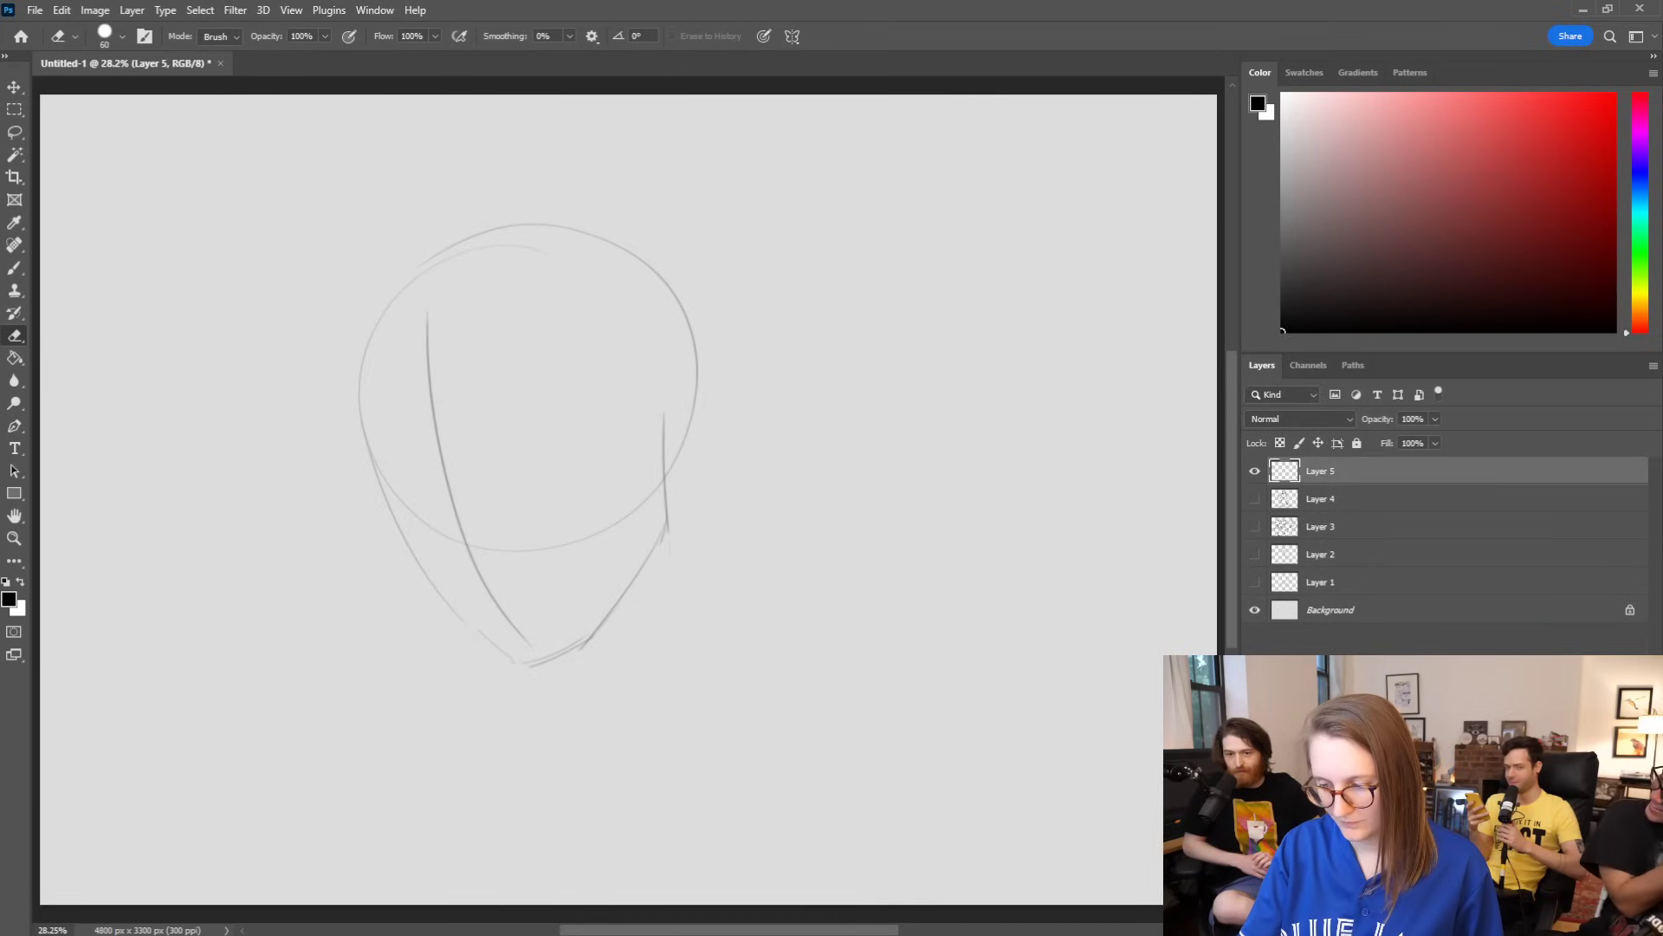
key(b)
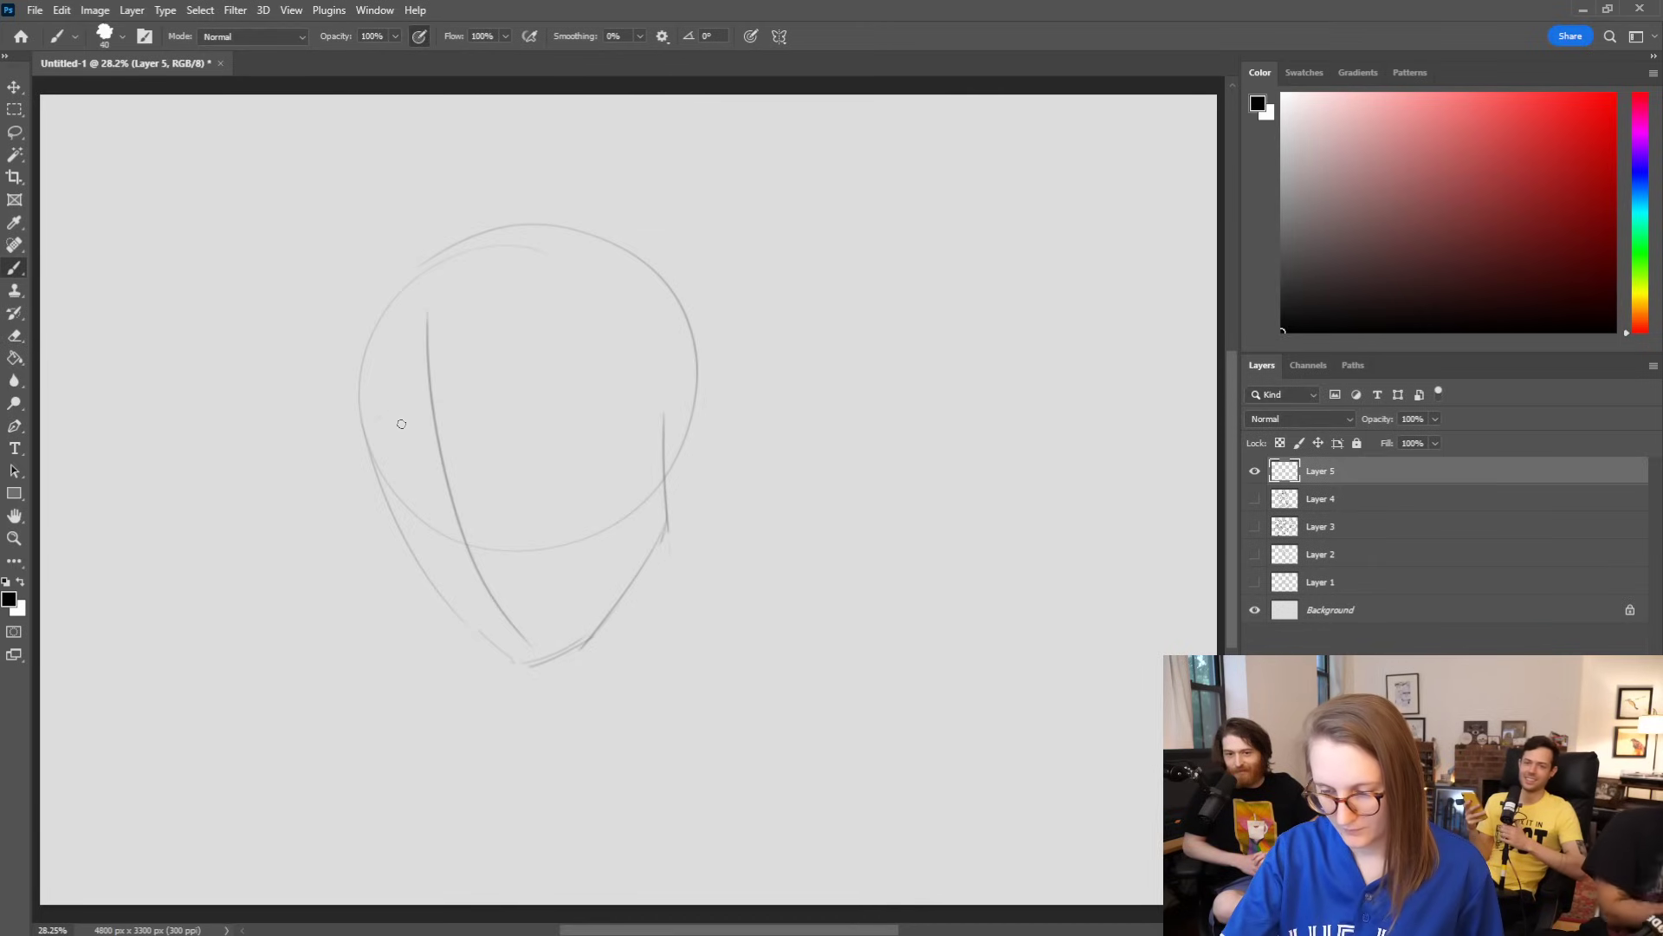
Step: Sketch a sharply angled brow on the far side of the face and a wider arched brow on the near side
mouse_move(397, 424)
mouse_down()
mouse_move(438, 450)
mouse_move(373, 415)
mouse_move(379, 431)
mouse_move(398, 424)
mouse_move(426, 454)
mouse_move(369, 395)
mouse_move(377, 428)
mouse_move(432, 460)
mouse_up()
key(ctrl+z)
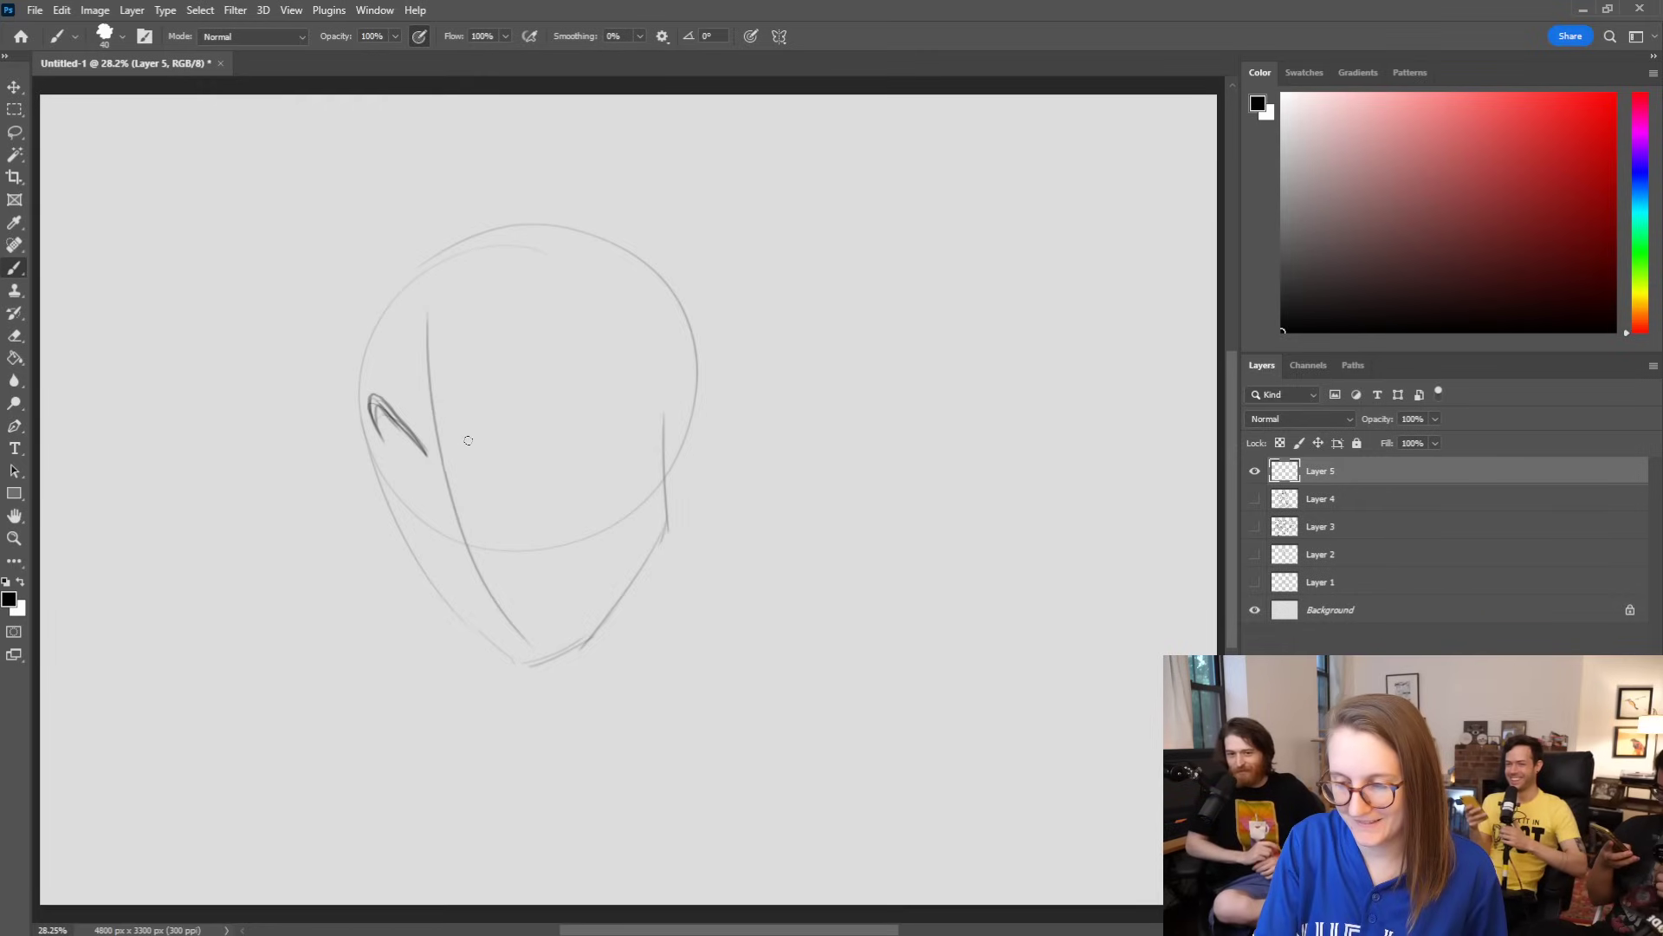
mouse_move(498, 400)
mouse_down()
mouse_move(577, 401)
mouse_move(512, 385)
mouse_up()
drag(464, 445, 538, 390)
mouse_move(460, 452)
mouse_down()
mouse_move(537, 399)
mouse_move(514, 400)
mouse_move(590, 407)
mouse_up()
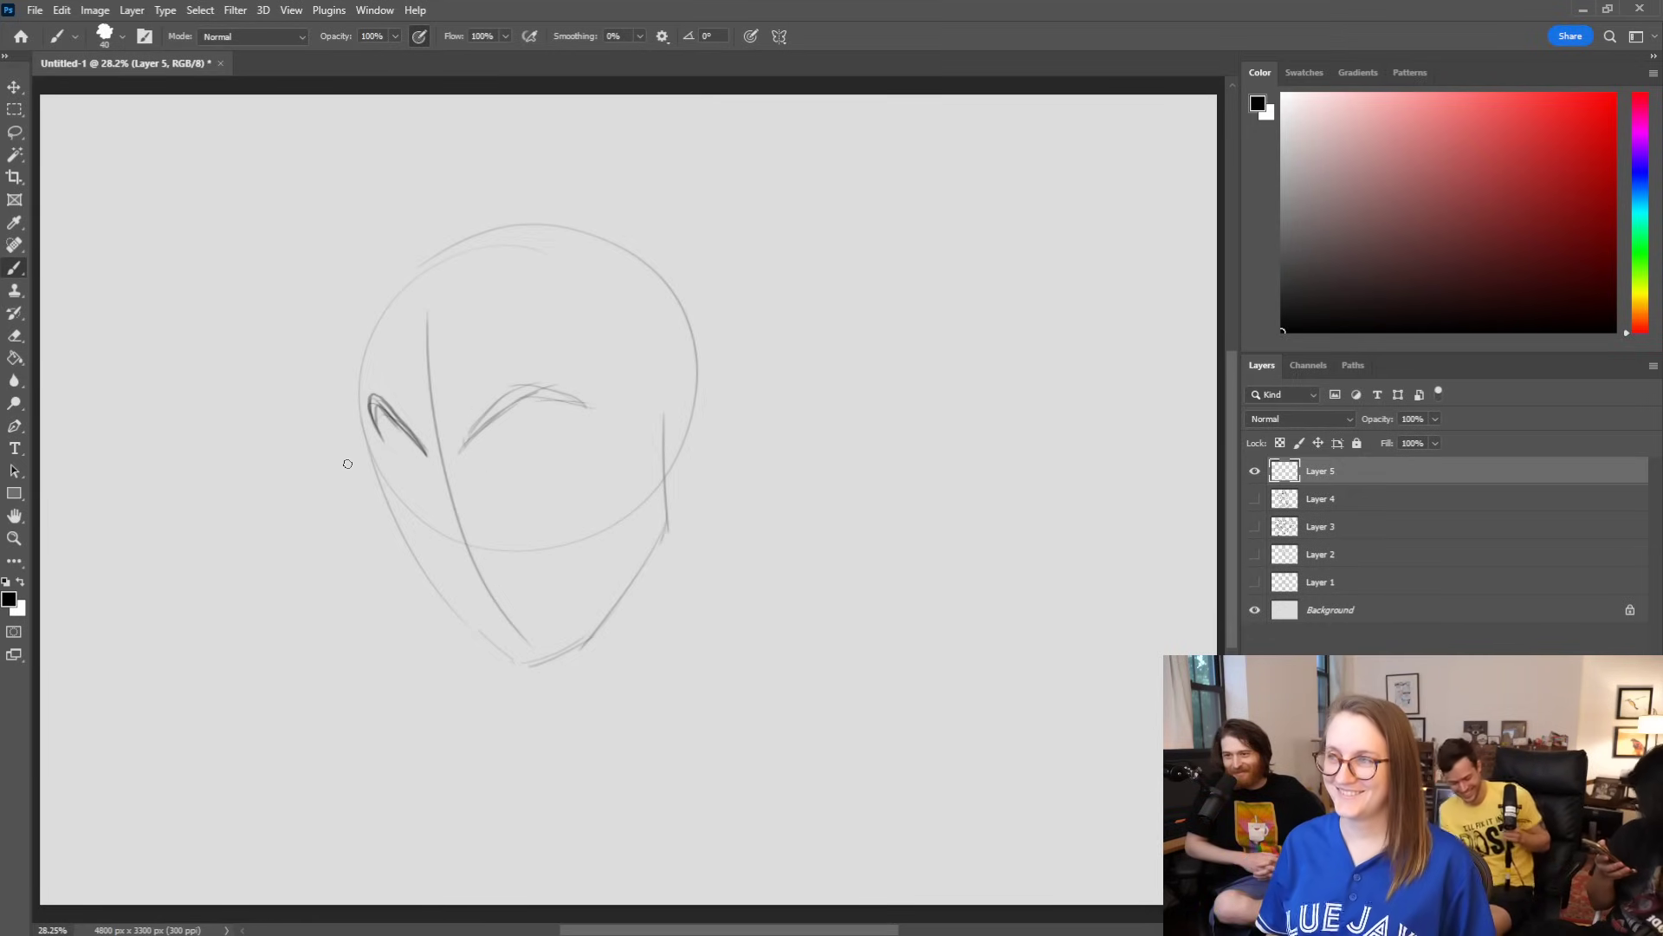
Step: Ink a bold forehead arc along the upper left of the head circle with the Pencil tool
key(shift+b)
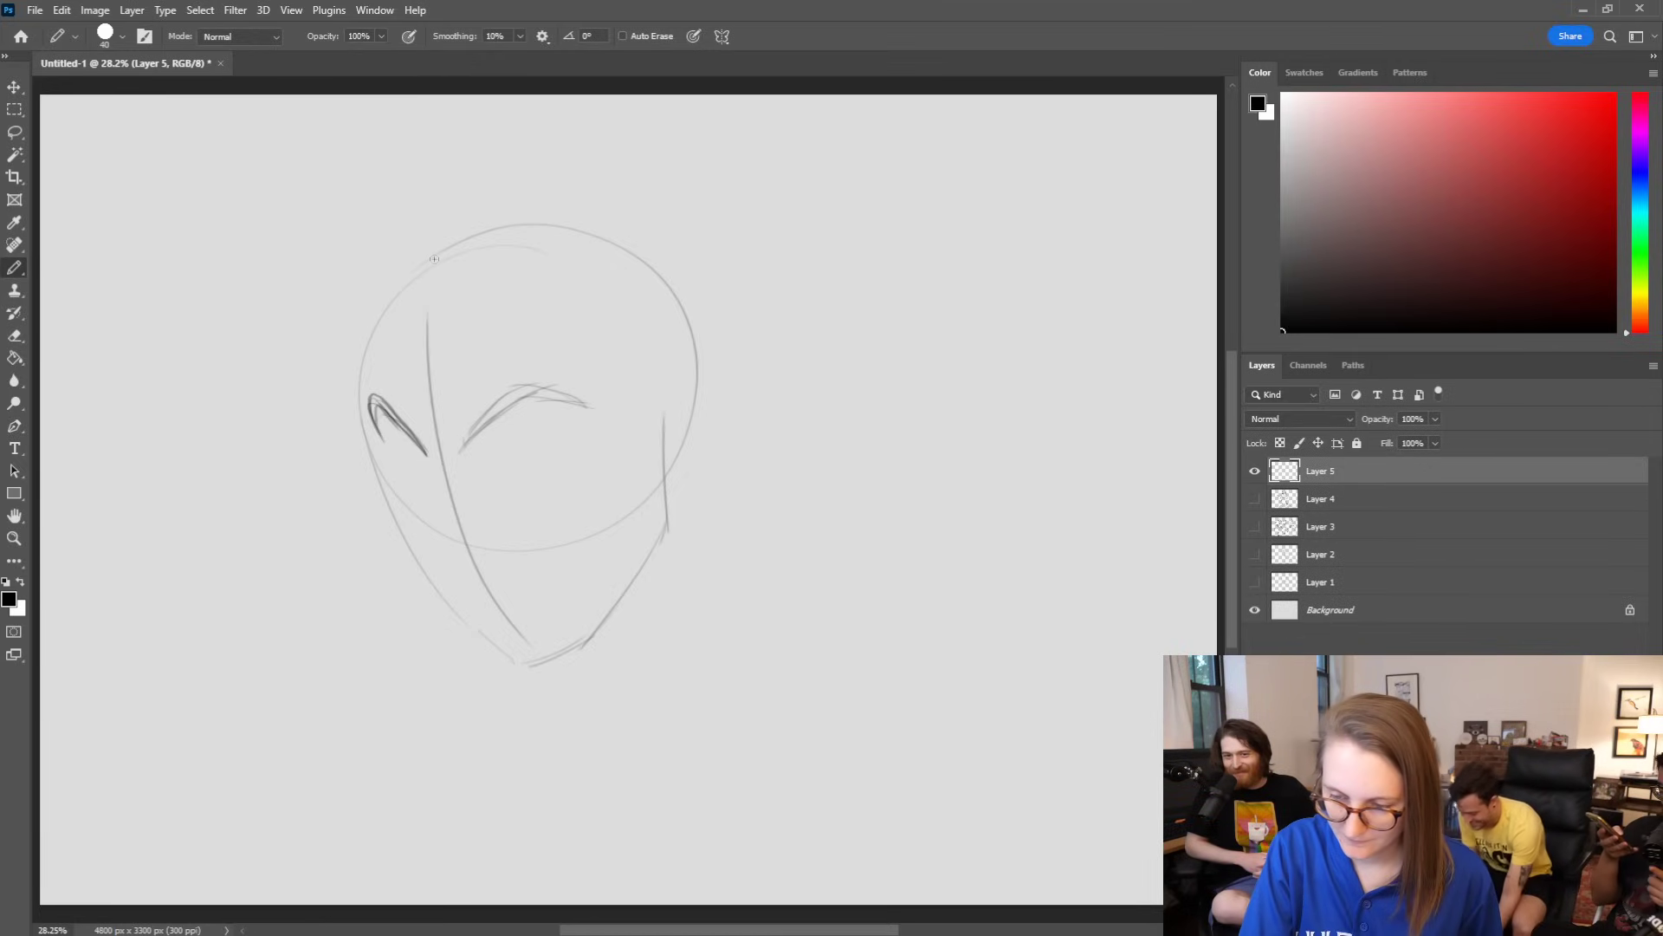
mouse_move(443, 252)
mouse_down()
mouse_move(395, 292)
mouse_move(356, 424)
mouse_up()
key(ctrl+z)
mouse_move(427, 262)
mouse_down()
mouse_move(368, 353)
mouse_move(357, 435)
mouse_move(373, 479)
mouse_up()
key(ctrl+z)
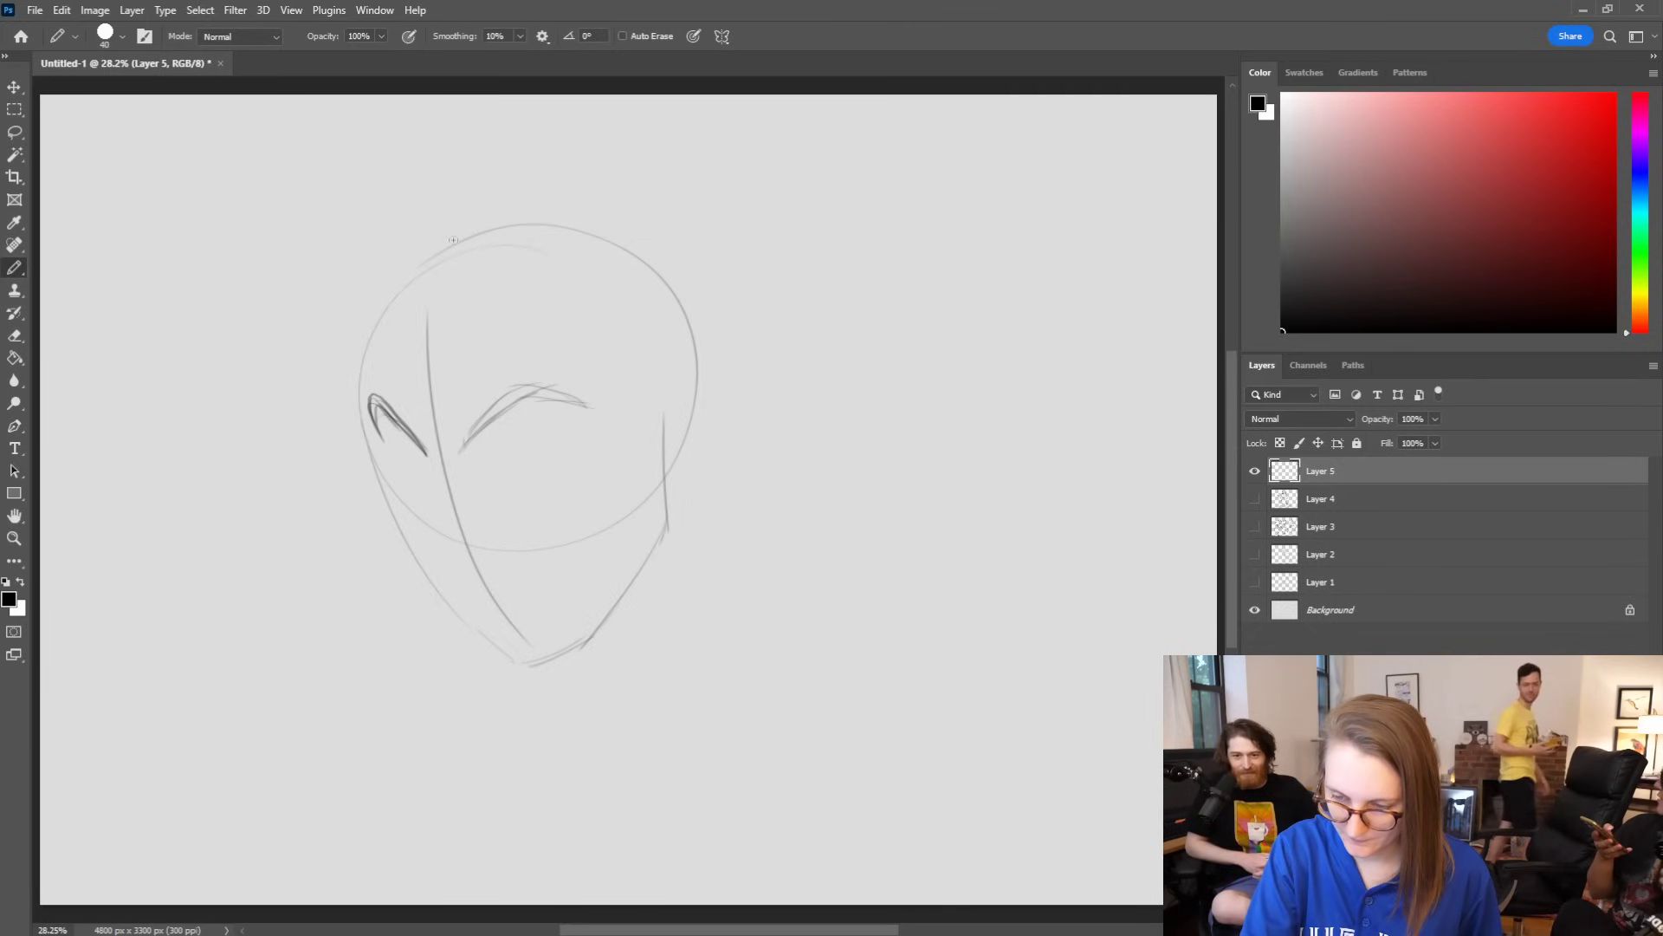
mouse_move(445, 252)
mouse_down()
mouse_move(401, 293)
mouse_move(360, 388)
mouse_move(390, 500)
mouse_up()
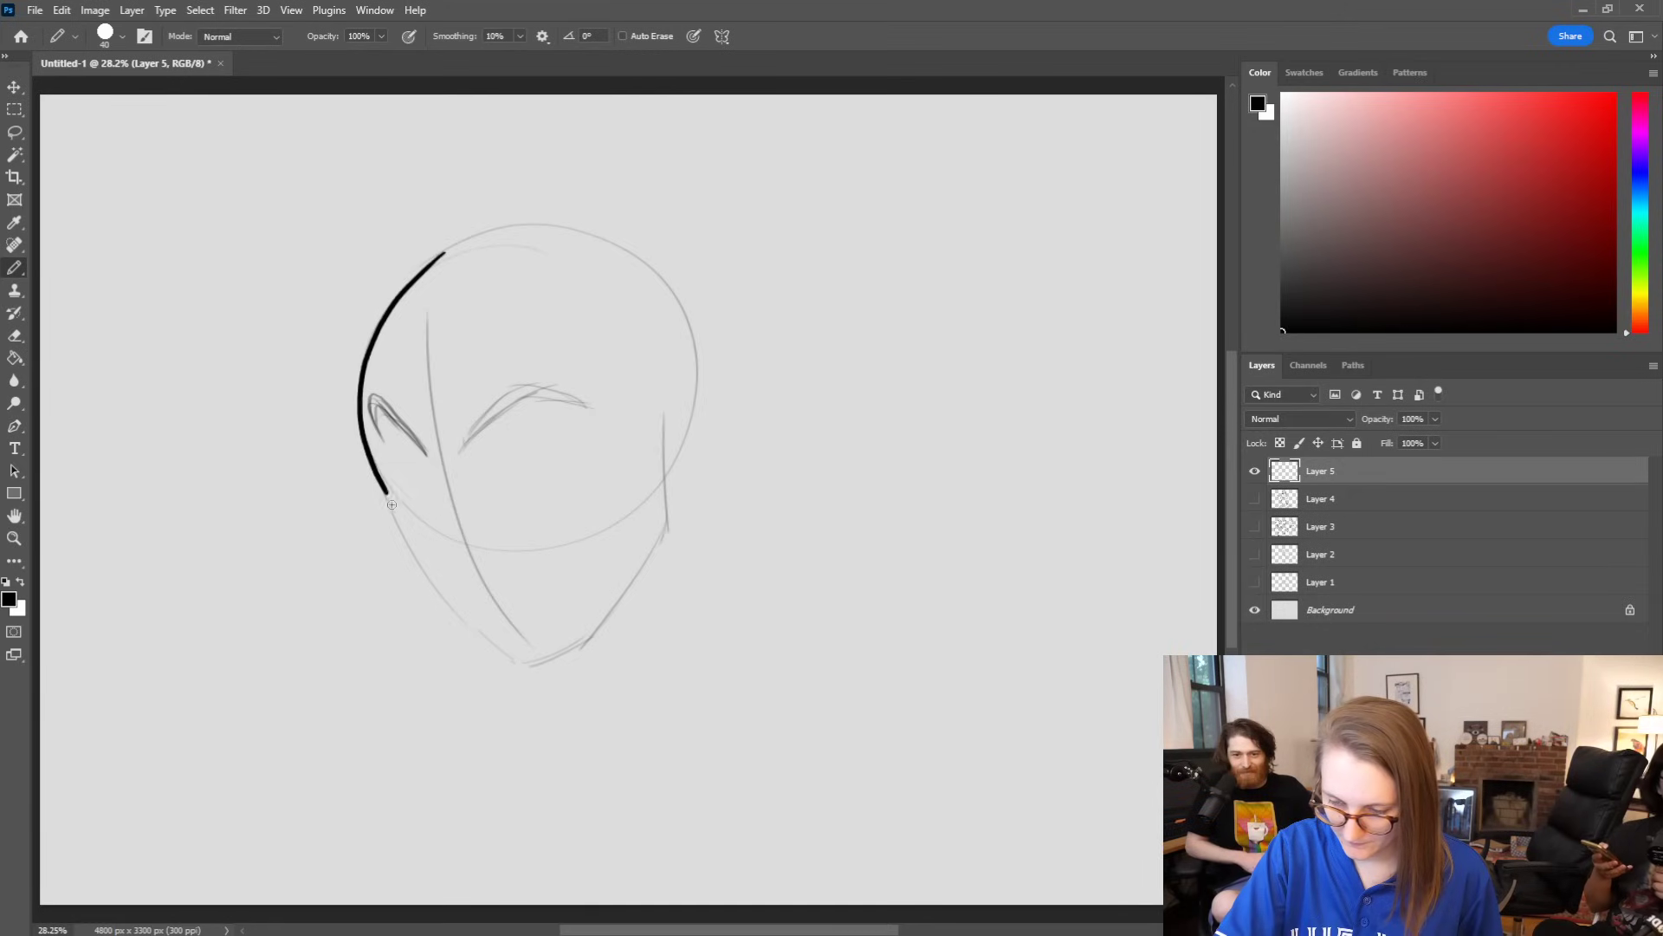
key(ctrl+z)
drag(459, 242, 375, 357)
key(ctrl+z)
mouse_move(459, 245)
mouse_down()
mouse_move(364, 375)
mouse_move(362, 437)
mouse_up()
key(ctrl+z)
Step: Ink the far side of the face from beside the brow down to the cheekbone
drag(371, 348, 368, 417)
key(ctrl+z)
drag(369, 347, 362, 447)
key(ctrl+z)
mouse_move(370, 349)
mouse_down()
mouse_move(363, 425)
mouse_move(394, 496)
mouse_up()
key(ctrl+z)
drag(364, 402, 405, 545)
key(ctrl+z)
drag(384, 482, 406, 548)
key(ctrl+z)
drag(371, 449, 406, 570)
key(ctrl+z)
Step: Ink the angled cheek and jaw line down to the chin, trimming its thickness with the Eraser
mouse_move(380, 501)
mouse_down()
mouse_move(404, 571)
mouse_move(509, 655)
mouse_up()
key(e)
drag(390, 544, 442, 605)
key(b)
key(e)
mouse_move(381, 473)
mouse_down()
mouse_move(391, 538)
mouse_move(387, 518)
mouse_move(481, 638)
mouse_up()
key(b)
key(e)
mouse_move(396, 539)
mouse_down()
mouse_move(464, 619)
mouse_move(401, 544)
mouse_up()
key(b)
mouse_move(382, 471)
mouse_down()
mouse_move(395, 533)
mouse_move(508, 656)
mouse_up()
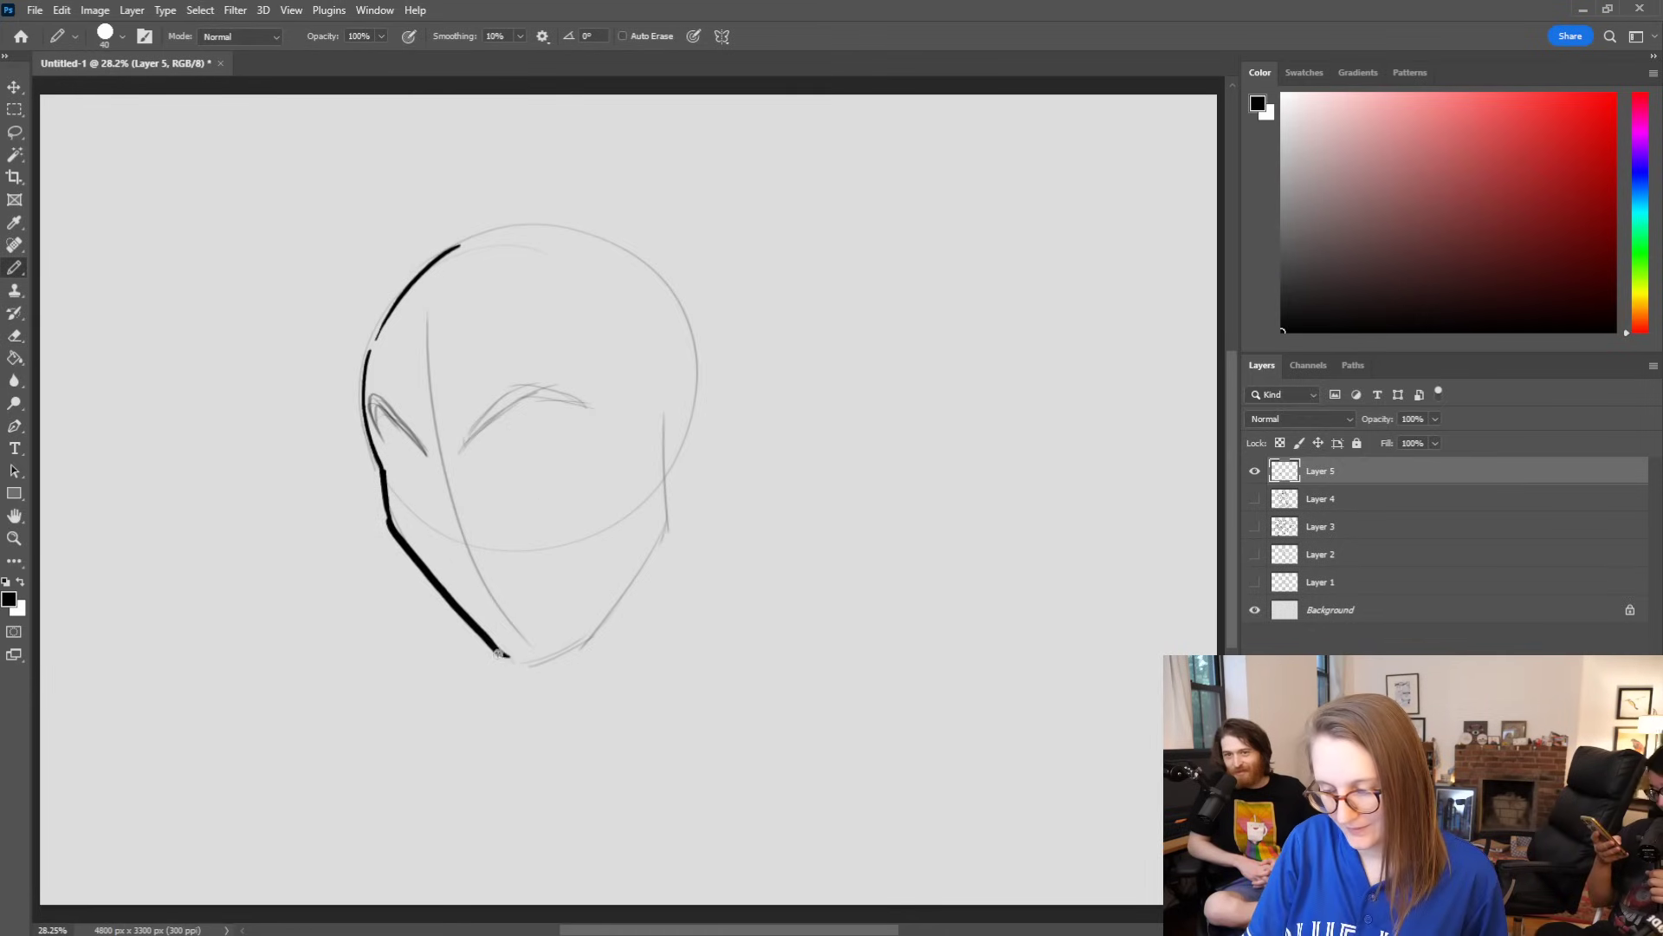
key(e)
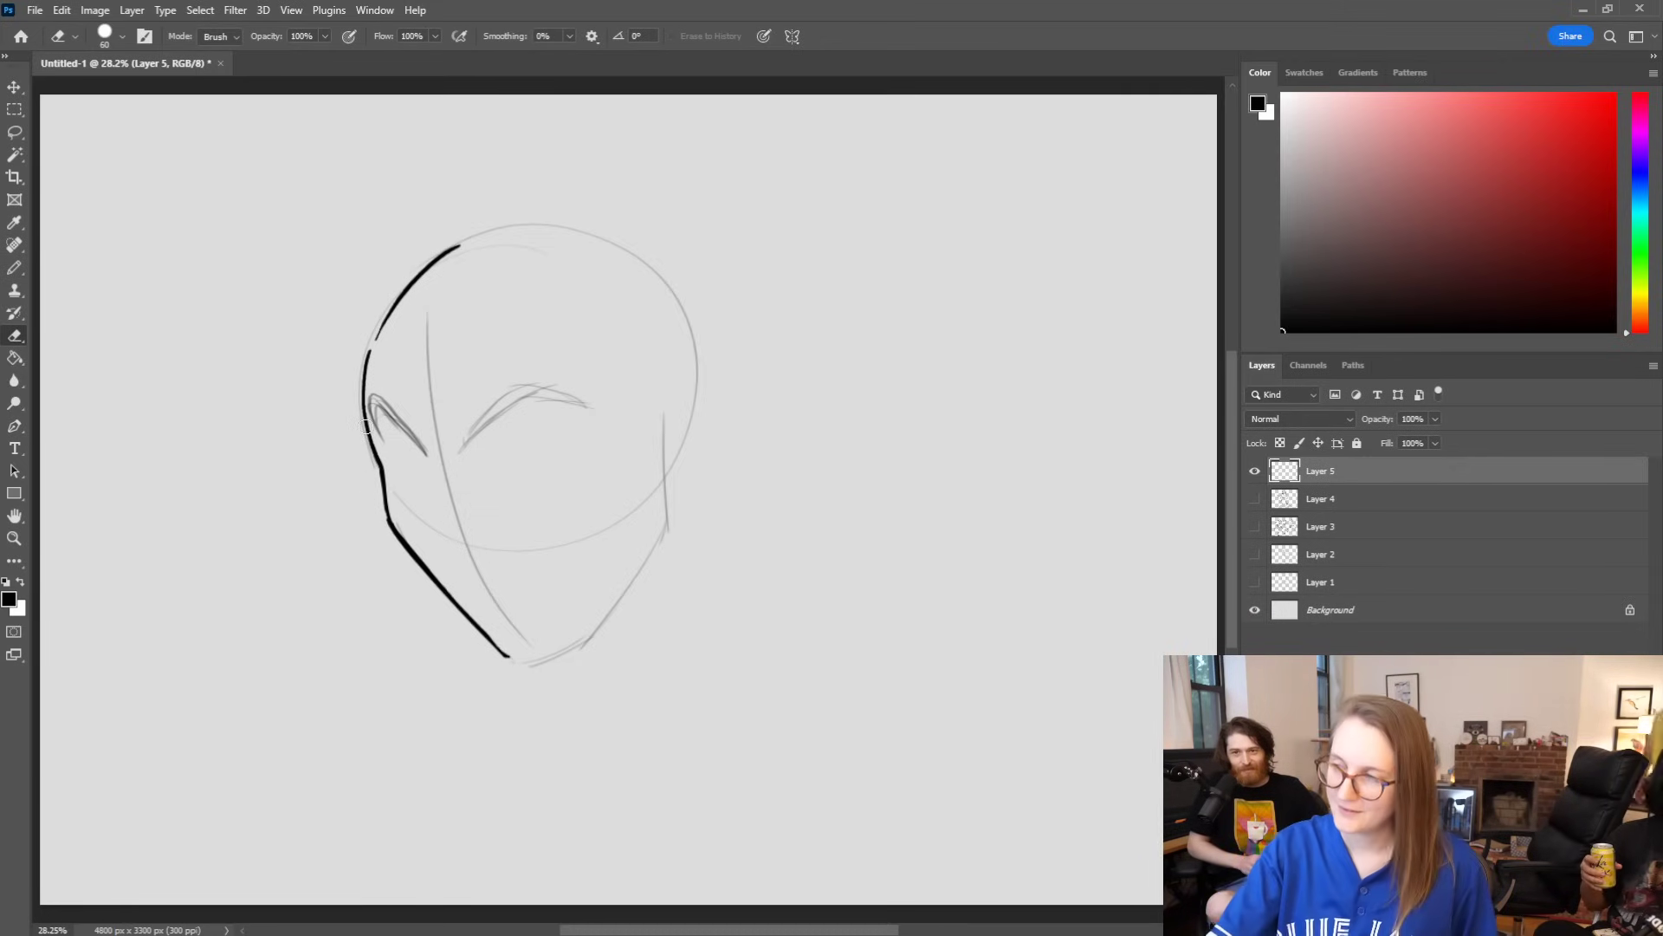
key(b)
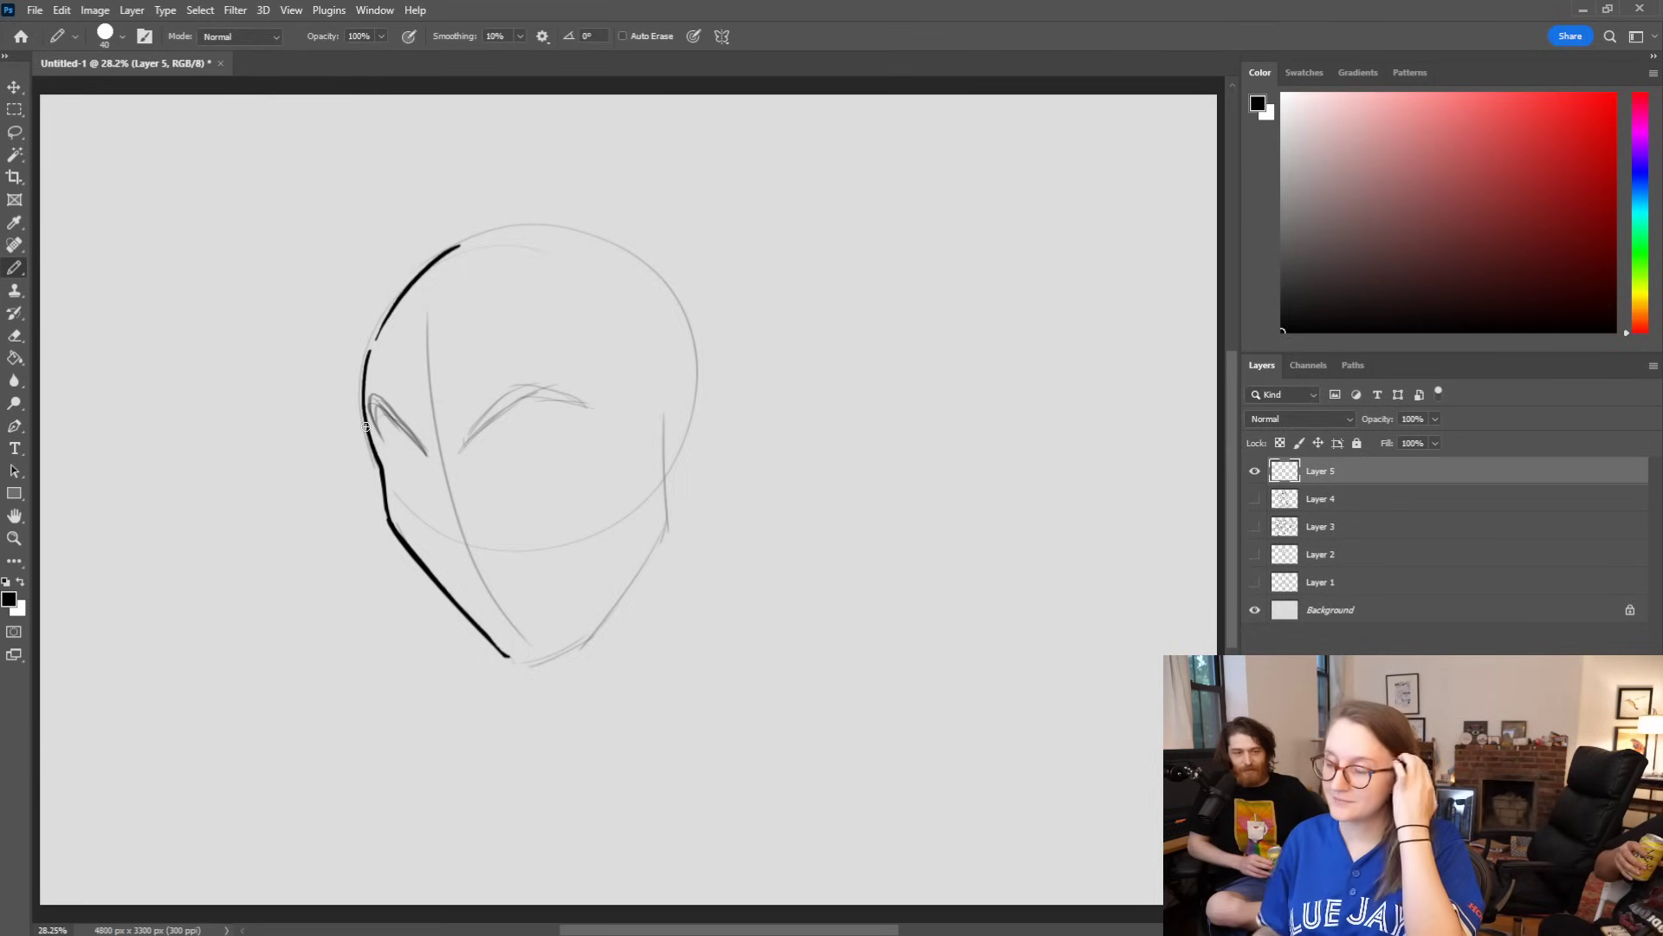
Step: Ink the nose bridge, underside and nostril curve, trimming the bridge line with the Eraser
drag(408, 414, 451, 543)
key(ctrl+z)
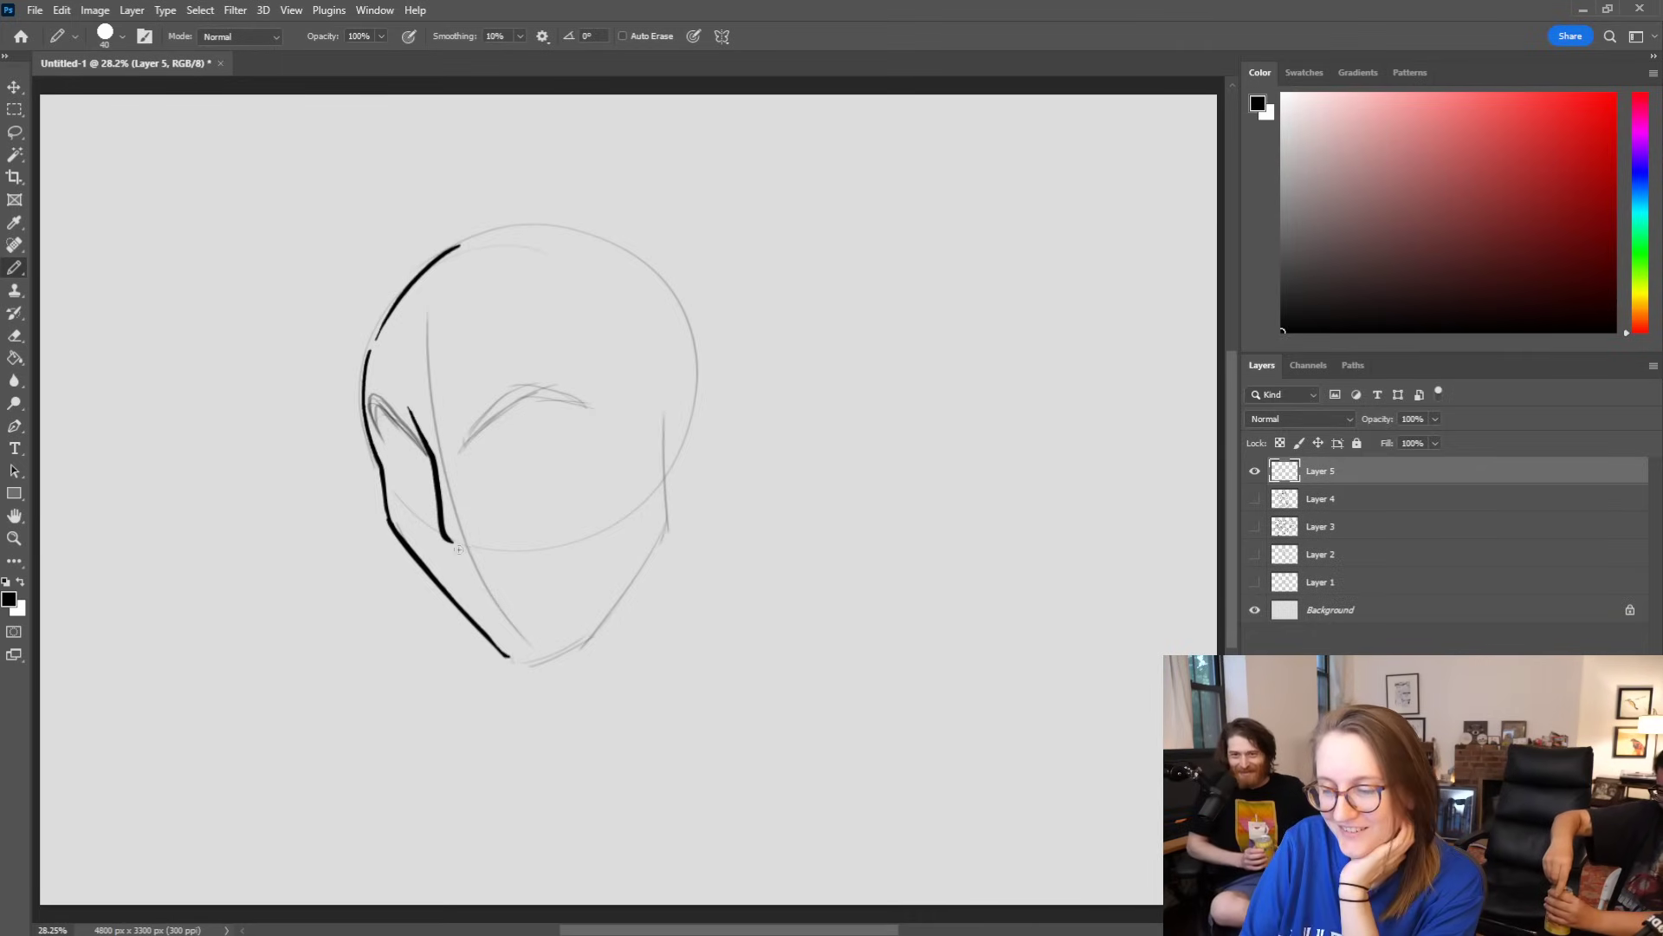
drag(433, 464, 440, 543)
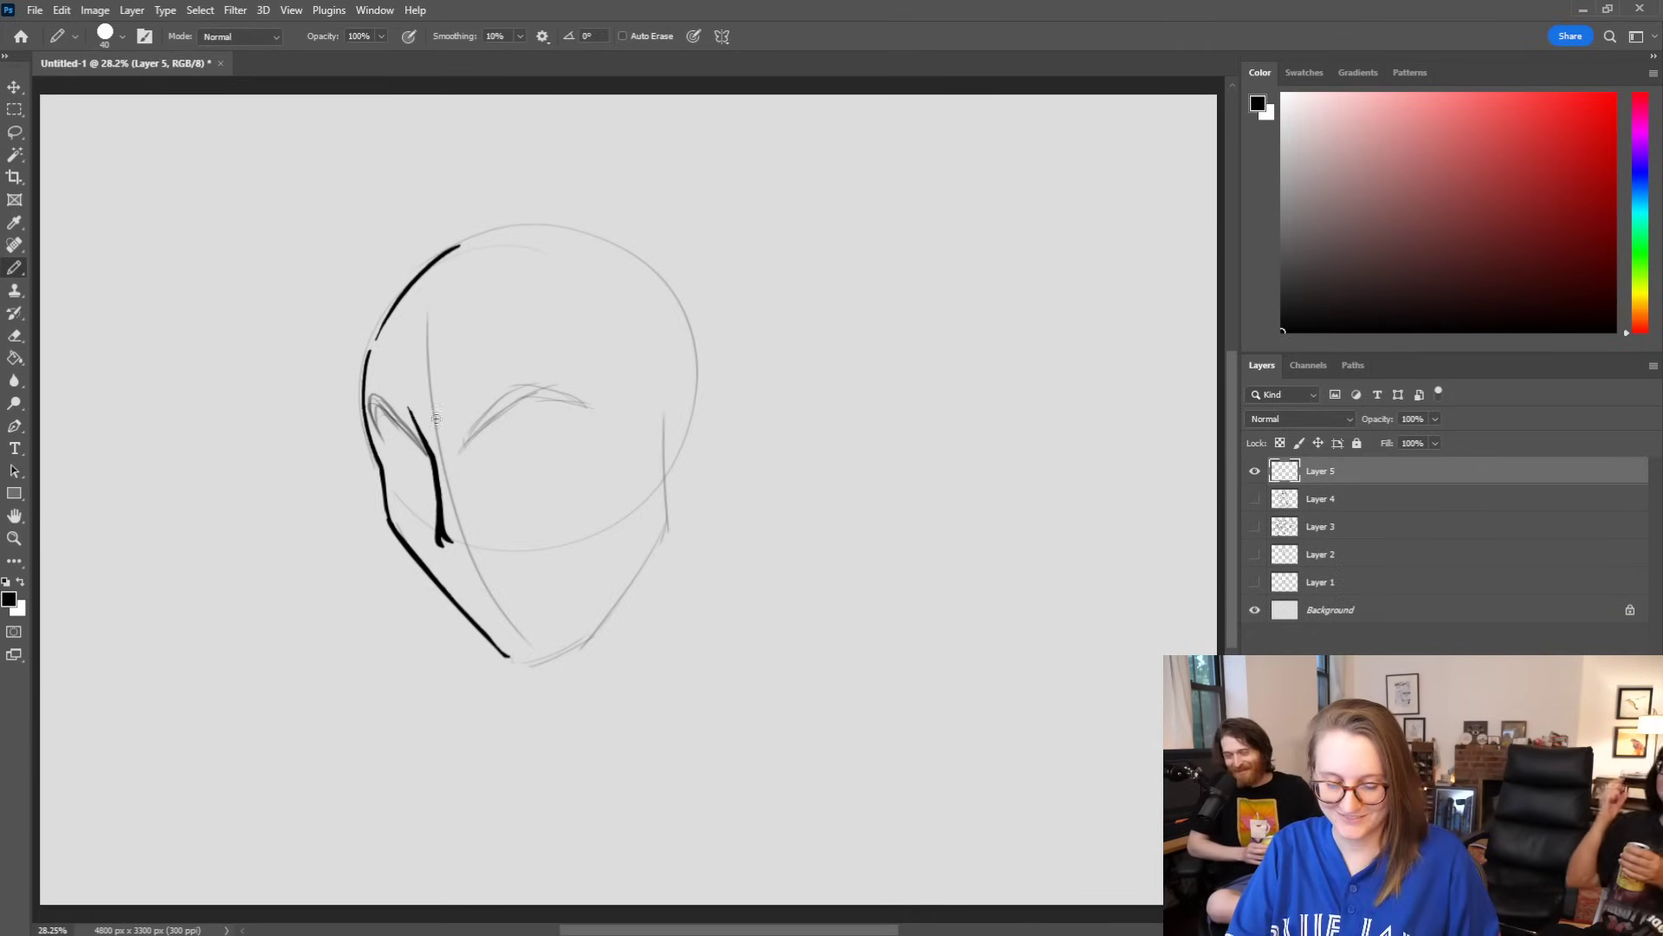
key(e)
mouse_move(409, 404)
mouse_down()
mouse_move(442, 465)
mouse_move(424, 376)
mouse_move(447, 542)
mouse_move(433, 458)
mouse_move(433, 511)
mouse_up()
key(b)
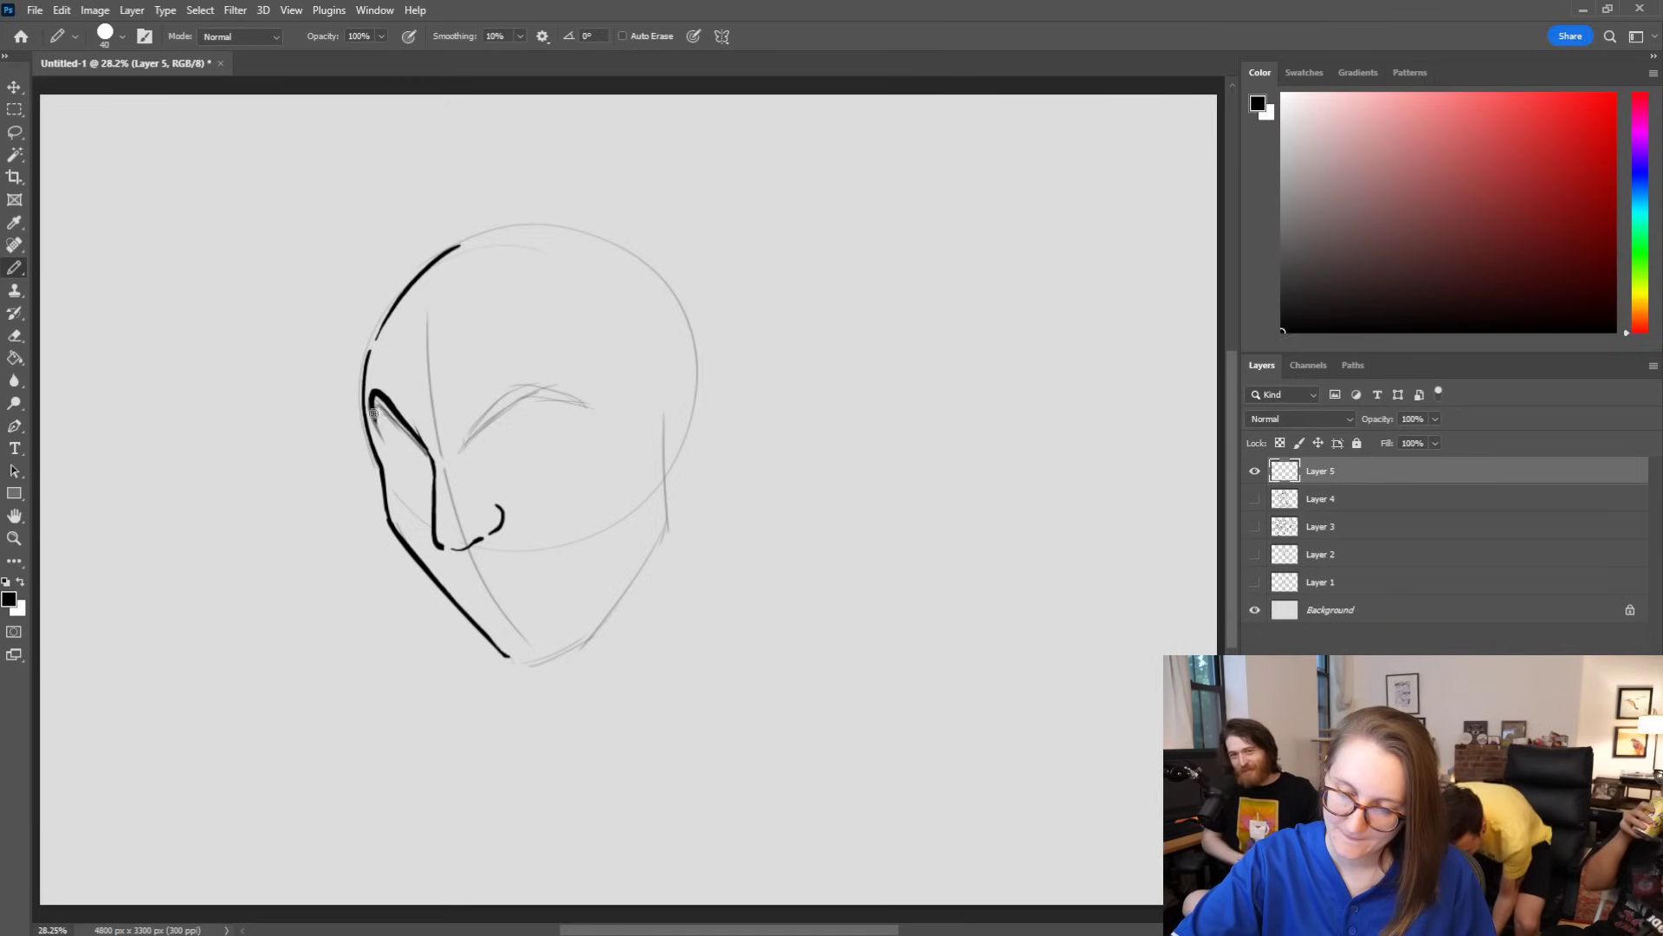
Step: Ink the far eyebrow, thin its line with the Eraser, and separate it from the nose bridge
drag(371, 398, 429, 457)
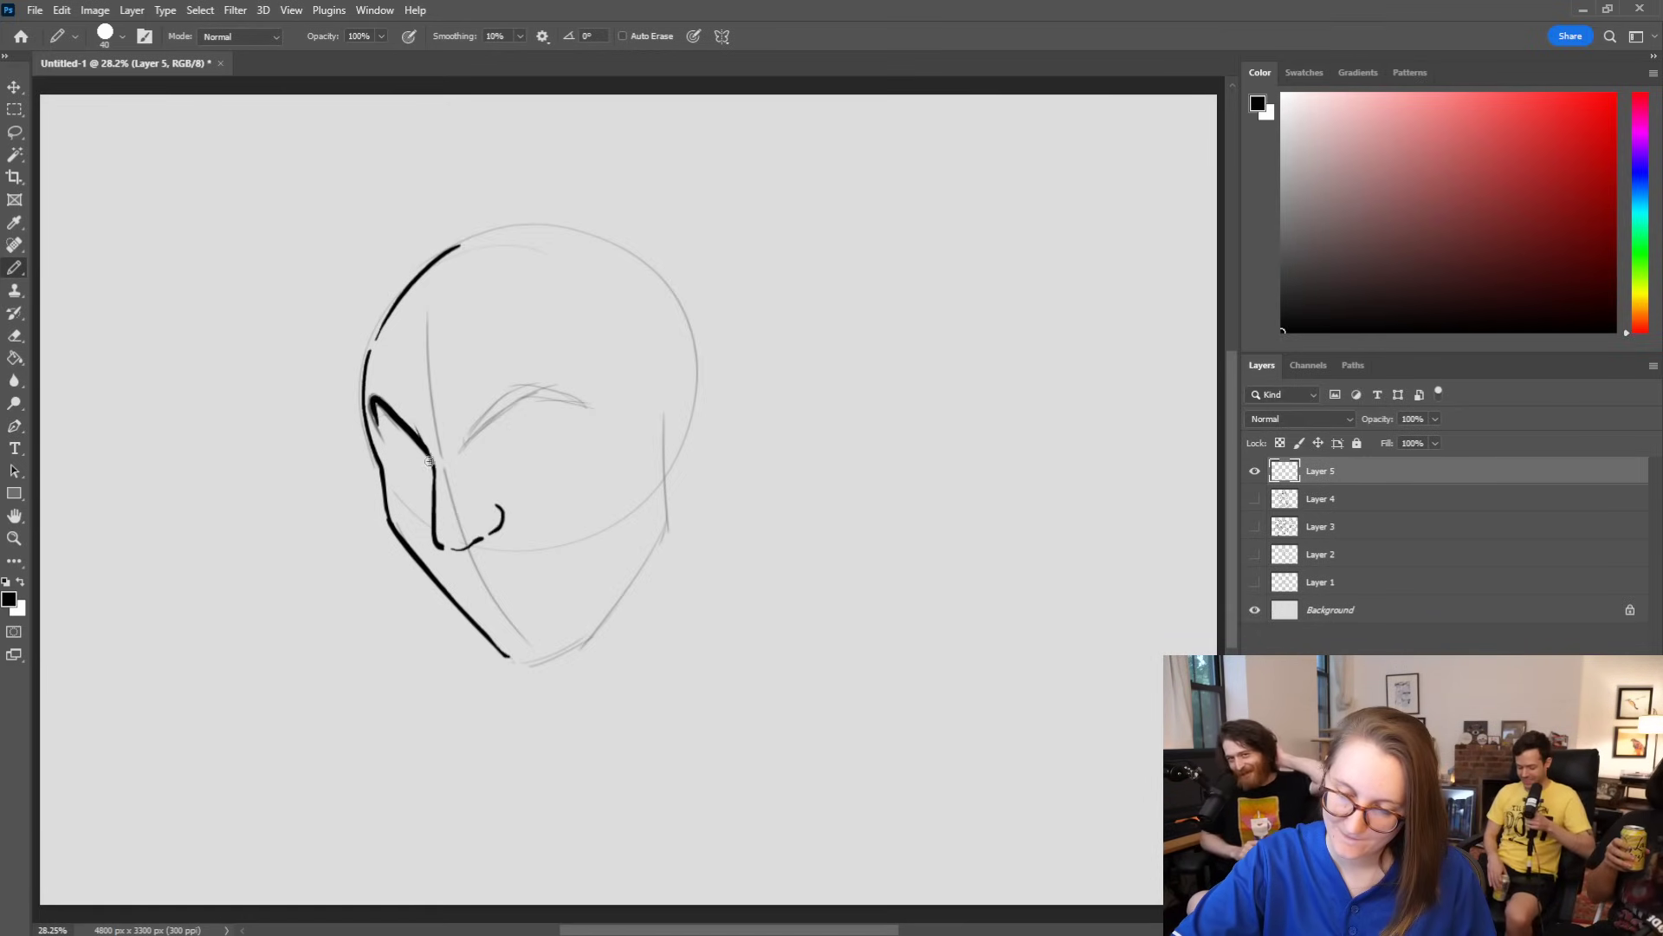
key(e)
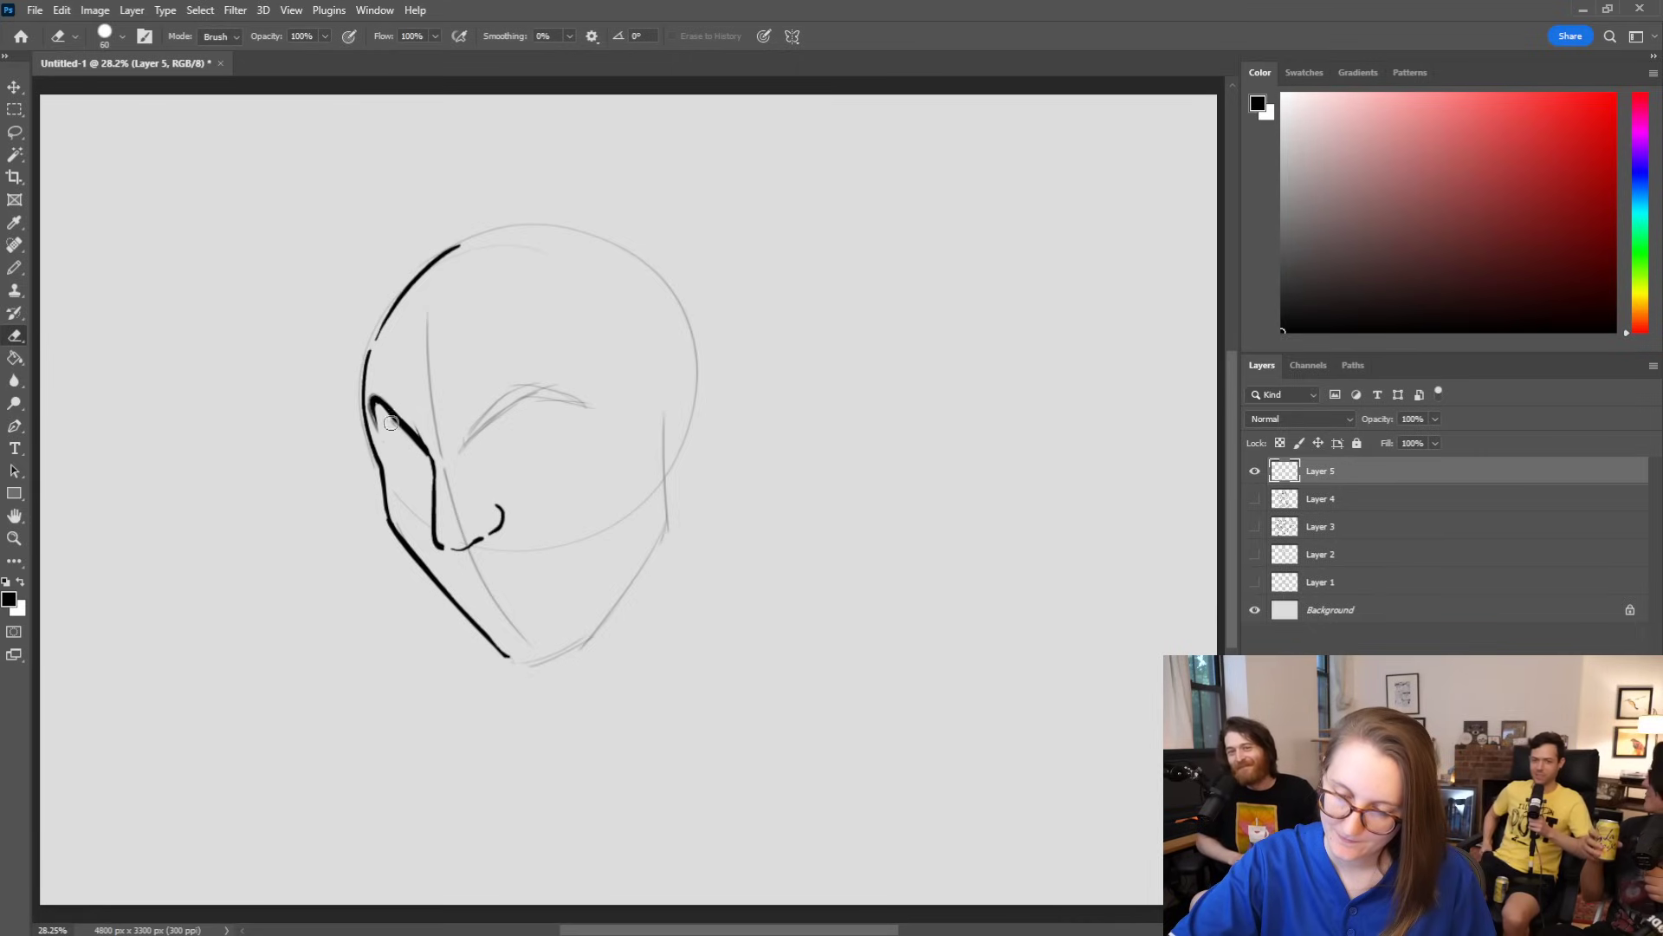
drag(380, 412, 423, 459)
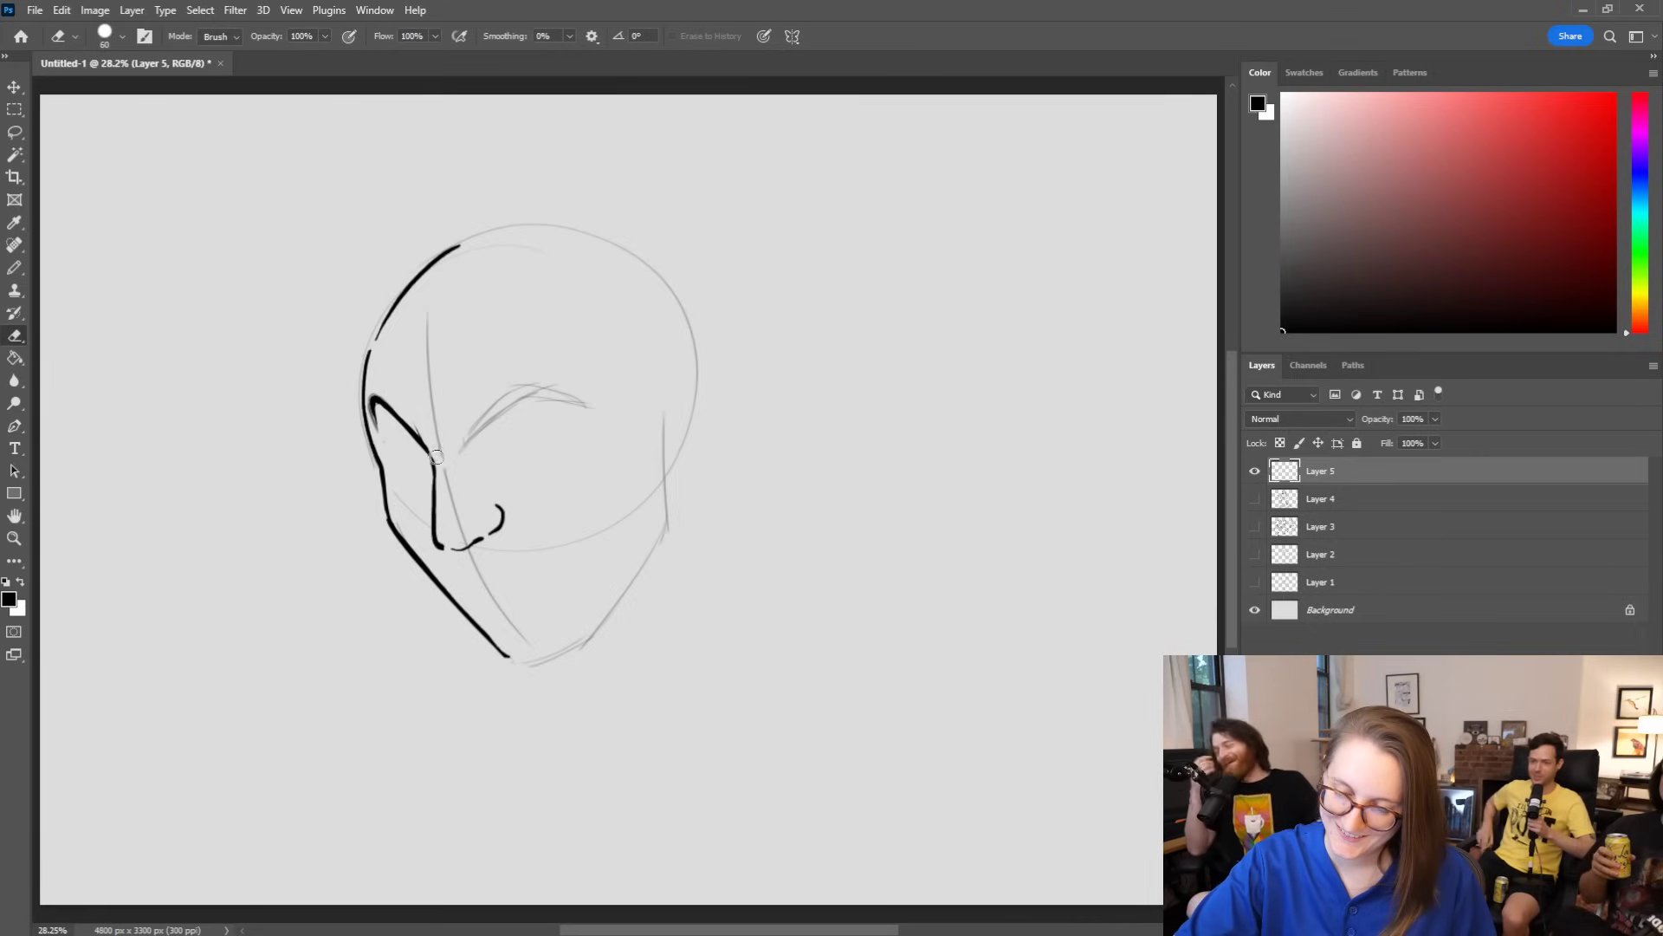
key(b)
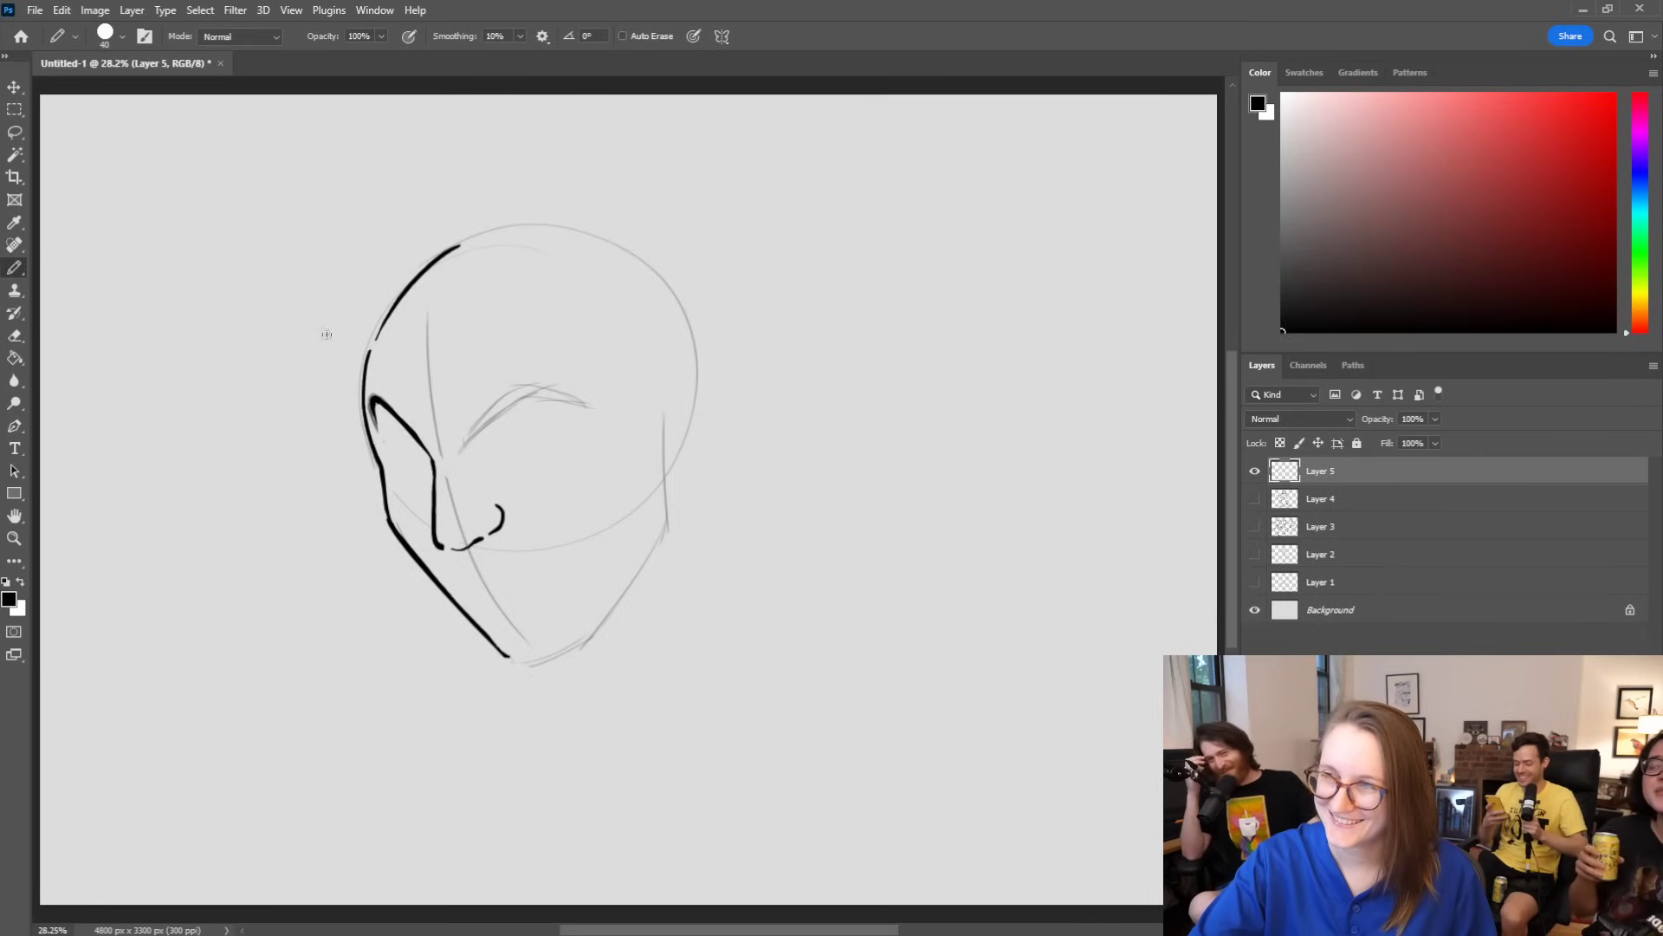
drag(414, 434, 431, 462)
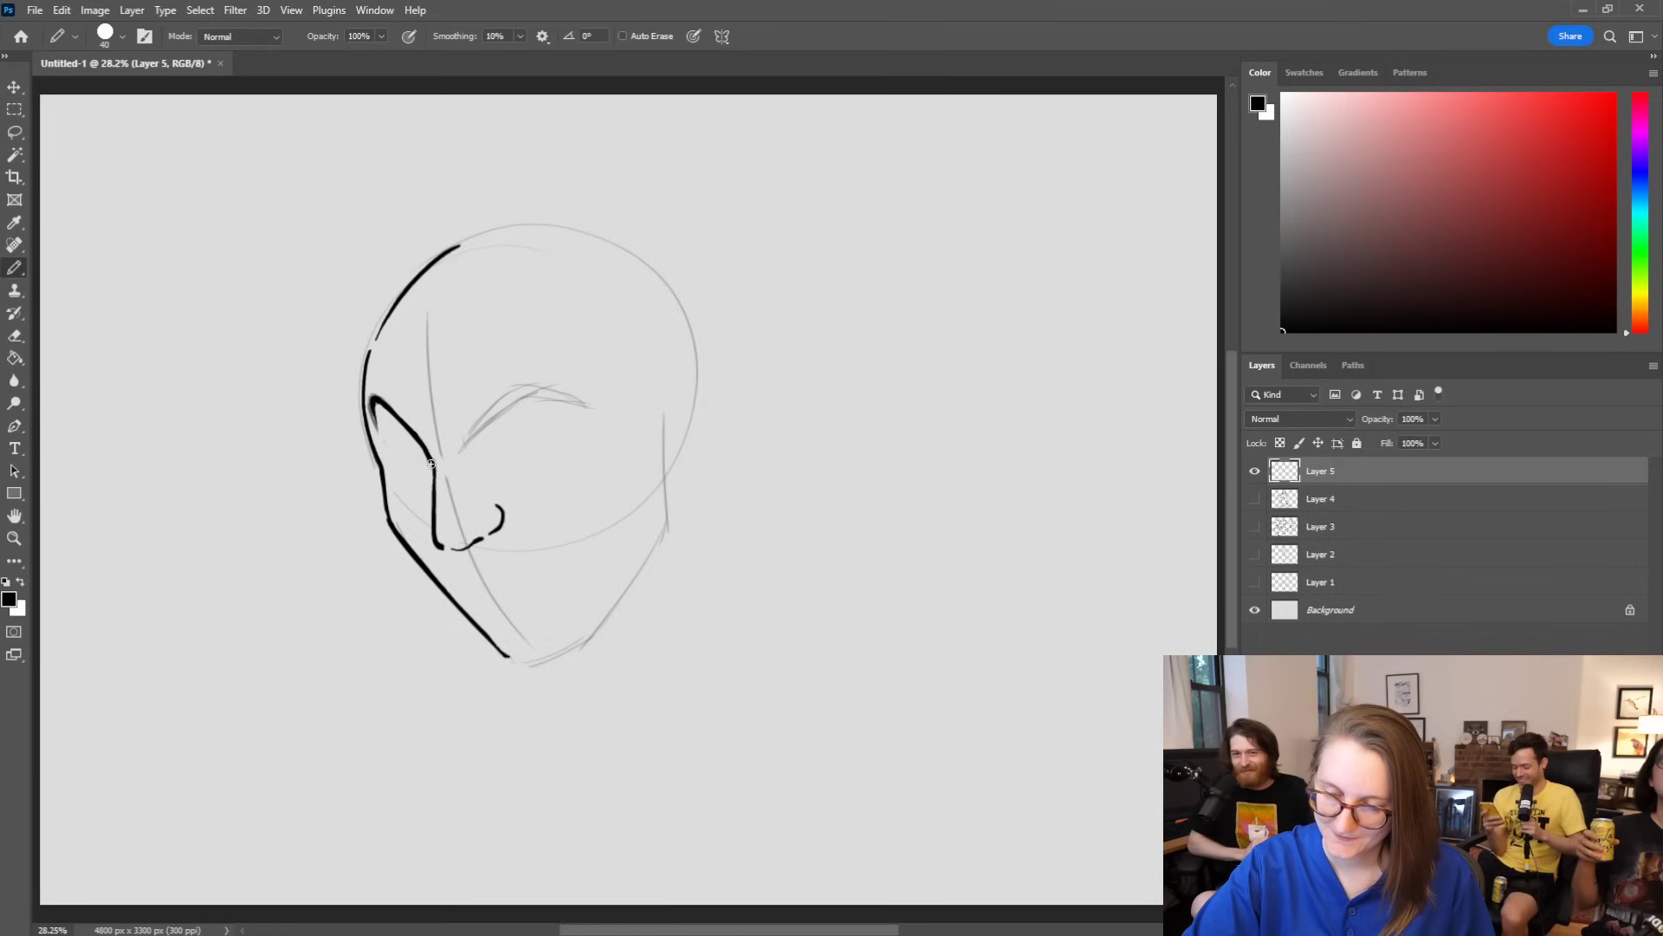
key(e)
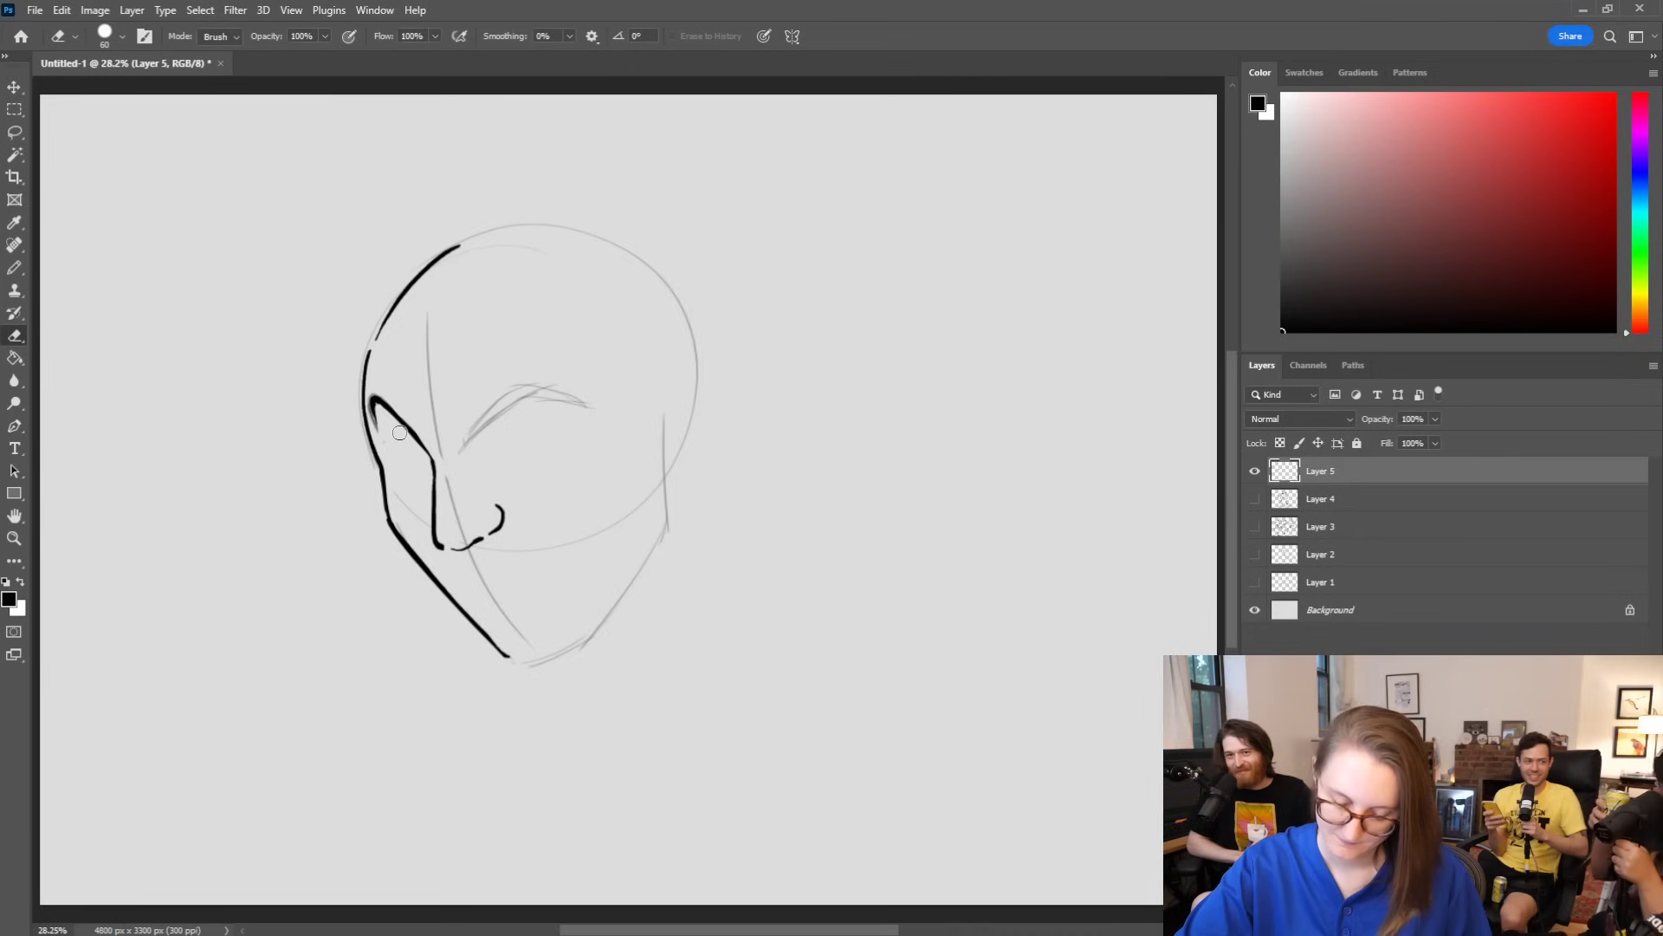
mouse_move(390, 419)
mouse_down()
mouse_move(370, 409)
mouse_move(384, 394)
mouse_up()
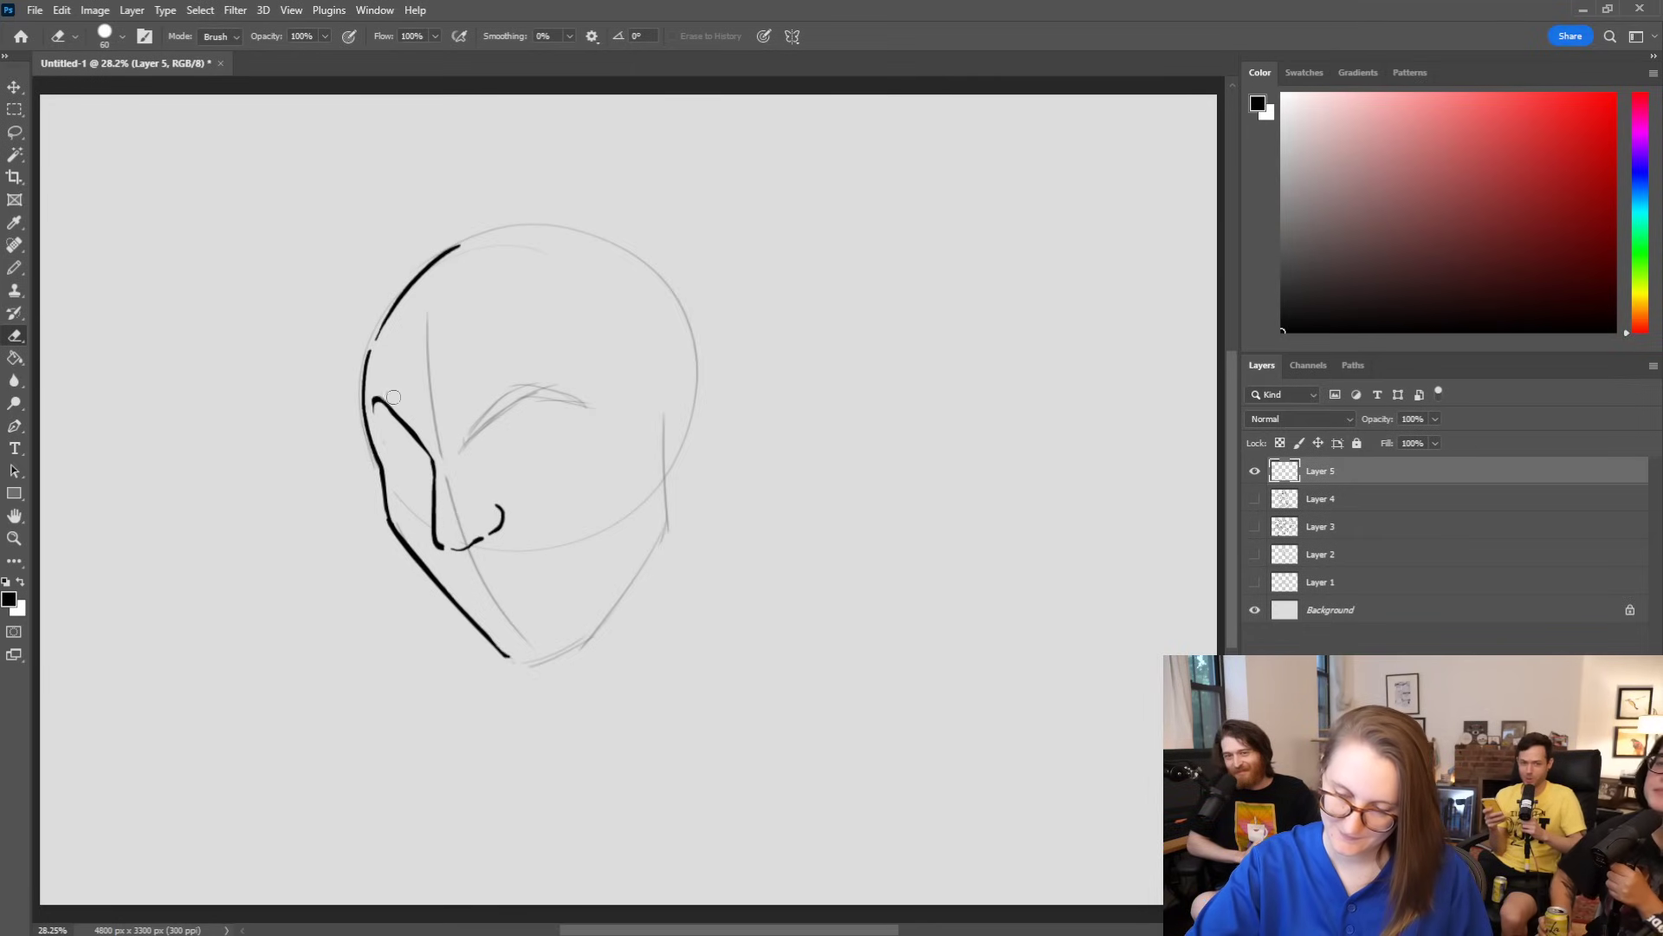
mouse_move(426, 459)
mouse_down()
mouse_move(371, 393)
mouse_move(415, 428)
mouse_up()
key(b)
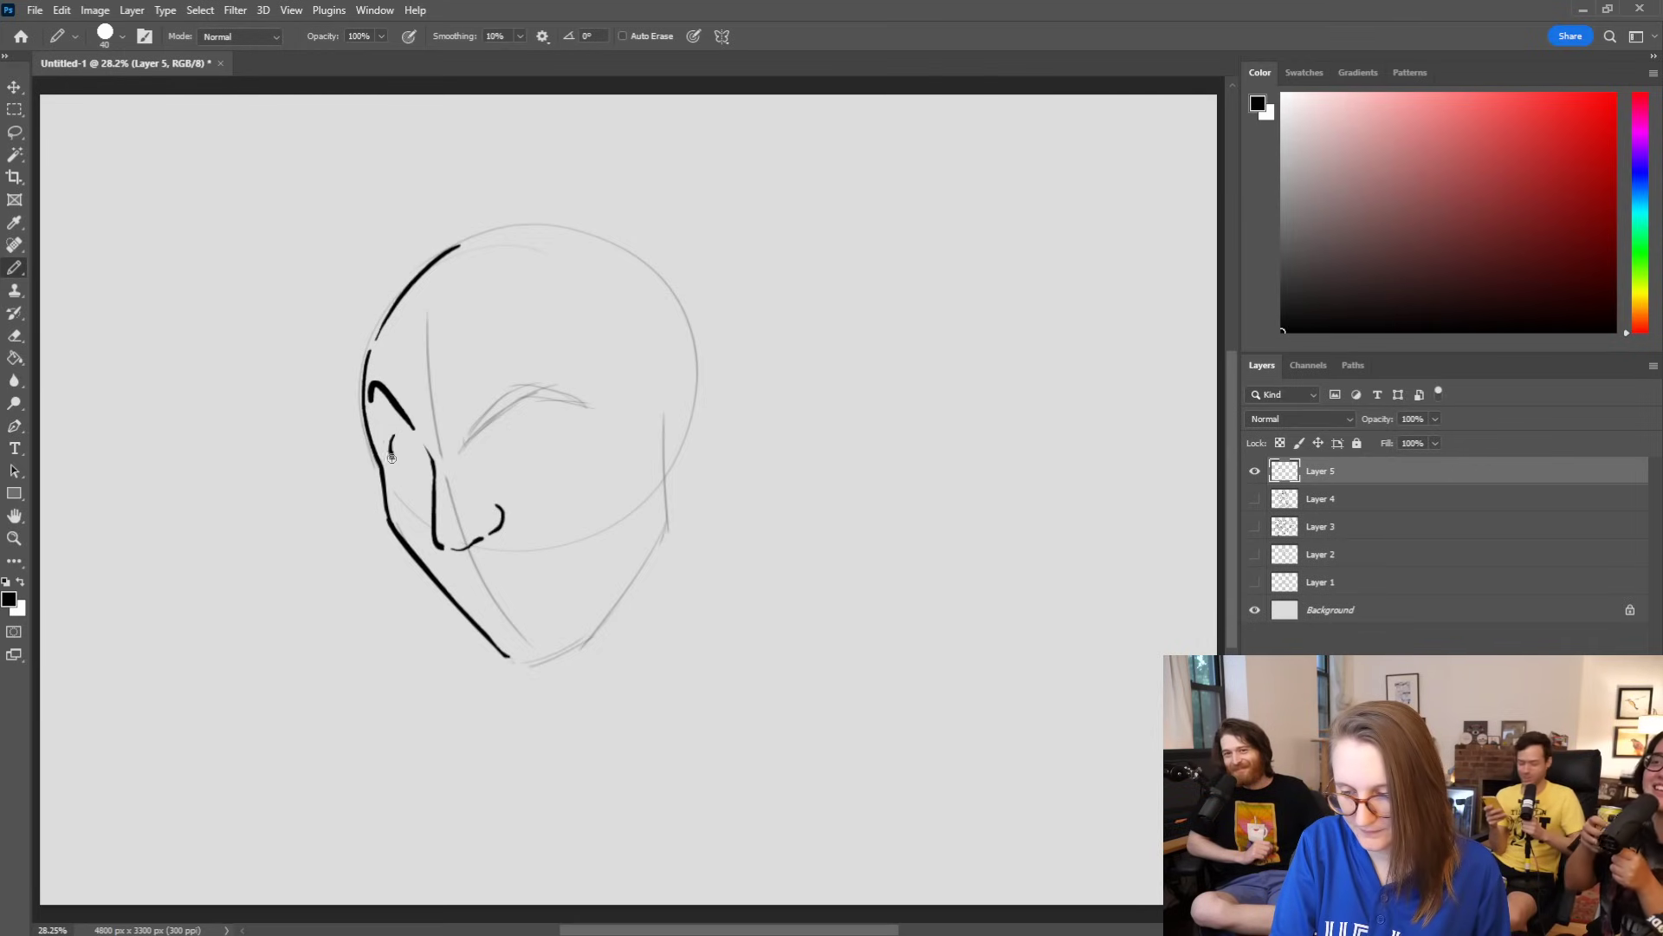
Step: Ink the far eye with a curved upper line, a thick dark lash line and small marks beneath it
key(ctrl+z)
mouse_move(397, 425)
mouse_down()
mouse_move(396, 472)
mouse_move(442, 460)
mouse_move(383, 481)
mouse_move(426, 475)
mouse_up()
key(ctrl+z)
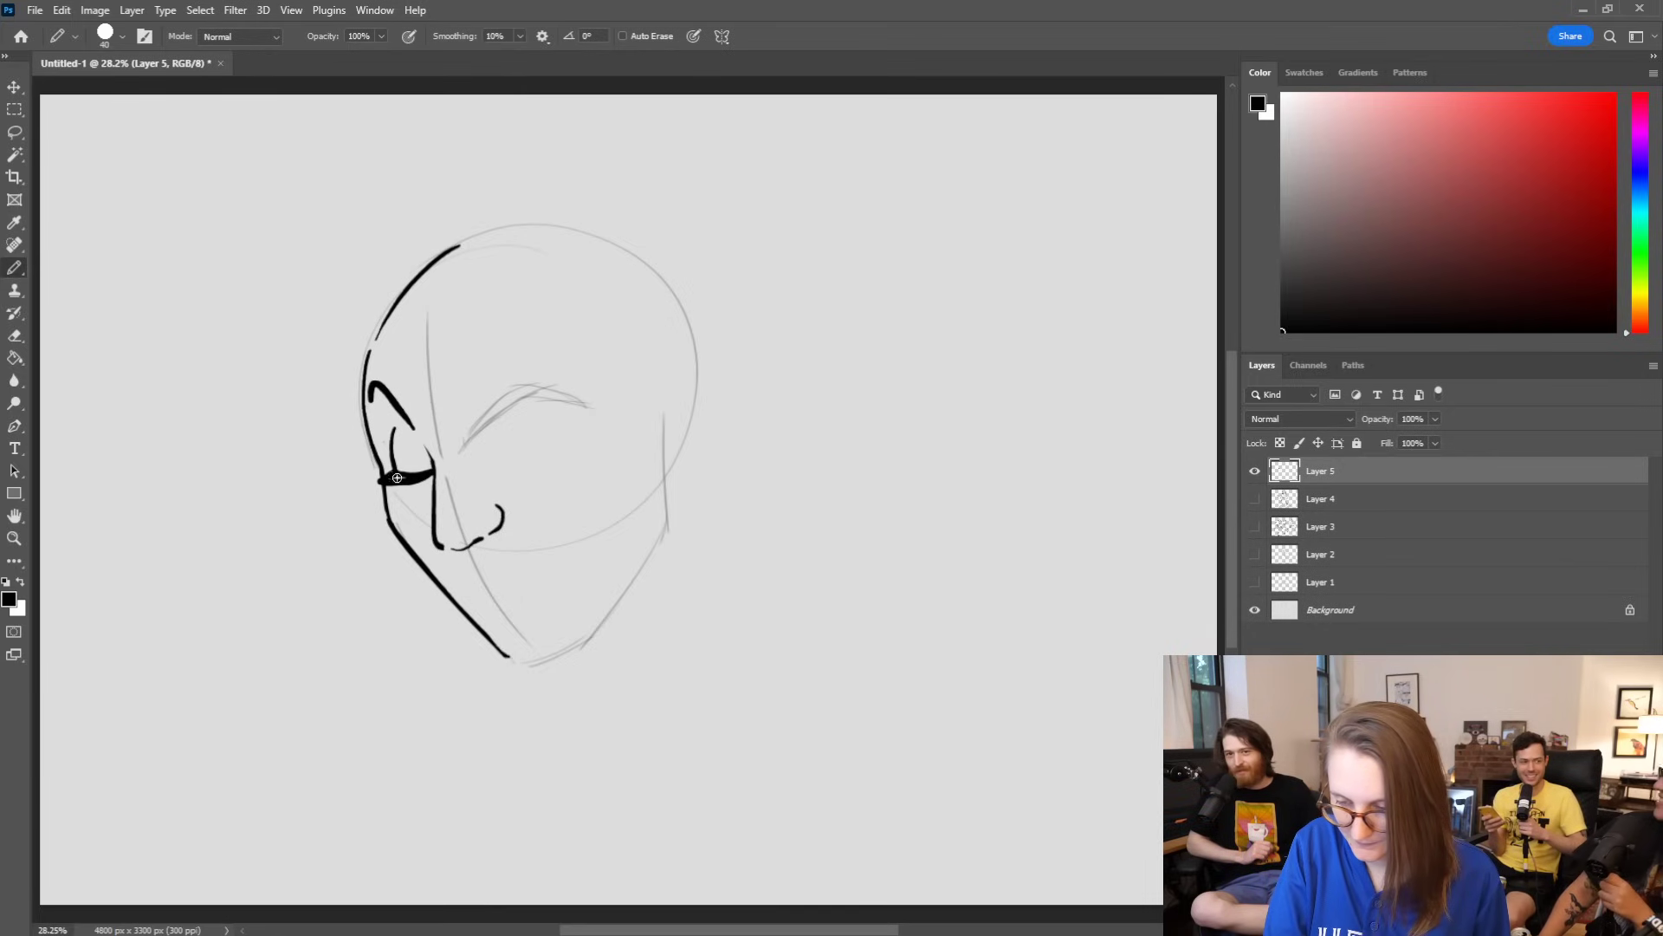
key(ctrl+z)
drag(394, 484, 434, 483)
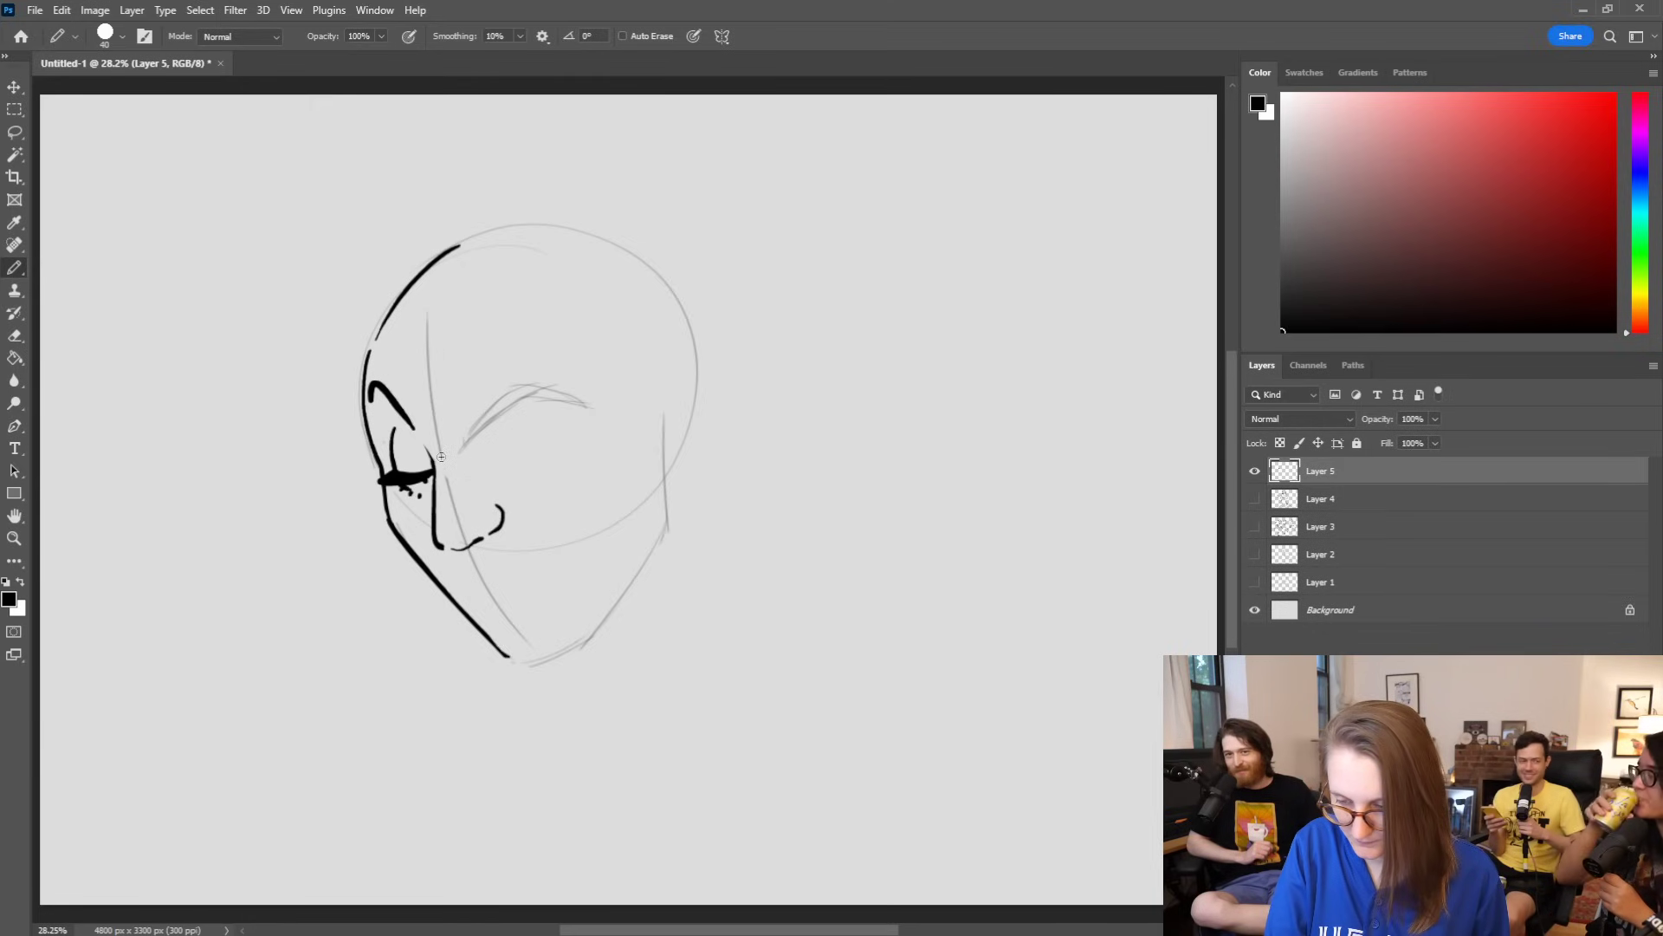
Step: Erase the near eyebrow guide, the vertical centre guide above the nose and the guide curve beside the nose
key(e)
mouse_move(460, 450)
mouse_down()
mouse_move(537, 392)
mouse_move(593, 408)
mouse_move(457, 437)
mouse_move(480, 416)
mouse_up()
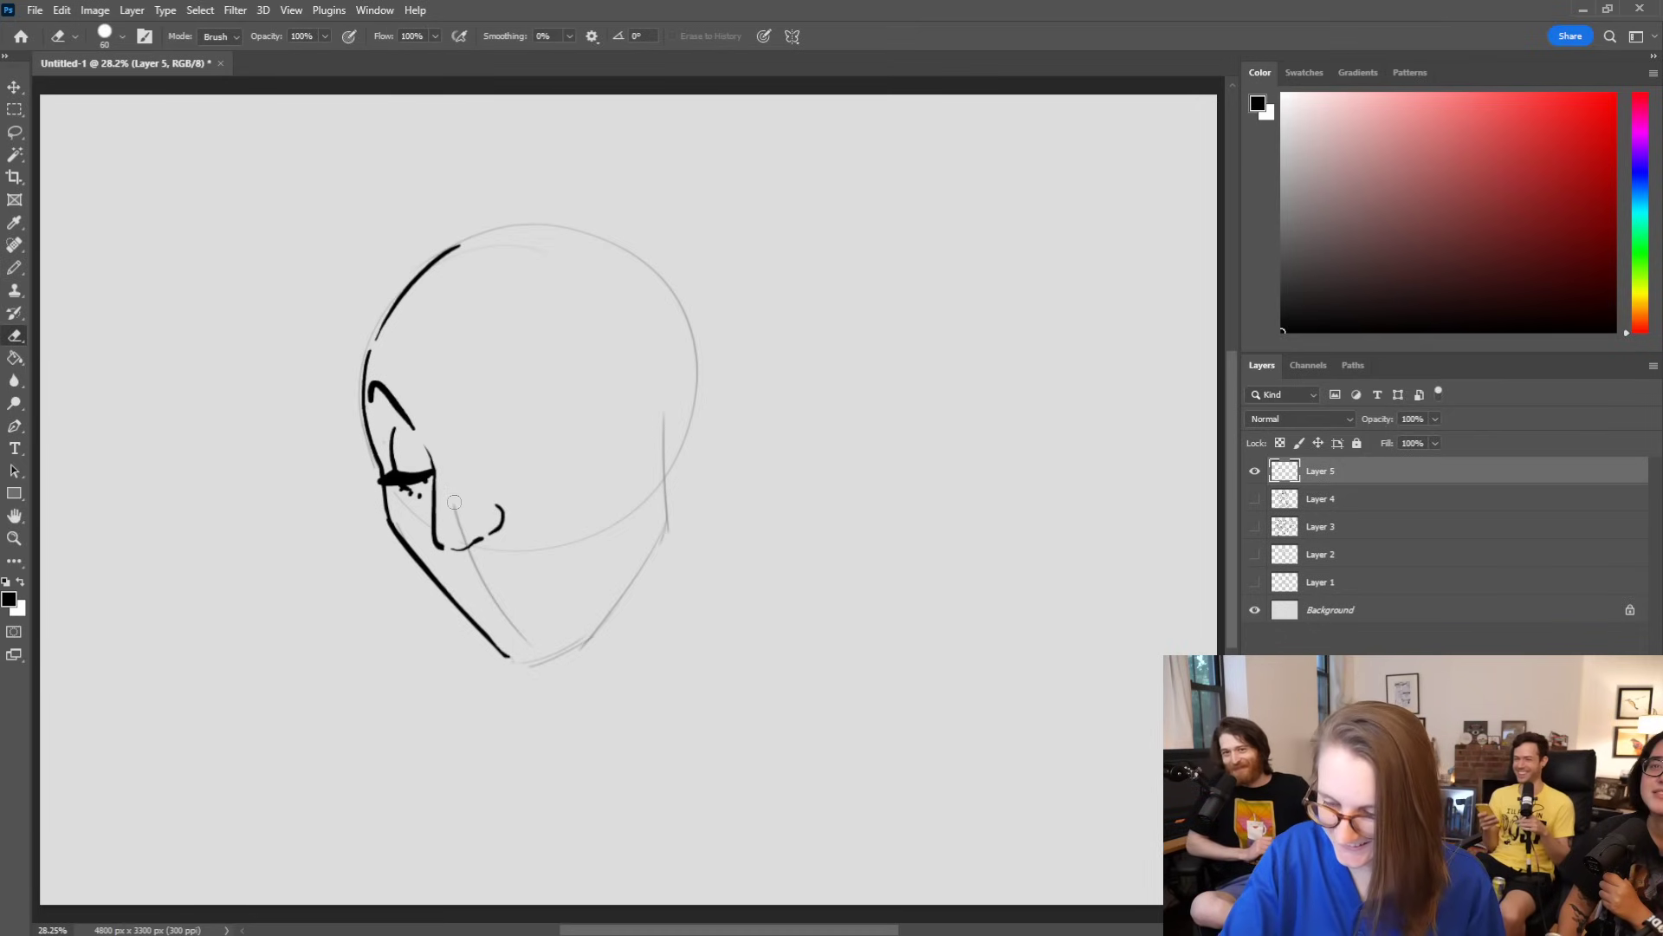
drag(430, 304, 454, 501)
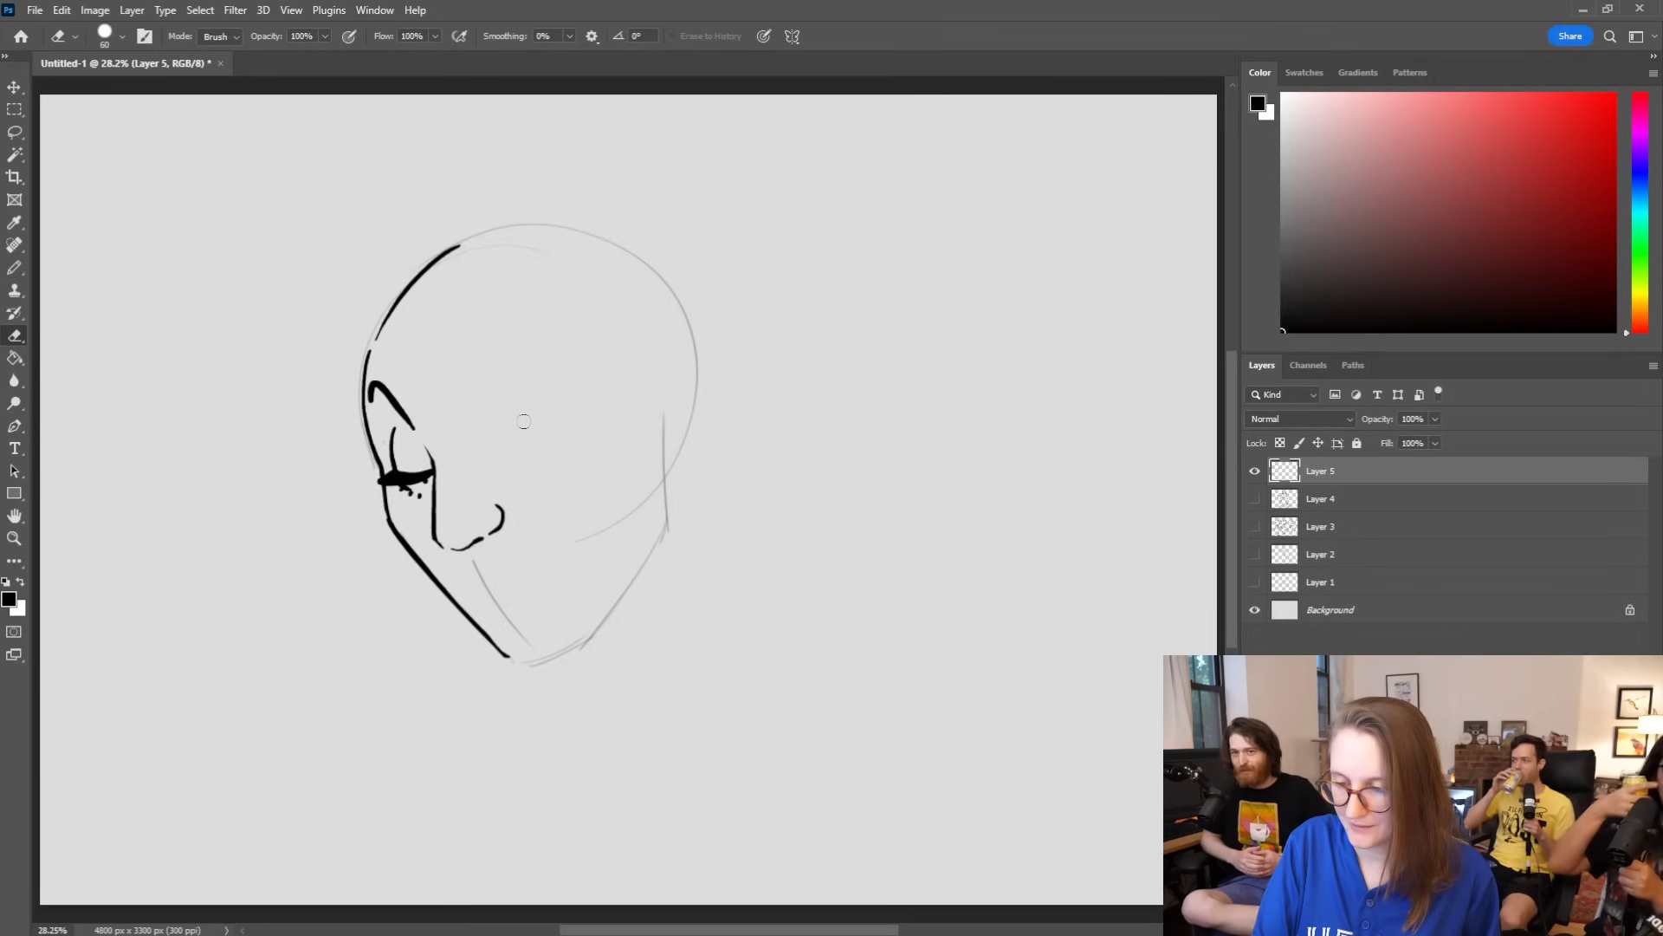
Step: Ink the near eye's lash line and a sloping near eyebrow above it, and thicken the far eye's lash line
key(b)
drag(499, 452, 532, 446)
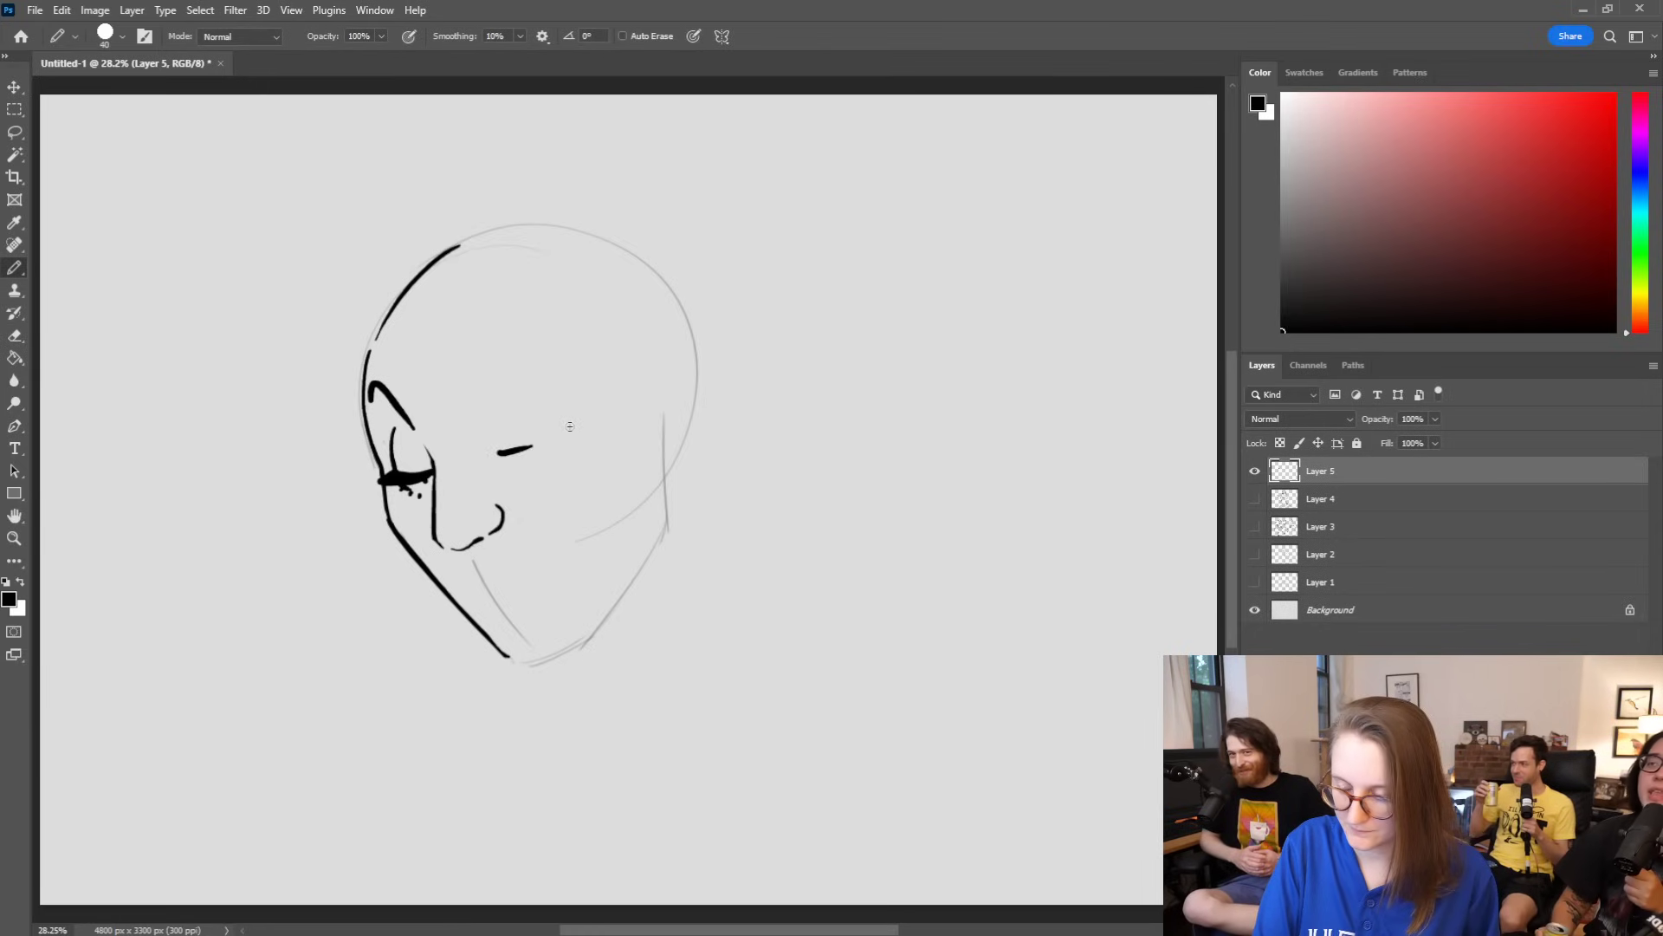
drag(428, 469, 390, 476)
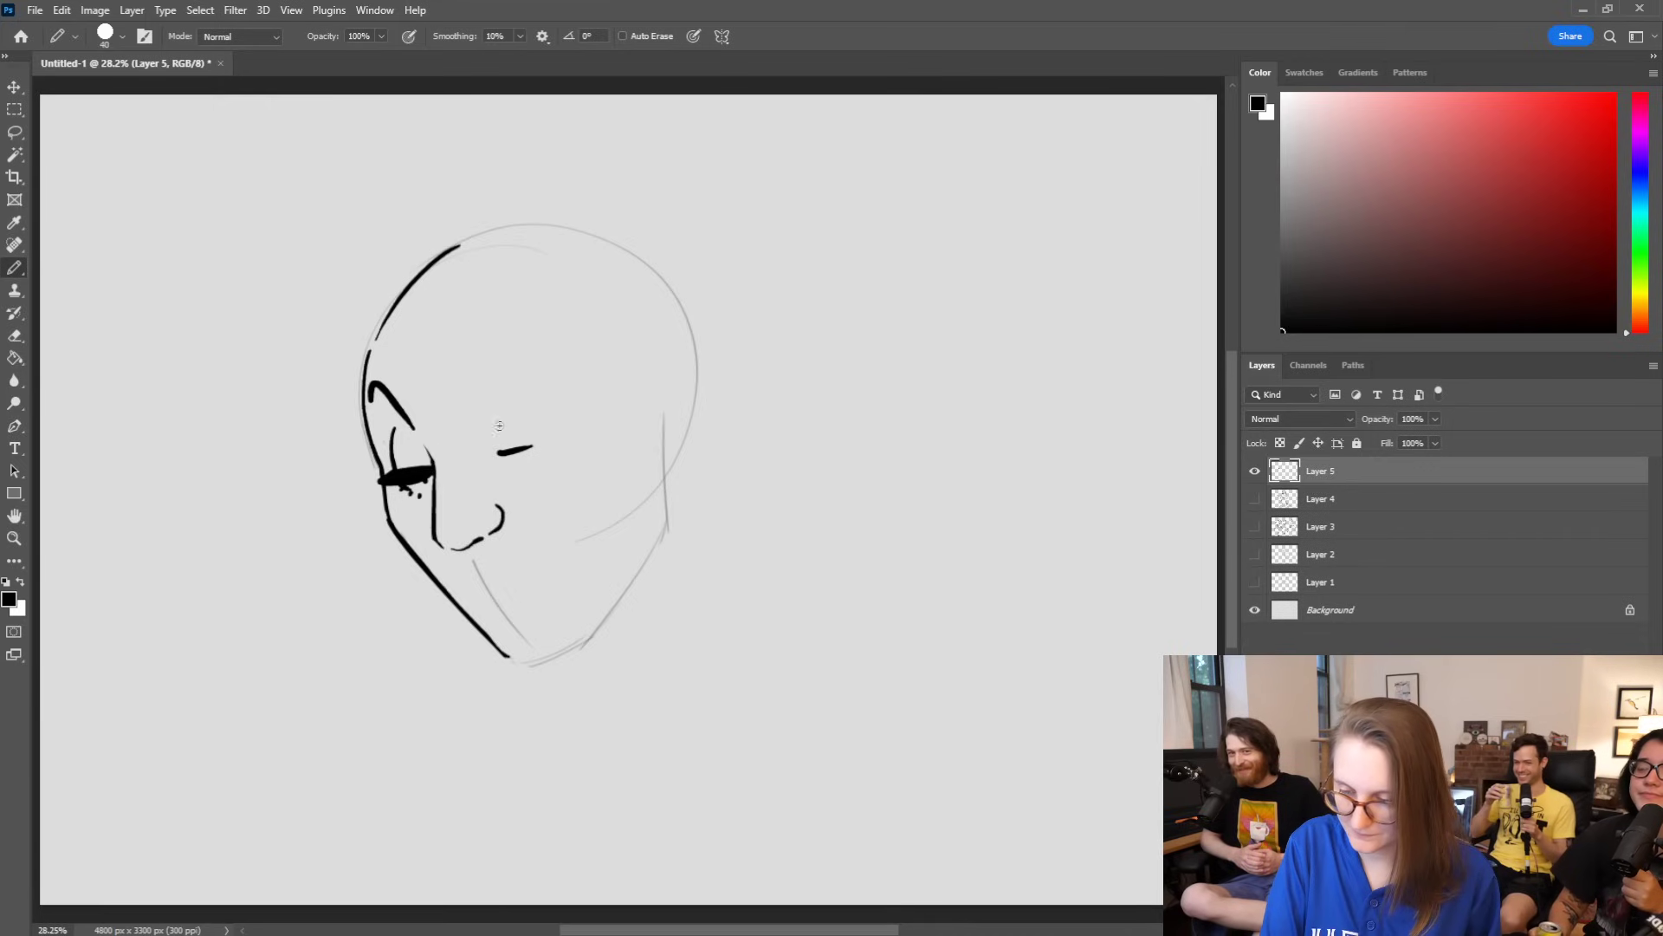
drag(501, 452, 576, 435)
drag(460, 409, 577, 357)
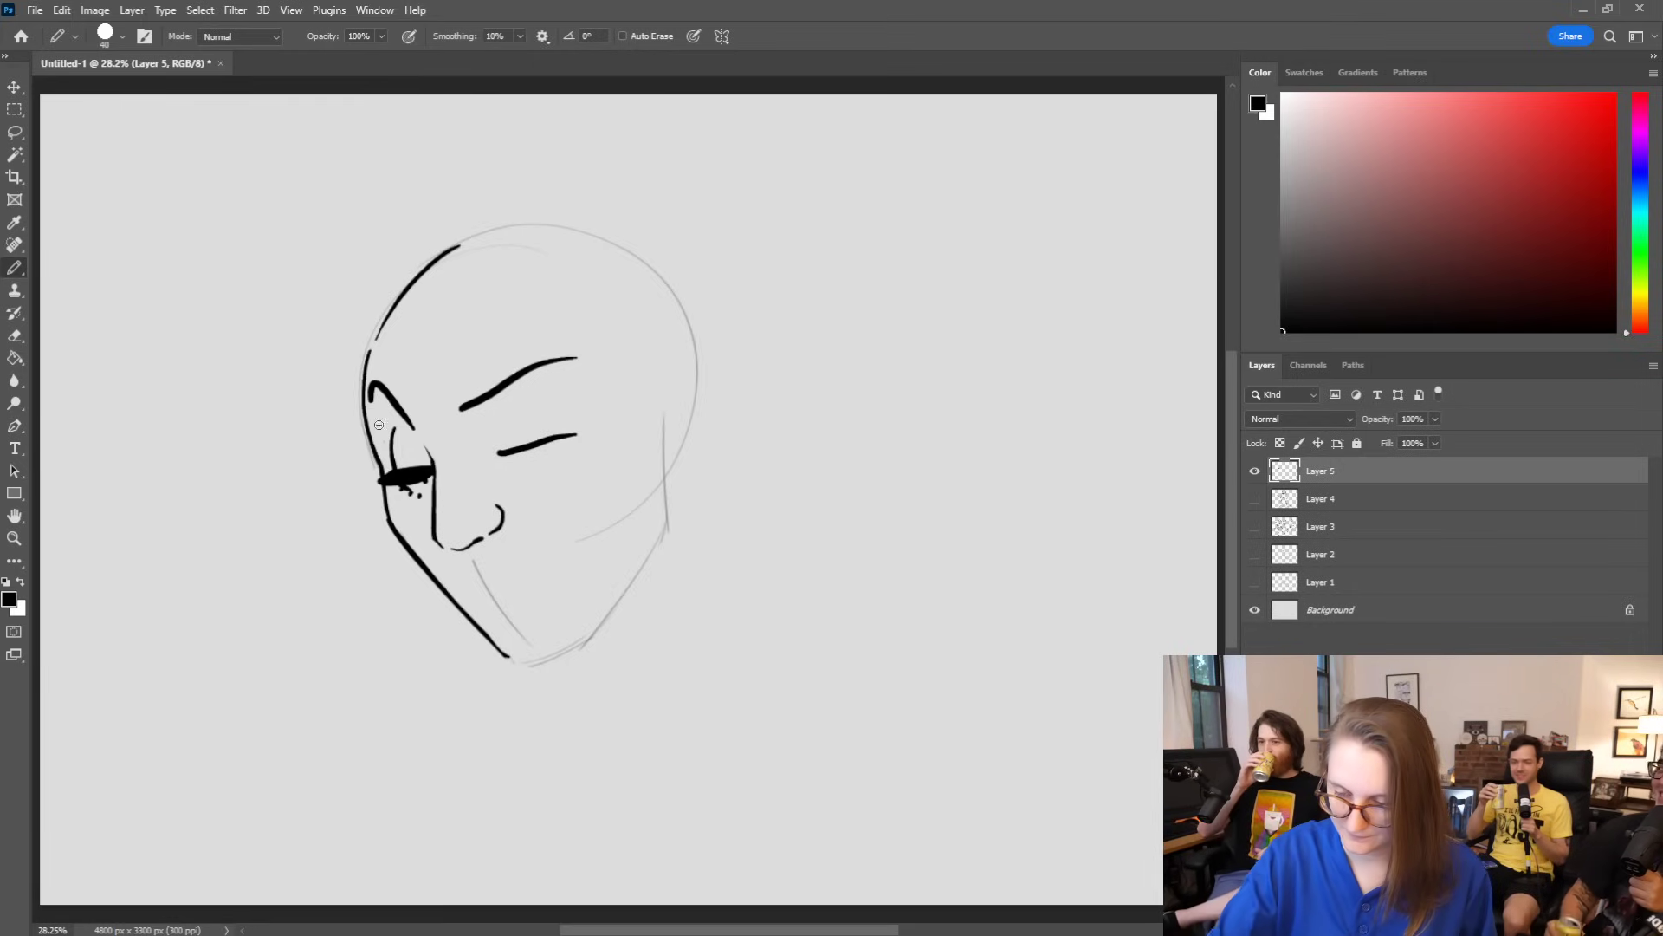
Step: Ink an oval far glasses lens over the cheek, and erase the eye and cheek lines inside it
mouse_move(433, 518)
mouse_down()
mouse_move(393, 464)
mouse_move(360, 486)
mouse_move(373, 529)
mouse_move(410, 556)
mouse_move(445, 555)
mouse_up()
key(ctrl+z)
key(ctrl+z)
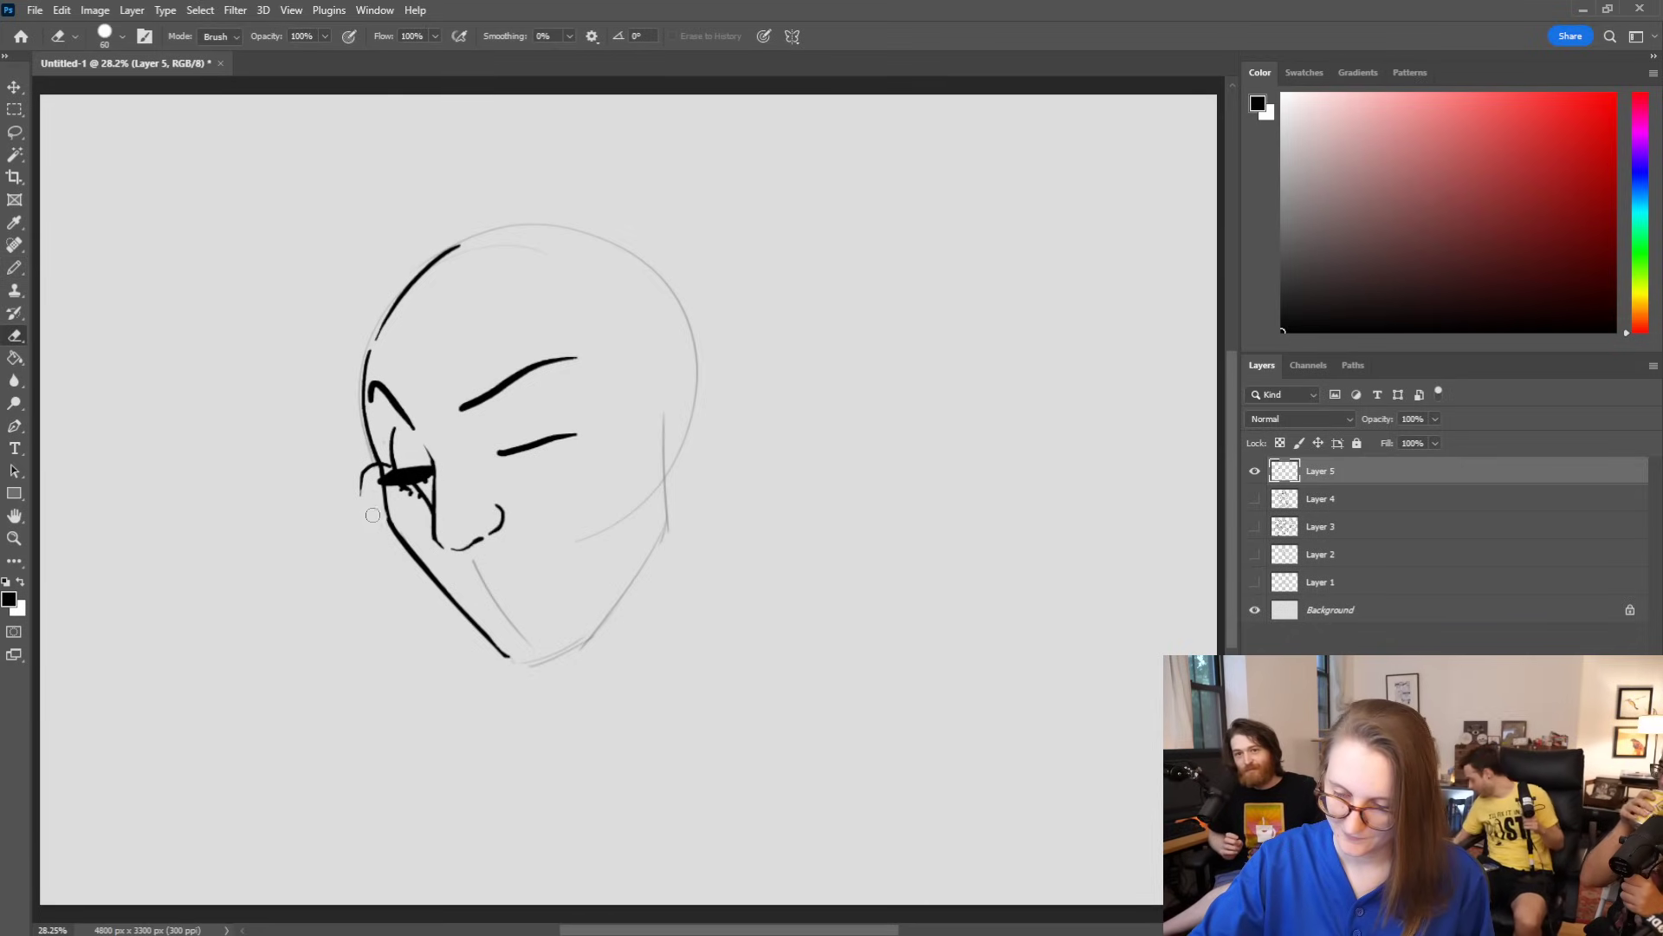
mouse_move(372, 521)
mouse_down()
mouse_move(405, 565)
mouse_move(438, 533)
mouse_up()
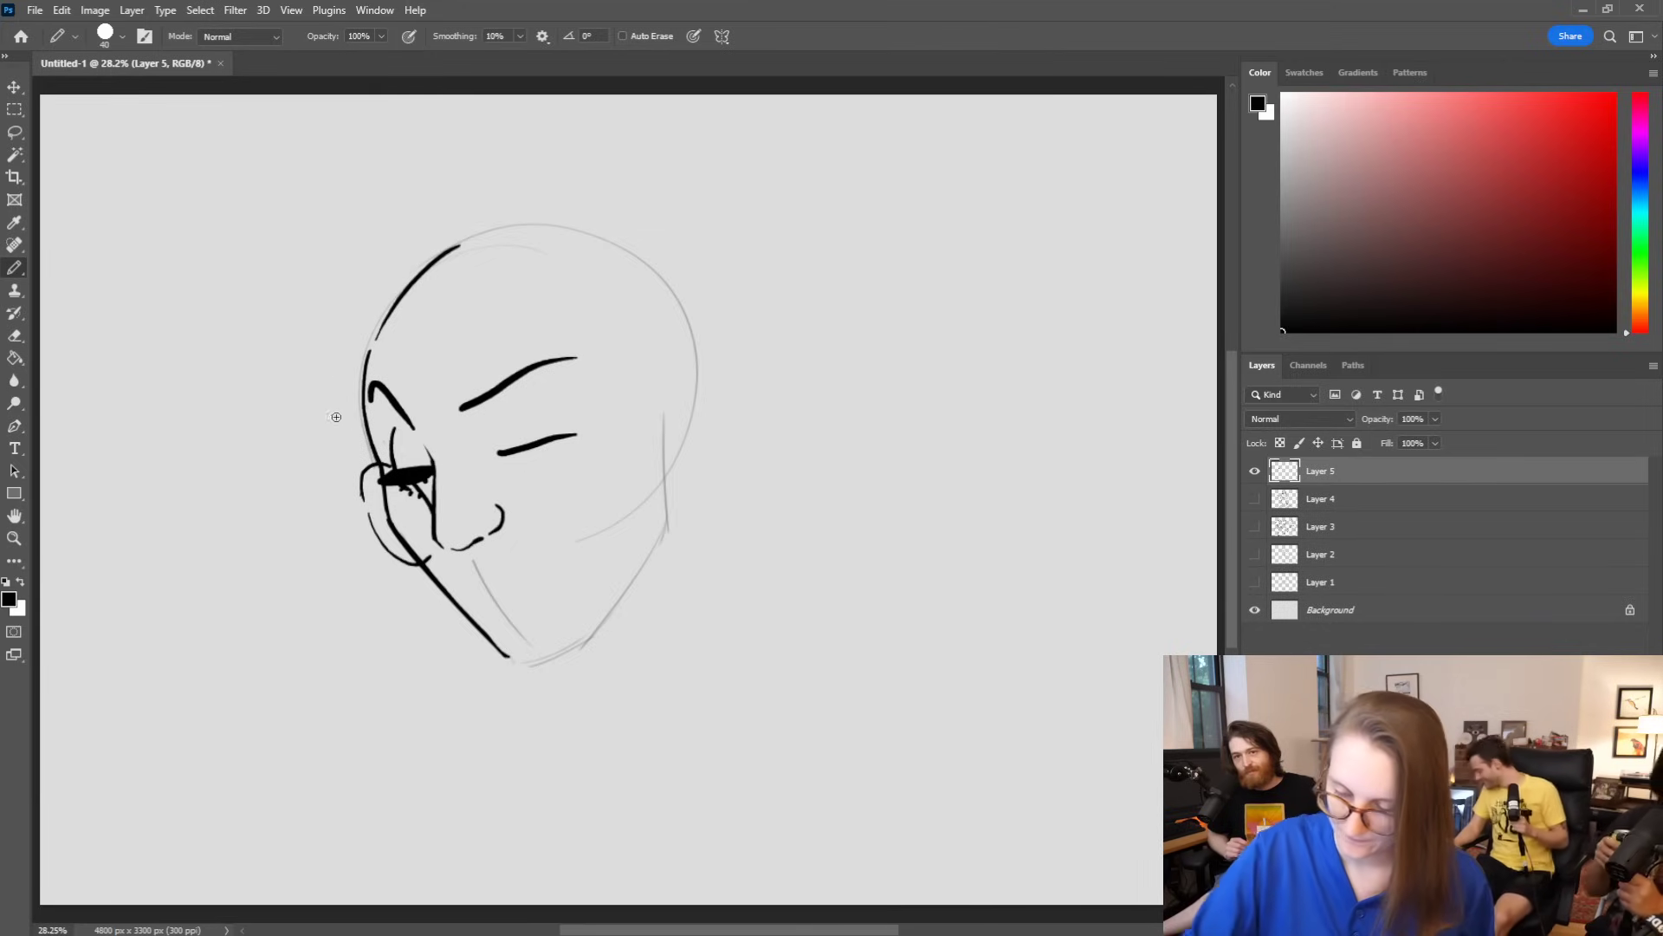
key(e)
drag(379, 470, 423, 478)
key(b)
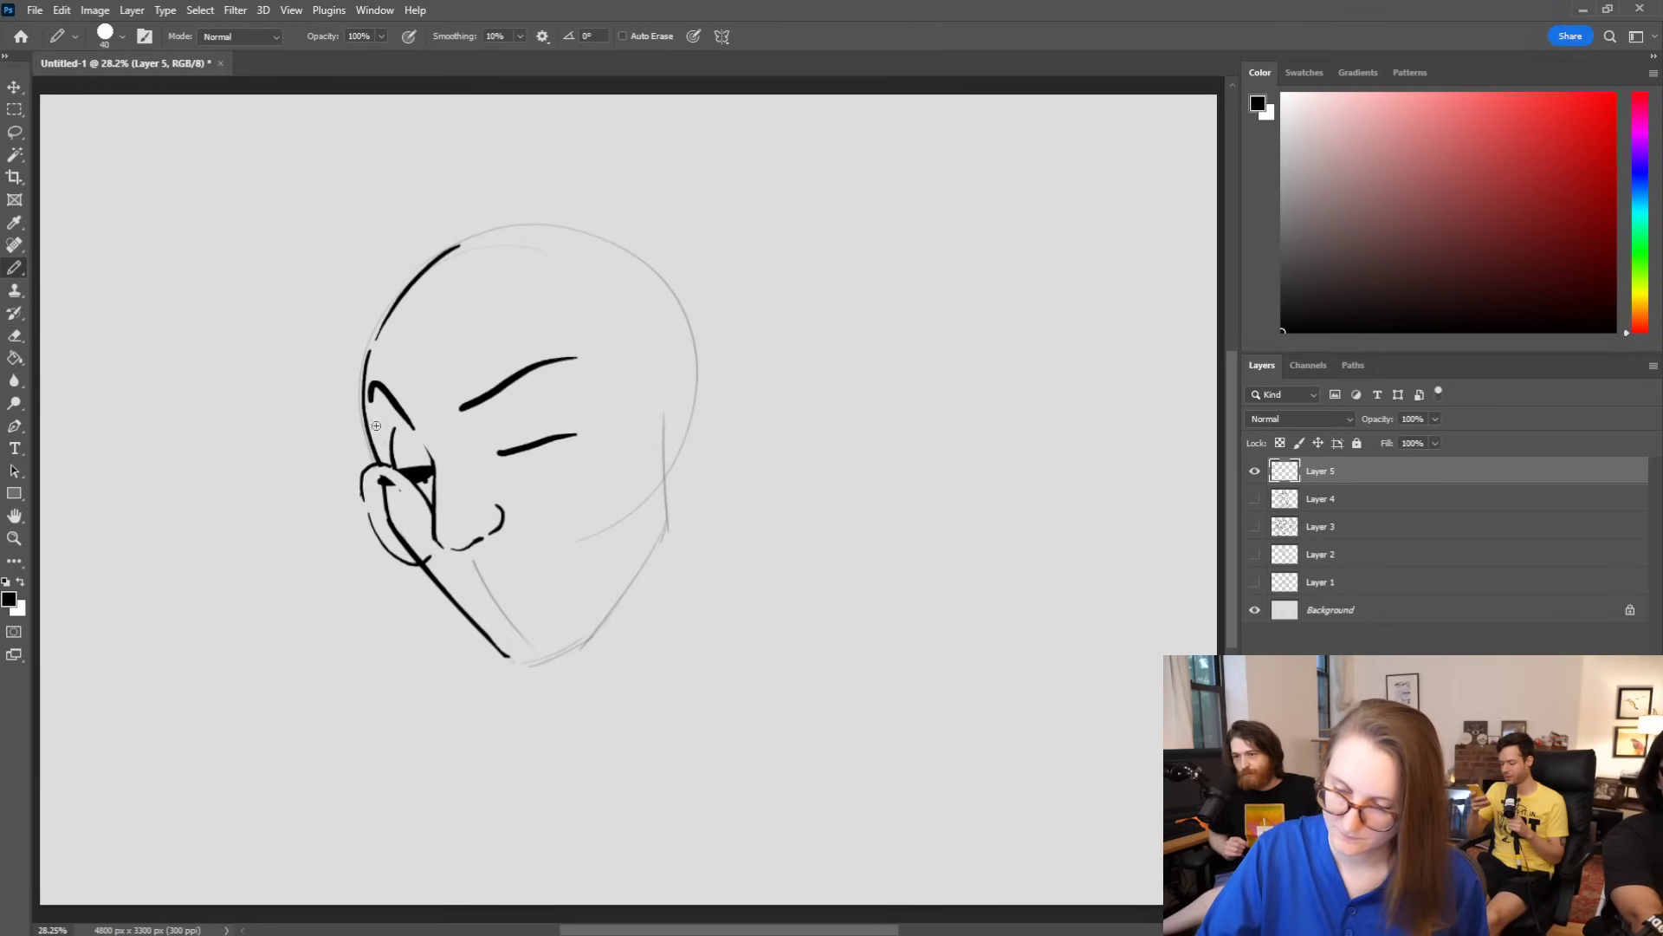
key(e)
drag(366, 492, 406, 546)
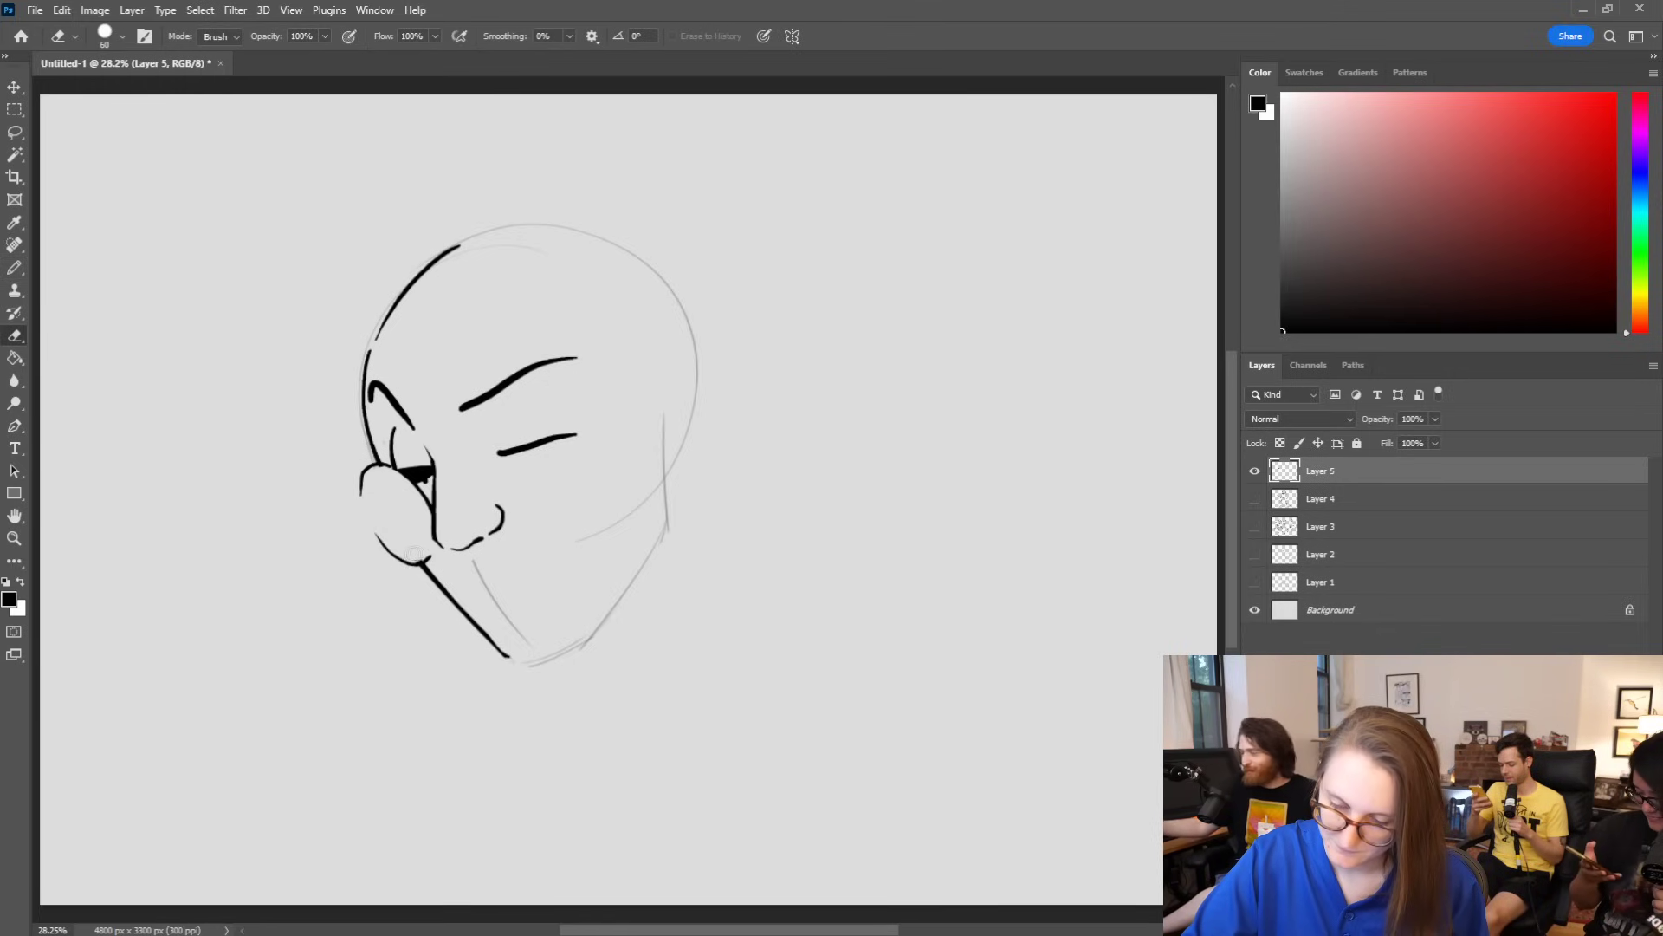
key(b)
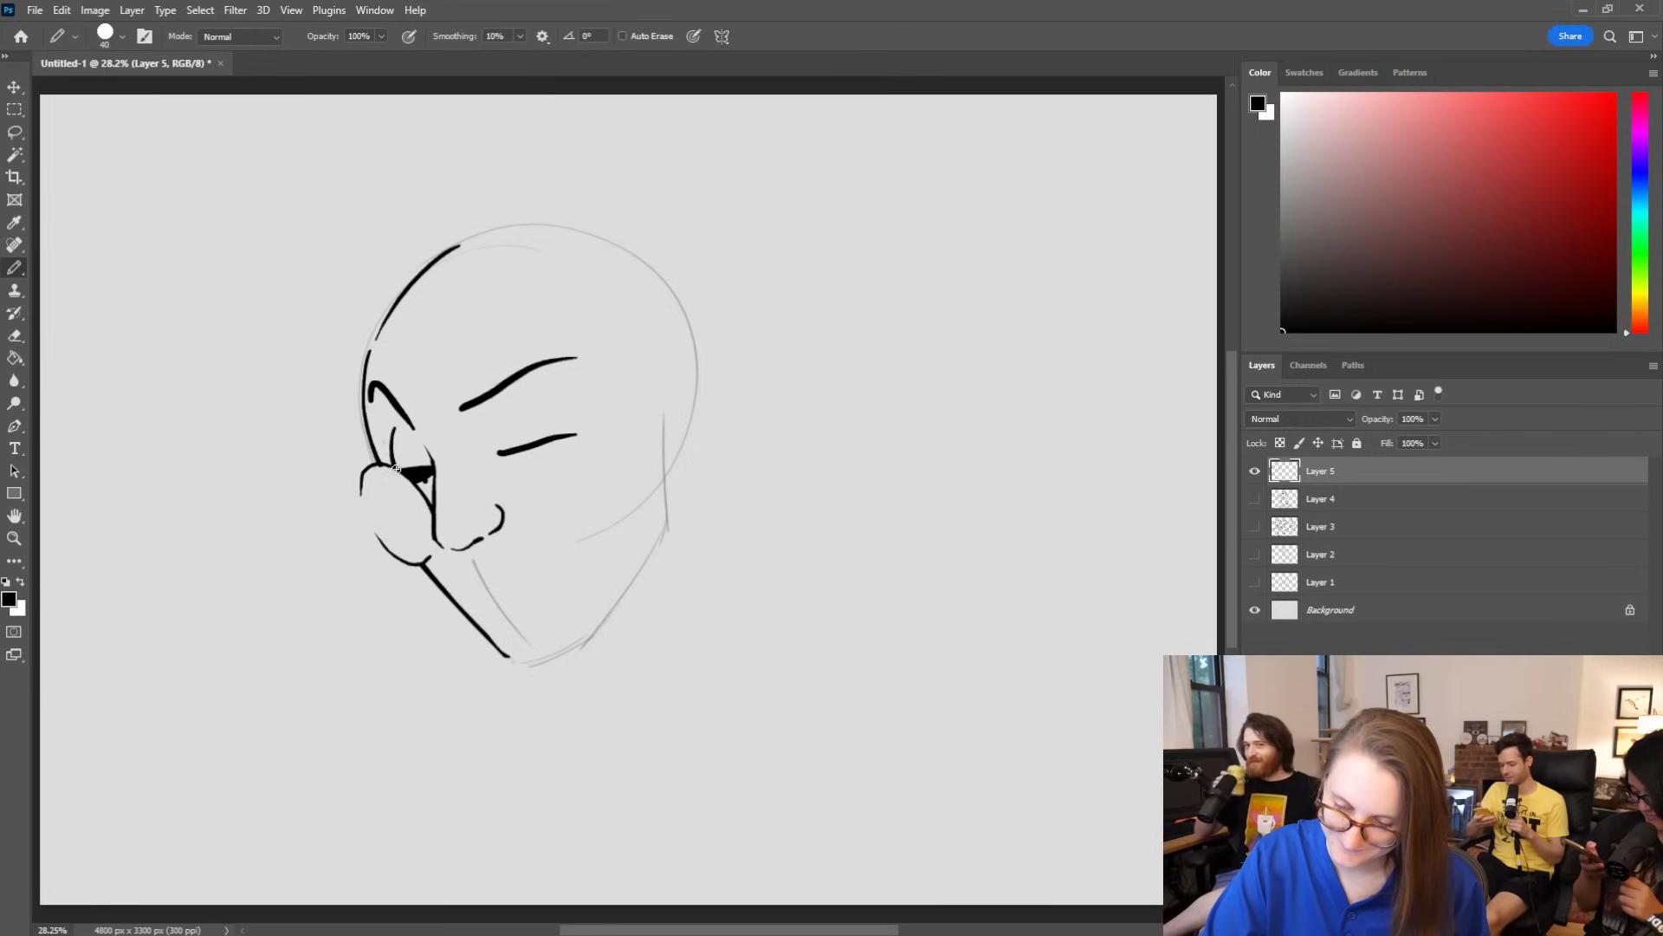
Step: Thicken the far lens outline into a closed oval and add short highlight lines inside its edge
mouse_move(373, 466)
mouse_down()
mouse_move(363, 498)
mouse_move(392, 557)
mouse_move(378, 463)
mouse_move(357, 519)
mouse_move(419, 564)
mouse_up()
key(ctrl+z)
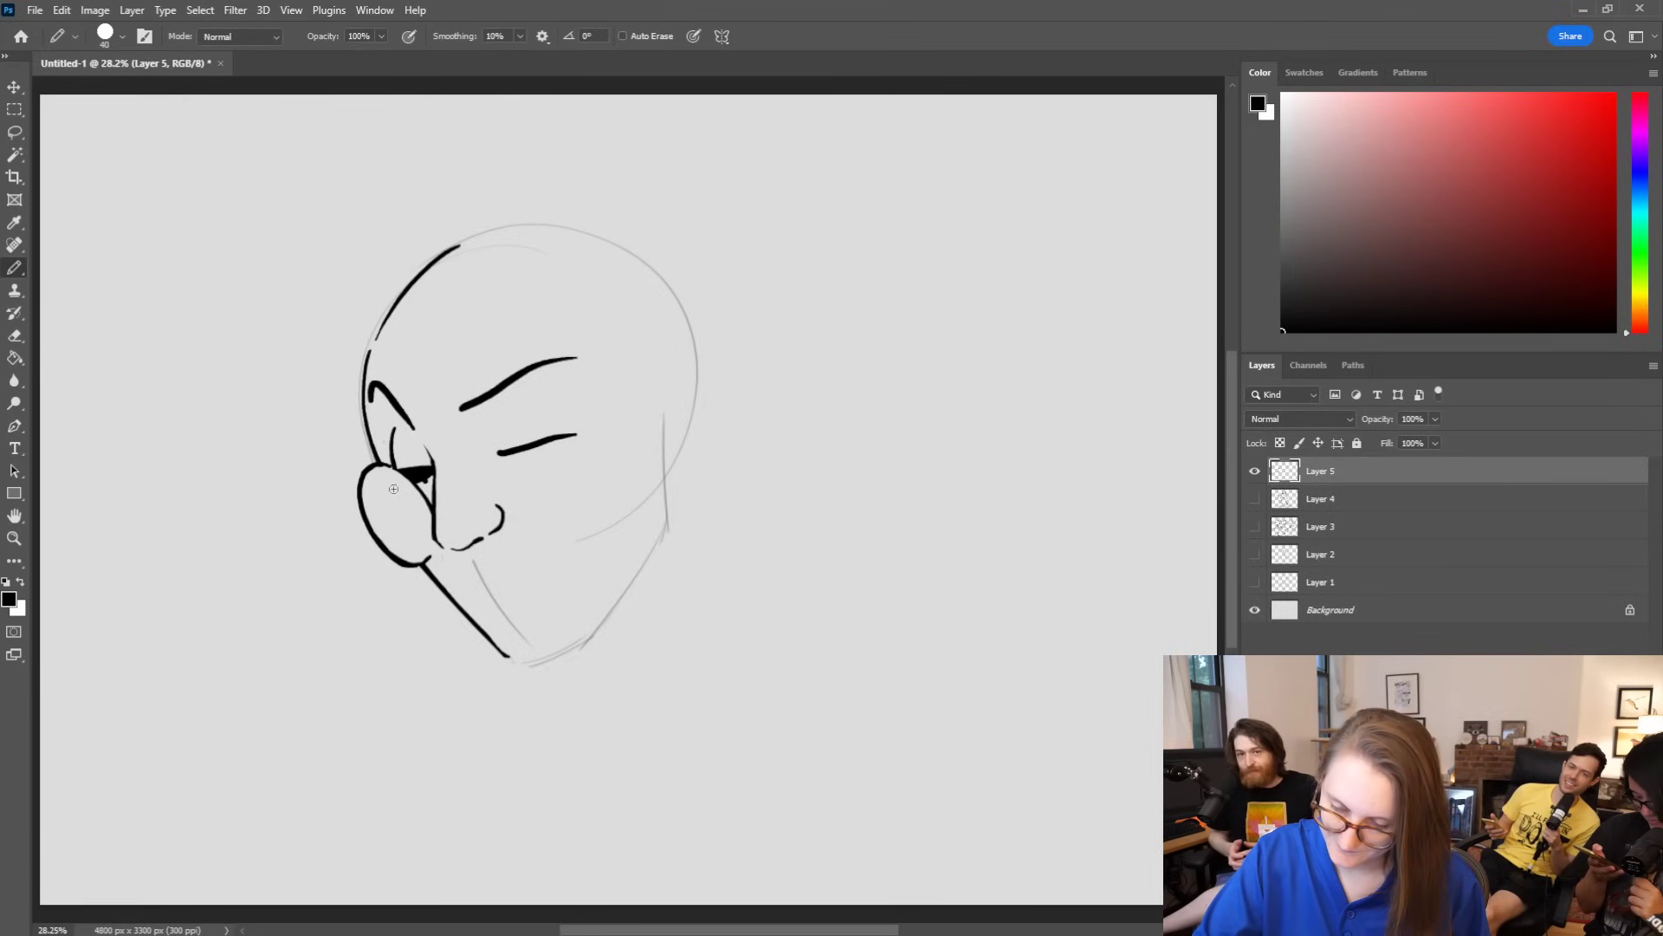
drag(371, 472, 368, 497)
mouse_move(379, 467)
mouse_down()
mouse_move(377, 522)
mouse_move(425, 557)
mouse_up()
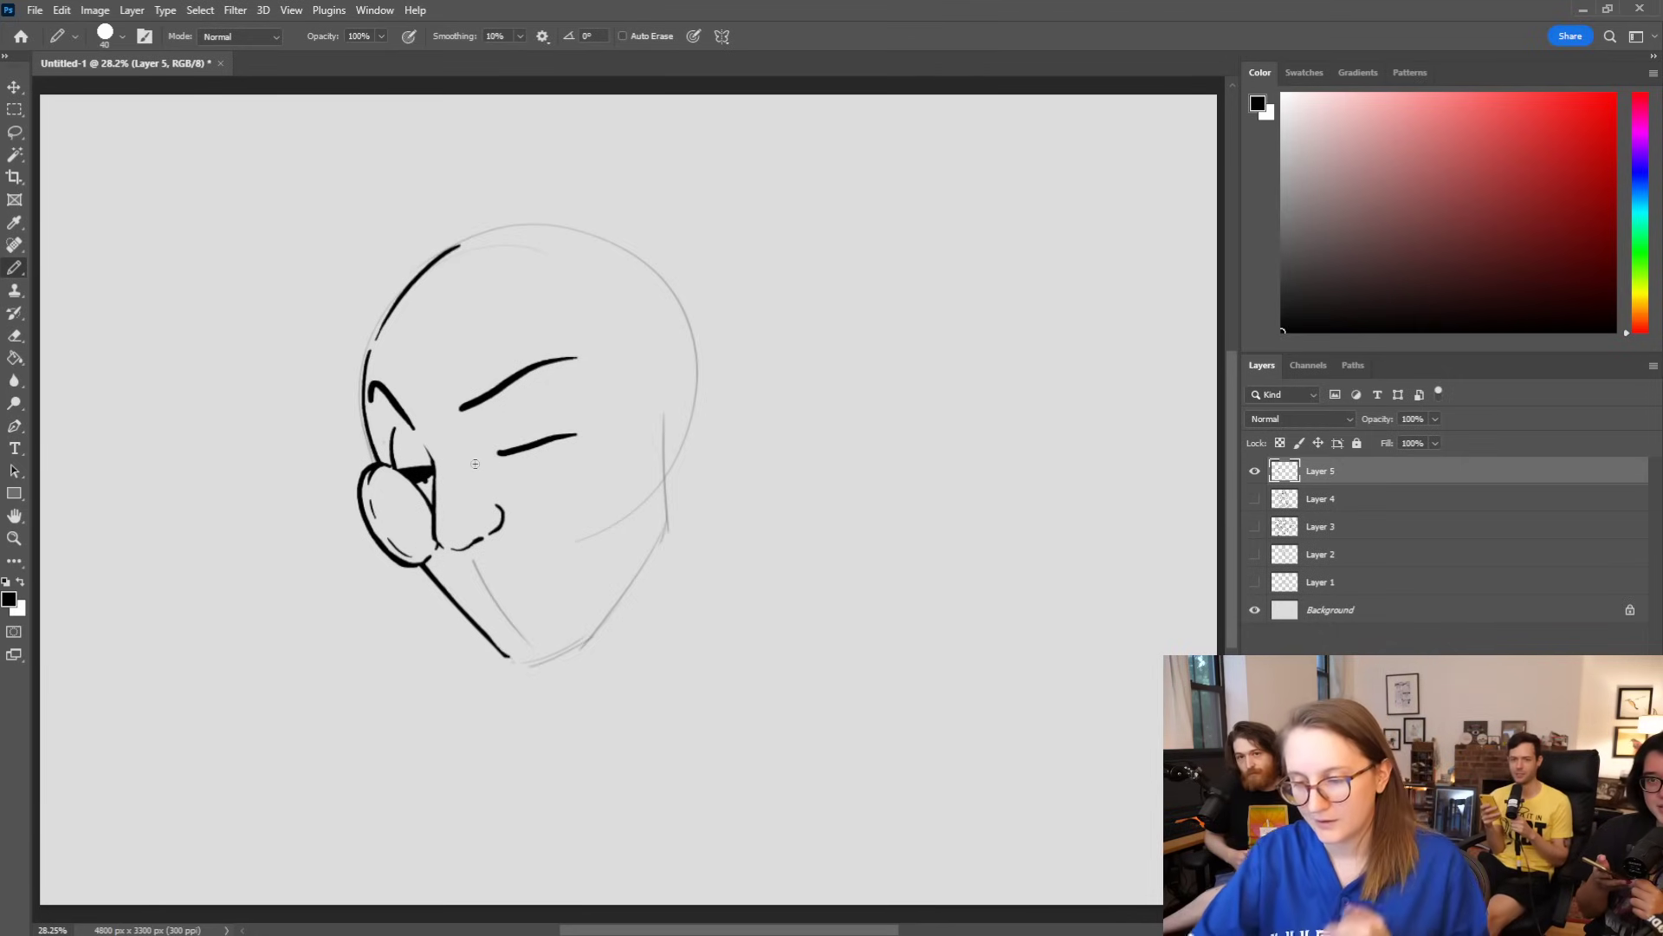
Step: Ink a round near glasses lens, erase the lash line inside it, and join both lenses with a bridge over the nose
mouse_move(485, 447)
mouse_down()
mouse_move(483, 501)
mouse_move(503, 522)
mouse_move(537, 526)
mouse_move(582, 462)
mouse_up()
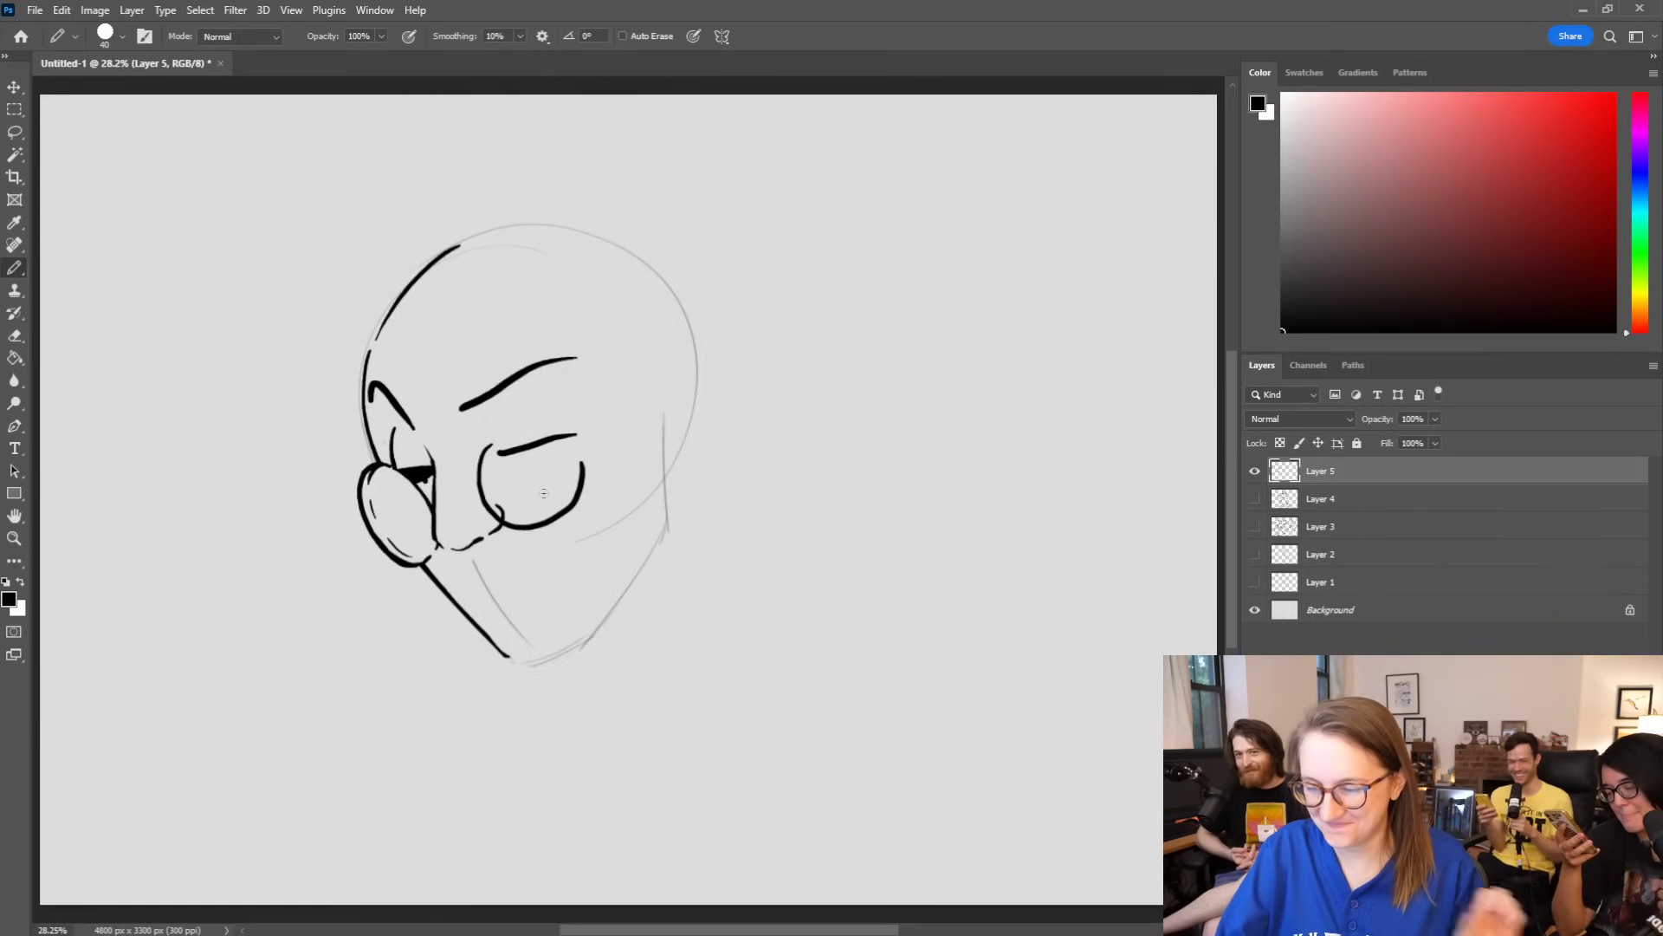
mouse_move(486, 448)
mouse_down()
mouse_move(571, 443)
mouse_move(544, 416)
mouse_move(584, 466)
mouse_move(573, 434)
mouse_move(512, 462)
mouse_move(542, 440)
mouse_up()
key(e)
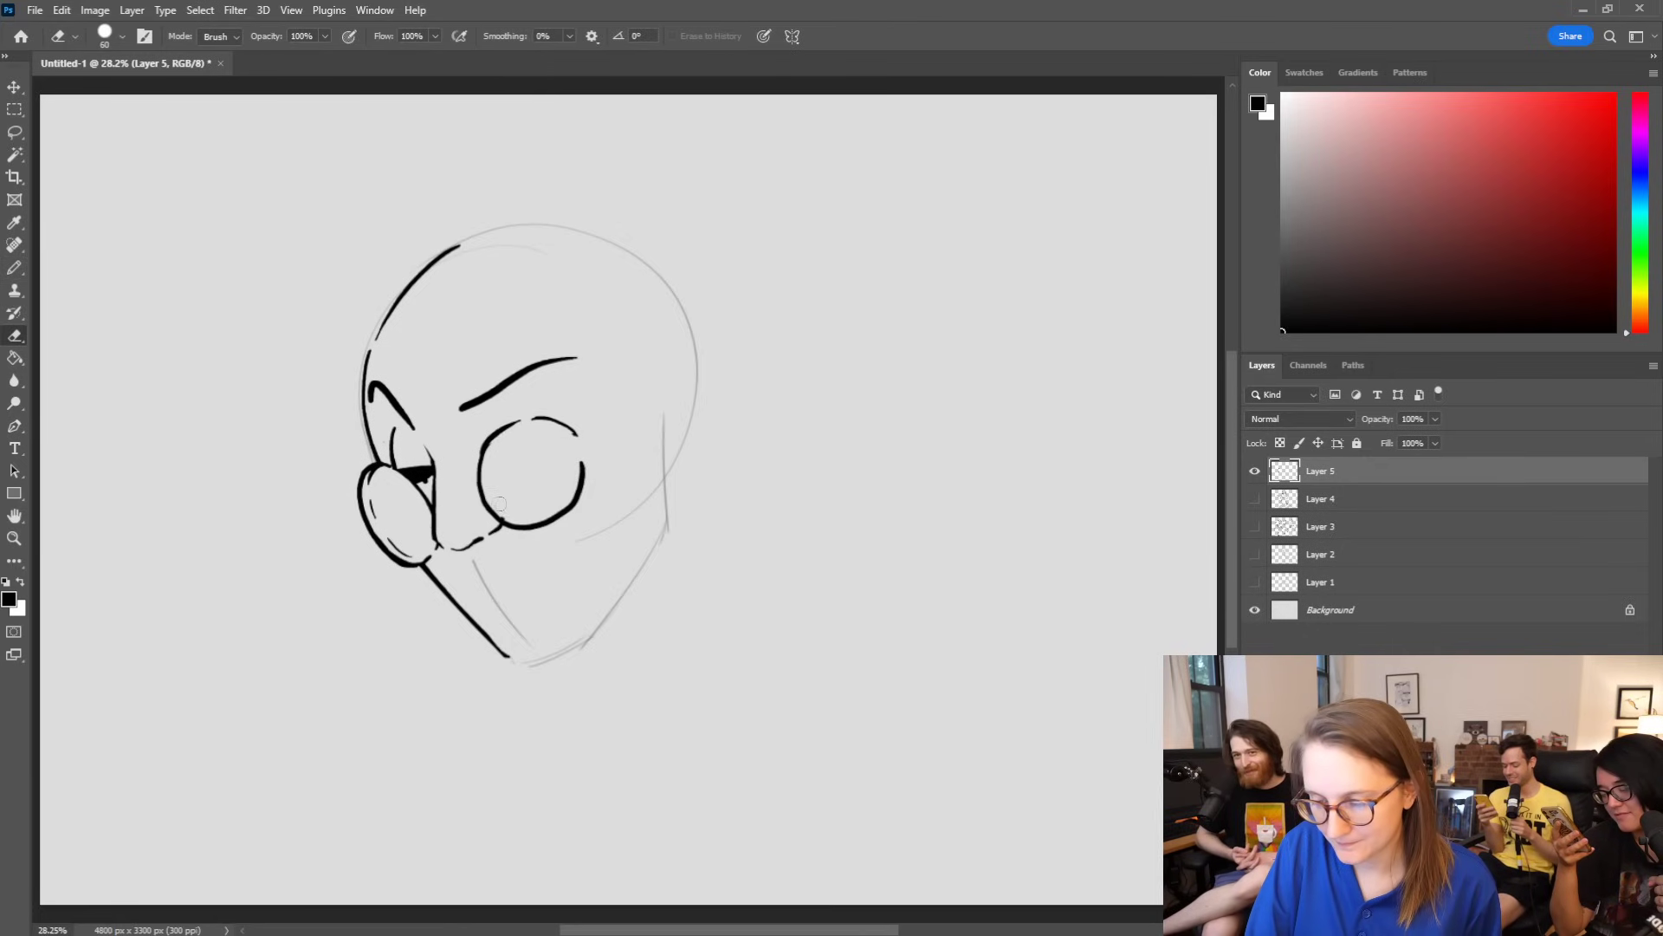
key(b)
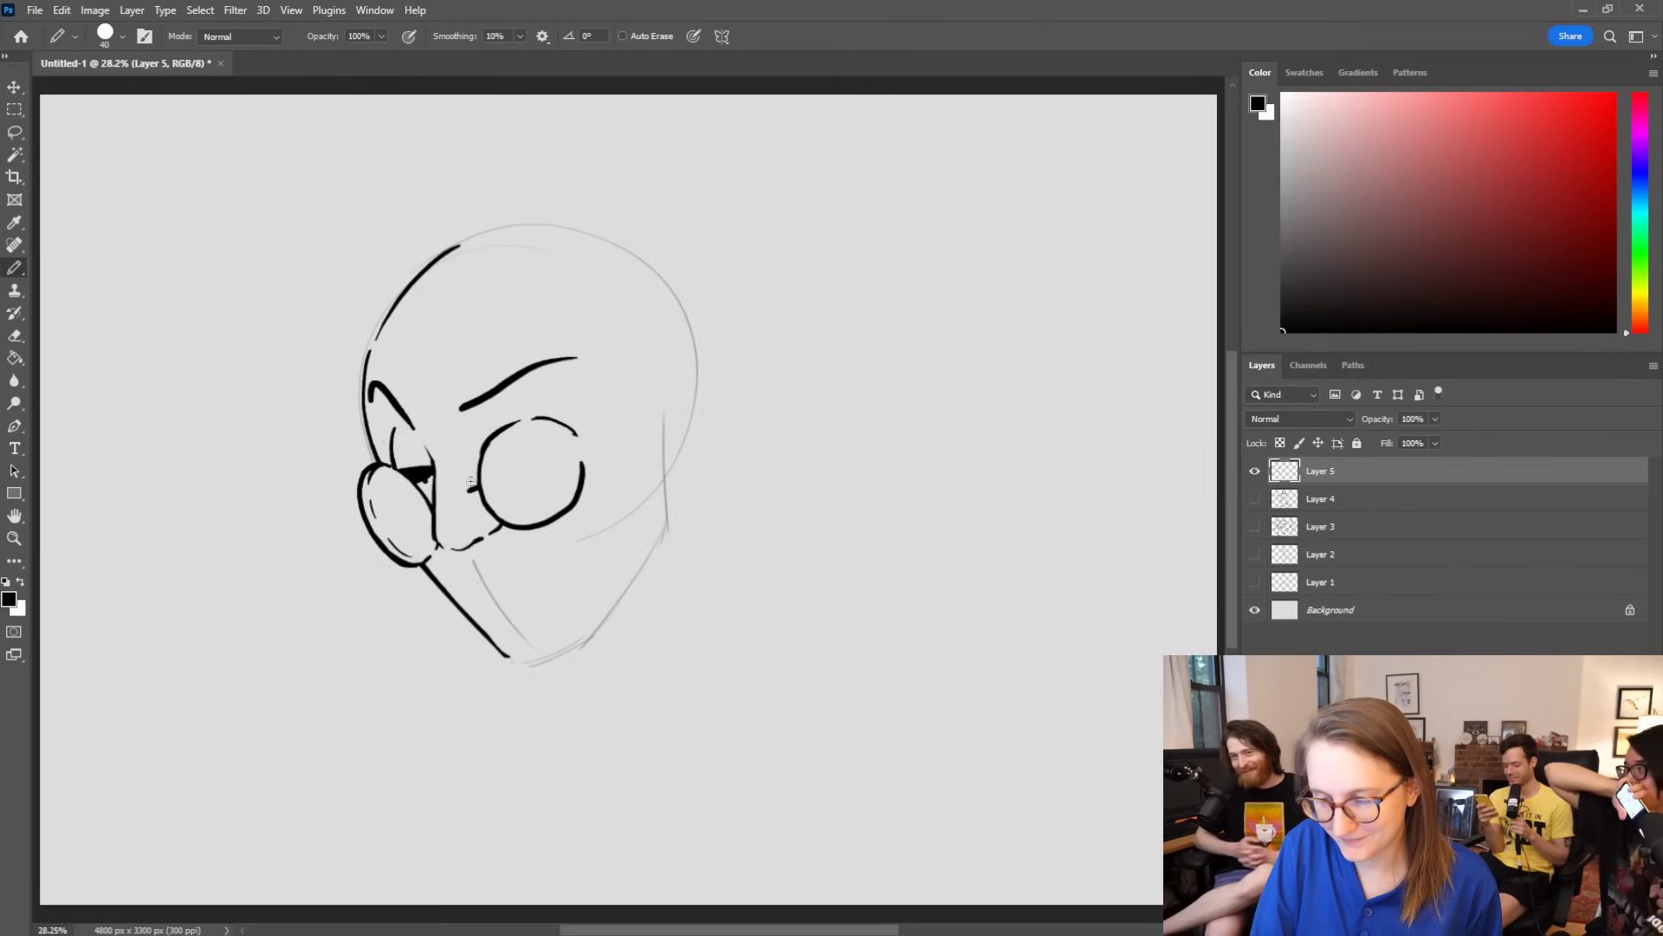
mouse_move(461, 488)
mouse_down()
mouse_move(432, 500)
mouse_move(483, 447)
mouse_up()
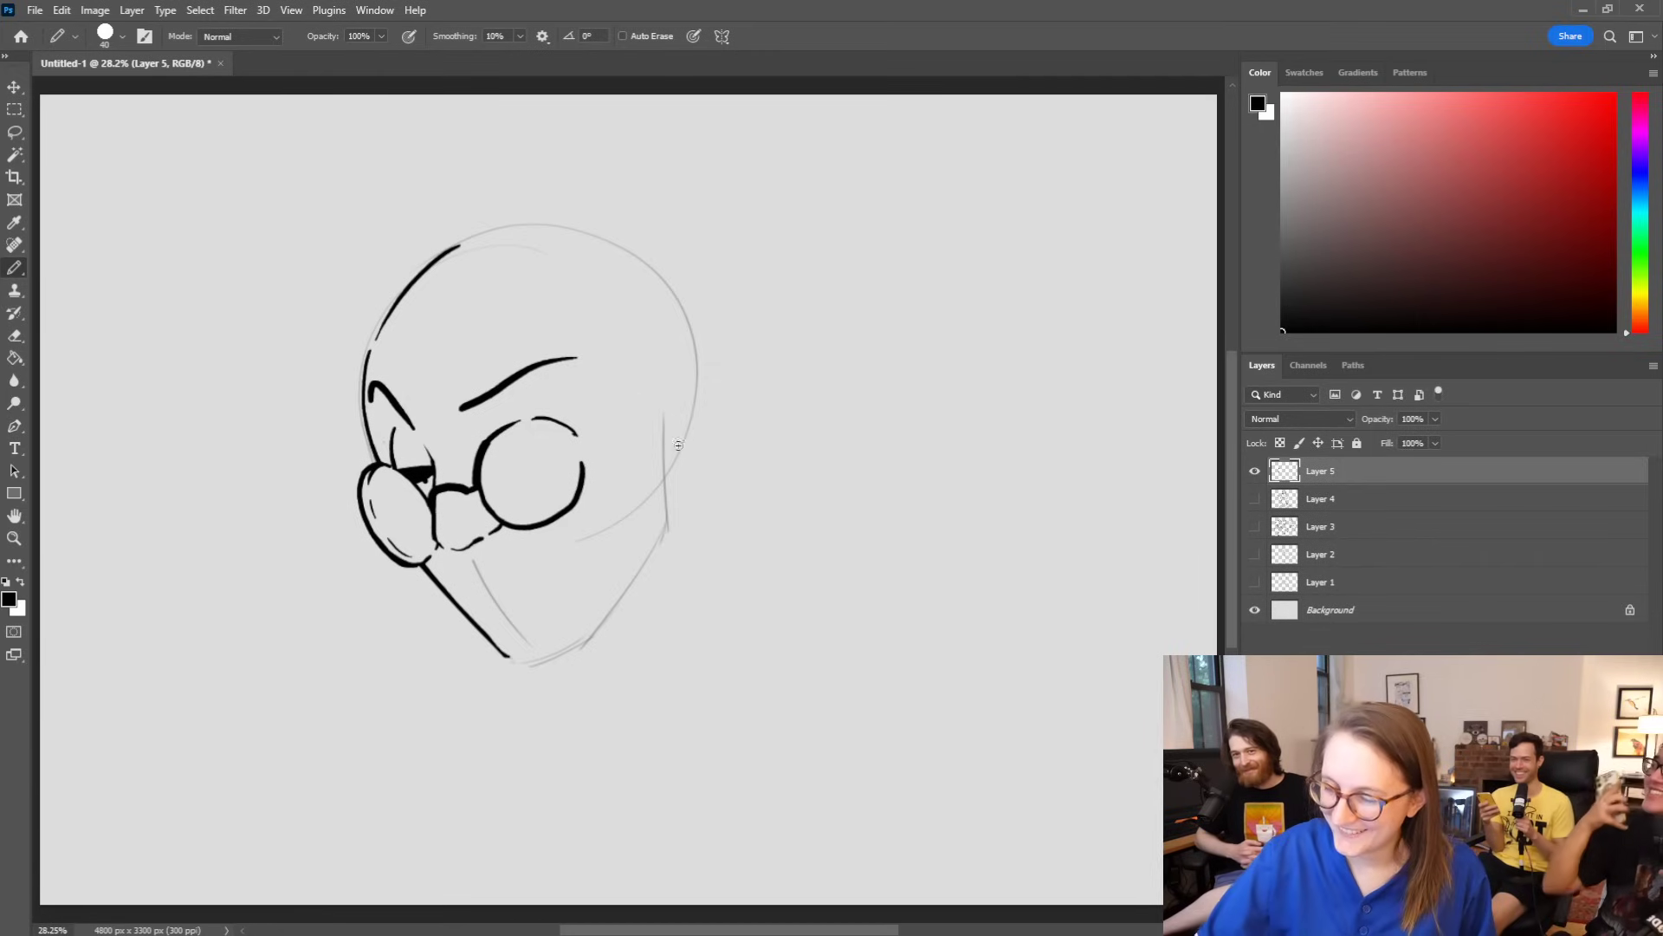
Step: Ink the near ear and a small slanted oval earring below it with an inner highlight line, replacing the longer upright earring
mouse_move(673, 463)
mouse_down()
mouse_move(700, 440)
mouse_move(715, 378)
mouse_move(706, 321)
mouse_move(665, 349)
mouse_move(693, 335)
mouse_move(715, 397)
mouse_move(695, 449)
mouse_move(663, 454)
mouse_move(696, 581)
mouse_move(728, 589)
mouse_move(726, 536)
mouse_up()
key(ctrl+z)
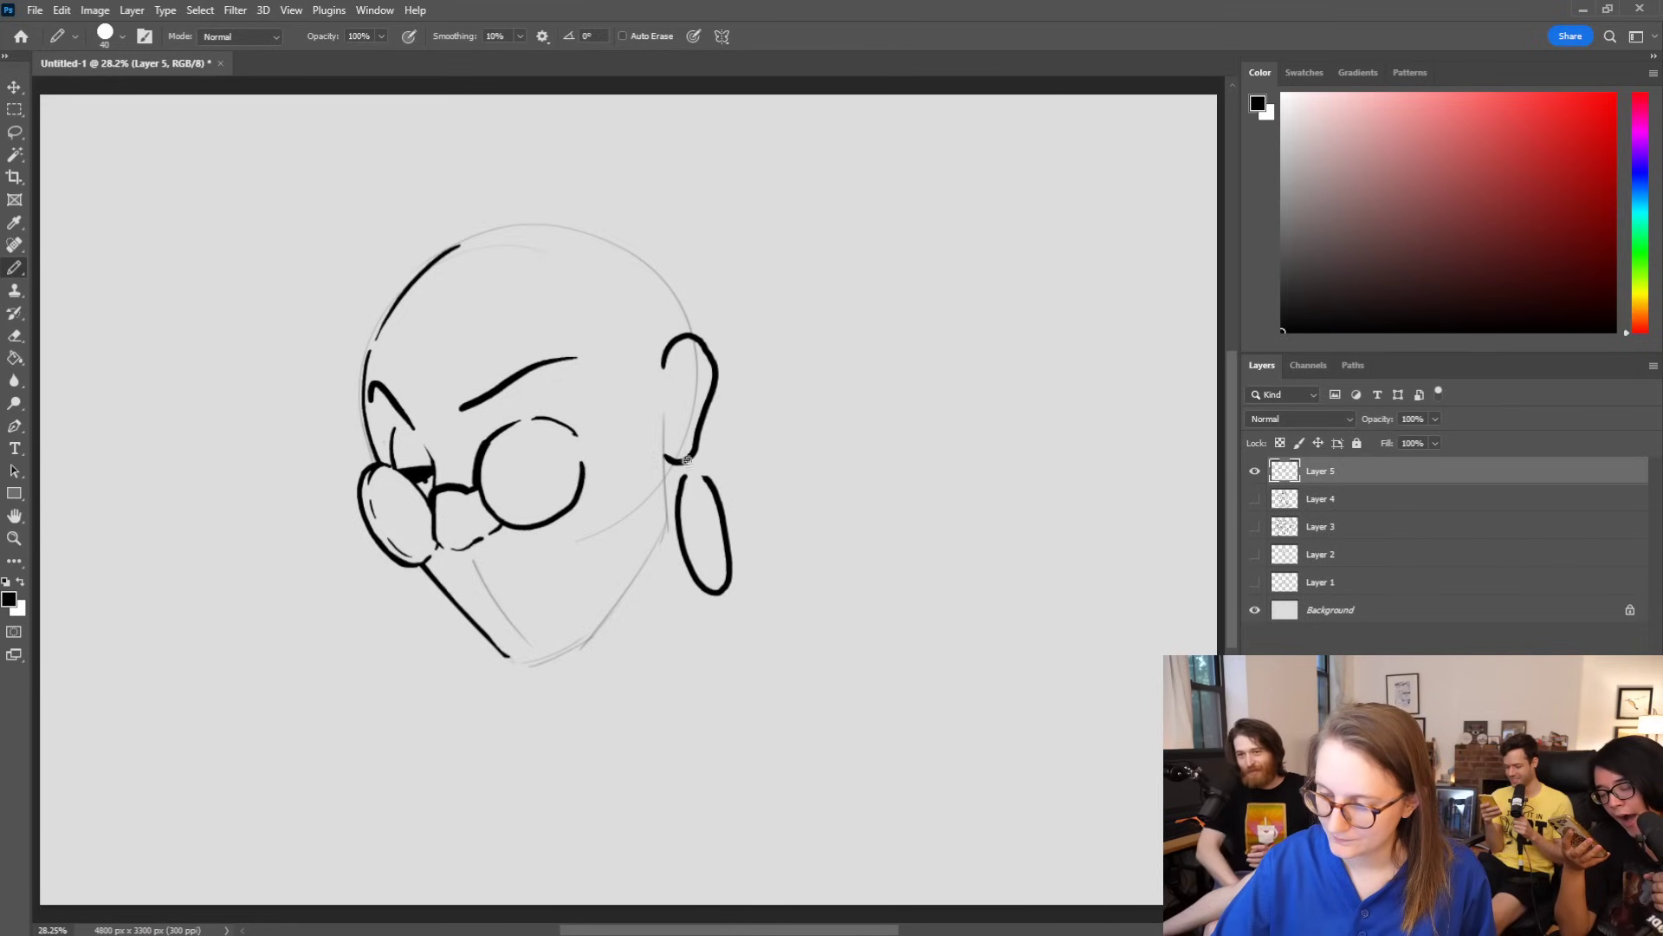
key(ctrl+z)
mouse_move(694, 471)
mouse_down()
mouse_move(721, 535)
mouse_move(765, 550)
mouse_move(720, 478)
mouse_move(698, 468)
mouse_move(697, 488)
mouse_move(707, 469)
mouse_move(729, 486)
mouse_move(719, 512)
mouse_move(762, 536)
mouse_move(719, 470)
mouse_move(709, 484)
mouse_move(761, 532)
mouse_up()
key(ctrl+z)
key(ctrl+z)
key(ctrl+z)
key(e)
drag(710, 473, 706, 482)
key(b)
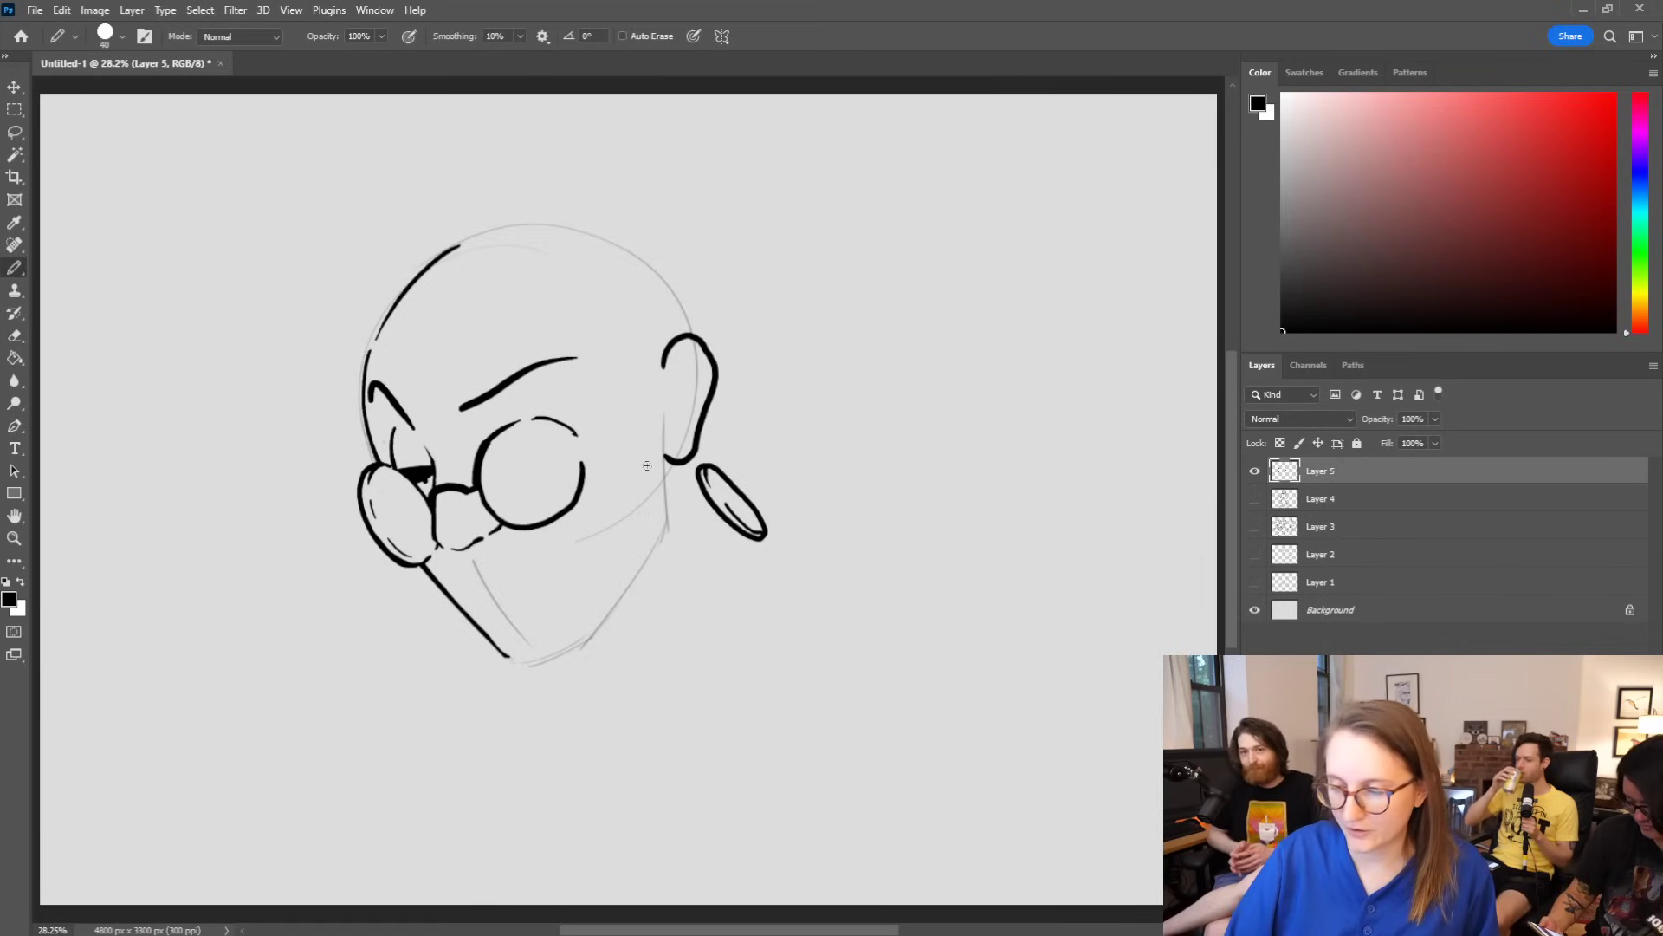
Step: Ink the near jaw from the ear down and around the chin, thinning the lines and opening a gap with the Eraser
mouse_move(665, 455)
mouse_down()
mouse_move(667, 506)
mouse_move(602, 617)
mouse_up()
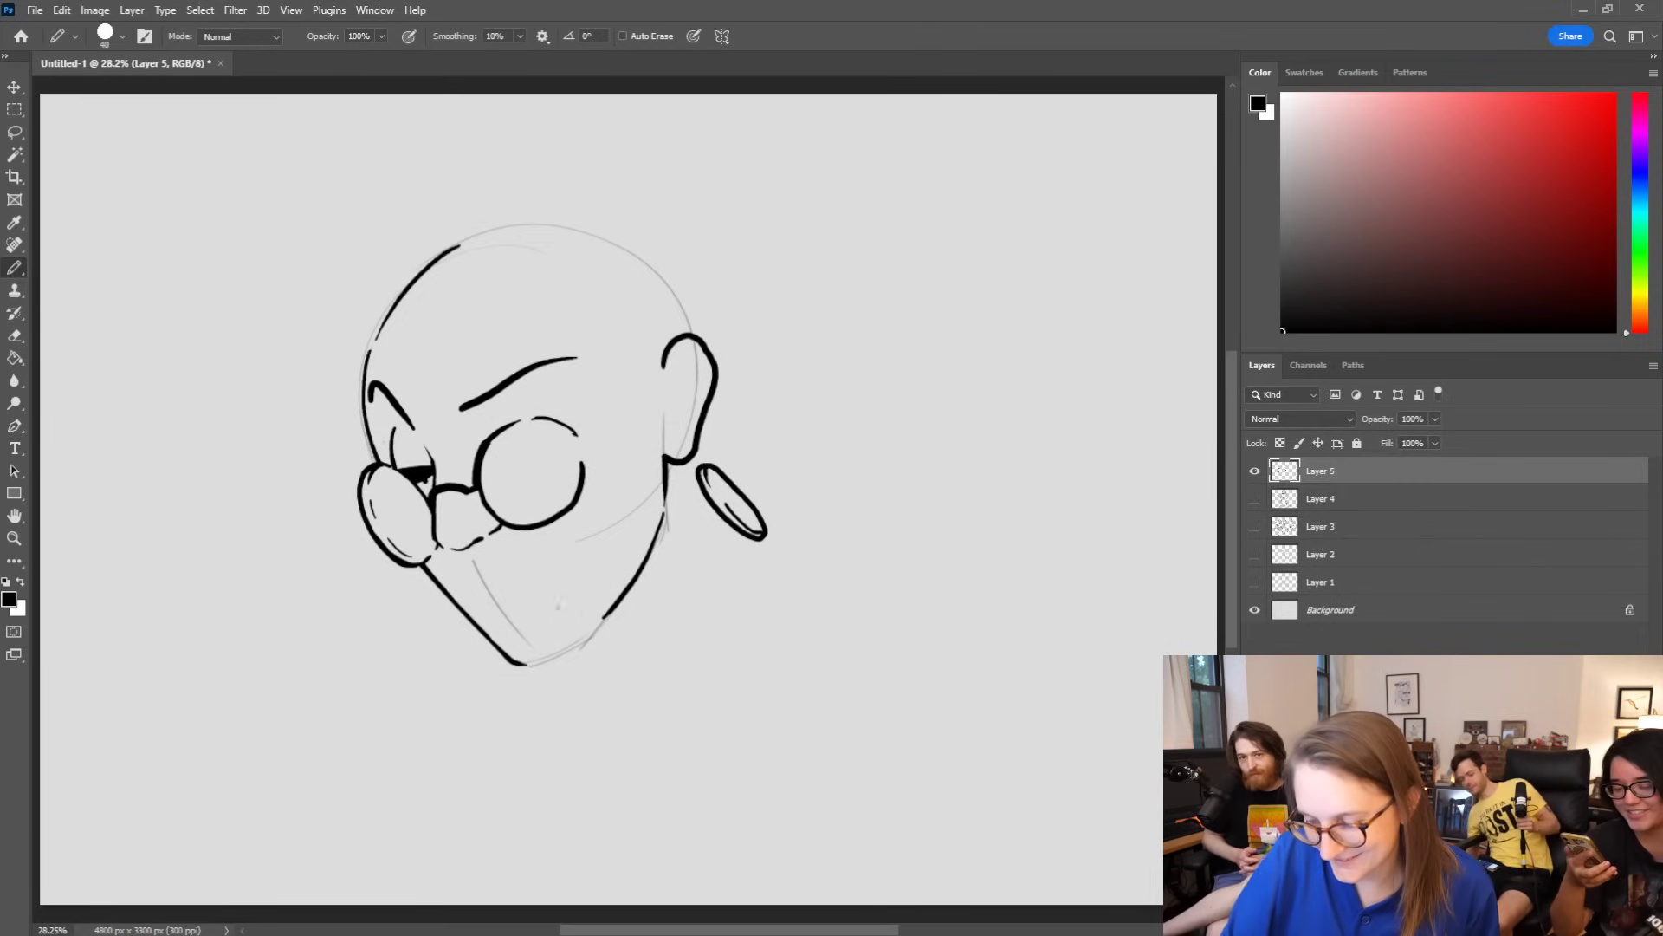
mouse_move(512, 661)
mouse_down()
mouse_move(539, 666)
mouse_move(600, 631)
mouse_up()
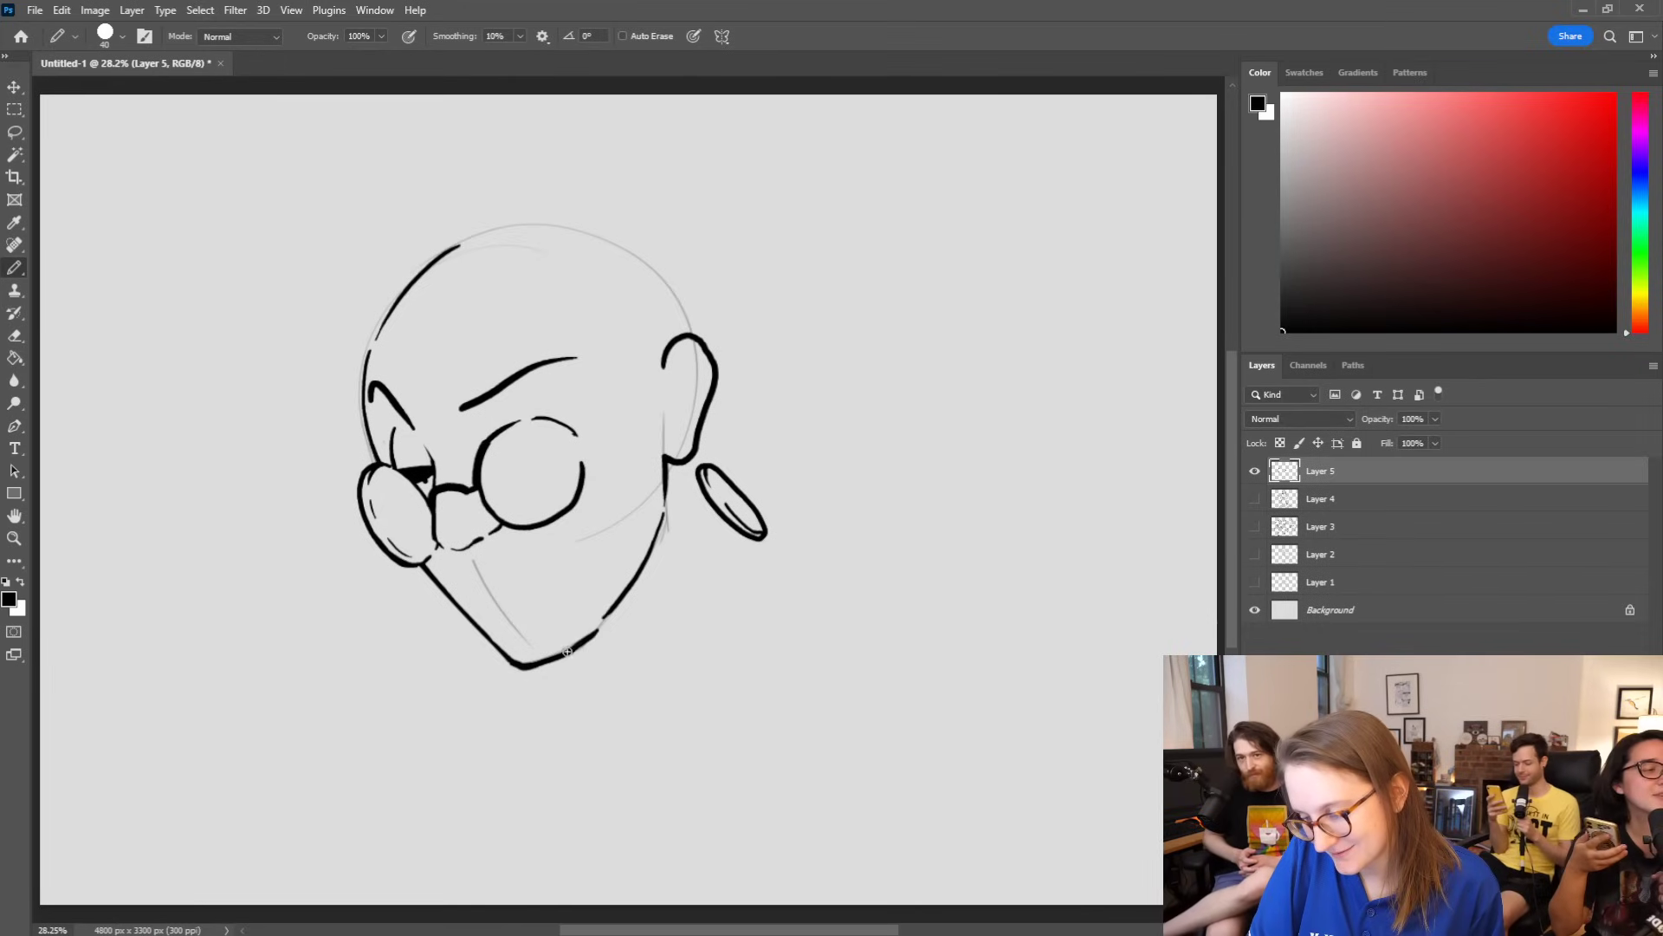
key(e)
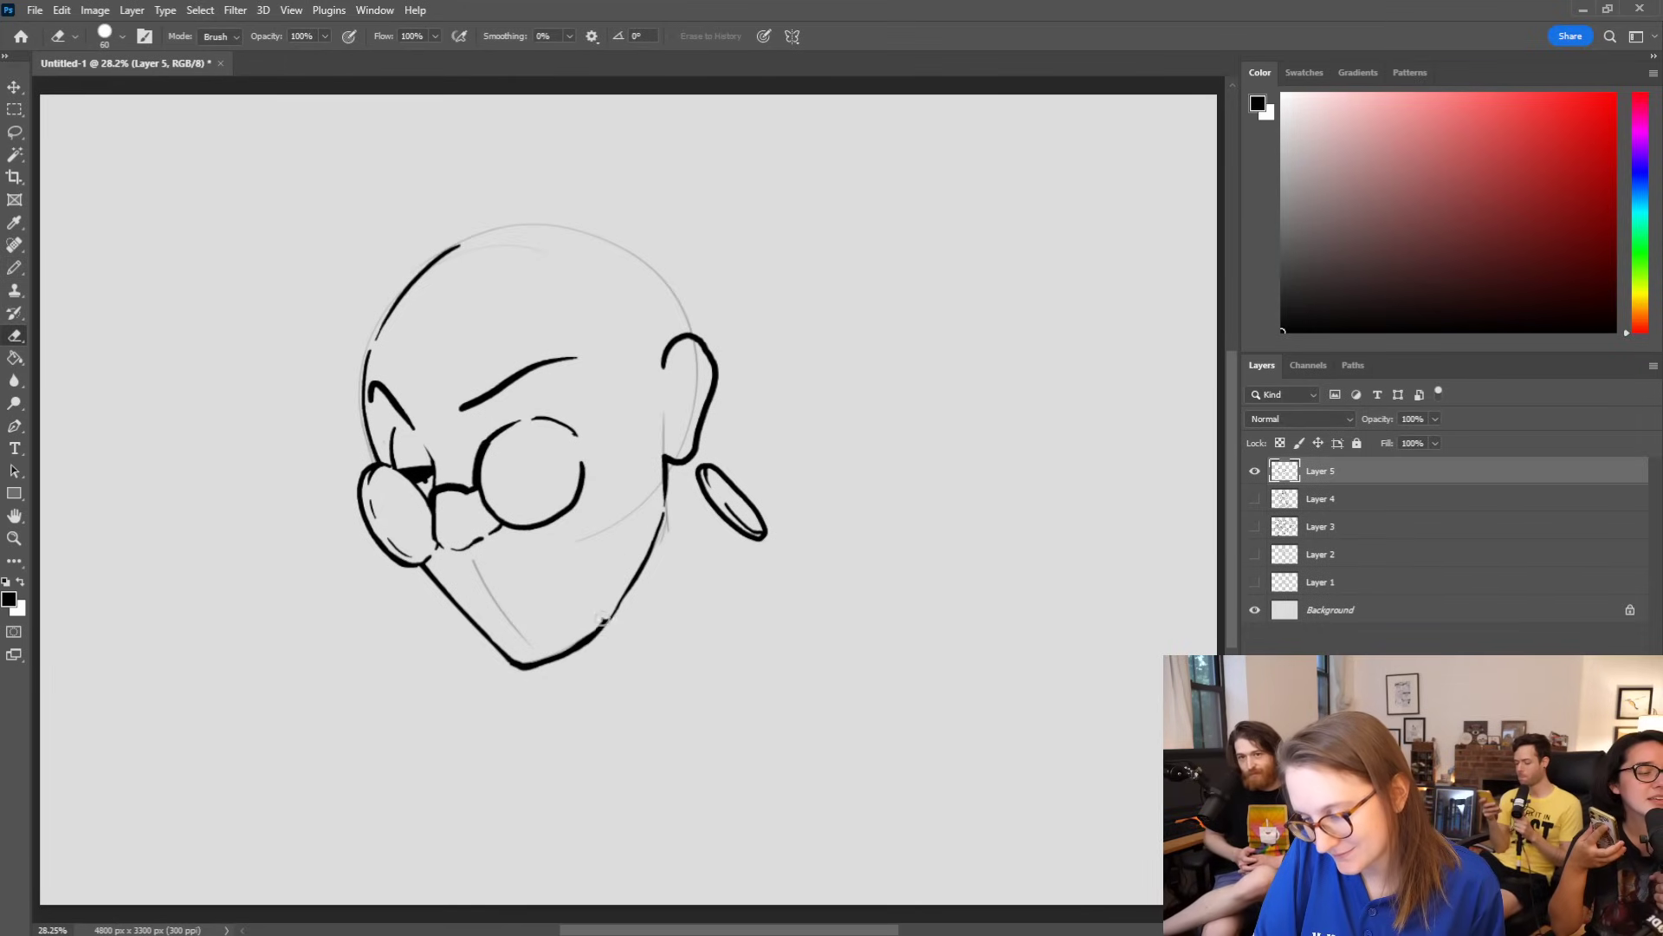
mouse_move(620, 610)
mouse_down()
mouse_move(546, 663)
mouse_move(502, 666)
mouse_move(550, 670)
mouse_move(502, 655)
mouse_move(599, 629)
mouse_up()
key(b)
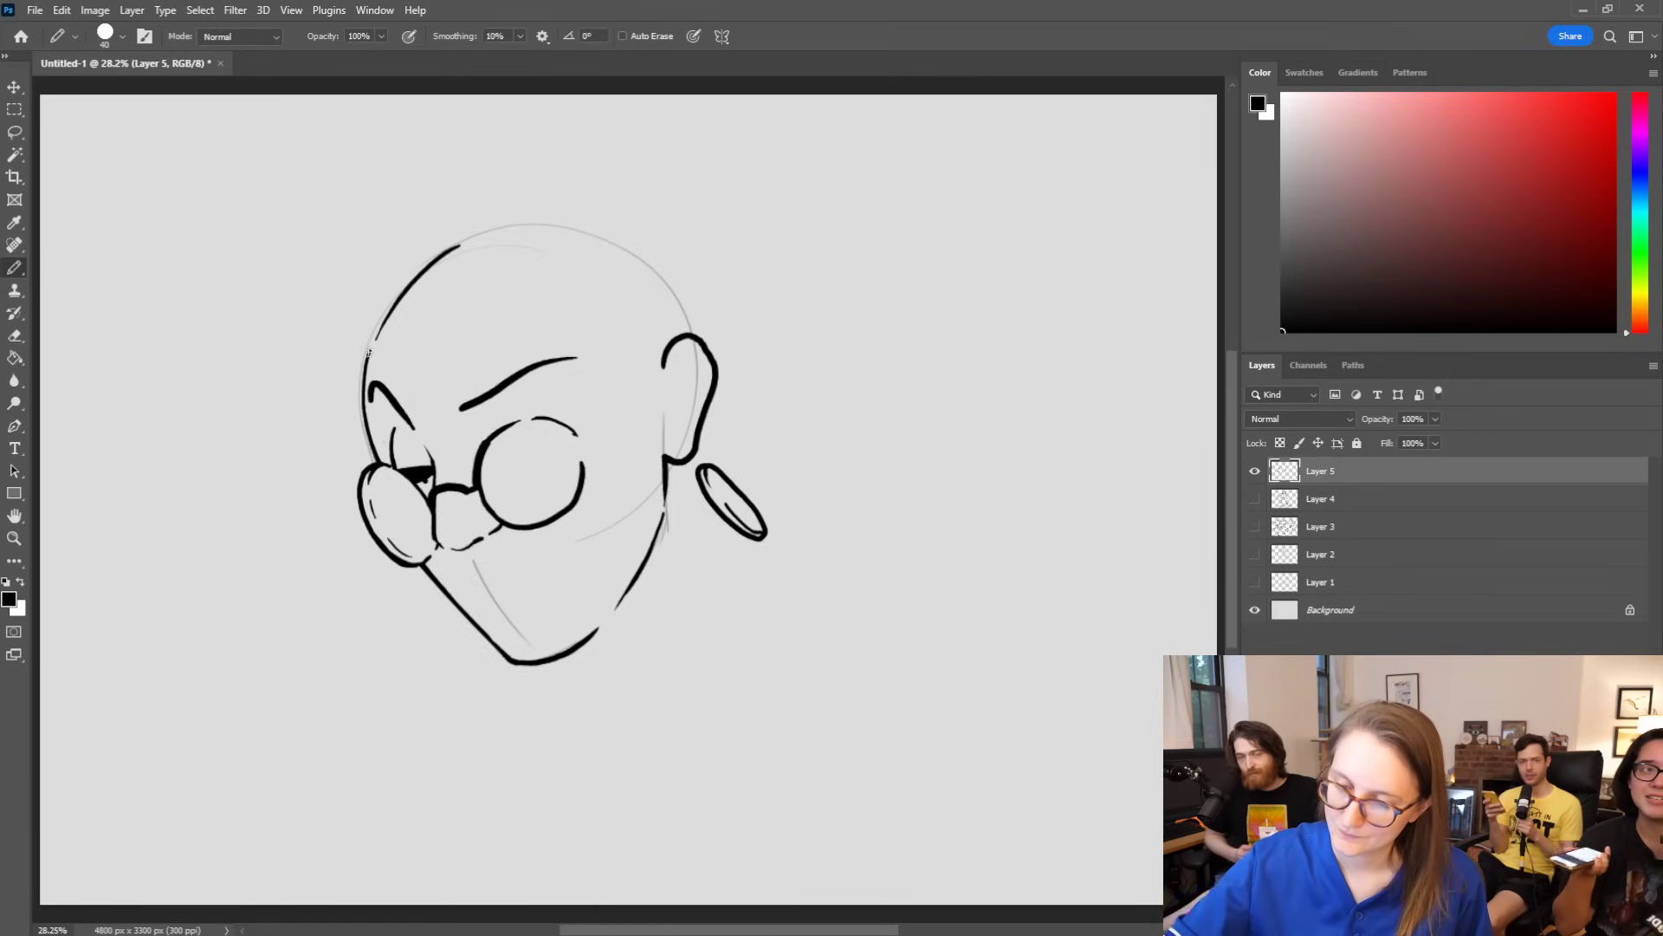
Step: Ink the top of the head from forehead to ear and add a large round hair bun behind it
mouse_move(369, 348)
mouse_down()
mouse_move(453, 234)
mouse_move(579, 195)
mouse_move(652, 224)
mouse_move(706, 332)
mouse_move(620, 233)
mouse_move(543, 215)
mouse_move(473, 230)
mouse_move(404, 286)
mouse_up()
key(ctrl+z)
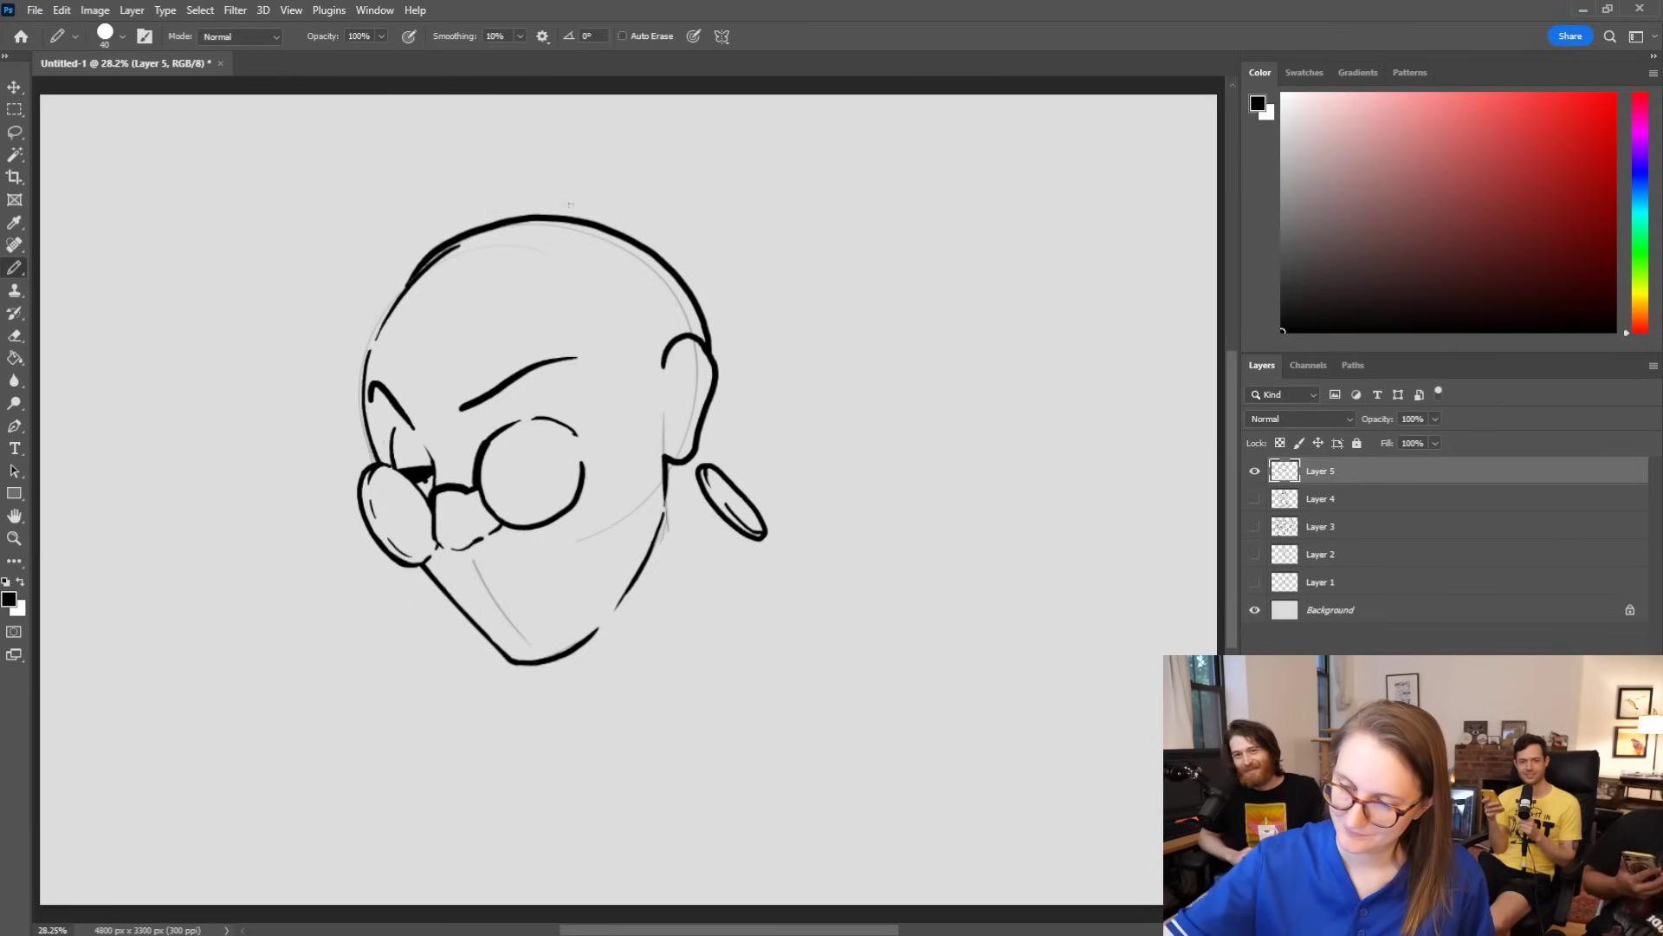
mouse_move(601, 227)
mouse_down()
mouse_move(594, 156)
mouse_move(650, 104)
mouse_up()
key(ctrl+z)
mouse_move(609, 230)
mouse_down()
mouse_move(610, 193)
mouse_move(649, 140)
mouse_move(752, 119)
mouse_move(835, 183)
mouse_move(853, 259)
mouse_move(834, 324)
mouse_move(793, 364)
mouse_move(717, 388)
mouse_up()
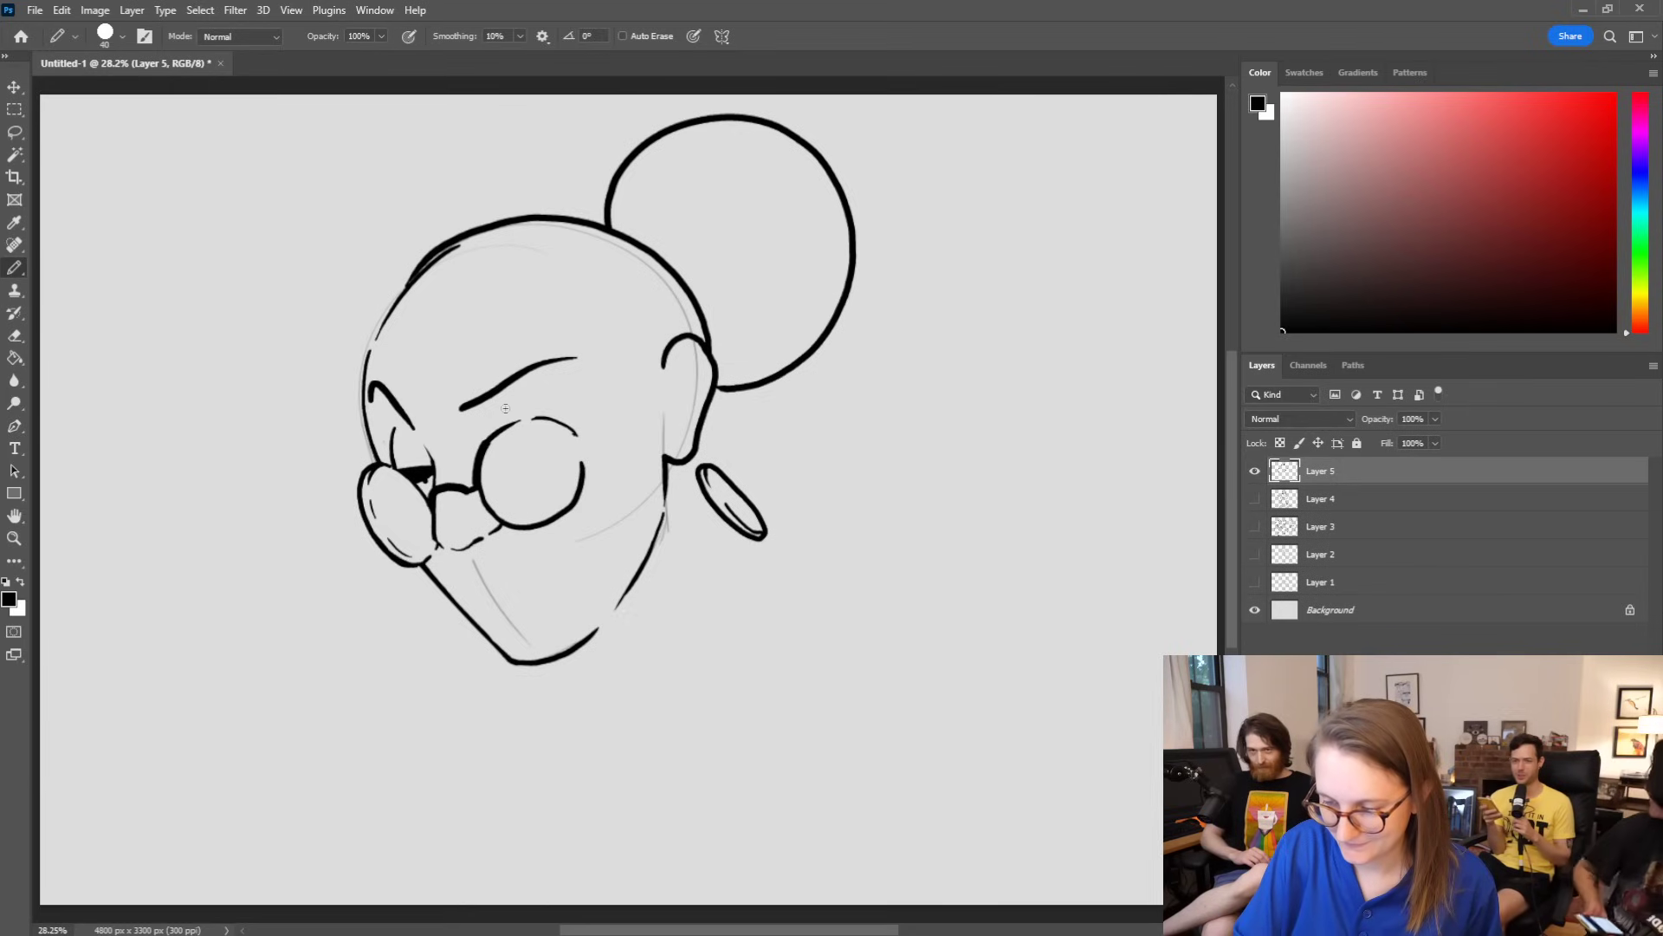
Step: Extend the near eyebrow's inner end, add a short line above the near lens, and erase the guides on the lower face and ear
drag(452, 411, 579, 357)
key(e)
drag(472, 559, 491, 598)
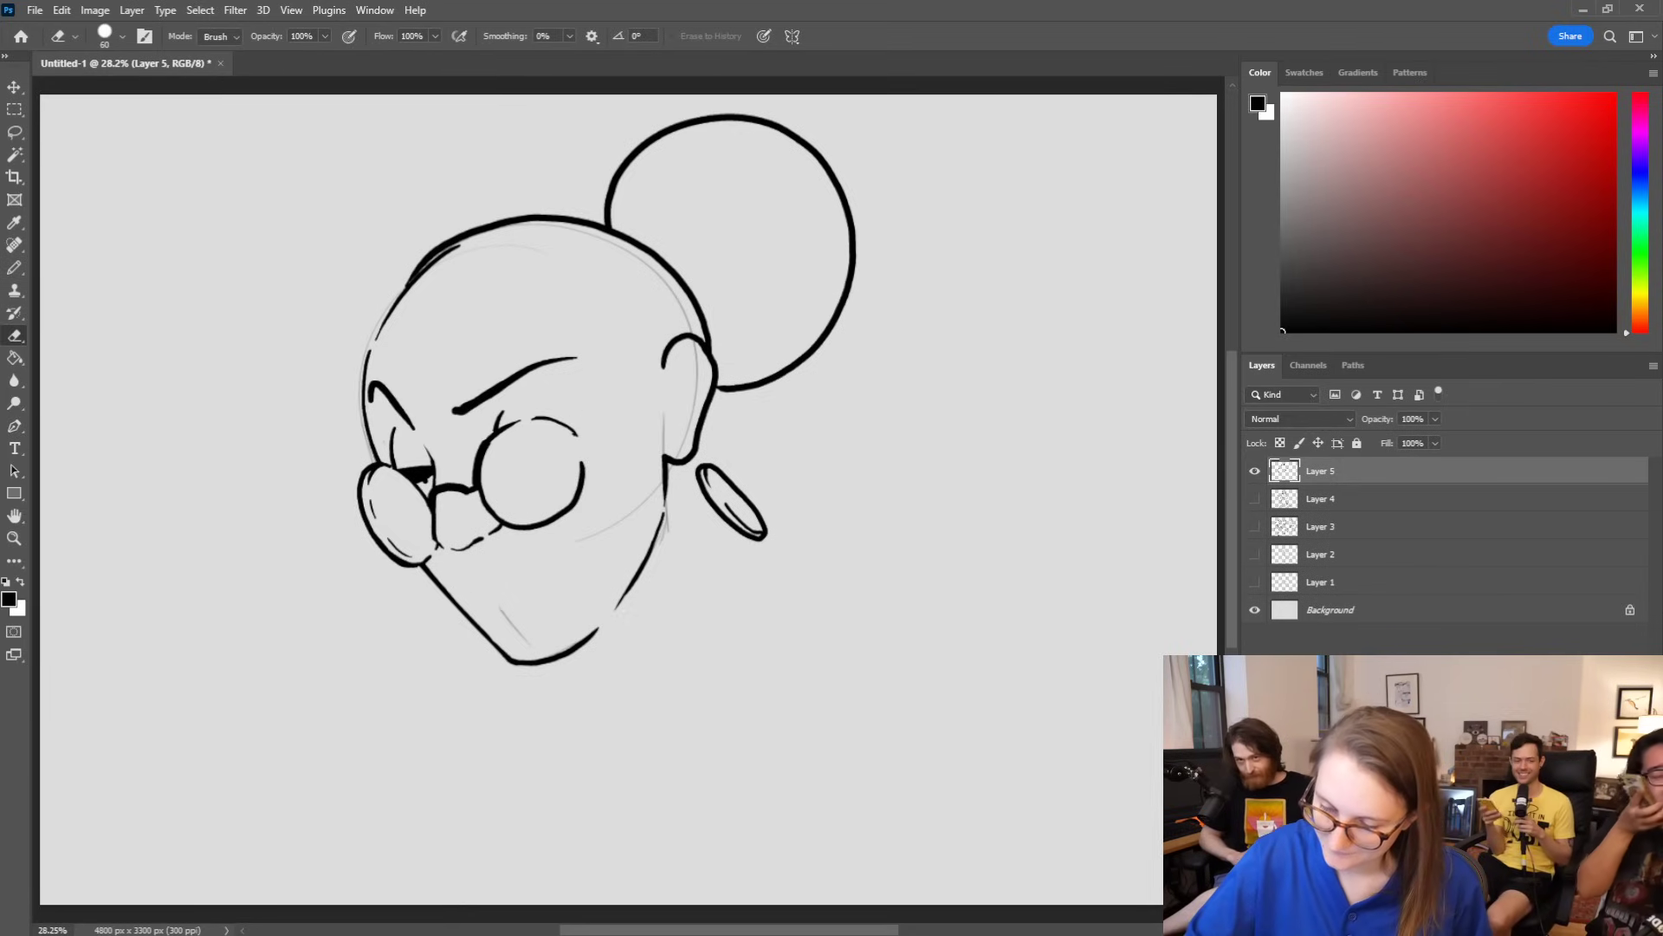
drag(661, 490, 590, 538)
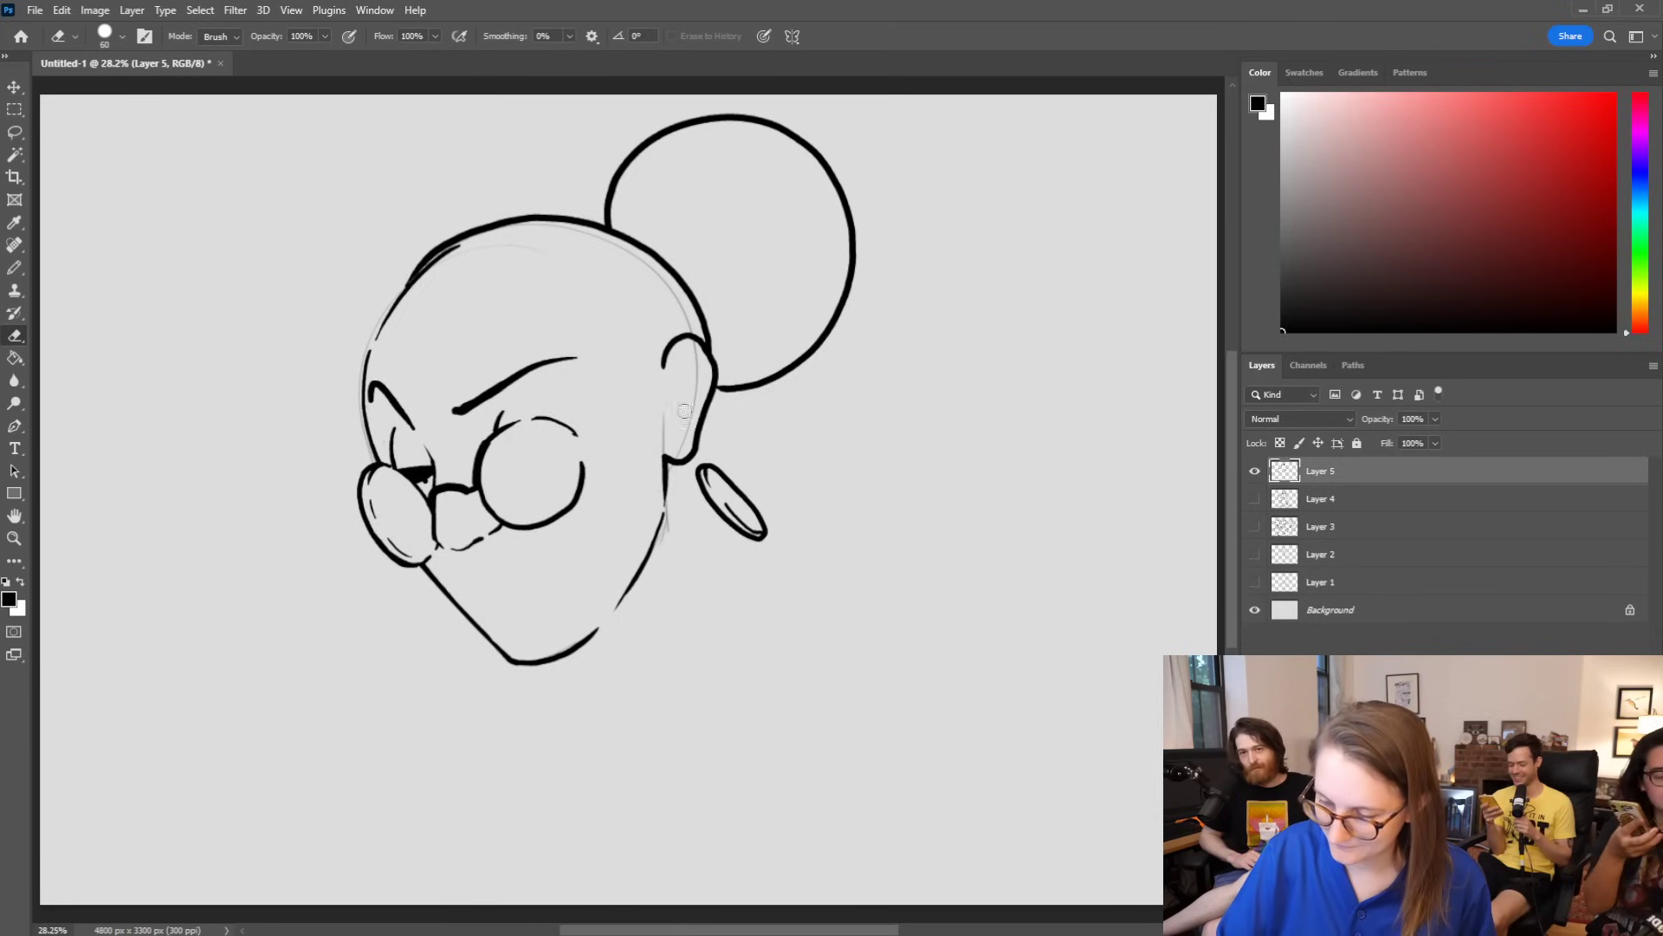
drag(693, 353, 676, 452)
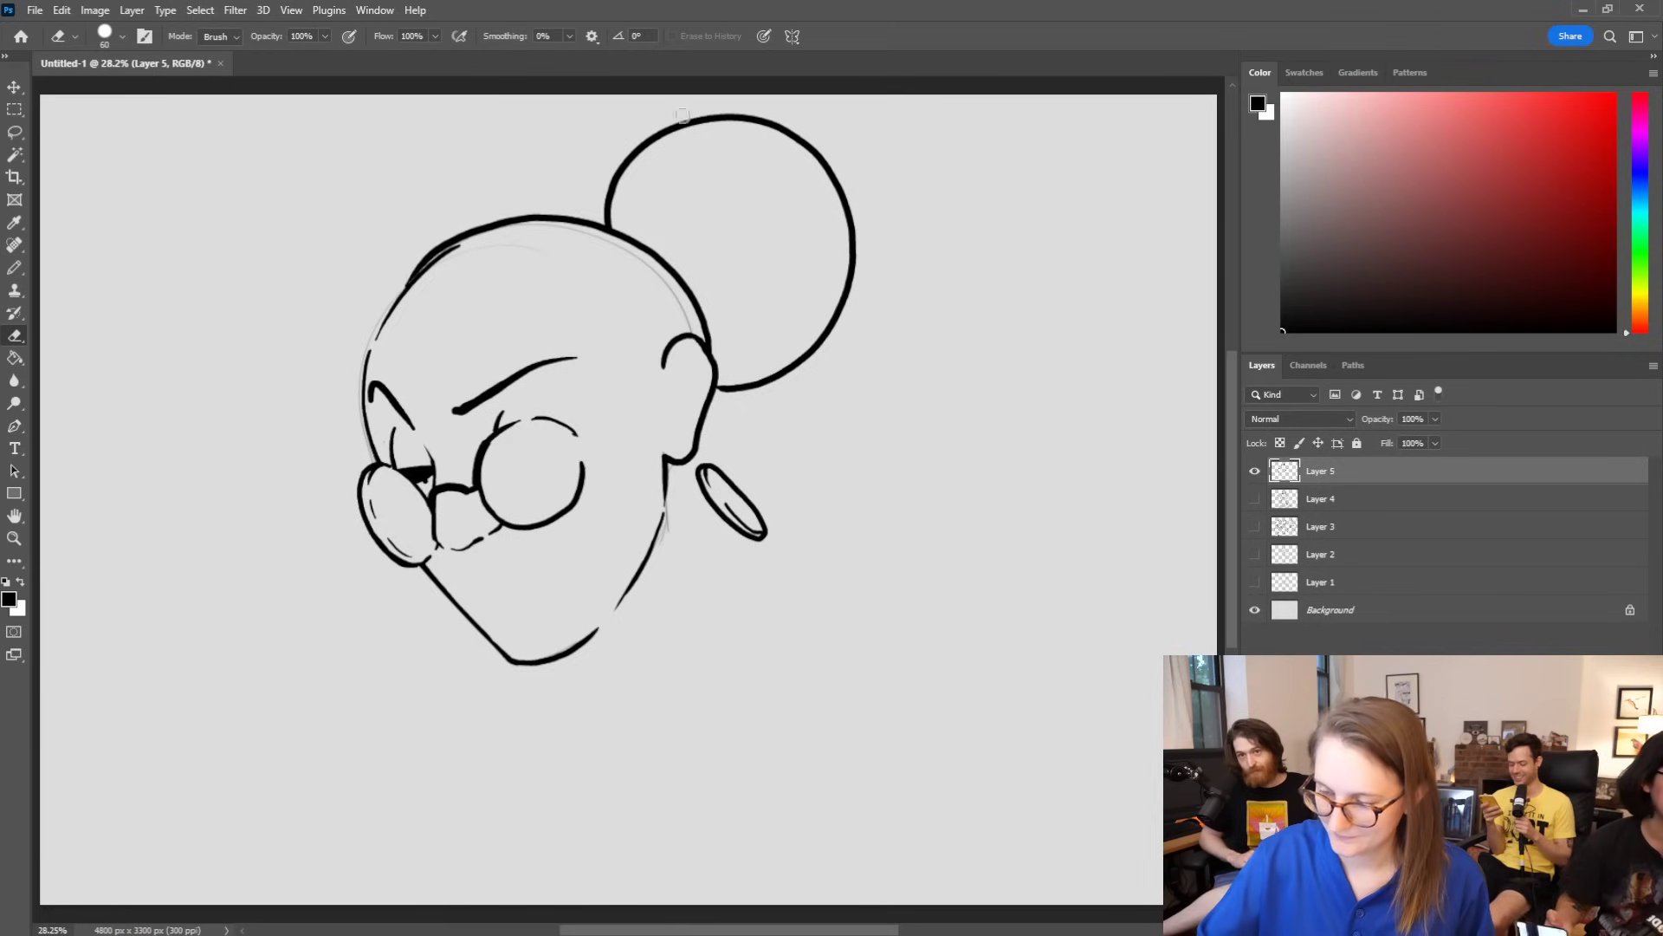
Step: Ink a curved hairline from the far temple to the ear, erasing its upper duplicate line and the old forehead outline
key(b)
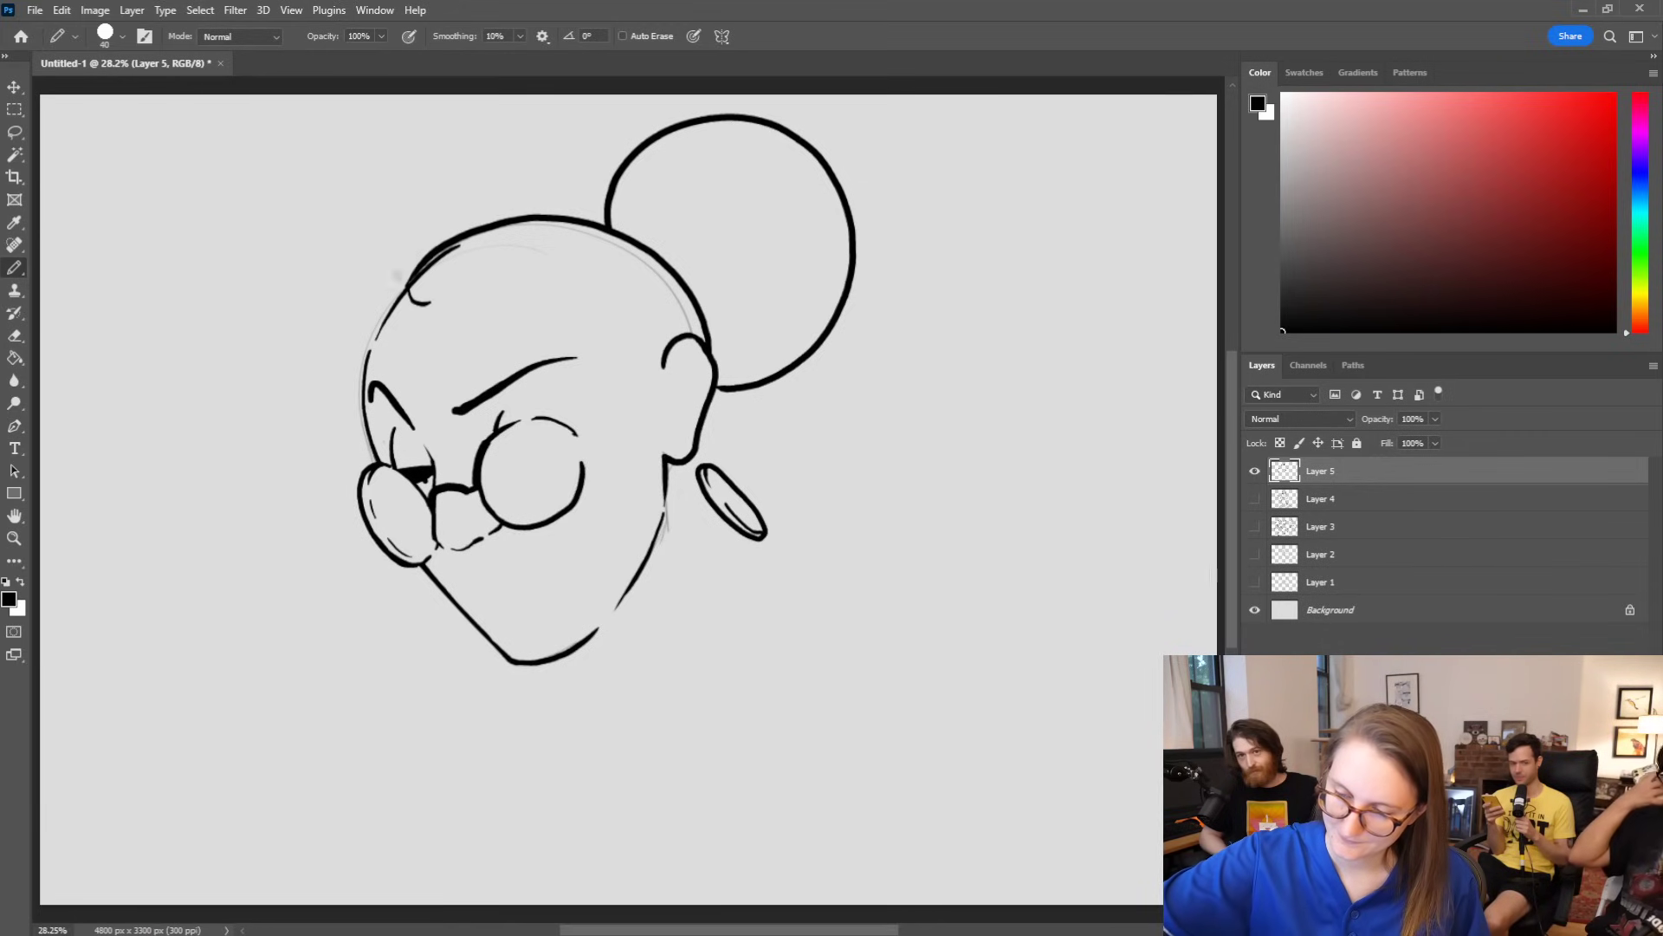
mouse_move(413, 303)
mouse_down()
mouse_move(509, 281)
mouse_move(657, 367)
mouse_move(574, 291)
mouse_move(504, 271)
mouse_move(392, 301)
mouse_up()
key(ctrl+z)
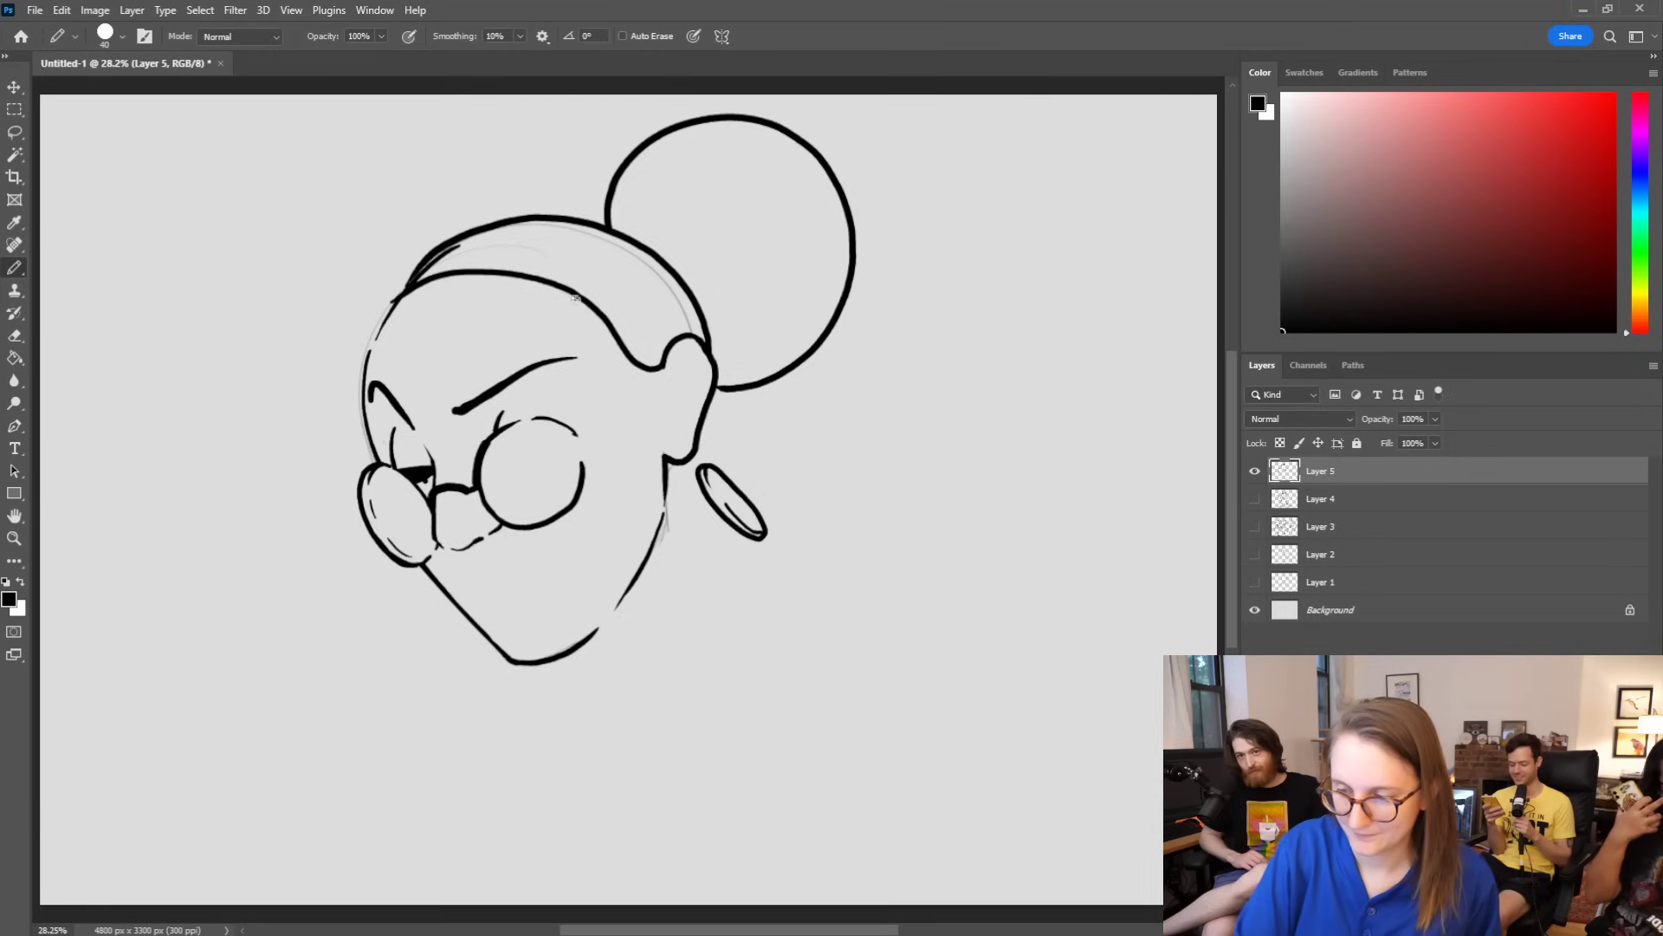
mouse_move(598, 310)
mouse_down()
mouse_move(472, 285)
mouse_move(413, 302)
mouse_move(368, 351)
mouse_up()
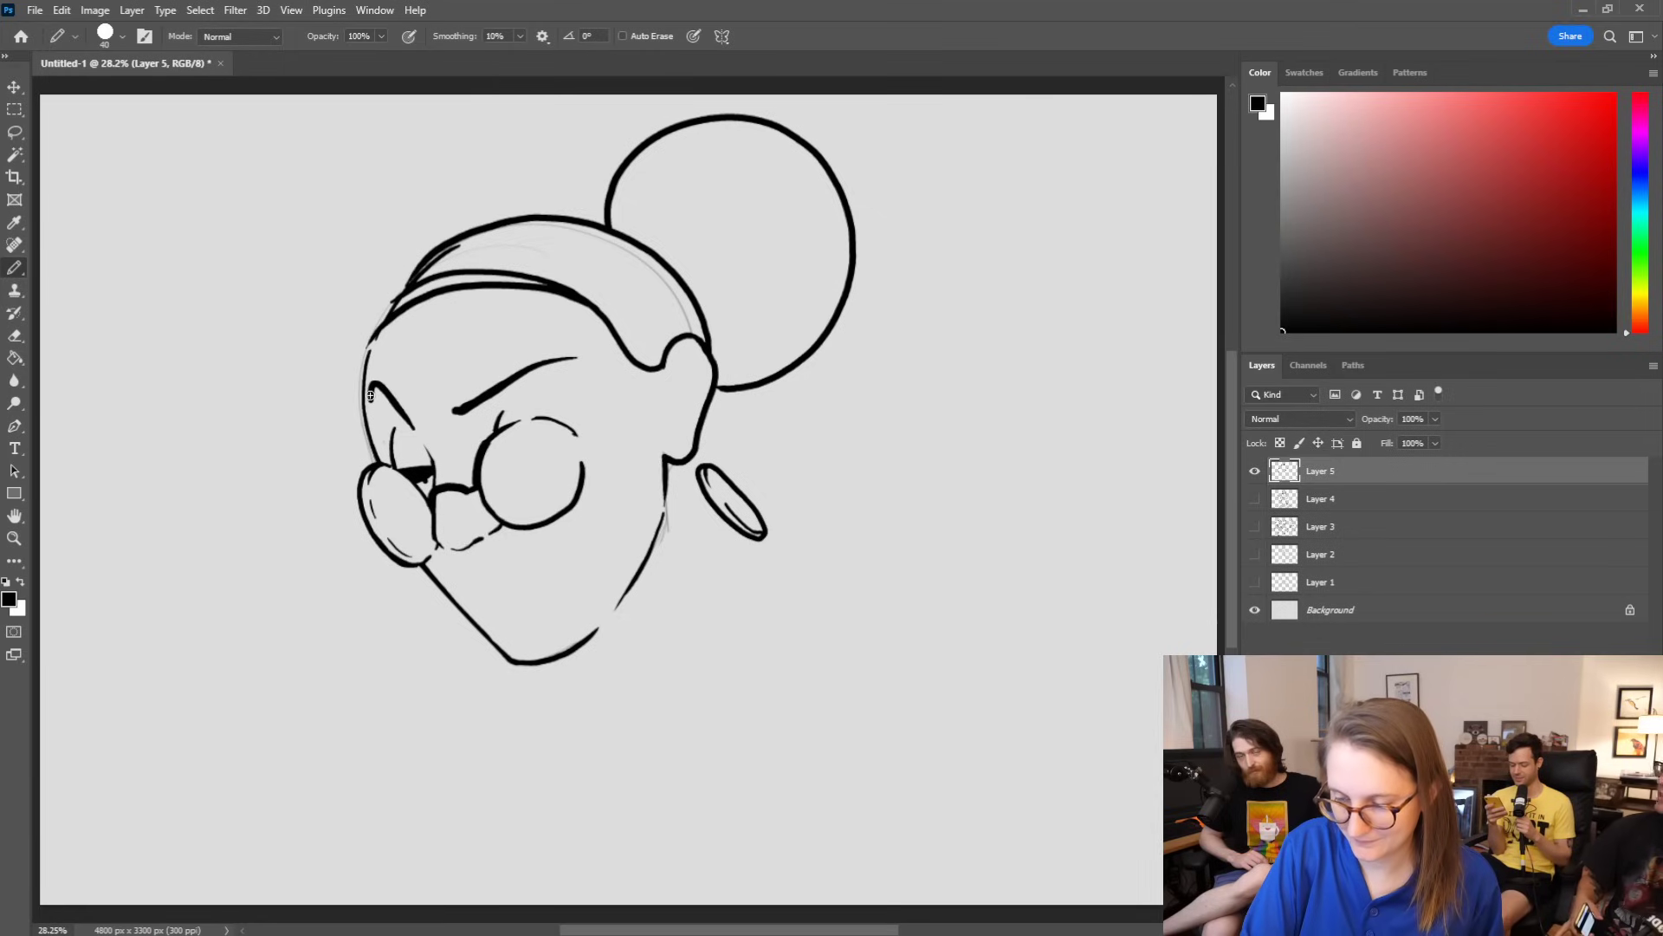
key(e)
mouse_move(613, 321)
mouse_down()
mouse_move(520, 281)
mouse_move(383, 310)
mouse_move(455, 273)
mouse_move(425, 276)
mouse_move(450, 249)
mouse_move(435, 258)
mouse_up()
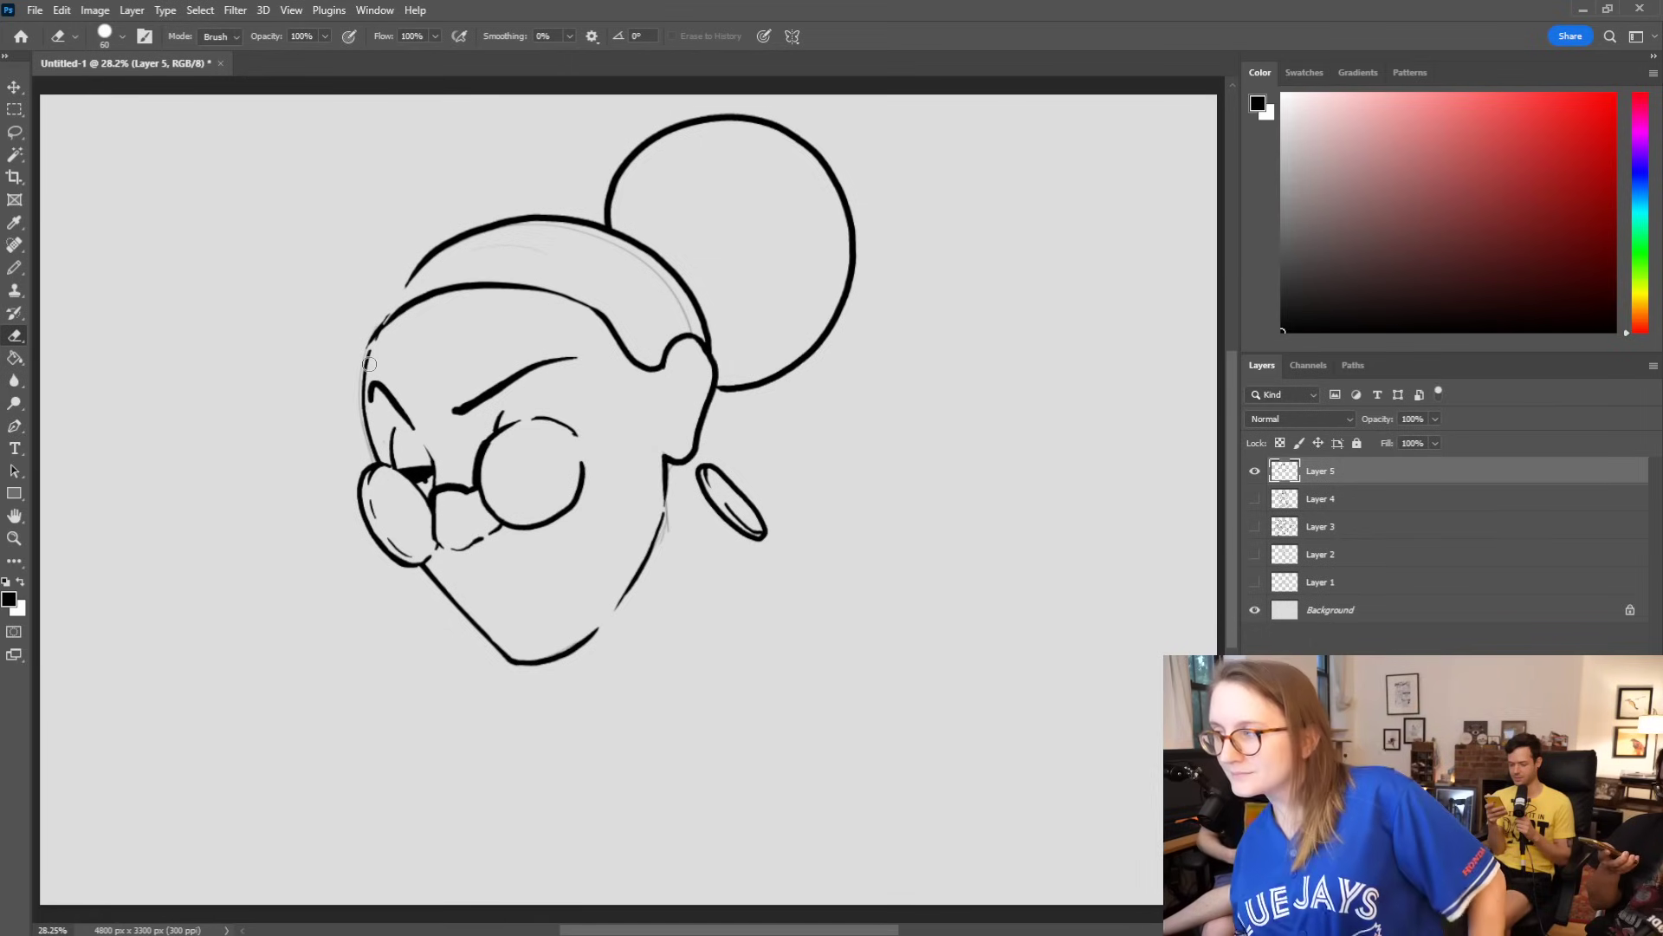
key(b)
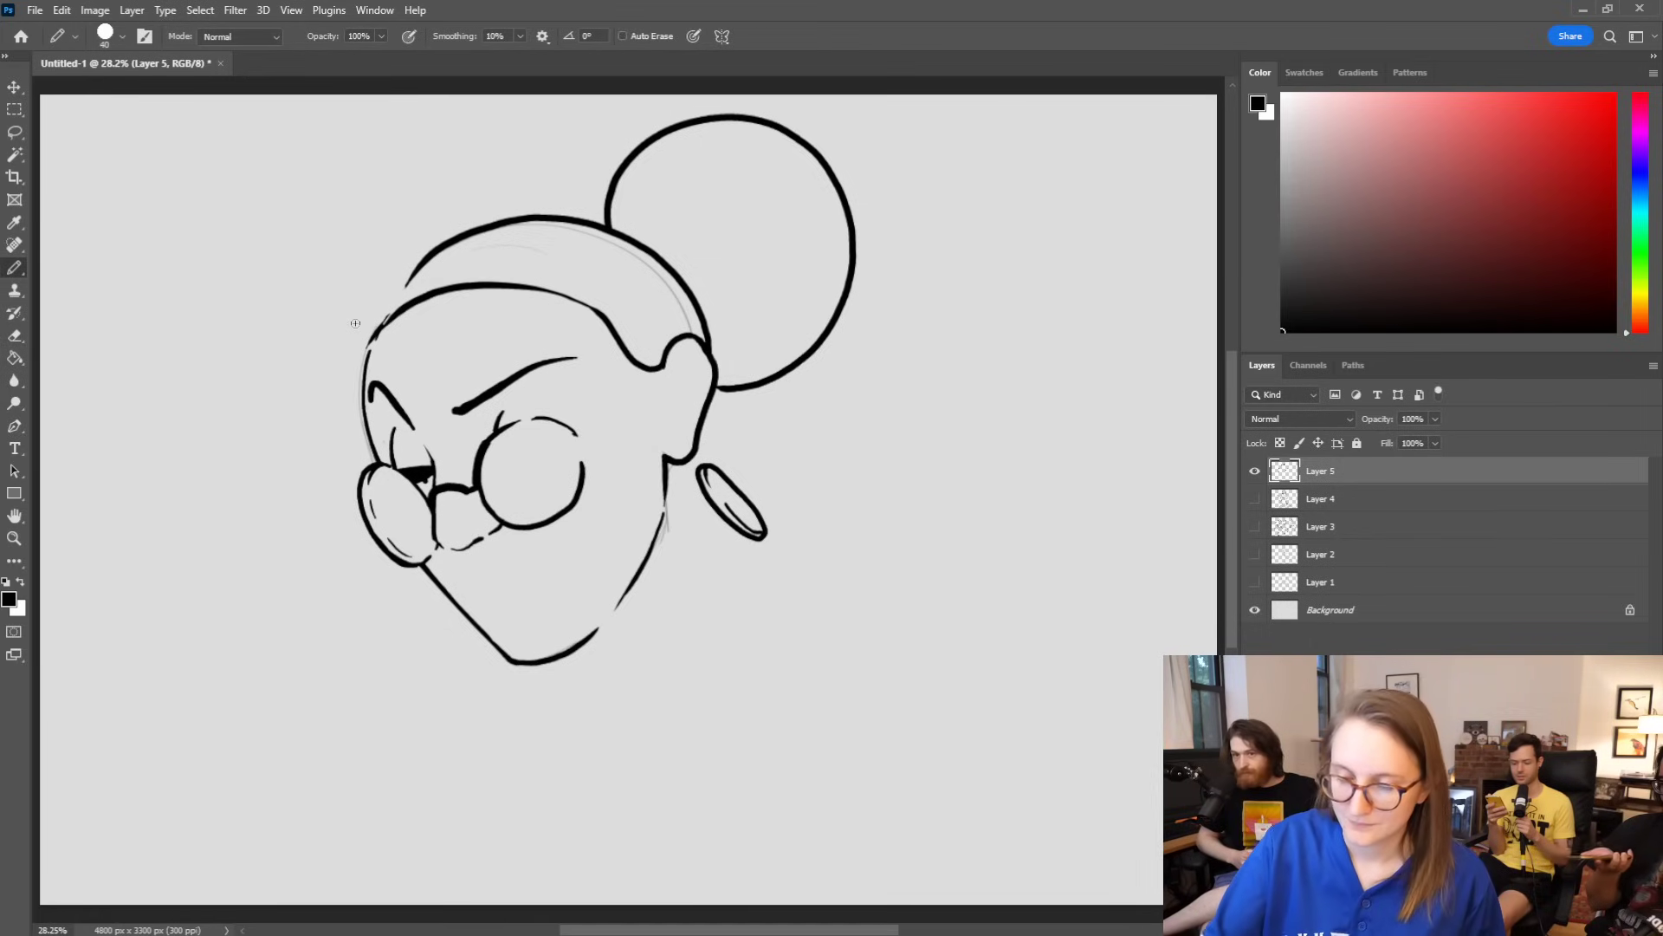
Step: Redraw the front hair outline from the far temple up to the crown, and erase the old outline there
mouse_move(370, 343)
mouse_down()
mouse_move(401, 277)
mouse_move(381, 310)
mouse_move(391, 288)
mouse_move(591, 226)
mouse_up()
key(e)
mouse_move(407, 277)
mouse_down()
mouse_move(374, 339)
mouse_move(390, 284)
mouse_move(497, 220)
mouse_up()
key(b)
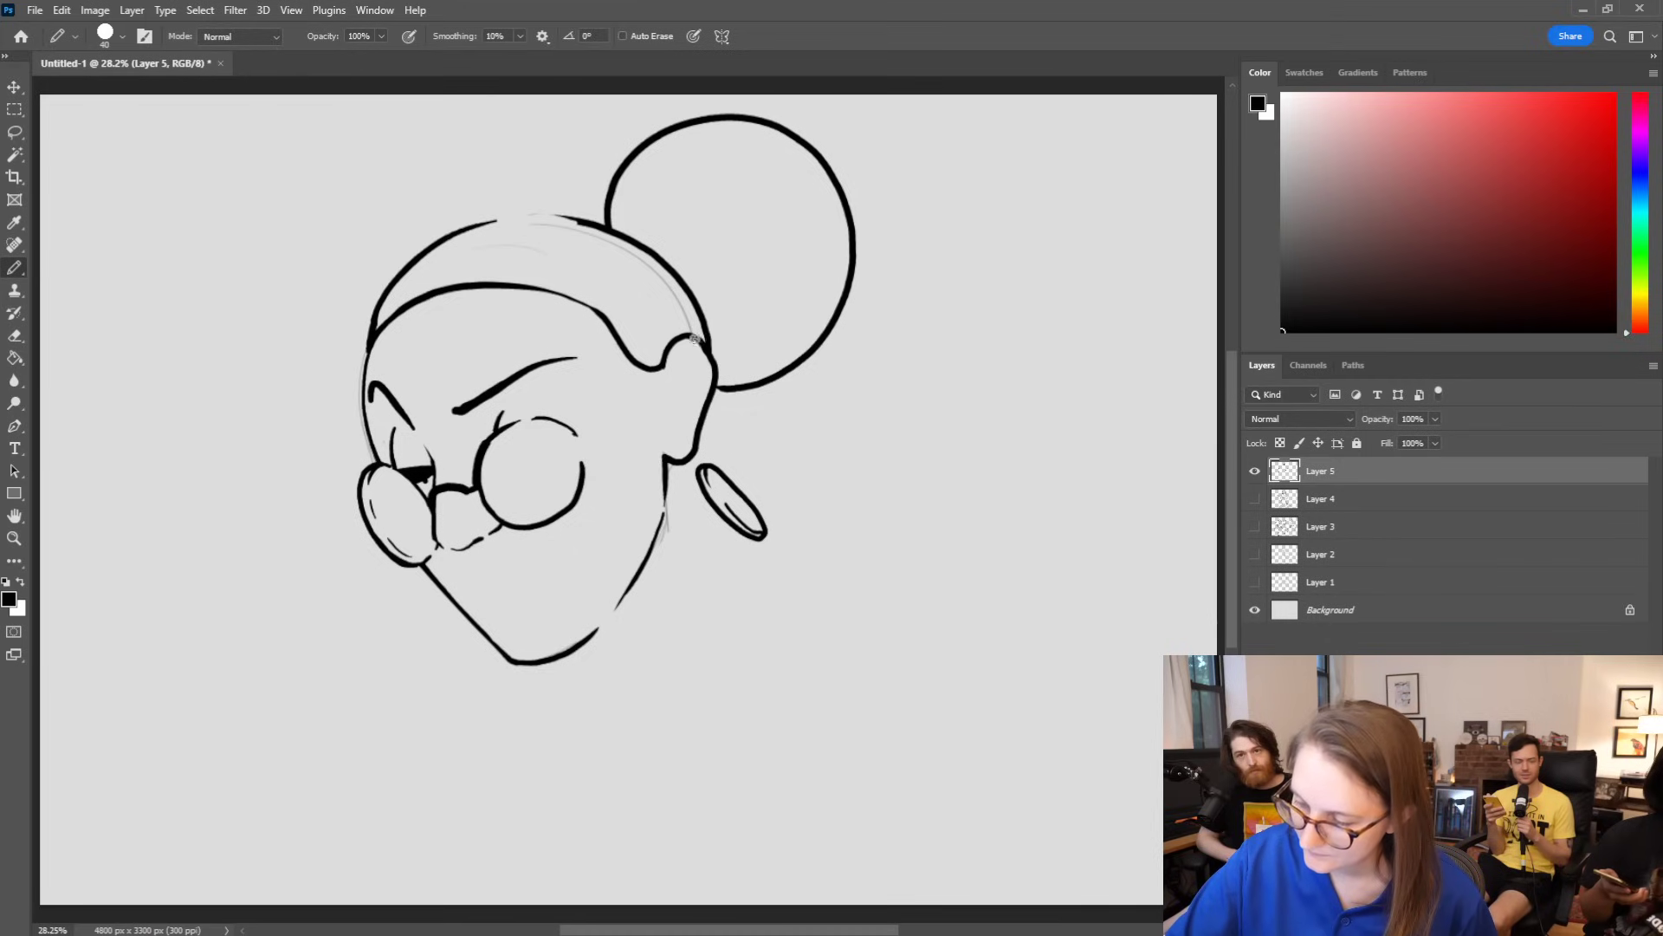
Step: Thicken the near ear's outer edge and trim its inner side with the Eraser
mouse_move(714, 362)
mouse_down()
mouse_move(717, 386)
mouse_move(704, 349)
mouse_move(719, 381)
mouse_move(691, 450)
mouse_up()
key(e)
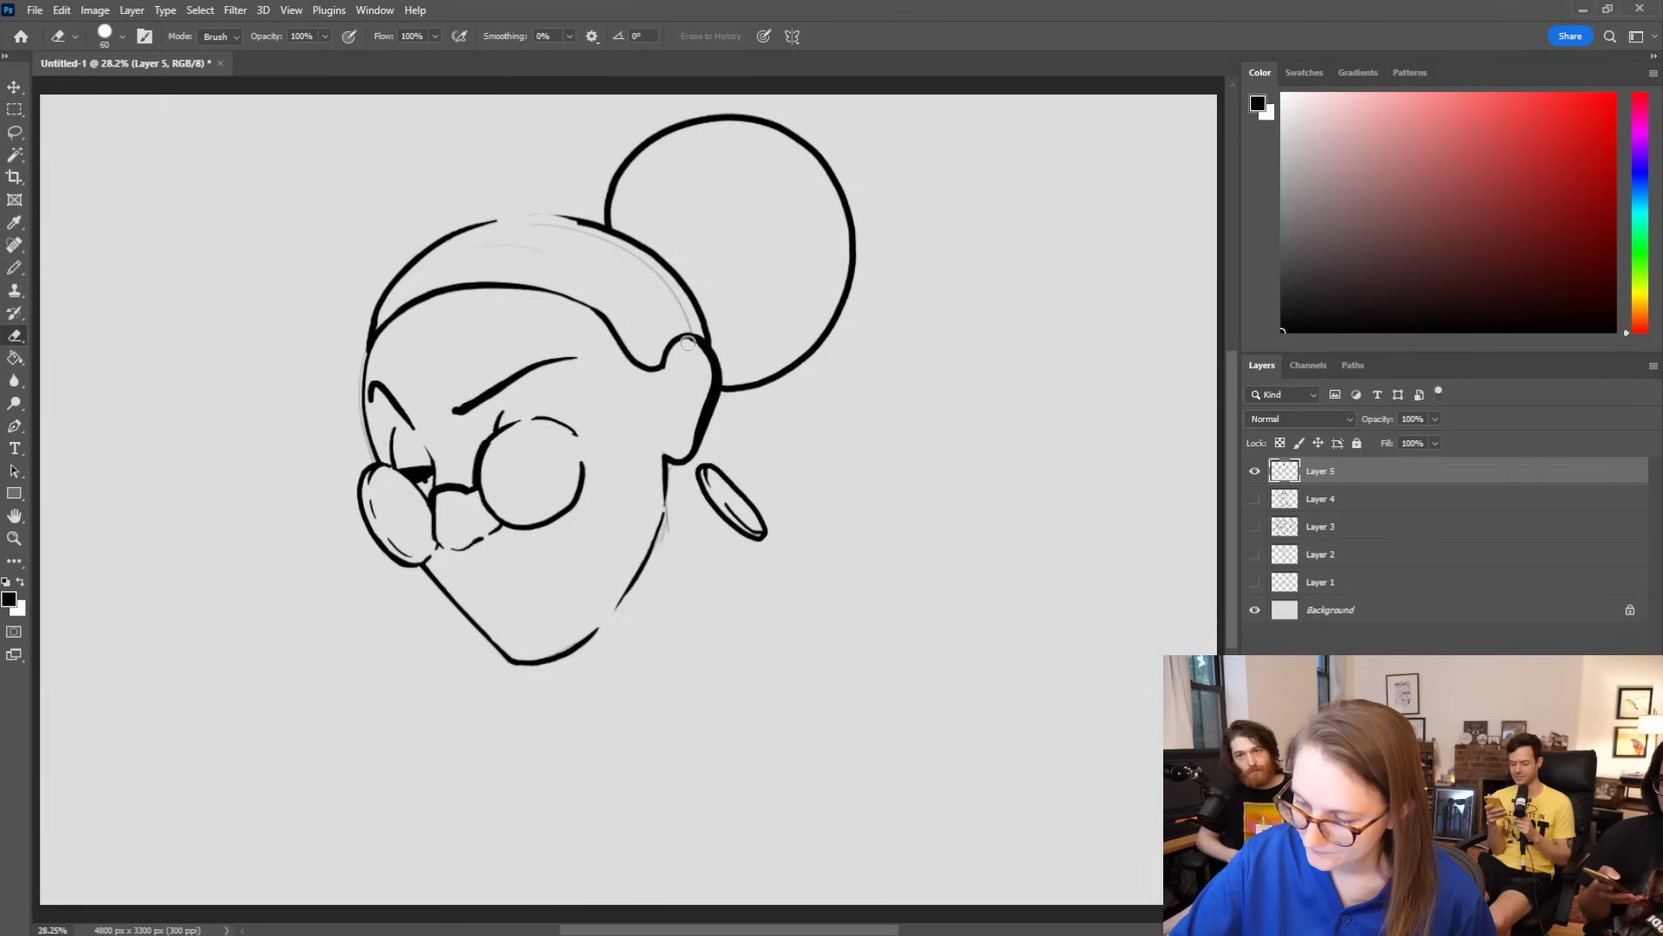
drag(704, 362, 686, 446)
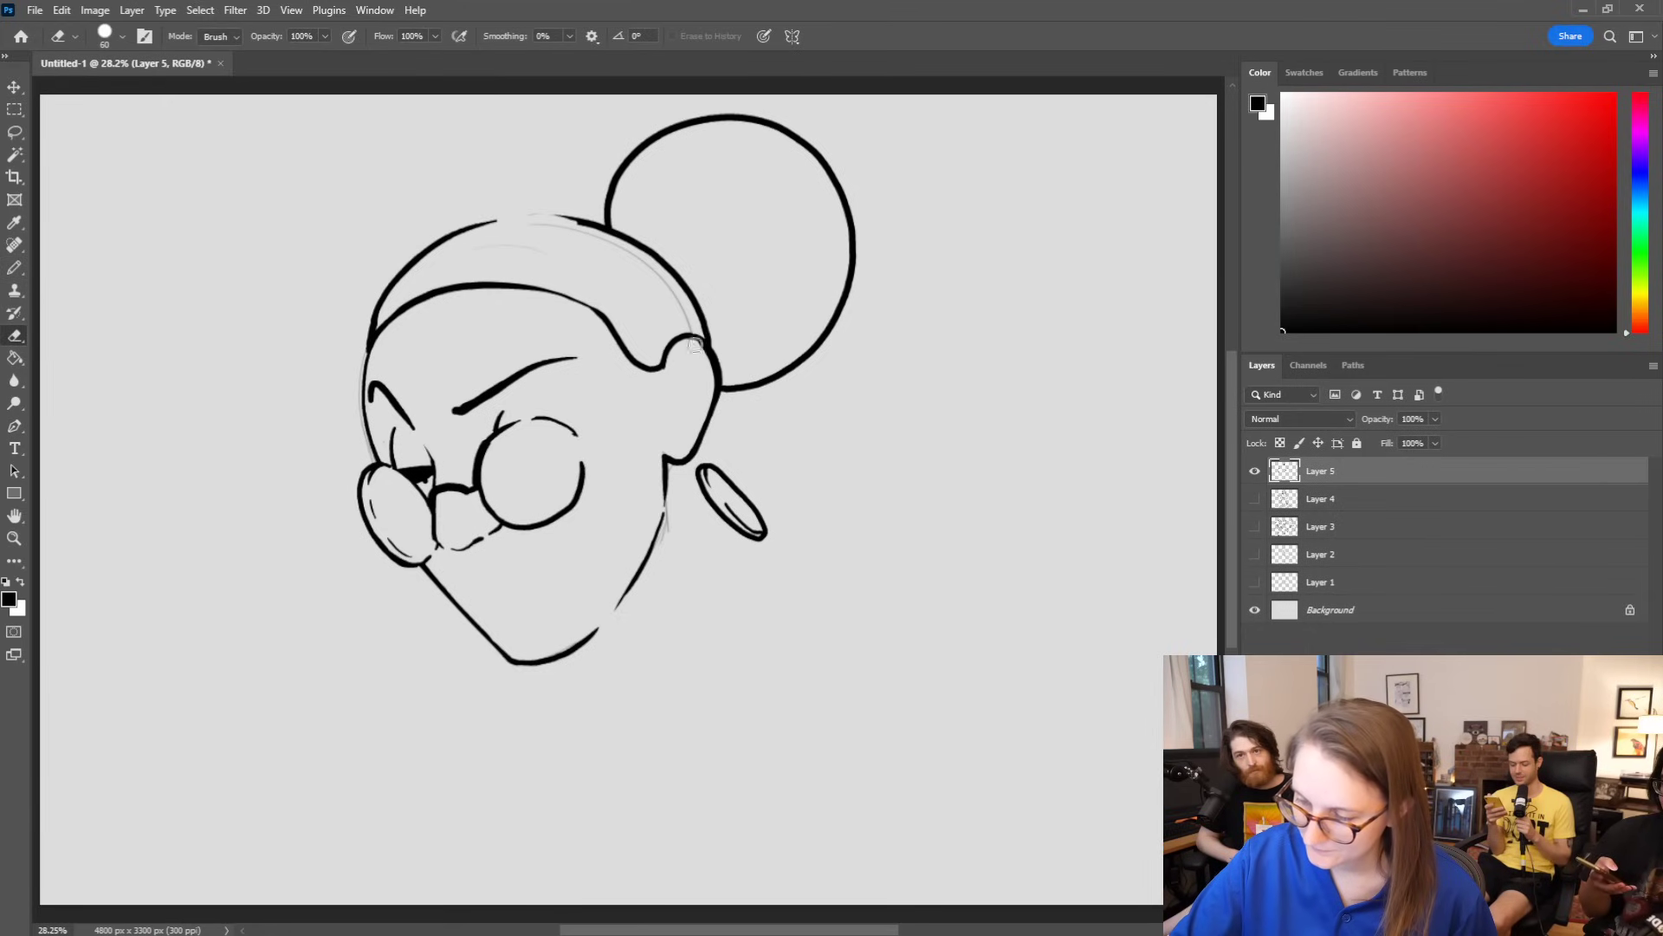
Step: Clean up the near ear with the Eraser and ink its inner oval curve and small lower fold
drag(695, 344, 709, 409)
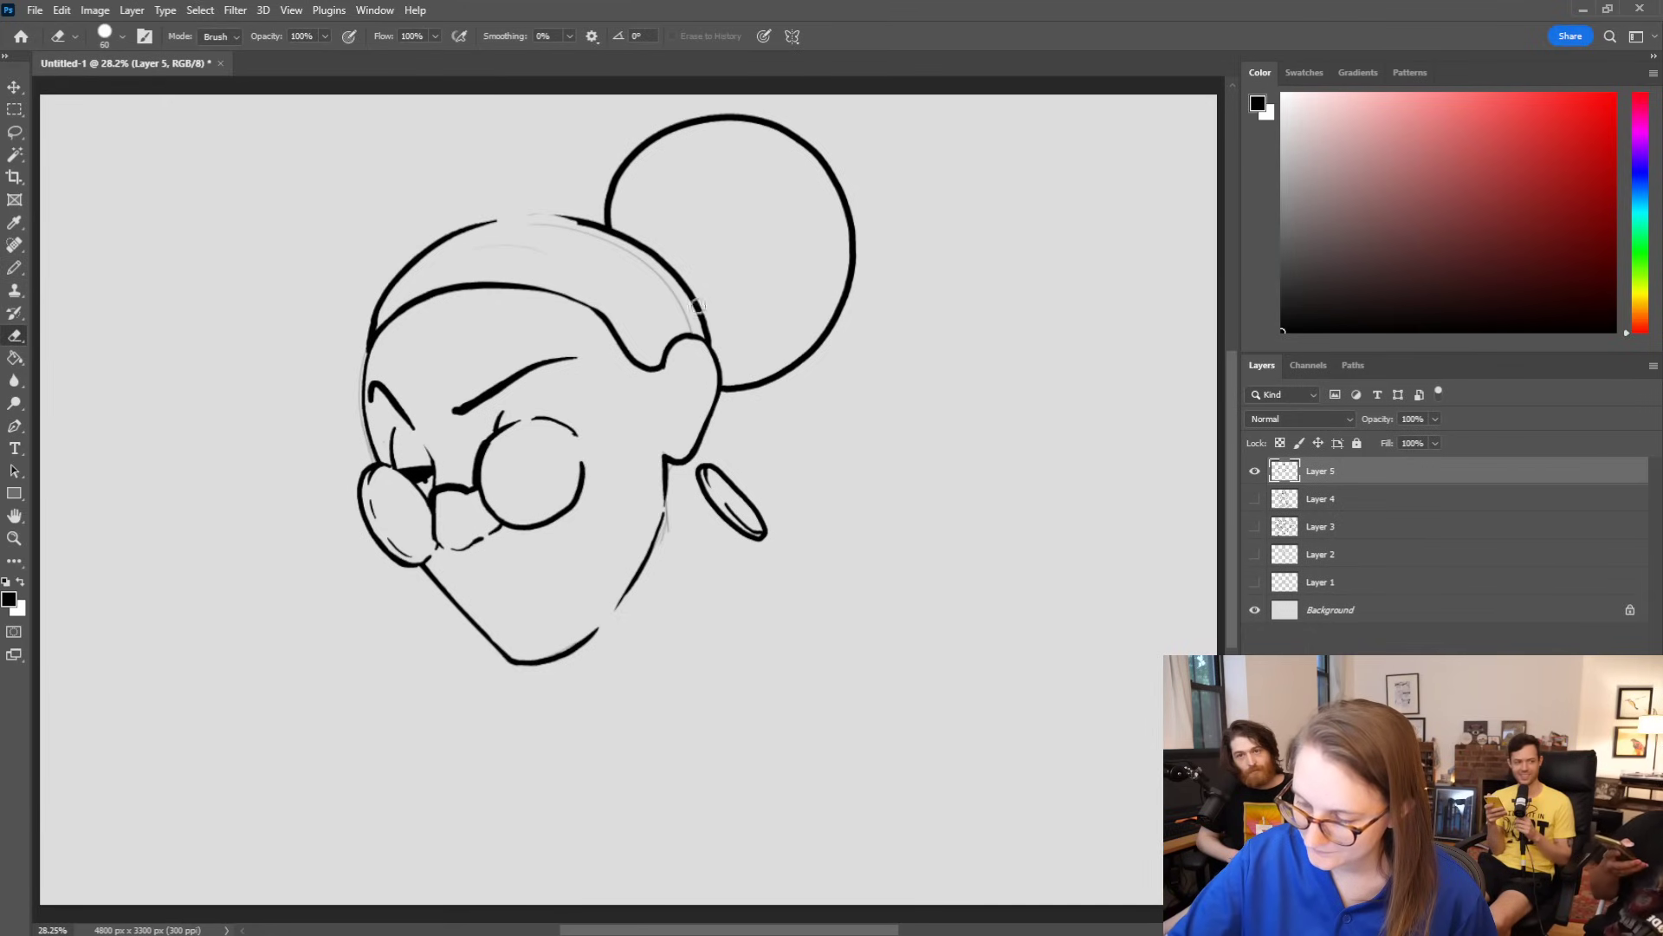
key(b)
mouse_move(689, 335)
mouse_down()
mouse_move(706, 394)
mouse_move(690, 356)
mouse_move(679, 409)
mouse_move(688, 377)
mouse_move(693, 421)
mouse_up()
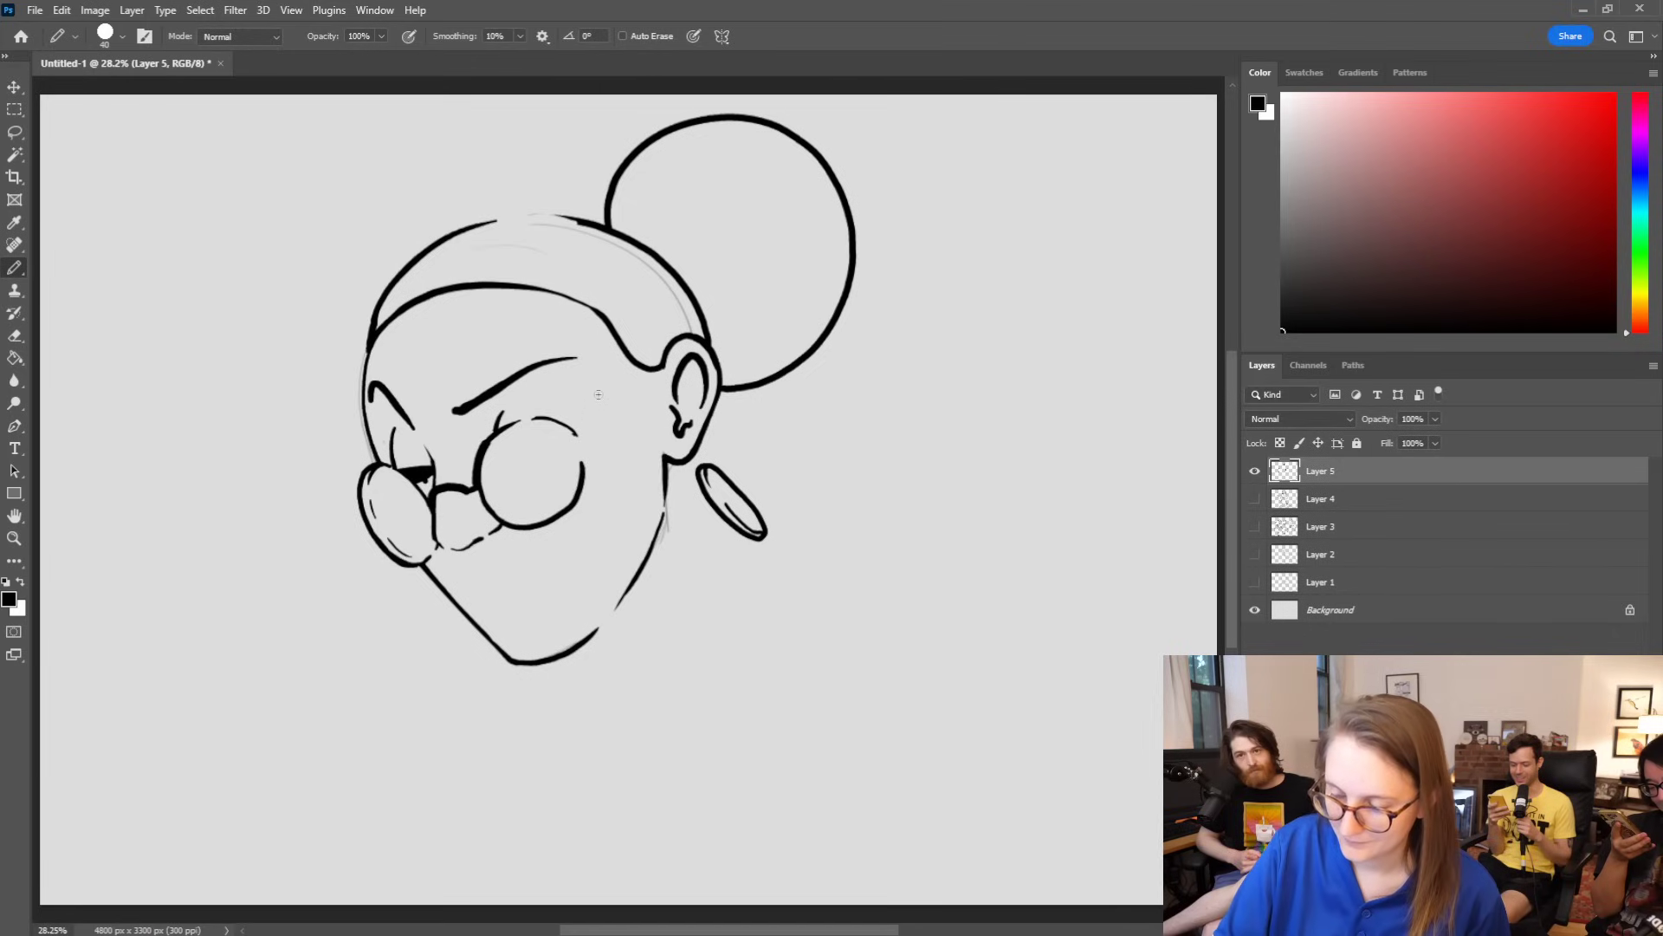
Step: Ink a thick arc along the upper rim of the near lens, replacing the first attempt
mouse_move(577, 441)
mouse_down()
mouse_move(551, 421)
mouse_move(480, 452)
mouse_up()
key(ctrl+z)
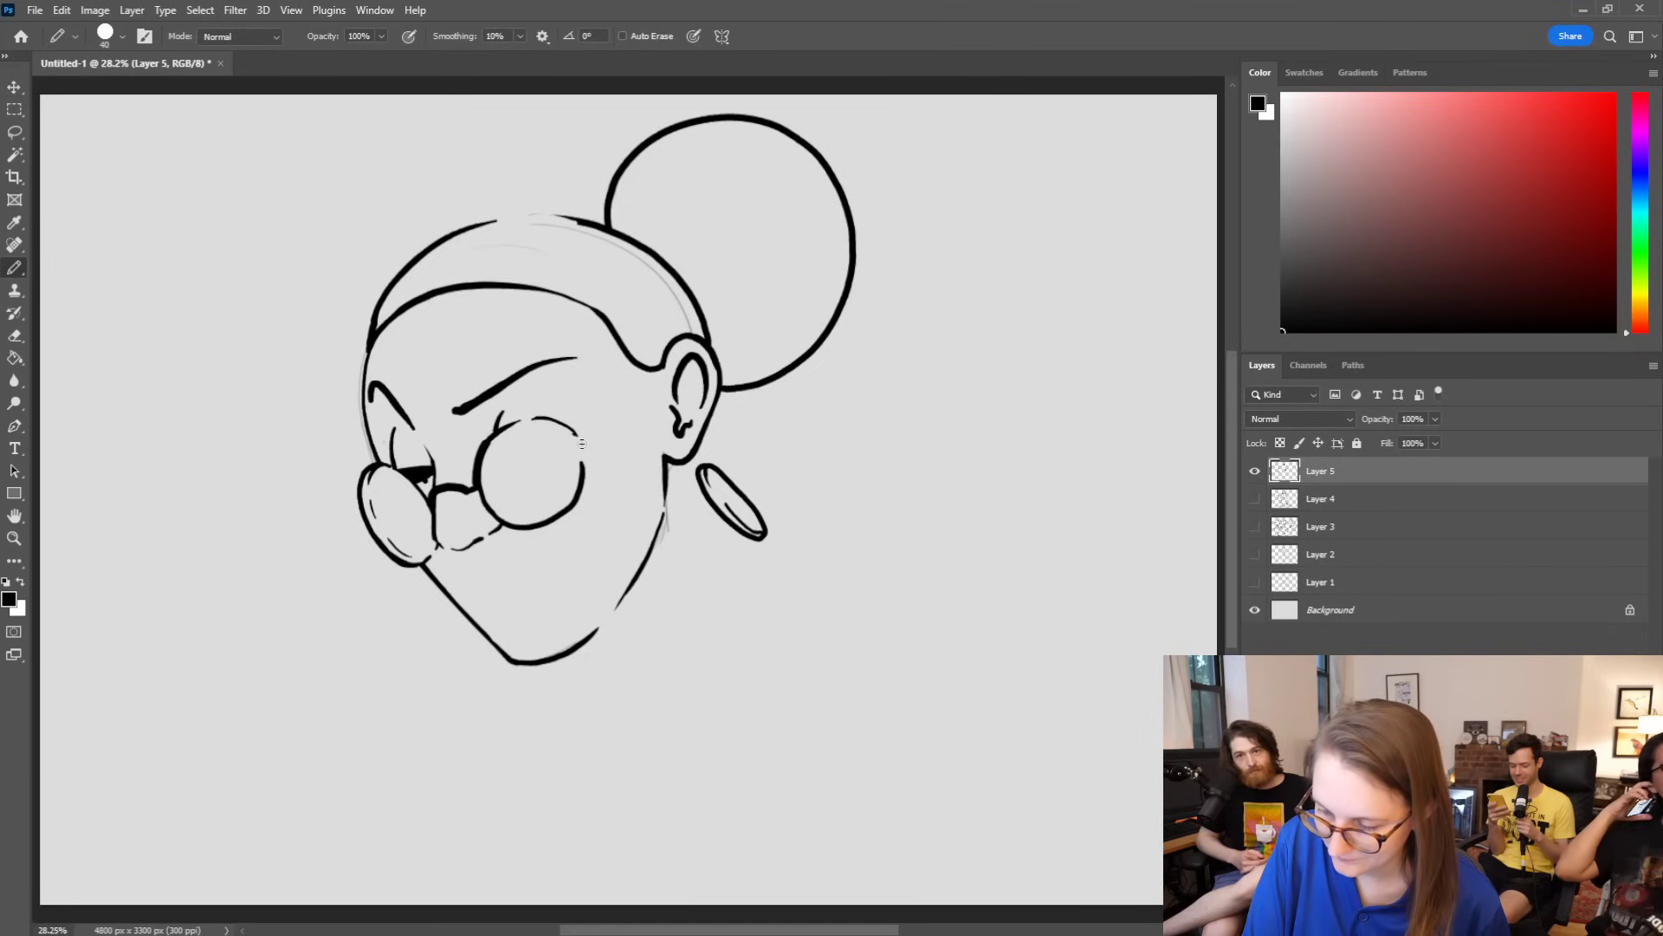
mouse_move(579, 439)
mouse_down()
mouse_move(547, 418)
mouse_move(498, 422)
mouse_move(478, 454)
mouse_up()
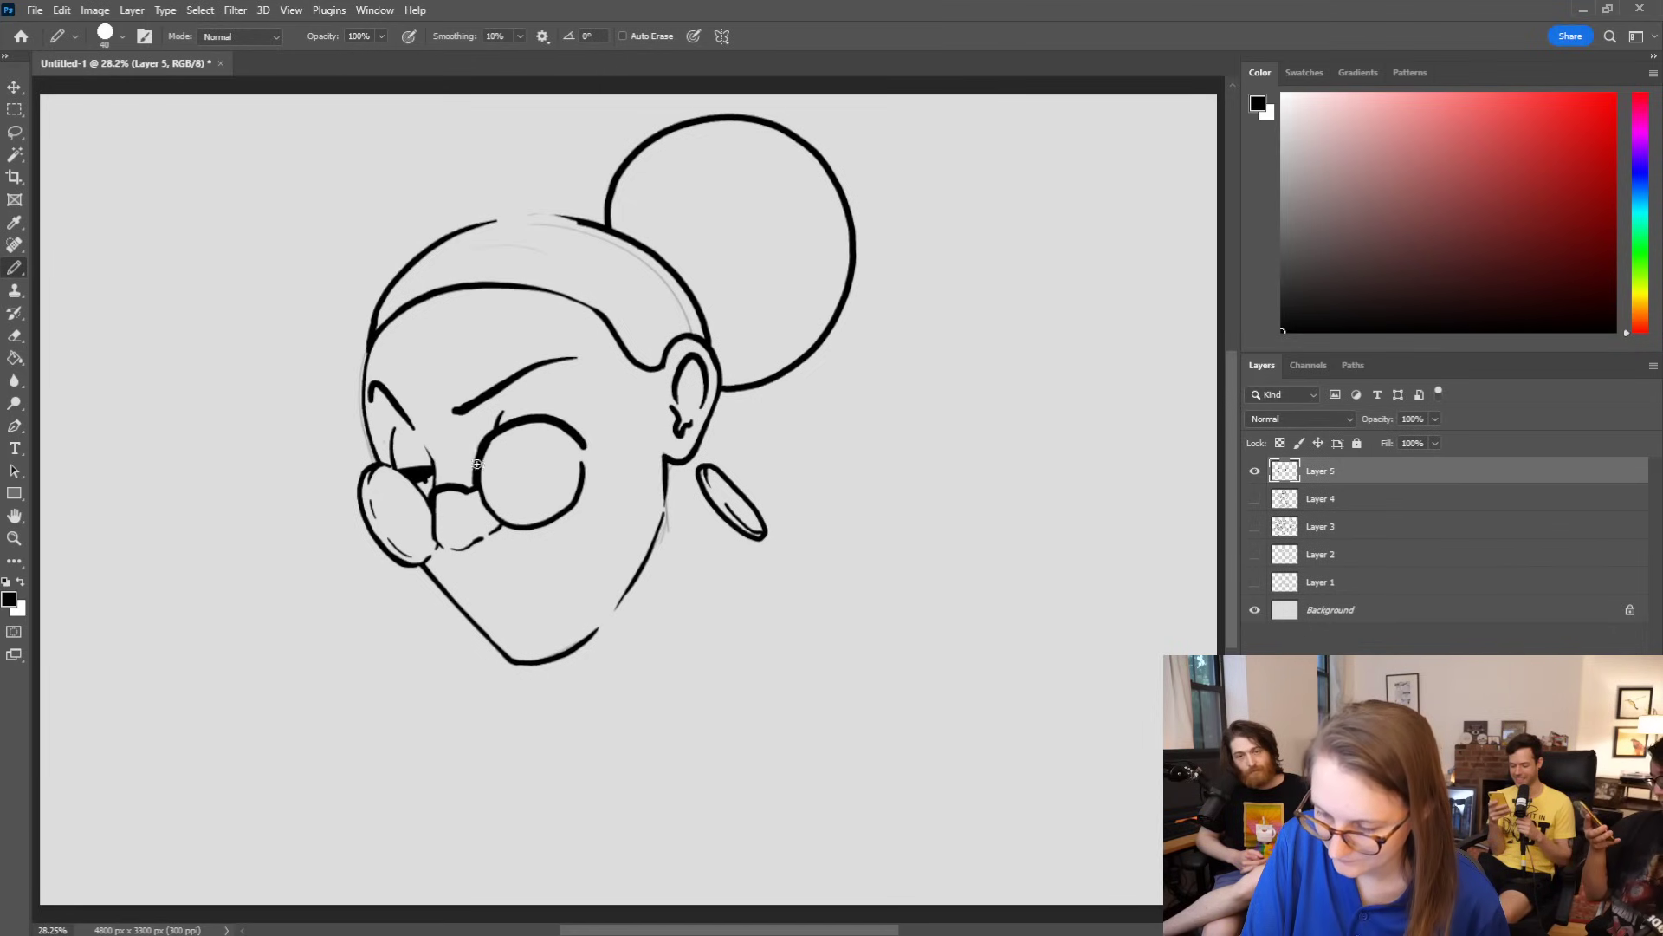
drag(585, 444, 593, 441)
Step: Ink the glasses' straight arm from the near lens's outer rim up to the ear, redoing the stroke until it fits
drag(663, 360, 590, 440)
key(ctrl+z)
drag(662, 360, 584, 446)
key(ctrl+z)
mouse_move(660, 363)
mouse_down()
mouse_move(575, 453)
mouse_move(553, 512)
mouse_up()
Step: Thin the near lens's lower outer rim, thicken the far lens's upper rim and mark its outer edge
key(e)
key(b)
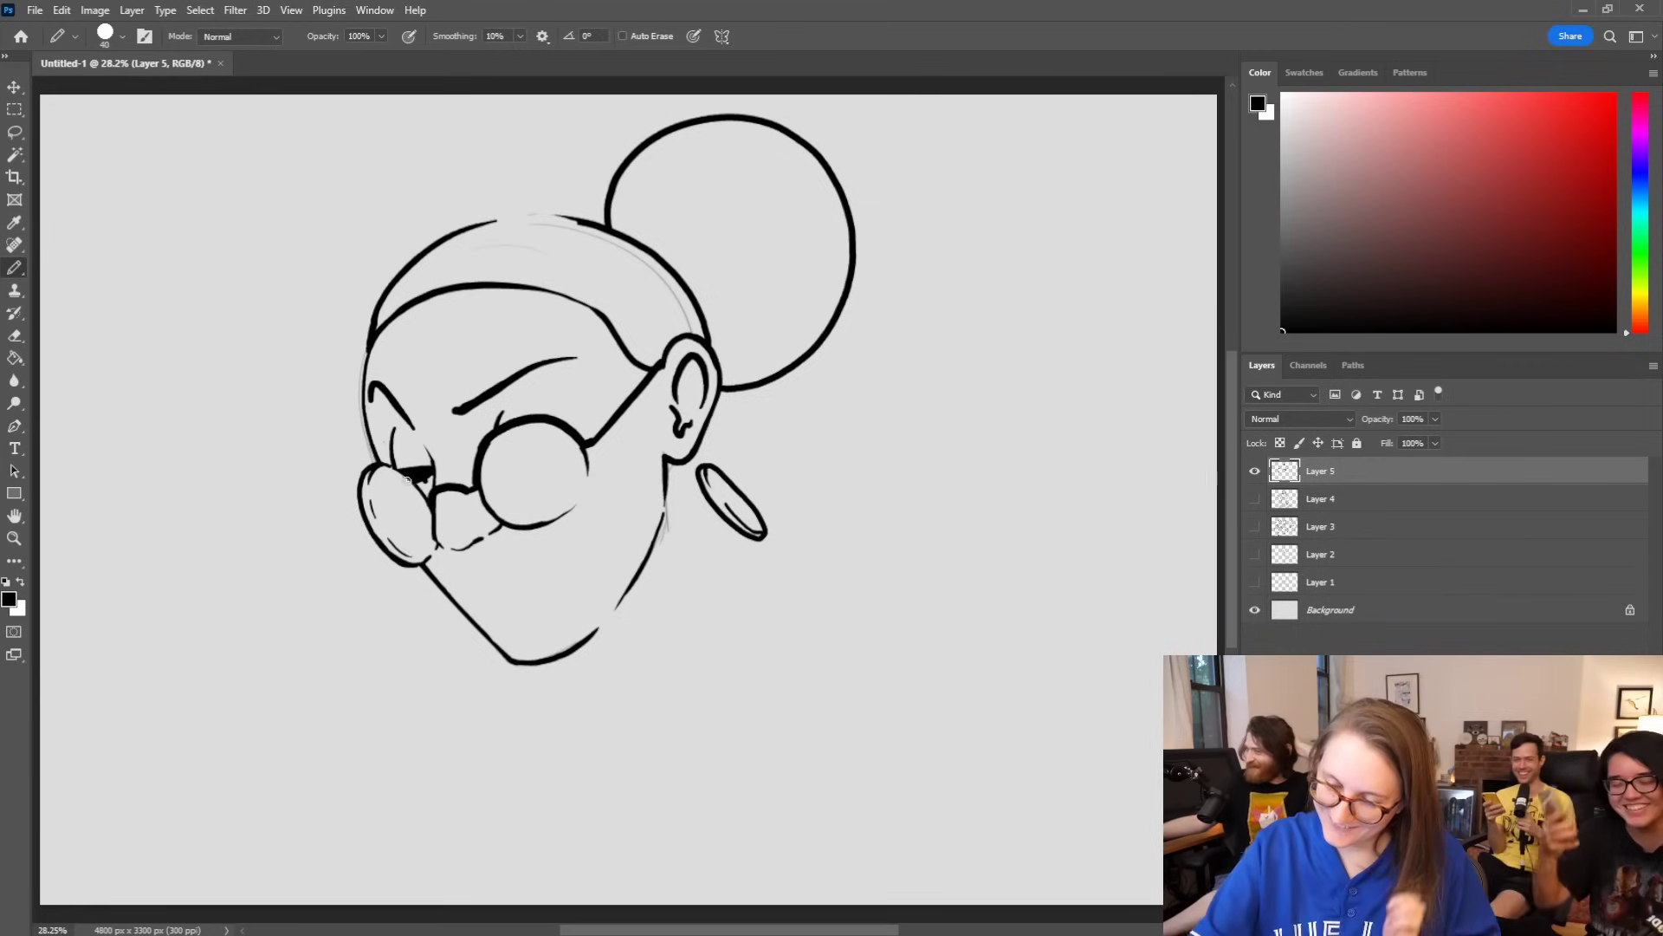
mouse_move(426, 500)
mouse_down()
mouse_move(381, 464)
mouse_move(434, 509)
mouse_up()
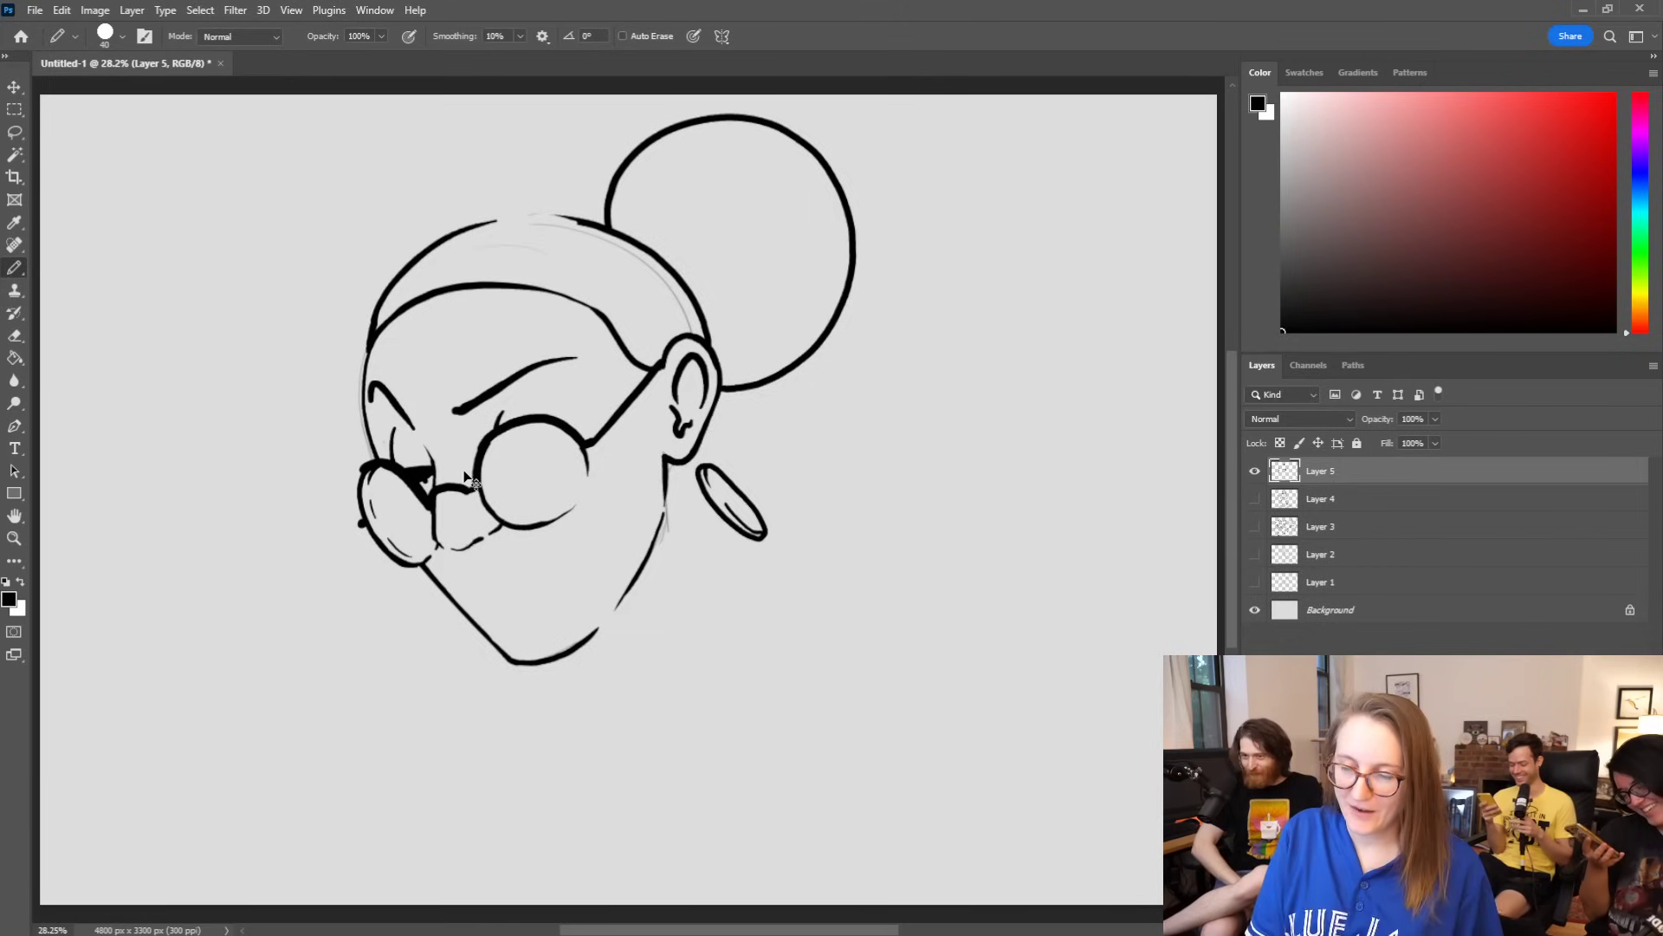
drag(361, 516, 372, 500)
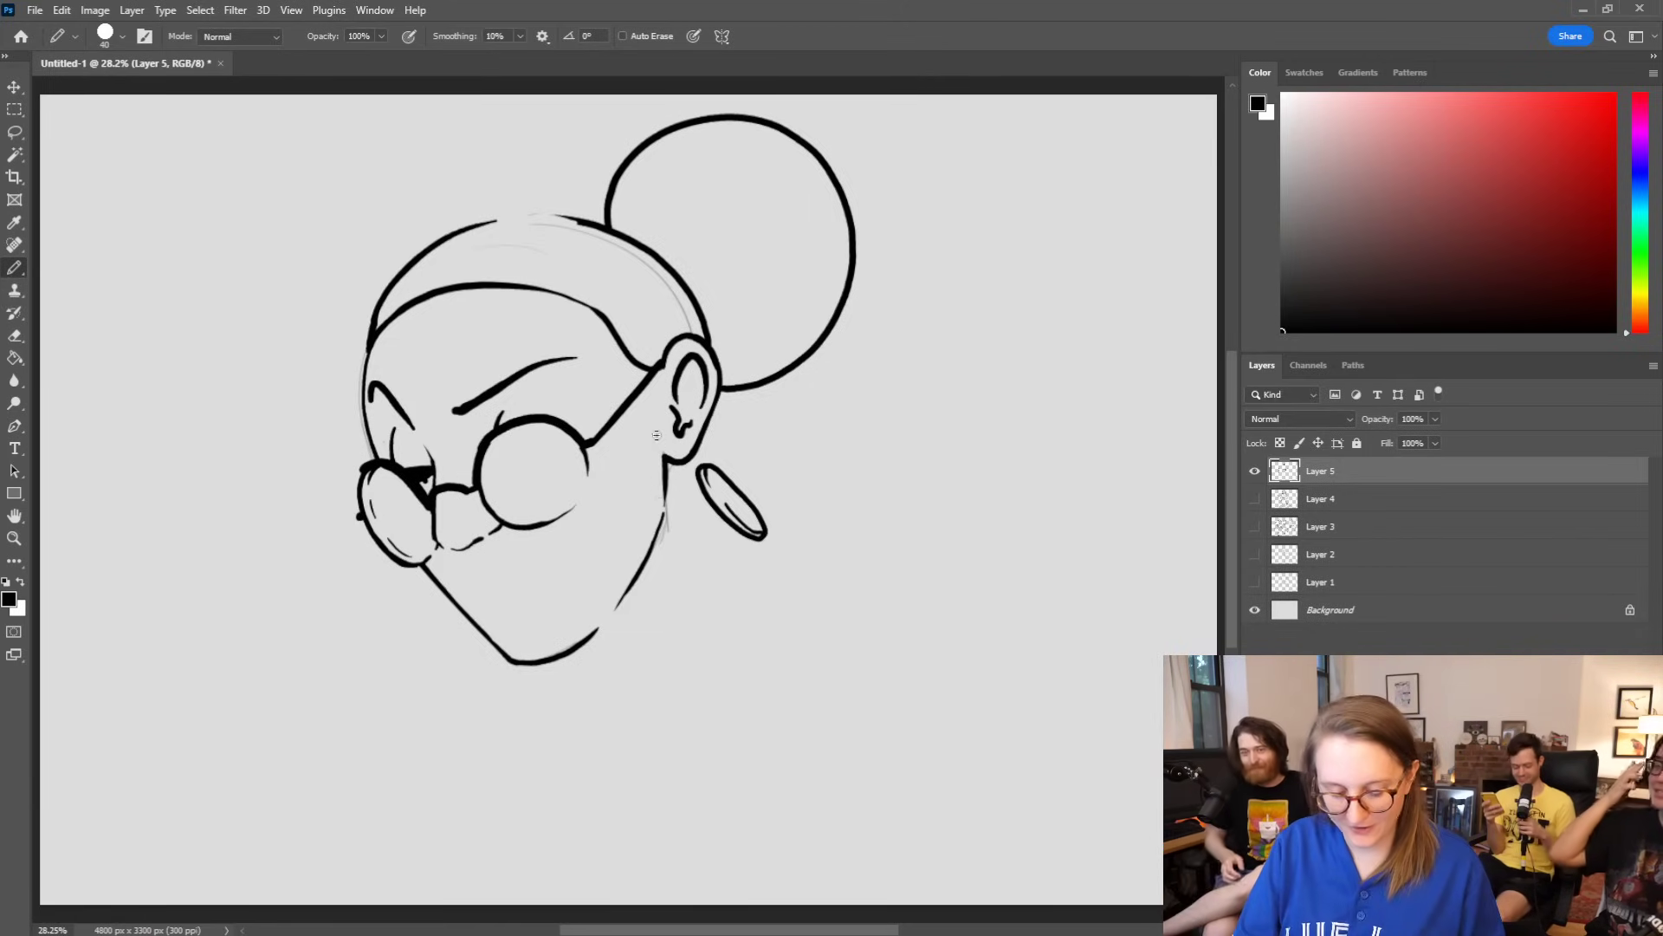
Step: Erase the middle of the near jawline and link the earring to the earlobe with a short line
key(e)
mouse_move(659, 449)
mouse_down()
mouse_move(654, 555)
mouse_move(661, 520)
mouse_move(620, 606)
mouse_move(630, 595)
mouse_up()
key(b)
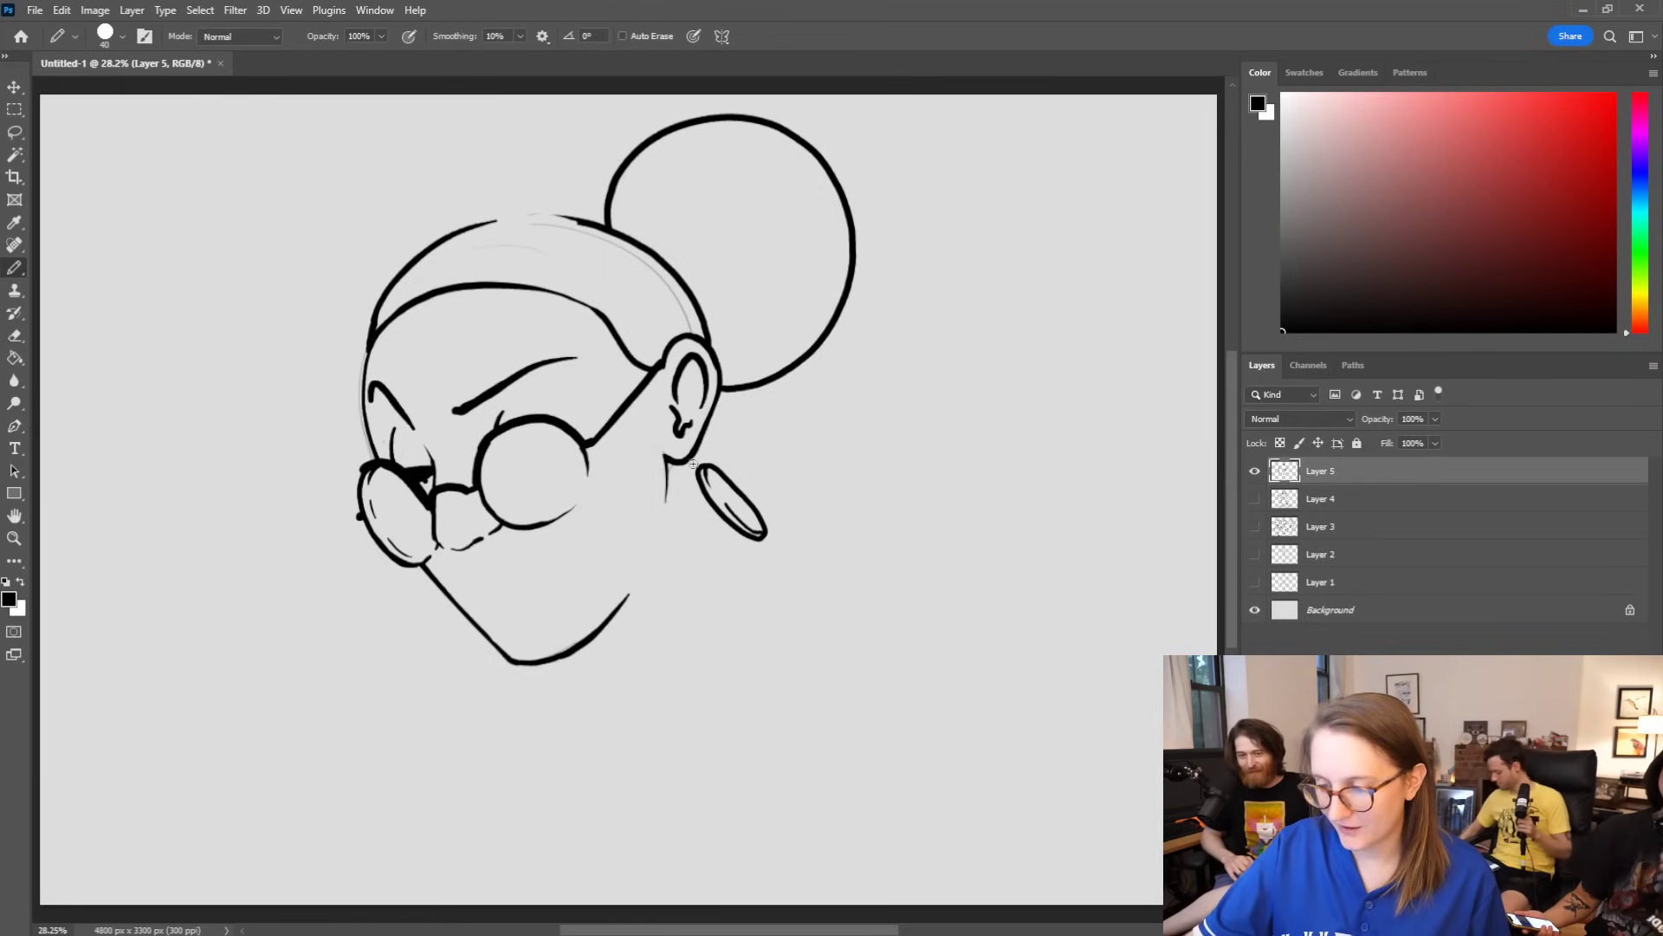
drag(685, 451, 704, 480)
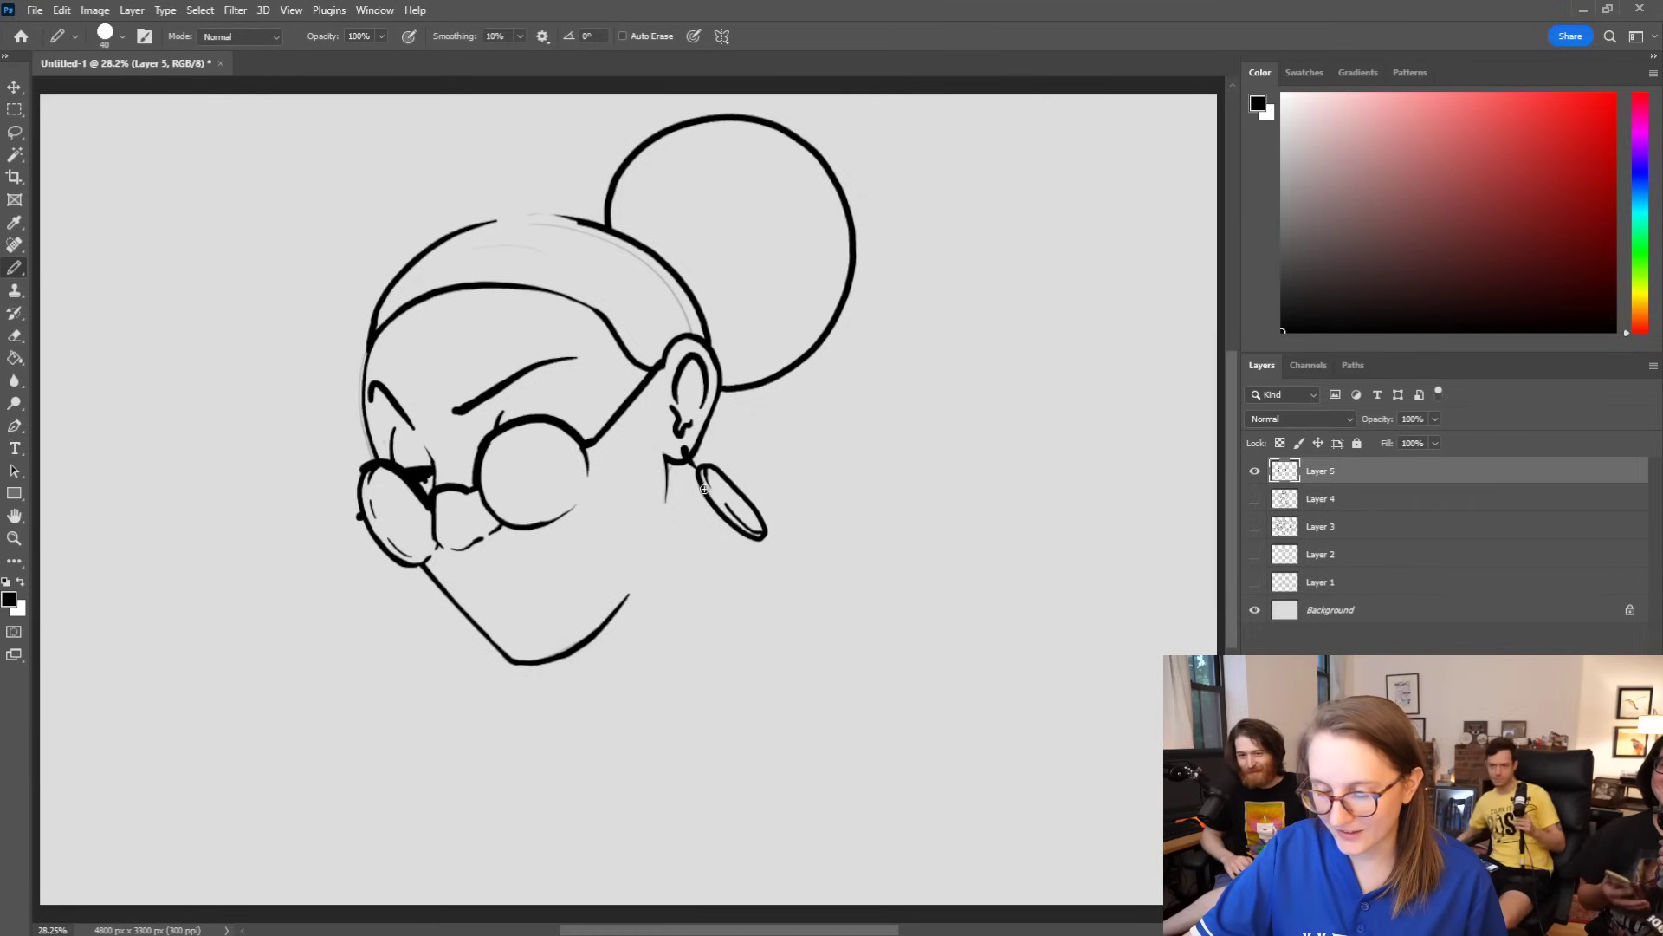
key(ctrl+z)
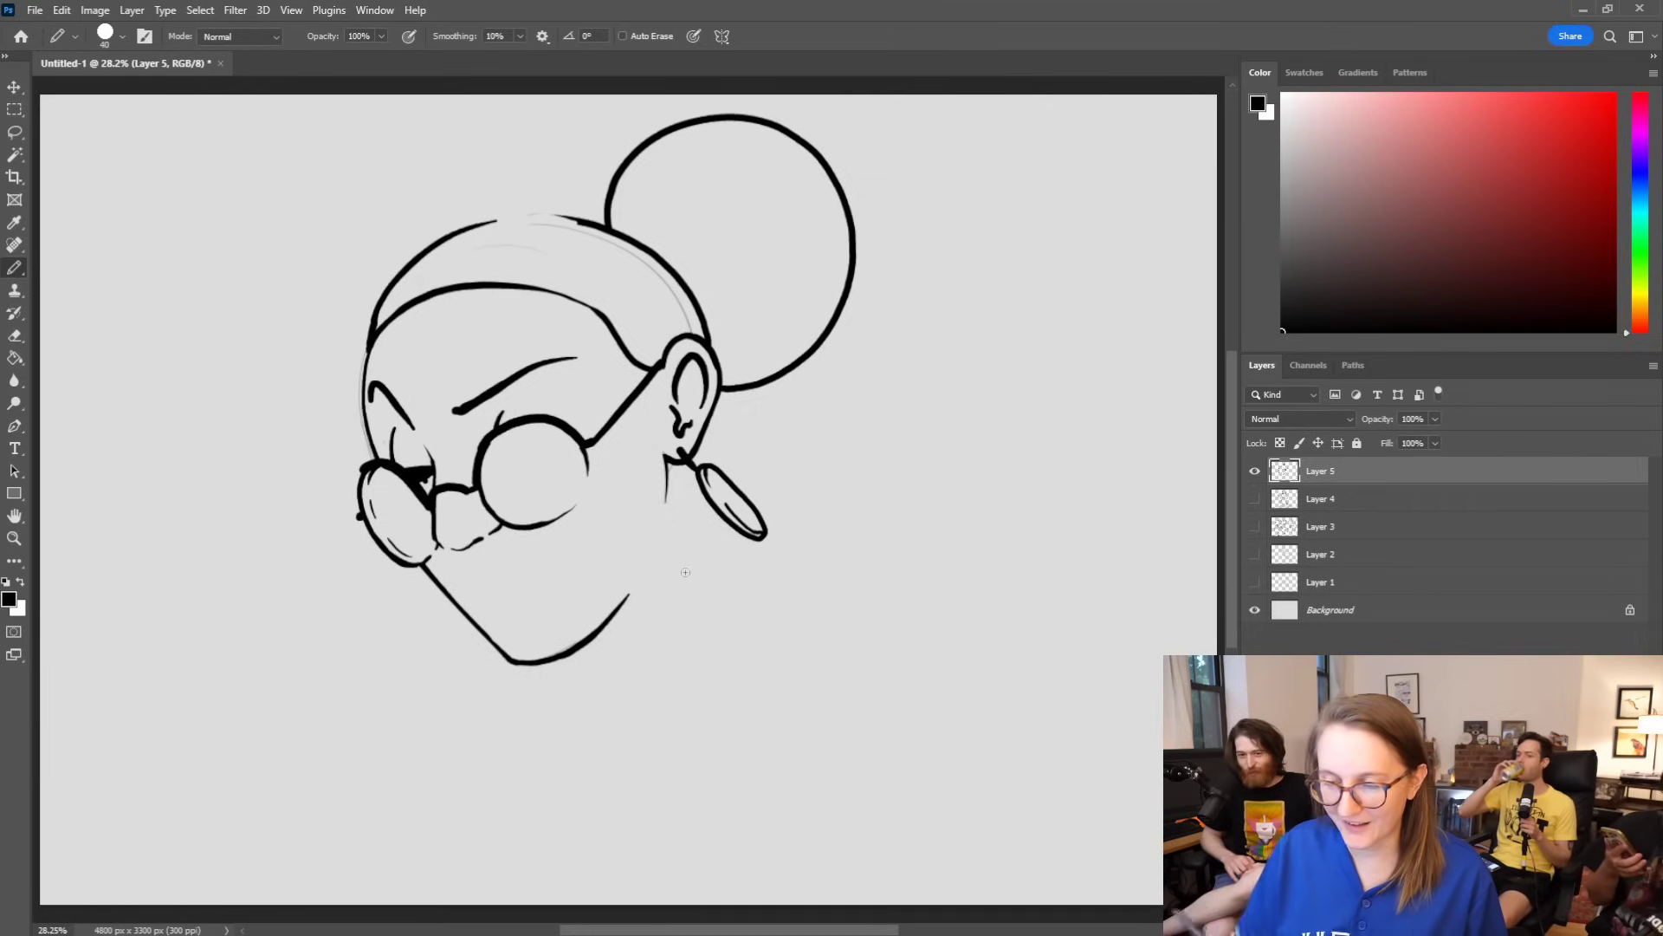
Step: Undo the erasing of the near ear's inner curve and touch that curve up again
key(e)
mouse_move(702, 392)
mouse_down()
mouse_move(696, 364)
mouse_move(684, 396)
mouse_up()
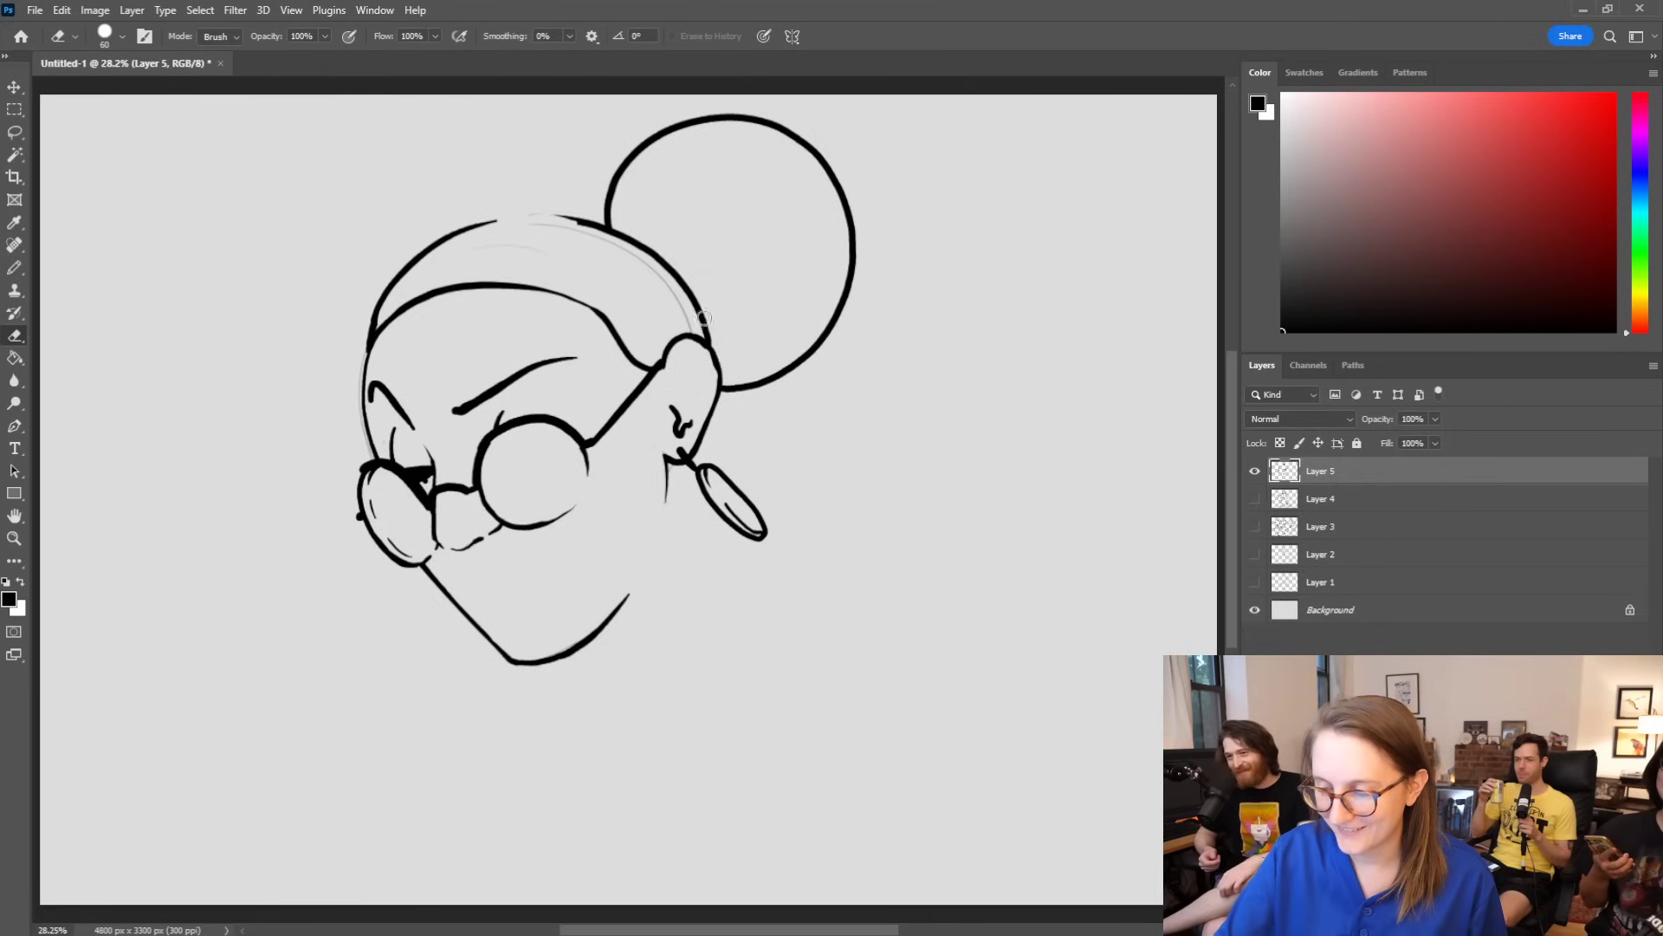
key(ctrl+z)
key(ctrl+z)
mouse_move(699, 409)
mouse_down()
mouse_move(700, 366)
mouse_move(683, 358)
mouse_move(677, 398)
mouse_move(689, 363)
mouse_move(704, 402)
mouse_move(690, 352)
mouse_move(672, 401)
mouse_up()
key(b)
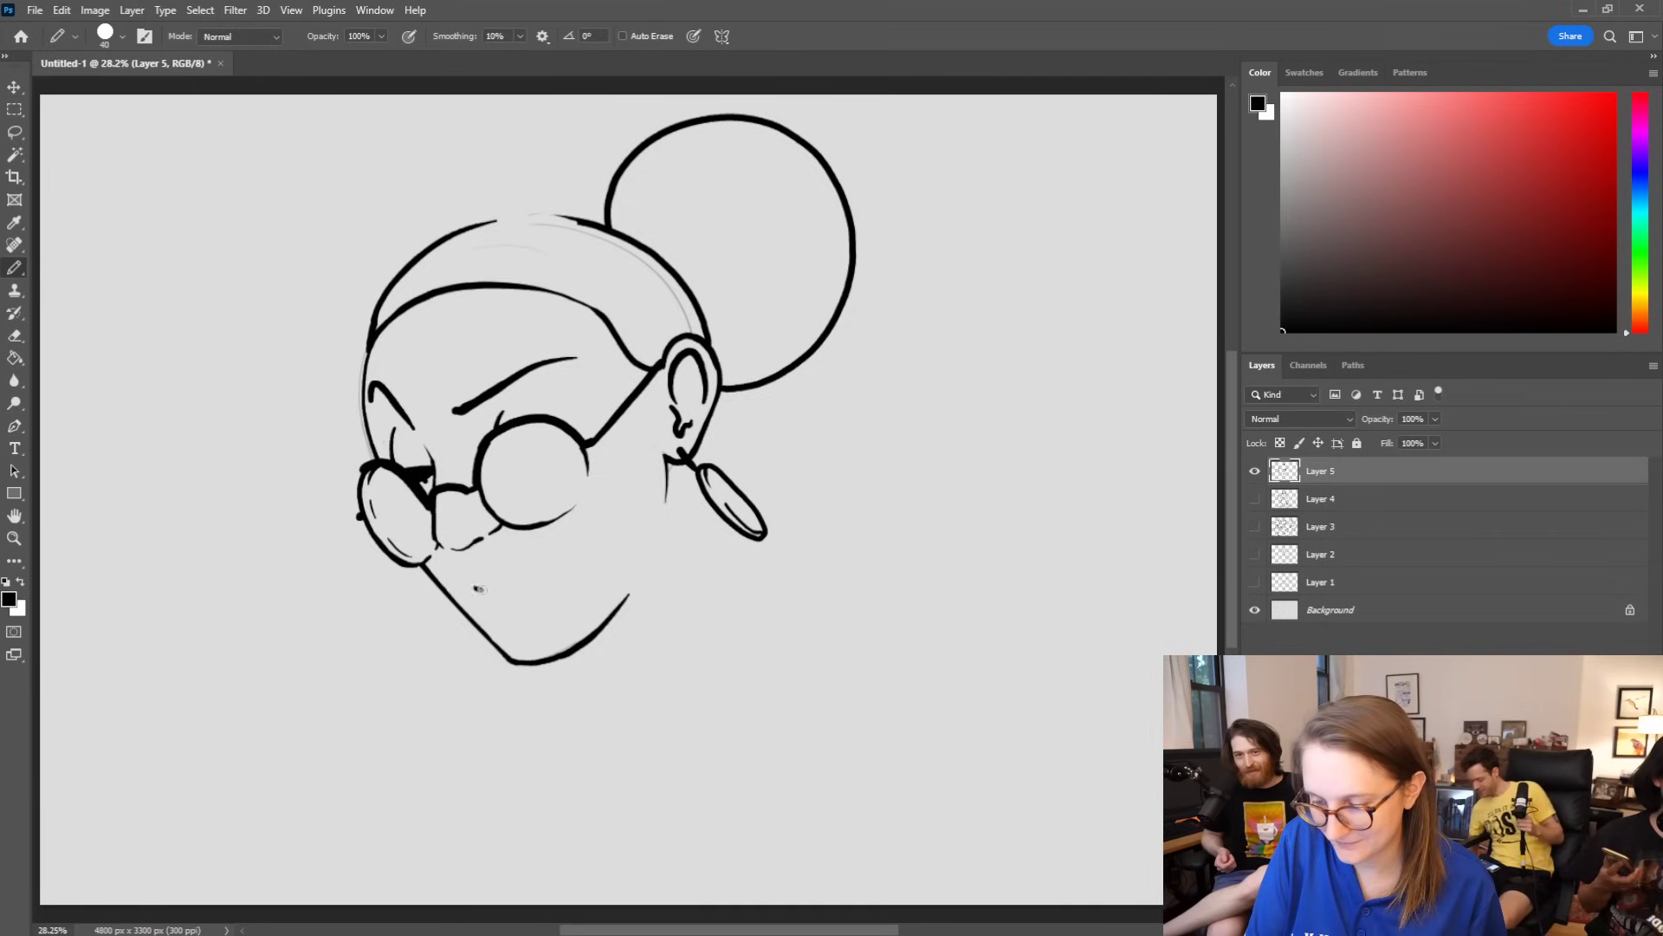
Step: Draw a slanted closed mouth with a lower-lip line, and ink the far forehead edge down to the glasses
drag(536, 577, 556, 568)
key(ctrl+z)
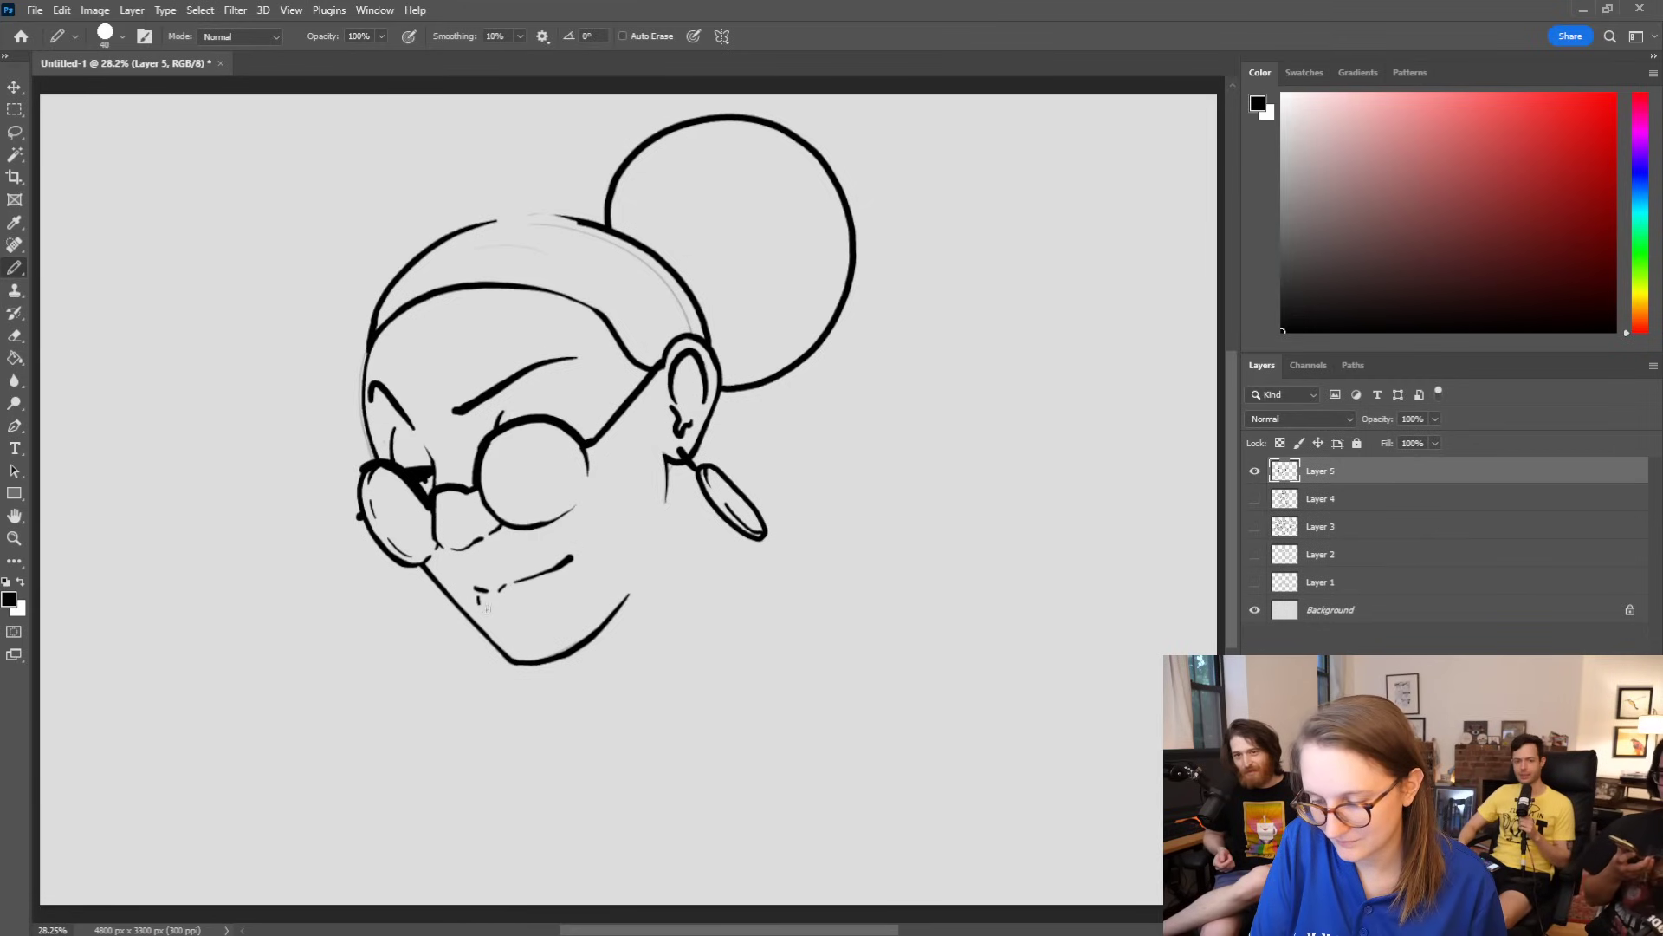
drag(509, 615, 542, 598)
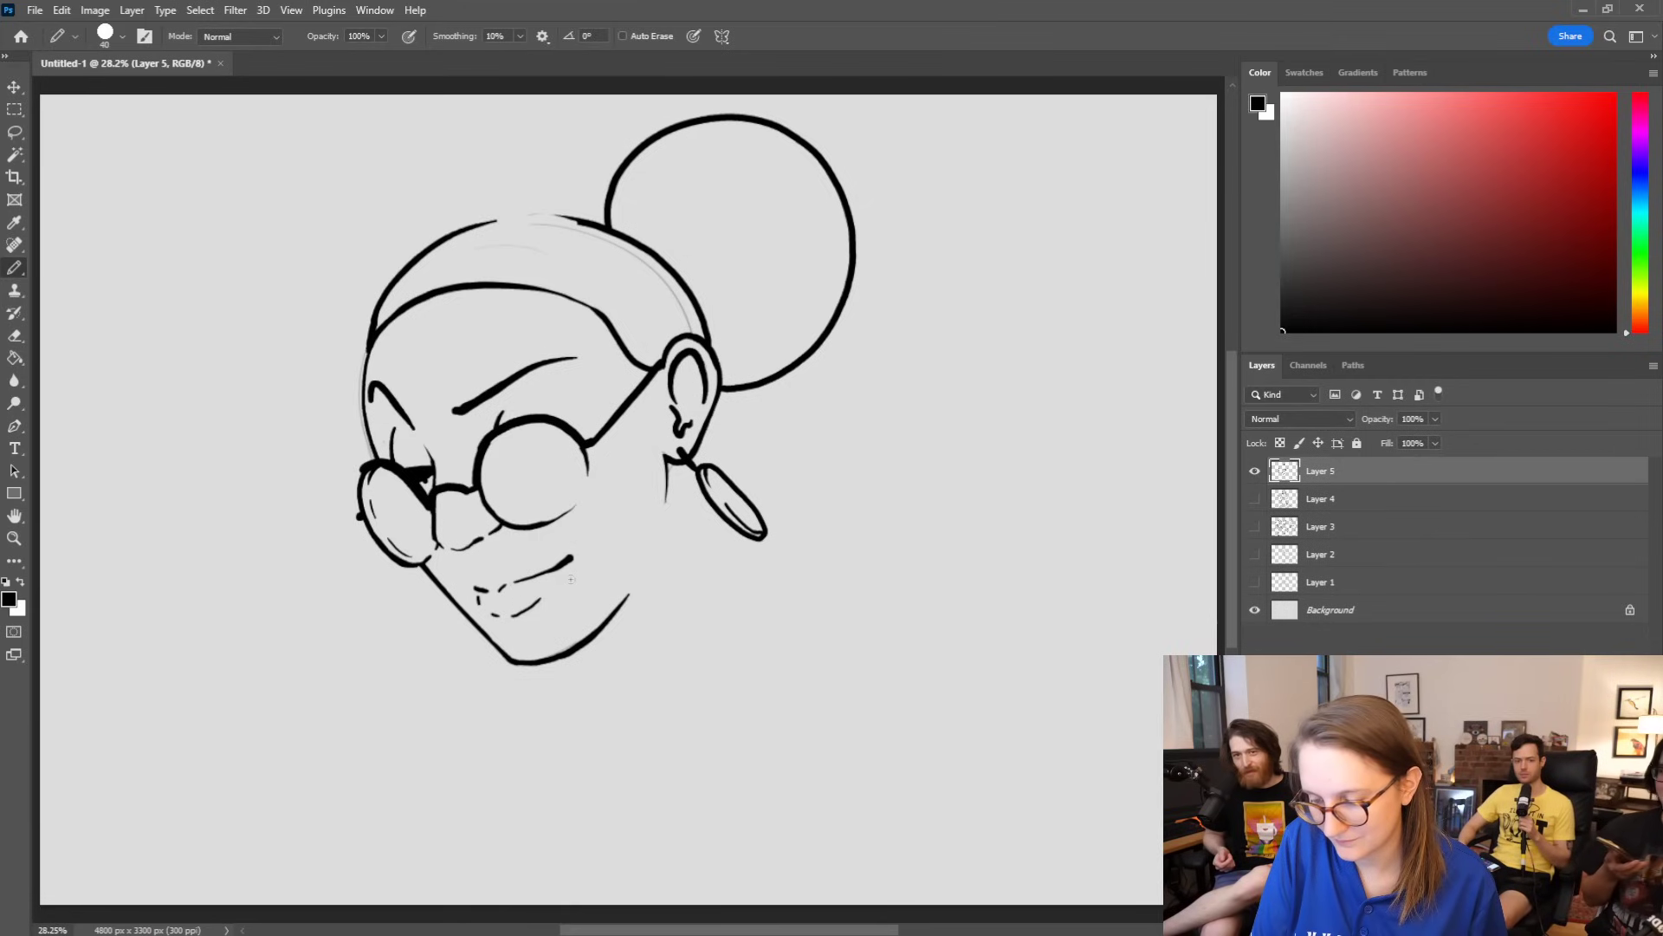
drag(373, 342, 370, 443)
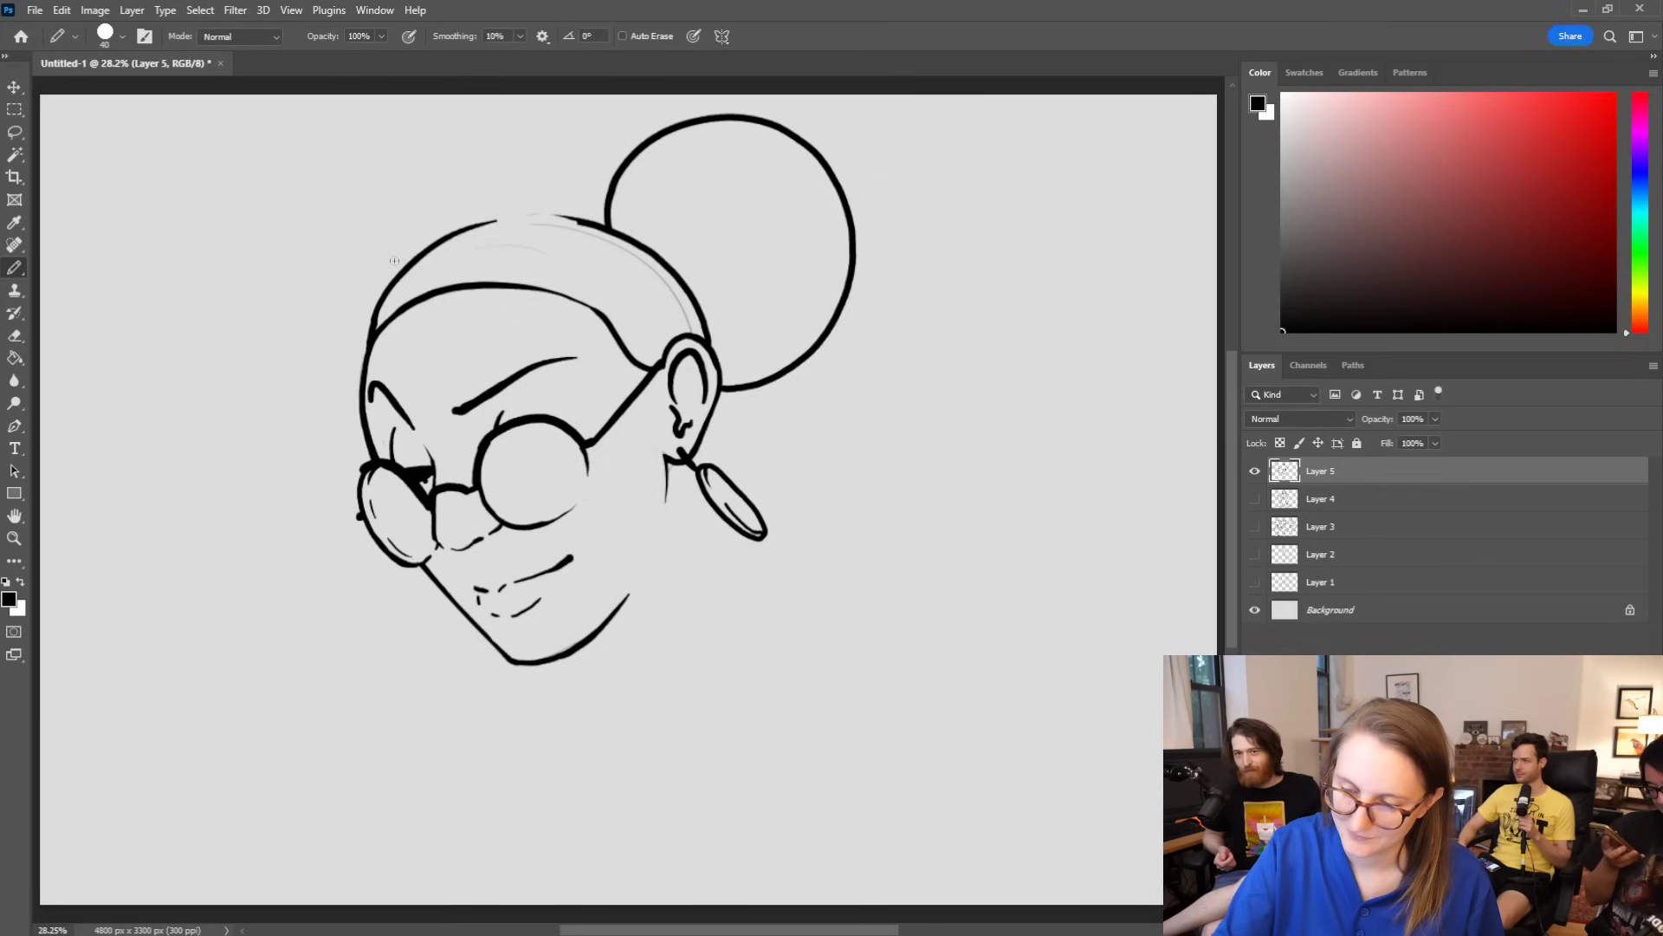
key(e)
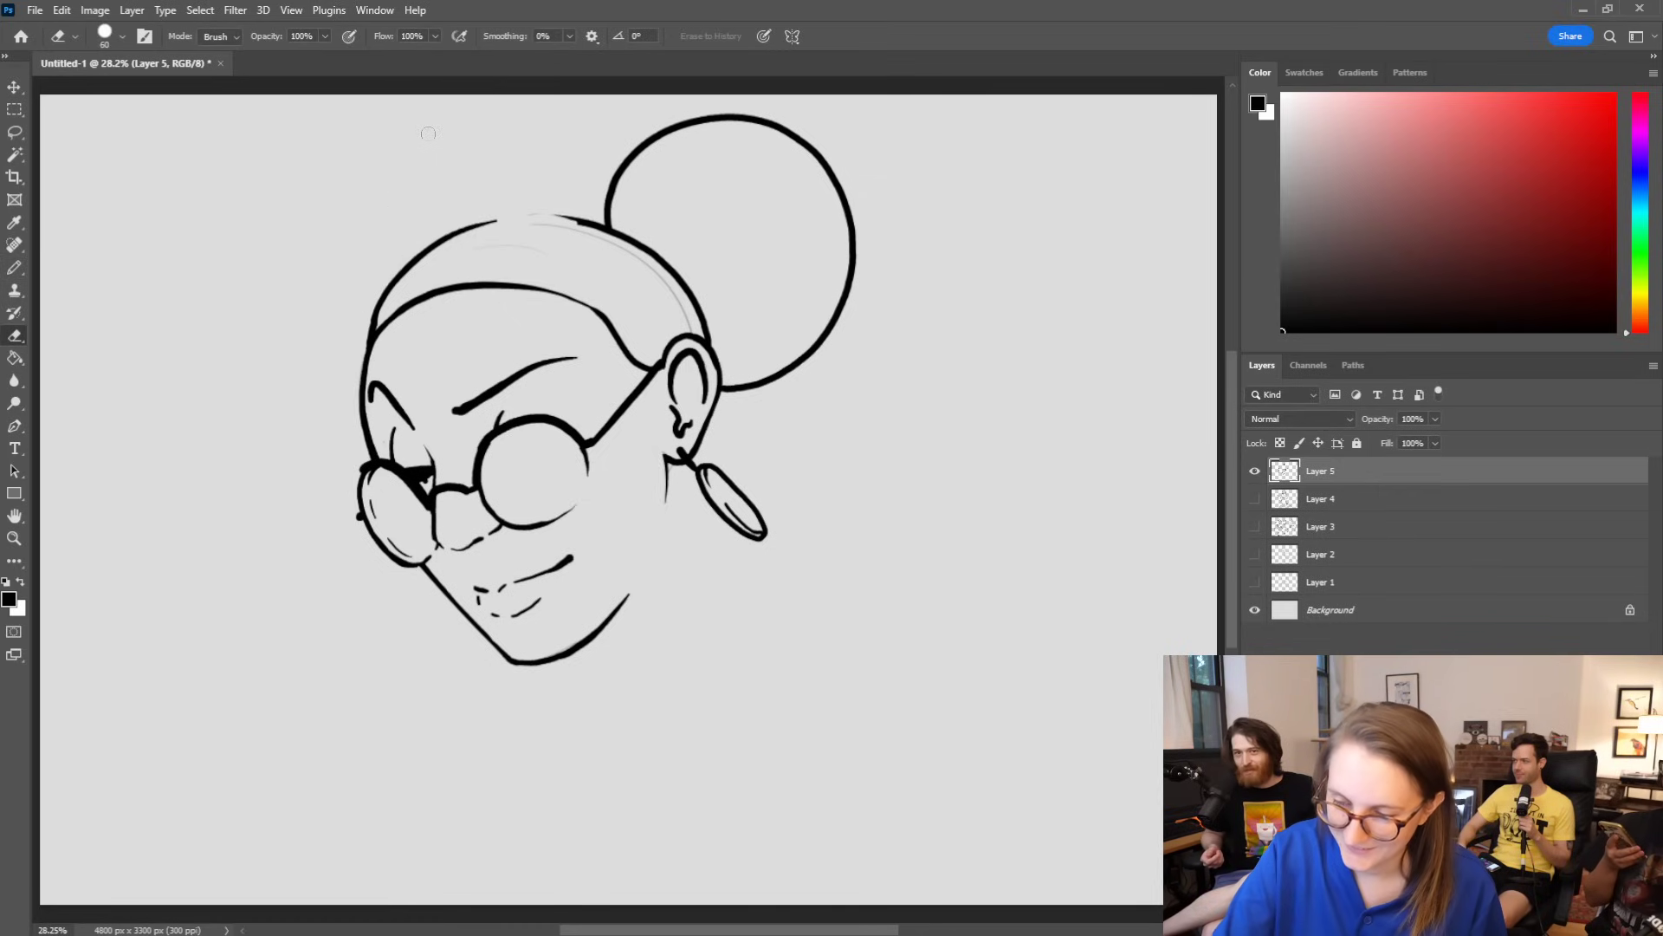
Step: Fill the hair bun with black, then widen it with a larger outer outline and fill the added area
key(g)
click(793, 303)
key(b)
mouse_move(834, 180)
mouse_down()
mouse_move(858, 284)
mouse_move(843, 327)
mouse_move(770, 394)
mouse_move(726, 393)
mouse_up()
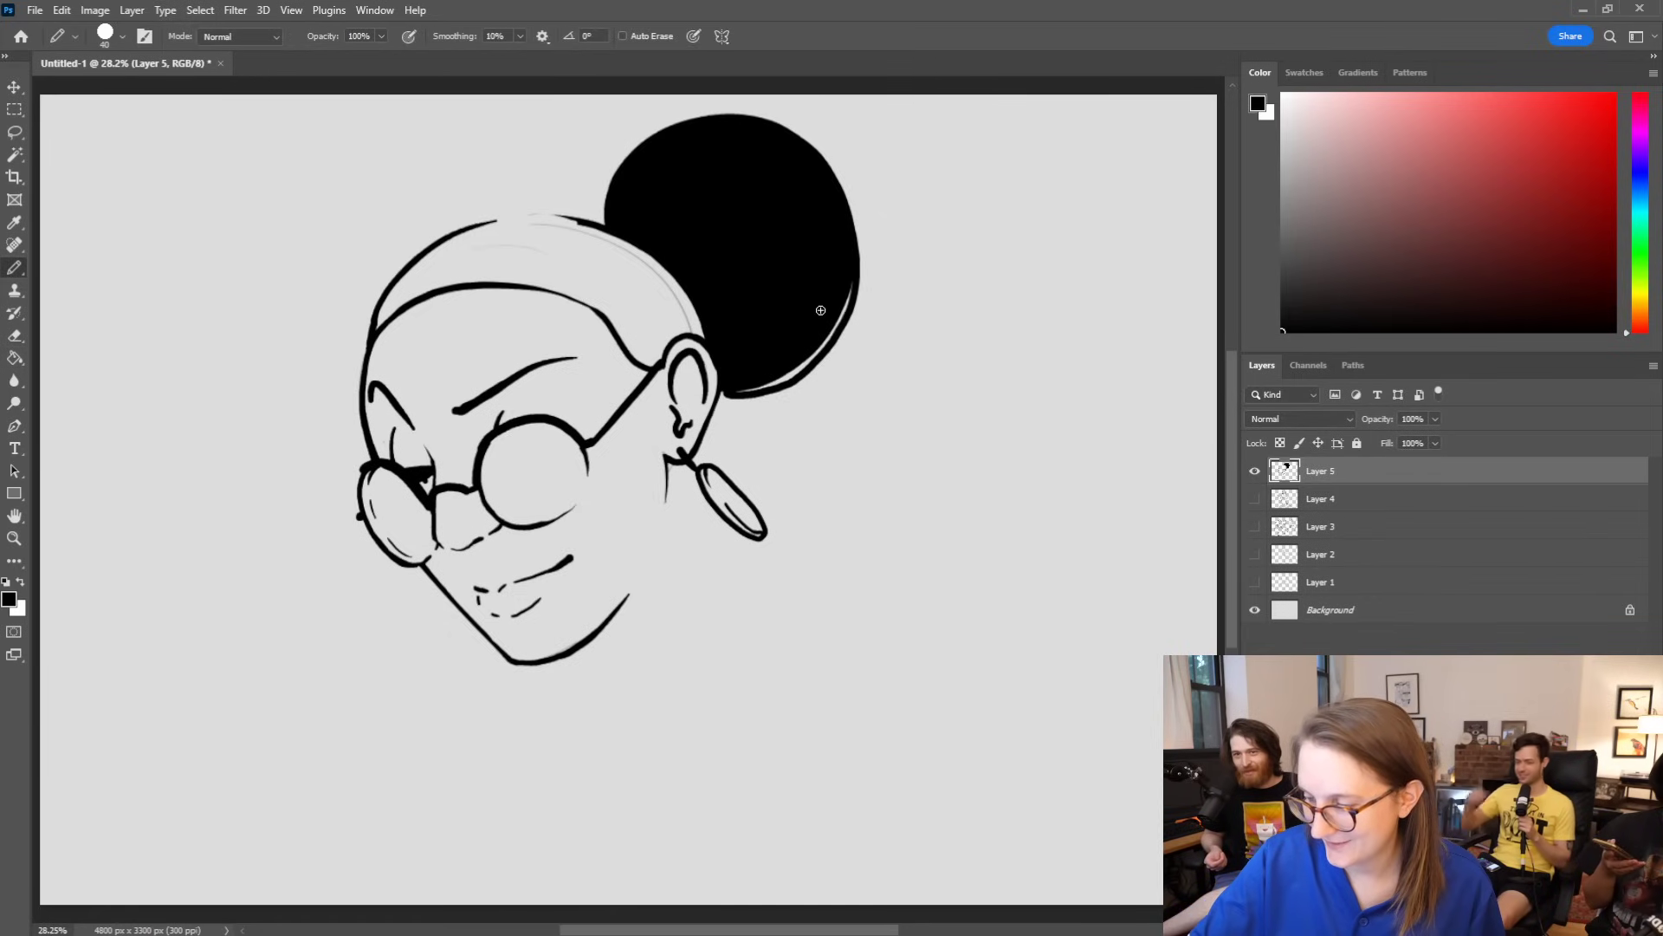
mouse_move(854, 286)
mouse_down()
mouse_move(786, 375)
mouse_move(719, 398)
mouse_move(806, 378)
mouse_move(870, 286)
mouse_move(839, 149)
mouse_move(695, 121)
mouse_up()
key(g)
click(866, 234)
Step: Touch up the bun's lower outer edge and smooth its outline with the Eraser
key(b)
drag(844, 328, 830, 351)
key(e)
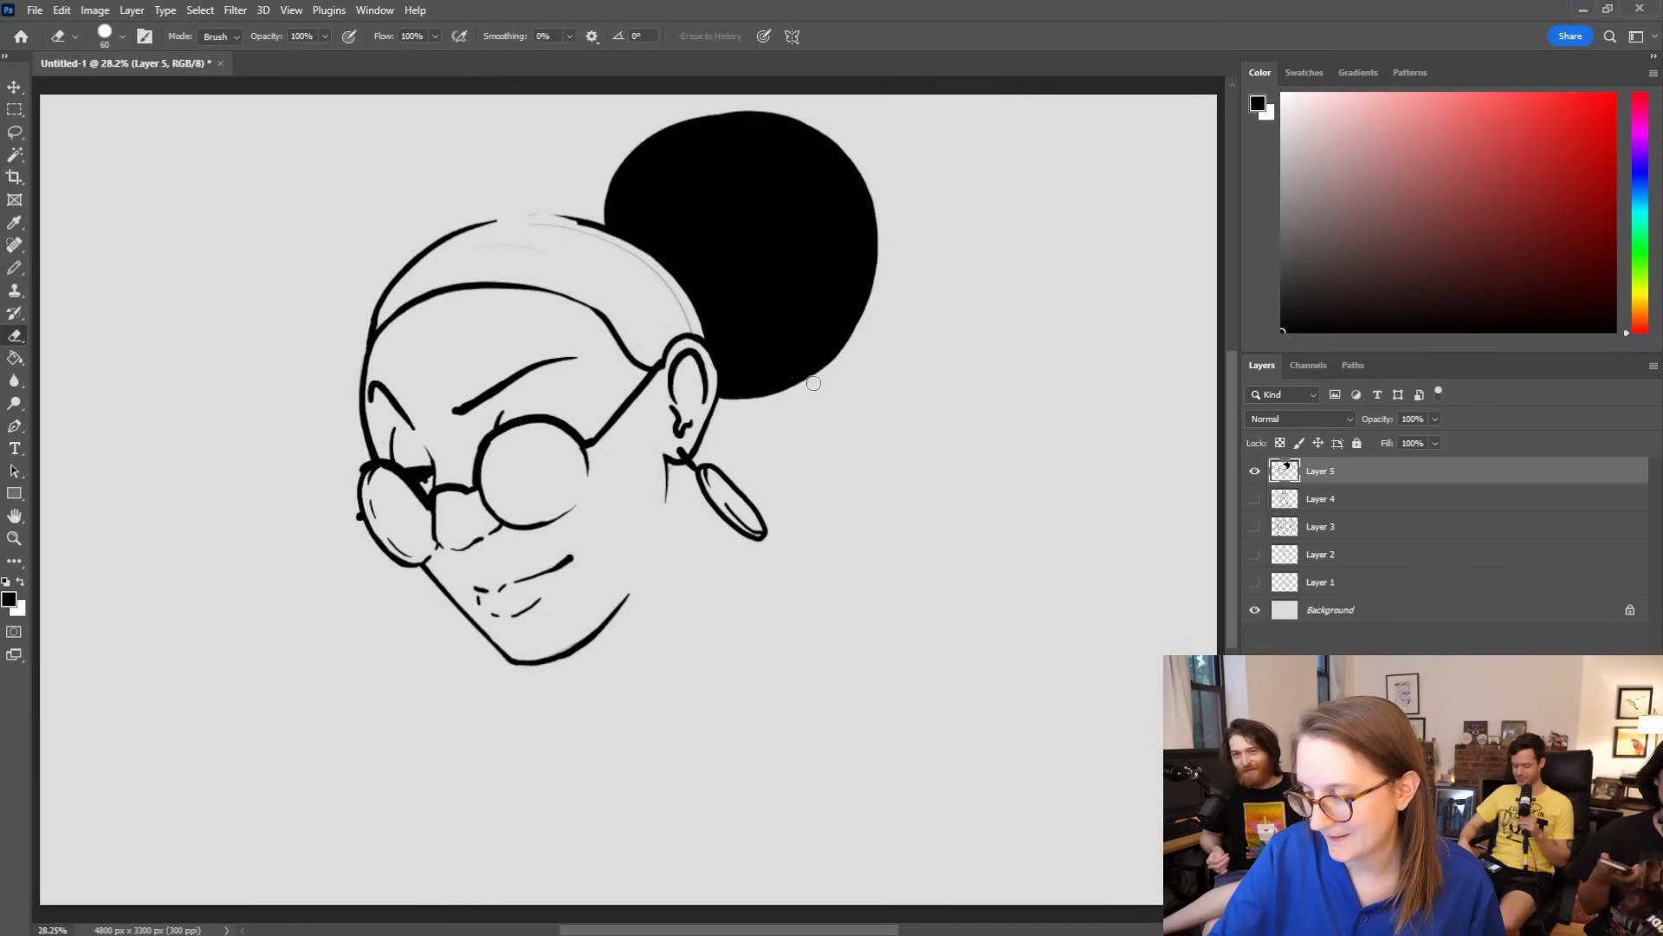
mouse_move(877, 266)
mouse_down()
mouse_move(845, 152)
mouse_move(740, 102)
mouse_up()
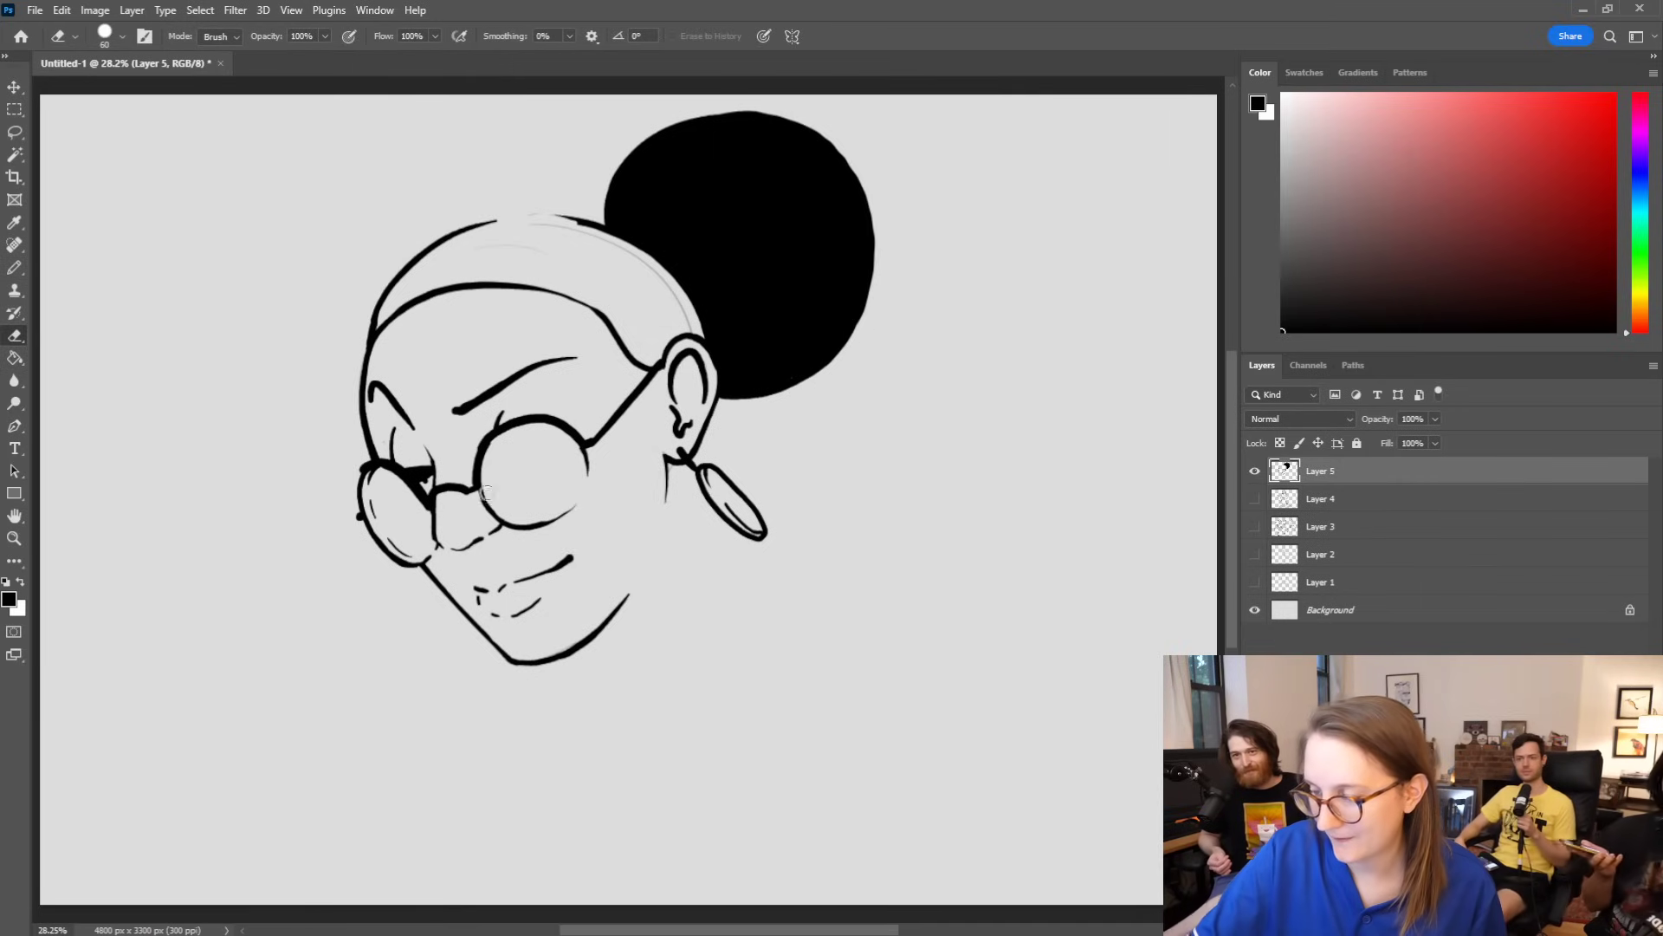
Step: Close the gap in the head's top outline and erase the faint guide lines inside the hair
key(b)
drag(606, 219, 446, 234)
key(e)
drag(617, 242, 682, 312)
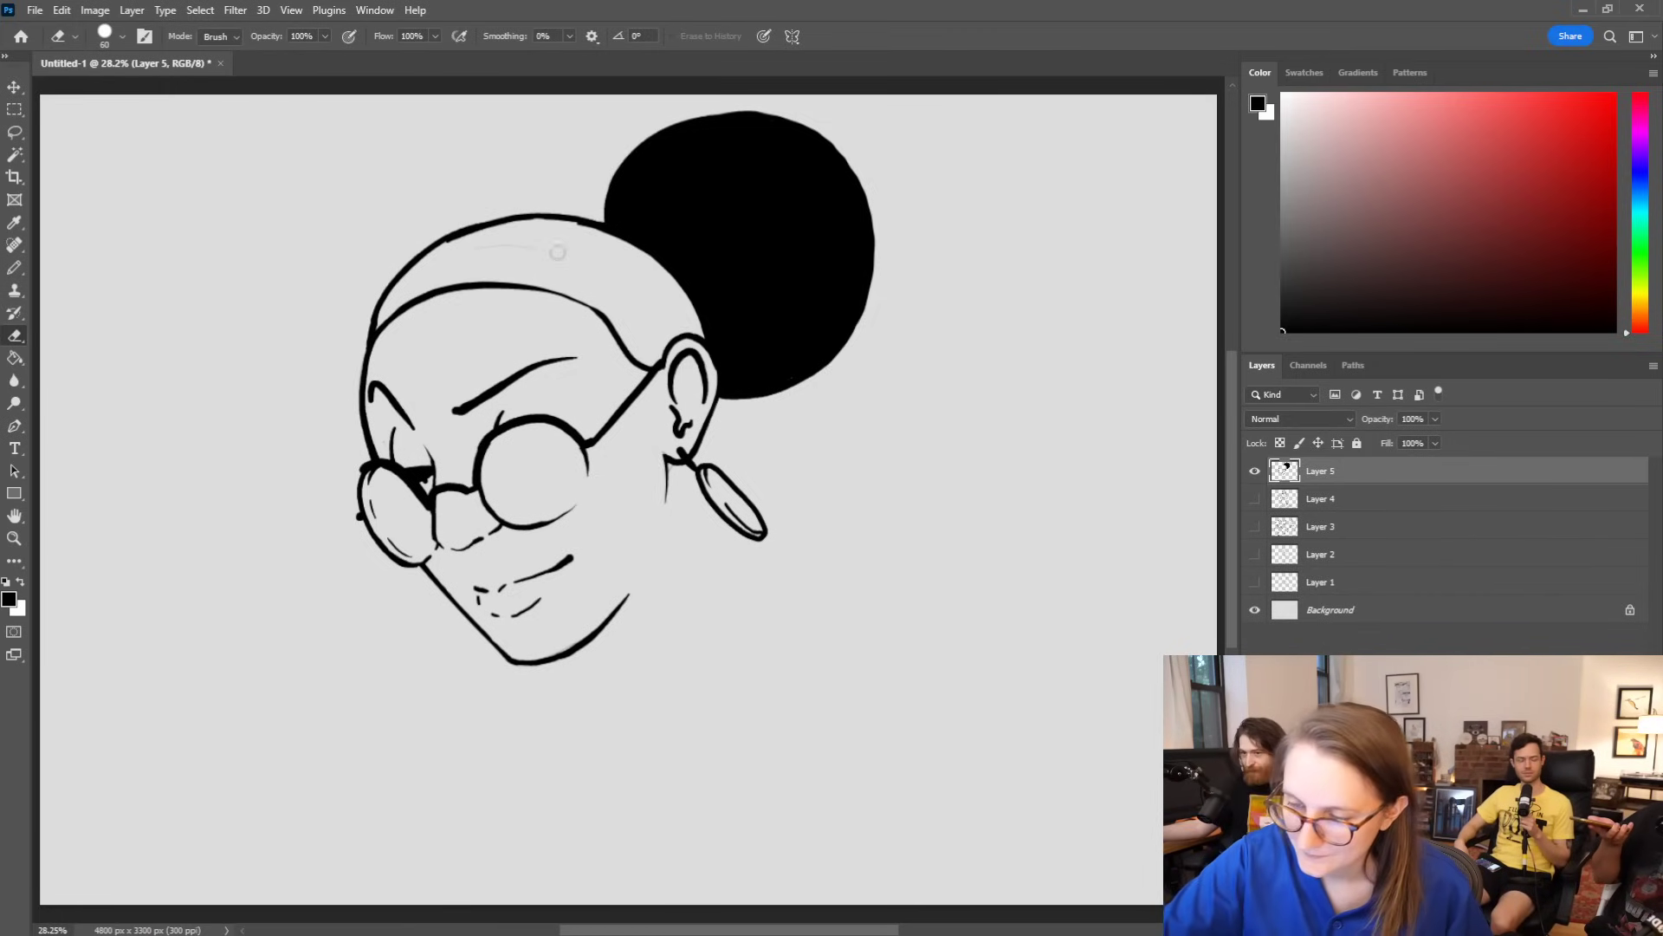
Step: Fill the hair on the head with black, trim it around the near ear, and add small marks above the upper lip
key(g)
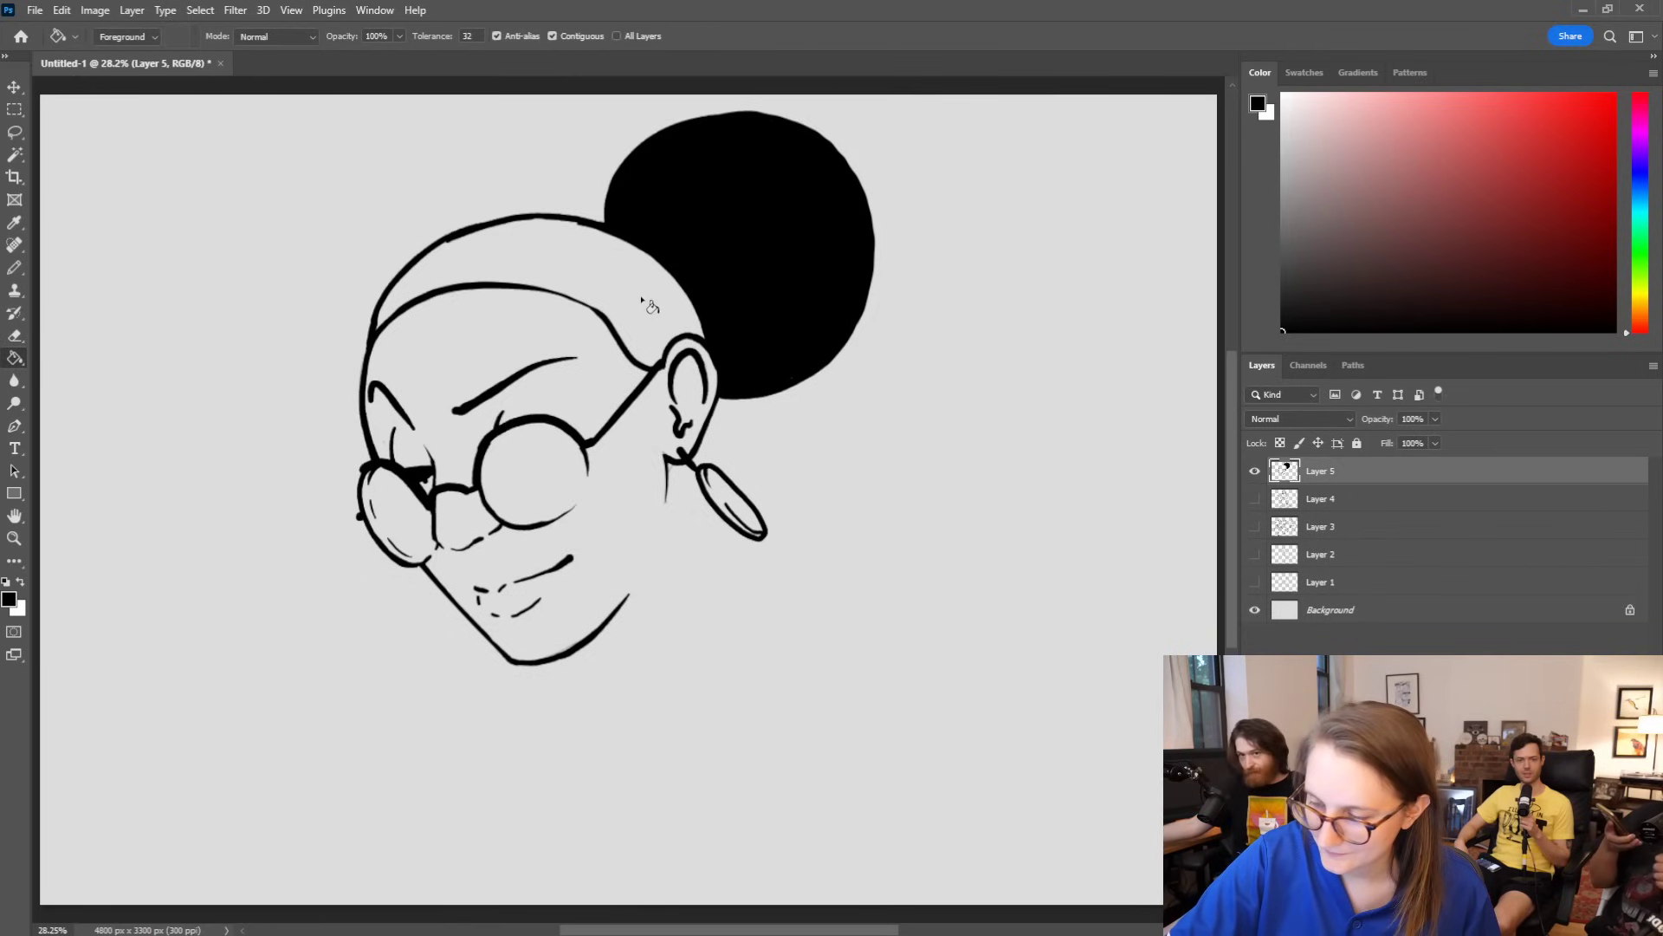
click(652, 293)
key(e)
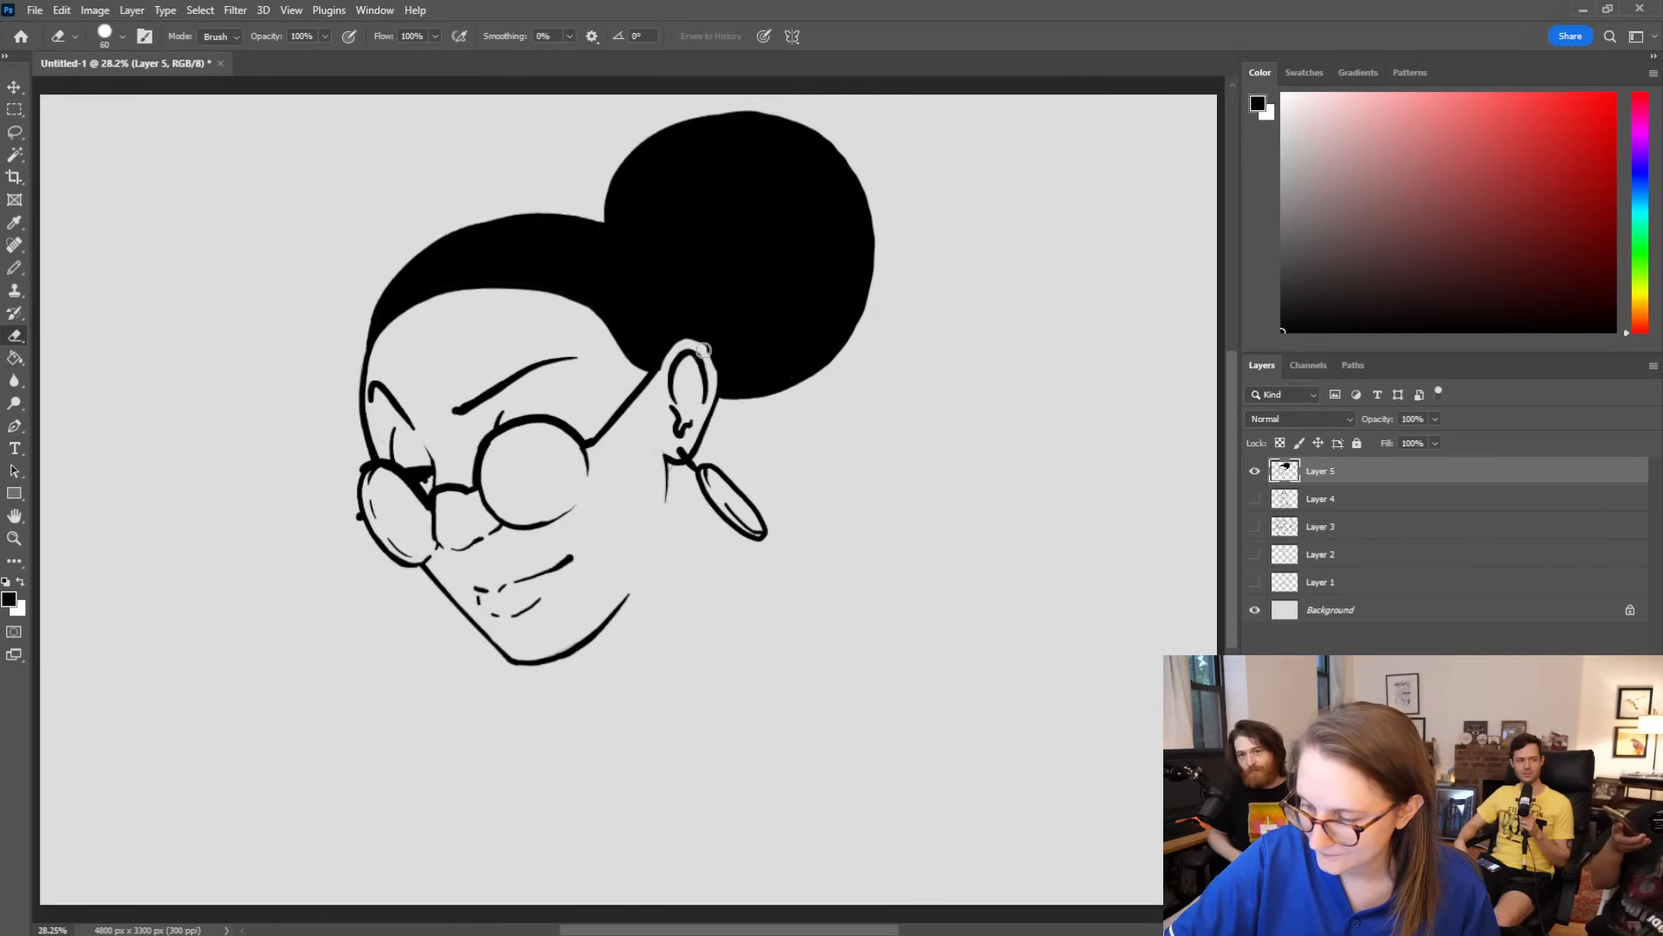
key(b)
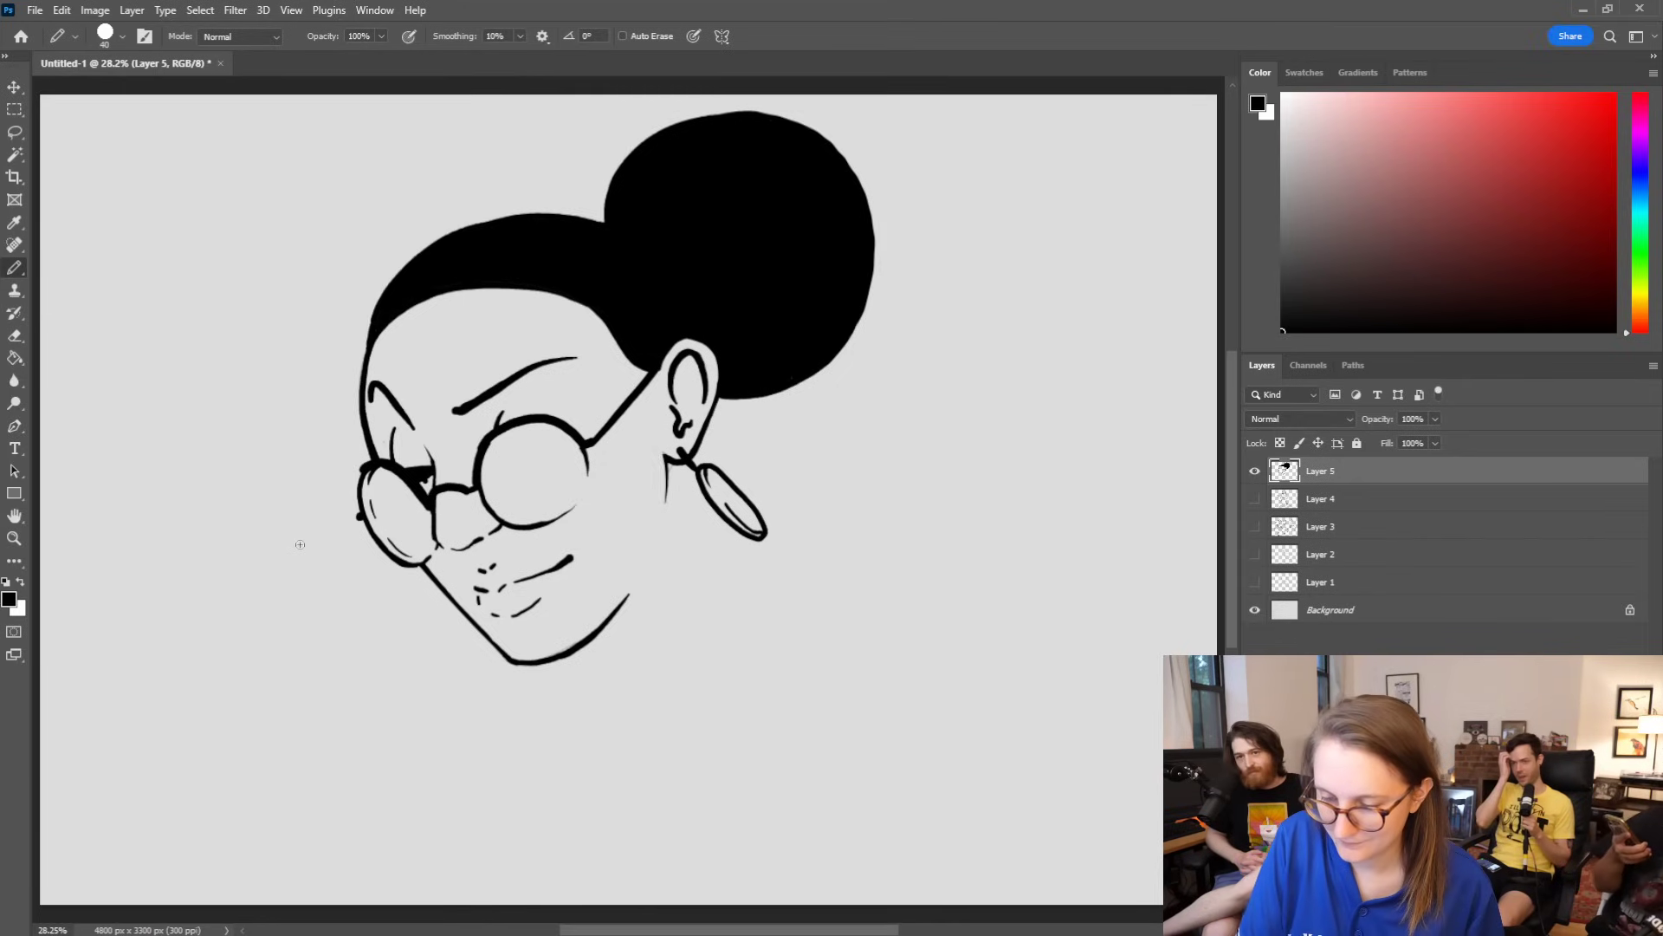
Step: Sketch a raised index finger beside the face with a knuckle line across its base, redoing the line's lower part
mouse_move(226, 652)
mouse_down()
mouse_move(253, 541)
mouse_move(296, 505)
mouse_move(308, 542)
mouse_move(279, 592)
mouse_up()
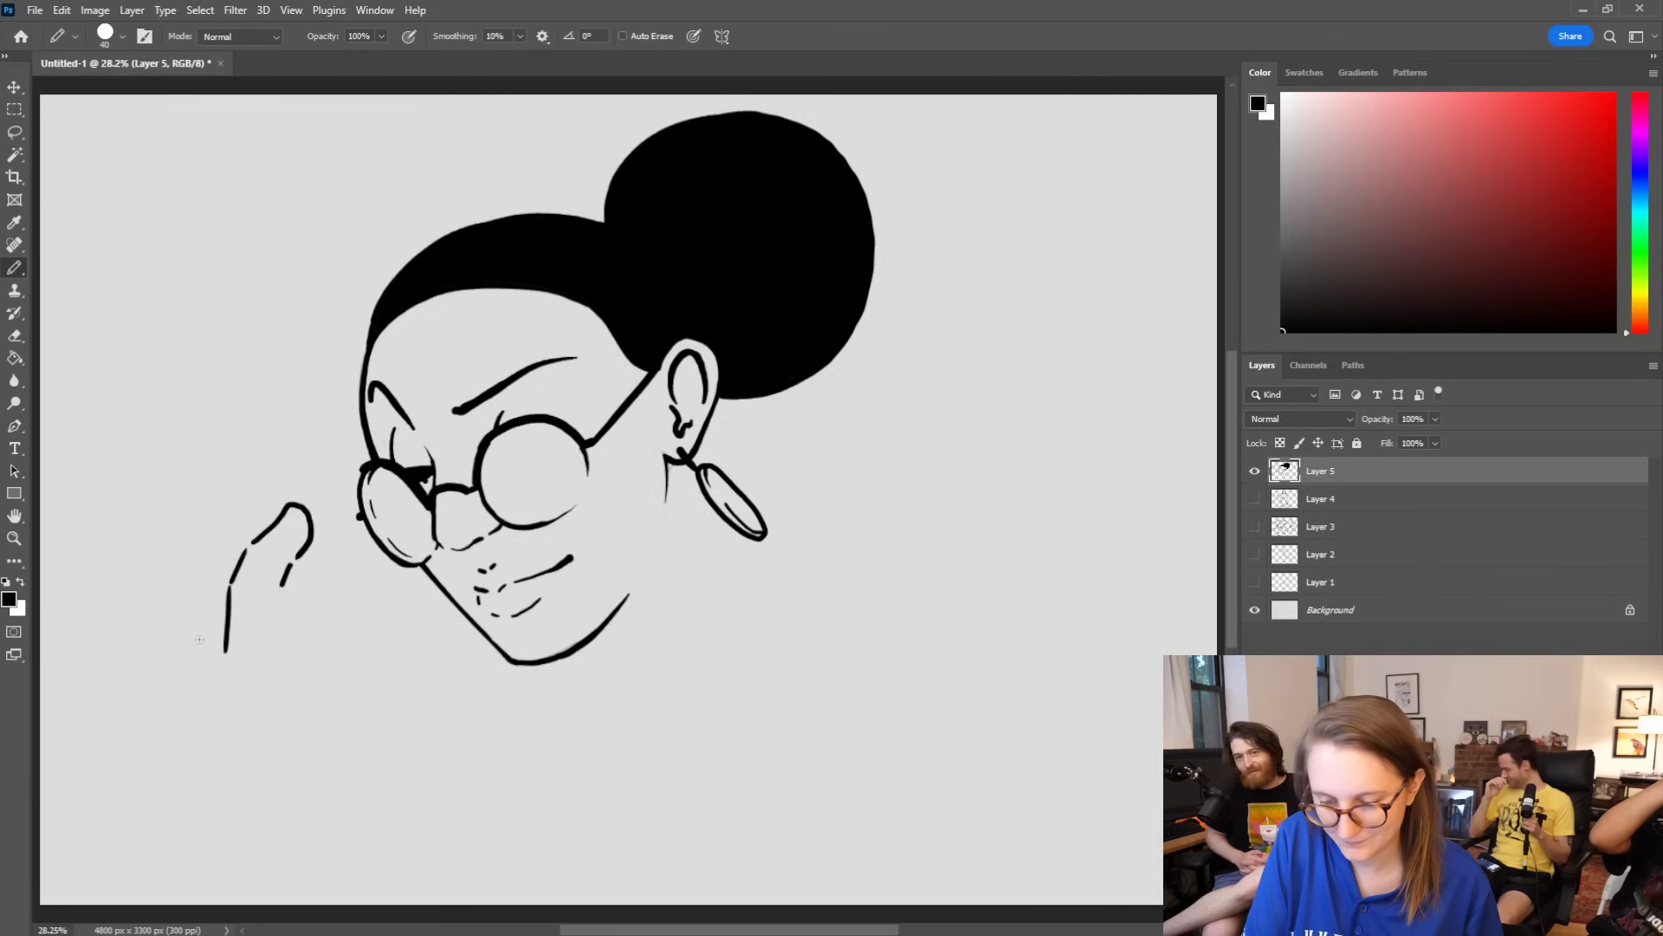
mouse_move(184, 607)
mouse_down()
mouse_move(247, 625)
mouse_move(283, 676)
mouse_move(260, 731)
mouse_up()
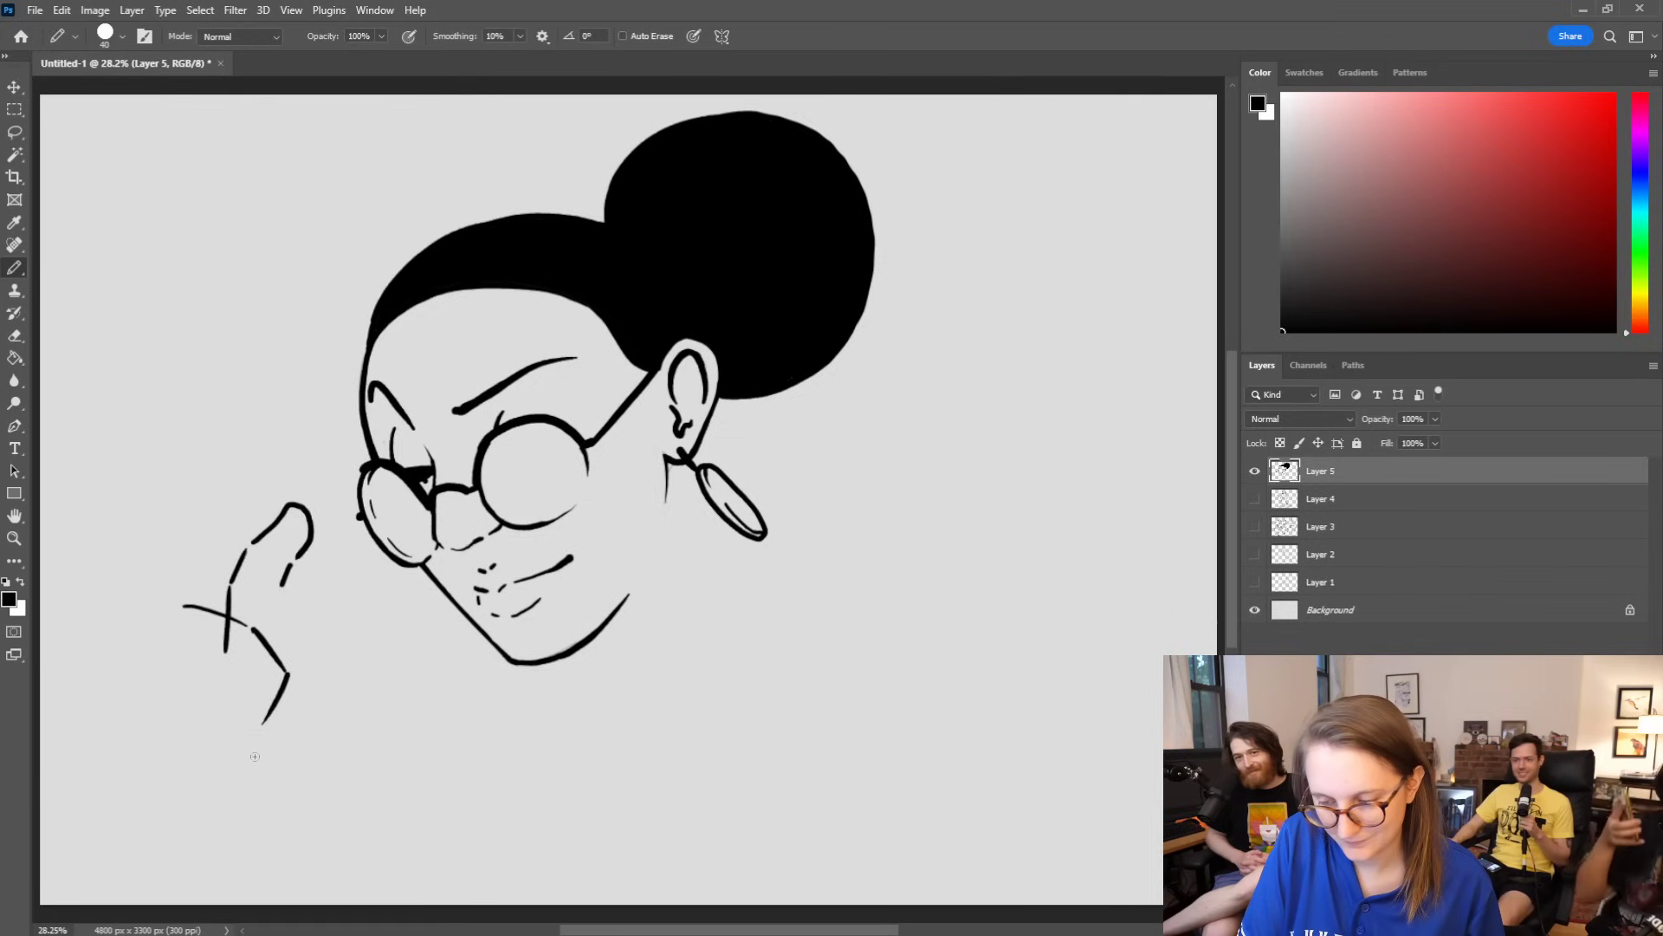
key(ctrl+z)
key(ctrl+z)
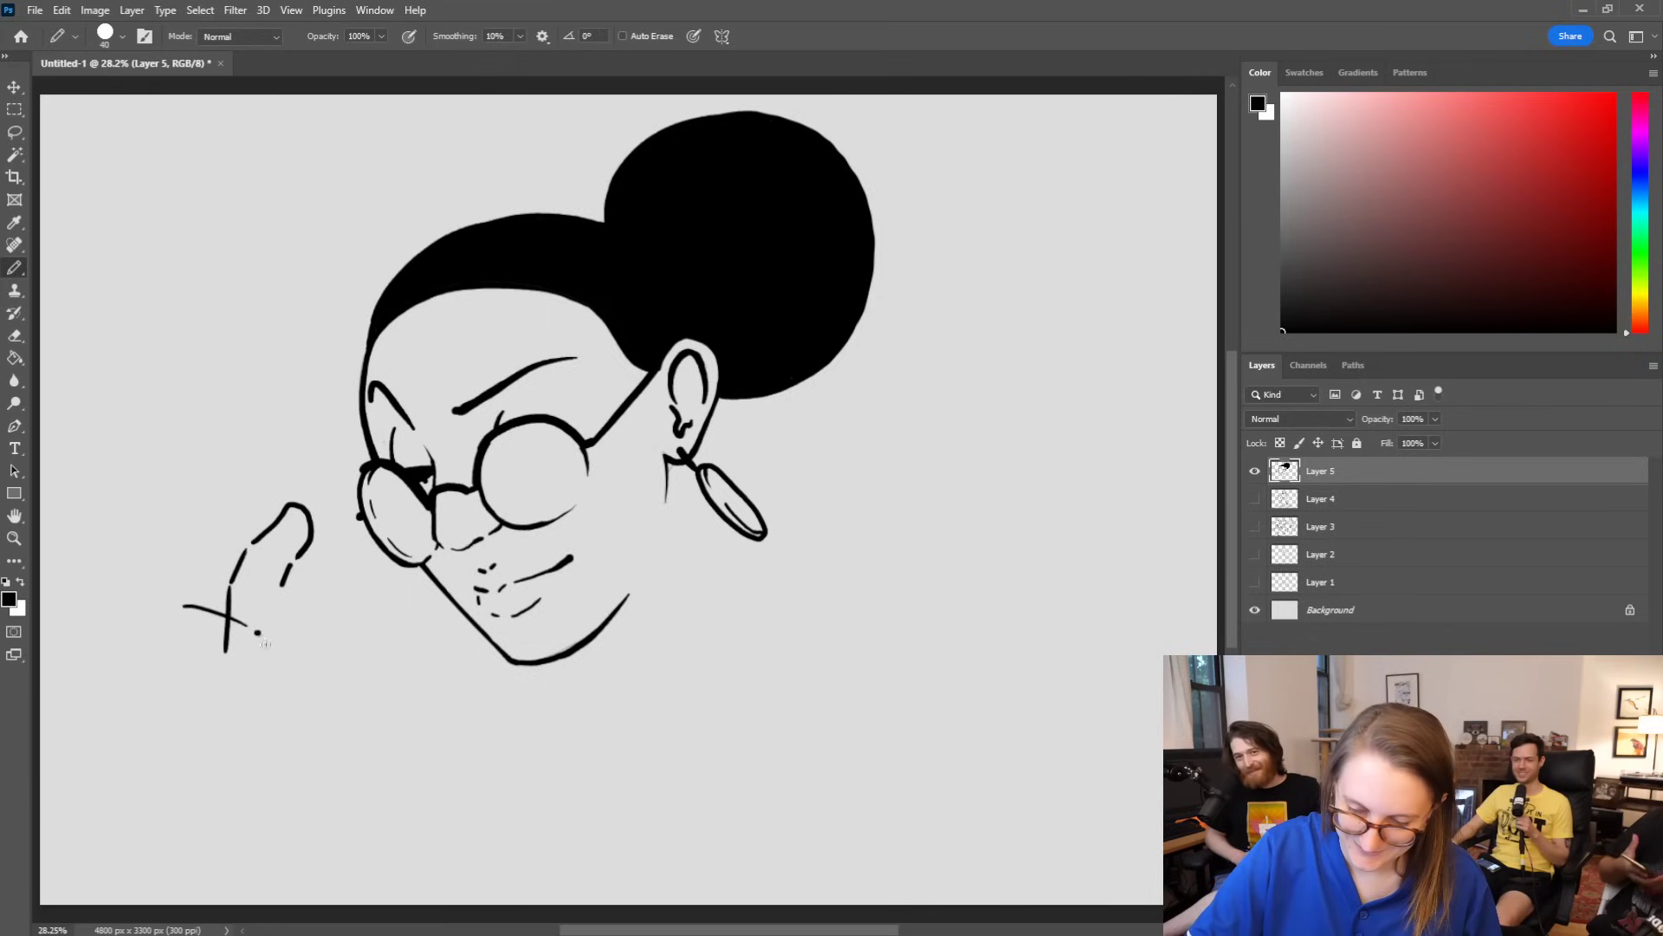
mouse_move(228, 614)
mouse_down()
mouse_move(273, 636)
mouse_move(283, 703)
mouse_up()
mouse_move(278, 592)
mouse_down()
mouse_move(264, 628)
mouse_move(287, 656)
mouse_up()
Step: Erase the finger's overlapping lines, redraw it with a longer tip, and ink the knuckle line curving down the hand
key(e)
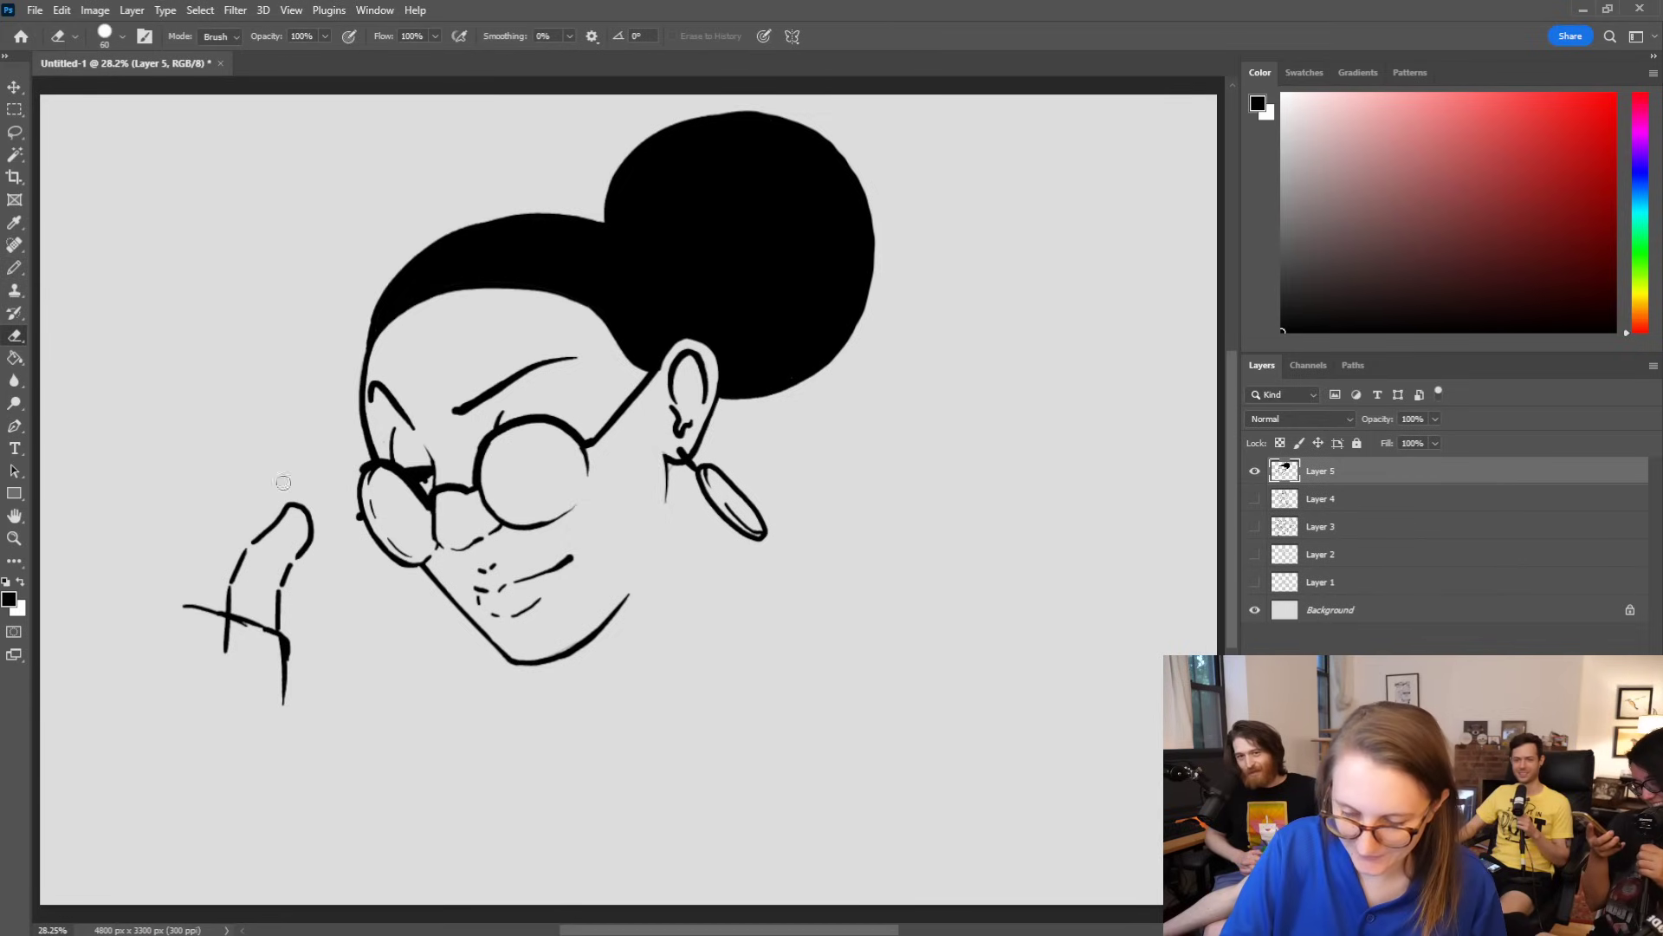
mouse_move(280, 585)
mouse_down()
mouse_move(303, 504)
mouse_move(234, 573)
mouse_move(304, 490)
mouse_move(316, 522)
mouse_move(274, 629)
mouse_move(244, 637)
mouse_move(183, 612)
mouse_move(261, 633)
mouse_move(219, 627)
mouse_move(237, 638)
mouse_move(221, 646)
mouse_move(192, 616)
mouse_move(277, 642)
mouse_move(279, 718)
mouse_up()
key(b)
key(e)
key(b)
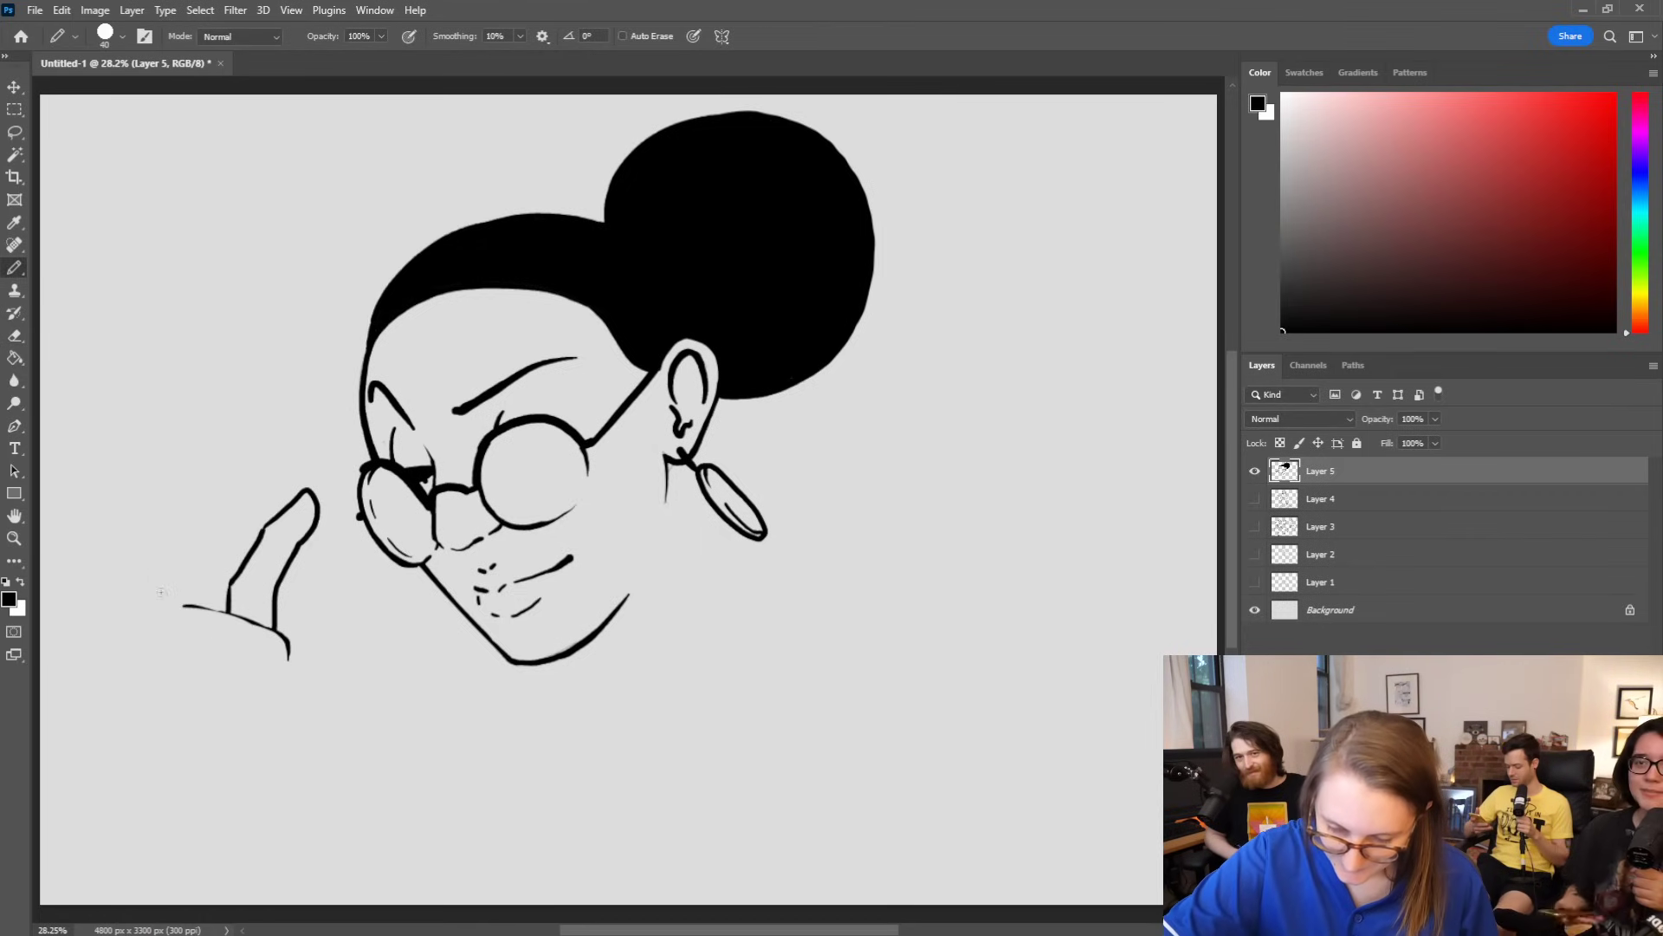
mouse_move(202, 608)
mouse_down()
mouse_move(282, 639)
mouse_move(284, 698)
mouse_up()
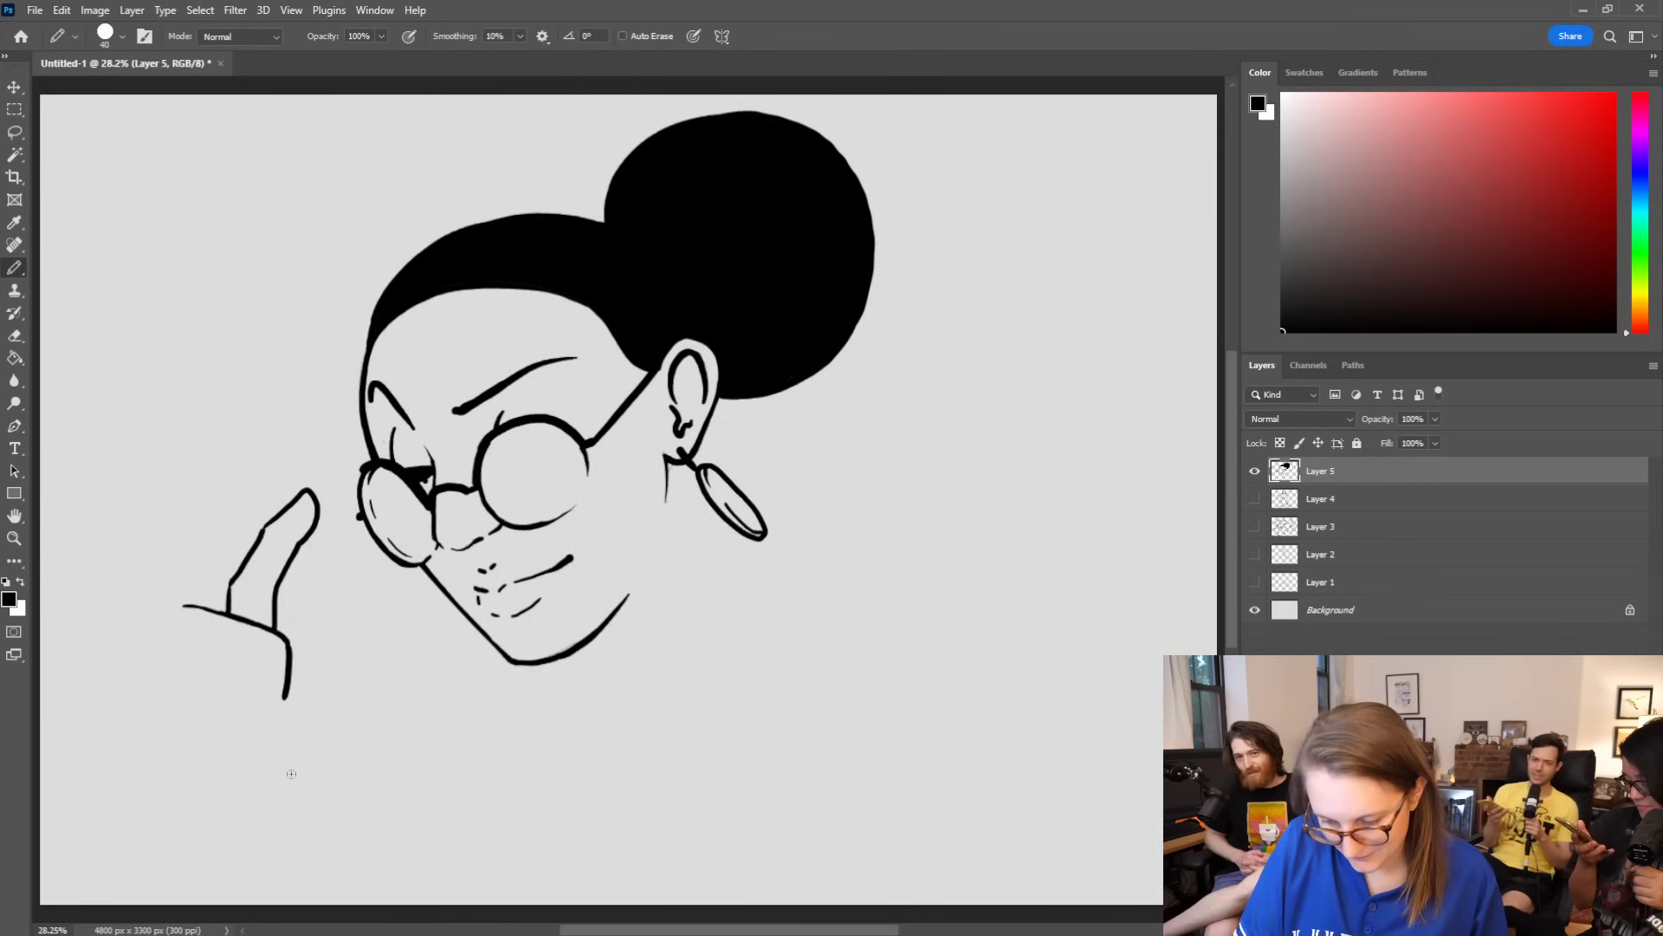
Step: Erase the line running down from the knuckles and draw a thumb with palm creases beside it
mouse_move(276, 792)
mouse_down()
mouse_move(303, 750)
mouse_move(315, 650)
mouse_move(272, 654)
mouse_move(311, 632)
mouse_move(314, 739)
mouse_move(282, 786)
mouse_up()
key(ctrl+z)
key(e)
mouse_move(289, 648)
mouse_down()
mouse_move(273, 719)
mouse_move(222, 758)
mouse_up()
key(b)
Step: Draw the folded fingers below the raised finger, including the hand's outer edge and the curled fingertip
mouse_move(248, 622)
mouse_down()
mouse_move(255, 684)
mouse_move(222, 724)
mouse_up()
mouse_move(210, 611)
mouse_down()
mouse_move(217, 666)
mouse_move(160, 600)
mouse_move(106, 626)
mouse_move(132, 615)
mouse_move(117, 785)
mouse_up()
key(ctrl+z)
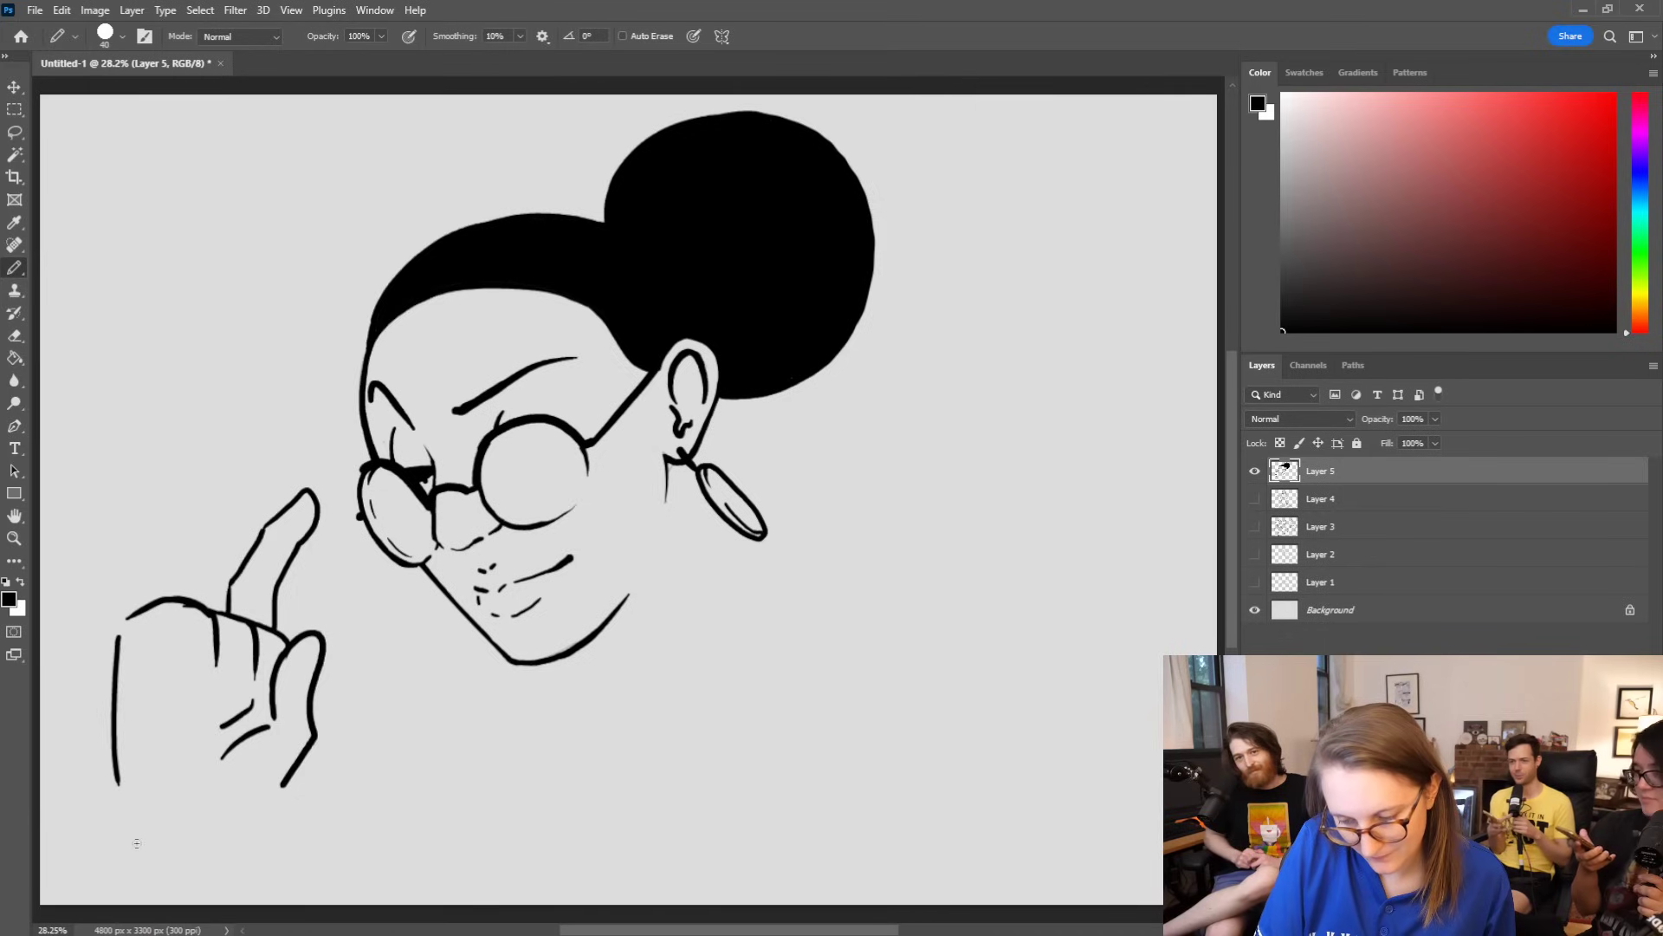
mouse_move(159, 630)
mouse_down()
mouse_move(137, 691)
mouse_move(186, 707)
mouse_move(217, 663)
mouse_move(241, 712)
mouse_move(256, 675)
mouse_move(257, 723)
mouse_up()
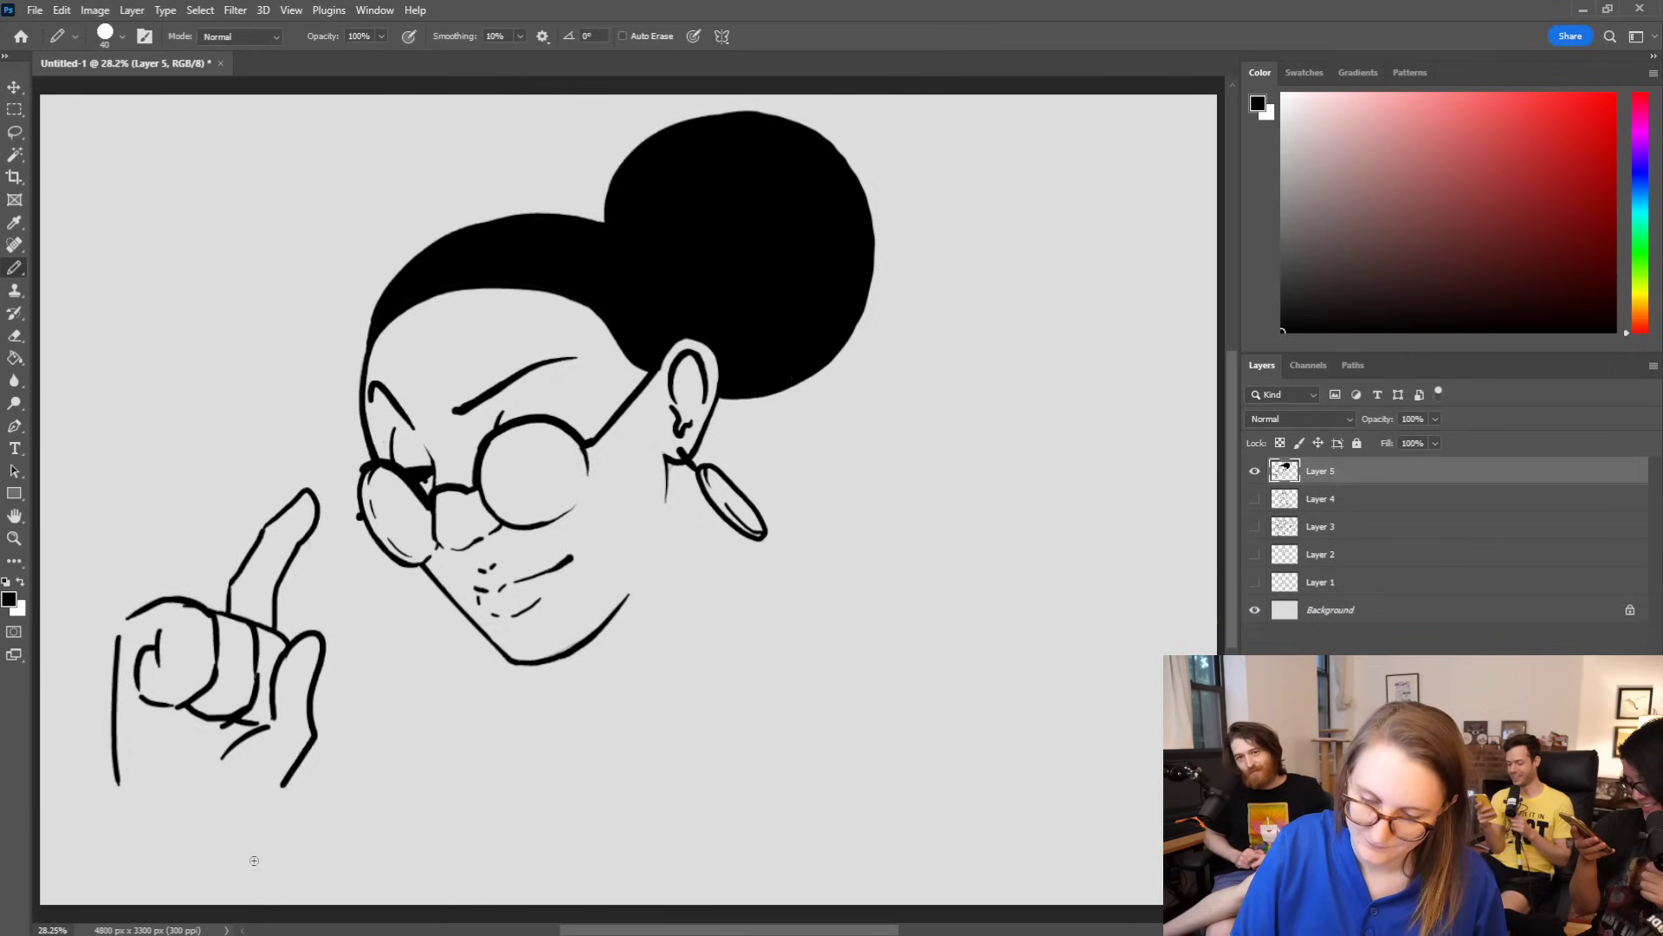
Step: Lasso the fist below the raised finger, rotate it about 14 degrees counterclockwise and shift it slightly into place
key(l)
mouse_move(203, 845)
mouse_down()
mouse_move(368, 649)
mouse_move(138, 570)
mouse_move(87, 717)
mouse_up()
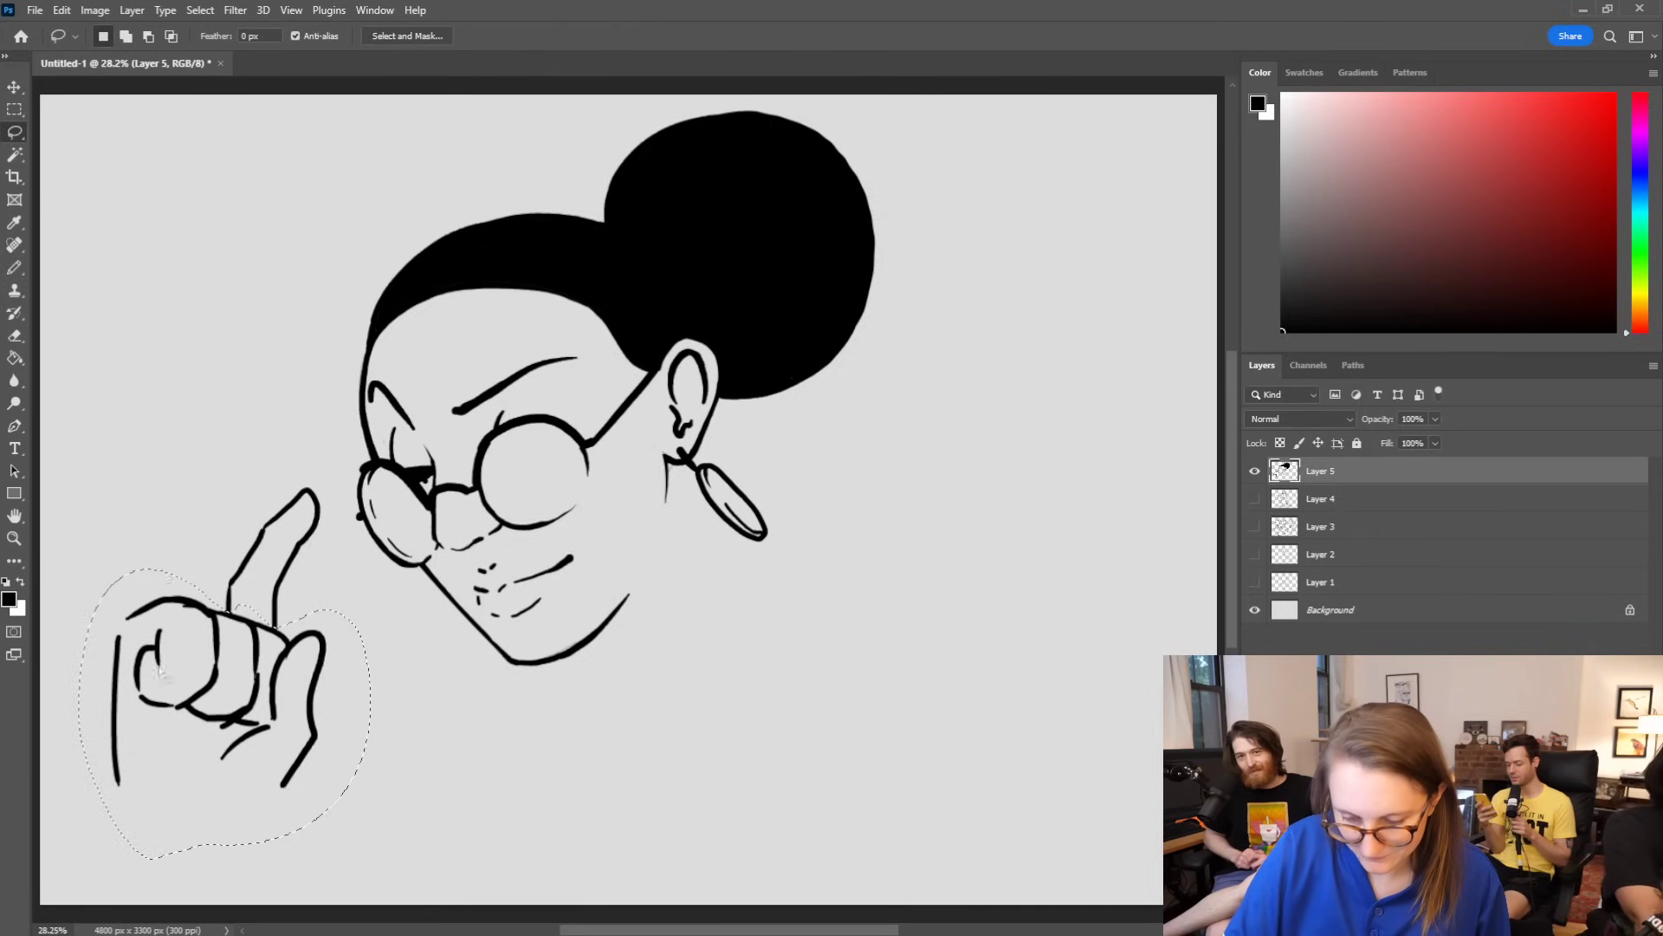
key(ctrl+t)
mouse_move(389, 561)
mouse_down()
mouse_move(340, 501)
mouse_move(352, 508)
mouse_up()
drag(295, 687, 292, 679)
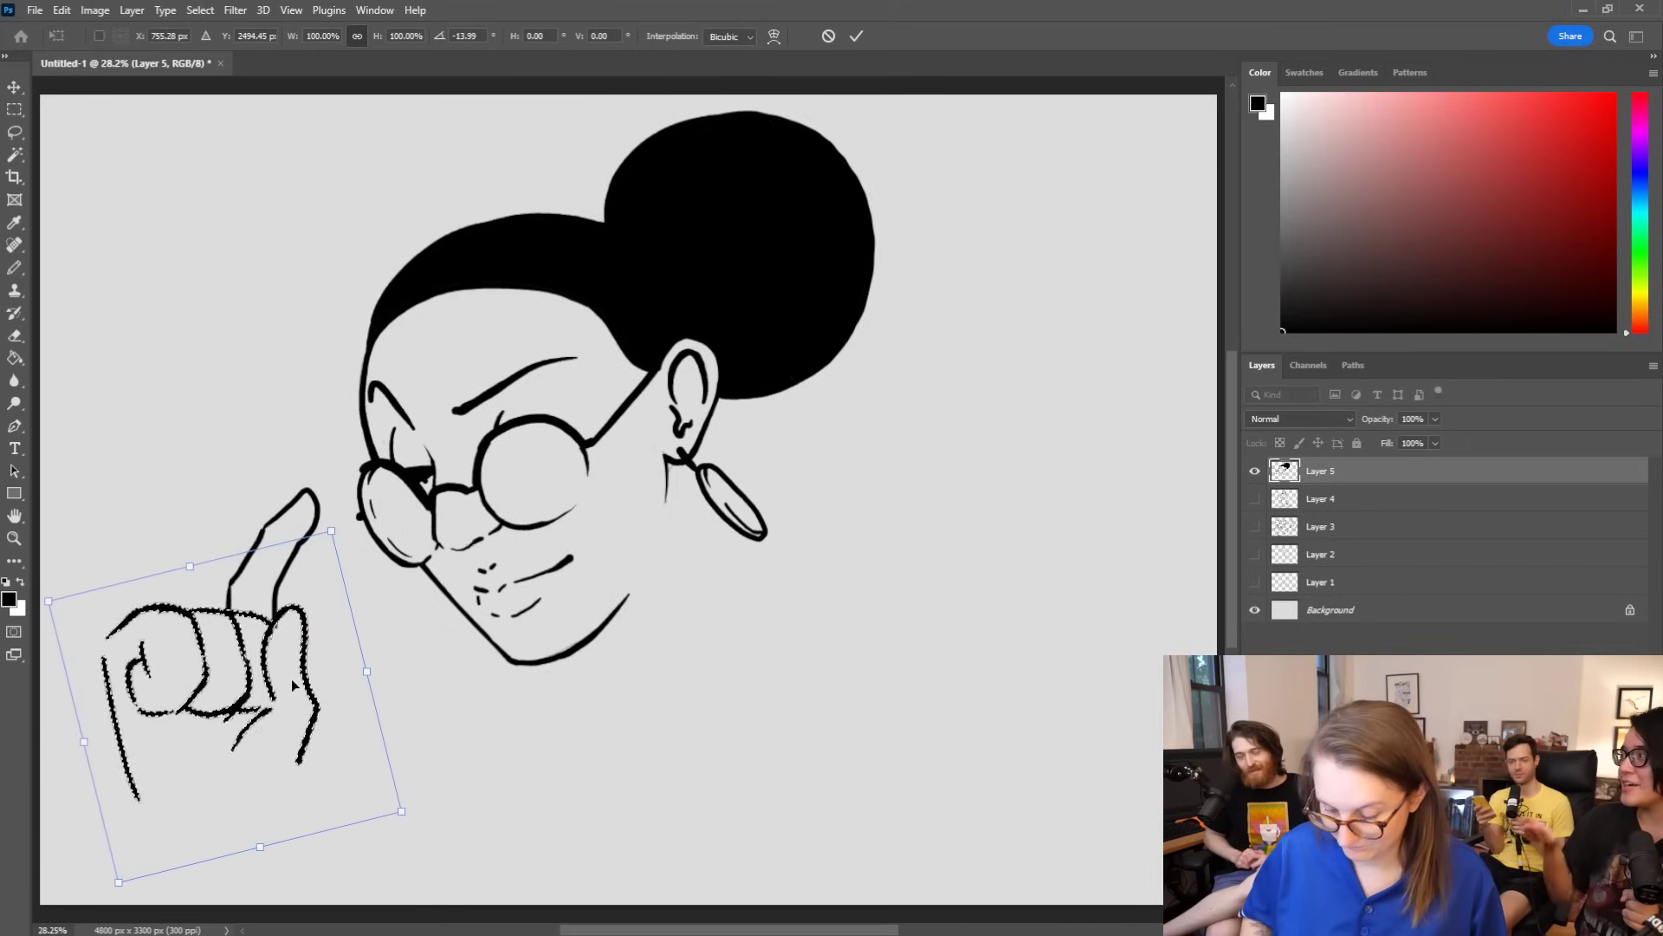
key(Return)
Step: Commit the fist's rotation, clean up its overlapping lines and close the base of the folded finger beside the thumb
key(e)
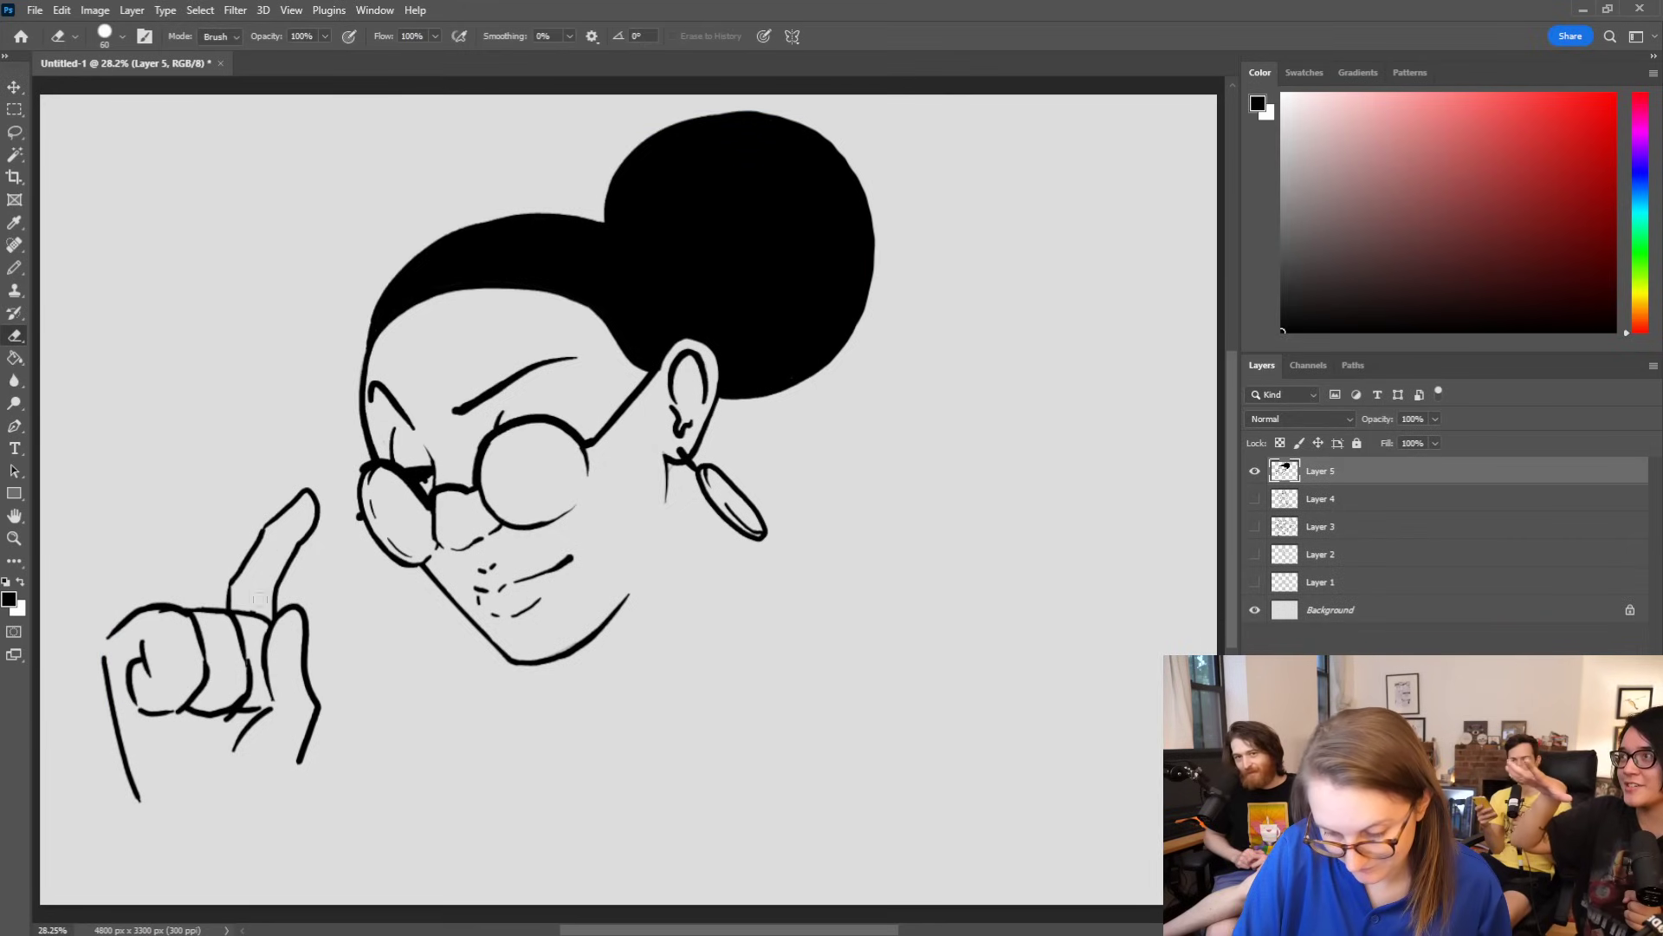
mouse_move(266, 630)
mouse_down()
mouse_move(278, 703)
mouse_move(236, 745)
mouse_move(275, 698)
mouse_up()
key(b)
key(e)
key(b)
key(e)
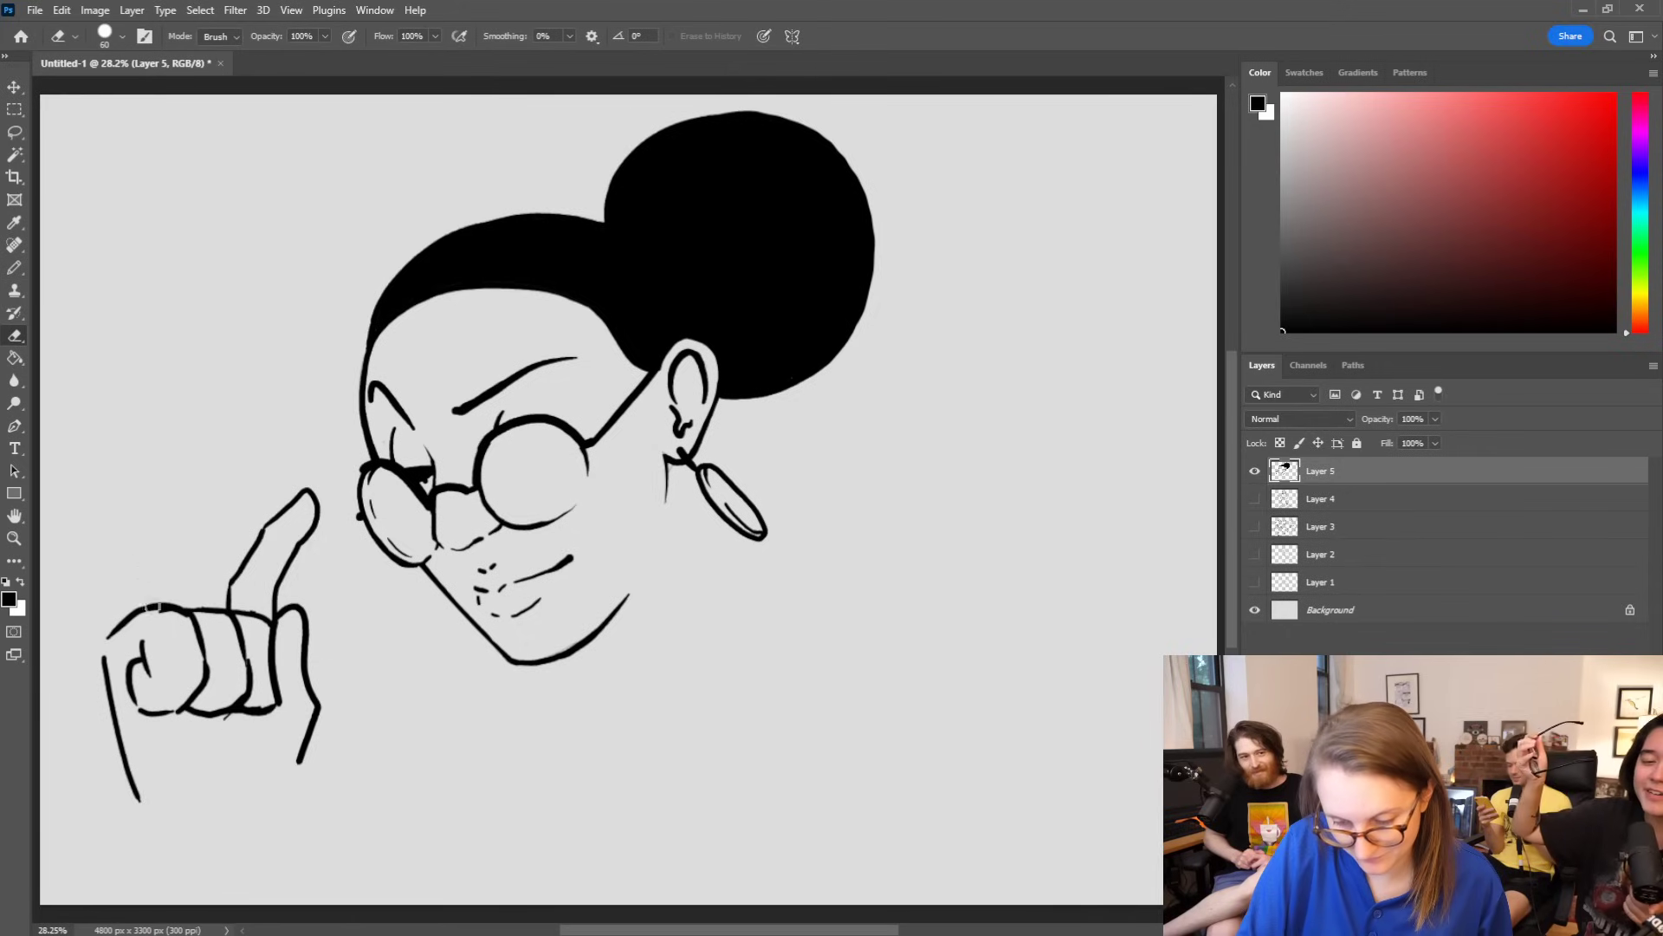
Step: Ink the fist's outer knuckle so it joins the hand's side edge, and redraw the top curve of the outermost folded finger
key(b)
mouse_move(113, 631)
mouse_down()
mouse_move(96, 674)
mouse_move(105, 704)
mouse_up()
key(e)
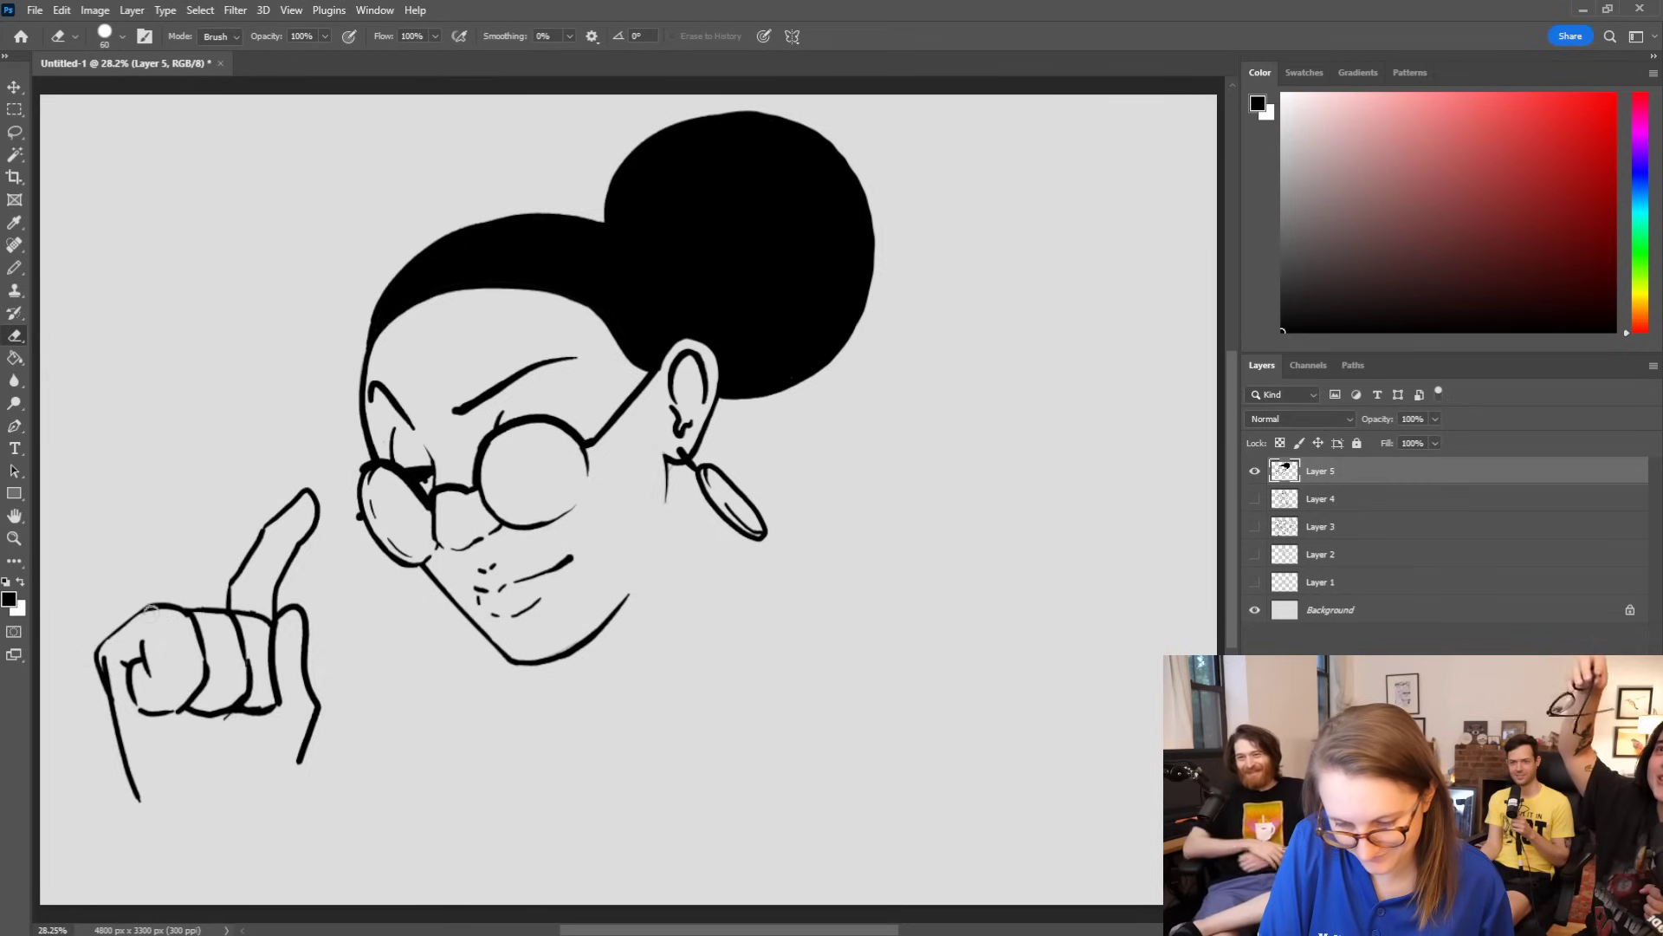
key(b)
mouse_move(149, 606)
mouse_down()
mouse_move(97, 649)
mouse_move(107, 691)
mouse_move(201, 683)
mouse_up()
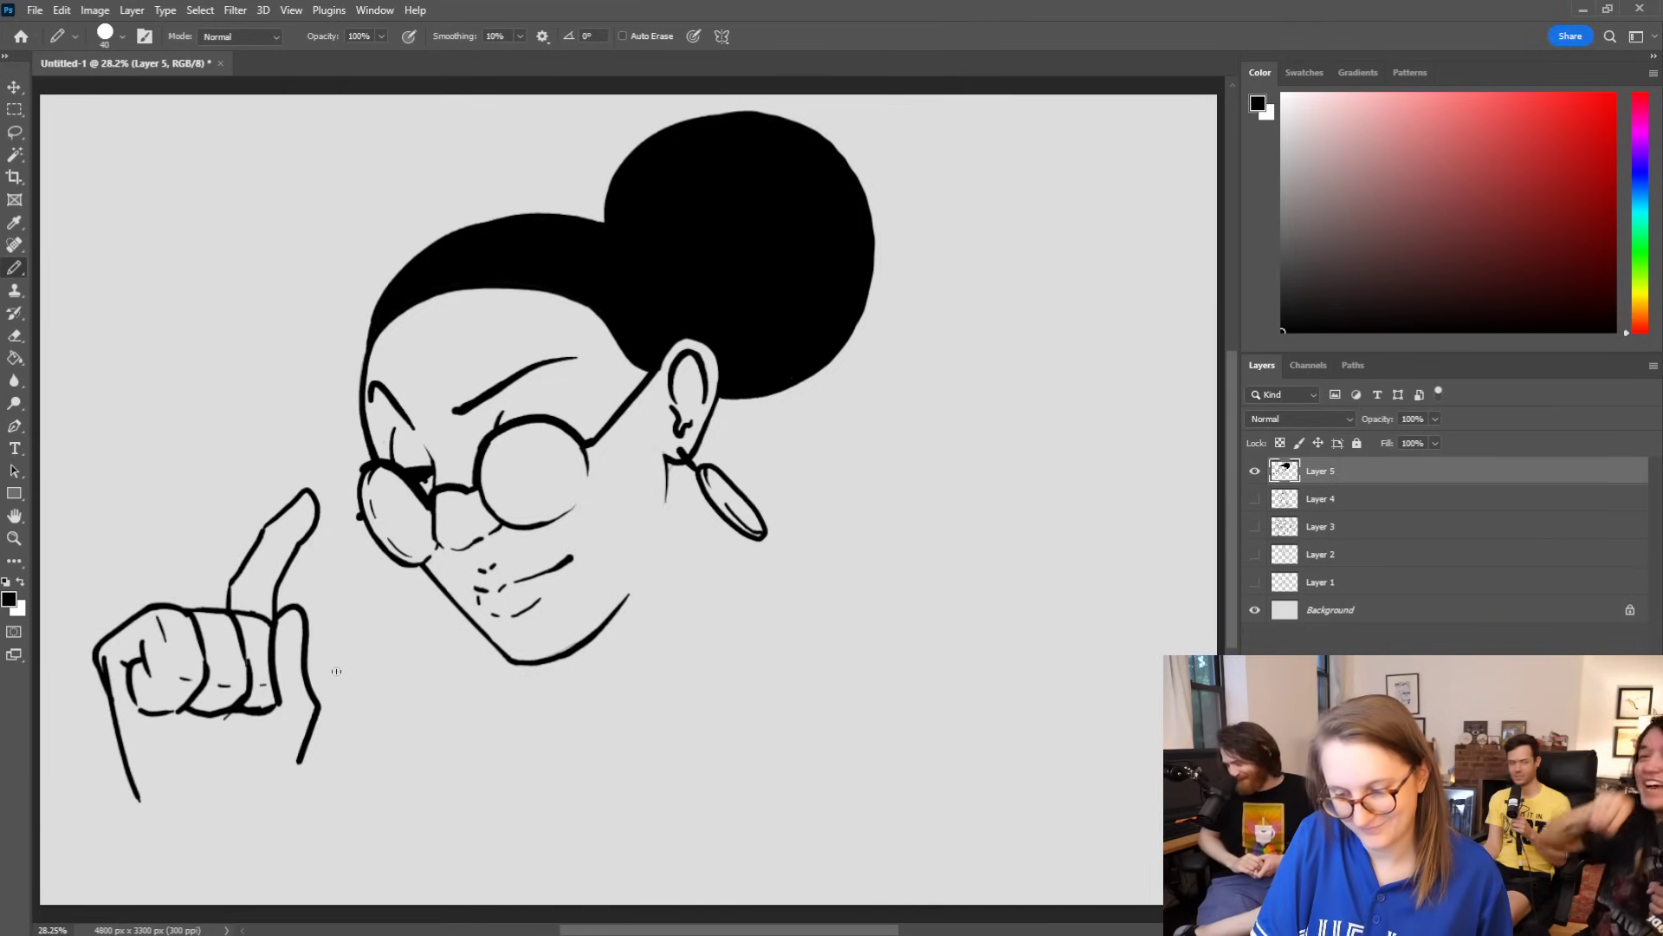
Step: Add short crease marks on the folded fingers and tidy the lines at their lower edge
key(e)
key(b)
drag(217, 682, 271, 702)
key(e)
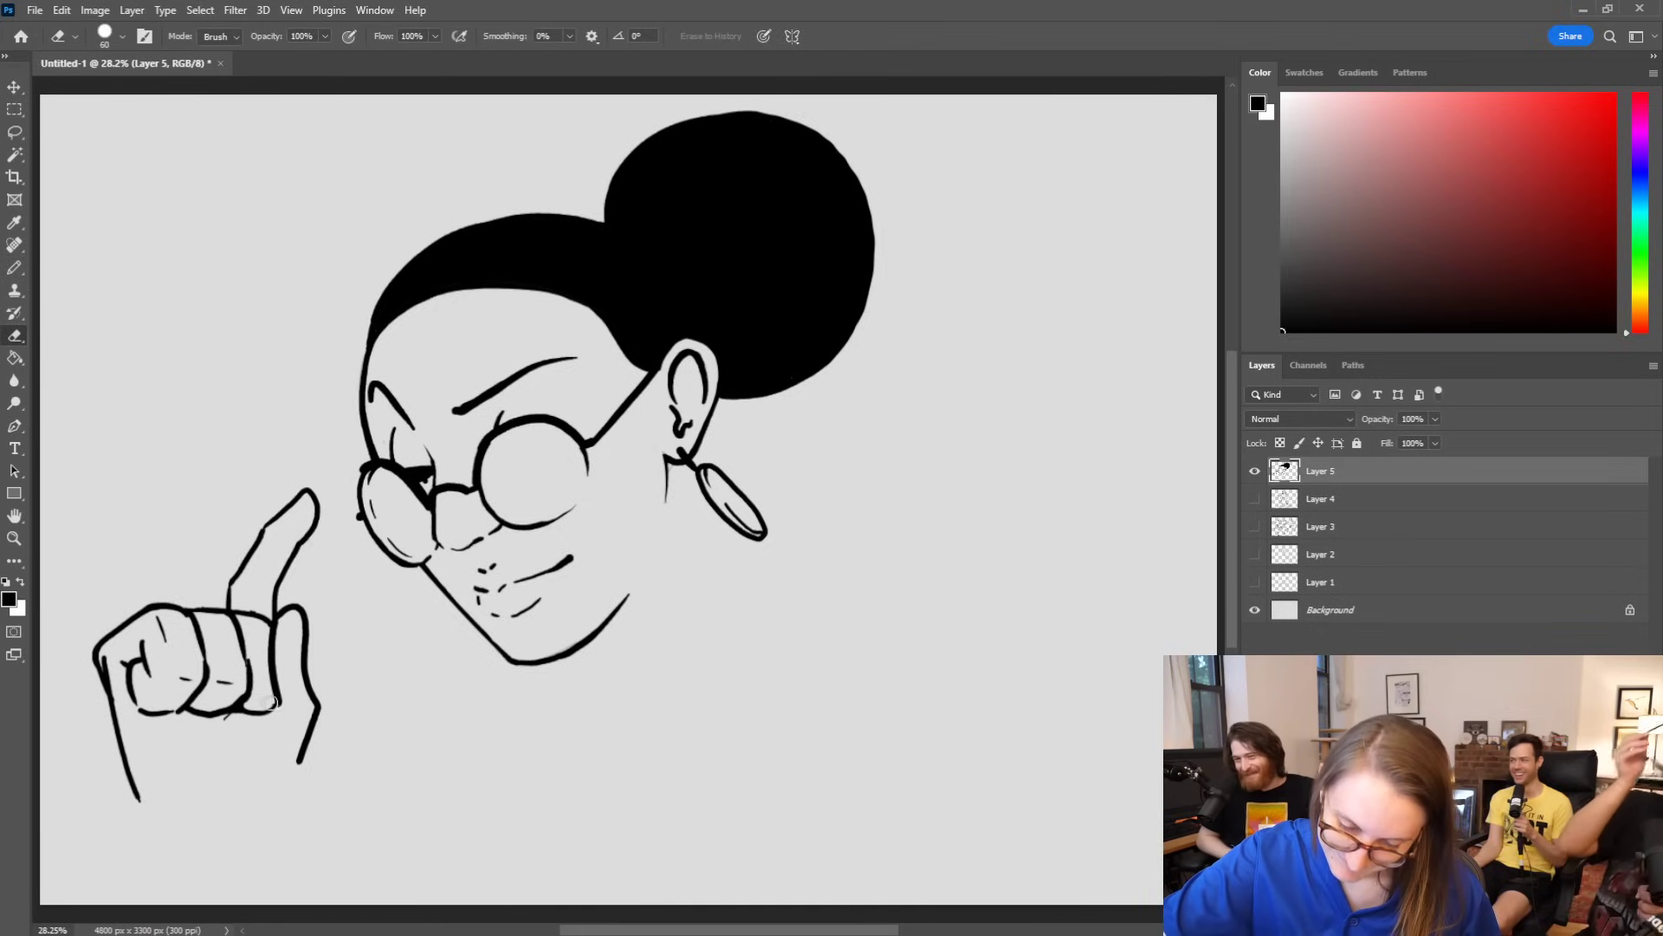
key(b)
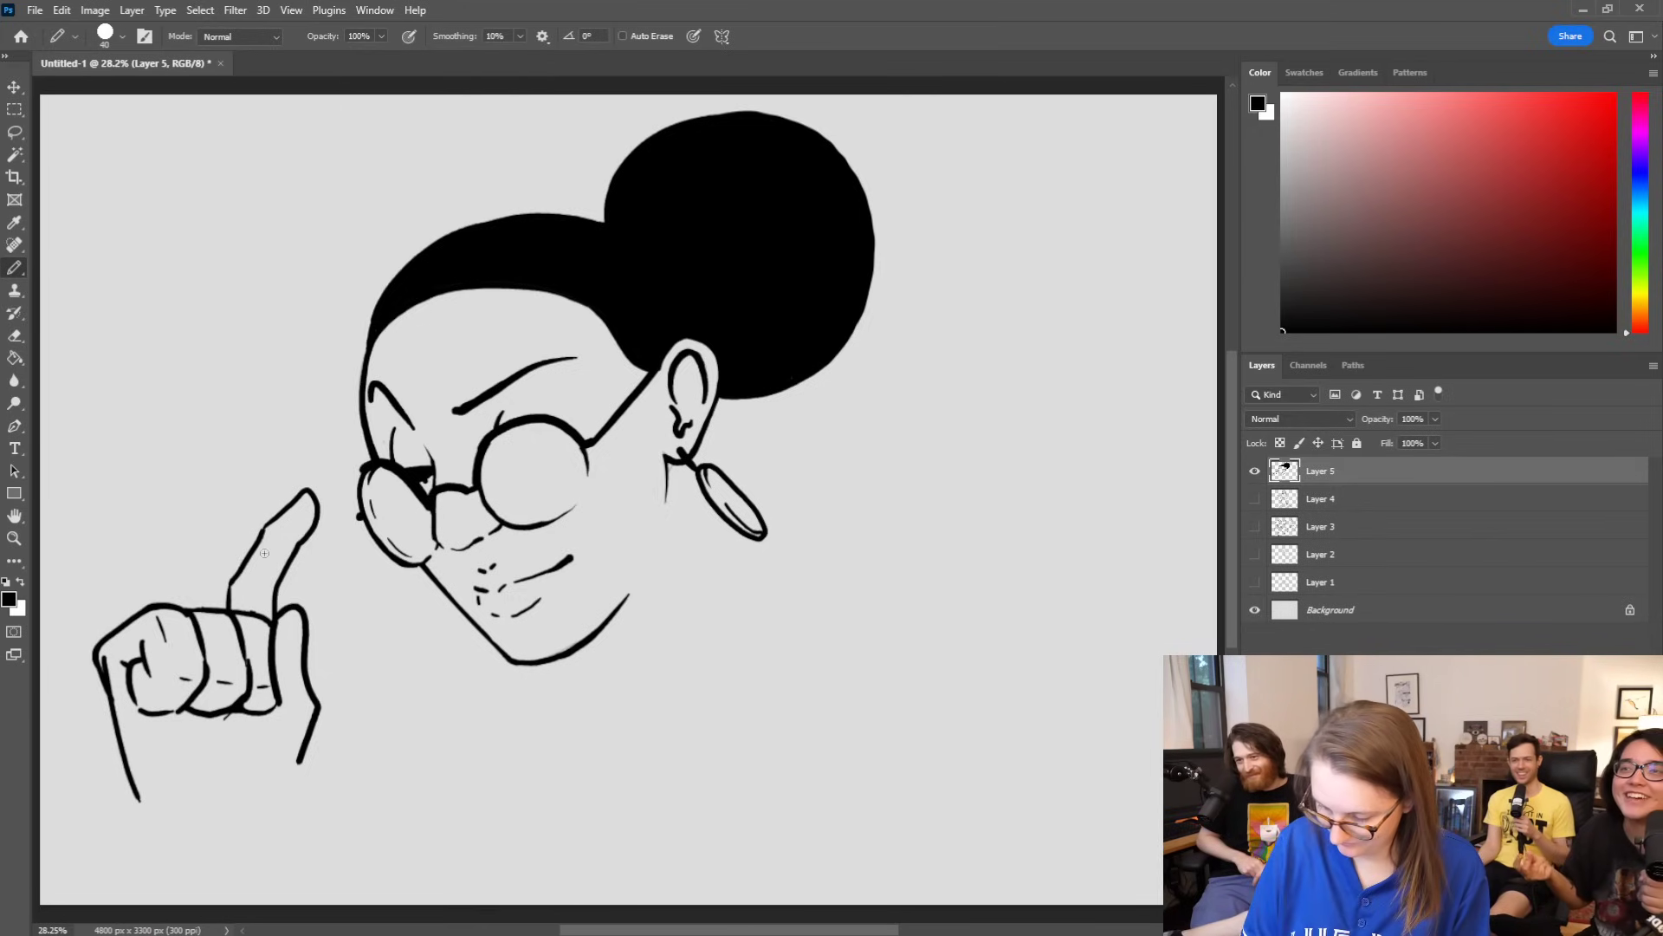
Step: Erase the hand's outer edge and redraw it with the knuckle extended outward and a long line curving down the wrist
drag(128, 770, 156, 830)
key(e)
drag(99, 661, 163, 838)
key(b)
mouse_move(107, 637)
mouse_down()
mouse_move(75, 662)
mouse_move(102, 765)
mouse_move(183, 897)
mouse_up()
key(e)
key(b)
Step: Redraw the thumb's outer contour farther from the fingers and continue it down into the wrist line
key(e)
mouse_move(309, 700)
mouse_down()
mouse_move(302, 747)
mouse_move(305, 682)
mouse_up()
key(b)
drag(298, 608, 325, 686)
key(ctrl+z)
key(e)
key(b)
drag(293, 610, 336, 702)
drag(316, 776, 309, 812)
Step: Erase the hand's outer edge again and redraw it as a wider curve running from the knuckle to the wrist
key(e)
mouse_move(76, 669)
mouse_down()
mouse_move(156, 862)
mouse_move(197, 908)
mouse_move(166, 859)
mouse_up()
key(b)
mouse_move(76, 660)
mouse_down()
mouse_move(130, 780)
mouse_move(188, 842)
mouse_move(82, 660)
mouse_move(185, 895)
mouse_up()
key(ctrl+z)
Step: Draw a short neck line below the jaw, and erase the thumb and the hand's outer wrist edge
drag(596, 635, 628, 667)
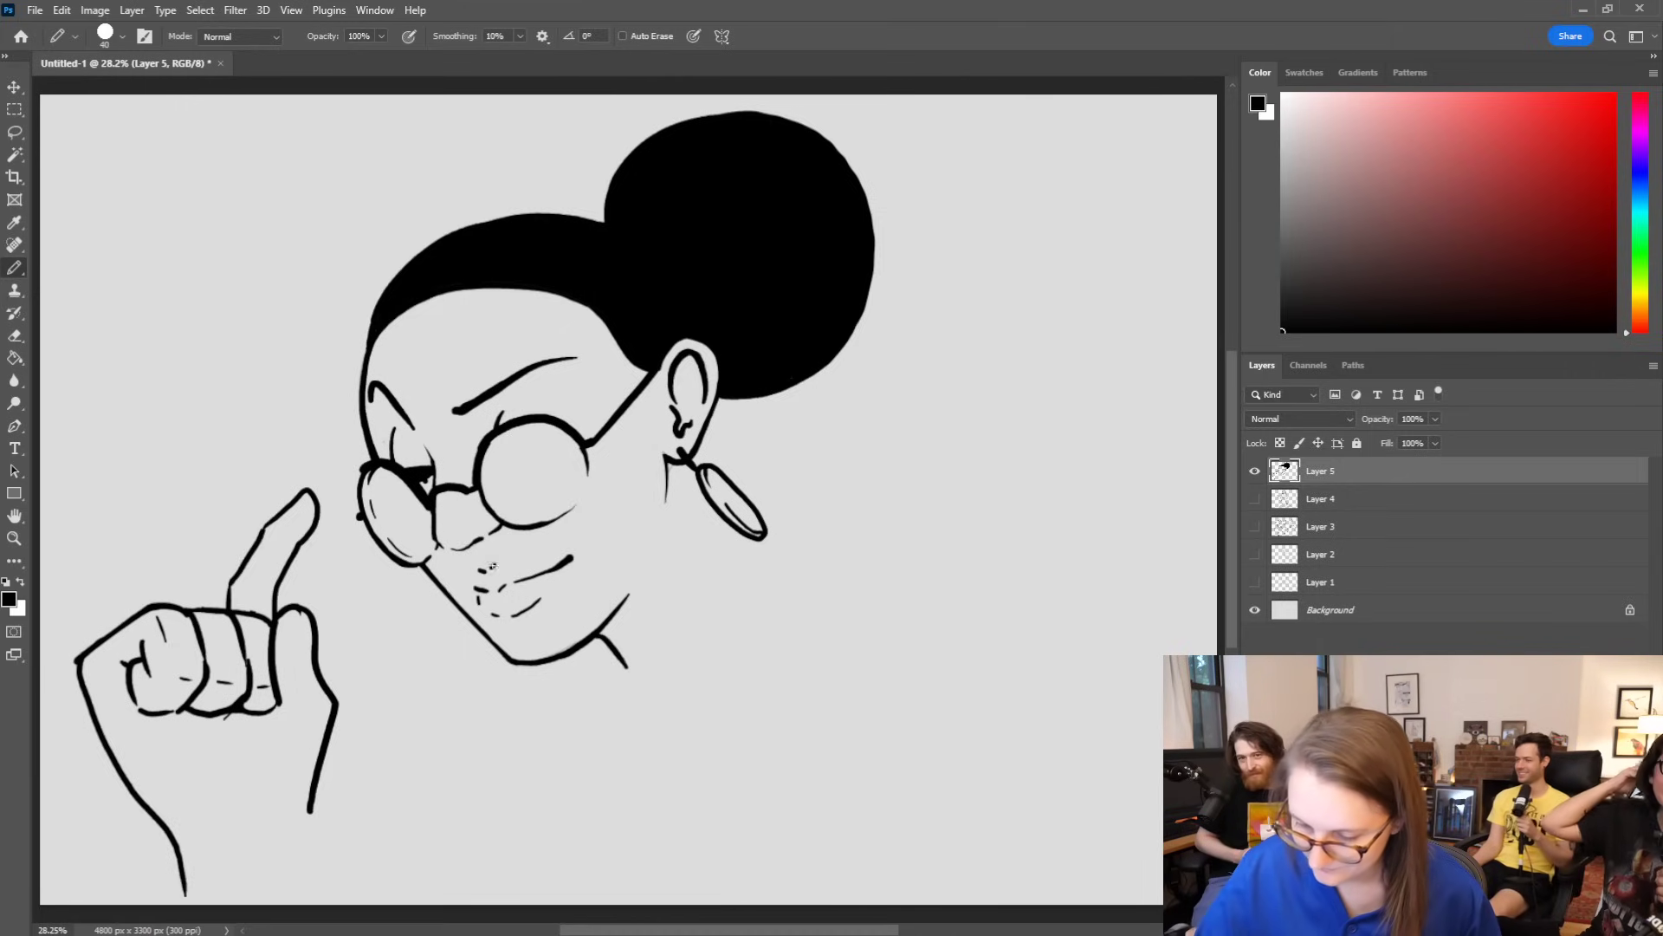
key(e)
mouse_move(300, 606)
mouse_down()
mouse_move(322, 762)
mouse_move(336, 712)
mouse_up()
mouse_move(78, 659)
mouse_down()
mouse_move(118, 769)
mouse_move(179, 858)
mouse_up()
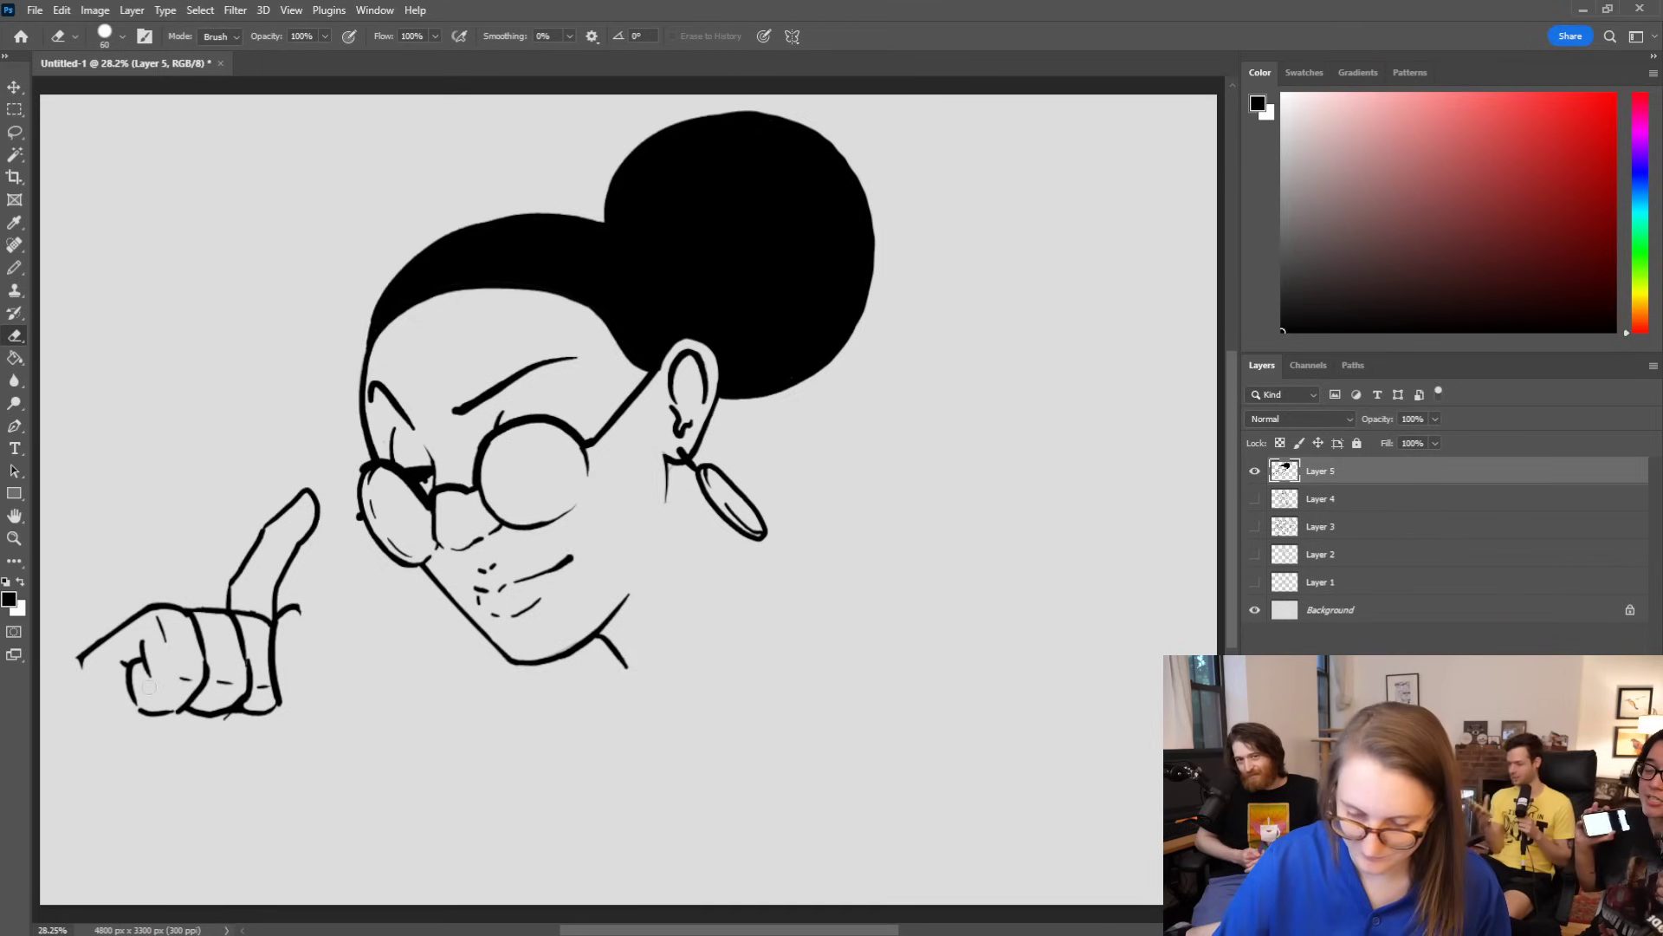
Step: Draw a slanted, pointed collar opening running from below the jaw up behind the earring
key(b)
key(e)
mouse_move(612, 638)
mouse_down()
mouse_move(641, 685)
mouse_move(570, 579)
mouse_move(607, 636)
mouse_move(579, 696)
mouse_up()
key(b)
key(ctrl+z)
mouse_move(609, 639)
mouse_down()
mouse_move(583, 710)
mouse_move(740, 548)
mouse_move(770, 452)
mouse_move(743, 478)
mouse_move(777, 445)
mouse_move(755, 493)
mouse_move(793, 436)
mouse_move(759, 516)
mouse_up()
key(ctrl+z)
key(ctrl+z)
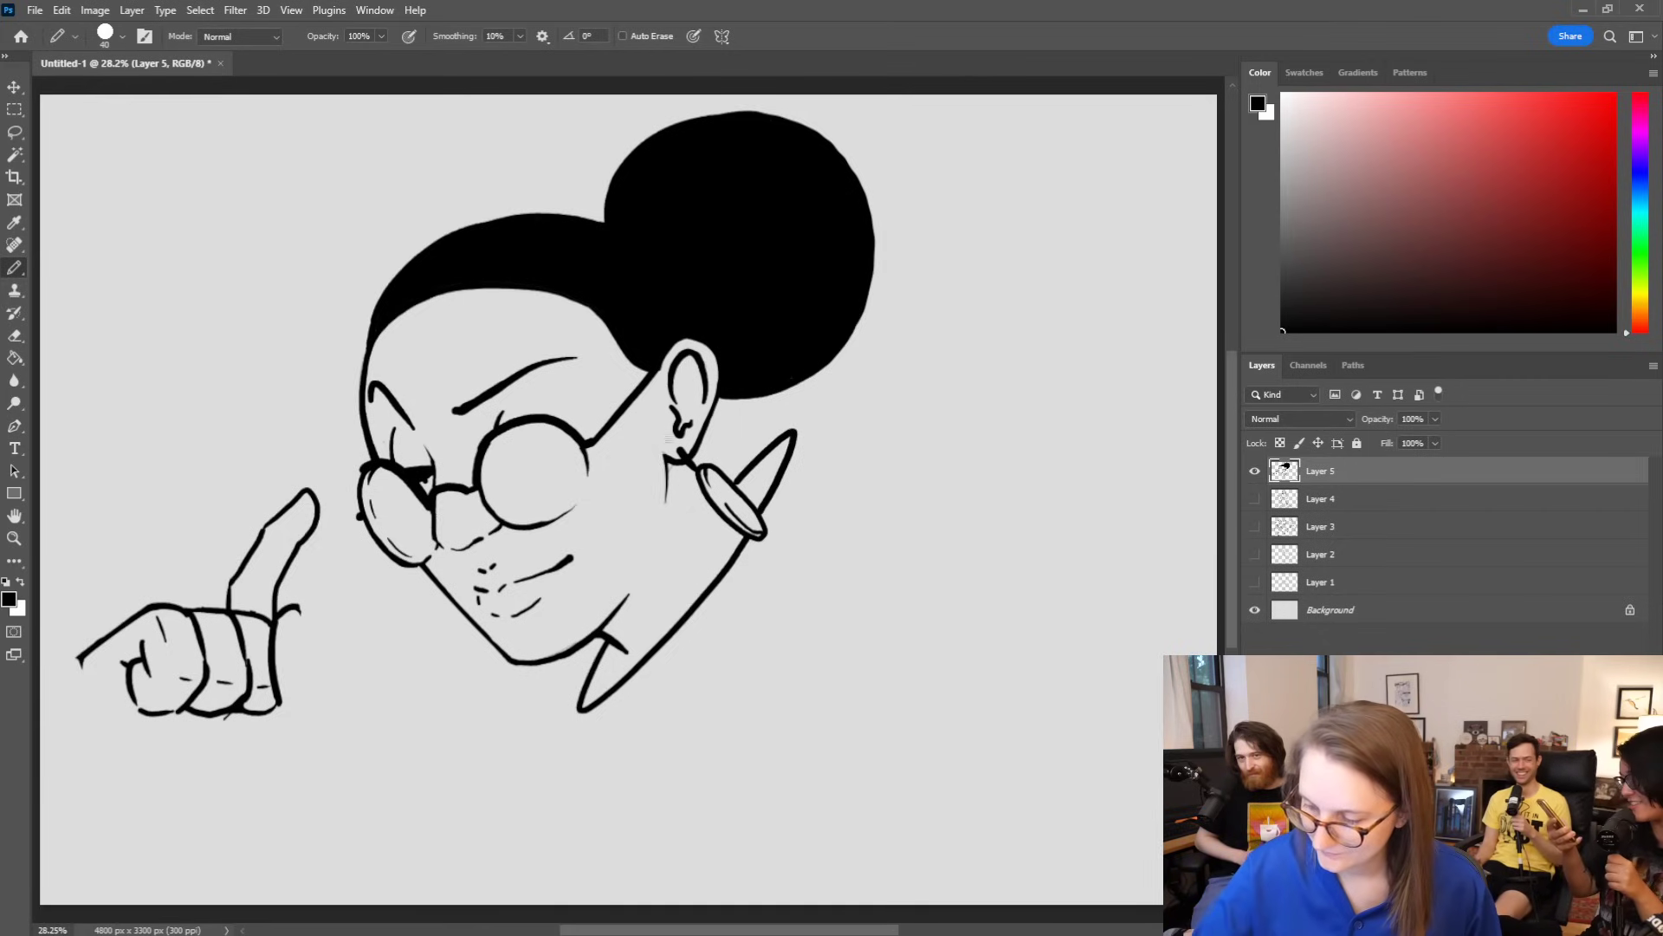
Step: Redraw the neck line under the jaw so it meets the collar, and refine the collar's inner front edge
key(e)
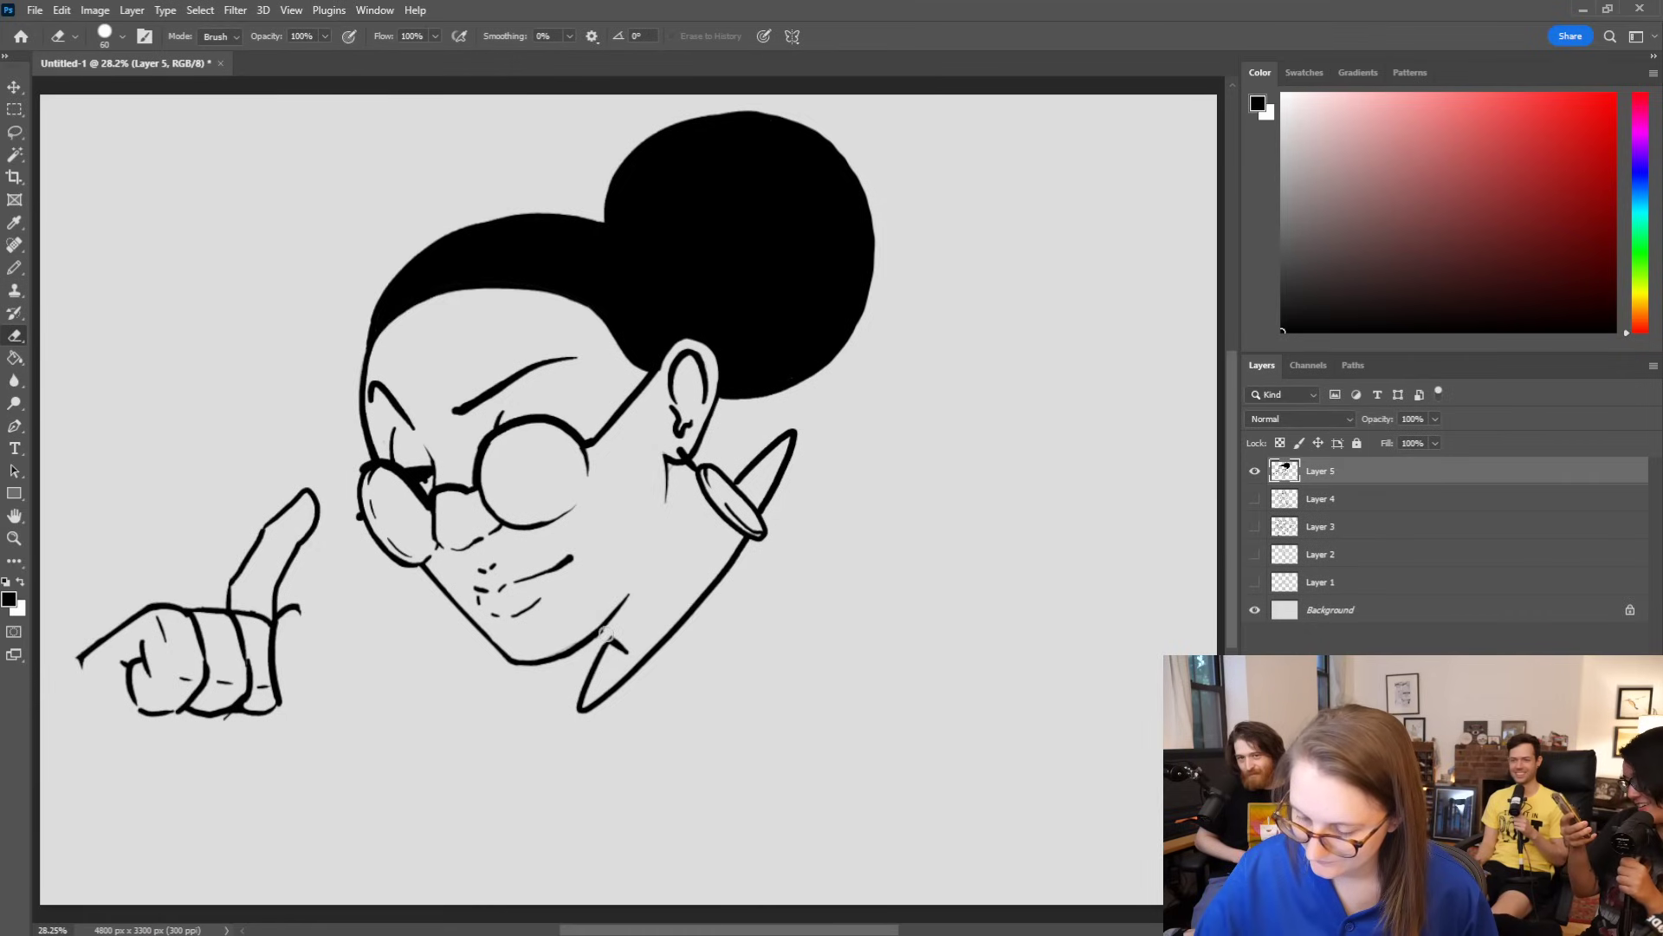
key(b)
mouse_move(616, 608)
mouse_down()
mouse_move(656, 639)
mouse_move(584, 709)
mouse_move(606, 645)
mouse_move(589, 703)
mouse_up()
key(e)
key(b)
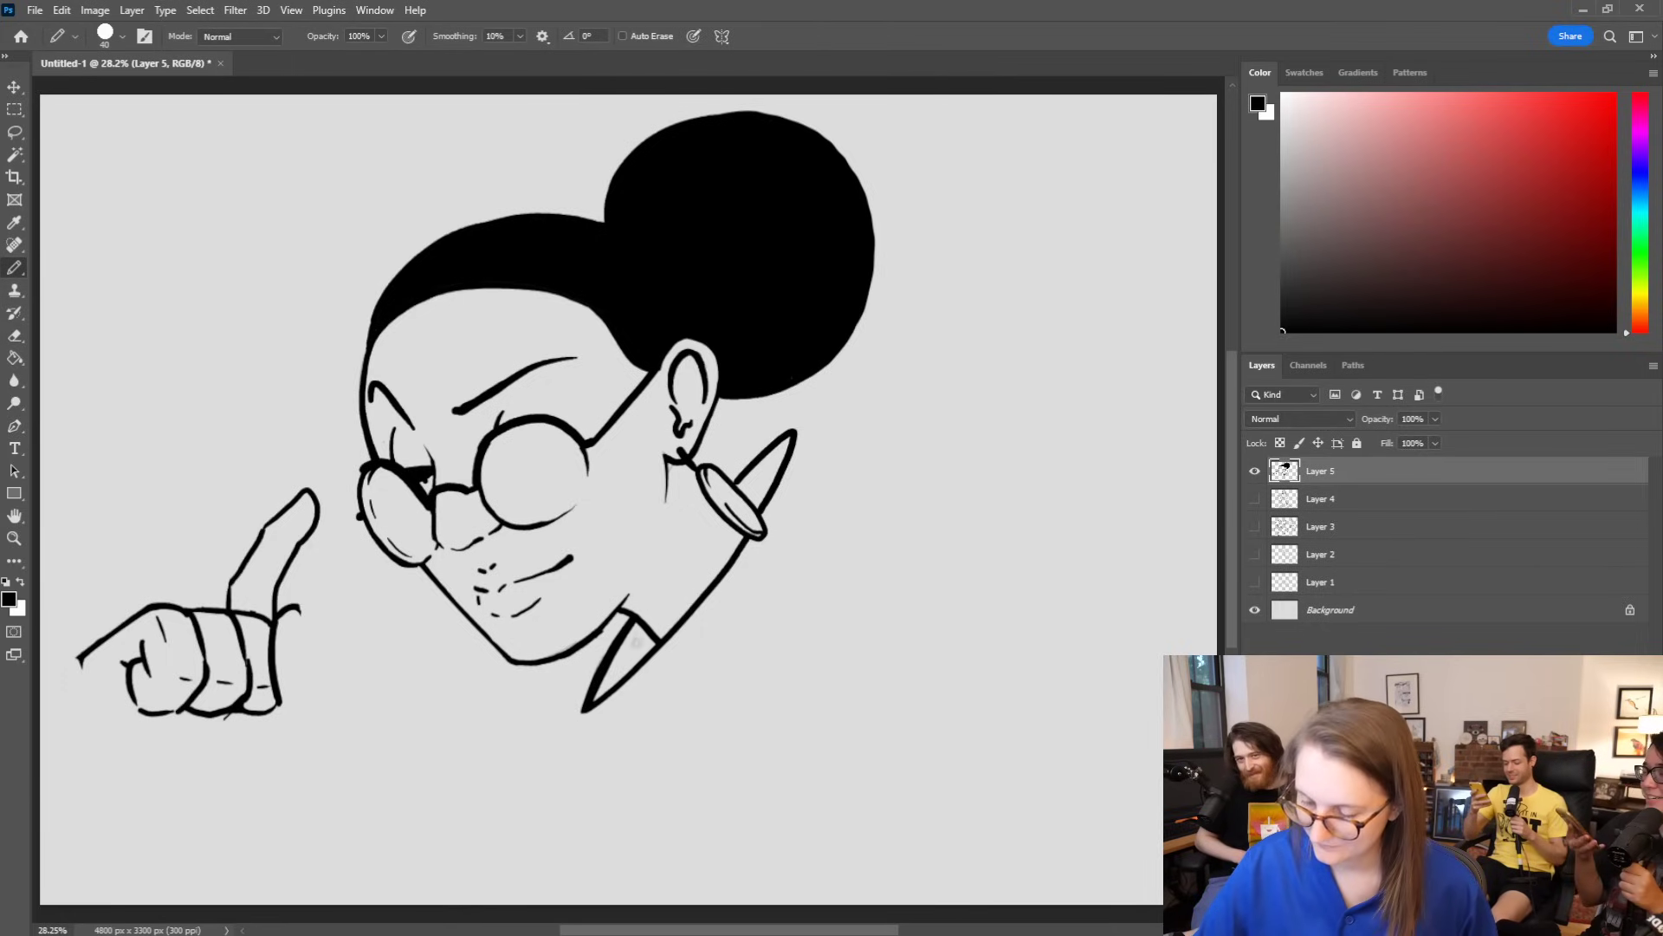
Step: Fill the collar's two inner sections with black and add a thin rim line along their outer edges
key(g)
click(626, 660)
click(758, 491)
key(b)
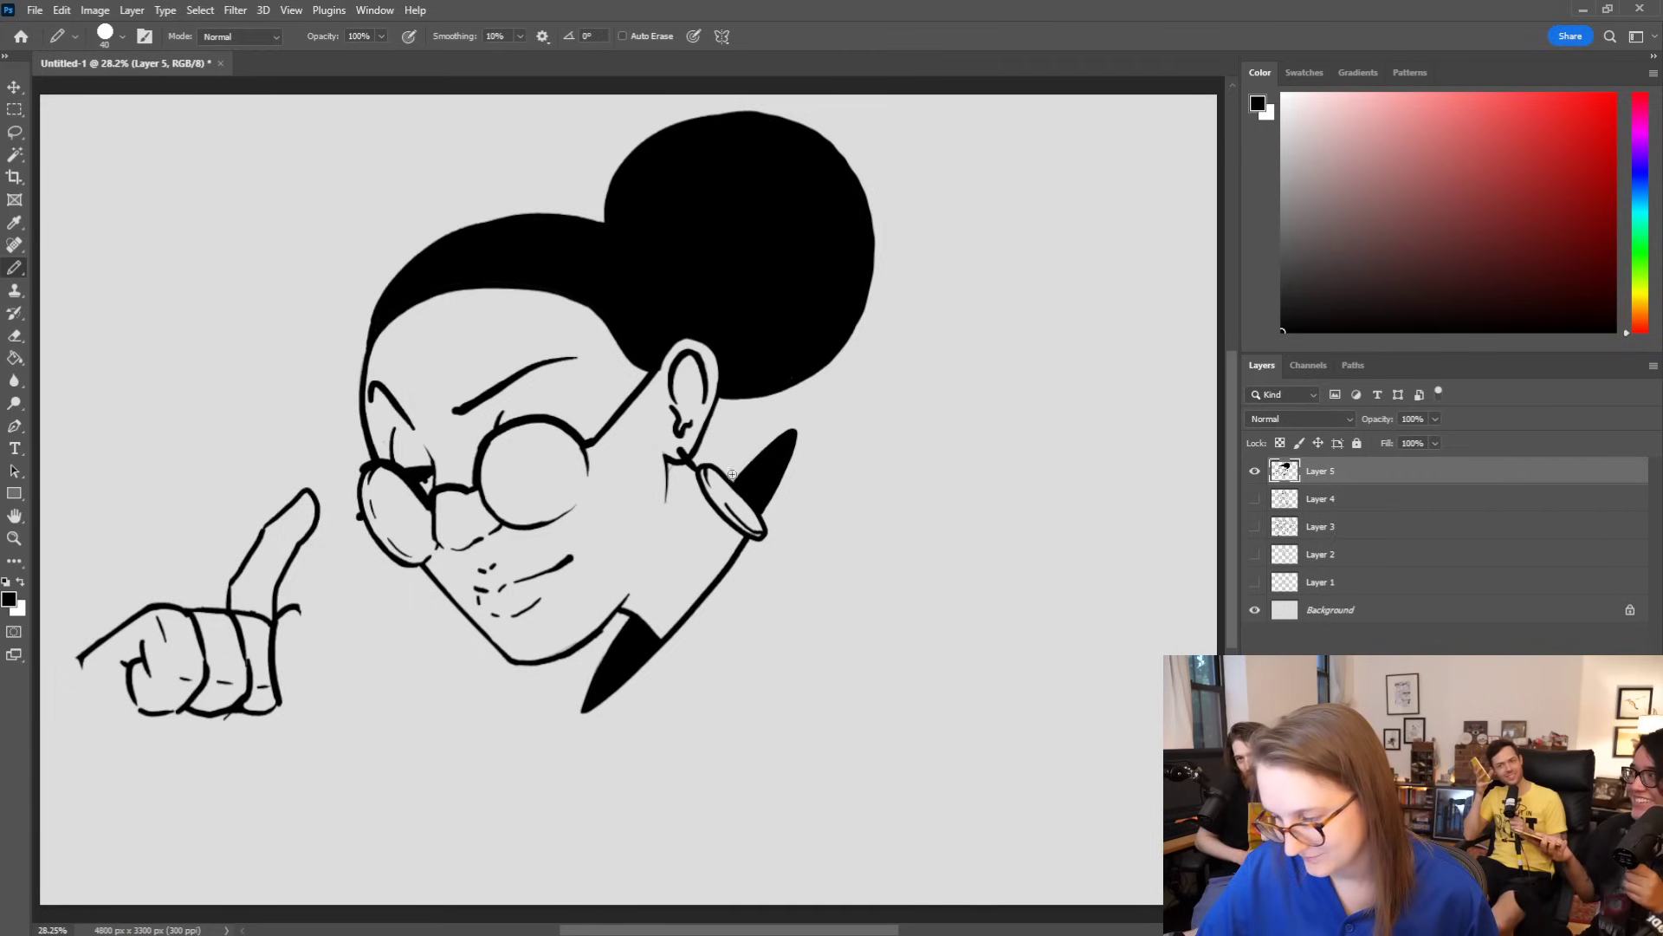
drag(735, 472, 789, 422)
drag(625, 613, 573, 707)
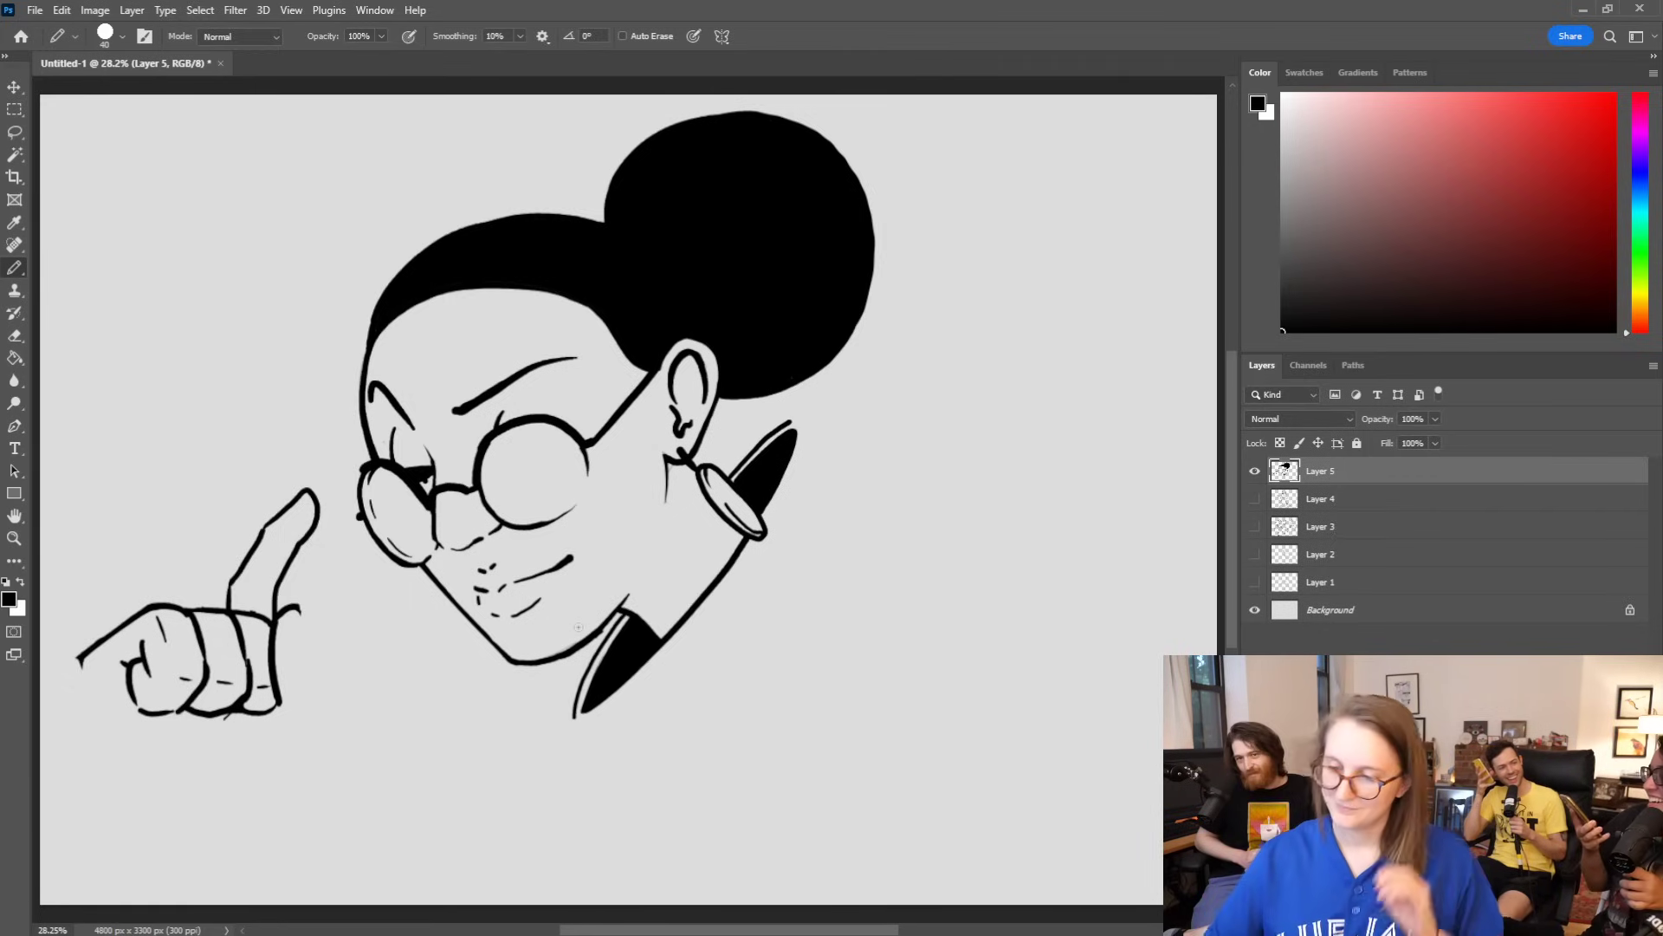
Step: Sketch the coat's folded collar with its lower edge, the fold lines at the shoulder and chest, and the front line below
drag(795, 419, 856, 481)
key(ctrl+z)
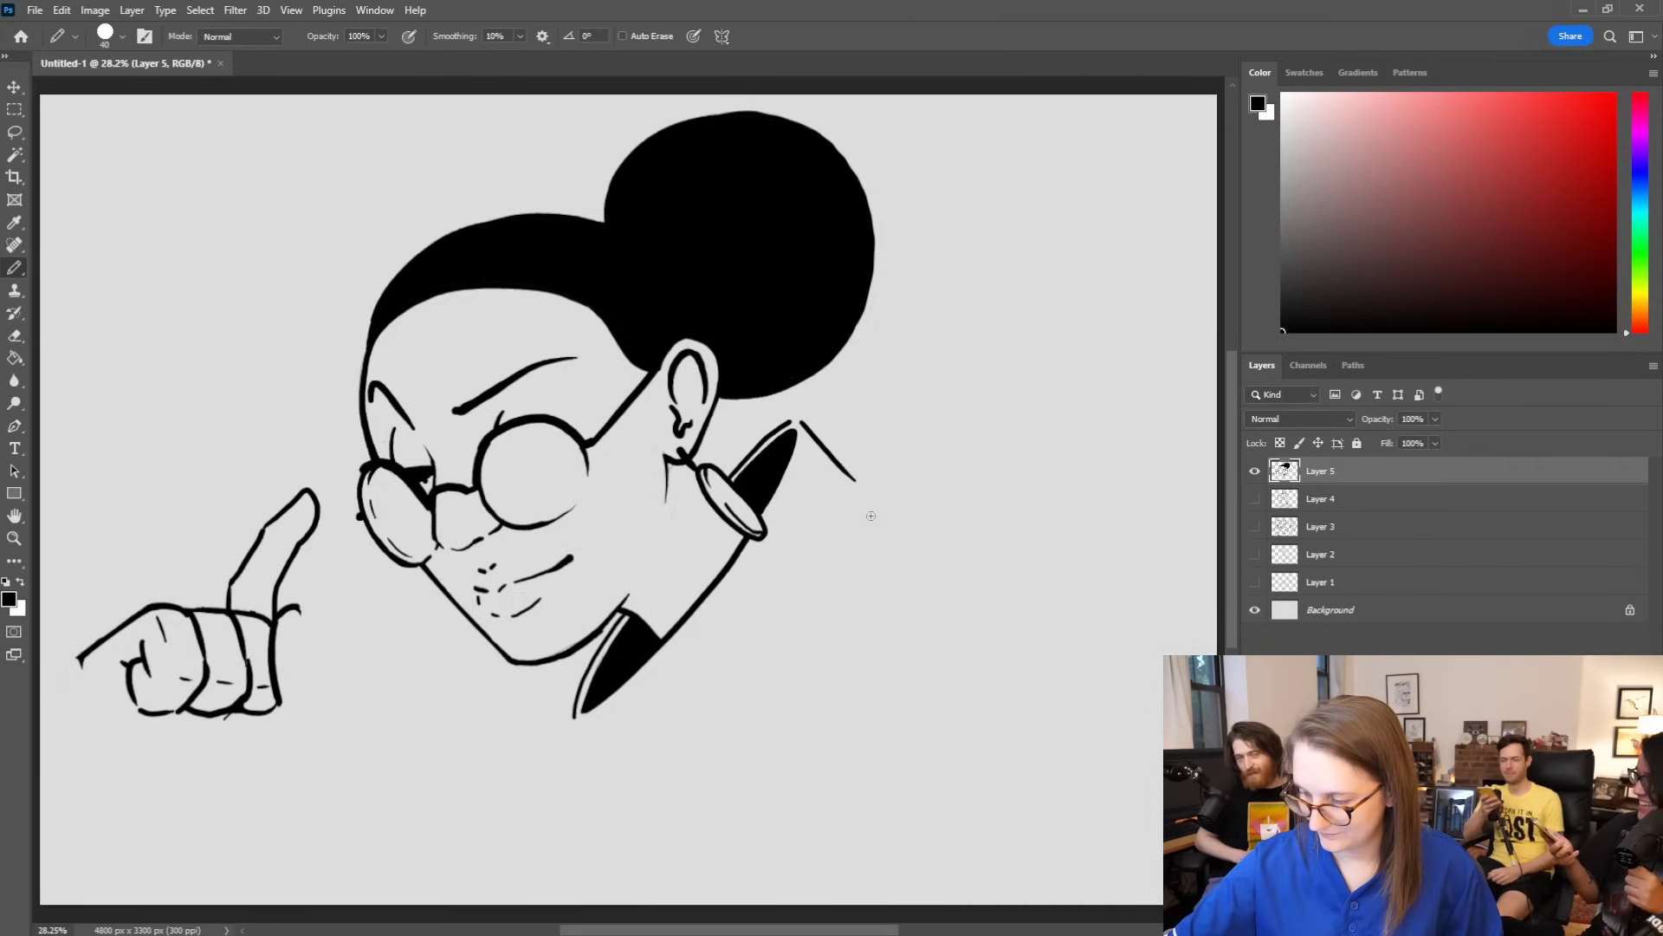
drag(926, 539, 842, 573)
mouse_move(798, 636)
mouse_down()
mouse_move(767, 751)
mouse_move(763, 895)
mouse_up()
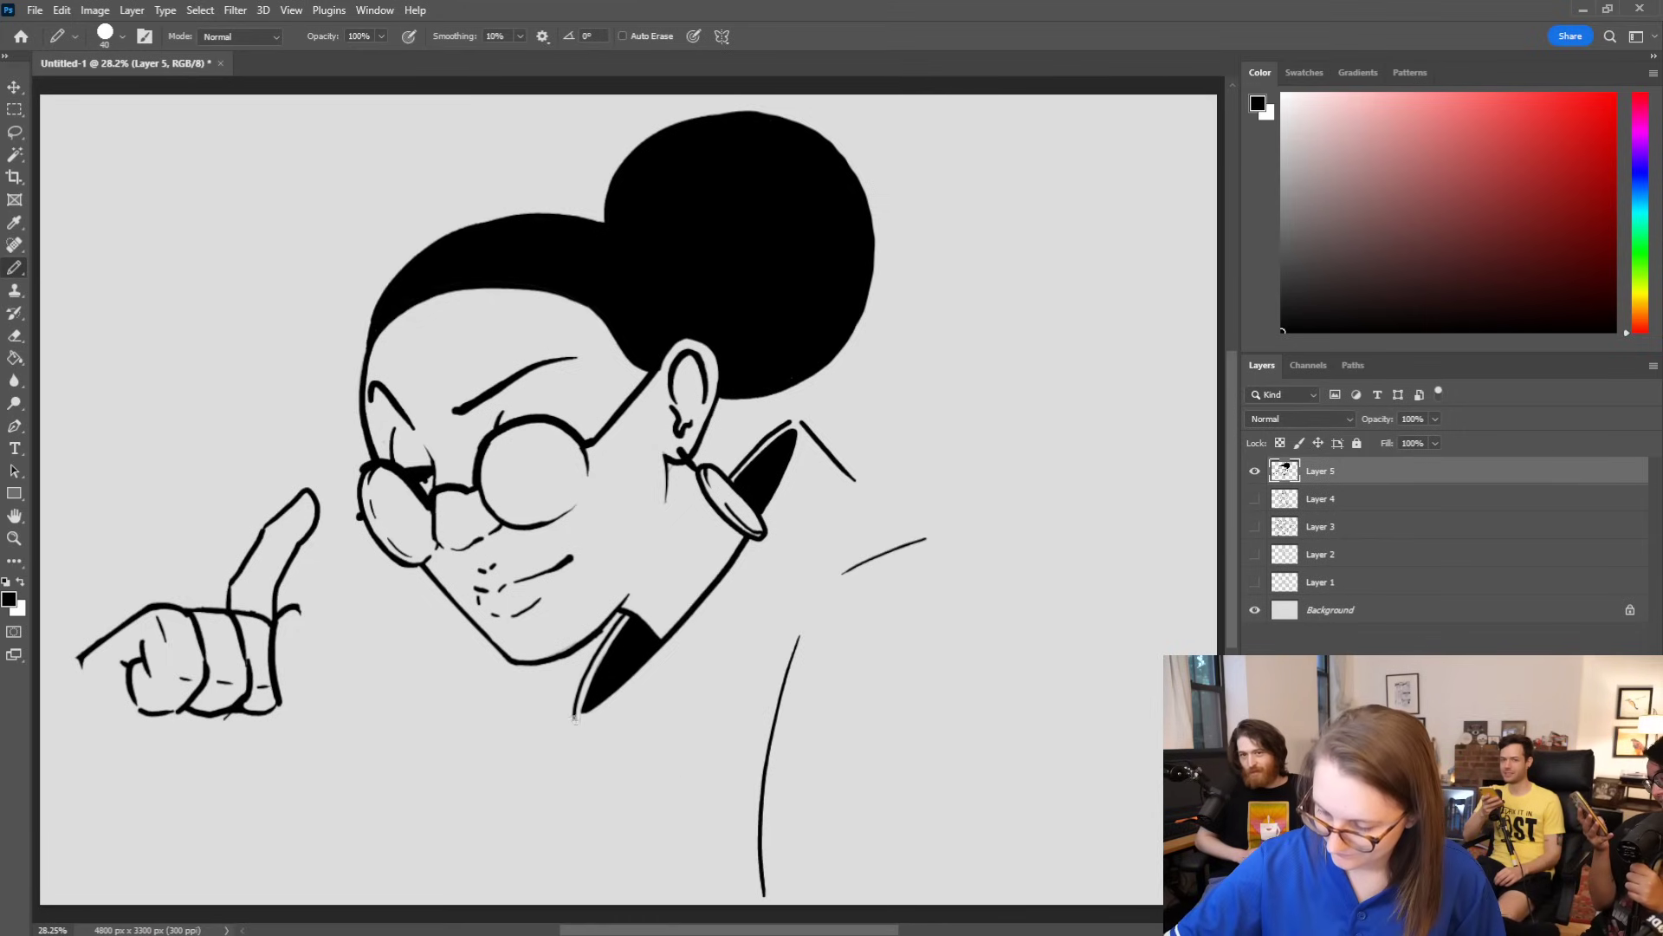
drag(579, 723, 682, 808)
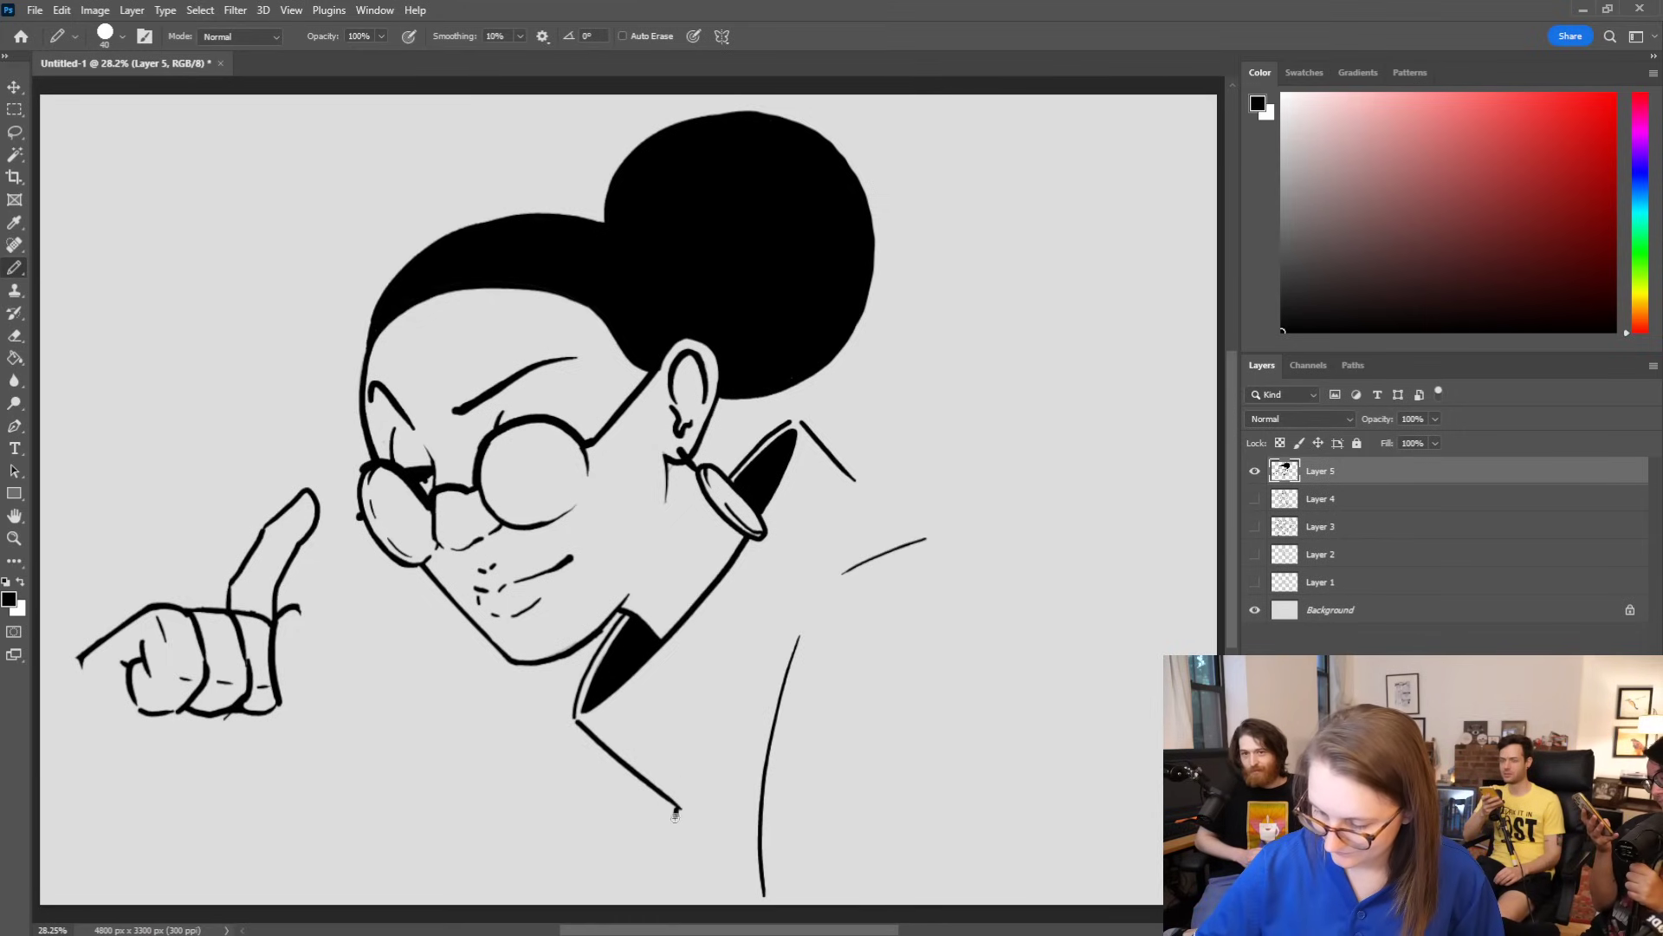
mouse_move(696, 823)
mouse_down()
mouse_move(721, 821)
mouse_move(730, 791)
mouse_up()
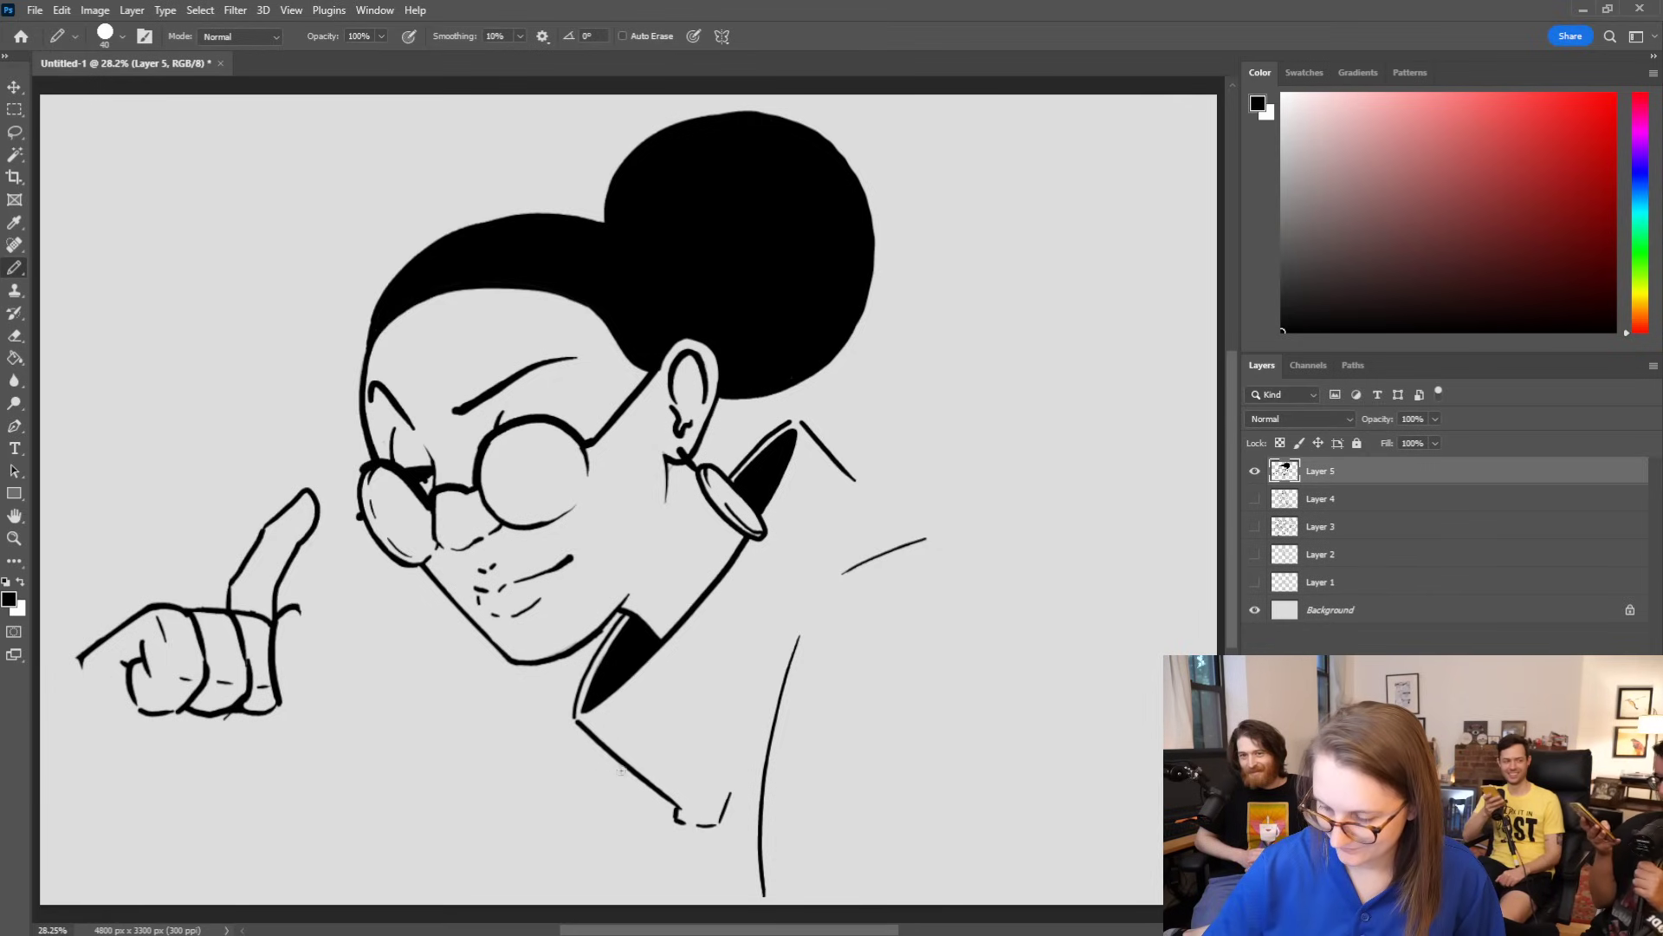
drag(626, 766, 578, 903)
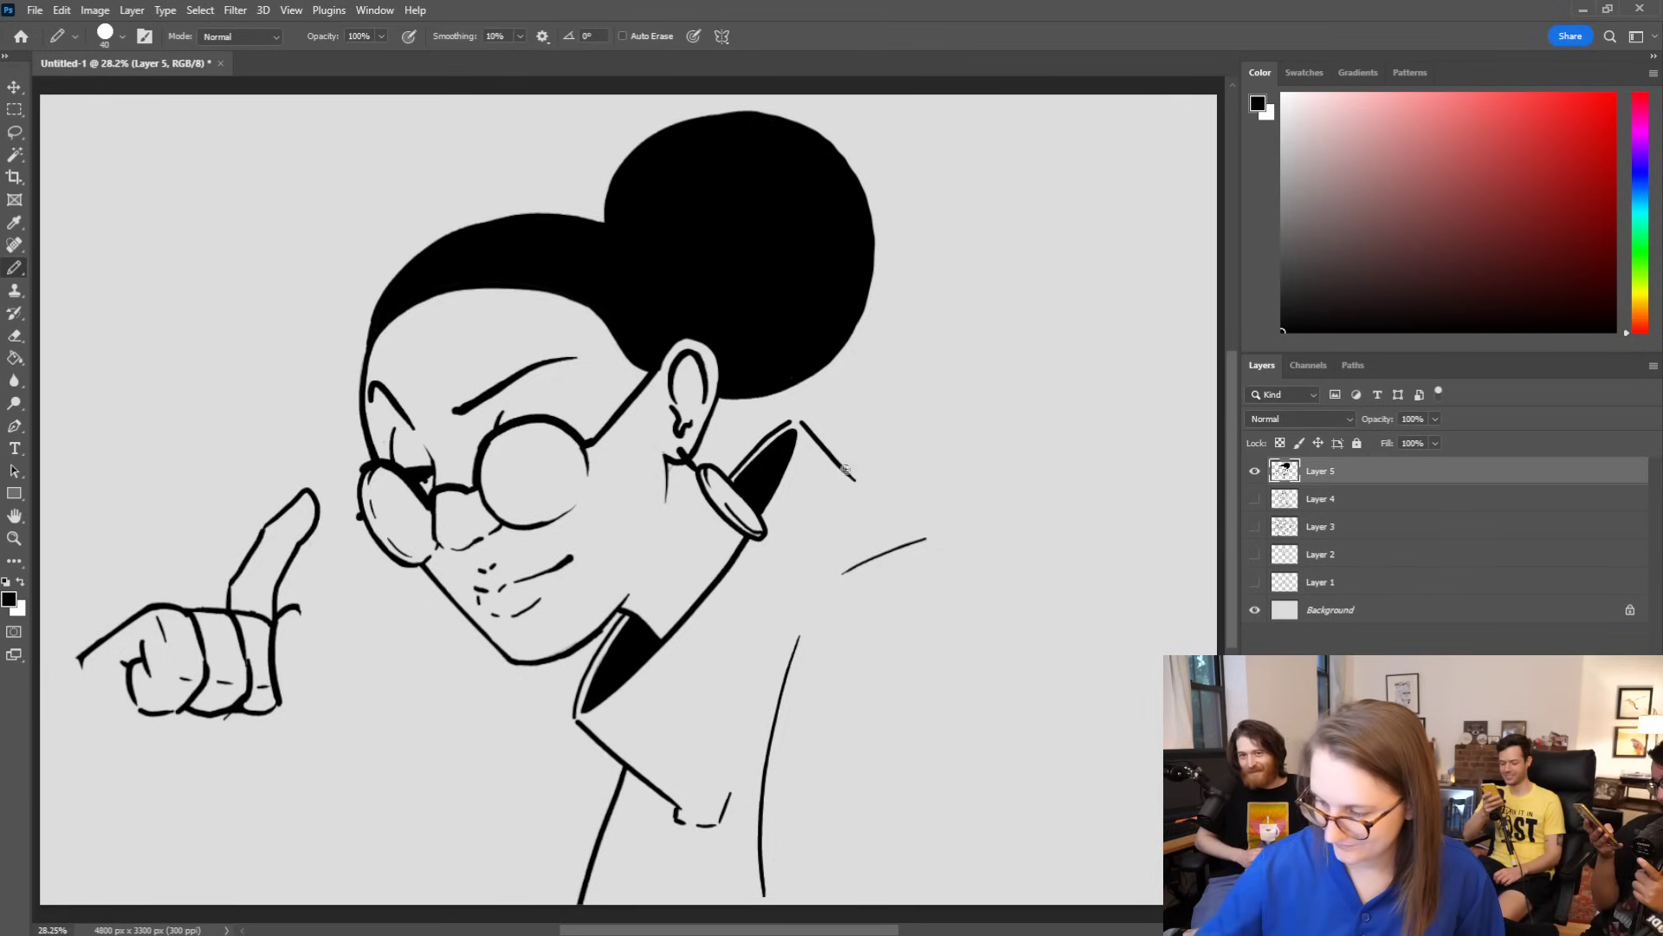
Step: Draw the back line sweeping from the collar's rear tip to the canvas edge, with a raised hump above it
key(ctrl+z)
mouse_move(804, 429)
mouse_down()
mouse_move(925, 500)
mouse_move(1194, 559)
mouse_up()
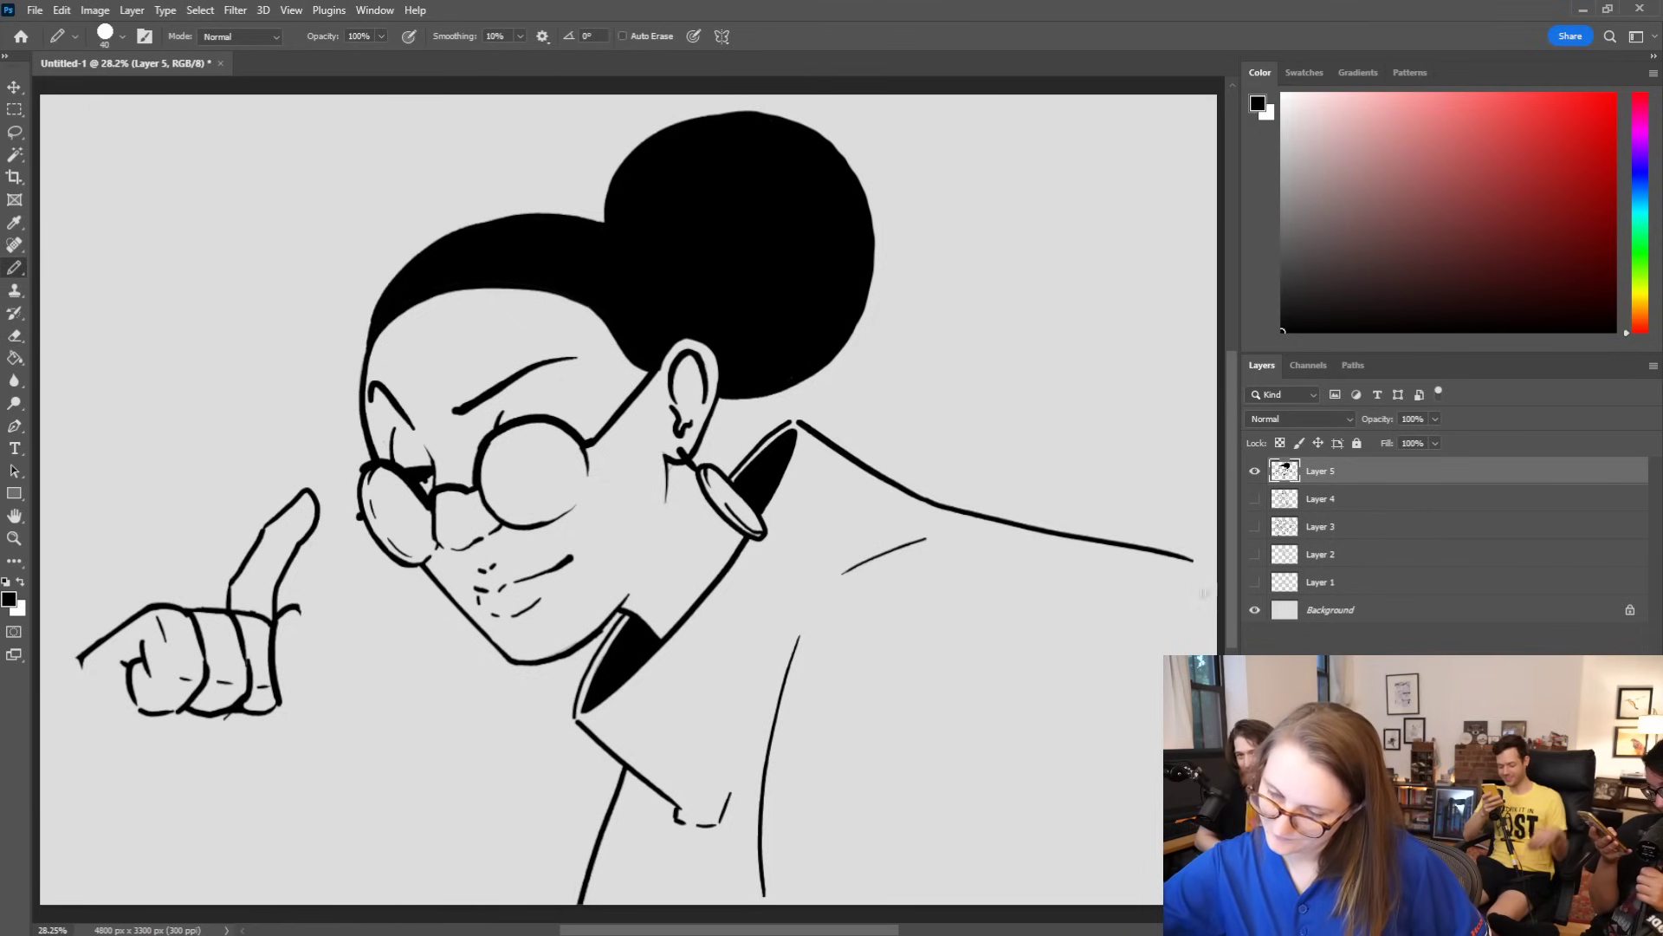
key(ctrl+z)
mouse_move(795, 423)
mouse_down()
mouse_move(942, 526)
mouse_move(1202, 534)
mouse_up()
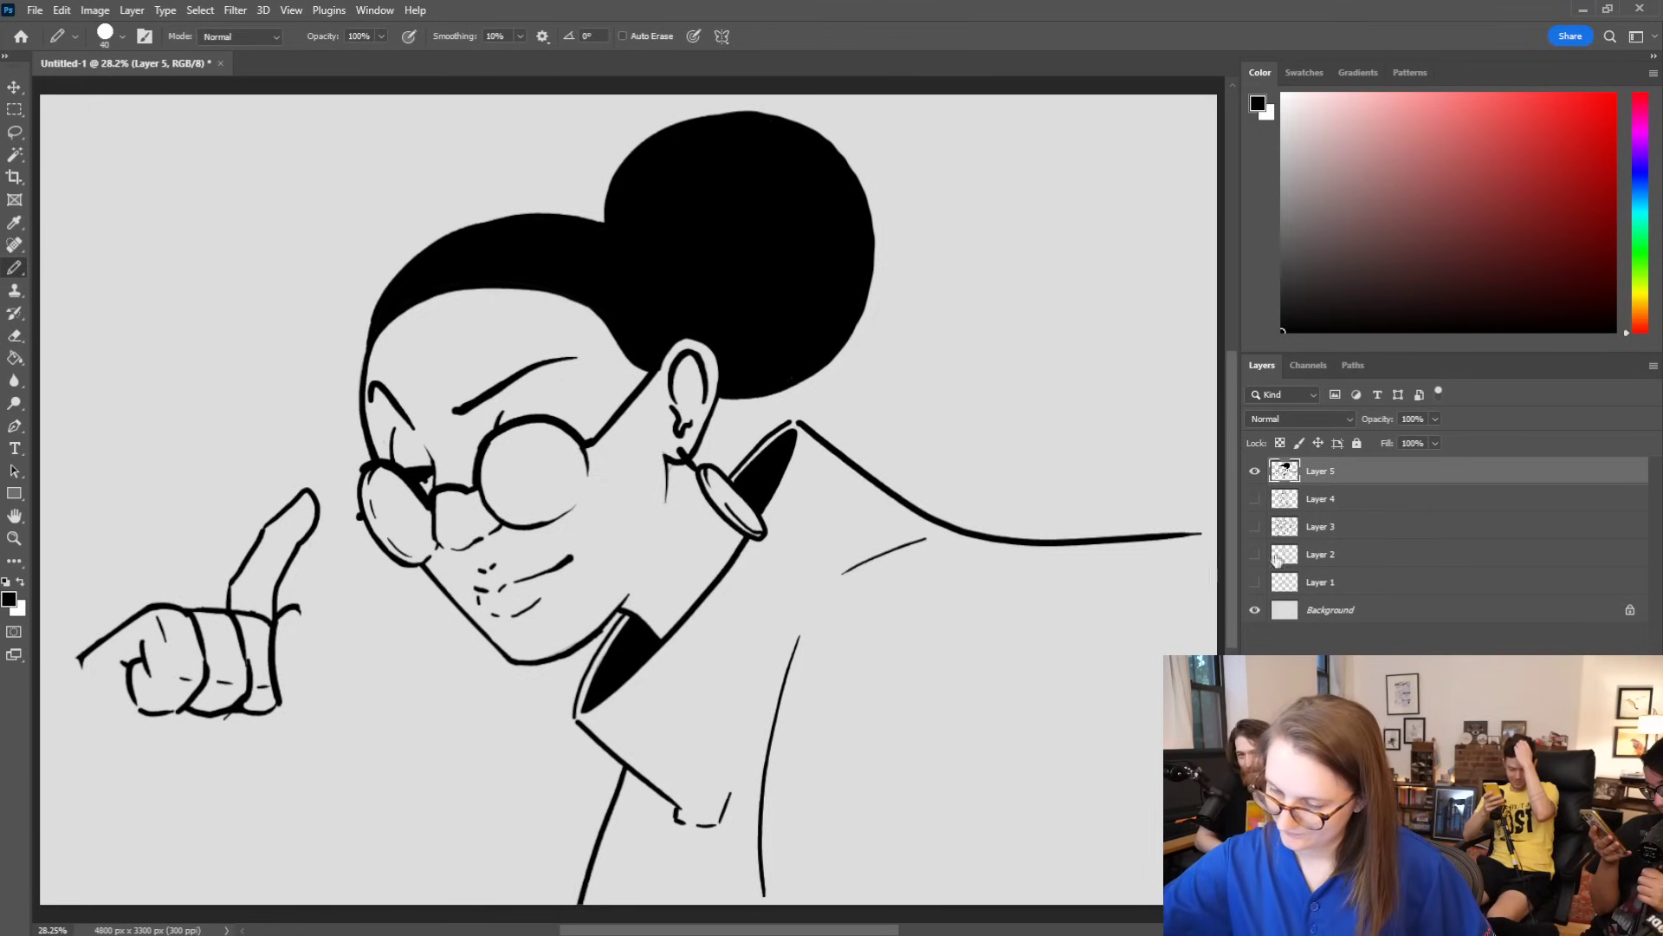
mouse_move(958, 529)
mouse_down()
mouse_move(1141, 441)
mouse_move(1201, 525)
mouse_move(1141, 540)
mouse_move(1222, 529)
mouse_up()
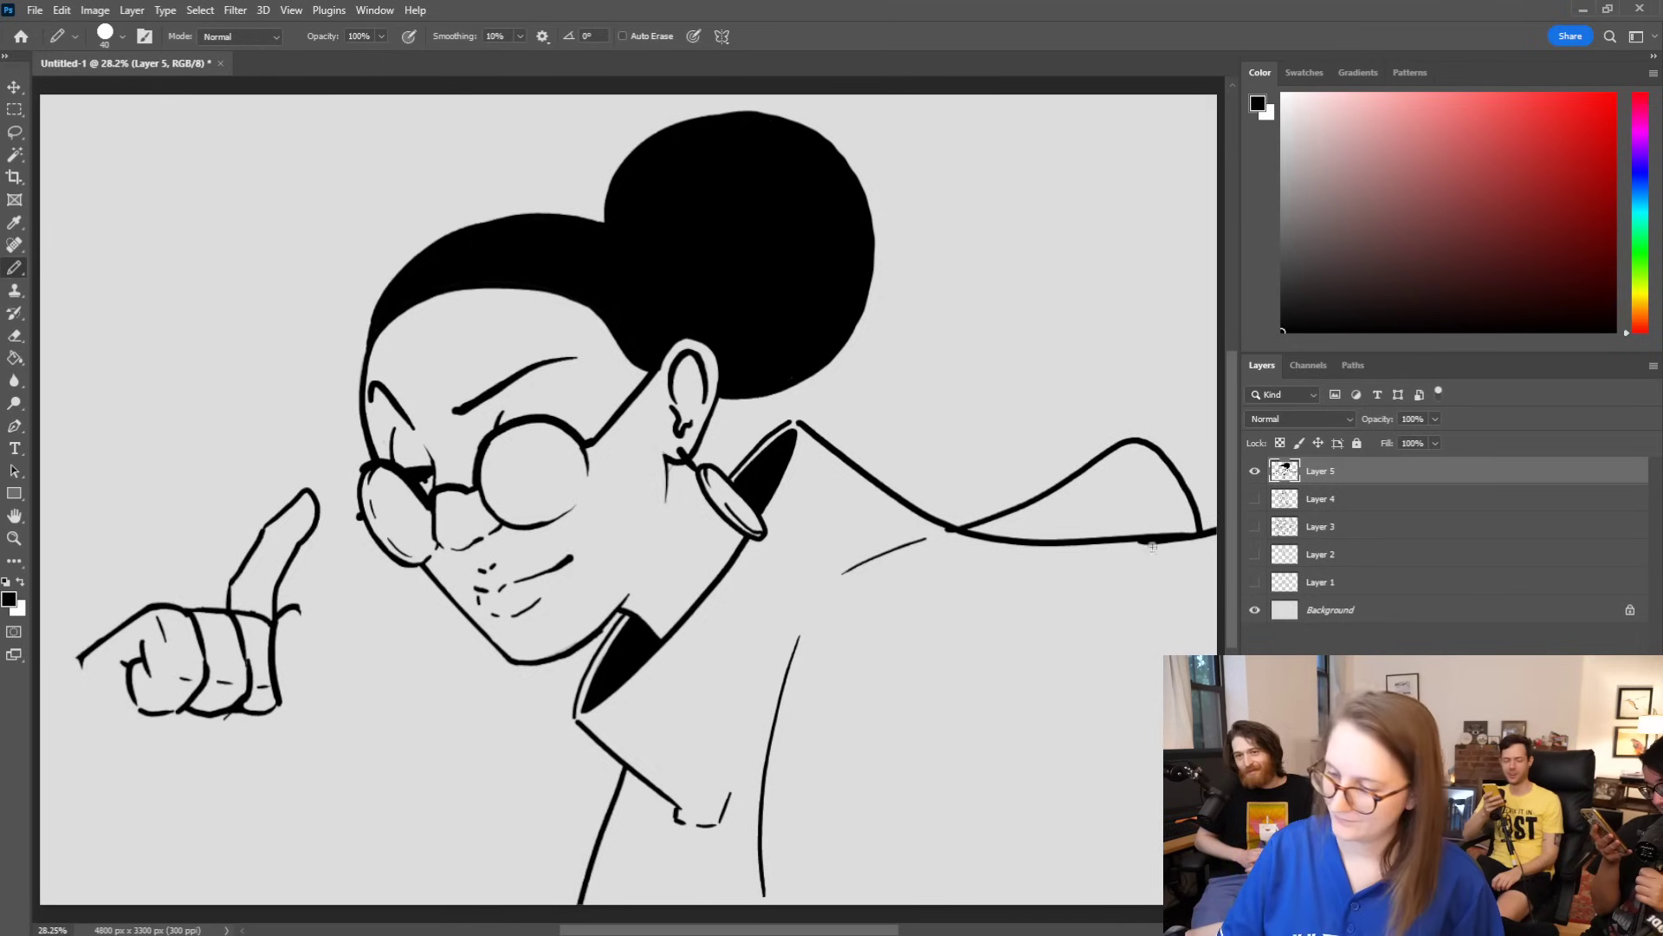
Step: Erase the excess thickness along the underside of the back line beneath the hump
key(e)
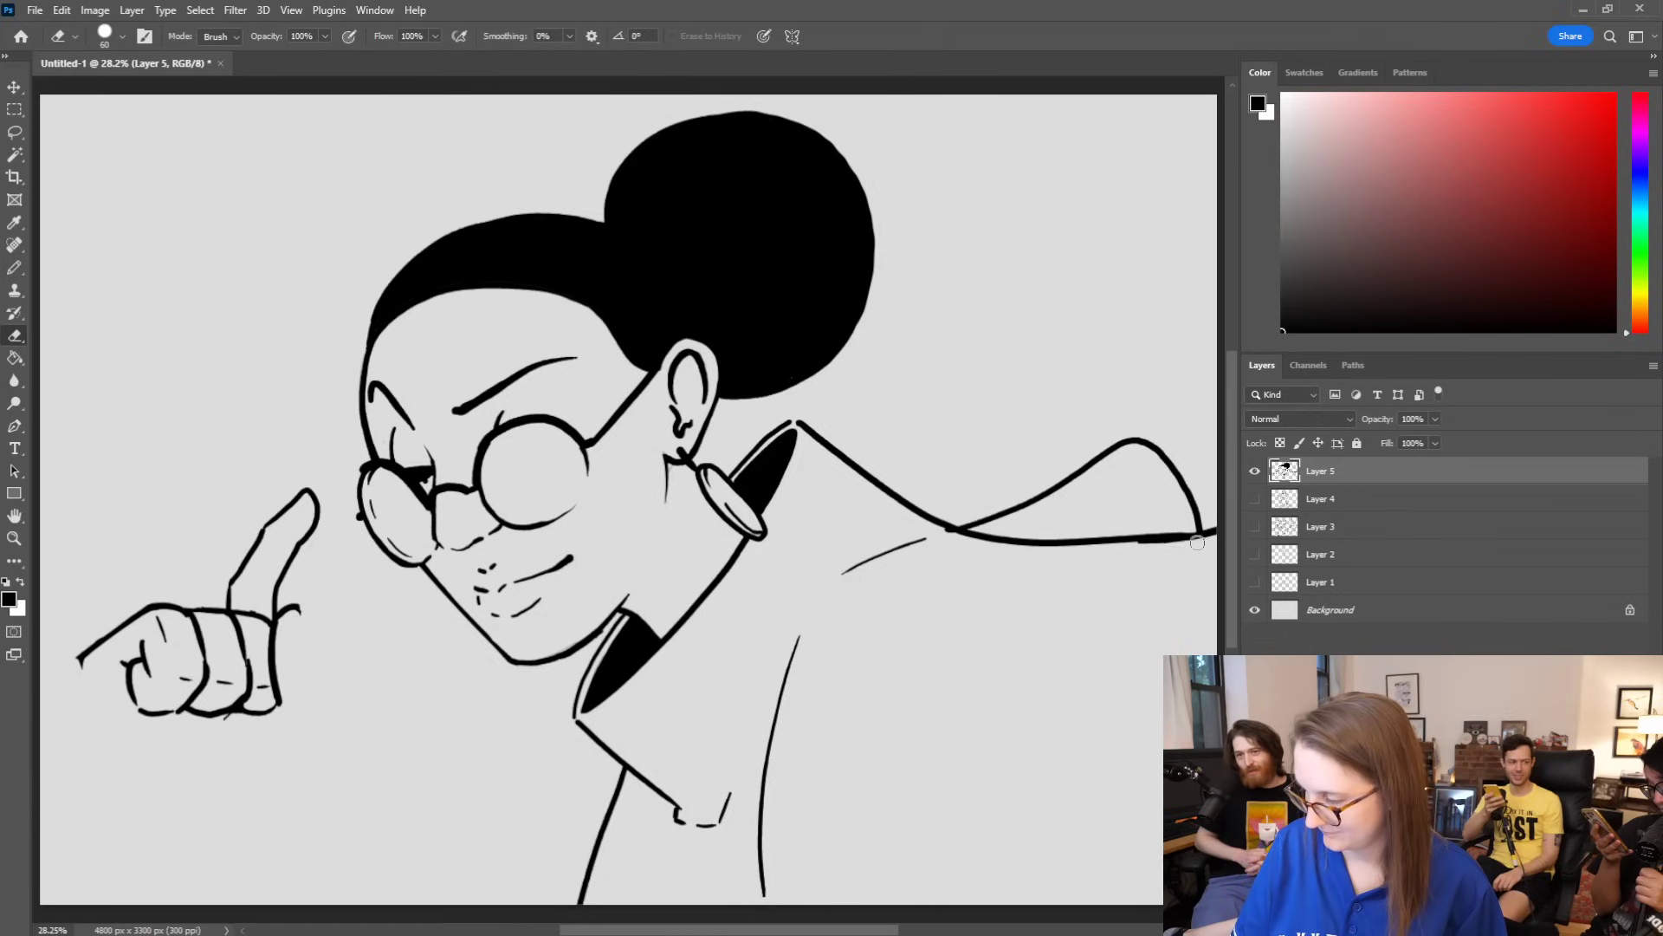
drag(1195, 543, 1105, 549)
mouse_move(1105, 549)
mouse_down()
mouse_move(1220, 533)
mouse_move(1135, 547)
mouse_move(1170, 544)
mouse_up()
key(b)
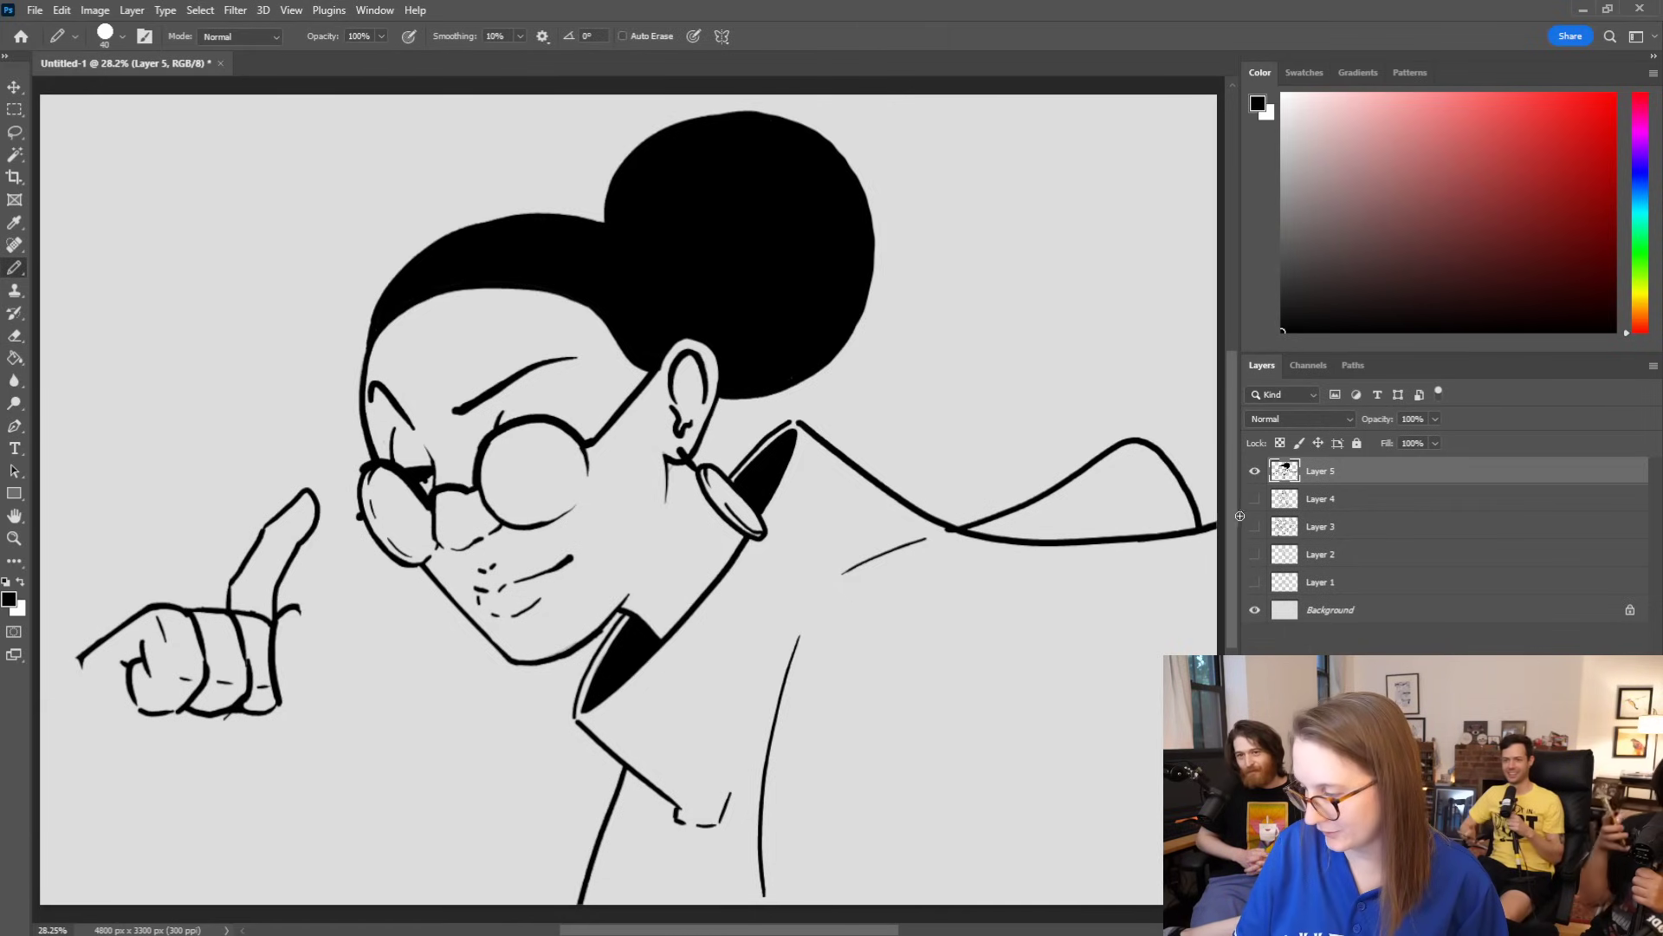
Step: Sharpen the collar's rear tip, trim its black inner edge and ink a second rim line along the collar fold
key(e)
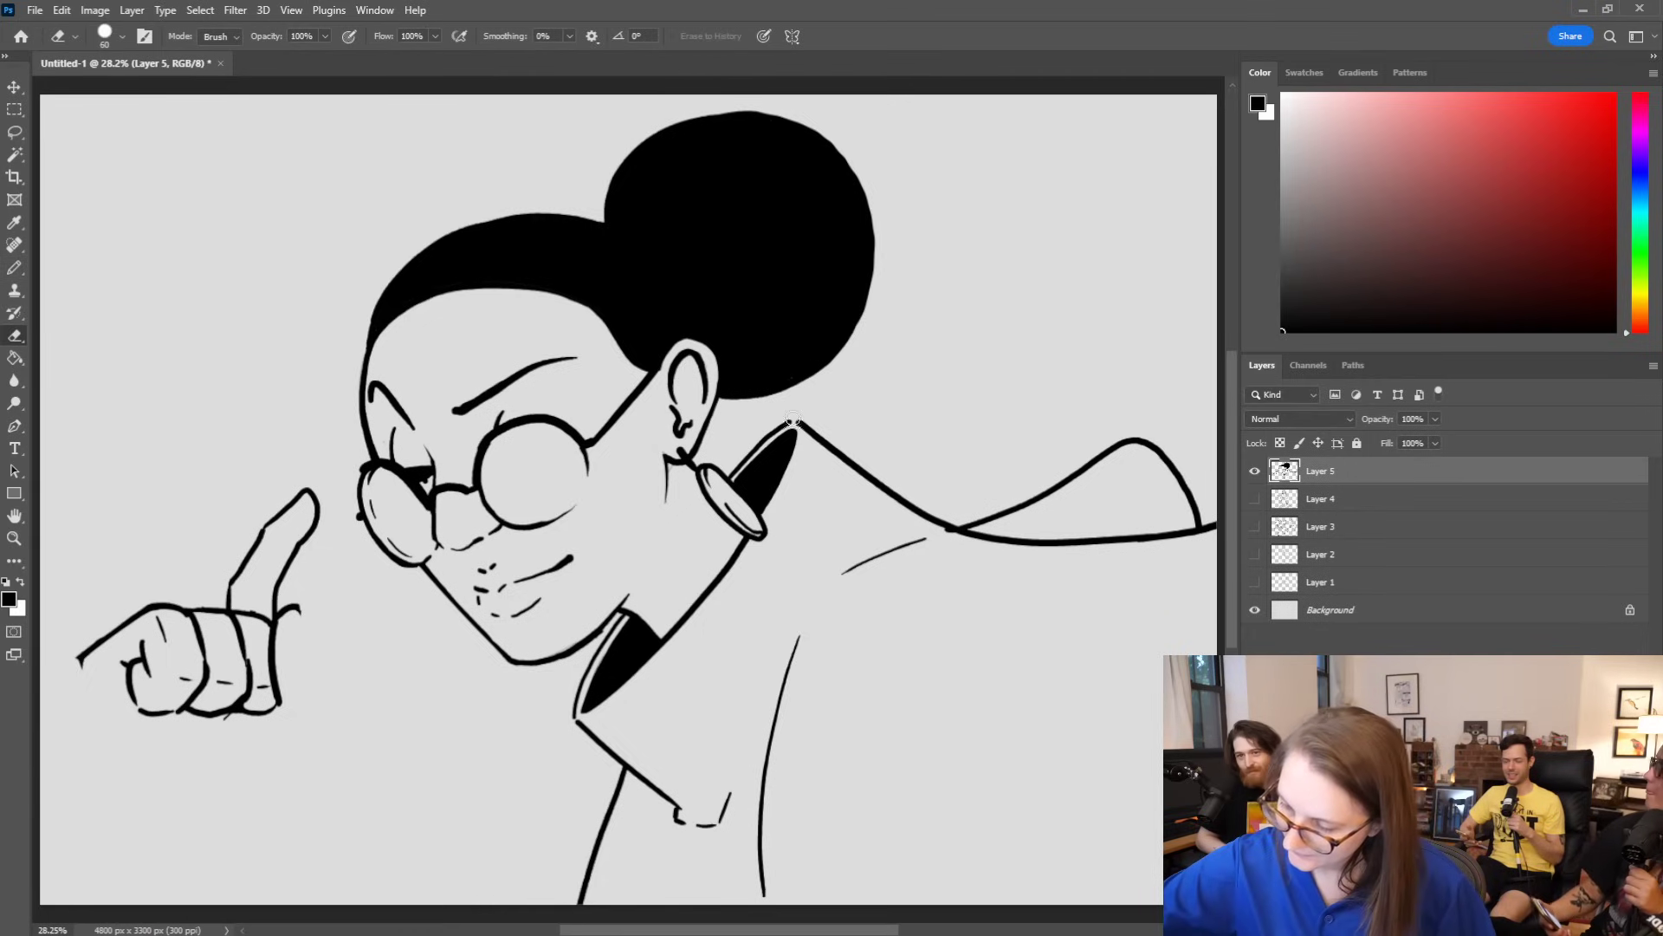
key(b)
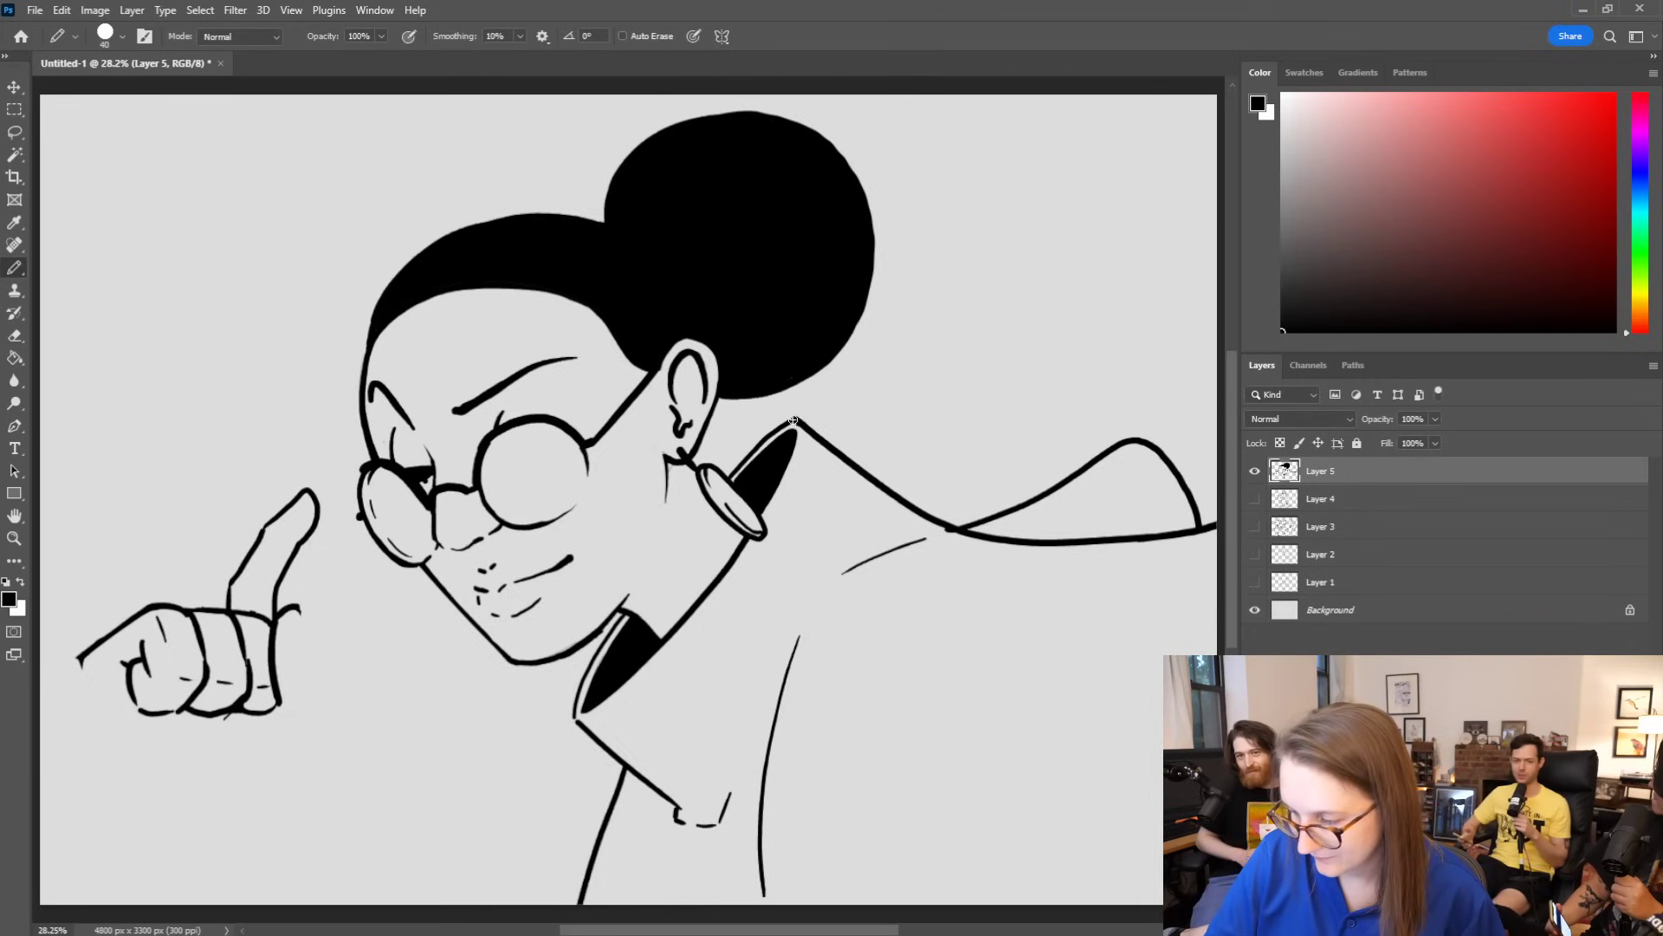
key(e)
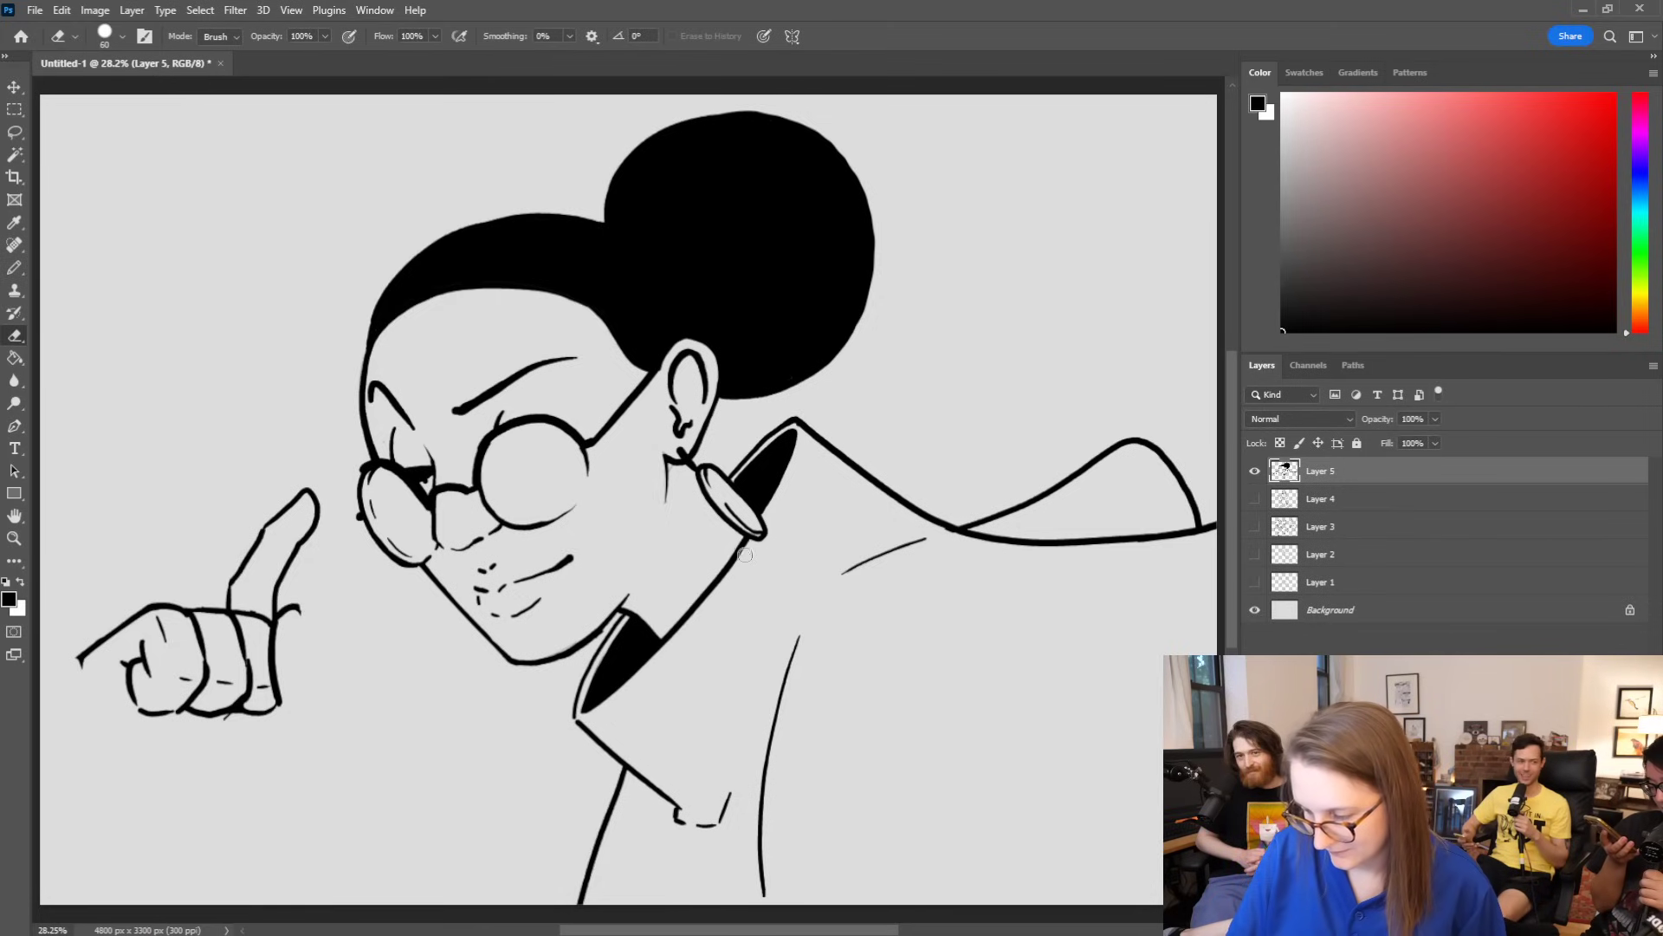
drag(702, 605, 586, 708)
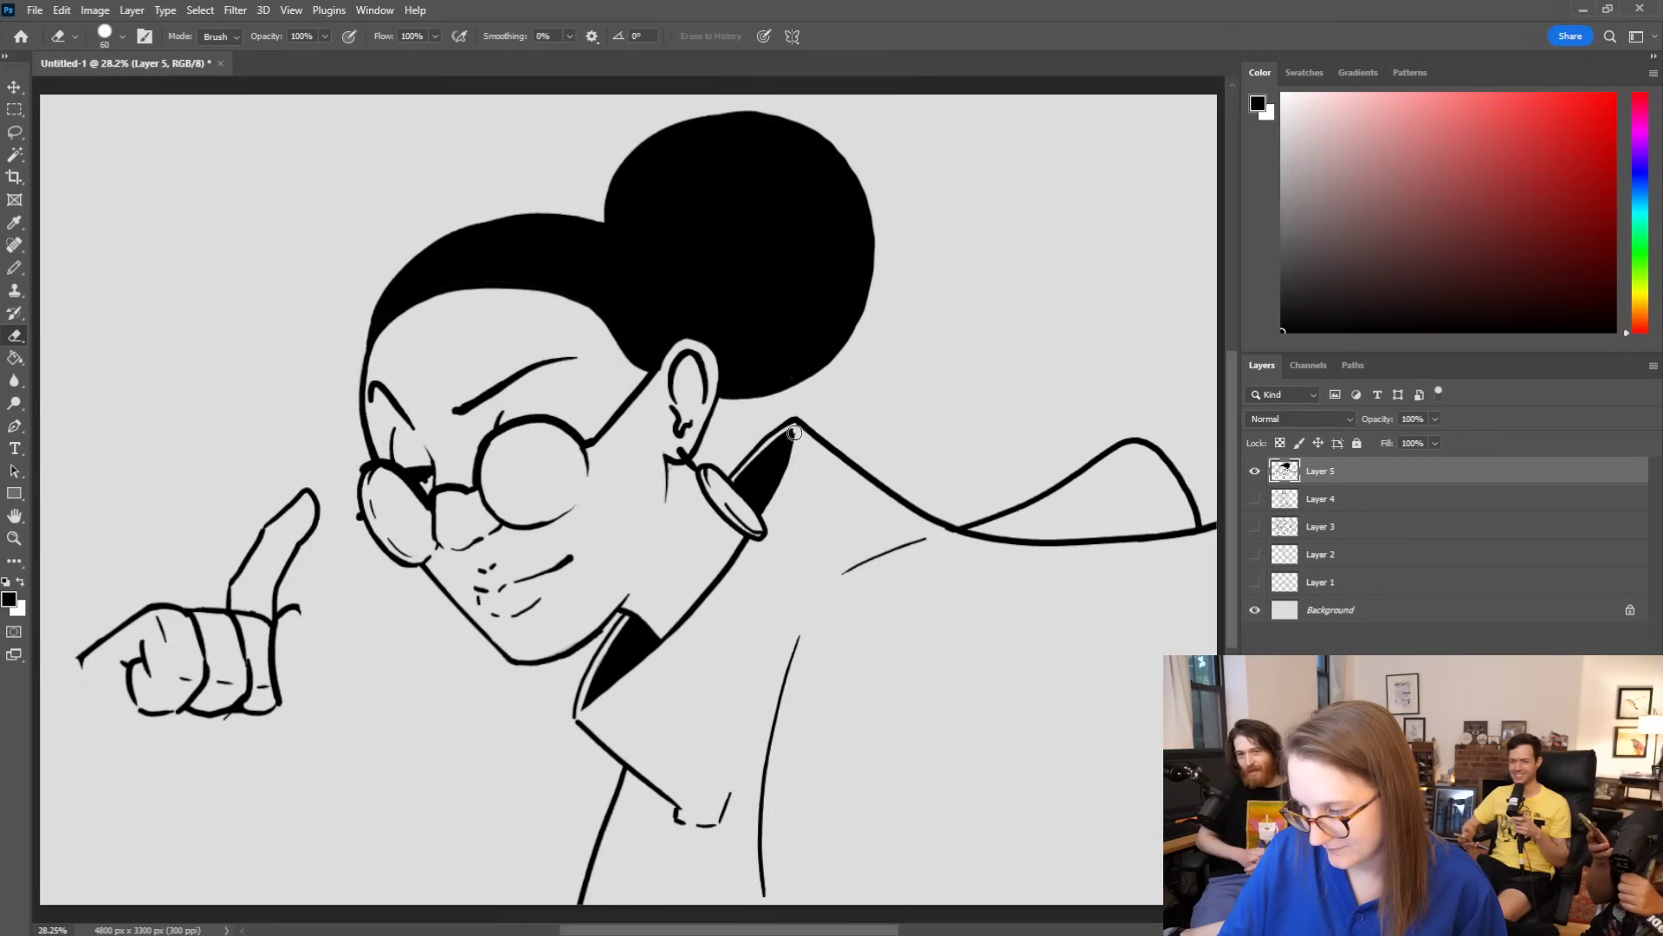
key(b)
mouse_move(797, 423)
mouse_down()
mouse_move(766, 521)
mouse_move(700, 612)
mouse_move(590, 699)
mouse_up()
drag(693, 626, 586, 716)
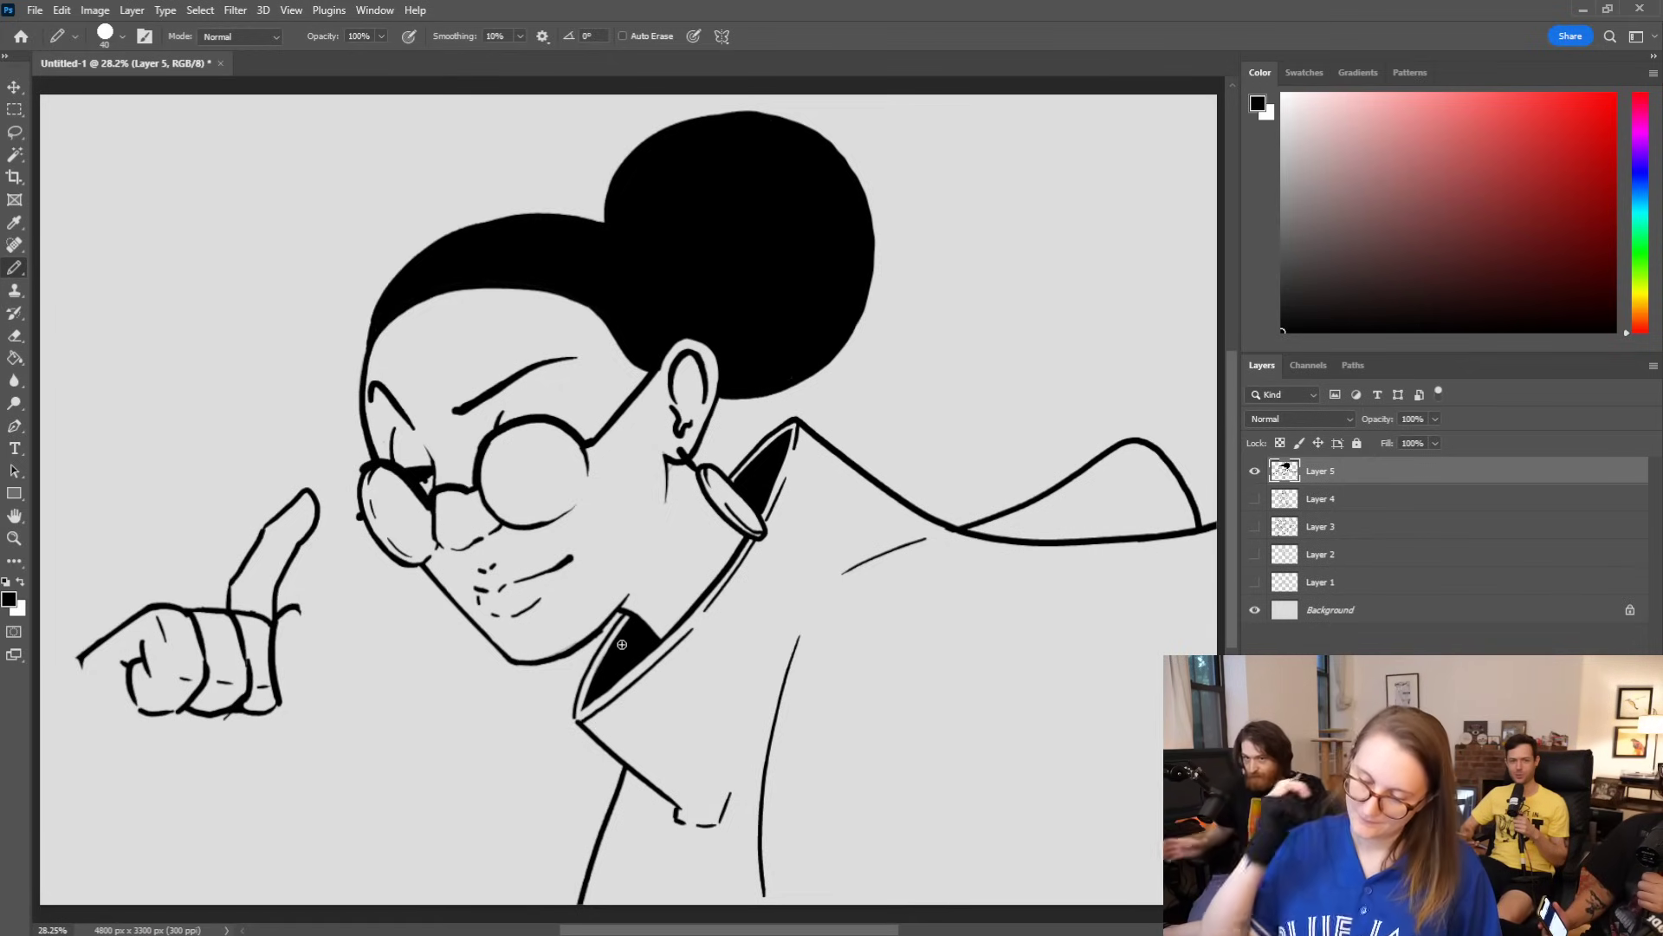
Step: Erase the dashed marks beside the collar's lower point and draw two slanted fabric folds in their place
key(e)
drag(720, 793, 708, 825)
key(b)
drag(759, 727, 712, 879)
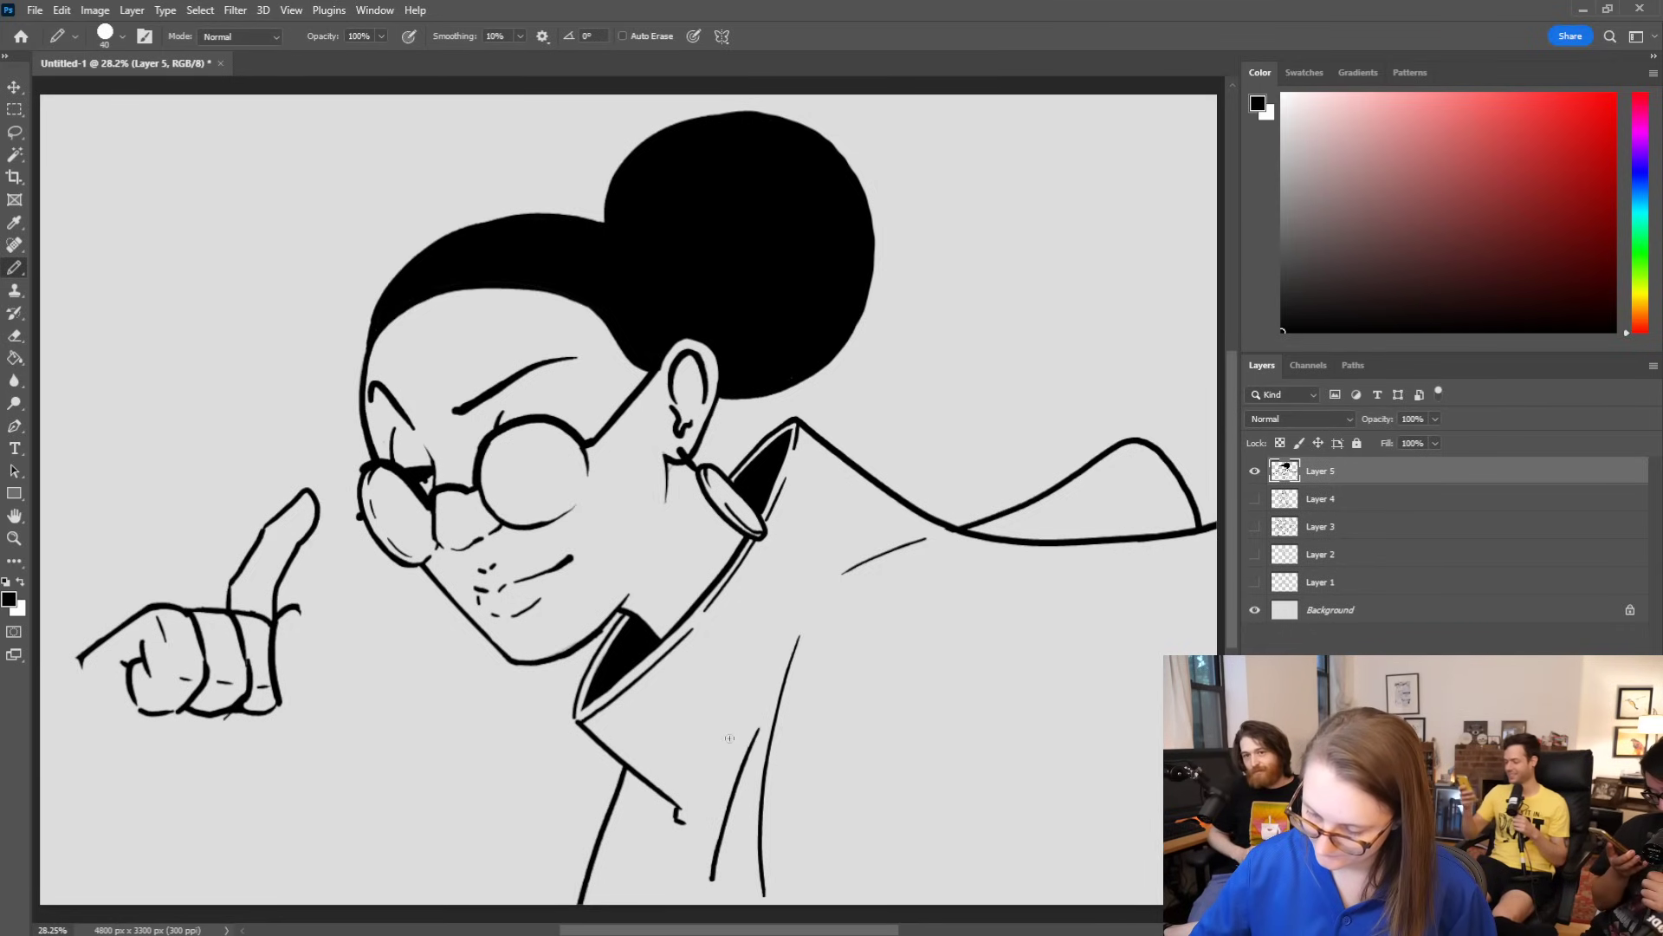
drag(737, 738, 709, 797)
Step: Erase the short shoulder crease and redraw it lower, adding a small back crease and a long fold across the back
key(e)
drag(842, 570, 924, 539)
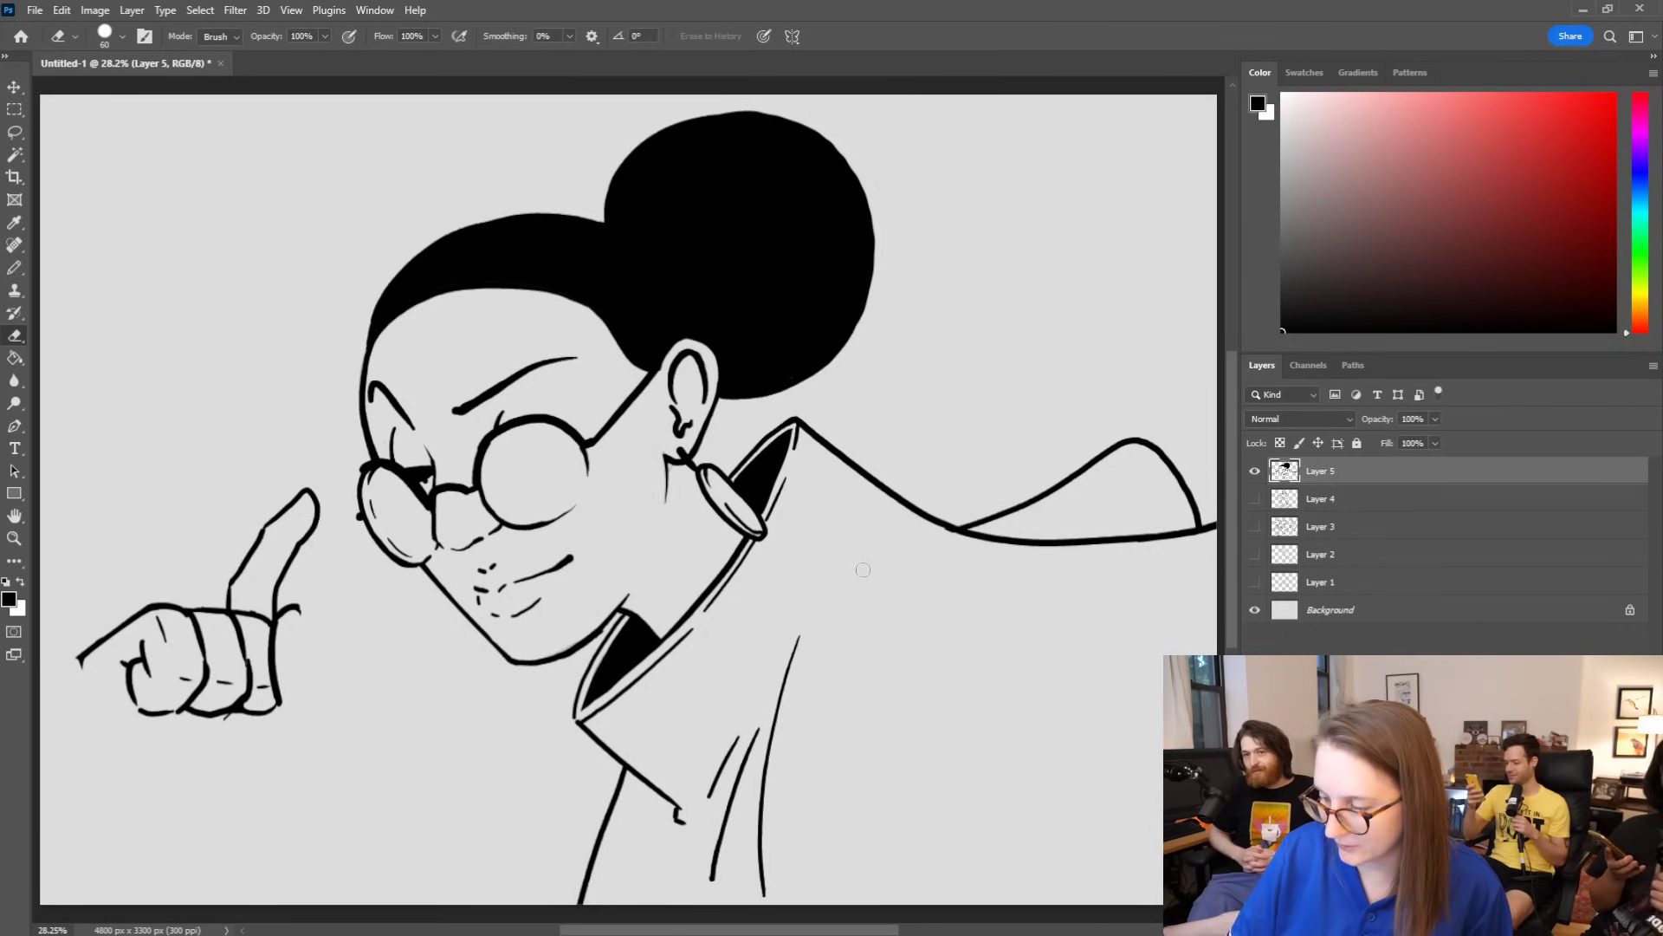
key(b)
drag(821, 612, 935, 570)
drag(1051, 576, 1108, 581)
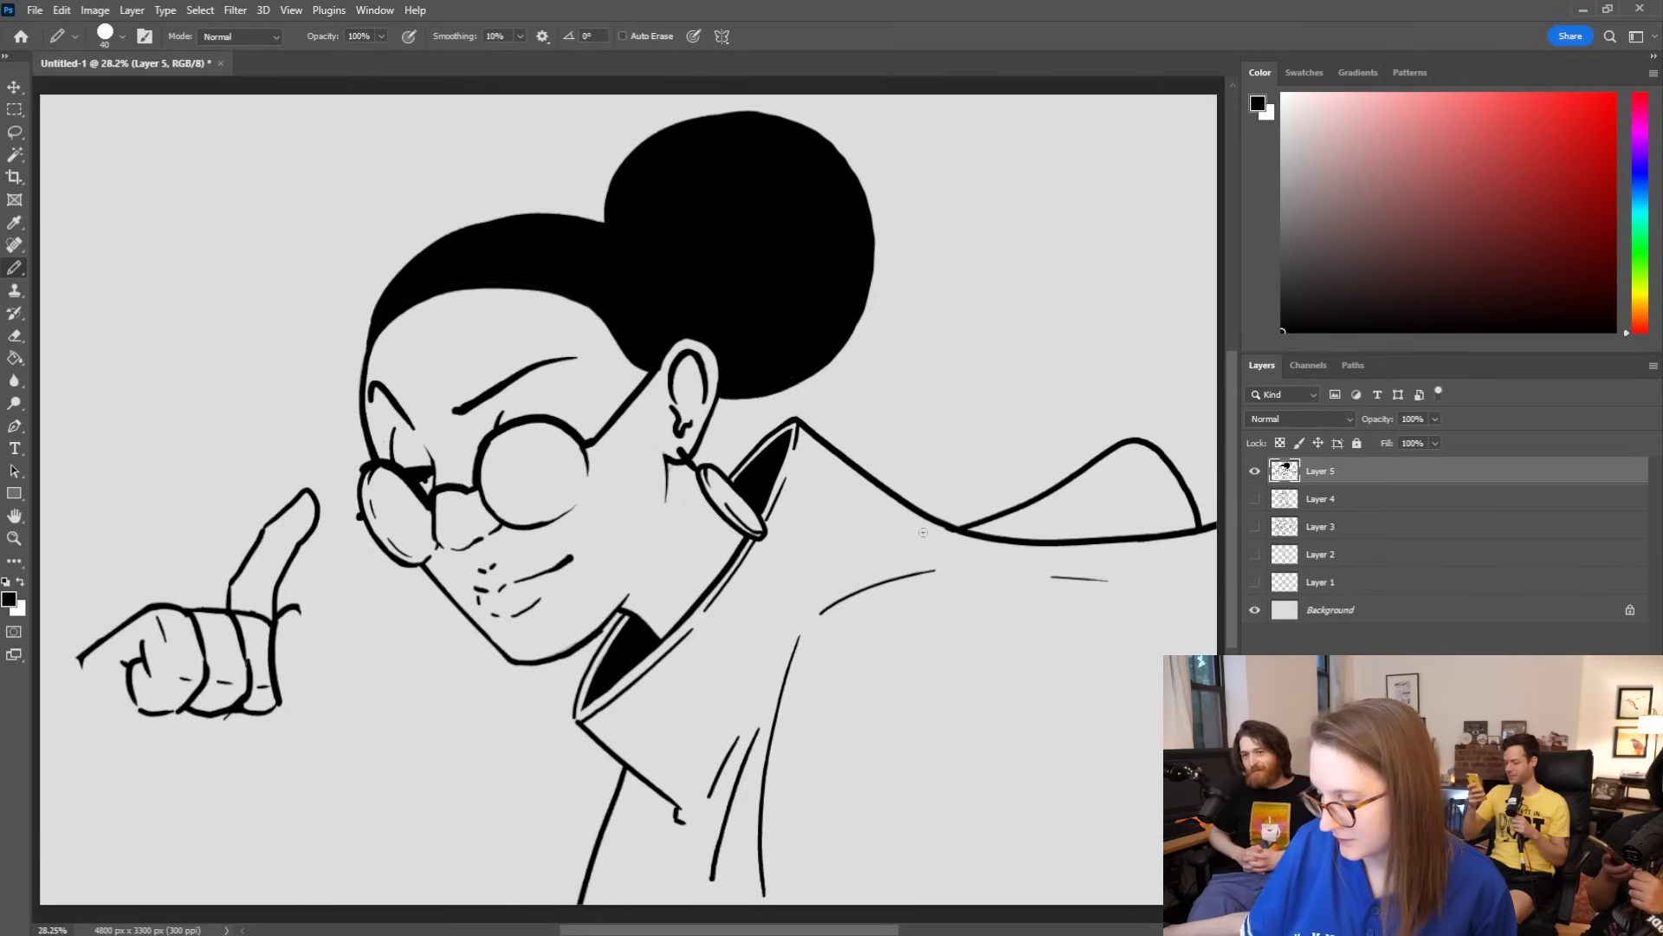
drag(839, 619, 1127, 672)
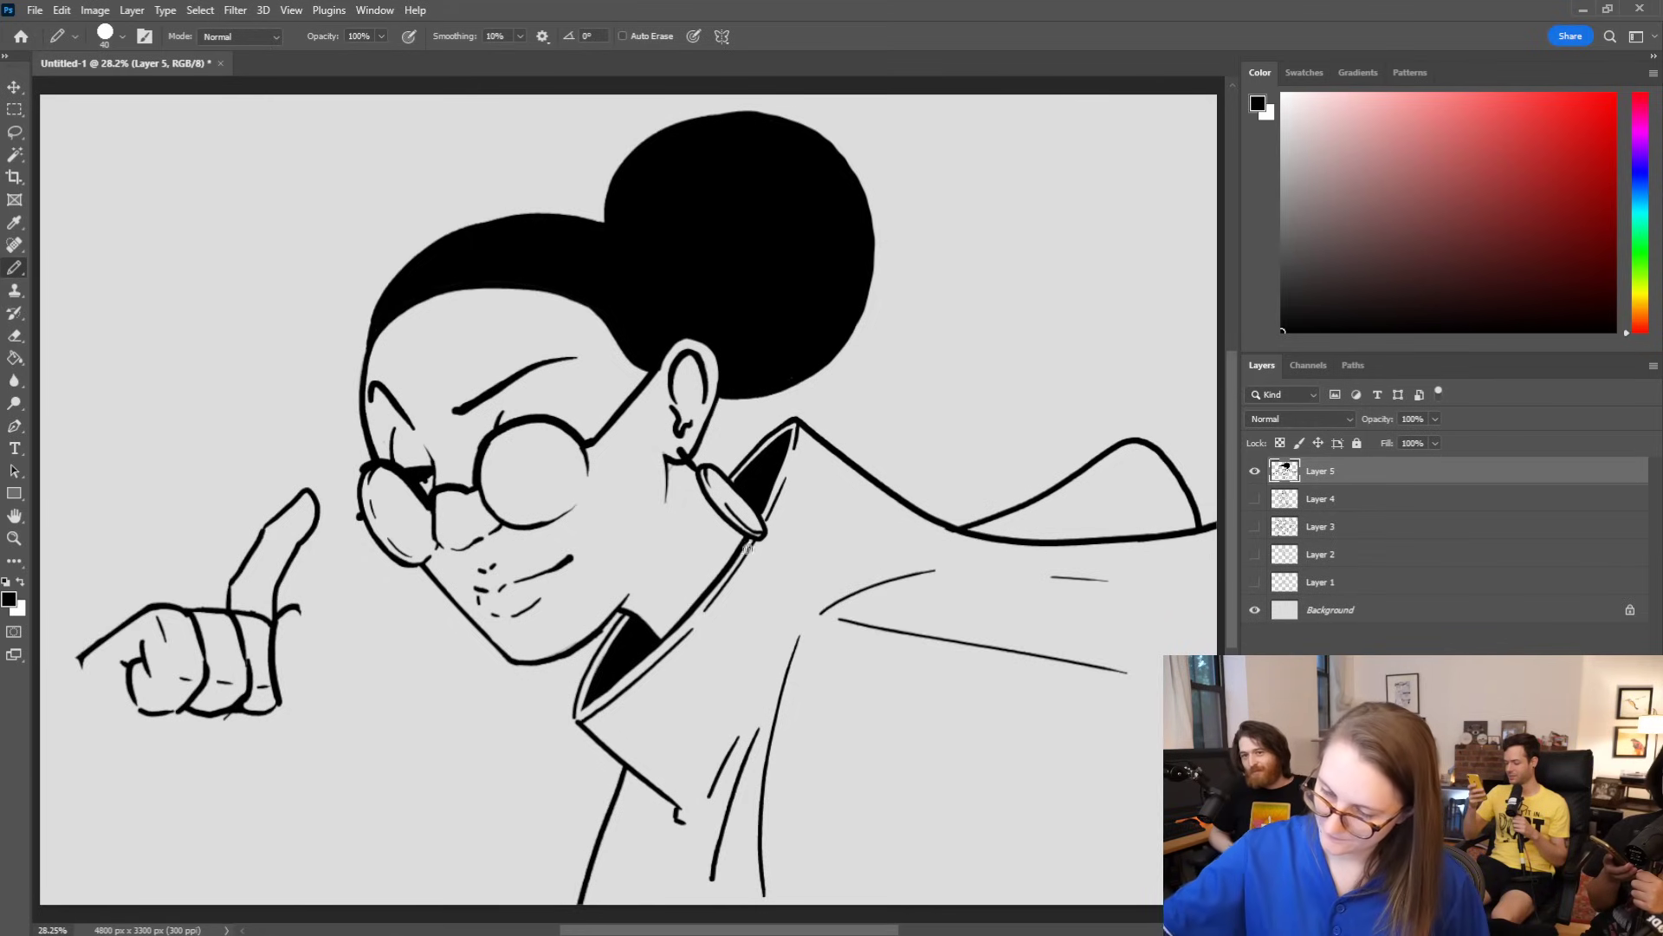
Step: Redraw the coat's front line below the collar at a wider slant and erase the lower part of the old line
drag(609, 760, 533, 907)
key(ctrl+z)
drag(617, 759, 515, 910)
key(e)
drag(624, 778, 565, 917)
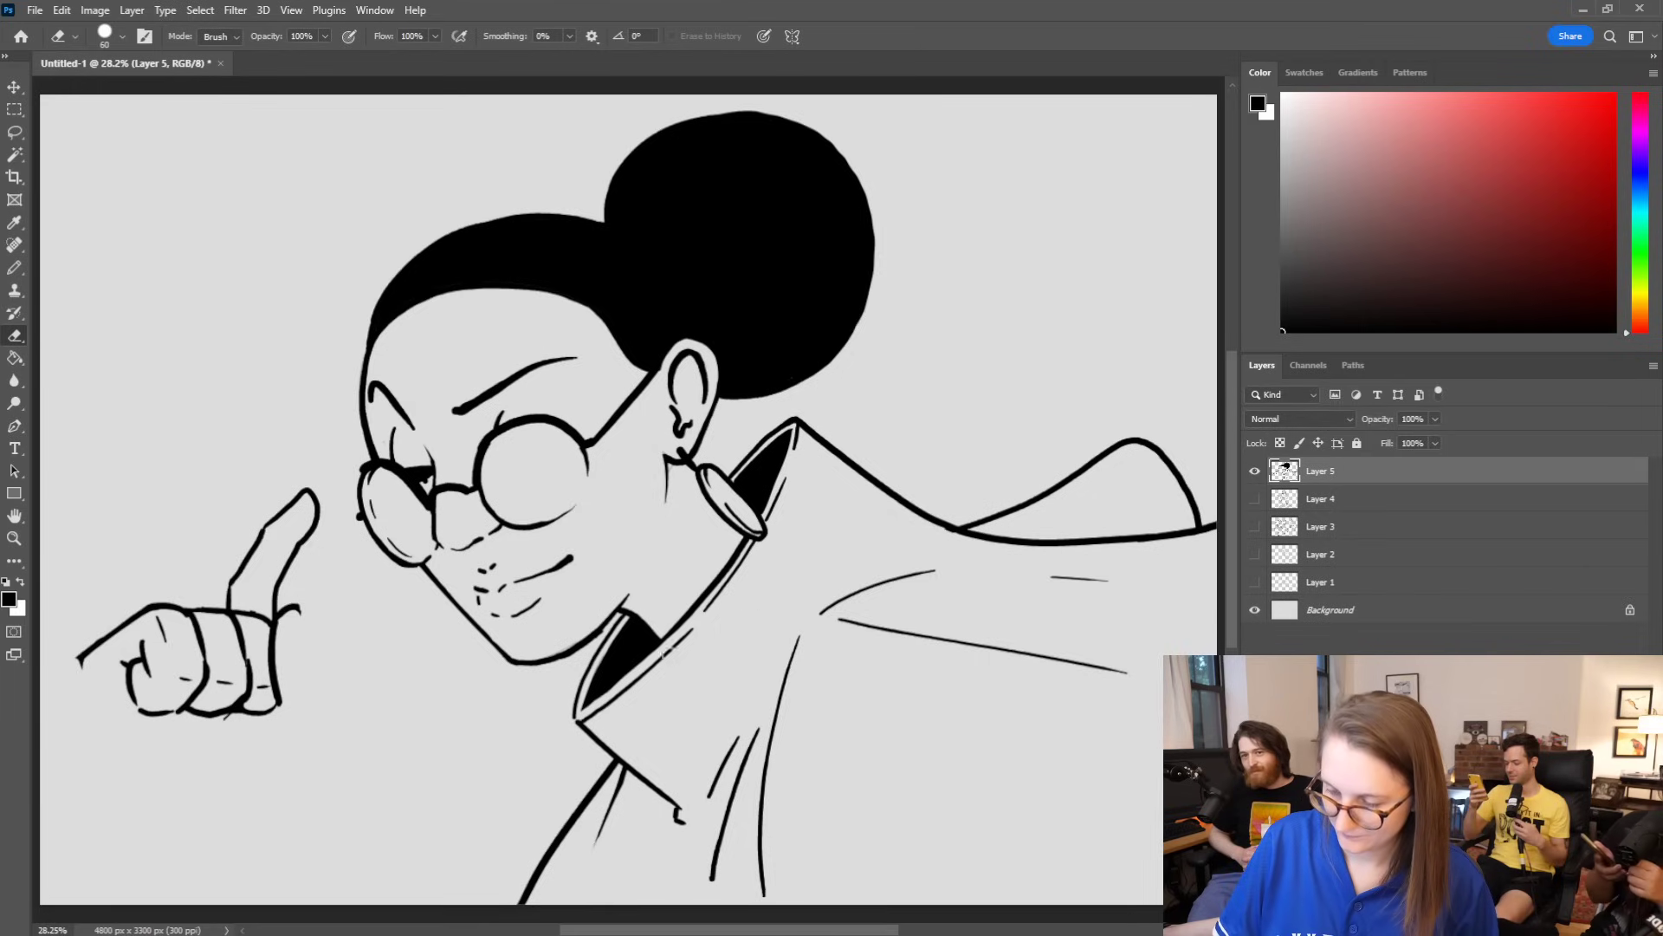
key(b)
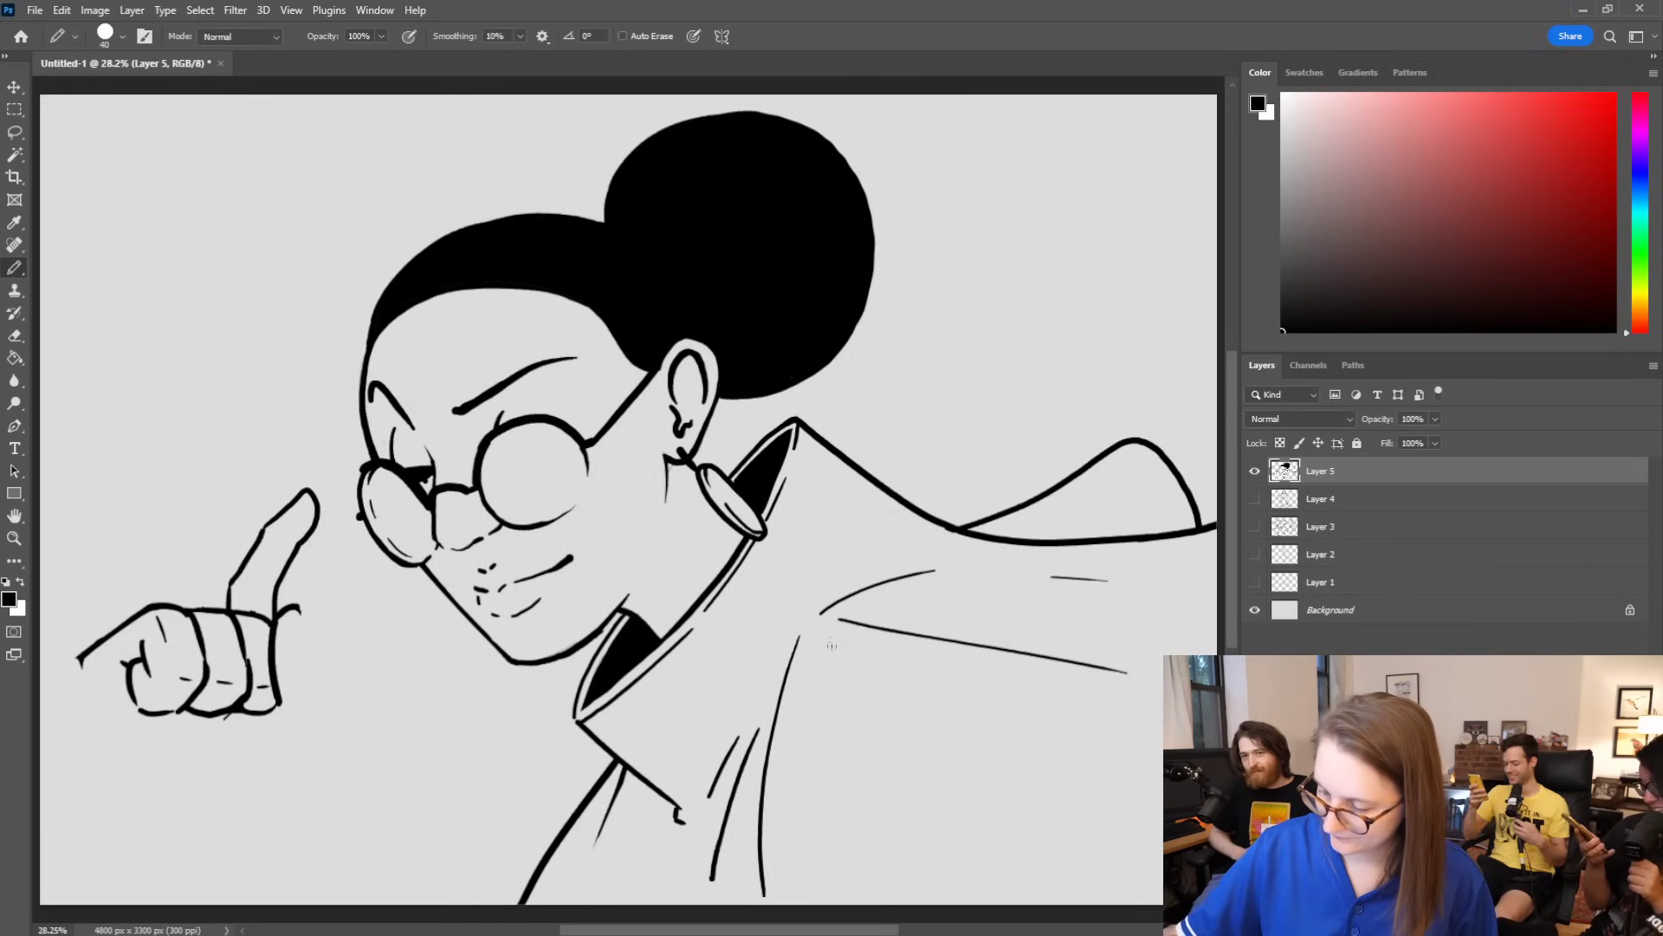
drag(821, 621, 1004, 904)
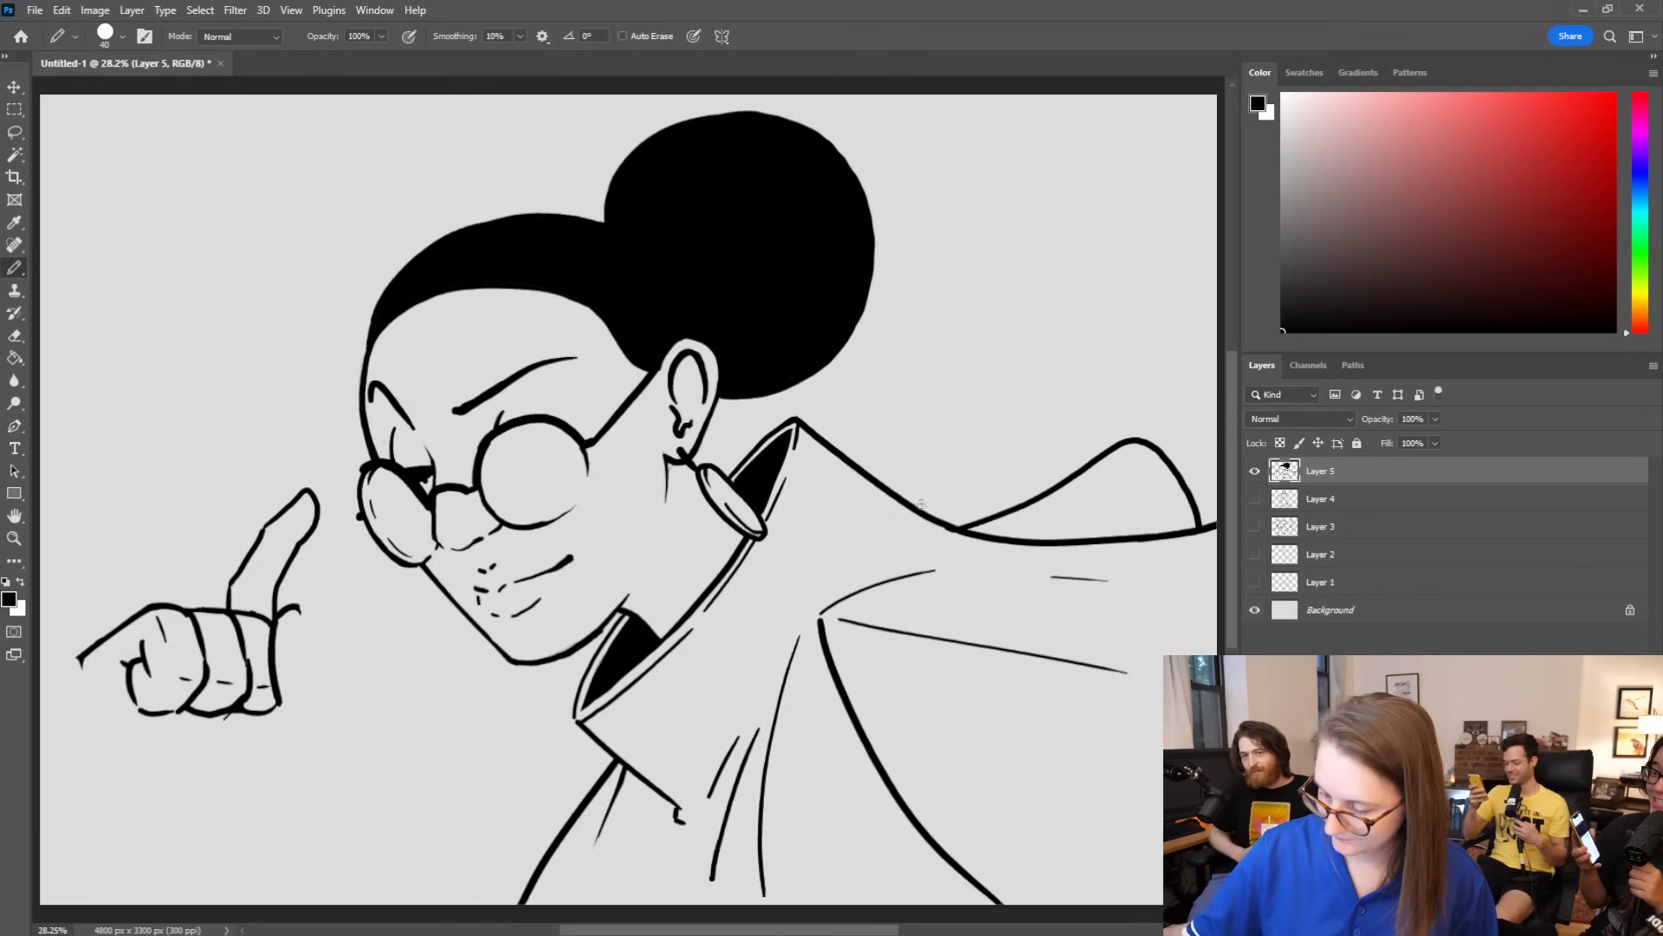
key(ctrl+z)
mouse_move(881, 631)
mouse_down()
mouse_move(869, 675)
mouse_move(927, 904)
mouse_up()
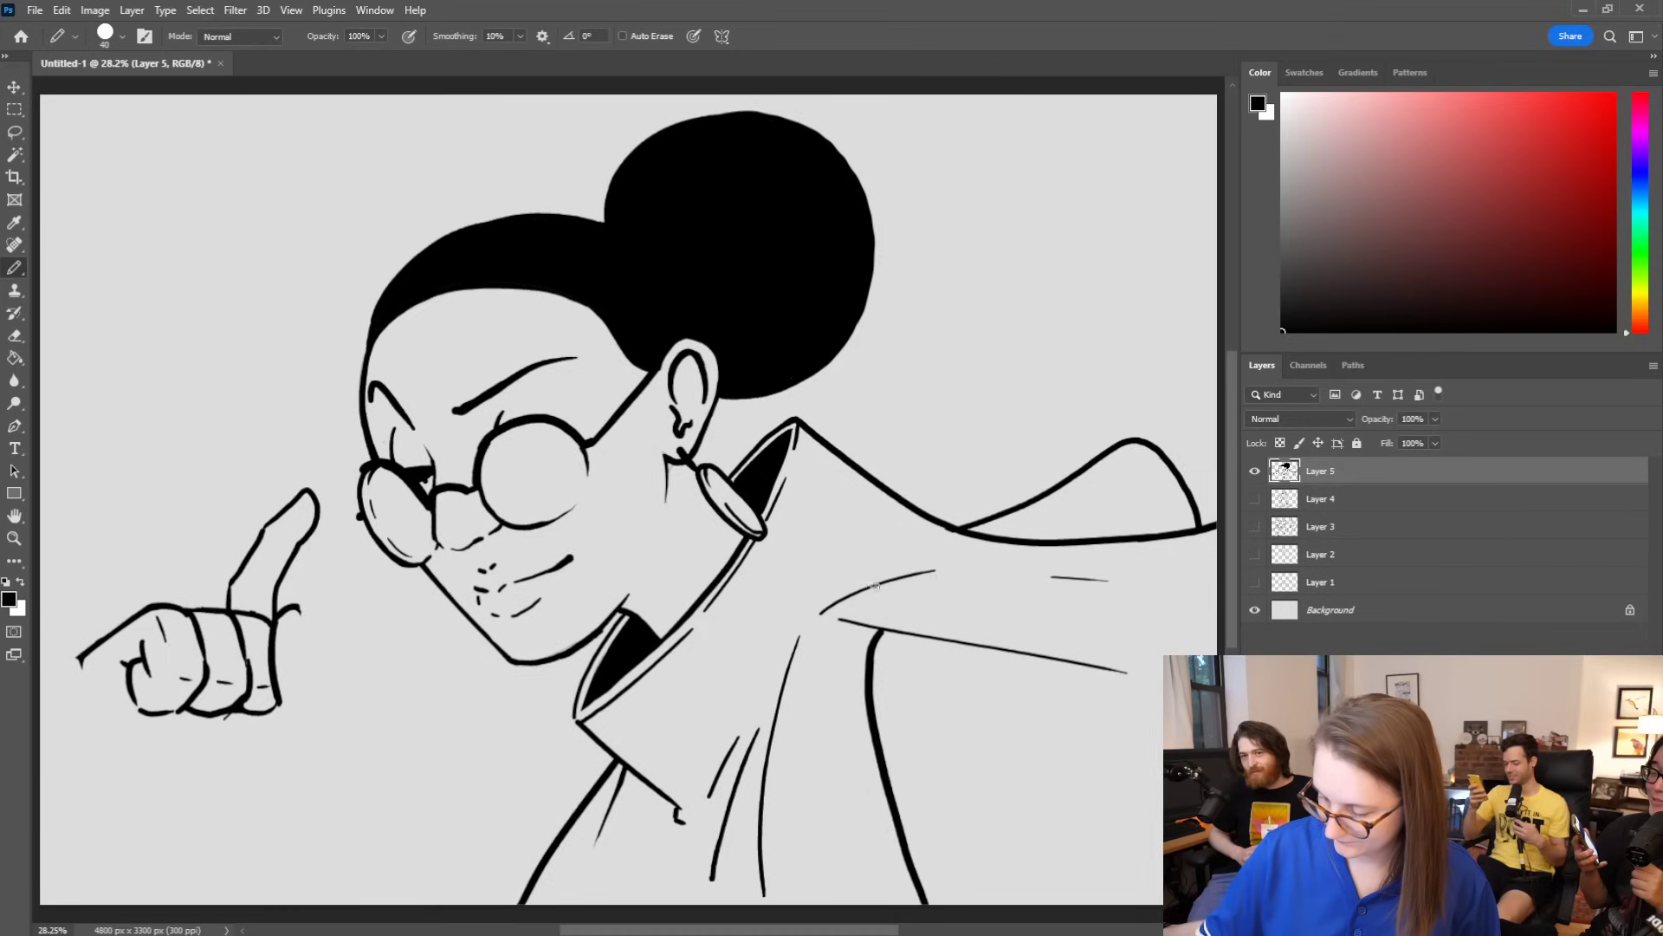
key(ctrl+z)
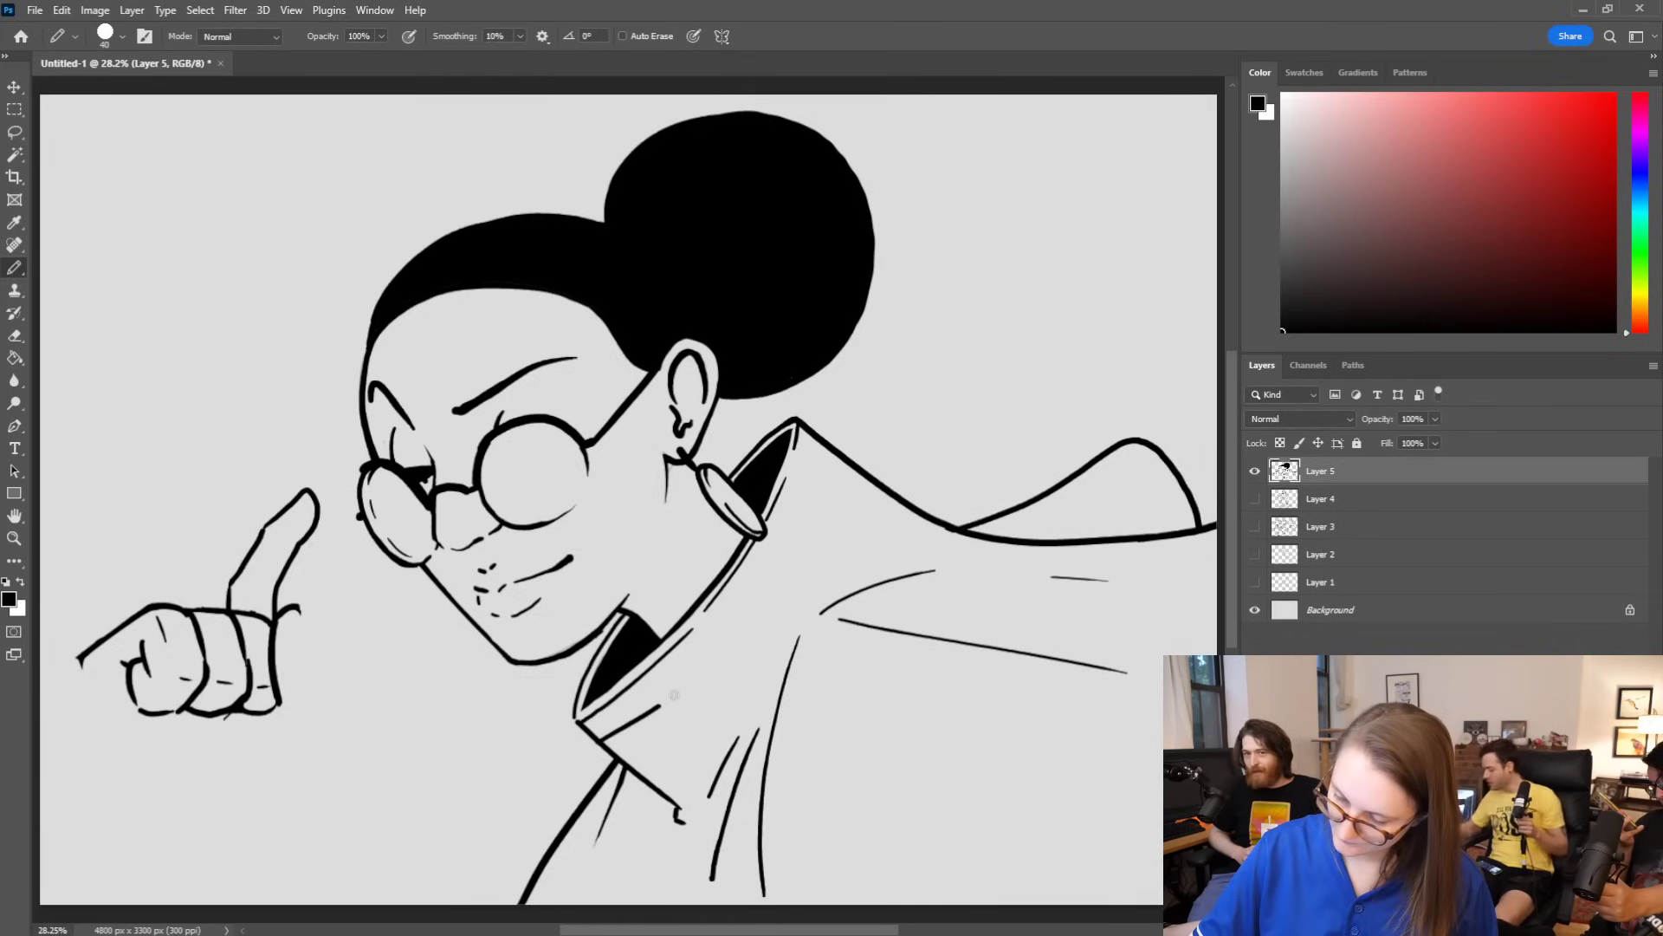
Step: Ink a seam line parallel to the collar's outer edge and add thin slanted reflection lines across both glasses lenses
drag(820, 453, 749, 607)
key(ctrl+z)
mouse_move(823, 442)
mouse_down()
mouse_move(763, 582)
mouse_move(612, 733)
mouse_up()
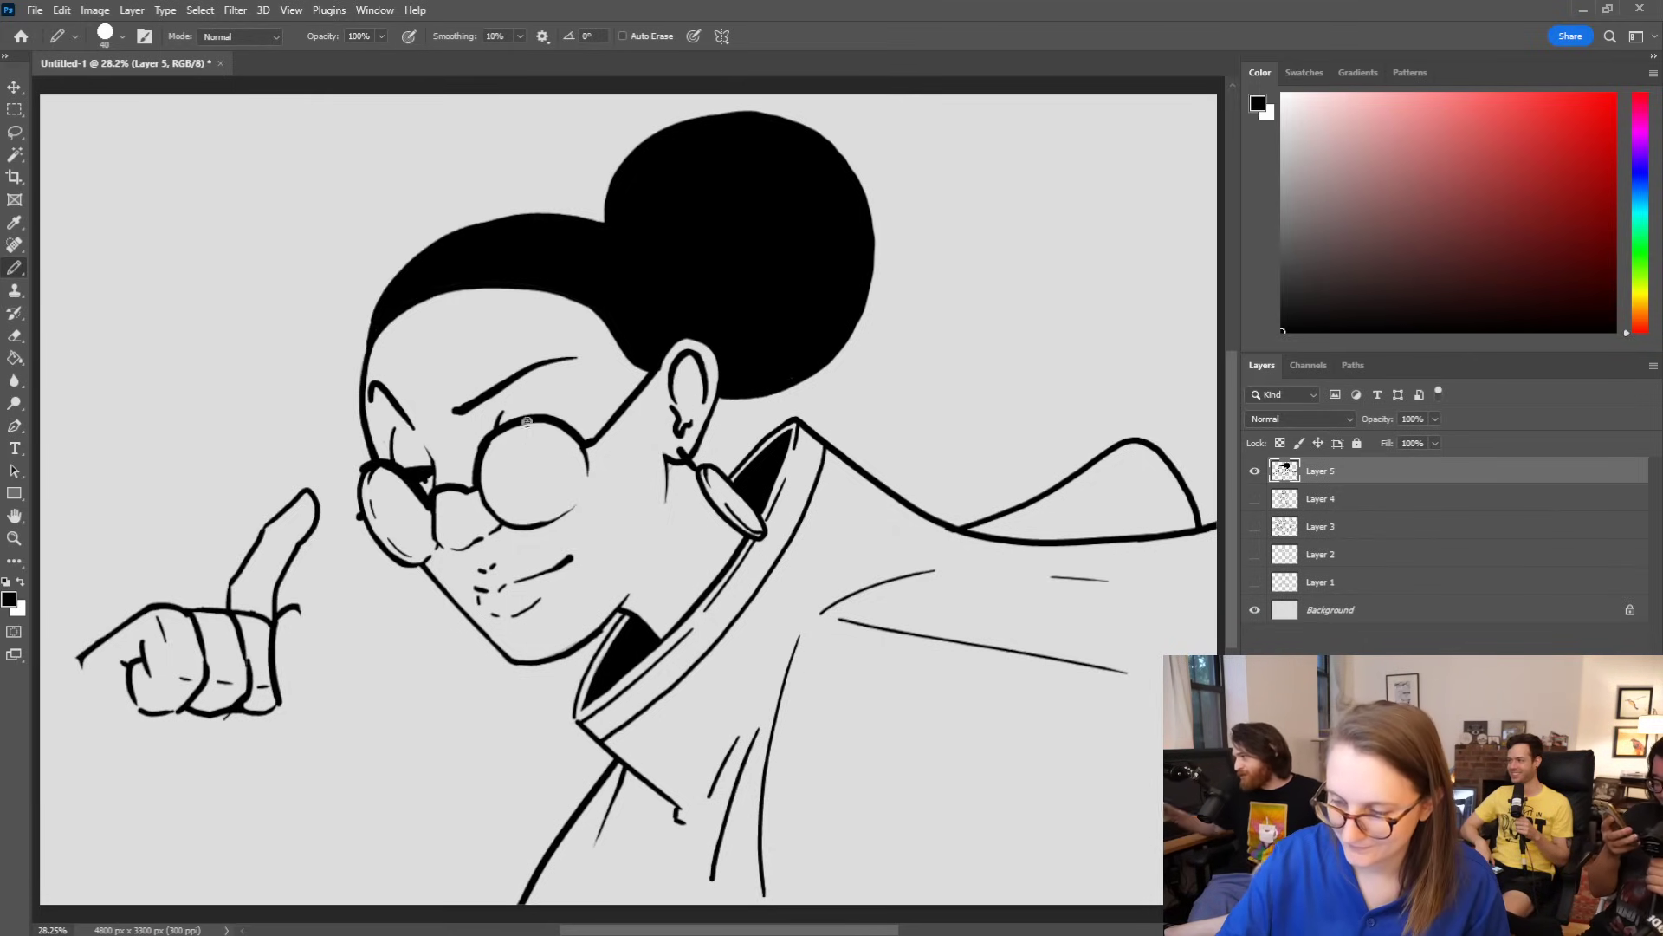
mouse_move(524, 424)
mouse_down()
mouse_move(494, 499)
mouse_move(530, 499)
mouse_up()
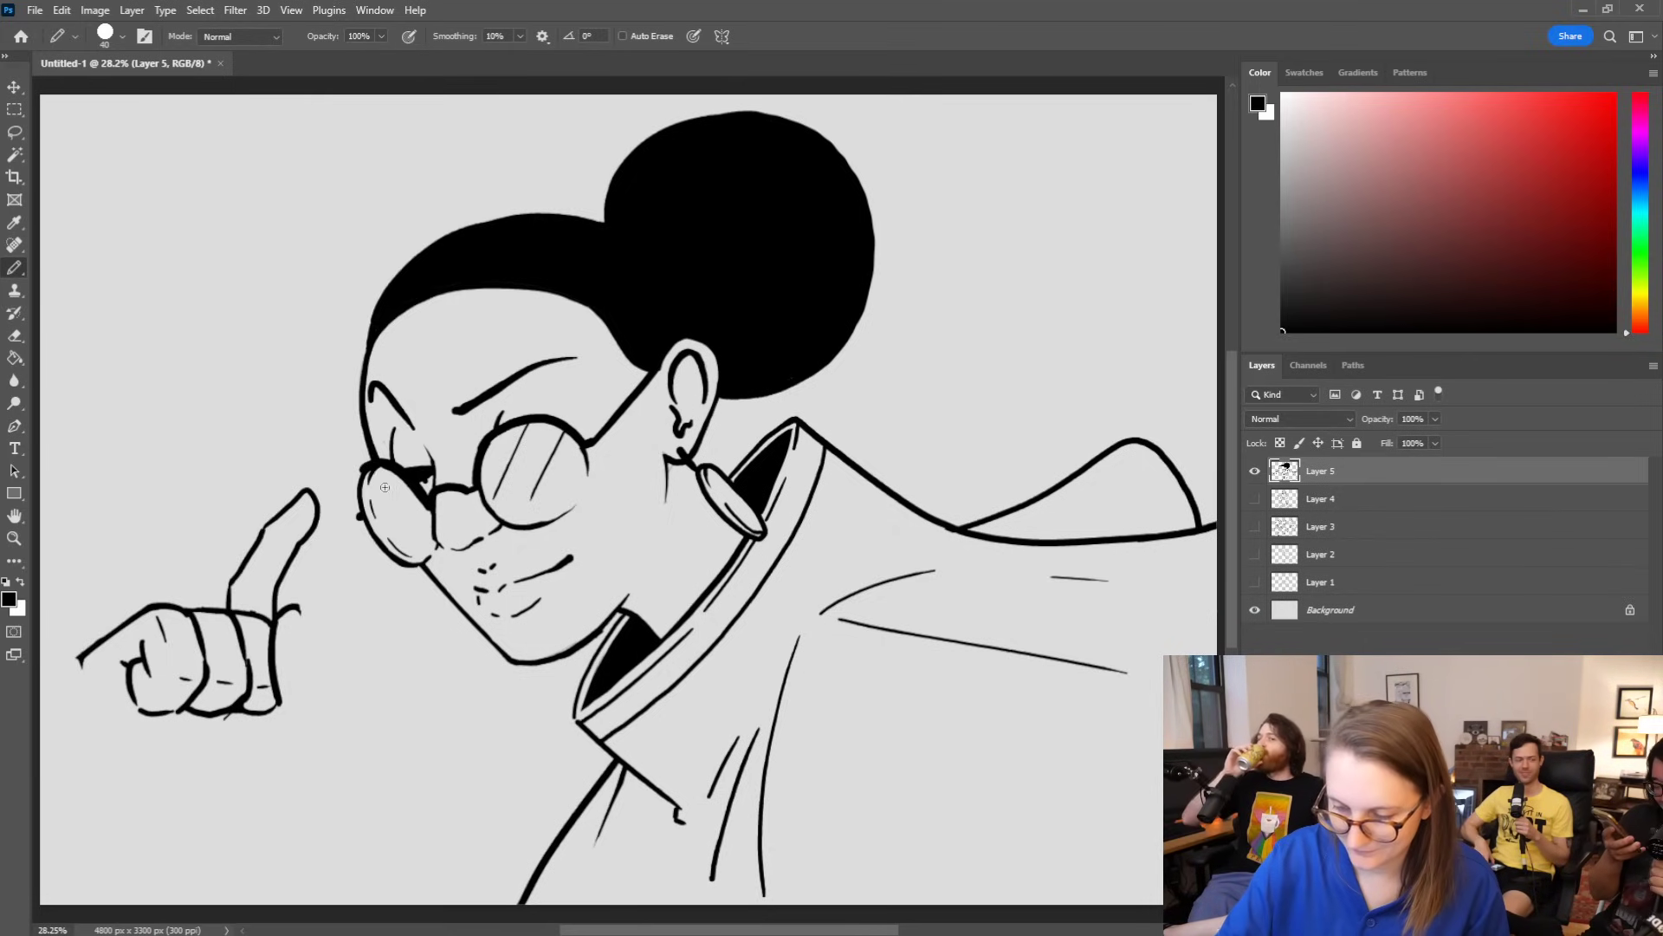
mouse_move(389, 466)
mouse_down()
mouse_move(392, 530)
mouse_move(413, 481)
mouse_move(403, 563)
mouse_up()
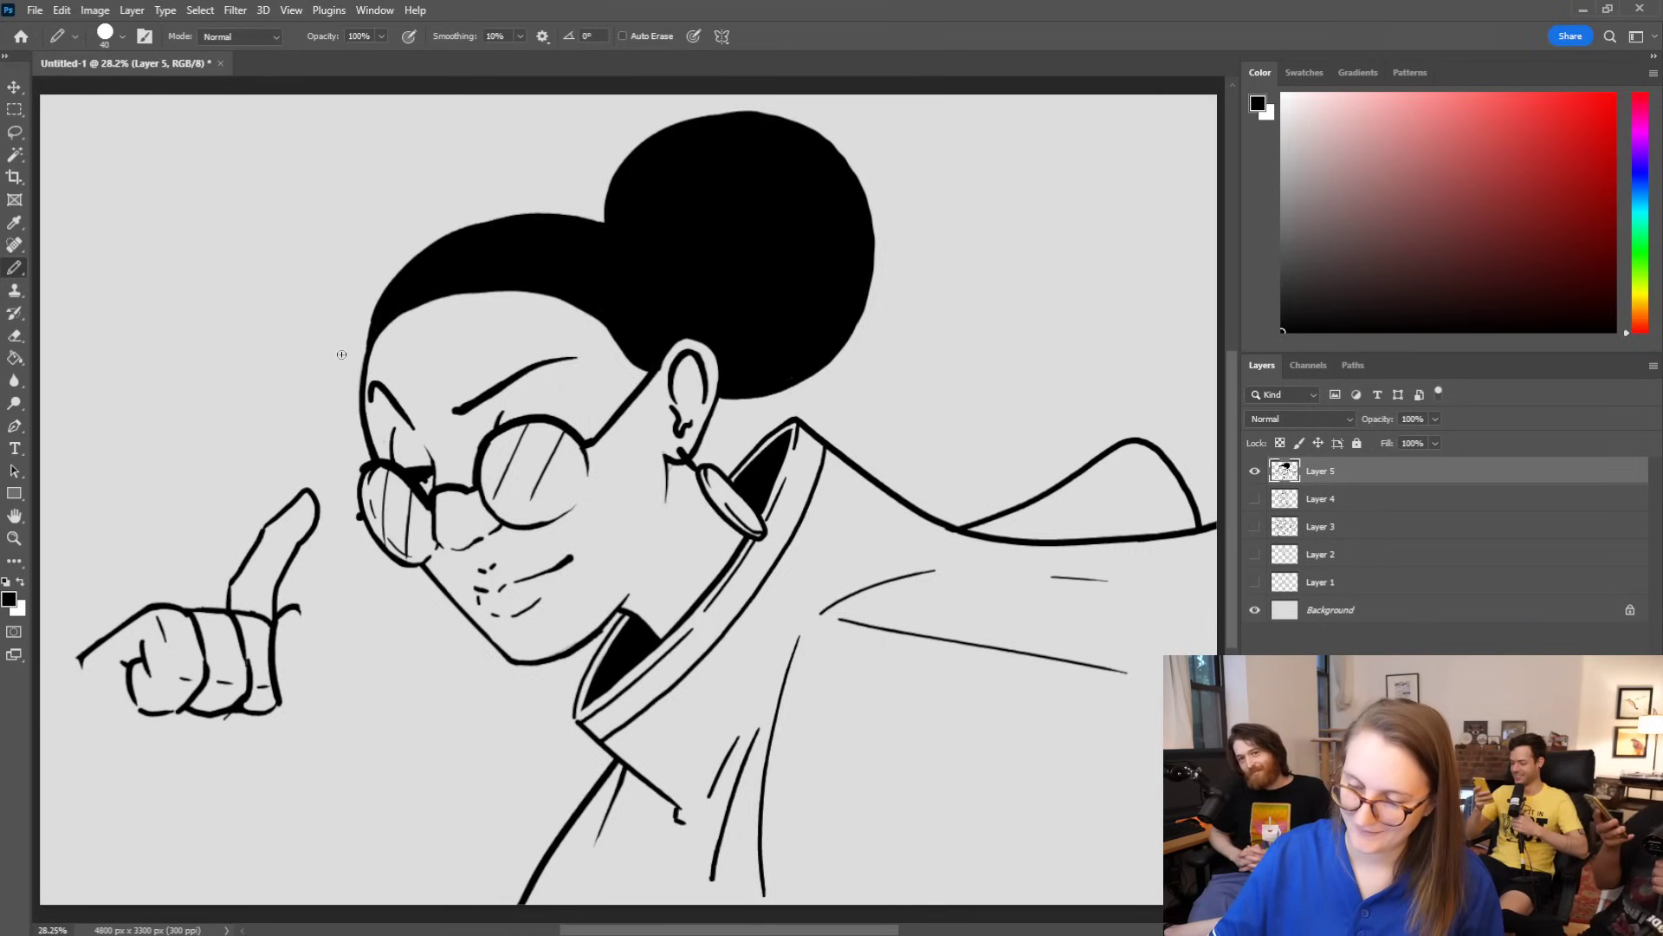
Step: Erase the outer line beside the last curled finger and draw the near side of the hand down to the wrist
key(e)
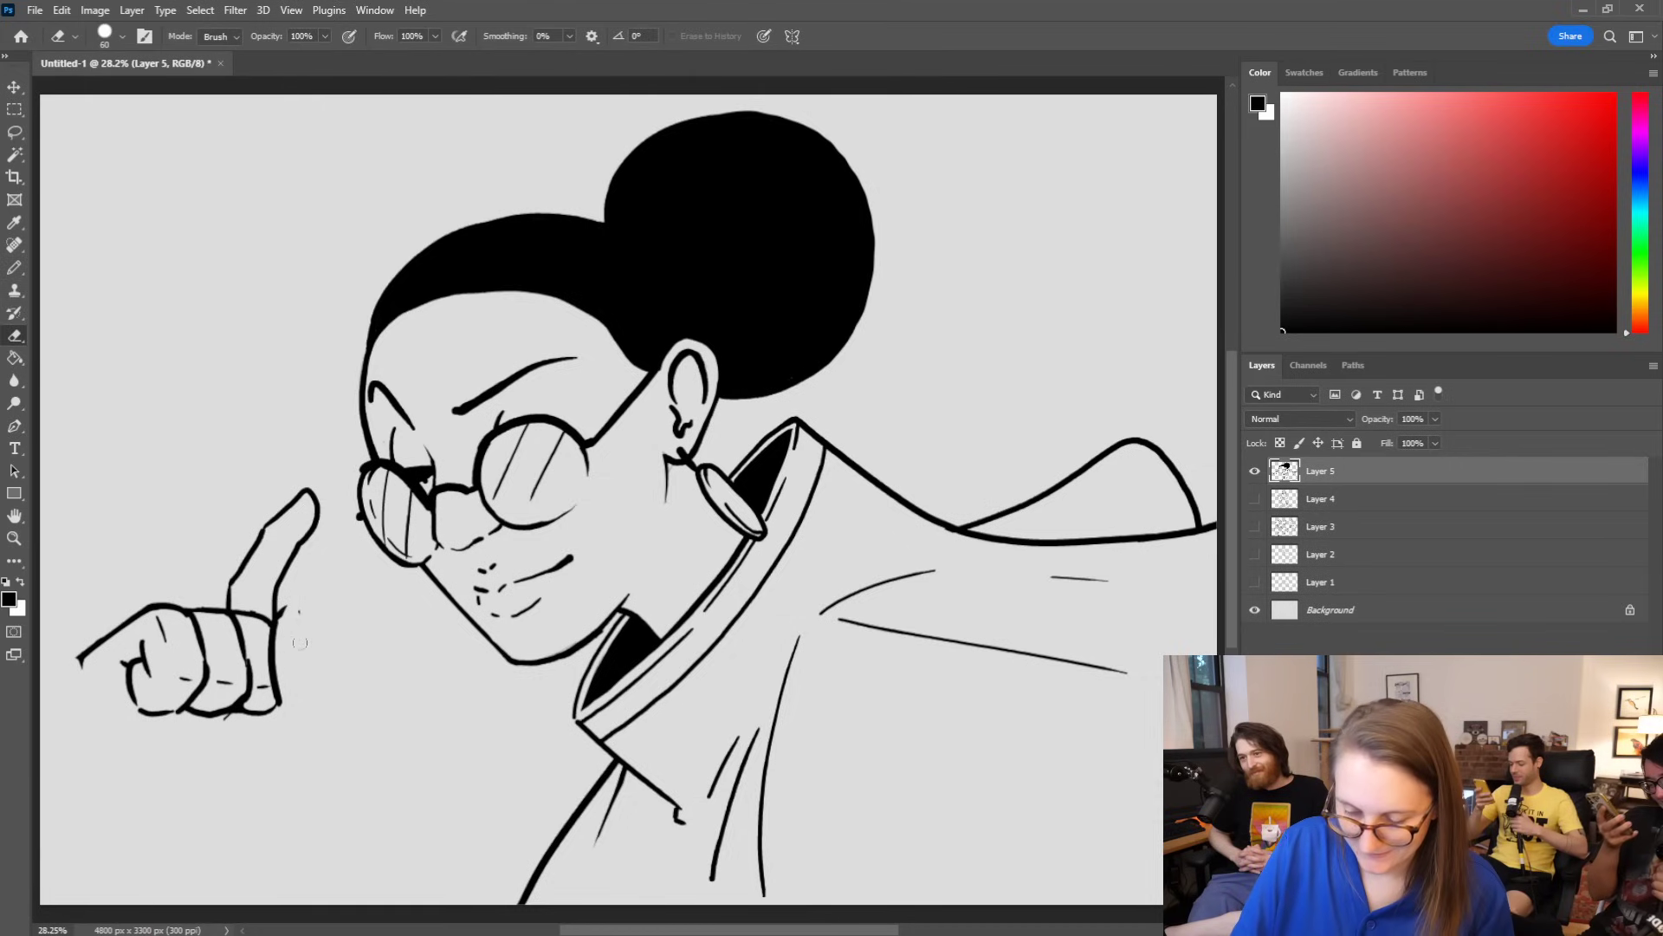
mouse_move(279, 609)
mouse_down()
mouse_move(274, 704)
mouse_move(275, 597)
mouse_move(347, 675)
mouse_move(270, 648)
mouse_move(265, 604)
mouse_move(343, 652)
mouse_move(365, 698)
mouse_move(354, 782)
mouse_up()
key(b)
key(ctrl+z)
key(ctrl+z)
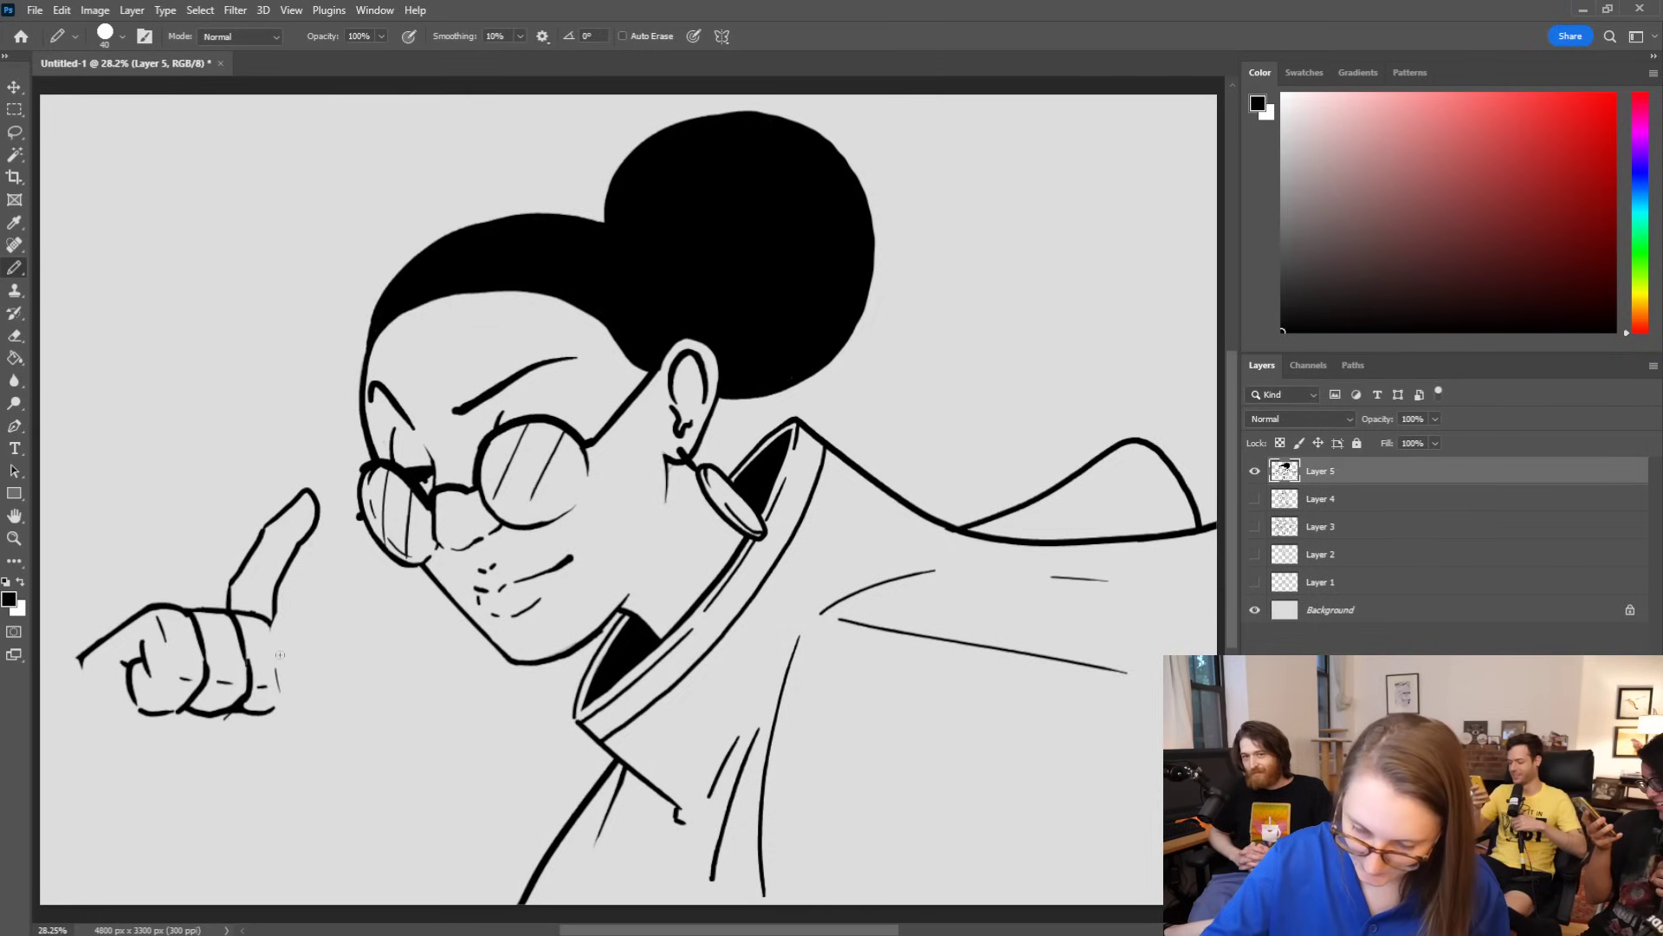
mouse_move(273, 642)
mouse_down()
mouse_move(296, 614)
mouse_move(329, 691)
mouse_move(316, 802)
mouse_up()
Step: Draw the far side of the hand from the knuckle to the wrist and add short creases beneath the curled fingers
drag(79, 658, 126, 828)
key(ctrl+z)
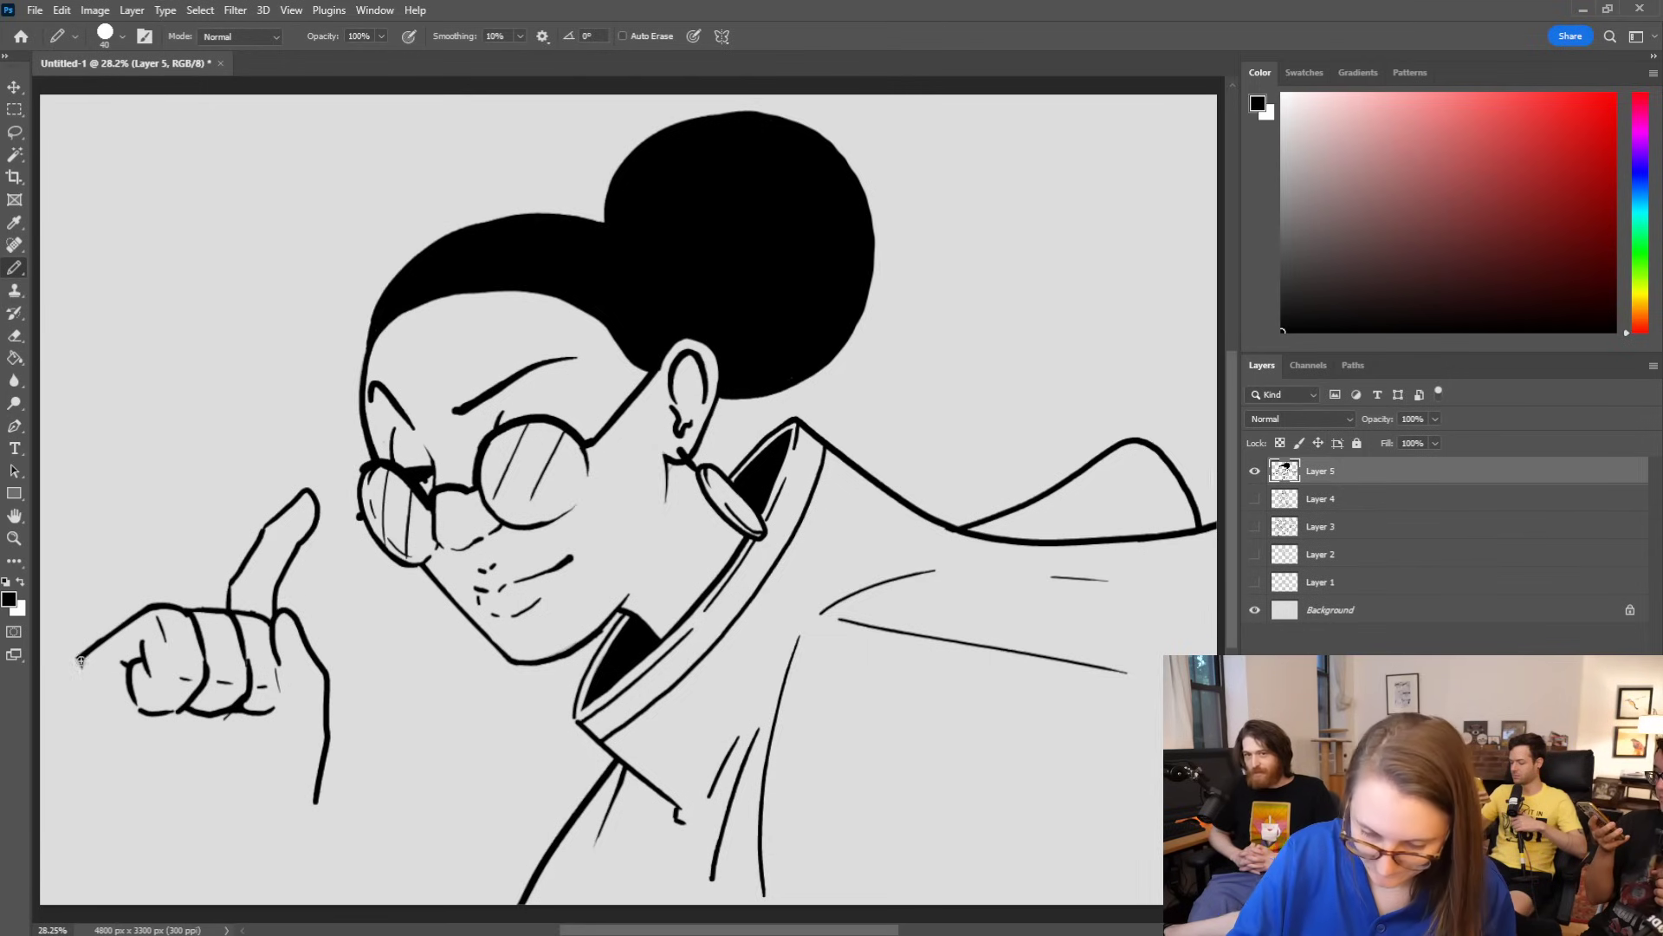
mouse_move(98, 645)
mouse_down()
mouse_move(84, 693)
mouse_move(108, 799)
mouse_move(156, 836)
mouse_up()
drag(133, 698, 218, 748)
key(ctrl+z)
mouse_move(133, 699)
mouse_down()
mouse_move(161, 727)
mouse_move(259, 738)
mouse_up()
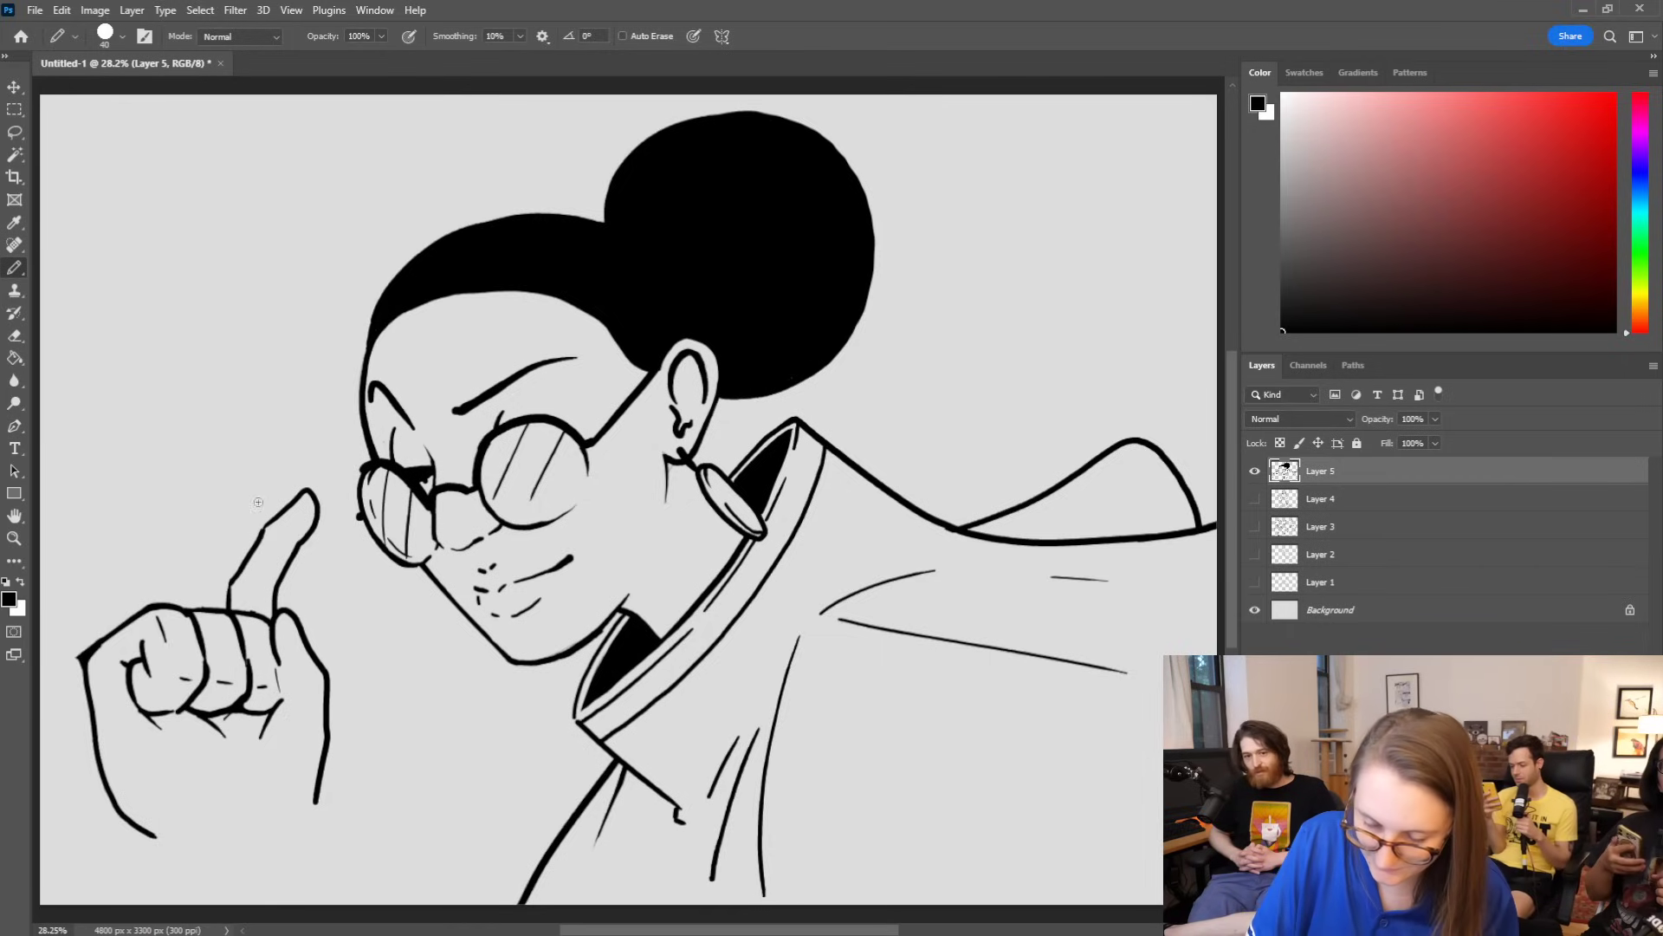
Step: Add thin contour lines along the raised and curled fingers and darken the small crease inside the curled fingertip
drag(282, 526, 246, 580)
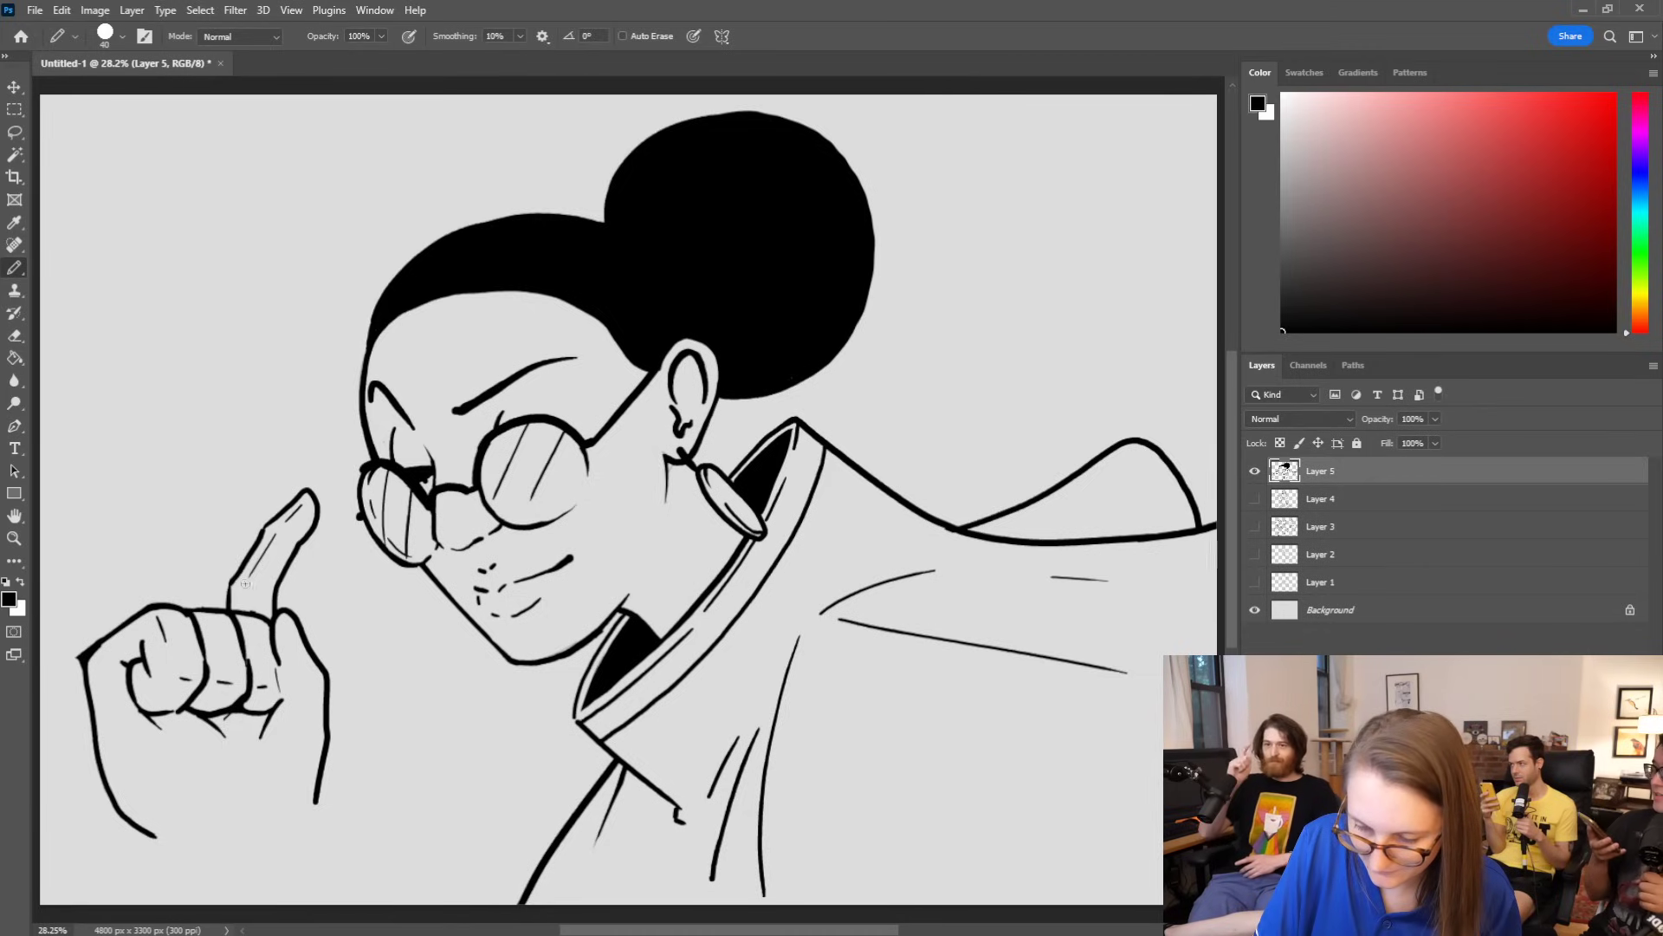
drag(163, 625, 151, 678)
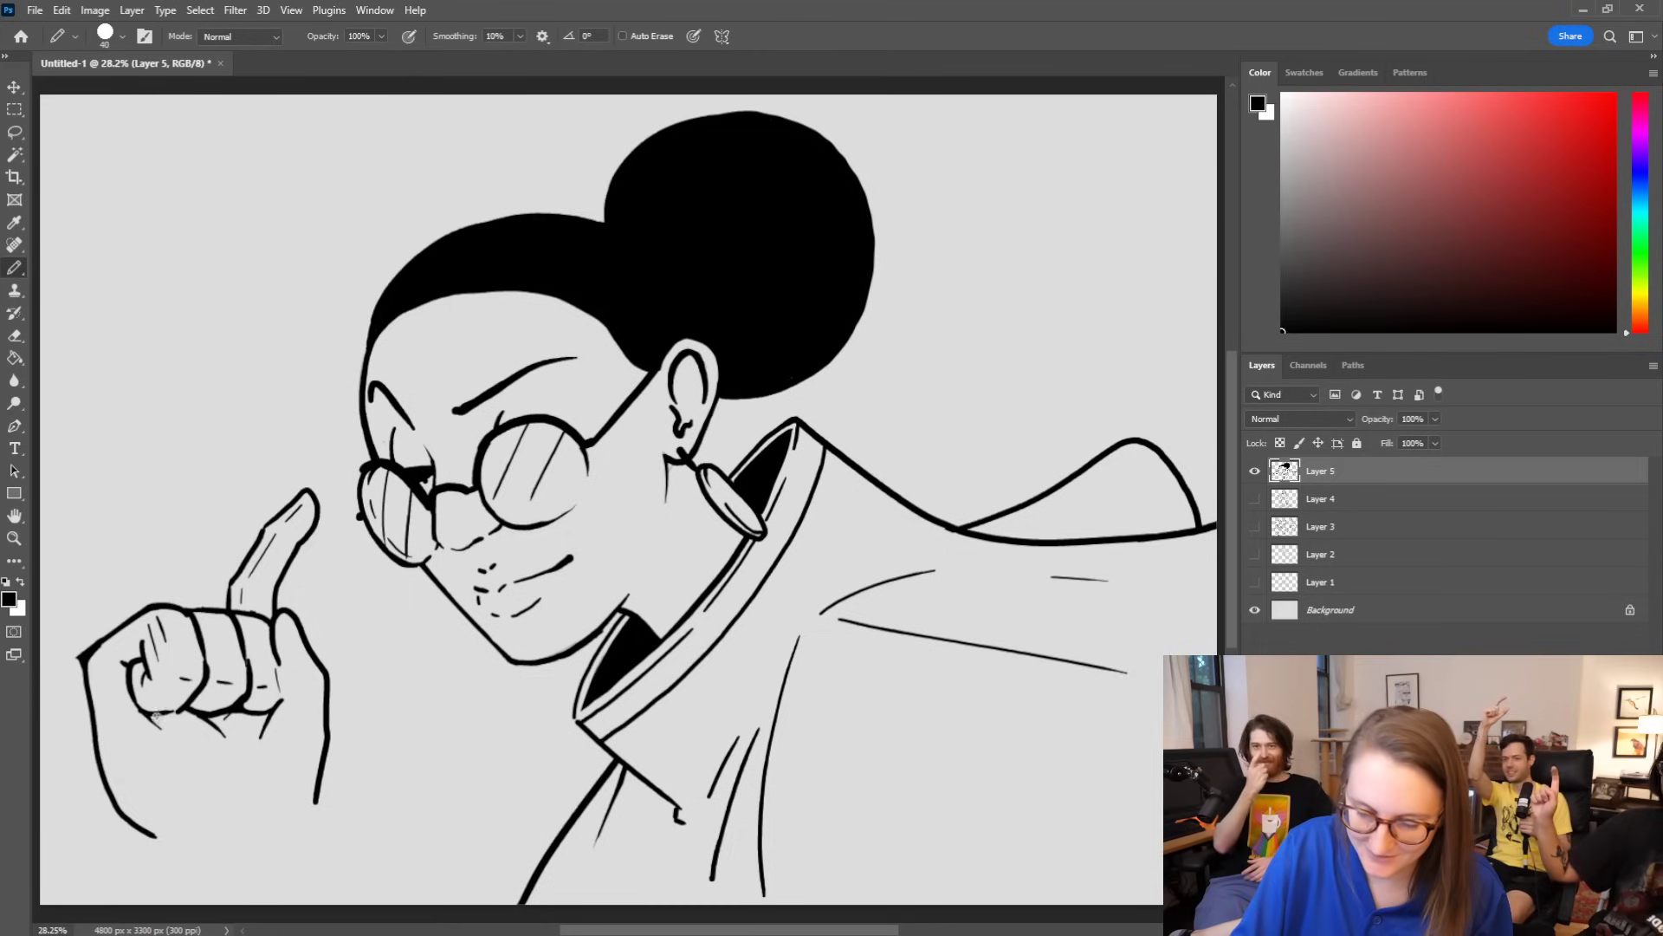
key(e)
key(b)
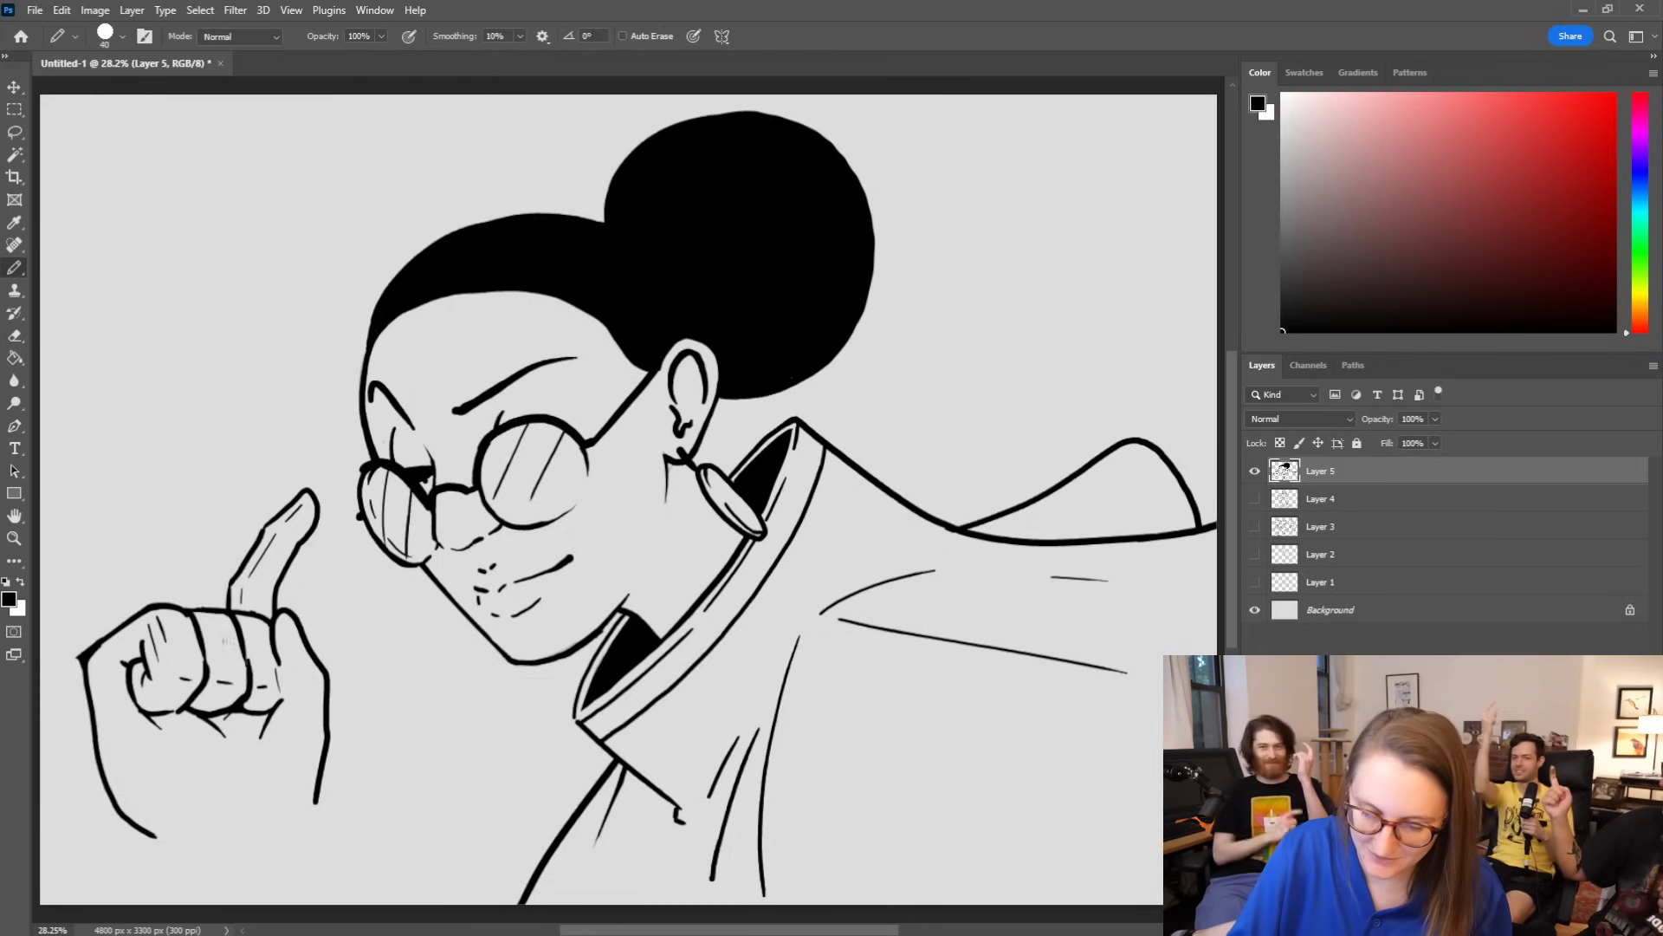
key(e)
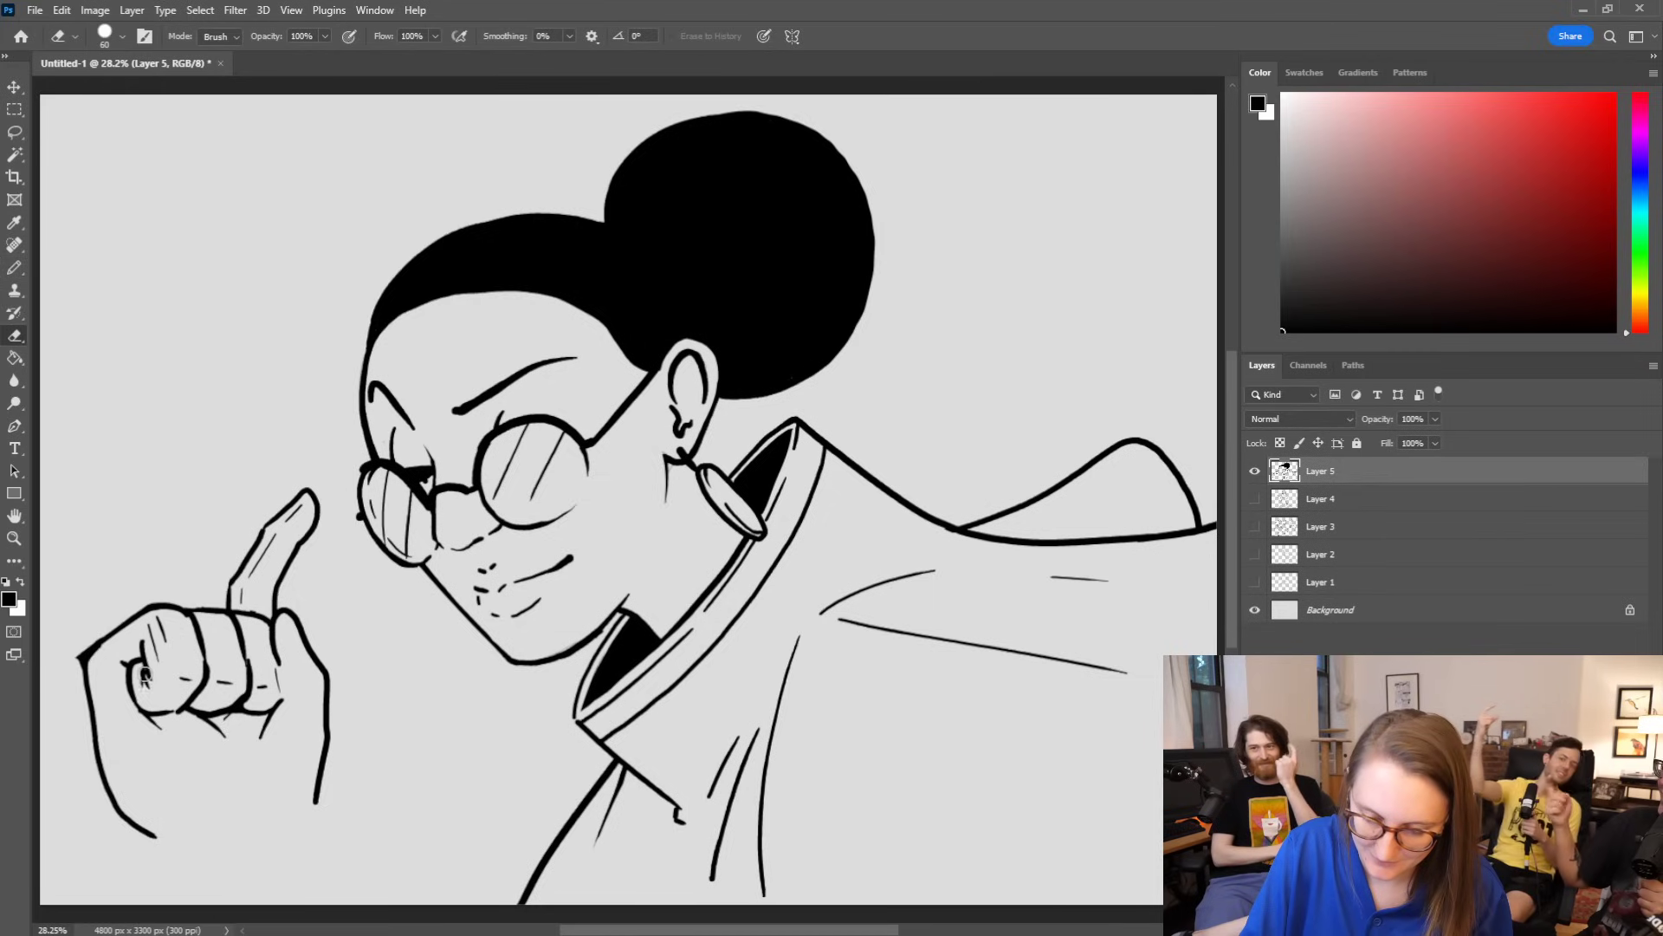
key(b)
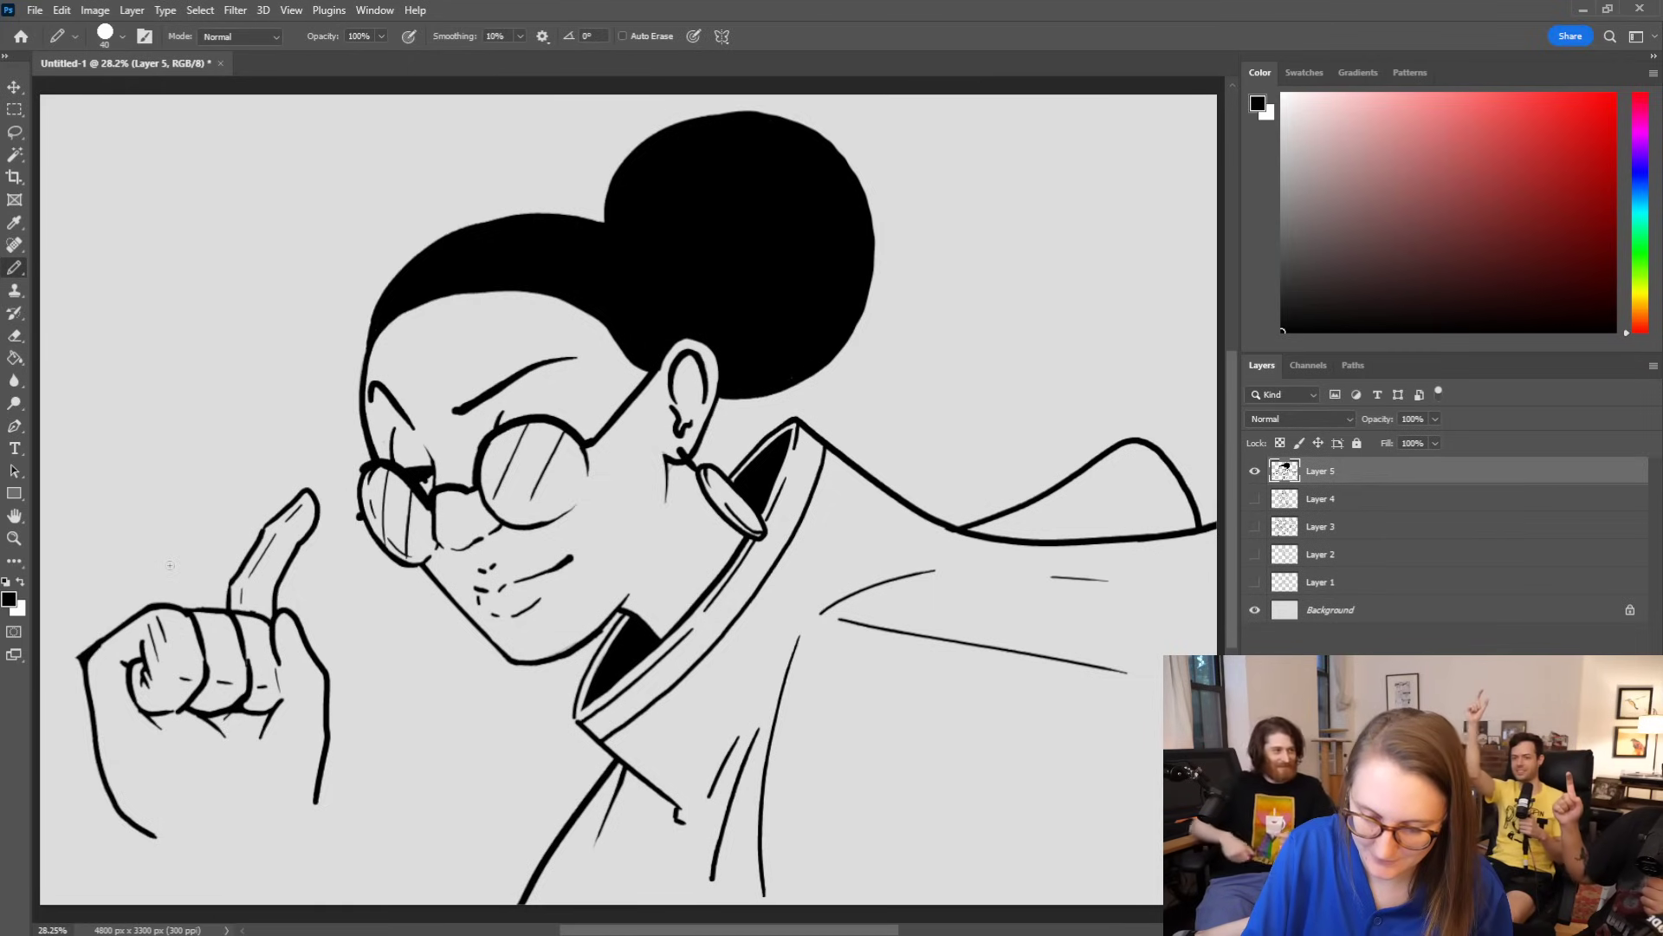
Step: Ink the edge between the last curled finger and the palm, then erase the stray marks beside it
key(e)
key(b)
mouse_move(275, 654)
mouse_down()
mouse_move(284, 703)
mouse_move(315, 696)
mouse_move(288, 666)
mouse_up()
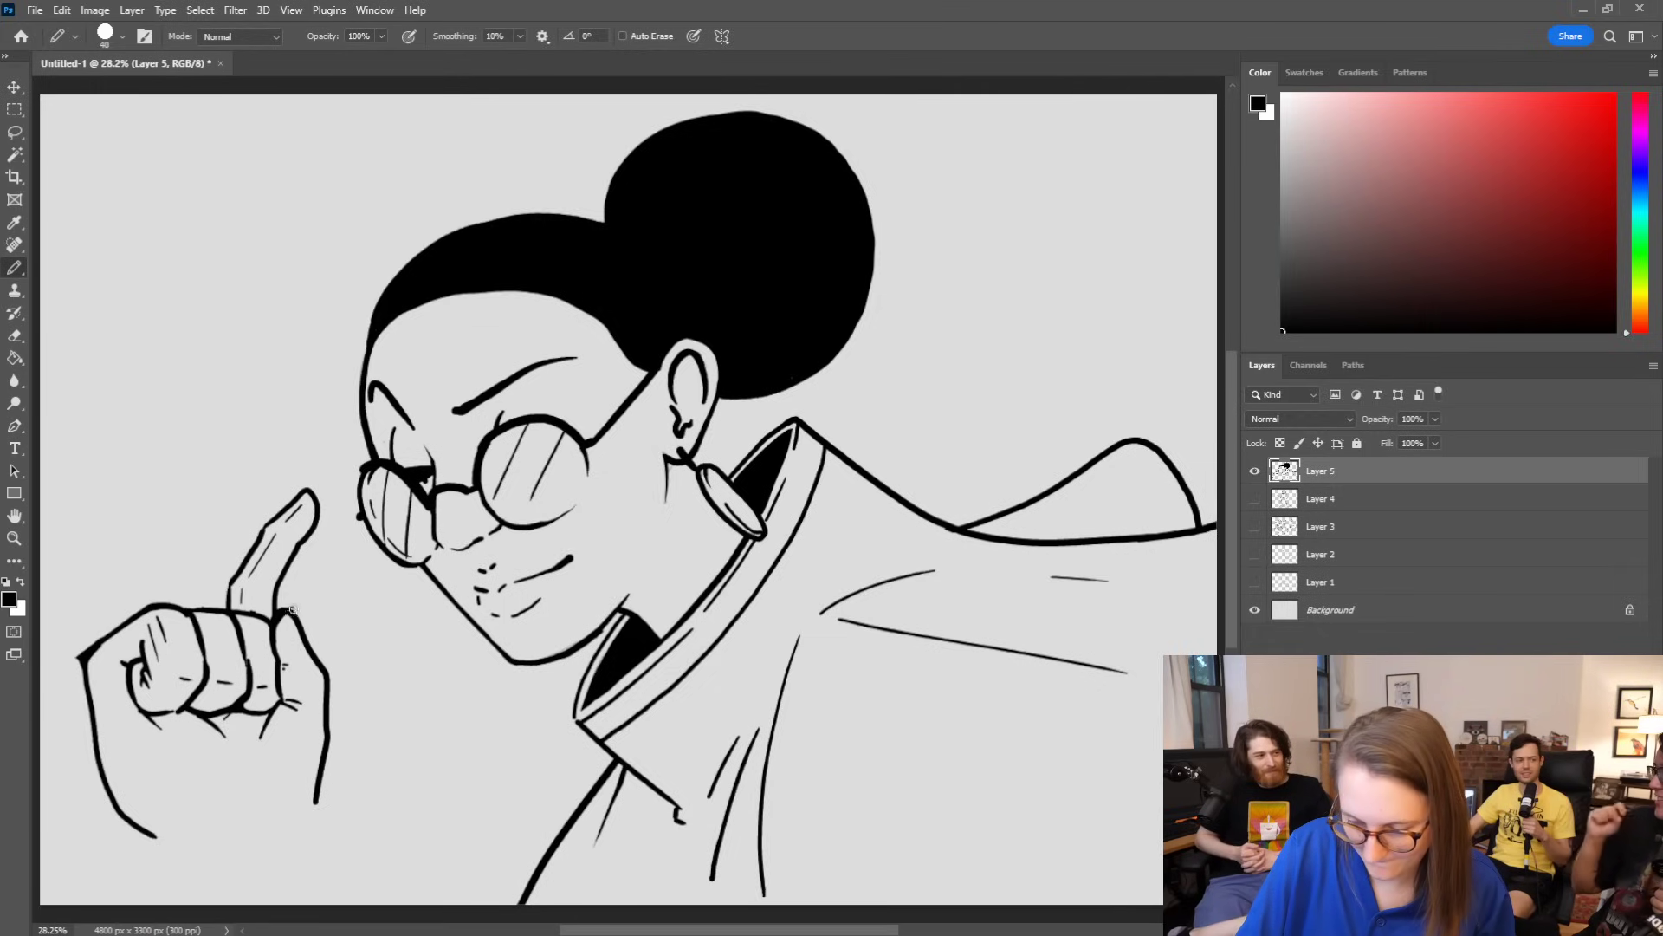
key(e)
drag(298, 626, 305, 653)
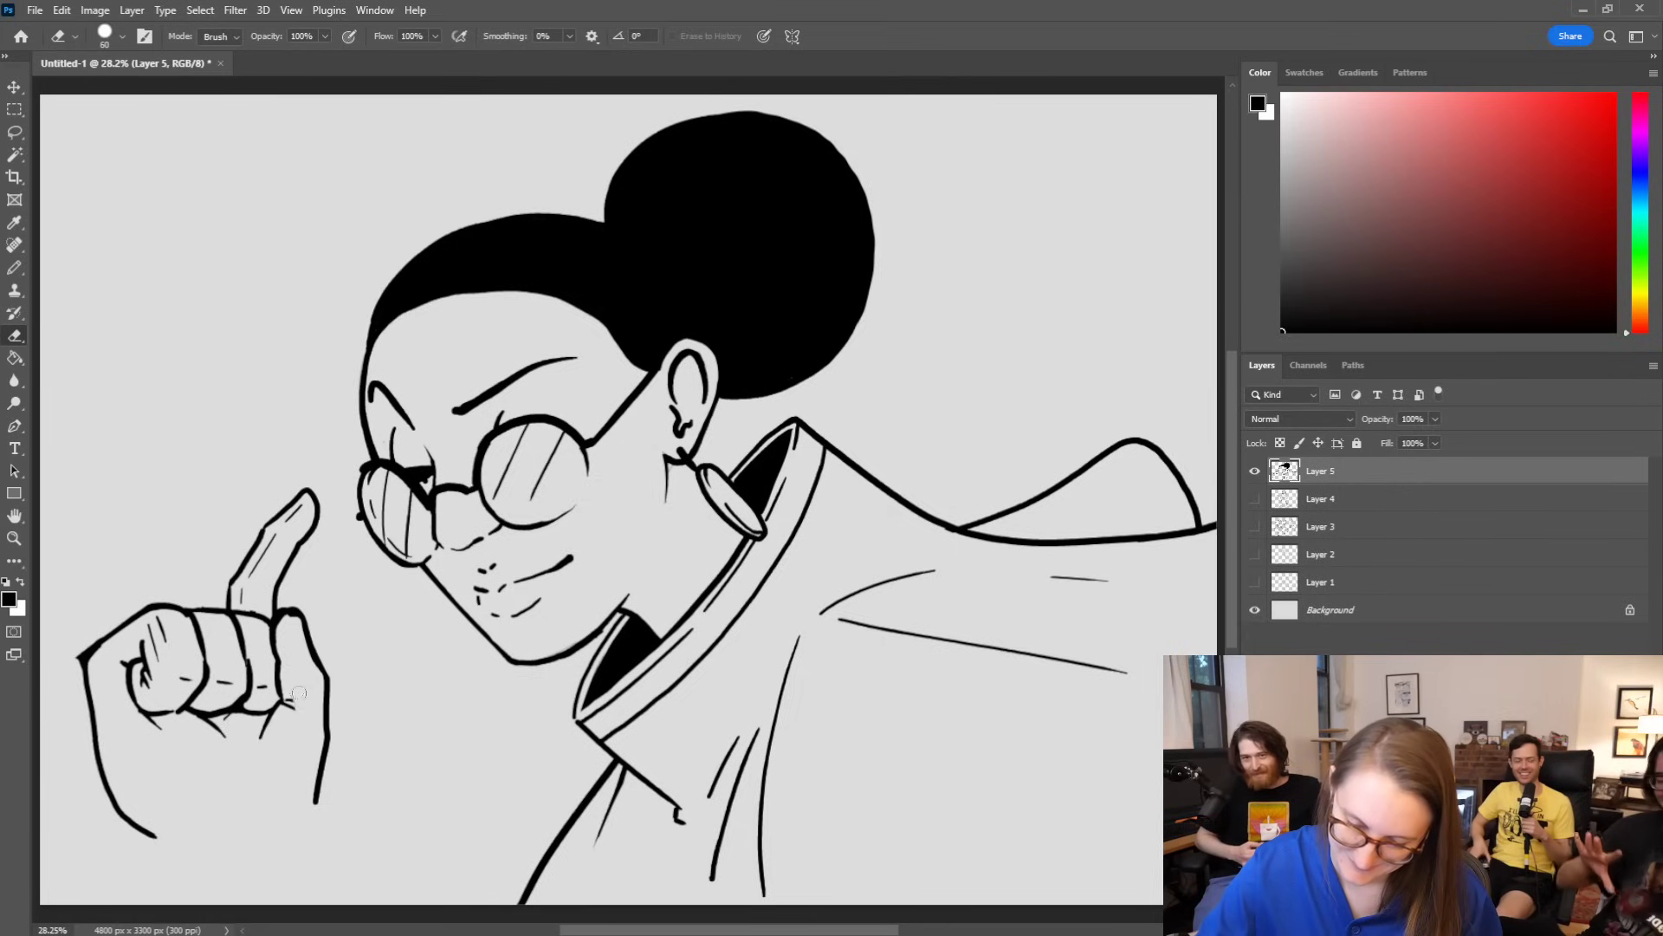
Step: Redraw the hand's far outline as a slanted line flowing into the forearm at the canvas edge and erase the old curve
key(b)
mouse_move(86, 681)
mouse_down()
mouse_move(113, 790)
mouse_move(179, 847)
mouse_up()
key(ctrl+z)
mouse_move(84, 664)
mouse_down()
mouse_move(143, 822)
mouse_move(195, 903)
mouse_up()
key(e)
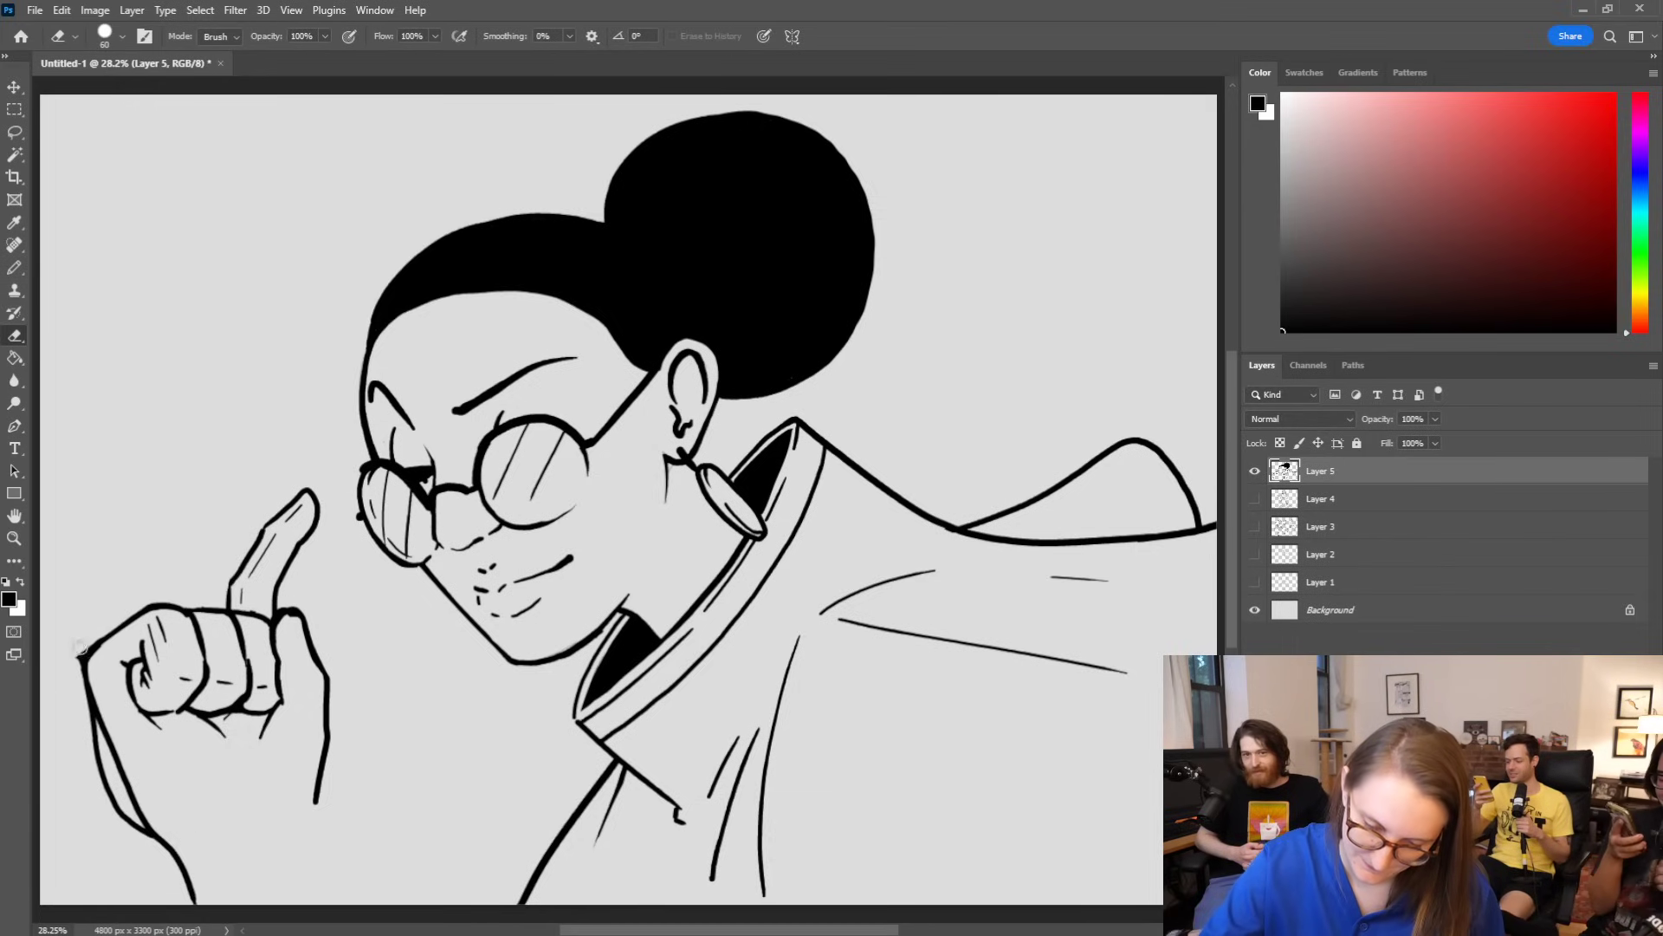
mouse_move(107, 629)
mouse_down()
mouse_move(82, 657)
mouse_move(95, 759)
mouse_up()
drag(86, 688, 114, 795)
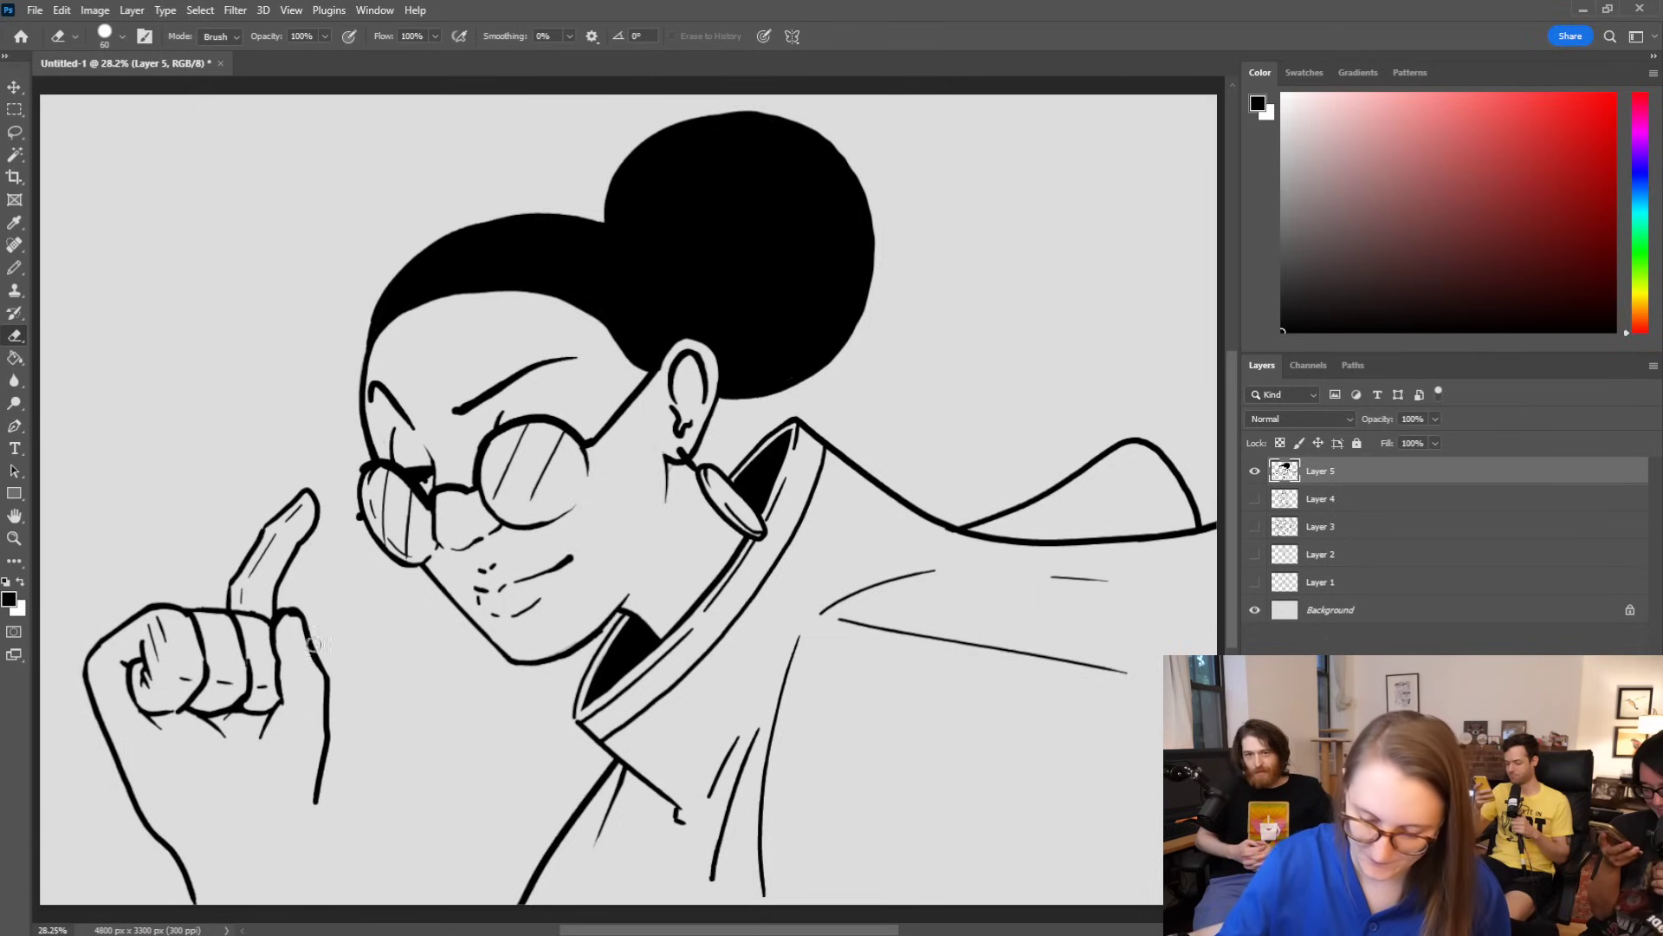
Step: Reshape the near side of the wrist and extend a diagonal forearm line from it to the canvas edge
key(b)
drag(326, 723, 314, 805)
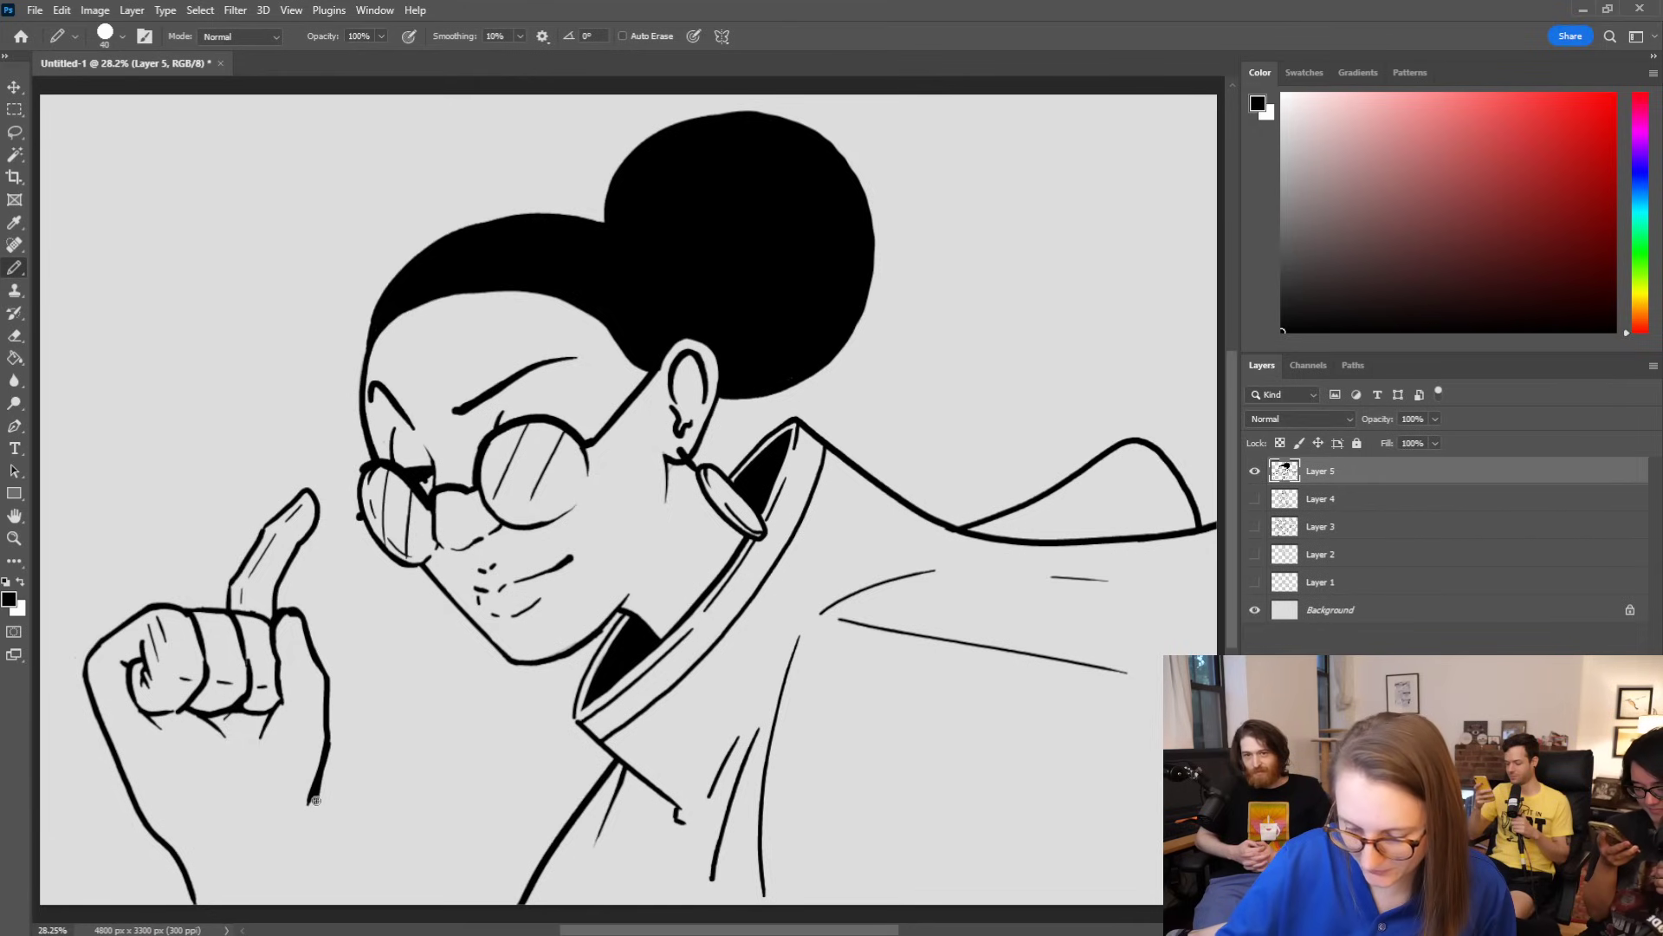
drag(318, 794, 381, 893)
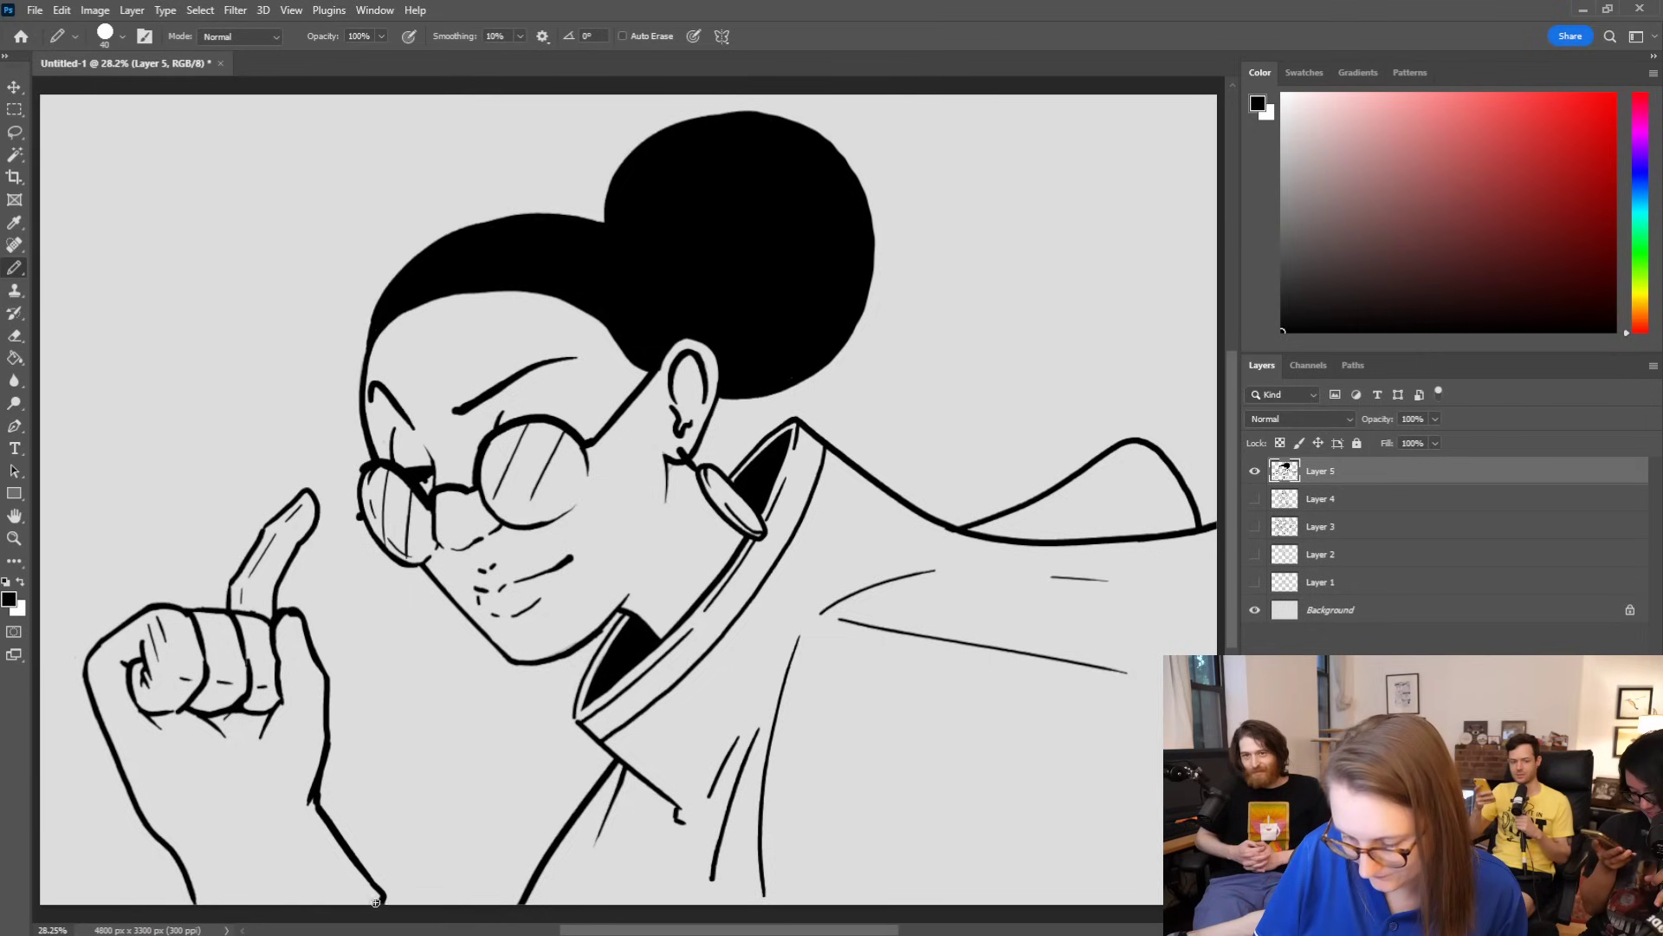
key(e)
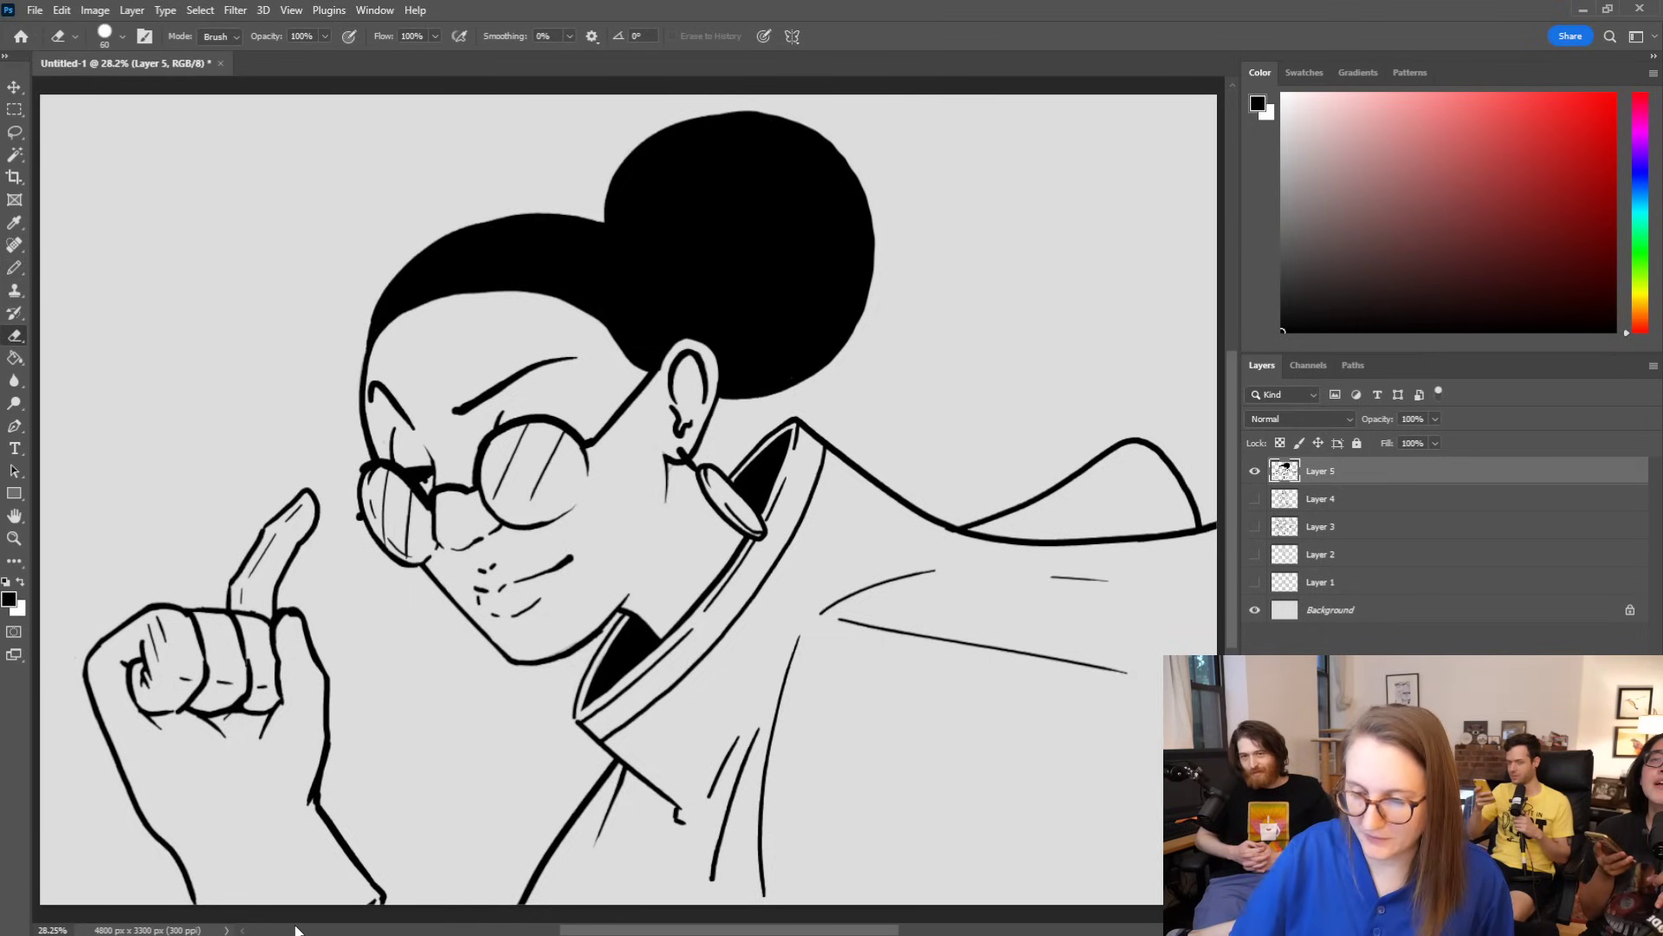
Step: Thicken both eyebrows into bolder tapered strokes and add a short curved crease above the larger lens
key(b)
mouse_move(416, 431)
mouse_down()
mouse_move(374, 388)
mouse_move(402, 407)
mouse_up()
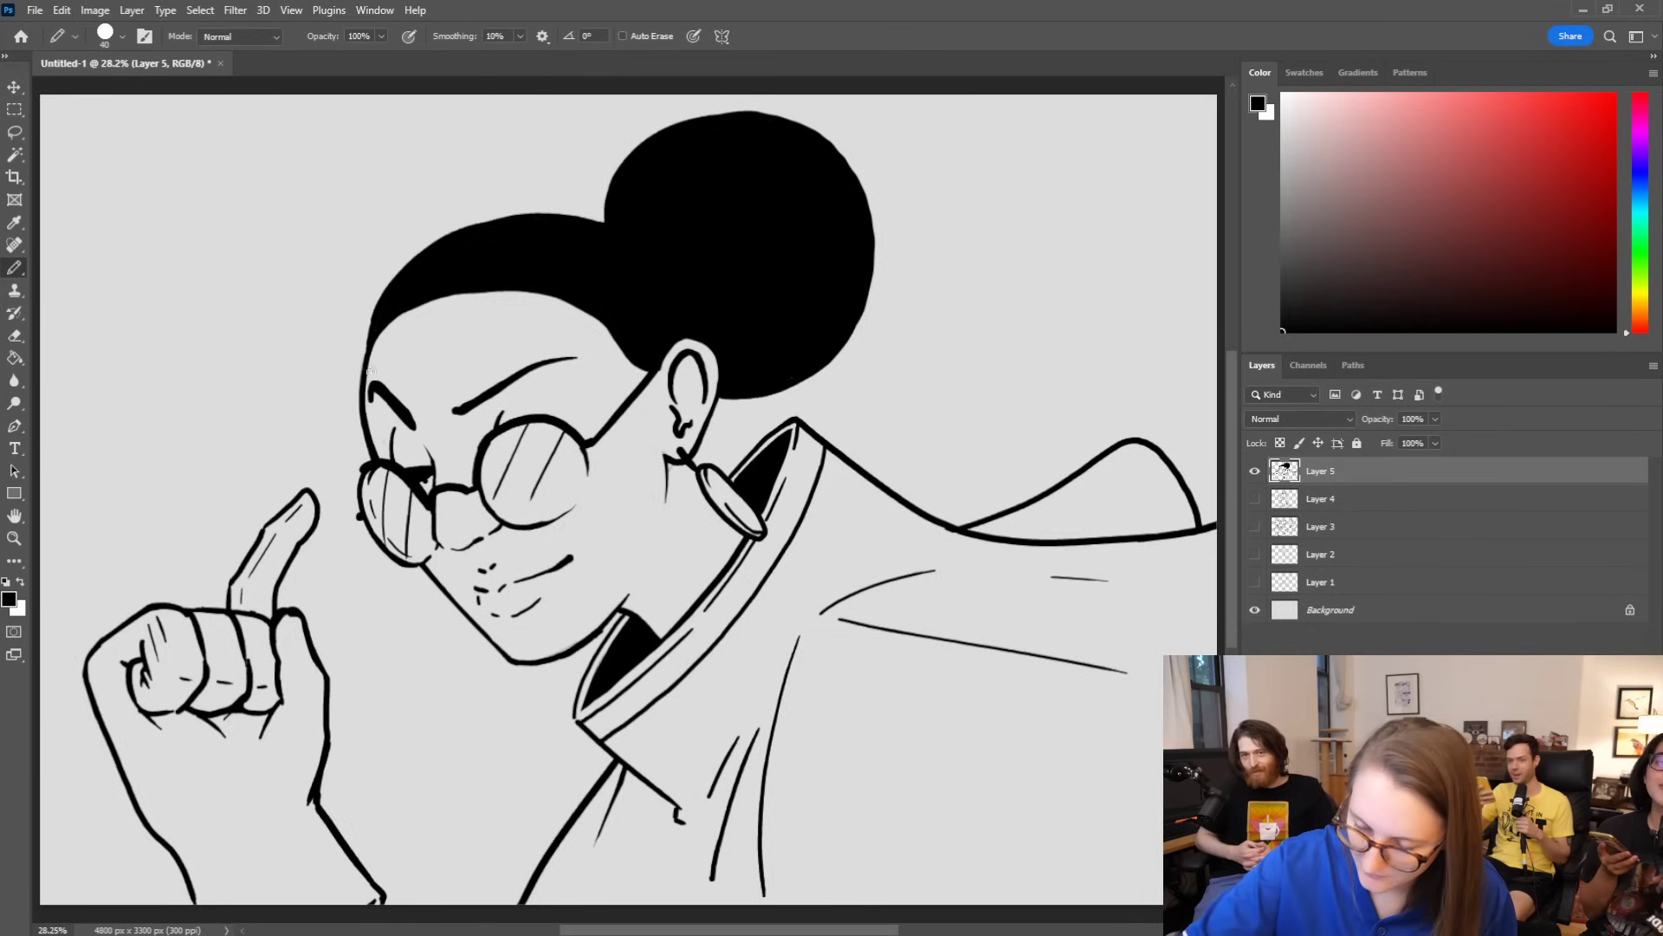
key(e)
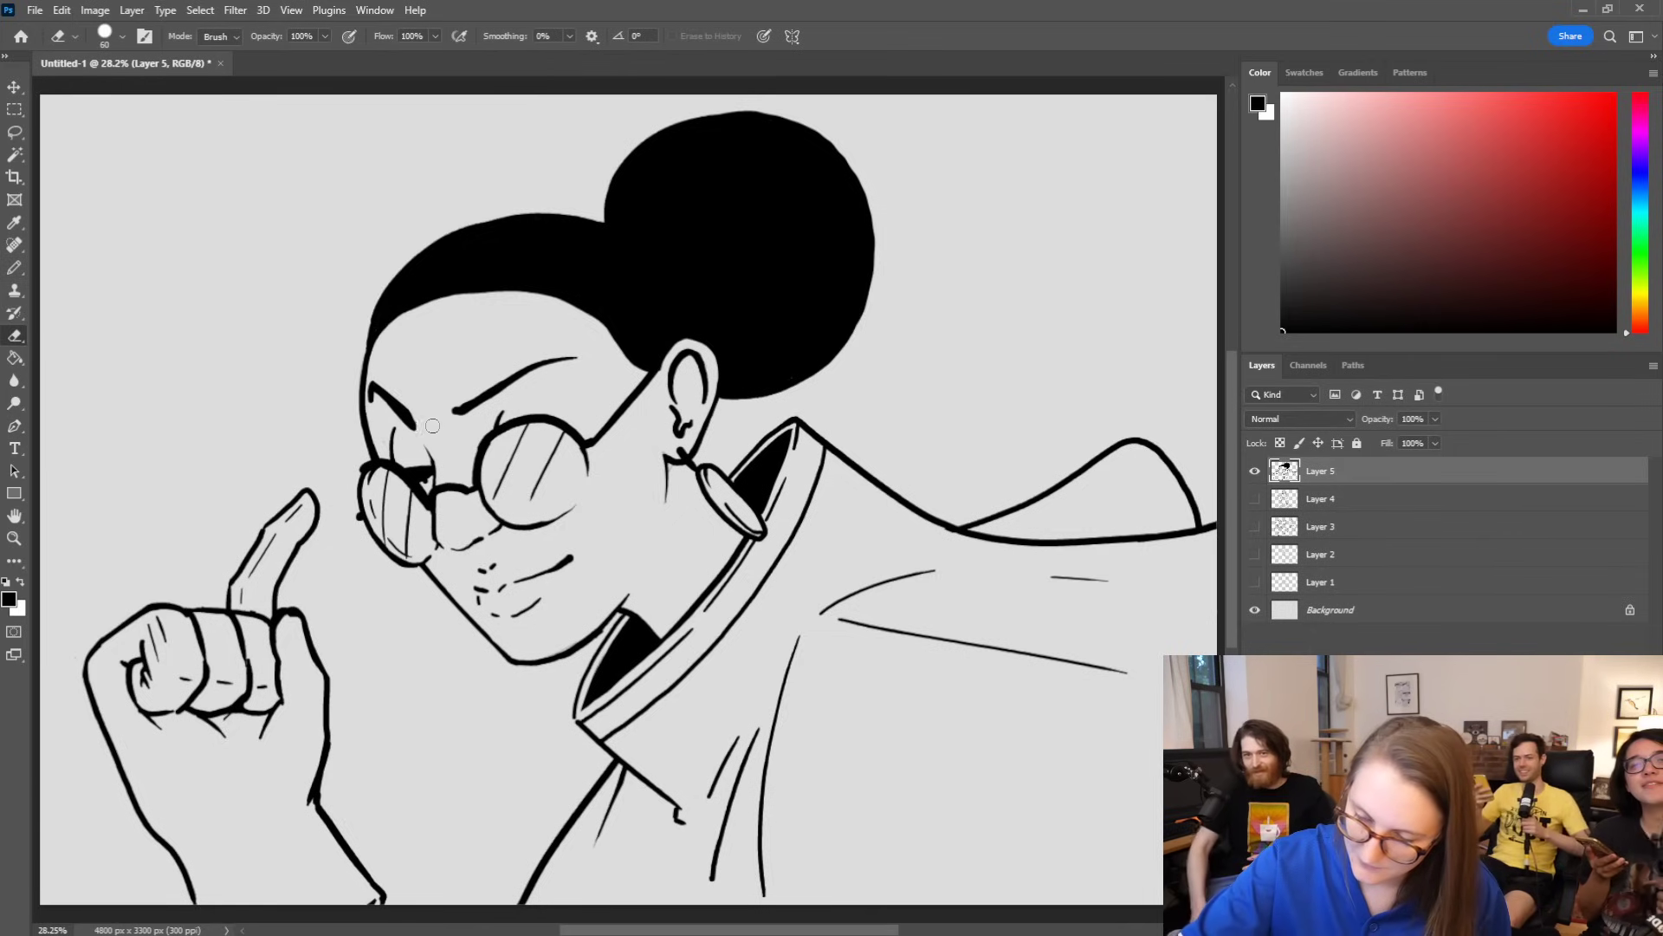
key(b)
click(457, 413)
mouse_move(468, 413)
mouse_down()
mouse_move(574, 357)
mouse_move(467, 412)
mouse_move(572, 356)
mouse_move(582, 420)
mouse_up()
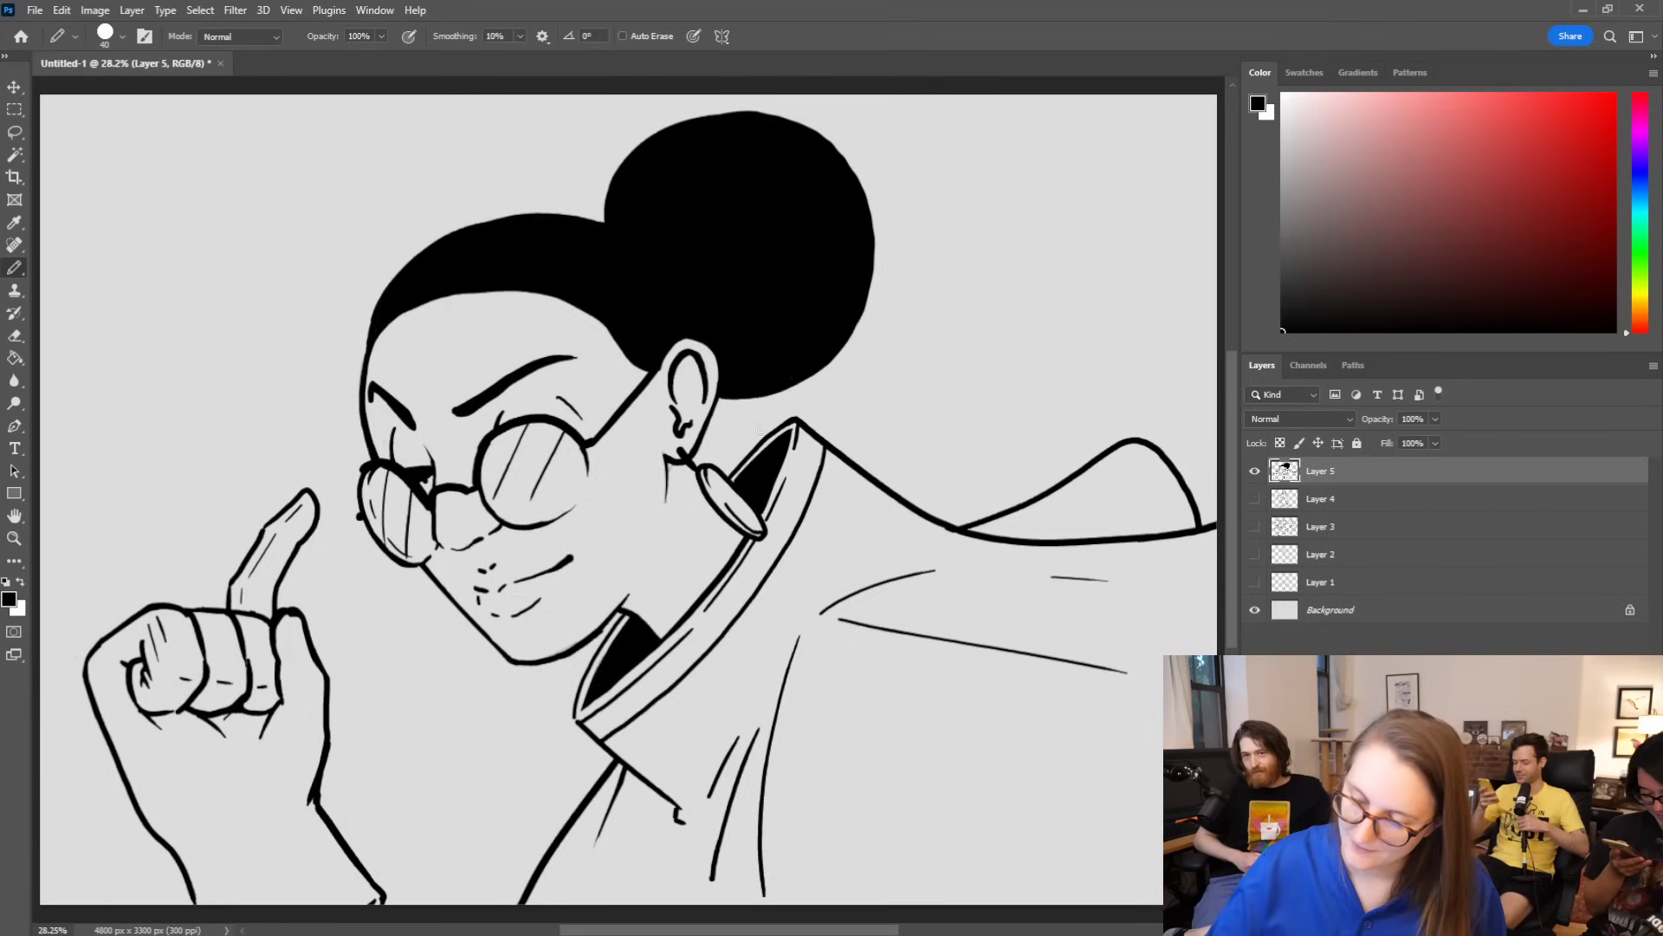
Step: Fill the small pointed shape below the earlobe with solid black and clean up its edges
mouse_move(668, 499)
mouse_down()
mouse_move(704, 481)
mouse_move(800, 285)
mouse_move(676, 437)
mouse_move(672, 494)
mouse_up()
key(e)
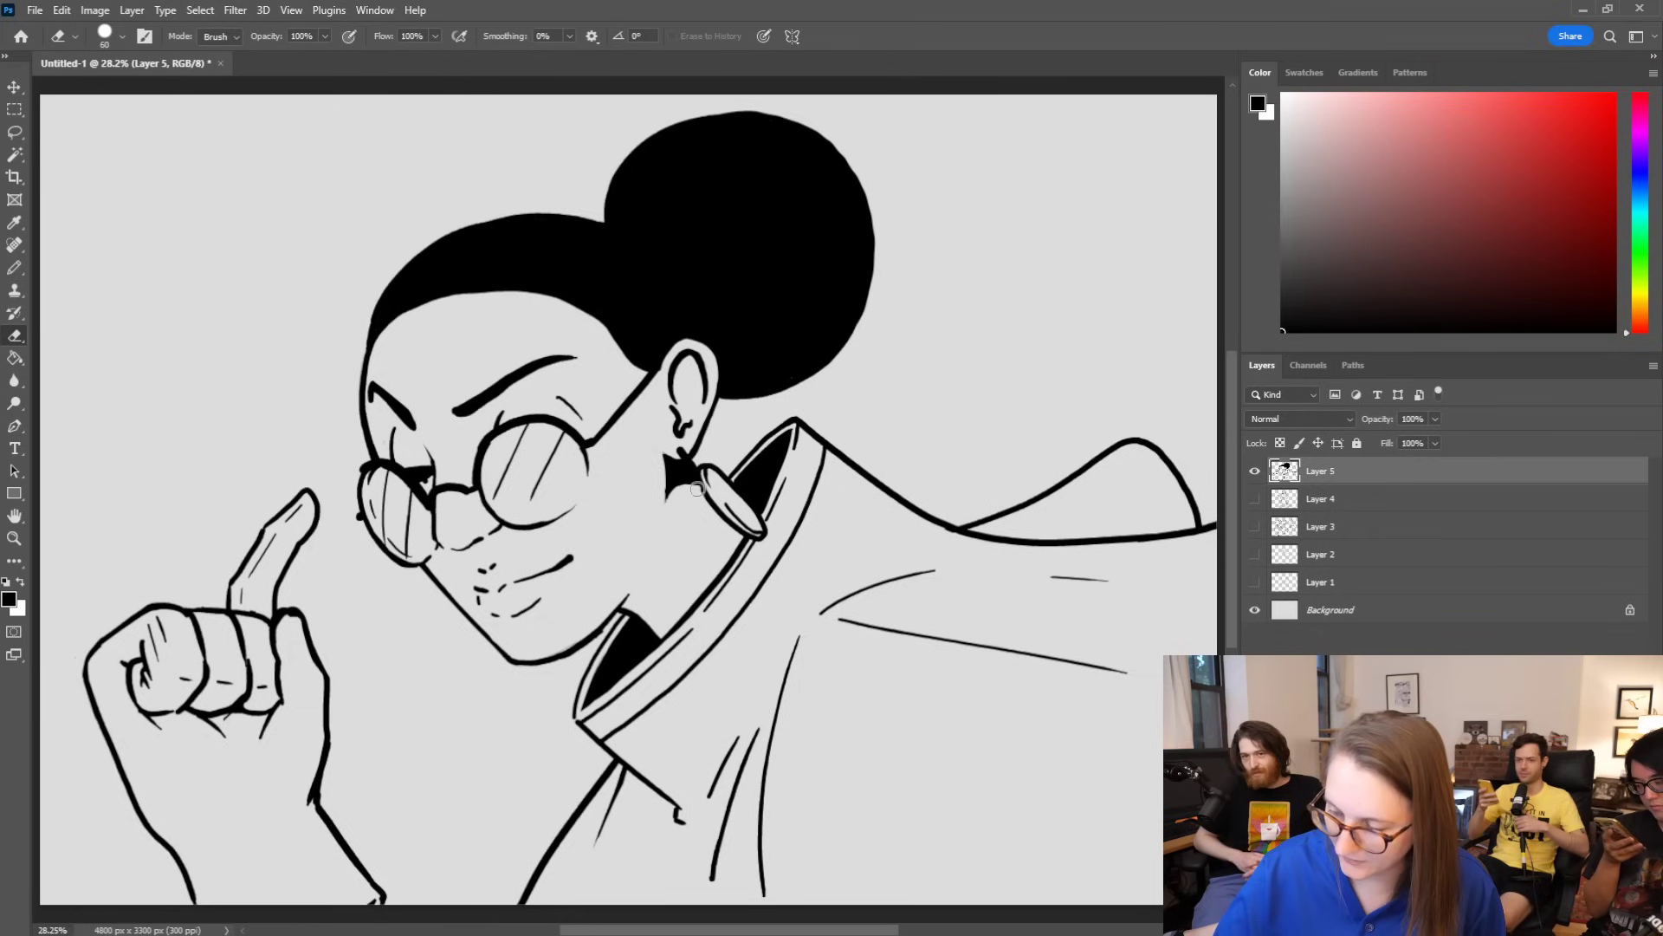
key(b)
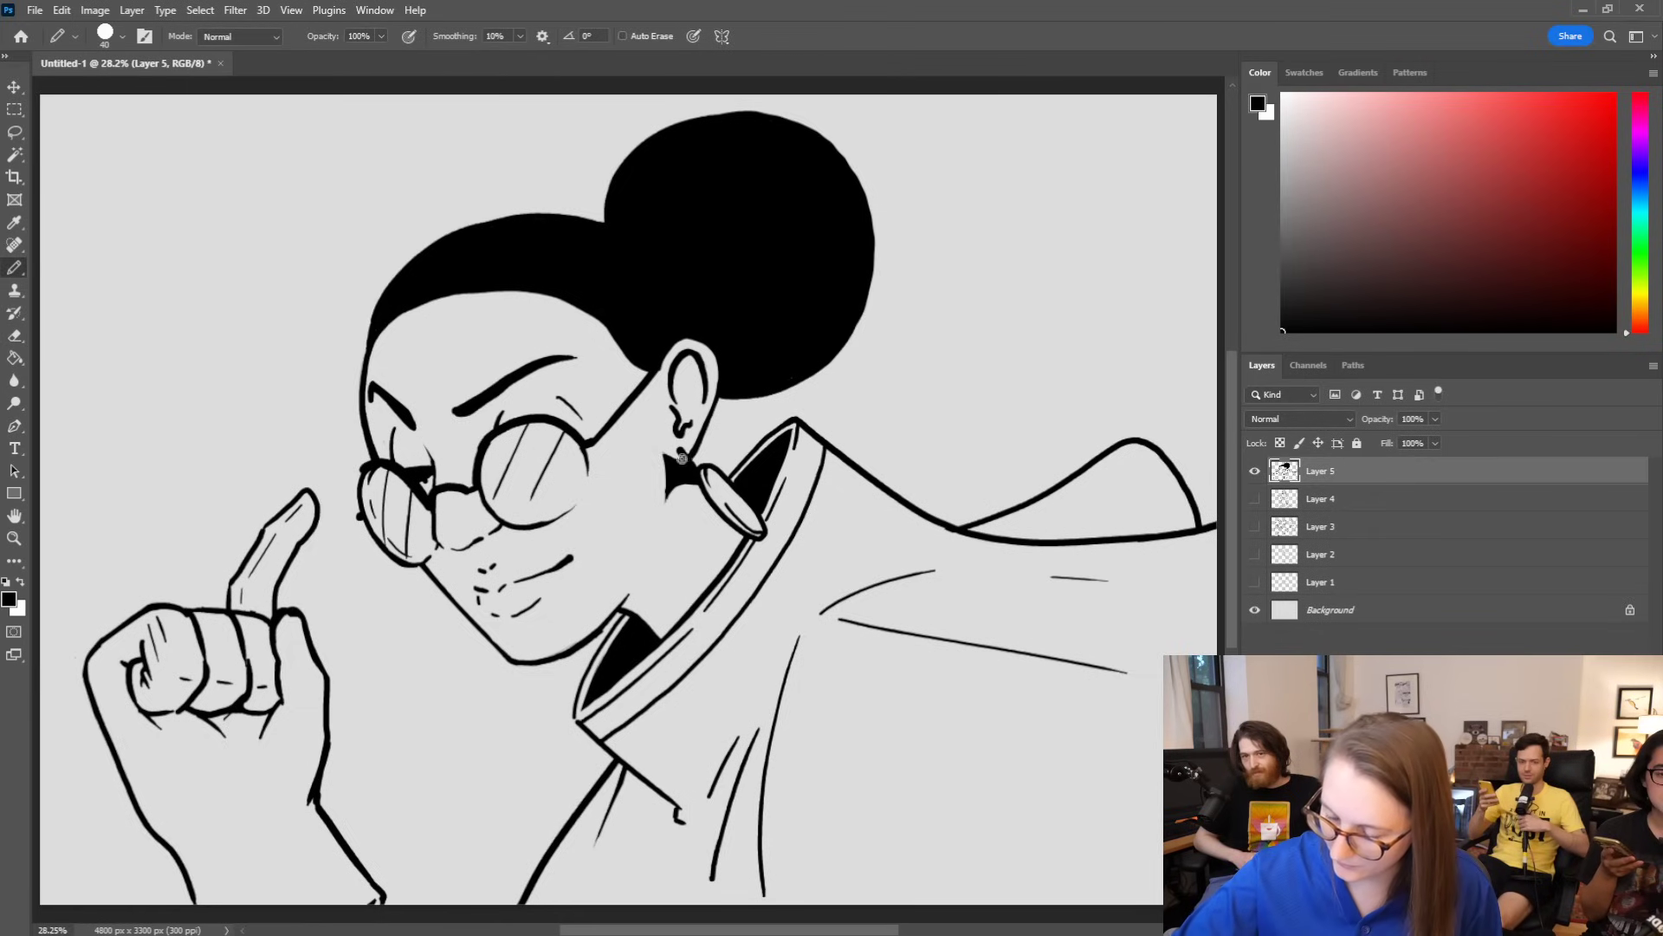
key(e)
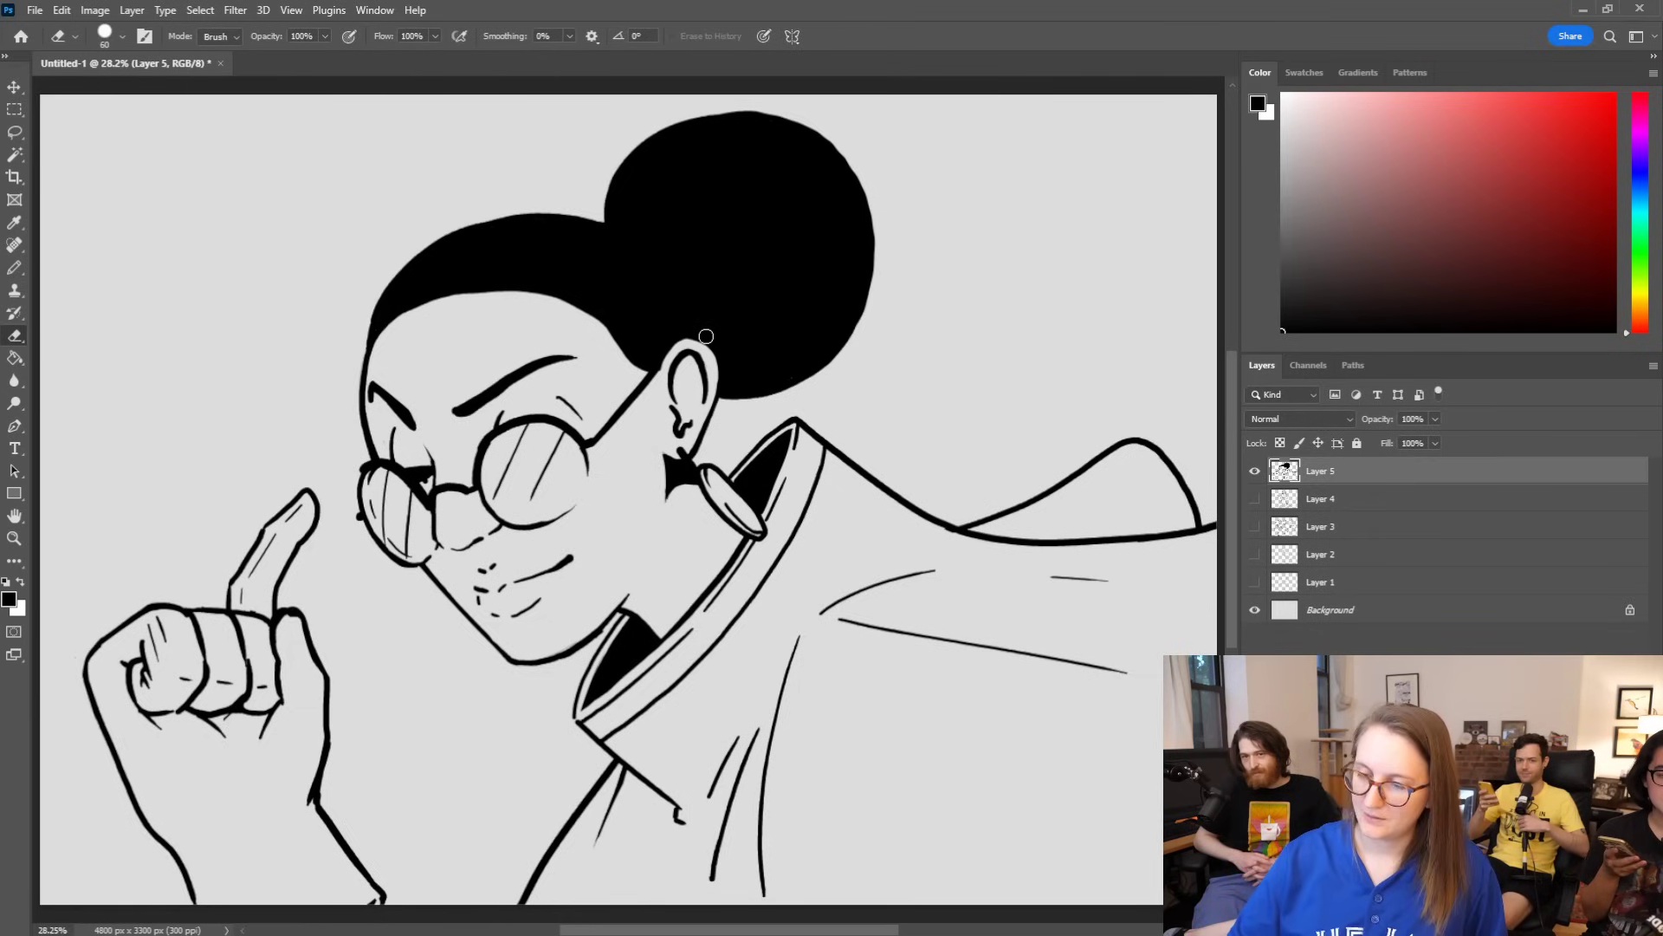
key(b)
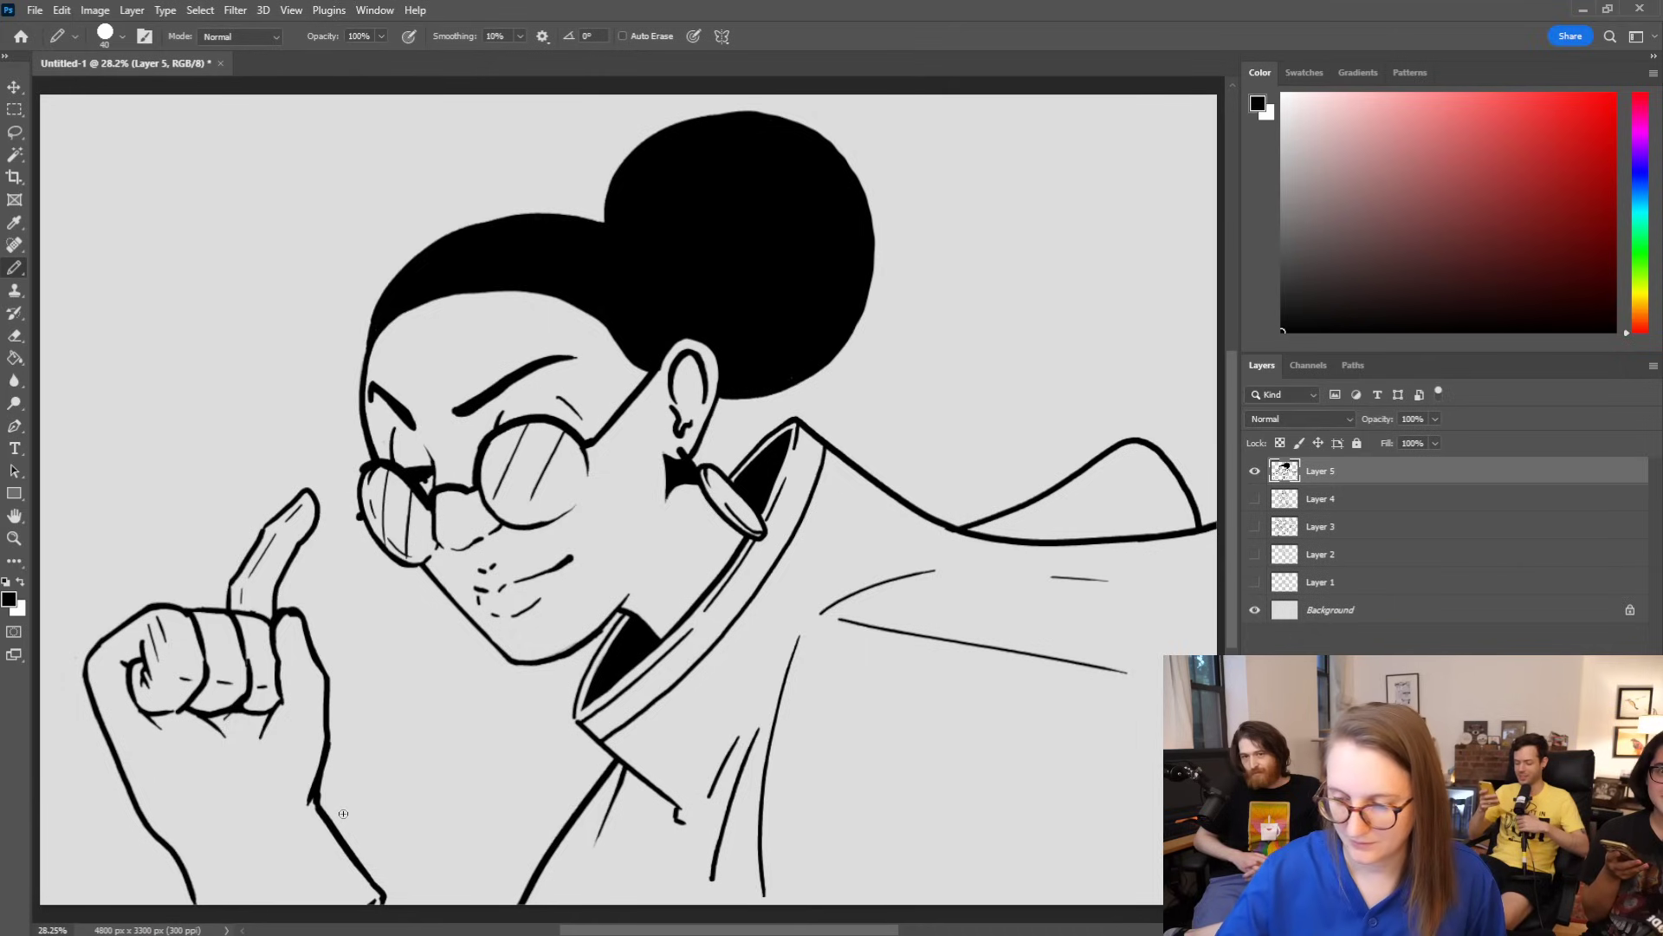
Step: Lasso the fist and forearm without the raised finger and scale them down to 88.56%, fitted under the finger
key(l)
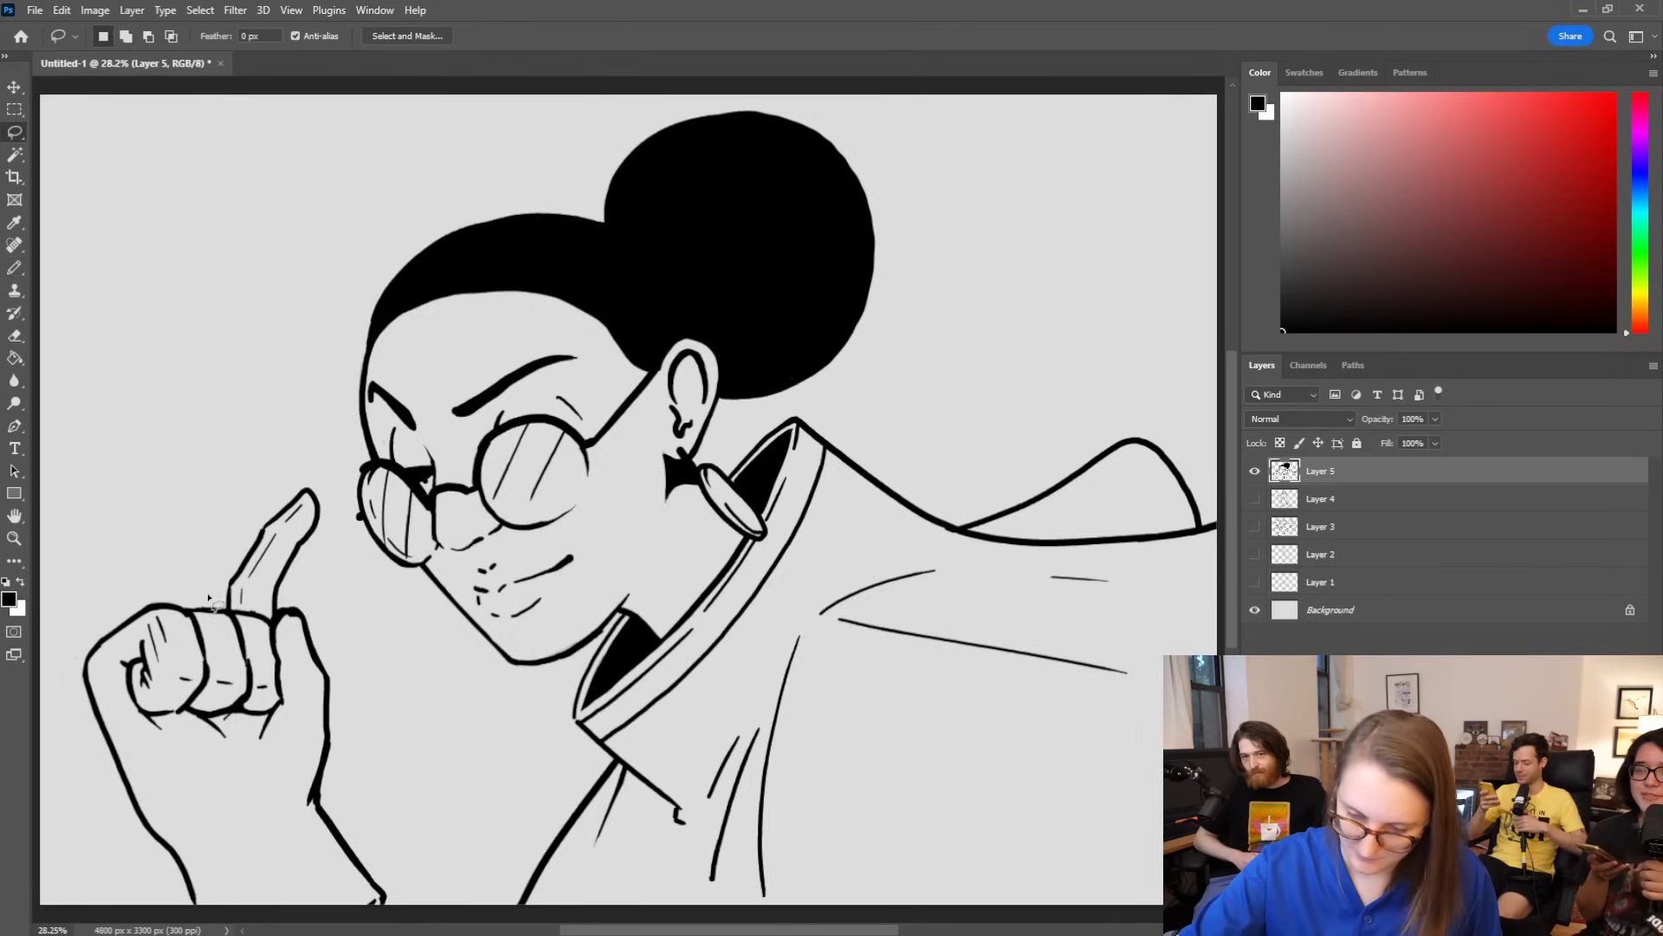
mouse_move(232, 612)
mouse_down()
mouse_move(308, 593)
mouse_move(367, 734)
mouse_move(409, 912)
mouse_move(136, 888)
mouse_move(70, 763)
mouse_move(138, 572)
mouse_up()
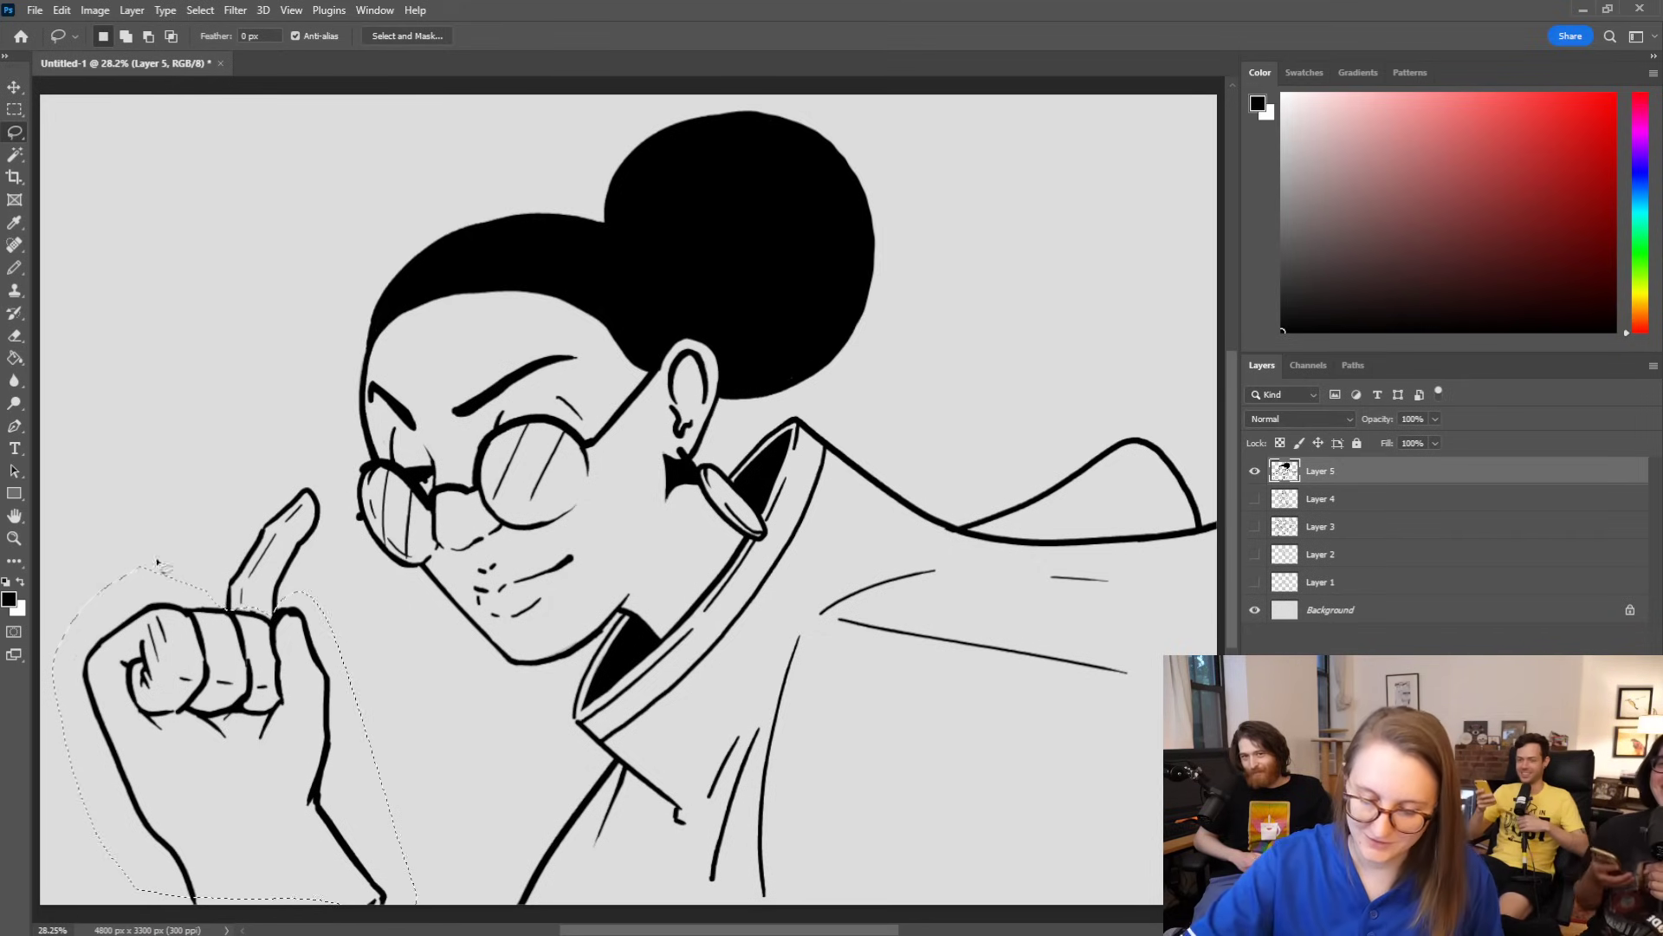
click(126, 36)
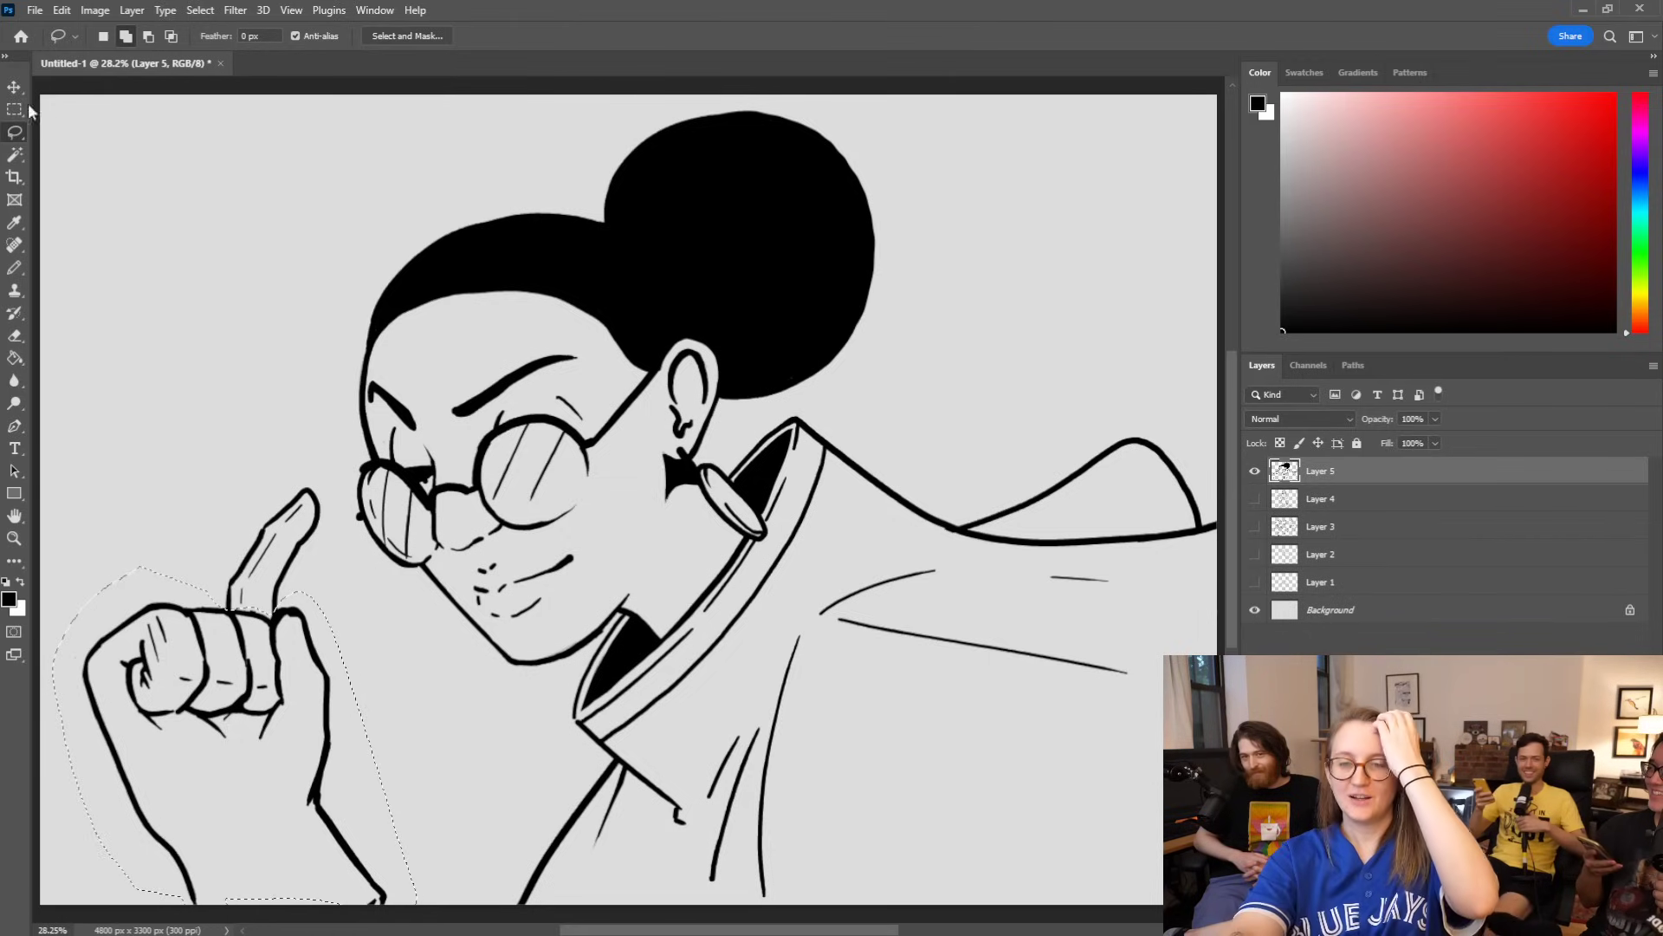
key(v)
mouse_move(52, 904)
mouse_down()
mouse_move(94, 859)
mouse_move(76, 863)
mouse_up()
drag(326, 648, 303, 652)
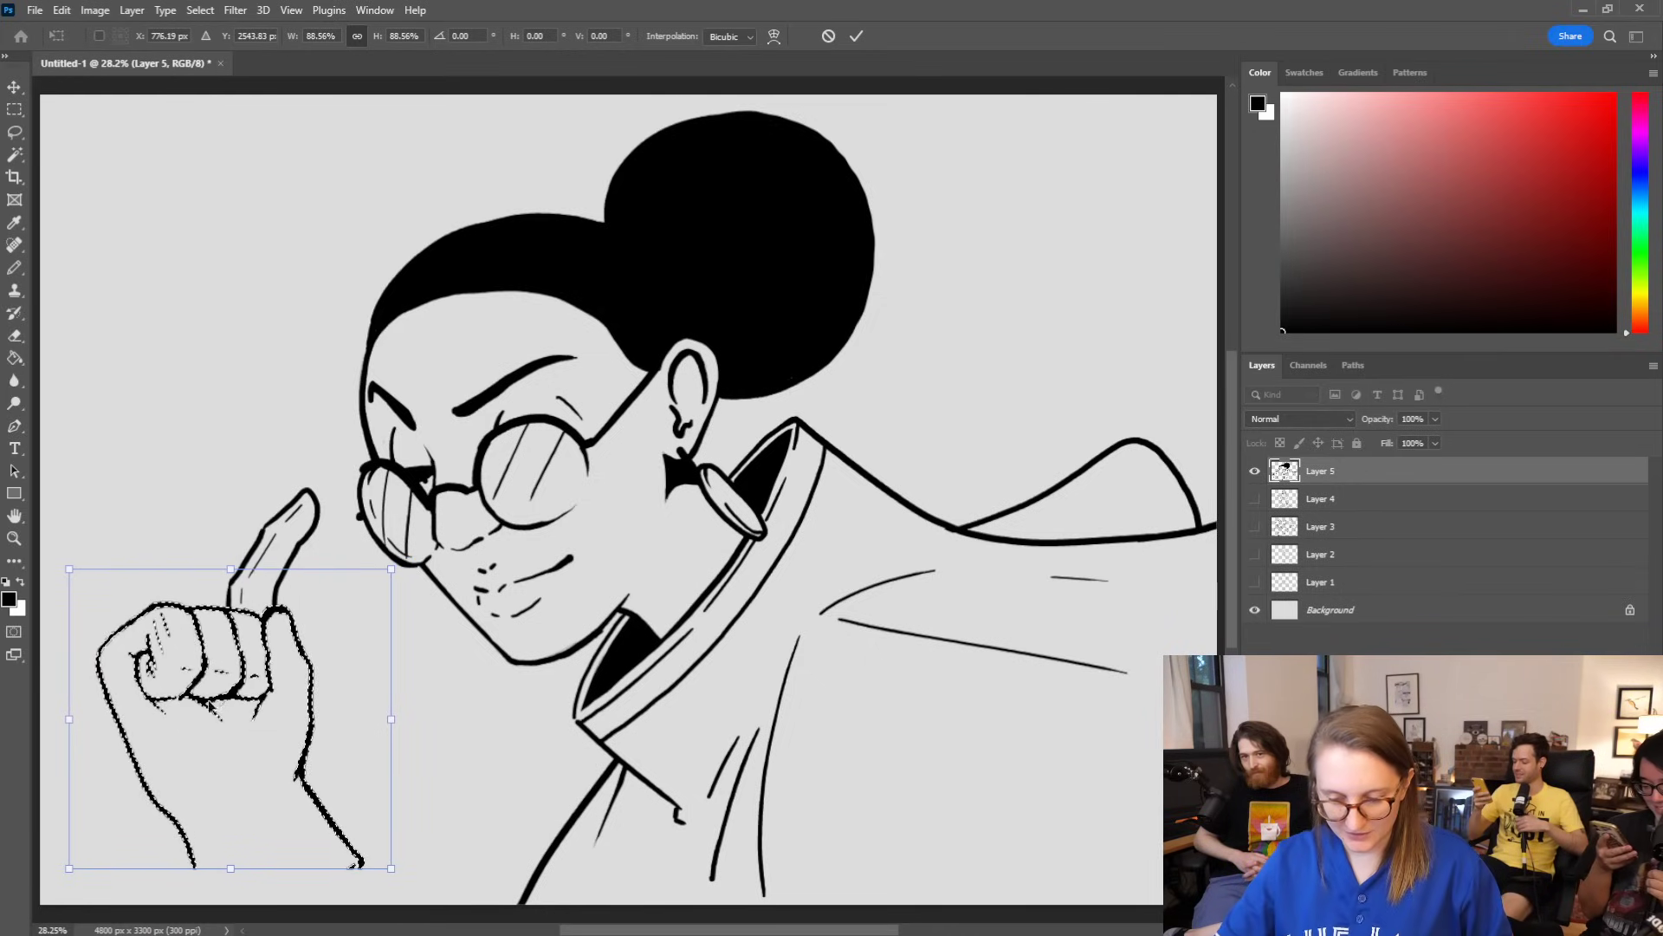
key(Return)
Step: Extend the far forearm line from the wrist to the canvas edge and erase the leftover end of the old line
key(b)
drag(182, 835, 201, 919)
key(e)
drag(190, 828, 207, 902)
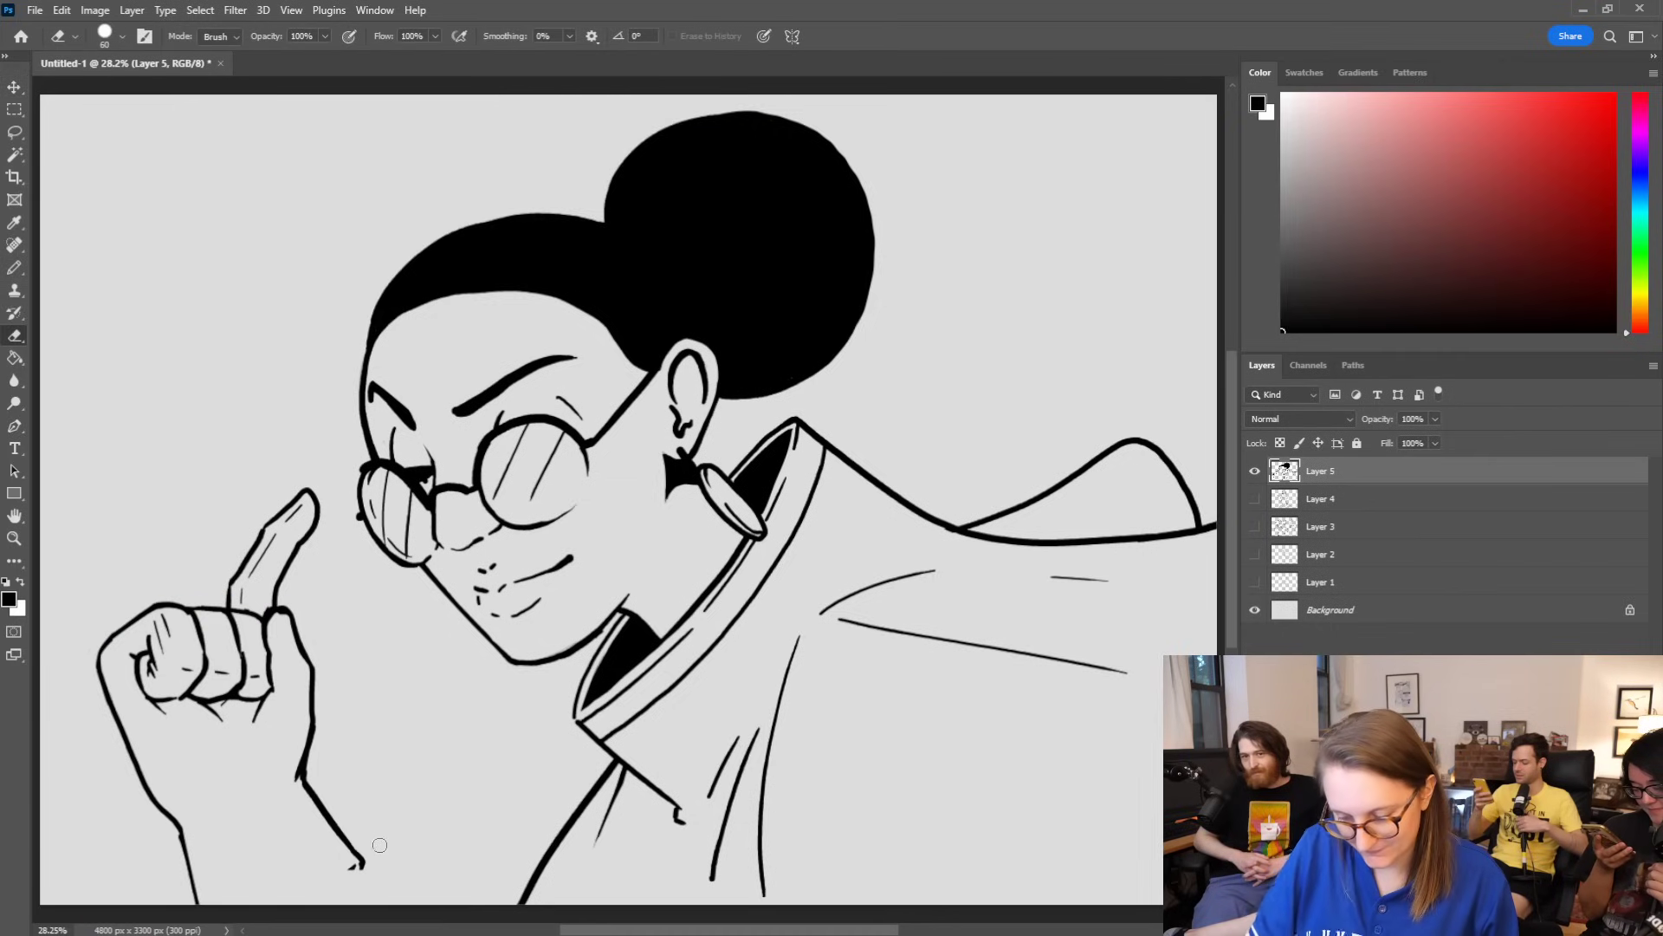
Step: Draw a curved double cuff line across the forearm near the canvas edge and another curved cuff line across the wrist
key(b)
mouse_move(362, 865)
mouse_down()
mouse_move(374, 903)
mouse_move(345, 872)
mouse_move(275, 903)
mouse_up()
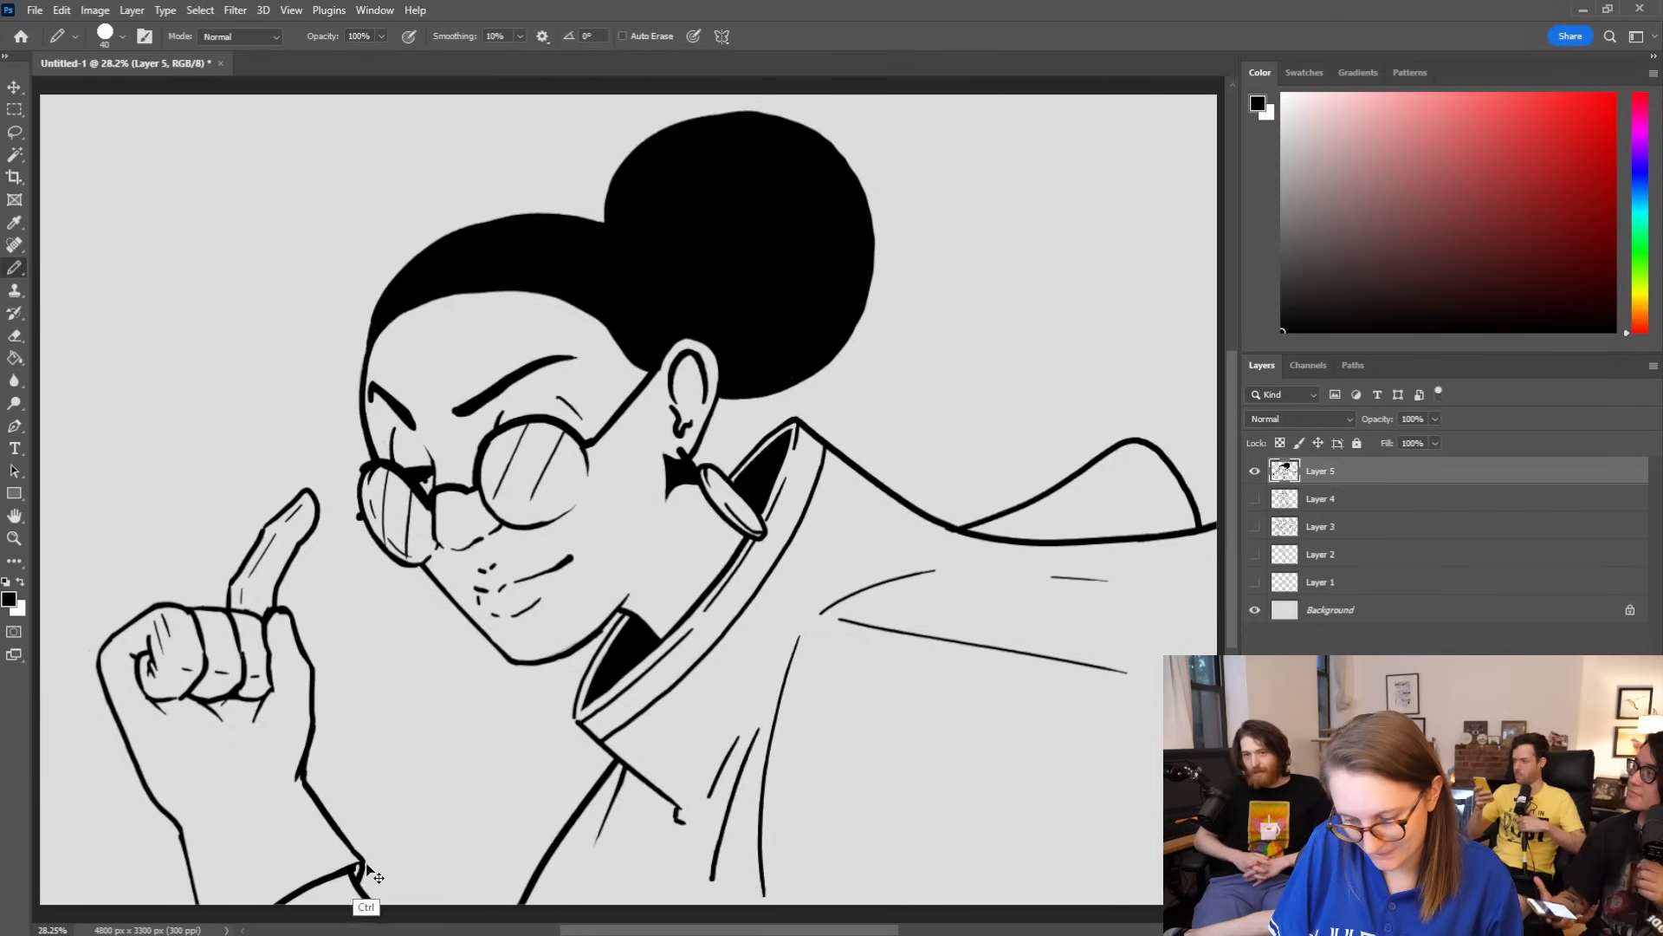
mouse_move(362, 860)
mouse_down()
mouse_move(263, 901)
mouse_move(303, 881)
mouse_move(272, 902)
mouse_up()
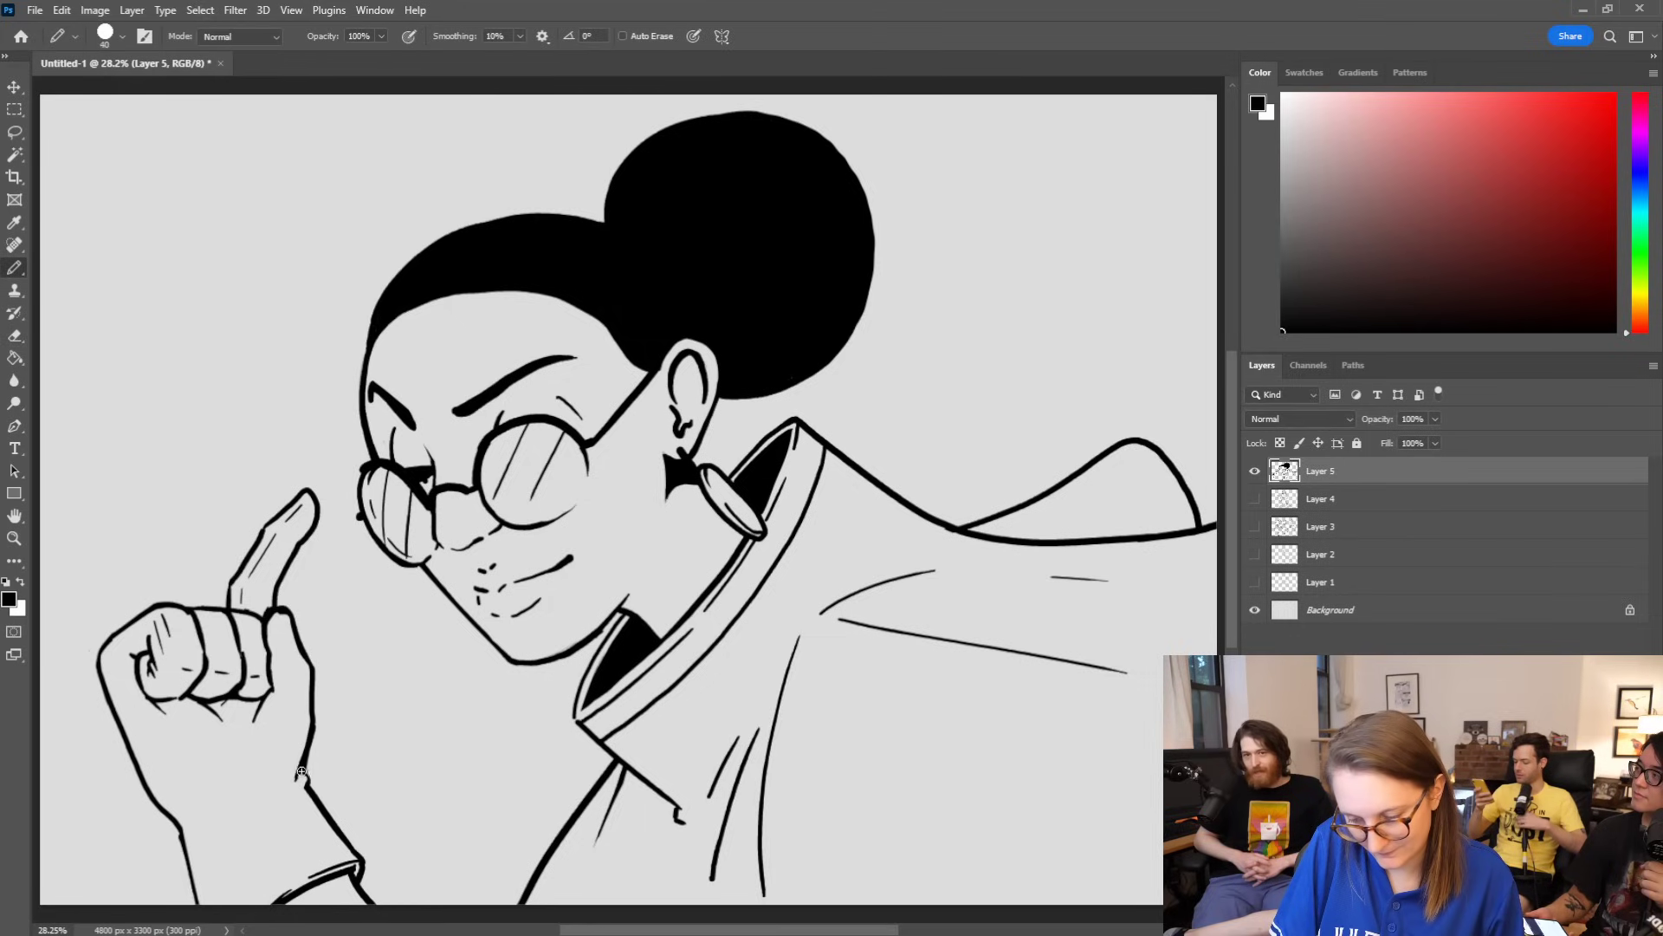
key(e)
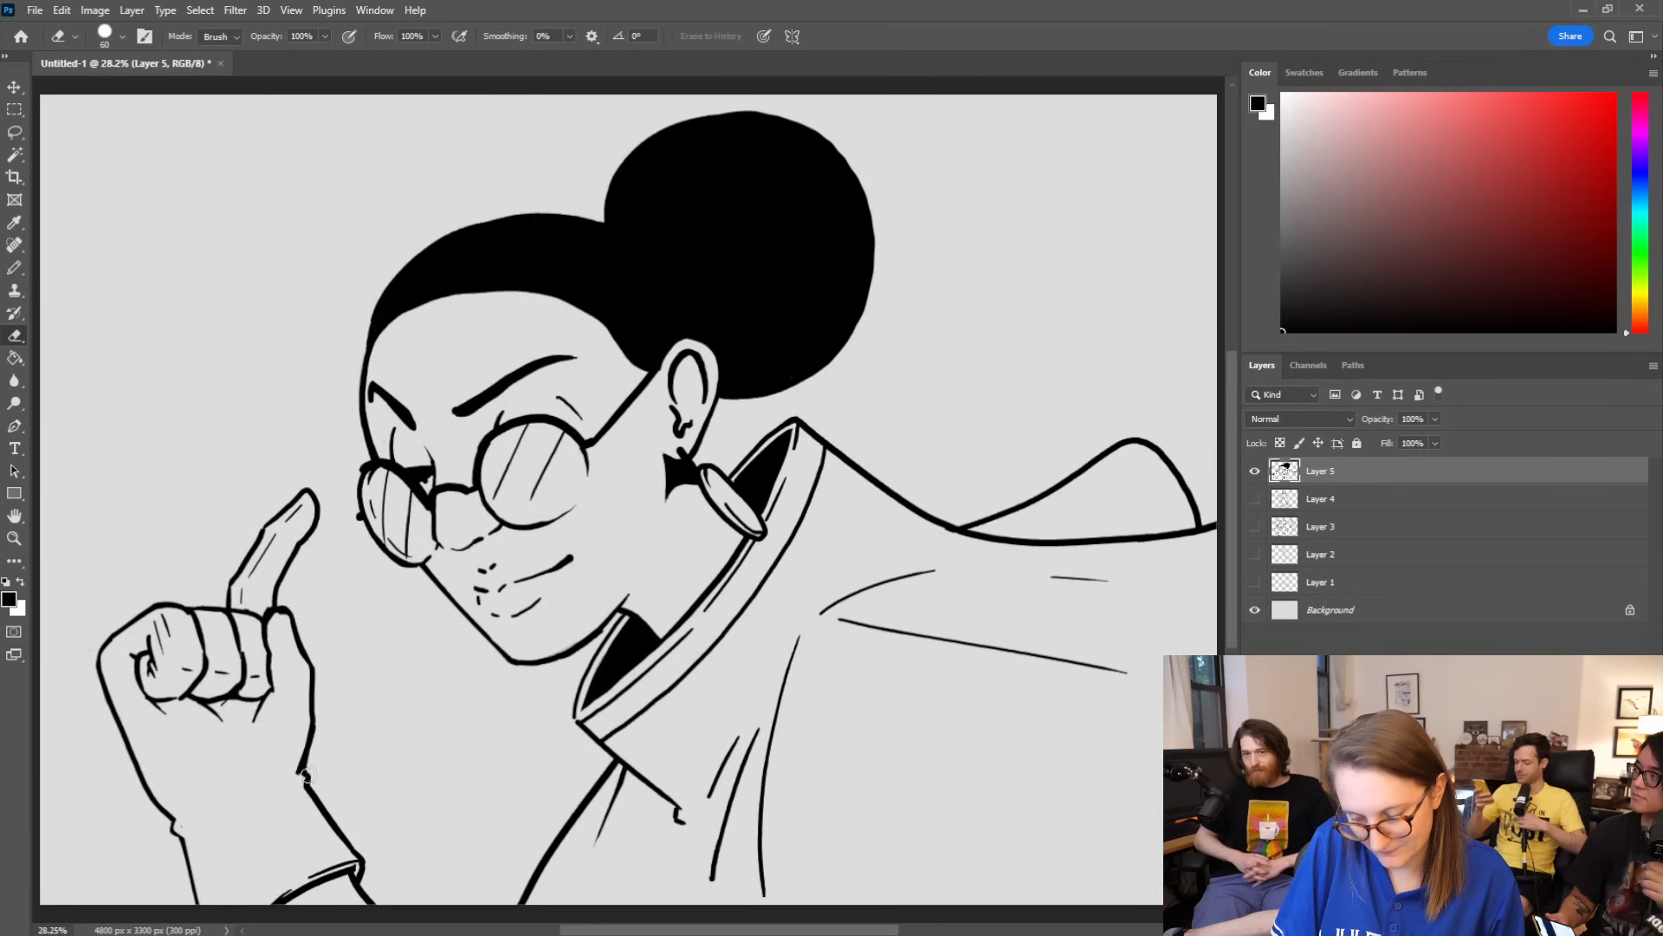
key(b)
mouse_move(303, 773)
mouse_down()
mouse_move(173, 821)
mouse_move(247, 791)
mouse_move(196, 816)
mouse_up()
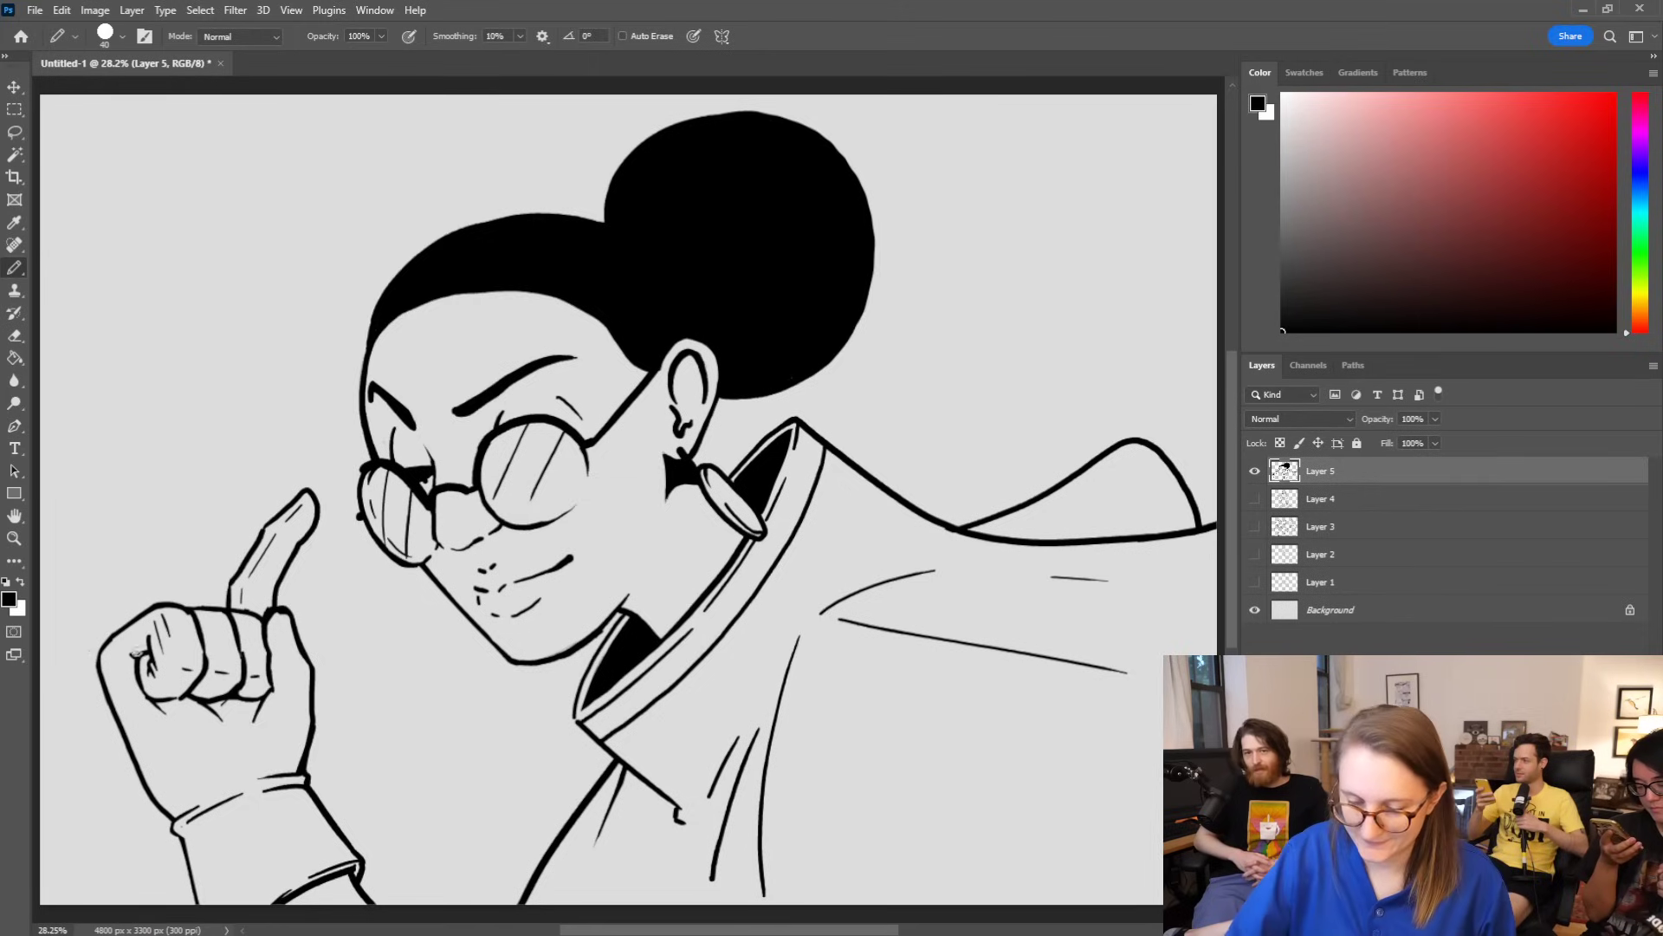
Step: Add thin inner contour lines along the outer side of the hand and forearm, parallel to the outline
mouse_move(111, 674)
mouse_down()
mouse_move(160, 787)
mouse_move(144, 749)
mouse_move(172, 801)
mouse_up()
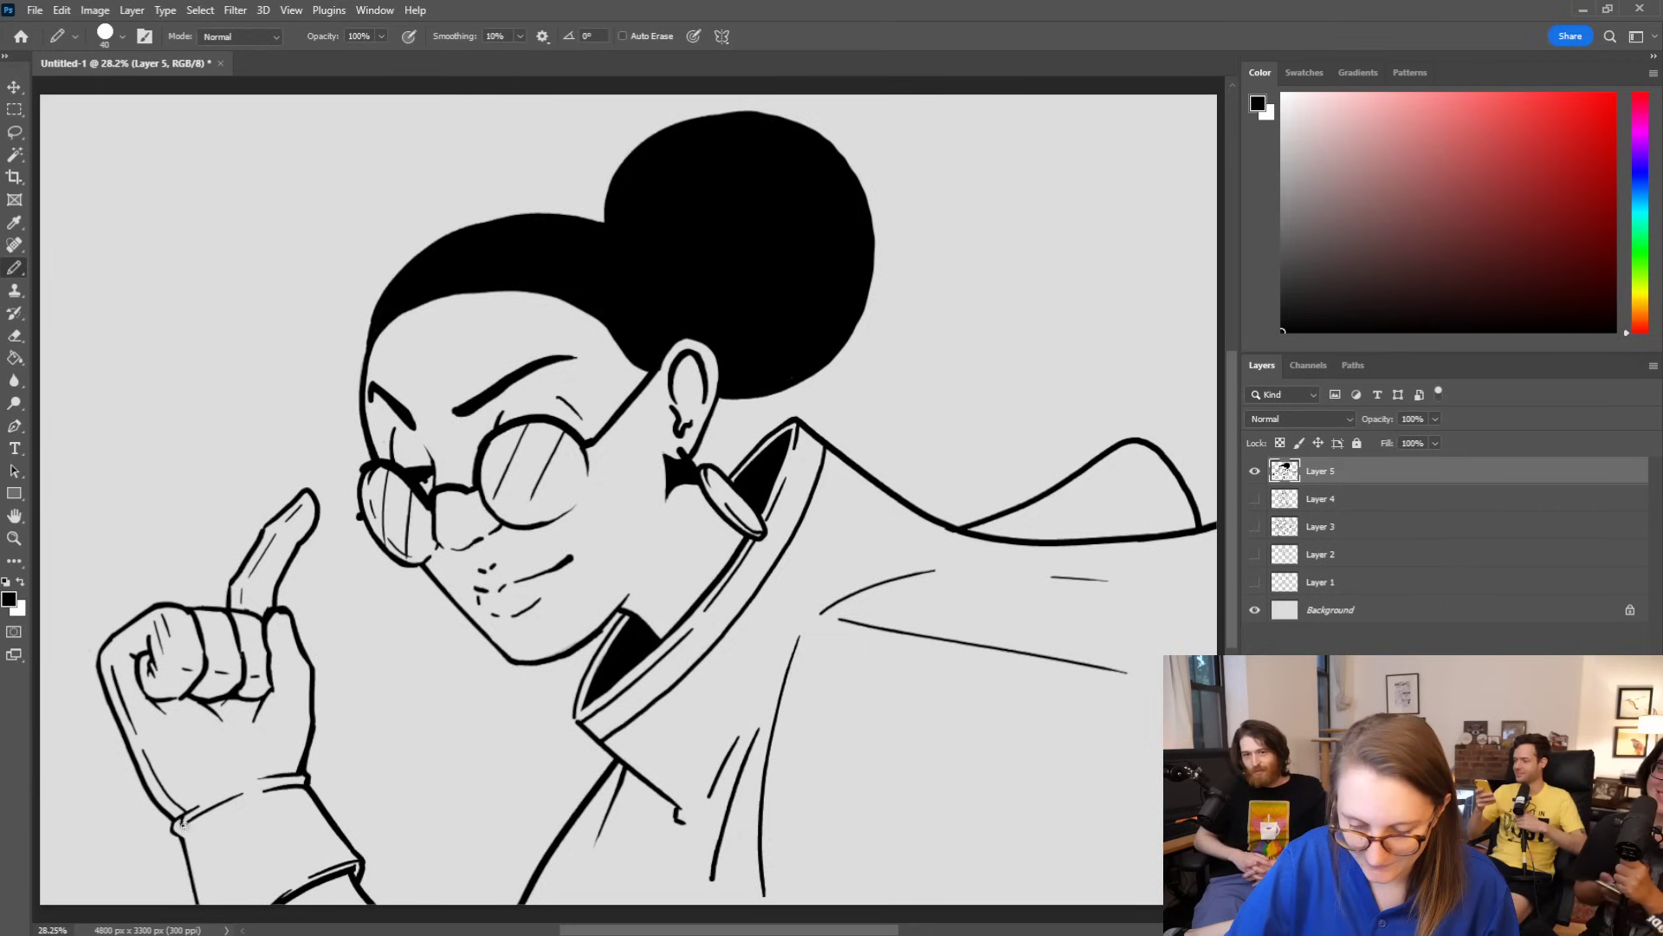
drag(191, 830, 216, 903)
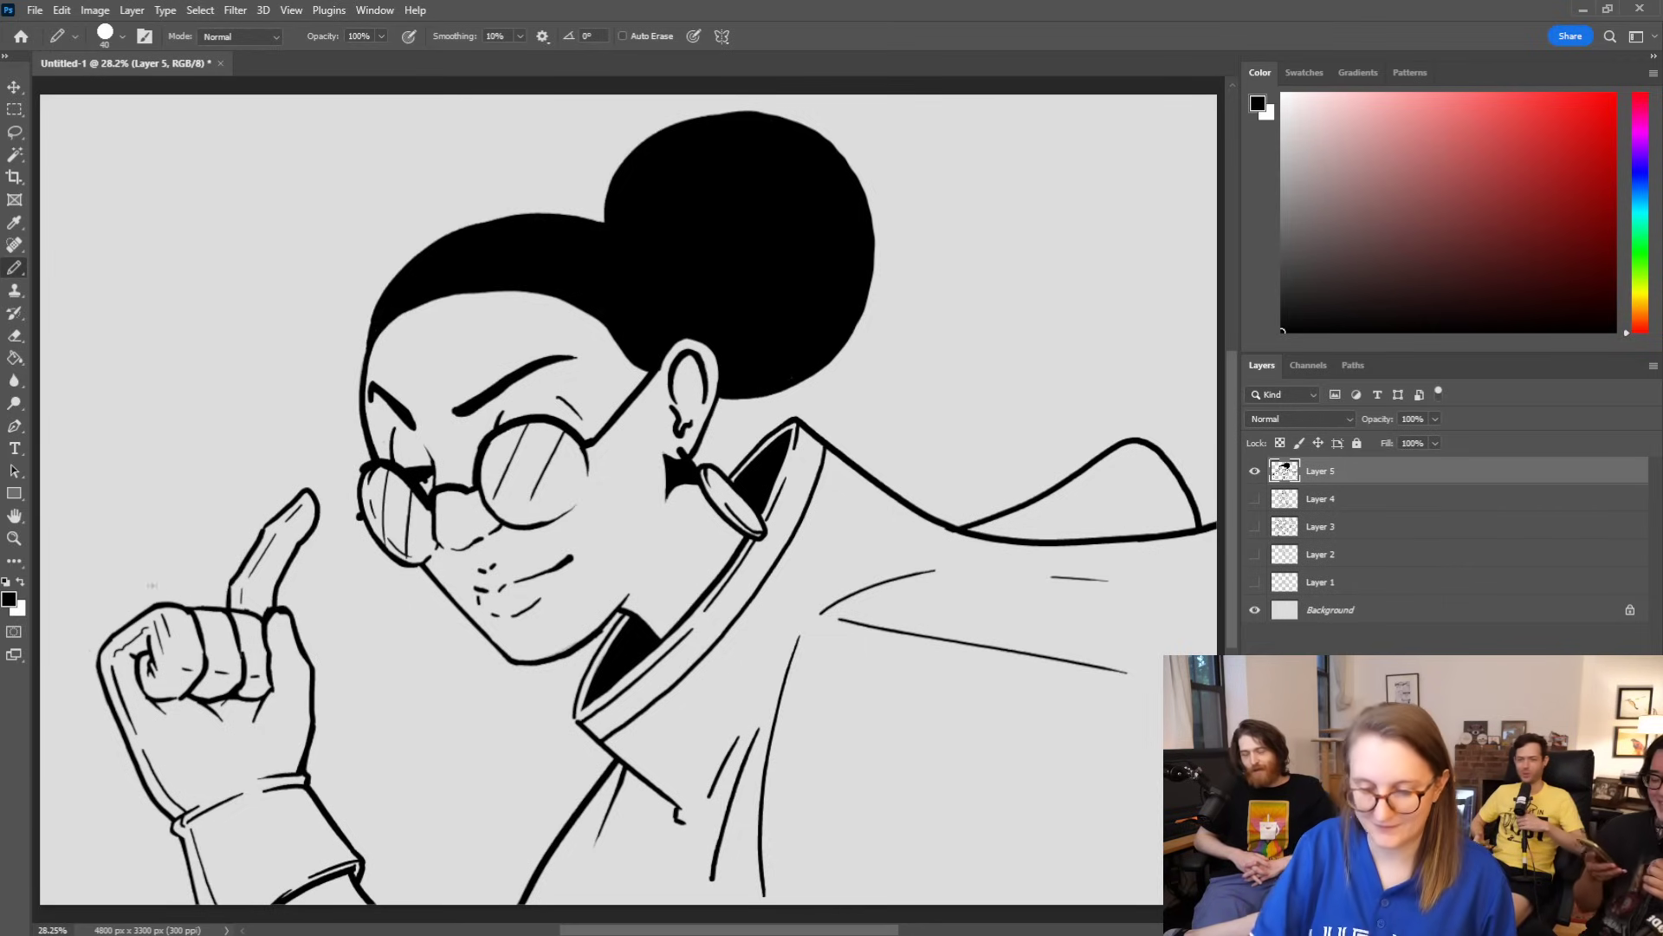
Step: Strengthen the nose outline below the glasses bridge and add a short neck stroke between the chin and the collar
key(e)
key(b)
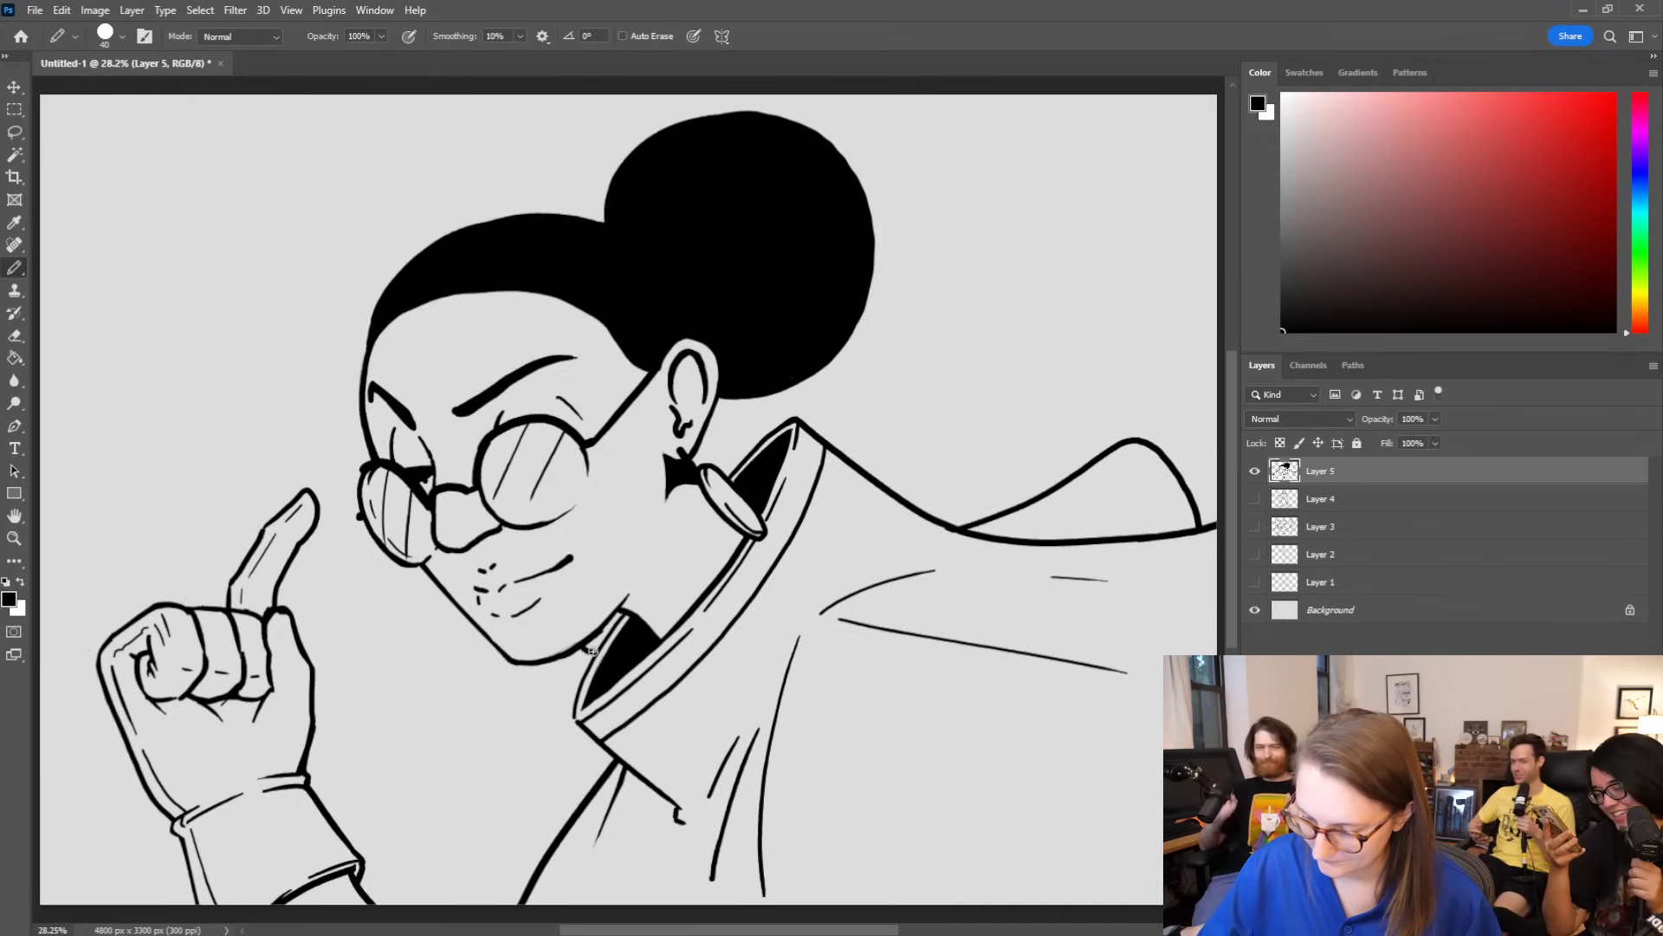
key(e)
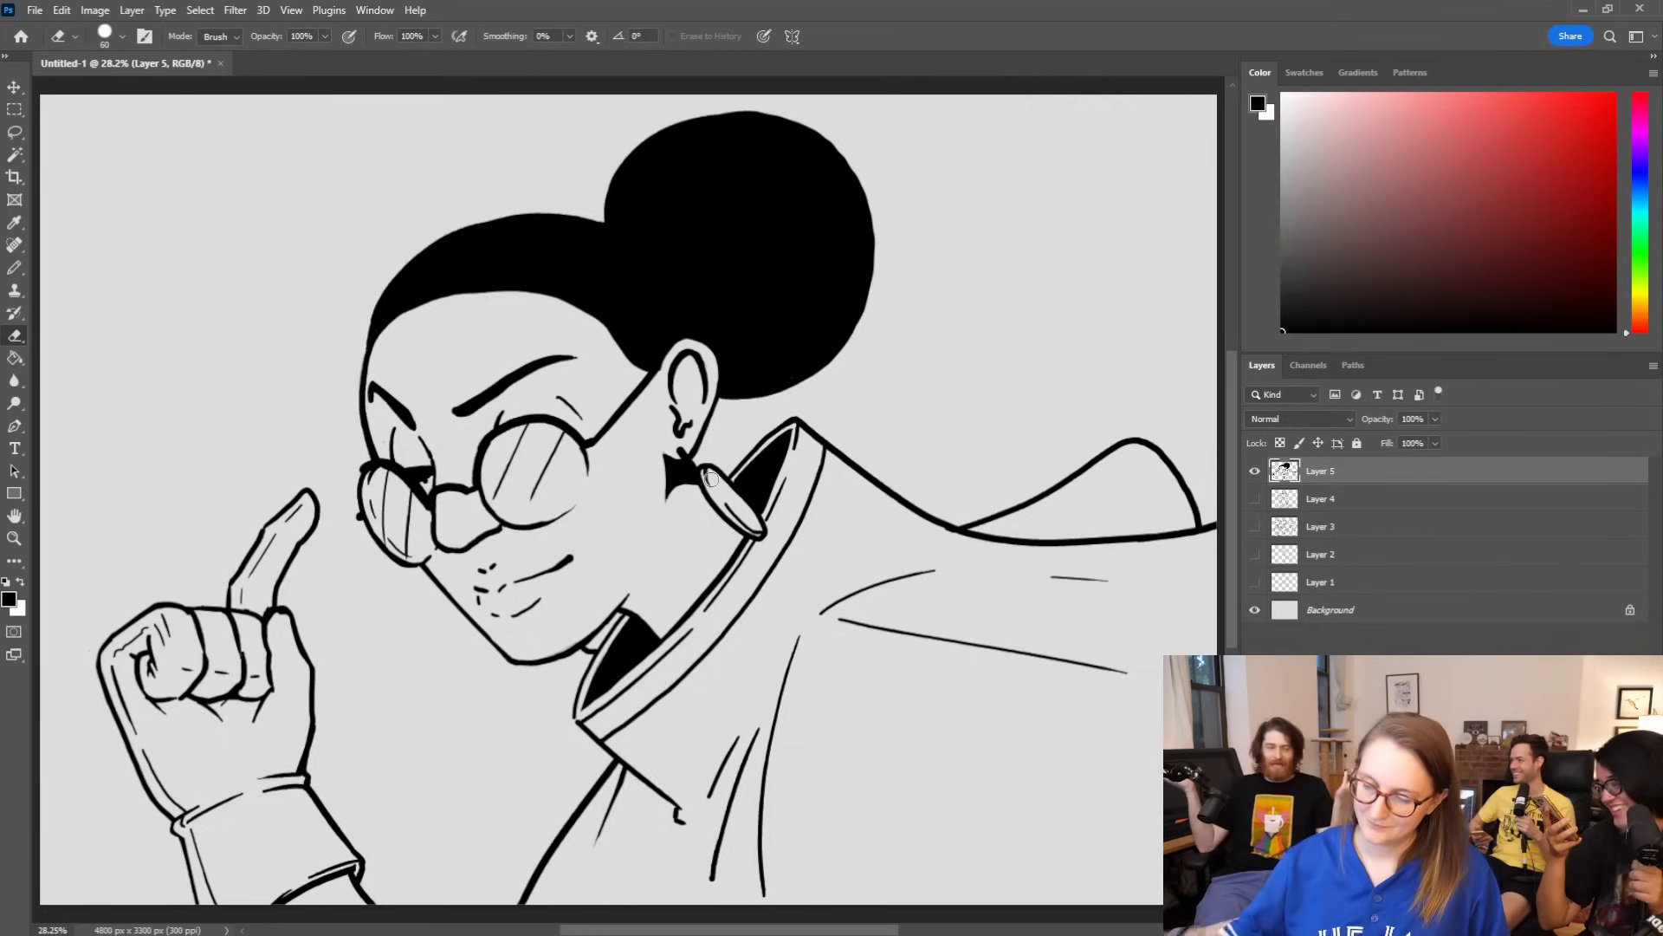
key(b)
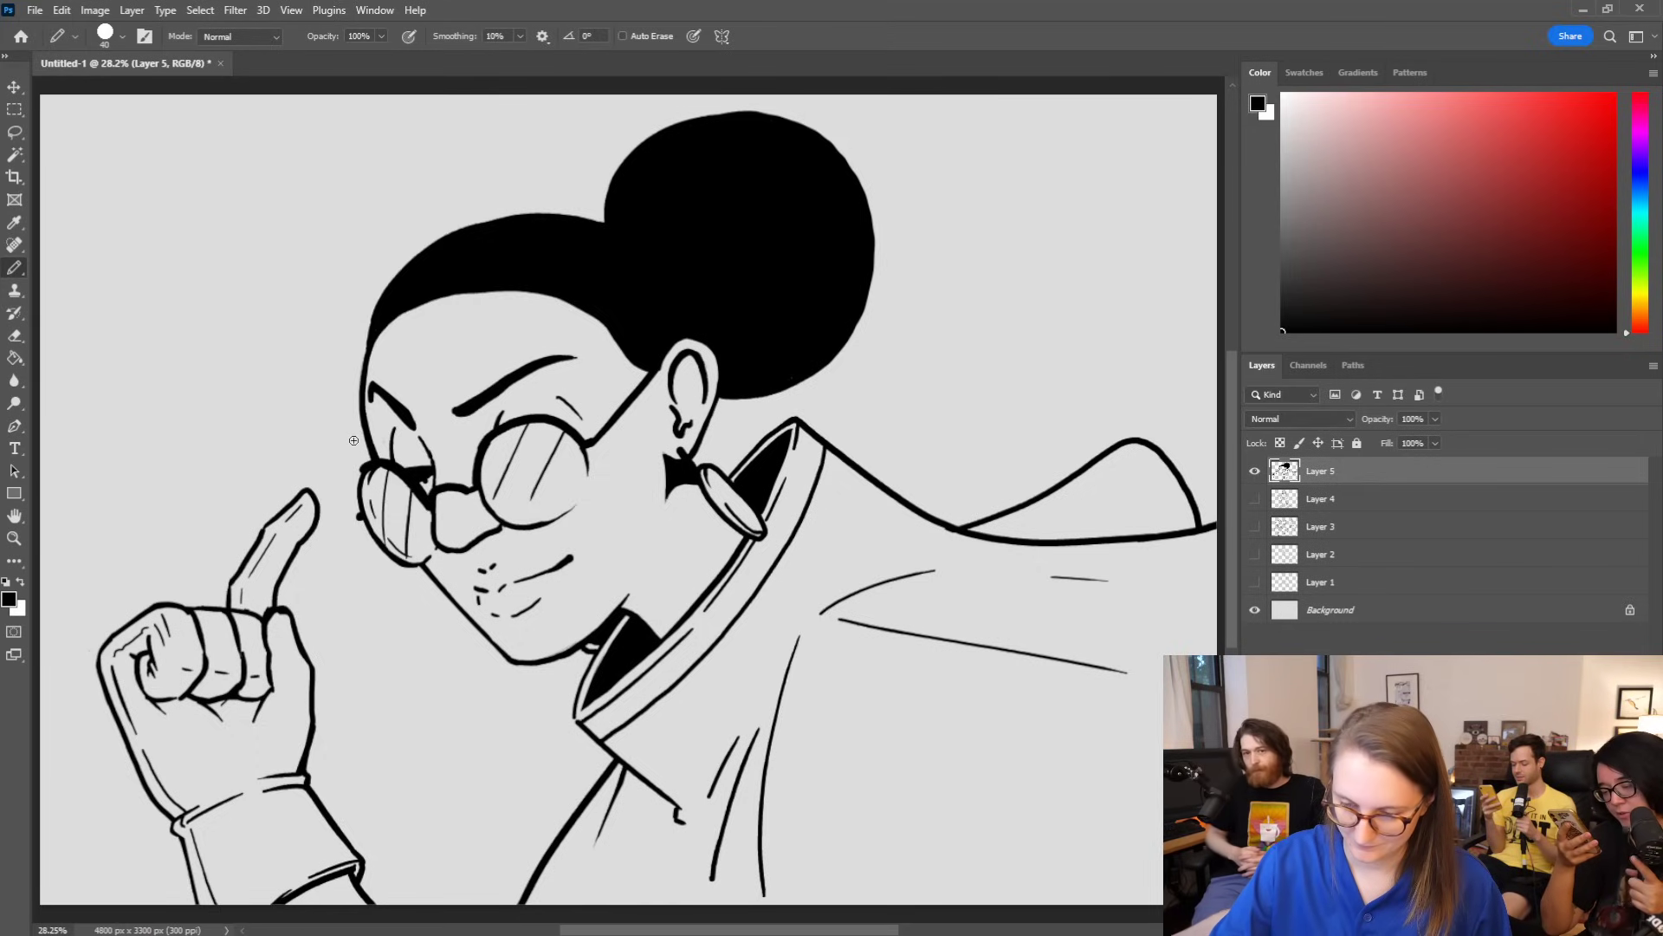
mouse_move(334, 398)
mouse_down()
mouse_move(325, 553)
mouse_move(358, 555)
mouse_move(447, 659)
mouse_up()
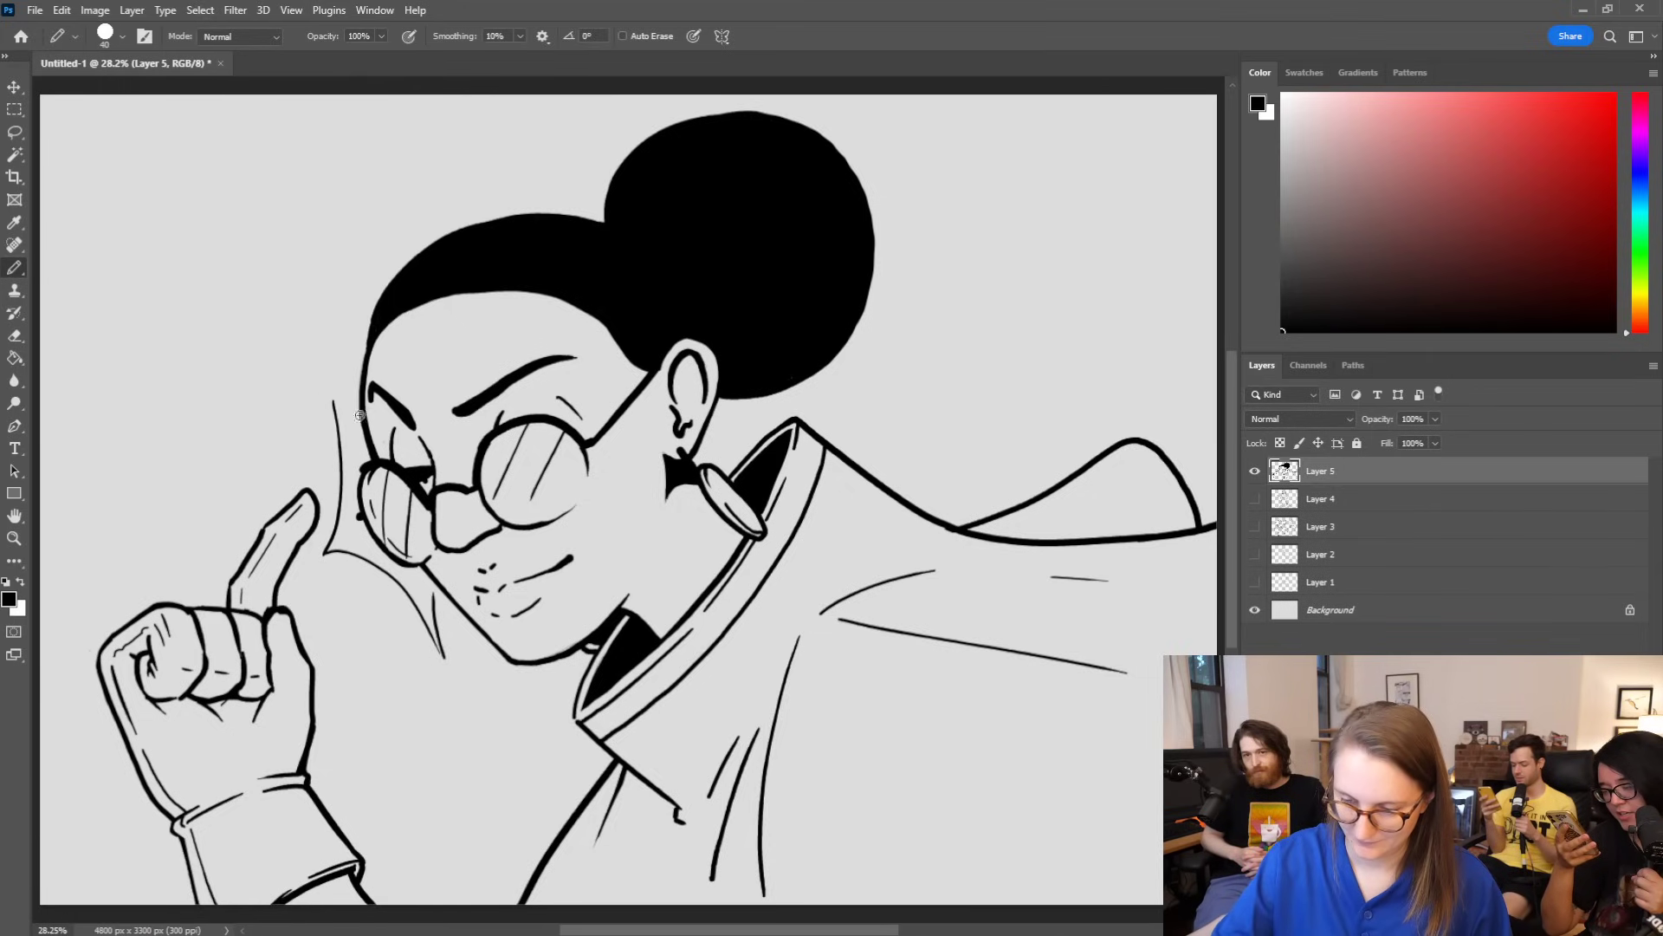
key(e)
key(ctrl+z)
key(ctrl+z)
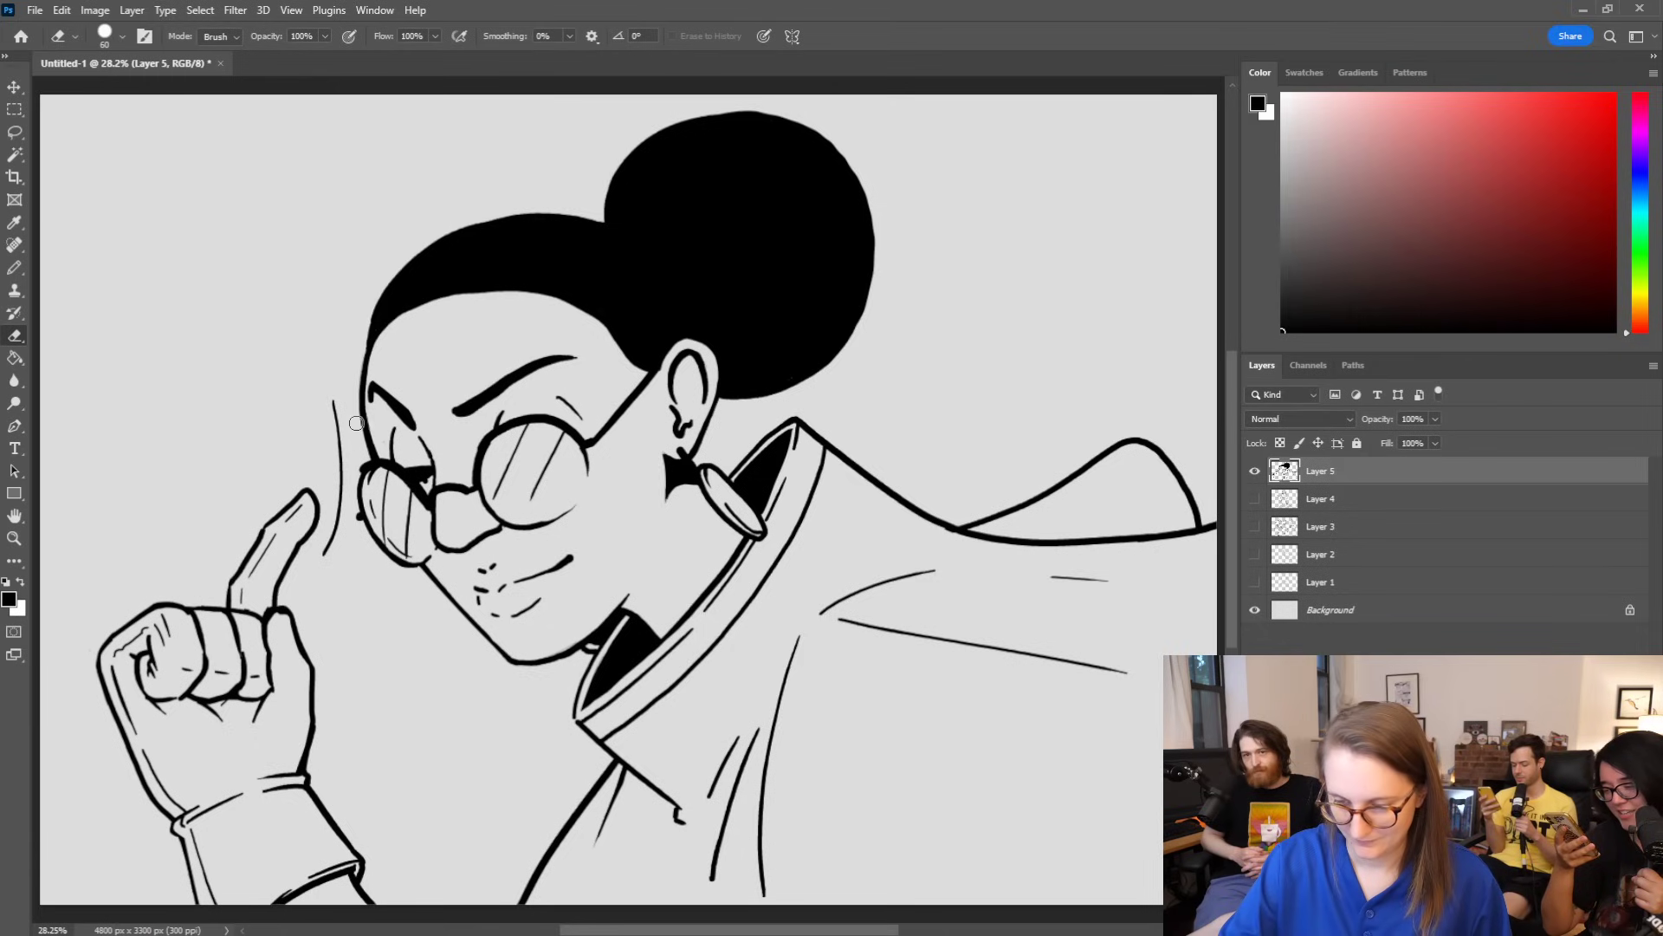
key(b)
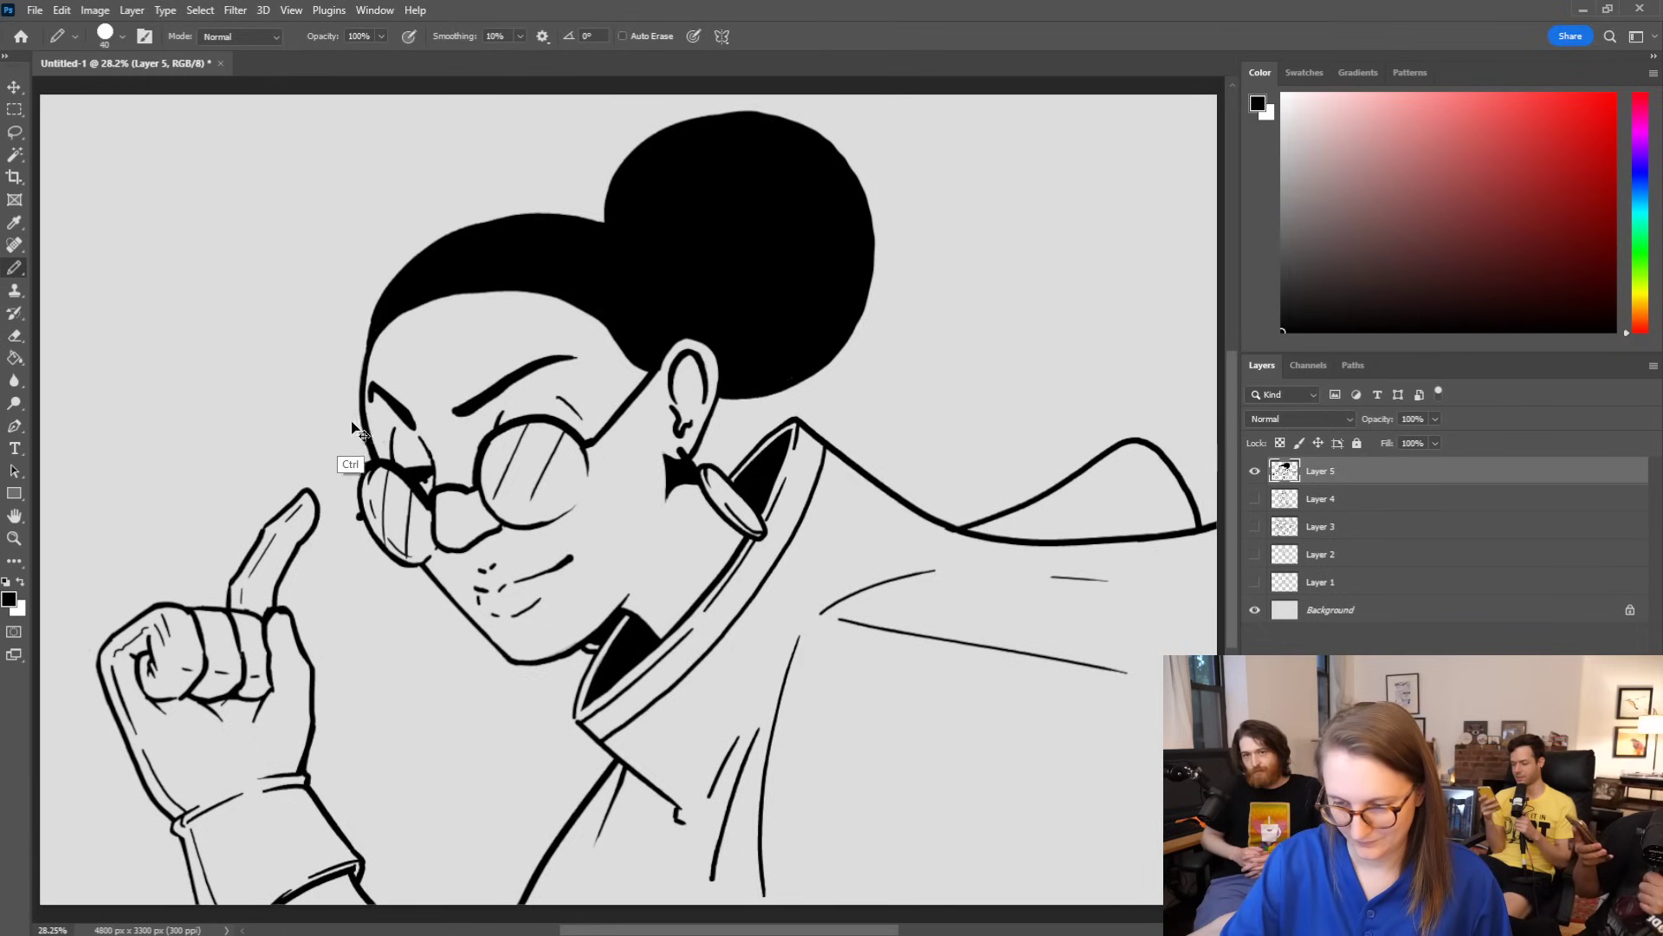
mouse_move(355, 424)
mouse_down()
mouse_move(337, 407)
mouse_move(332, 555)
mouse_up()
key(ctrl+z)
drag(326, 371, 338, 548)
key(ctrl+z)
Step: Draw thin curved accent lines meeting in a point between the raised finger and the face, with thicker tapered outer ends
mouse_move(314, 358)
mouse_down()
mouse_move(344, 478)
mouse_move(318, 578)
mouse_move(404, 594)
mouse_move(451, 700)
mouse_up()
drag(428, 586, 453, 706)
key(ctrl+z)
drag(316, 358, 347, 441)
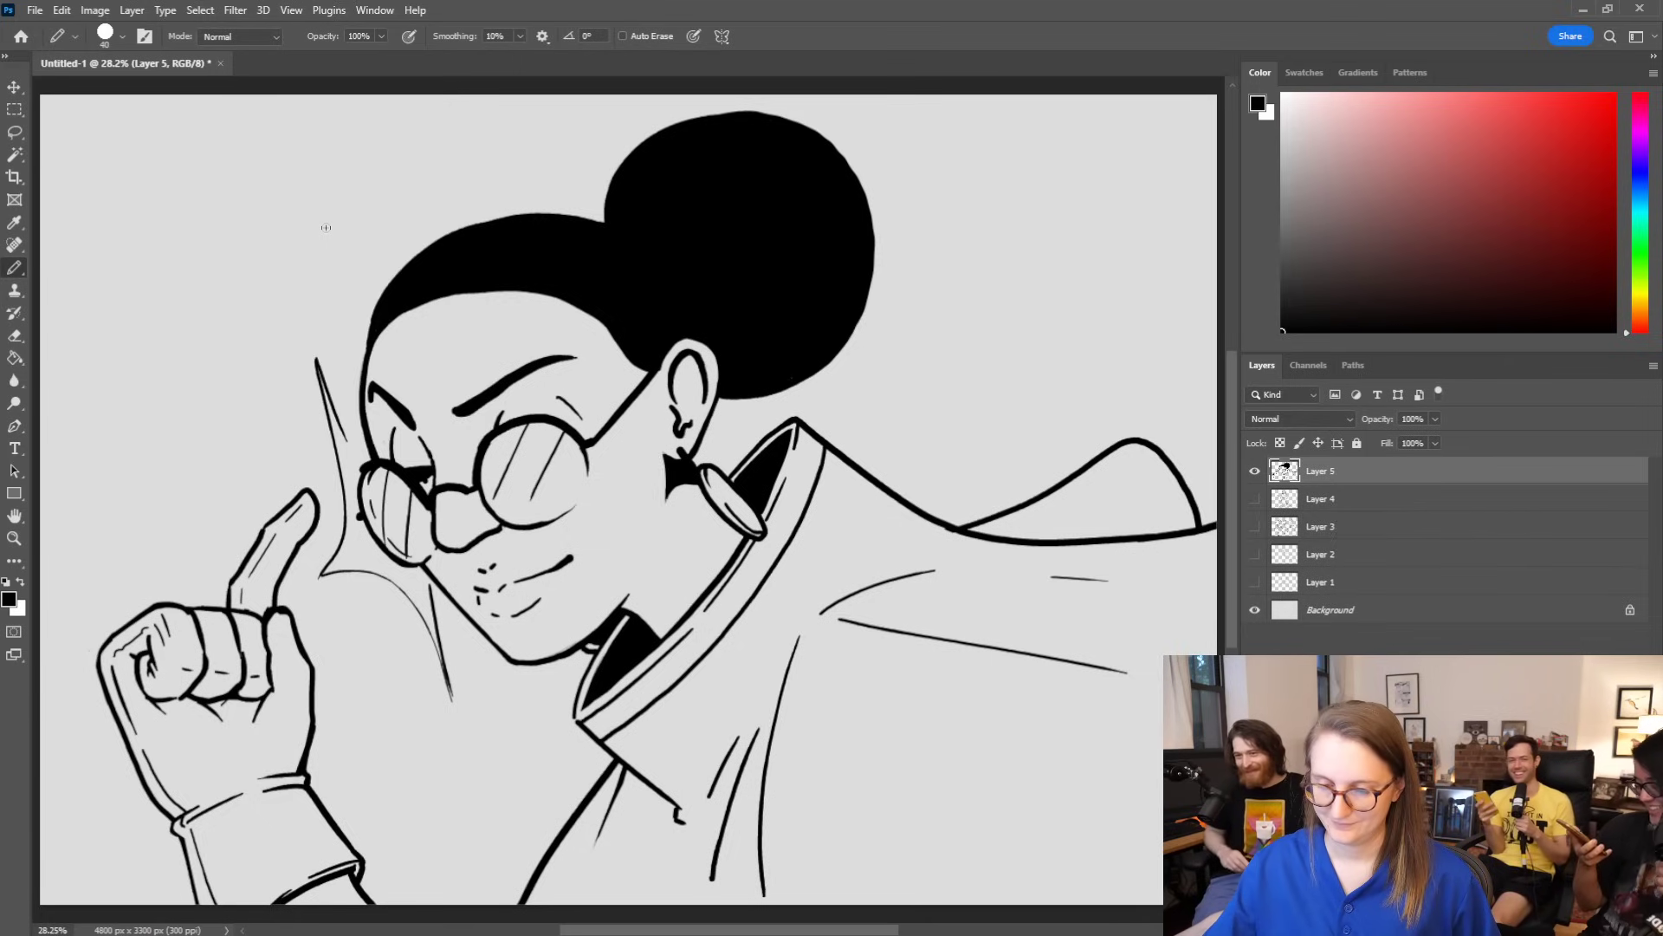
Step: Erase the old thumb outline and redraw the edge of the folded finger at the raised finger's base
key(e)
mouse_move(281, 604)
mouse_down()
mouse_move(307, 697)
mouse_move(257, 722)
mouse_move(280, 608)
mouse_move(269, 675)
mouse_move(260, 612)
mouse_up()
key(b)
mouse_move(305, 767)
mouse_down()
mouse_move(322, 702)
mouse_move(317, 615)
mouse_move(298, 624)
mouse_move(286, 696)
mouse_up()
mouse_move(253, 609)
mouse_down()
mouse_move(276, 661)
mouse_move(265, 699)
mouse_up()
drag(275, 593, 276, 648)
key(e)
mouse_move(319, 718)
mouse_down()
mouse_move(288, 757)
mouse_move(326, 708)
mouse_up()
drag(313, 737, 320, 734)
Step: Draw a new thumb set apart from the fist and joined to the wrist, with a thin line inside its tip
key(b)
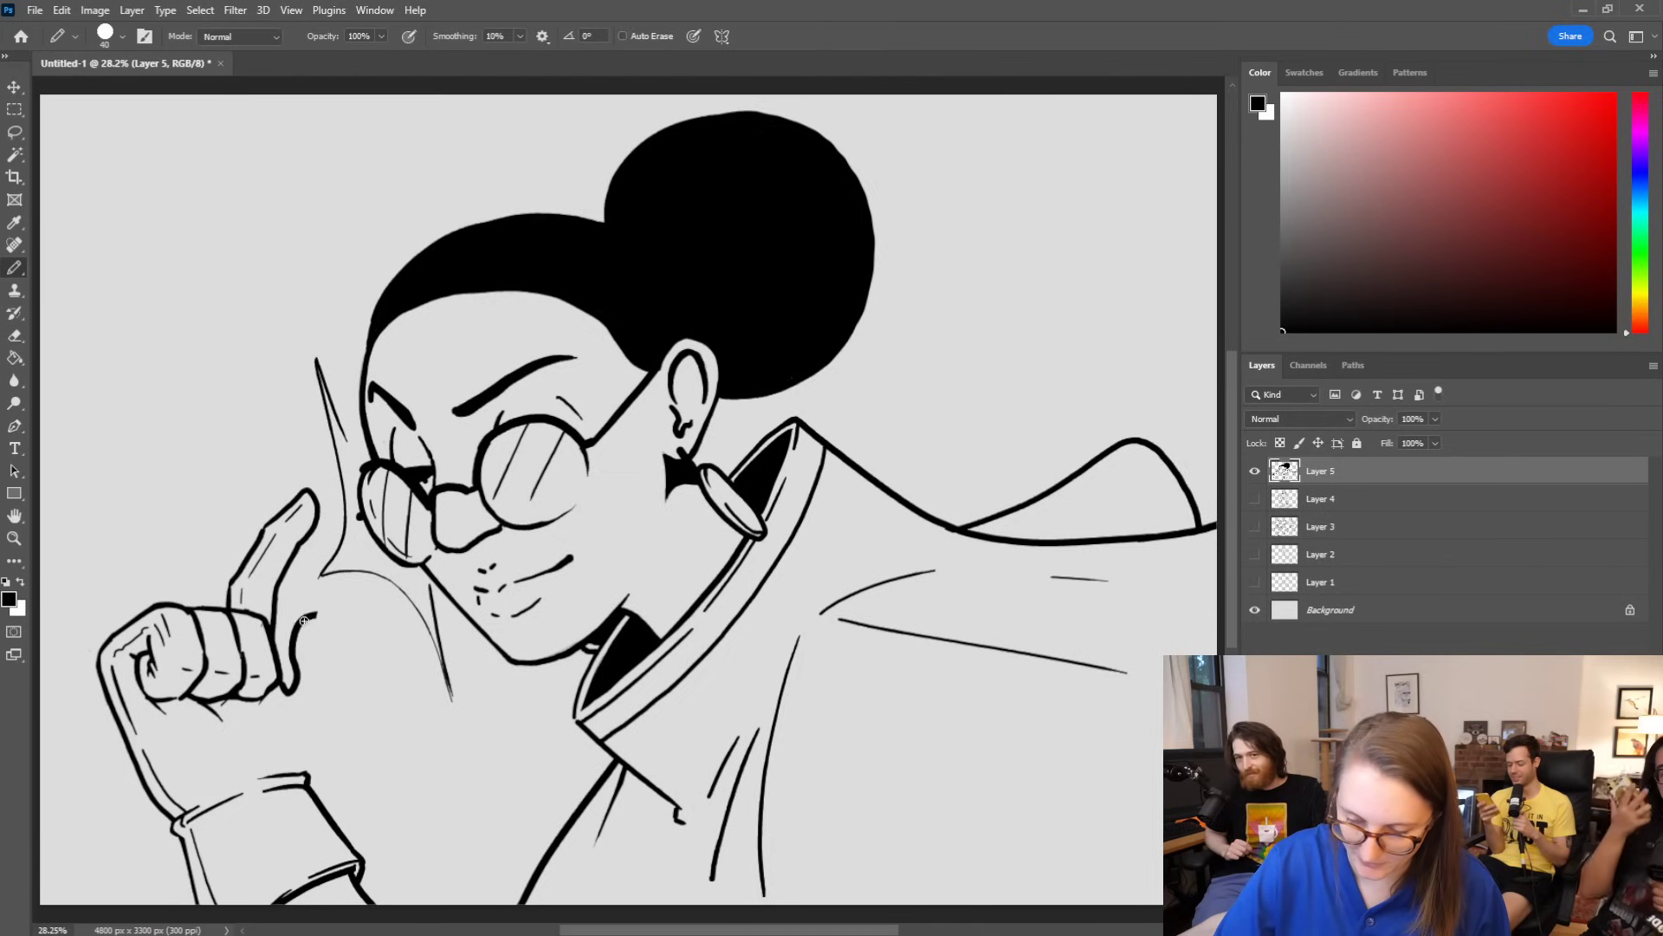
mouse_move(330, 618)
mouse_down()
mouse_move(343, 689)
mouse_move(305, 775)
mouse_up()
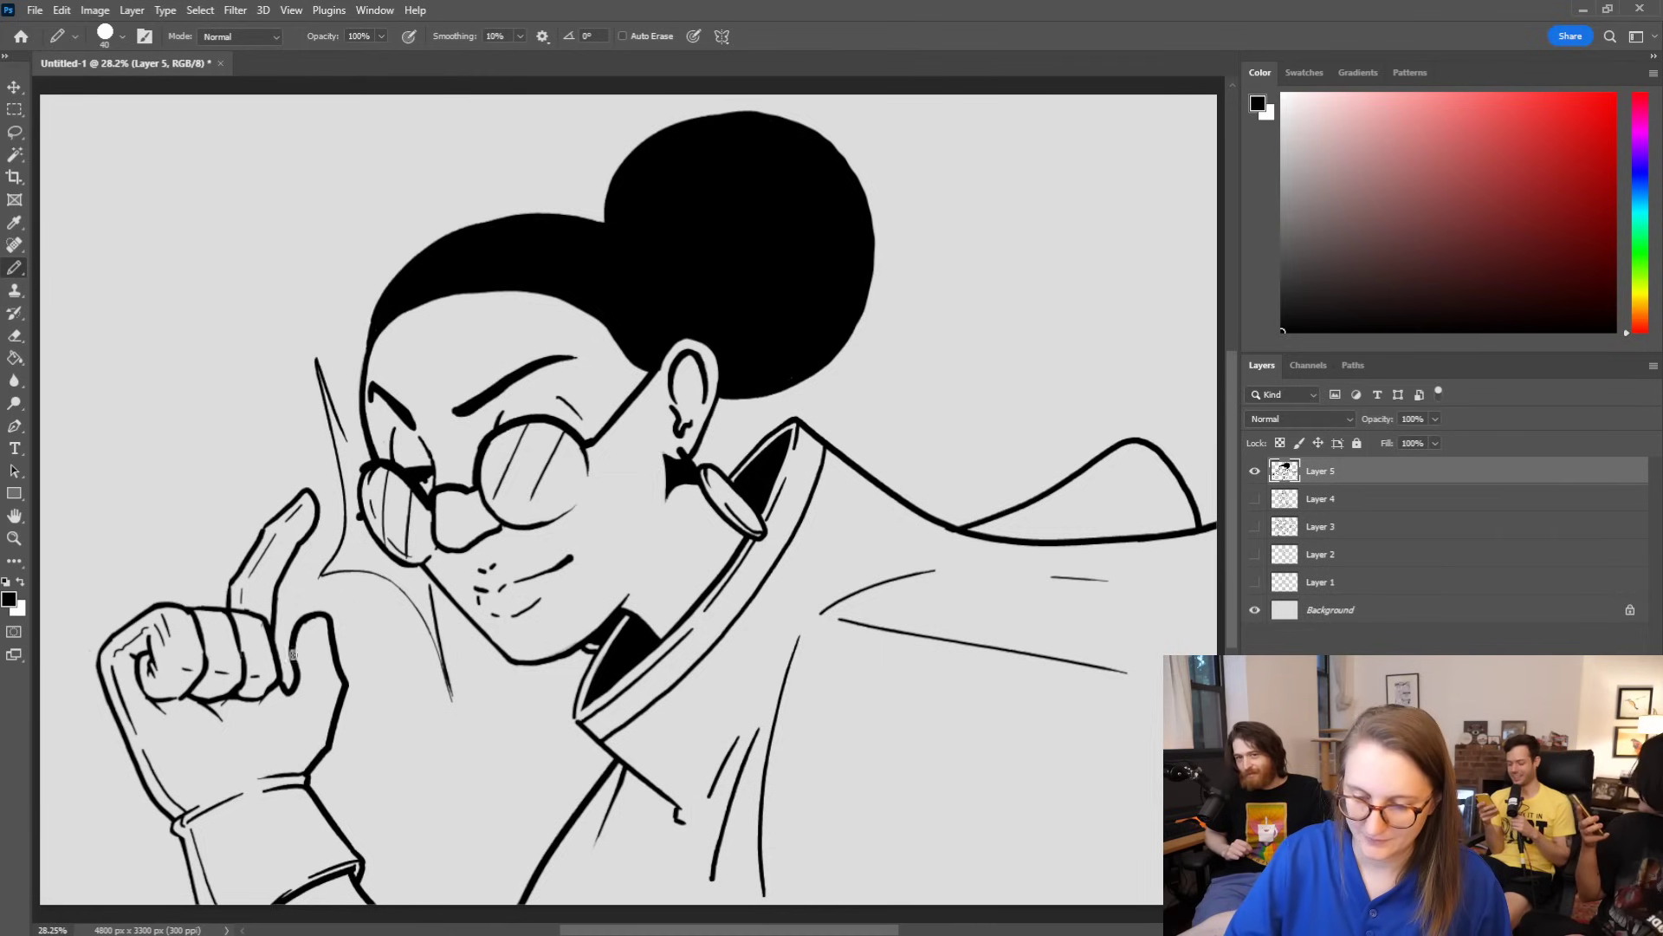
drag(286, 692, 307, 641)
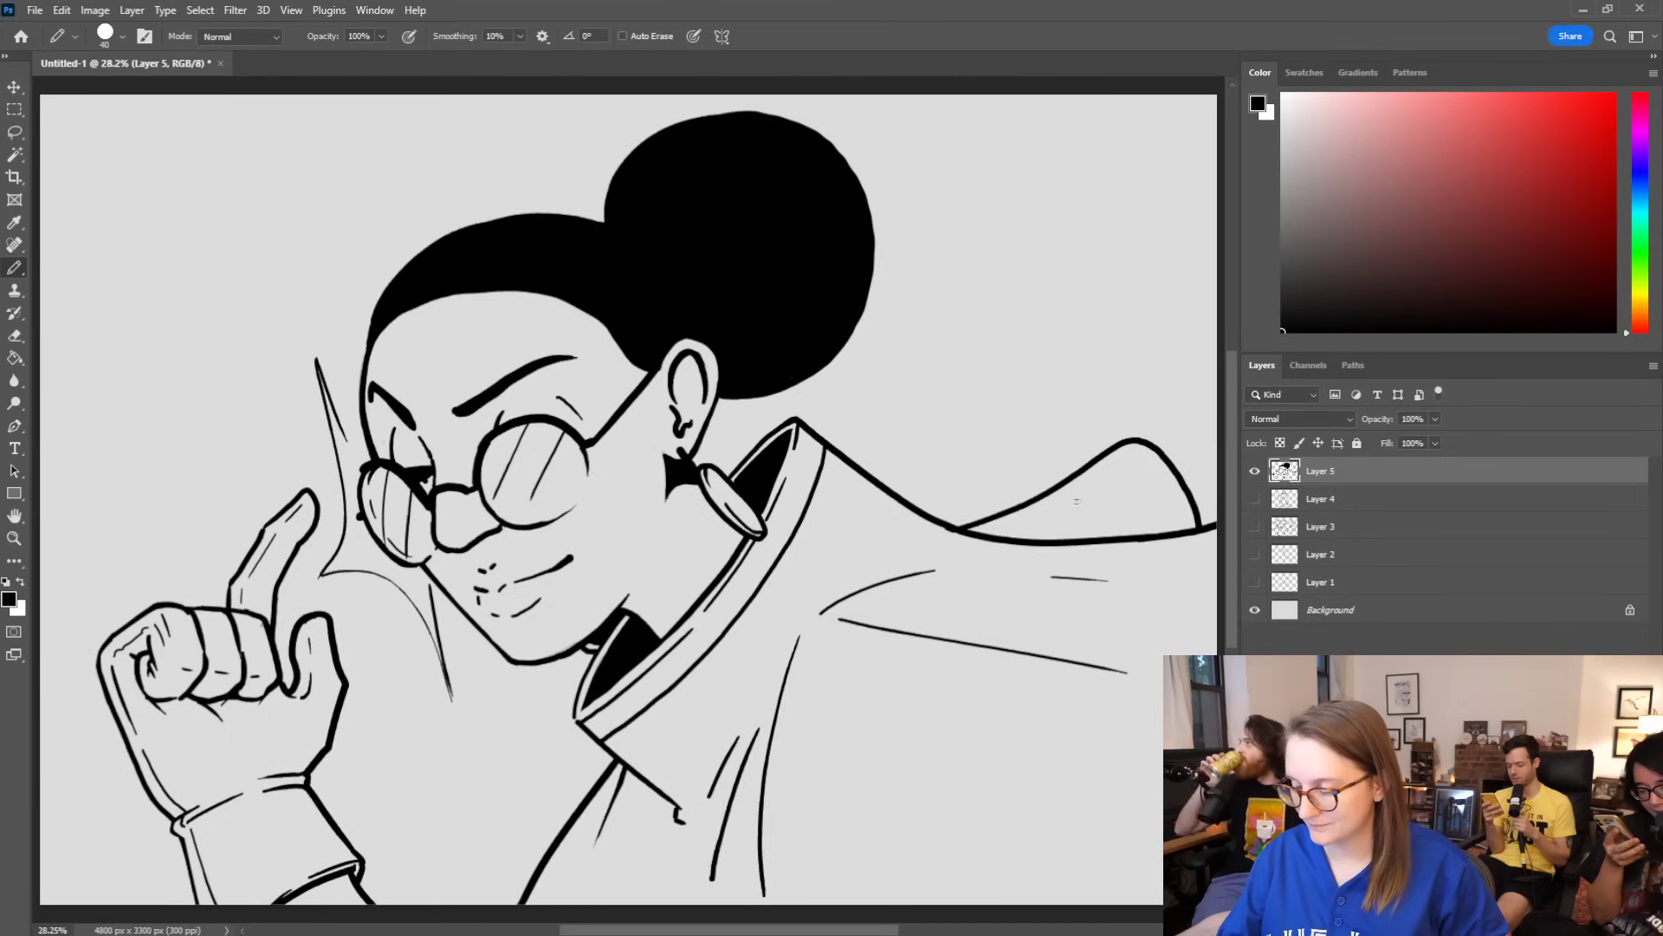
Step: Redraw the outer edge of the small hump behind the shoulder and add a parallel inner line along that edge
drag(1120, 463, 979, 537)
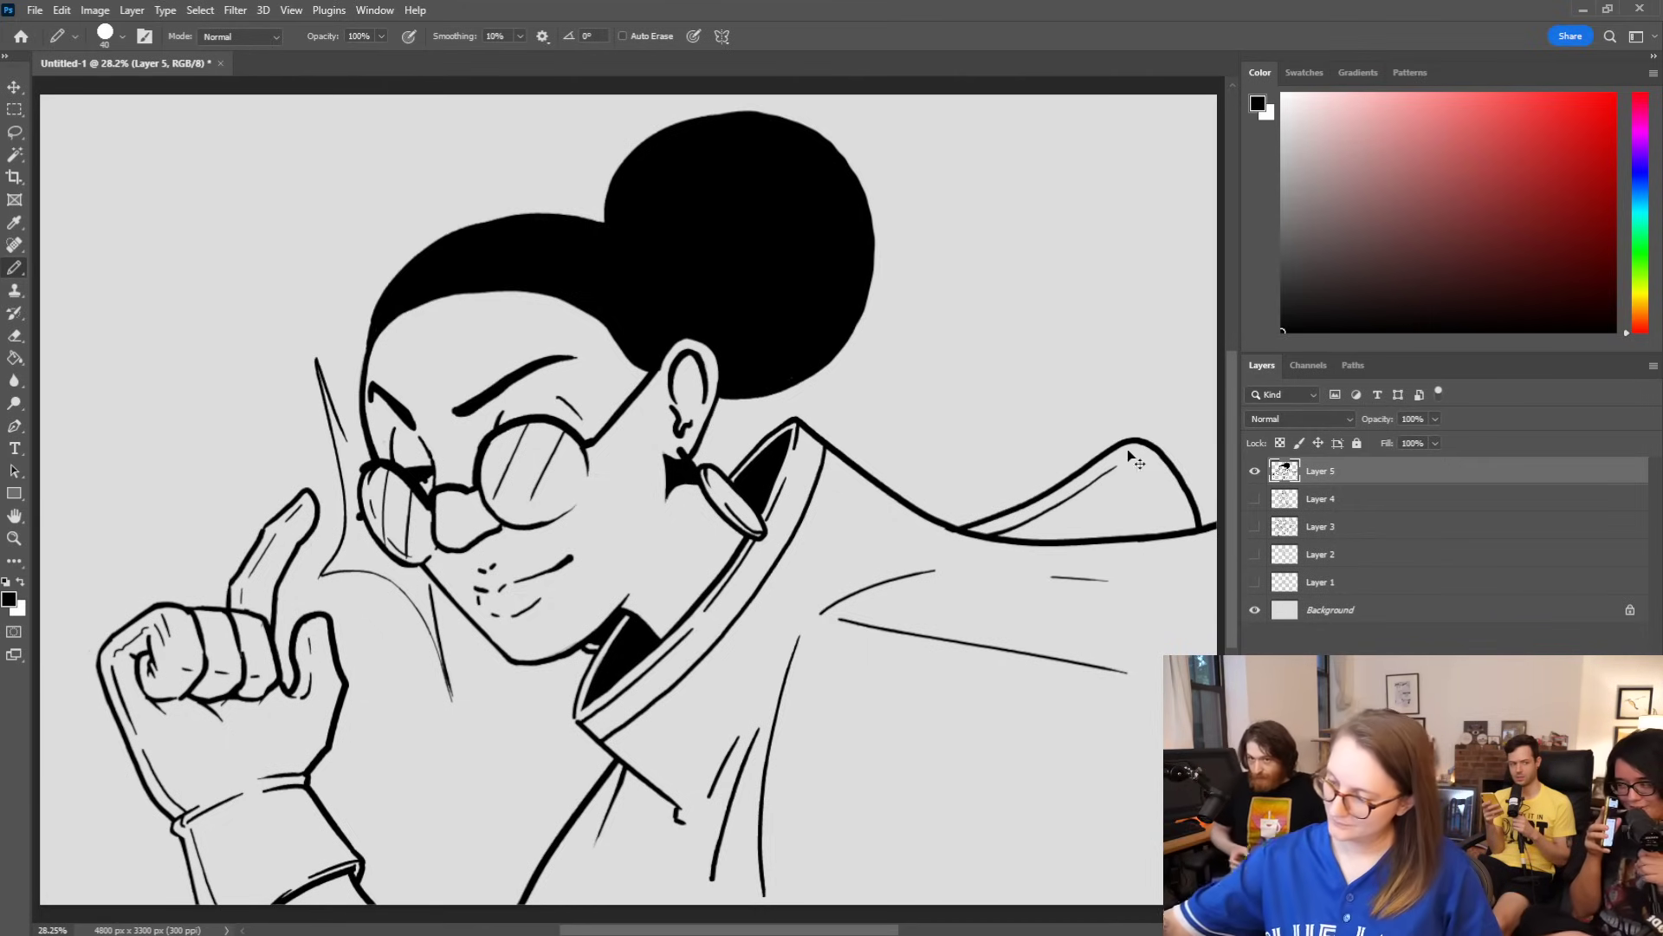
key(ctrl+z)
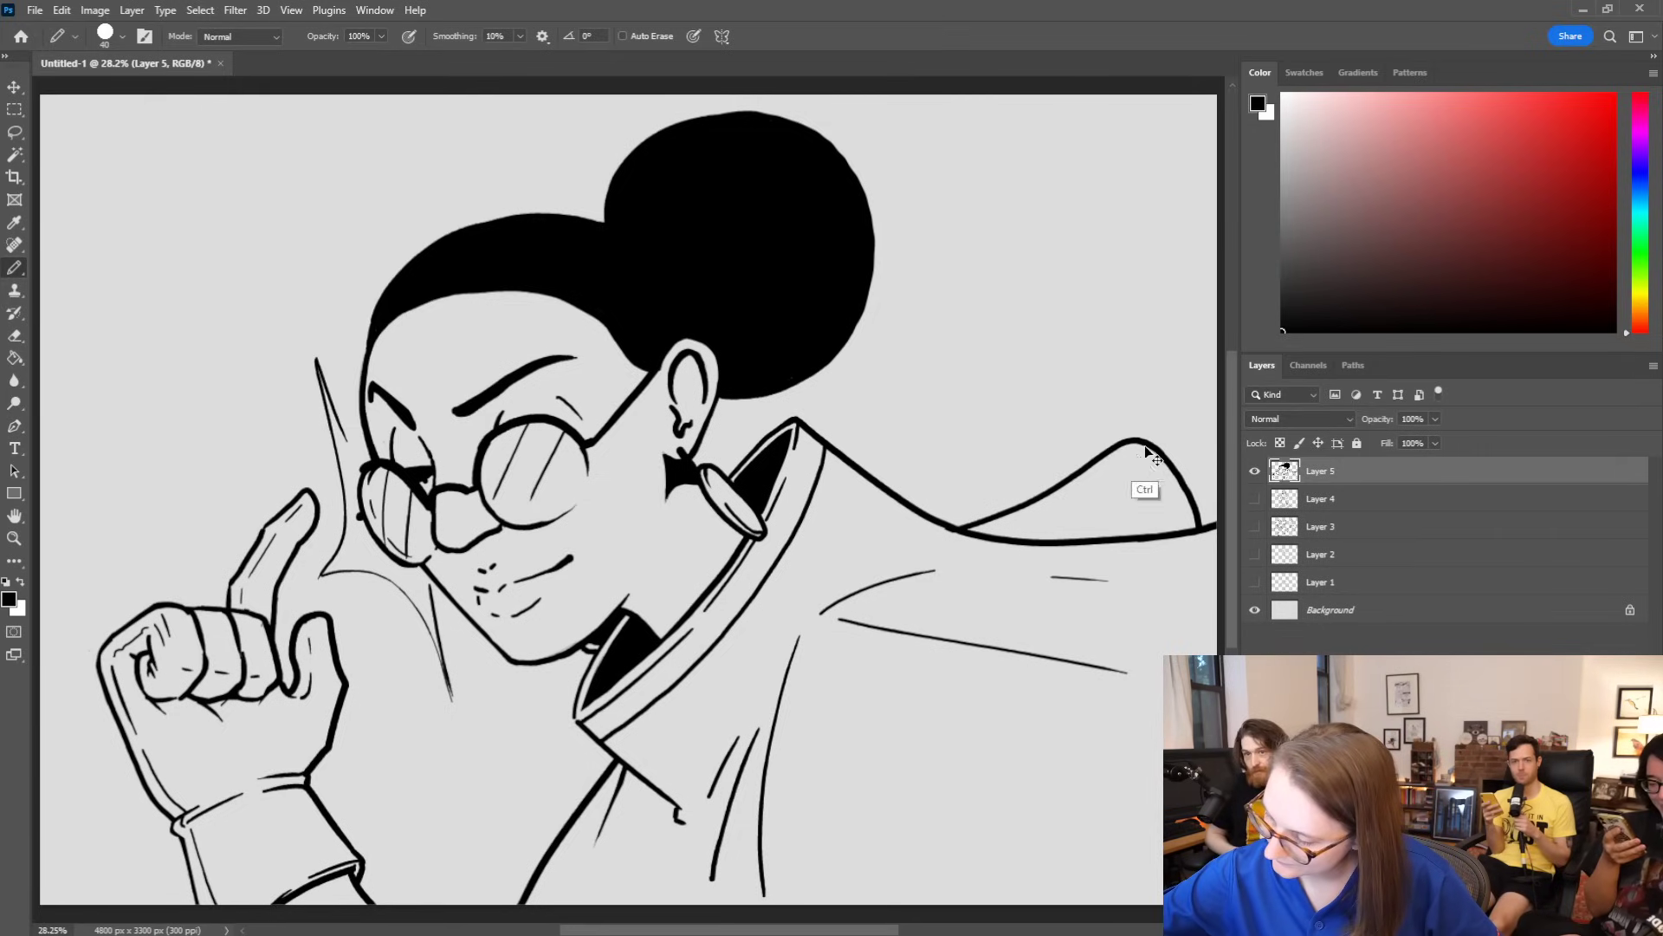
key(e)
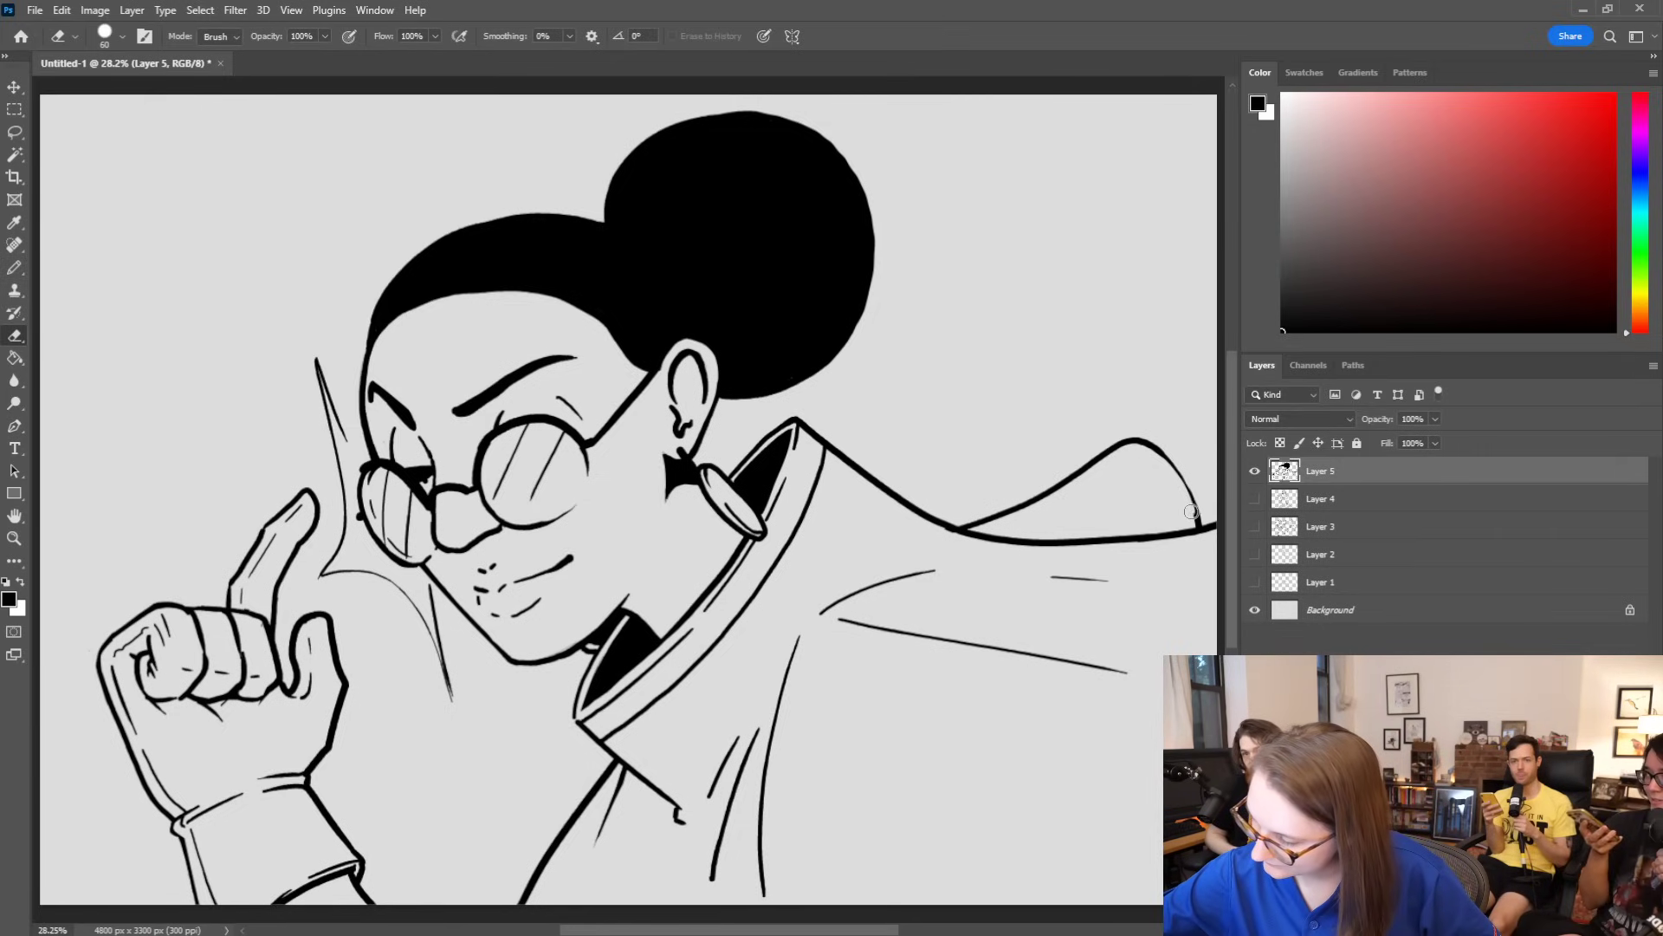
key(b)
mouse_move(1128, 440)
mouse_down()
mouse_move(1153, 443)
mouse_move(1199, 511)
mouse_up()
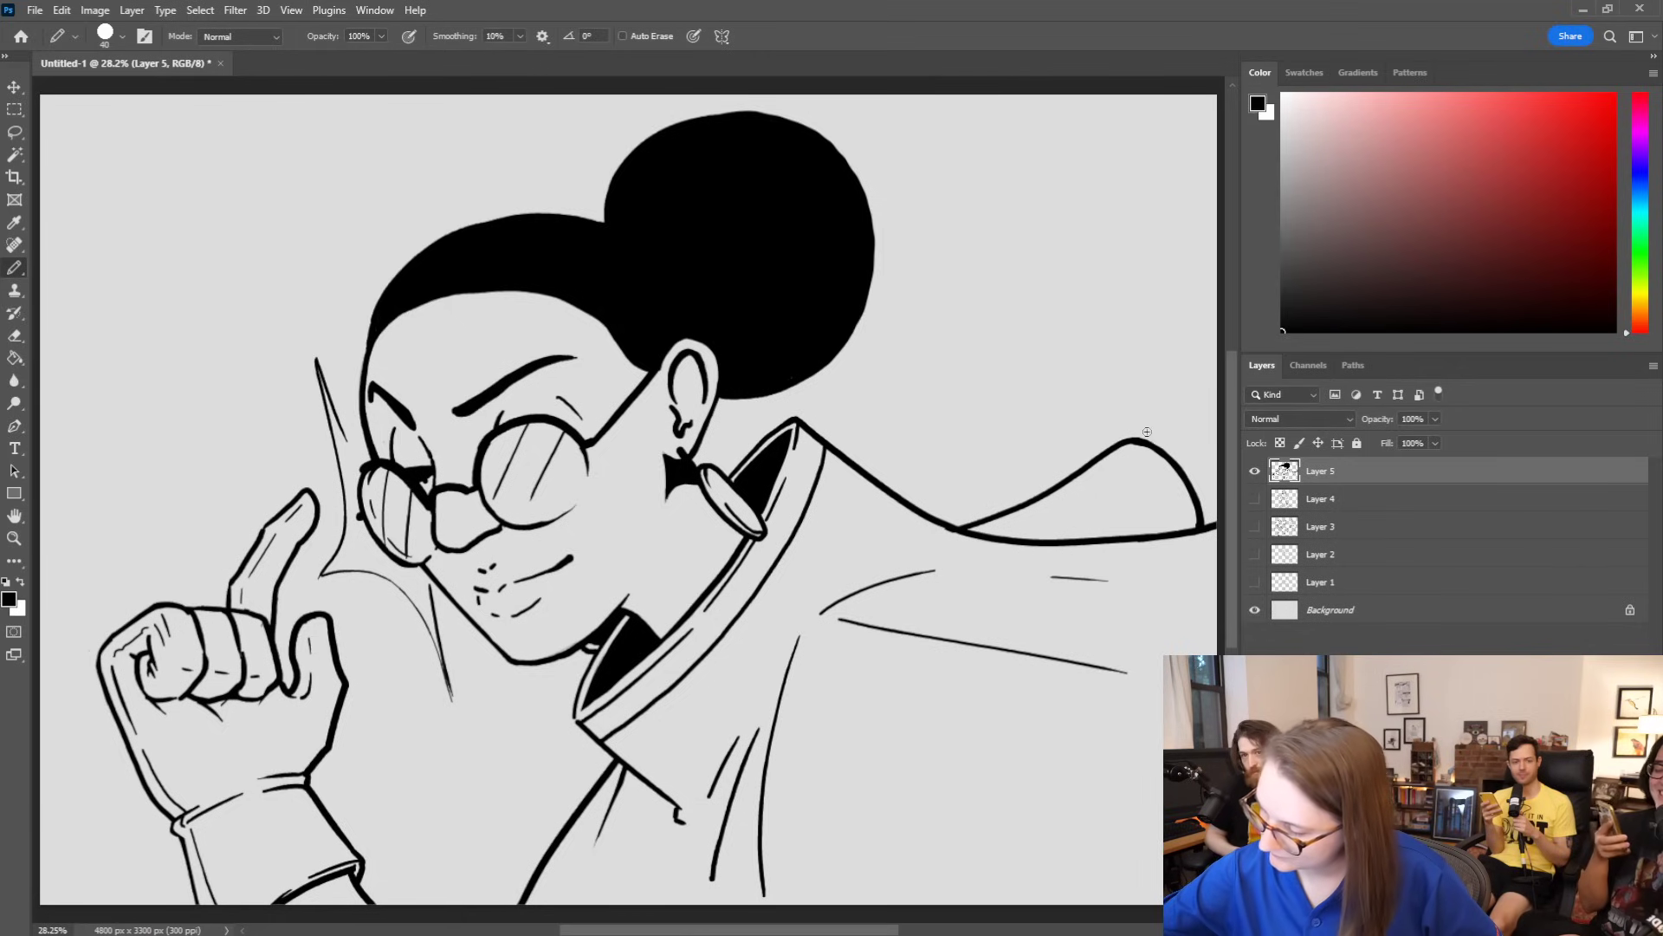
key(e)
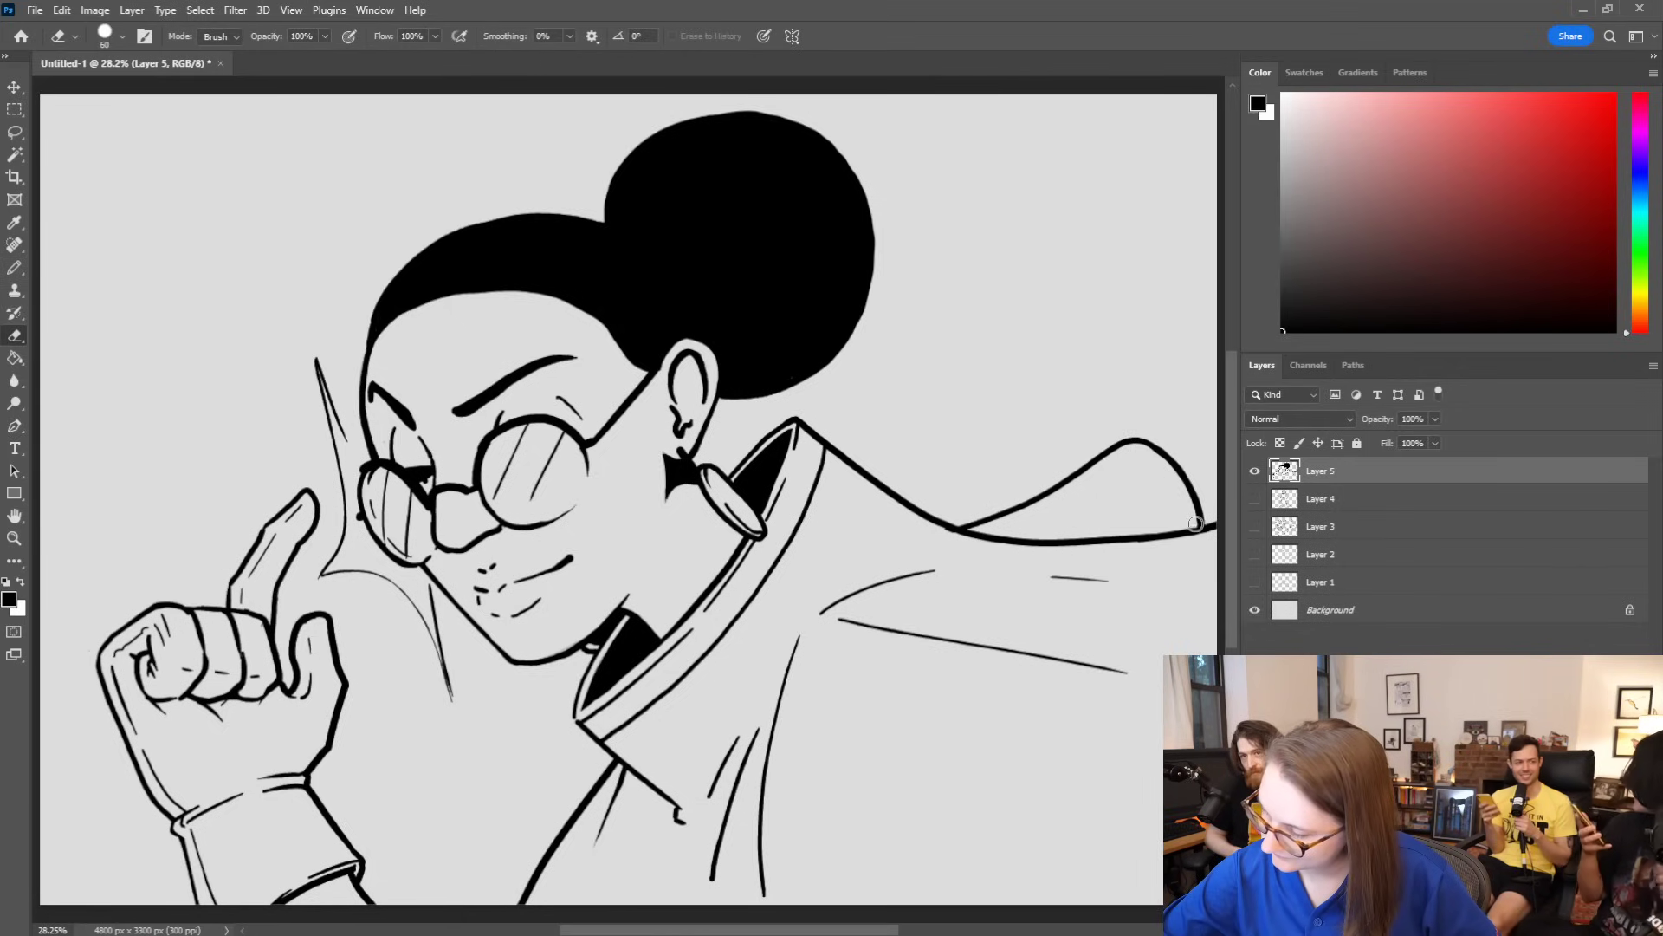
key(b)
mouse_move(1116, 449)
mouse_down()
mouse_move(1142, 453)
mouse_move(1190, 531)
mouse_up()
key(ctrl+z)
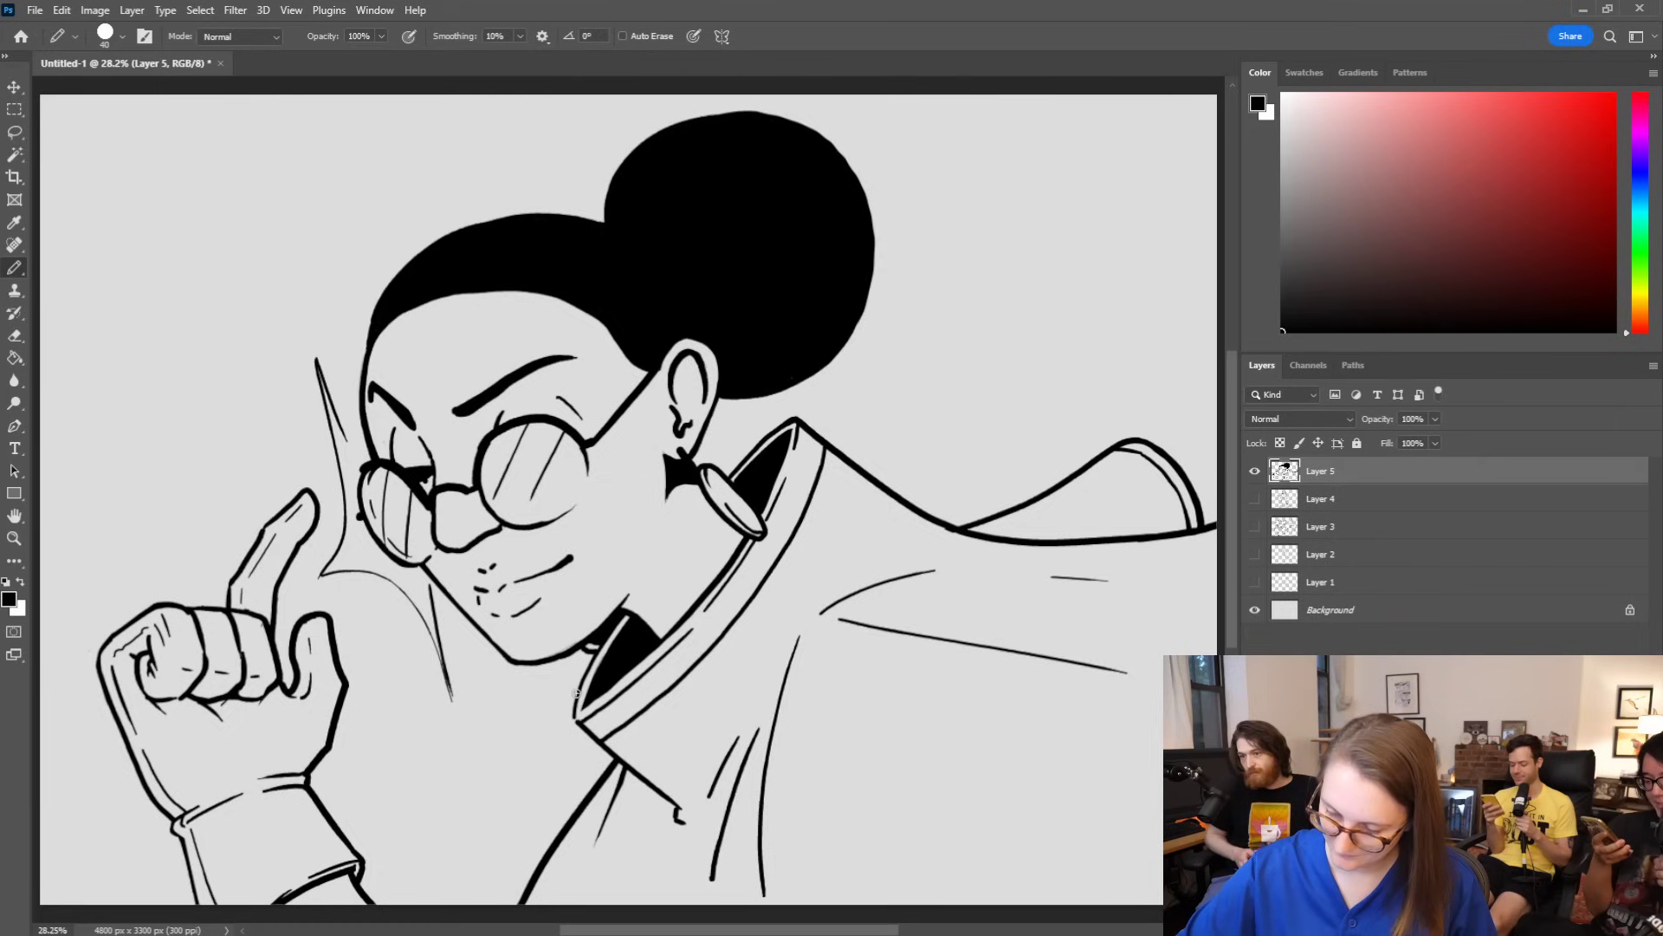
Step: Draw a thicker rim around the collar's front corner and replace the garment edge running down from it with a clean tapered line
mouse_move(567, 700)
mouse_down()
mouse_move(569, 726)
mouse_move(680, 819)
mouse_up()
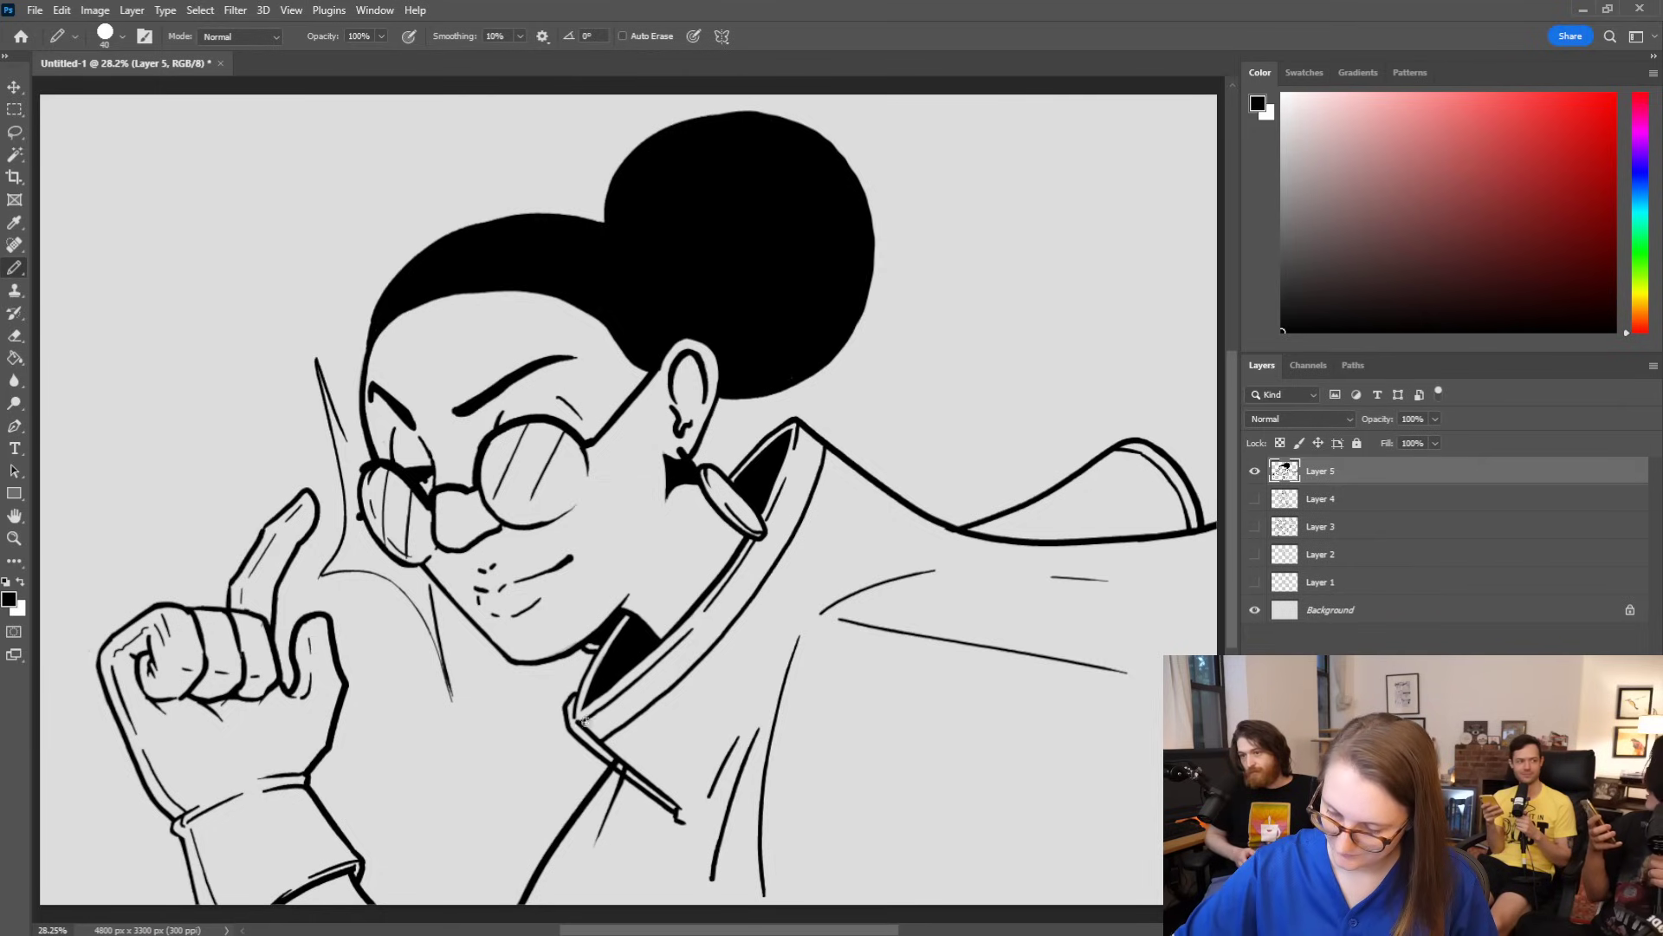
key(e)
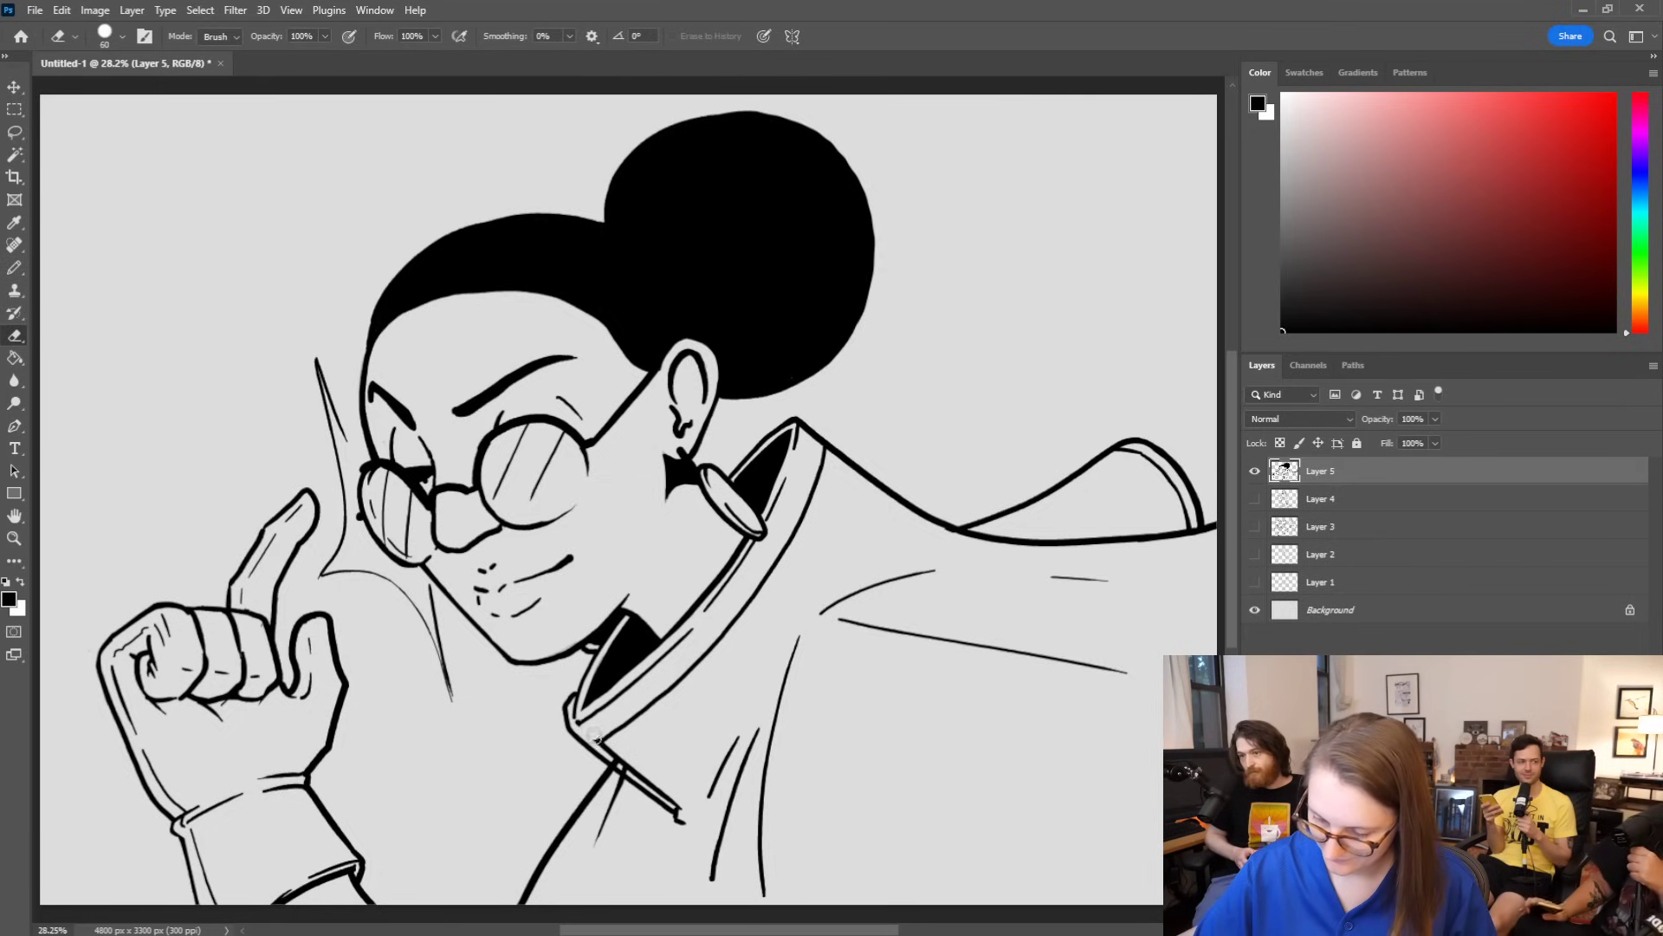
key(b)
mouse_move(590, 747)
mouse_down()
mouse_move(612, 732)
mouse_move(667, 799)
mouse_move(609, 762)
mouse_move(679, 822)
mouse_up()
key(e)
key(b)
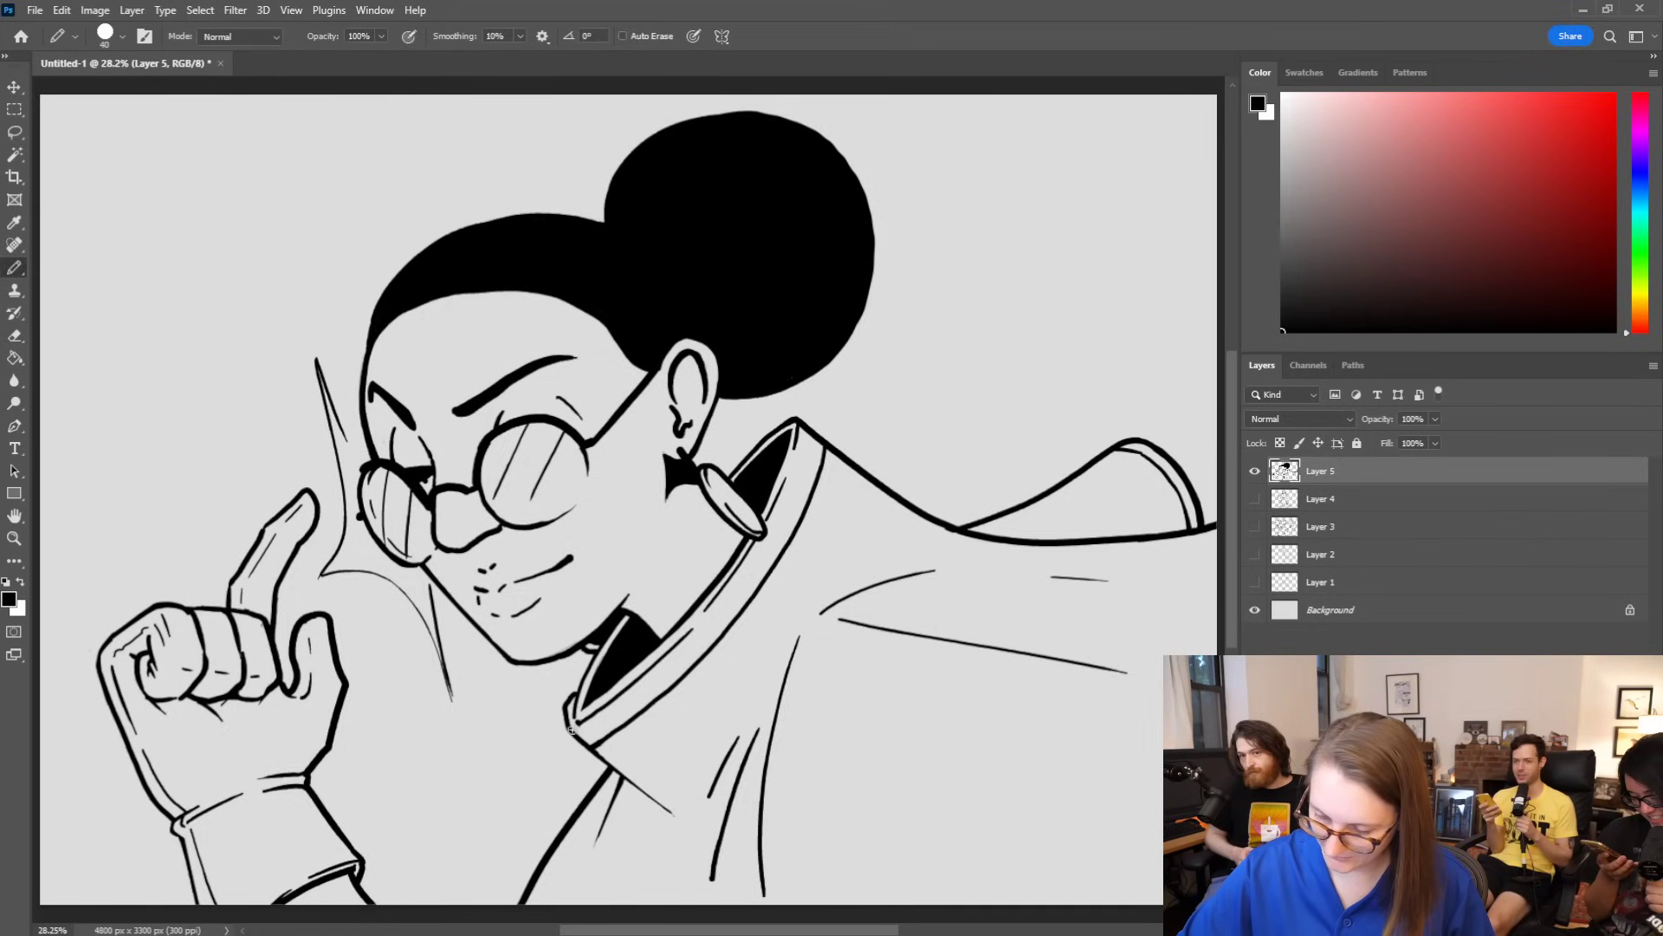
drag(587, 742, 672, 815)
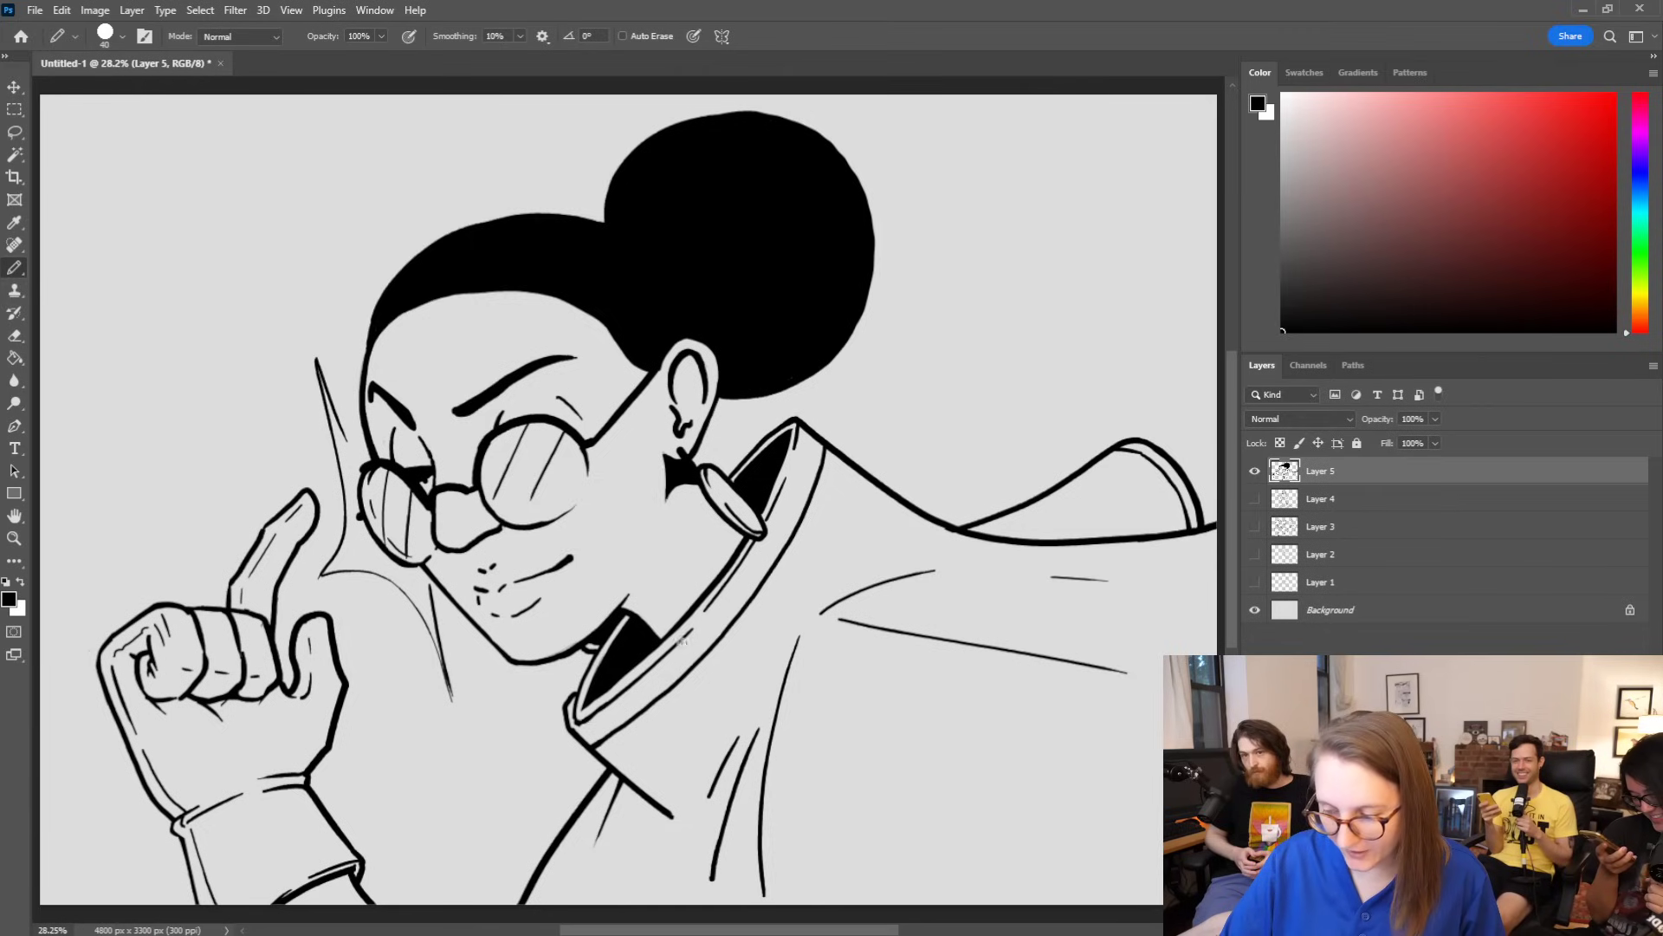
Step: Redraw the lower edge of the black neck opening beneath the chin and clean up the collar rim along it
key(e)
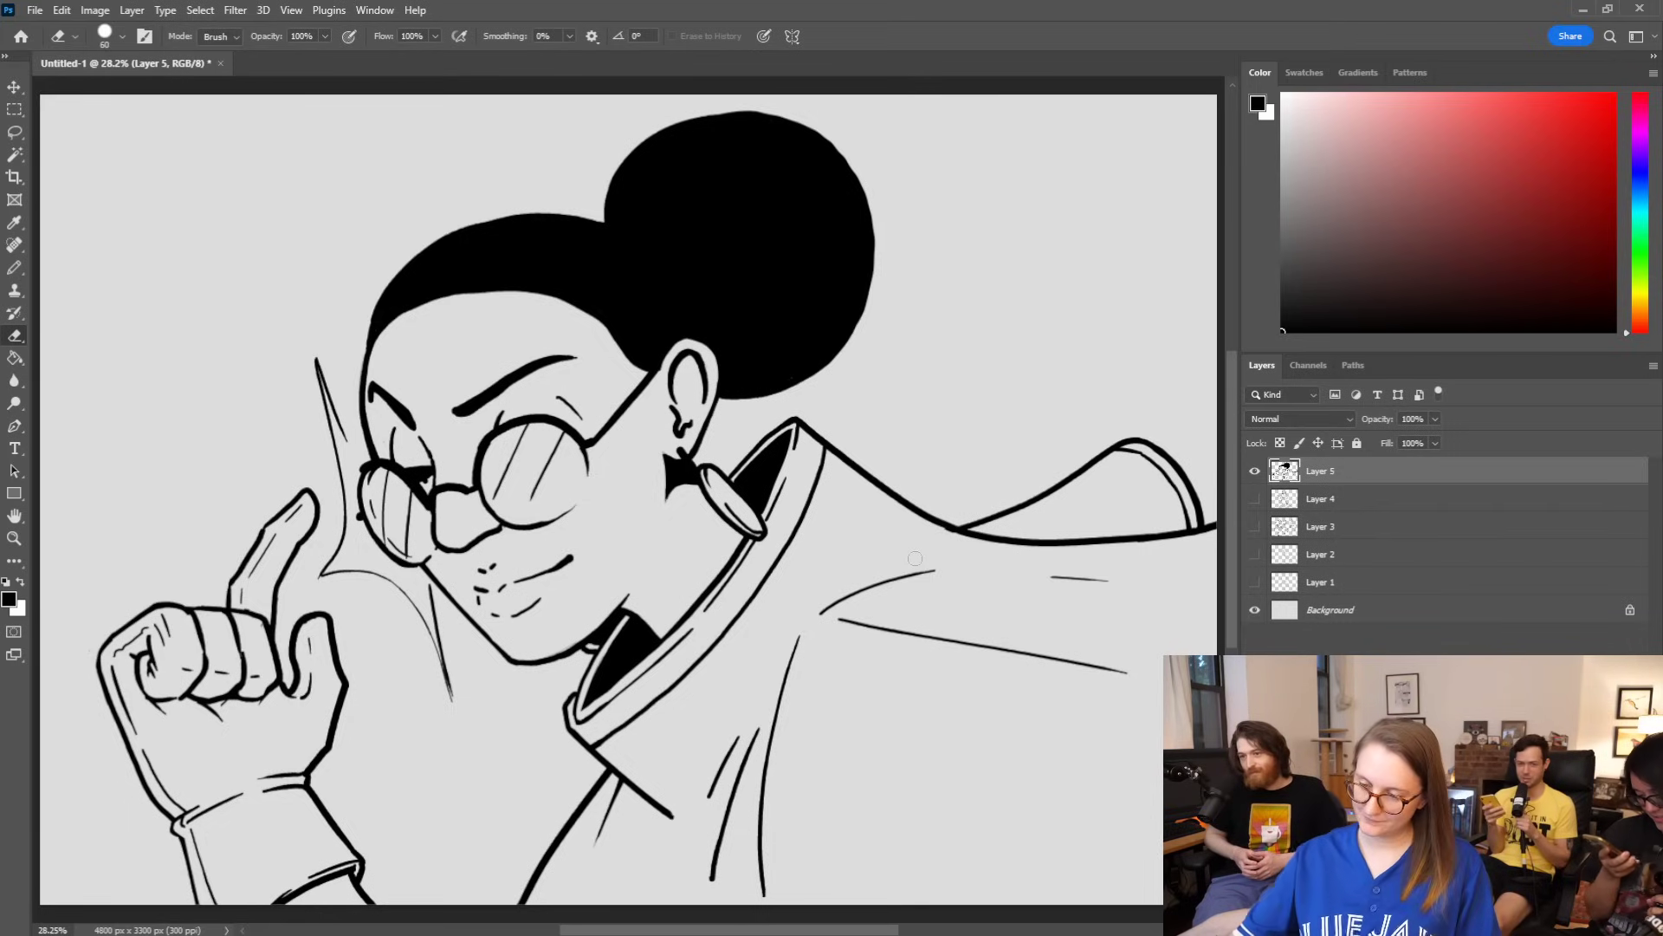
key(b)
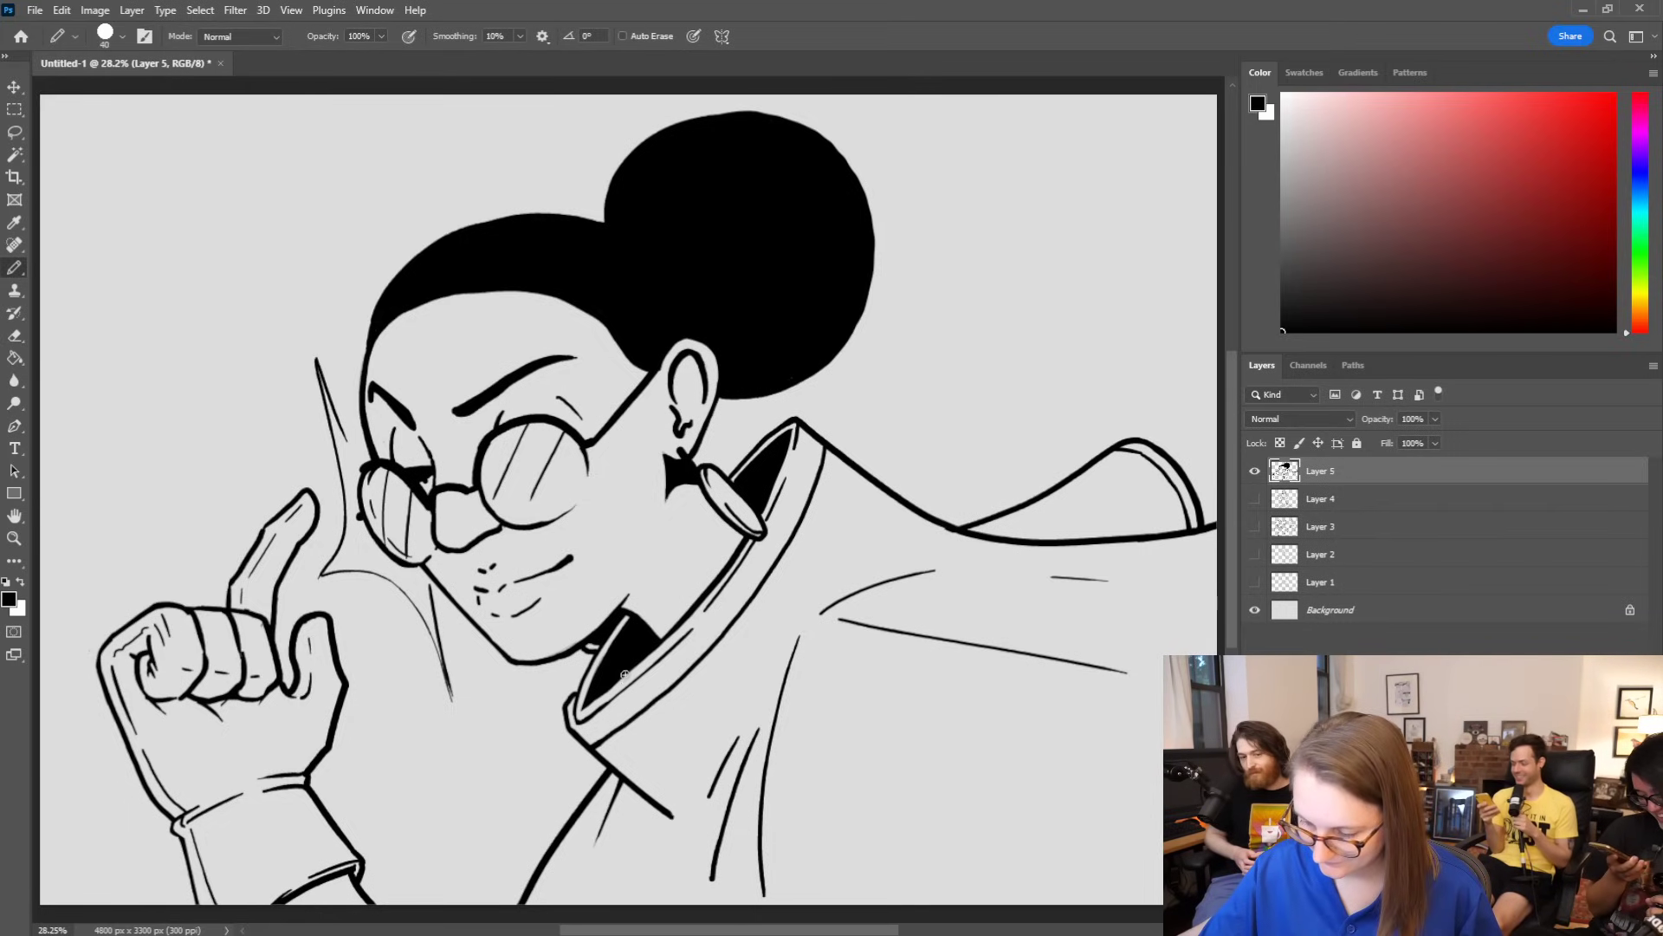
mouse_move(640, 660)
mouse_down()
mouse_move(597, 710)
mouse_move(656, 643)
mouse_move(633, 669)
mouse_up()
key(ctrl+z)
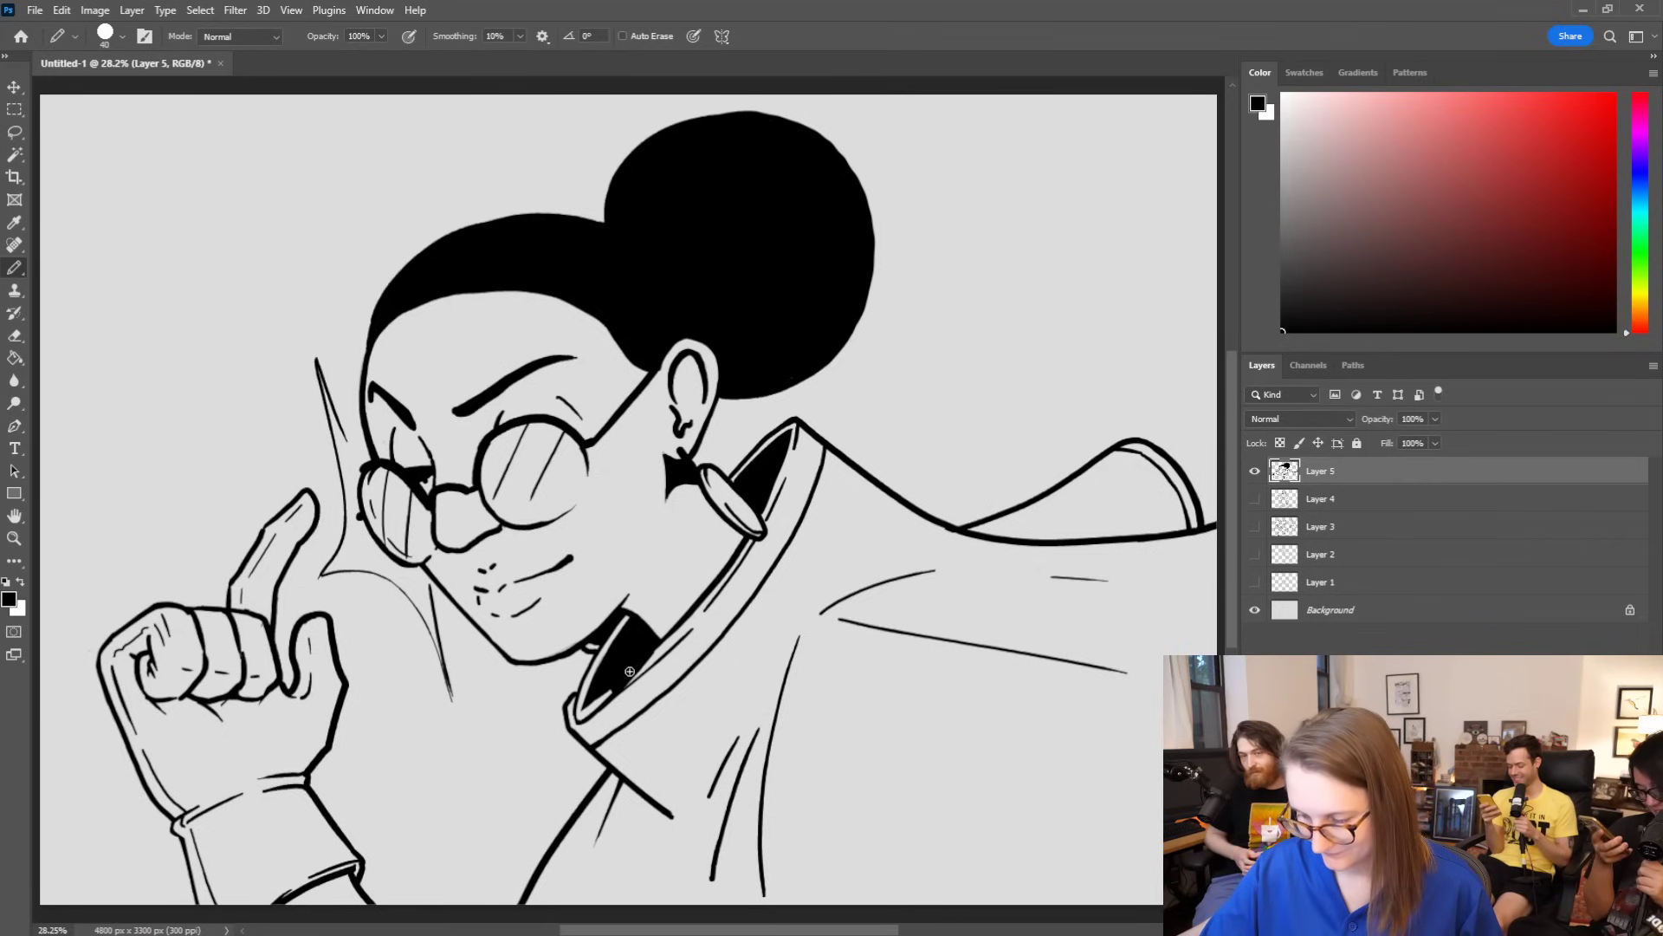
key(e)
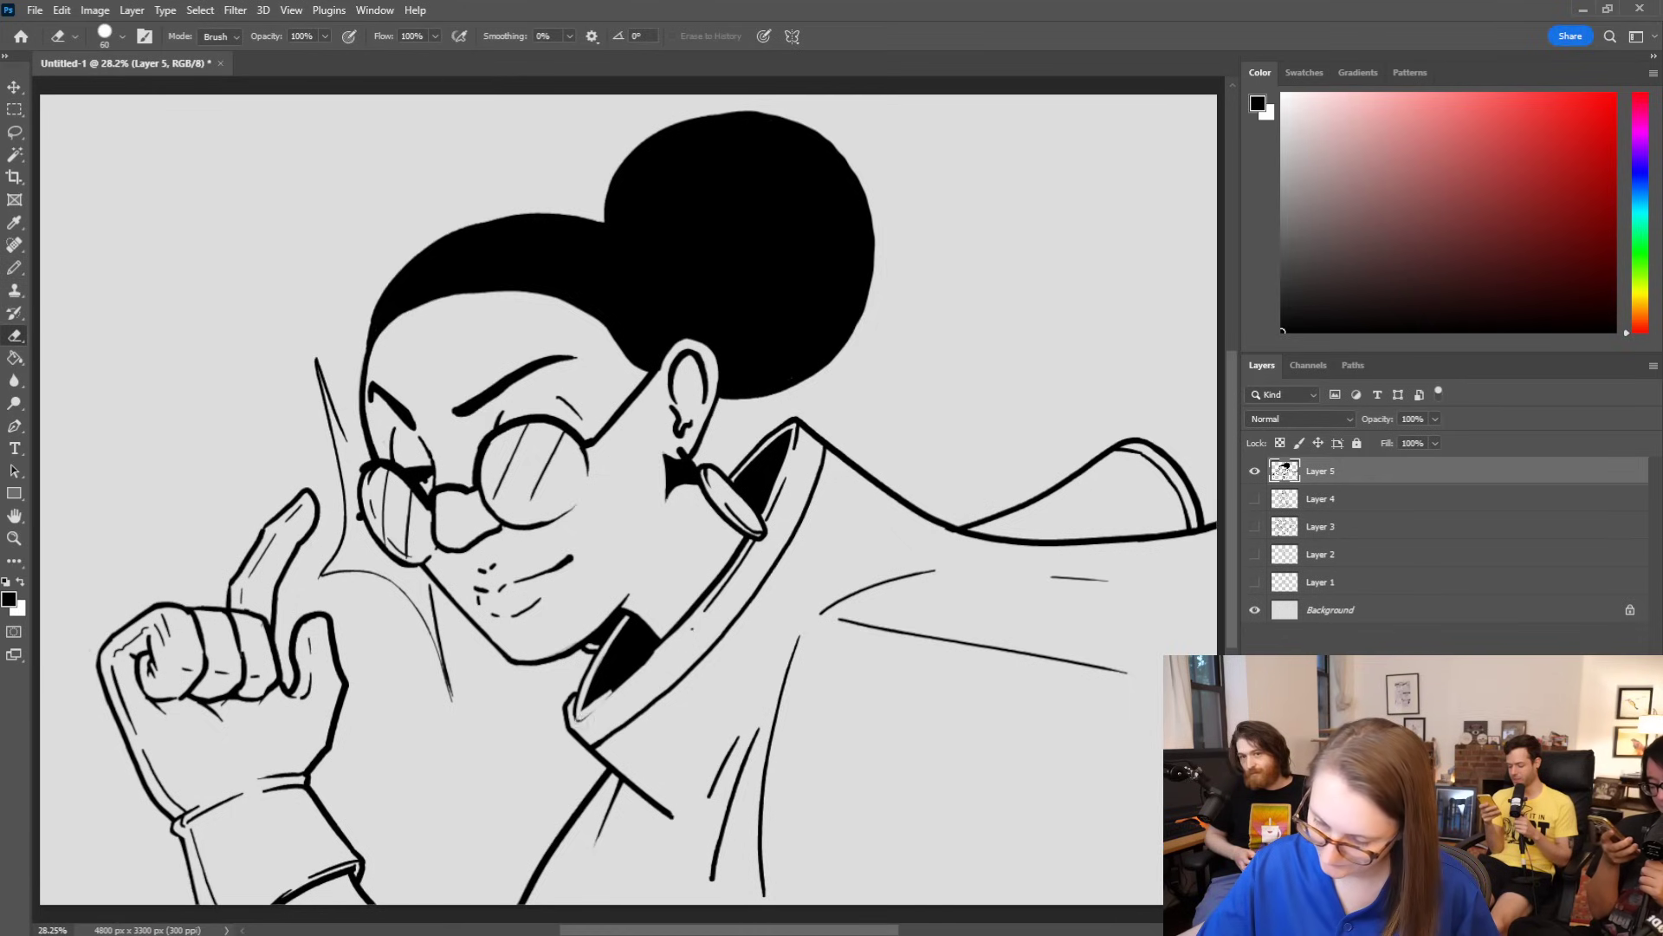
key(b)
drag(575, 716, 645, 659)
drag(576, 730, 633, 676)
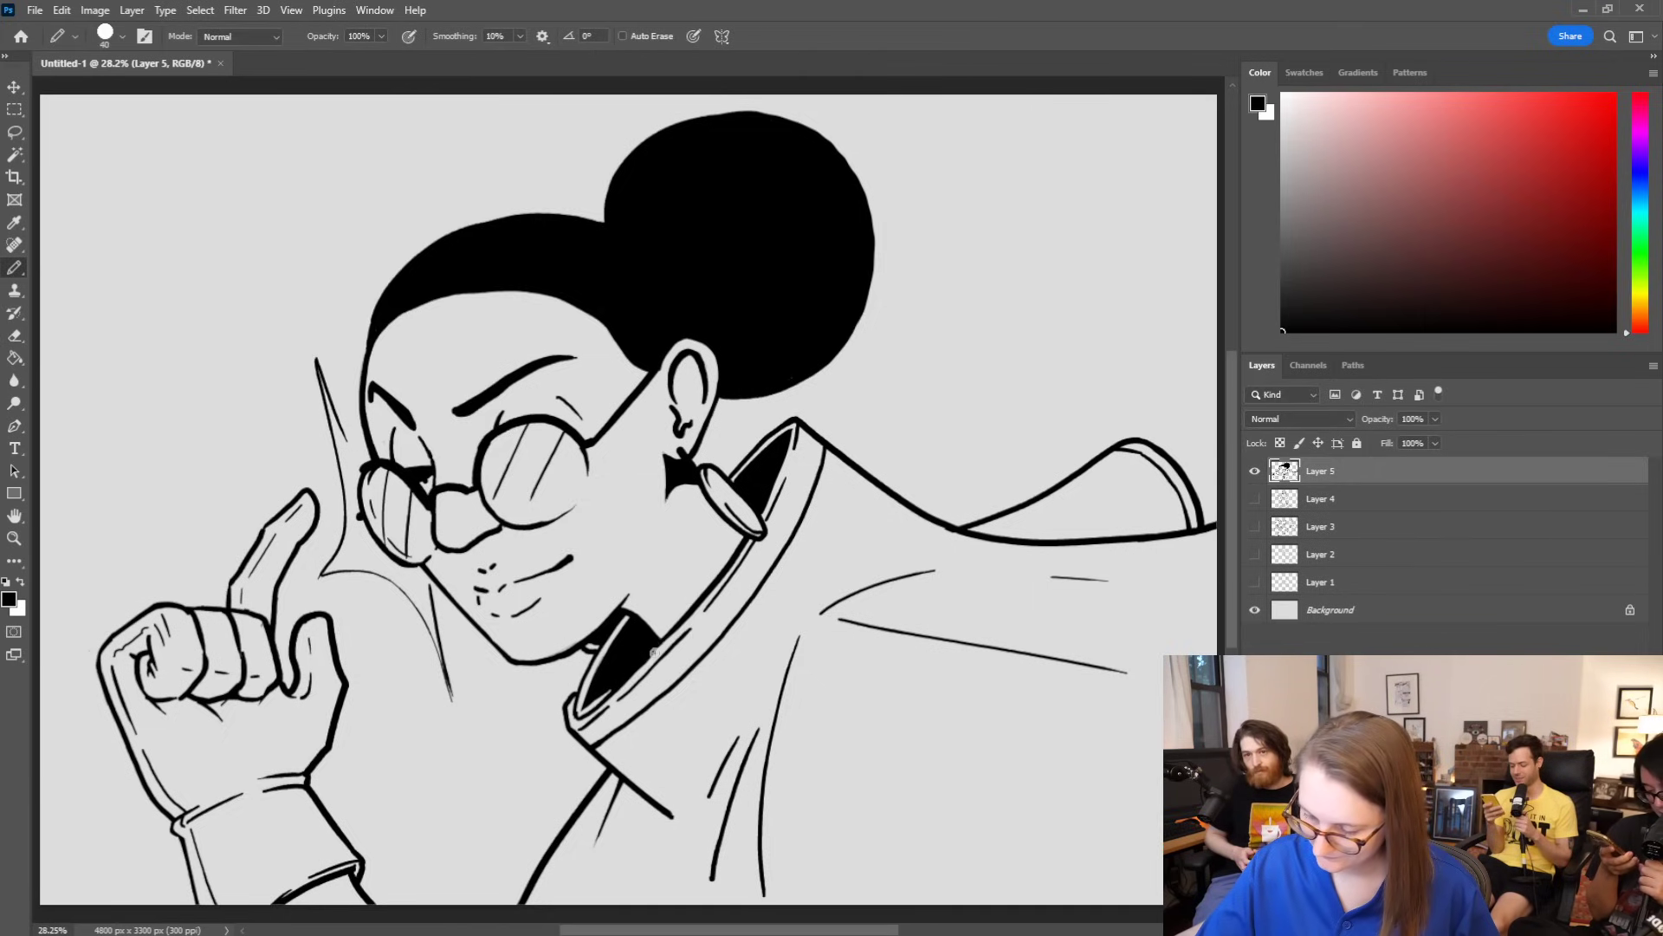
key(e)
drag(616, 694, 579, 721)
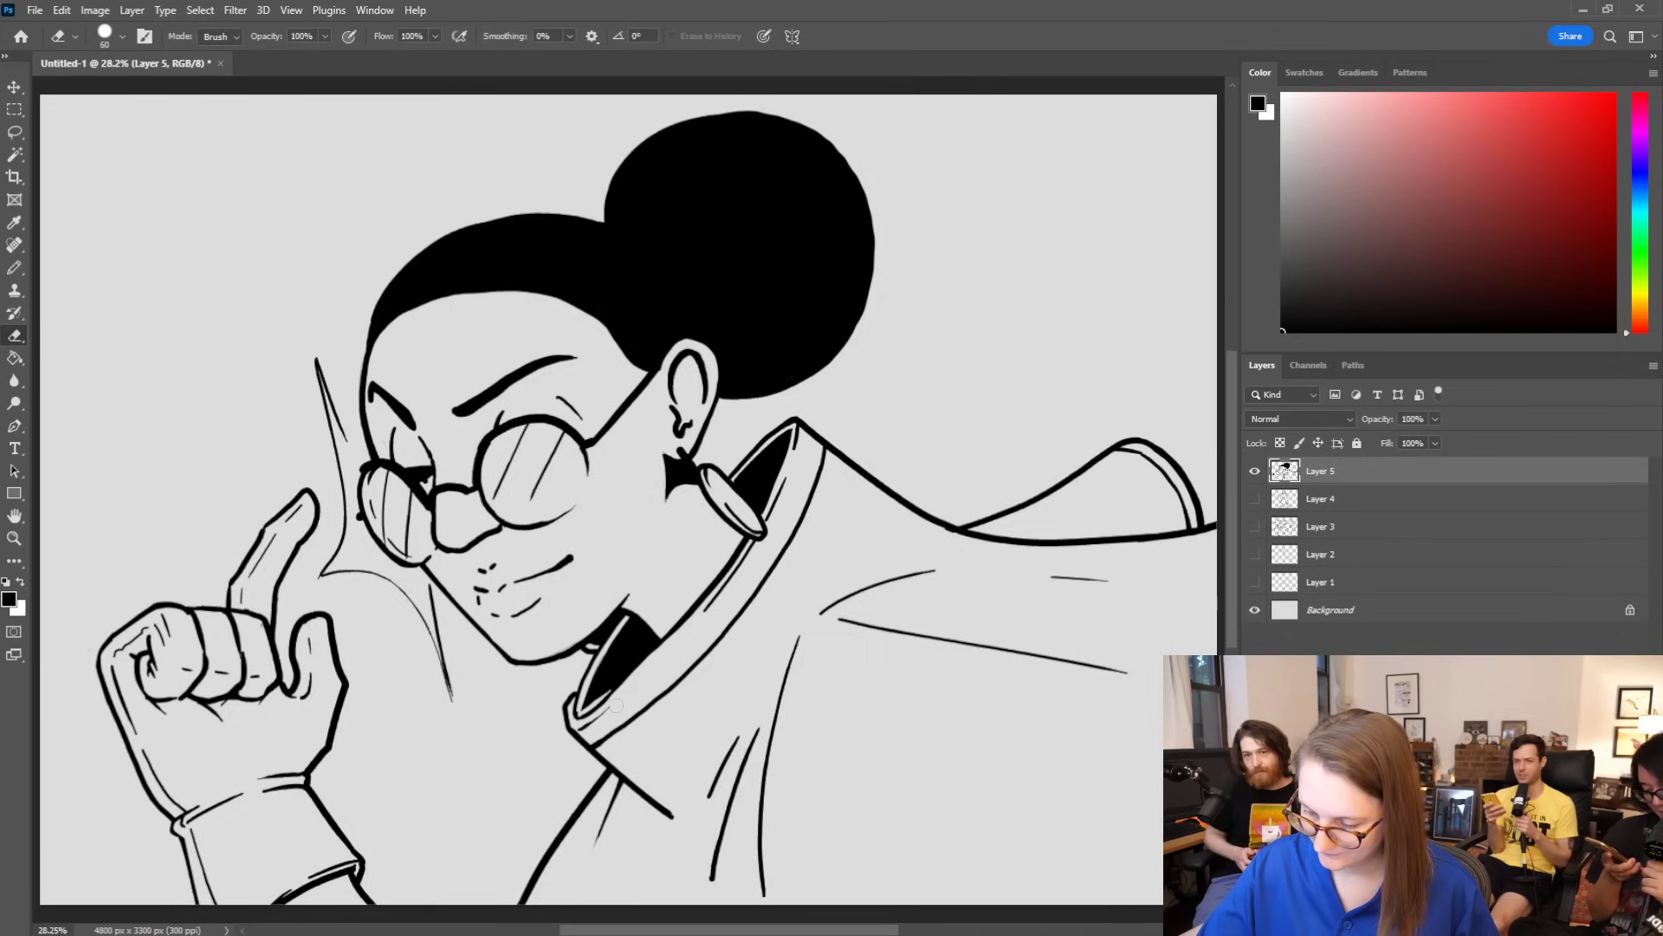
Step: Re-ink and clean up the collar's inner edge from the black neck opening up along the jaw towards the large earring
key(b)
drag(655, 660, 736, 551)
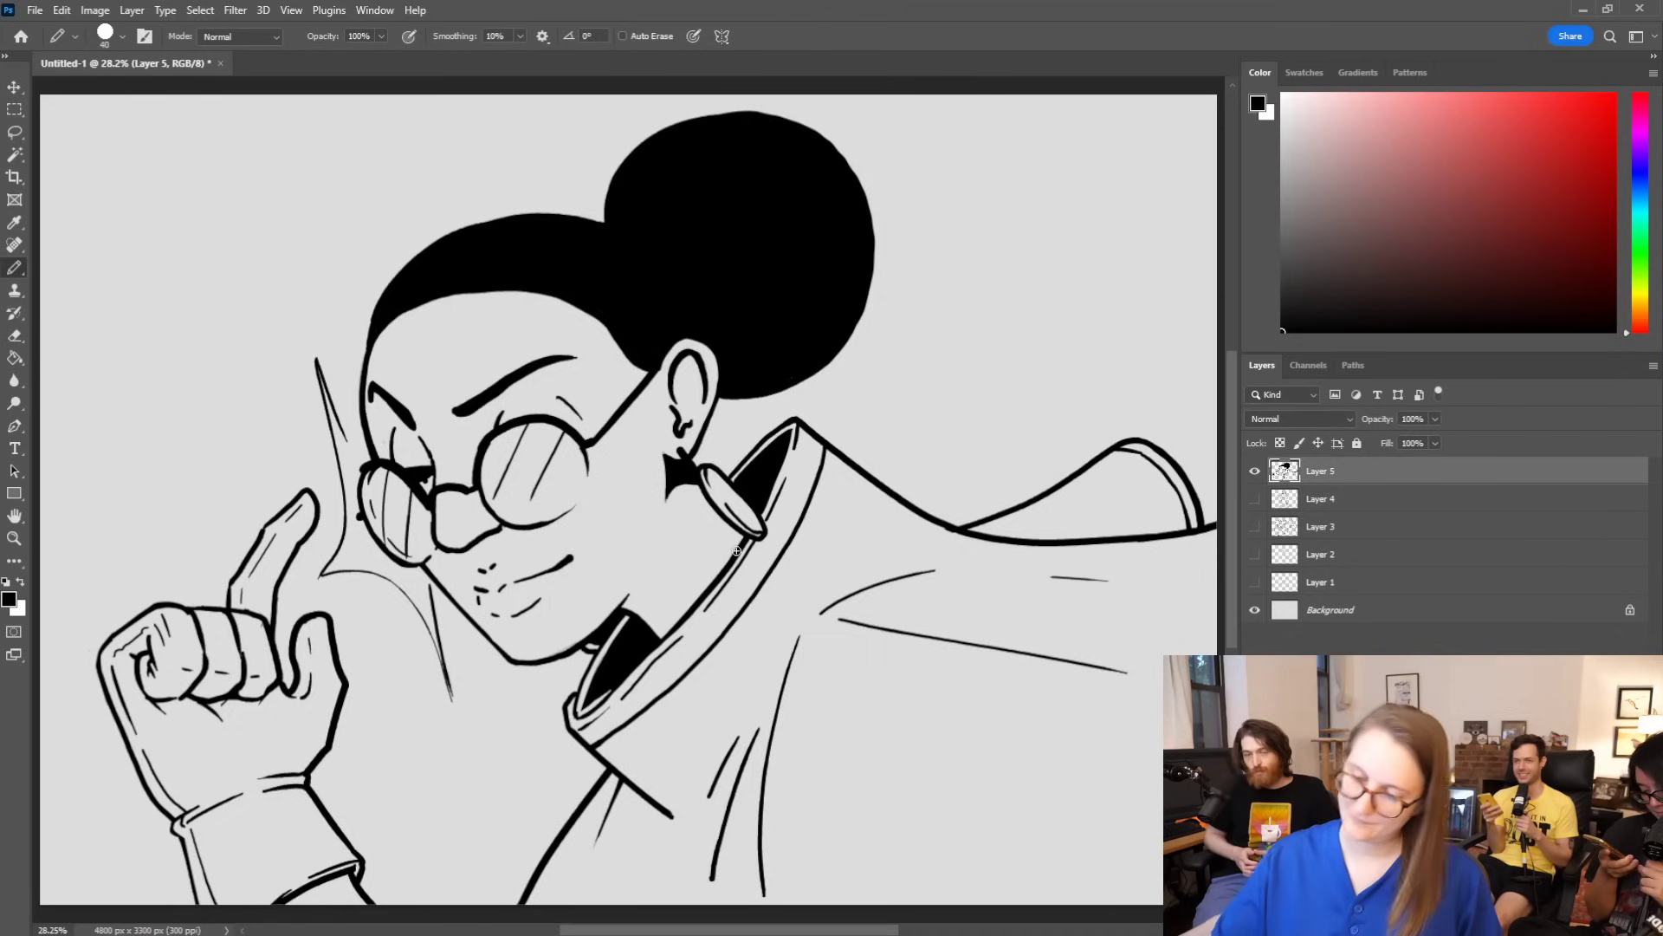
key(e)
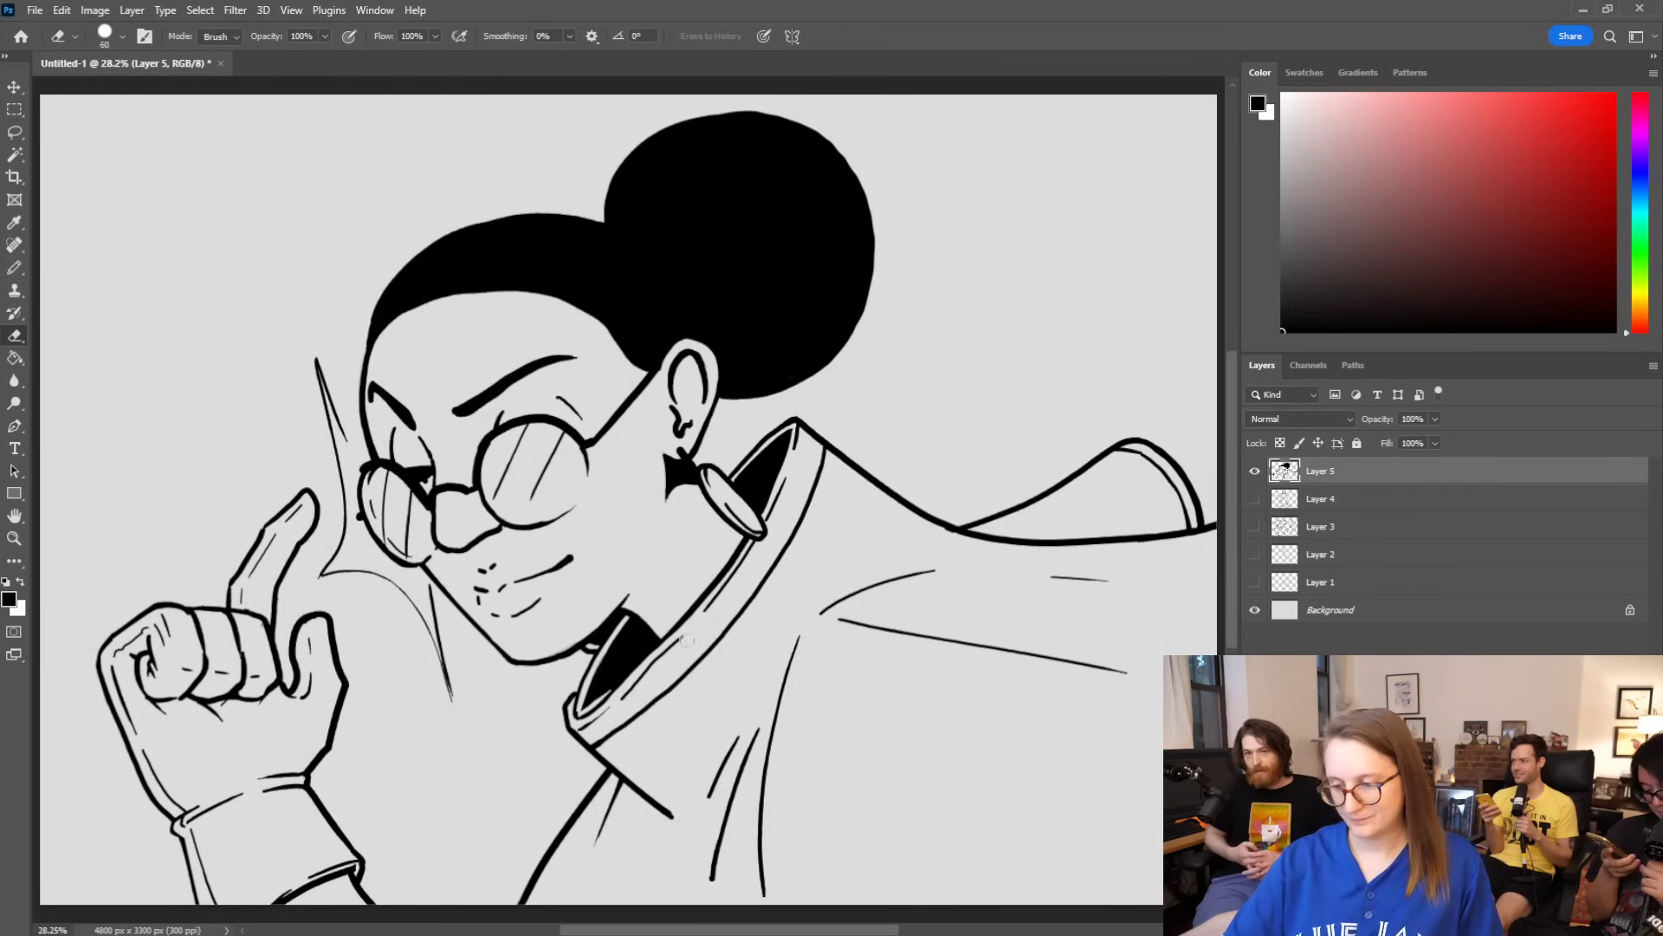
drag(683, 639, 646, 680)
key(b)
mouse_move(675, 625)
mouse_down()
mouse_move(588, 717)
mouse_move(642, 670)
mouse_up()
key(e)
key(b)
drag(703, 601, 657, 653)
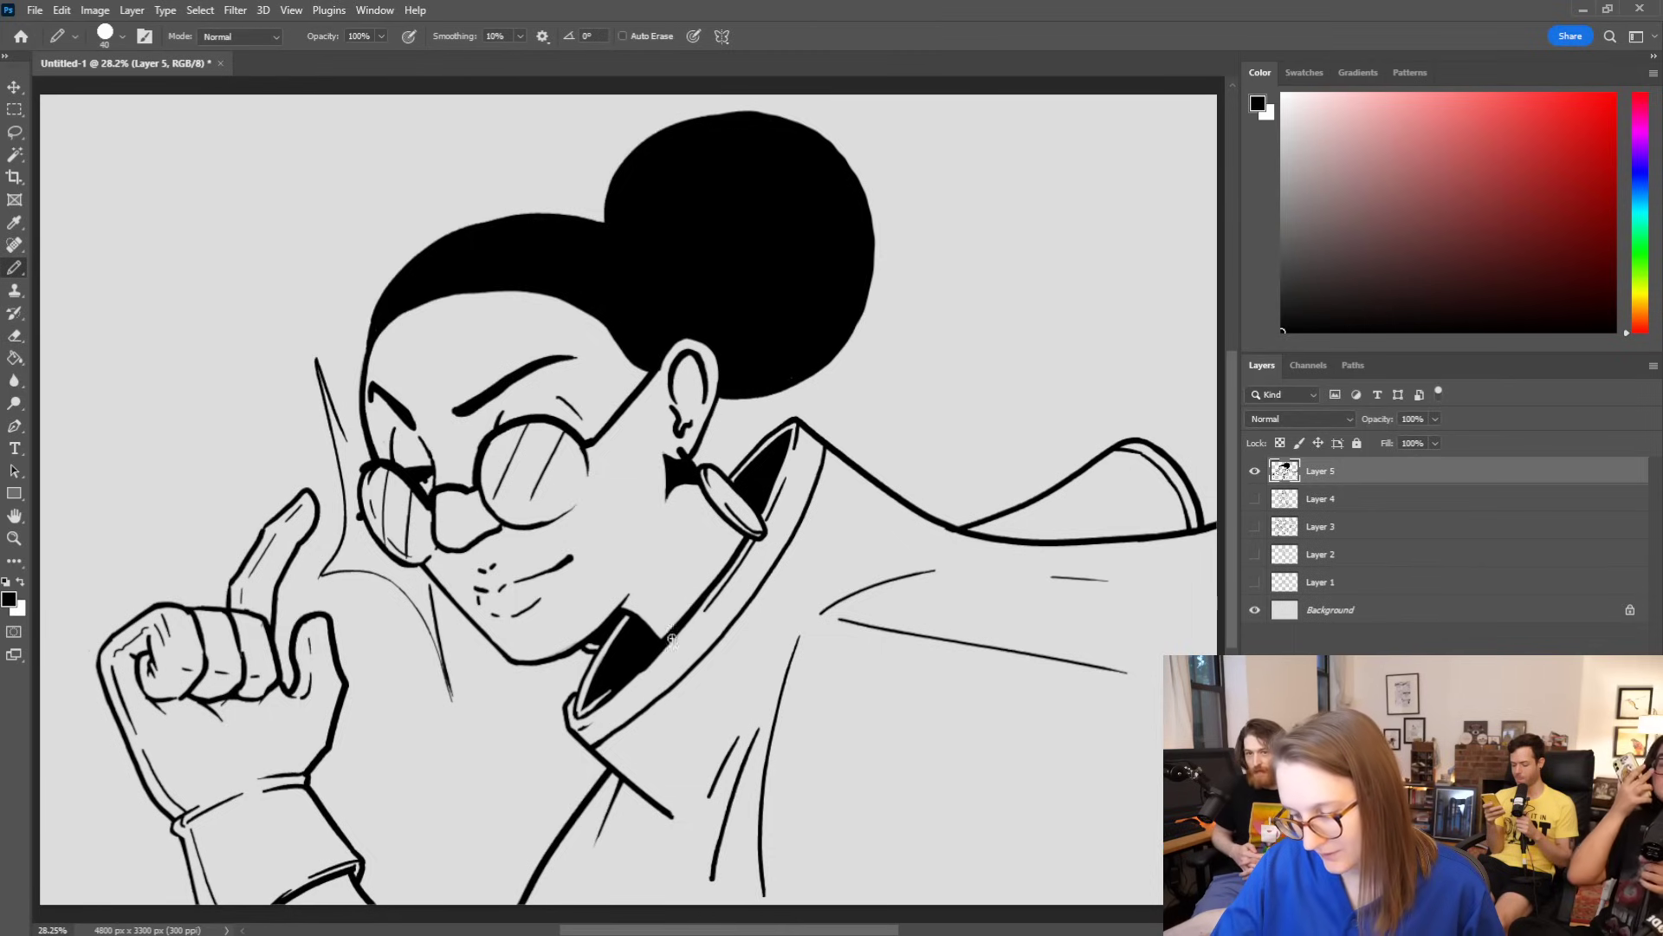
Step: Re-ink the collar's inner edge beside the lower end of the black neck opening down to the front corner
key(e)
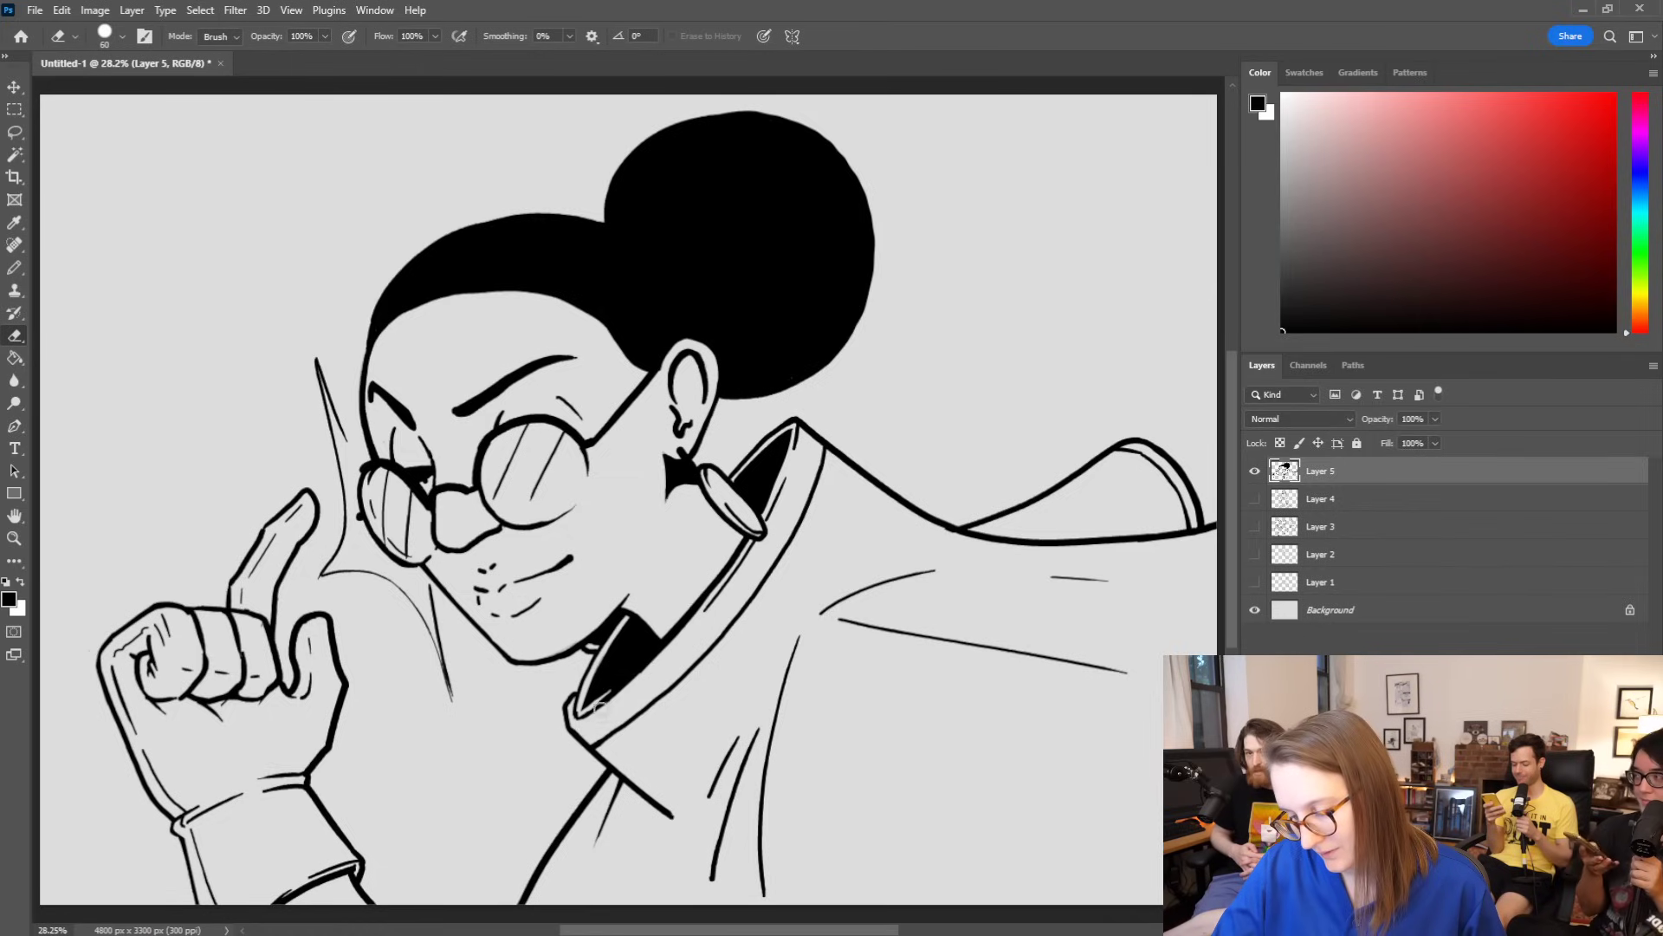
key(b)
mouse_move(604, 715)
mouse_down()
mouse_move(707, 613)
mouse_move(626, 683)
mouse_up()
key(ctrl+z)
key(ctrl+z)
drag(702, 618, 587, 725)
key(ctrl+z)
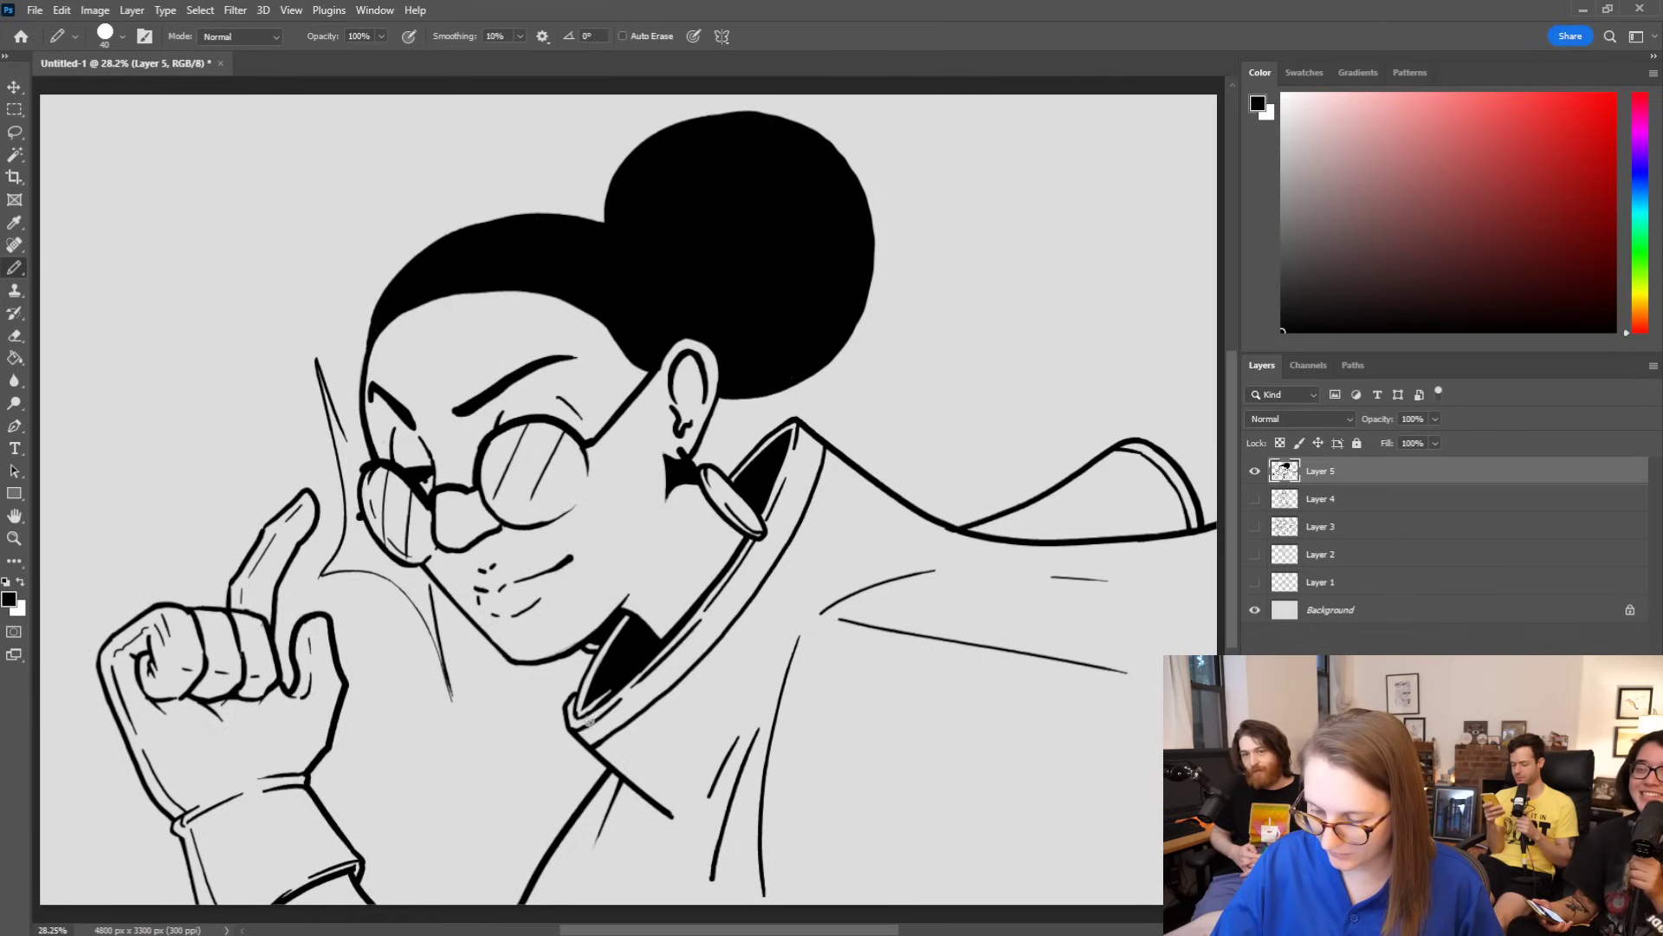
Step: Draw a small curved mark just under the collar's front corner and erase the excess so it joins the garment edge
key(e)
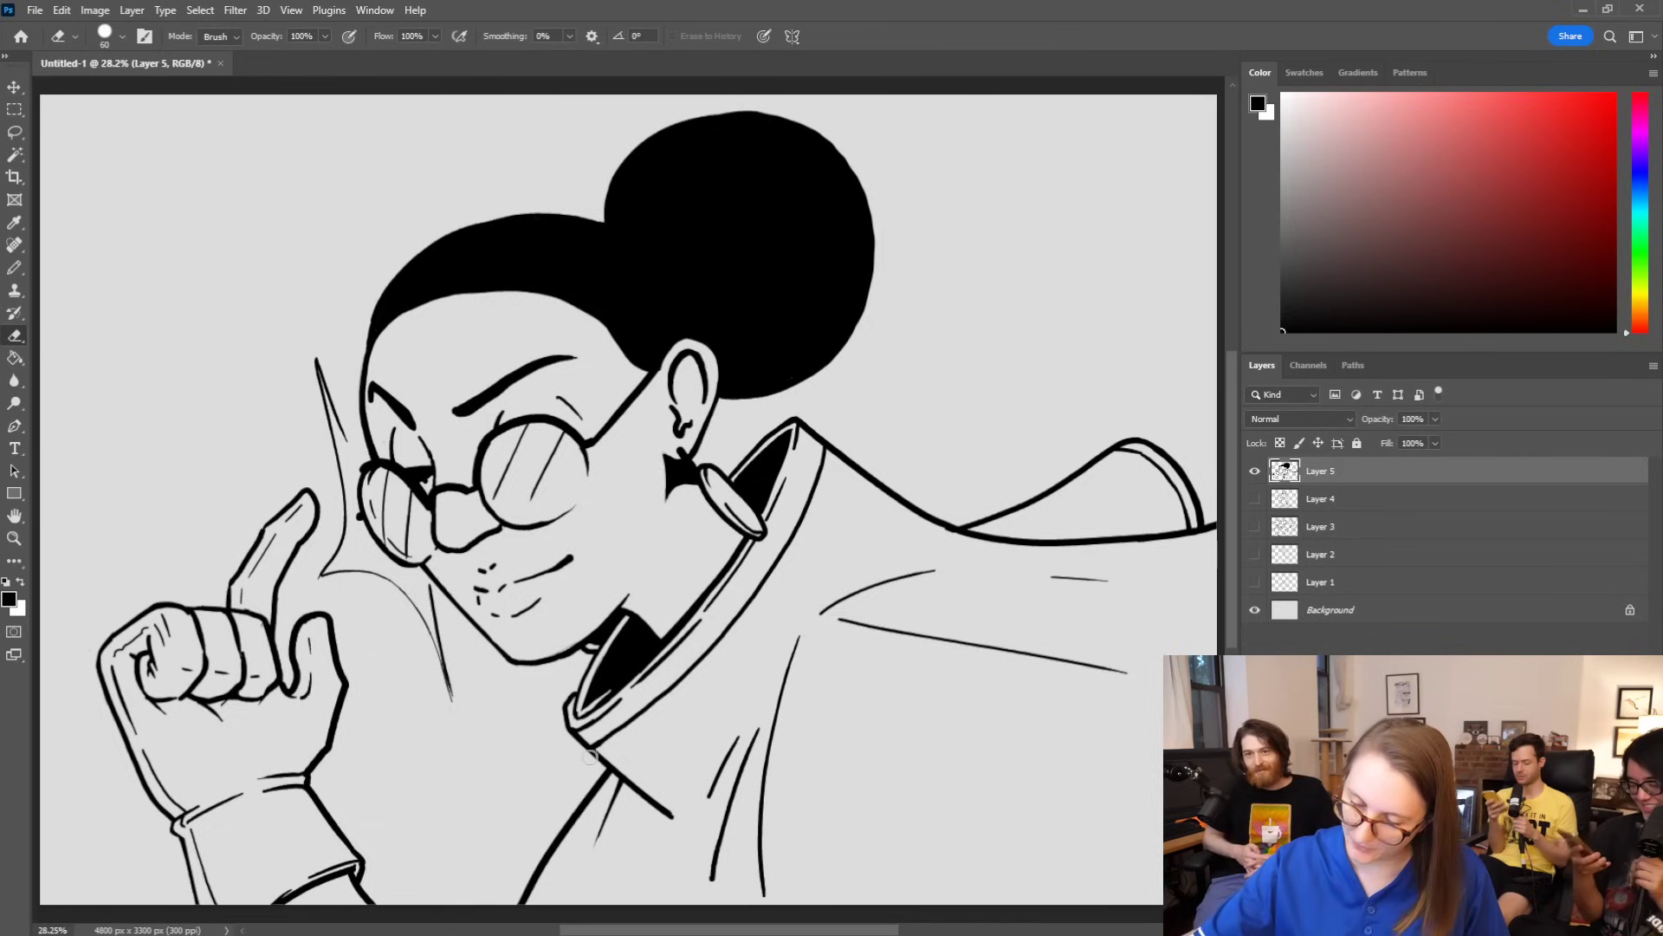
key(b)
drag(579, 746, 598, 760)
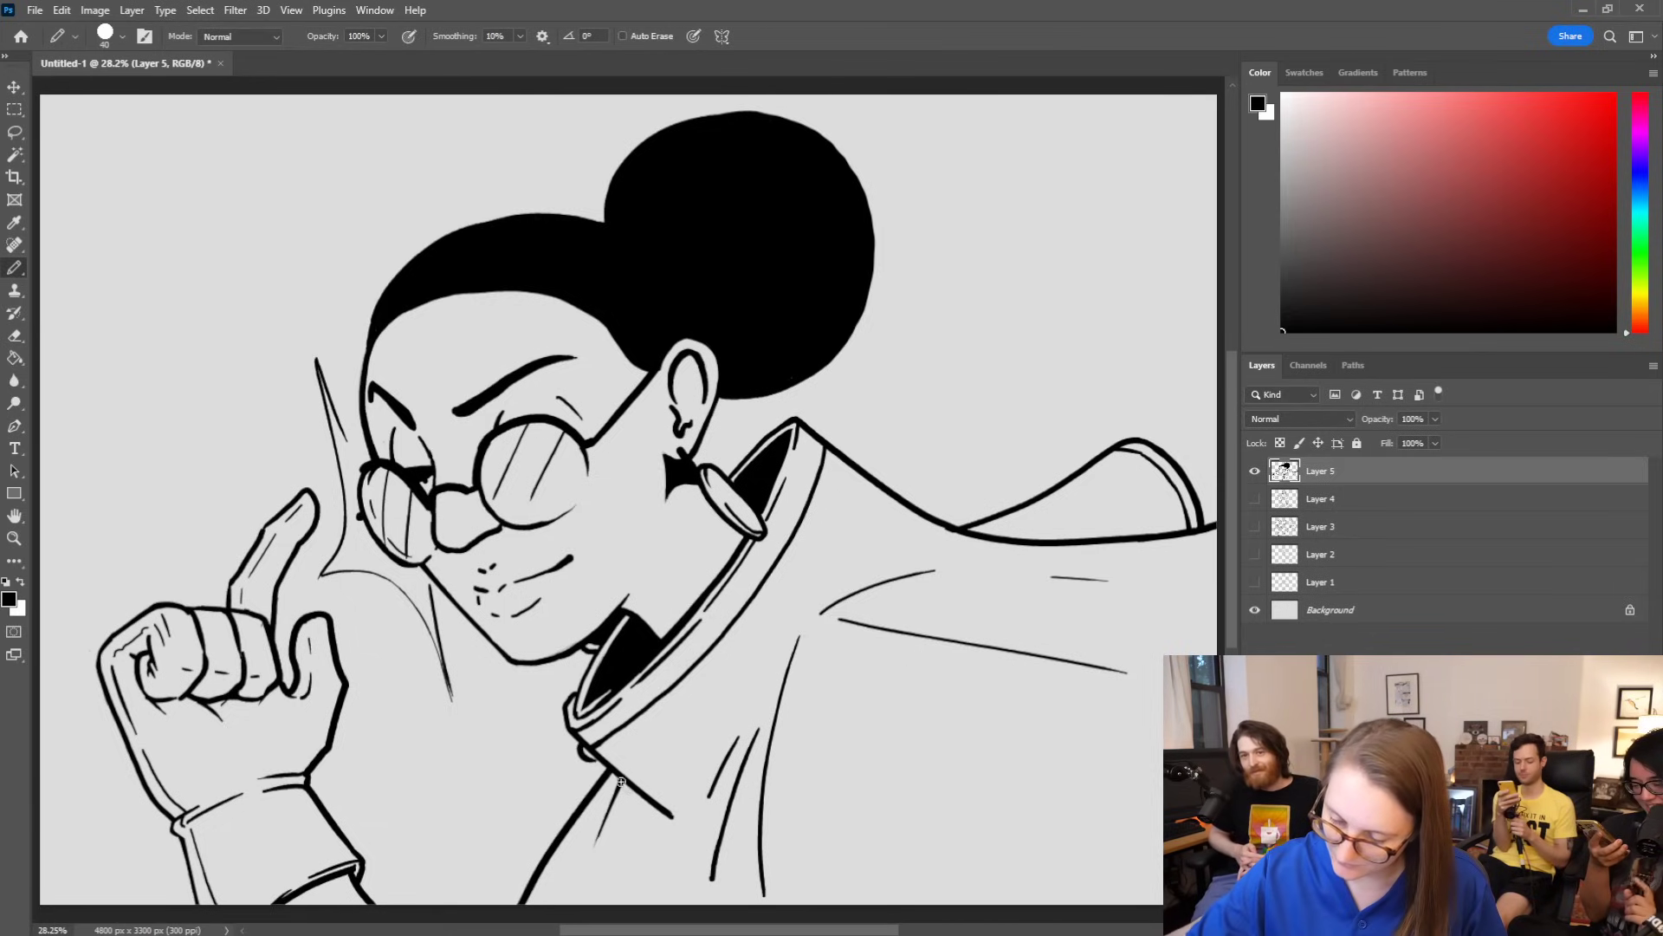
key(e)
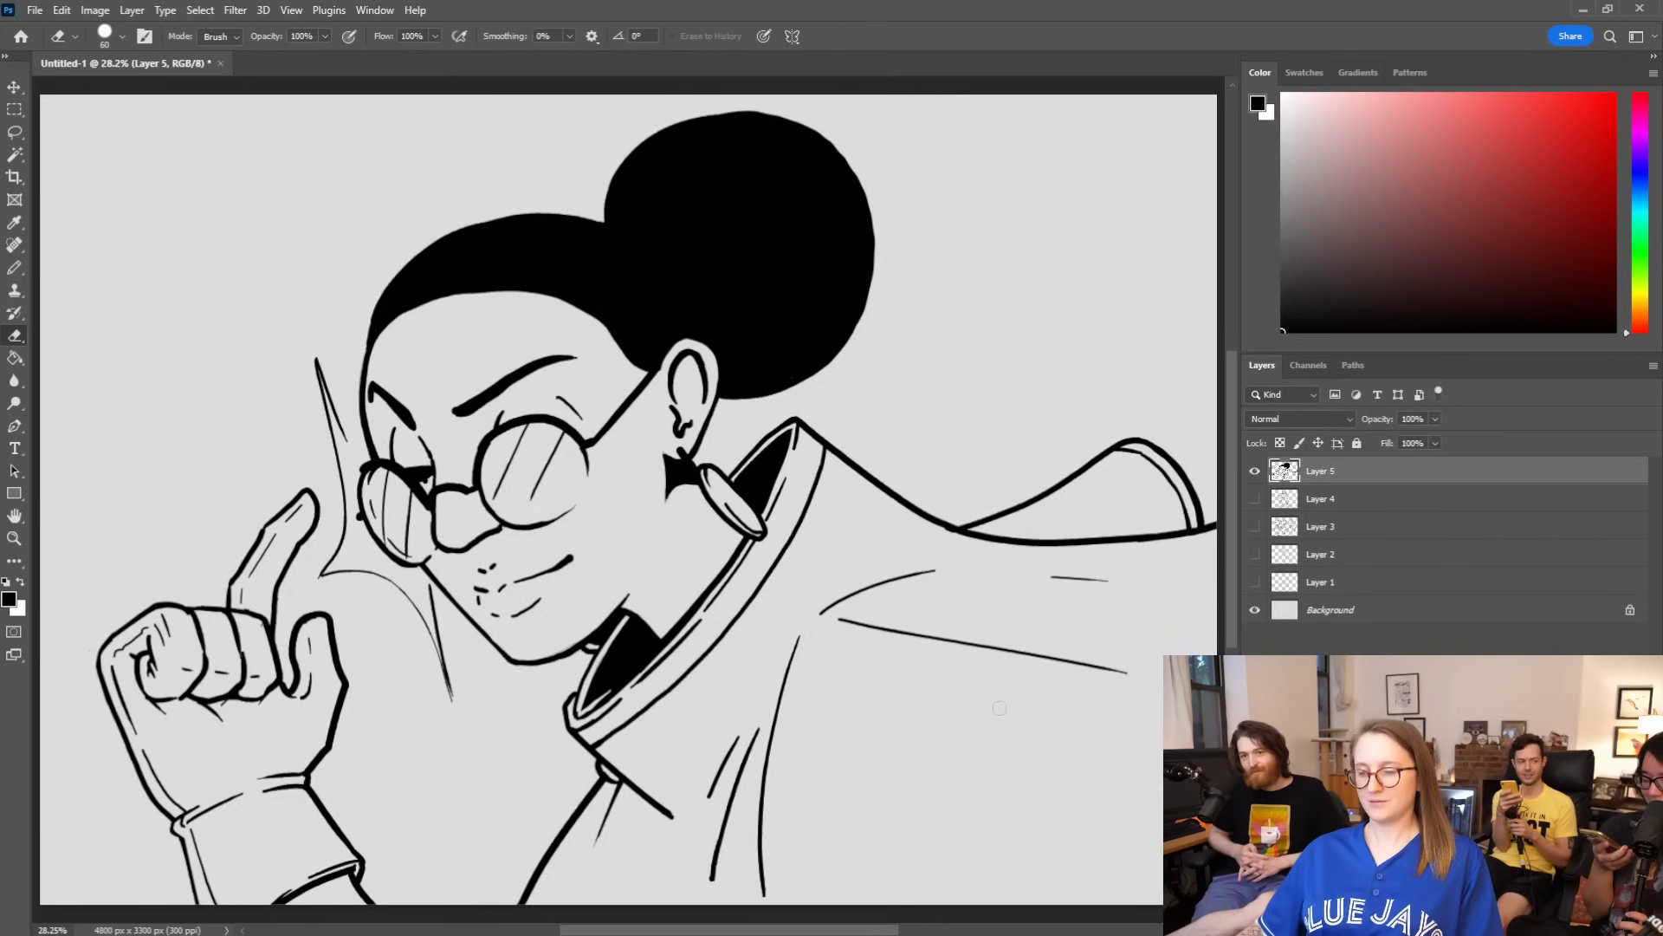
Step: Draw two parallel placket lines running down below the collar flap and add a small oval button beside them
key(b)
drag(643, 807, 608, 906)
drag(656, 802, 615, 928)
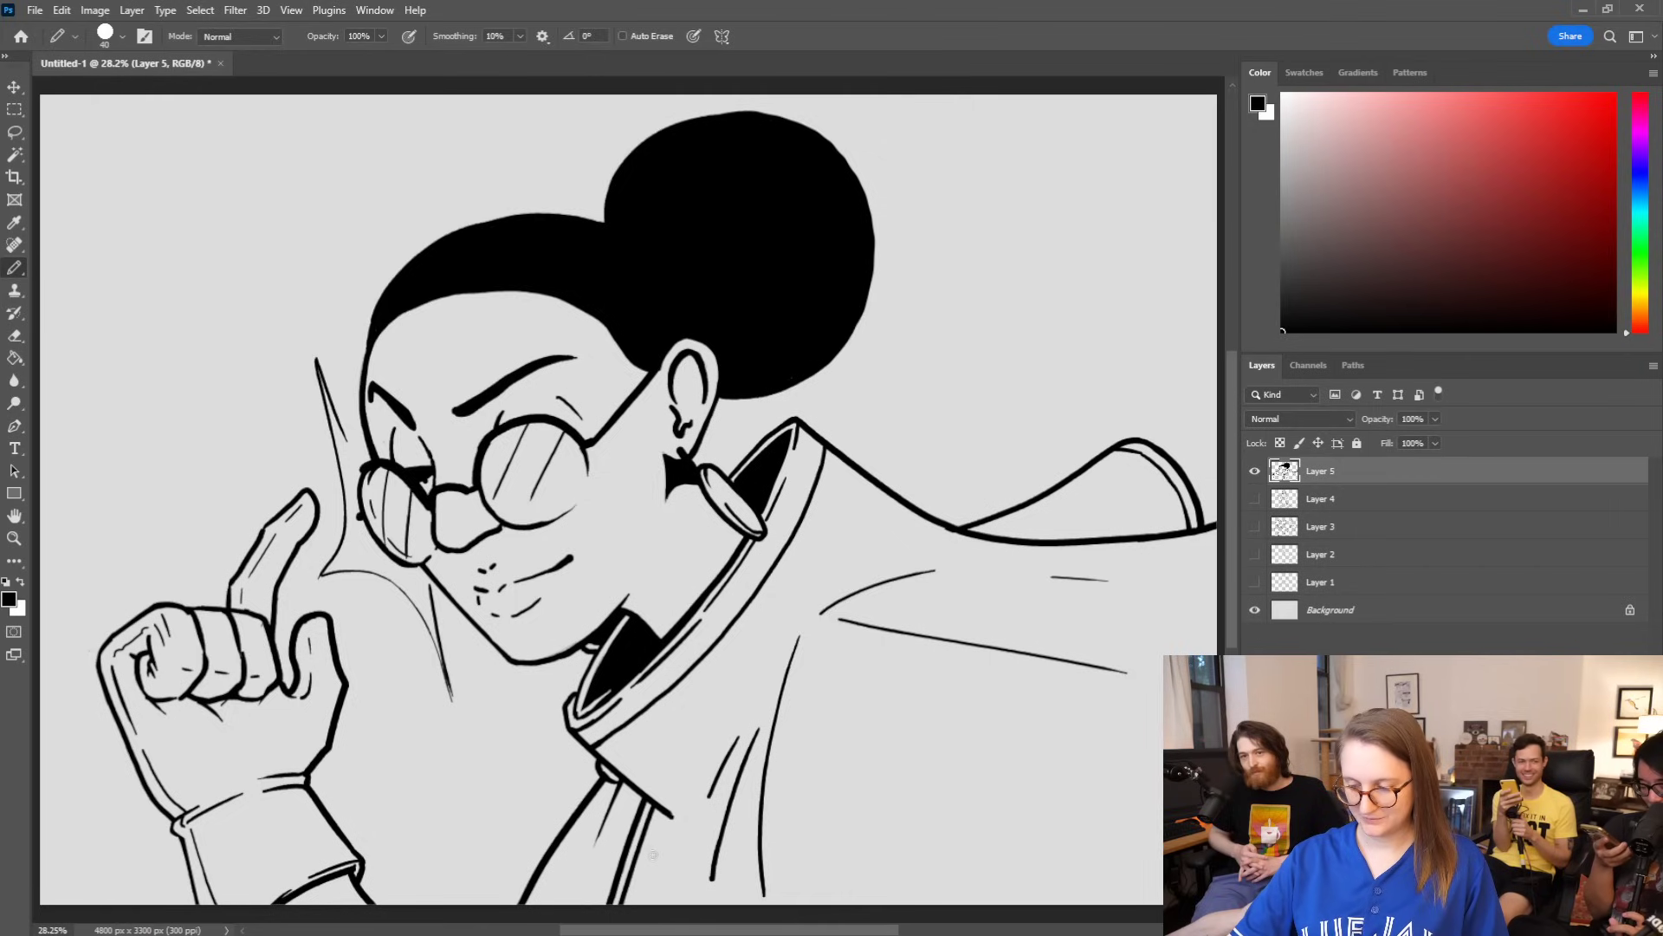
drag(651, 853, 644, 869)
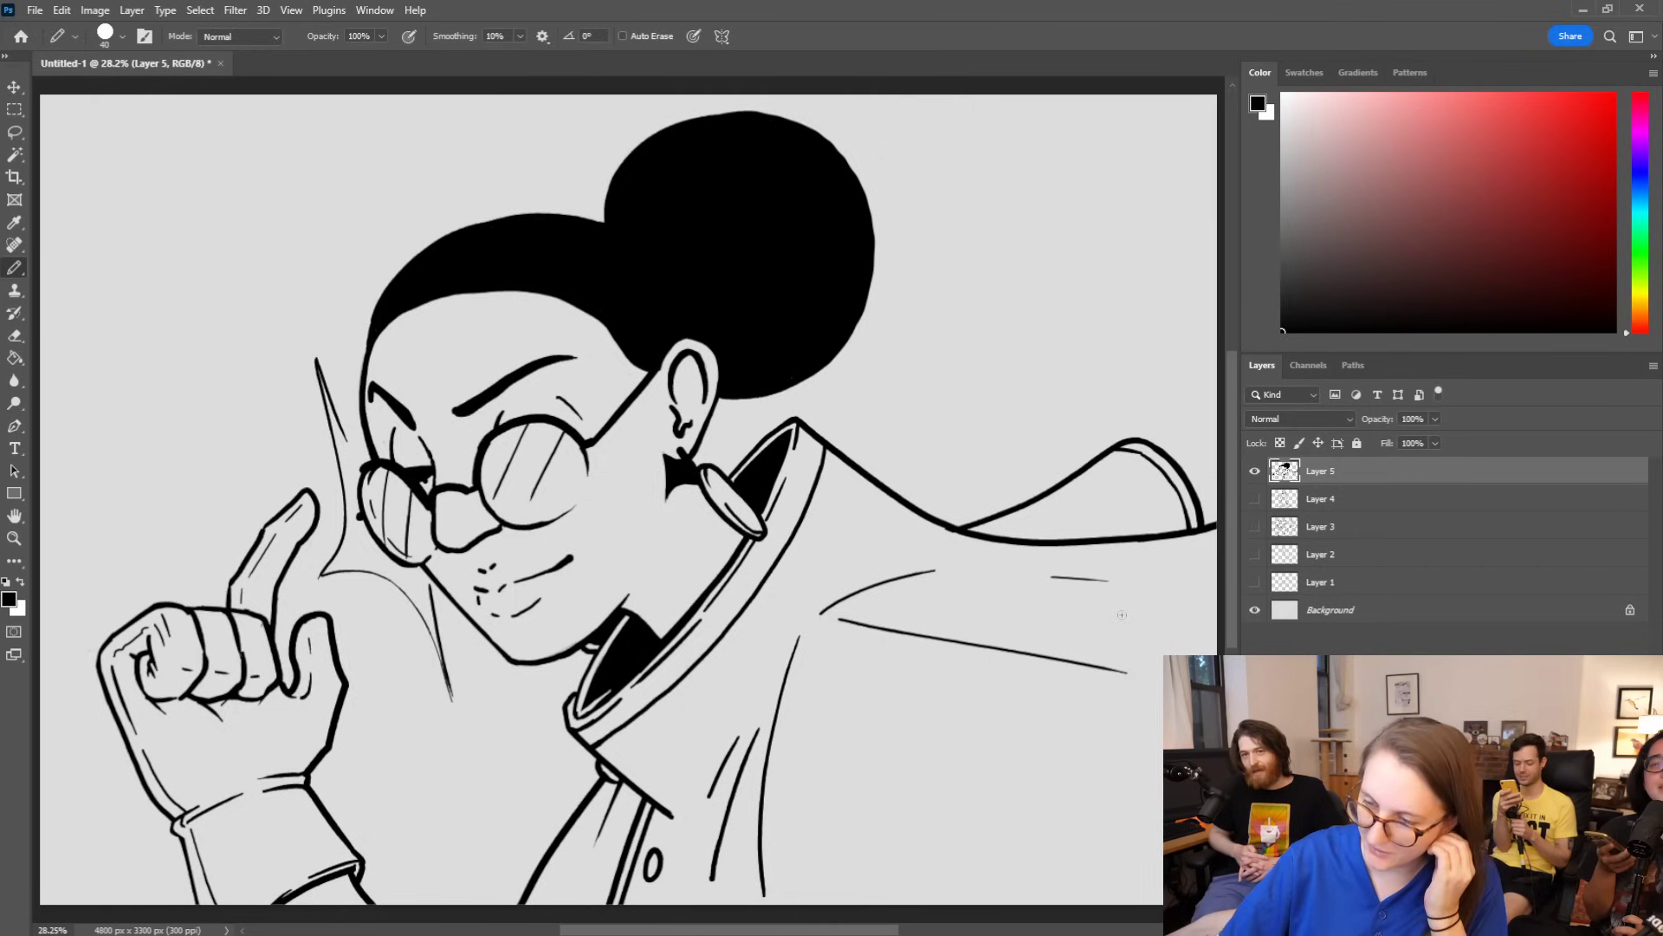
key(e)
drag(359, 340, 446, 230)
key(ctrl+z)
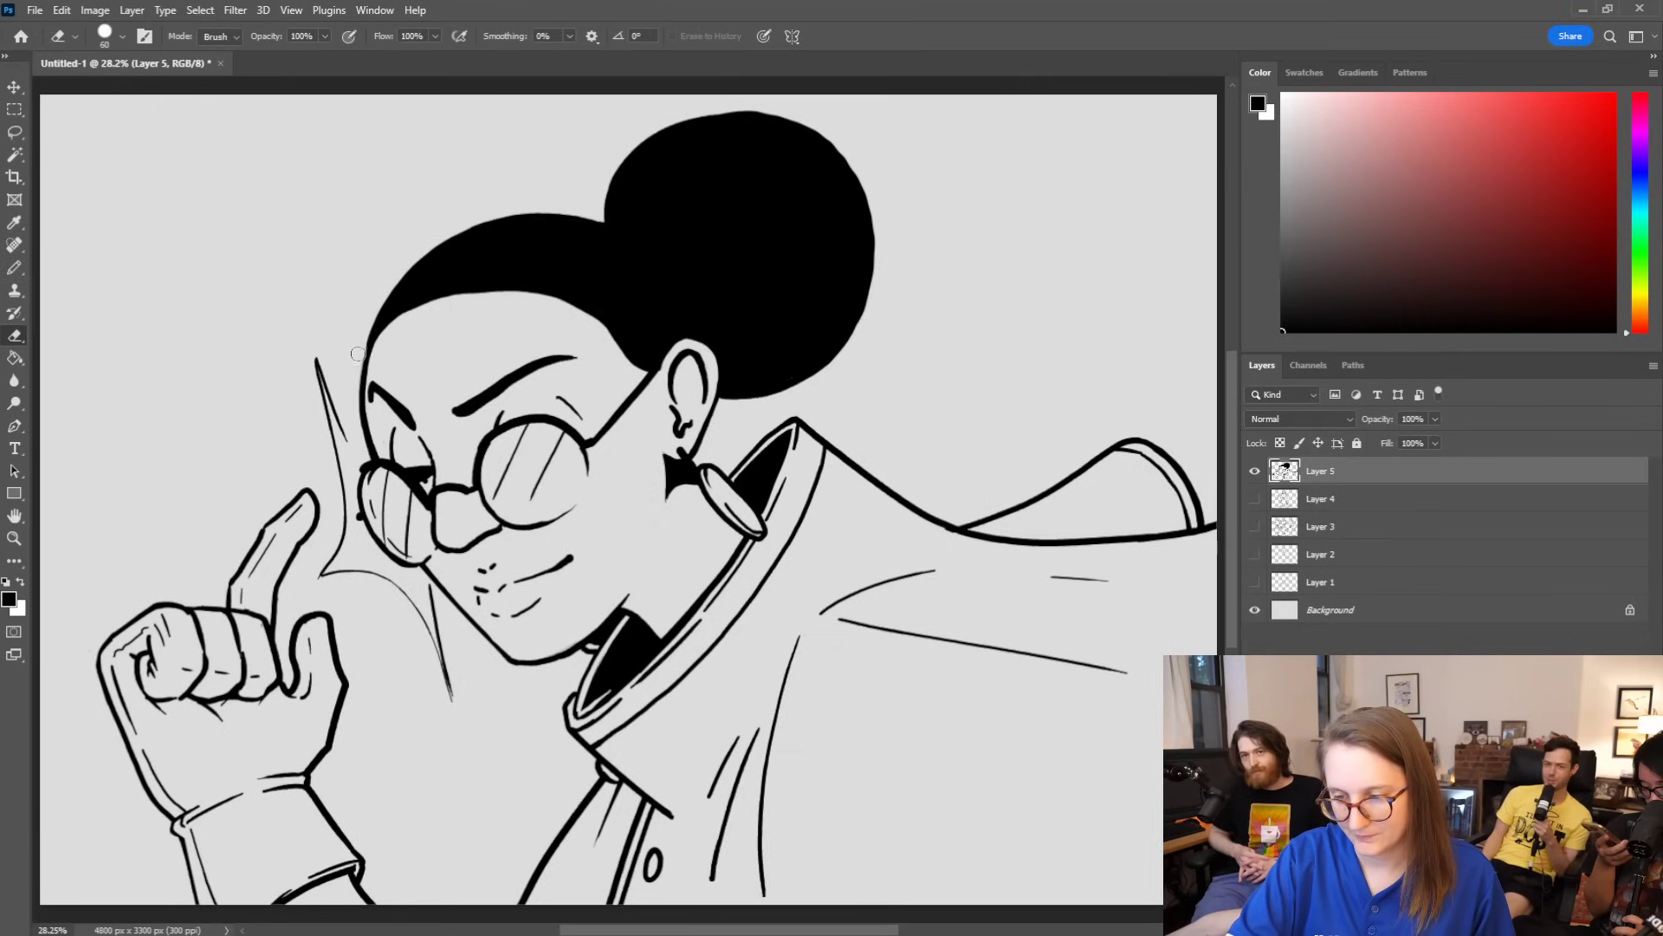
Step: Hand-letter "E-LAZER-BETH" in black in the empty upper-left area of the drawing
key(b)
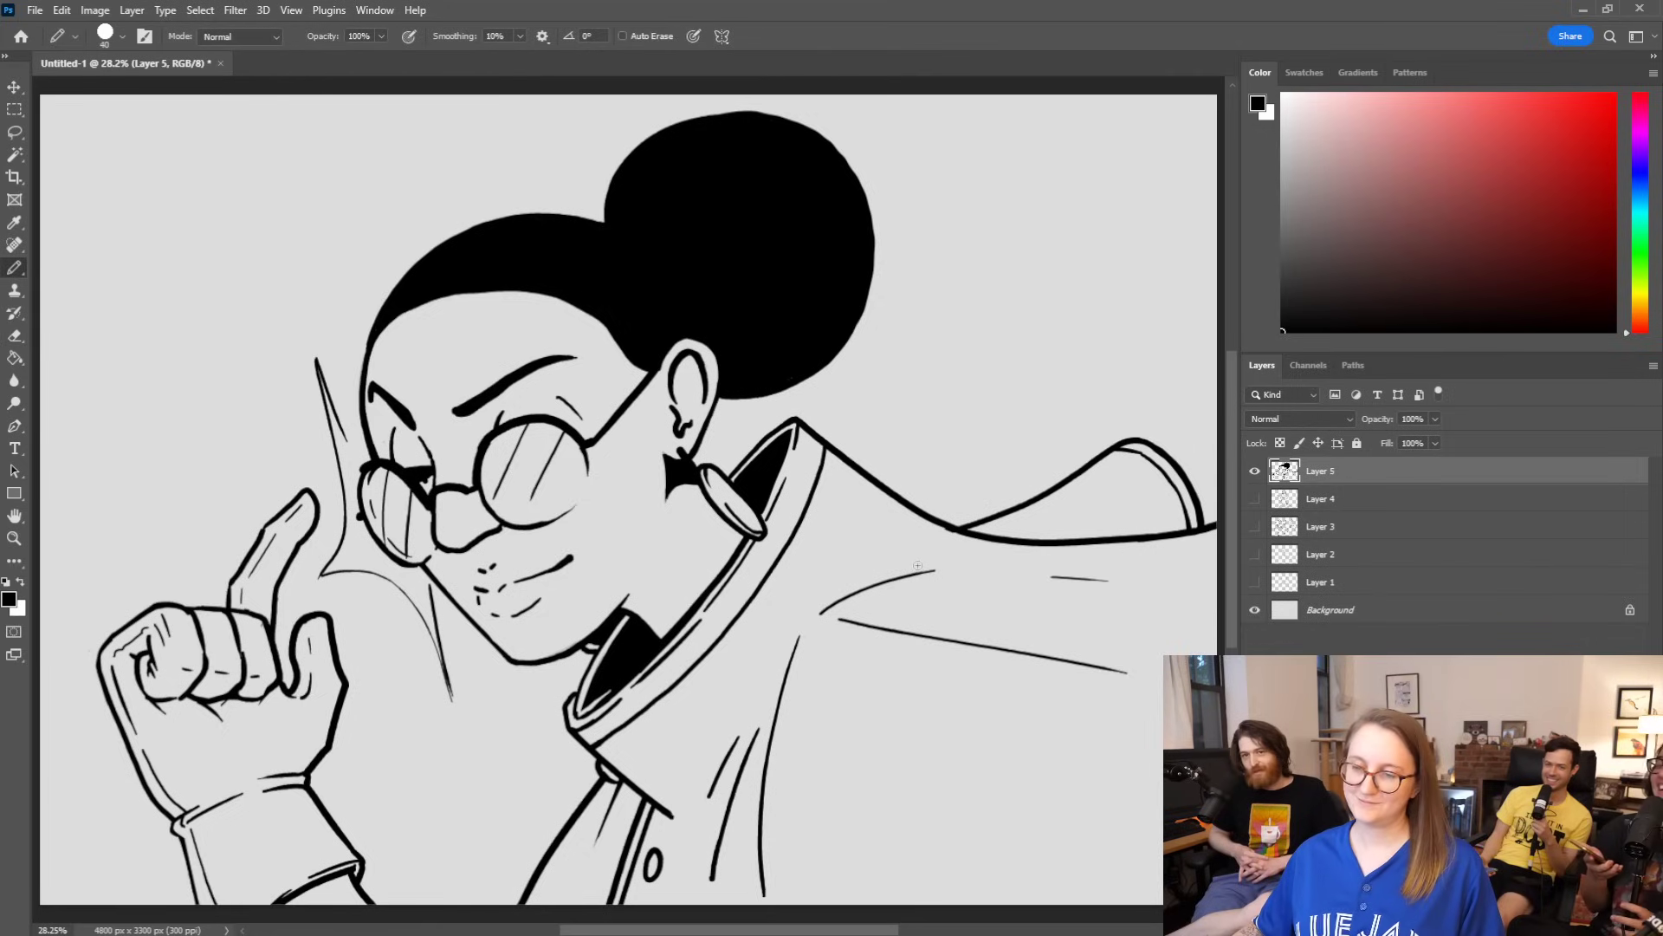
drag(55, 131, 132, 153)
key(ctrl+z)
mouse_move(134, 132)
mouse_down()
mouse_move(137, 149)
mouse_move(201, 149)
mouse_move(222, 126)
mouse_move(247, 143)
mouse_up()
drag(251, 122, 251, 142)
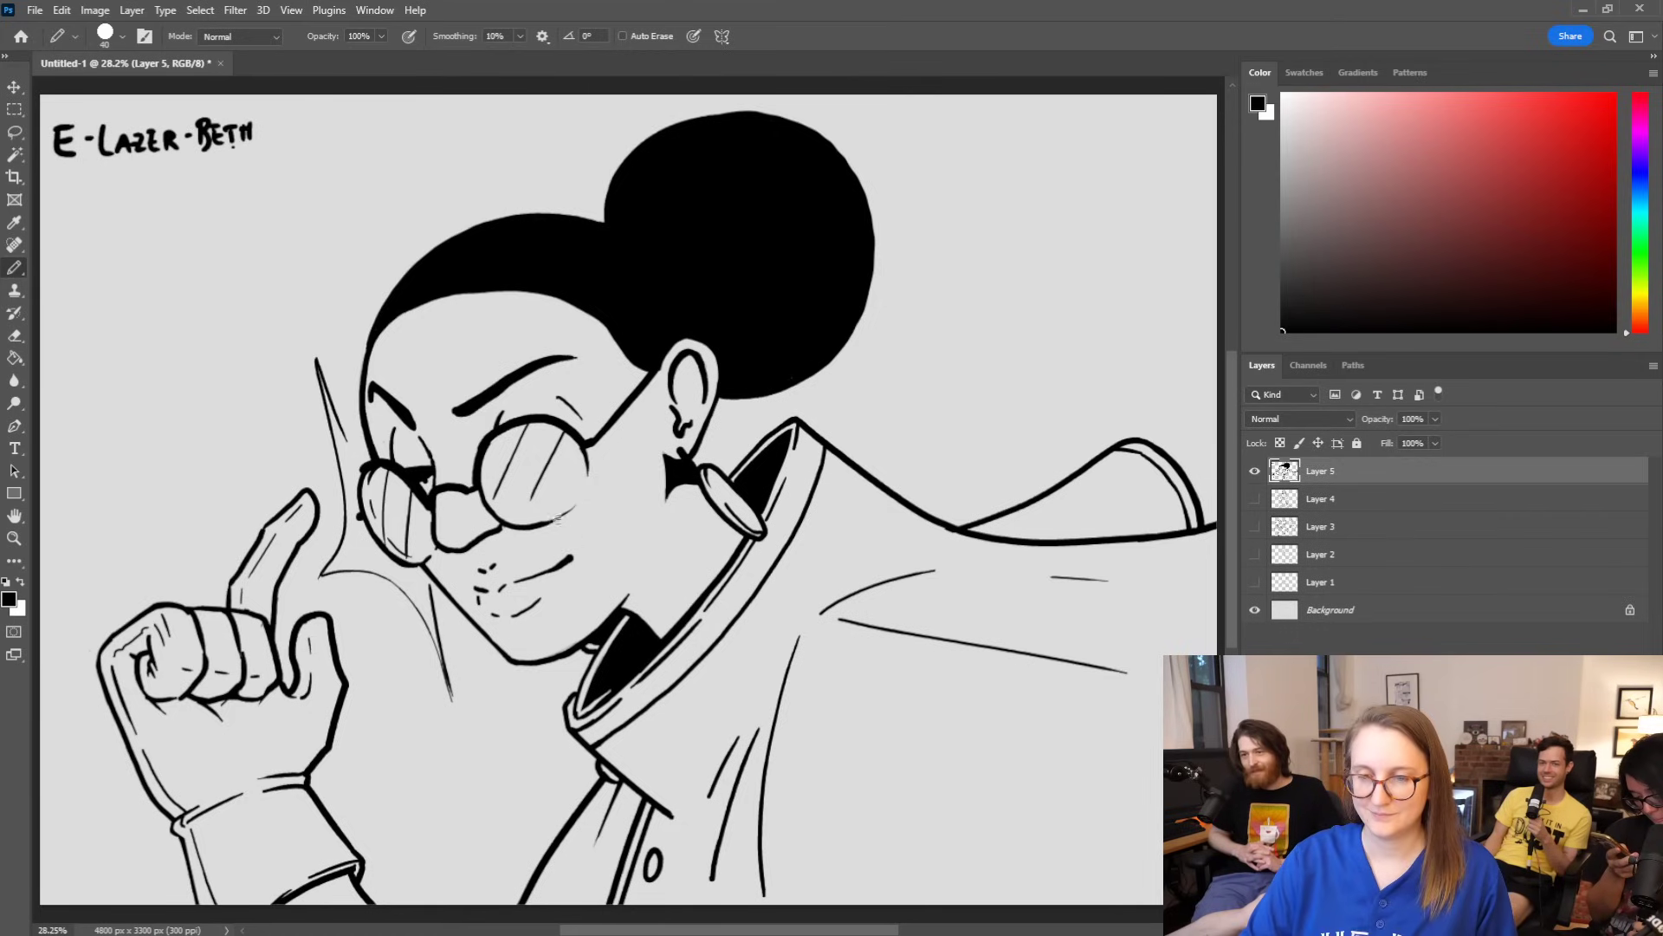
Step: Lasso the "E-LAZER-BETH" lettering and move it slightly down and right, closer to the woman's head
key(l)
drag(170, 215, 177, 215)
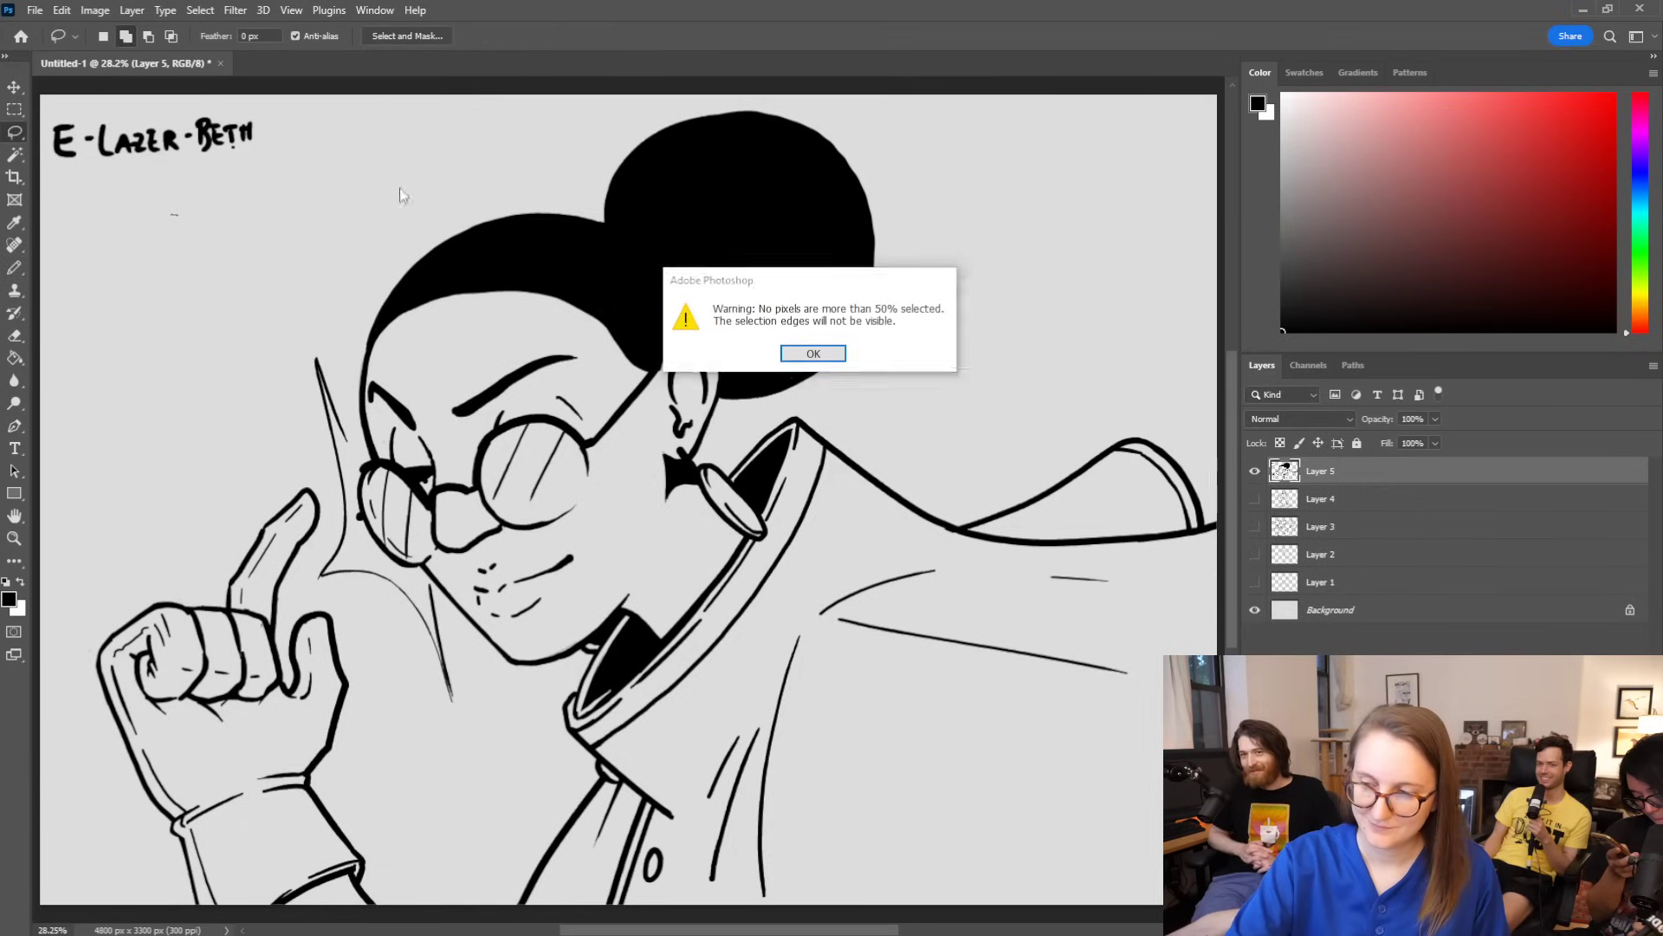
key(Return)
mouse_move(79, 117)
mouse_down()
mouse_move(50, 177)
mouse_move(326, 114)
mouse_move(189, 106)
mouse_move(280, 176)
mouse_move(416, 235)
mouse_move(340, 207)
mouse_up()
key(v)
key(Return)
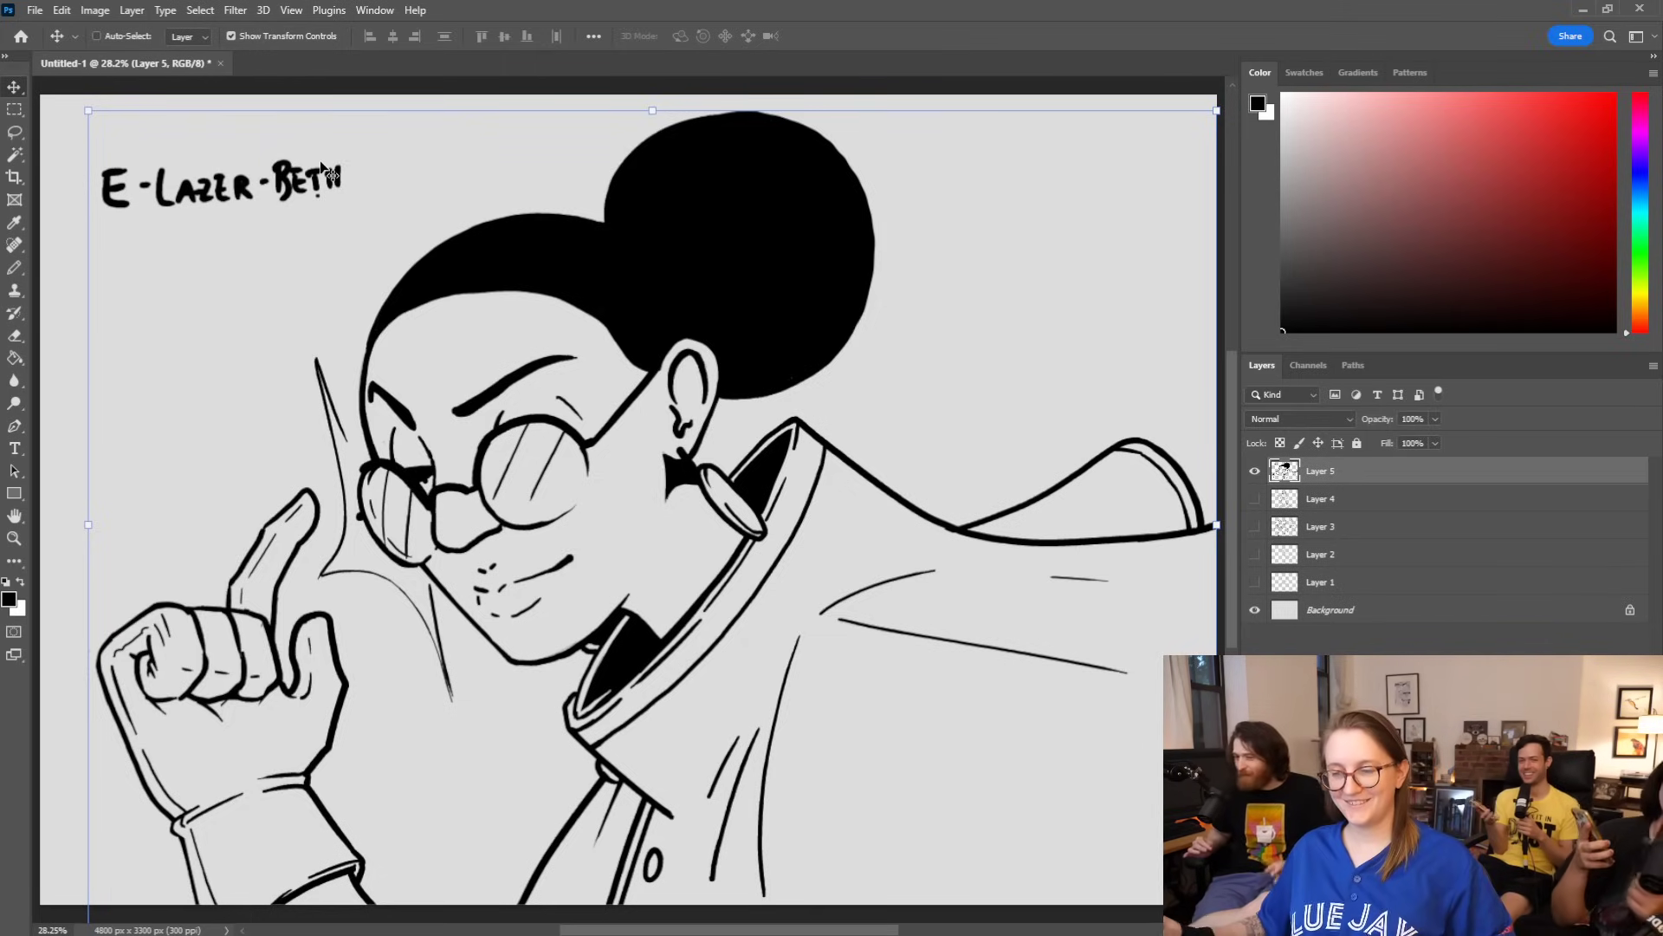
Step: Create a new empty layer above Layer 5 and switch from the Pencil to the Brush tool
key(b)
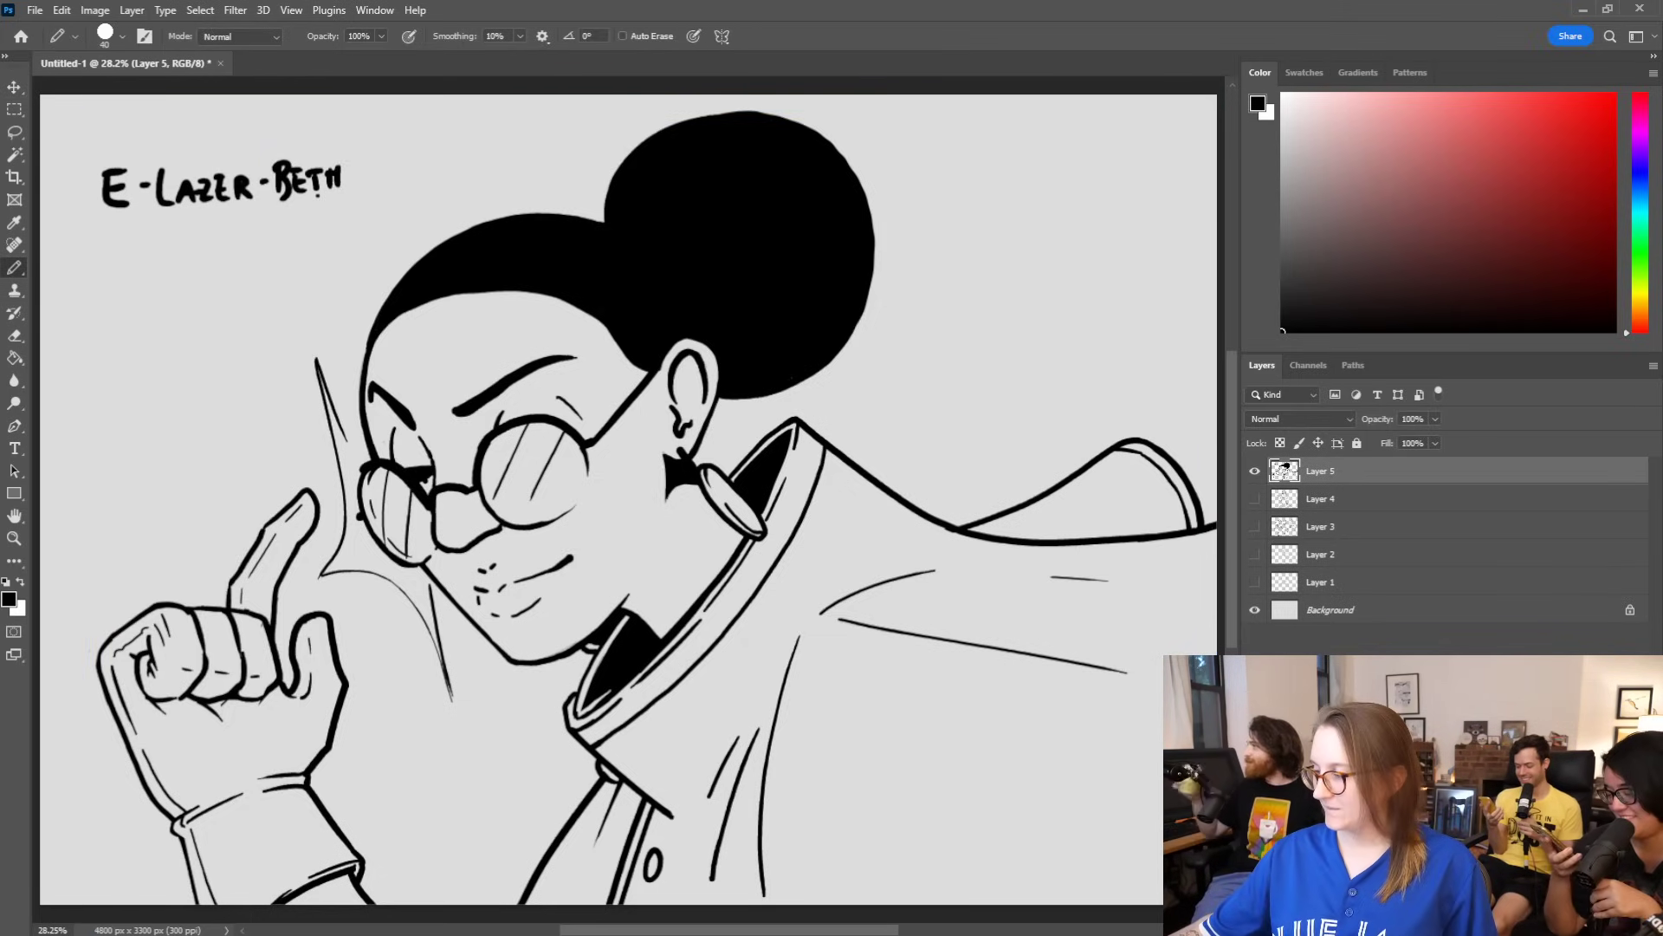
key(ctrl+shift+alt+n)
key(shift+b)
key(shift+b)
key(shift+b)
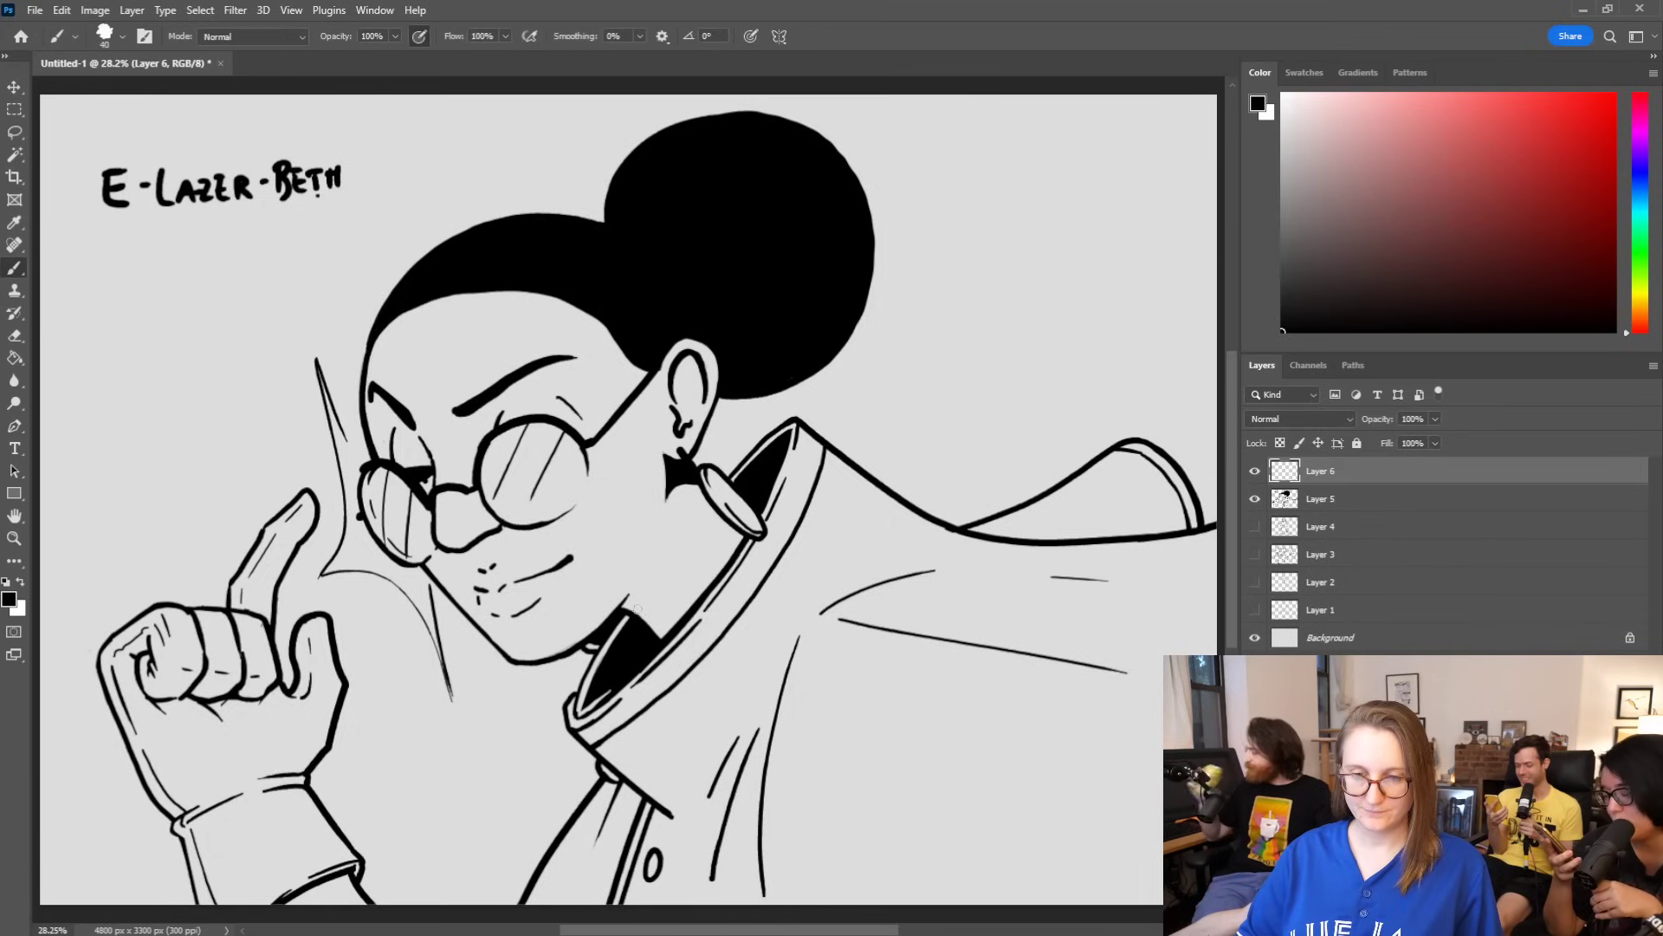
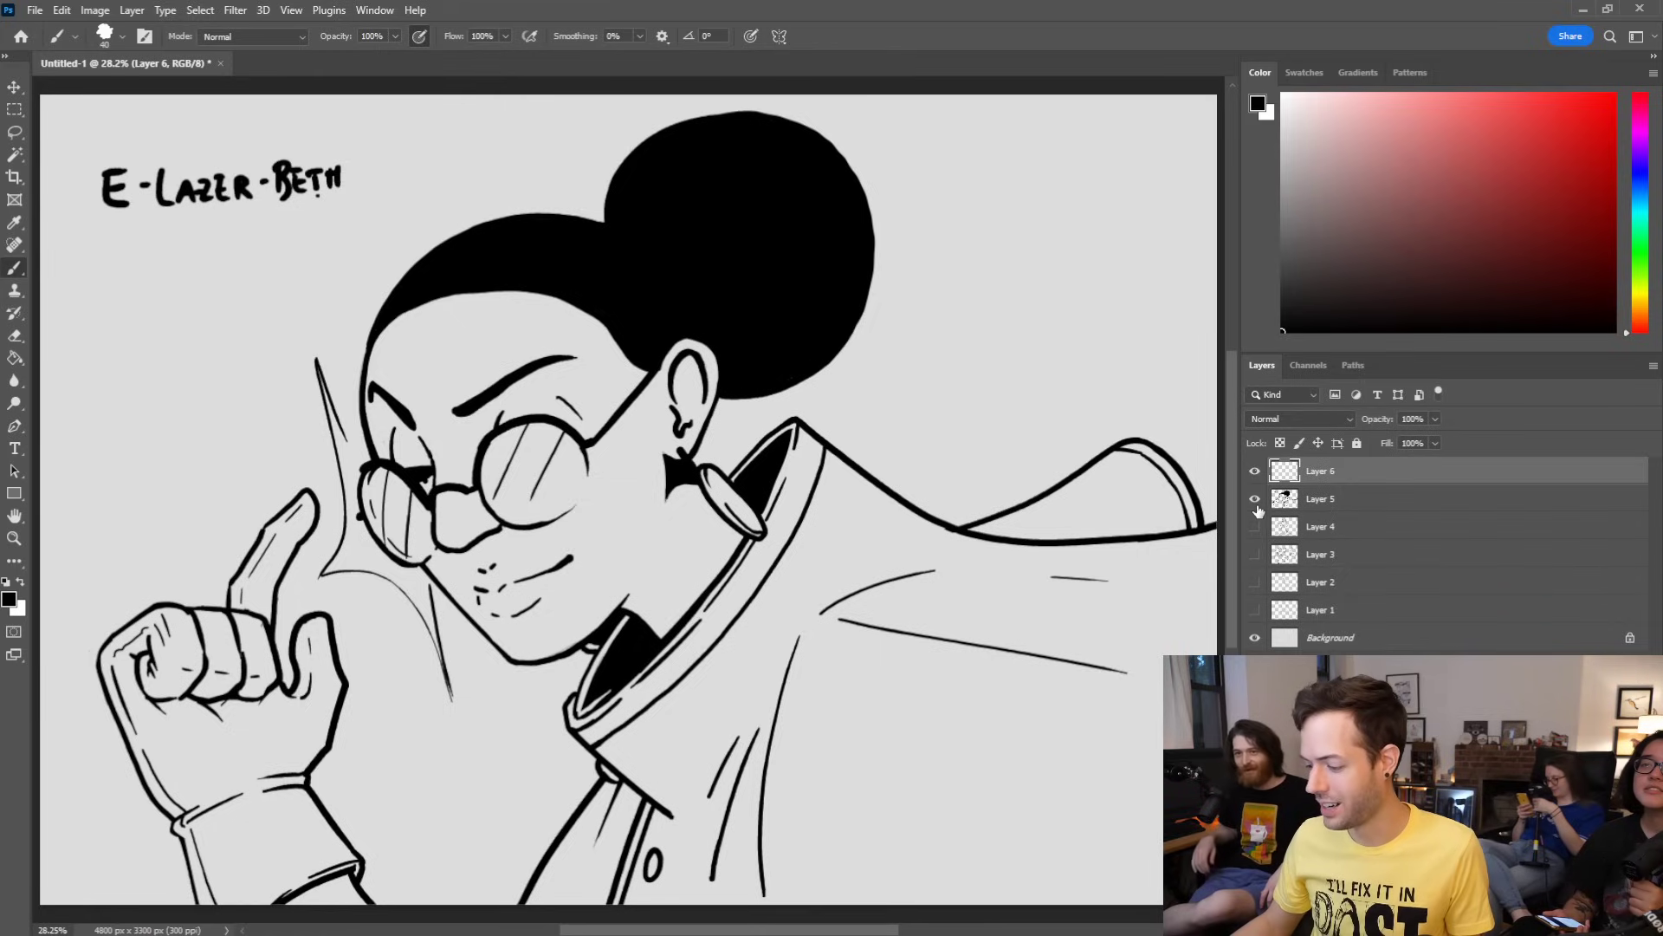
Step: Hide Layers 6 and 5 and view the drawings on Layer 1 and Layer 2 one at a time
click(1254, 471)
click(1255, 499)
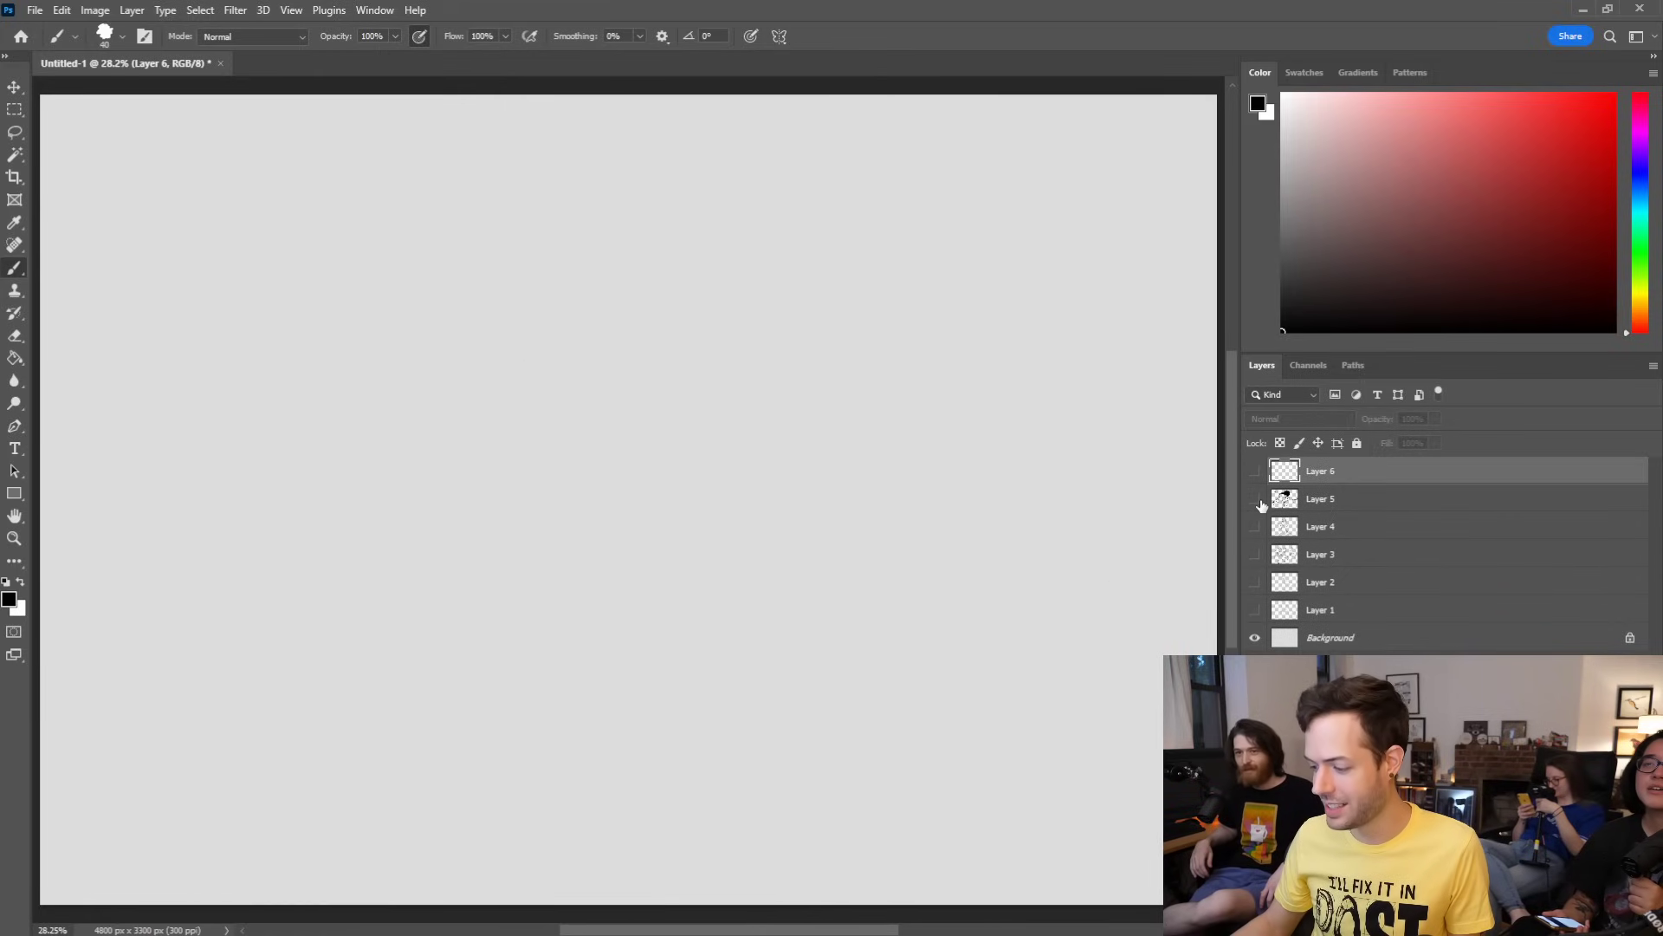
click(1255, 612)
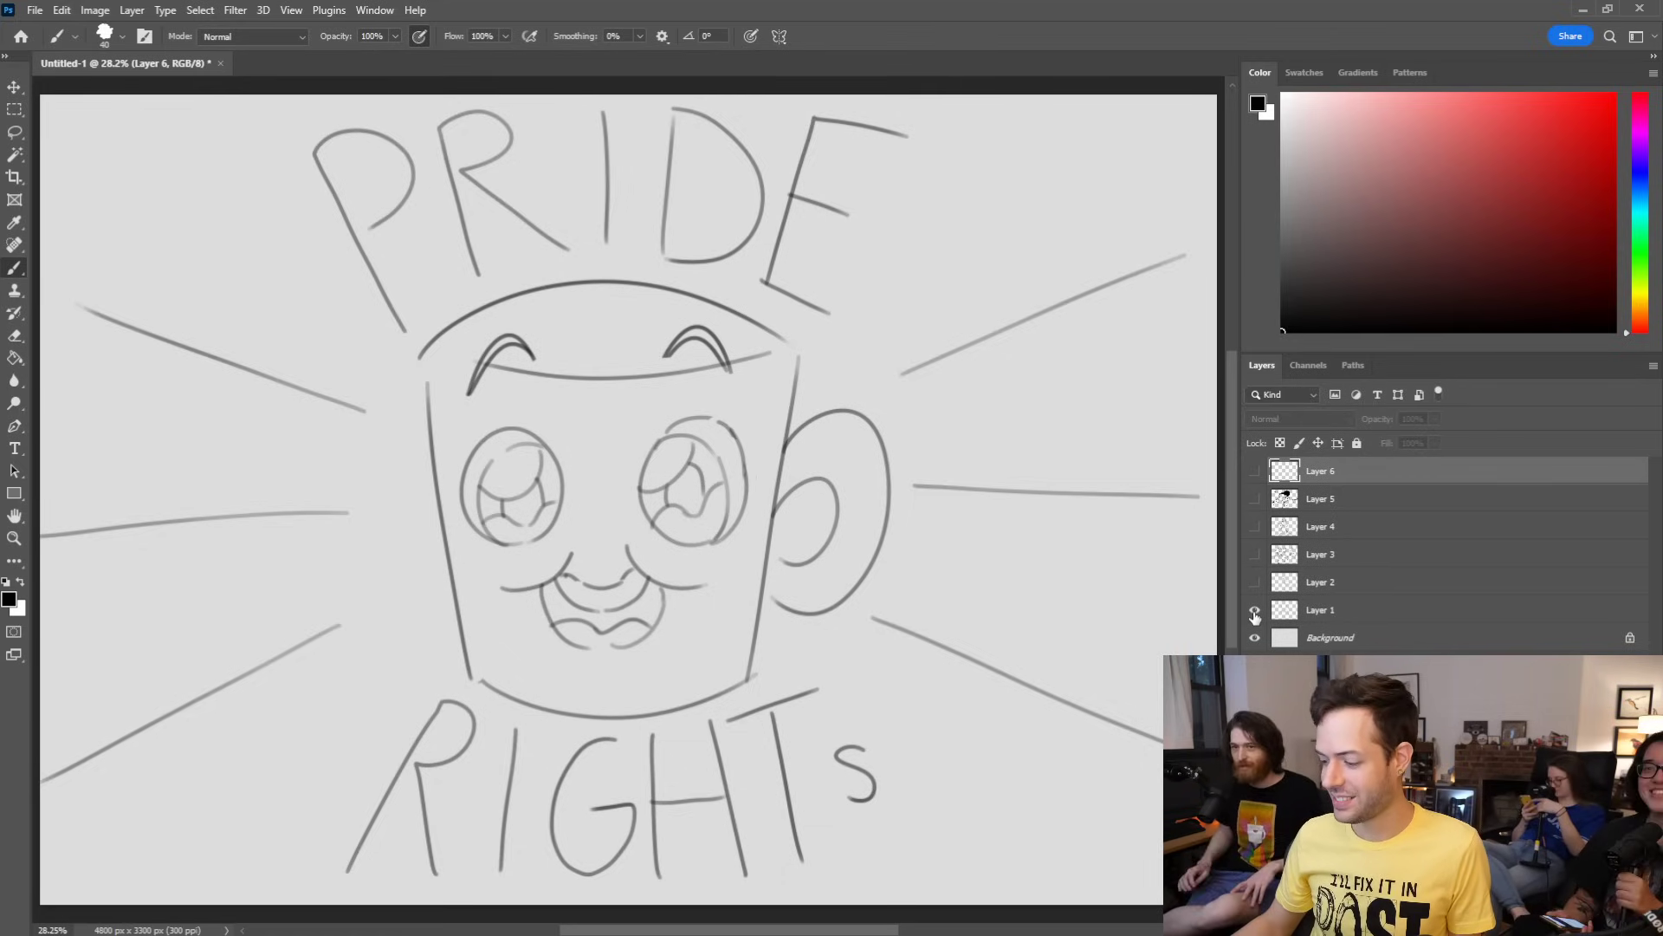
click(1255, 612)
click(1254, 585)
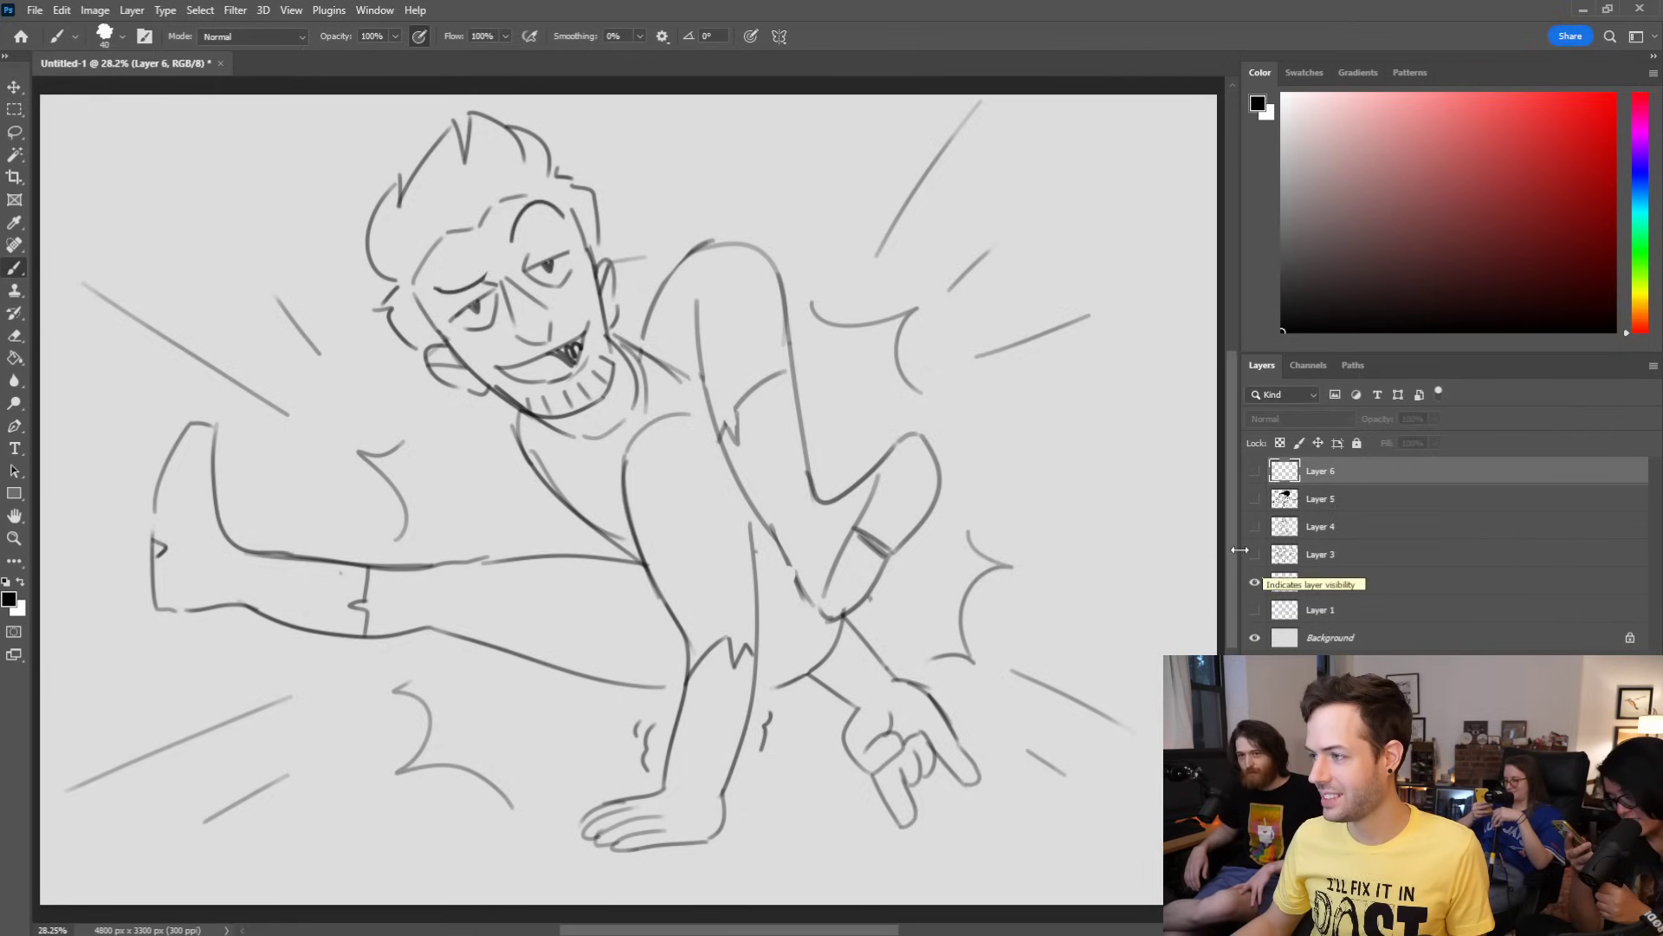
click(1255, 582)
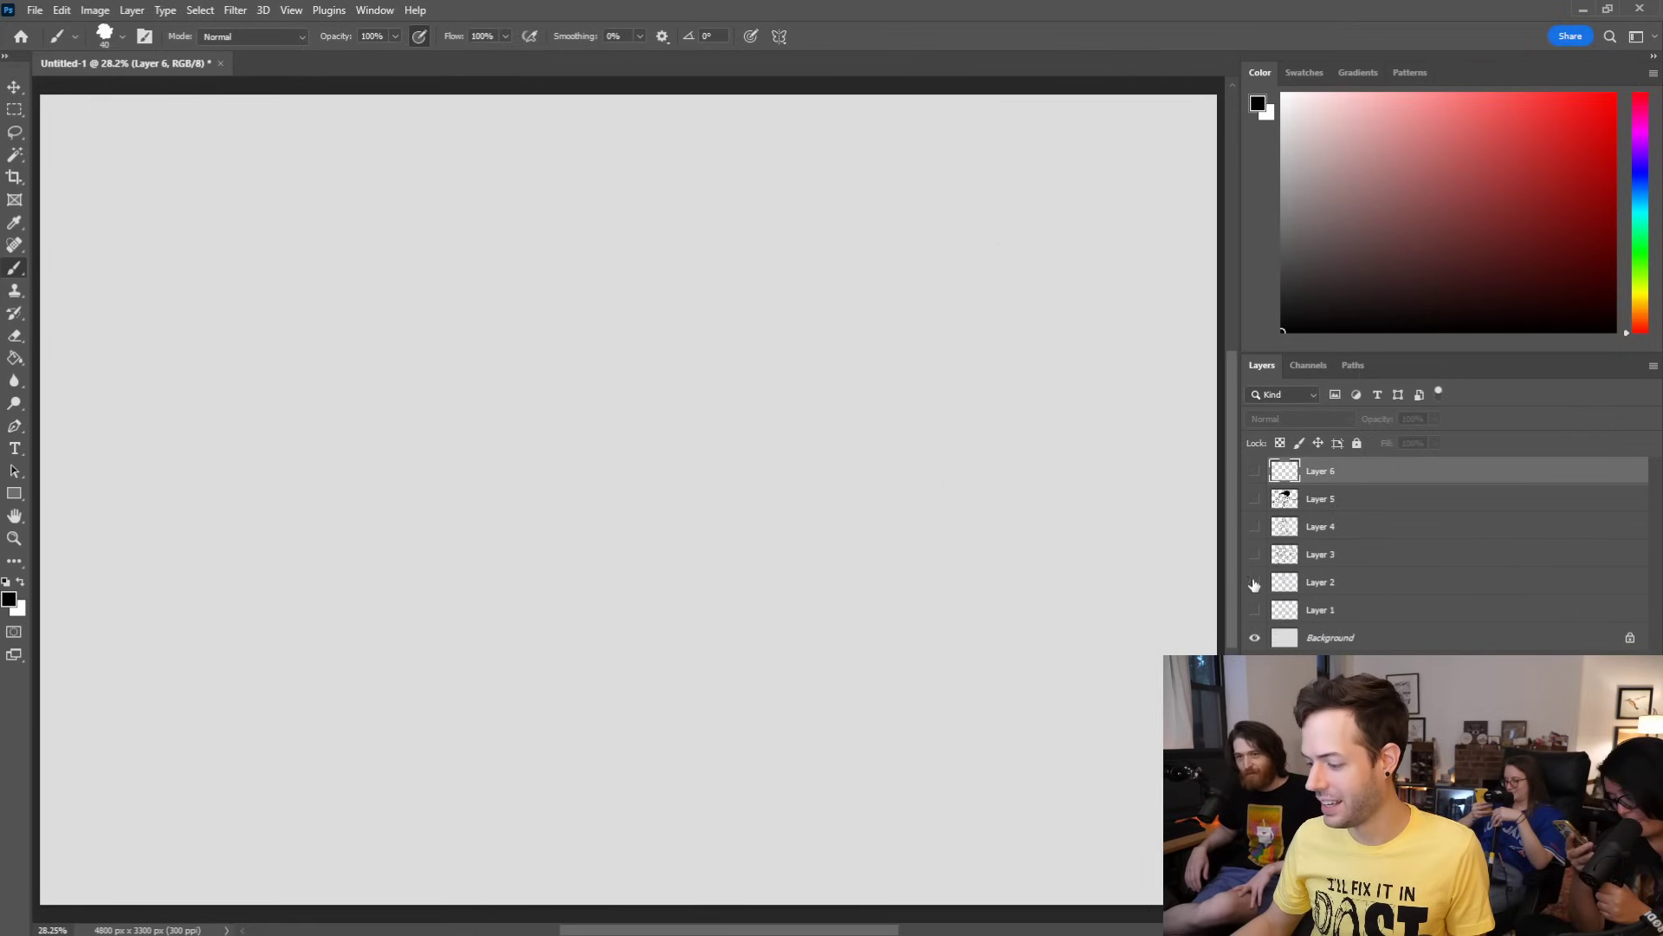
Step: View the drawings on Layer 3 and Layer 4 one at a time, hiding each again after viewing
click(1254, 555)
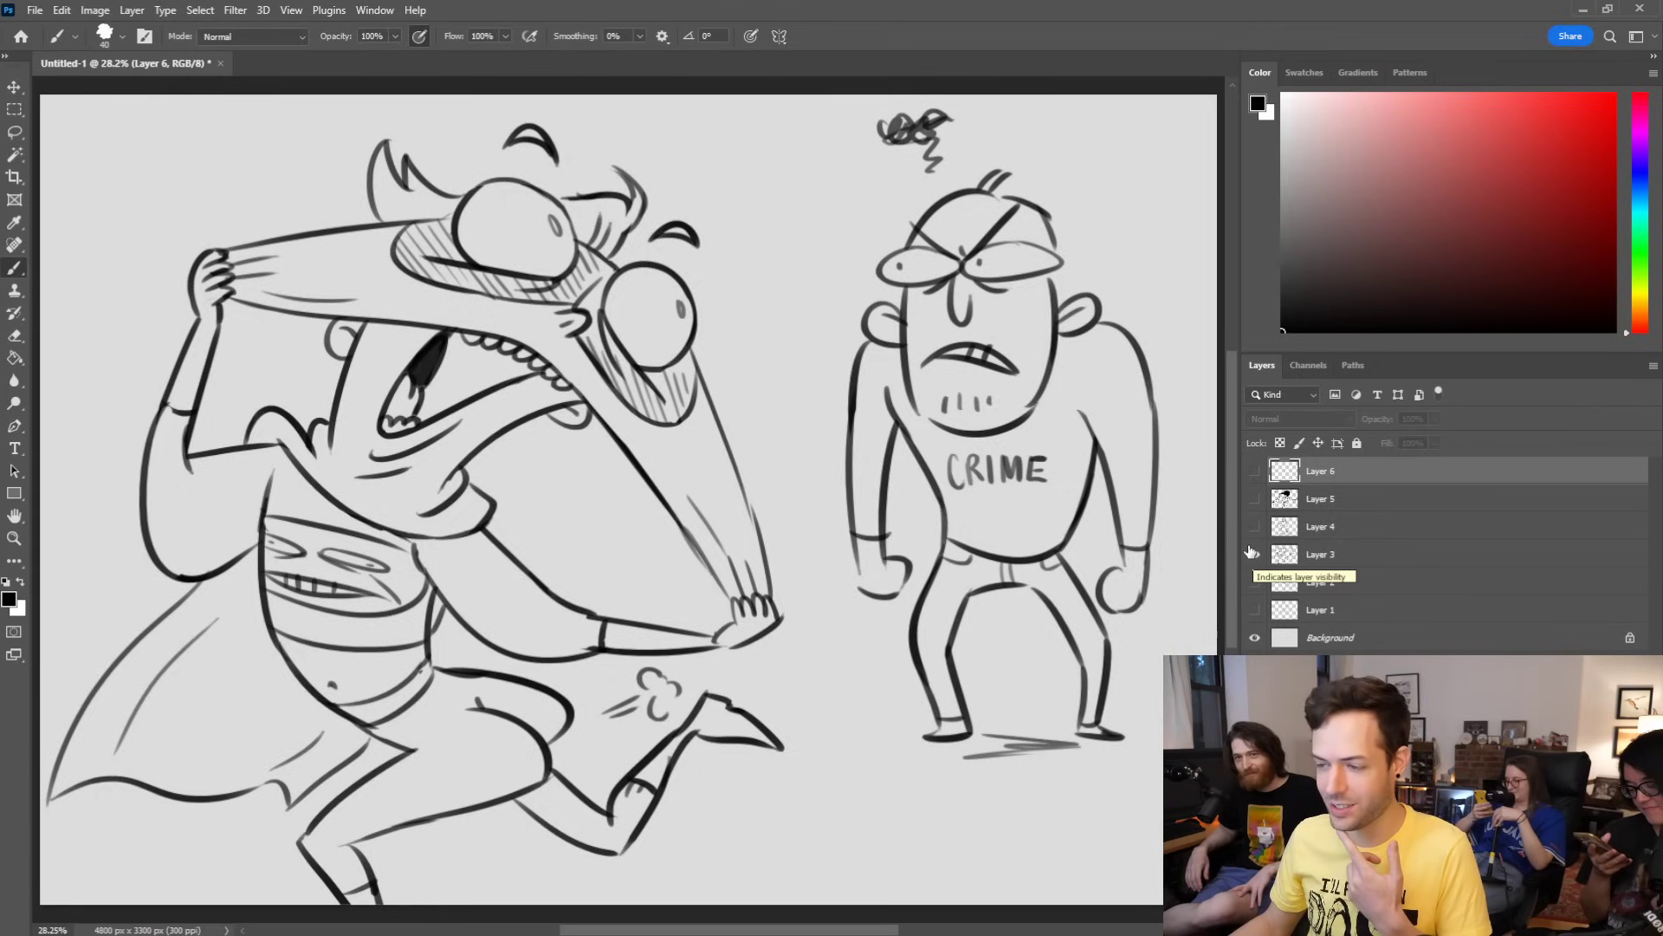
click(1253, 554)
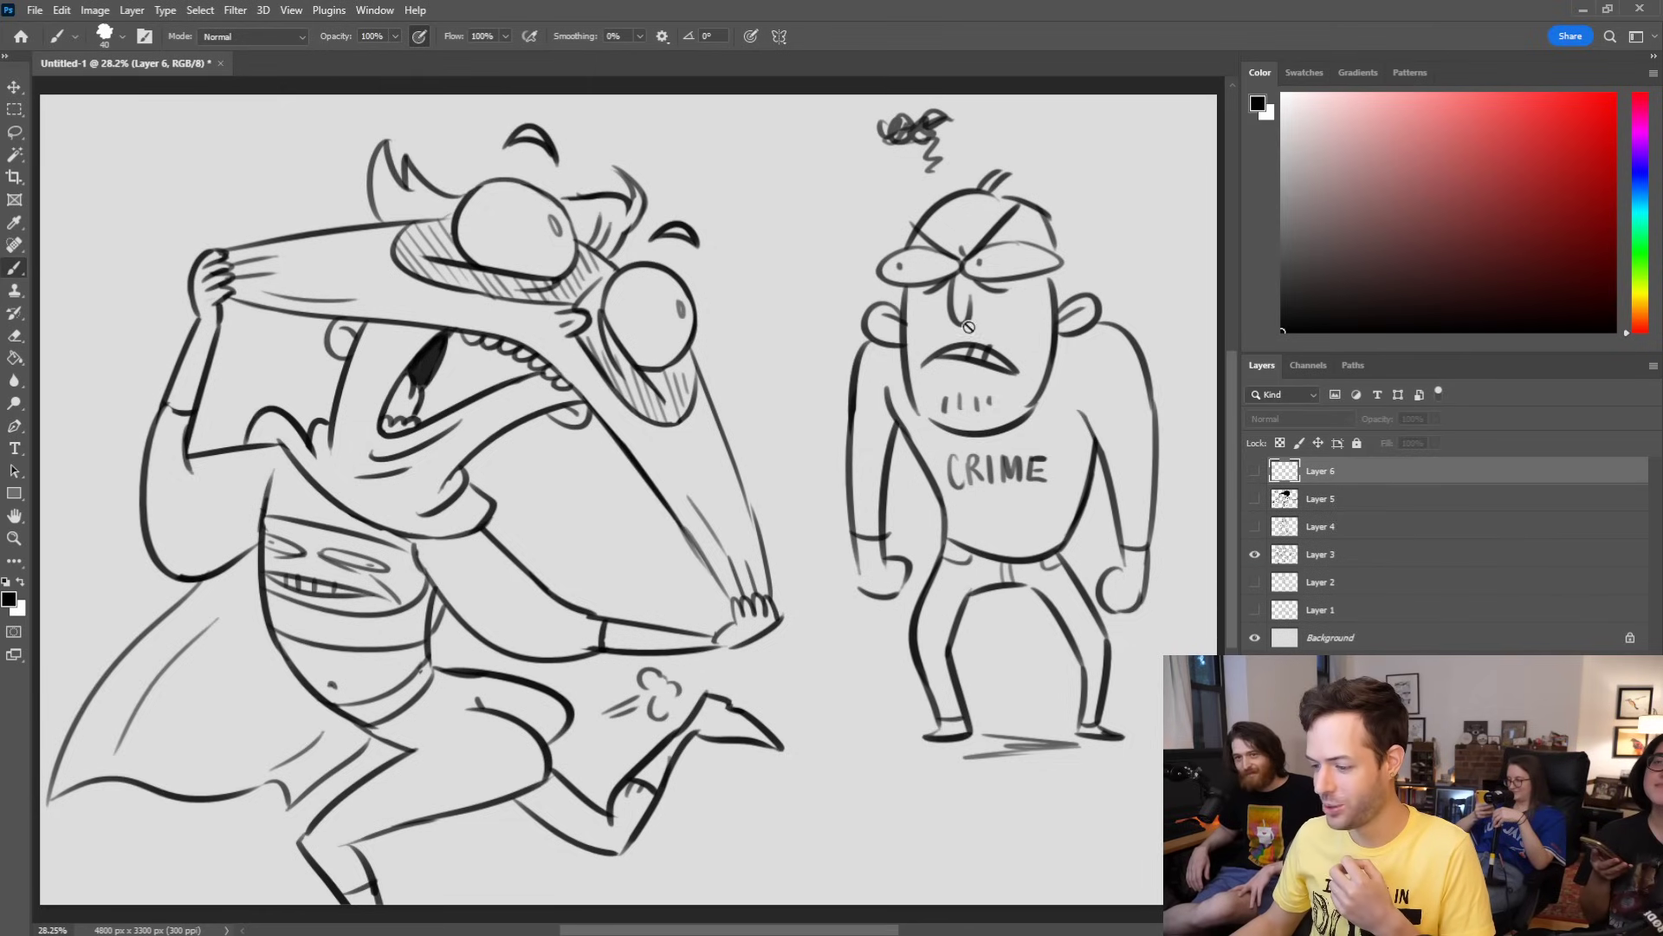
click(1255, 556)
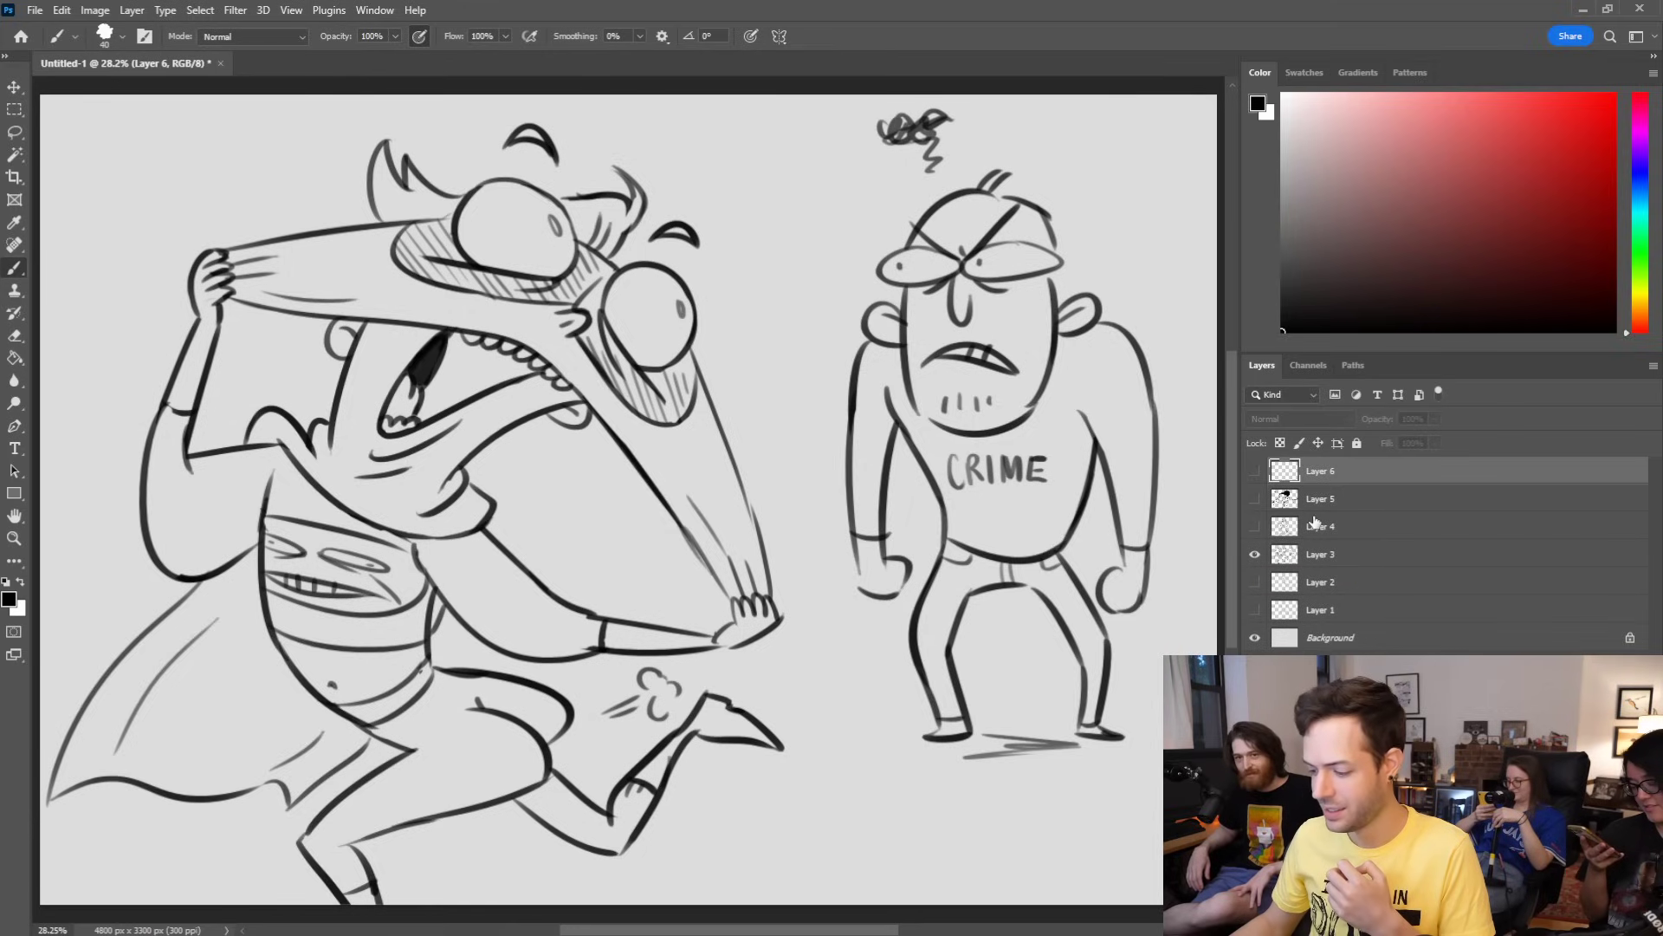
click(1255, 554)
click(1255, 527)
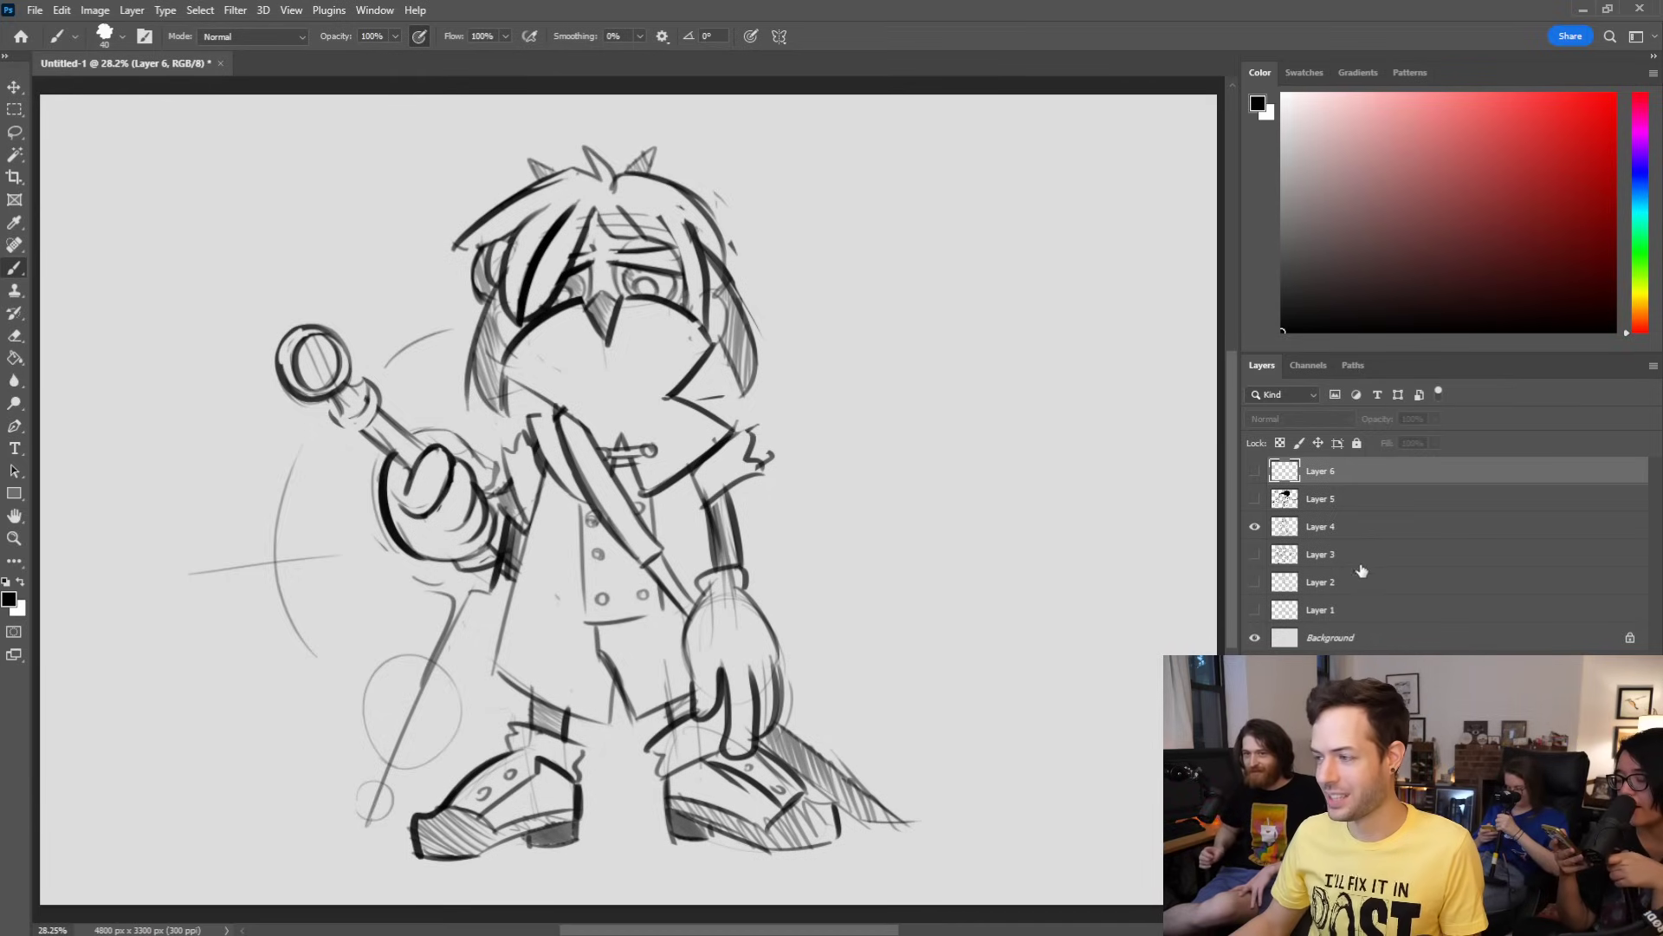
click(1255, 526)
Step: View the Layer 5 drawing, hide it again and make the empty Layer 6 visible
click(1254, 499)
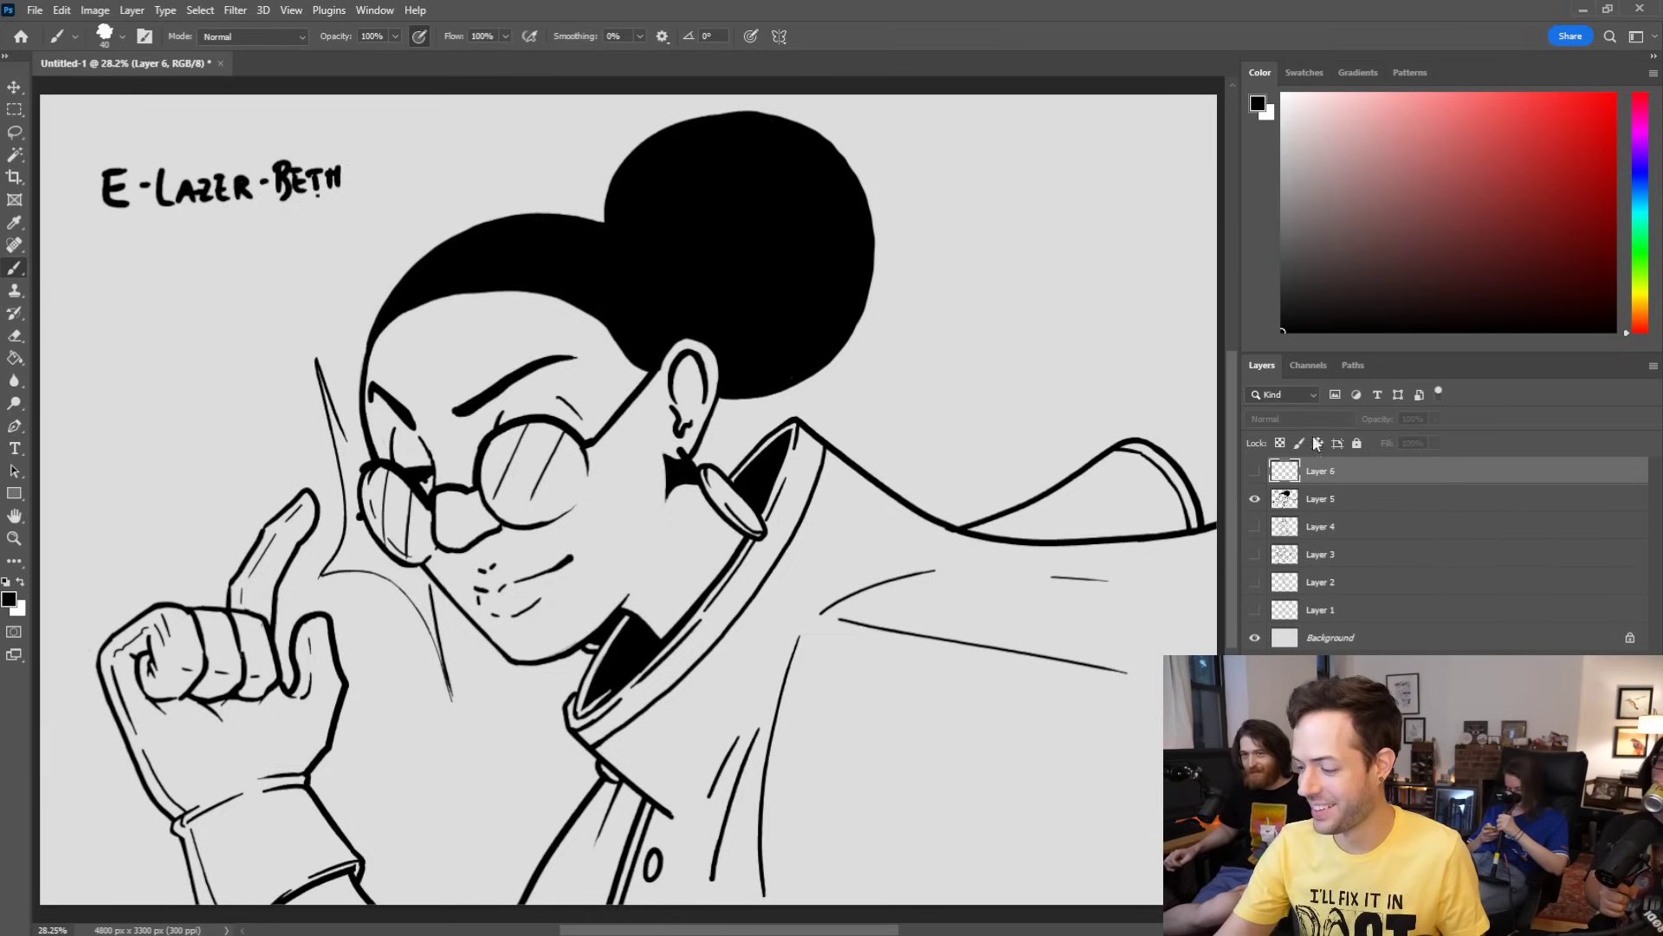
click(1255, 499)
click(1256, 471)
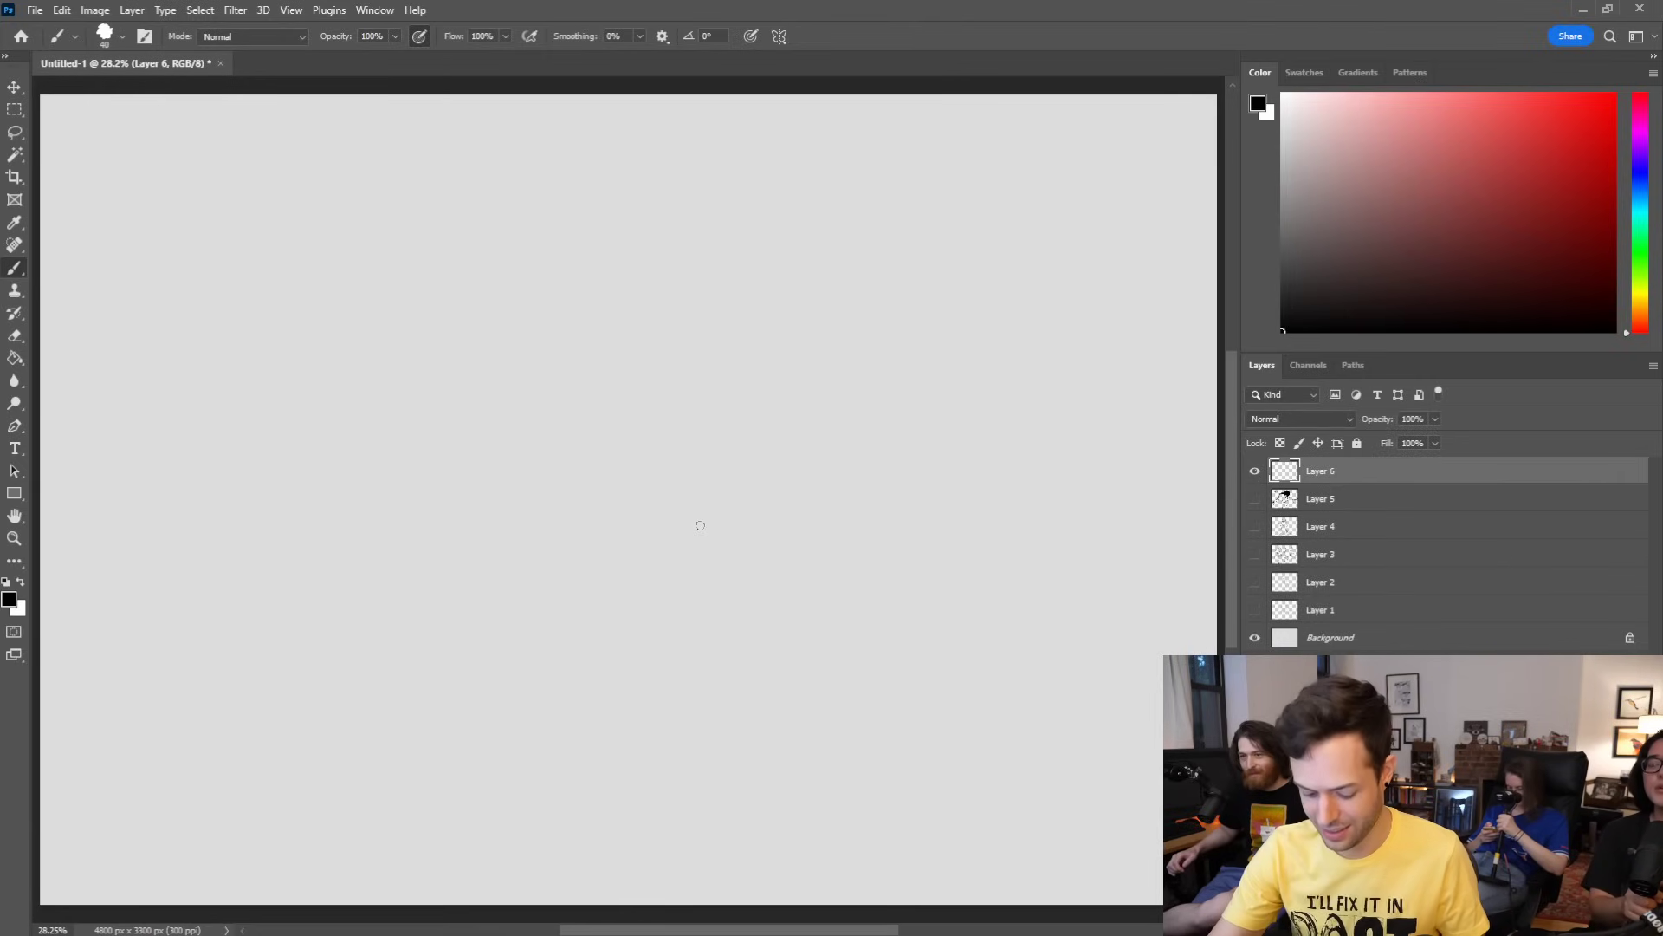
Step: Choose the Jacob Hard Round brush, reduce its size to 10 px, and undo a test stroke on the blank canvas
click(122, 36)
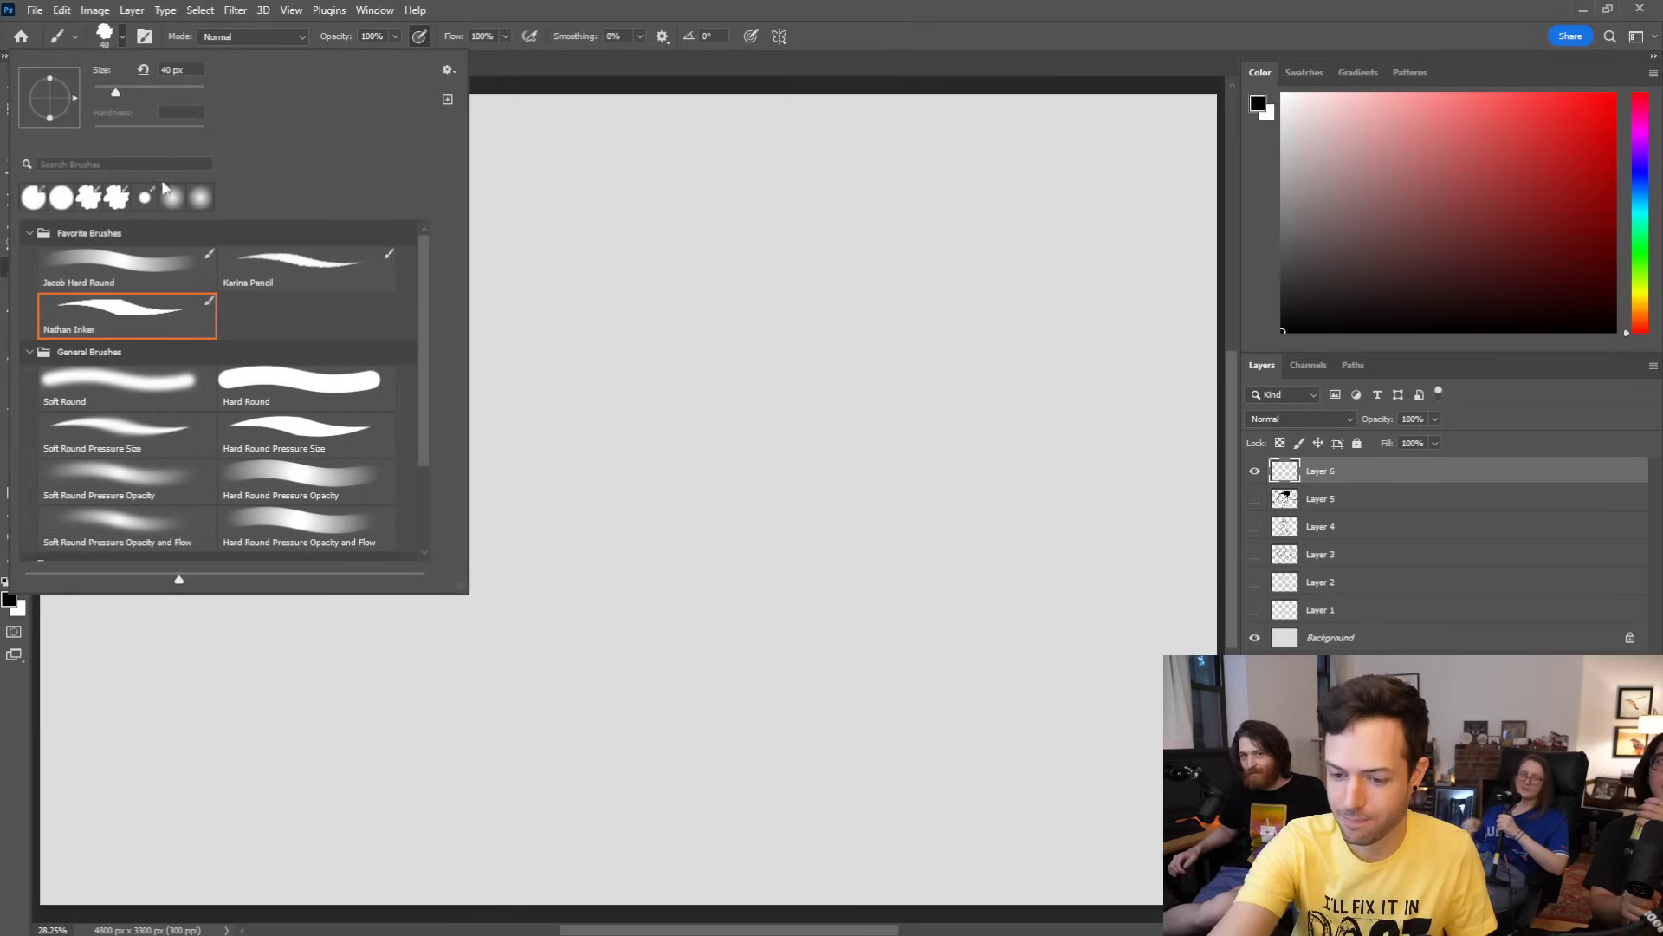
click(127, 264)
click(589, 91)
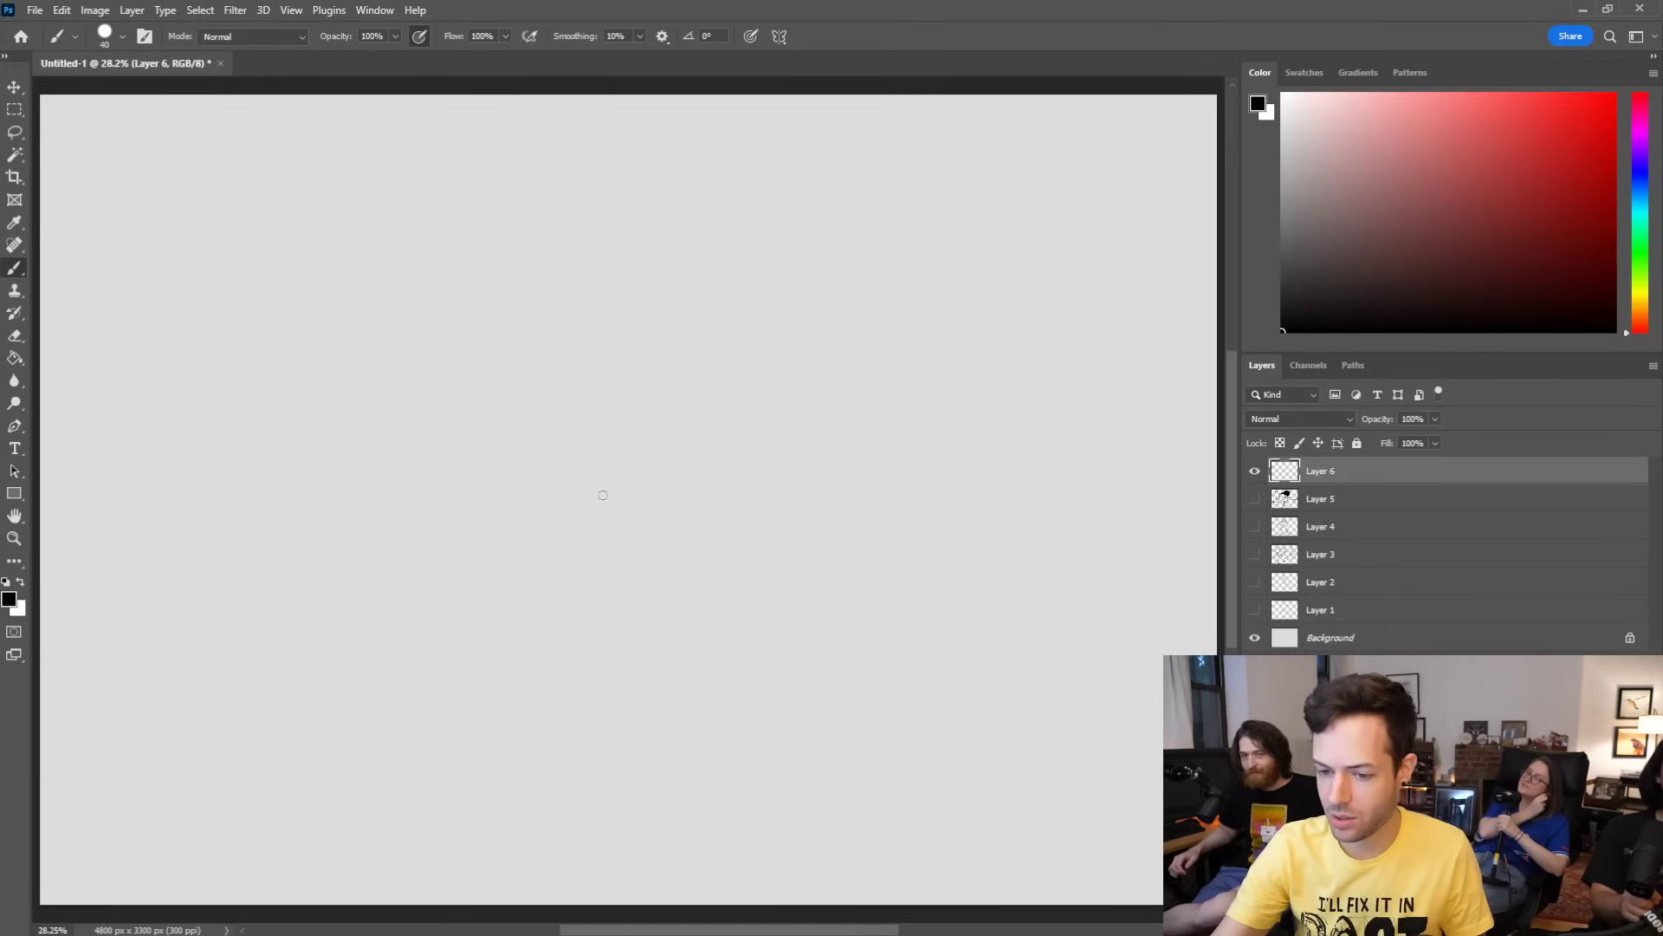
key(bracketleft)
key(bracketleft)
mouse_move(598, 517)
mouse_down()
mouse_move(722, 466)
mouse_move(830, 492)
mouse_up()
key(ctrl+z)
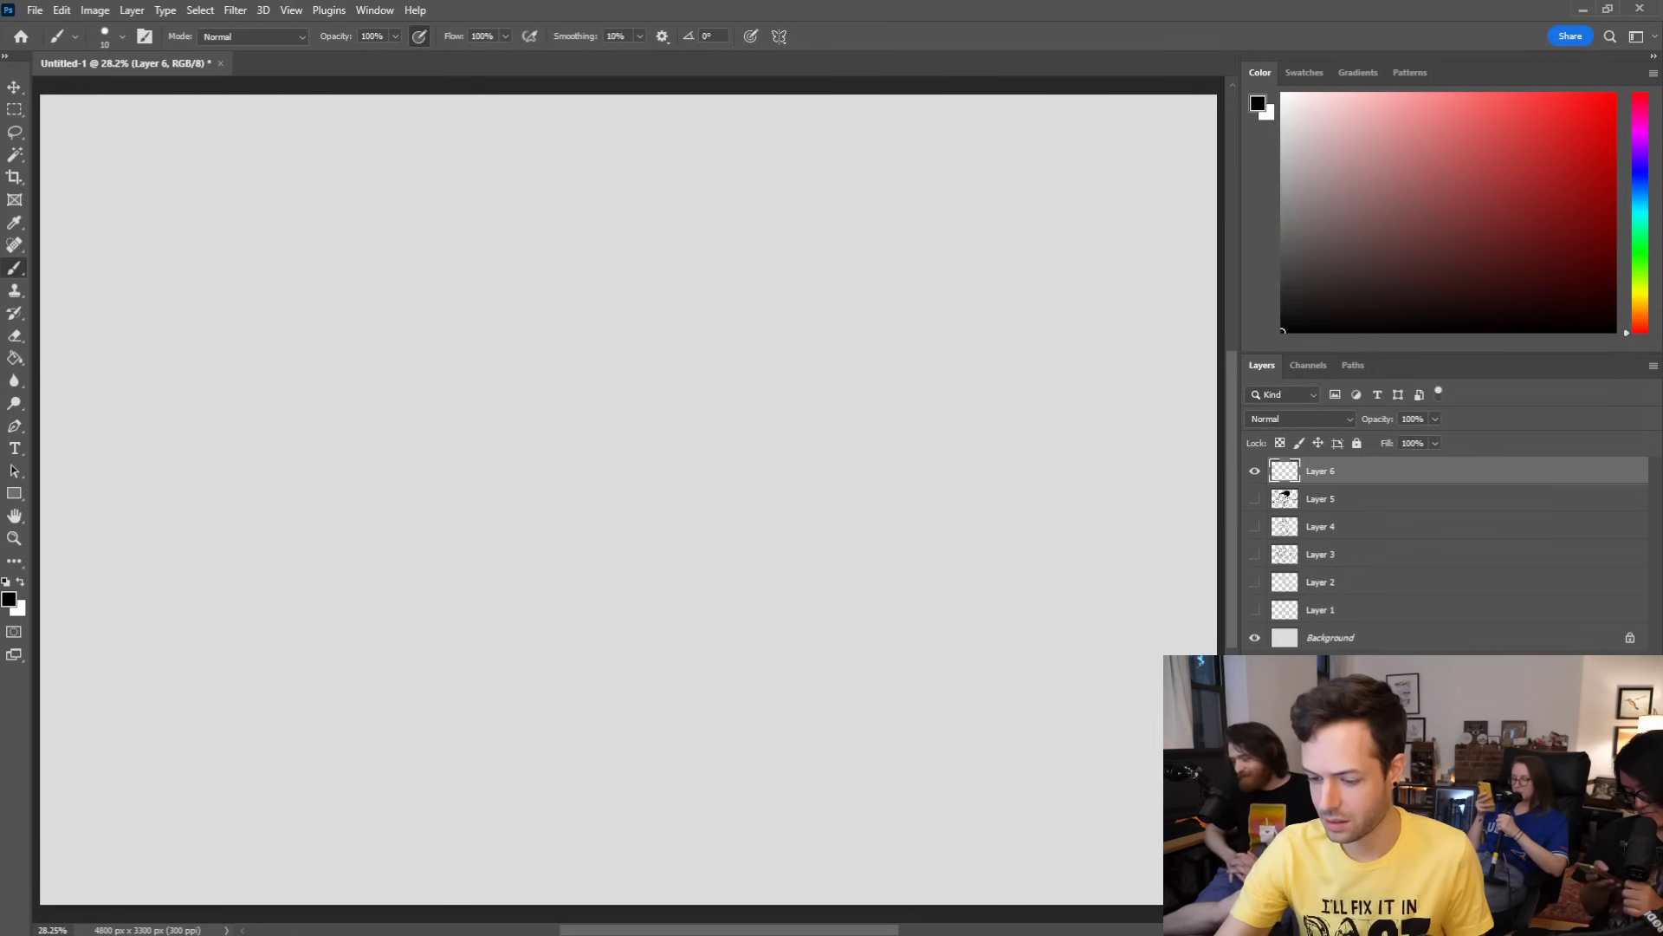
mouse_move(598, 387)
mouse_down()
mouse_move(682, 476)
mouse_move(533, 430)
mouse_move(700, 448)
mouse_move(687, 479)
mouse_up()
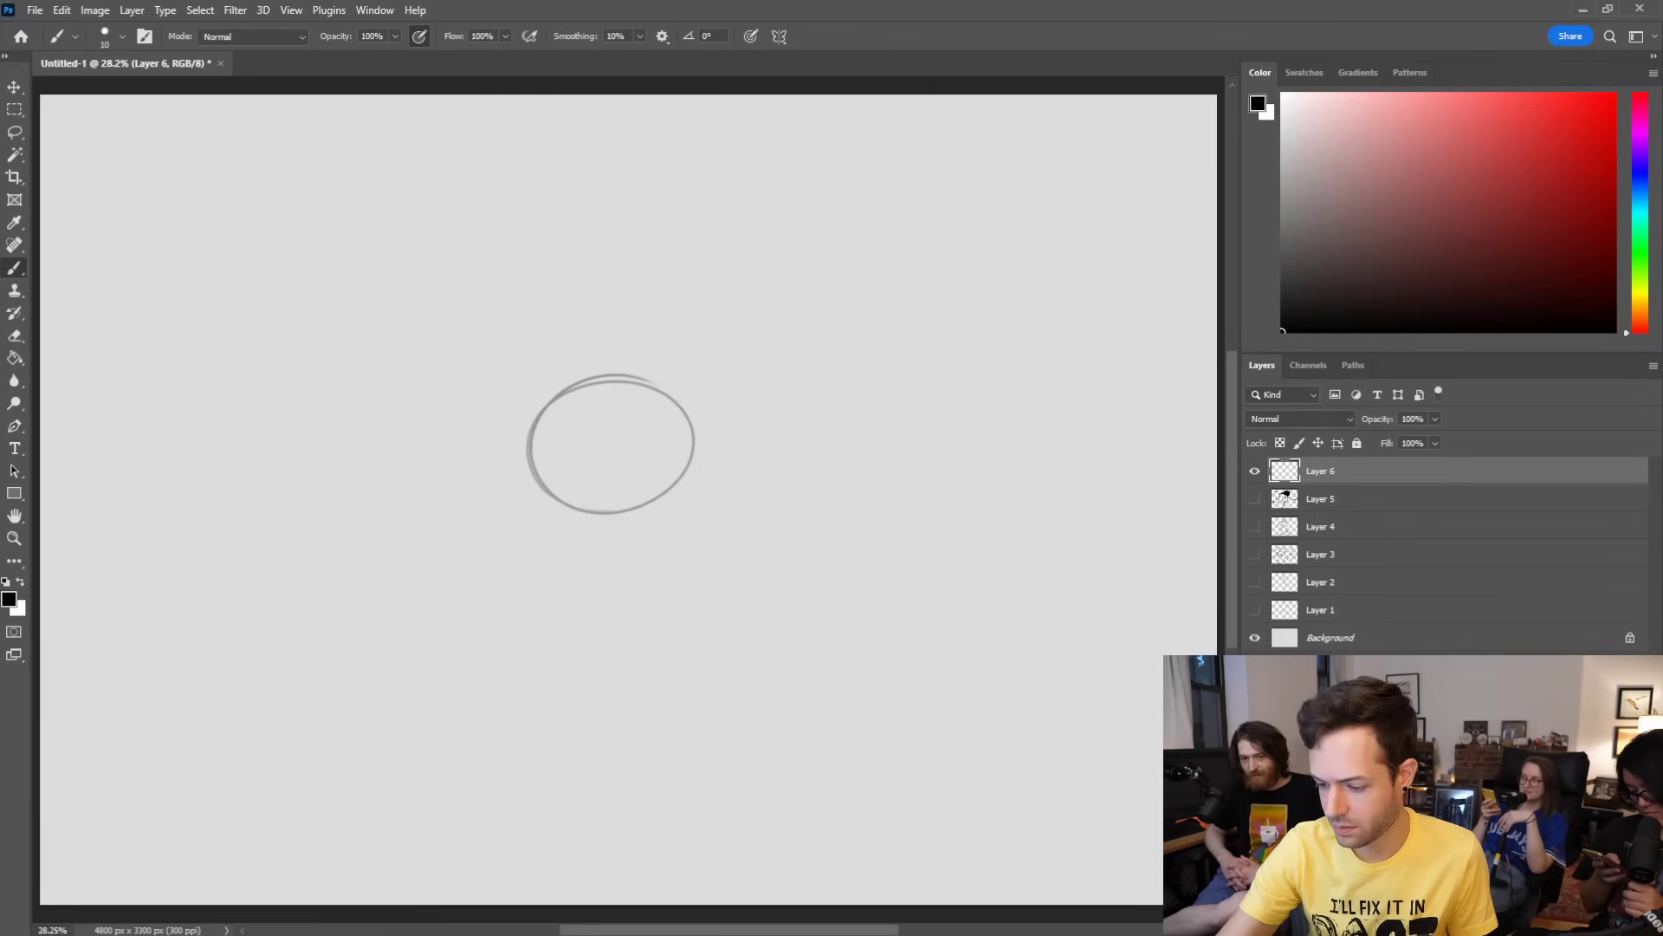
drag(557, 581, 586, 509)
key(ctrl+z)
drag(555, 584, 585, 502)
key(ctrl+z)
key(ctrl+z)
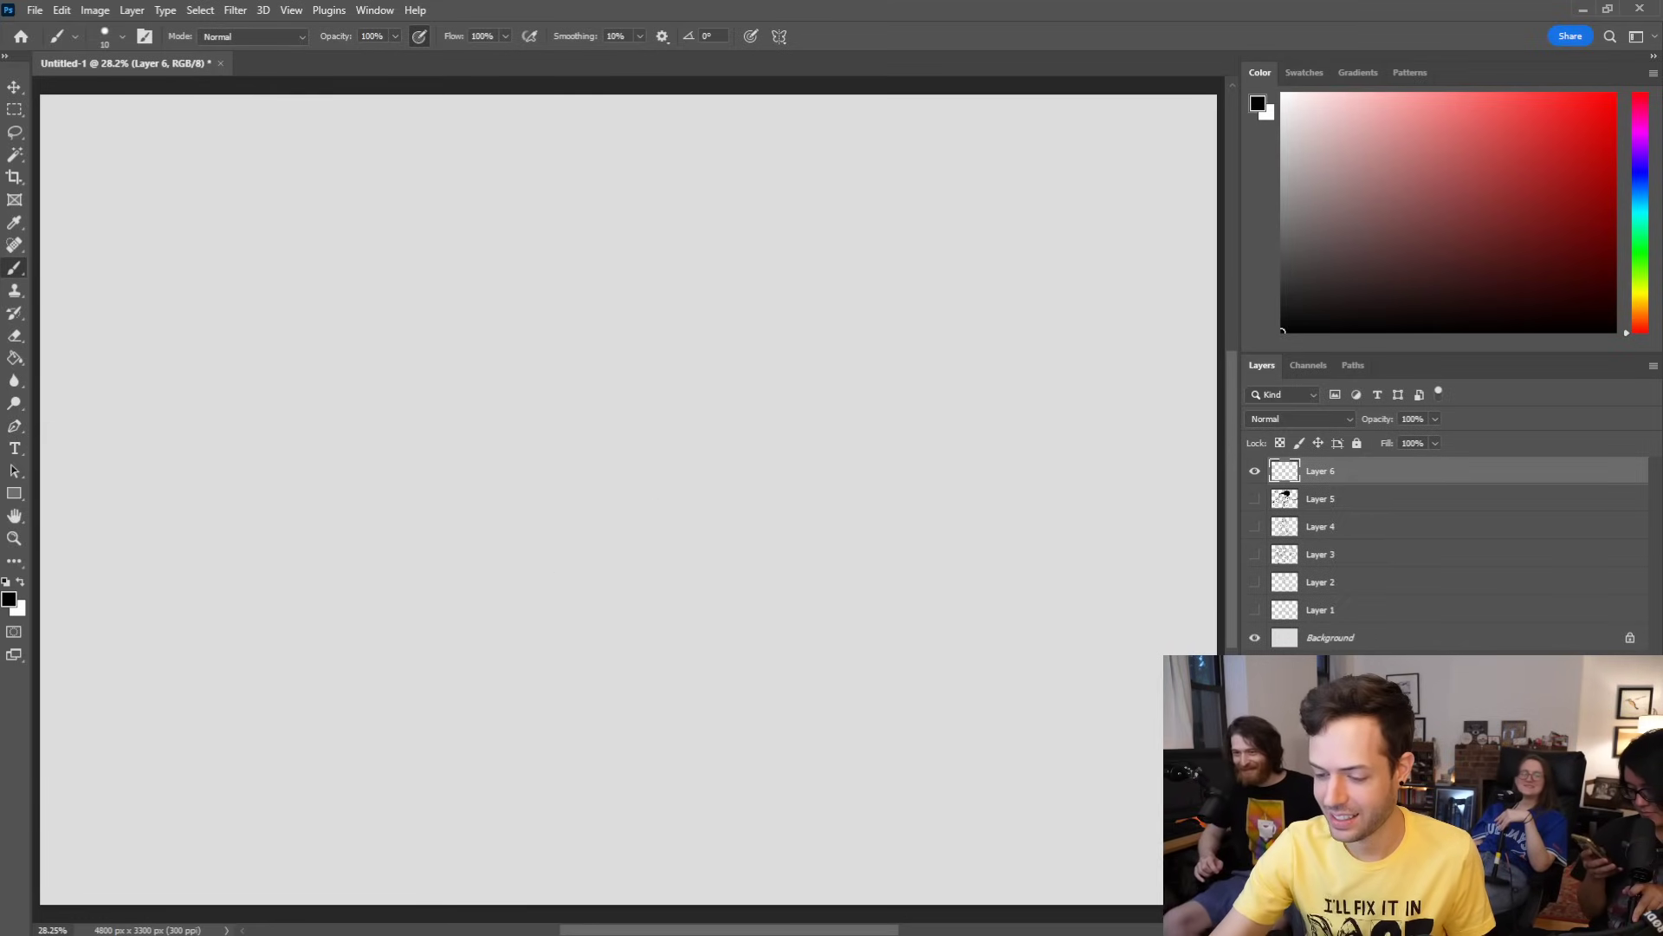
Step: Sketch a large, slightly tilted oval near the canvas centre and add a shallow arc across its upper part on Layer 6
mouse_move(513, 507)
mouse_down()
mouse_move(732, 511)
mouse_move(510, 501)
mouse_up()
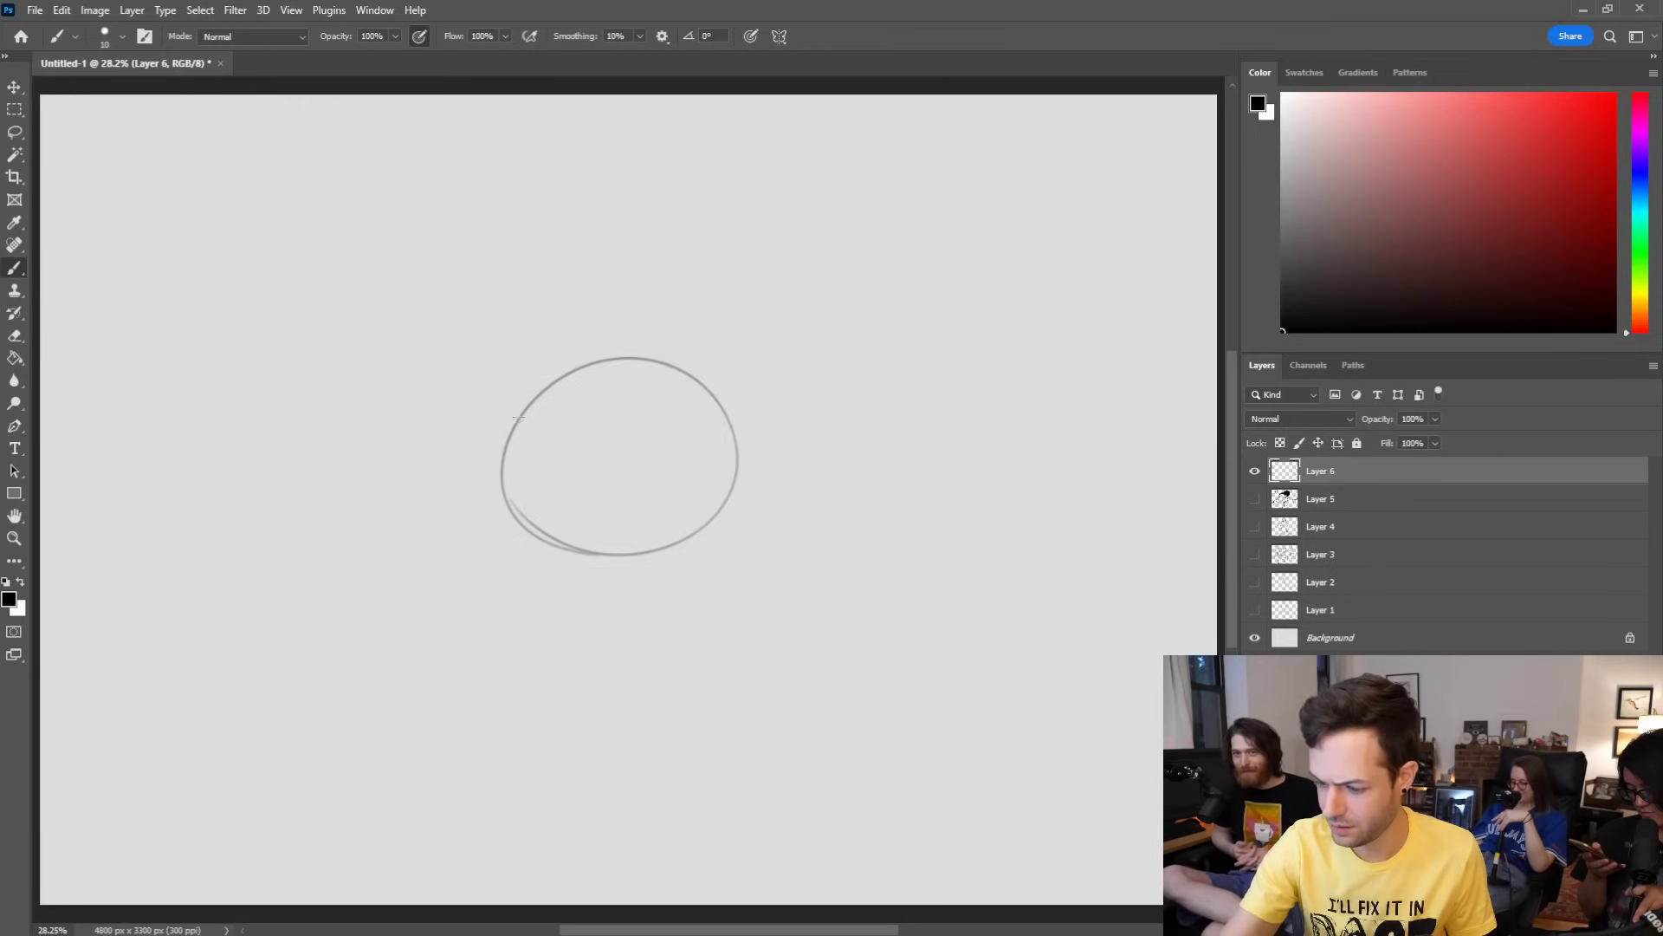
drag(503, 426, 747, 409)
key(ctrl+z)
drag(506, 424, 730, 414)
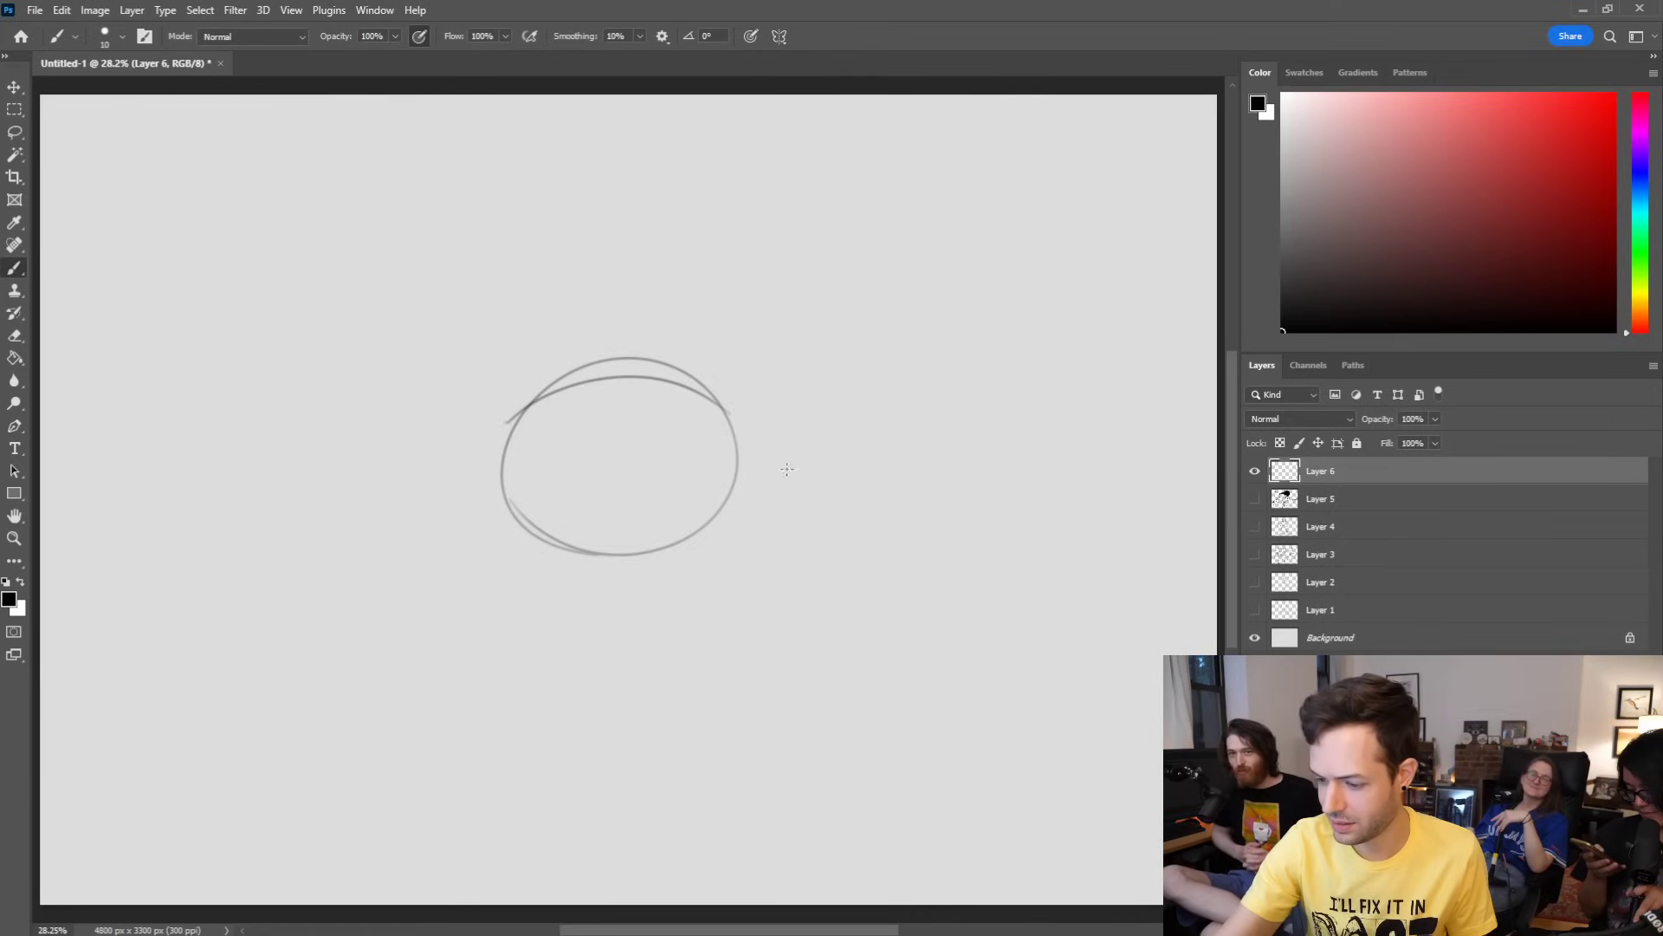
mouse_move(519, 412)
mouse_down()
mouse_move(608, 389)
mouse_move(522, 423)
mouse_up()
key(ctrl+z)
mouse_move(651, 378)
mouse_down()
mouse_move(721, 399)
mouse_move(641, 381)
mouse_move(706, 415)
mouse_up()
key(ctrl+z)
key(ctrl+z)
key(ctrl+z)
key(ctrl+z)
key(ctrl+z)
Step: Sketch a pair of mirrored curved arcs hanging from the shallow arc, one at each side of the oval
mouse_move(547, 428)
mouse_down()
mouse_move(589, 387)
mouse_move(517, 425)
mouse_up()
key(ctrl+z)
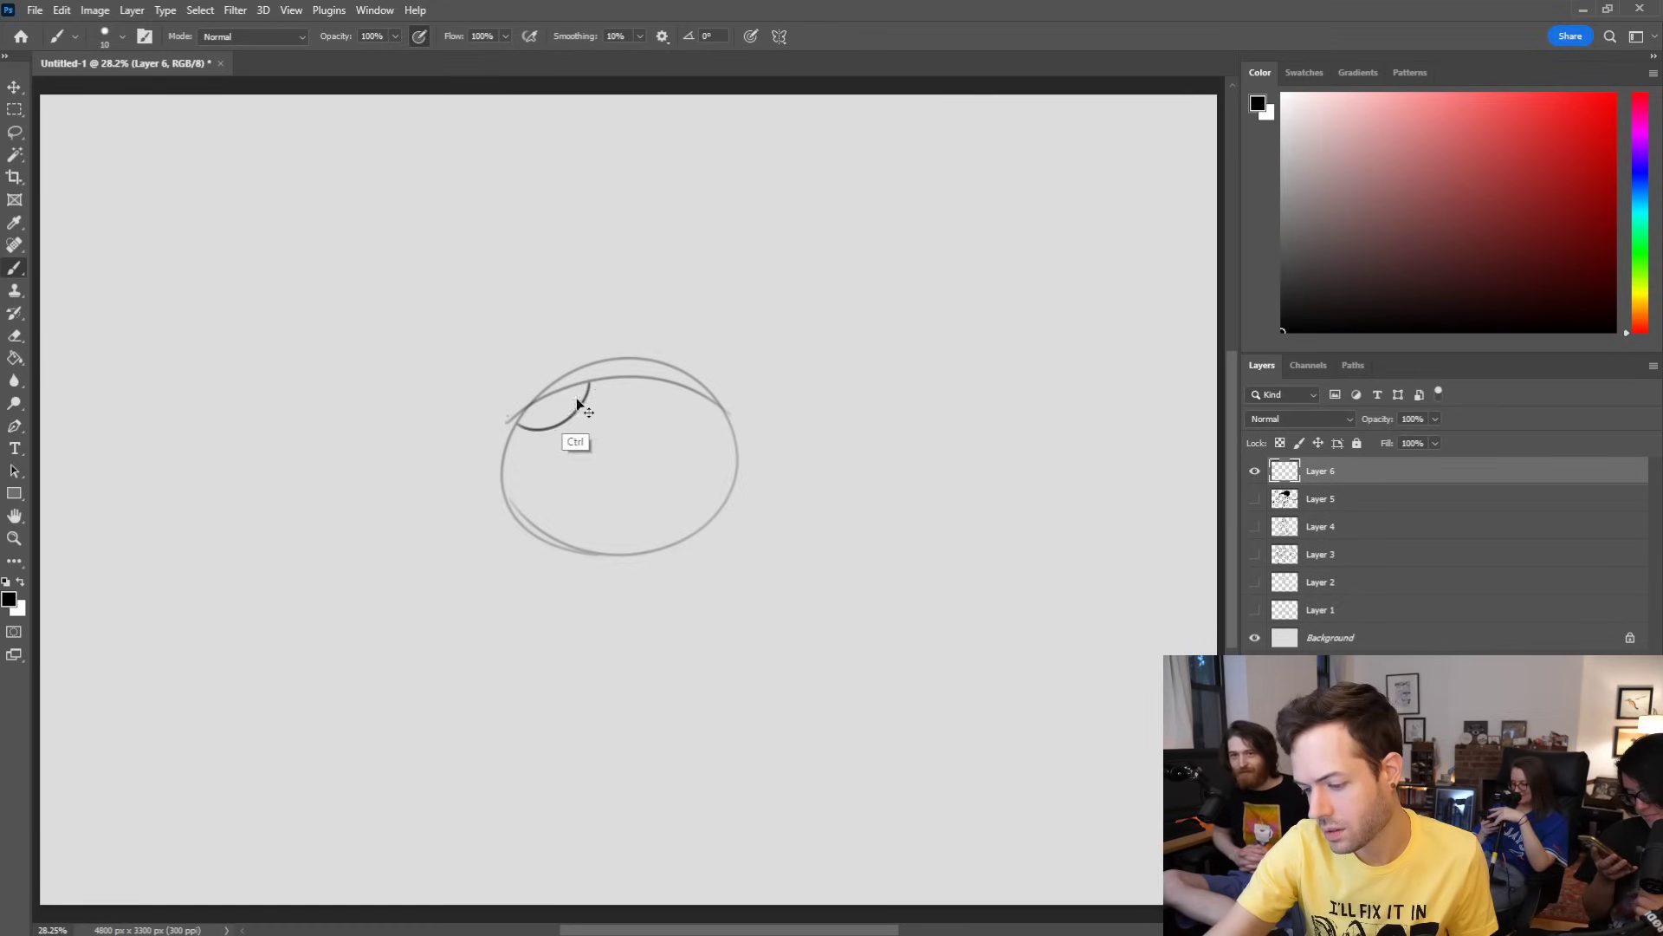
key(ctrl+z)
mouse_move(592, 382)
mouse_down()
mouse_move(559, 424)
mouse_move(516, 417)
mouse_up()
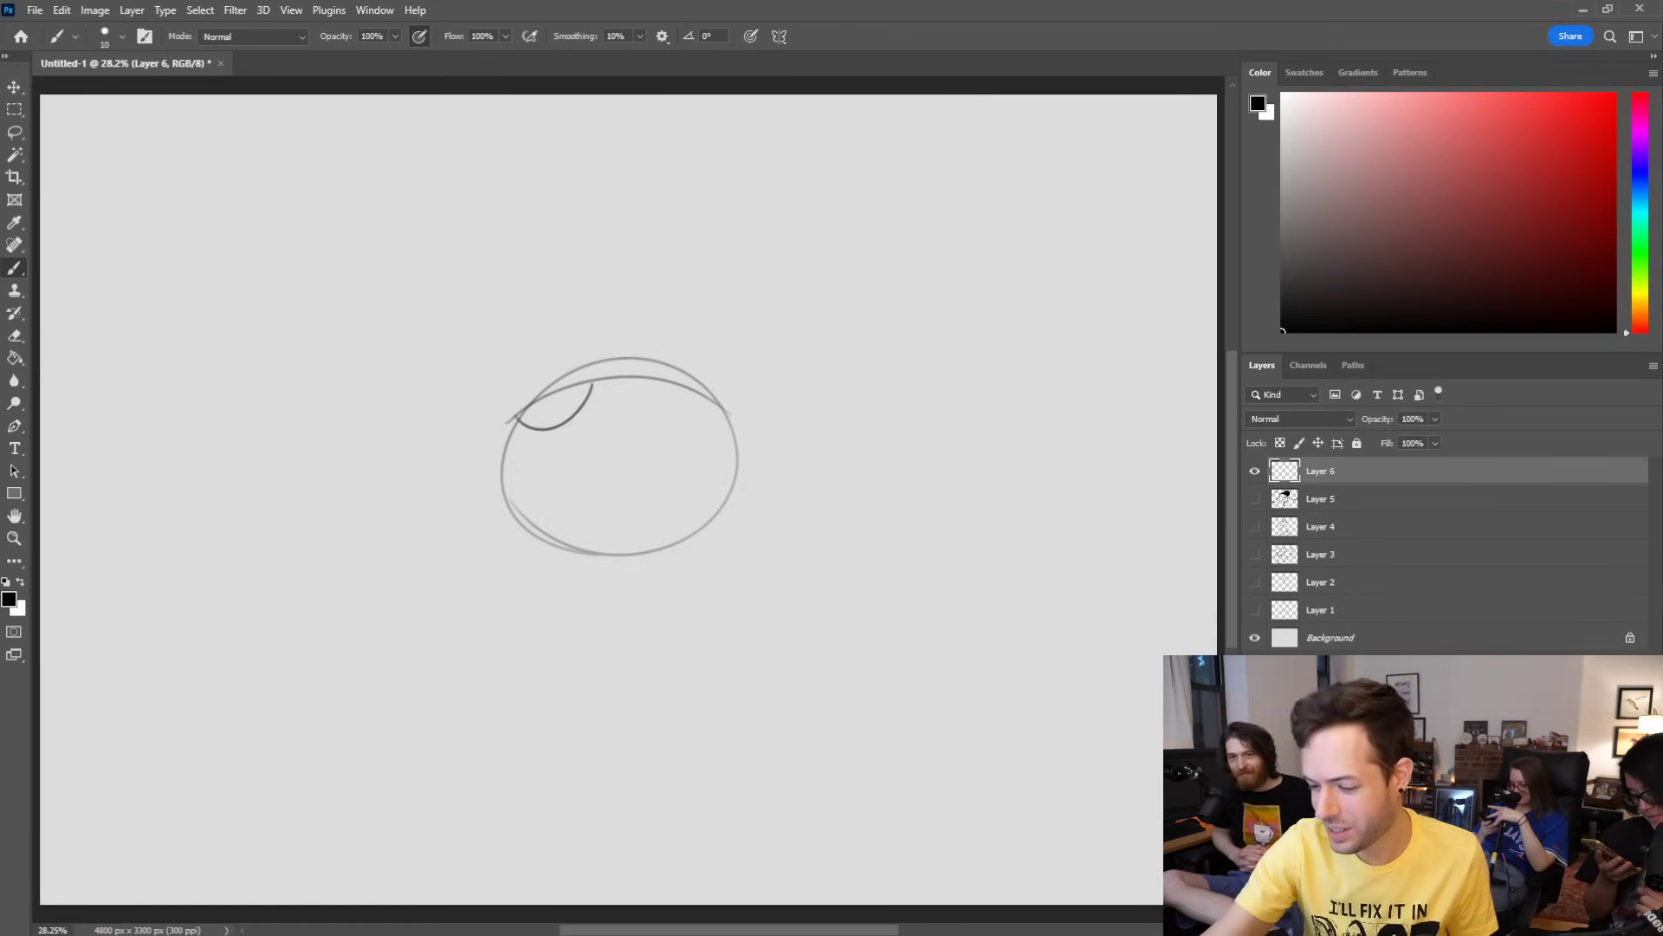
mouse_move(648, 379)
mouse_down()
mouse_move(691, 424)
mouse_move(720, 395)
mouse_move(648, 412)
mouse_move(719, 400)
mouse_up()
key(ctrl+z)
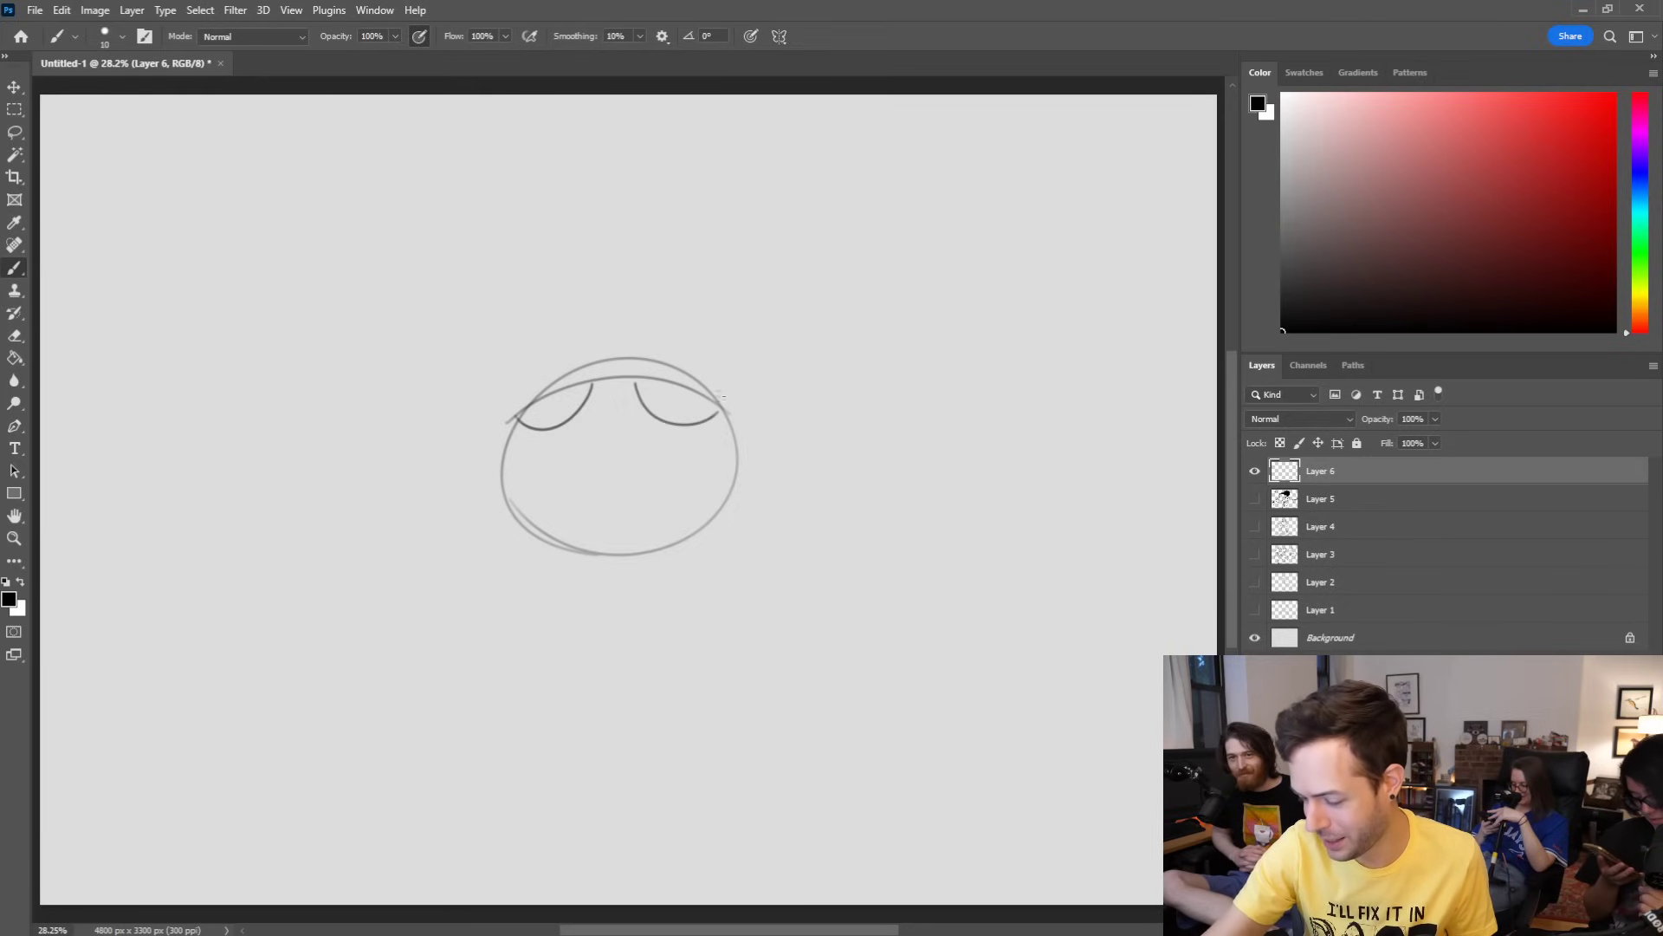
Step: Erase the arc between the eyes and its overshooting end, and draw slanted looped eyebrows and small round pupils
key(e)
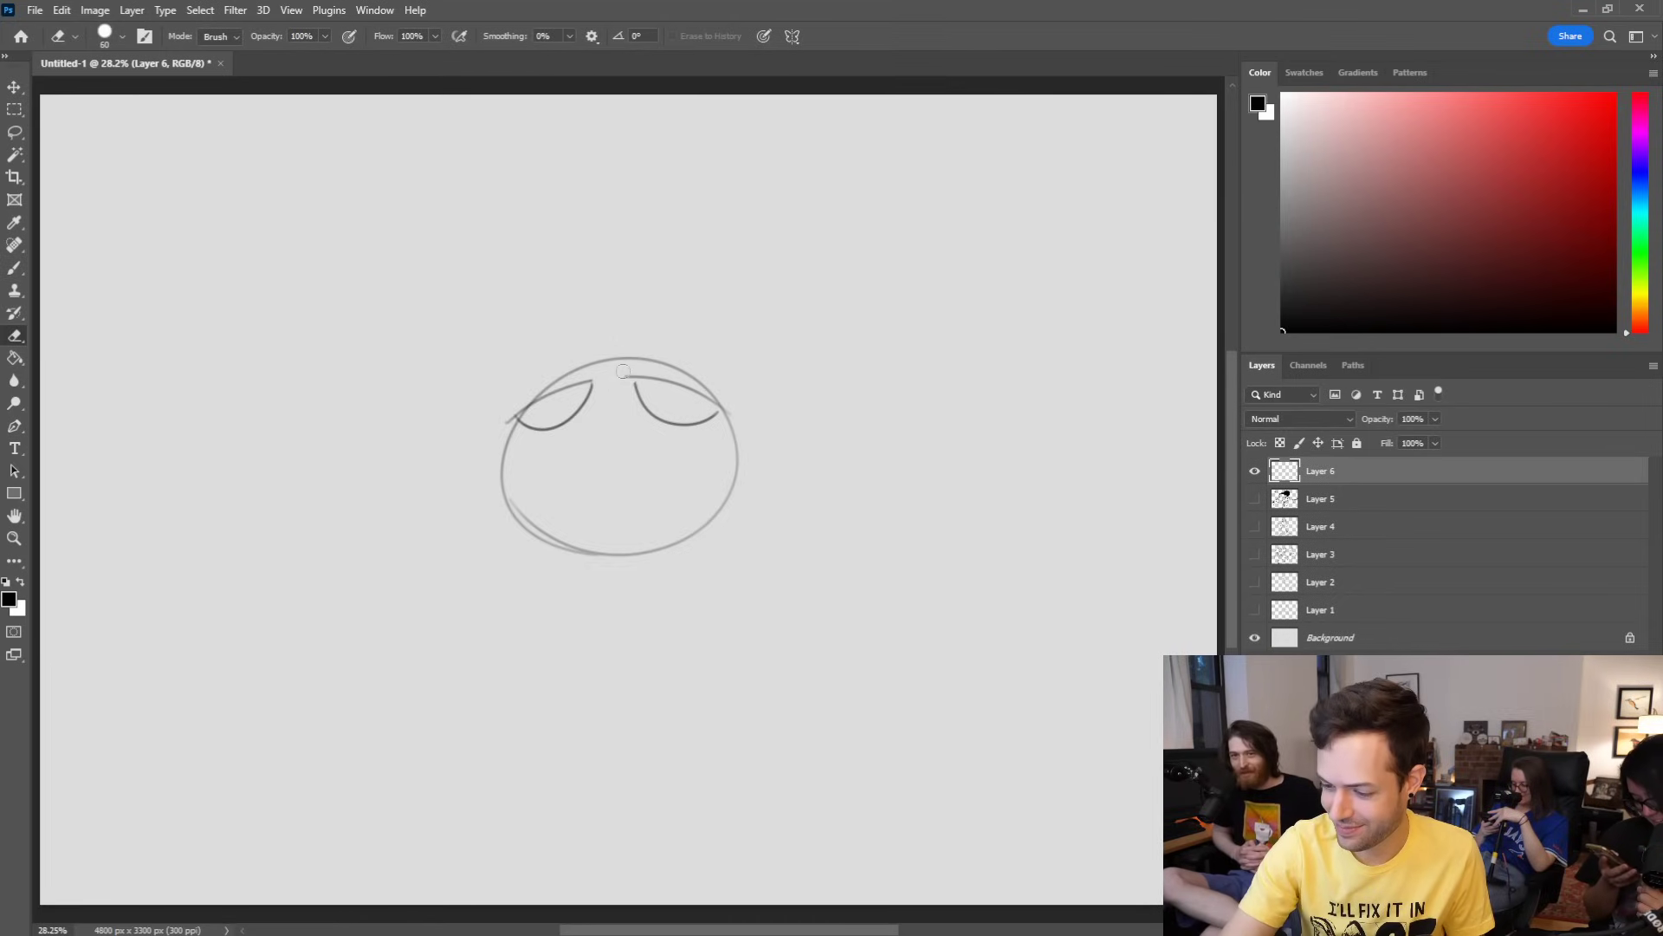
drag(502, 421, 519, 409)
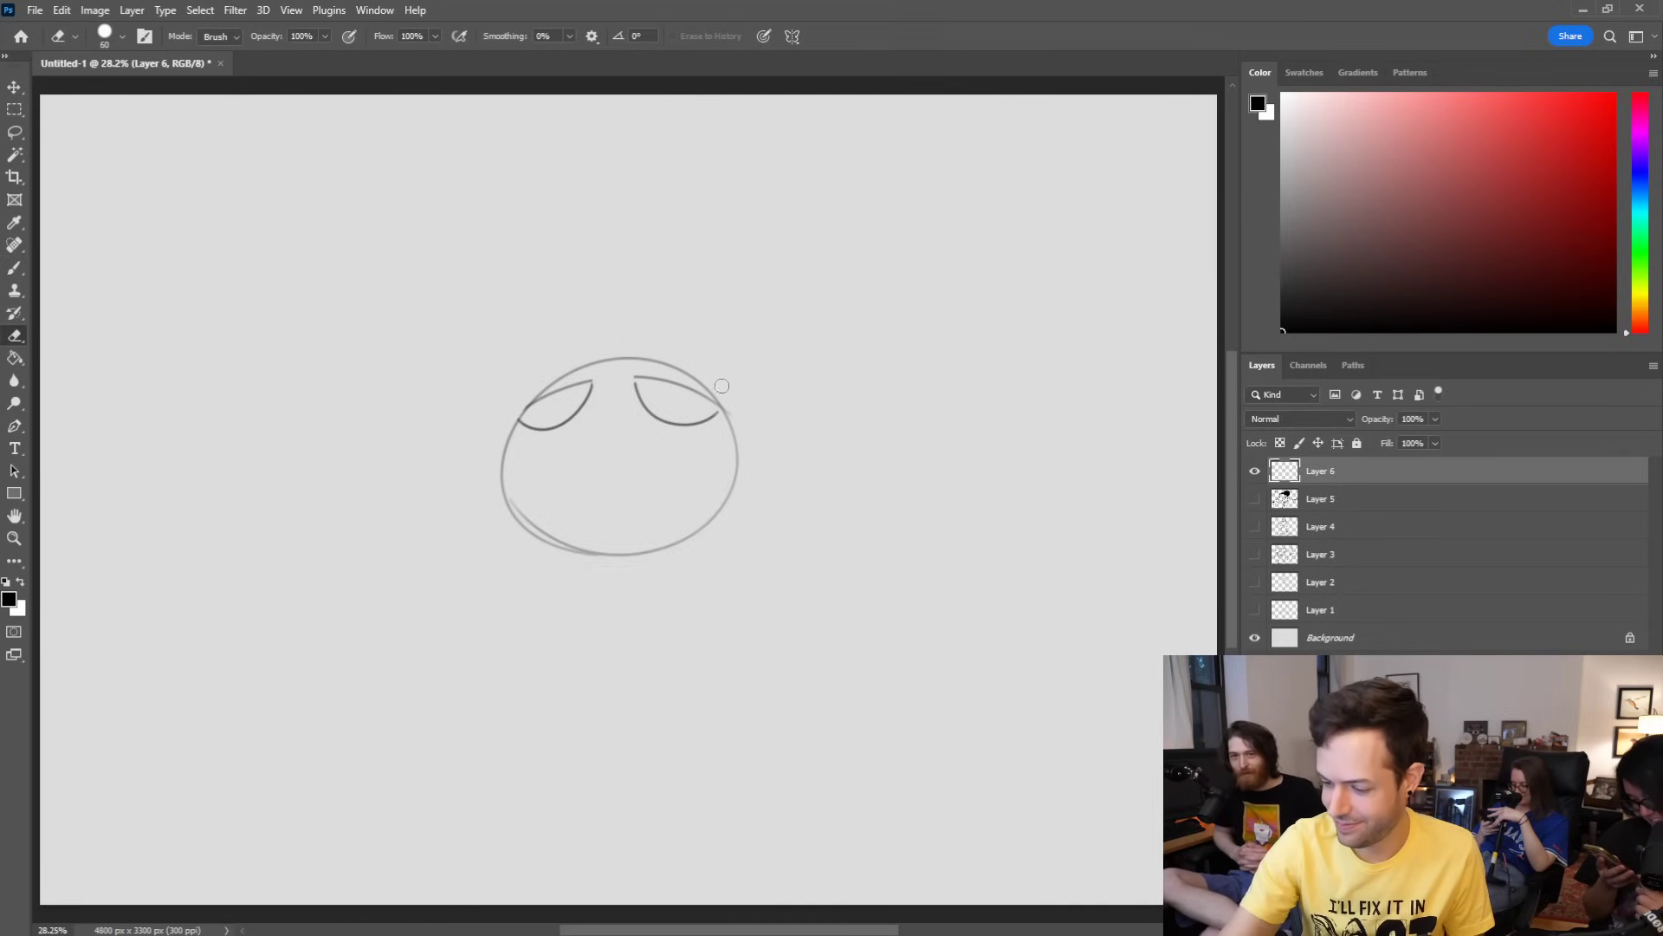
key(b)
mouse_move(594, 380)
mouse_down()
mouse_move(558, 362)
mouse_move(590, 374)
mouse_move(664, 357)
mouse_move(643, 376)
mouse_up()
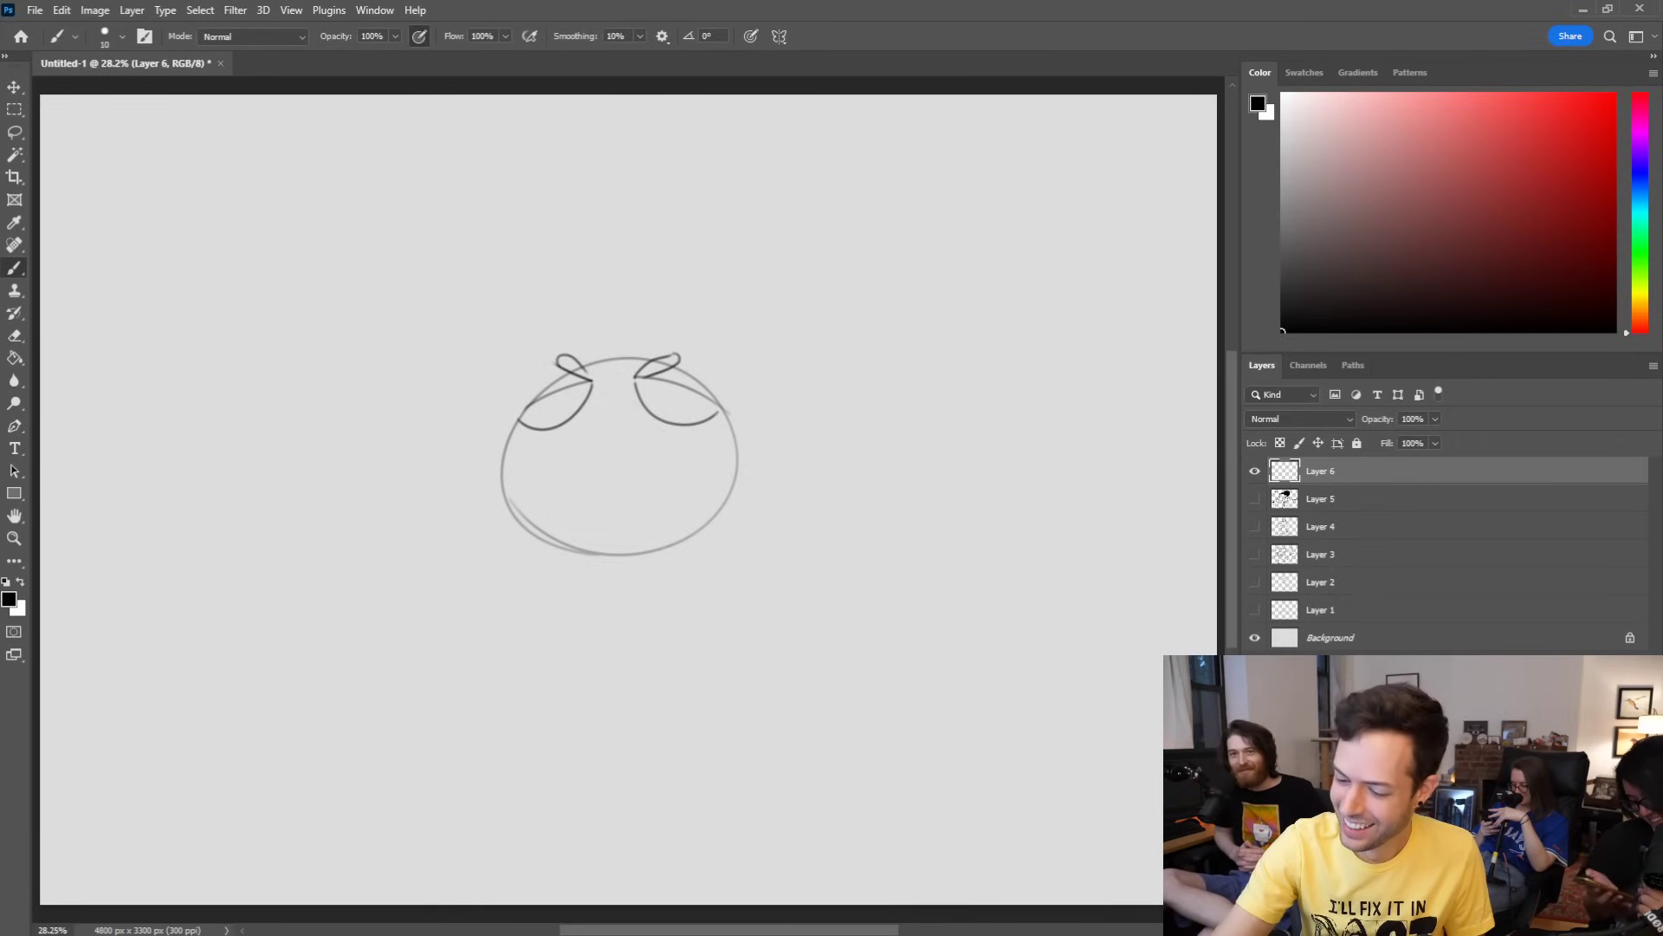
drag(552, 425, 559, 421)
drag(665, 416, 654, 405)
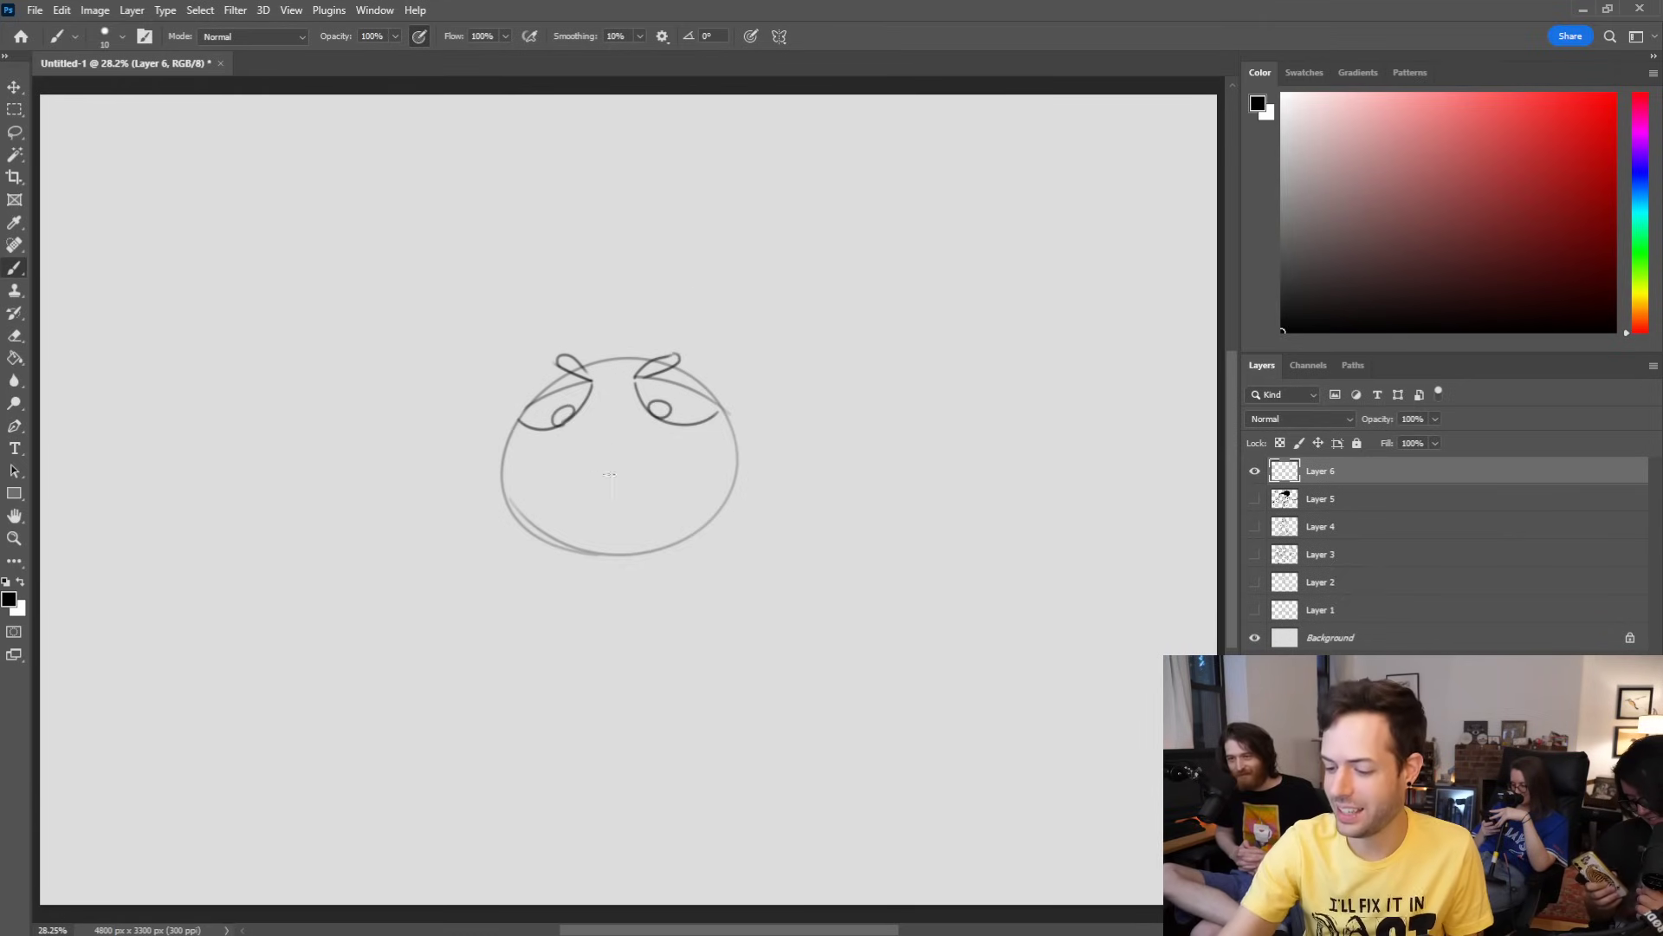
Step: Sketch a wide, tilted grin with three tooth lines below the eyes and an oval ear on the head's right side
mouse_move(542, 449)
mouse_down()
mouse_move(589, 469)
mouse_move(608, 446)
mouse_move(672, 442)
mouse_up()
key(ctrl+z)
key(ctrl+z)
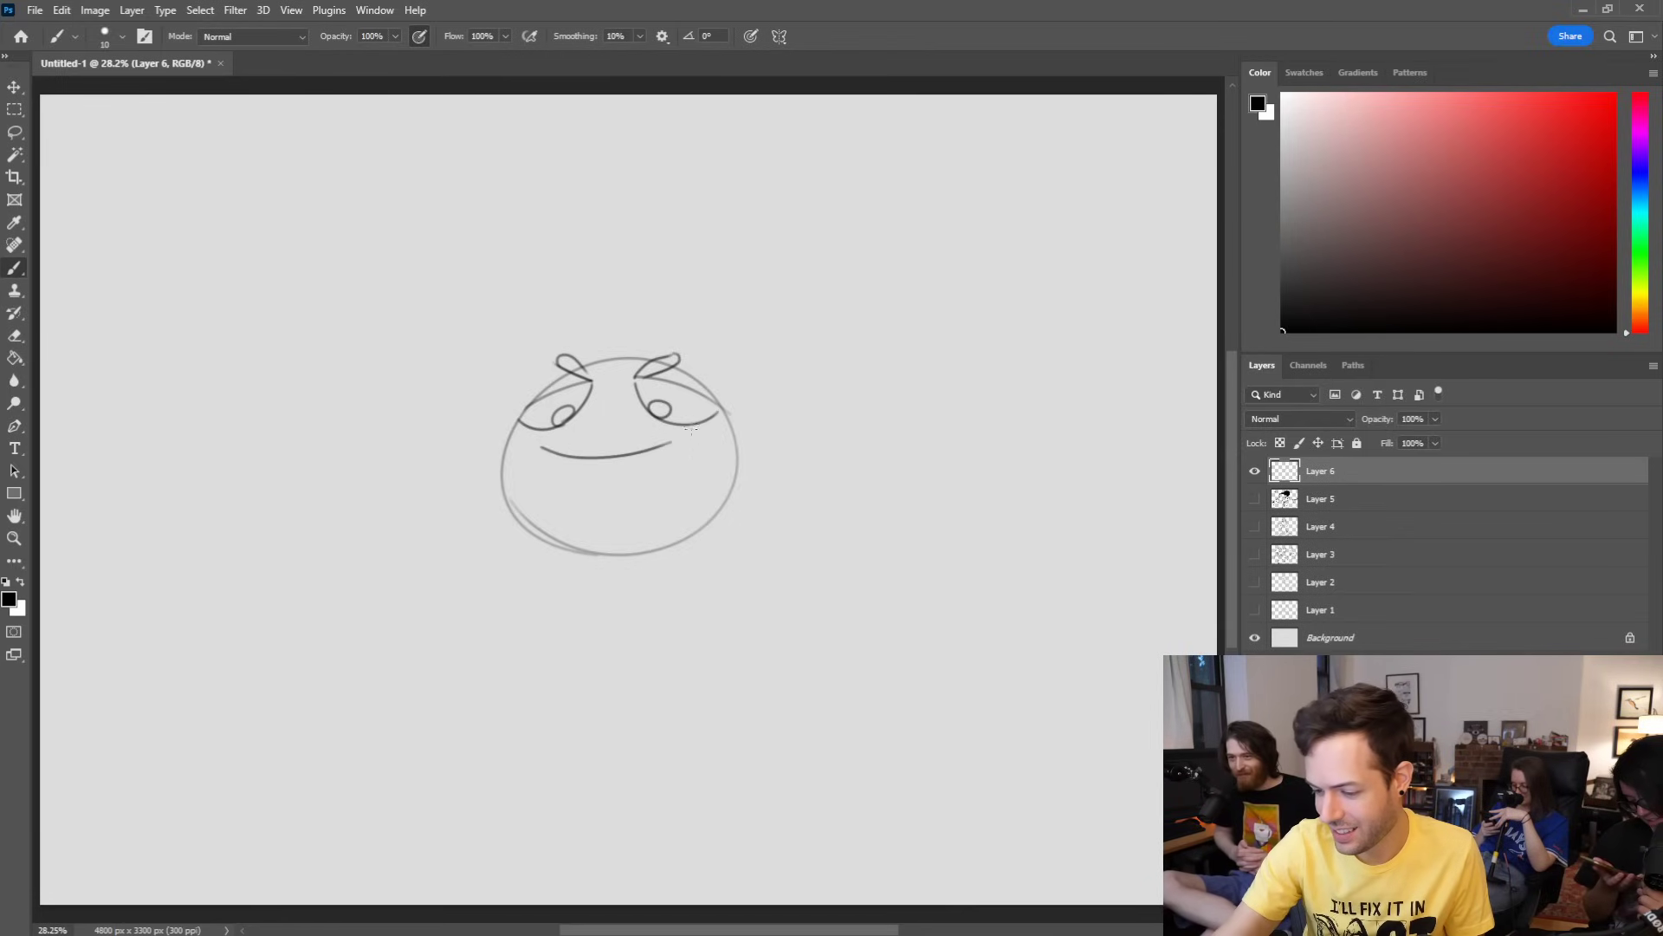
mouse_move(538, 447)
mouse_down()
mouse_move(558, 498)
mouse_move(700, 417)
mouse_move(557, 473)
mouse_move(578, 479)
mouse_up()
key(ctrl+z)
key(ctrl+z)
mouse_move(632, 428)
mouse_down()
mouse_move(641, 469)
mouse_move(572, 483)
mouse_move(620, 483)
mouse_up()
key(ctrl+z)
key(ctrl+z)
mouse_move(662, 430)
mouse_down()
mouse_move(673, 454)
mouse_move(735, 473)
mouse_up()
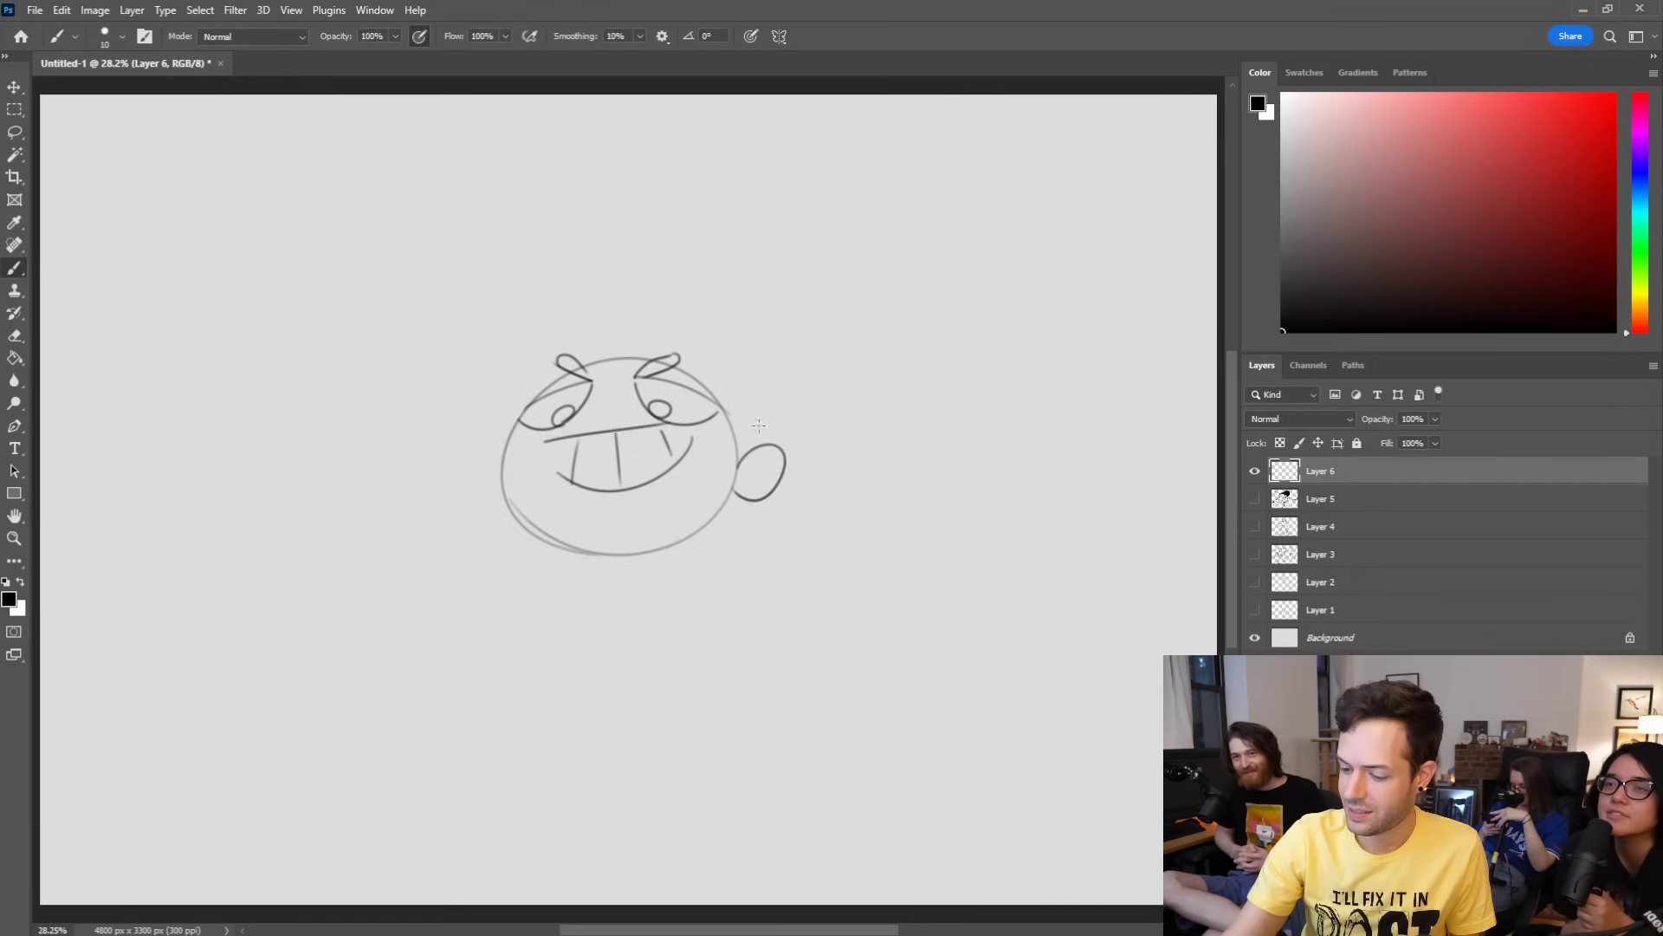
Step: Add a matching oval ear on the head's left side and darken the head outline around it and along the jaw
mouse_move(506, 509)
mouse_down()
mouse_move(465, 475)
mouse_move(503, 470)
mouse_move(530, 405)
mouse_up()
drag(505, 498, 594, 551)
drag(710, 510, 736, 447)
Step: Draw a small bean-shaped torso below the head, leaving a gap in its lower edge
drag(625, 484, 592, 552)
key(ctrl+z)
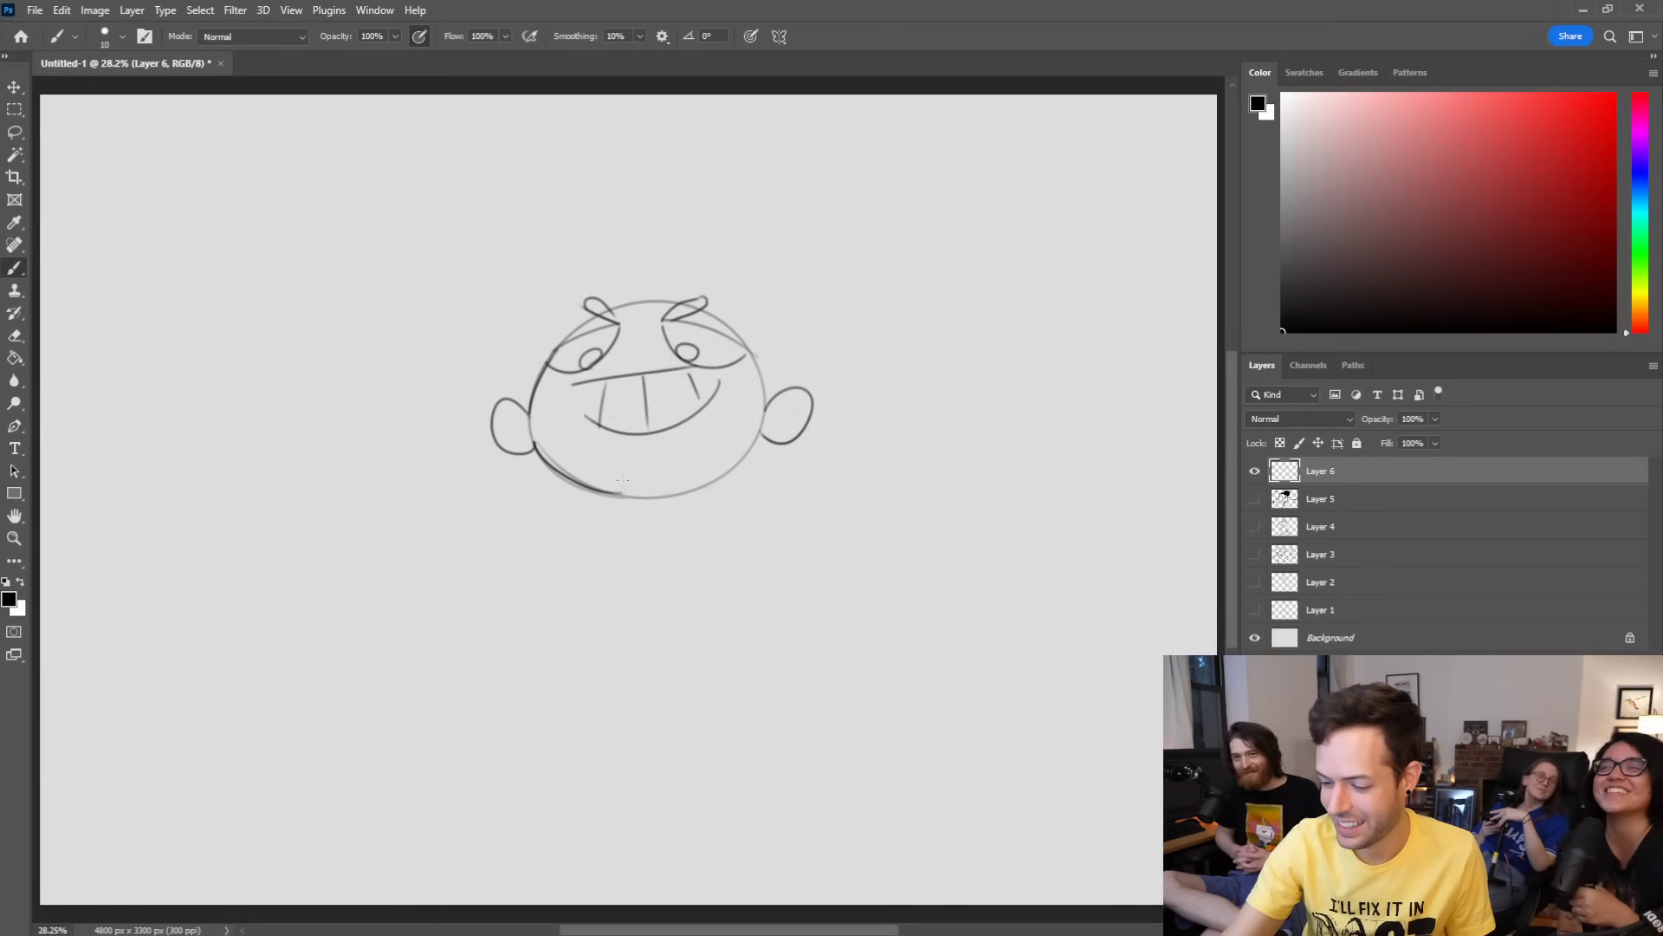
mouse_move(624, 485)
mouse_down()
mouse_move(559, 584)
mouse_move(684, 516)
mouse_move(688, 603)
mouse_up()
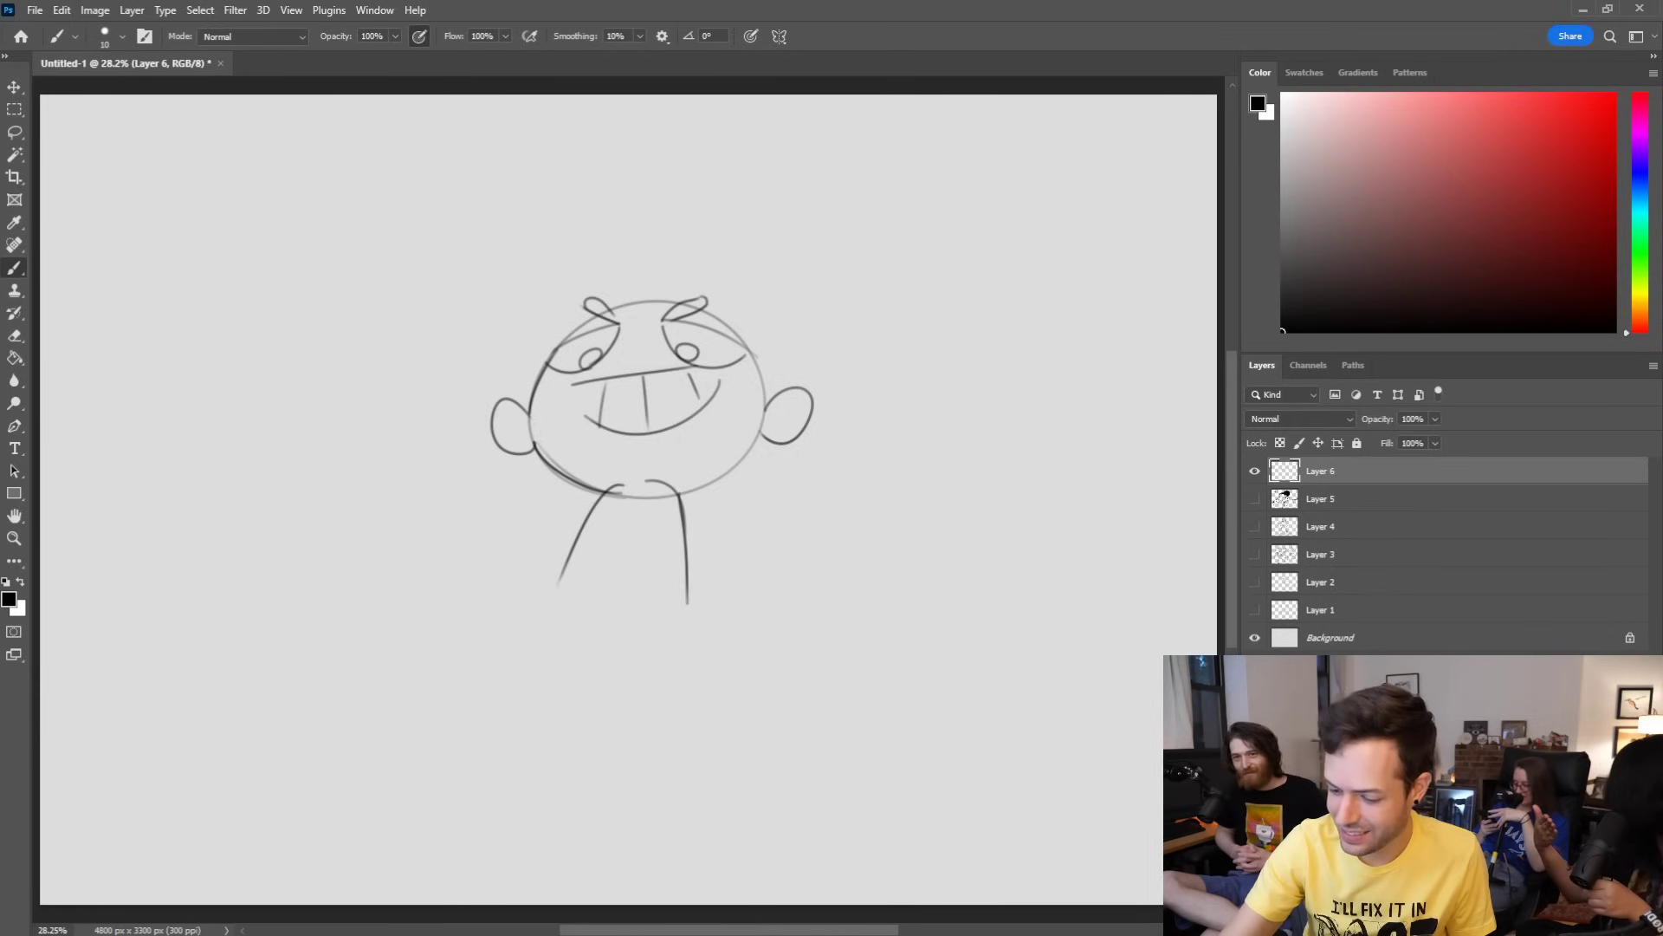
mouse_move(578, 528)
mouse_down()
mouse_move(565, 589)
mouse_move(594, 635)
mouse_move(668, 632)
mouse_up()
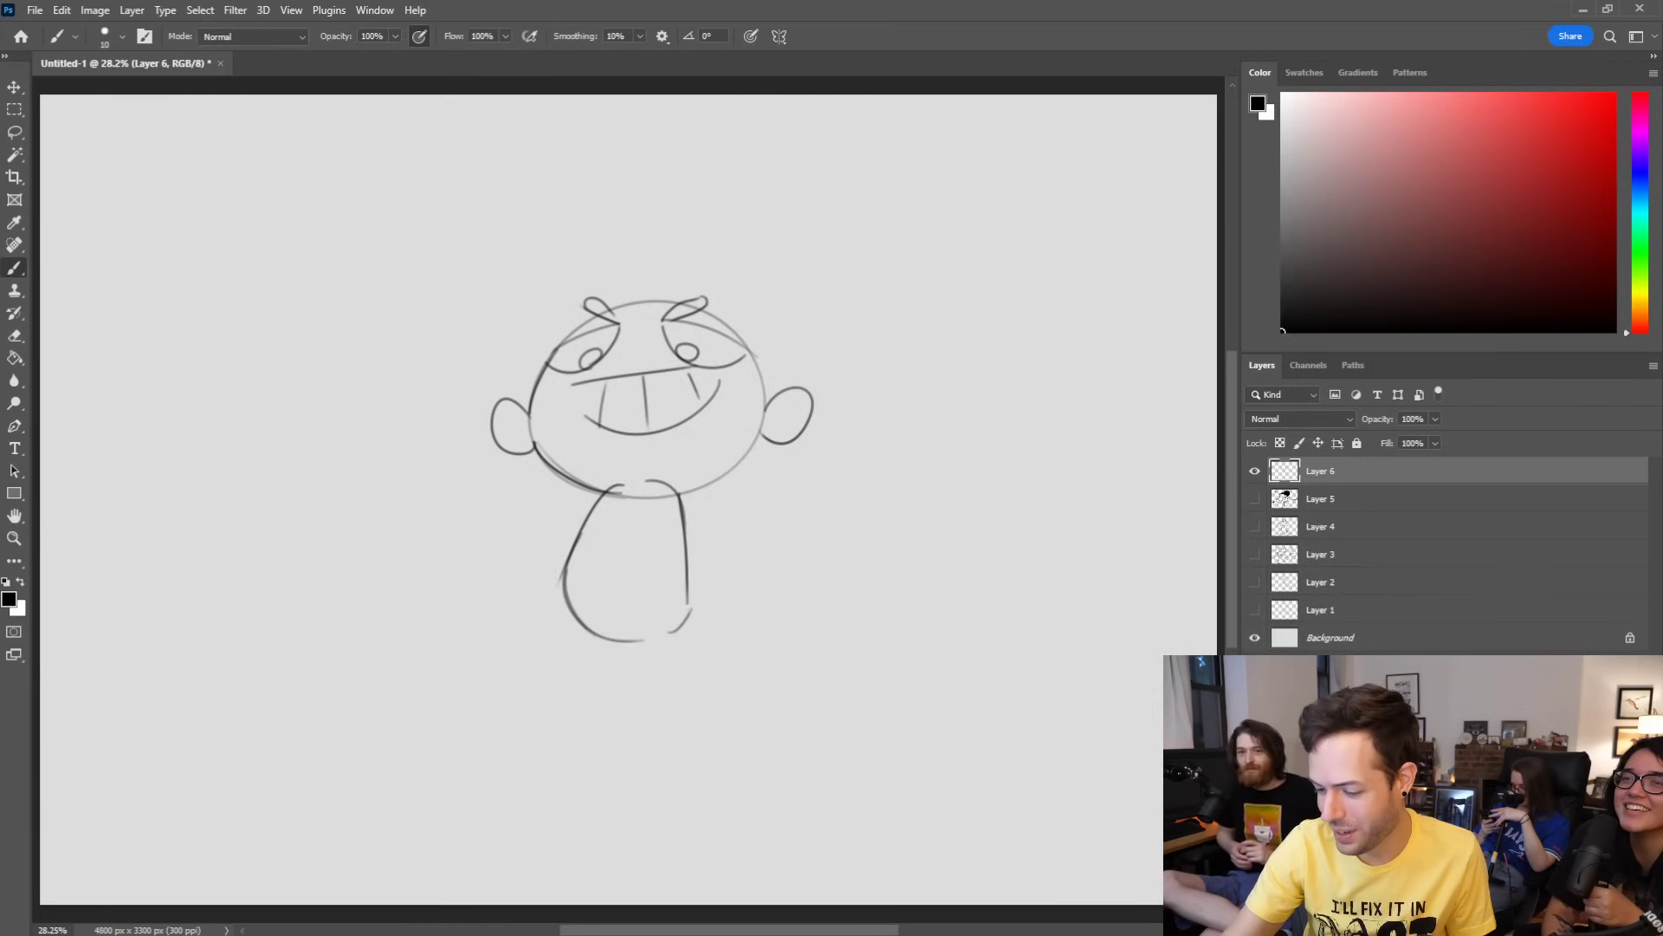
Step: Draw the upper line of an arm from the neck outward to the right and erase the stray rising stroke beneath the head
drag(663, 482, 766, 463)
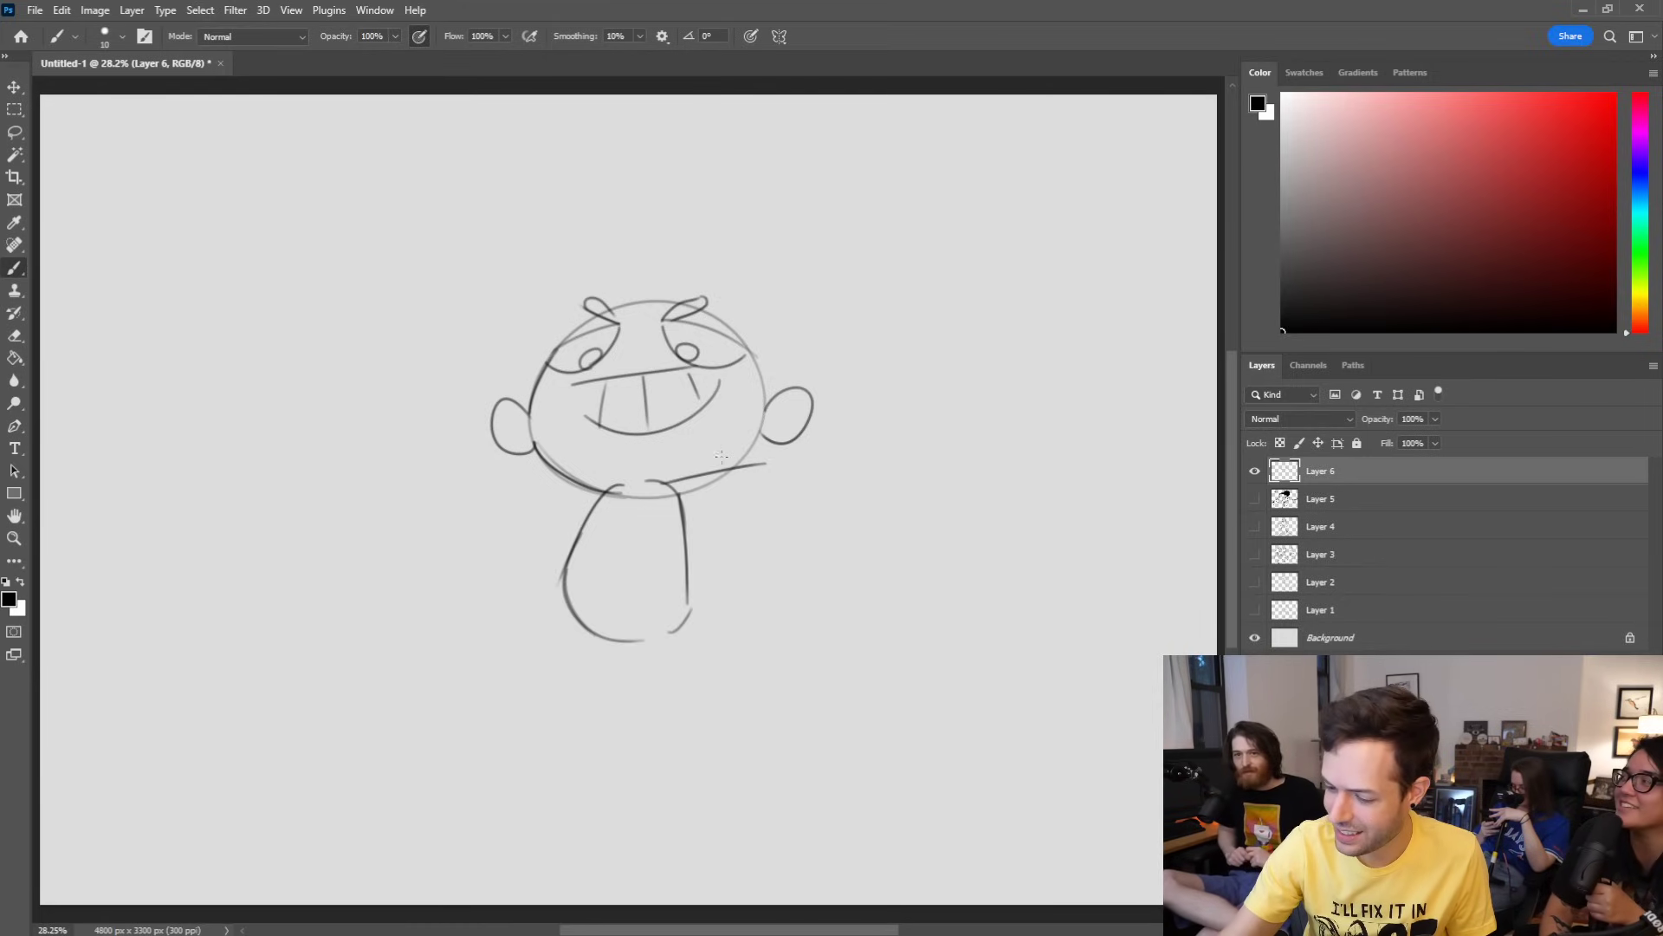
drag(641, 481, 756, 471)
key(ctrl+z)
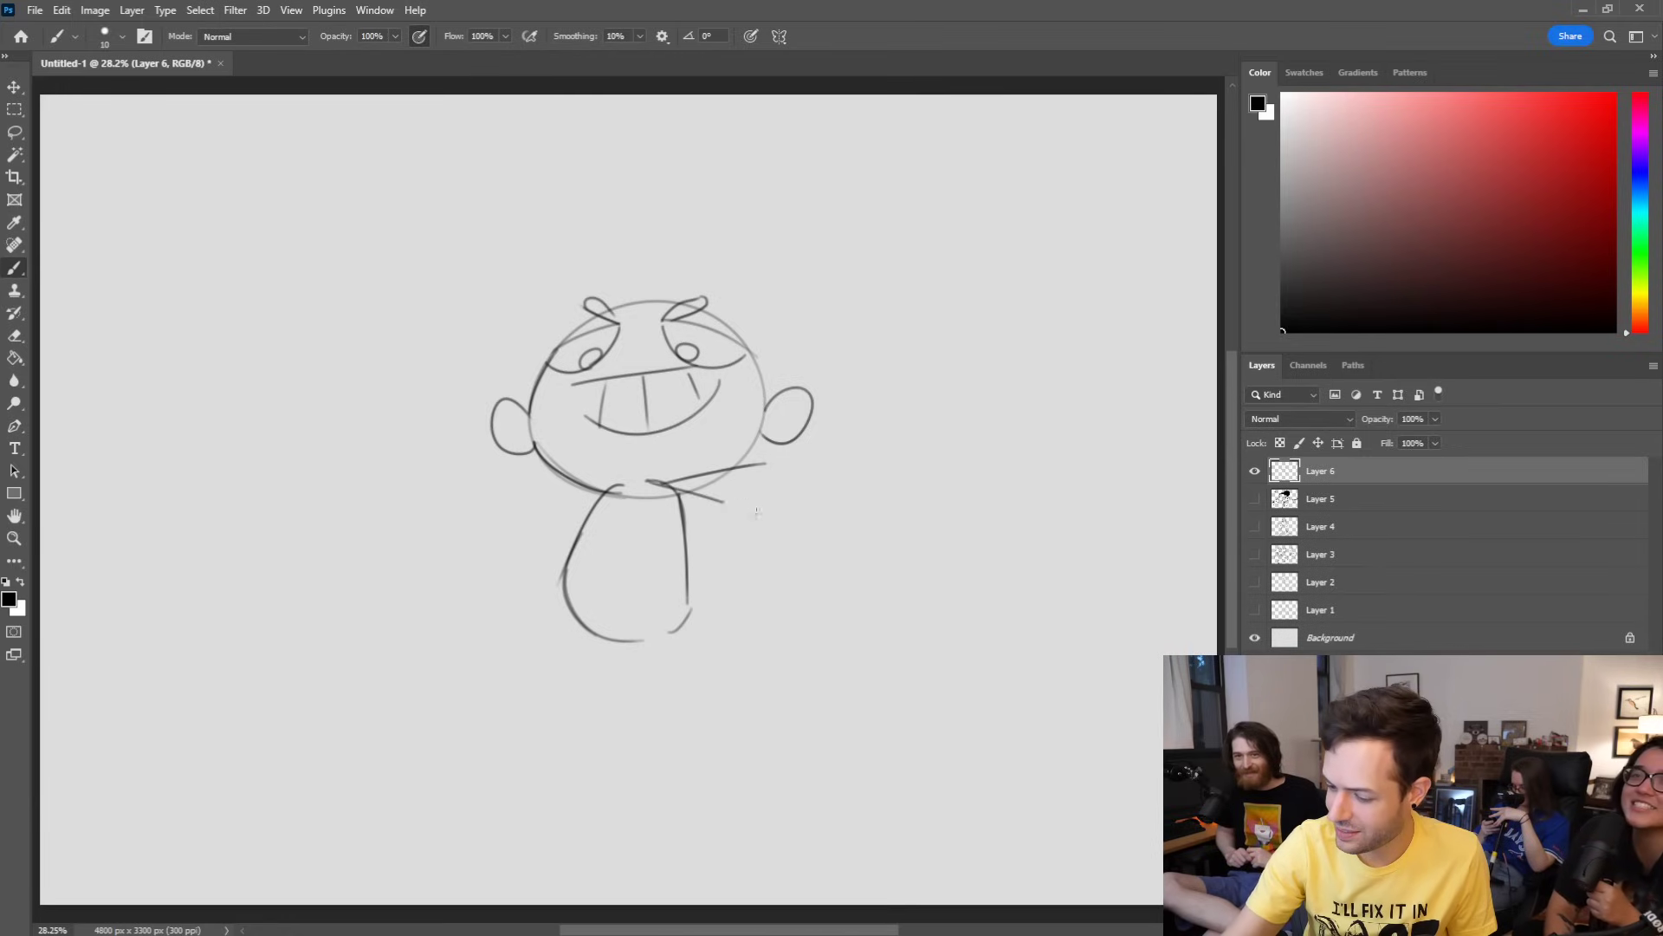
drag(554, 473, 759, 509)
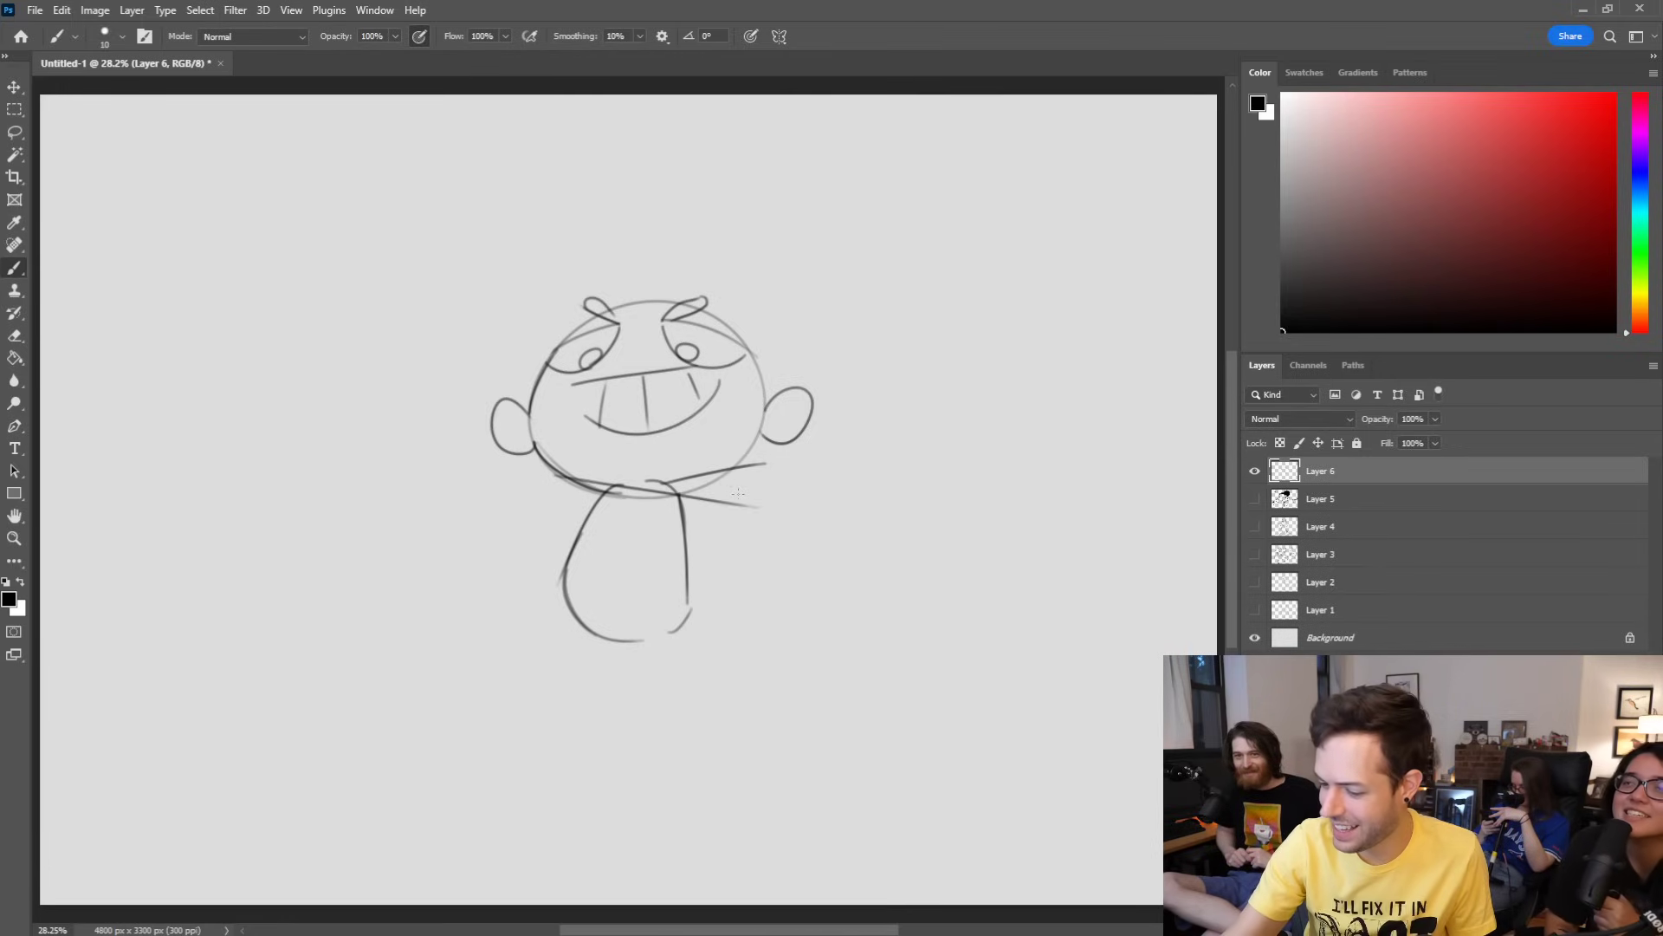
key(e)
mouse_move(665, 482)
mouse_down()
mouse_move(766, 463)
mouse_move(800, 520)
mouse_move(760, 508)
mouse_move(841, 481)
mouse_up()
Step: Complete the outstretched arm with a lower line and a widening, upturned forearm, and clean up the overlapping strokes at the neck
key(b)
mouse_move(677, 521)
mouse_down()
mouse_move(784, 543)
mouse_move(875, 517)
mouse_up()
key(ctrl+z)
drag(774, 546, 925, 513)
drag(807, 499, 903, 424)
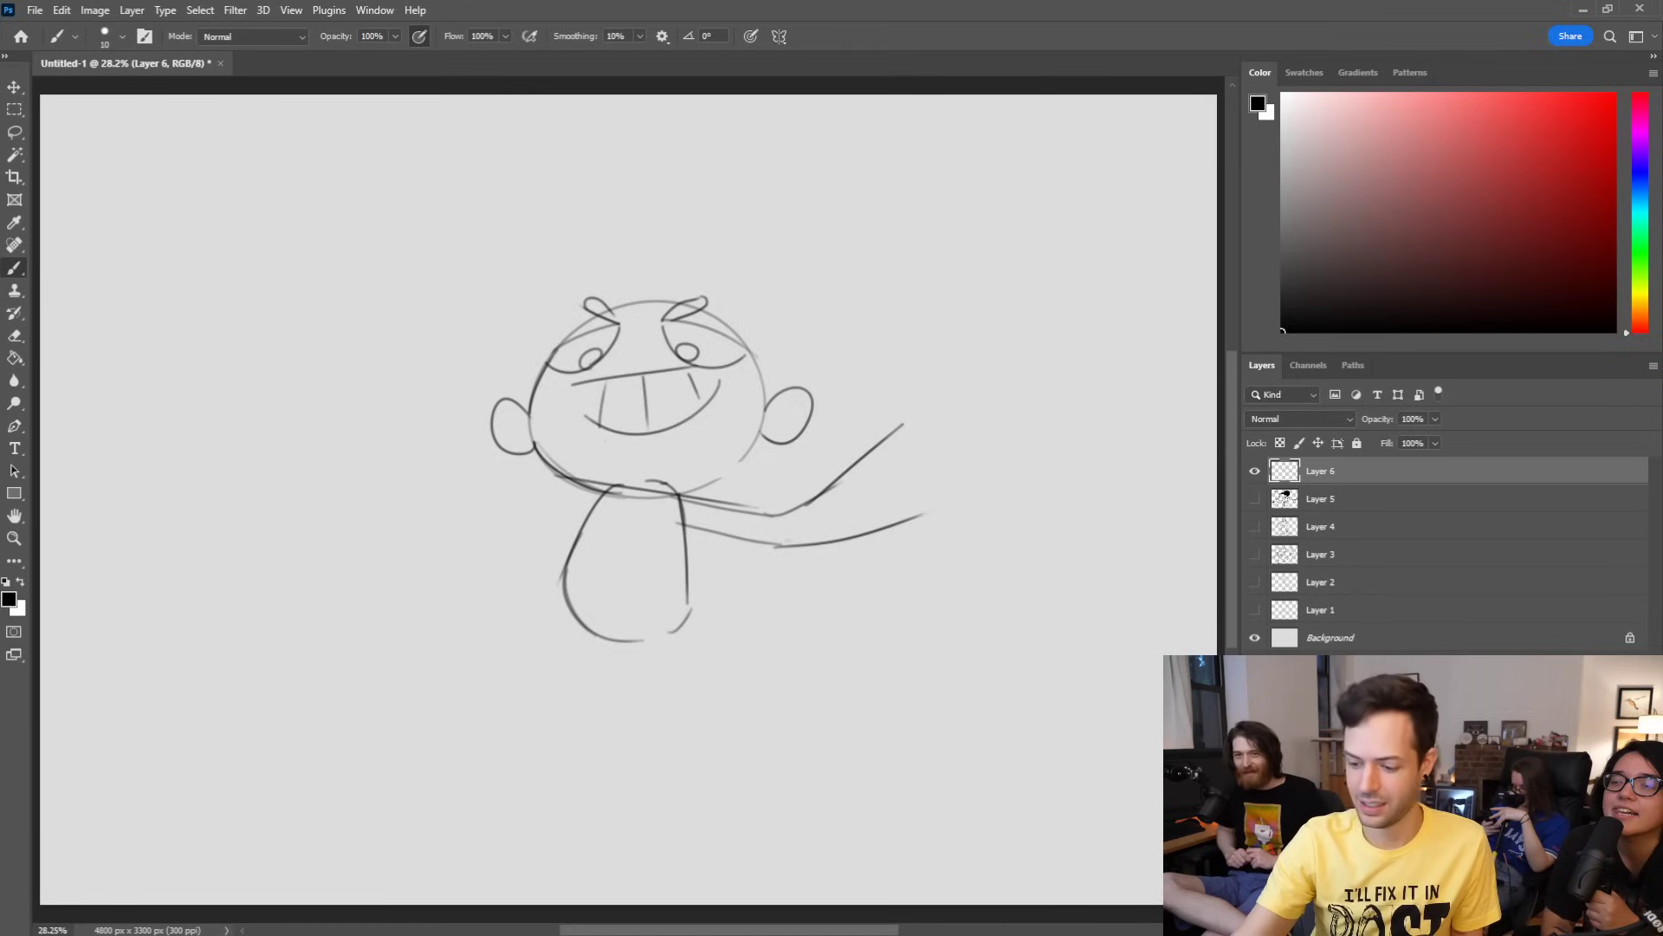
mouse_move(582, 473)
mouse_down()
mouse_move(618, 490)
mouse_move(596, 477)
mouse_move(697, 497)
mouse_up()
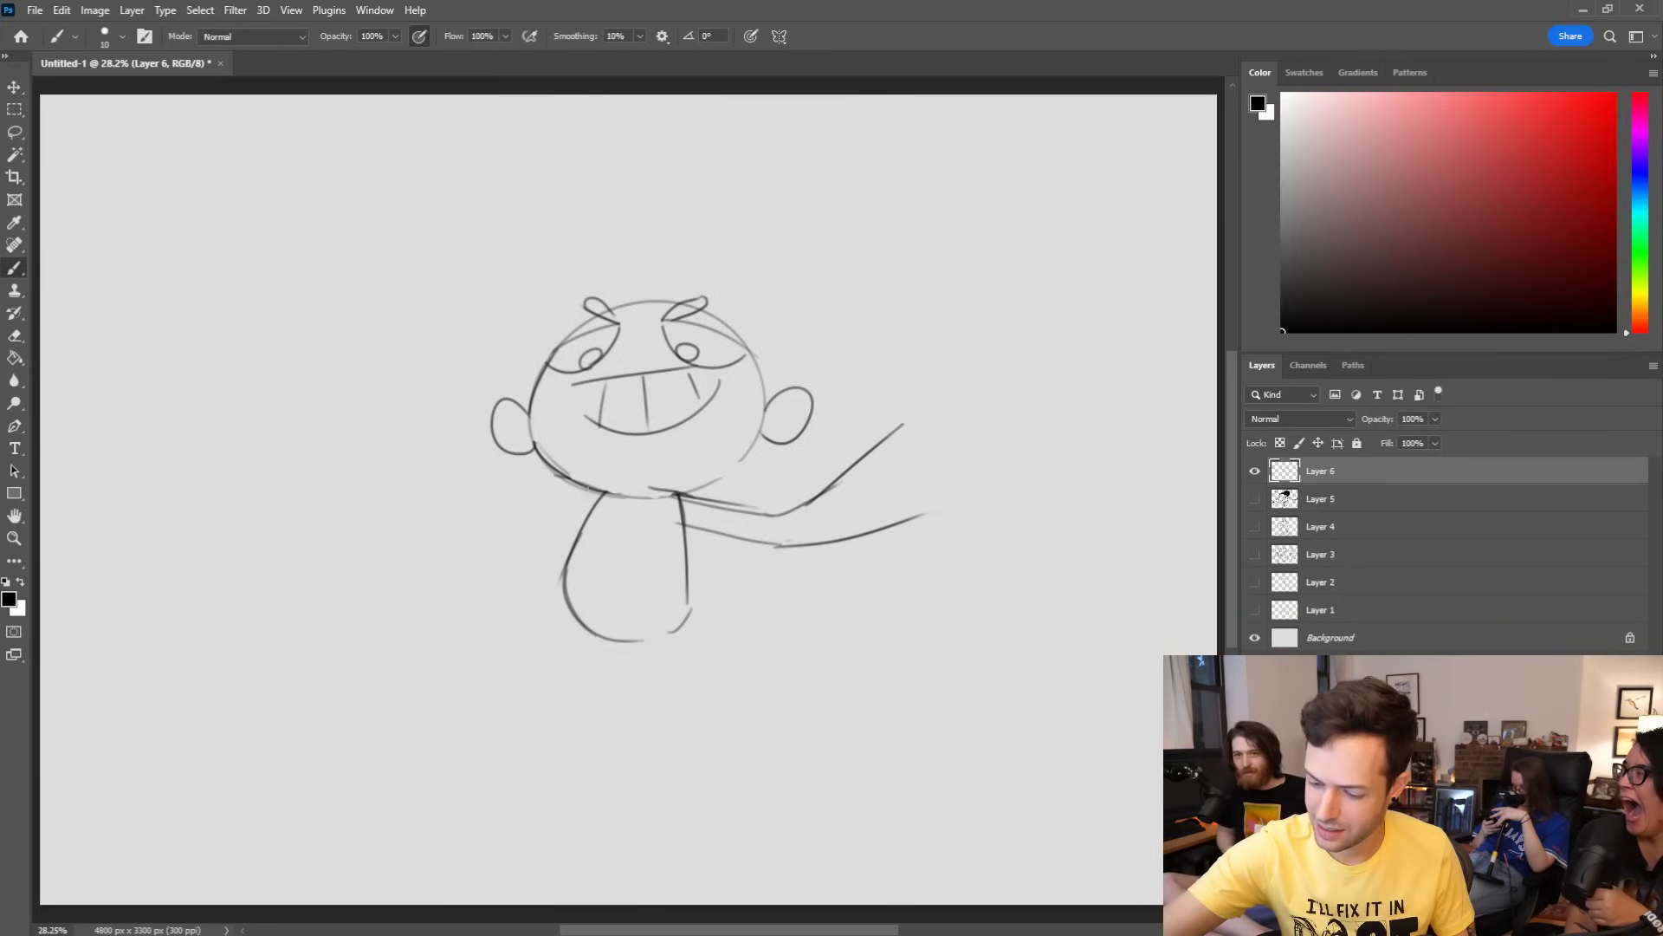
drag(592, 505, 425, 449)
key(ctrl+z)
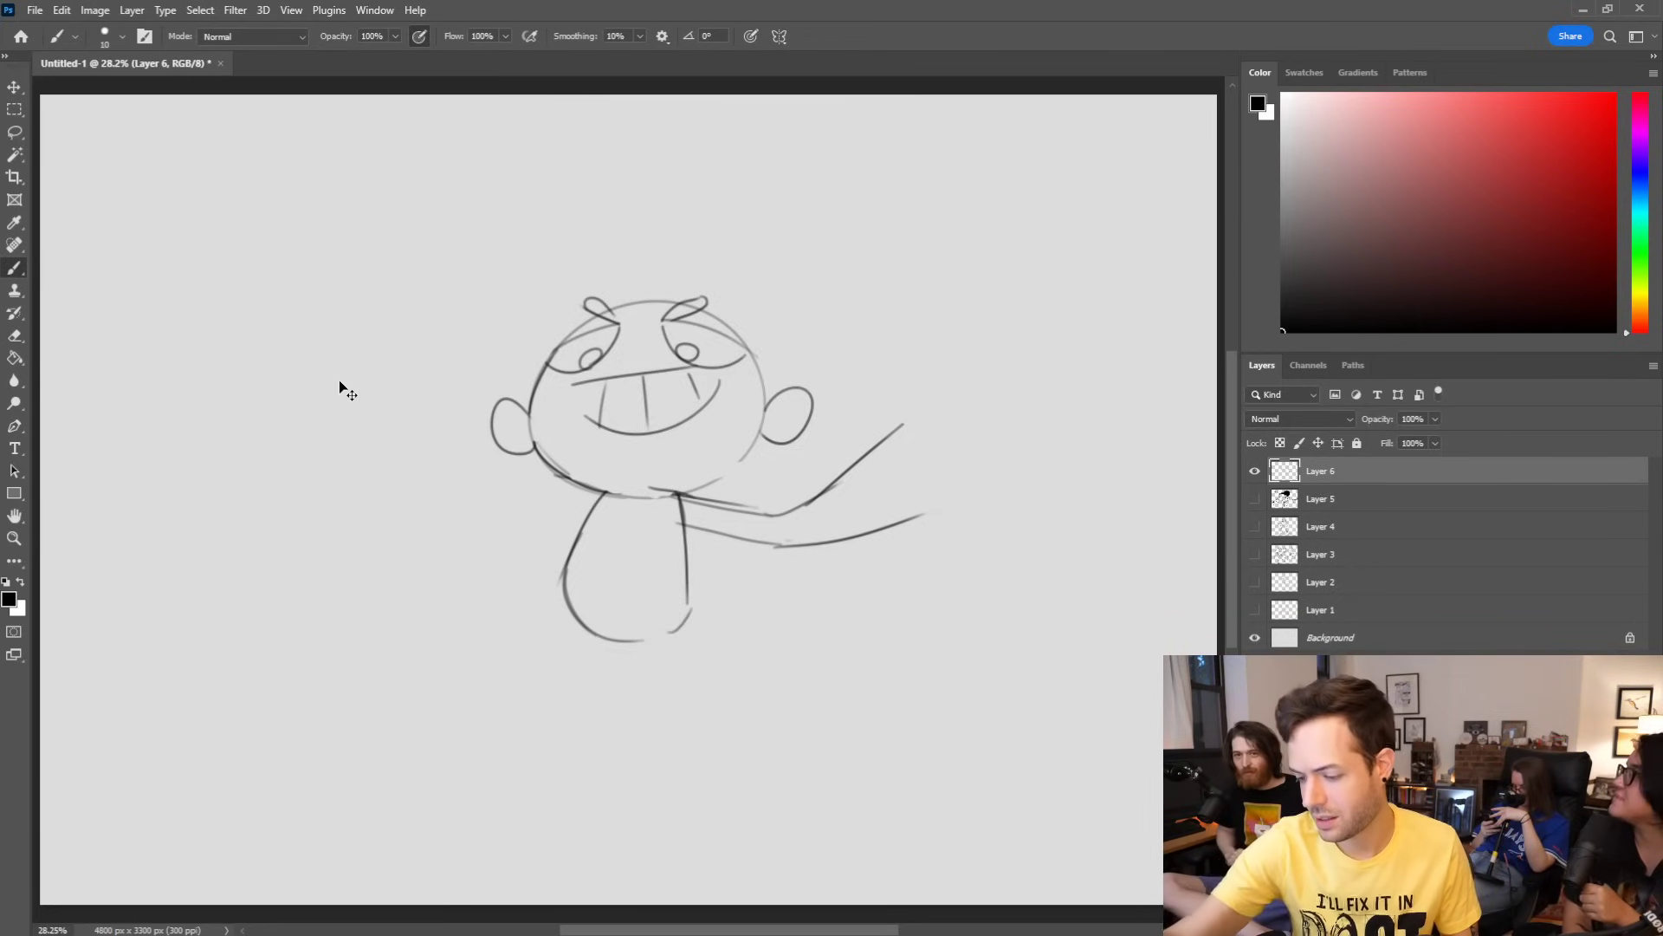
drag(595, 501, 491, 456)
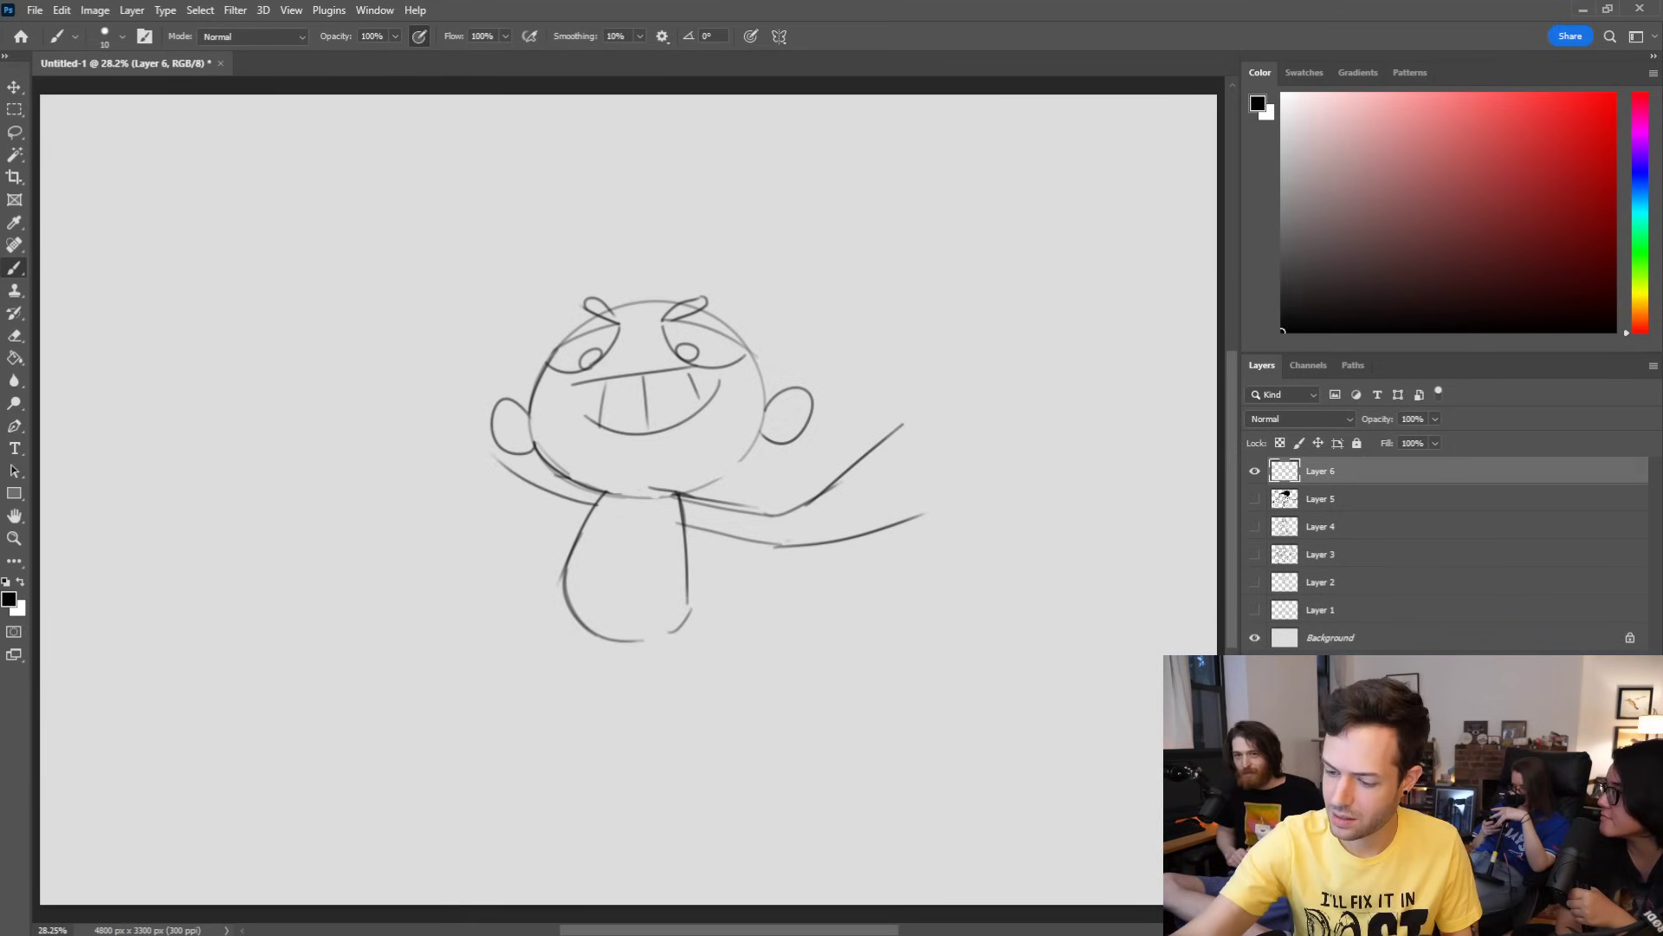
key(ctrl+z)
drag(589, 512, 459, 442)
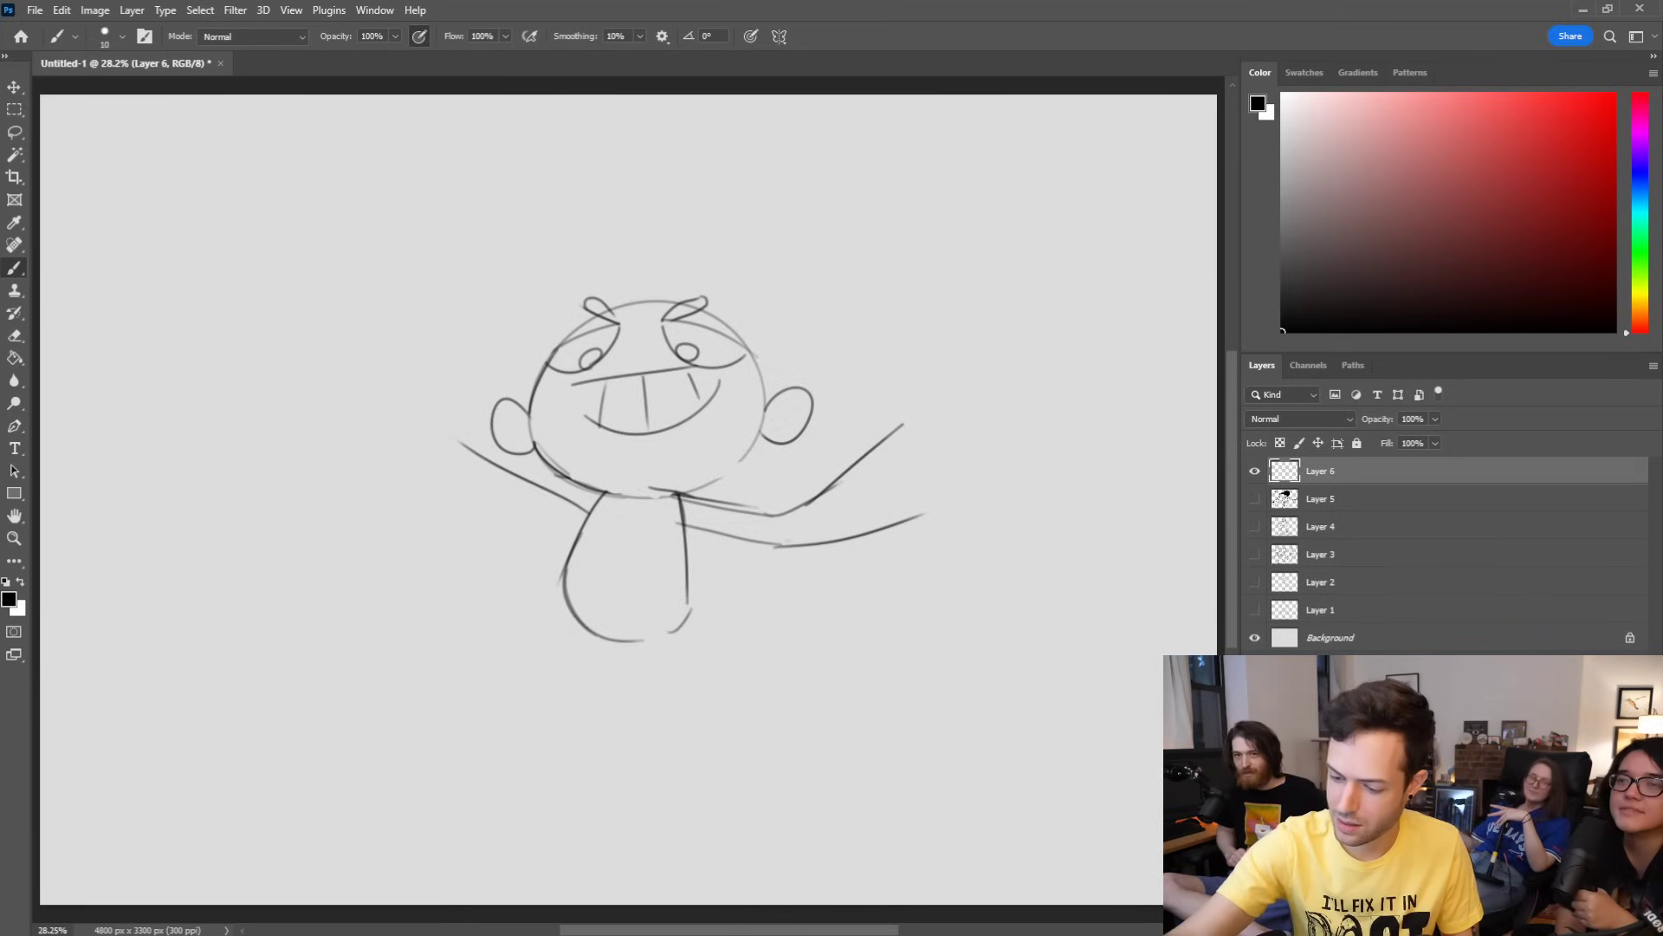
key(ctrl+z)
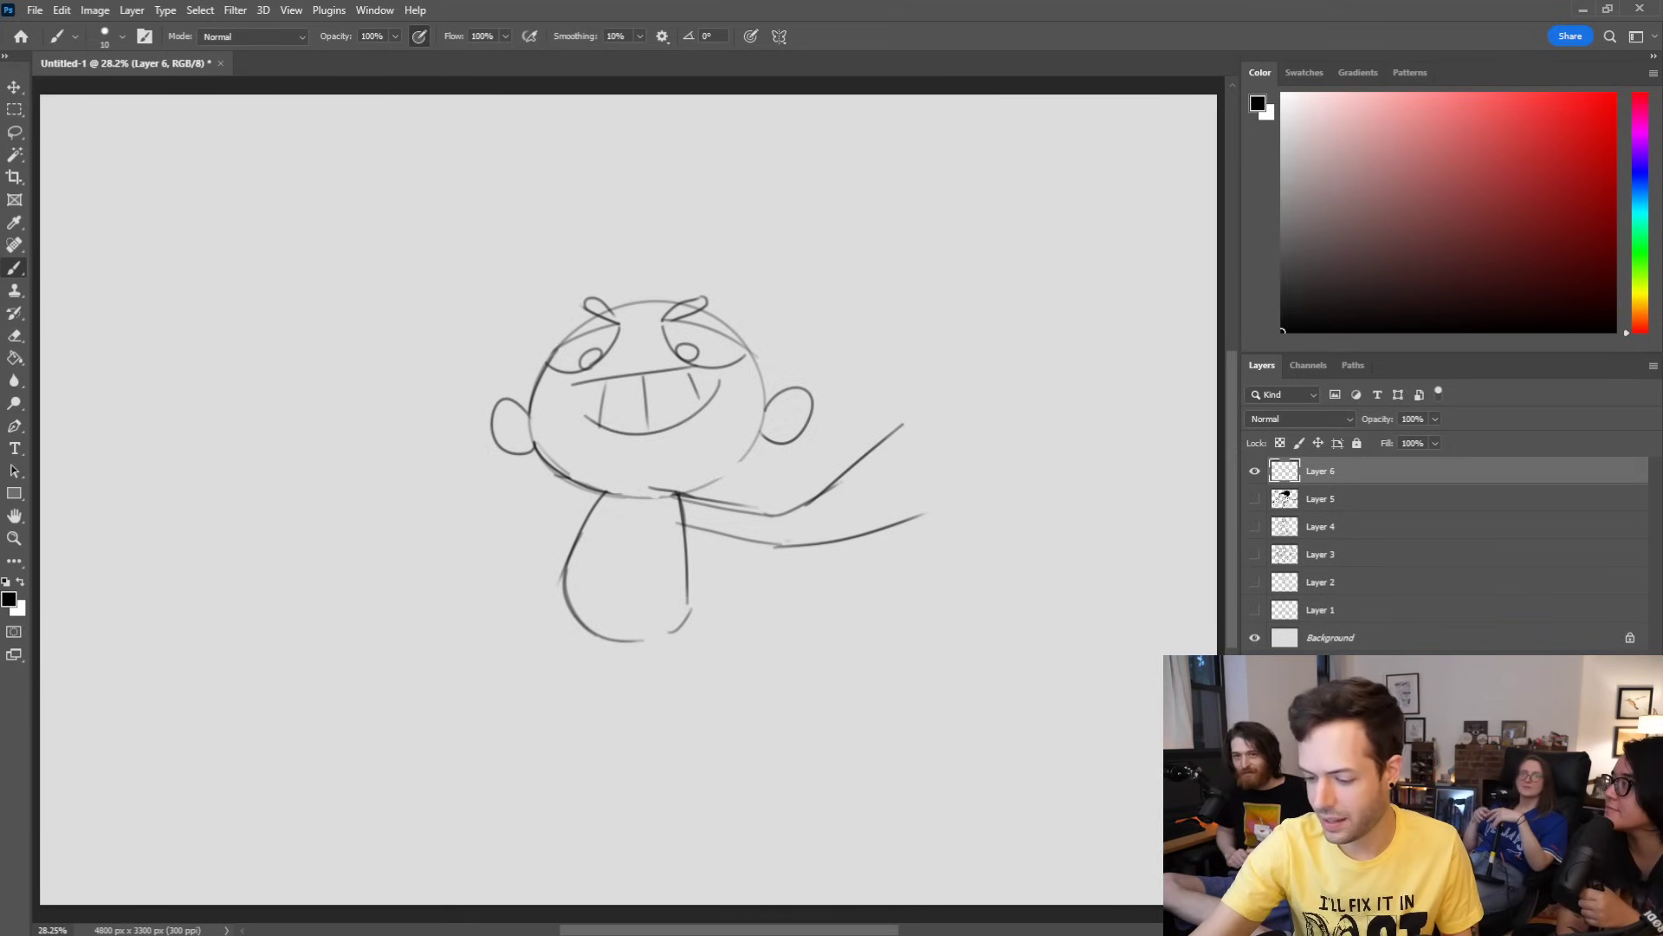
Step: Draw a huge open crab claw at the end of the arm, with rounded outer edges and scalloped inner edges
drag(867, 461, 997, 304)
key(ctrl+z)
mouse_move(869, 450)
mouse_down()
mouse_move(891, 353)
mouse_move(1049, 305)
mouse_up()
mouse_move(893, 522)
mouse_down()
mouse_move(1096, 439)
mouse_move(1107, 397)
mouse_up()
key(ctrl+z)
drag(909, 523, 1118, 405)
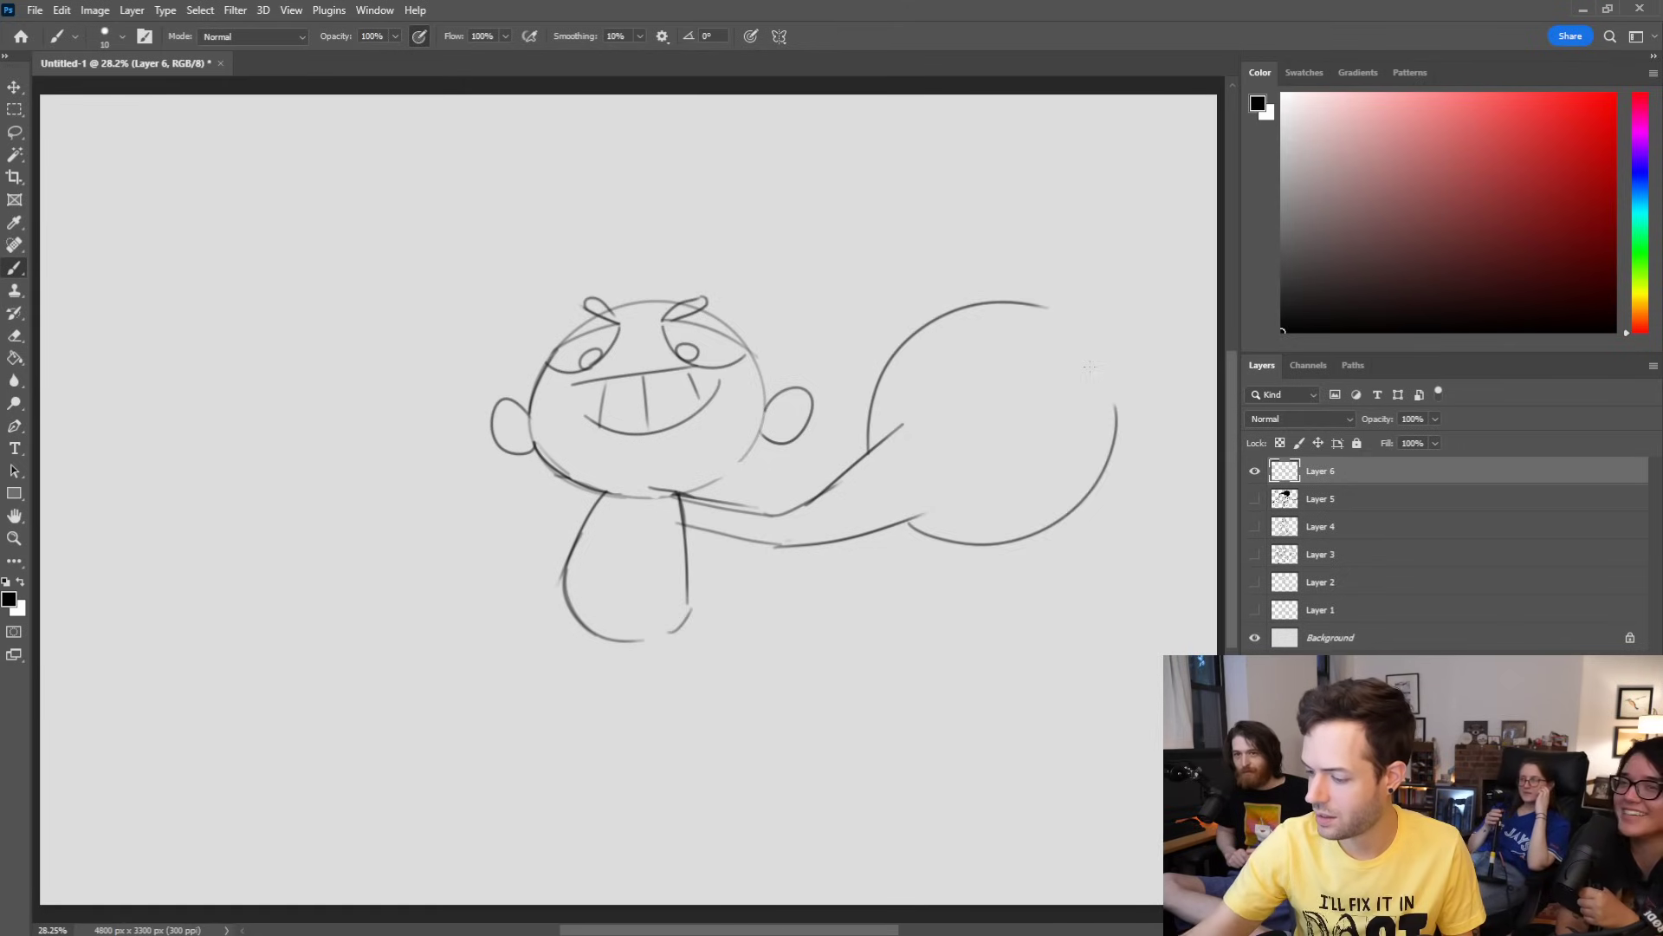
mouse_move(1058, 310)
mouse_down()
mouse_move(1047, 349)
mouse_move(1010, 353)
mouse_move(1007, 381)
mouse_move(959, 400)
mouse_move(915, 464)
mouse_up()
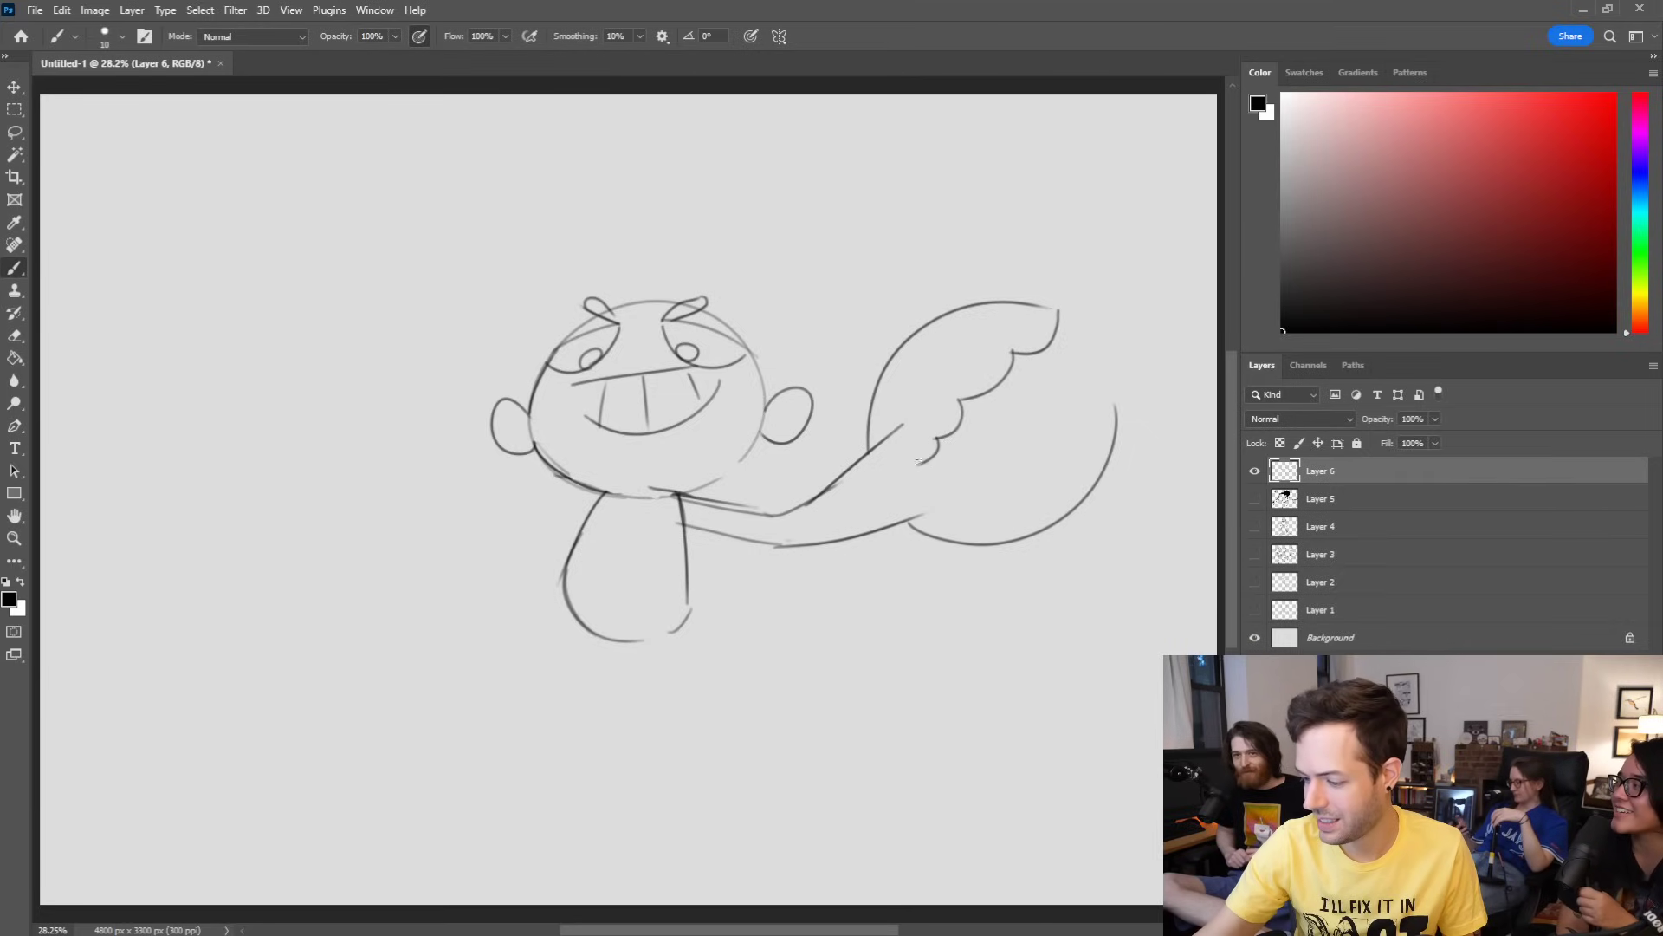
mouse_move(1109, 404)
mouse_down()
mouse_move(1070, 435)
mouse_move(1048, 420)
mouse_move(1006, 454)
mouse_move(970, 451)
mouse_move(949, 476)
mouse_move(913, 467)
mouse_move(883, 442)
mouse_up()
Step: Erase the forearm lines inside the claw and the overlapping lines where the arm meets the torso
key(e)
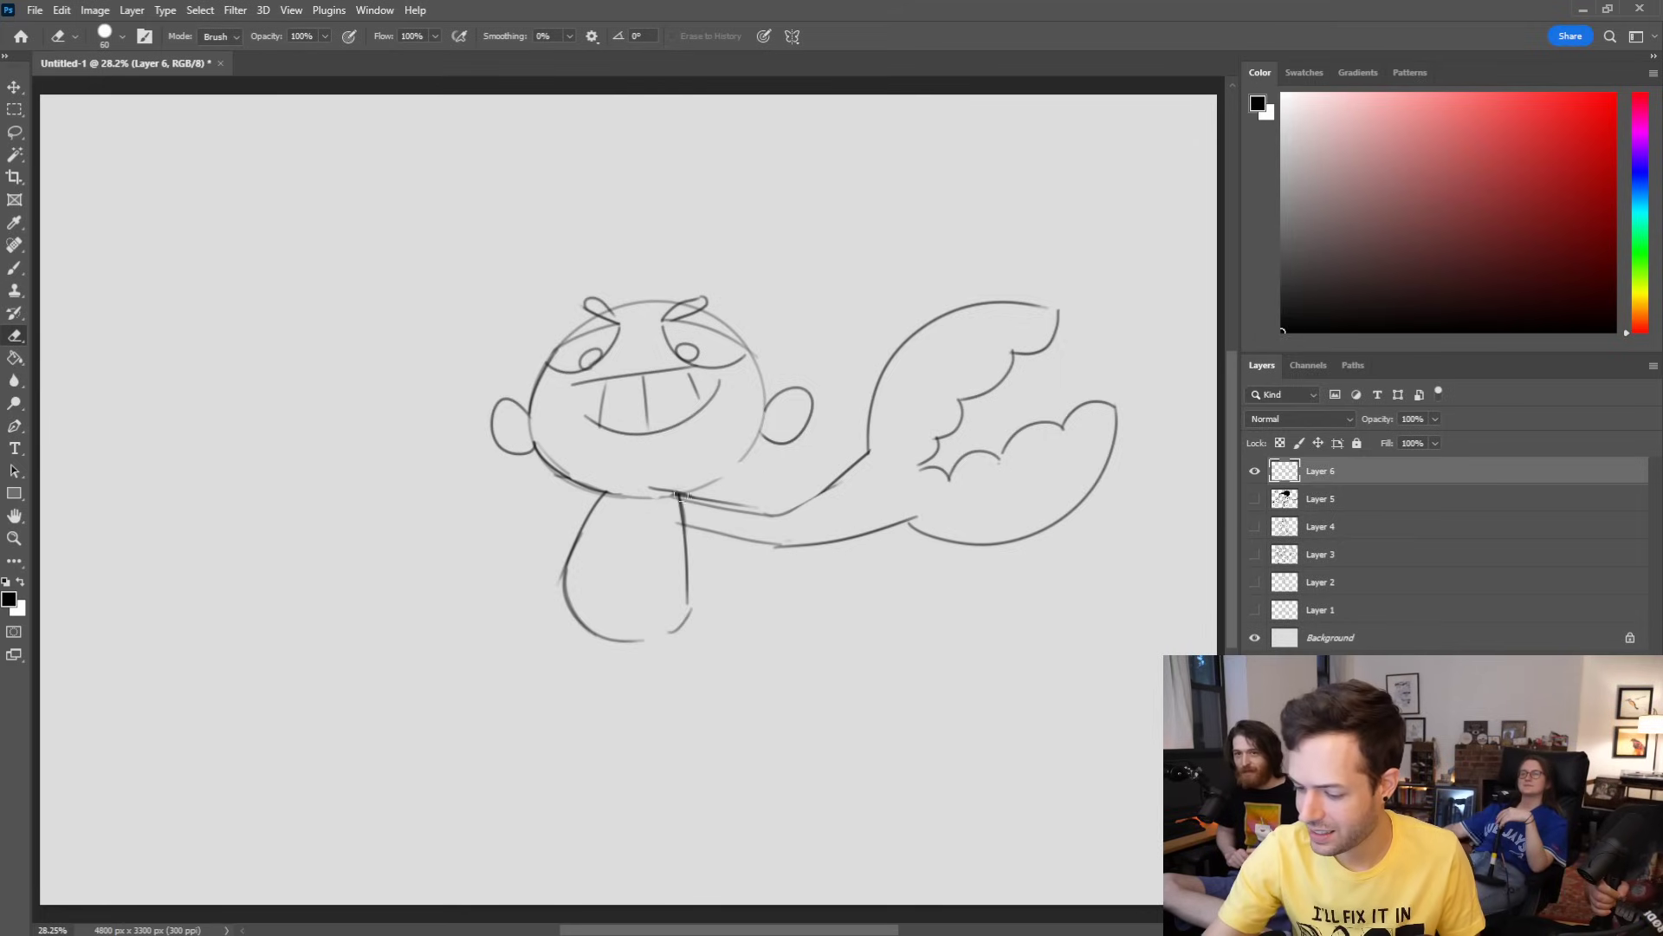
drag(667, 496, 754, 513)
drag(645, 490, 767, 517)
key(b)
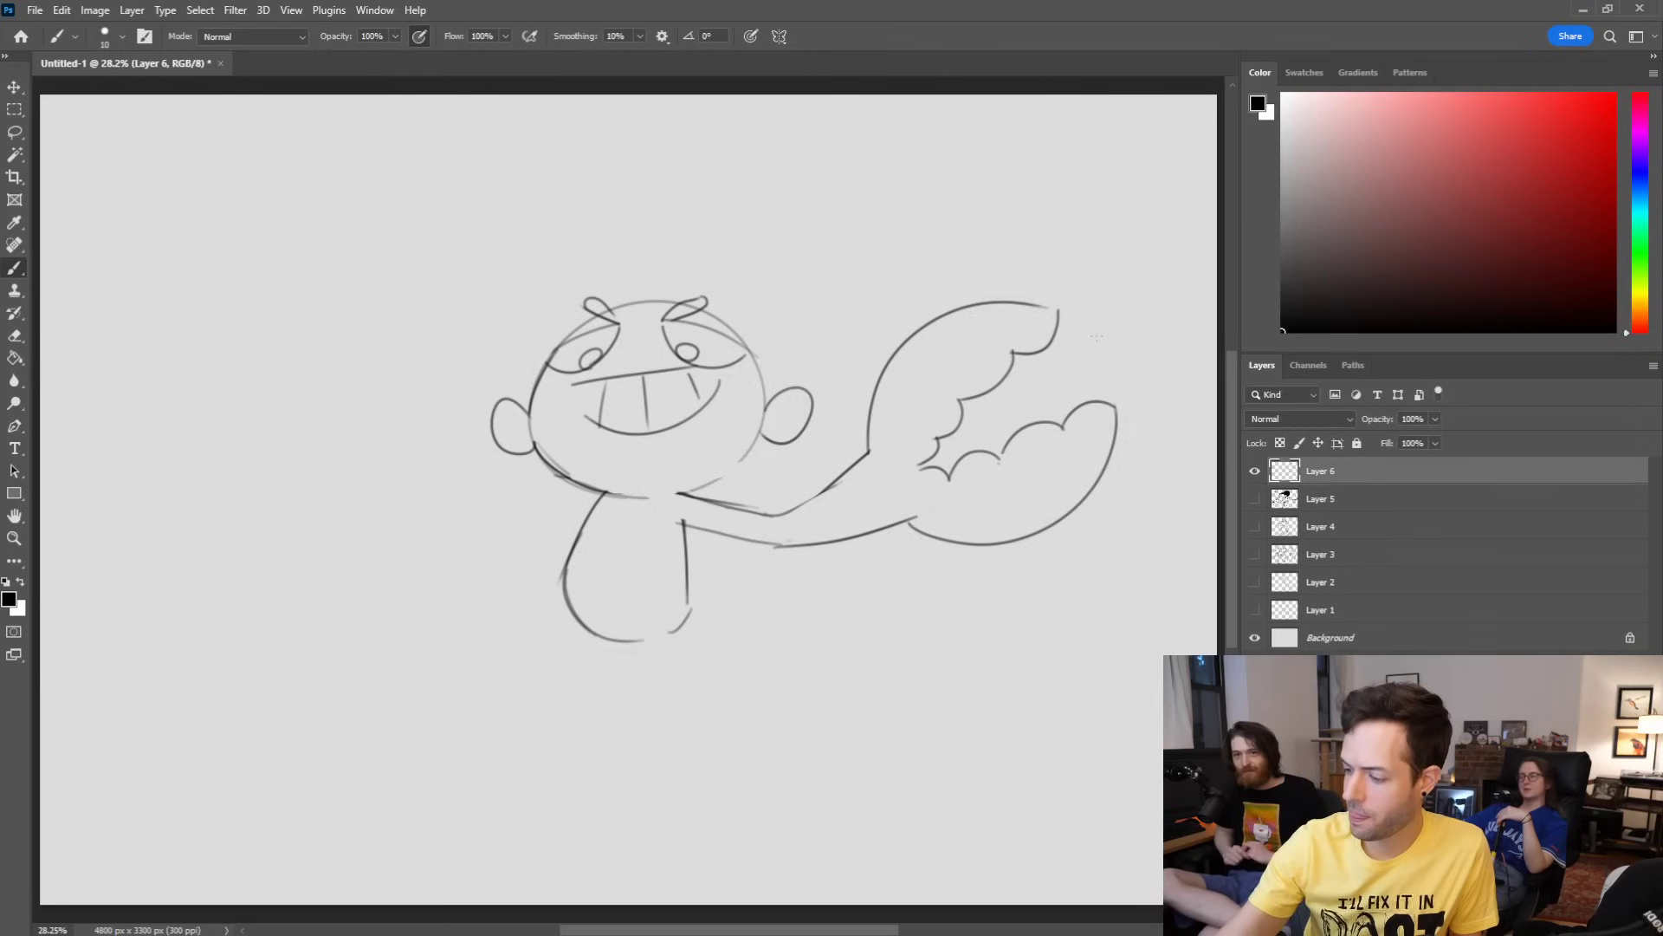
Step: Draw jagged snap marks beyond the claw's opening and try a curve rising from the left ear above the head
mouse_move(1091, 319)
mouse_down()
mouse_move(1135, 299)
mouse_move(1148, 355)
mouse_move(1128, 386)
mouse_move(1127, 295)
mouse_move(1146, 353)
mouse_move(1167, 362)
mouse_move(1137, 368)
mouse_up()
key(ctrl+z)
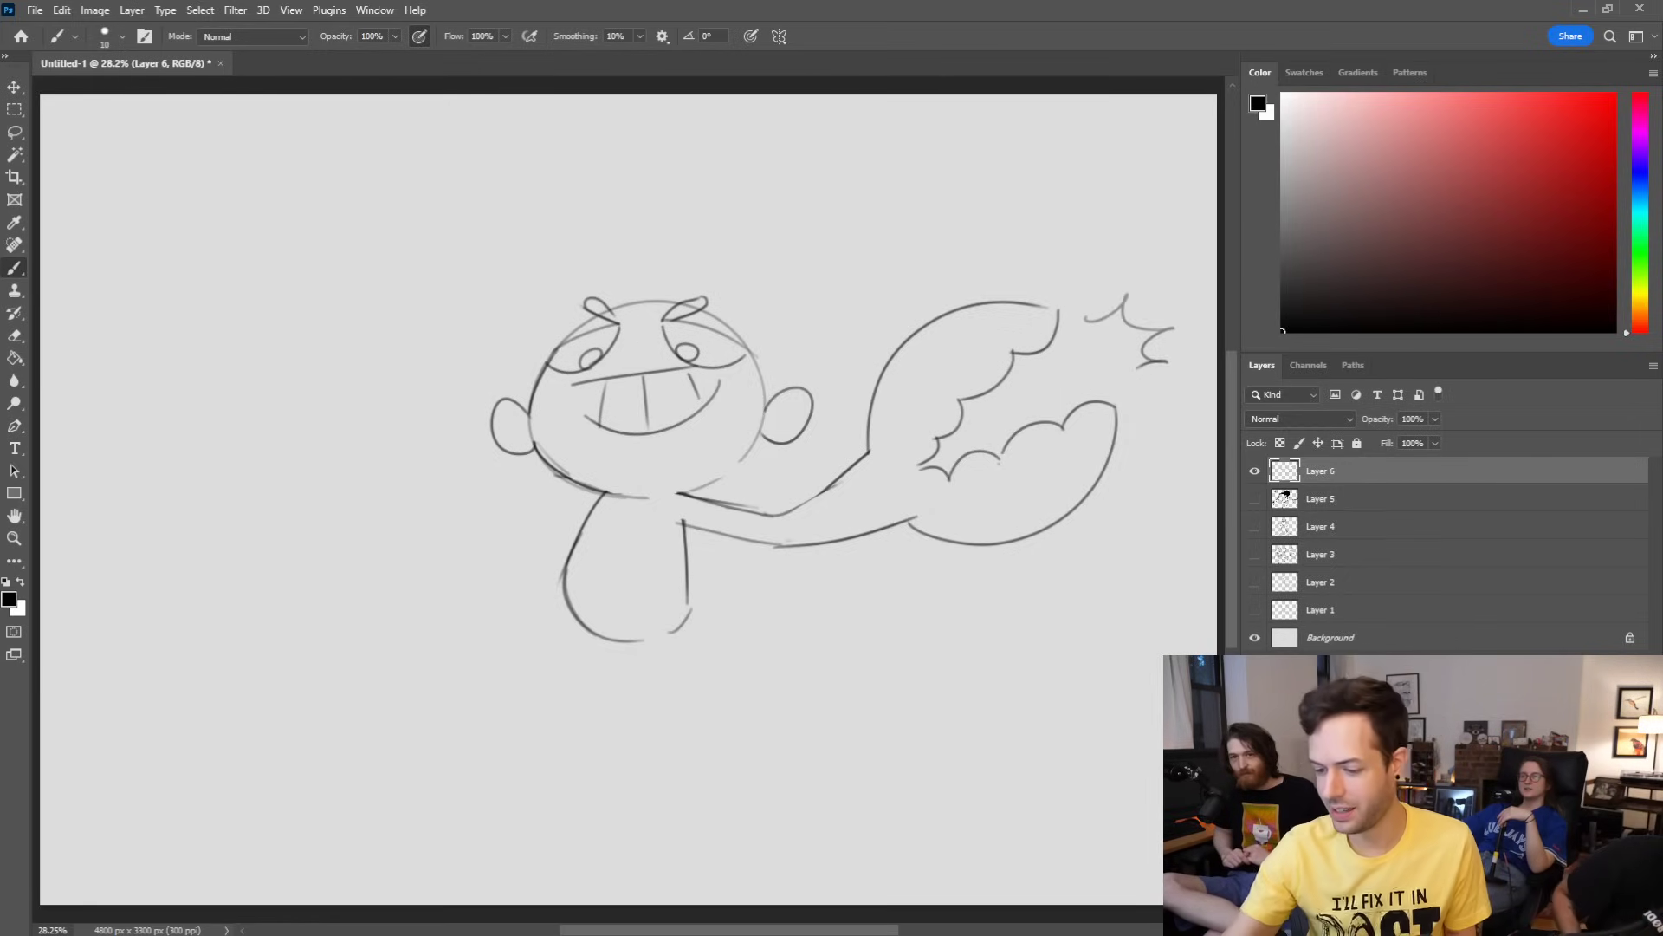
drag(523, 412, 574, 288)
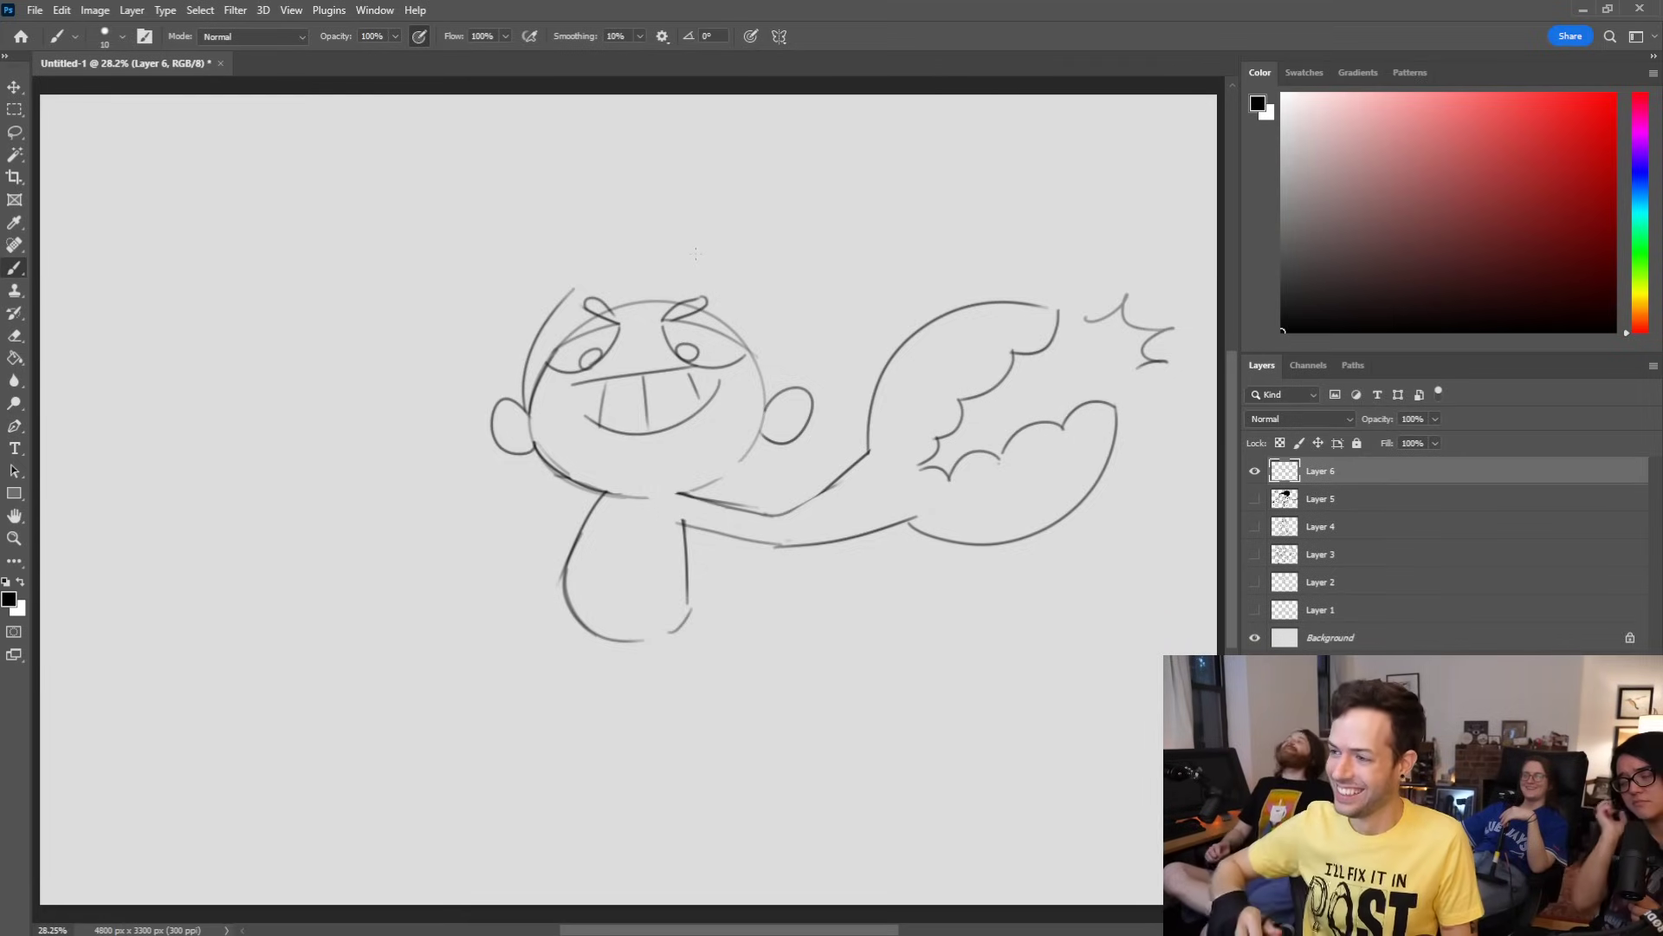
key(ctrl+z)
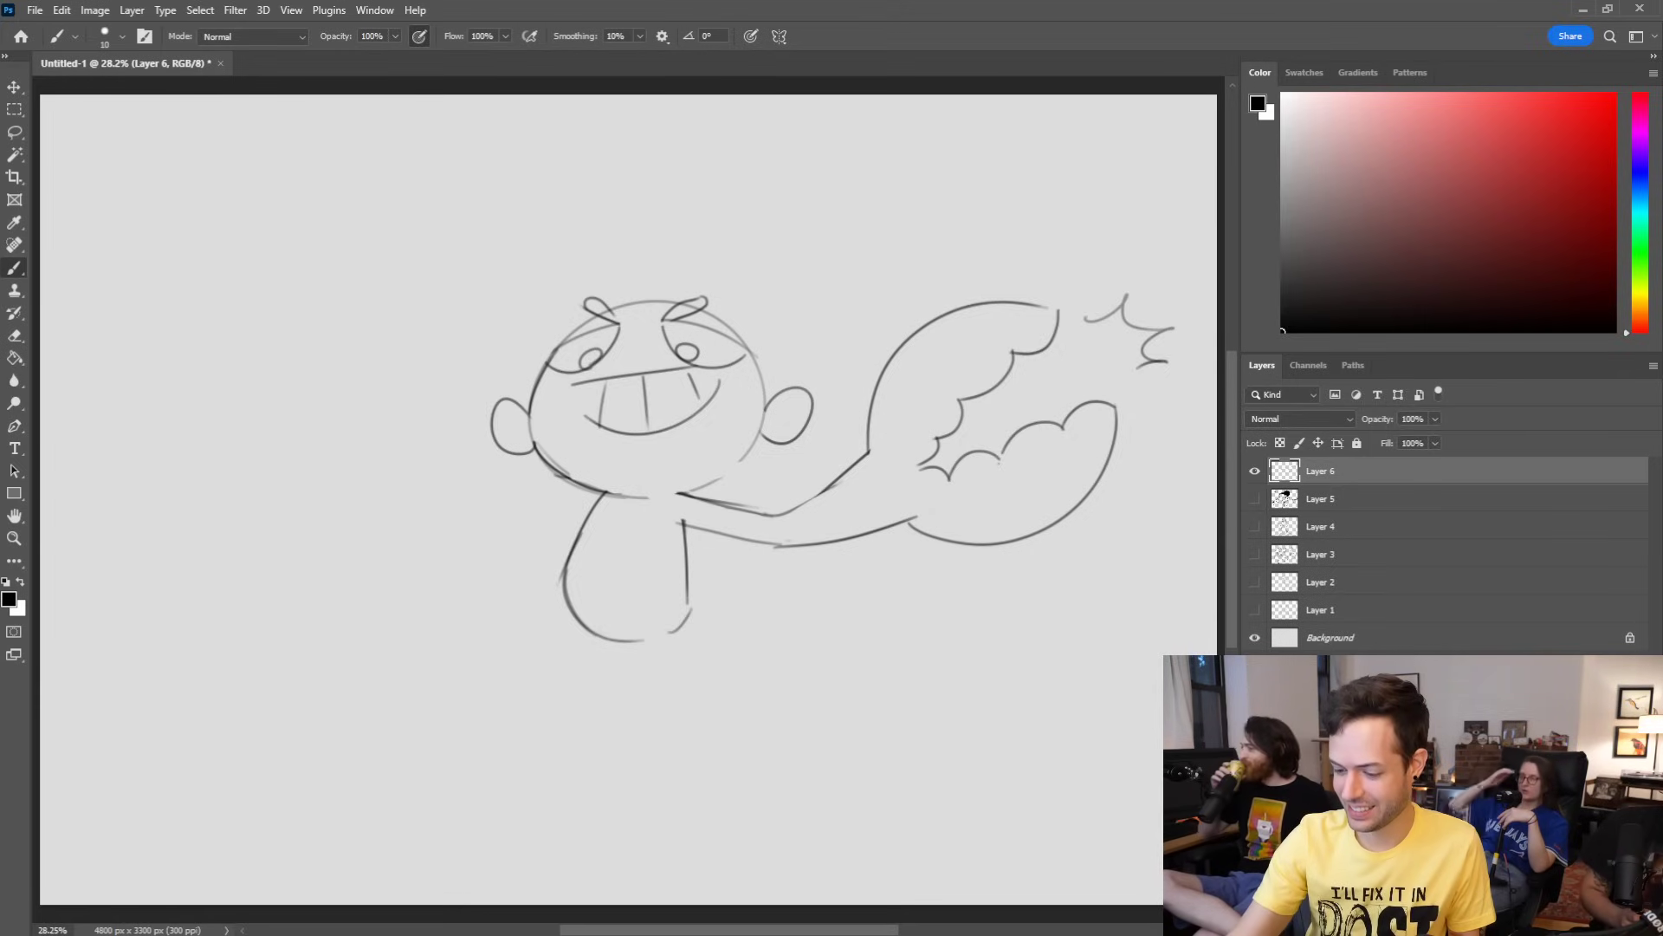
Step: Draw a bent leg extending from the torso's lower left, with a flaring shin closed by a curved band at the ankle
drag(586, 627, 494, 601)
key(ctrl+z)
mouse_move(589, 629)
mouse_down()
mouse_move(483, 594)
mouse_move(485, 569)
mouse_move(424, 634)
mouse_up()
key(ctrl+z)
mouse_move(492, 569)
mouse_down()
mouse_move(455, 585)
mouse_move(390, 665)
mouse_move(476, 629)
mouse_move(466, 723)
mouse_up()
key(ctrl+z)
drag(387, 667, 466, 706)
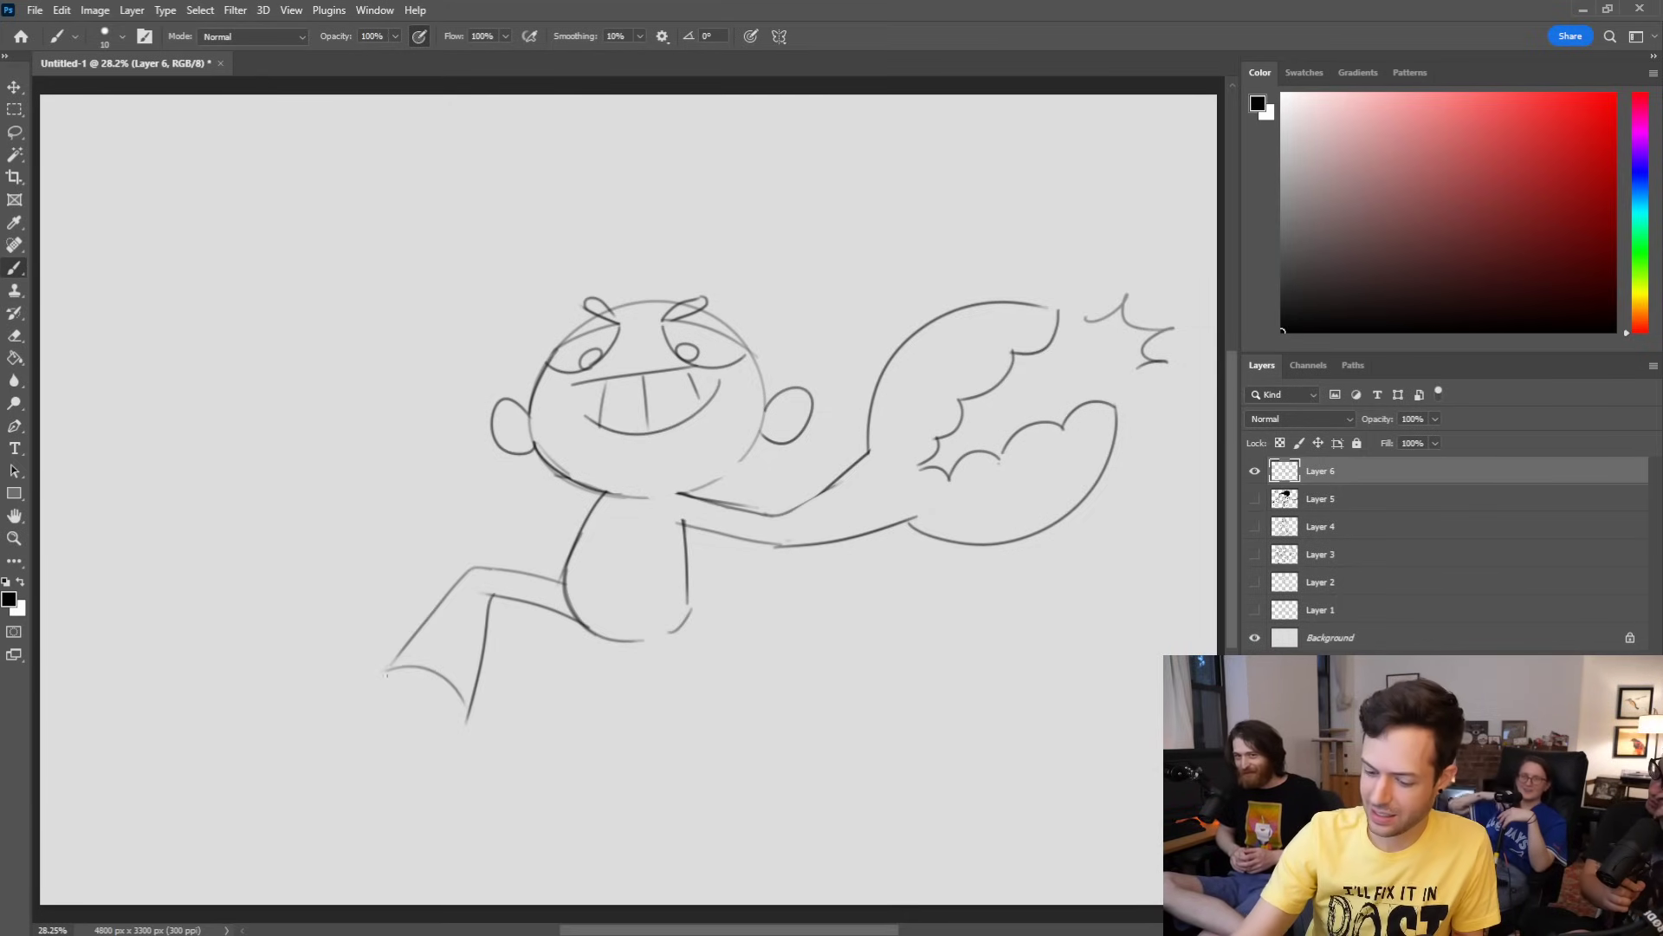
Step: Draw a split, cloven hoof below the ankle band and add short curved lines across its two halves
mouse_move(390, 665)
mouse_down()
mouse_move(332, 713)
mouse_move(351, 747)
mouse_move(425, 782)
mouse_up()
mouse_move(468, 715)
mouse_down()
mouse_move(458, 782)
mouse_move(406, 723)
mouse_move(421, 707)
mouse_move(389, 777)
mouse_up()
key(e)
key(b)
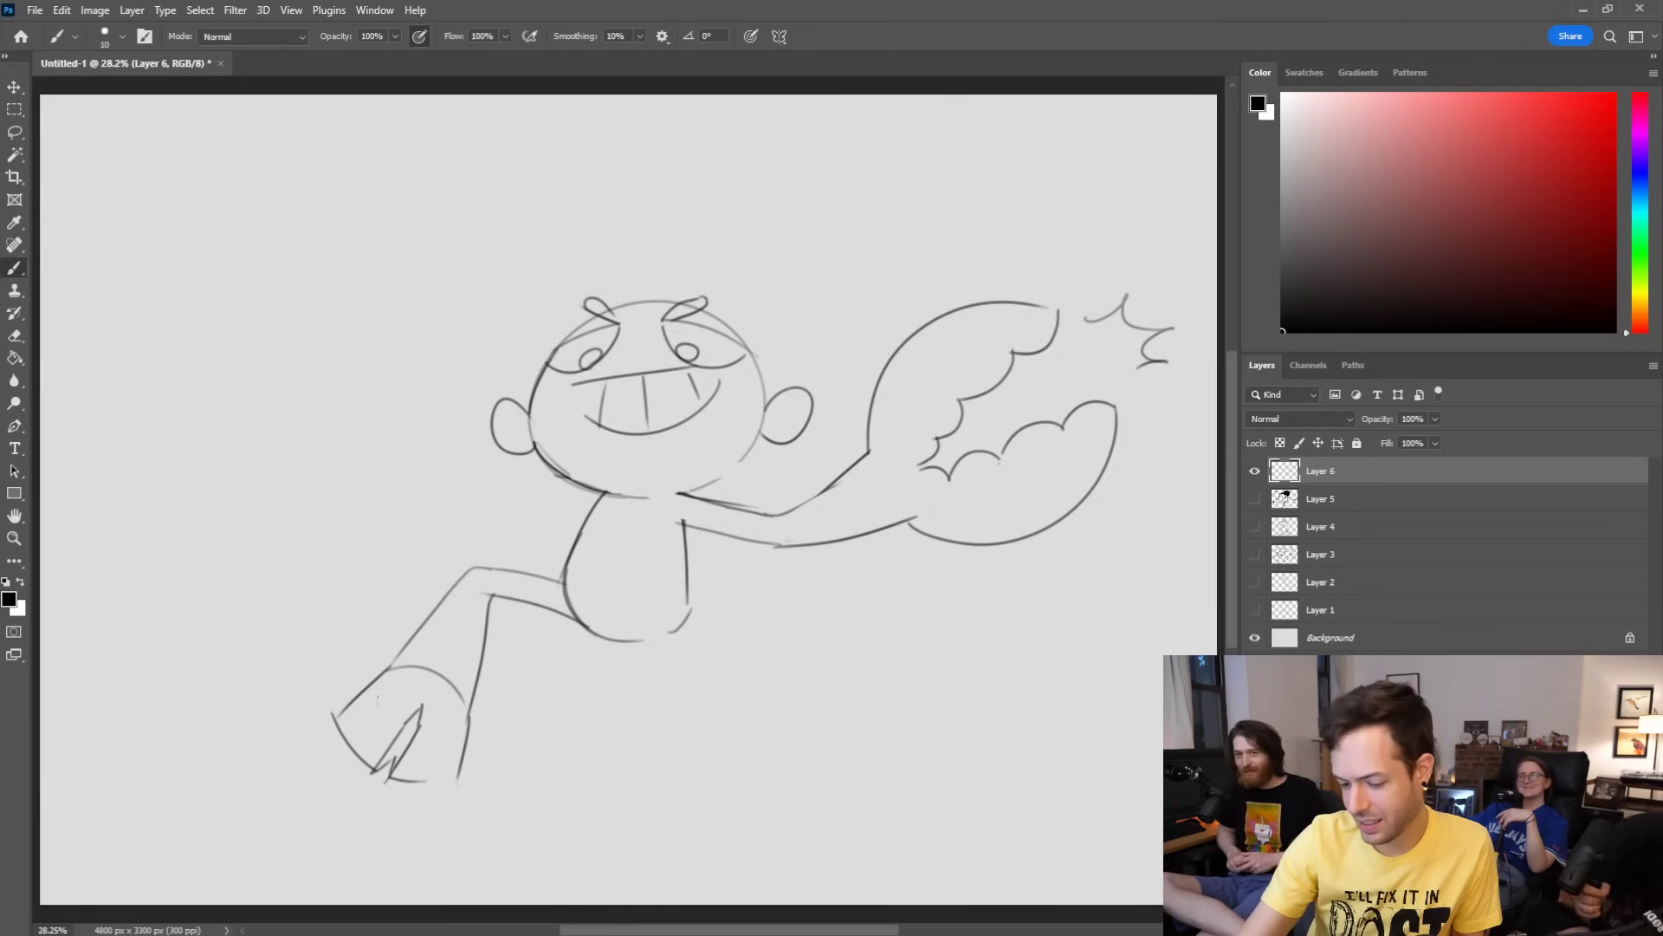
mouse_move(340, 705)
mouse_down()
mouse_move(390, 704)
mouse_move(465, 749)
mouse_up()
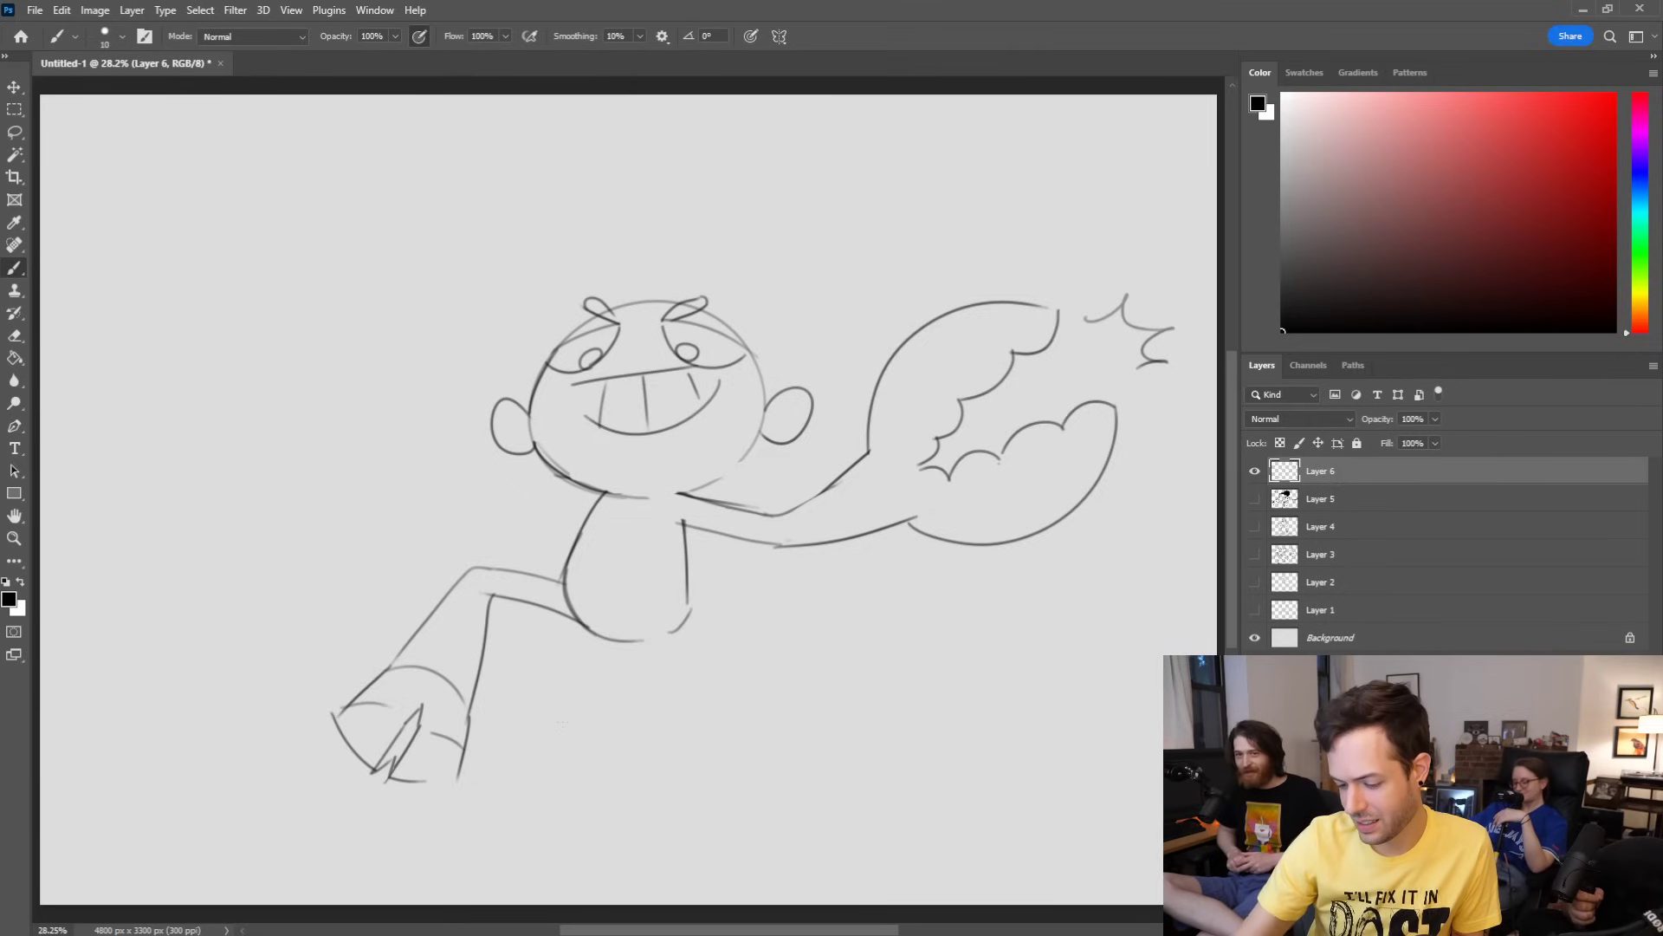
Step: Clean up the line where the hoofed leg meets the torso and draw a cape collar with a round clasp below the chin
key(e)
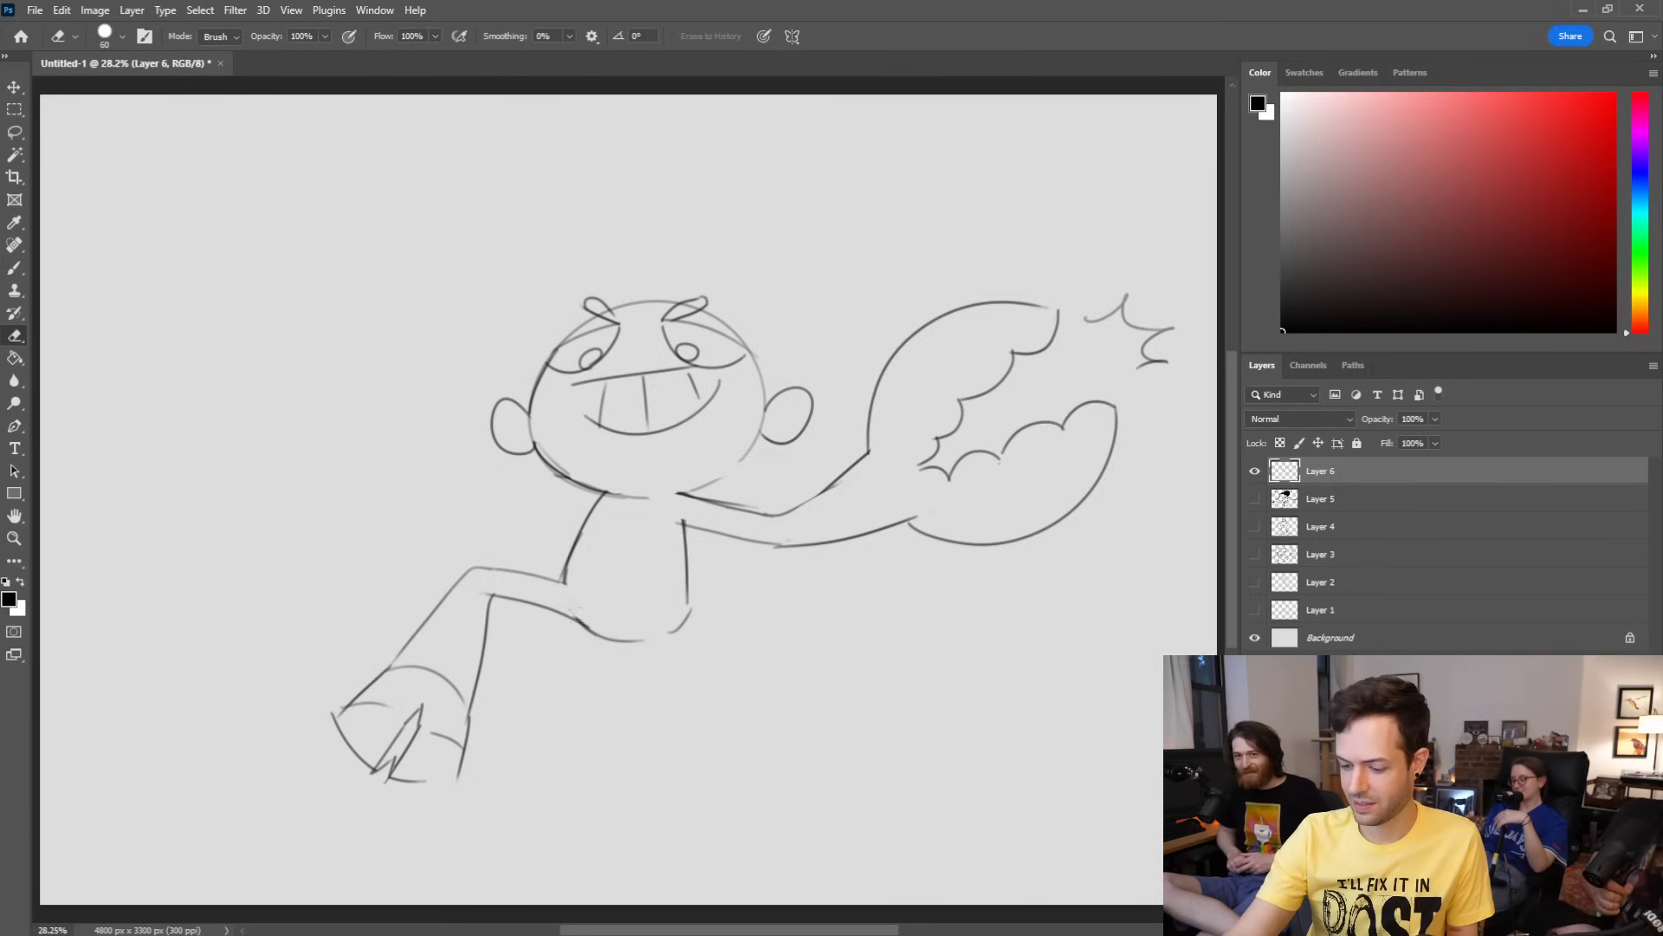
key(b)
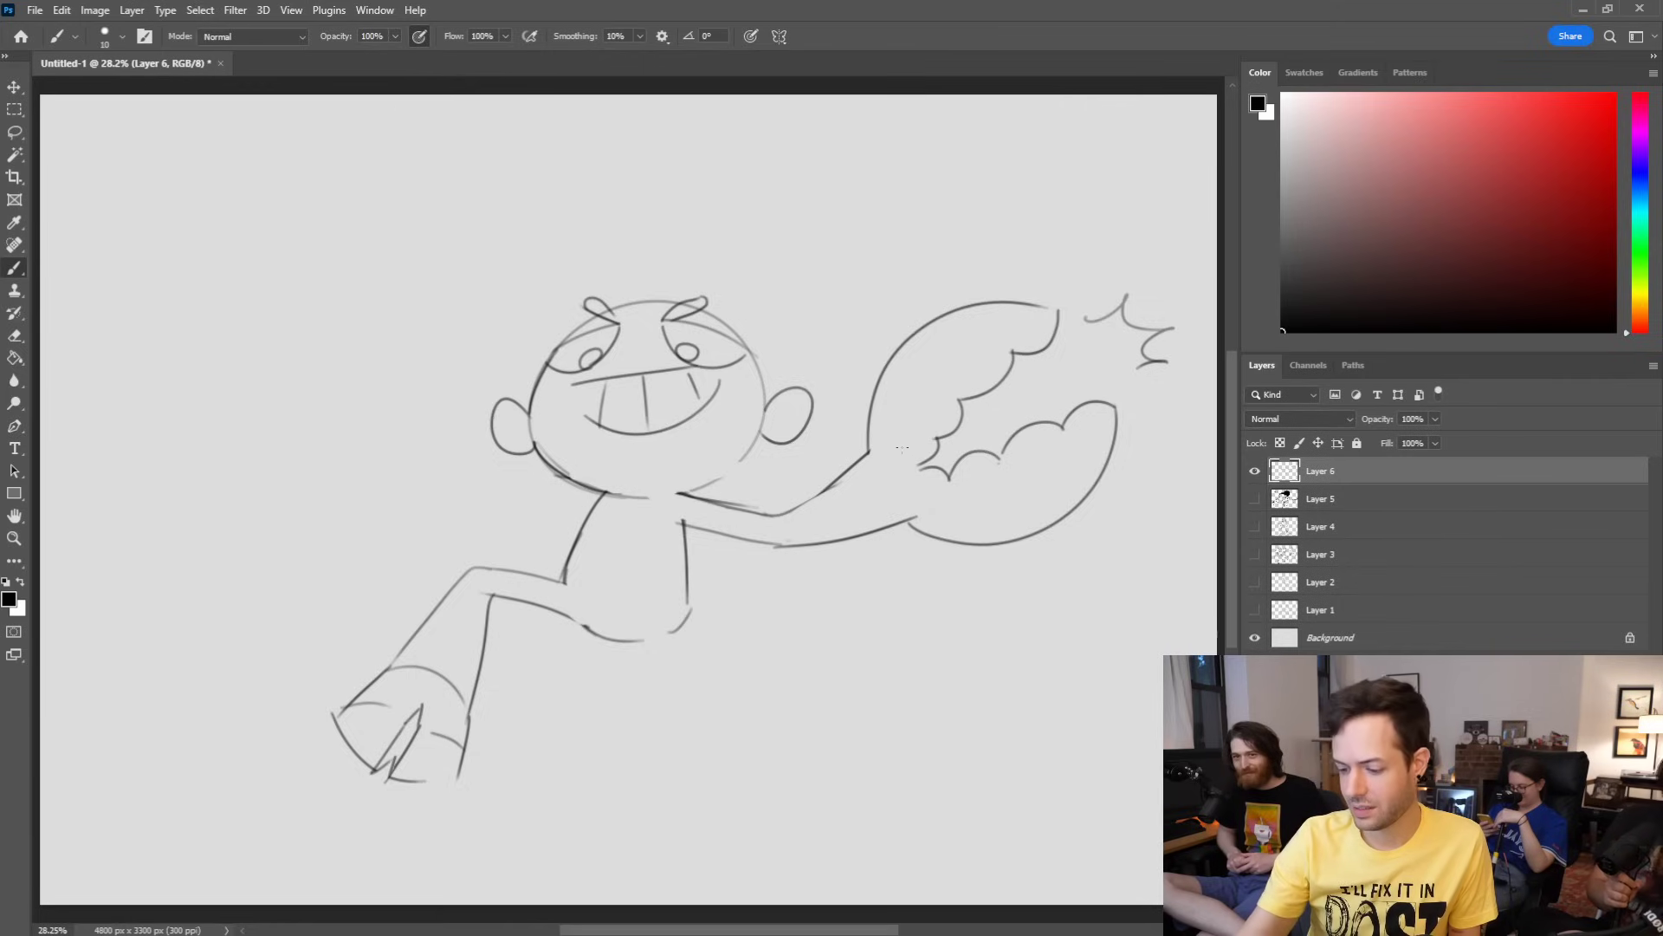
drag(634, 507, 774, 500)
drag(532, 500, 643, 510)
key(ctrl+z)
drag(536, 497, 635, 500)
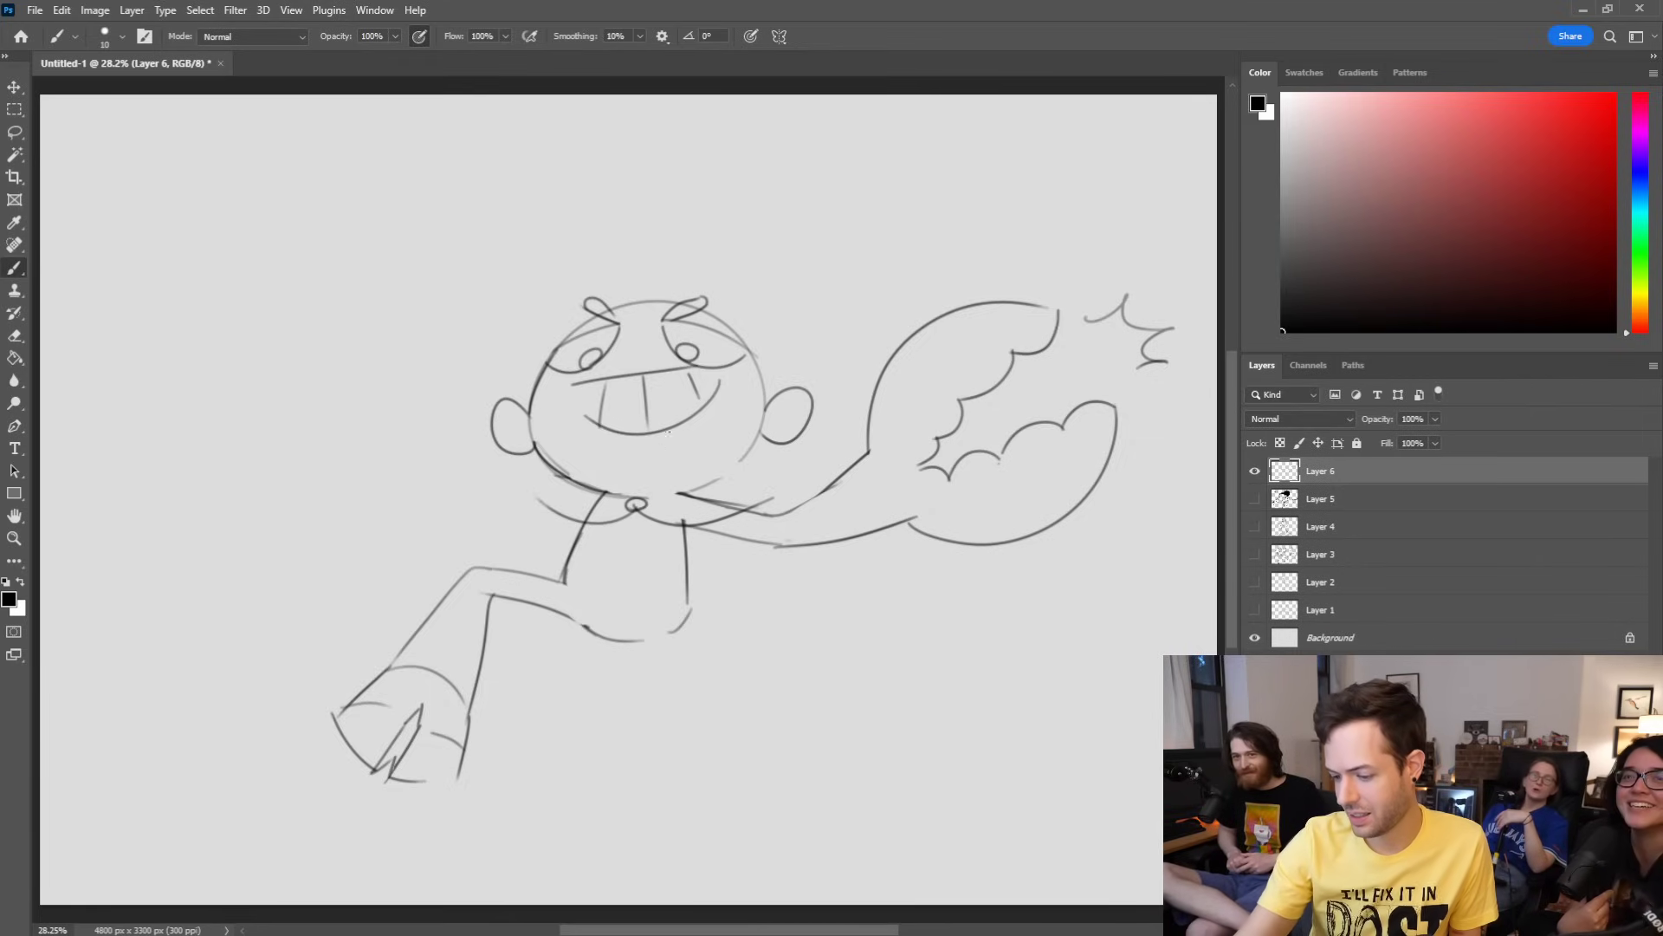
Step: Draw the cape's scalloped lower edge beneath the claw arm and replace the arm's upper line at the shoulder with a draped cape line
mouse_move(891, 533)
mouse_down()
mouse_move(951, 619)
mouse_move(808, 621)
mouse_move(710, 582)
mouse_up()
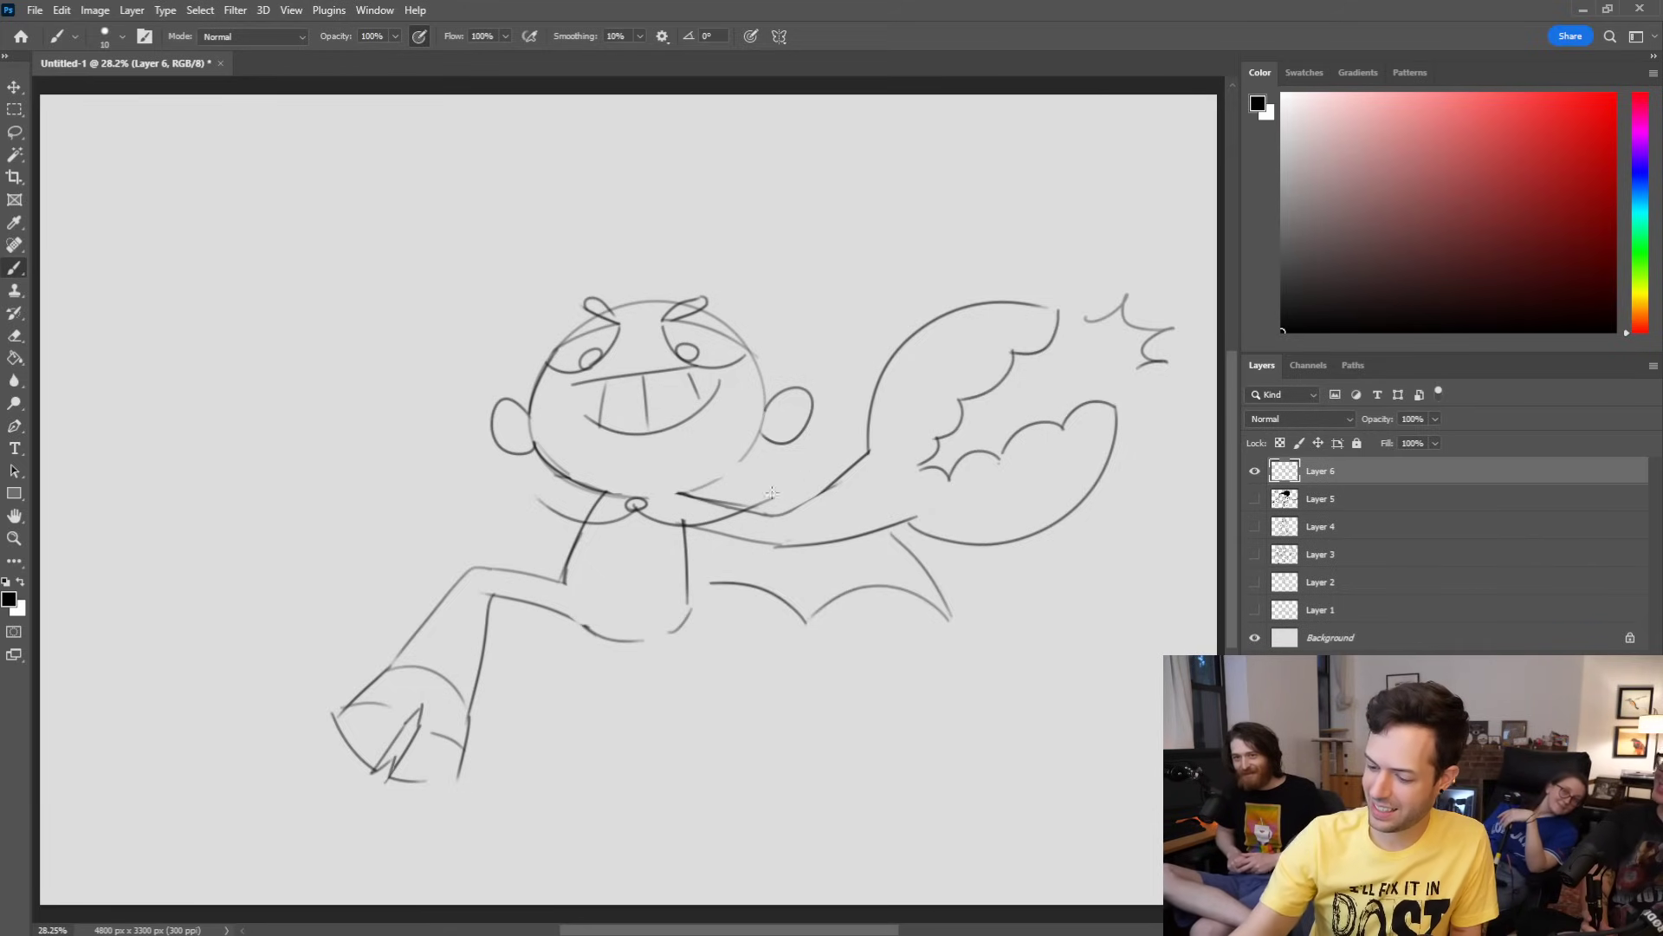
key(e)
mouse_move(680, 495)
mouse_down()
mouse_move(756, 490)
mouse_move(726, 504)
mouse_up()
key(b)
drag(829, 491, 712, 476)
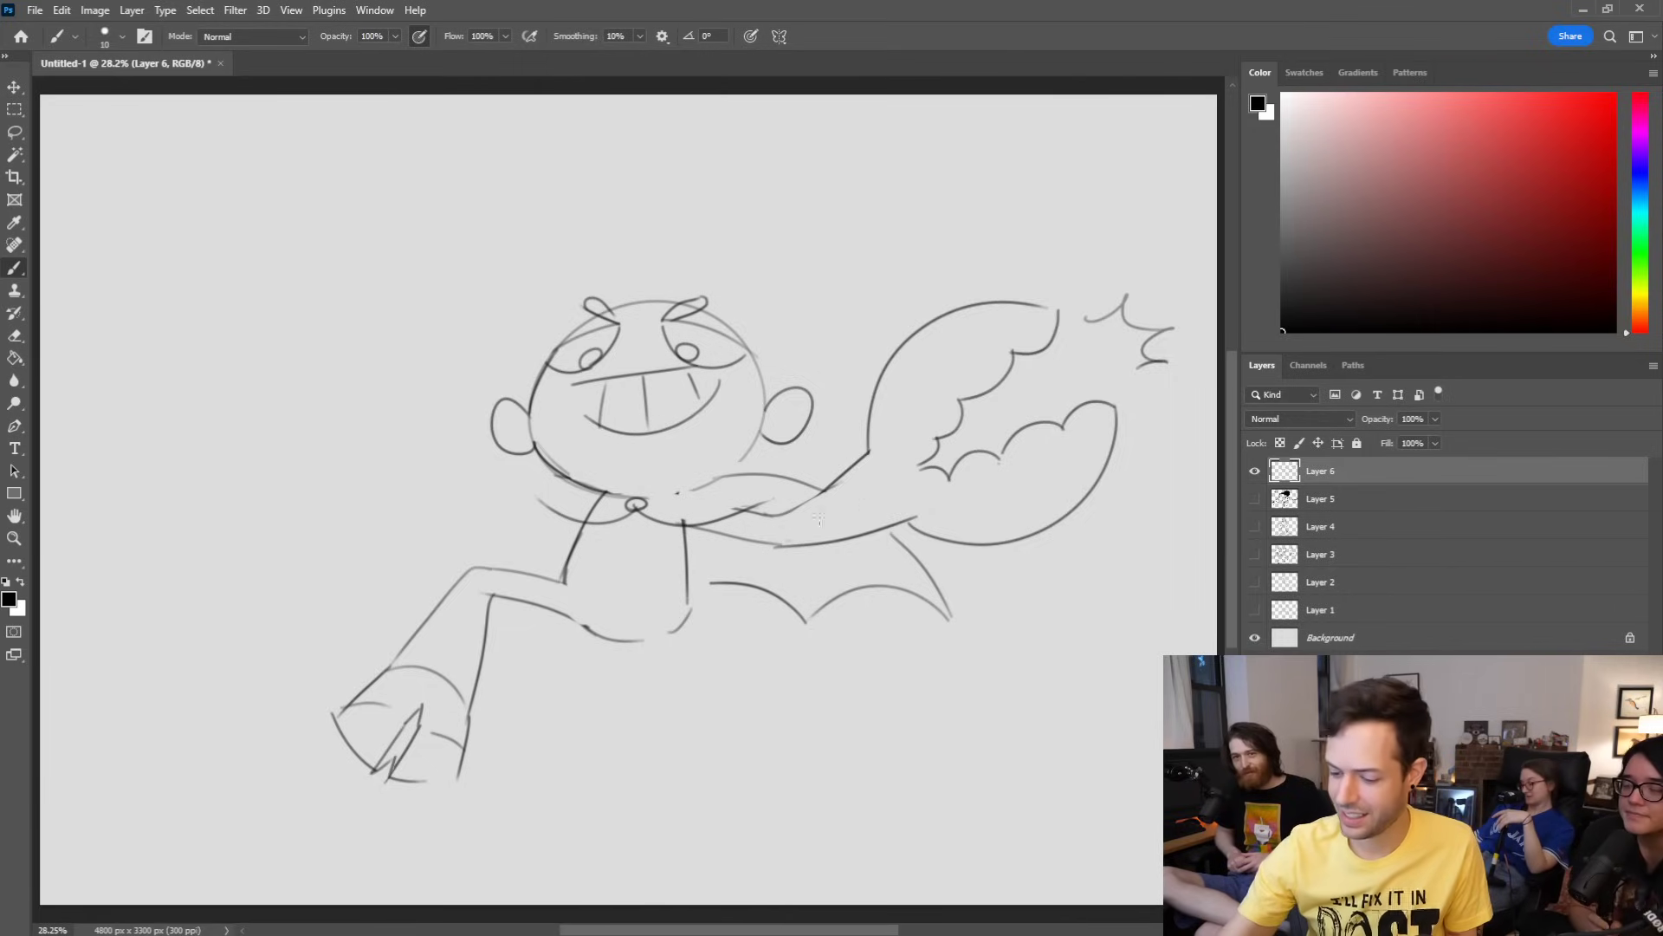
Step: Sketch the second leg's thigh down from the hip to the knee, with a first line for the shin
drag(686, 587, 757, 691)
key(ctrl+z)
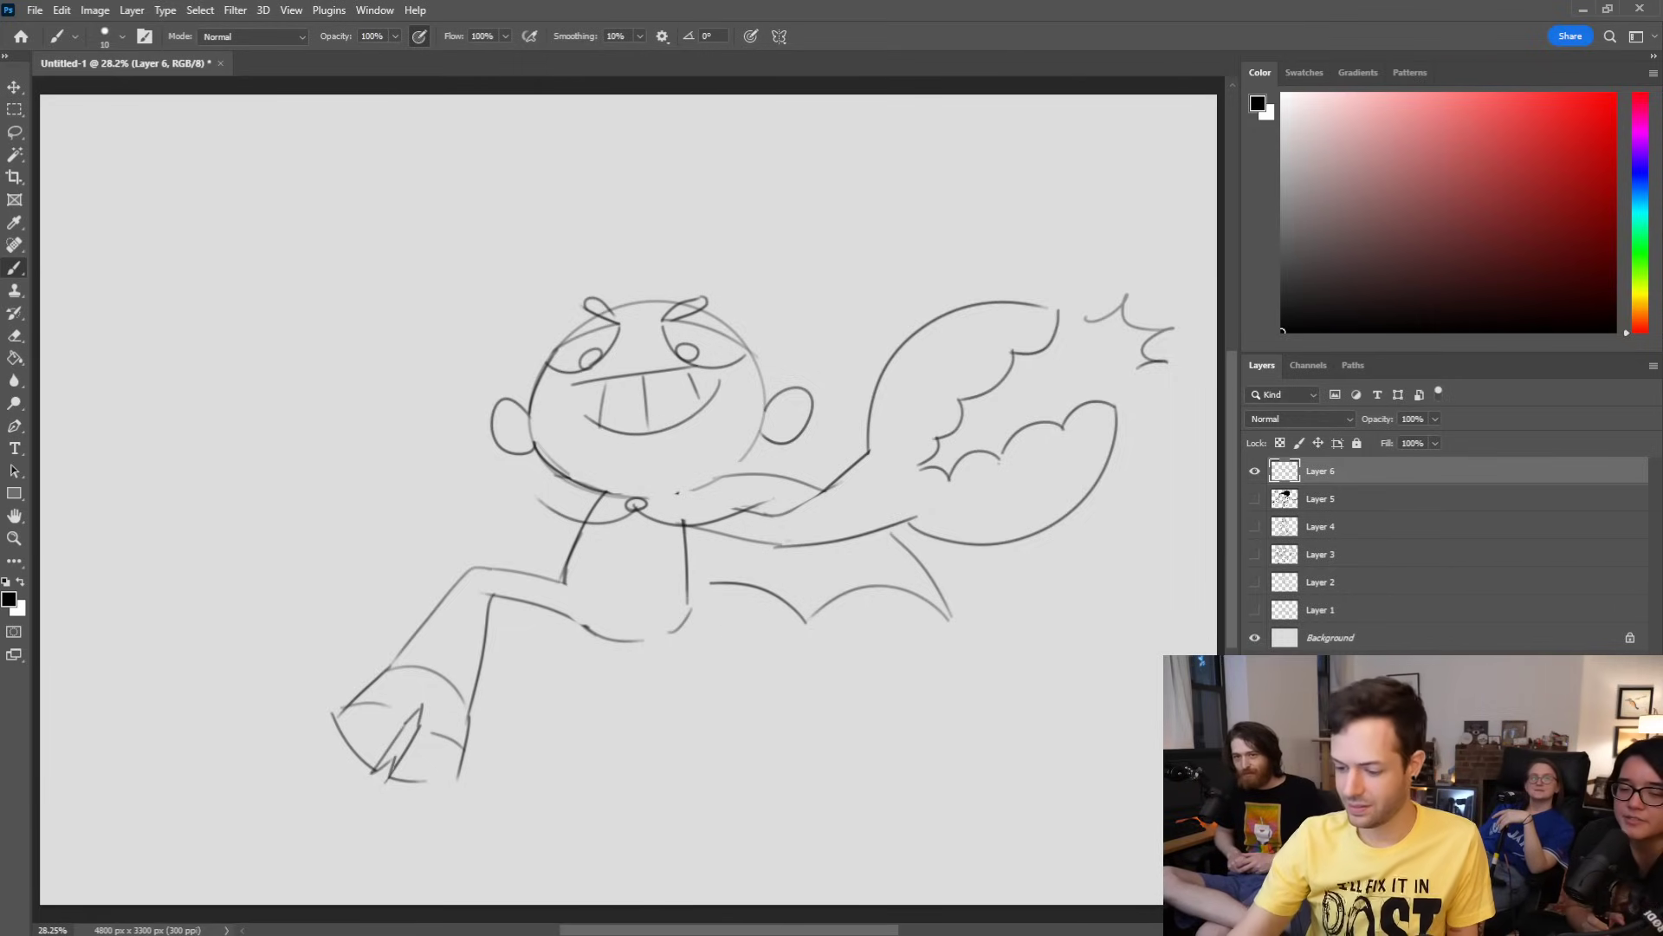
drag(689, 607, 729, 734)
mouse_move(692, 706)
mouse_down()
mouse_move(706, 738)
mouse_move(615, 802)
mouse_up()
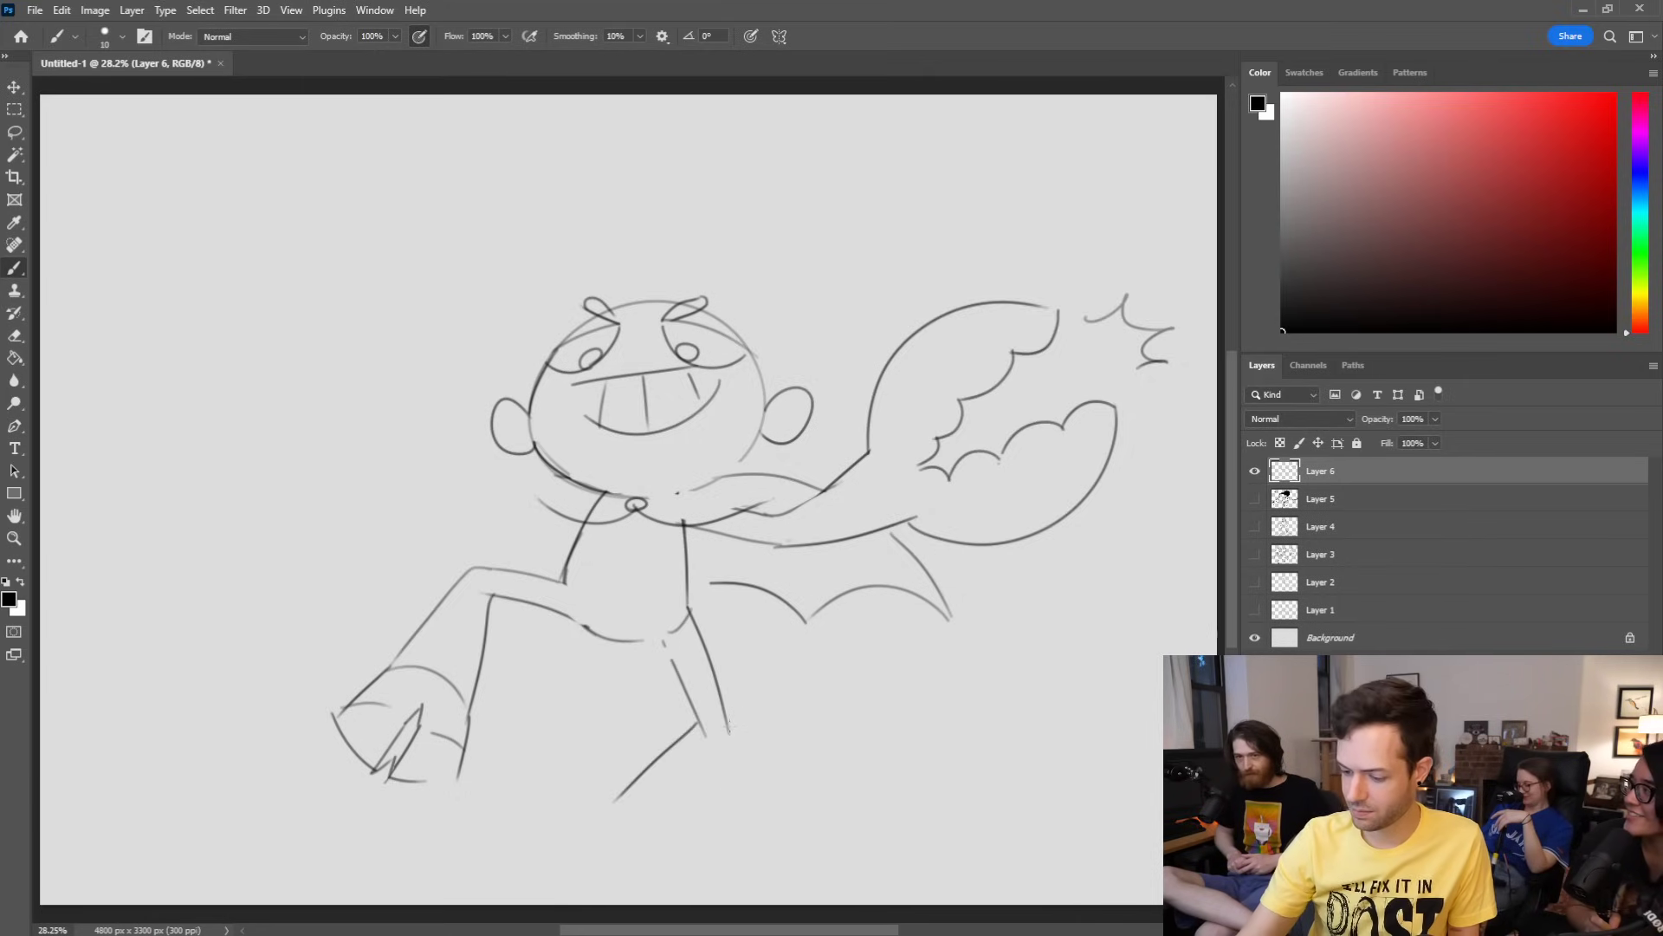
Step: Redraw the second leg's shin bending backward, finish it with a three-toed paw, and erase the overlapping hip lines
mouse_move(726, 722)
mouse_down()
mouse_move(734, 752)
mouse_move(679, 739)
mouse_move(616, 801)
mouse_up()
key(e)
key(b)
mouse_move(697, 723)
mouse_down()
mouse_move(604, 792)
mouse_move(718, 759)
mouse_move(640, 806)
mouse_up()
drag(663, 787, 637, 849)
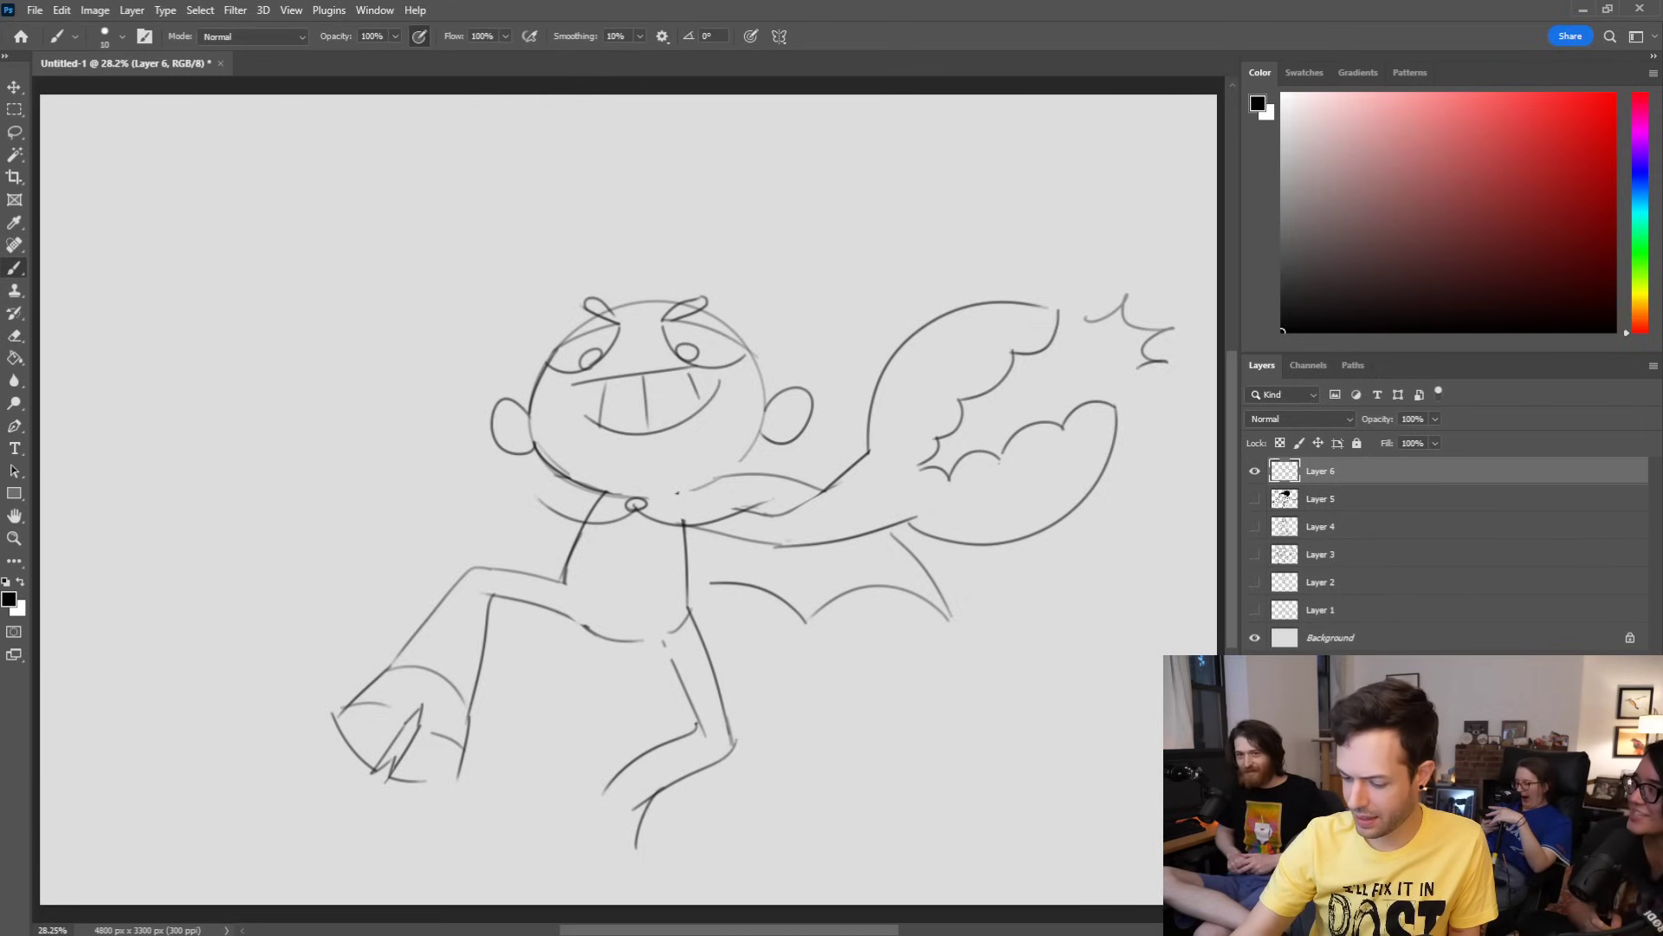
mouse_move(609, 784)
mouse_down()
mouse_move(591, 850)
mouse_move(644, 850)
mouse_move(591, 881)
mouse_move(619, 857)
mouse_move(621, 882)
mouse_move(634, 855)
mouse_move(655, 878)
mouse_move(638, 798)
mouse_up()
key(e)
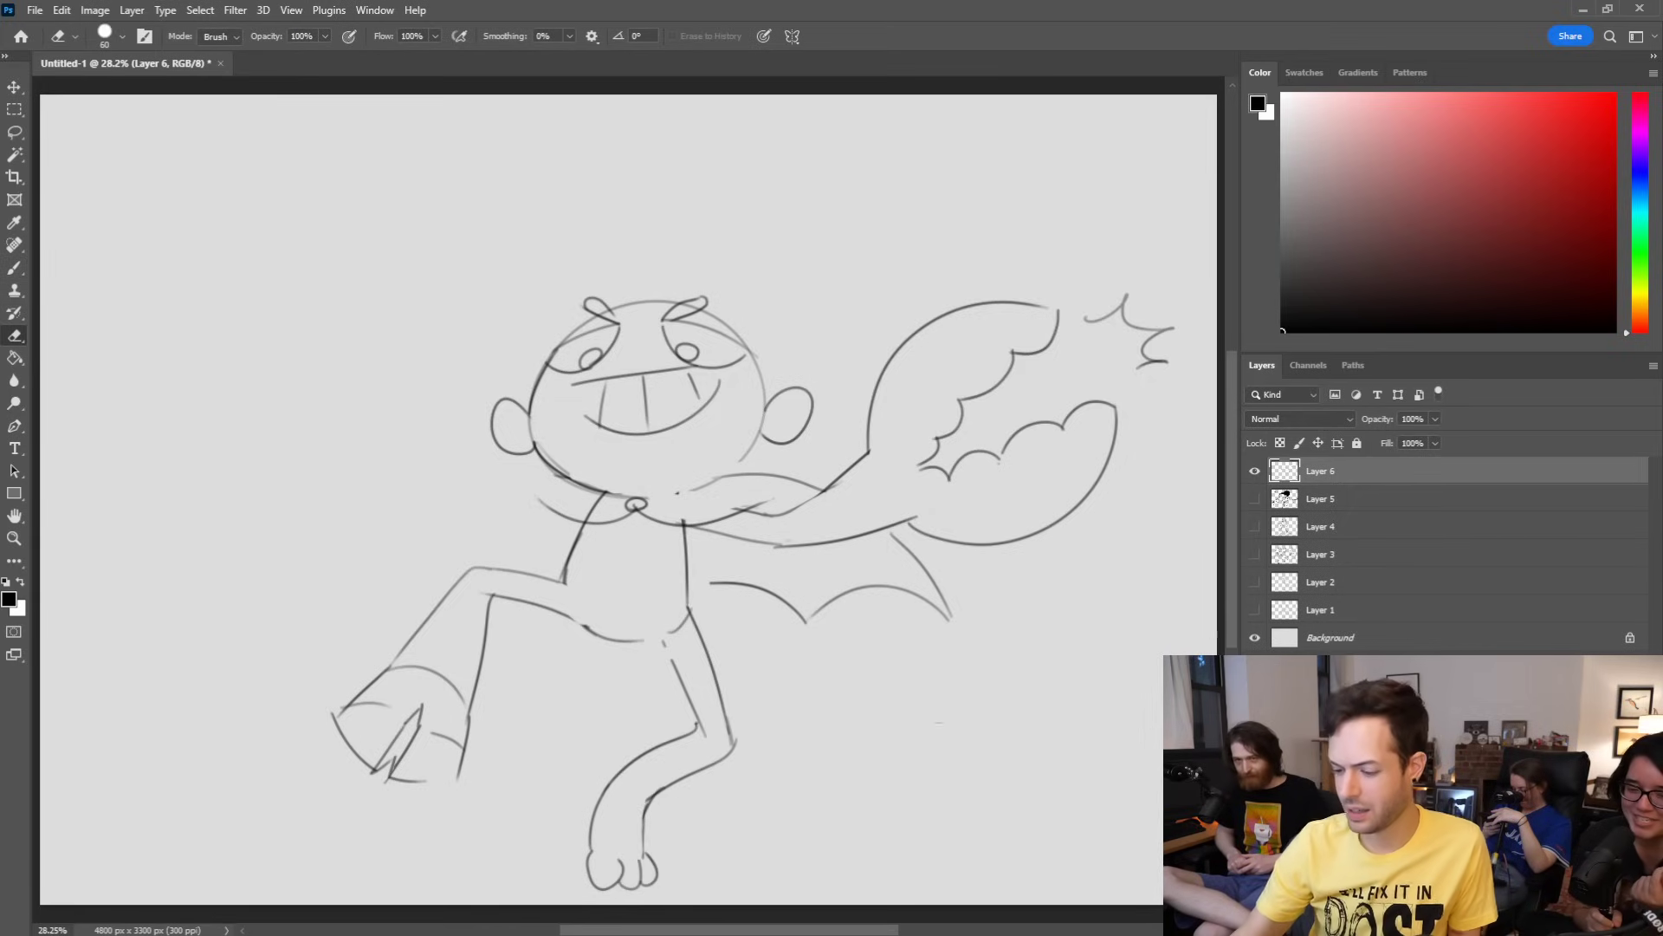
mouse_move(678, 621)
mouse_down()
mouse_move(762, 642)
mouse_move(736, 597)
mouse_up()
Step: Shift the whole sketch up and to the left on the canvas and add inner-ear details to both ears
key(v)
key(b)
mouse_move(464, 346)
mouse_down()
mouse_move(501, 378)
mouse_move(496, 395)
mouse_up()
mouse_move(737, 362)
mouse_down()
mouse_move(776, 345)
mouse_move(762, 350)
mouse_up()
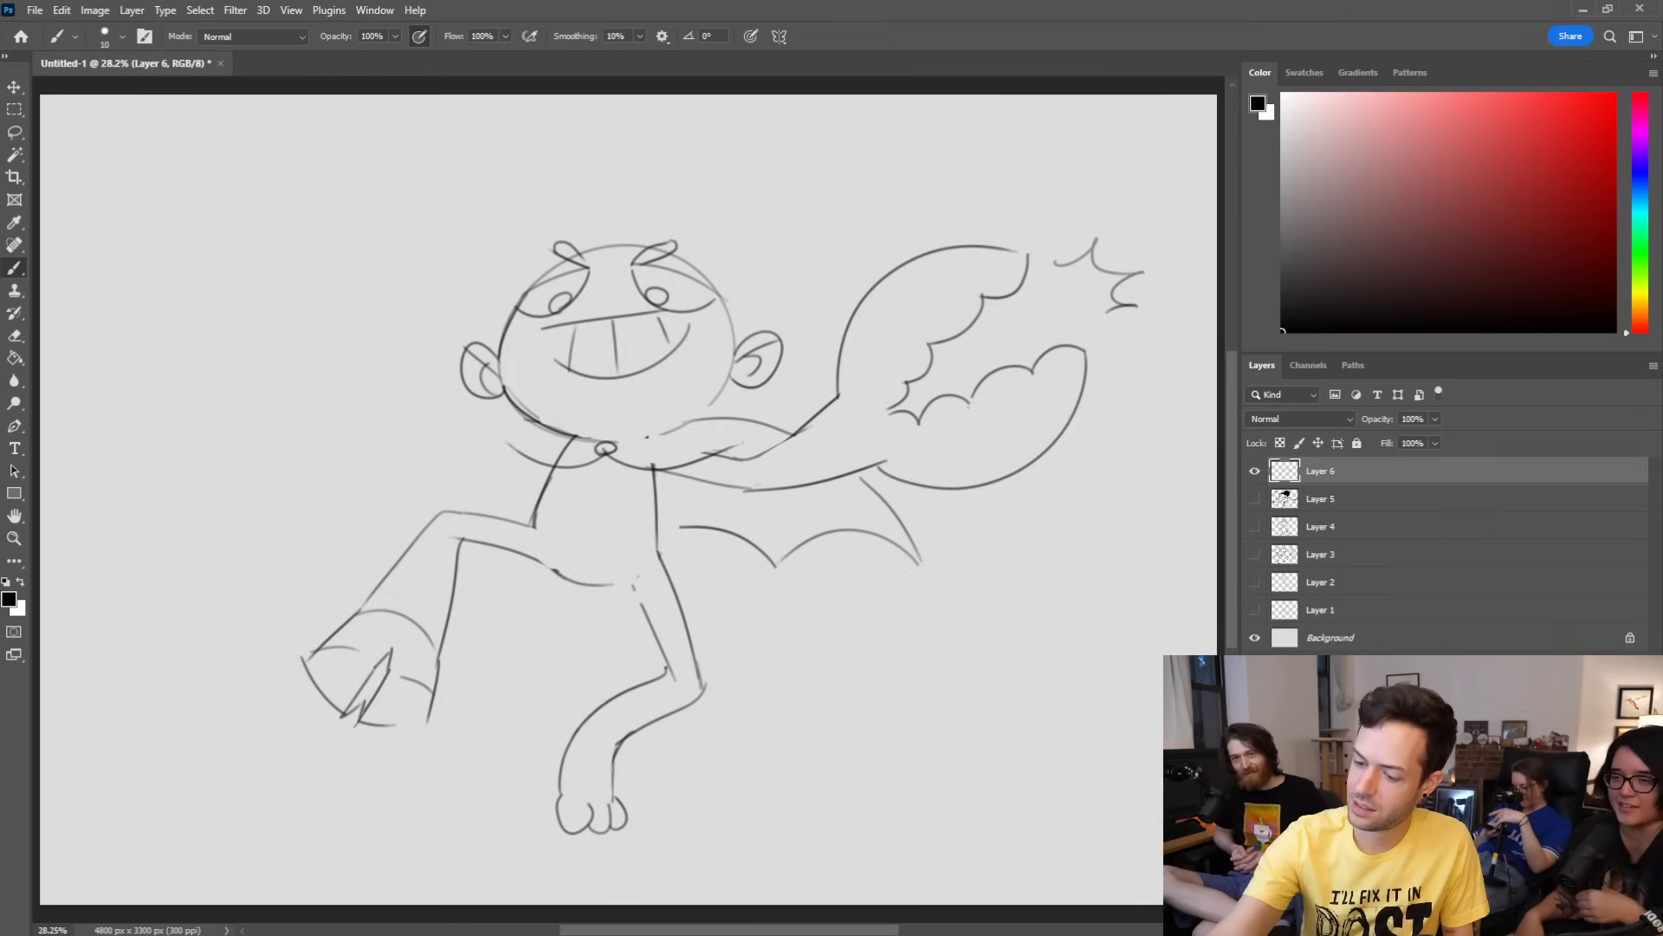
Step: Draw flame-shaped hair sweeping over the head down to both ears and clean up the overlapping lines around the face
mouse_move(499, 357)
mouse_down()
mouse_move(528, 199)
mouse_move(627, 143)
mouse_up()
key(ctrl+z)
mouse_move(536, 195)
mouse_down()
mouse_move(720, 139)
mouse_move(734, 167)
mouse_move(784, 125)
mouse_up()
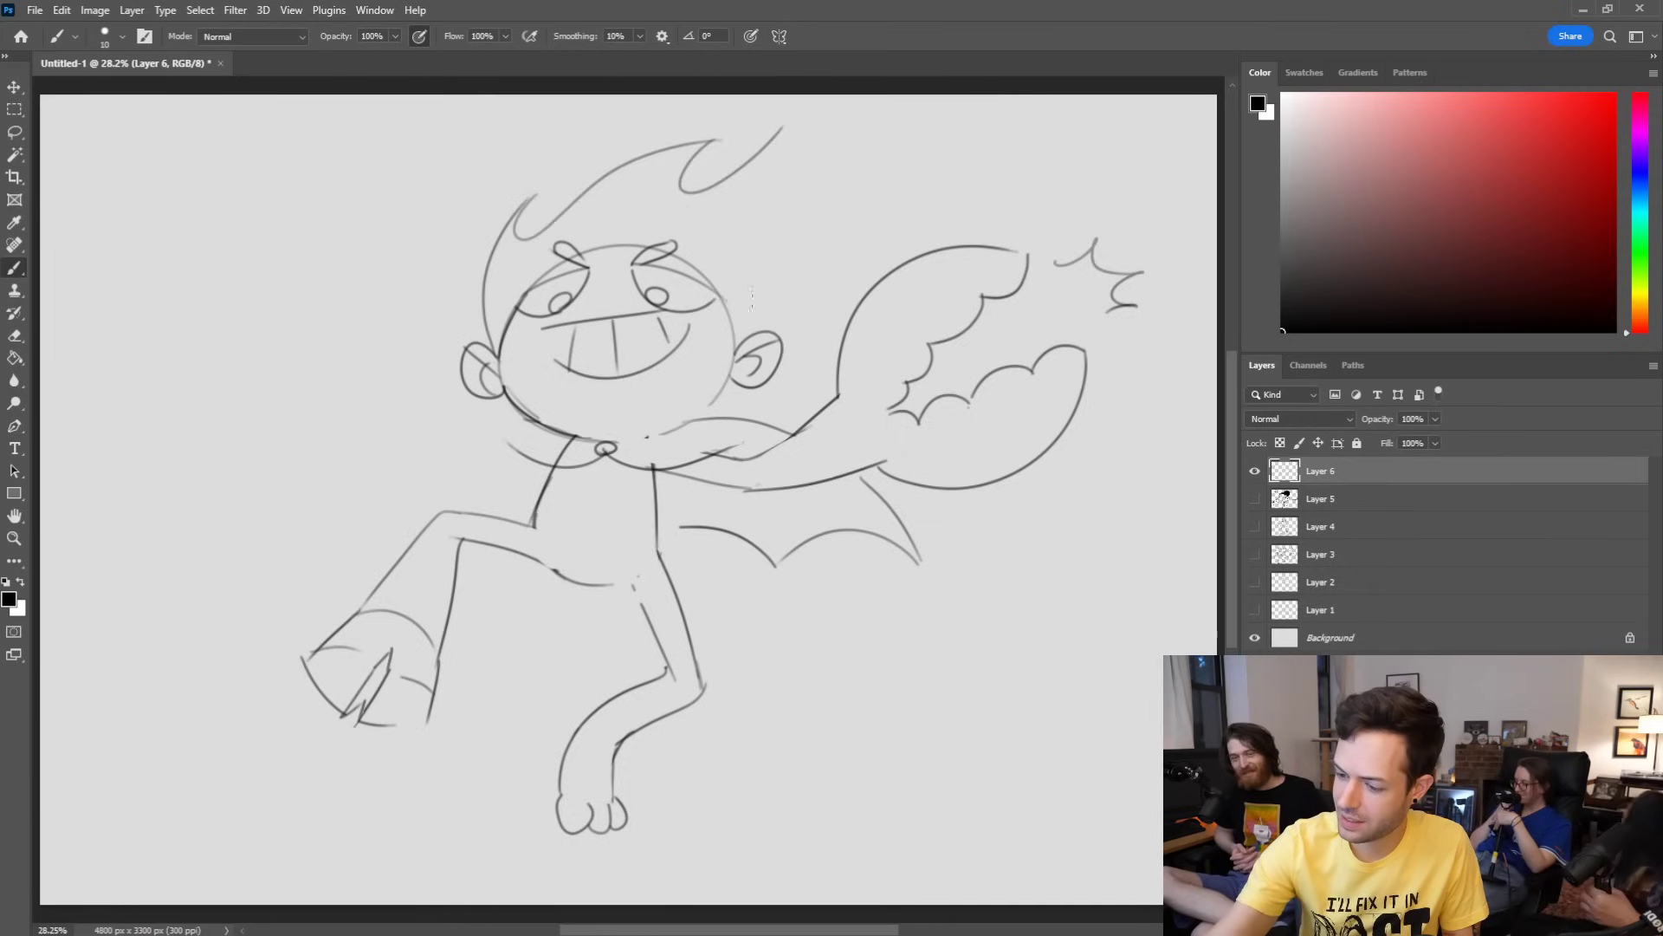
mouse_move(780, 335)
mouse_down()
mouse_move(794, 260)
mouse_move(759, 273)
mouse_move(776, 130)
mouse_move(743, 234)
mouse_move(786, 279)
mouse_move(722, 330)
mouse_move(719, 371)
mouse_up()
key(ctrl+z)
key(e)
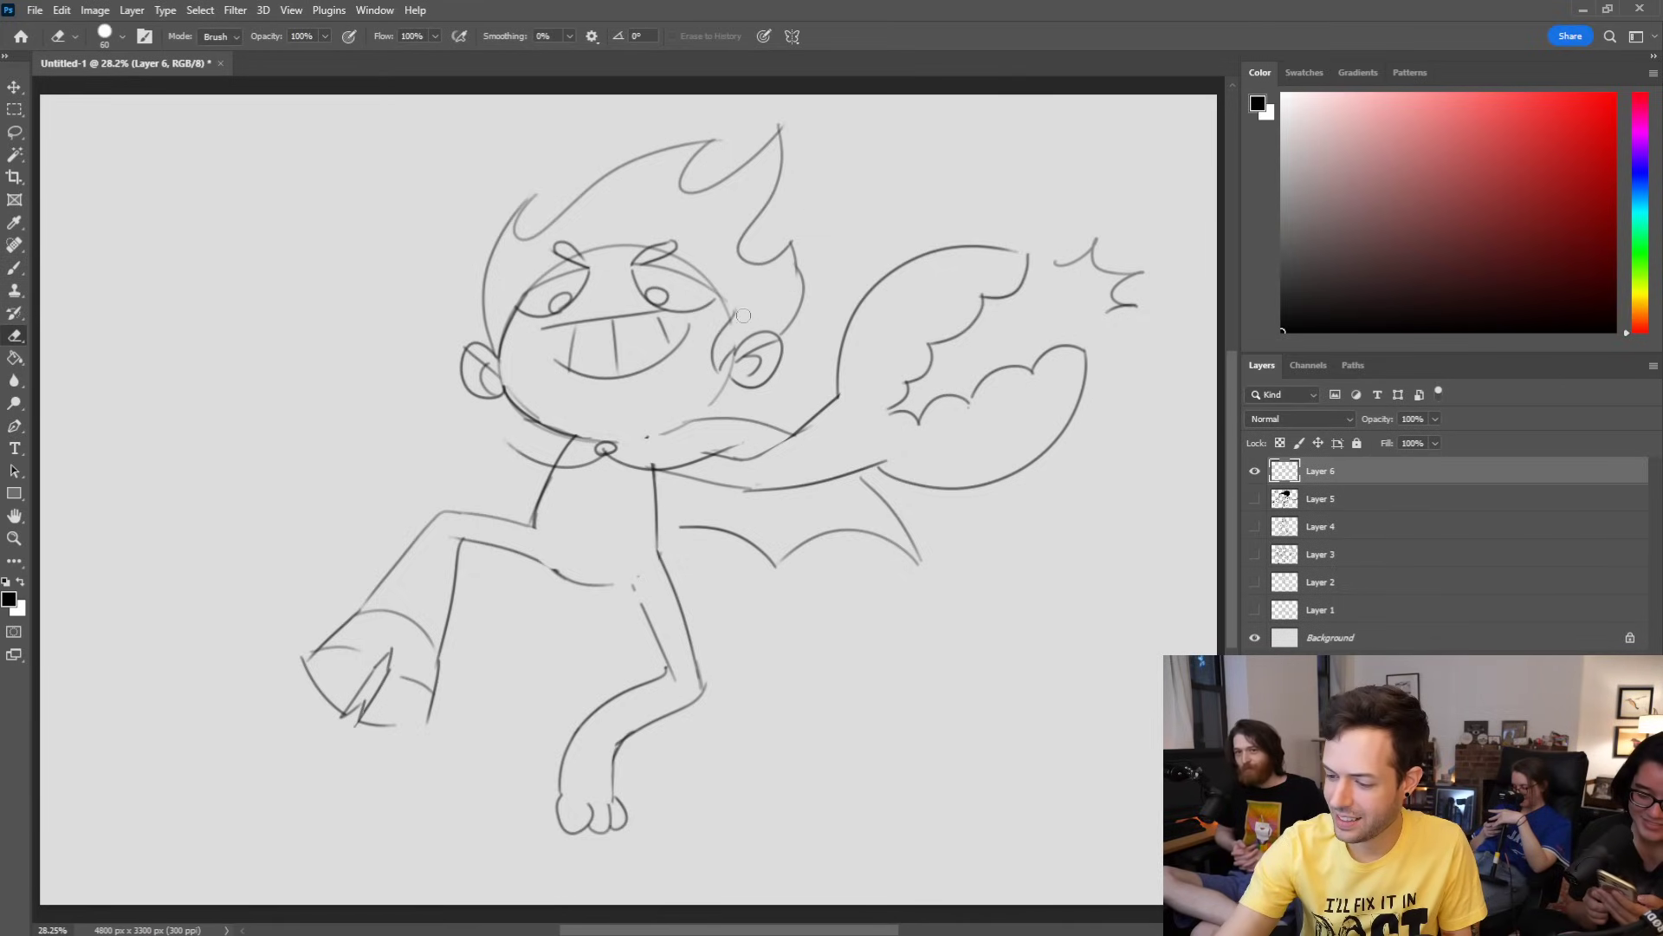
drag(655, 249, 572, 259)
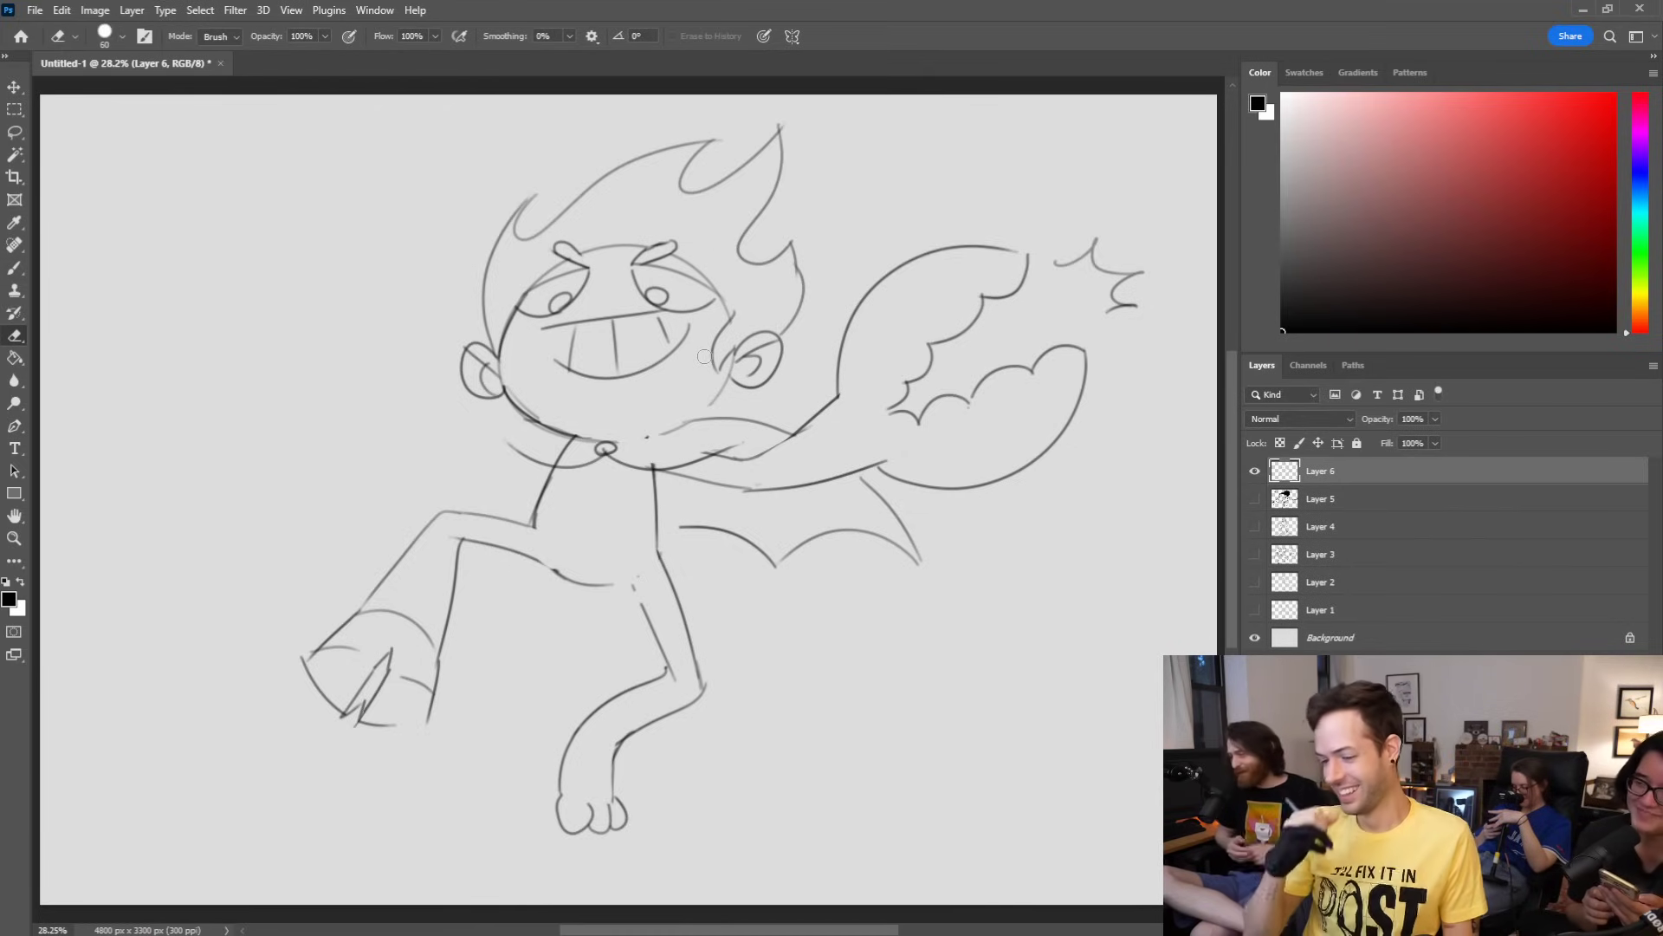
key(b)
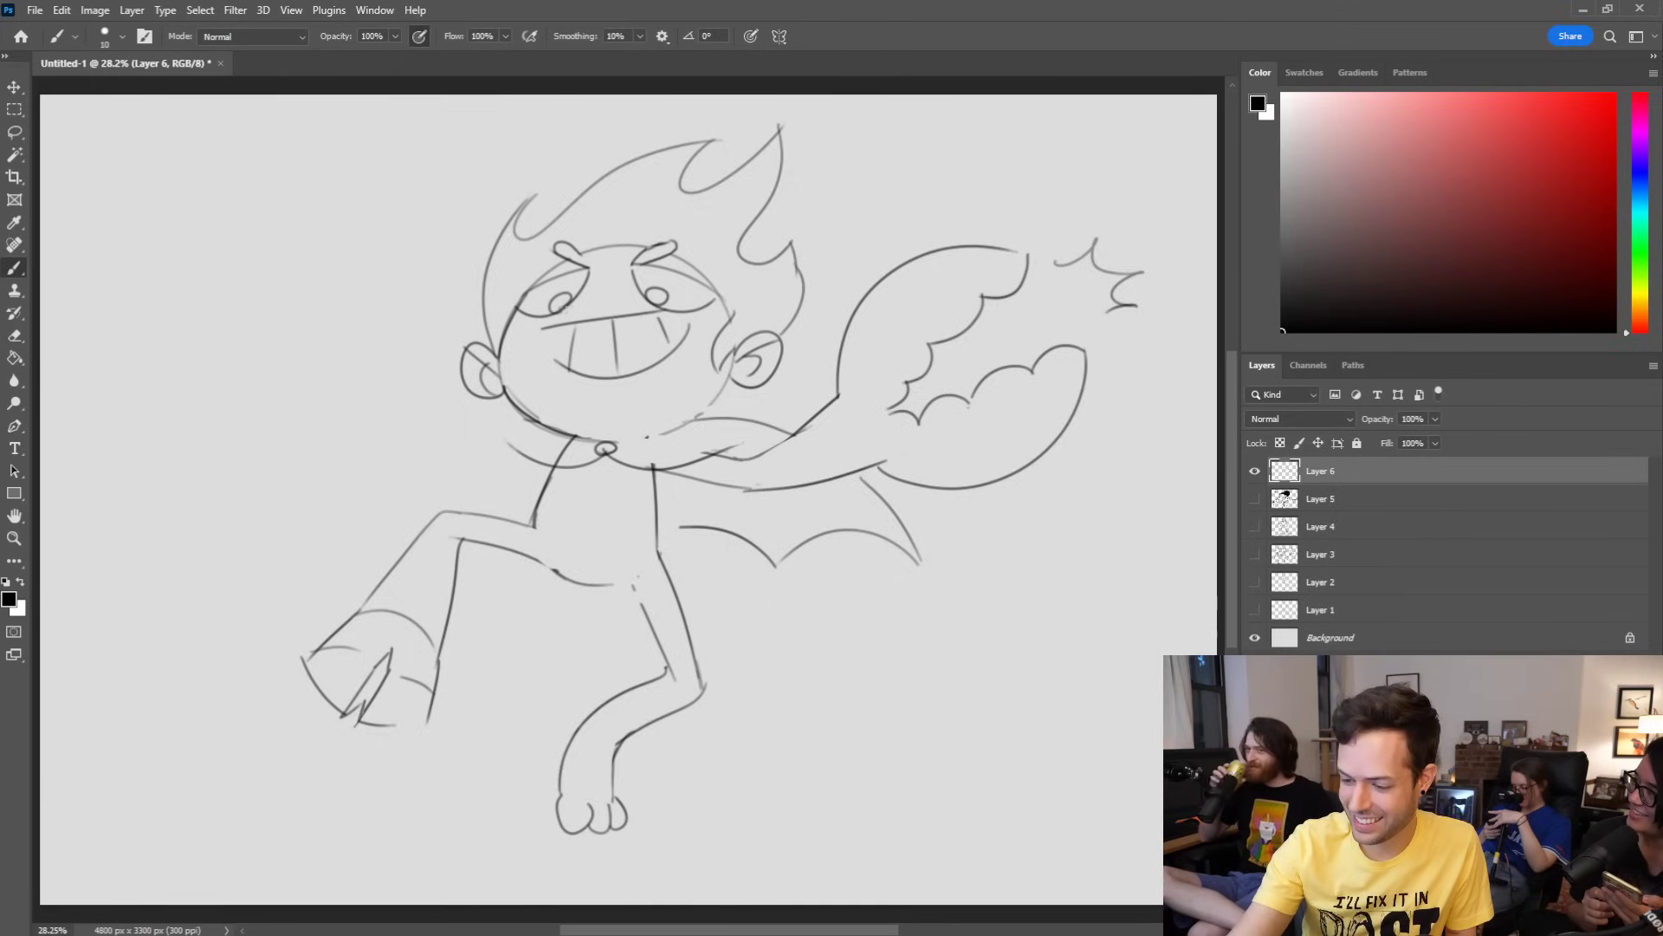
Step: Redraw the torso's underside as a straighter line and reshape the back of the paw leg's shin with a sharper bend
key(e)
drag(546, 565, 609, 581)
key(b)
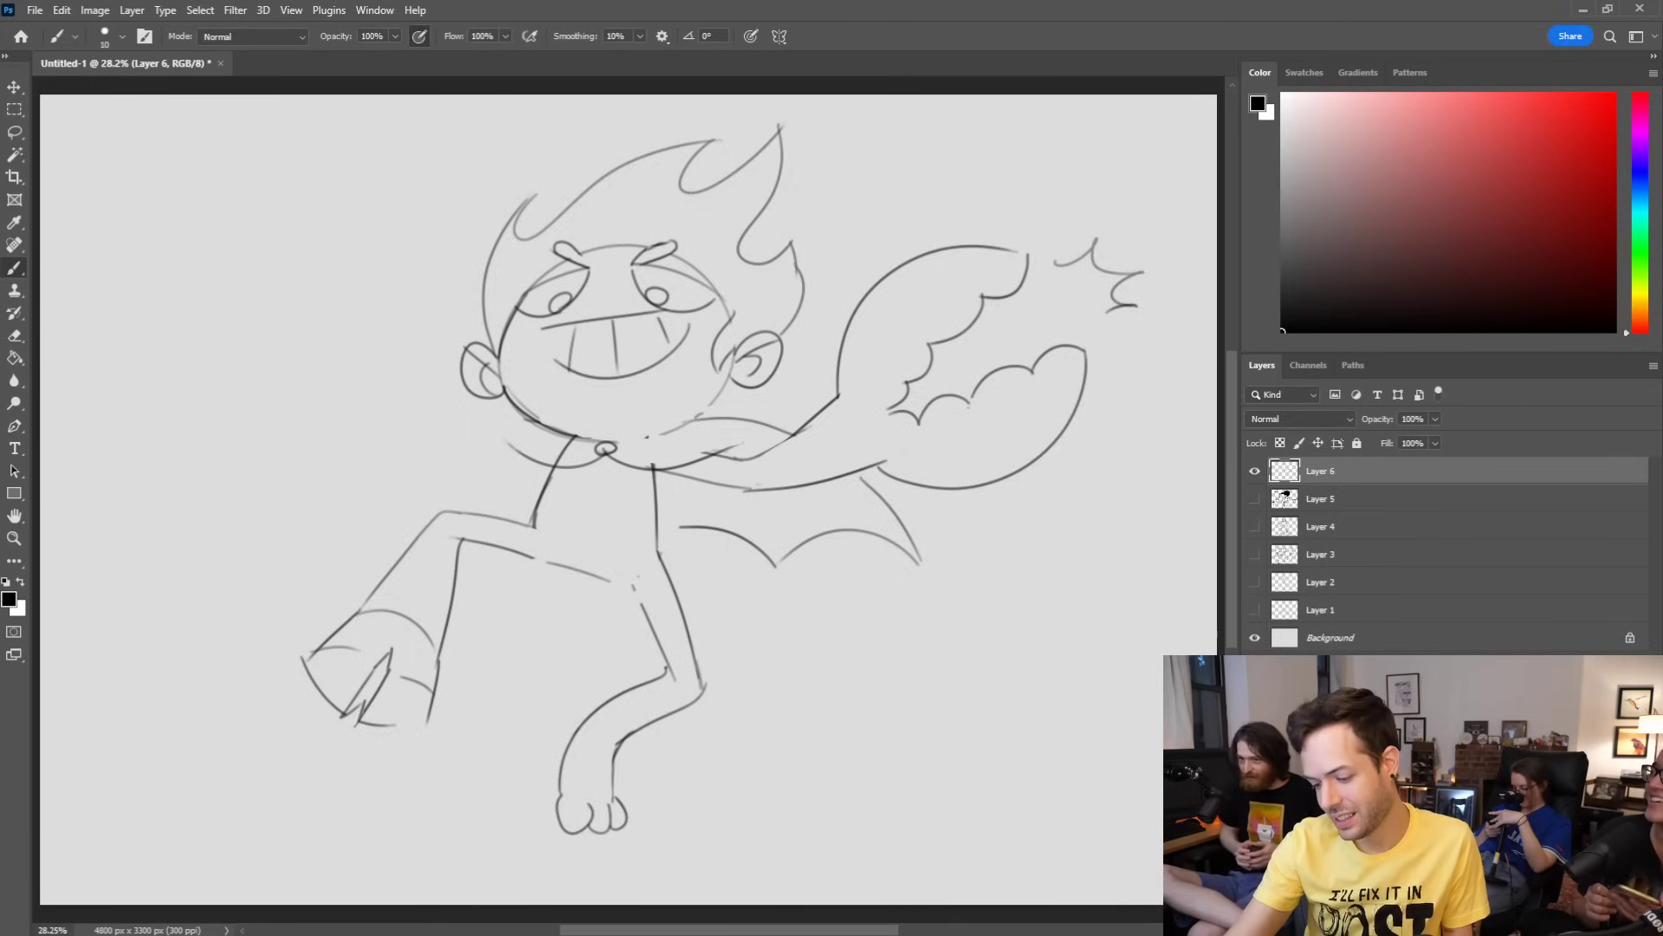
key(e)
mouse_move(614, 700)
mouse_down()
mouse_move(574, 738)
mouse_move(666, 673)
mouse_move(574, 721)
mouse_move(560, 777)
mouse_up()
key(b)
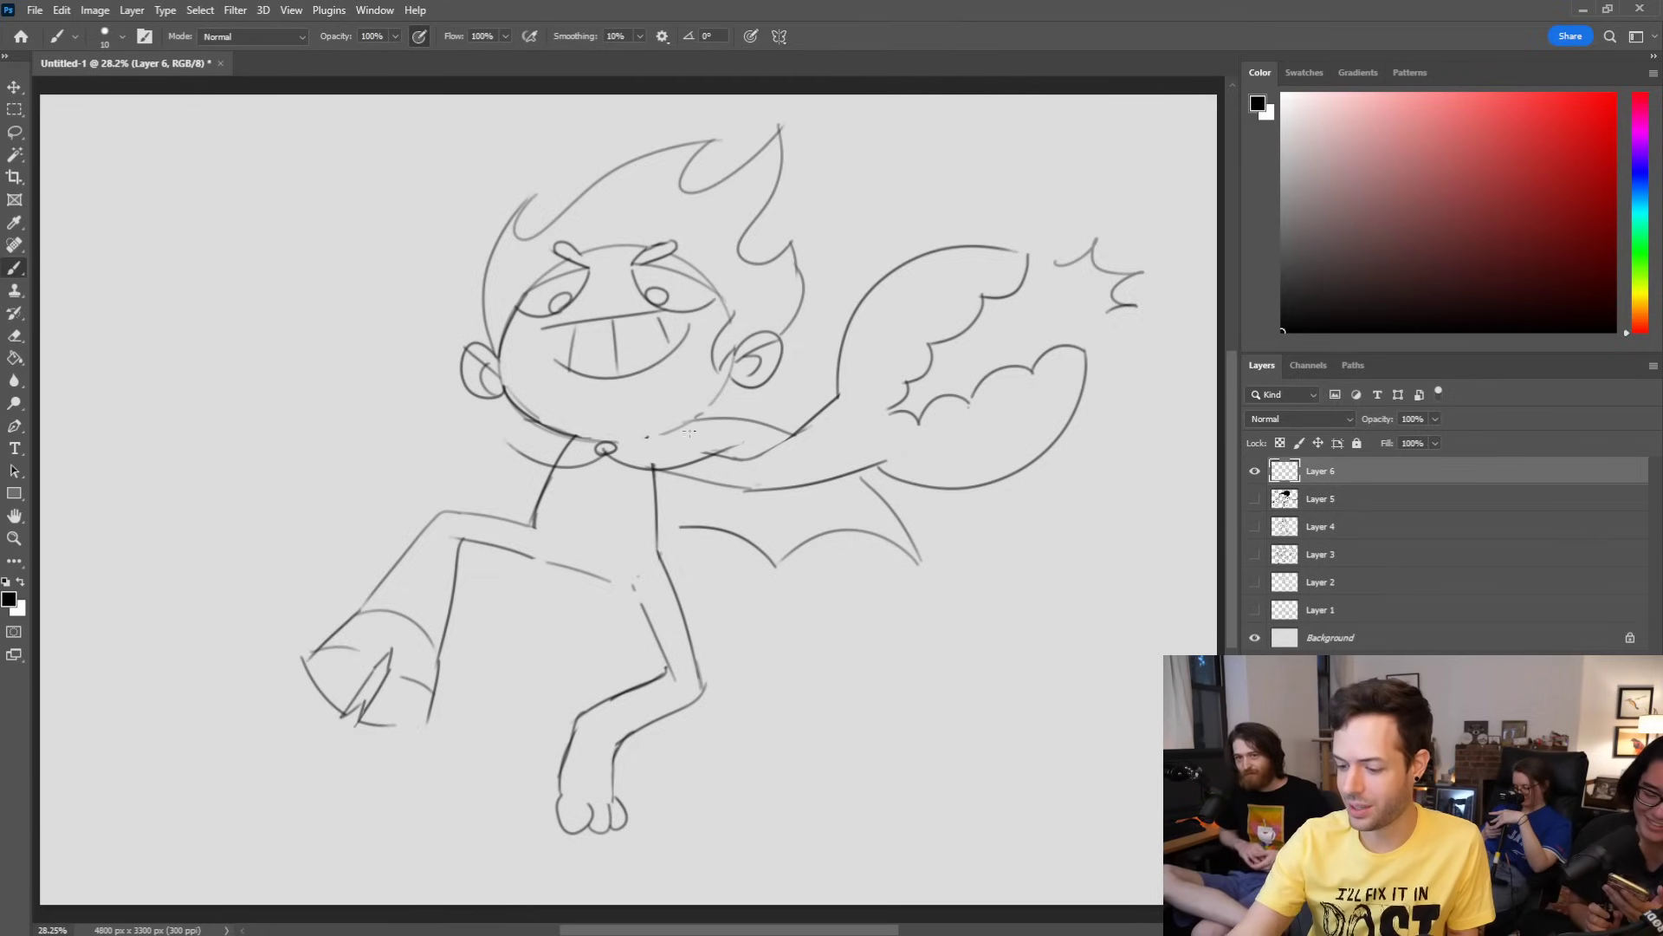
Step: Erase the torso line overlapping the cape collar and draw the underside of the other arm from the shoulder to a bent elbow
key(e)
drag(574, 436, 561, 461)
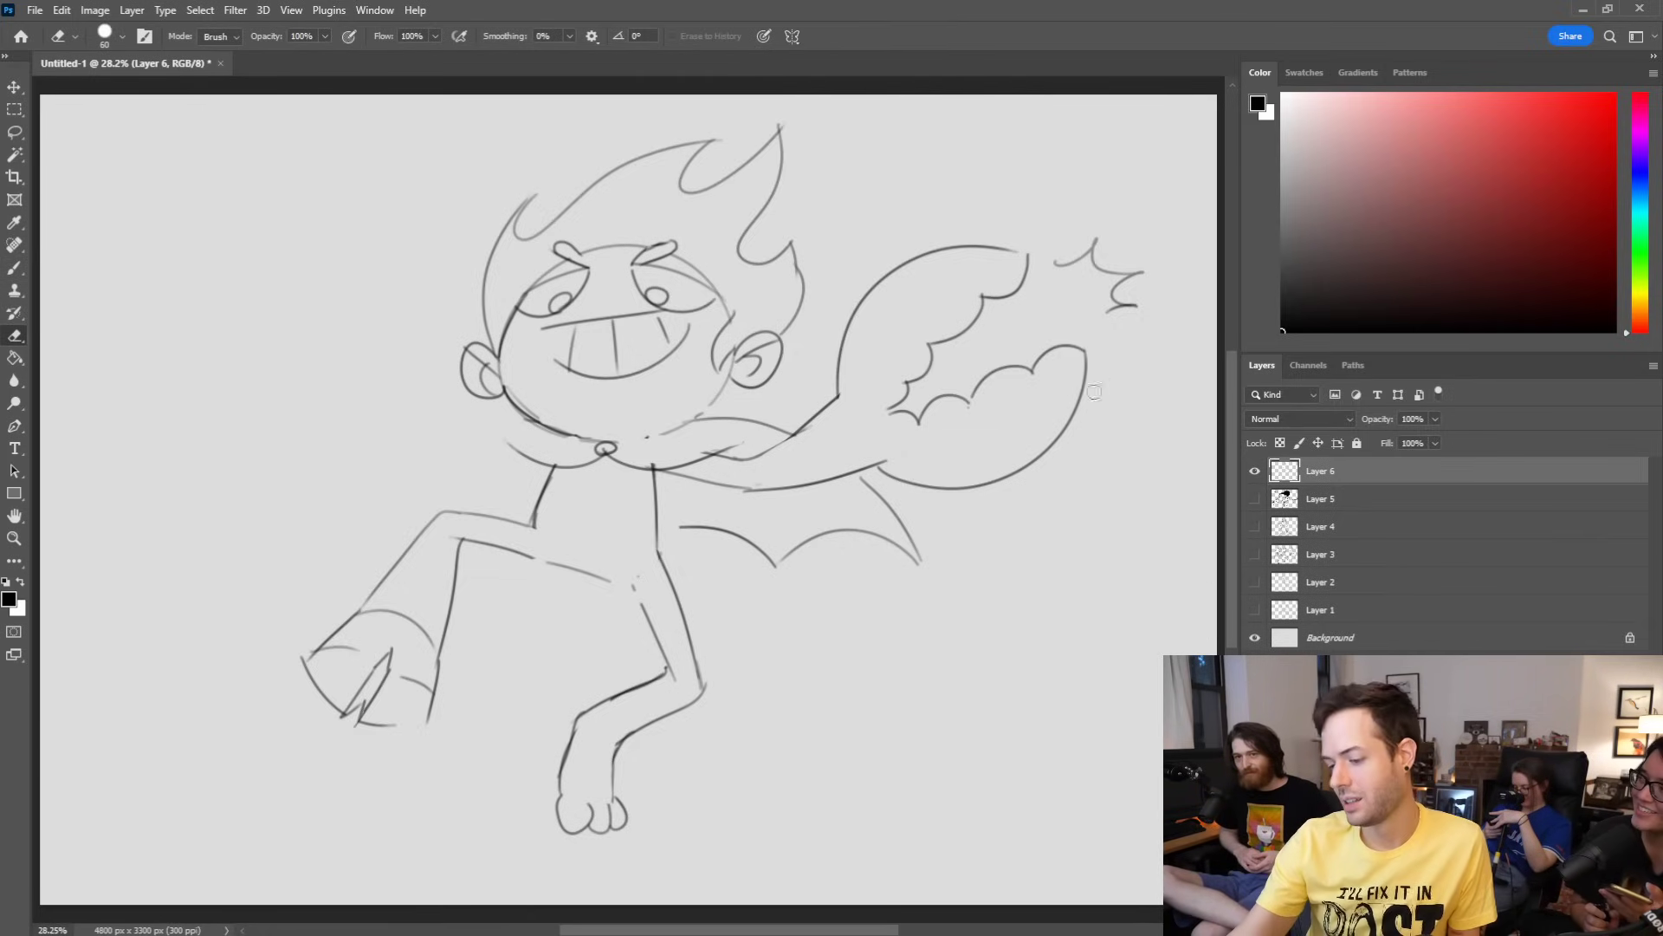
key(b)
drag(530, 460, 382, 404)
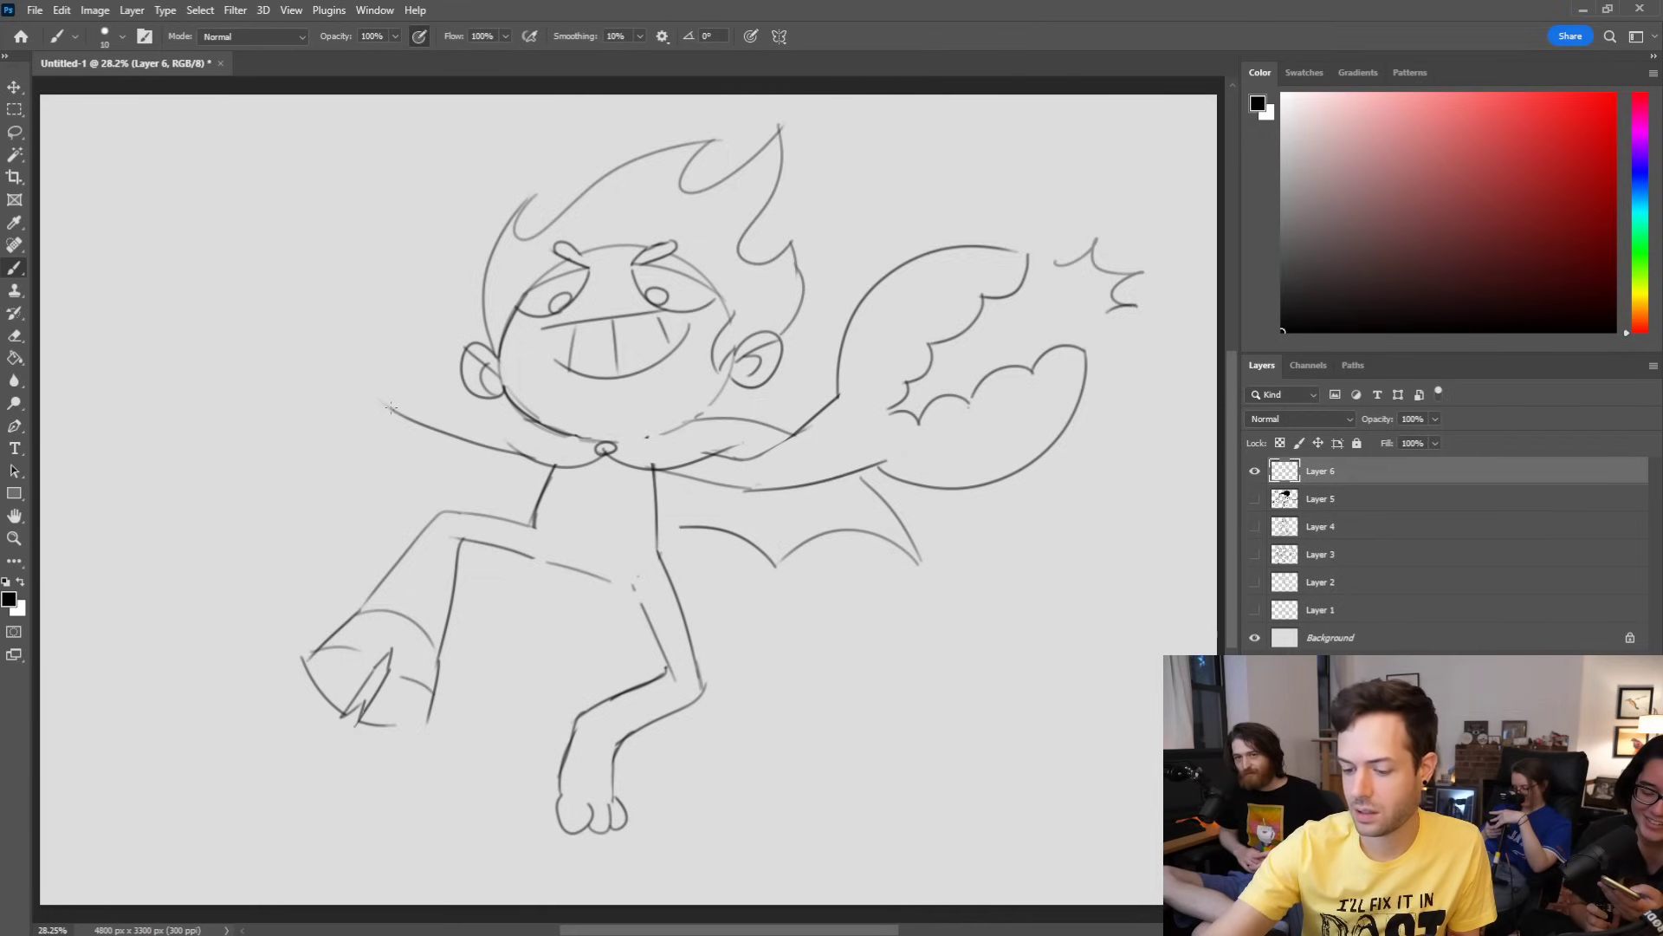
drag(383, 403, 364, 336)
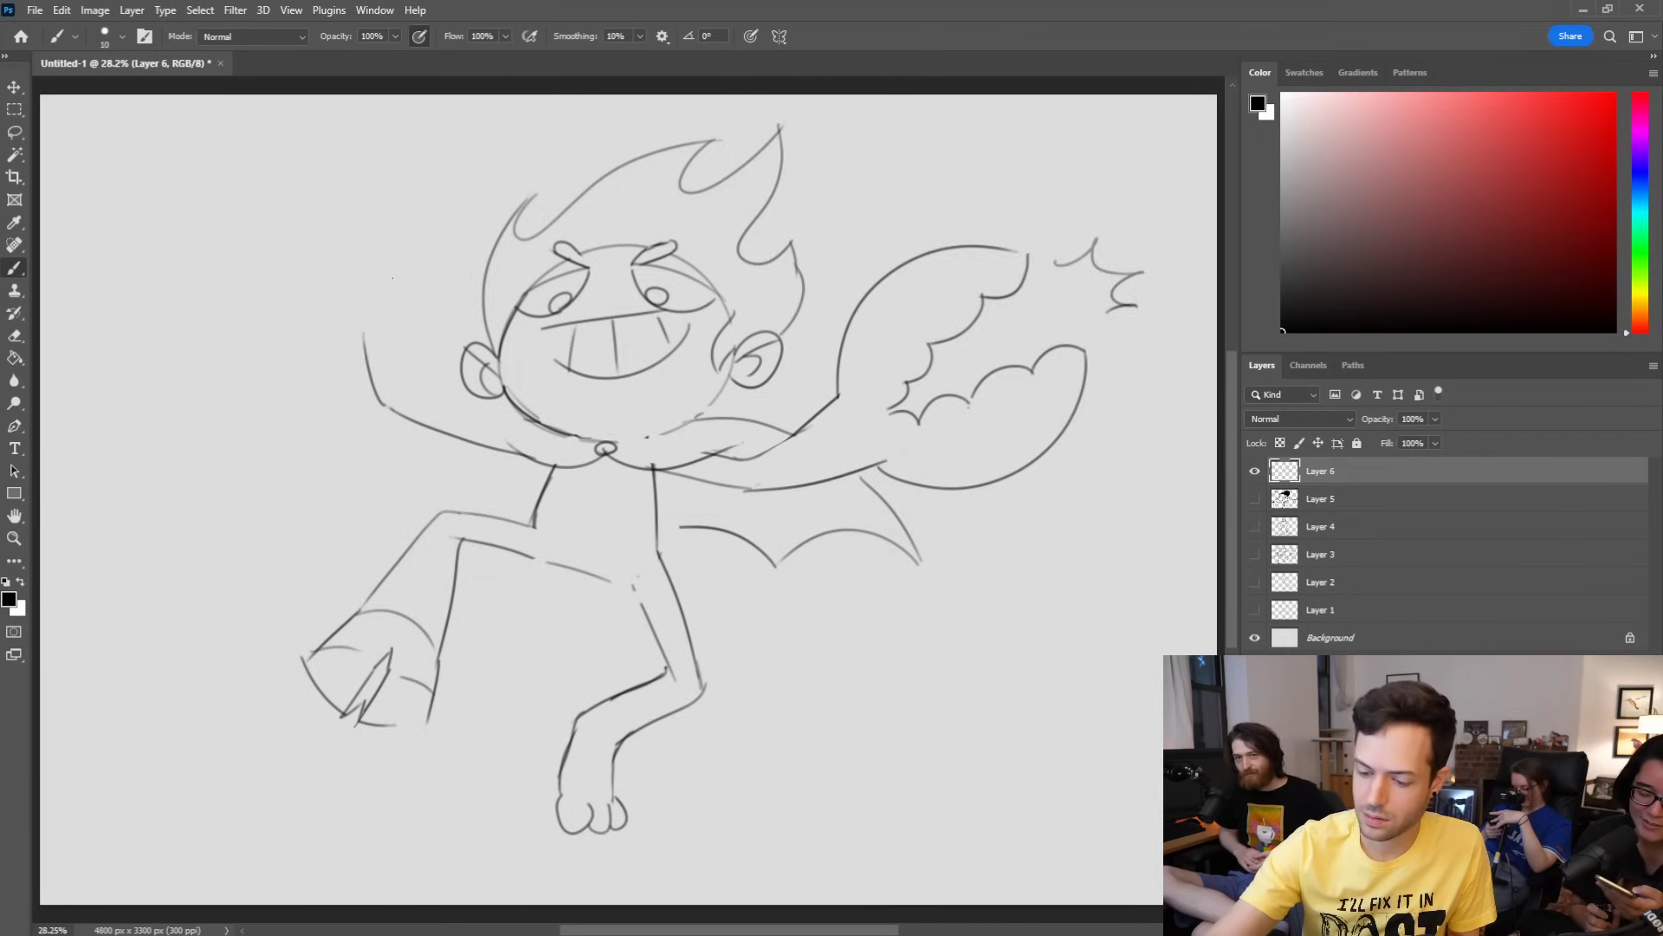
key(ctrl+z)
drag(400, 416, 359, 358)
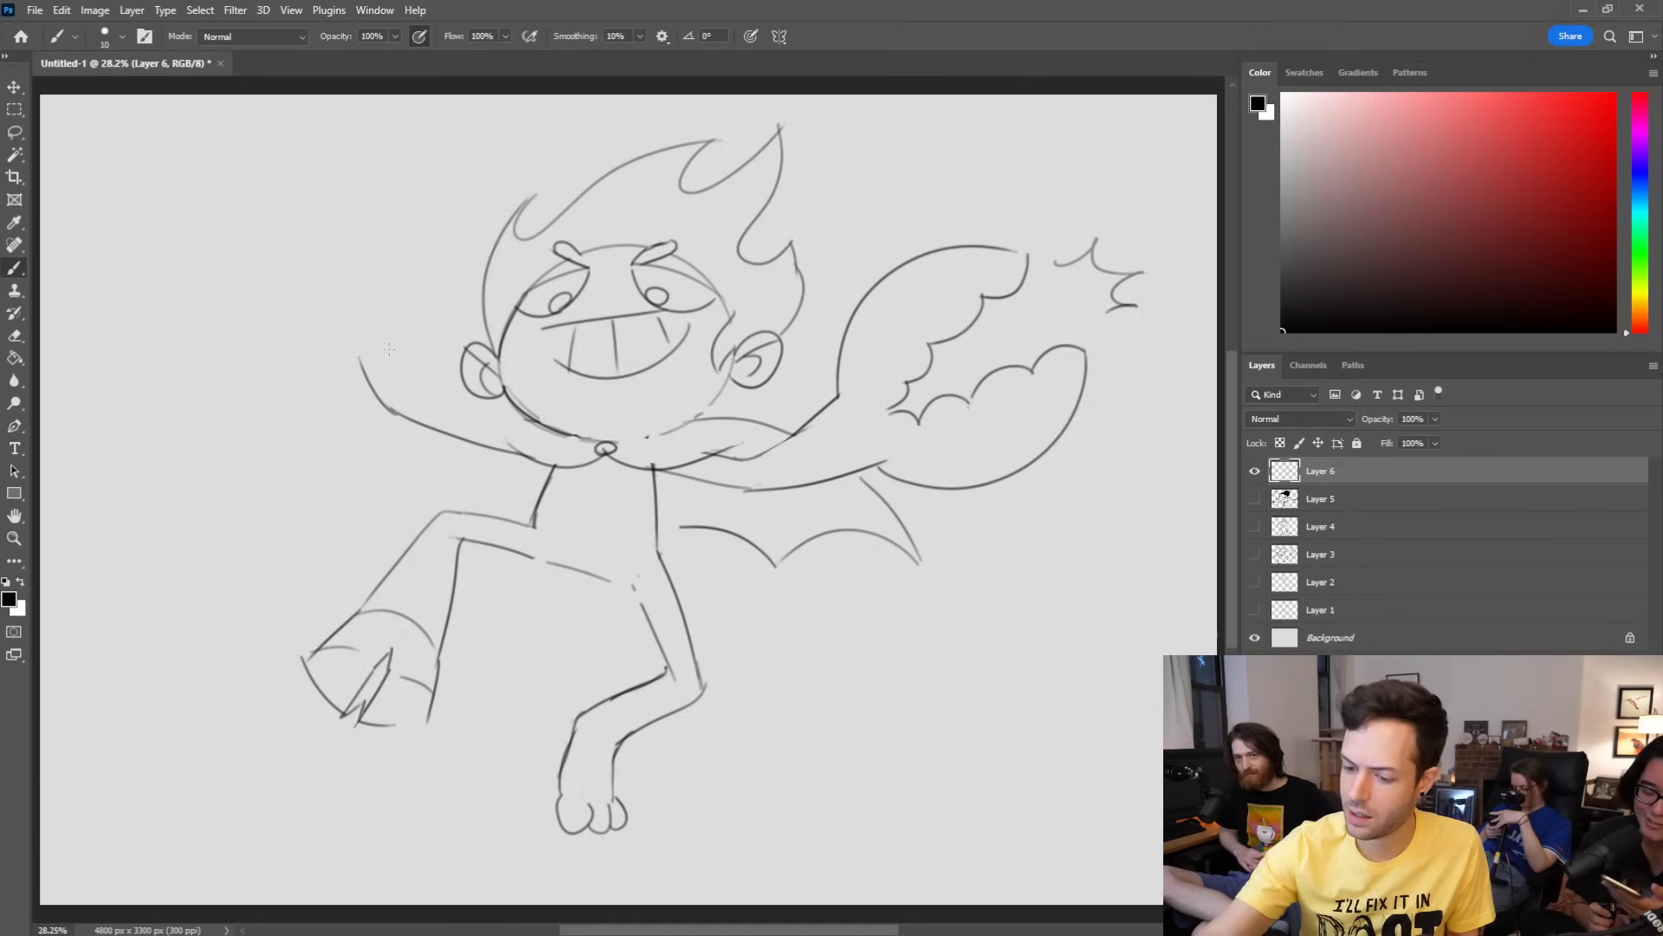
Step: Rework the raised arm's forearm, drawing its outer edge upward from the elbow and its inner edge down toward the ear
drag(367, 381, 278, 337)
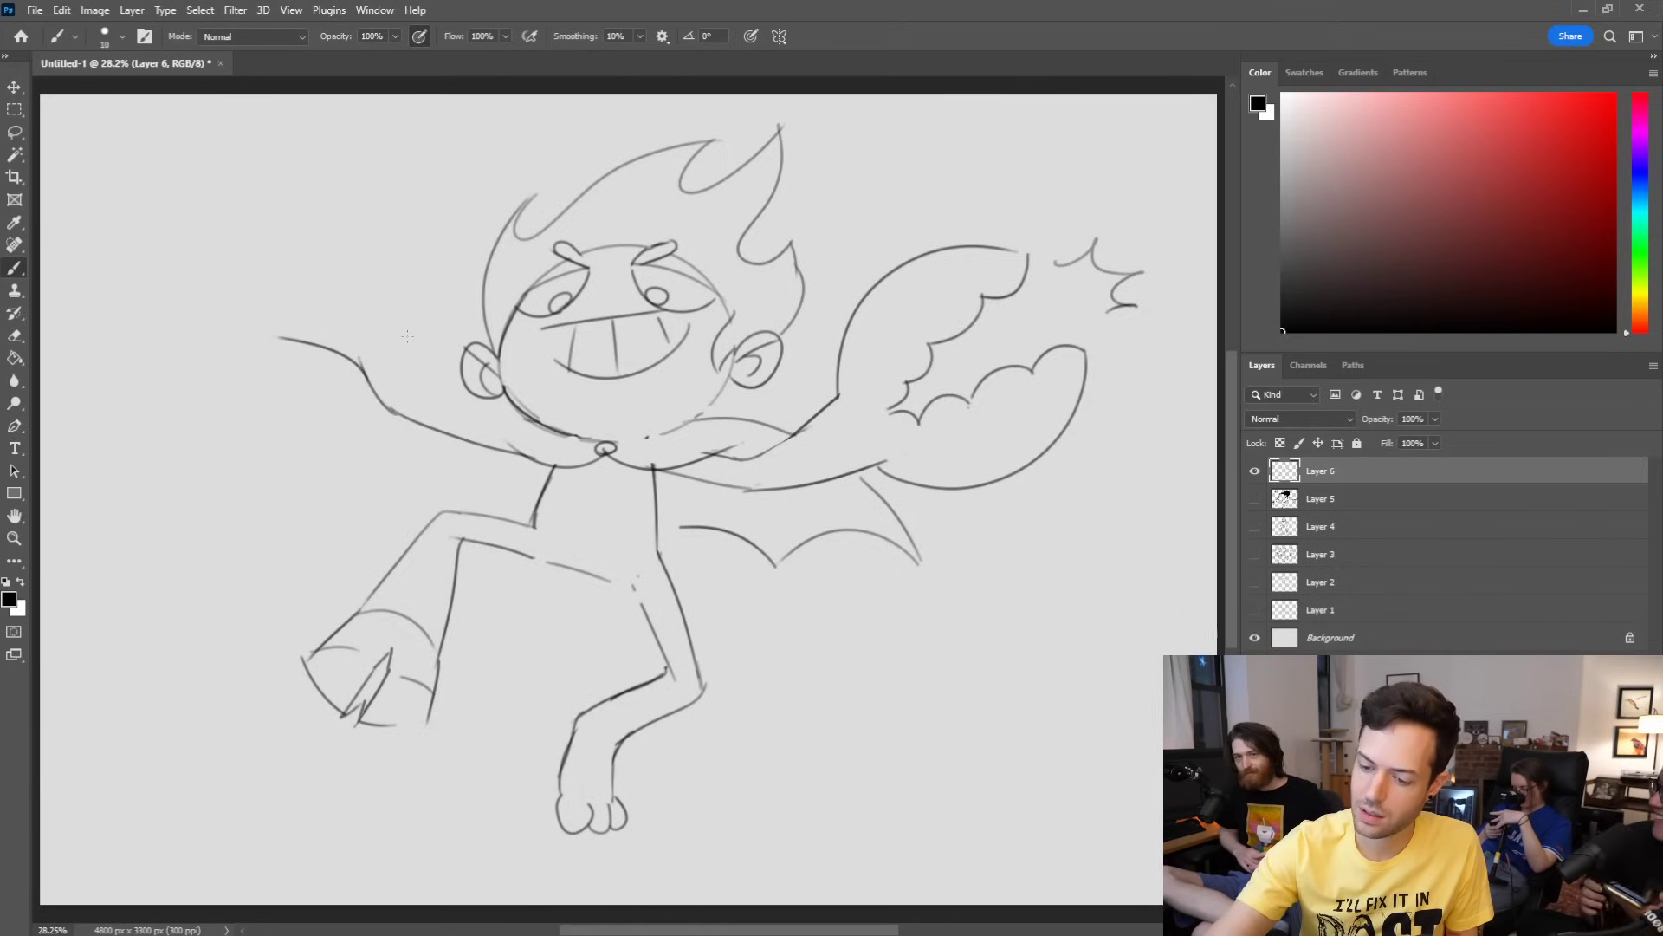
drag(402, 342, 412, 260)
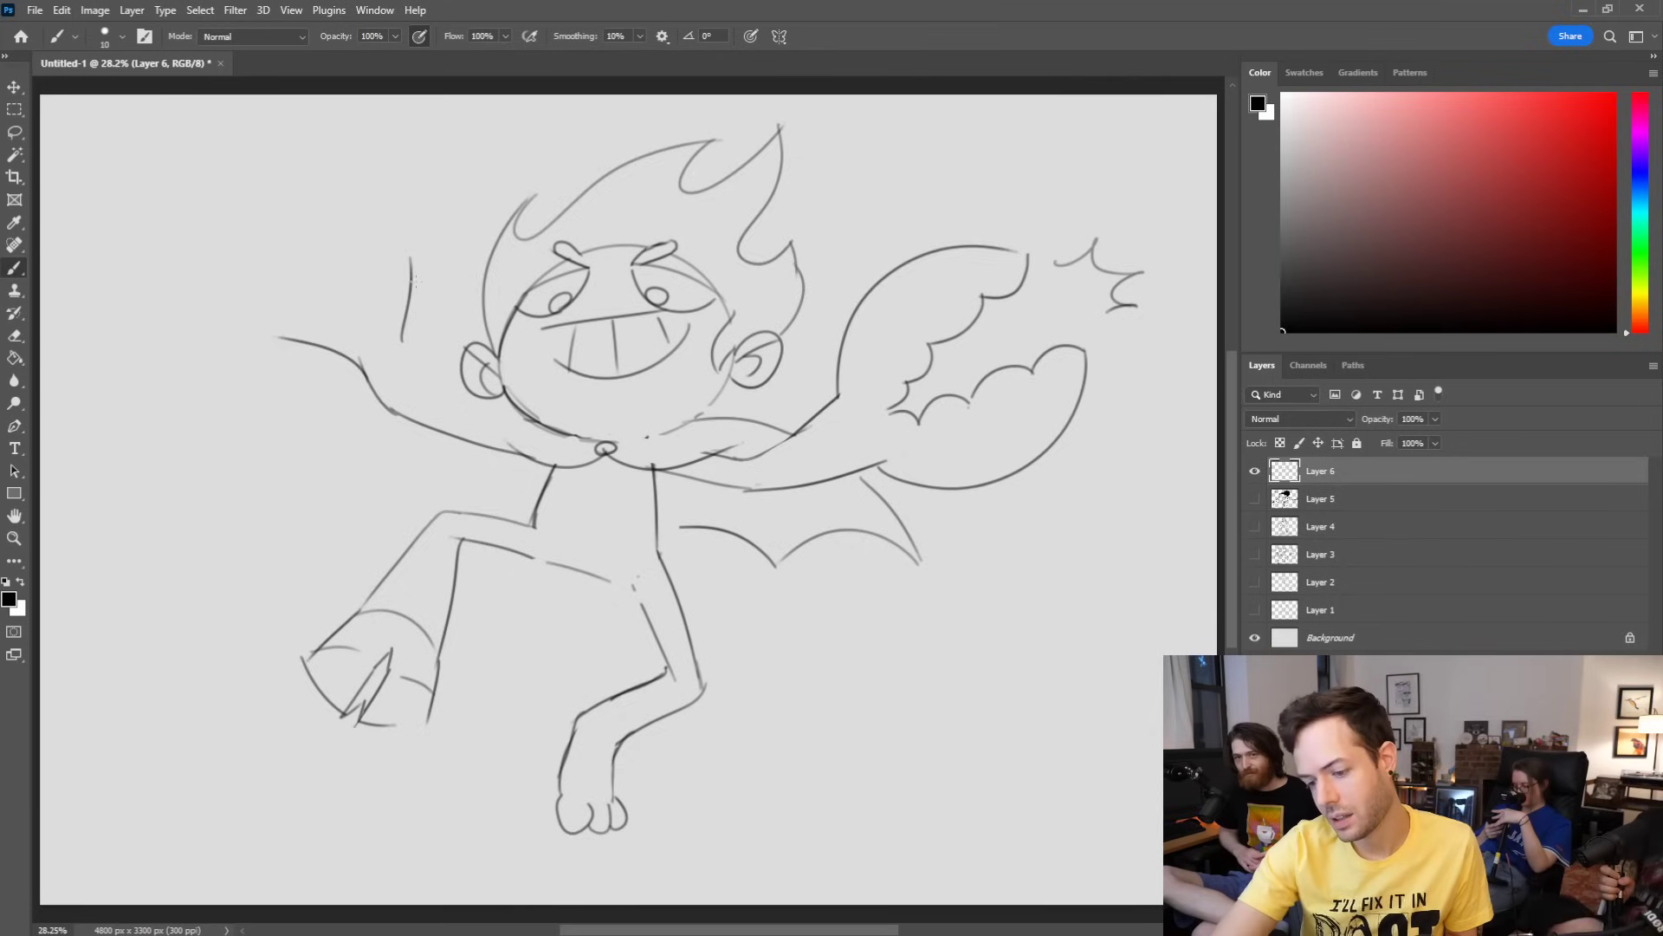
key(ctrl+z)
key(ctrl+z)
key(ctrl+shift+z)
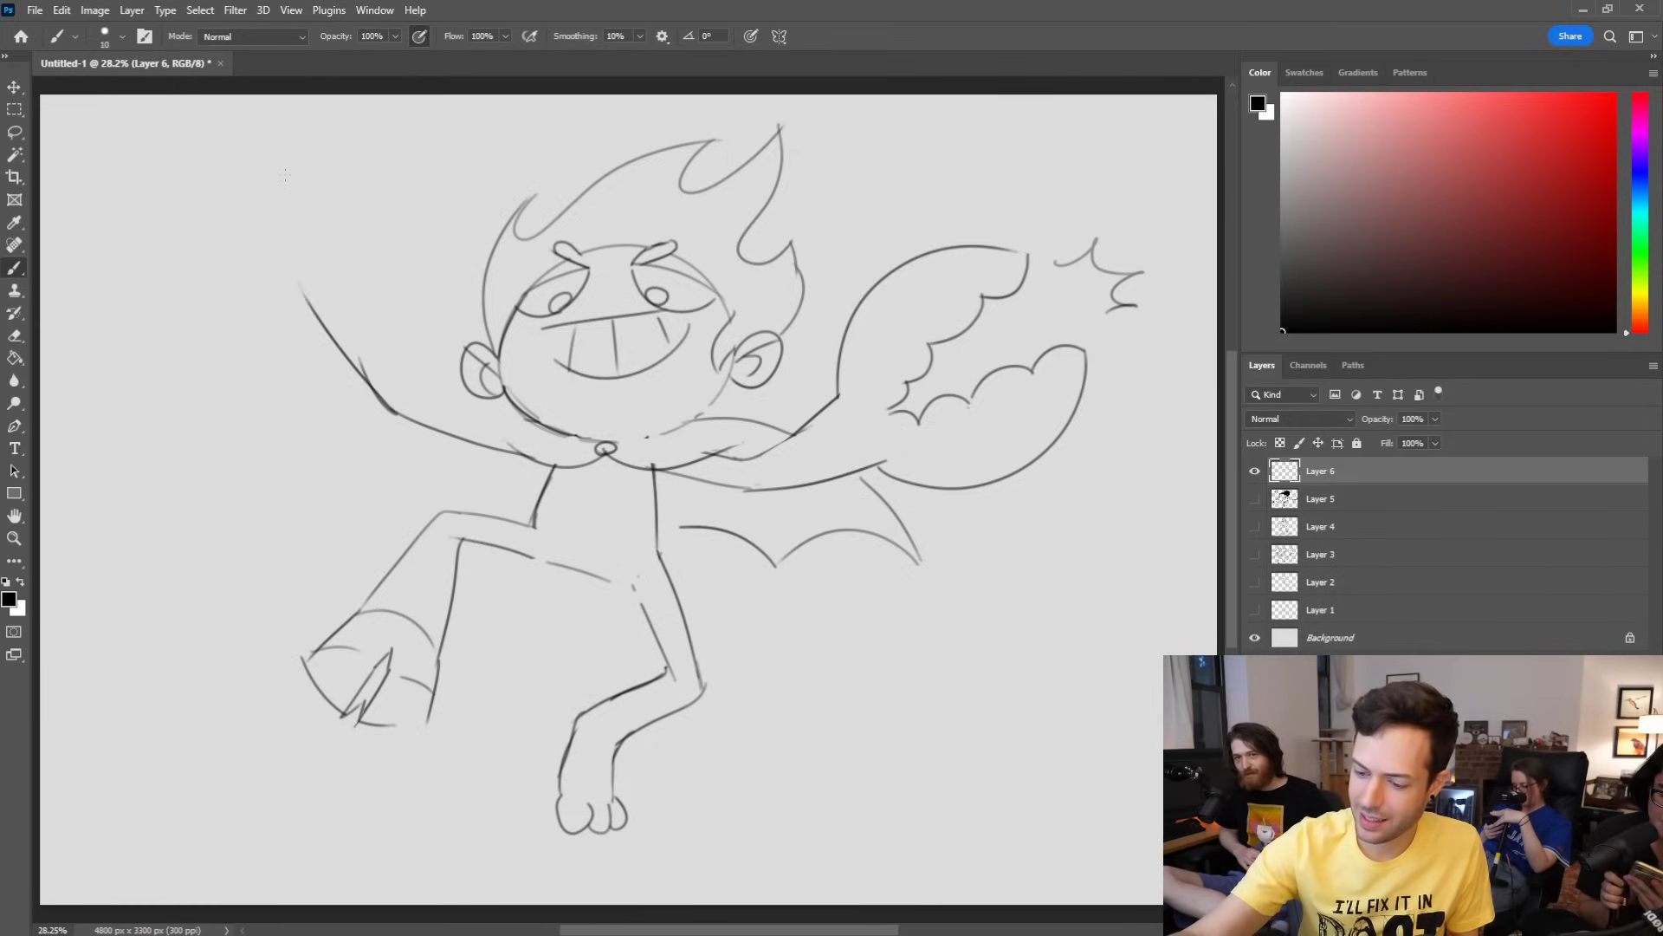
key(e)
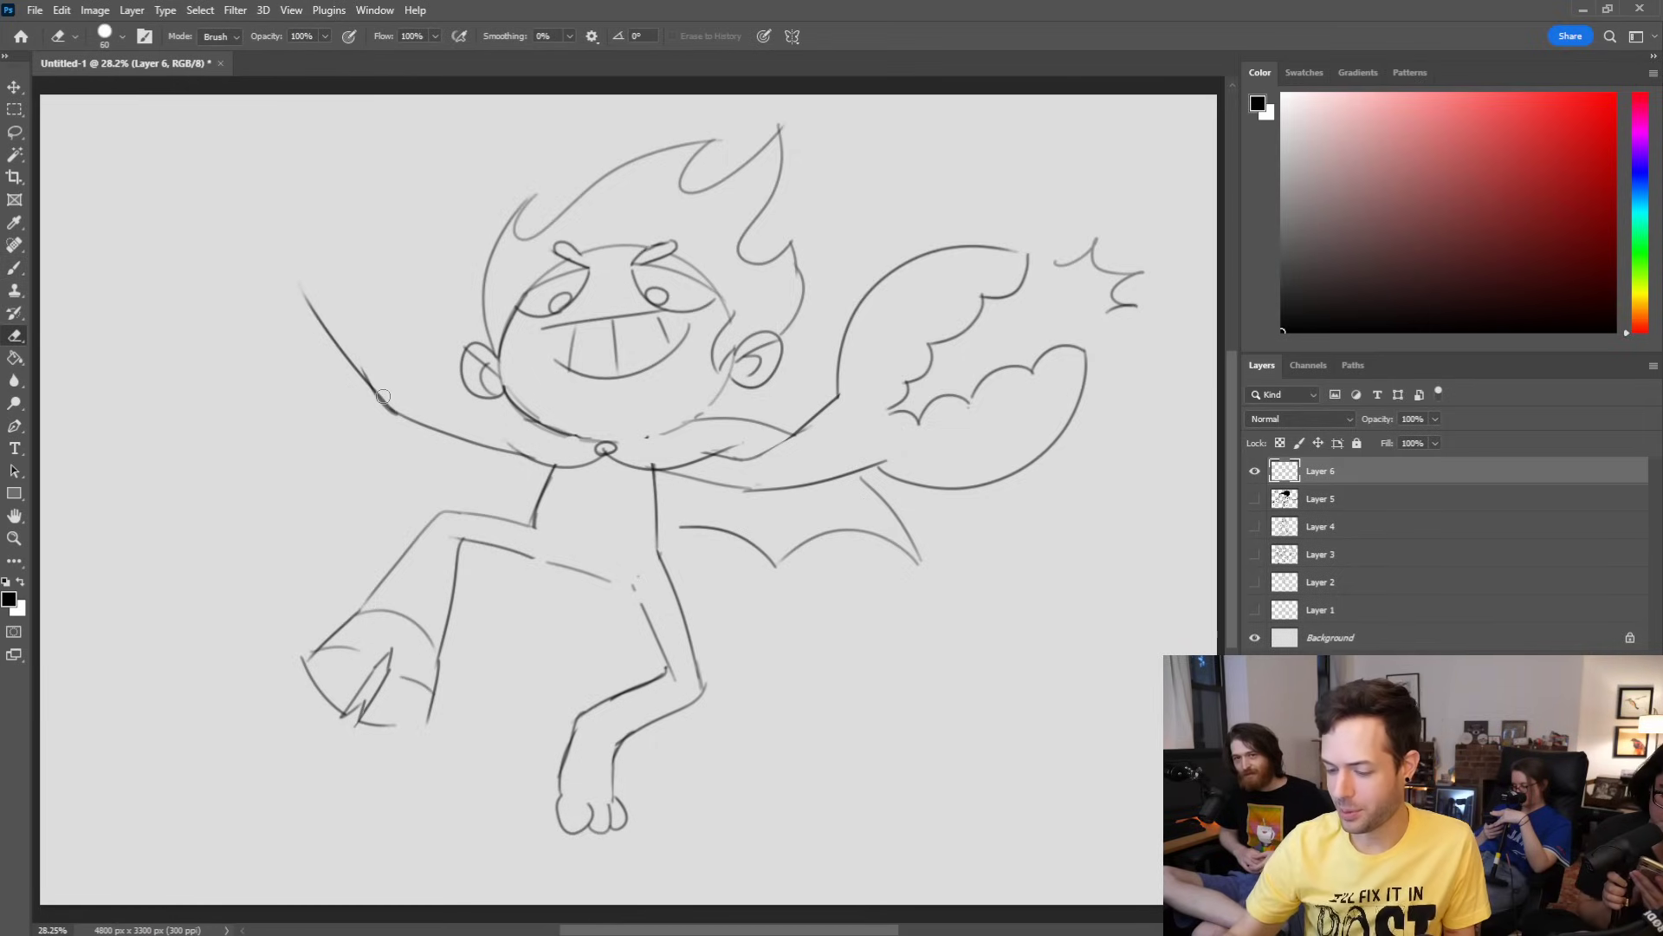
mouse_move(301, 283)
mouse_down()
mouse_move(400, 411)
mouse_move(357, 393)
mouse_move(280, 305)
mouse_up()
key(b)
mouse_move(378, 207)
mouse_down()
mouse_move(438, 368)
mouse_move(431, 354)
mouse_move(475, 394)
mouse_up()
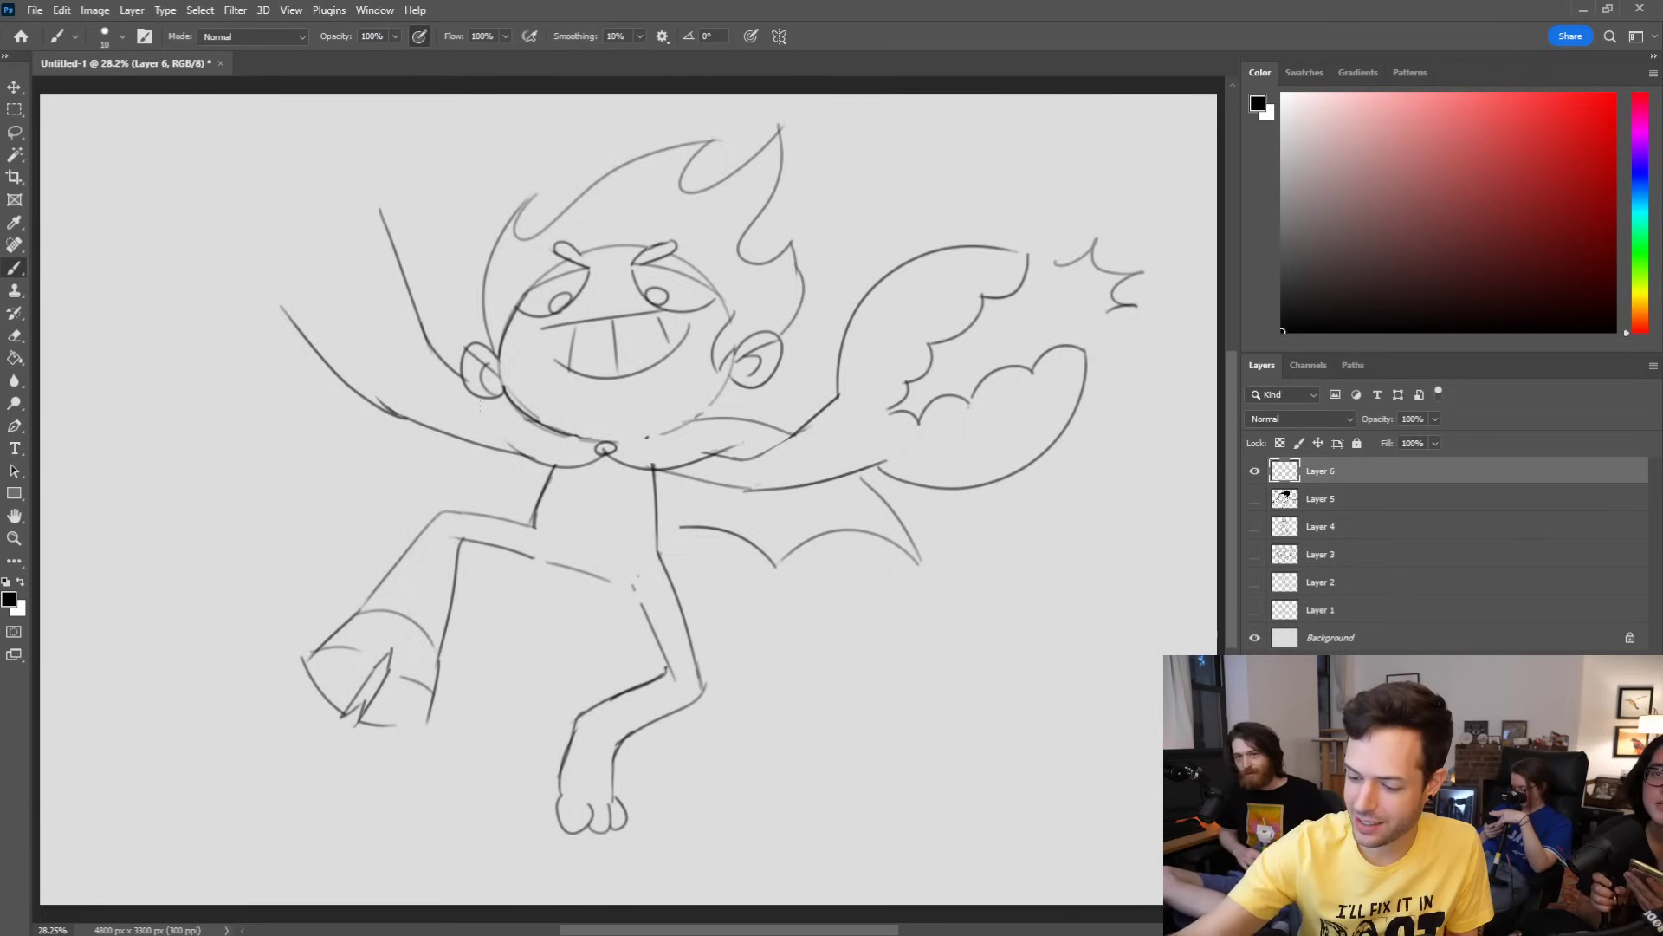
Step: Draw a large clenched fist with fingers and thumb on the raised arm and add the cape's line over that shoulder
mouse_move(286, 312)
mouse_down()
mouse_move(229, 241)
mouse_move(271, 184)
mouse_move(298, 253)
mouse_move(253, 251)
mouse_up()
mouse_move(259, 187)
mouse_down()
mouse_move(322, 168)
mouse_move(316, 238)
mouse_up()
mouse_move(308, 151)
mouse_down()
mouse_move(358, 146)
mouse_move(368, 205)
mouse_move(374, 179)
mouse_move(333, 205)
mouse_move(371, 229)
mouse_move(360, 200)
mouse_move(371, 187)
mouse_move(386, 202)
mouse_move(383, 248)
mouse_move(354, 267)
mouse_up()
key(e)
key(b)
key(e)
drag(387, 201, 381, 211)
key(b)
drag(492, 417, 532, 458)
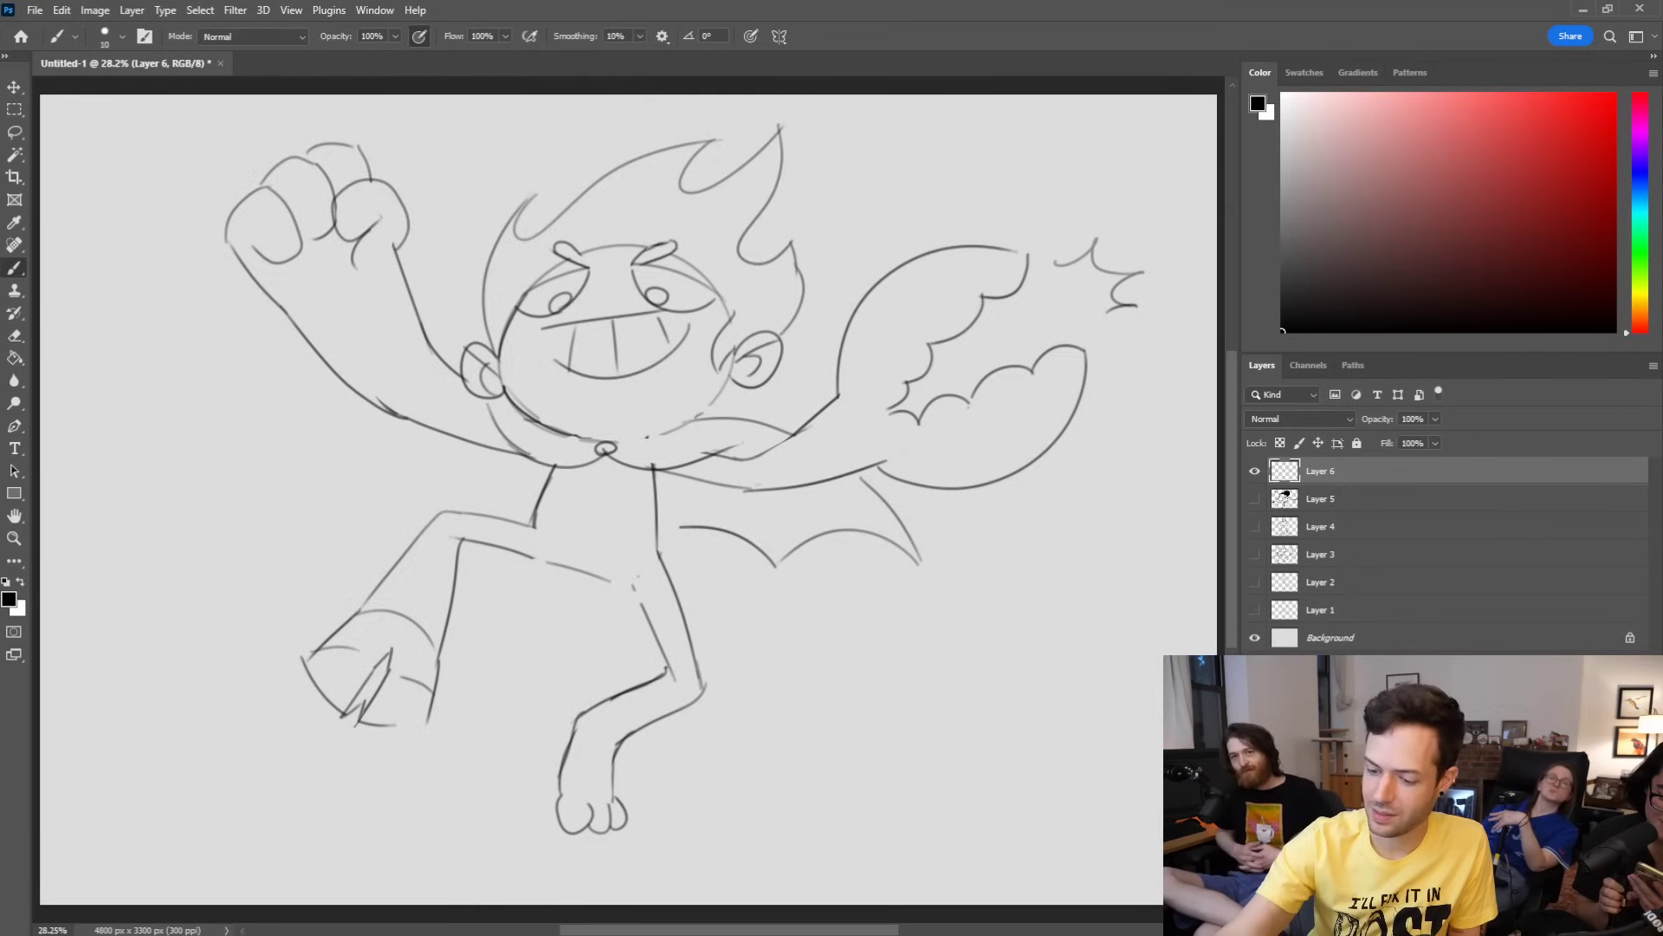
Step: Draw the cape's scalloped edge beneath the raised arm and sketch a curved waistline across the hips
drag(366, 390, 314, 457)
mouse_move(297, 470)
mouse_down()
mouse_move(354, 446)
mouse_move(407, 485)
mouse_move(505, 501)
mouse_up()
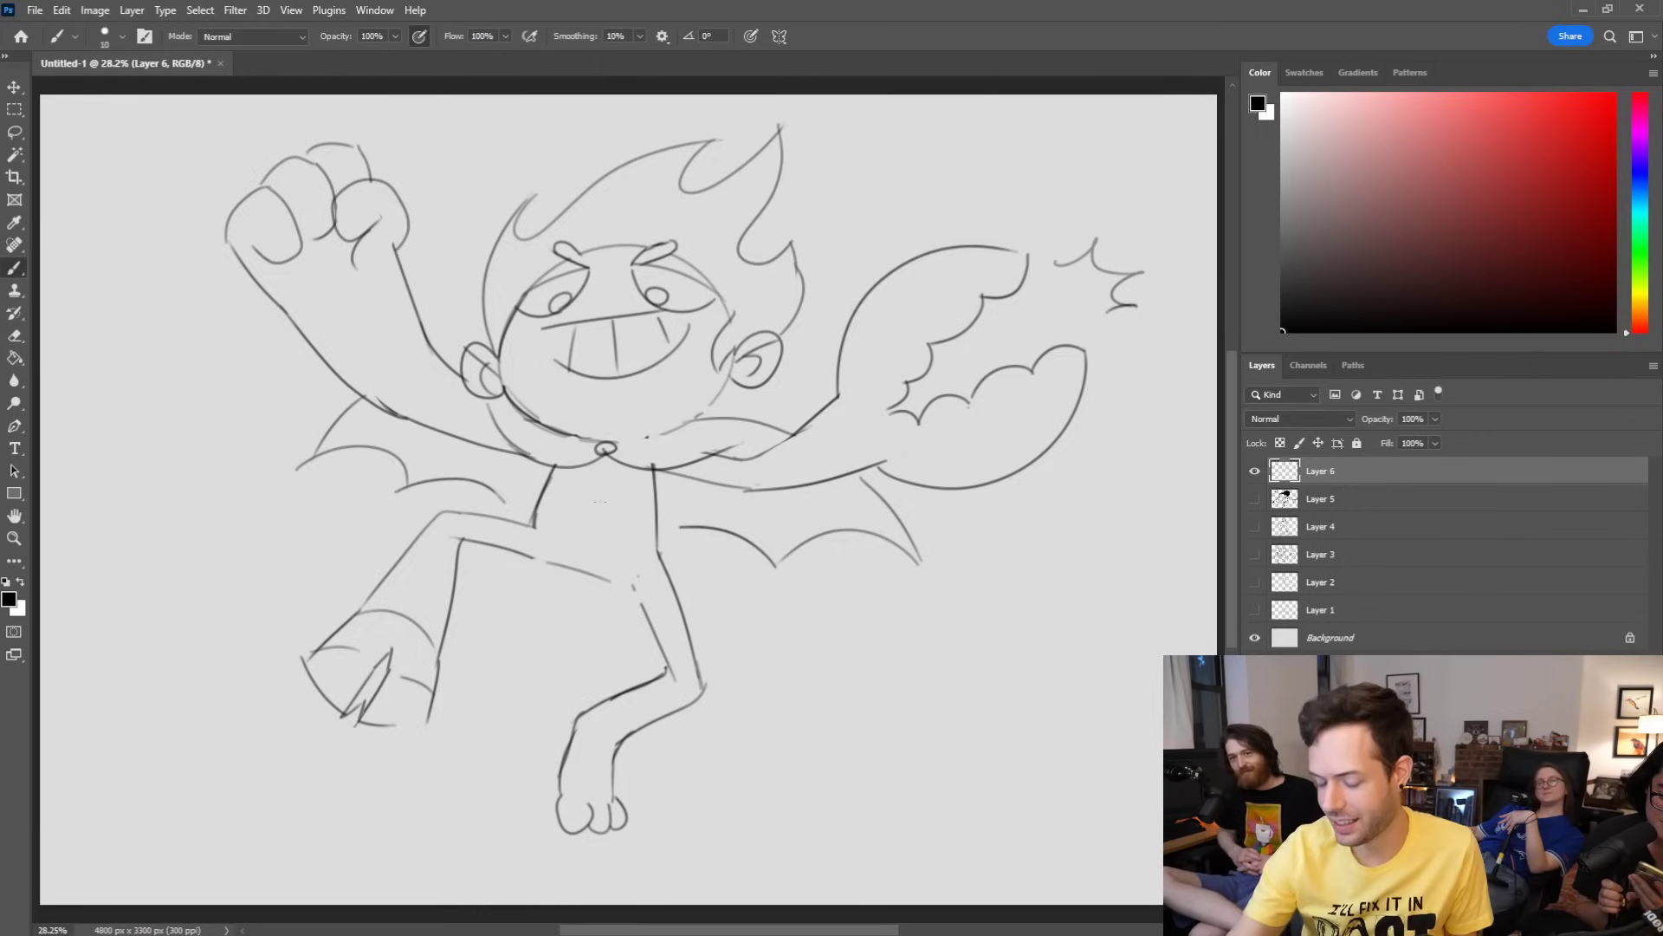
drag(529, 523, 658, 553)
key(ctrl+z)
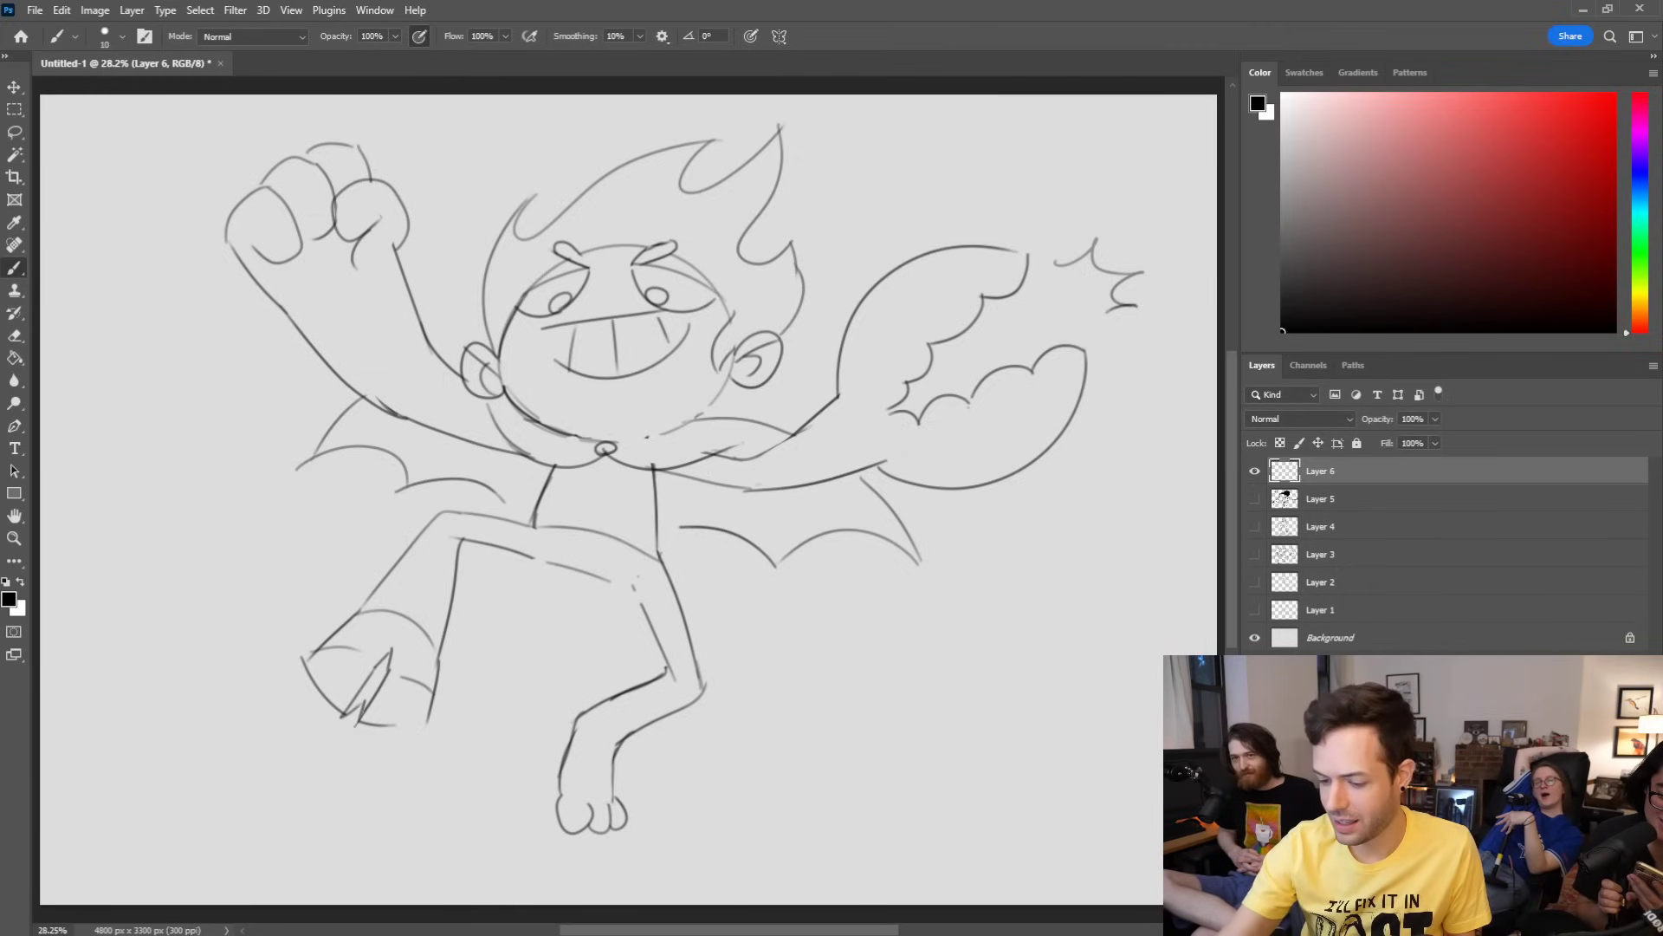
Step: Add hem lines across both upper arms and both thighs, and erase the waistline across the hips
drag(491, 518, 505, 549)
drag(646, 612, 682, 621)
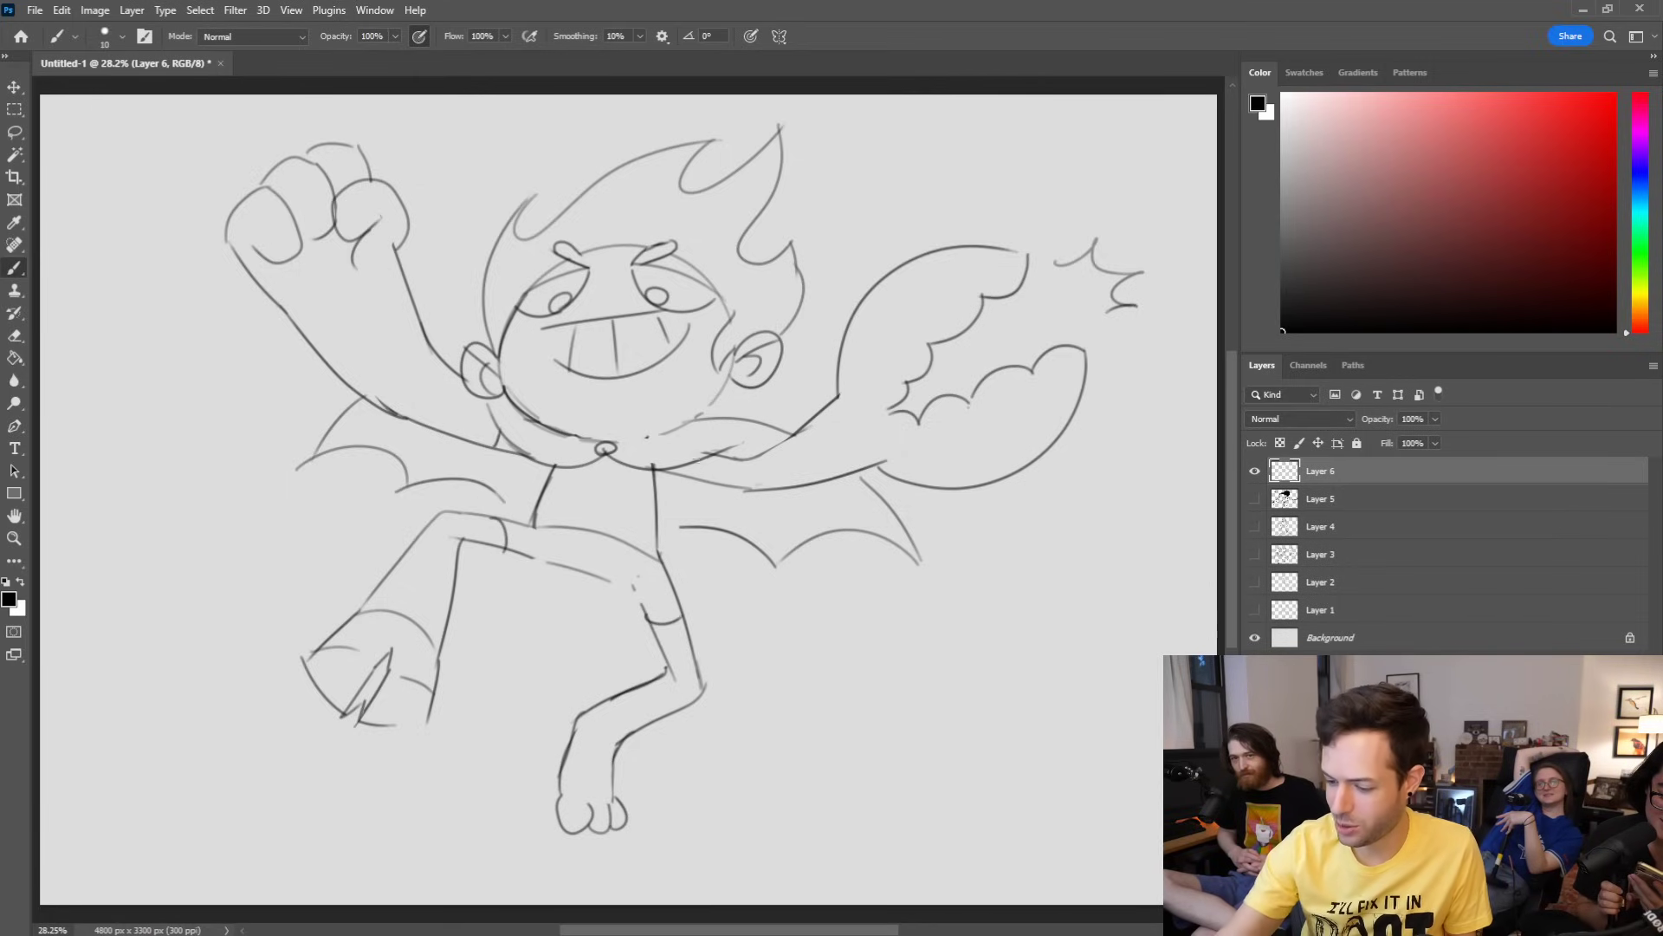
key(e)
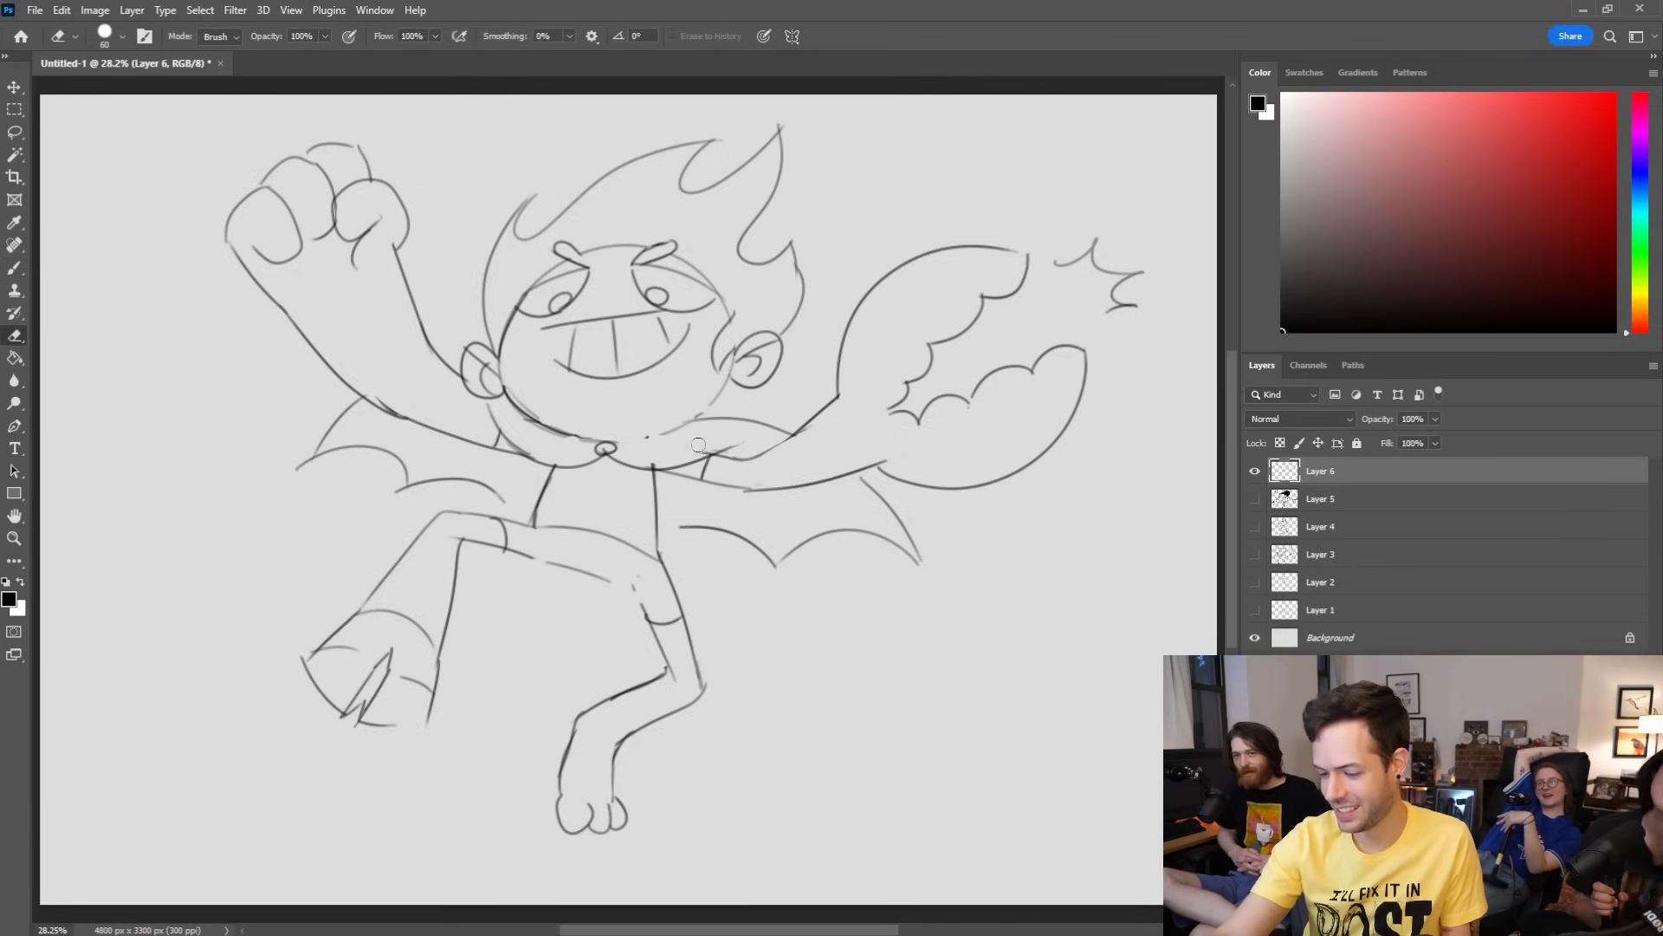
mouse_move(540, 532)
mouse_down()
mouse_move(655, 554)
mouse_move(649, 621)
mouse_up()
key(b)
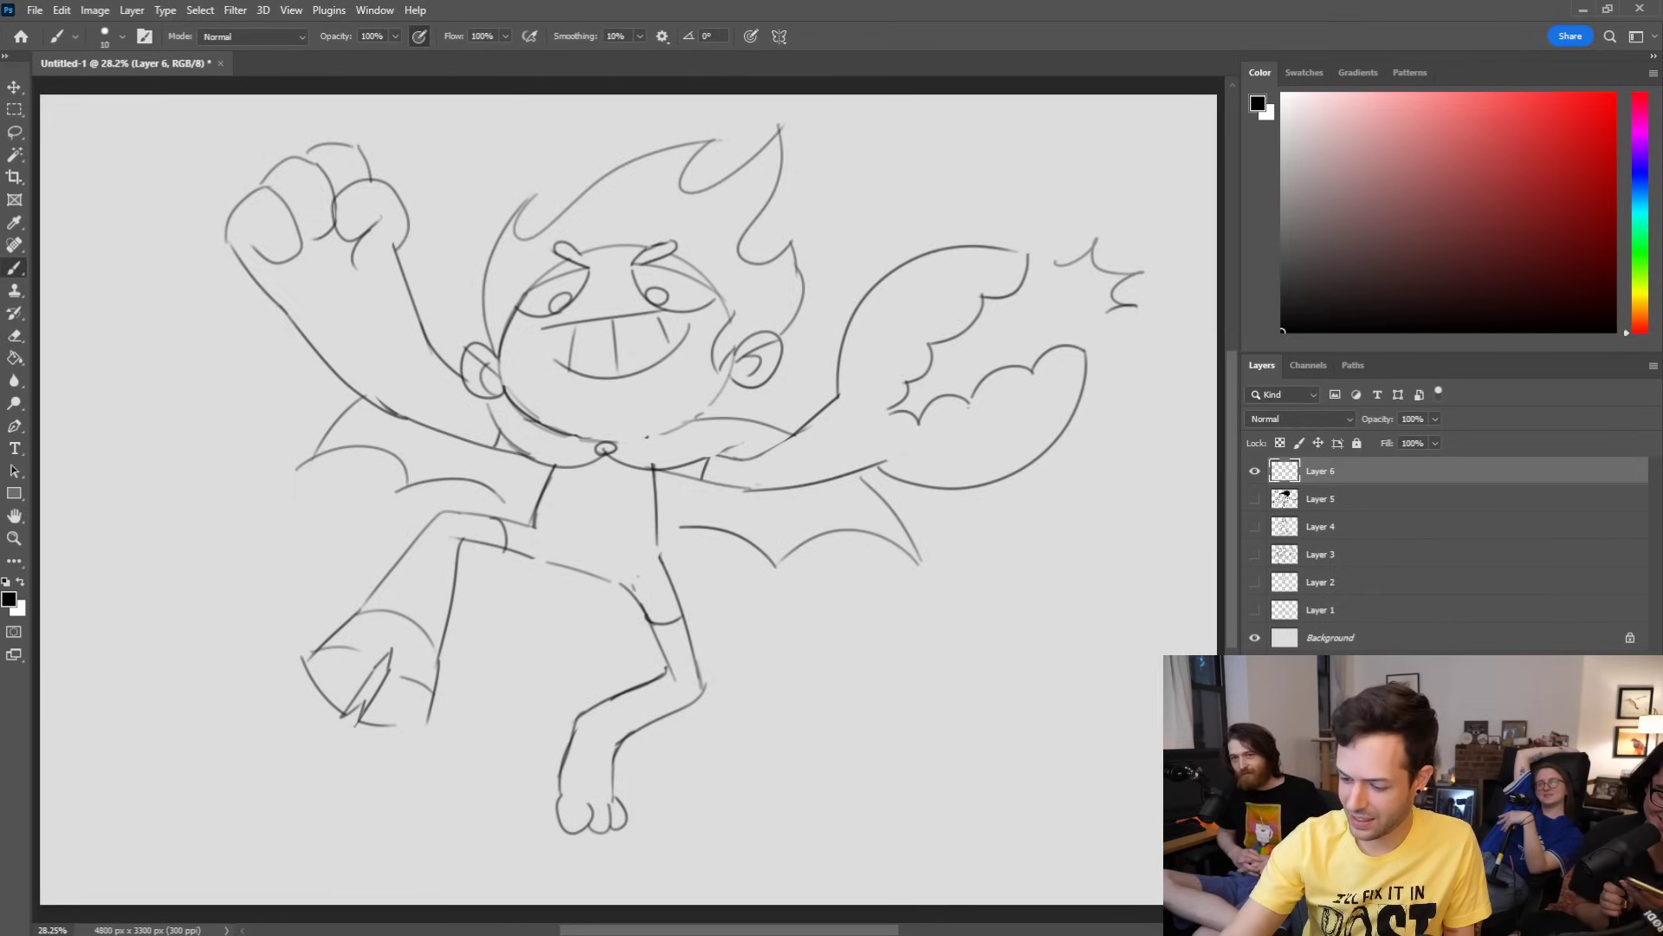
key(e)
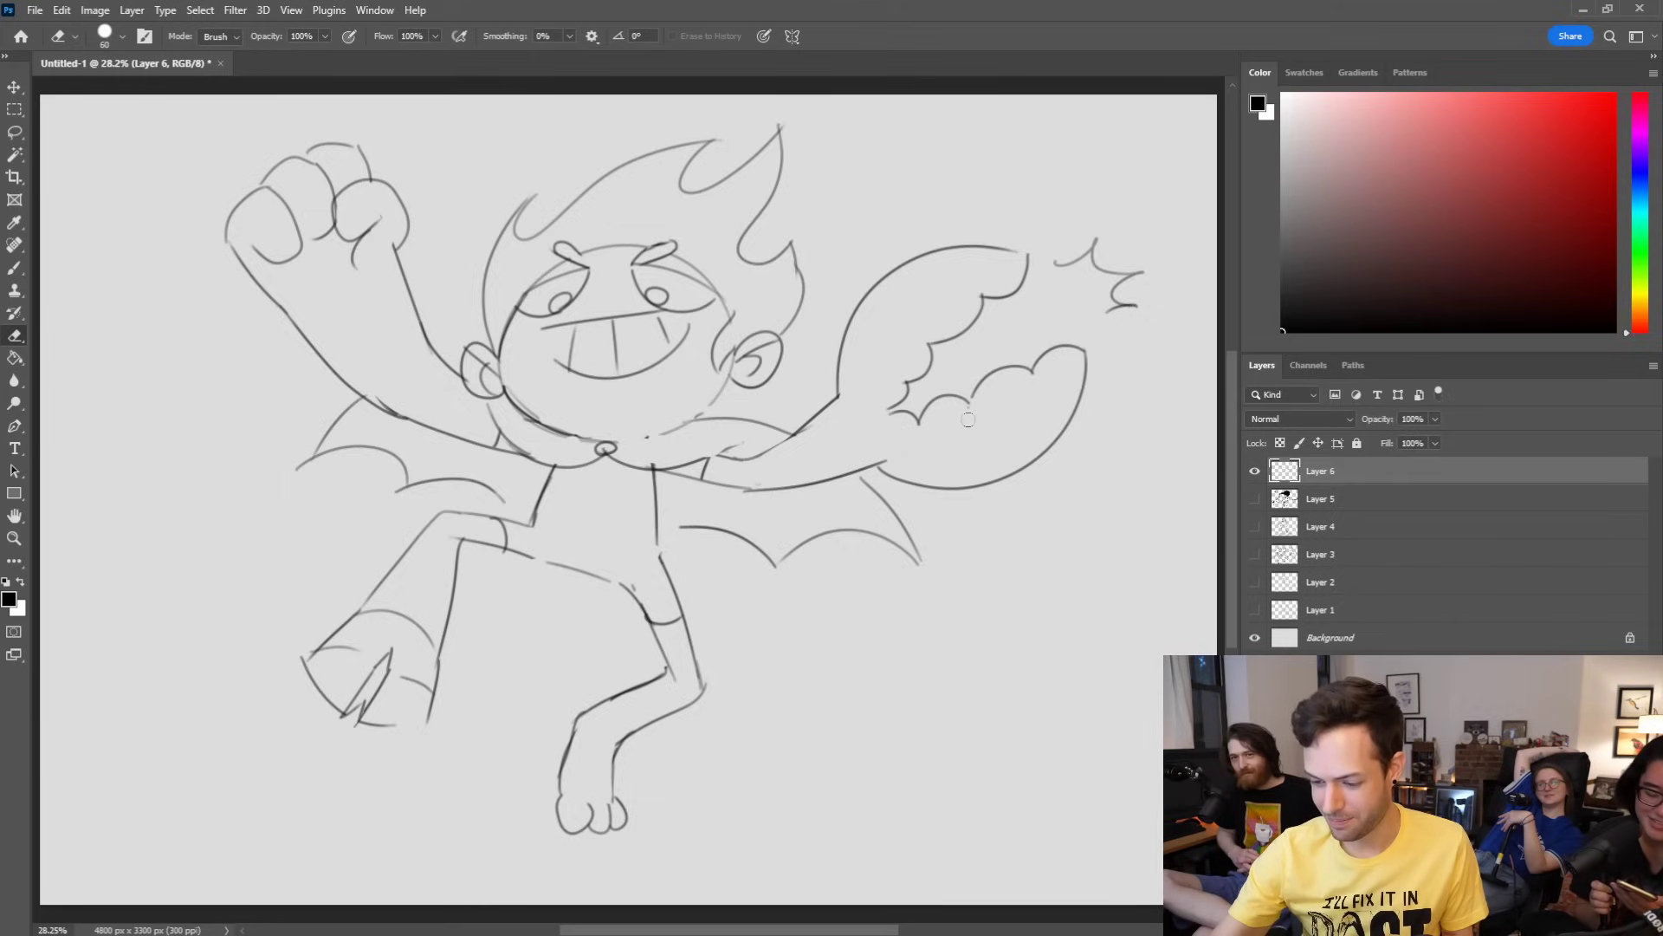
Step: Reposition the whole character sketch toward the left side of the canvas, leaving open space beyond the claw
key(v)
drag(1034, 500, 1074, 521)
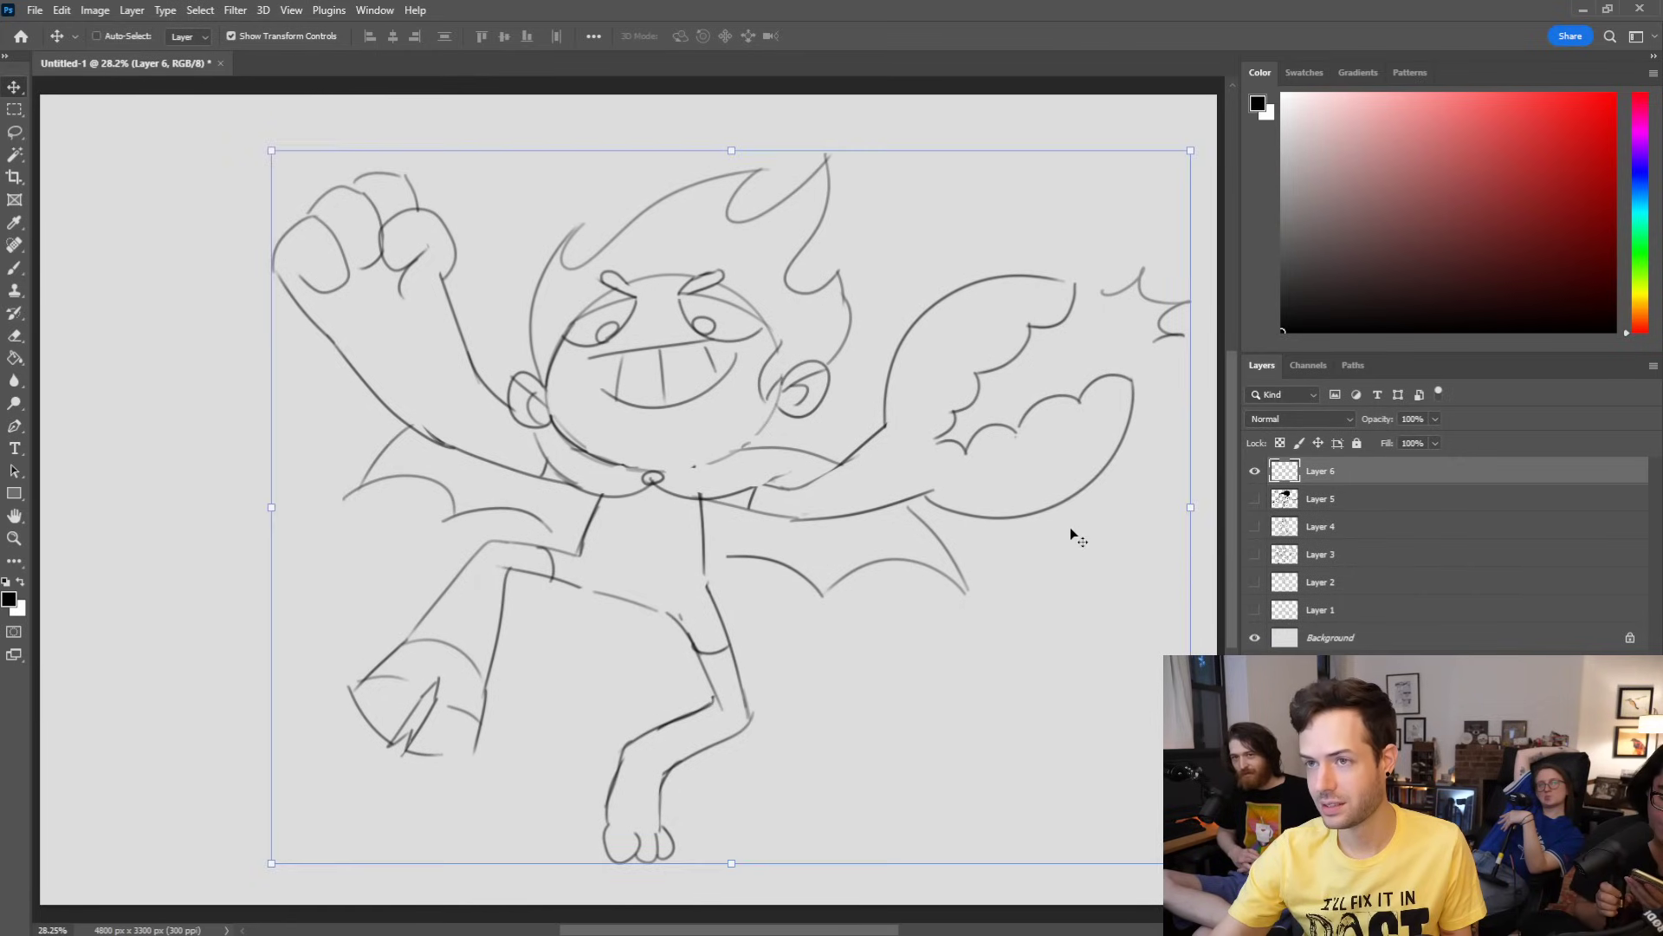
key(b)
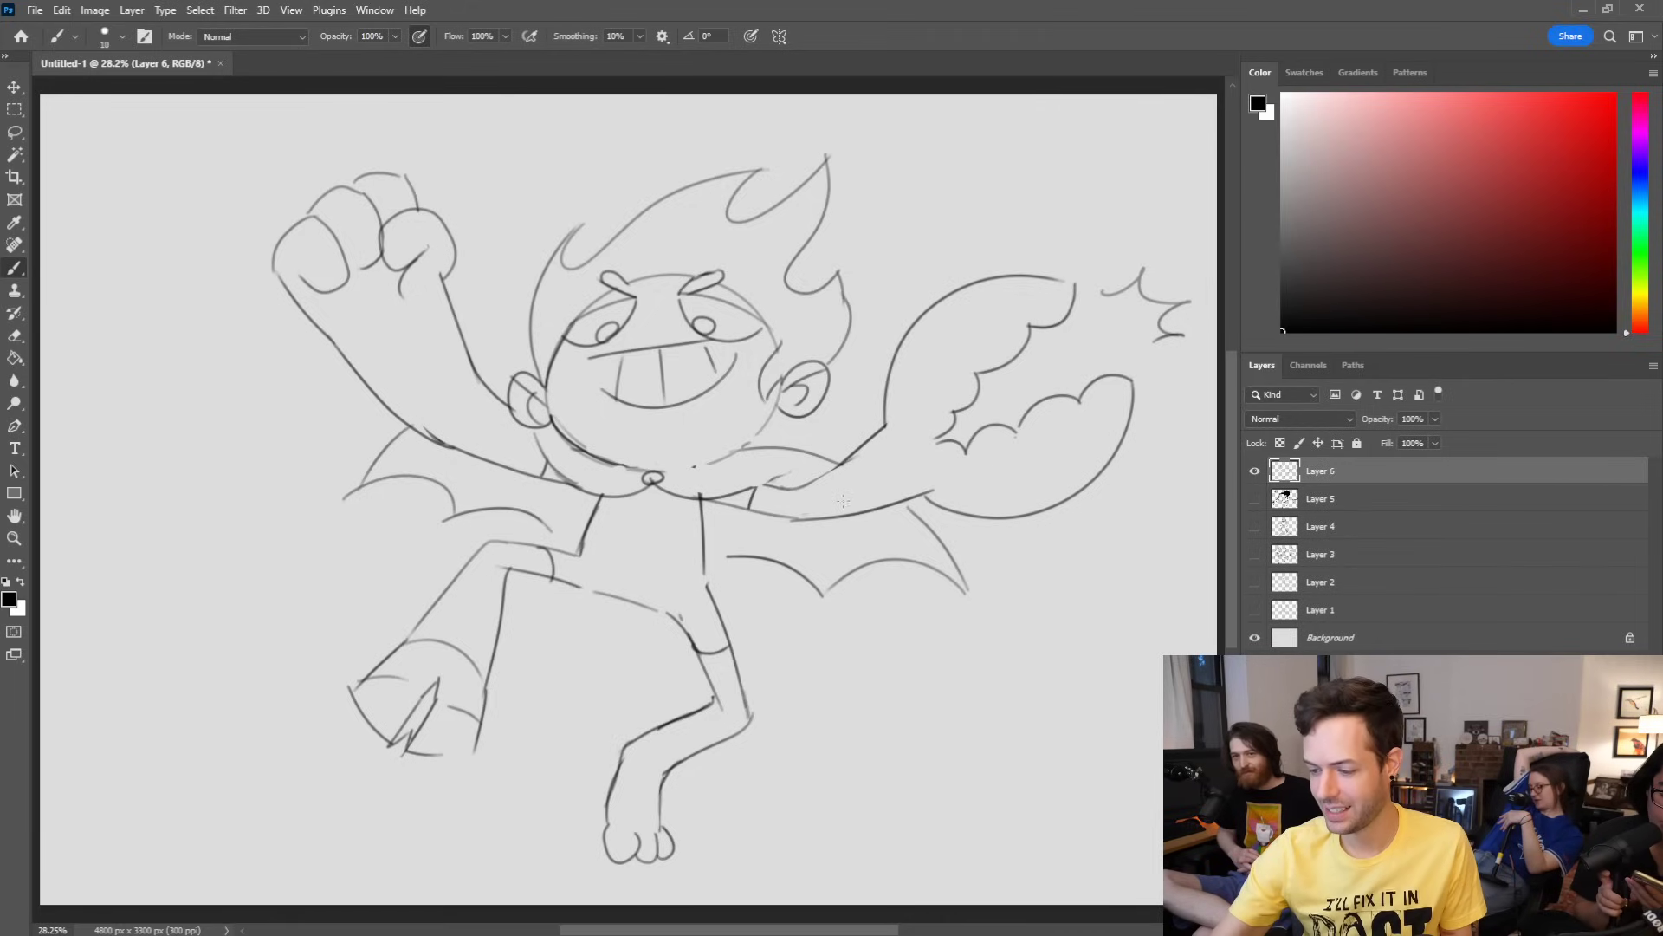
key(v)
mouse_move(944, 508)
mouse_down()
mouse_move(752, 516)
mouse_move(783, 505)
mouse_up()
key(b)
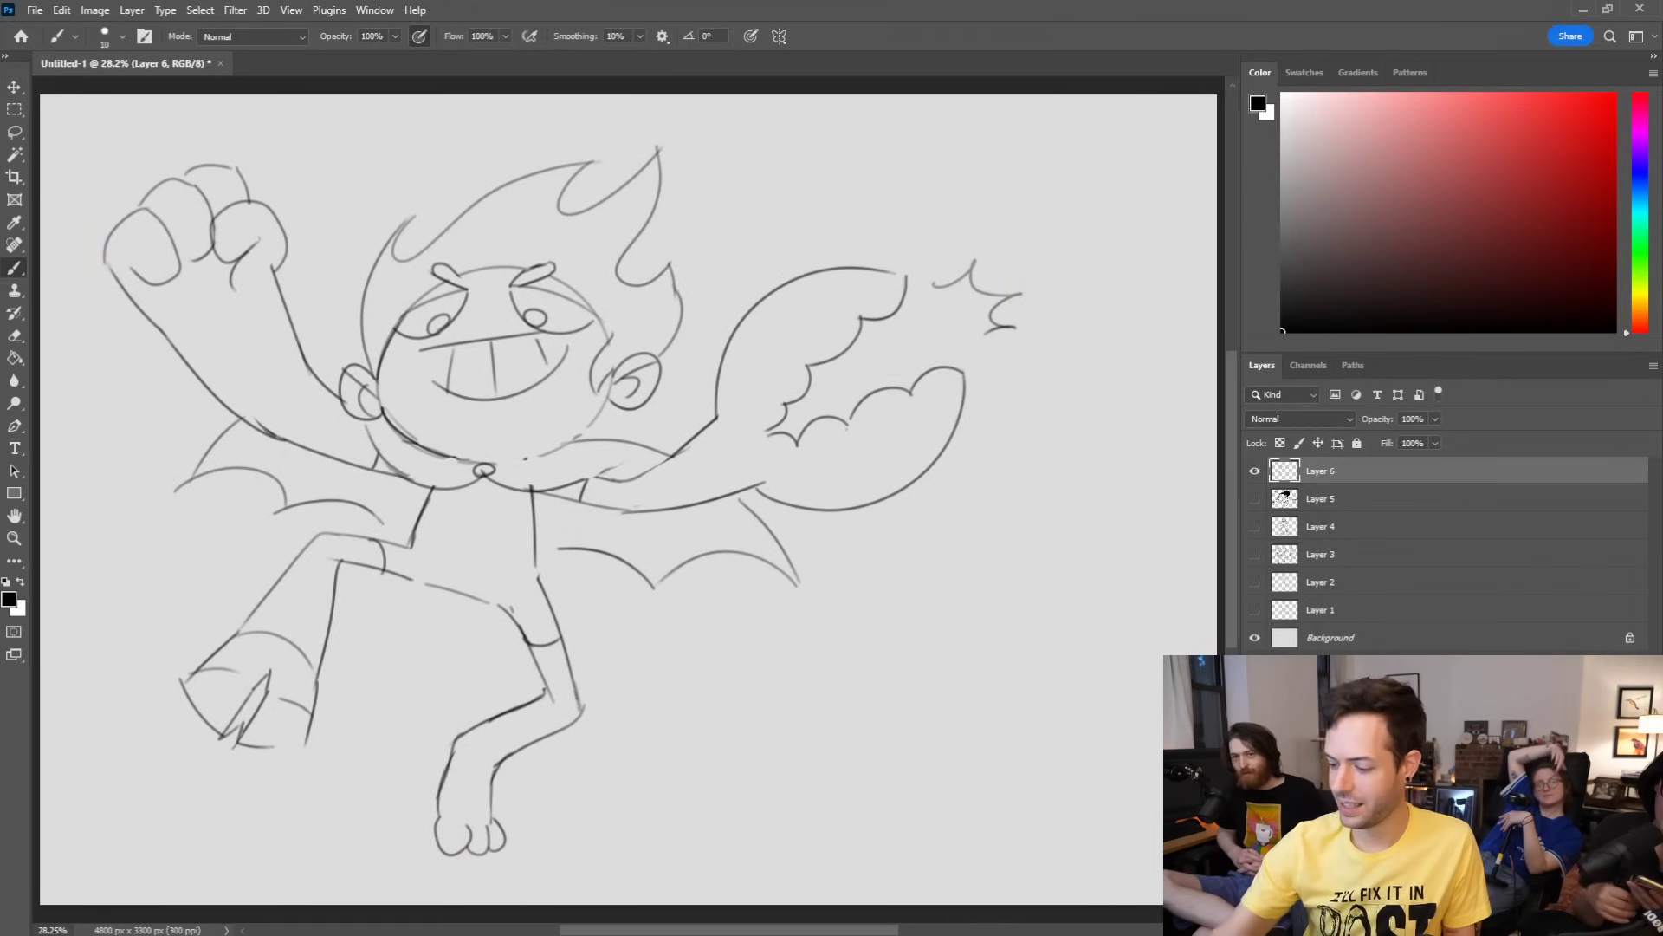
Step: Sketch a wide rounded head for a second character in the empty space below the crab claw
mouse_move(915, 808)
mouse_down()
mouse_move(818, 772)
mouse_move(1090, 693)
mouse_move(1036, 801)
mouse_move(837, 811)
mouse_move(1076, 650)
mouse_move(1000, 823)
mouse_move(876, 839)
mouse_move(1084, 667)
mouse_move(988, 842)
mouse_move(938, 830)
mouse_move(962, 625)
mouse_move(1015, 637)
mouse_up()
key(ctrl+z)
key(ctrl+z)
key(ctrl+z)
key(ctrl+z)
mouse_move(1074, 685)
mouse_down()
mouse_move(1055, 778)
mouse_move(998, 818)
mouse_up()
key(ctrl+z)
mouse_move(1059, 672)
mouse_down()
mouse_move(1022, 823)
mouse_move(977, 836)
mouse_up()
Step: Draw two large round glasses lenses with inner rings on the second head and erase the overlapping head outline
mouse_move(902, 771)
mouse_down()
mouse_move(807, 682)
mouse_move(943, 703)
mouse_move(896, 771)
mouse_up()
mouse_move(1052, 769)
mouse_down()
mouse_move(1079, 648)
mouse_move(1083, 757)
mouse_up()
key(ctrl+z)
key(e)
drag(1060, 675, 1088, 747)
key(b)
mouse_move(899, 760)
mouse_down()
mouse_move(841, 683)
mouse_move(889, 673)
mouse_move(927, 706)
mouse_move(909, 759)
mouse_up()
mouse_move(1037, 757)
mouse_down()
mouse_move(967, 713)
mouse_move(1029, 669)
mouse_move(1071, 678)
mouse_move(1089, 711)
mouse_move(1044, 757)
mouse_up()
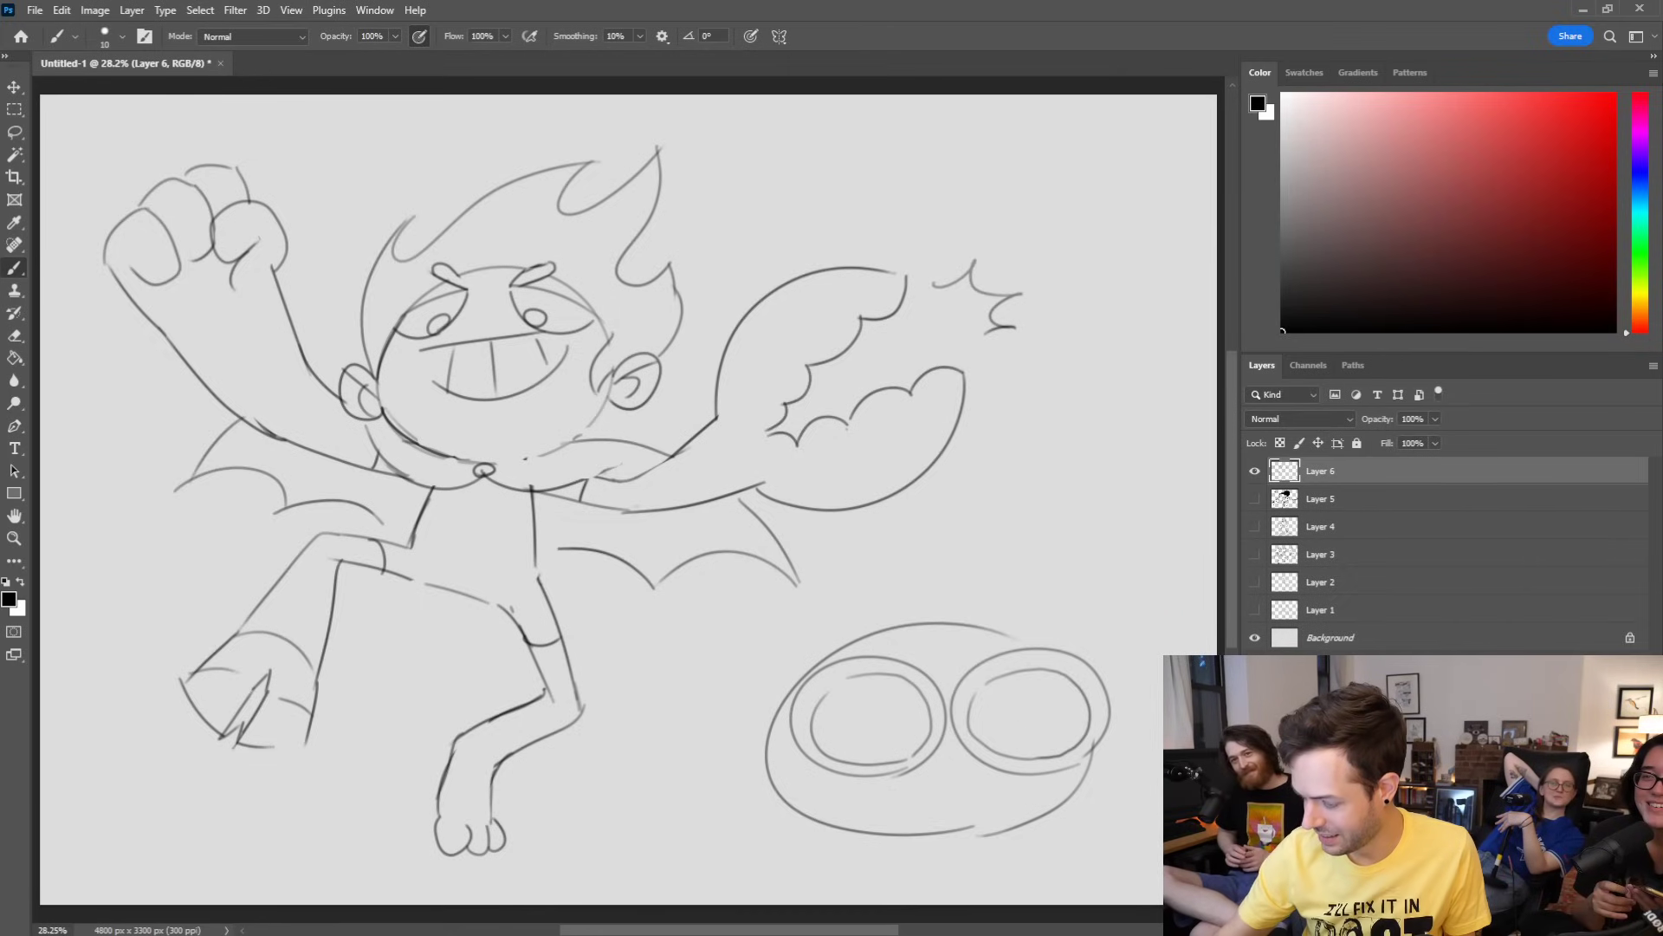
Step: Add an arched open mouth, short eyebrows above the glasses and blush hatching on both cheeks
mouse_move(907, 834)
mouse_down()
mouse_move(937, 802)
mouse_move(992, 828)
mouse_up()
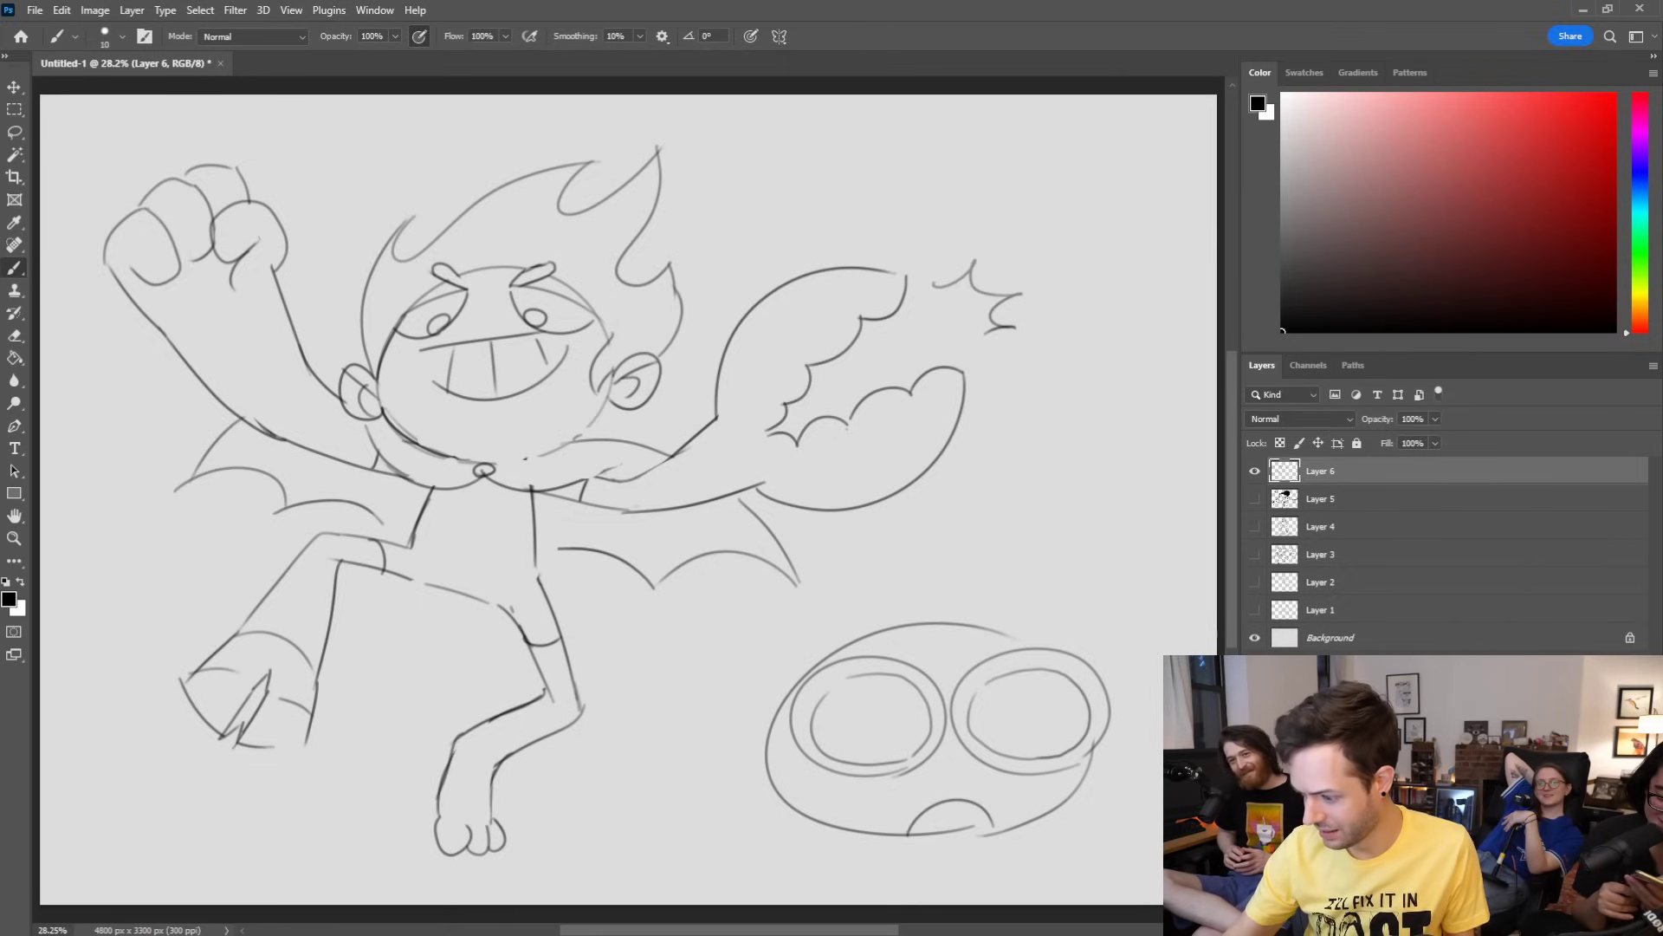
drag(848, 652, 899, 654)
mouse_move(1001, 643)
mouse_down()
mouse_move(1047, 645)
mouse_move(1000, 645)
mouse_up()
drag(764, 804, 793, 785)
drag(774, 816, 830, 789)
drag(841, 804, 860, 788)
drag(1016, 795, 1038, 784)
drag(1038, 795, 1083, 782)
drag(1081, 792, 1102, 780)
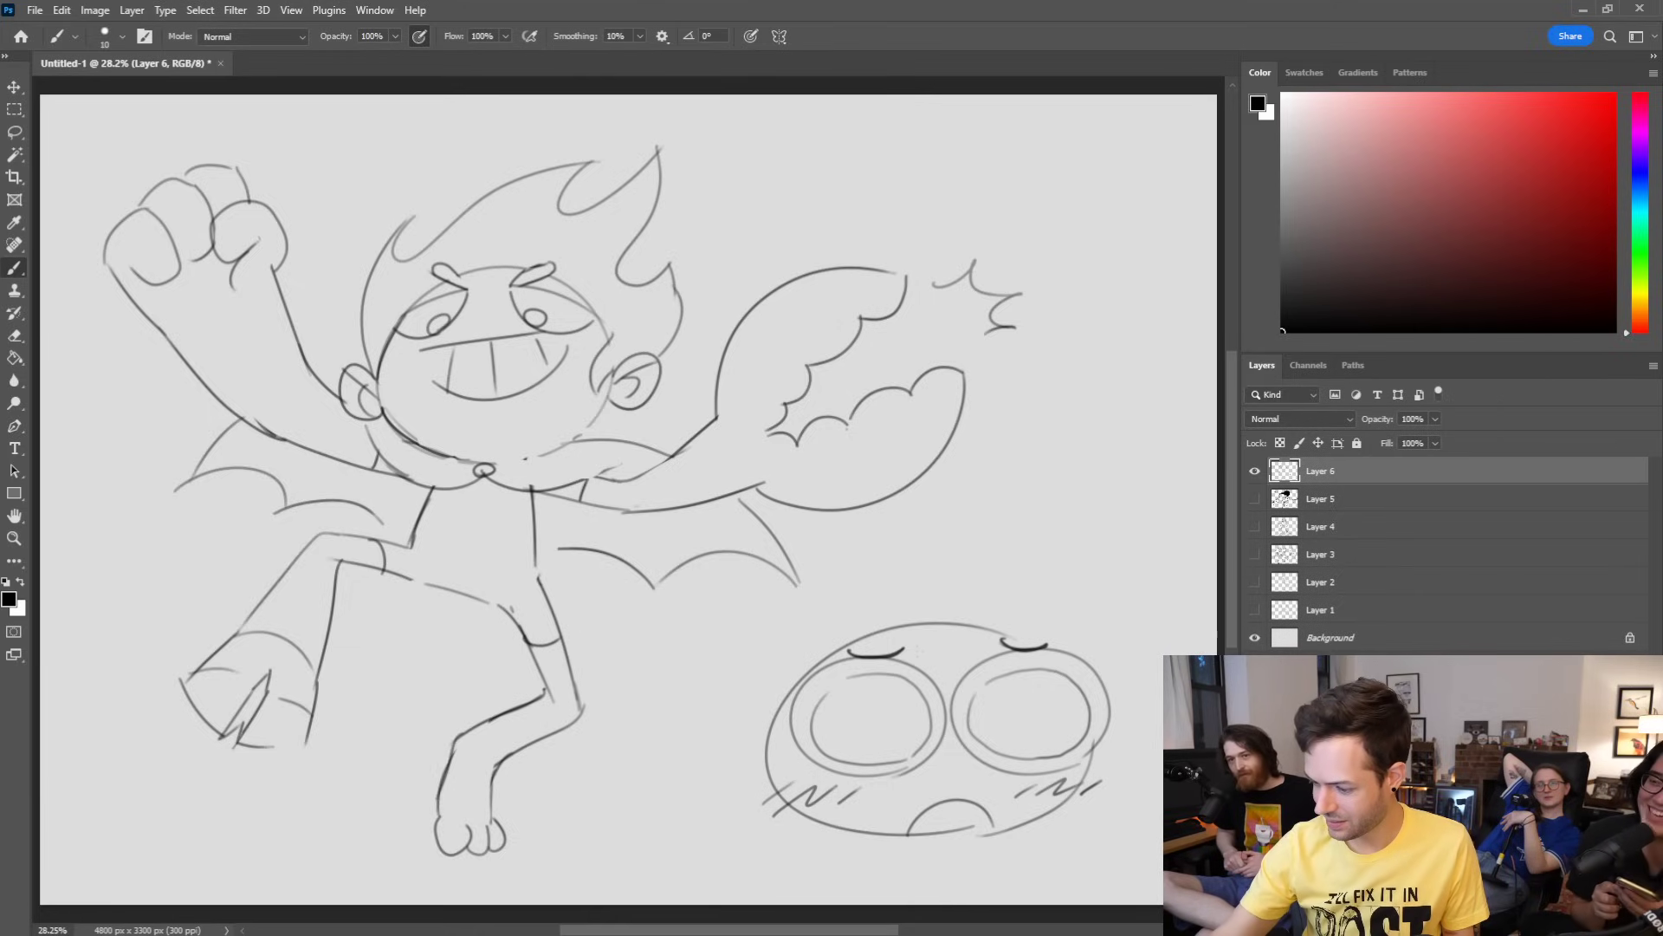
Step: Draw the second character's parted hair over the head and down both sides, erasing the skull line it covers
mouse_move(913, 633)
mouse_down()
mouse_move(953, 677)
mouse_move(970, 642)
mouse_move(982, 658)
mouse_up()
key(ctrl+z)
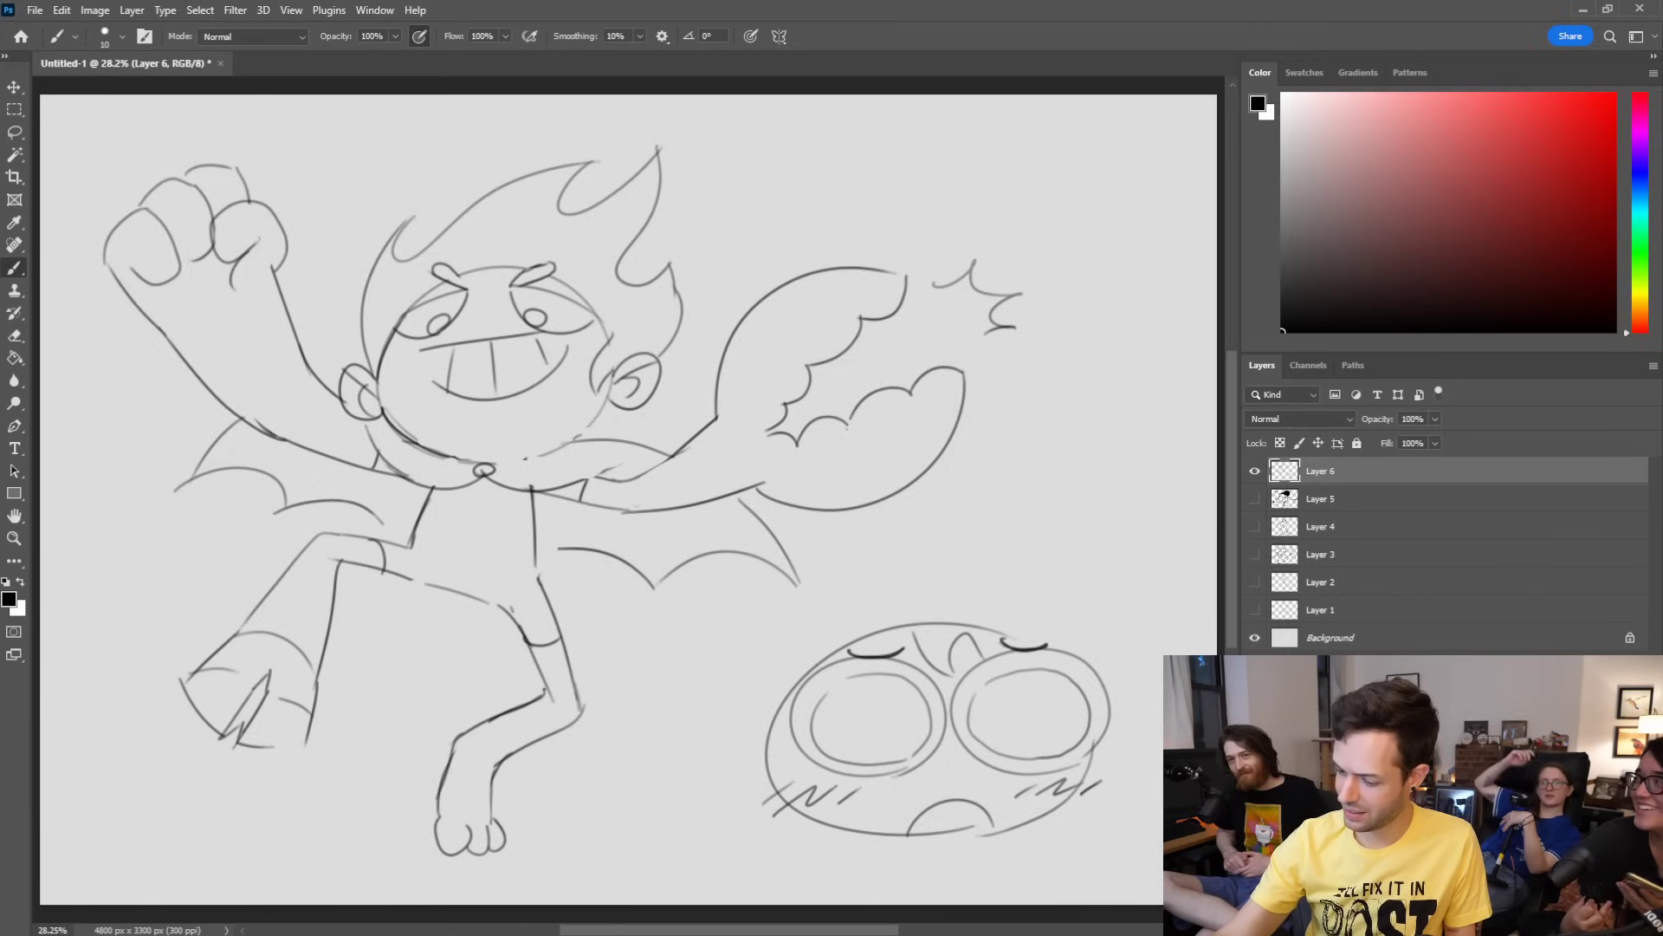
drag(924, 612, 742, 752)
mouse_move(907, 617)
mouse_down()
mouse_move(1076, 617)
mouse_move(1084, 648)
mouse_up()
key(e)
mouse_move(920, 624)
mouse_down()
mouse_move(1000, 632)
mouse_move(854, 641)
mouse_up()
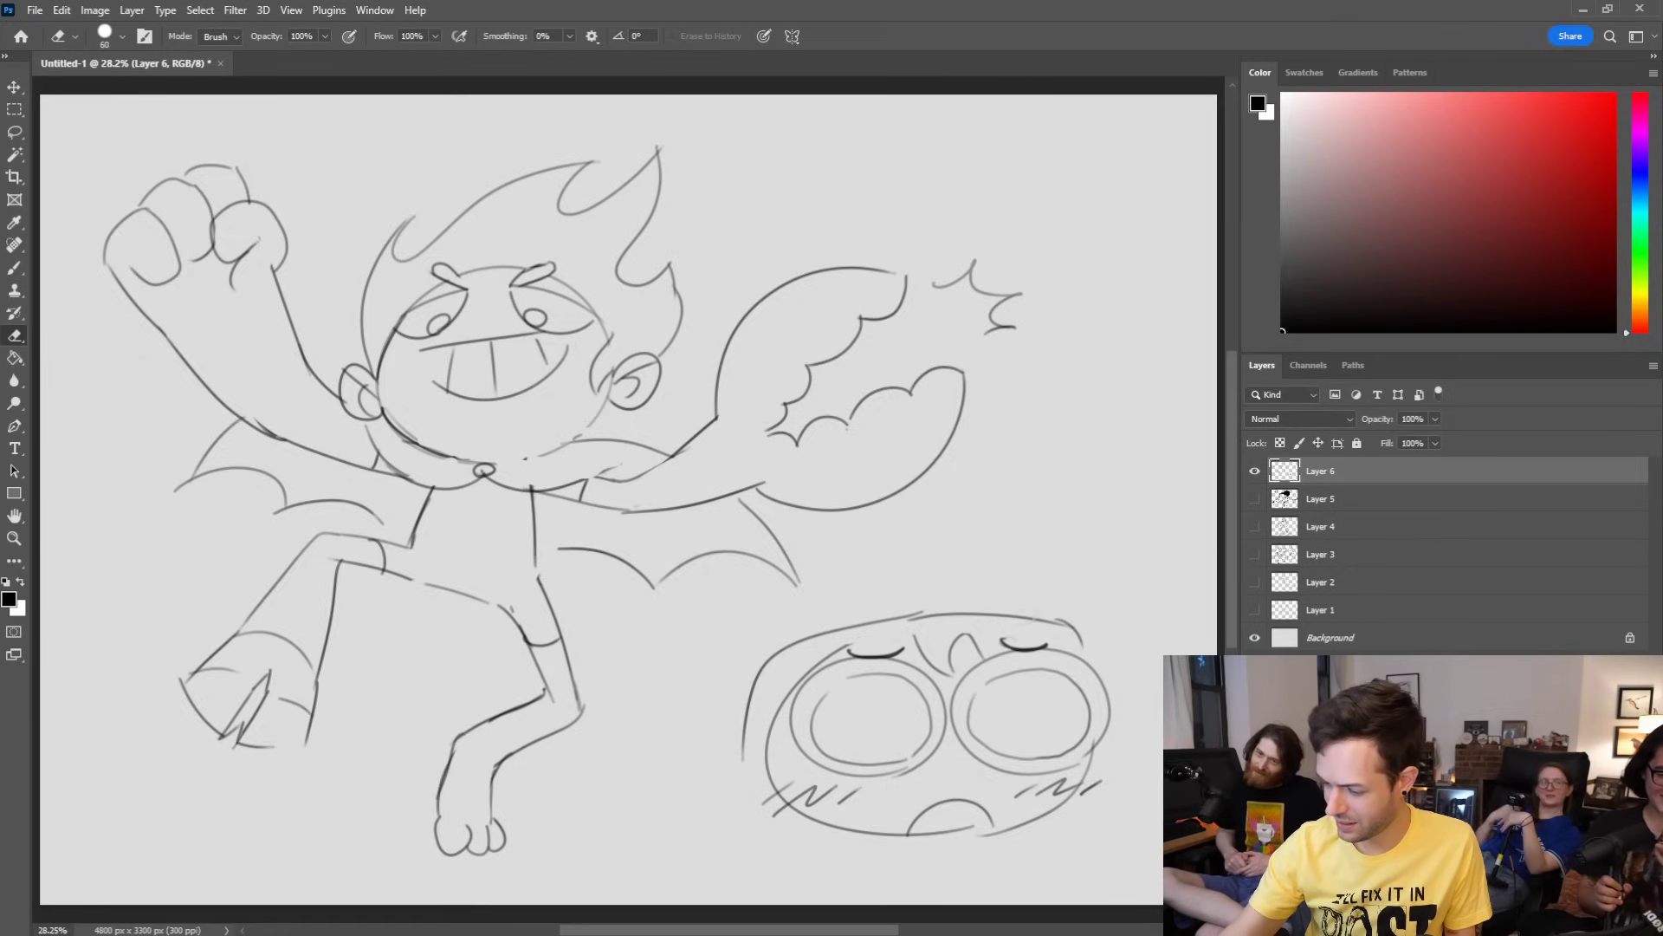
key(b)
mouse_move(744, 740)
mouse_down()
mouse_move(729, 851)
mouse_move(786, 864)
mouse_up()
mouse_move(1108, 752)
mouse_down()
mouse_move(1123, 847)
mouse_move(1082, 856)
mouse_up()
Step: Shift the whole sketch slightly up and to the left on the canvas
key(v)
drag(1079, 781, 1058, 761)
key(b)
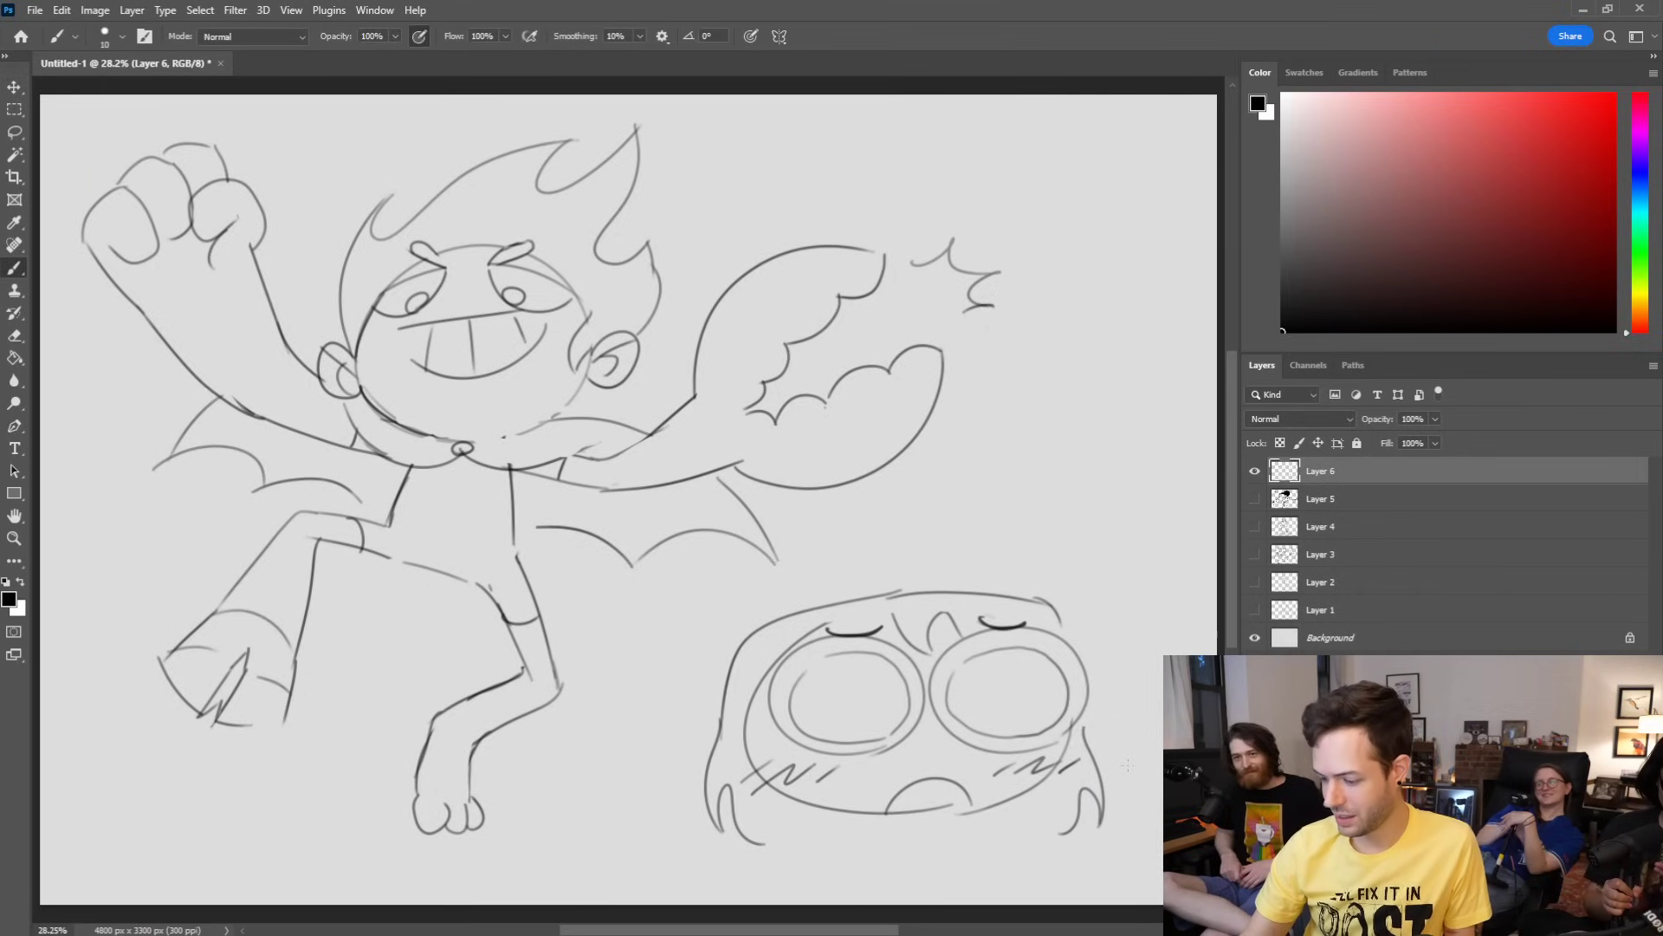
Step: Thicken both eyebrows and add a rounded ear on each side of the head, clearing overlapping lines
drag(830, 630, 880, 627)
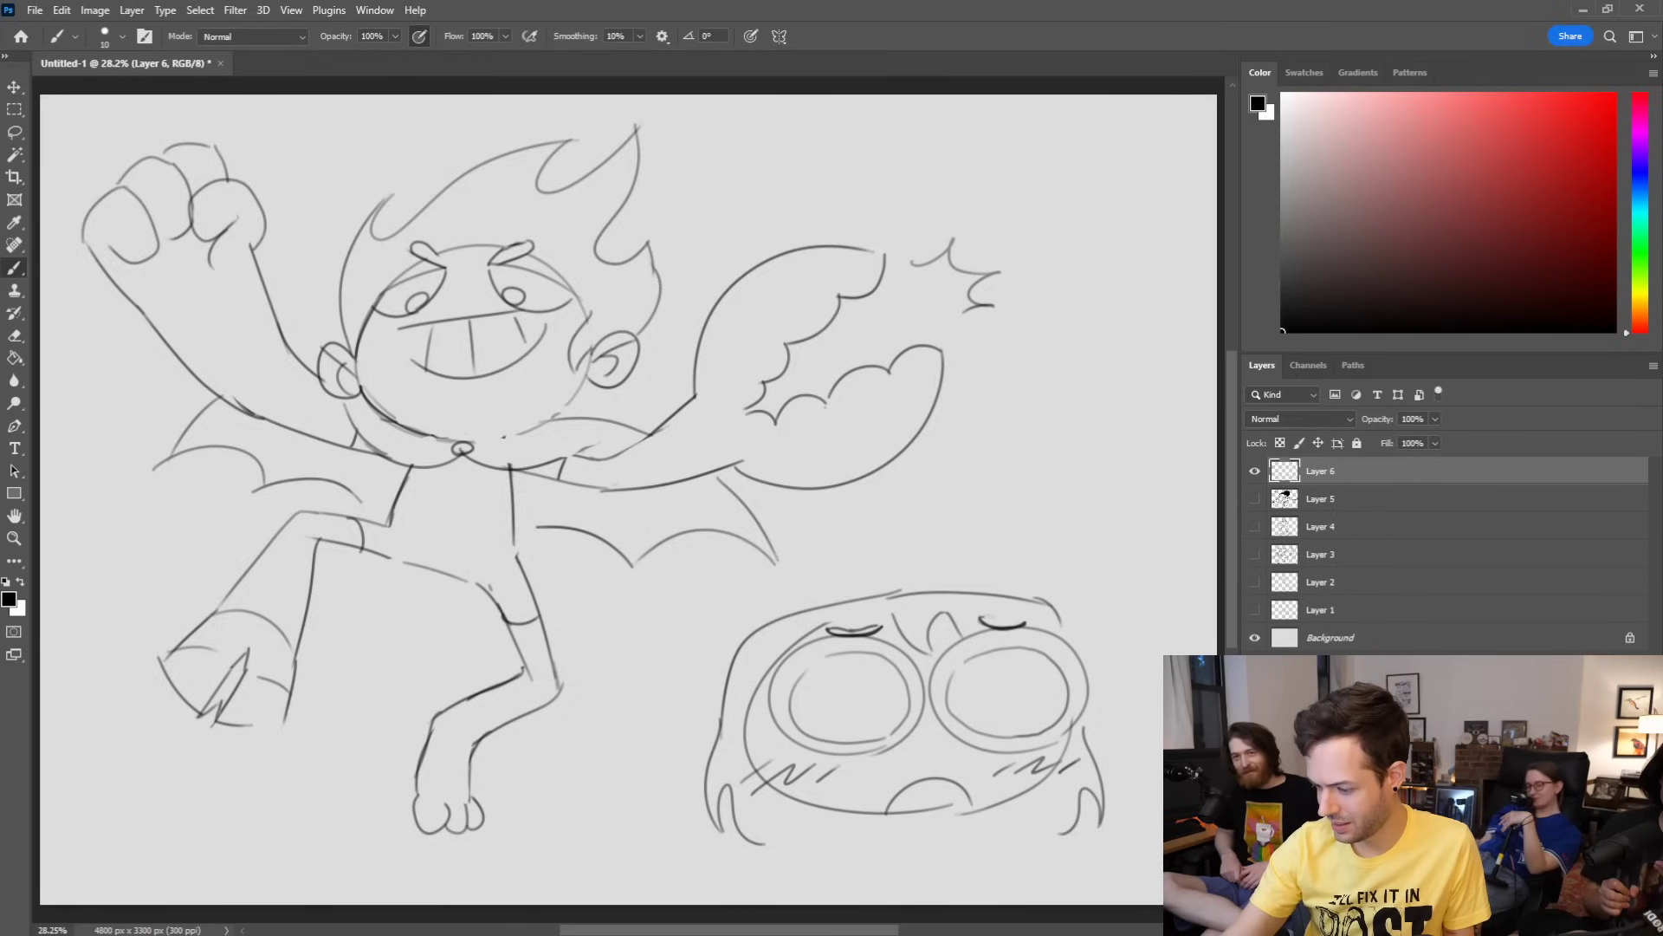
drag(980, 618, 1025, 620)
key(ctrl+z)
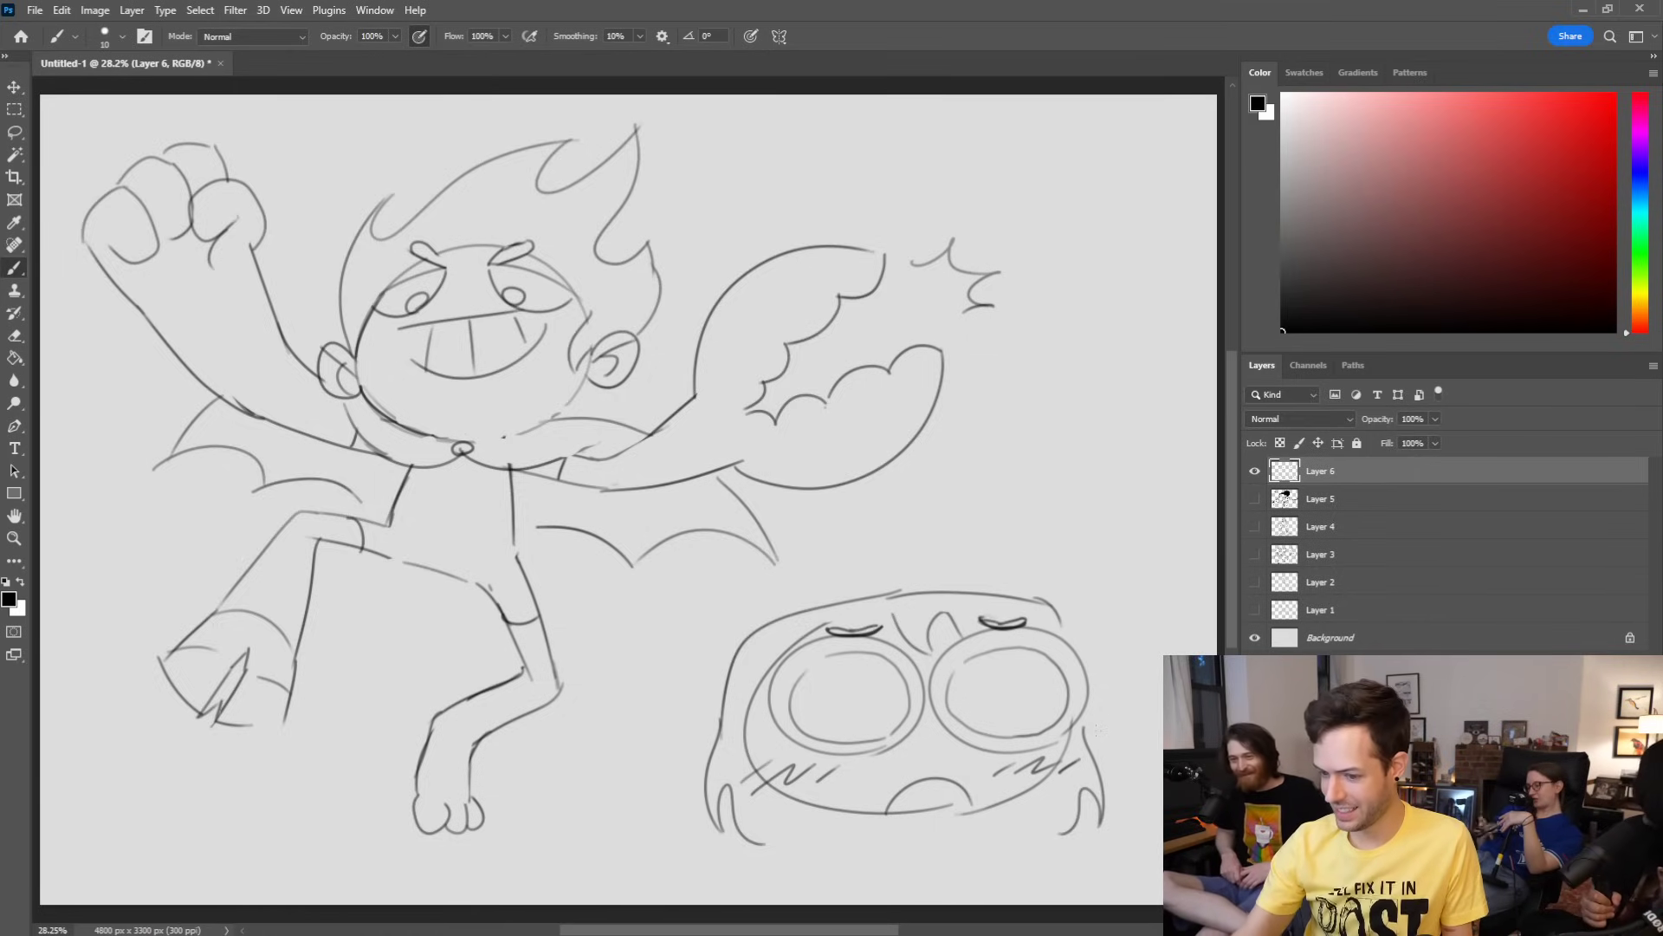
drag(745, 755, 751, 719)
drag(1085, 703, 1074, 738)
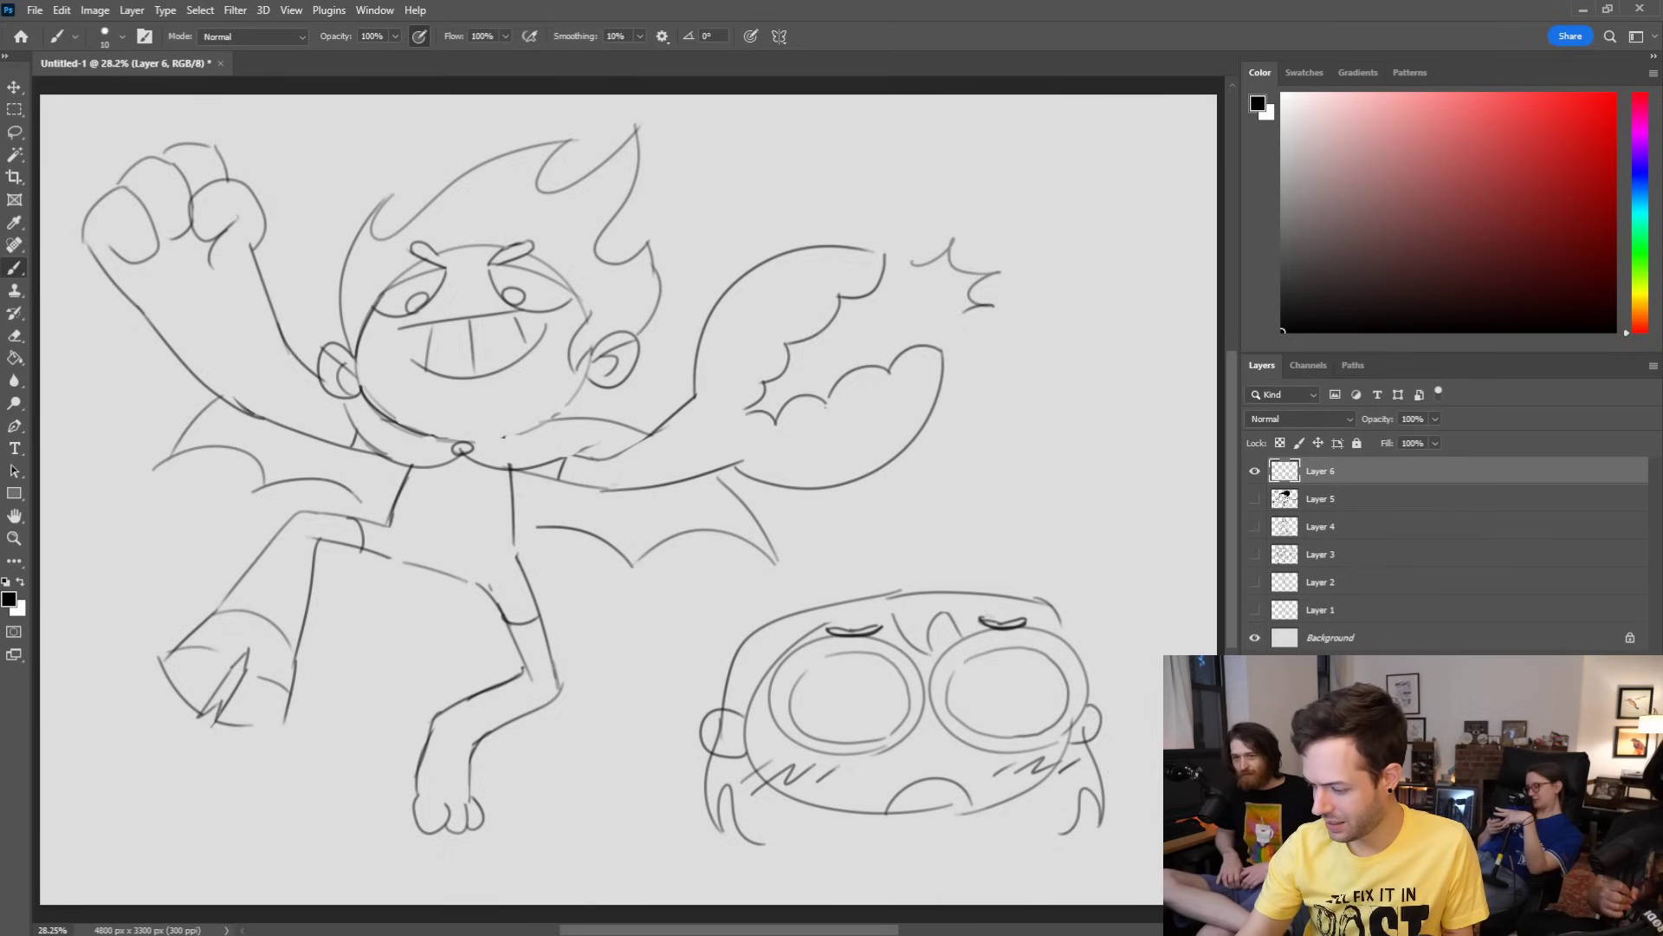
key(e)
key(b)
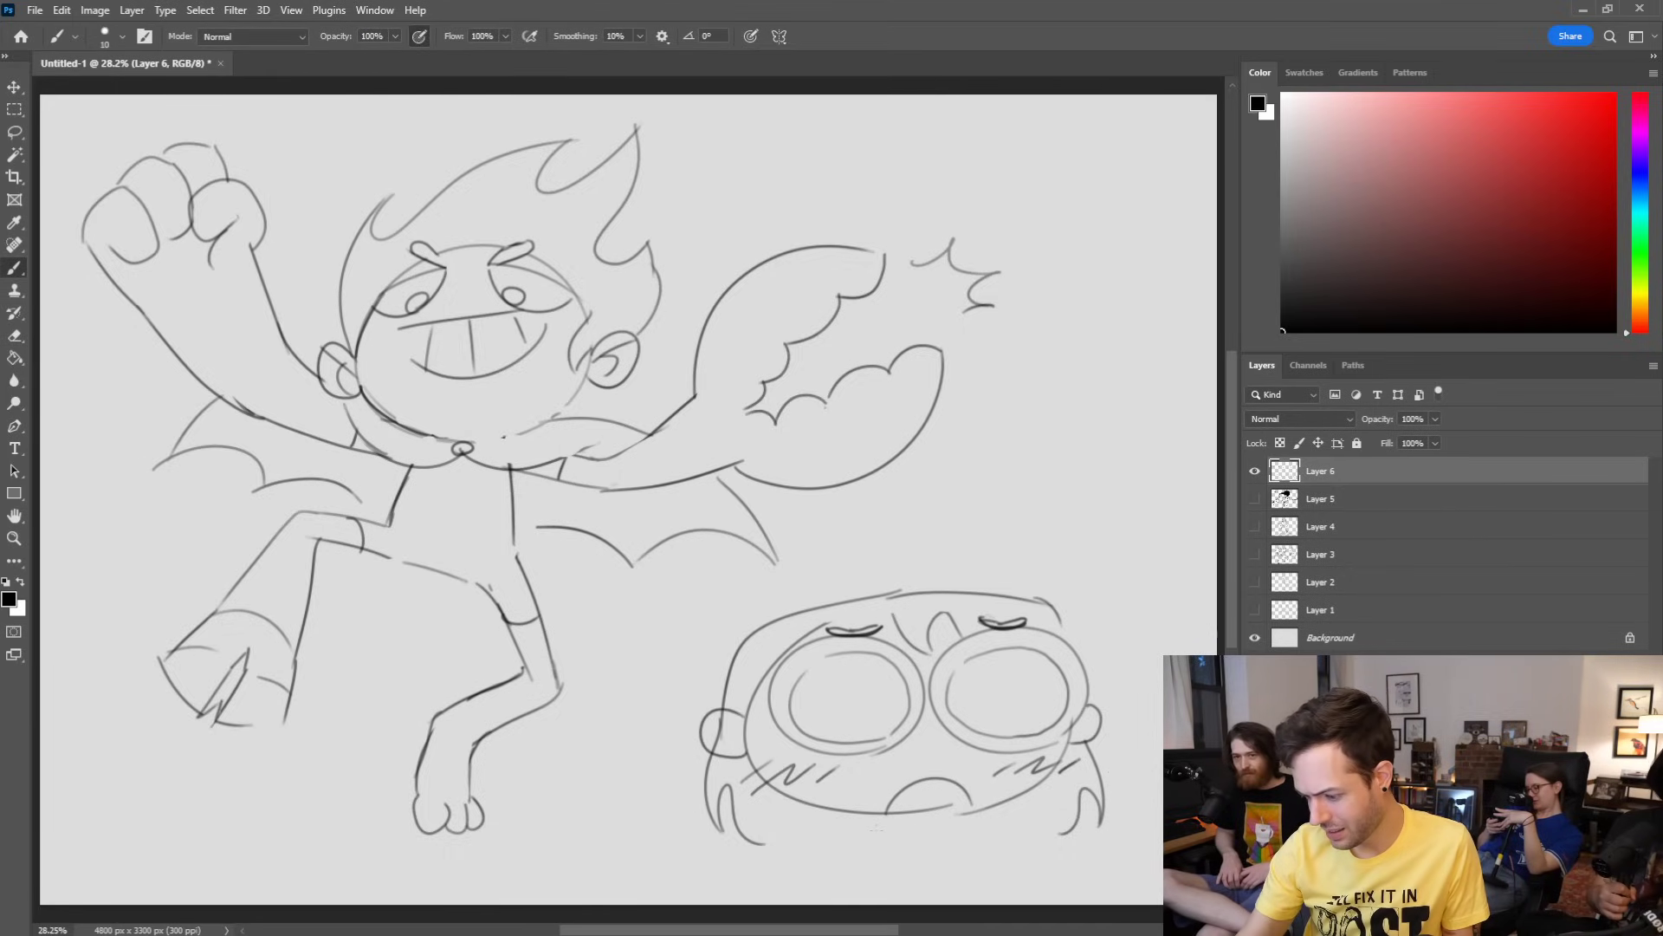
Step: Draw the second character's neck and squared shoulders, and add blush hatching between the lenses and the mouth
mouse_move(878, 814)
mouse_down()
mouse_move(879, 830)
mouse_move(930, 808)
mouse_up()
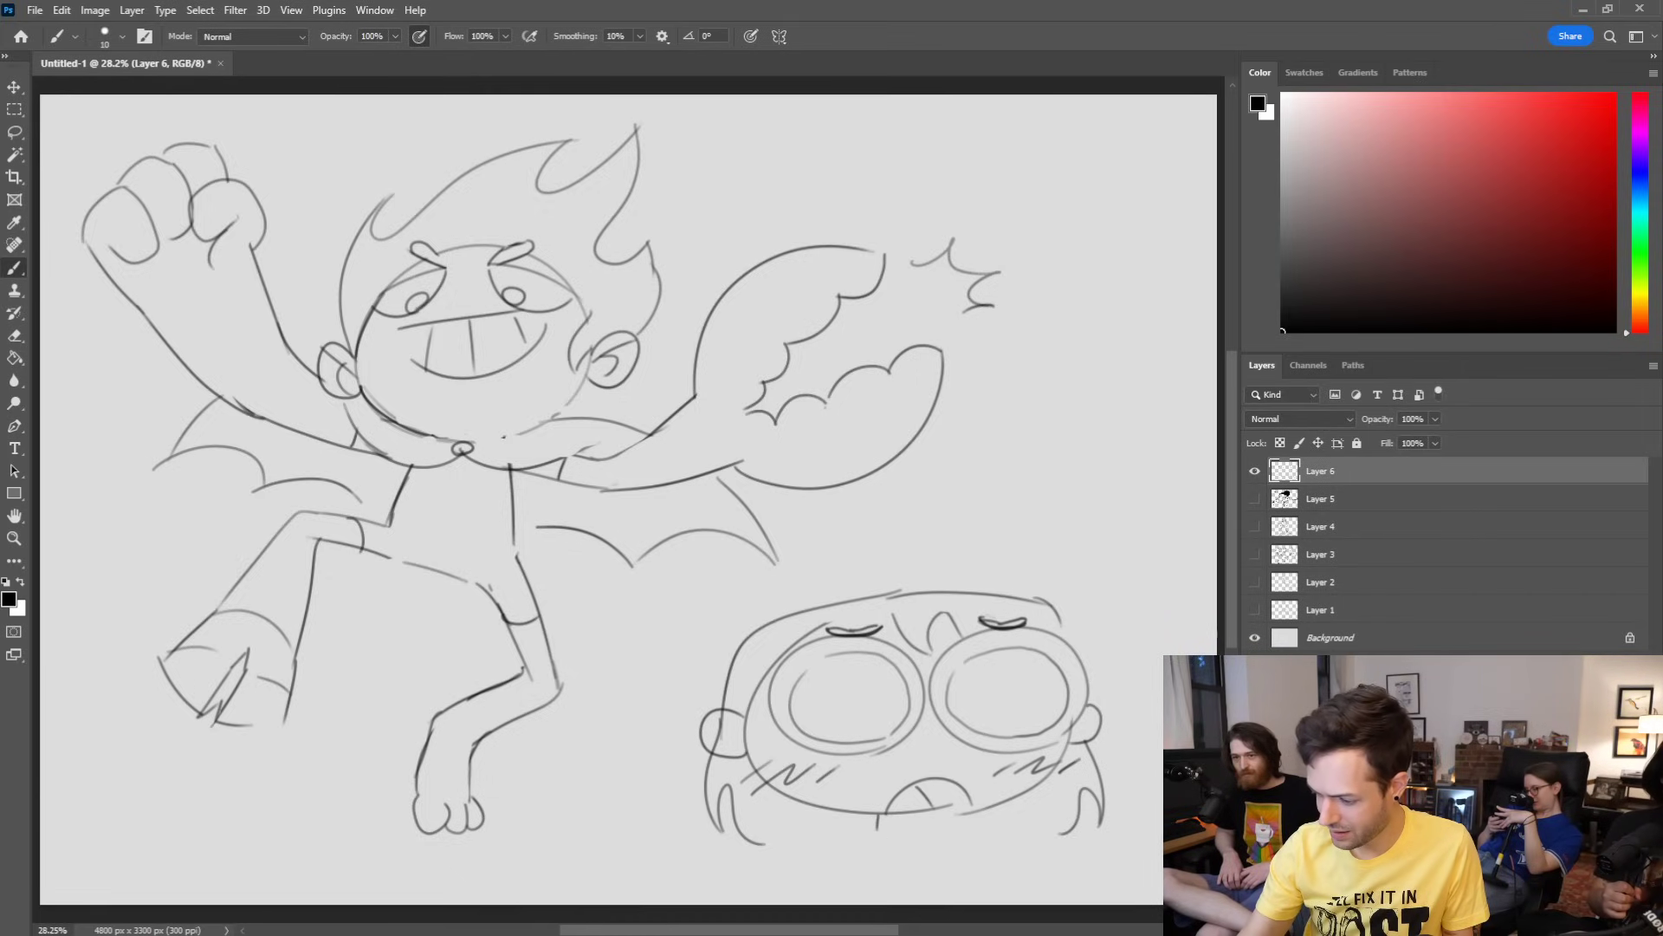
drag(893, 770, 911, 757)
drag(914, 768, 957, 752)
mouse_move(916, 814)
mouse_down()
mouse_move(916, 831)
mouse_move(829, 844)
mouse_move(821, 882)
mouse_move(949, 835)
mouse_move(960, 893)
mouse_up()
key(e)
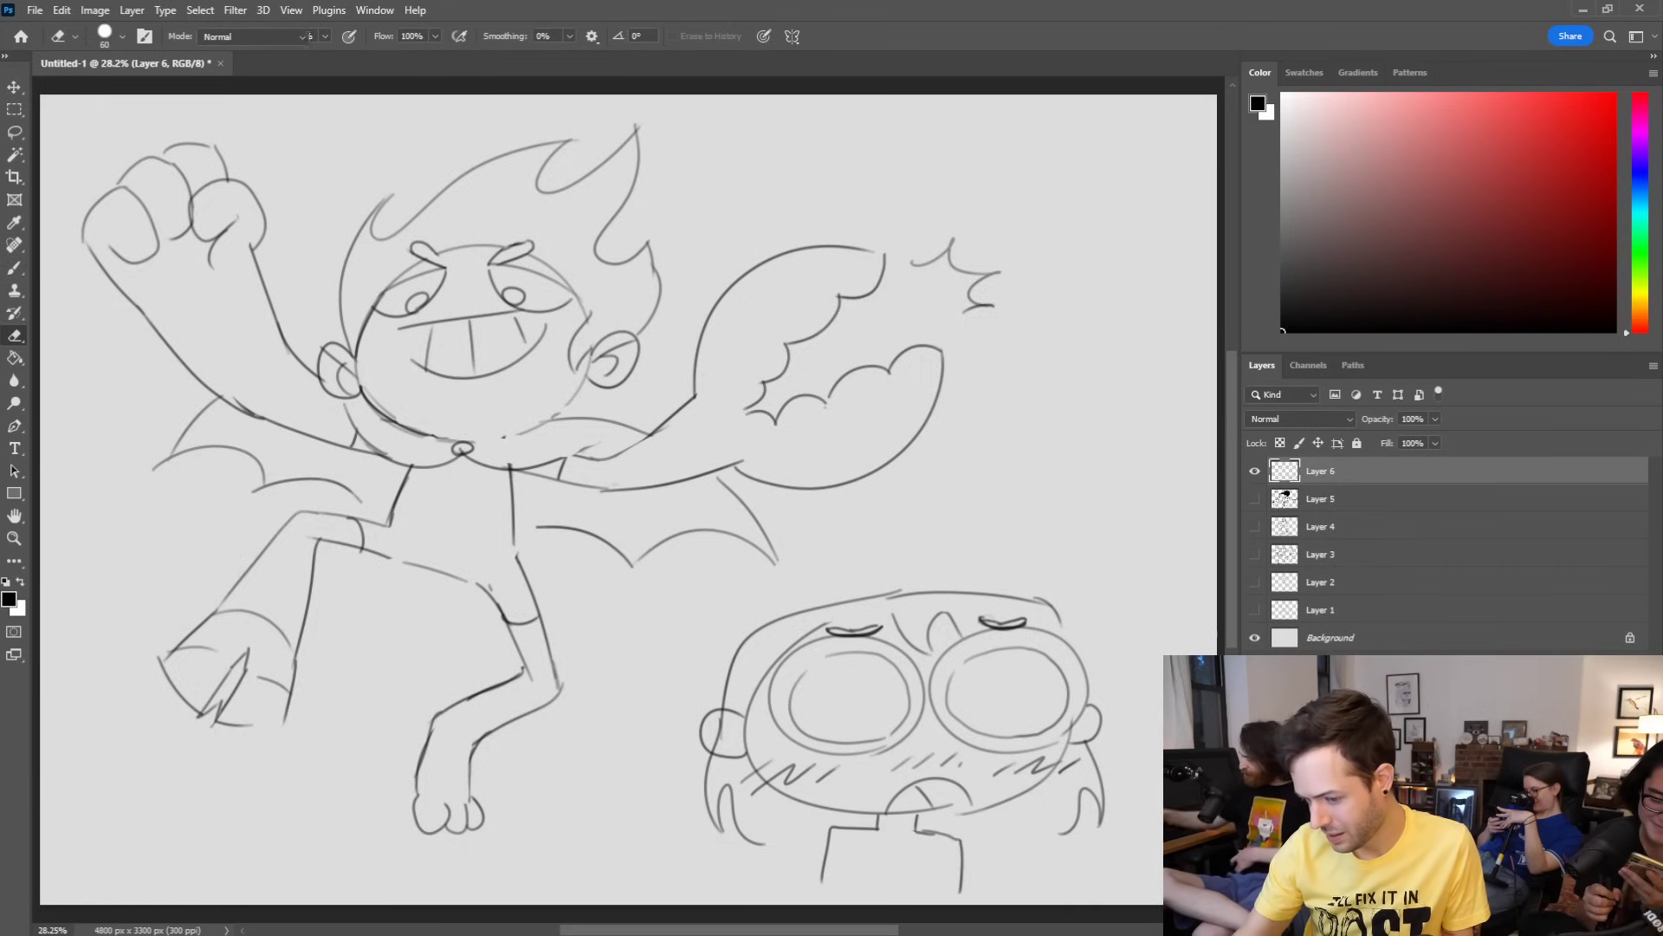
key(b)
mouse_move(823, 866)
mouse_down()
mouse_move(852, 886)
mouse_move(964, 885)
mouse_up()
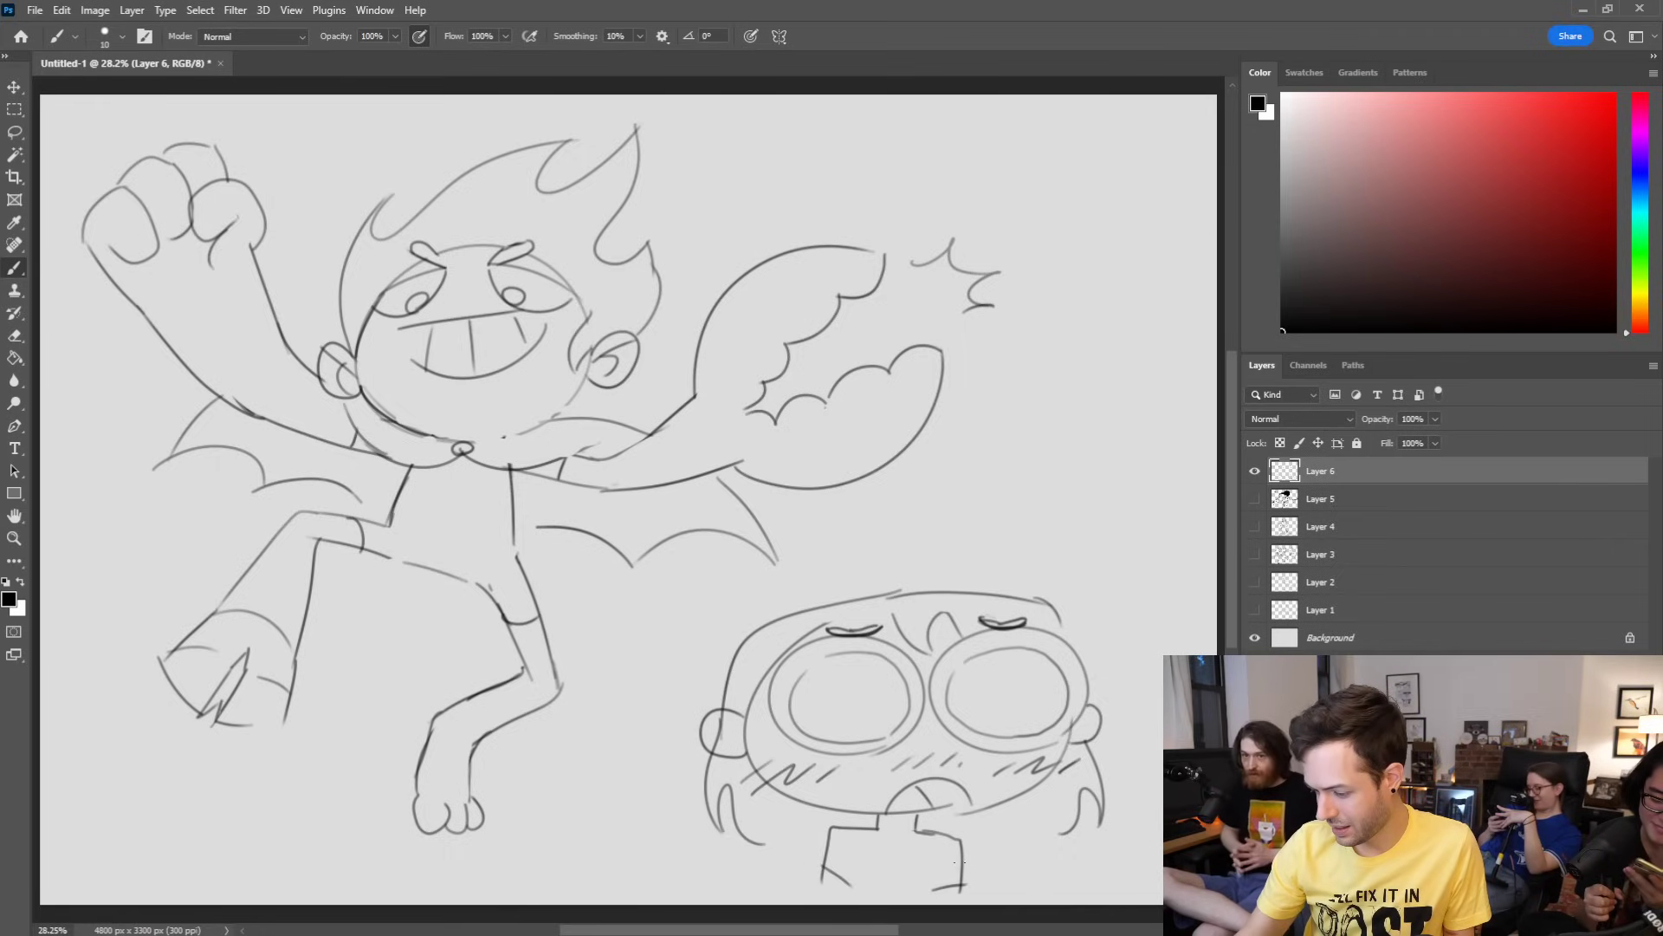
Step: Complete the torso with a round neck clasp and diverging lines below it, and draw an open hand beside it
drag(901, 837, 847, 891)
key(e)
mouse_move(967, 877)
mouse_down()
mouse_move(932, 882)
mouse_move(920, 841)
mouse_move(882, 827)
mouse_move(916, 838)
mouse_move(903, 904)
mouse_up()
key(b)
drag(964, 858, 962, 904)
drag(826, 857, 821, 902)
mouse_move(991, 902)
mouse_down()
mouse_move(996, 854)
mouse_move(1006, 872)
mouse_move(1027, 845)
mouse_move(1018, 885)
mouse_move(1042, 856)
mouse_move(1036, 878)
mouse_move(1047, 857)
mouse_move(1064, 887)
mouse_move(1033, 905)
mouse_up()
key(ctrl+z)
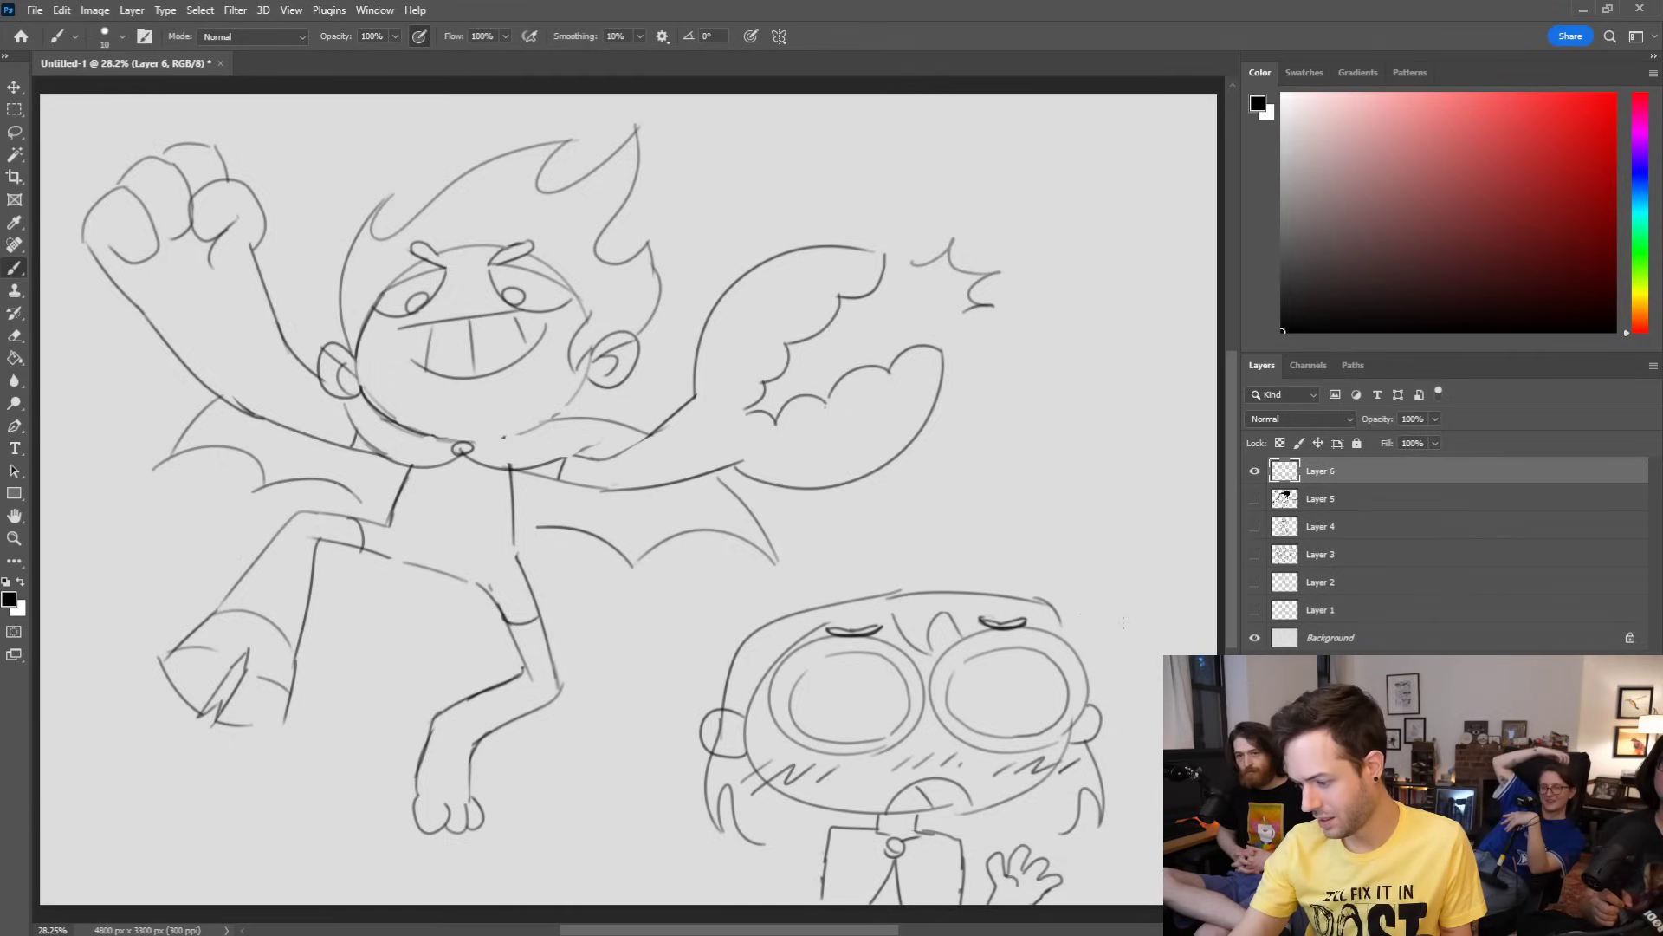
Step: Clean up the second character's ears and draw the inner ear lines on both of them
key(e)
mouse_move(721, 720)
mouse_down()
mouse_move(717, 746)
mouse_move(722, 721)
mouse_move(733, 752)
mouse_up()
key(b)
drag(1073, 726, 1097, 716)
mouse_move(1083, 725)
mouse_down()
mouse_move(1081, 742)
mouse_move(1094, 715)
mouse_move(1081, 742)
mouse_up()
key(ctrl+z)
key(ctrl+z)
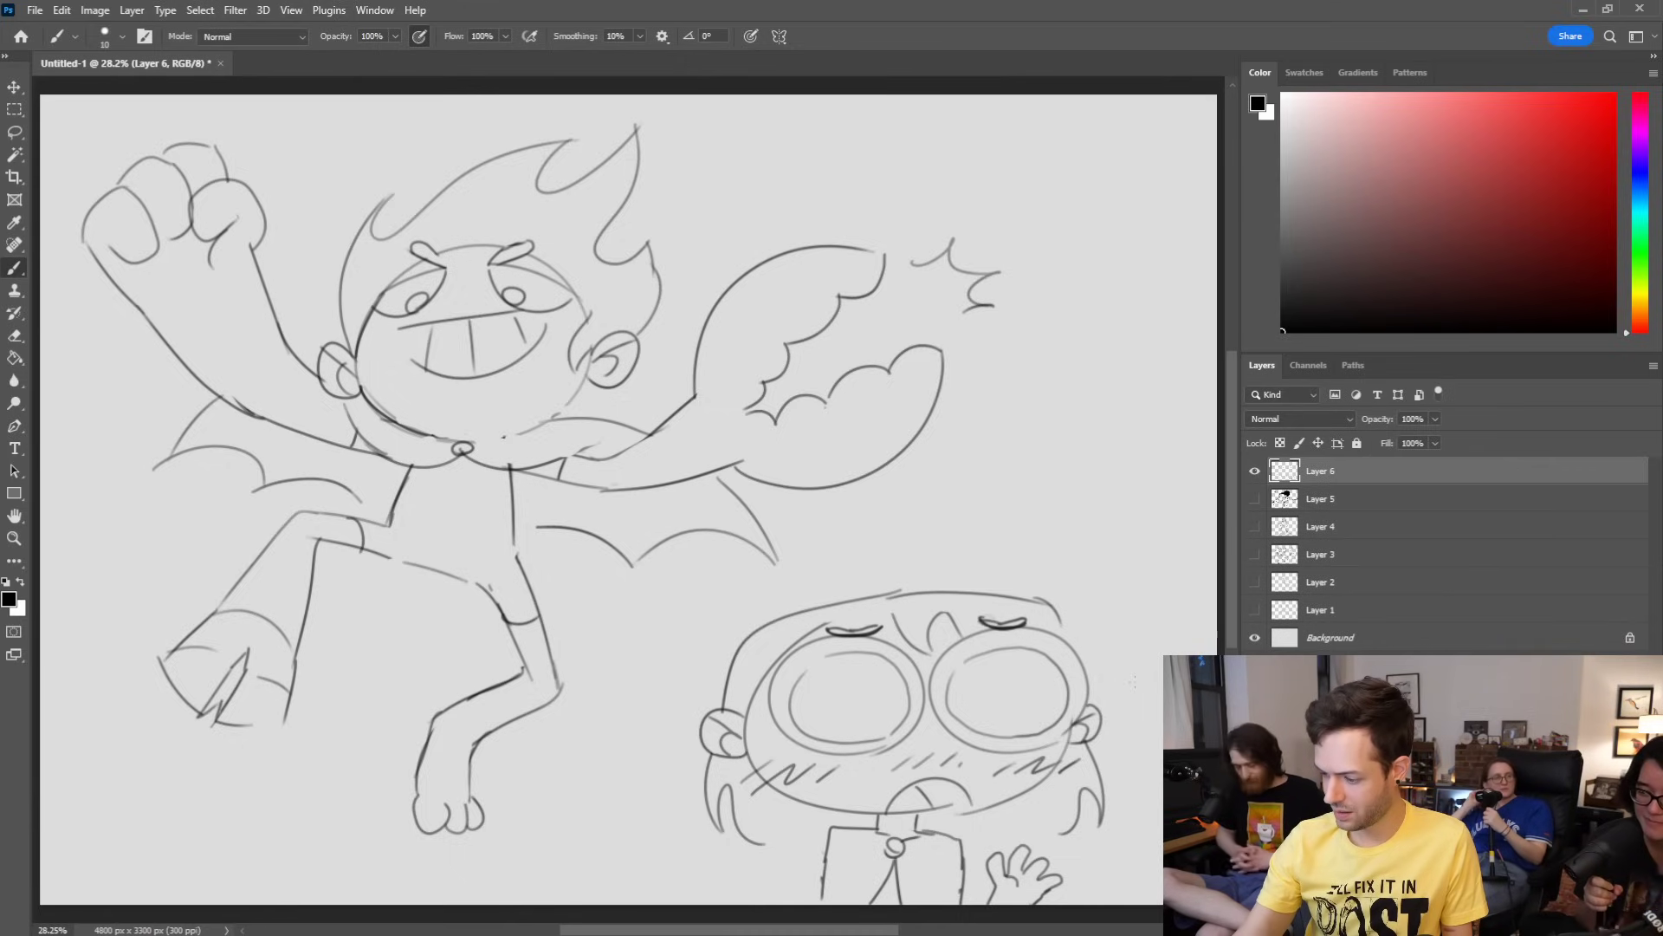
Step: Draw floating bubbles with a small burst beside the second head and add wavy hair ends near the shoulders
mouse_move(1167, 633)
mouse_down()
mouse_move(1137, 624)
mouse_move(1152, 596)
mouse_up()
drag(1159, 588, 1167, 603)
drag(1160, 613, 1161, 610)
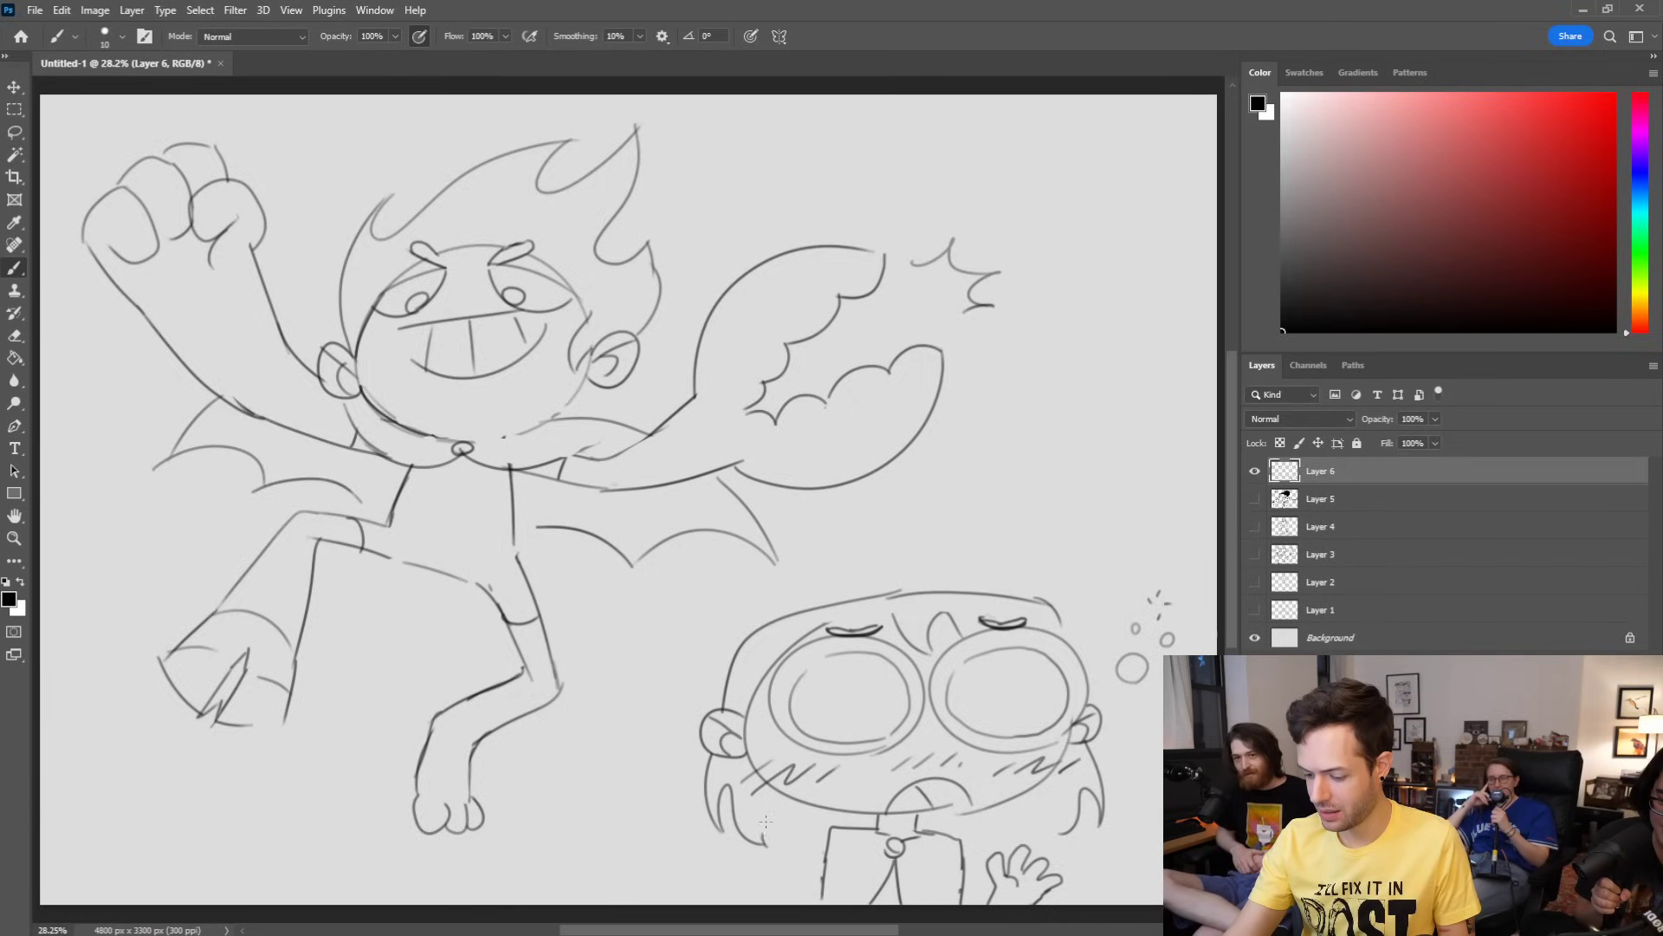
mouse_move(970, 874)
mouse_down()
mouse_move(993, 831)
mouse_move(1008, 821)
mouse_move(1006, 847)
mouse_move(1061, 830)
mouse_move(1013, 835)
mouse_move(1016, 851)
mouse_move(1054, 810)
mouse_up()
key(ctrl+z)
key(ctrl+z)
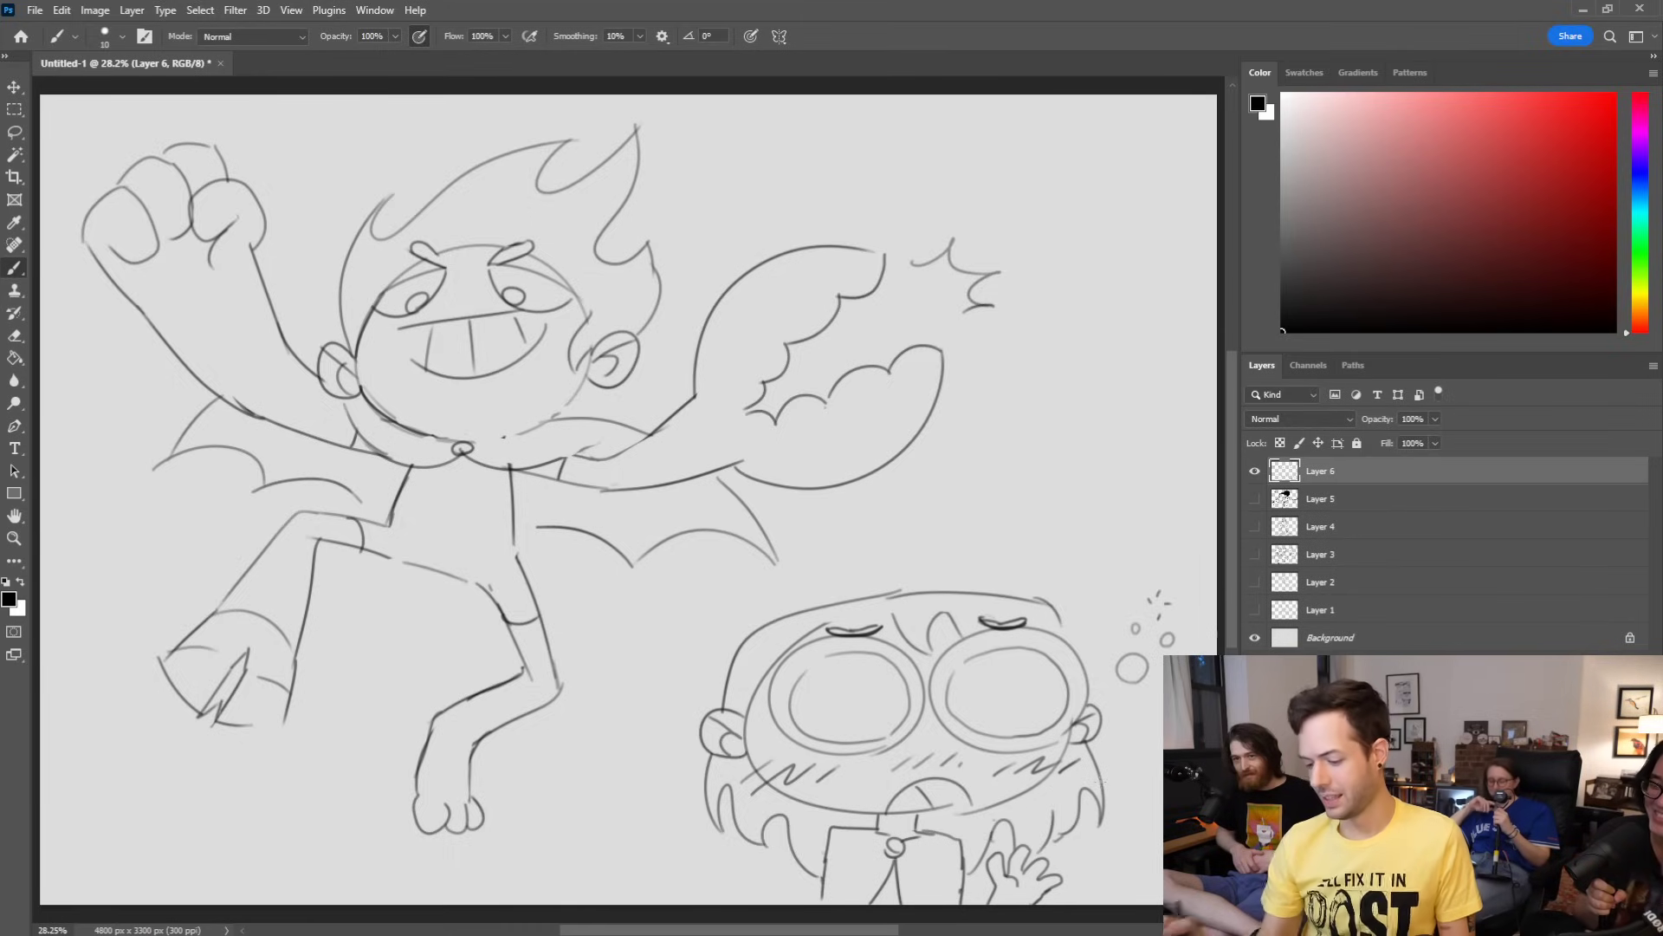
Step: Draw teeth inside the second character's open mouth and shade its interior dark
mouse_move(911, 789)
mouse_down()
mouse_move(955, 783)
mouse_move(938, 805)
mouse_move(968, 799)
mouse_move(963, 813)
mouse_move(968, 791)
mouse_move(968, 818)
mouse_up()
key(ctrl+z)
mouse_move(936, 815)
mouse_down()
mouse_move(956, 807)
mouse_move(916, 807)
mouse_move(953, 804)
mouse_up()
key(e)
key(b)
key(ctrl+z)
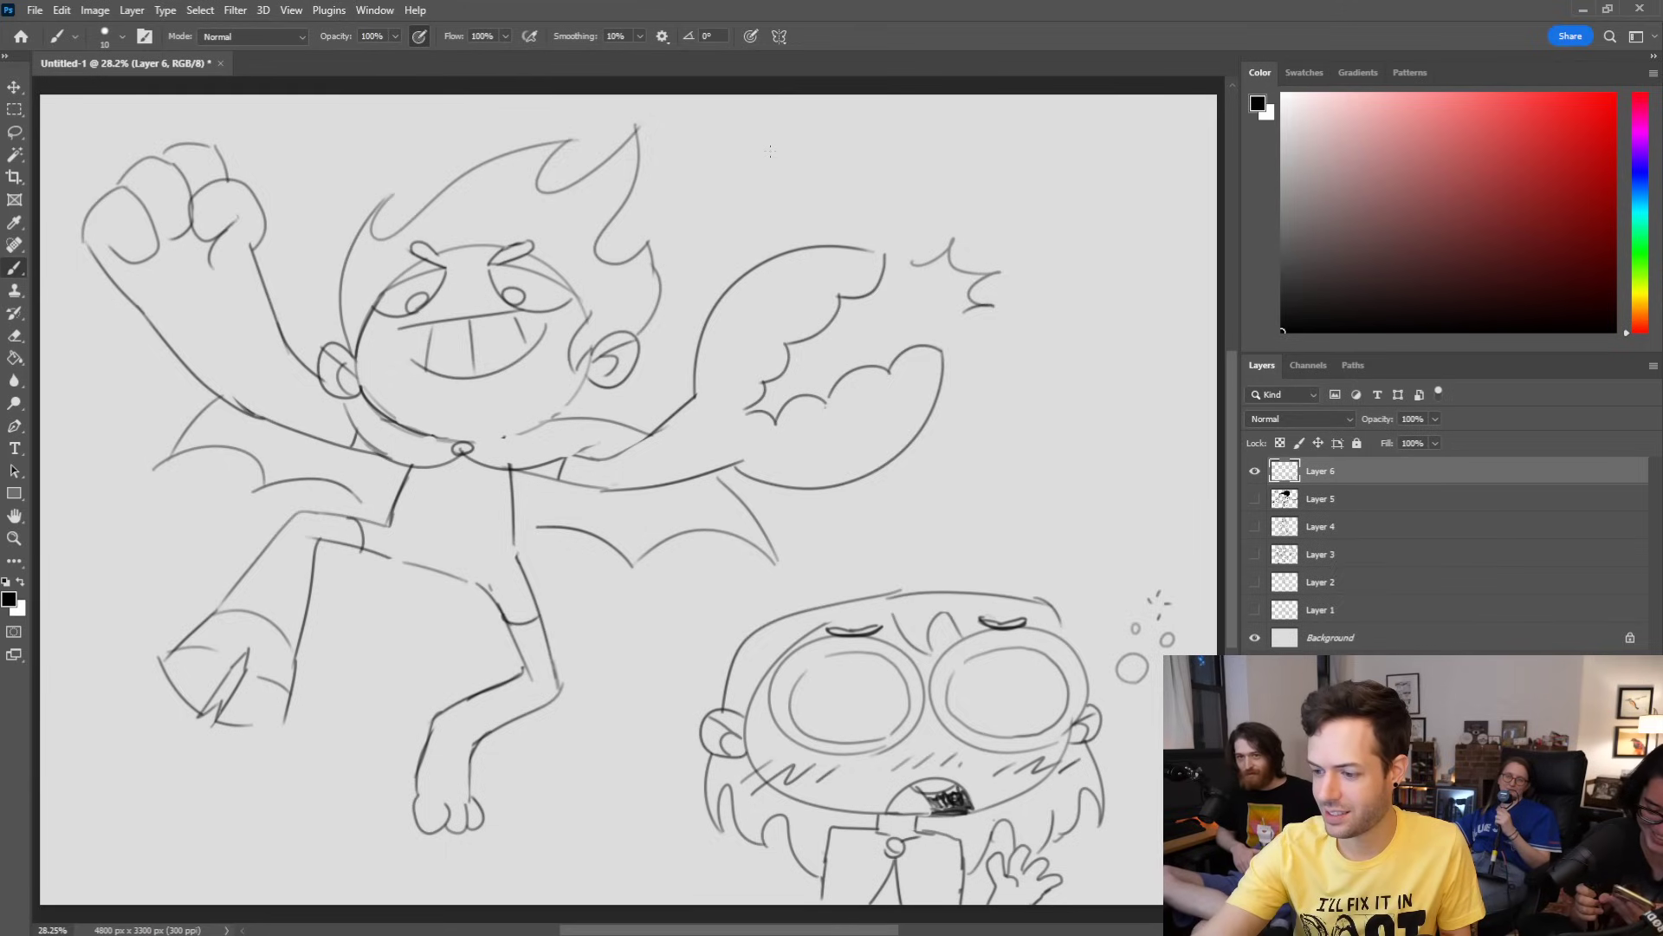
Step: Hand-letter the title "SHRIMPSHIFTER" in capitals above the crab claw
mouse_move(773, 146)
mouse_down()
mouse_move(747, 185)
mouse_move(782, 166)
mouse_move(780, 187)
mouse_up()
mouse_move(799, 138)
mouse_down()
mouse_move(800, 186)
mouse_move(798, 163)
mouse_move(811, 184)
mouse_move(837, 182)
mouse_up()
mouse_move(841, 139)
mouse_down()
mouse_move(842, 182)
mouse_move(872, 149)
mouse_move(883, 184)
mouse_up()
mouse_move(895, 142)
mouse_down()
mouse_move(895, 182)
mouse_move(925, 146)
mouse_move(920, 177)
mouse_up()
drag(956, 137, 950, 180)
mouse_move(968, 135)
mouse_down()
mouse_move(966, 175)
mouse_move(966, 160)
mouse_up()
drag(982, 130, 993, 179)
mouse_move(994, 136)
mouse_down()
mouse_move(1024, 132)
mouse_move(1016, 157)
mouse_move(1037, 177)
mouse_up()
mouse_move(1026, 136)
mouse_down()
mouse_move(1058, 133)
mouse_move(1079, 177)
mouse_move(1080, 156)
mouse_up()
mouse_move(1090, 141)
mouse_down()
mouse_move(1090, 174)
mouse_move(1117, 163)
mouse_move(1118, 179)
mouse_up()
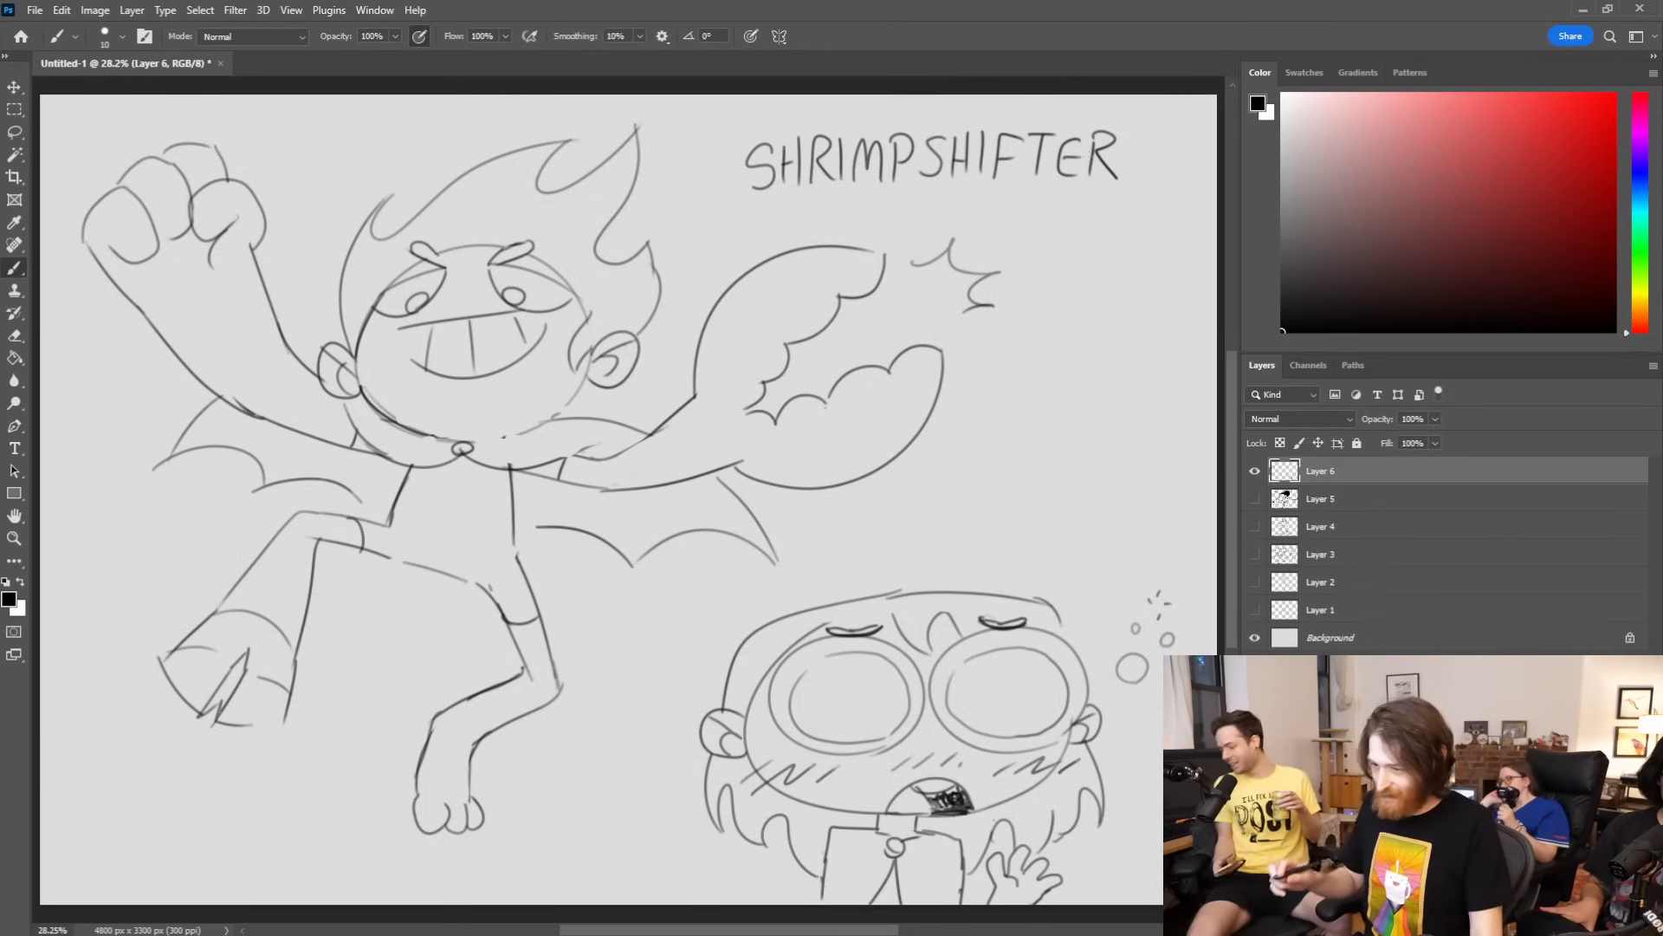
Step: Hide the Layer 6 sketch and create a new empty layer above it
click(1255, 470)
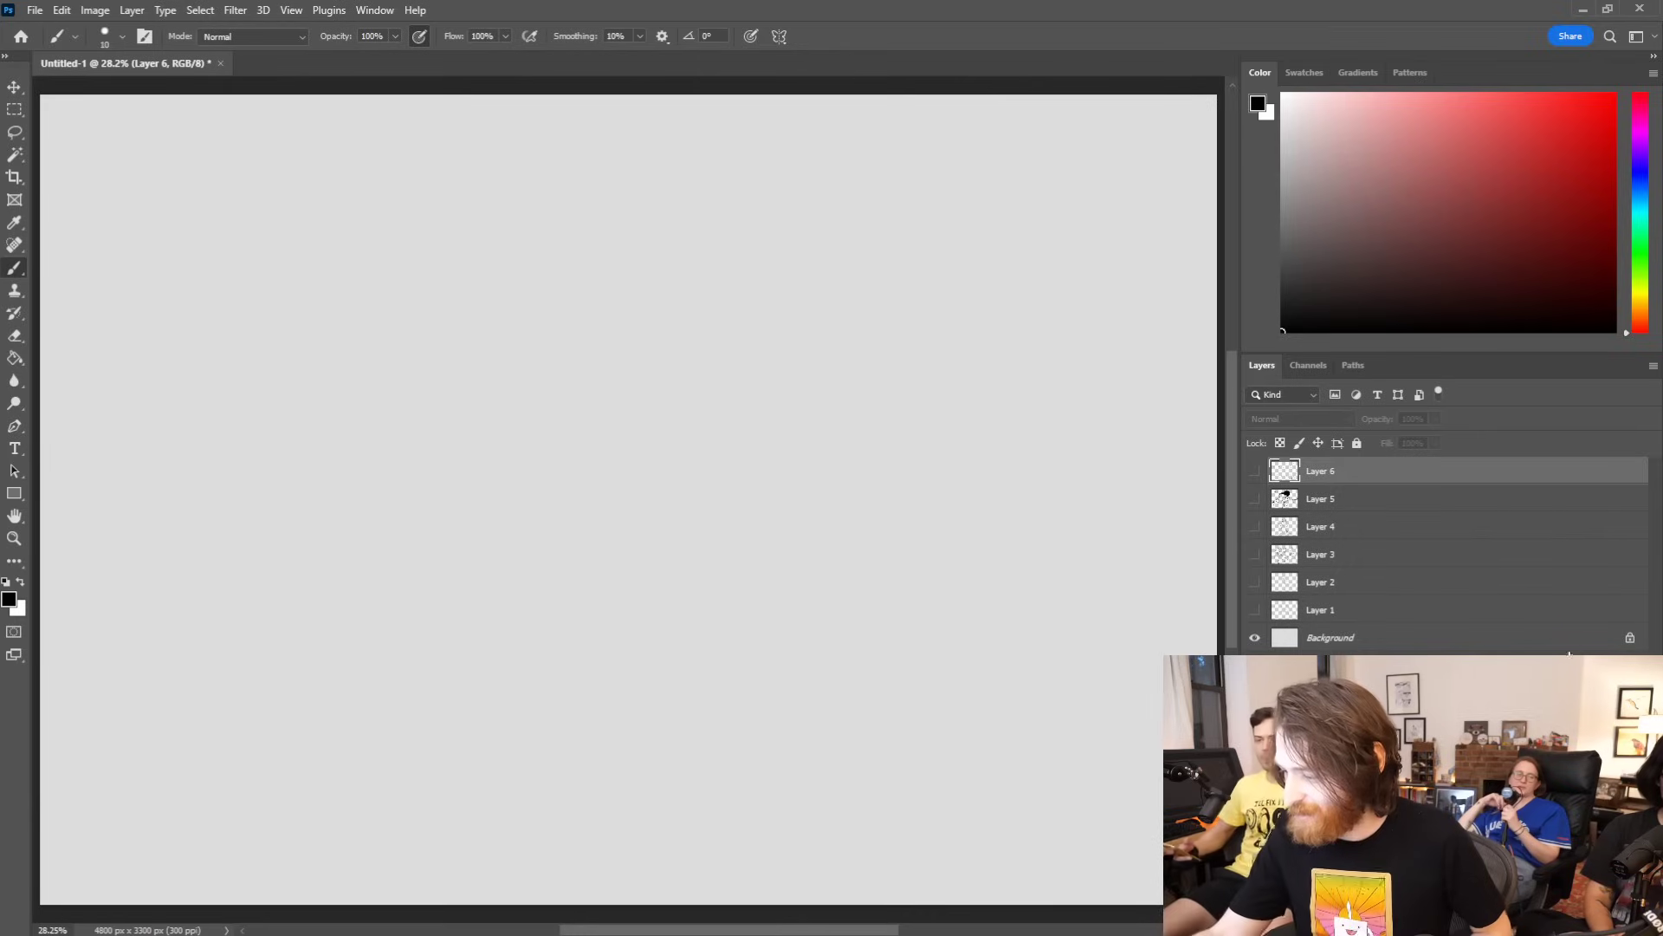
key(ctrl+shift+alt+n)
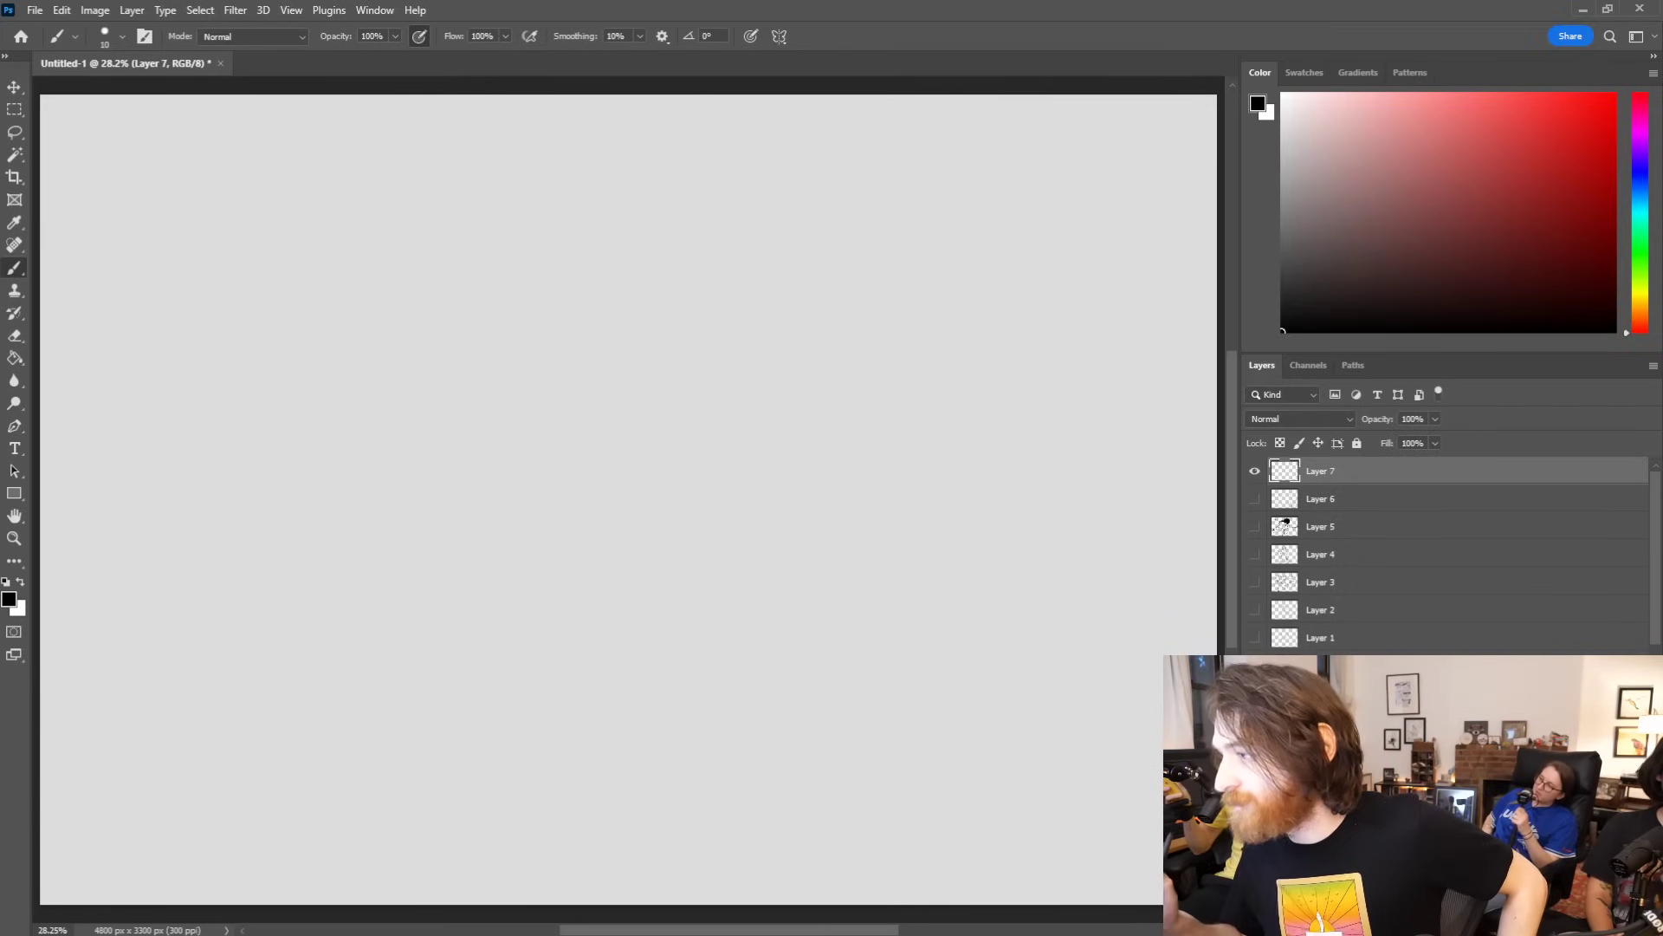
Step: Switch to the Nathan Inker brush and enlarge its size by three increments
click(103, 36)
click(141, 310)
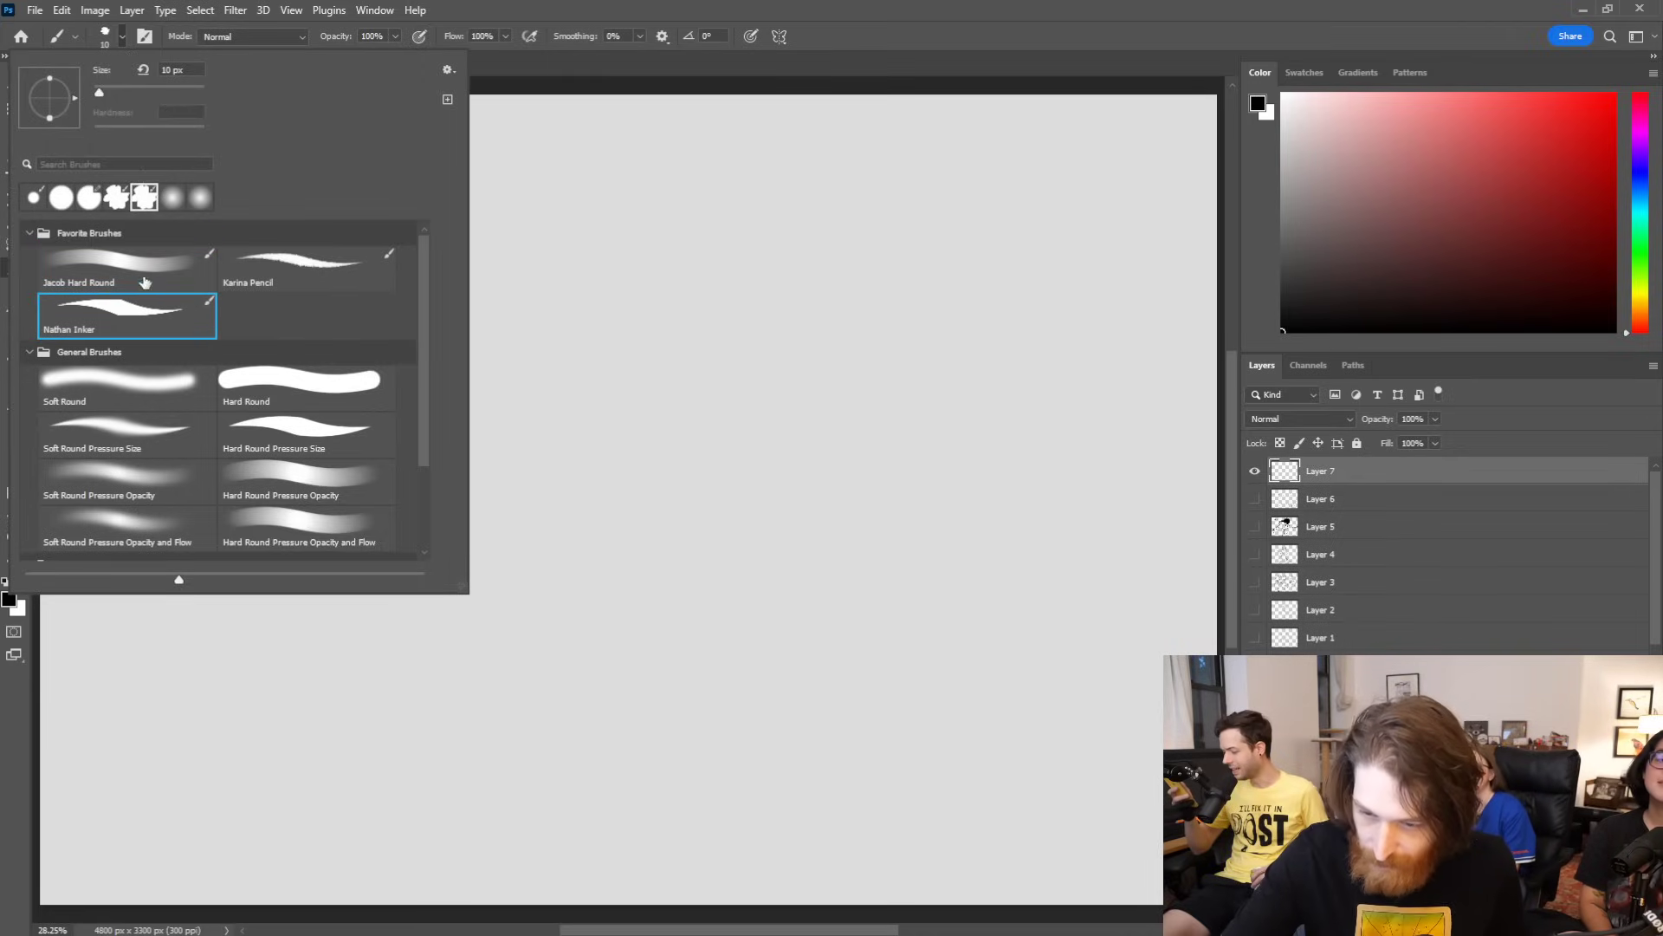
click(121, 37)
key(bracketright)
key(bracketright)
key(bracketright)
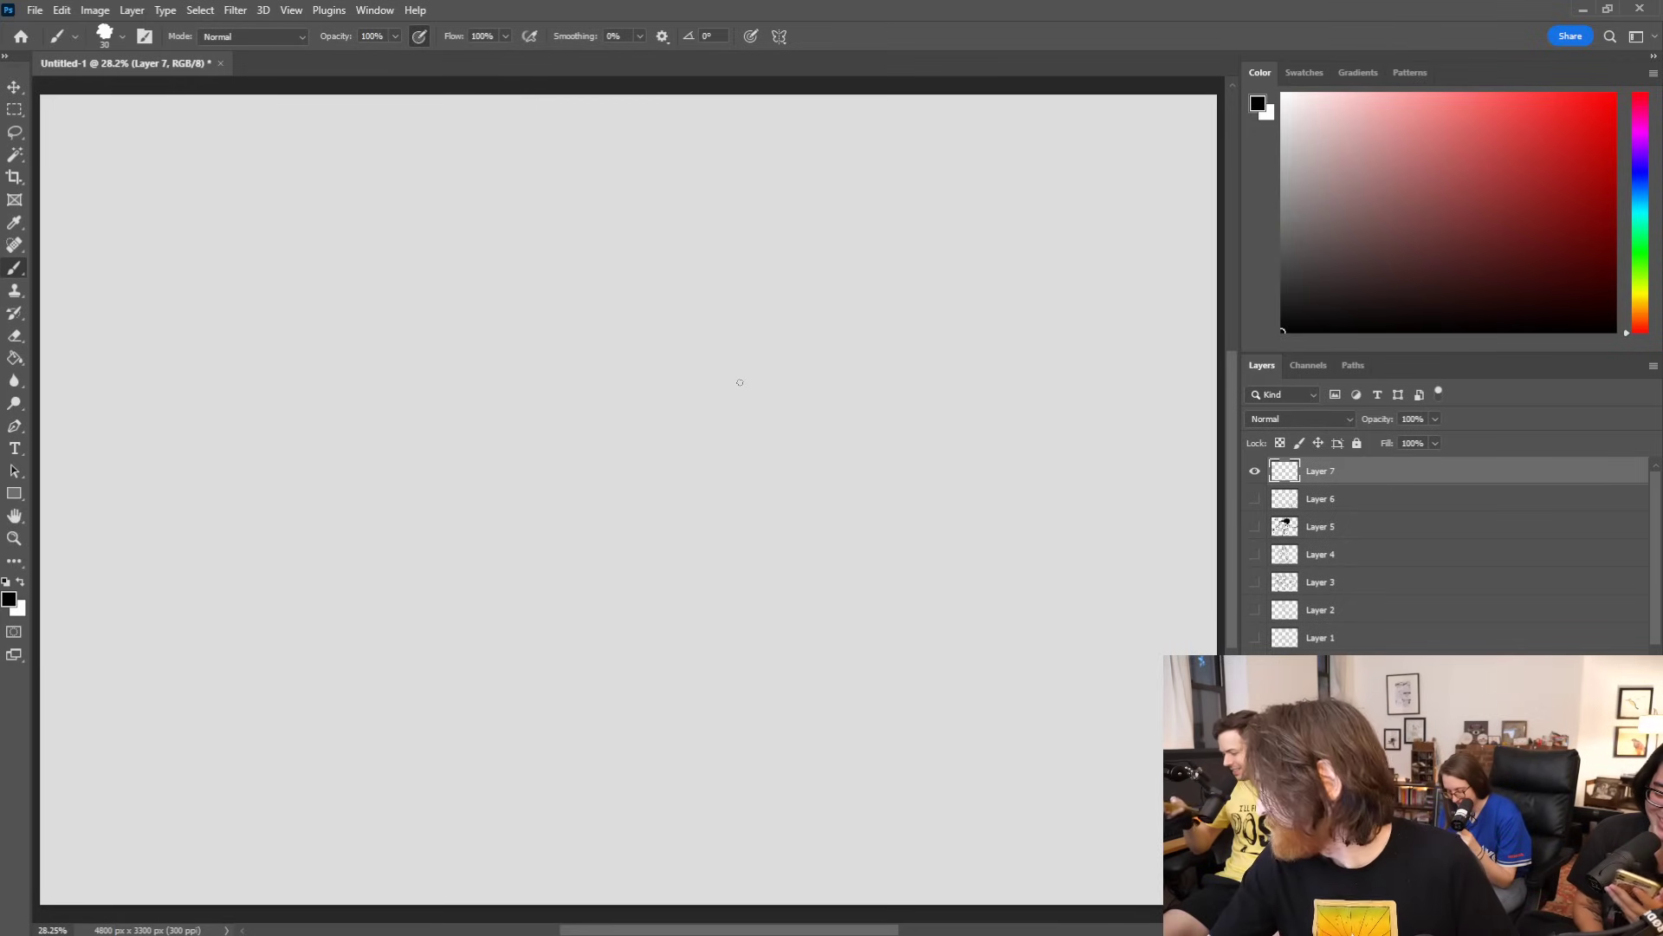
Step: Try sketching a pair of angry eyes with slanted brows and tiny pupils near the middle of the canvas
drag(694, 389, 823, 293)
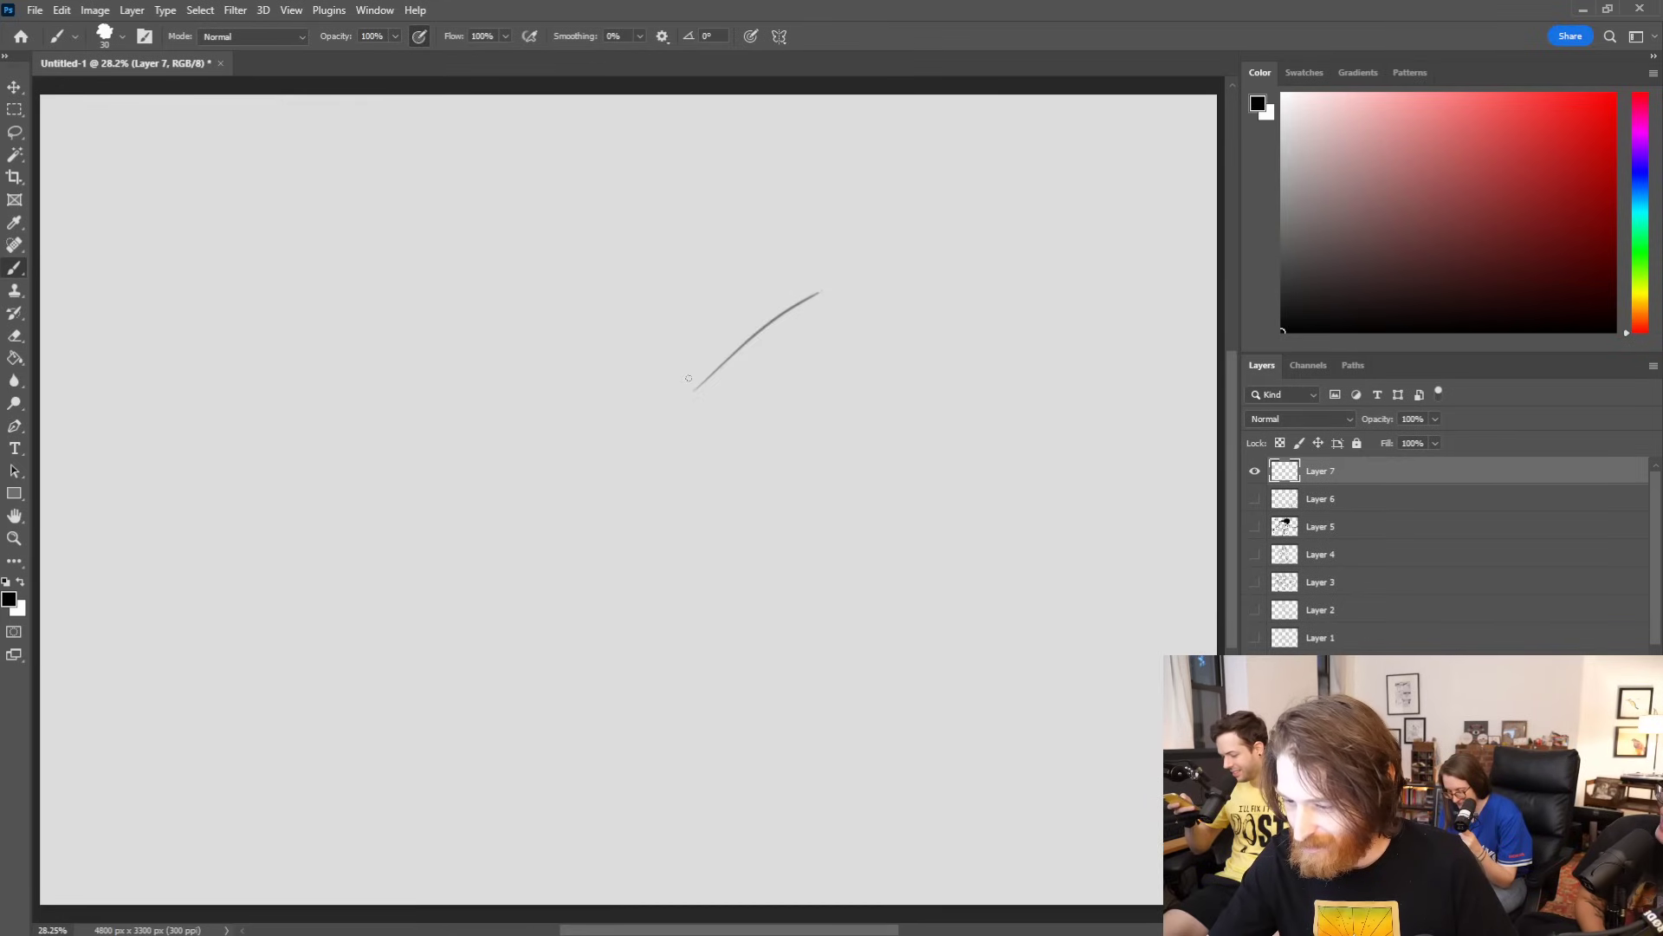
drag(708, 400, 786, 322)
mouse_move(569, 329)
mouse_down()
mouse_move(674, 403)
mouse_move(658, 407)
mouse_up()
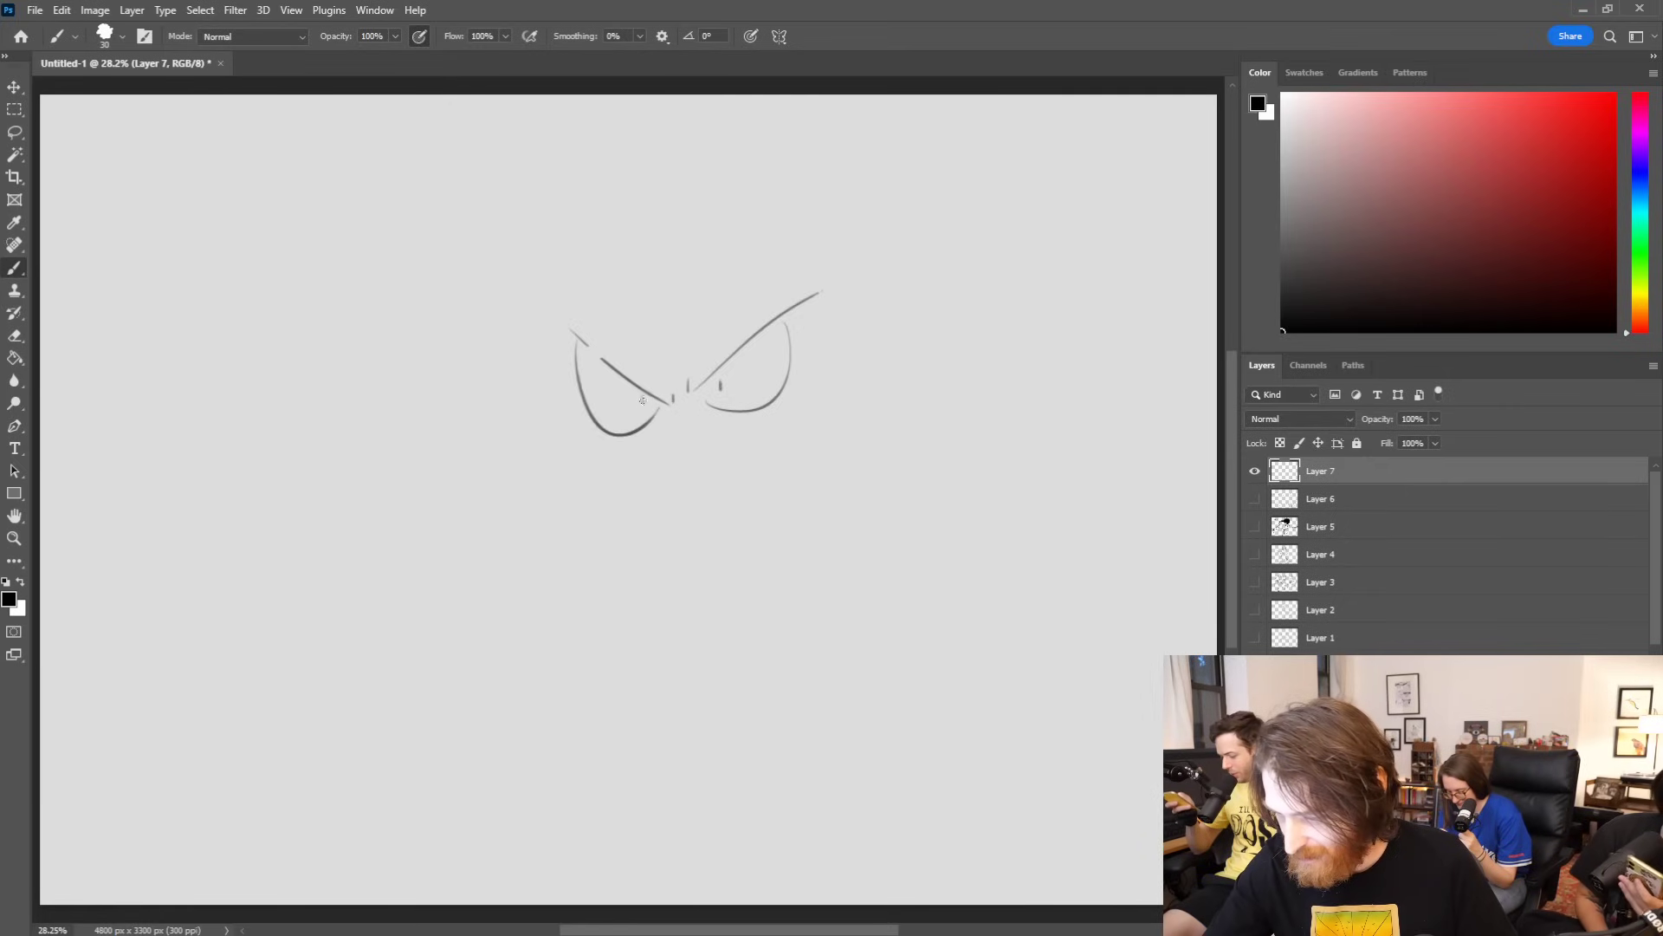
drag(558, 324, 642, 393)
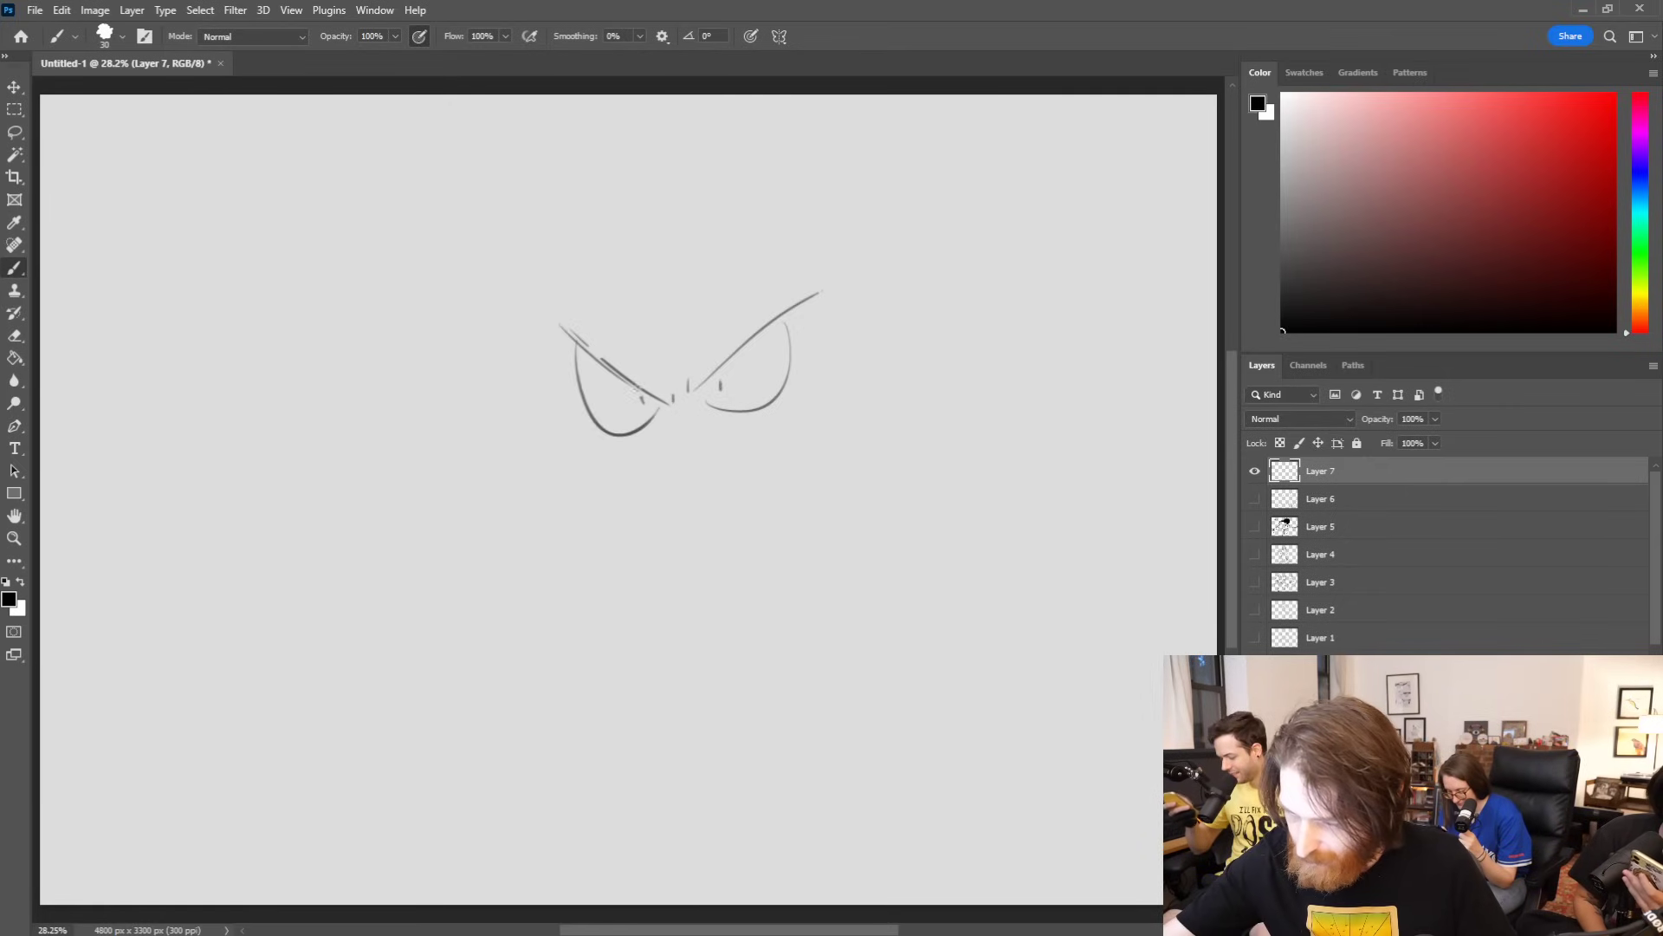
key(ctrl+z)
drag(554, 311, 646, 392)
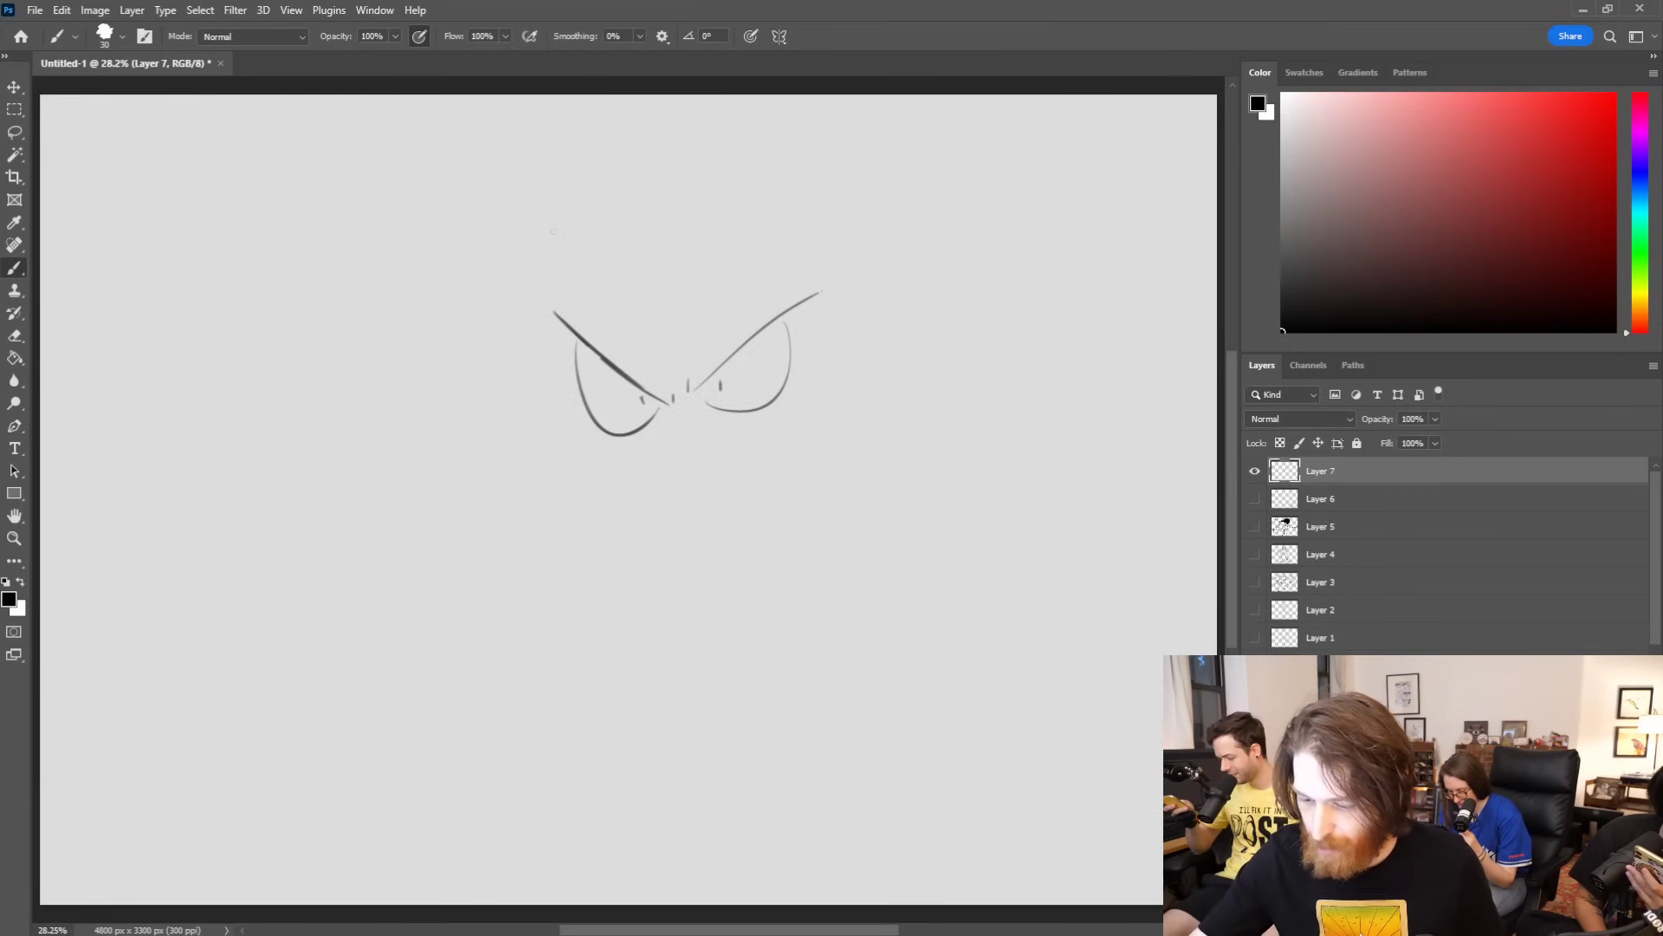
Step: Try more angry eye variations beneath the first pair and delete the layer holding these trial sketches
mouse_move(513, 494)
mouse_down()
mouse_move(614, 565)
mouse_move(711, 440)
mouse_up()
mouse_move(672, 492)
mouse_down()
mouse_move(684, 544)
mouse_move(646, 569)
mouse_move(642, 554)
mouse_up()
mouse_move(544, 535)
mouse_down()
mouse_move(597, 577)
mouse_move(602, 562)
mouse_move(598, 585)
mouse_move(664, 571)
mouse_up()
key(ctrl+z)
drag(673, 573, 687, 566)
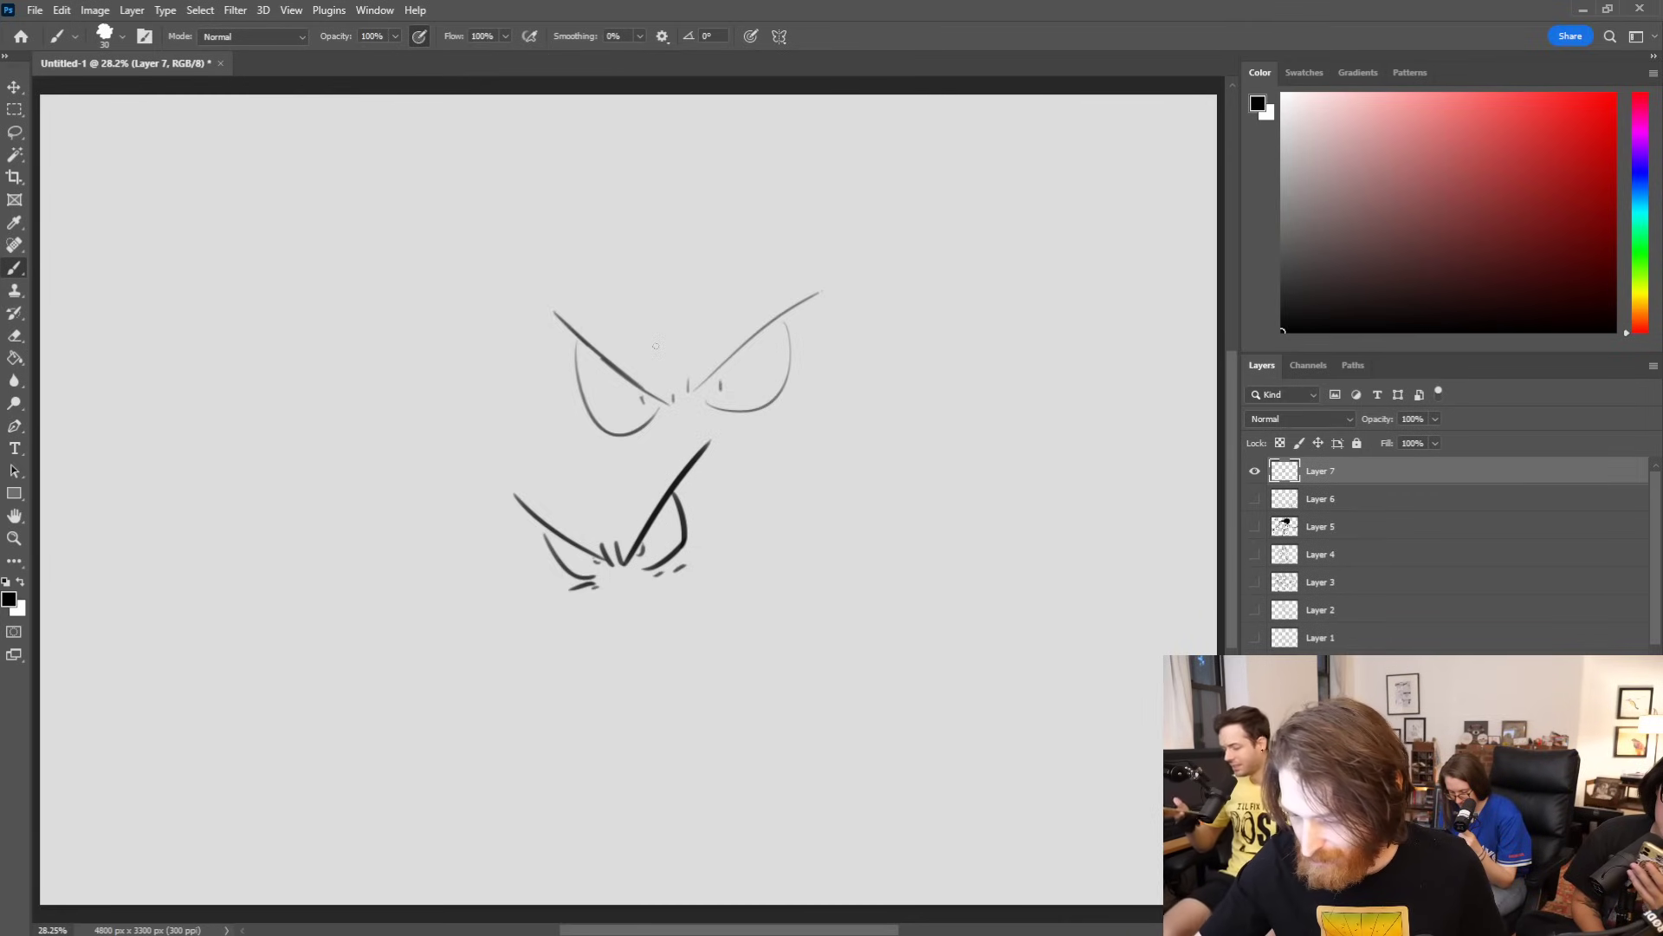
mouse_move(763, 459)
mouse_down()
mouse_move(806, 433)
mouse_move(870, 527)
mouse_move(953, 483)
mouse_up()
mouse_move(885, 526)
mouse_down()
mouse_move(981, 454)
mouse_move(977, 480)
mouse_up()
key(Delete)
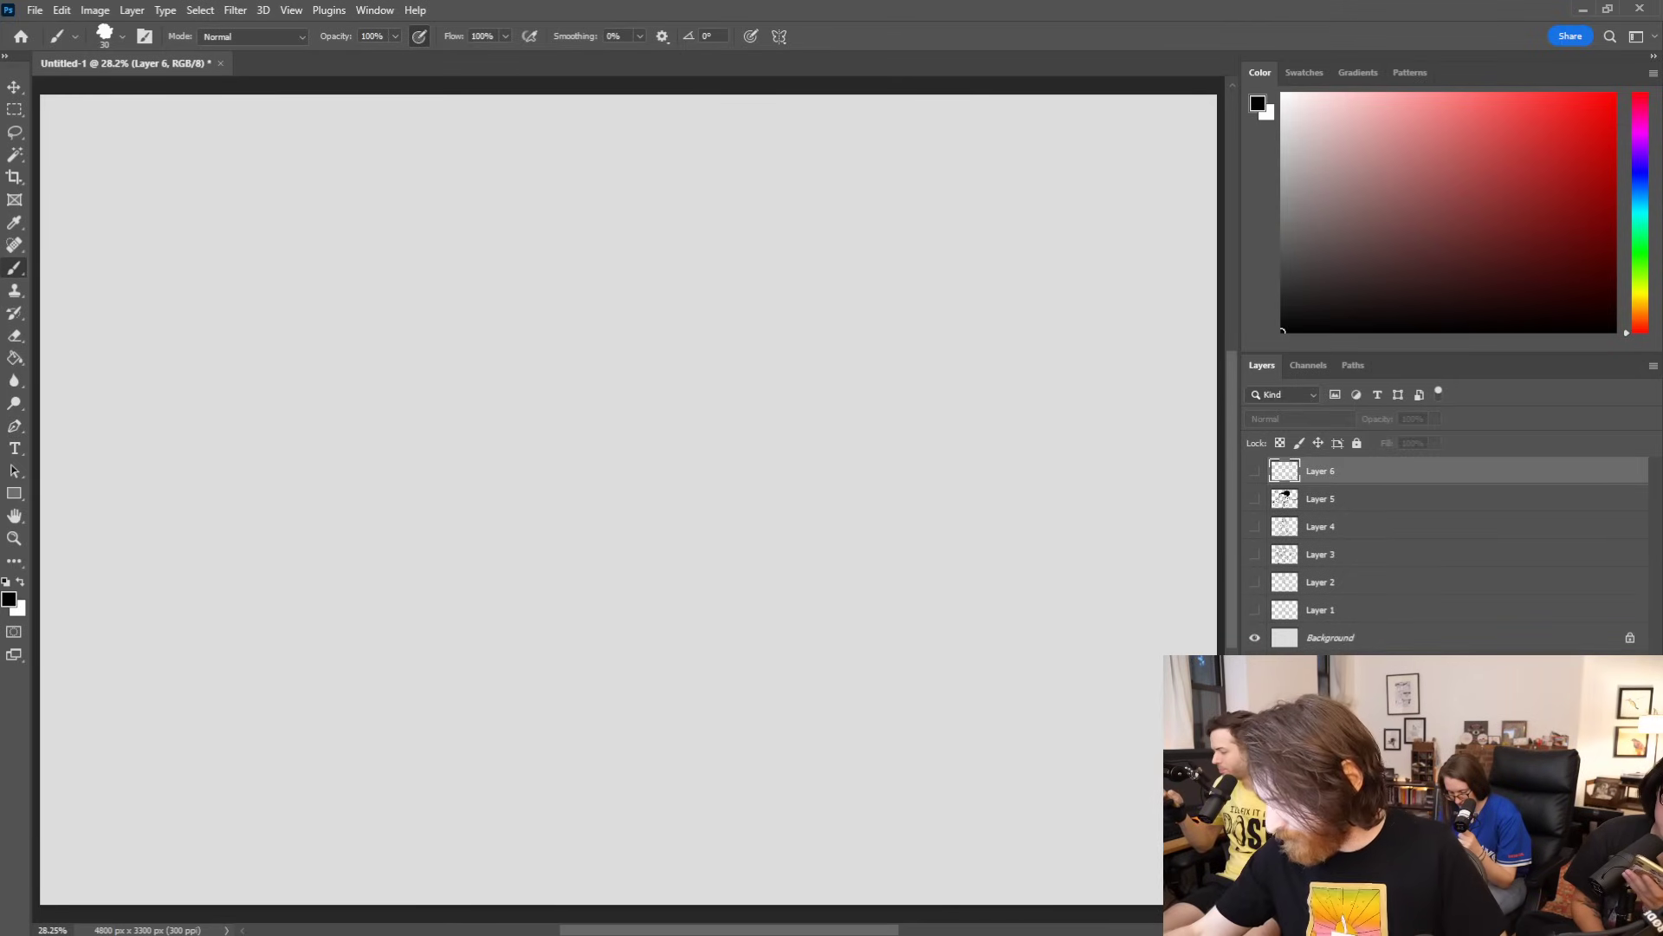
Step: Create a new layer and sketch a half-lidded eye, a long curved nose and a small far eye with dot pupils
click(1619, 924)
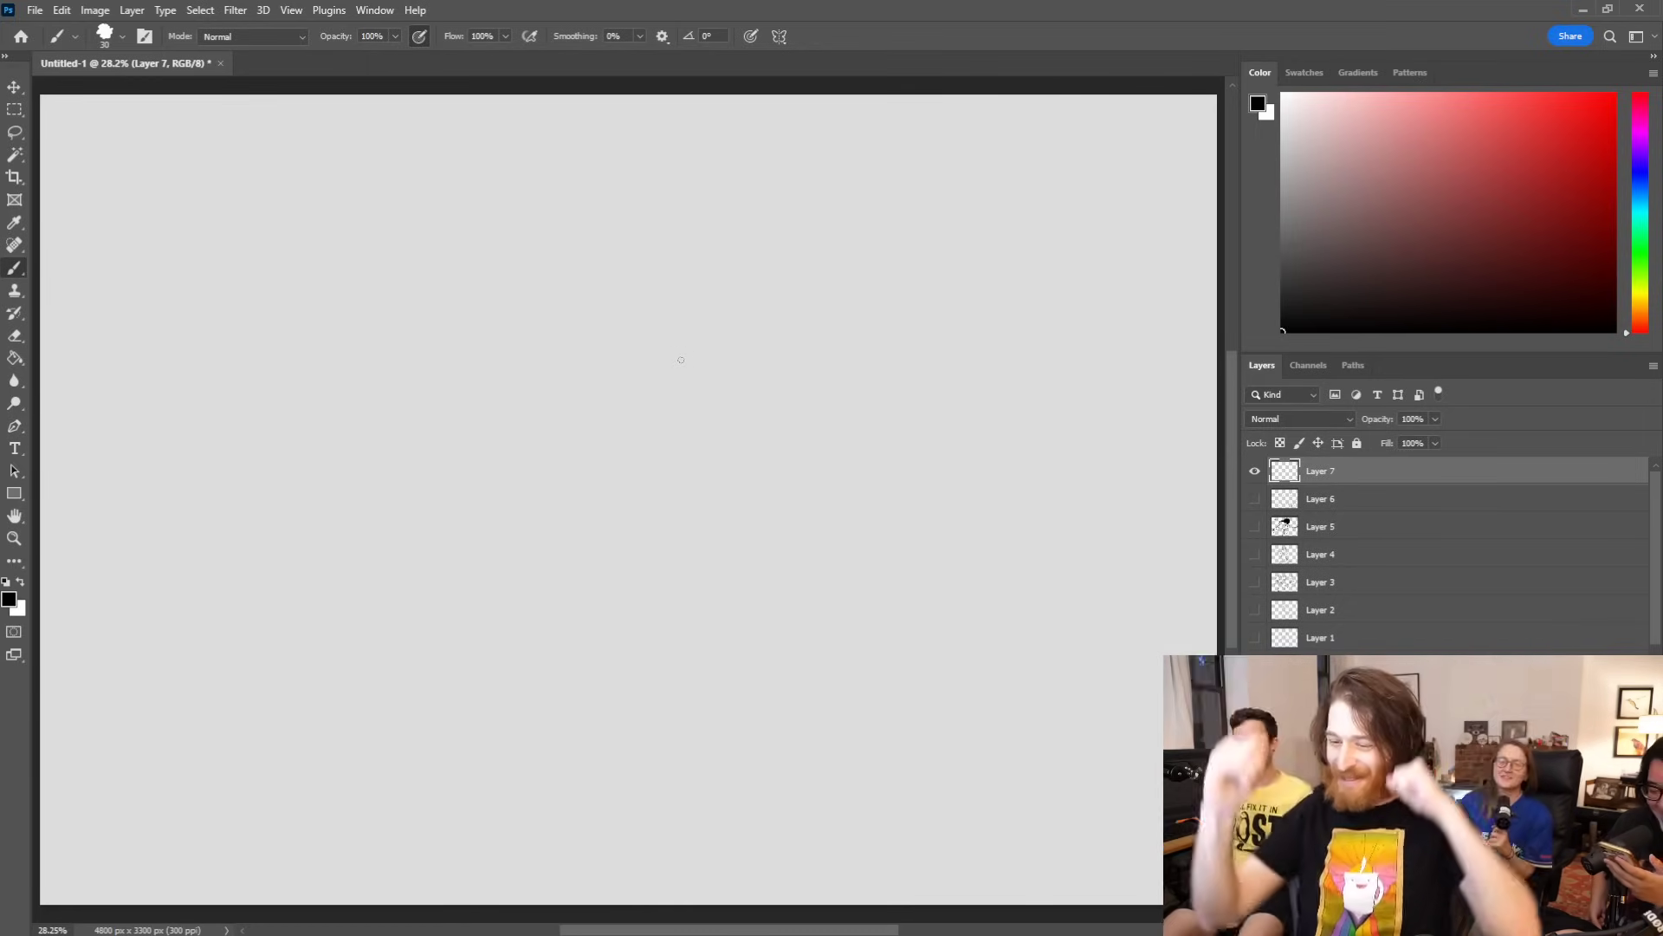
mouse_move(536, 294)
mouse_down()
mouse_move(628, 295)
mouse_move(559, 334)
mouse_move(620, 328)
mouse_up()
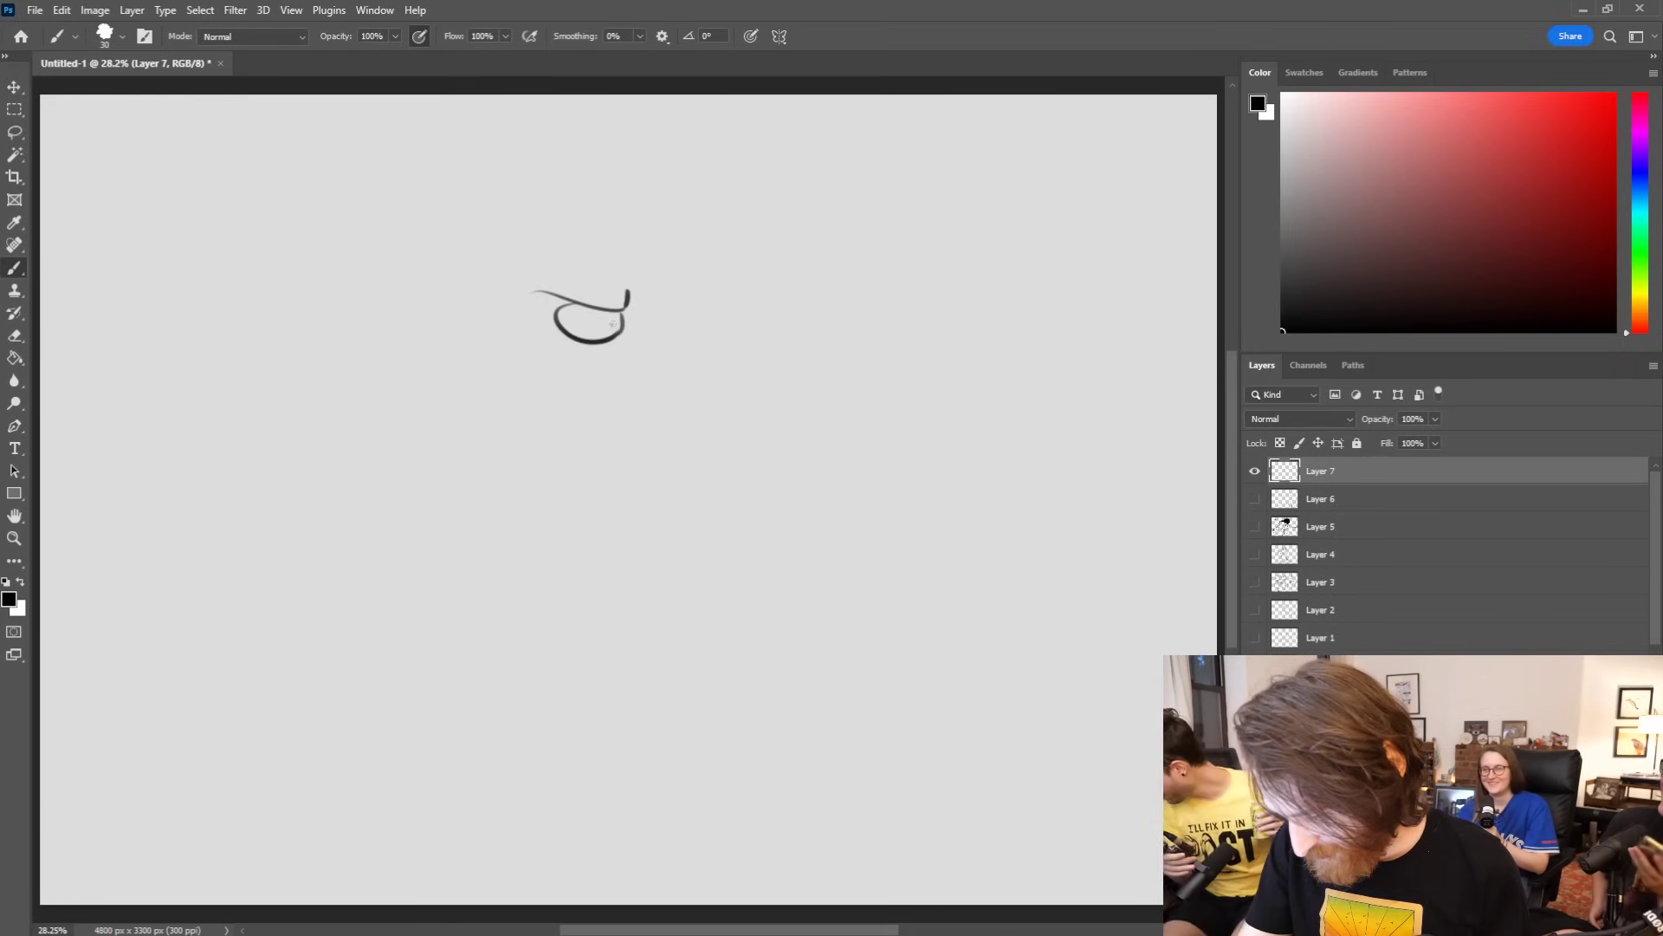
mouse_move(689, 312)
mouse_down()
mouse_move(696, 297)
mouse_move(648, 316)
mouse_move(682, 418)
mouse_up()
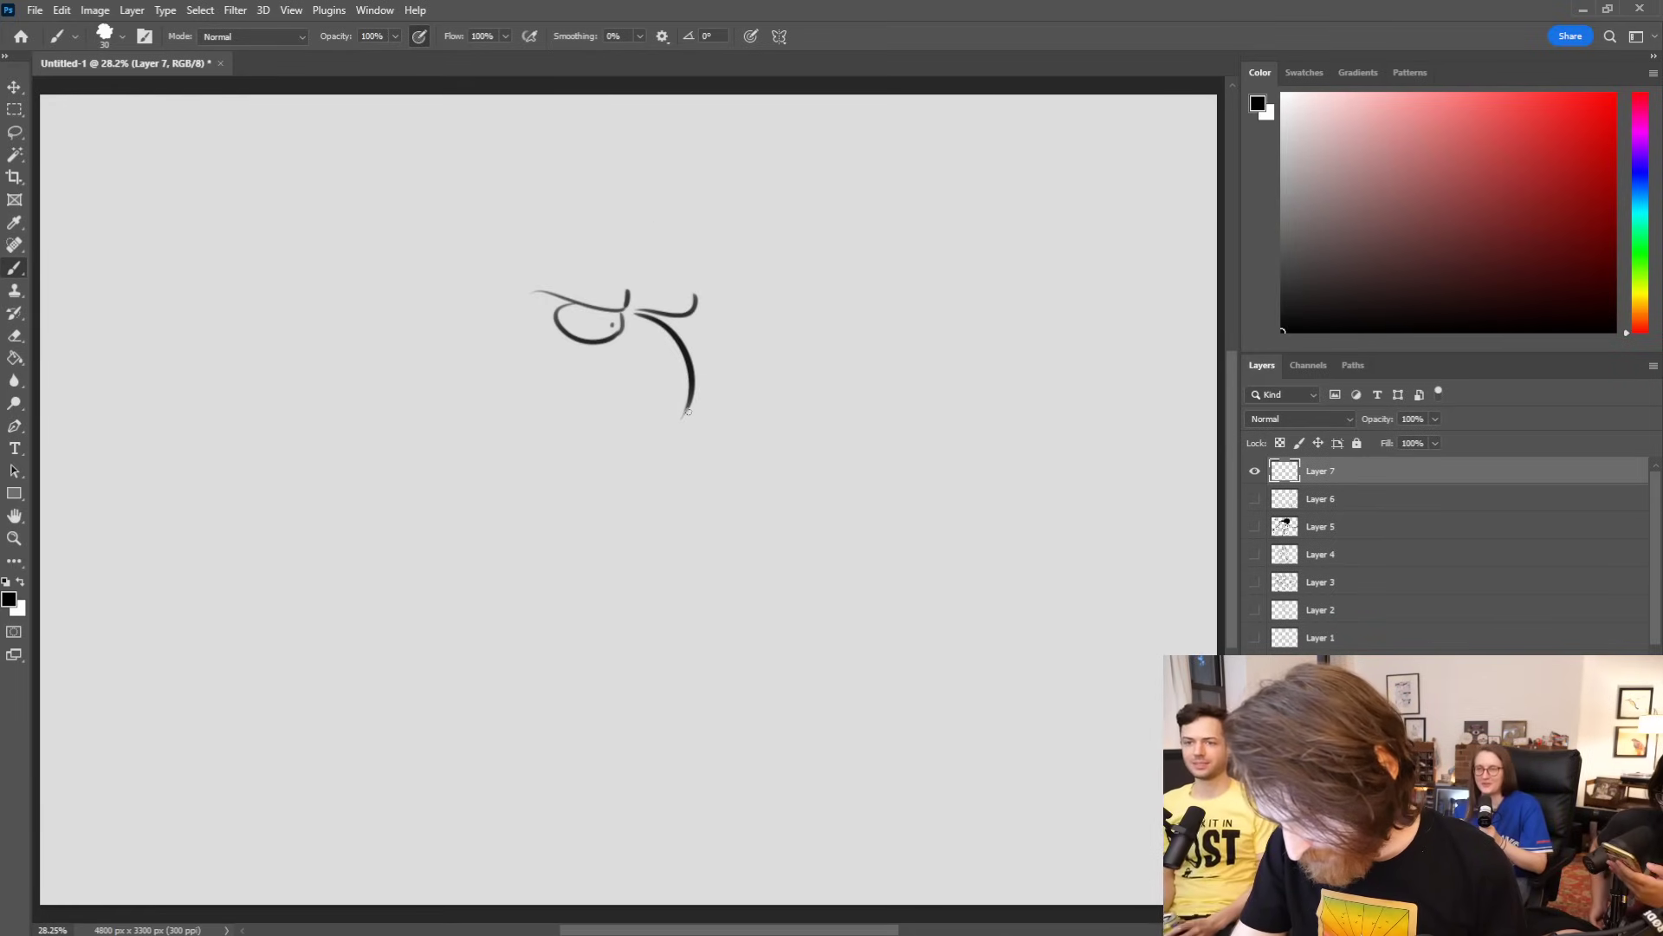
key(ctrl+z)
drag(638, 312, 629, 475)
click(687, 322)
drag(692, 343, 690, 316)
Step: Extend the nose into a long downward curve and clear the brow strokes beside its bridge for redrawing
key(ctrl+z)
key(ctrl+z)
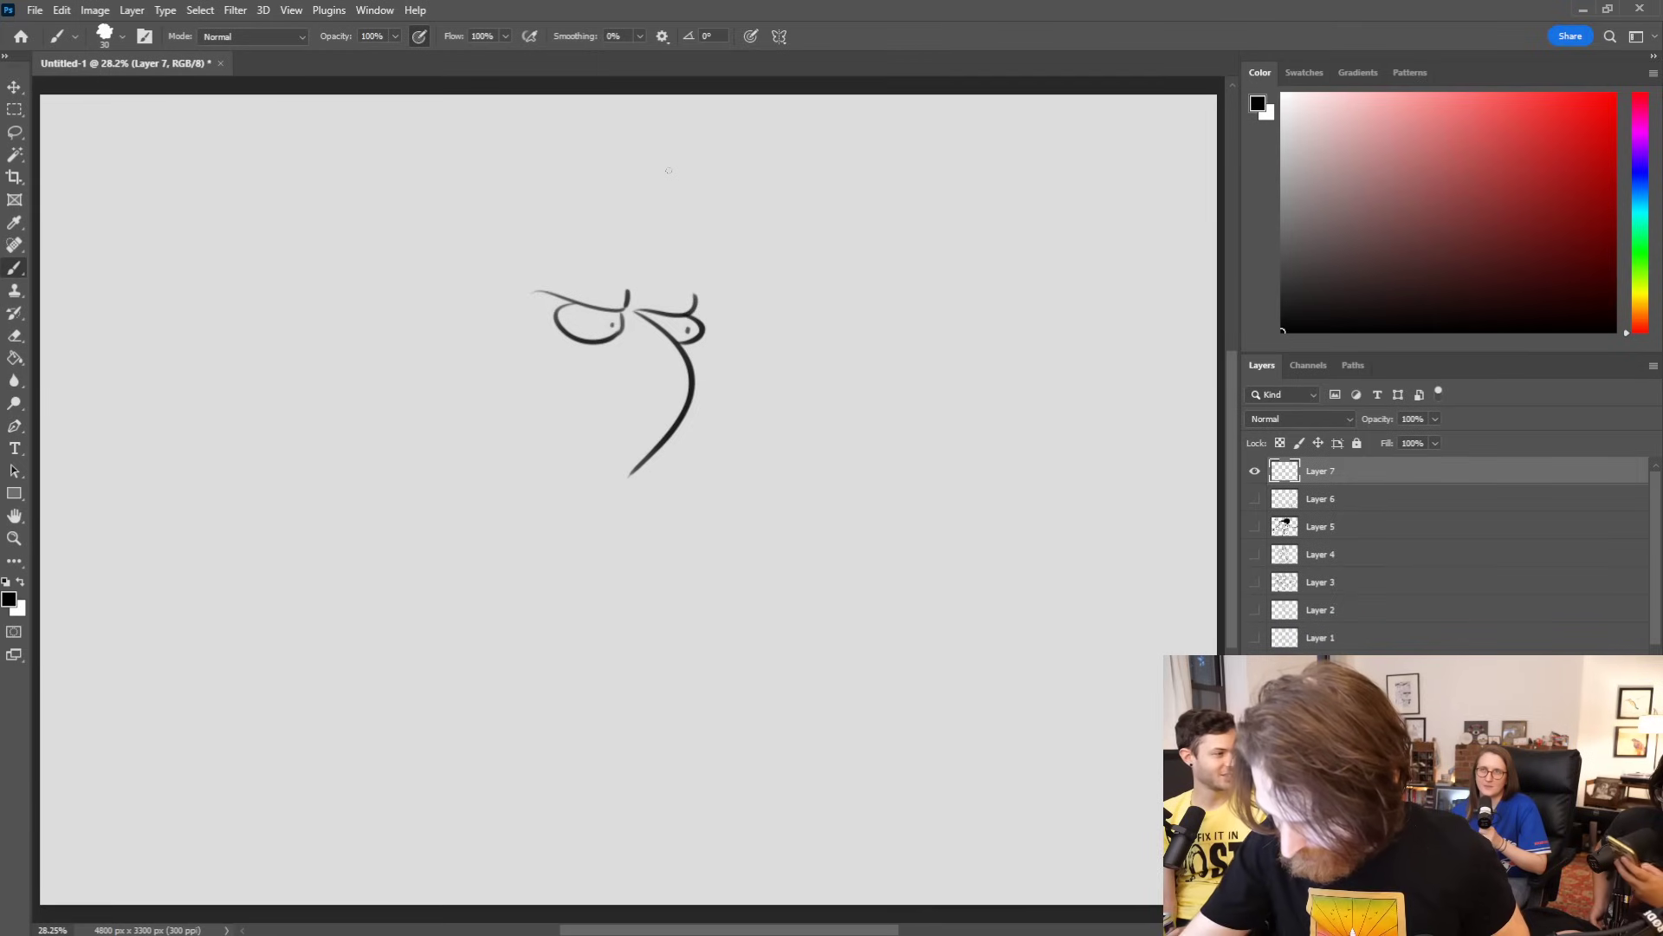
key(ctrl+z)
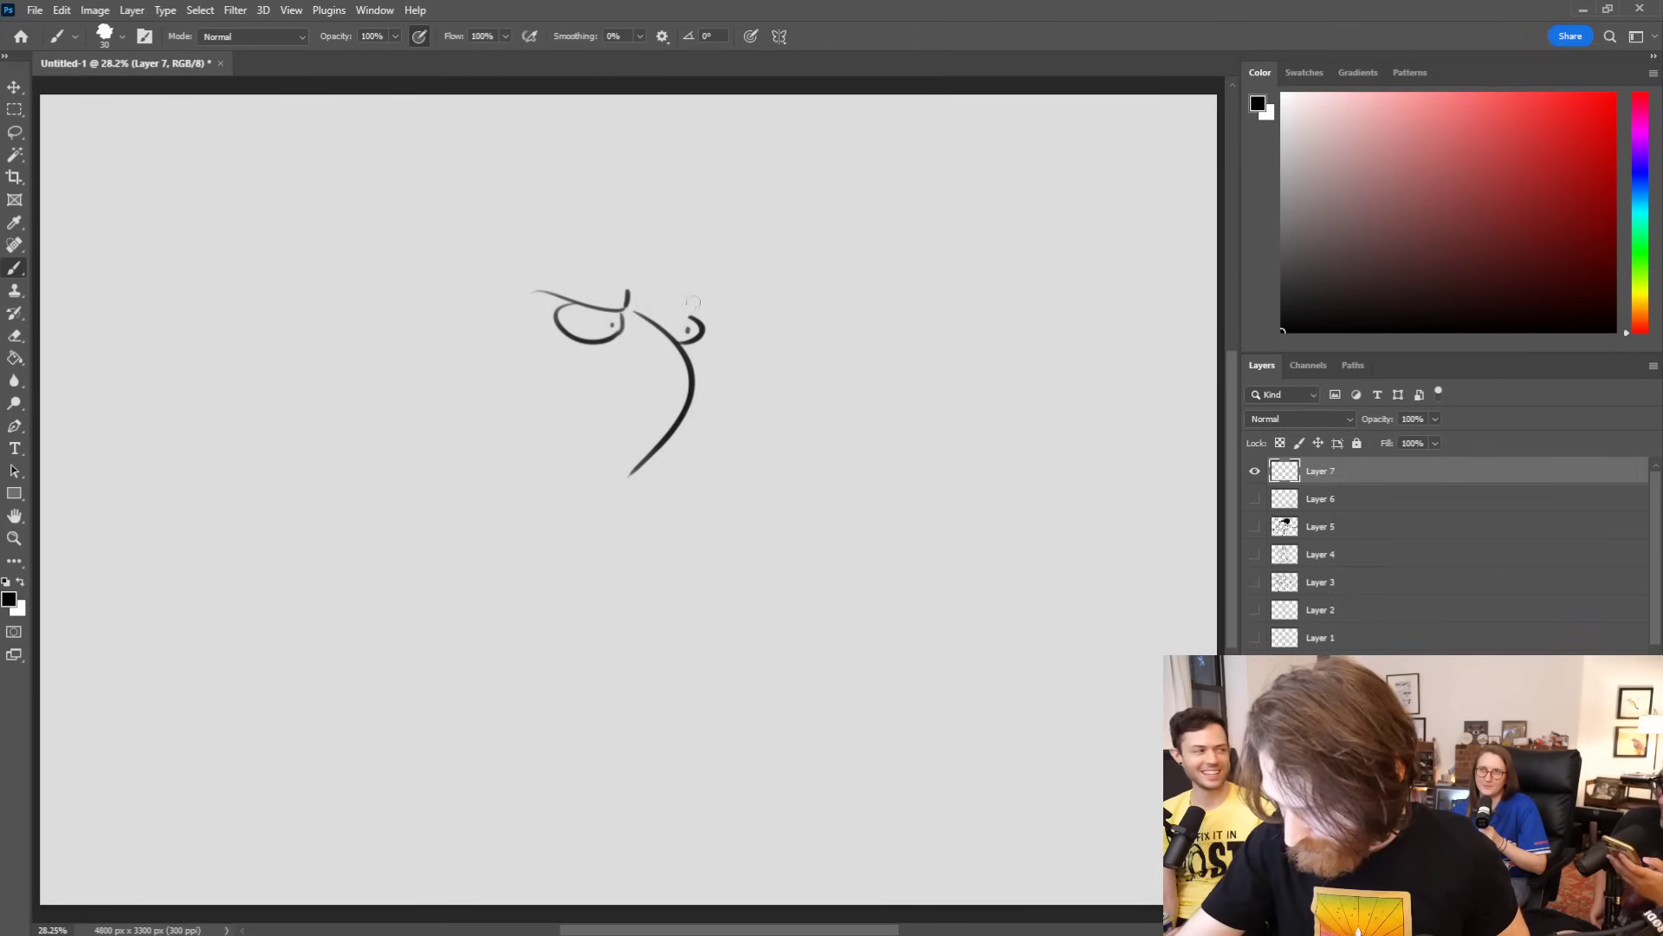
key(ctrl+z)
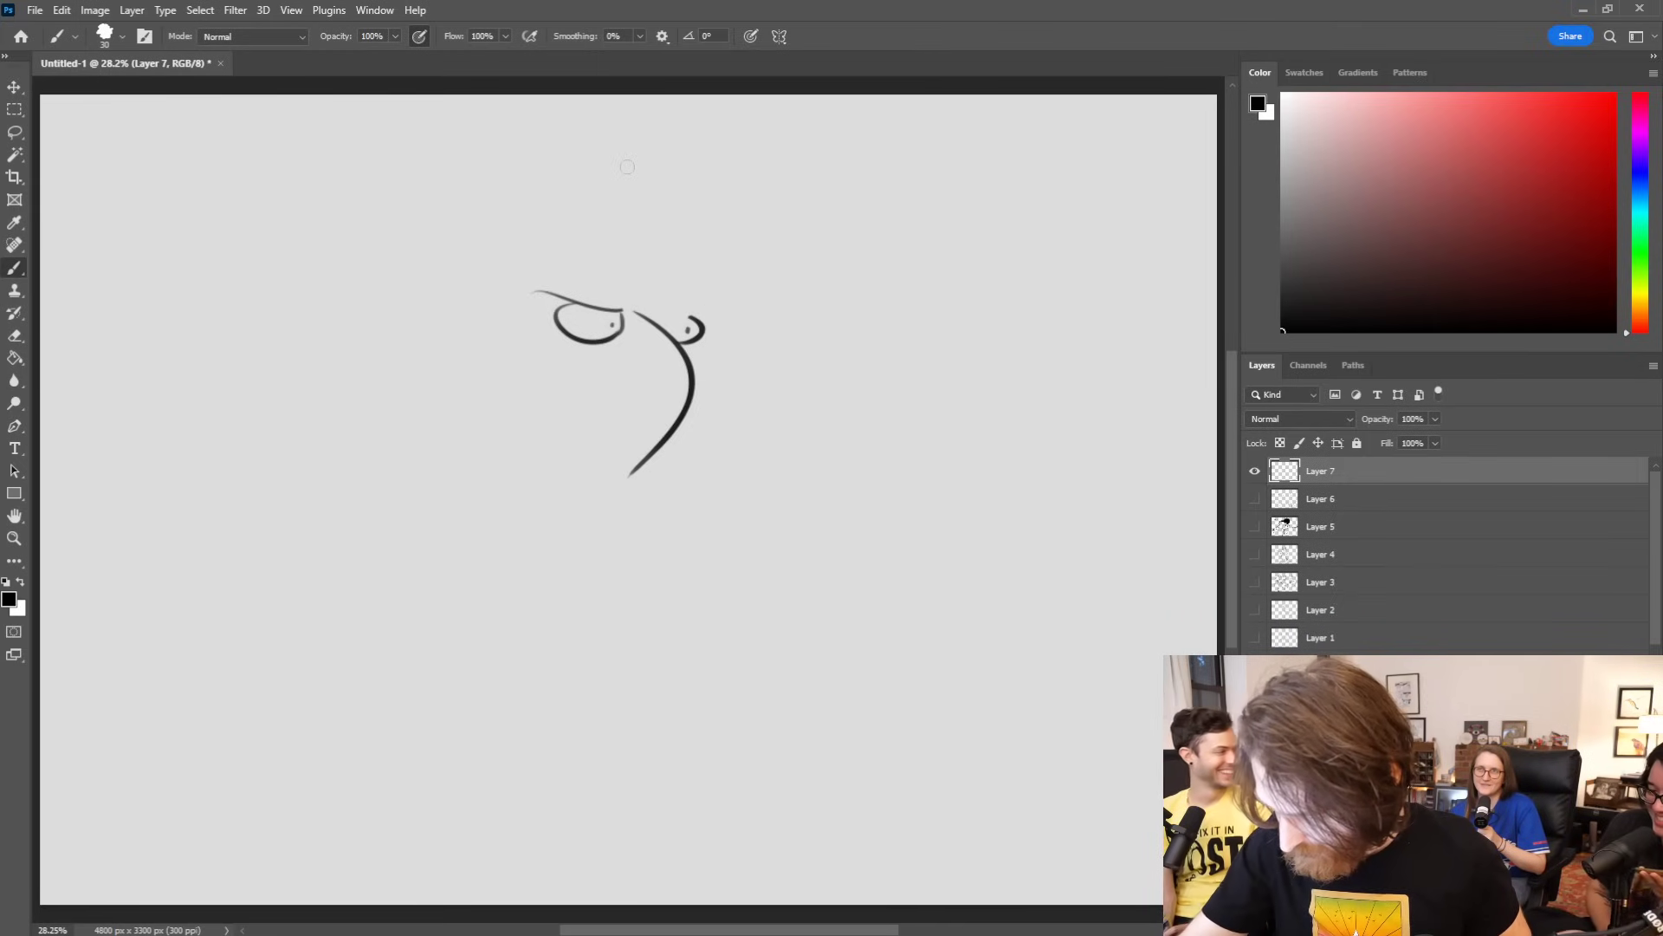
Step: Redraw the brows as angry slanted strokes over both eyes and add a curved forehead line above the far brow
drag(621, 310, 631, 288)
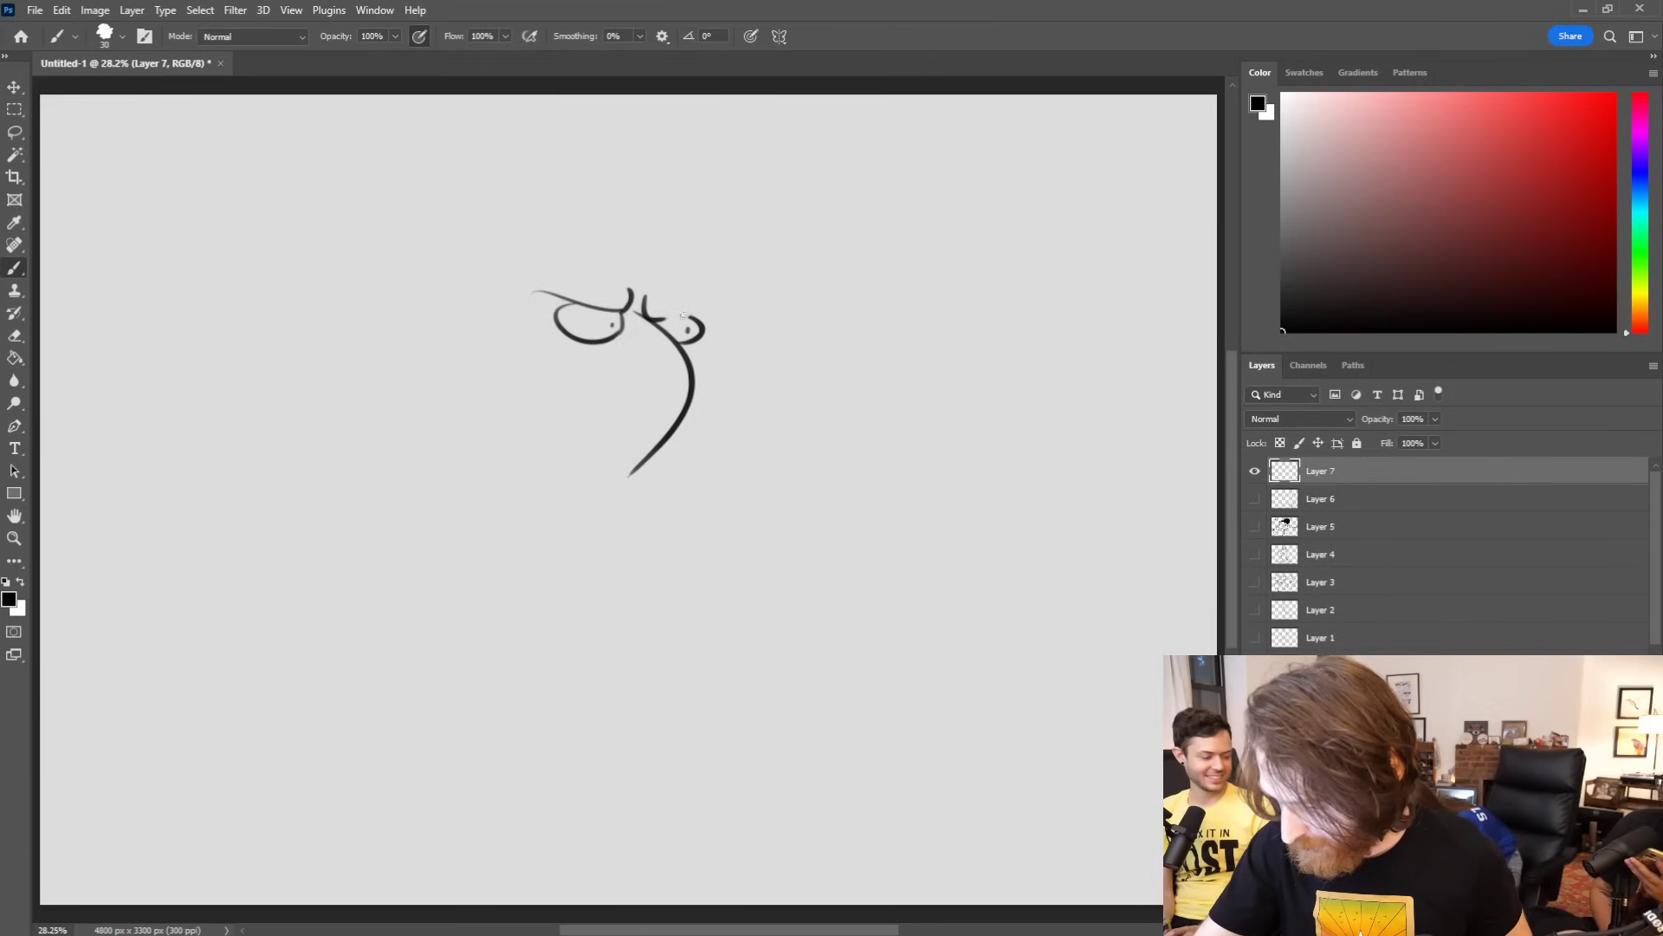
mouse_move(650, 294)
mouse_down()
mouse_move(656, 317)
mouse_move(714, 300)
mouse_move(644, 223)
mouse_up()
key(ctrl+z)
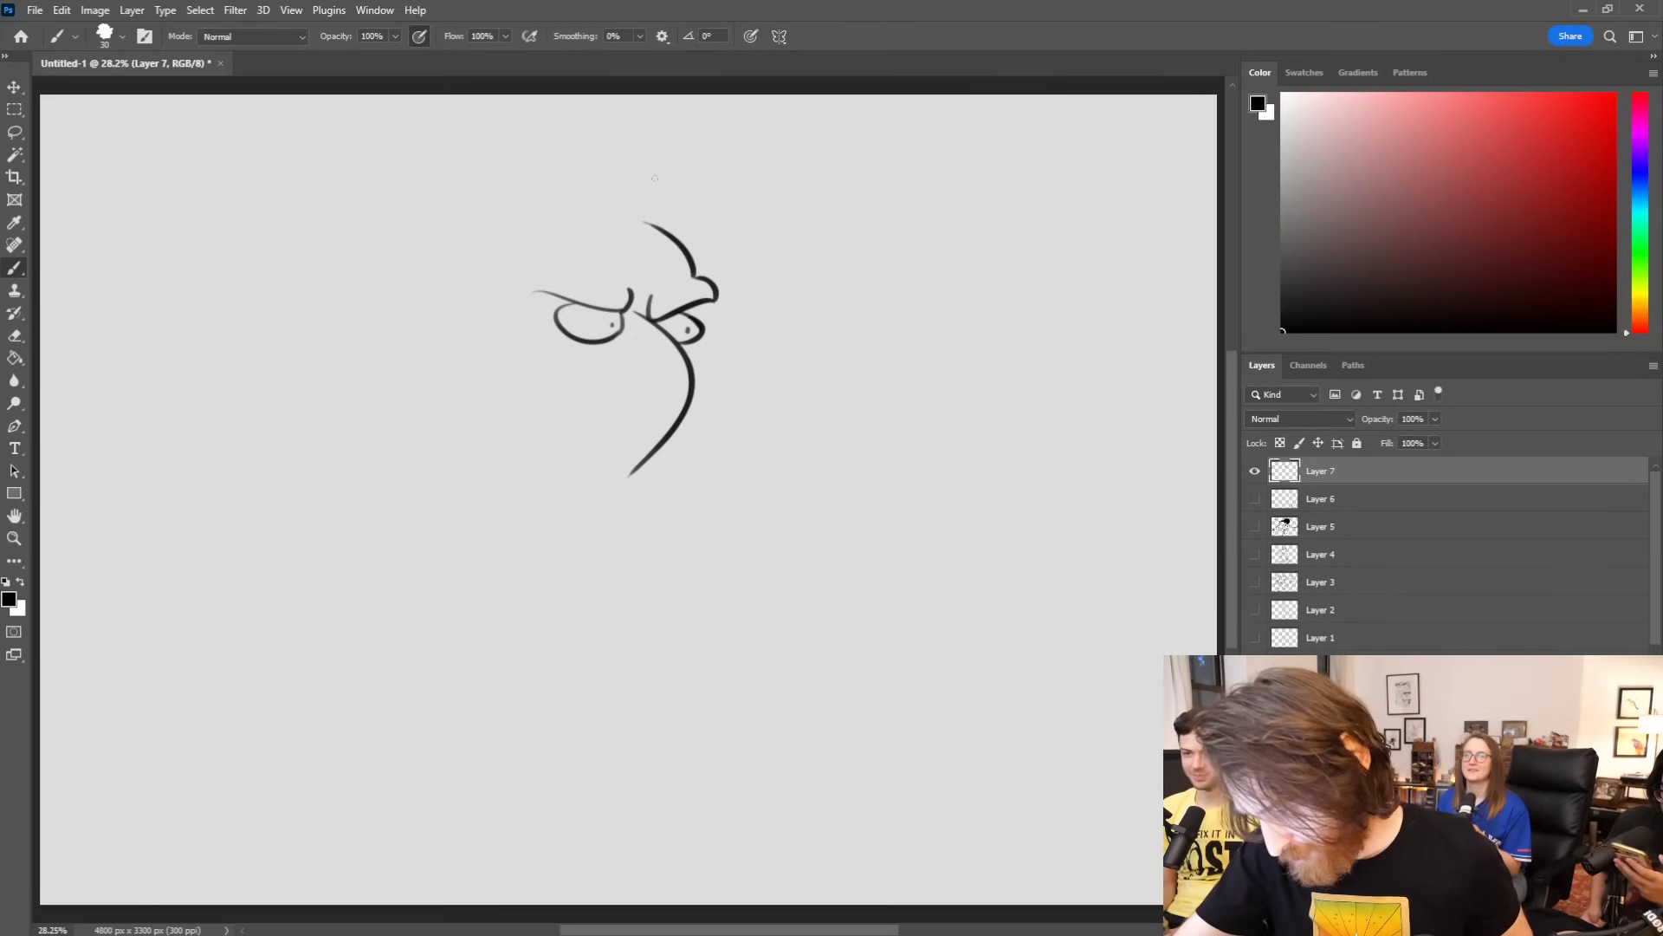
mouse_move(533, 292)
mouse_down()
mouse_move(626, 312)
mouse_move(630, 292)
mouse_move(640, 319)
mouse_up()
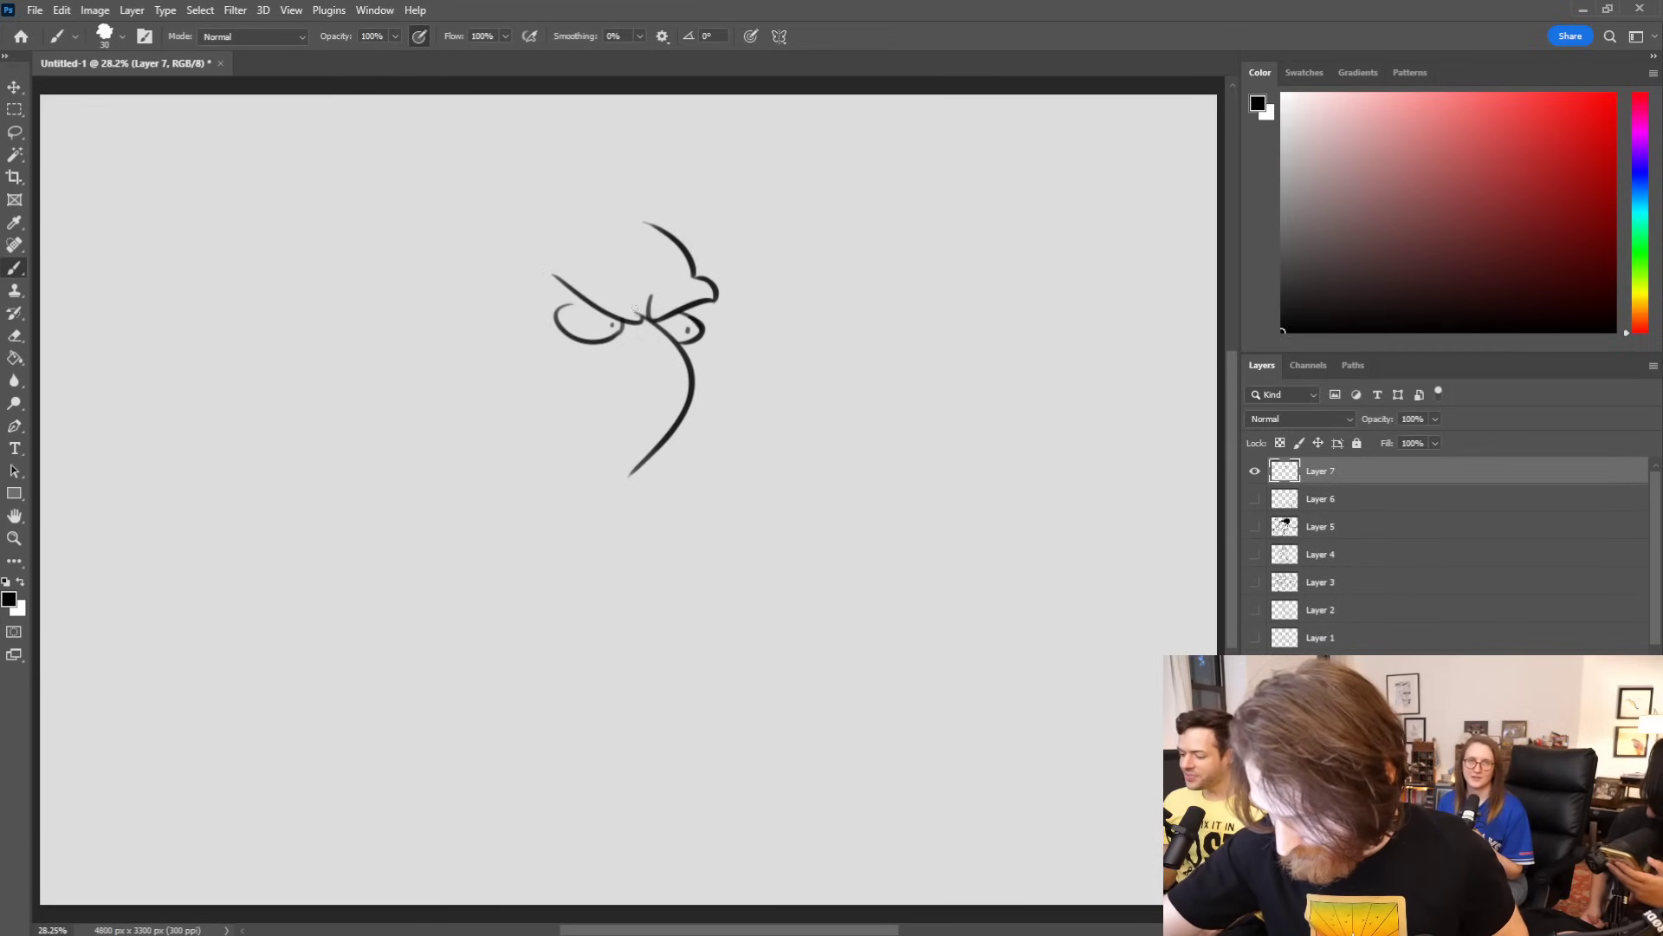
drag(562, 277, 637, 320)
key(ctrl+z)
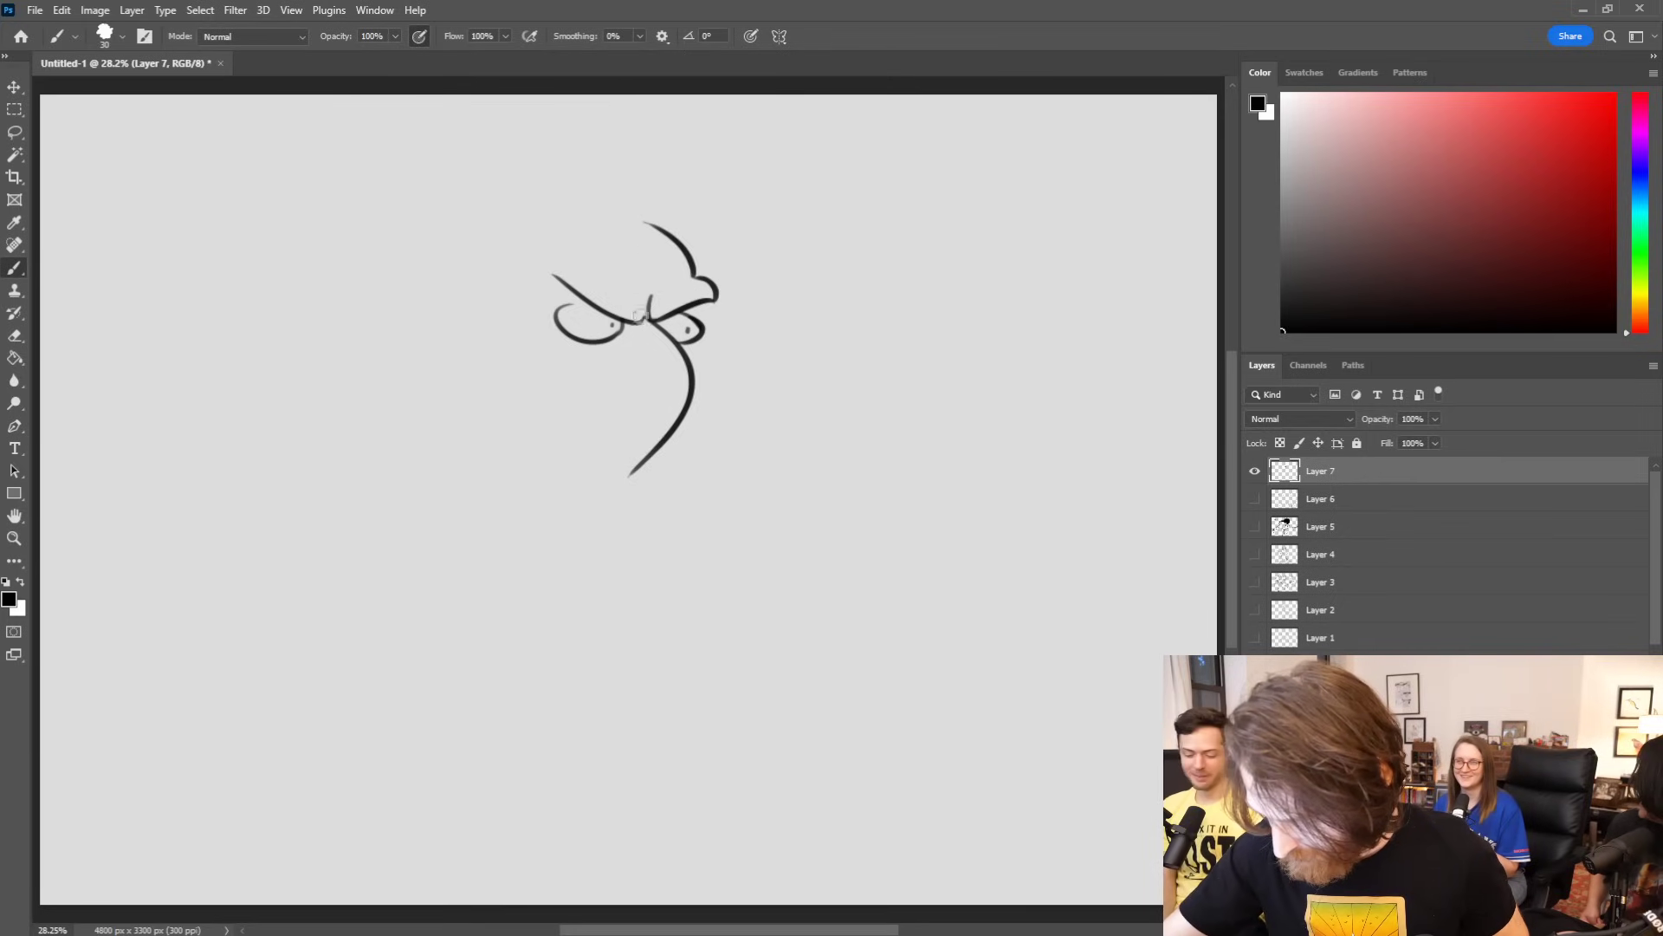
Step: Add a frown crease at the bridge, a snarling toothy mouth and a curved tusk on each side of the nose
mouse_move(636, 285)
mouse_down()
mouse_move(649, 315)
mouse_move(607, 401)
mouse_move(591, 358)
mouse_move(730, 334)
mouse_move(717, 381)
mouse_move(693, 395)
mouse_up()
mouse_move(585, 392)
mouse_down()
mouse_move(562, 363)
mouse_move(520, 364)
mouse_move(554, 379)
mouse_move(507, 351)
mouse_move(490, 389)
mouse_move(555, 377)
mouse_move(486, 358)
mouse_up()
key(ctrl+z)
key(ctrl+z)
key(ctrl+z)
key(ctrl+z)
key(ctrl+z)
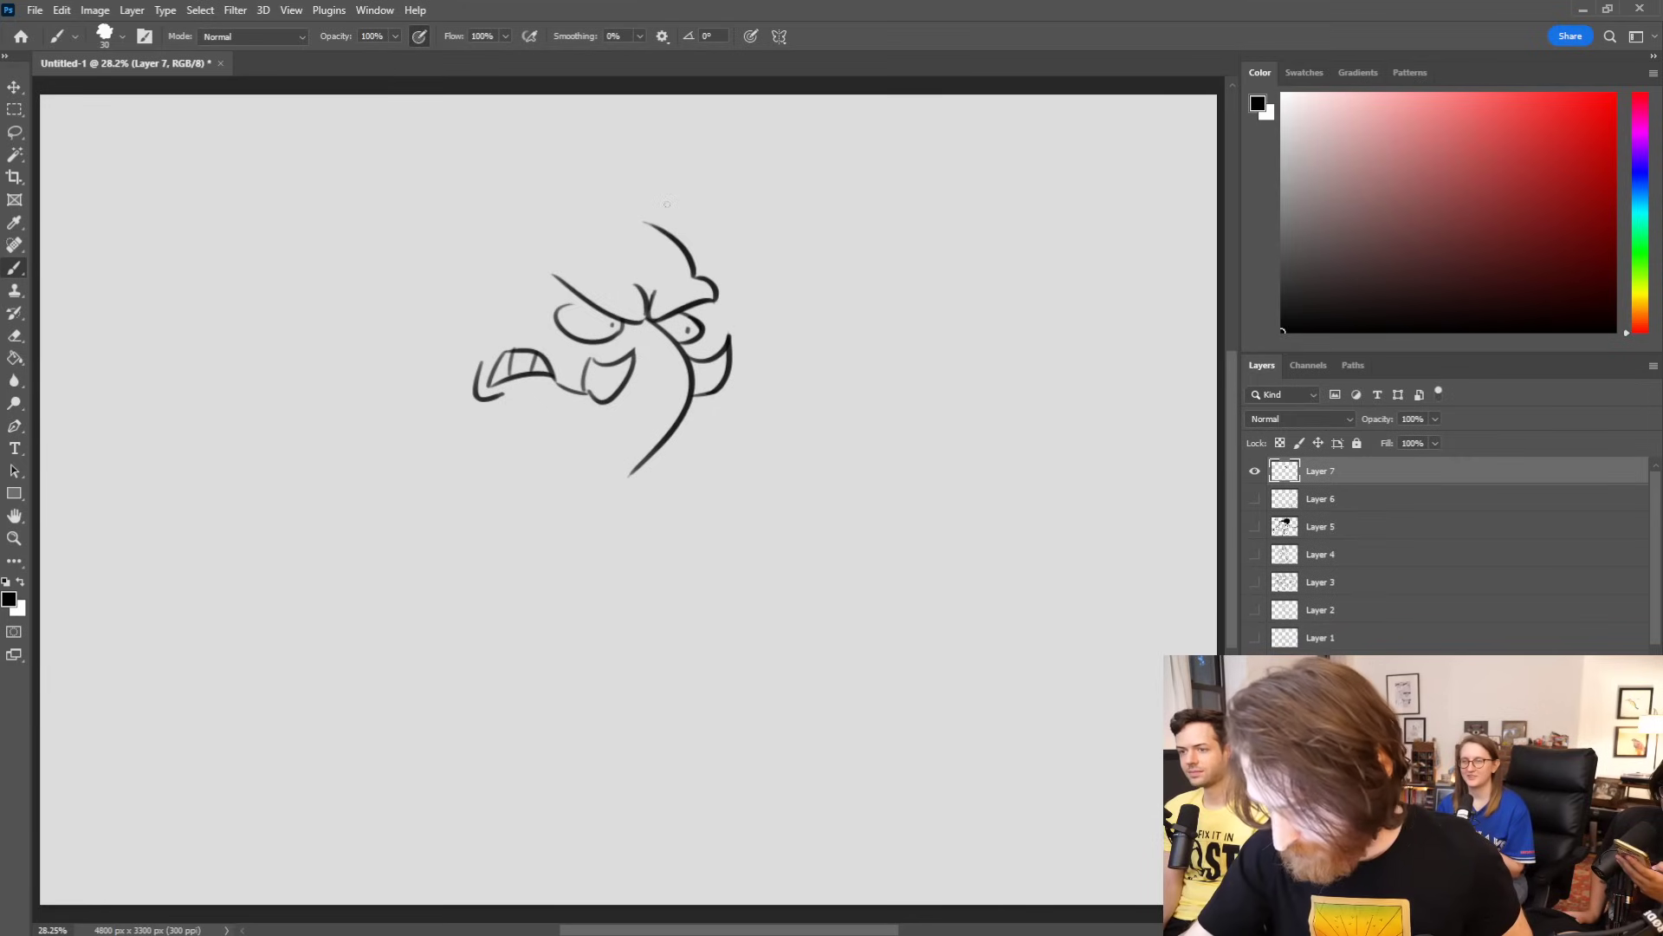
Step: Replace the half-lidded eyes with wide round ones with dot pupils and add an arched angry brow over the near eye
mouse_move(545, 268)
mouse_down()
mouse_move(633, 325)
mouse_move(713, 294)
mouse_move(689, 333)
mouse_move(612, 333)
mouse_move(584, 286)
mouse_move(617, 322)
mouse_move(603, 336)
mouse_move(614, 324)
mouse_up()
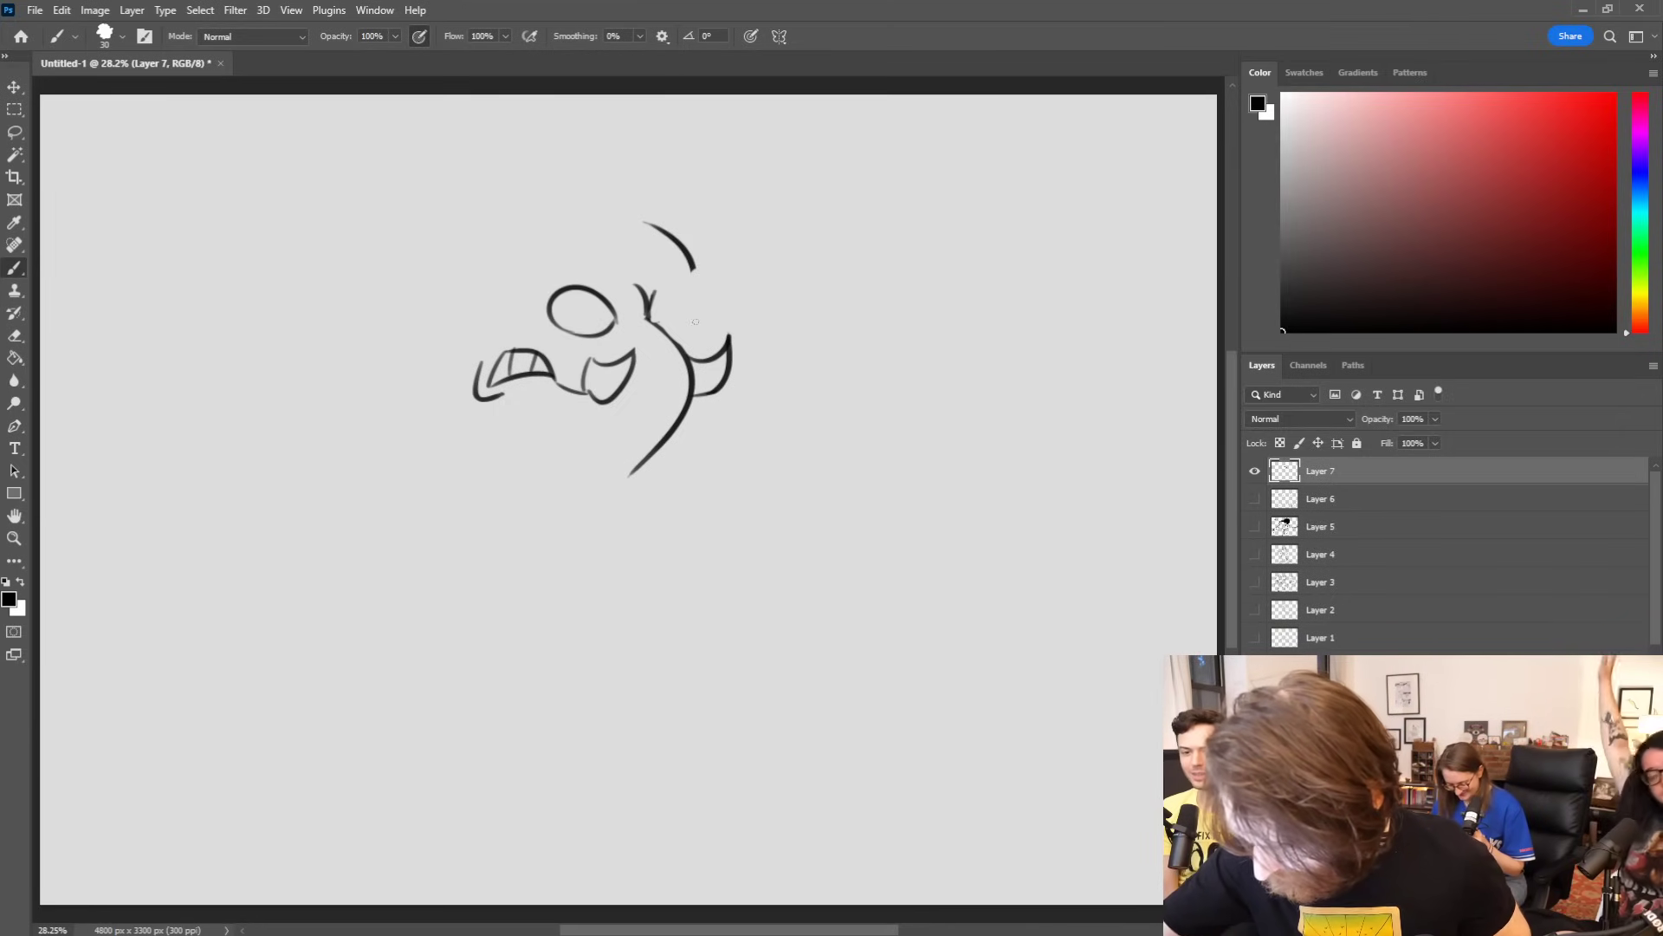
key(ctrl+z)
mouse_move(638, 286)
mouse_down()
mouse_move(588, 287)
mouse_move(601, 302)
mouse_move(587, 323)
mouse_move(561, 327)
mouse_move(616, 304)
mouse_up()
drag(545, 248, 643, 298)
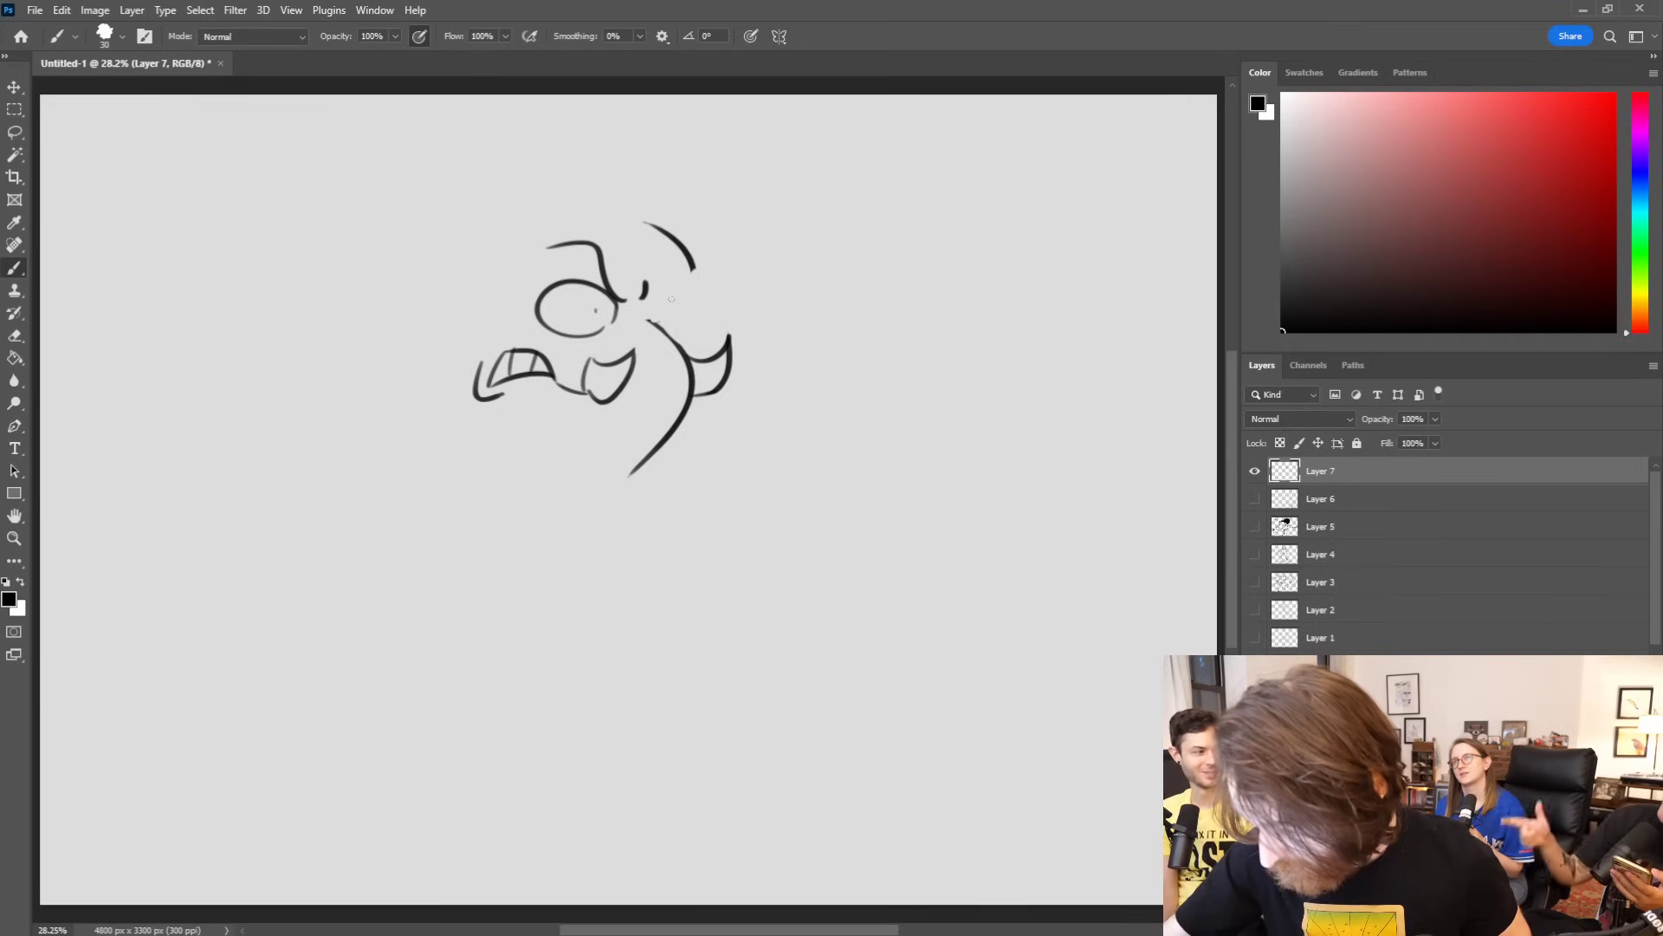
mouse_move(656, 298)
mouse_down()
mouse_move(699, 266)
mouse_move(706, 314)
mouse_move(706, 291)
mouse_move(668, 330)
mouse_move(668, 301)
mouse_move(681, 351)
mouse_up()
key(ctrl+z)
key(ctrl+z)
key(ctrl+z)
key(ctrl+z)
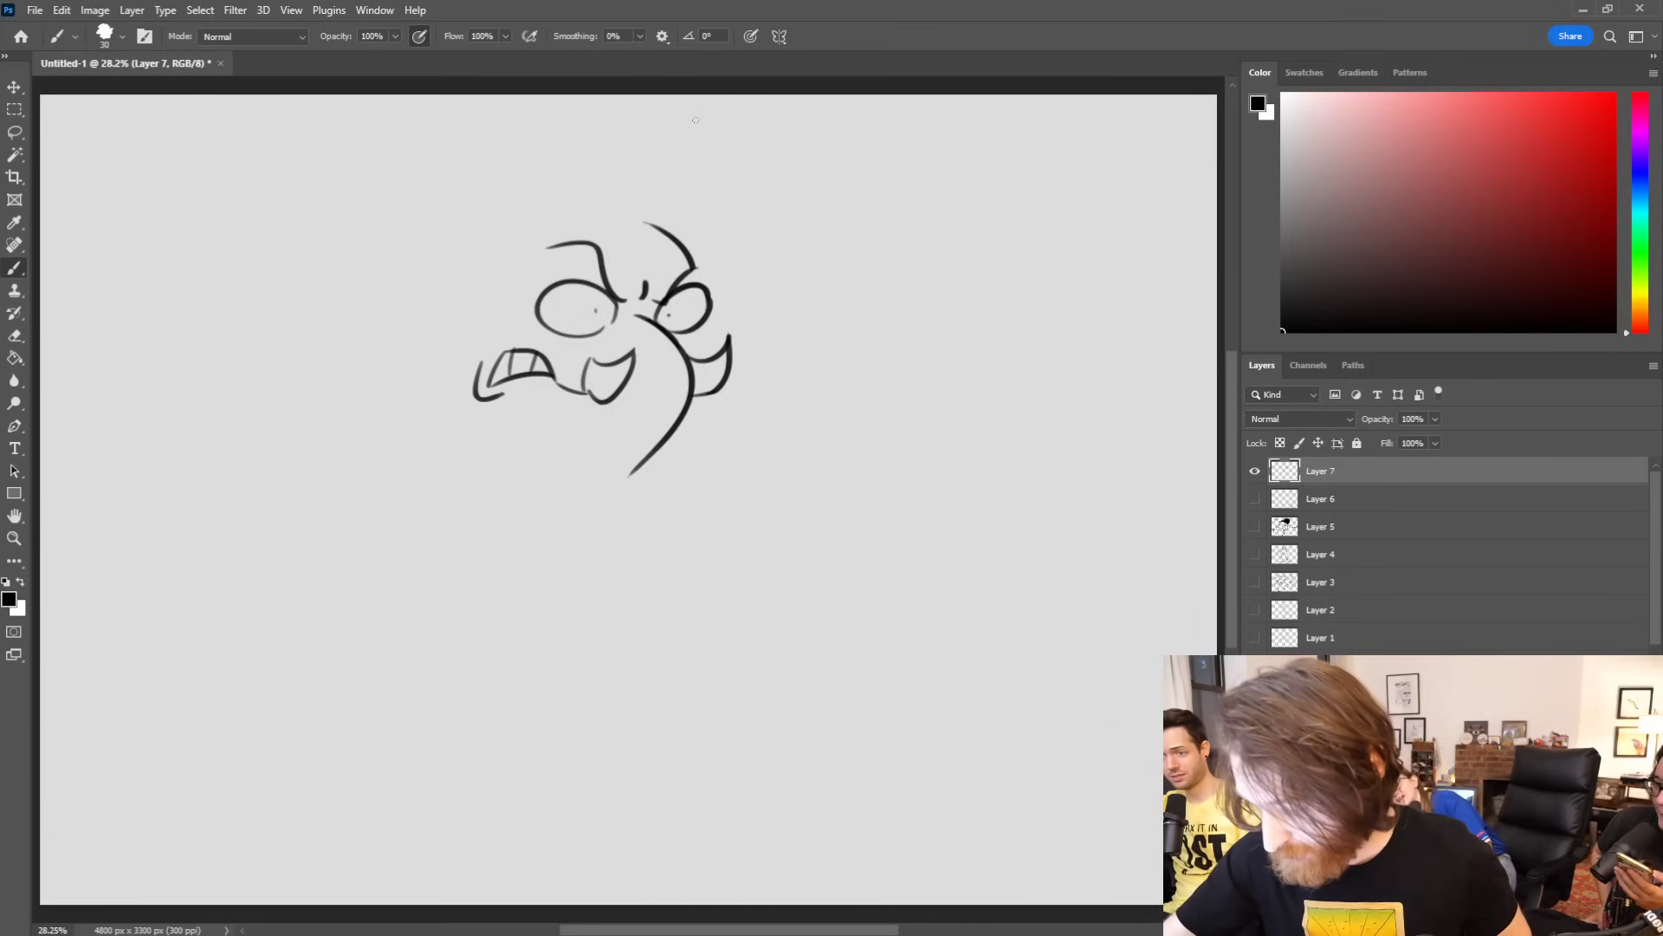
Step: Draw a protruding brow ridge above the far eye and add small bags under both eyes
mouse_move(699, 270)
mouse_down()
mouse_move(678, 243)
mouse_move(716, 274)
mouse_move(679, 241)
mouse_move(719, 258)
mouse_up()
key(ctrl+z)
key(ctrl+z)
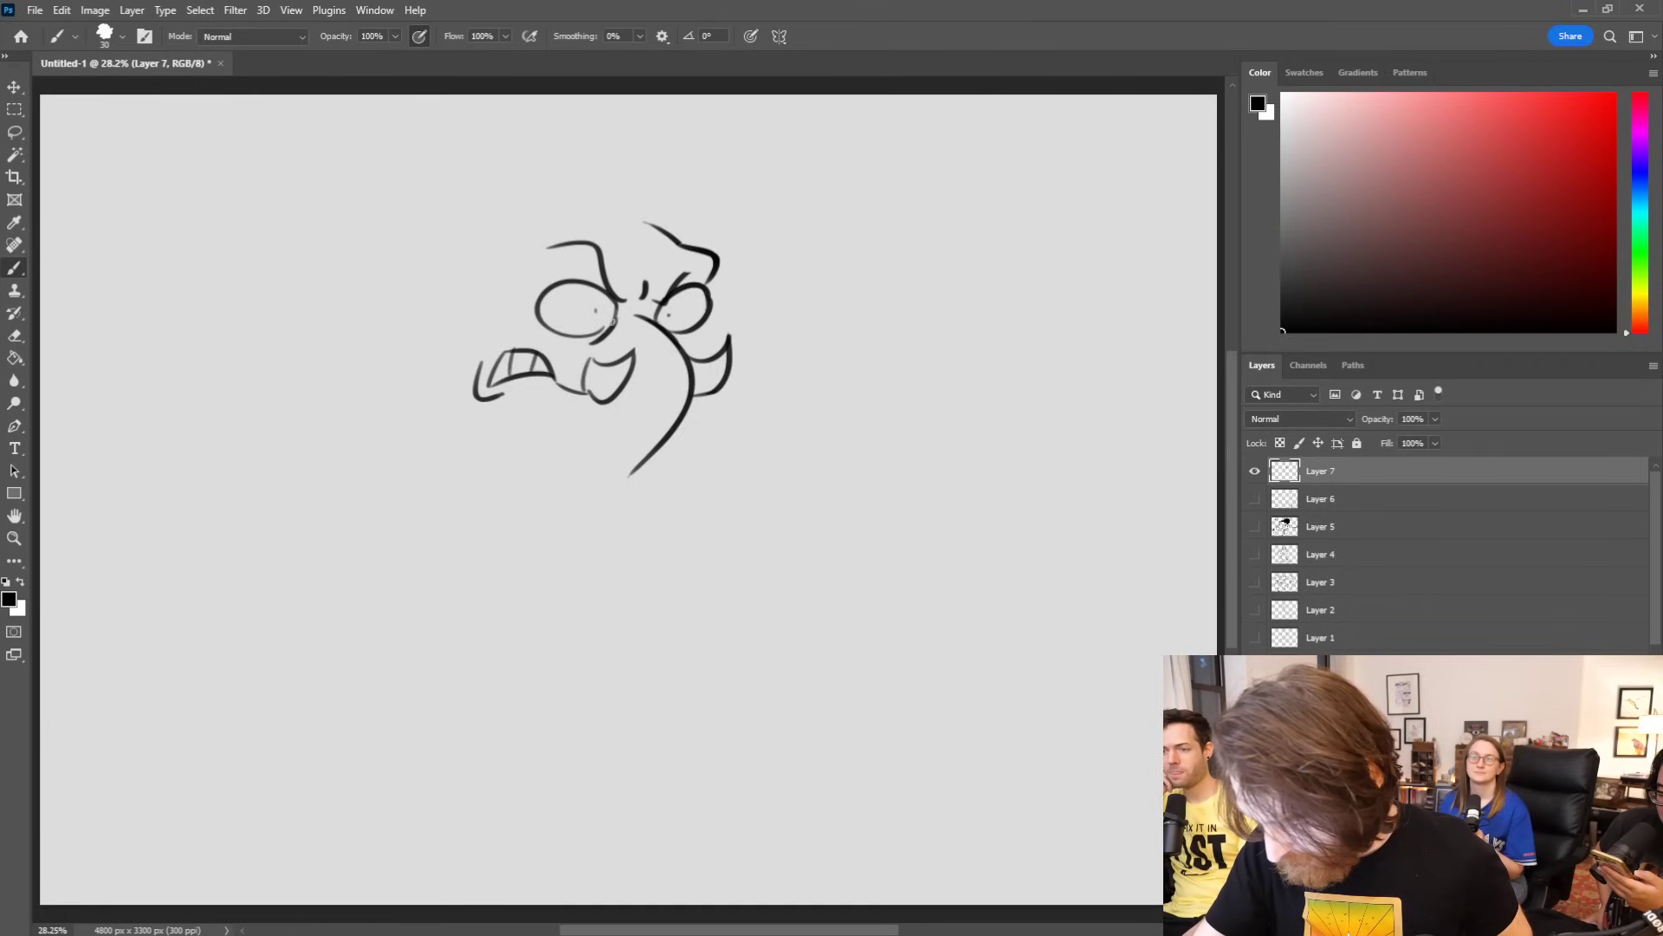
drag(693, 329, 714, 343)
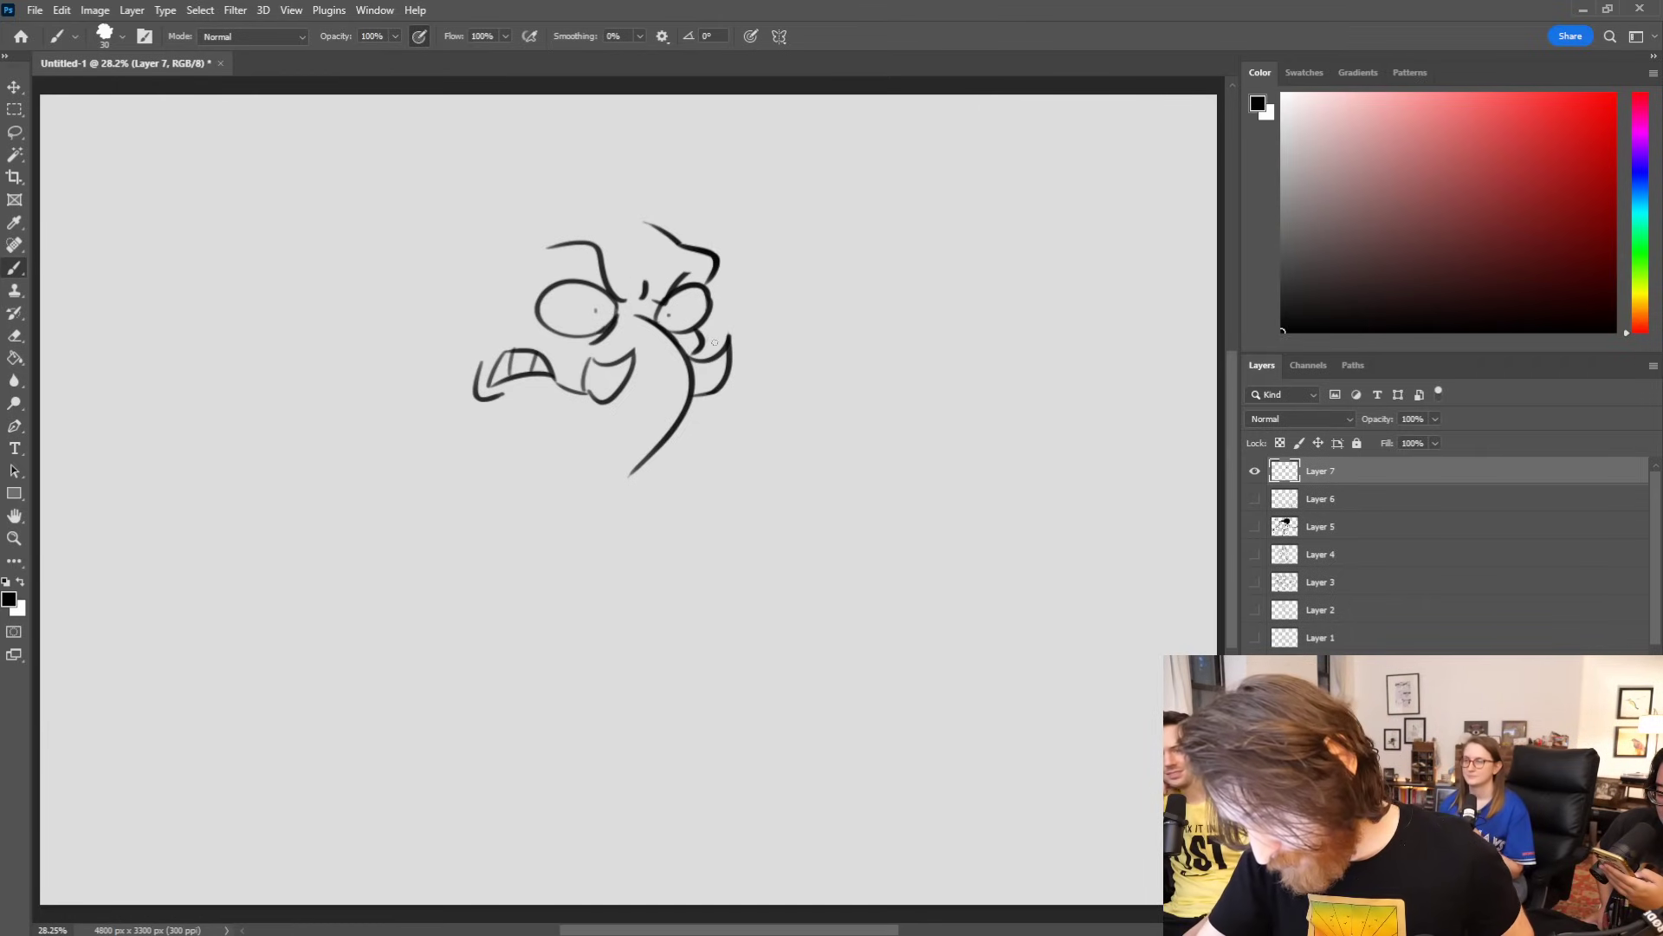
Step: Add V-shaped forehead wrinkles between the brows and a short crease at the near eye's outer side
mouse_move(582, 213)
mouse_down()
mouse_move(697, 243)
mouse_move(650, 276)
mouse_move(661, 251)
mouse_up()
key(ctrl+z)
key(ctrl+z)
drag(529, 304, 538, 328)
key(ctrl+z)
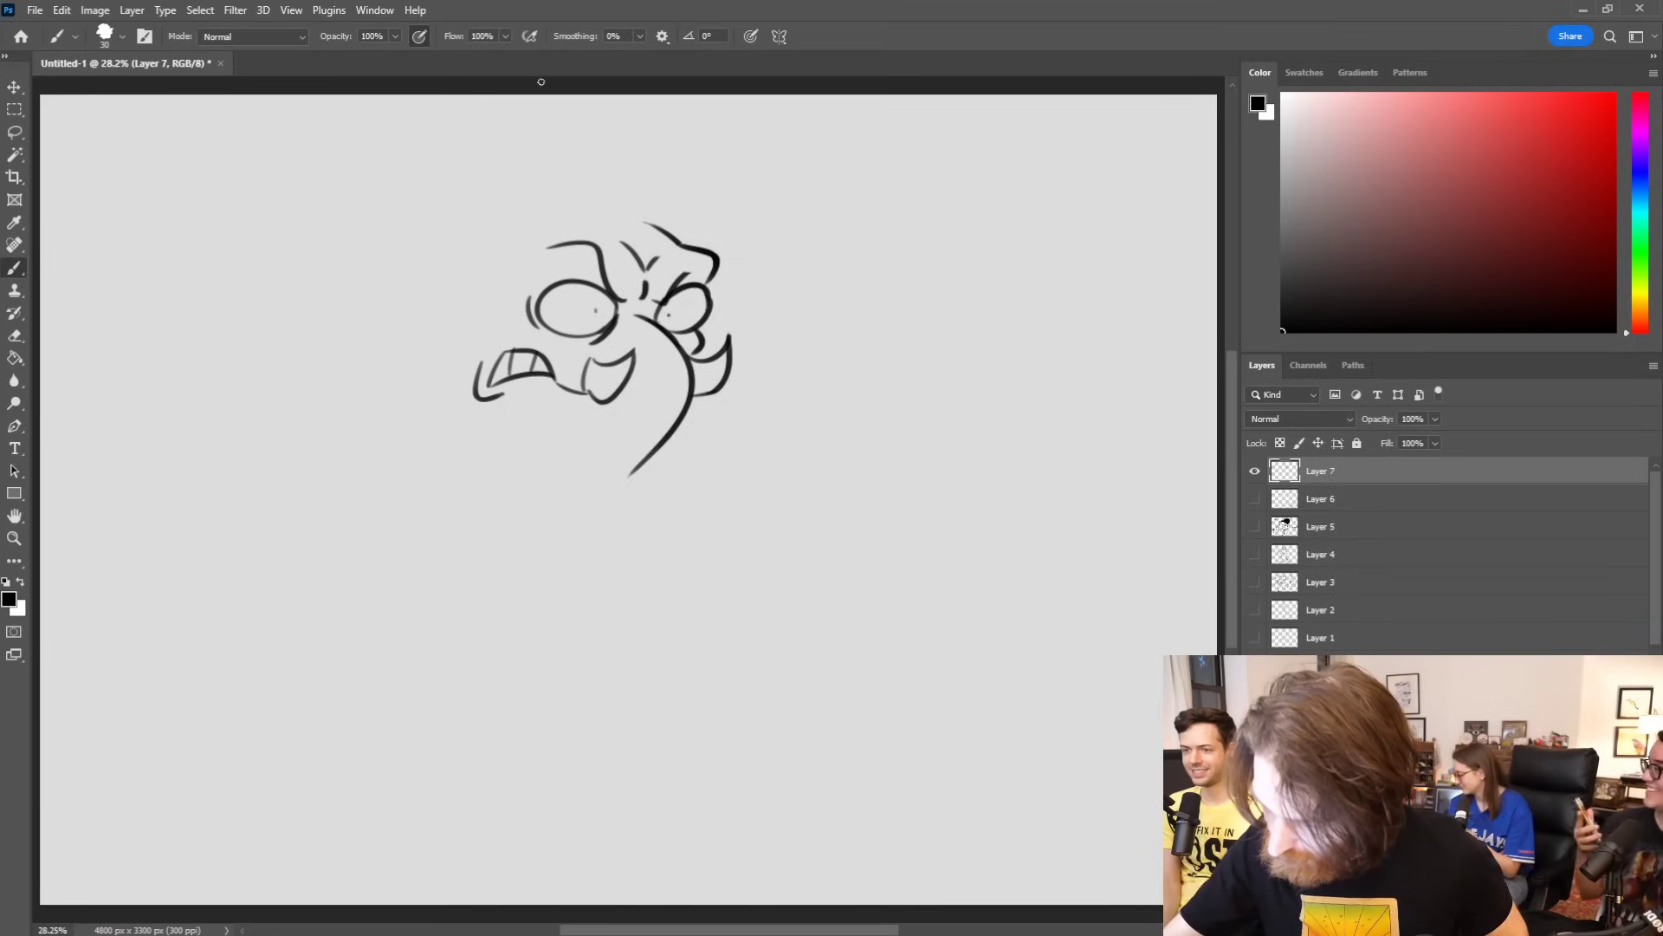
Step: Hatch small shading strokes across the bridge of the nose between the eyes
drag(661, 300, 651, 320)
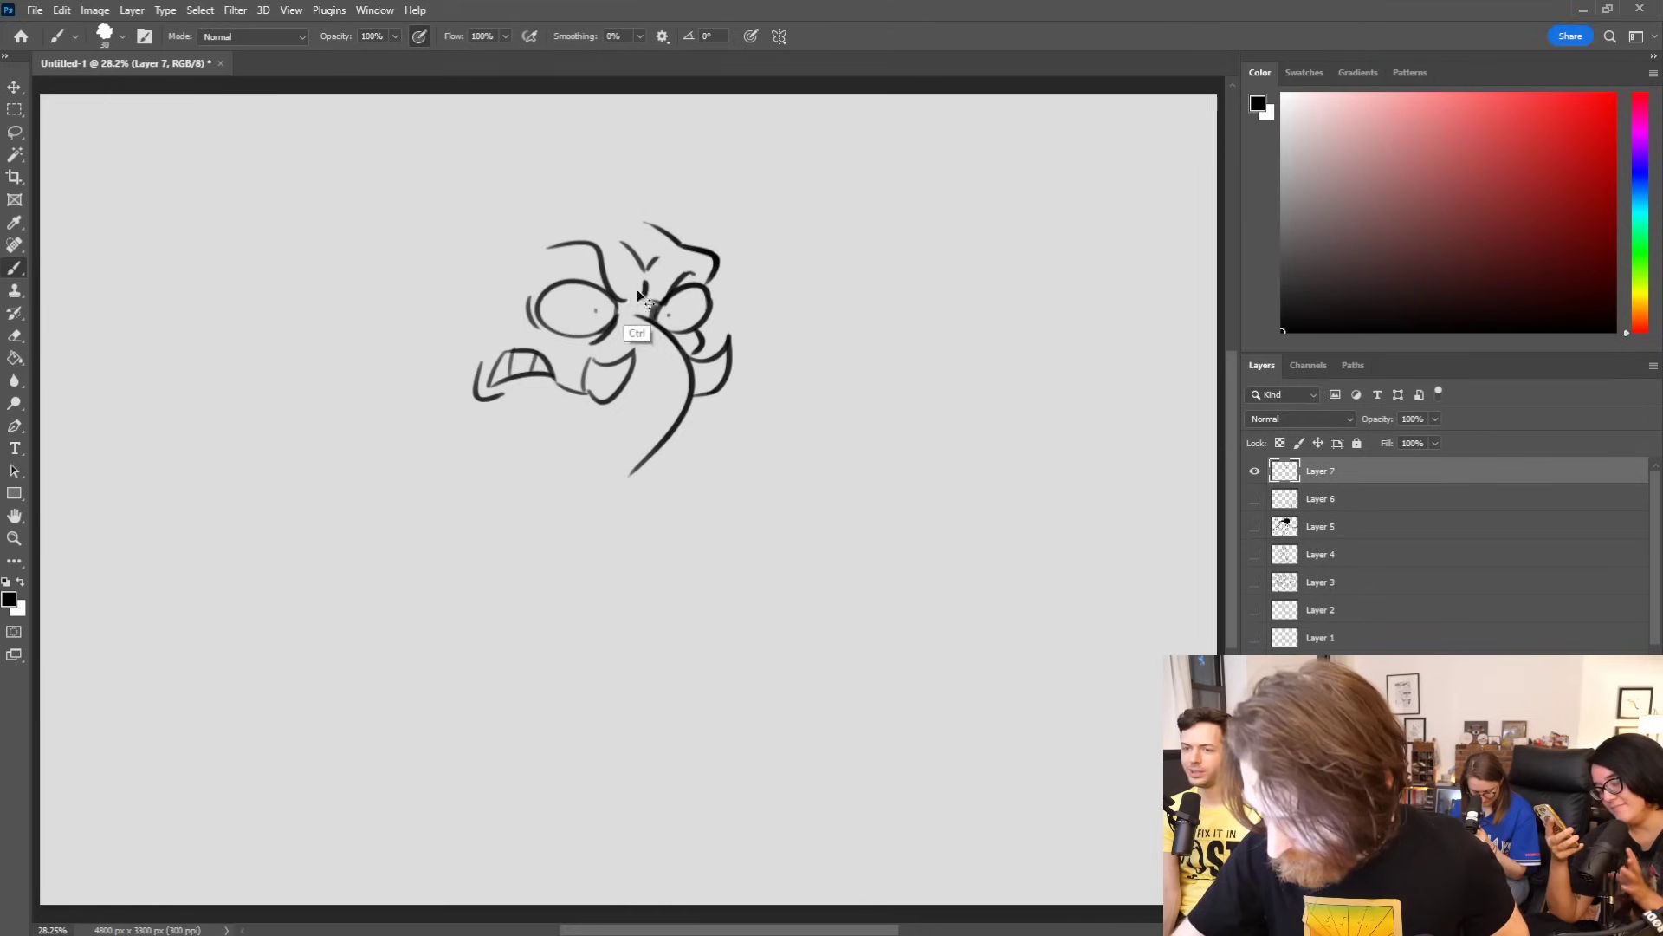
drag(622, 301, 618, 318)
drag(629, 301, 634, 321)
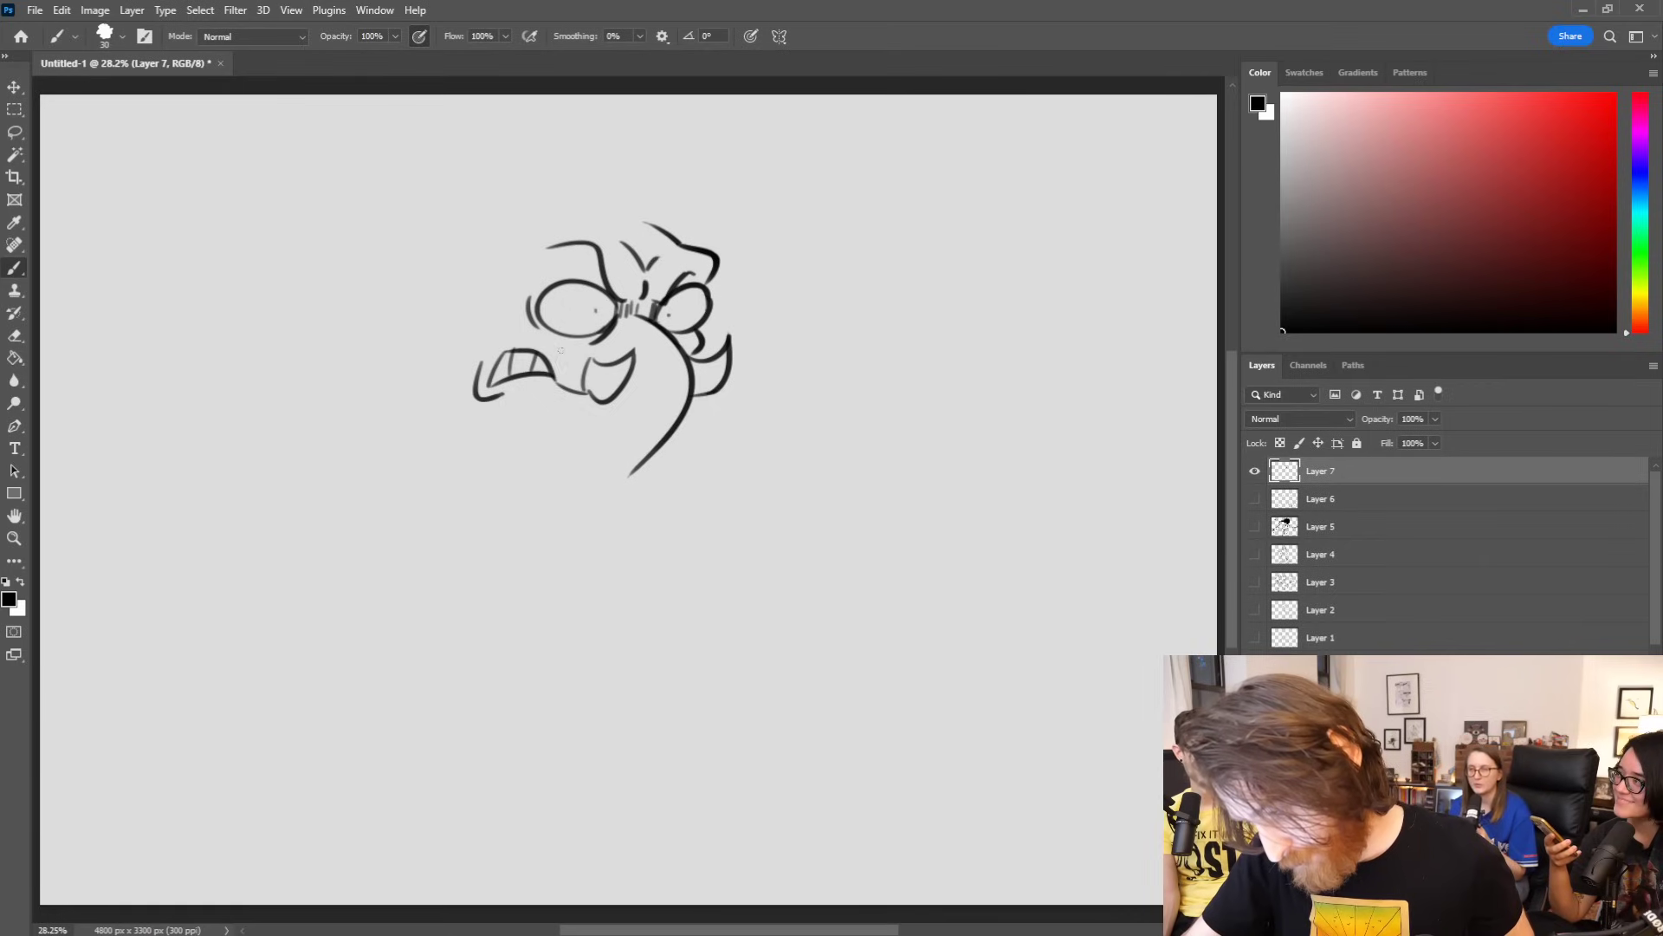
Step: Turn the nose into an elephant trunk by drawing its opposite contour, a curled tip and several cross wrinkles
mouse_move(549, 355)
mouse_down()
mouse_move(576, 392)
mouse_move(597, 523)
mouse_move(644, 506)
mouse_move(643, 543)
mouse_move(674, 509)
mouse_move(615, 526)
mouse_up()
key(ctrl+z)
key(ctrl+z)
mouse_move(639, 345)
mouse_down()
mouse_move(677, 368)
mouse_move(645, 335)
mouse_move(679, 345)
mouse_move(675, 366)
mouse_move(647, 371)
mouse_move(690, 381)
mouse_move(647, 455)
mouse_up()
key(ctrl+z)
key(ctrl+z)
key(ctrl+z)
key(ctrl+z)
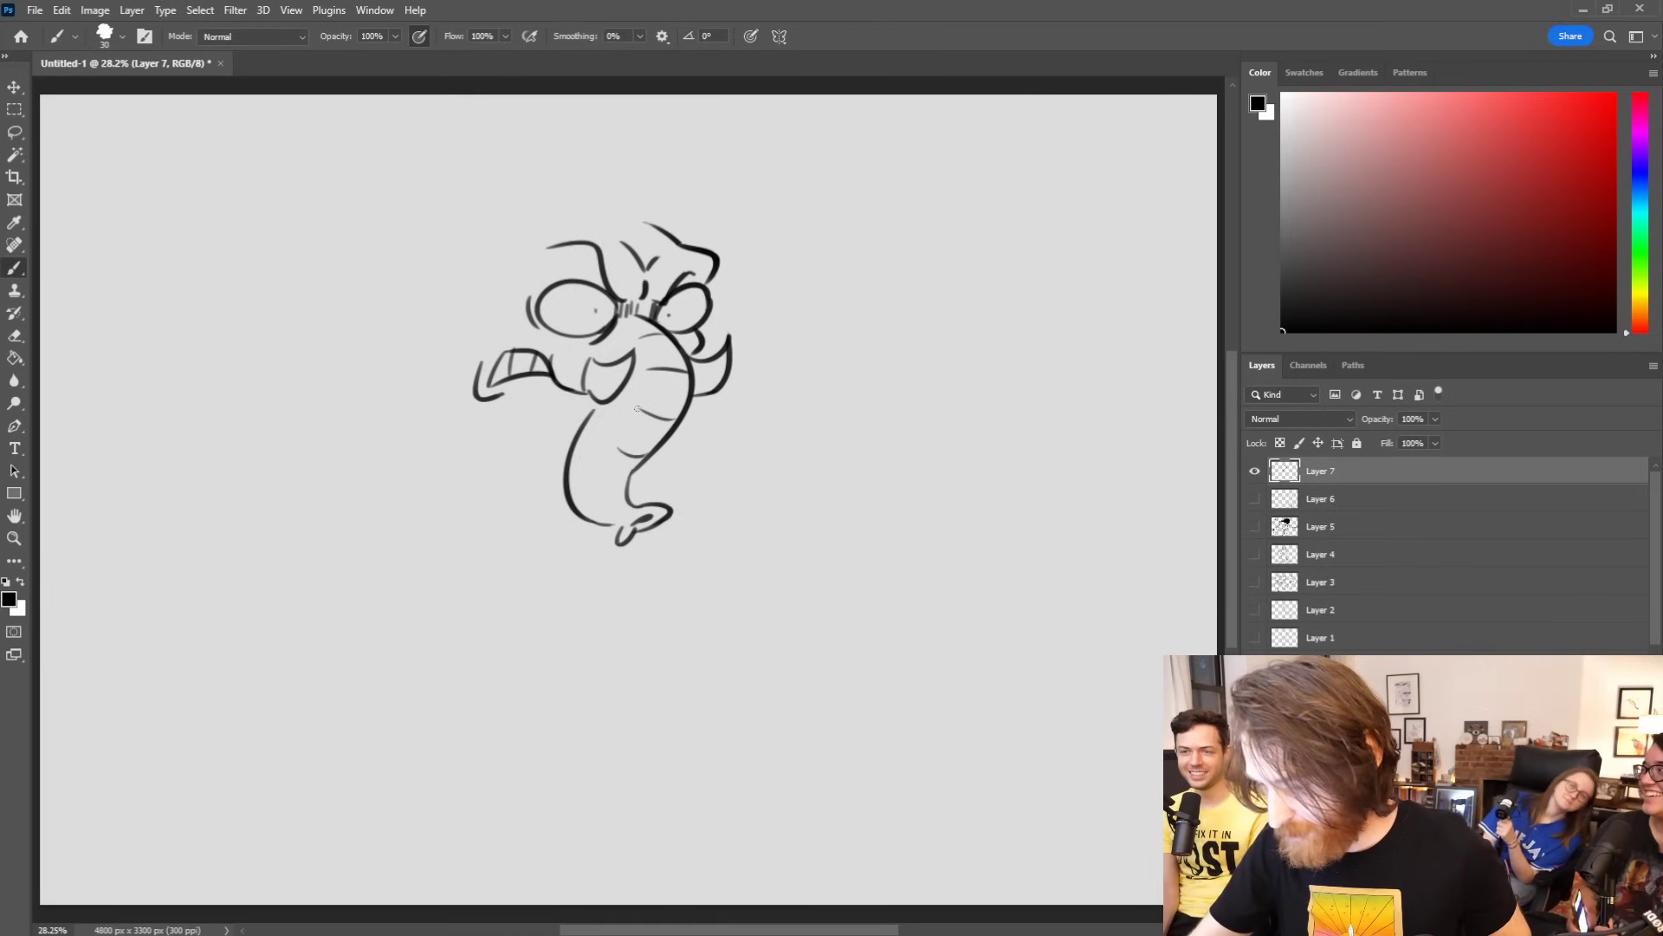
Step: Add lower teeth and hatching under the brows, and extend the forehead line up toward the crown
mouse_move(525, 374)
mouse_down()
mouse_move(521, 388)
mouse_move(543, 387)
mouse_up()
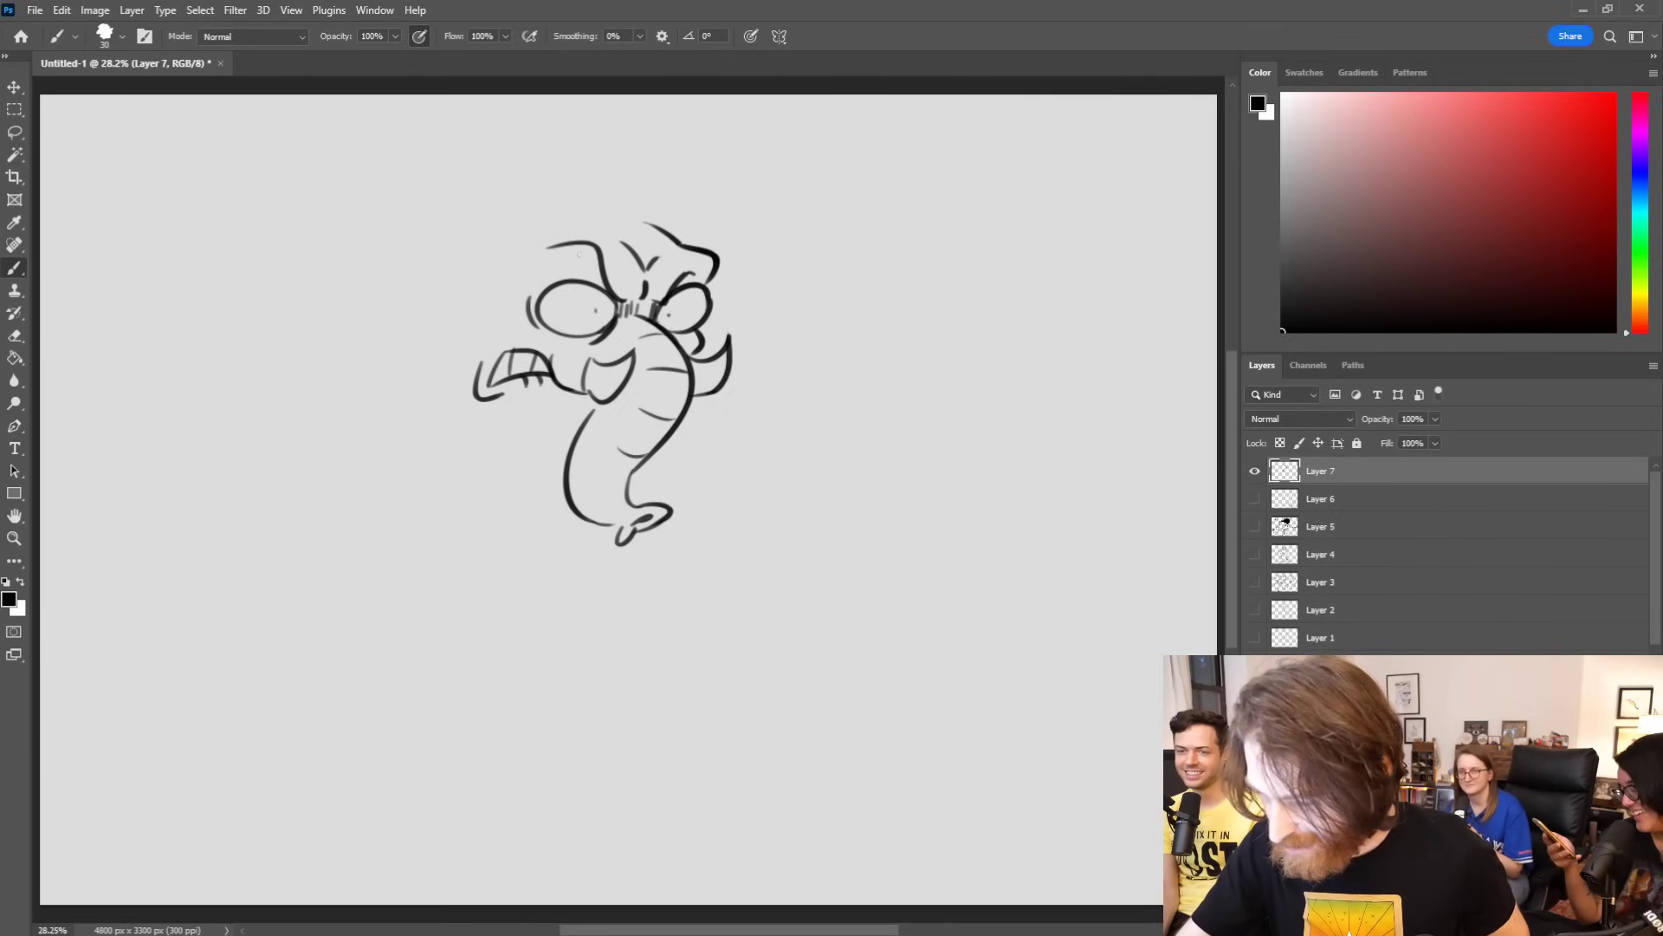
mouse_move(598, 265)
mouse_down()
mouse_move(597, 287)
mouse_move(693, 274)
mouse_up()
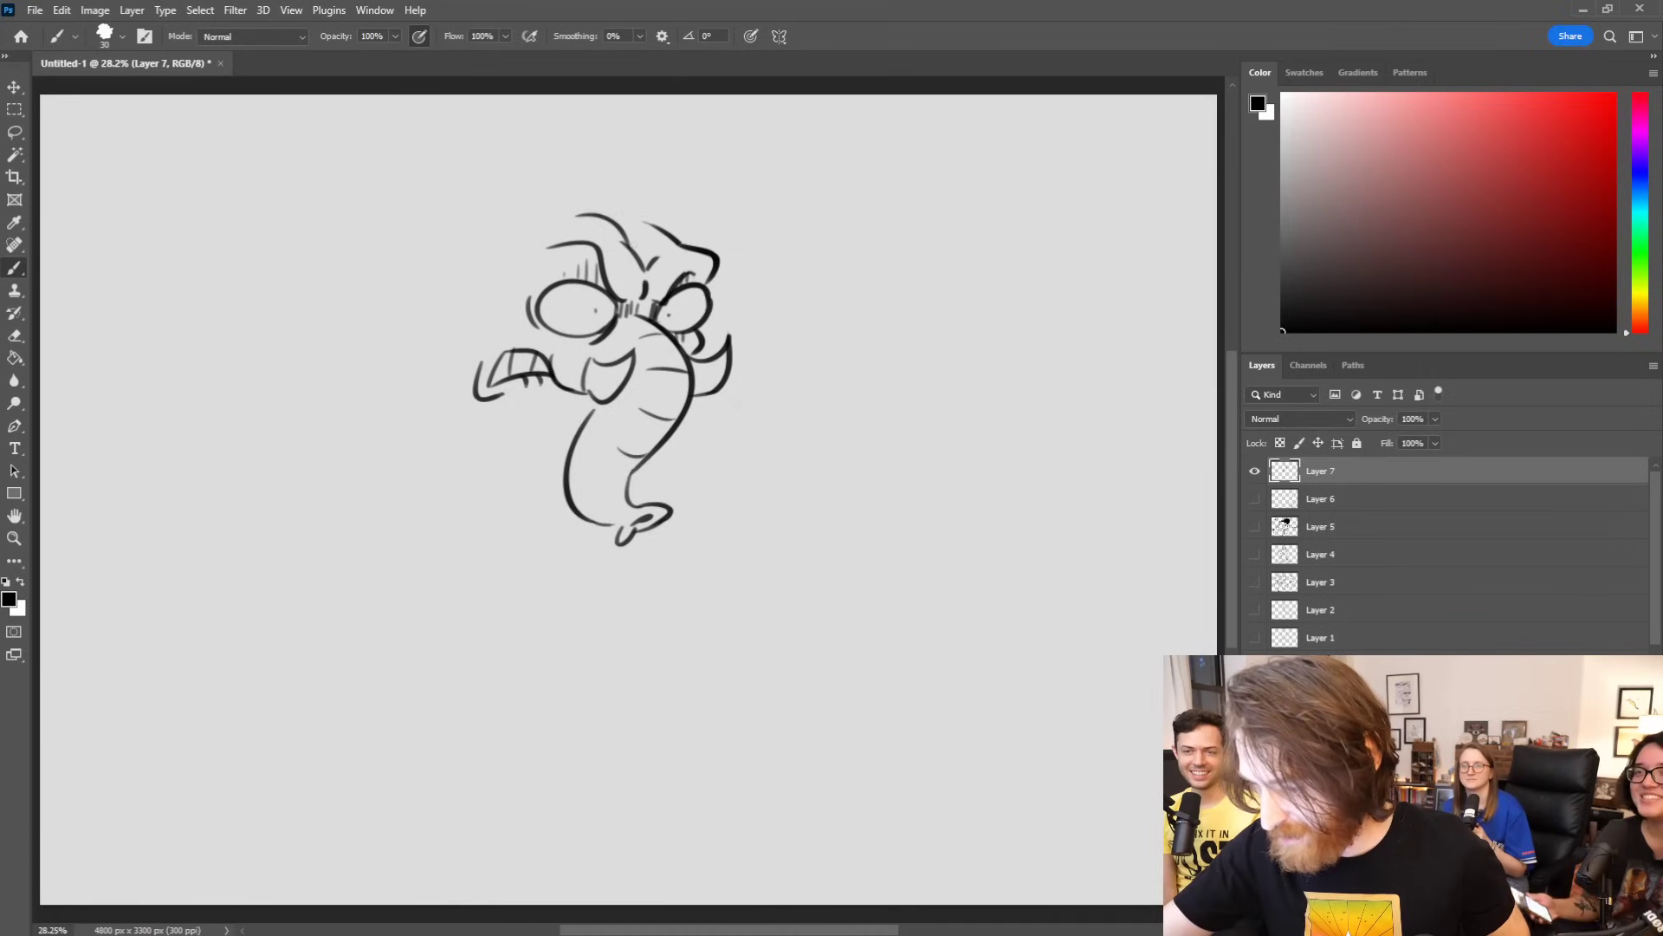
mouse_move(606, 220)
mouse_down()
mouse_move(630, 248)
mouse_move(650, 210)
mouse_move(683, 242)
mouse_up()
key(ctrl+z)
key(ctrl+z)
key(ctrl+z)
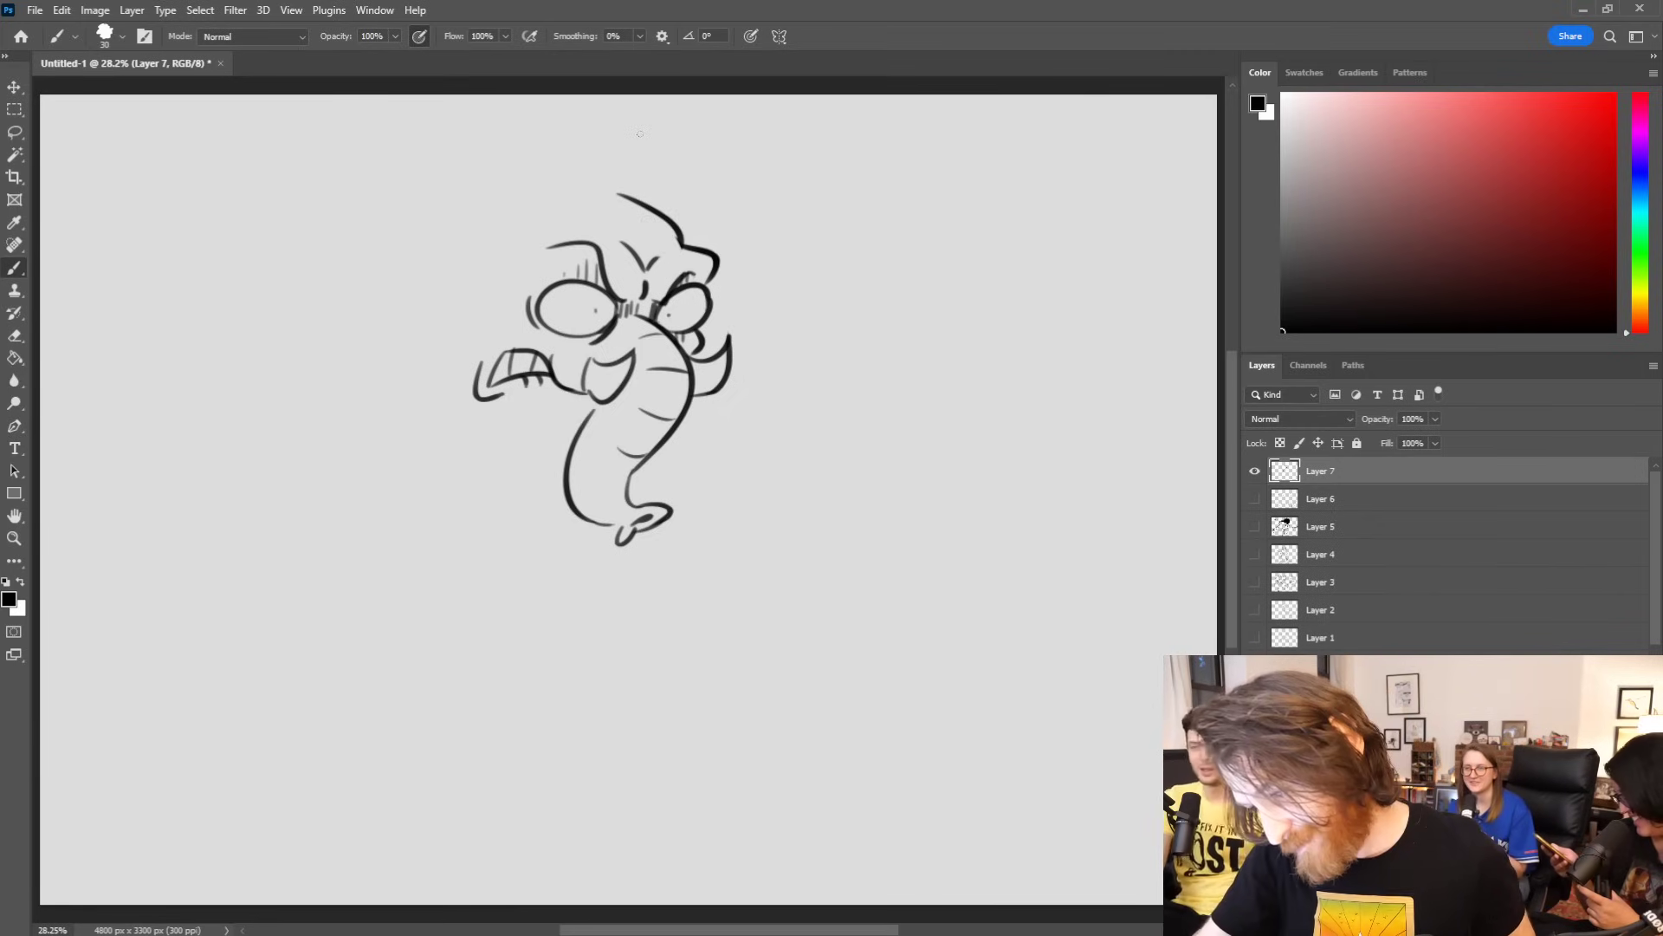
Step: Try drawing a large floppy elephant ear with a pointed lower corner on the far side of the head
mouse_move(673, 219)
mouse_down()
mouse_move(781, 239)
mouse_move(780, 284)
mouse_up()
key(ctrl+z)
mouse_move(673, 219)
mouse_down()
mouse_move(794, 305)
mouse_move(760, 430)
mouse_up()
key(ctrl+z)
mouse_move(790, 317)
mouse_down()
mouse_move(763, 390)
mouse_move(704, 441)
mouse_move(756, 414)
mouse_move(792, 305)
mouse_up()
key(ctrl+z)
key(ctrl+z)
key(ctrl+z)
key(ctrl+z)
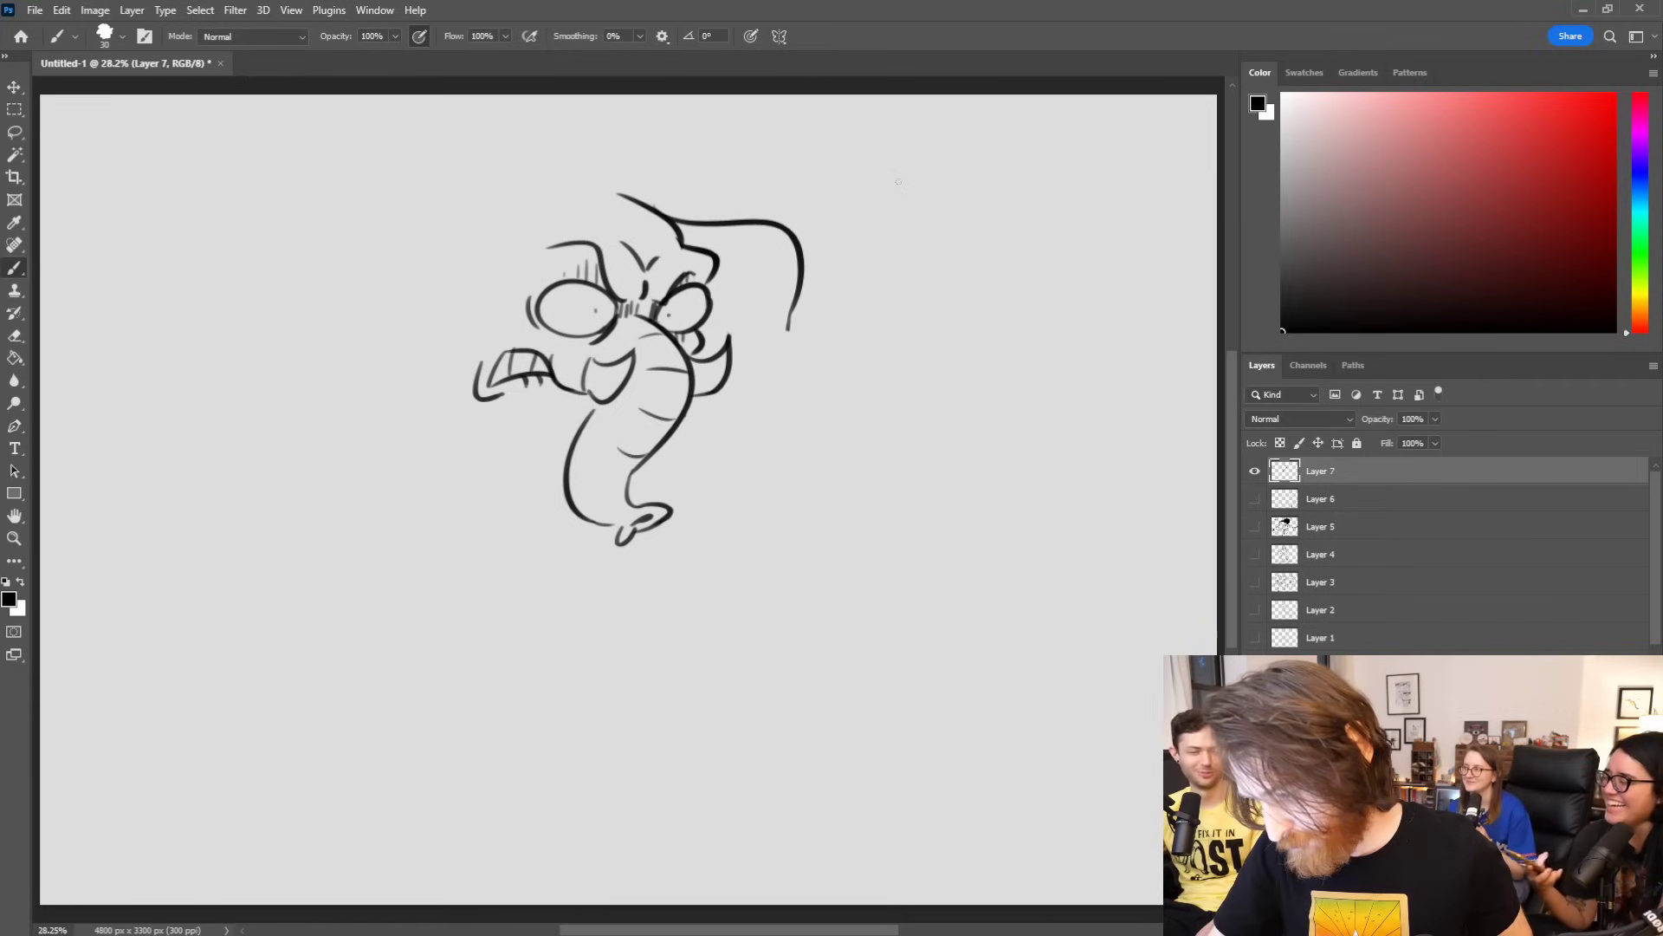
drag(791, 312, 795, 404)
key(ctrl+z)
mouse_move(792, 312)
mouse_down()
mouse_move(793, 425)
mouse_move(743, 423)
mouse_move(800, 401)
mouse_up()
key(ctrl+z)
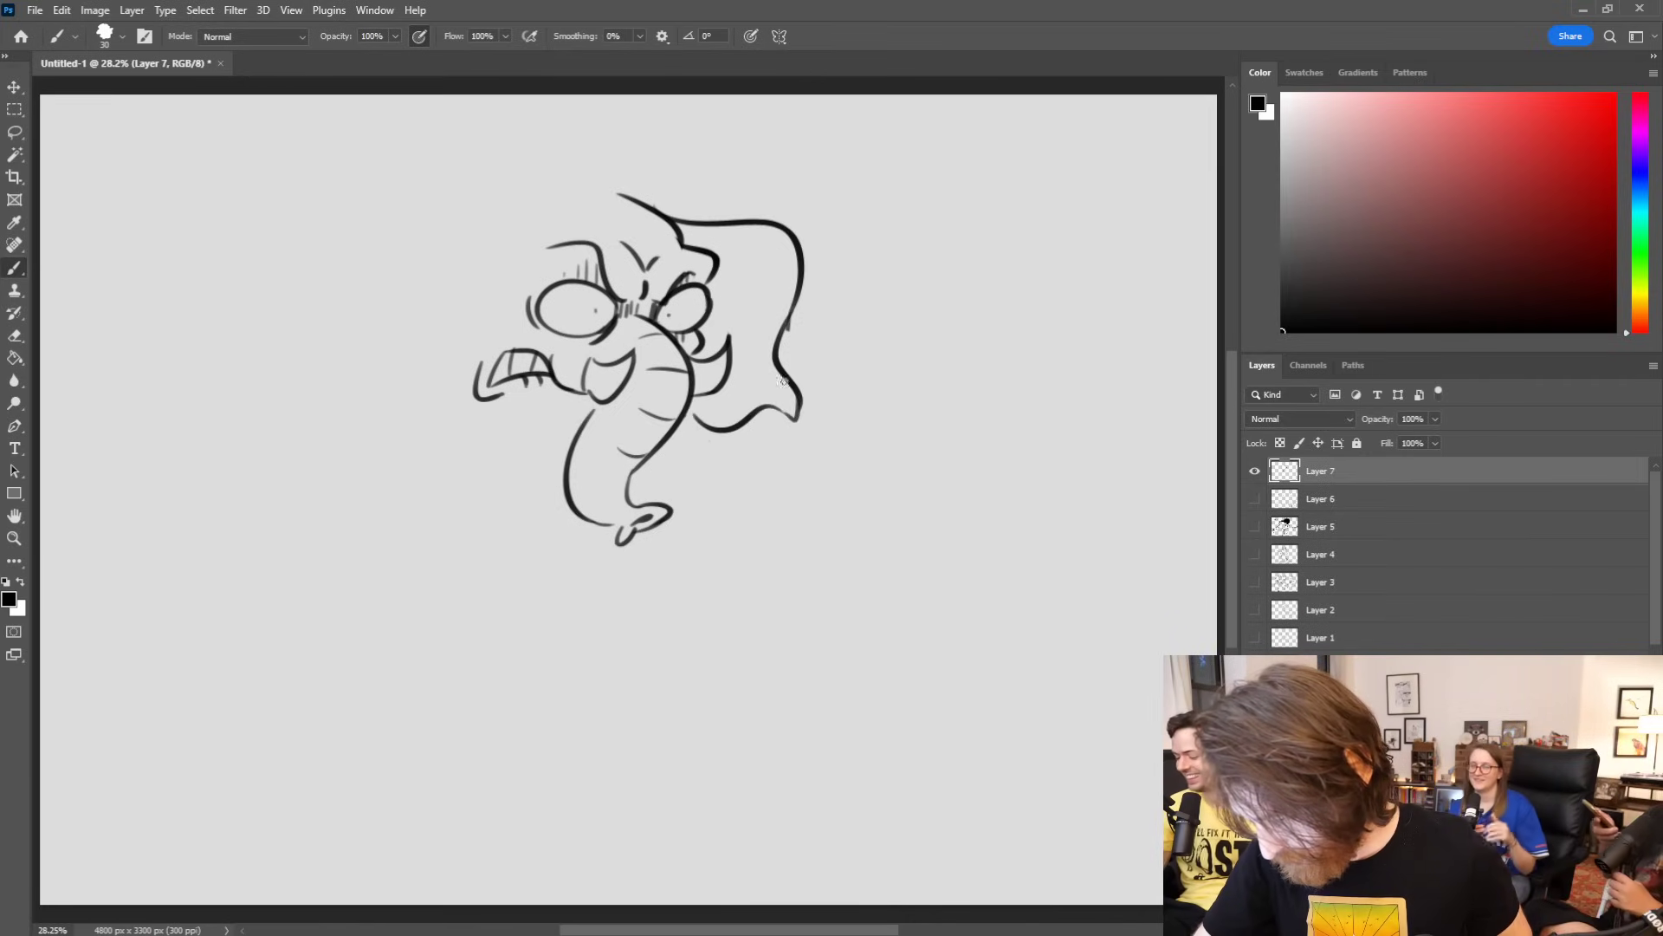
Step: Draw a large flaring near ear with pointed upper and lower corners and arc a crown line across the head
mouse_move(530, 202)
mouse_down()
mouse_move(409, 186)
mouse_move(393, 298)
mouse_move(367, 281)
mouse_move(402, 388)
mouse_move(387, 397)
mouse_move(485, 312)
mouse_up()
key(ctrl+z)
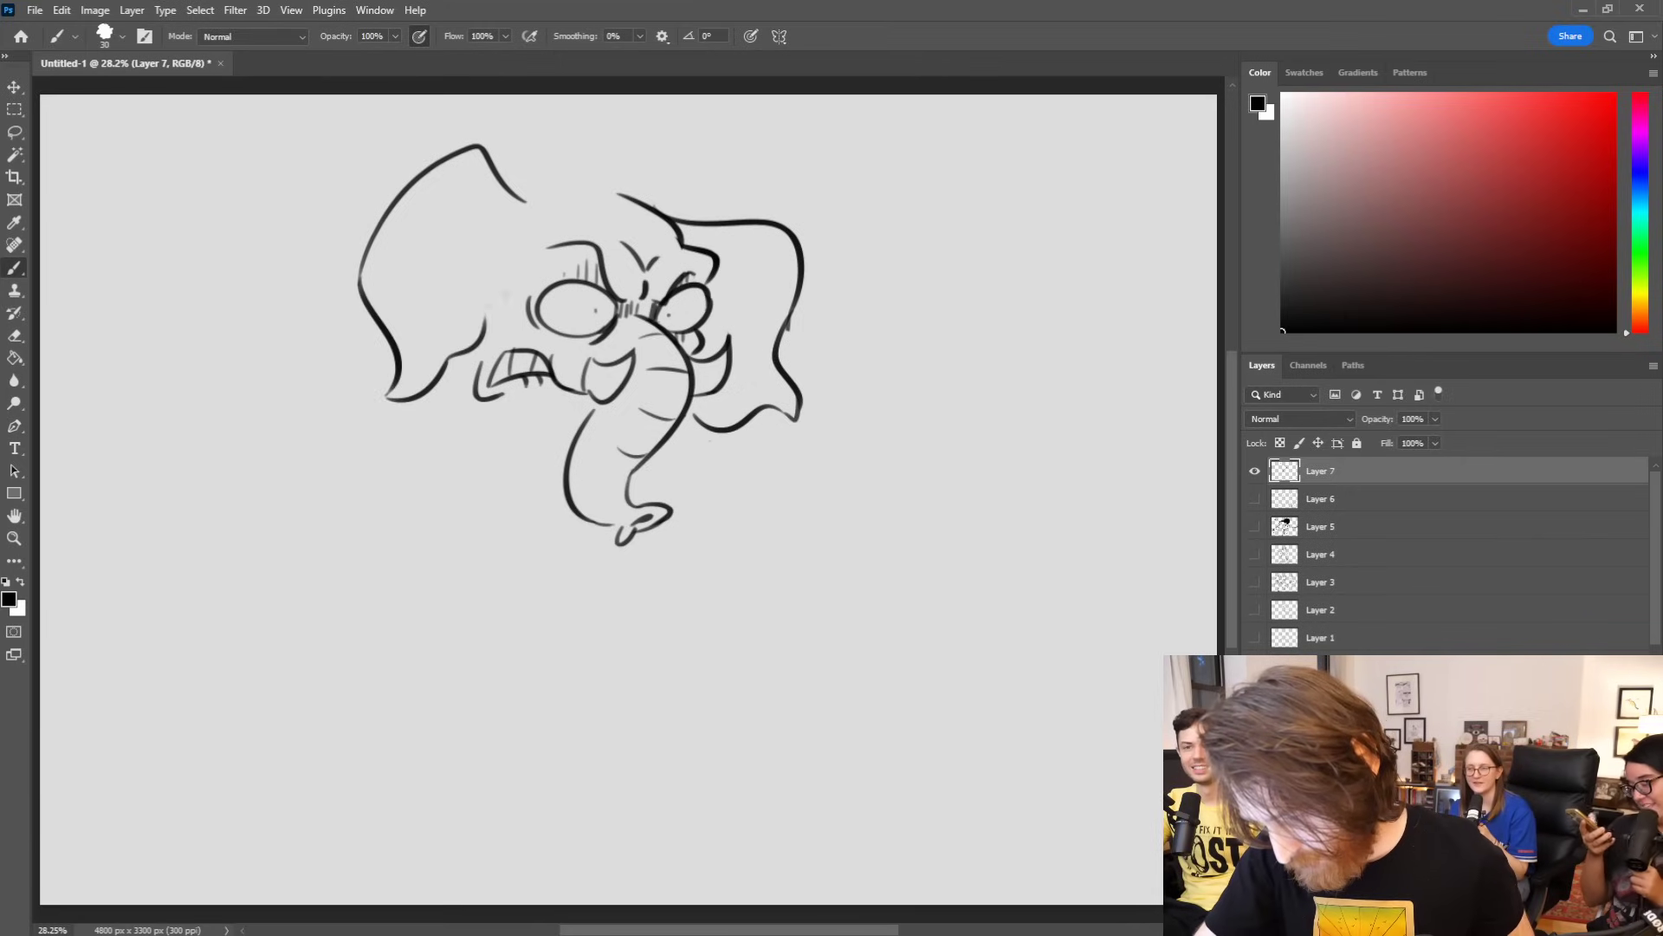
key(ctrl+z)
drag(436, 366, 482, 337)
mouse_move(476, 200)
mouse_down()
mouse_move(510, 238)
mouse_move(625, 199)
mouse_up()
key(ctrl+z)
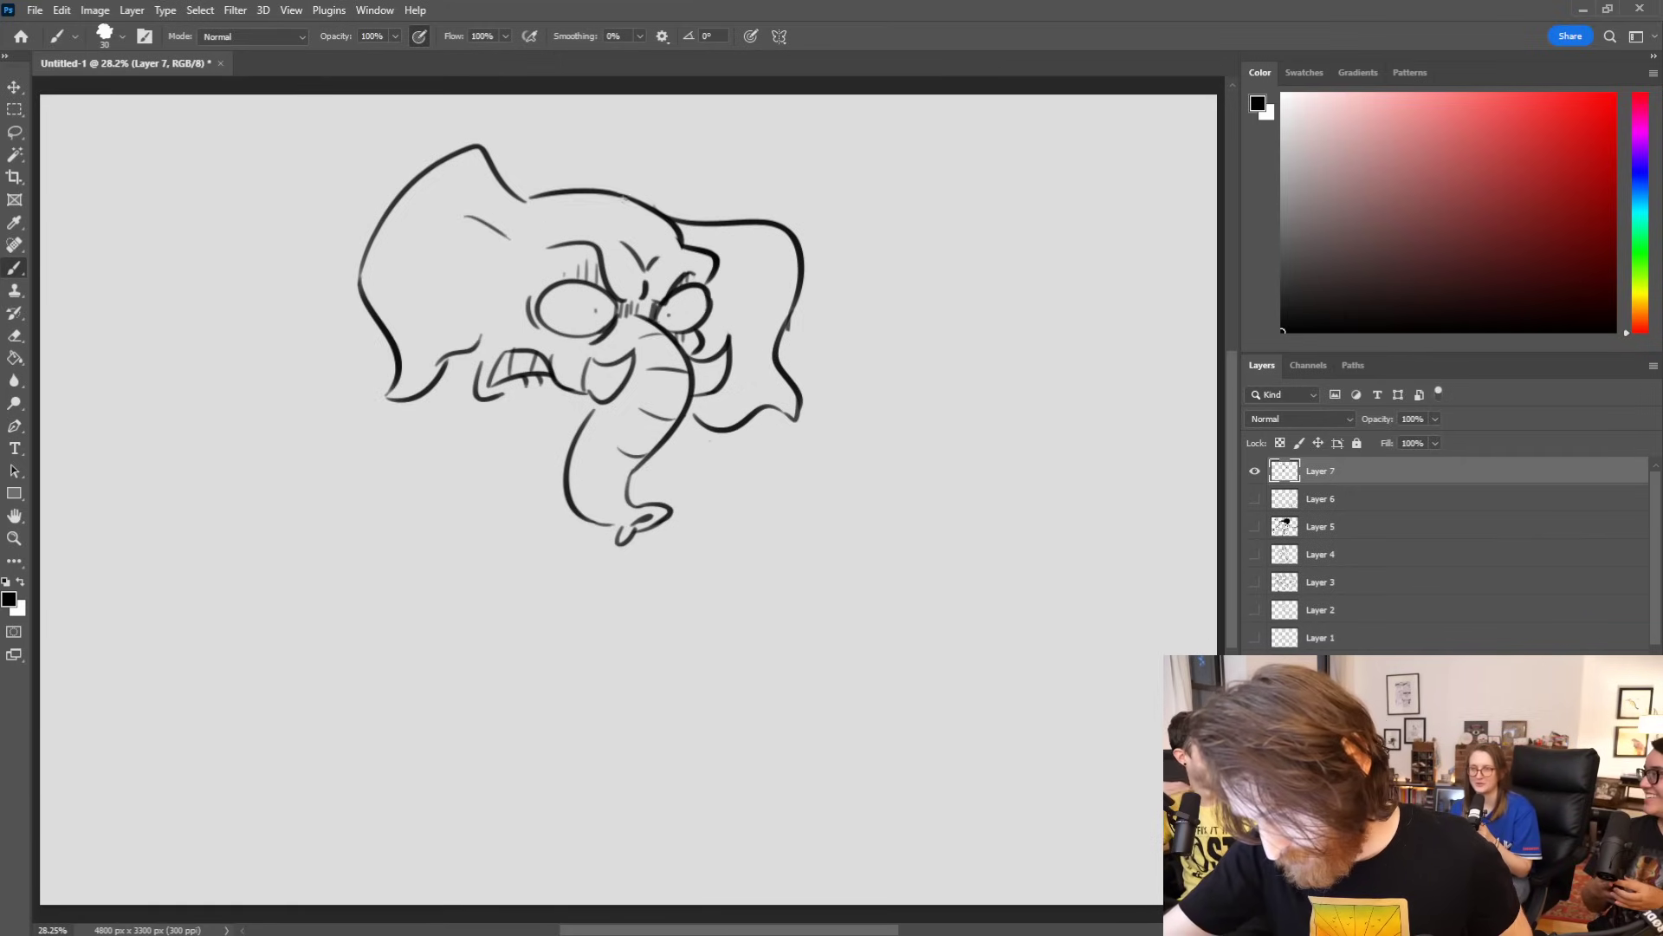
Step: Remove the oversized far ear, the crown line and the inner marks on the near ear
key(ctrl+z)
mouse_move(811, 299)
mouse_down()
mouse_move(778, 350)
mouse_move(796, 426)
mouse_move(709, 438)
mouse_up()
mouse_move(798, 270)
mouse_down()
mouse_move(797, 304)
mouse_move(796, 266)
mouse_move(673, 208)
mouse_up()
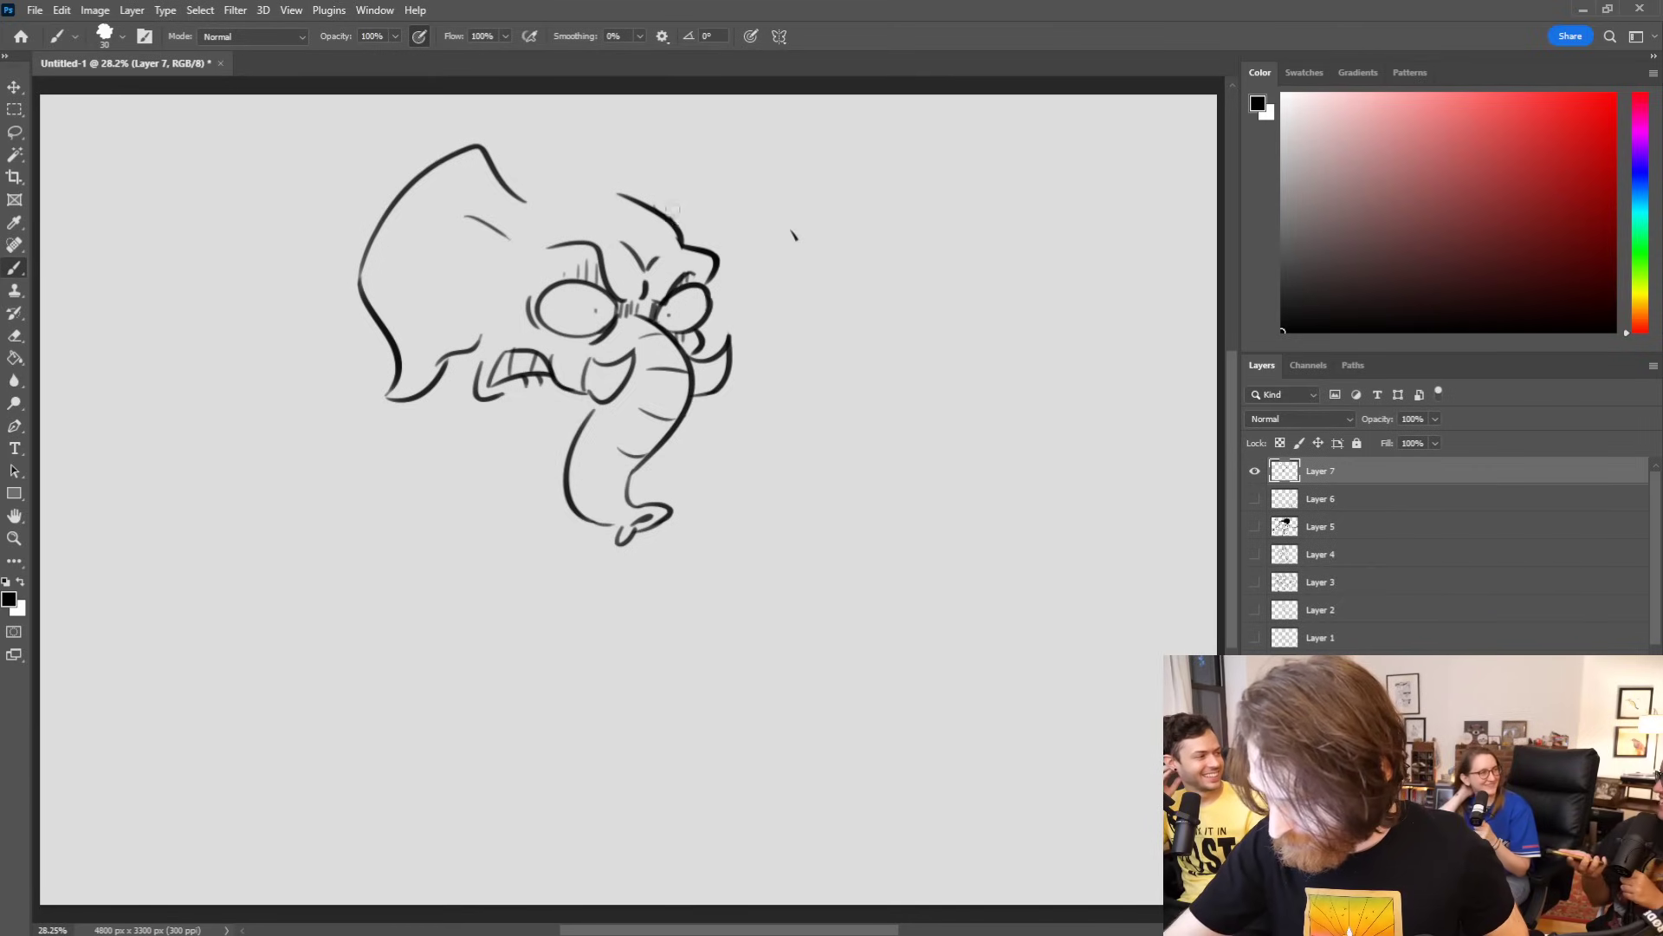
drag(835, 256, 776, 213)
drag(510, 237, 470, 217)
mouse_move(479, 338)
mouse_down()
mouse_move(405, 394)
mouse_move(496, 321)
mouse_up()
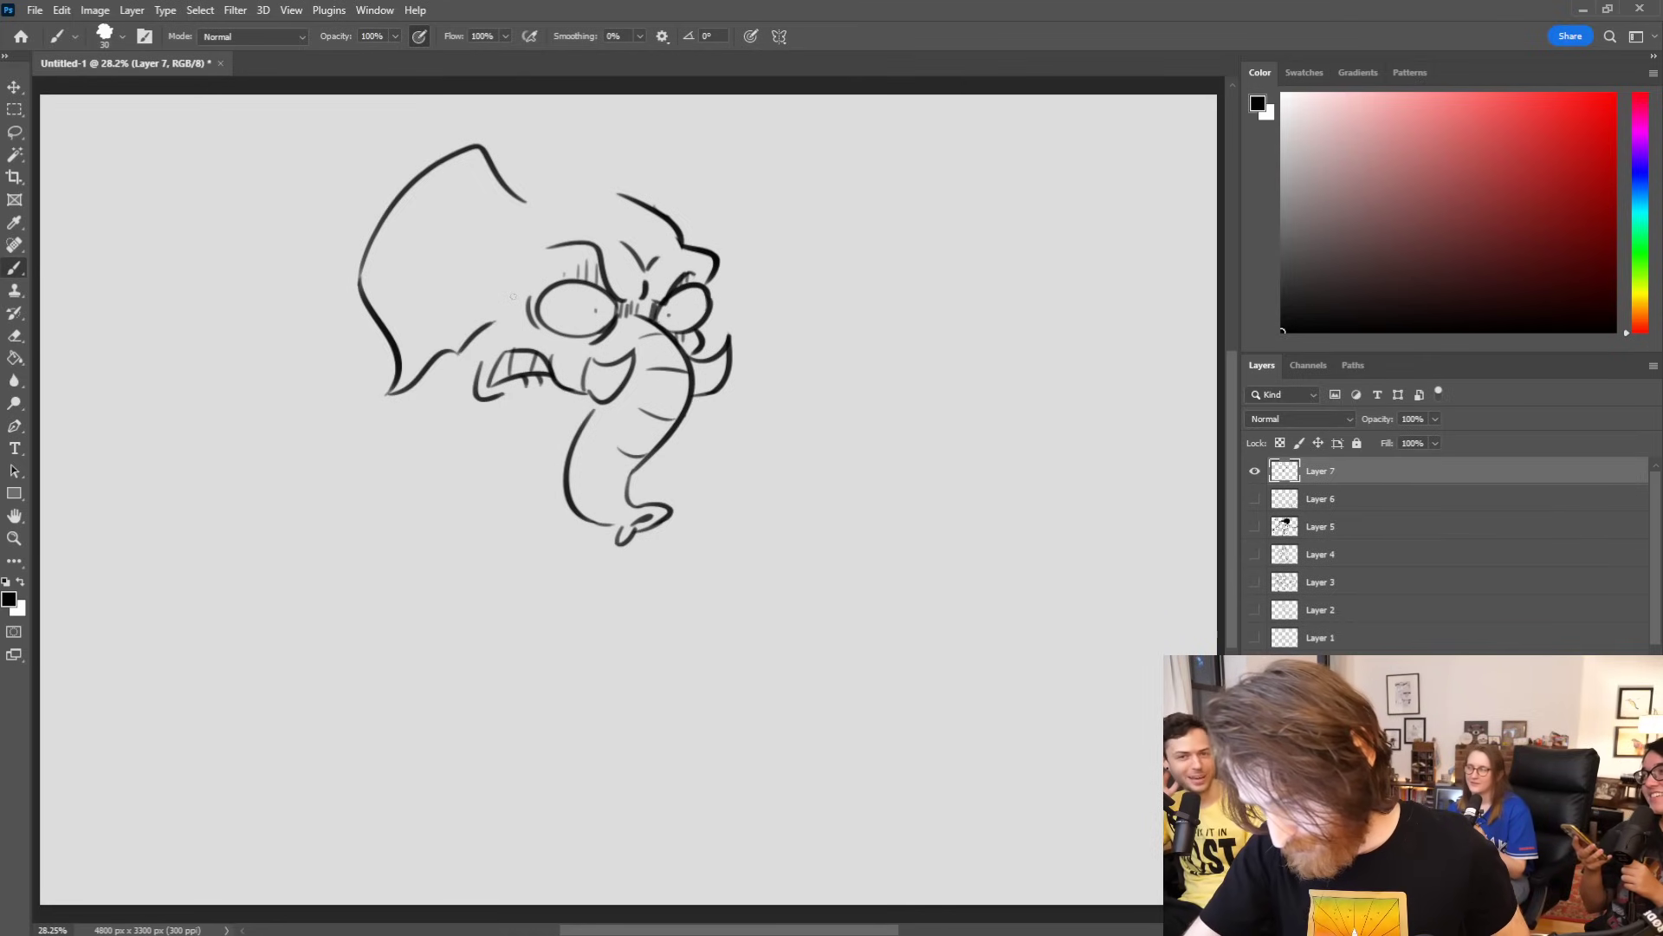
key(ctrl+z)
Step: Draw a smaller, narrower far ear ending in a pointed lower corner close behind the tusk
mouse_move(672, 217)
mouse_down()
mouse_move(760, 230)
mouse_move(787, 313)
mouse_up()
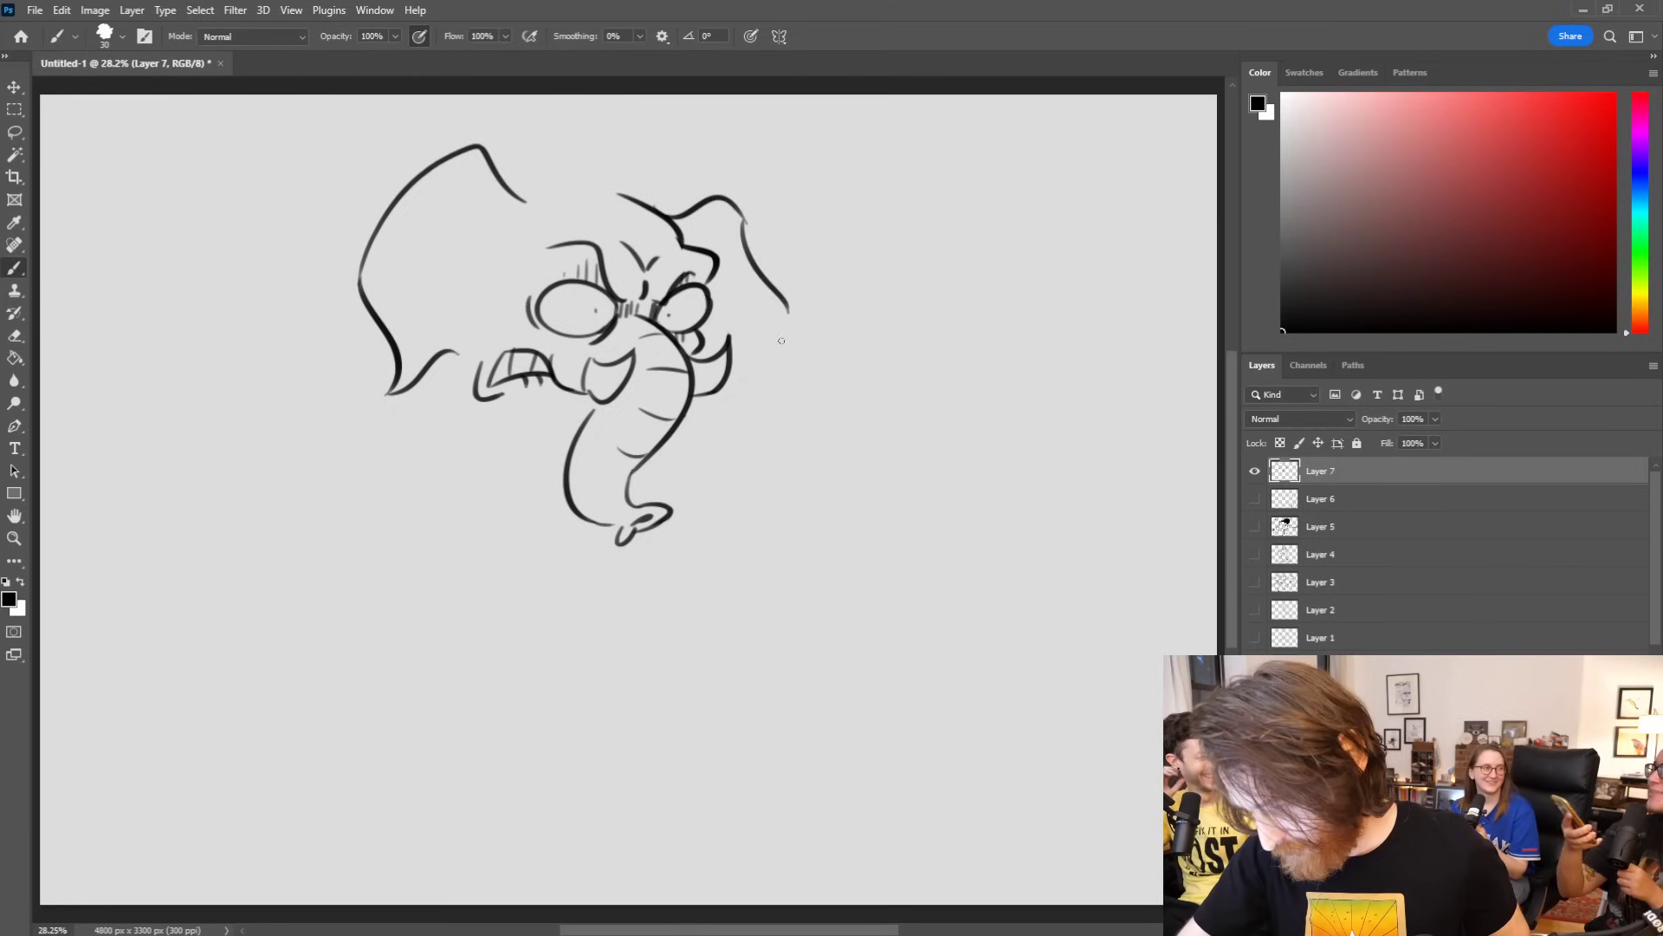
key(ctrl+z)
mouse_move(745, 223)
mouse_down()
mouse_move(790, 348)
mouse_move(732, 366)
mouse_move(760, 337)
mouse_move(736, 368)
mouse_move(769, 340)
mouse_up()
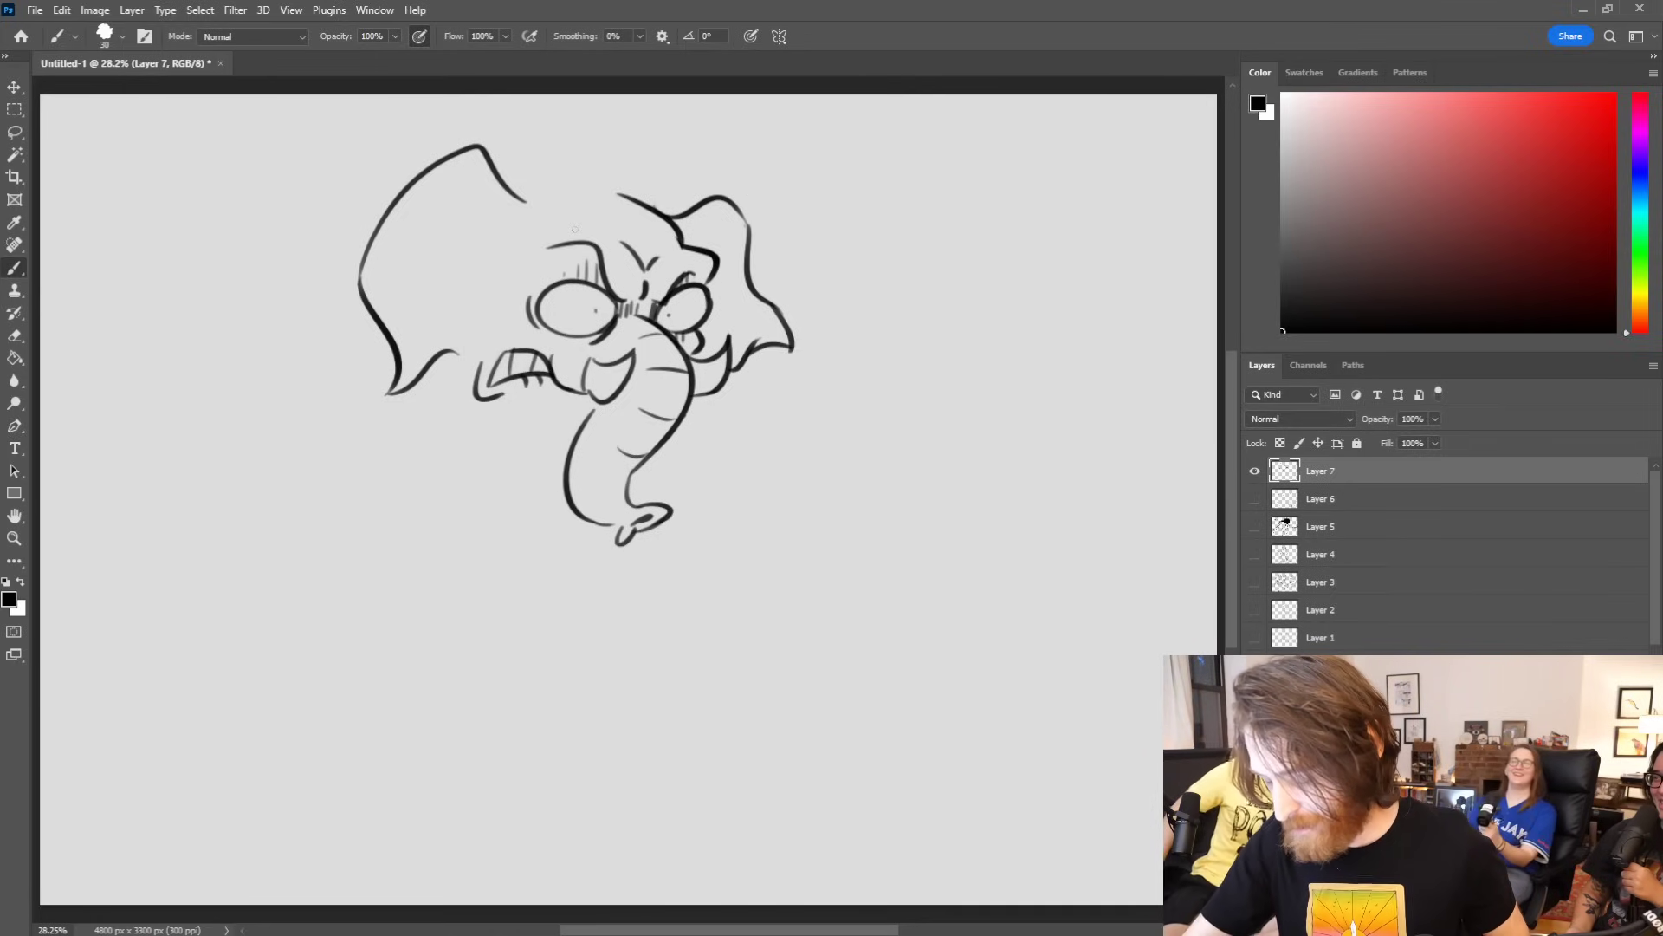
Step: Draw the curved crown of the head and add short inner contours where the near ear meets the head
drag(537, 189, 646, 208)
key(ctrl+z)
drag(525, 184, 646, 204)
key(ctrl+z)
drag(532, 190, 630, 191)
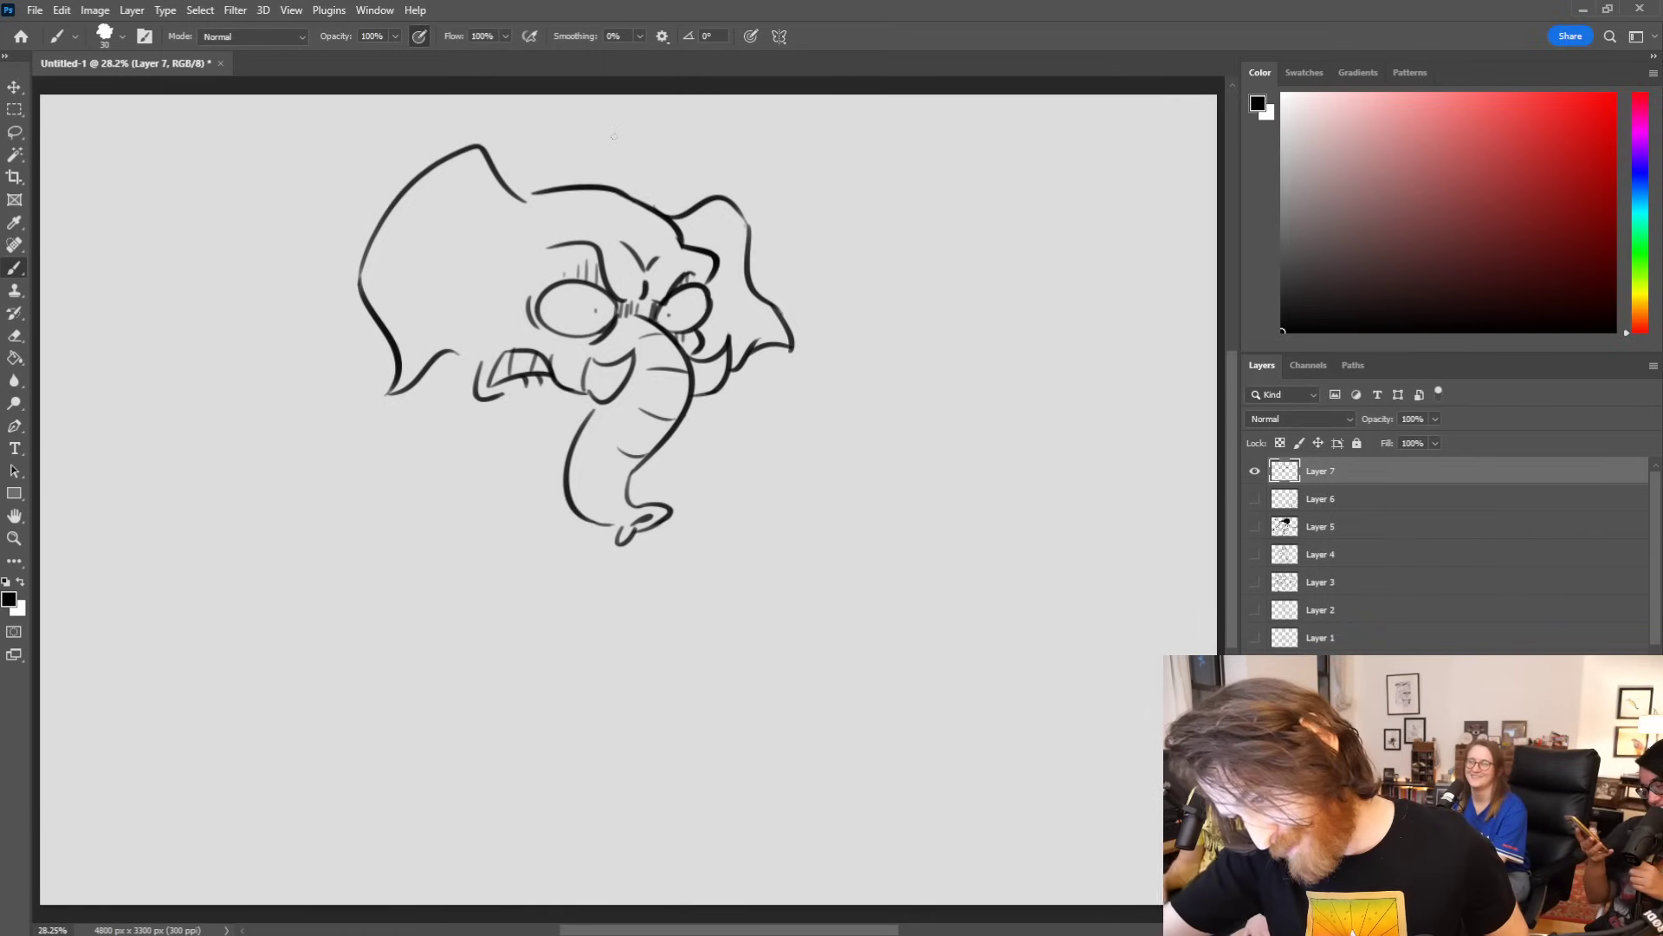
drag(486, 211, 505, 235)
drag(483, 296, 453, 352)
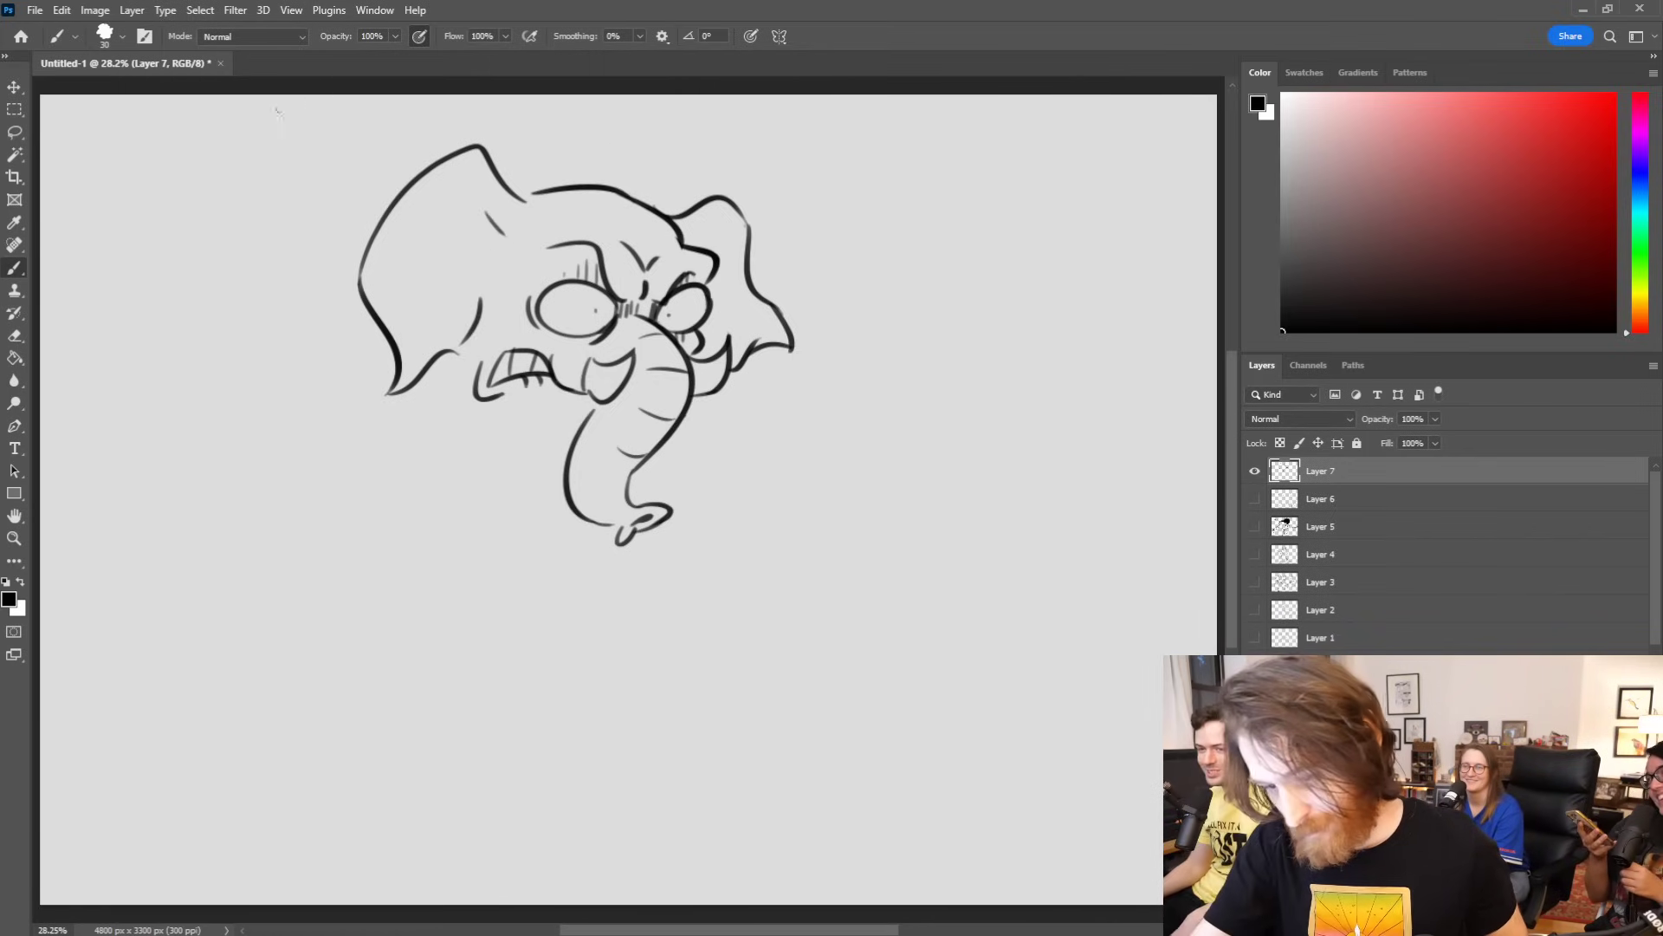
Step: Scale the elephant head to about 89%, move it slightly right and rotate it about 4.4° clockwise
key(ctrl+t)
drag(793, 544, 746, 500)
drag(721, 318, 779, 315)
mouse_move(824, 156)
mouse_down()
mouse_move(865, 130)
mouse_move(850, 135)
mouse_up()
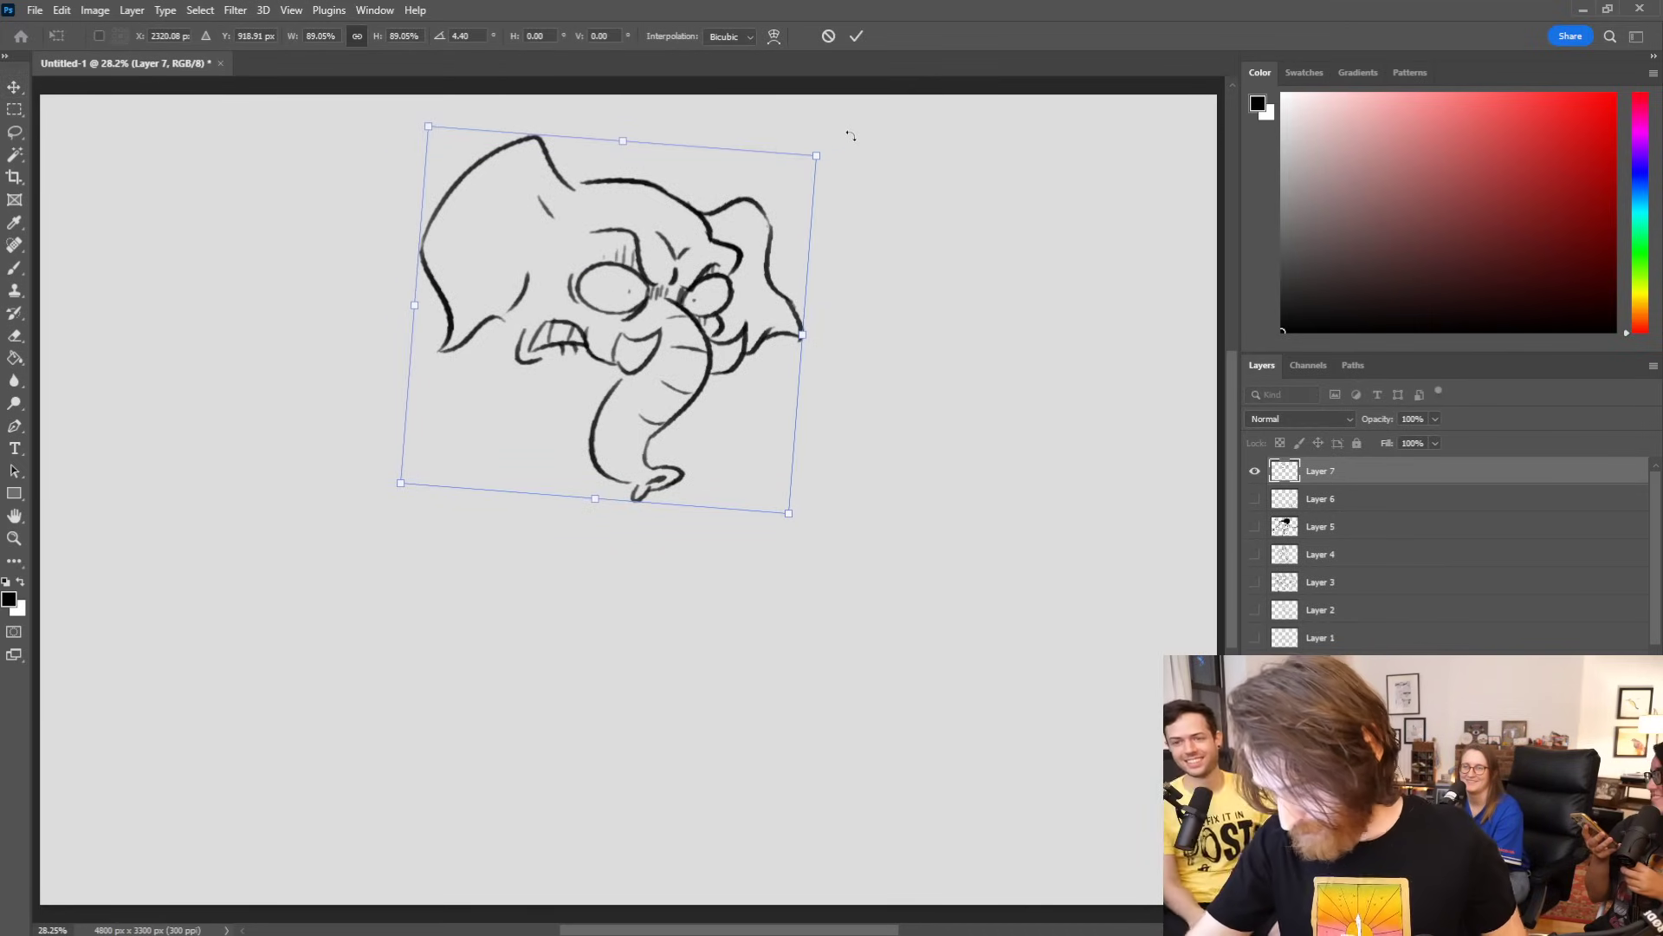
key(Return)
Step: Draw arched back lines on both sides of the elephant's head and a short sloping curve for the far shoulder
key(b)
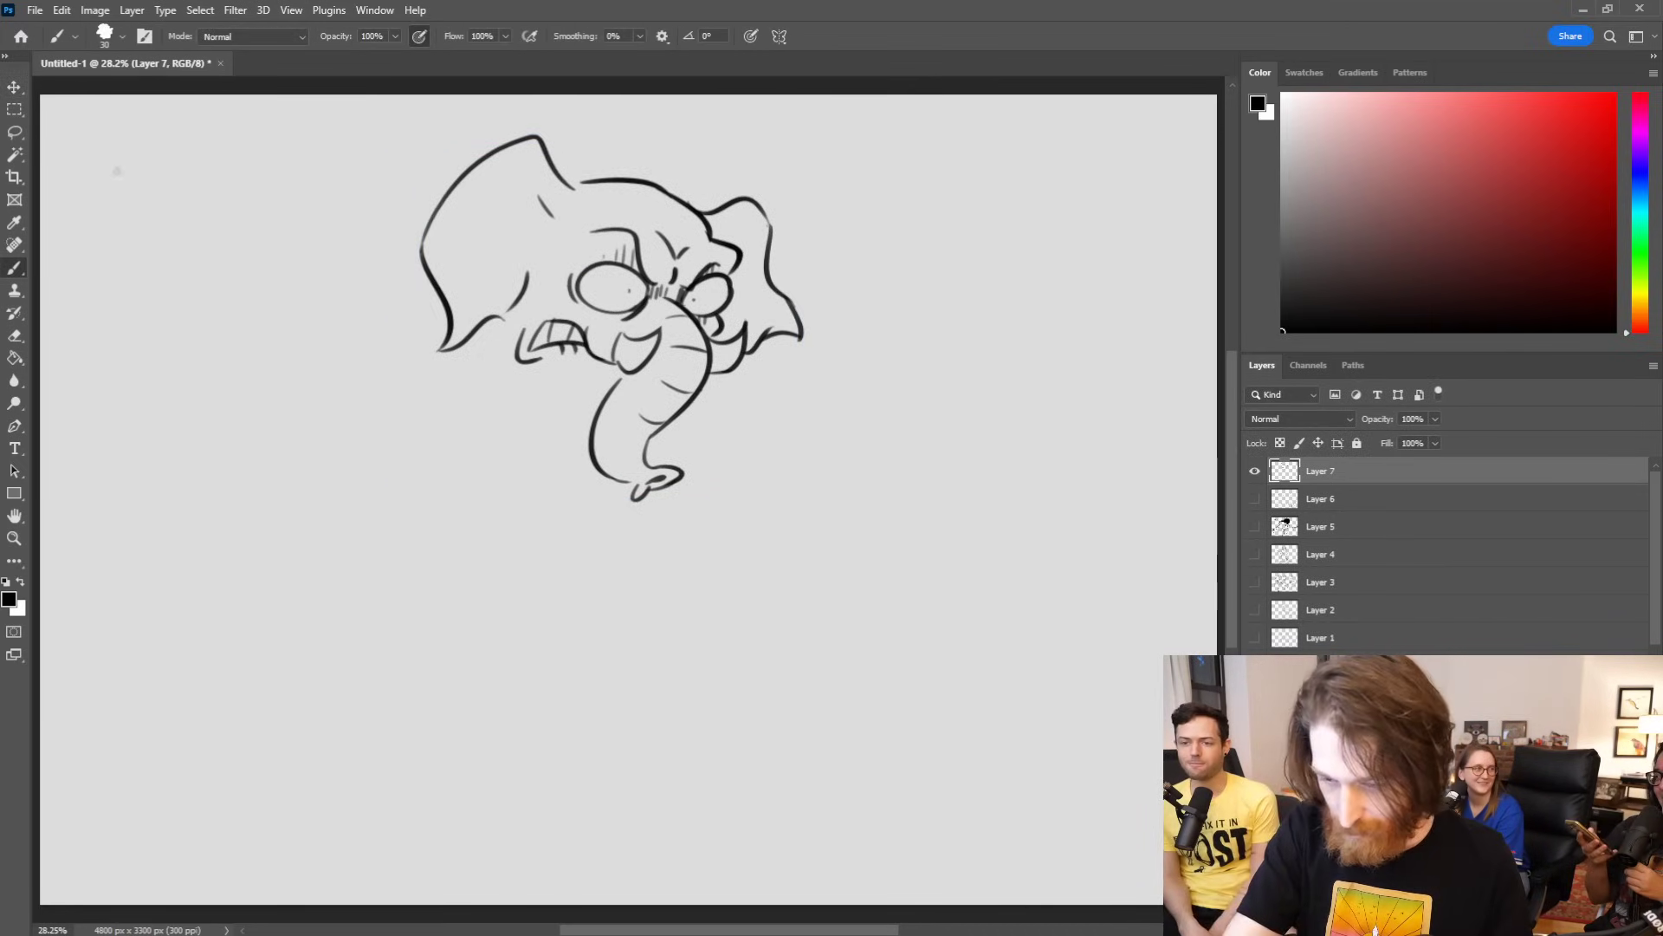
mouse_move(373, 183)
mouse_down()
mouse_move(501, 153)
mouse_move(700, 174)
mouse_up()
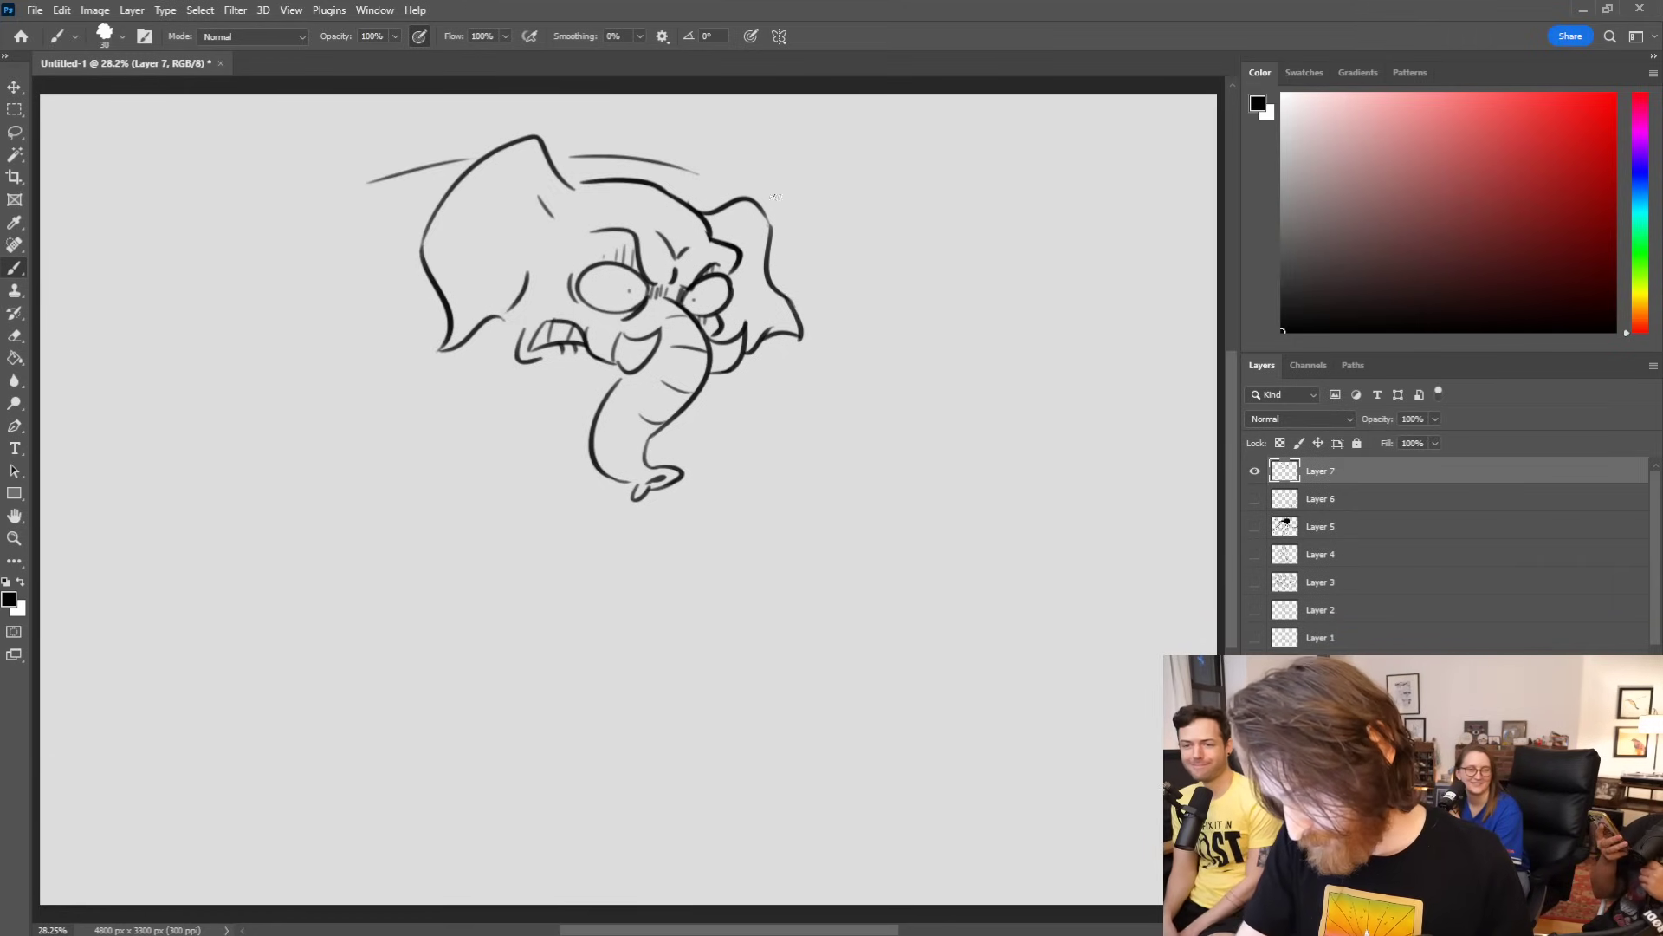
key(ctrl+z)
drag(562, 148, 706, 205)
drag(781, 245, 865, 300)
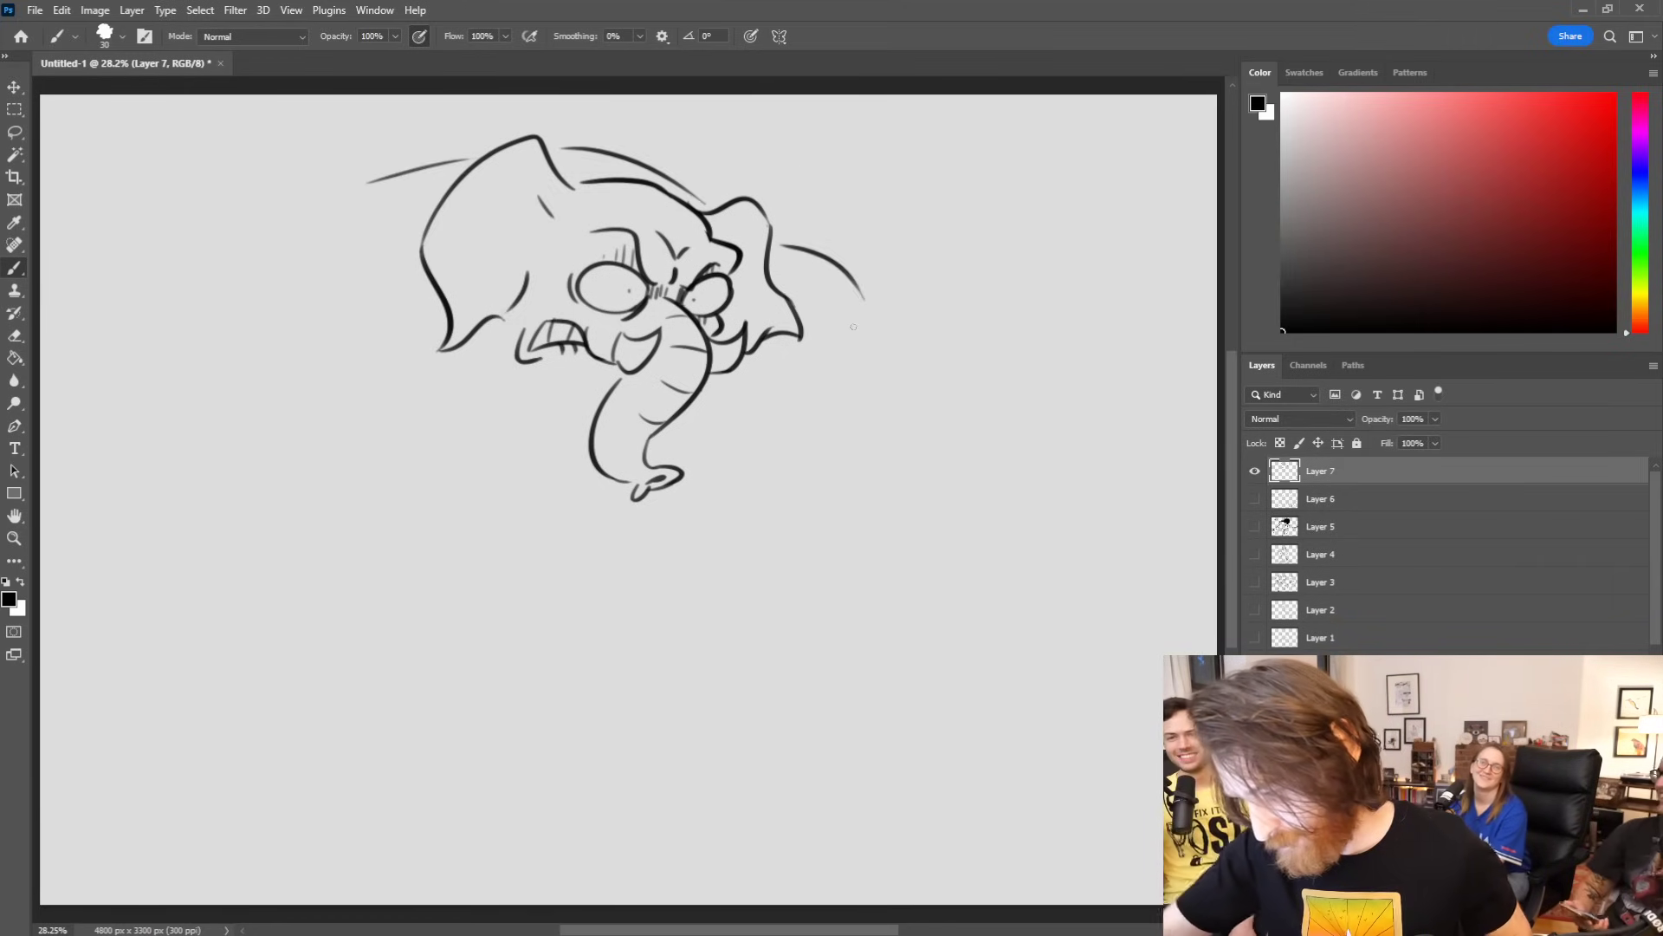
Step: Draw the rounded top of the near shoulder and a lower lip curve beneath the clenched teeth
drag(319, 196, 388, 213)
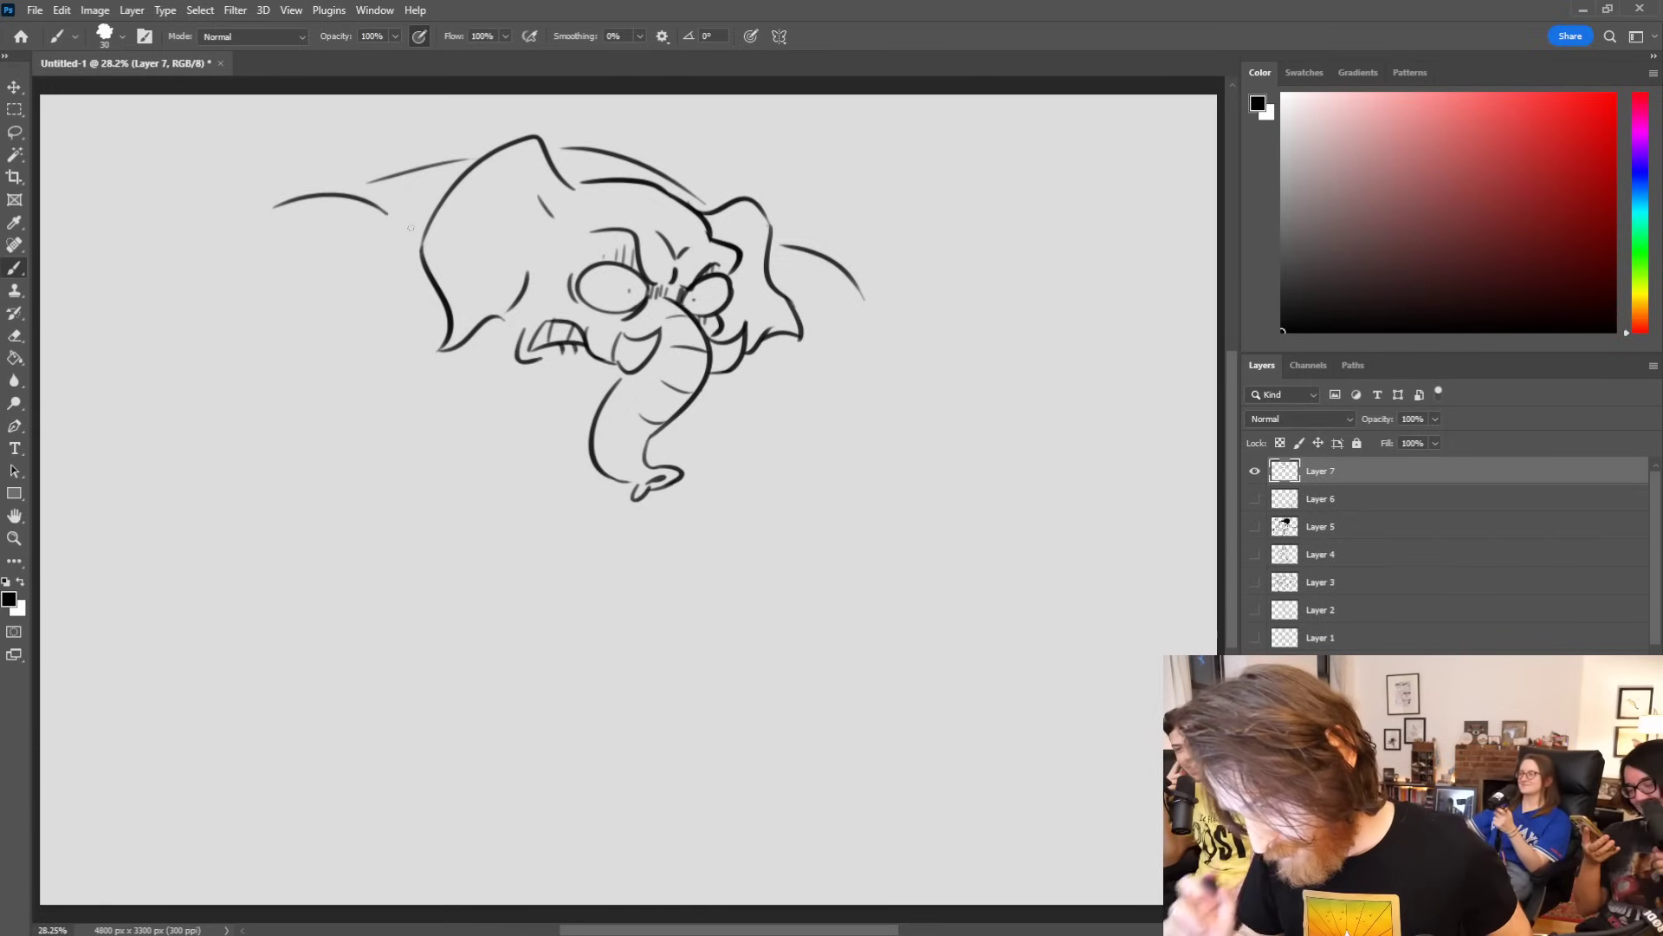
drag(538, 357, 608, 377)
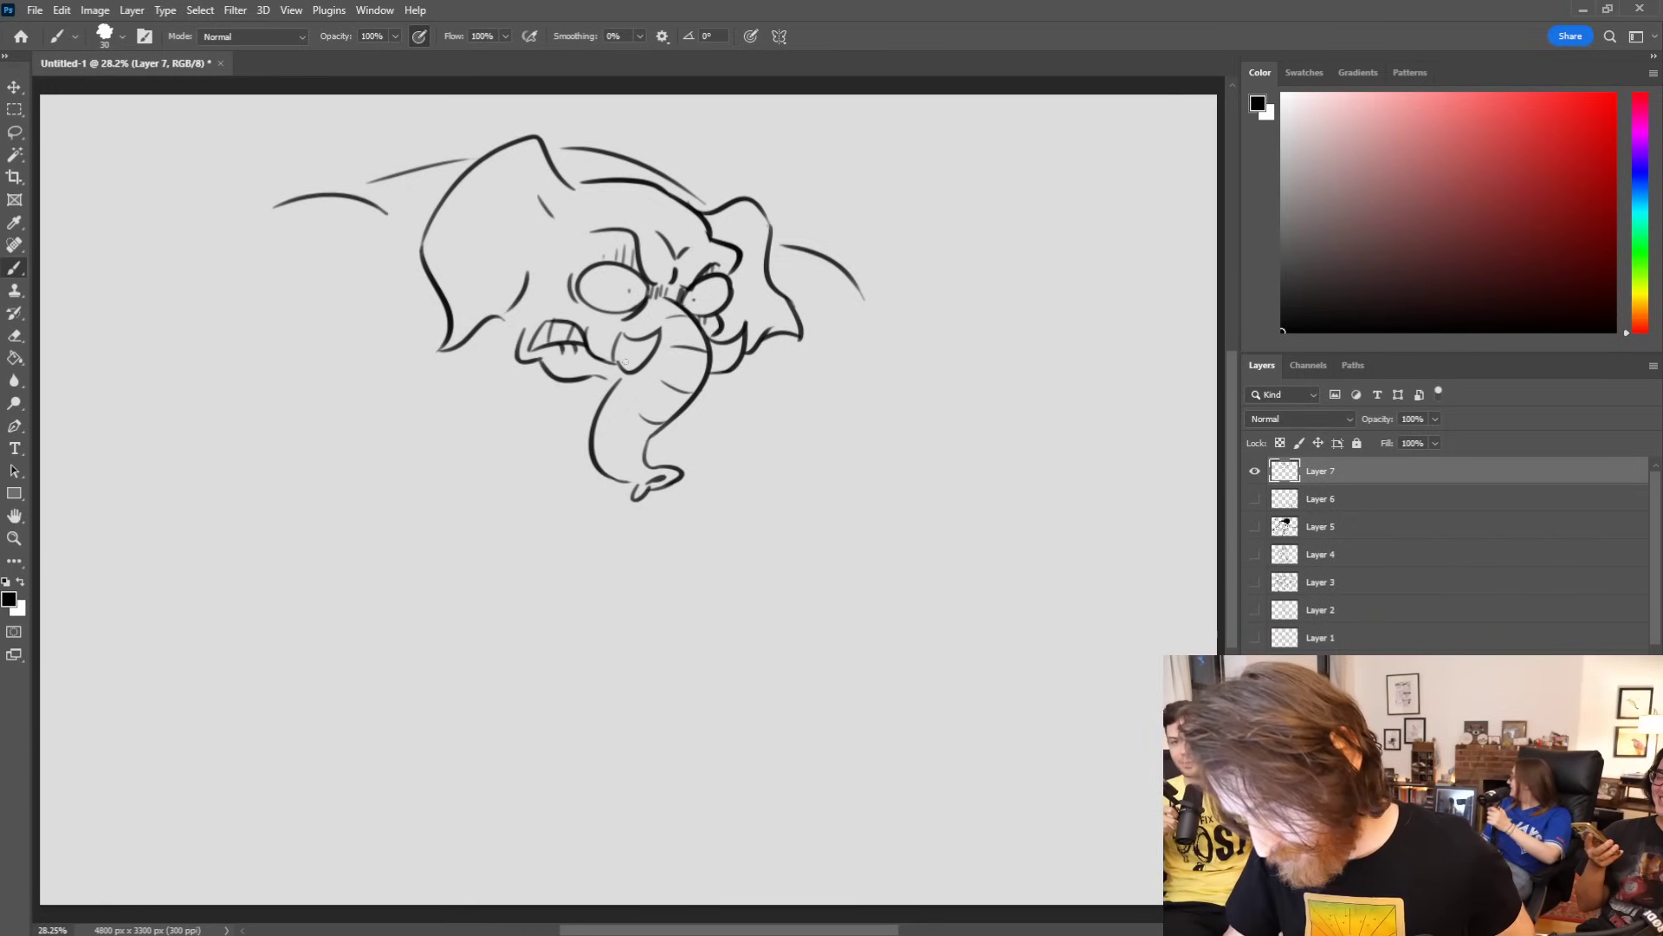
drag(165, 307, 314, 200)
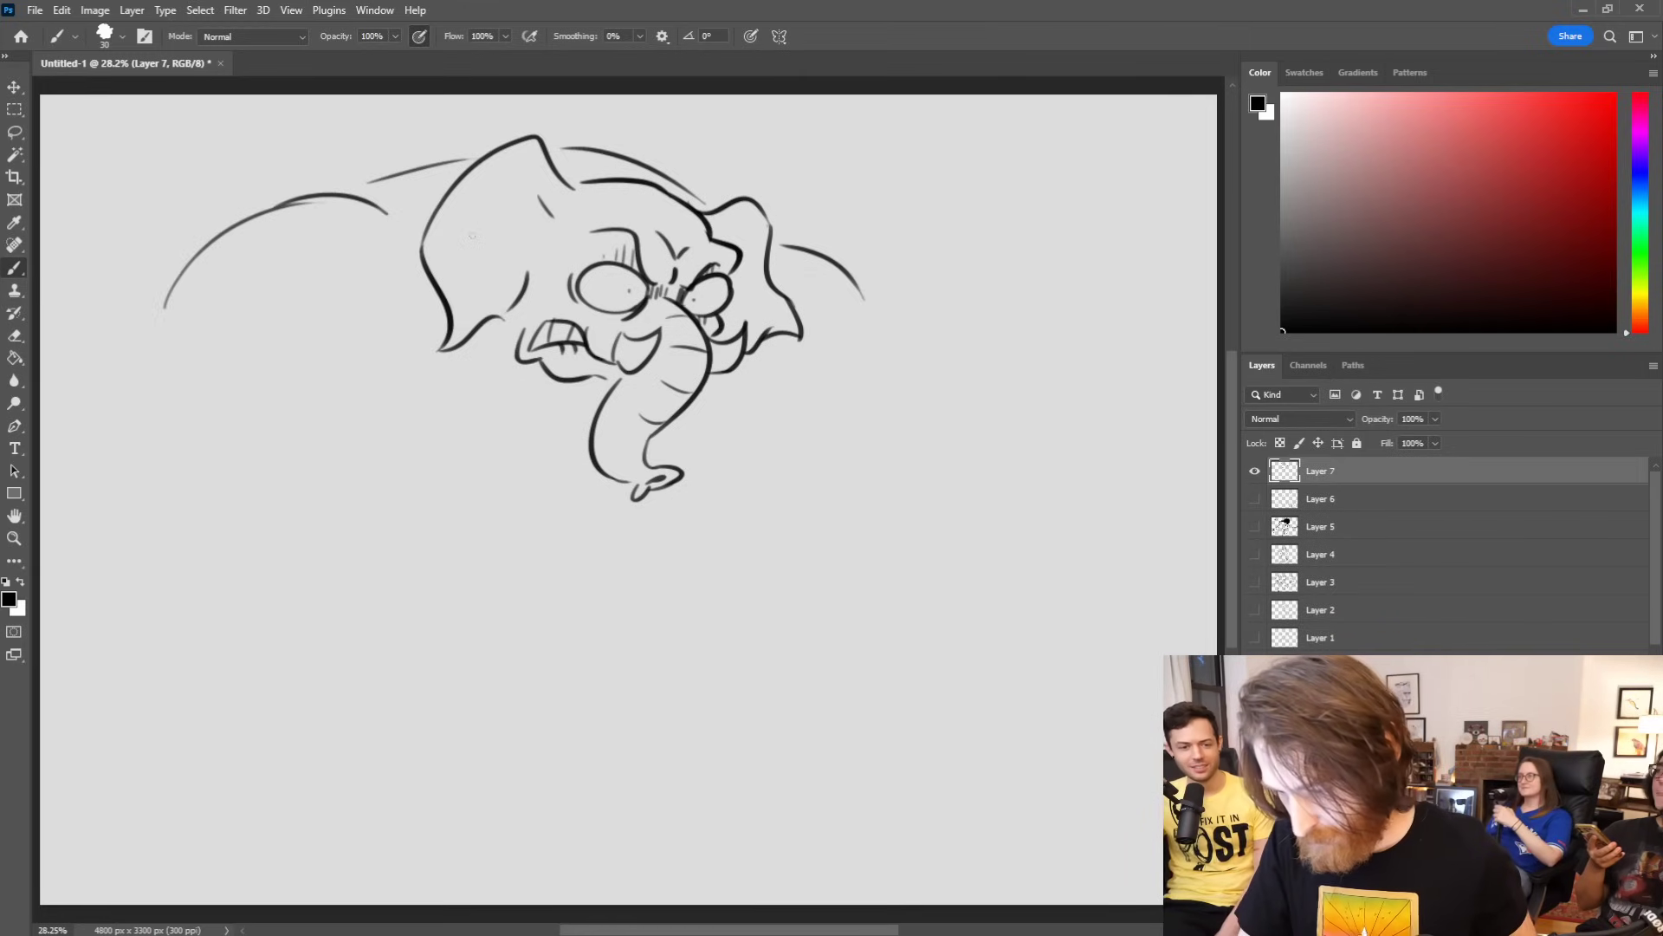
Step: Scale the whole elephant sketch on Layer 7 down to about 91%
key(ctrl+t)
drag(858, 503, 800, 406)
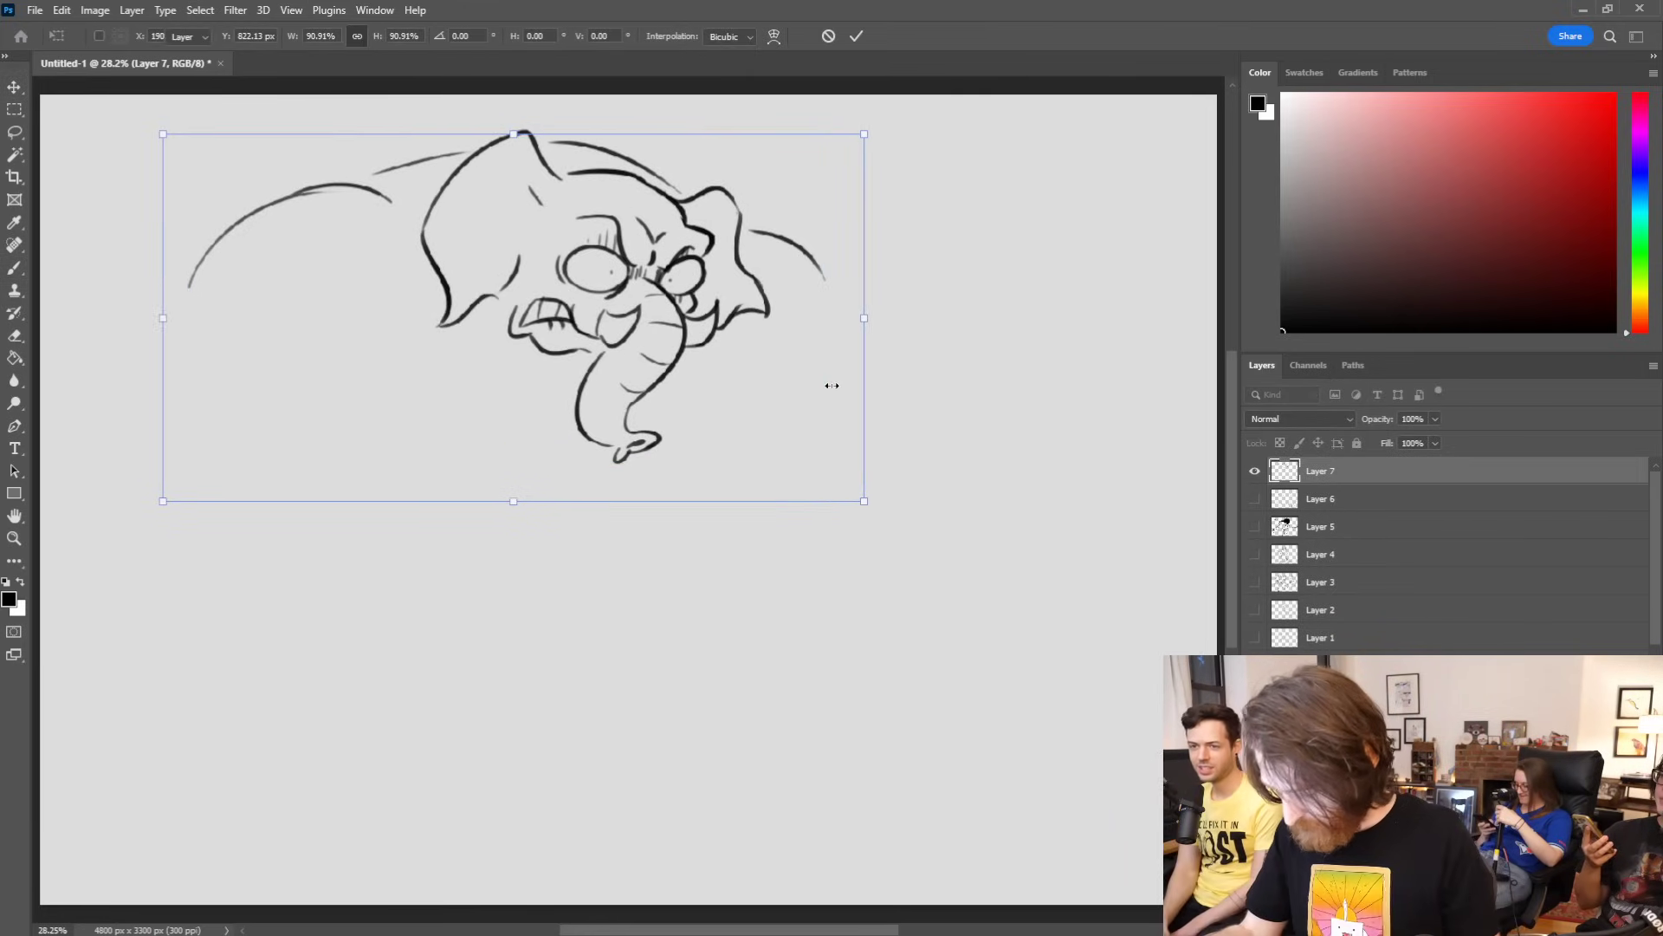
key(Return)
Step: Draw a thick near arm hanging below the shoulder, with upper-arm muscle contours, an elbow bump and the start of the forearm
click(14, 268)
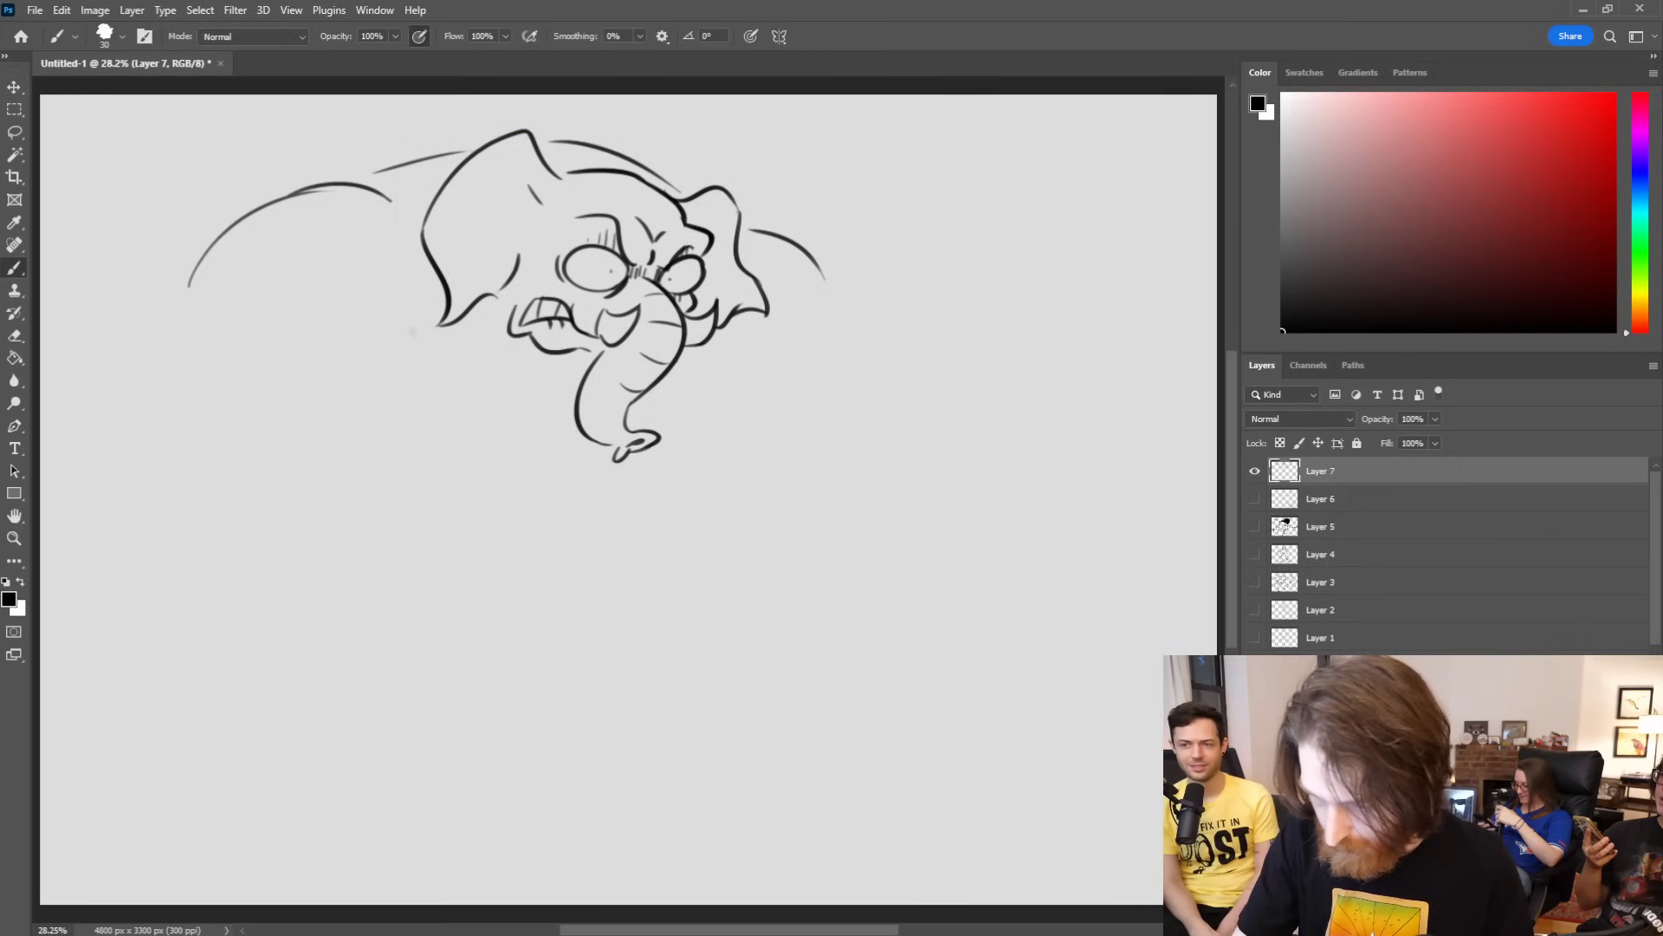
mouse_move(183, 305)
mouse_down()
mouse_move(200, 346)
mouse_move(402, 350)
mouse_move(355, 494)
mouse_up()
drag(178, 351, 180, 509)
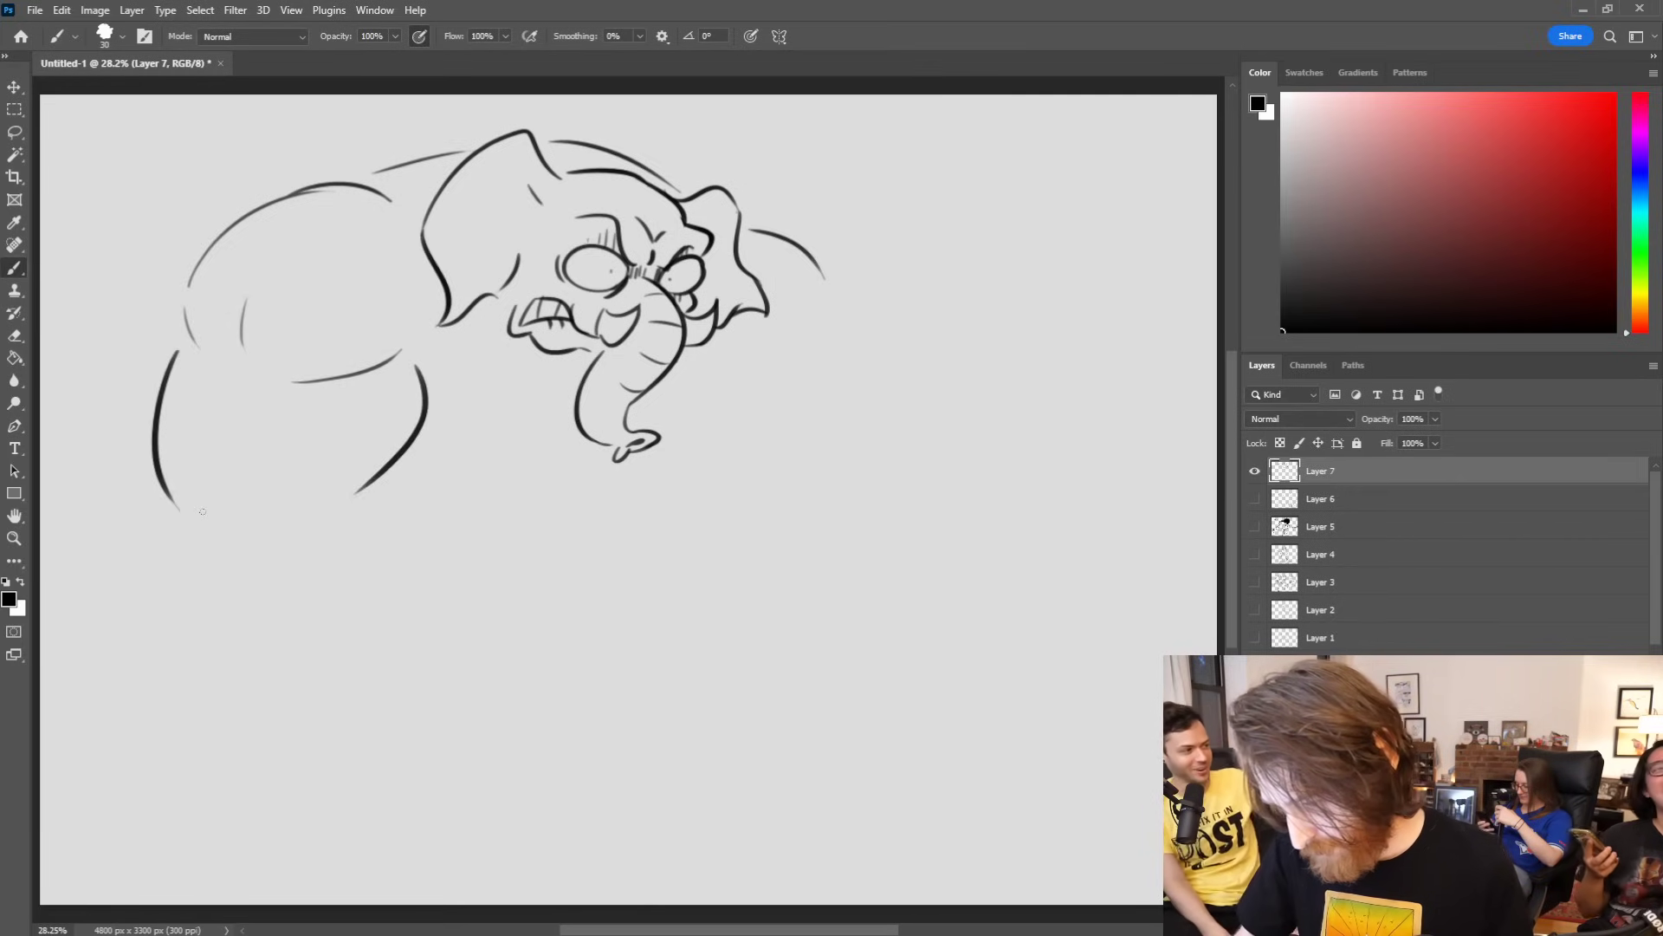
drag(245, 390, 238, 497)
drag(247, 299, 242, 348)
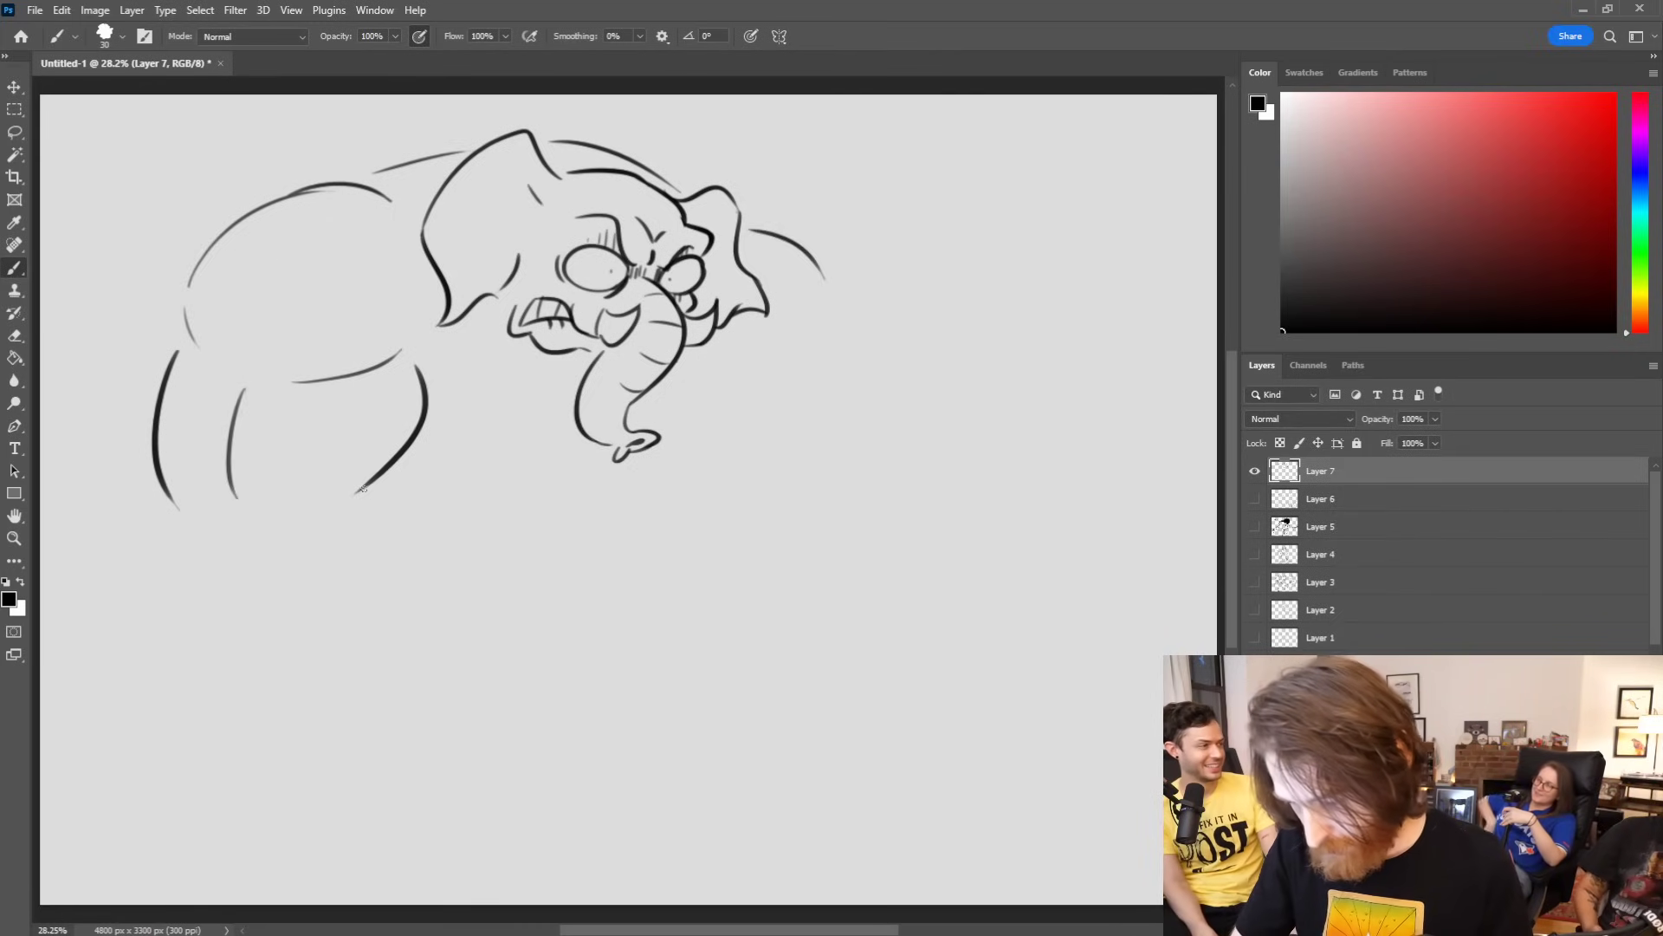
drag(170, 504, 275, 650)
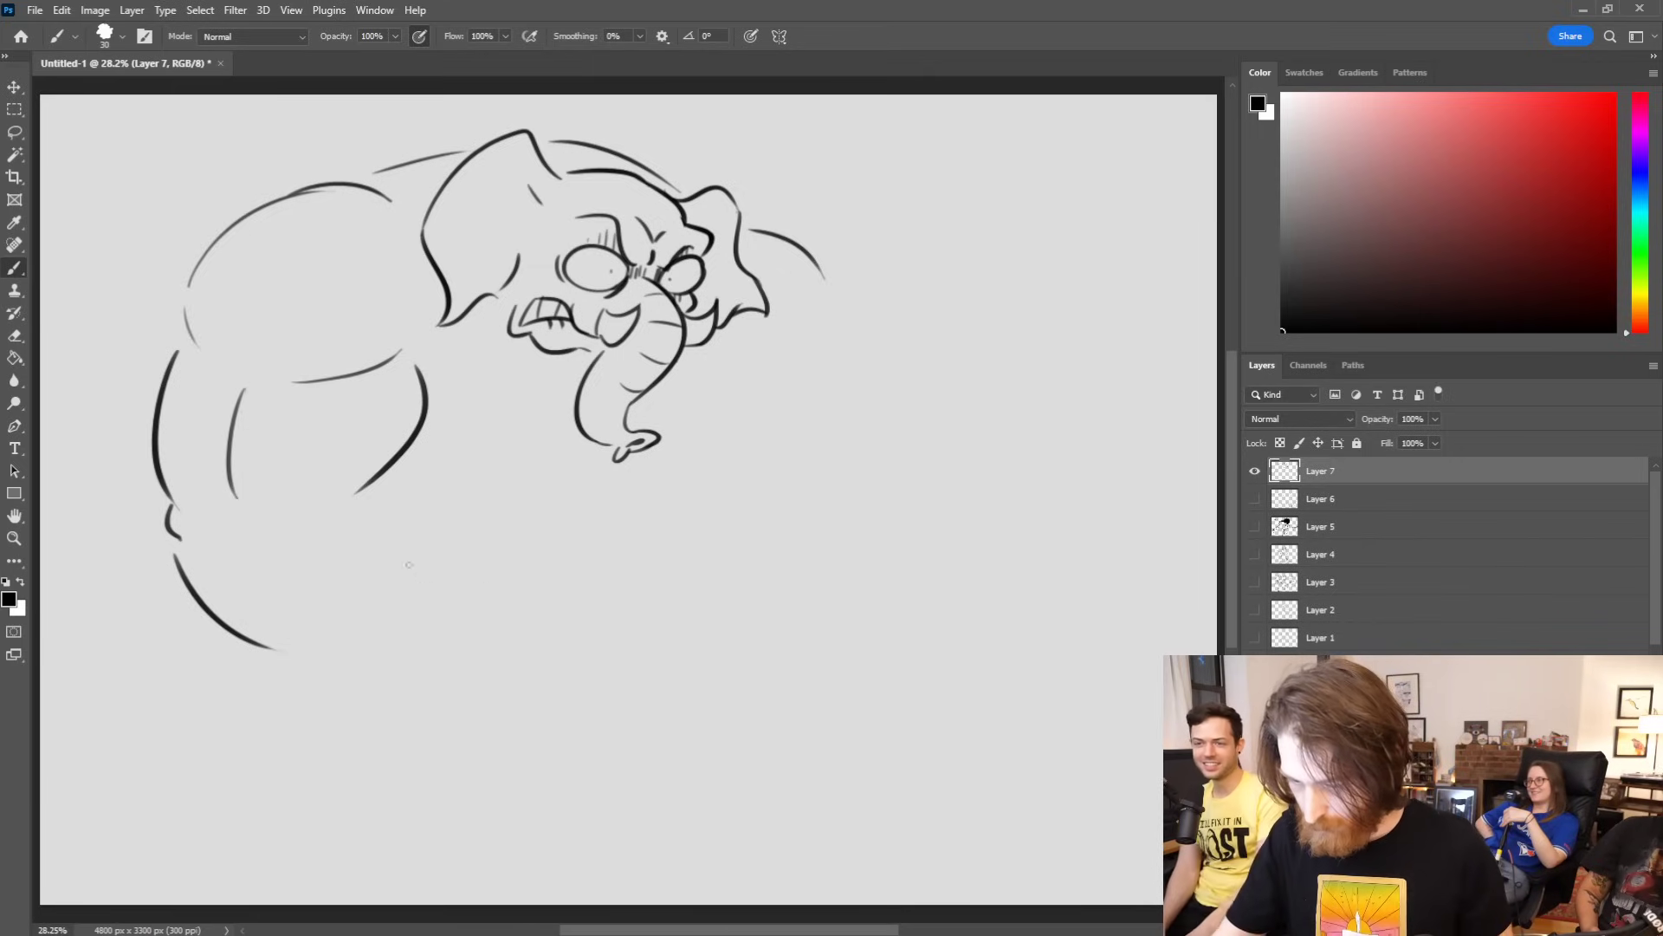
drag(337, 496, 365, 577)
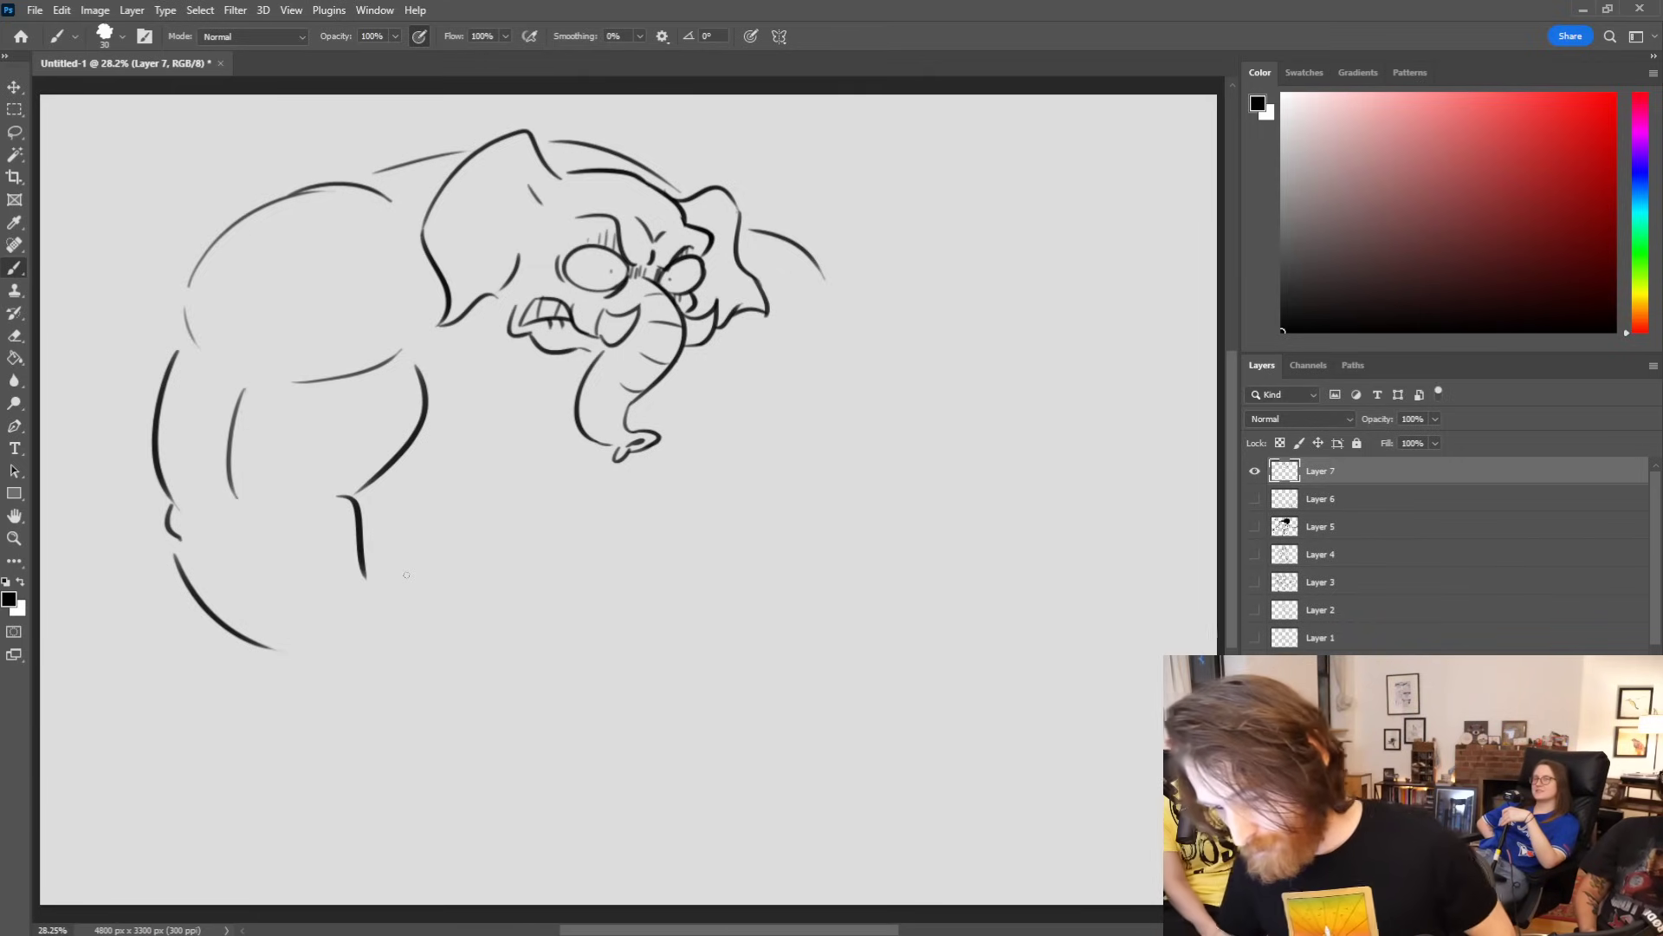
Step: Draw the far side of the chest as a bulging curve below the far ear, with a short cleavage line under the trunk
drag(731, 343, 712, 428)
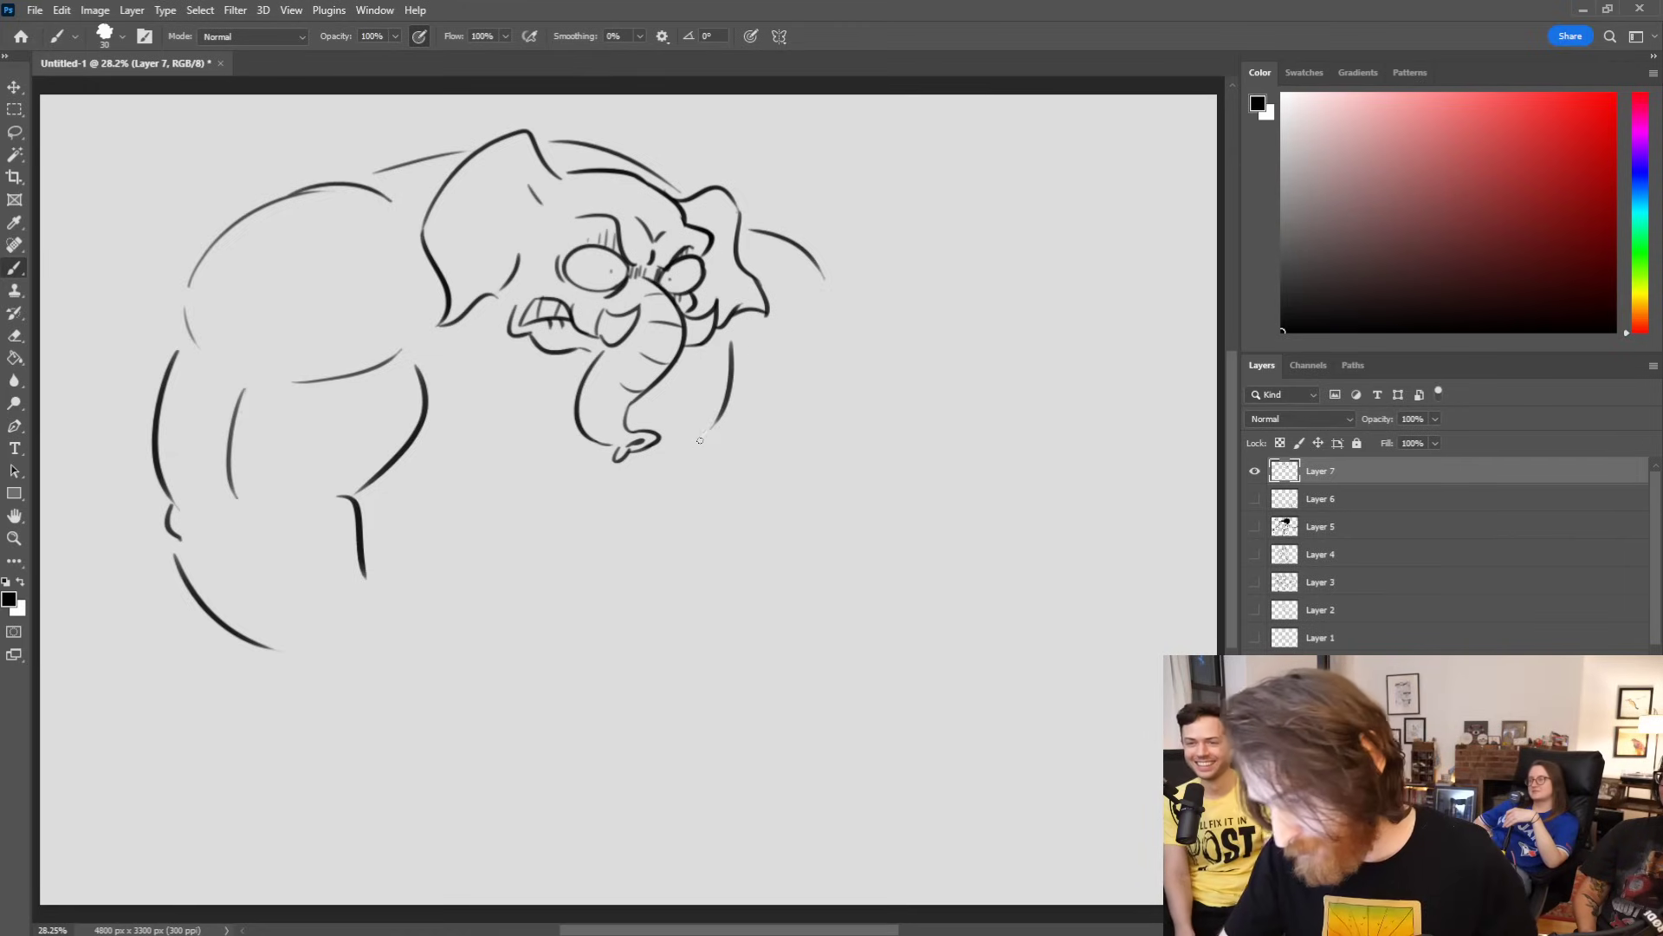
drag(594, 453, 569, 509)
drag(584, 353, 573, 376)
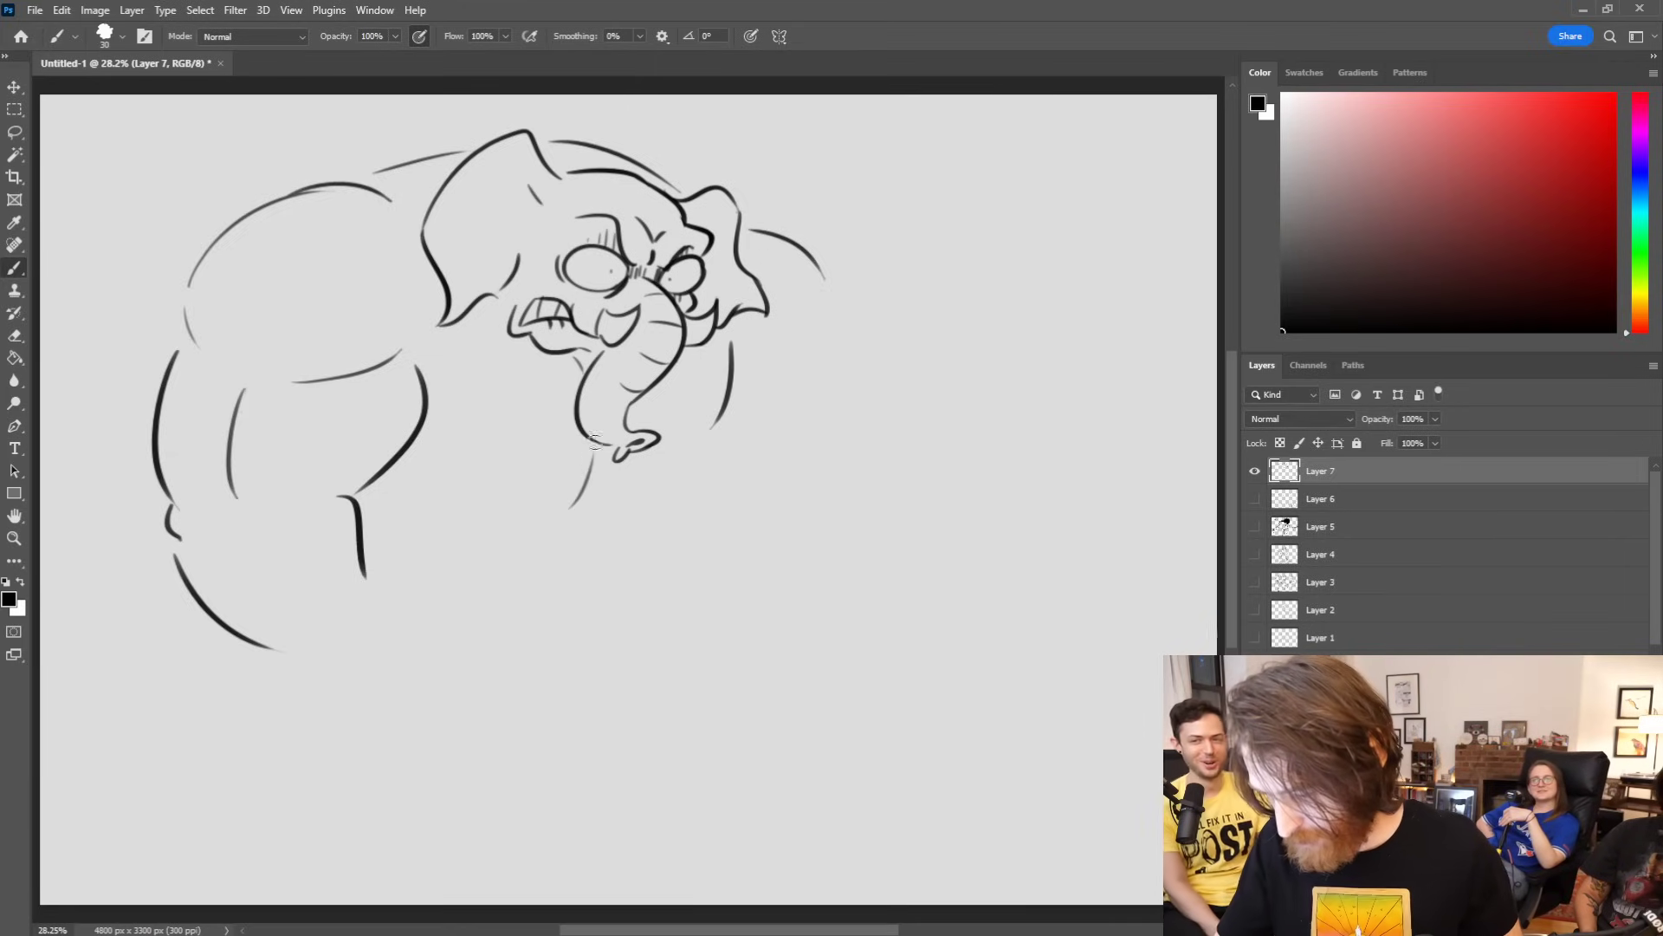
drag(579, 491, 604, 505)
drag(735, 403, 656, 501)
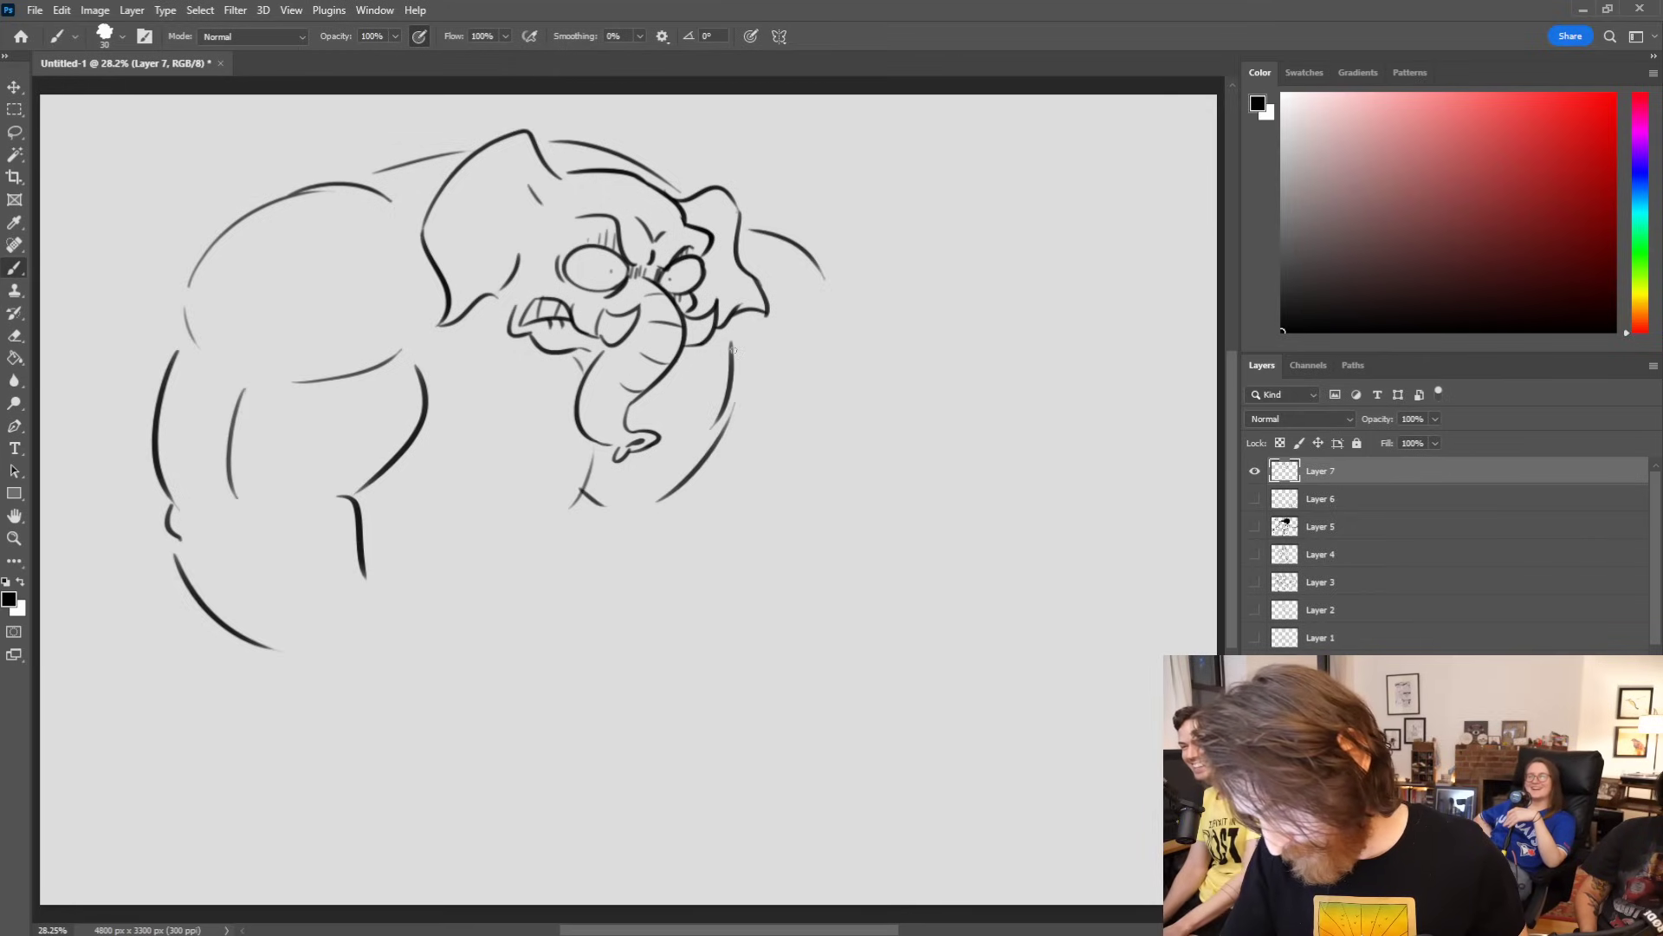
key(ctrl+z)
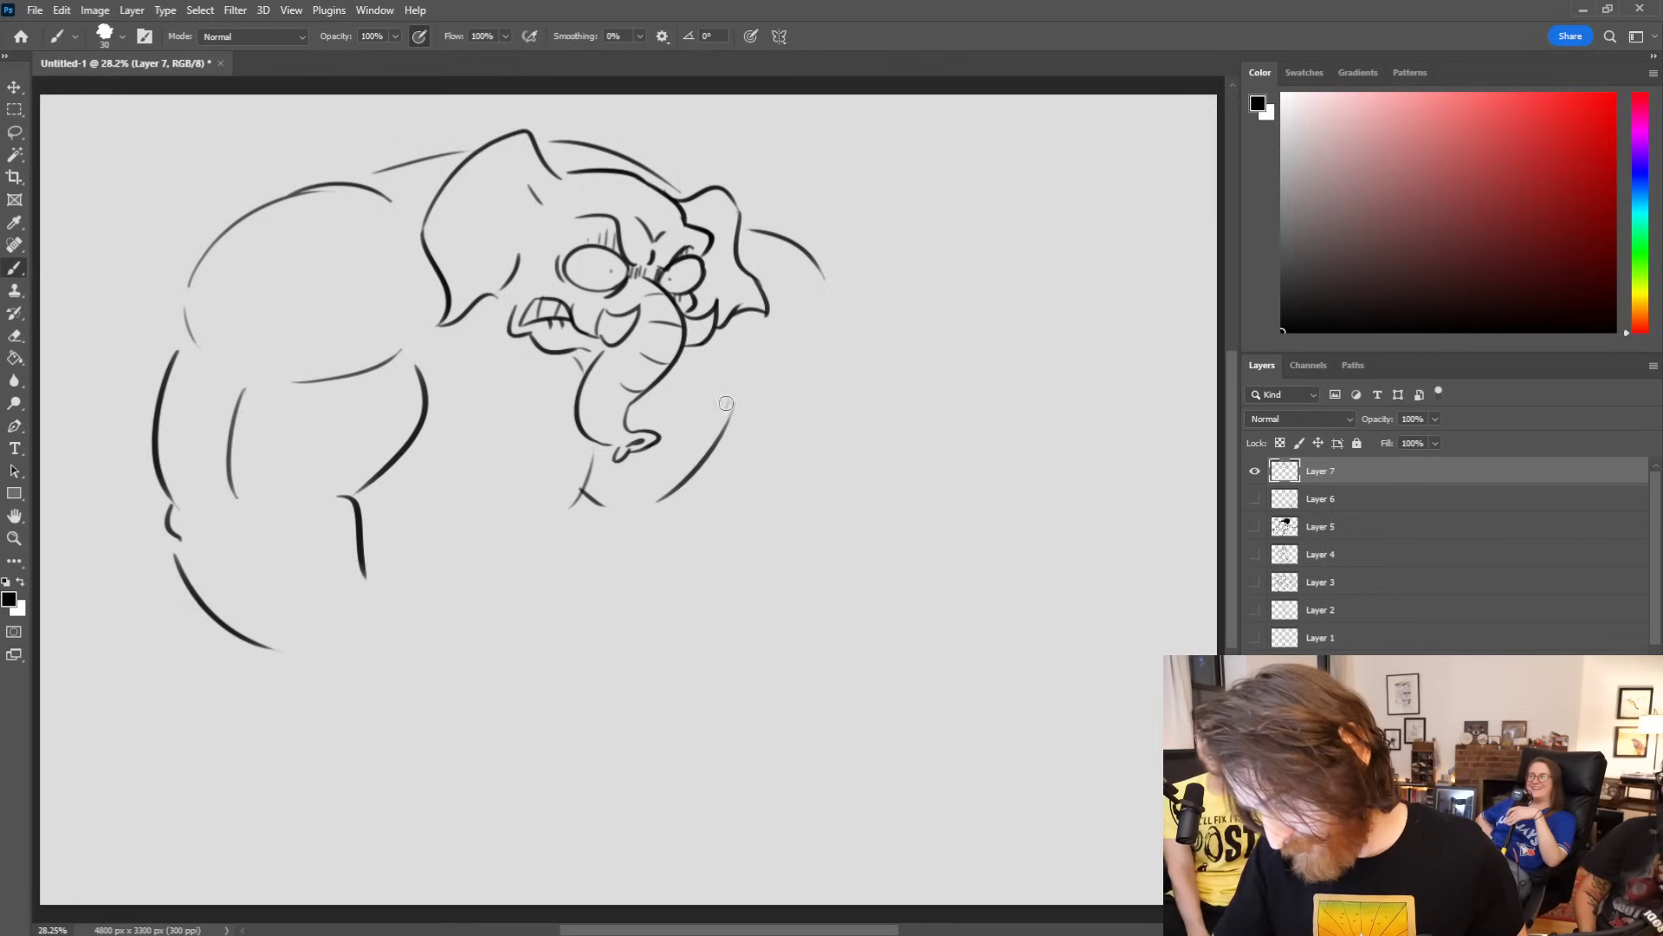
drag(723, 344, 733, 414)
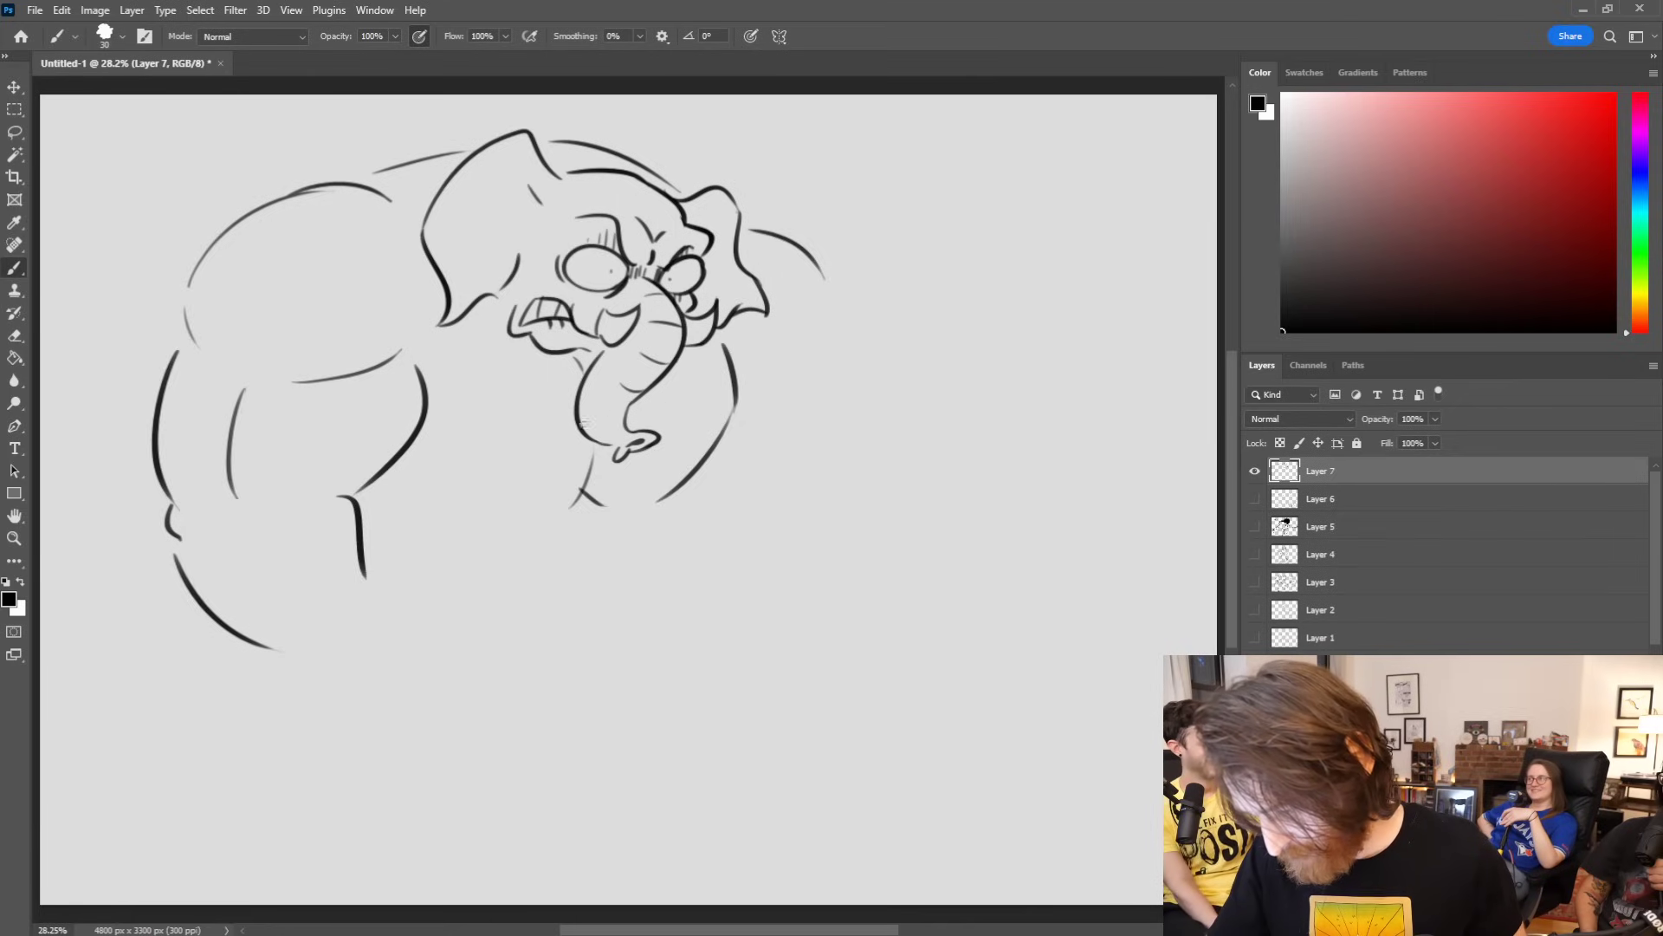
Step: Draw the undersides of both chest muscles and a pinched waist line flaring outward below the far one
mouse_move(414, 466)
mouse_down()
mouse_move(449, 505)
mouse_move(559, 516)
mouse_move(697, 454)
mouse_move(640, 552)
mouse_up()
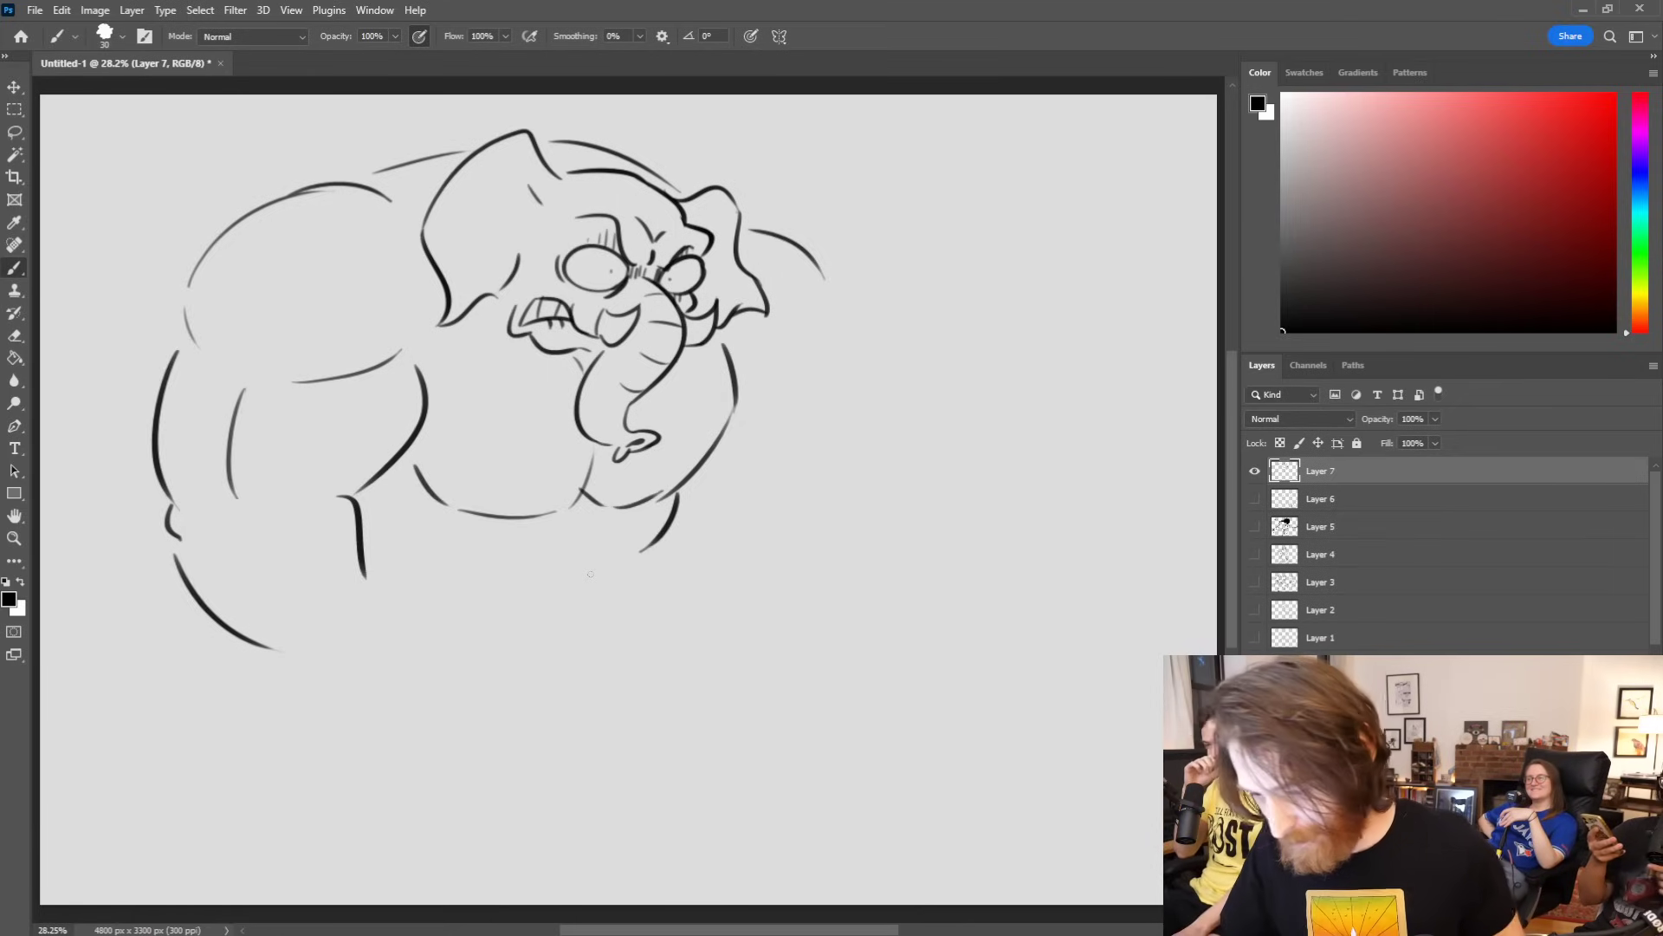
key(ctrl+z)
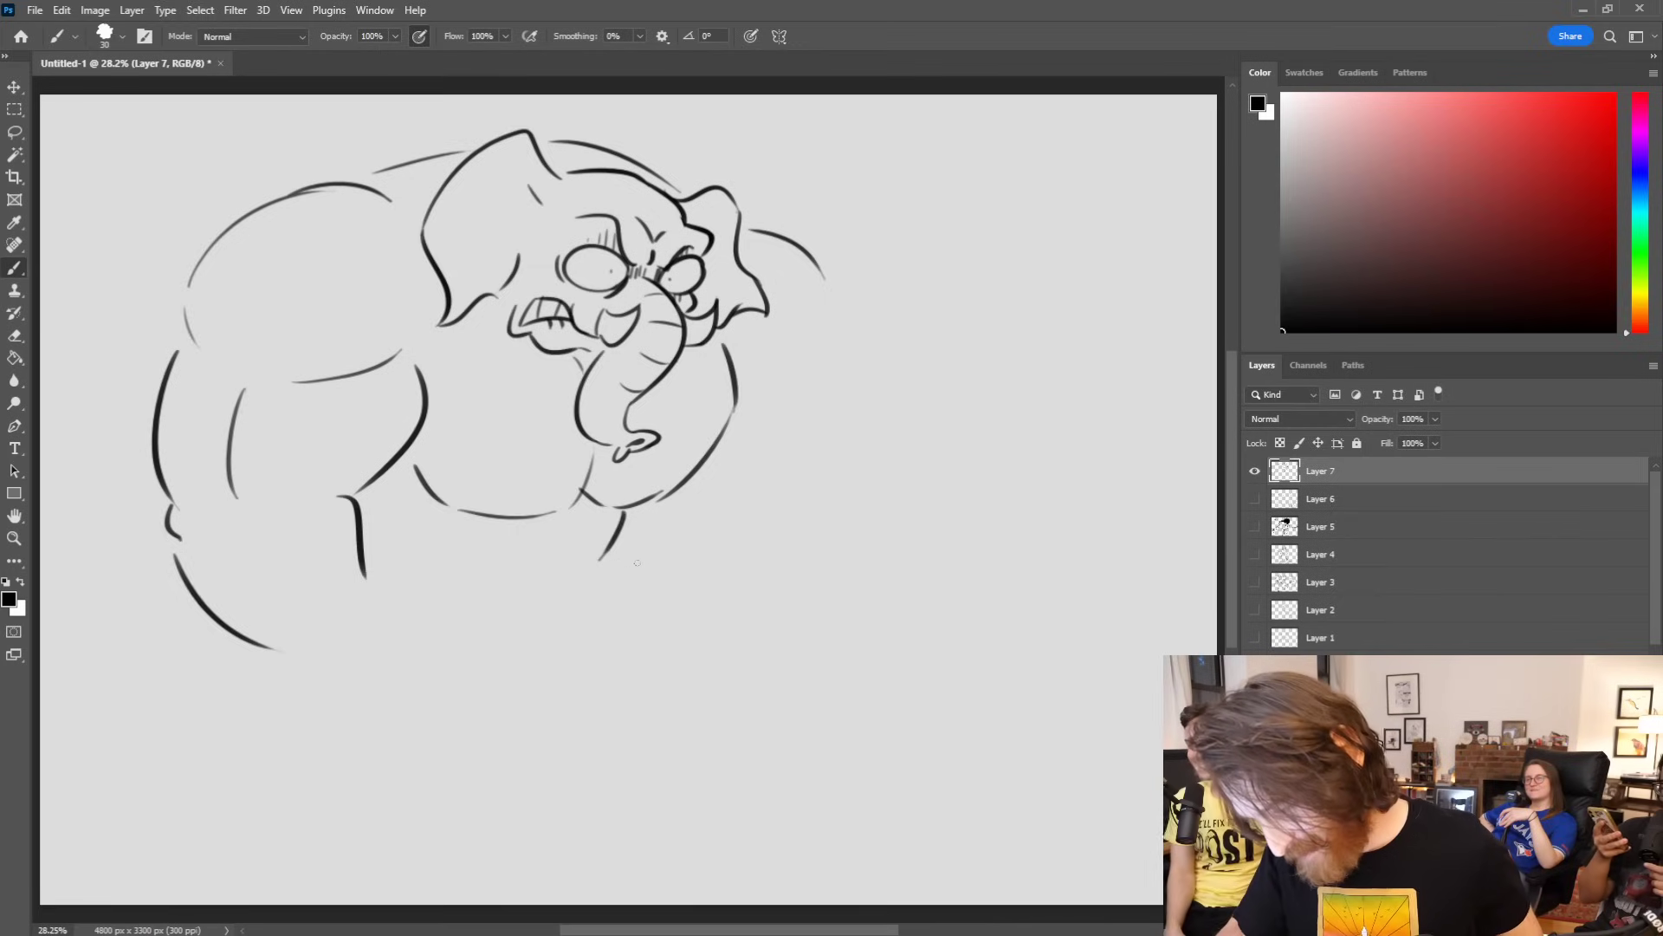
mouse_move(633, 509)
mouse_down()
mouse_move(625, 544)
mouse_move(662, 589)
mouse_up()
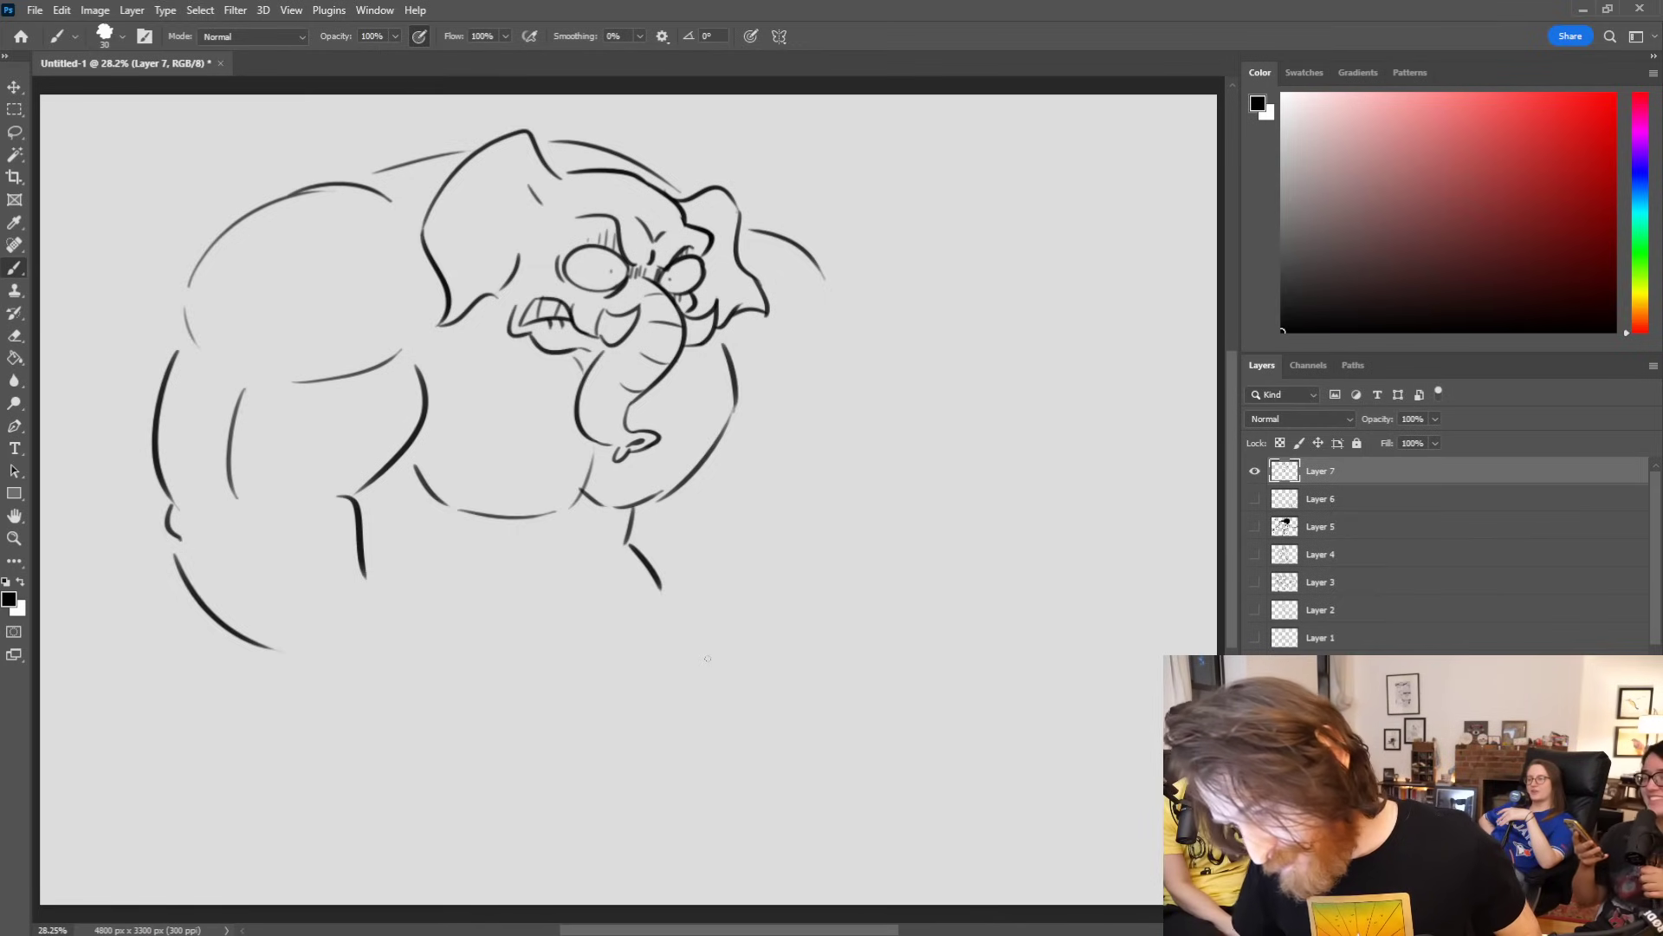
Step: Erase the near arm's contours together with the near shoulder curve
mouse_move(416, 356)
mouse_down()
mouse_move(424, 376)
mouse_move(359, 530)
mouse_move(363, 572)
mouse_up()
drag(240, 390, 240, 502)
mouse_move(180, 351)
mouse_down()
mouse_move(163, 489)
mouse_move(180, 546)
mouse_move(233, 630)
mouse_move(275, 651)
mouse_up()
mouse_move(187, 299)
mouse_down()
mouse_move(198, 317)
mouse_move(295, 193)
mouse_move(391, 199)
mouse_up()
drag(400, 350, 293, 381)
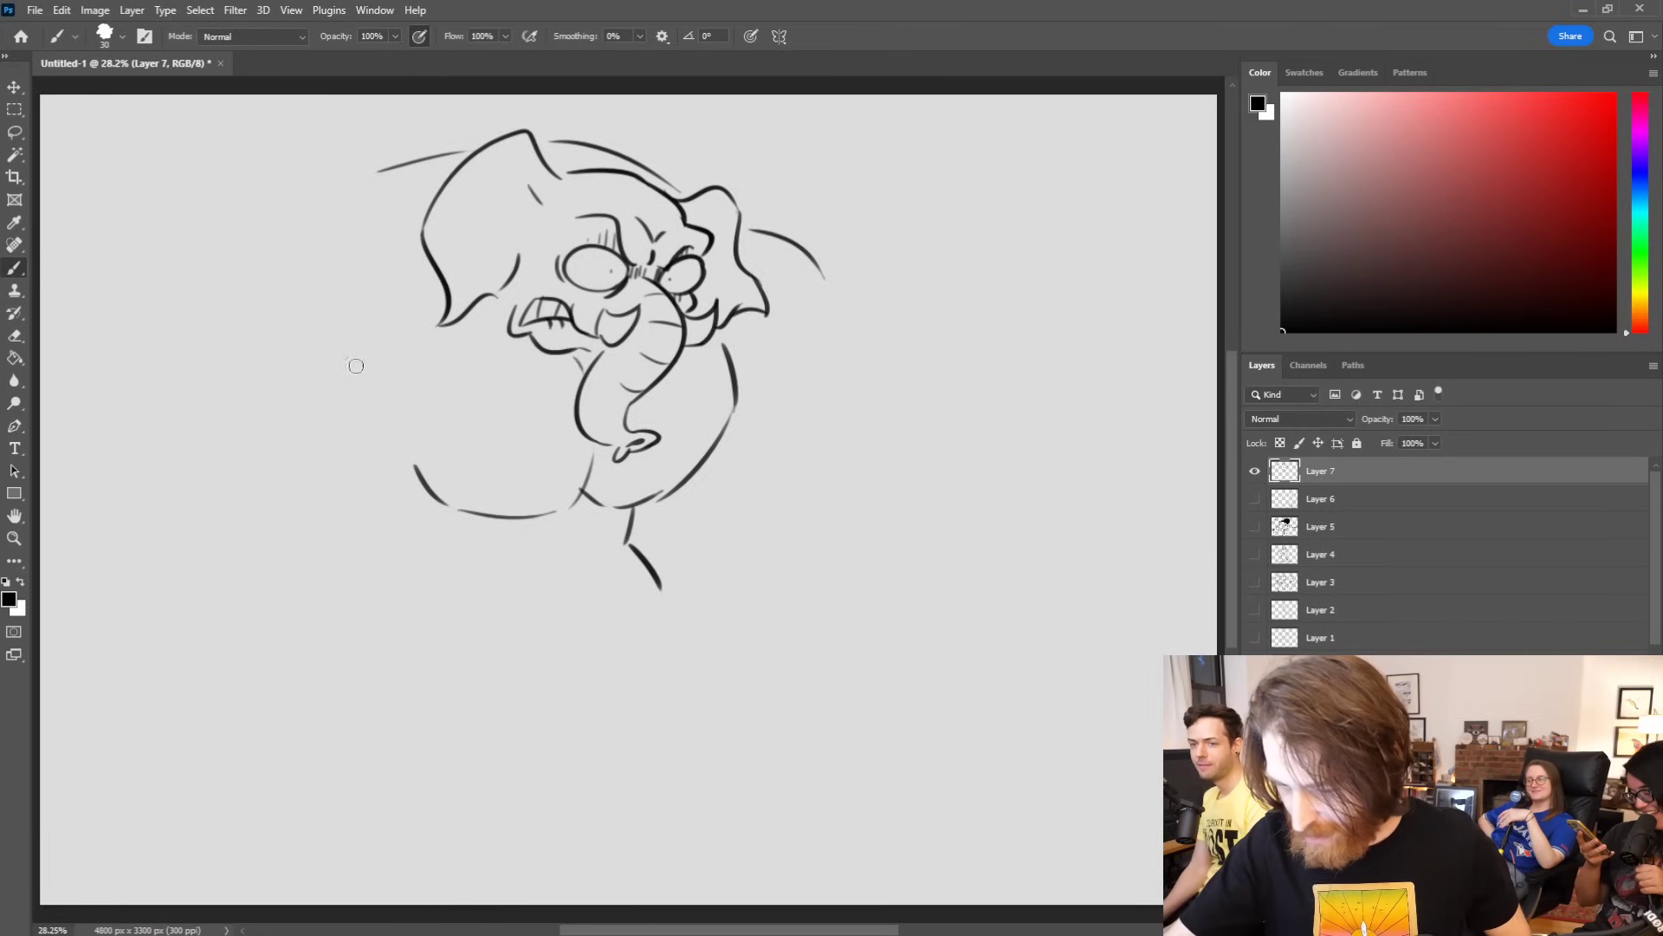
Step: Redraw the neck slope down to a lower, wider near shoulder and add a short collarbone line beside the ear
drag(323, 231, 432, 160)
key(ctrl+z)
drag(317, 211, 407, 169)
drag(348, 265, 380, 264)
drag(196, 294, 310, 224)
Step: Draw the near arm's outer shoulder curve and its inner edge, pinched at the armpit above a bulging upper-arm contour
mouse_move(364, 329)
mouse_down()
mouse_move(305, 414)
mouse_move(274, 558)
mouse_up()
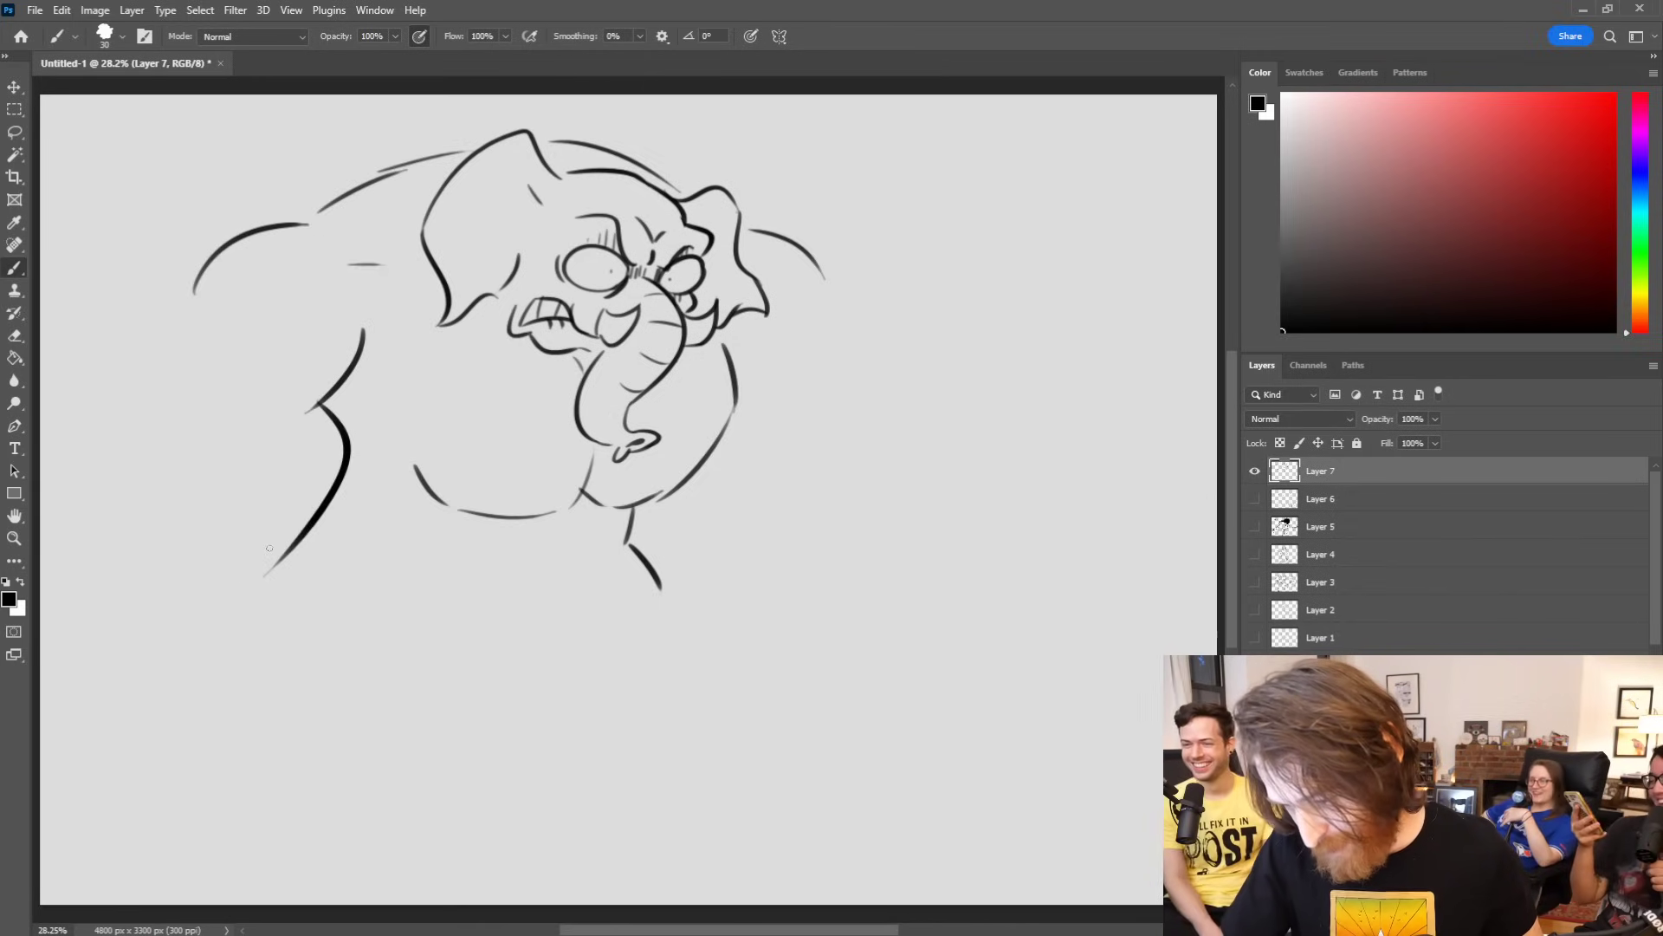
key(ctrl+z)
drag(319, 409, 286, 551)
drag(206, 415, 197, 277)
key(ctrl+z)
drag(182, 390, 199, 259)
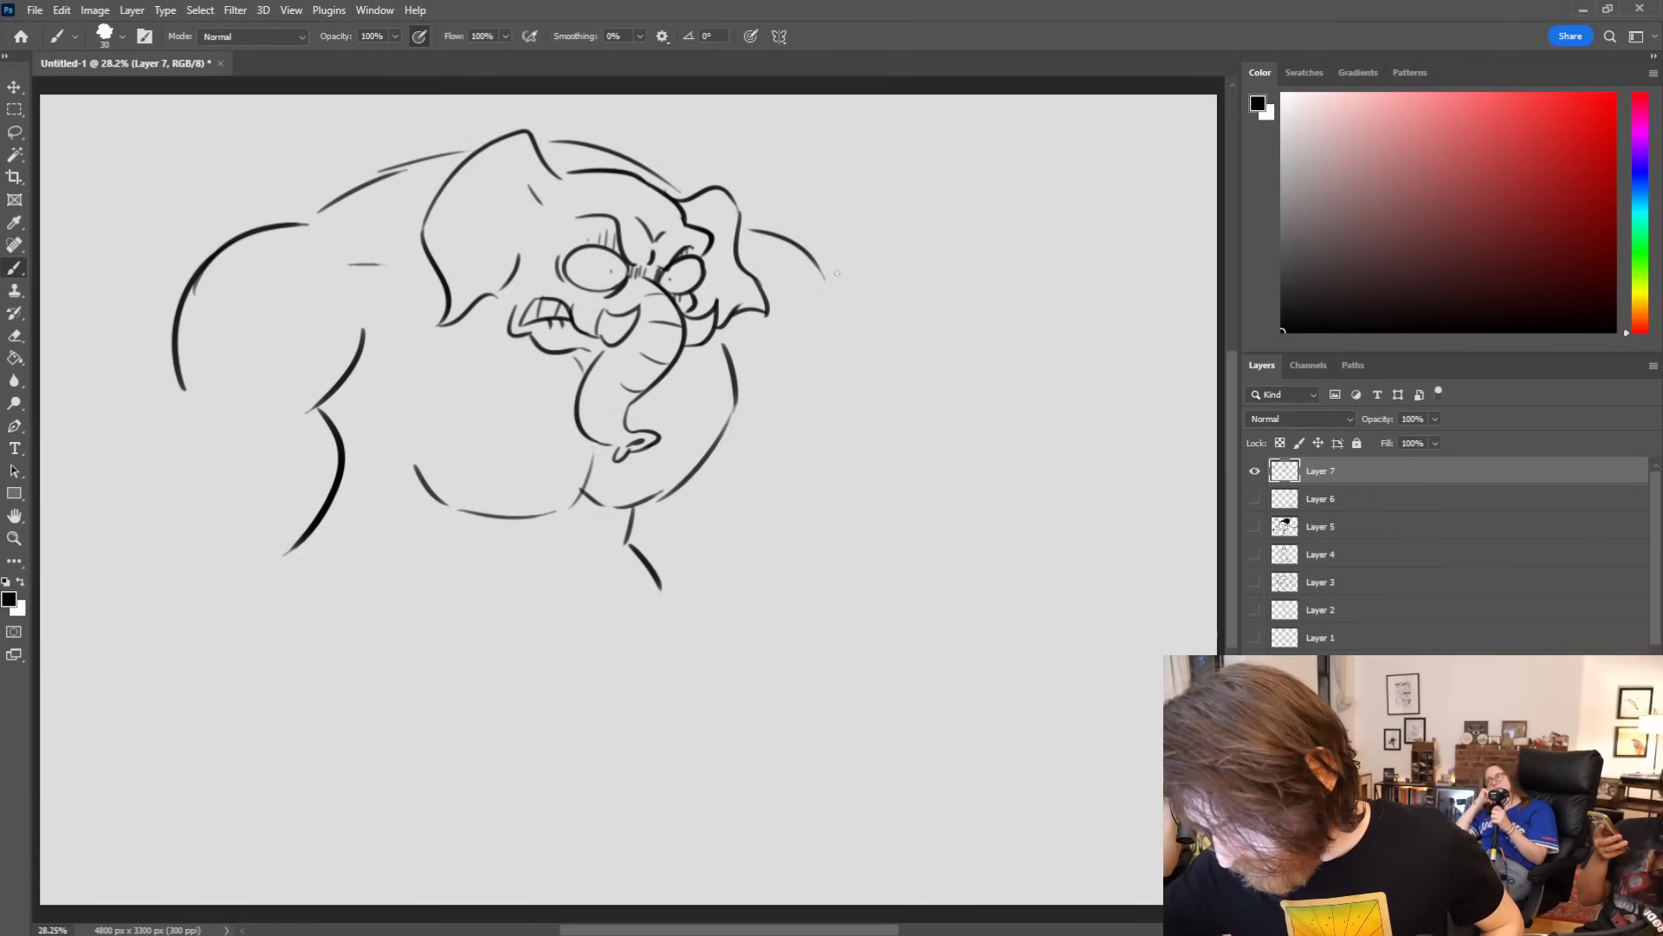
Step: Draw the far arm's shoulder and biceps contours, a curved underside reaching the elbow and the forearm's rising inner edge
mouse_move(823, 262)
mouse_down()
mouse_move(791, 396)
mouse_move(795, 516)
mouse_up()
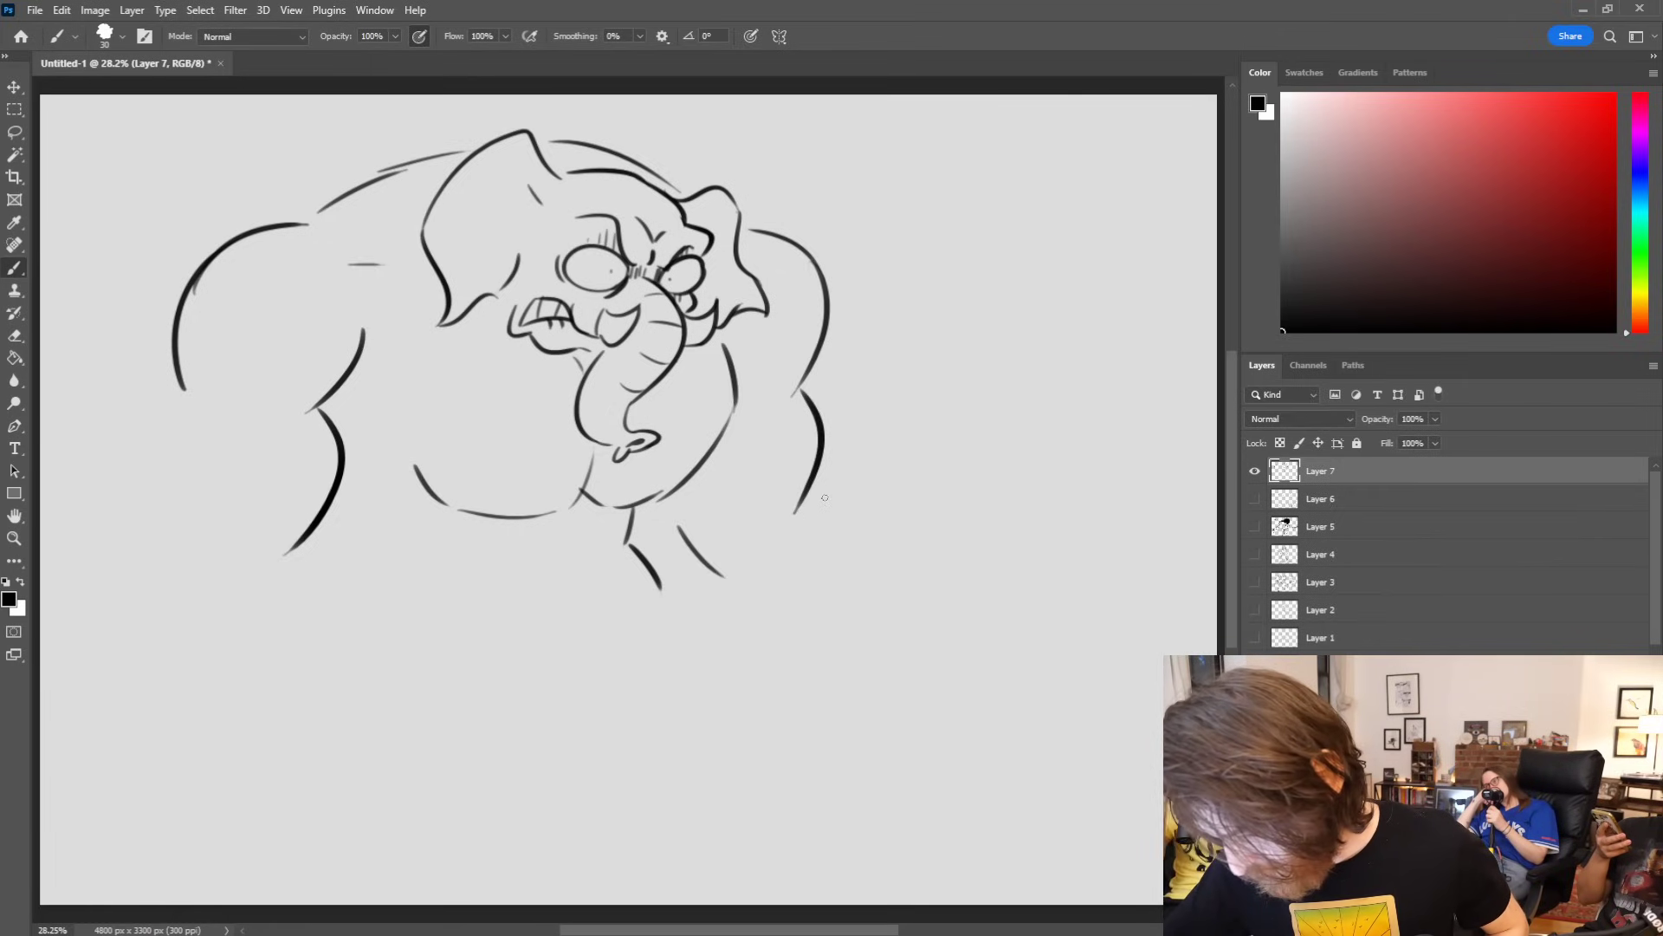
drag(655, 518, 749, 615)
drag(753, 544, 908, 382)
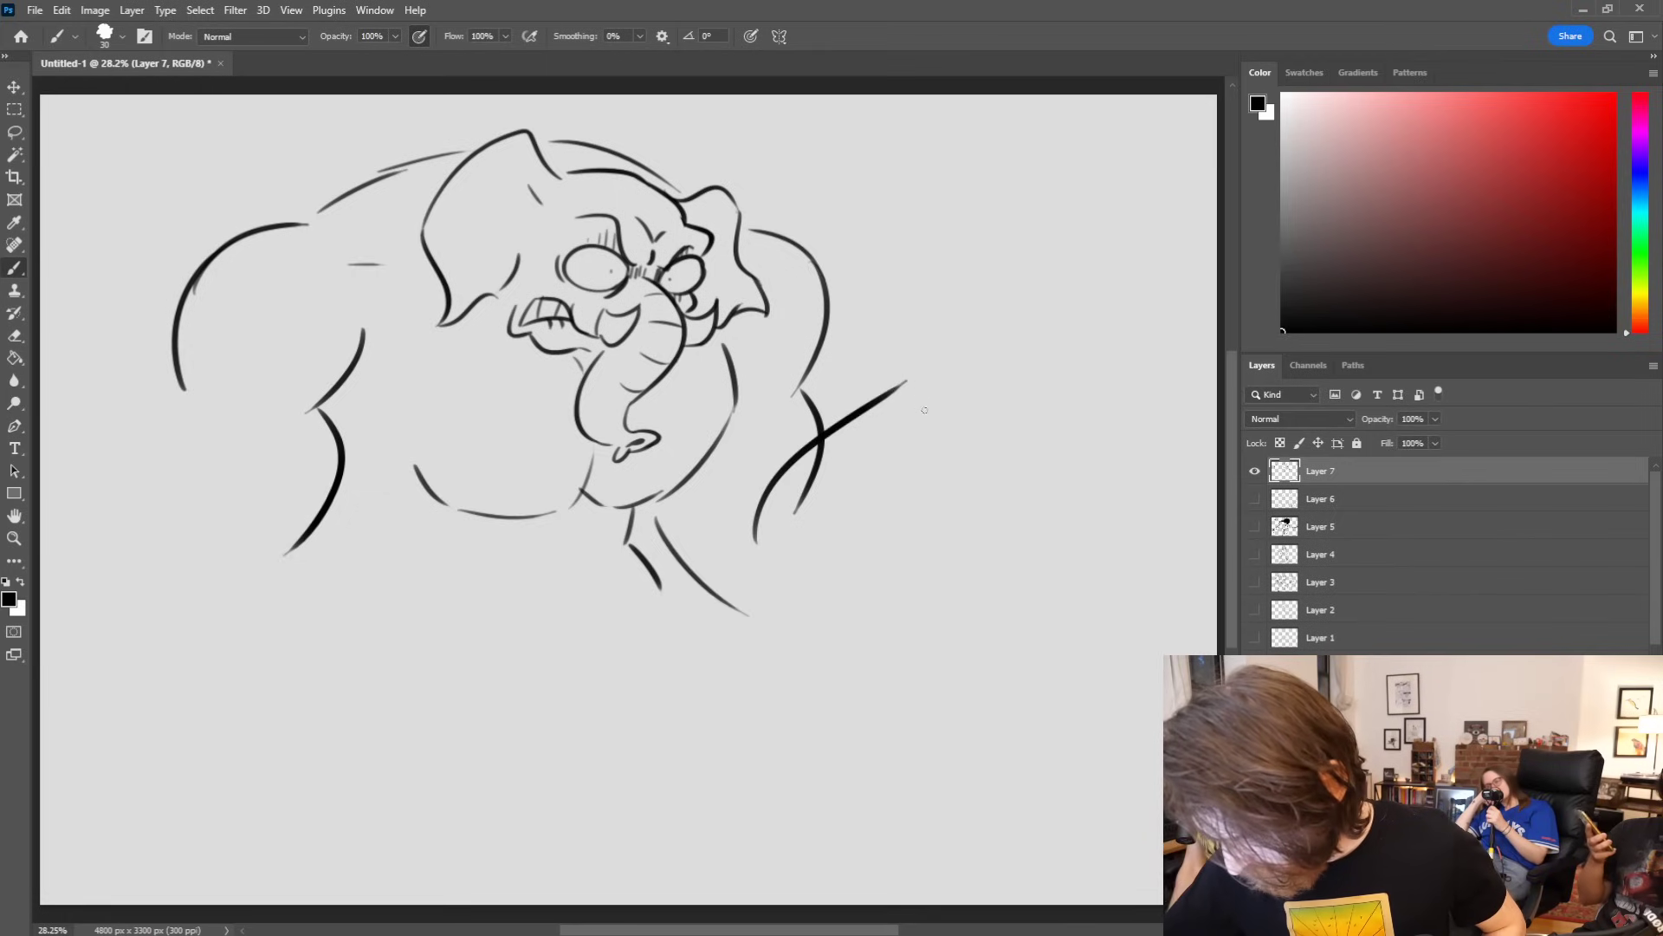
key(ctrl+z)
mouse_move(743, 543)
mouse_down()
mouse_move(887, 392)
mouse_move(858, 595)
mouse_up()
key(ctrl+z)
Step: Close the raised forearm with a rounded elbow and outer edge, and erase the biceps line overlapping it
drag(936, 422, 858, 613)
mouse_move(747, 619)
mouse_down()
mouse_move(809, 647)
mouse_move(906, 547)
mouse_up()
key(ctrl+z)
drag(836, 631, 916, 528)
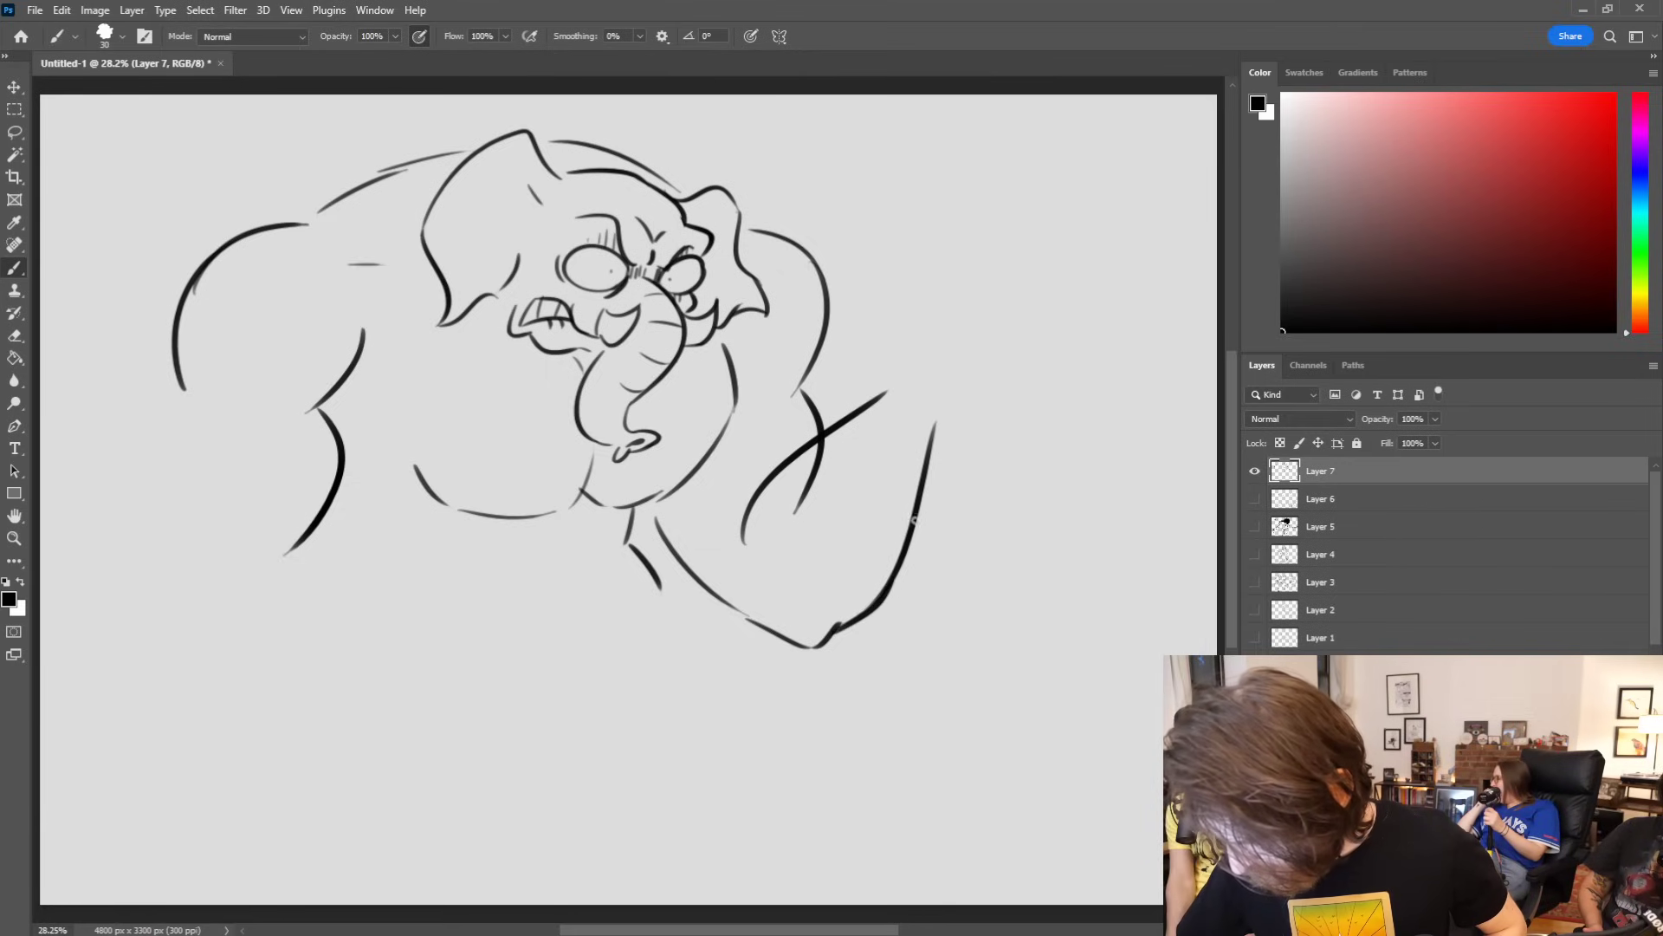
mouse_move(799, 510)
mouse_down()
mouse_move(848, 440)
mouse_move(821, 448)
mouse_up()
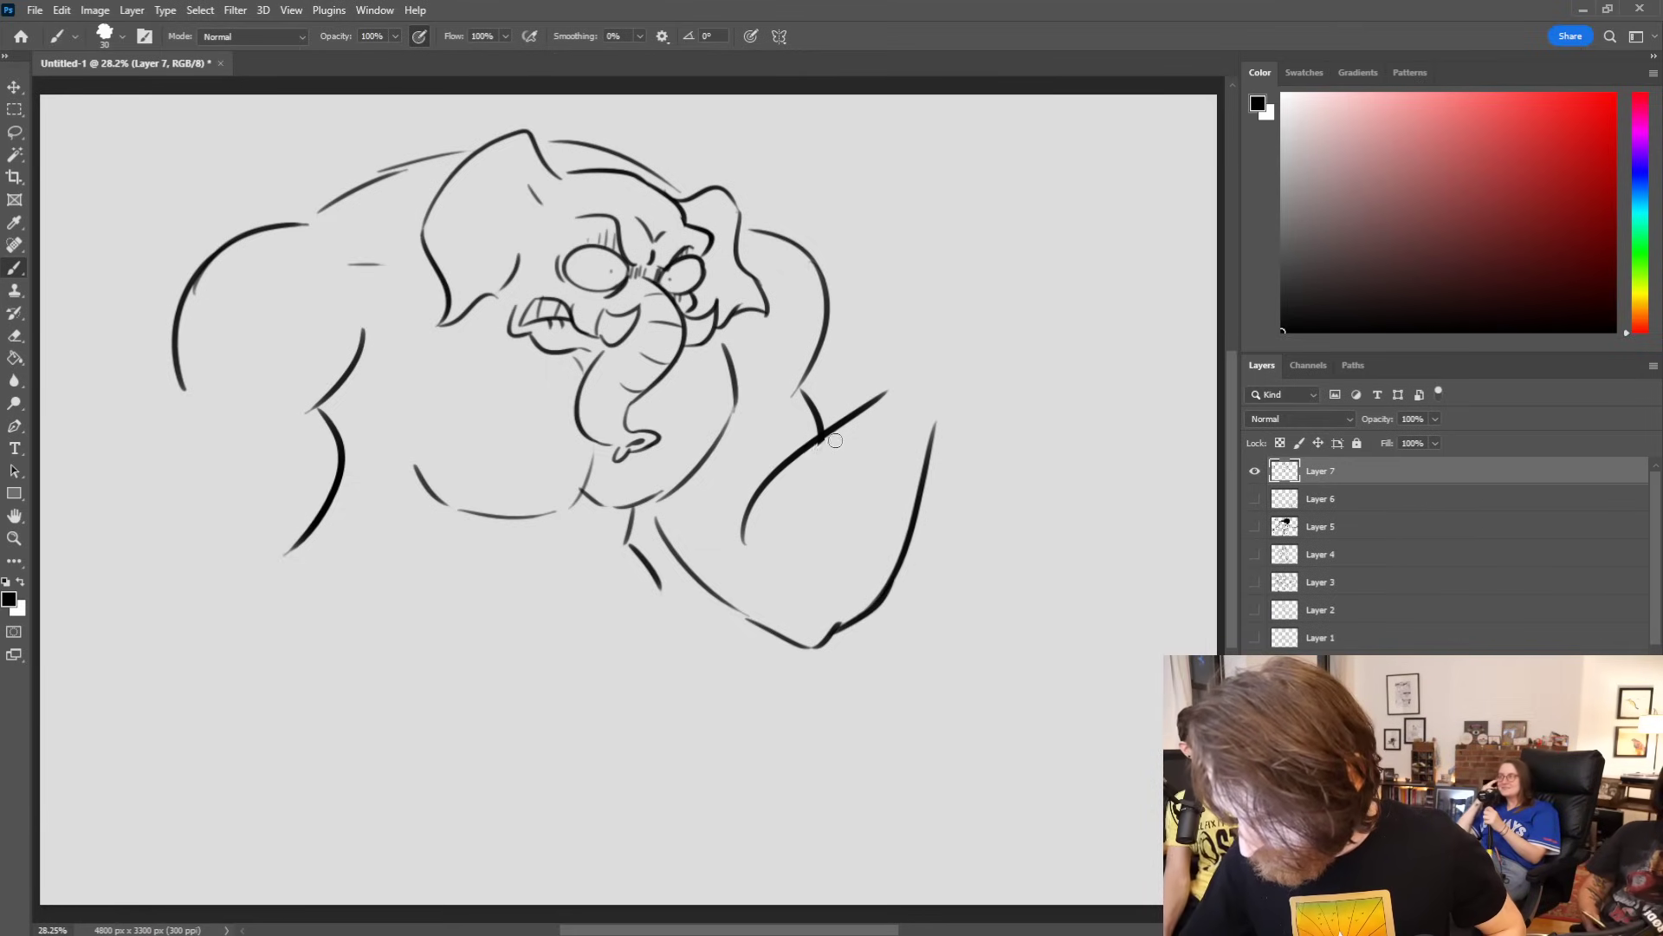
Step: Draw the back of the far hand bending over from the wrist, with a first finger pointing down and outward
drag(883, 388, 935, 312)
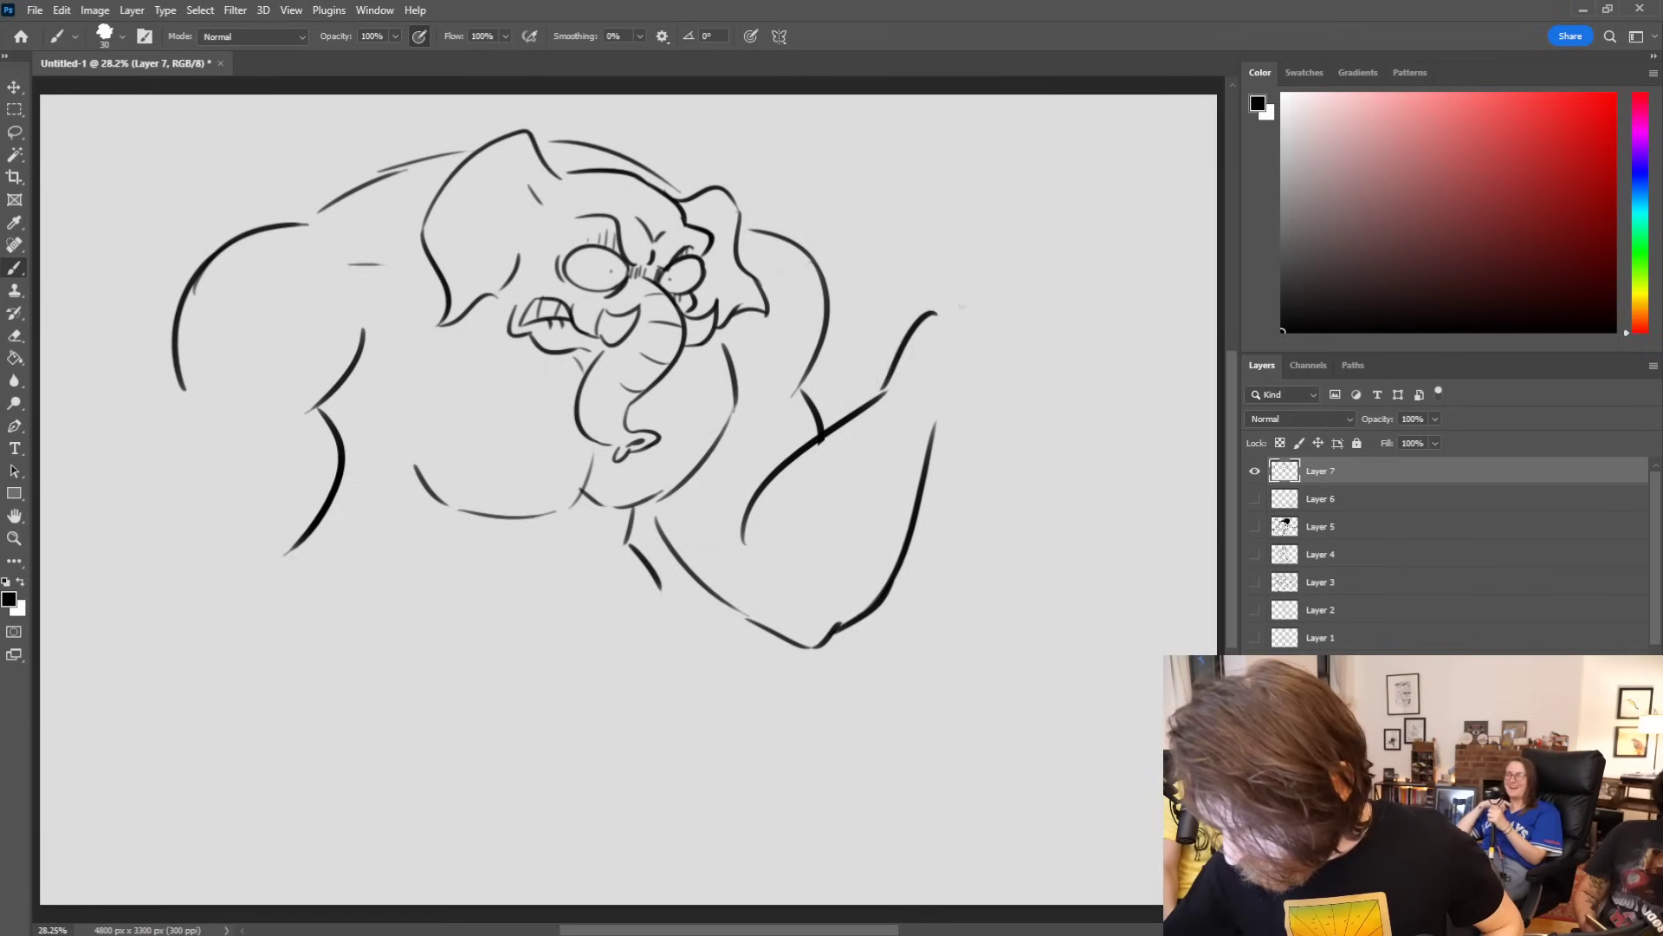
key(ctrl+z)
drag(889, 379, 1005, 409)
key(ctrl+z)
mouse_move(896, 378)
mouse_down()
mouse_move(988, 331)
mouse_move(1040, 368)
mouse_move(1031, 429)
mouse_move(1099, 466)
mouse_move(1047, 482)
mouse_up()
click(1002, 420)
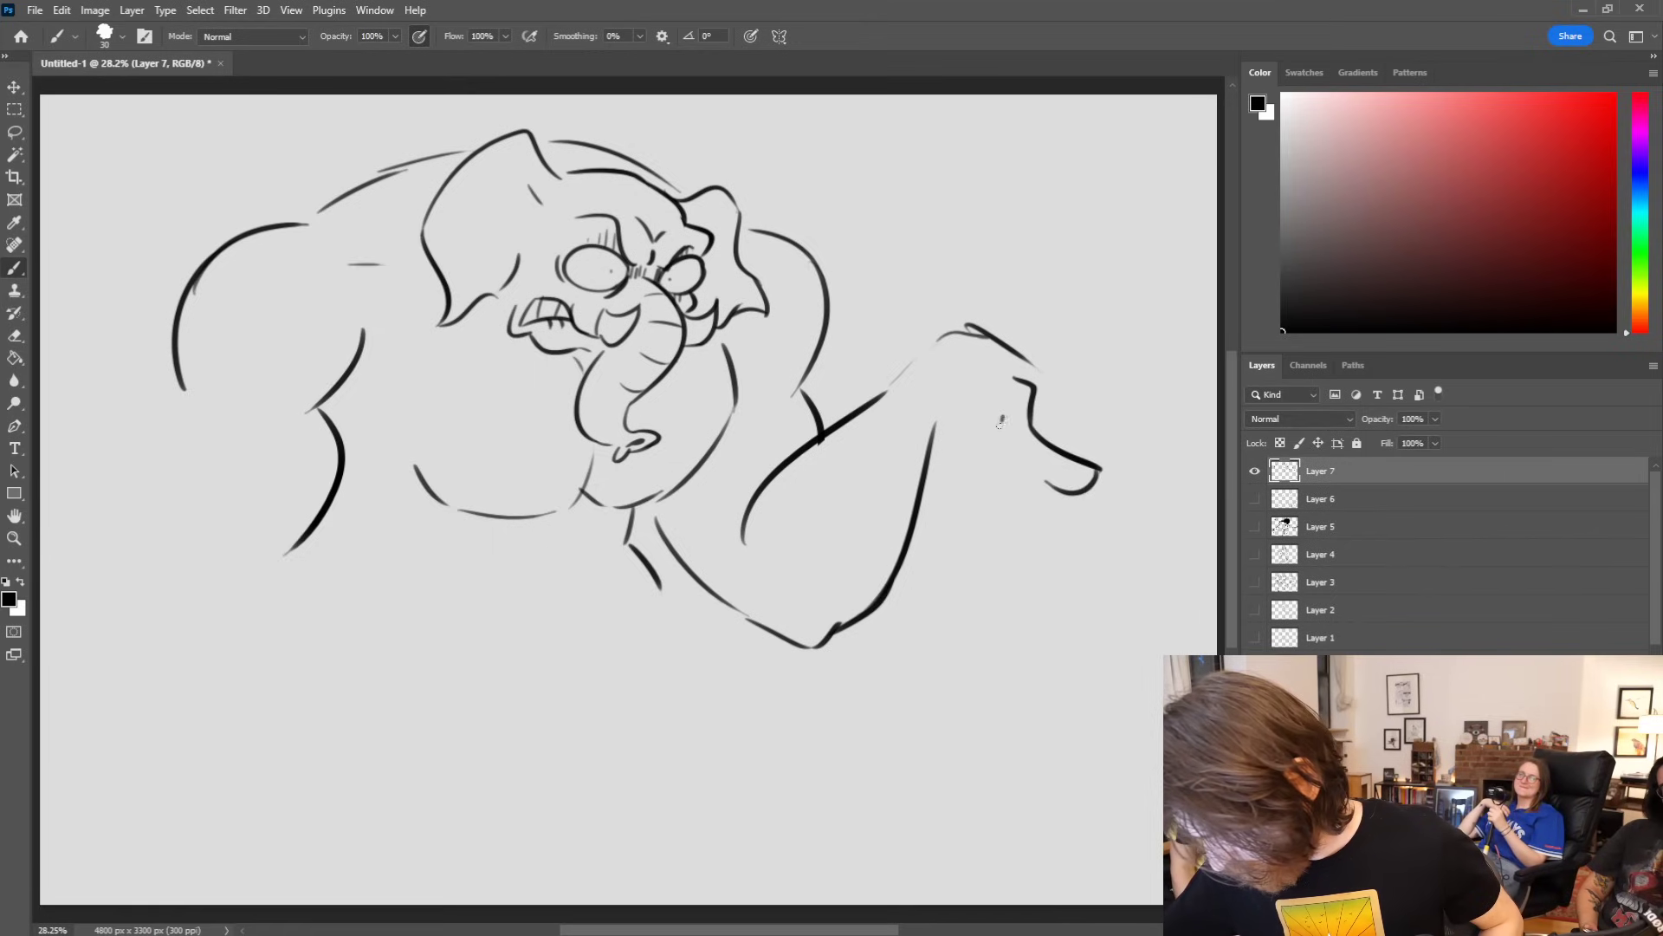
Step: Thicken the pointing finger with a new underside and rounded tip, and draw the heel of the palm at the wrist
drag(995, 427, 1076, 507)
drag(1048, 448, 1067, 507)
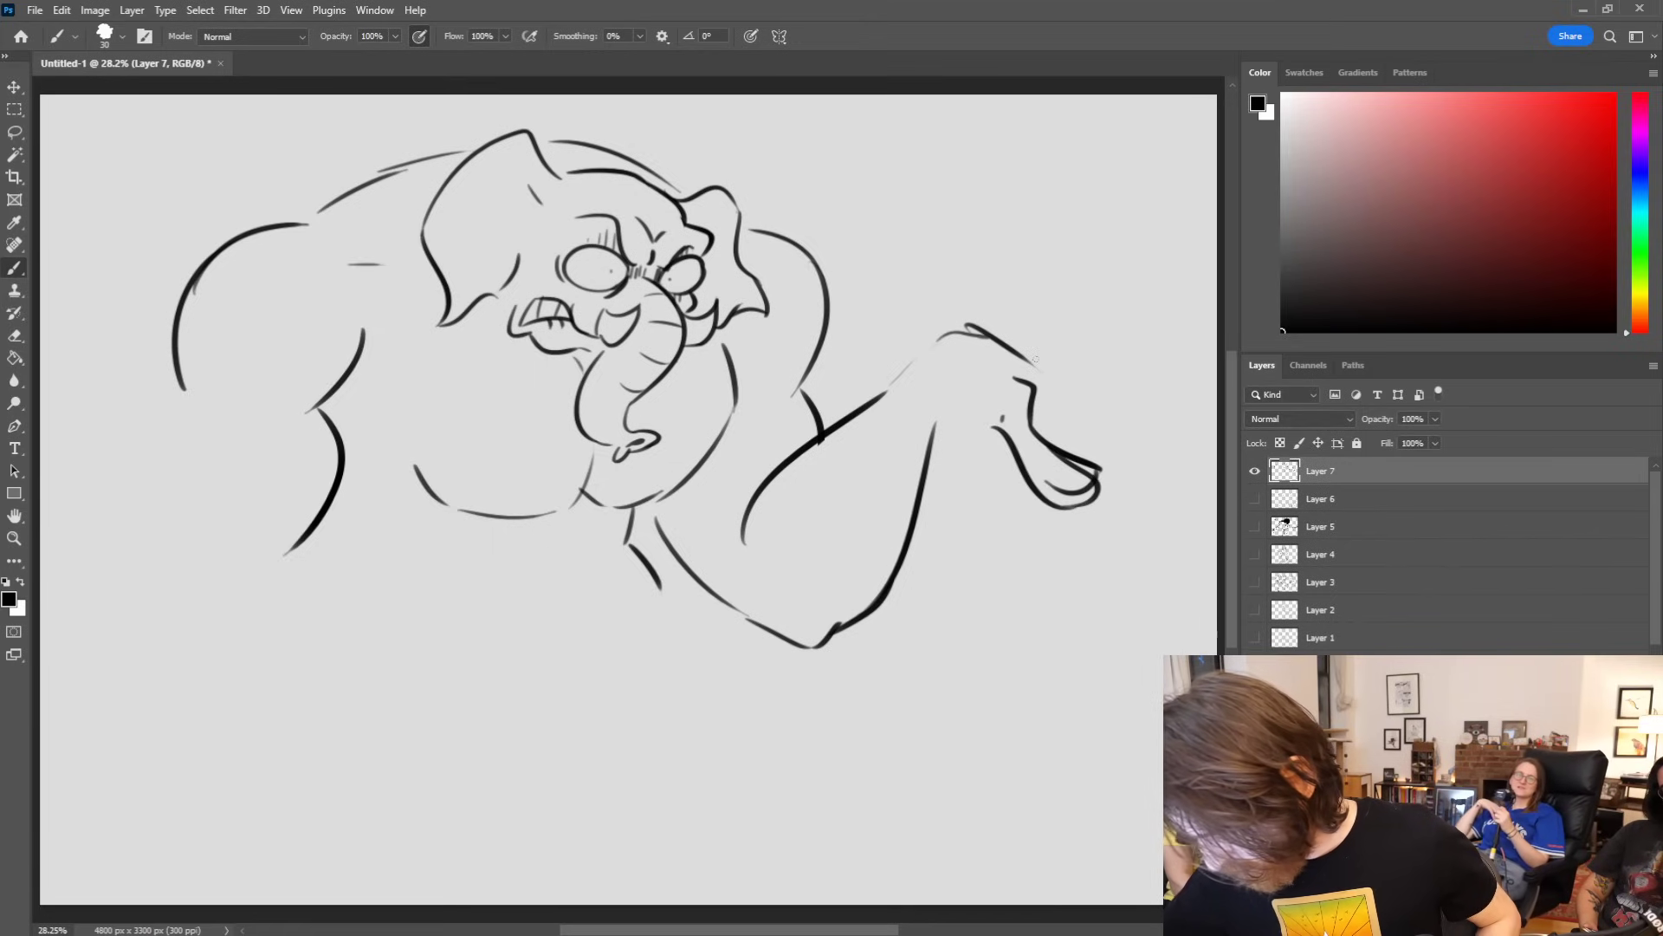
mouse_move(1000, 418)
mouse_down()
mouse_move(1076, 492)
mouse_move(1100, 467)
mouse_up()
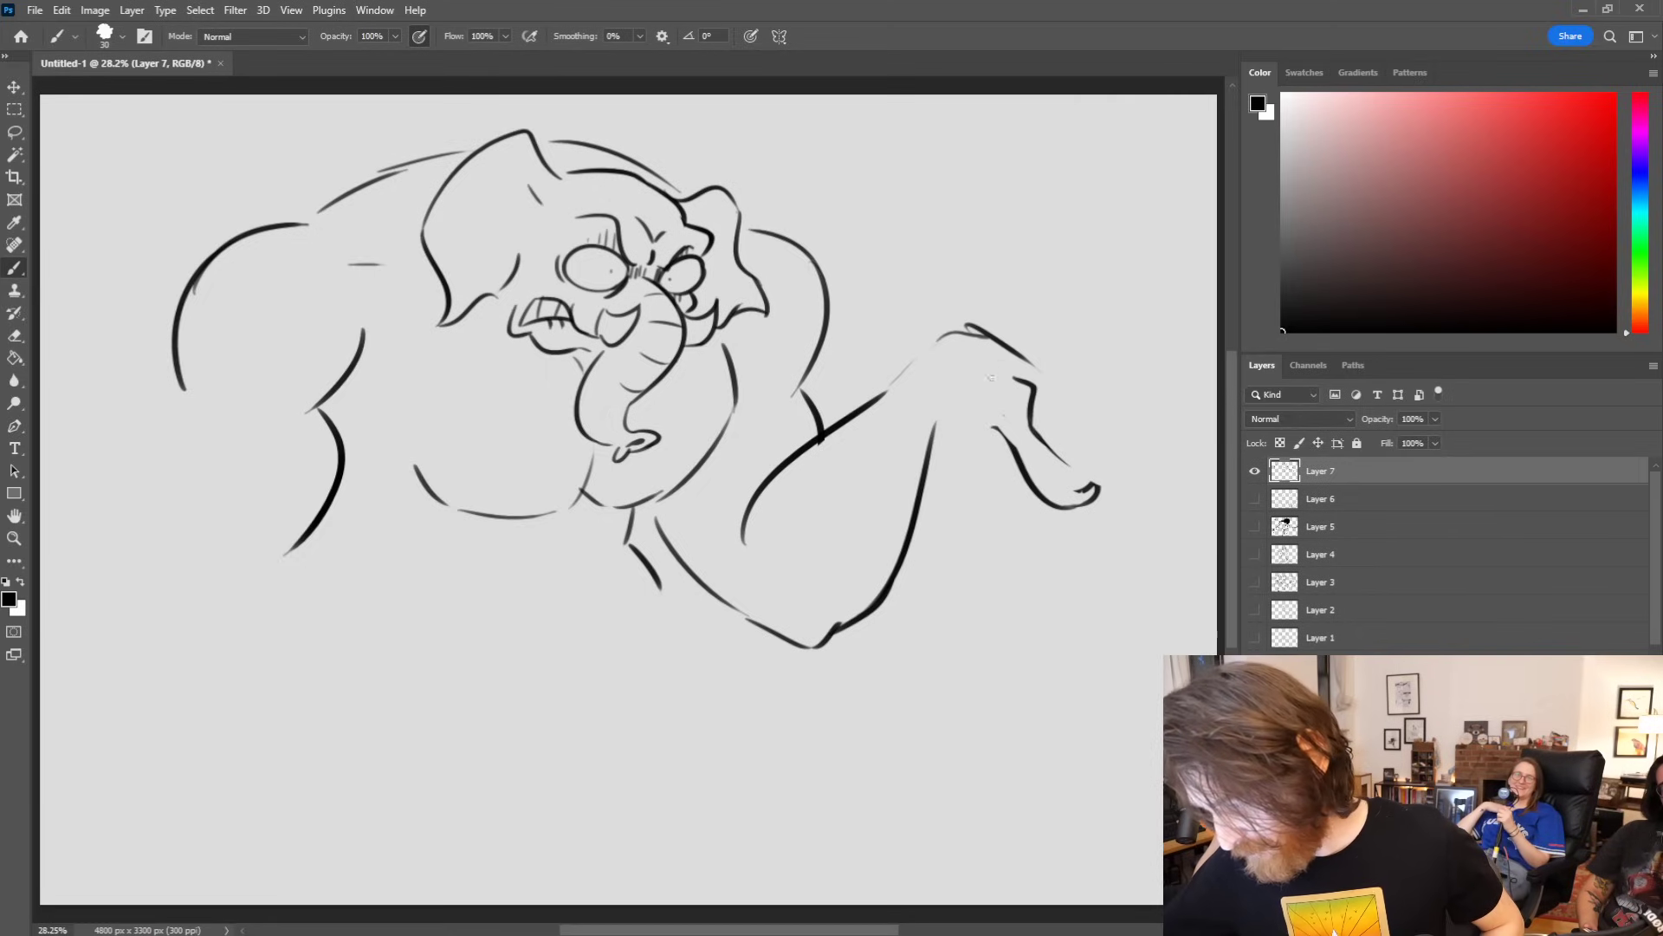
drag(932, 398, 1005, 436)
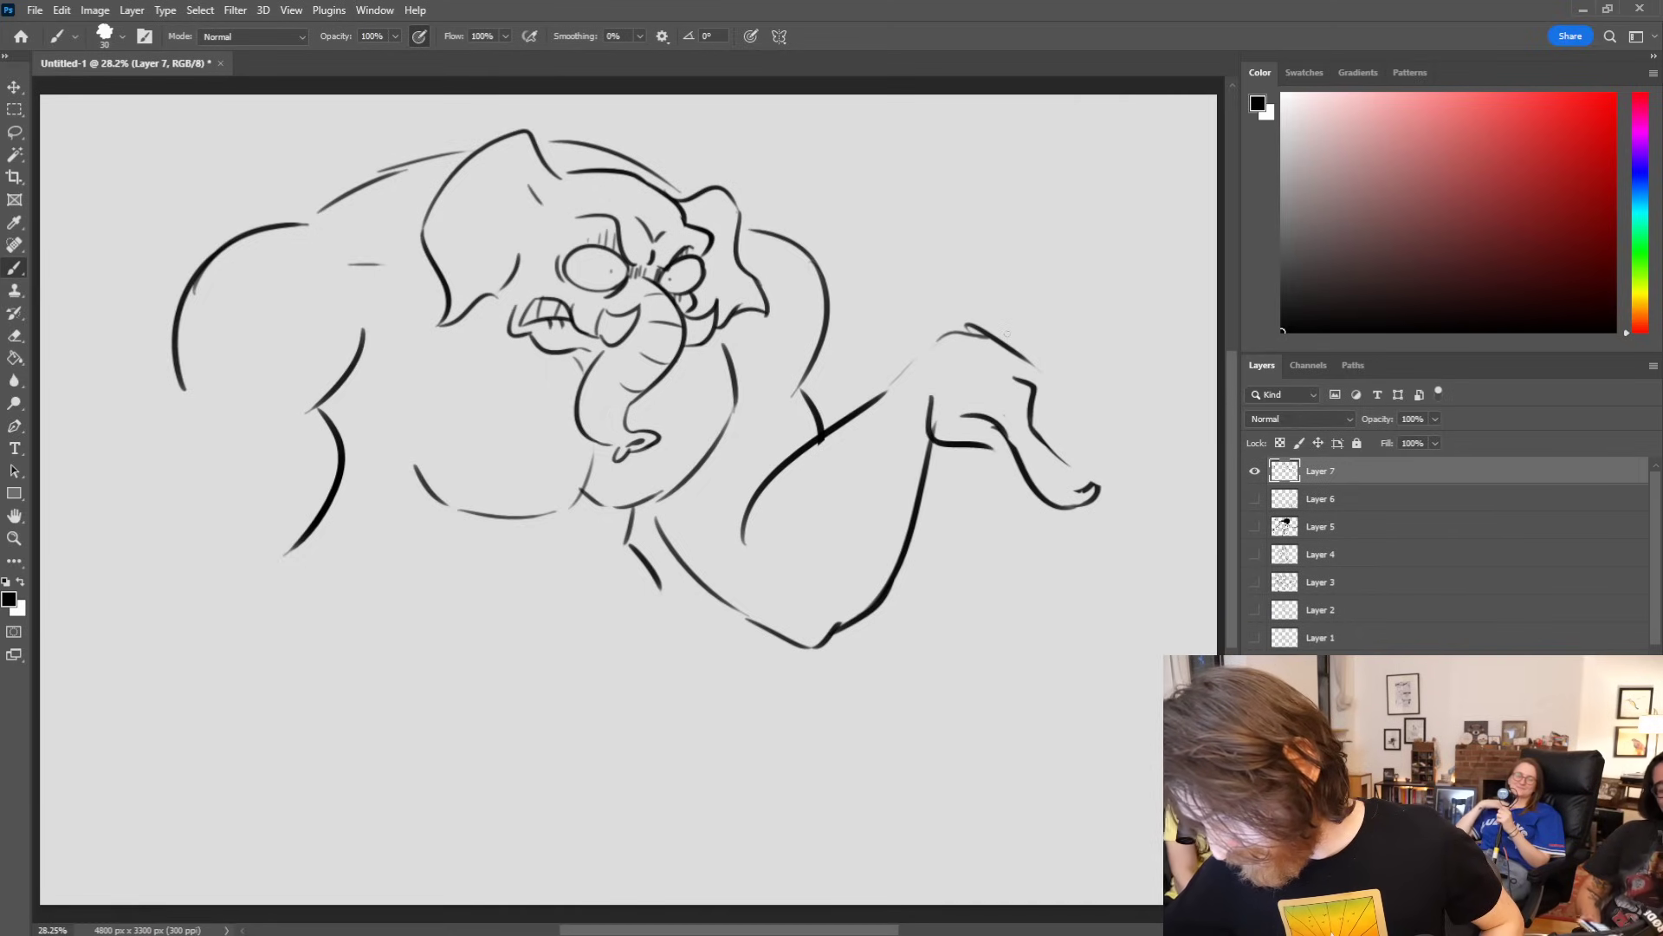
Step: Add a bent finger behind the pointing one and clean up the hand's back where it joins the forearm
mouse_move(1031, 362)
mouse_down()
mouse_move(1044, 428)
mouse_move(1057, 387)
mouse_up()
mouse_move(1045, 387)
mouse_down()
mouse_move(1038, 424)
mouse_move(1092, 491)
mouse_move(1074, 491)
mouse_up()
drag(970, 327, 1027, 359)
mouse_move(873, 397)
mouse_down()
mouse_move(947, 335)
mouse_move(1052, 379)
mouse_up()
key(ctrl+z)
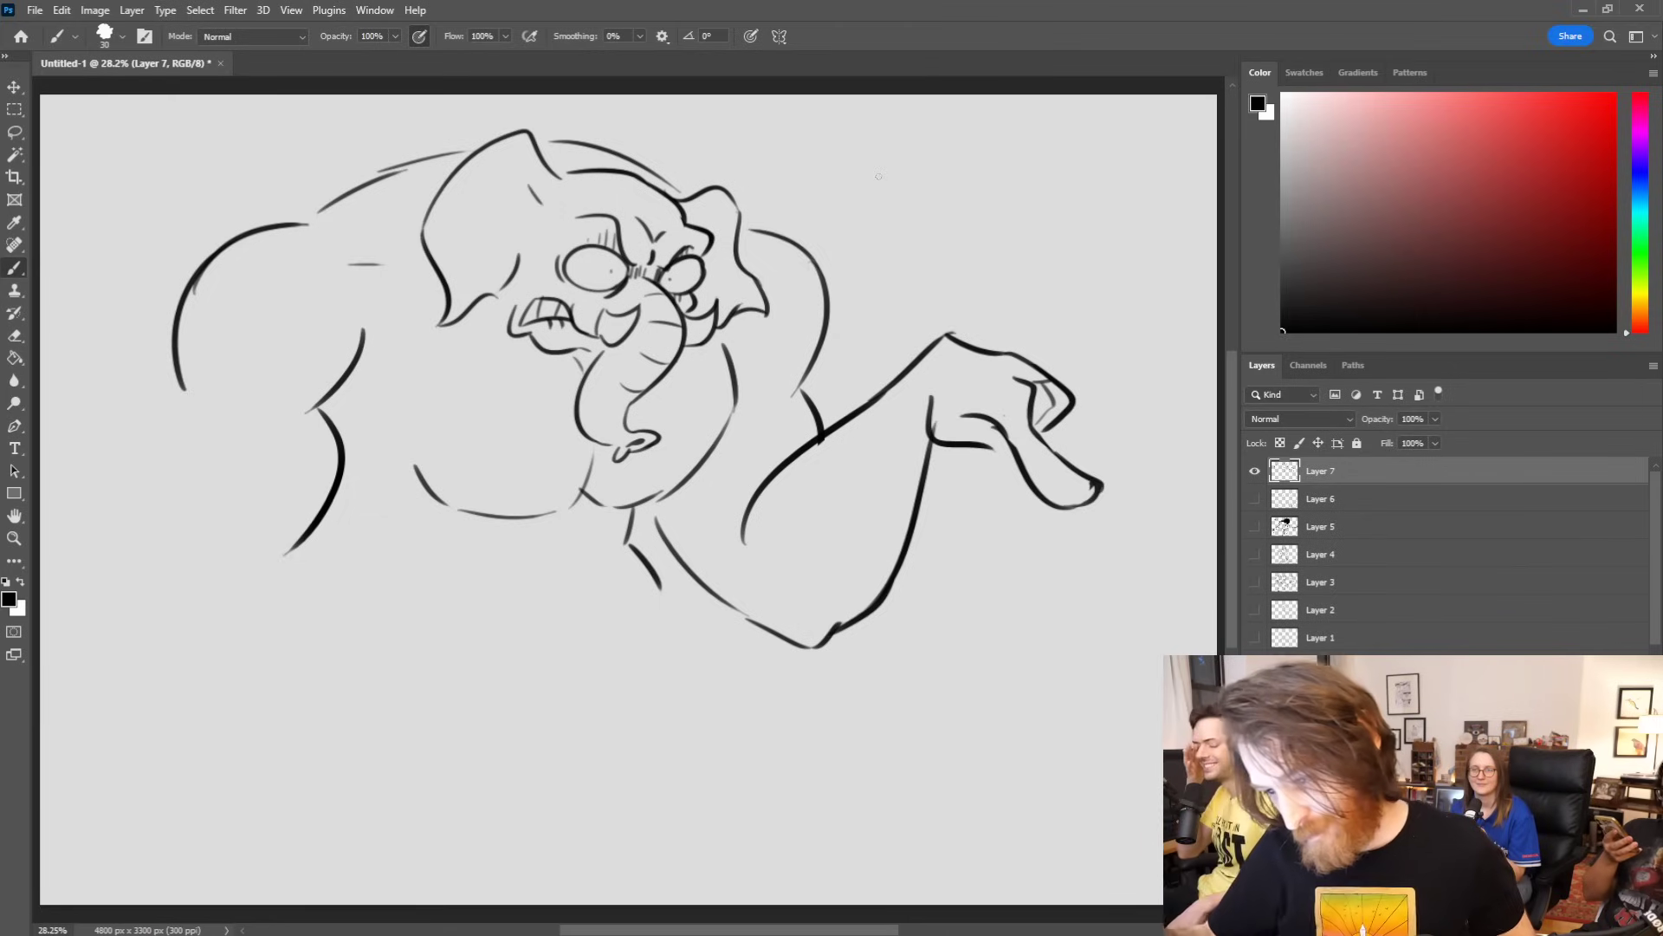
Step: Erase the near arm's contours below the shoulder, including the trial forearm line beside it
drag(171, 367, 149, 490)
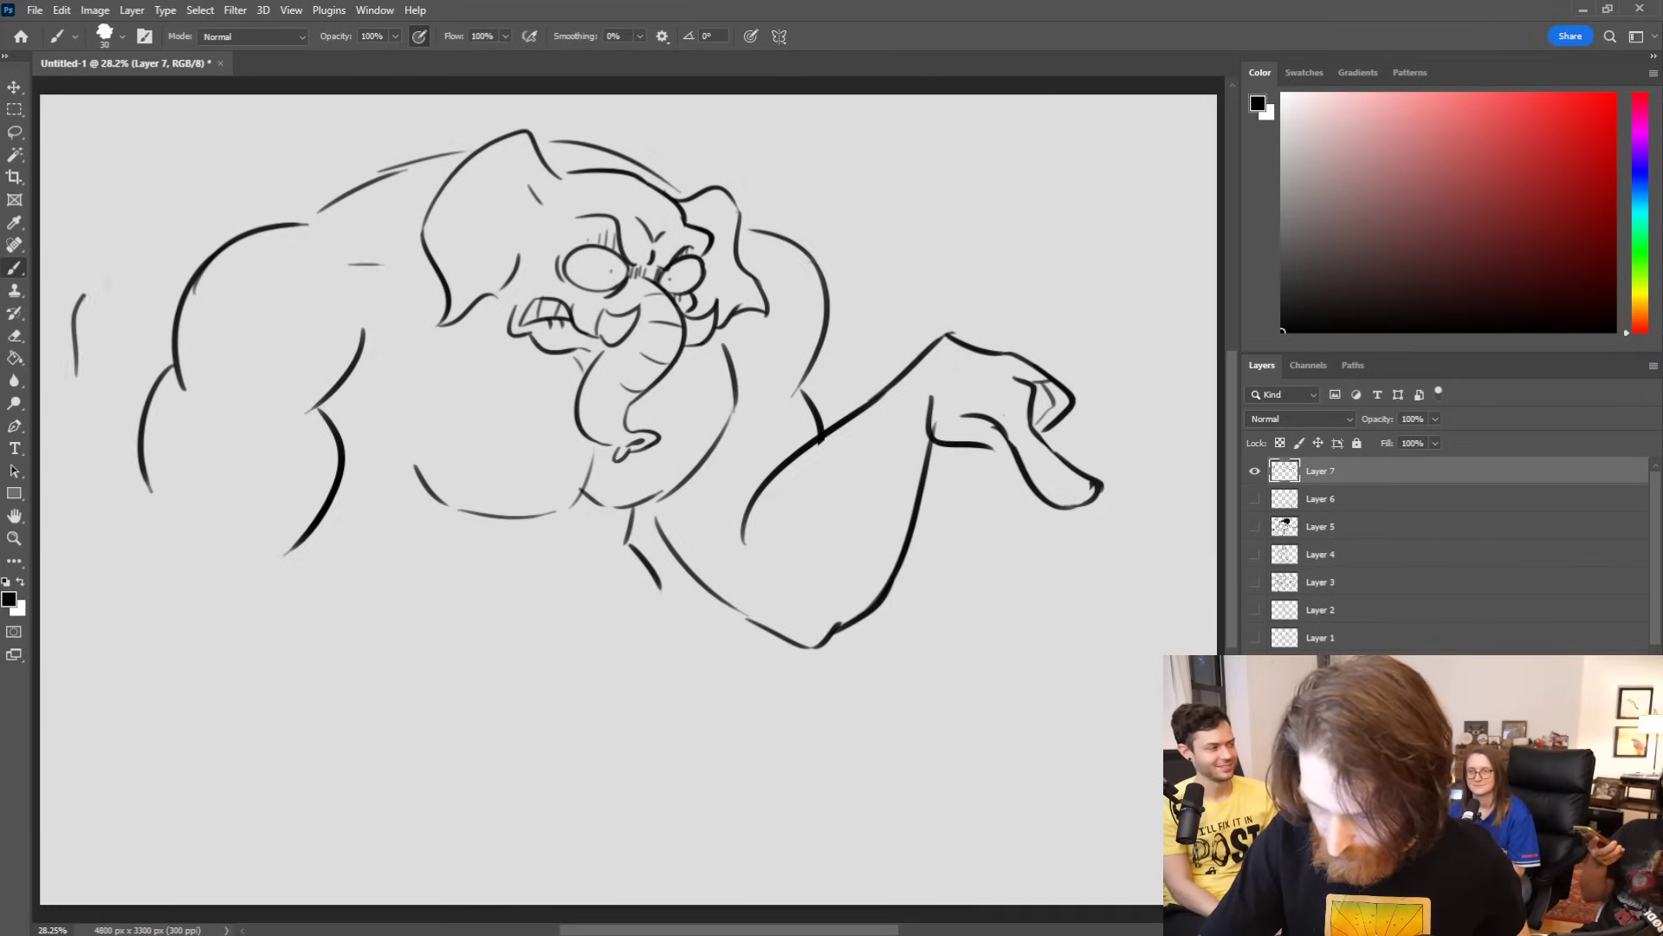
drag(177, 351, 146, 490)
mouse_move(341, 437)
mouse_down()
mouse_move(309, 525)
mouse_move(322, 435)
mouse_move(378, 318)
mouse_up()
drag(176, 324, 191, 286)
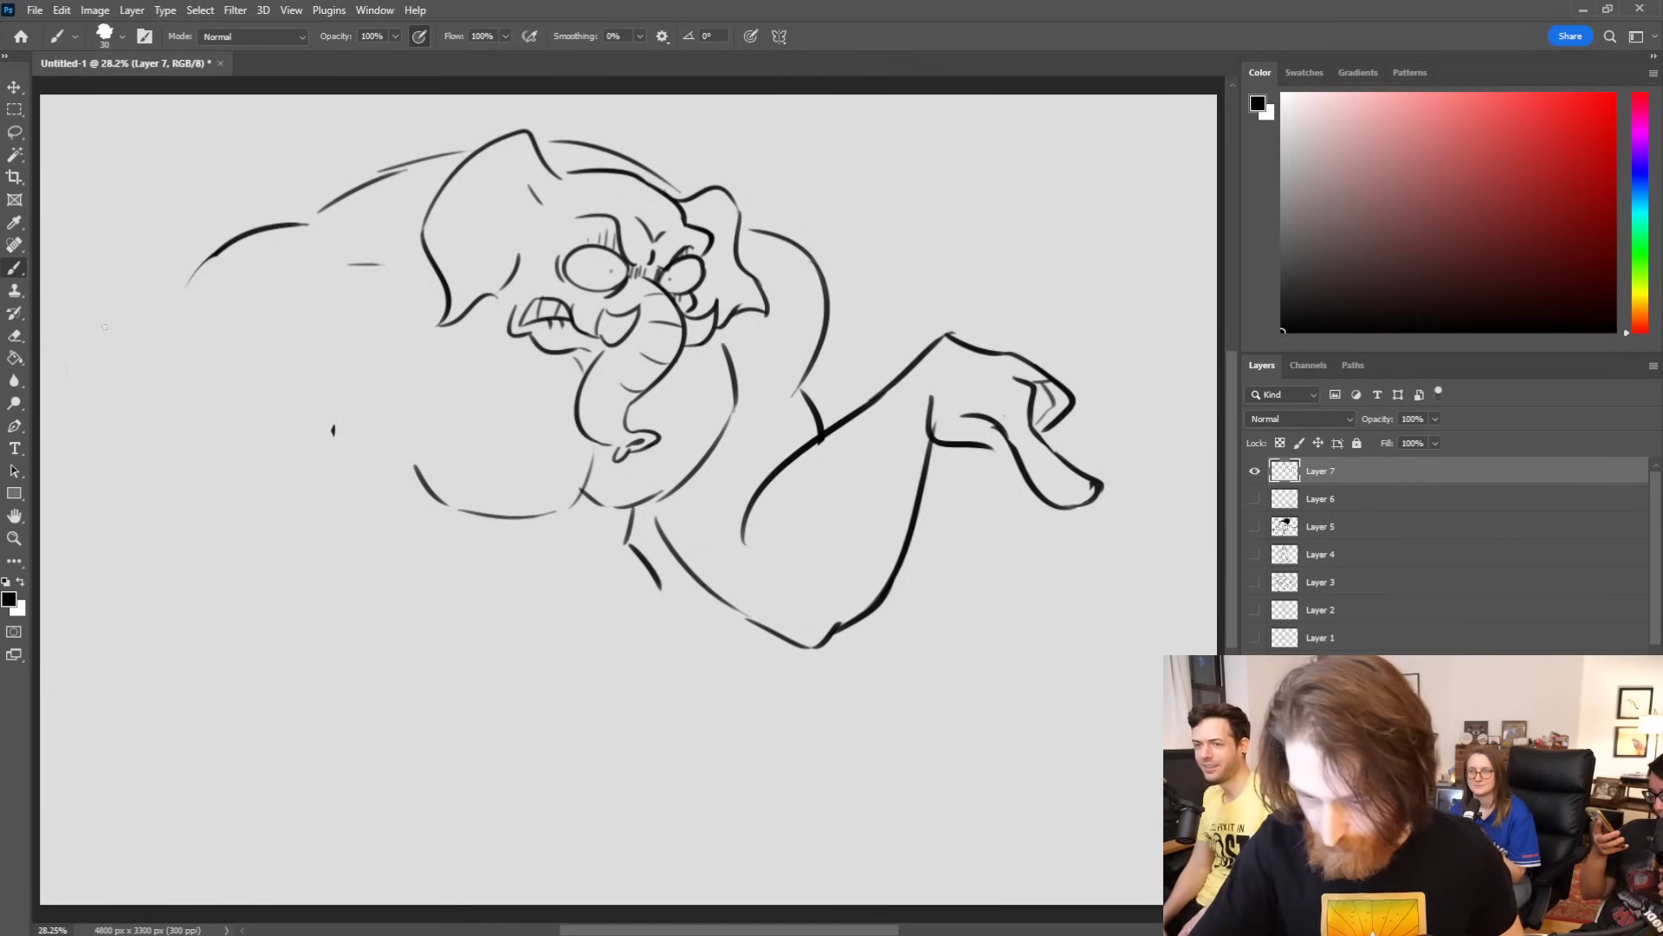
Step: Draw the near hand as a raised fist with curled fingers, a palm crease and both sides of the wrist
mouse_move(91, 404)
mouse_down()
mouse_move(67, 374)
mouse_move(126, 274)
mouse_move(155, 291)
mouse_up()
mouse_move(73, 370)
mouse_down()
mouse_move(173, 376)
mouse_move(166, 275)
mouse_move(194, 314)
mouse_move(227, 295)
mouse_move(239, 337)
mouse_move(285, 347)
mouse_up()
drag(182, 375, 249, 381)
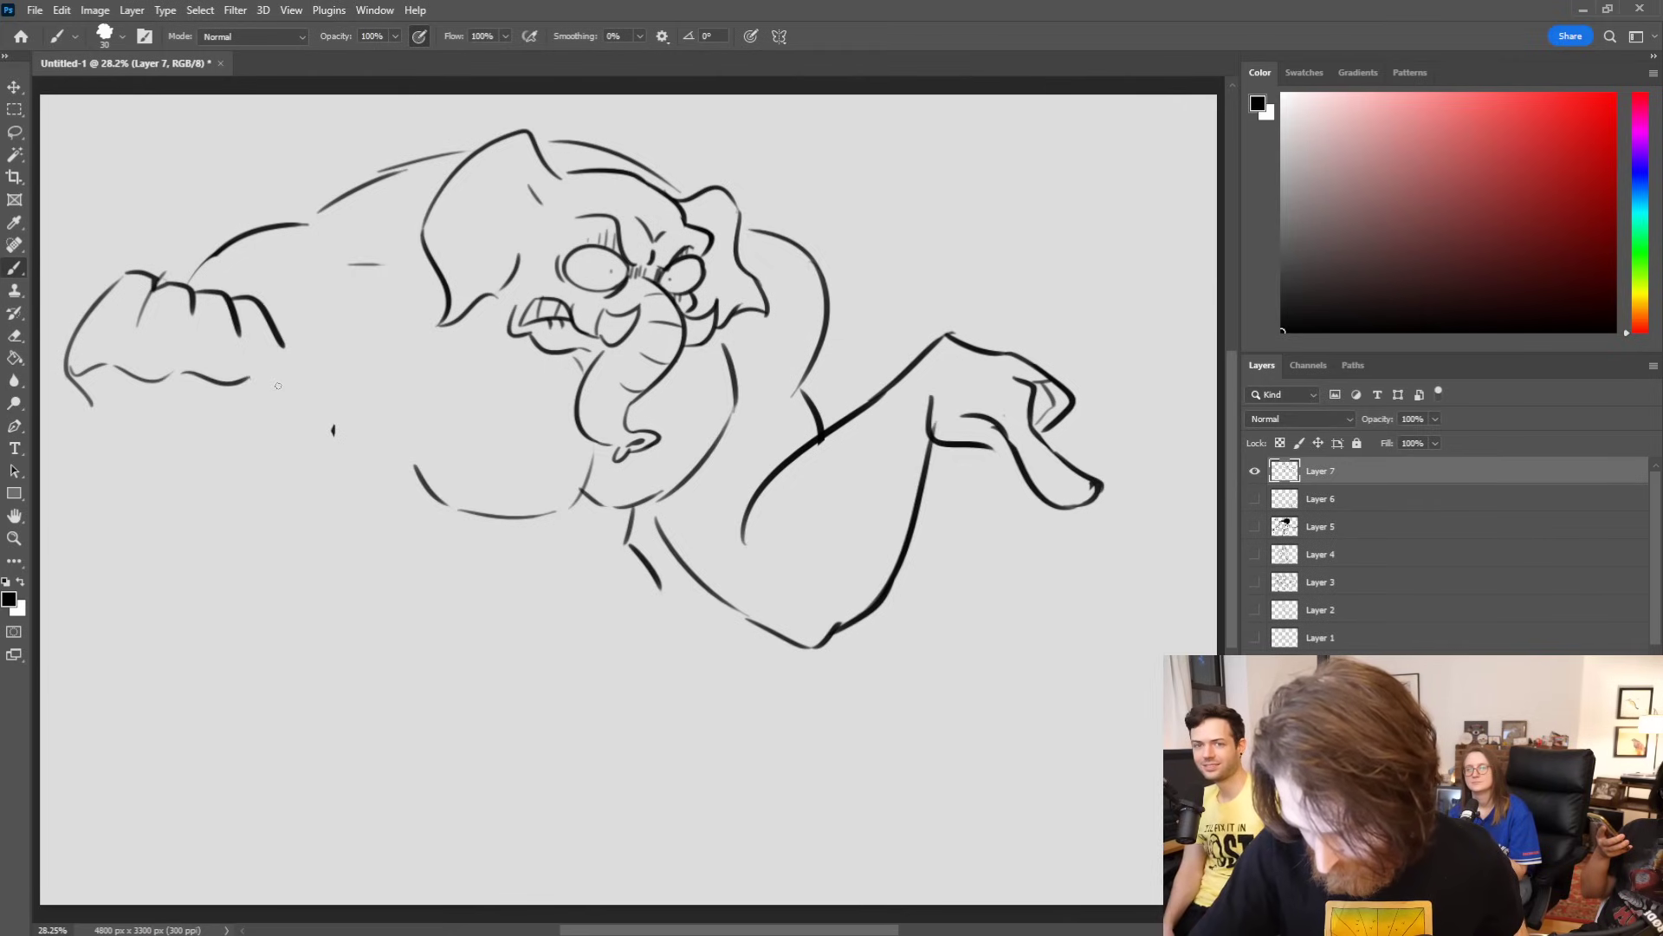
drag(91, 405, 125, 438)
drag(113, 352, 131, 324)
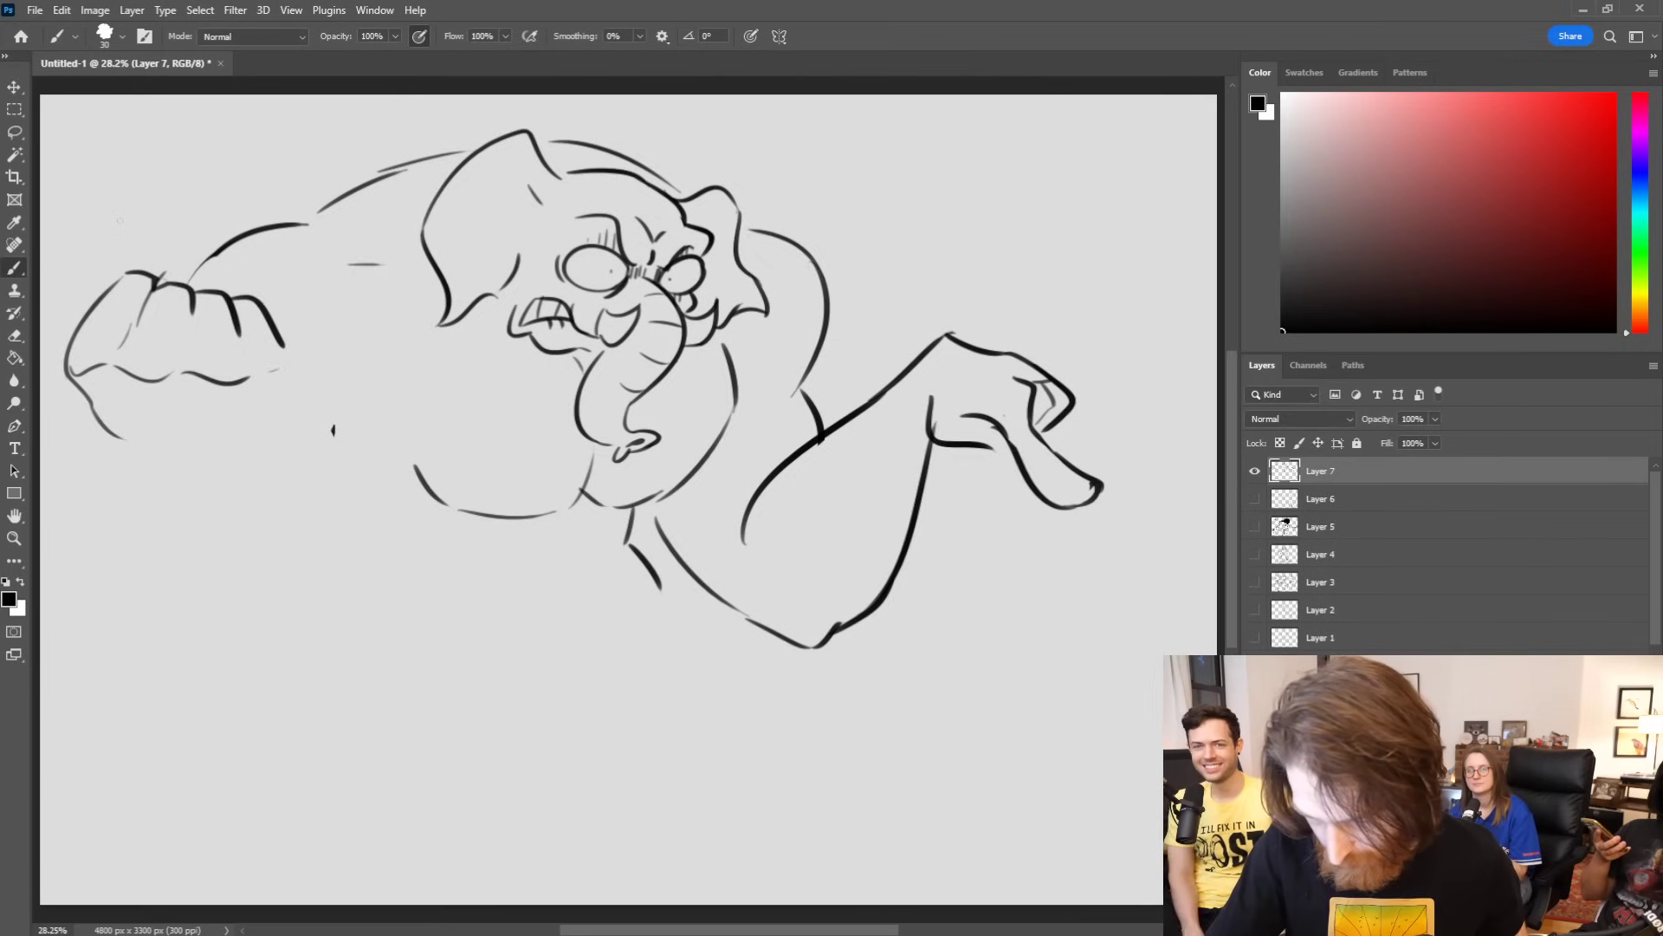
key(ctrl+z)
drag(60, 369, 126, 271)
key(ctrl+z)
drag(288, 363, 276, 414)
Step: Draw the near forearm bulging out below the fist's wrist and tapering down to a rounded elbow
drag(122, 438, 87, 580)
key(ctrl+z)
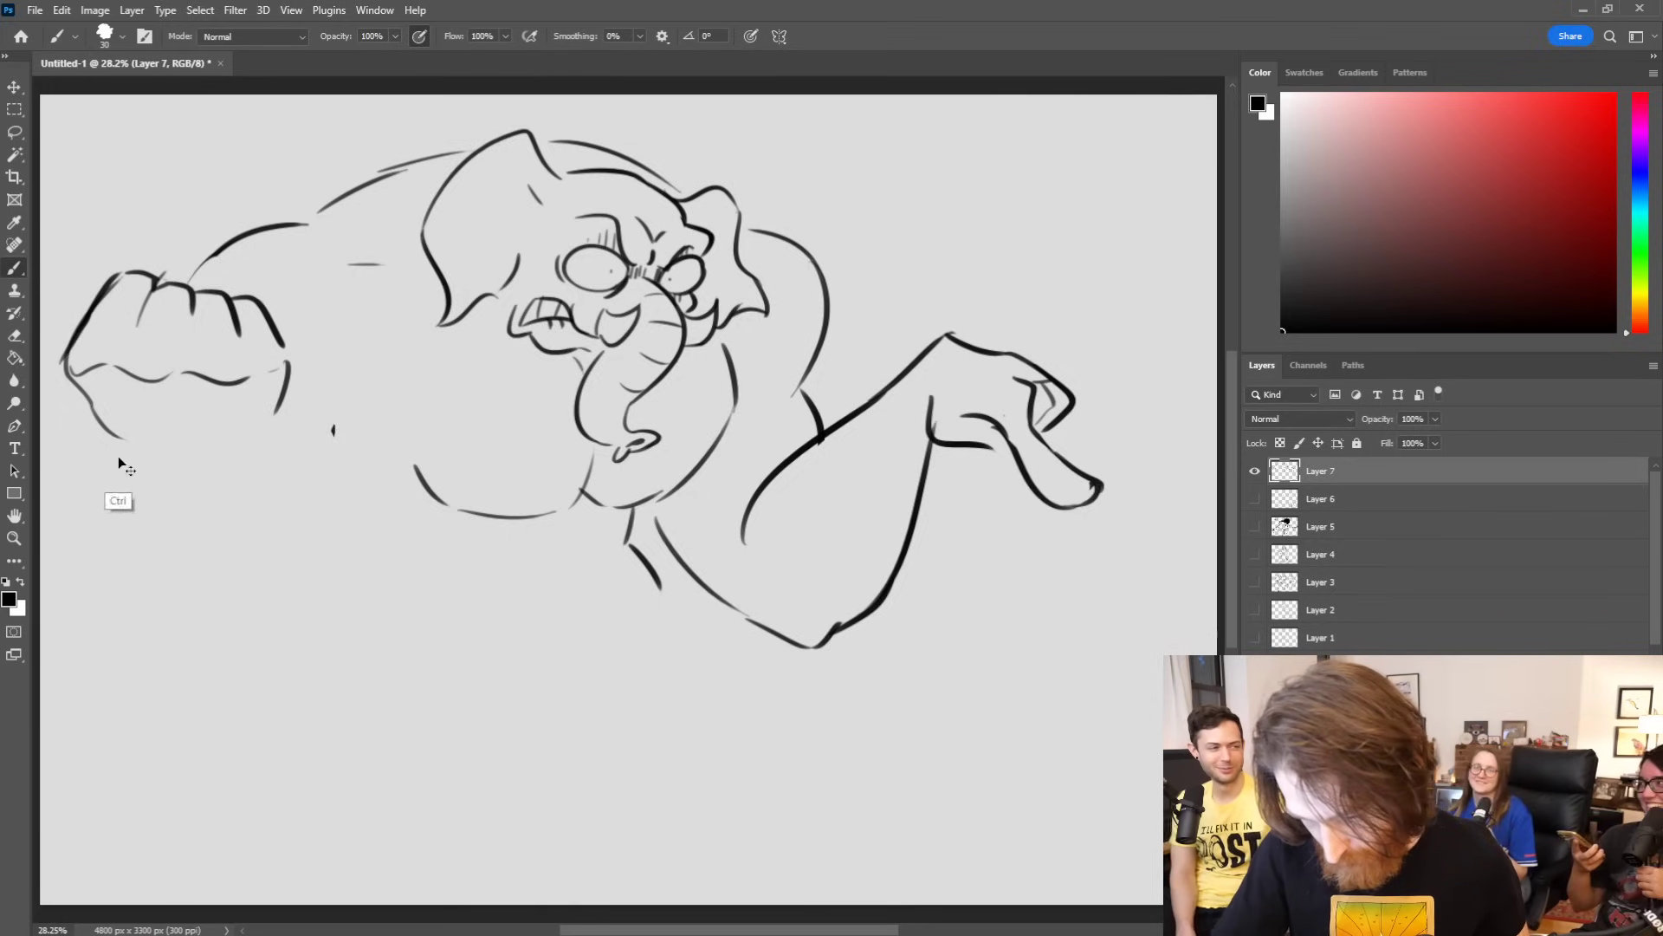
drag(119, 440, 93, 647)
key(ctrl+z)
drag(113, 441, 90, 604)
mouse_move(87, 614)
mouse_down()
mouse_move(144, 668)
mouse_move(191, 671)
mouse_move(291, 581)
mouse_up()
drag(270, 438, 303, 554)
Step: Draw the near upper arm's curved inner contour, with an armpit line above it and a flank line below
drag(333, 399, 322, 536)
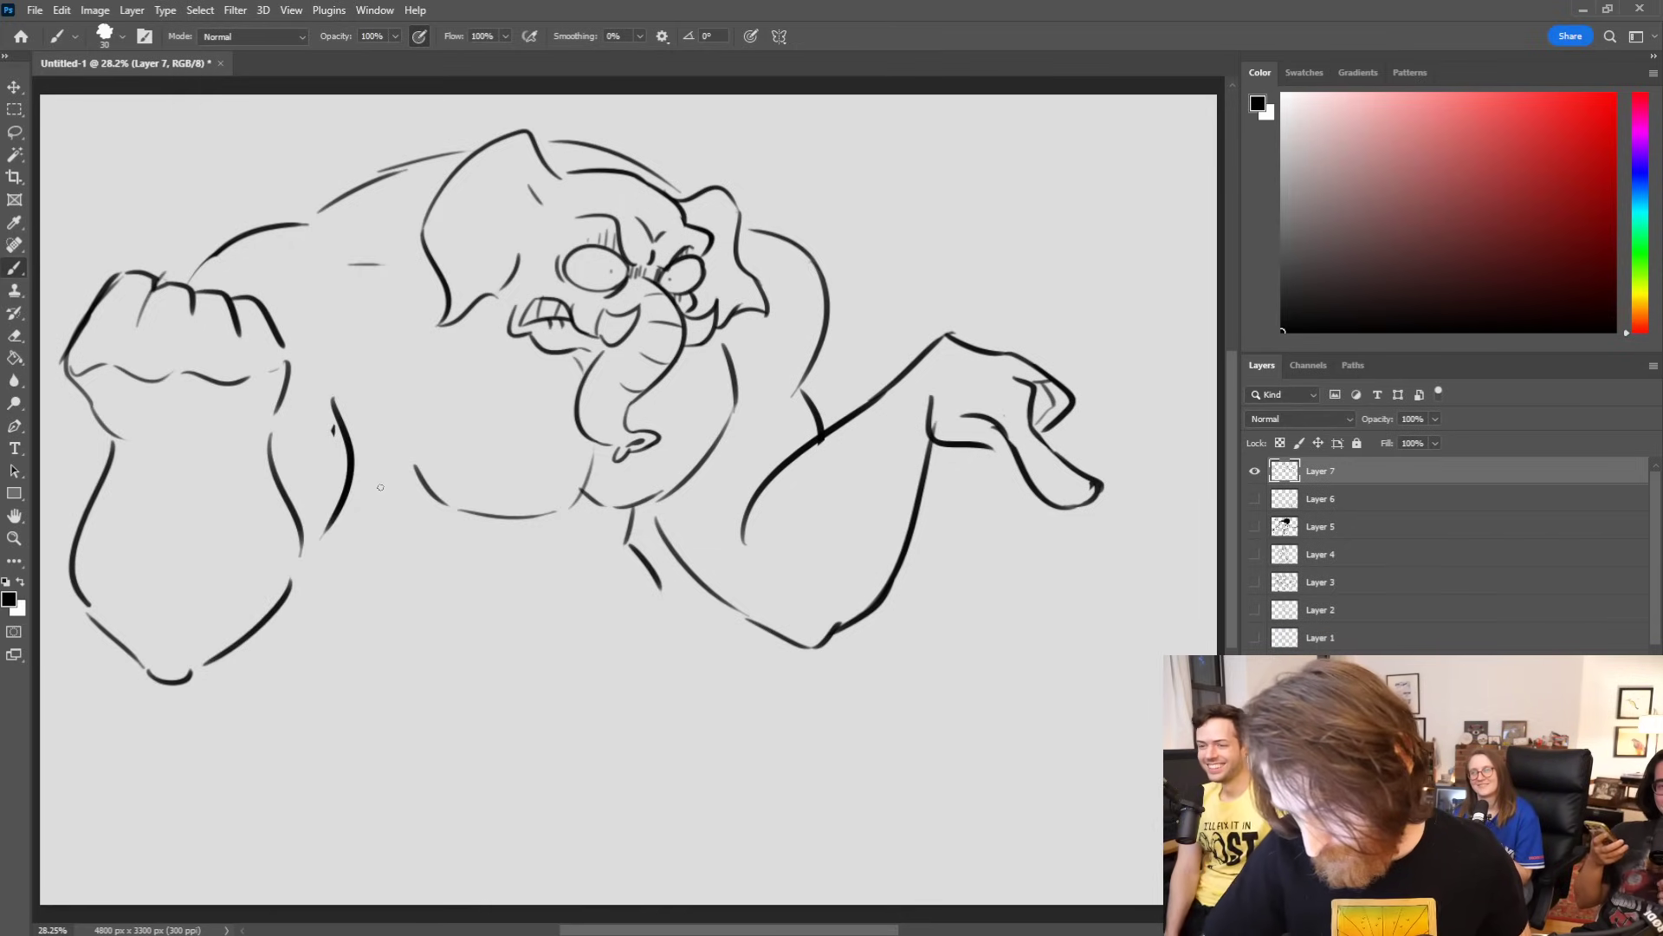
mouse_move(305, 420)
mouse_down()
mouse_move(366, 352)
mouse_move(392, 456)
mouse_up()
drag(337, 518, 374, 566)
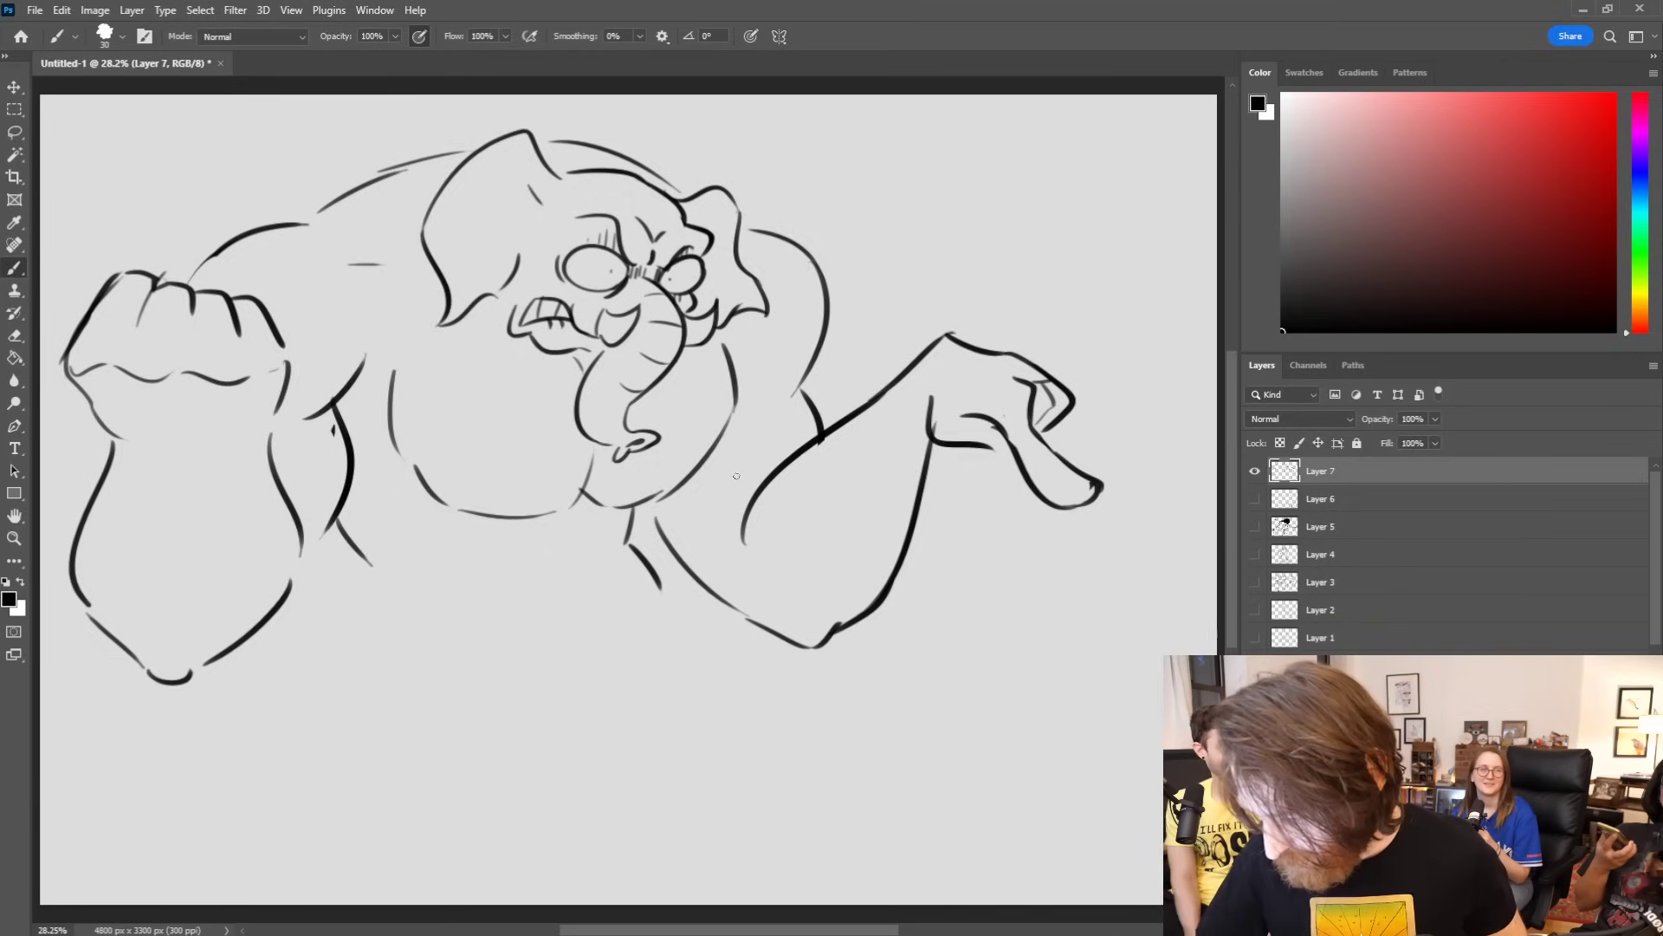
Step: Add muscle and elbow detail lines to the far arm and an anger mark on the elephant's forehead
drag(709, 485, 734, 520)
drag(786, 615, 813, 612)
drag(916, 412, 862, 489)
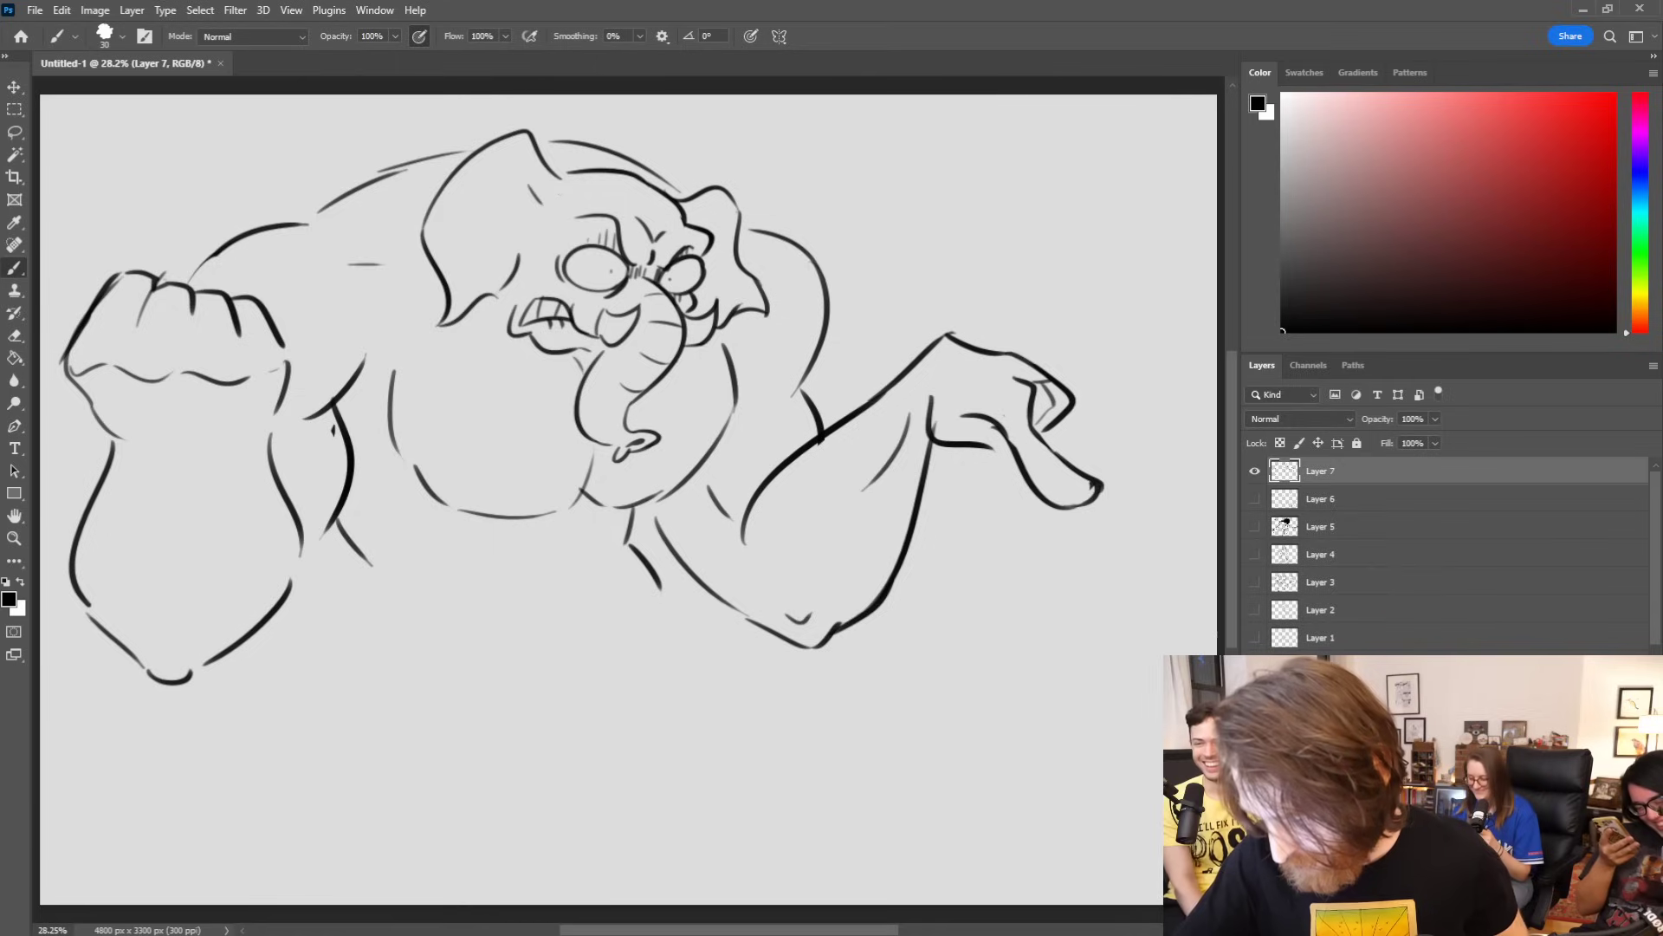
drag(570, 191, 590, 183)
mouse_move(586, 181)
mouse_down()
mouse_move(598, 196)
mouse_move(578, 206)
mouse_up()
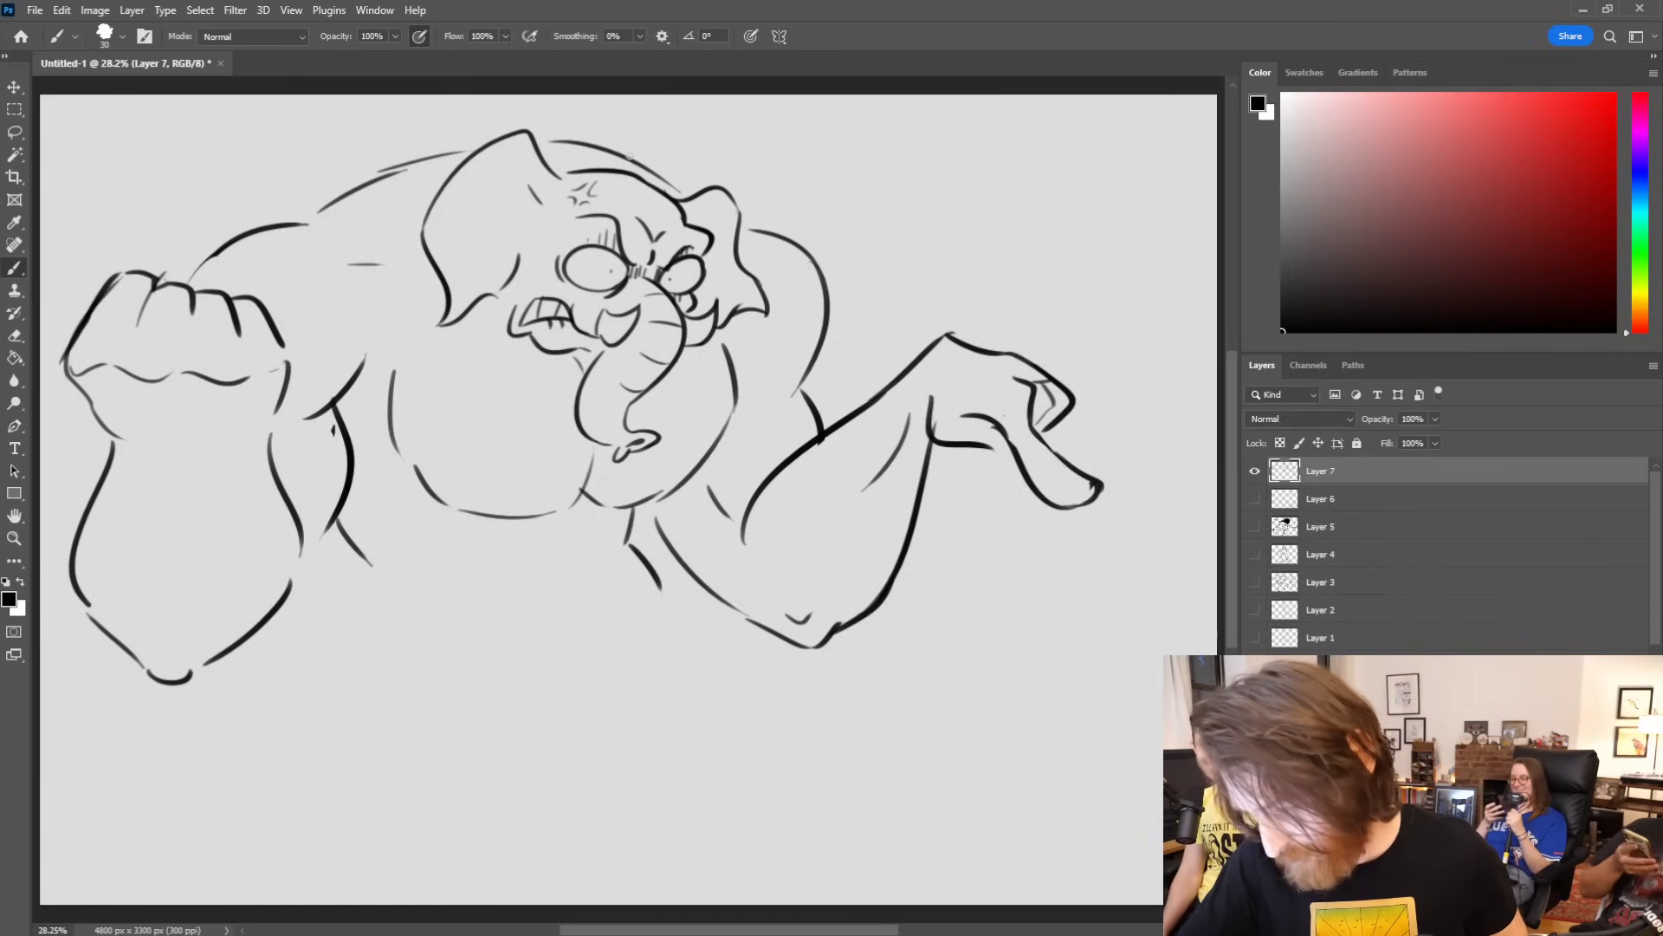
Step: Rework the near chest muscle's side and lower contours, adding short lines under the ear and at the shoulder
drag(485, 518, 583, 491)
mouse_move(416, 466)
mouse_down()
mouse_move(444, 504)
mouse_move(393, 371)
mouse_up()
drag(472, 333, 504, 329)
drag(364, 353, 350, 301)
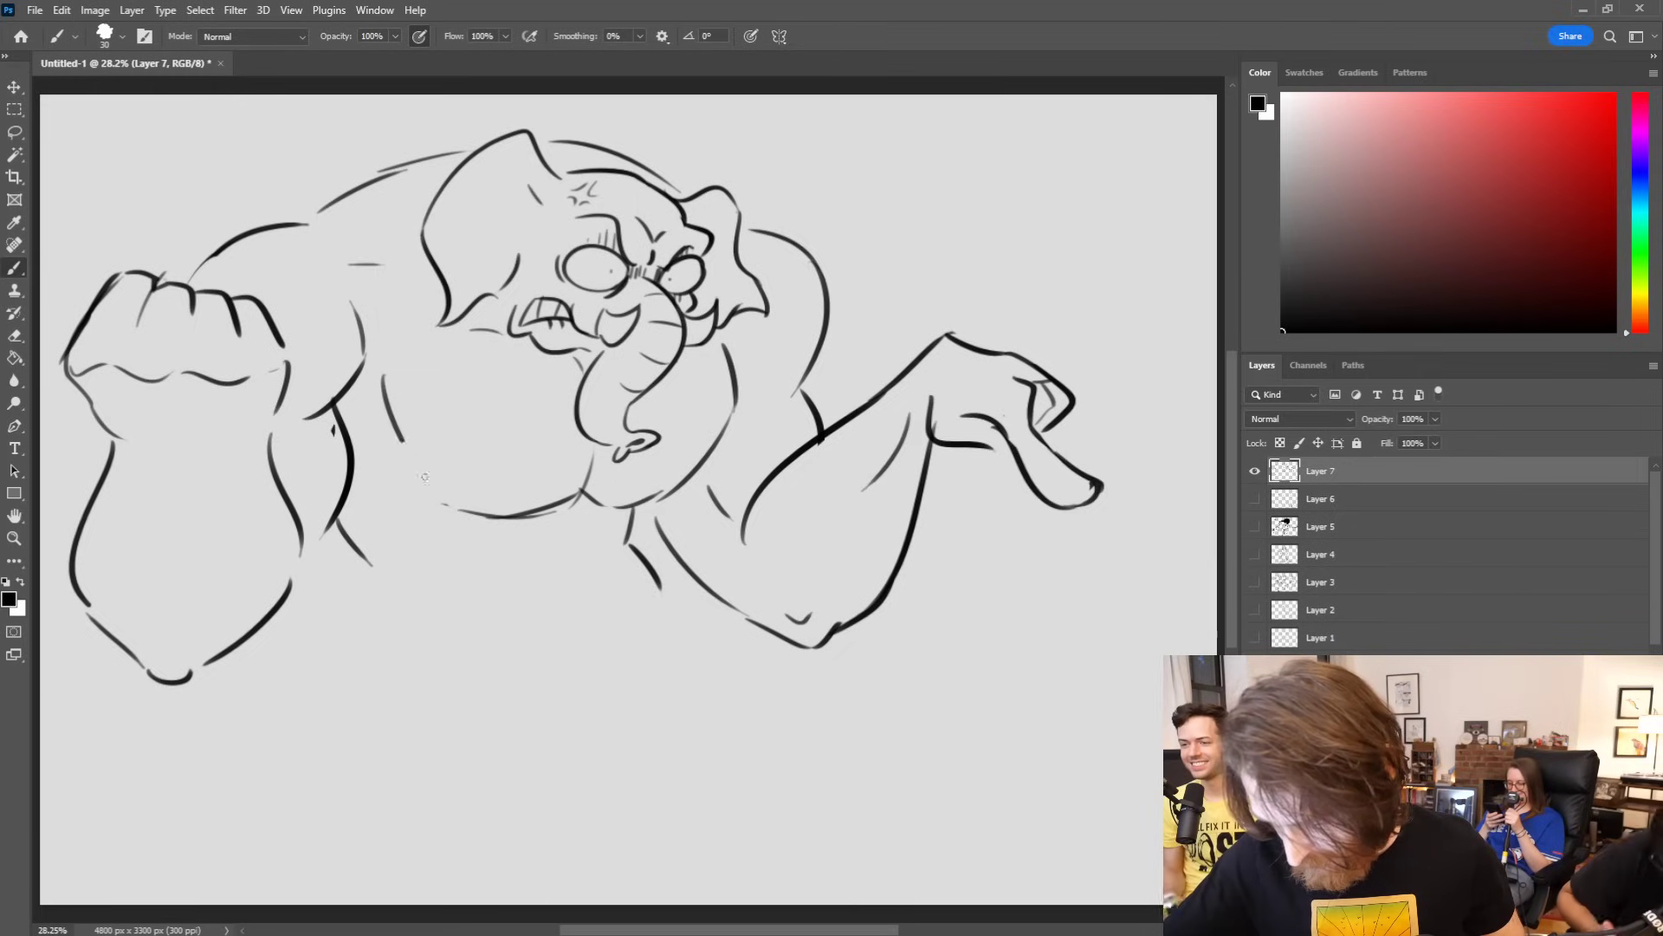
drag(382, 390, 474, 568)
Step: Draw the abdominal muscles below the chest, with notched outer sides and a centre line
mouse_move(590, 504)
mouse_down()
mouse_move(581, 567)
mouse_move(567, 550)
mouse_move(590, 603)
mouse_move(576, 546)
mouse_move(625, 543)
mouse_move(633, 562)
mouse_up()
key(ctrl+z)
key(ctrl+z)
key(ctrl+z)
key(ctrl+z)
key(ctrl+z)
drag(631, 540, 645, 576)
drag(475, 523, 487, 556)
drag(482, 562, 484, 589)
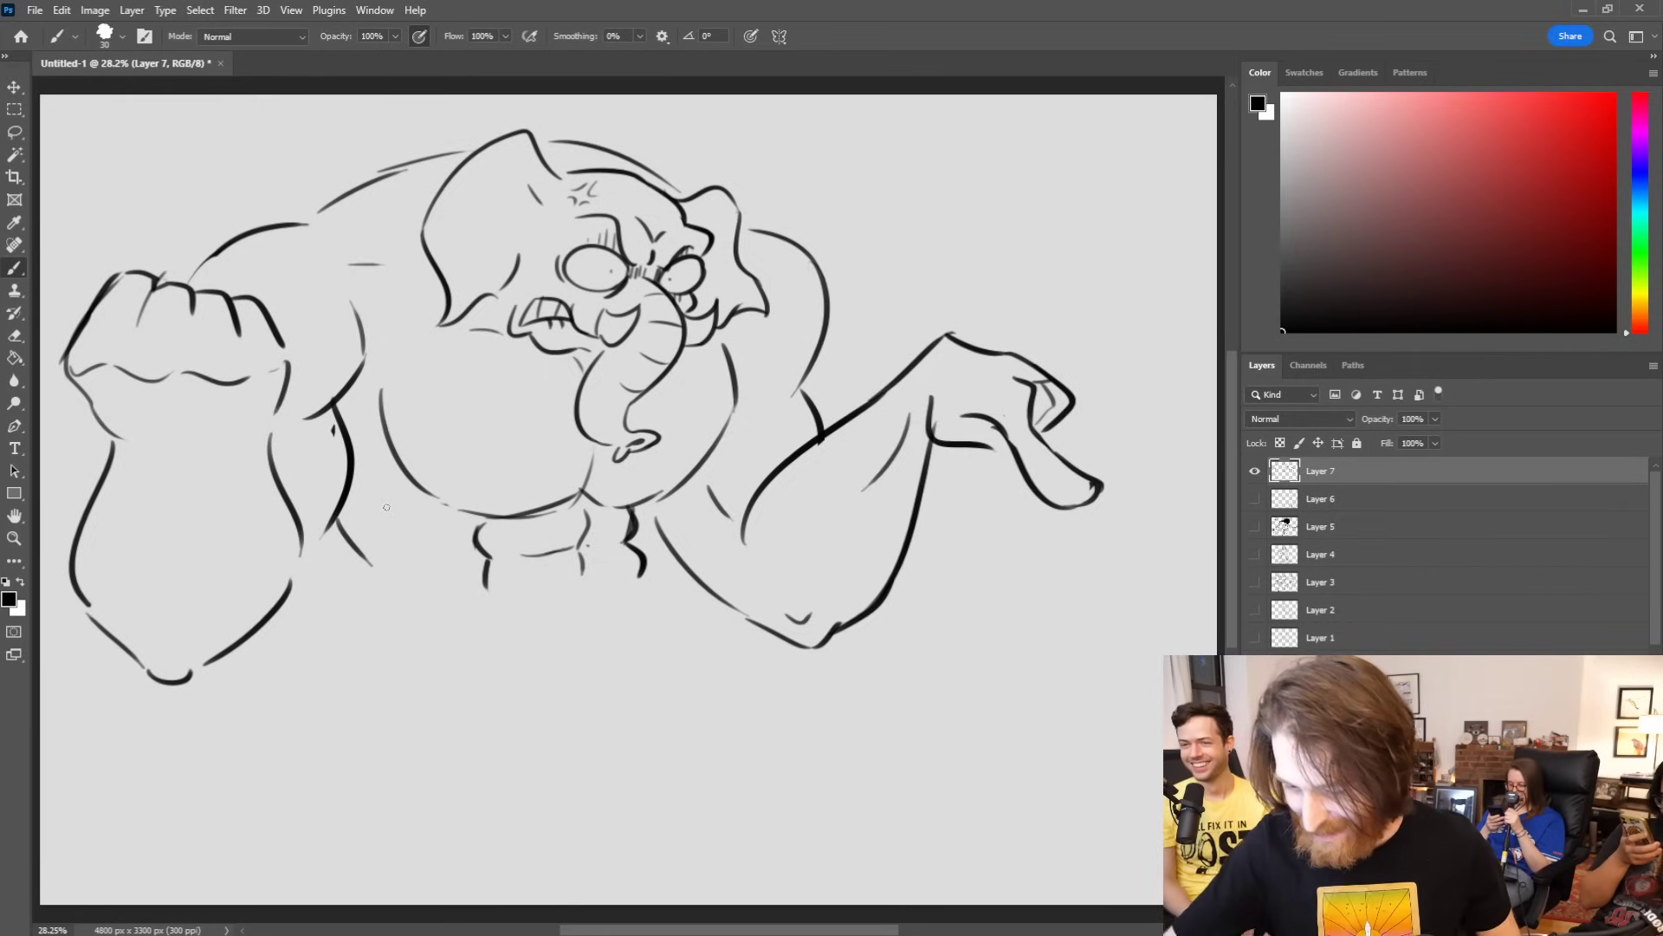
Step: Add short curved rib muscle lines on the near flank beside the chest
mouse_move(373, 479)
mouse_down()
mouse_move(428, 526)
mouse_move(398, 537)
mouse_up()
key(ctrl+z)
key(ctrl+z)
key(ctrl+z)
key(ctrl+z)
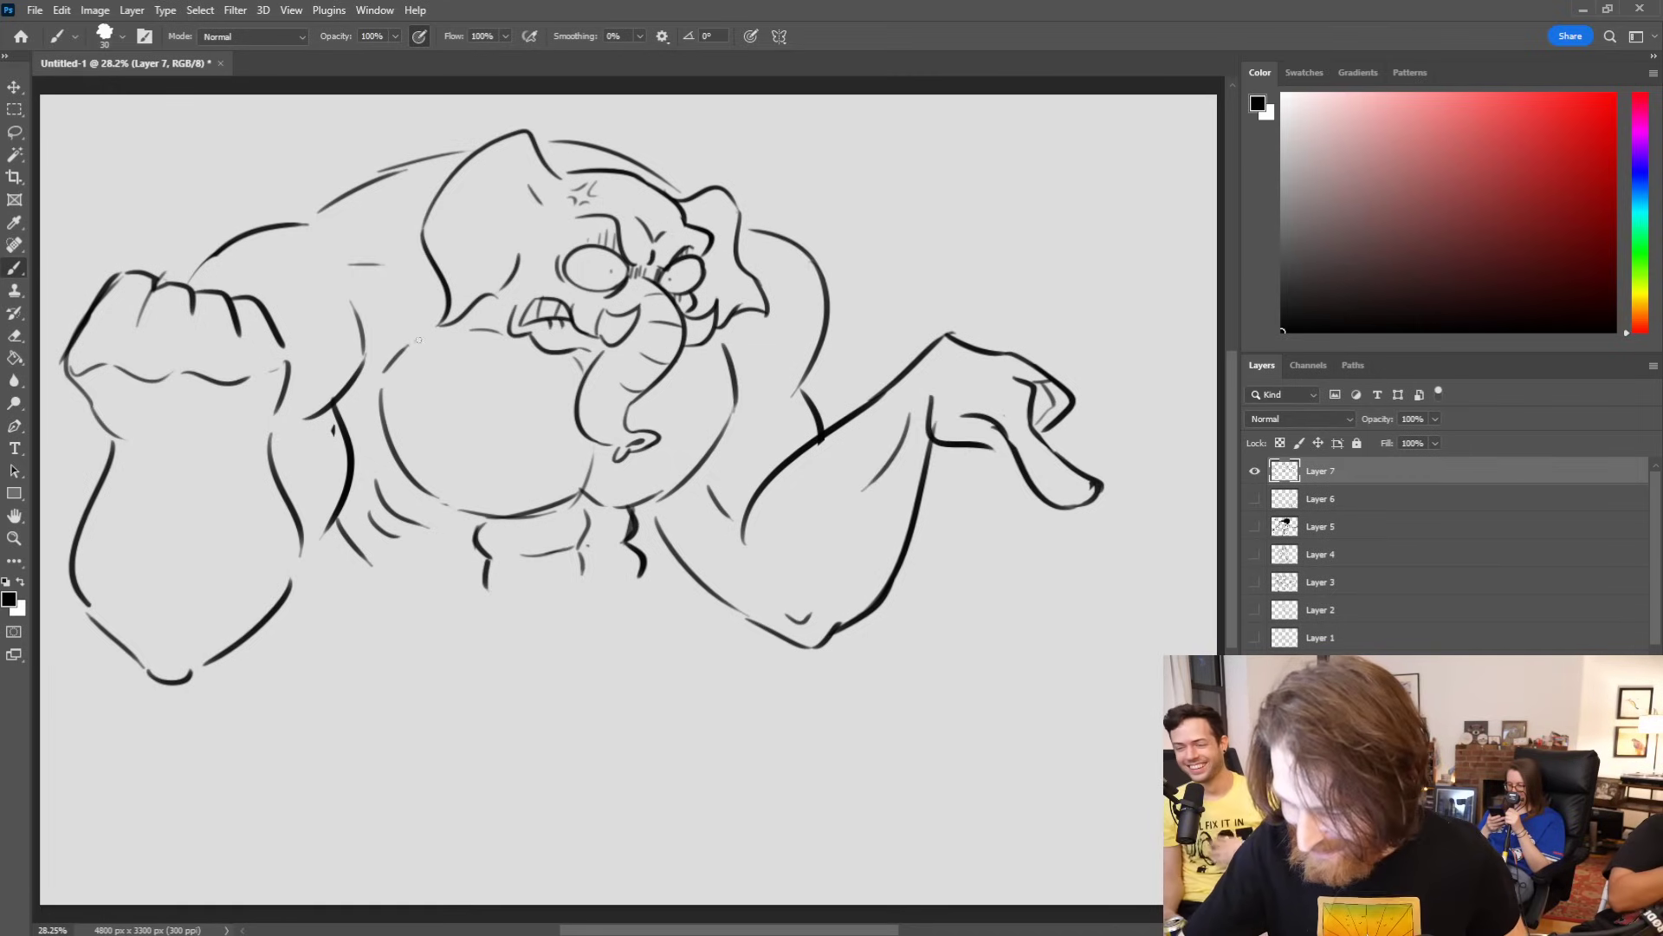
Step: Redraw the back contour behind the head with a heavier line, and reinforce the far shoulder and near upper arm
drag(312, 212, 451, 154)
key(ctrl+z)
drag(310, 215, 468, 149)
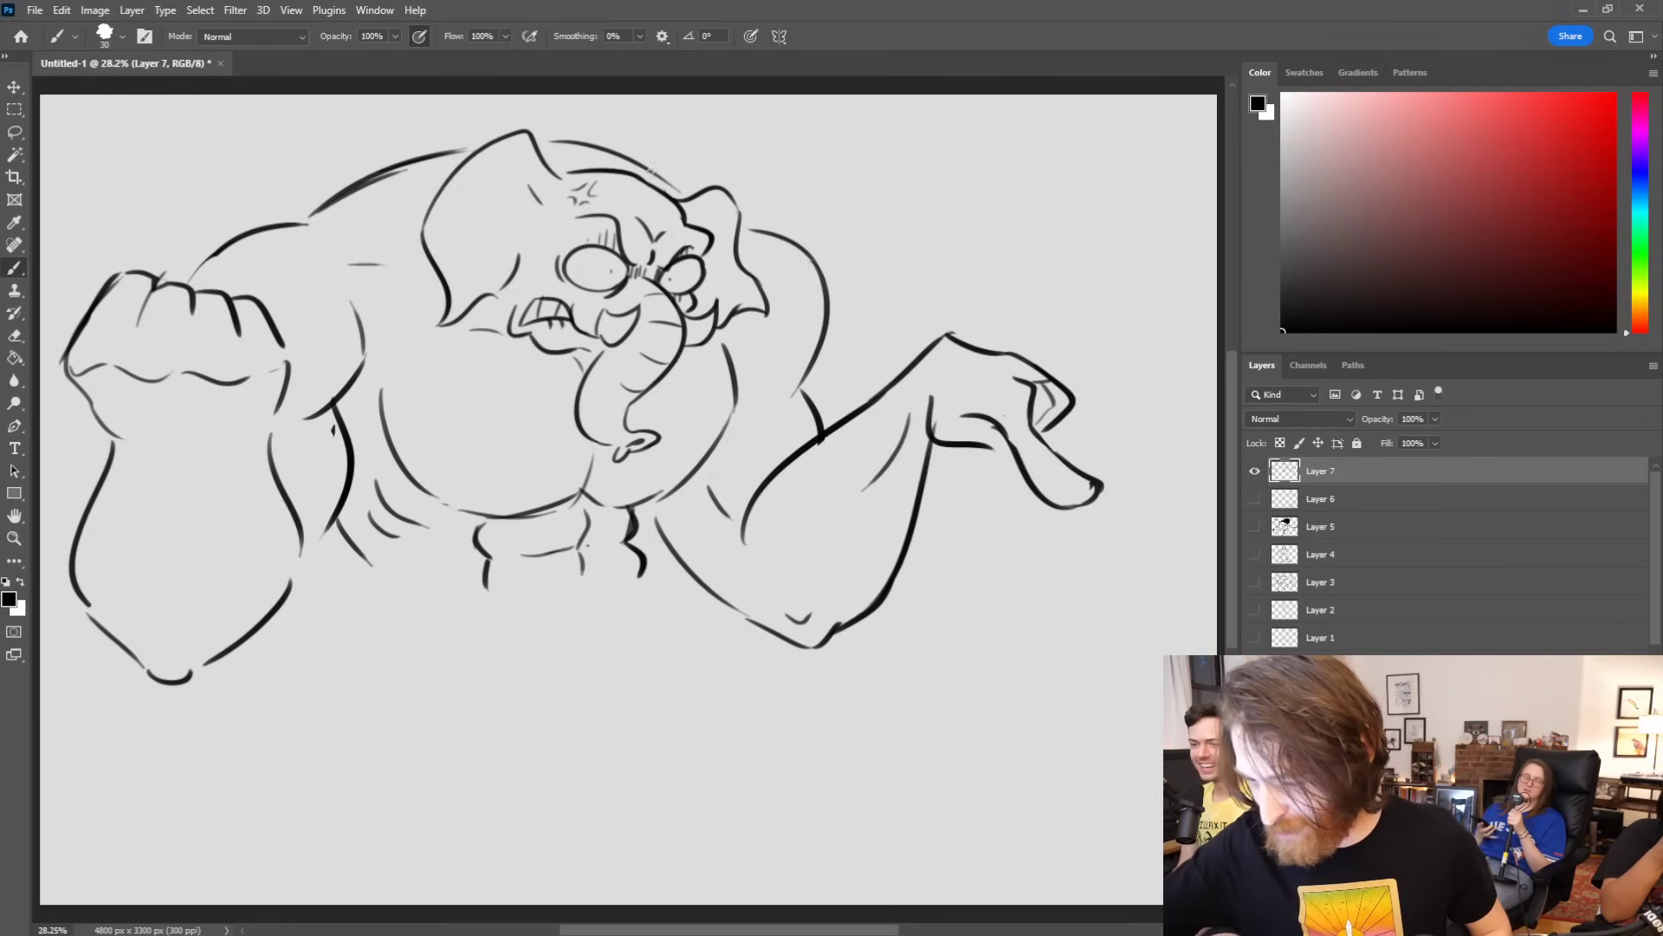
drag(791, 378, 822, 411)
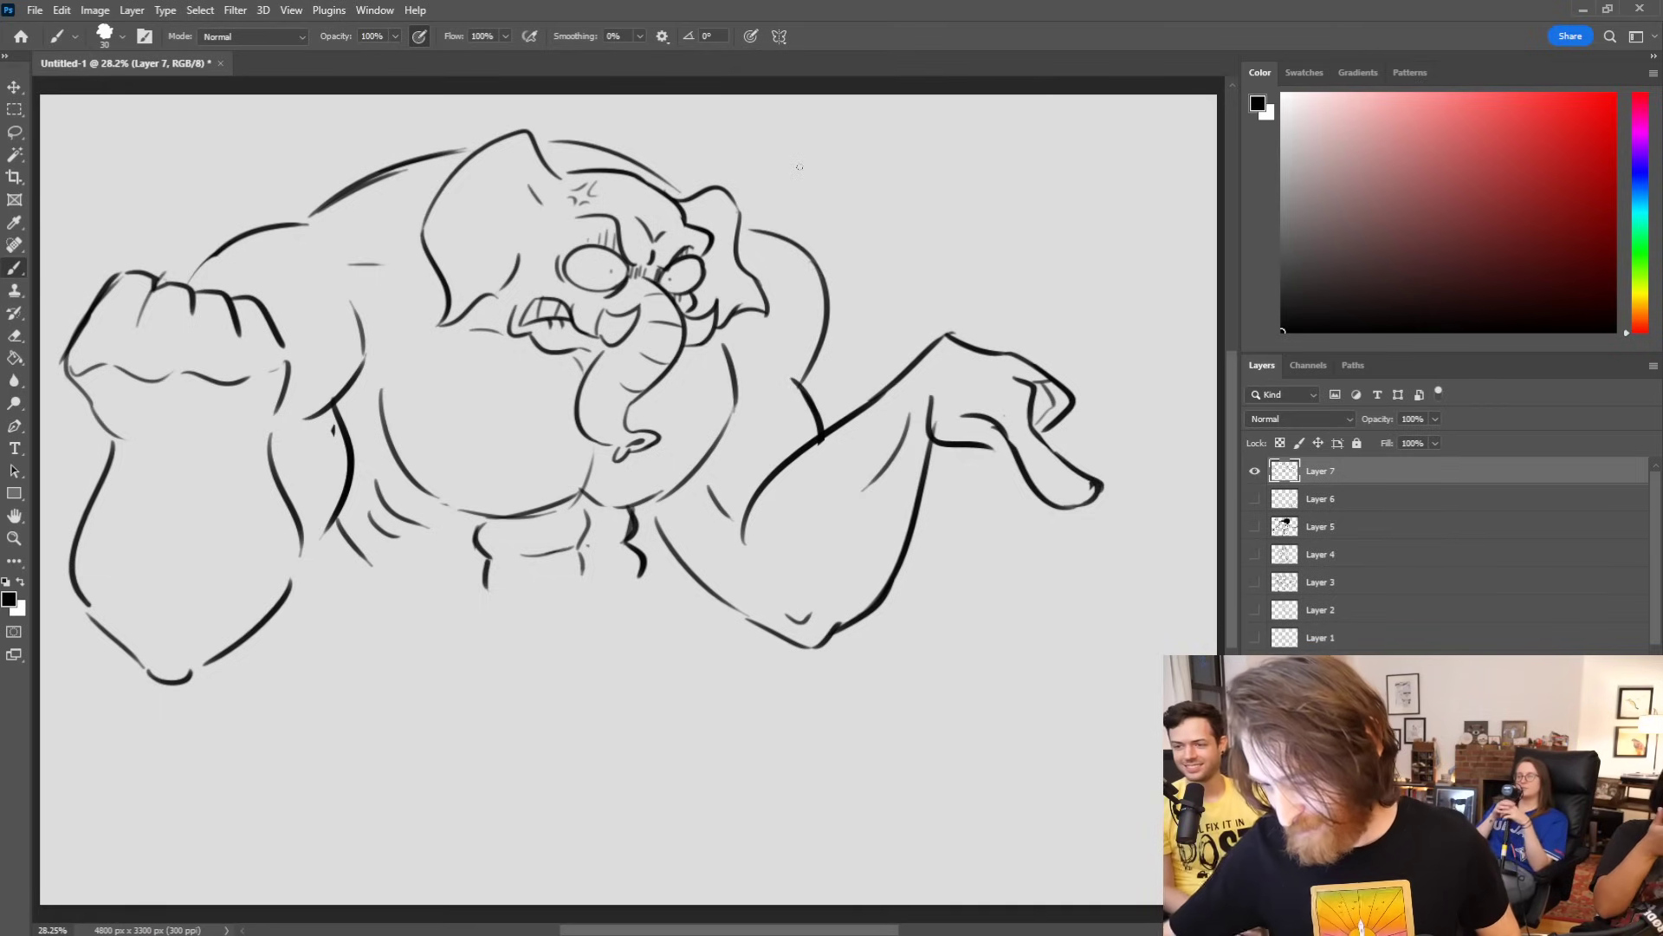
drag(742, 347, 779, 363)
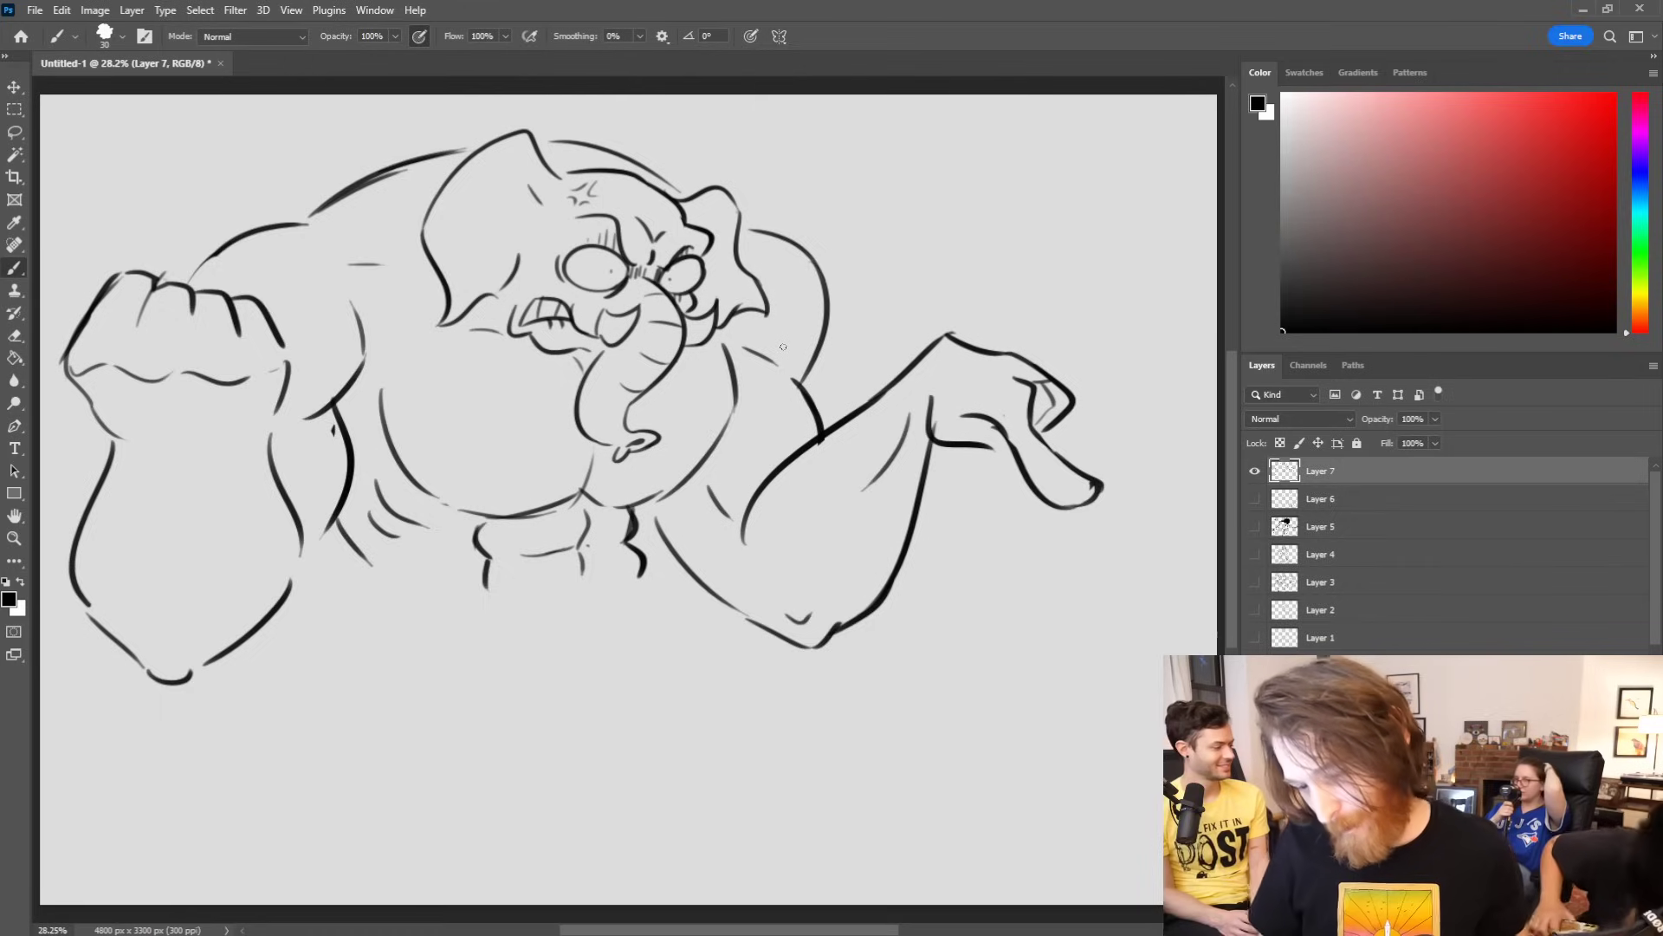
drag(296, 584, 343, 505)
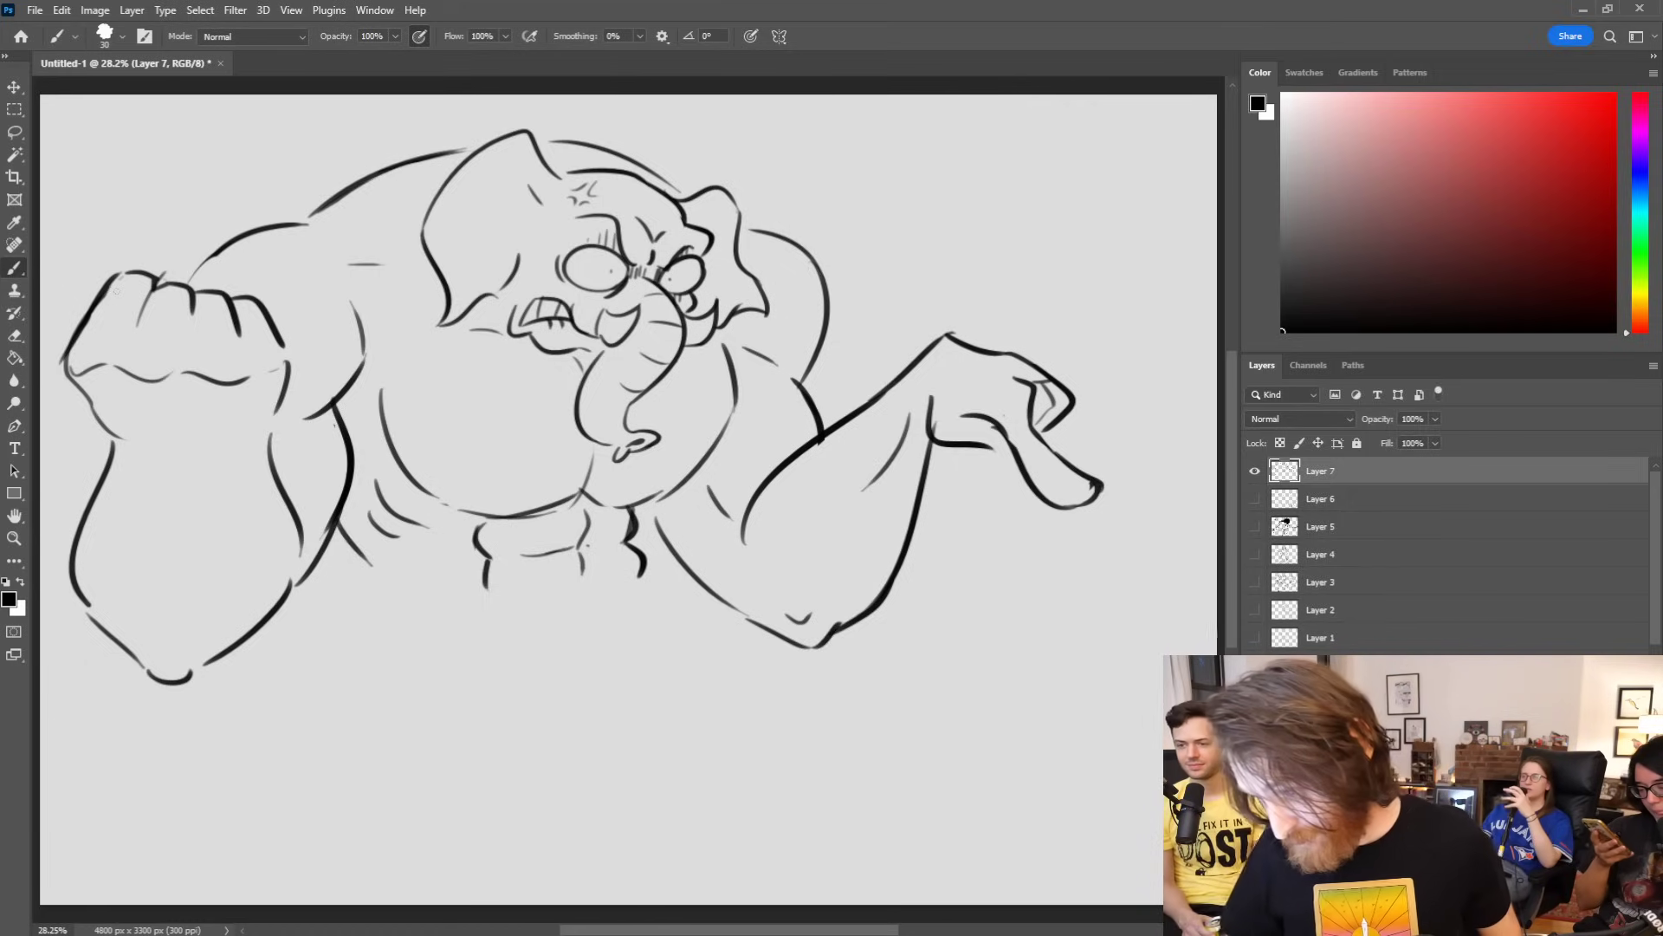
Step: Draw steam puffs with streak lines shooting out from both of the elephant's ears
mouse_move(768, 196)
mouse_down()
mouse_move(866, 121)
mouse_move(873, 155)
mouse_move(811, 146)
mouse_move(875, 138)
mouse_move(877, 184)
mouse_move(830, 203)
mouse_move(877, 185)
mouse_up()
key(ctrl+z)
mouse_move(336, 131)
mouse_down()
mouse_move(421, 174)
mouse_move(265, 161)
mouse_move(260, 107)
mouse_move(357, 115)
mouse_up()
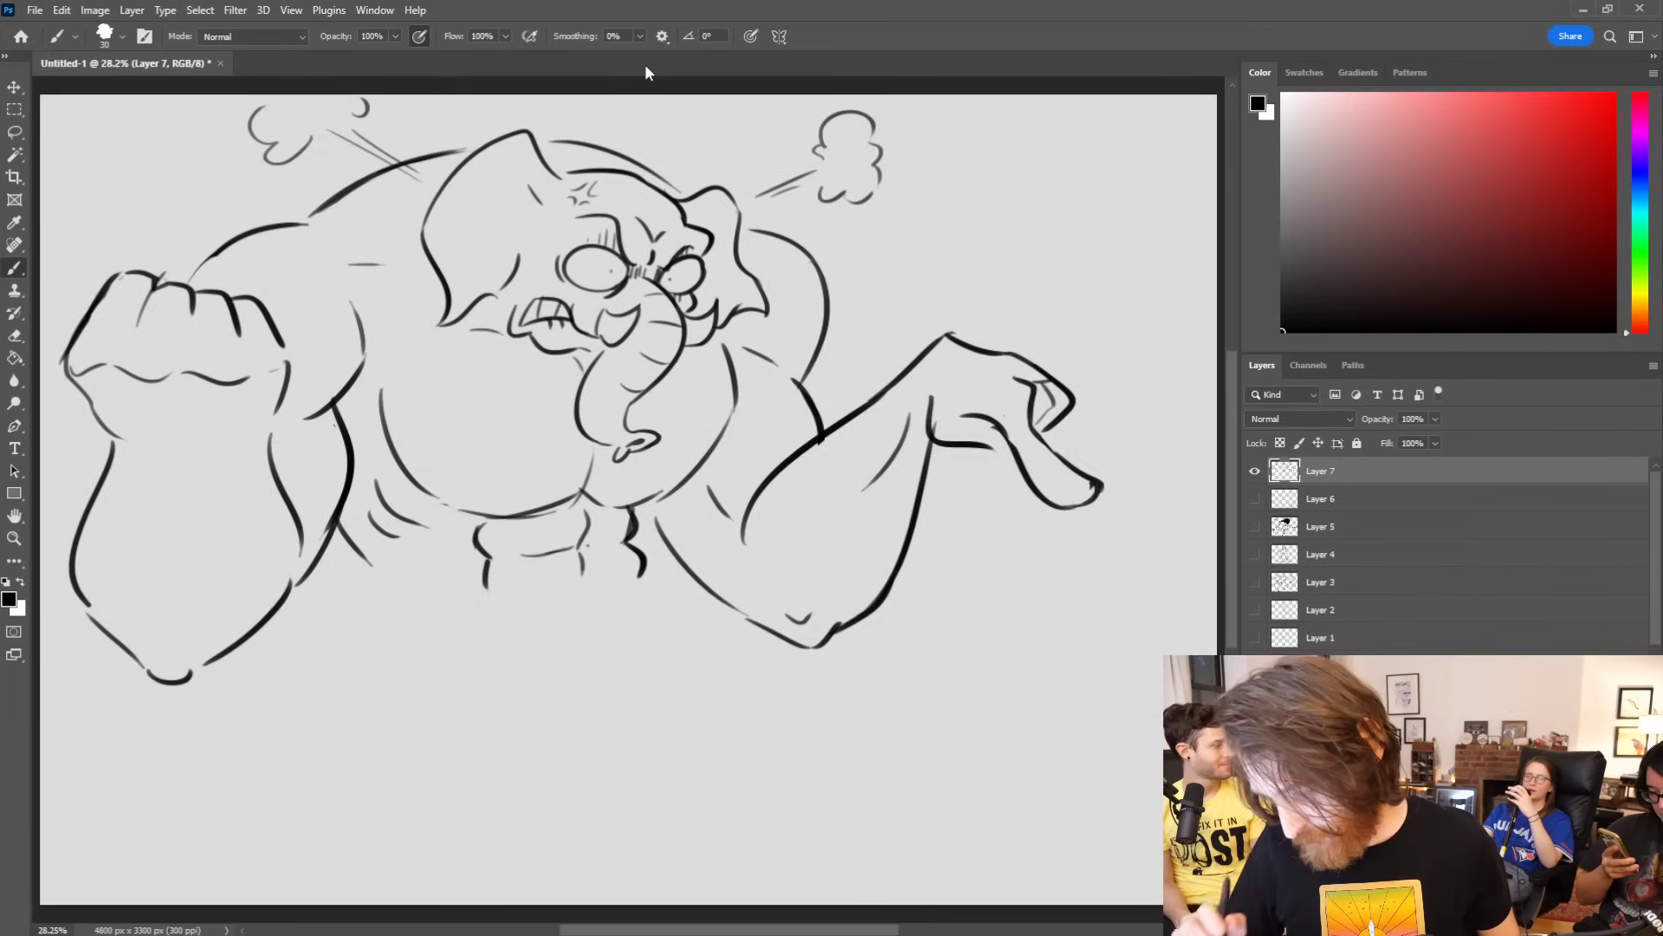
Step: Extend the near flank line down to the waist and extend the near shoulder contour to the fist
drag(360, 568, 397, 597)
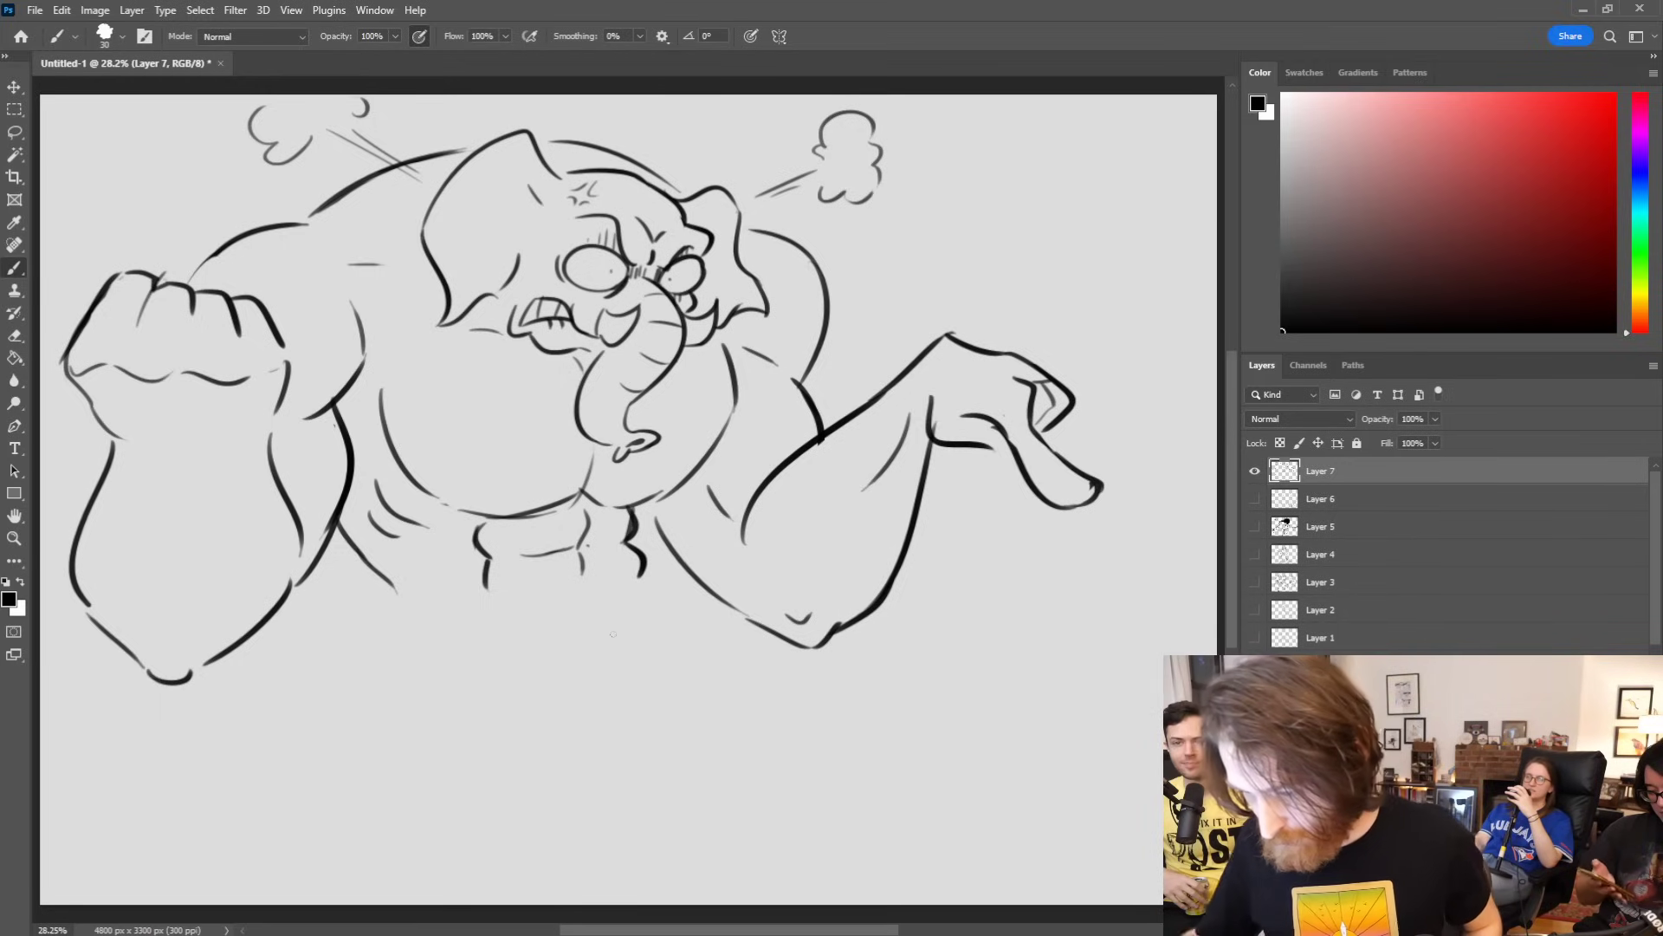
drag(383, 382, 400, 359)
drag(319, 299, 347, 297)
key(ctrl+z)
key(ctrl+z)
drag(187, 286, 269, 227)
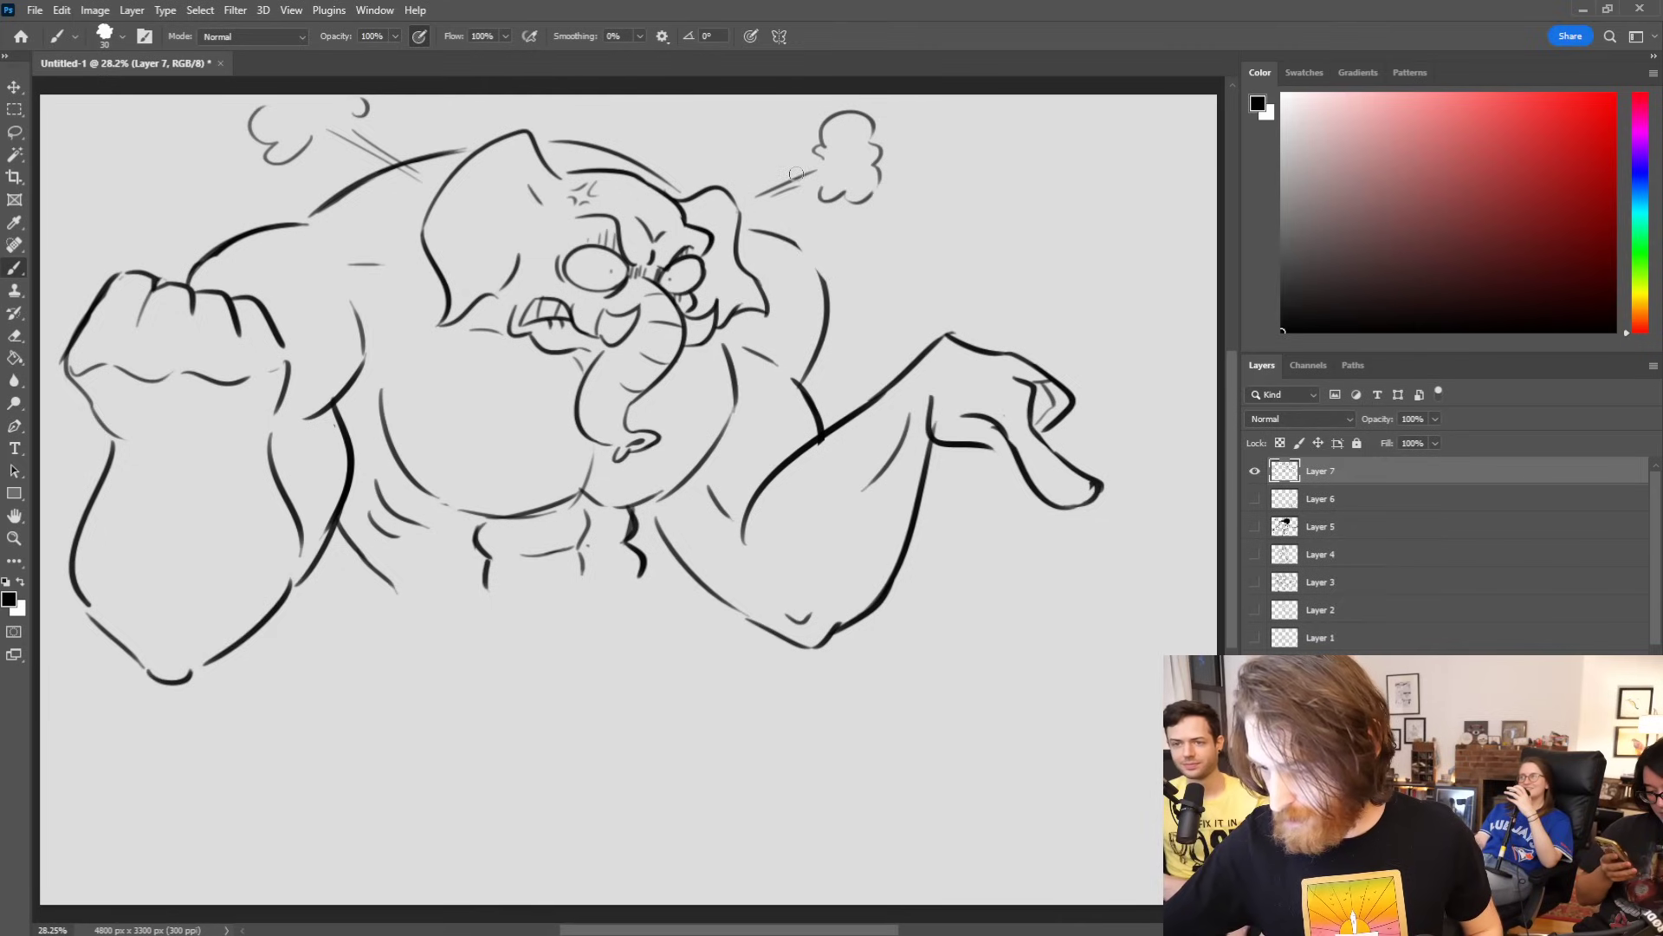
drag(793, 243, 827, 295)
key(ctrl+z)
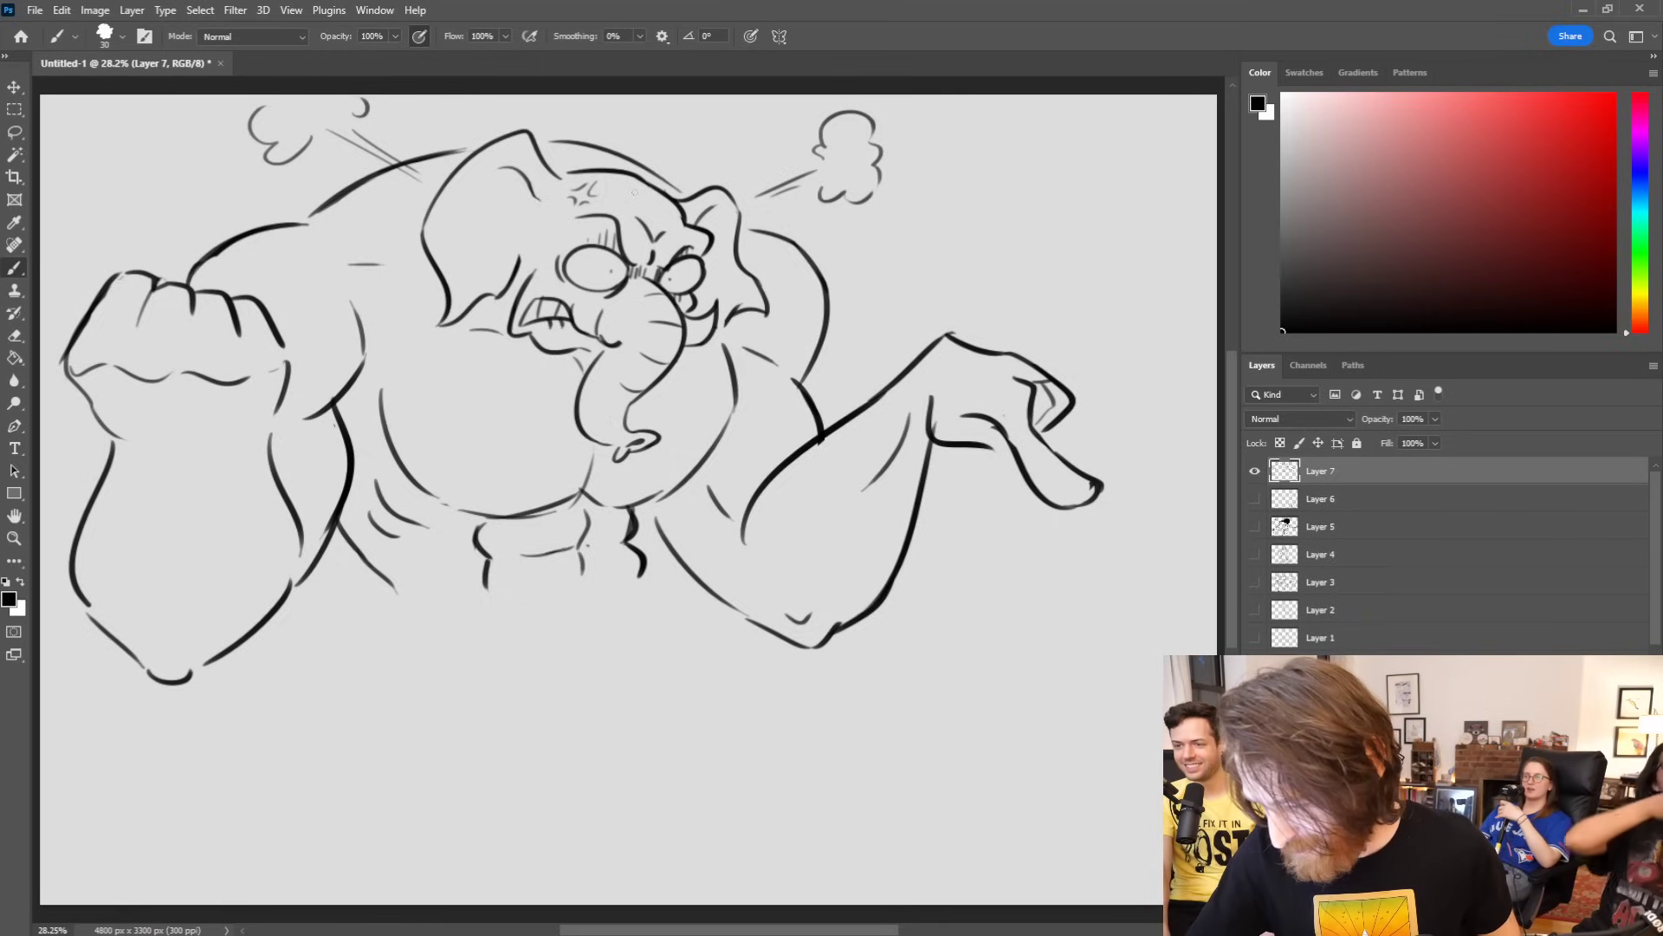
Step: Redraw the small tusk beside the trunk's base and touch up the far ear's lower edge
mouse_move(605, 312)
mouse_down()
mouse_move(633, 300)
mouse_move(624, 346)
mouse_up()
key(ctrl+z)
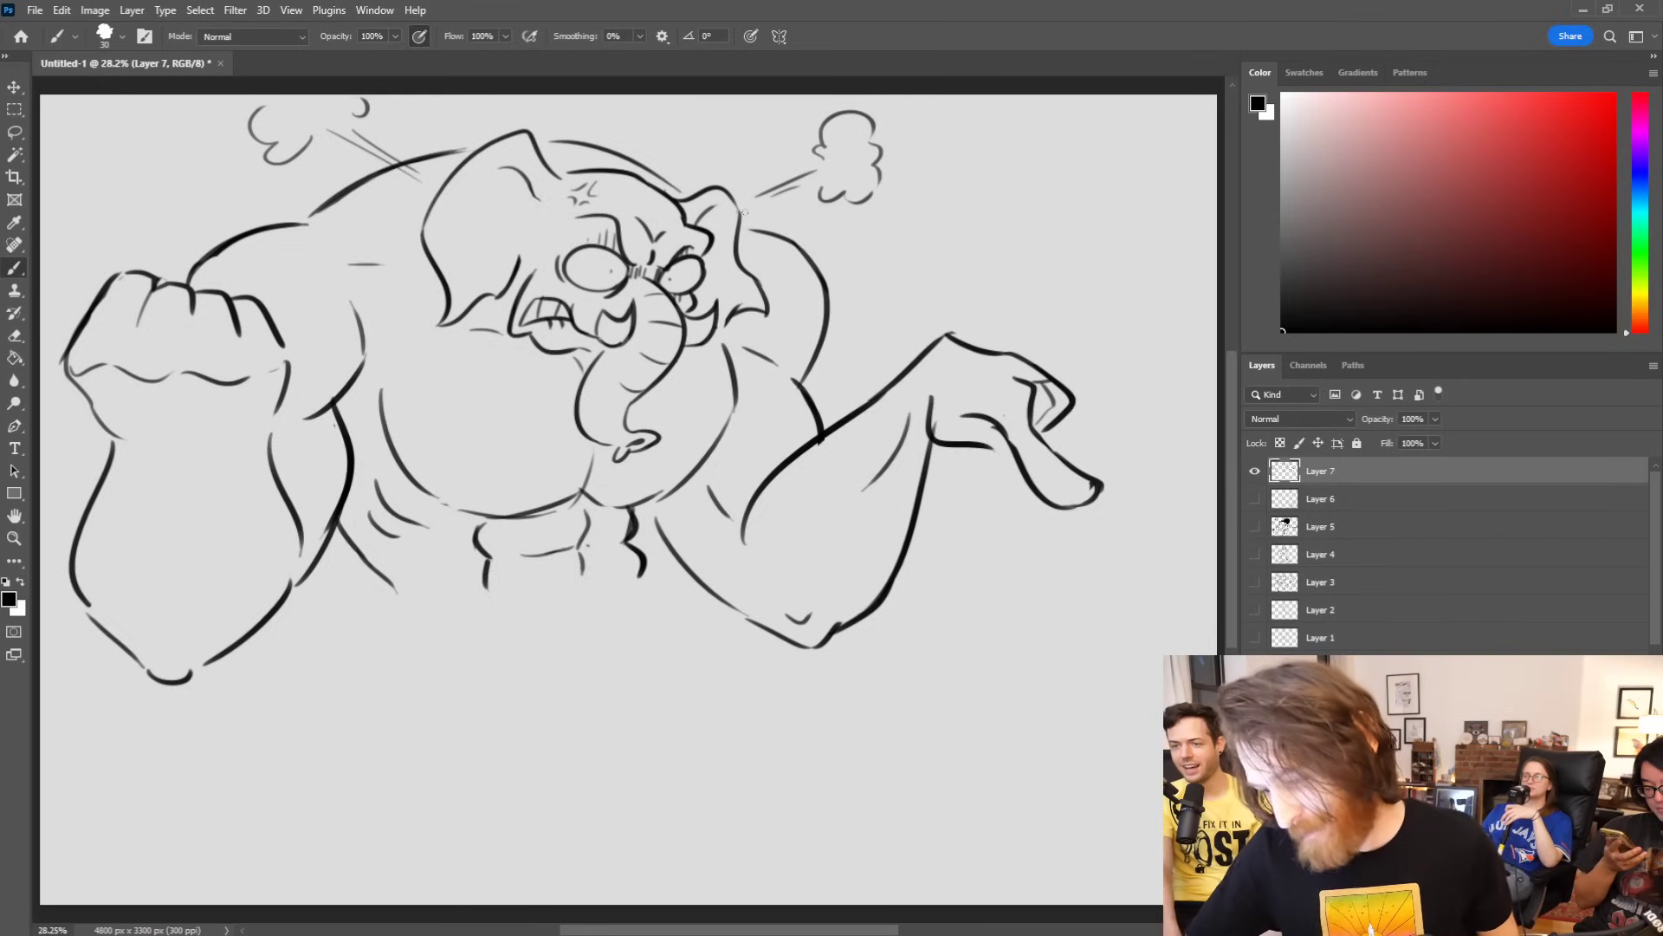
drag(719, 327, 735, 312)
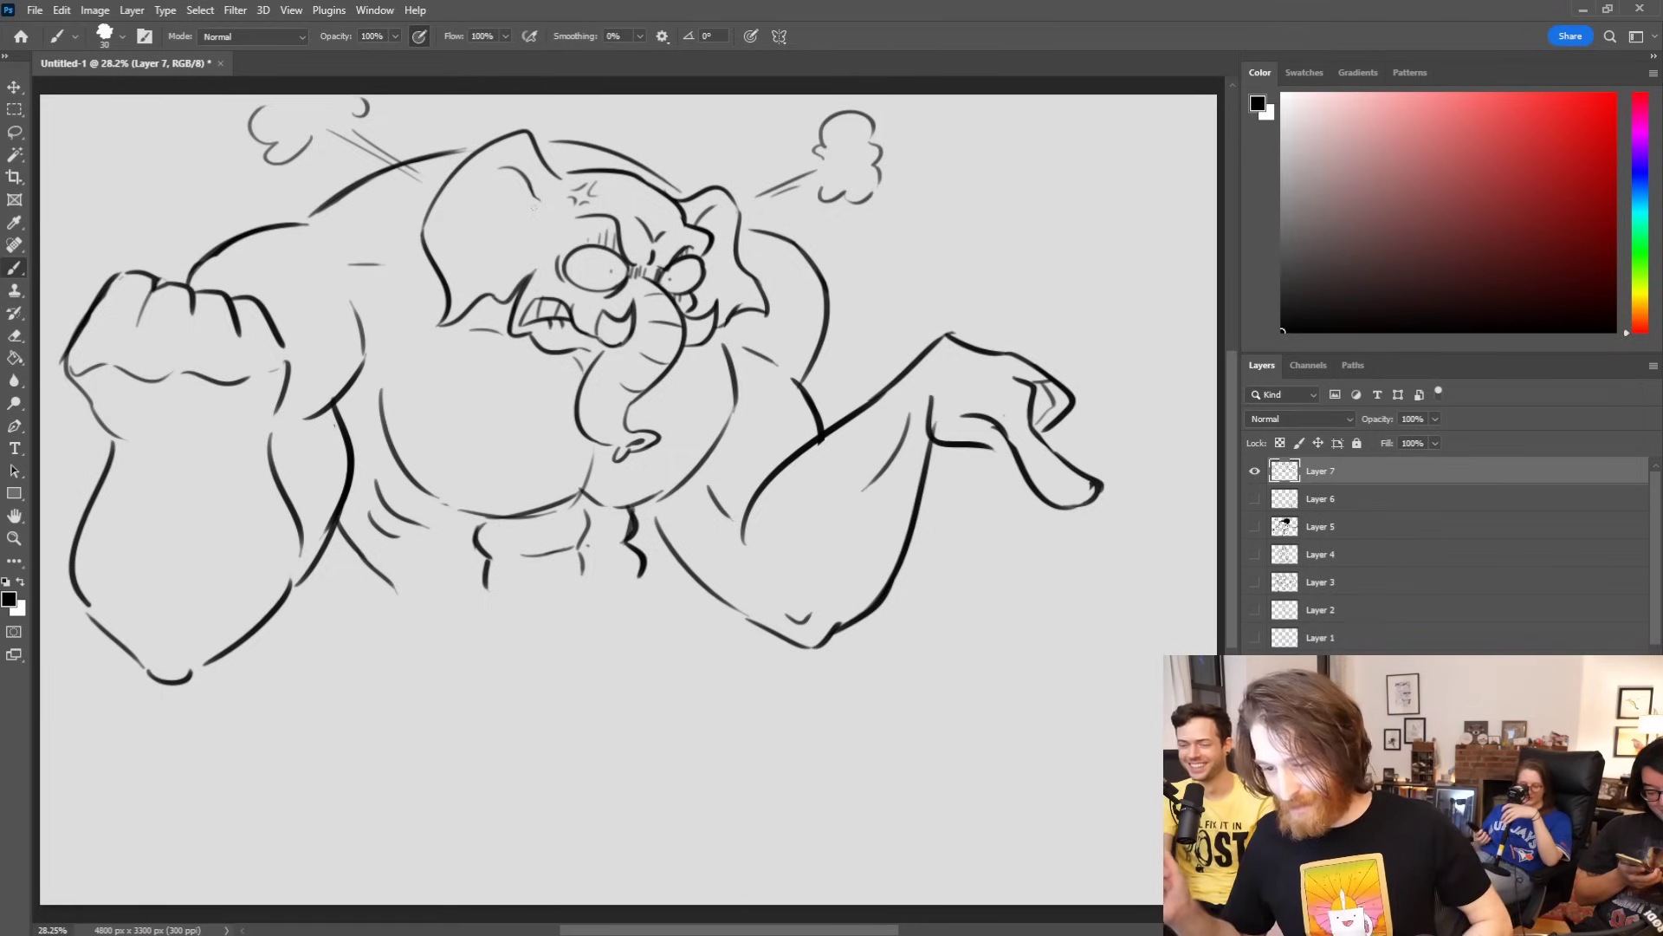
Step: Draw the waistline across the bottom of the abdomen and start the outer contours of both hips
mouse_move(409, 597)
mouse_down()
mouse_move(634, 589)
mouse_move(752, 680)
mouse_up()
drag(386, 582, 384, 795)
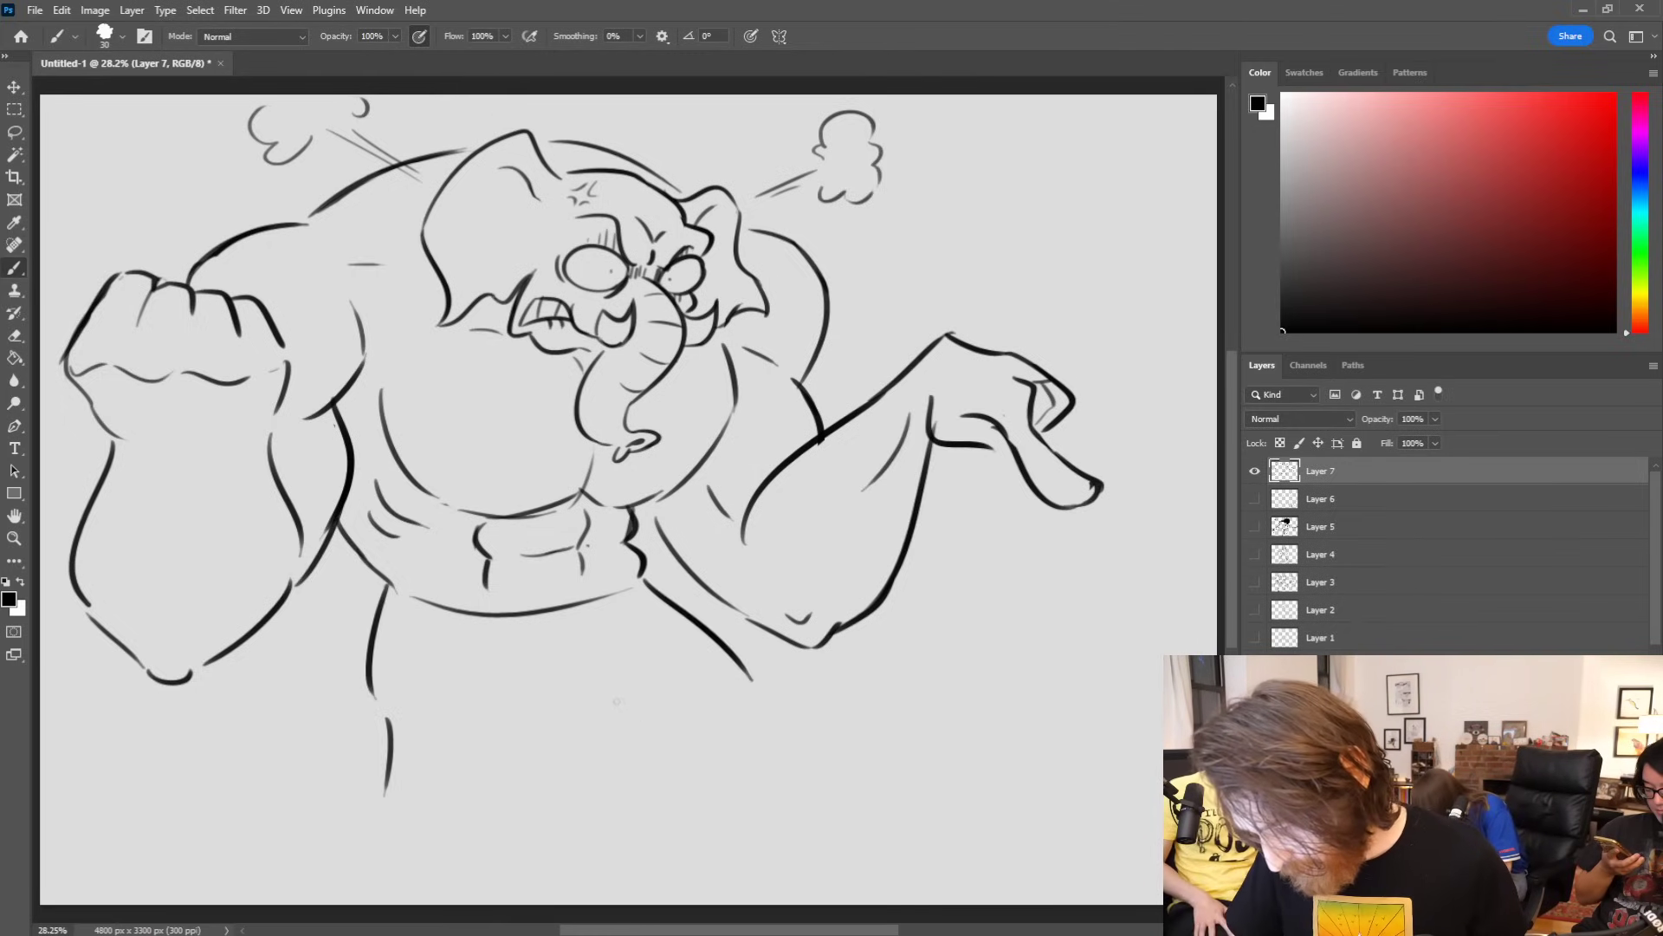
Step: Sketch torn shorts with a ragged hem and fold lines below the waist
drag(595, 626, 594, 685)
mouse_move(388, 790)
mouse_down()
mouse_move(543, 761)
mouse_move(610, 698)
mouse_move(633, 747)
mouse_up()
drag(641, 625, 631, 691)
drag(521, 665, 574, 712)
key(ctrl+z)
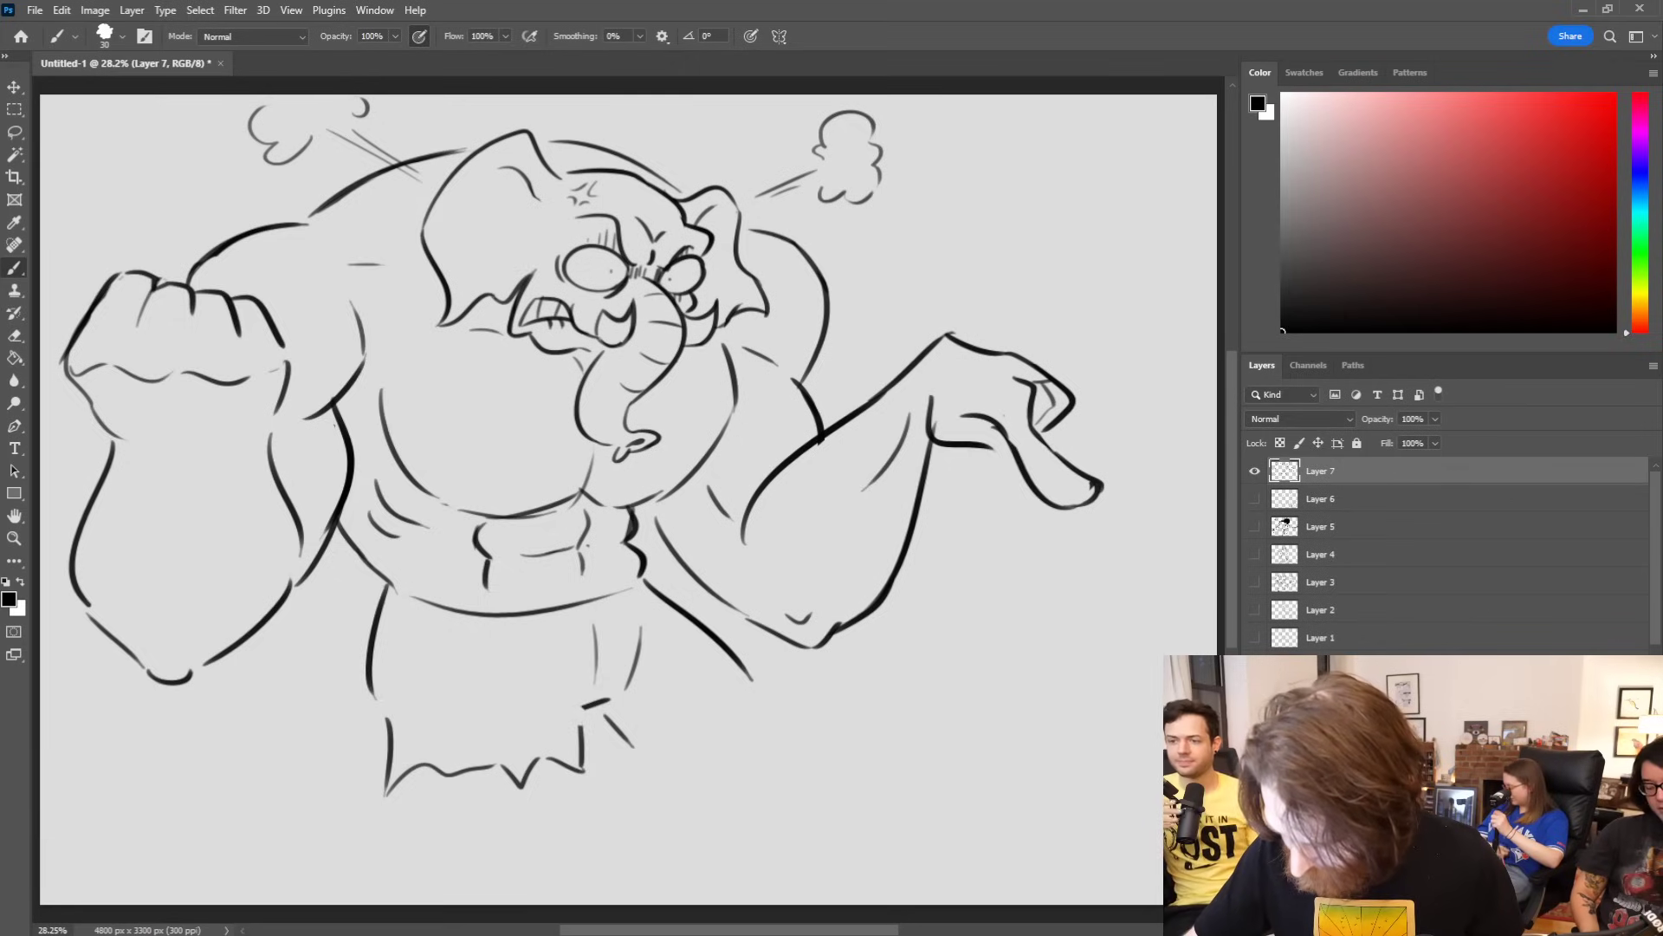
drag(539, 667, 574, 698)
Step: Erase the ragged shorts and draw the near leg's outer thigh and shin contours with an inner leg line
drag(386, 592, 374, 732)
mouse_move(378, 622)
mouse_down()
mouse_move(379, 787)
mouse_move(524, 785)
mouse_move(580, 762)
mouse_move(607, 706)
mouse_move(554, 684)
mouse_up()
mouse_move(641, 627)
mouse_down()
mouse_move(620, 735)
mouse_move(639, 655)
mouse_up()
mouse_move(427, 763)
mouse_down()
mouse_move(395, 765)
mouse_move(450, 745)
mouse_move(349, 813)
mouse_move(343, 848)
mouse_up()
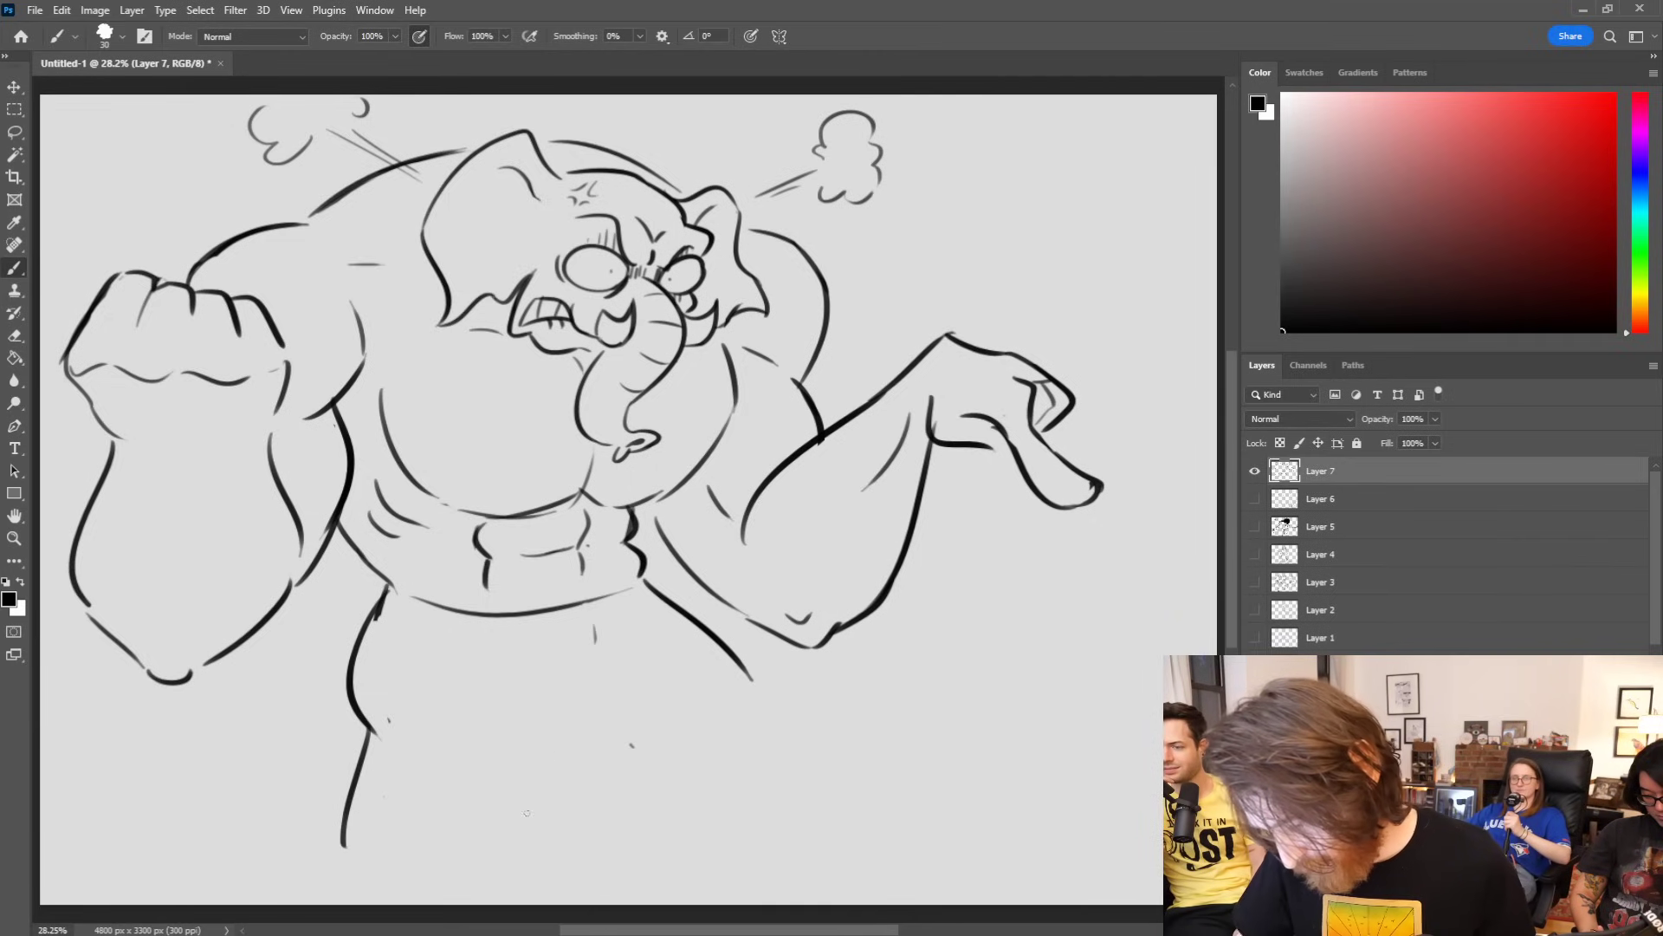
drag(487, 848, 547, 764)
Step: Scale the elephant drawing down to 84.68%, shift it slightly right and down, and return to the Brush tool
key(ctrl+t)
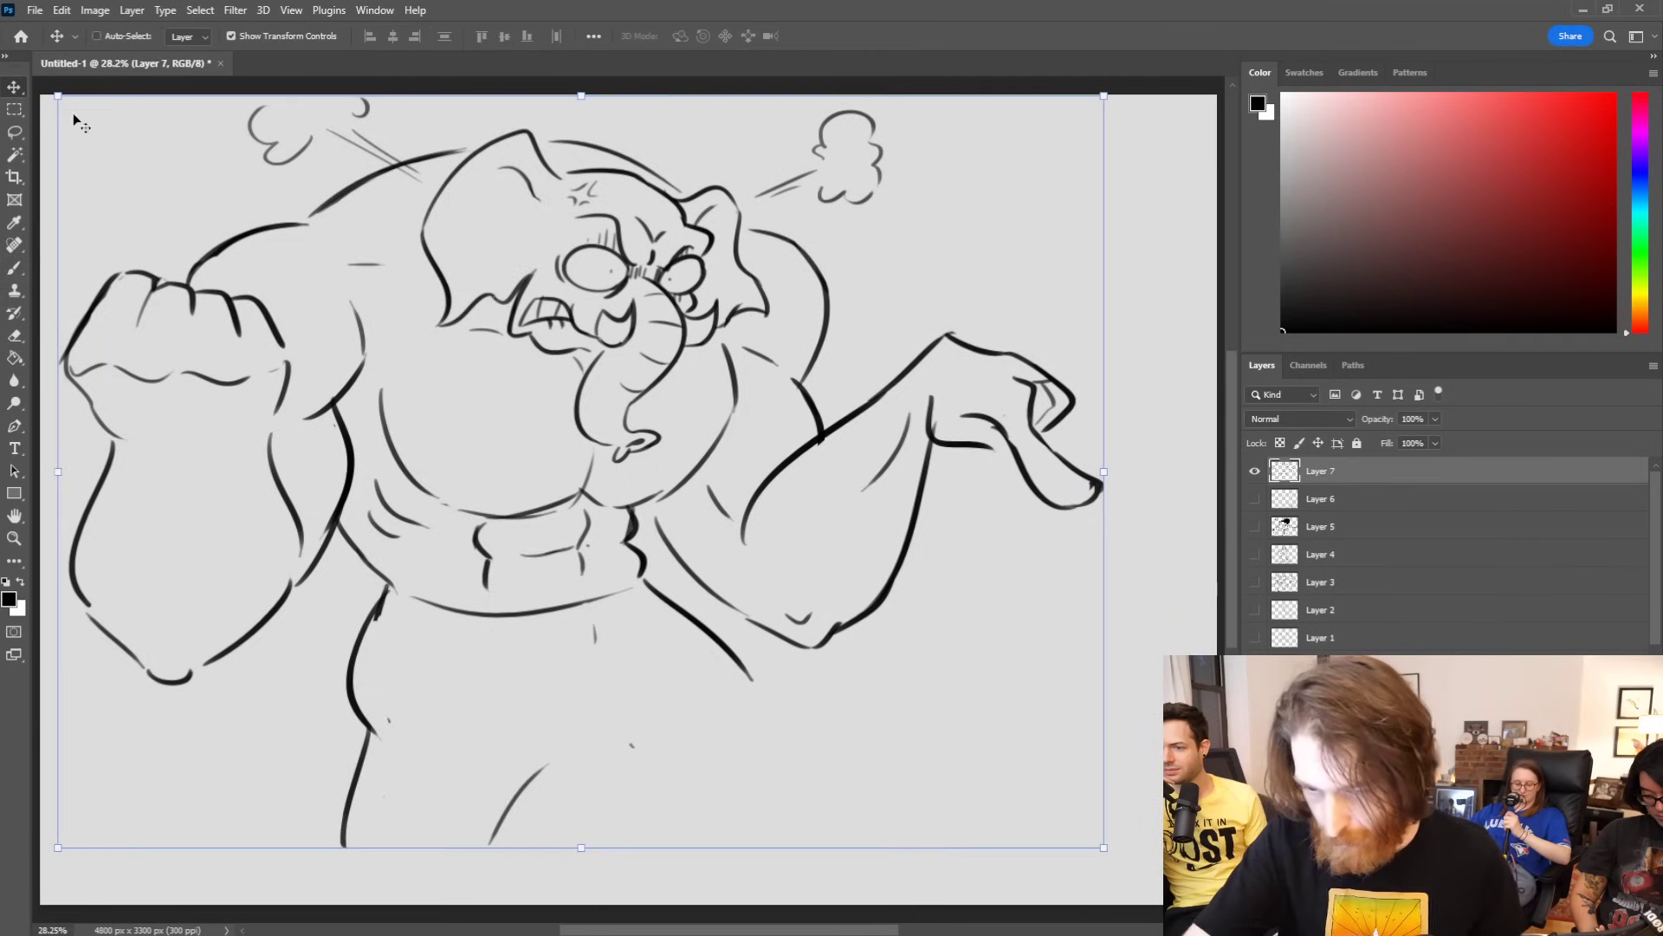
drag(1106, 851, 953, 722)
drag(888, 642, 924, 658)
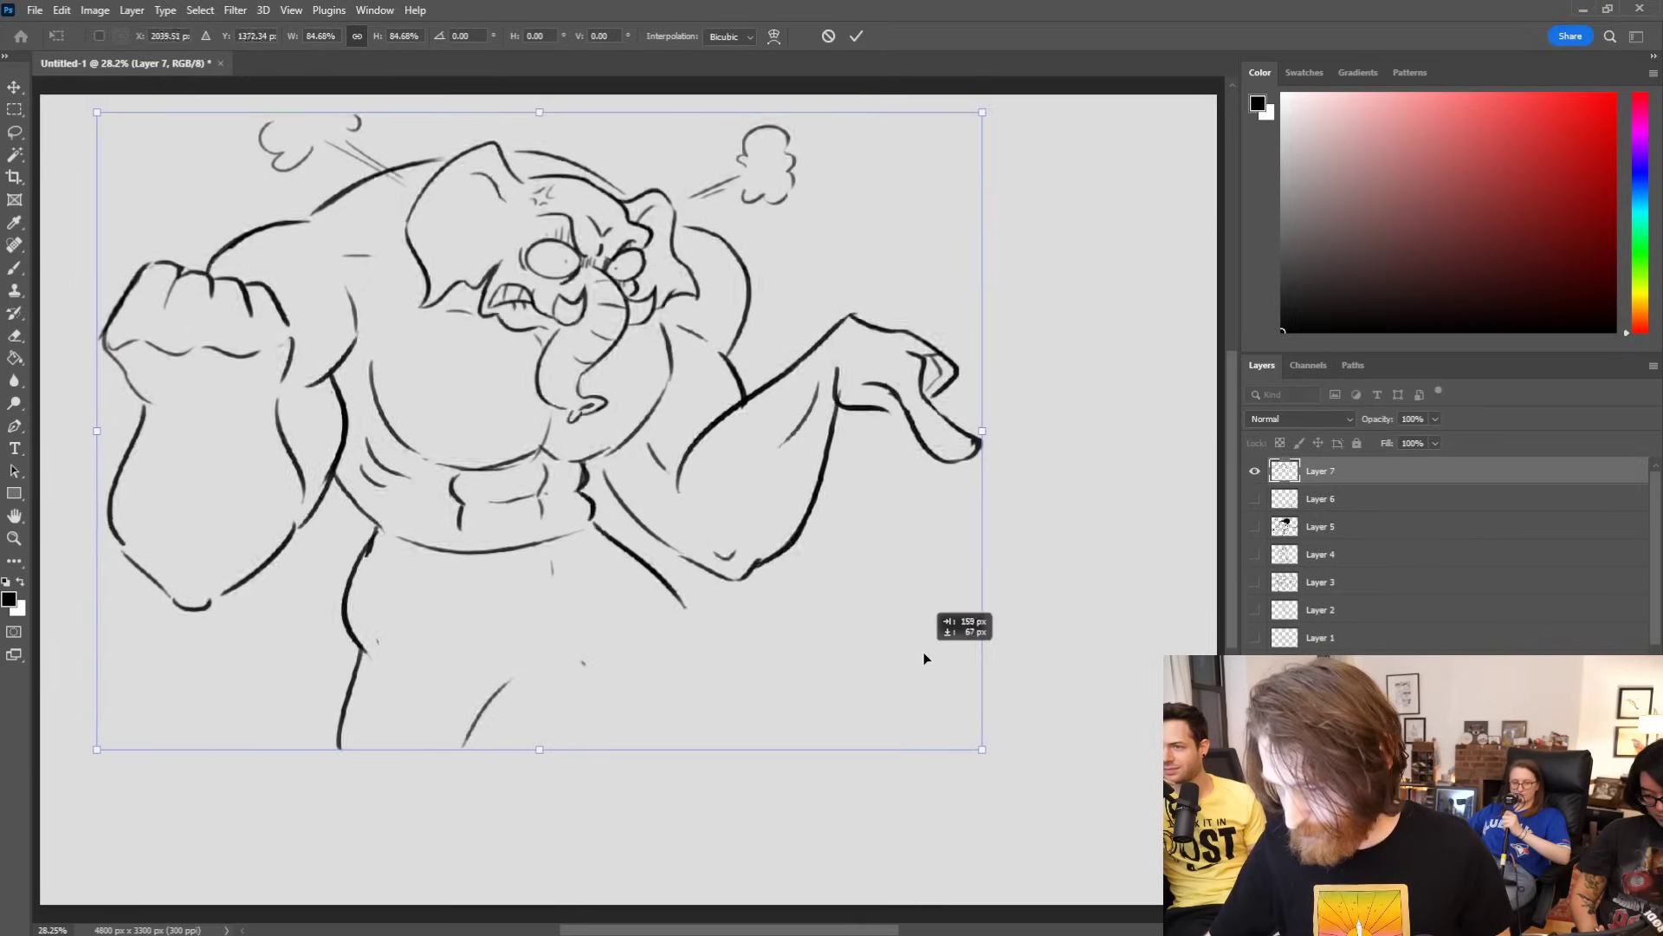
key(Return)
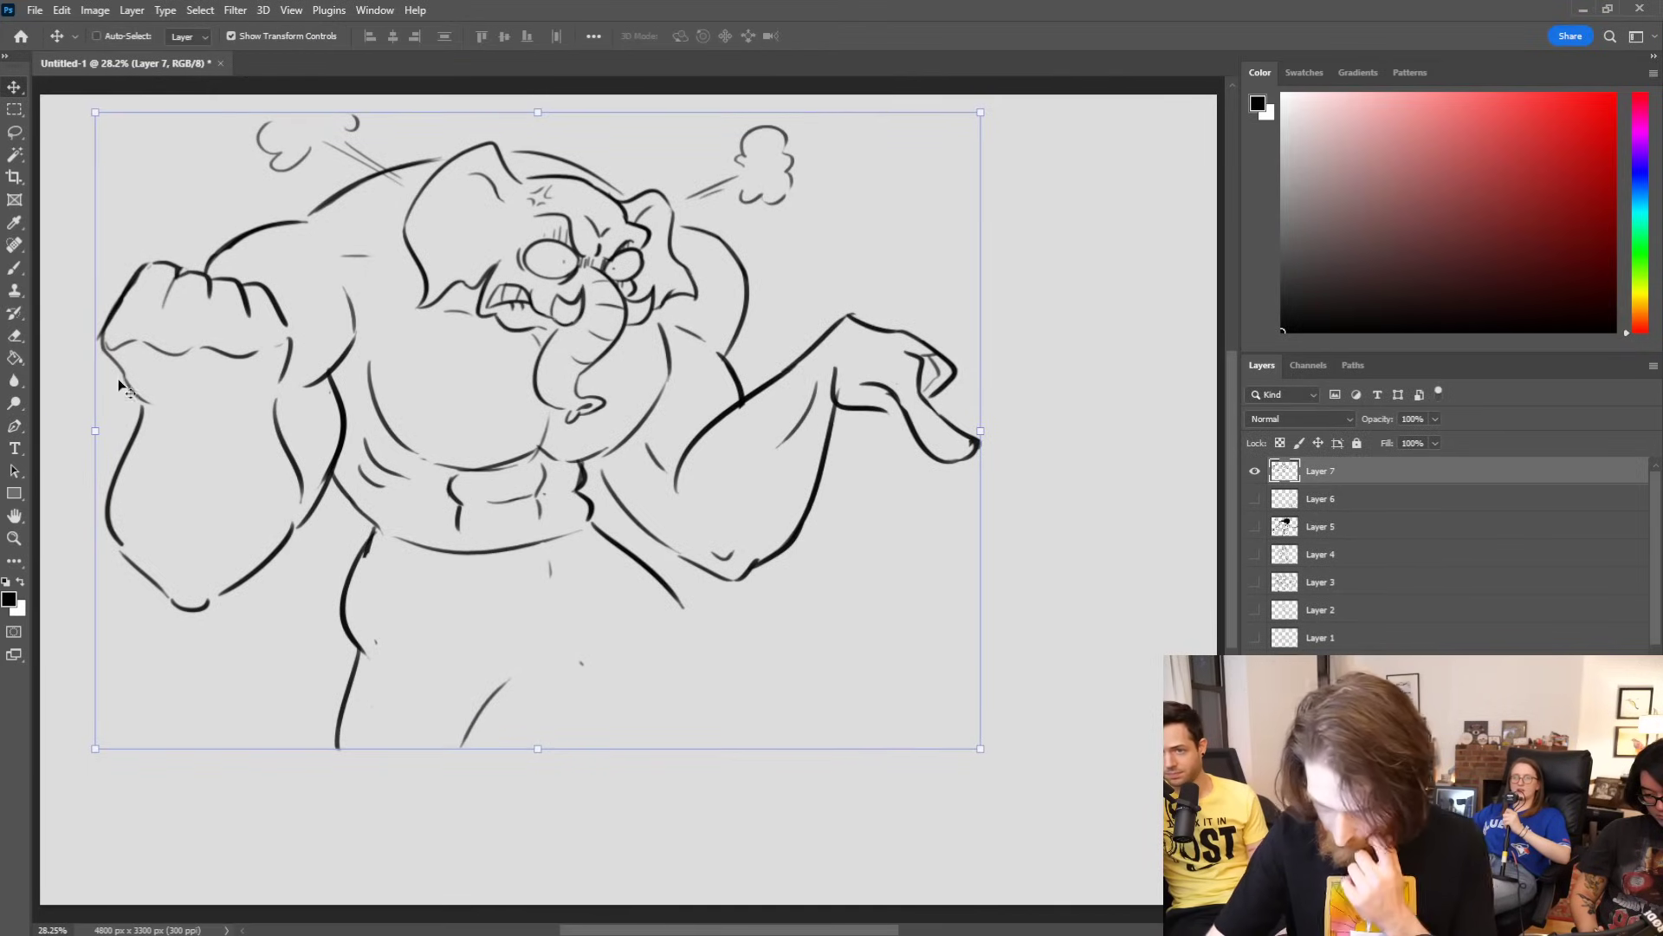
click(15, 268)
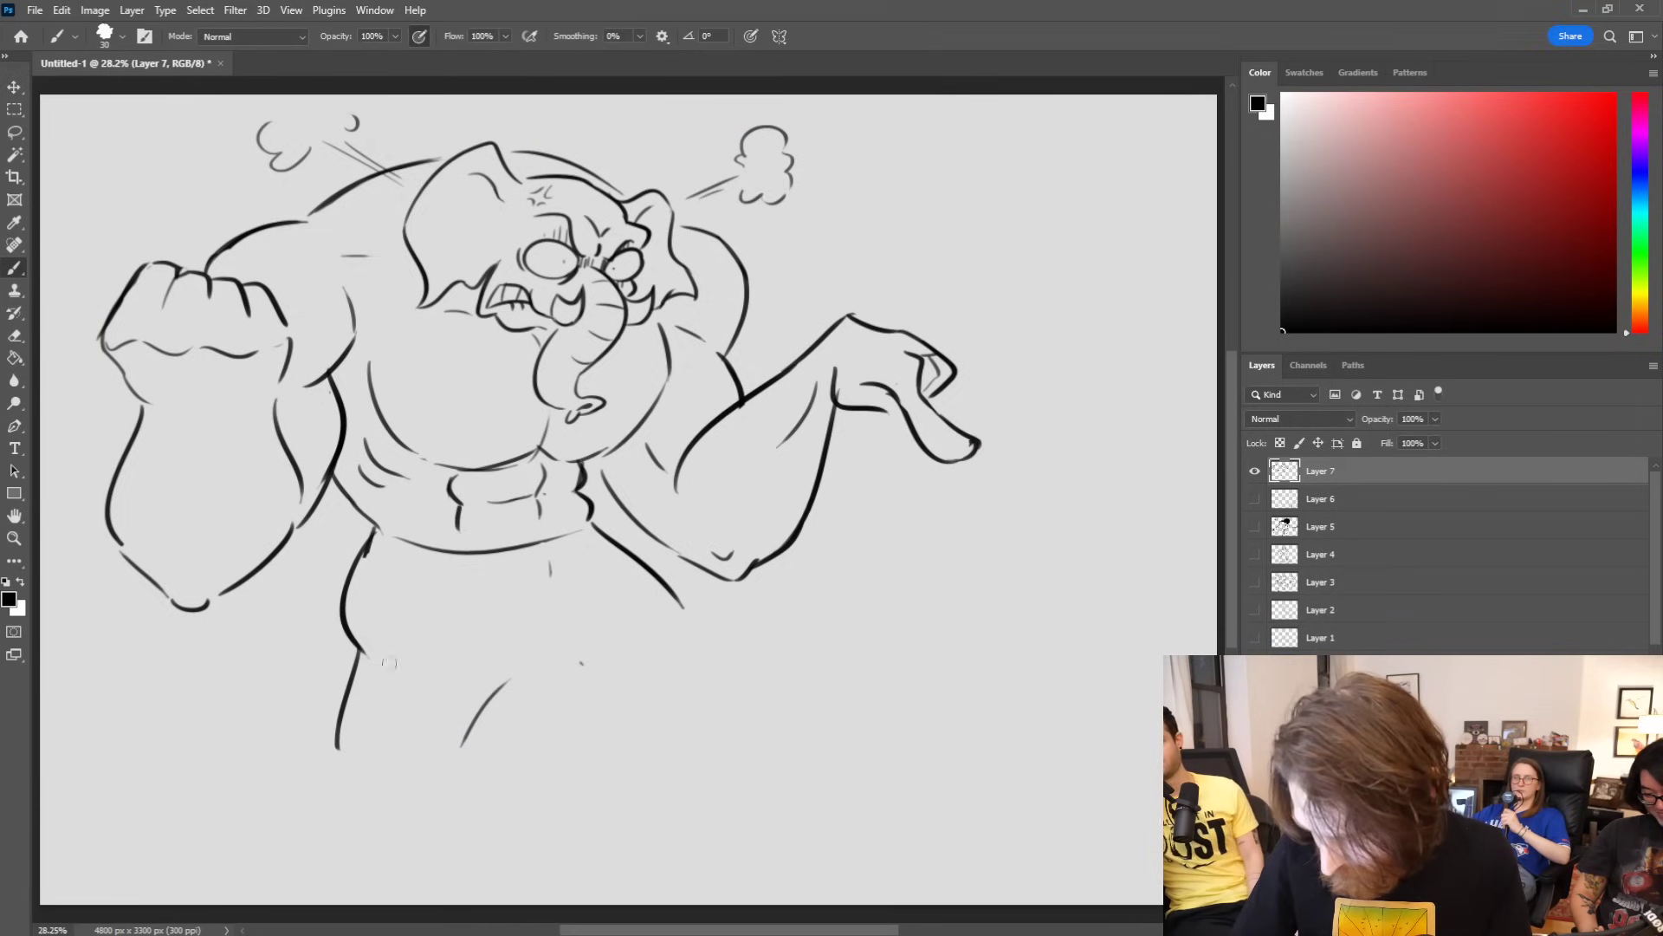
Step: Erase the slanted far hip line, and draw a steeper hip line and a crease across the near thigh
key(ctrl+z)
drag(592, 539, 685, 609)
drag(596, 535, 600, 613)
drag(402, 587, 510, 650)
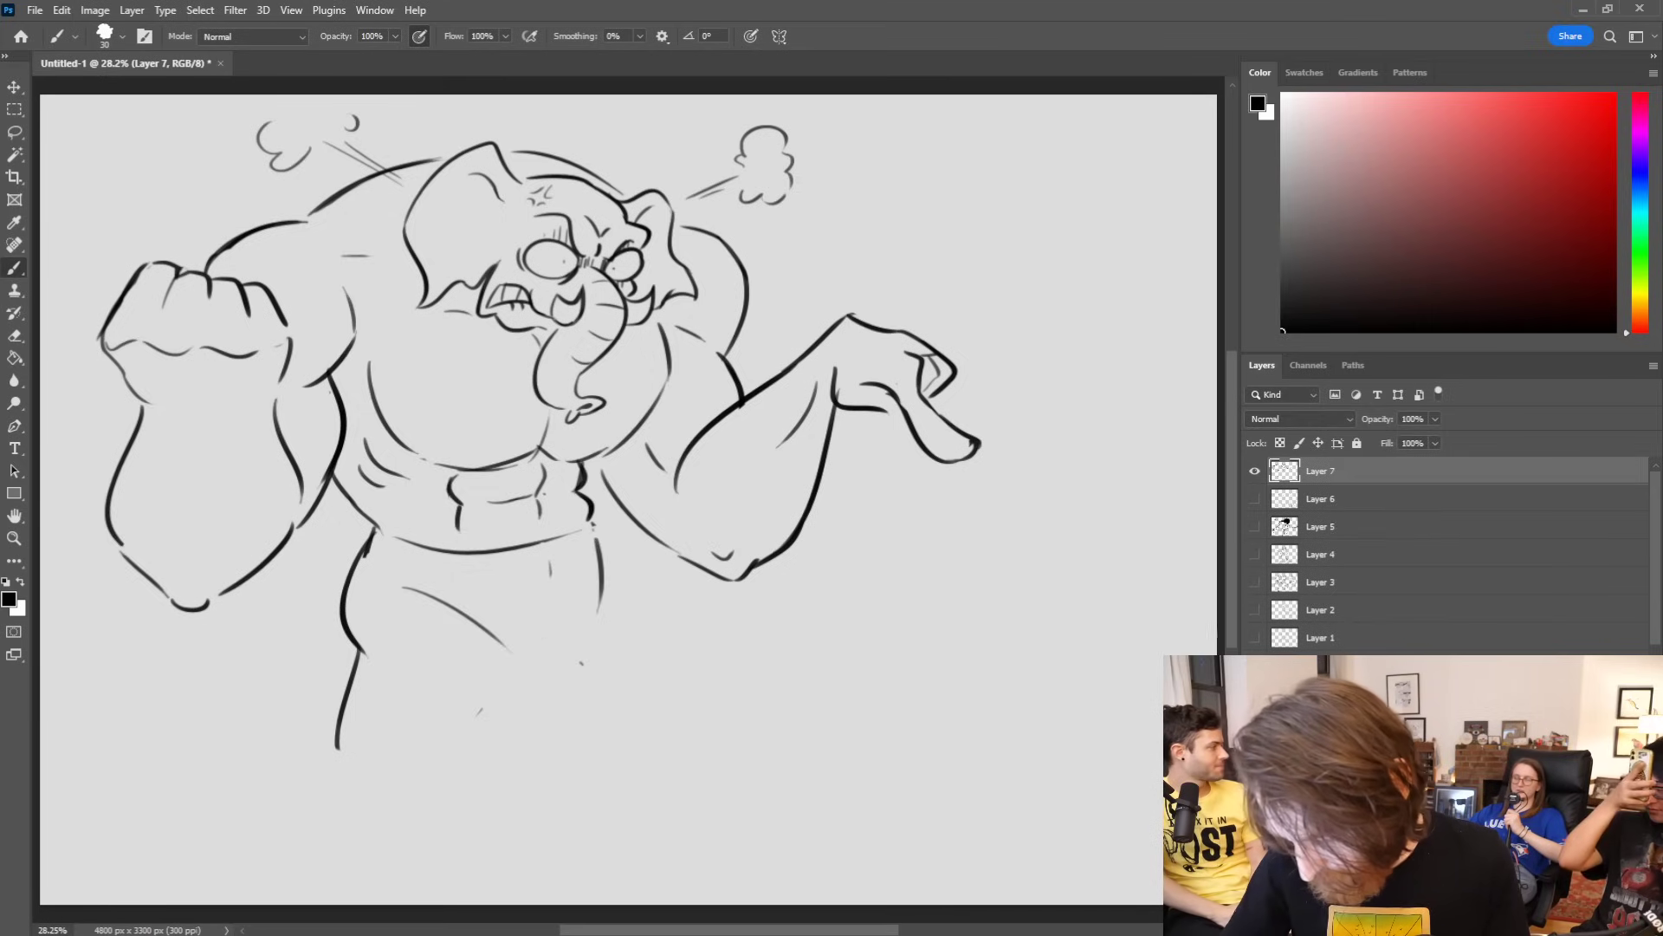
Step: Draw the far leg's outer thigh and bent knee, with inner thigh lines spreading from the crotch
drag(604, 568, 694, 690)
drag(523, 682, 463, 753)
drag(539, 681, 609, 728)
drag(691, 669, 720, 708)
mouse_move(665, 630)
mouse_down()
mouse_move(747, 716)
mouse_move(737, 735)
mouse_up()
mouse_move(613, 732)
mouse_down()
mouse_move(600, 798)
mouse_move(613, 825)
mouse_up()
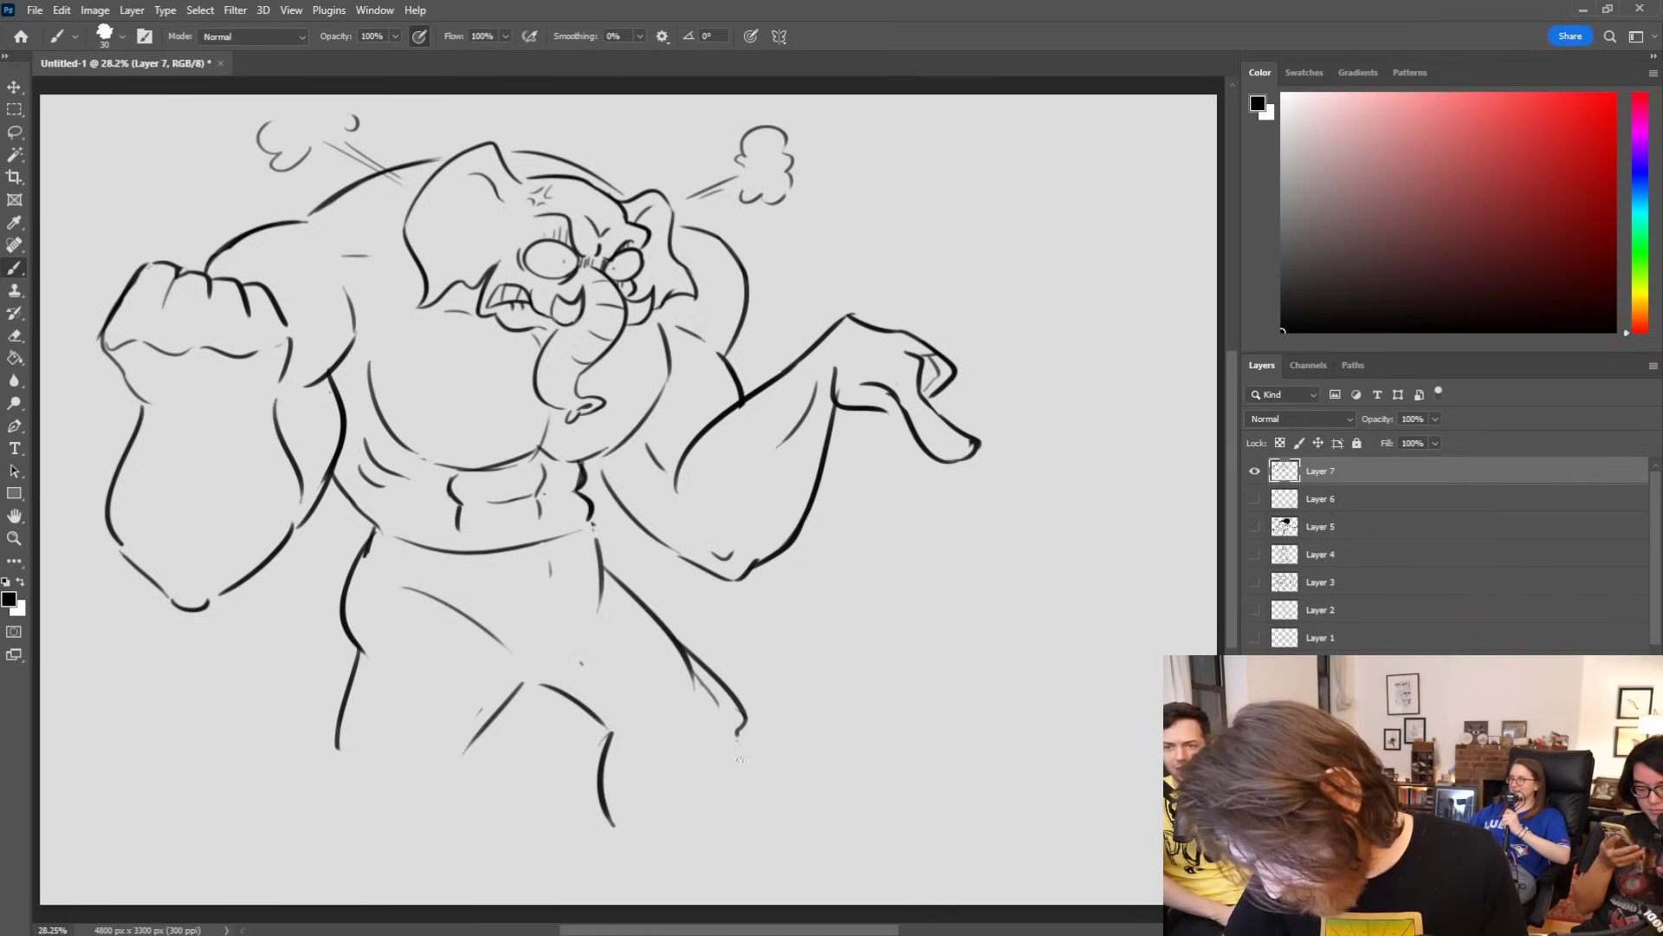
Step: Draw the far lower leg flaring out to a closed trouser hem, and rough in the near lower leg
drag(738, 739, 810, 867)
drag(613, 826, 631, 873)
mouse_move(646, 889)
mouse_down()
mouse_move(729, 893)
mouse_move(821, 884)
mouse_up()
drag(332, 741, 272, 860)
drag(464, 757, 459, 860)
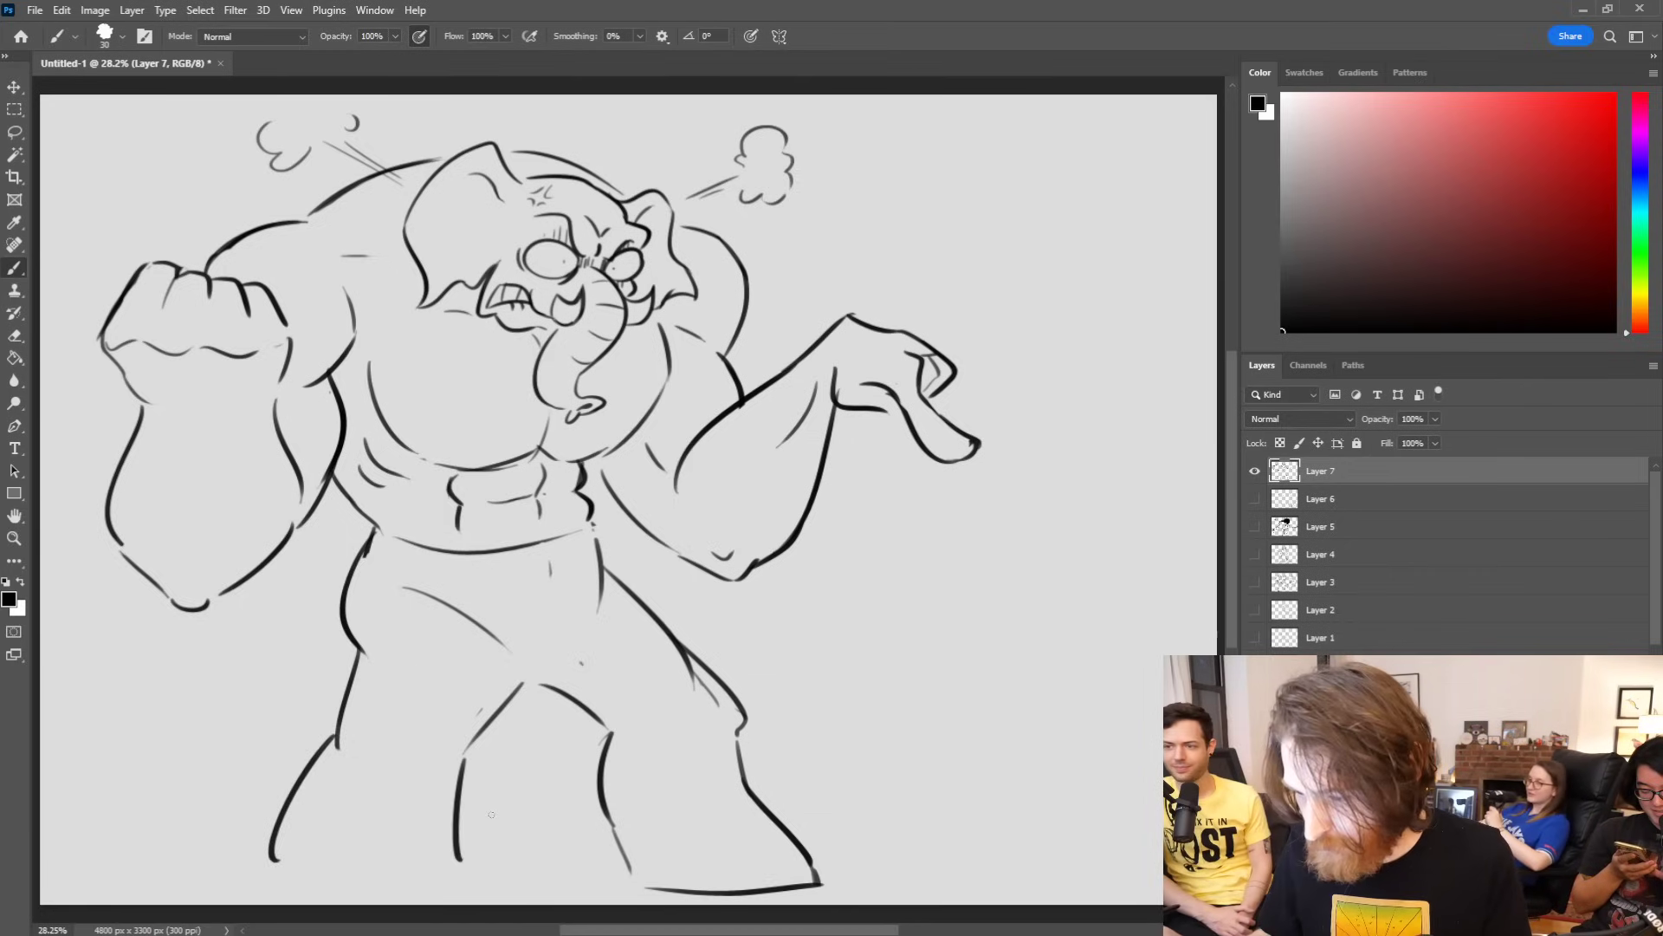
Step: Erase the near leg below the hip and most of the thigh crease, and redraw the far hip line
drag(492, 712, 457, 856)
drag(358, 691, 274, 856)
drag(350, 617, 346, 641)
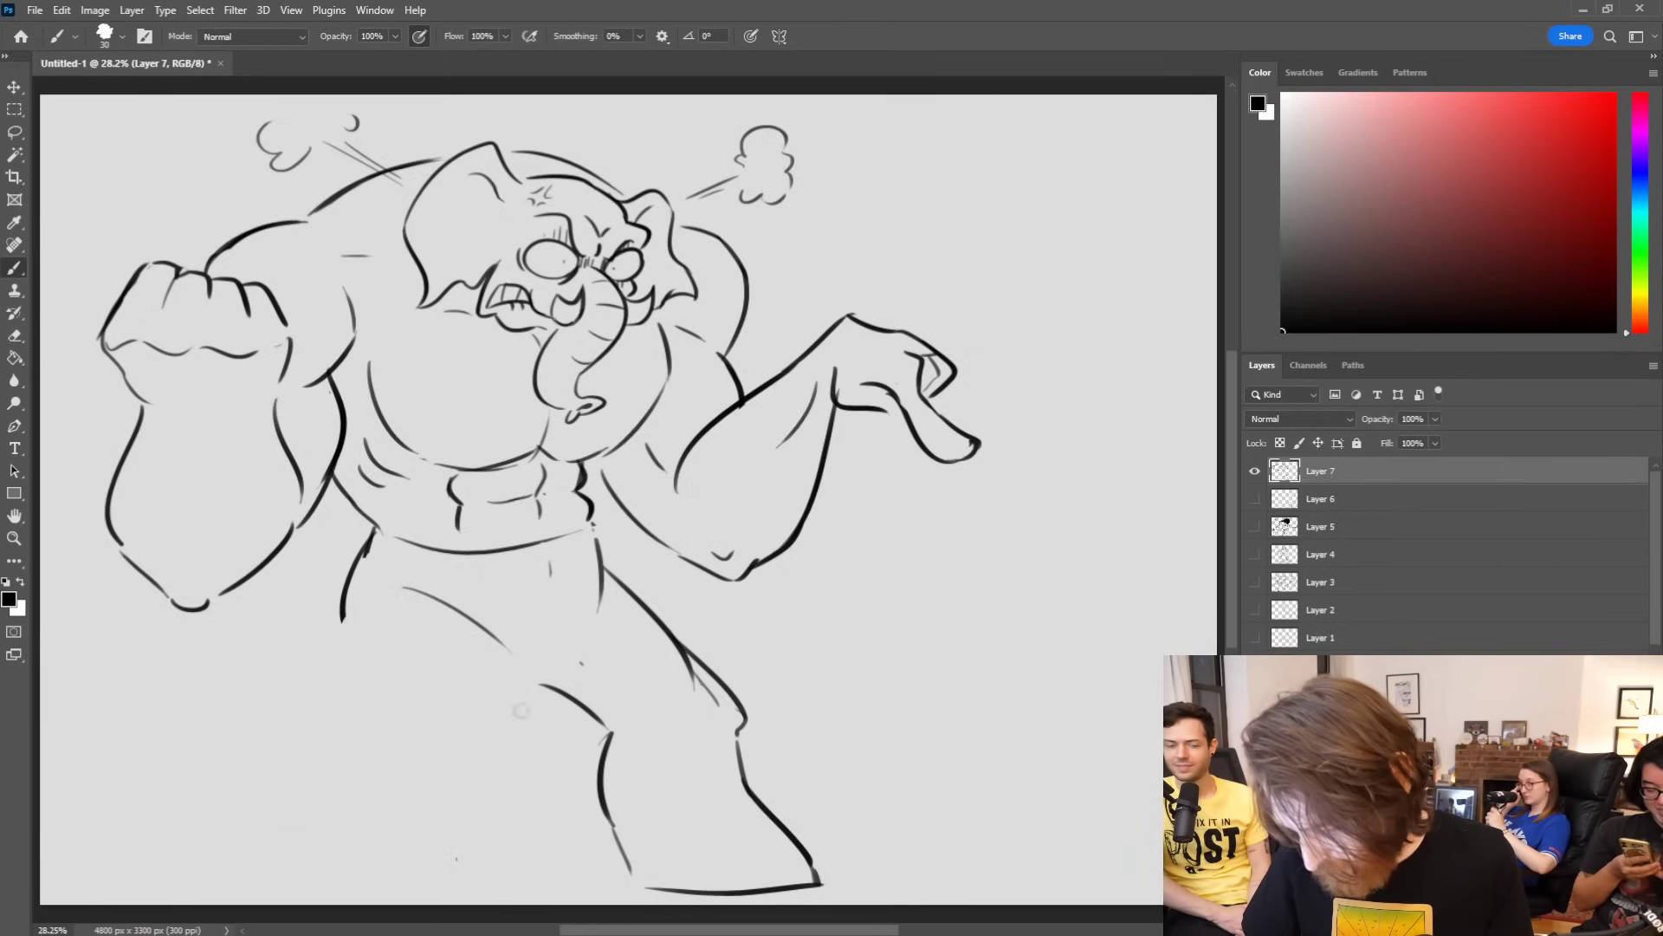
mouse_move(538, 659)
mouse_down()
mouse_move(600, 542)
mouse_move(584, 623)
mouse_move(434, 596)
mouse_up()
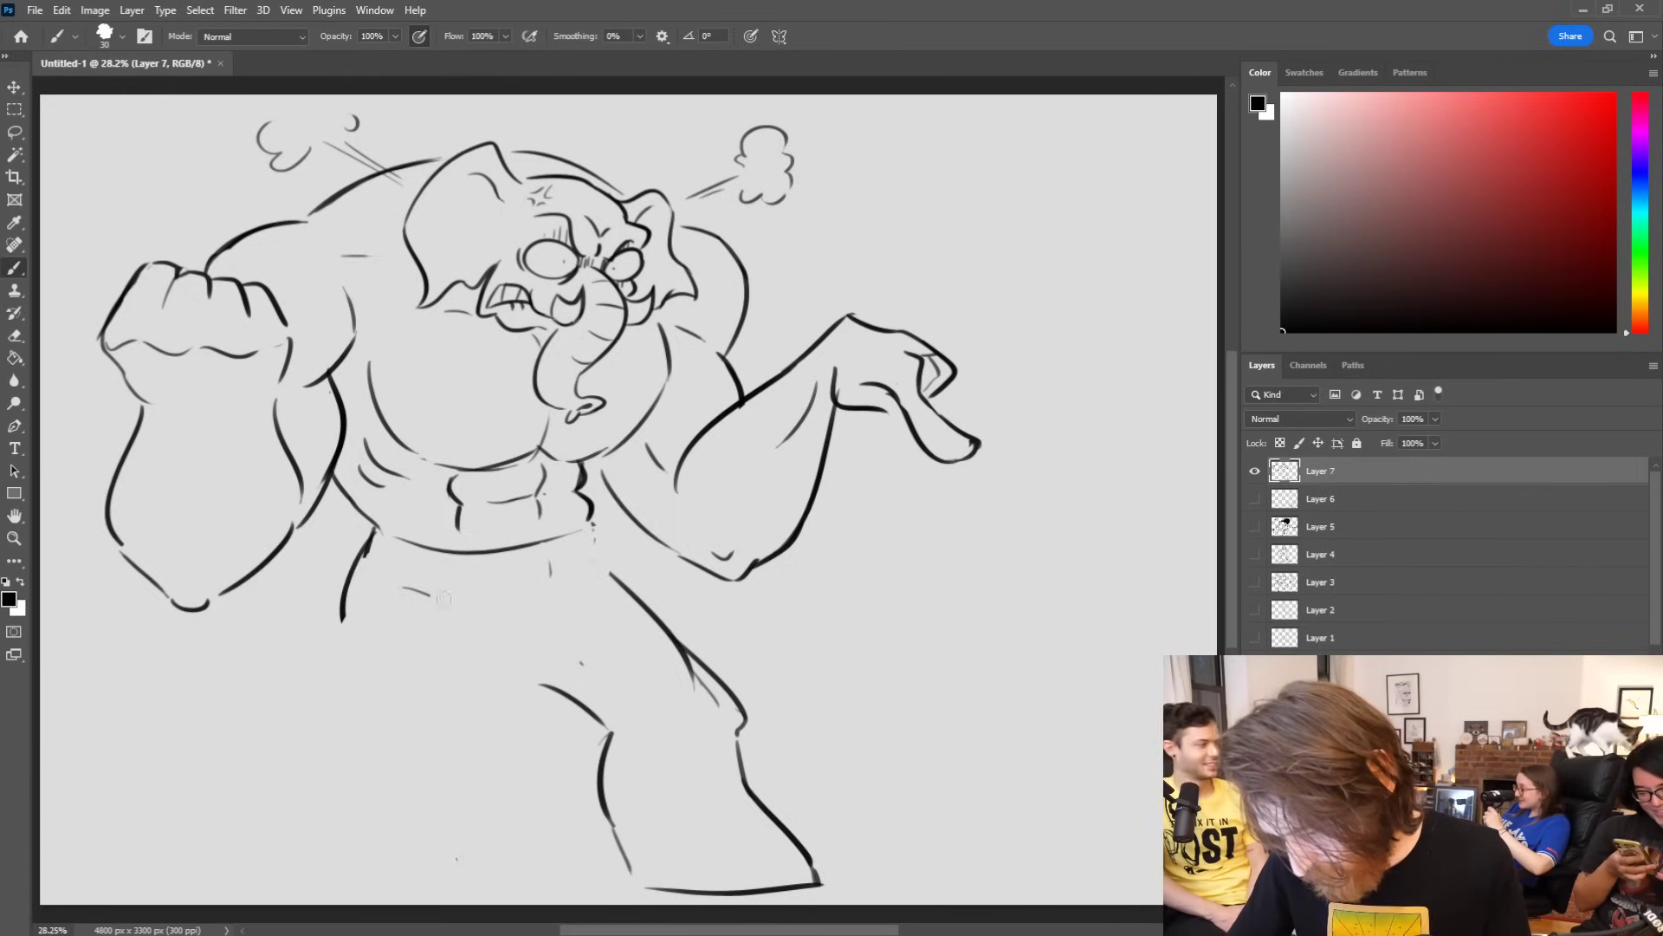
drag(589, 537, 669, 633)
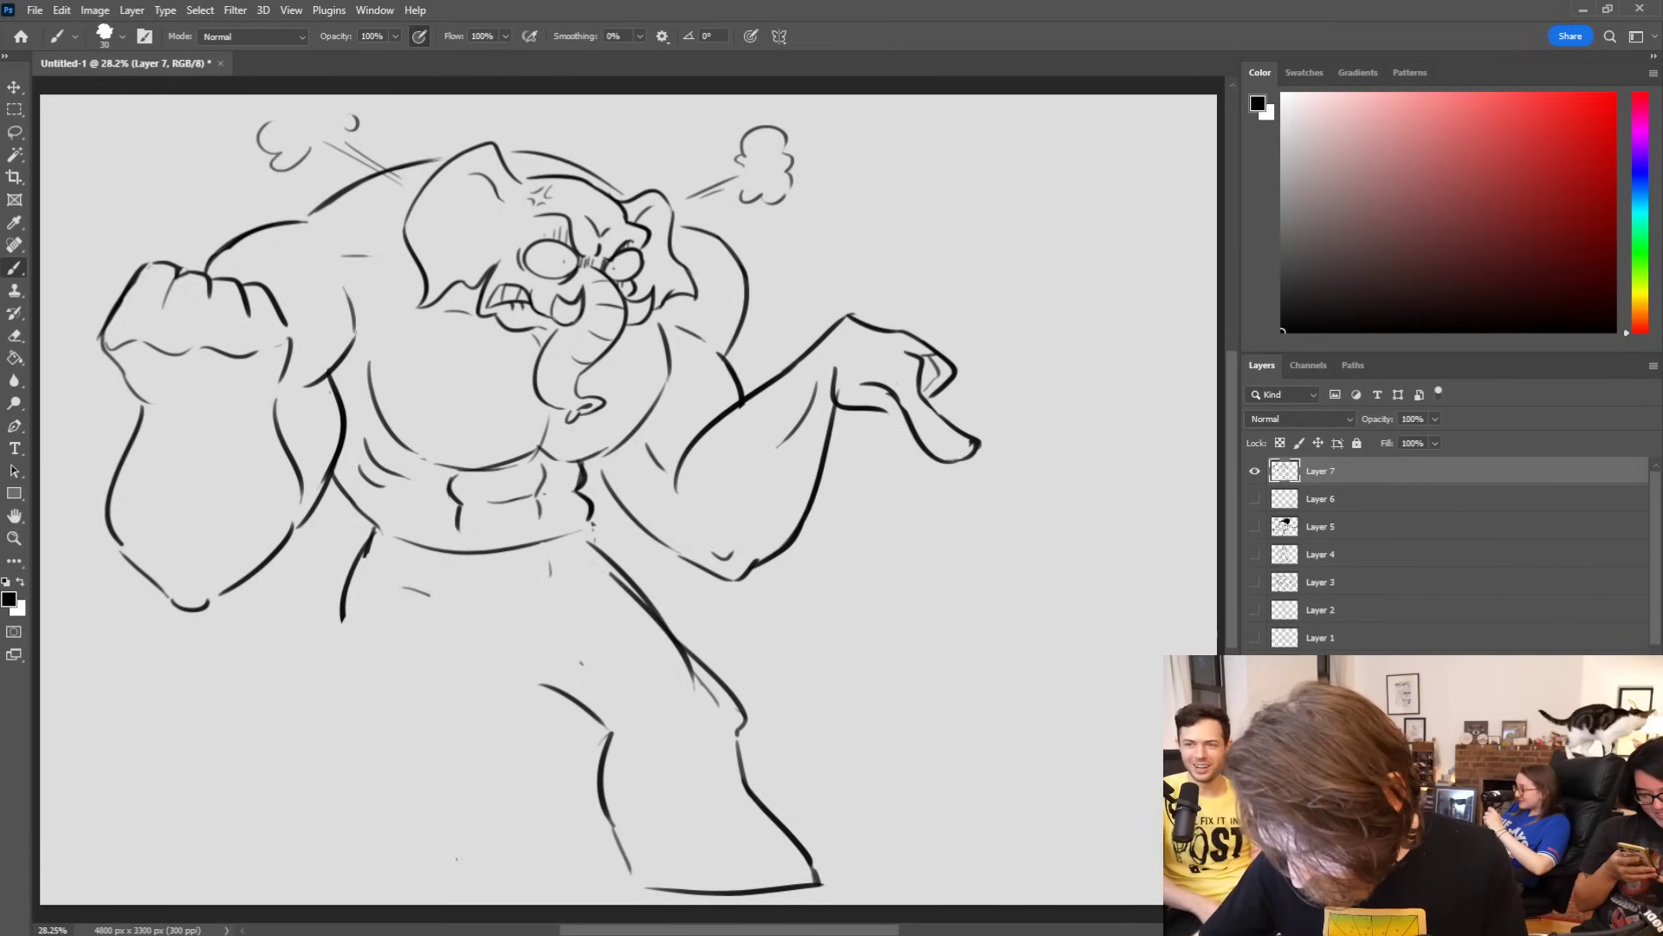
Step: Redraw the near leg in a wider stance, with a long outer contour and an inner line from the crotch
drag(488, 672, 394, 739)
drag(364, 590, 234, 861)
drag(390, 752, 376, 864)
drag(484, 681, 389, 742)
Step: Try fold lines converging at the crotch of the trousers and undo them
drag(490, 627, 530, 680)
drag(575, 589, 537, 674)
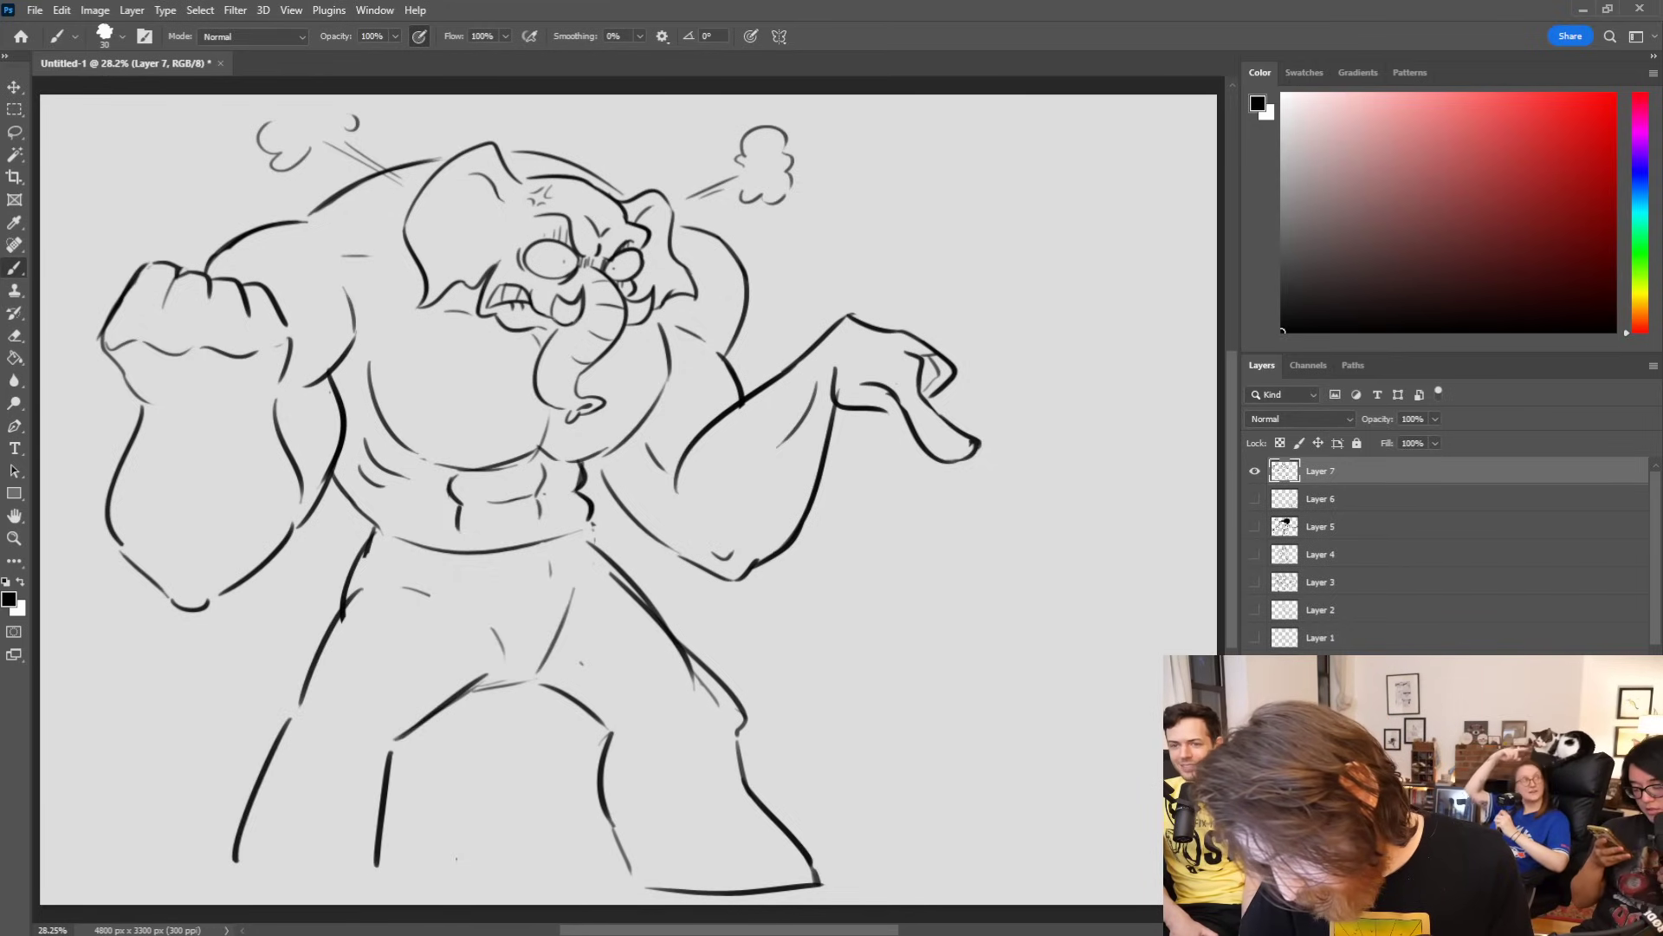
key(ctrl+z)
key(ctrl+z)
key(ctrl+z)
key(ctrl+z)
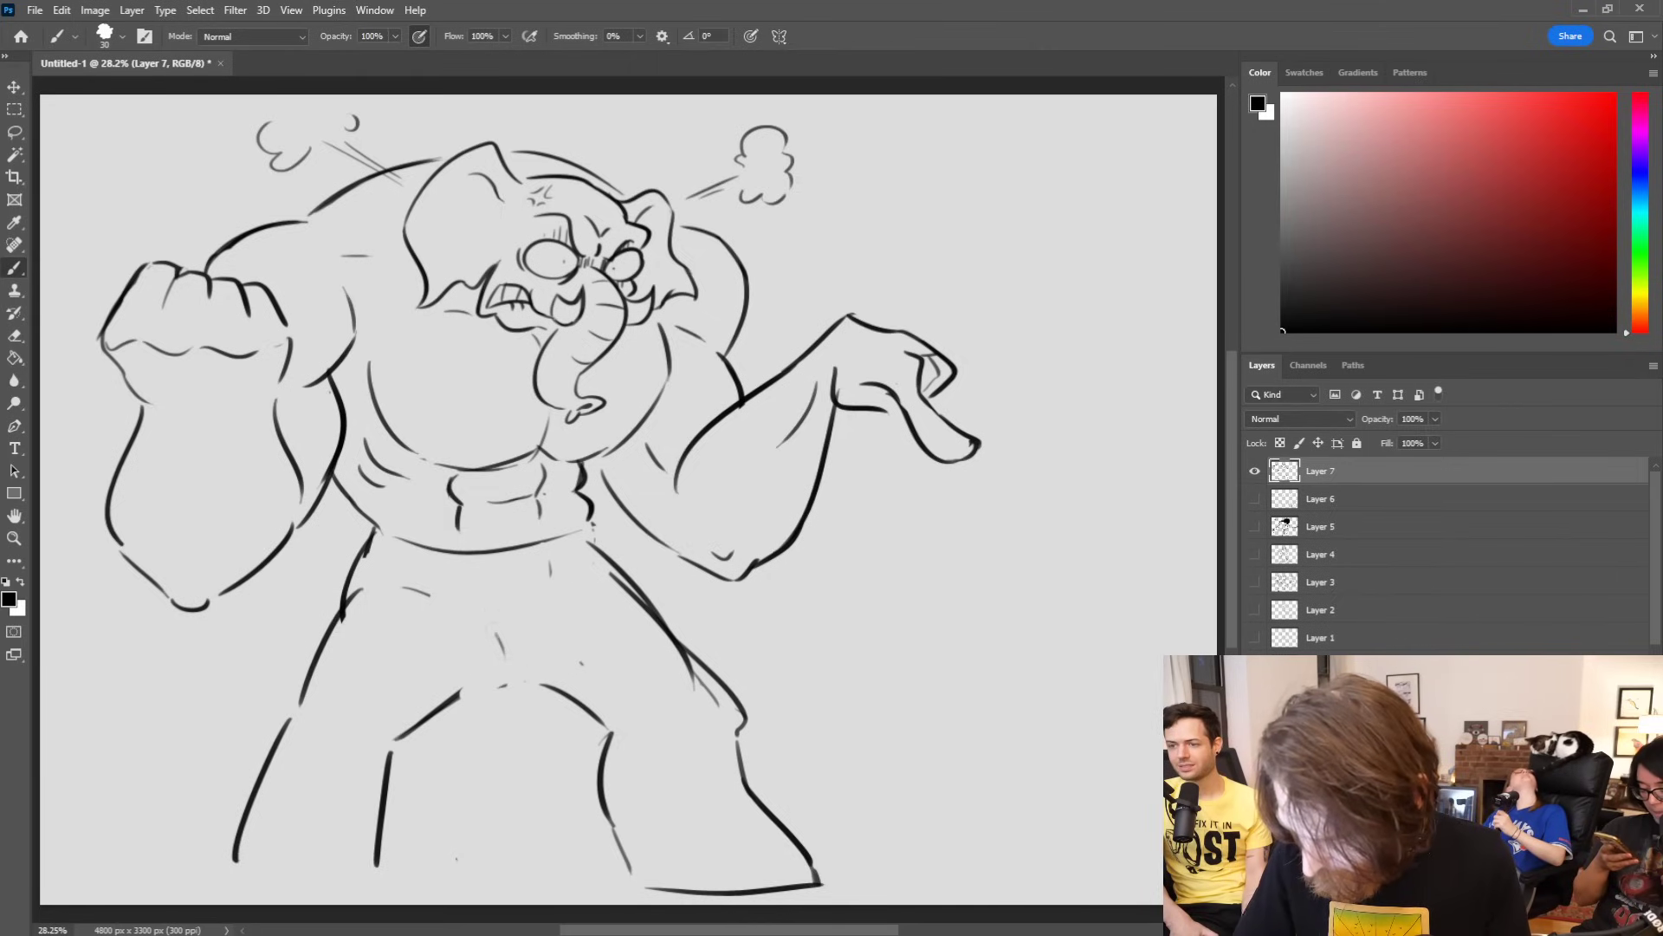
Step: Draw both inner thigh lines up to the crotch, joined by a rounded crotch curve with a curved groin crease on each side
drag(484, 664, 421, 719)
drag(517, 664, 603, 720)
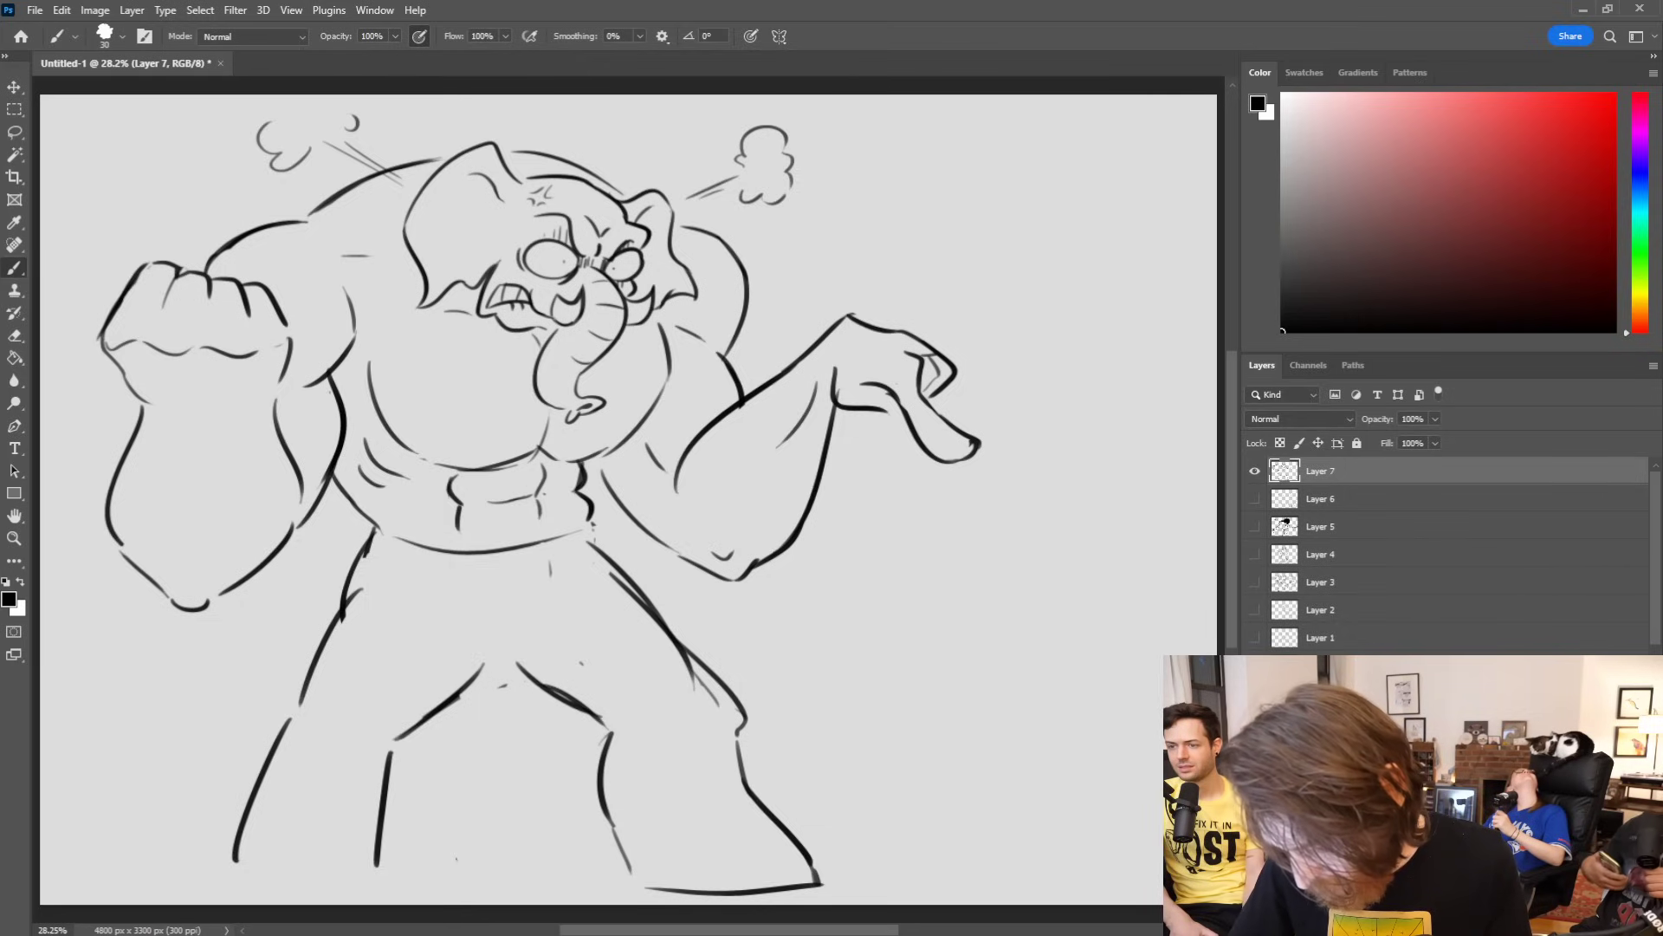
drag(549, 522, 523, 646)
mouse_move(430, 575)
mouse_down()
mouse_move(481, 652)
mouse_move(574, 597)
mouse_move(587, 561)
mouse_up()
drag(523, 660, 551, 570)
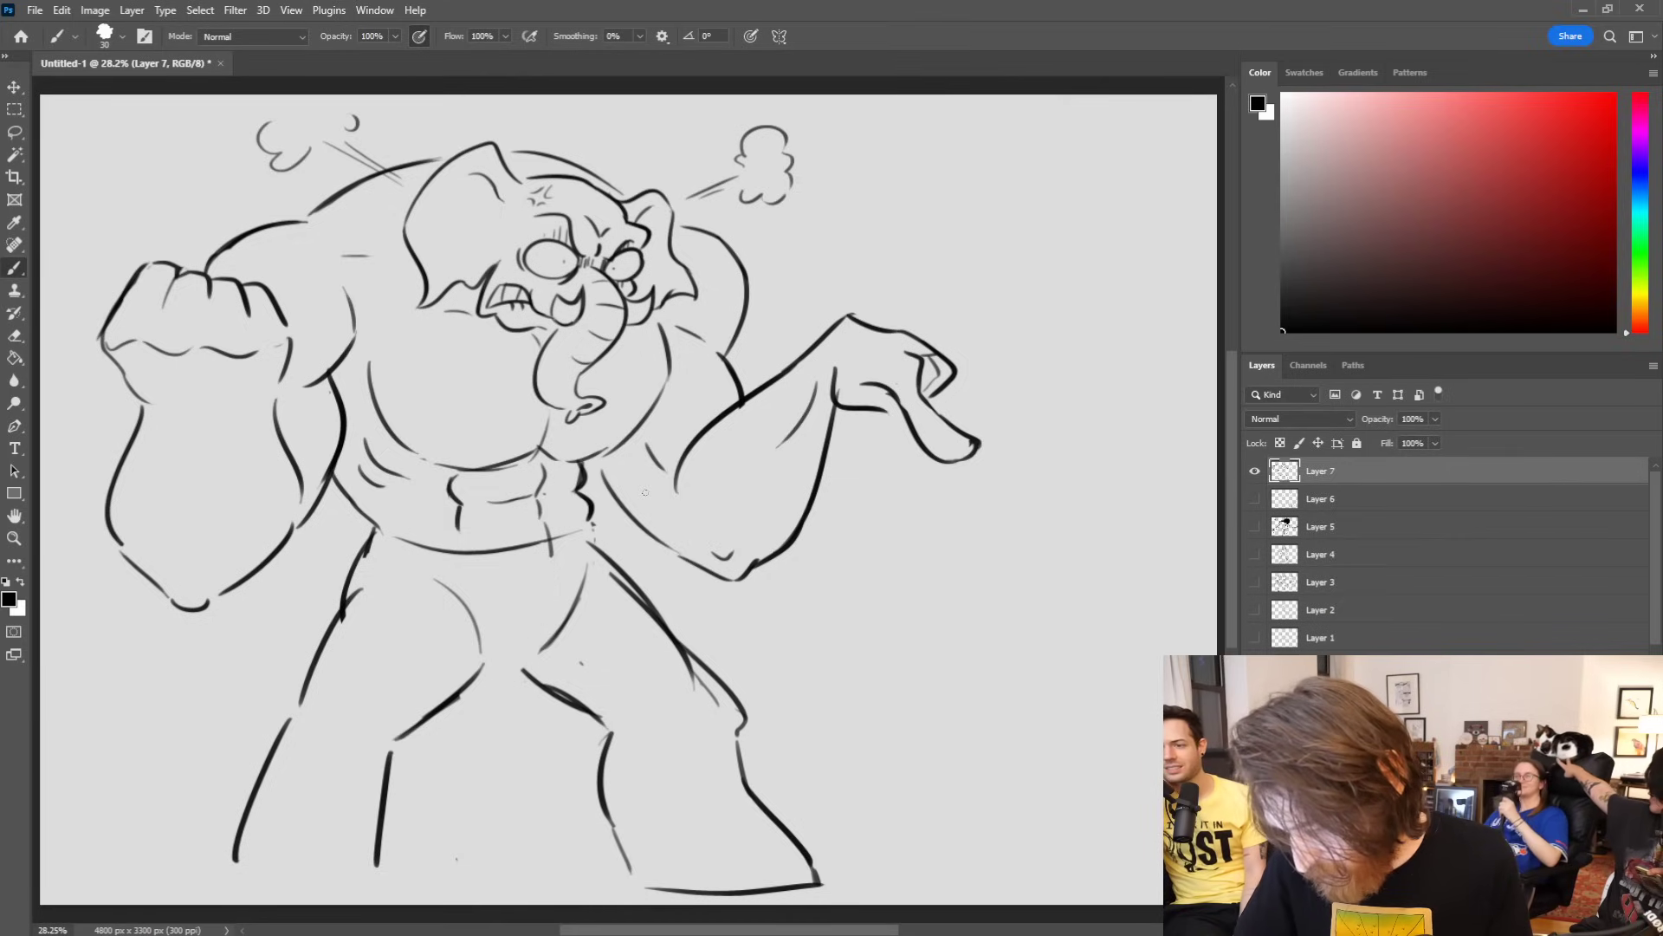
drag(482, 673, 553, 641)
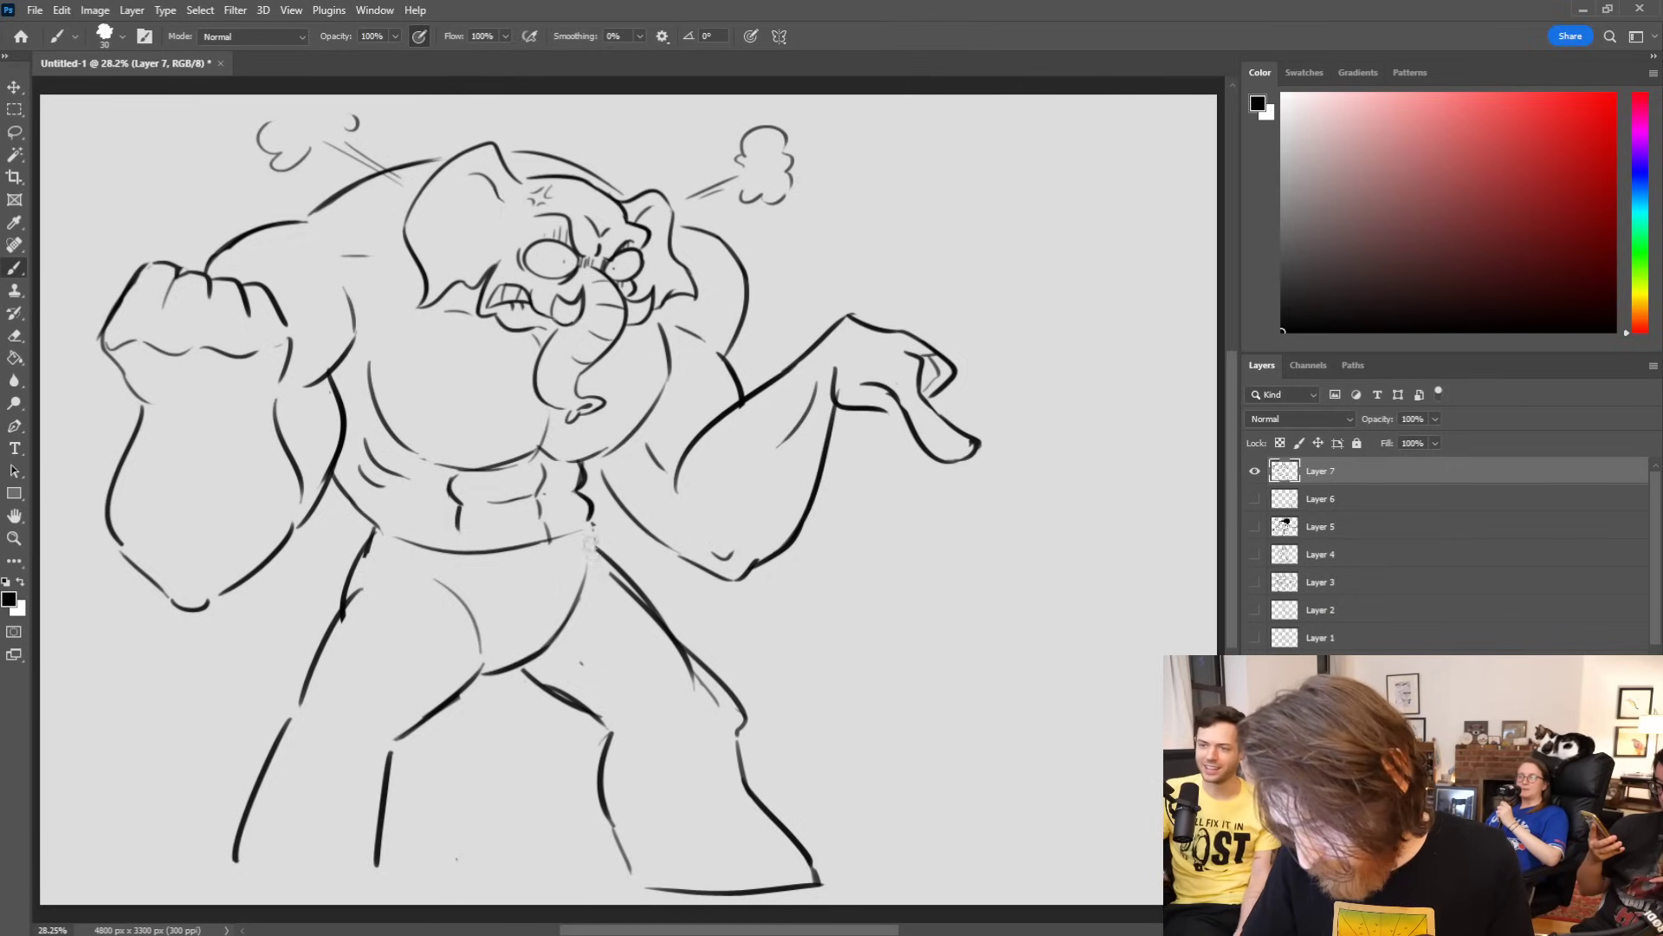
Step: Redraw the near hip as one rounded contour and replace the groin creases with a short fly line
drag(480, 645, 436, 578)
drag(345, 614, 371, 541)
drag(337, 614, 378, 529)
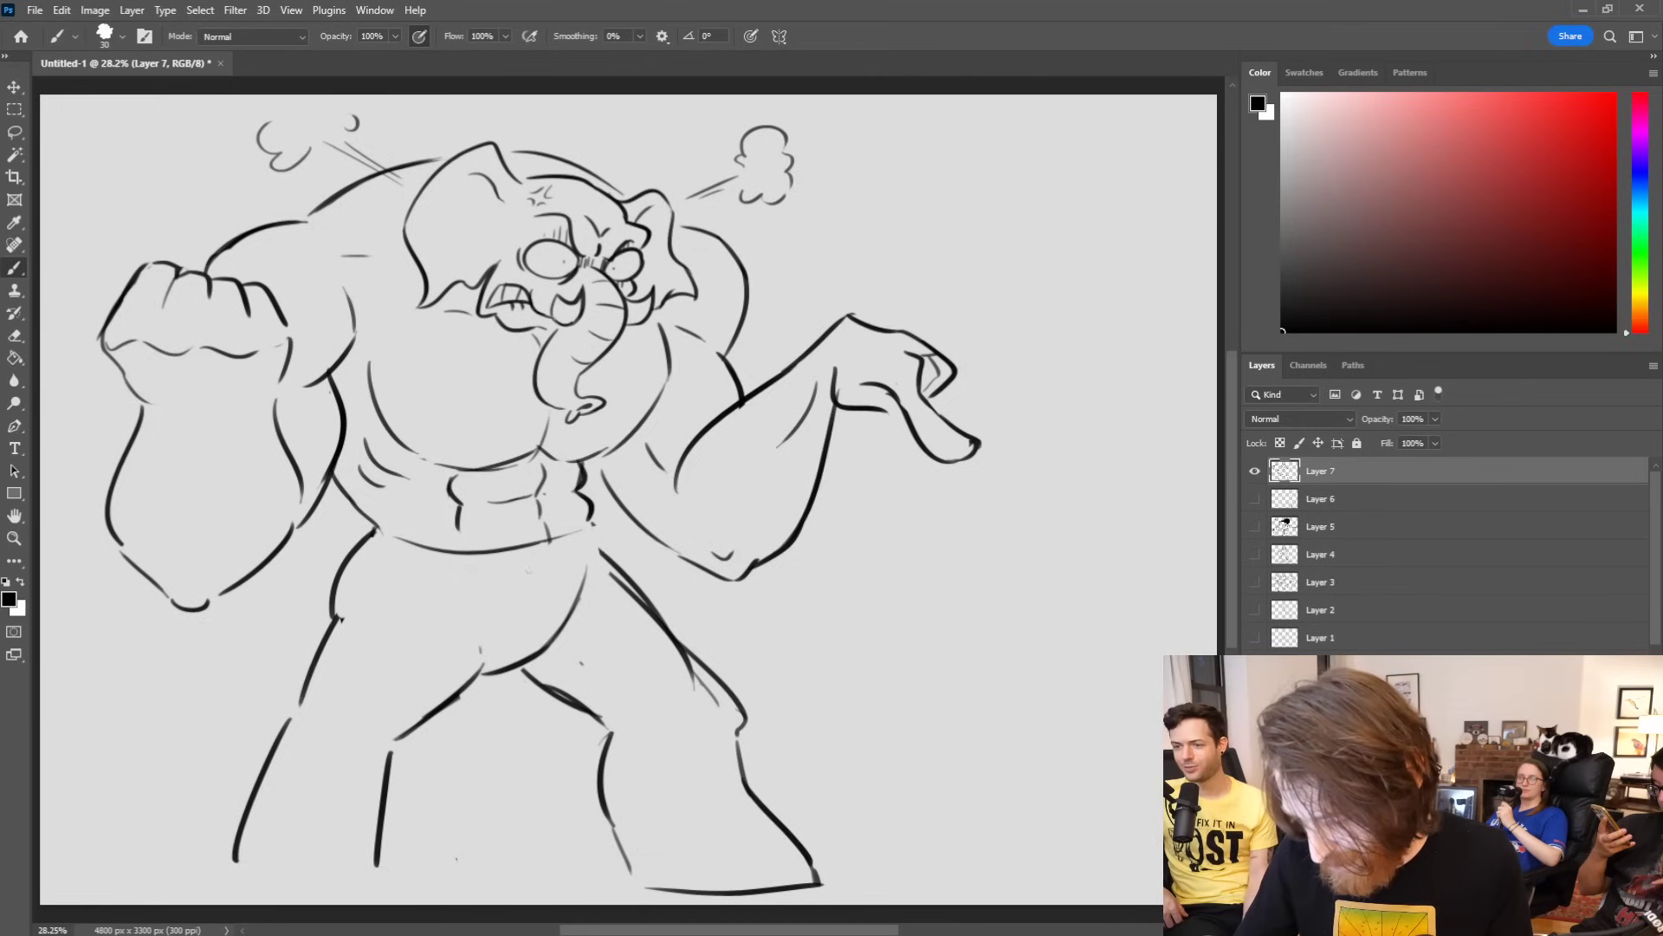
drag(551, 553, 562, 609)
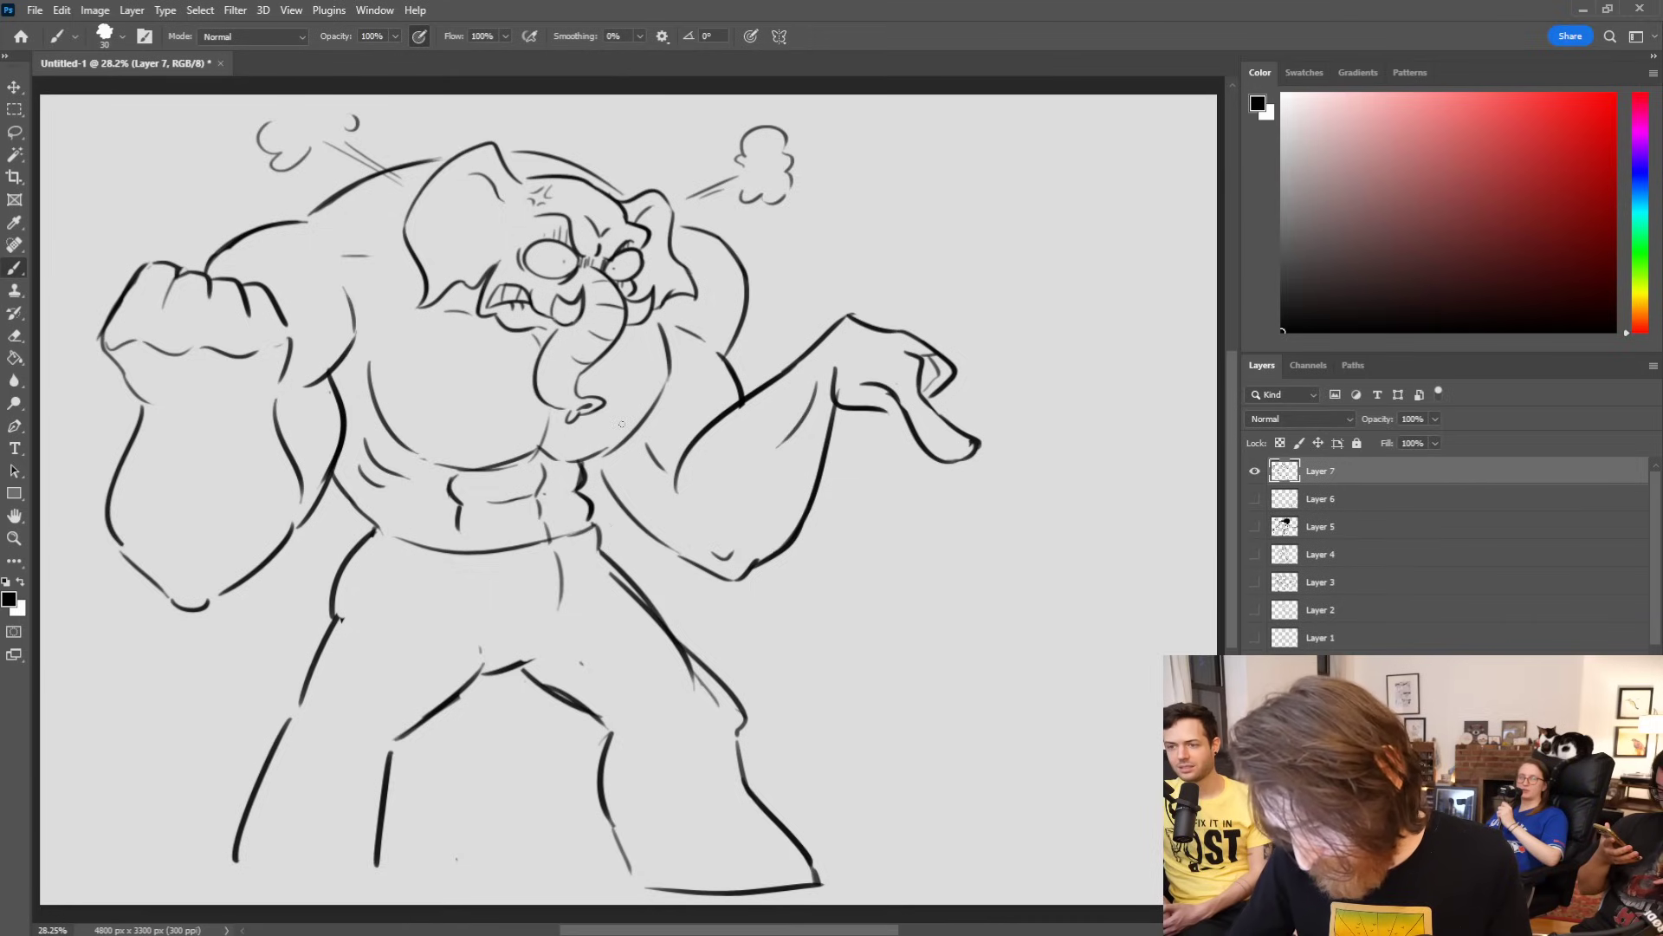
Step: Turn the trousers into torn shorts with jagged hems across both thighs, and add a near-side crotch crease and a firmer fly line
mouse_move(582, 612)
mouse_down()
mouse_move(555, 650)
mouse_move(580, 719)
mouse_move(574, 667)
mouse_move(599, 692)
mouse_move(680, 616)
mouse_move(650, 614)
mouse_move(572, 702)
mouse_up()
key(ctrl+z)
key(ctrl+z)
key(ctrl+z)
key(ctrl+z)
key(ctrl+z)
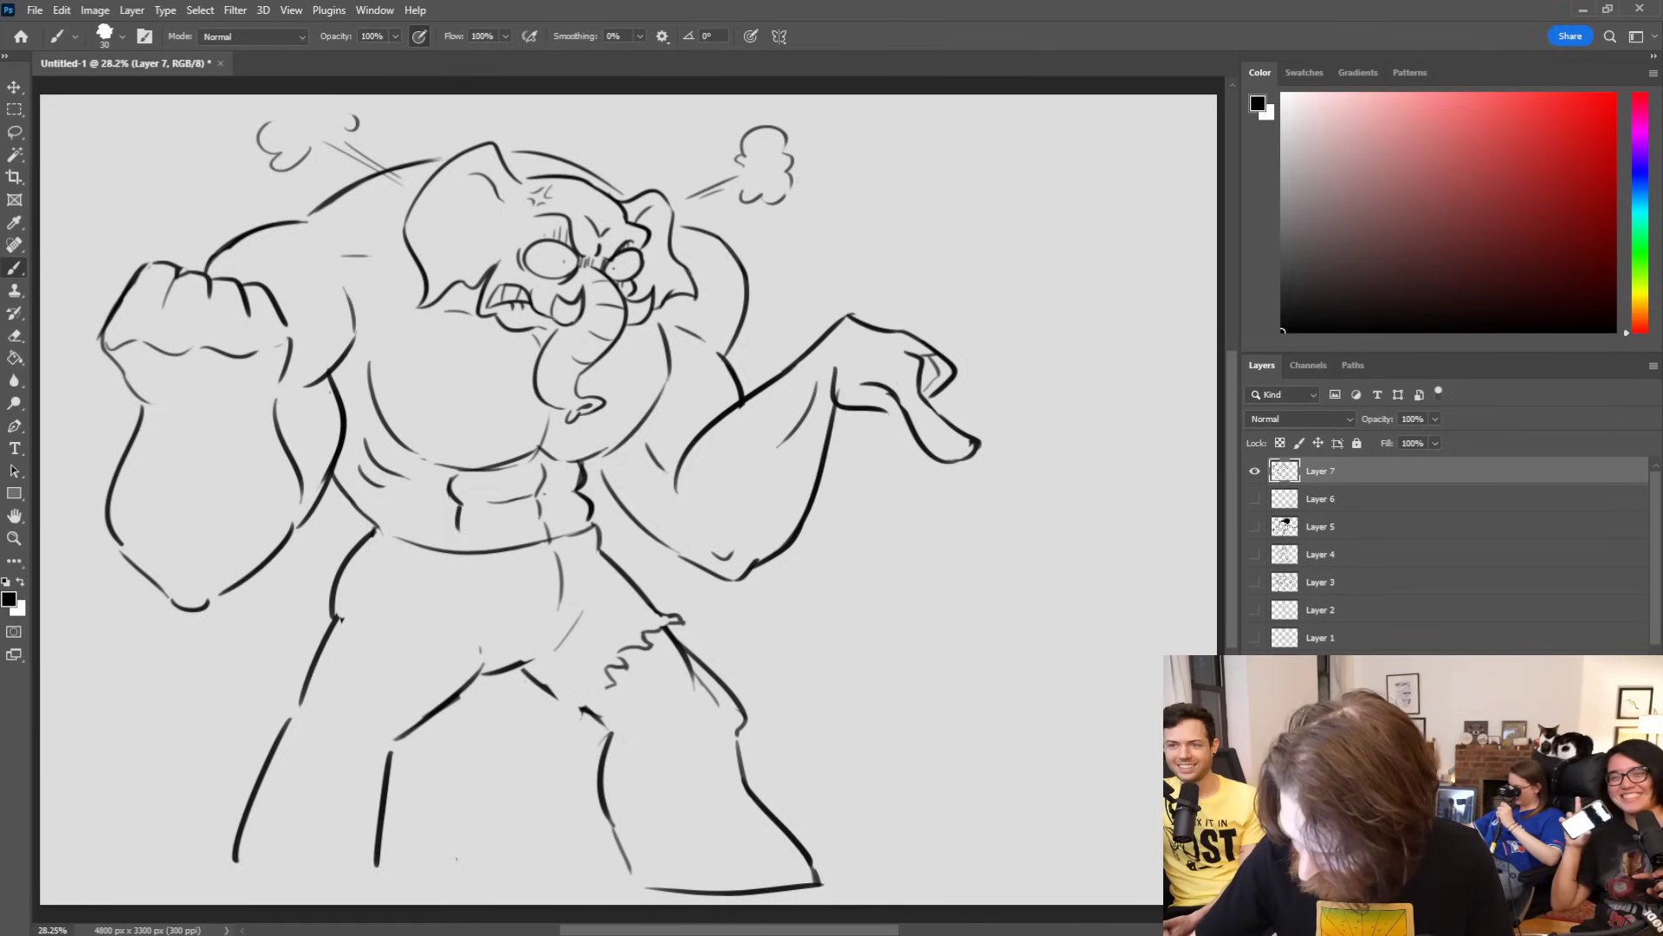
mouse_move(551, 693)
mouse_down()
mouse_move(576, 721)
mouse_move(580, 666)
mouse_move(593, 681)
mouse_move(635, 643)
mouse_move(631, 620)
mouse_move(647, 633)
mouse_up()
mouse_move(328, 634)
mouse_down()
mouse_move(327, 662)
mouse_move(362, 669)
mouse_move(381, 648)
mouse_move(394, 674)
mouse_move(468, 684)
mouse_up()
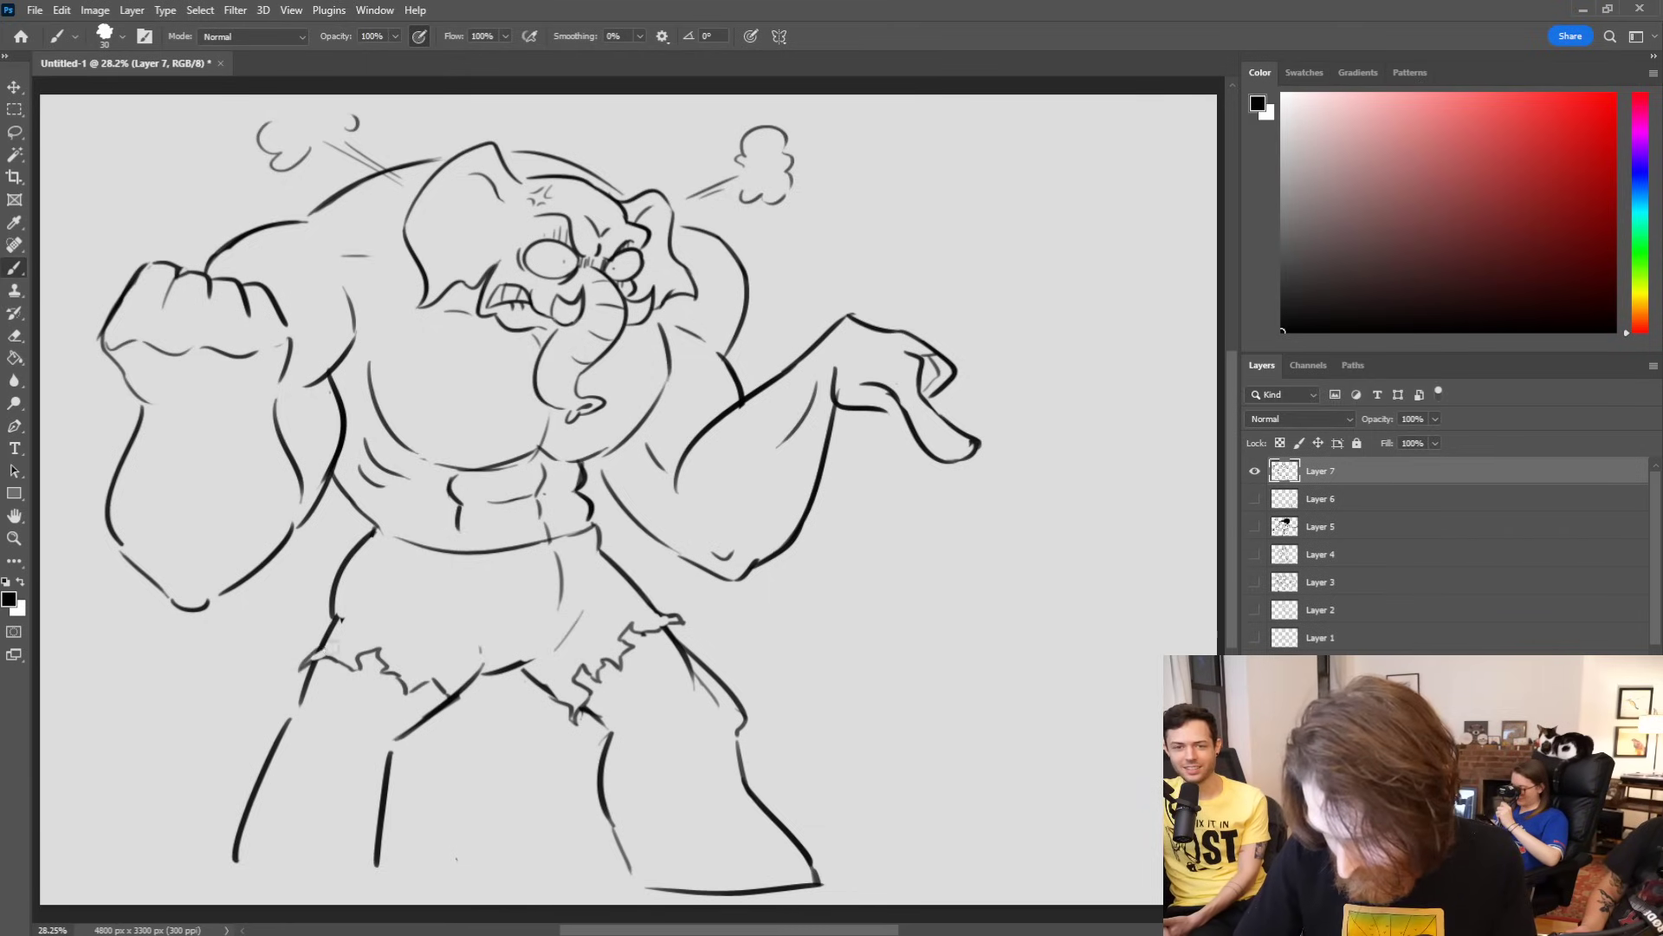
drag(437, 596, 479, 643)
drag(555, 553, 561, 600)
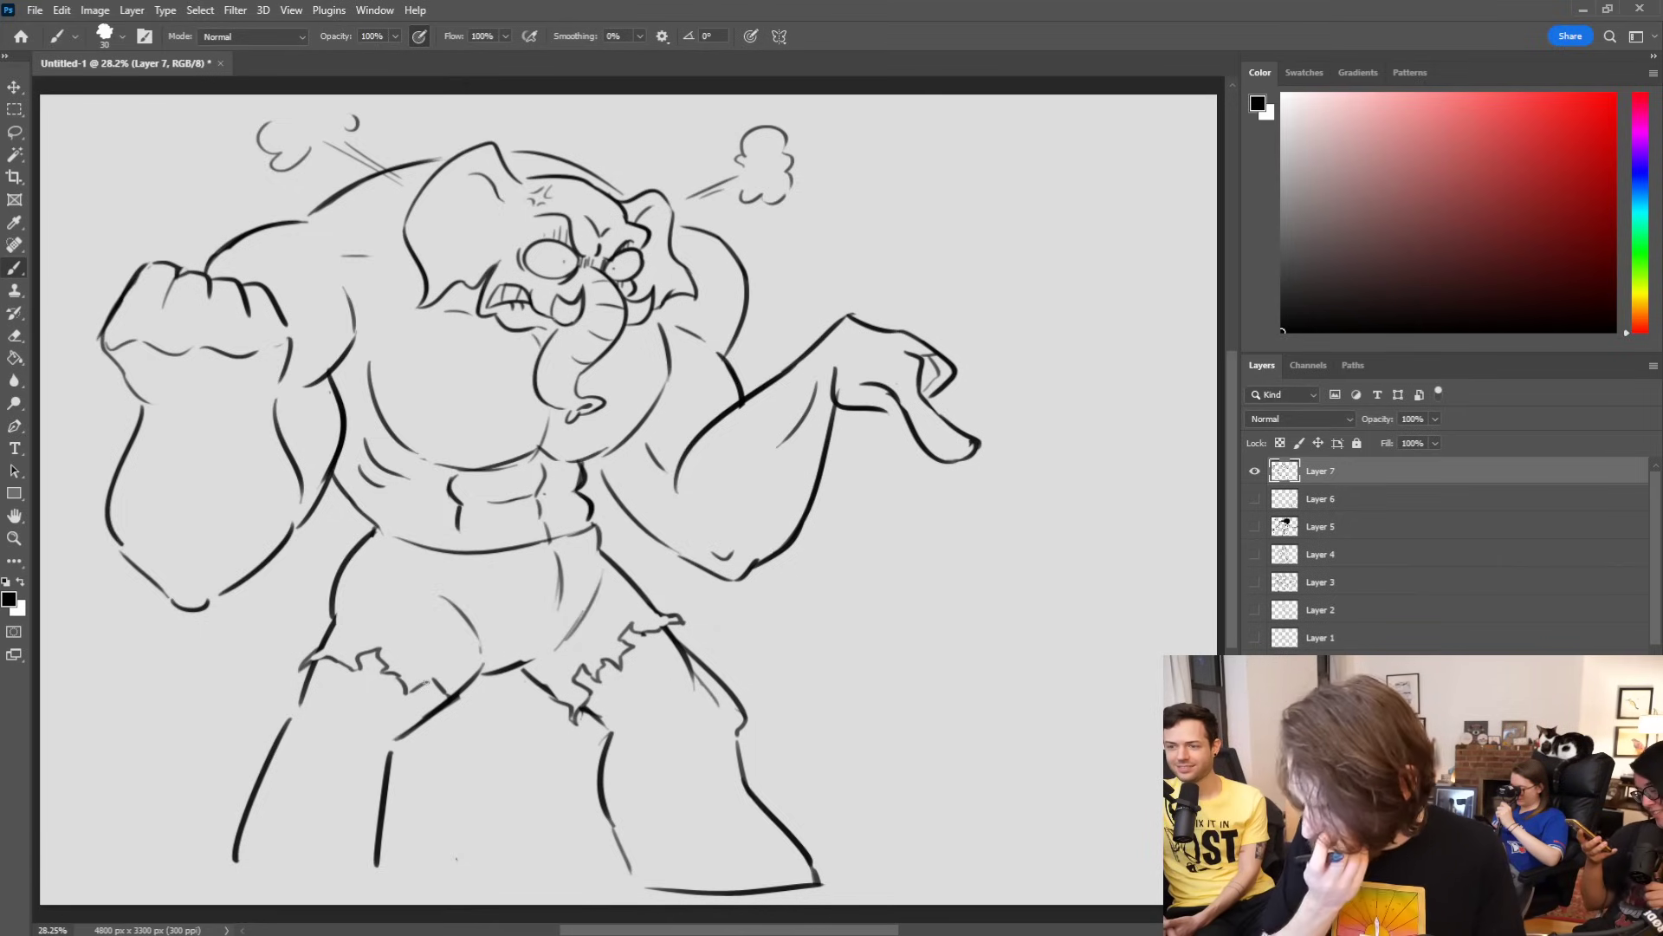
Step: Clear the stray lower leg lines and redraw the near lower leg with curved contours and the start of a foot sole
key(ctrl+z)
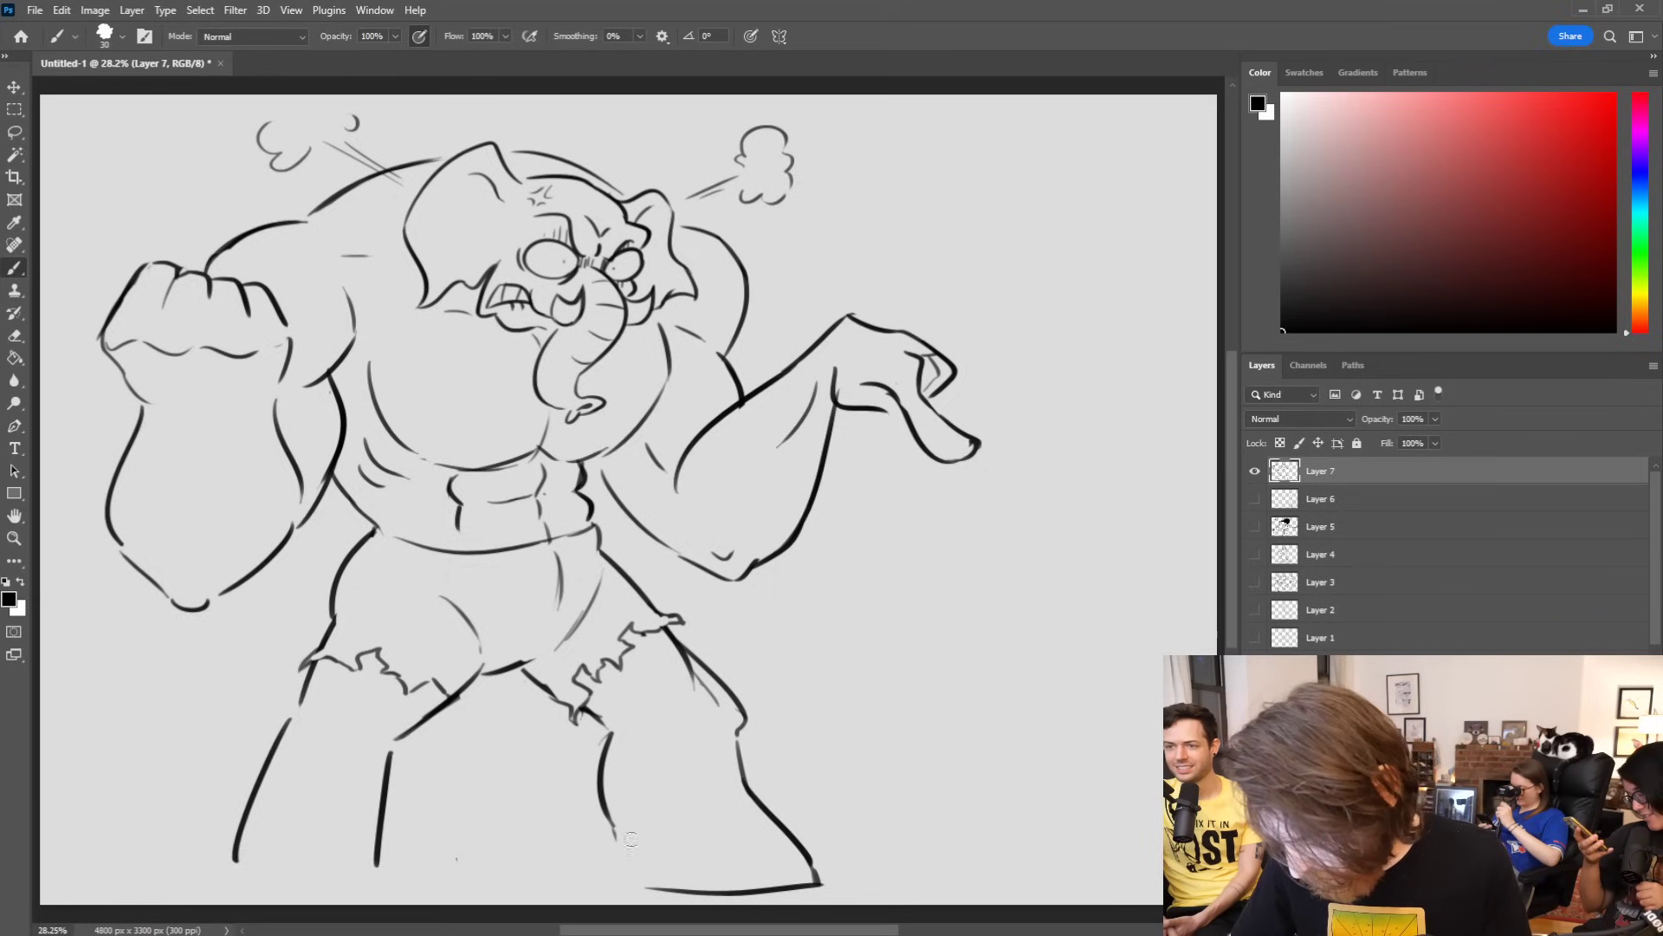
key(ctrl+z)
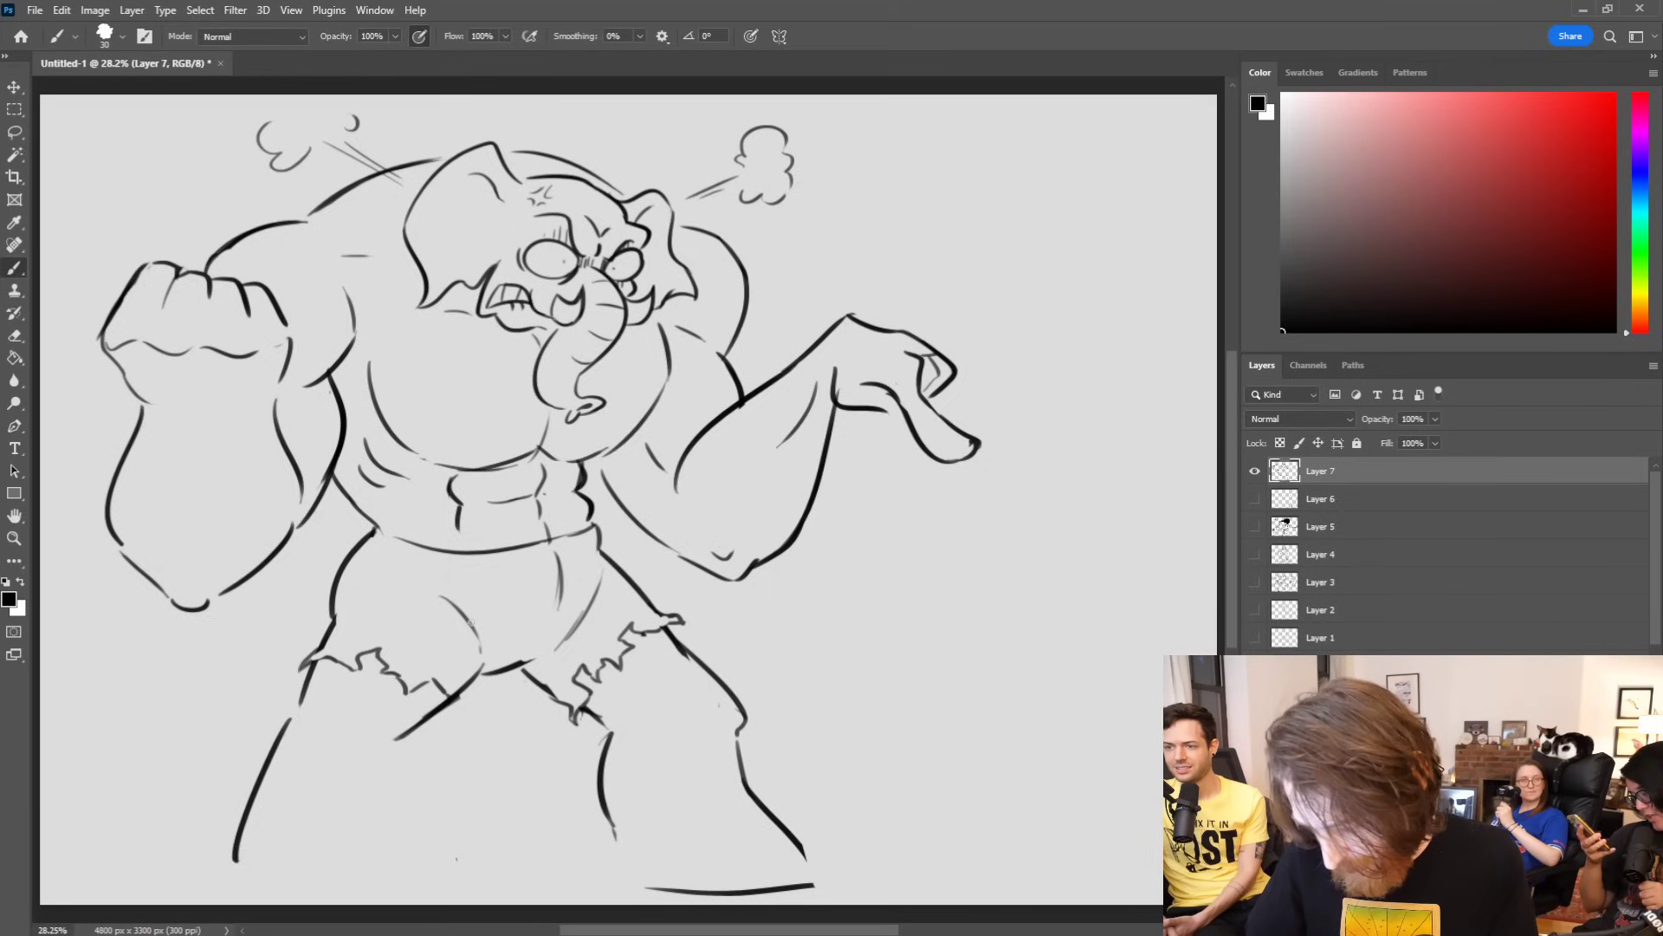
drag(417, 729, 374, 844)
drag(295, 706, 233, 860)
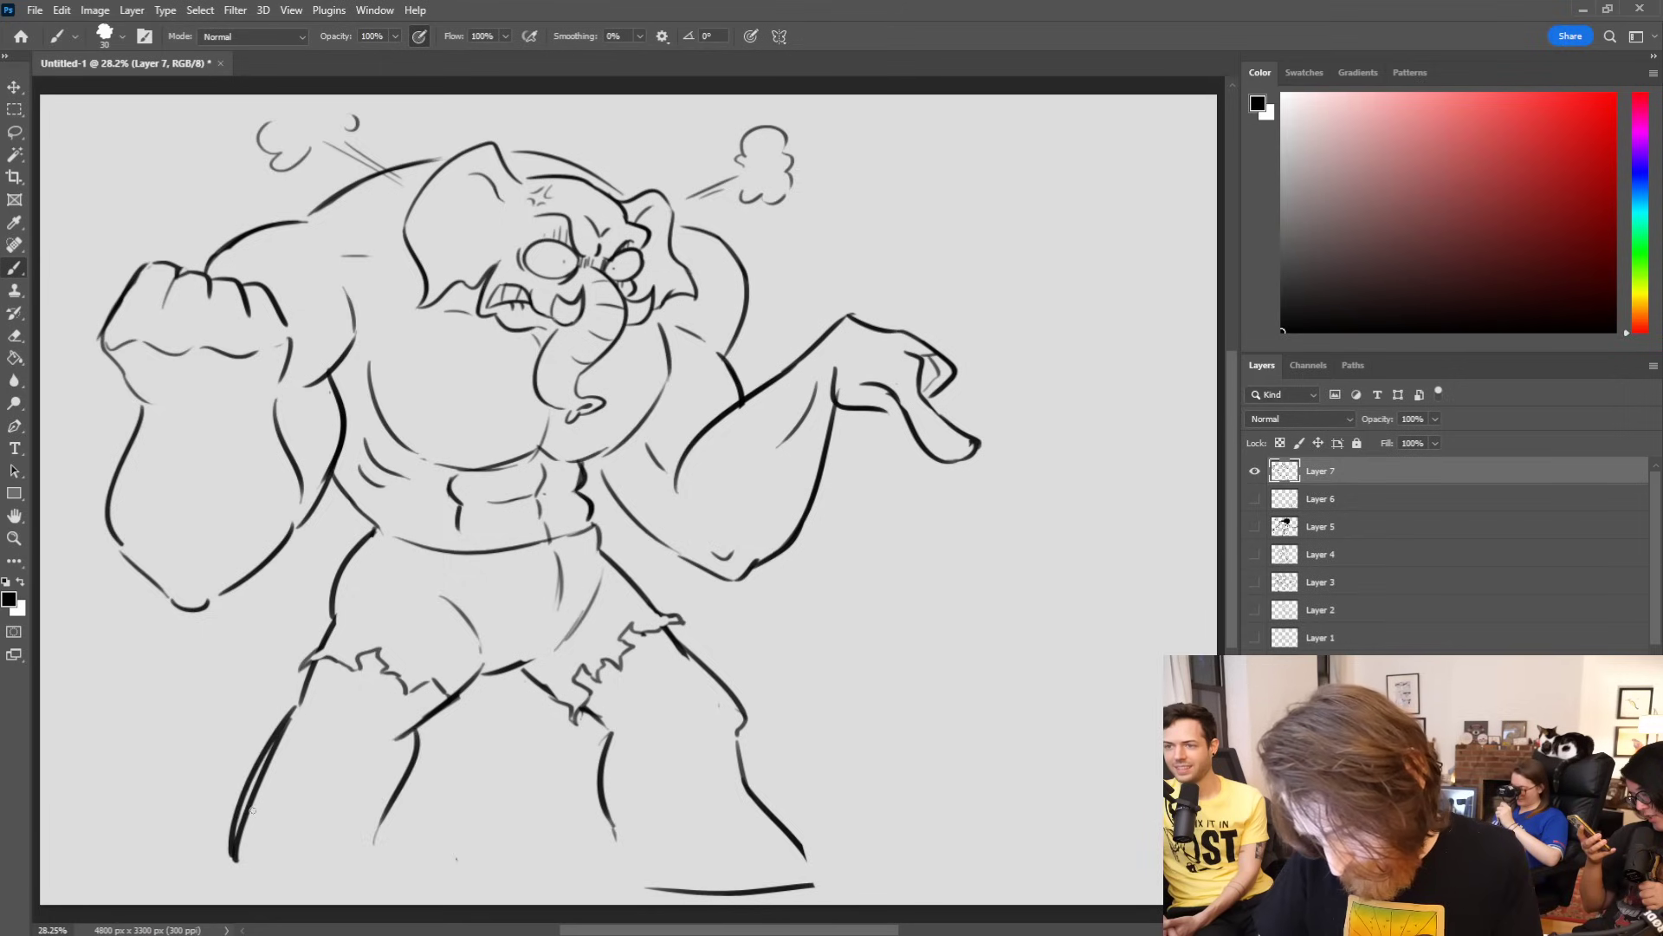
drag(383, 823, 392, 882)
drag(227, 881, 317, 900)
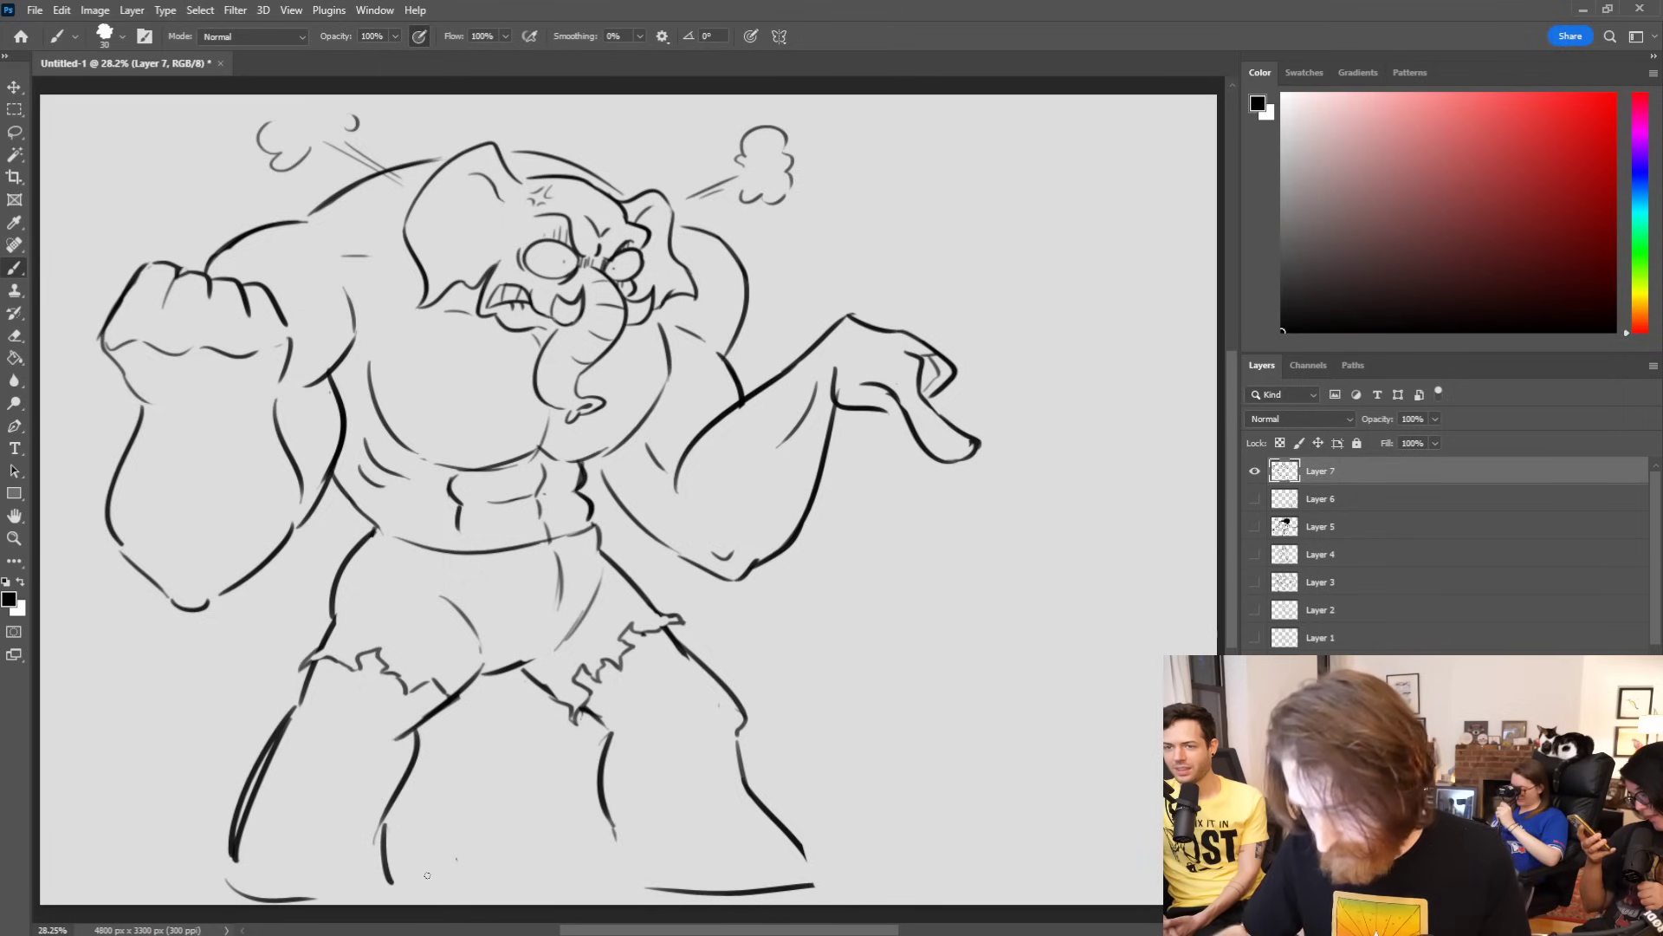
Step: Scale the whole elephant drawing to 96.60% and move it up so the feet fit on the canvas
key(ctrl+t)
drag(981, 113, 949, 134)
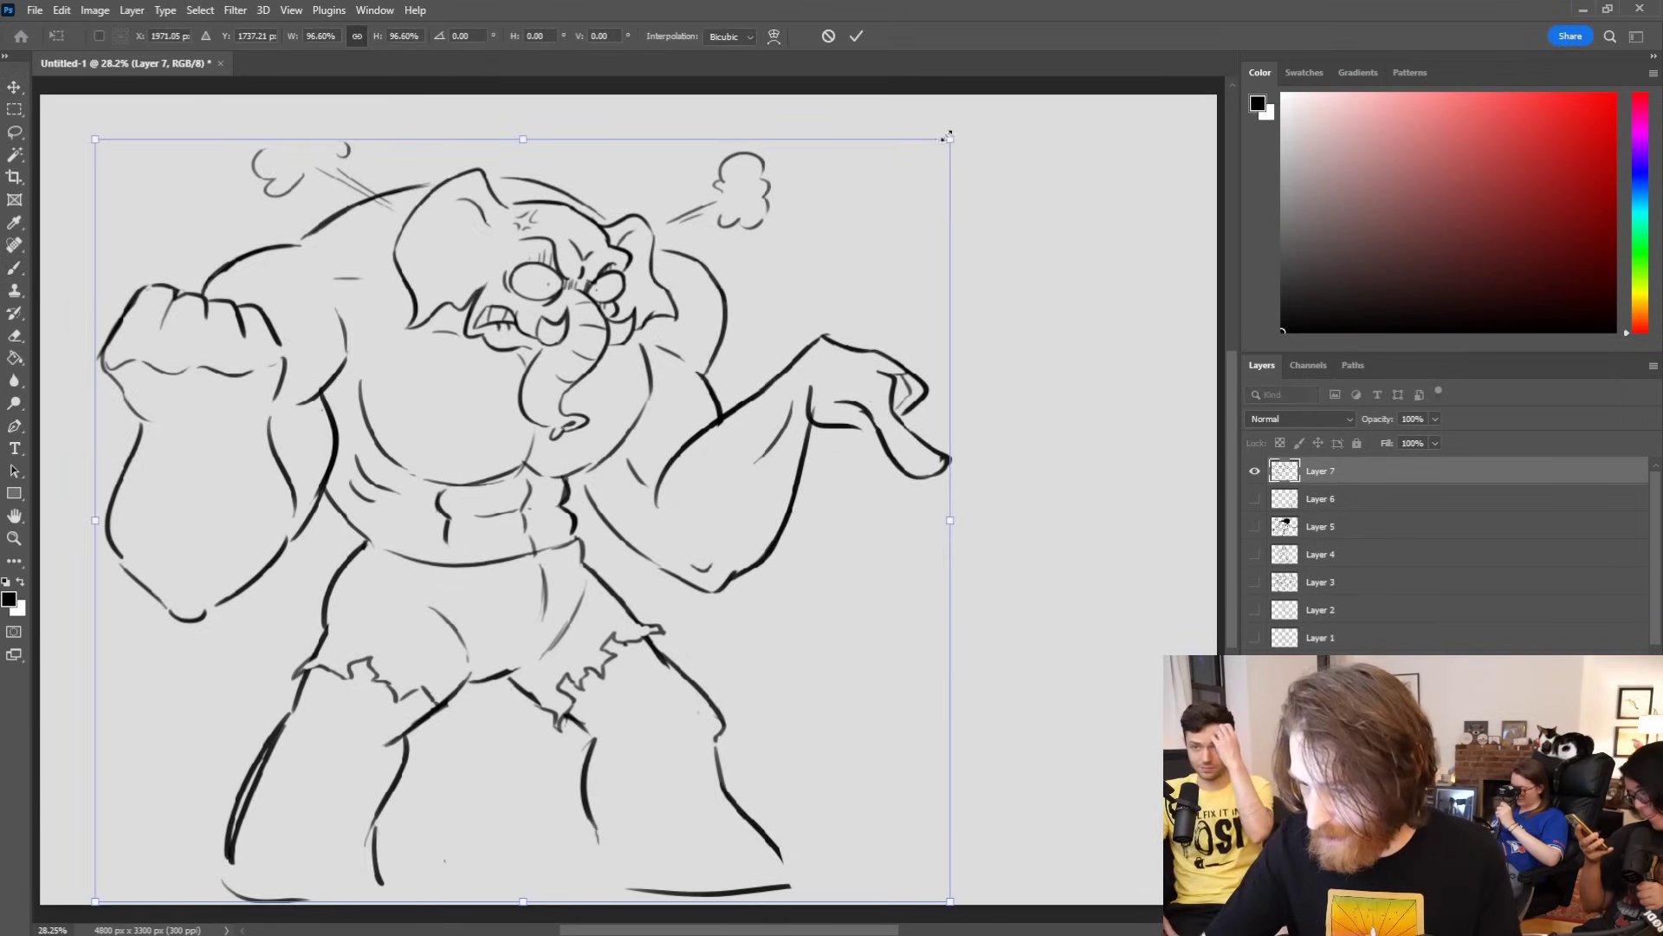
drag(818, 339, 830, 319)
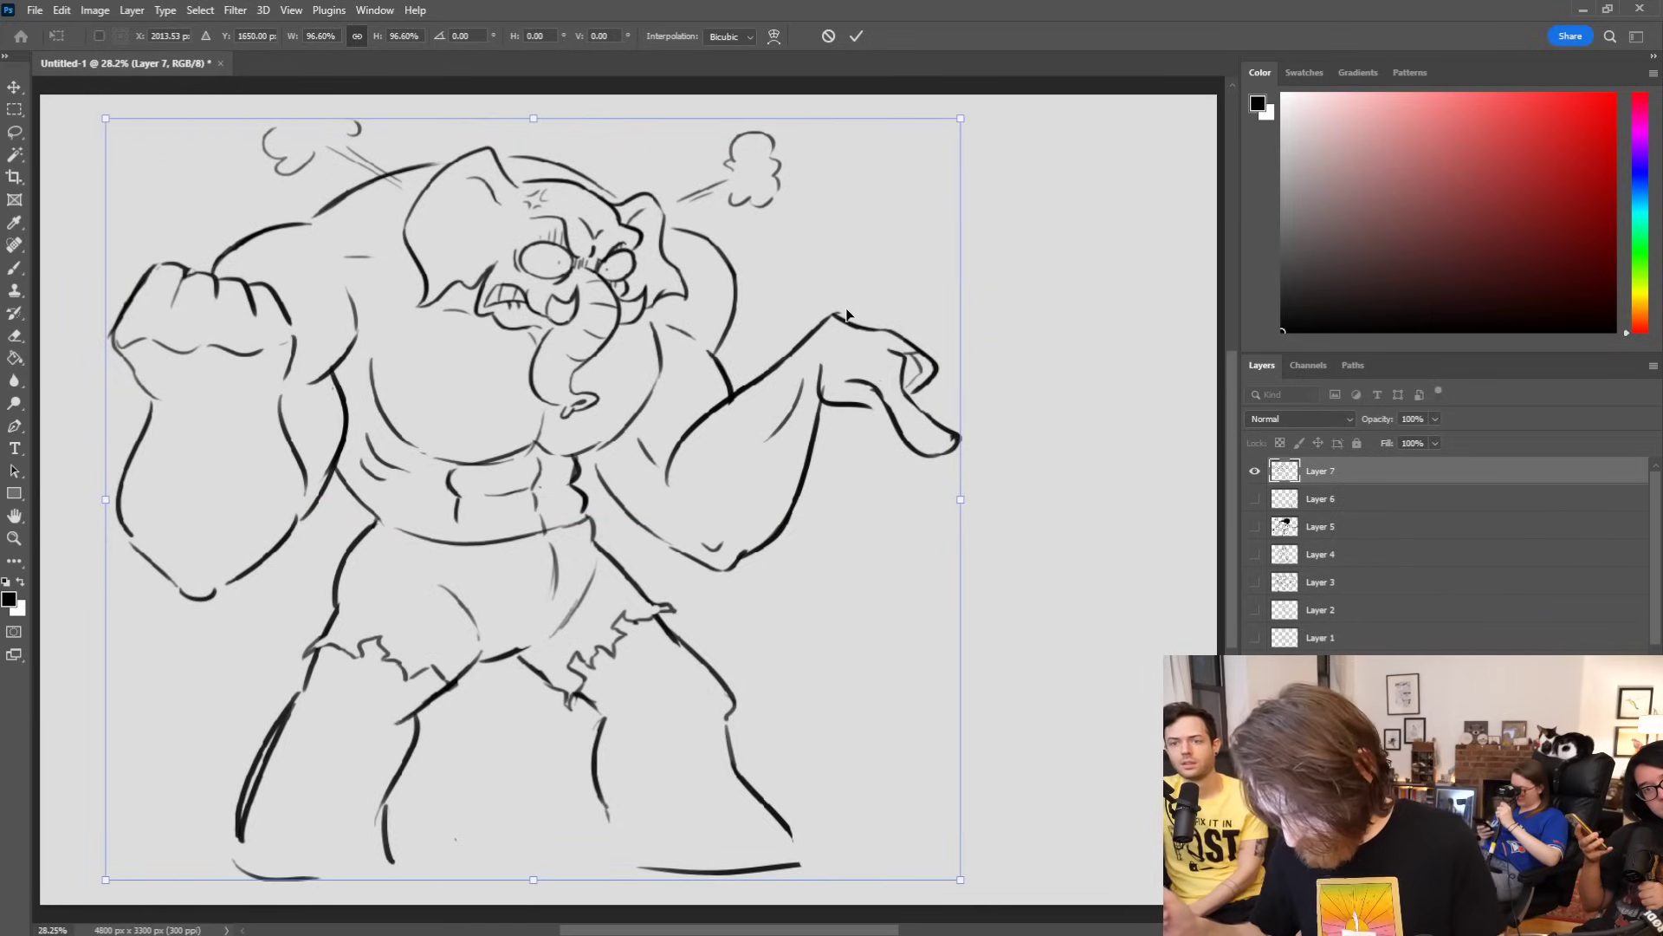
key(Return)
Step: Clean up the near leg's doubled outer line and close the soles of both feet
mouse_move(250, 823)
mouse_down()
mouse_move(287, 707)
mouse_move(252, 810)
mouse_up()
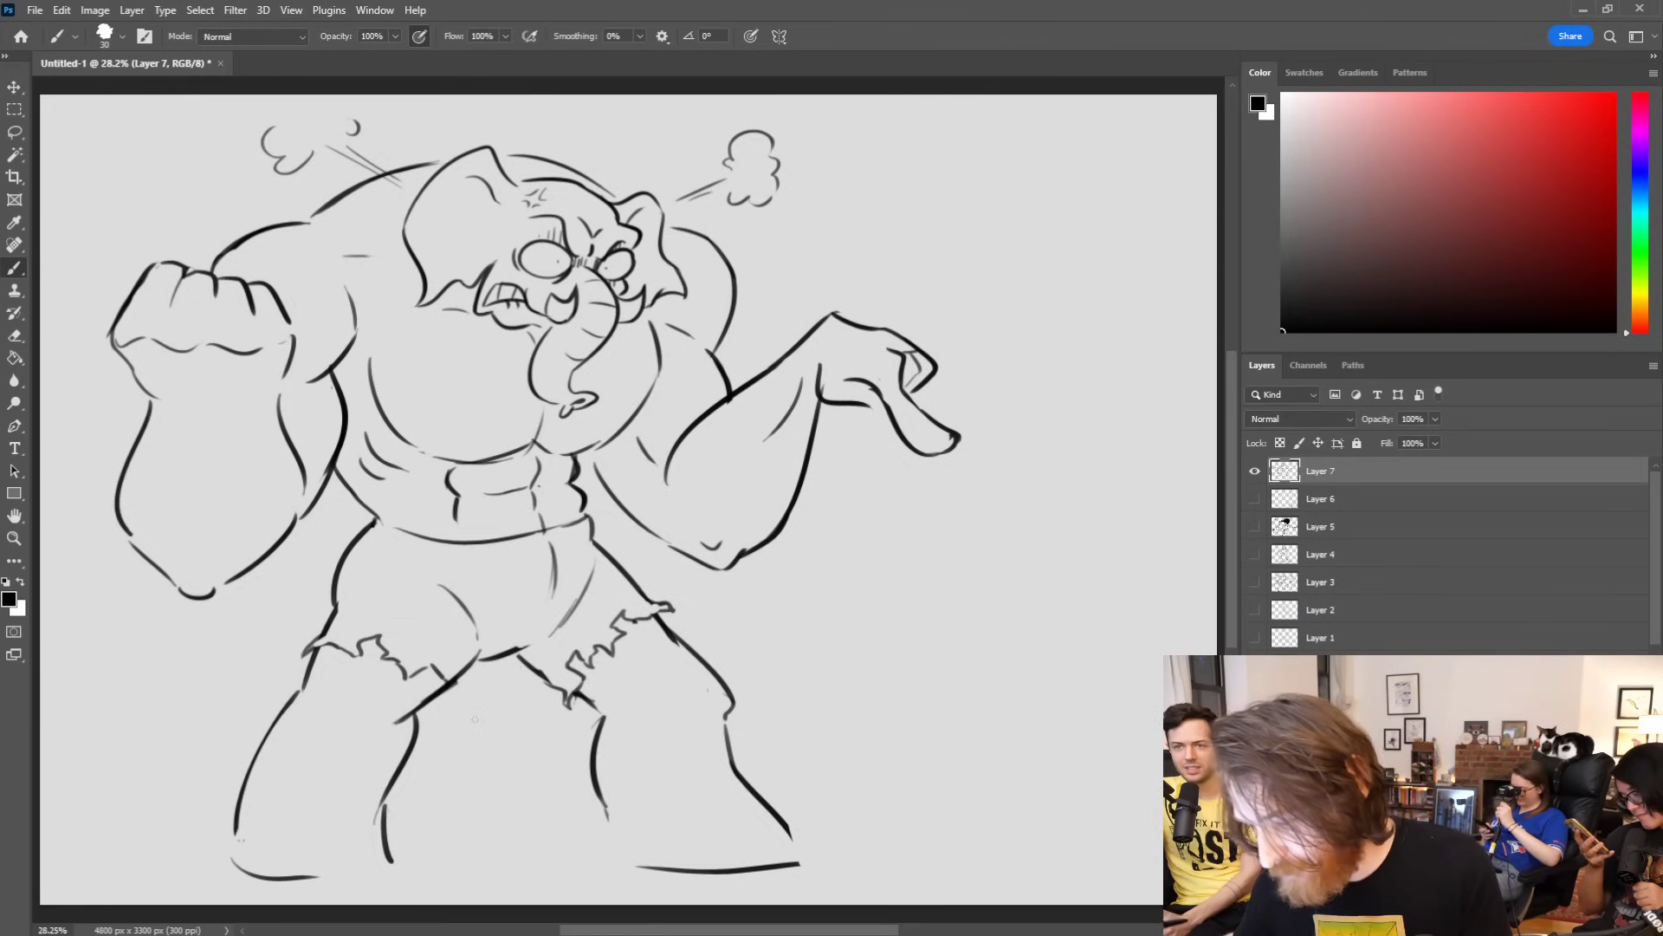
drag(236, 795, 234, 873)
drag(386, 853, 406, 864)
mouse_move(605, 810)
mouse_down()
mouse_move(621, 848)
mouse_move(785, 839)
mouse_move(763, 802)
mouse_up()
mouse_move(771, 871)
mouse_down()
mouse_move(639, 871)
mouse_move(773, 867)
mouse_up()
key(ctrl+z)
key(ctrl+z)
key(ctrl+z)
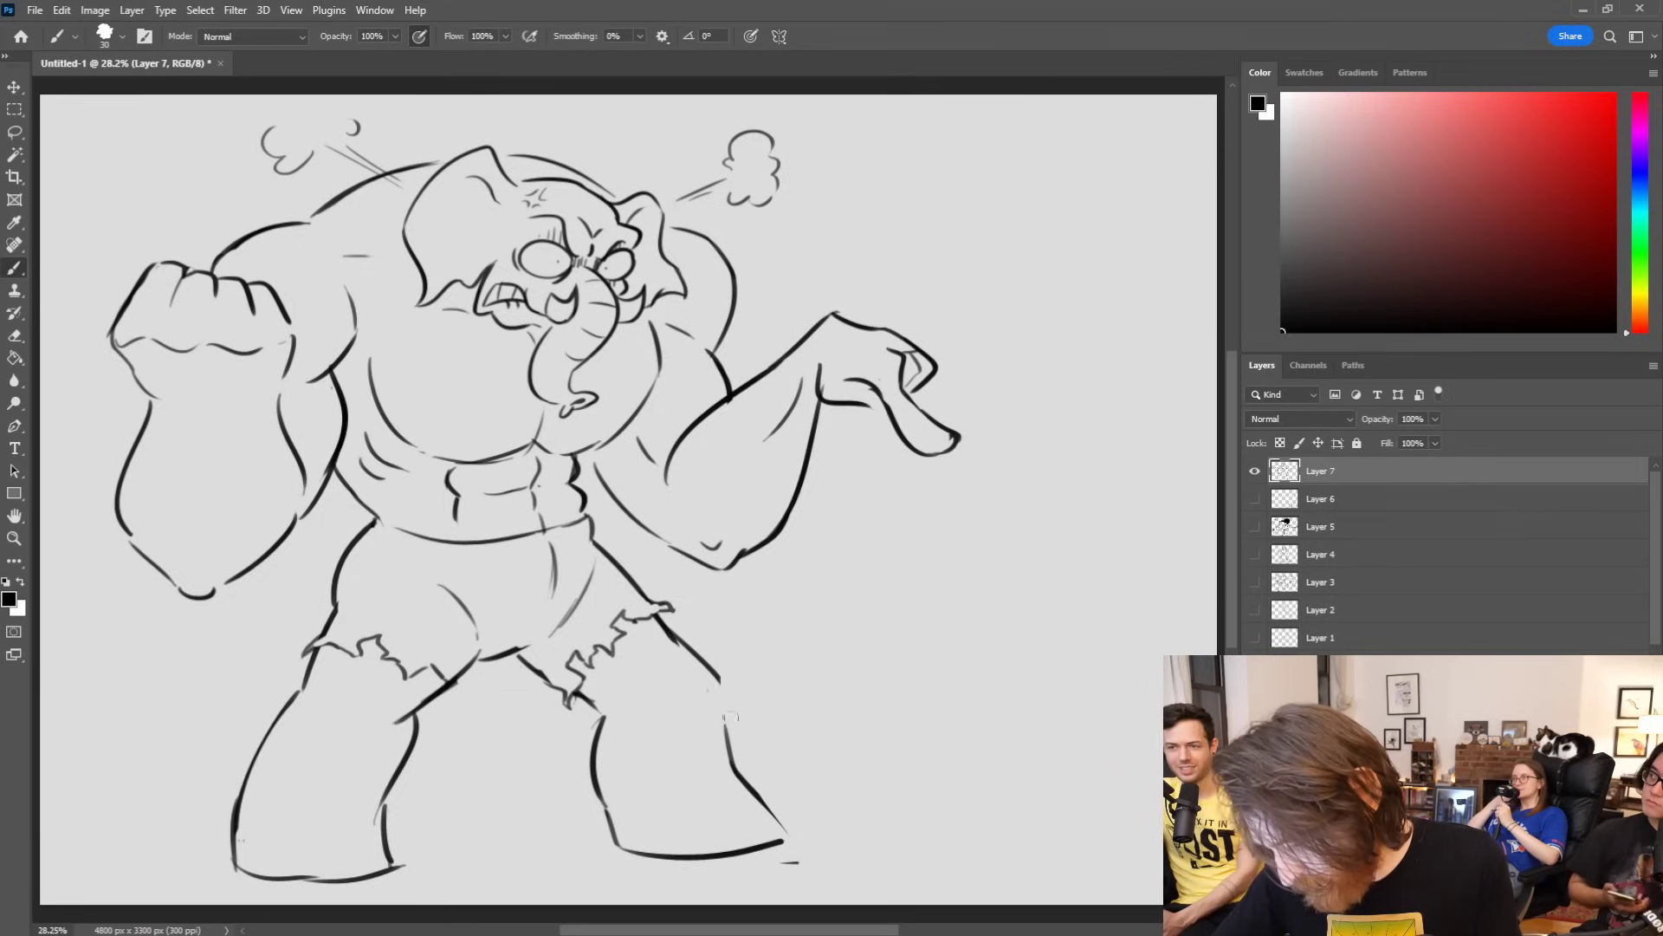
Step: Redraw the far leg with a cleaner, narrower contour down to the foot, and add short knee marks on both legs
drag(598, 698, 592, 747)
drag(685, 645, 774, 841)
drag(739, 765, 786, 872)
drag(614, 686, 624, 814)
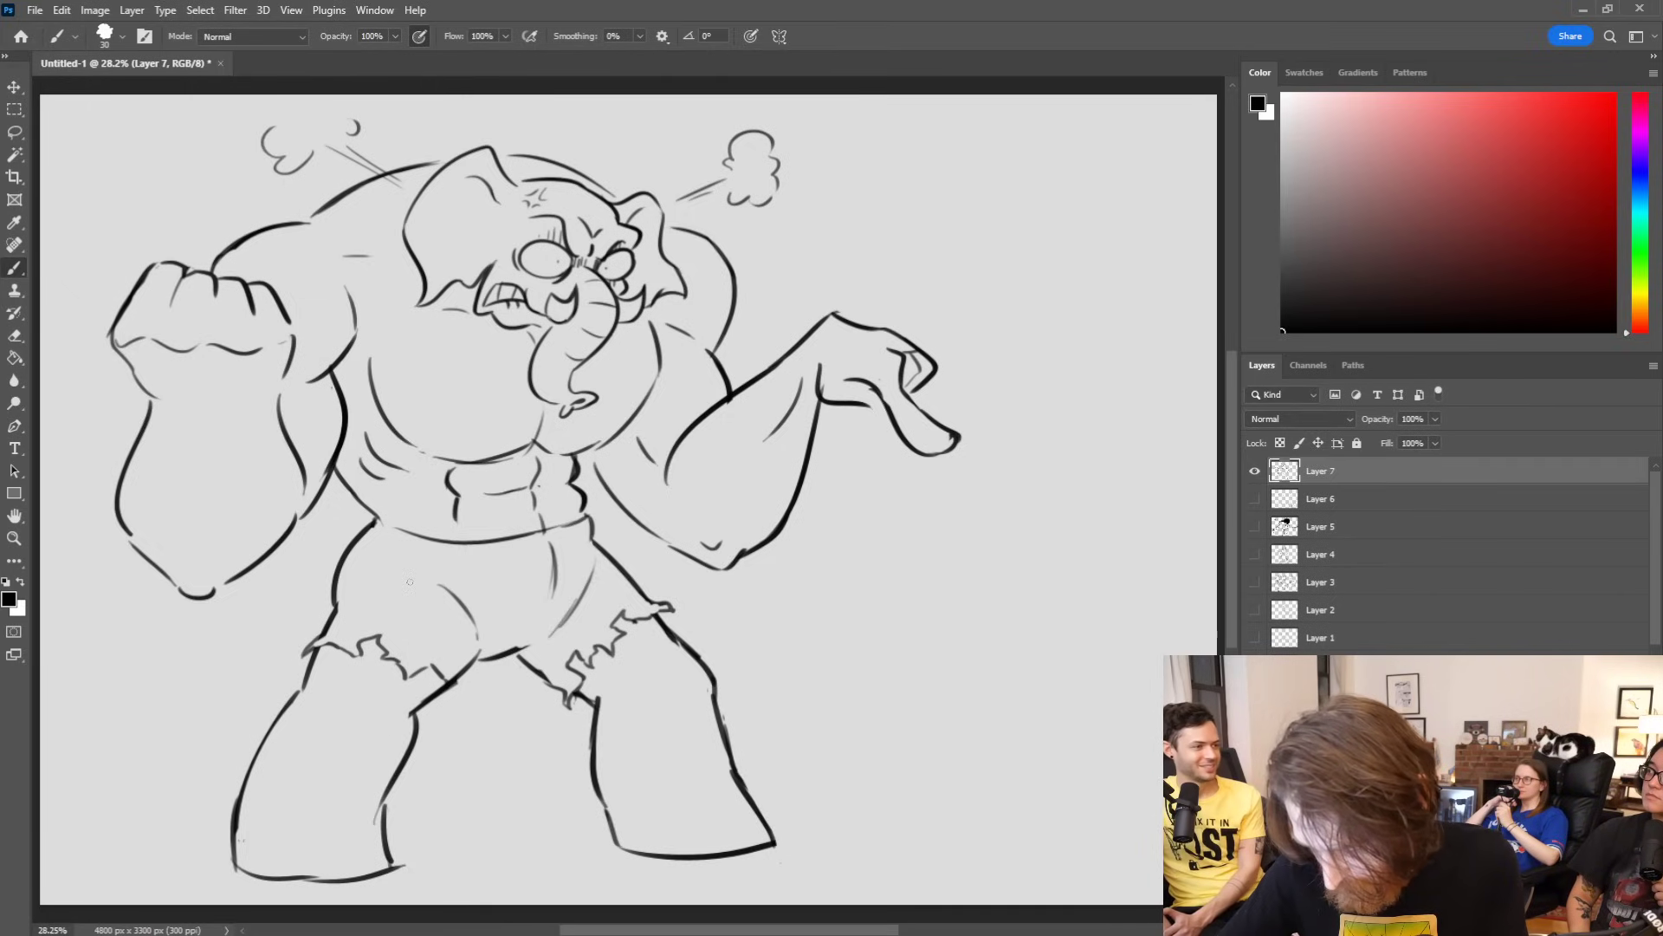
drag(346, 682, 350, 713)
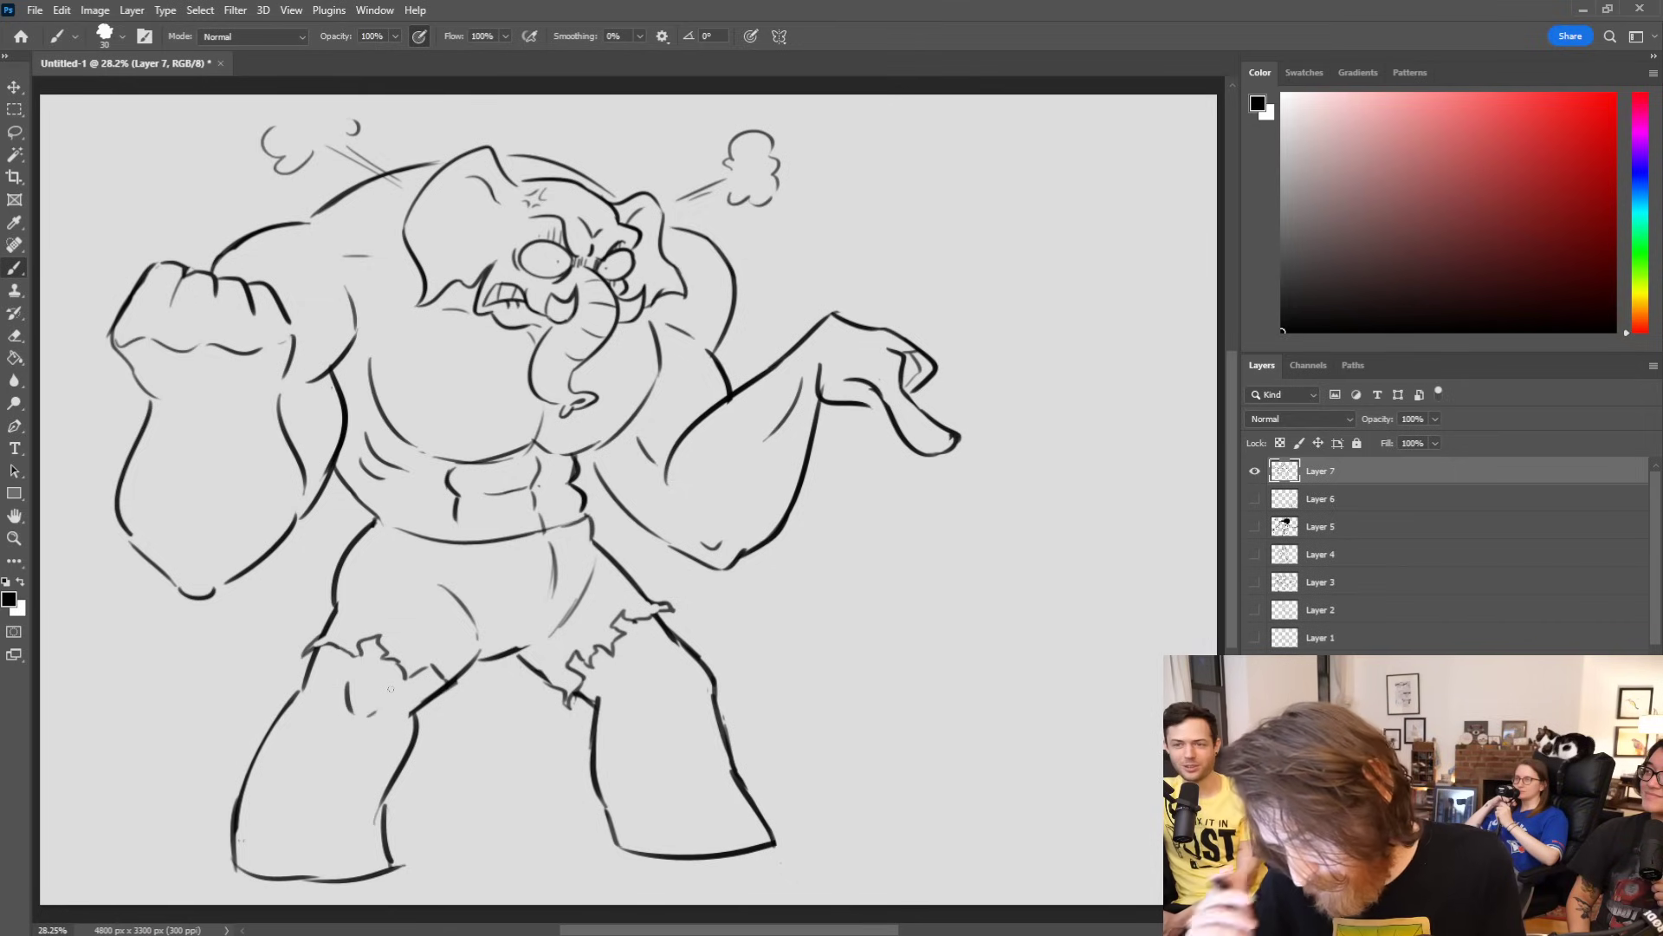
drag(676, 672, 689, 686)
Step: Try a toenail arch on the far foot and undo it
mouse_move(699, 857)
mouse_down()
mouse_move(724, 856)
mouse_move(718, 837)
mouse_move(740, 853)
mouse_move(708, 839)
mouse_move(736, 853)
mouse_move(776, 835)
mouse_up()
key(ctrl+z)
key(ctrl+z)
key(ctrl+z)
key(ctrl+z)
key(ctrl+z)
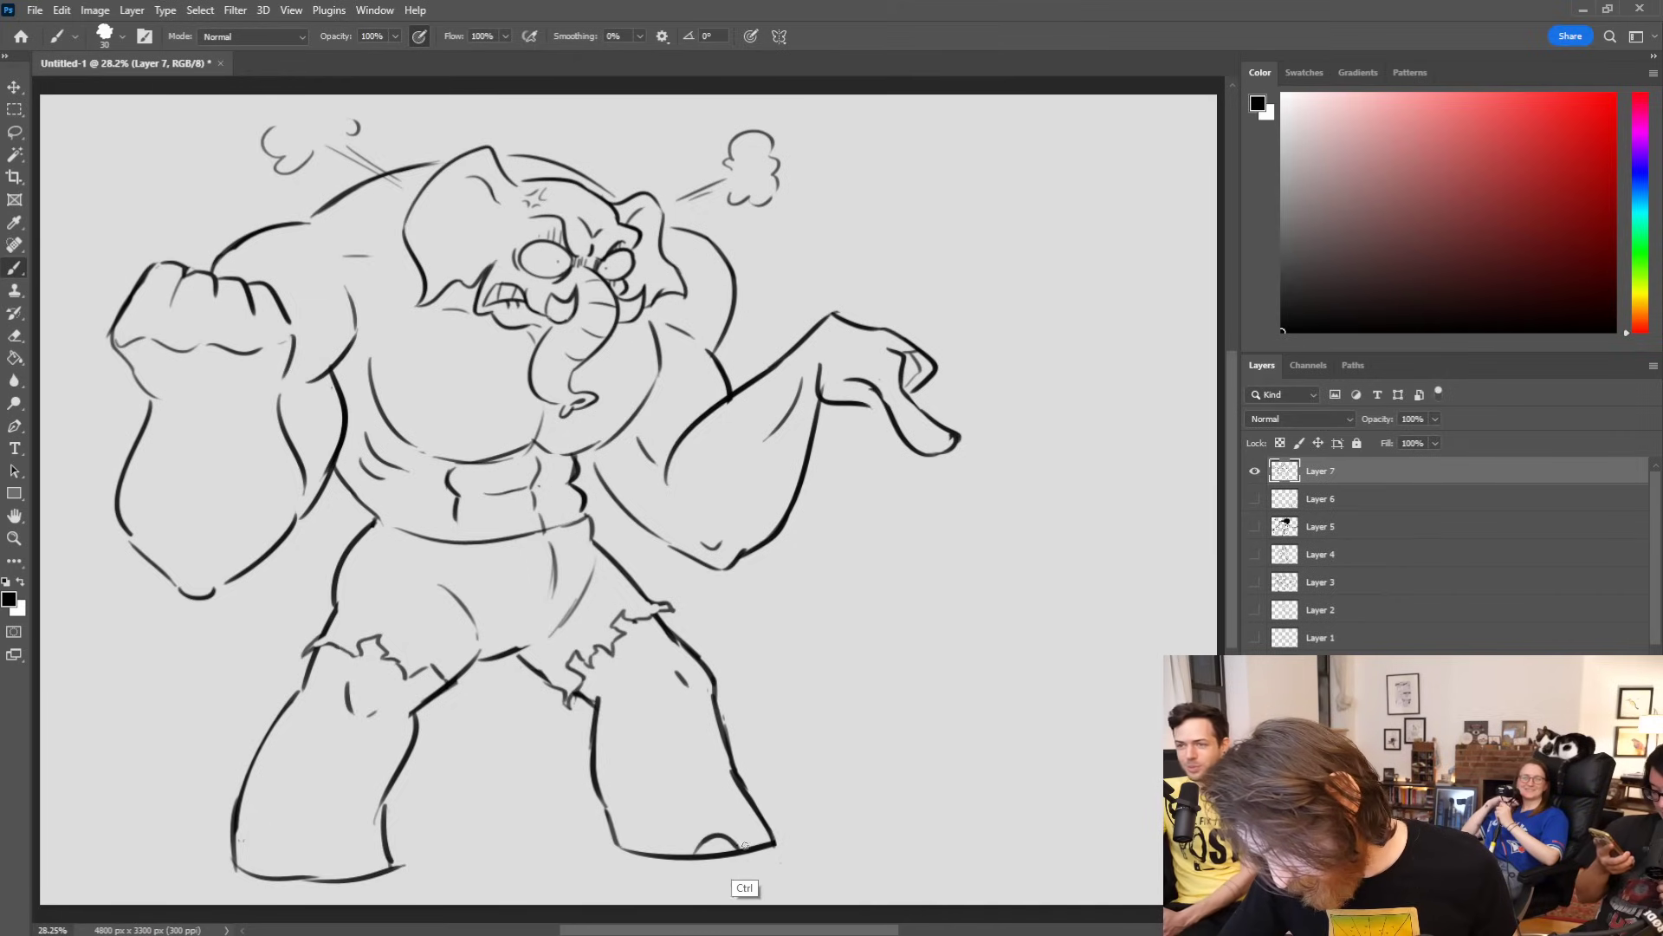
key(ctrl+z)
Step: Draw a row of arched toenails along the front edge of both feet
drag(681, 856, 773, 827)
drag(258, 873, 381, 868)
key(ctrl+z)
key(ctrl+z)
key(ctrl+z)
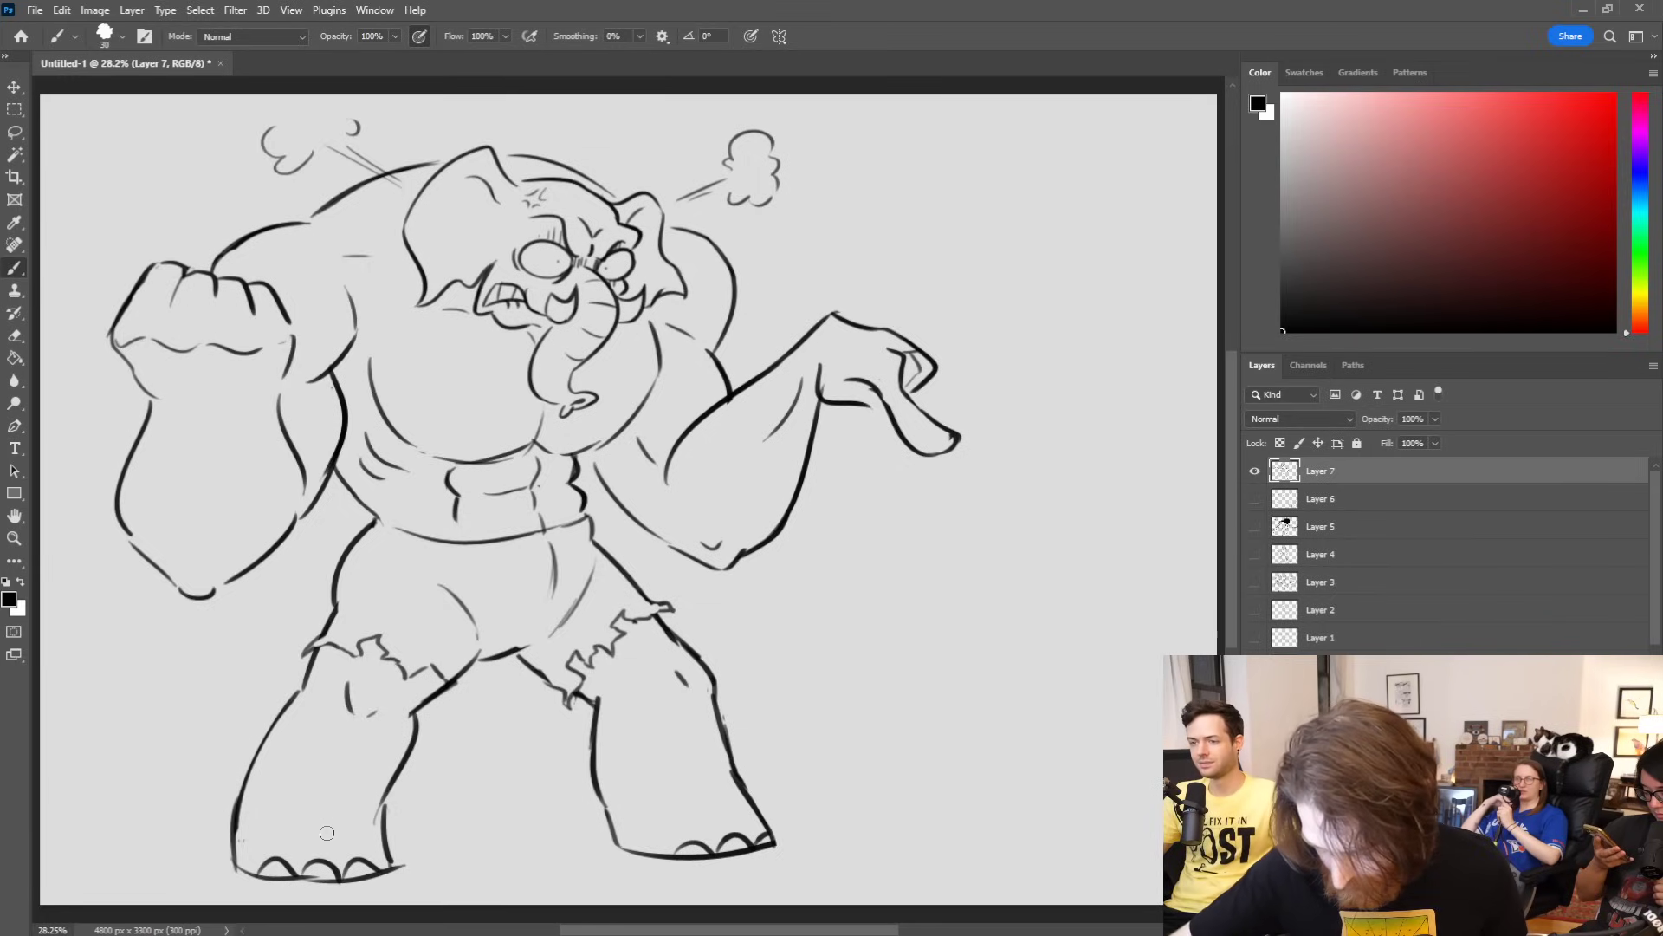
Step: Remove the near foot's toenails and redraw them as a row of arches along the sole
key(ctrl+z)
key(ctrl+z)
key(ctrl+z)
key(ctrl+z)
key(ctrl+z)
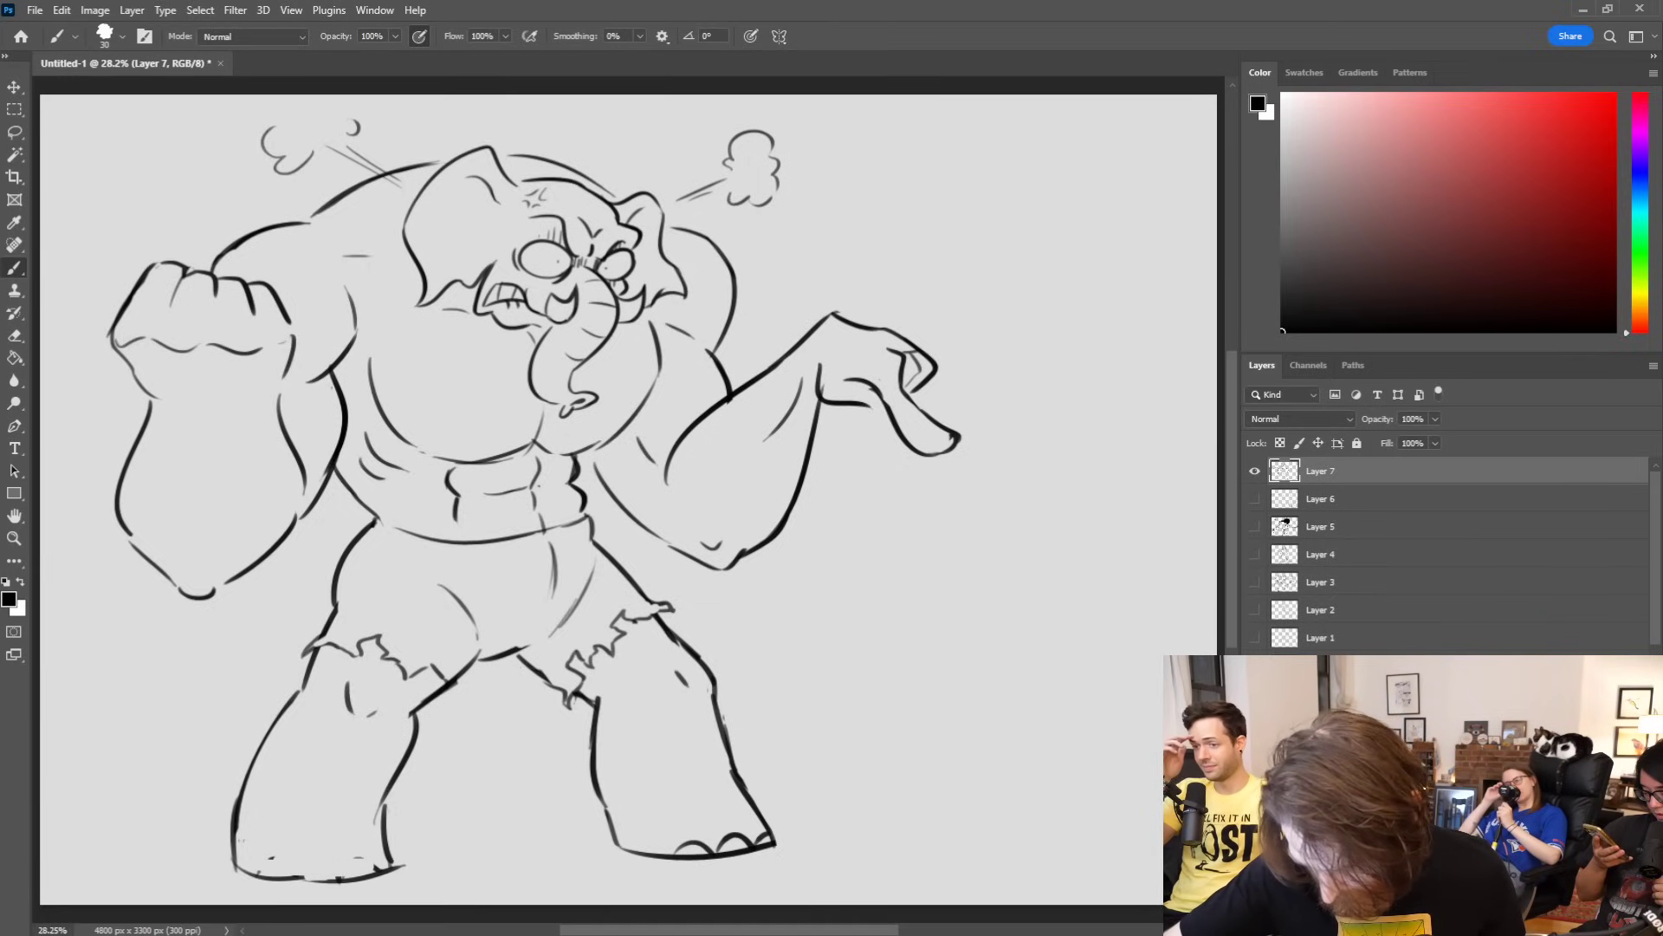
drag(245, 877, 389, 869)
key(ctrl+z)
key(ctrl+z)
key(ctrl+z)
drag(287, 877, 336, 881)
drag(373, 869, 395, 864)
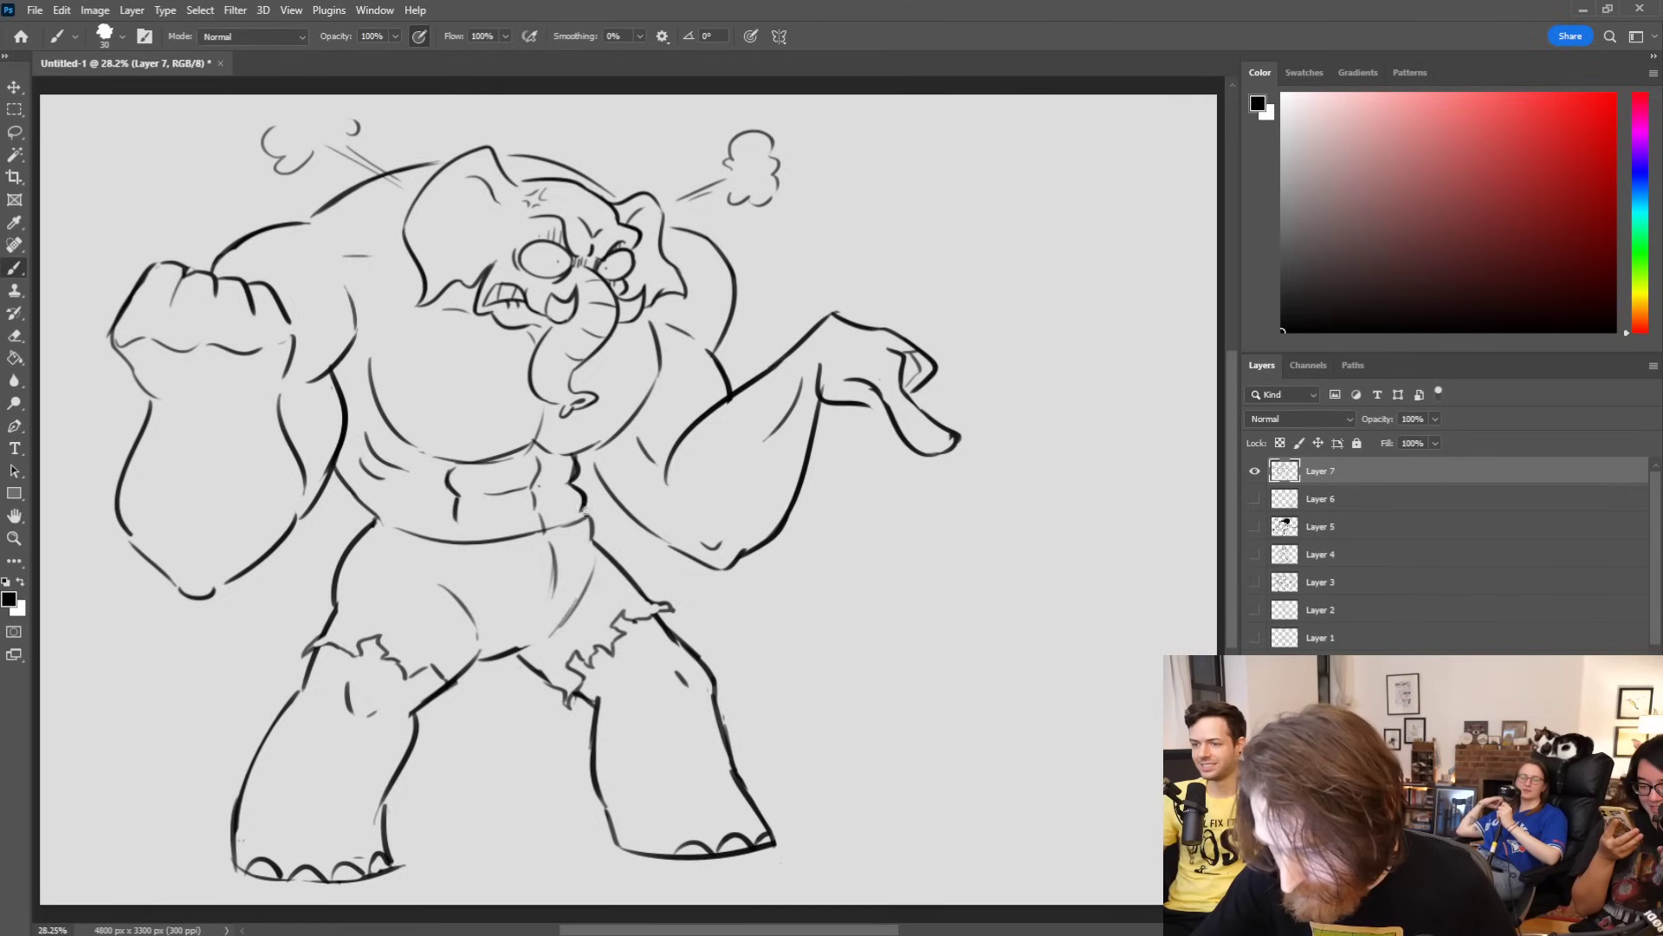
Step: Replace the fly line with a longer curved one, and add a waist button and a waistband with belt loops
key(ctrl+z)
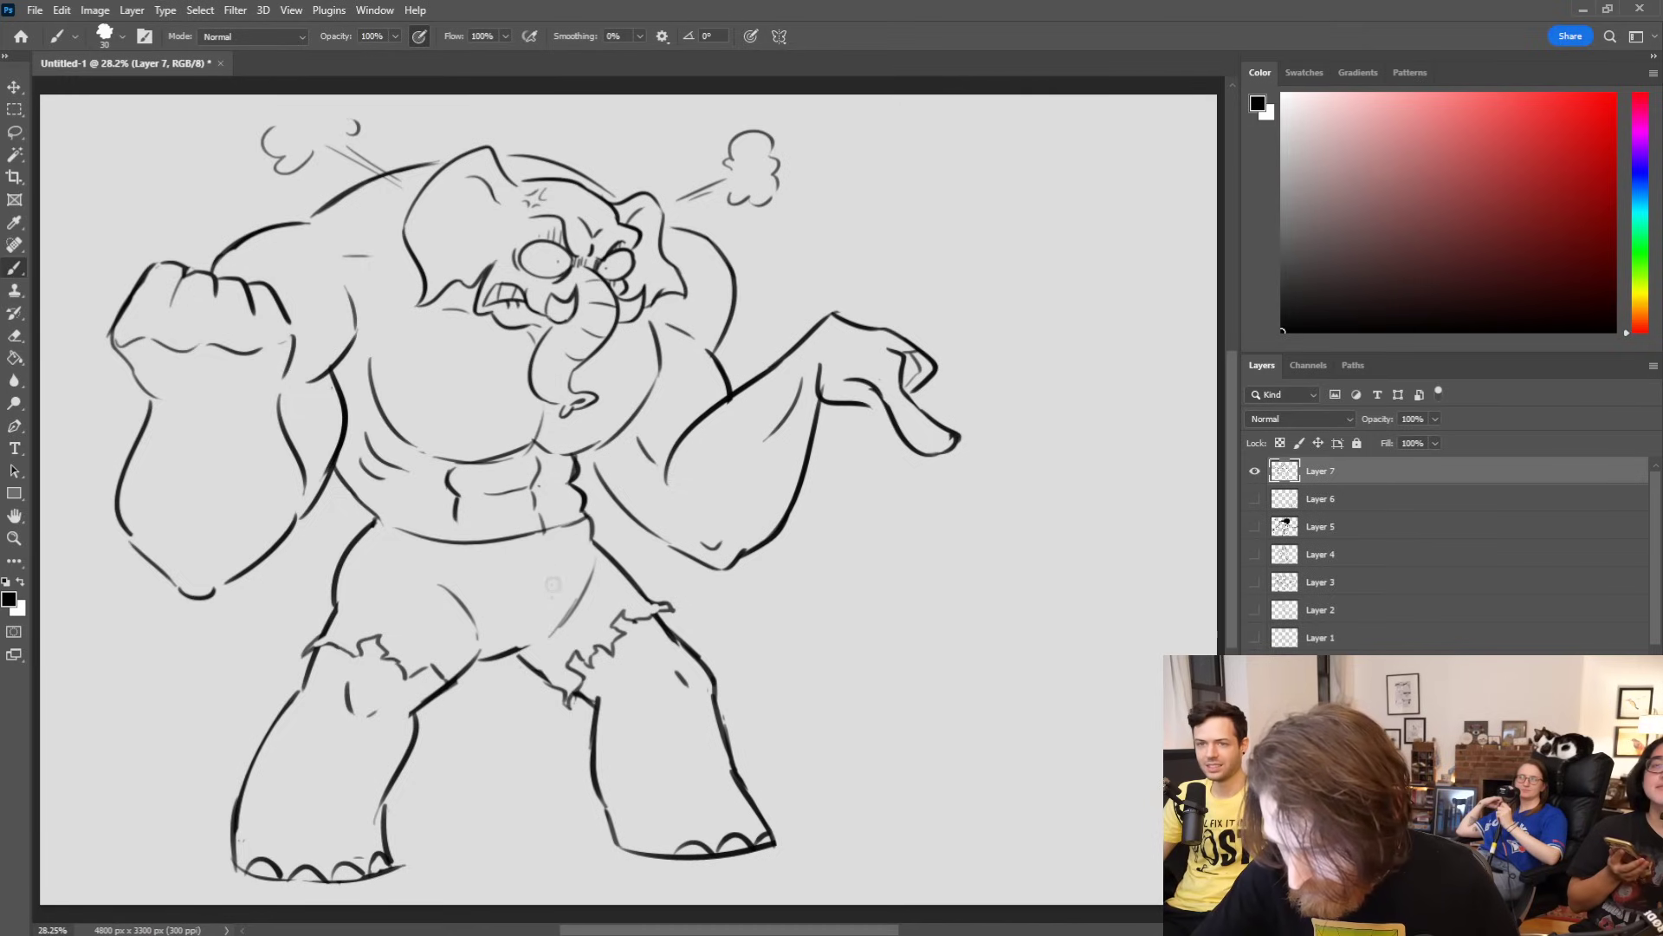
key(ctrl+z)
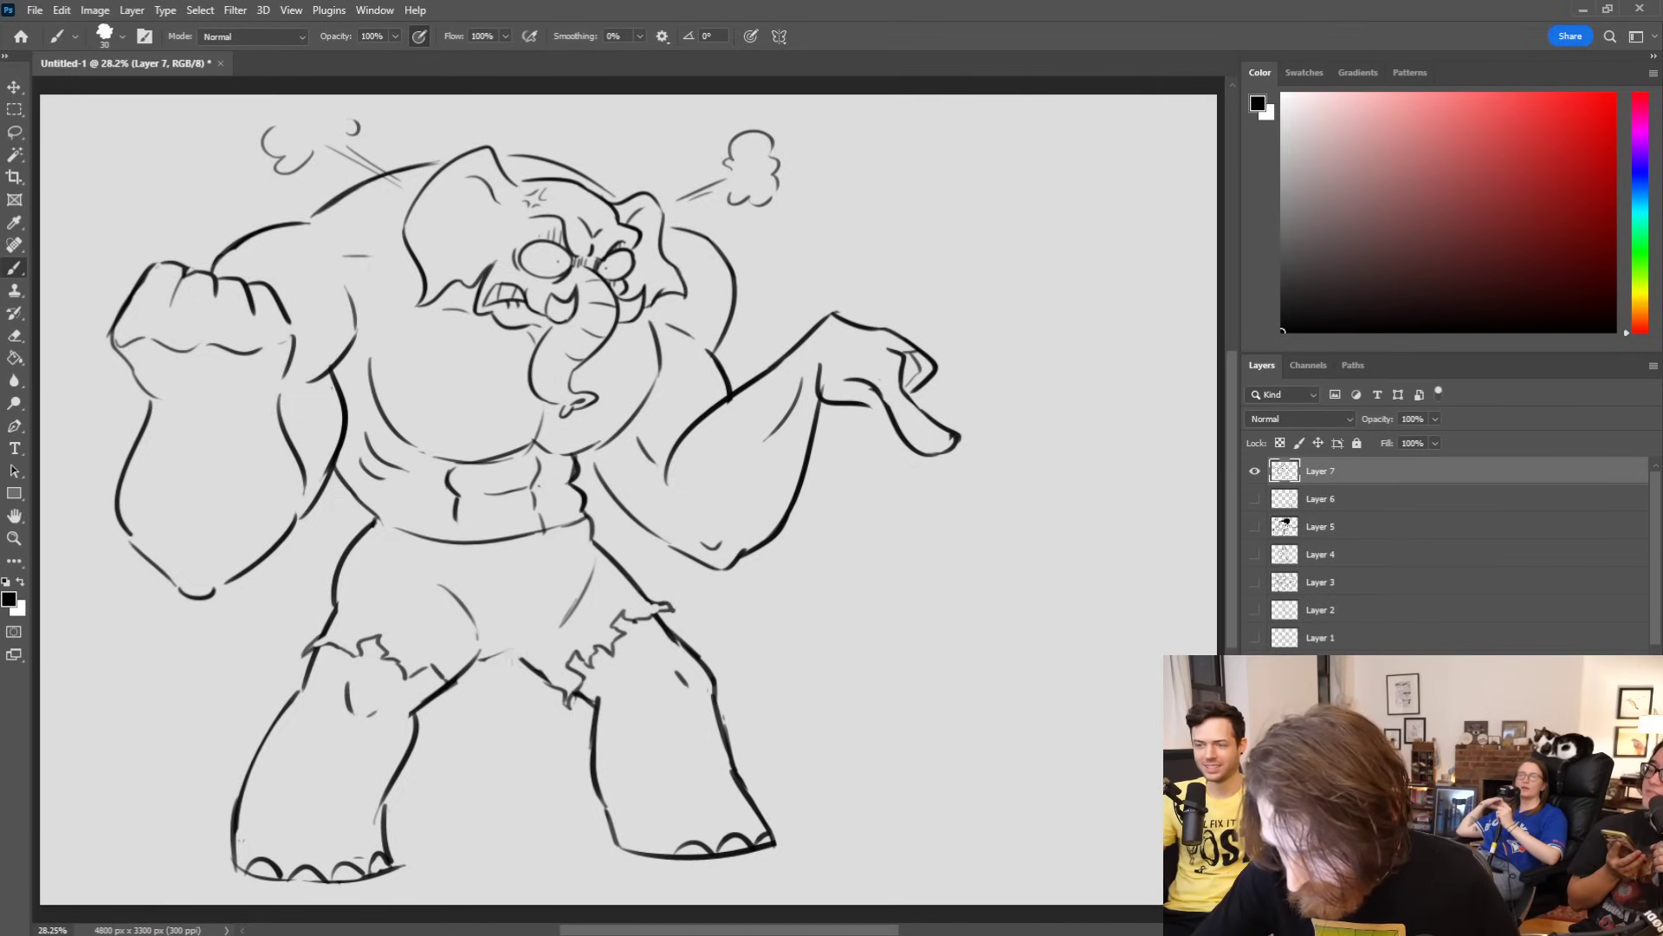
key(ctrl+shift+z)
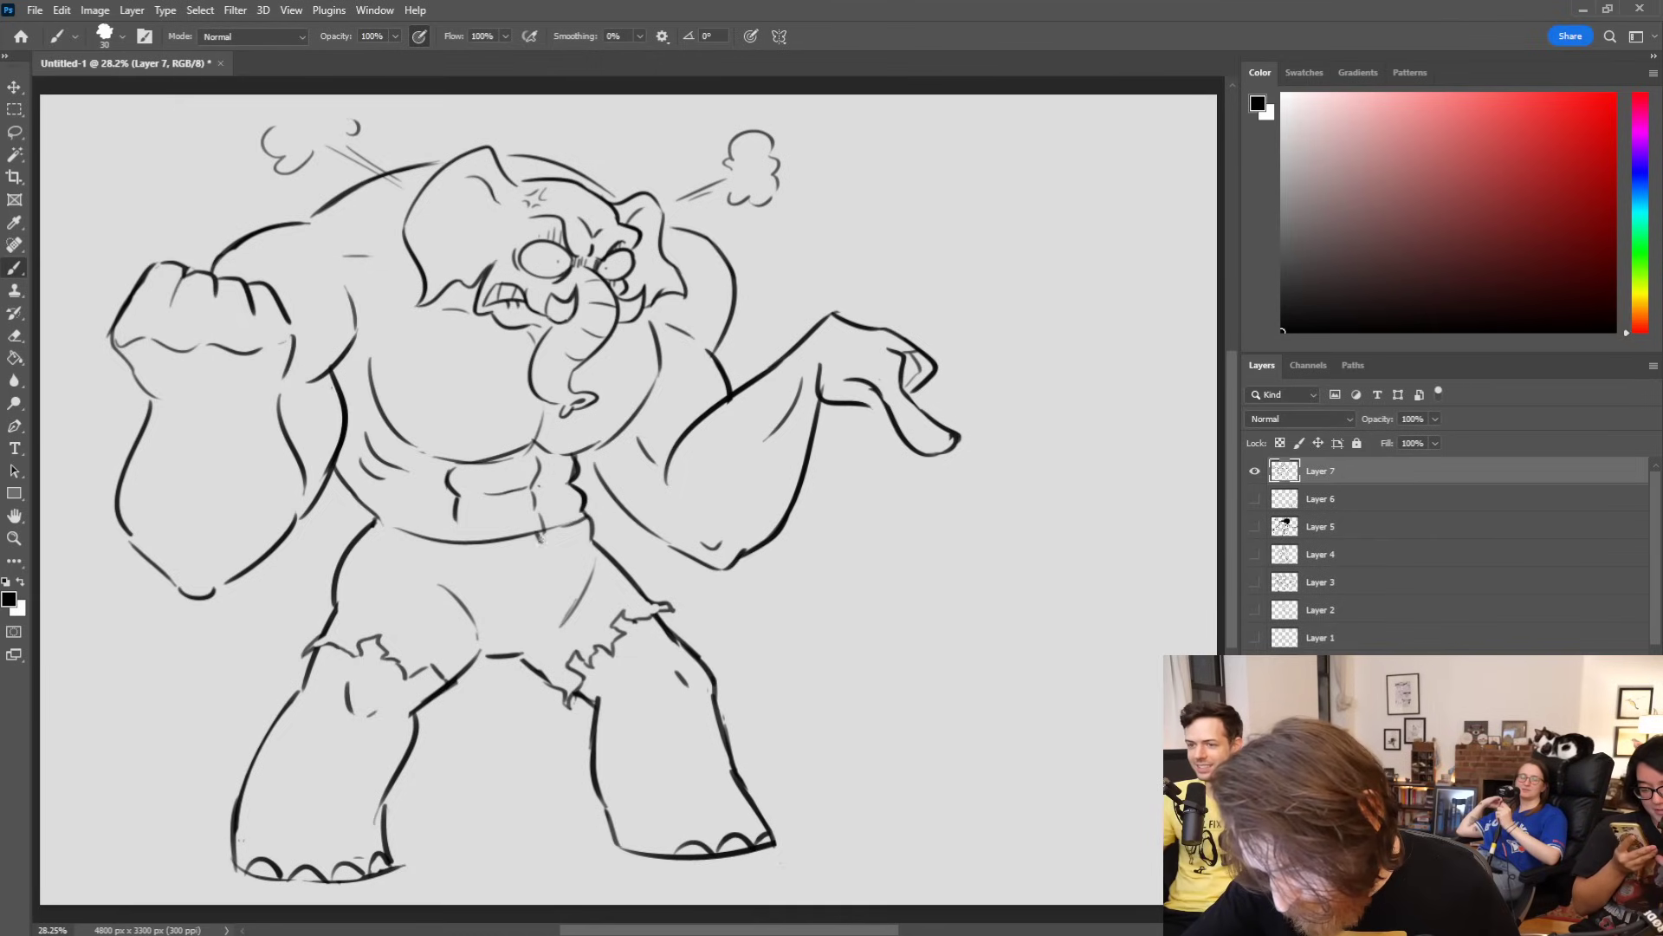
drag(541, 544, 525, 623)
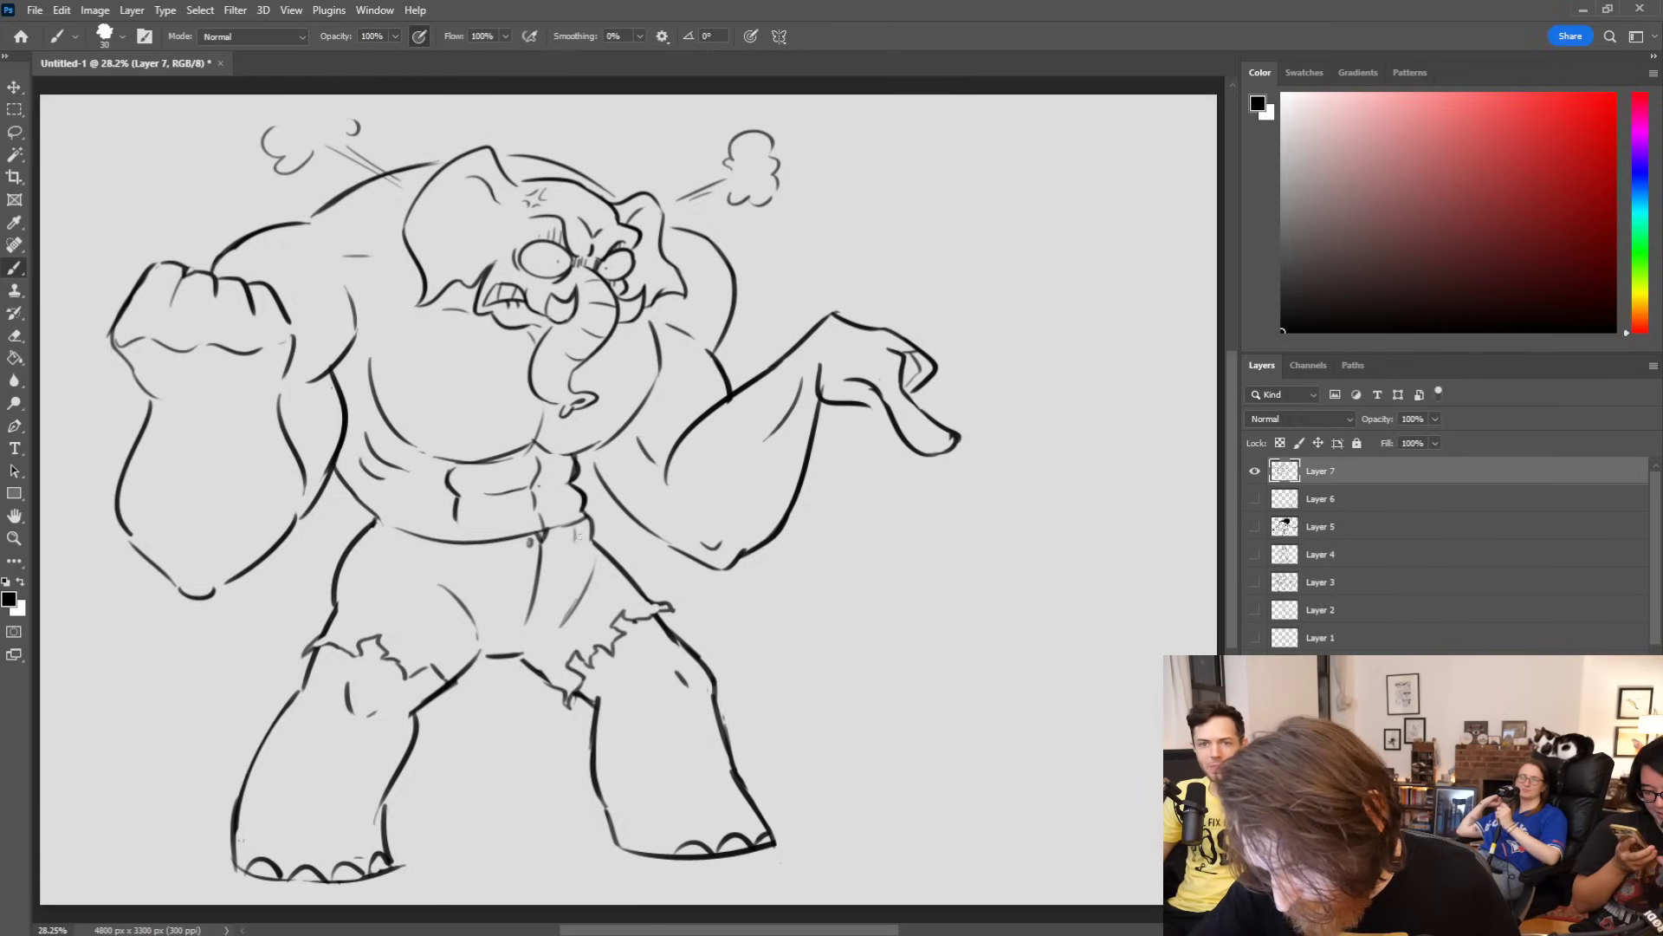
drag(482, 544, 486, 564)
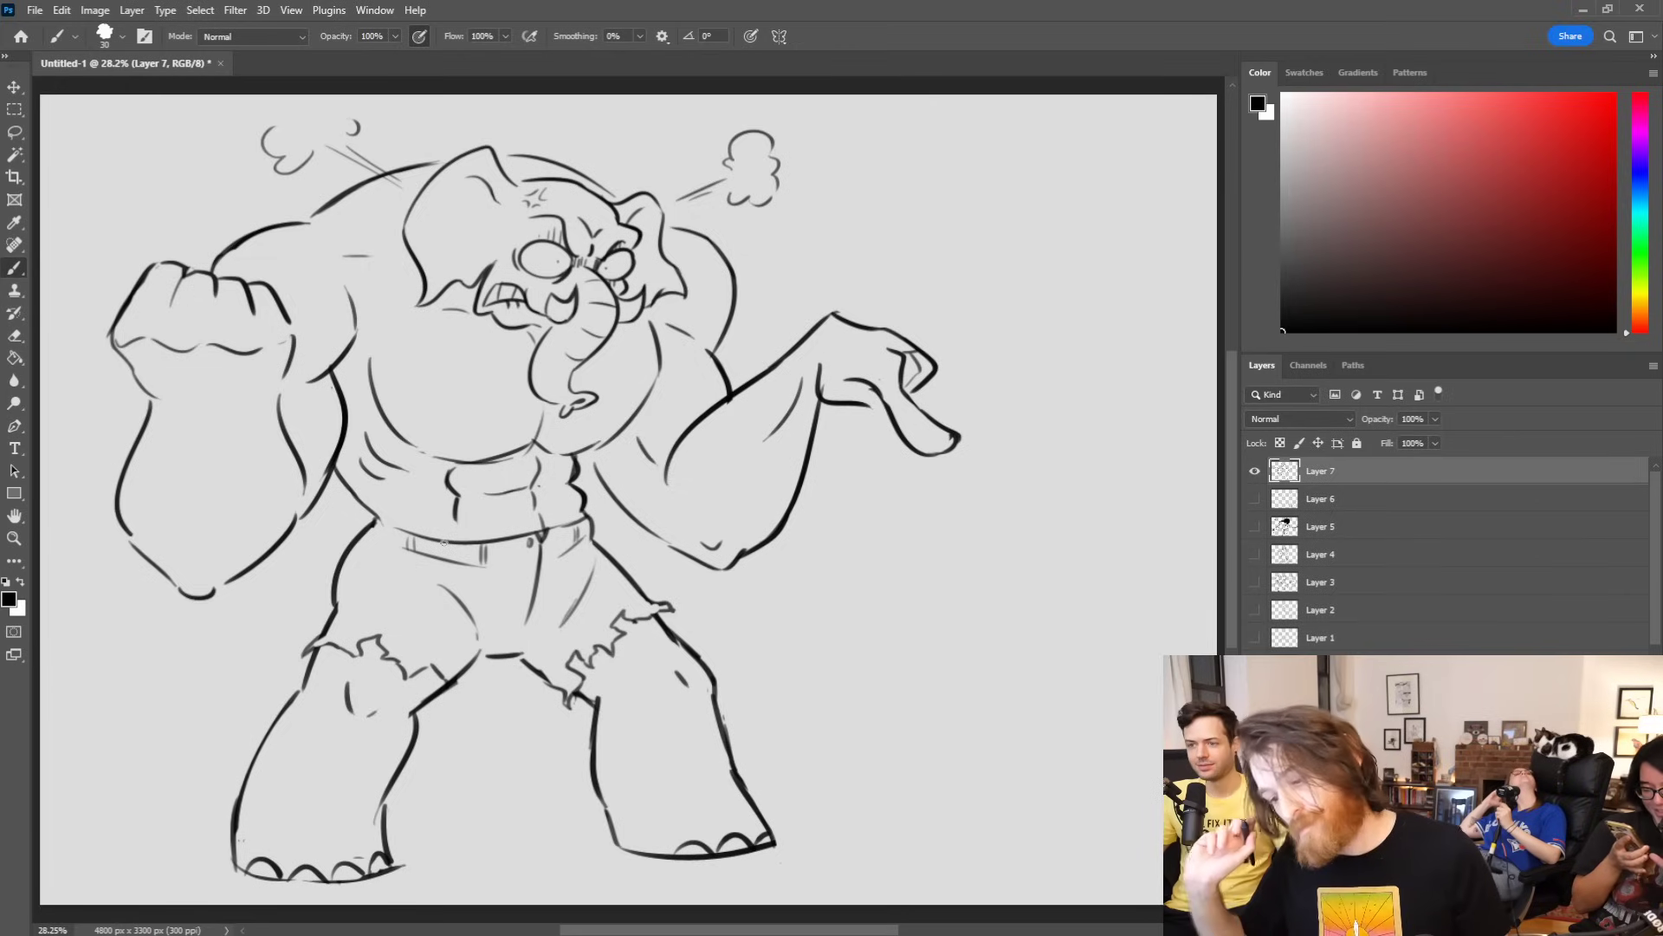
Step: Add a curved pocket line on the near hip, and finish the torn hem at the near inner thigh up to the crotch
drag(357, 581, 409, 574)
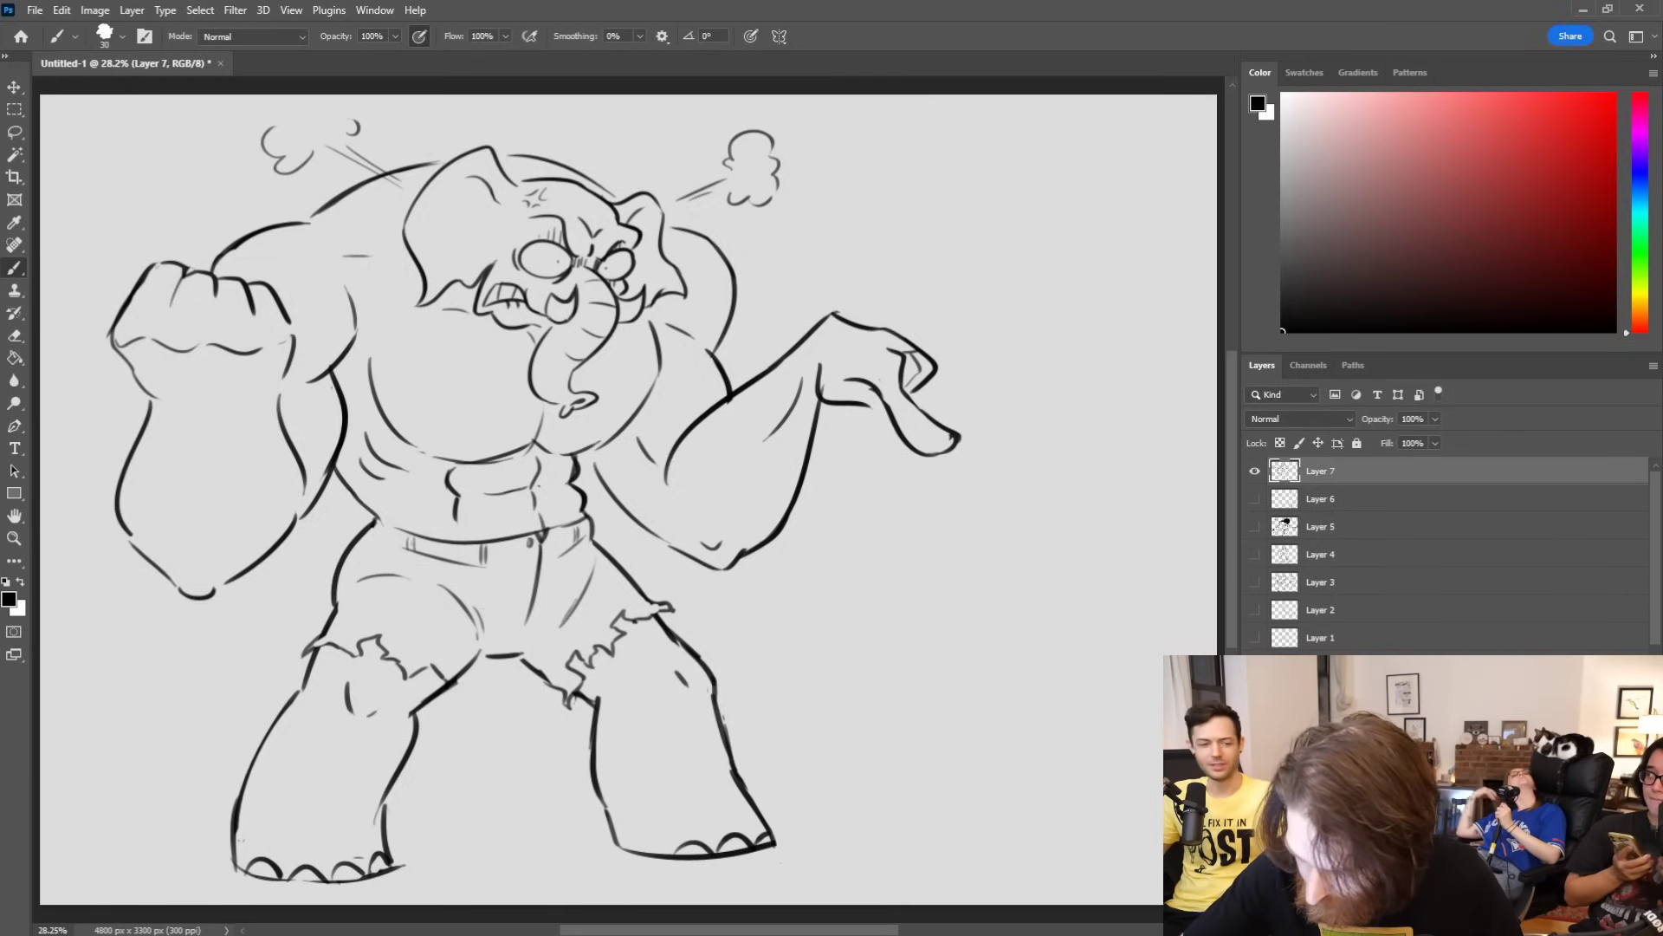
drag(451, 684, 445, 698)
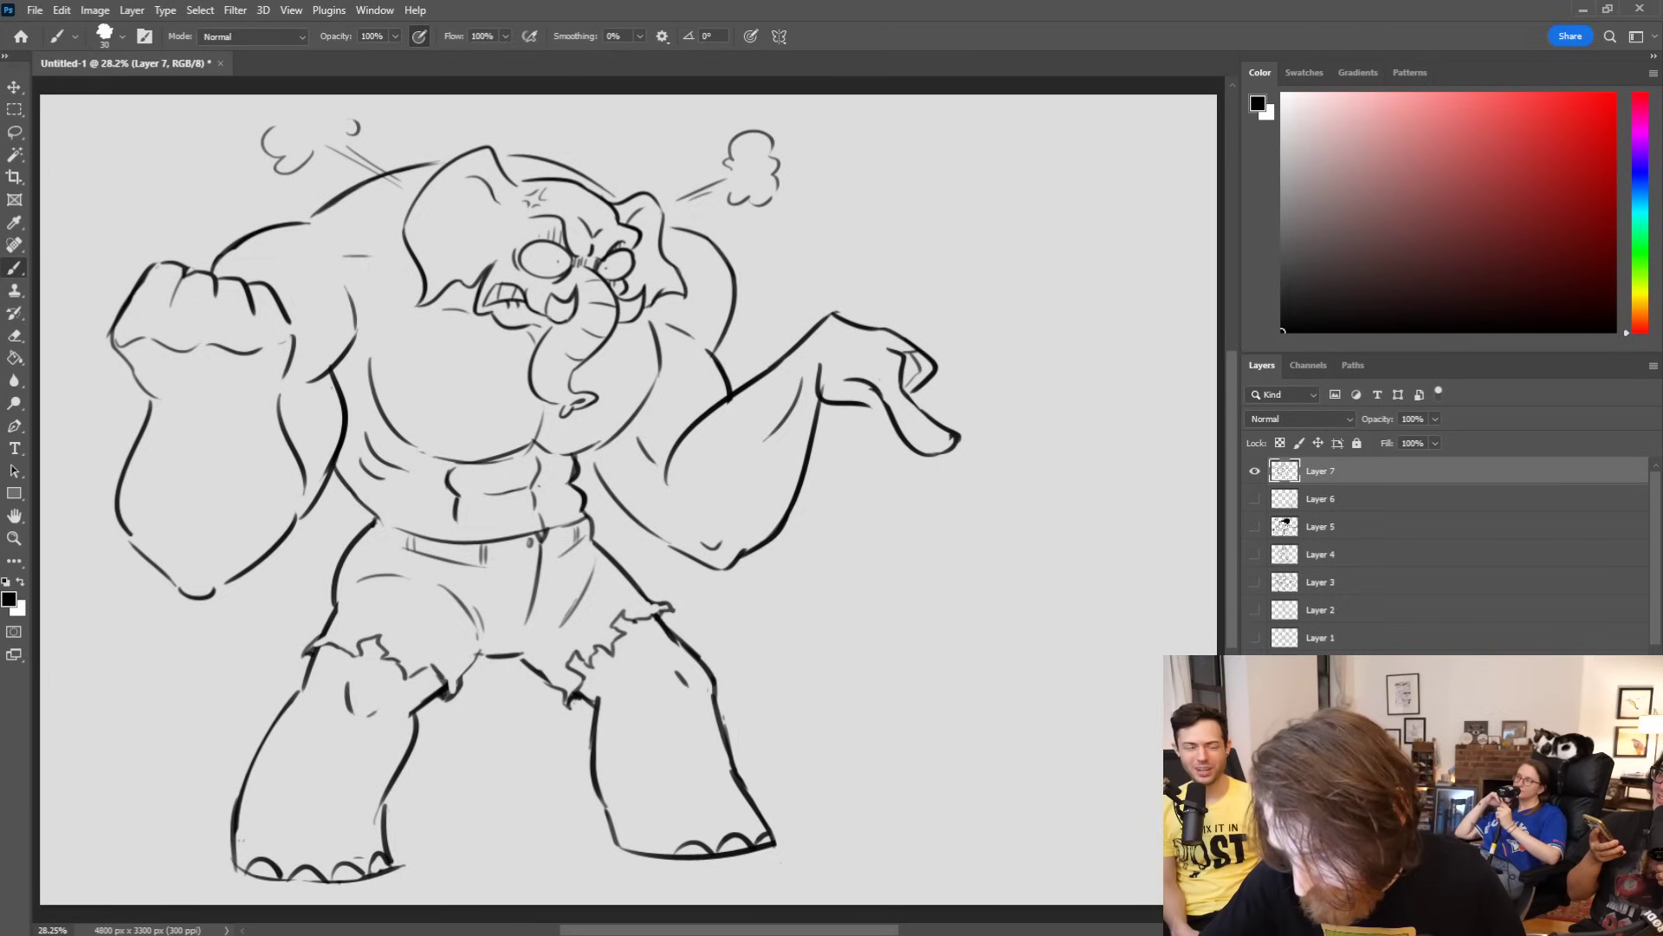
drag(463, 678, 489, 651)
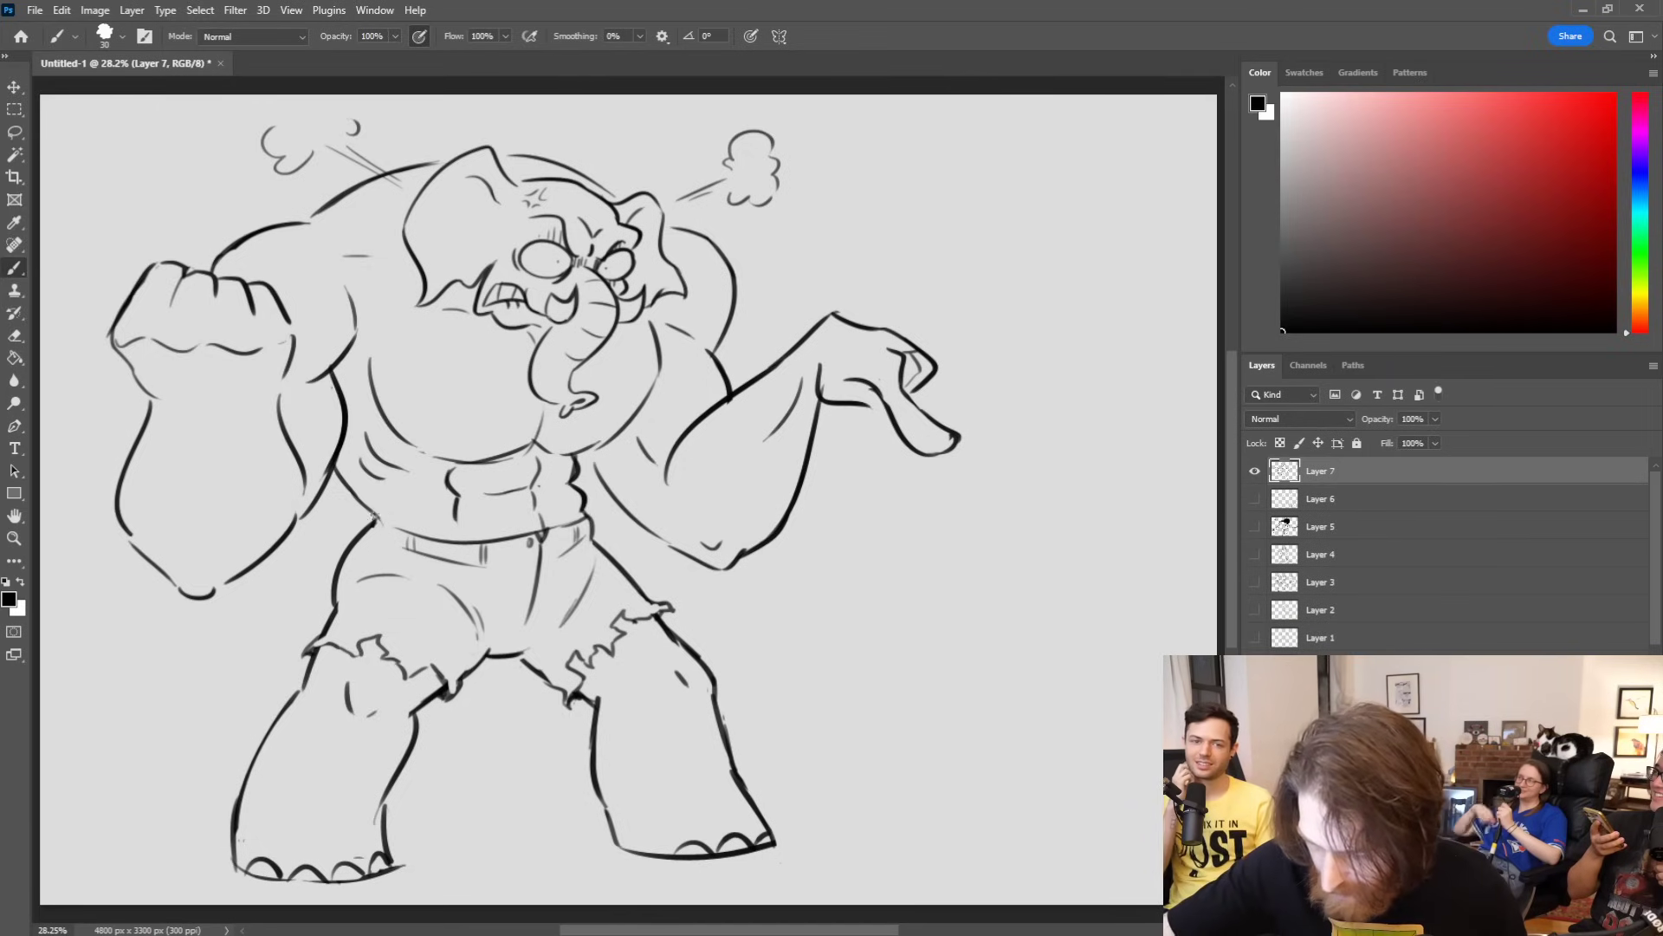
Step: Thicken the near side of the waist, and strengthen the raised fist's outline, finger lines and wrist
drag(332, 457, 386, 509)
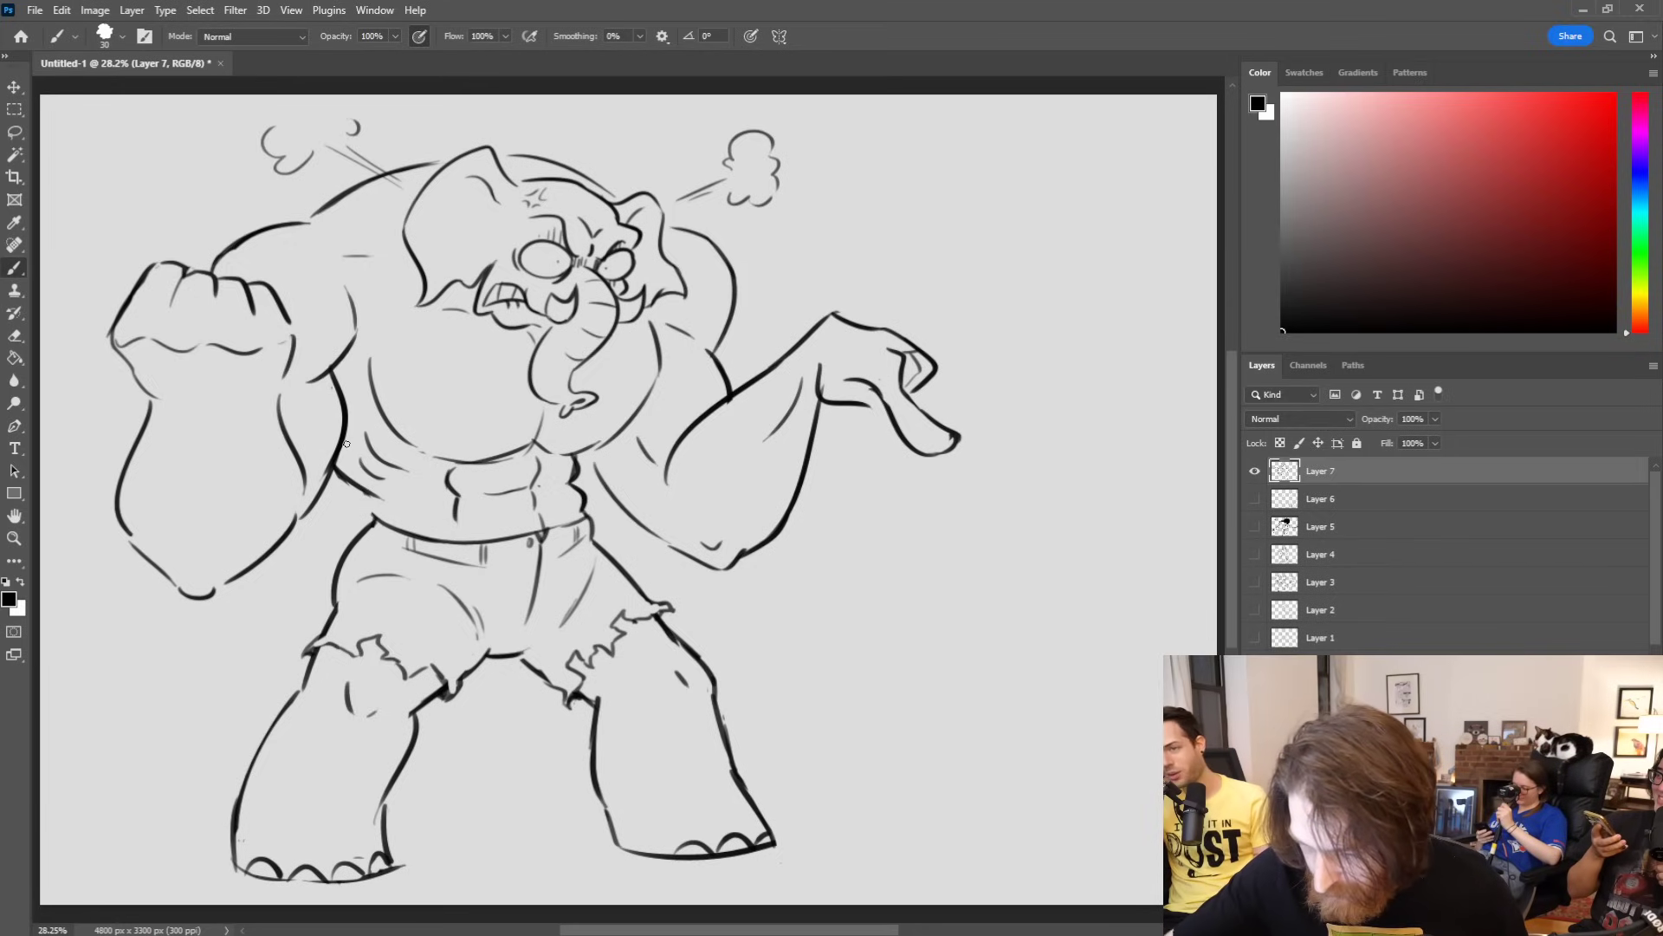
drag(362, 489, 378, 523)
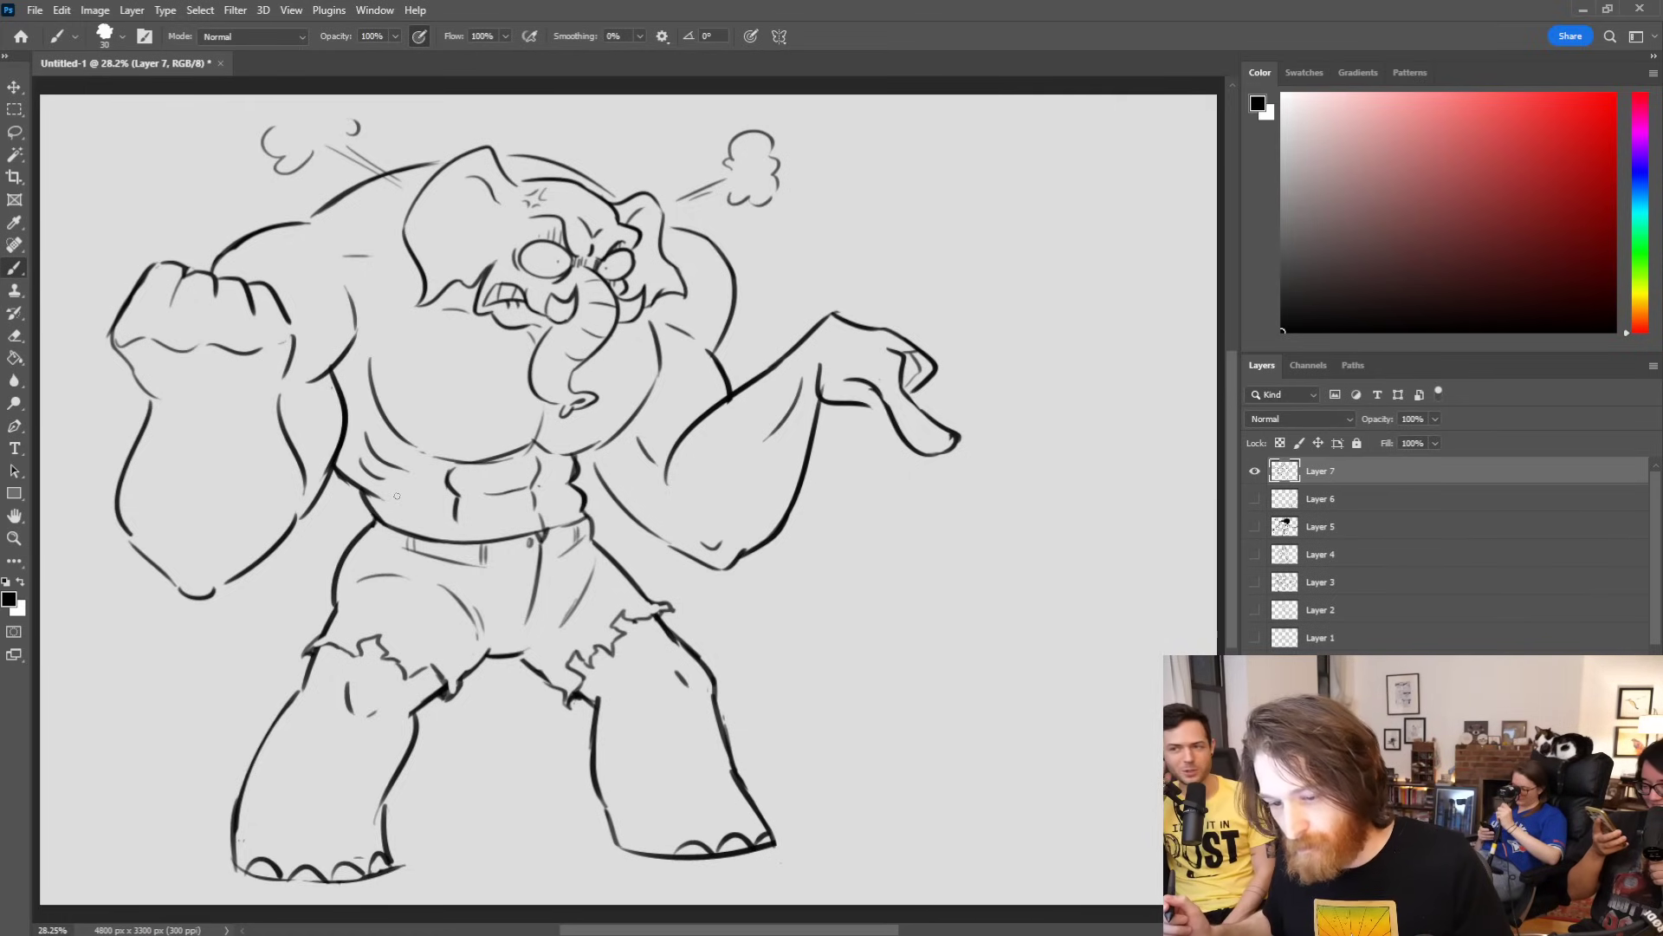
drag(279, 306, 295, 357)
drag(157, 324, 185, 269)
drag(113, 327, 152, 265)
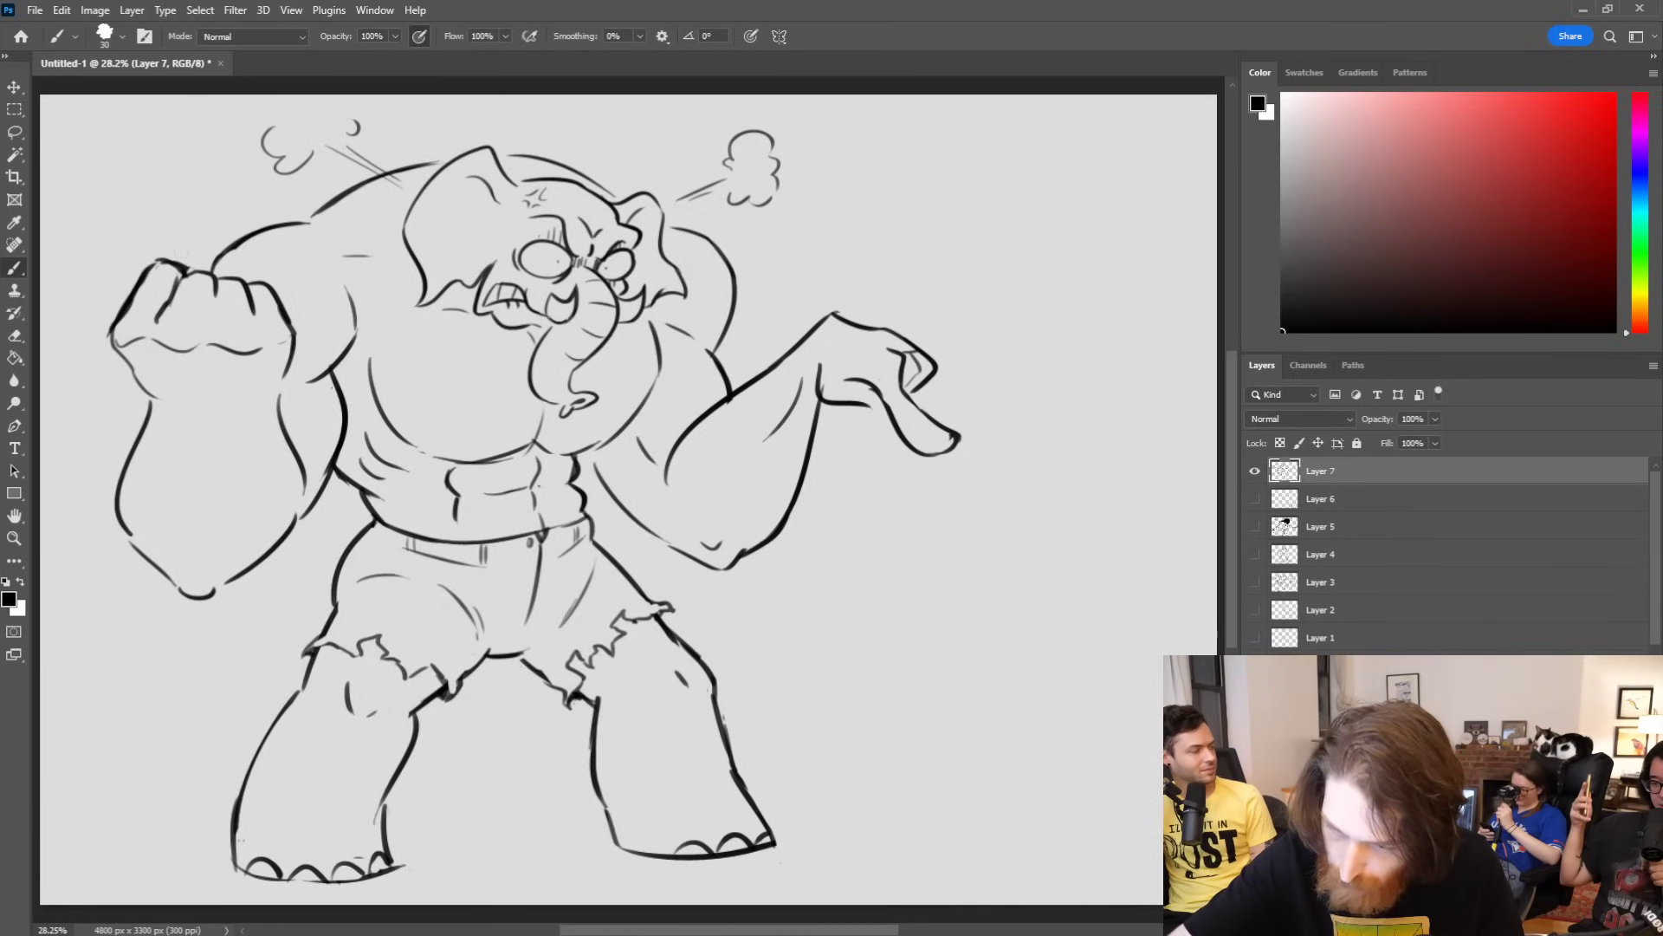
mouse_move(211, 276)
mouse_down()
mouse_move(213, 318)
mouse_move(283, 385)
mouse_up()
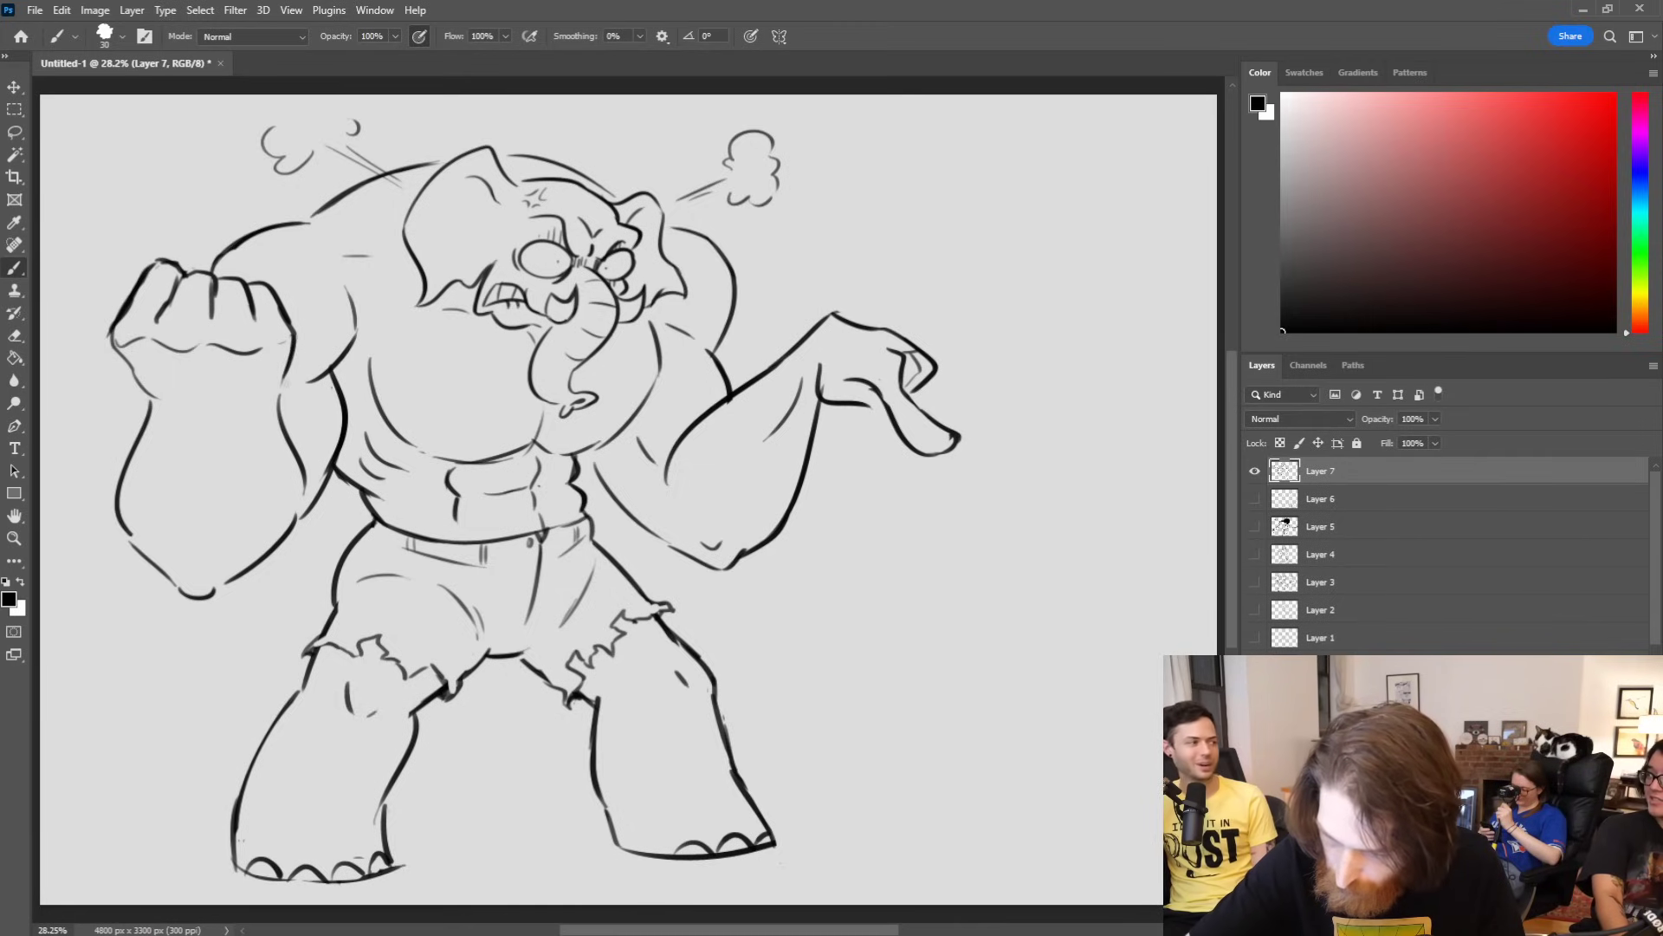
drag(142, 420, 155, 394)
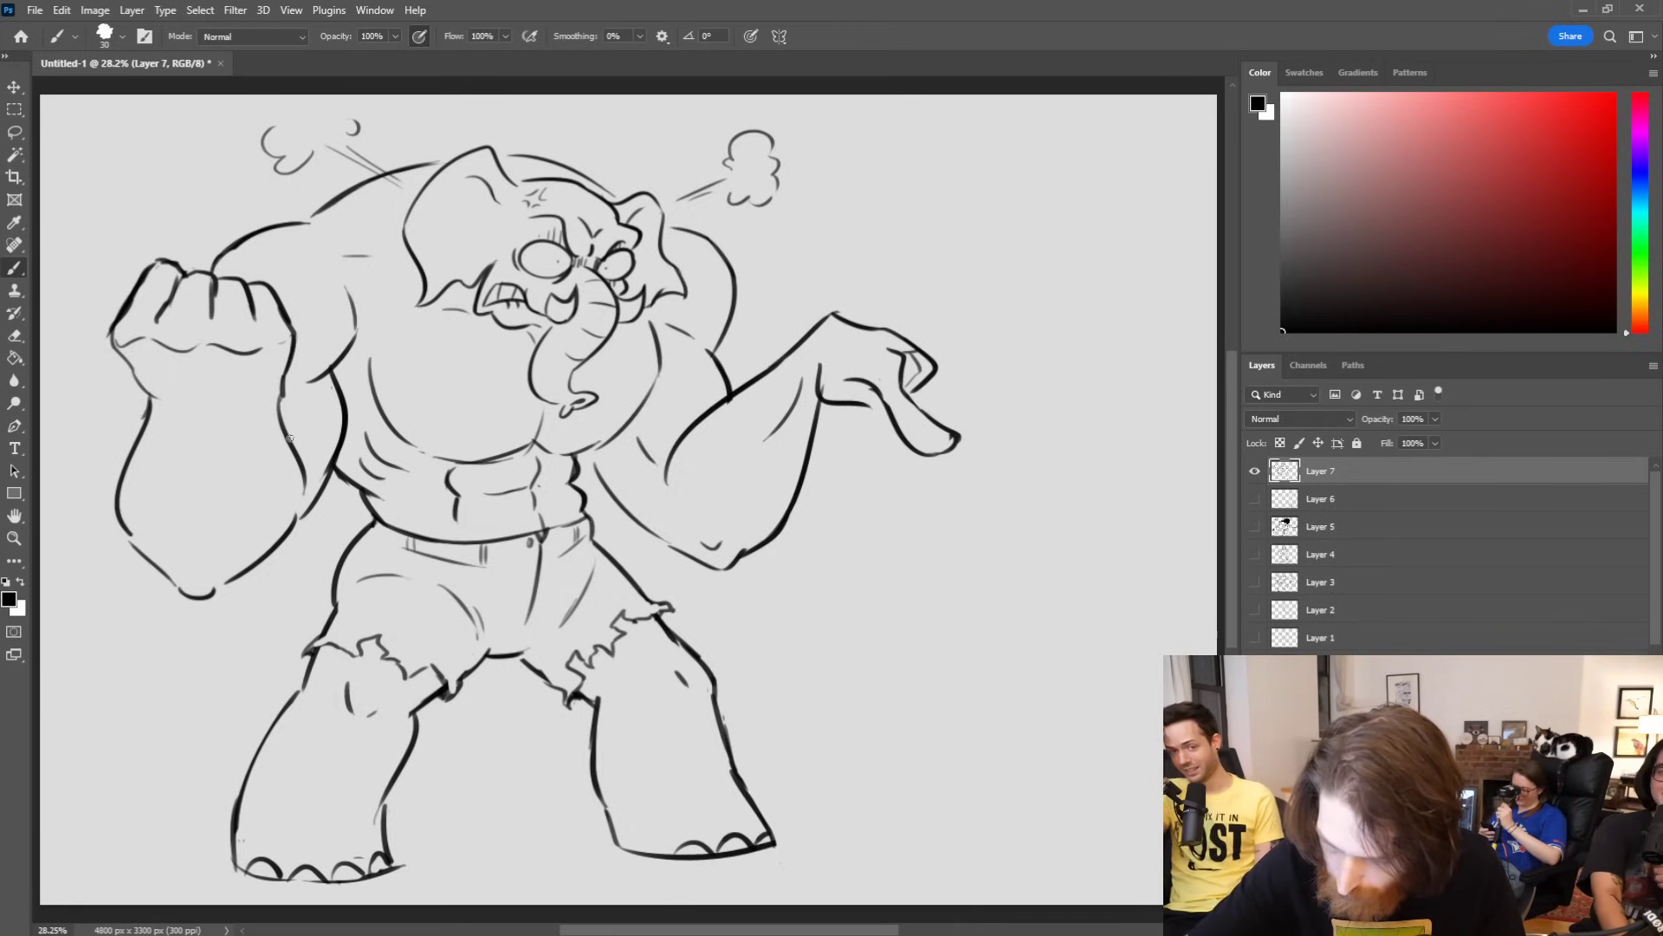
Step: Strengthen the raised forearm's lower edge, and start a small figure beside the elephant with a rounded head, dot eyes and a flat mouth
drag(129, 534, 169, 576)
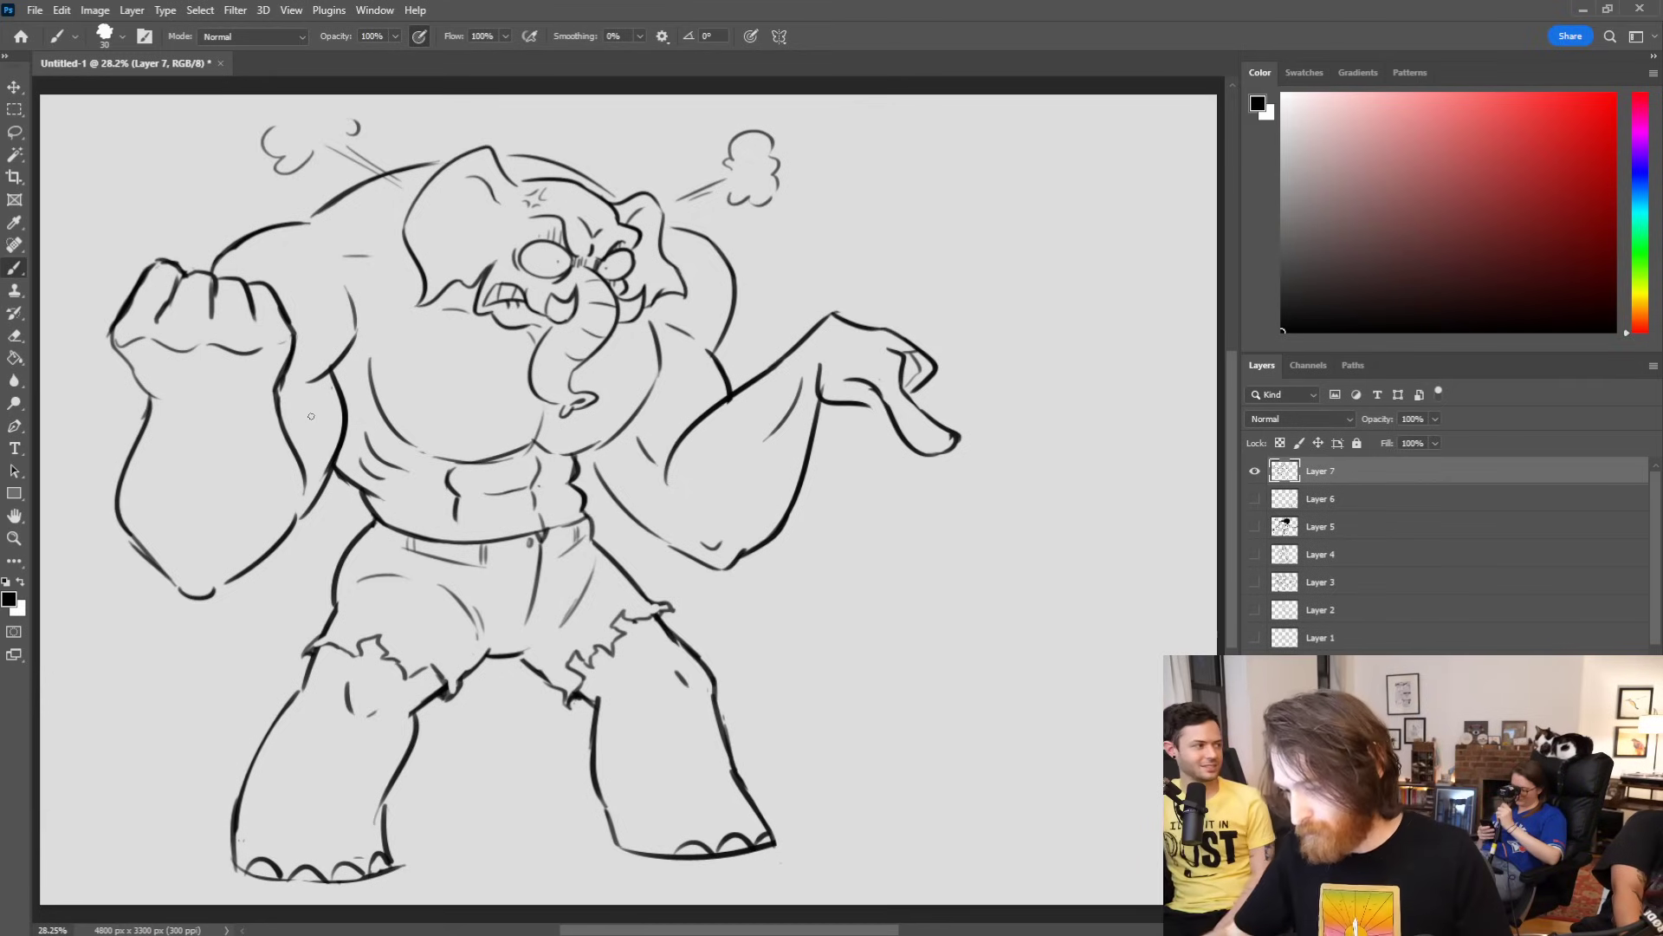
drag(997, 574, 1113, 585)
click(1026, 531)
click(1079, 542)
drag(1028, 546, 1071, 546)
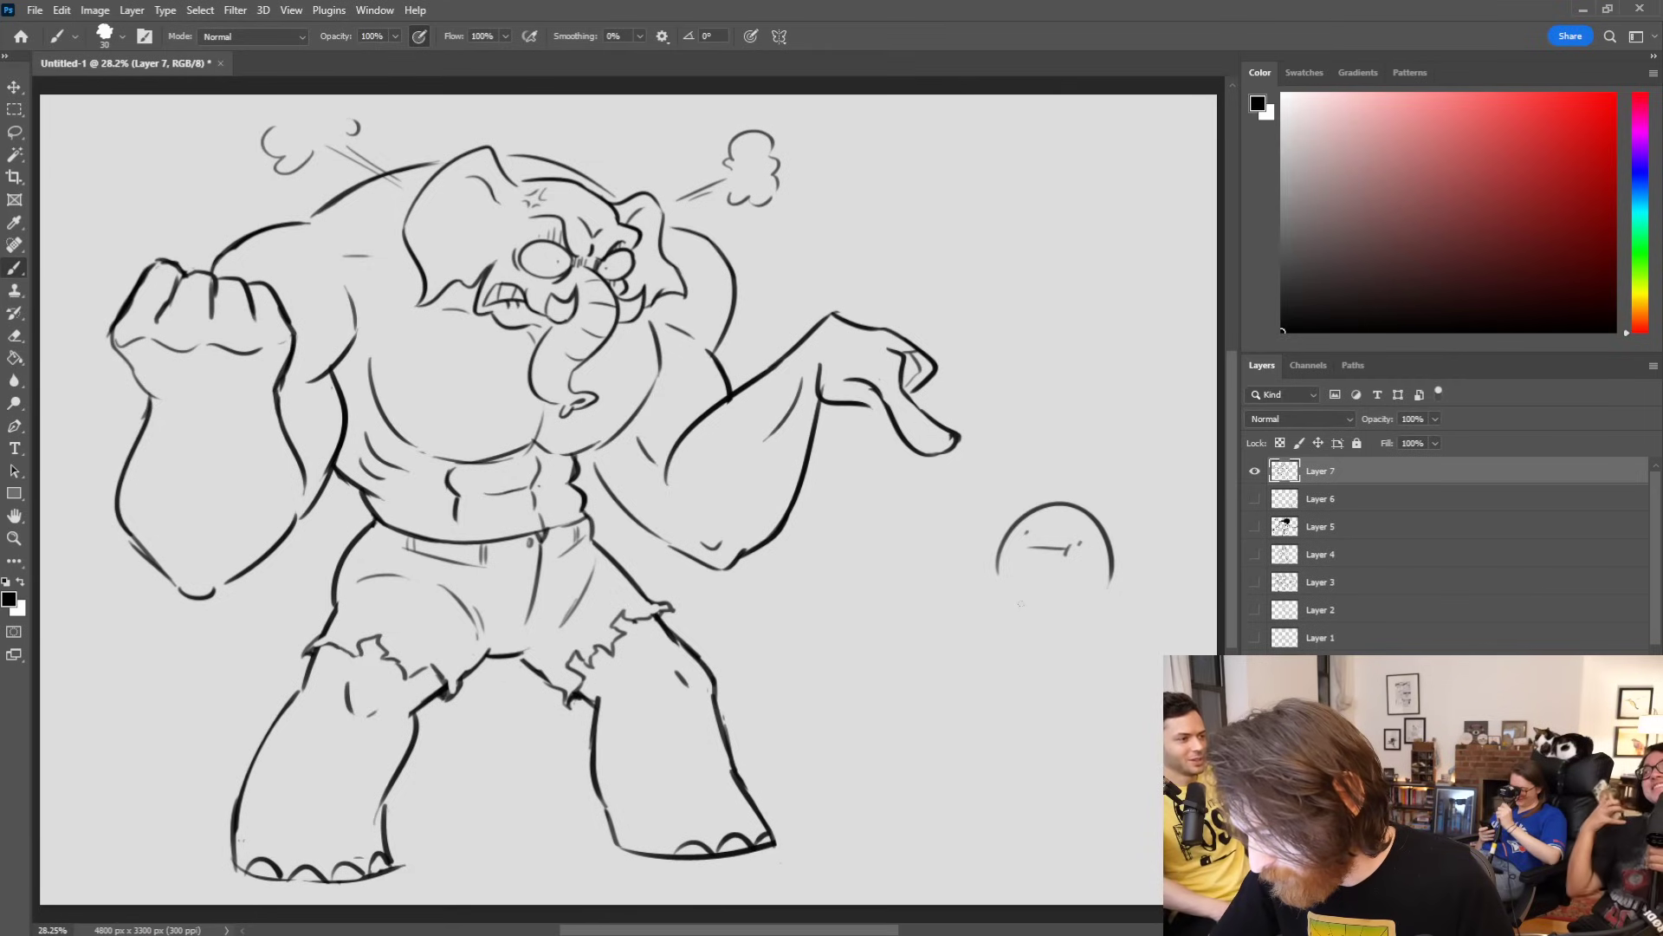
Step: Close the small figure's head and draw its simple body, two straight legs with feet, and the arm facing away from the elephant
drag(1020, 611, 1017, 688)
drag(1100, 616, 1126, 719)
drag(1113, 574, 1094, 605)
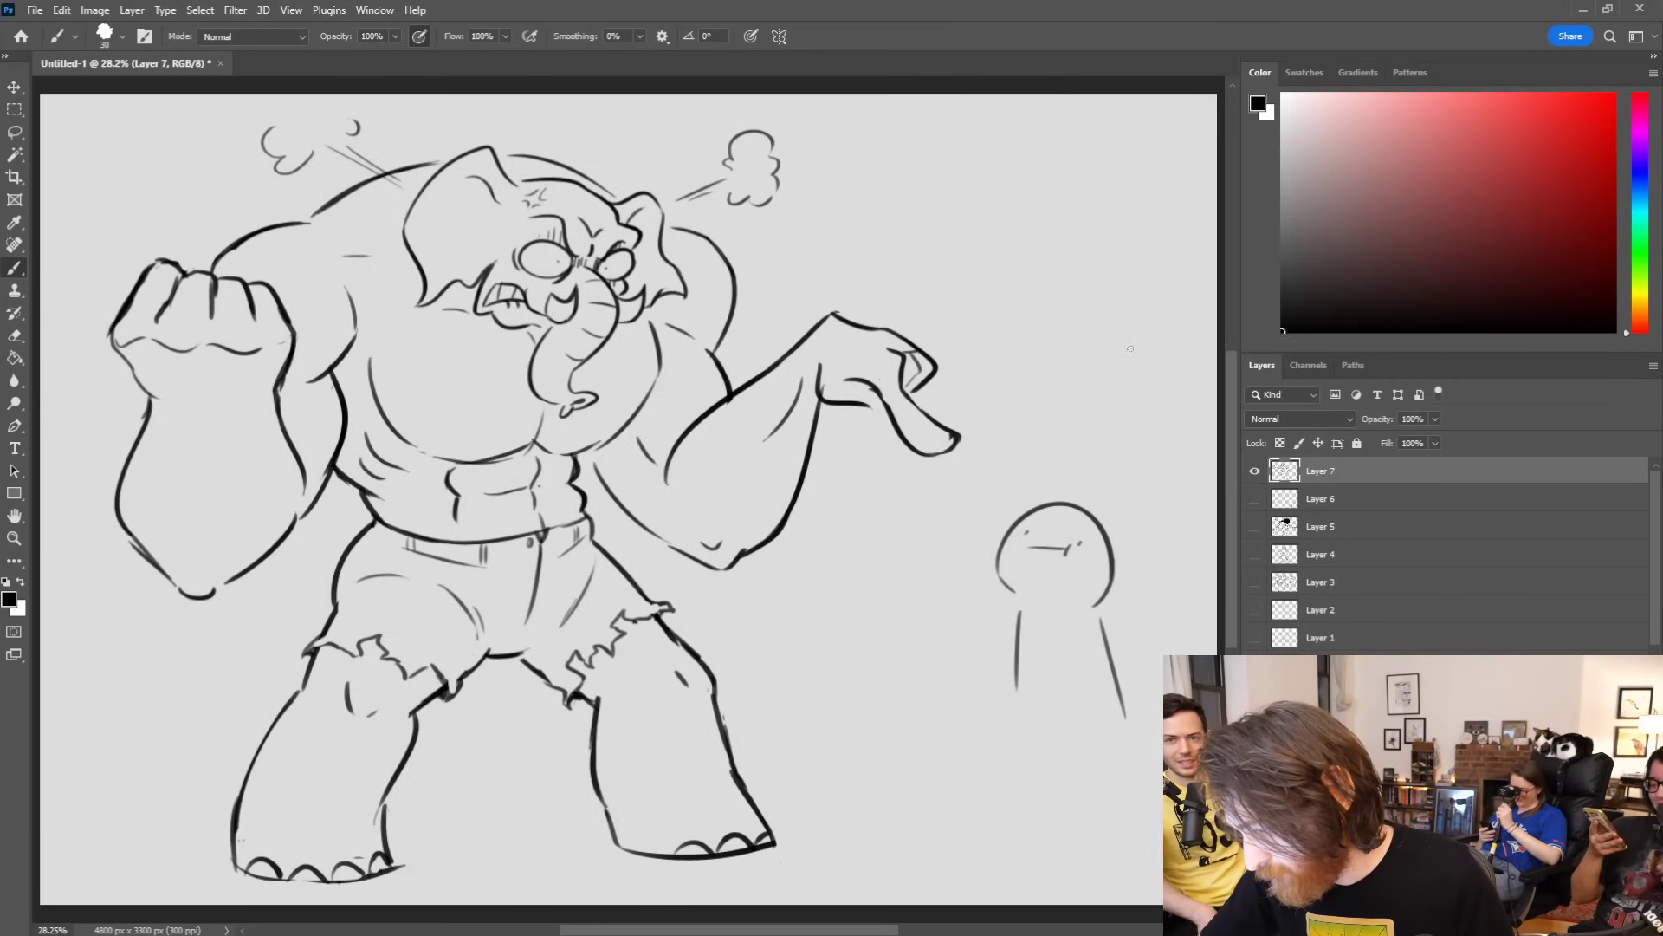
drag(1090, 632, 1141, 720)
mouse_move(1020, 685)
mouse_down()
mouse_move(1065, 833)
mouse_move(1055, 757)
mouse_move(1085, 750)
mouse_move(1053, 734)
mouse_move(1078, 731)
mouse_move(1099, 827)
mouse_move(1126, 835)
mouse_up()
key(ctrl+z)
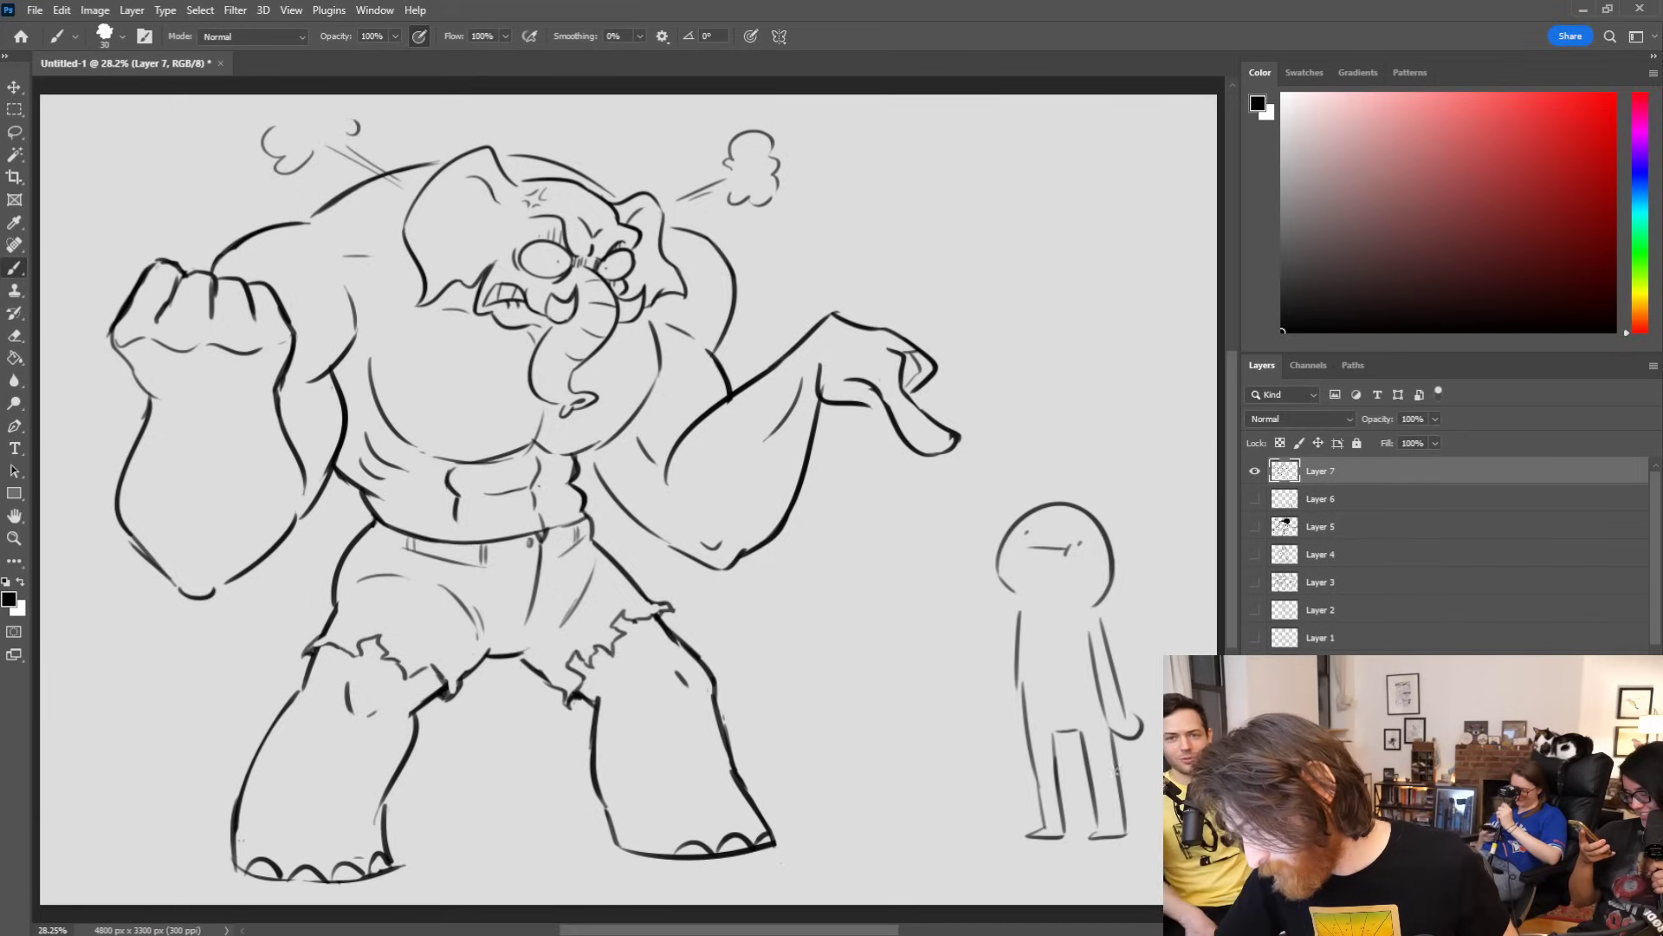
Step: Give the small figure a sweat drop and a small frown, and draw the hanging arm on the side facing the elephant
mouse_move(1097, 549)
mouse_down()
mouse_move(1102, 569)
mouse_move(1088, 534)
mouse_up()
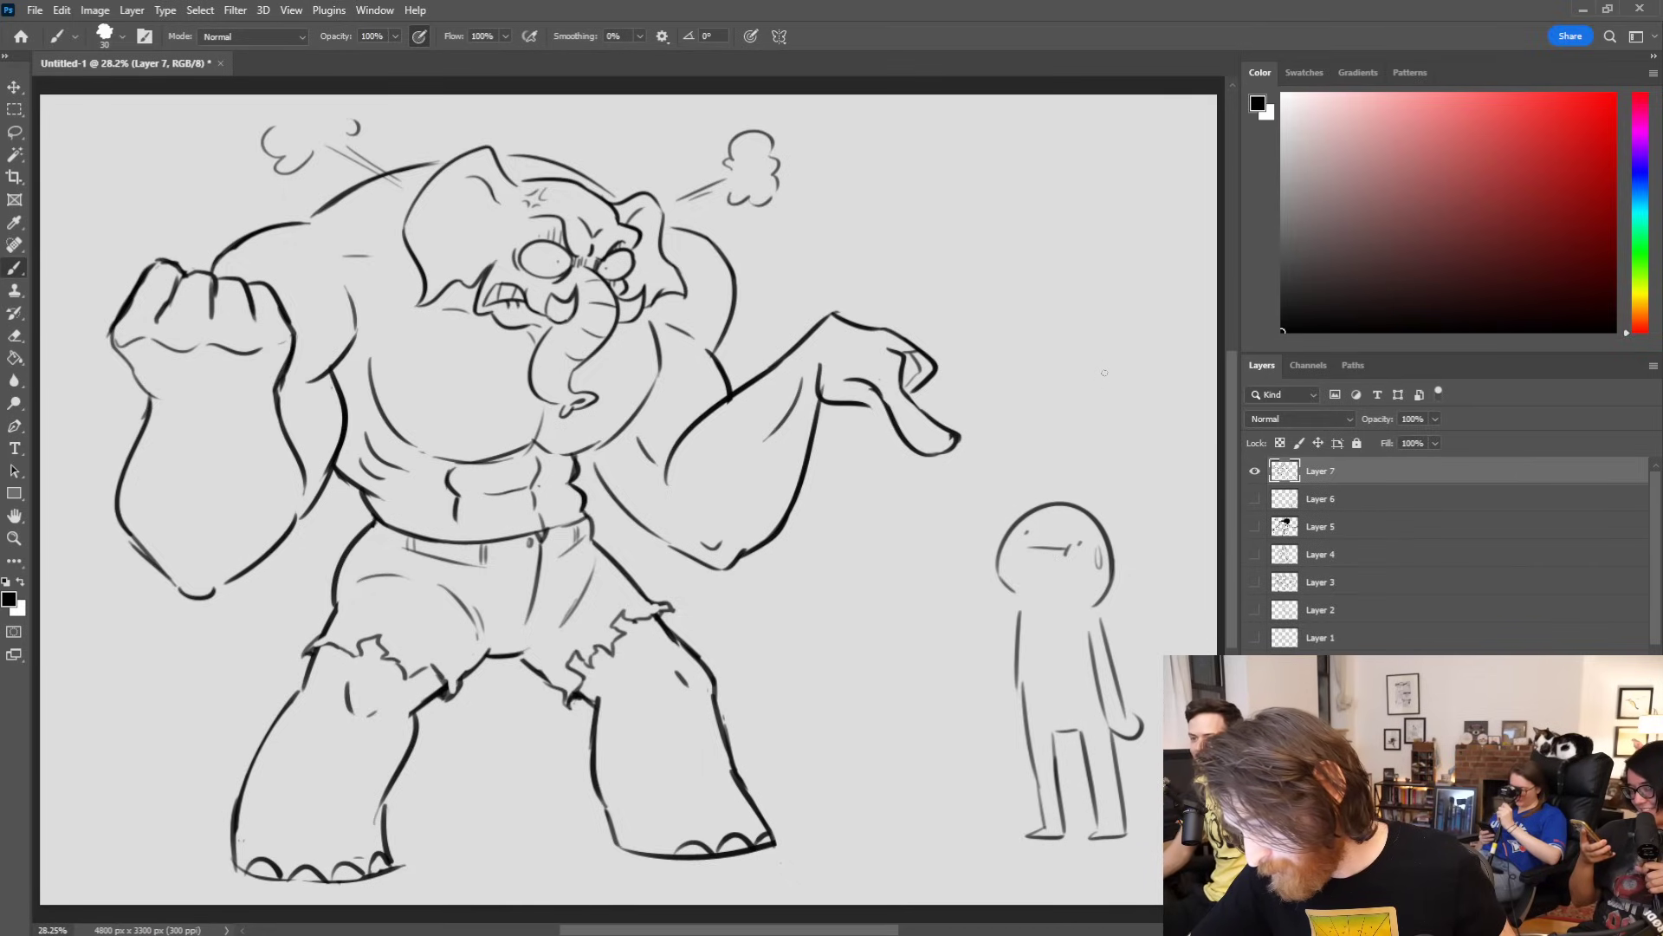
mouse_move(1015, 612)
mouse_down()
mouse_move(996, 700)
mouse_move(1015, 716)
mouse_up()
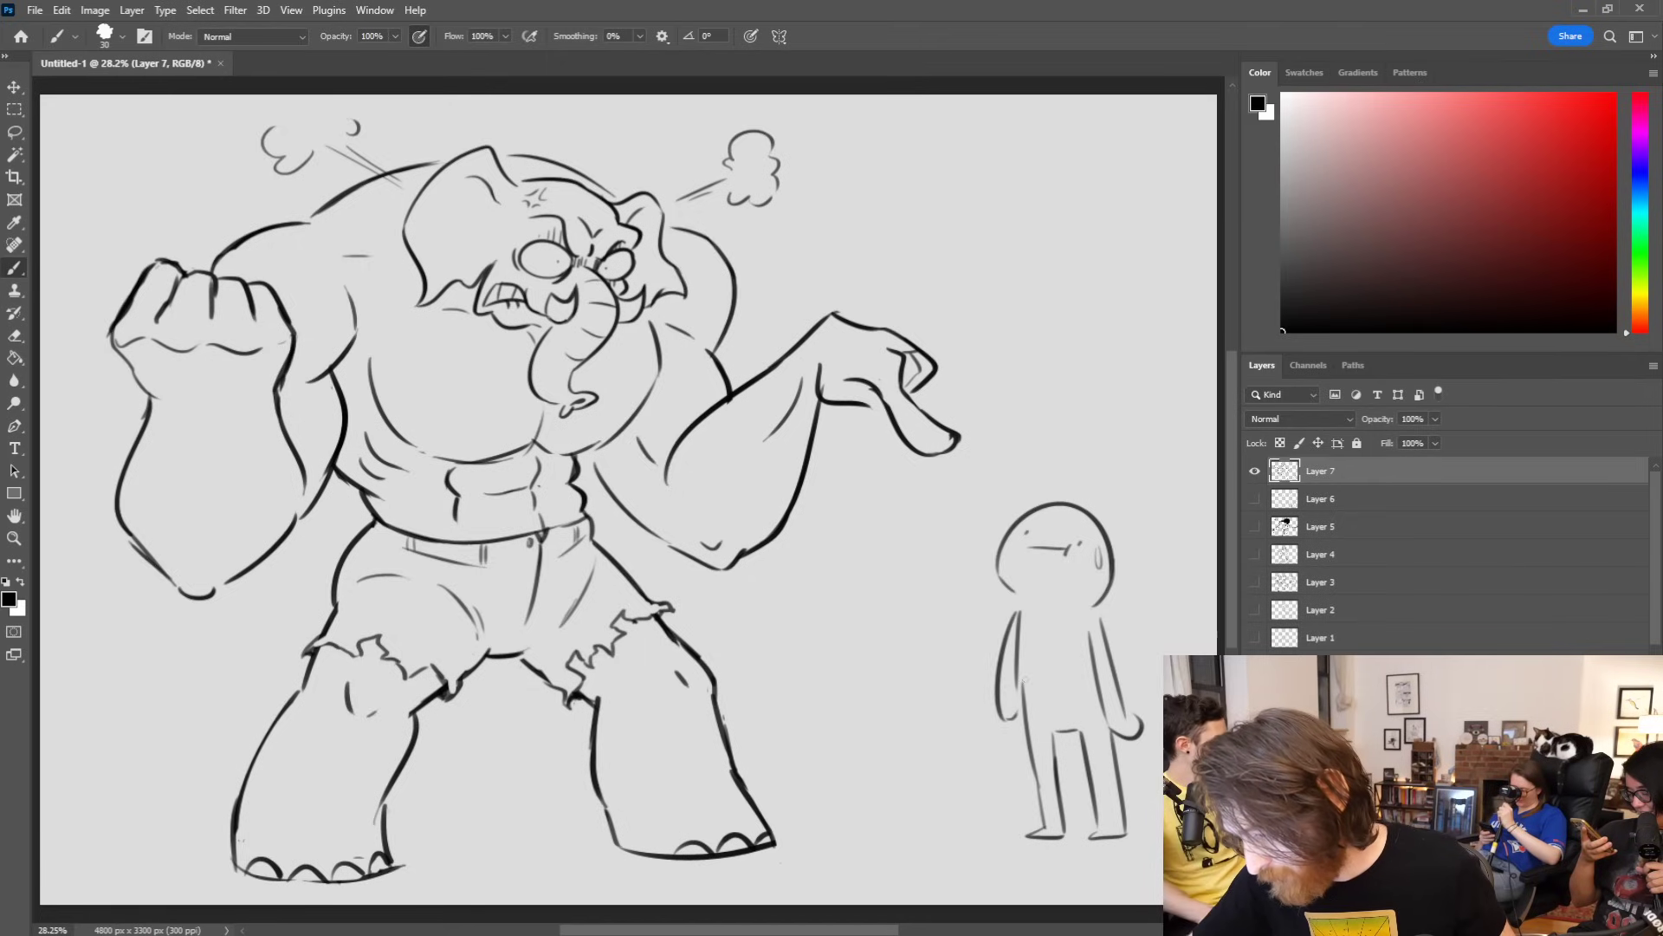
drag(1099, 610, 1108, 645)
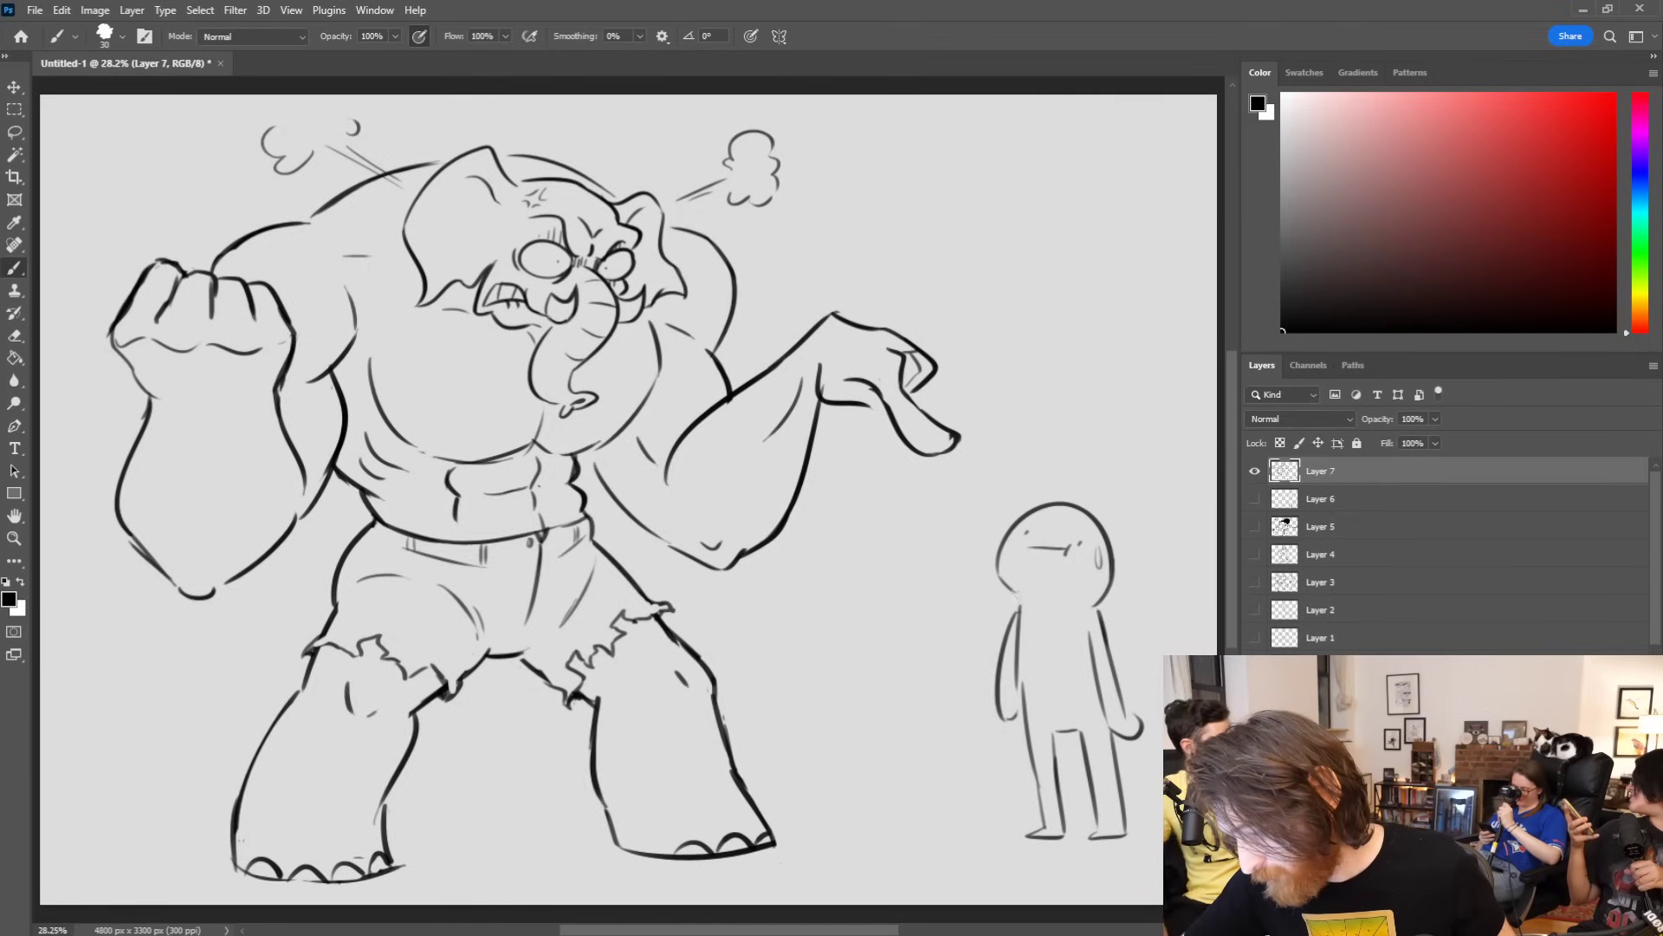
key(ctrl+z)
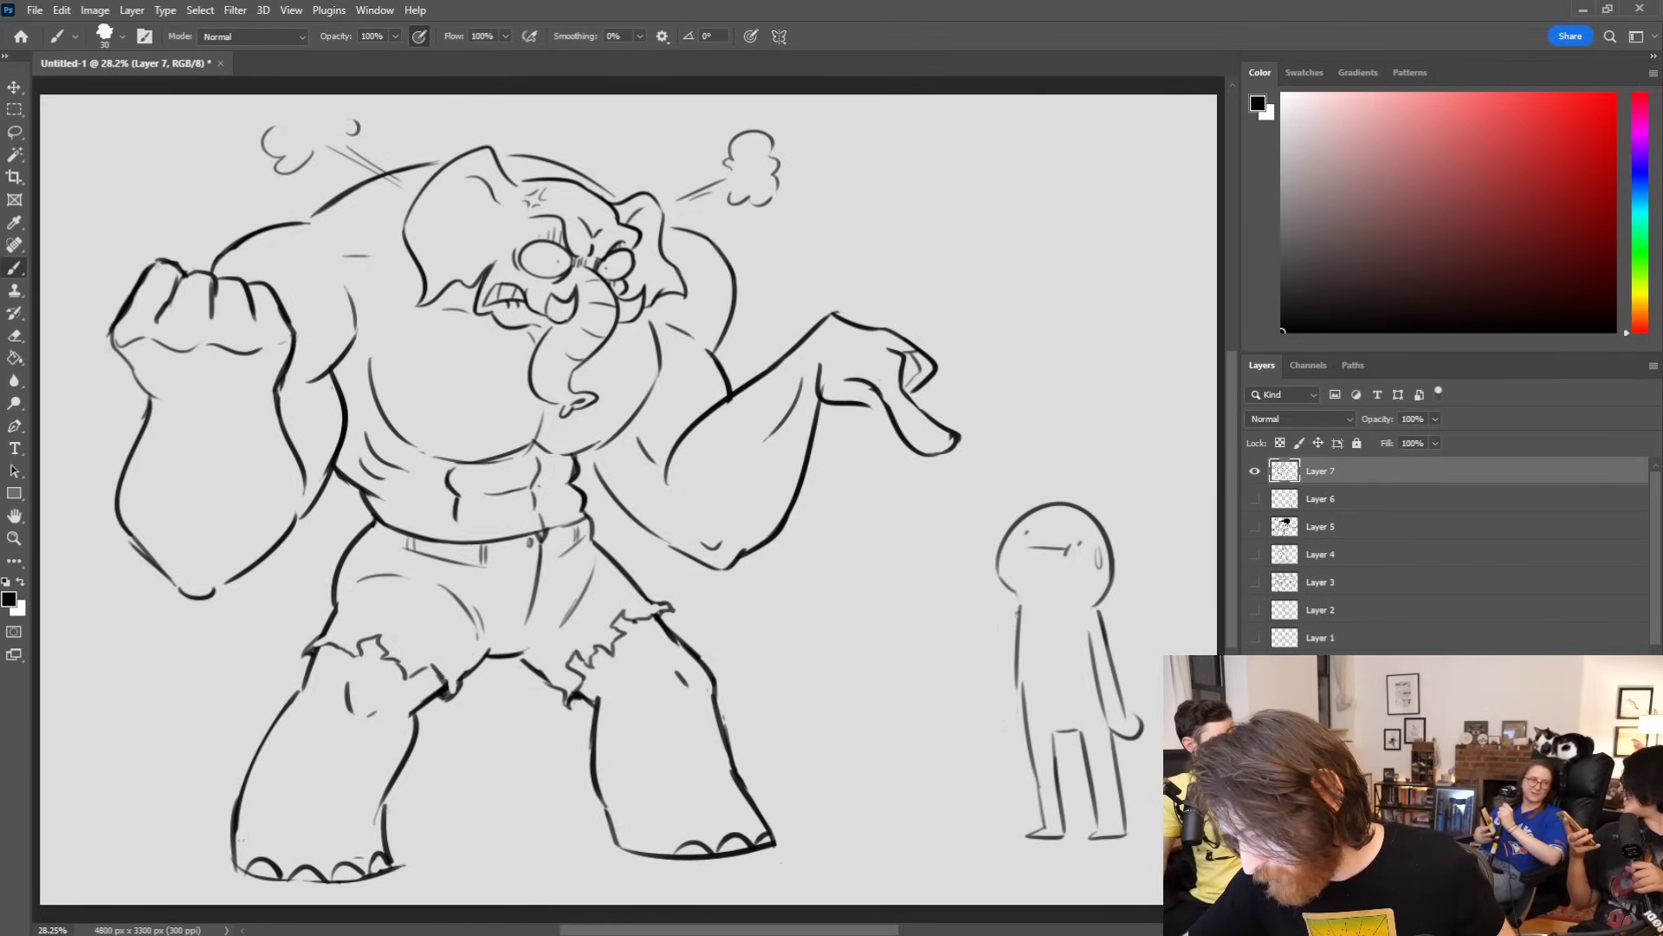
drag(1019, 611, 1006, 731)
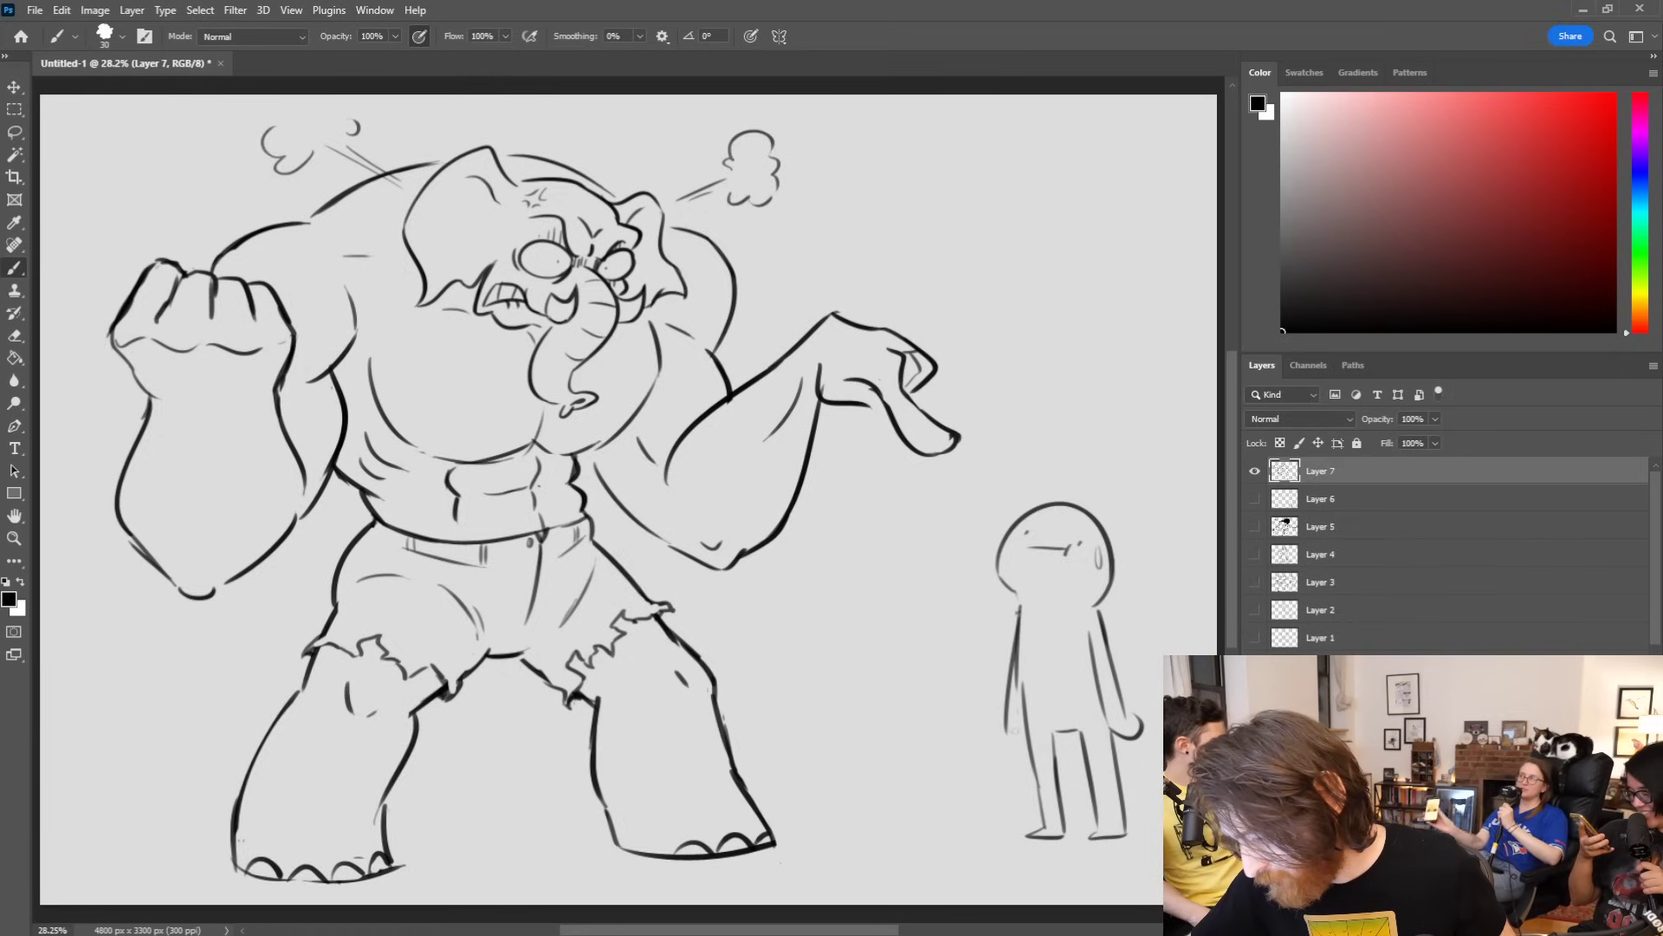
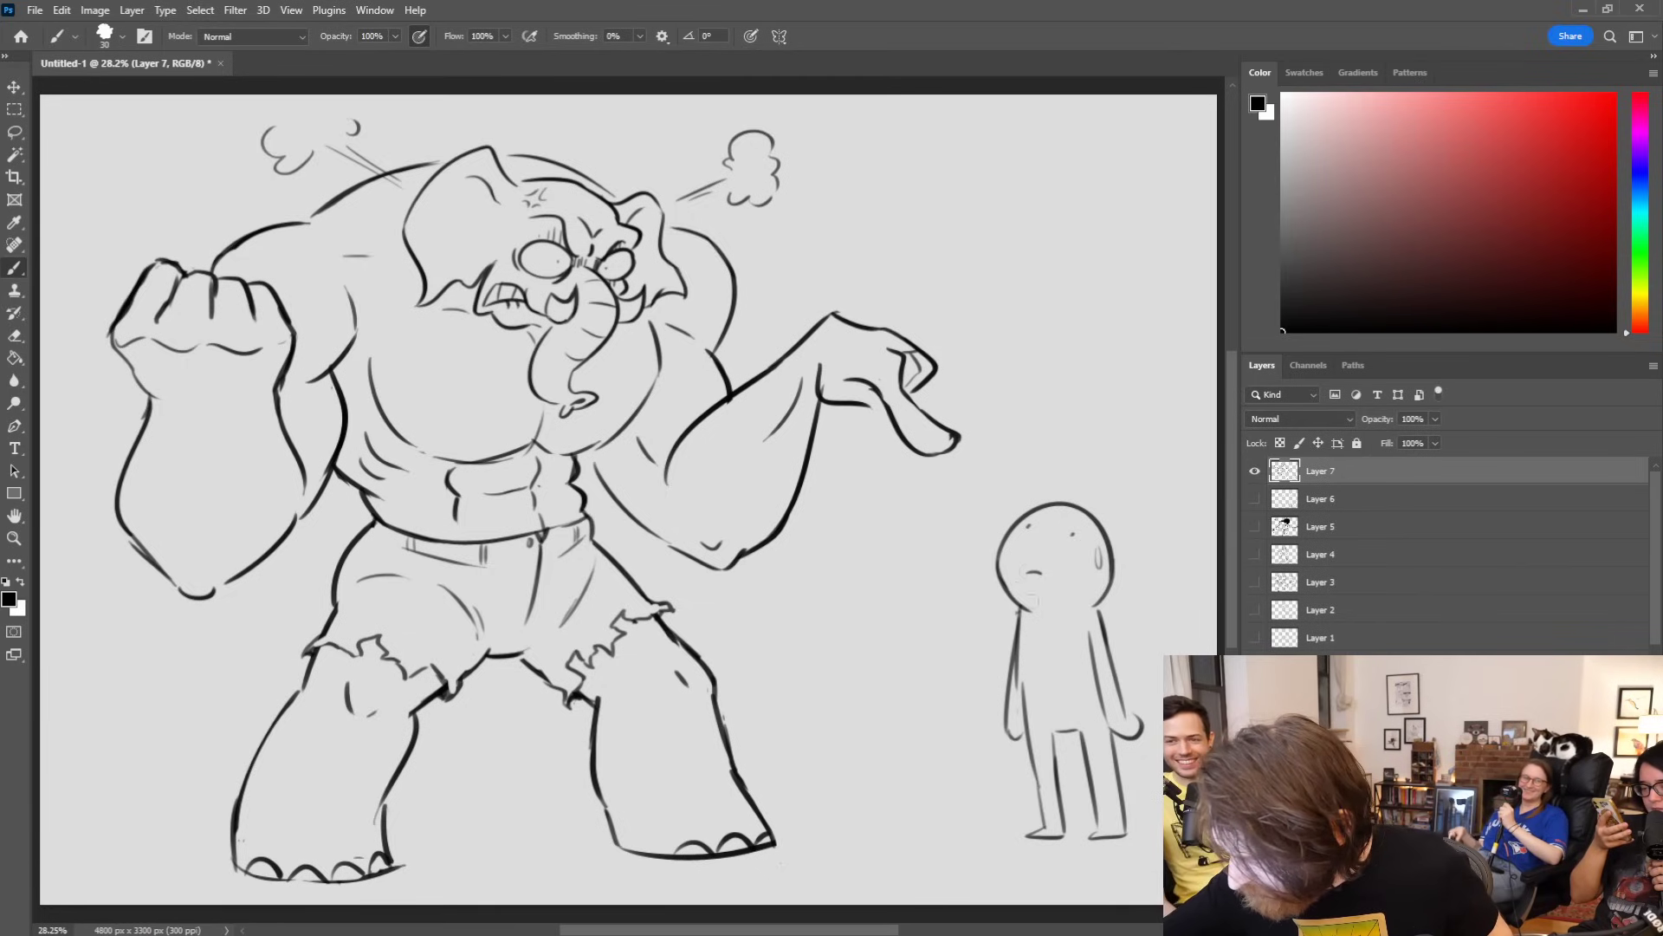
Step: Add a hair tuft to the small figure's head, and redraw its arm away from the elephant with the hand close to the hip
drag(1083, 509, 1072, 496)
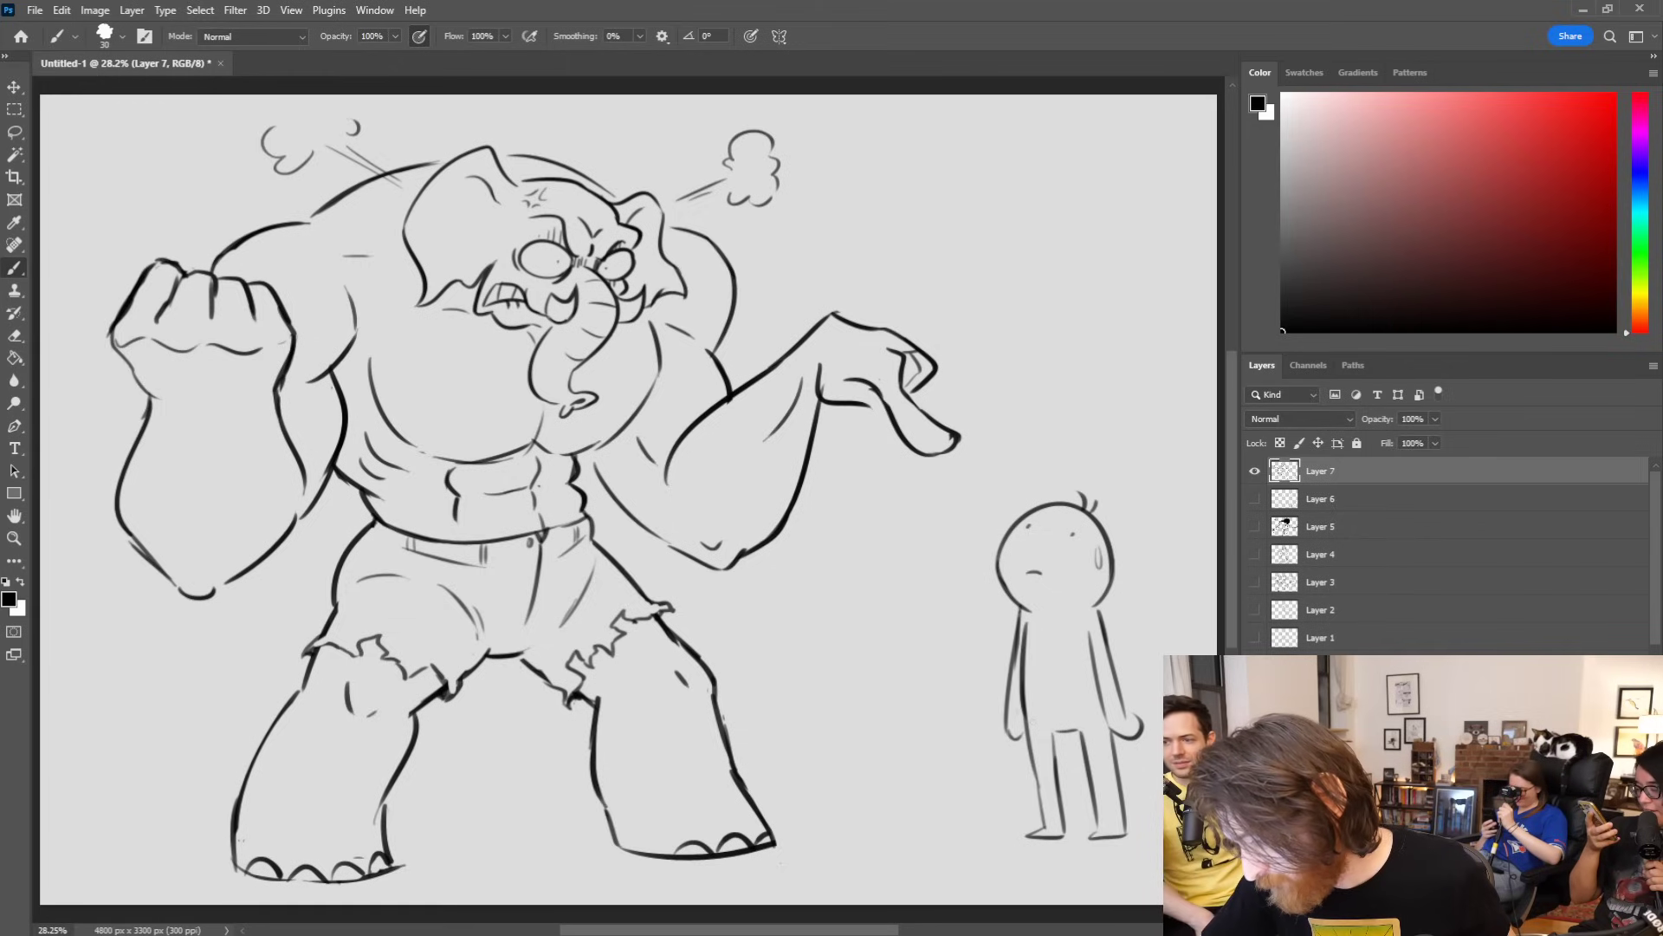
key(ctrl+z)
key(ctrl+z)
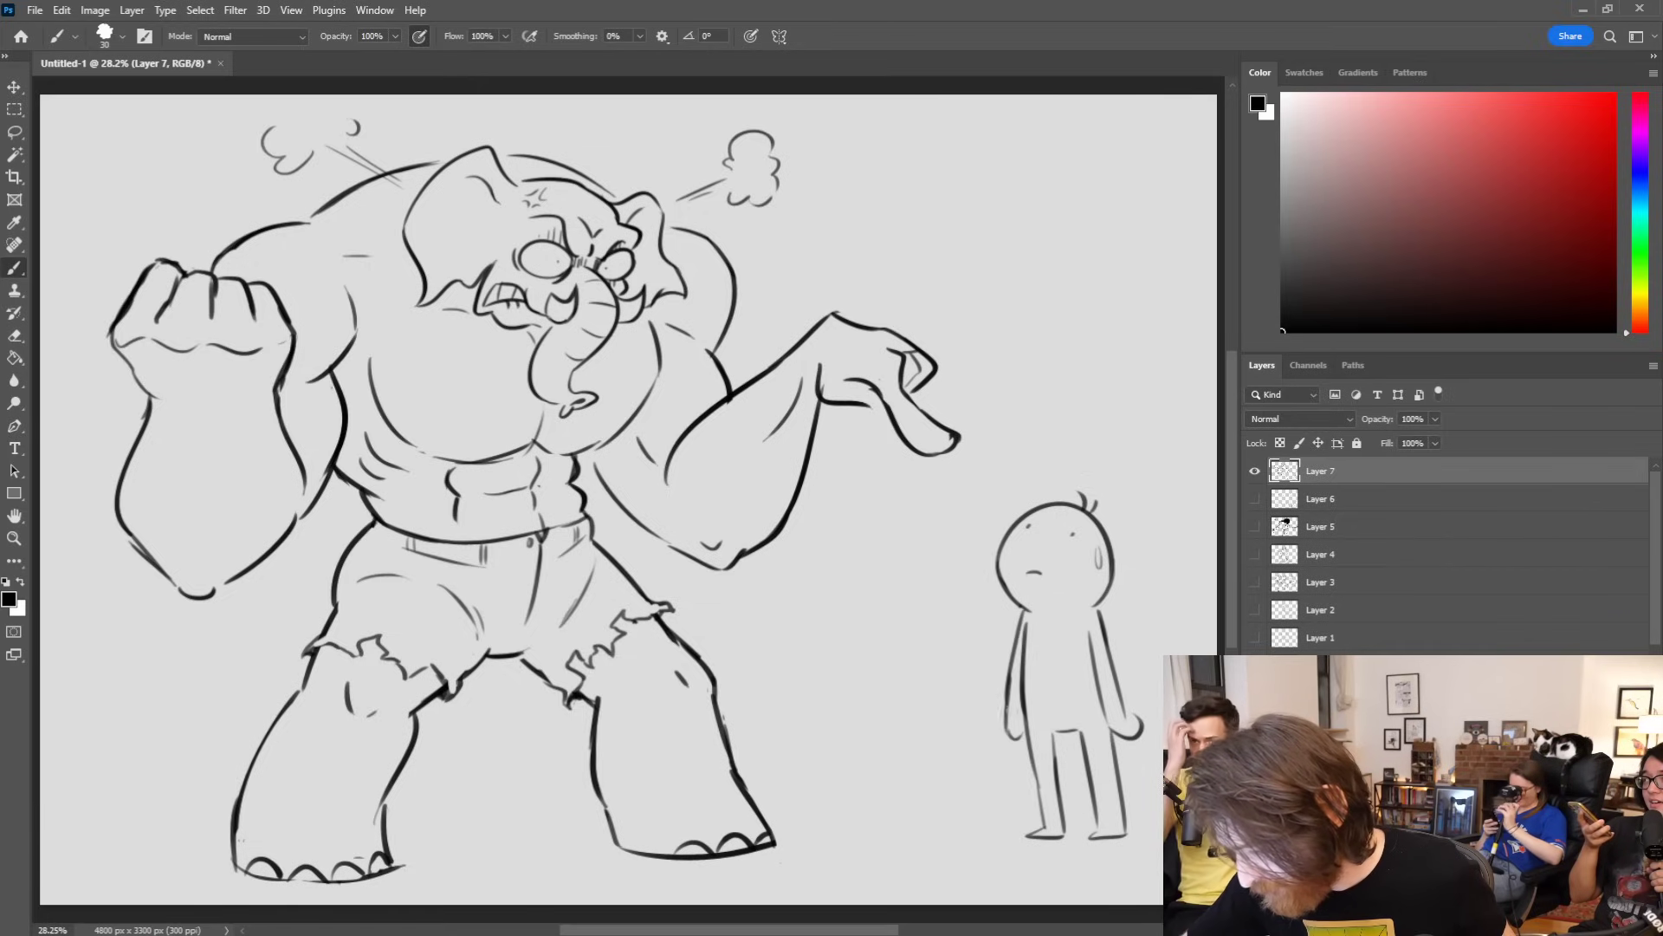
key(ctrl+z)
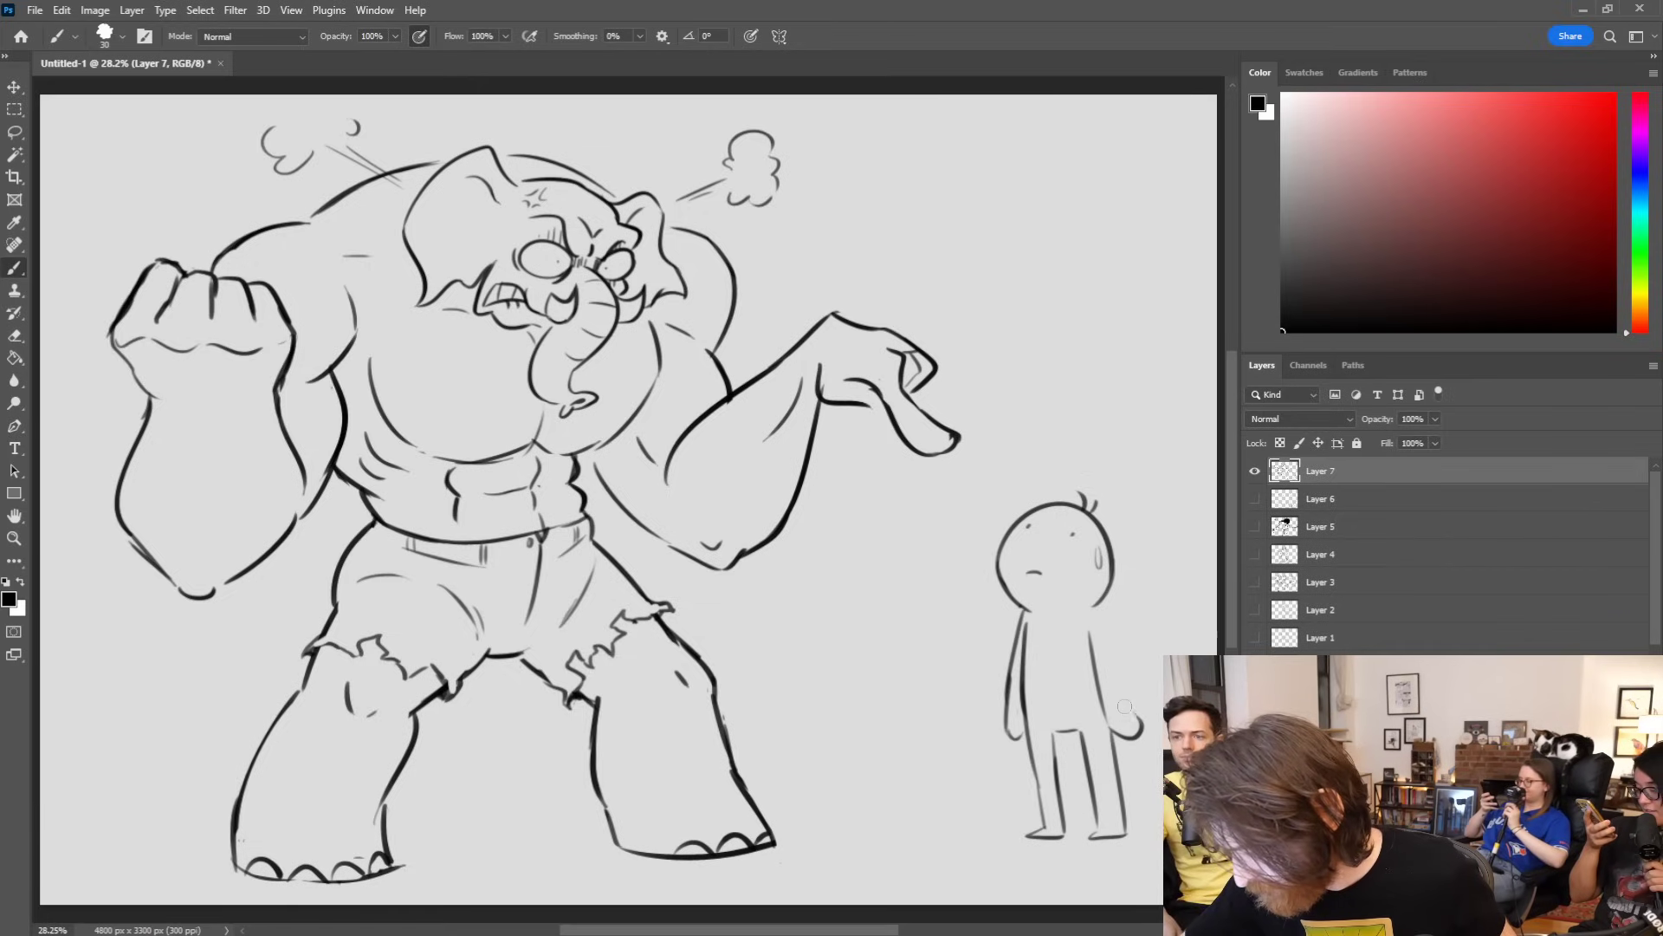
drag(1095, 613, 1140, 722)
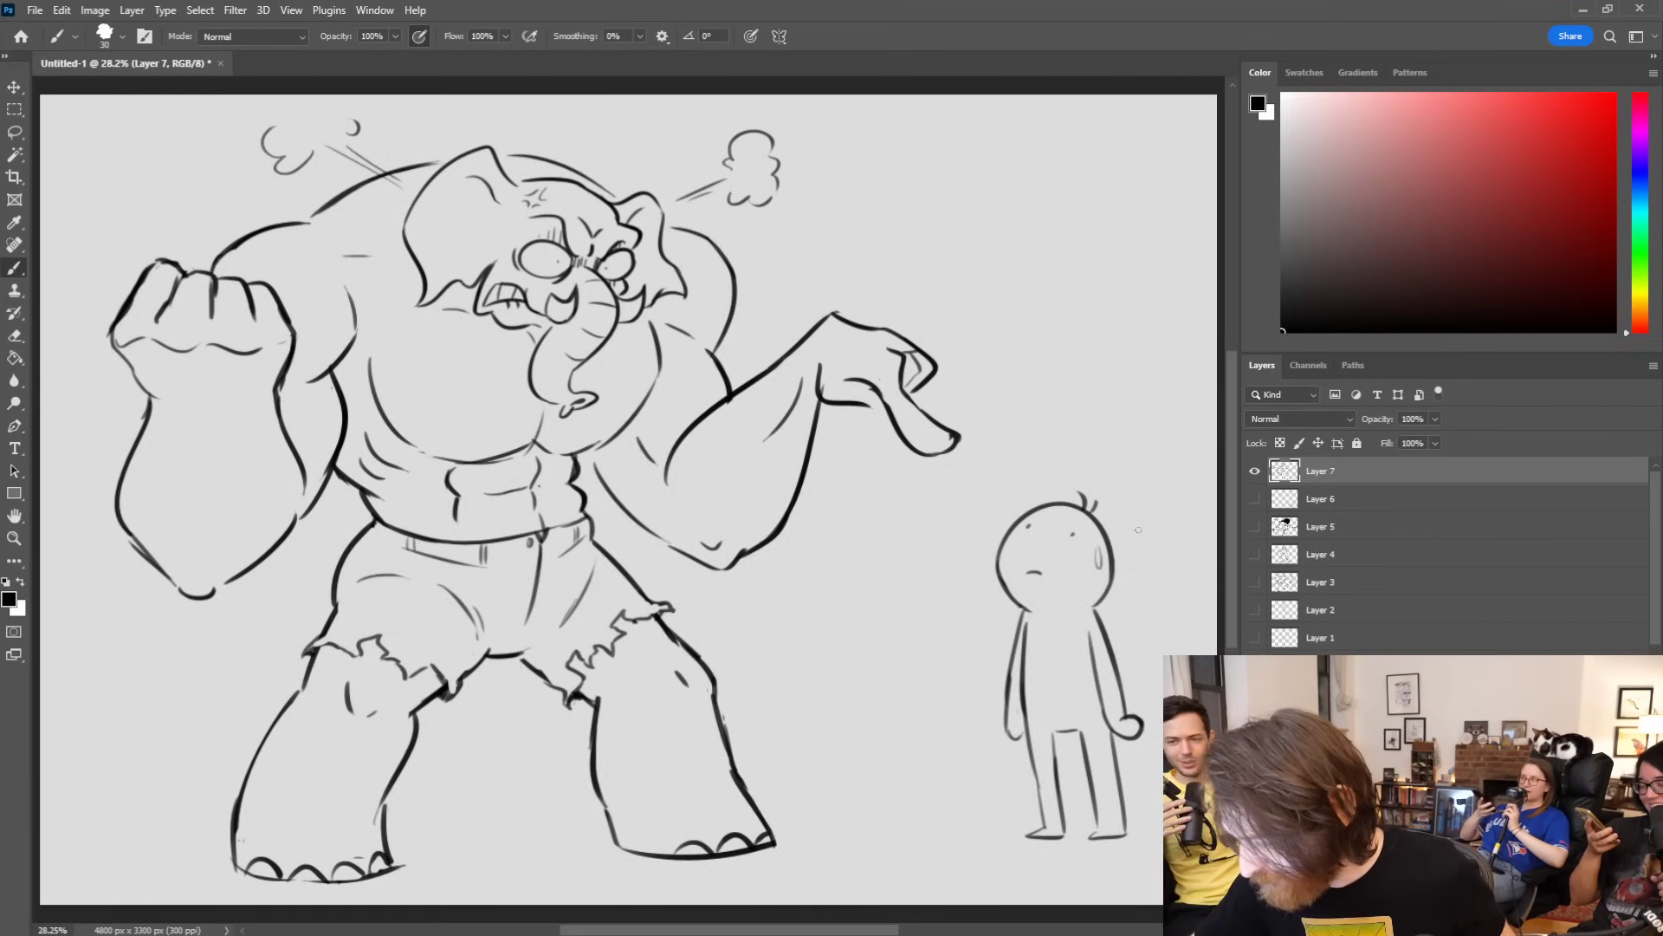
key(ctrl+z)
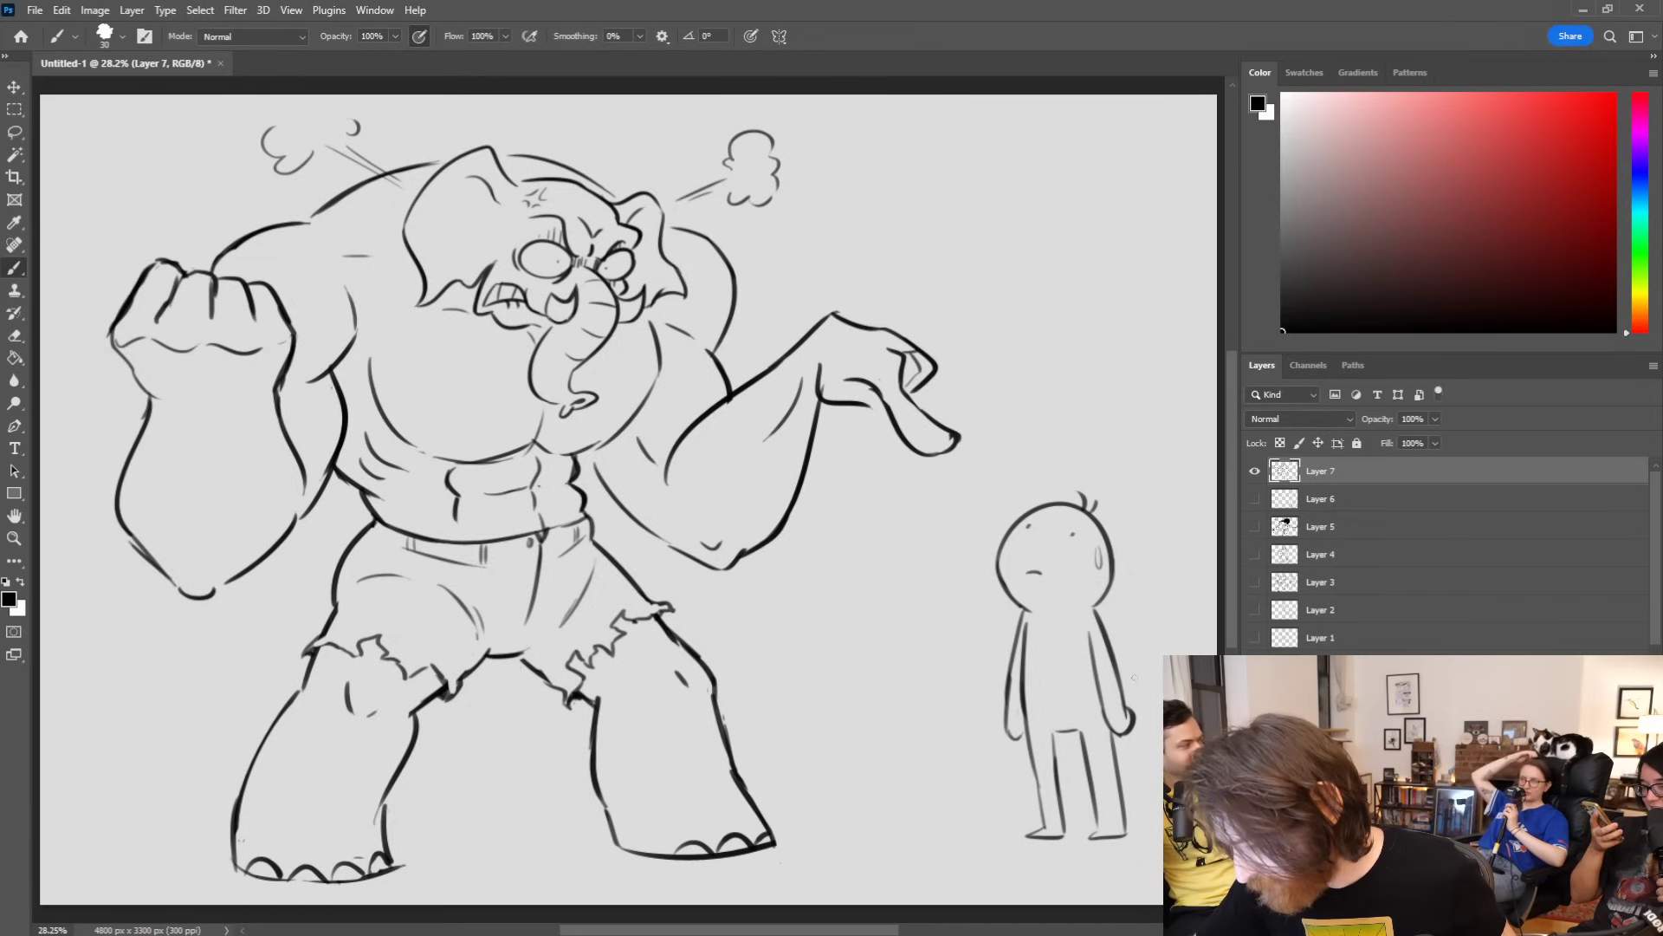
mouse_move(1125, 709)
mouse_down()
mouse_move(1113, 731)
mouse_move(1082, 731)
mouse_move(1063, 801)
mouse_up()
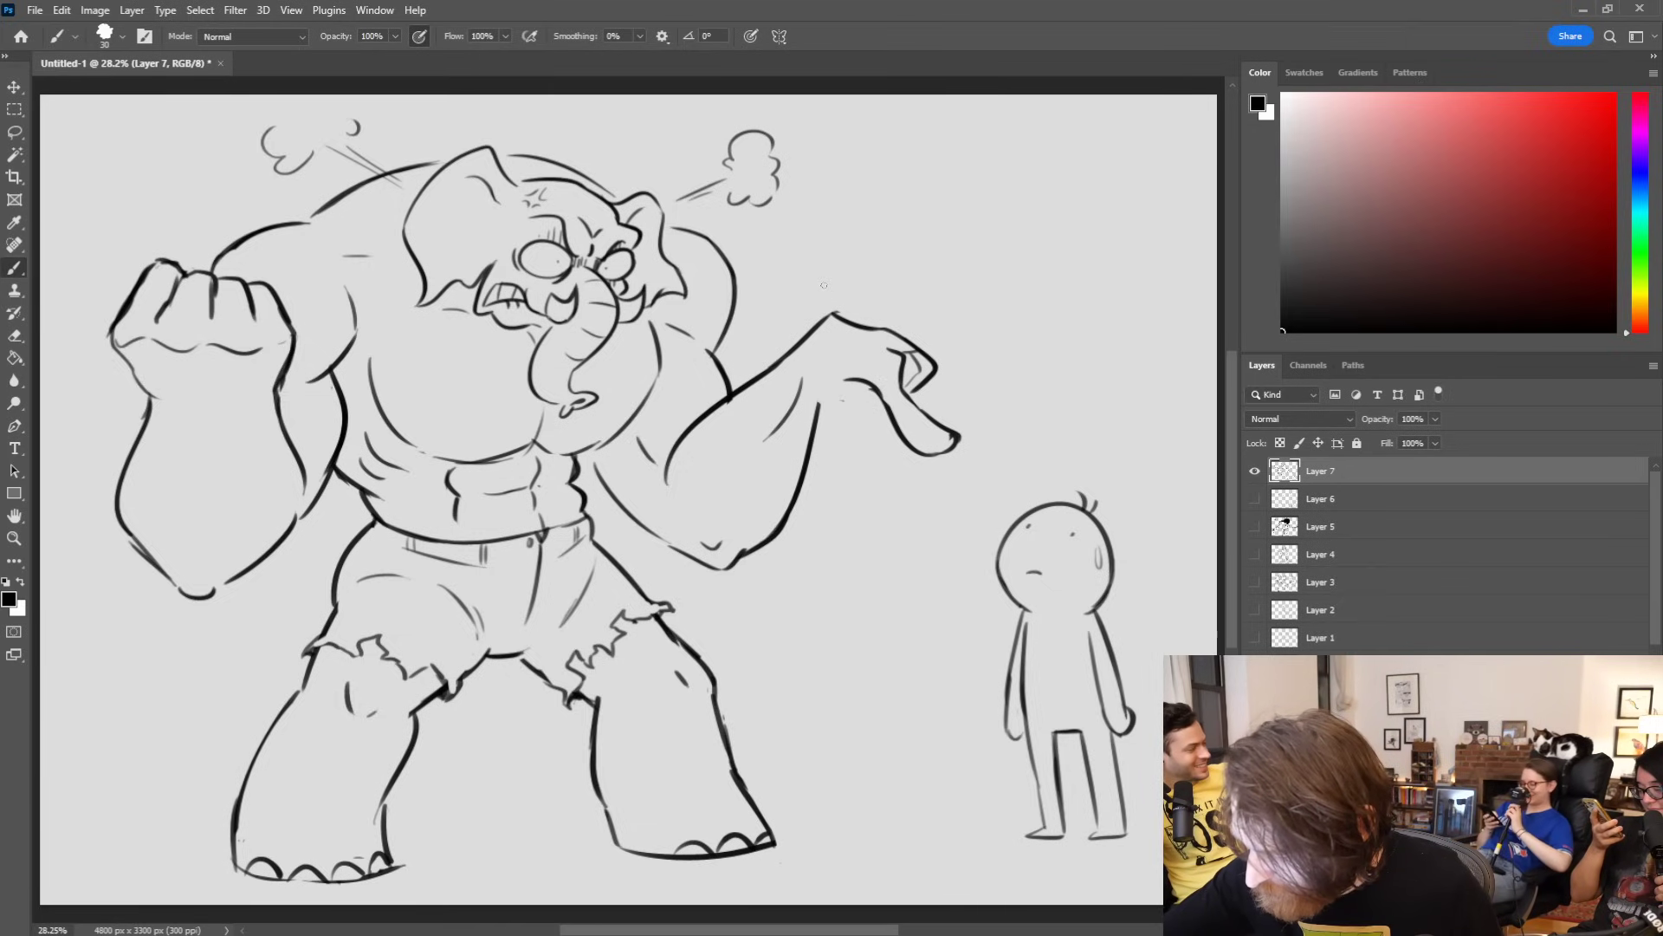
Step: Redraw the elephant's reaching hand with a folded thumb under the palm and curled fingers above the extended one
mouse_move(838, 371)
mouse_down()
mouse_move(834, 407)
mouse_move(879, 403)
mouse_up()
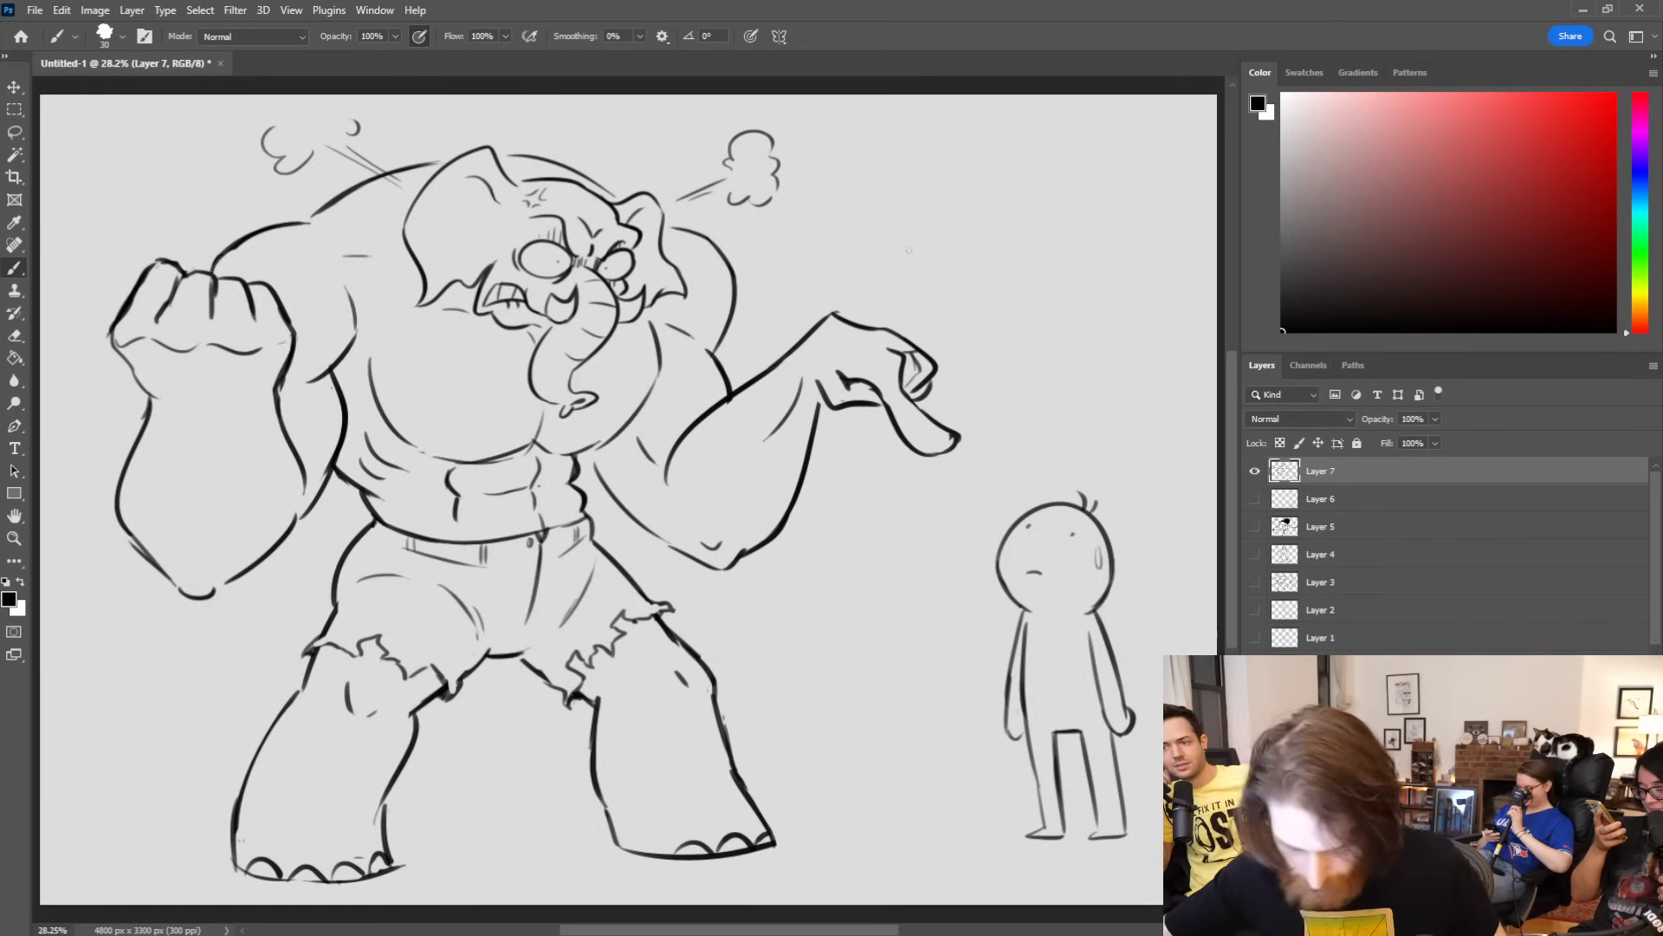
key(ctrl+z)
key(ctrl+z)
key(ctrl+z)
key(ctrl+z)
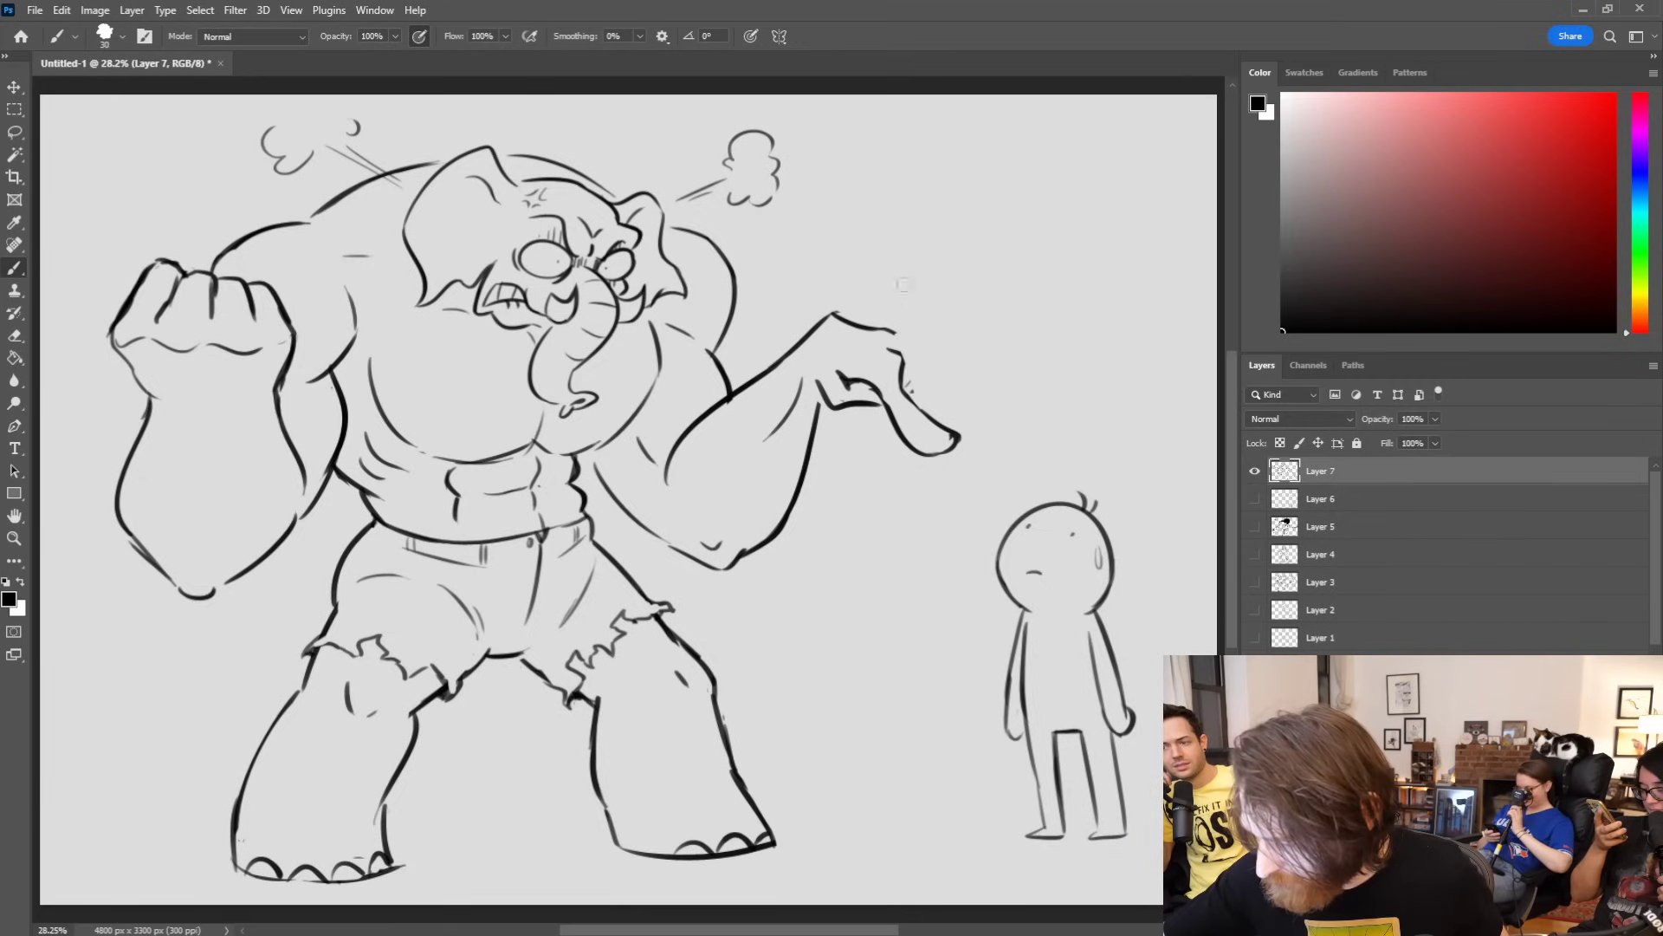
mouse_move(898, 351)
mouse_down()
mouse_move(920, 356)
mouse_move(907, 391)
mouse_move(919, 363)
mouse_move(940, 363)
mouse_move(898, 343)
mouse_move(933, 360)
mouse_up()
key(ctrl+z)
key(ctrl+z)
key(ctrl+z)
key(ctrl+z)
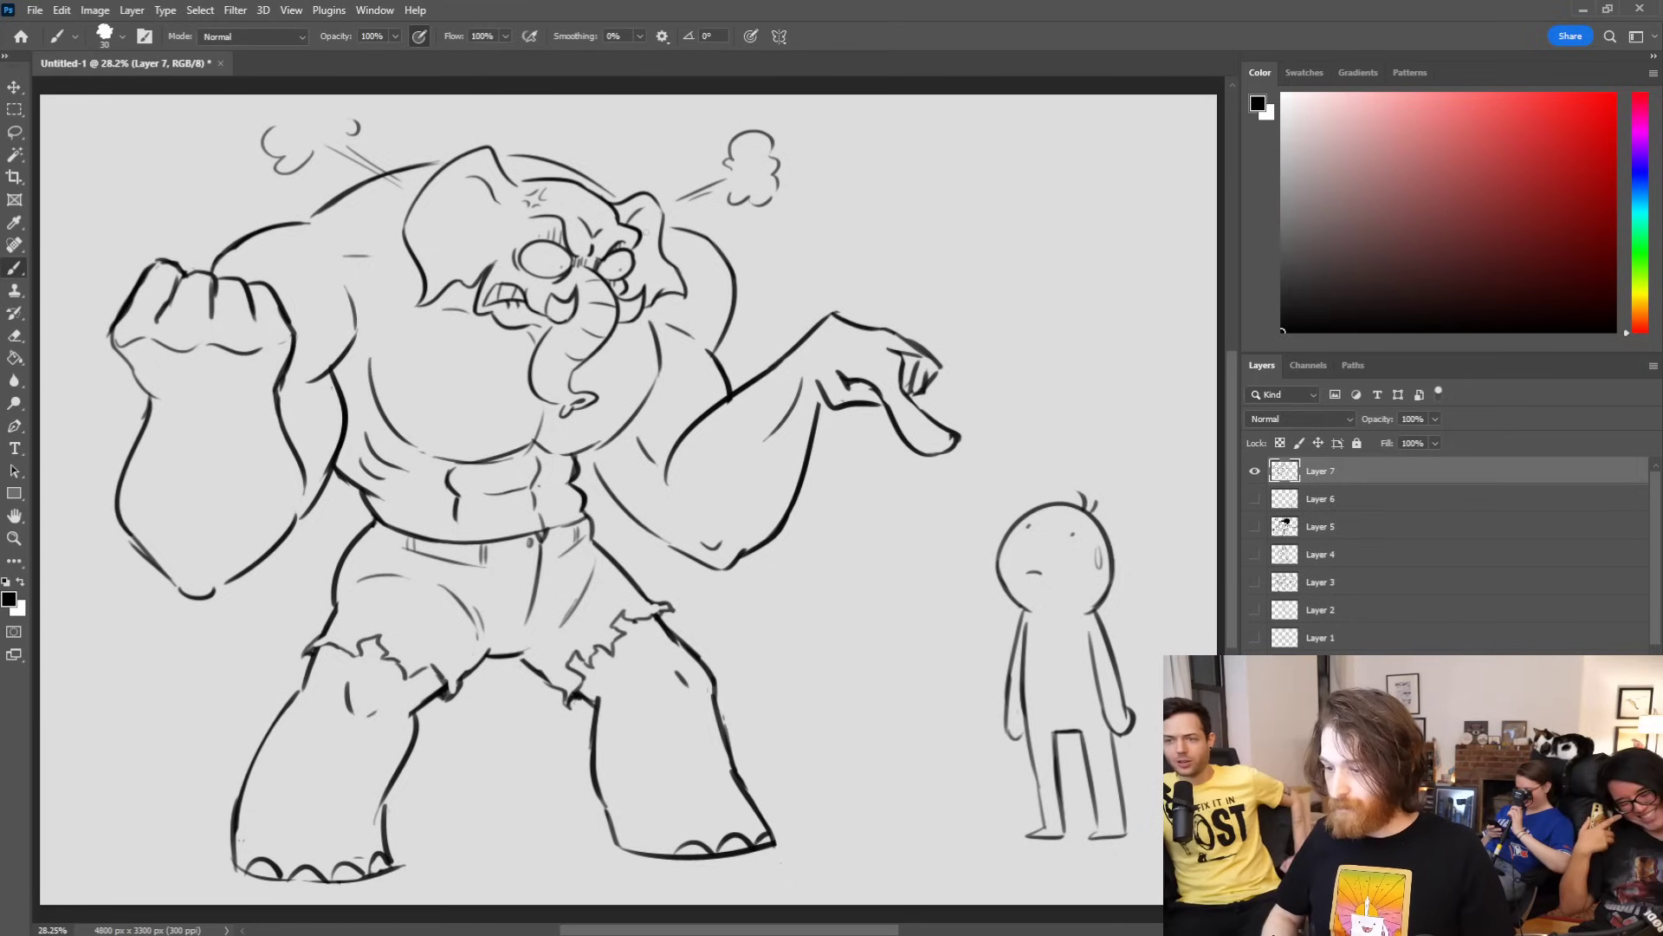
Step: Draw a cloud-shaped thought bubble with two small trailing circles above the small figure's head and write "dang" inside it
drag(1084, 456, 1094, 430)
mouse_move(1055, 330)
mouse_down()
mouse_move(1067, 406)
mouse_move(1127, 404)
mouse_up()
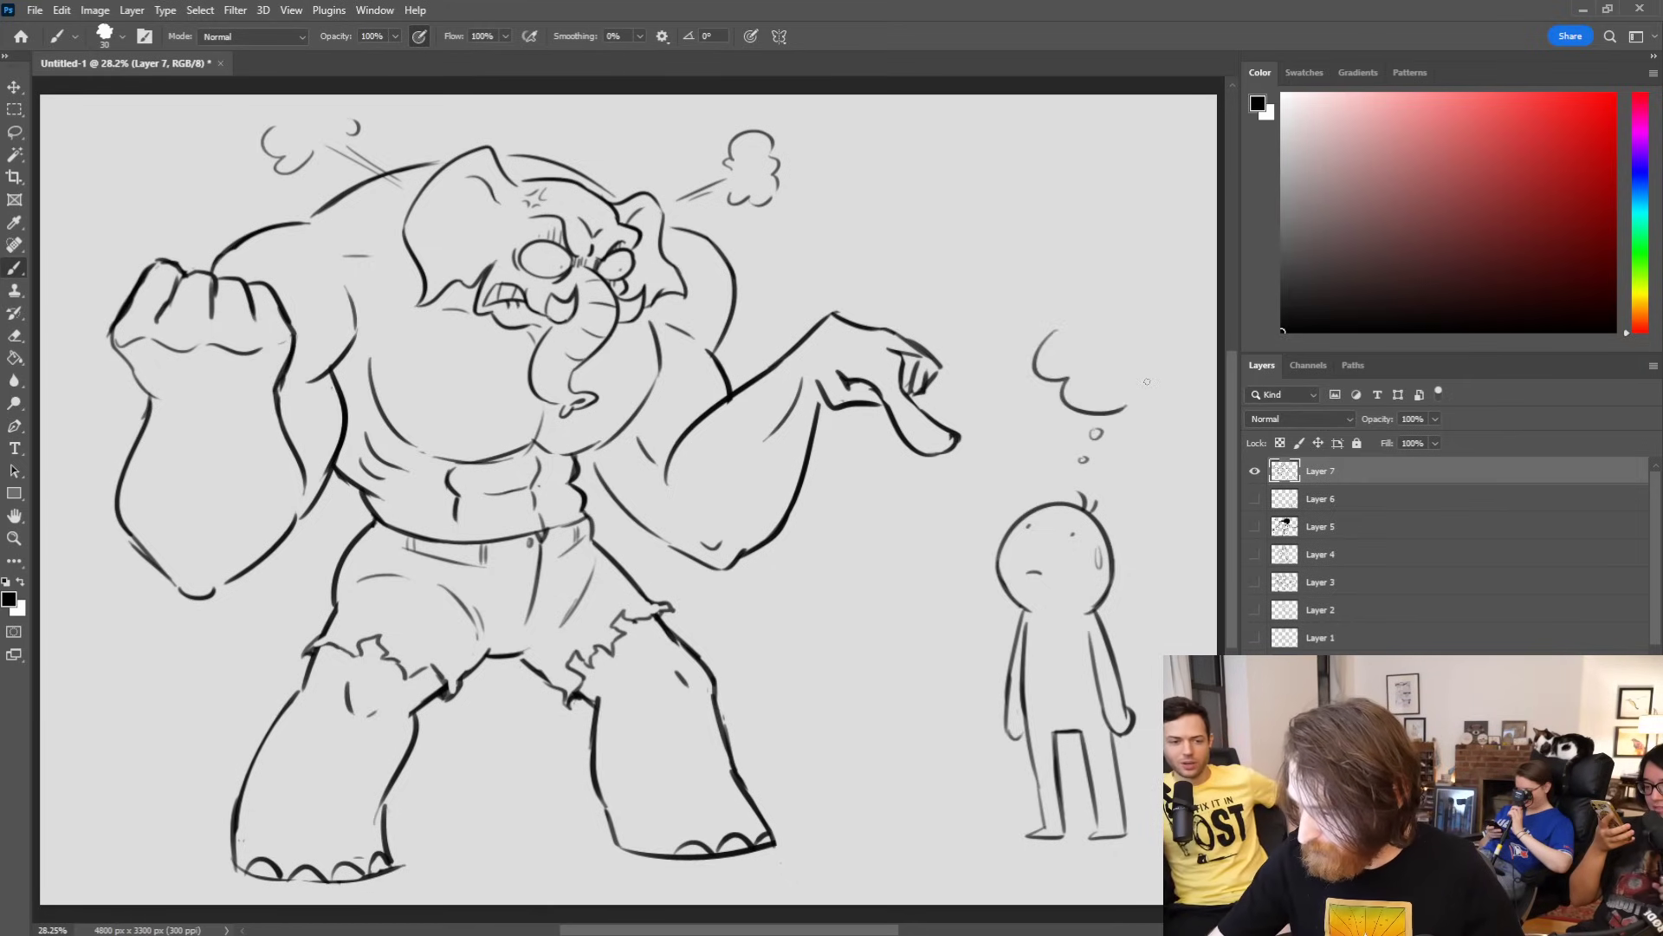
drag(1067, 317, 1183, 321)
mouse_move(1141, 411)
mouse_down()
mouse_move(1190, 396)
mouse_move(1187, 333)
mouse_up()
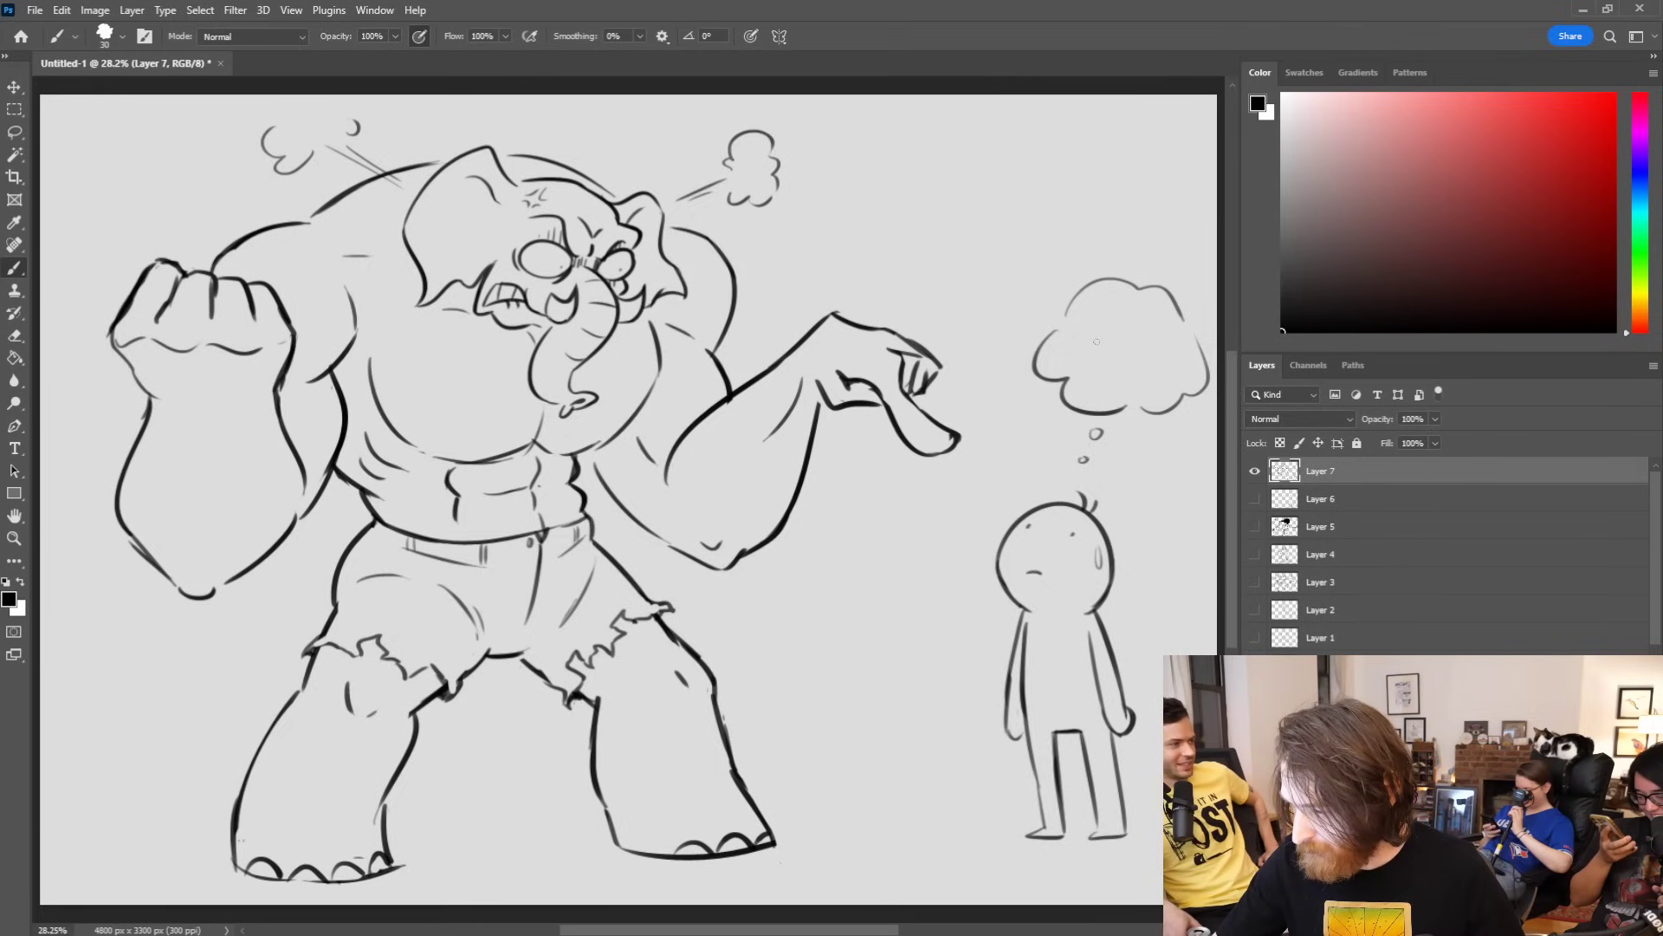
drag(1096, 334, 1105, 337)
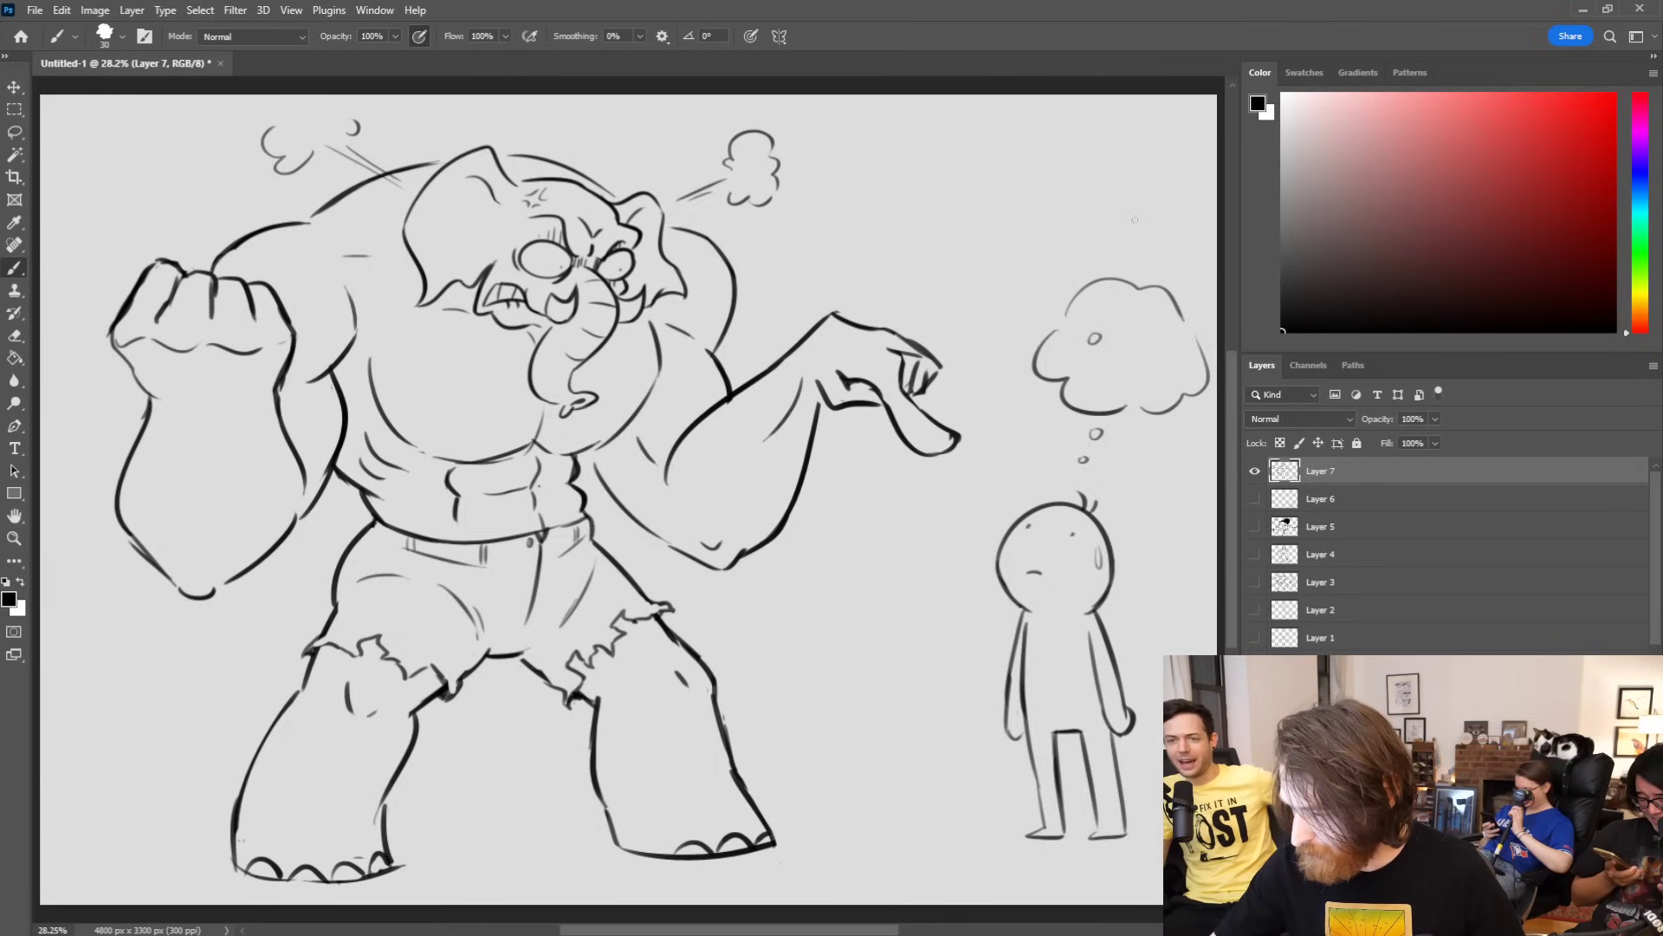
key(ctrl+z)
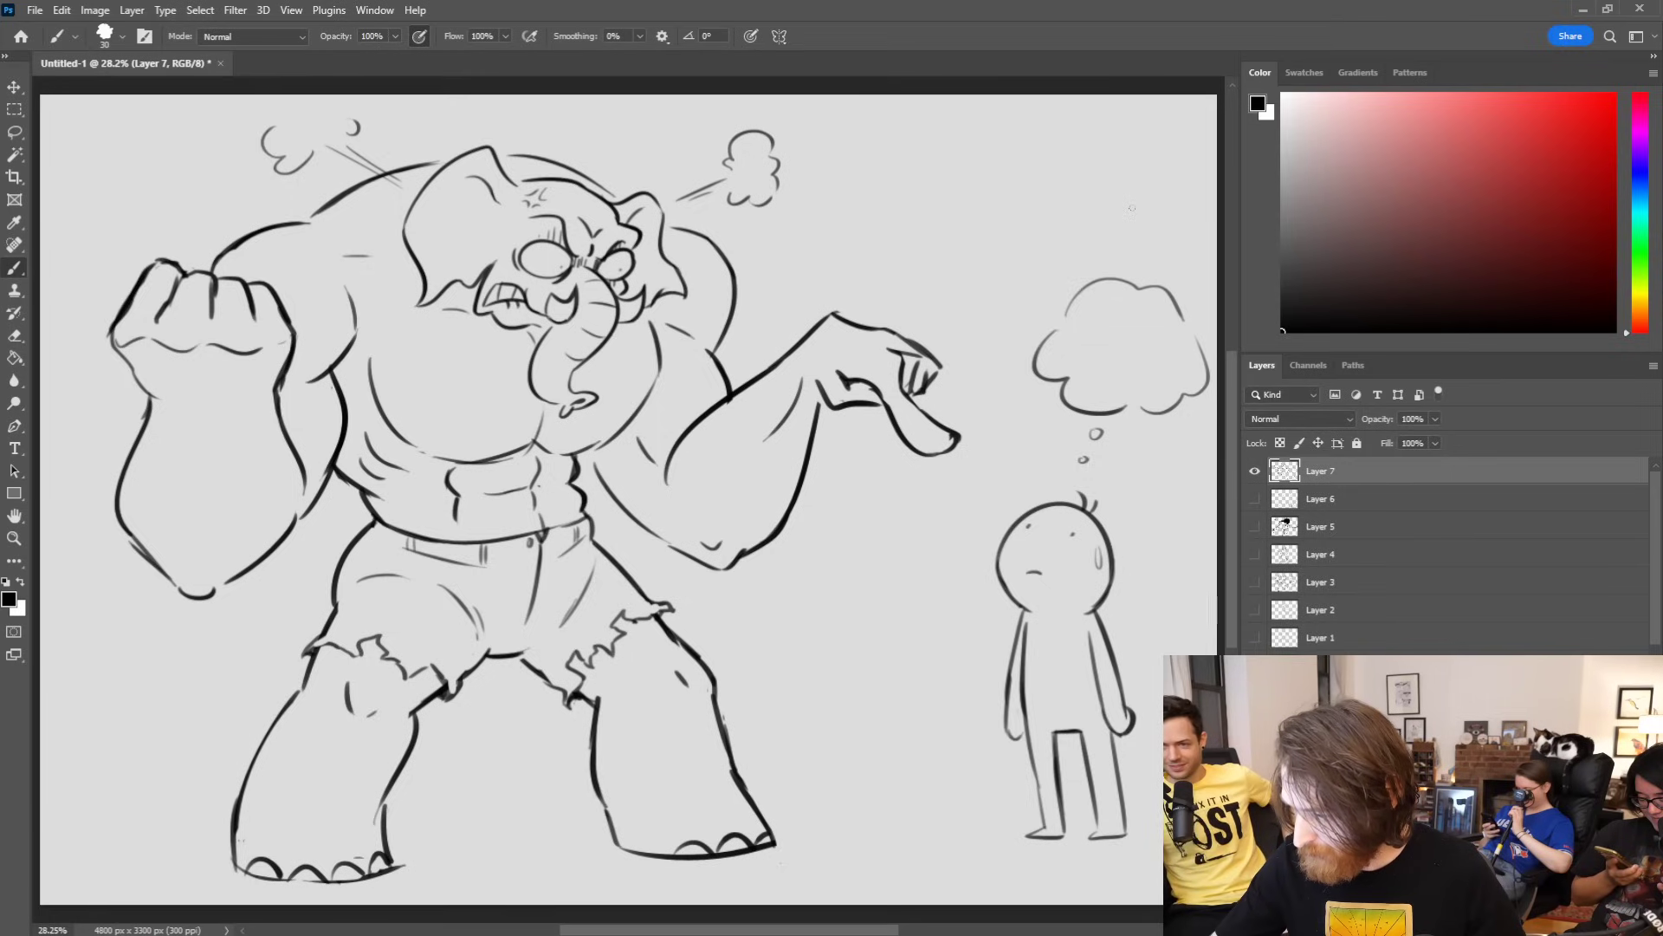
mouse_move(1090, 338)
mouse_down()
mouse_move(1148, 347)
mouse_move(1133, 355)
mouse_up()
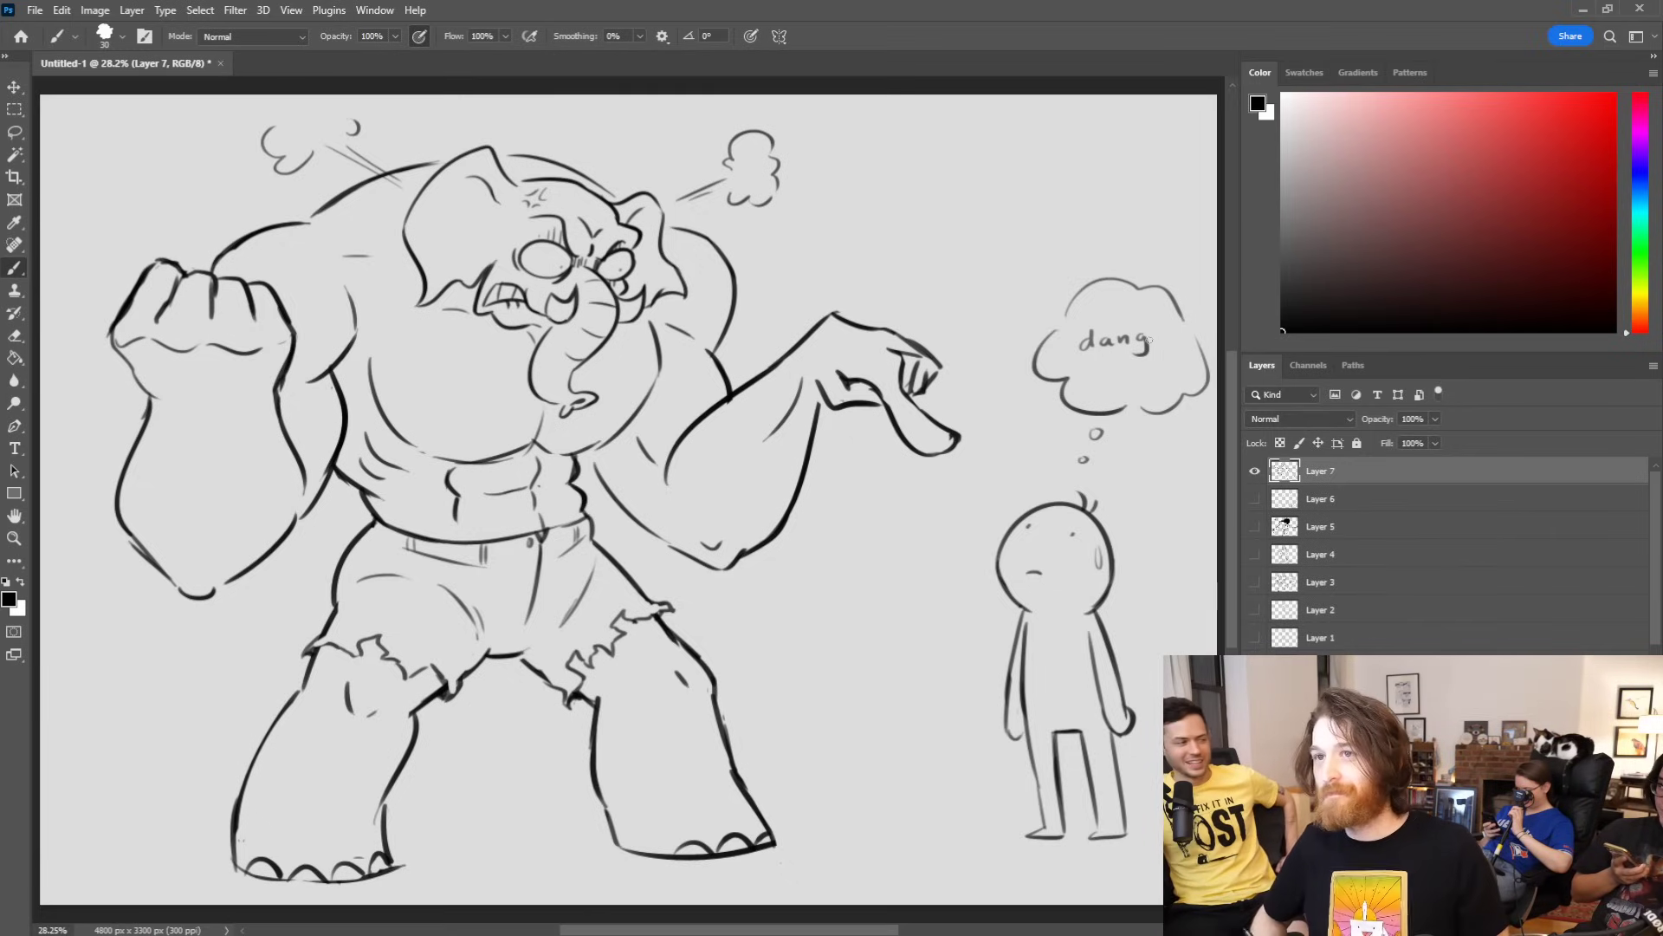
Step: Add chest, abdominal and collarbone details to the elephant's torso, and redraw the underside of the reaching forearm near the wrist
drag(417, 436, 428, 442)
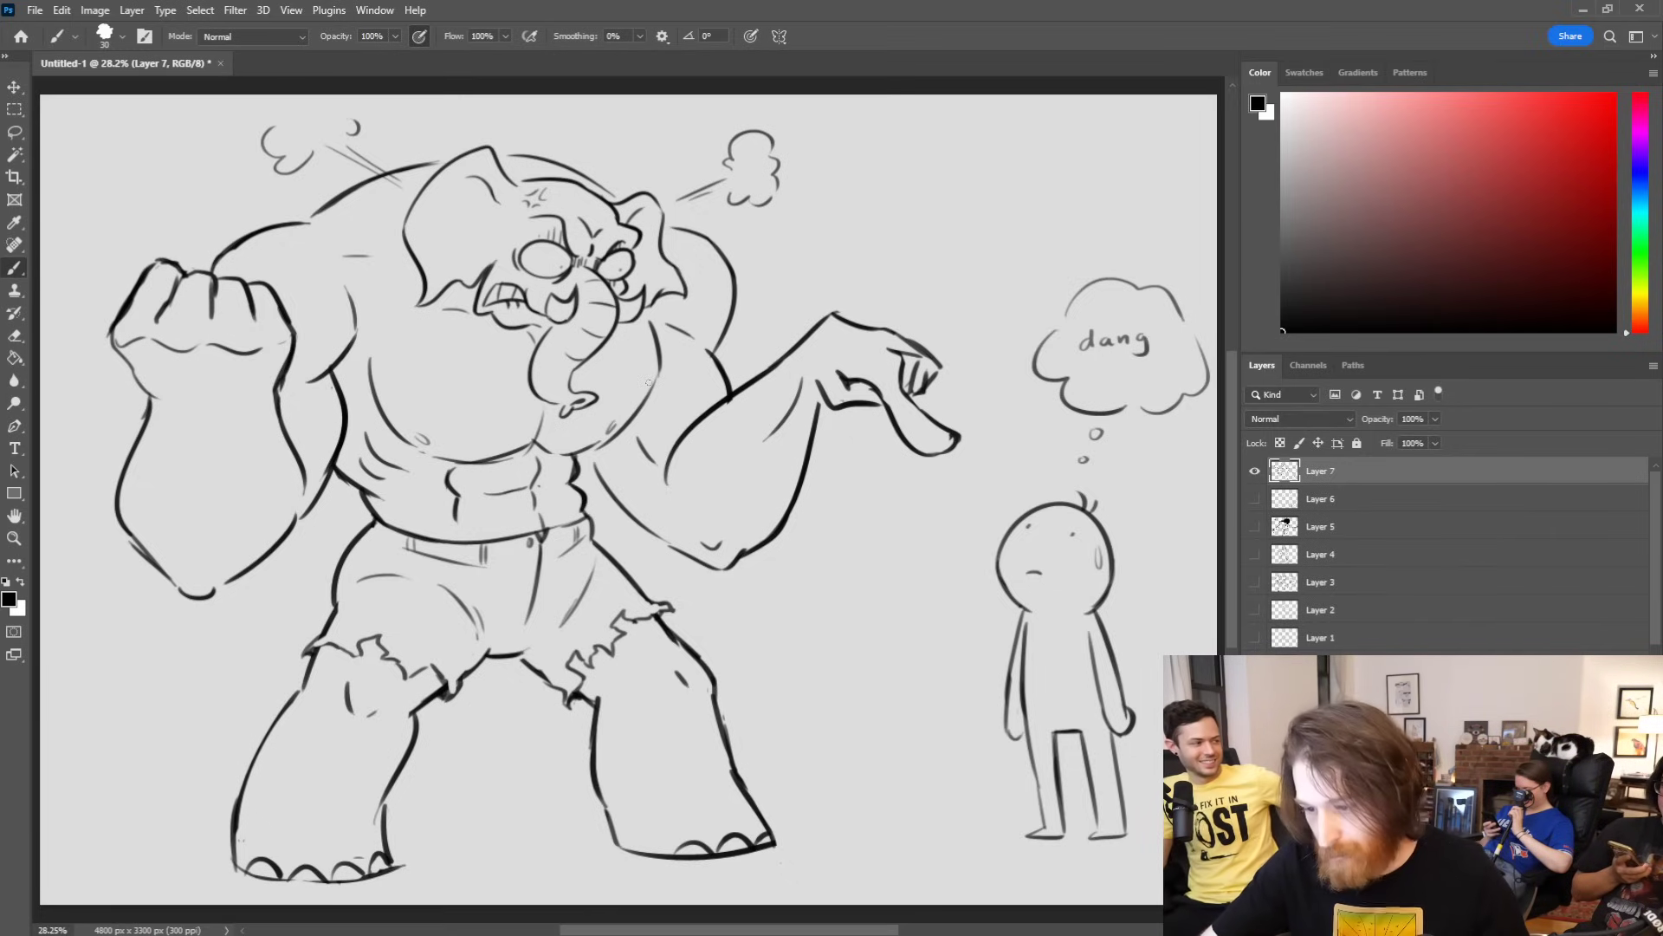
key(ctrl+z)
drag(616, 436, 626, 429)
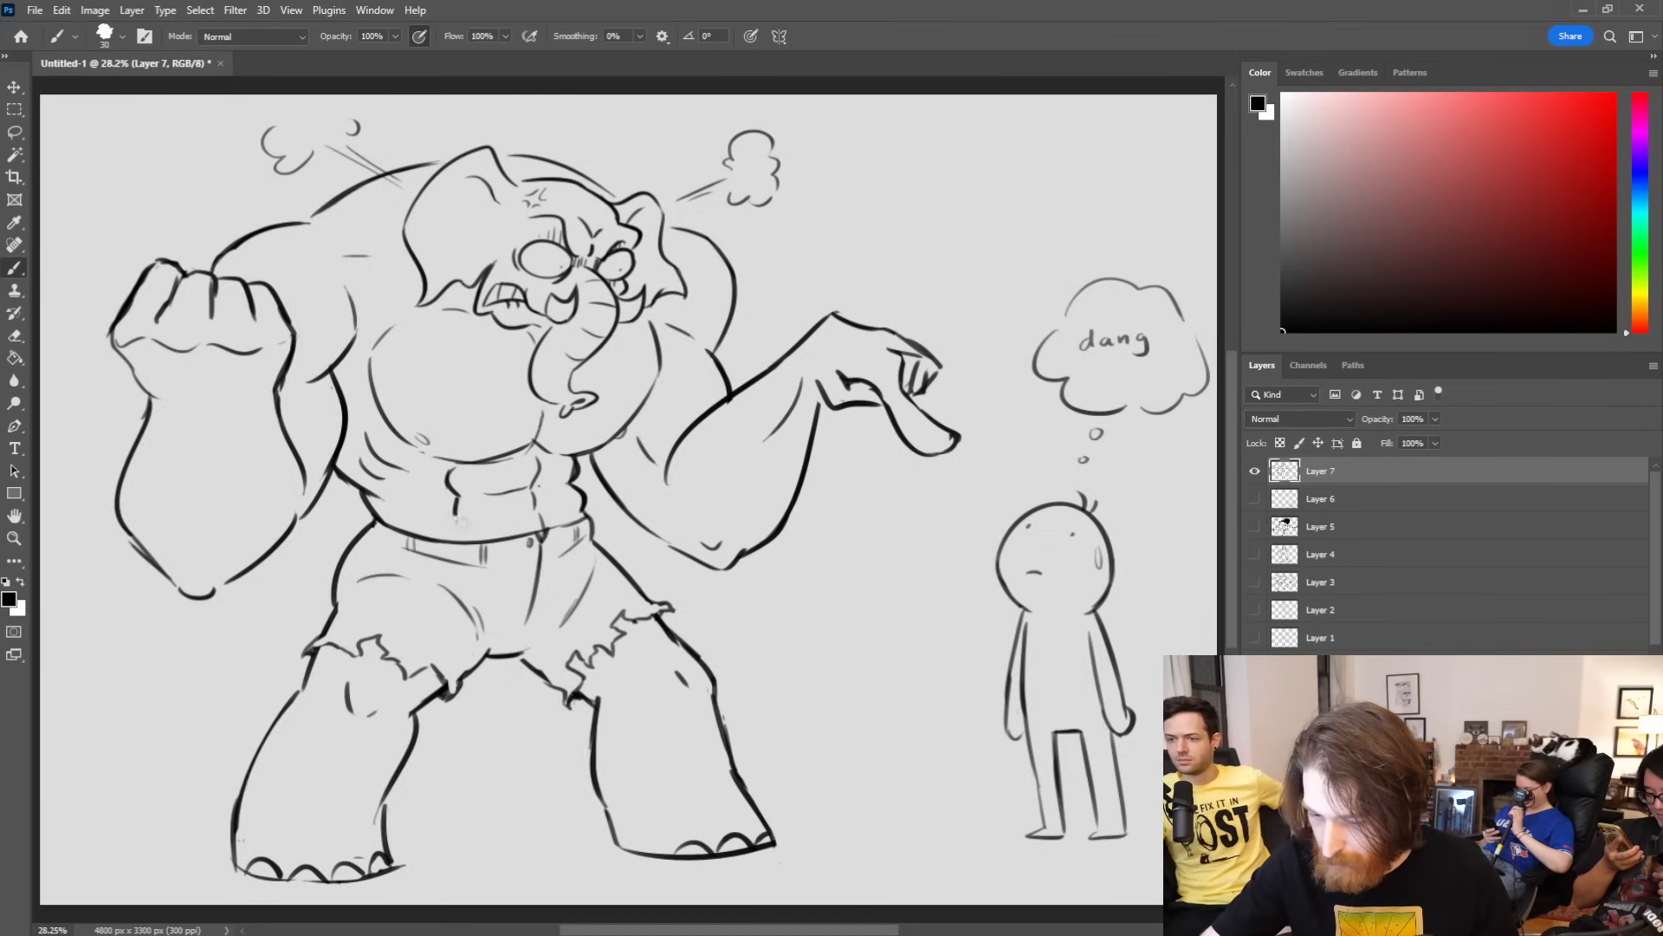
drag(454, 511, 466, 536)
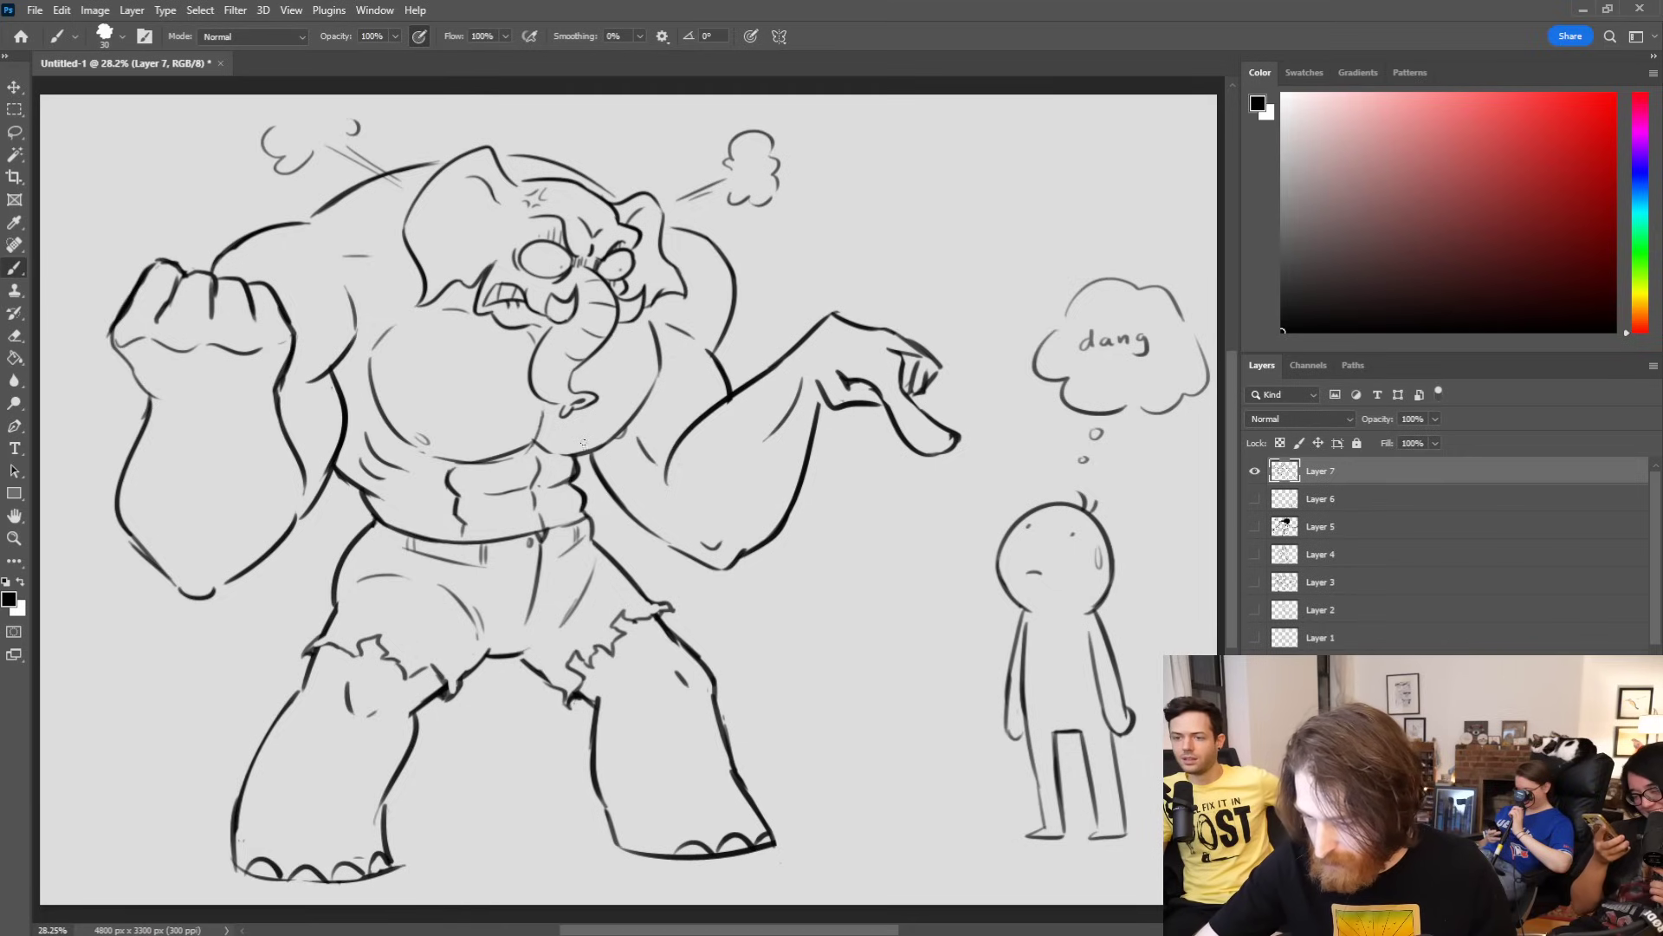
drag(514, 518, 564, 506)
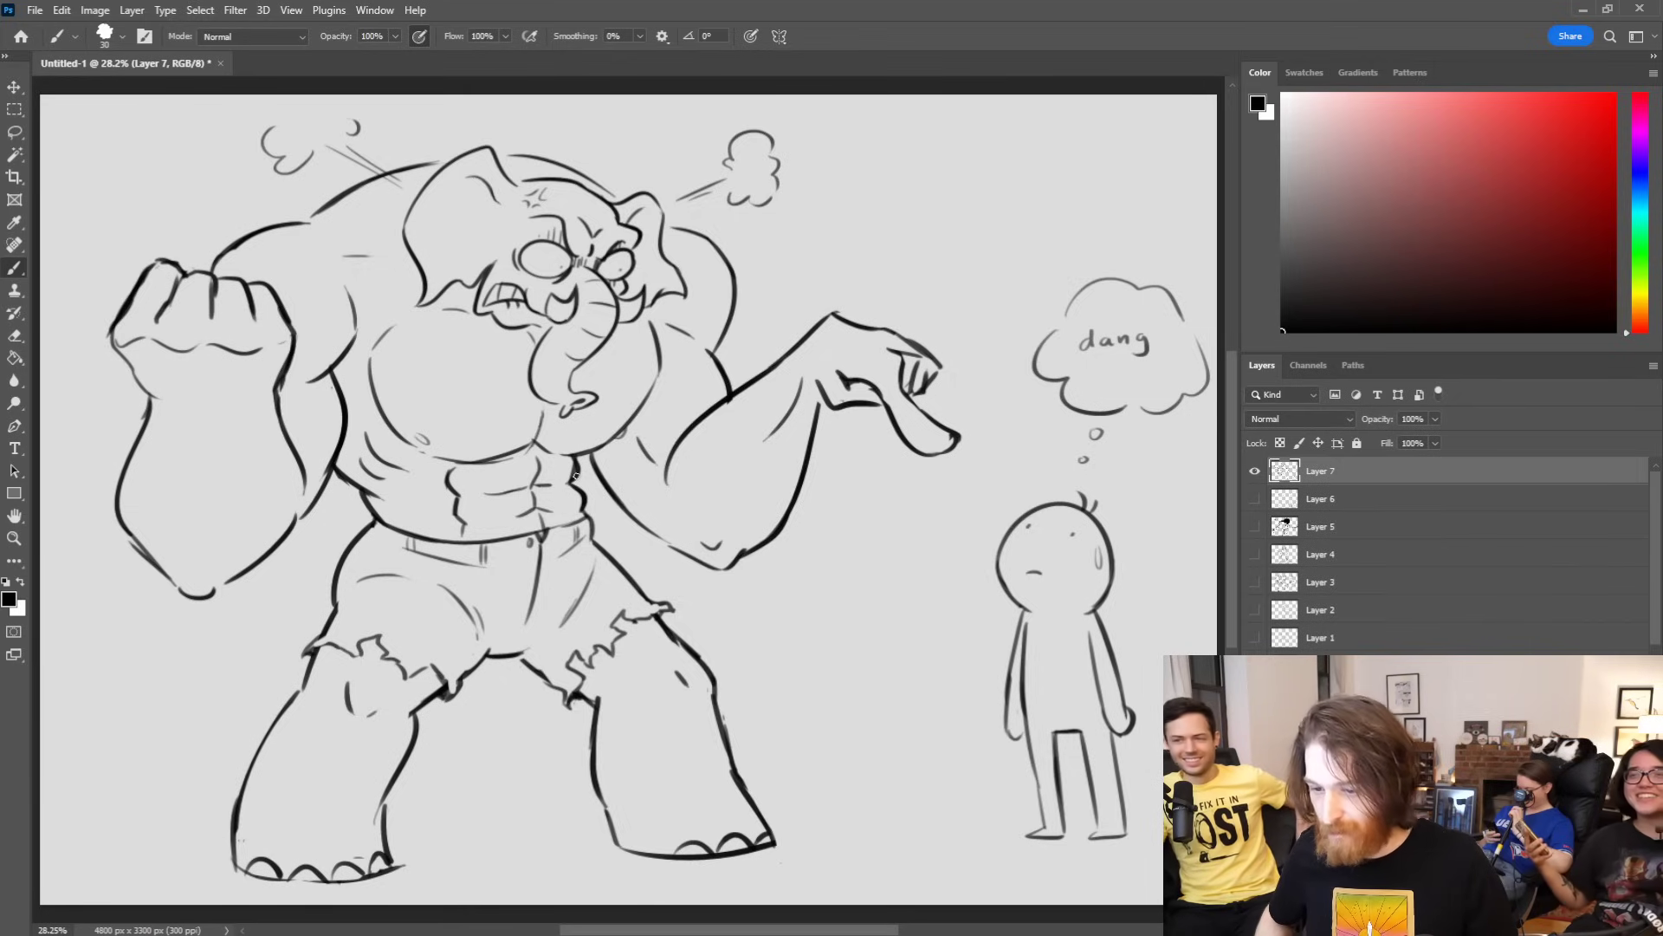
drag(358, 266, 395, 257)
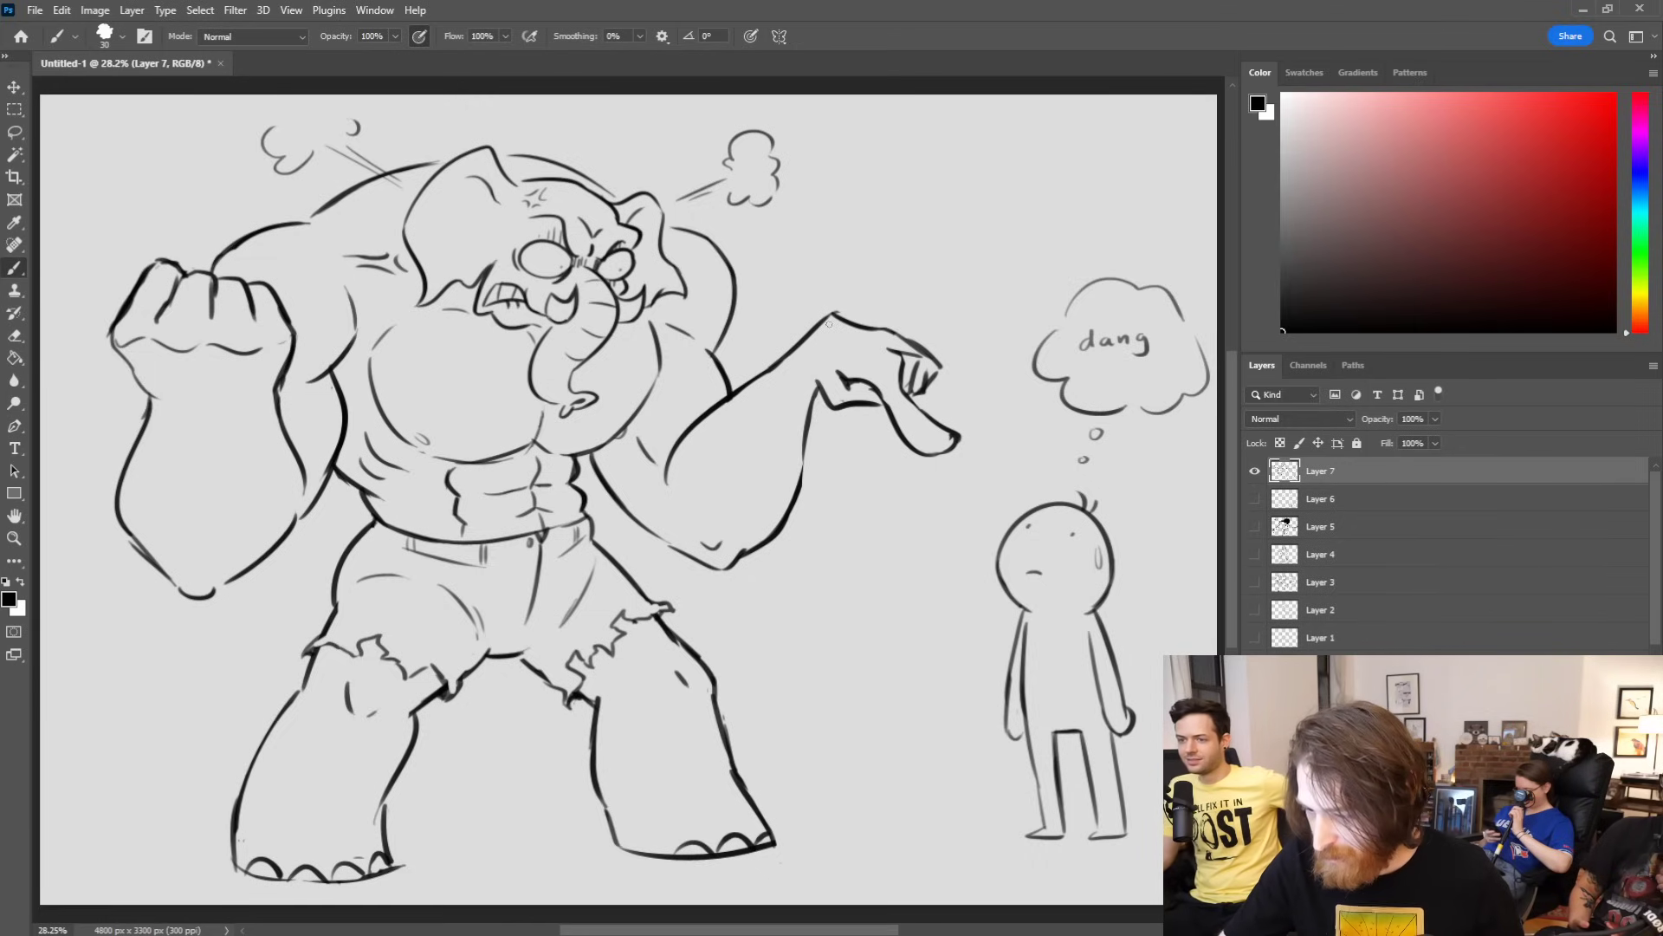
drag(812, 387, 800, 482)
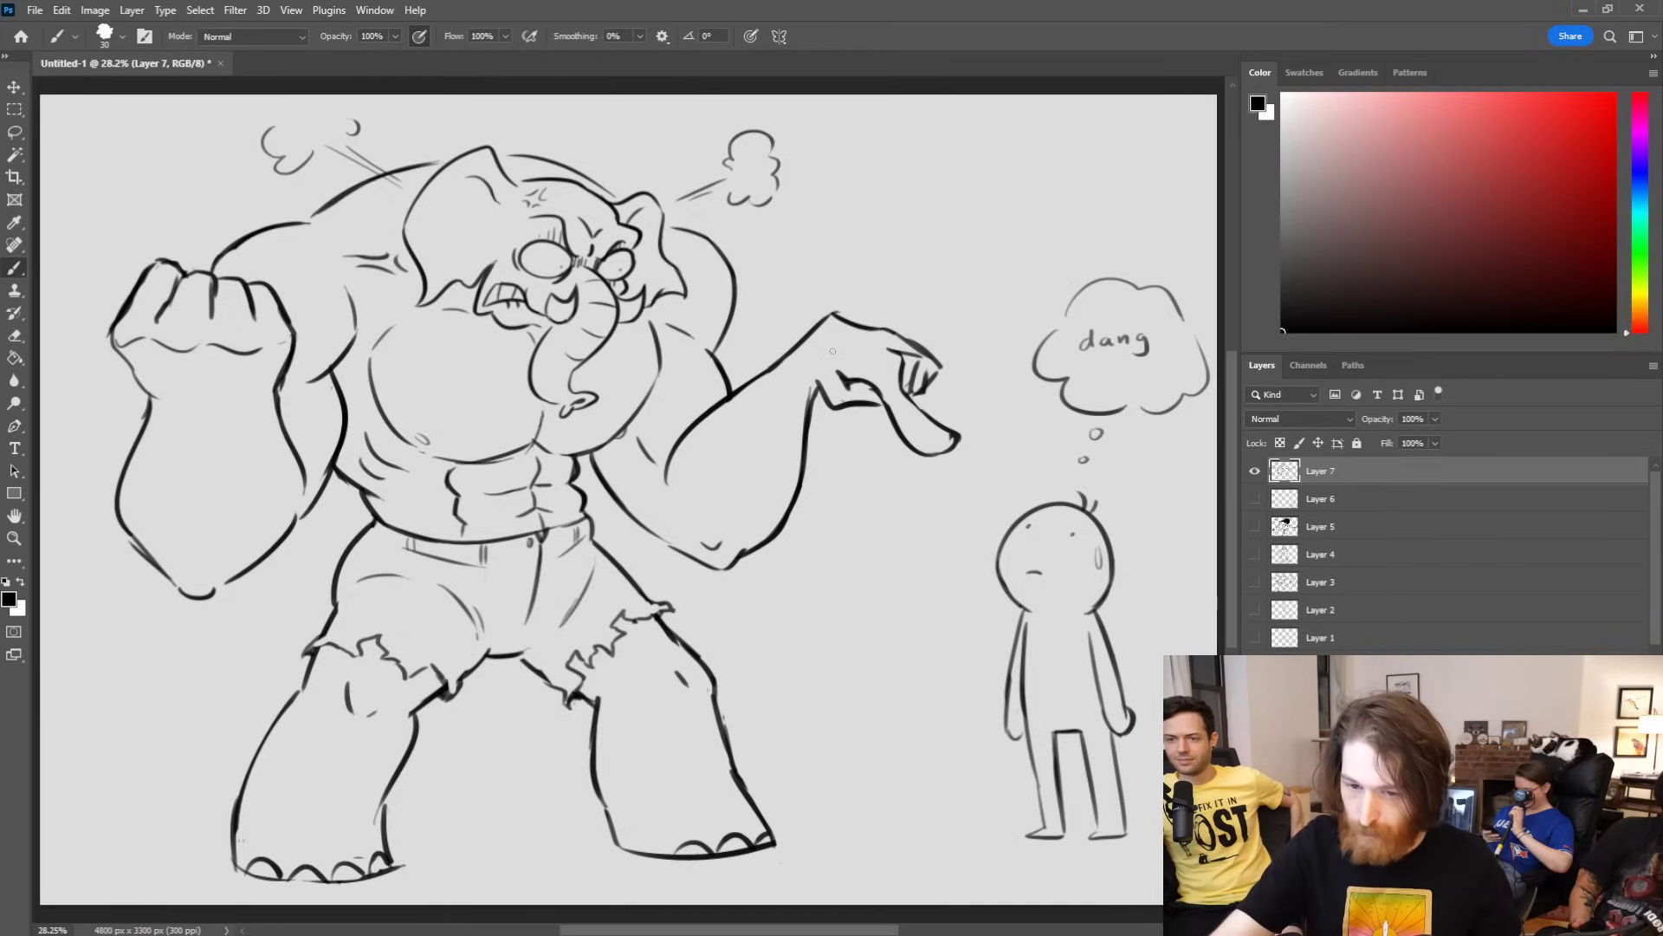
Step: Lasso the elephant's reaching hand, scale it to 113.50% in place at the wrist, deselect it and return to the Brush tool
click(15, 132)
mouse_move(822, 288)
mouse_down()
mouse_move(790, 348)
mouse_move(850, 467)
mouse_move(987, 468)
mouse_move(909, 284)
mouse_up()
key(v)
mouse_move(1003, 500)
mouse_down()
mouse_move(1026, 522)
mouse_move(1000, 470)
mouse_up()
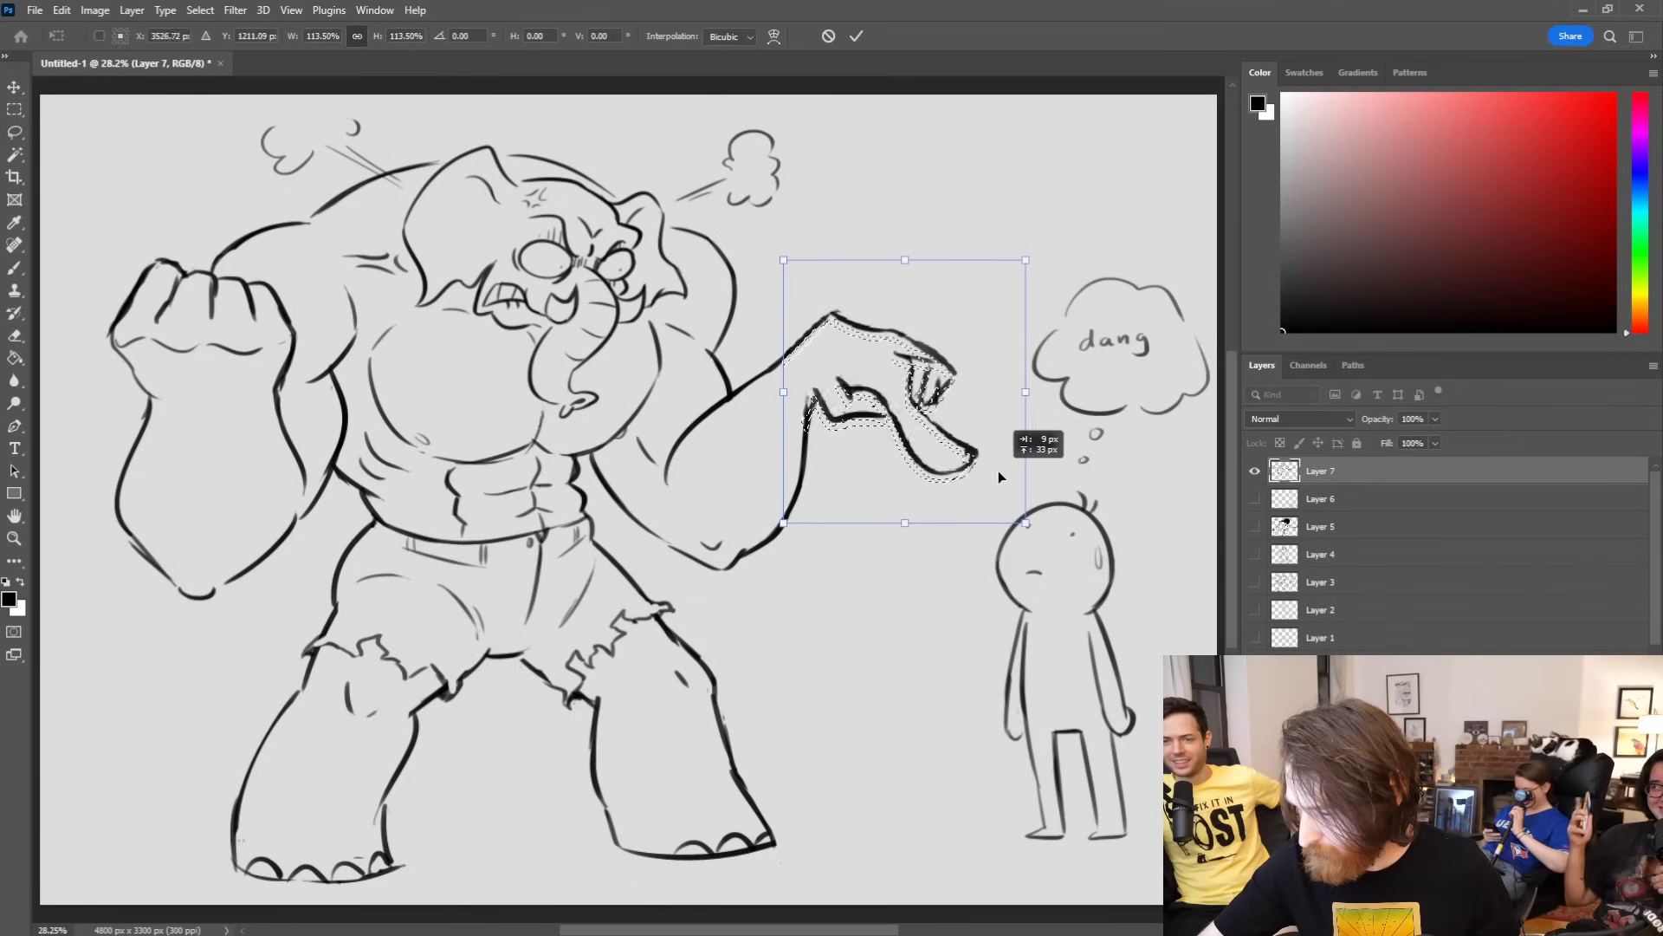
key(Return)
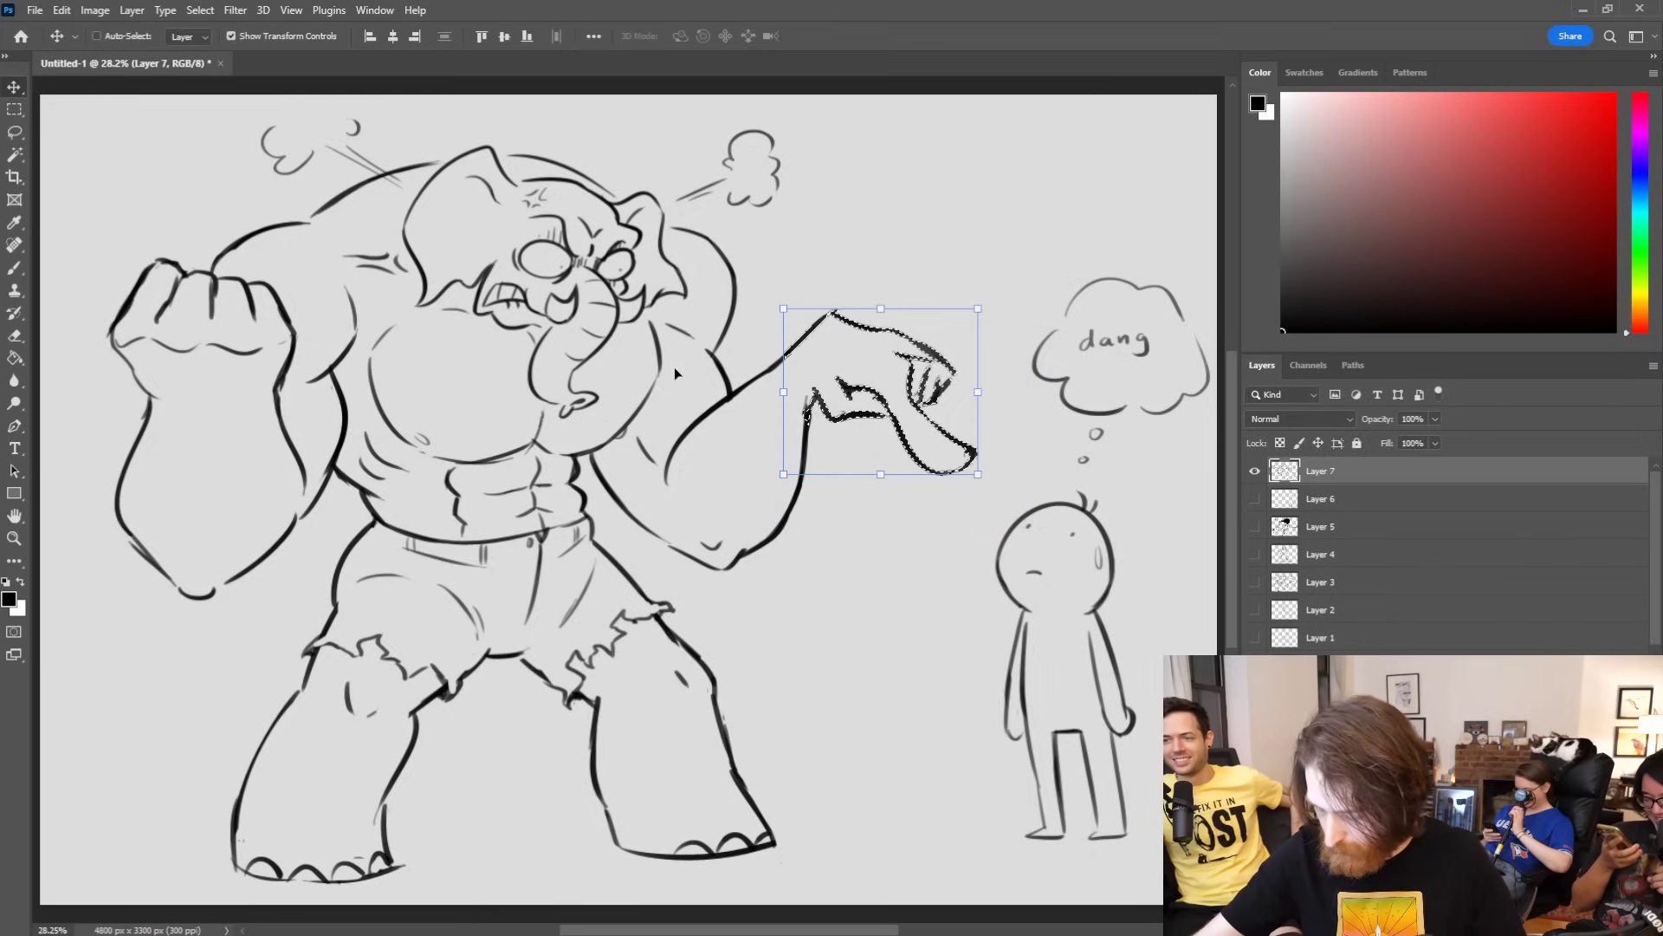
key(ctrl+d)
click(13, 267)
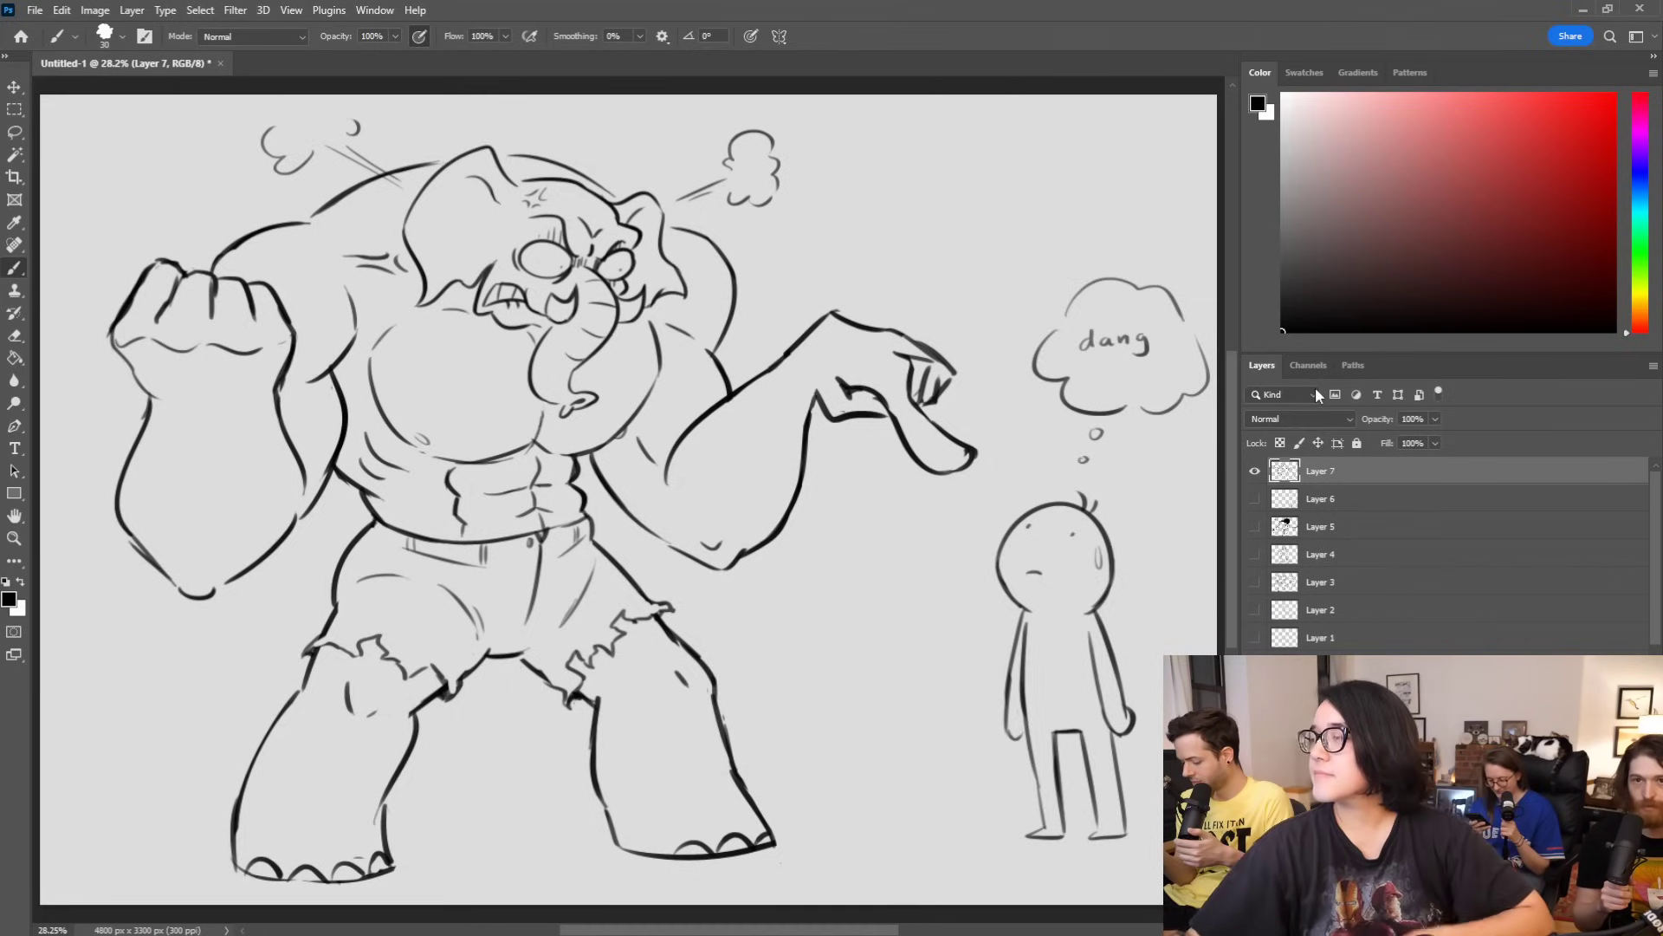
Step: Hide the elephant drawing's layer and add a new empty layer above it
click(1255, 470)
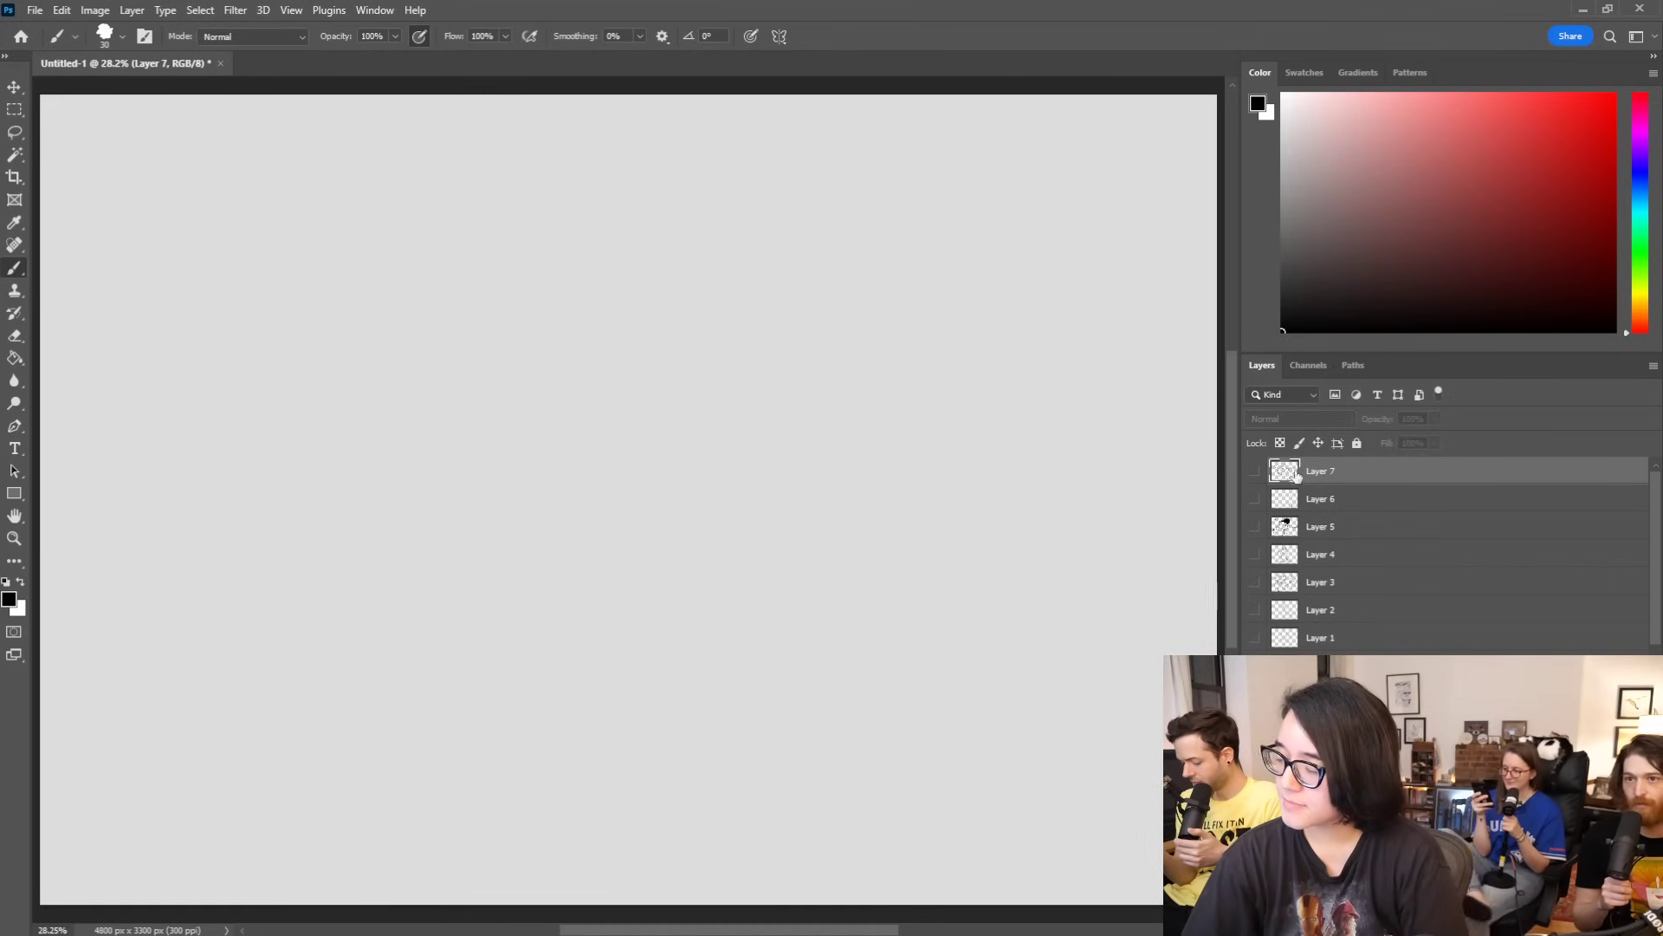
key(ctrl+shift+alt+n)
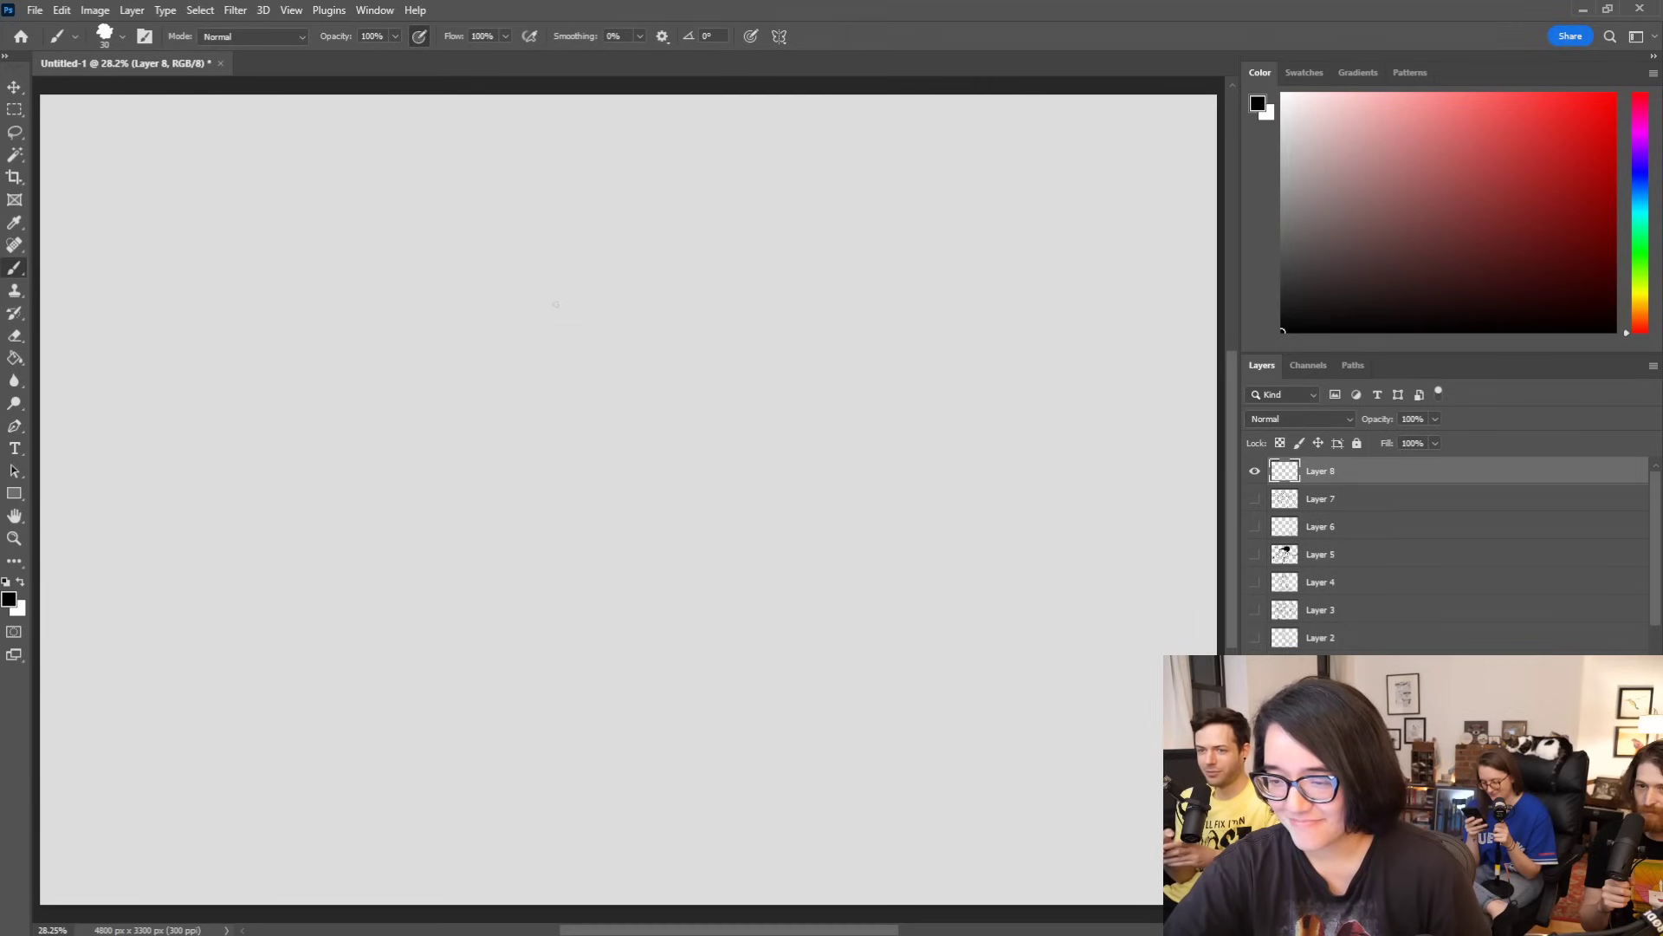
Step: Sketch a loose oval head construction in the upper middle of the blank canvas, tapering its far side down to the chin
mouse_move(530, 193)
mouse_down()
mouse_move(598, 143)
mouse_move(714, 187)
mouse_up()
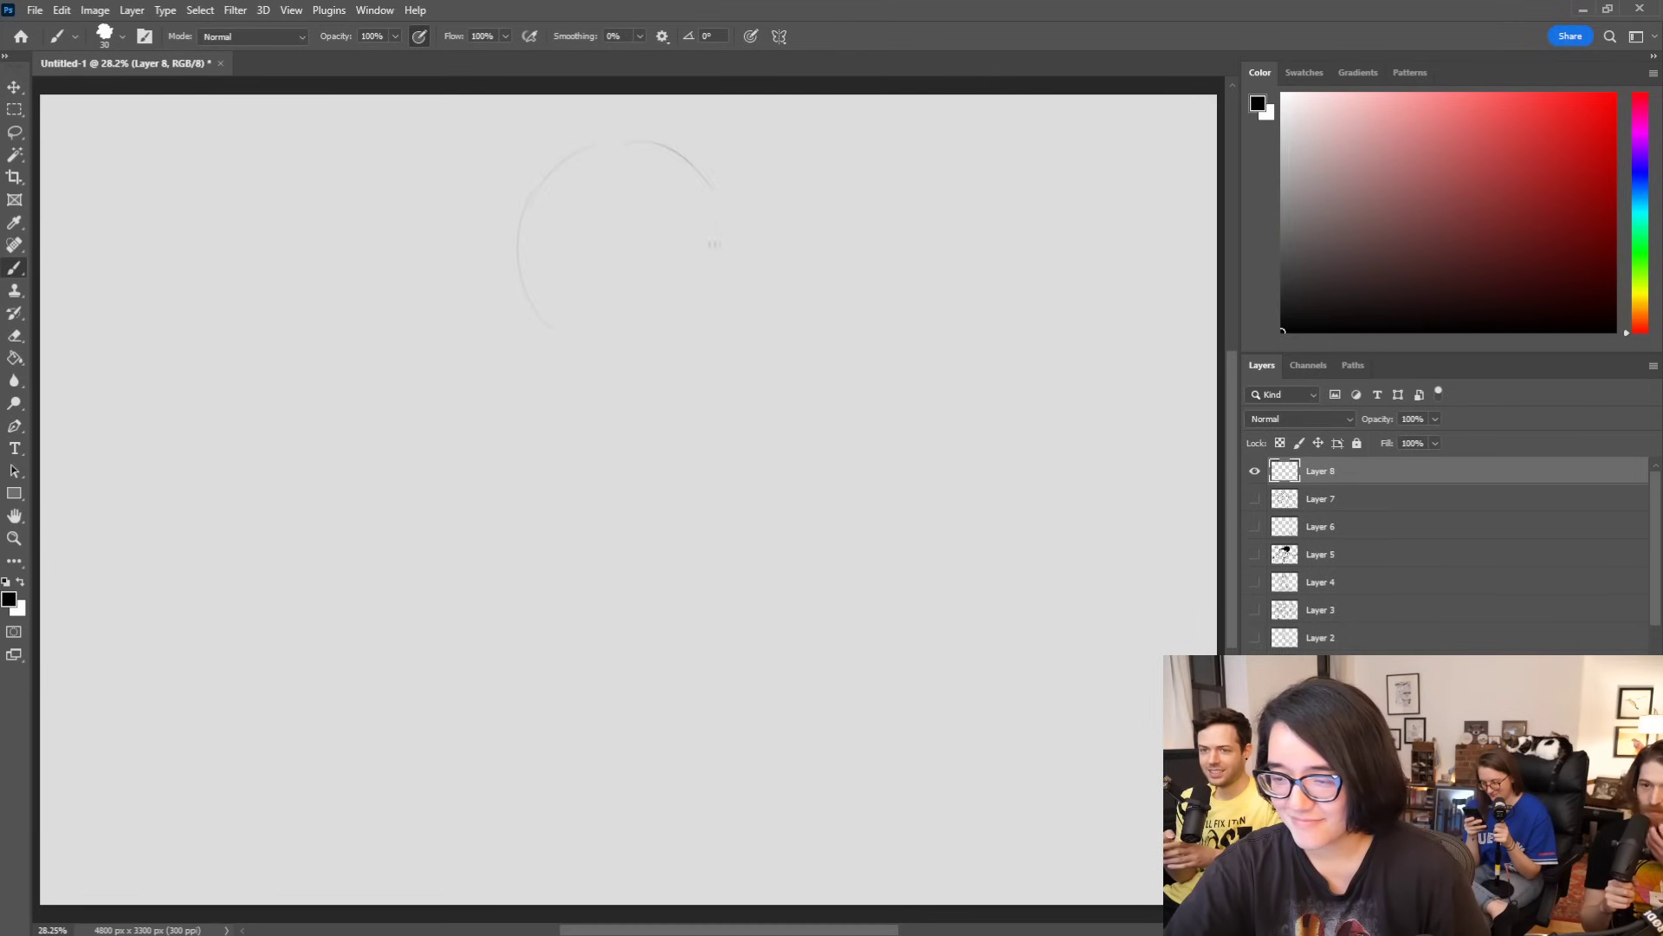
key(ctrl+z)
drag(574, 152, 562, 326)
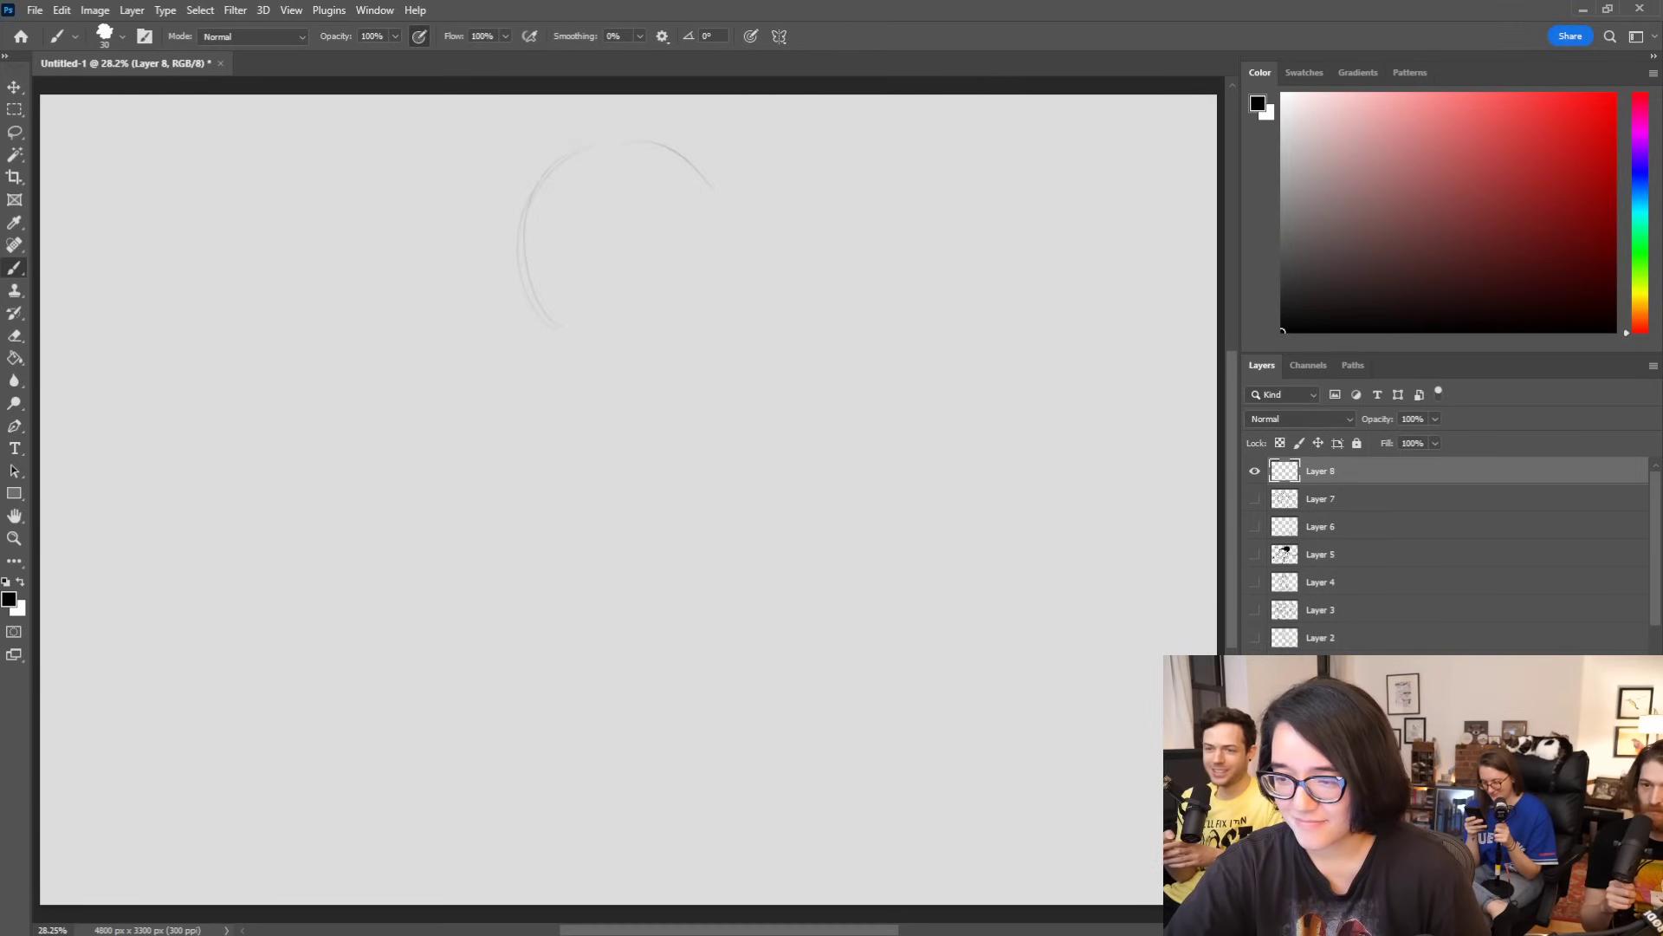
drag(530, 208, 554, 301)
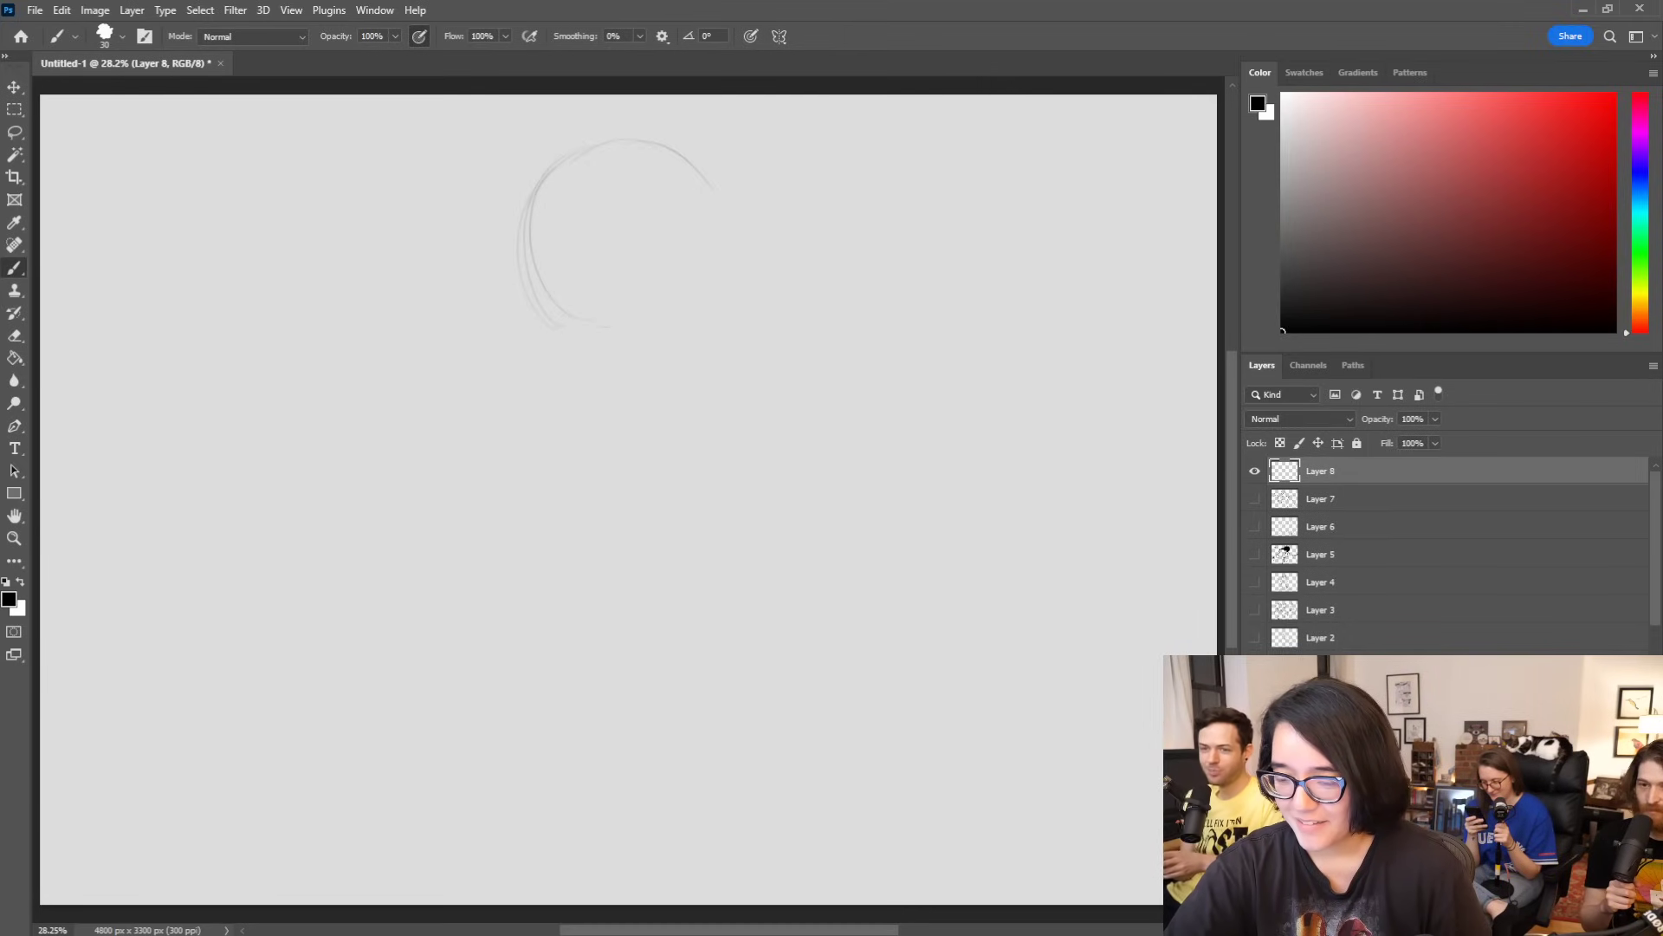
drag(611, 137, 712, 206)
drag(612, 336, 684, 307)
drag(706, 217, 695, 279)
mouse_move(563, 149)
mouse_down()
mouse_move(528, 223)
mouse_move(536, 277)
mouse_move(555, 328)
mouse_move(617, 355)
mouse_up()
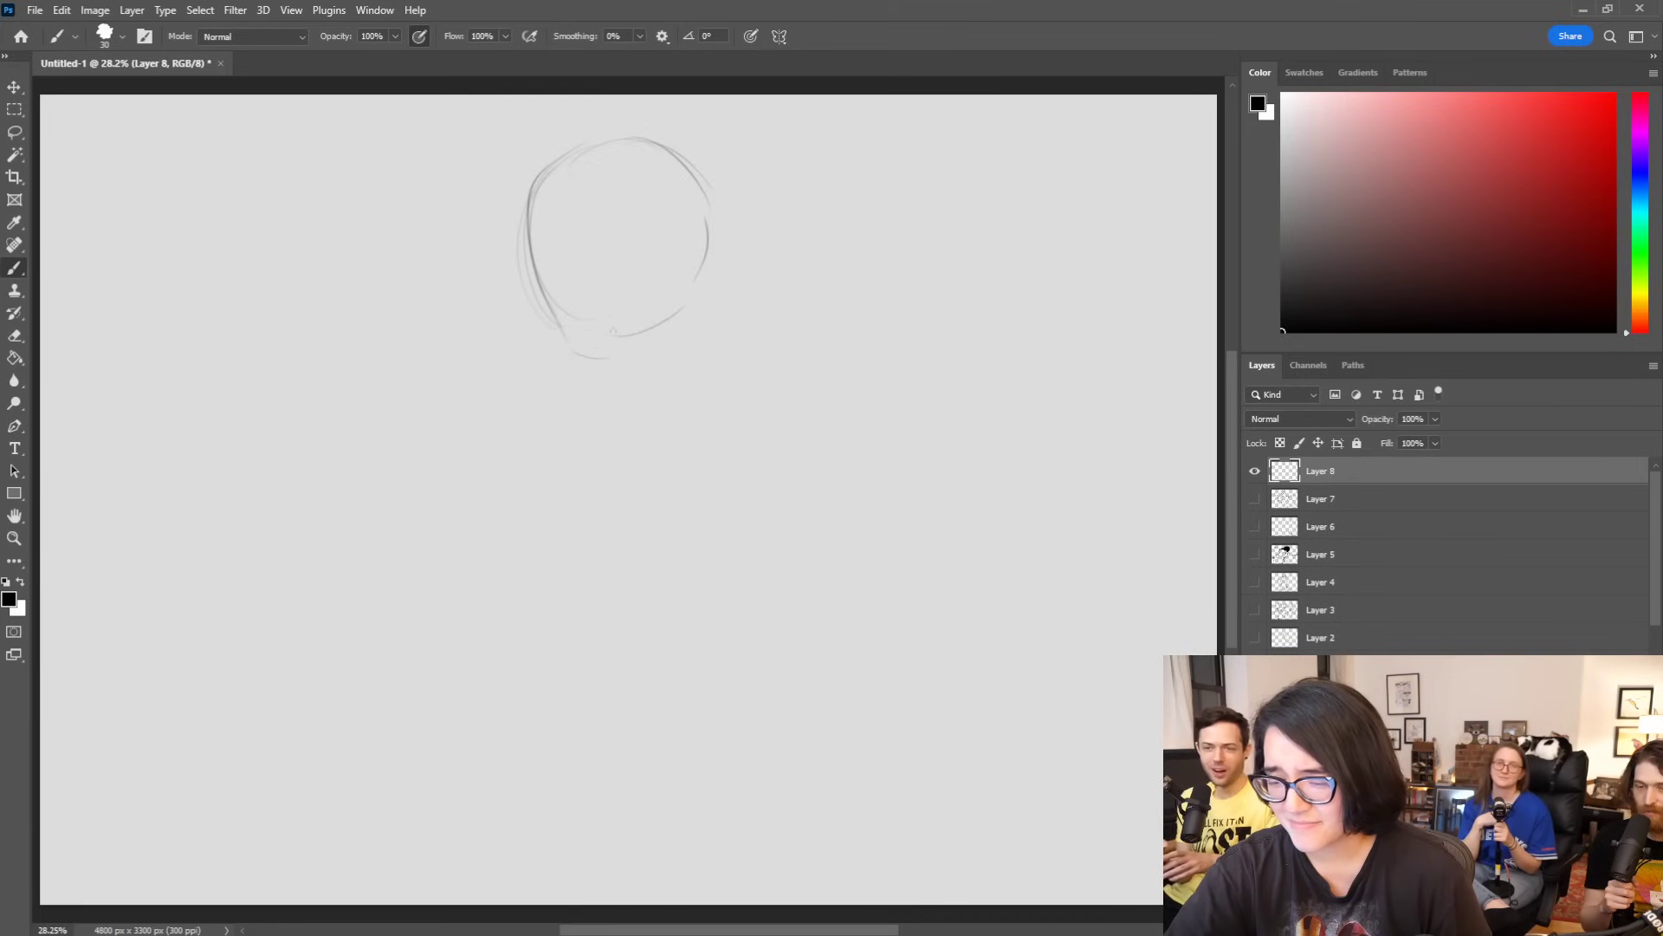
Step: Block in the jawline, an ear on the near side of the head and the outline of the forehead plane
mouse_move(575, 344)
mouse_down()
mouse_move(613, 350)
mouse_move(592, 350)
mouse_move(665, 314)
mouse_up()
key(ctrl+z)
drag(673, 232, 652, 317)
mouse_move(537, 192)
mouse_down()
mouse_move(596, 142)
mouse_move(676, 175)
mouse_move(676, 238)
mouse_move(693, 227)
mouse_move(695, 260)
mouse_move(698, 227)
mouse_move(661, 300)
mouse_up()
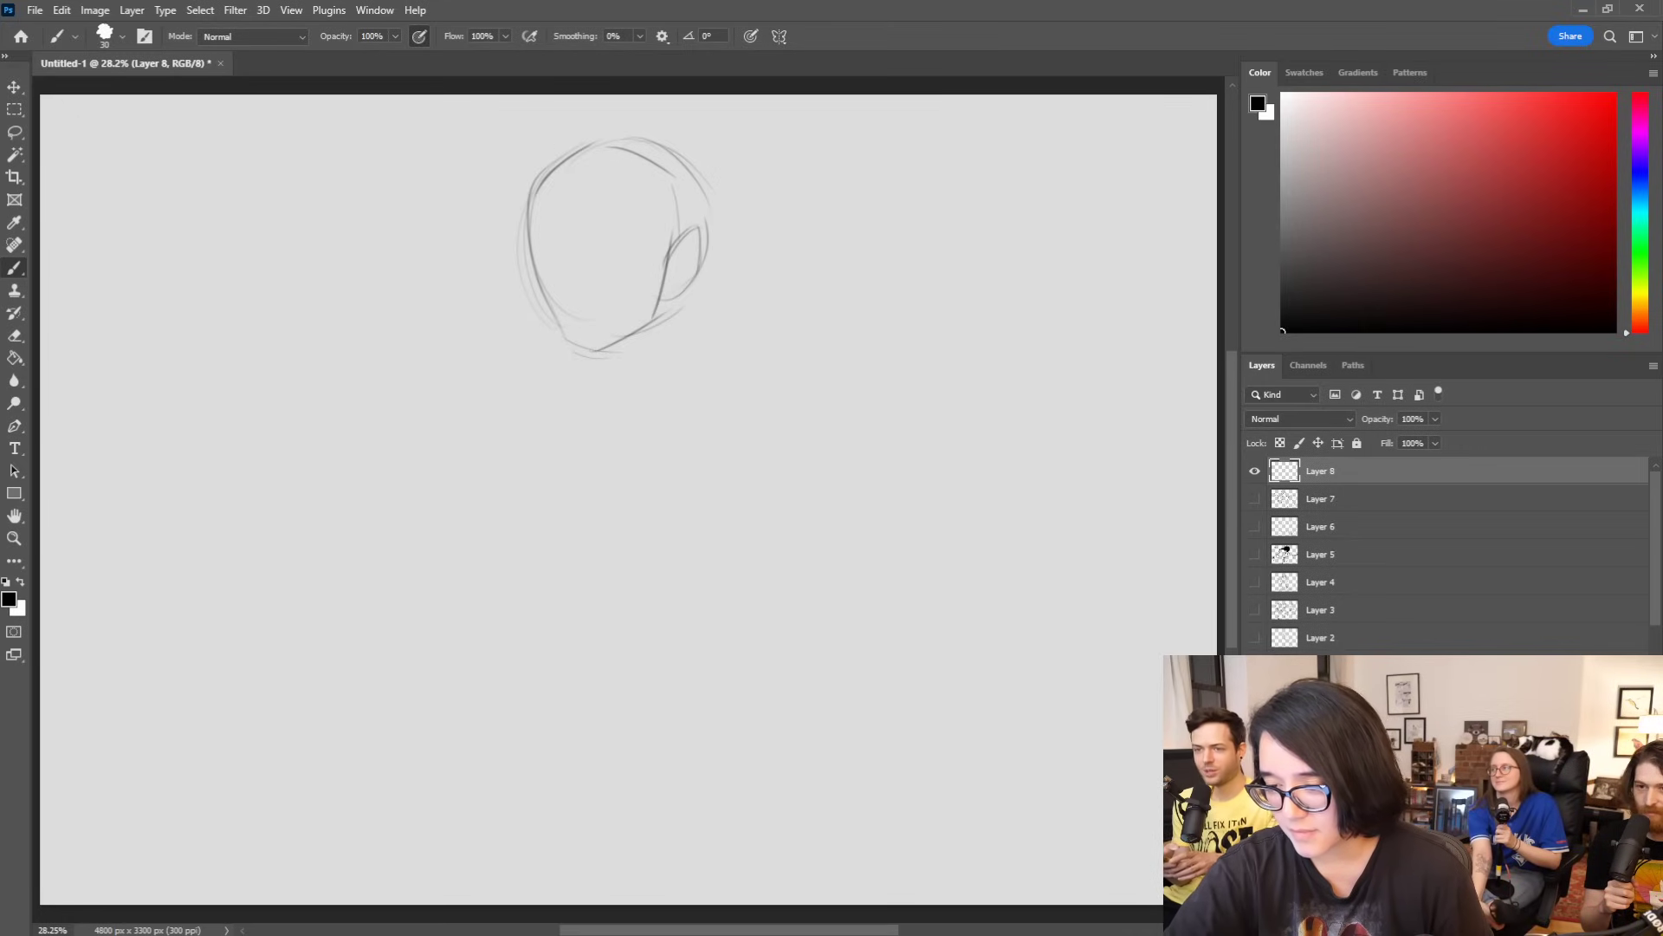
Step: Add a curved vertical centre line and a horizontal eye line as guidelines across the face
mouse_move(594, 163)
mouse_down()
mouse_move(583, 330)
mouse_move(569, 227)
mouse_move(613, 149)
mouse_up()
key(ctrl+z)
mouse_move(525, 218)
mouse_down()
mouse_move(598, 276)
mouse_move(675, 269)
mouse_move(650, 256)
mouse_up()
key(ctrl+z)
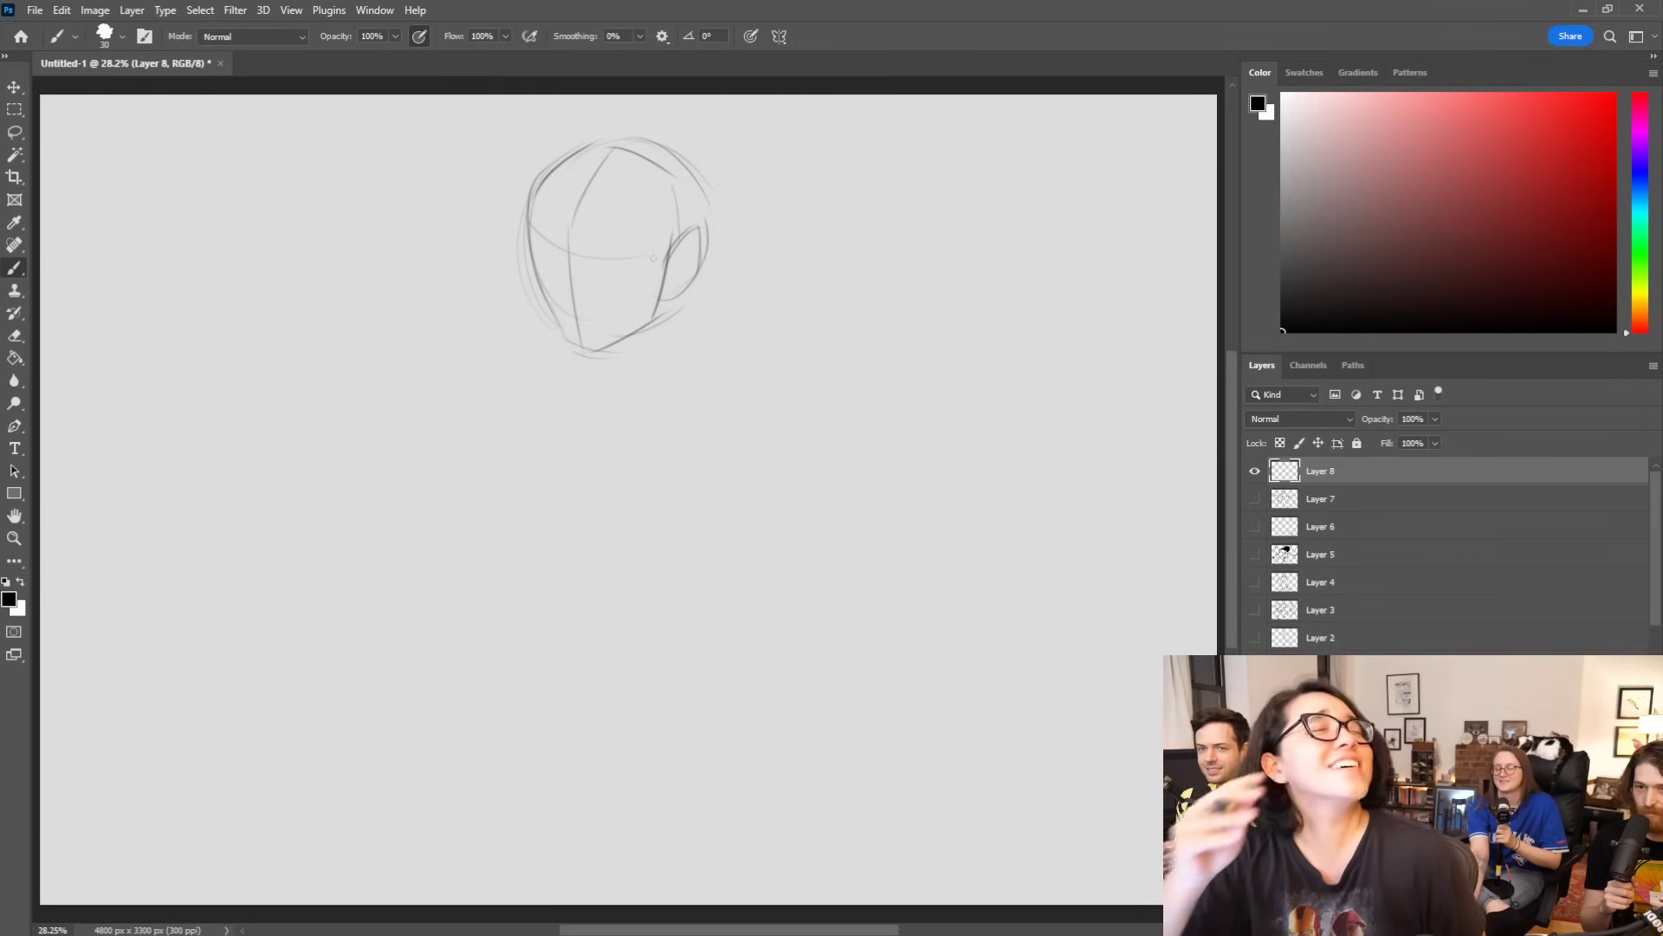
Step: Refine the far-side face contour from brow through cheek to chin and strengthen the jawline up to the ear
drag(561, 152, 525, 219)
key(ctrl+z)
drag(556, 165, 530, 227)
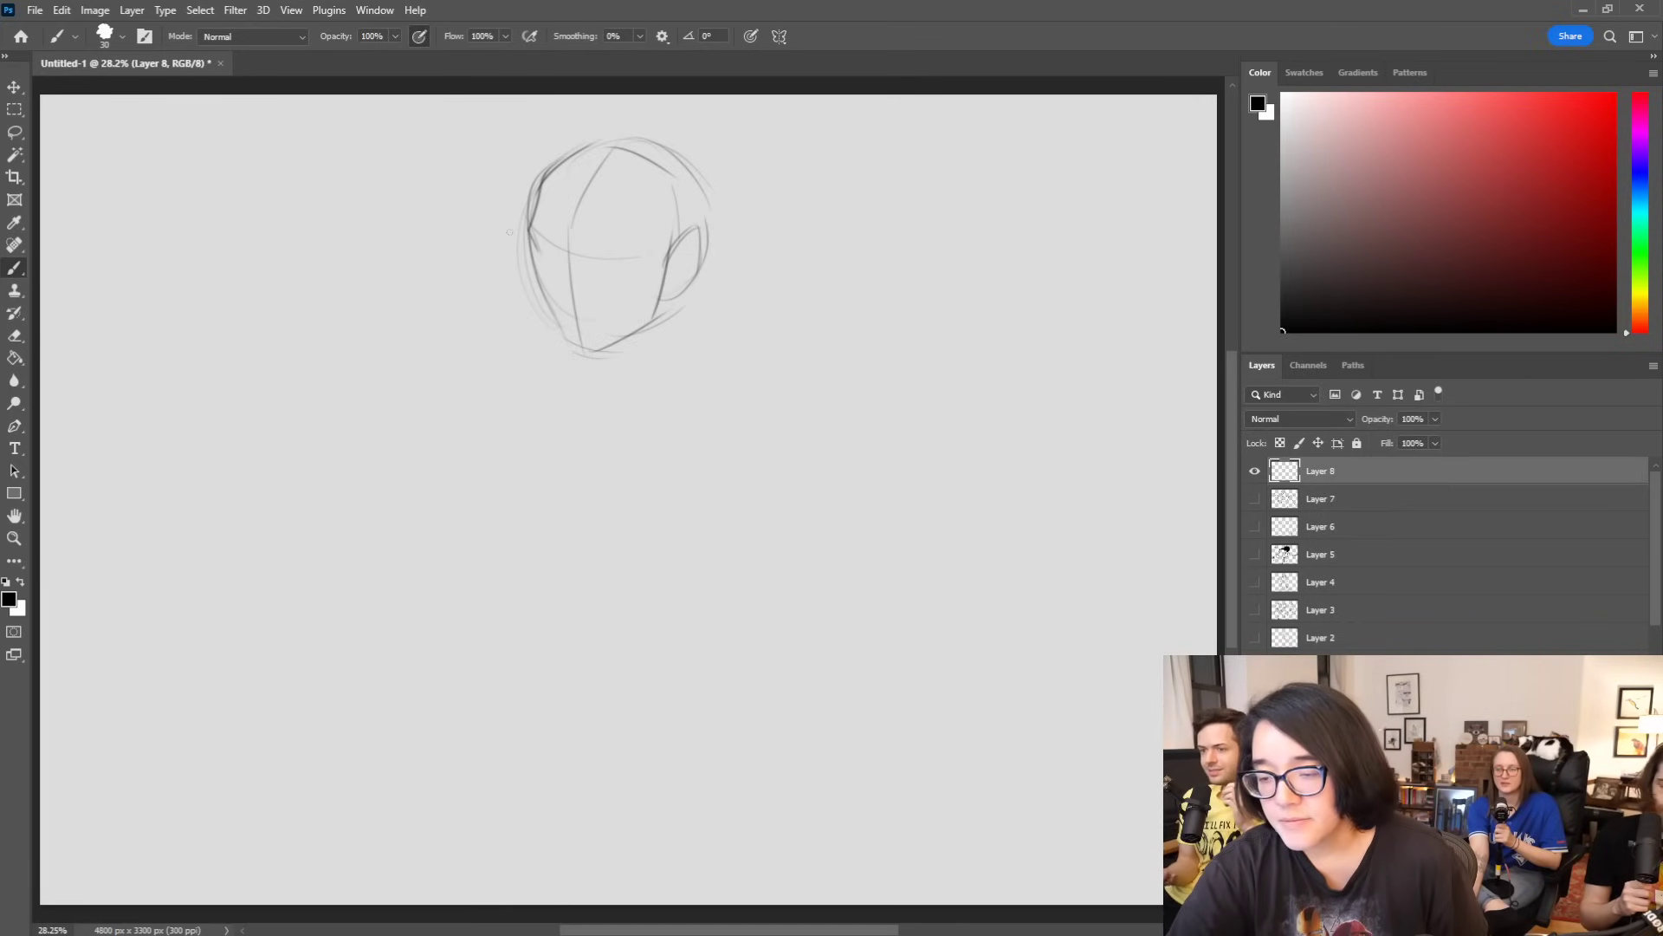
key(ctrl)
drag(537, 250, 558, 320)
key(ctrl+z)
key(ctrl+z)
drag(538, 252, 552, 322)
key(ctrl+z)
key(ctrl+z)
drag(538, 252, 562, 359)
mouse_move(546, 298)
mouse_down()
mouse_move(562, 351)
mouse_move(659, 321)
mouse_up()
mouse_move(591, 362)
mouse_down()
mouse_move(667, 299)
mouse_move(665, 249)
mouse_up()
Step: Sketch the front and back lines of the neck below the jaw
drag(566, 345, 598, 446)
key(ctrl+z)
mouse_move(569, 351)
mouse_down()
mouse_move(590, 410)
mouse_move(559, 424)
mouse_up()
drag(669, 254, 676, 371)
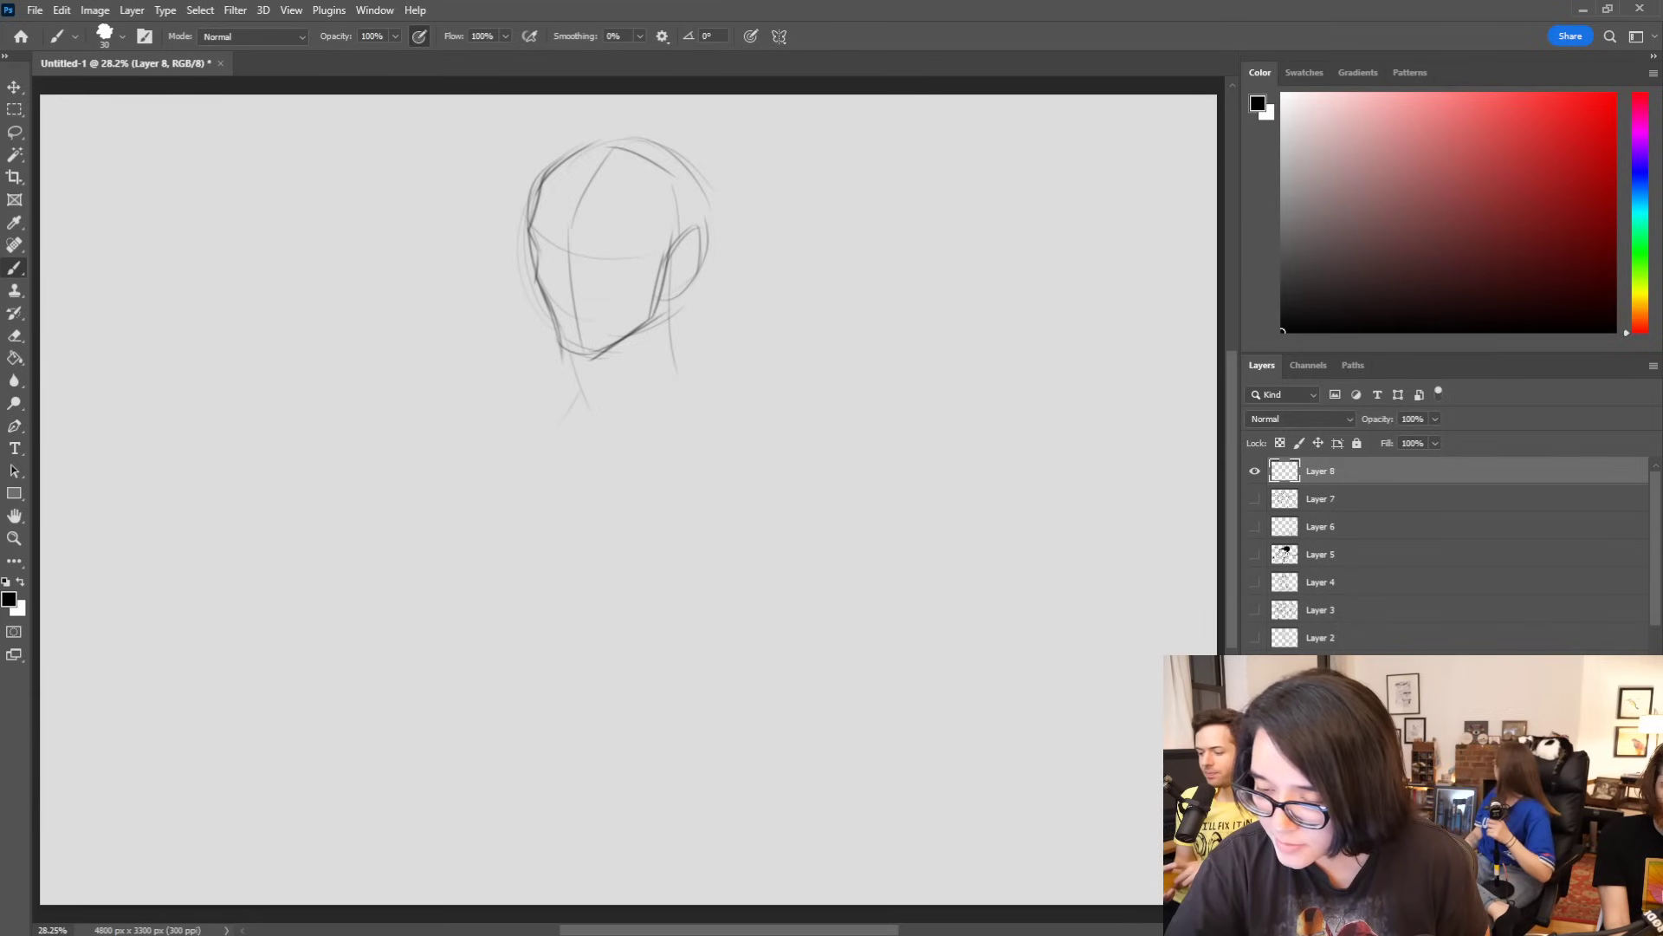
drag(574, 360, 604, 442)
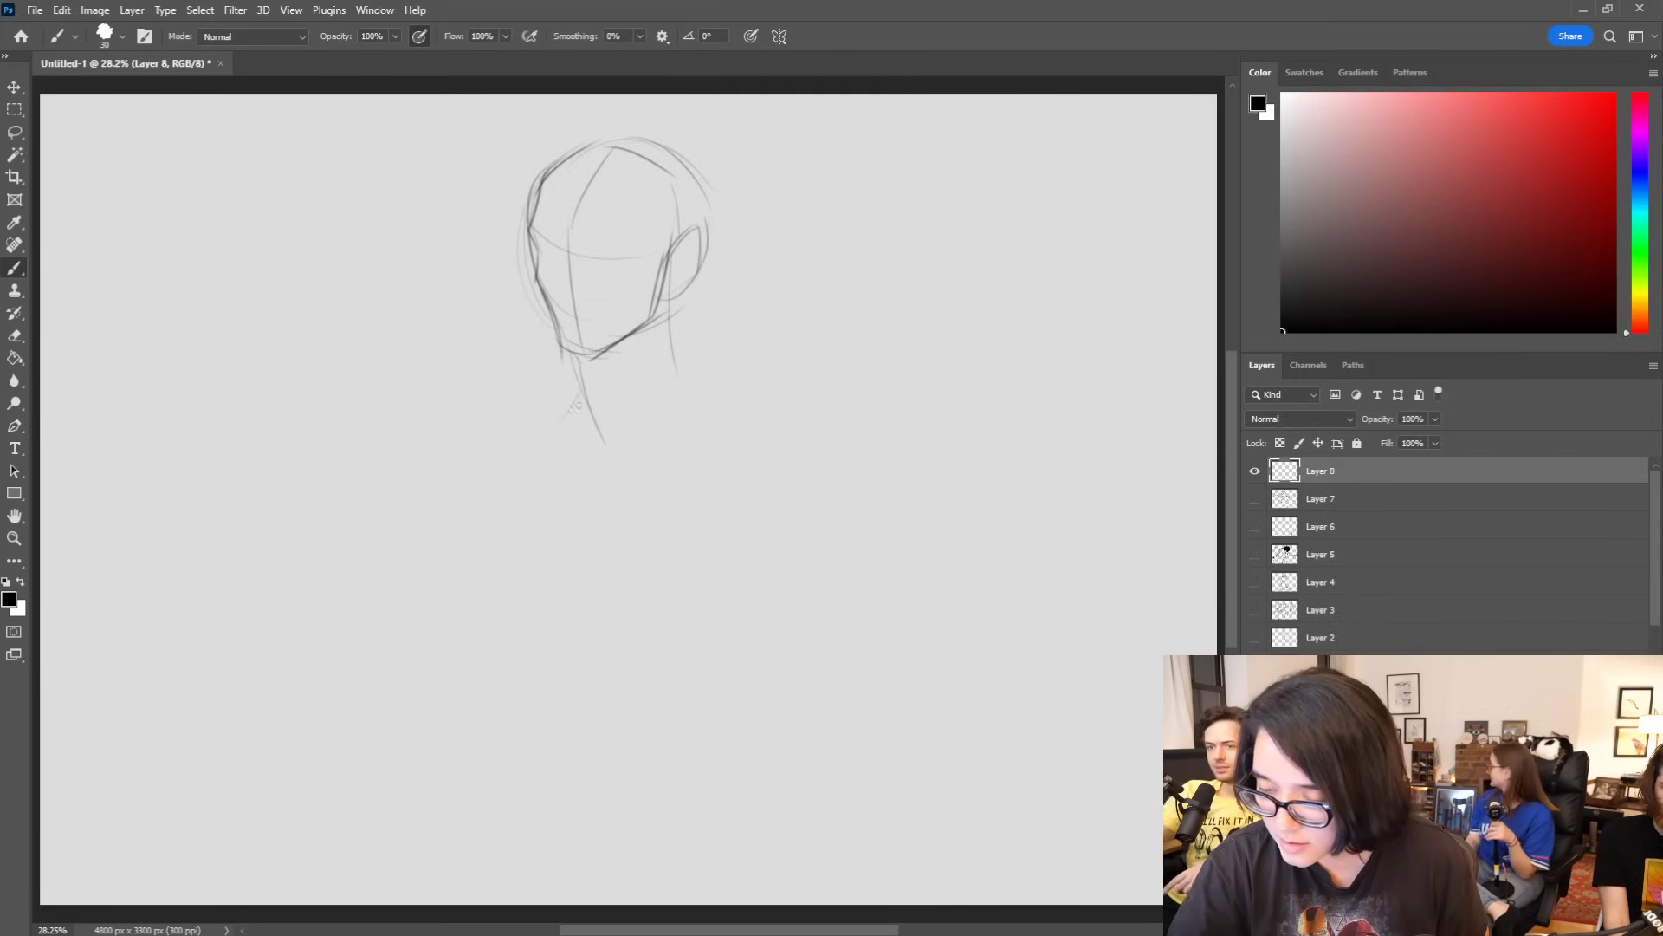
Step: Try a far shoulder and upper chest line extending outward from the base of the neck
drag(475, 410, 521, 452)
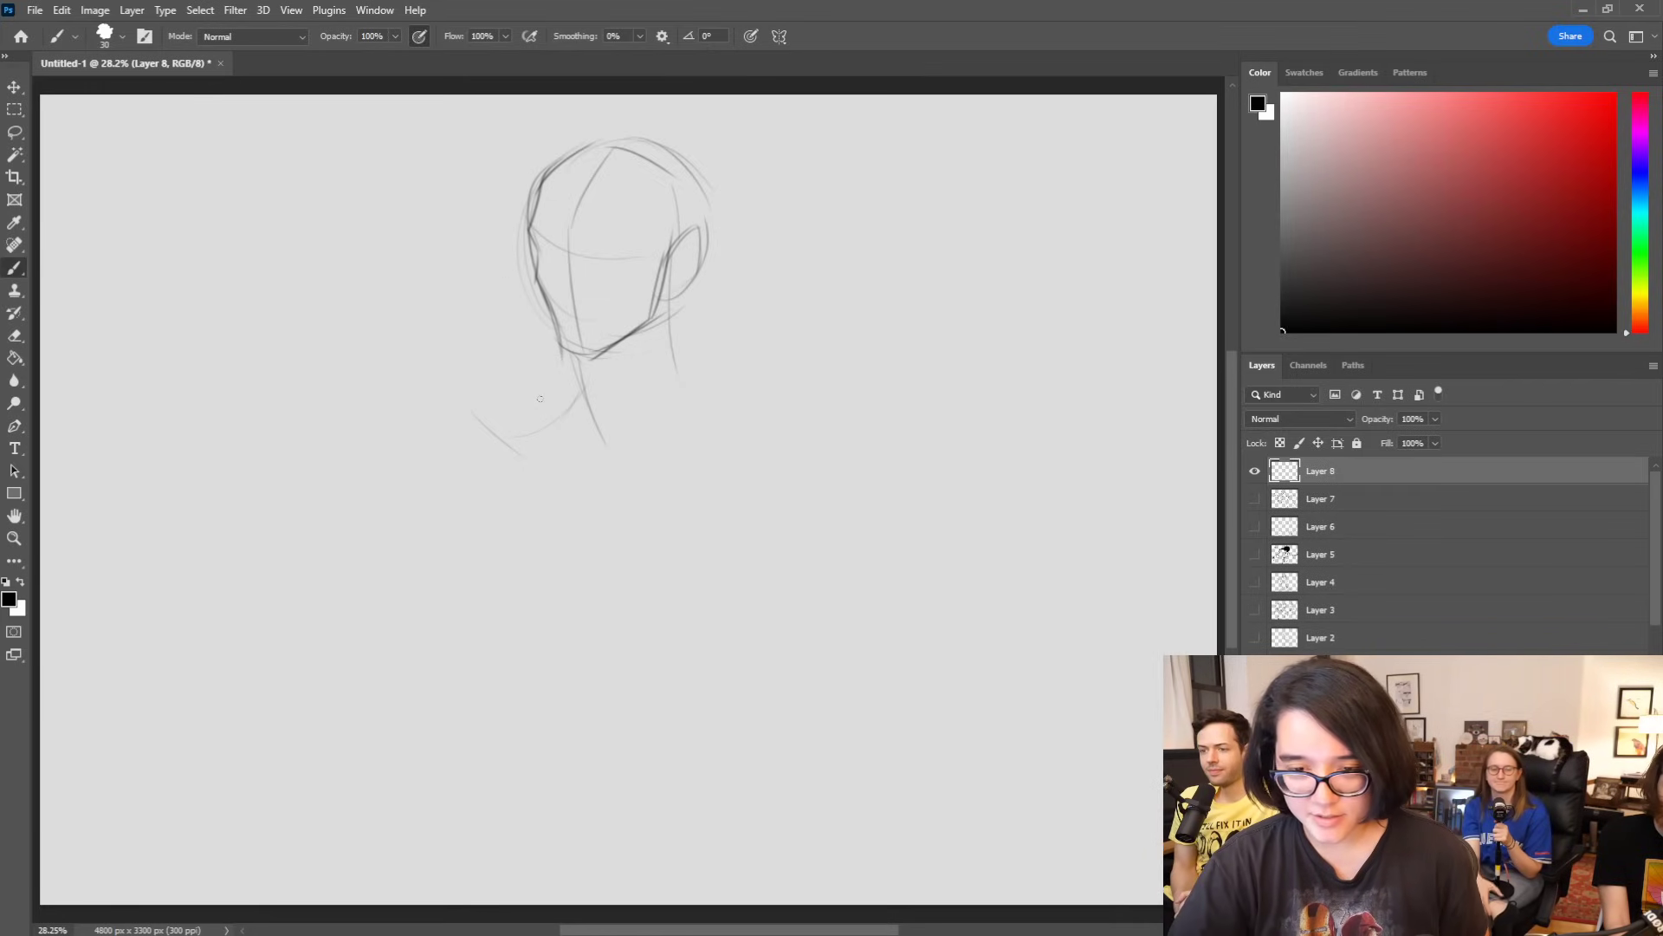
mouse_move(406, 453)
mouse_down()
mouse_move(443, 422)
mouse_move(568, 405)
mouse_move(524, 551)
mouse_up()
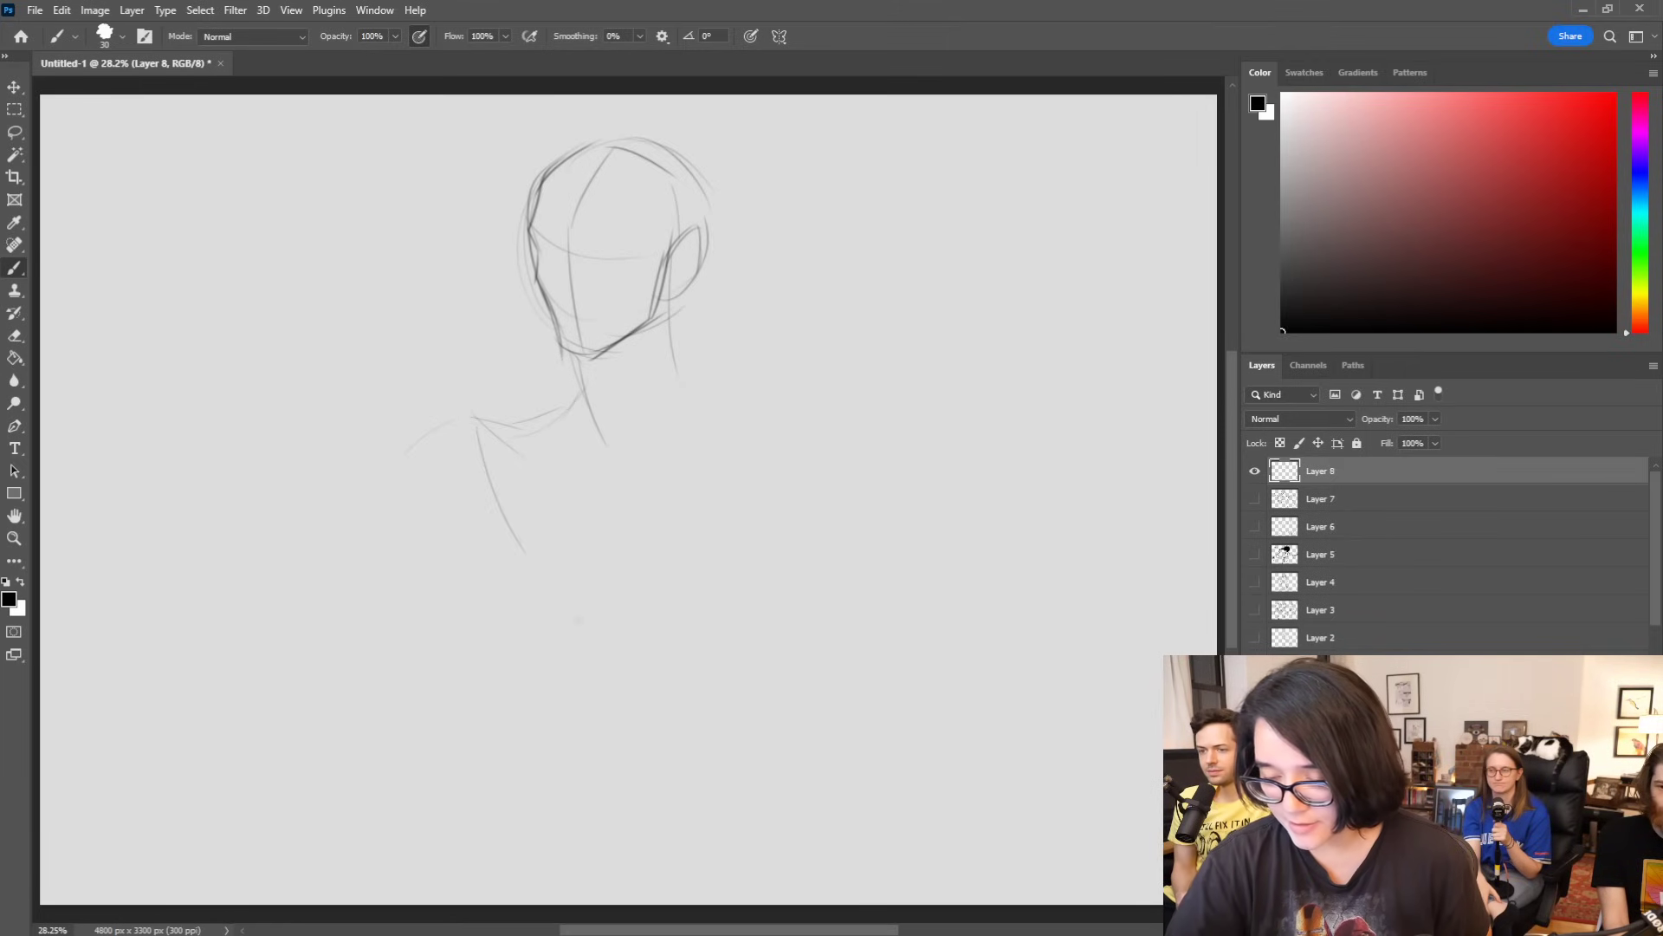
key(ctrl+z)
key(ctrl+z)
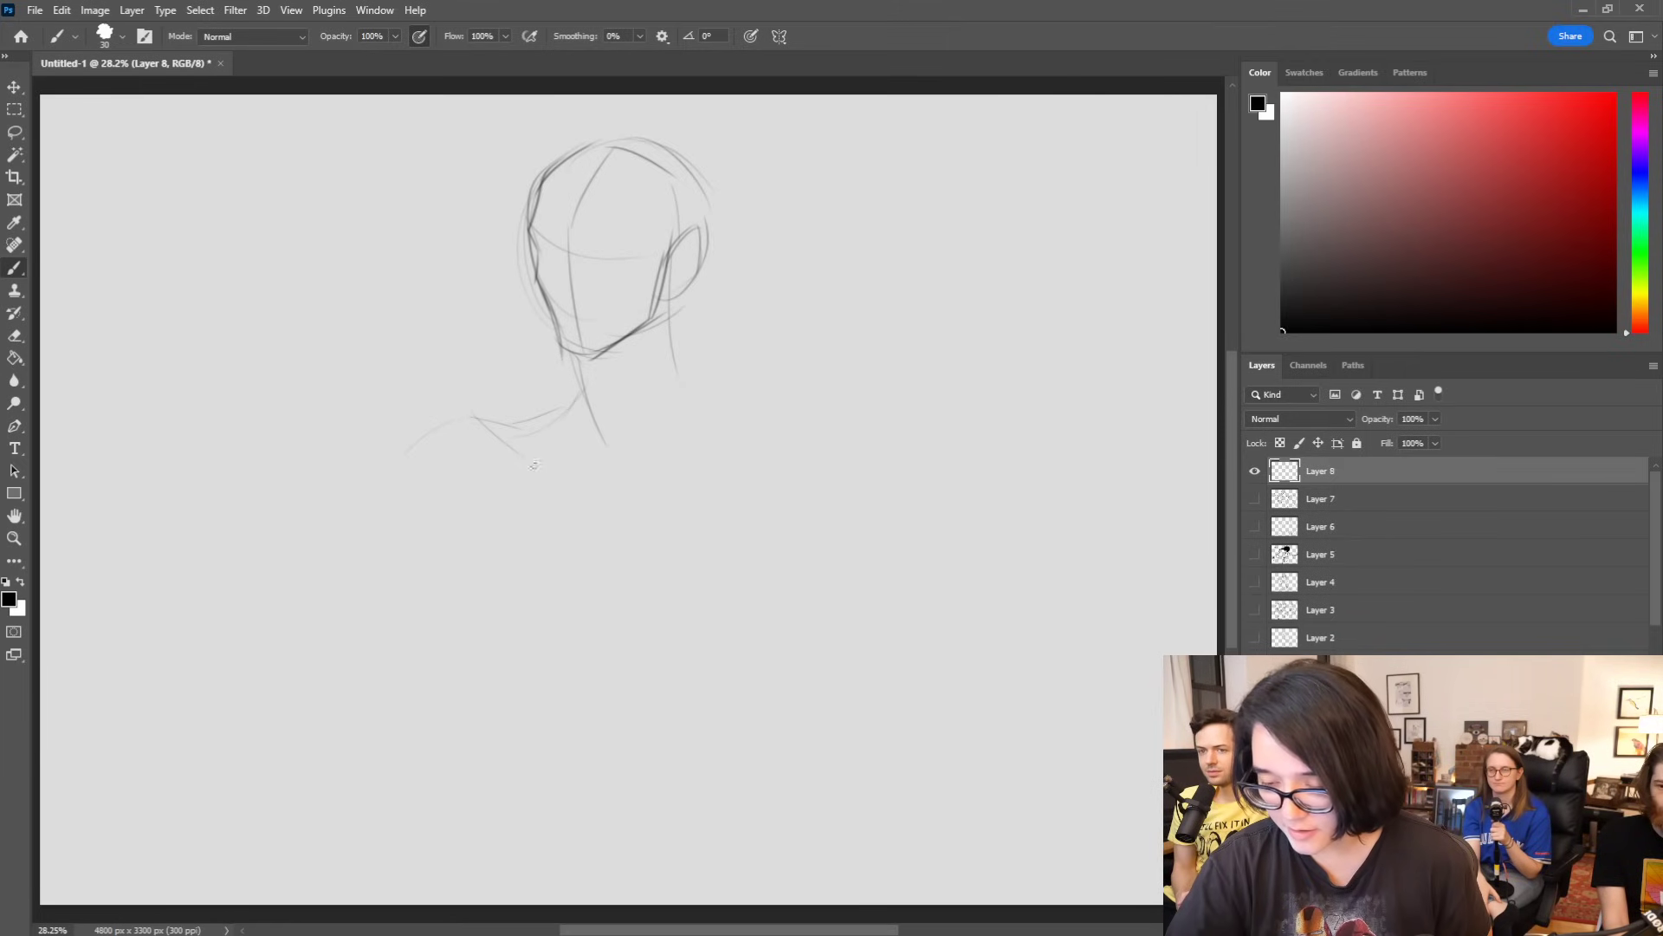
key(ctrl+z)
Step: Block in a rounded upper torso with a sloping shoulder line, erase the earlier shoulder strokes and darken the far shoulder
mouse_move(454, 488)
mouse_down()
mouse_move(512, 478)
mouse_move(459, 554)
mouse_move(481, 657)
mouse_up()
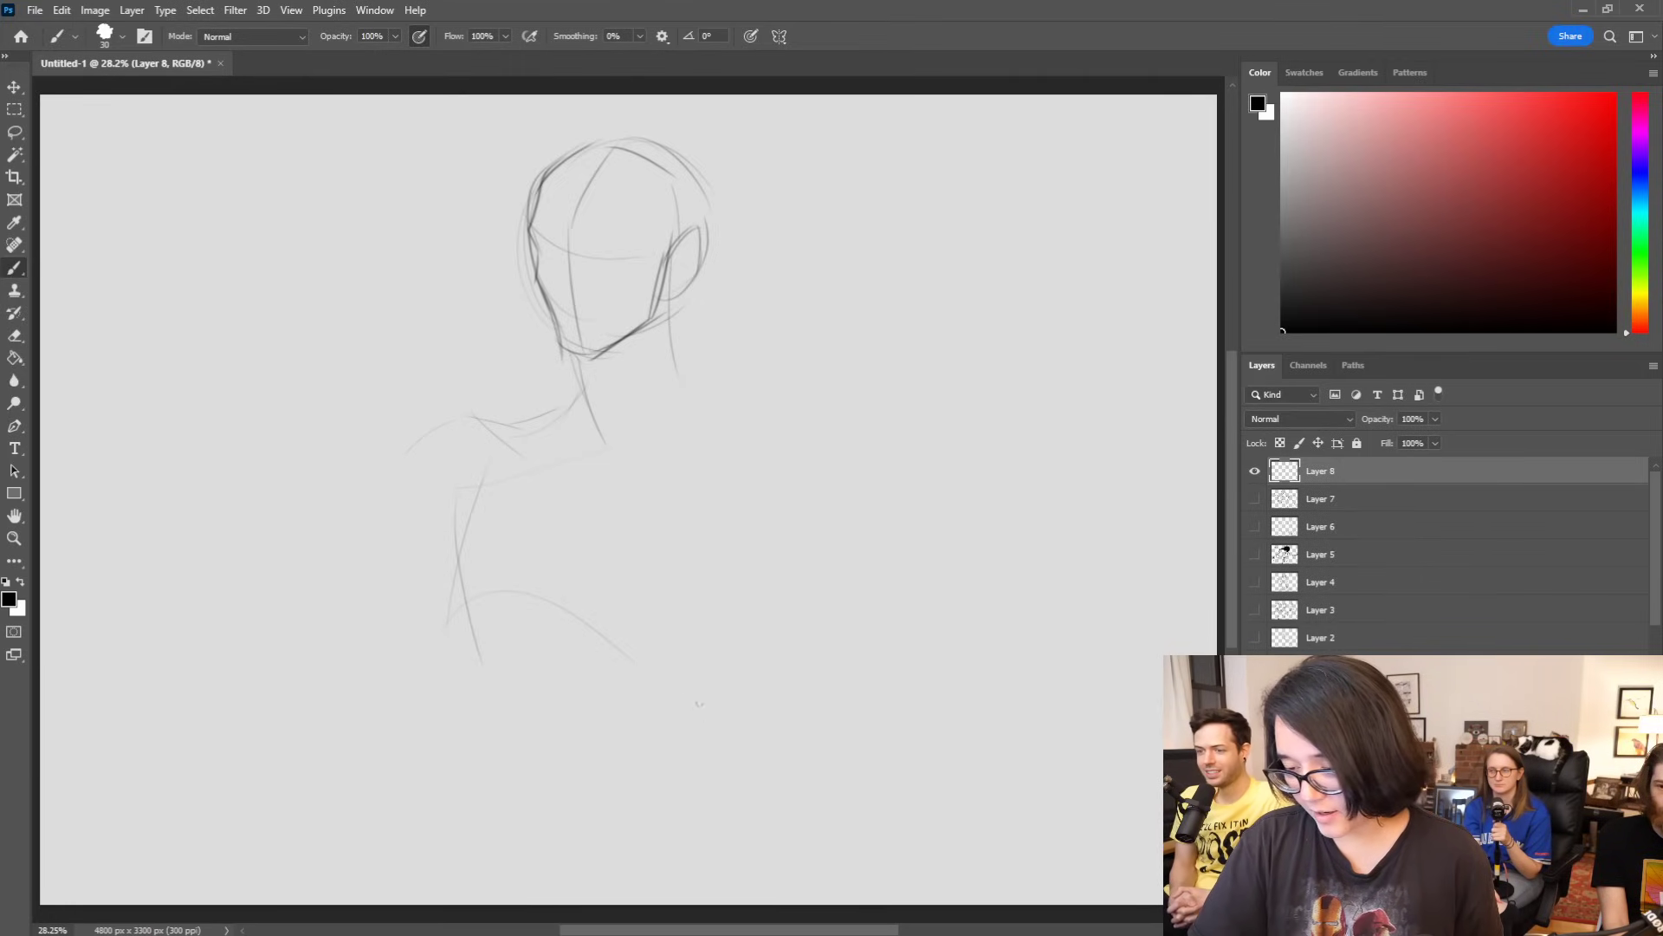
drag(584, 669, 787, 447)
mouse_move(472, 484)
mouse_down()
mouse_move(740, 397)
mouse_move(778, 426)
mouse_up()
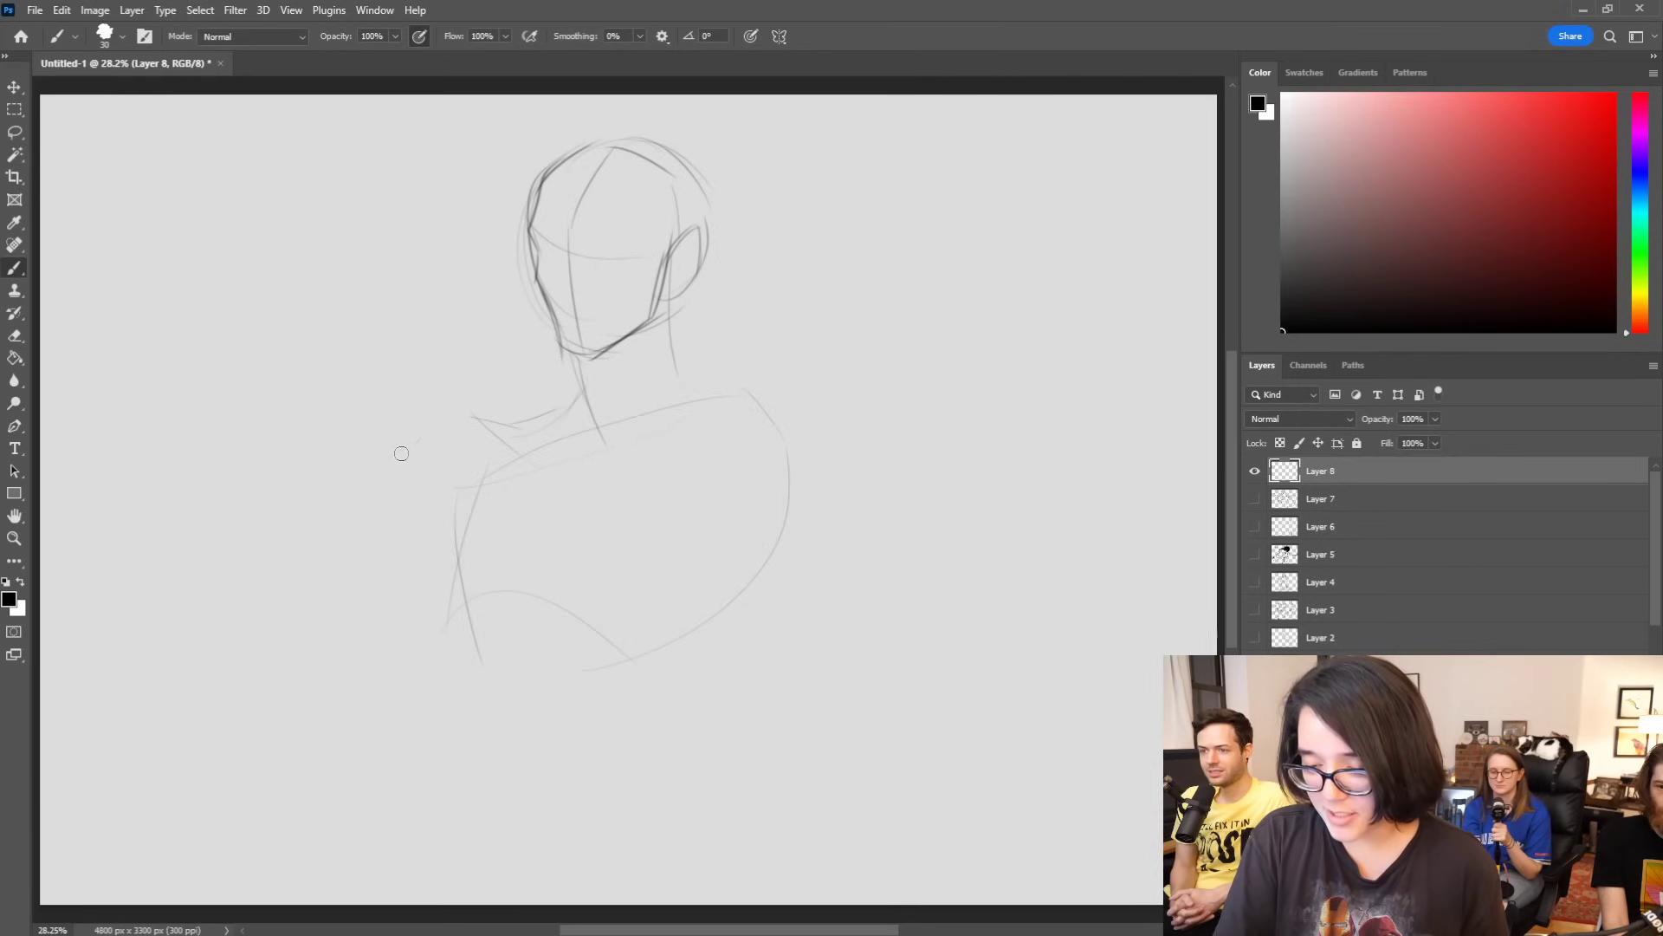
mouse_move(526, 403)
mouse_down()
mouse_move(515, 444)
mouse_move(462, 445)
mouse_up()
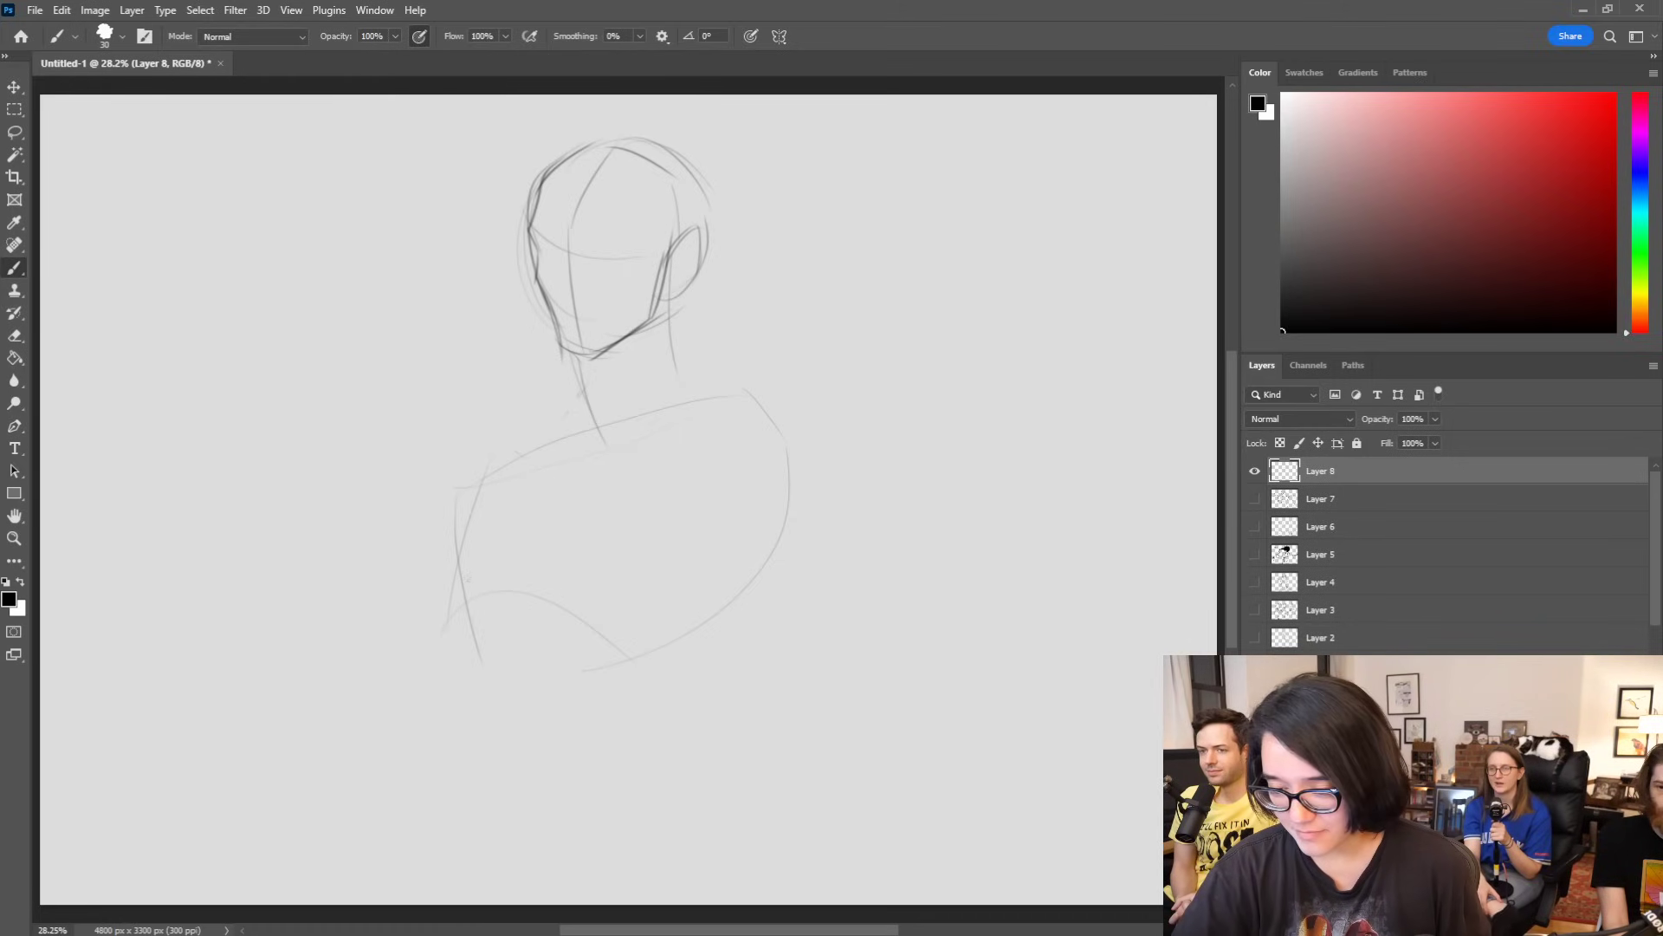
mouse_move(459, 580)
mouse_down()
mouse_move(567, 437)
mouse_move(604, 418)
mouse_up()
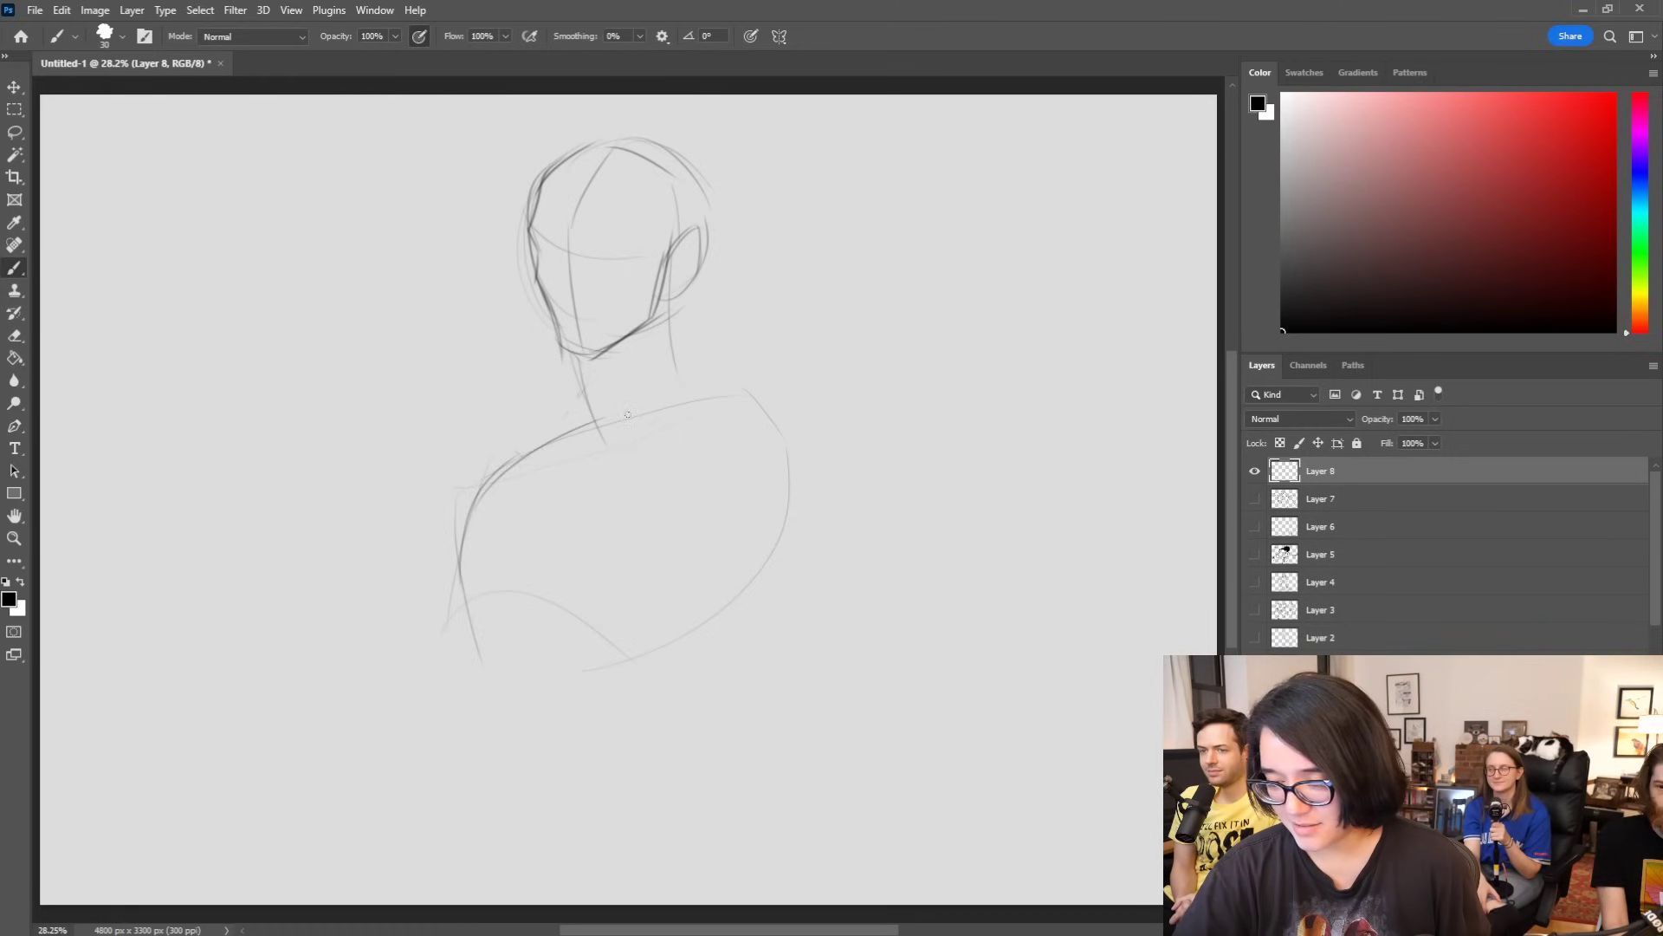
Step: Strengthen both neck lines down to the shoulders and sketch the rounded near shoulder with its inner arm curve
drag(584, 357, 605, 435)
drag(667, 294, 681, 375)
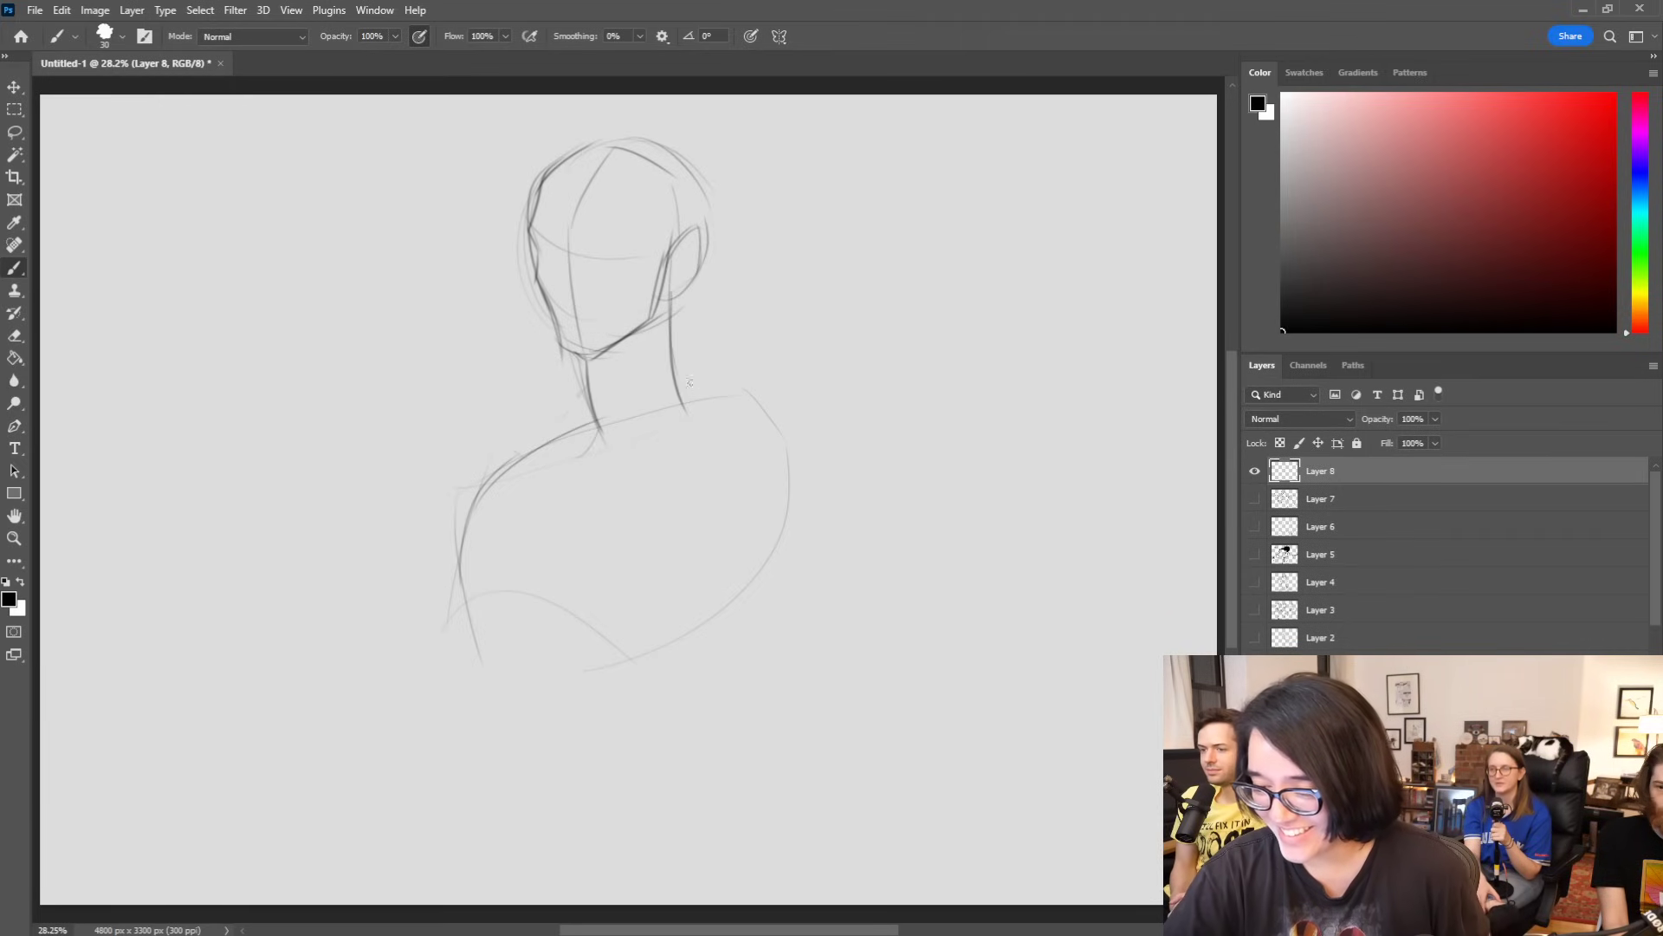
mouse_move(669, 293)
mouse_down()
mouse_move(683, 381)
mouse_move(723, 405)
mouse_up()
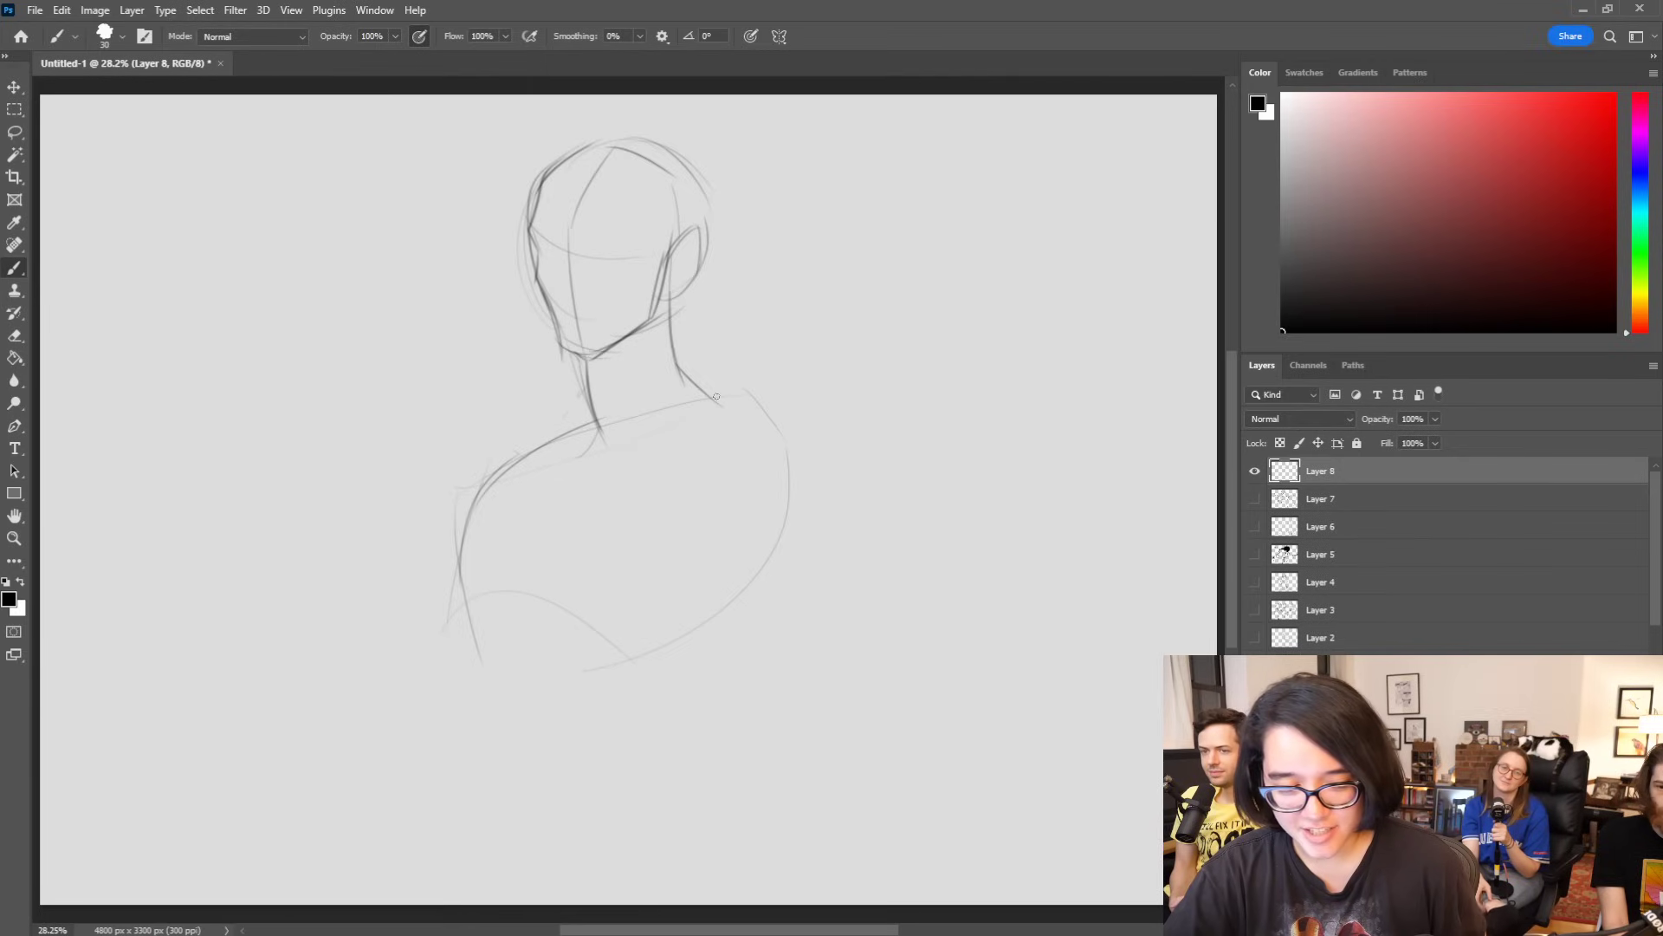
drag(703, 403, 701, 537)
drag(743, 391, 808, 500)
drag(658, 478, 696, 536)
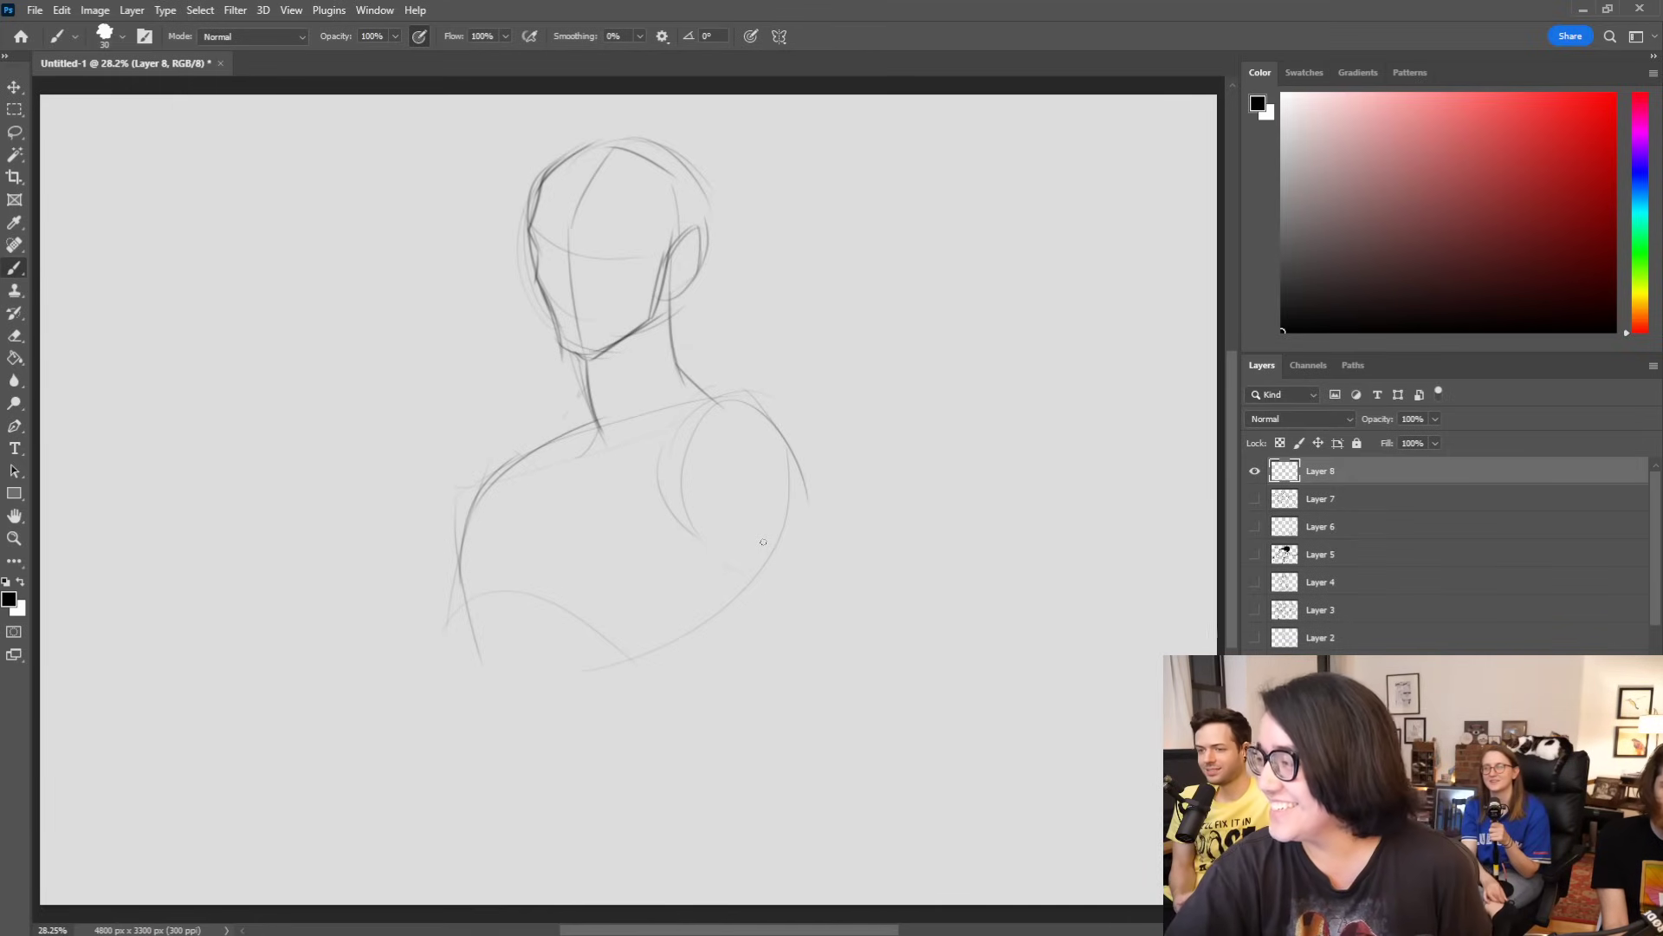
Step: Clean up and darken the face contour, and draw two narrowed, stern eyes and an angular nose
mouse_move(534, 256)
mouse_down()
mouse_move(557, 351)
mouse_move(589, 354)
mouse_move(645, 320)
mouse_up()
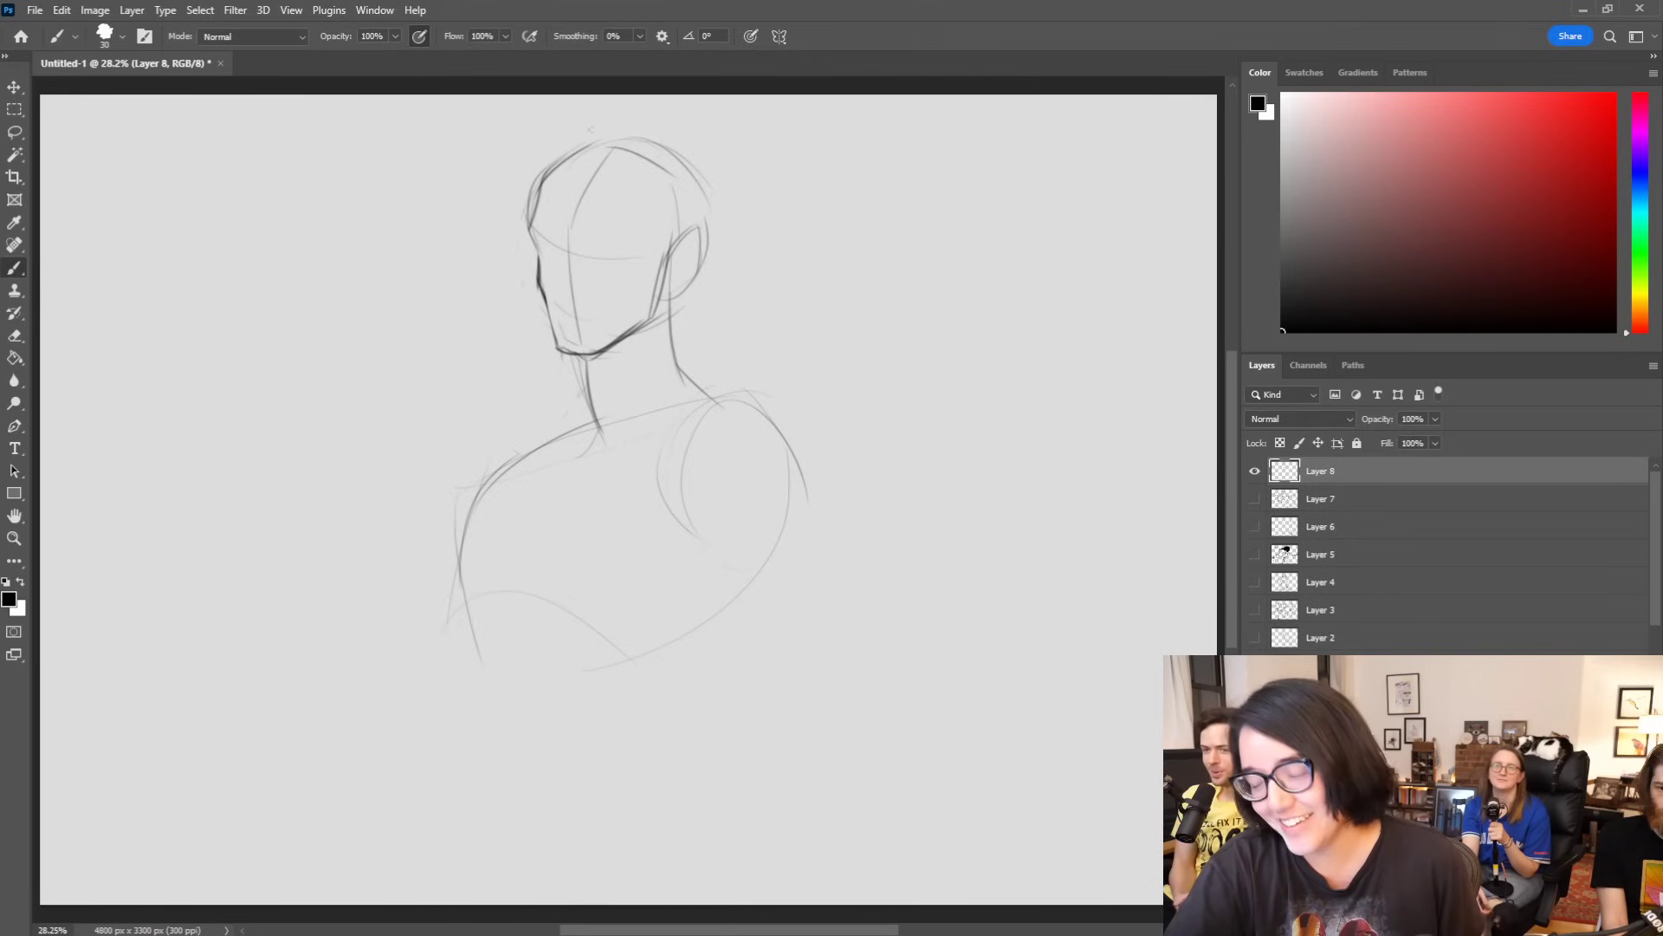
mouse_move(604, 246)
mouse_down()
mouse_move(606, 269)
mouse_move(657, 261)
mouse_up()
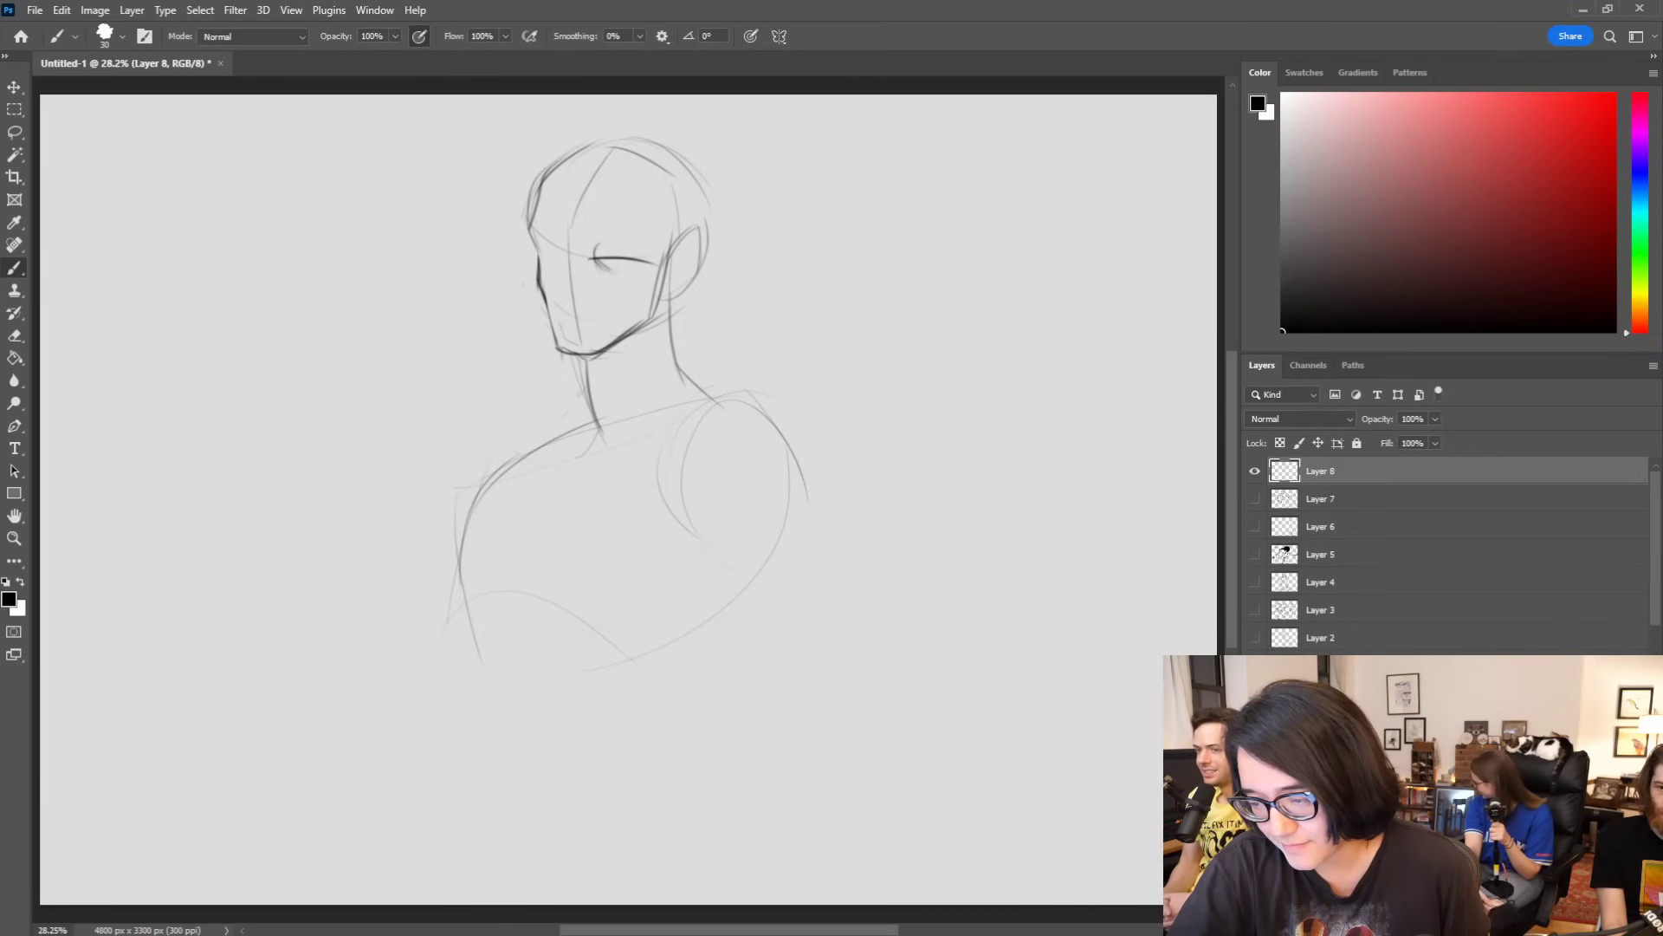
drag(593, 260, 634, 269)
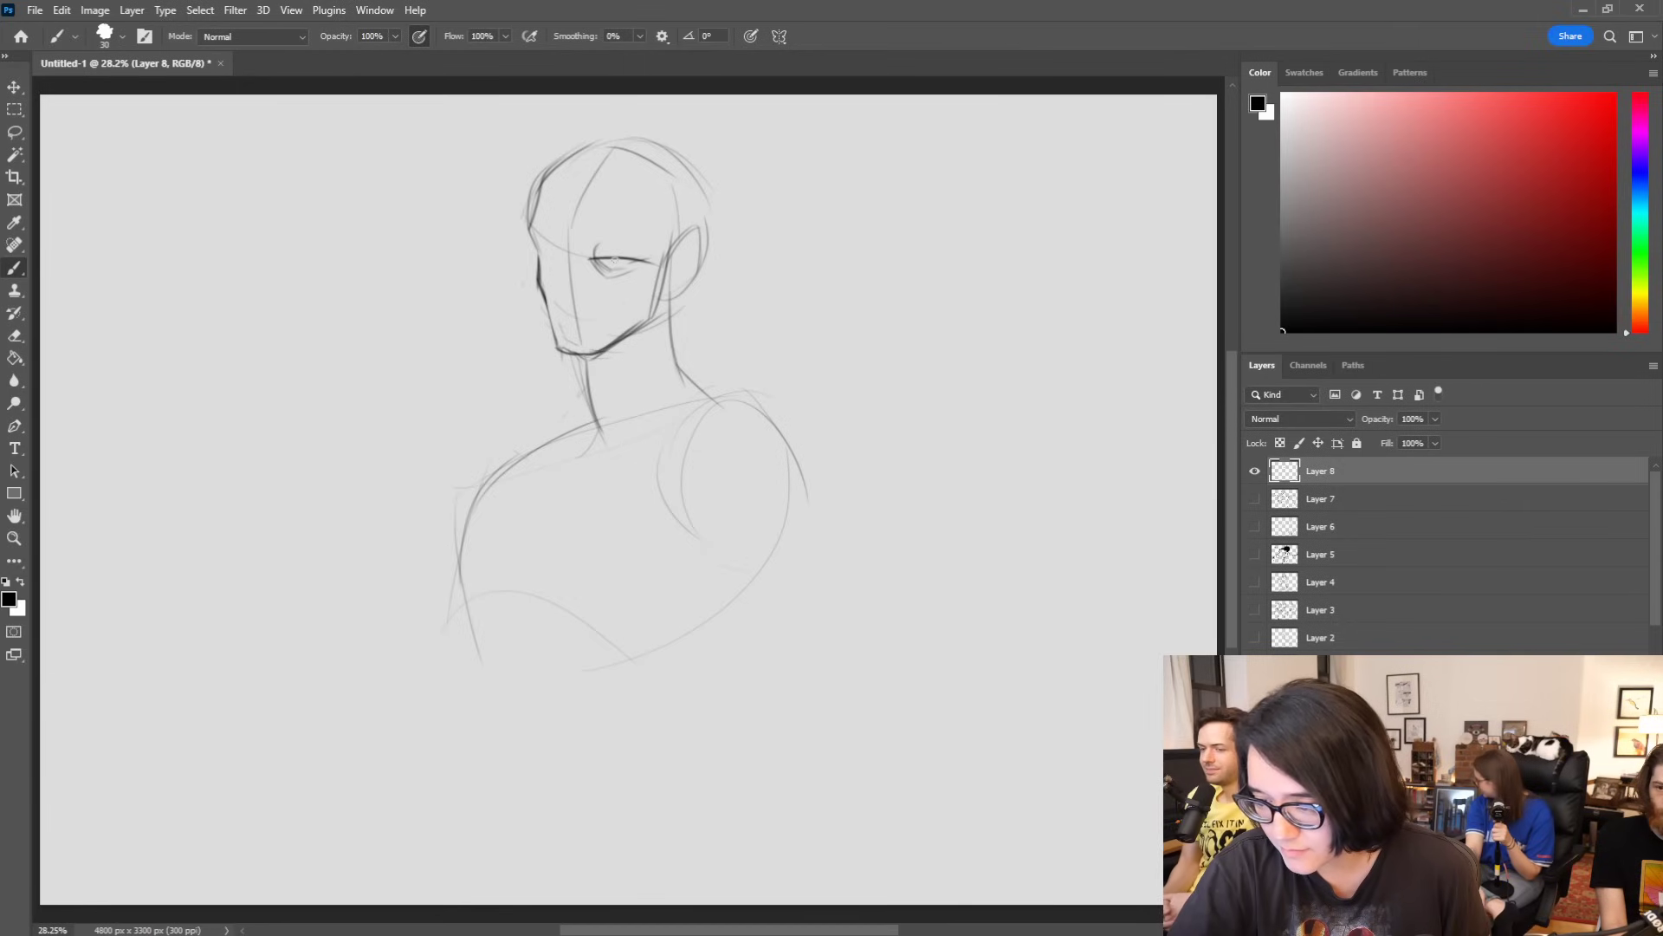
drag(608, 258, 618, 264)
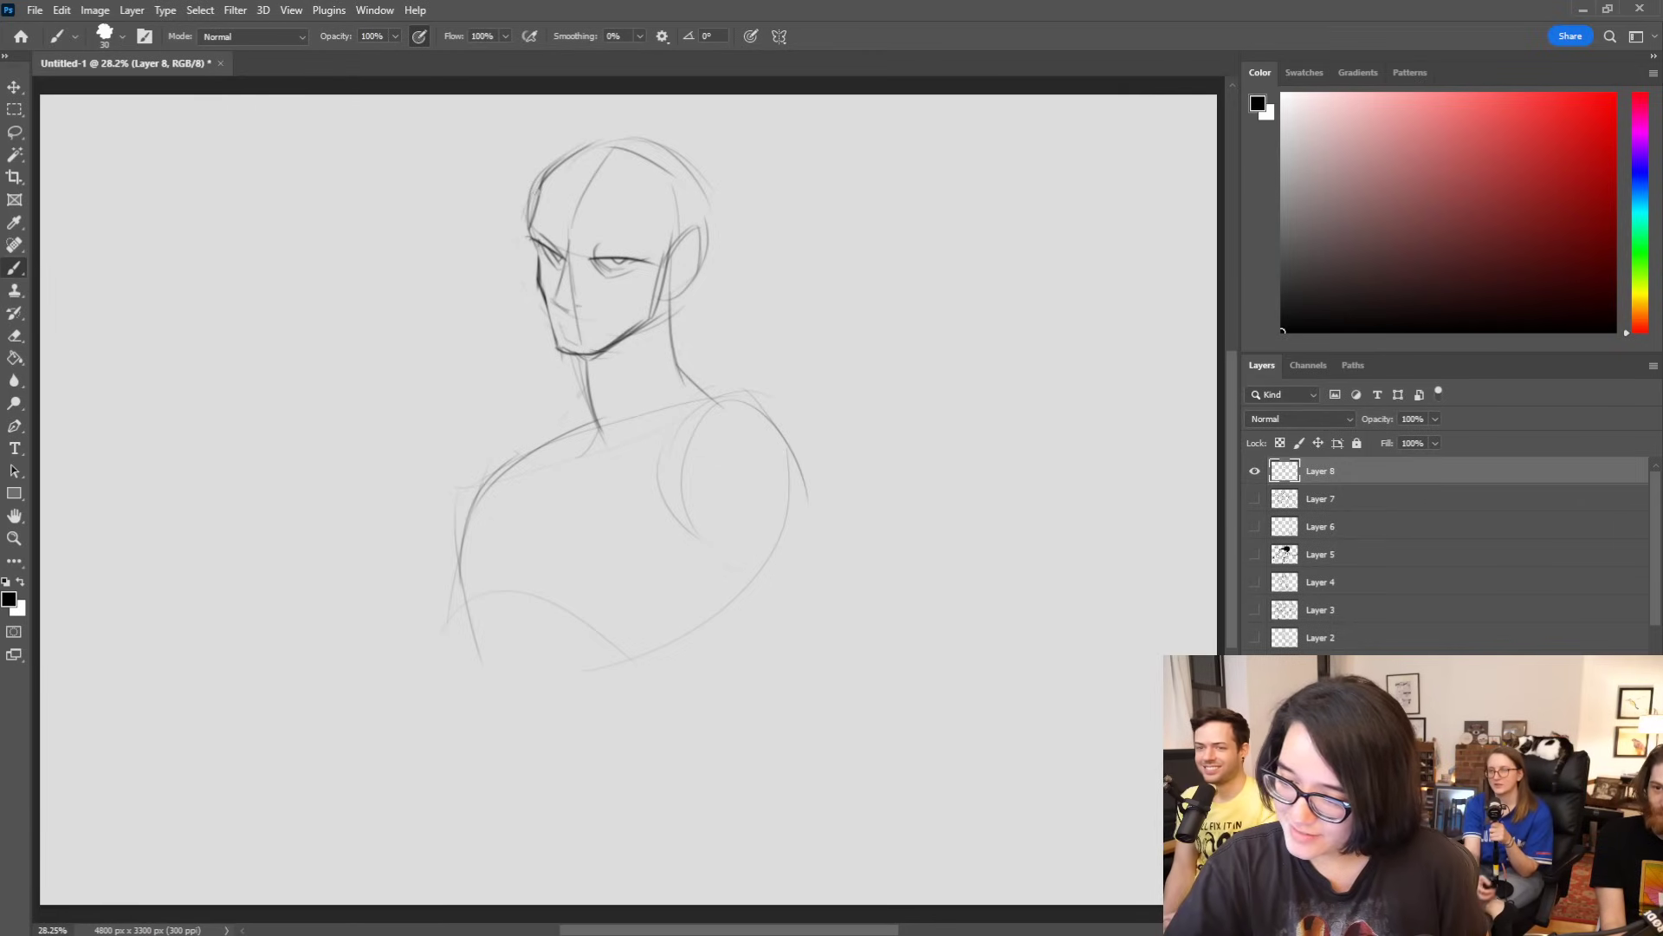
key(ctrl)
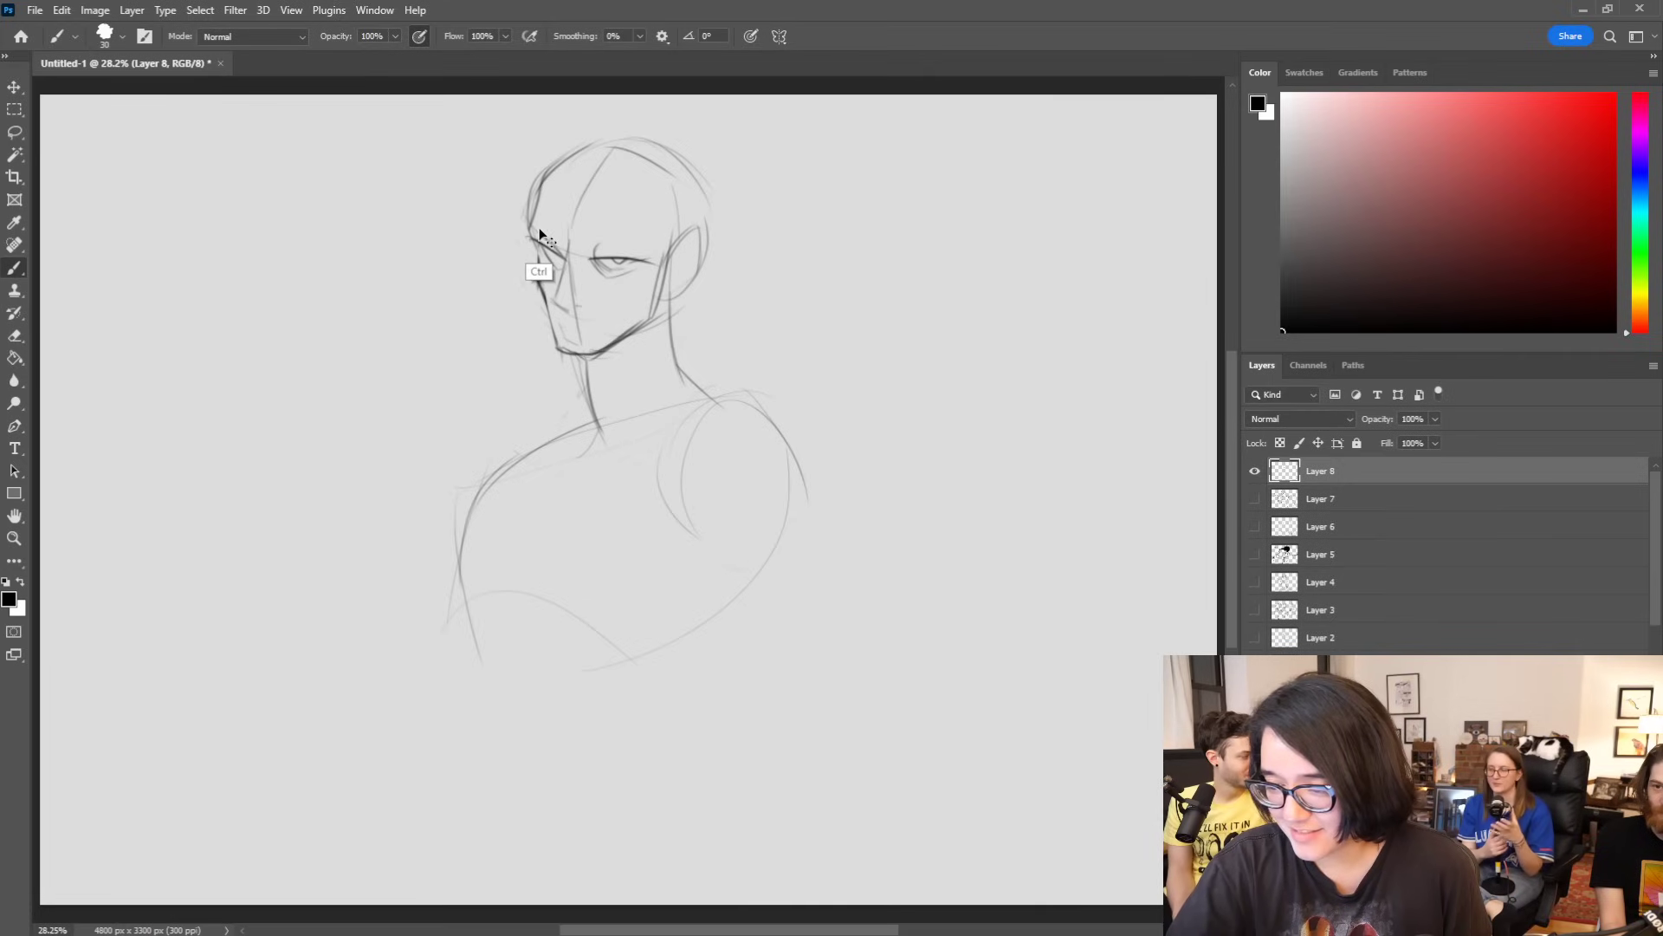
drag(529, 237, 568, 259)
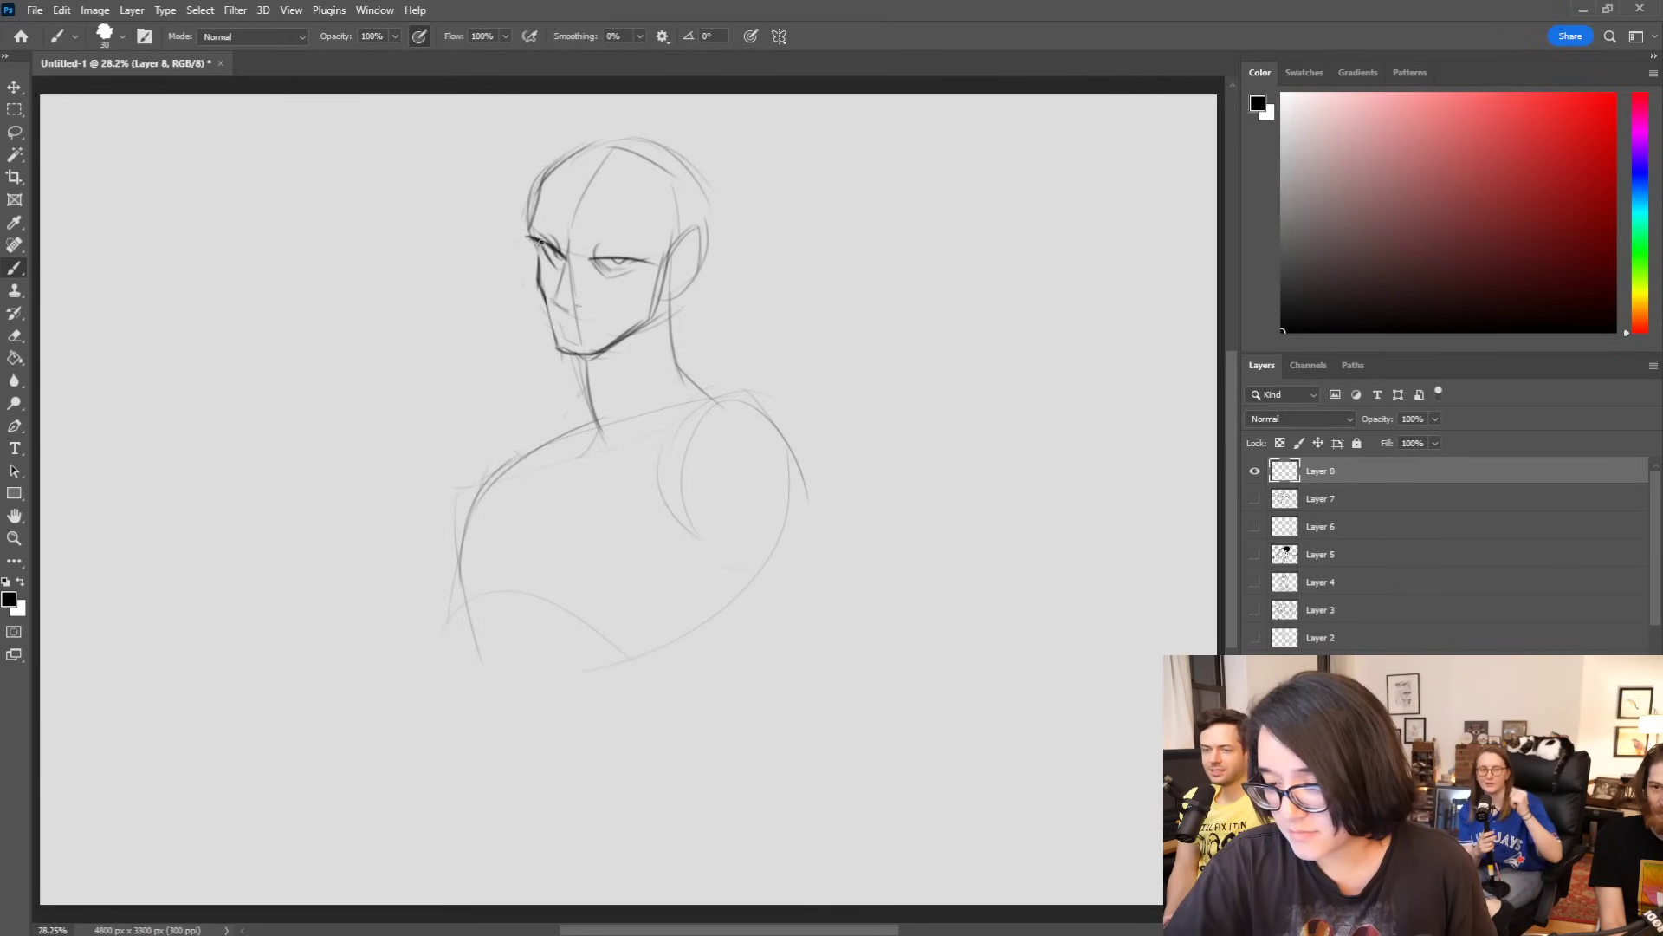
Step: Draw thin eyebrows over both eyes with frown creases at the brow, redoing the near eyebrow
drag(583, 244, 657, 252)
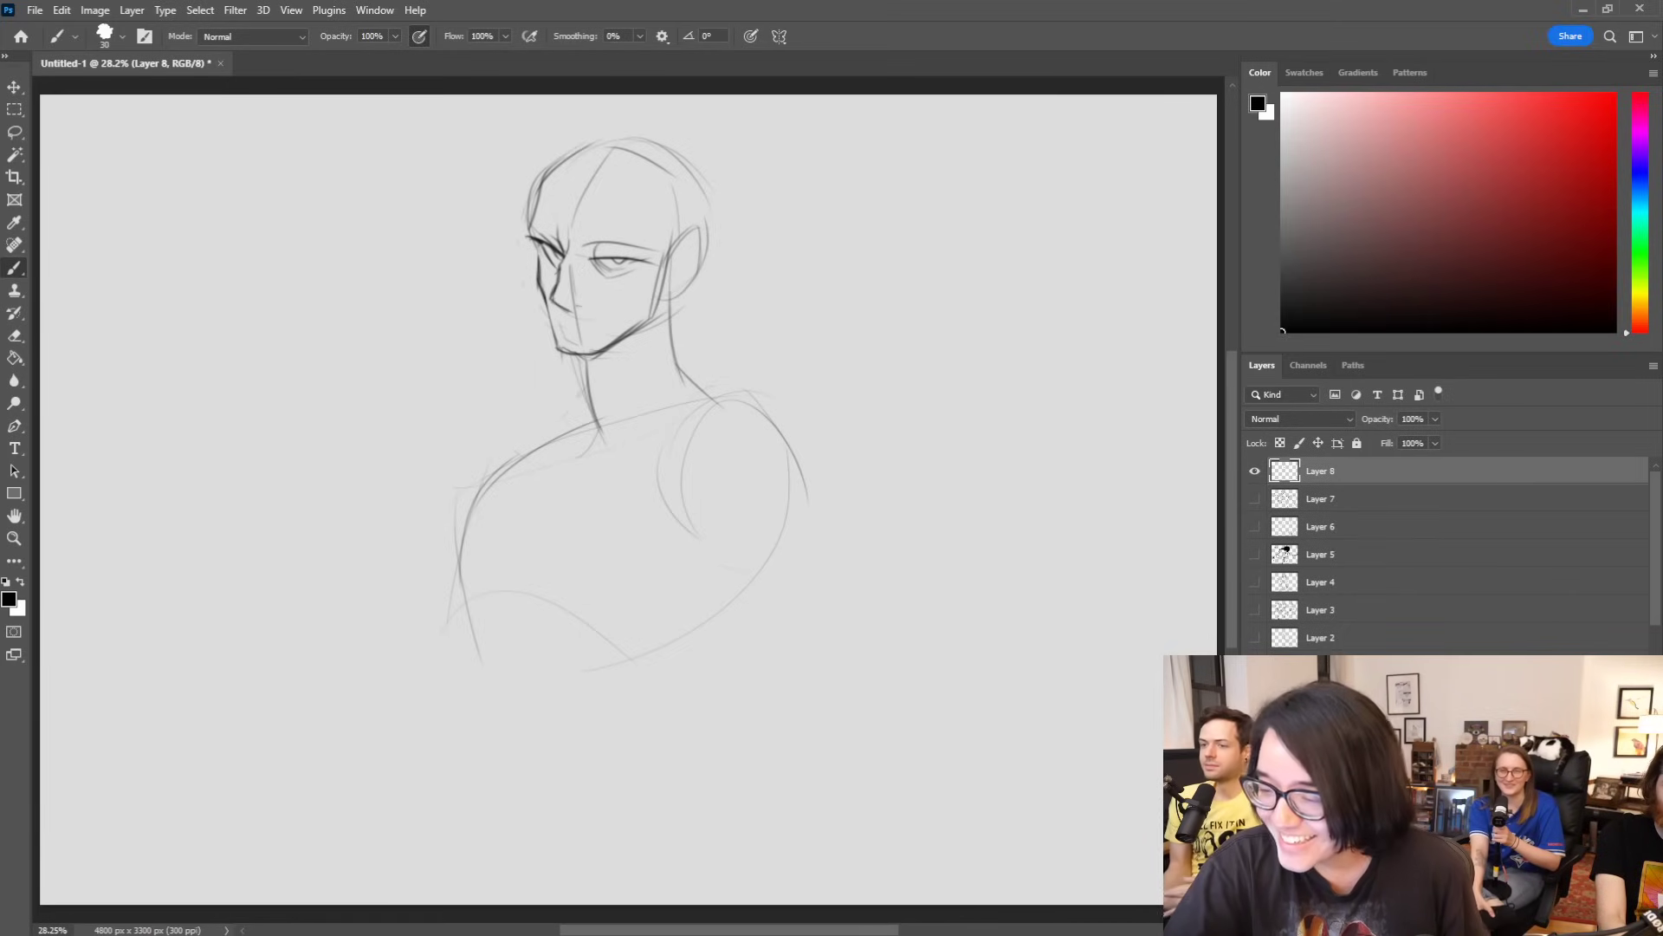
drag(584, 242, 639, 246)
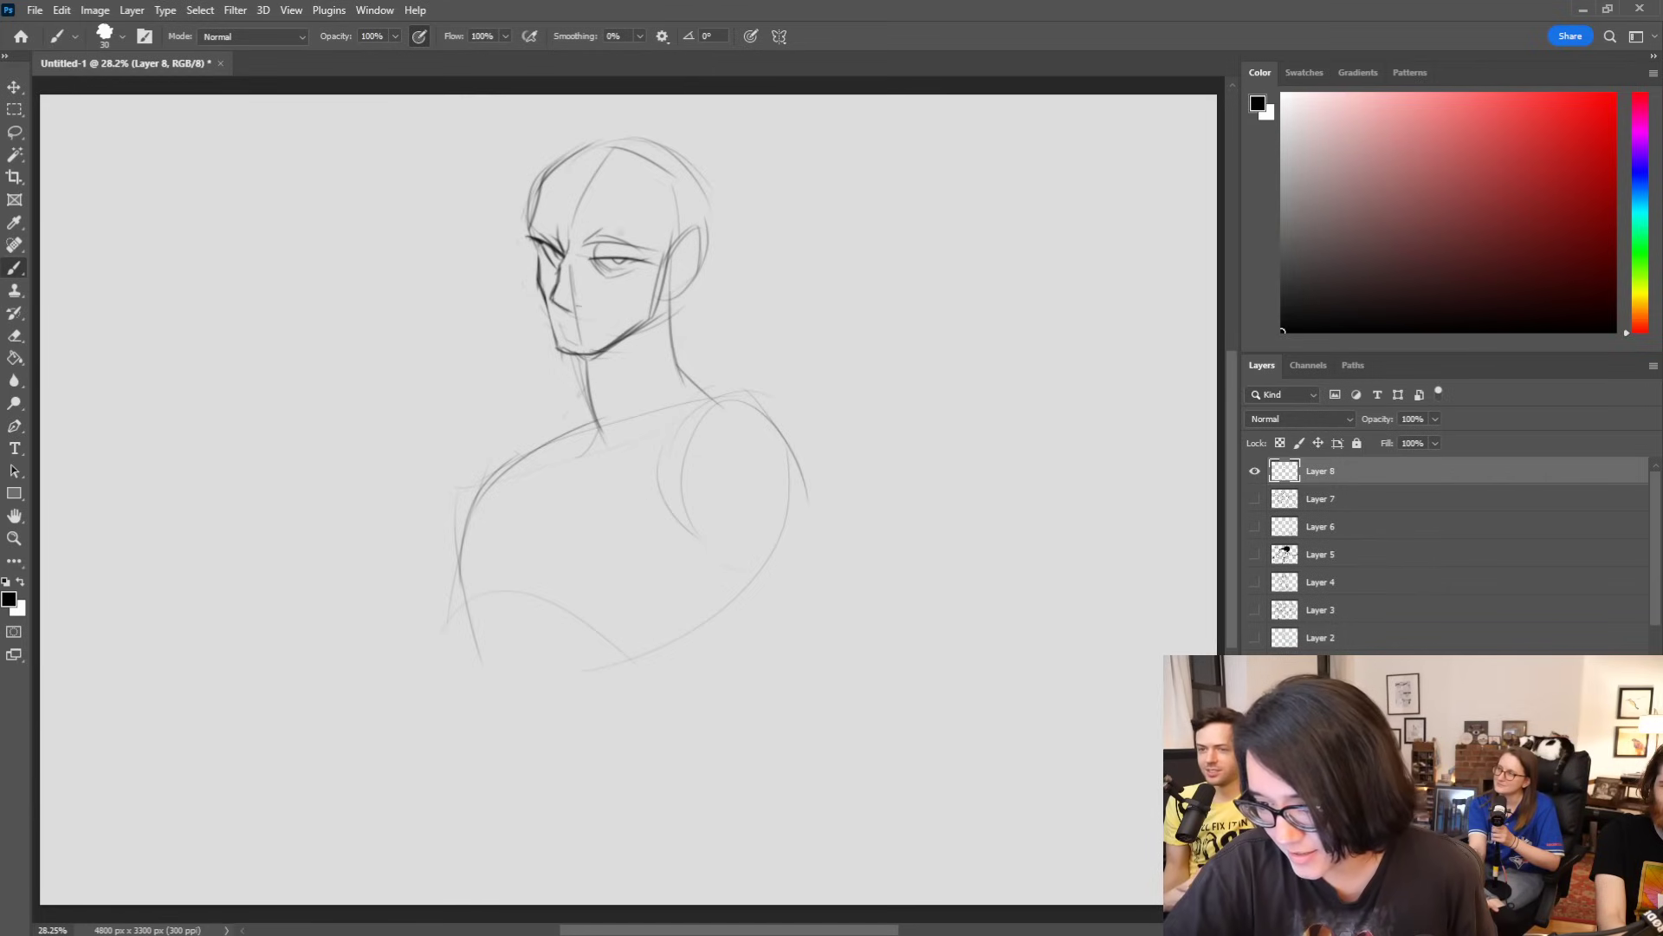
key(ctrl+z)
mouse_move(584, 245)
mouse_down()
mouse_move(605, 231)
mouse_move(646, 245)
mouse_up()
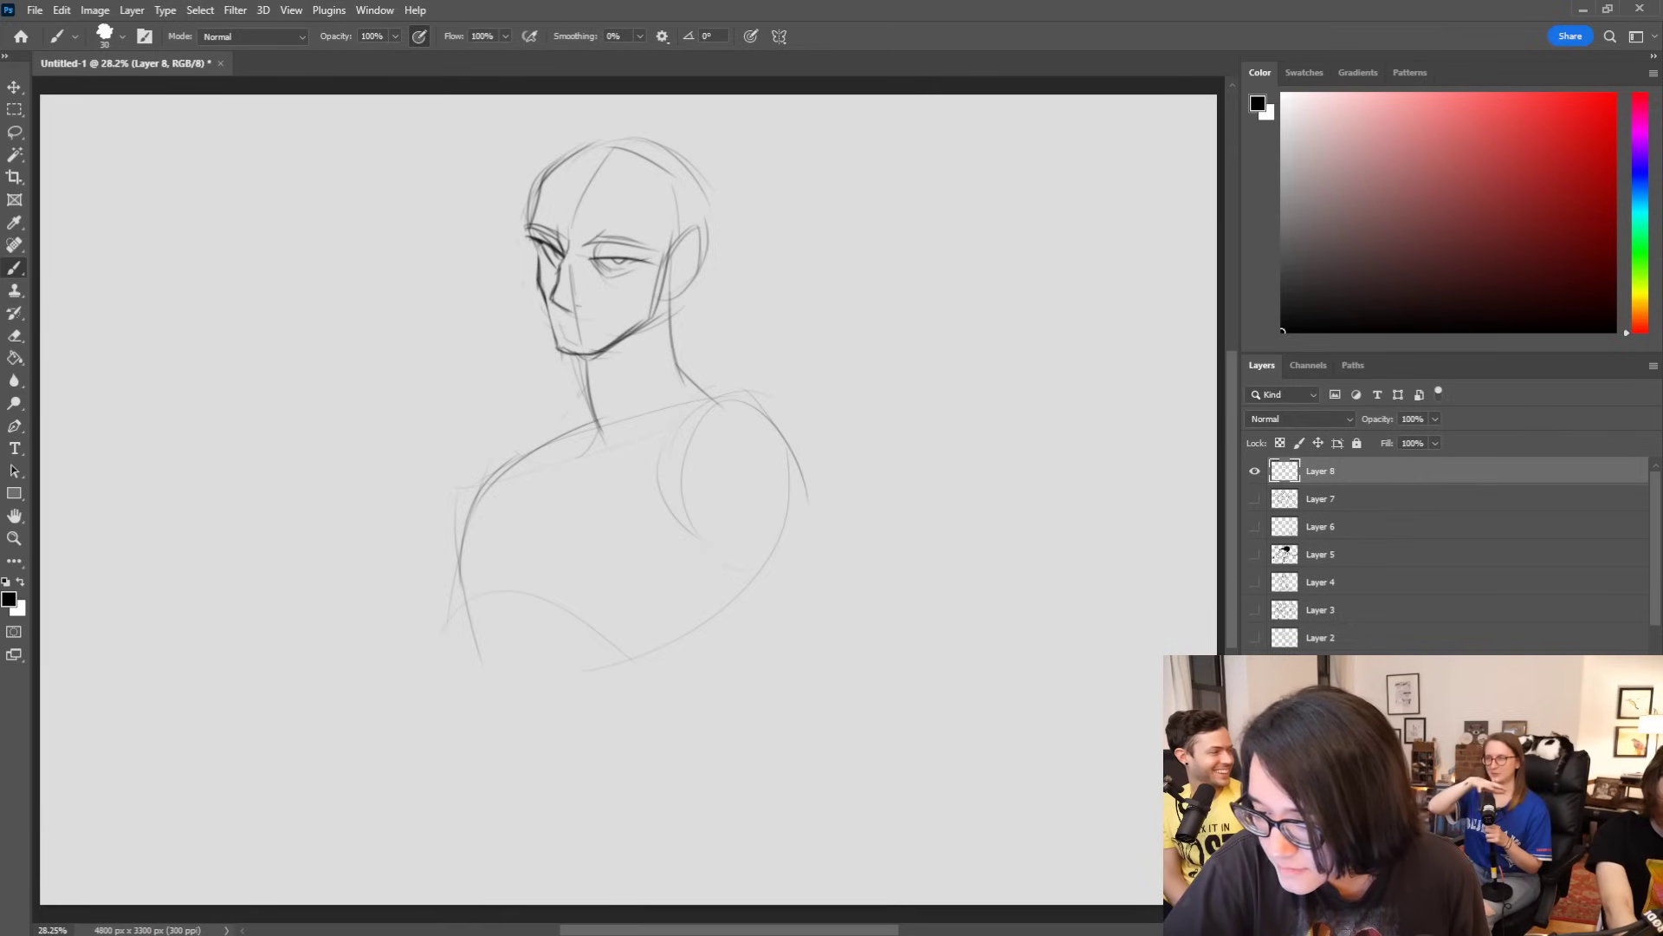
mouse_move(617, 247)
mouse_down()
mouse_move(602, 284)
mouse_move(640, 251)
mouse_up()
key(ctrl+z)
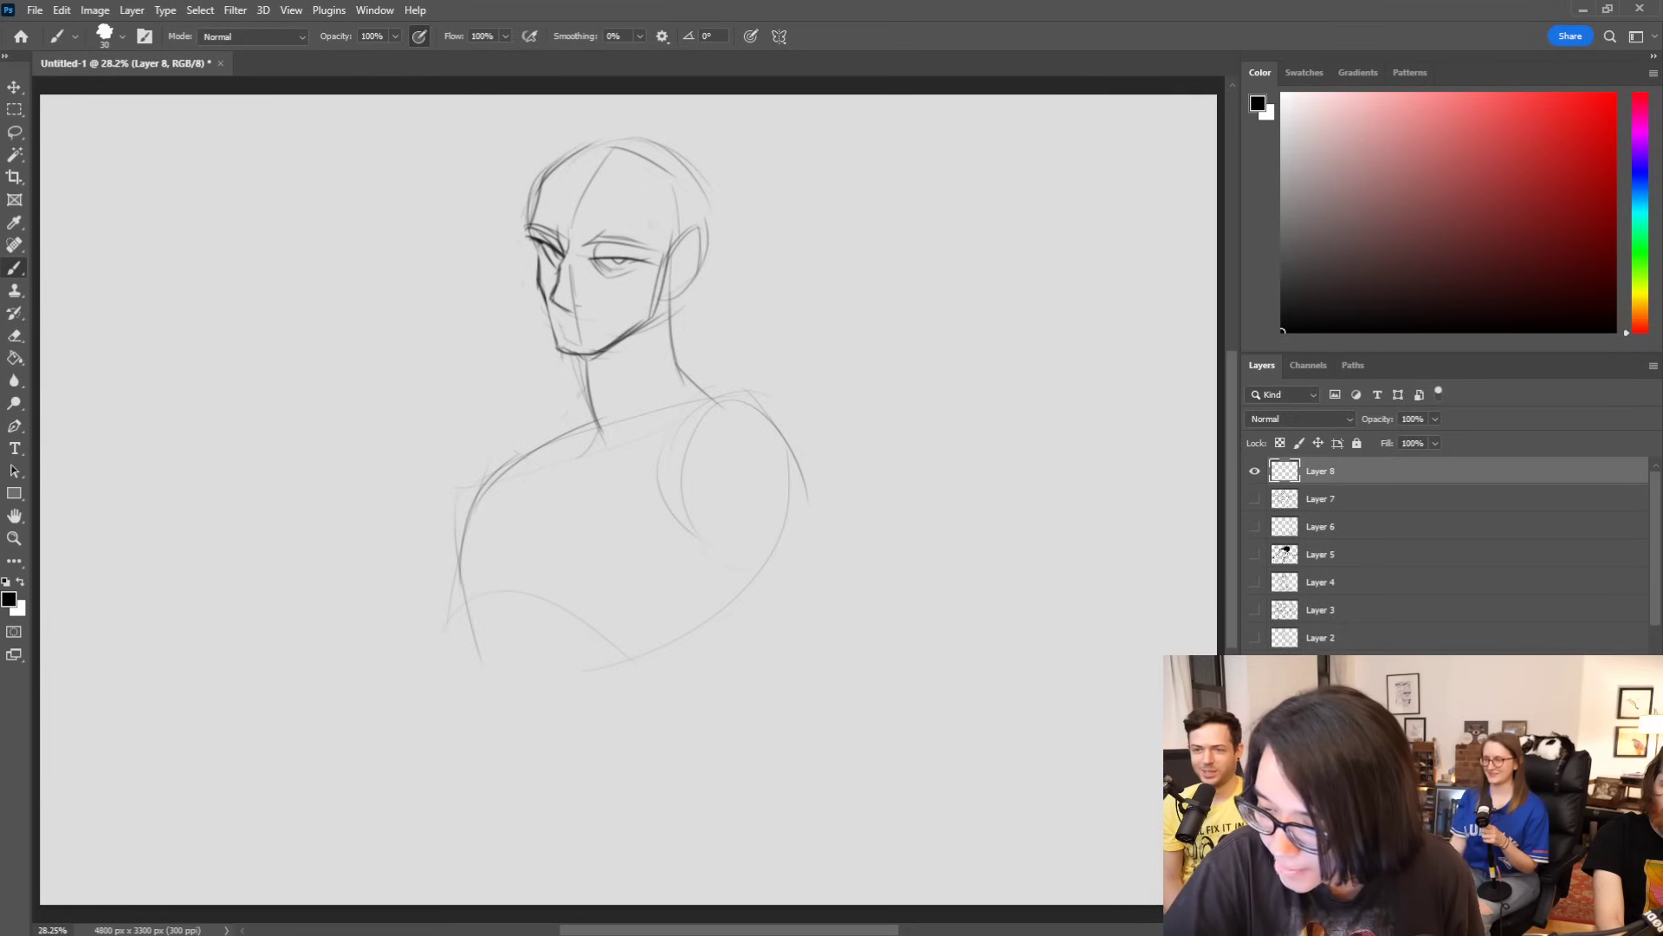
Step: Draw an angular band over the crown and down to the ear, topped with a small cylindrical knob
drag(662, 185, 669, 270)
mouse_move(609, 161)
mouse_down()
mouse_move(675, 183)
mouse_move(633, 145)
mouse_up()
mouse_move(605, 162)
mouse_down()
mouse_move(648, 144)
mouse_move(697, 169)
mouse_move(673, 183)
mouse_up()
key(ctrl+z)
key(ctrl+z)
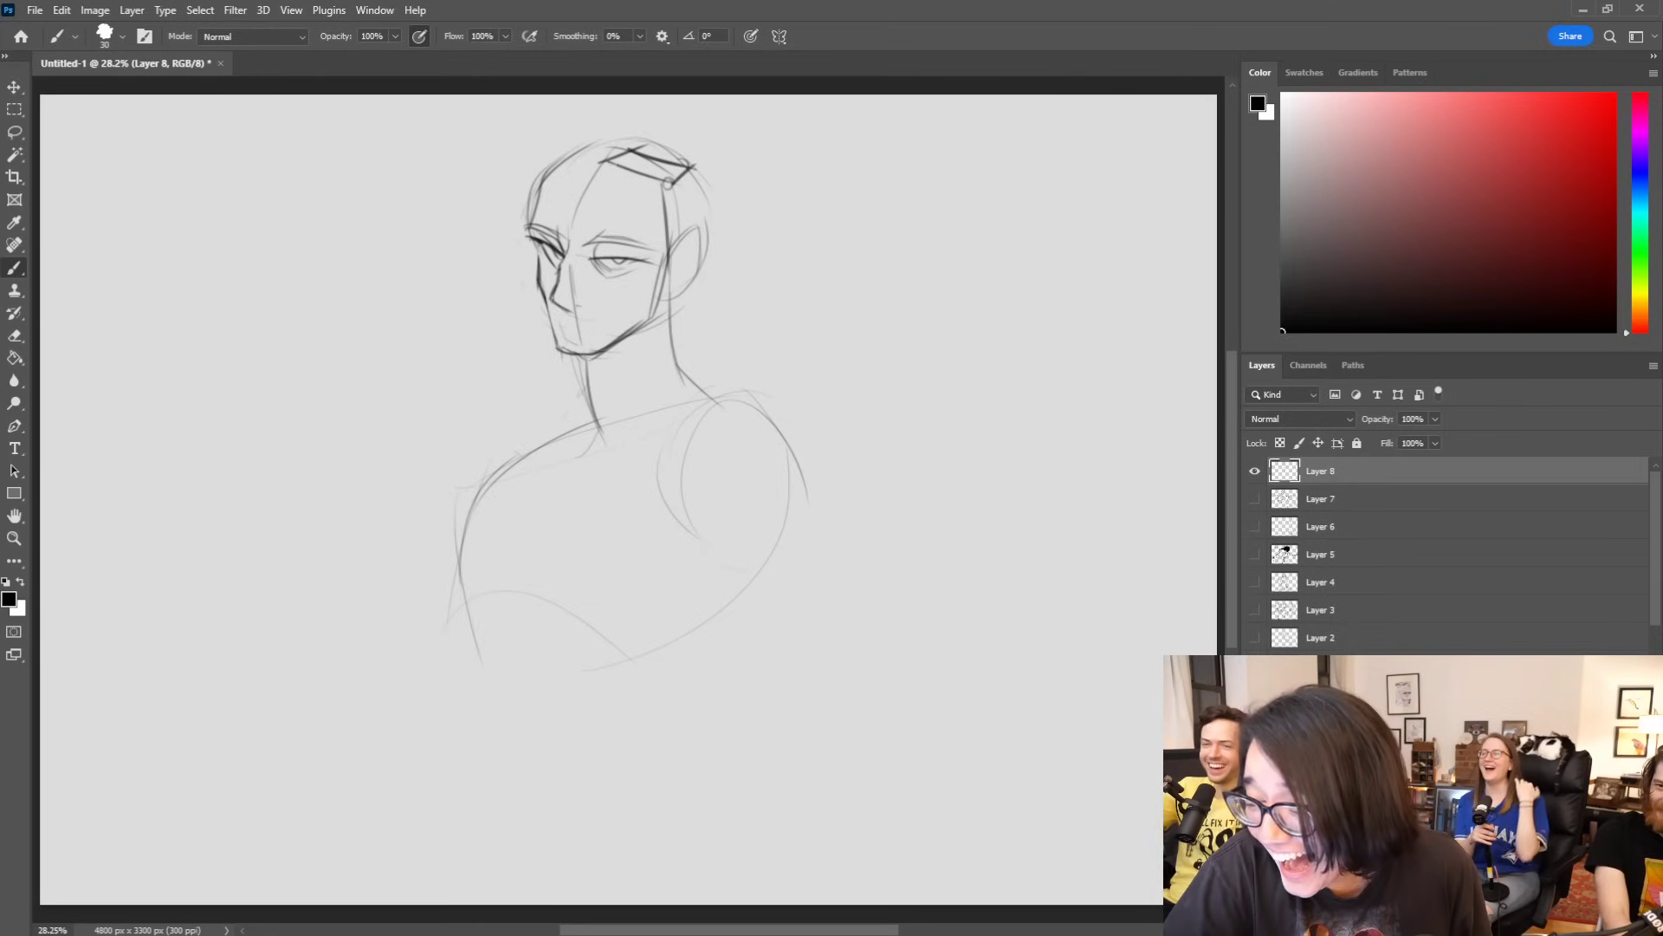
drag(689, 165, 679, 244)
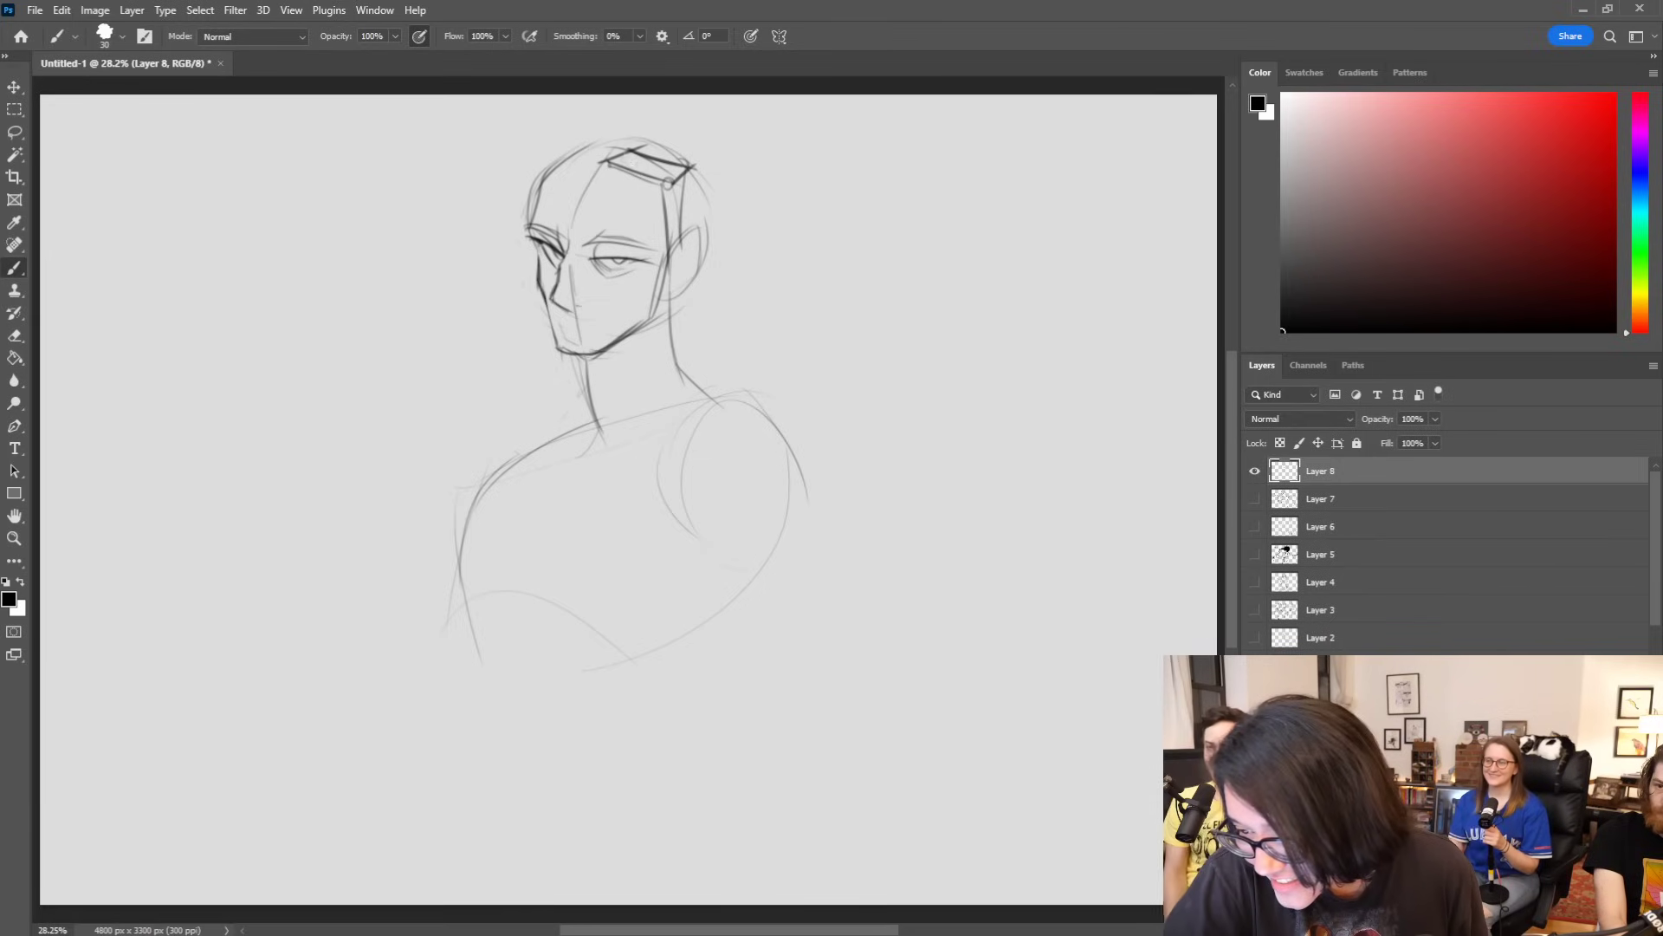
mouse_move(632, 155)
mouse_down()
mouse_move(652, 167)
mouse_move(623, 163)
mouse_up()
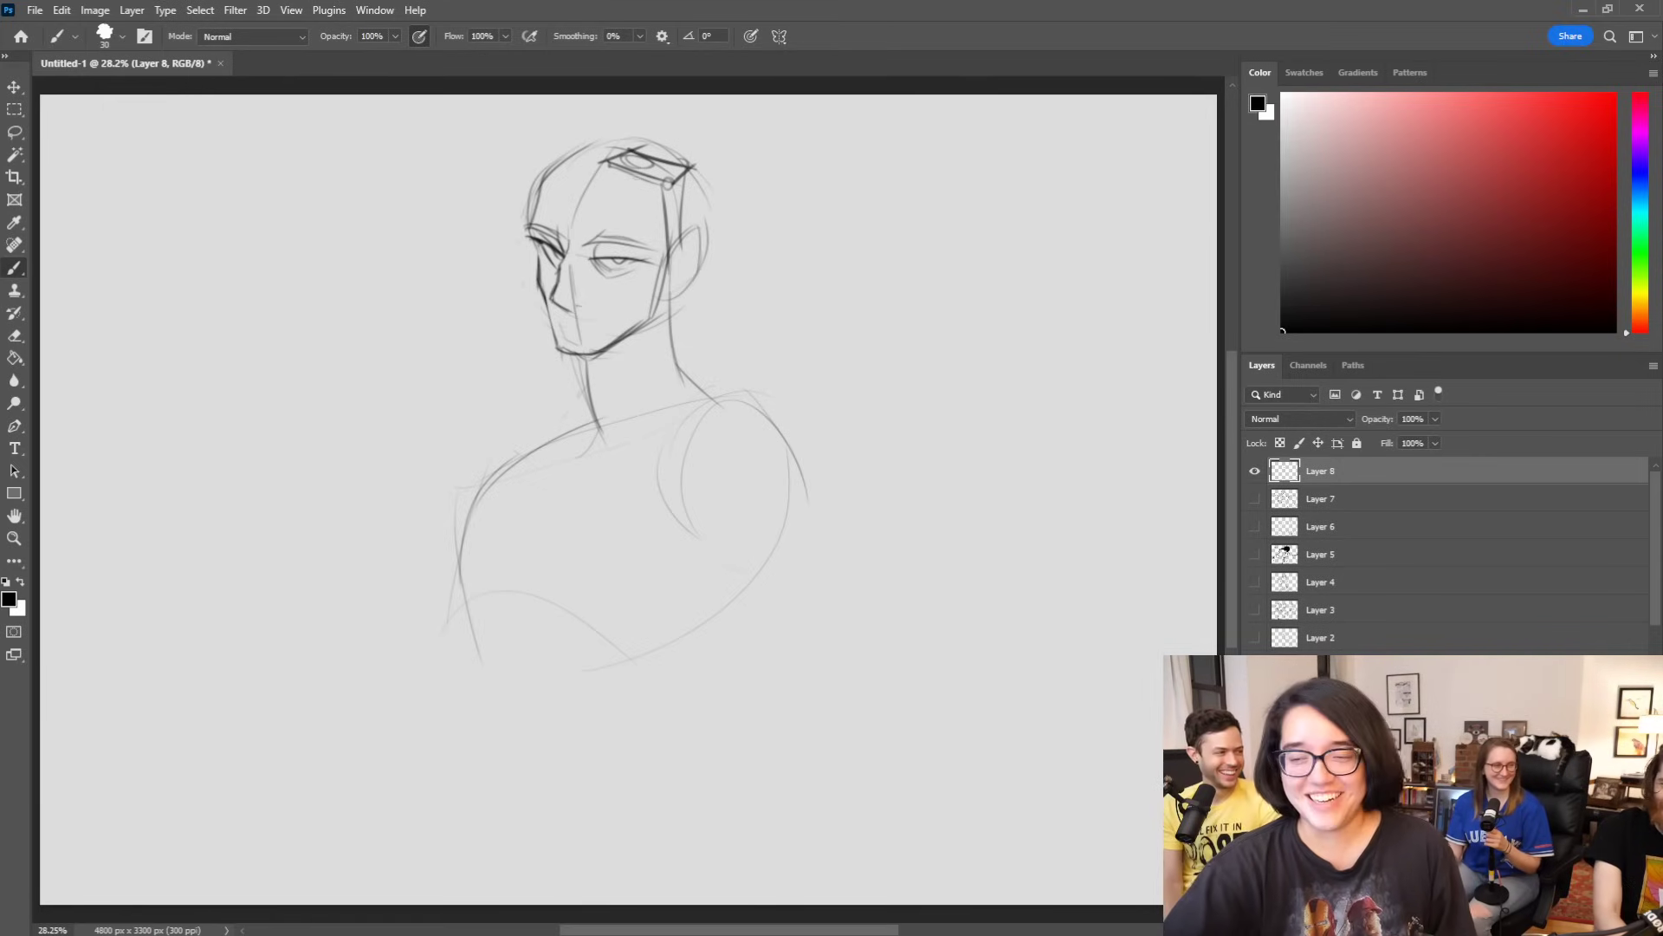
mouse_move(655, 144)
mouse_down()
mouse_move(651, 165)
mouse_move(620, 131)
mouse_move(657, 138)
mouse_move(629, 150)
mouse_move(658, 147)
mouse_move(624, 132)
mouse_move(661, 124)
mouse_move(656, 146)
mouse_up()
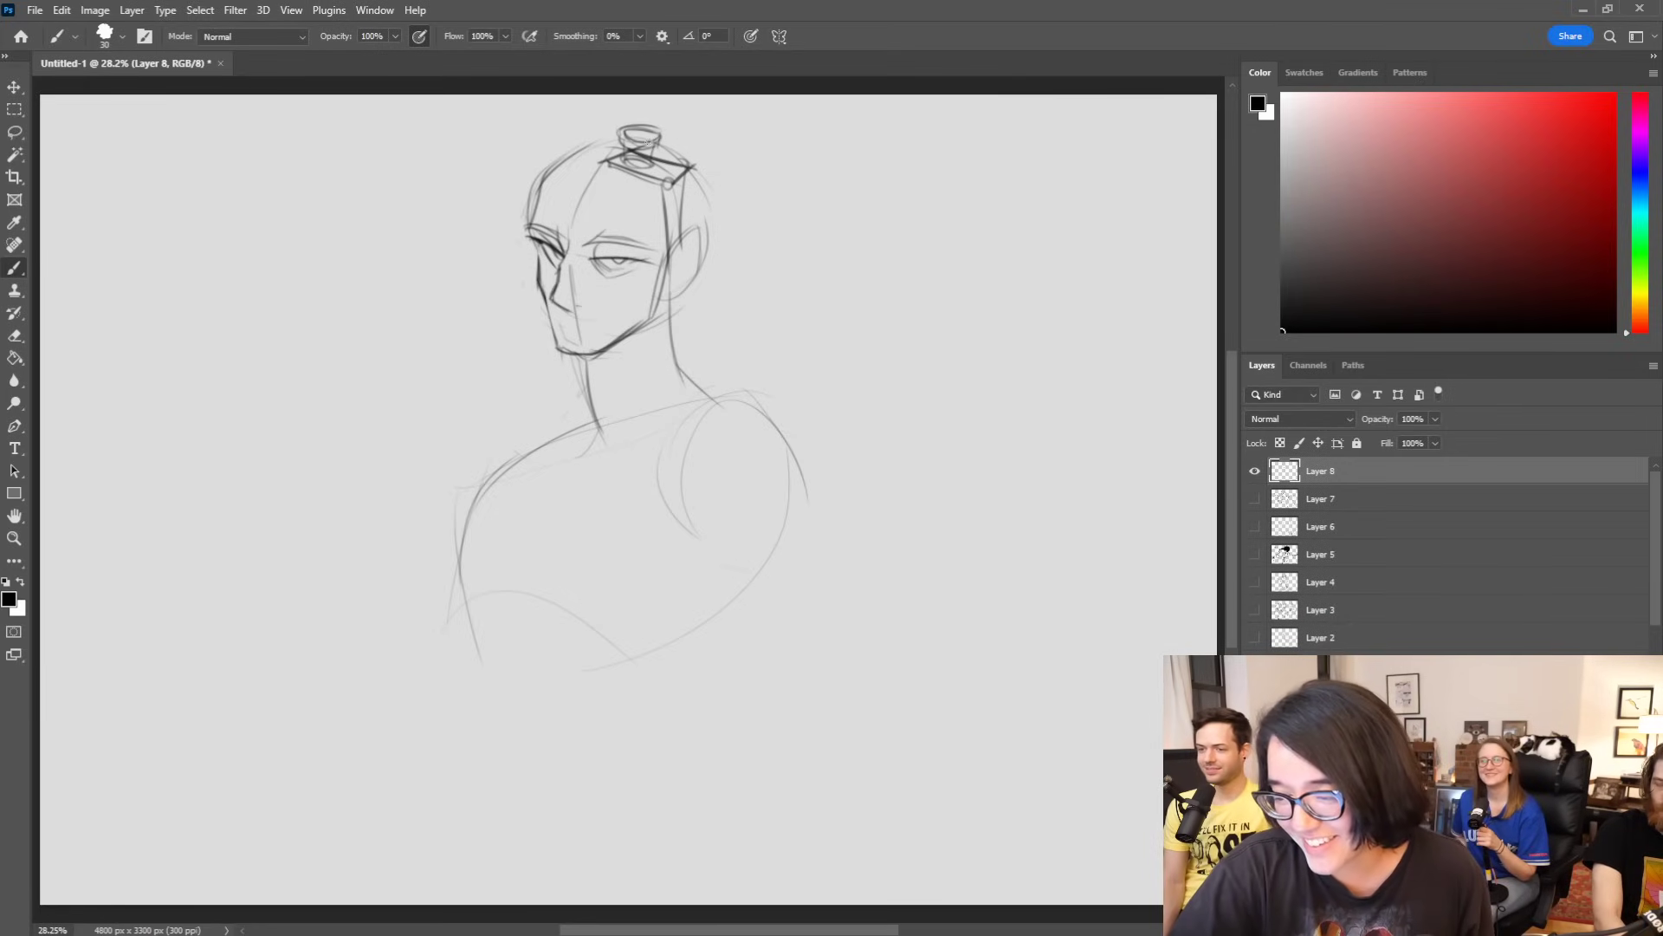
Step: Sketch tufts of hair around the head-top knob and down behind the ear, and start a lock at the far temple
mouse_move(567, 177)
mouse_down()
mouse_move(587, 129)
mouse_move(547, 177)
mouse_move(596, 136)
mouse_up()
key(ctrl+z)
mouse_move(590, 161)
mouse_down()
mouse_move(625, 127)
mouse_move(667, 144)
mouse_move(696, 195)
mouse_move(672, 337)
mouse_up()
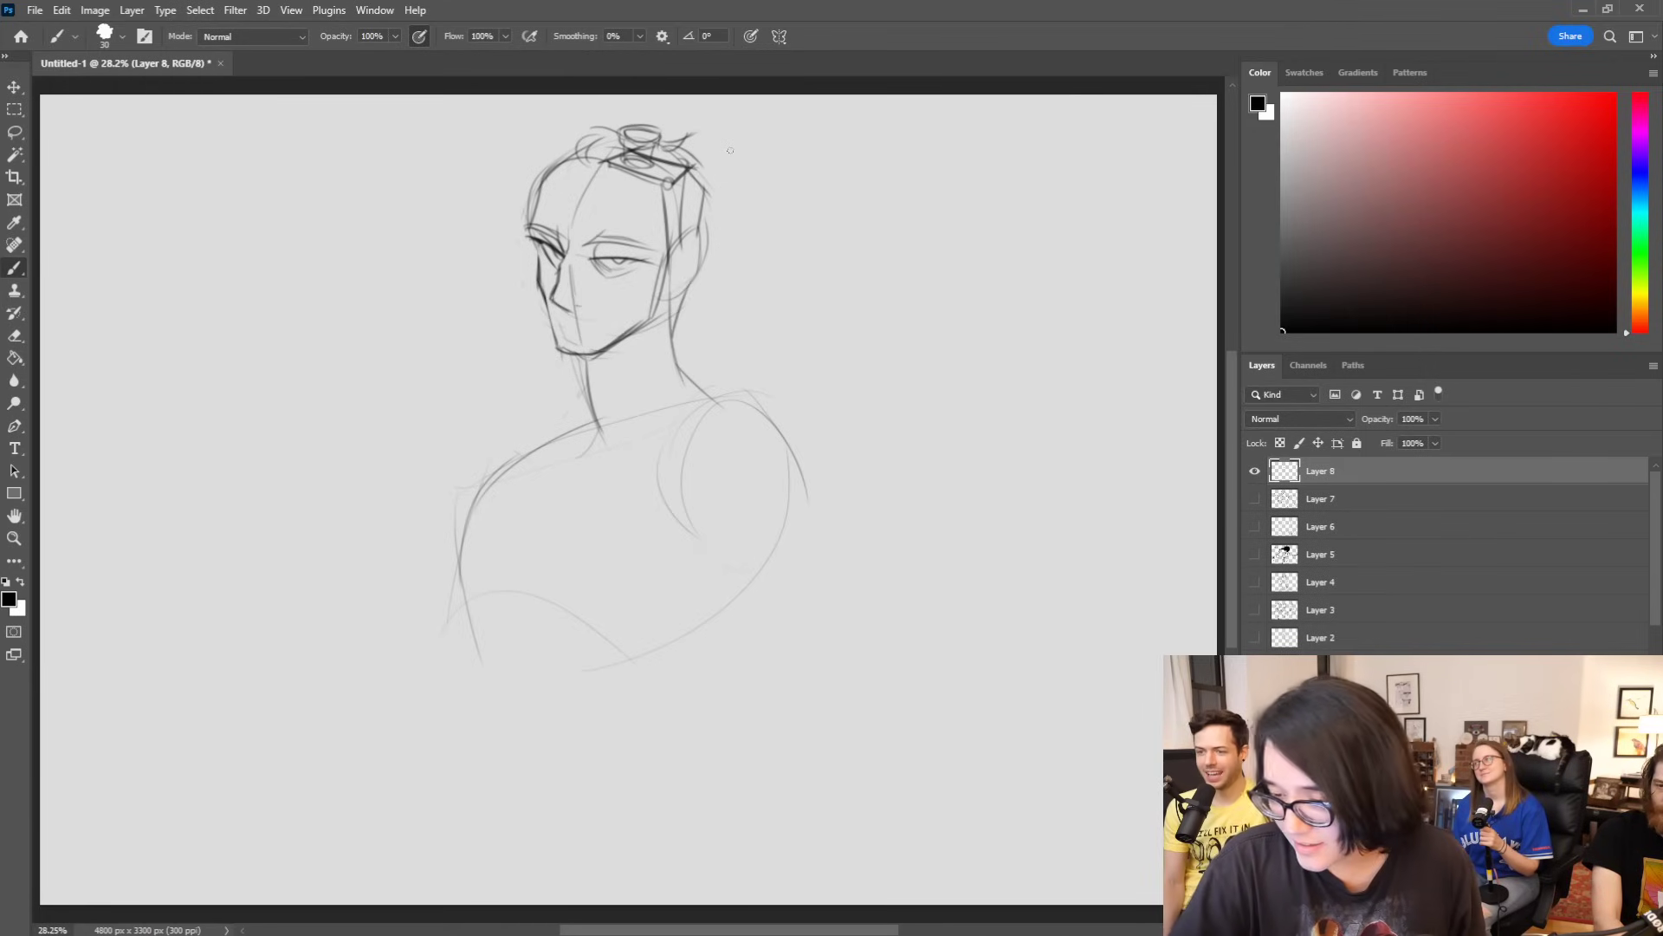
mouse_move(561, 159)
mouse_down()
mouse_move(596, 137)
mouse_move(497, 240)
mouse_up()
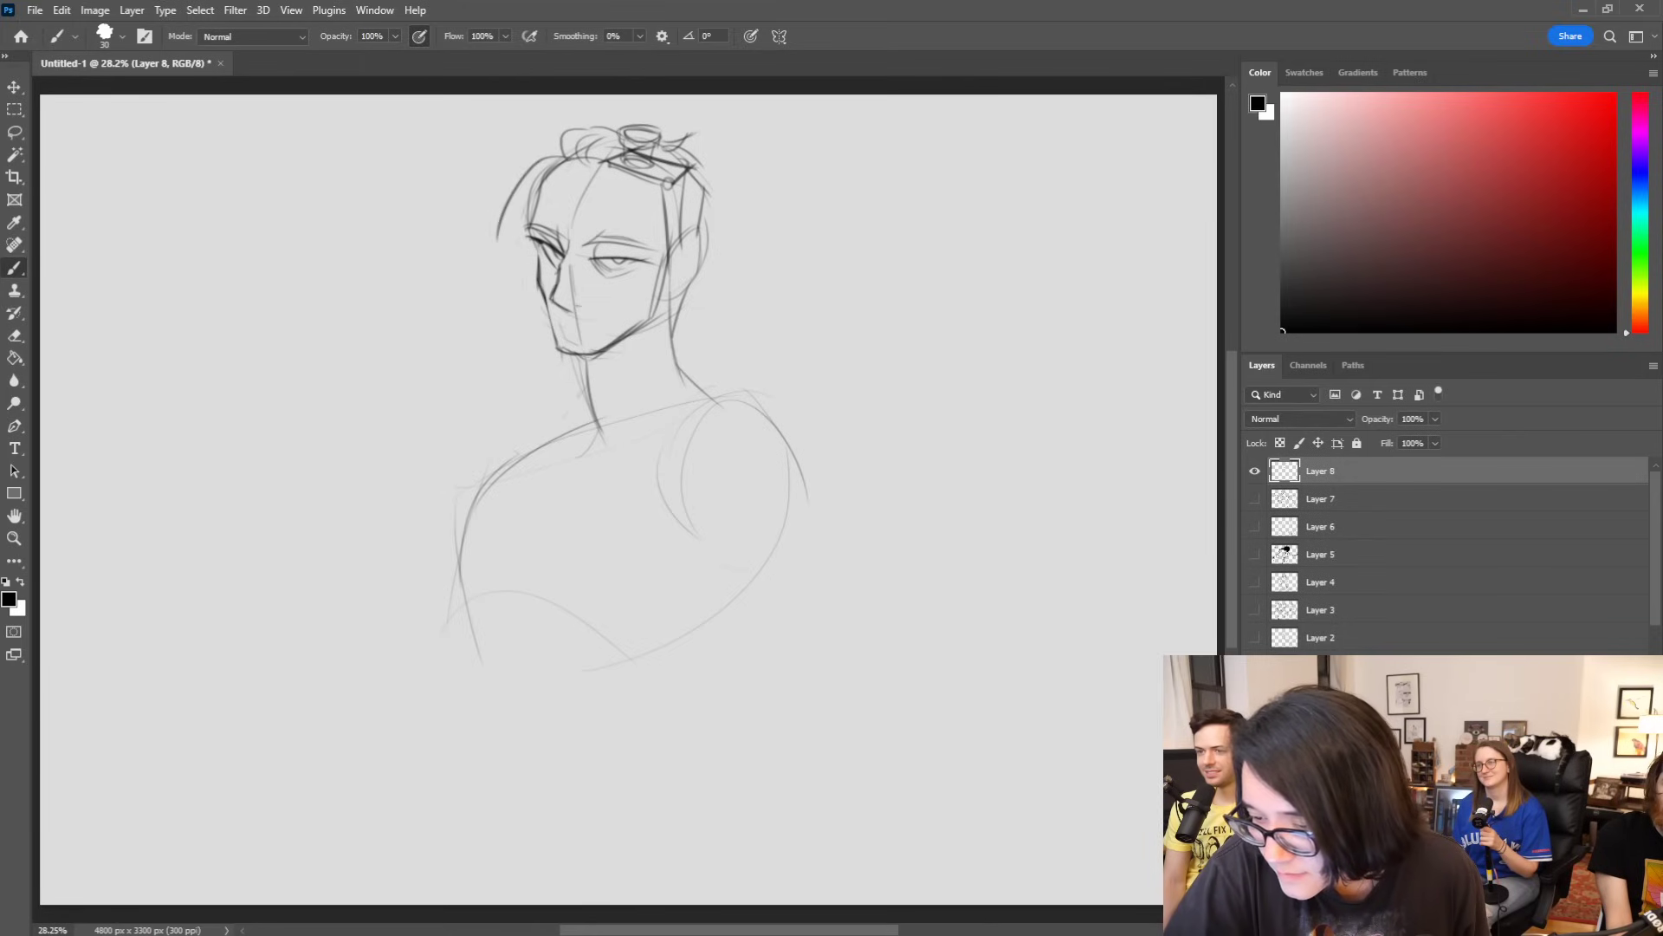
Step: Darken the swept lock at the far temple, add a curved forelock over the forehead, and draw a short upright prong on the knob
drag(551, 164, 502, 227)
key(ctrl+z)
drag(522, 167, 497, 228)
mouse_move(567, 154)
mouse_down()
mouse_move(523, 162)
mouse_move(508, 198)
mouse_move(552, 168)
mouse_up()
key(ctrl+z)
key(ctrl+z)
mouse_move(528, 234)
mouse_down()
mouse_move(544, 182)
mouse_move(535, 248)
mouse_up()
drag(560, 143, 542, 167)
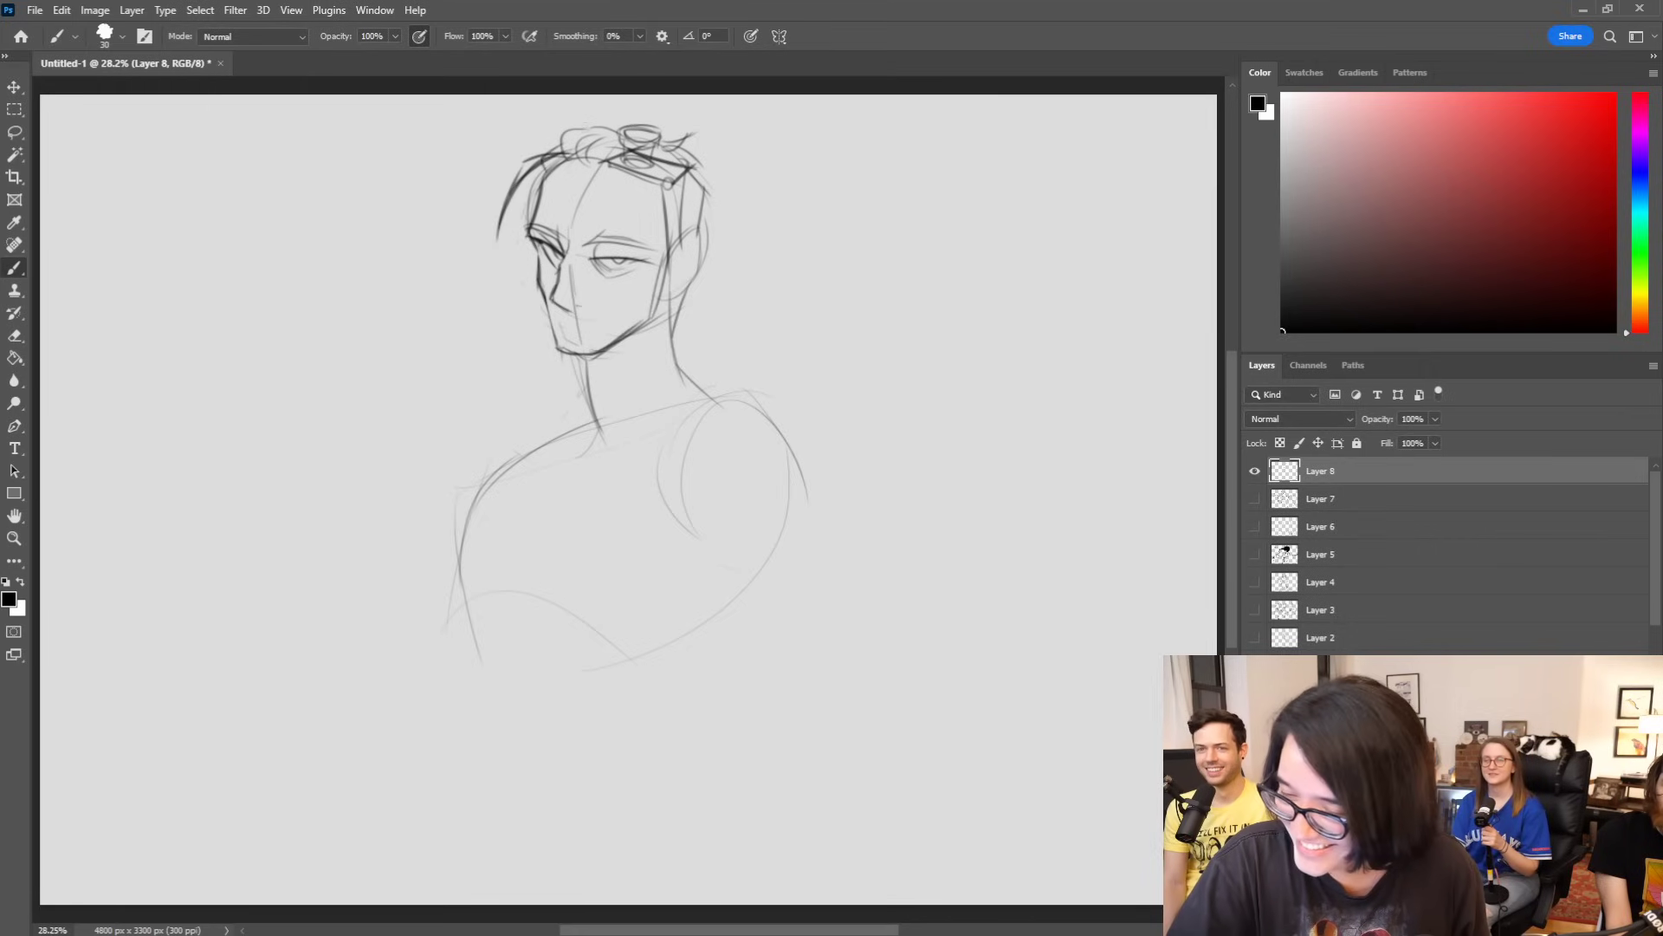
mouse_move(596, 155)
mouse_down()
mouse_move(622, 223)
mouse_move(620, 207)
mouse_move(604, 271)
mouse_up()
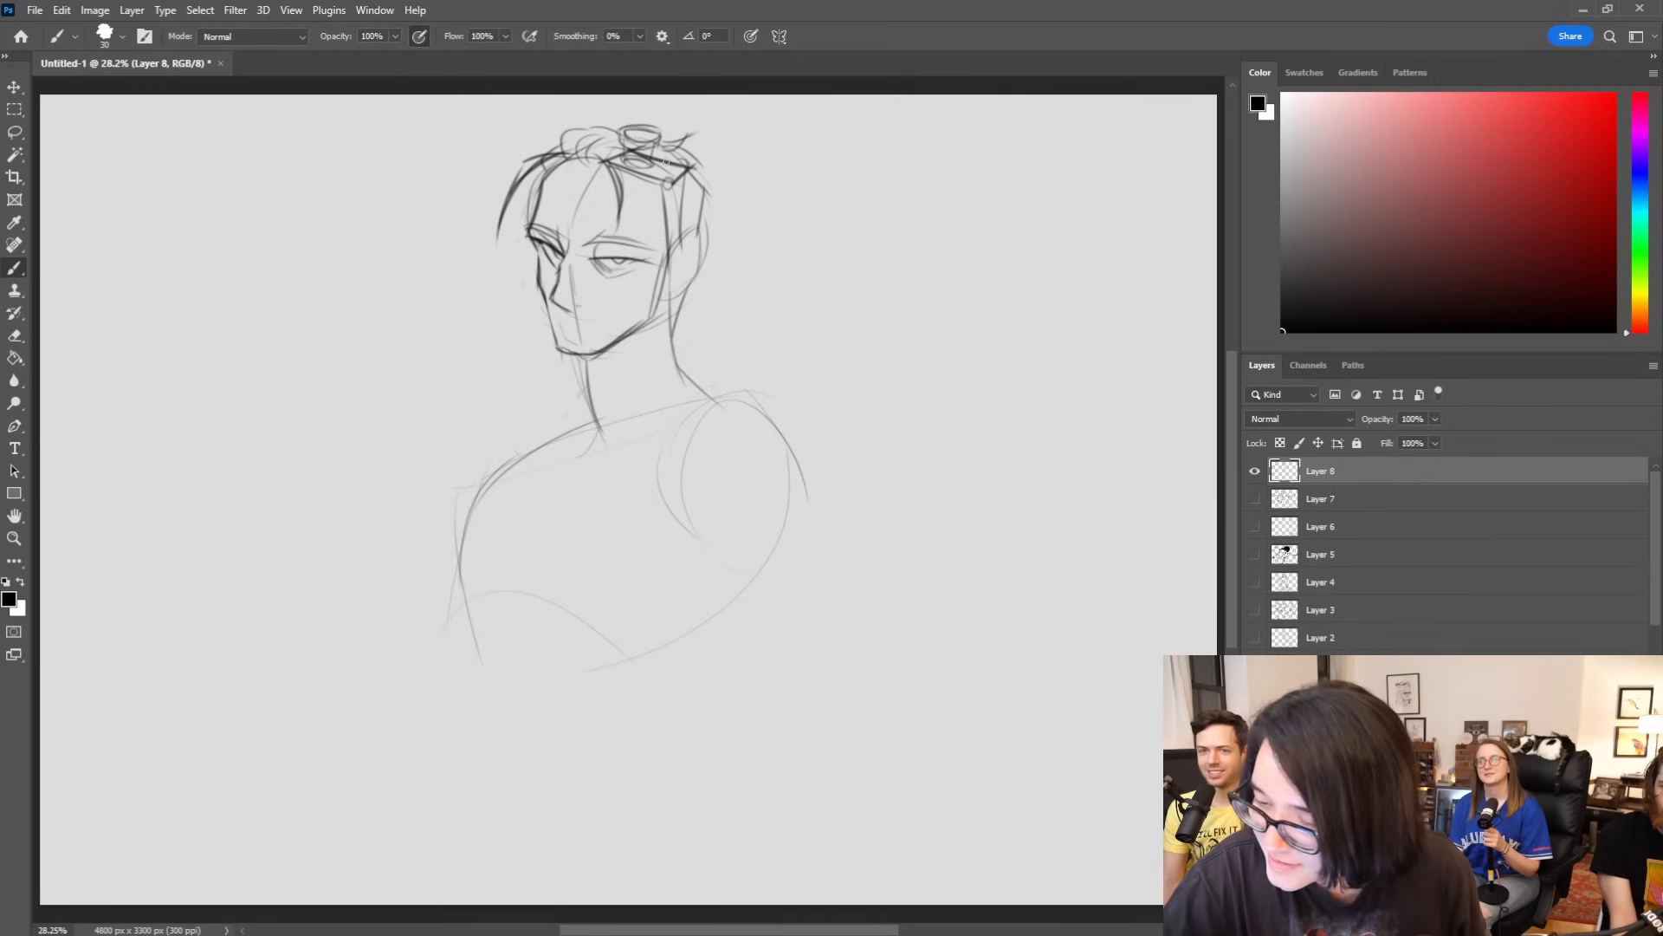
mouse_move(652, 130)
mouse_down()
mouse_move(666, 117)
mouse_move(661, 149)
mouse_move(663, 114)
mouse_up()
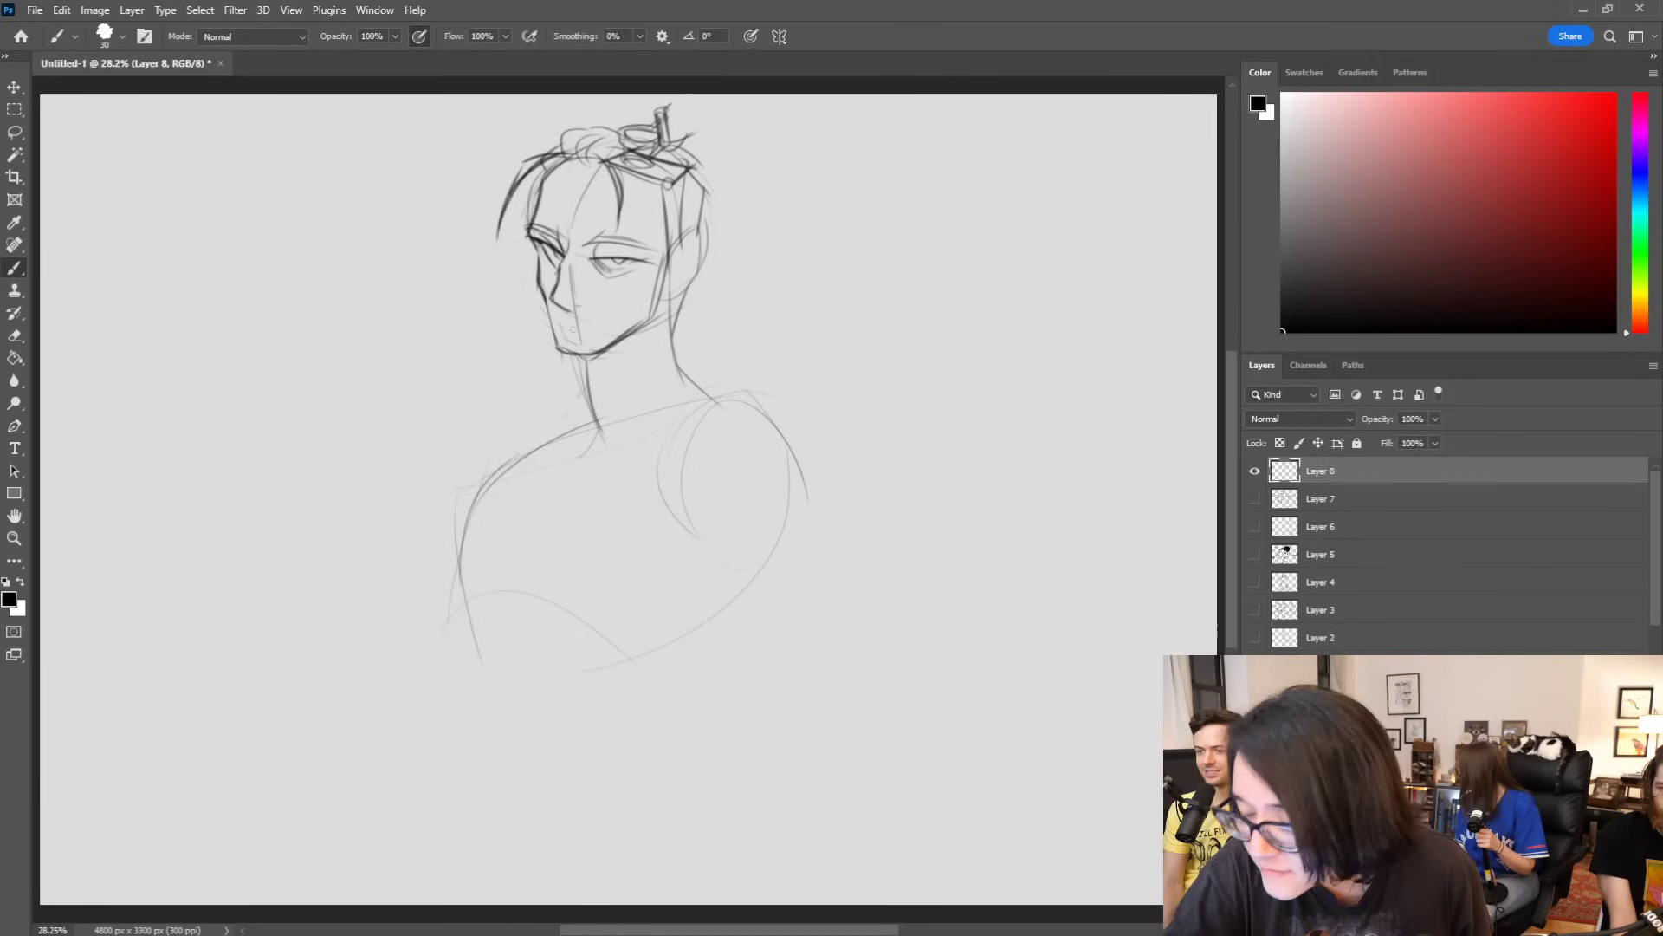
Step: Draw a short, straight mouth and angular glasses with a dark top rim and a temple arm reaching the ear
drag(564, 327, 593, 326)
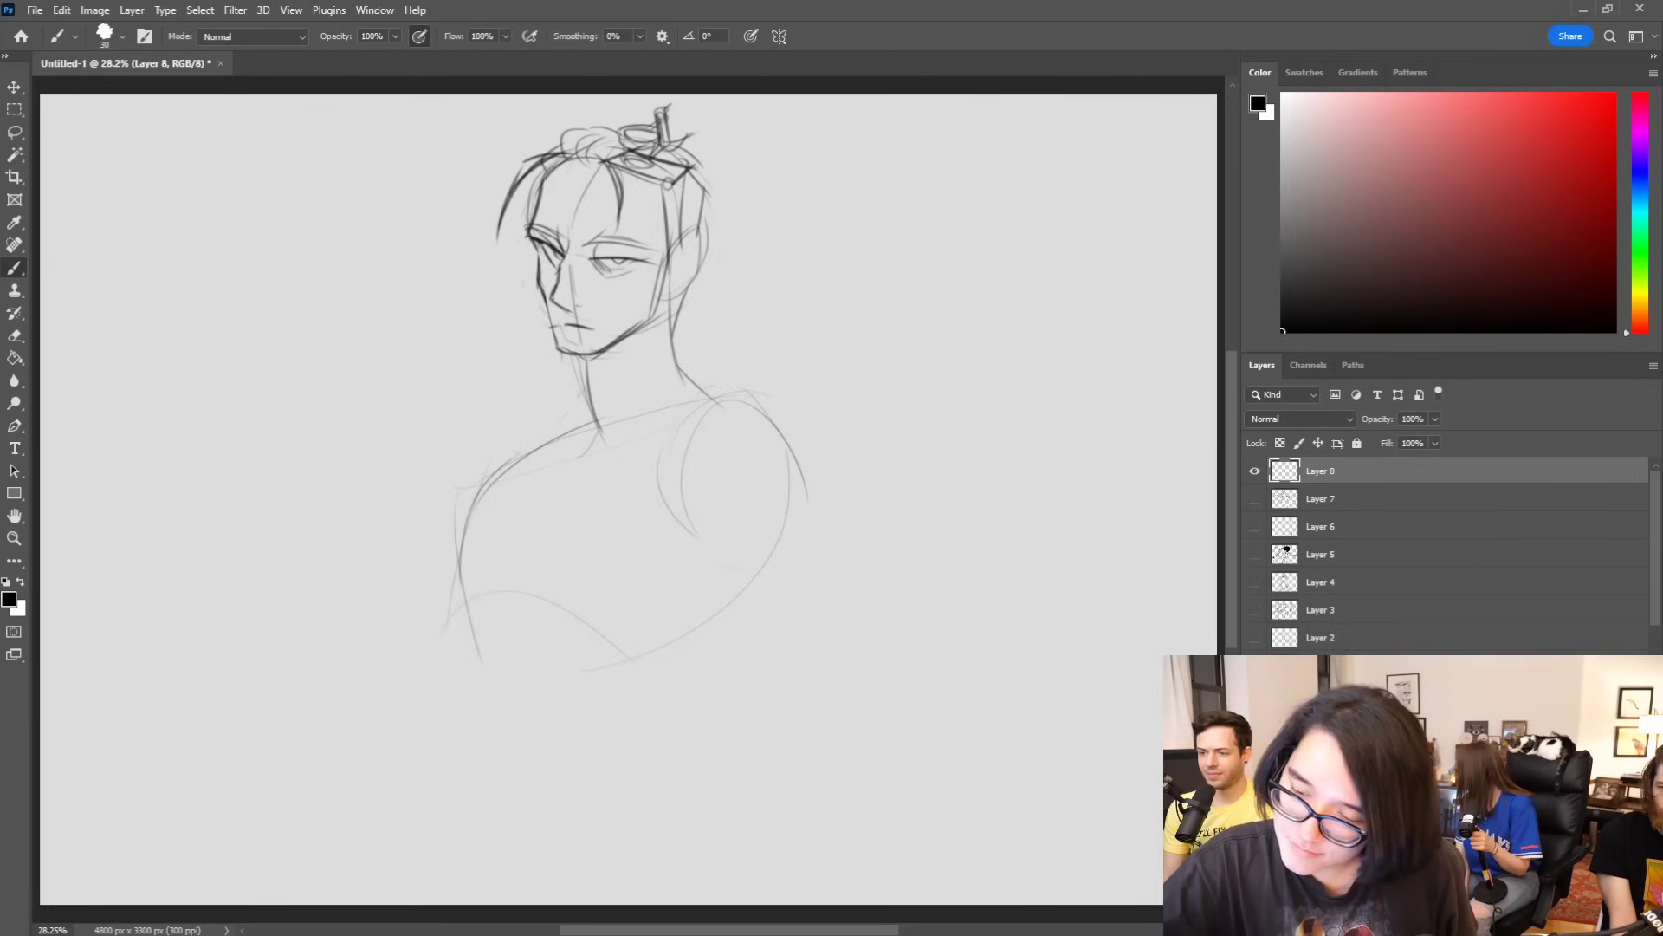
mouse_move(517, 259)
mouse_down()
mouse_move(529, 280)
mouse_move(551, 268)
mouse_move(556, 291)
mouse_move(585, 267)
mouse_move(595, 291)
mouse_move(648, 274)
mouse_move(634, 291)
mouse_up()
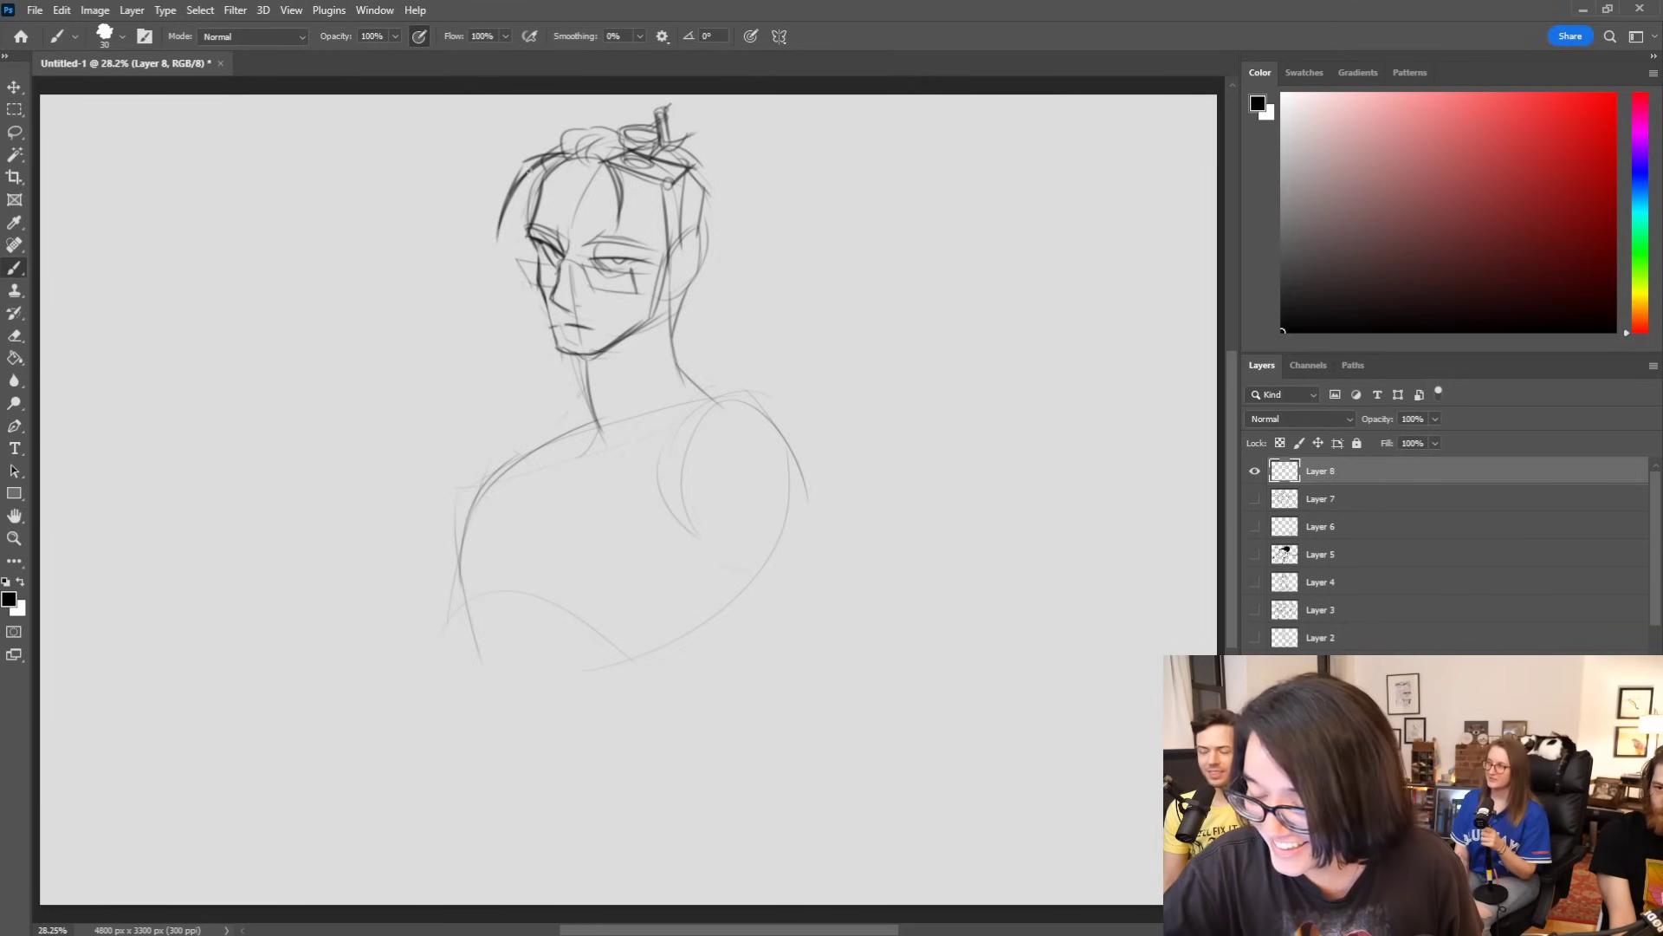
drag(516, 259, 531, 285)
mouse_move(510, 258)
mouse_down()
mouse_move(642, 275)
mouse_move(634, 291)
mouse_up()
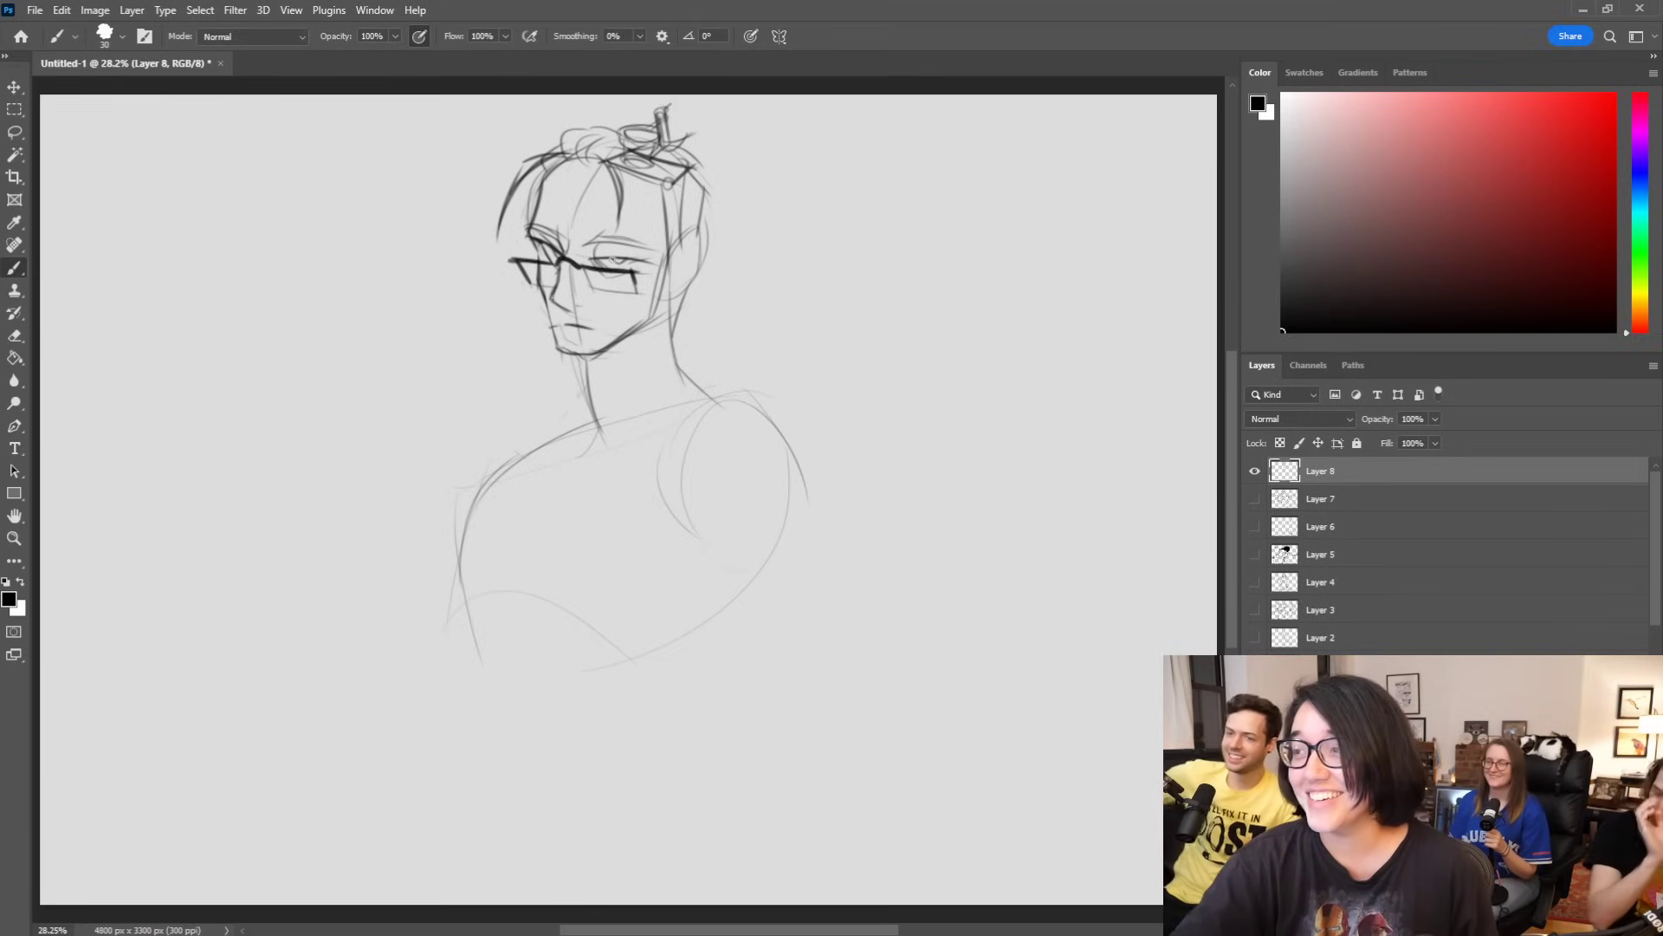
mouse_move(642, 270)
mouse_down()
mouse_move(690, 240)
mouse_move(694, 271)
mouse_move(664, 298)
mouse_up()
key(ctrl+z)
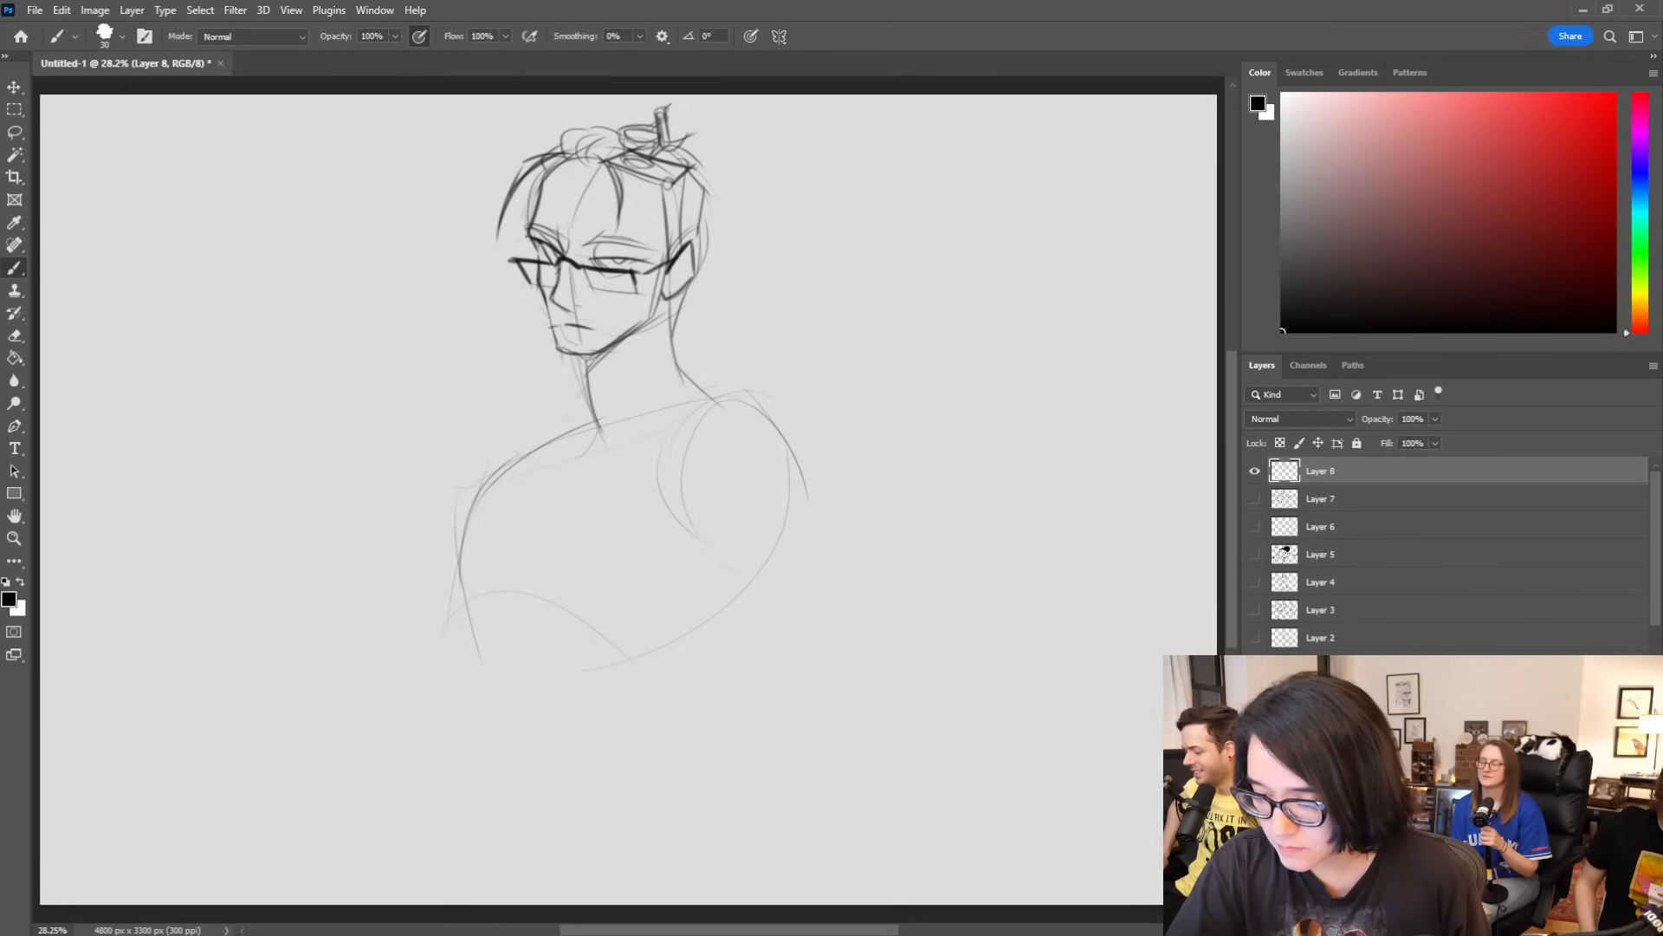
Step: Draw an open, pointed shirt collar around the neck and a V-shaped neckline running down to a zipper on the chest
mouse_move(572, 374)
mouse_down()
mouse_move(673, 332)
mouse_move(578, 397)
mouse_move(578, 415)
mouse_up()
key(ctrl+z)
key(ctrl+z)
key(ctrl+z)
drag(676, 338, 616, 481)
mouse_move(604, 395)
mouse_down()
mouse_move(592, 414)
mouse_move(567, 392)
mouse_move(518, 445)
mouse_up()
drag(564, 404, 518, 443)
key(ctrl+z)
key(ctrl+z)
mouse_move(581, 383)
mouse_down()
mouse_move(520, 423)
mouse_move(564, 413)
mouse_move(582, 451)
mouse_move(530, 564)
mouse_up()
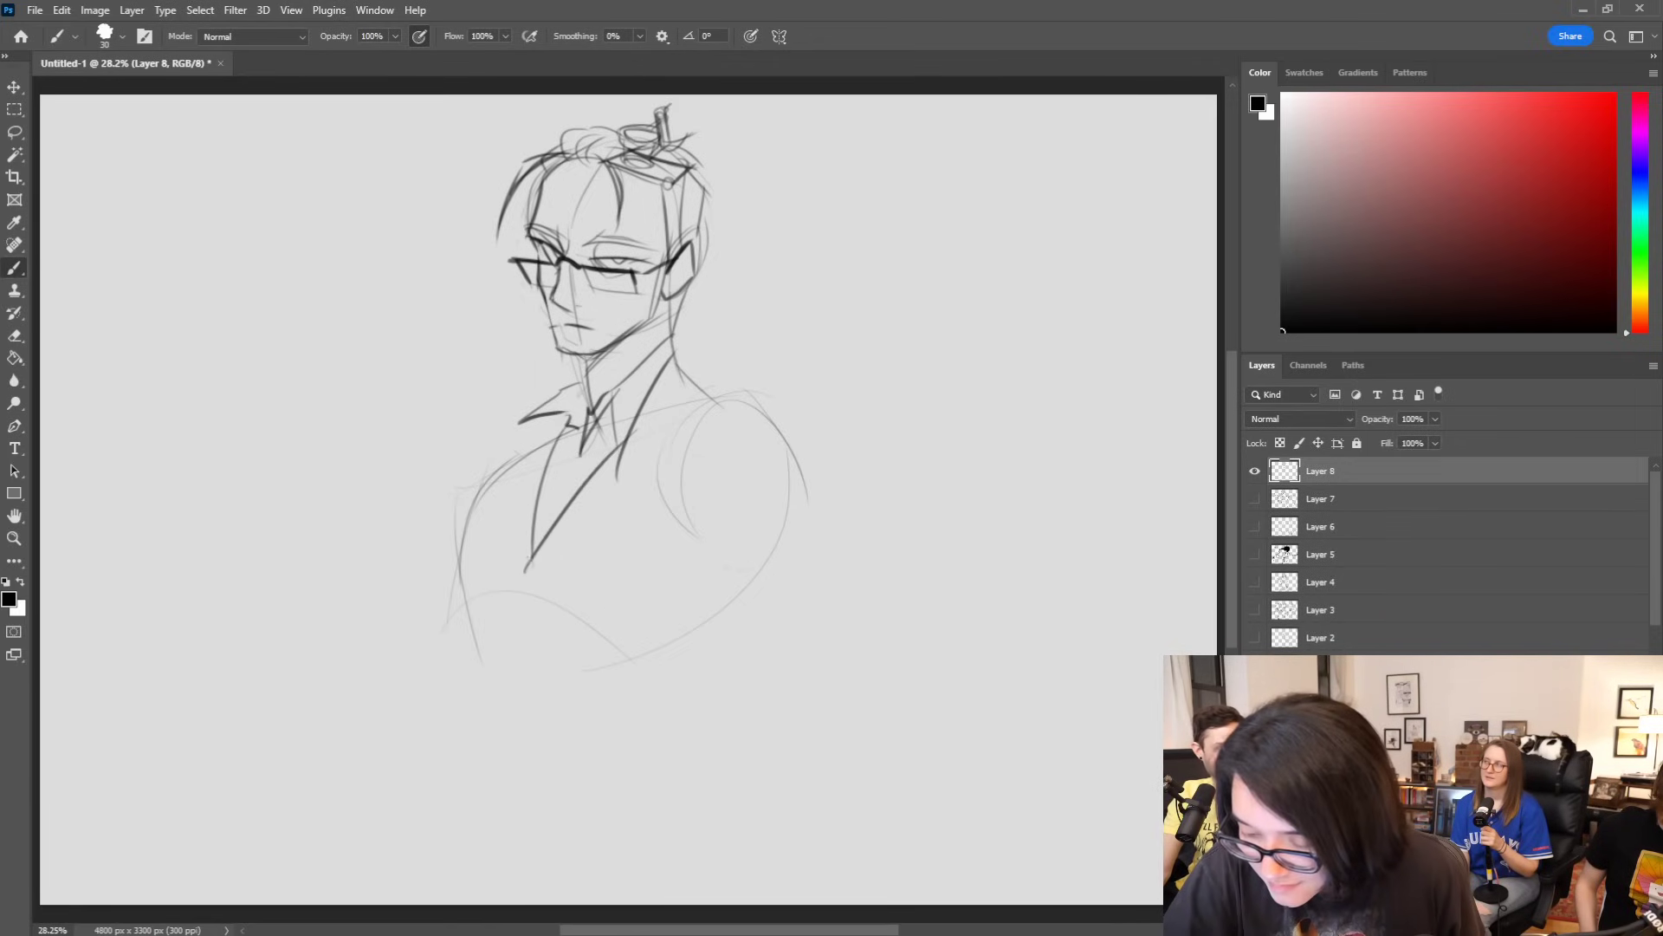
drag(528, 563, 517, 620)
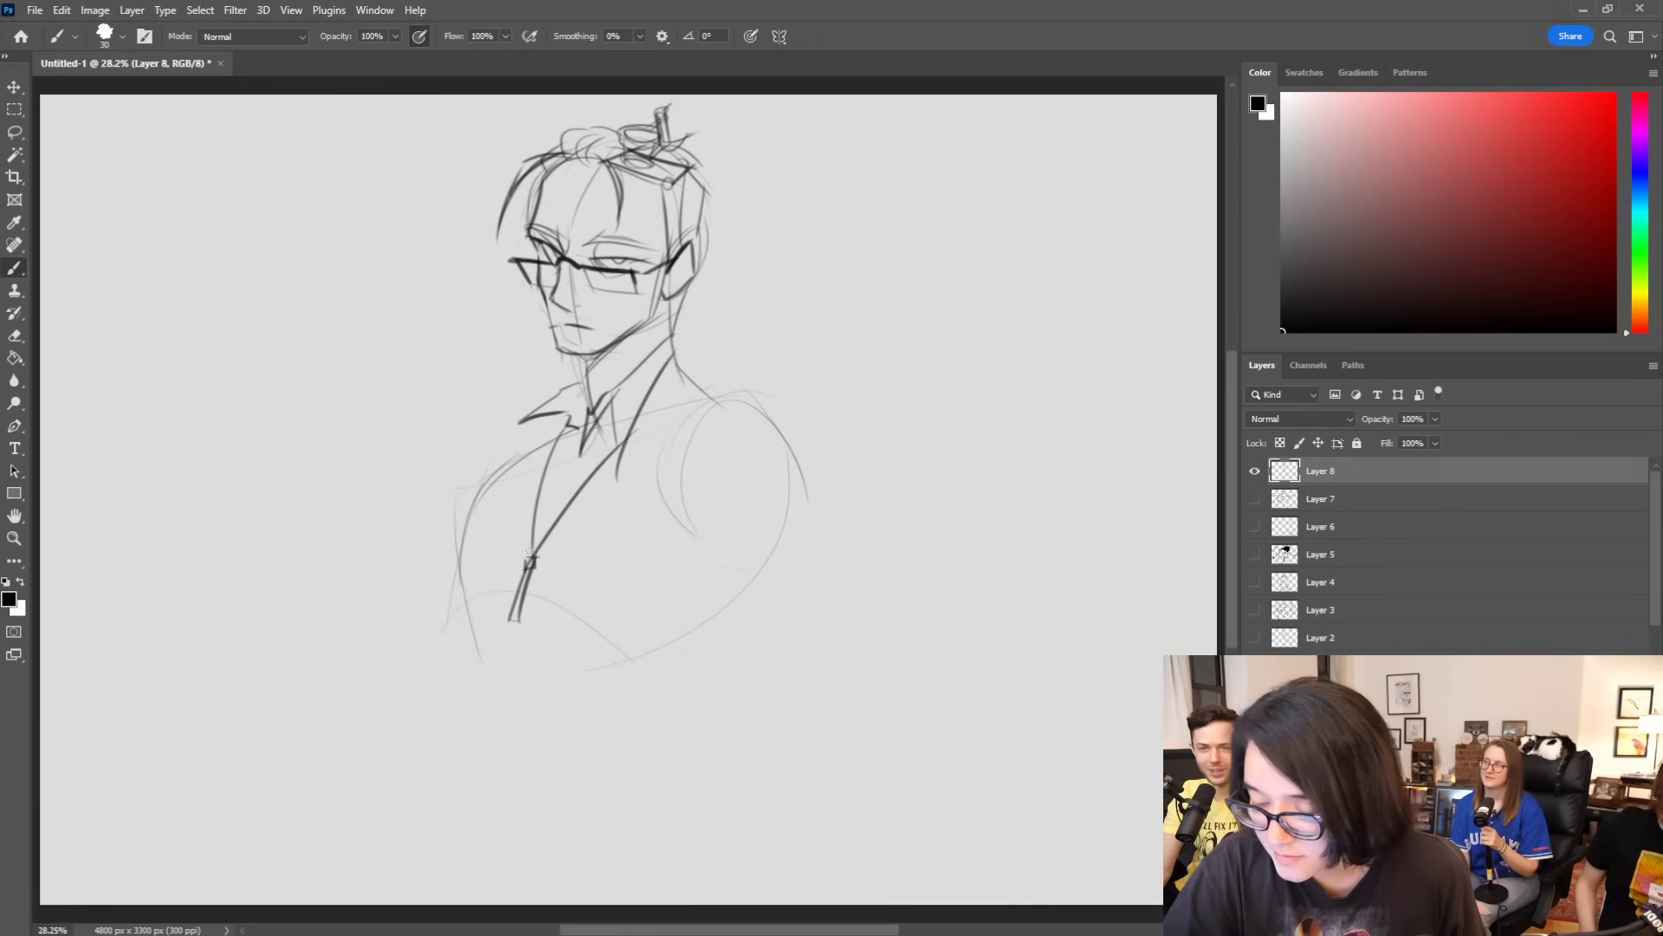
Step: Draw a wide outer coat collar around the shirt, with a folded lapel on each side, redoing stray strokes
drag(579, 355, 492, 432)
key(ctrl+z)
mouse_move(582, 357)
mouse_down()
mouse_move(483, 442)
mouse_move(528, 461)
mouse_move(706, 443)
mouse_up()
key(ctrl+z)
drag(687, 344, 726, 368)
drag(751, 389, 691, 444)
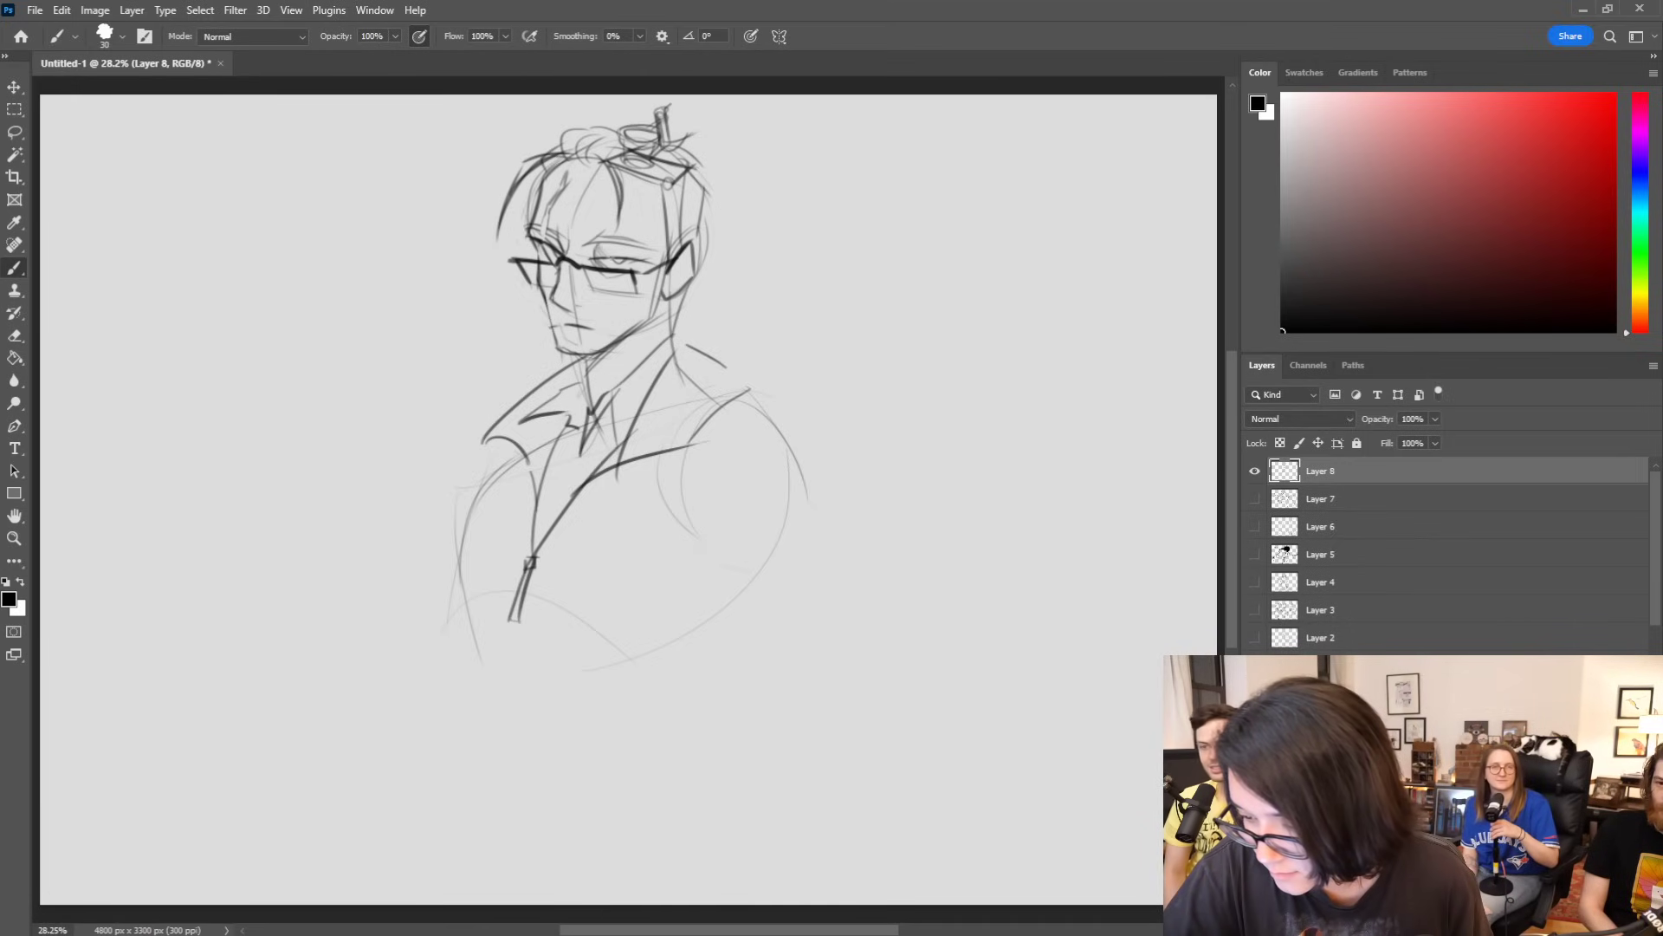
Step: Shade above both eyes with light hatching, and add spiky hair tufts behind the head and at the nape
drag(609, 246, 638, 256)
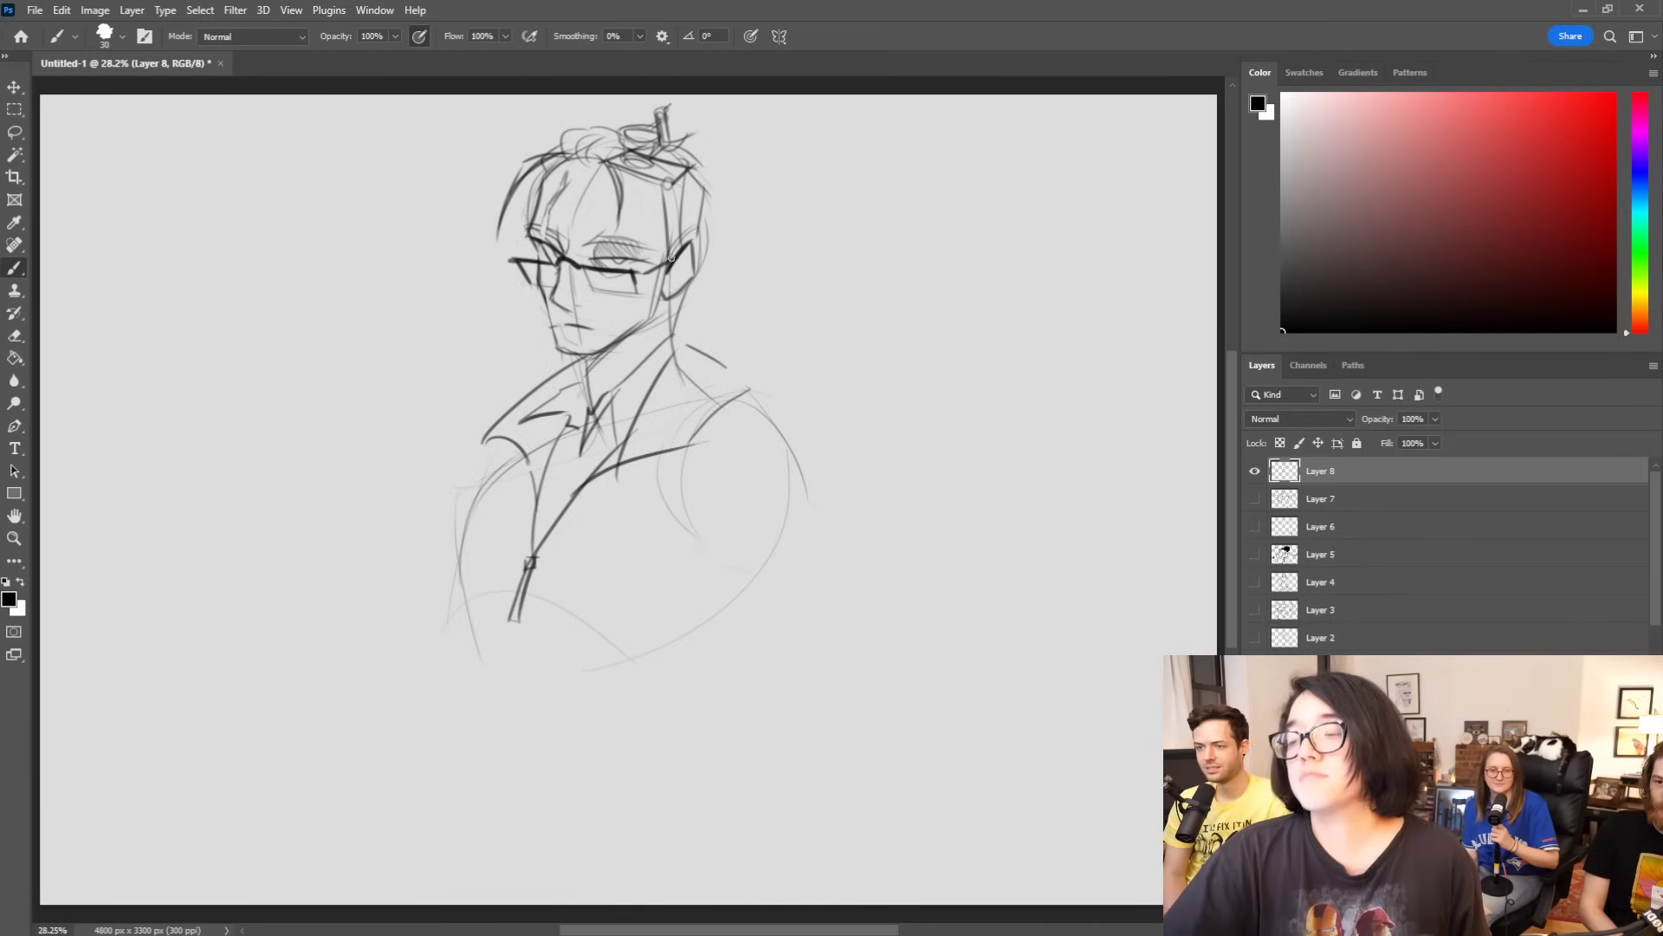
drag(533, 229, 557, 246)
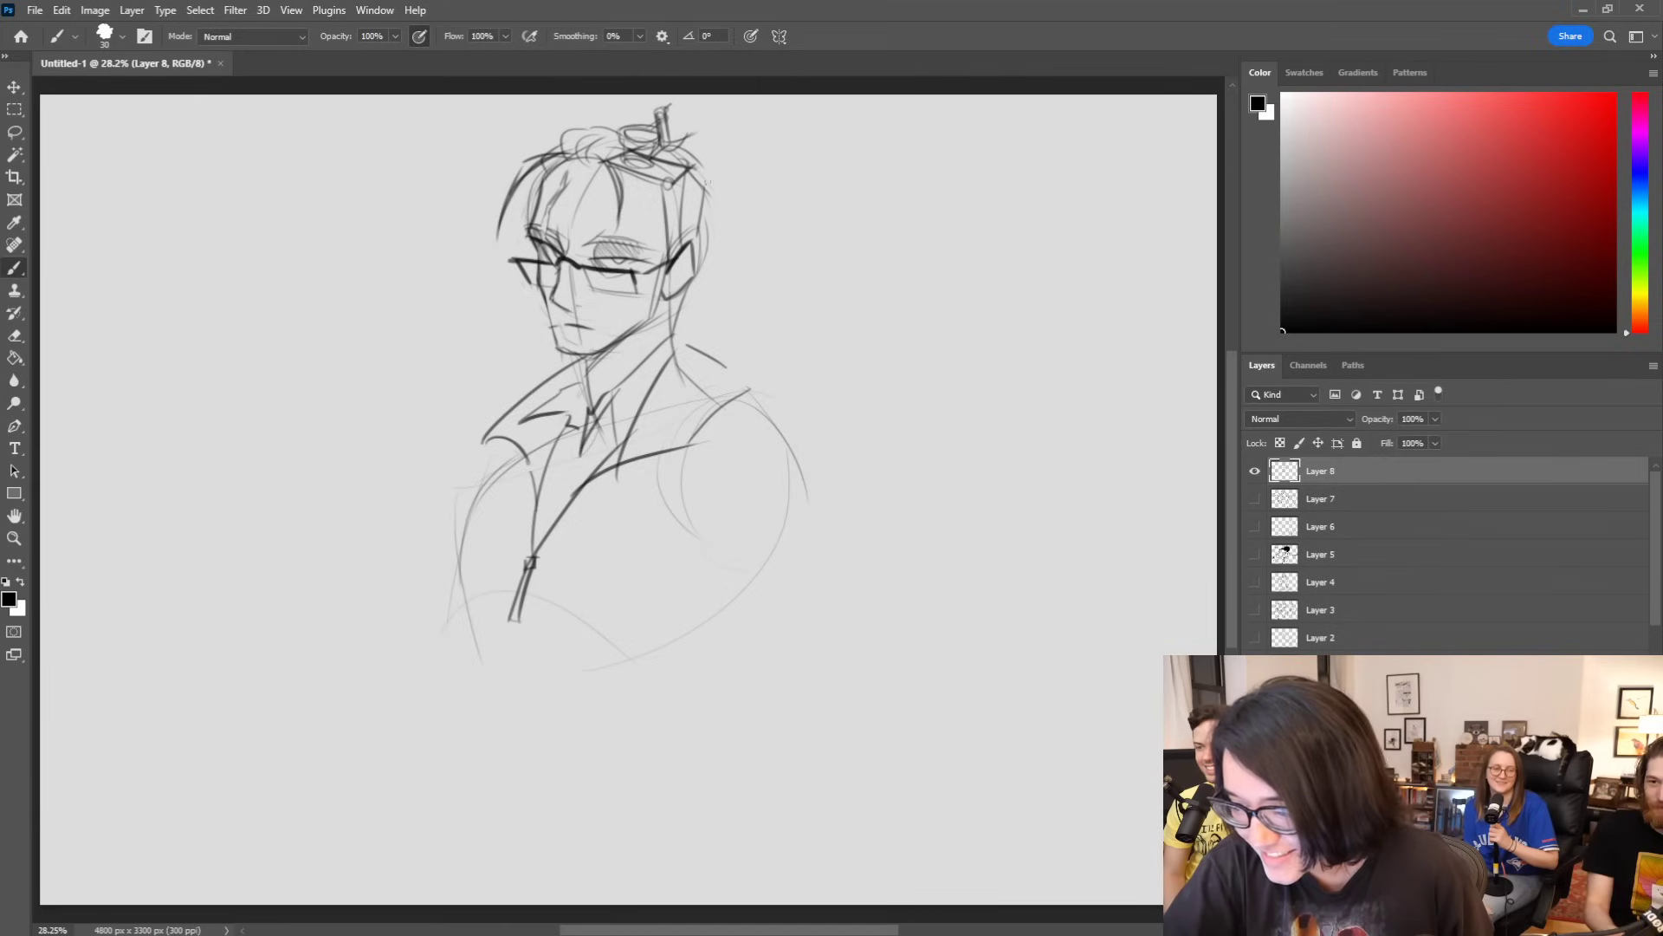
mouse_move(724, 161)
mouse_down()
mouse_move(701, 177)
mouse_move(706, 210)
mouse_move(661, 229)
mouse_move(648, 210)
mouse_move(667, 238)
mouse_up()
key(ctrl+z)
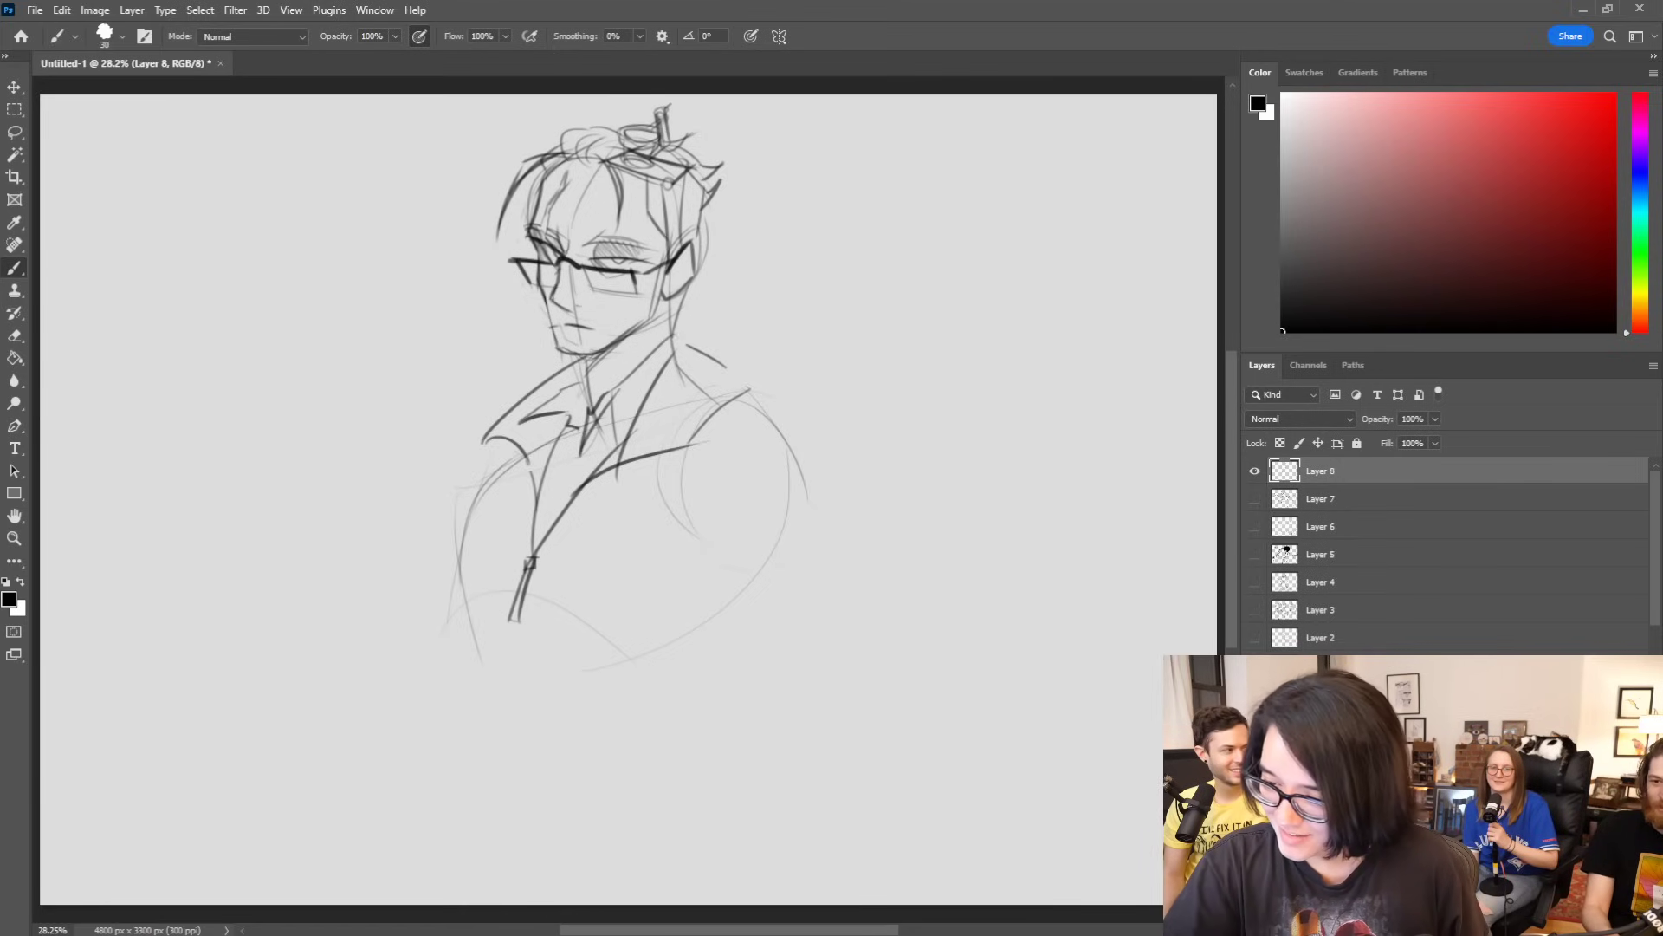
drag(680, 306, 677, 334)
drag(662, 323, 679, 335)
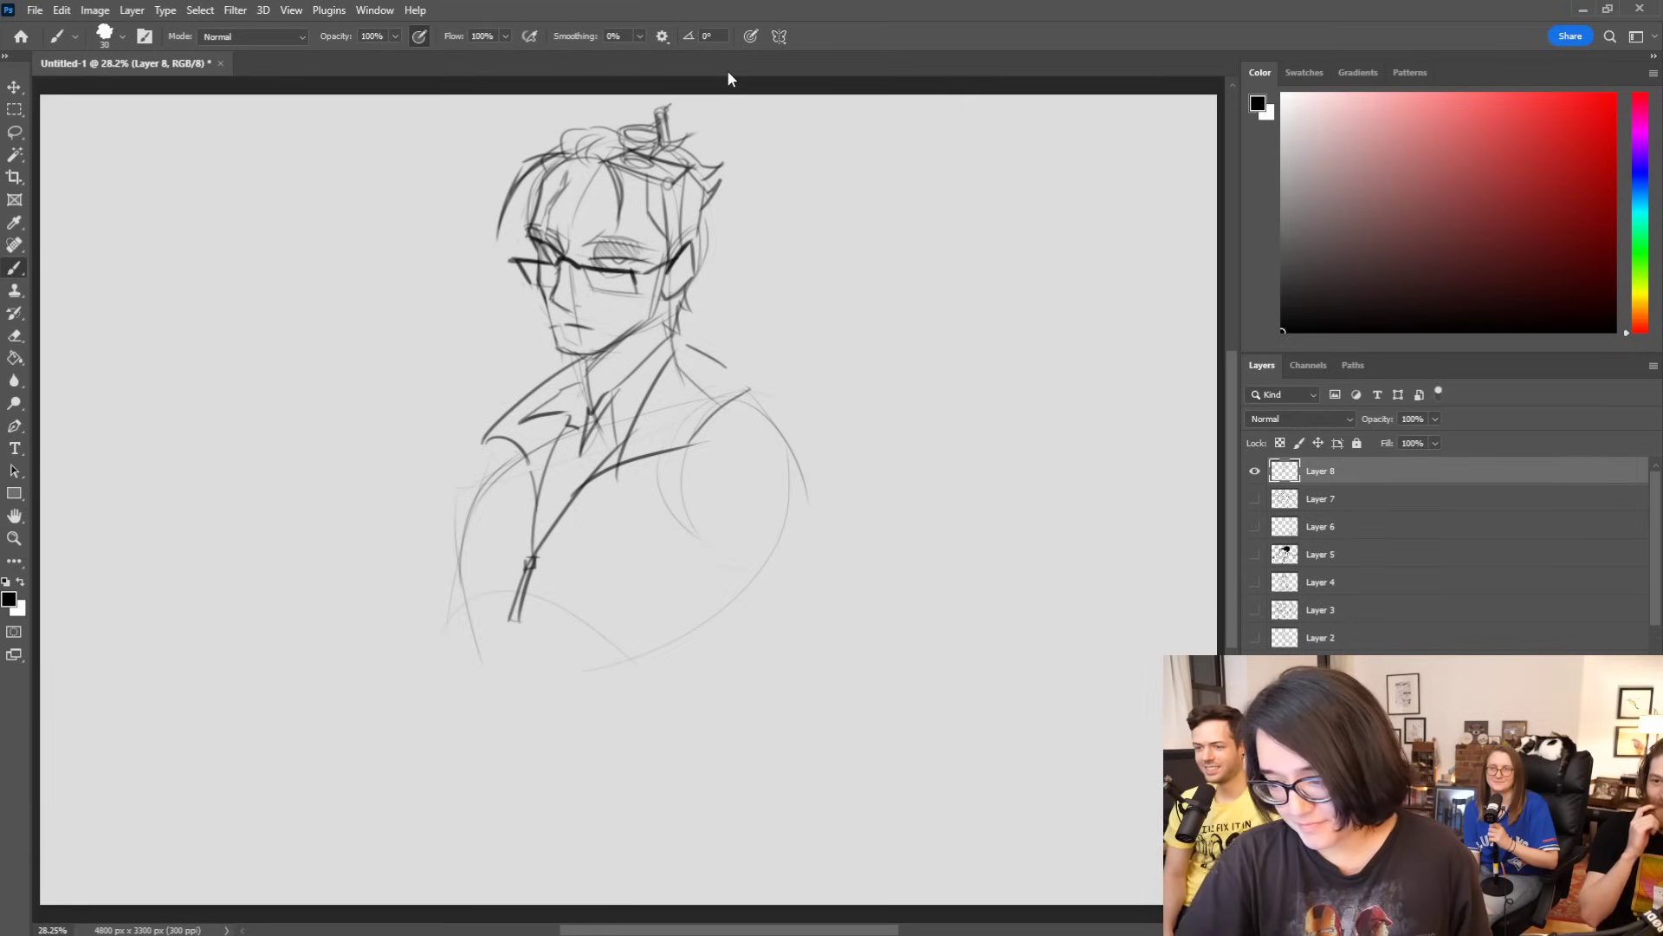
Step: Thicken the coat lapels and extend the torso outline down to the waist and hip, with a curved line across the base
mouse_move(487, 451)
mouse_down()
mouse_move(530, 464)
mouse_move(711, 439)
mouse_up()
mouse_move(472, 607)
mouse_down()
mouse_move(484, 732)
mouse_move(431, 869)
mouse_up()
drag(416, 901, 728, 865)
Step: Rough in a raised hand beside the far shoulder, with a blocky palm and one finger pointing up
mouse_move(433, 494)
mouse_down()
mouse_move(371, 500)
mouse_move(351, 403)
mouse_move(413, 366)
mouse_up()
drag(413, 365, 422, 503)
mouse_move(374, 520)
mouse_down()
mouse_move(416, 504)
mouse_move(436, 455)
mouse_move(423, 408)
mouse_up()
mouse_move(374, 524)
mouse_down()
mouse_move(433, 457)
mouse_move(399, 506)
mouse_move(427, 388)
mouse_up()
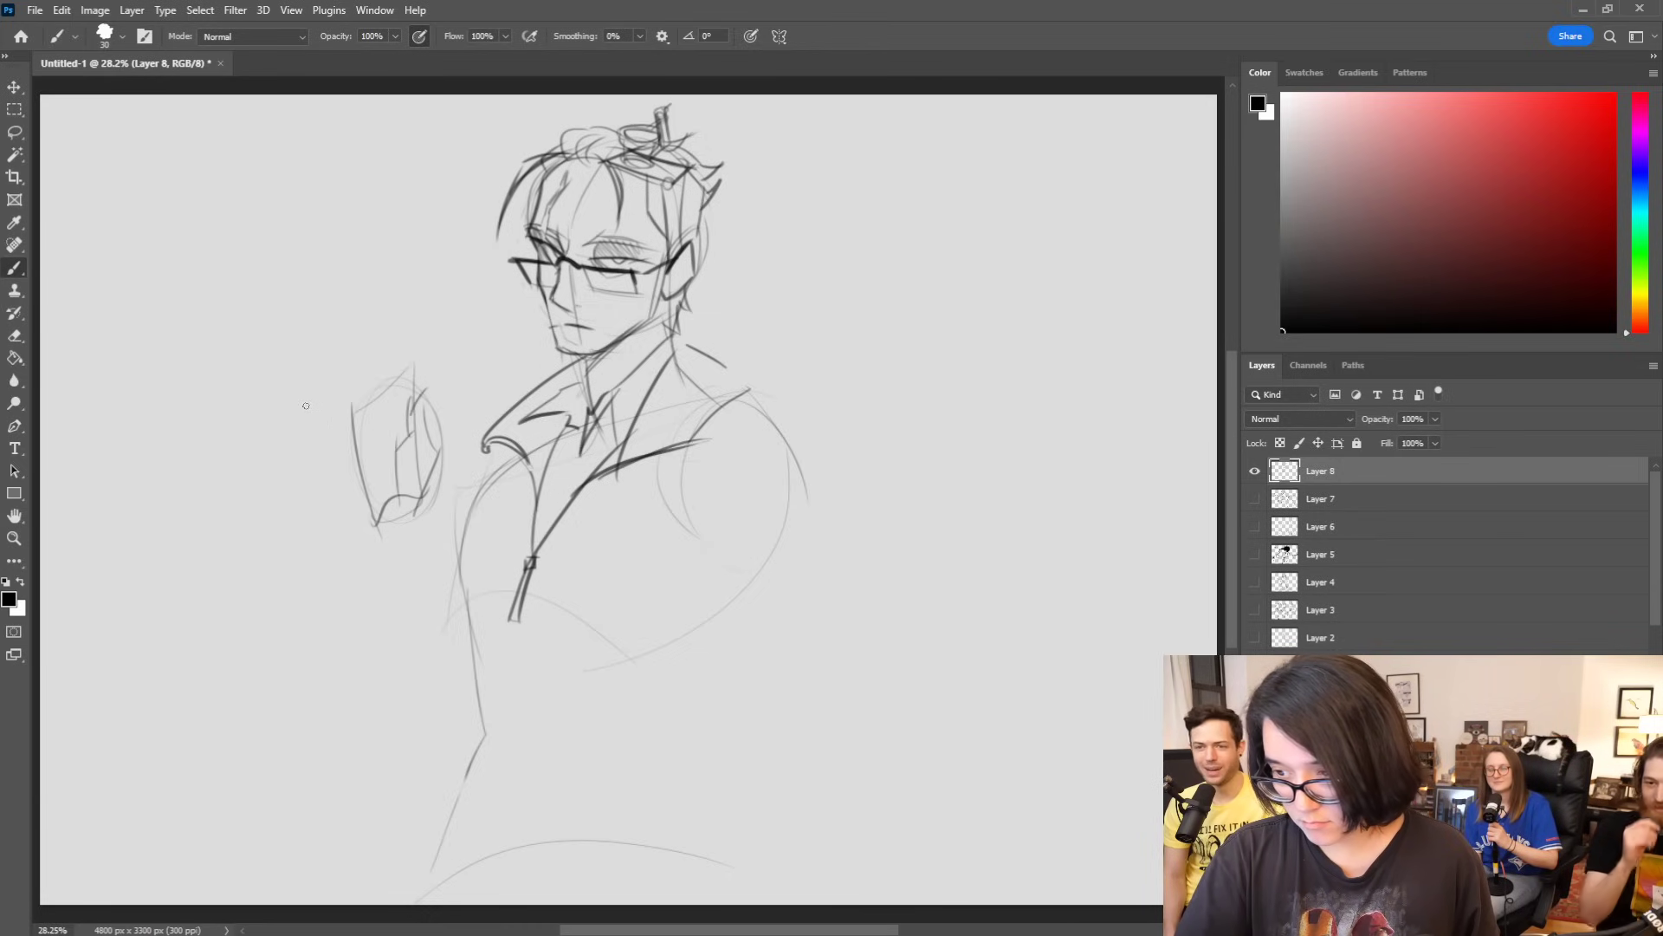
drag(402, 279, 414, 407)
mouse_move(396, 322)
mouse_down()
mouse_move(386, 364)
mouse_move(326, 433)
mouse_move(376, 473)
mouse_up()
mouse_move(401, 282)
mouse_down()
mouse_move(380, 322)
mouse_move(402, 389)
mouse_up()
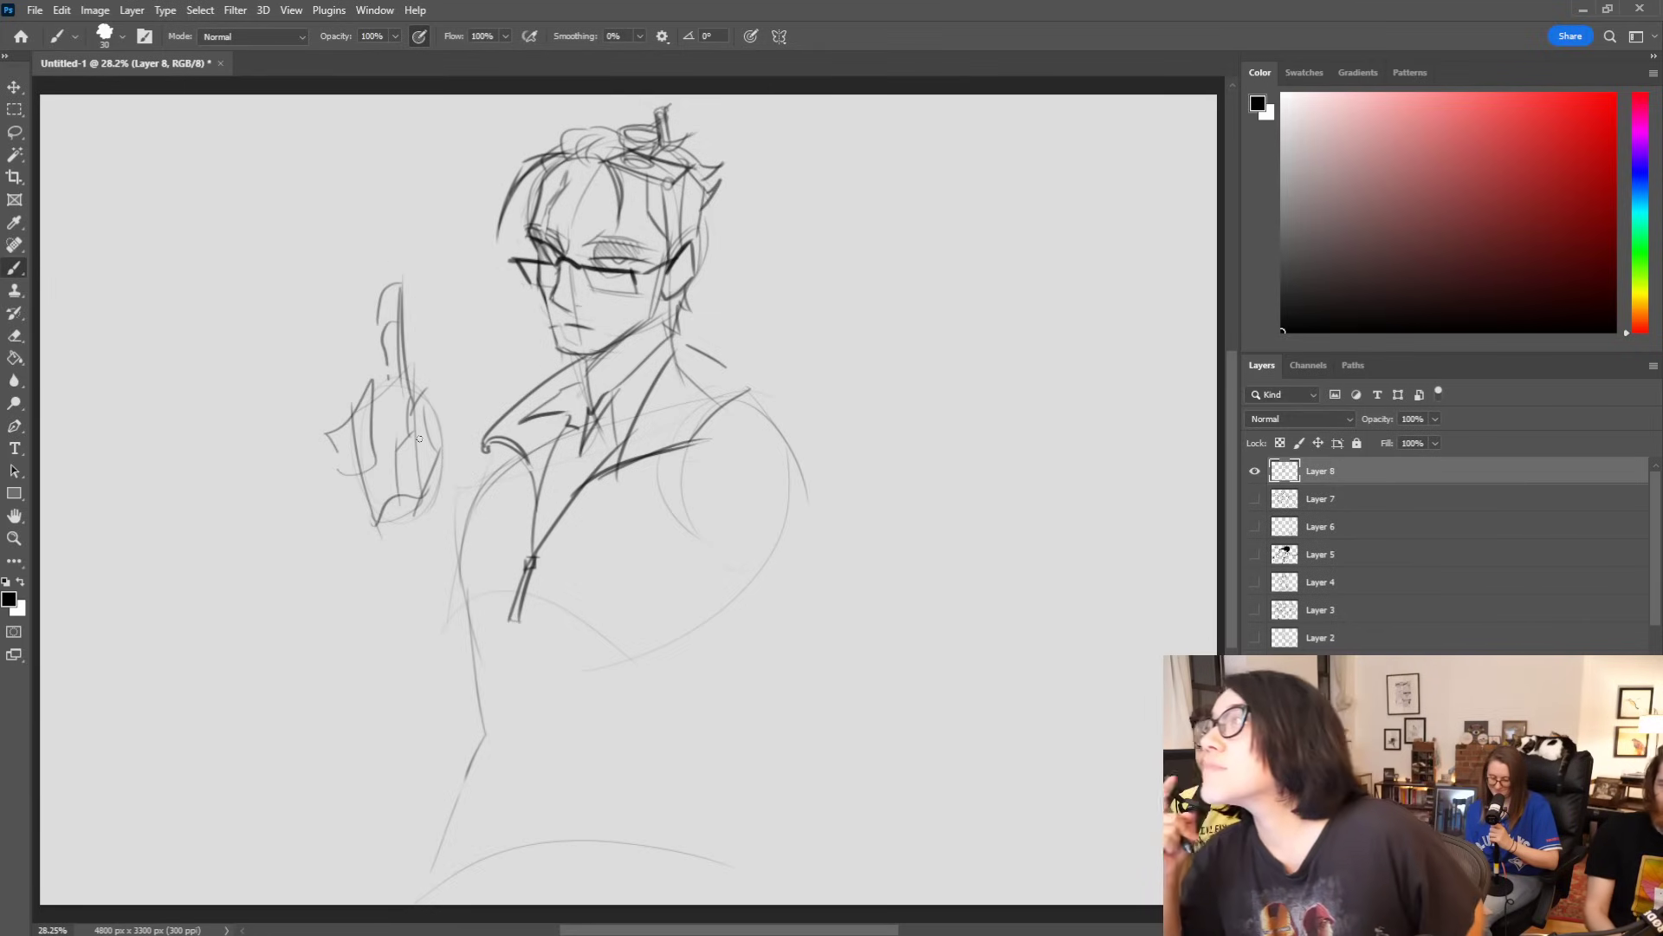
Step: Sketch the large blocky end of a long weapon passing through the raised hand toward the chin
drag(254, 443, 464, 360)
mouse_move(322, 409)
mouse_down()
mouse_move(361, 385)
mouse_move(287, 411)
mouse_up()
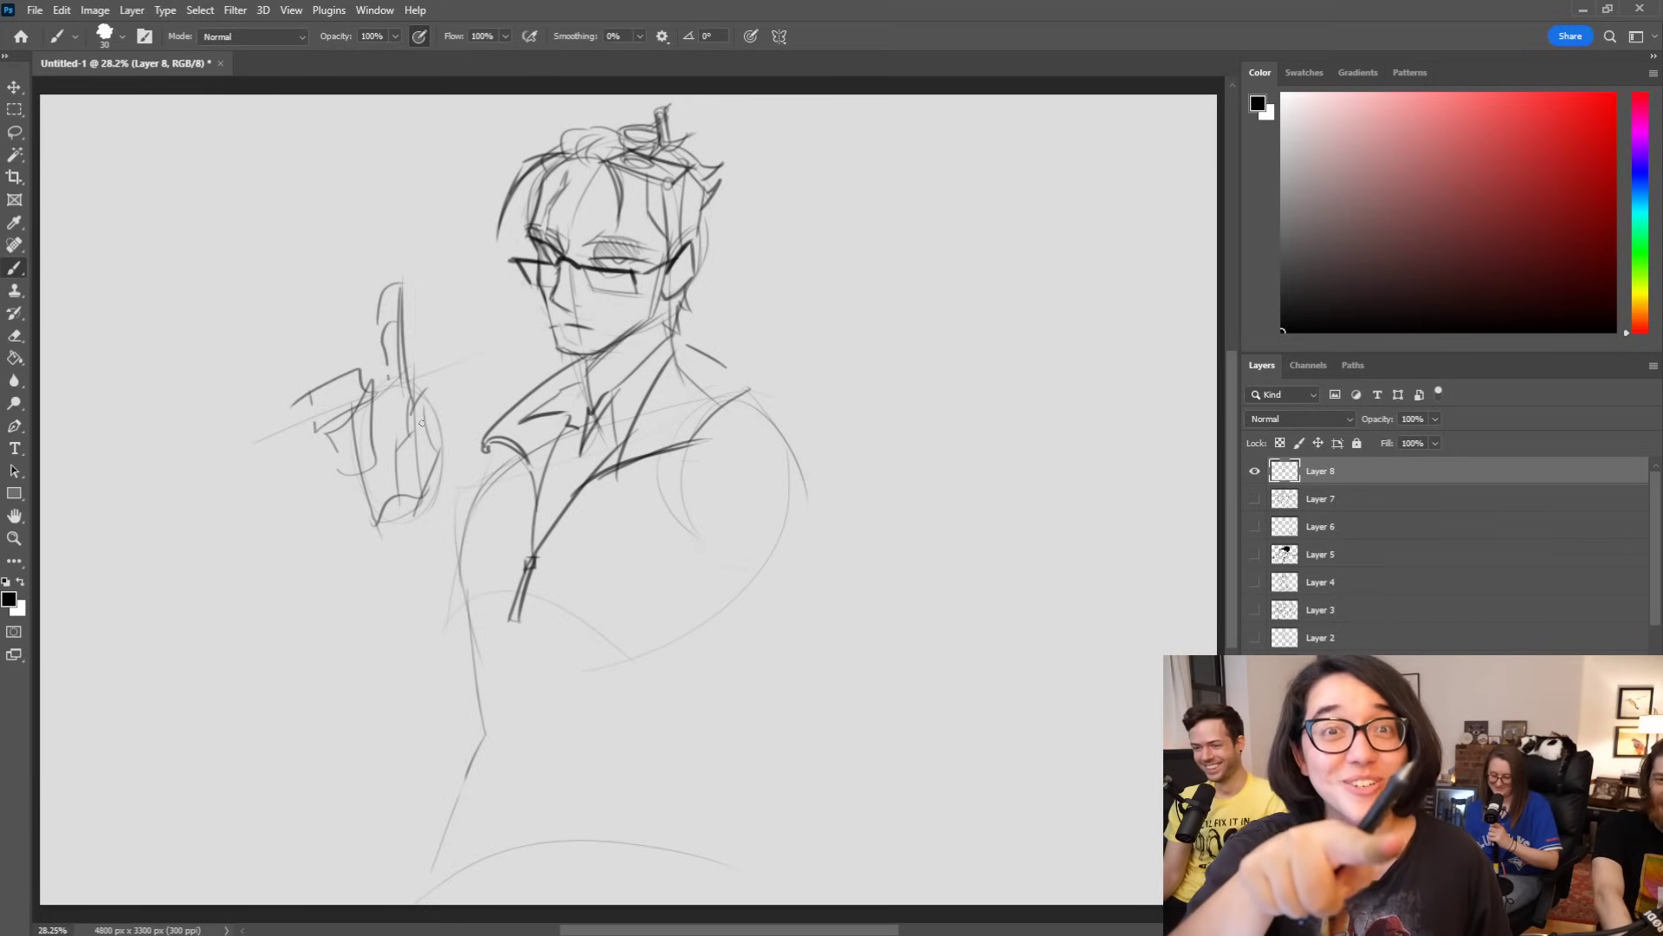
mouse_move(422, 422)
mouse_down()
mouse_move(344, 457)
mouse_move(313, 376)
mouse_move(353, 468)
mouse_move(368, 450)
mouse_move(397, 474)
mouse_move(397, 435)
mouse_move(258, 481)
mouse_up()
drag(264, 401, 279, 449)
mouse_move(516, 294)
mouse_down()
mouse_move(240, 394)
mouse_move(245, 524)
mouse_move(379, 447)
mouse_move(538, 395)
mouse_up()
Step: Extend the weapon's thin shaft behind the neck and past the near shoulder, ending in a wider cylinder with an oval opening
drag(692, 346, 1048, 286)
key(ctrl+z)
drag(687, 345, 1035, 270)
drag(665, 339, 996, 251)
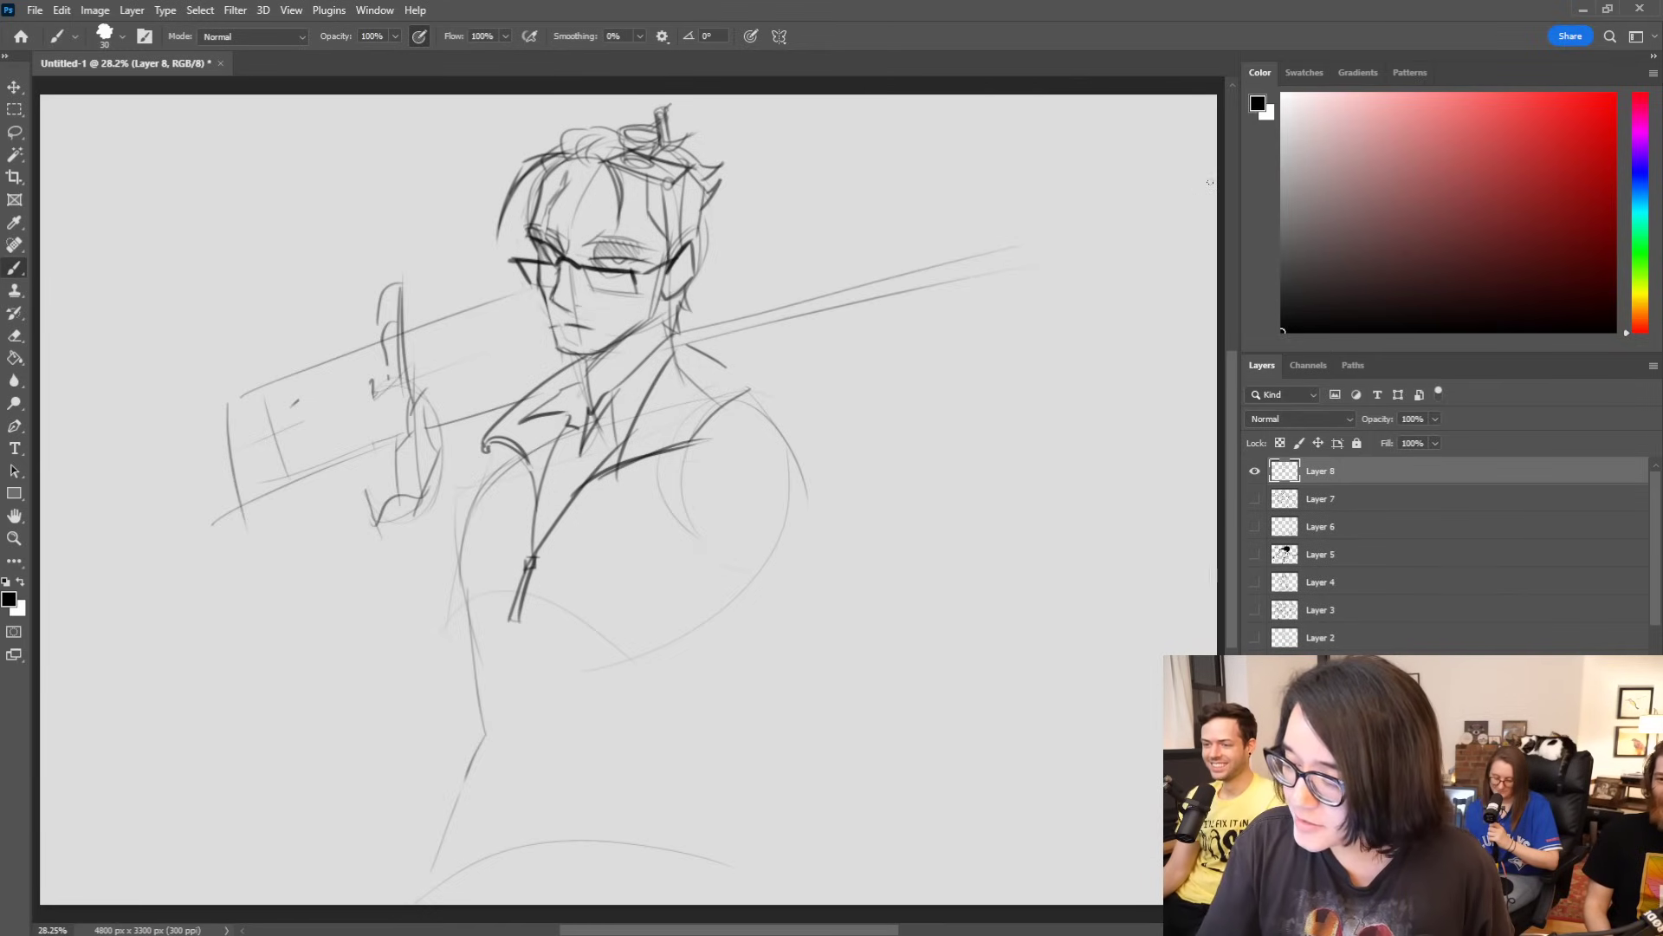
key(ctrl+z)
drag(665, 329, 1111, 218)
mouse_move(827, 308)
mouse_down()
mouse_move(1061, 259)
mouse_move(982, 291)
mouse_move(1128, 197)
mouse_up()
drag(978, 295, 1118, 266)
mouse_move(1139, 201)
mouse_down()
mouse_move(1150, 258)
mouse_move(1128, 233)
mouse_move(1146, 208)
mouse_up()
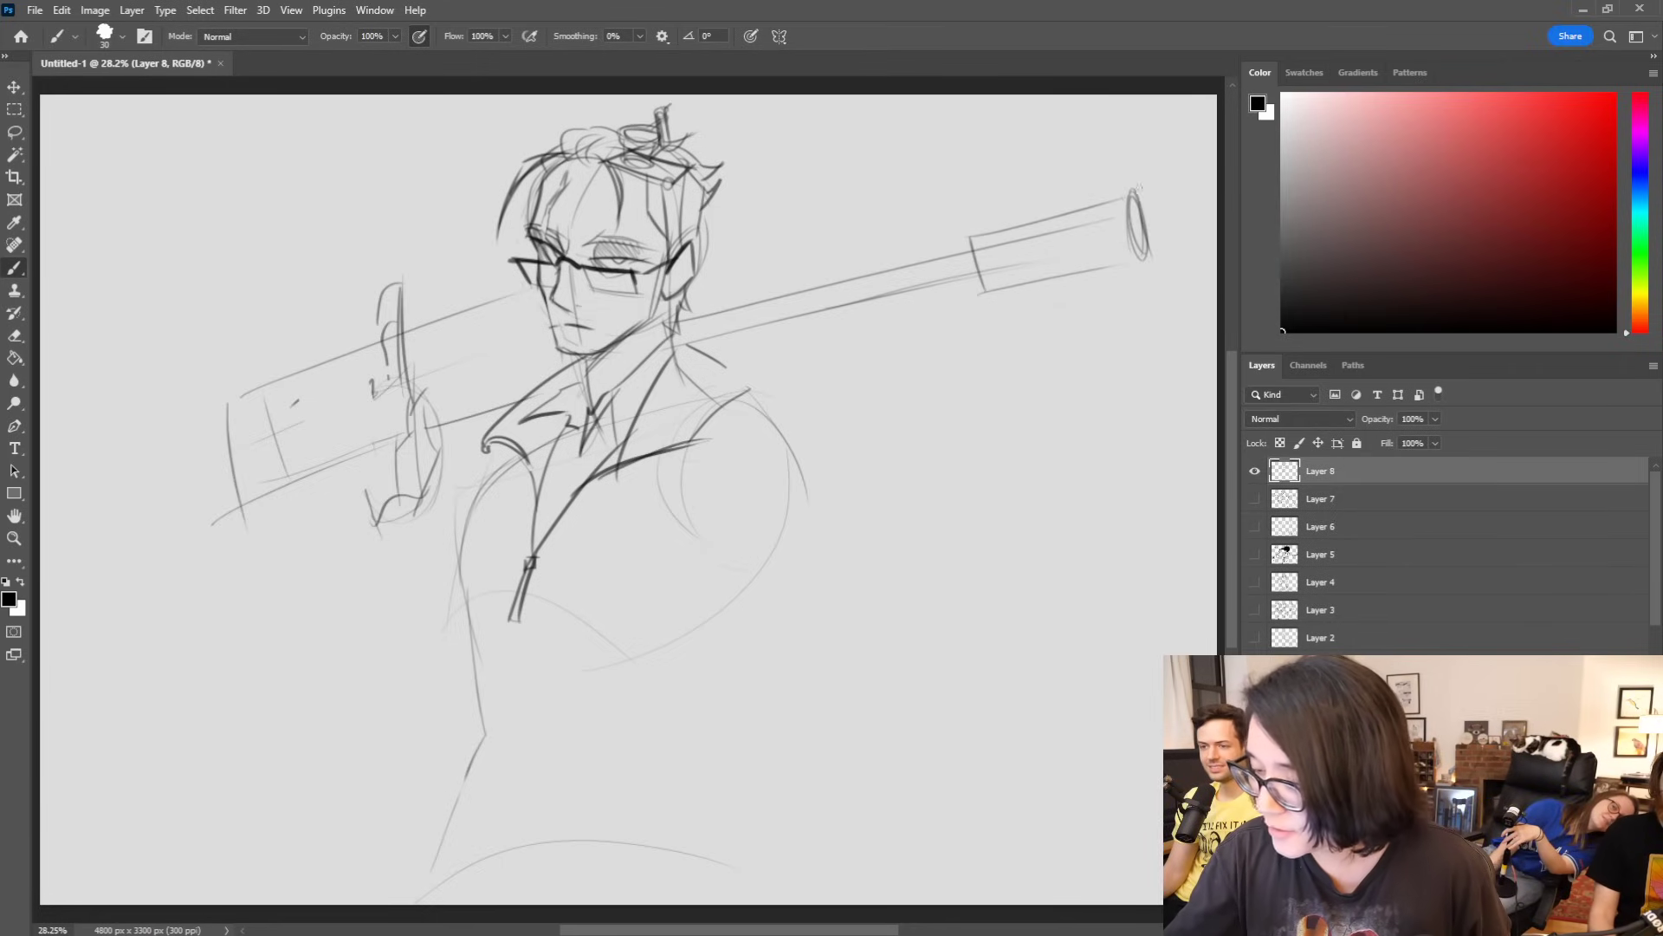
Step: Firm up the weapon's blocky end, add an upright rectangular piece on top, and darken the gripping fingers and palm edge
drag(1018, 227, 1136, 189)
mouse_move(213, 413)
mouse_down()
mouse_move(234, 514)
mouse_move(330, 357)
mouse_up()
mouse_move(225, 518)
mouse_down()
mouse_move(324, 479)
mouse_move(263, 373)
mouse_move(216, 442)
mouse_move(291, 492)
mouse_move(271, 259)
mouse_move(342, 224)
mouse_move(319, 349)
mouse_move(359, 298)
mouse_move(387, 334)
mouse_up()
mouse_move(331, 228)
mouse_down()
mouse_move(259, 391)
mouse_move(336, 329)
mouse_move(351, 351)
mouse_move(323, 363)
mouse_move(319, 346)
mouse_move(314, 365)
mouse_move(372, 340)
mouse_up()
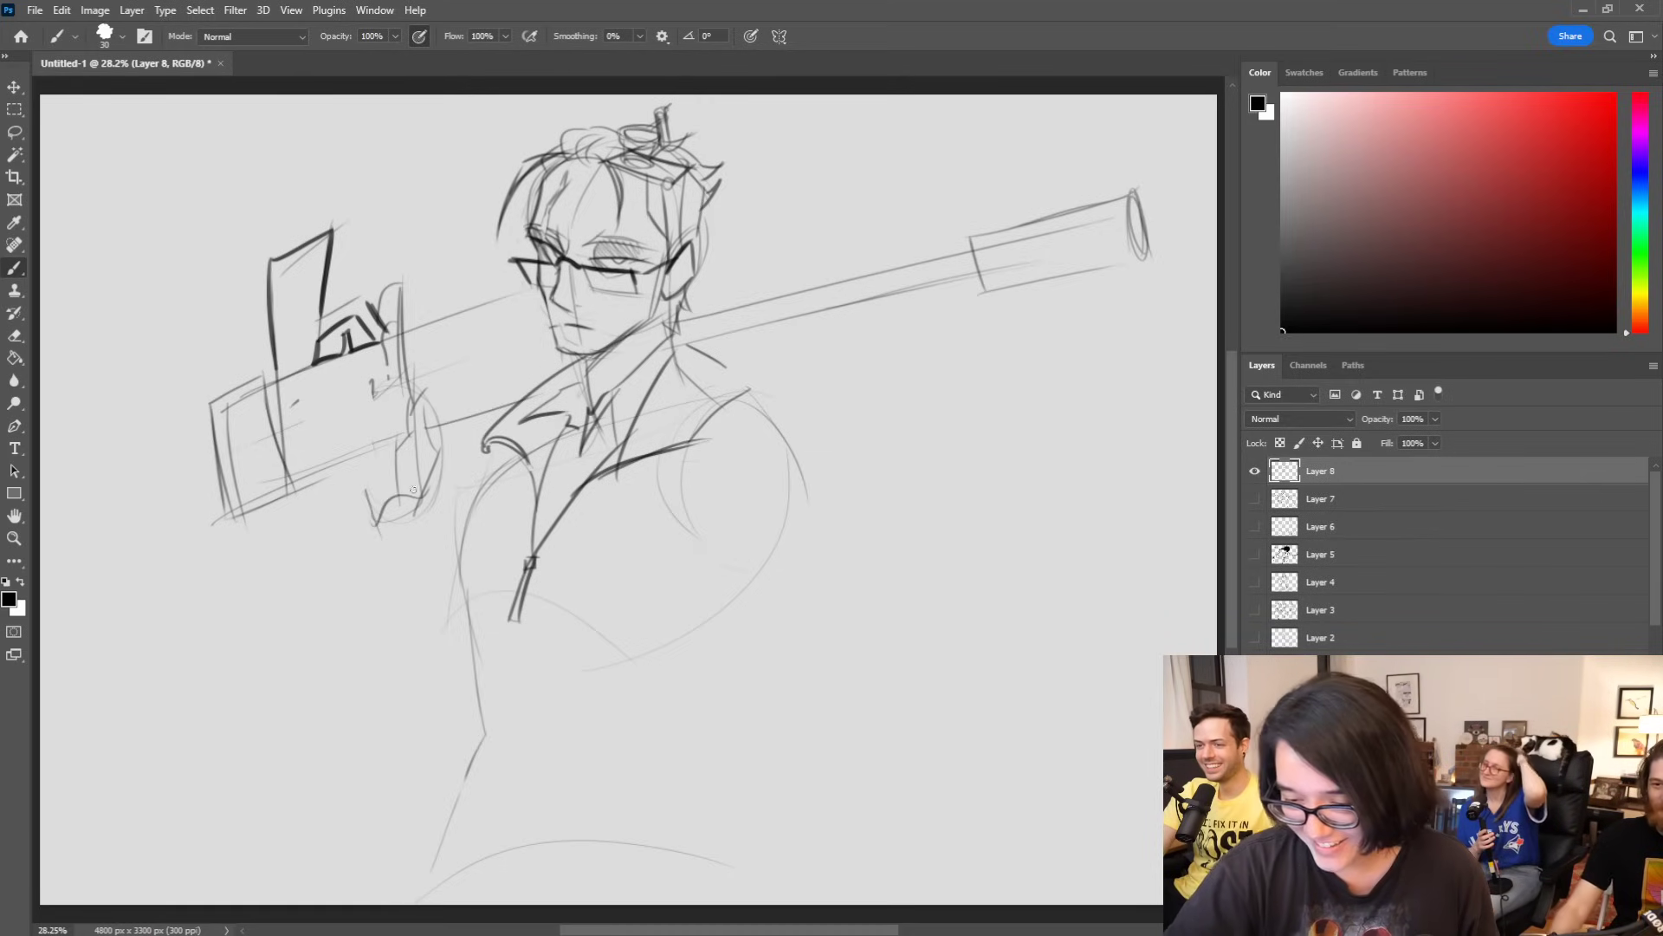
mouse_move(425, 509)
mouse_down()
mouse_move(447, 378)
mouse_move(419, 391)
mouse_move(386, 456)
mouse_move(361, 385)
mouse_move(392, 416)
mouse_move(360, 519)
mouse_move(342, 469)
mouse_move(375, 522)
mouse_up()
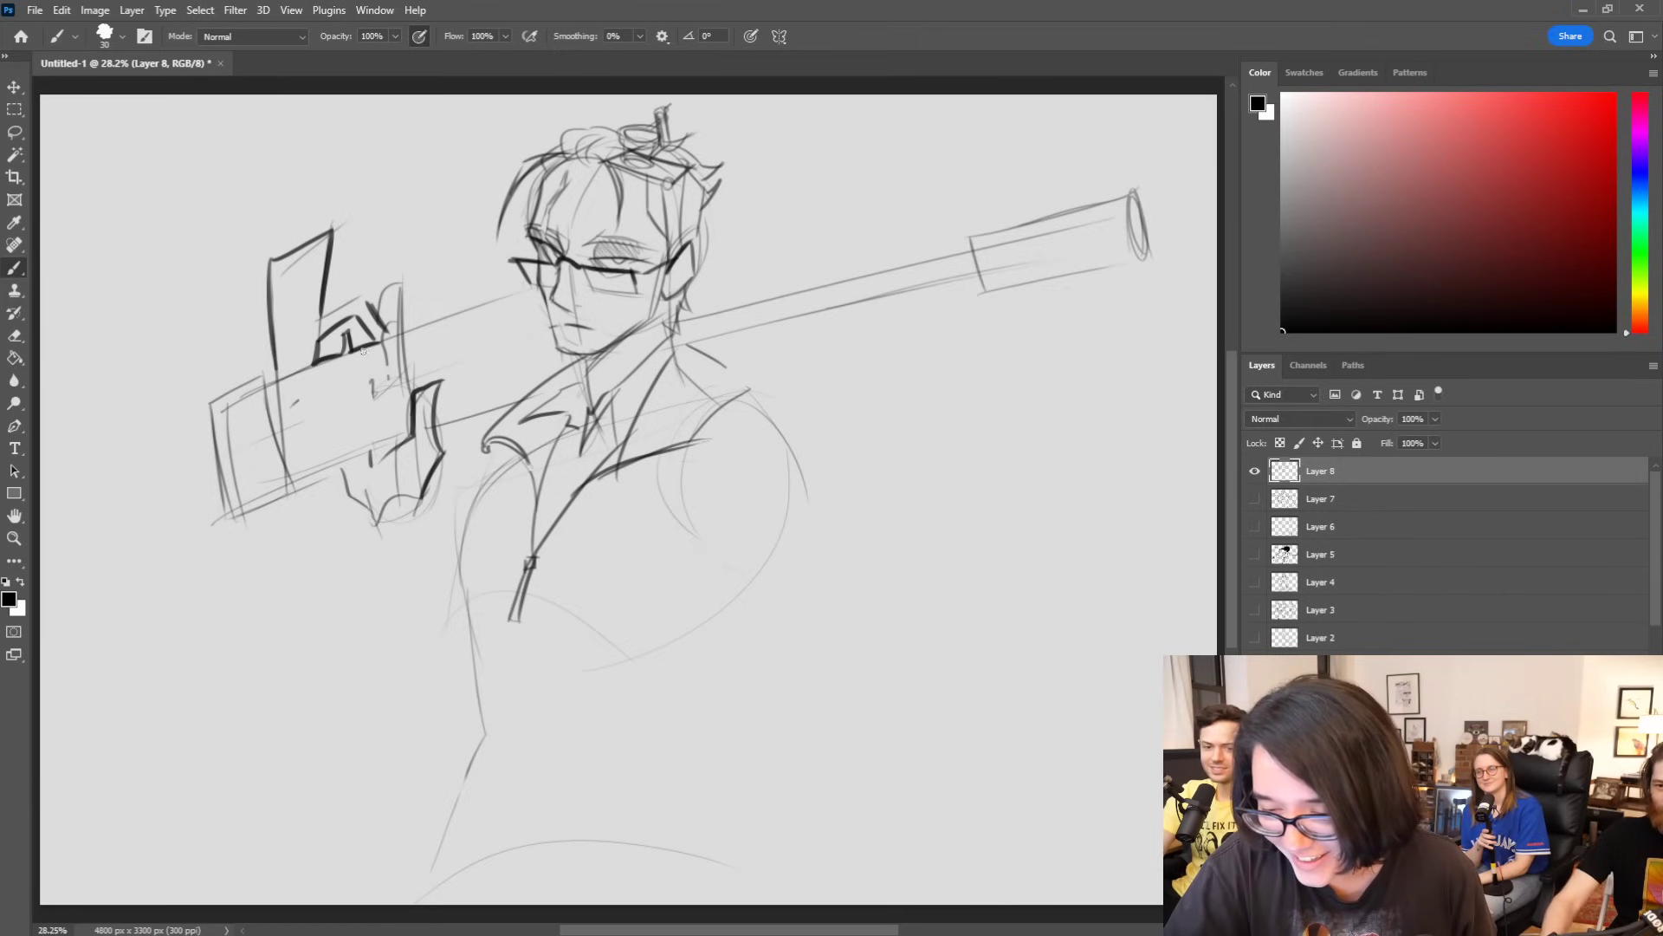
Step: Darken the weapon's upper edge toward the face and redraw the gripping hand with bold, angular finger and palm contours
drag(372, 350, 546, 284)
mouse_move(390, 286)
mouse_down()
mouse_move(378, 346)
mouse_move(400, 313)
mouse_move(390, 345)
mouse_move(380, 284)
mouse_move(400, 338)
mouse_move(404, 267)
mouse_up()
mouse_move(423, 351)
mouse_down()
mouse_move(375, 407)
mouse_move(396, 358)
mouse_move(426, 391)
mouse_move(411, 431)
mouse_up()
mouse_move(300, 490)
mouse_down()
mouse_move(330, 426)
mouse_move(397, 394)
mouse_move(377, 433)
mouse_move(381, 500)
mouse_up()
mouse_move(420, 355)
mouse_down()
mouse_move(437, 448)
mouse_move(412, 490)
mouse_up()
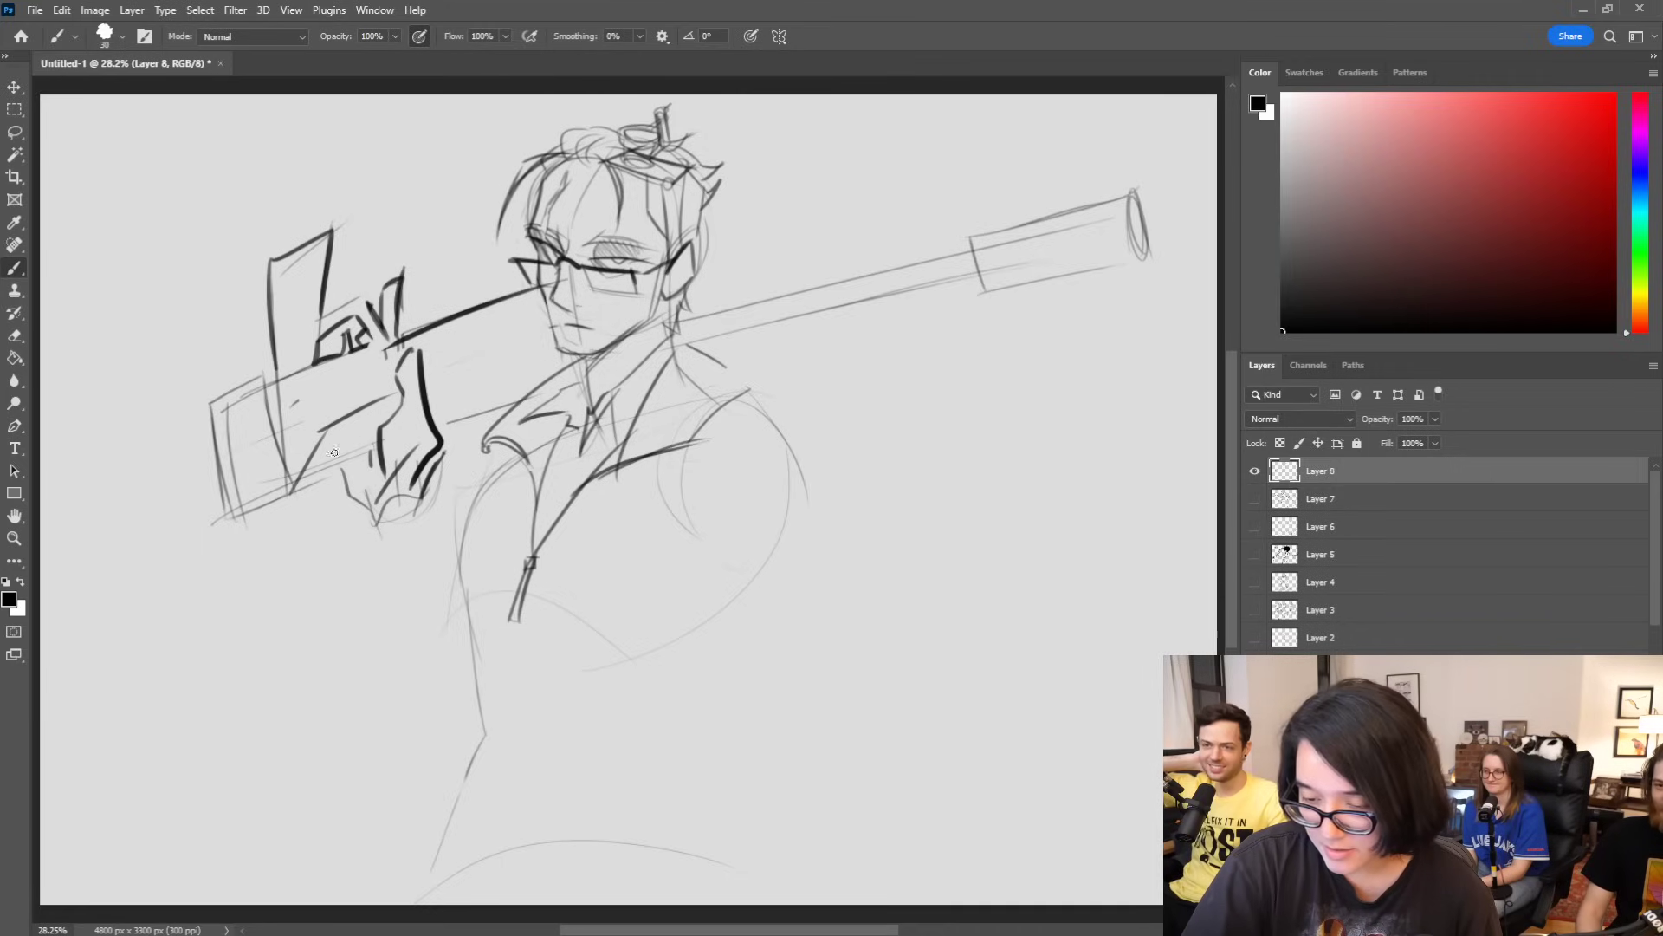
mouse_move(295, 490)
mouse_down()
mouse_move(327, 422)
mouse_move(347, 482)
mouse_move(420, 451)
mouse_move(390, 499)
mouse_move(419, 490)
mouse_move(432, 457)
mouse_move(403, 508)
mouse_up()
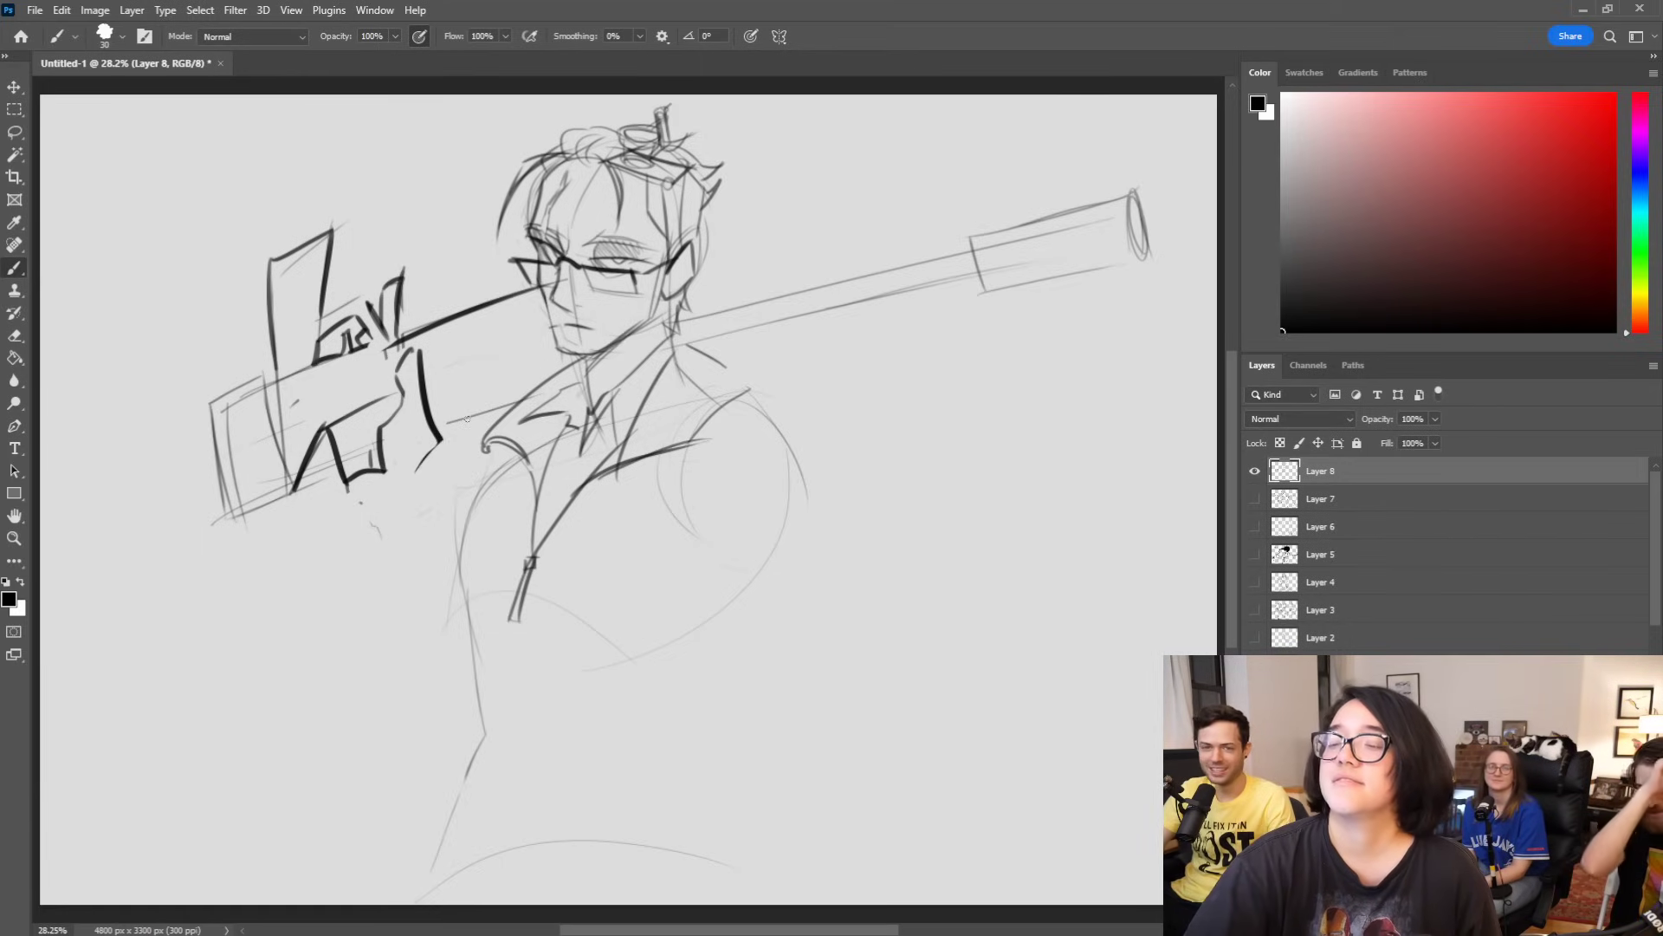
key(ctrl+shift+z)
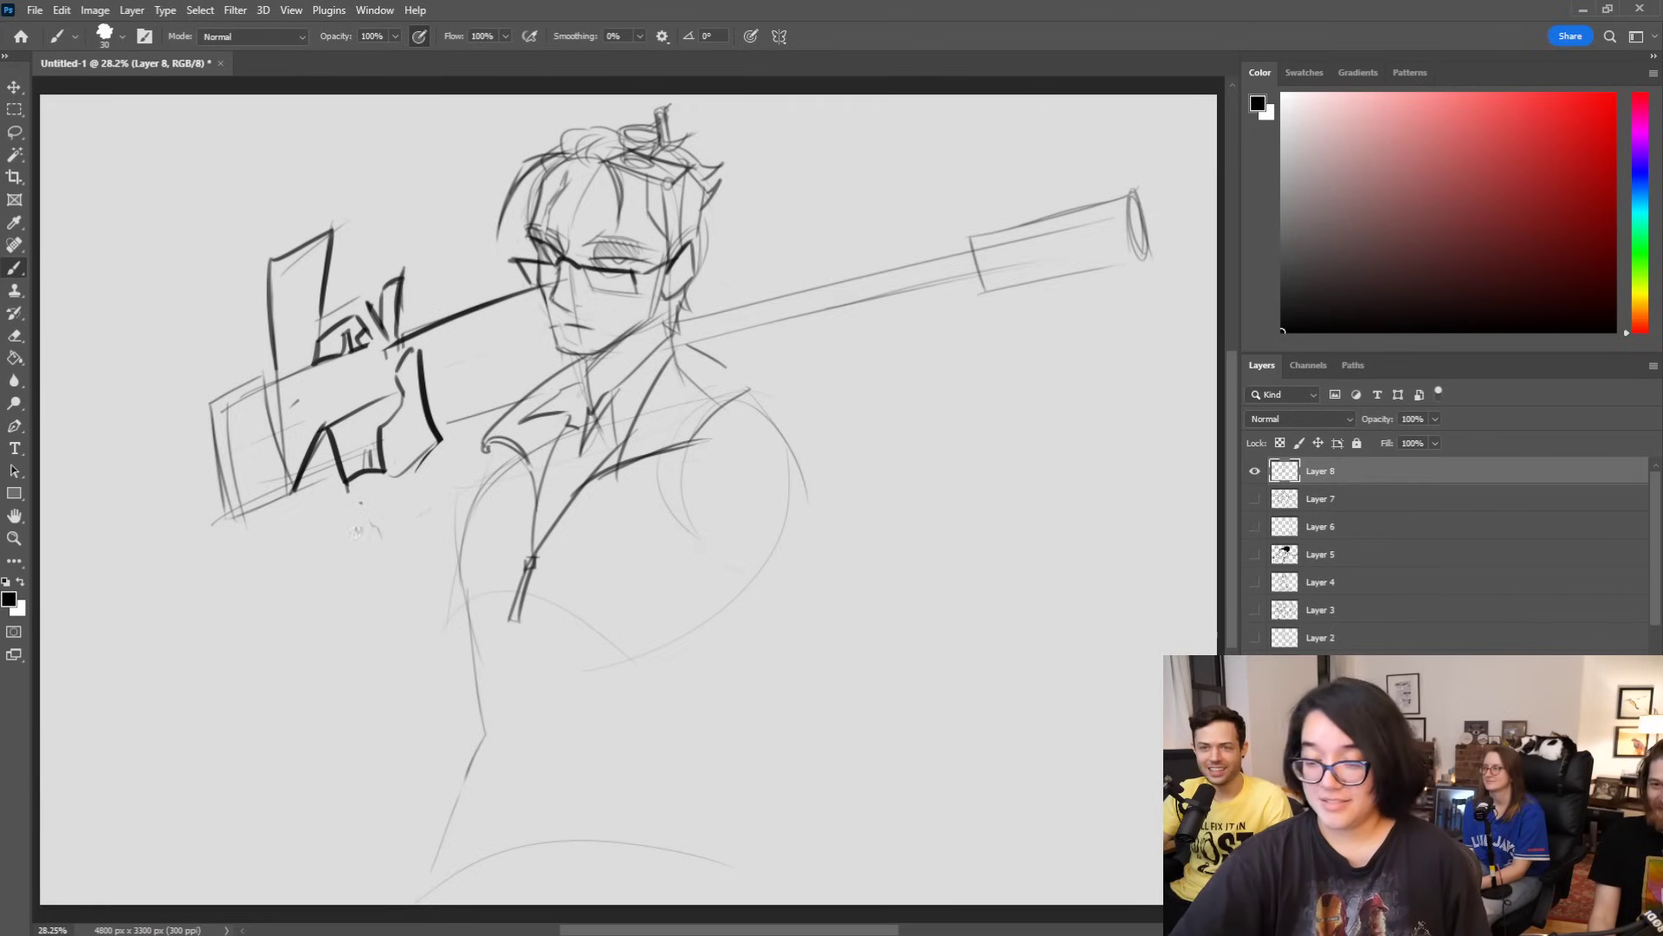
Step: Sketch the bent arm below the gripping hand, with the forearm, pointed elbow and upper arm running back to the shoulder
drag(363, 475, 350, 693)
drag(517, 447, 269, 695)
mouse_move(497, 447)
mouse_down()
mouse_move(260, 693)
mouse_move(494, 629)
mouse_up()
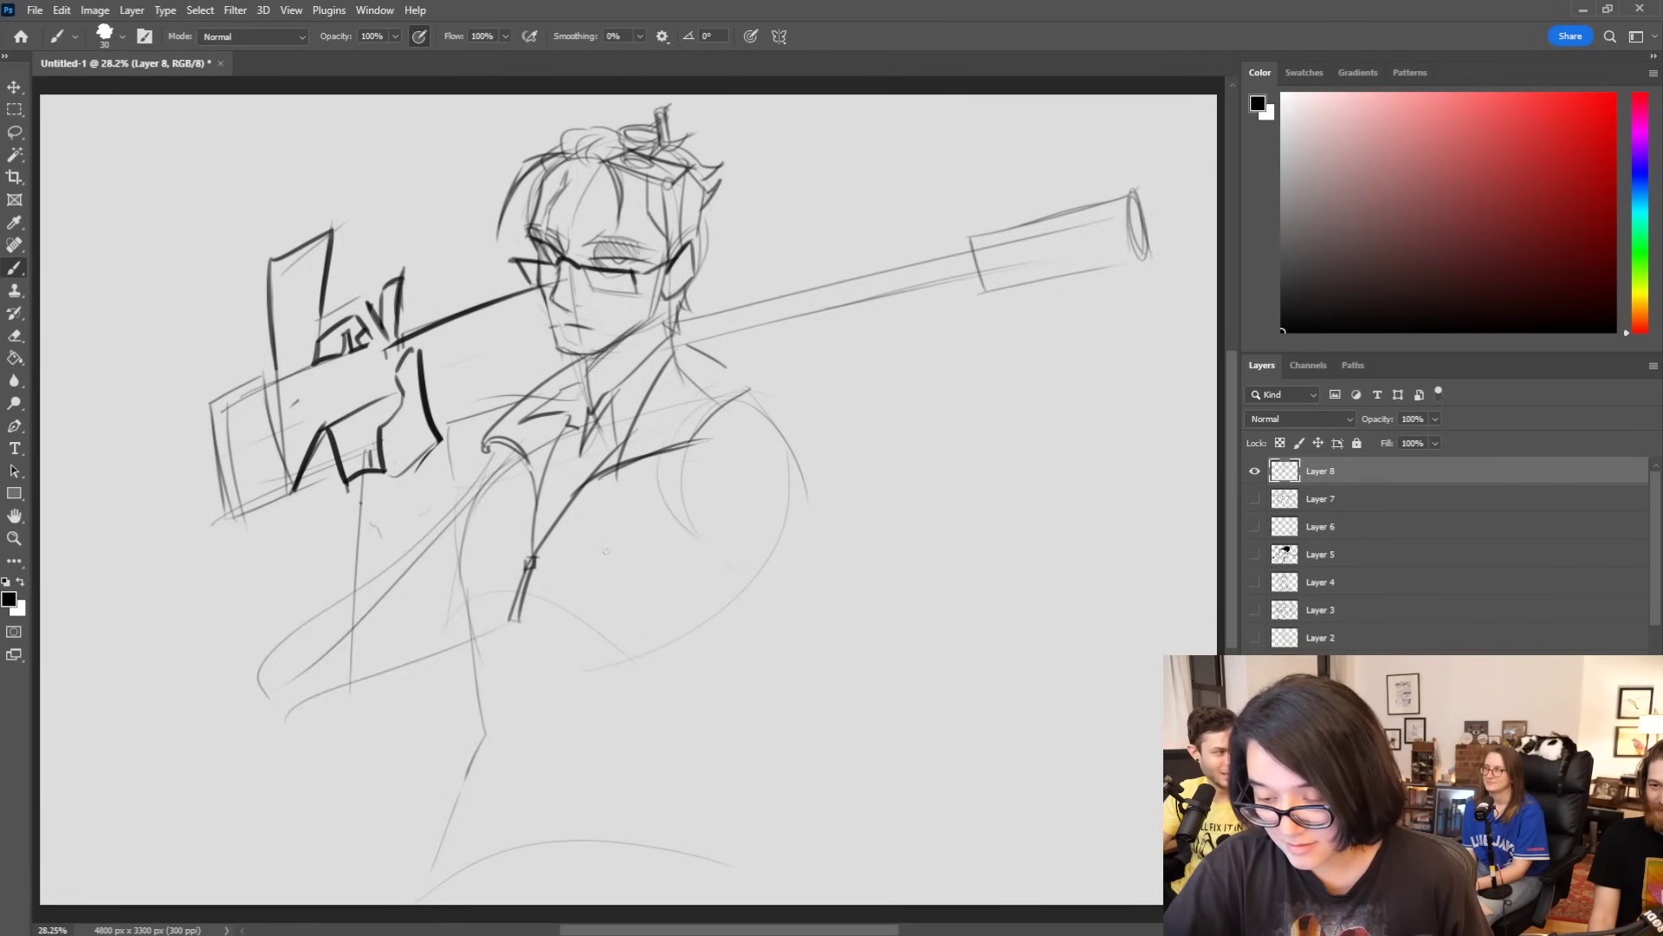
drag(337, 468, 247, 659)
drag(329, 470, 251, 672)
drag(260, 724, 338, 683)
drag(400, 468, 346, 689)
Step: Draw the near shoulder with a bold, angular sleeve edge and rough in the lowered arm down to the canvas edge
drag(759, 462, 828, 743)
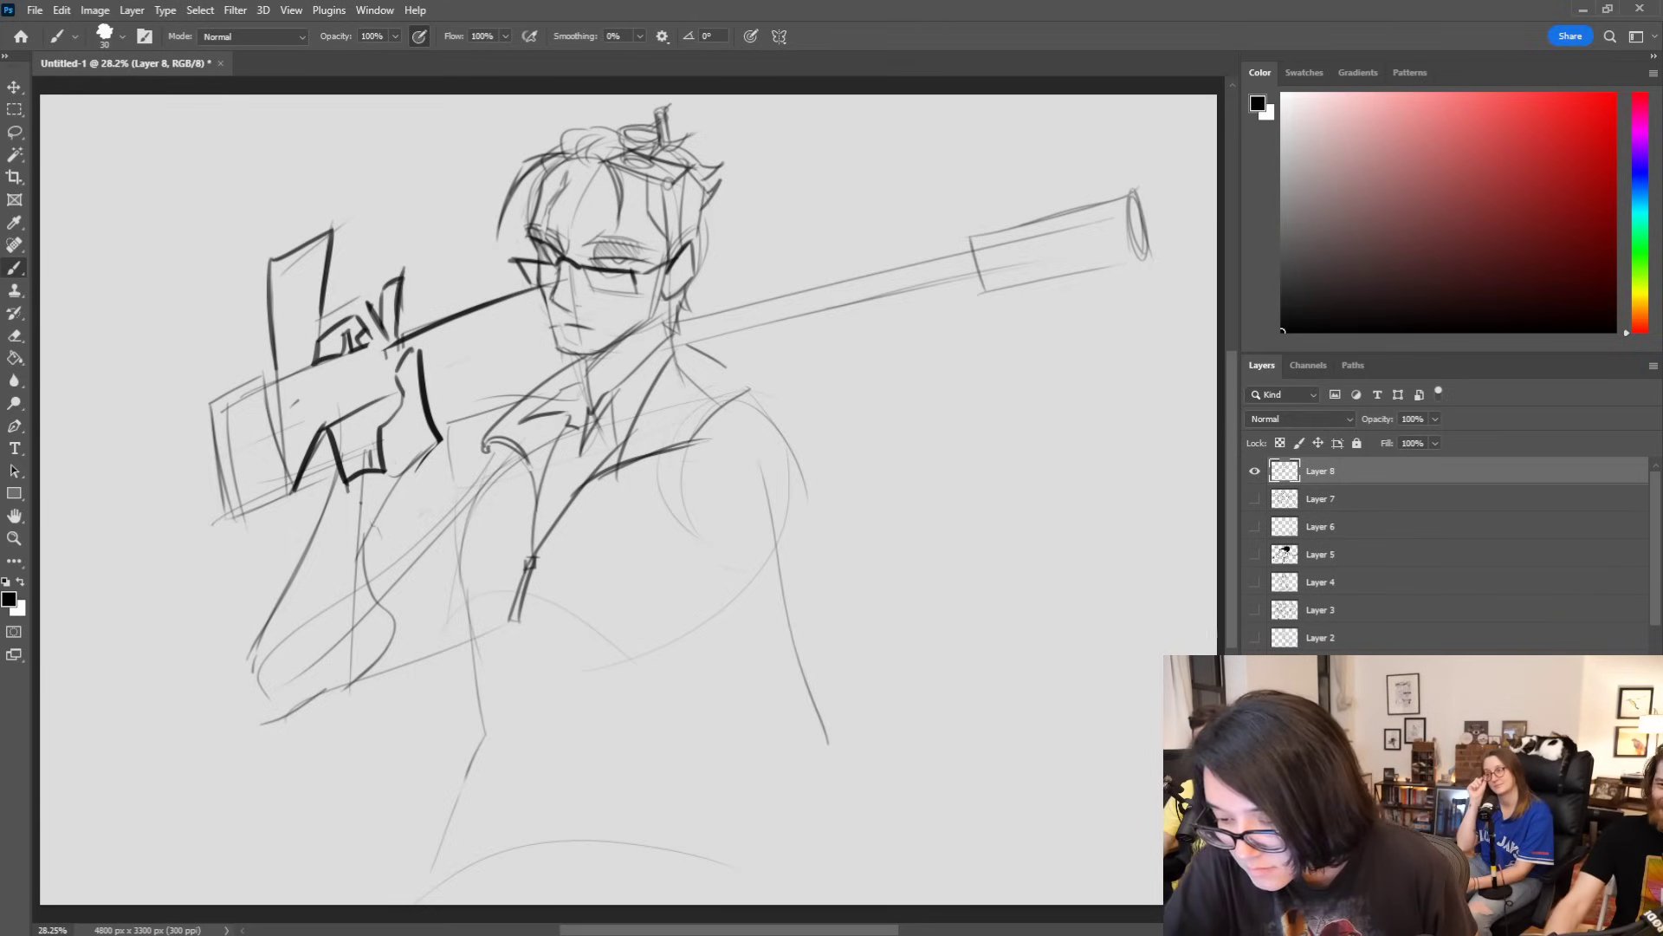
mouse_move(733, 403)
mouse_down()
mouse_move(799, 426)
mouse_move(785, 568)
mouse_up()
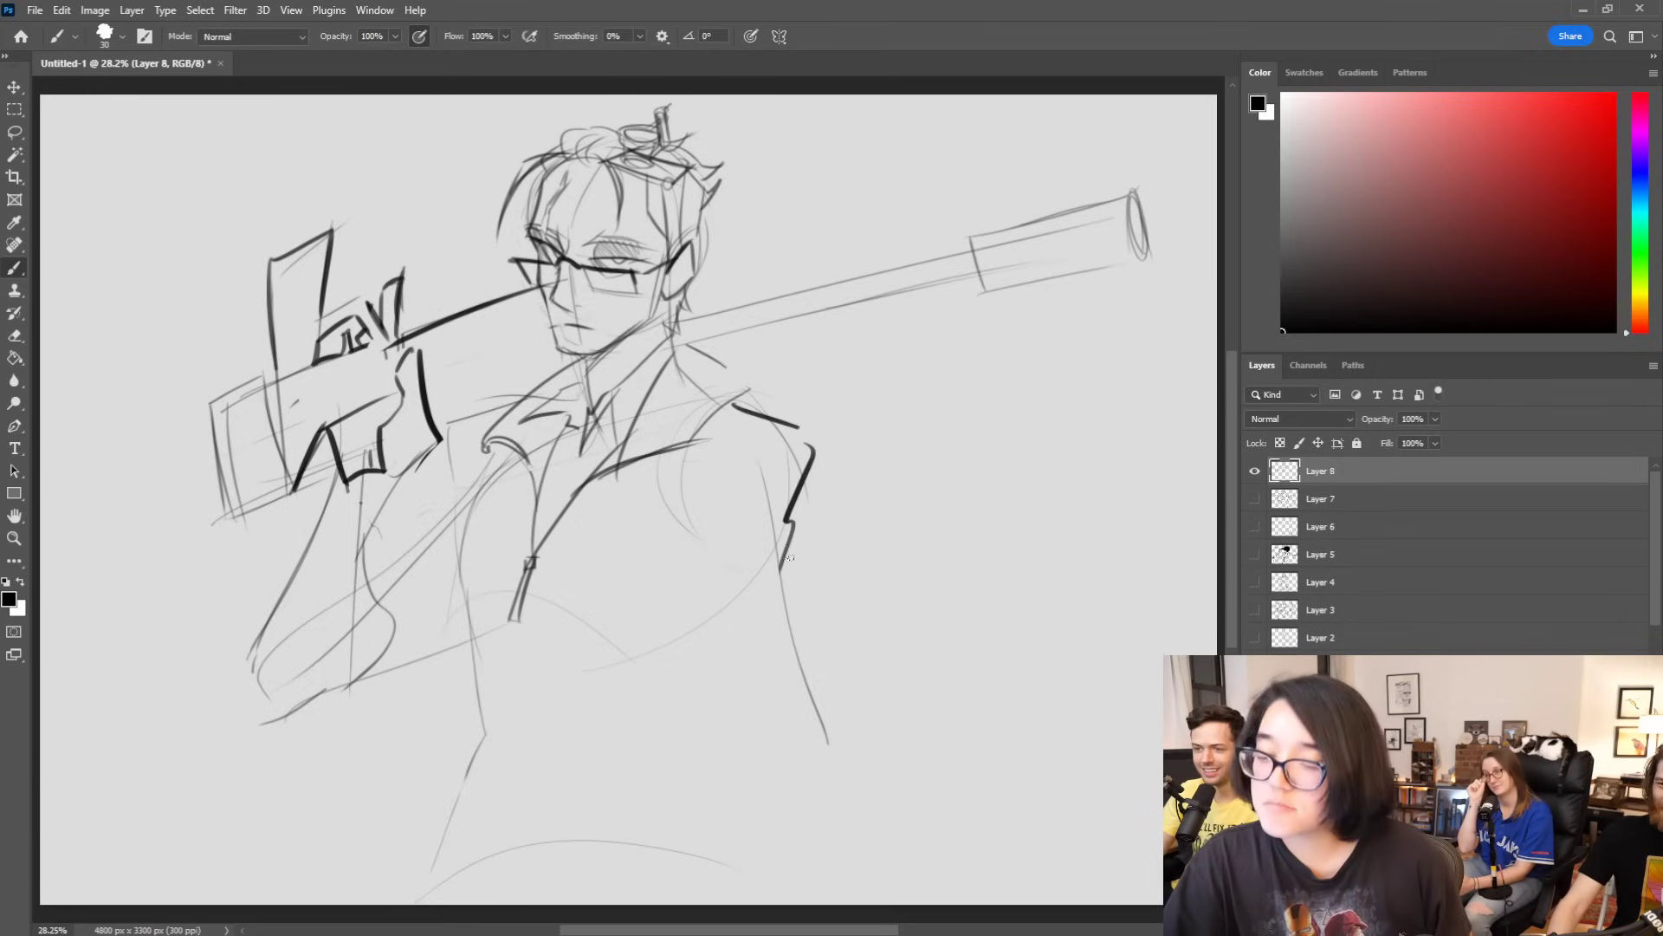
mouse_move(806, 424)
mouse_down()
mouse_move(672, 629)
mouse_move(709, 614)
mouse_move(788, 761)
mouse_up()
drag(790, 773, 837, 774)
drag(788, 563, 828, 743)
drag(752, 692, 808, 902)
drag(795, 576, 835, 903)
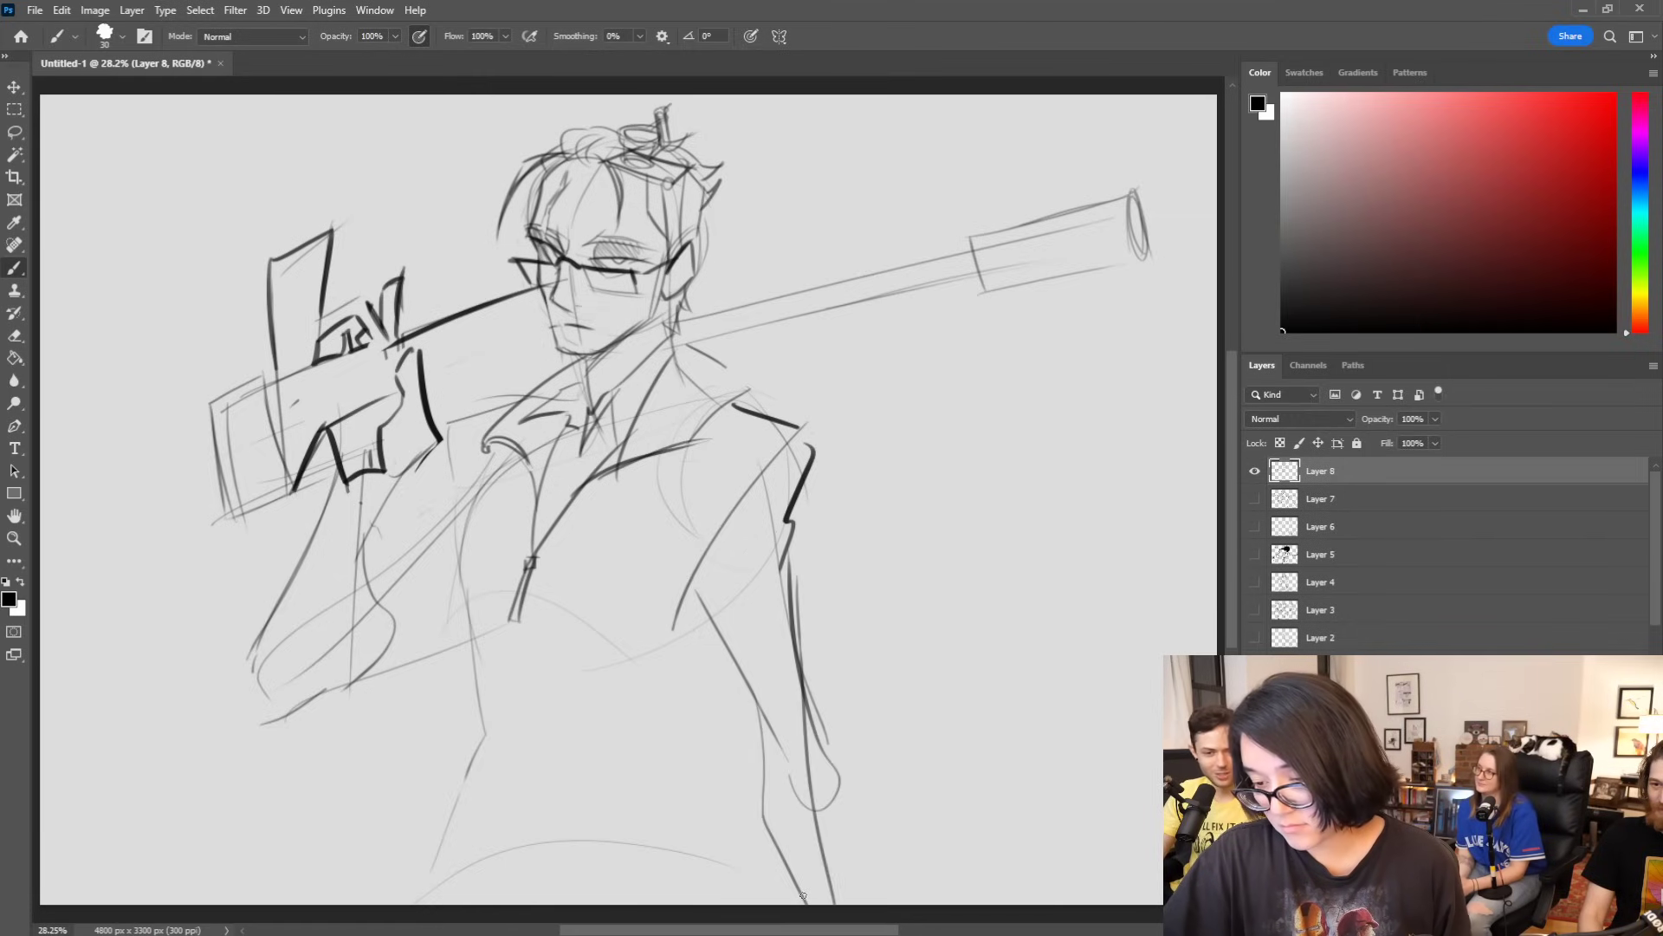
Step: Clear away parts of the lowered arm's overlapping elbow and forearm lines
key(ctrl+z)
key(ctrl+z)
key(ctrl+z)
key(ctrl+z)
key(ctrl+z)
key(ctrl+z)
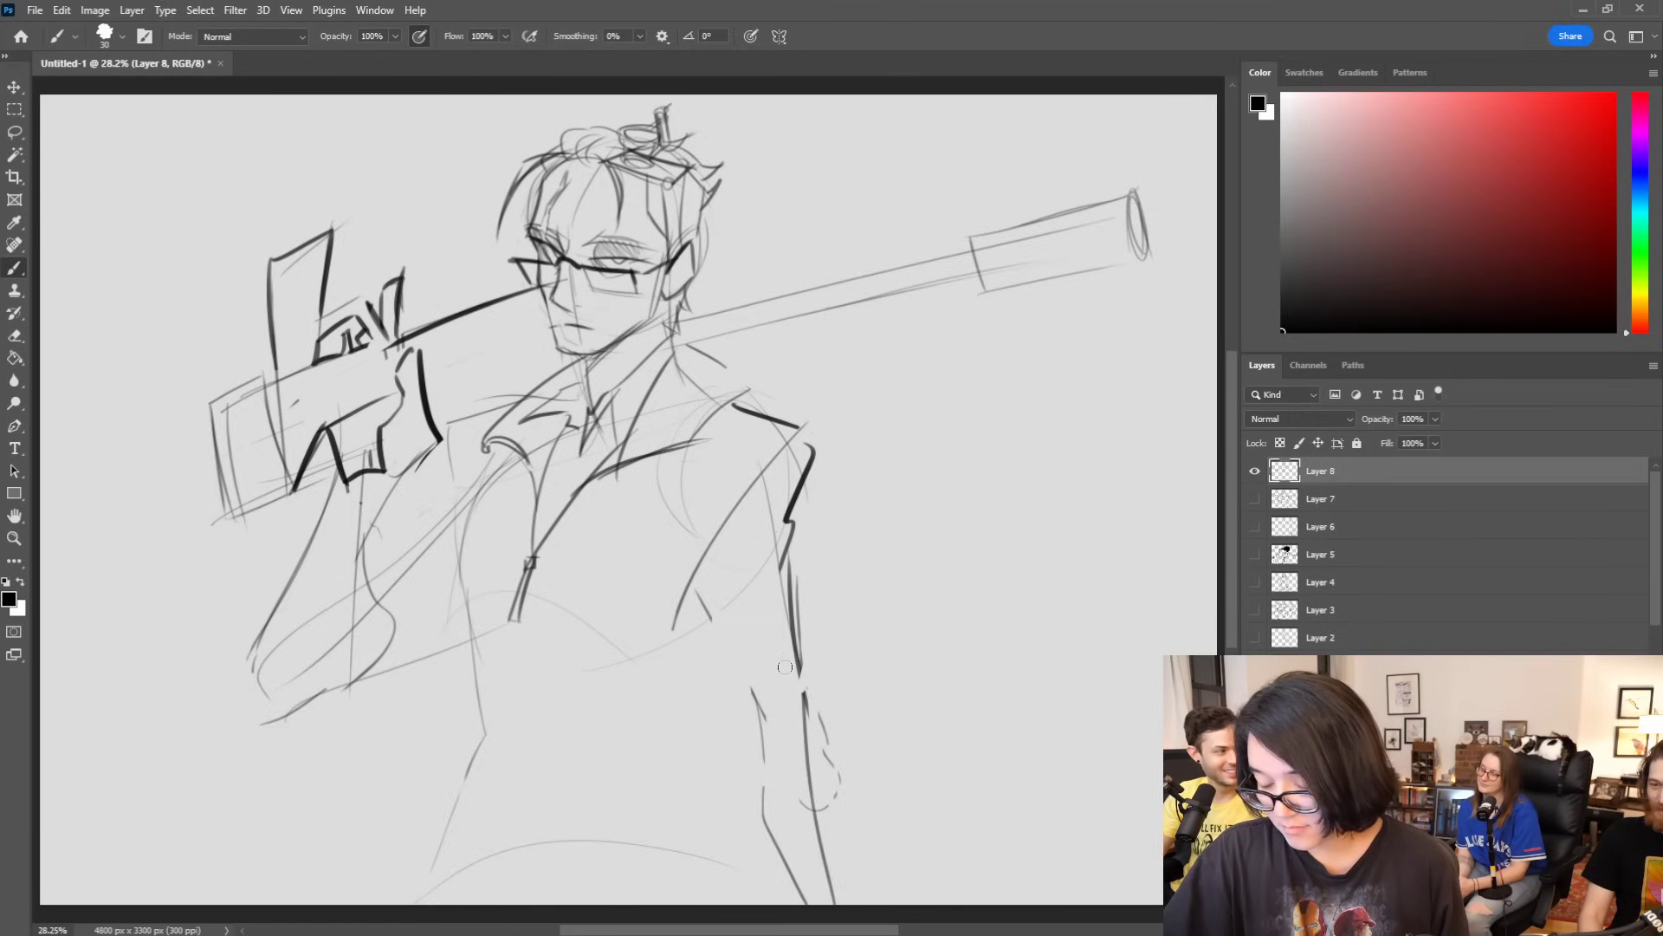
Step: Draw the lowered arm's bold inner sleeve edge, a banded cuff below the elbow, and the inner forearm line
mouse_move(795, 429)
mouse_down()
mouse_move(713, 683)
mouse_move(761, 806)
mouse_move(828, 741)
mouse_move(750, 803)
mouse_move(812, 681)
mouse_up()
drag(745, 773, 813, 721)
drag(807, 689, 809, 737)
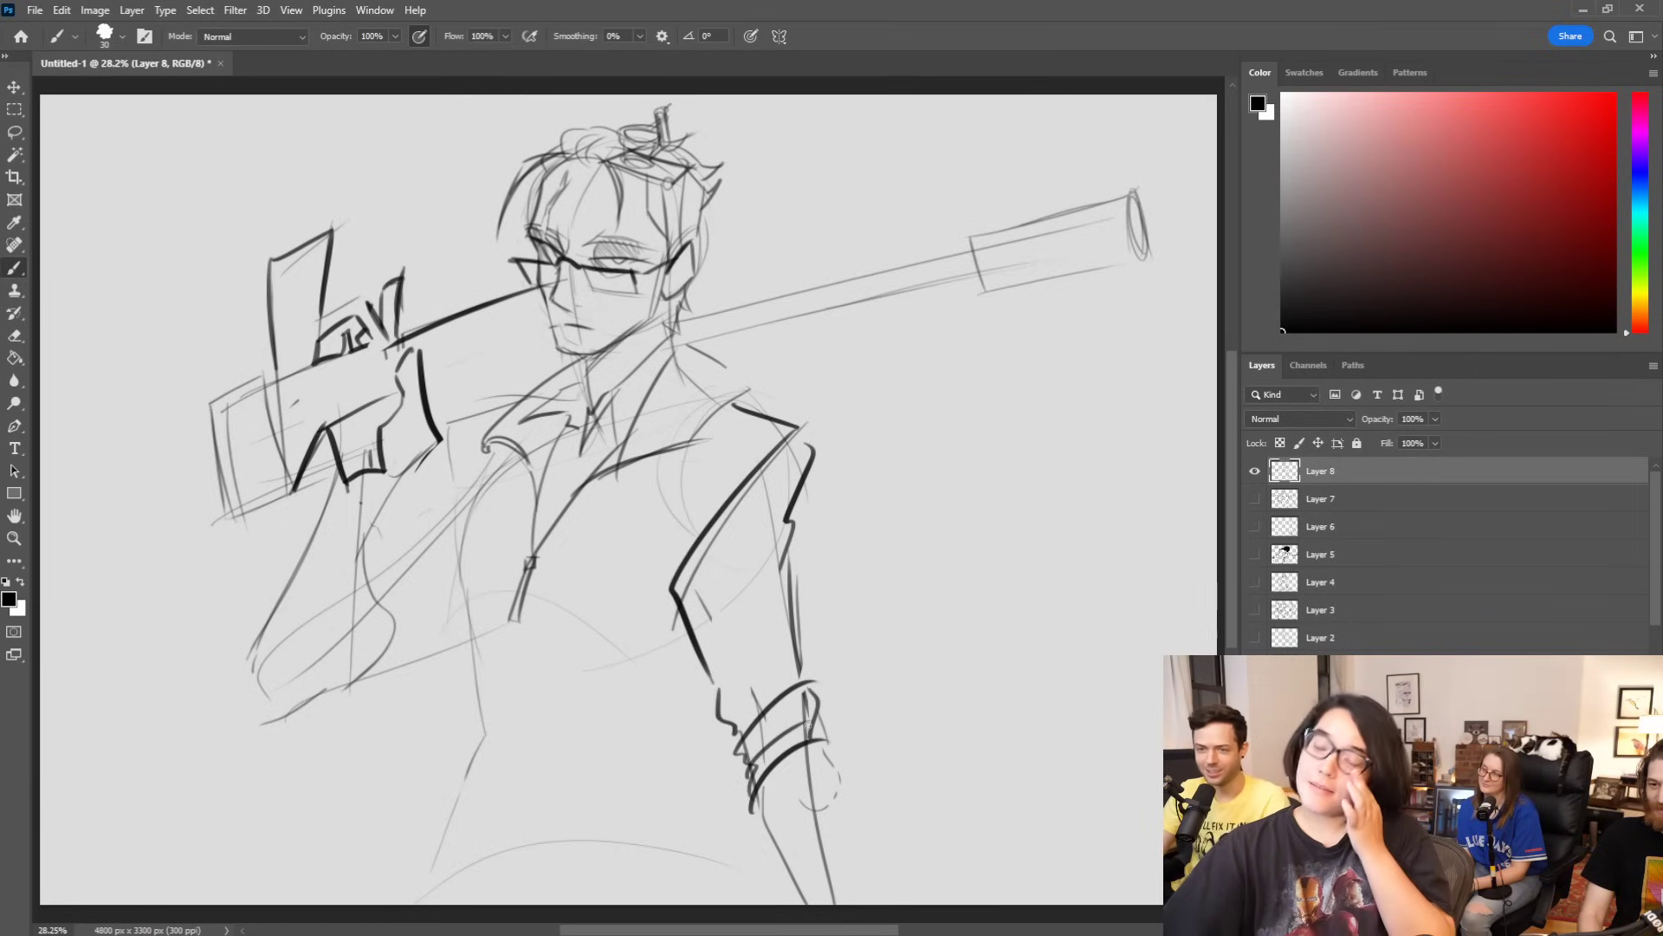
drag(749, 787, 785, 901)
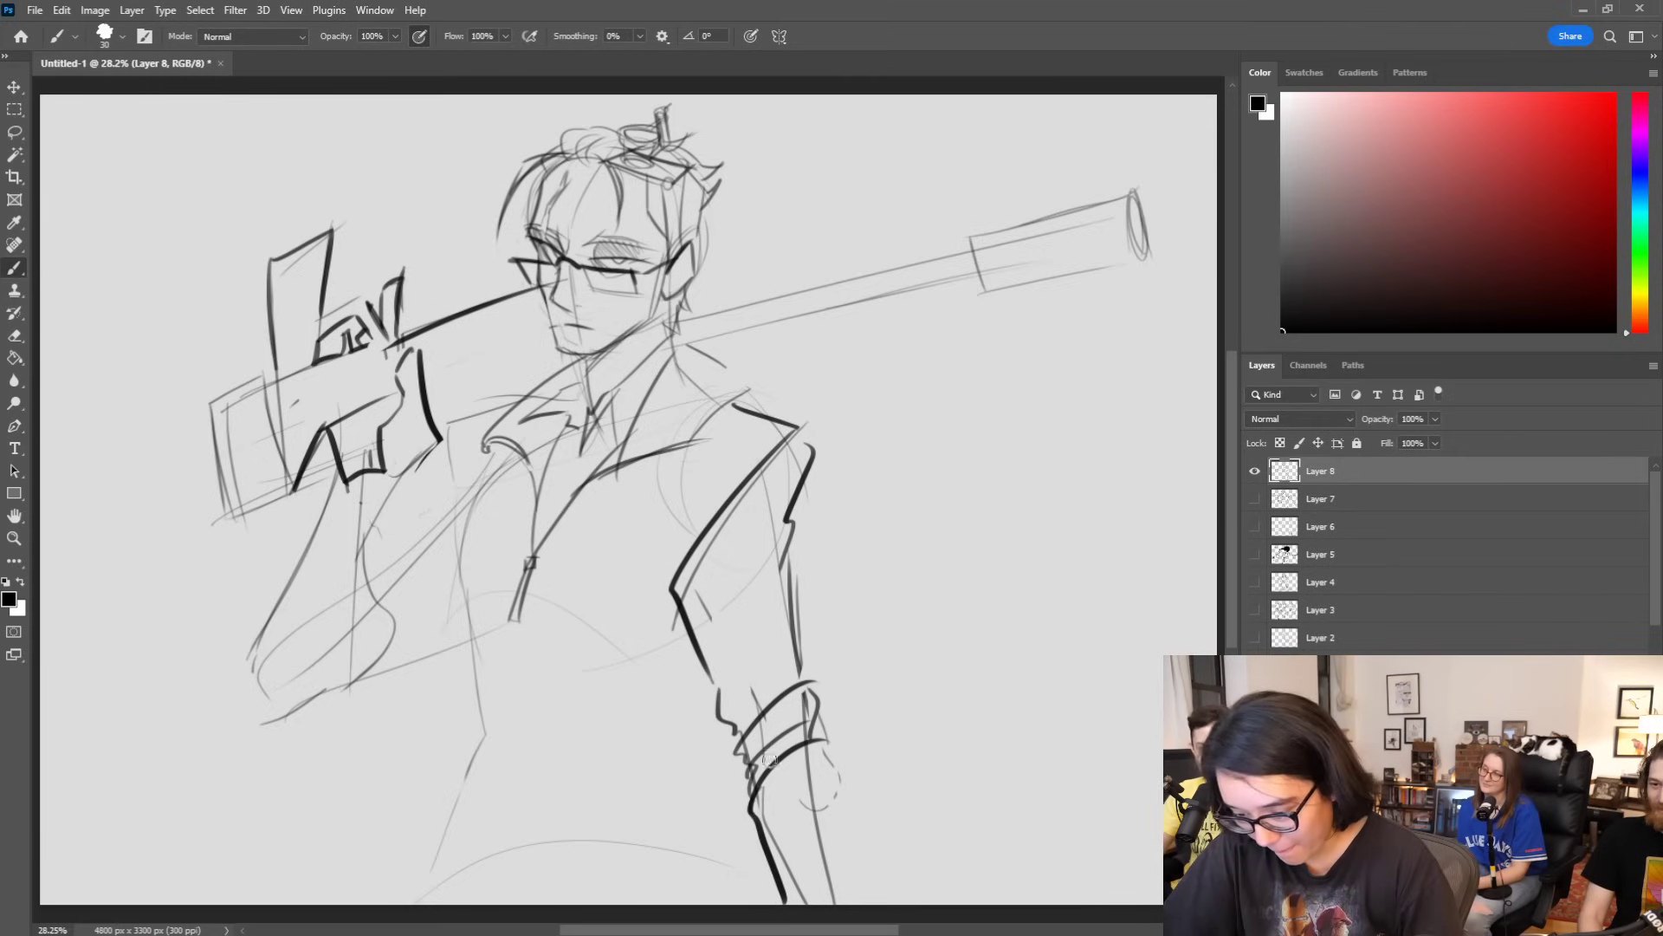
Step: Redraw the lowered arm's cuff as a bulky rolled sleeve with folds, and outline the outer sleeve and forearm
drag(768, 778, 770, 834)
drag(835, 903, 808, 772)
mouse_move(804, 707)
mouse_down()
mouse_move(782, 759)
mouse_move(720, 749)
mouse_move(823, 669)
mouse_move(836, 747)
mouse_up()
key(ctrl+z)
key(ctrl+z)
key(ctrl+z)
key(ctrl+z)
drag(738, 813, 832, 706)
drag(737, 778, 801, 708)
mouse_move(704, 658)
mouse_down()
mouse_move(720, 770)
mouse_move(793, 674)
mouse_up()
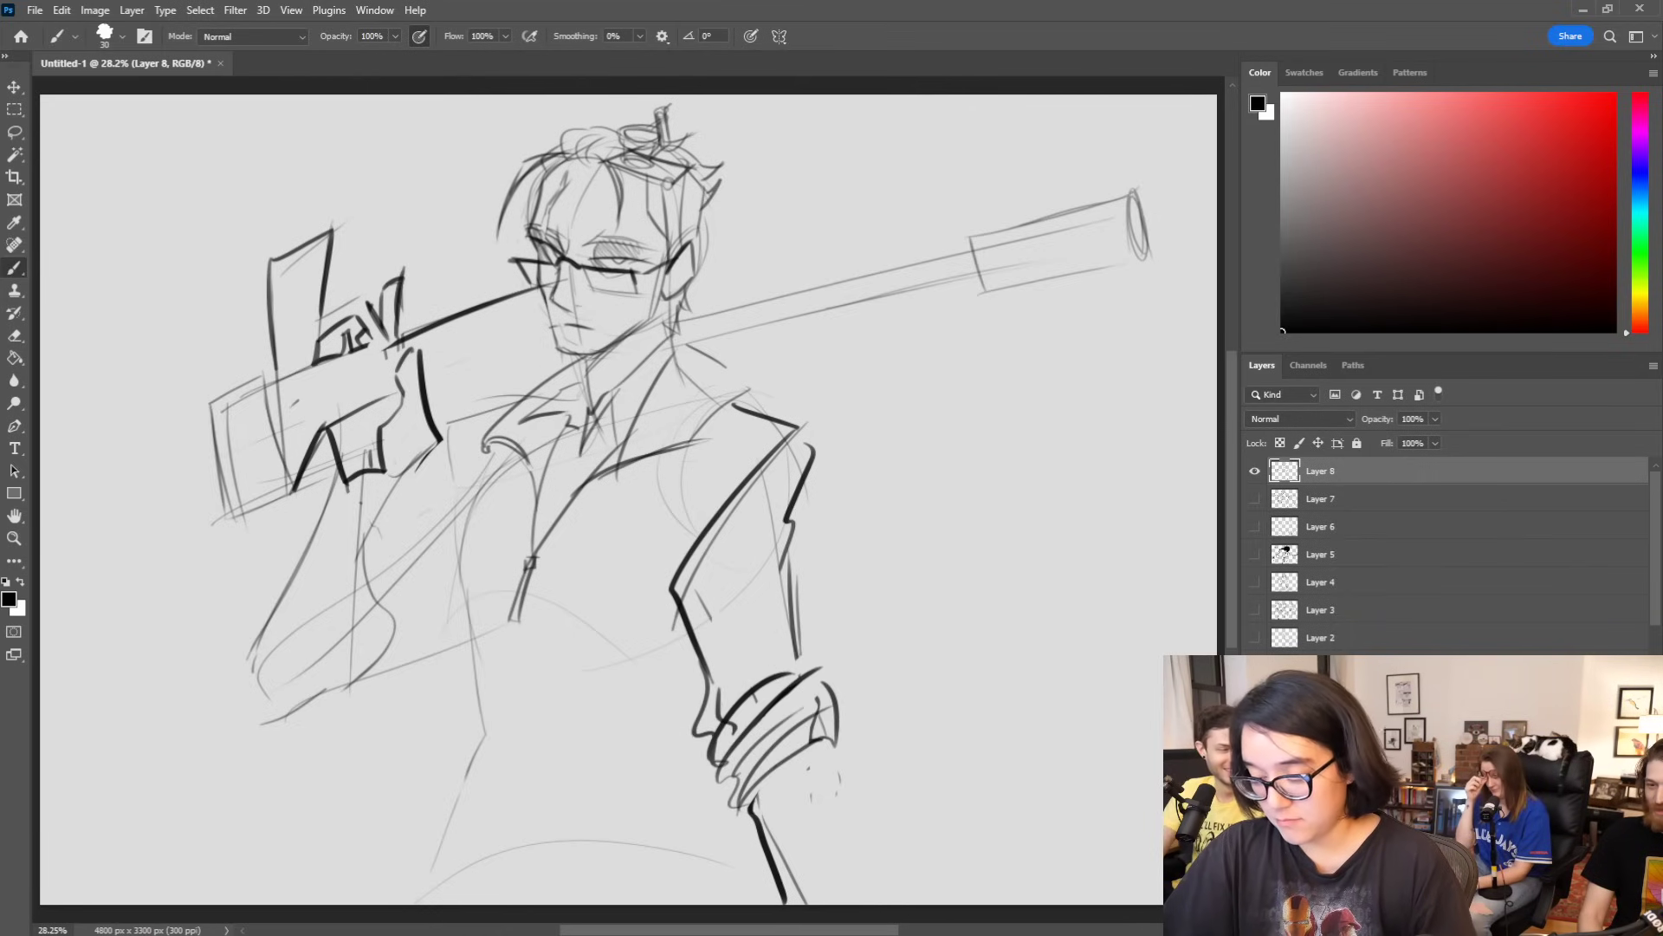
mouse_move(790, 526)
mouse_down()
mouse_move(830, 663)
mouse_move(819, 901)
mouse_up()
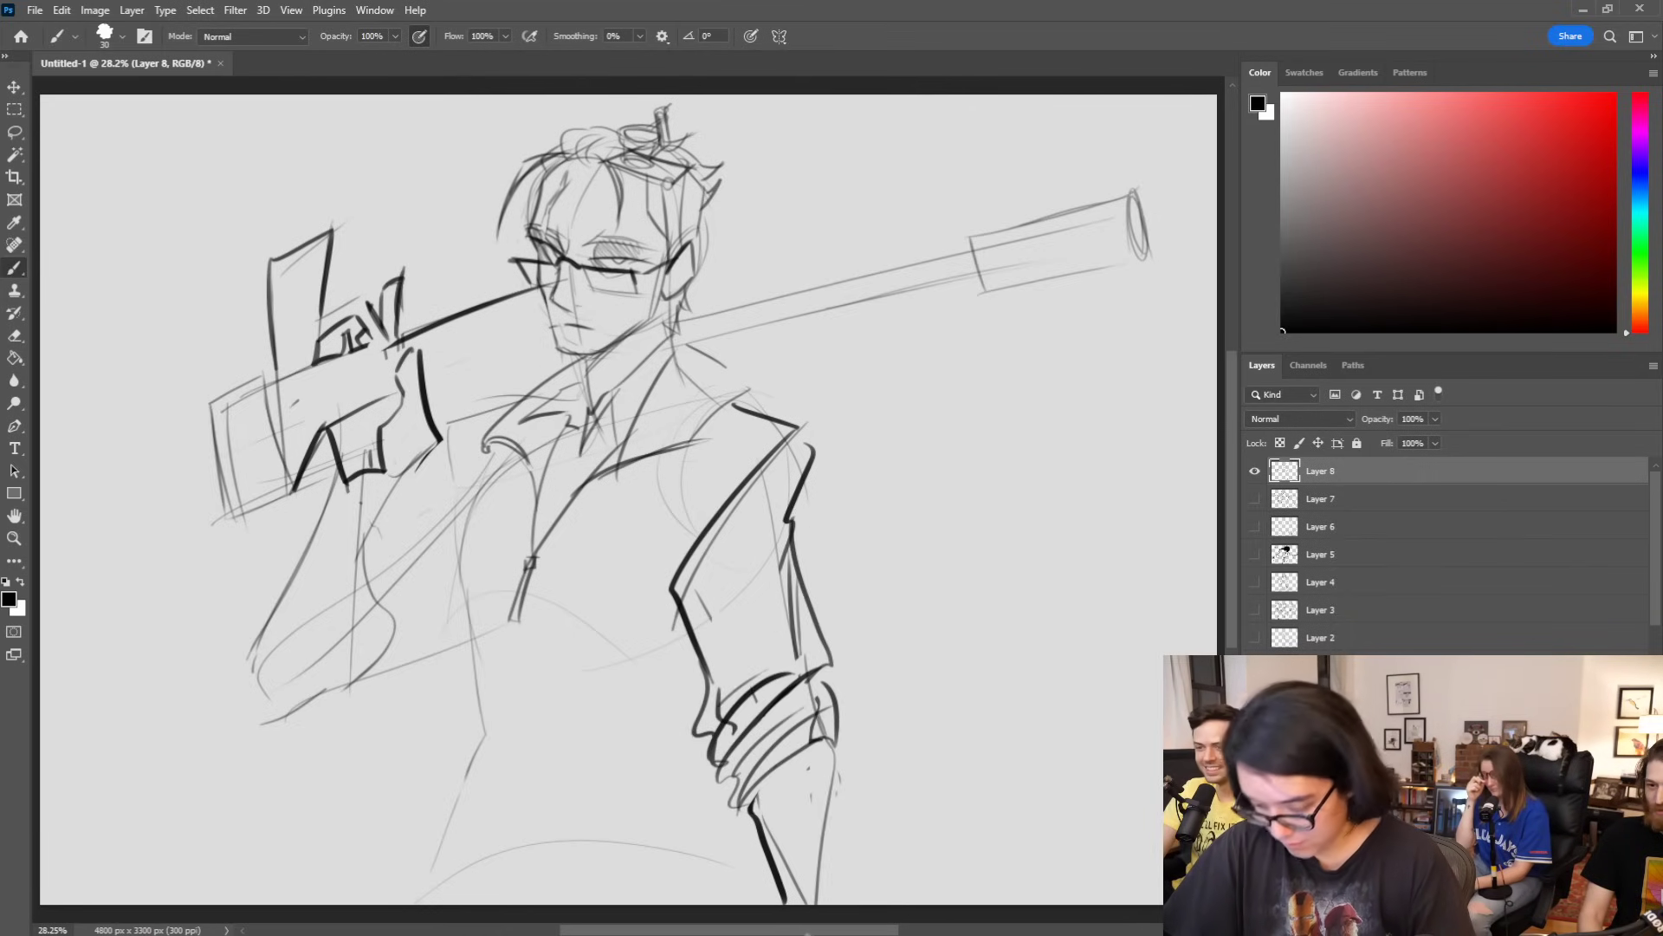
Step: Darken the lowered forearm and the raised arm's outer sleeve, define the small hair ornament, and add the raised arm's inner sleeve fold
drag(753, 766, 778, 903)
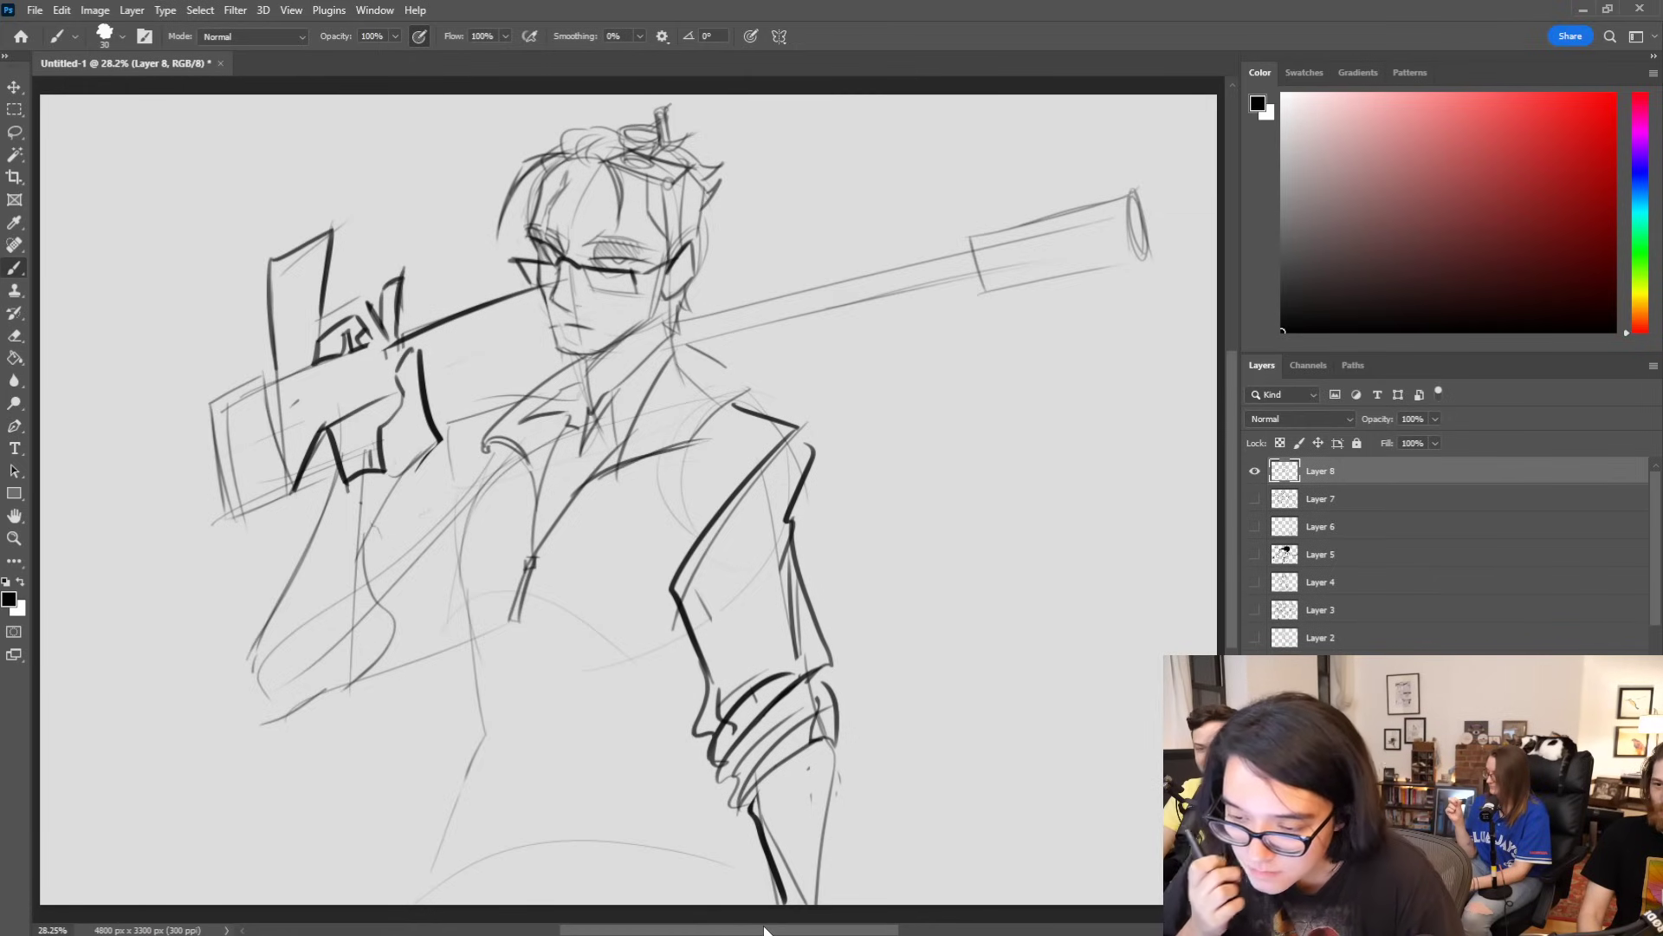
mouse_move(338, 467)
mouse_down()
mouse_move(241, 661)
mouse_move(284, 733)
mouse_move(354, 685)
mouse_up()
mouse_move(618, 130)
mouse_down()
mouse_move(623, 160)
mouse_move(654, 157)
mouse_up()
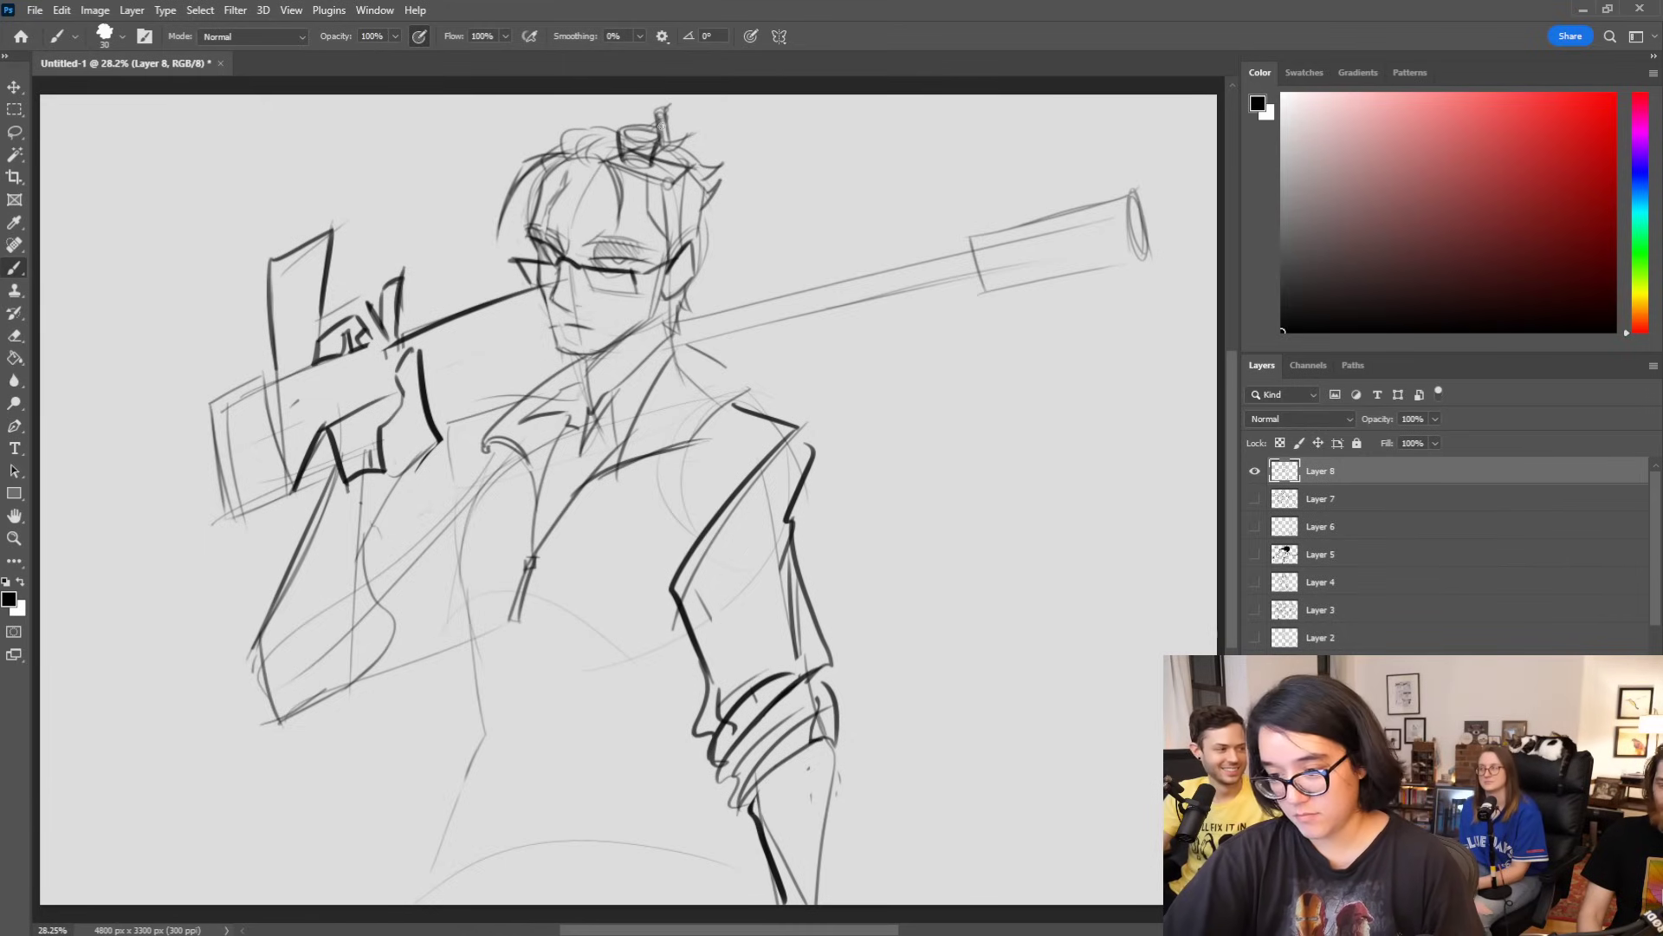
mouse_move(369, 531)
mouse_down()
mouse_move(414, 665)
mouse_move(404, 569)
mouse_up()
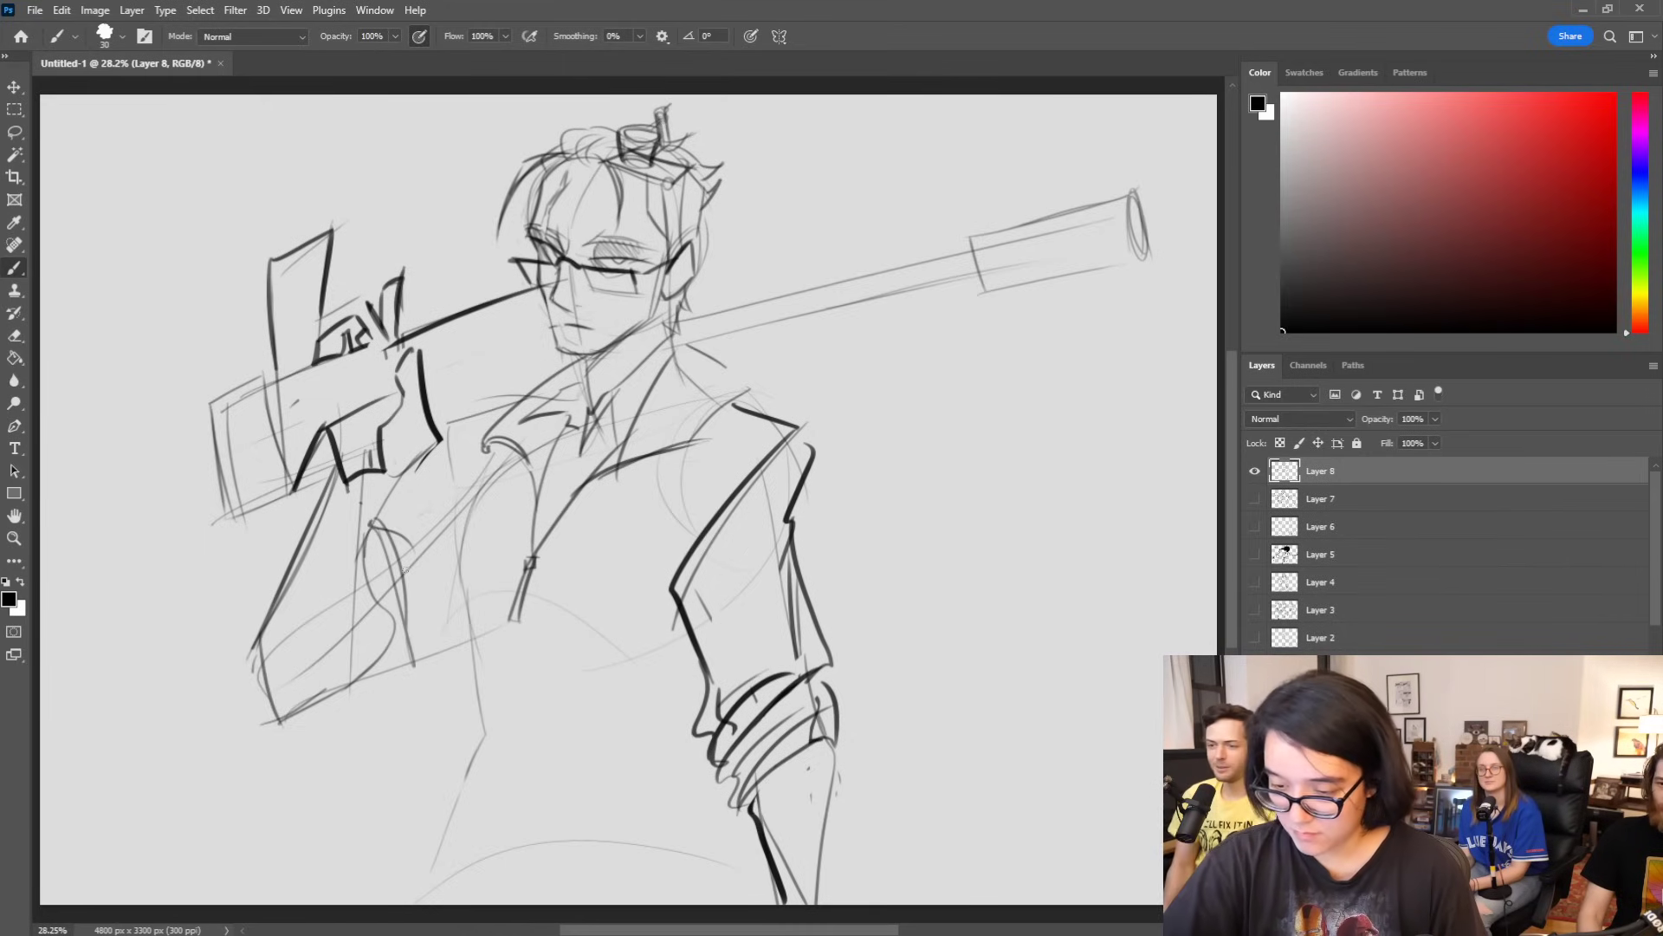
Step: Draw a narrow knotted tie below the collar and shade the shirt opening beside it
mouse_move(578, 413)
mouse_down()
mouse_move(602, 418)
mouse_move(535, 527)
mouse_move(542, 542)
mouse_up()
drag(577, 448, 557, 526)
mouse_move(620, 419)
mouse_down()
mouse_move(553, 465)
mouse_move(561, 440)
mouse_move(577, 489)
mouse_up()
mouse_move(603, 444)
mouse_down()
mouse_move(582, 484)
mouse_move(592, 470)
mouse_up()
drag(616, 439, 598, 465)
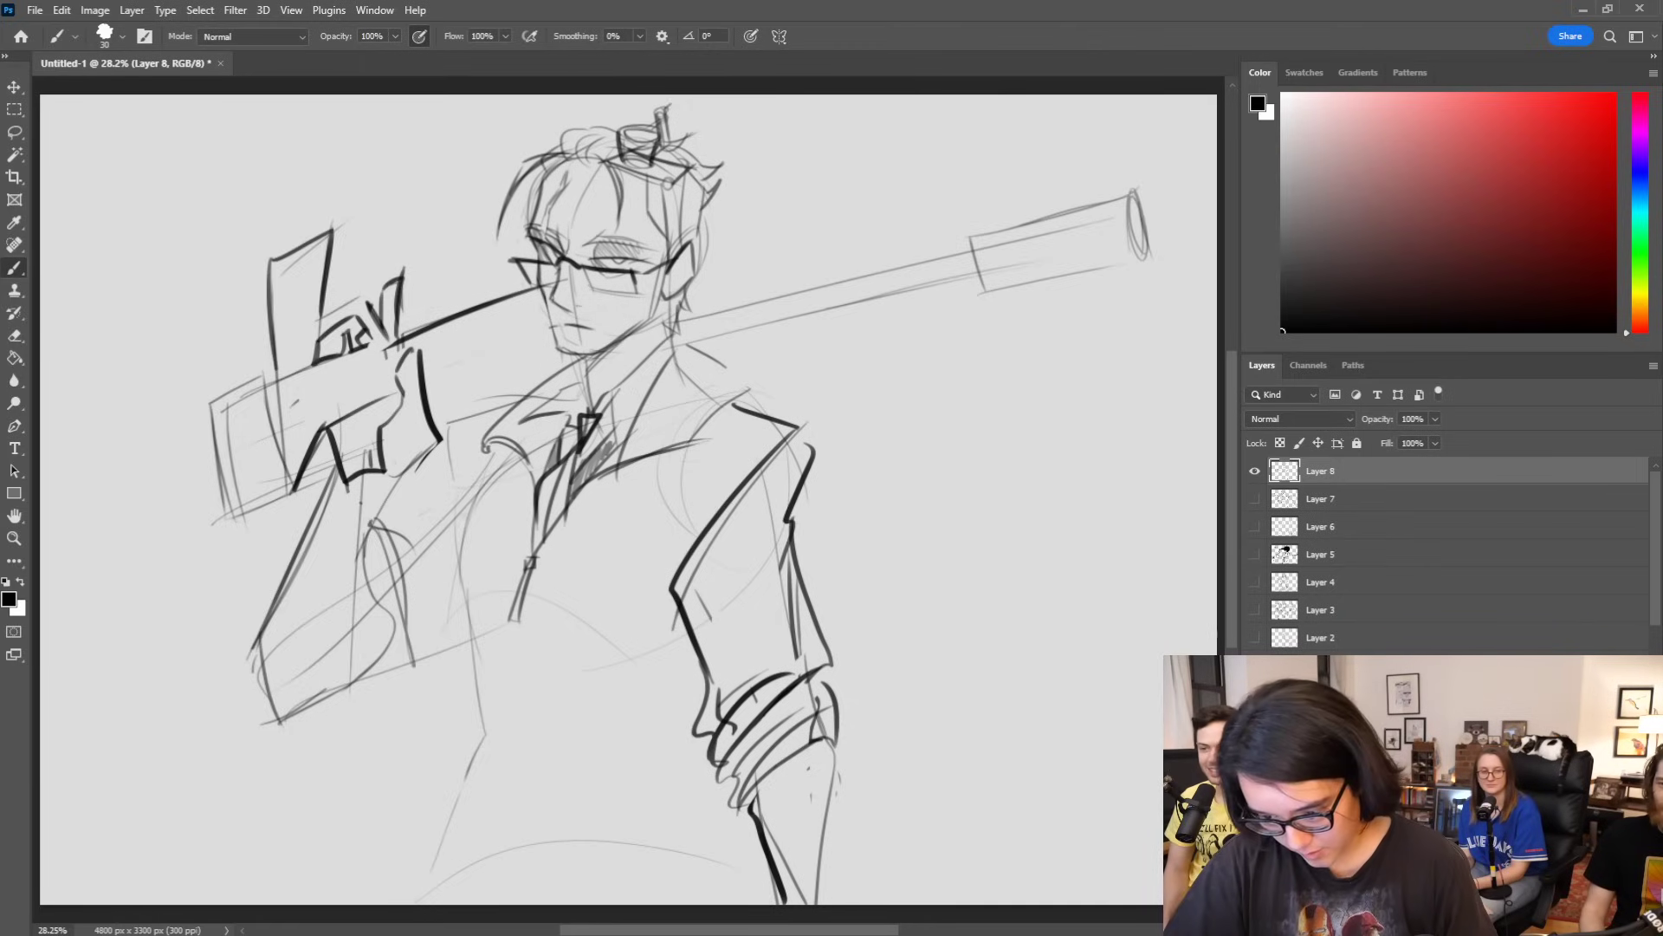
Step: Draw the vest's side and shoulder edges and a double-line chest strap with small end buckles
mouse_move(489, 463)
mouse_down()
mouse_move(444, 551)
mouse_move(467, 677)
mouse_up()
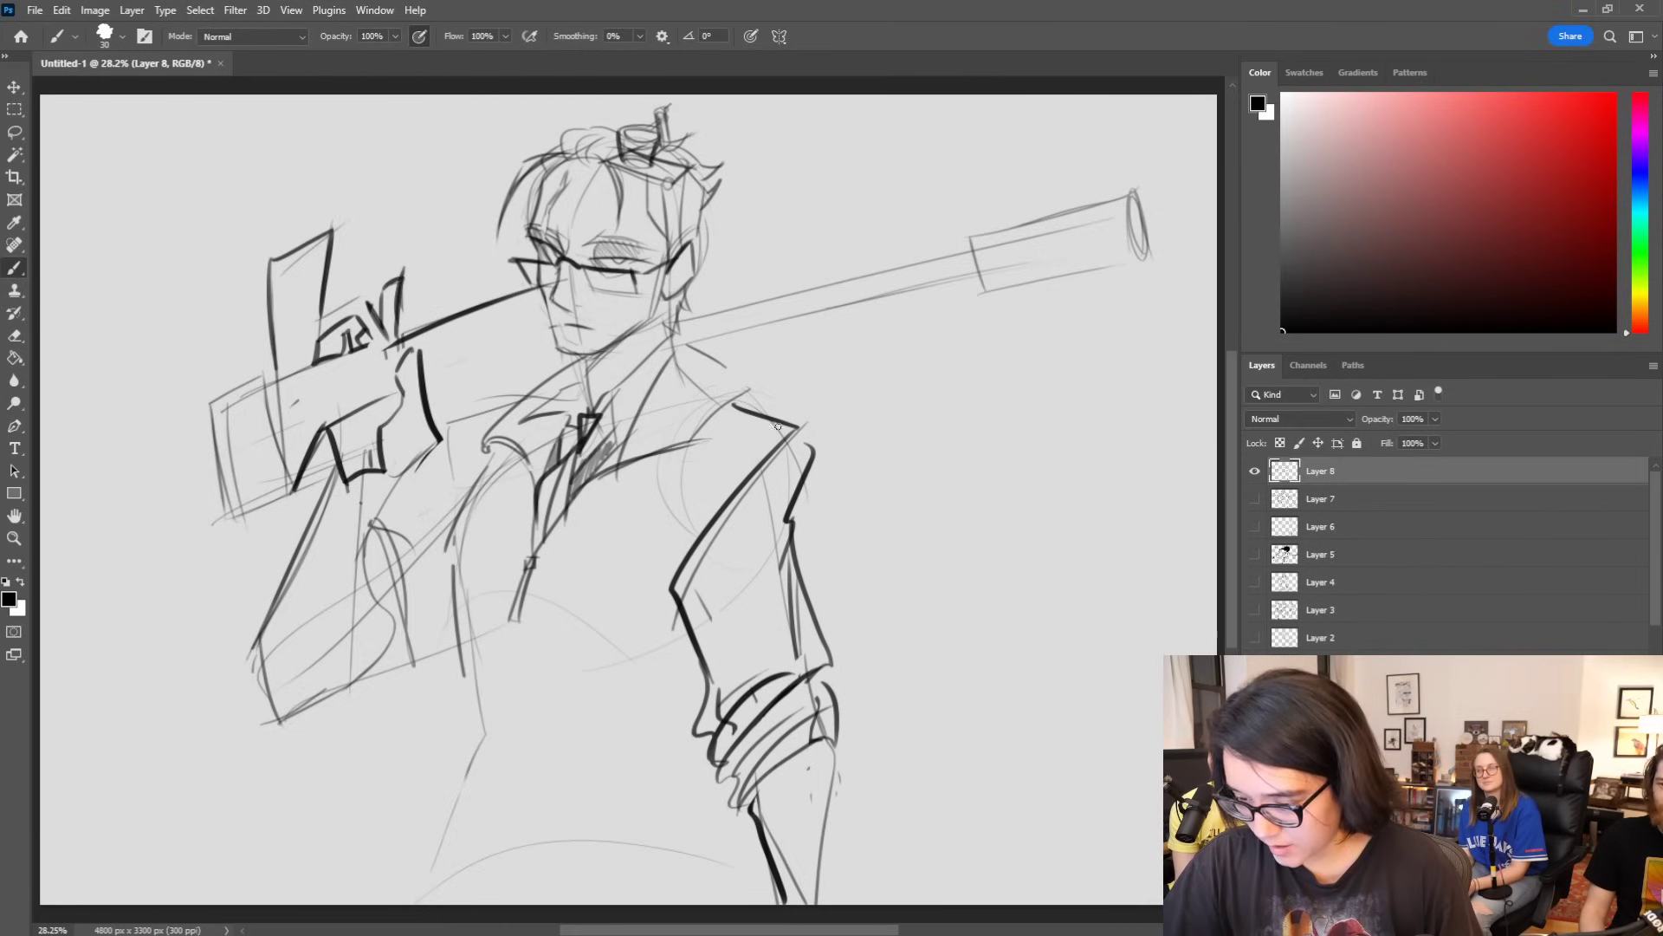
mouse_move(754, 414)
mouse_down()
mouse_move(659, 563)
mouse_move(698, 656)
mouse_up()
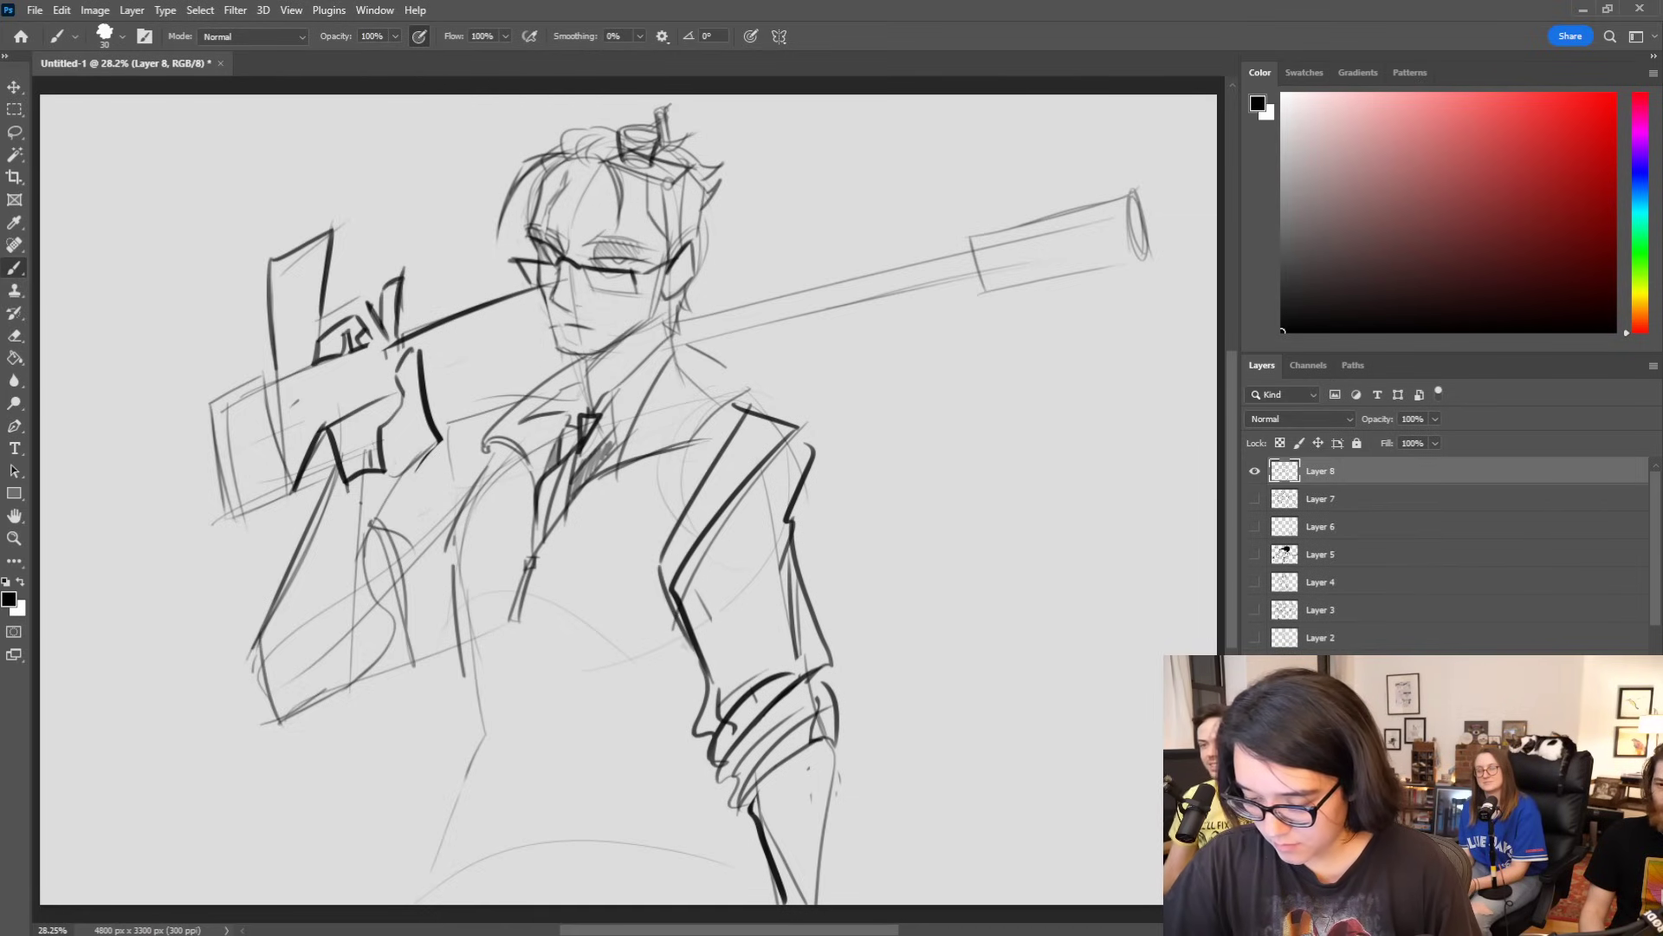
drag(447, 549, 473, 667)
drag(453, 593, 676, 565)
mouse_move(533, 584)
mouse_down()
mouse_move(673, 577)
mouse_move(656, 566)
mouse_move(652, 583)
mouse_up()
drag(454, 579, 452, 594)
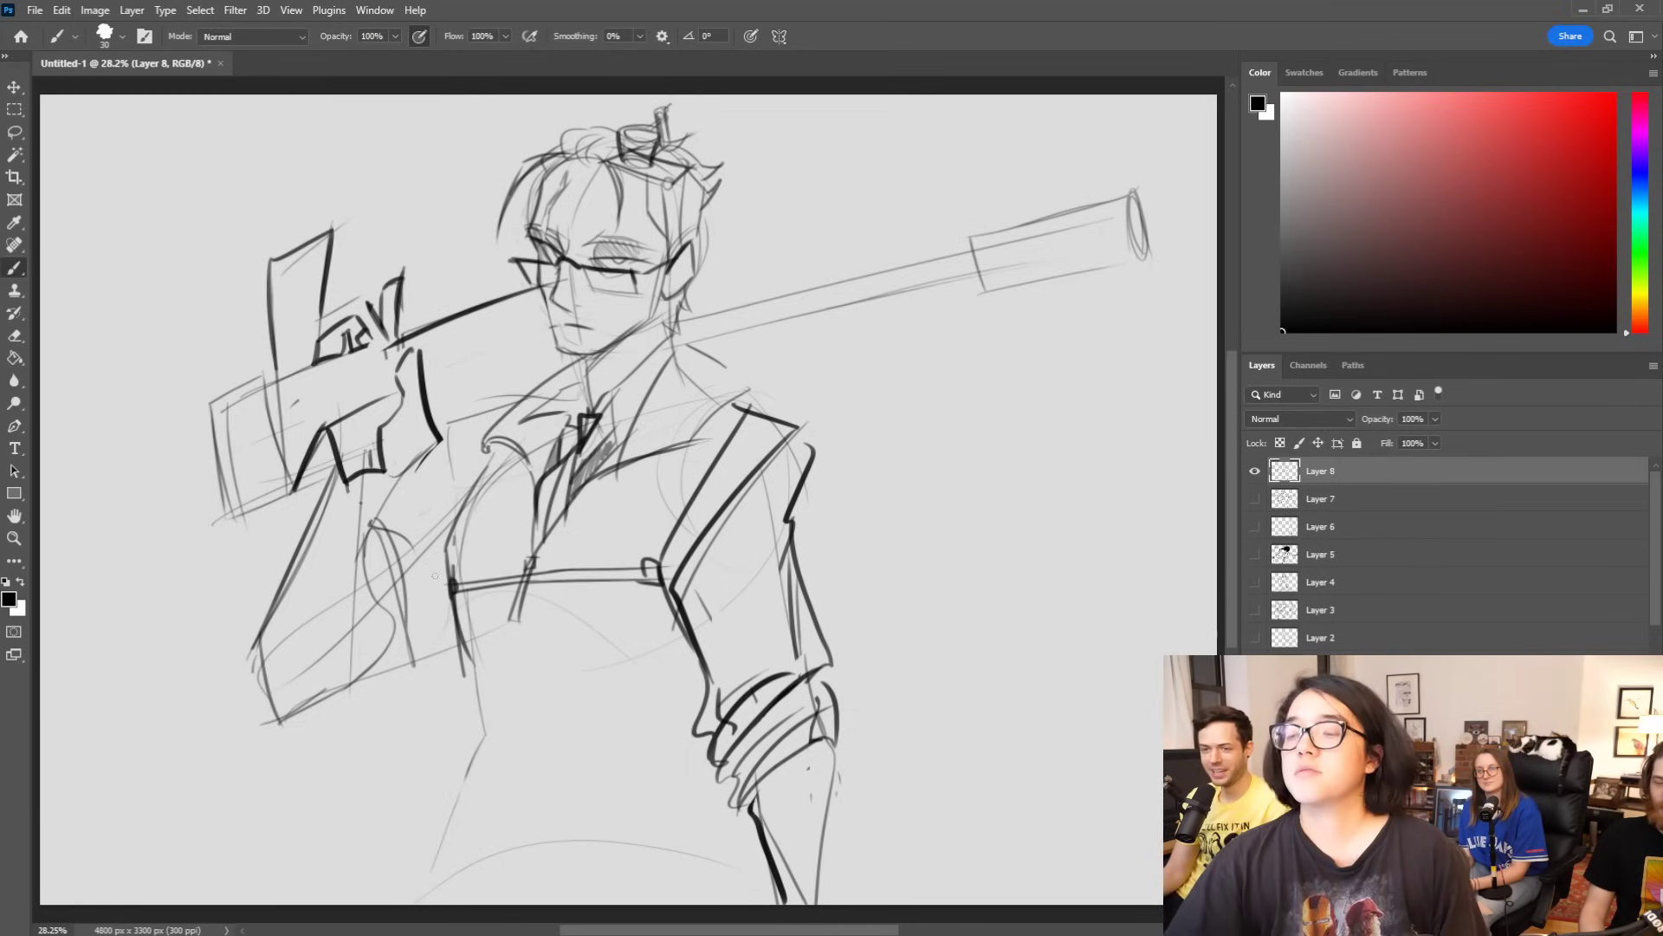
Step: Outline the torso's far side down to the hip and sweep bold slanted waistline strokes across the bottom of the figure
mouse_move(461, 653)
mouse_down()
mouse_move(466, 778)
mouse_move(487, 771)
mouse_move(431, 887)
mouse_up()
drag(483, 902, 735, 890)
drag(494, 894, 750, 808)
drag(598, 878, 779, 841)
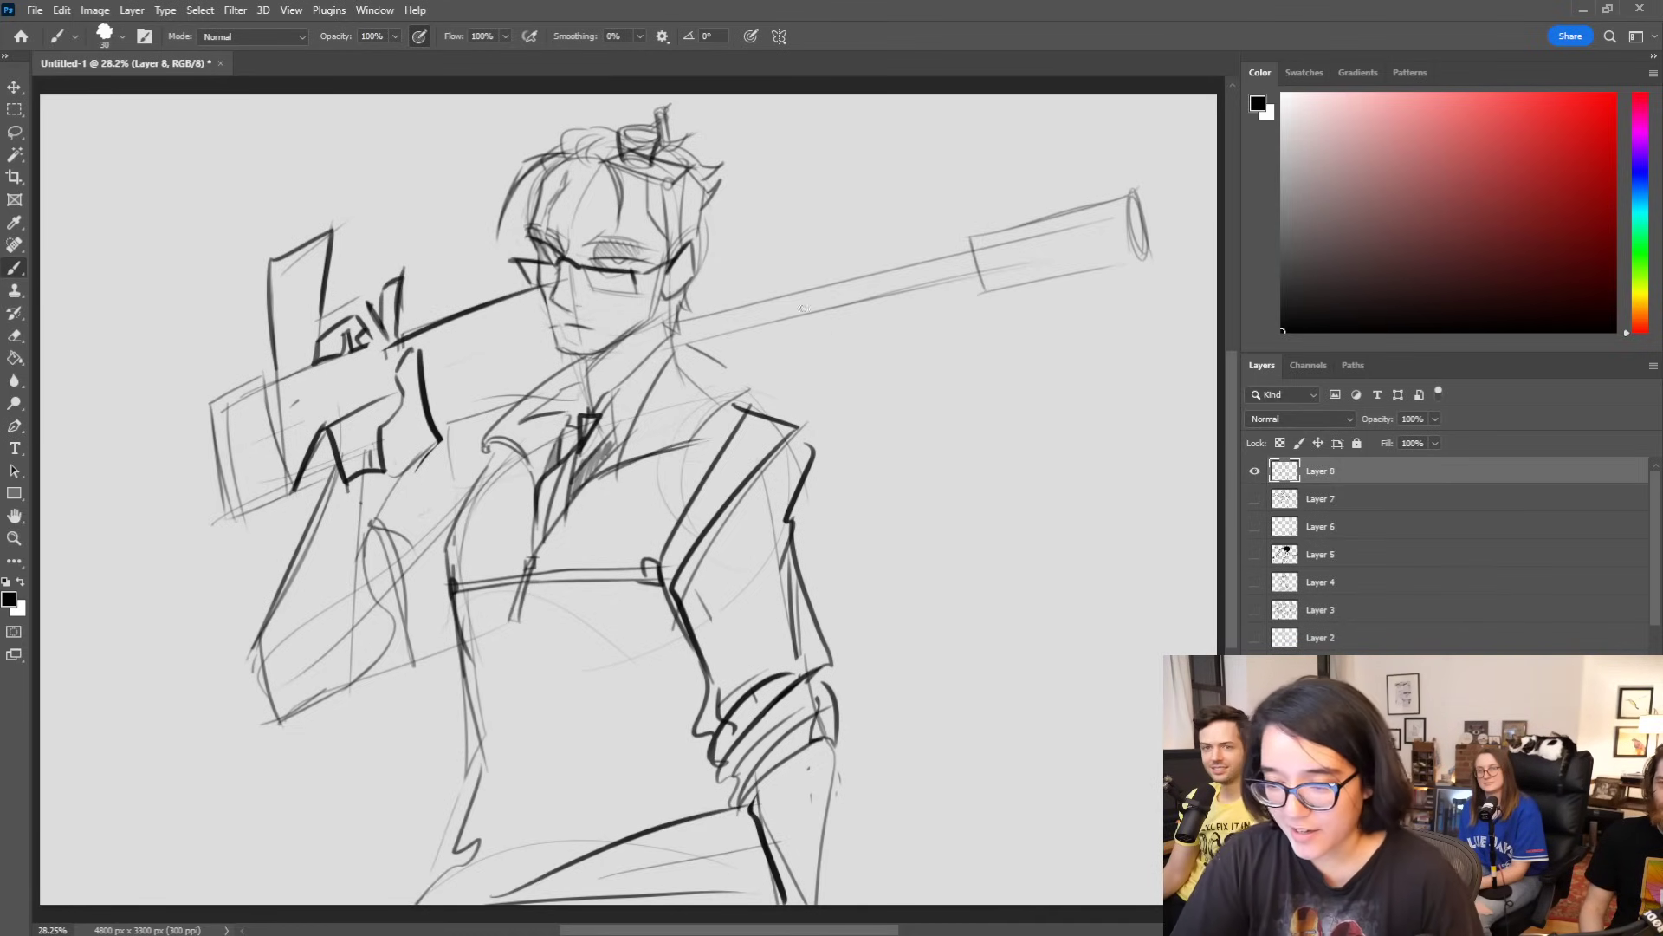
Step: Refine the man's eyes and glasses, and cover his lower face and neck with a vertically hatched mask
drag(532, 225, 572, 248)
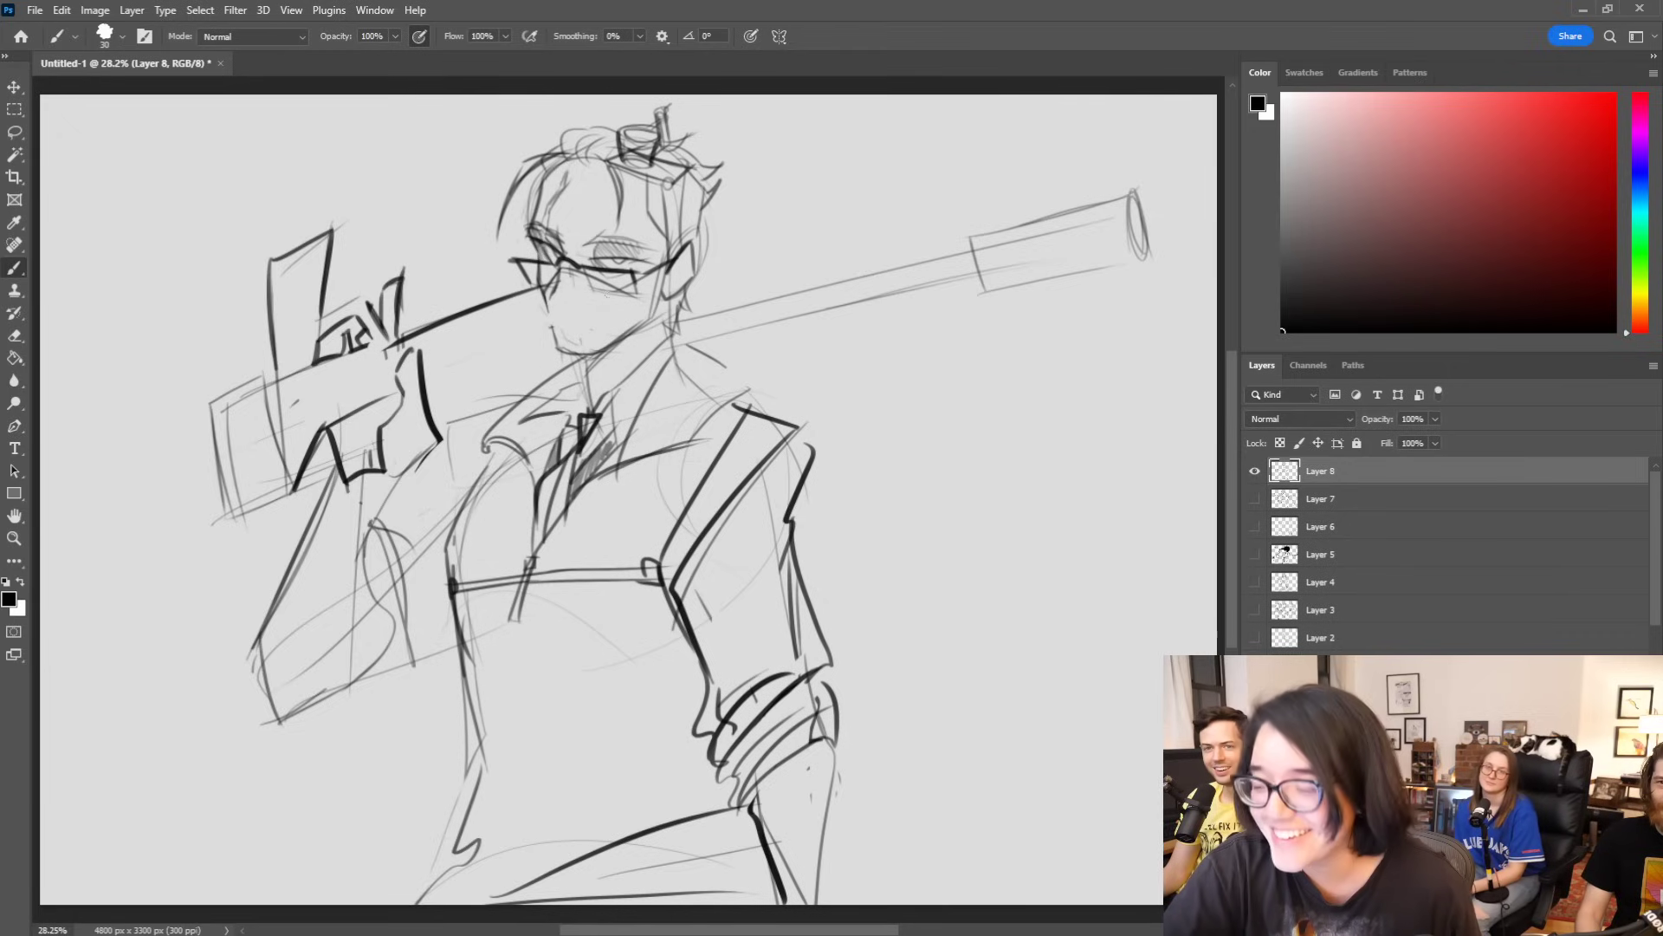
drag(542, 292, 569, 351)
mouse_move(560, 273)
mouse_down()
mouse_move(574, 350)
mouse_move(598, 351)
mouse_move(619, 290)
mouse_move(639, 321)
mouse_move(656, 276)
mouse_move(660, 290)
mouse_up()
mouse_move(585, 411)
mouse_down()
mouse_move(598, 347)
mouse_move(637, 326)
mouse_up()
drag(635, 357, 664, 305)
drag(587, 258, 643, 260)
key(ctrl+z)
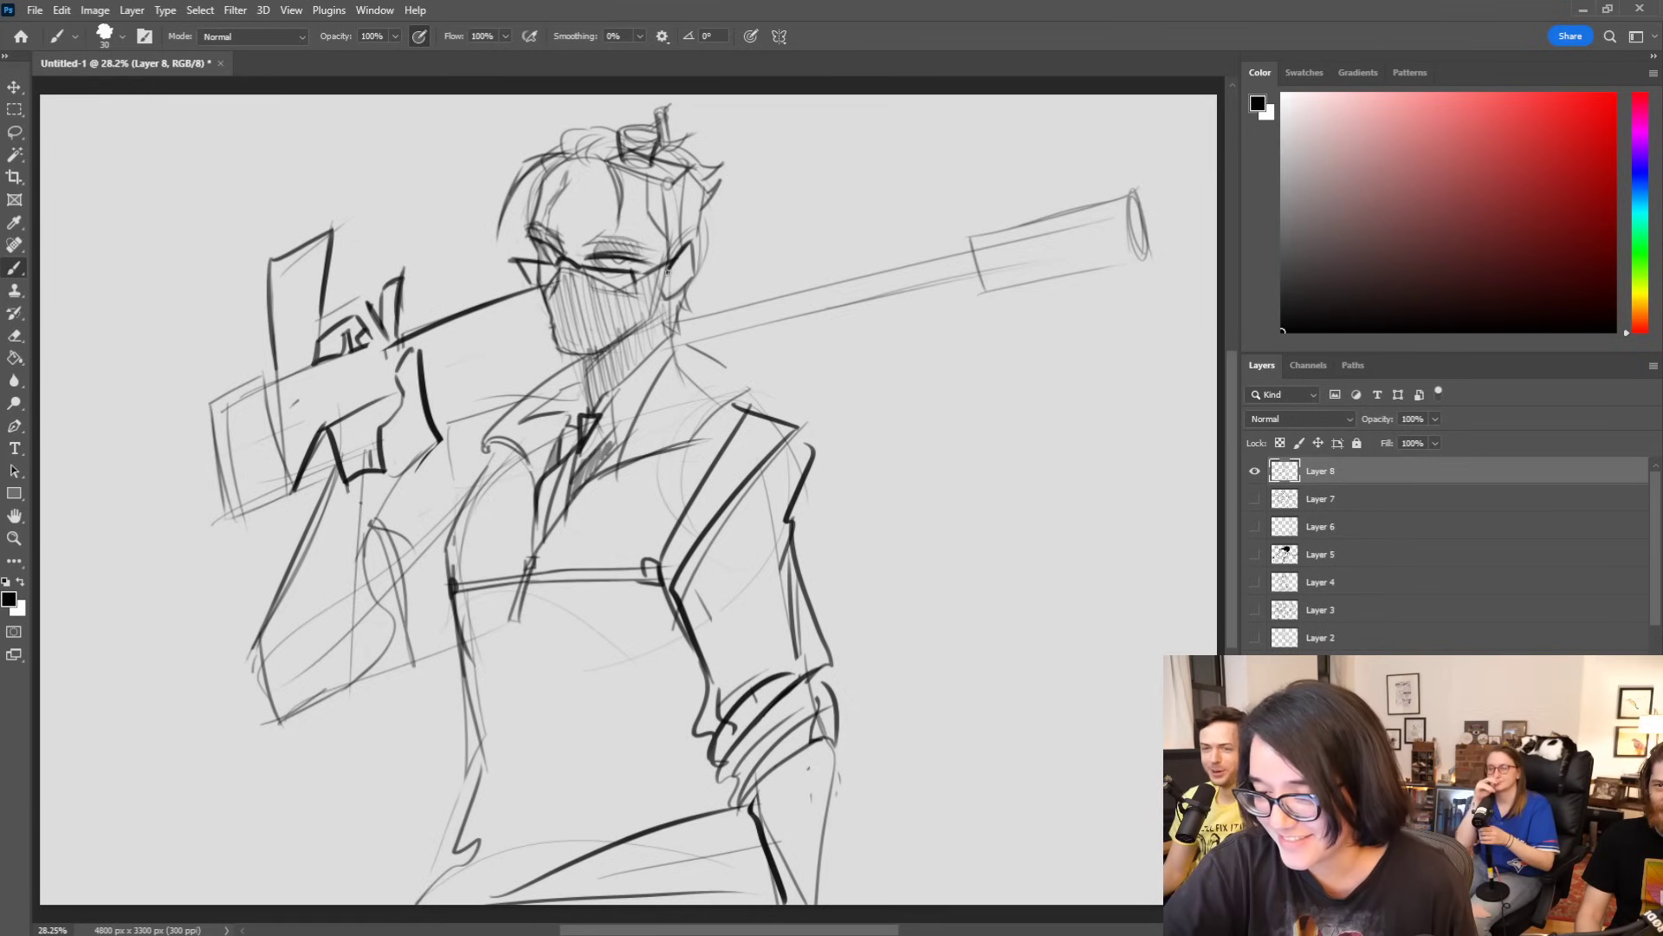
key(ctrl+z)
Step: Draw a curved, banded cuff around the raised arm's wrist below the gripping hand
mouse_move(328, 471)
mouse_down()
mouse_move(385, 532)
mouse_move(386, 504)
mouse_up()
key(ctrl+z)
mouse_move(317, 500)
mouse_down()
mouse_move(354, 490)
mouse_move(348, 528)
mouse_up()
Step: Sketch a small round head with half-closed eyes and radiating dashes at the canvas's lower edge, beside the lowered arm
mouse_move(879, 903)
mouse_down()
mouse_move(880, 874)
mouse_move(939, 821)
mouse_move(979, 818)
mouse_move(1060, 901)
mouse_up()
drag(992, 823, 1063, 904)
drag(880, 892, 964, 871)
mouse_move(918, 877)
mouse_down()
mouse_move(1058, 870)
mouse_move(1051, 898)
mouse_move(1031, 890)
mouse_up()
drag(872, 842, 853, 813)
mouse_move(915, 804)
mouse_down()
mouse_move(914, 770)
mouse_move(950, 750)
mouse_up()
drag(1017, 798, 1014, 773)
drag(1079, 823, 1097, 775)
Step: Extend both torso sides to the canvas edge and draw layered, slanted belt bands with a flared edge at the far hip
drag(468, 741, 499, 901)
mouse_move(773, 577)
mouse_down()
mouse_move(712, 866)
mouse_move(712, 894)
mouse_move(735, 902)
mouse_up()
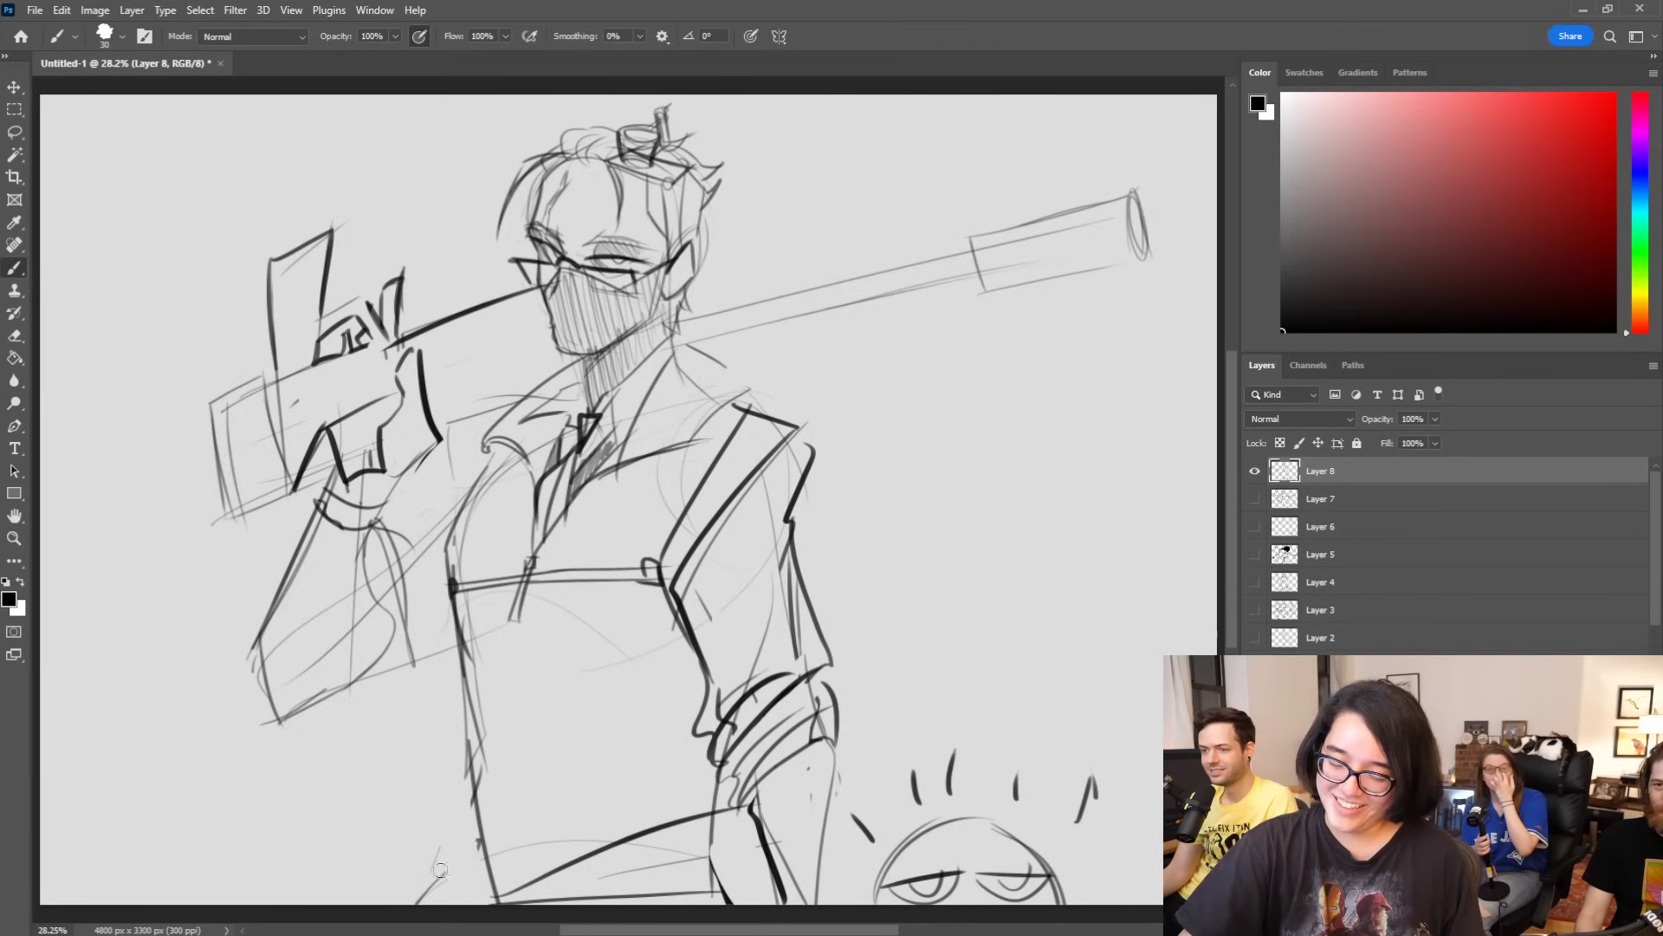
mouse_move(545, 875)
mouse_down()
mouse_move(576, 908)
mouse_move(742, 826)
mouse_up()
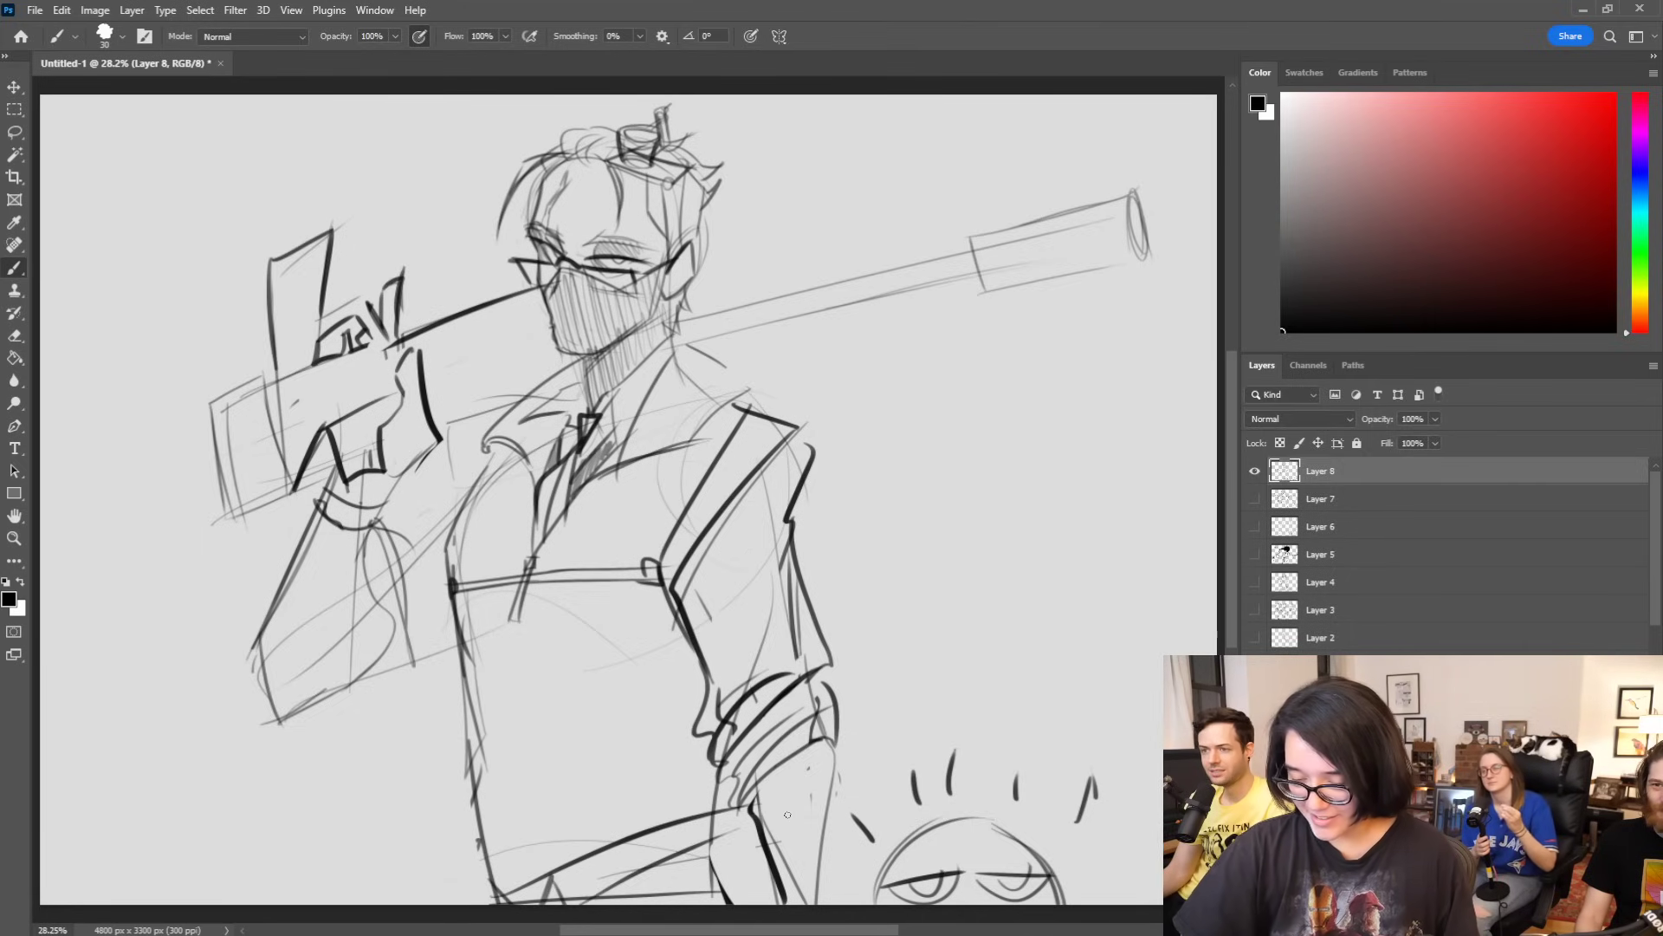
drag(475, 855, 542, 884)
mouse_move(481, 860)
mouse_down()
mouse_move(551, 878)
mouse_move(683, 820)
mouse_up()
mouse_move(478, 845)
mouse_down()
mouse_move(532, 869)
mouse_move(709, 786)
mouse_up()
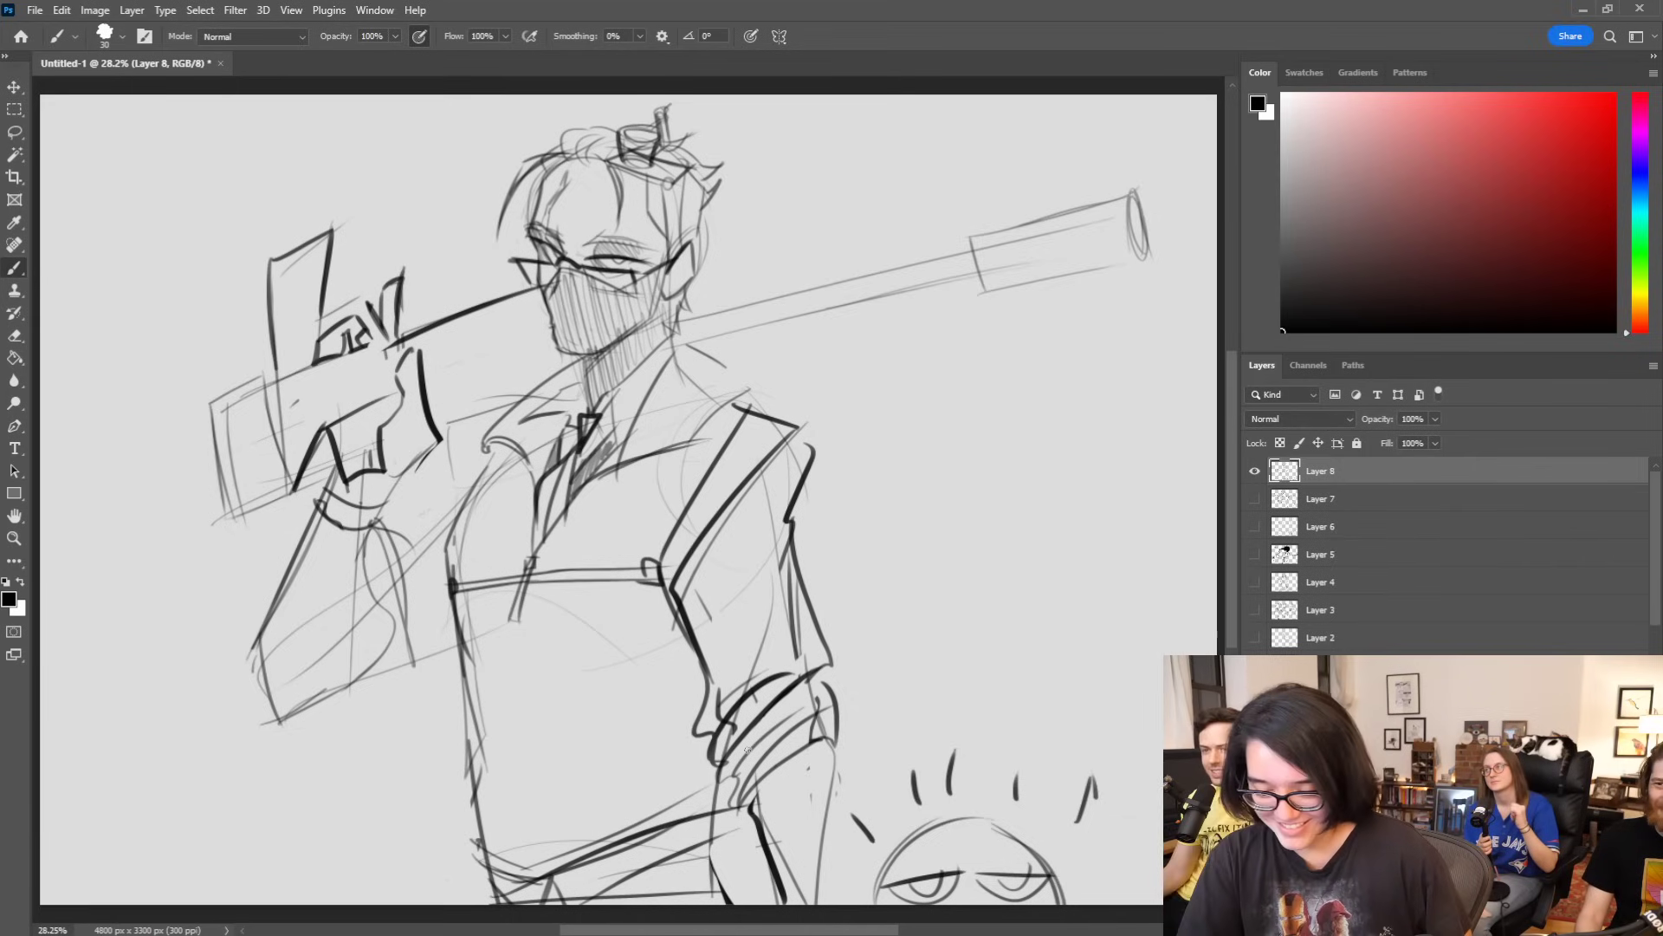
drag(469, 878, 518, 903)
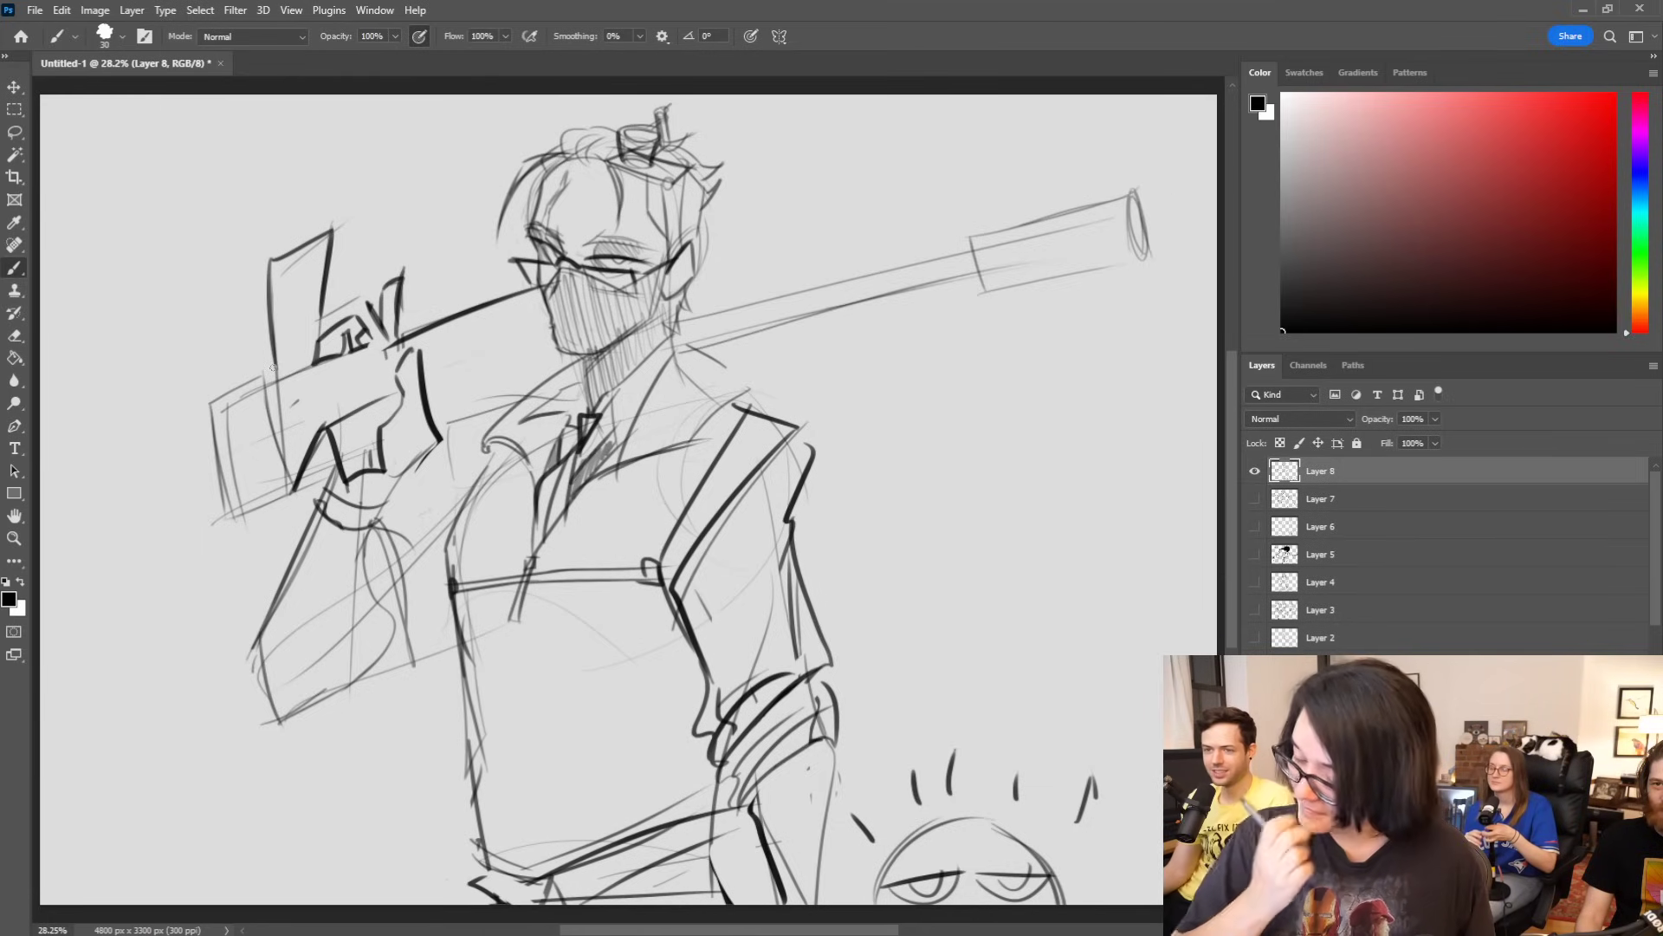
Step: Draw the vest's far shoulder edge and redraw the raised arm's sleeve as a curve running from wrist to elbow to waist
mouse_move(492, 401)
mouse_down()
mouse_move(444, 546)
mouse_move(537, 396)
mouse_move(446, 426)
mouse_move(381, 511)
mouse_up()
drag(382, 511, 434, 620)
mouse_move(261, 515)
mouse_down()
mouse_move(296, 552)
mouse_move(326, 679)
mouse_move(414, 806)
mouse_up()
key(ctrl+z)
key(ctrl+z)
drag(295, 520, 412, 815)
mouse_move(313, 557)
mouse_down()
mouse_move(419, 759)
mouse_move(403, 719)
mouse_move(389, 724)
mouse_move(470, 752)
mouse_up()
mouse_move(355, 733)
mouse_down()
mouse_move(469, 786)
mouse_move(378, 741)
mouse_move(468, 763)
mouse_up()
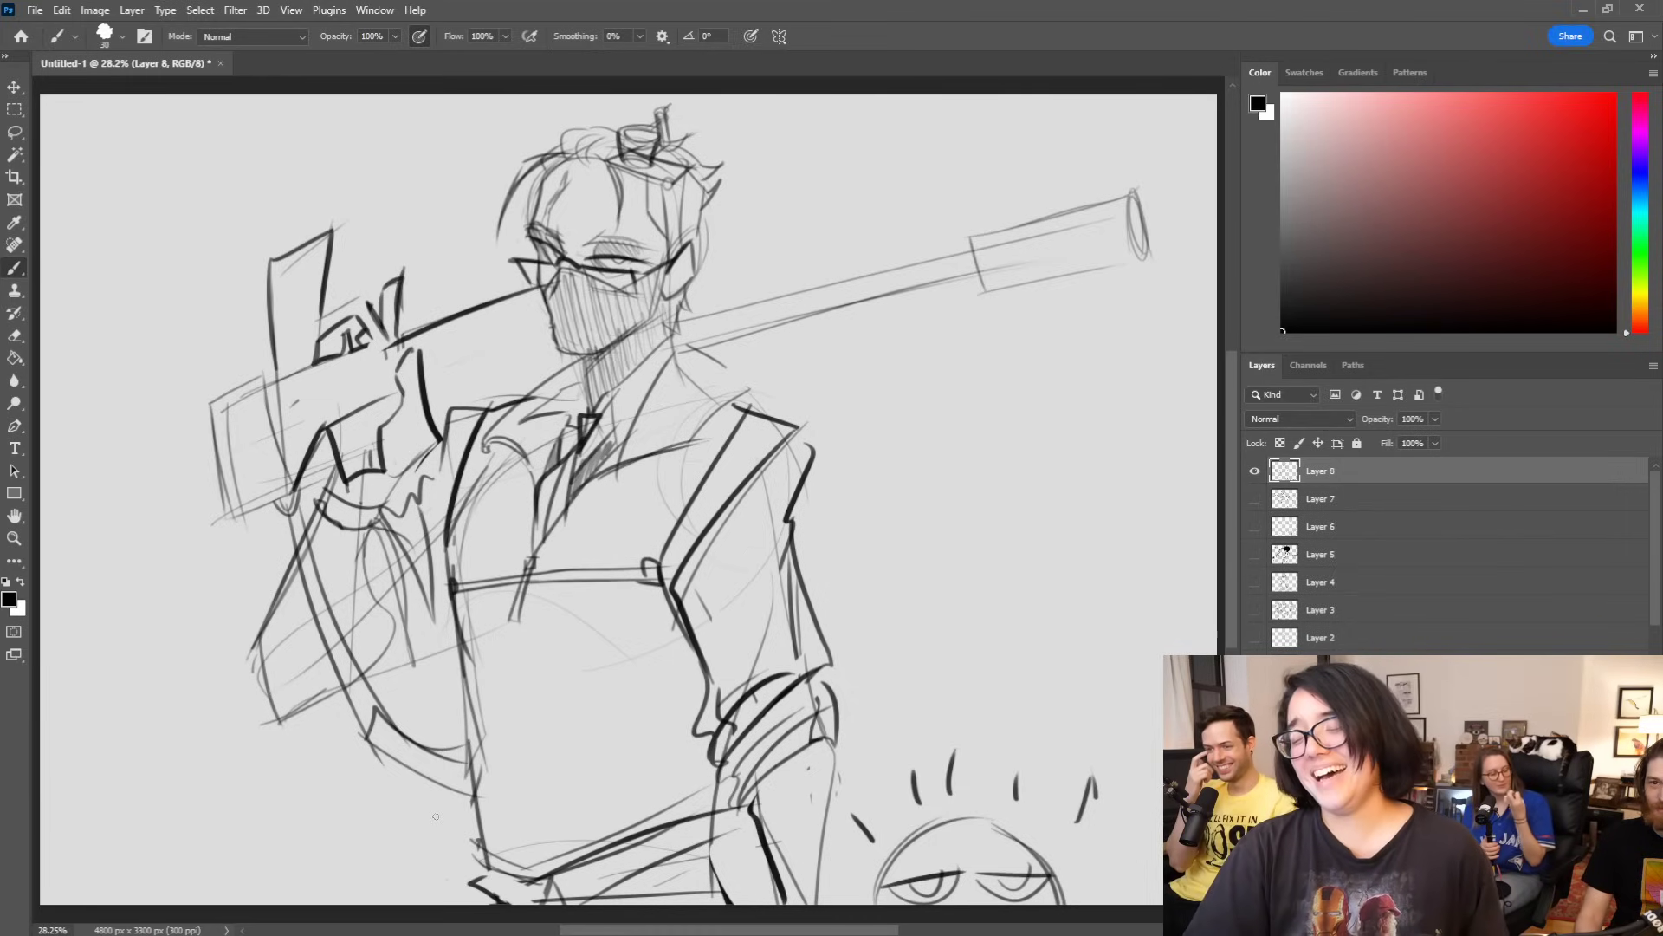
drag(295, 524, 347, 691)
Step: Strengthen the weapon barrel's two long edges and add a short rail on small posts beneath the muzzle
drag(684, 351, 975, 280)
drag(694, 317, 928, 252)
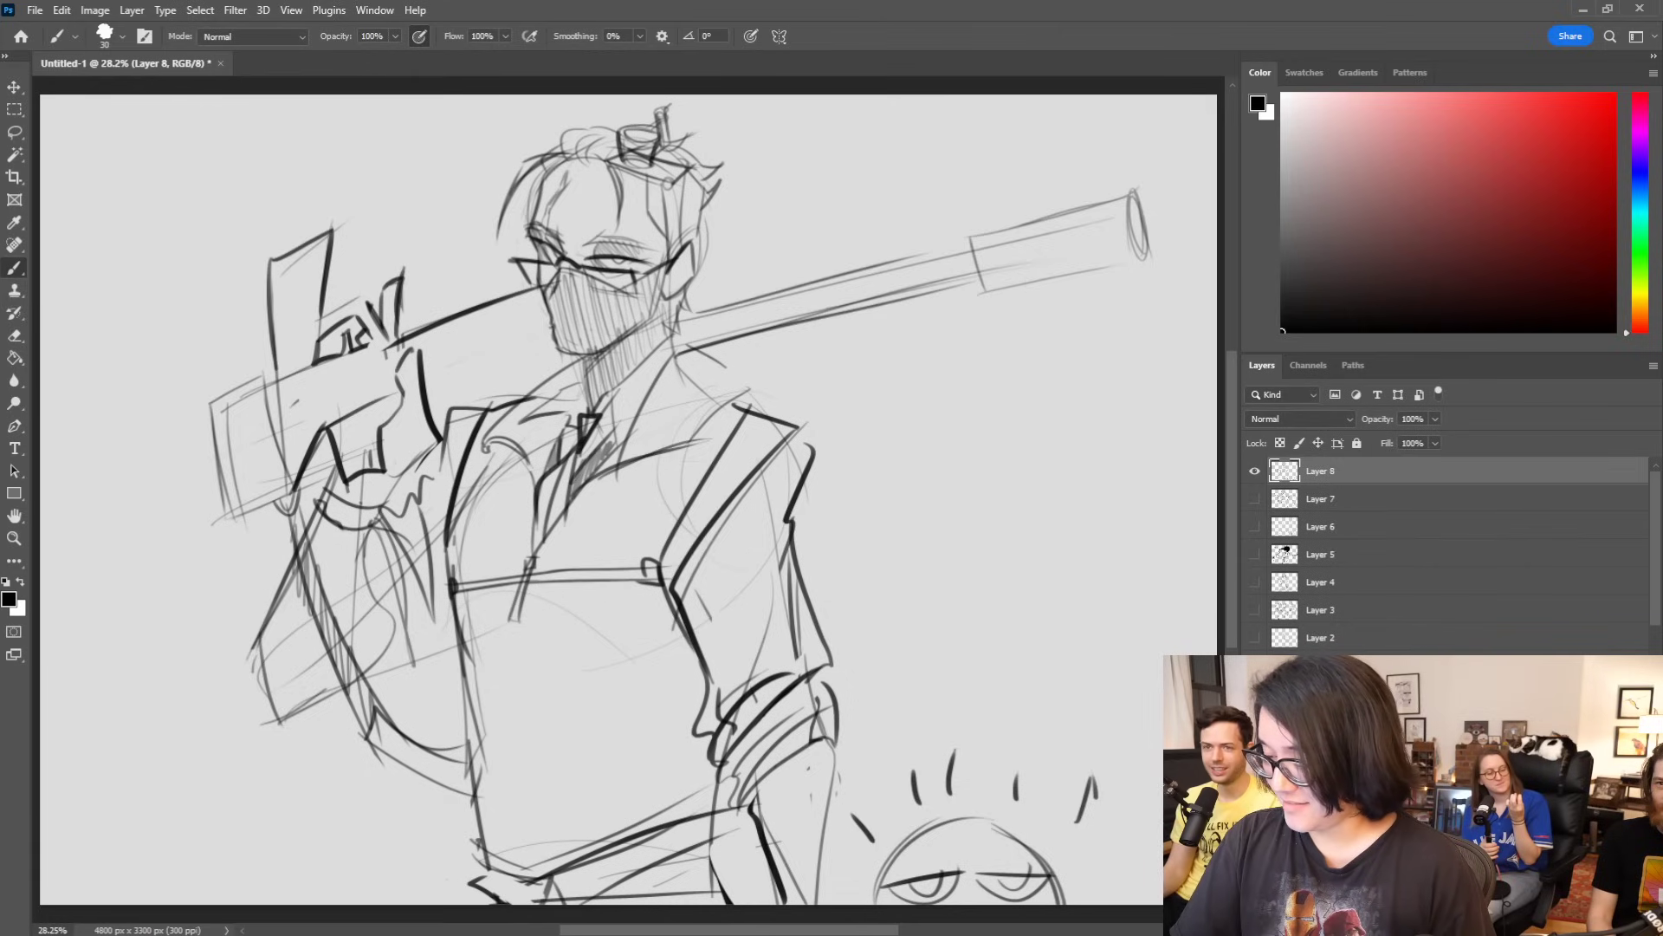
drag(1106, 267, 1105, 284)
mouse_move(1113, 265)
mouse_down()
mouse_move(1111, 281)
mouse_move(1037, 296)
mouse_move(1126, 280)
mouse_up()
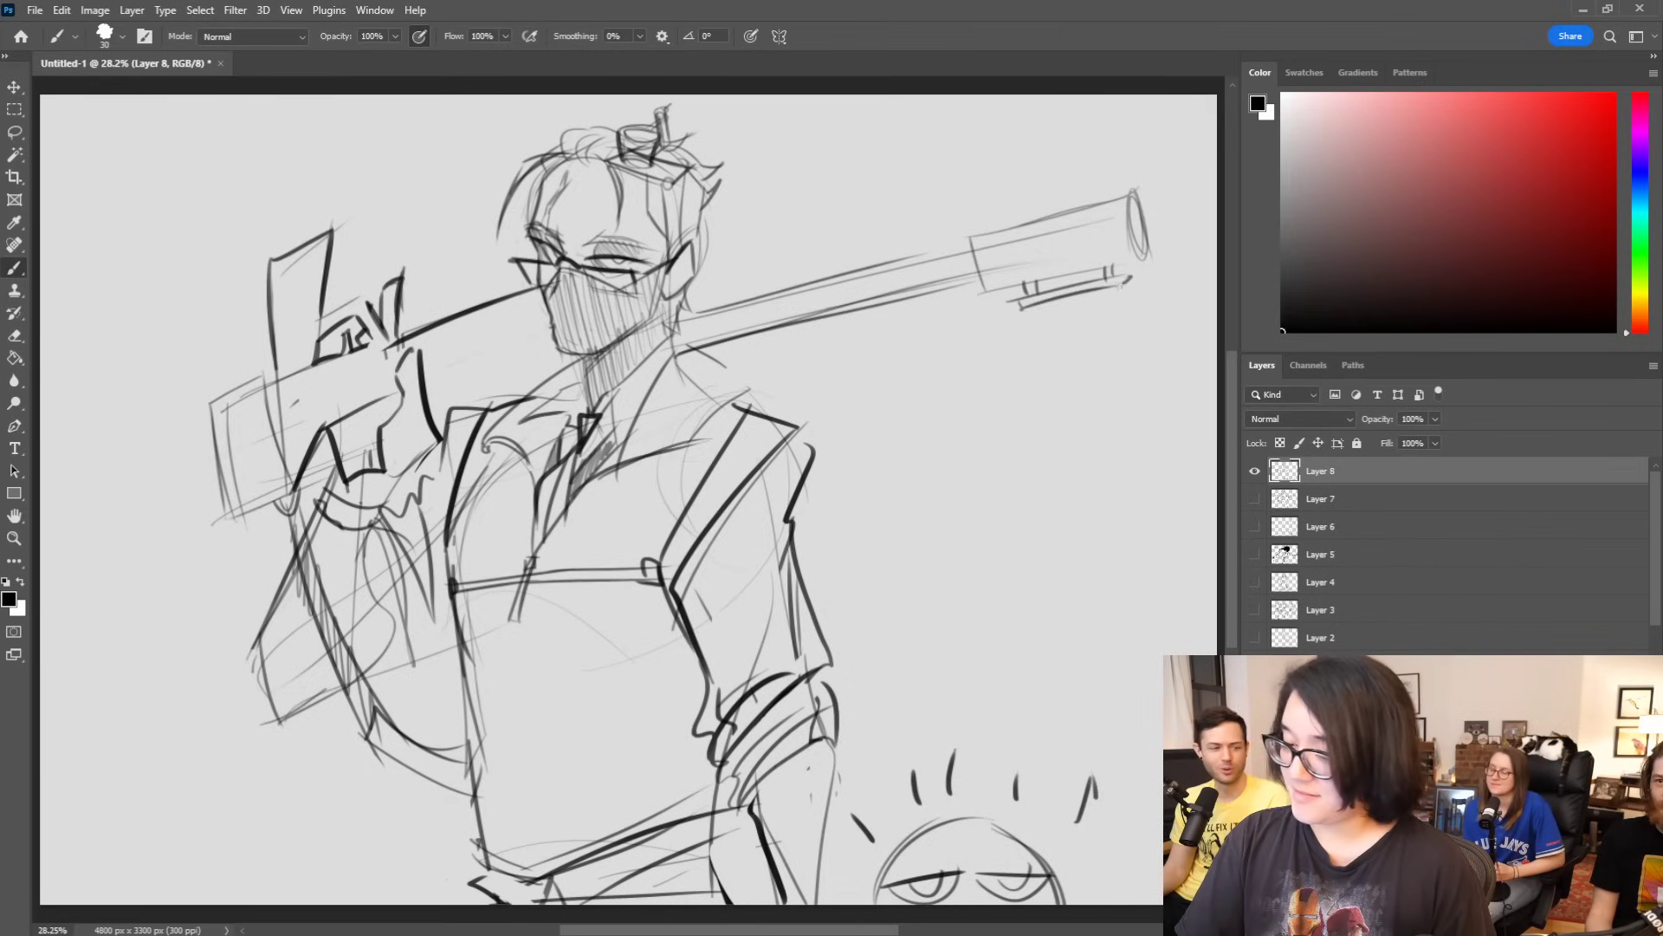
drag(1019, 307, 1131, 277)
drag(999, 312, 1043, 302)
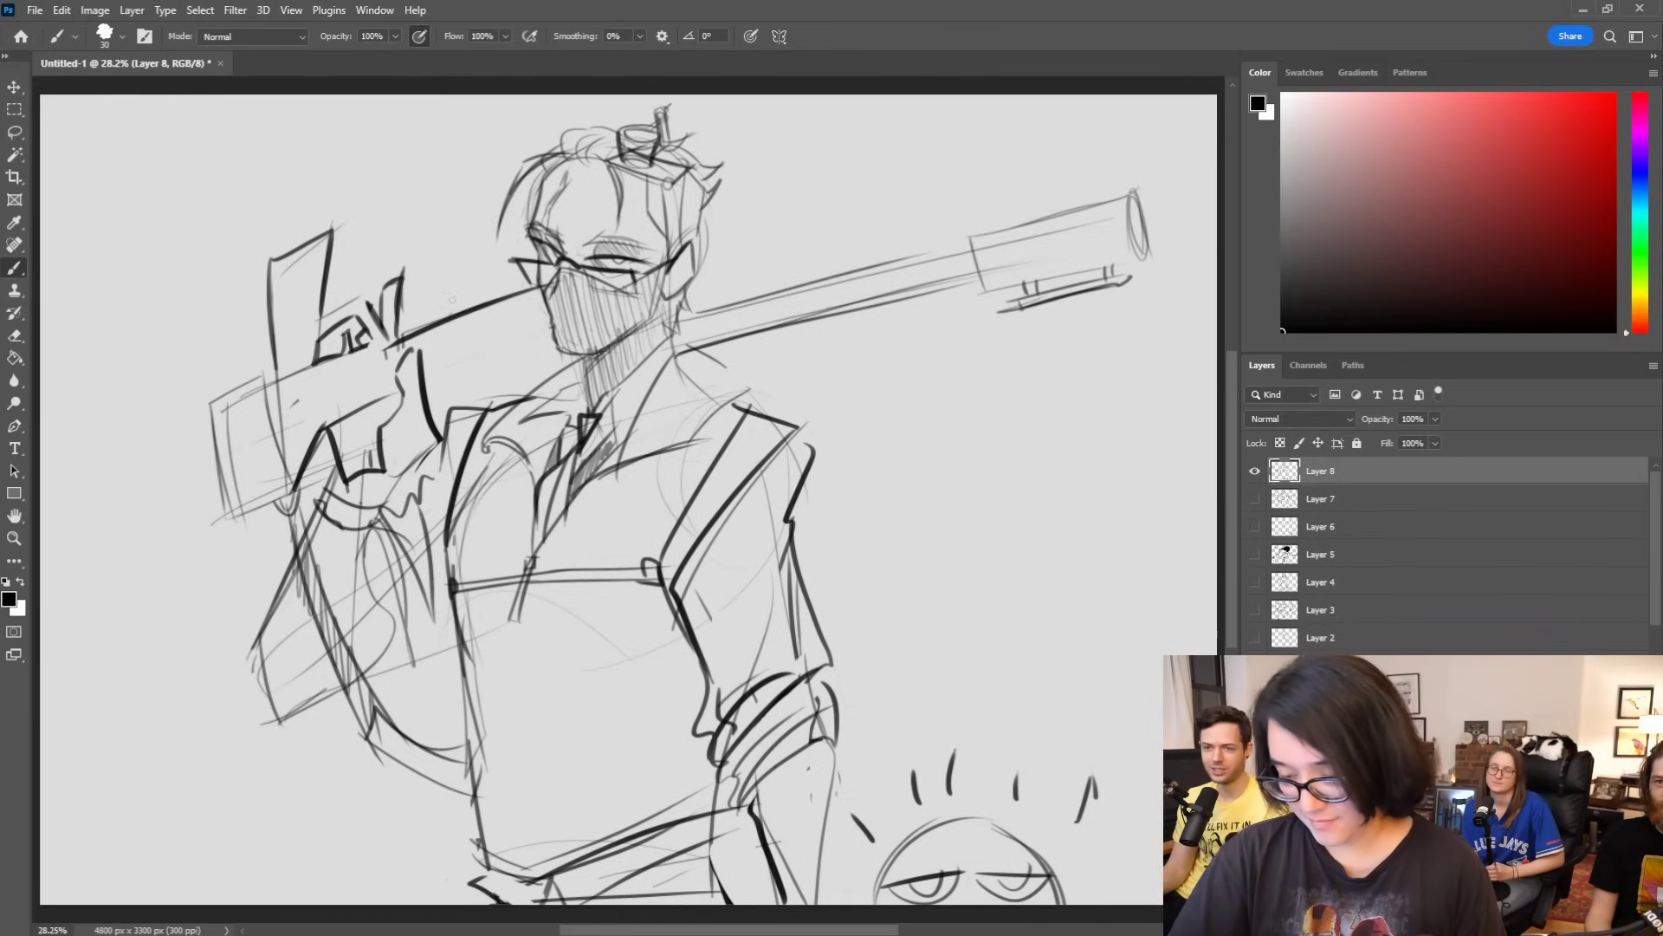
Step: Hatch the area below the weapon between the gripping hand and the masked face with long, sparse strokes
drag(457, 311, 423, 434)
mouse_move(491, 301)
mouse_down()
mouse_move(463, 419)
mouse_move(494, 409)
mouse_up()
drag(540, 334, 525, 394)
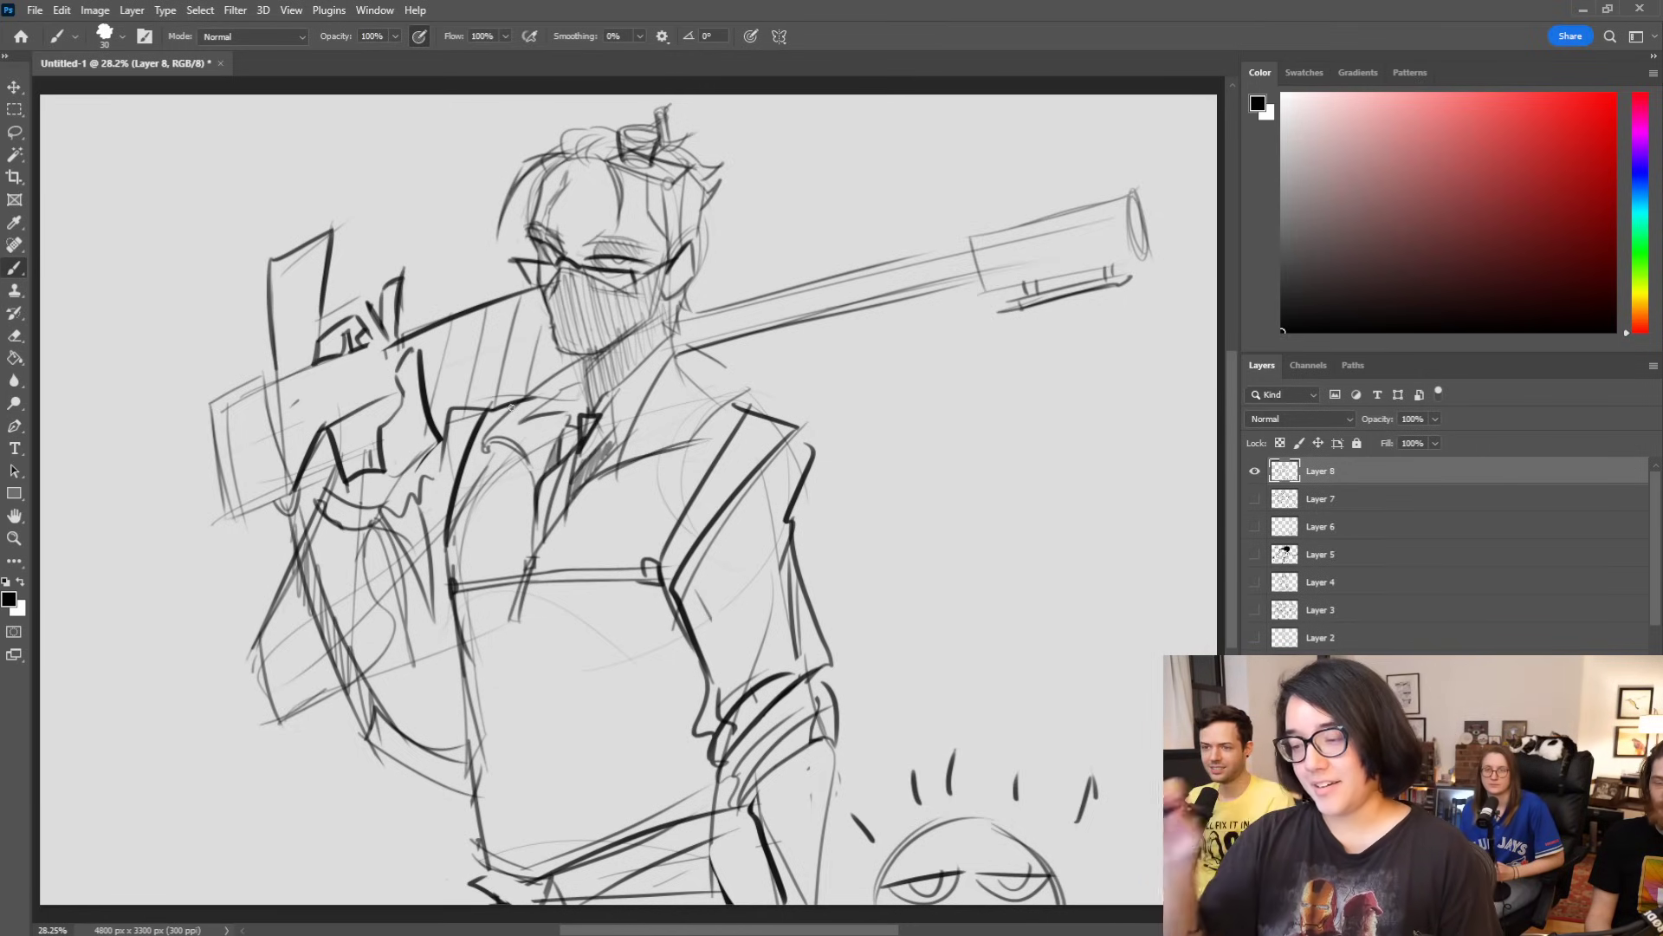
Step: Outline the muzzle cylinder boldly, detail its open end, and add a second tube along the barrel's underside
mouse_move(971, 238)
mouse_down()
mouse_move(979, 290)
mouse_move(1135, 199)
mouse_up()
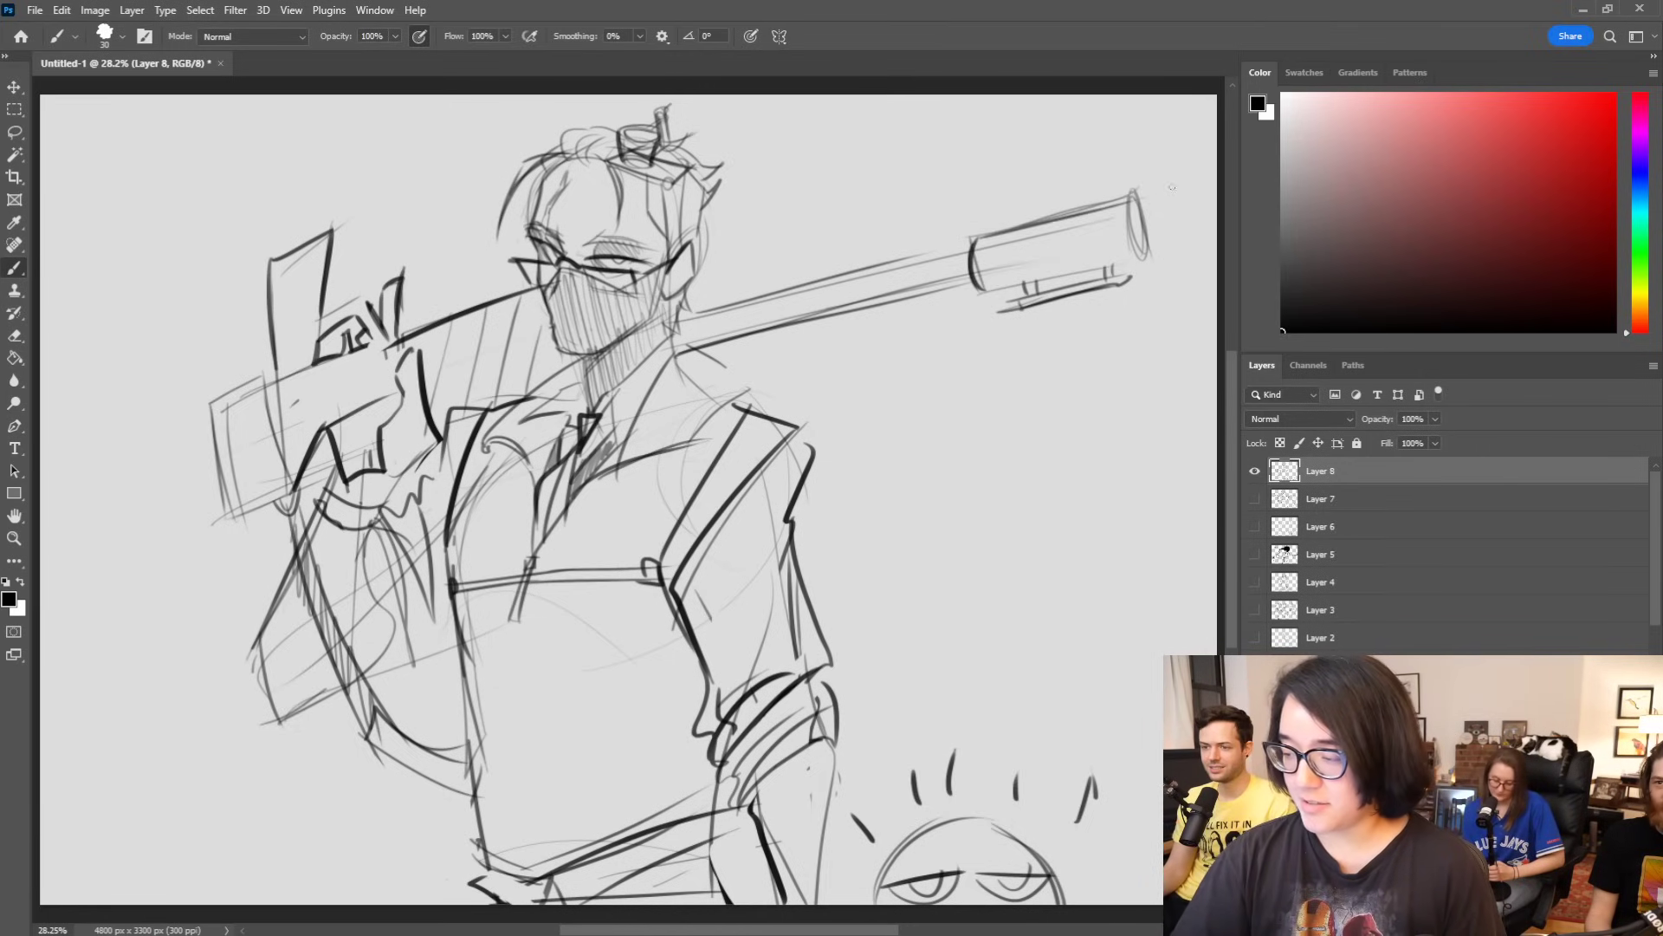
drag(979, 292, 1131, 275)
mouse_move(1132, 202)
mouse_down()
mouse_move(1146, 237)
mouse_move(1117, 261)
mouse_move(1133, 227)
mouse_move(1142, 247)
mouse_up()
drag(676, 372, 996, 292)
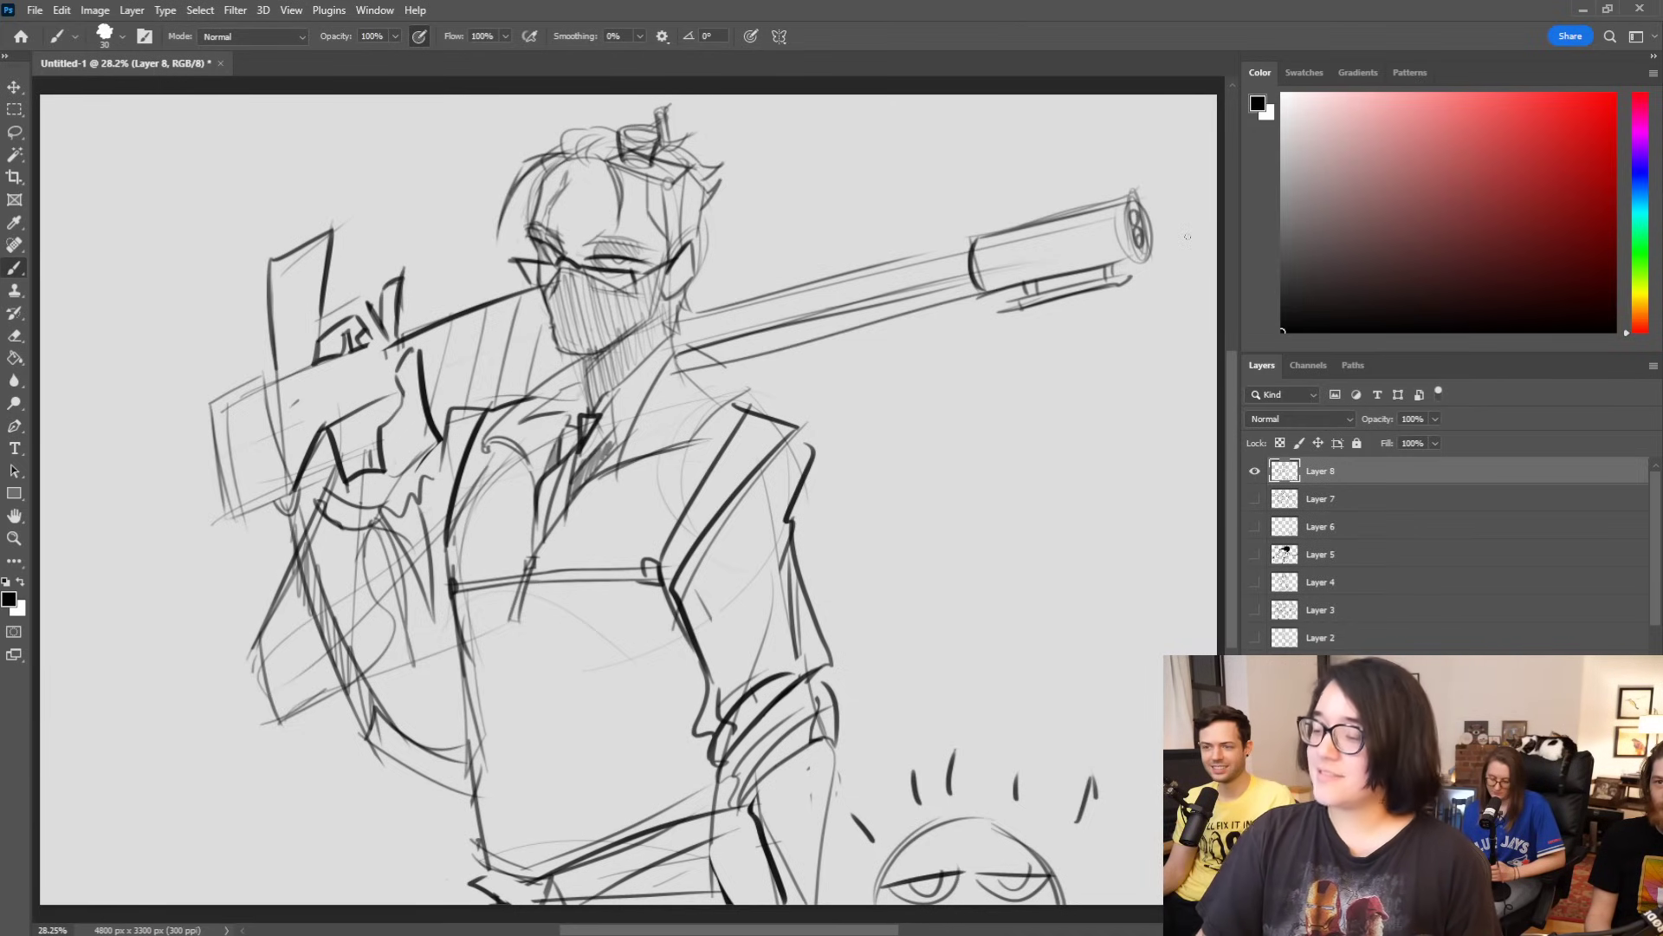
drag(678, 373, 1034, 273)
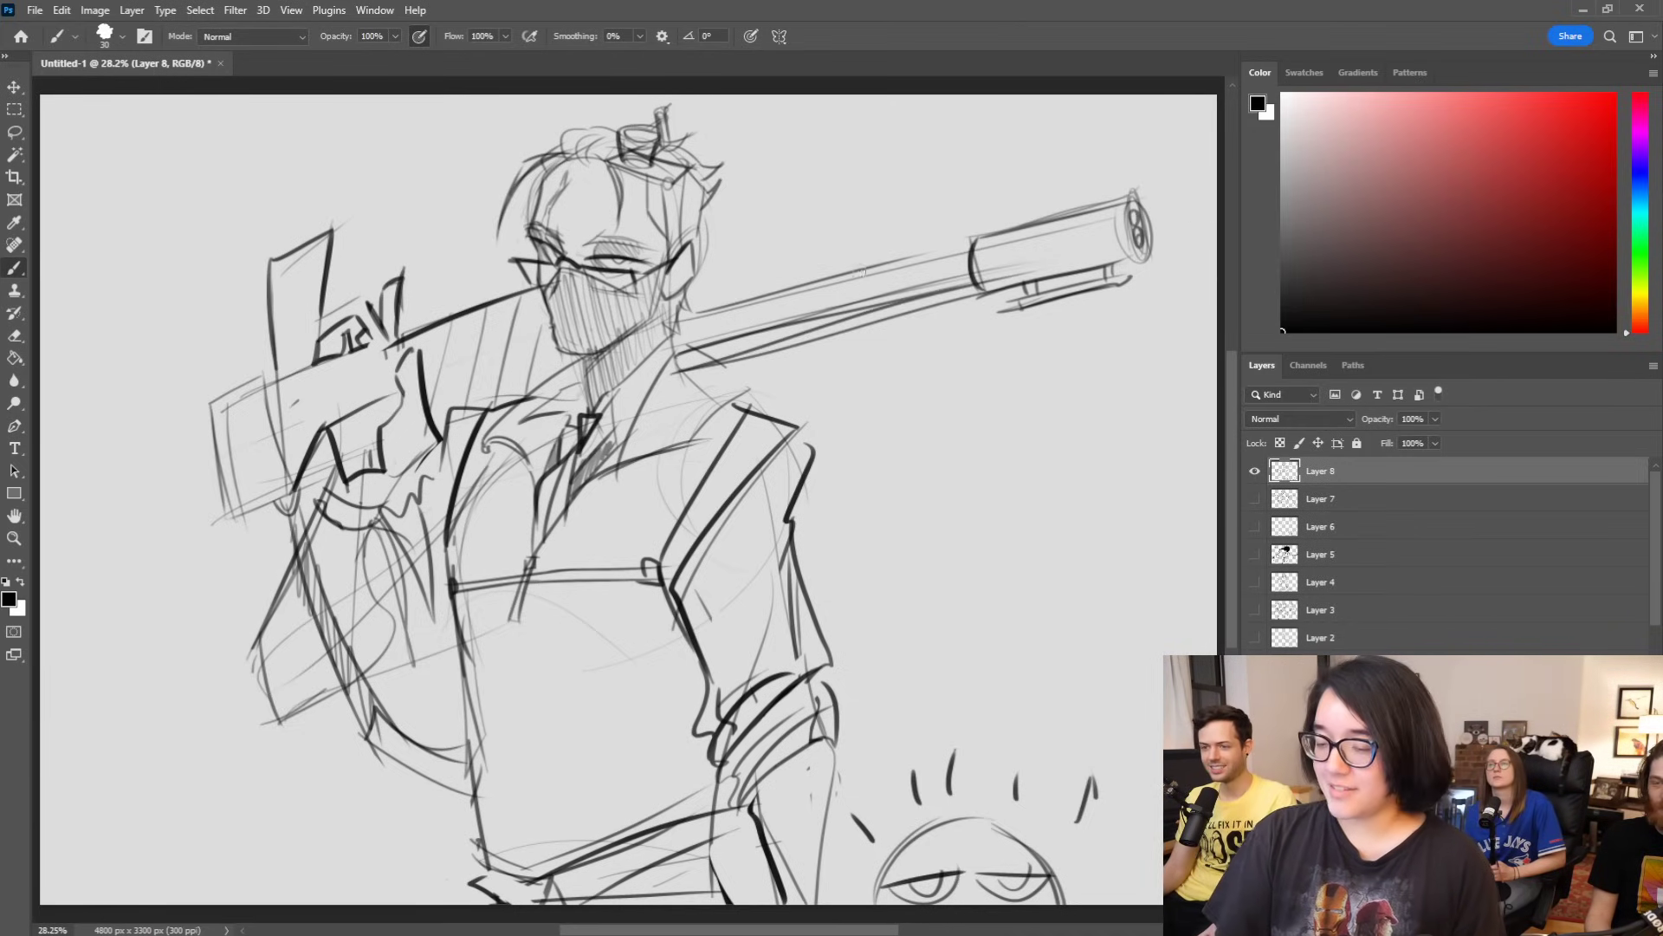
drag(707, 376, 923, 311)
Step: Draw bold slanted bands across the weapon's upright block above the hand, and add fold lines to the lowered arm's sleeve
drag(260, 279, 329, 243)
mouse_move(257, 301)
mouse_down()
mouse_move(331, 257)
mouse_move(327, 273)
mouse_up()
mouse_move(265, 340)
mouse_down()
mouse_move(321, 301)
mouse_move(317, 335)
mouse_up()
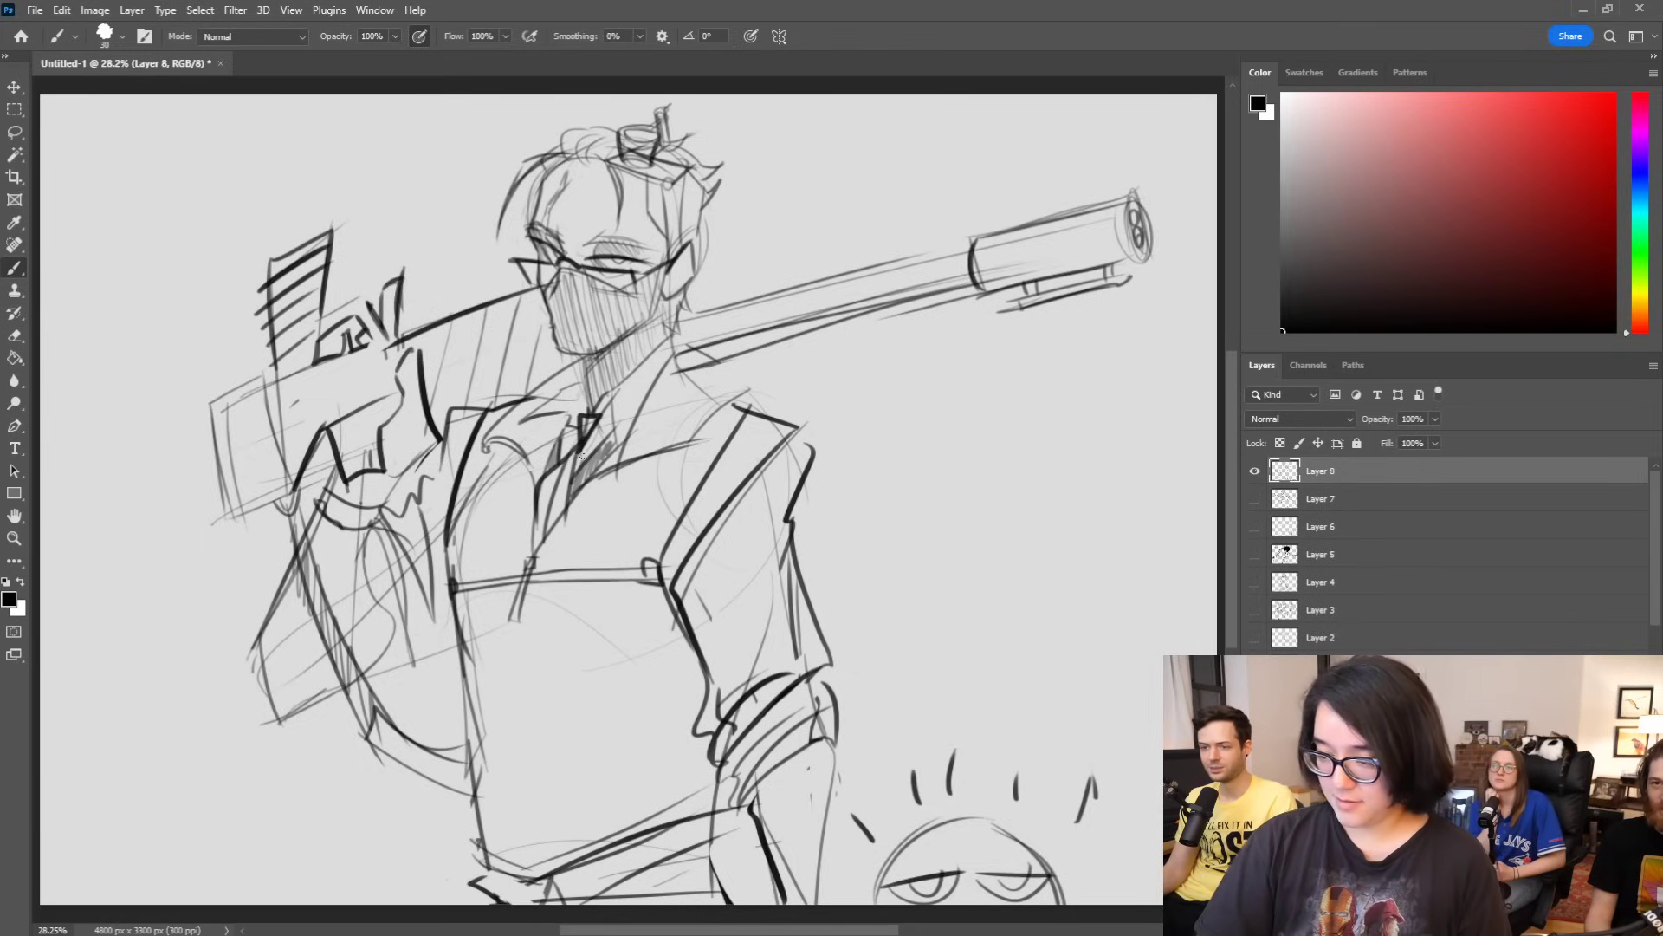
mouse_move(797, 500)
mouse_down()
mouse_move(830, 520)
mouse_move(797, 635)
mouse_up()
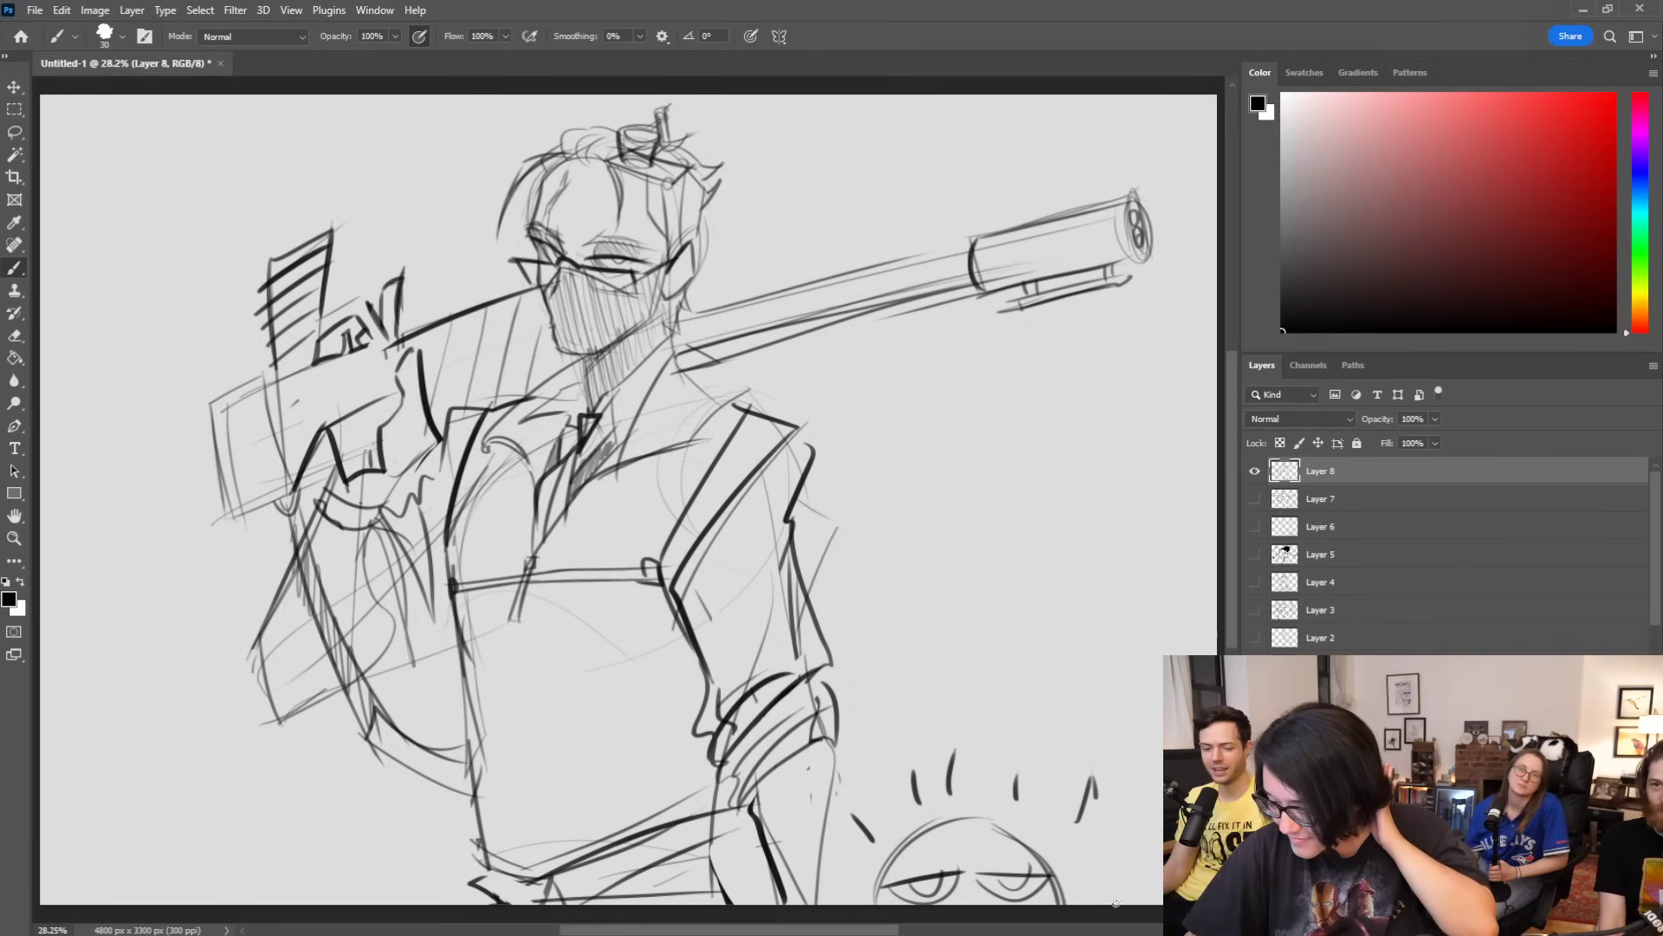
mouse_move(1135, 870)
mouse_down()
mouse_move(1124, 903)
mouse_move(1158, 849)
mouse_up()
key(ctrl+z)
key(ctrl+z)
key(ctrl+z)
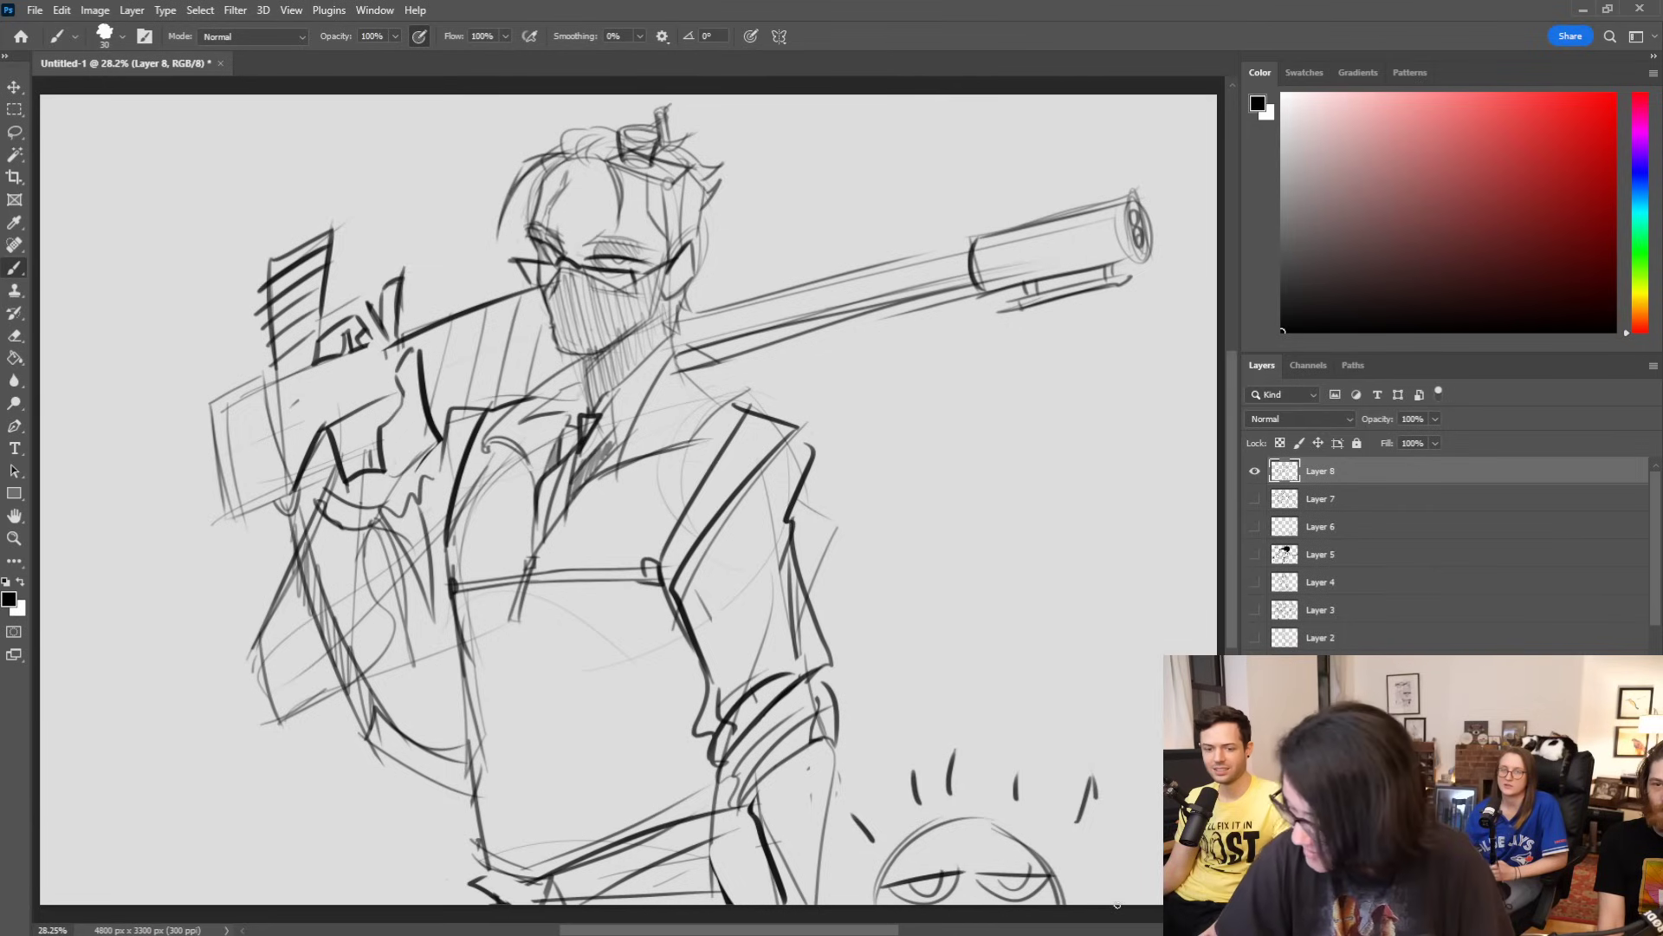
Step: Sketch a tiny long-eared creature surrounded by wavy flames in the canvas's lower corner, next to the round head
mouse_move(1137, 870)
mouse_down()
mouse_move(1149, 856)
mouse_move(1141, 870)
mouse_up()
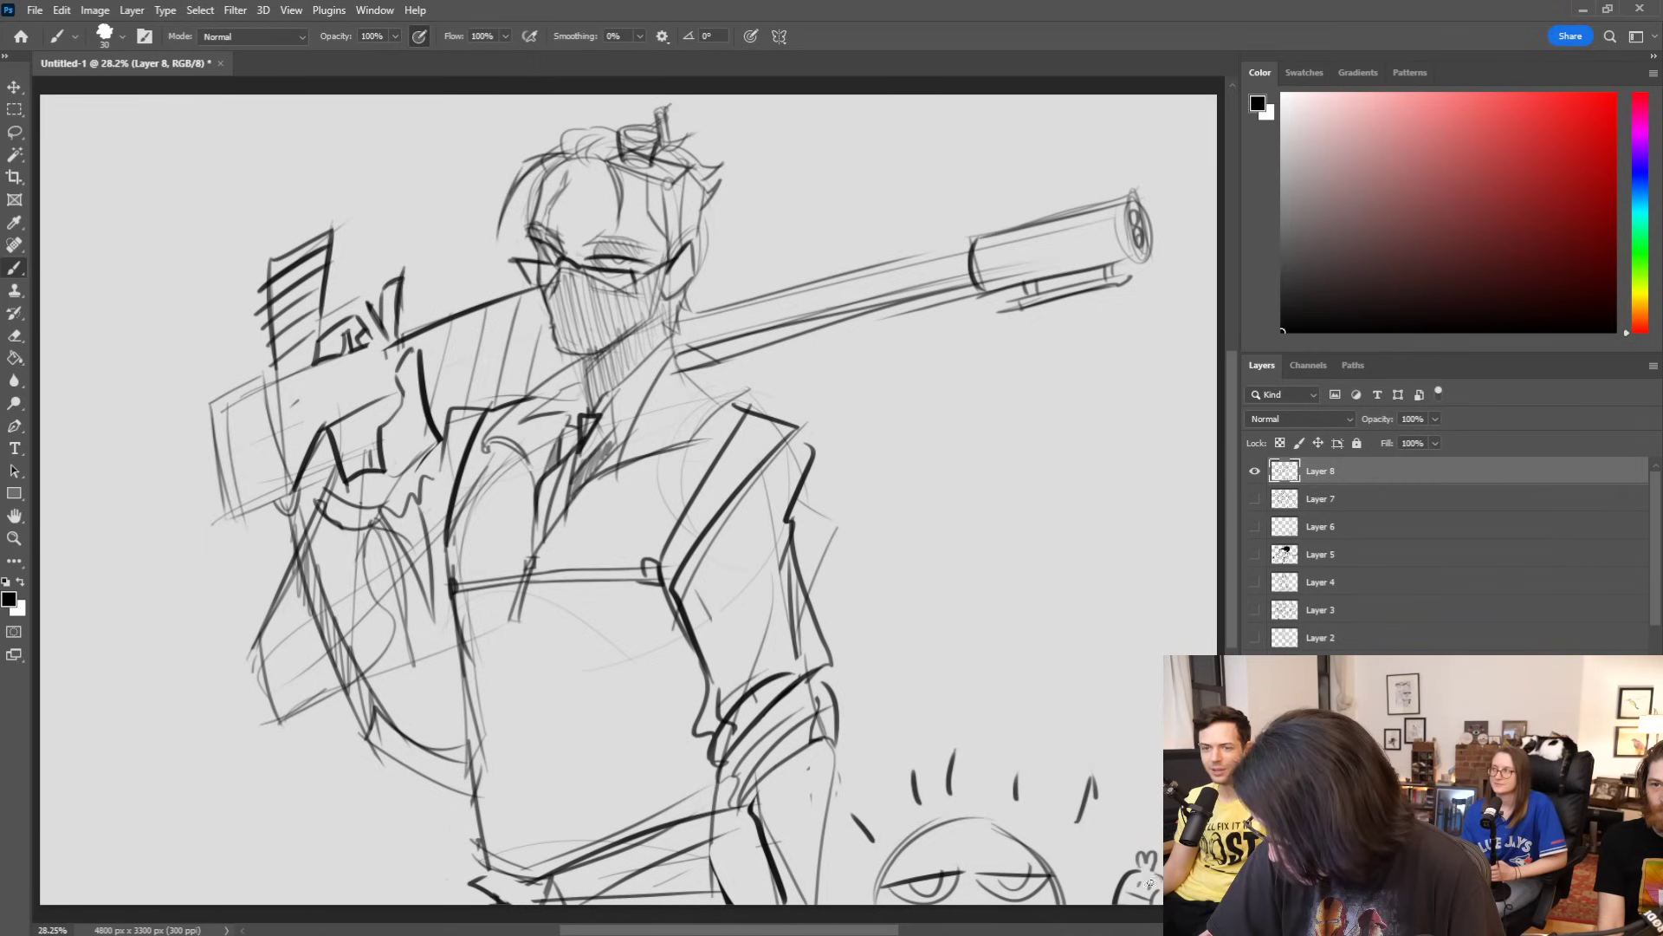
drag(1096, 901, 1152, 752)
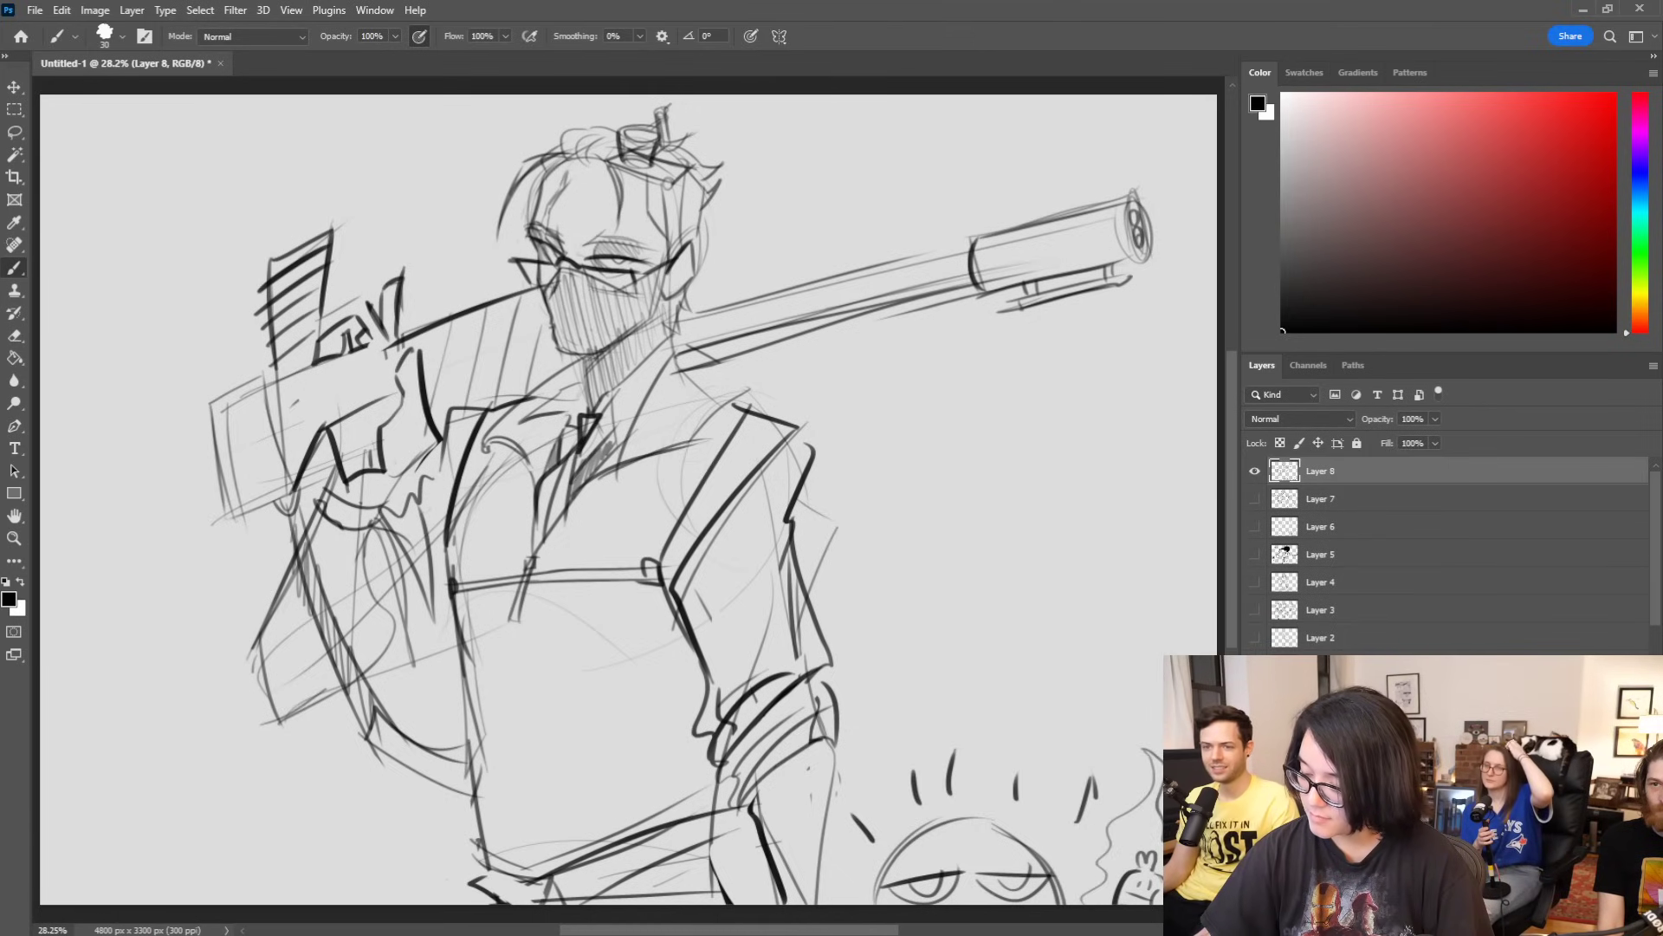
drag(1114, 864, 1131, 833)
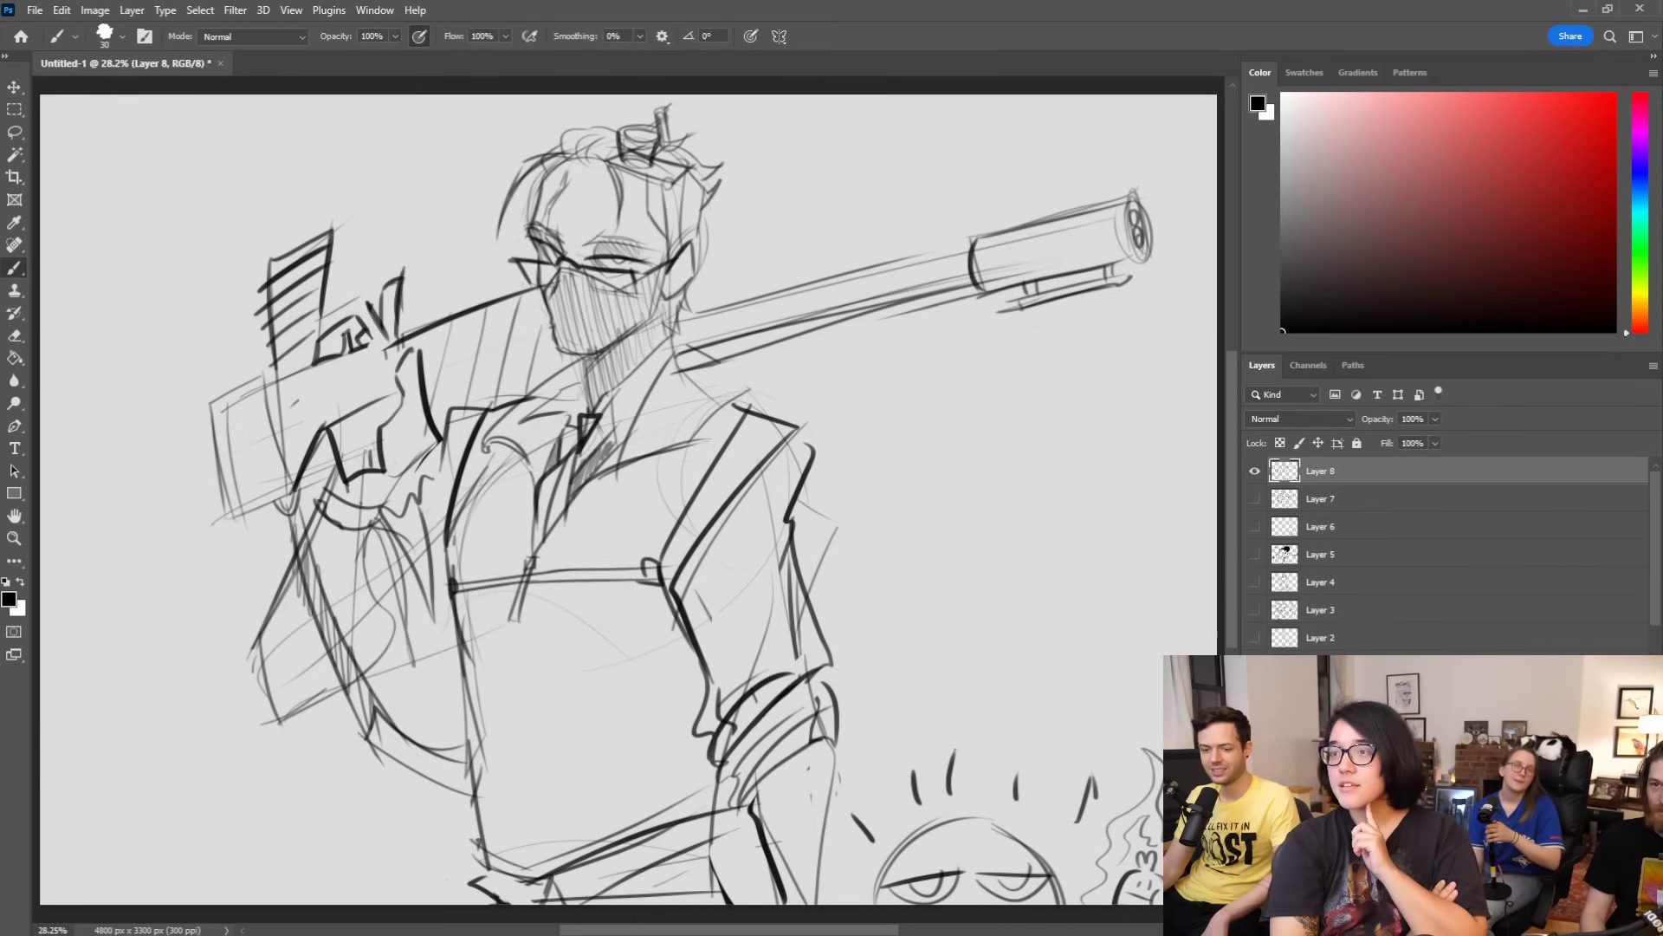
Step: Move the whole Layer 8 drawing to the left to reveal the corner doodles, and nudge it slightly back to the right
key(v)
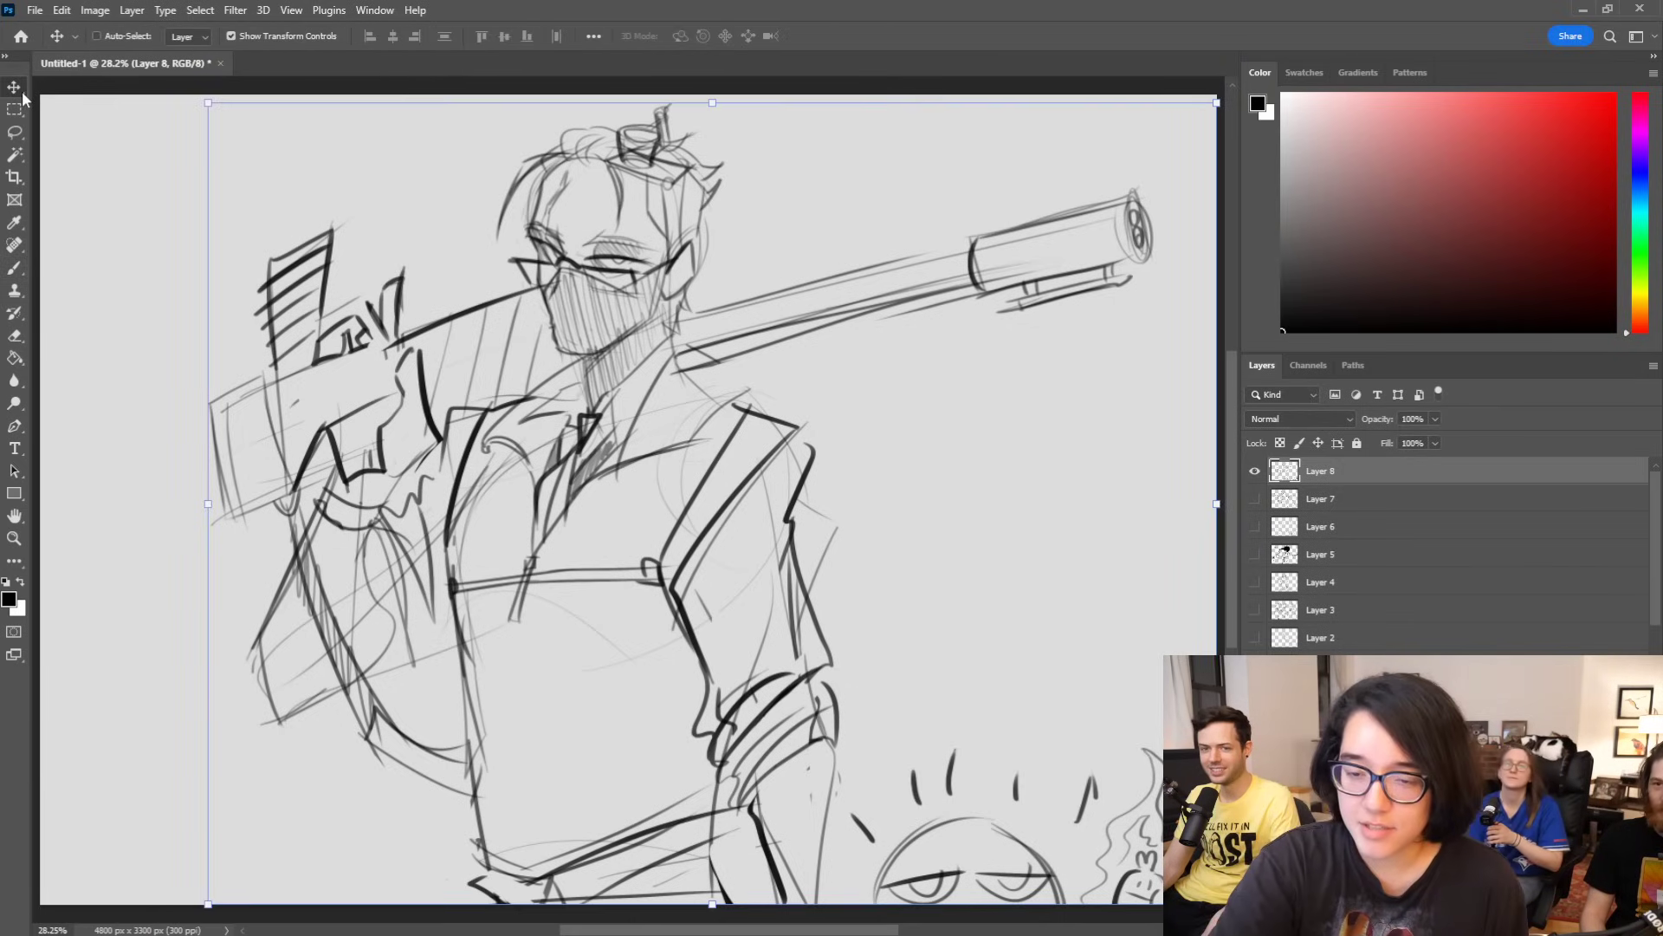
mouse_move(1103, 602)
mouse_down()
mouse_move(967, 601)
mouse_move(1055, 602)
mouse_up()
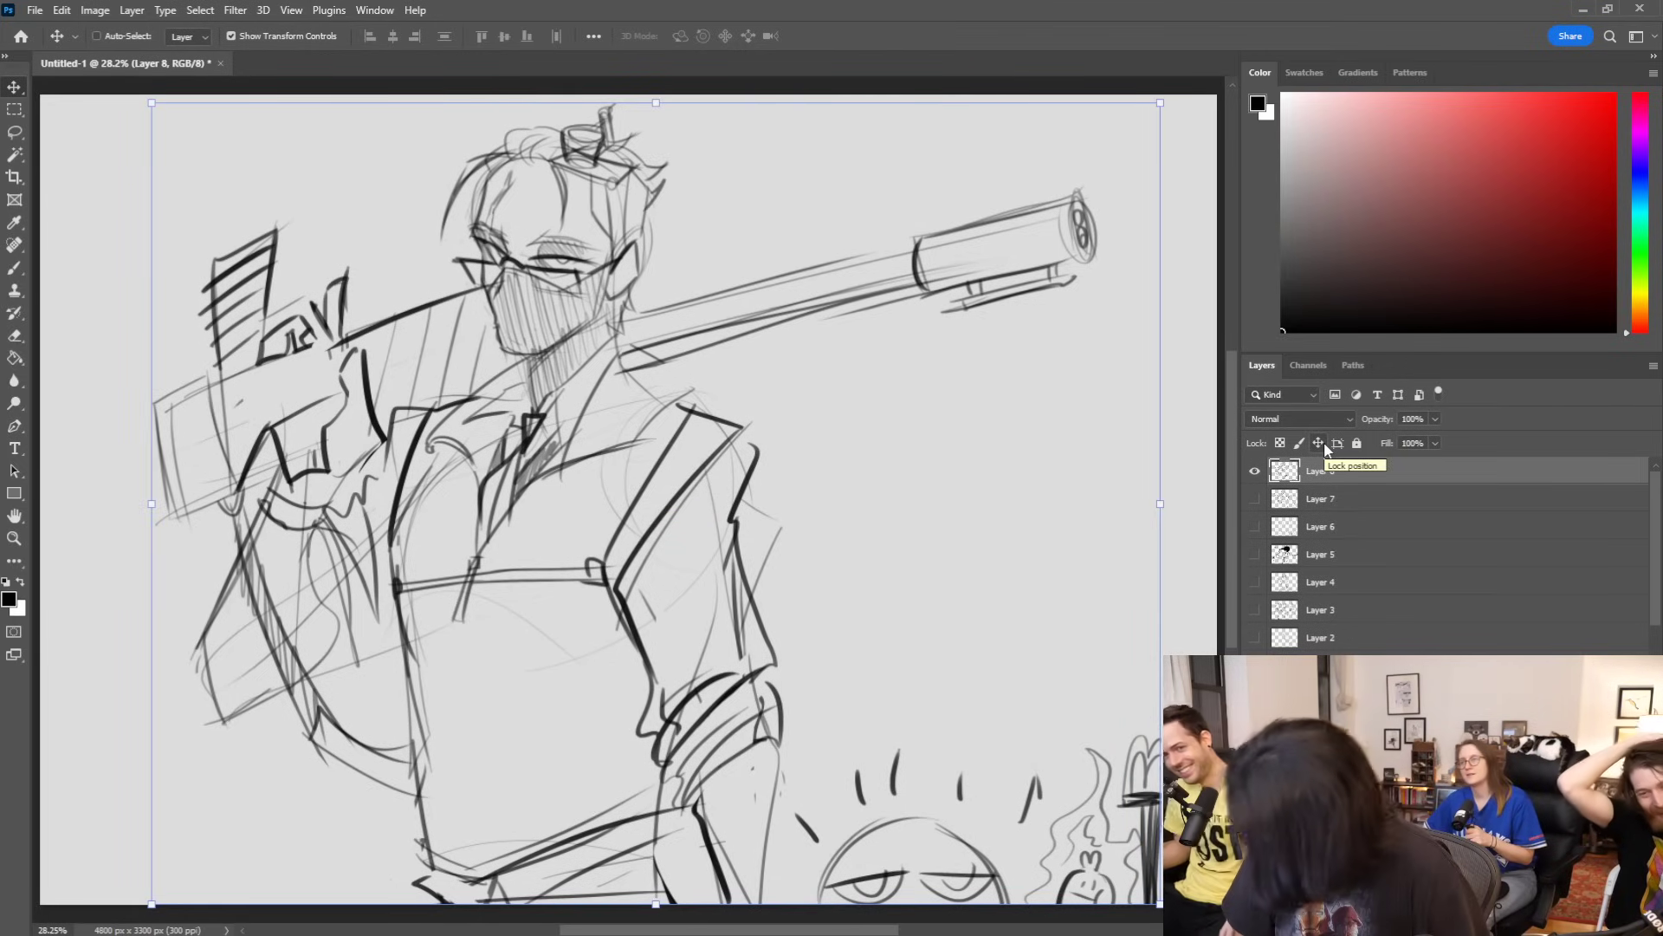
key(Right)
key(Right)
key(Right)
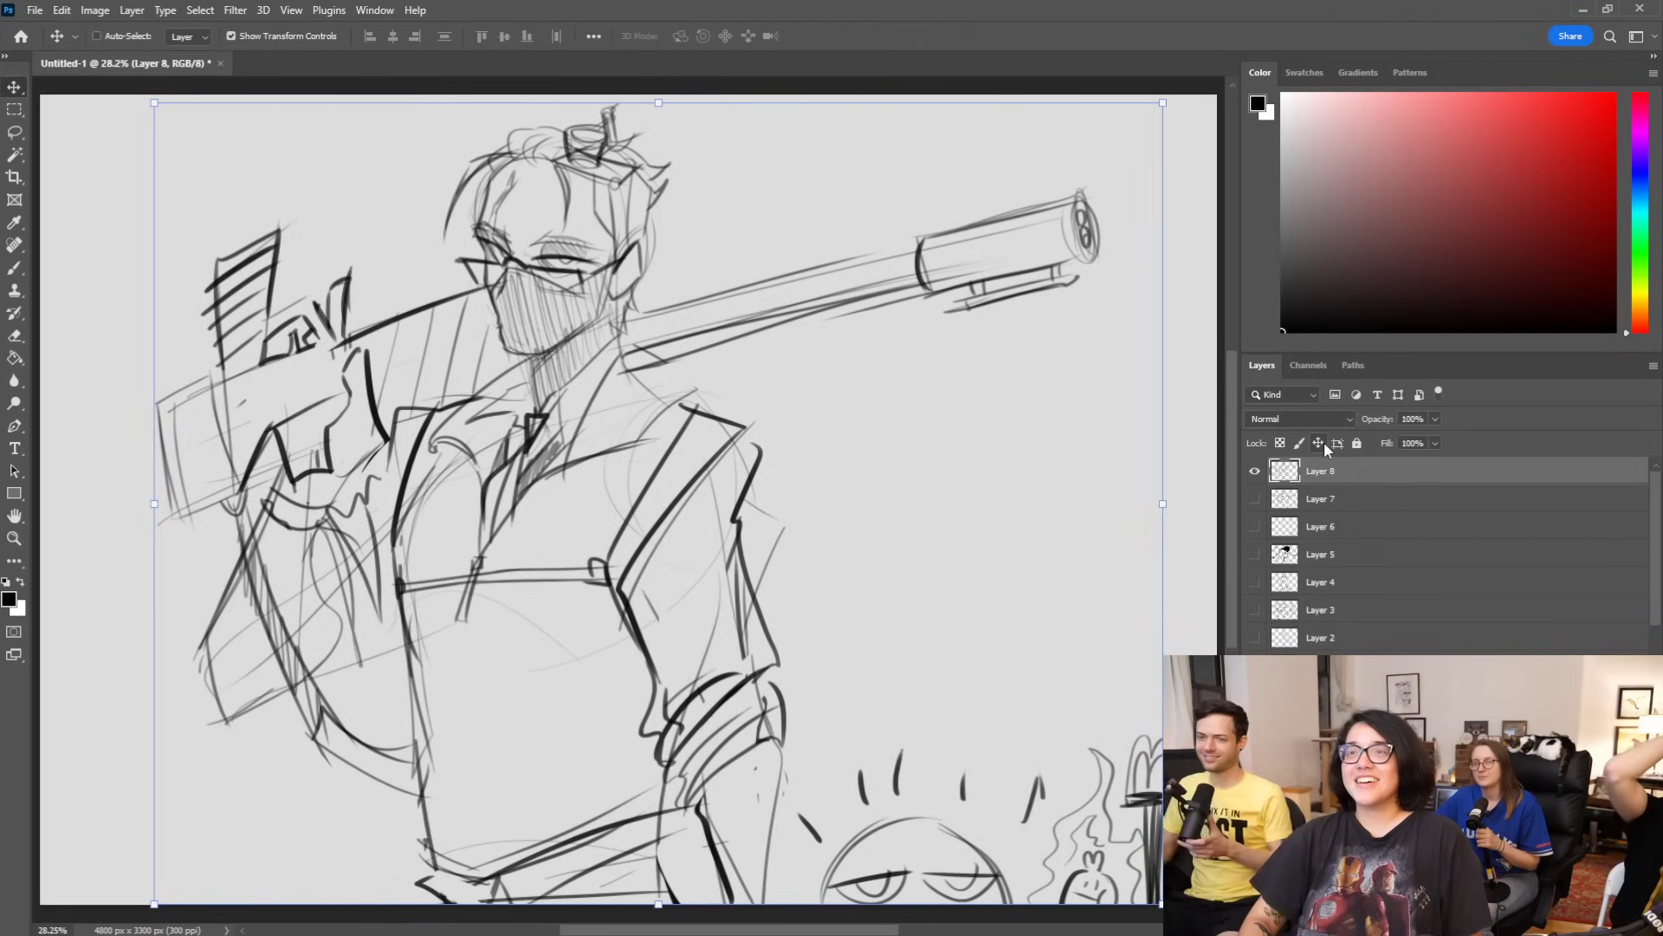